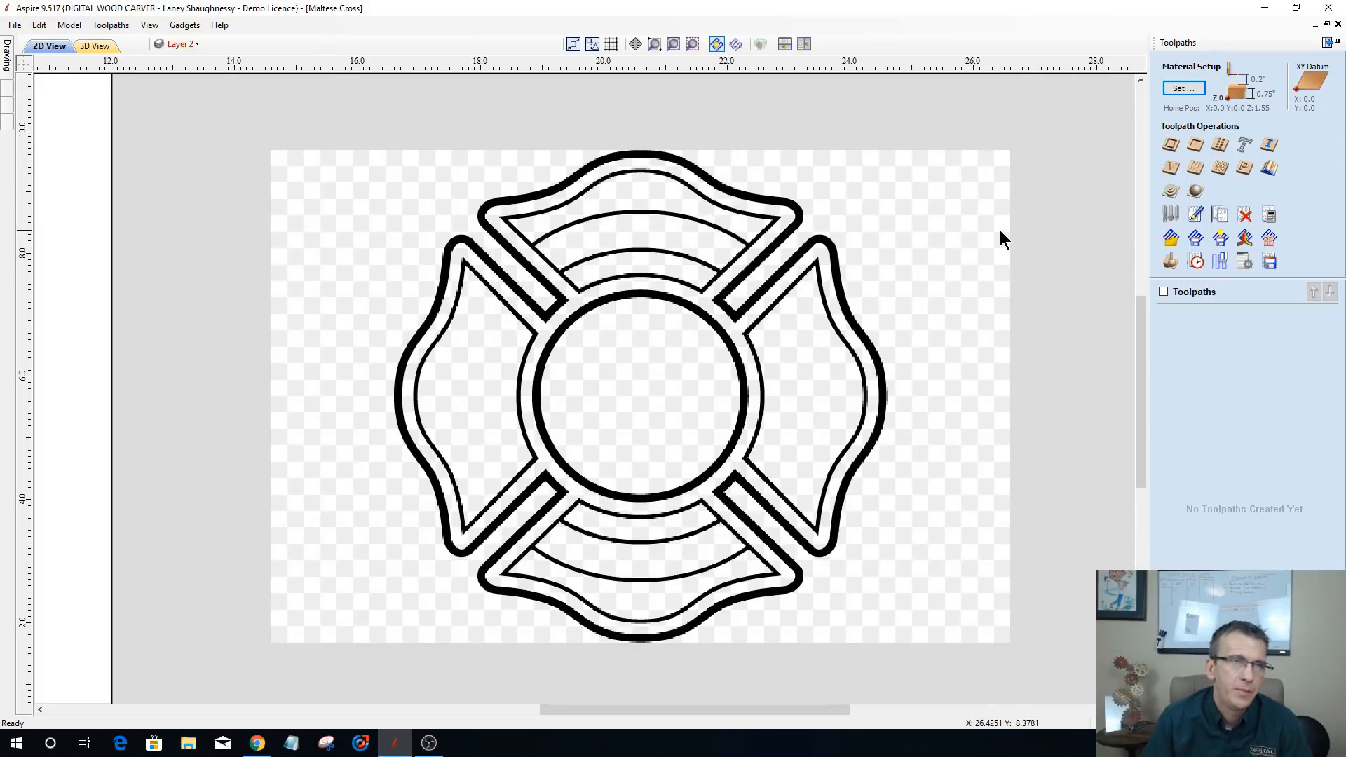
- Examine the Maltese cross reference image and its placement beside the blank job sheet
scroll(1000, 230, up, 1)
scroll(990, 244, down, 4)
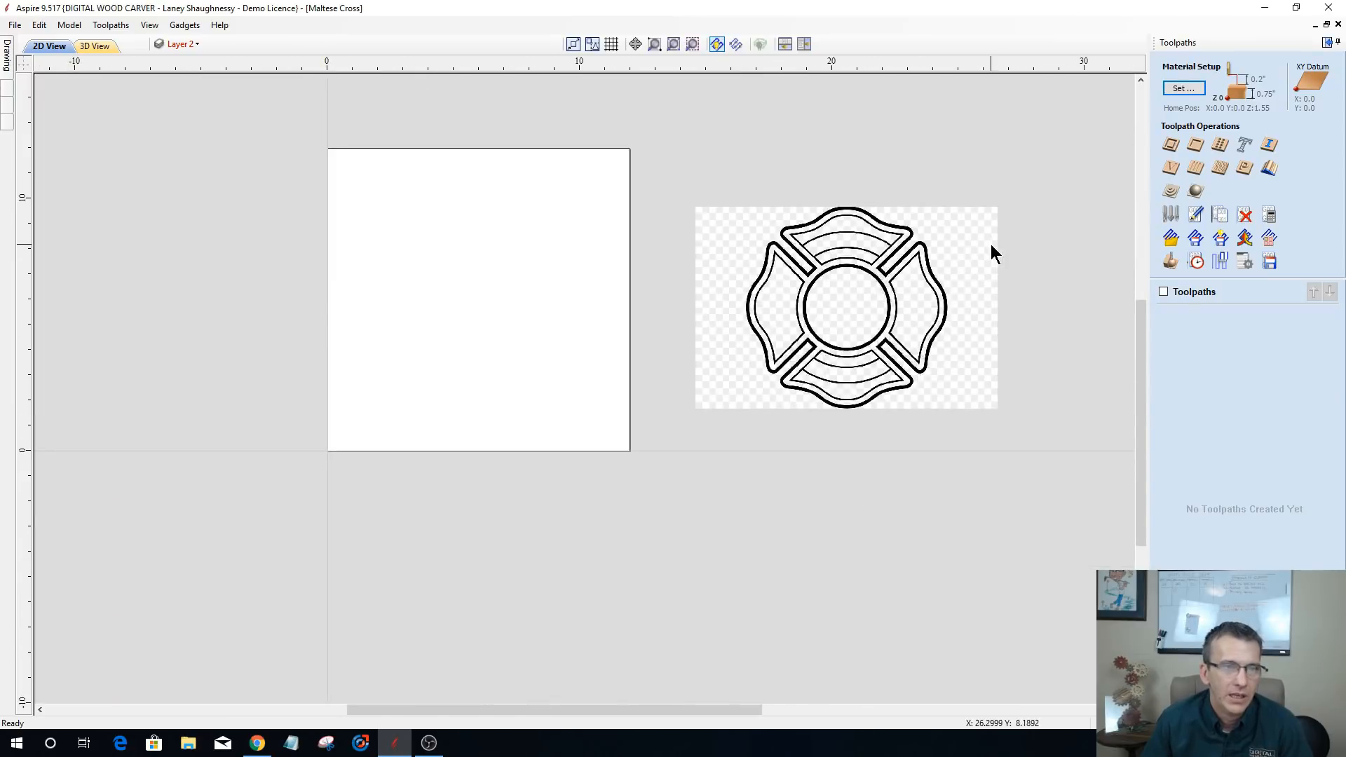
scroll(900, 301, up, 2)
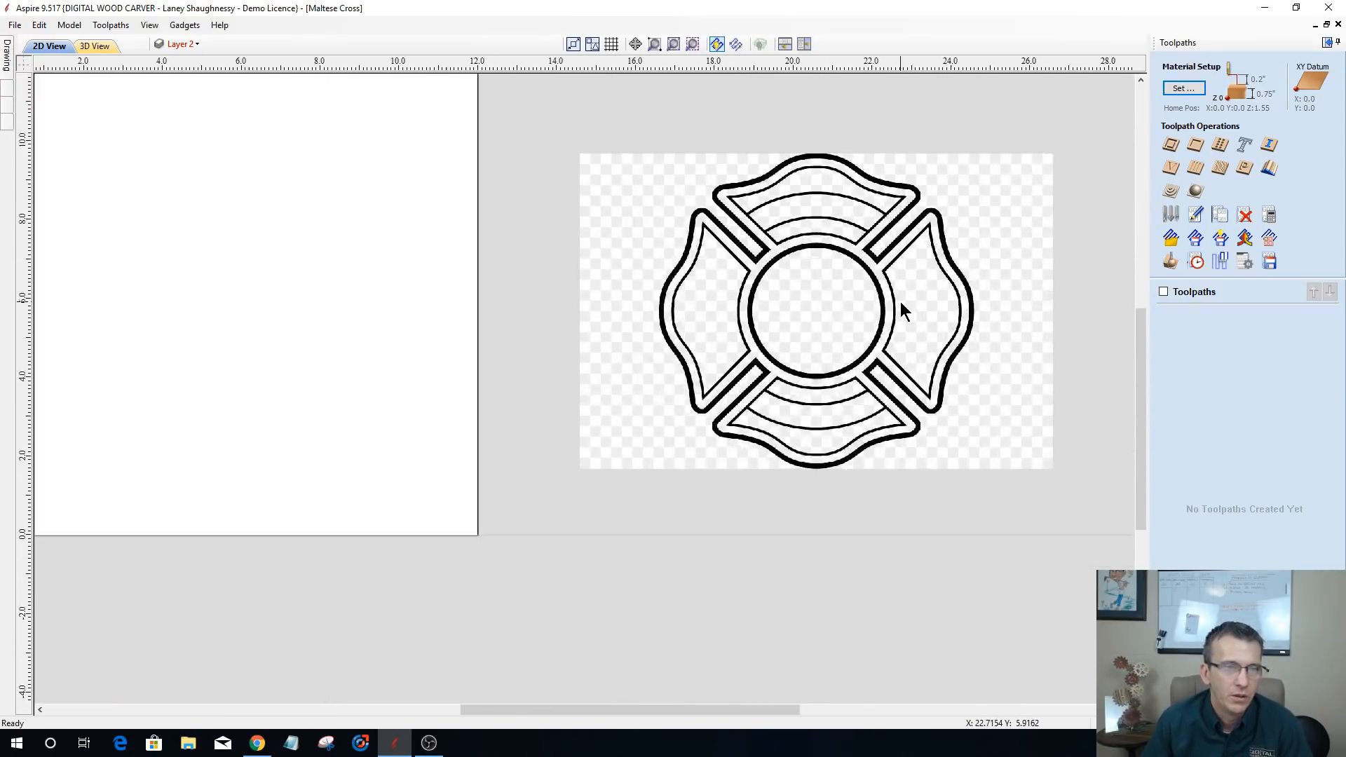
scroll(901, 303, up, 2)
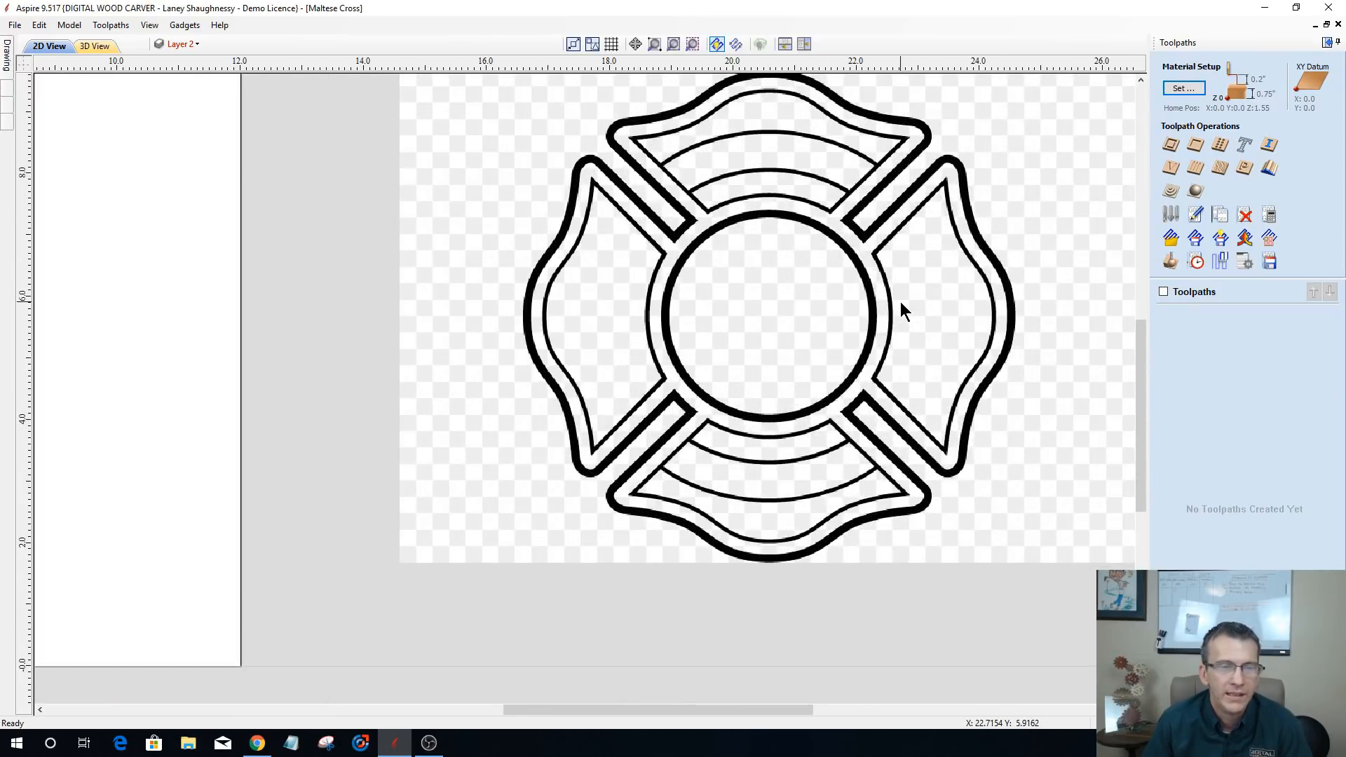
scroll(900, 301, down, 2)
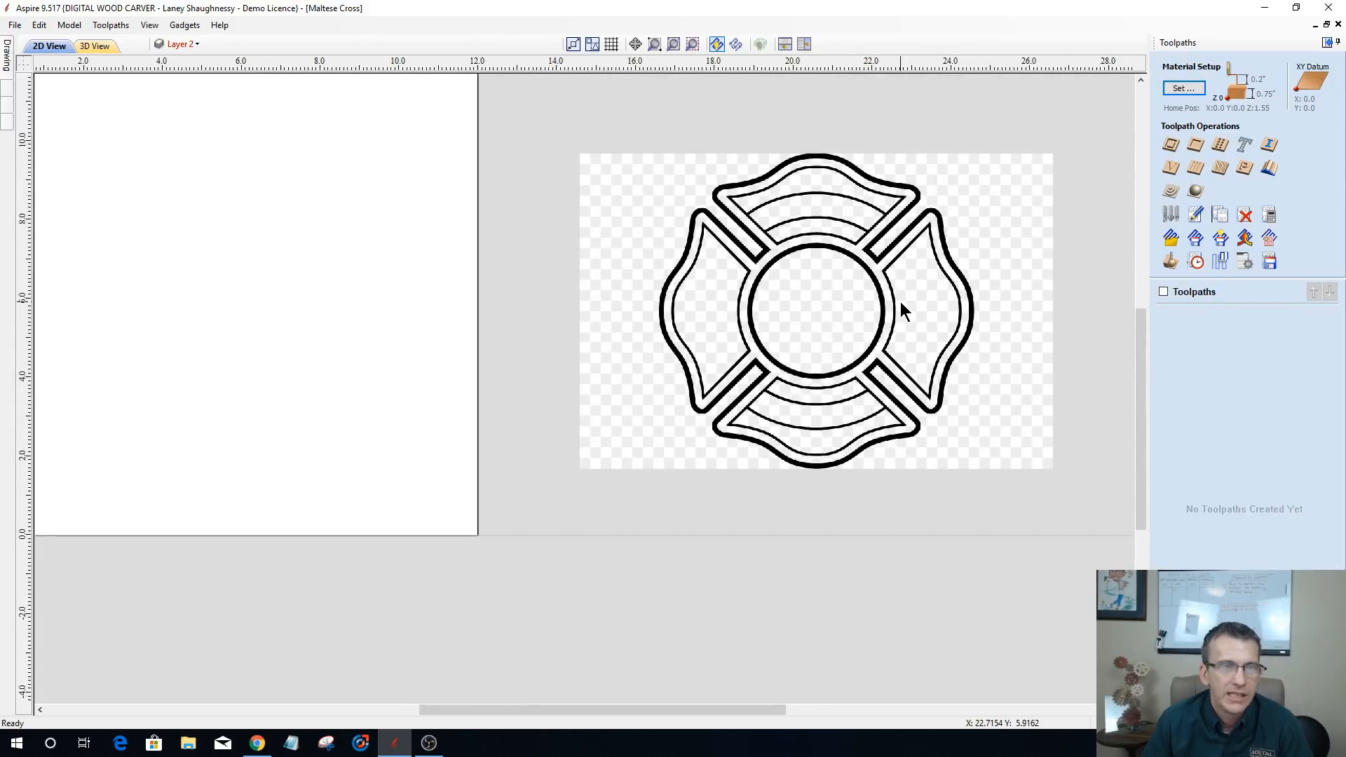
scroll(900, 302, down, 2)
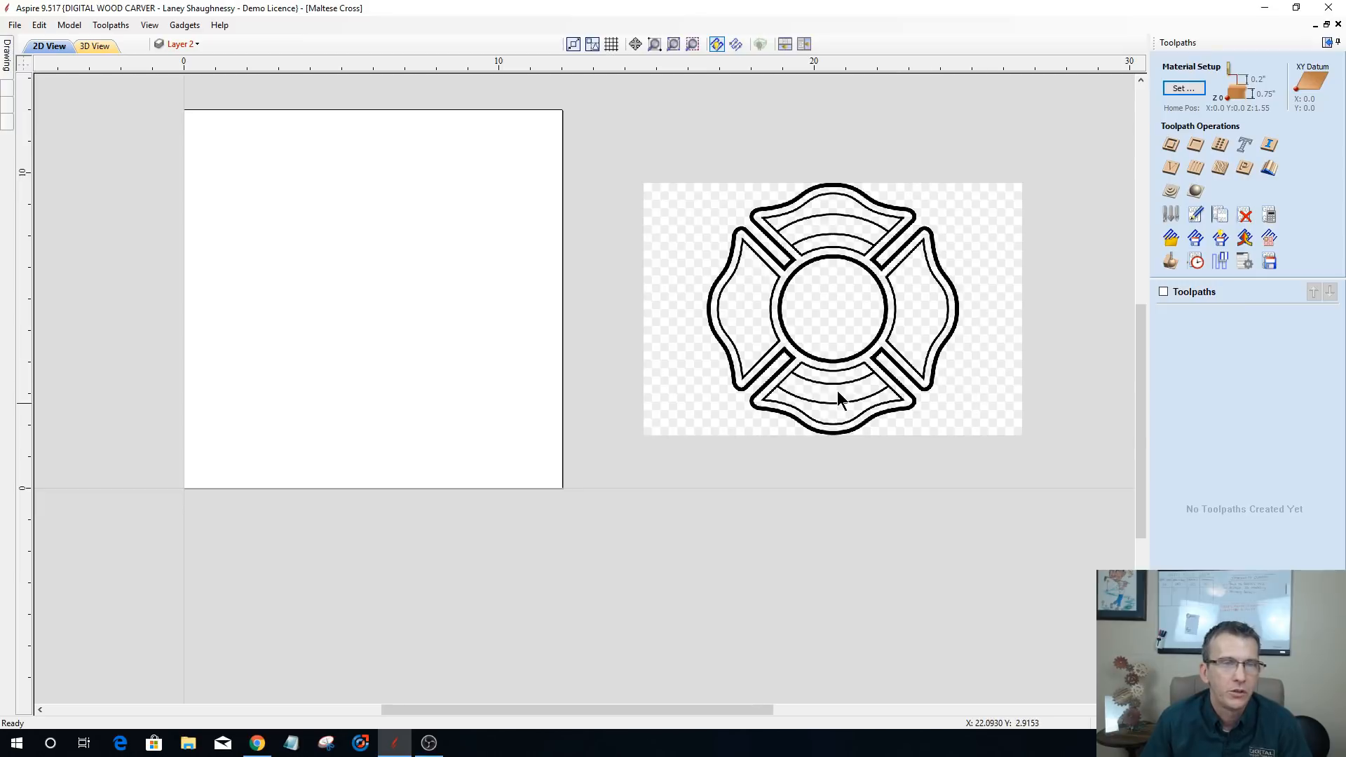
scroll(844, 235, up, 1)
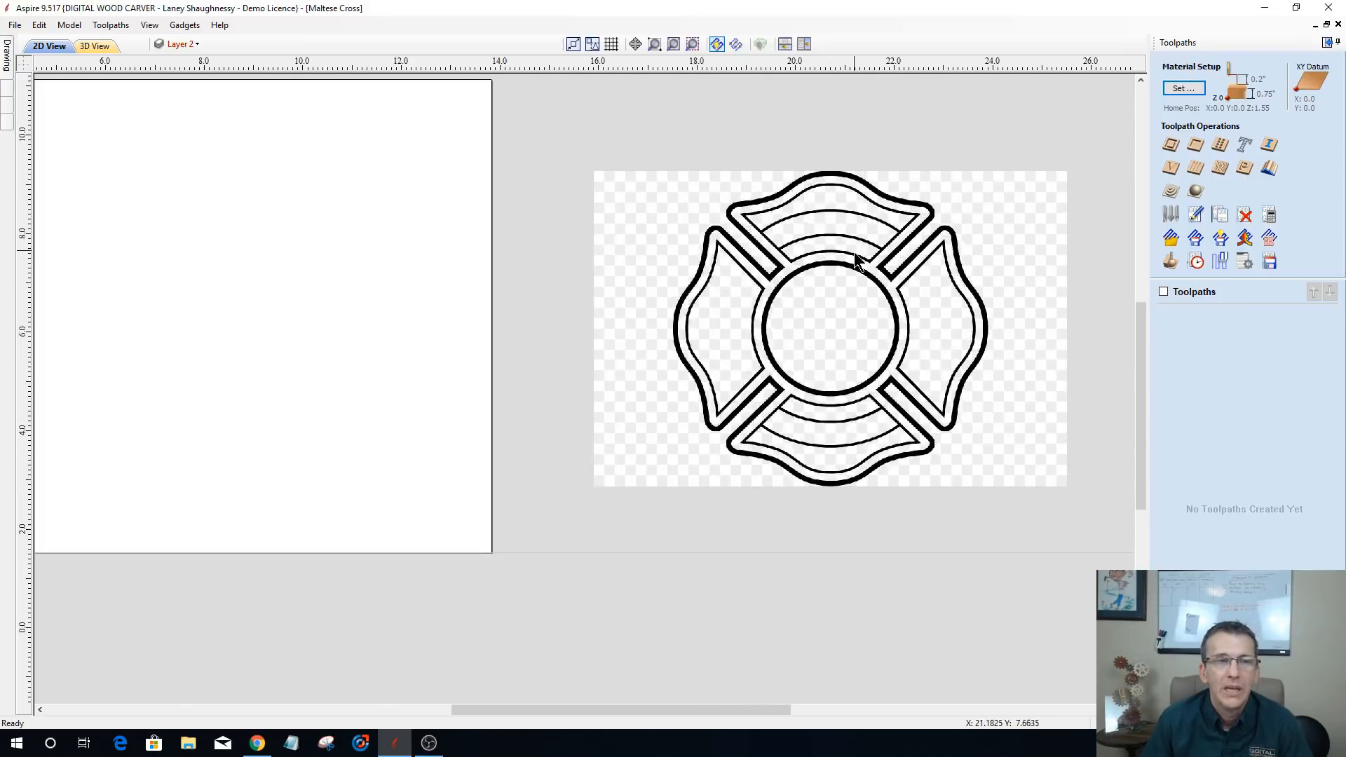
scroll(856, 257, up, 1)
scroll(855, 256, down, 1)
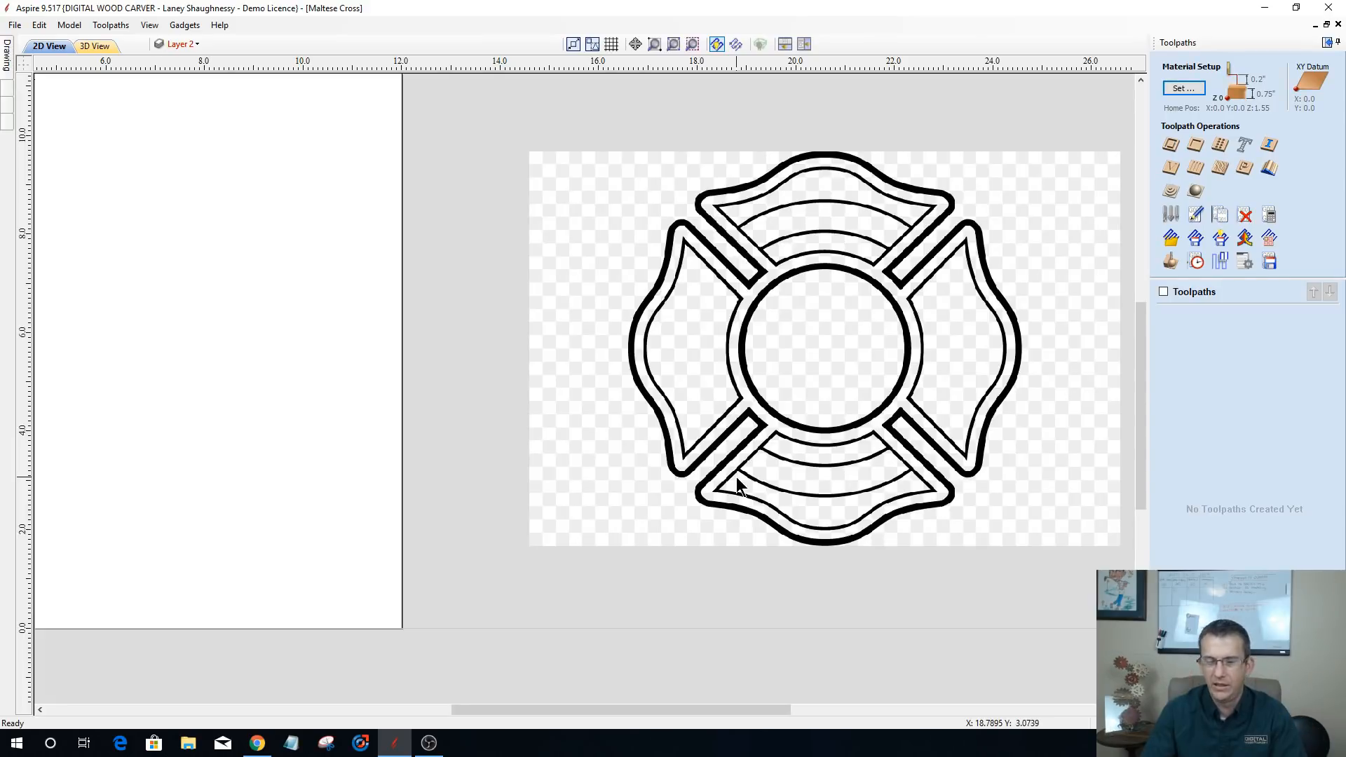
scroll(1038, 499, down, 2)
scroll(1038, 494, down, 2)
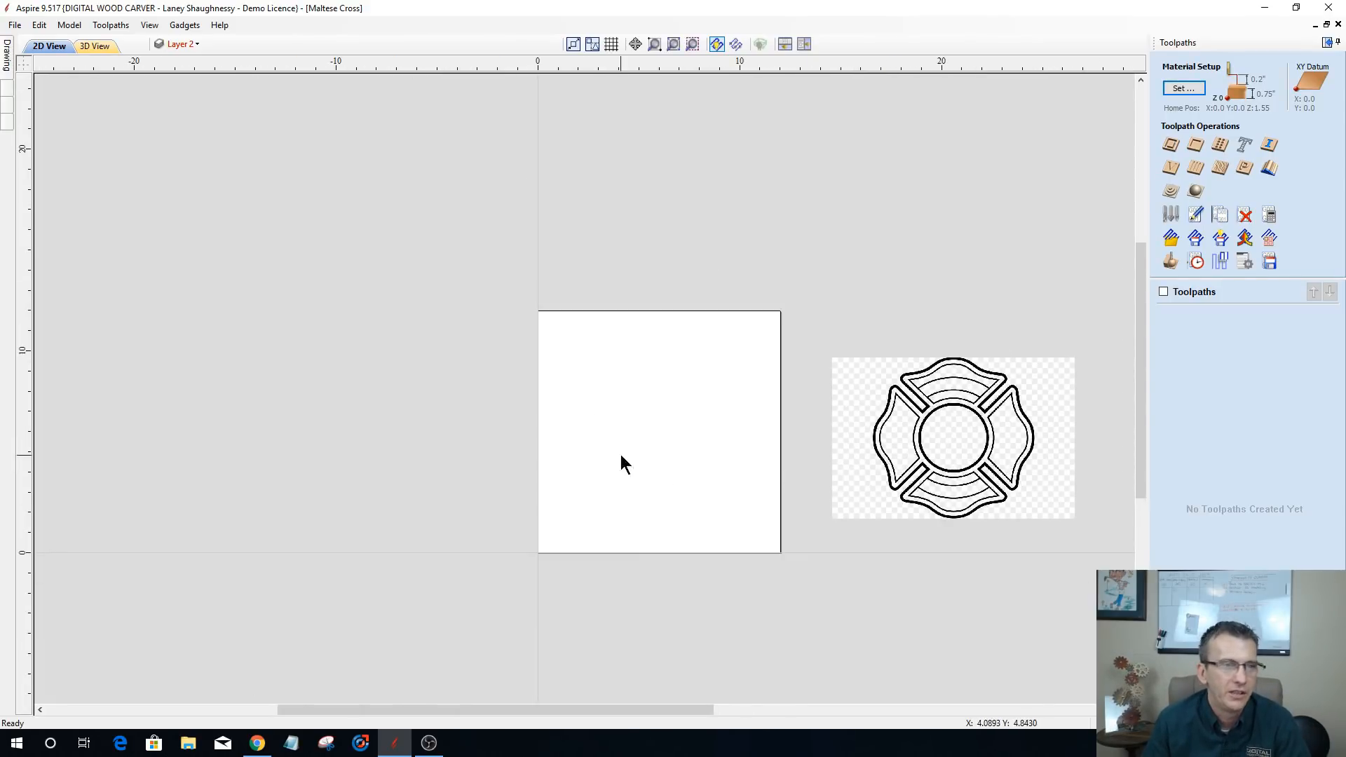
- Make the hidden guide lines visible over the blank job sheet
scroll(663, 451, up, 4)
scroll(730, 514, down, 1)
scroll(820, 614, up, 1)
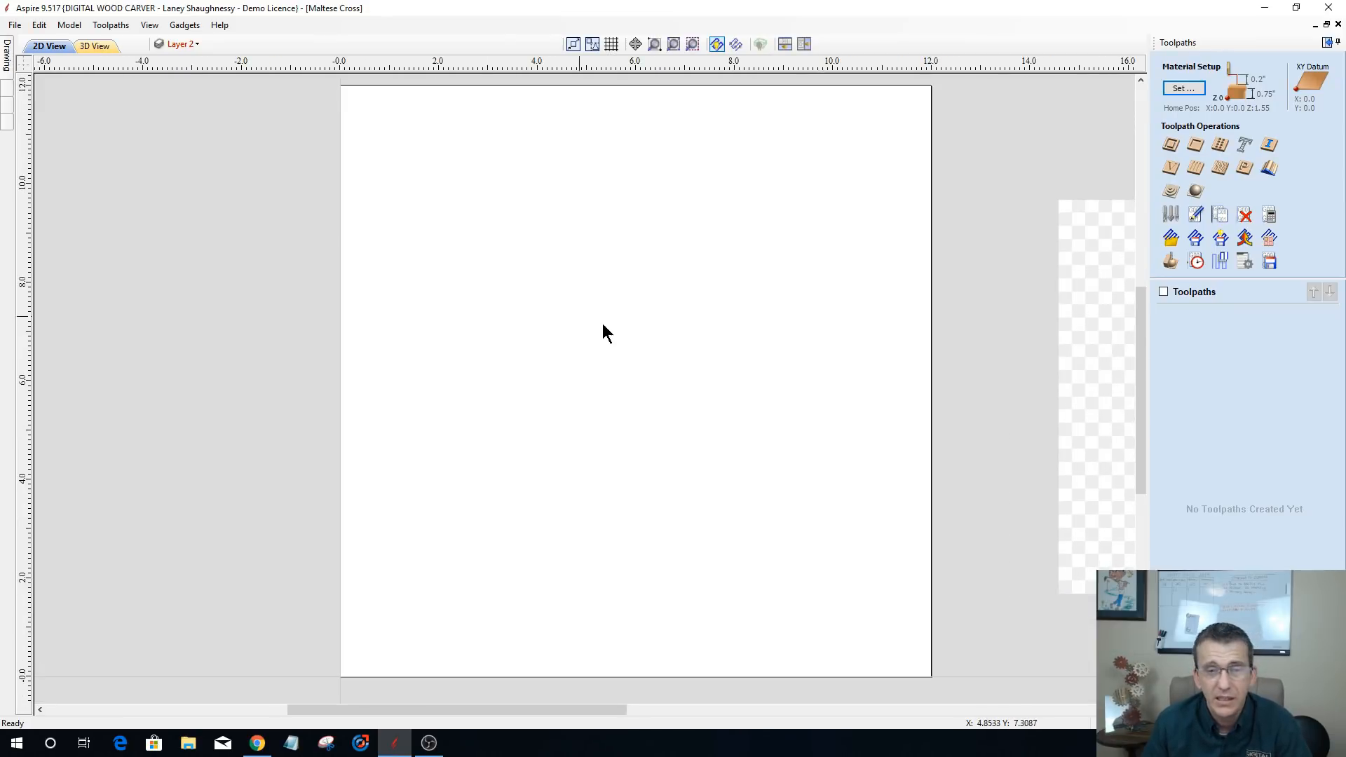
scroll(606, 365, up, 1)
scroll(606, 364, down, 1)
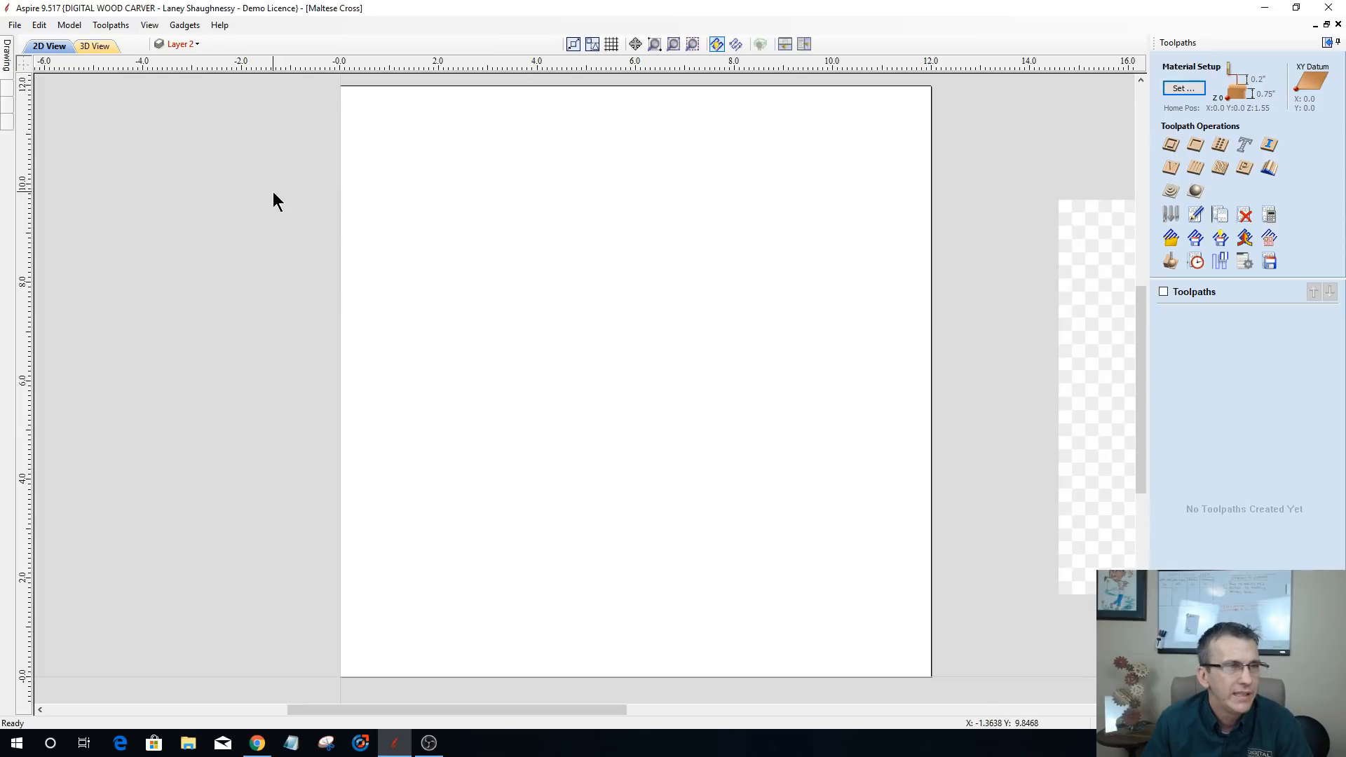
click(149, 25)
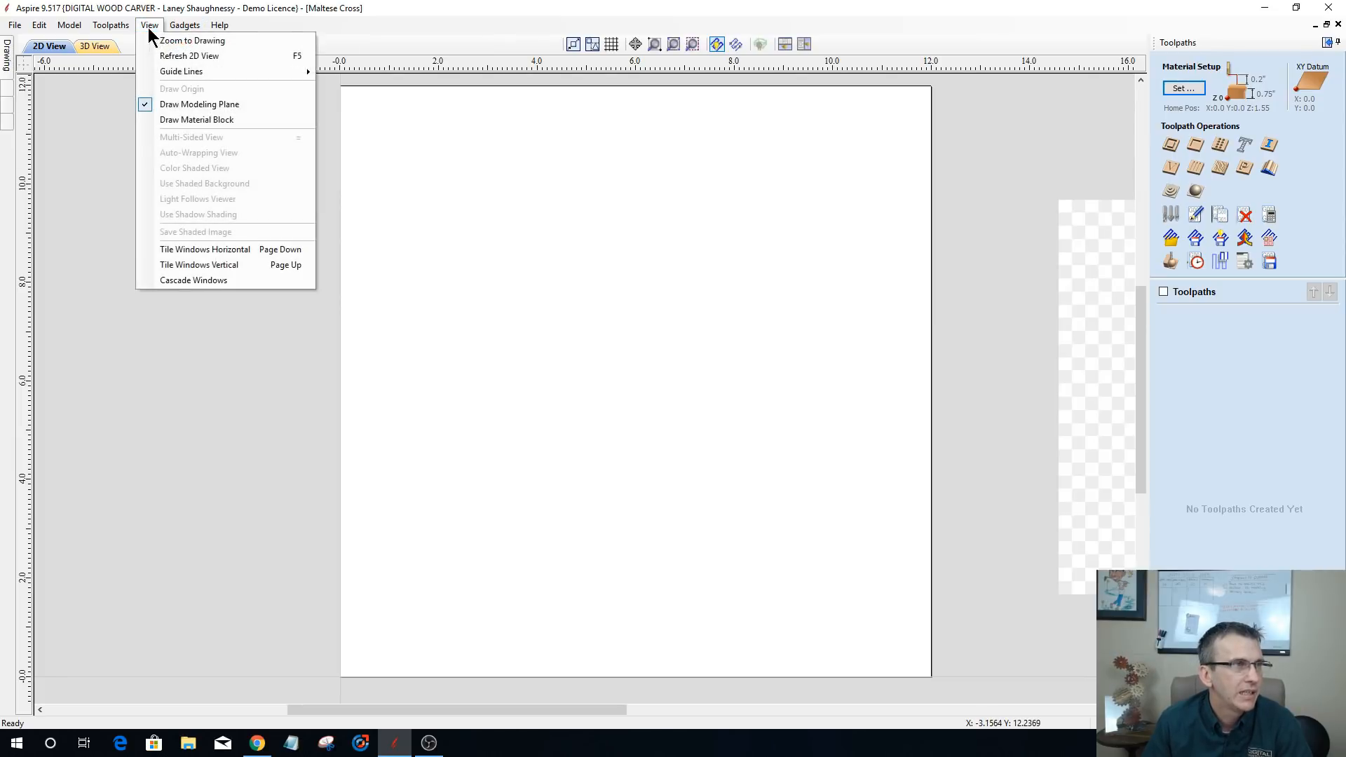
mouse_move(175, 70)
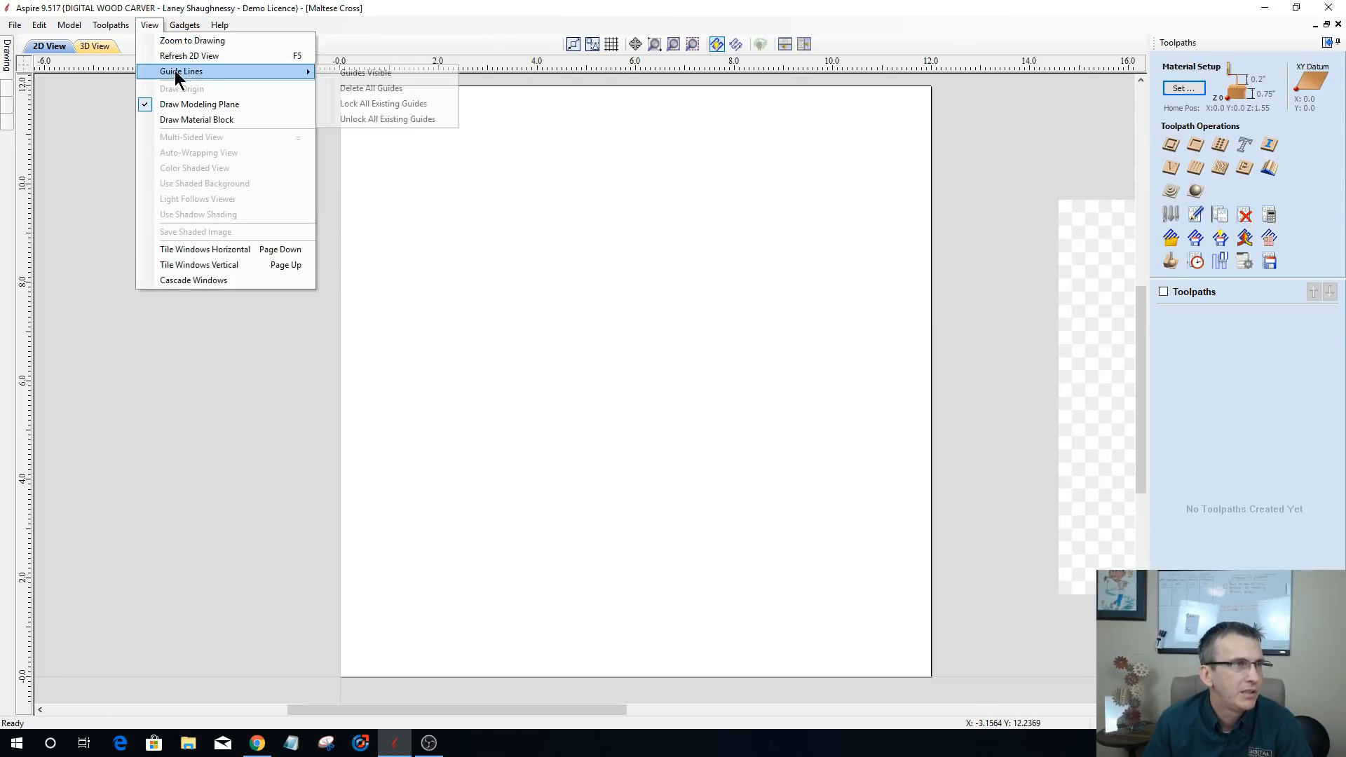
click(375, 72)
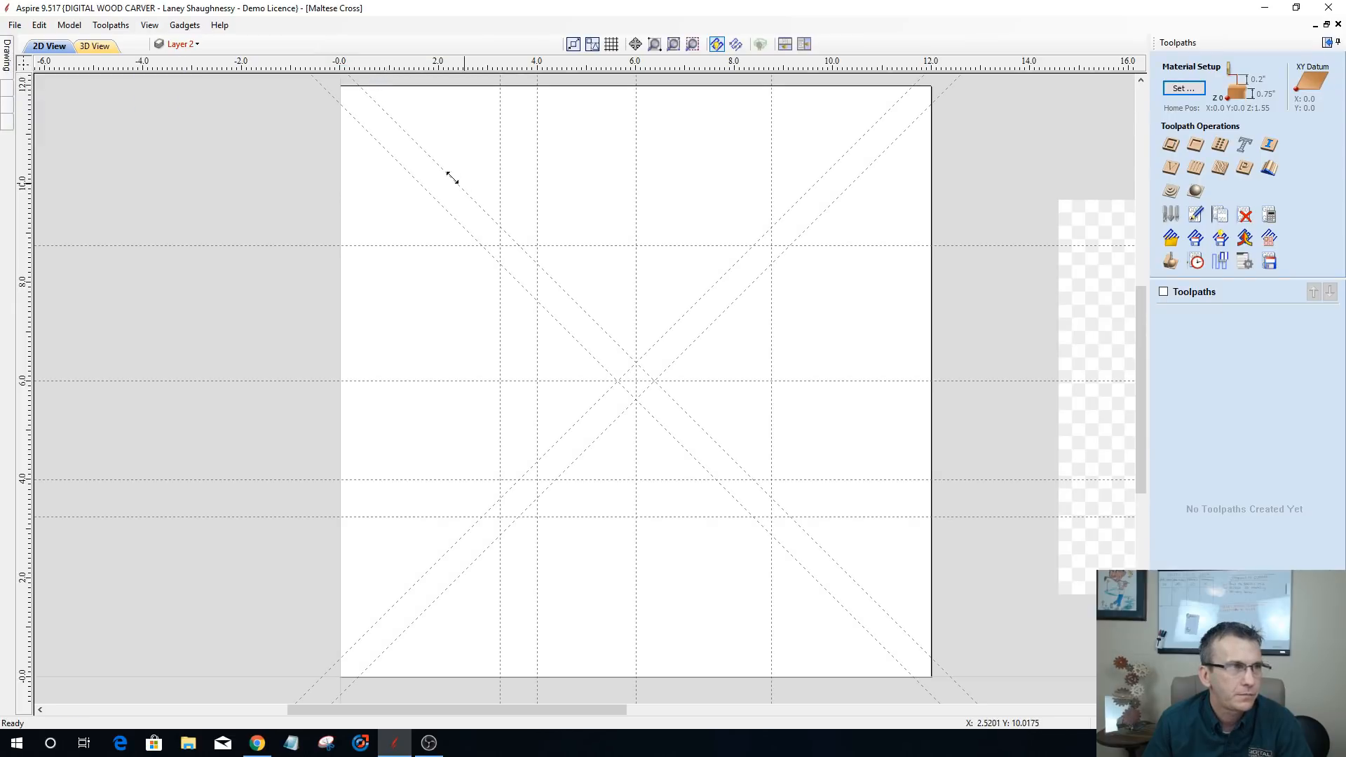
- Delete all the existing guide lines from the drawing
click(158, 26)
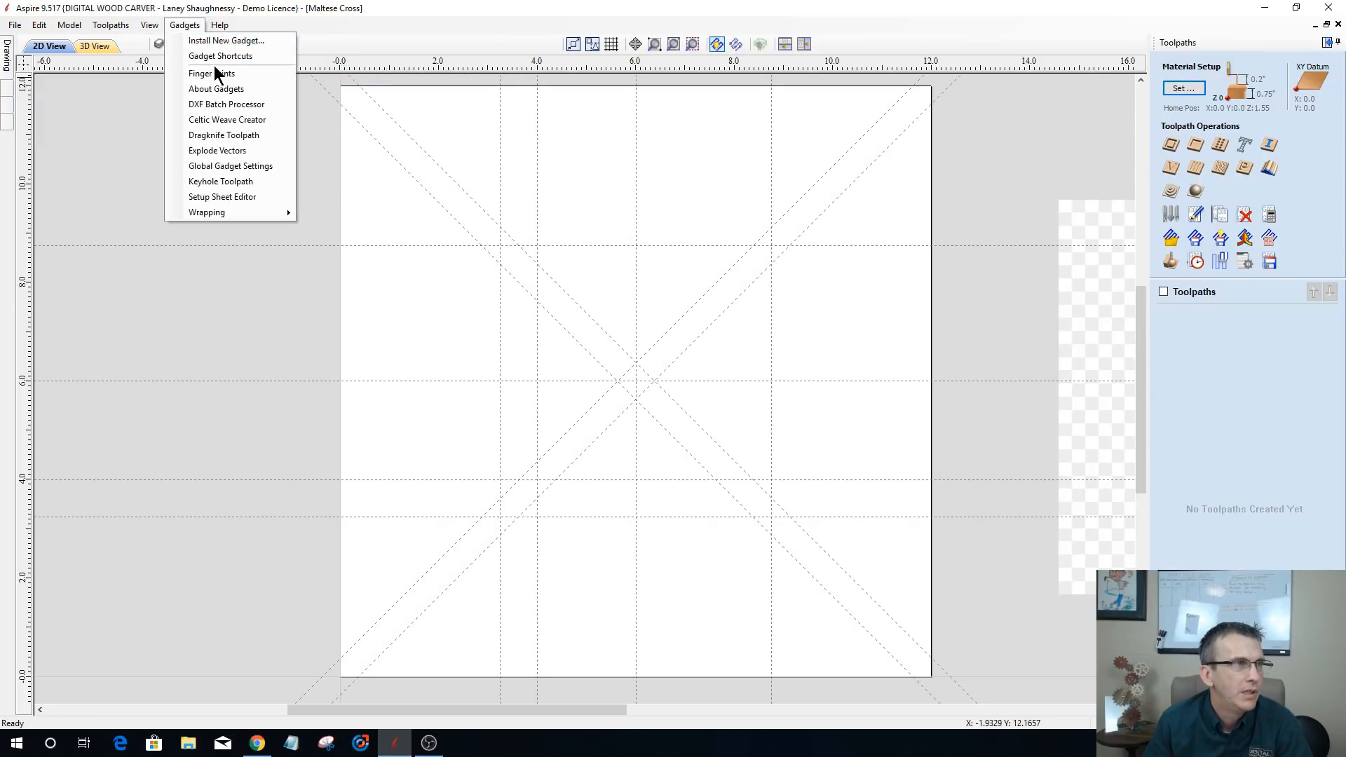
mouse_move(270, 70)
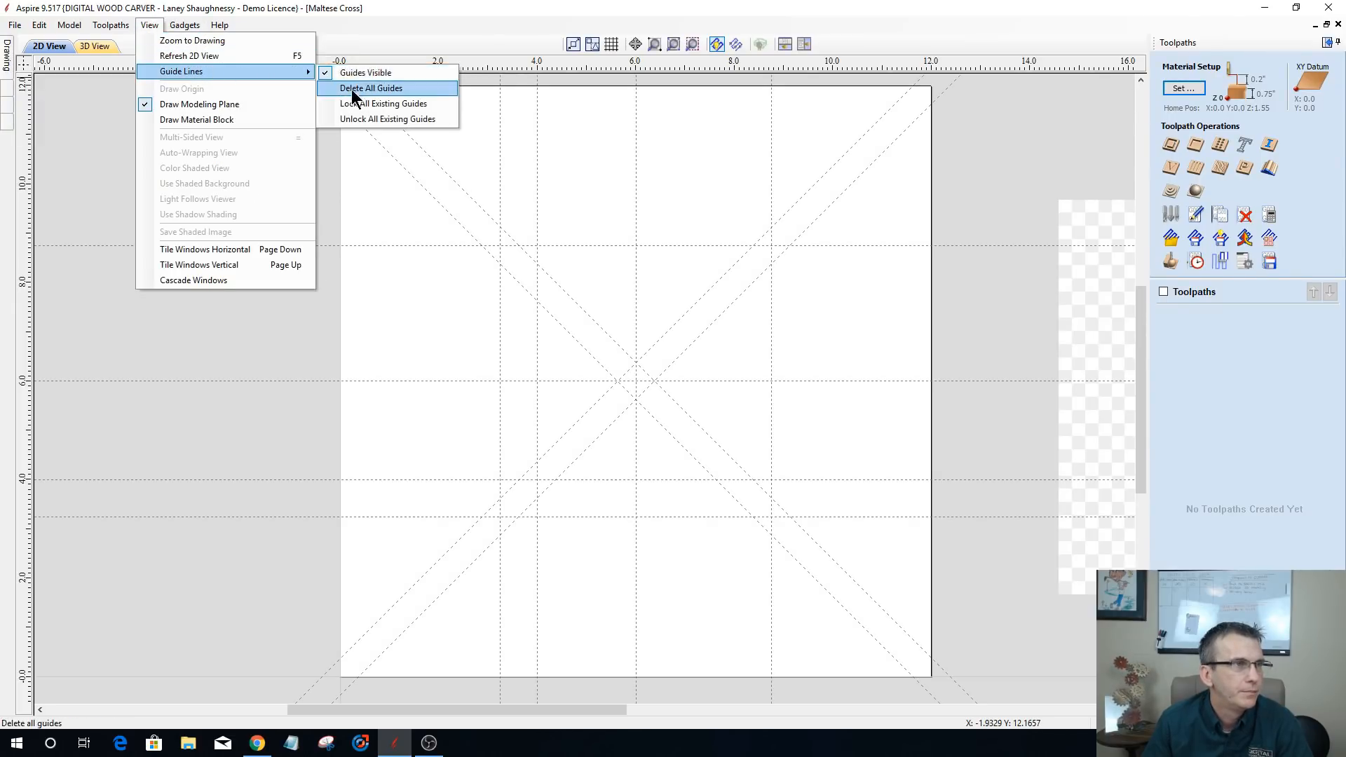
click(368, 86)
- Place a vertical guide at about X 2.7 inches and a horizontal guide at about Y 10.1 inches
scroll(780, 440, down, 1)
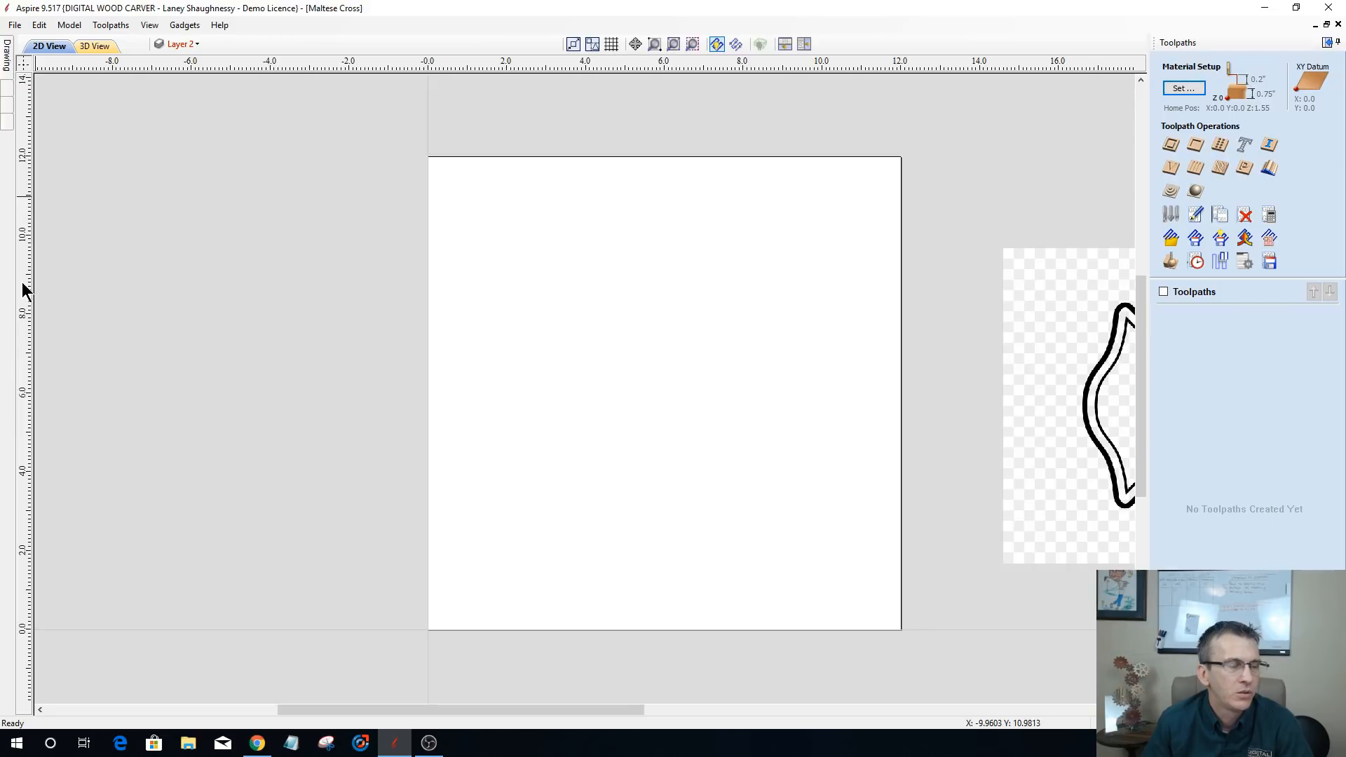
drag(24, 289, 534, 331)
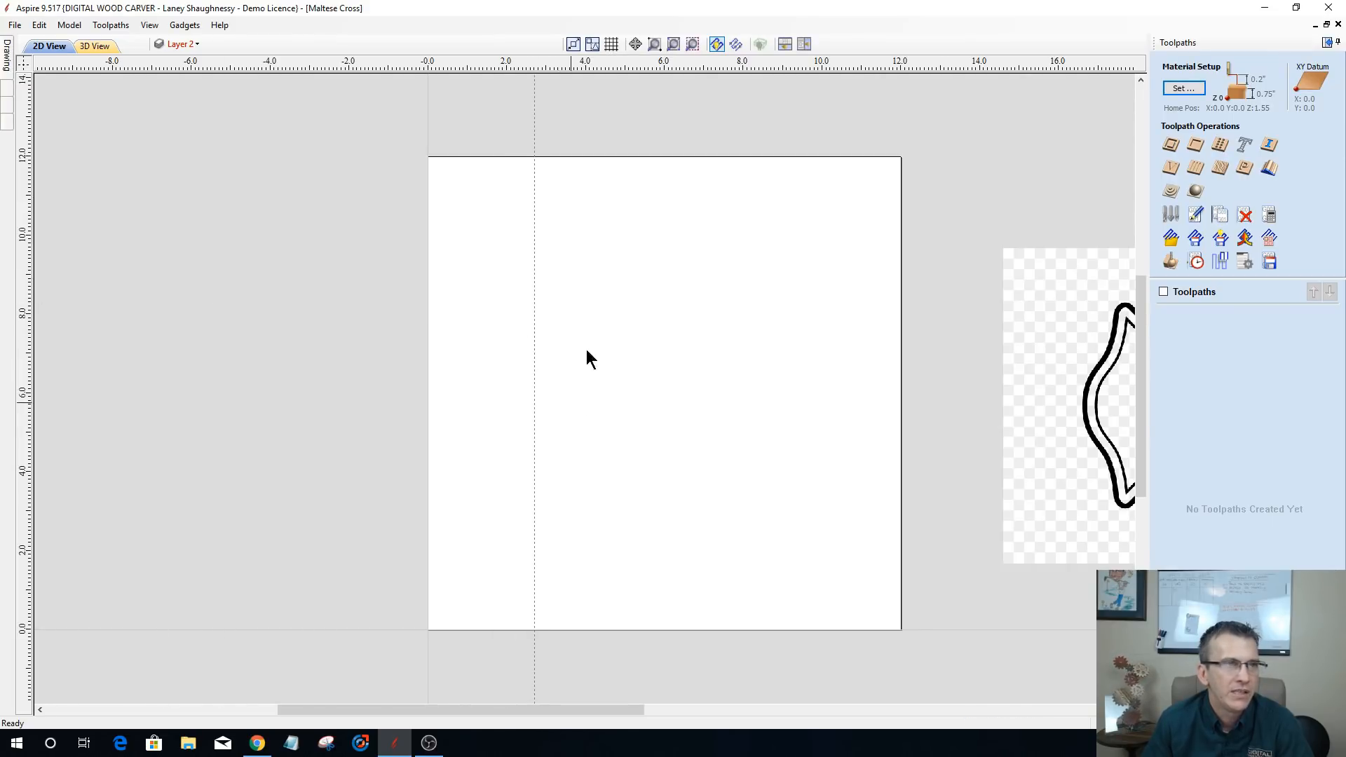
drag(628, 60, 636, 231)
- Add an extra horizontal guide just below the sheet's upper edge and remove it by returning it to the ruler
drag(639, 77, 645, 172)
drag(636, 61, 632, 188)
mouse_move(628, 62)
mouse_down()
mouse_move(627, 79)
mouse_move(626, 51)
mouse_up()
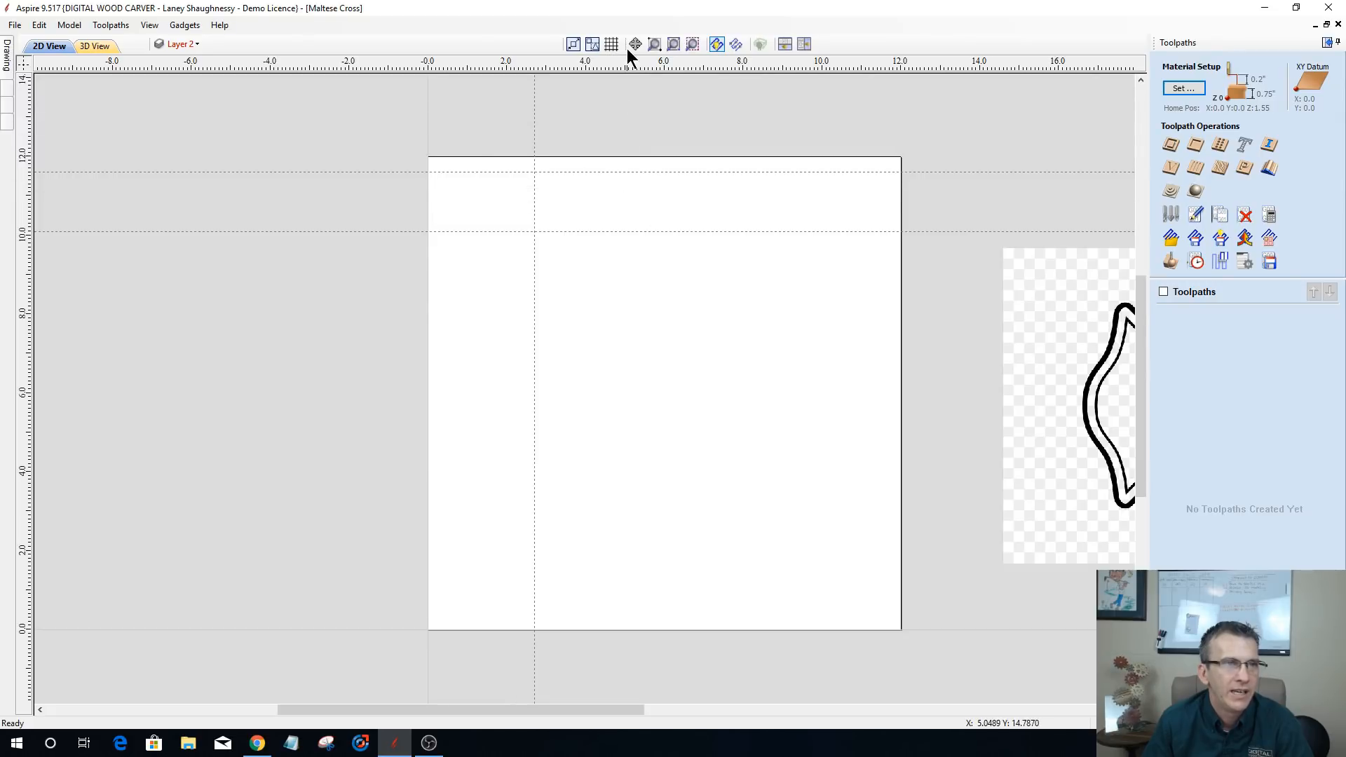
drag(630, 172, 631, 62)
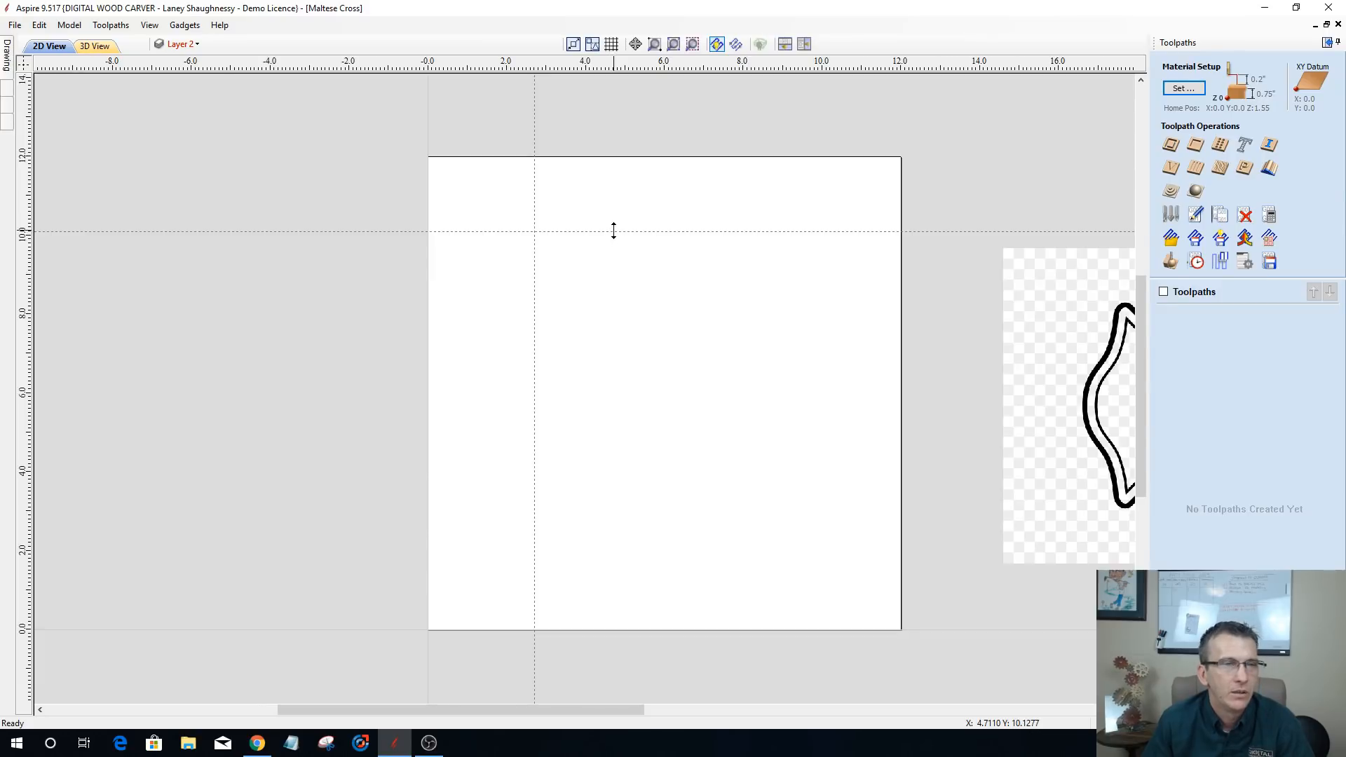
- Open the horizontal guide's properties and set its position to 9.5 inches
scroll(657, 372, up, 2)
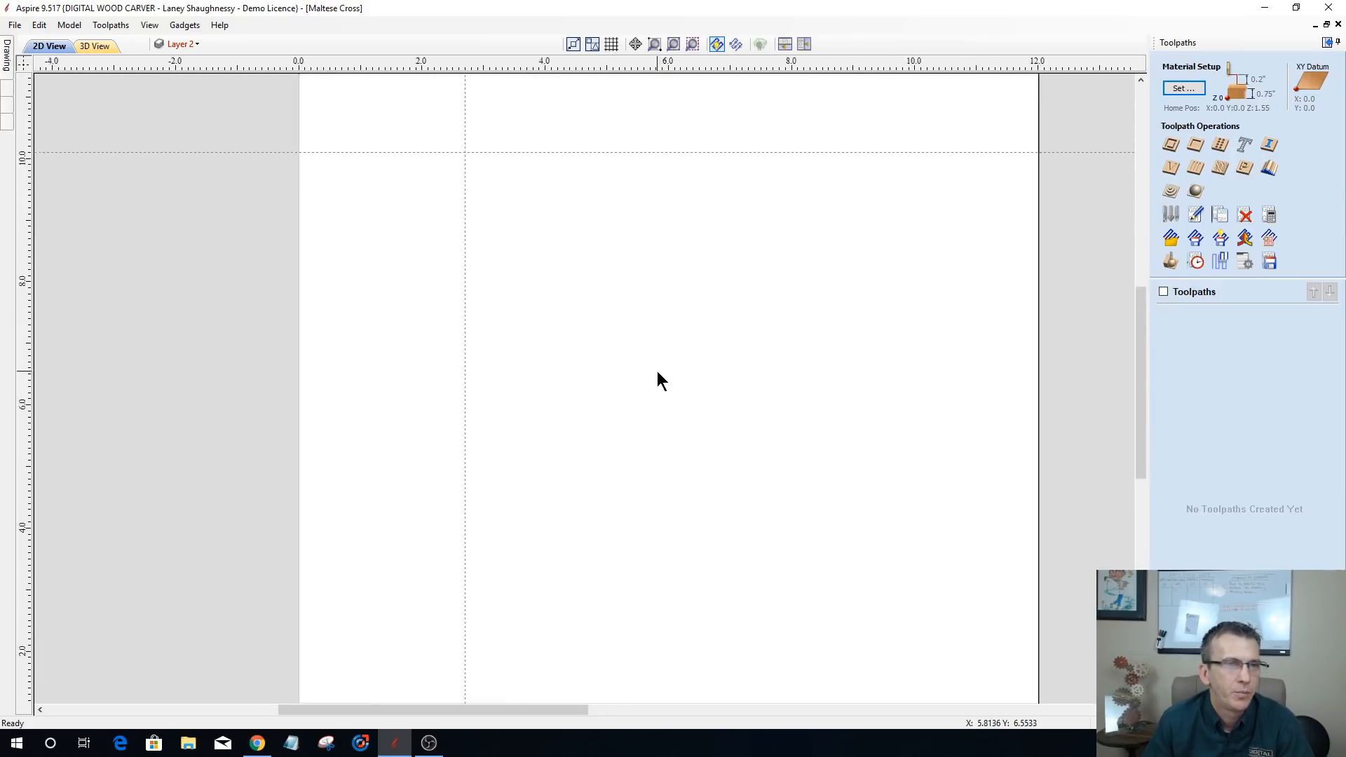
scroll(658, 373, down, 1)
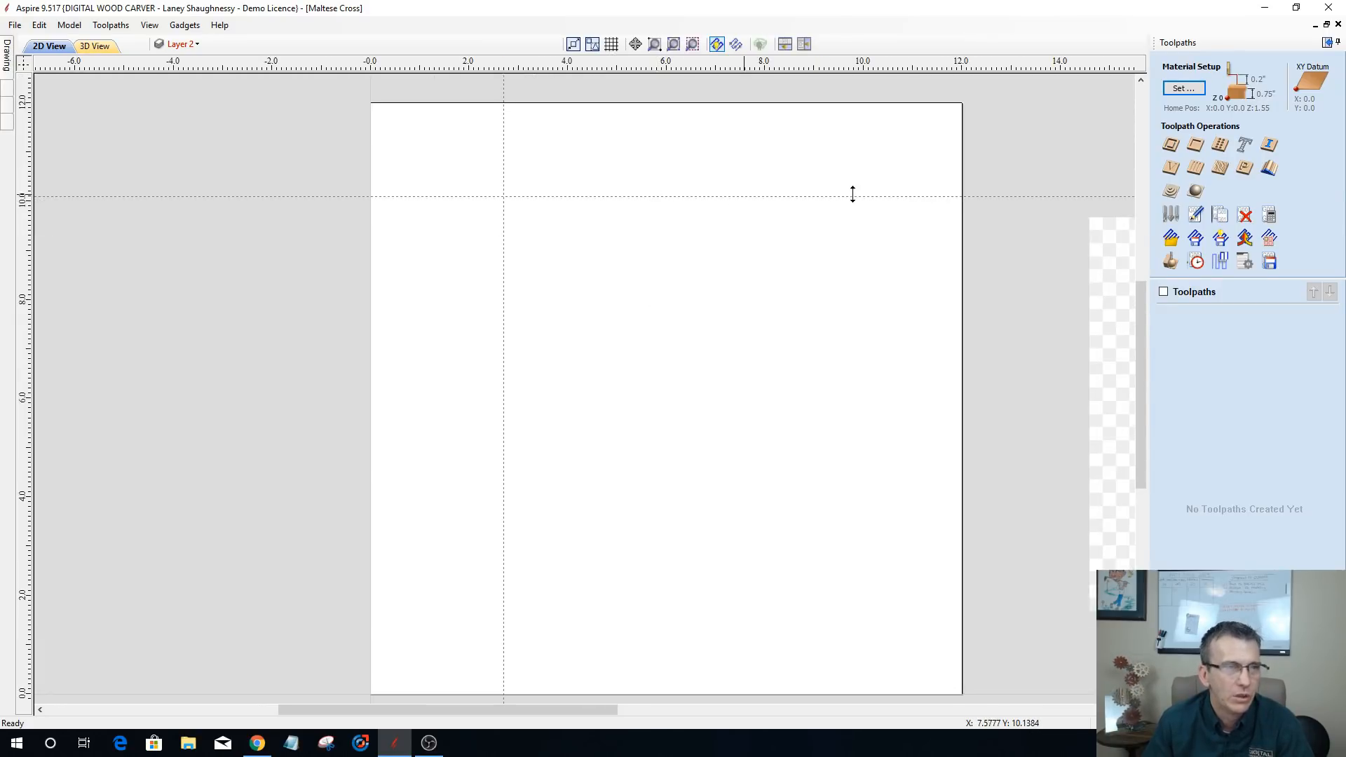
double_click(713, 196)
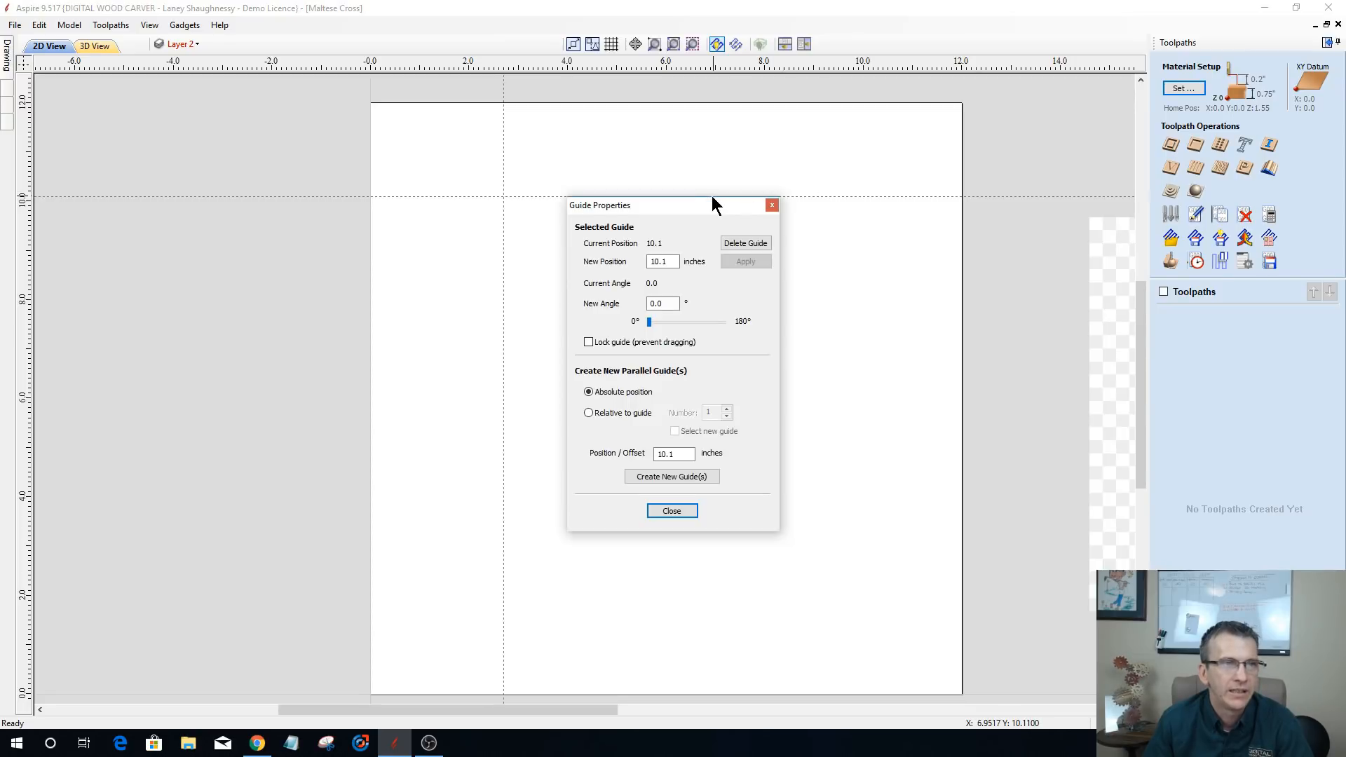
mouse_move(670, 206)
mouse_down()
mouse_move(607, 223)
mouse_move(649, 231)
mouse_move(650, 219)
mouse_up()
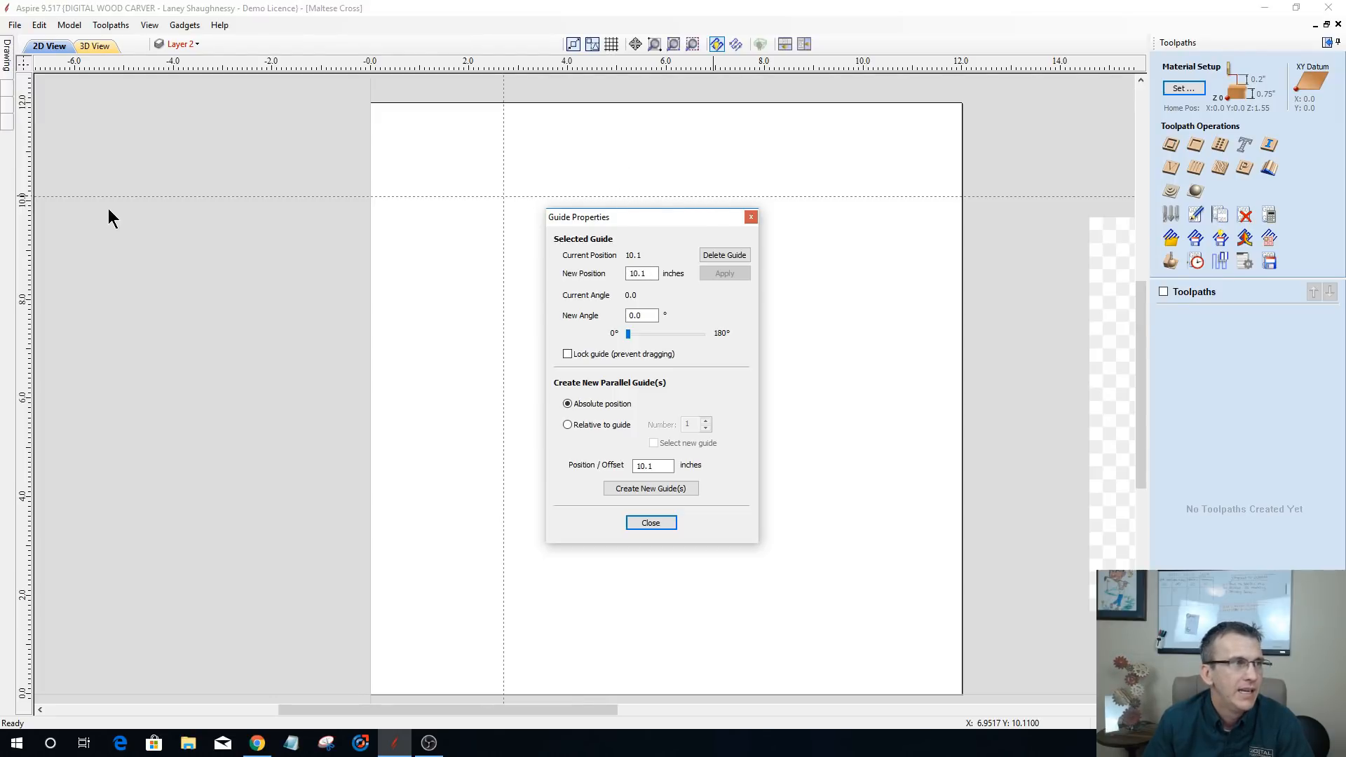
double_click(651, 274)
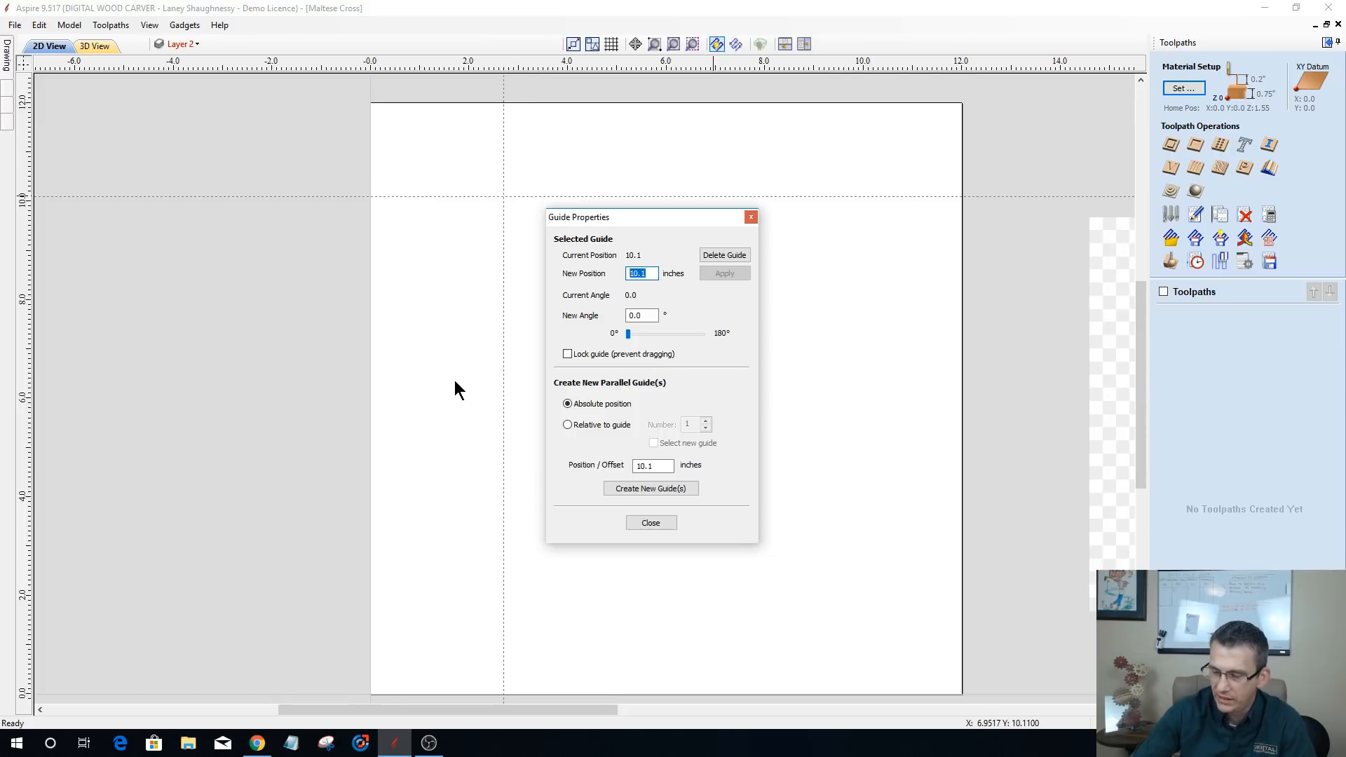
text(9.5)
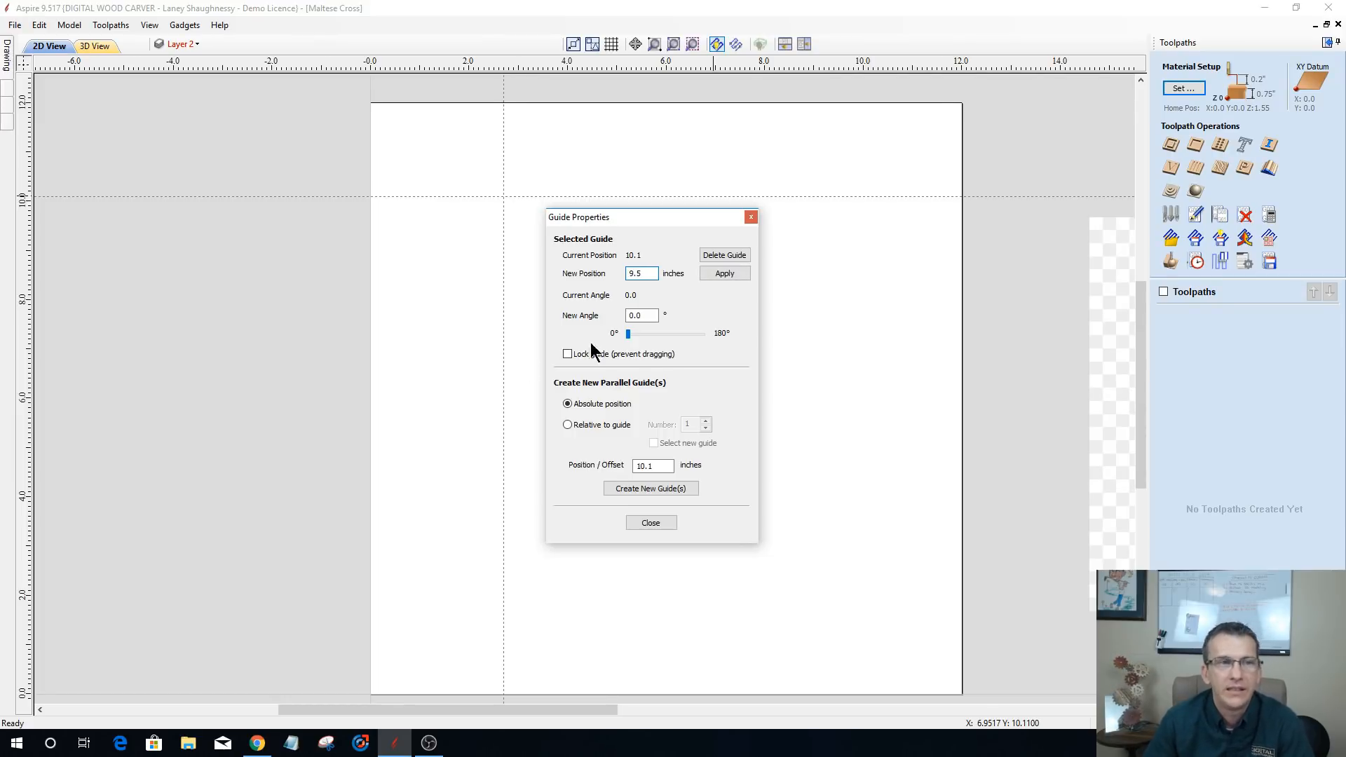
click(726, 276)
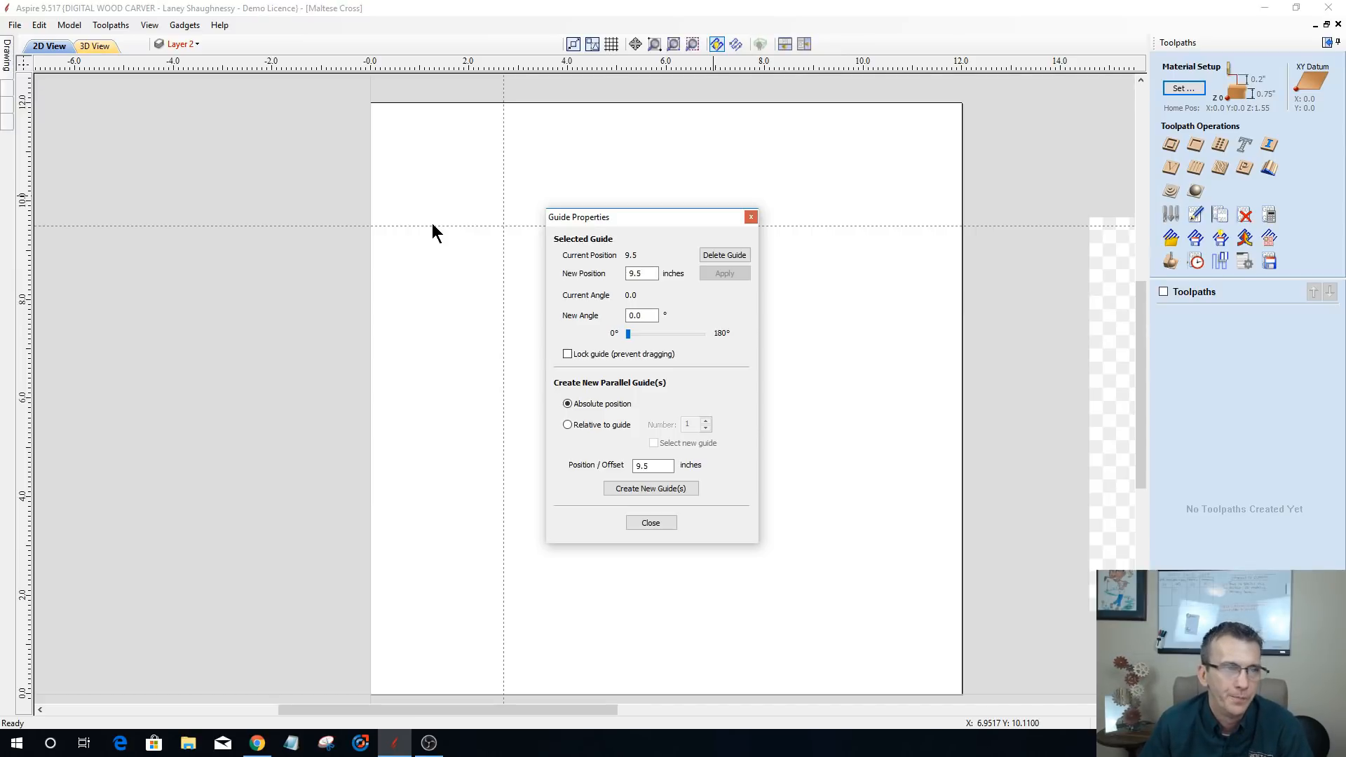
- Set the selected horizontal guide's angle to 45 degrees and apply it
double_click(633, 315)
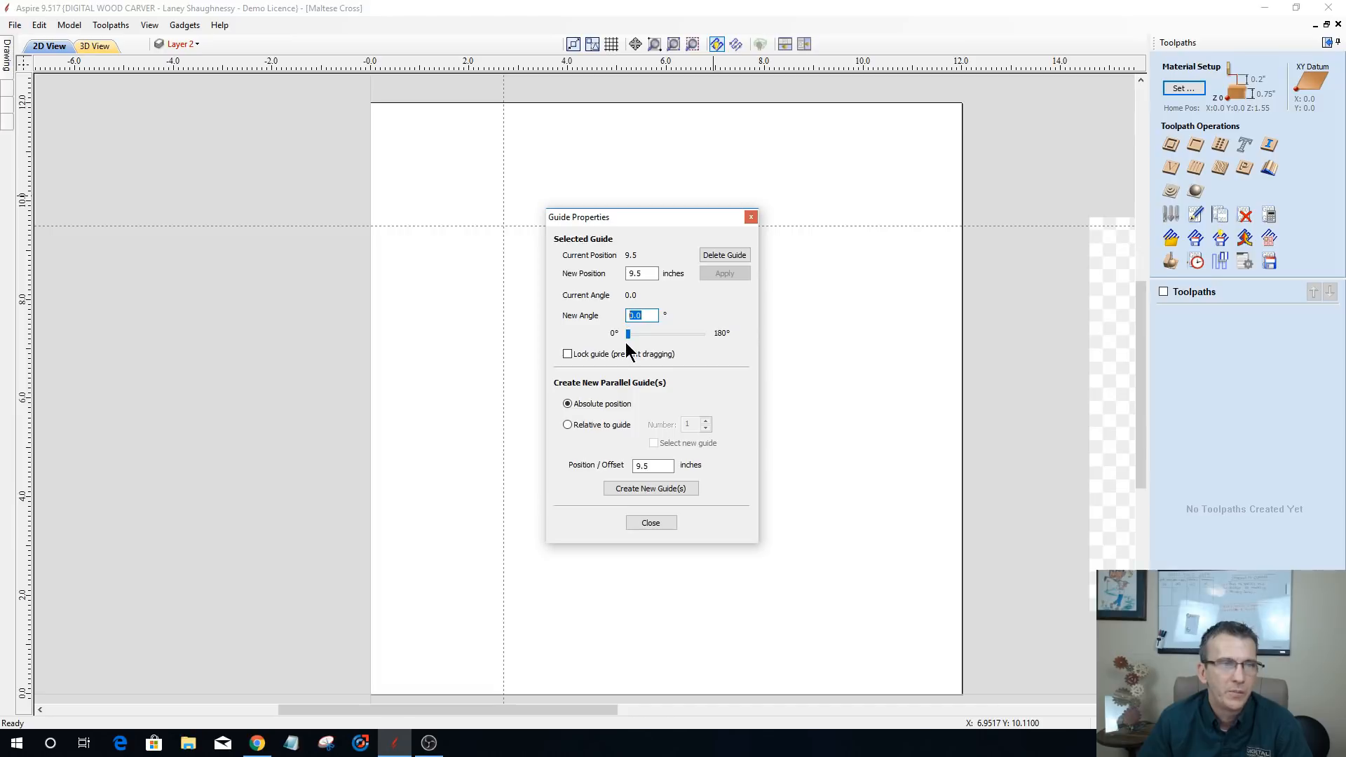
drag(628, 334, 557, 312)
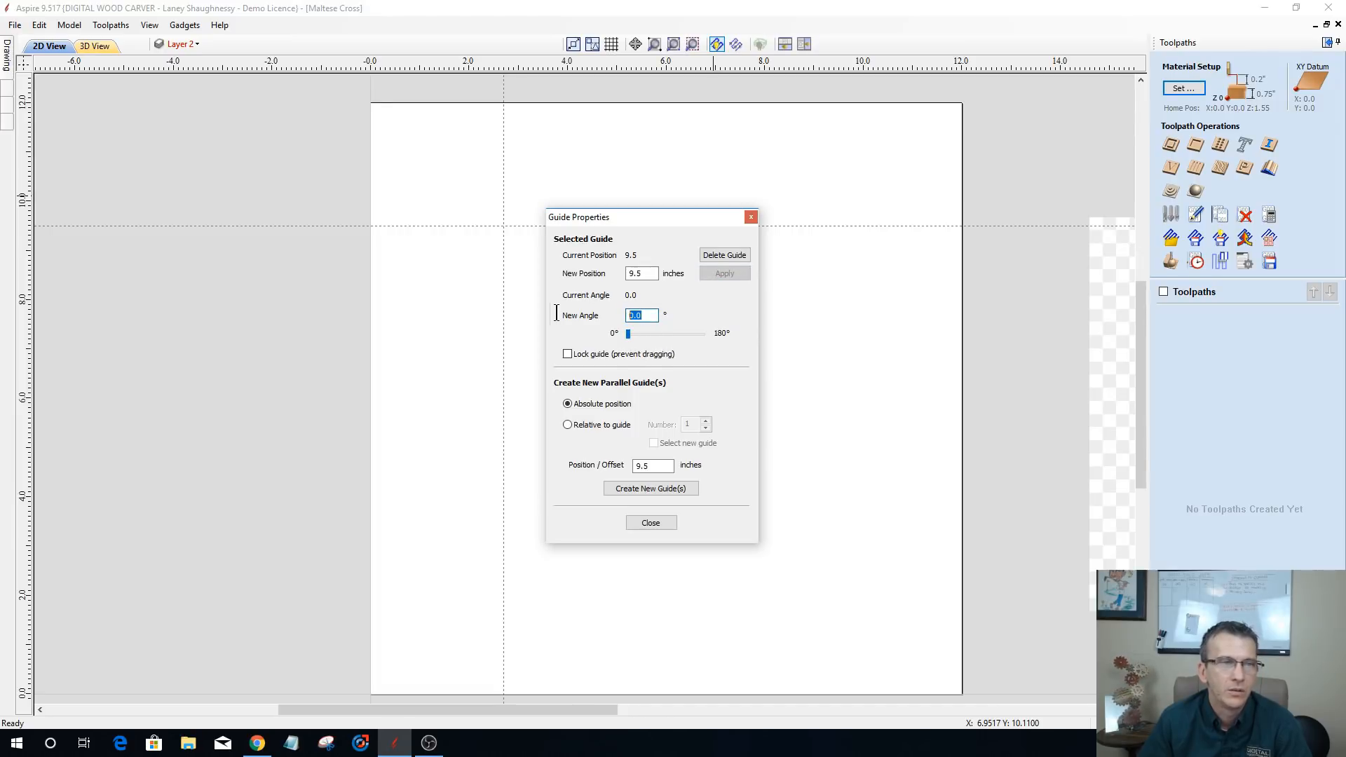
text(45)
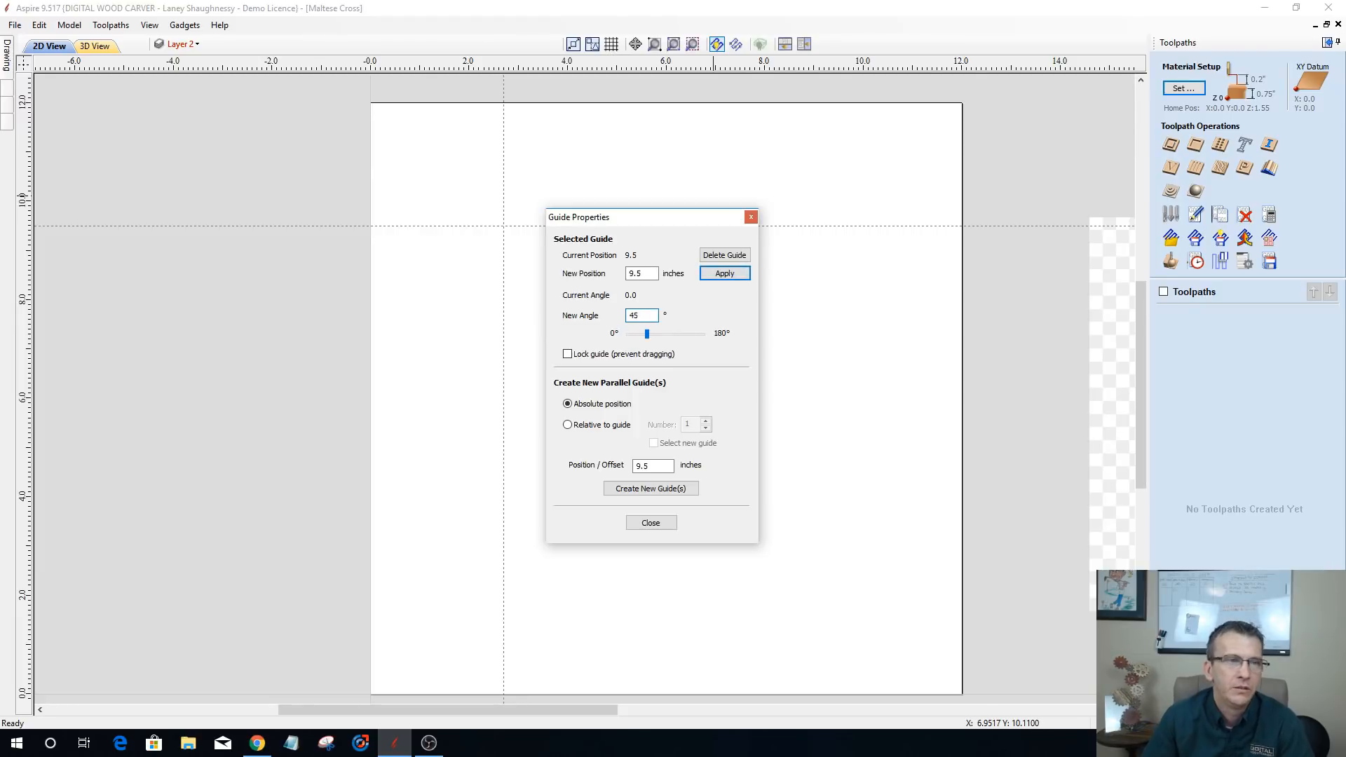
click(722, 273)
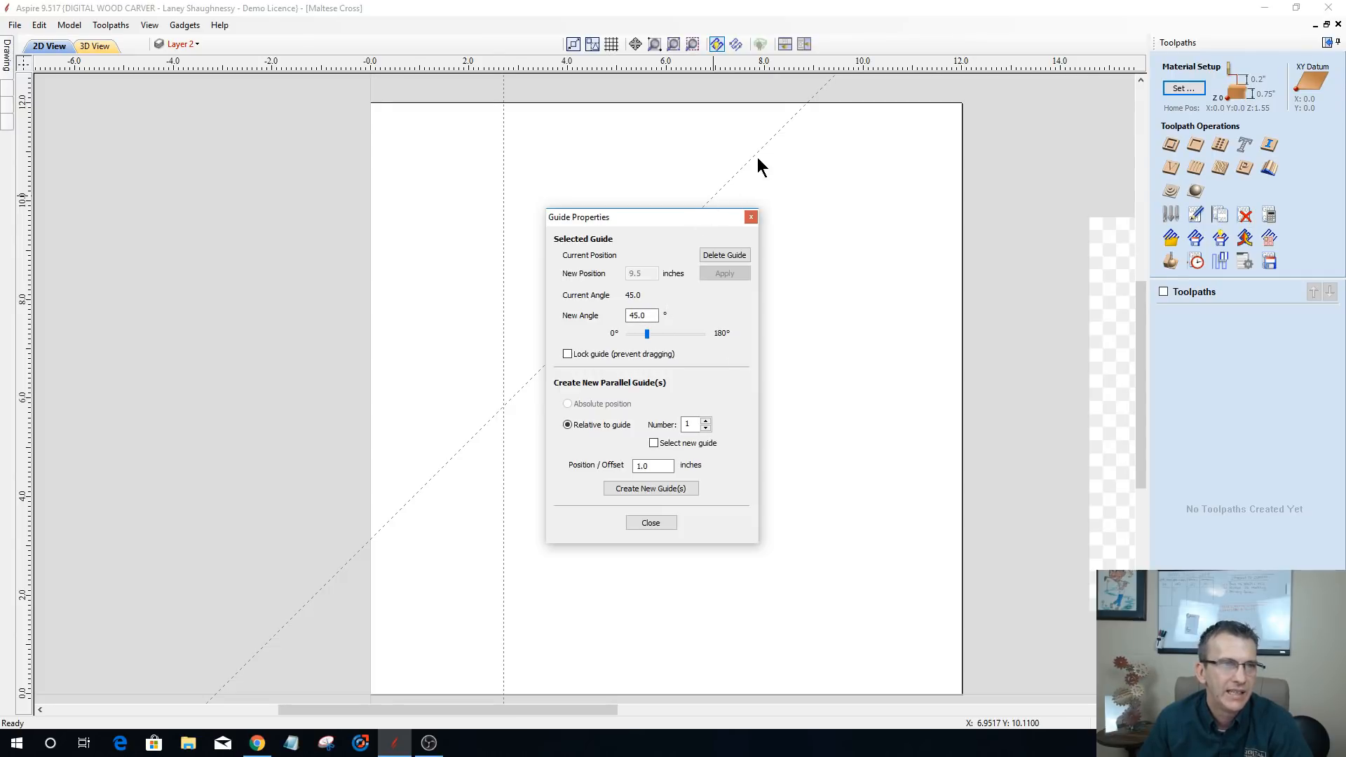
- Change the selected guide's angle to 135 degrees and apply it
drag(649, 316, 576, 316)
text(135)
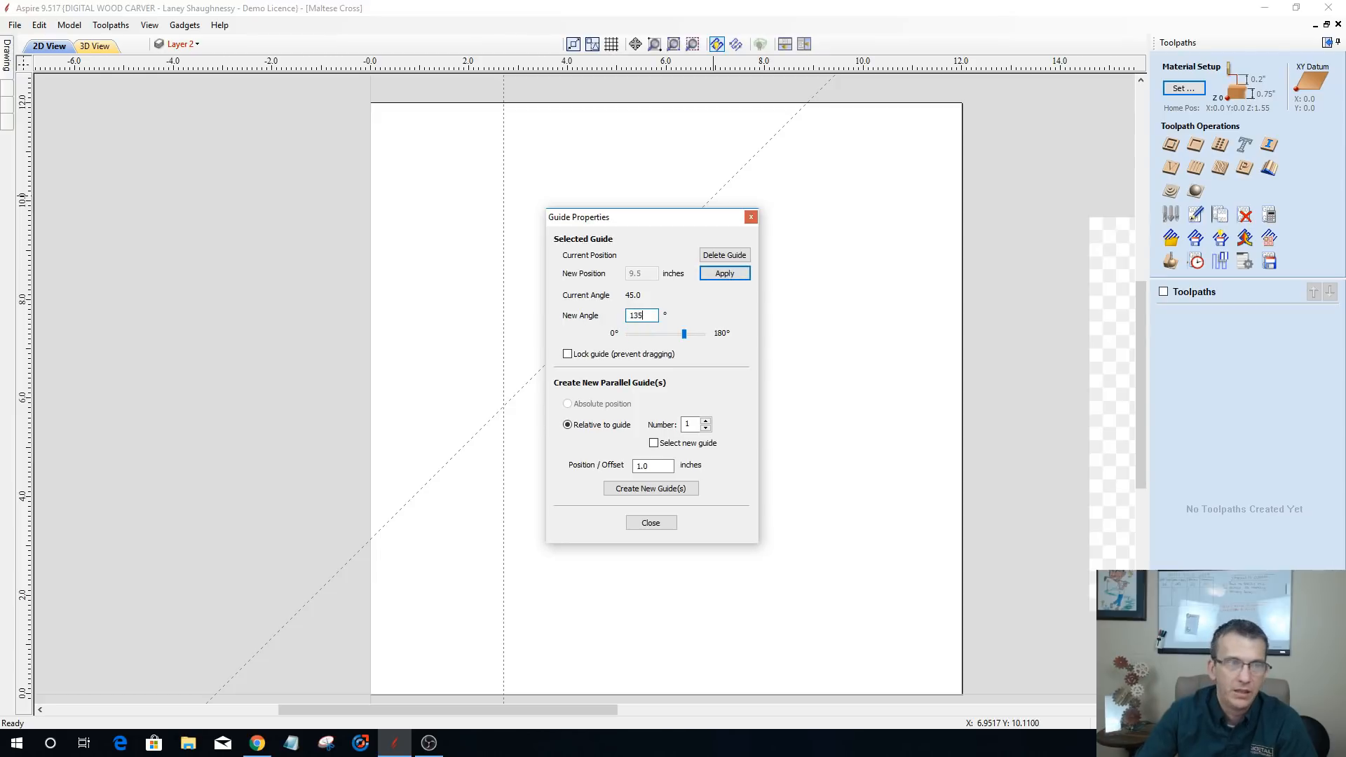
click(708, 273)
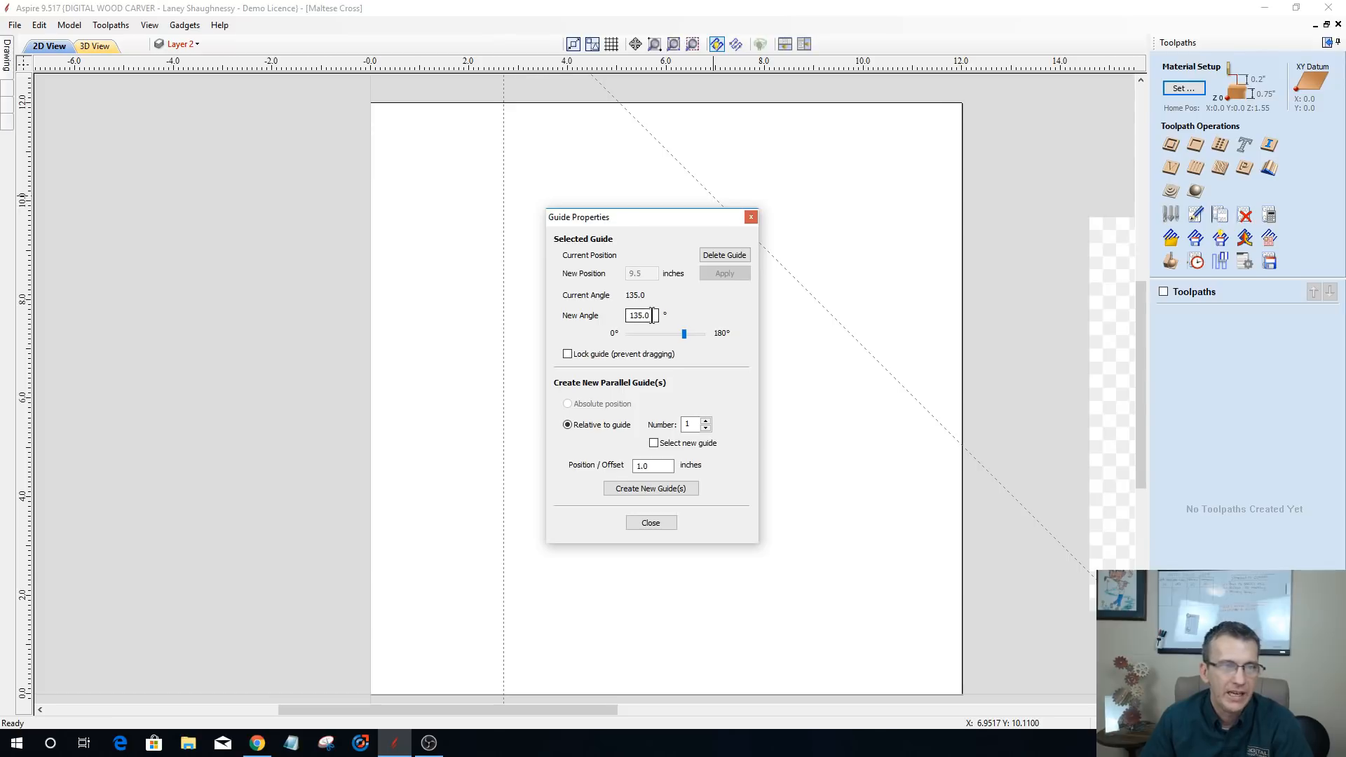
- Set the selected guide's angle to 90 degrees and apply it
drag(652, 315, 594, 321)
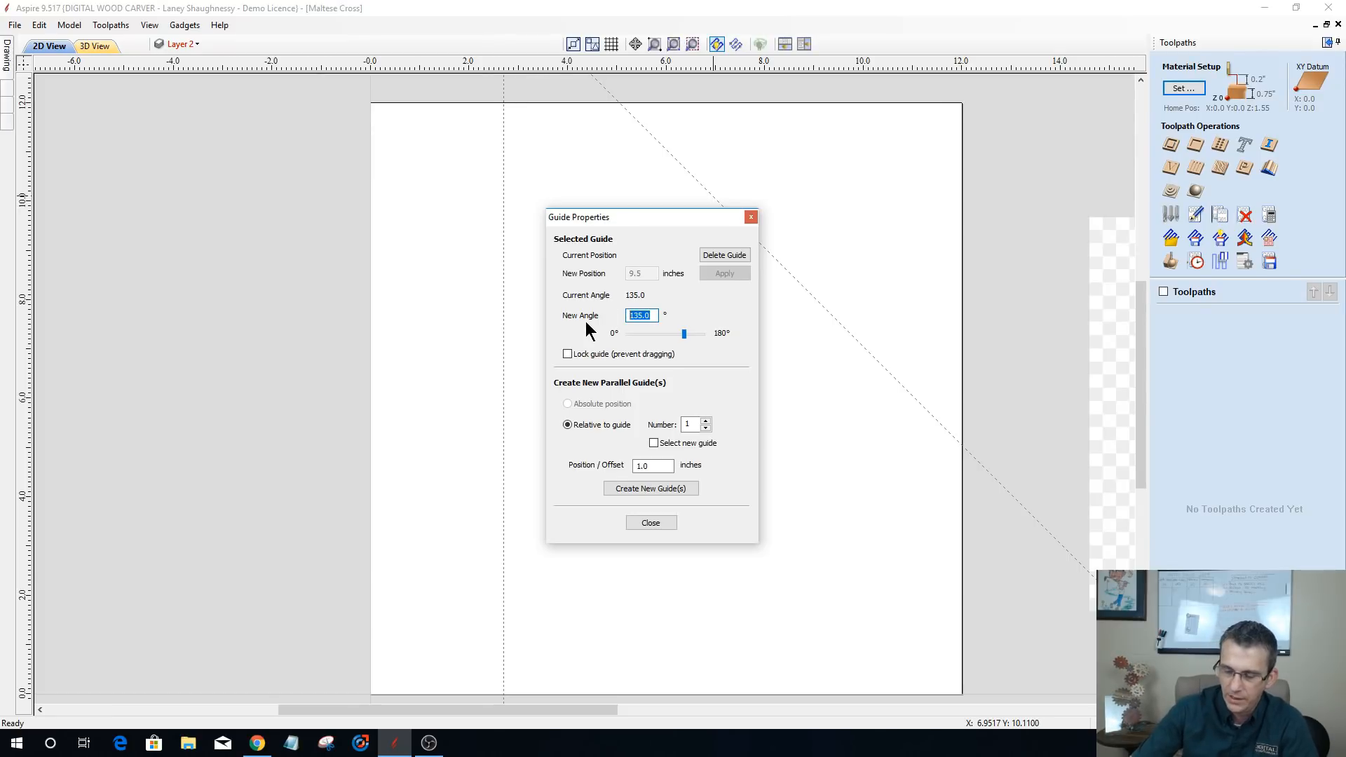
text(90)
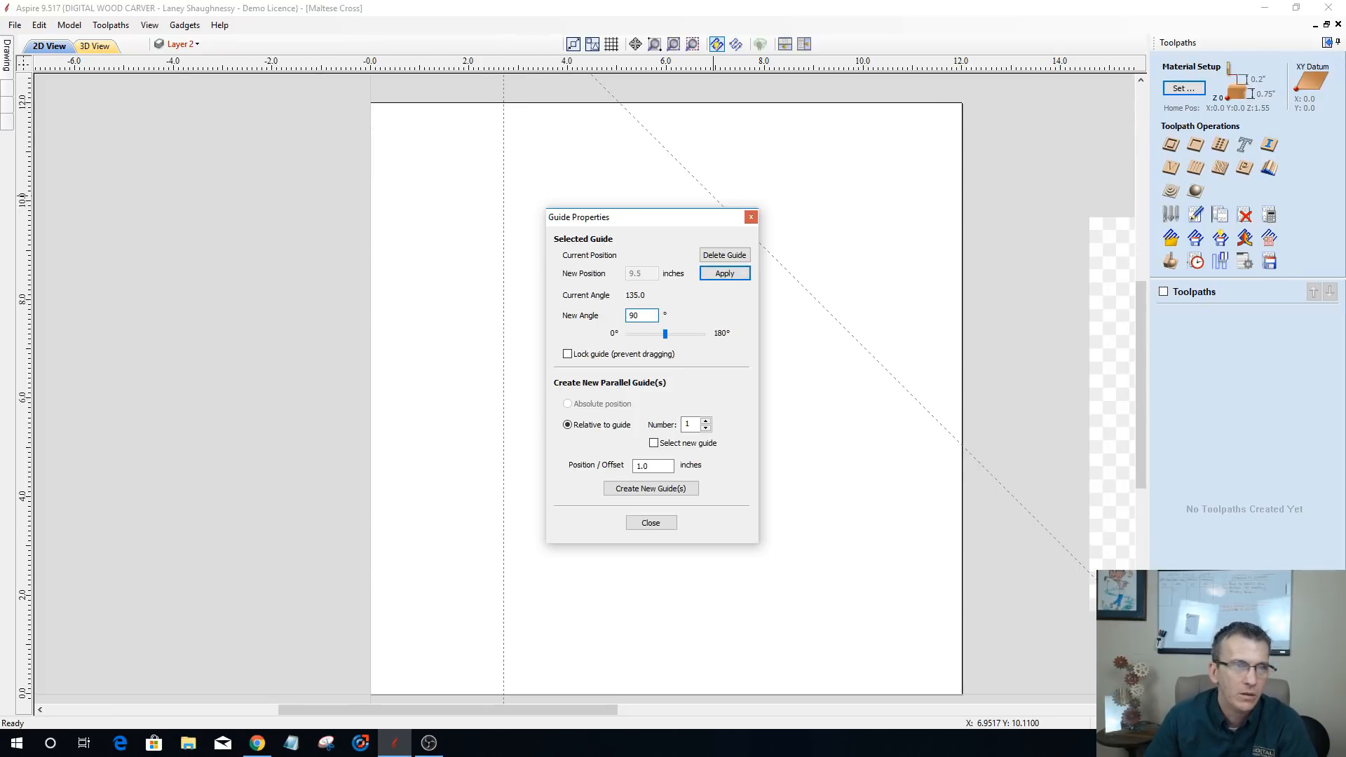
click(712, 275)
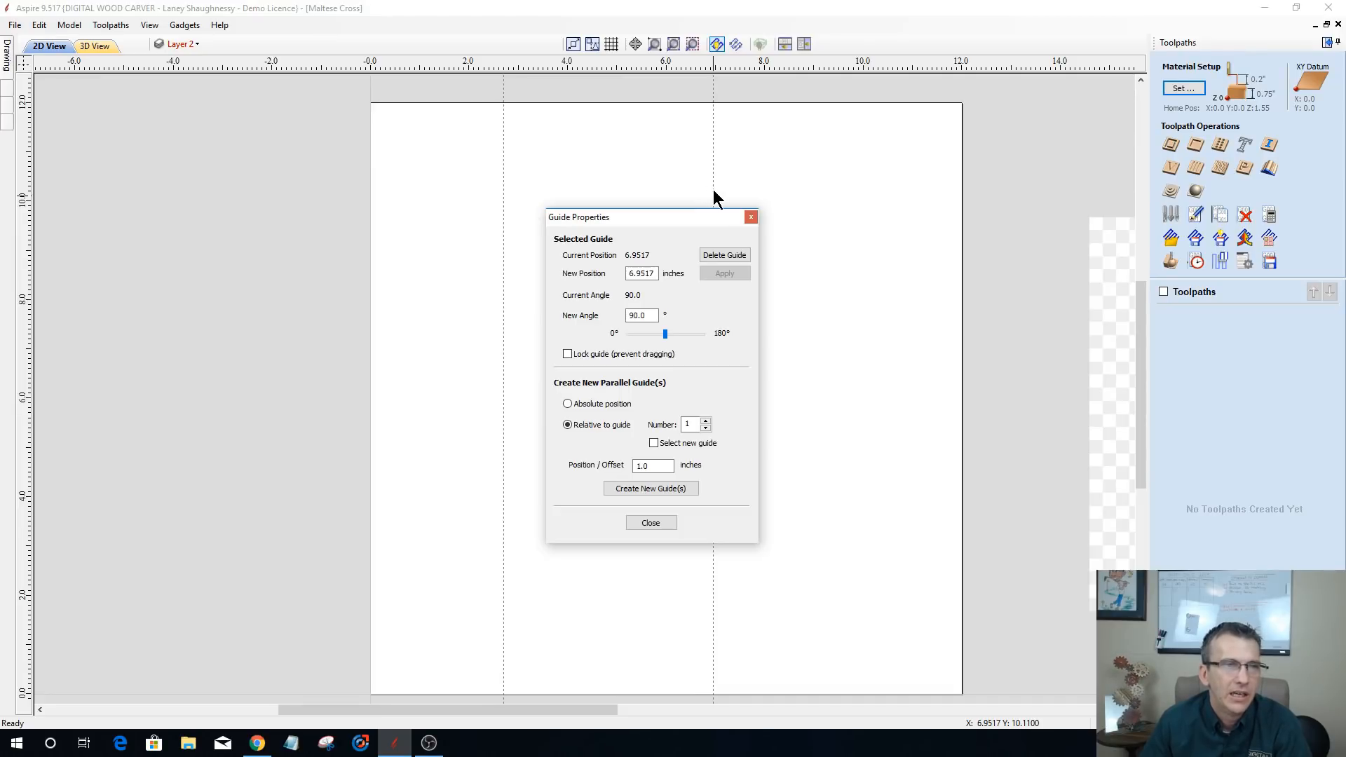
- Set the selected guide's angle to 0 degrees and apply it
drag(664, 332, 556, 340)
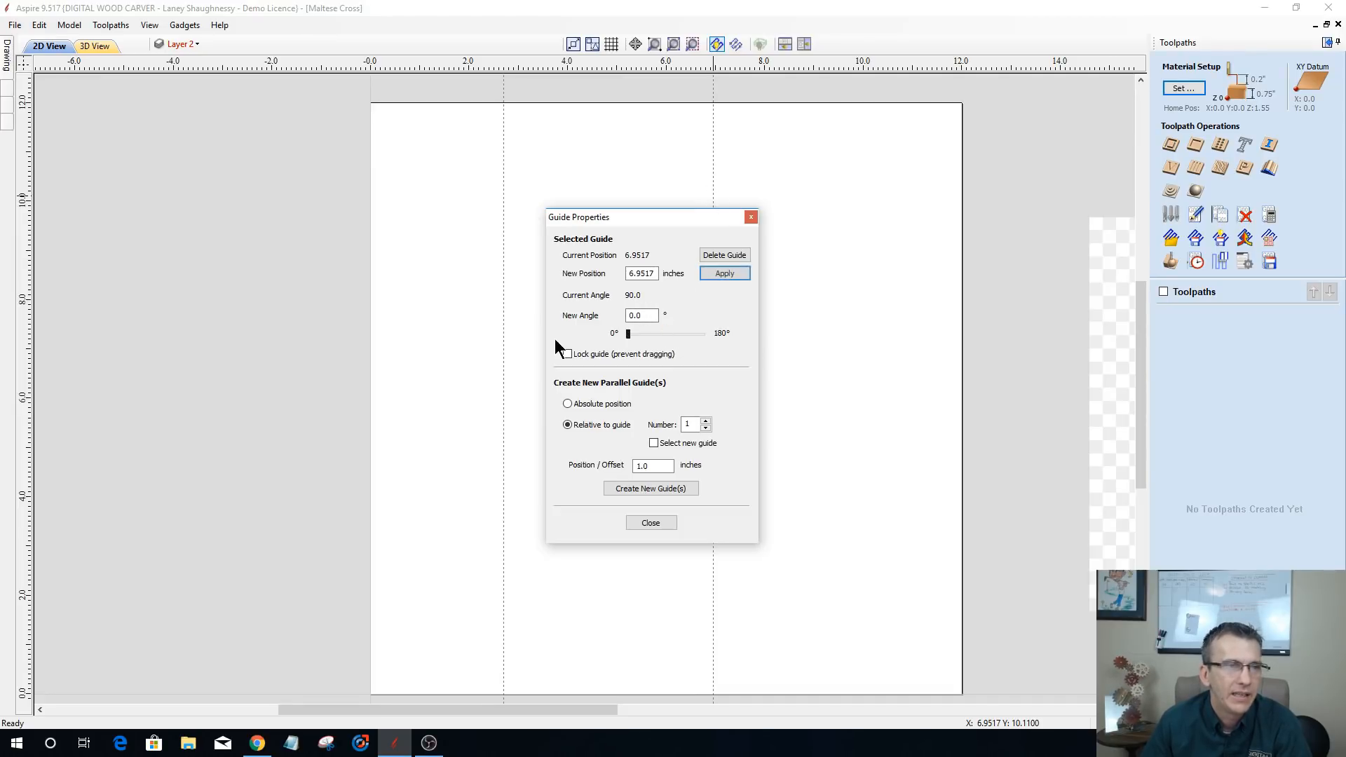
click(725, 270)
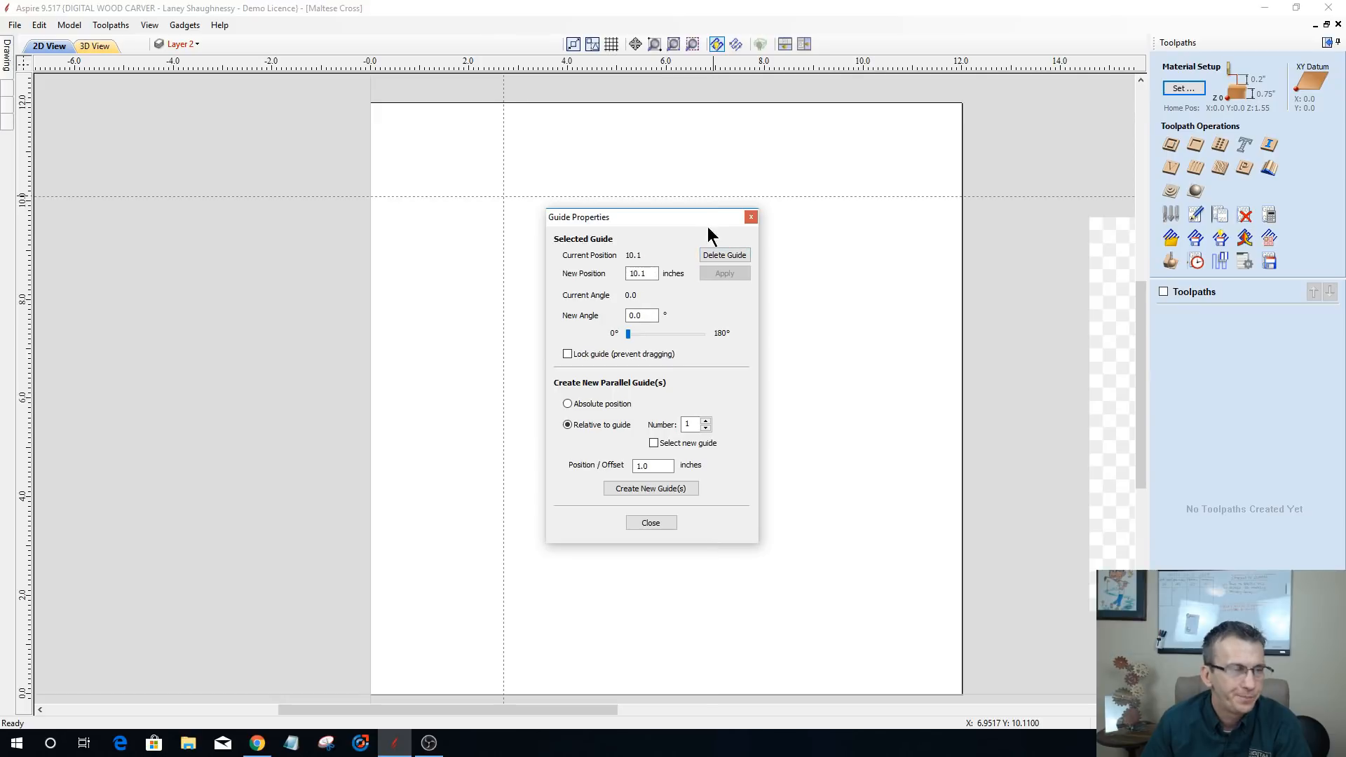
- Lock the horizontal guide against dragging and unlock it again
drag(635, 217, 764, 244)
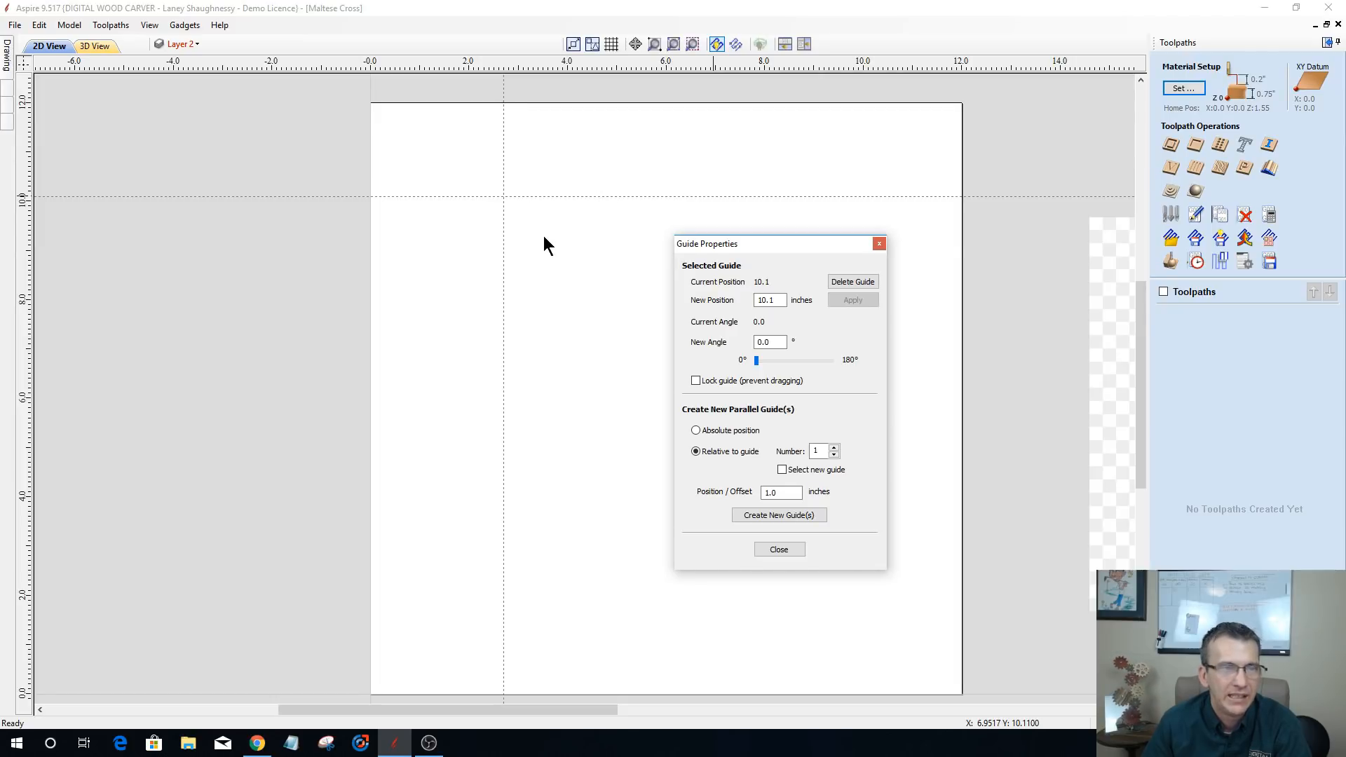
click(696, 382)
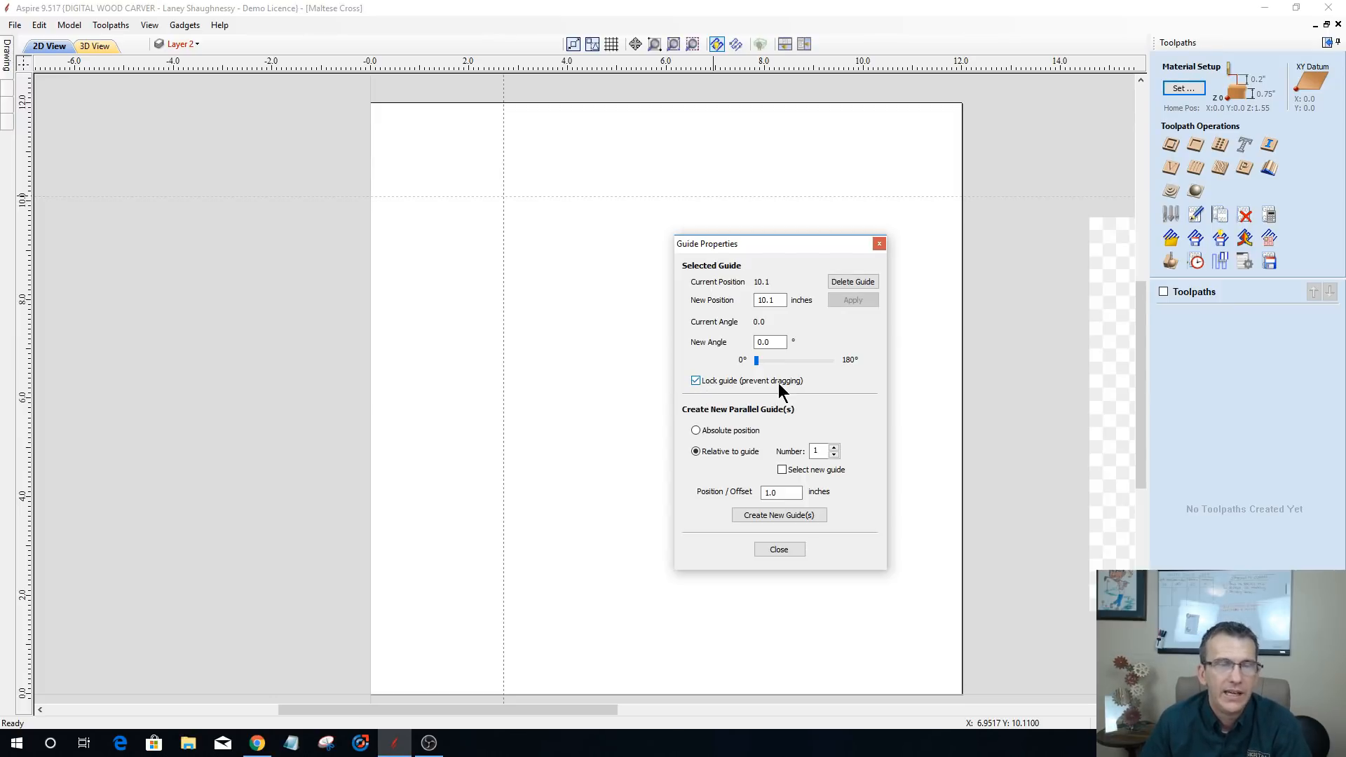
click(696, 382)
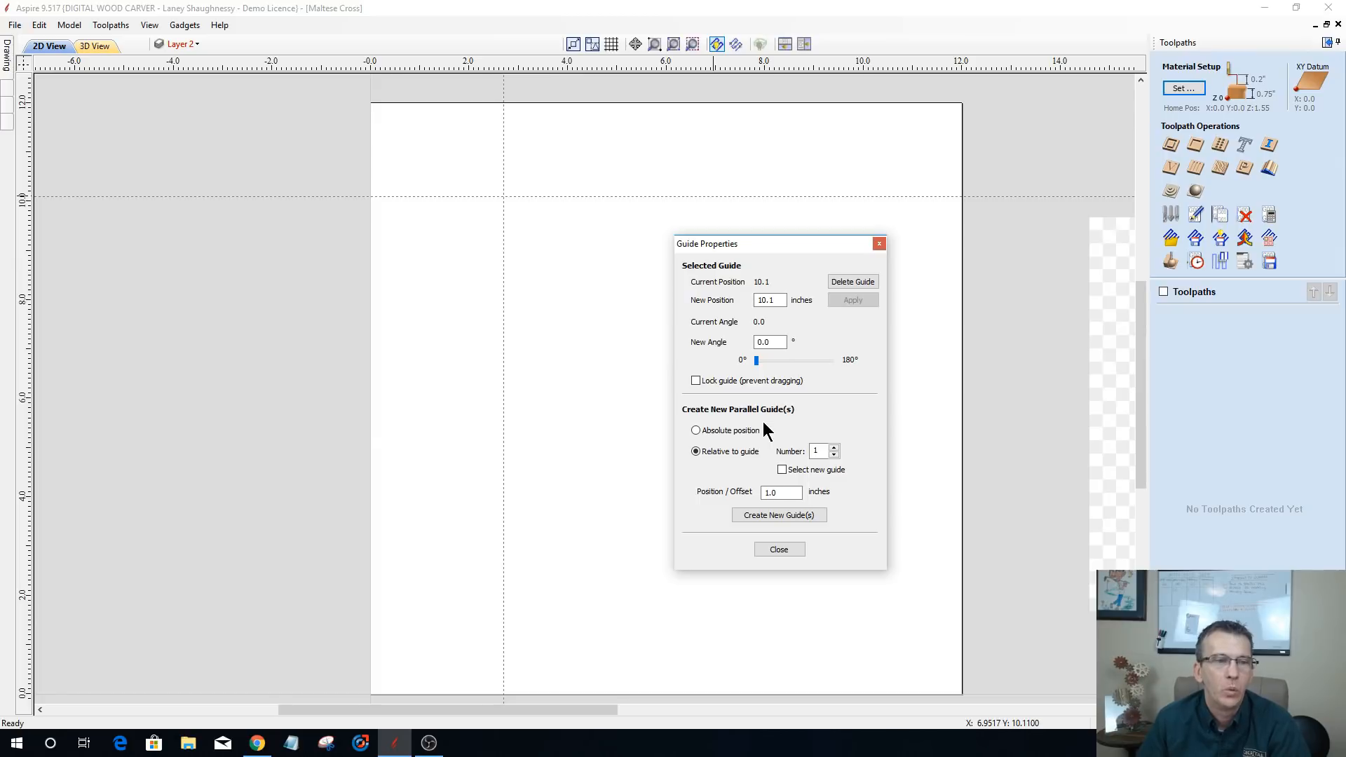
- Try the absolute and relative options for a new parallel guide, enable selecting the new guide, and close the properties without creating one
click(696, 431)
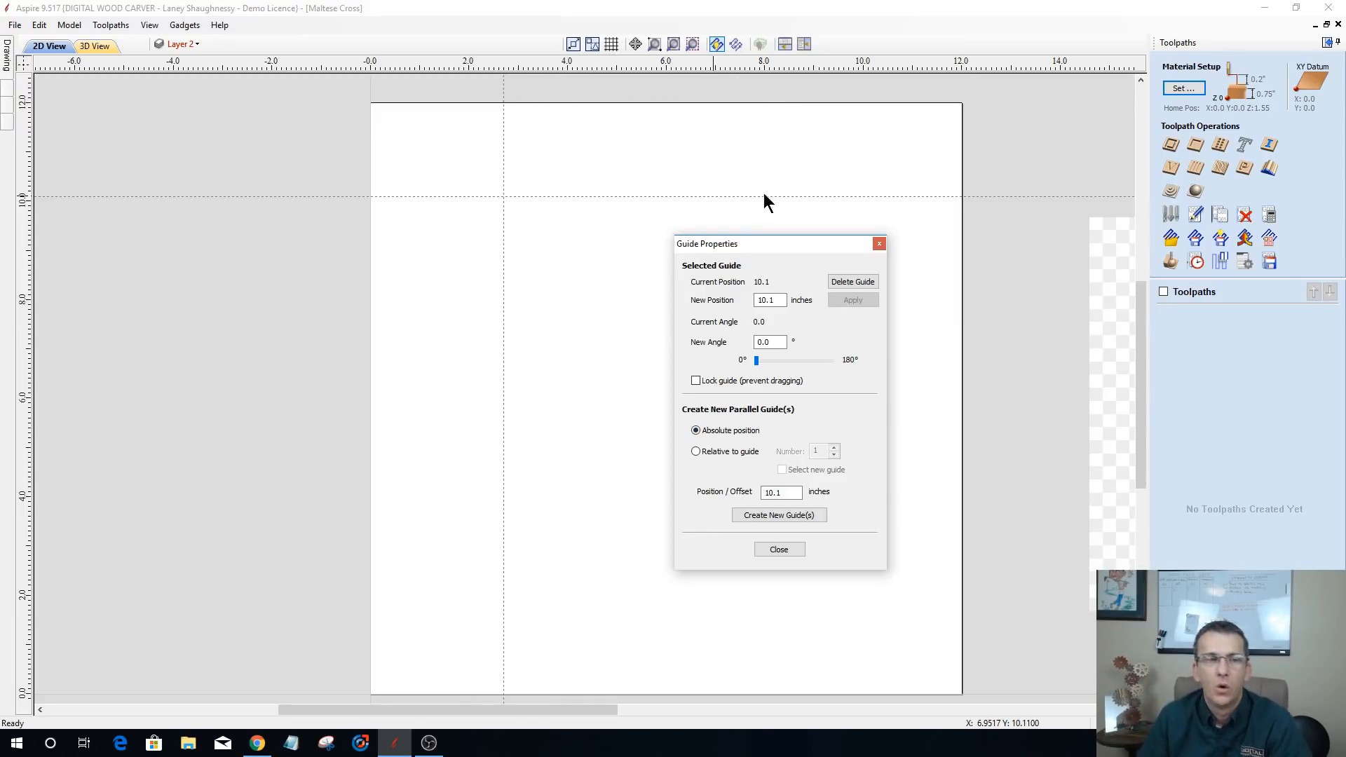
click(695, 452)
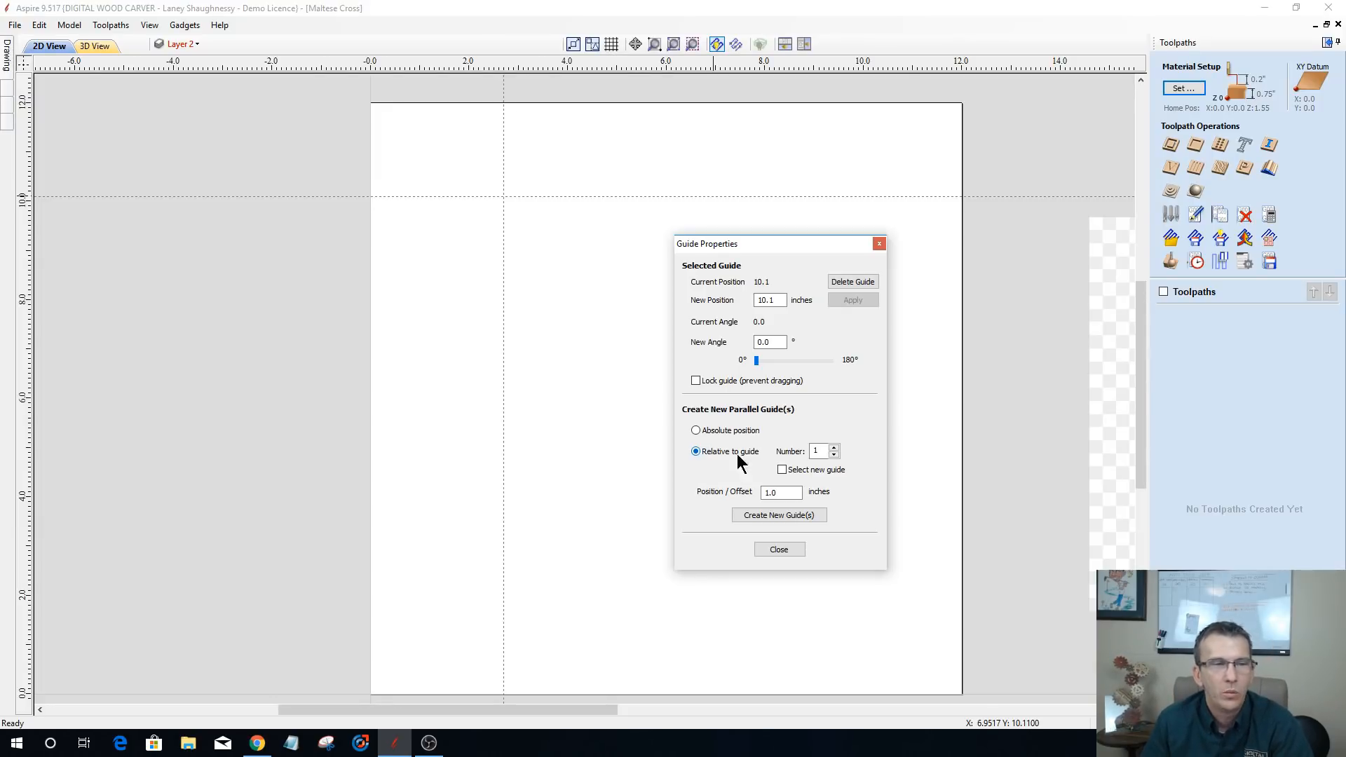
click(782, 471)
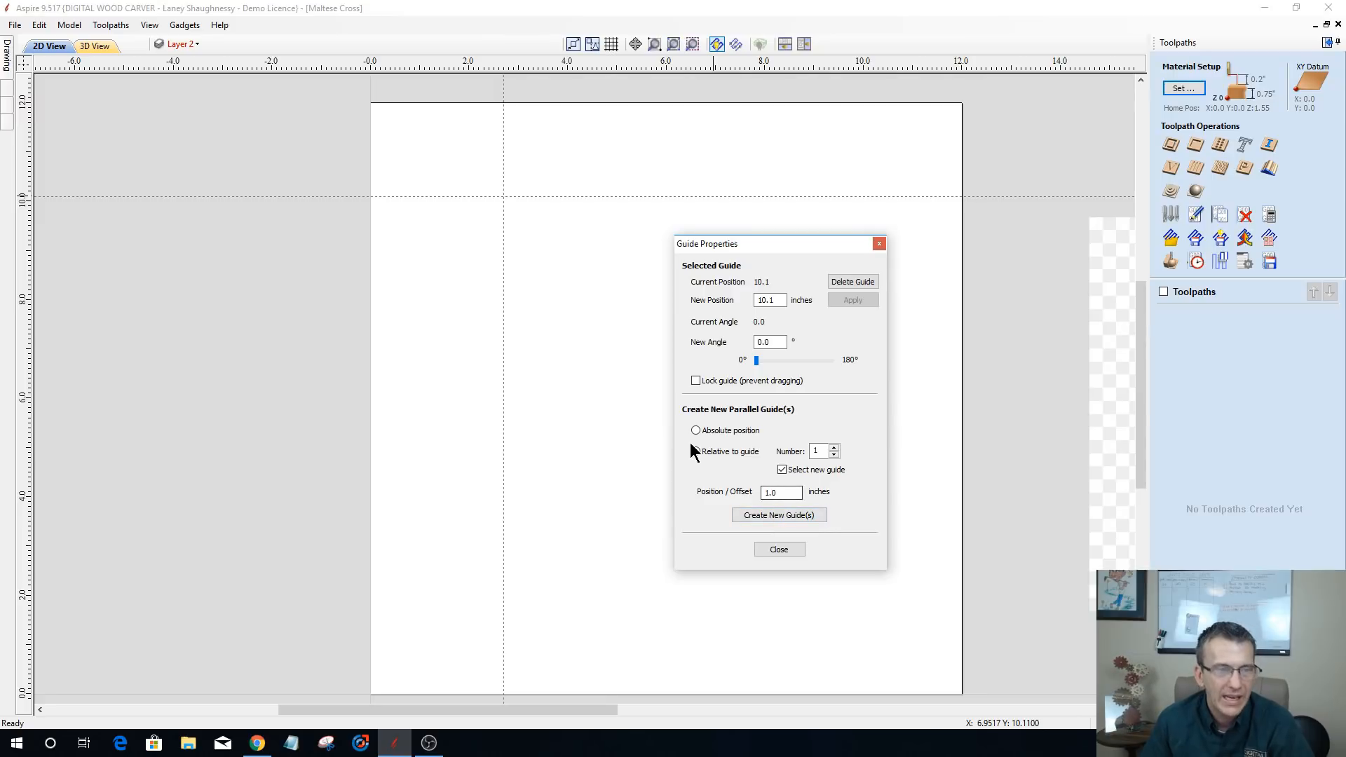
drag(787, 493, 744, 497)
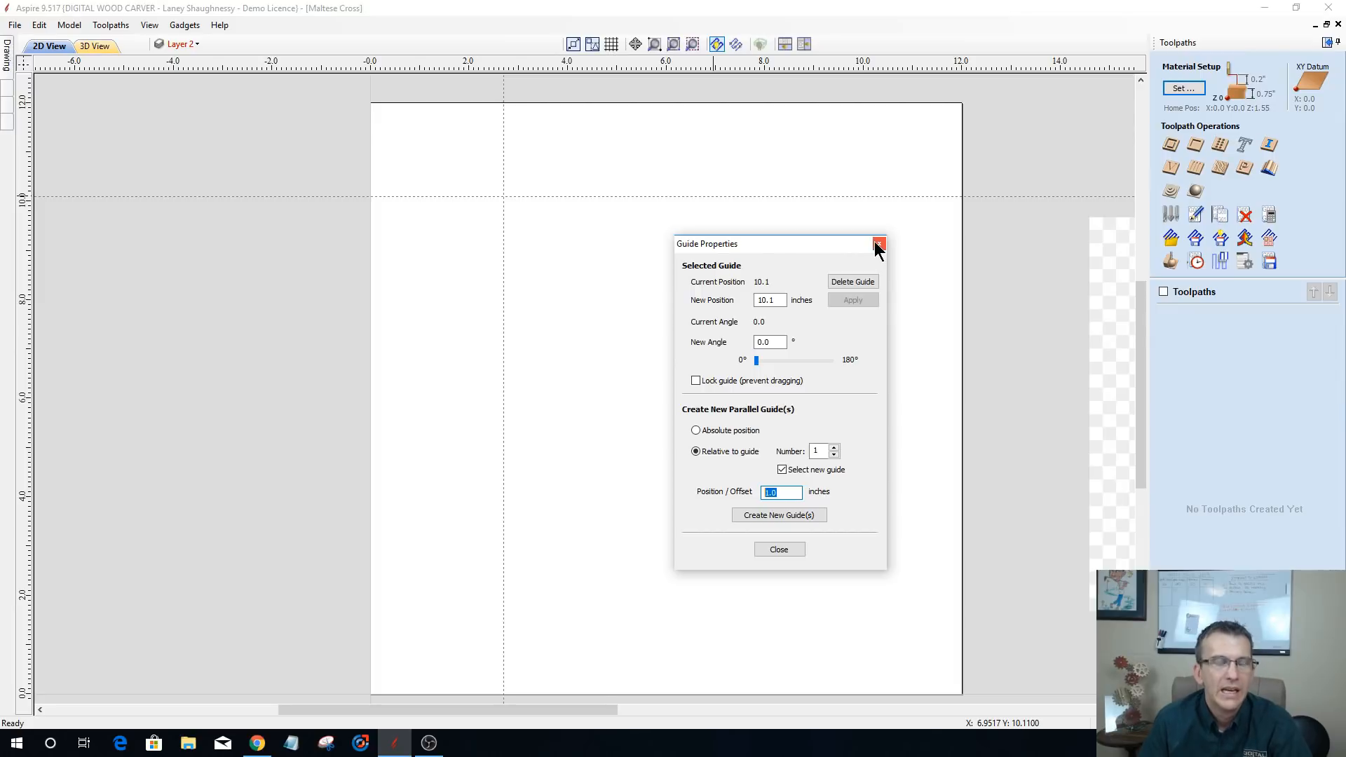
drag(782, 246, 695, 223)
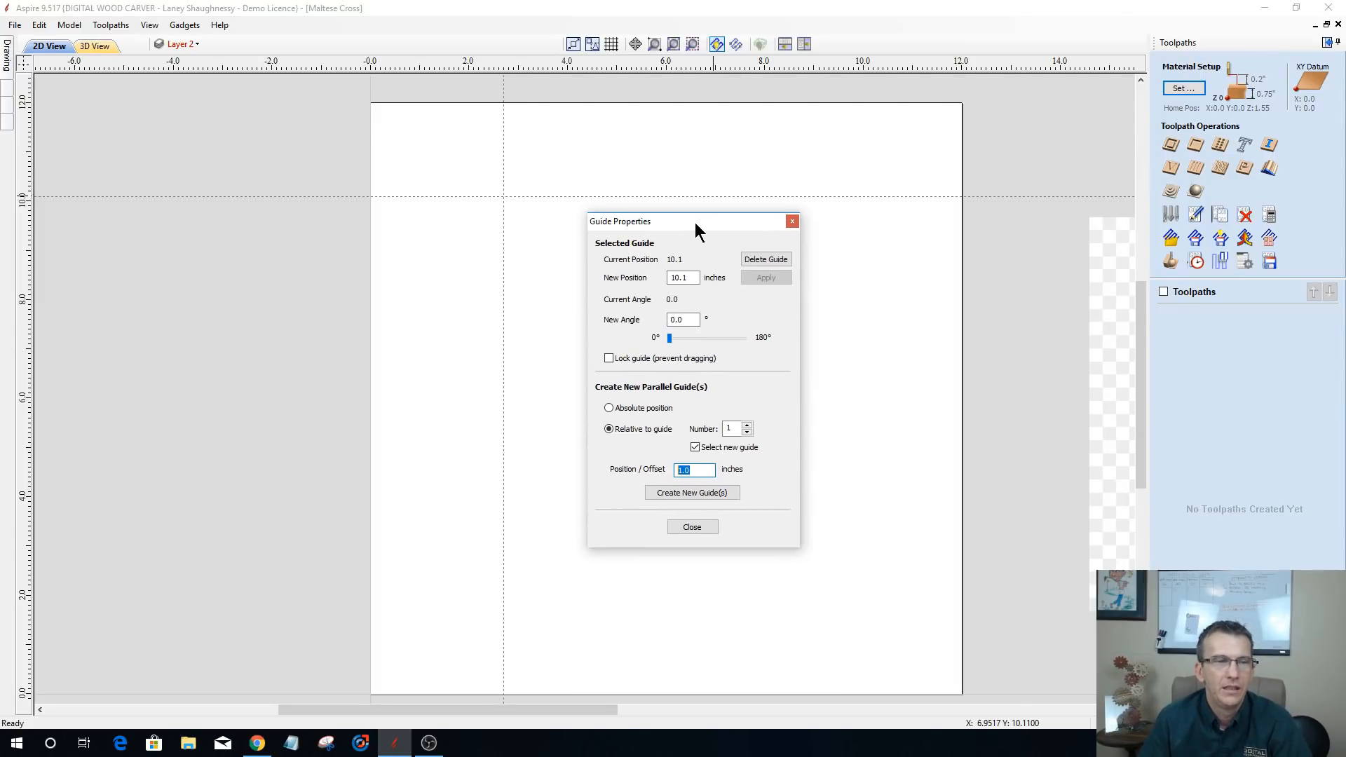
click(792, 221)
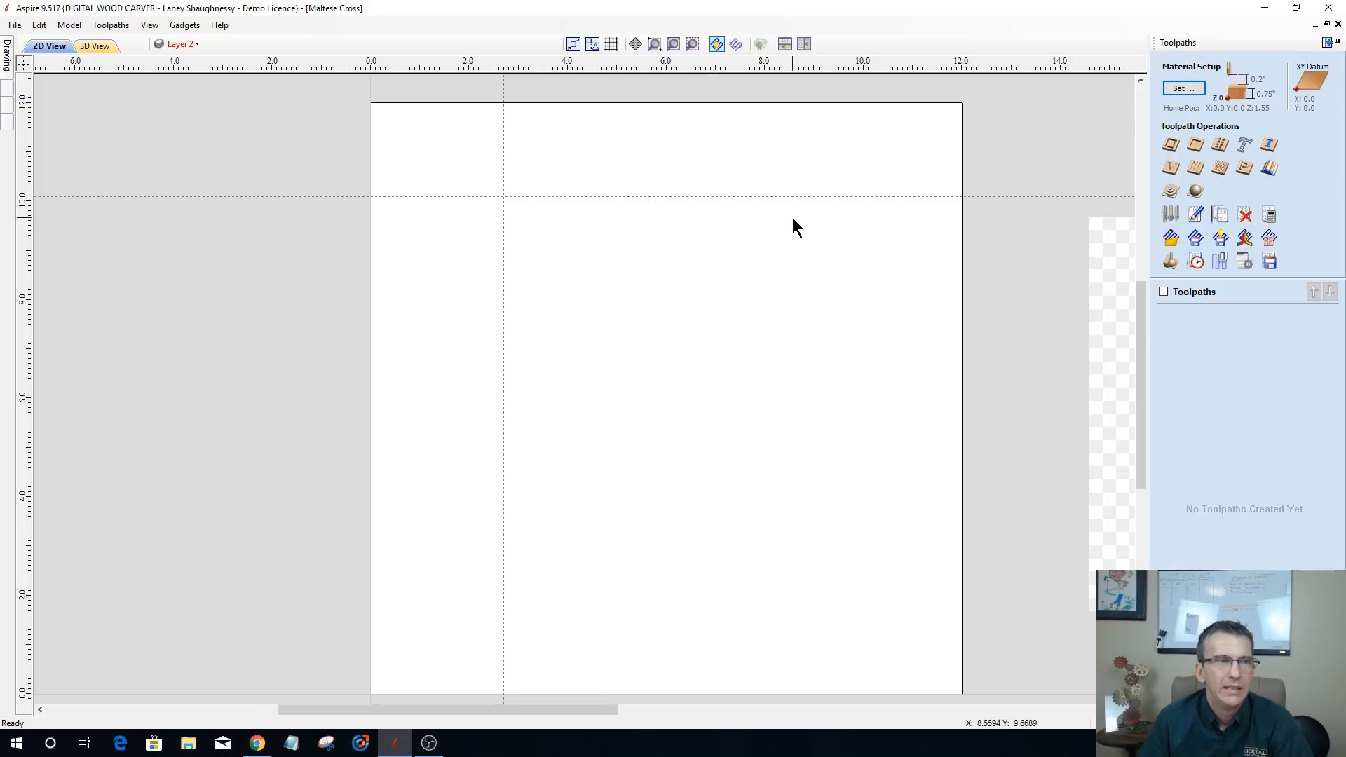
- Reopen the horizontal guide's properties and delete that guide
double_click(762, 197)
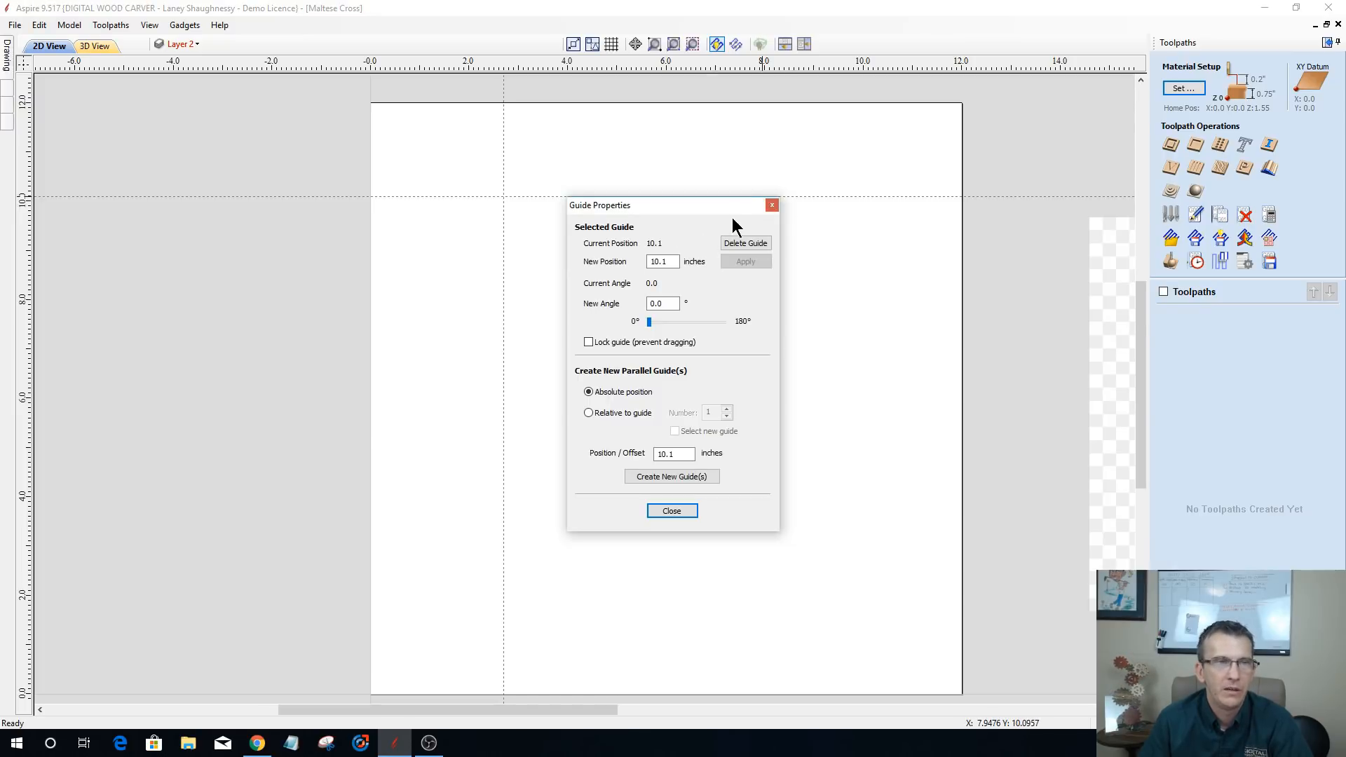
click(746, 242)
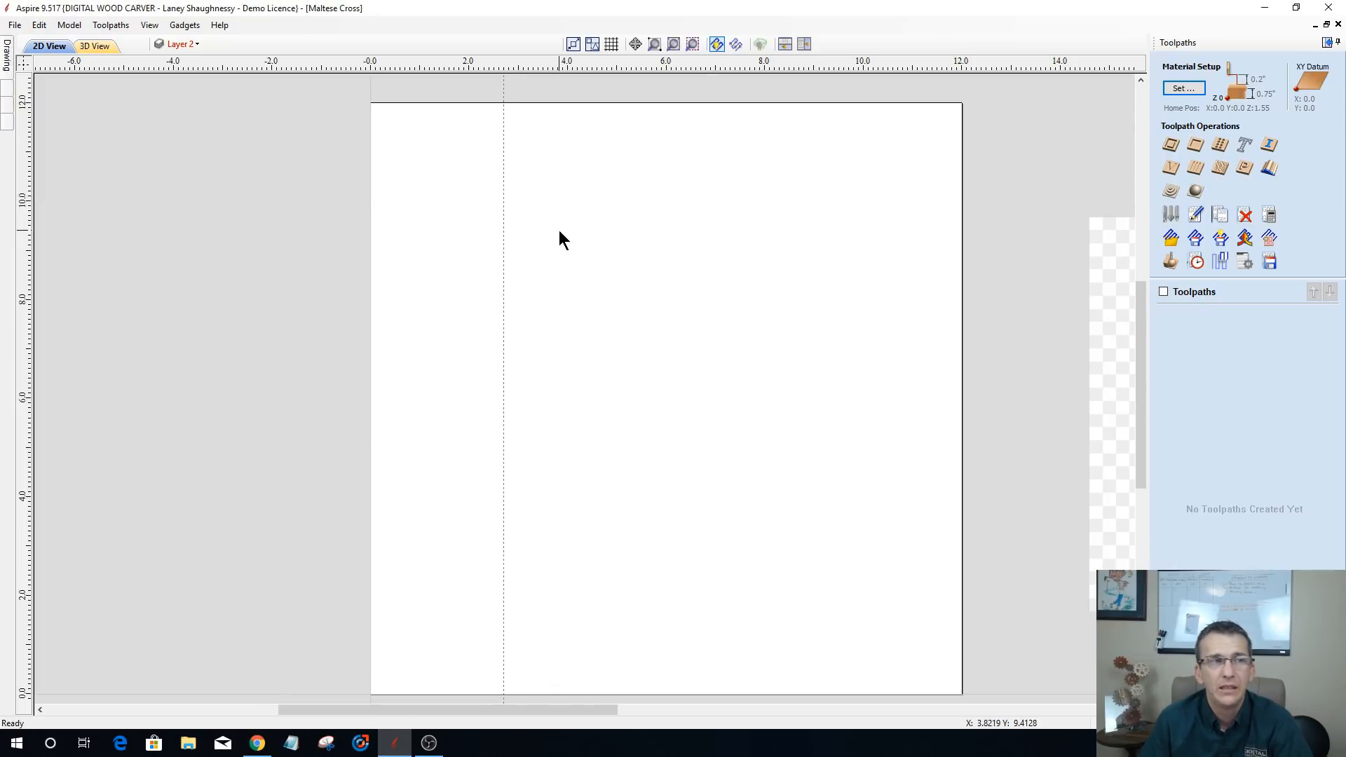
- Hide all guide lines on the sheet and make them visible again
click(146, 28)
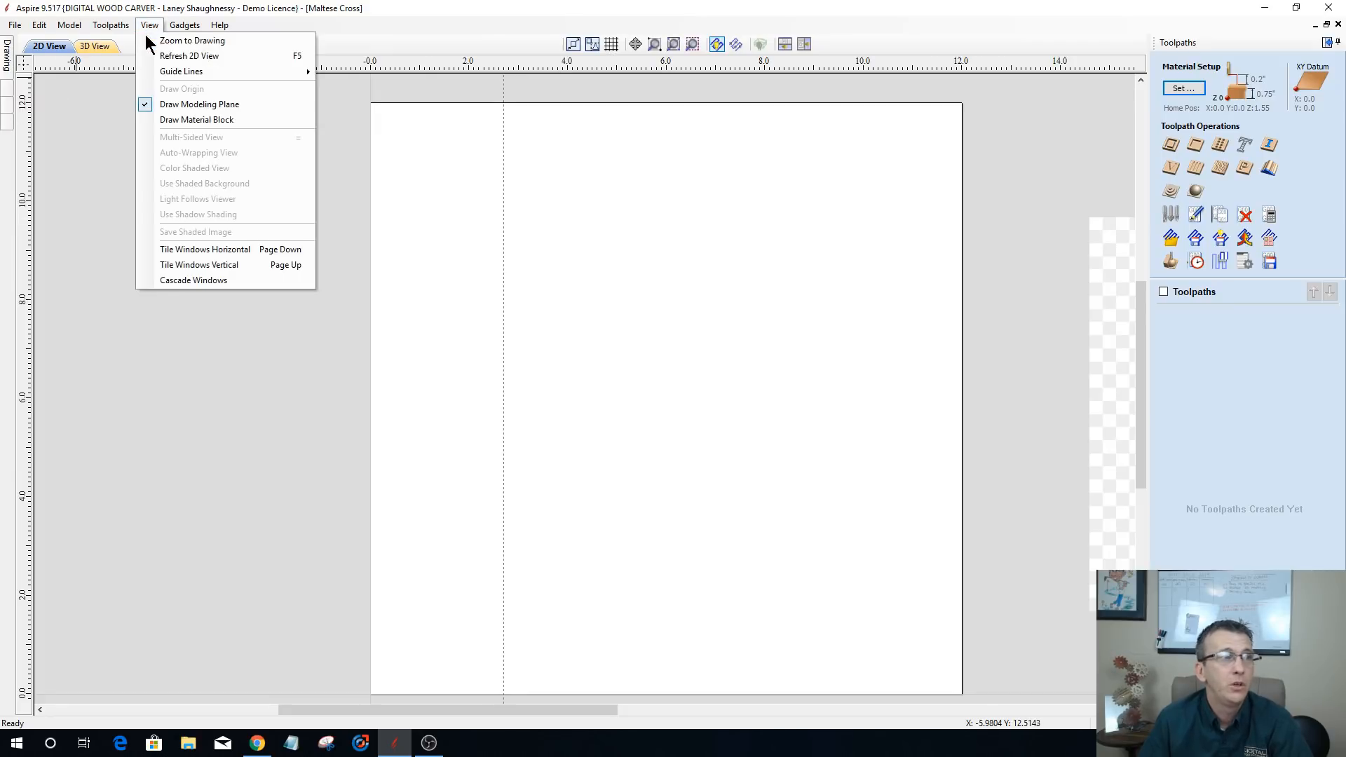
mouse_move(178, 72)
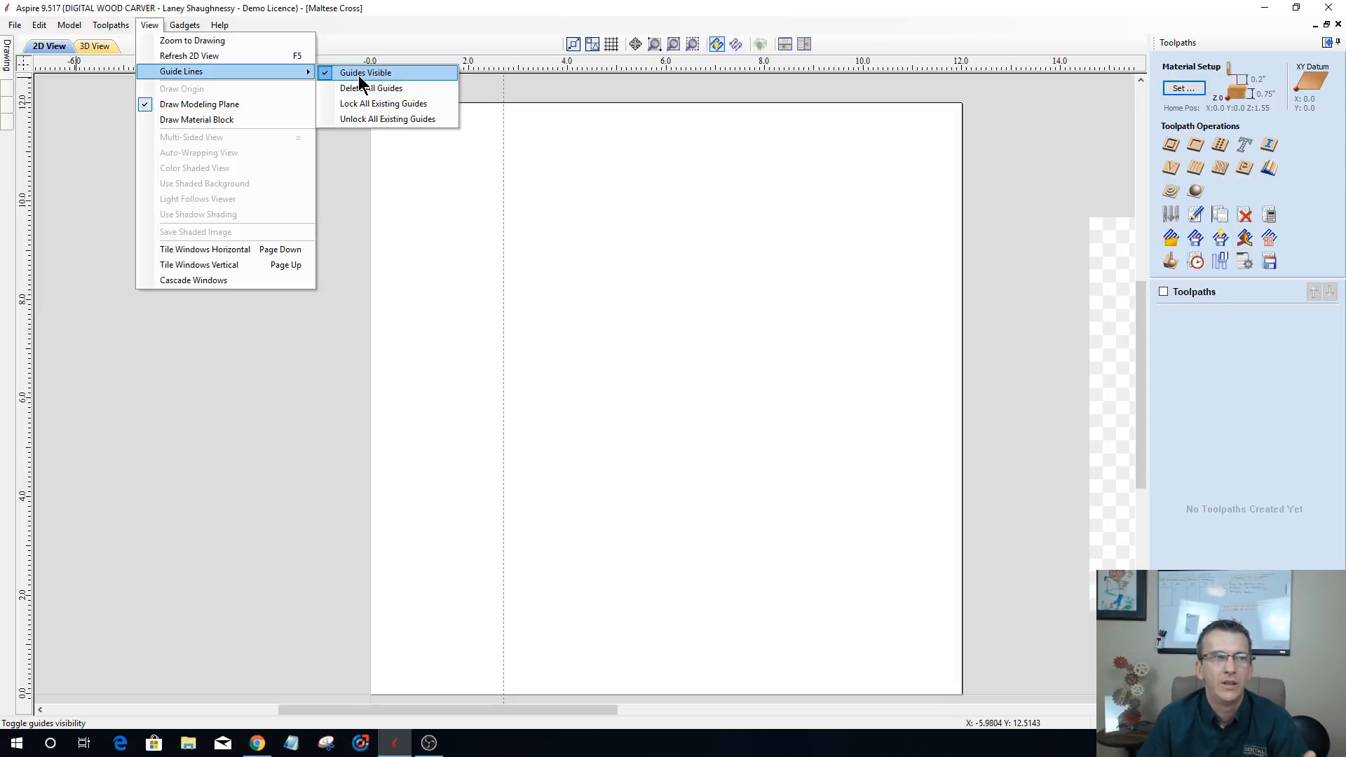
click(359, 75)
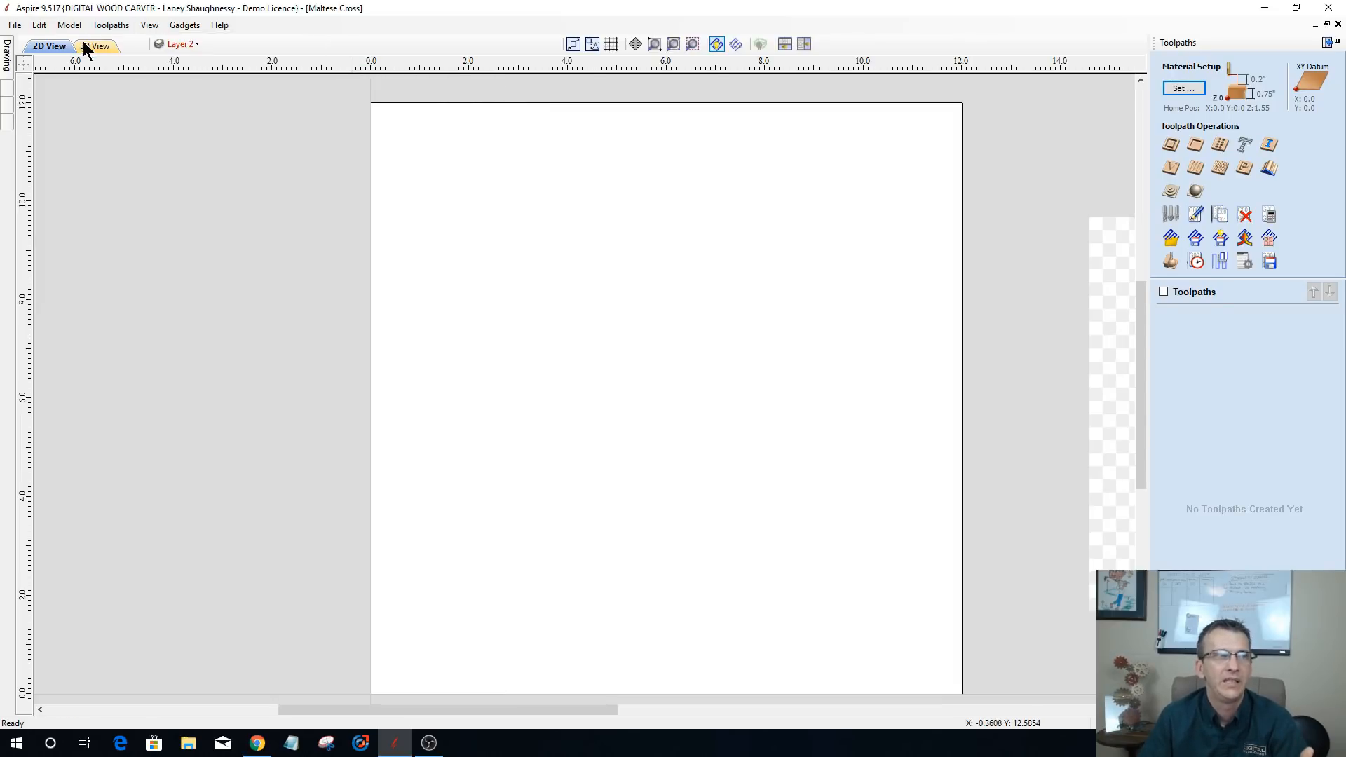
click(148, 28)
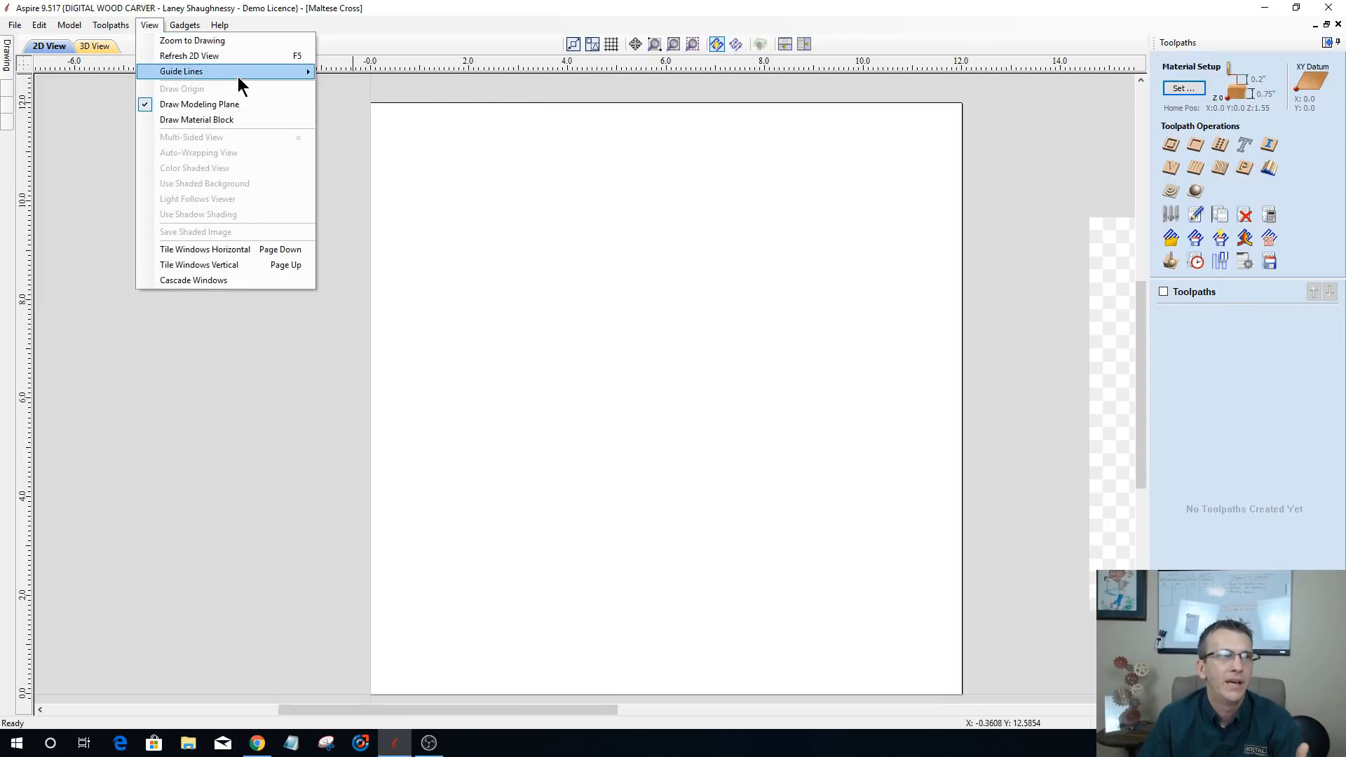
mouse_move(286, 72)
click(369, 73)
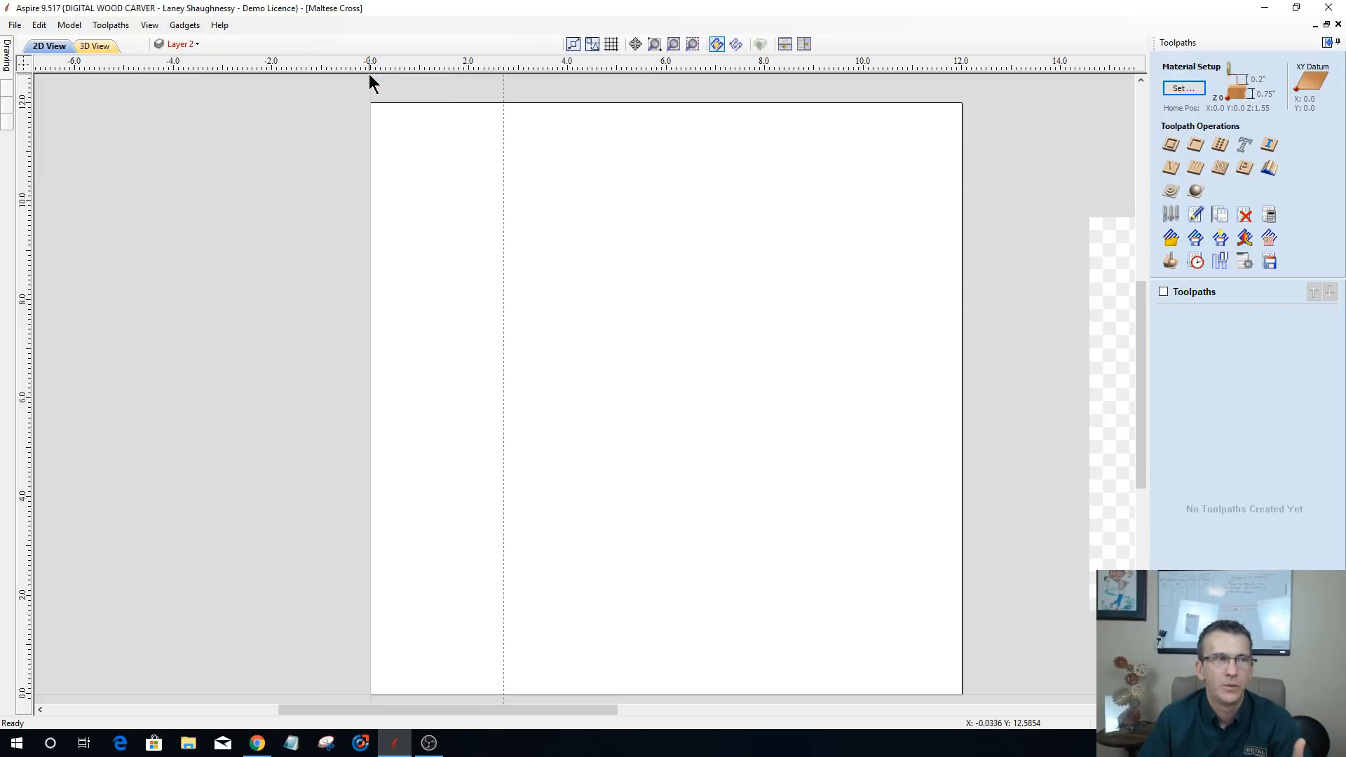
click(148, 27)
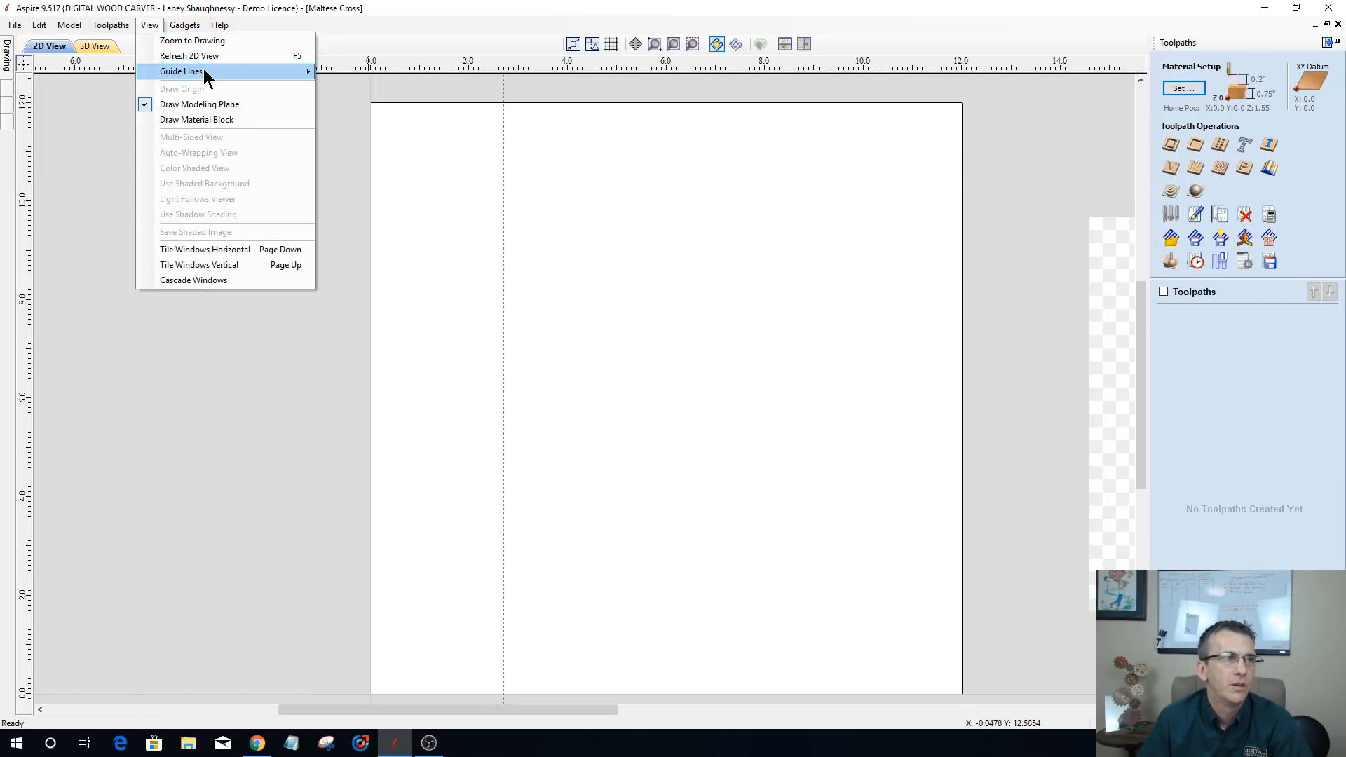
mouse_move(204, 70)
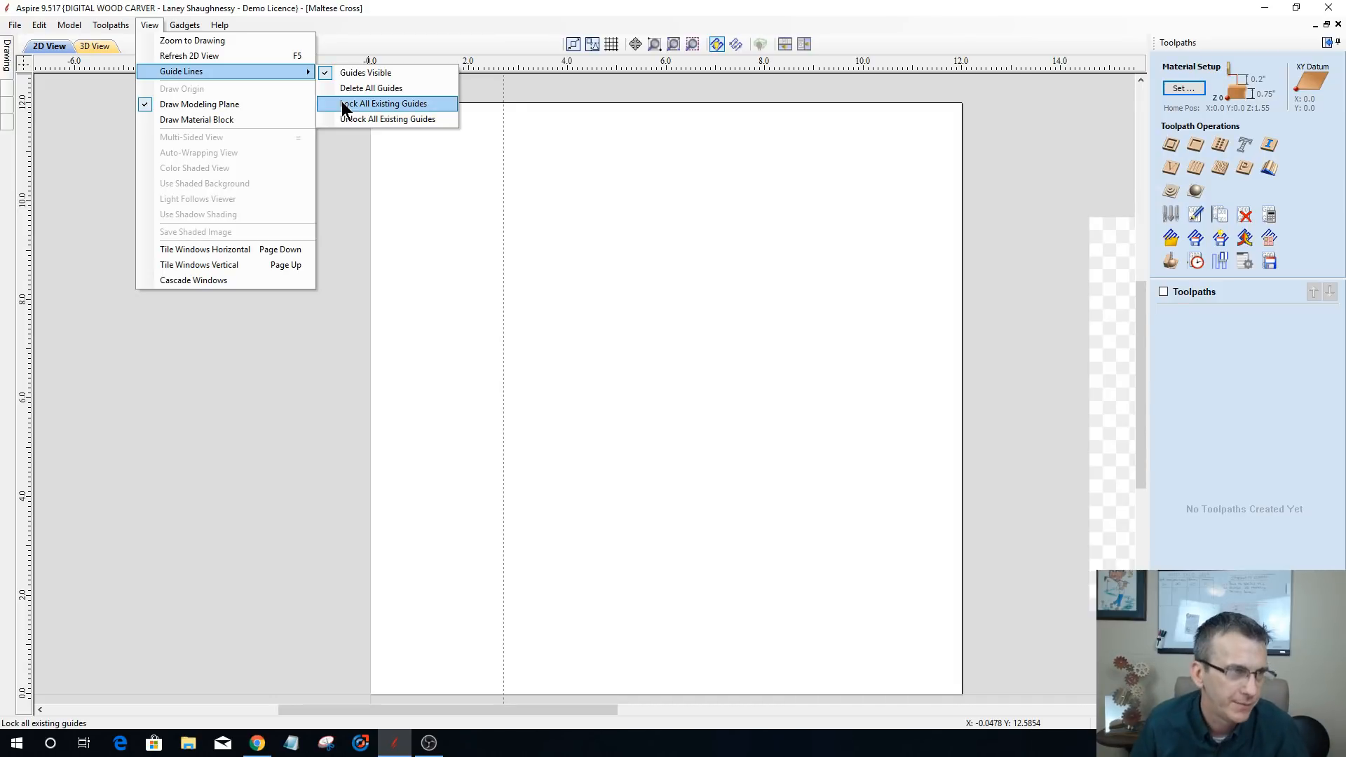
click(456, 141)
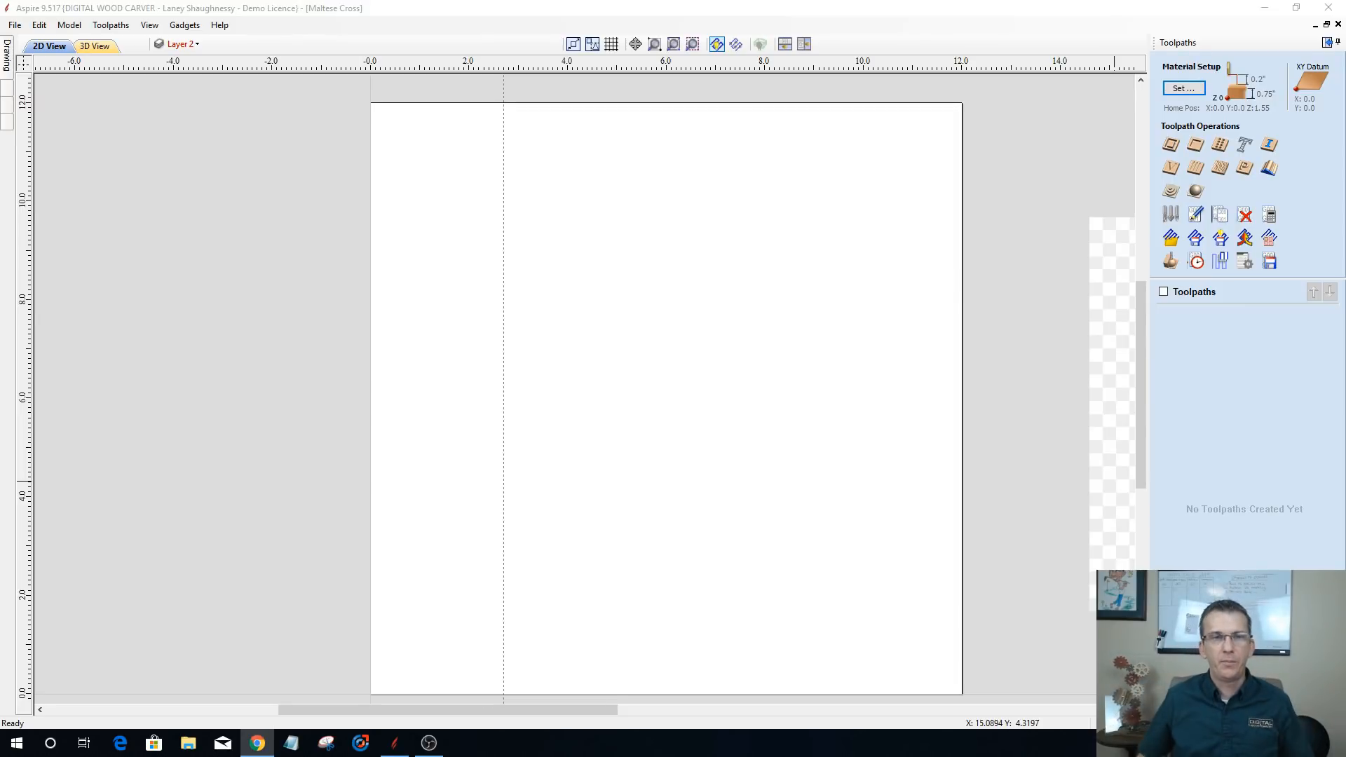
- Check the vertical guide's properties, close them, and remove that guide from the sheet
double_click(503, 188)
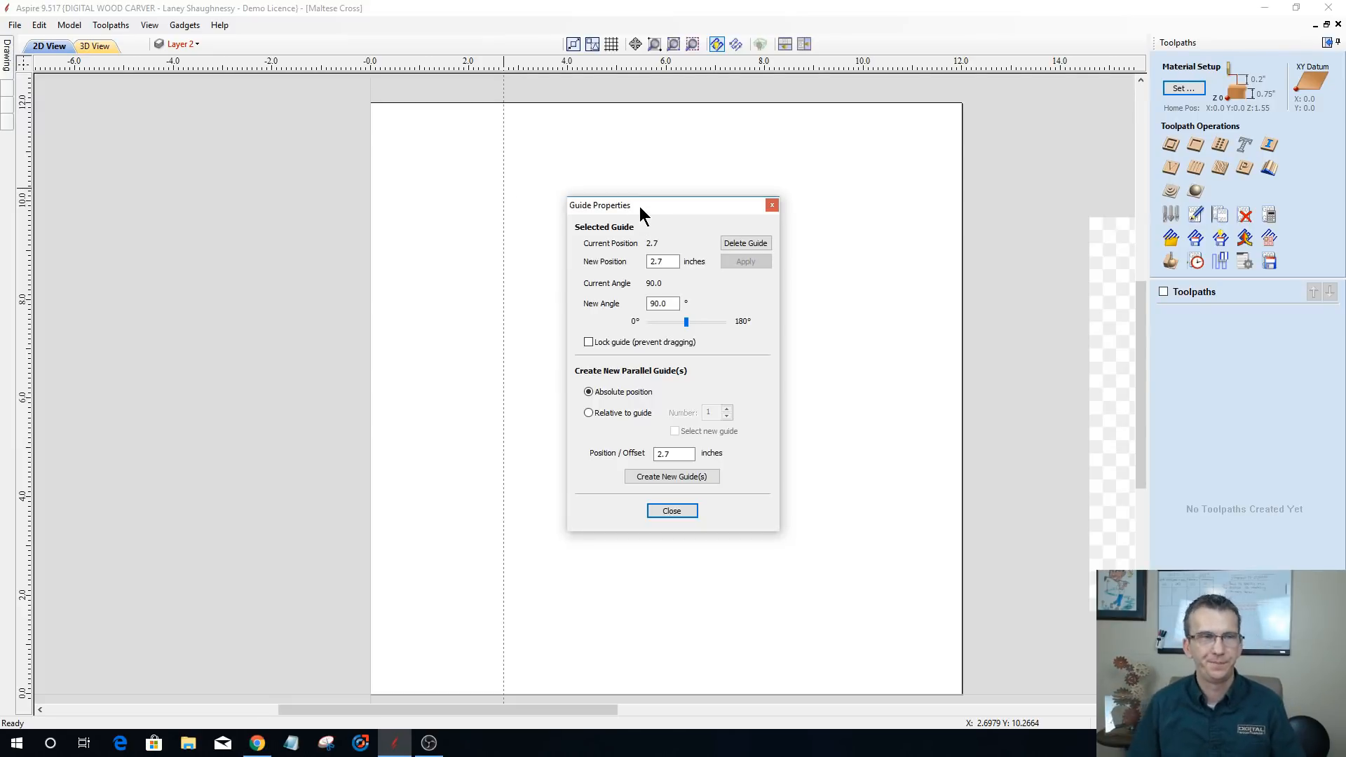
click(771, 204)
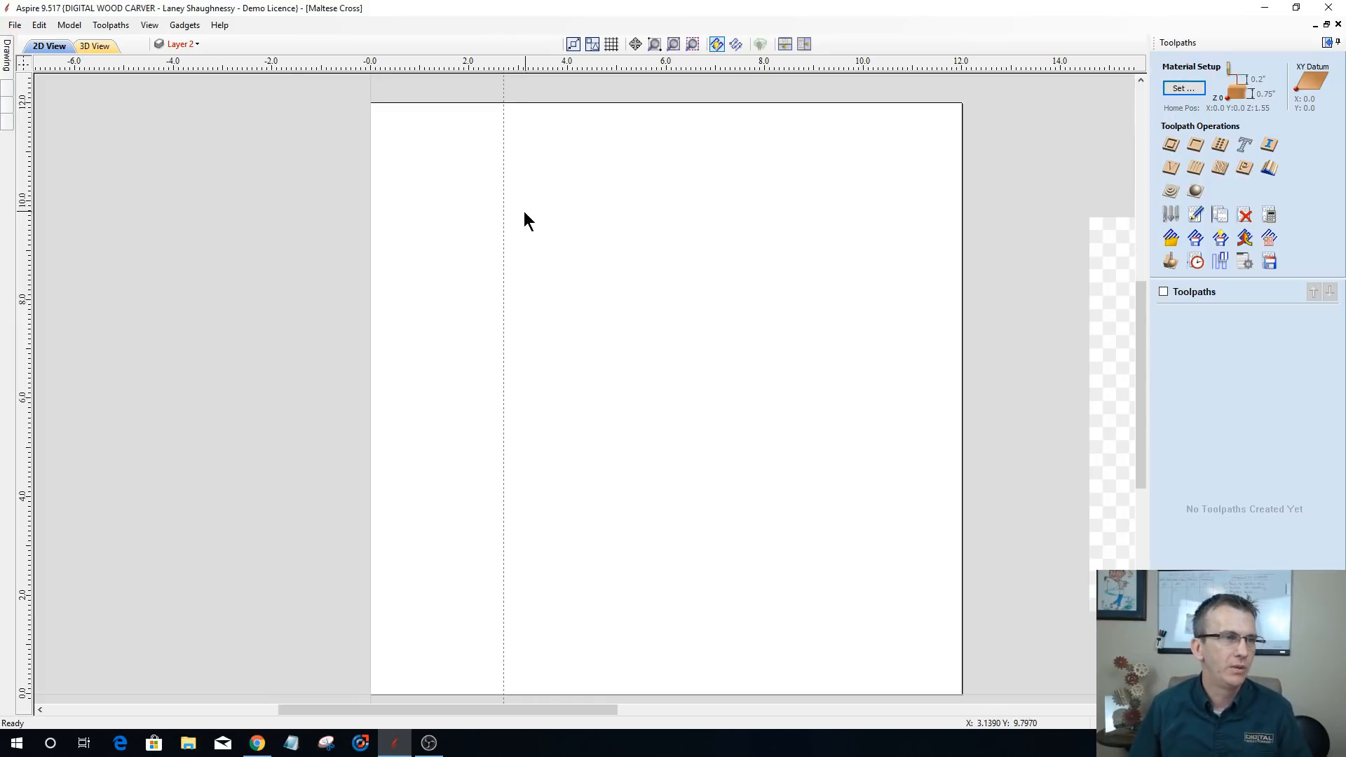
drag(503, 212, 5, 181)
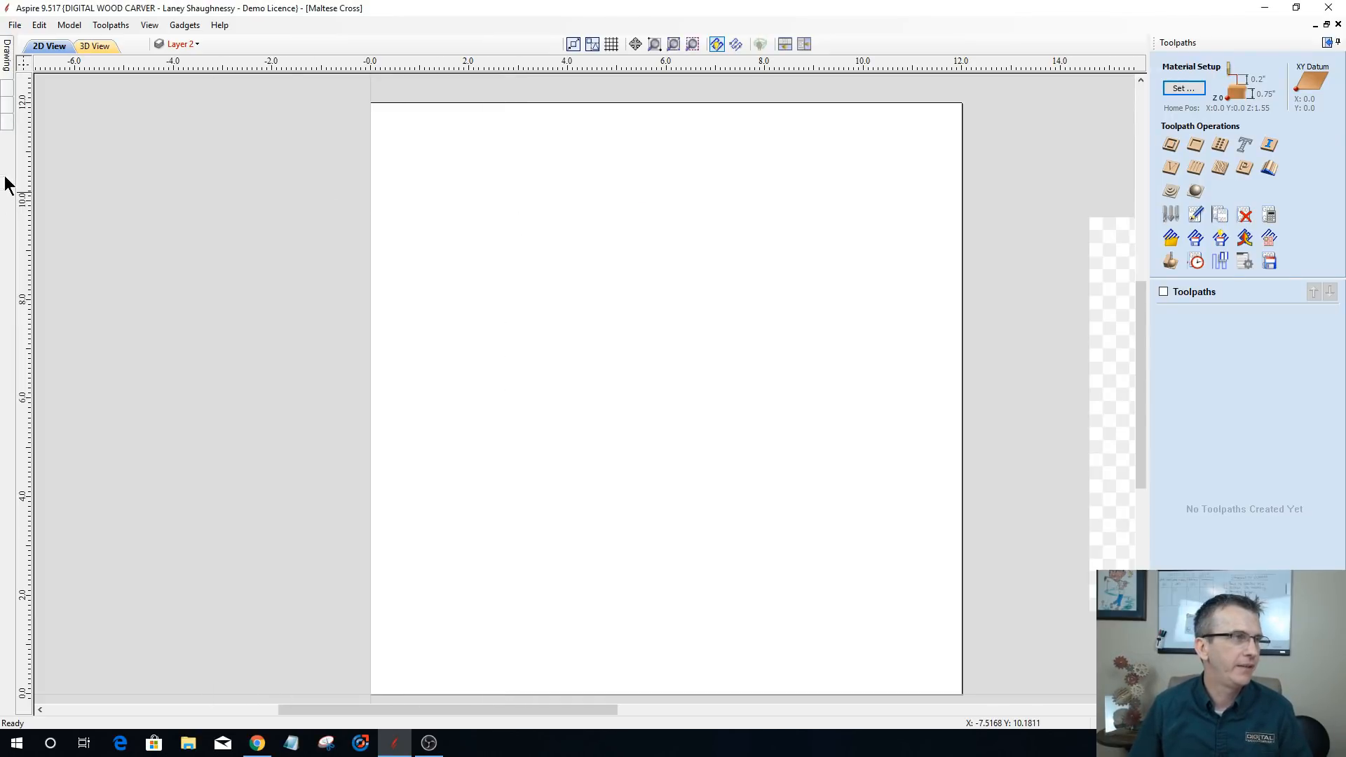
- Open the job setup from the drawing tools and accept its settings as they are
mouse_move(8, 57)
click(34, 102)
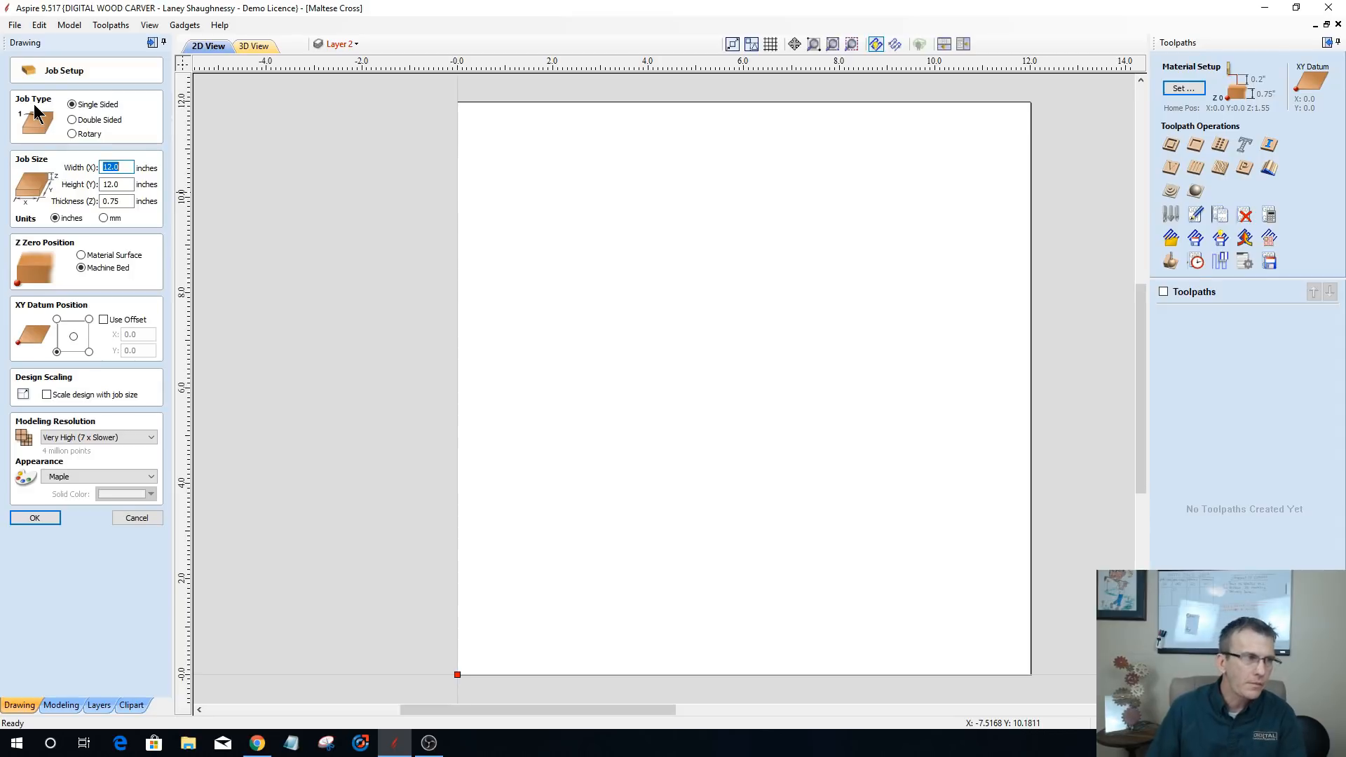
click(34, 519)
- Examine the Maltese cross reference image beside the job sheet and the list of layers, and return to the sheet
scroll(603, 476, down, 2)
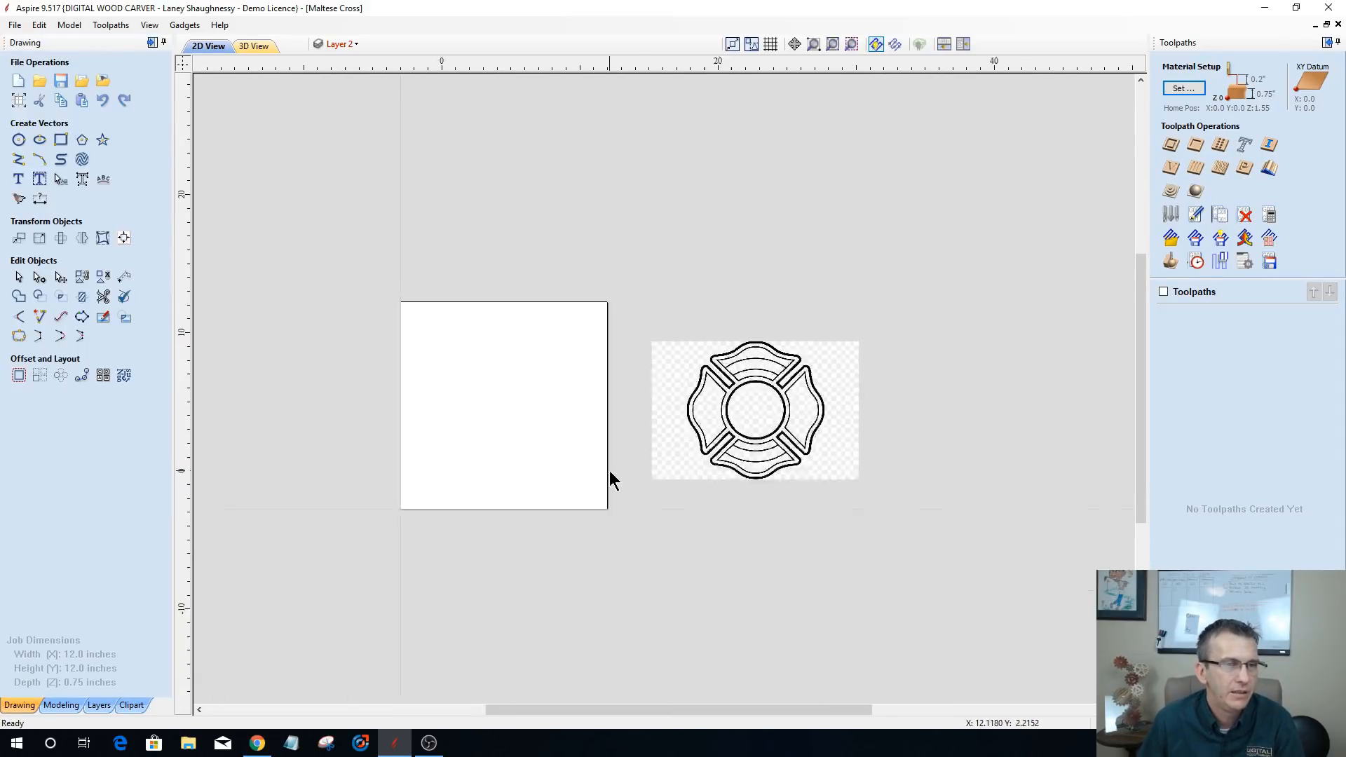
scroll(722, 398, up, 5)
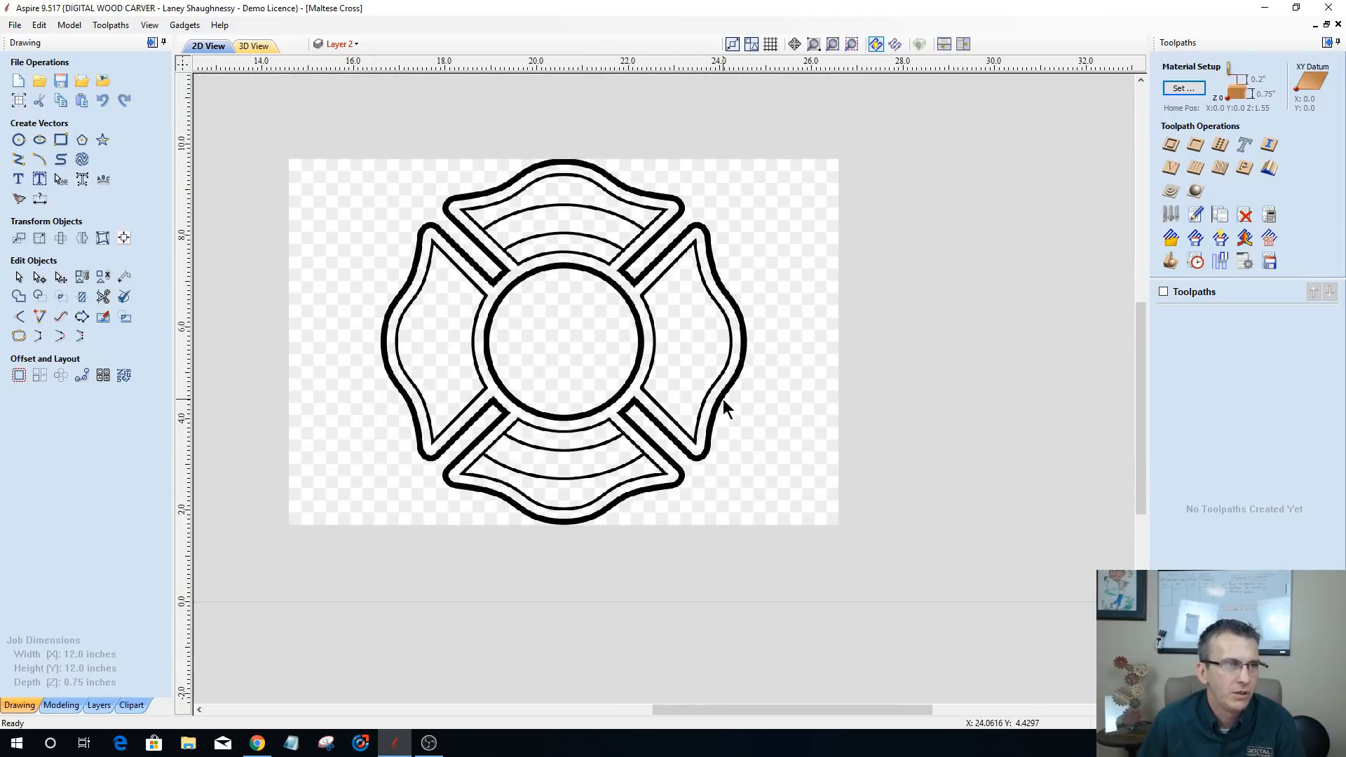
scroll(449, 344, down, 5)
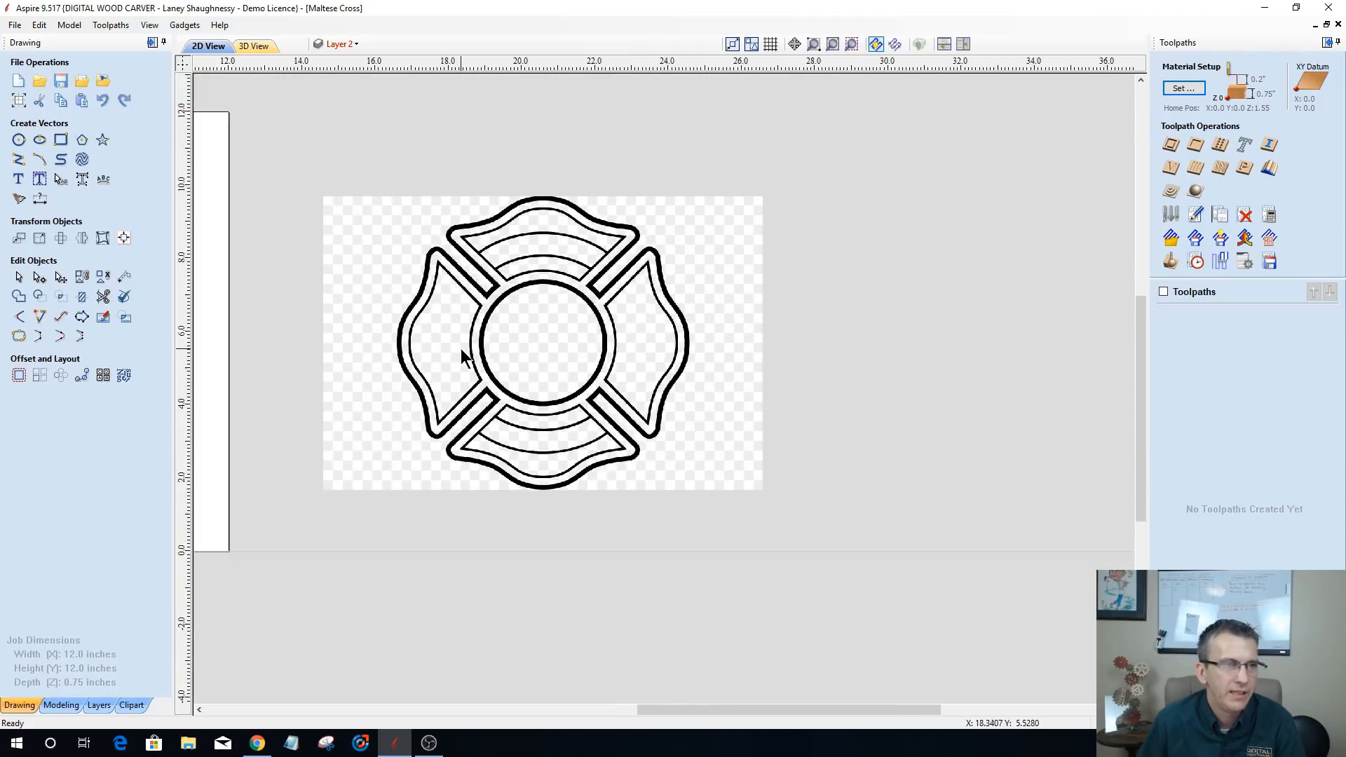
scroll(242, 352, up, 5)
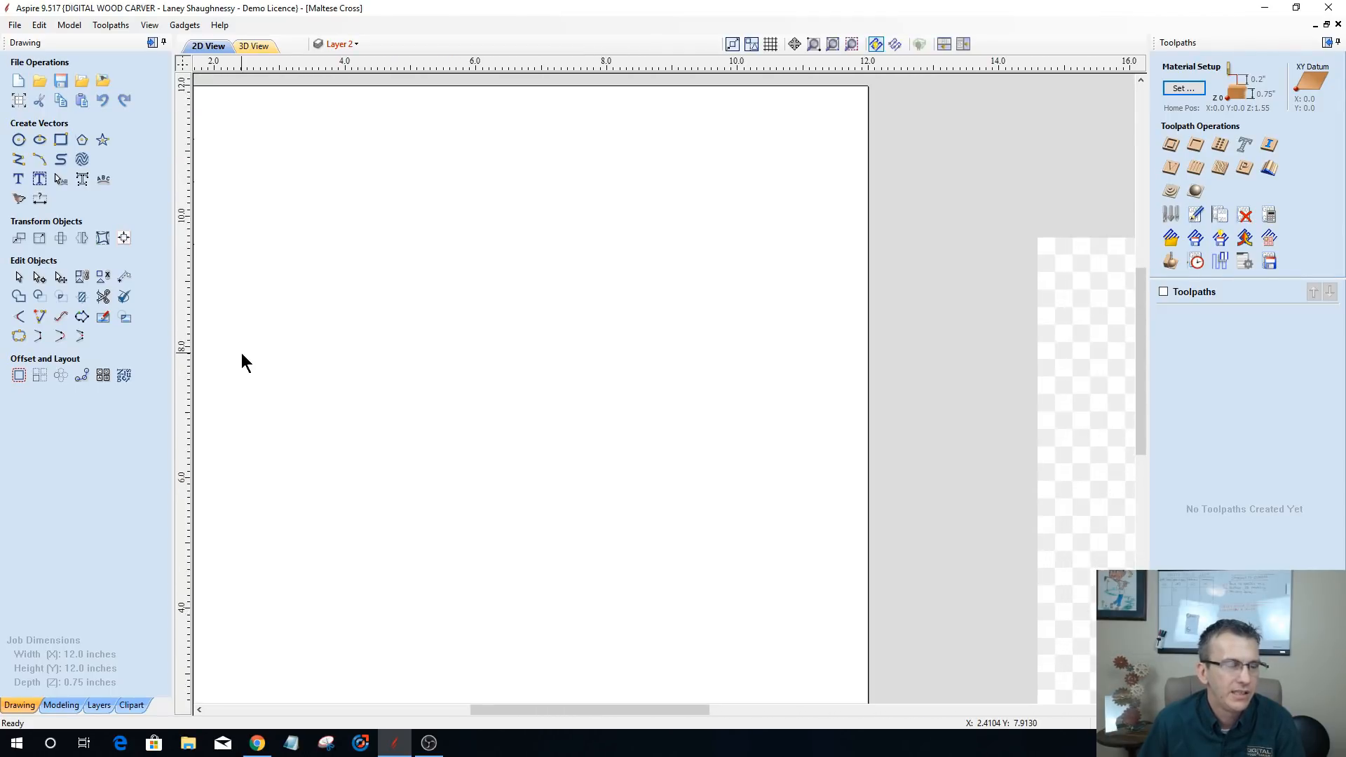
click(344, 44)
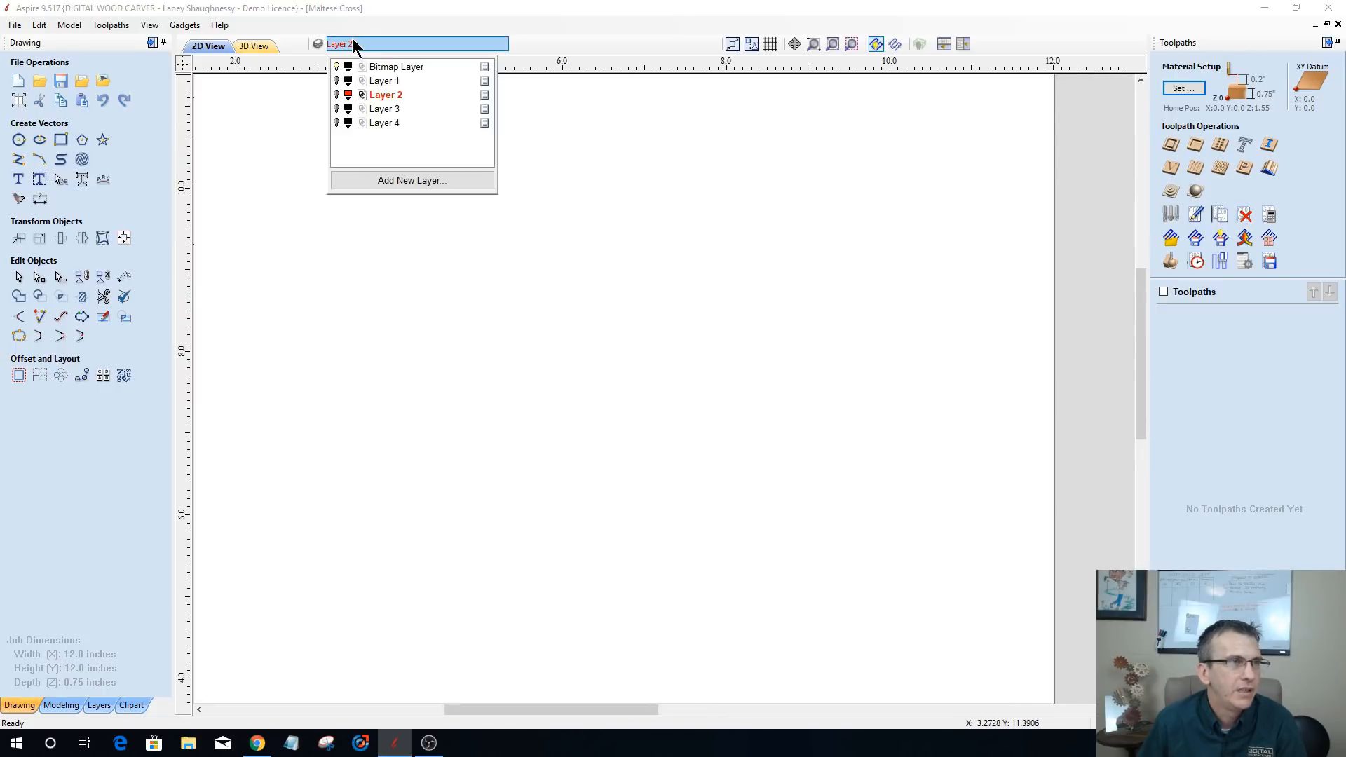
click(833, 44)
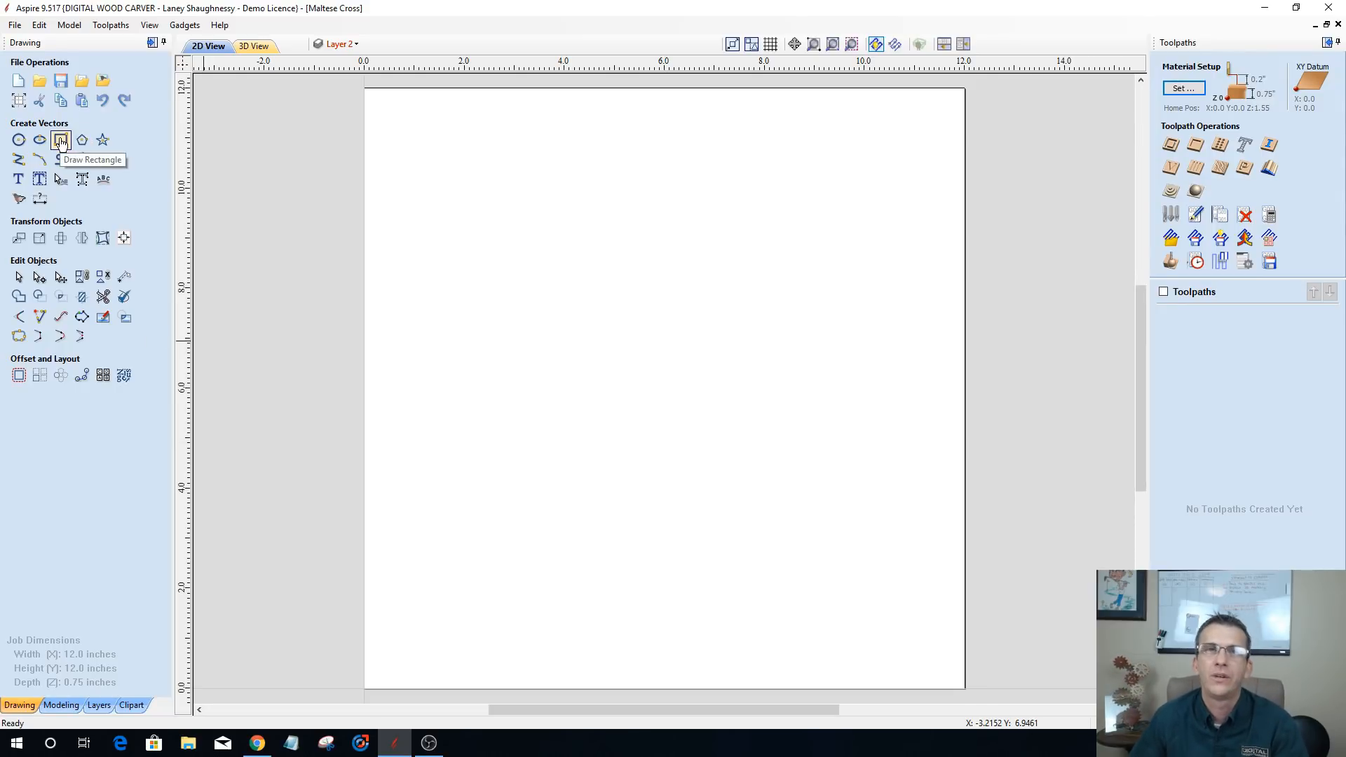
- Start a square-cornered rectangle and set its width and height to 7 inches each
click(60, 140)
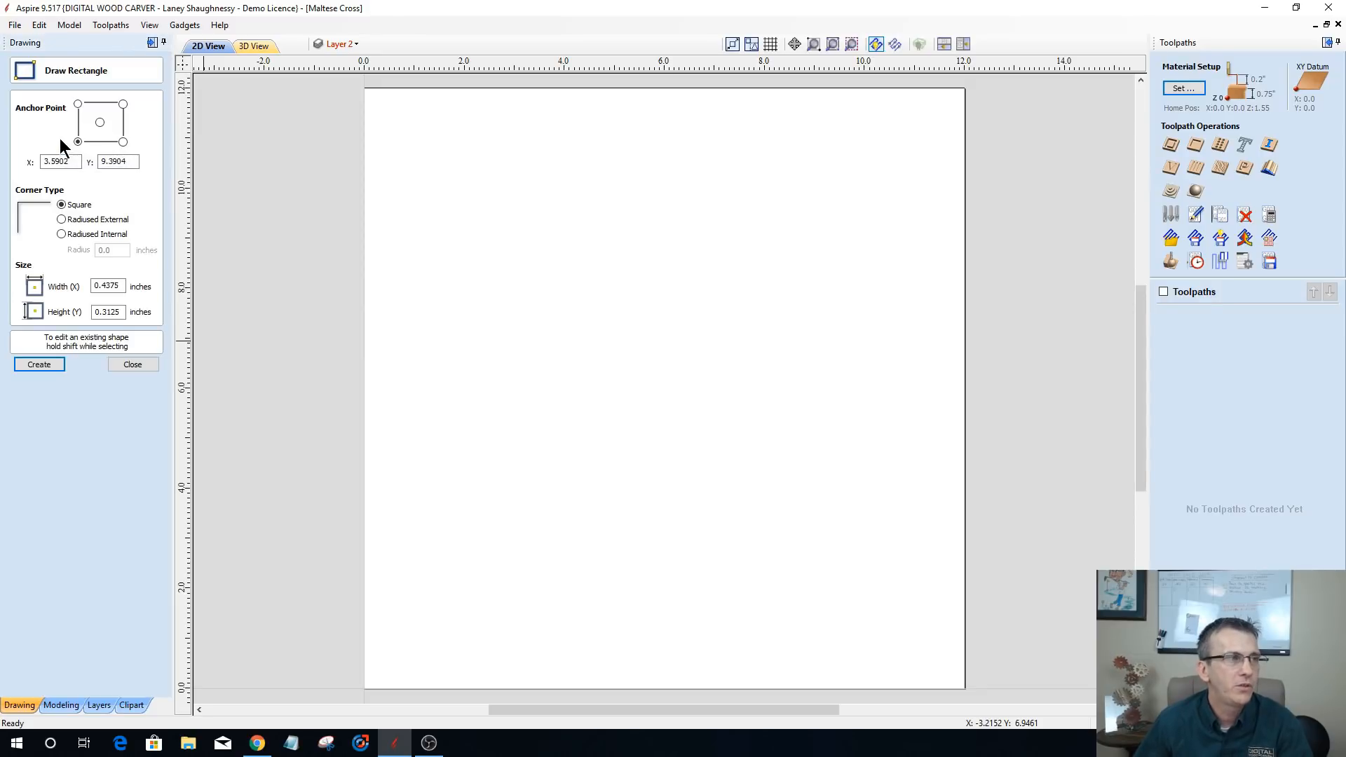
double_click(111, 287)
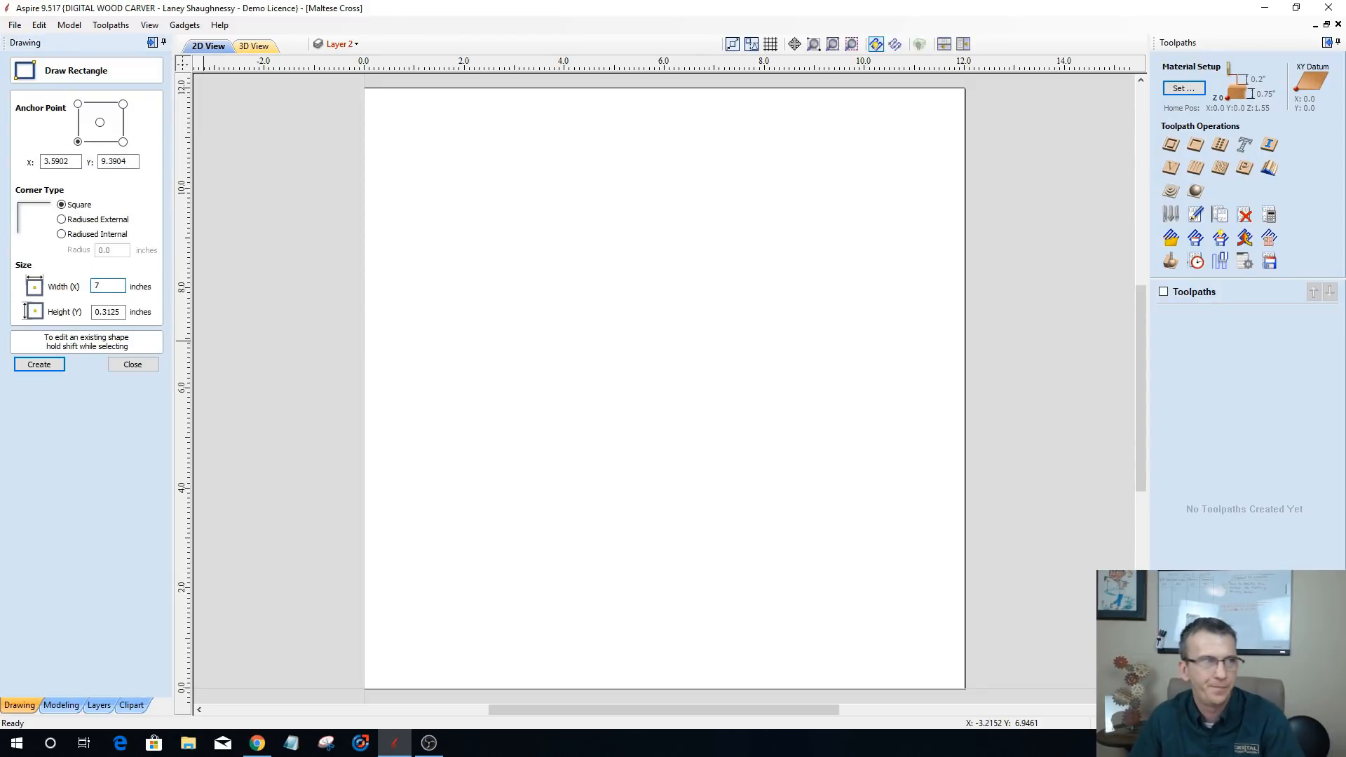
double_click(120, 313)
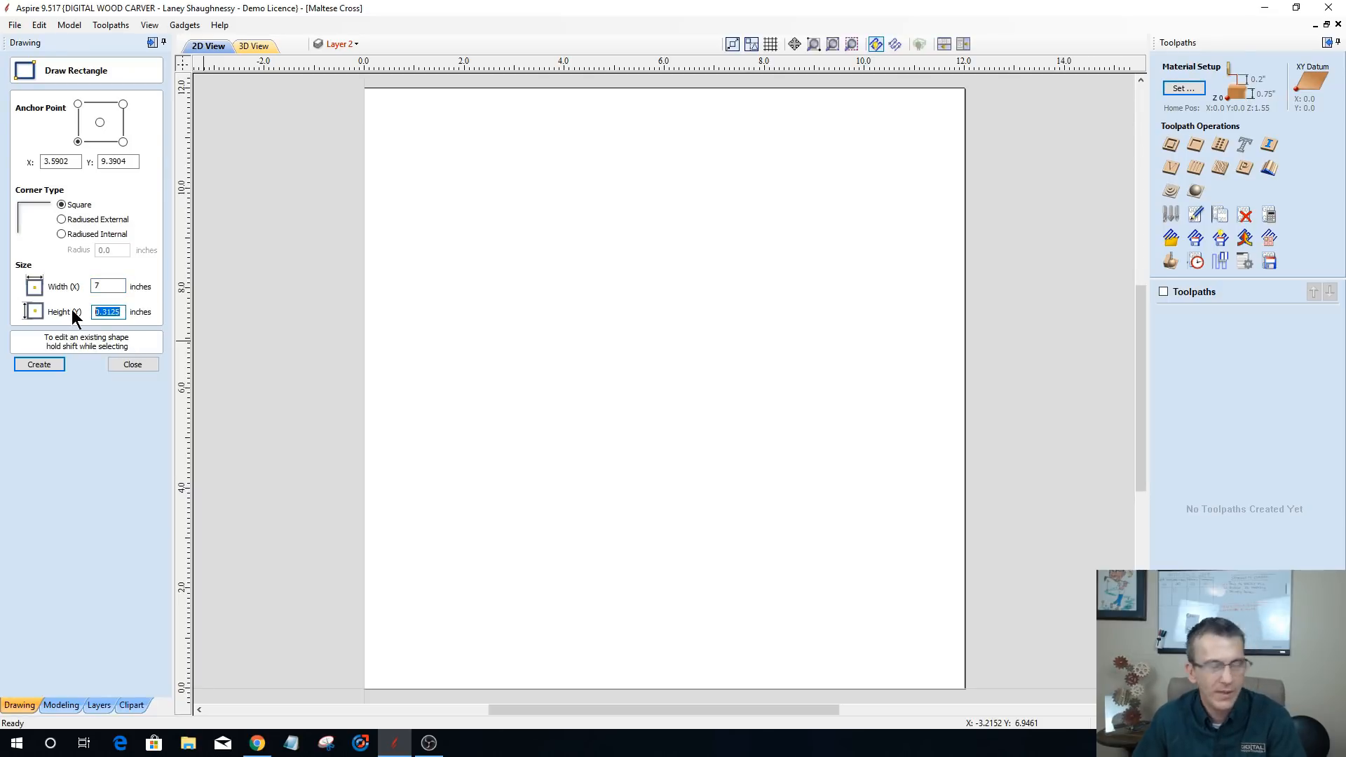
text(7)
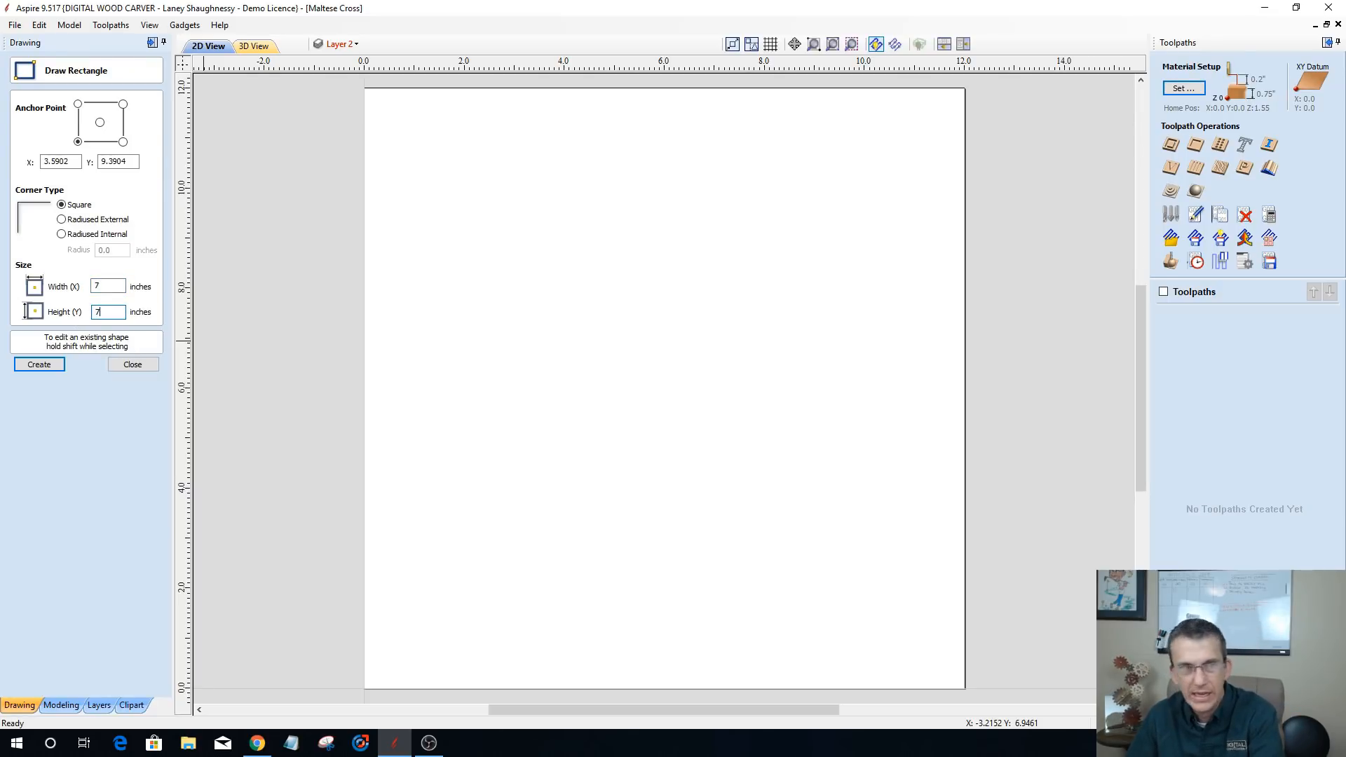
- Anchor the rectangle by its centre at X 6, Y 6 and create it on Layer 2
click(99, 124)
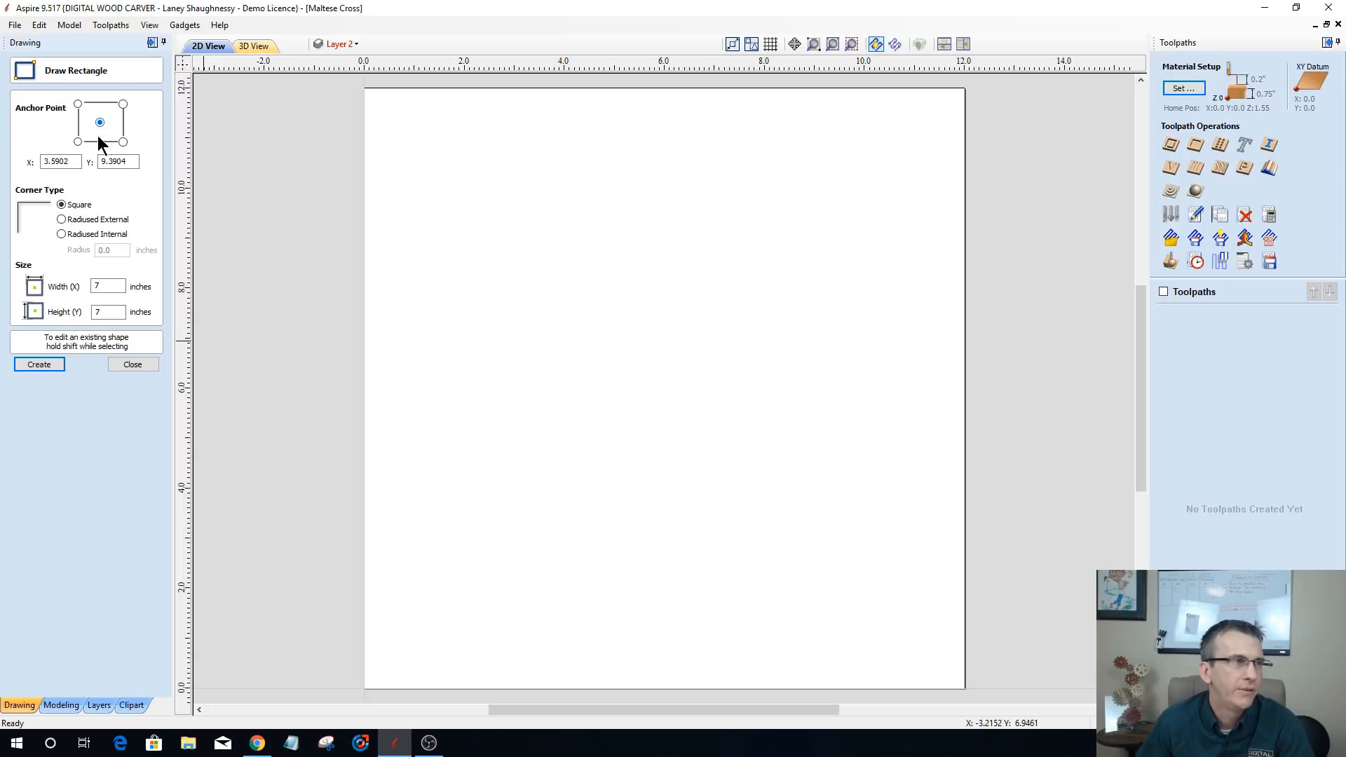
double_click(75, 160)
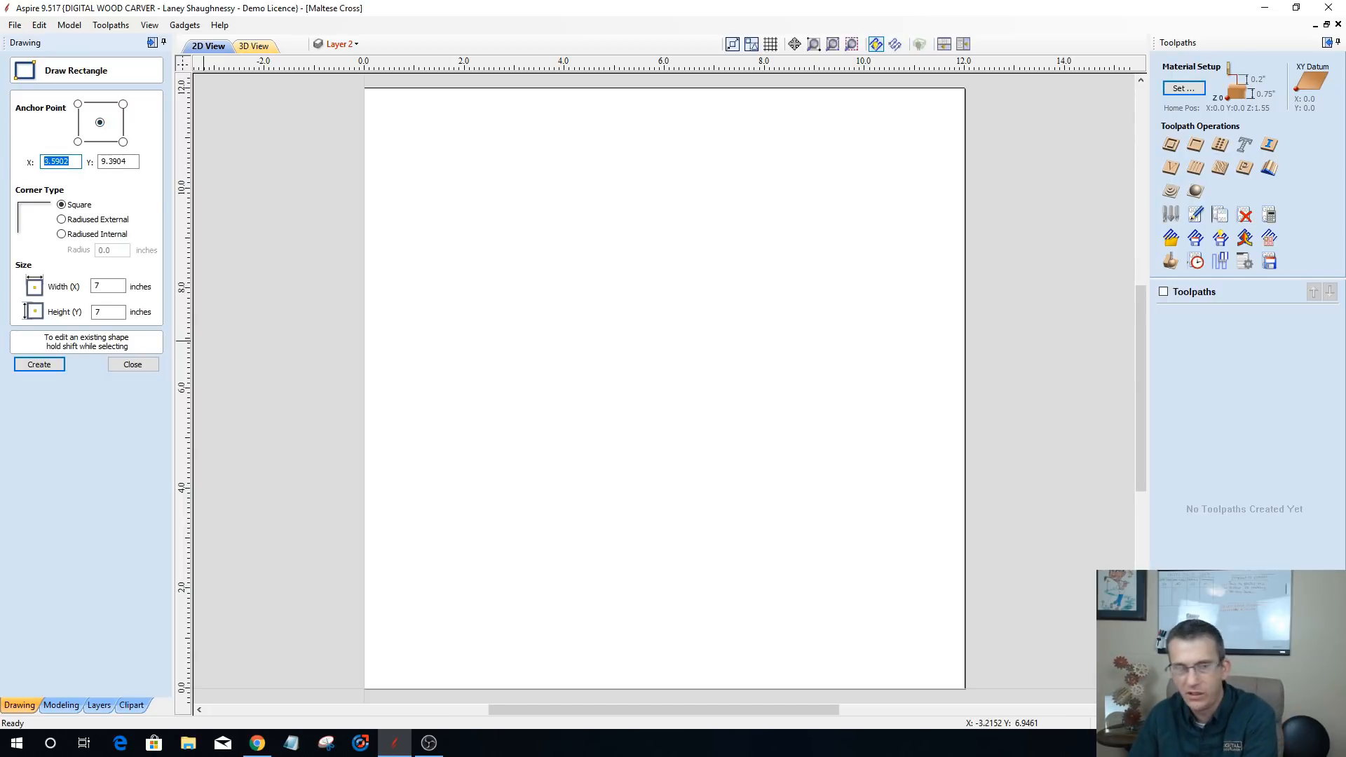
text(6)
key(Tab)
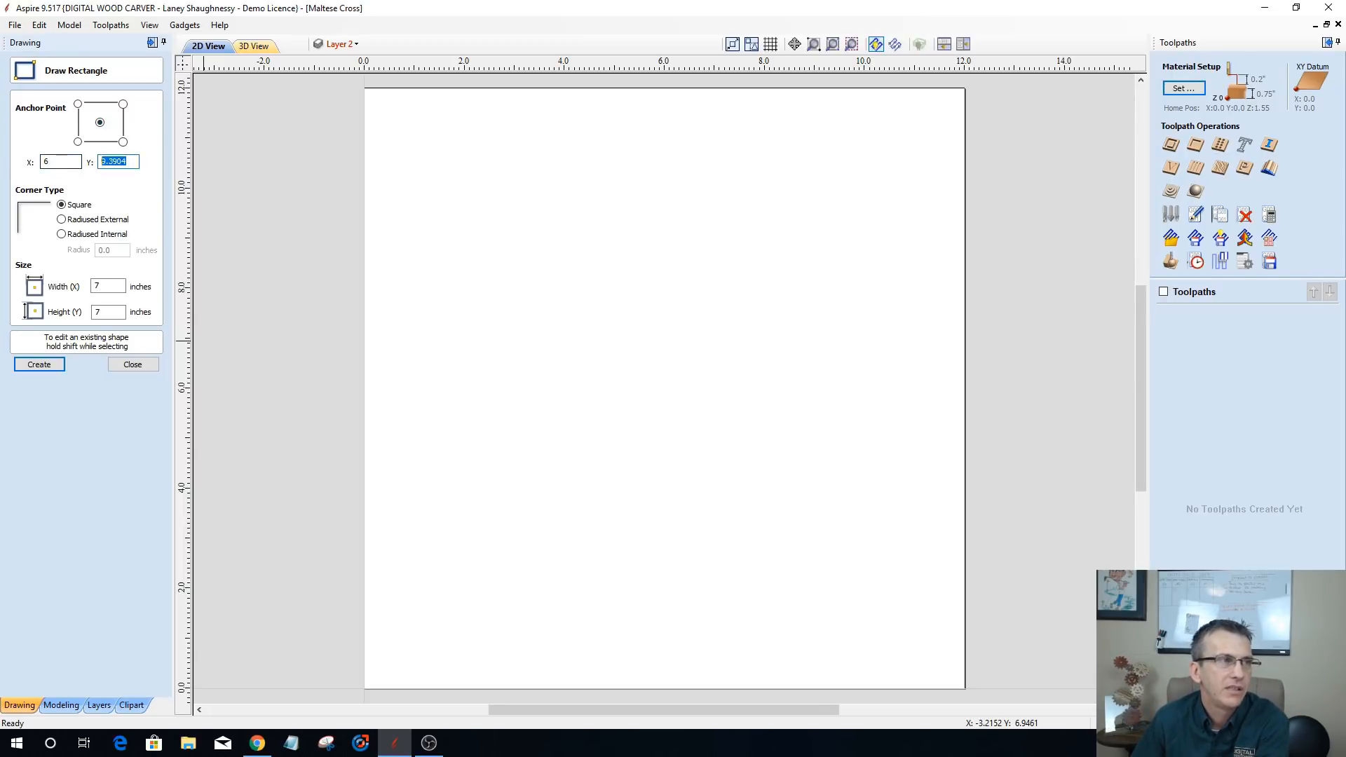
text(6)
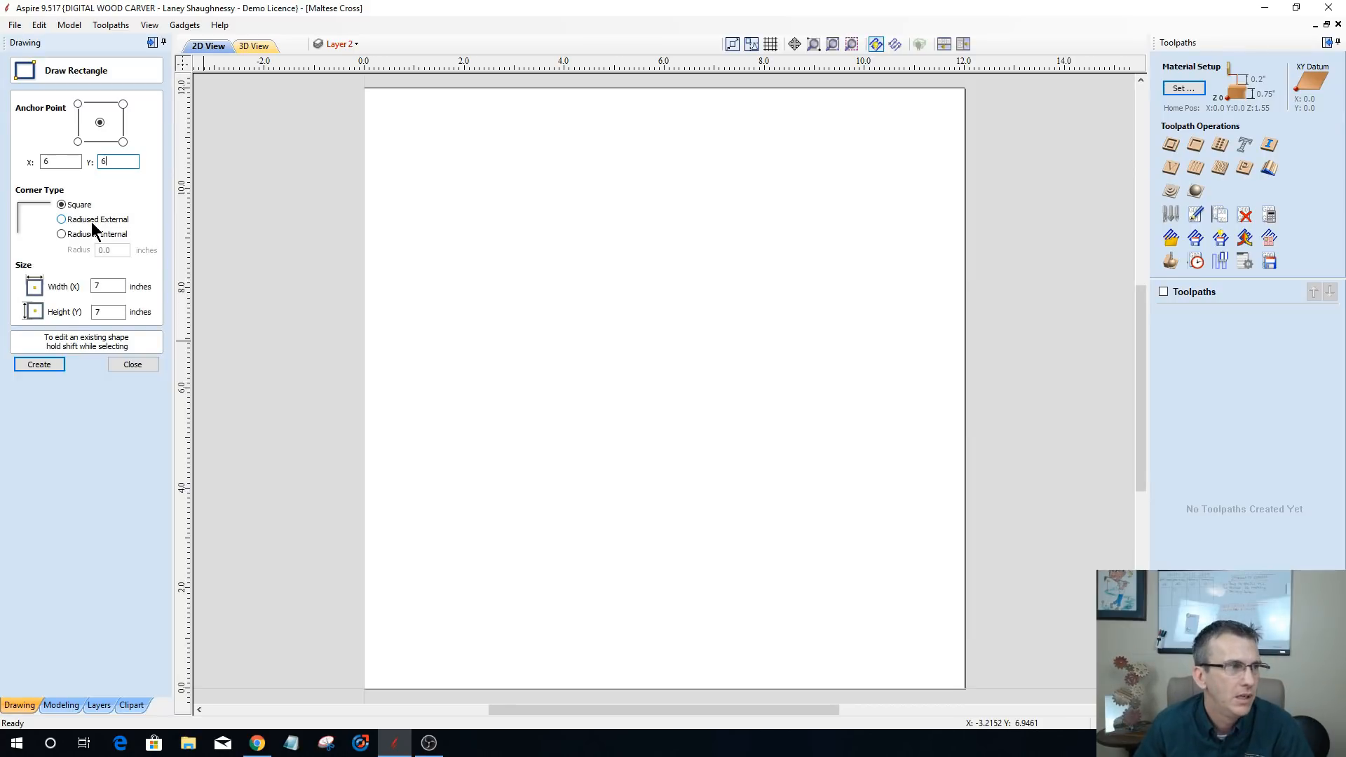
click(44, 365)
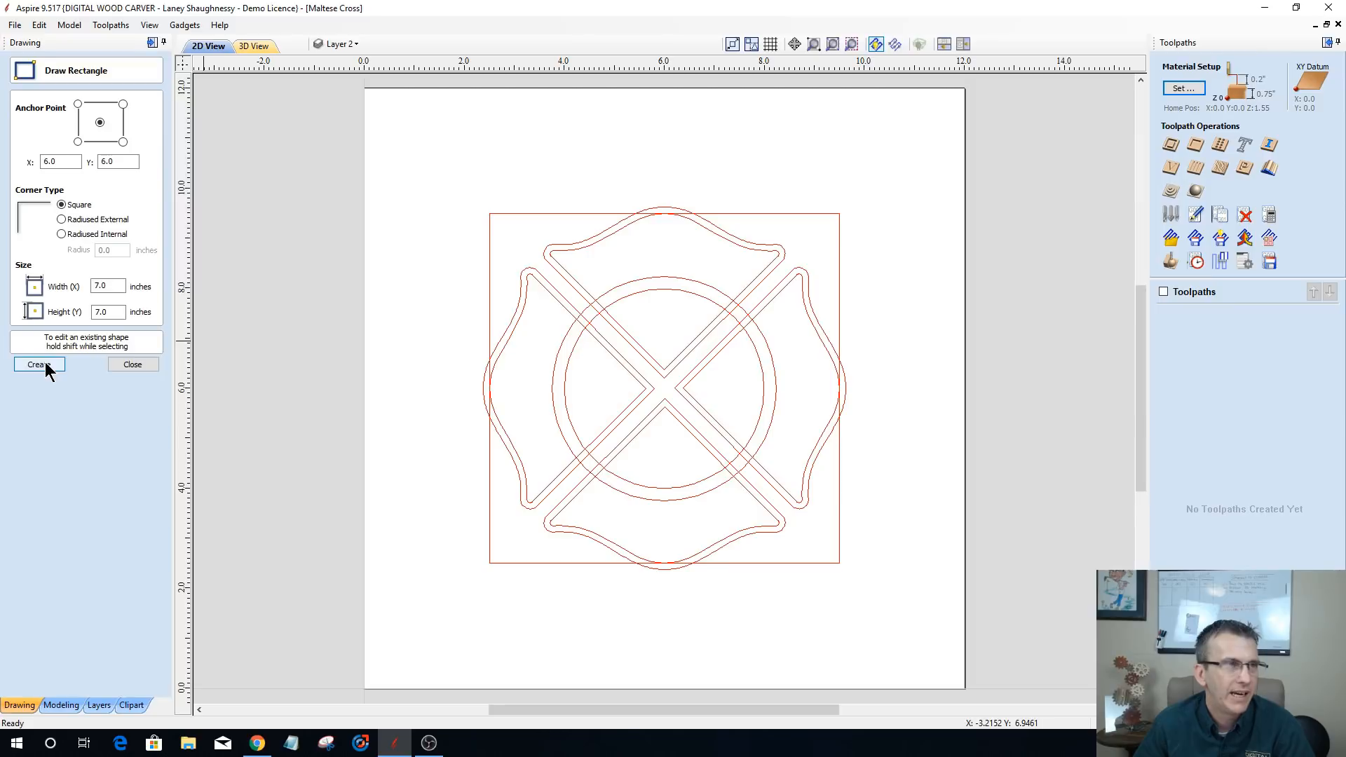
- Undo the square just drawn and hide Layer 2 with its Maltese cross outlines
key(ctrl+z)
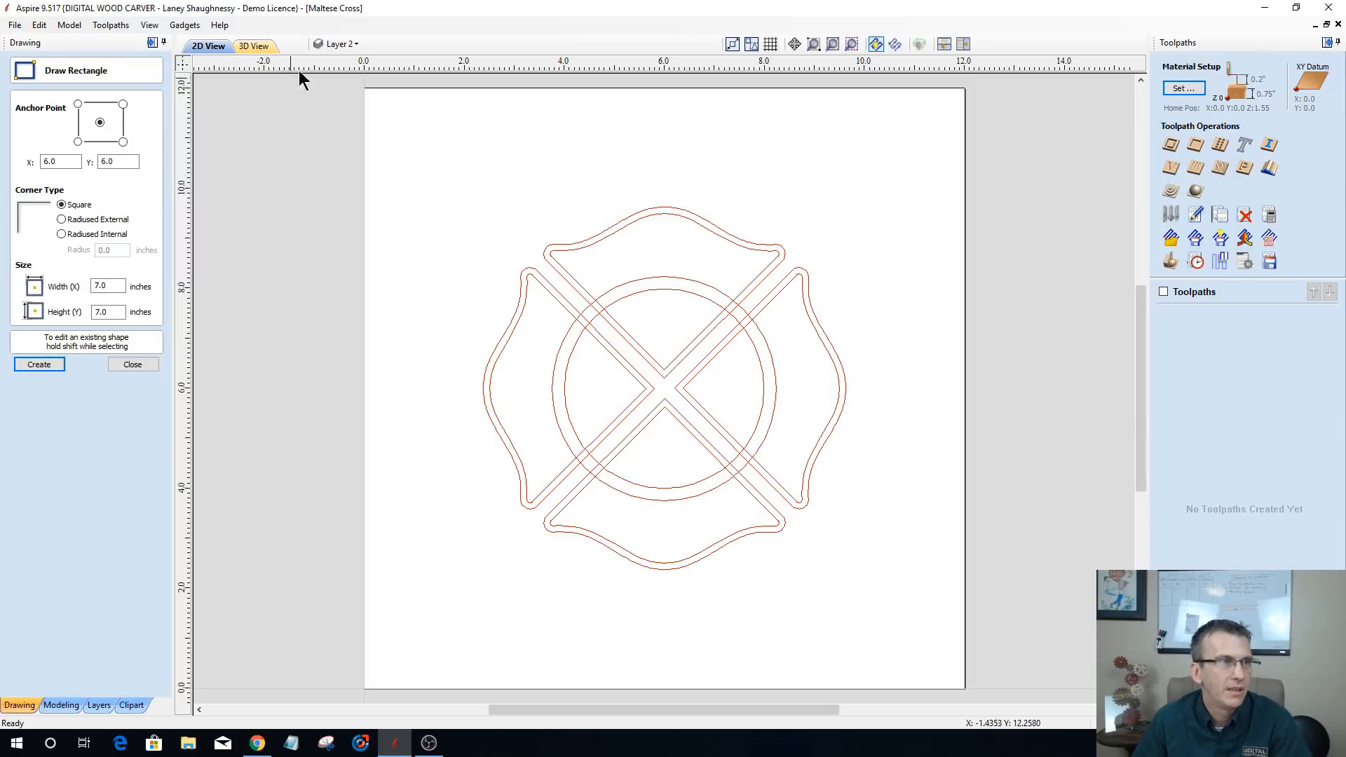
click(342, 44)
click(338, 96)
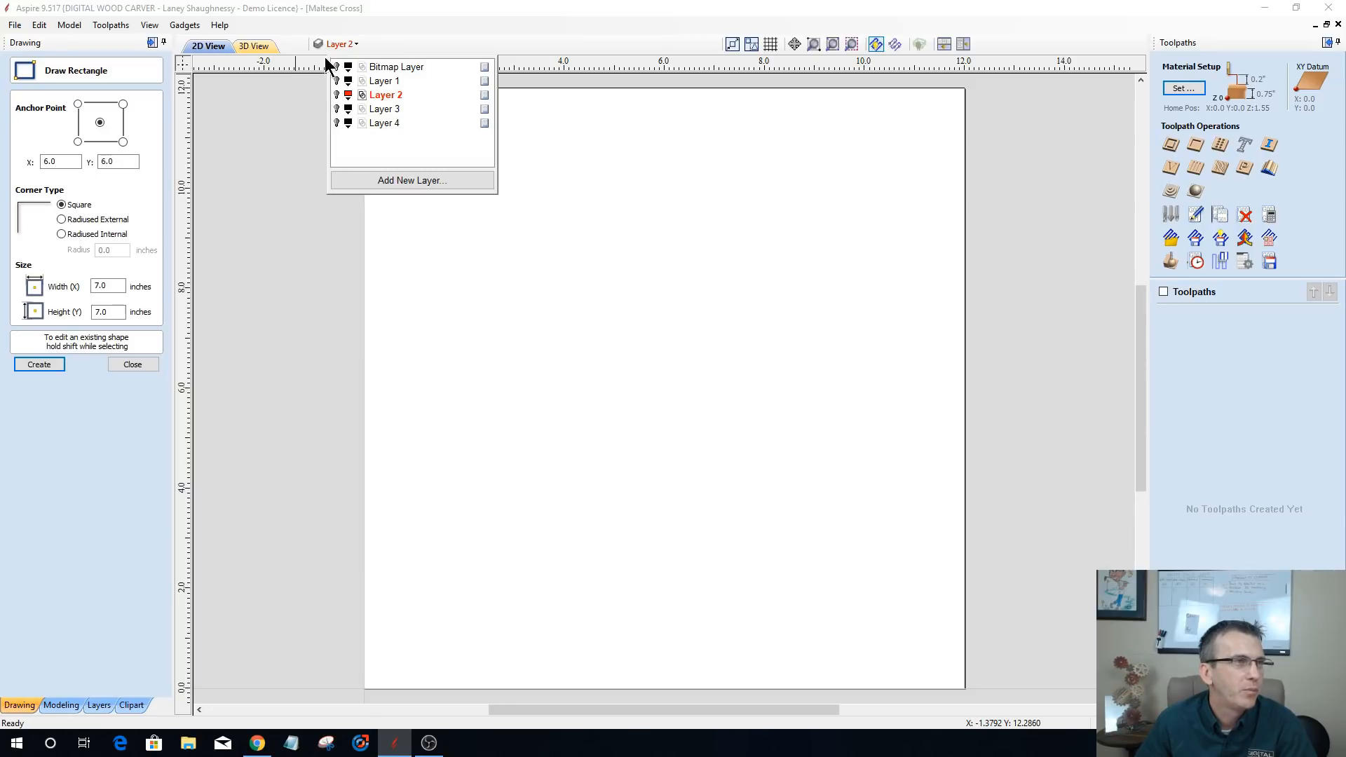
- Add a new layer to the job with its default name
click(398, 177)
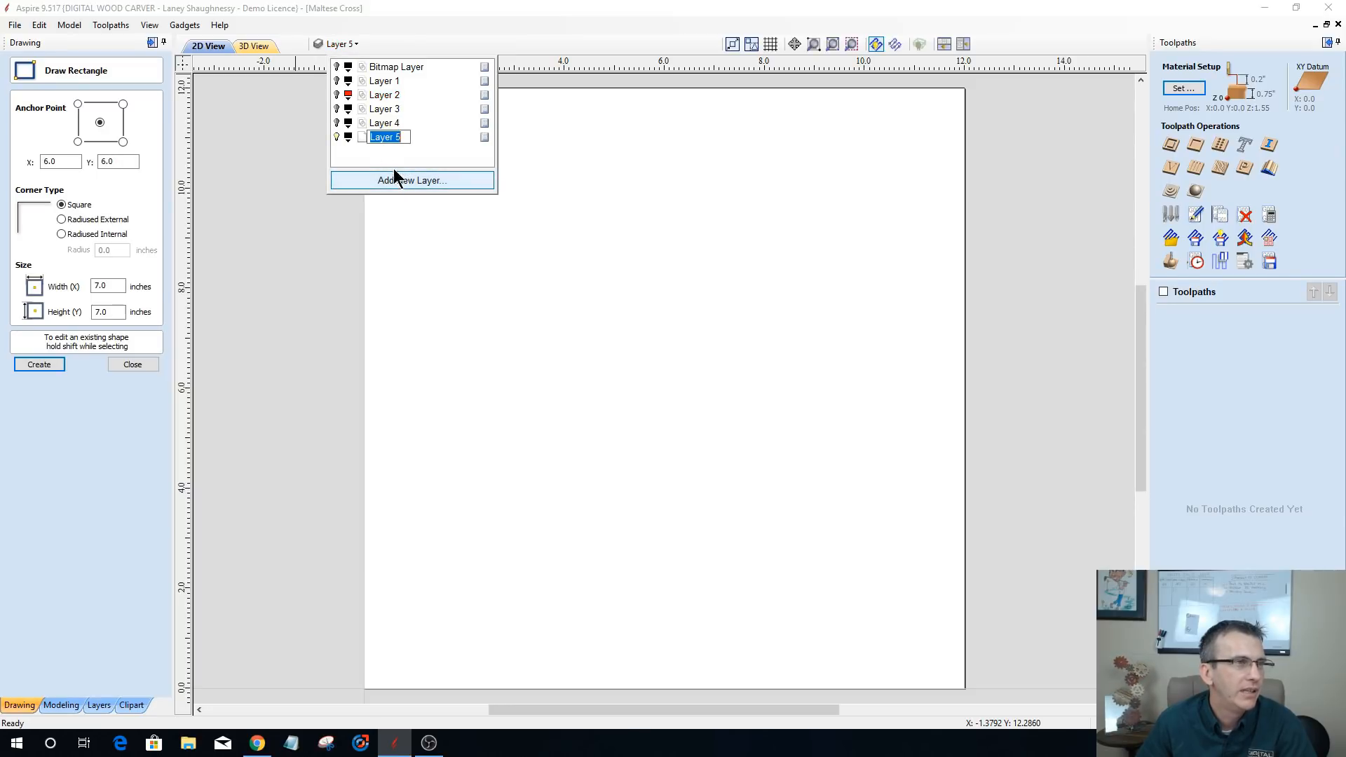
key(Return)
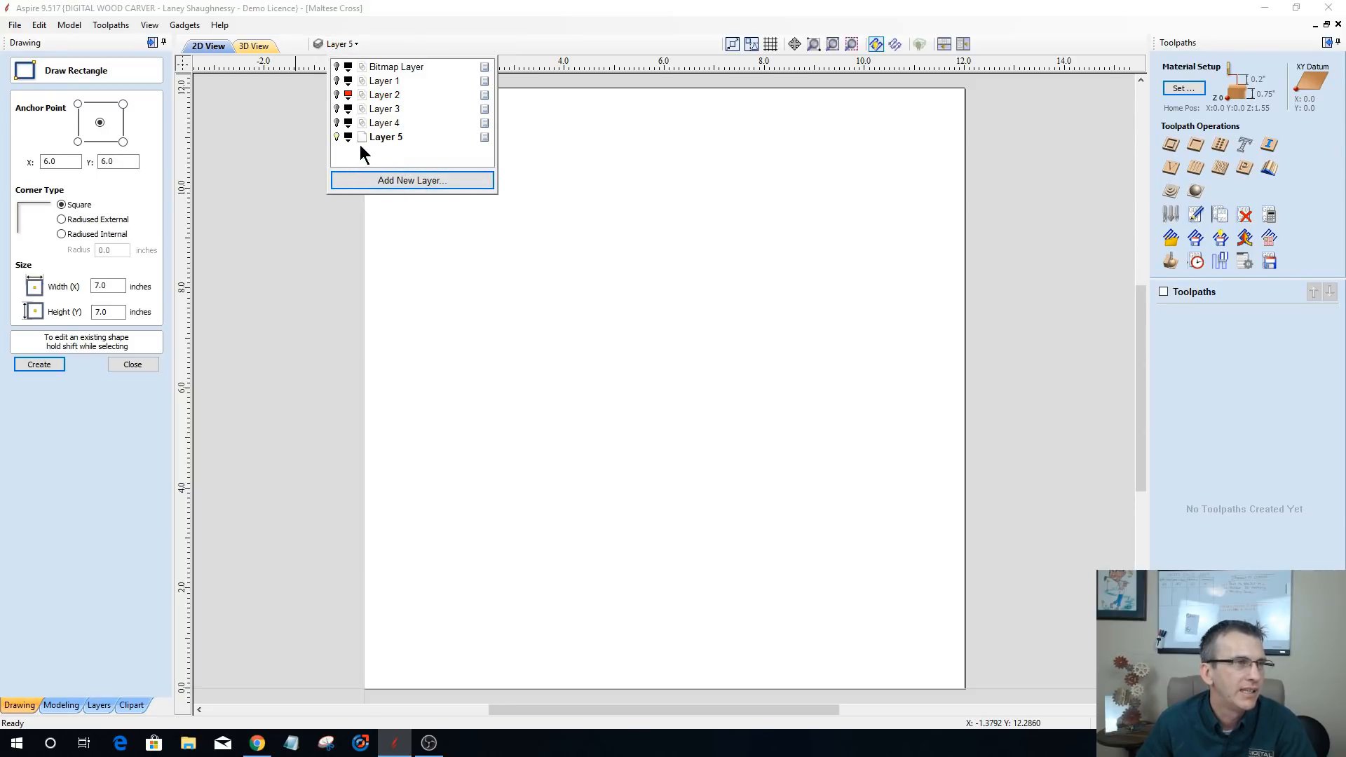
double_click(381, 137)
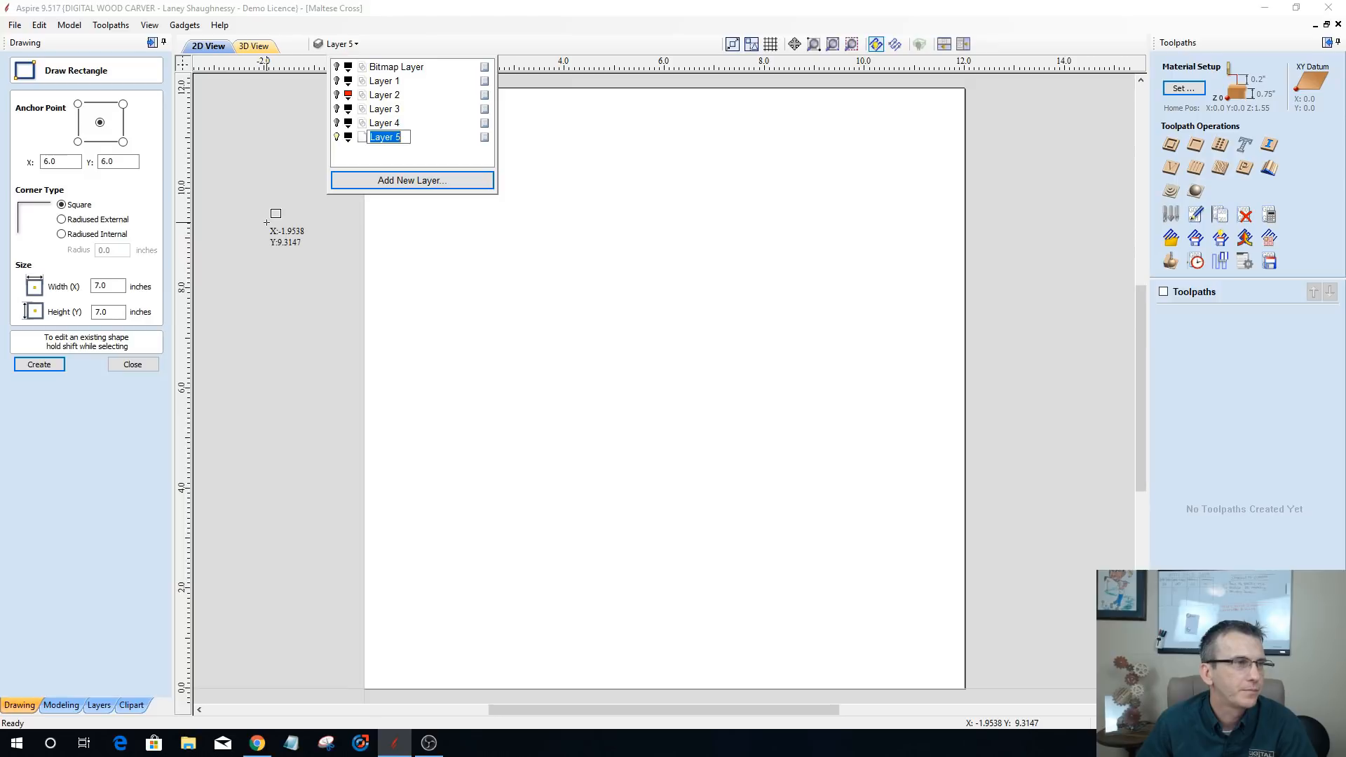
- Restart the Draw Rectangle tool and create the 7 by 7 inch square centred at X 6, Y 6 on the new layer
click(130, 367)
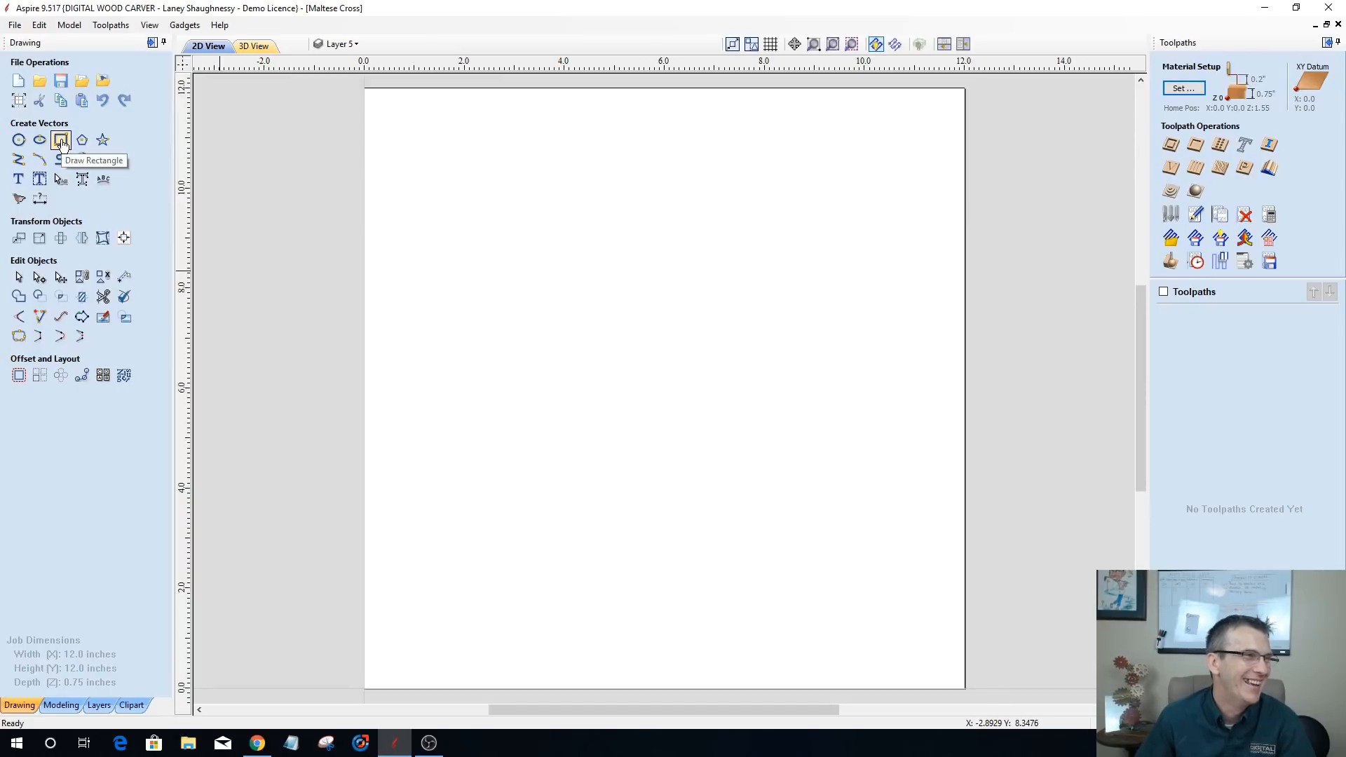
click(61, 143)
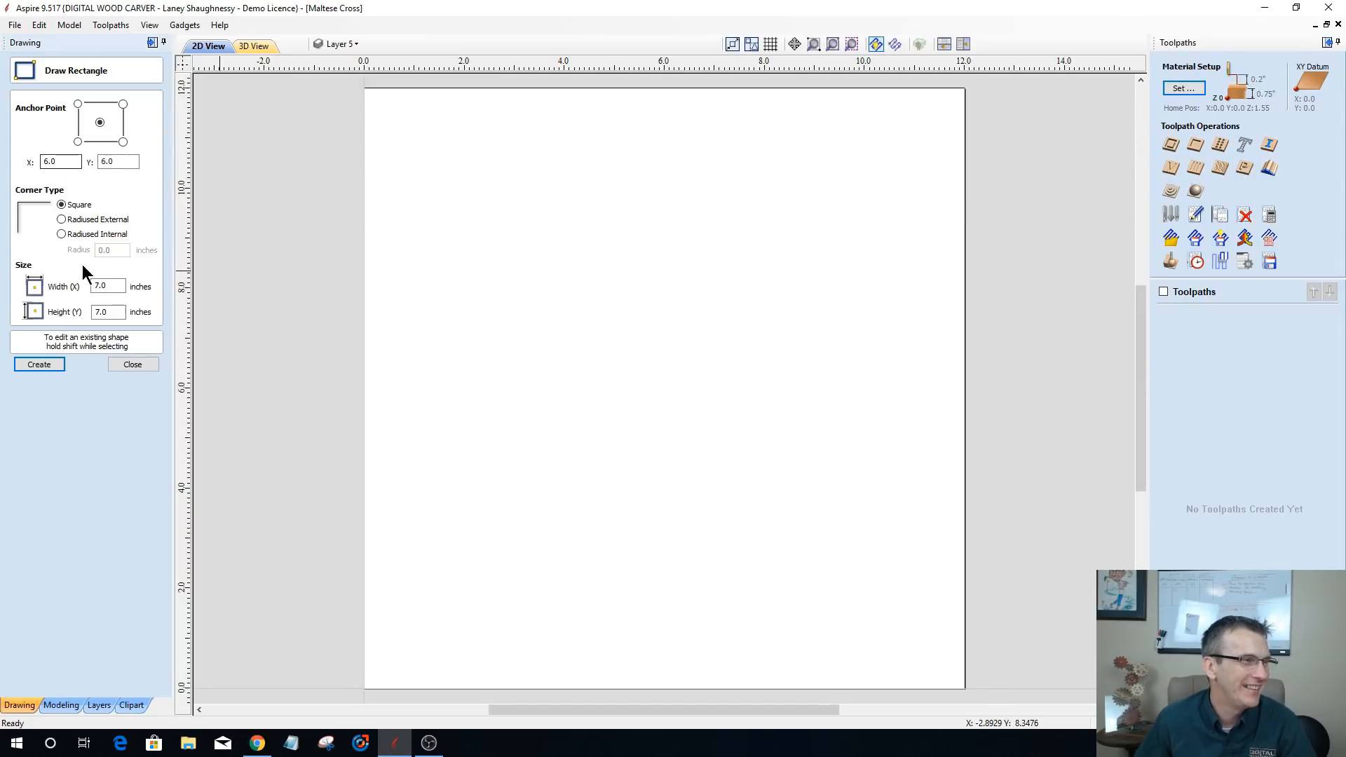
click(41, 364)
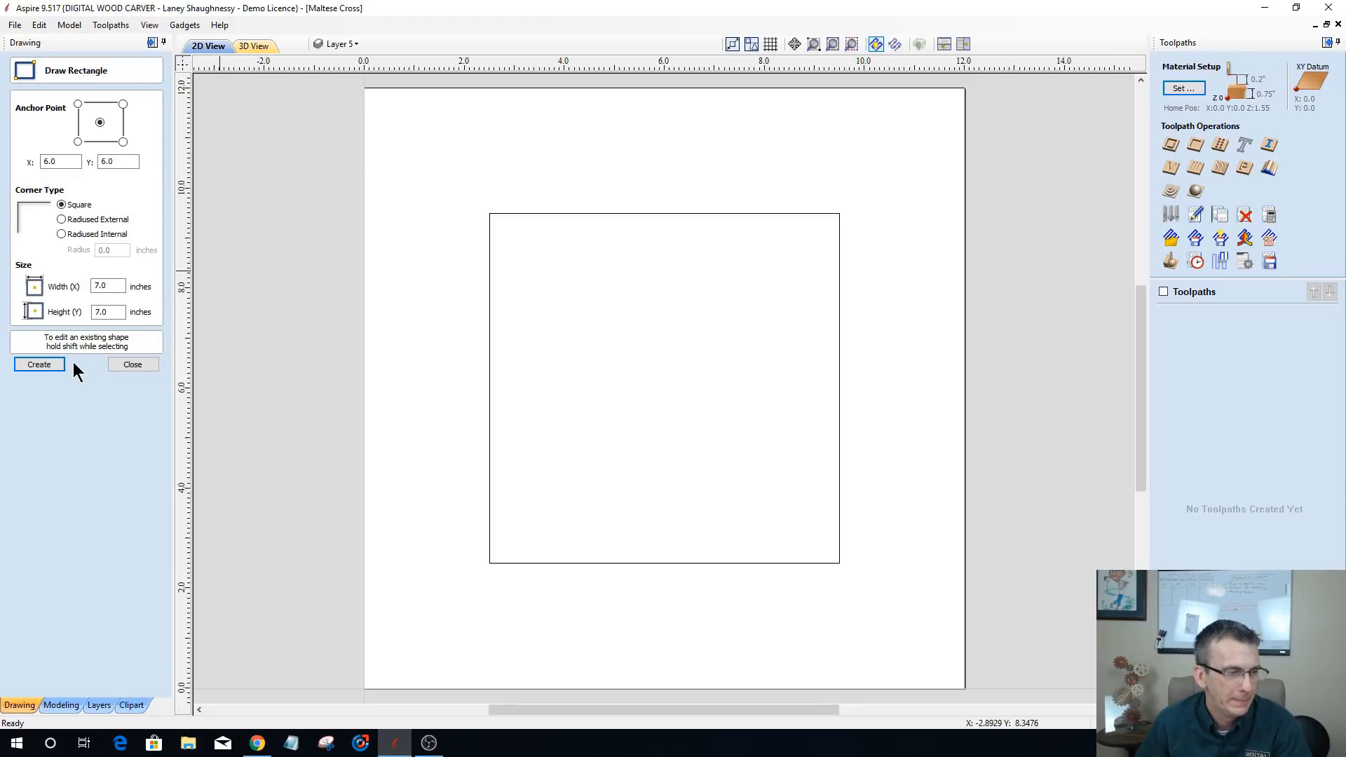
- Switch to File Explorer and look through the Pictures, Downloads, Documents and Desktop folders for class material
click(189, 745)
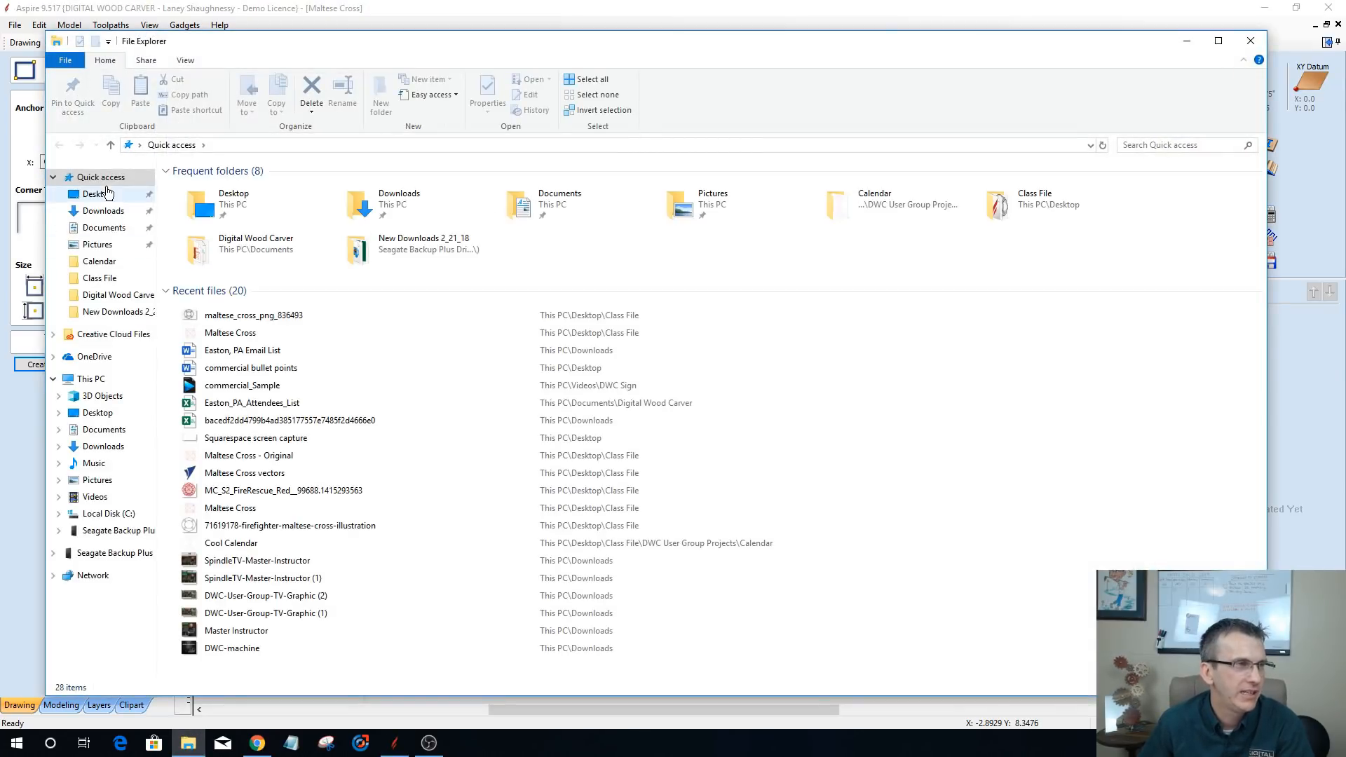
click(98, 246)
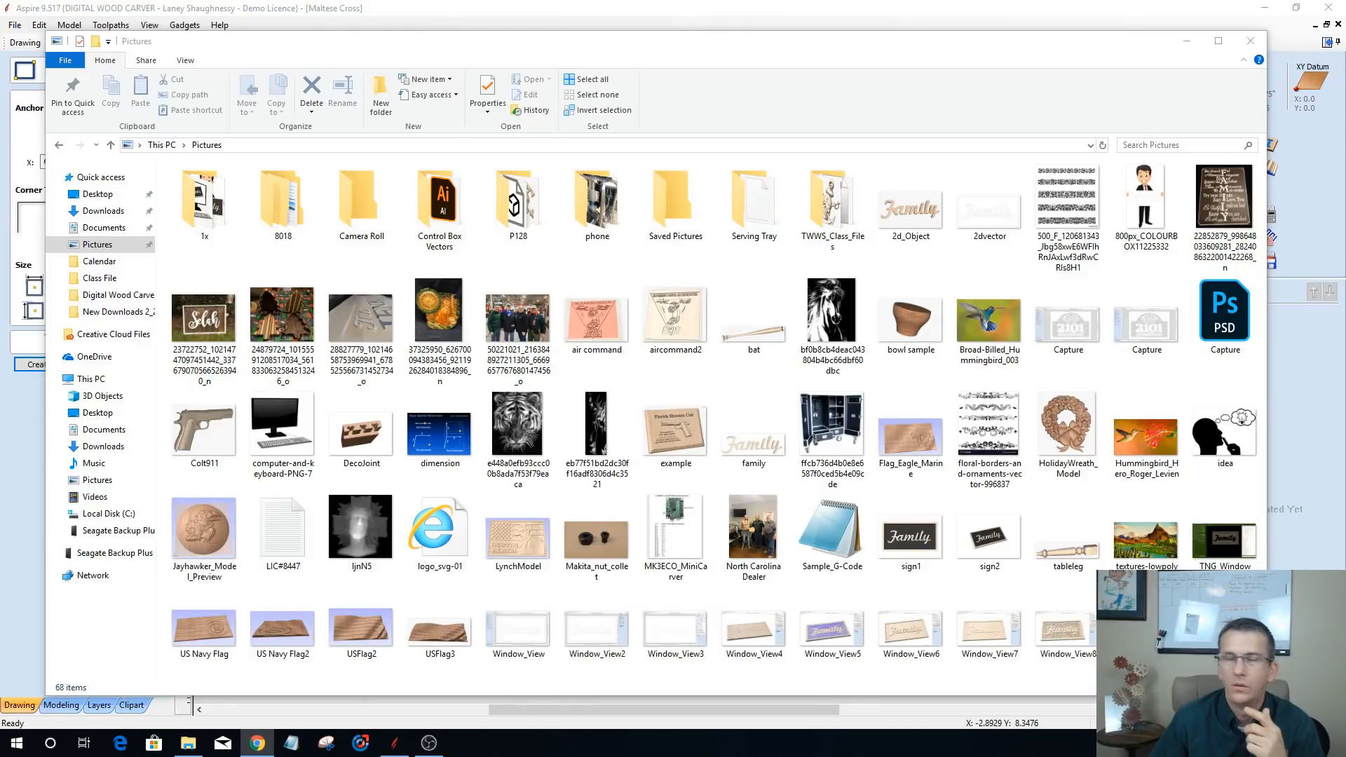
click(104, 211)
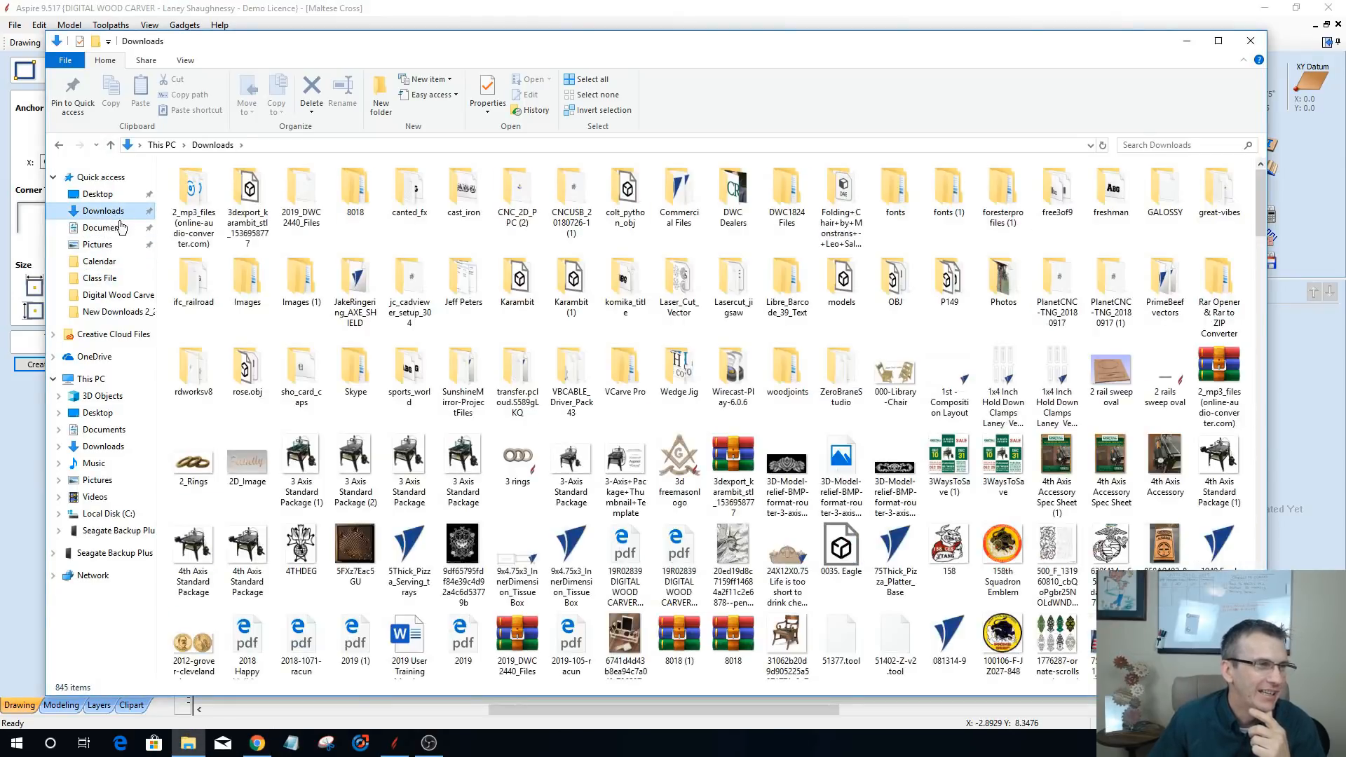
scroll(750, 431, down, 5)
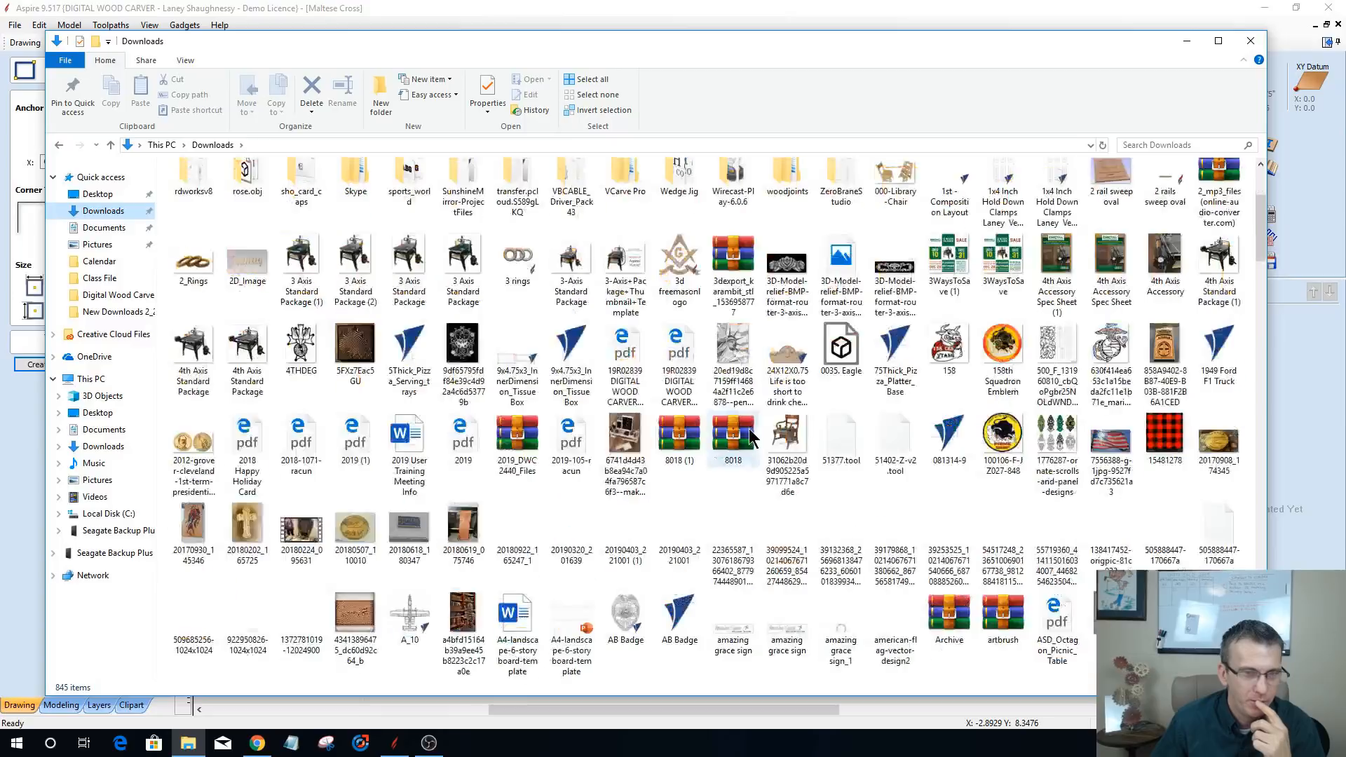
scroll(747, 443, down, 4)
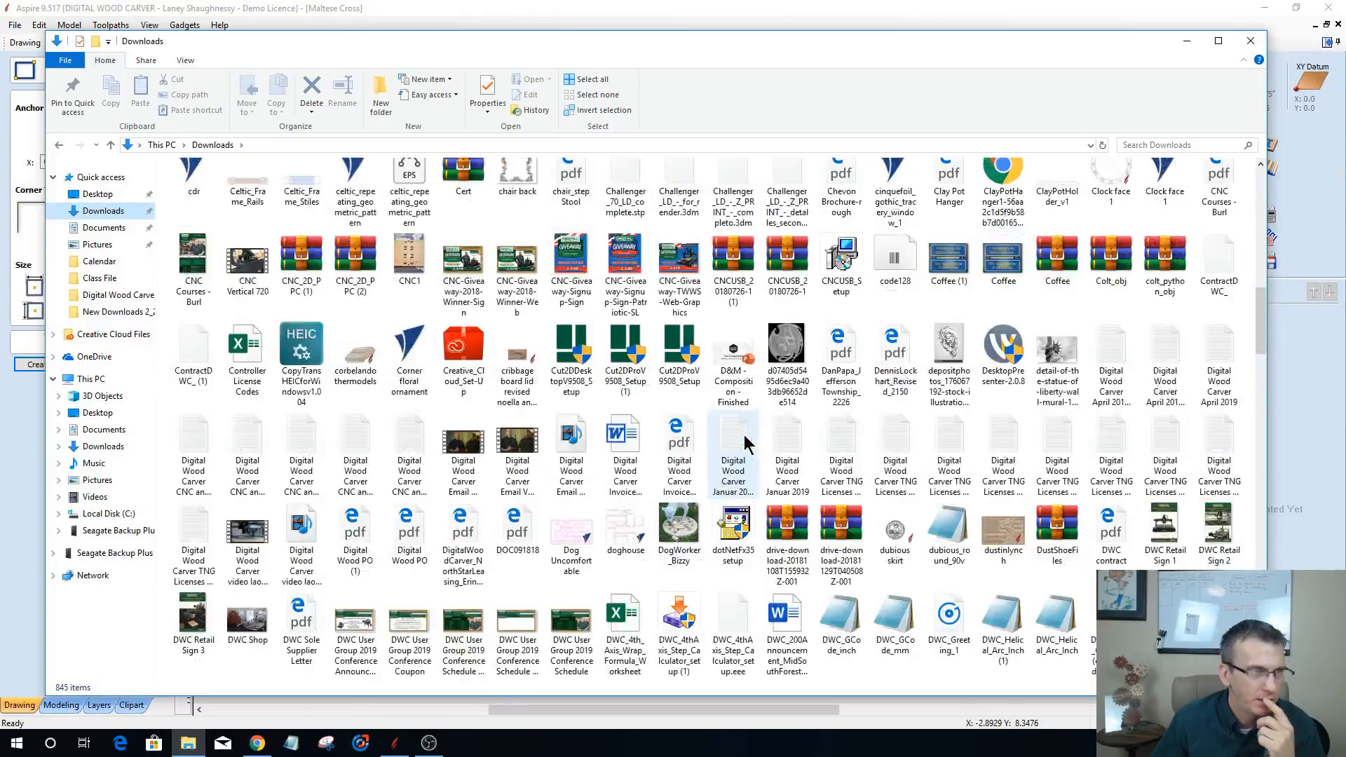
scroll(746, 443, down, 3)
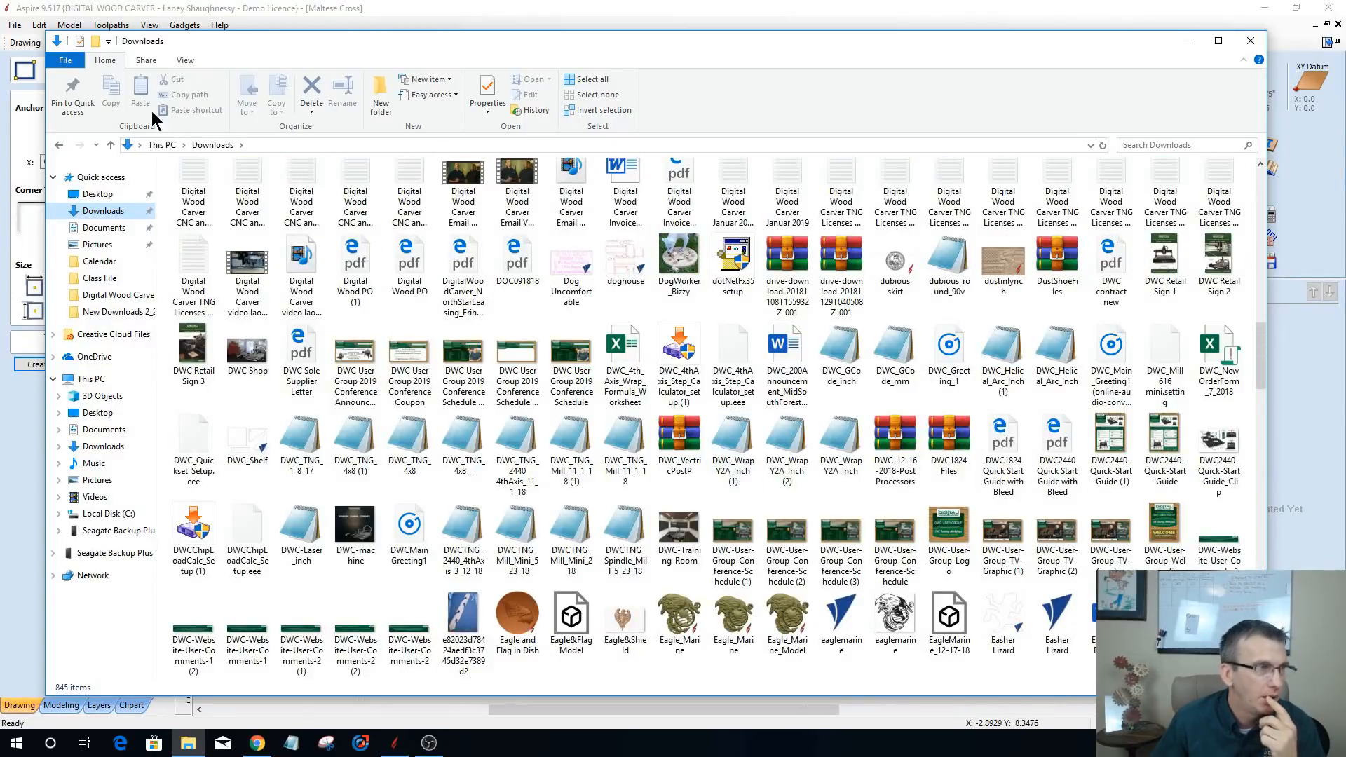
click(96, 232)
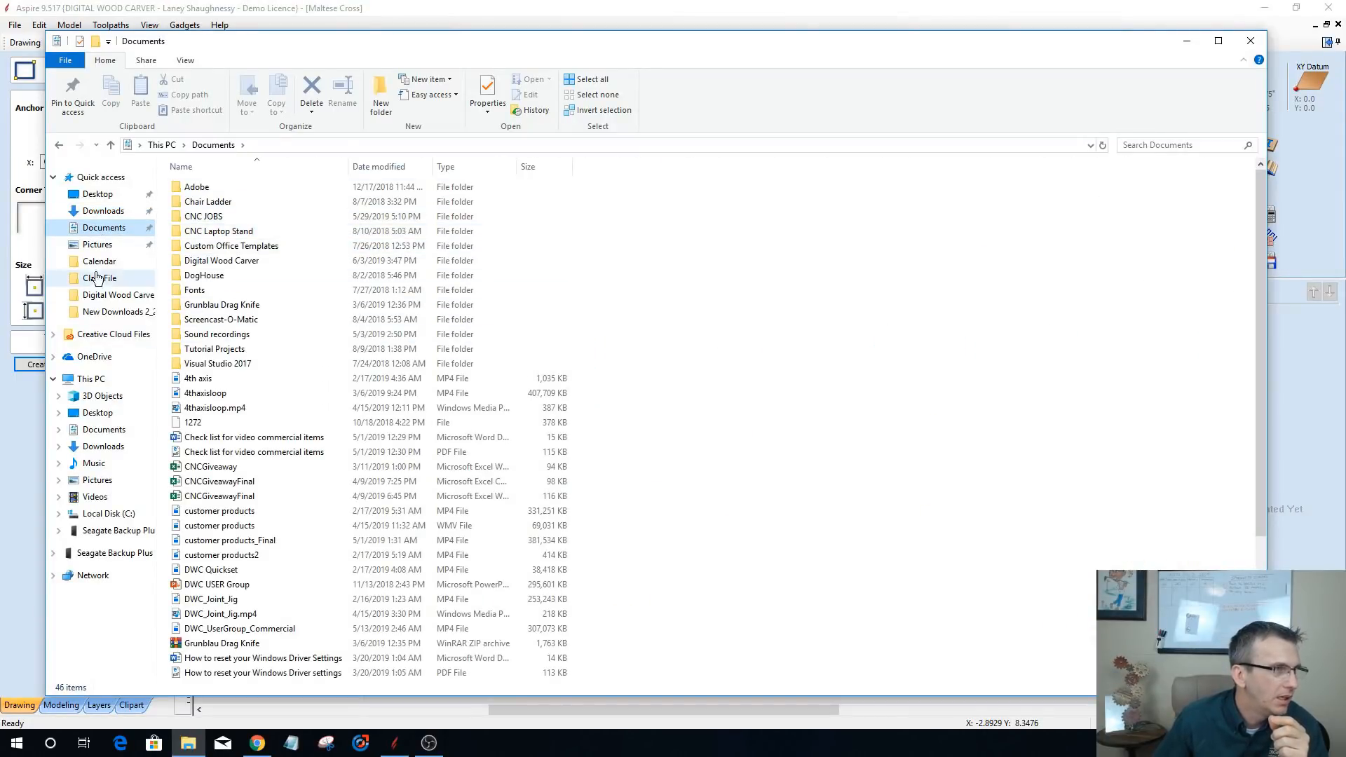
click(98, 194)
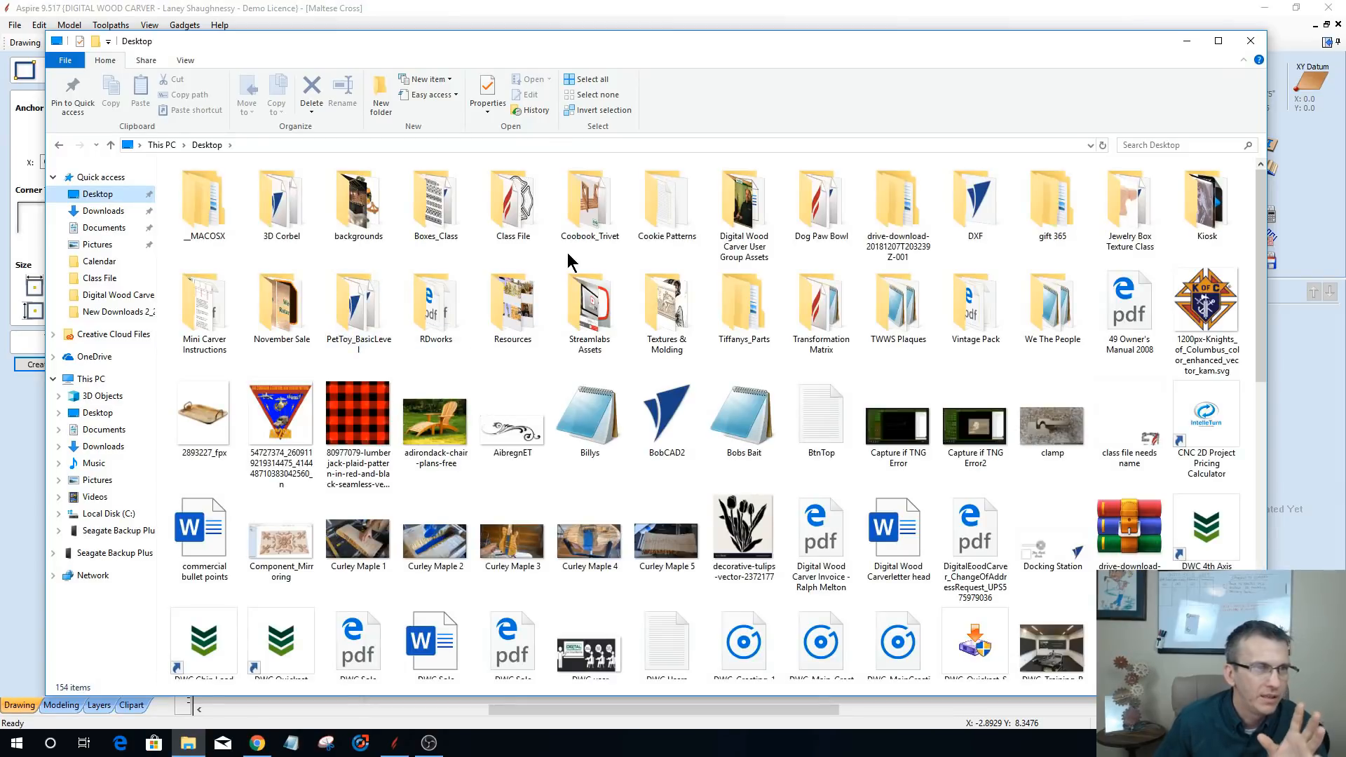
- Open the Digital Wood Carver User Group Assets folder and launch the DWC USER Group presentation
double_click(754, 203)
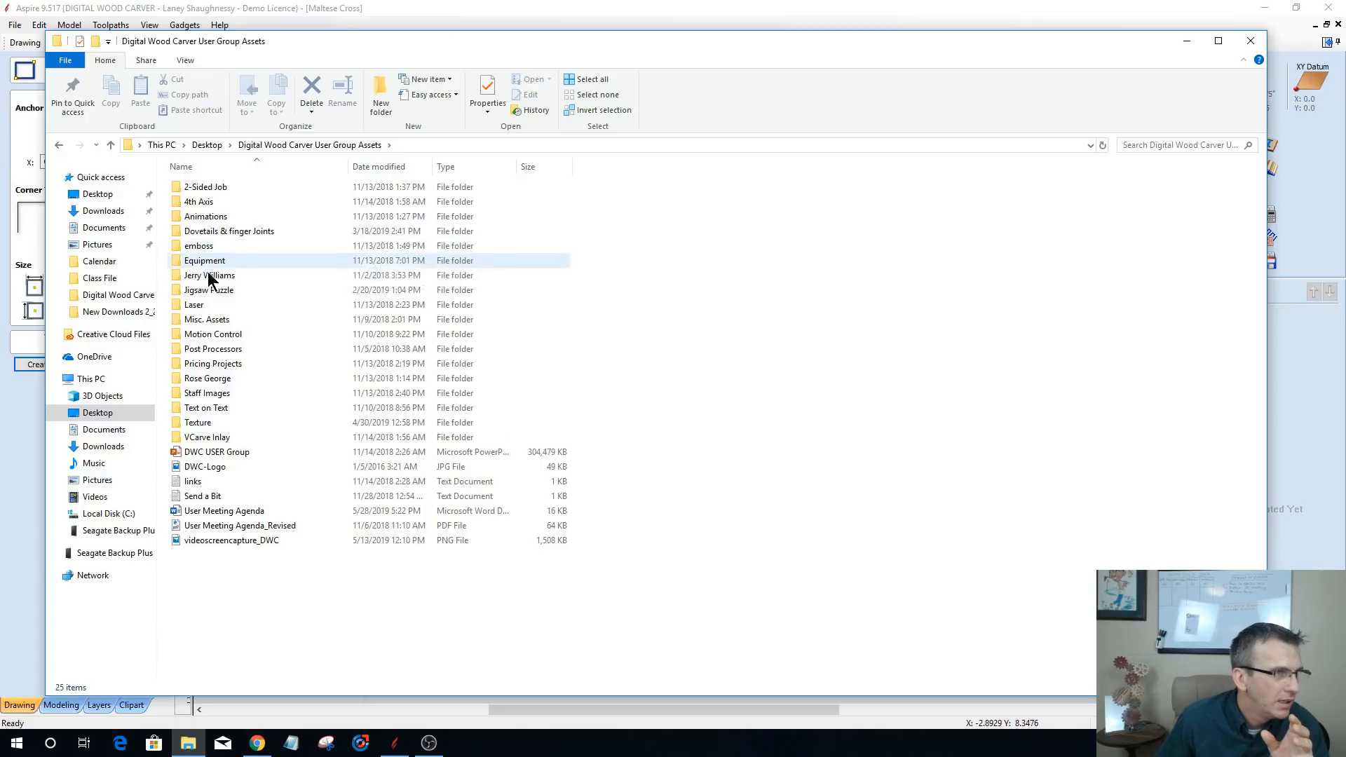
click(200, 452)
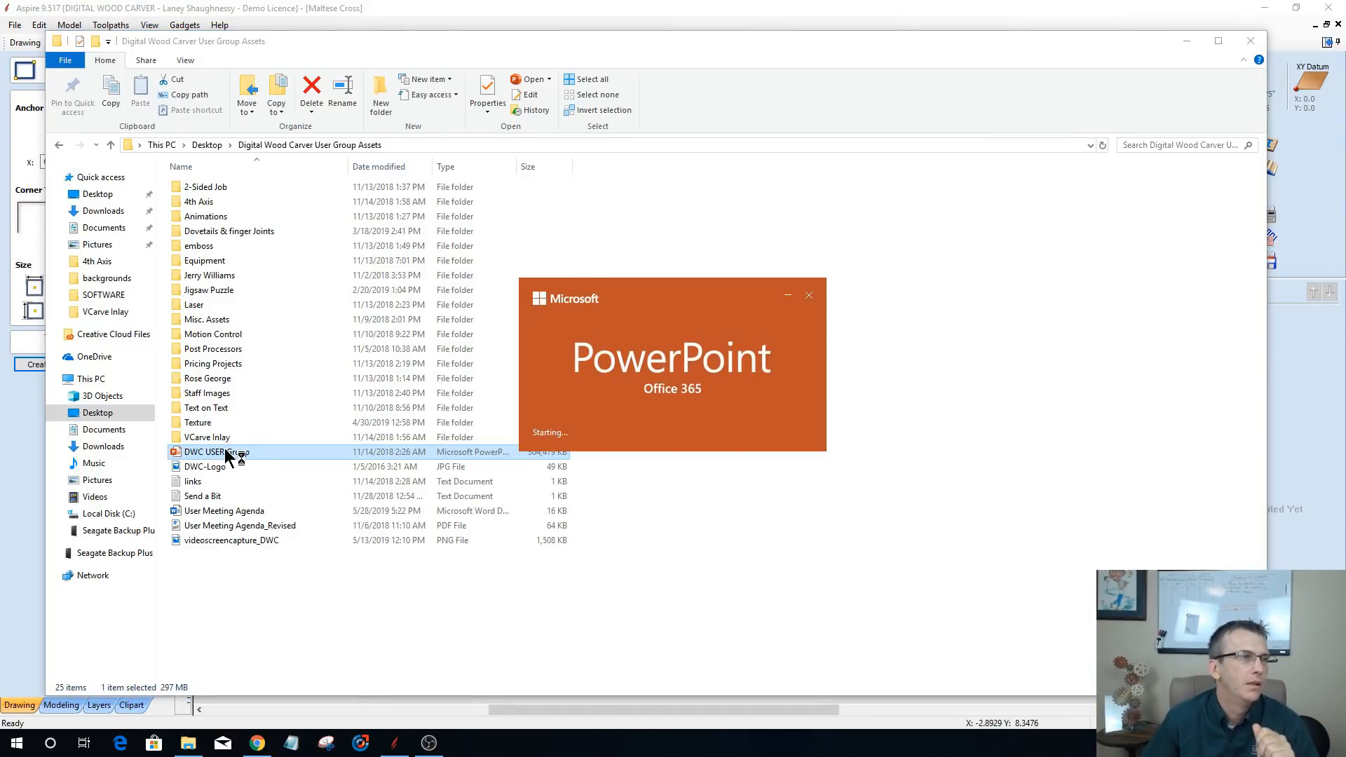
click(809, 297)
- Look inside the Misc. Assets and Equipment folders and return to the Digital Wood Carver User Group Assets folder
click(205, 320)
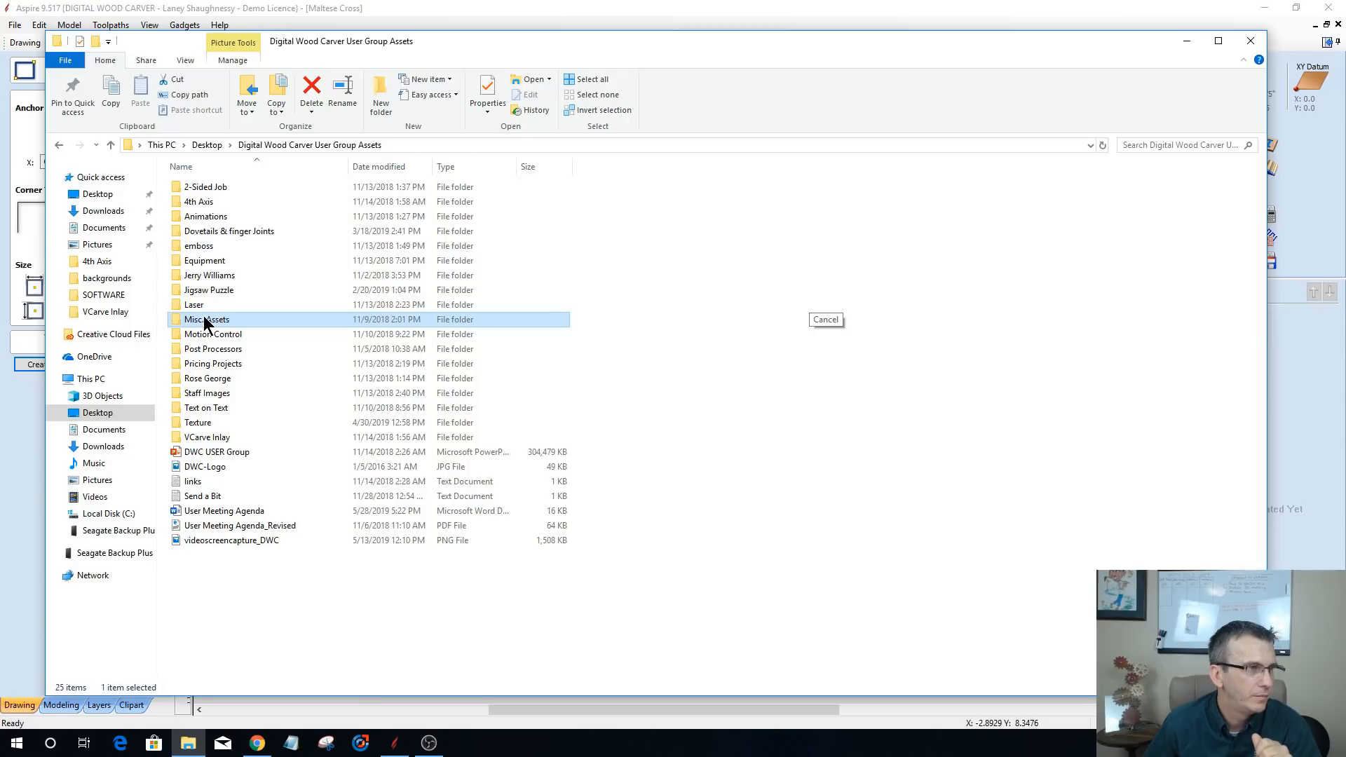
double_click(204, 320)
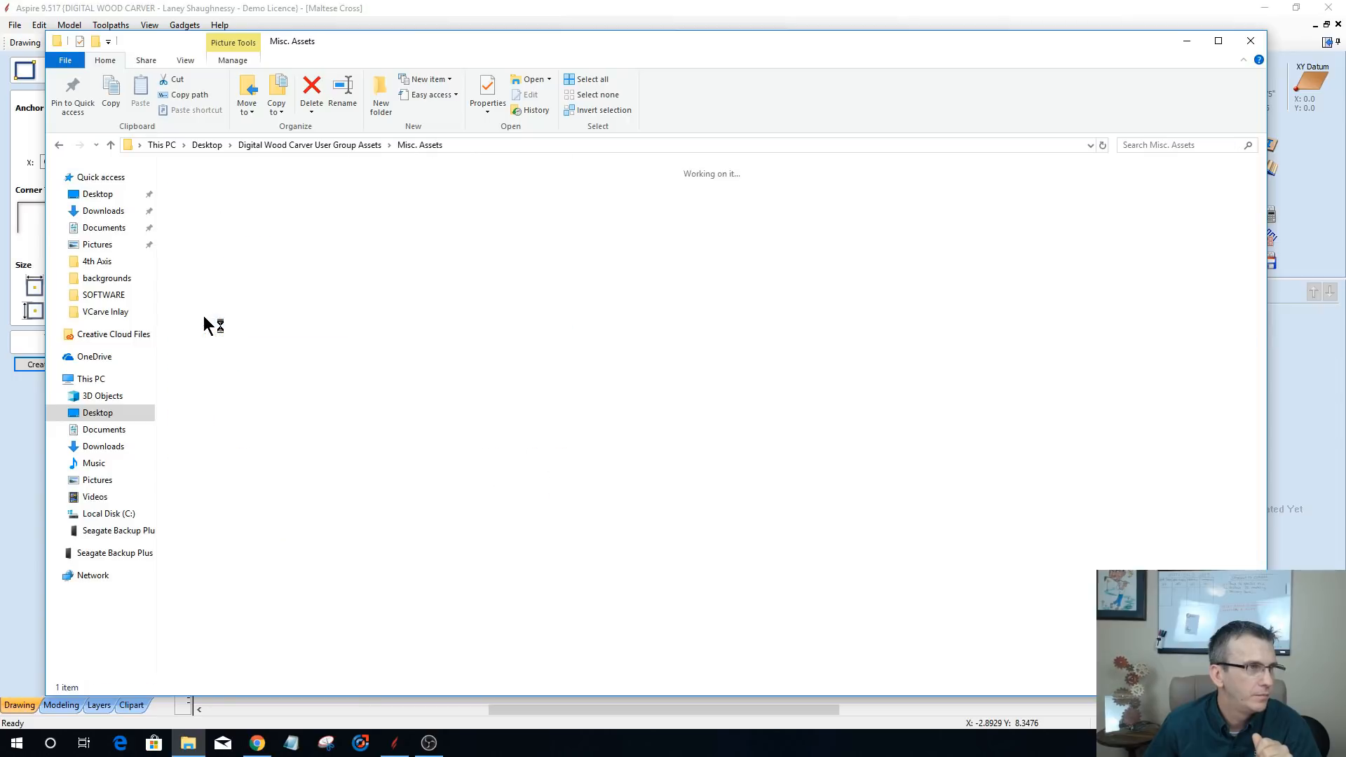
click(309, 147)
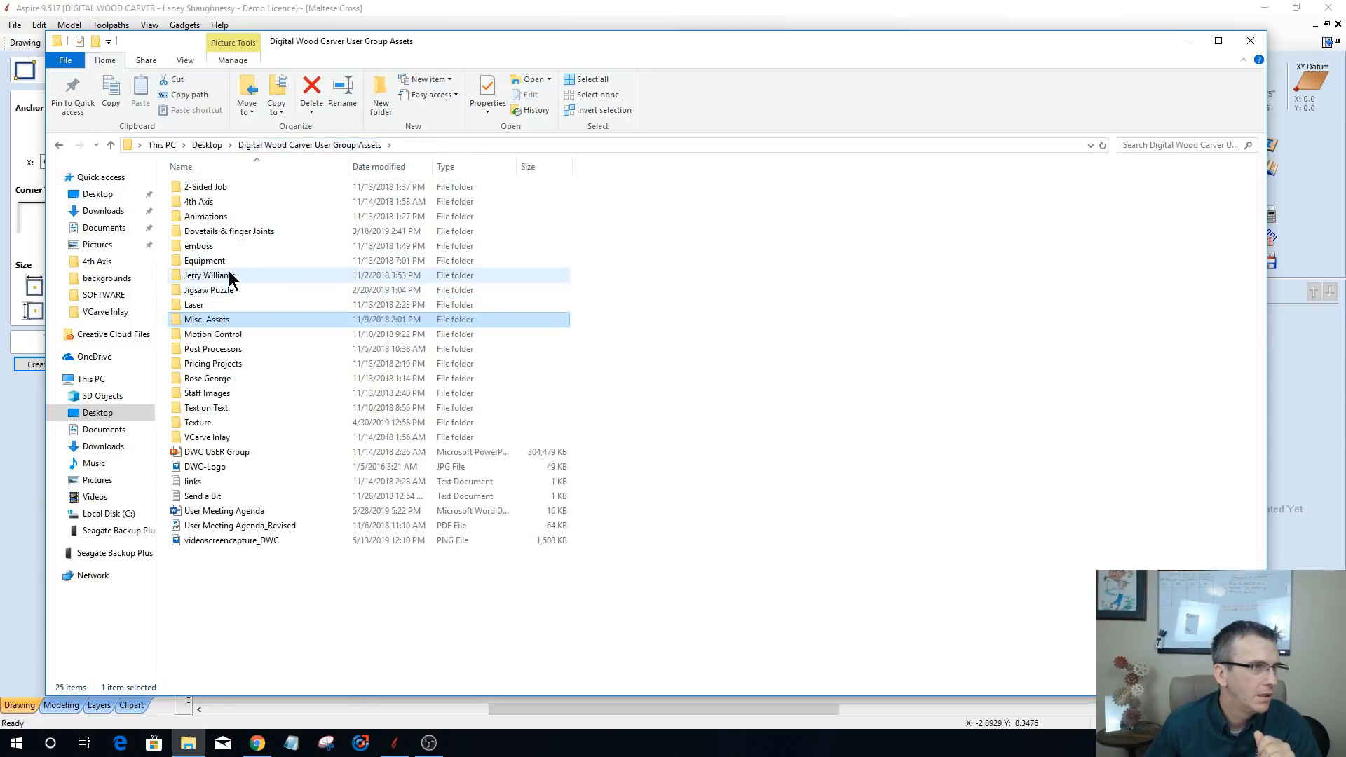
double_click(223, 261)
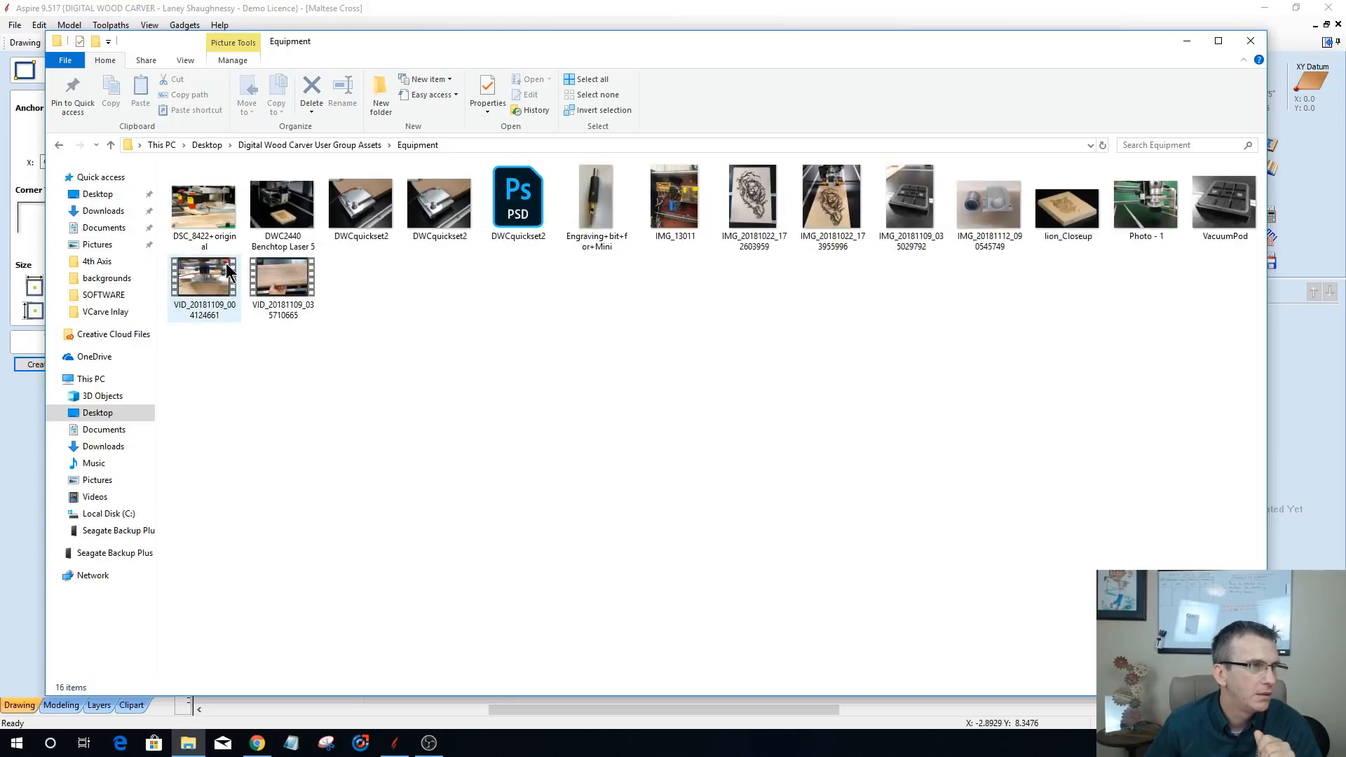
click(296, 146)
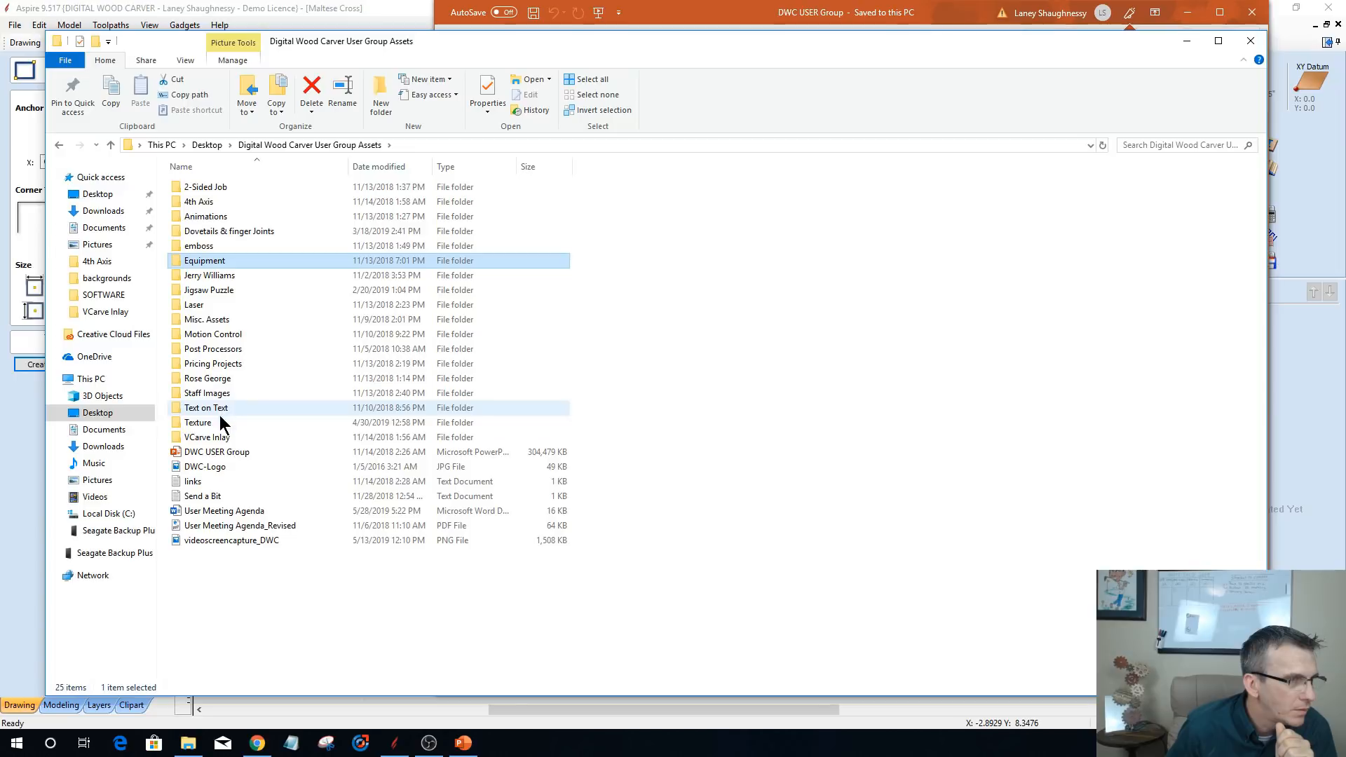
- Open the DWC USER Group presentation, look through its slides for the class material, and close it
click(216, 453)
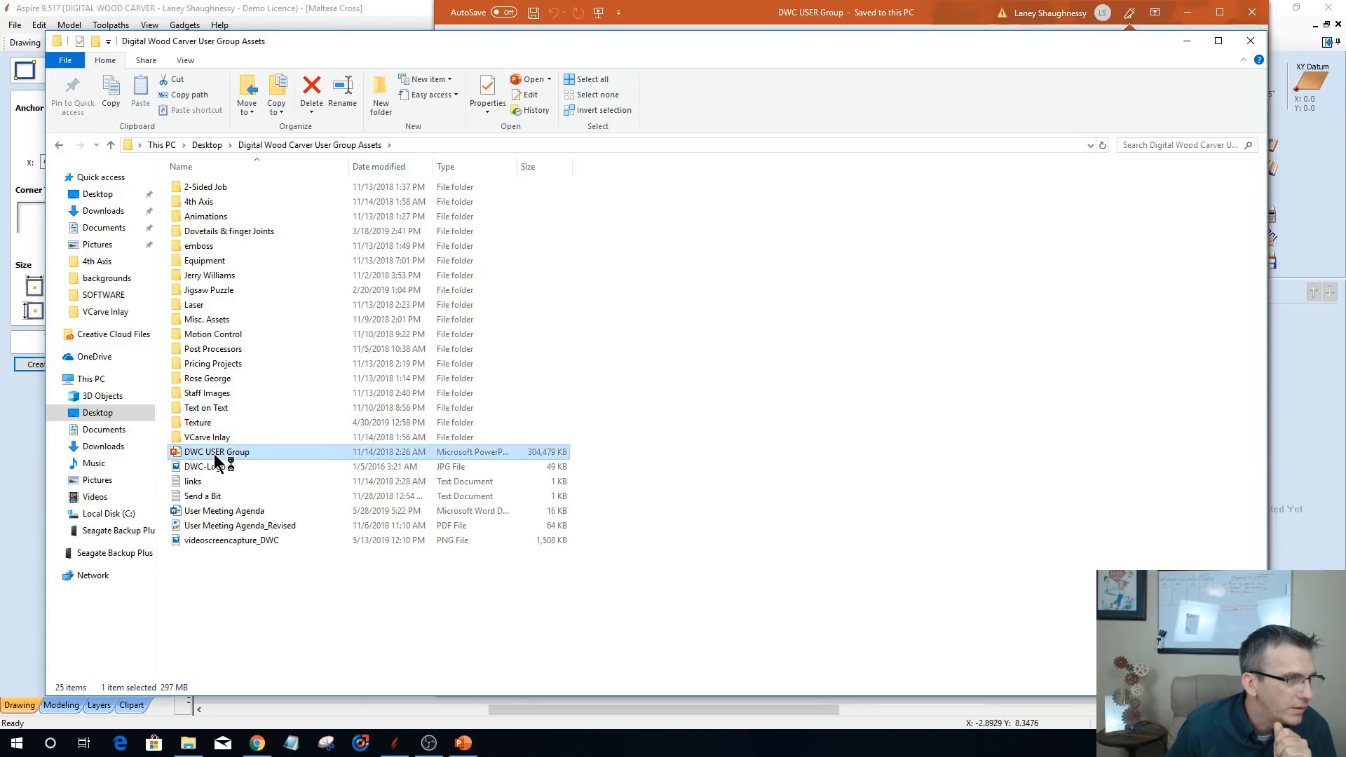
scroll(531, 400, down, 2)
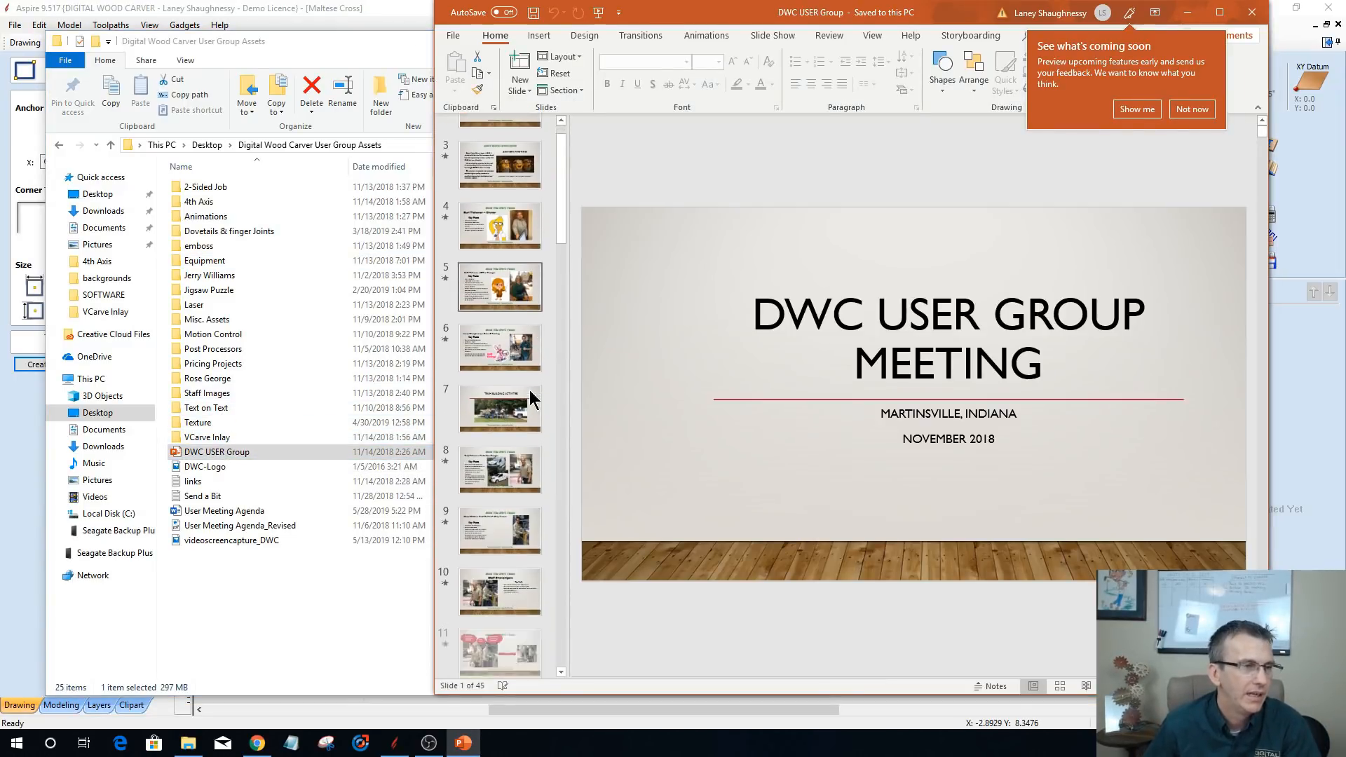
scroll(531, 400, down, 10)
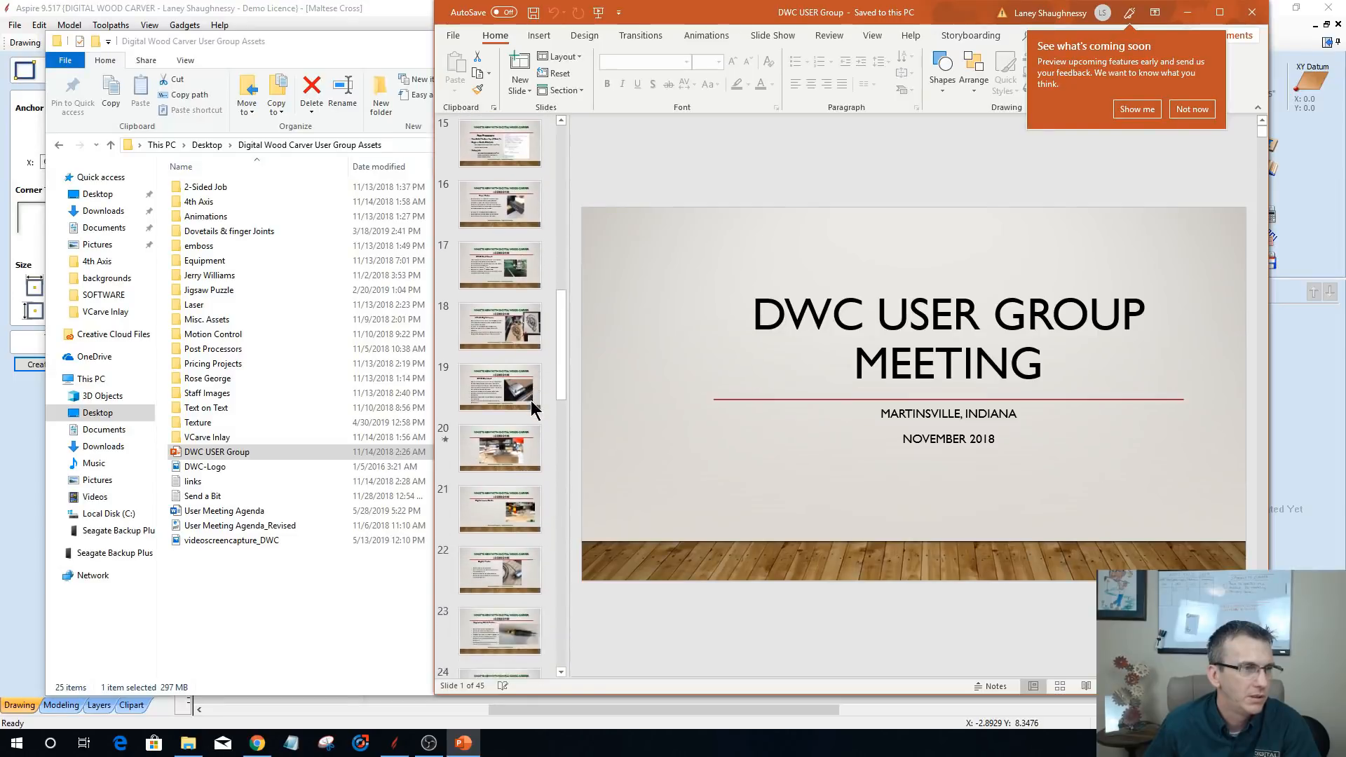
scroll(531, 401, down, 6)
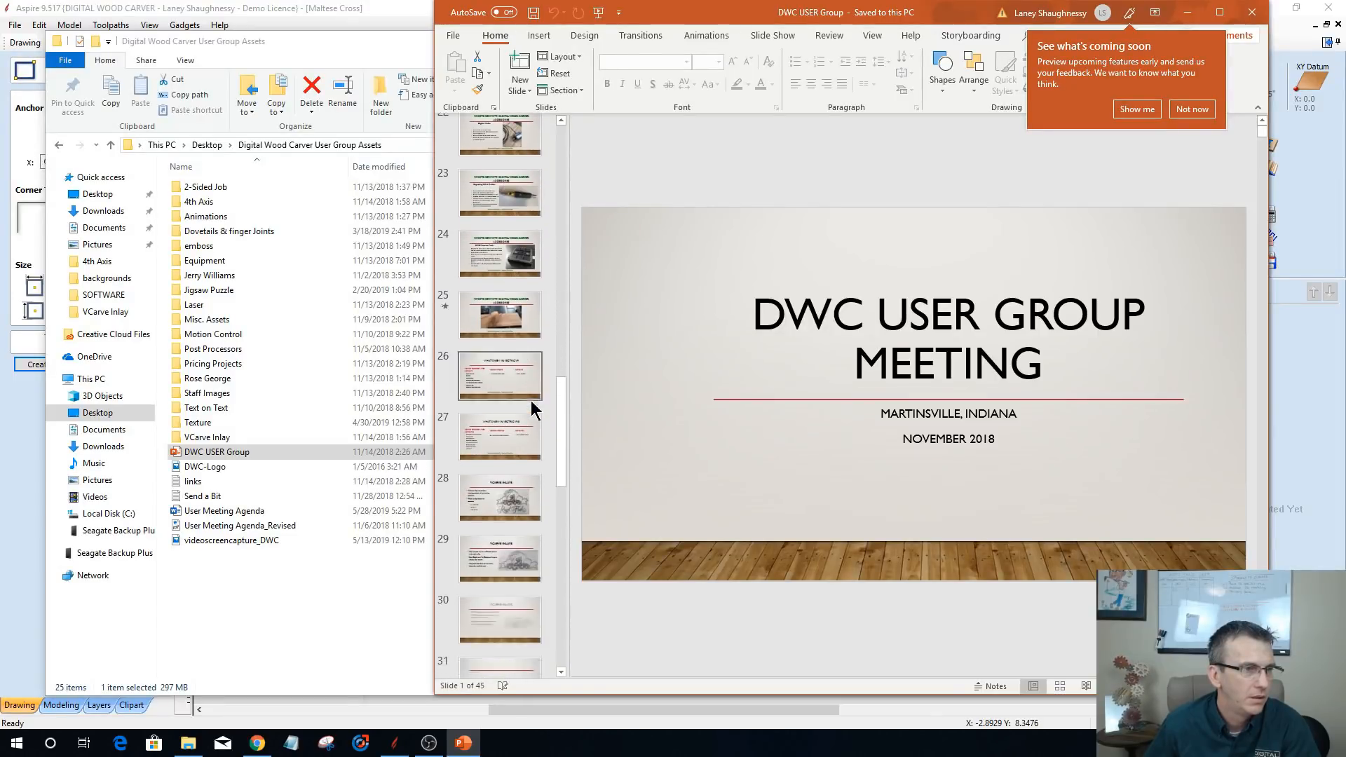
scroll(531, 401, down, 6)
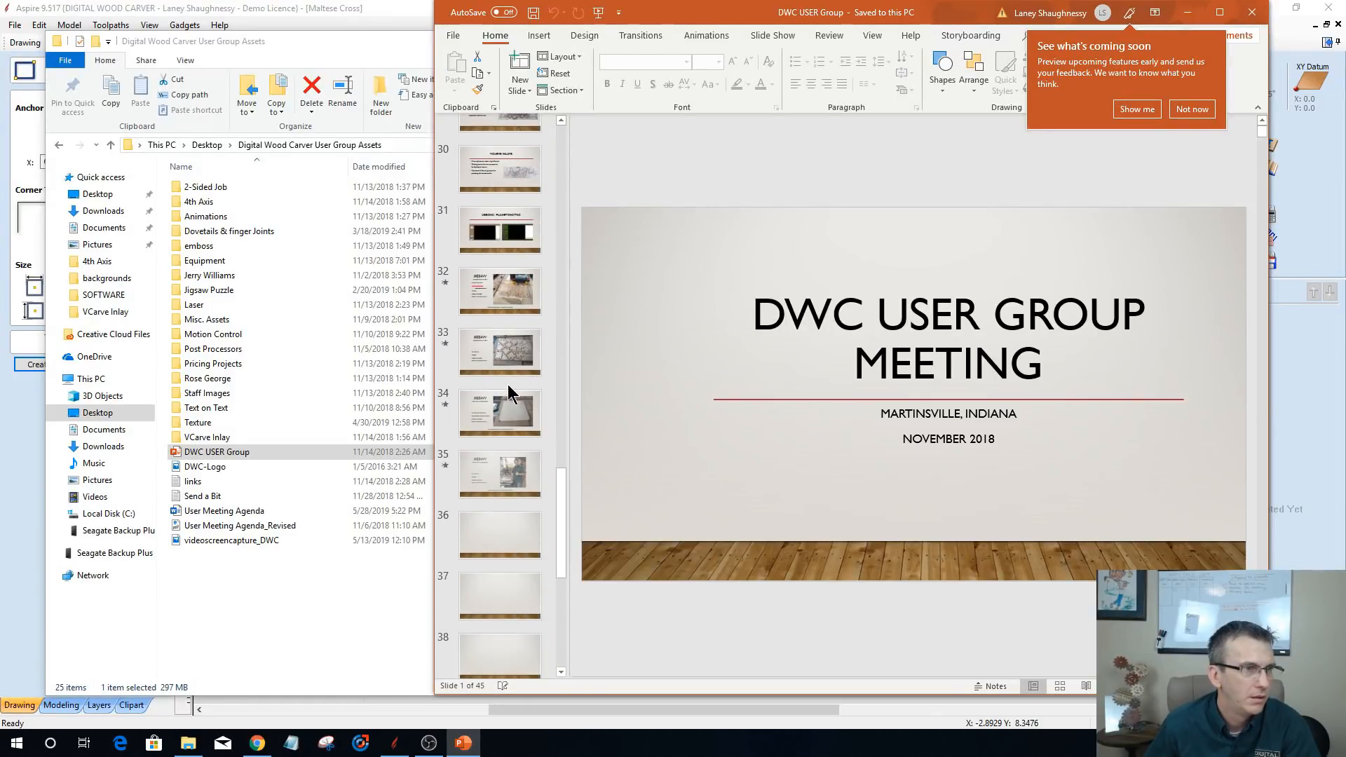
scroll(510, 394, down, 3)
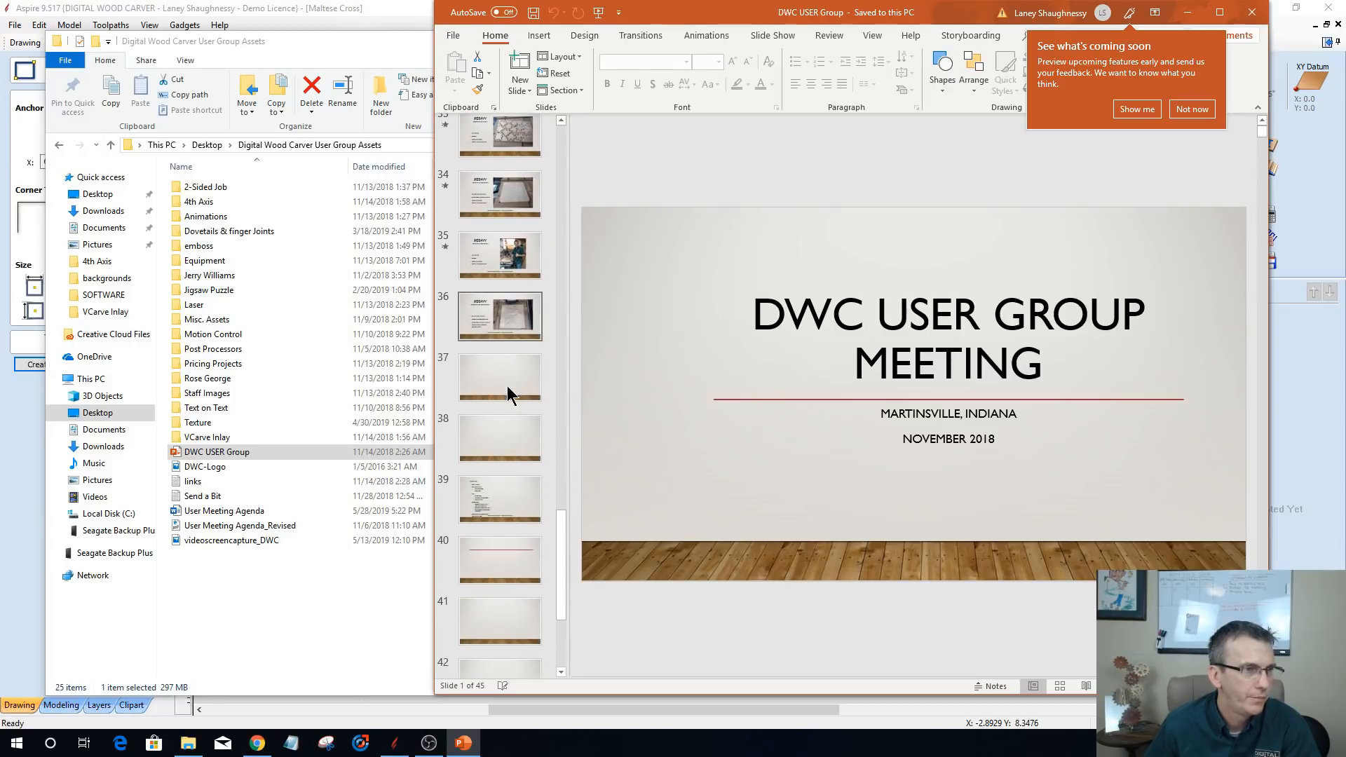
scroll(510, 394, down, 3)
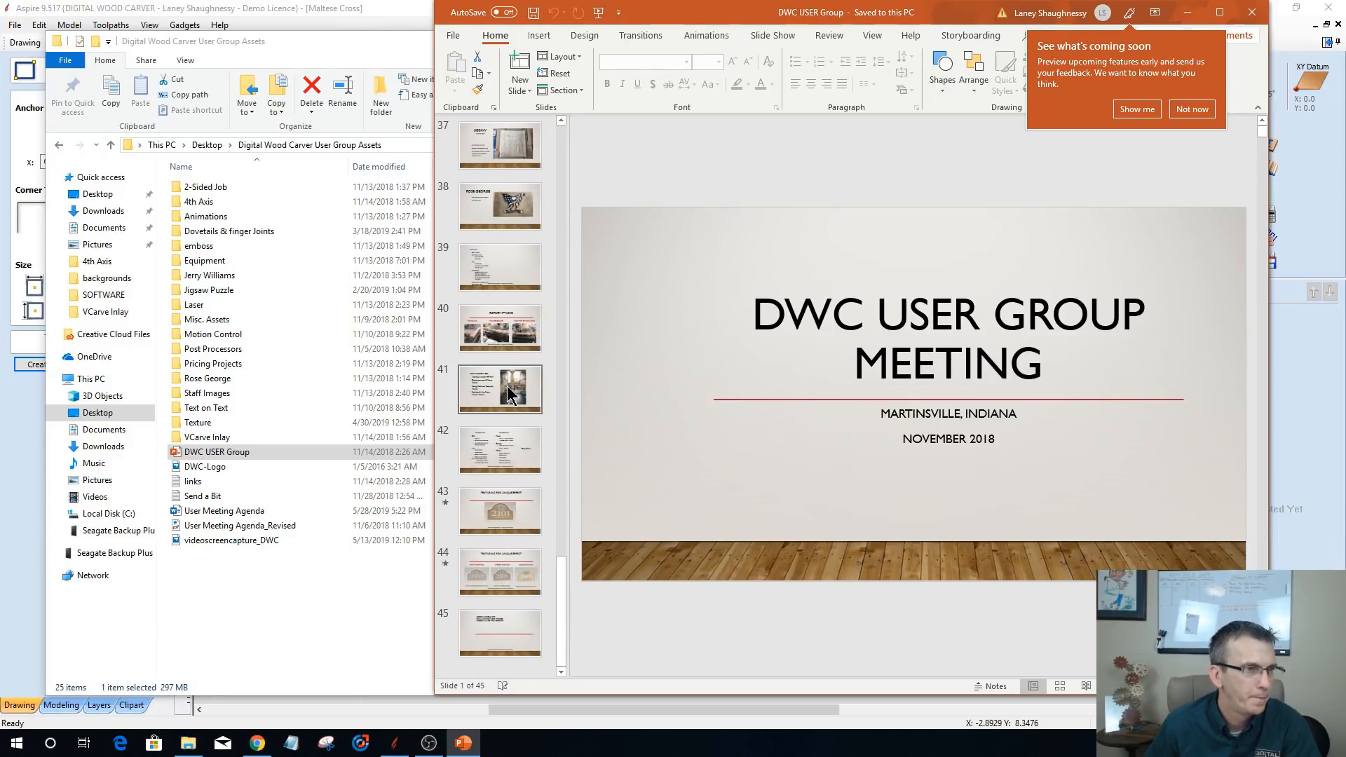
scroll(509, 394, up, 7)
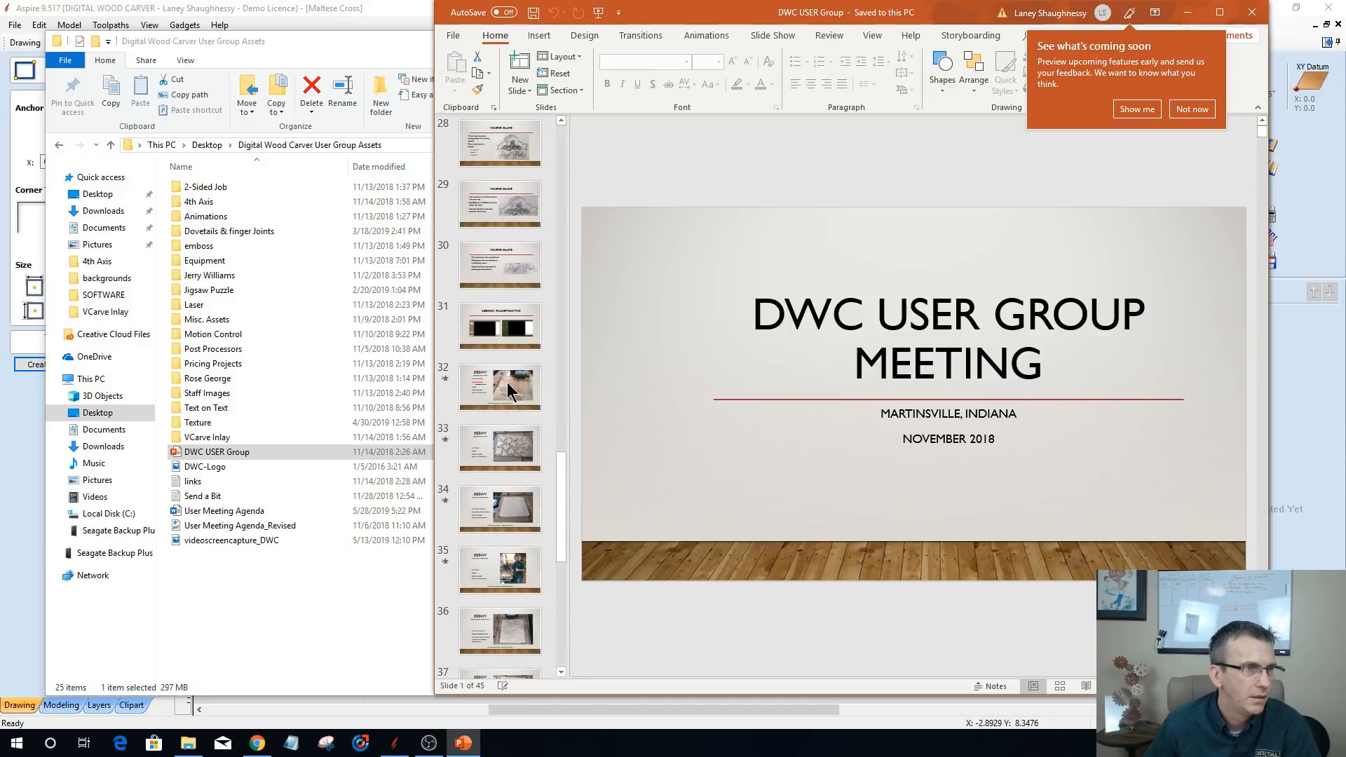
scroll(510, 394, up, 6)
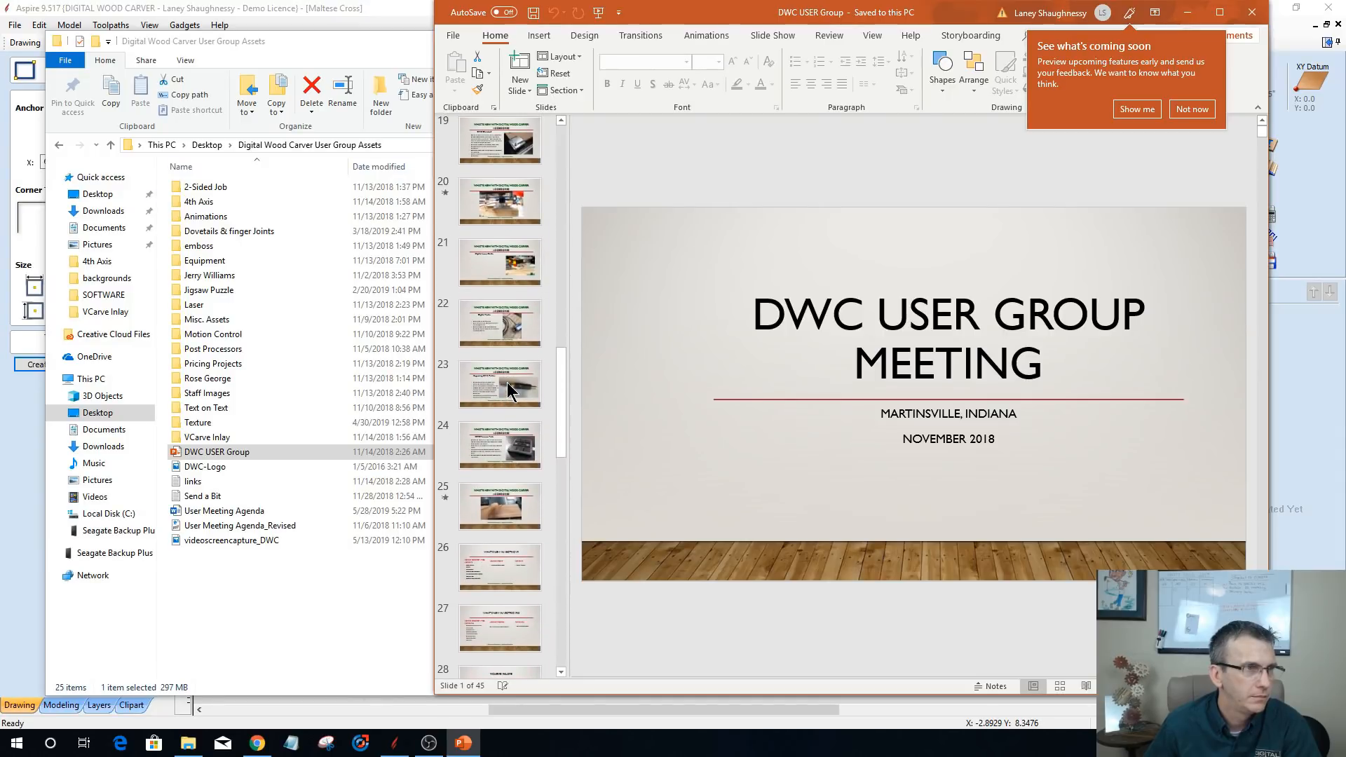
scroll(509, 394, up, 5)
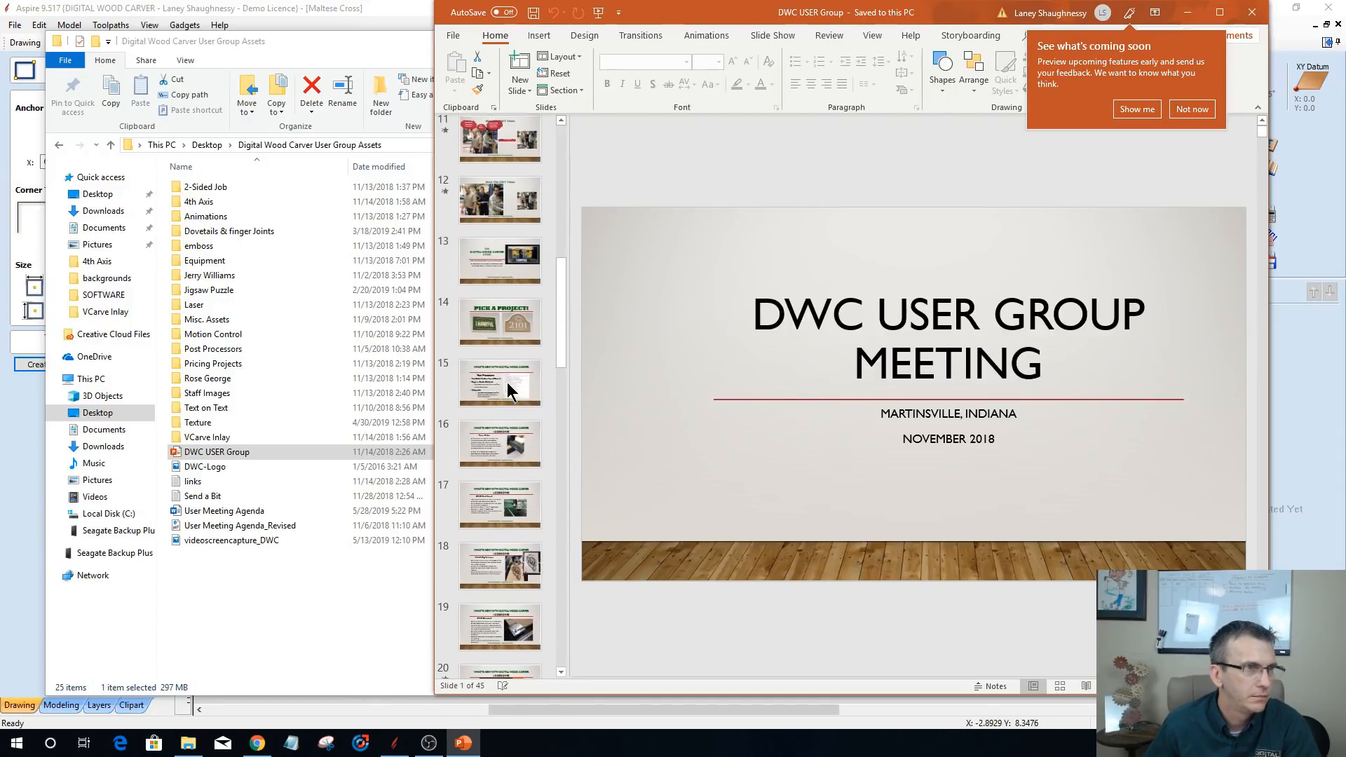
scroll(509, 394, down, 4)
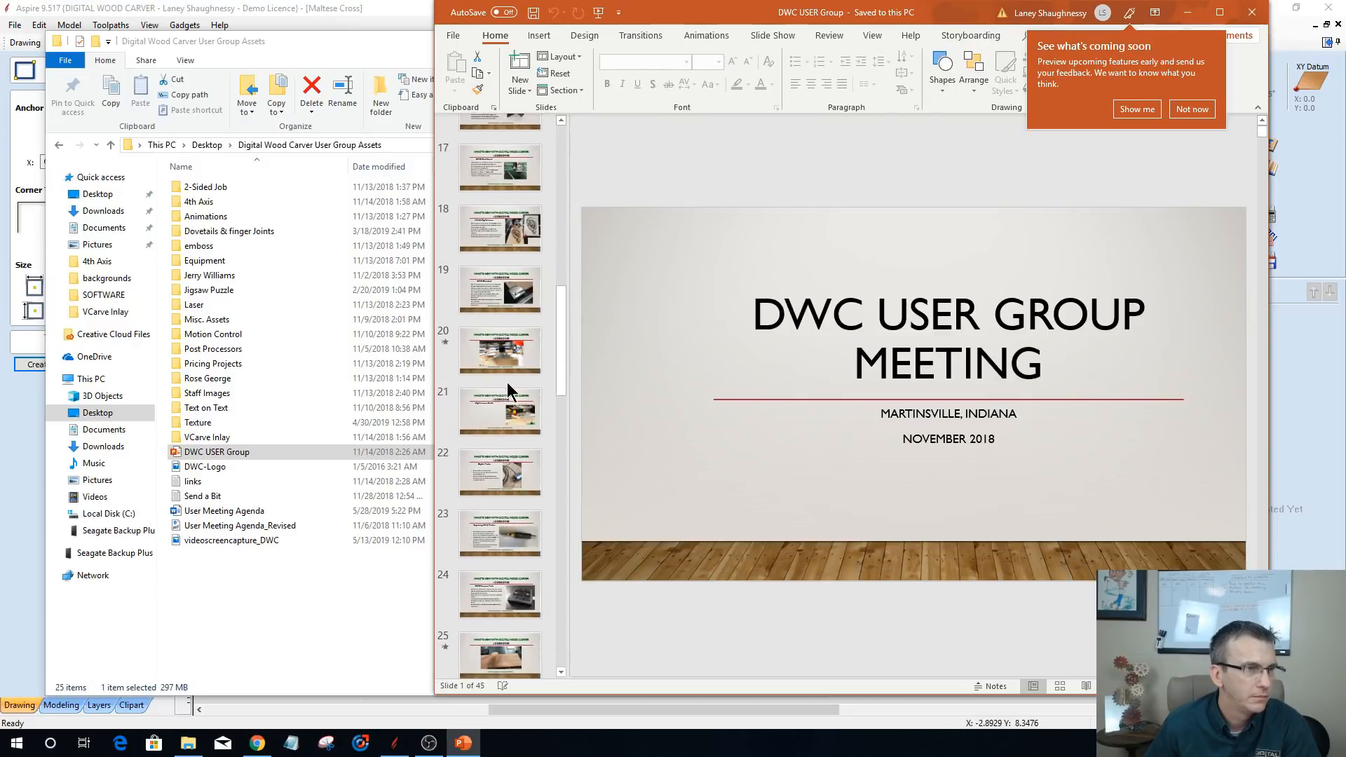
scroll(510, 394, down, 6)
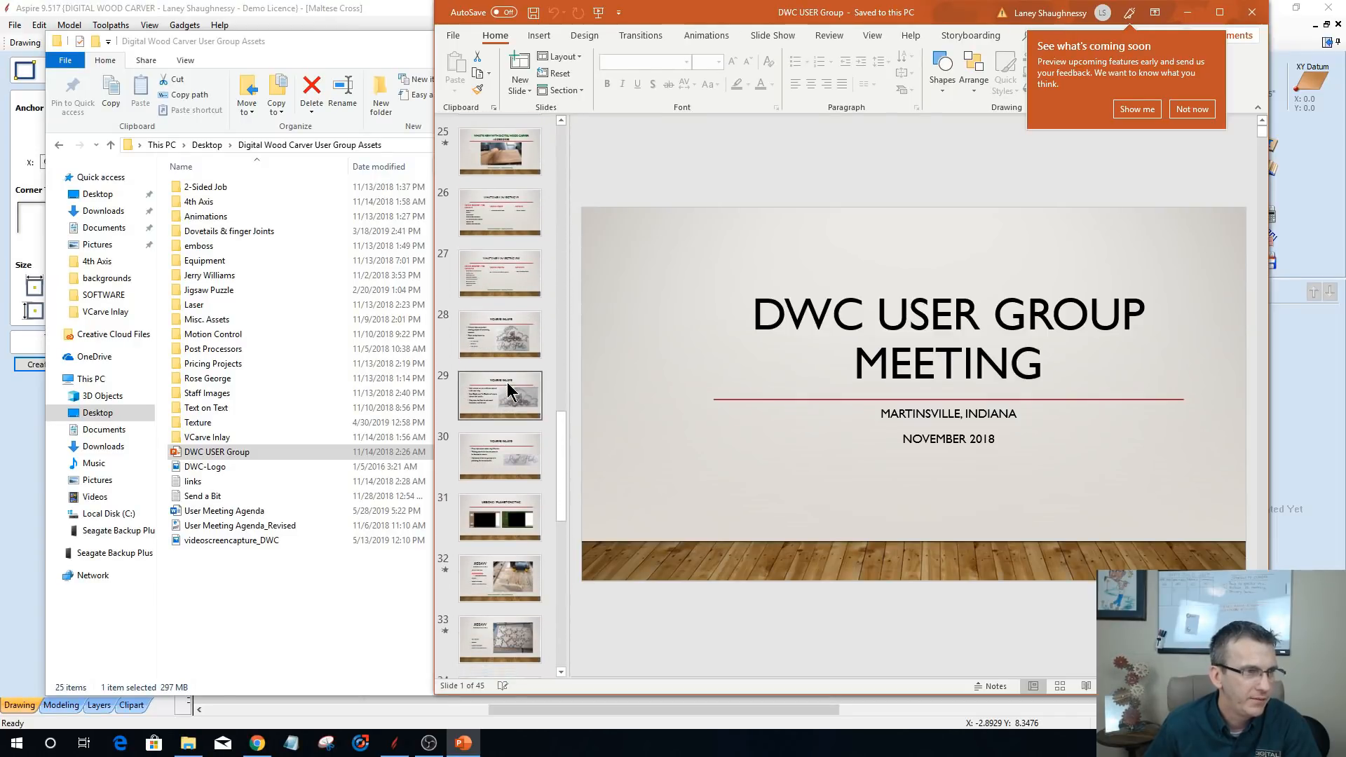
scroll(509, 394, down, 4)
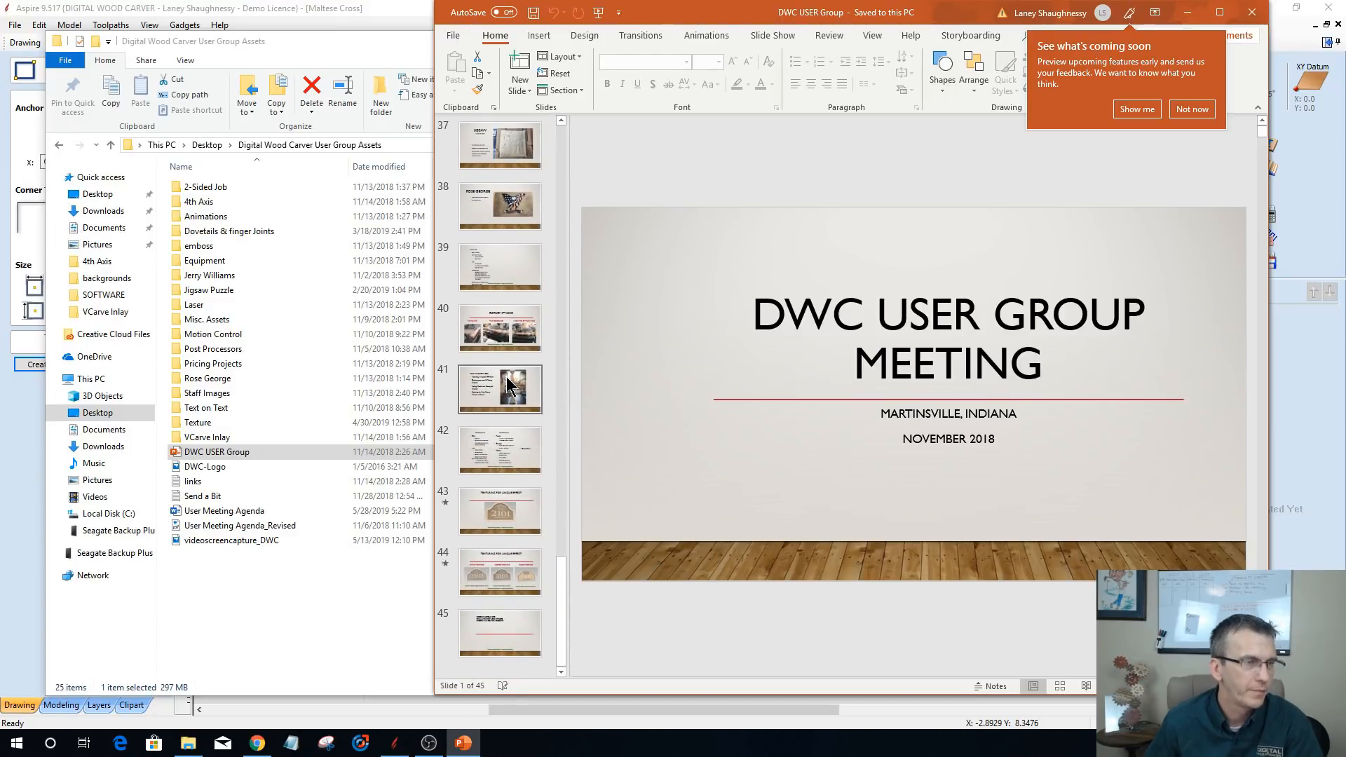
scroll(510, 393, up, 5)
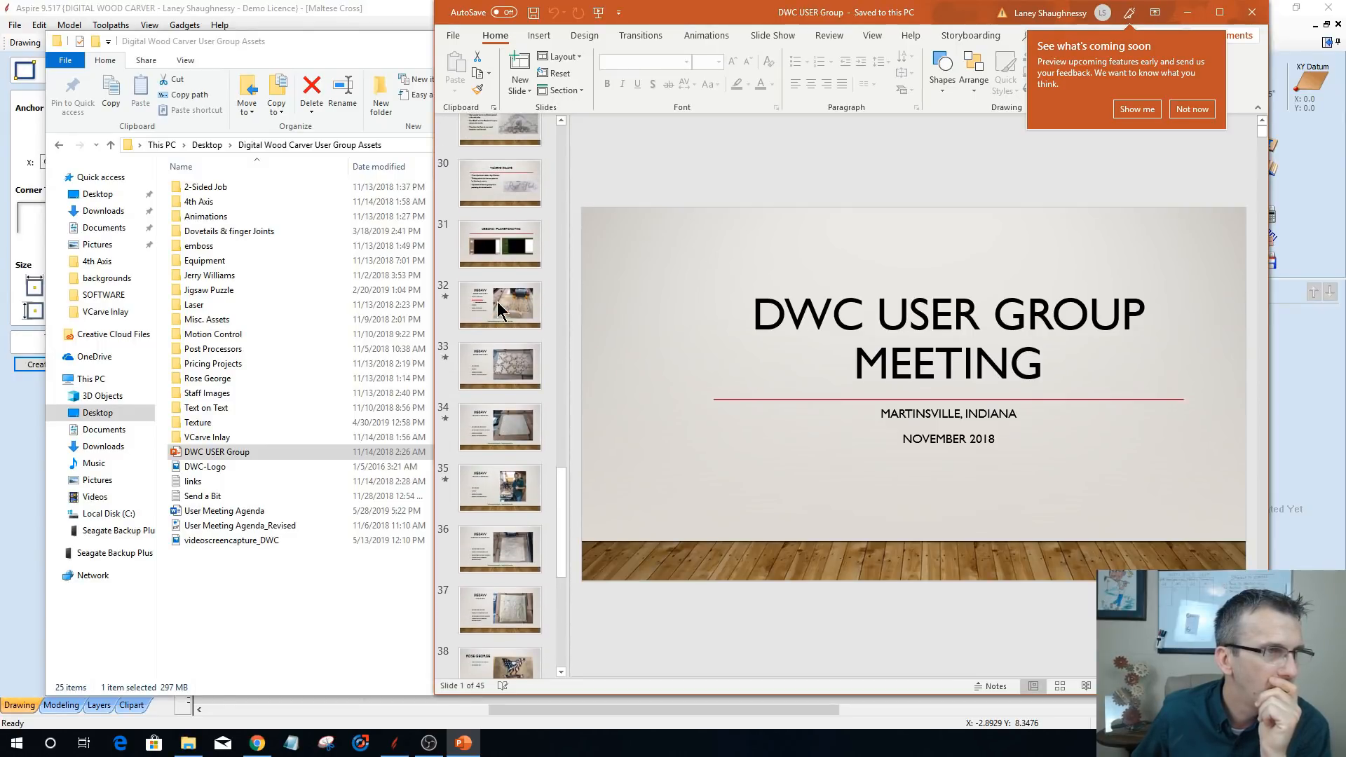
scroll(499, 308, up, 3)
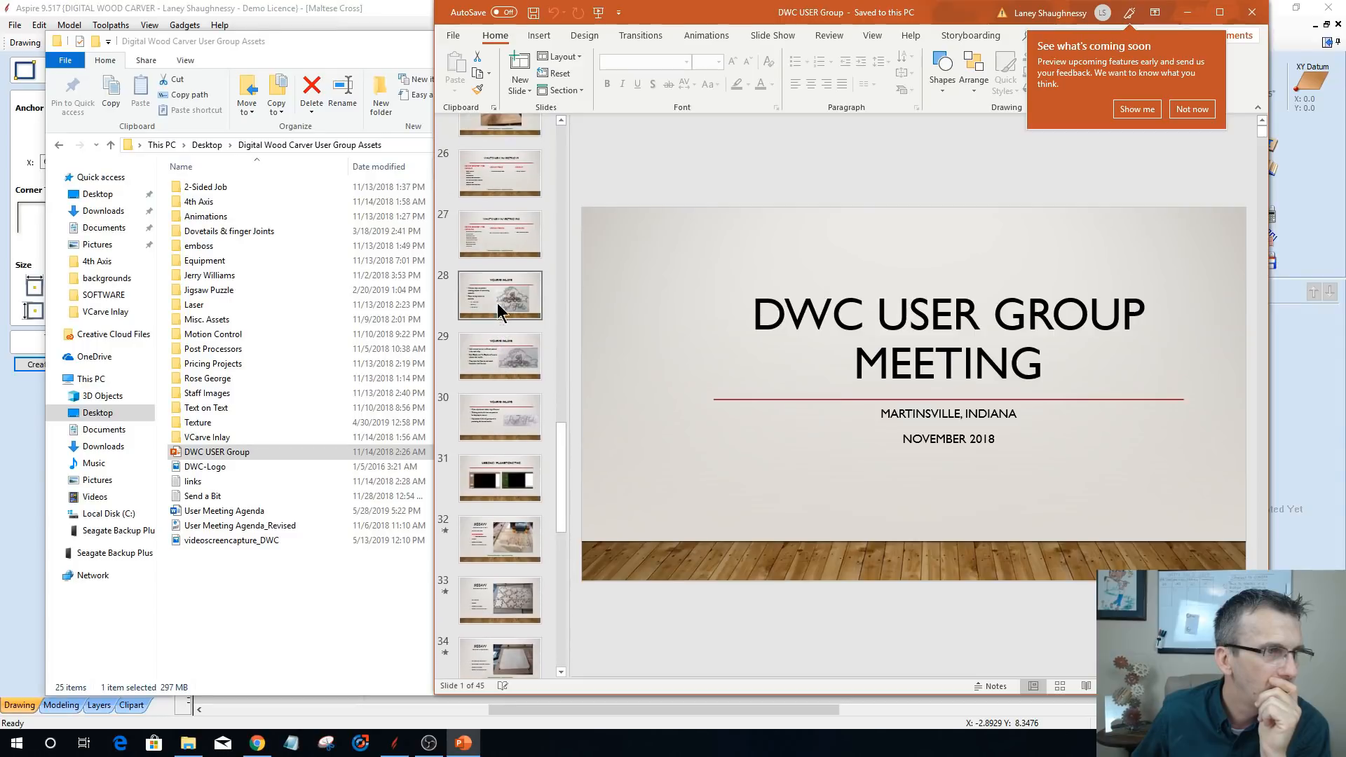
scroll(499, 308, up, 3)
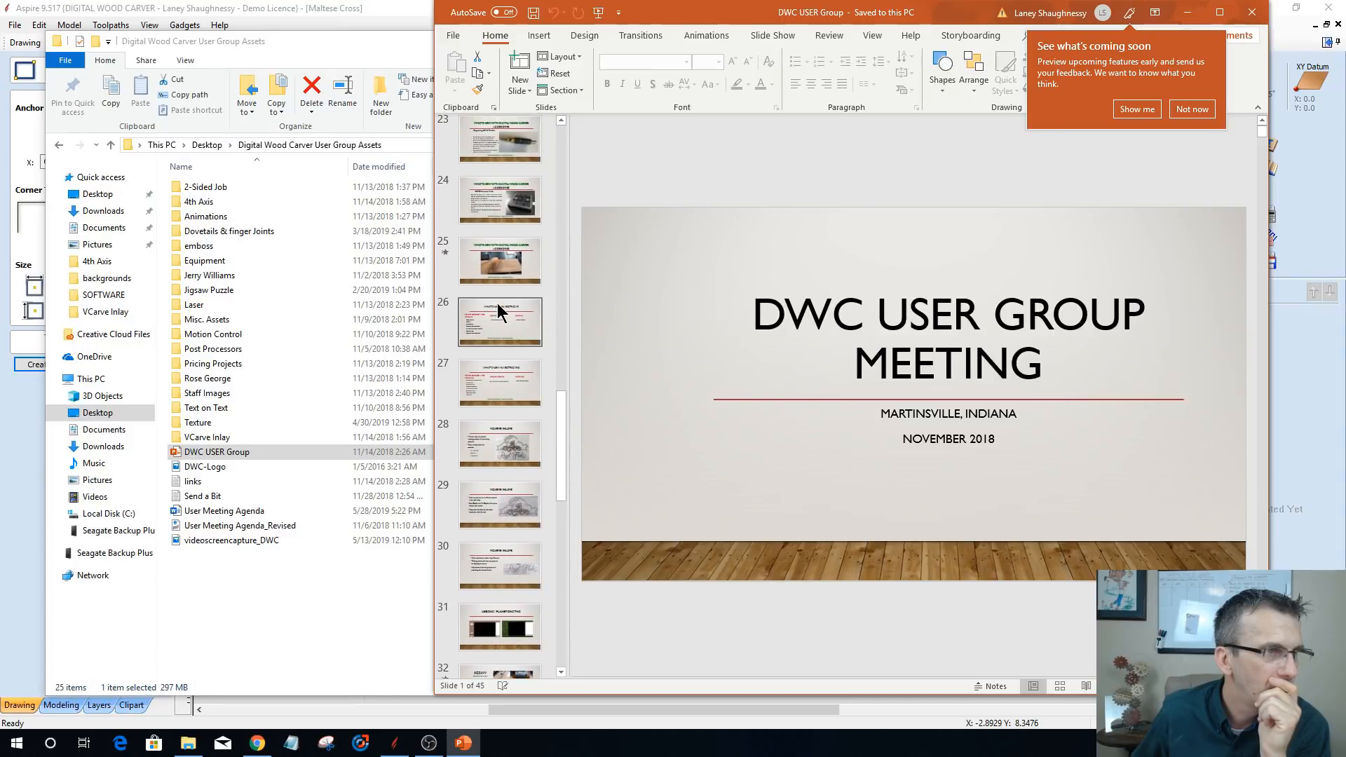
click(1253, 14)
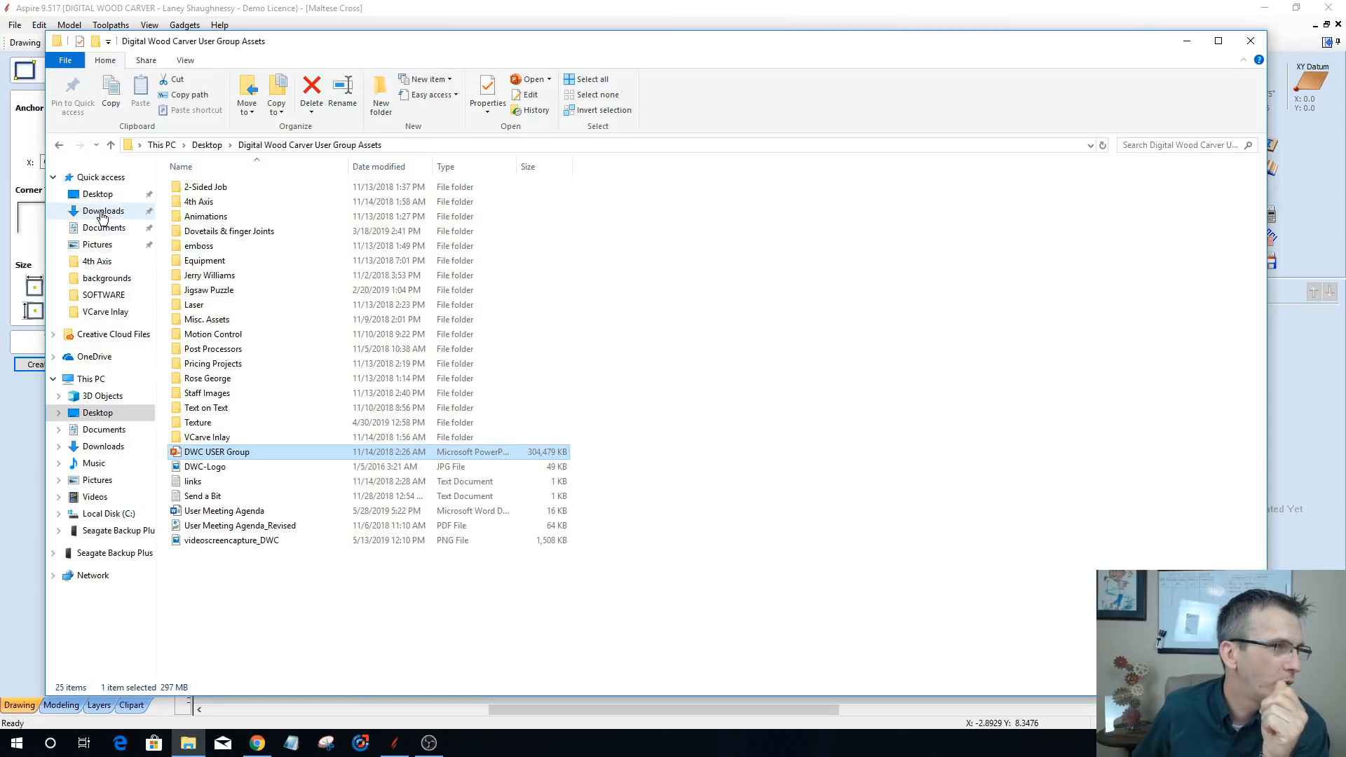
- Open the DWC_TWWS_2019_Classes presentation from the TWWS Outline & Information folder within Documents, Digital Wood Carver
click(101, 229)
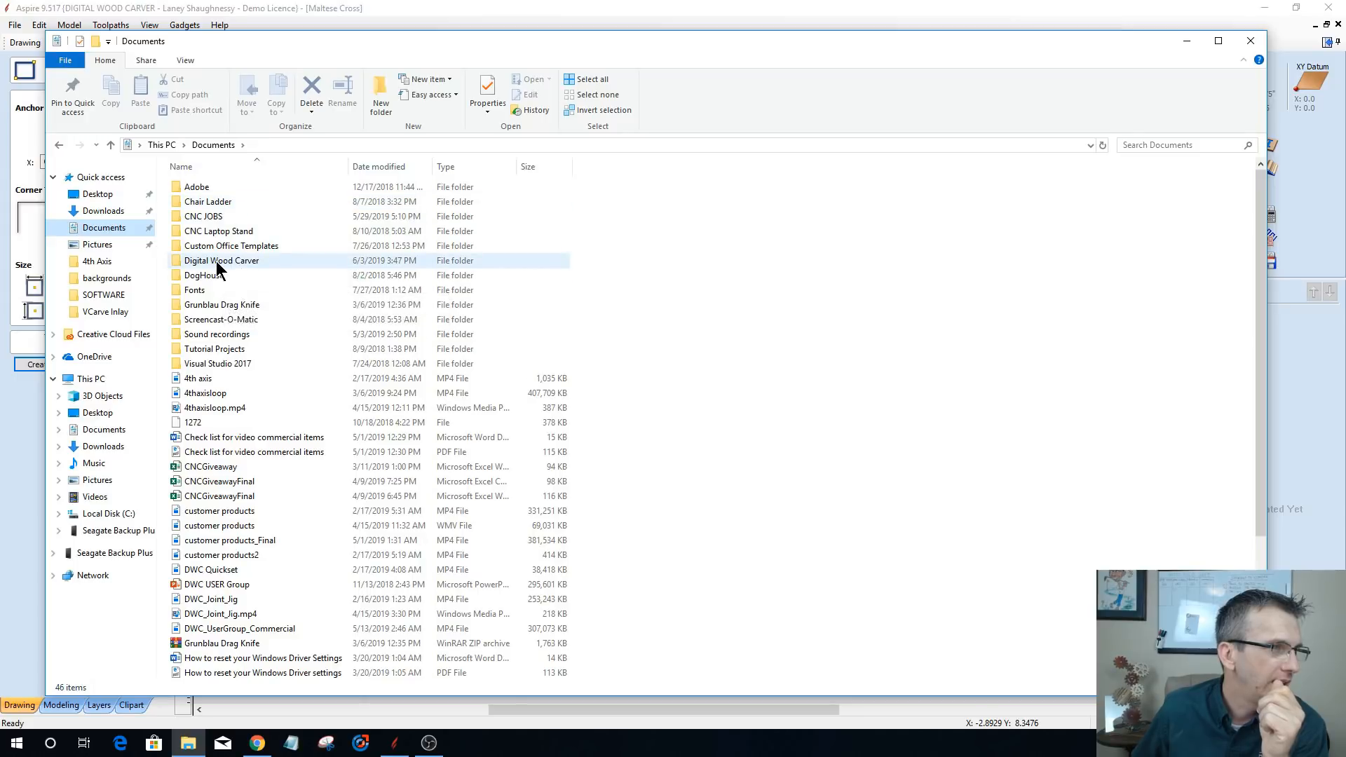
double_click(218, 262)
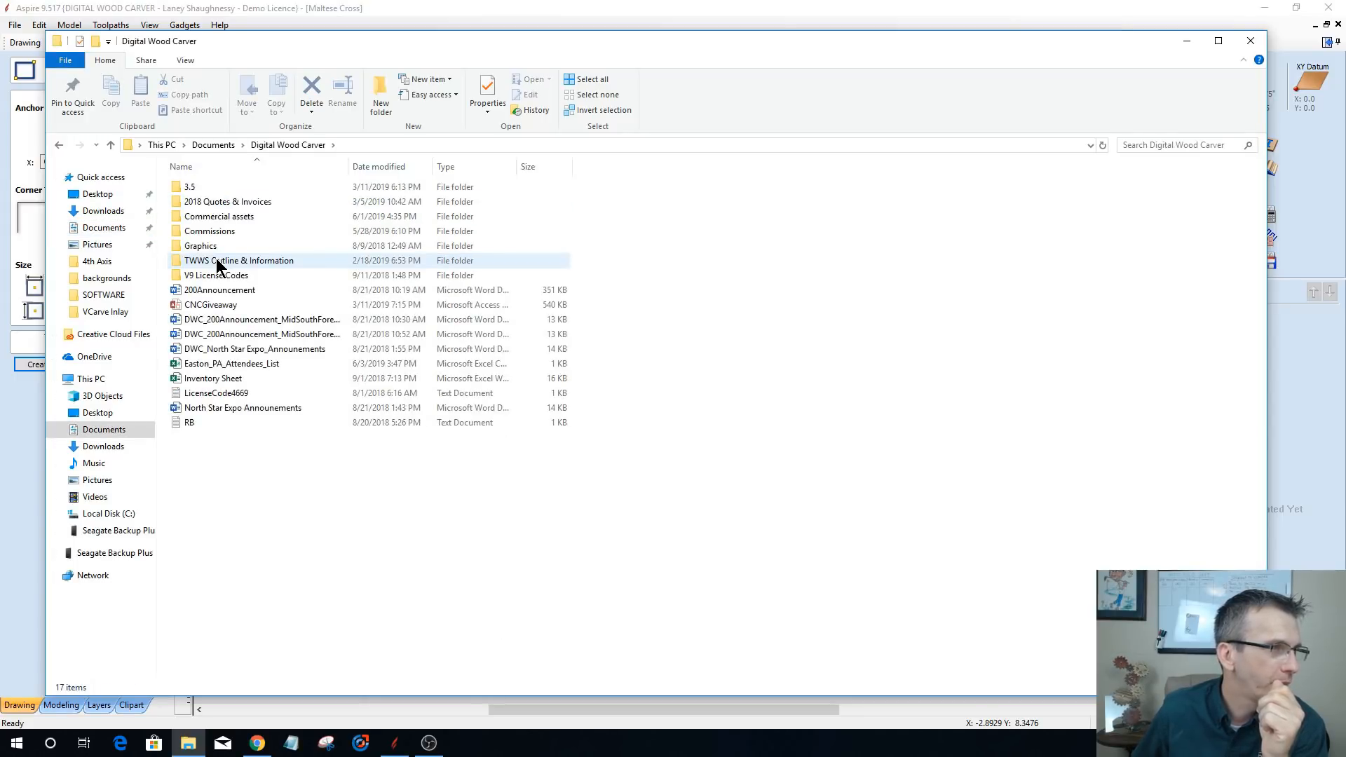
double_click(218, 262)
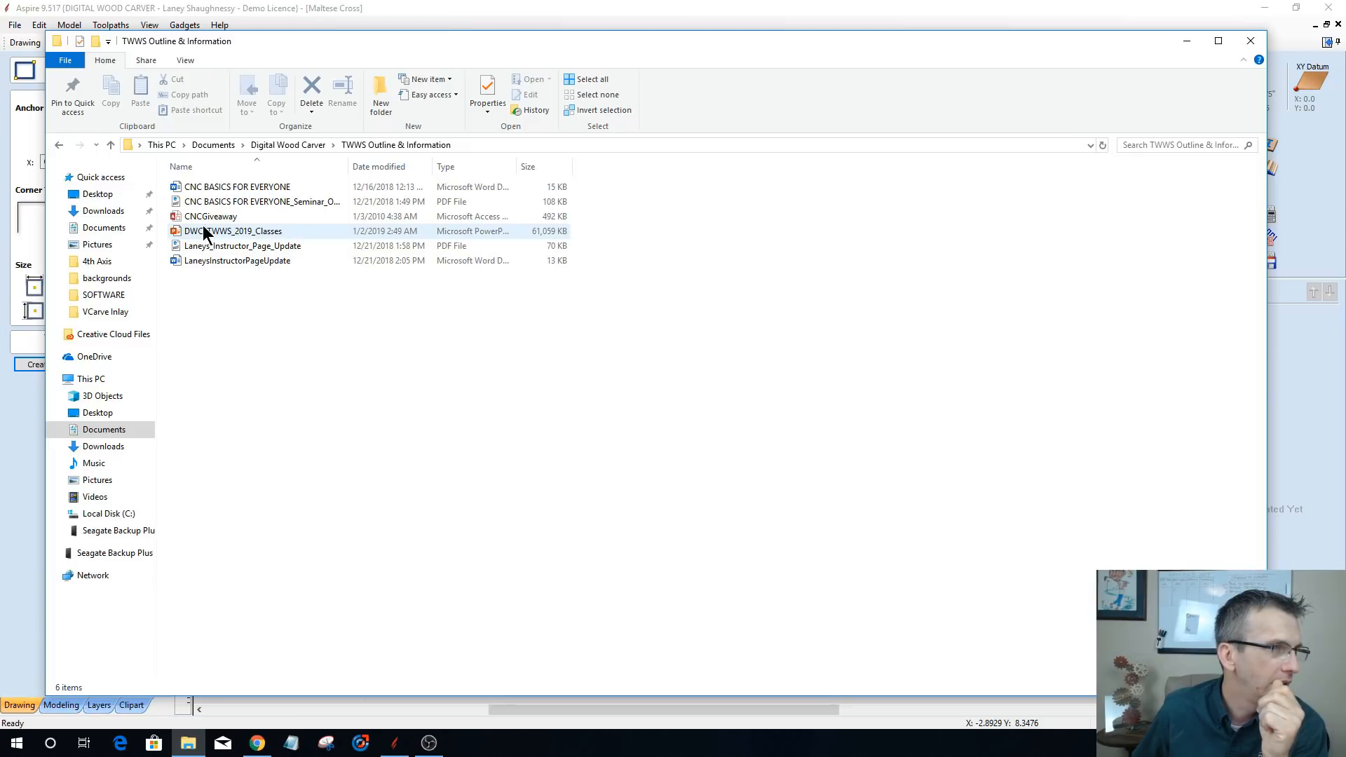
click(204, 230)
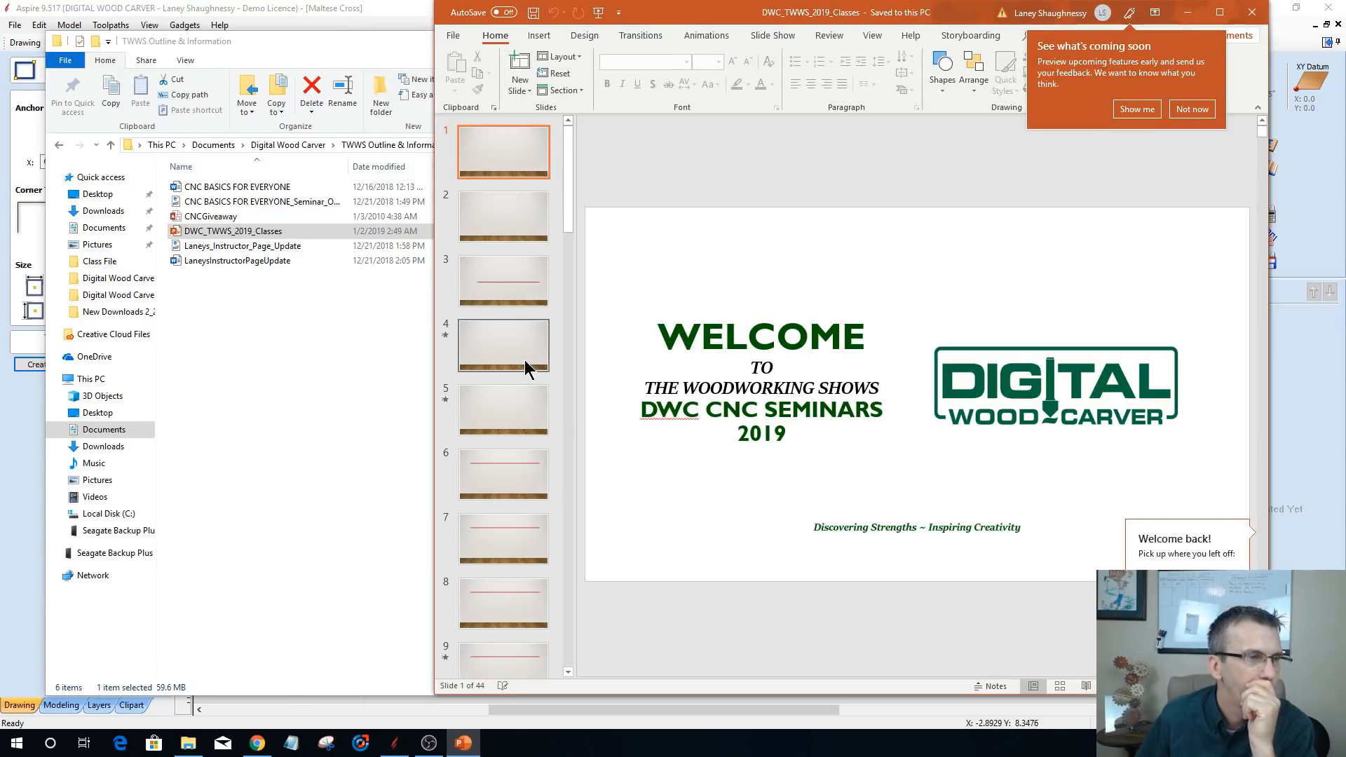
- Look through the slides of the DWC_TWWS_2019_Classes presentation for the class project
scroll(524, 362, down, 2)
scroll(524, 371, down, 3)
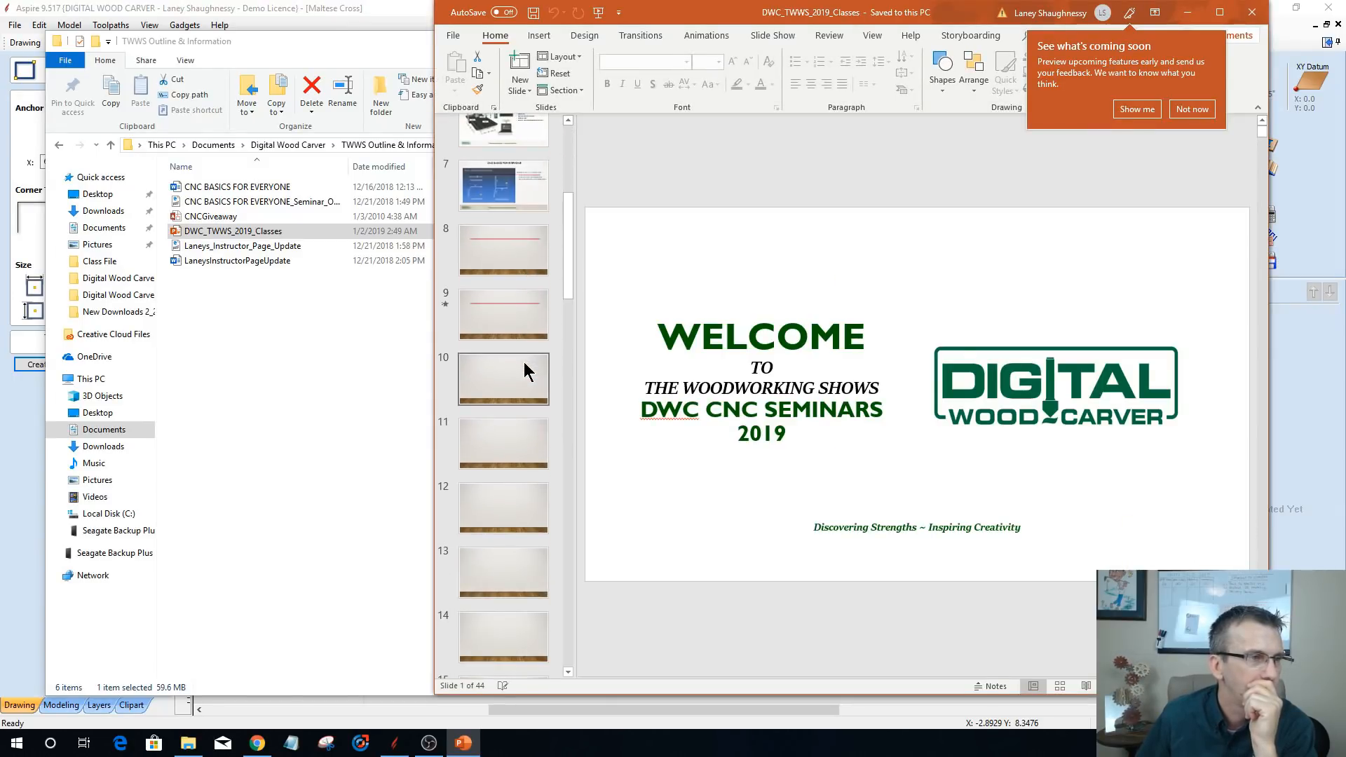
scroll(525, 363, down, 9)
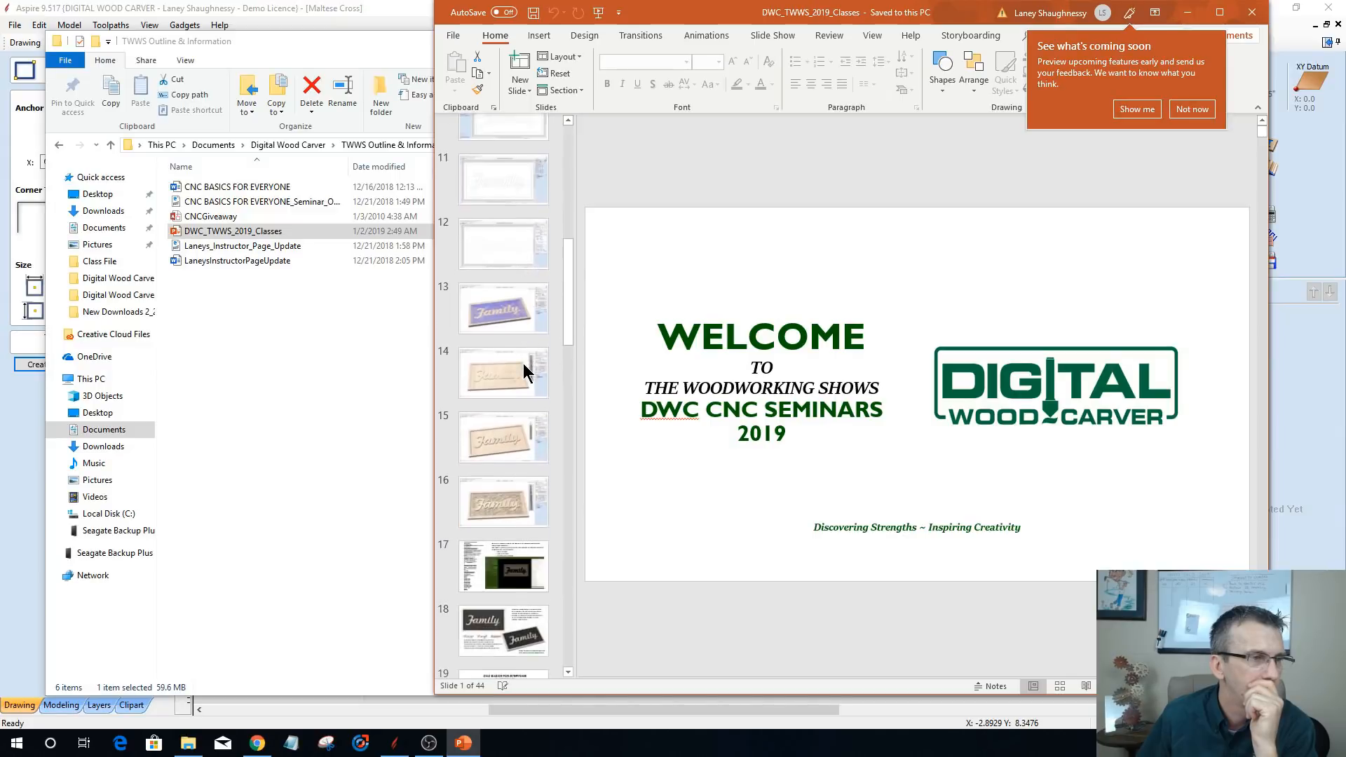
scroll(523, 367, down, 6)
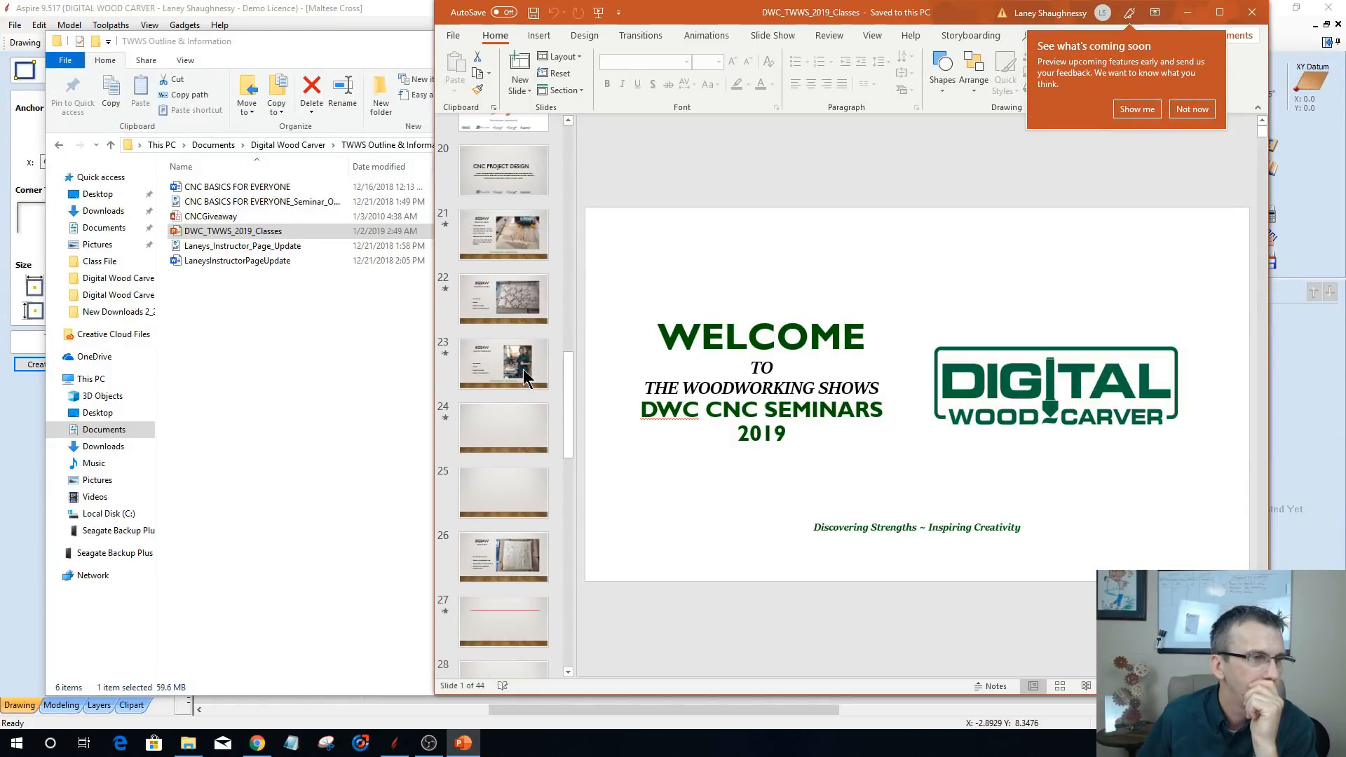
scroll(523, 368, down, 3)
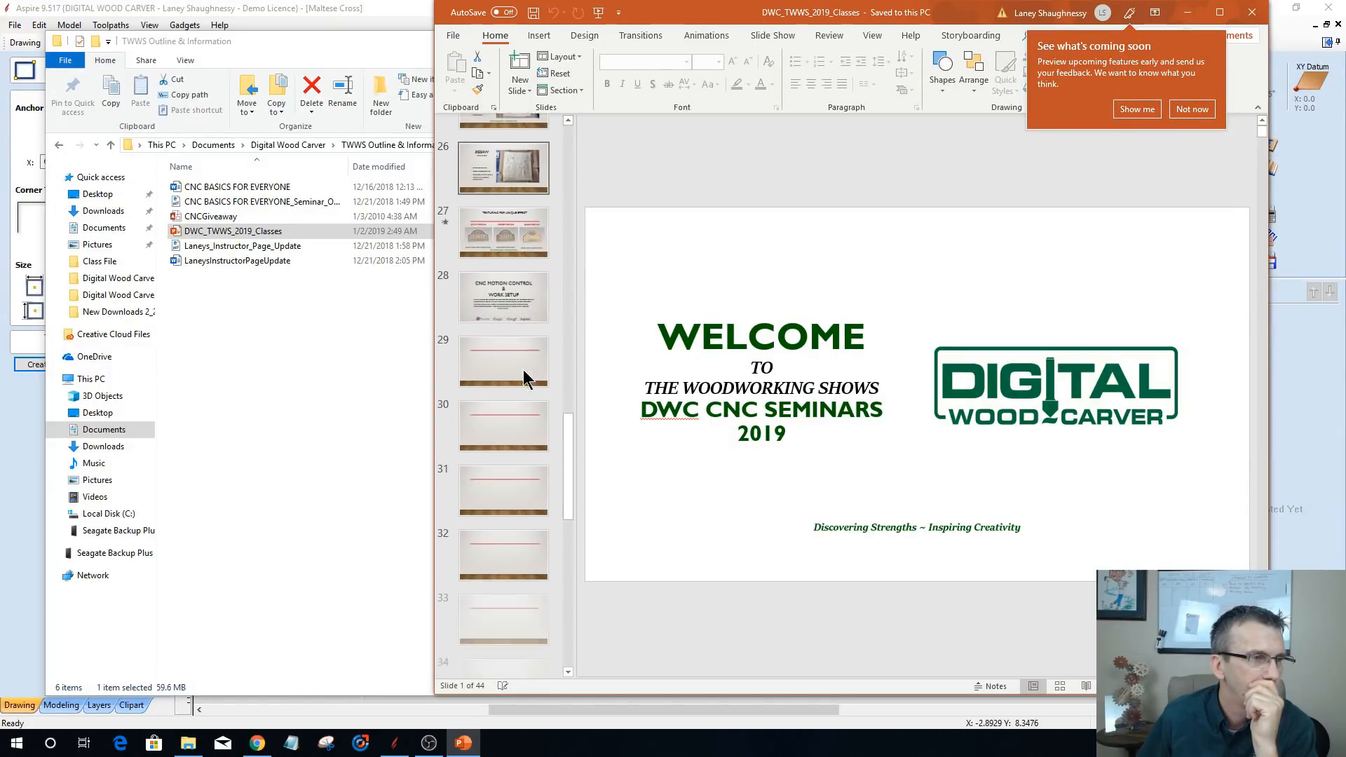
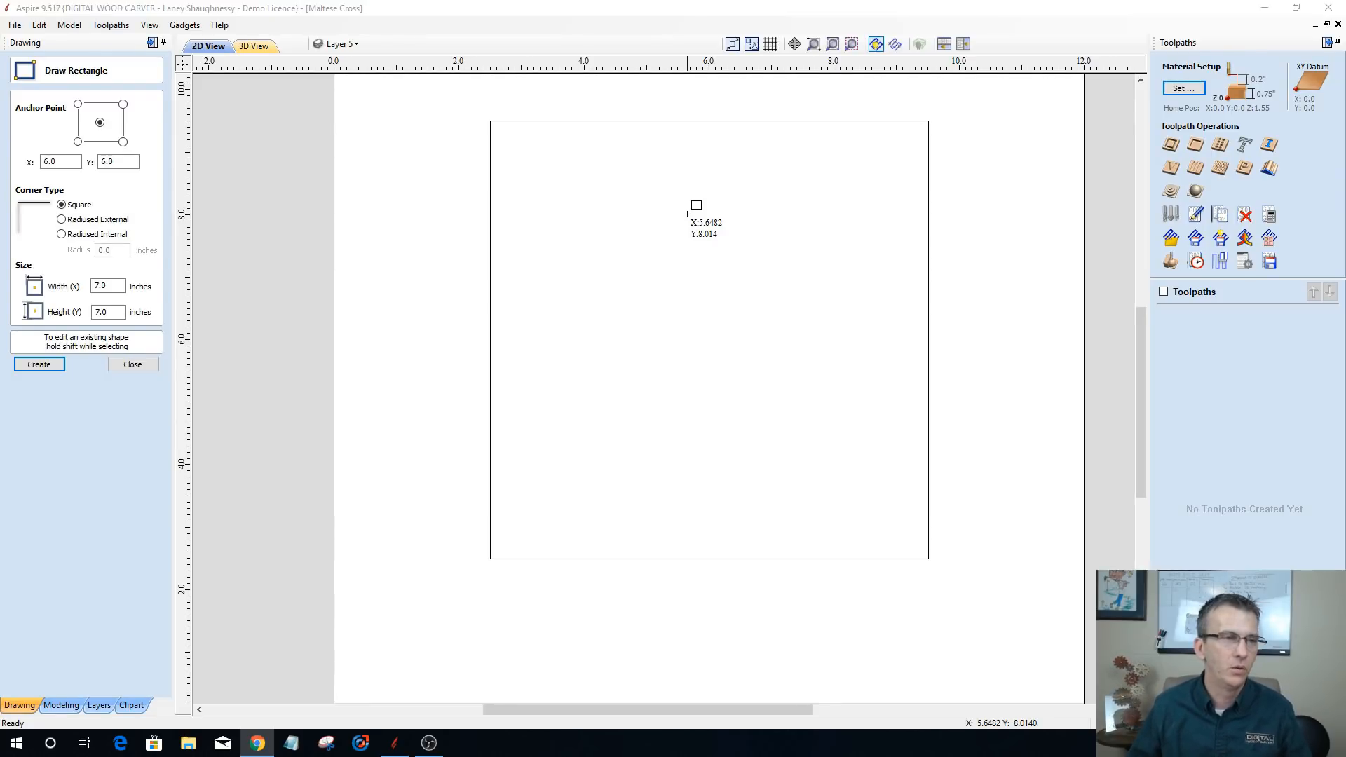
- Draw a 0.375 by 0.375 inch square inside the large square near its lower-left corner, centred at about X 2.85, Y 2.82
double_click(105, 285)
text(.75)
key(BackSpace)
key(BackSpace)
key(BackSpace)
text(.375)
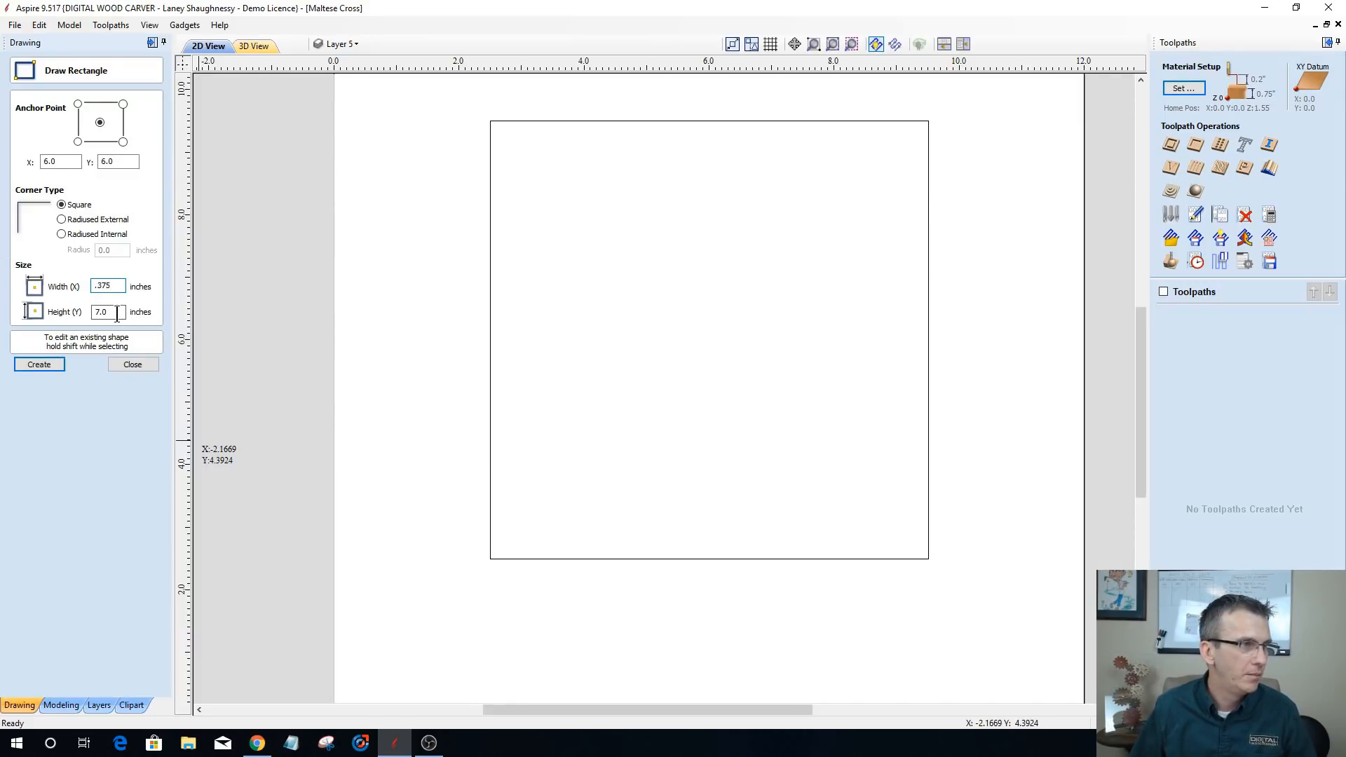
drag(117, 312, 54, 313)
text(.375)
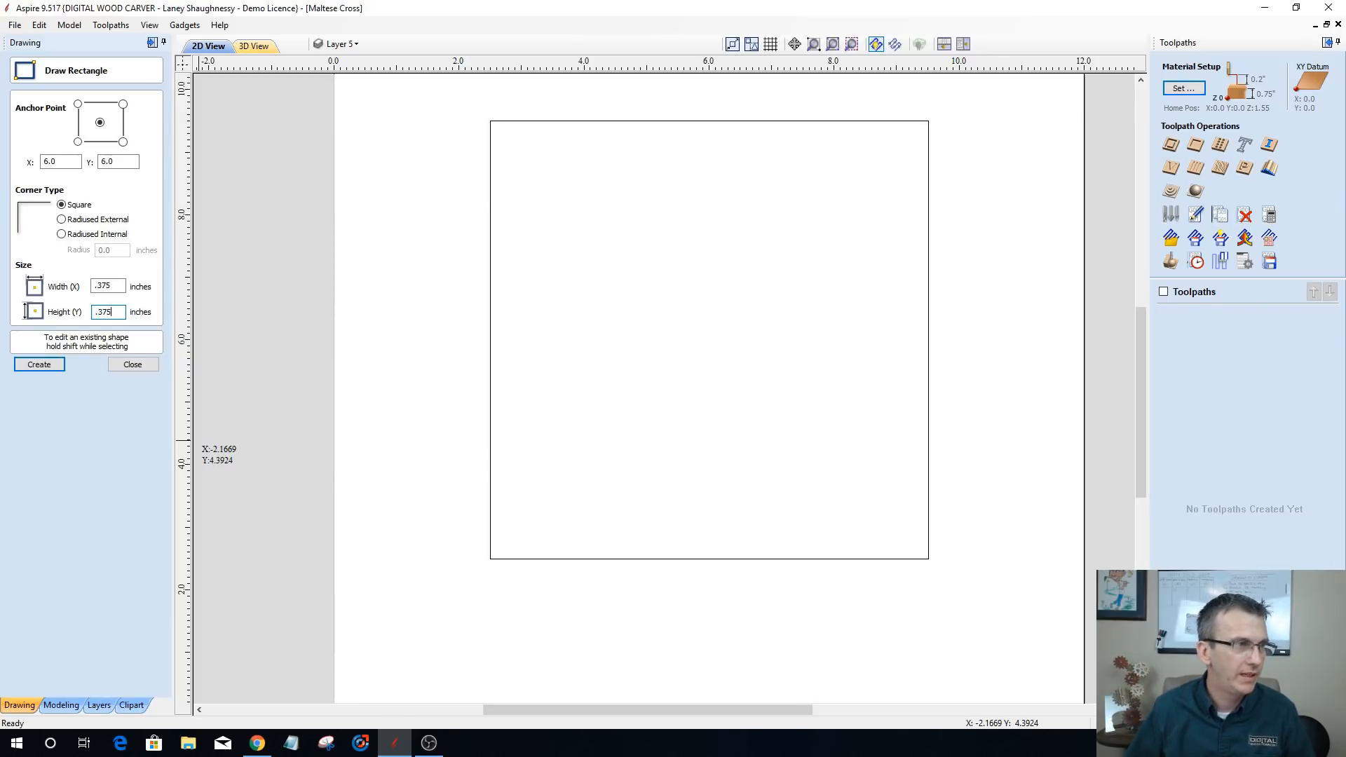
click(511, 538)
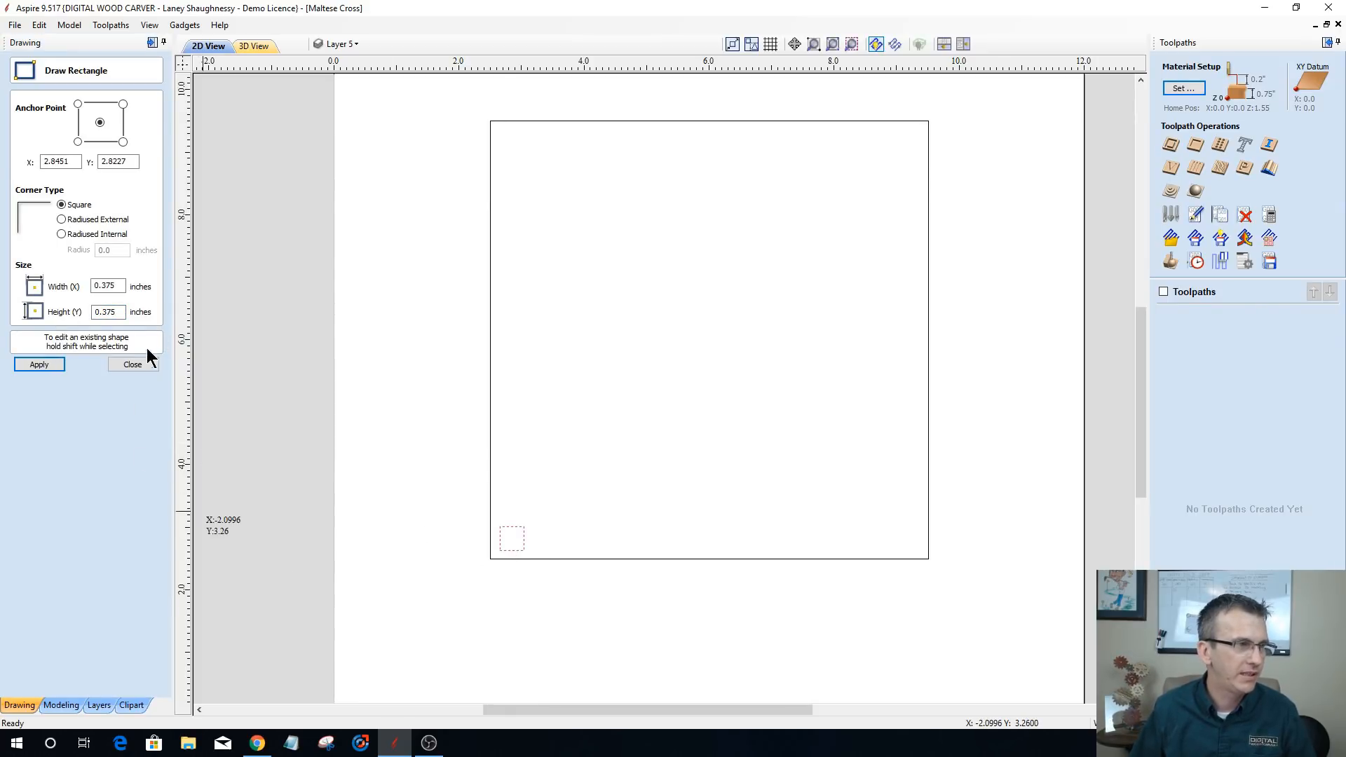
click(133, 365)
- Move the small square so its lower-left corner snaps onto the lower-left corner of the large square
scroll(456, 599, up, 5)
click(683, 382)
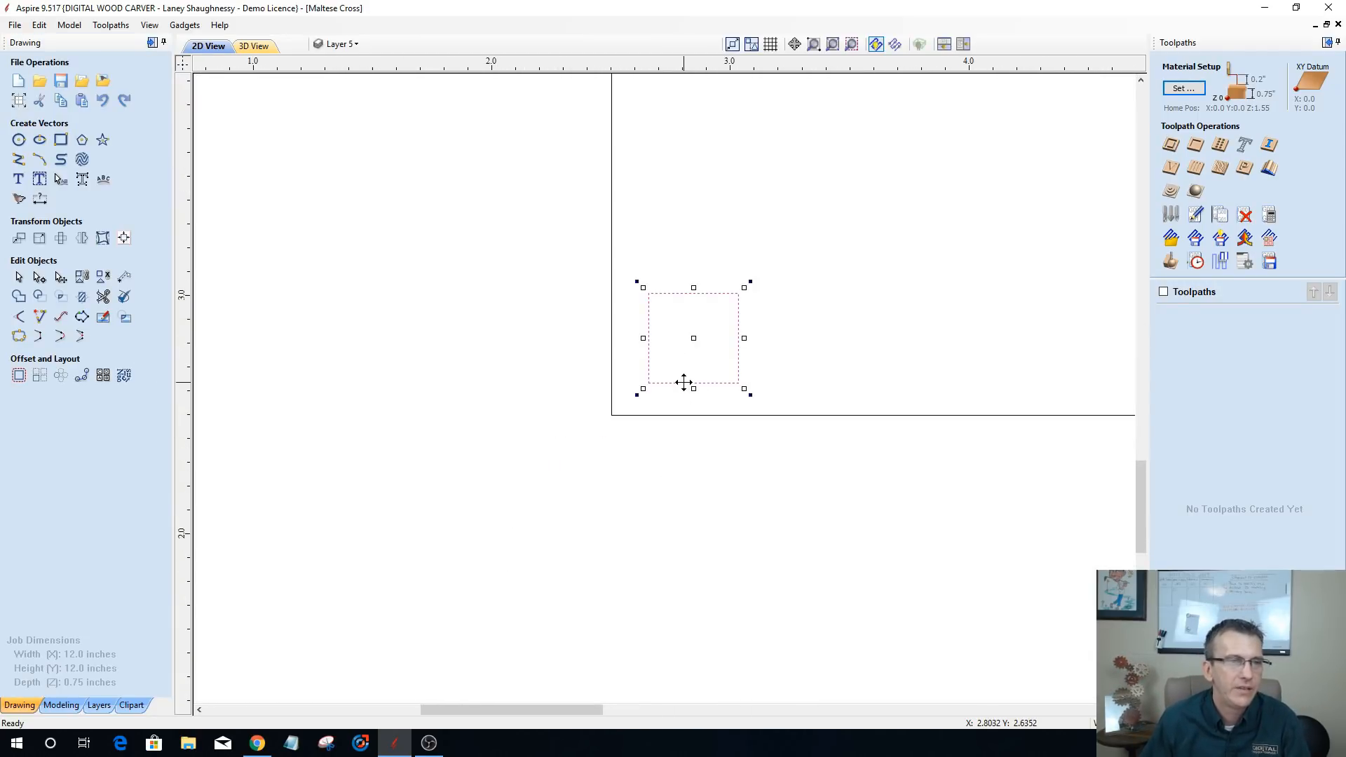
drag(651, 379, 608, 414)
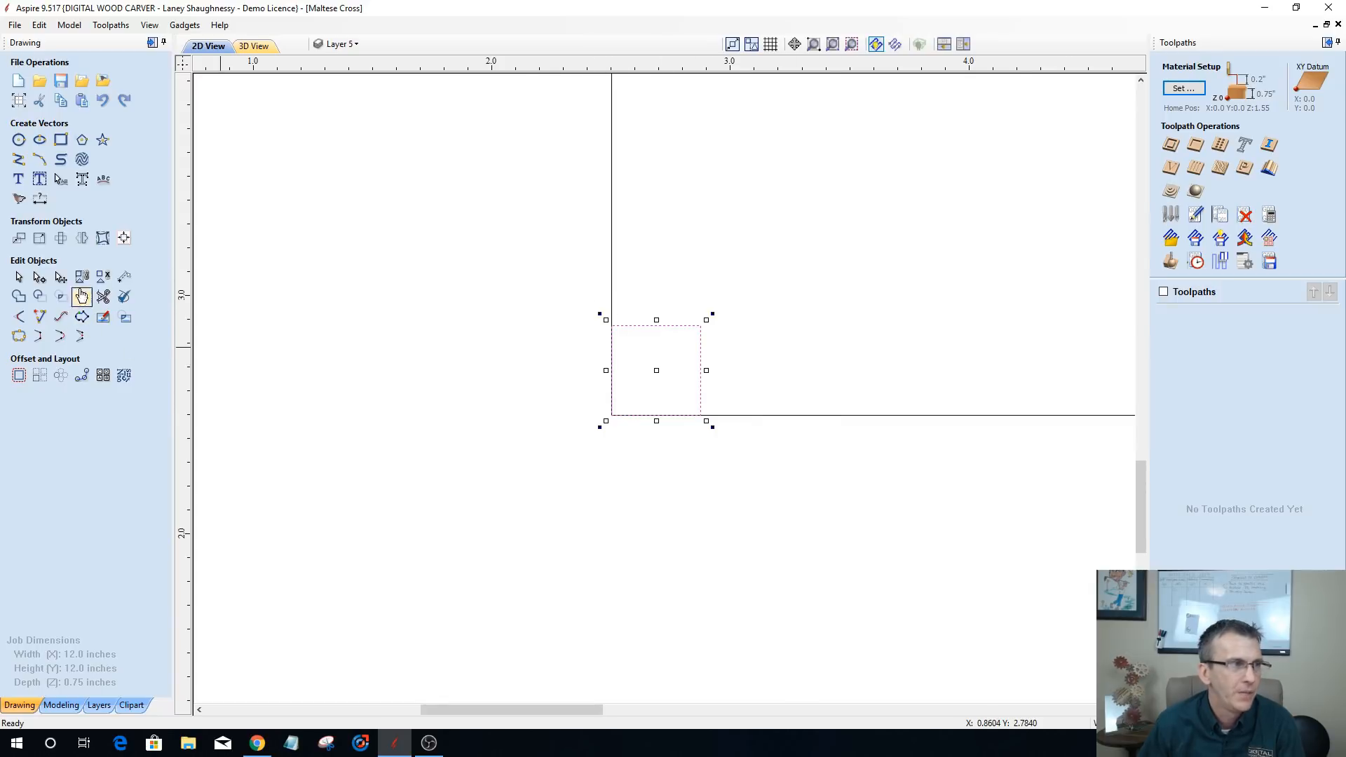
- Create a 0.75 by 0.75 inch square centred on the small corner square at X 2.6875, Y 2.6875
click(62, 141)
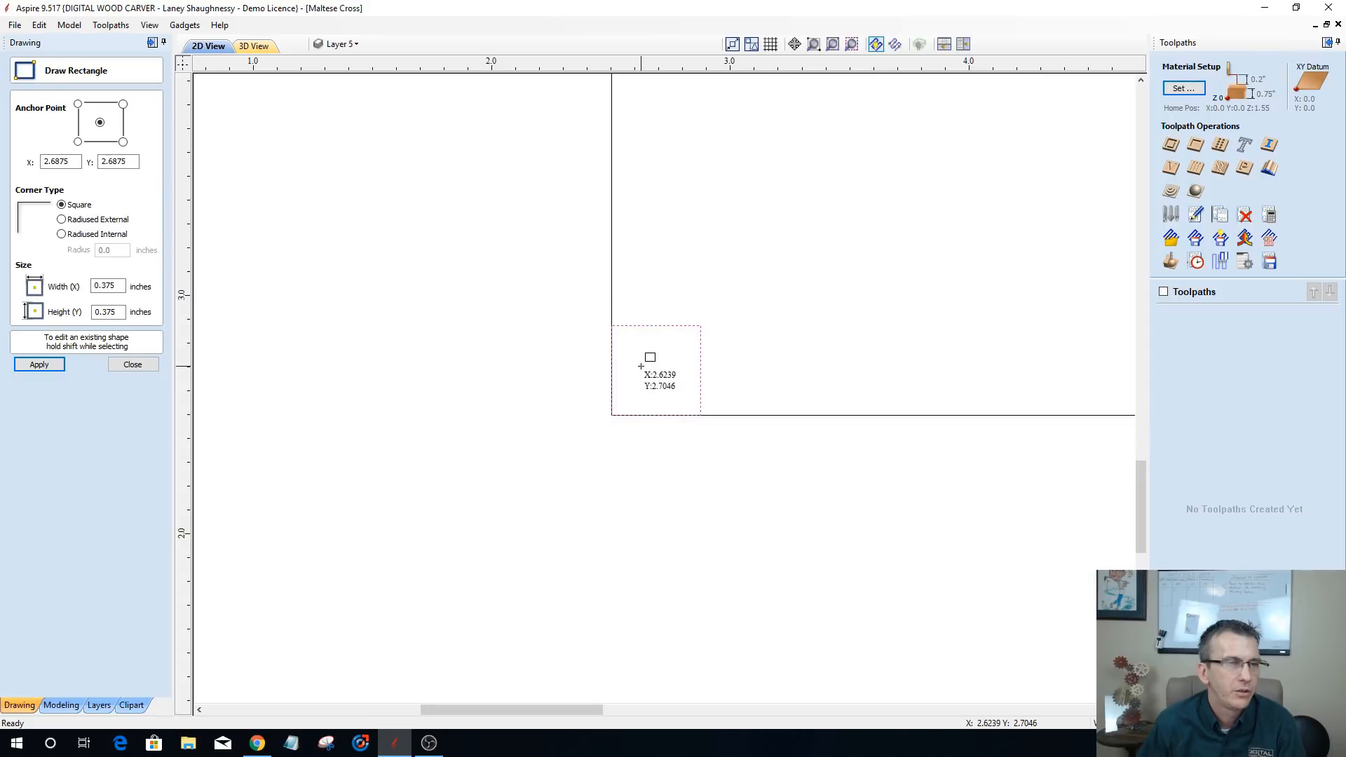
key(Escape)
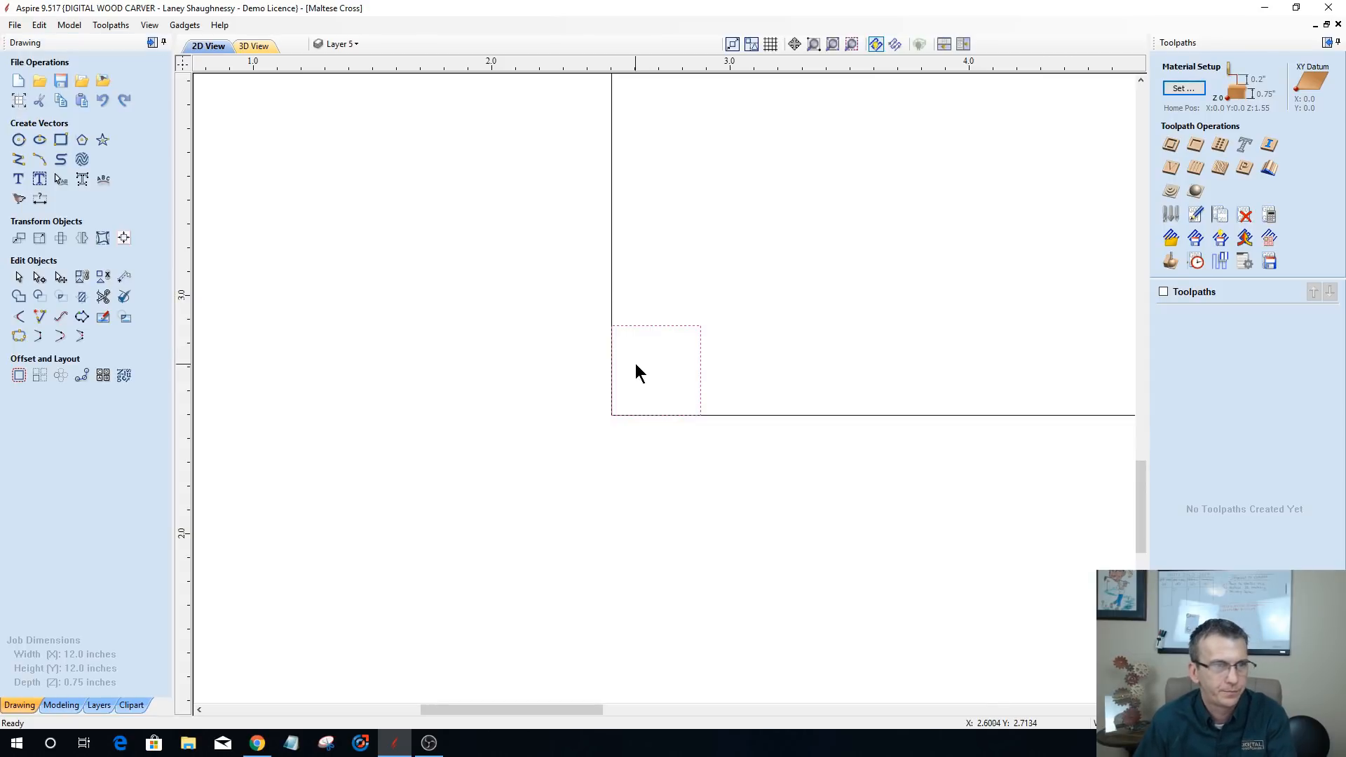
key(Escape)
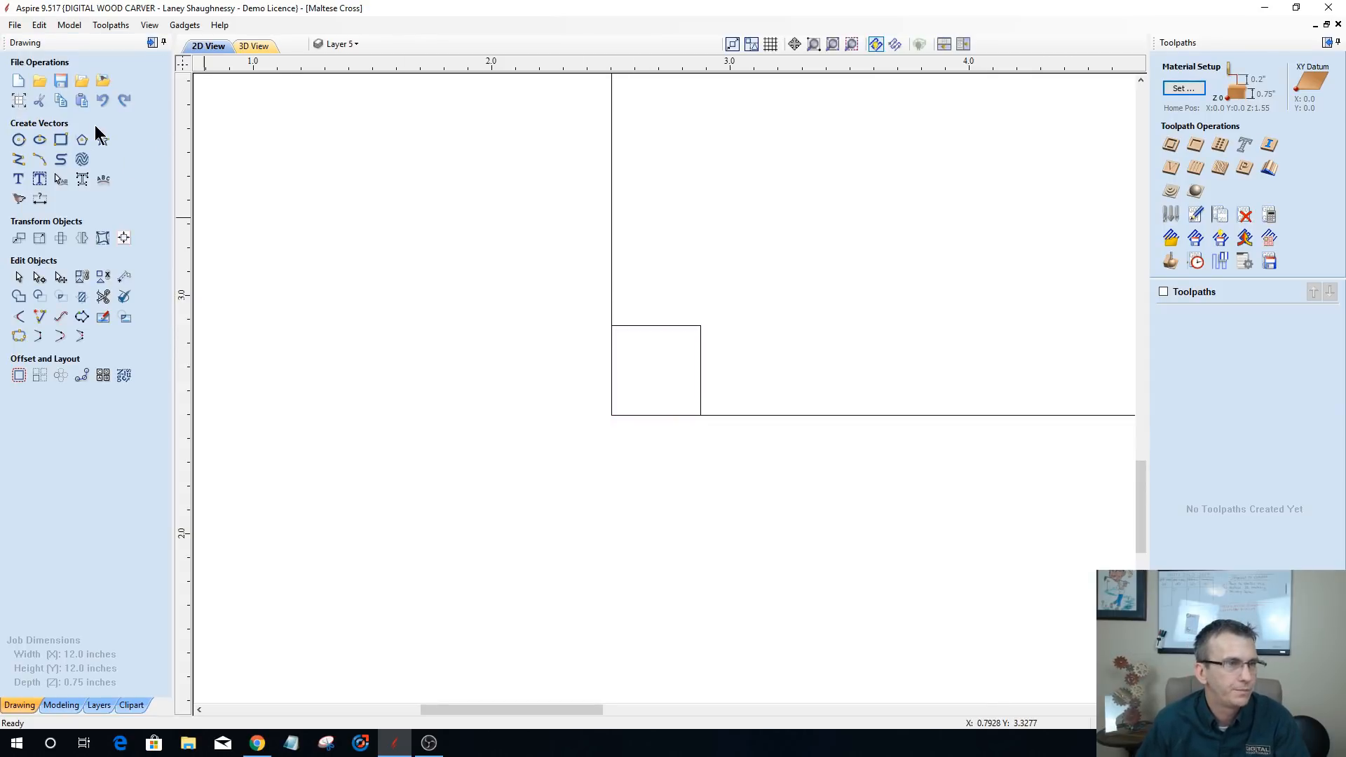
click(62, 141)
click(105, 286)
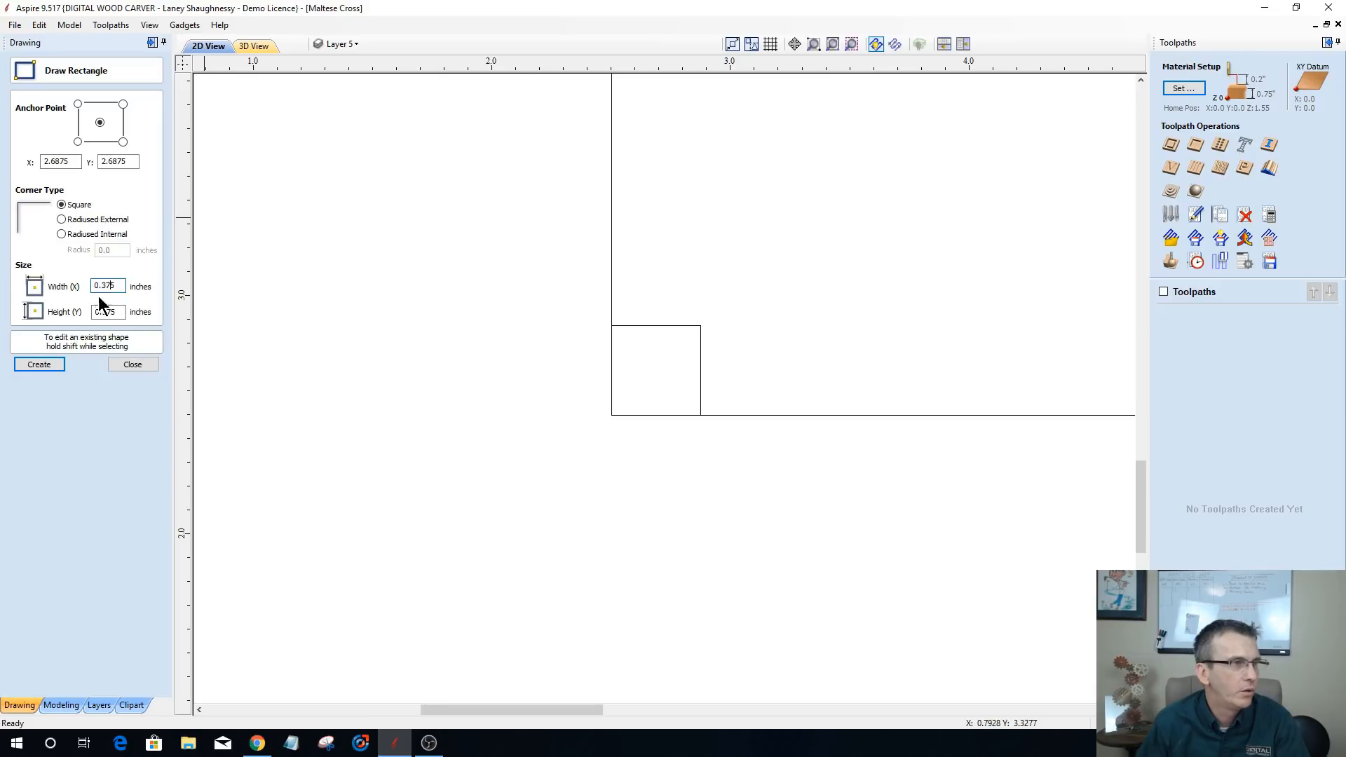
key(BackSpace)
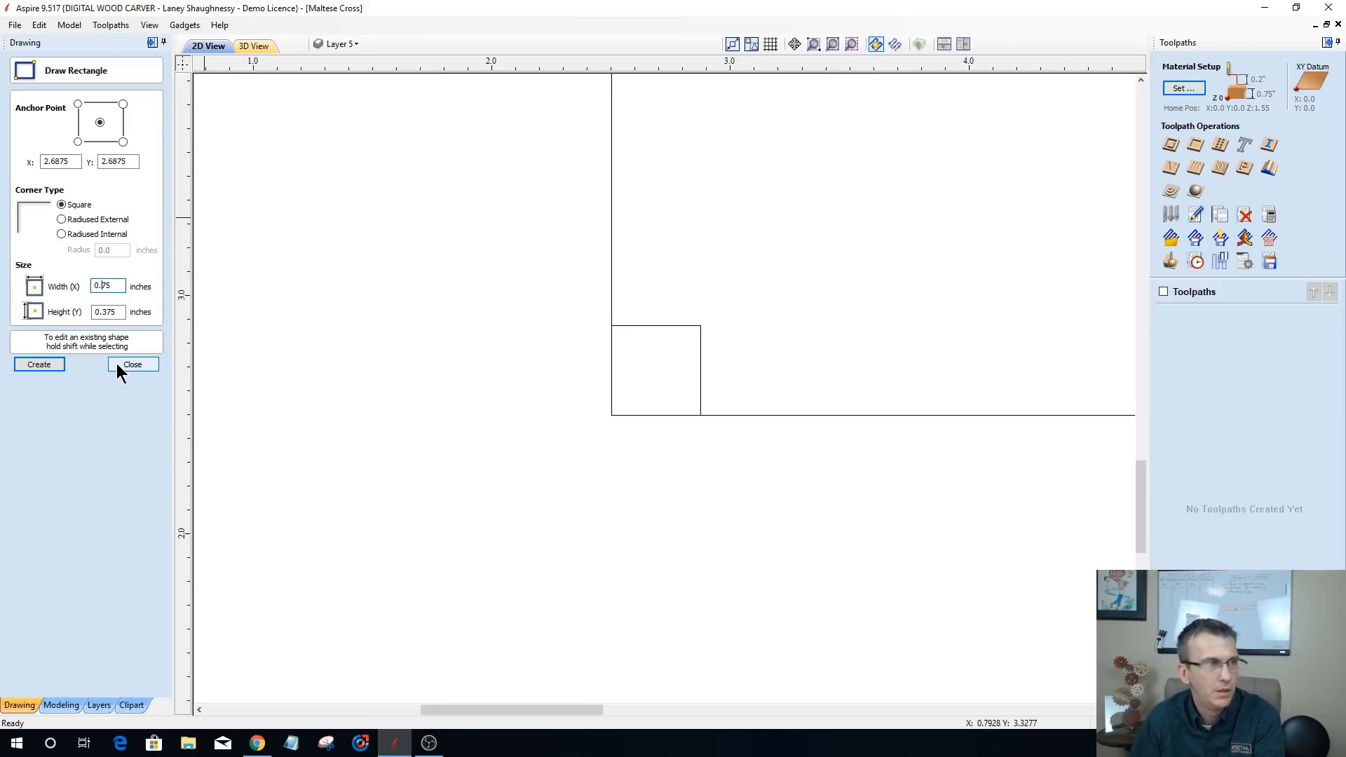
click(108, 312)
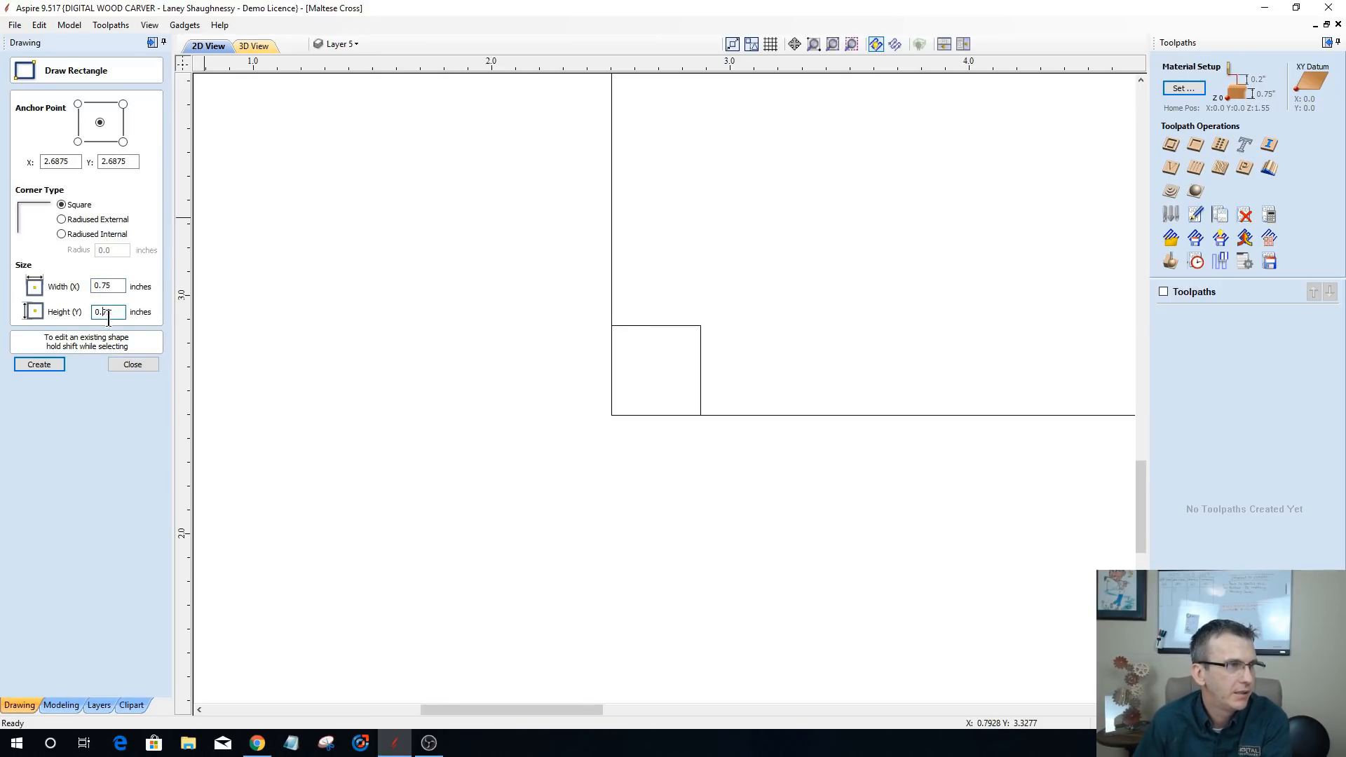
click(51, 365)
click(134, 365)
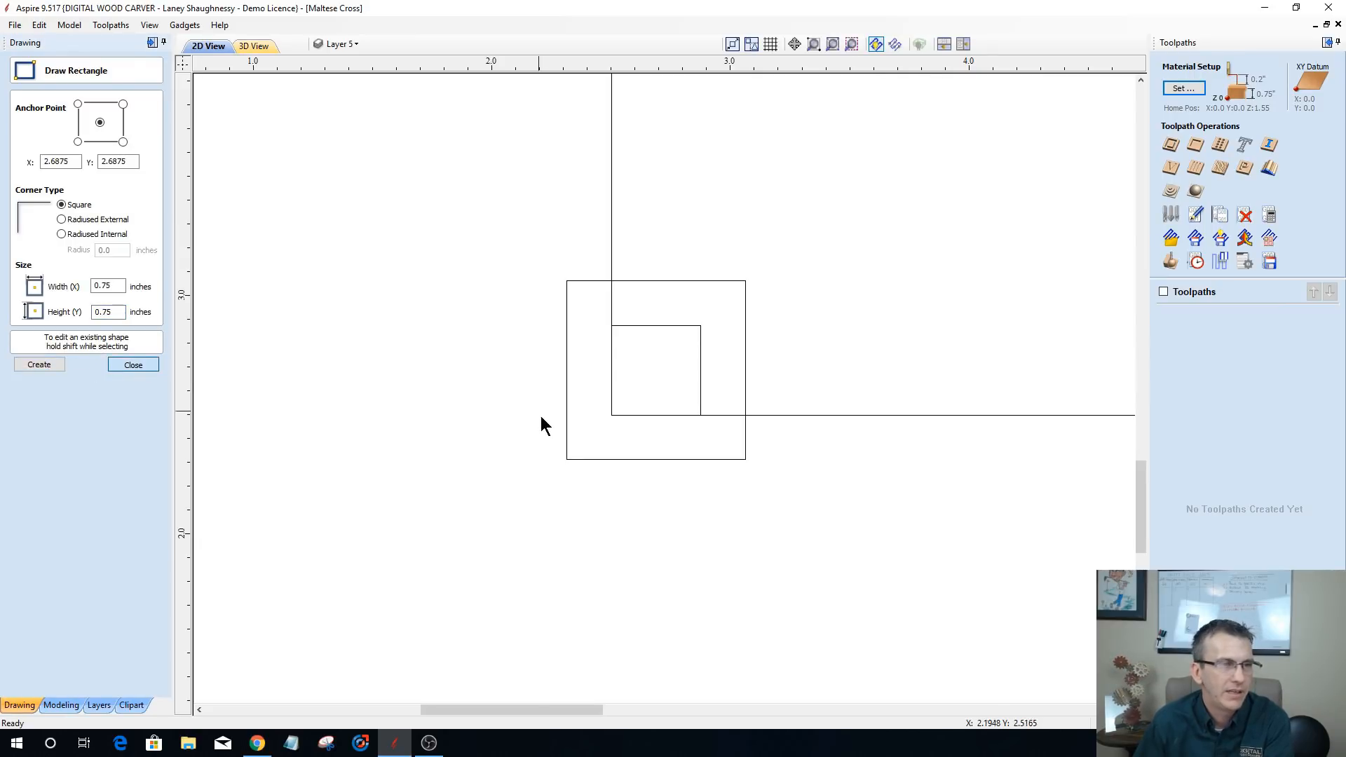
- Move the 0.75 inch square so its lower-left corner snaps onto the lower-left corner of the large square
click(566, 459)
click(565, 459)
drag(562, 460, 610, 412)
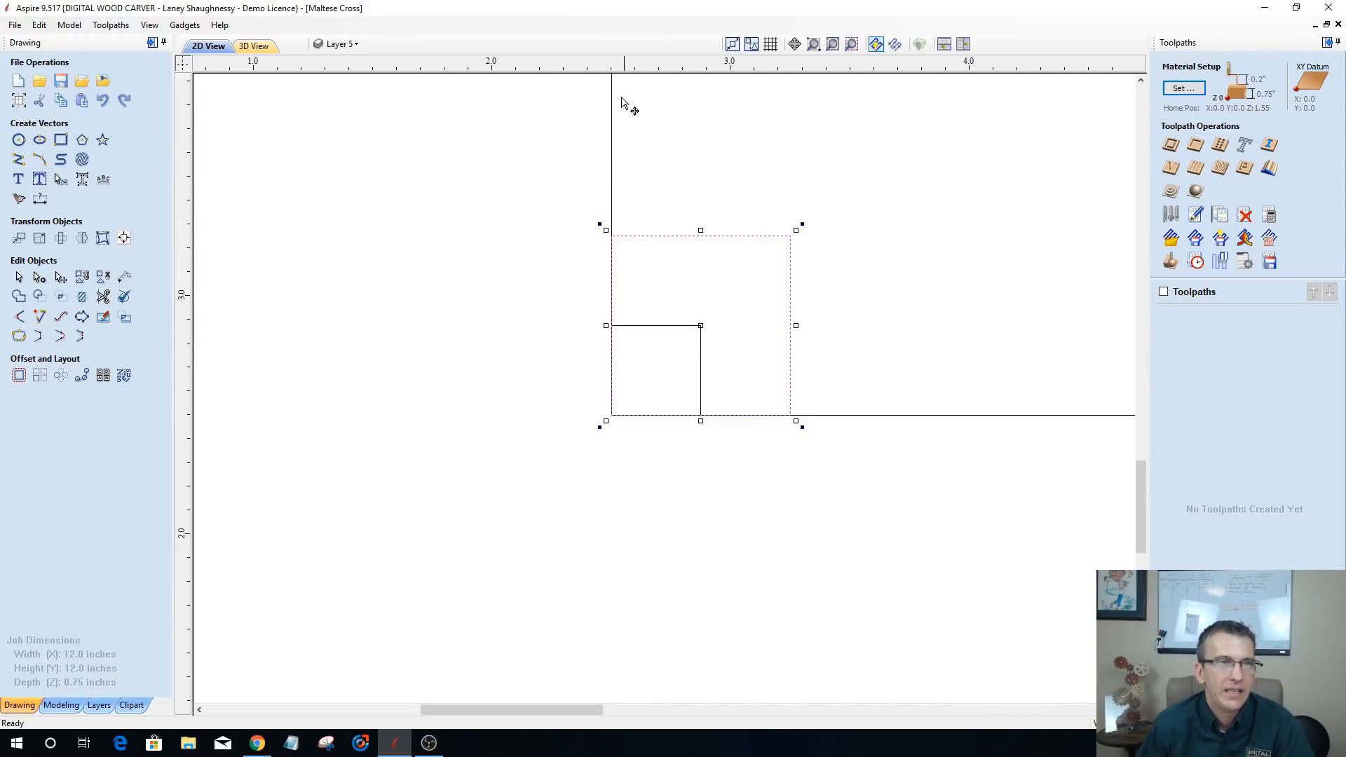
click(61, 139)
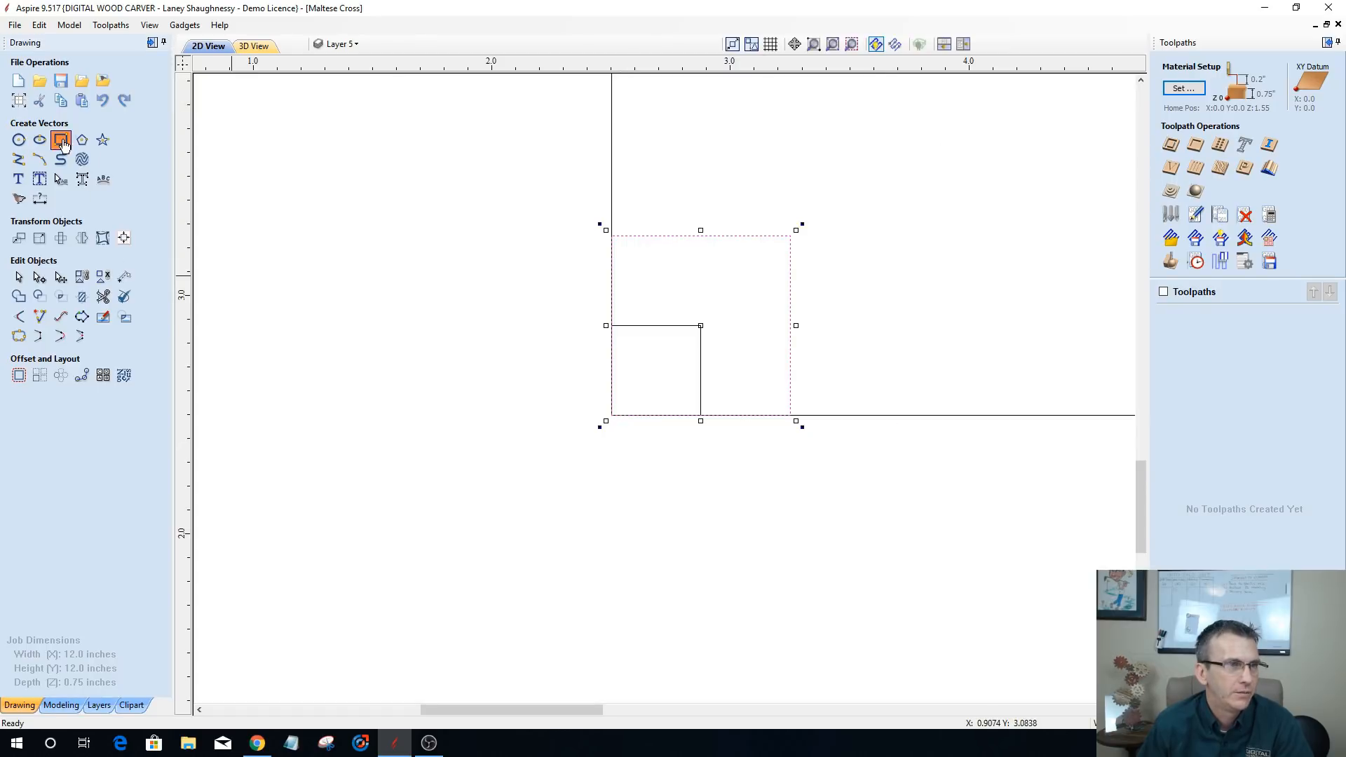
double_click(103, 286)
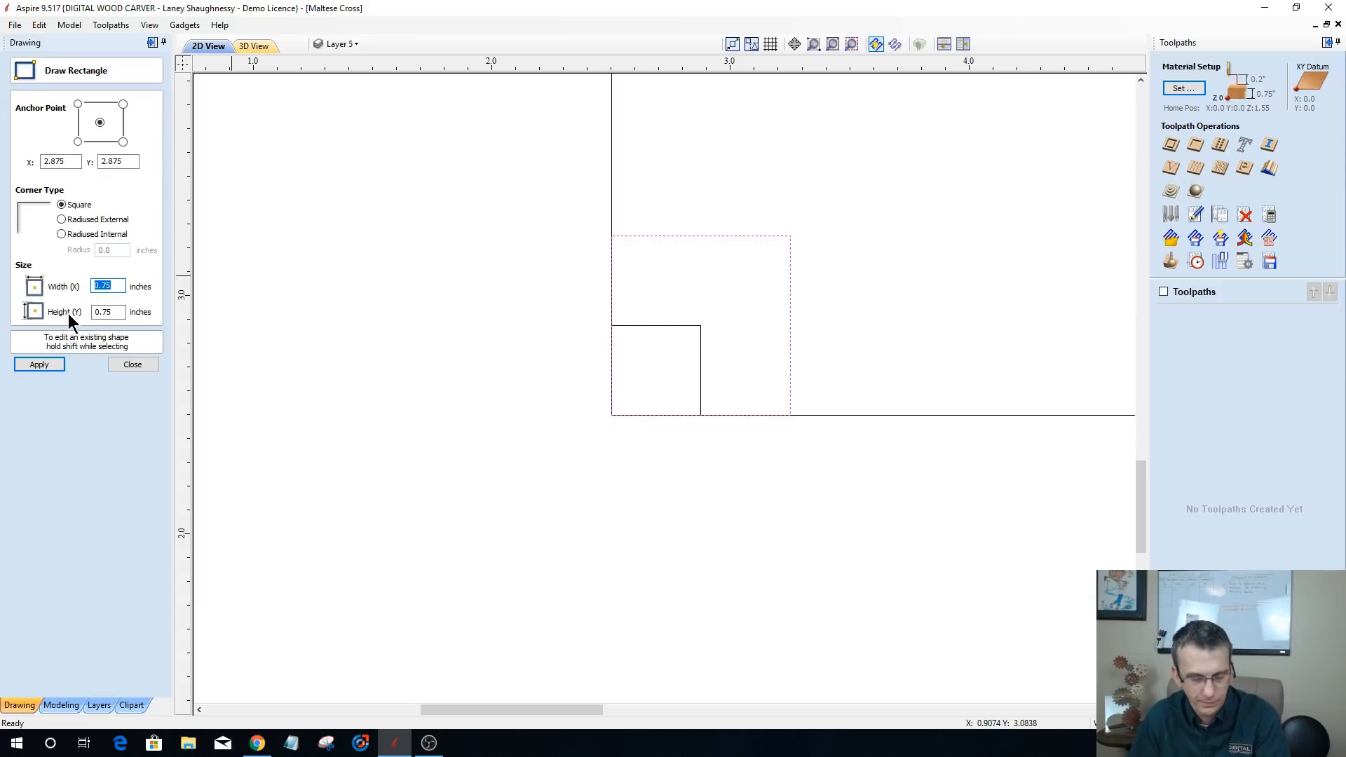
key(Escape)
- Create a 1.5 by 1.5 inch square centred at X 2.875, Y 2.875
click(341, 403)
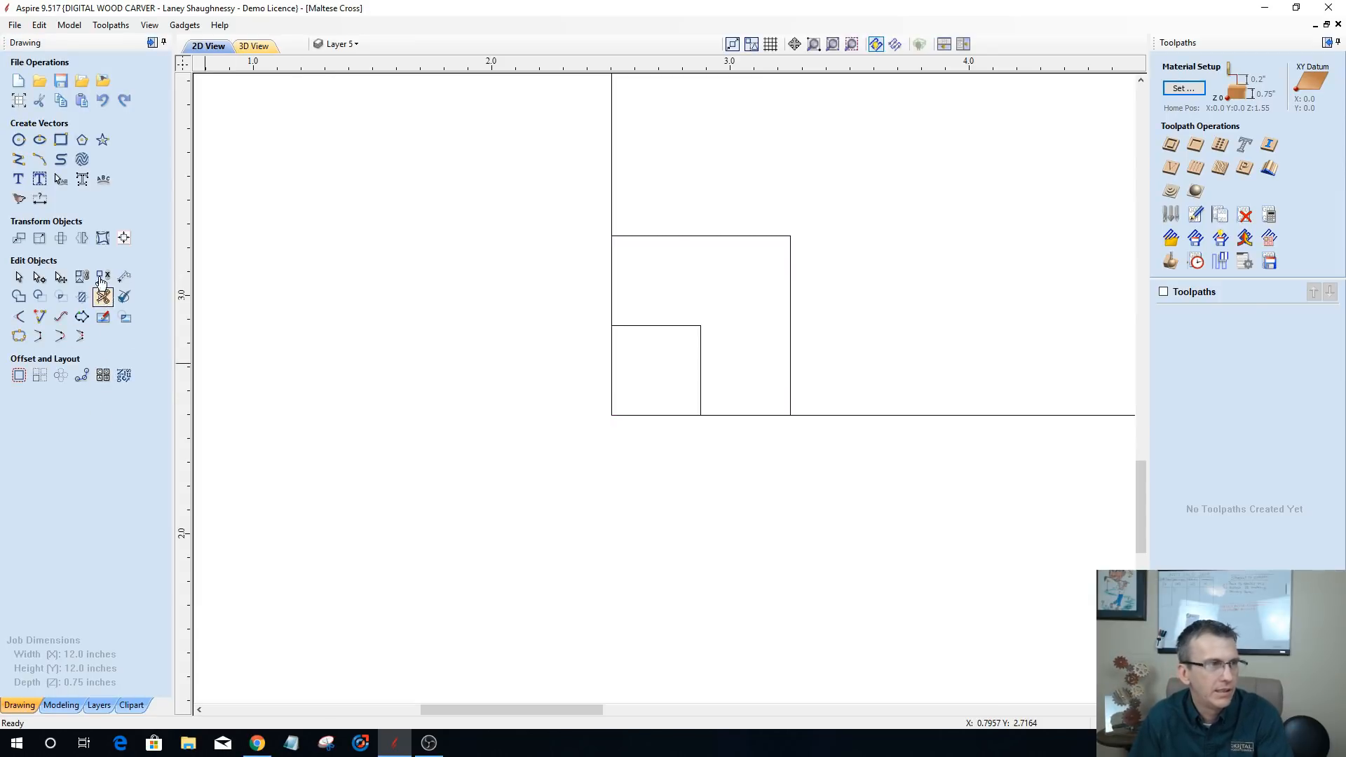
click(61, 139)
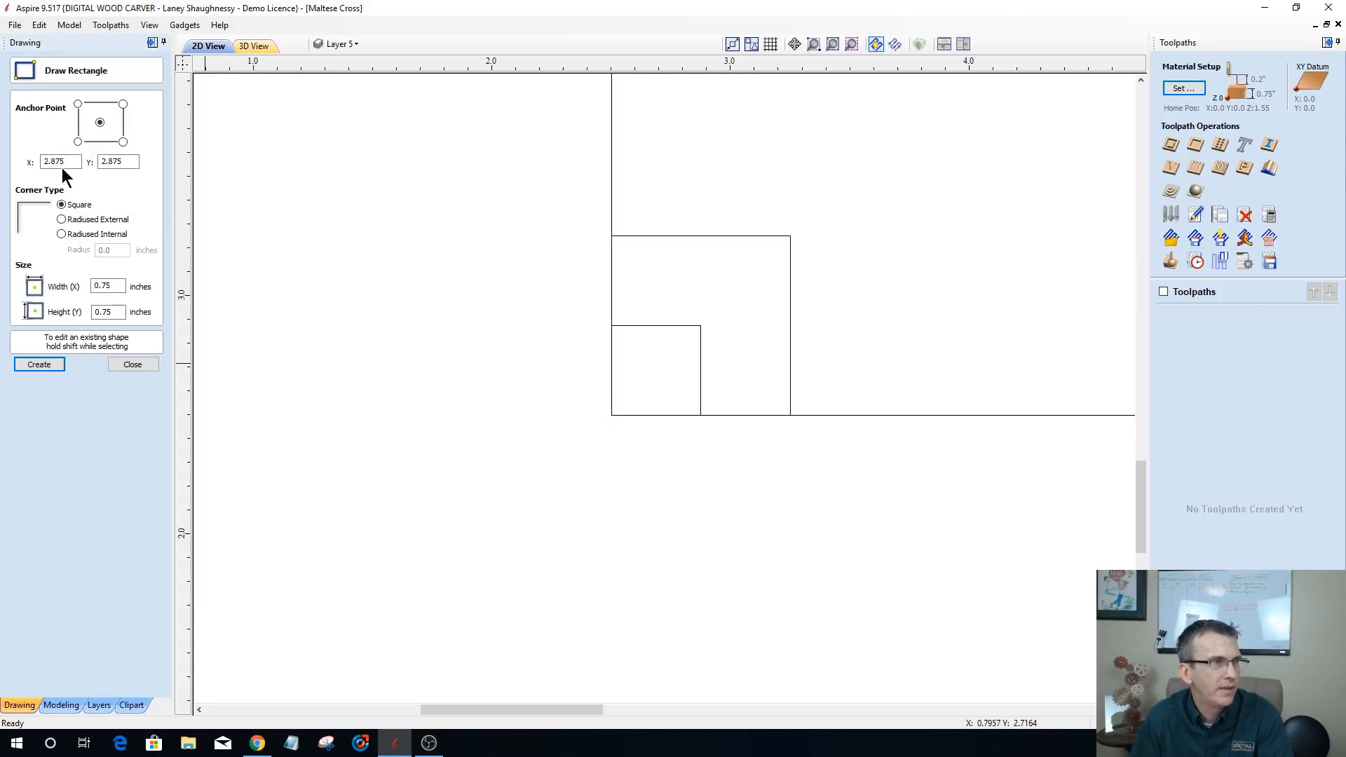
double_click(104, 285)
text(1.5)
key(Tab)
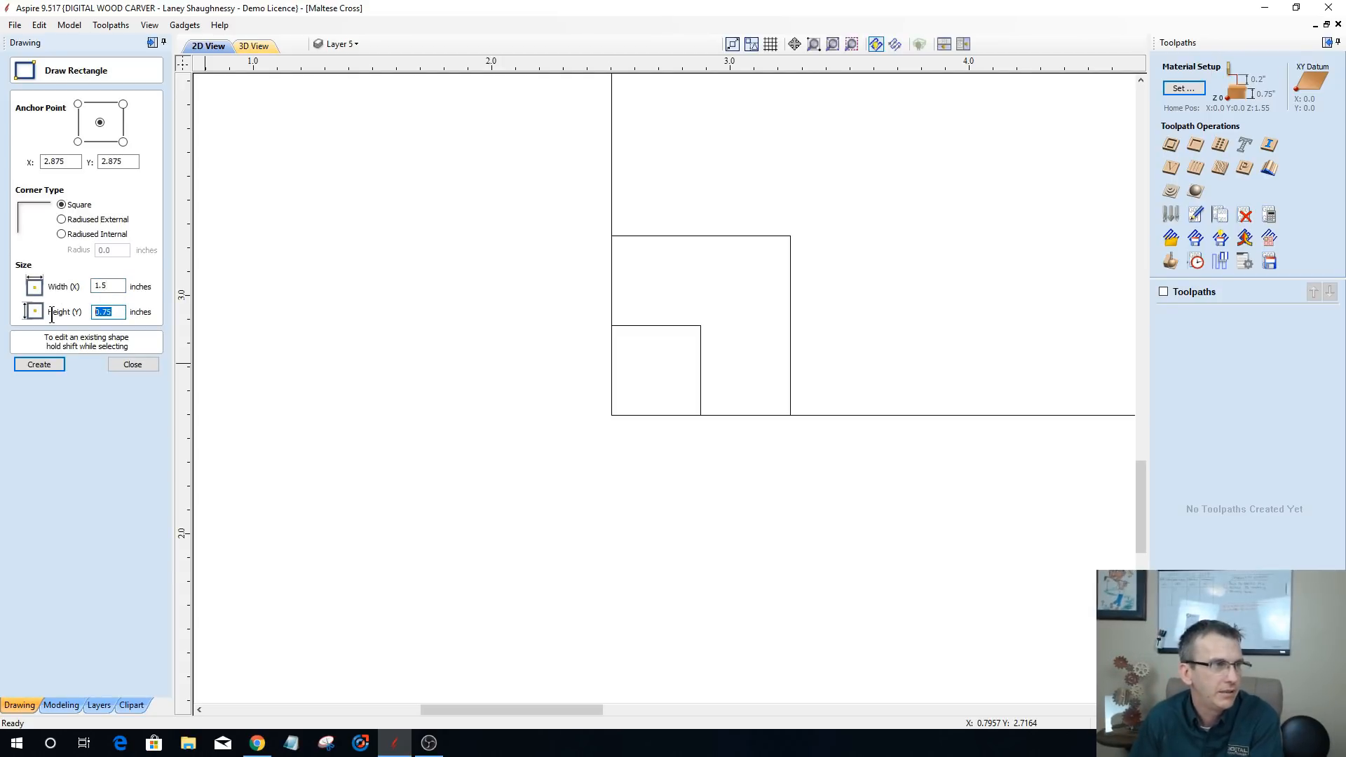
text(1.5)
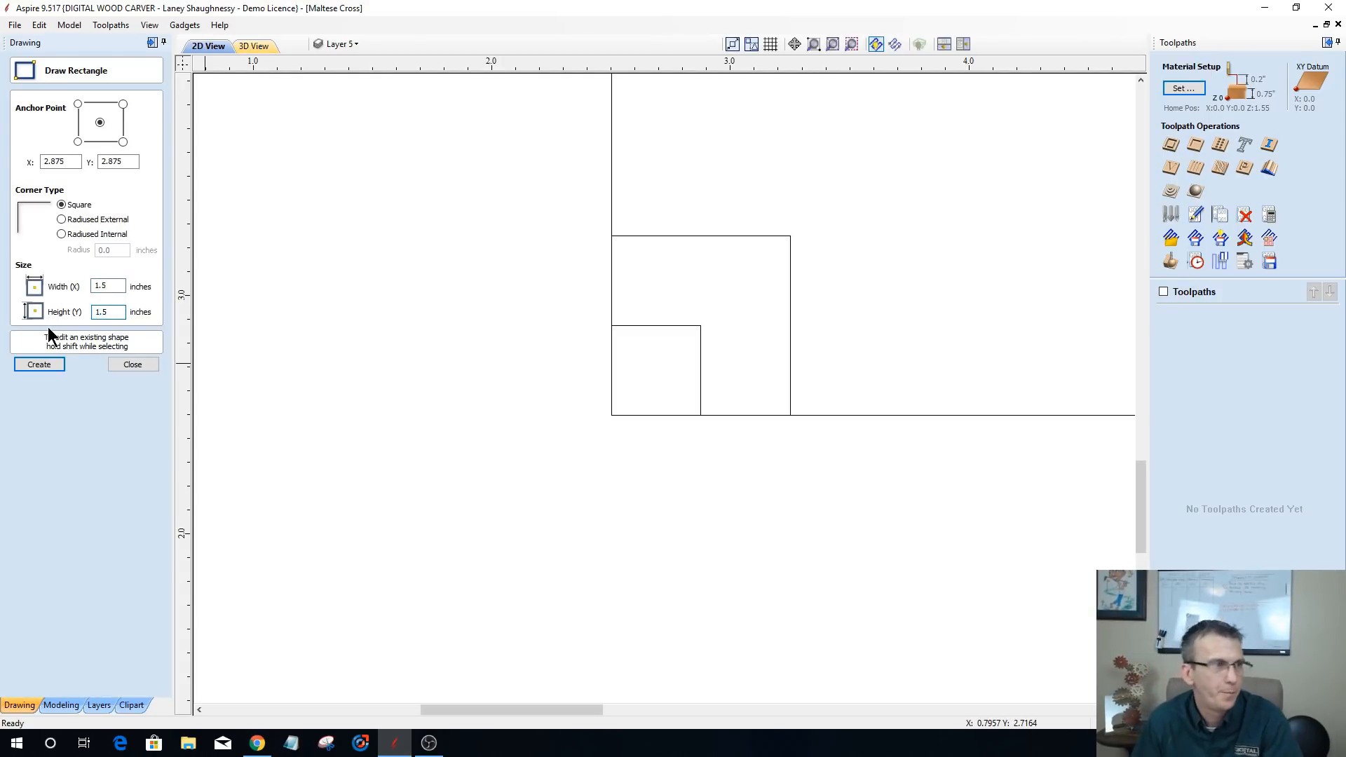
click(47, 365)
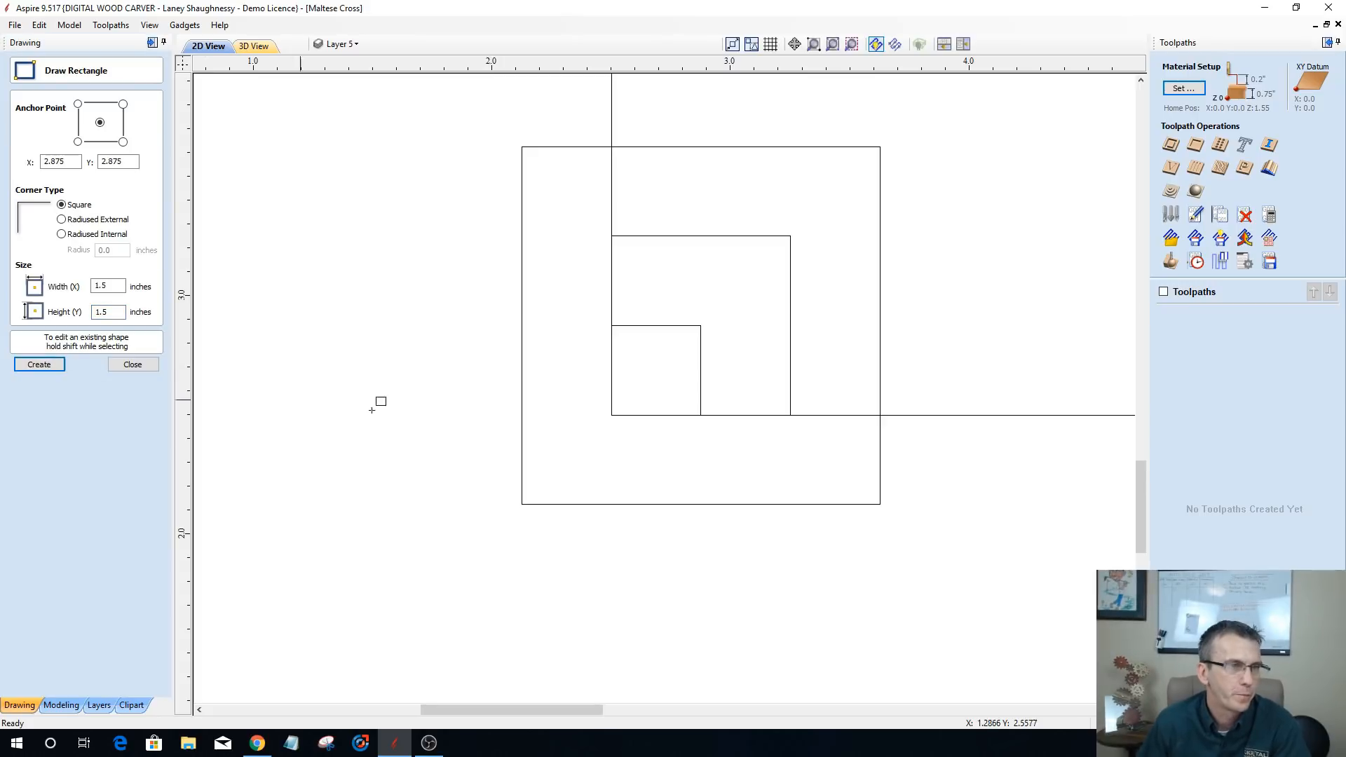
click(133, 365)
- Move the 1.5 inch square so its lower-left corner snaps onto the large square's lower-left corner, and deselect it
click(540, 504)
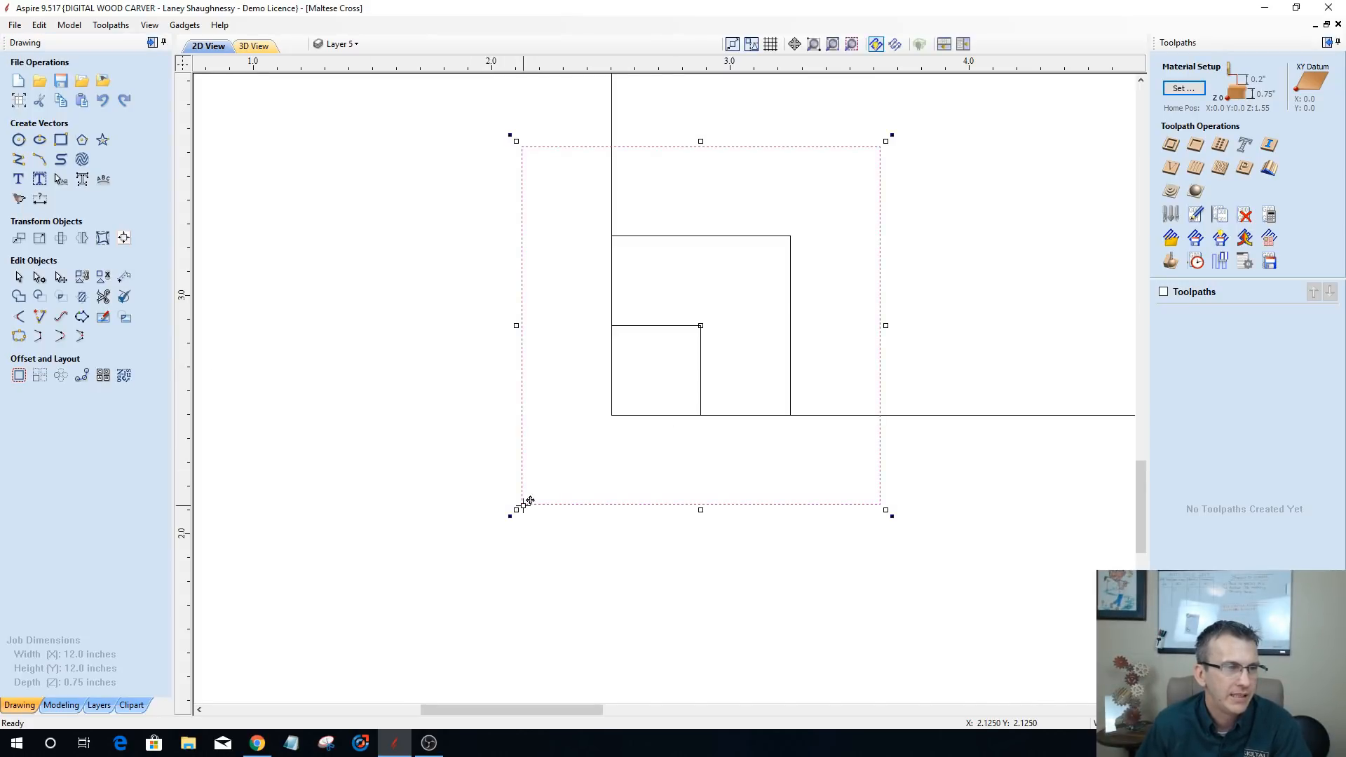
drag(523, 505, 611, 411)
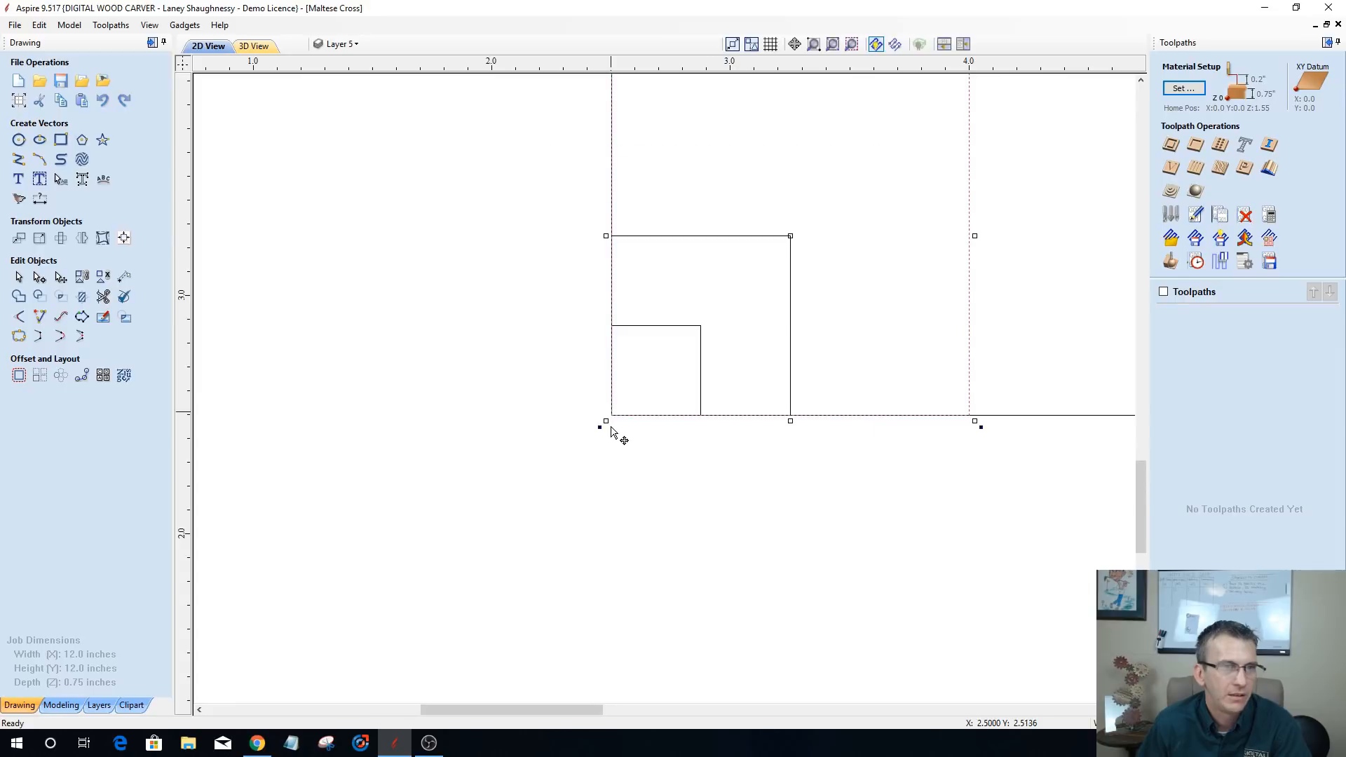
scroll(603, 498, down, 5)
scroll(569, 476, down, 1)
scroll(772, 486, up, 1)
scroll(764, 483, up, 1)
scroll(676, 424, down, 3)
click(705, 410)
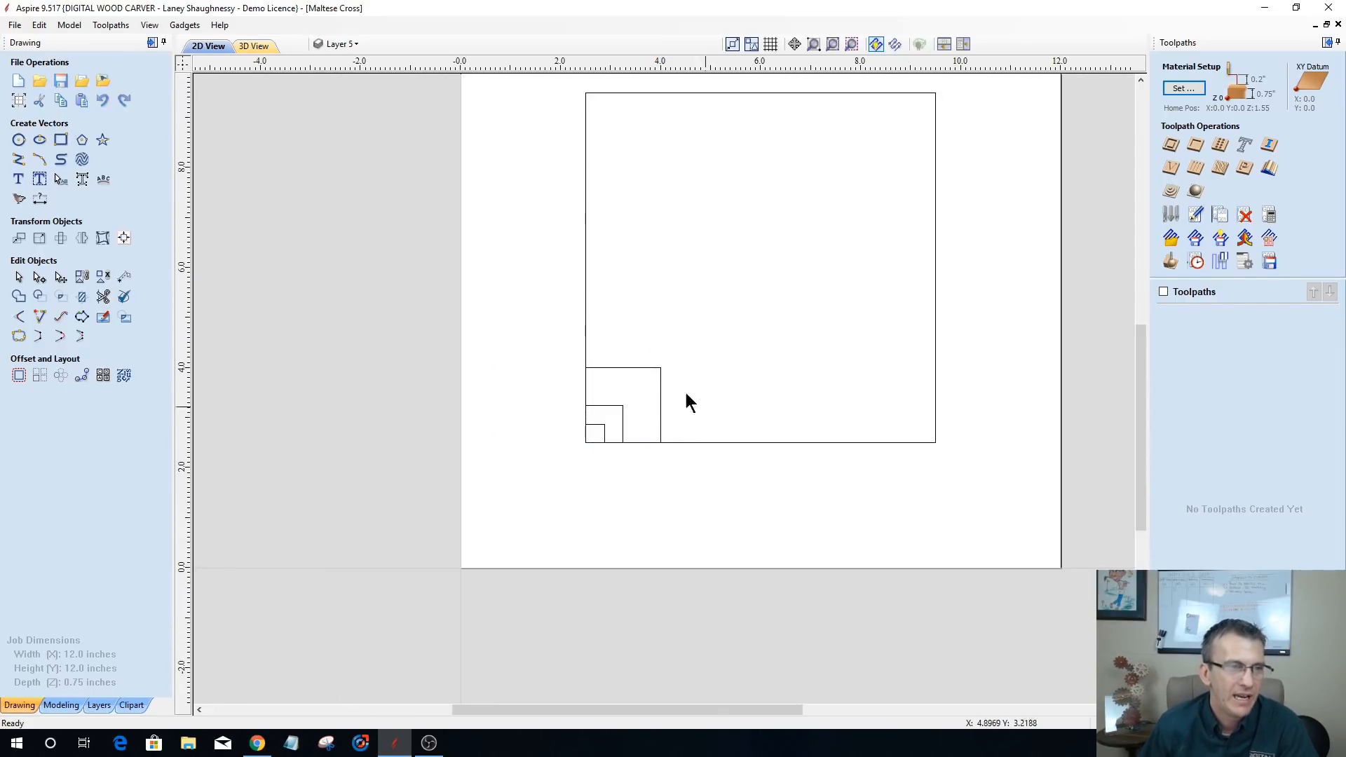
- Place horizontal and vertical guides along the top and right edges of both the 1.5 inch and 0.75 inch squares
scroll(611, 447, up, 1)
scroll(611, 446, up, 1)
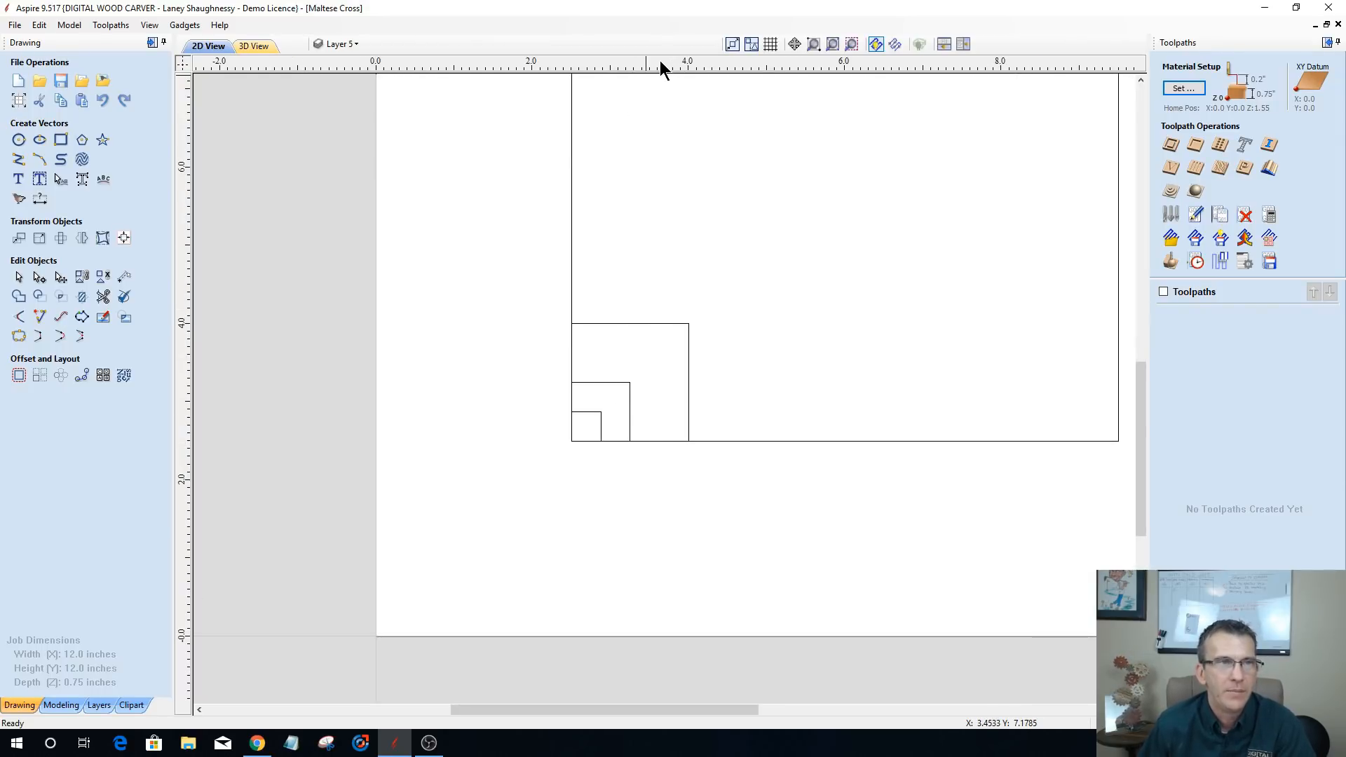
drag(658, 67, 688, 323)
drag(677, 57, 616, 382)
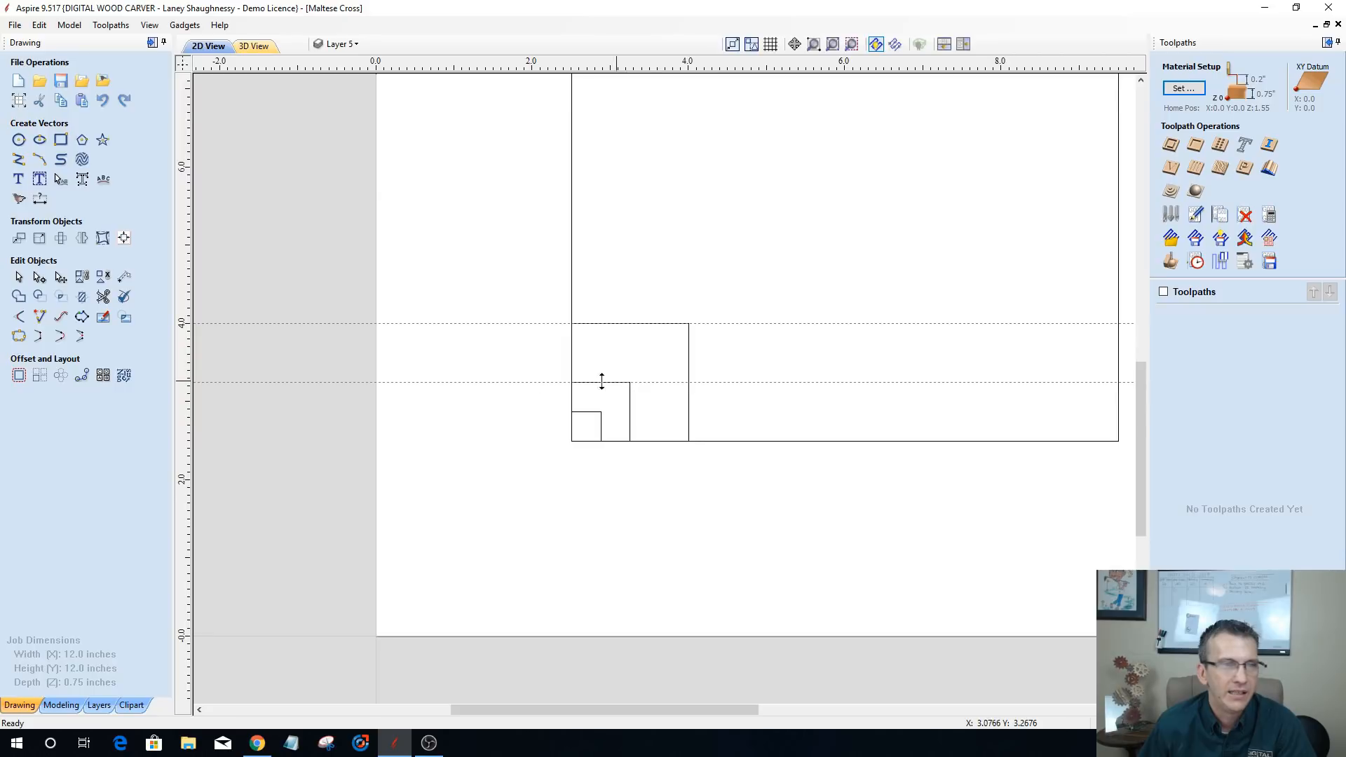
drag(188, 353, 688, 330)
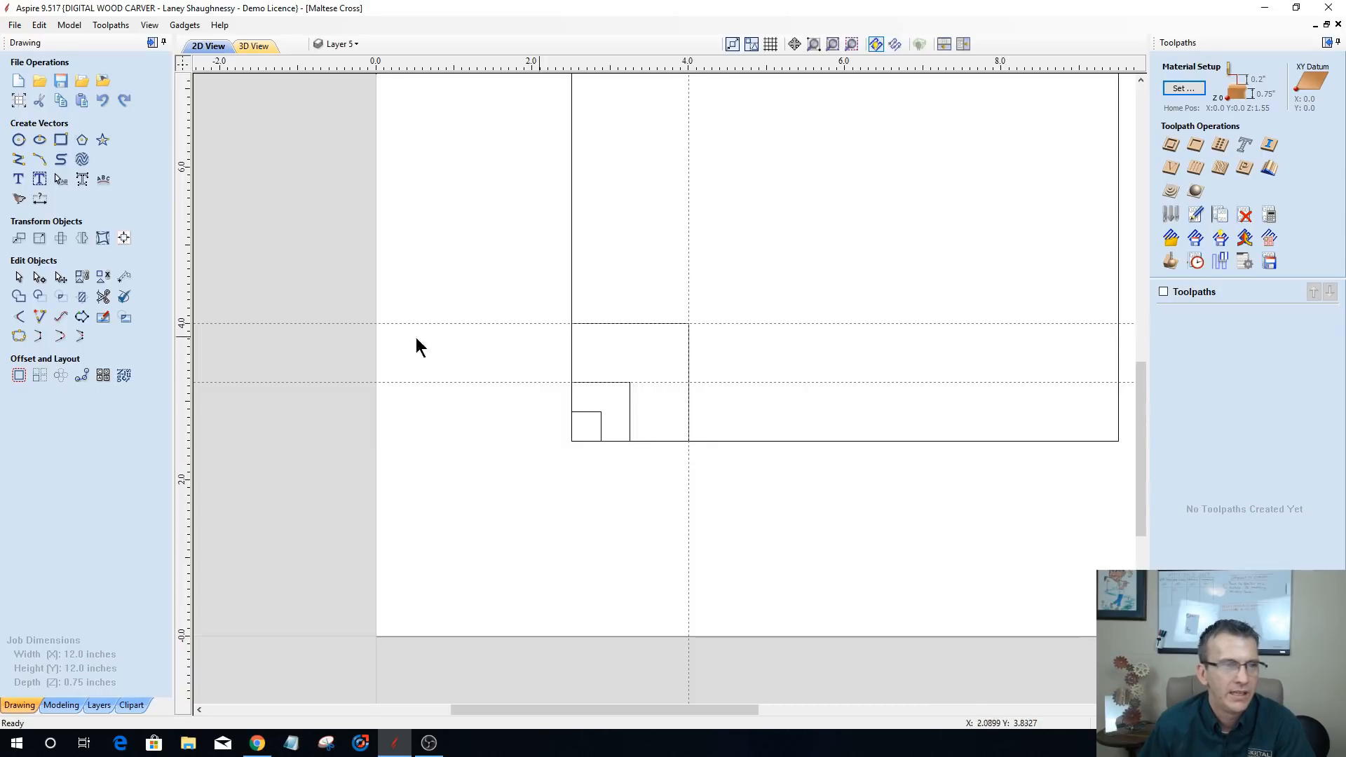
drag(187, 402, 629, 384)
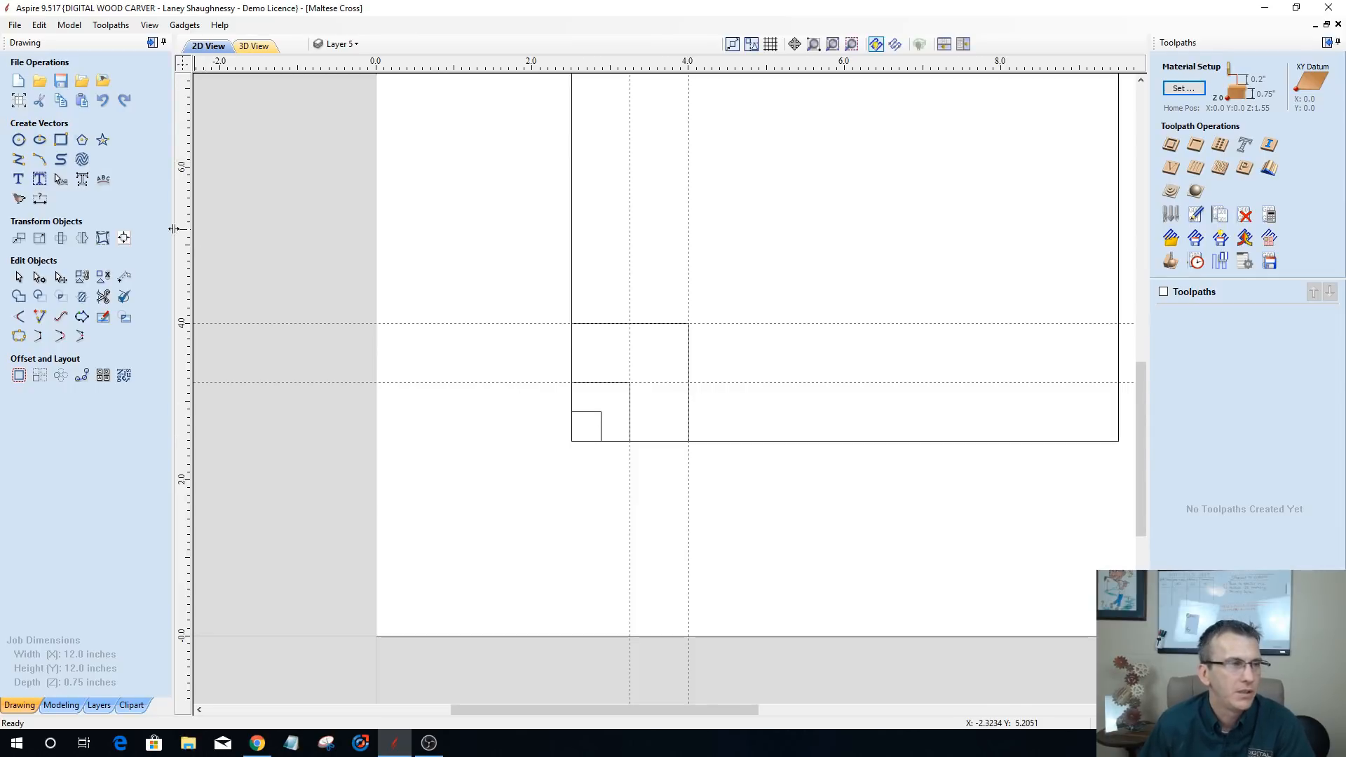
- Add a guide angled at 45 degrees and position it through the upper-left corner of the 0.375 inch square
drag(180, 277, 493, 291)
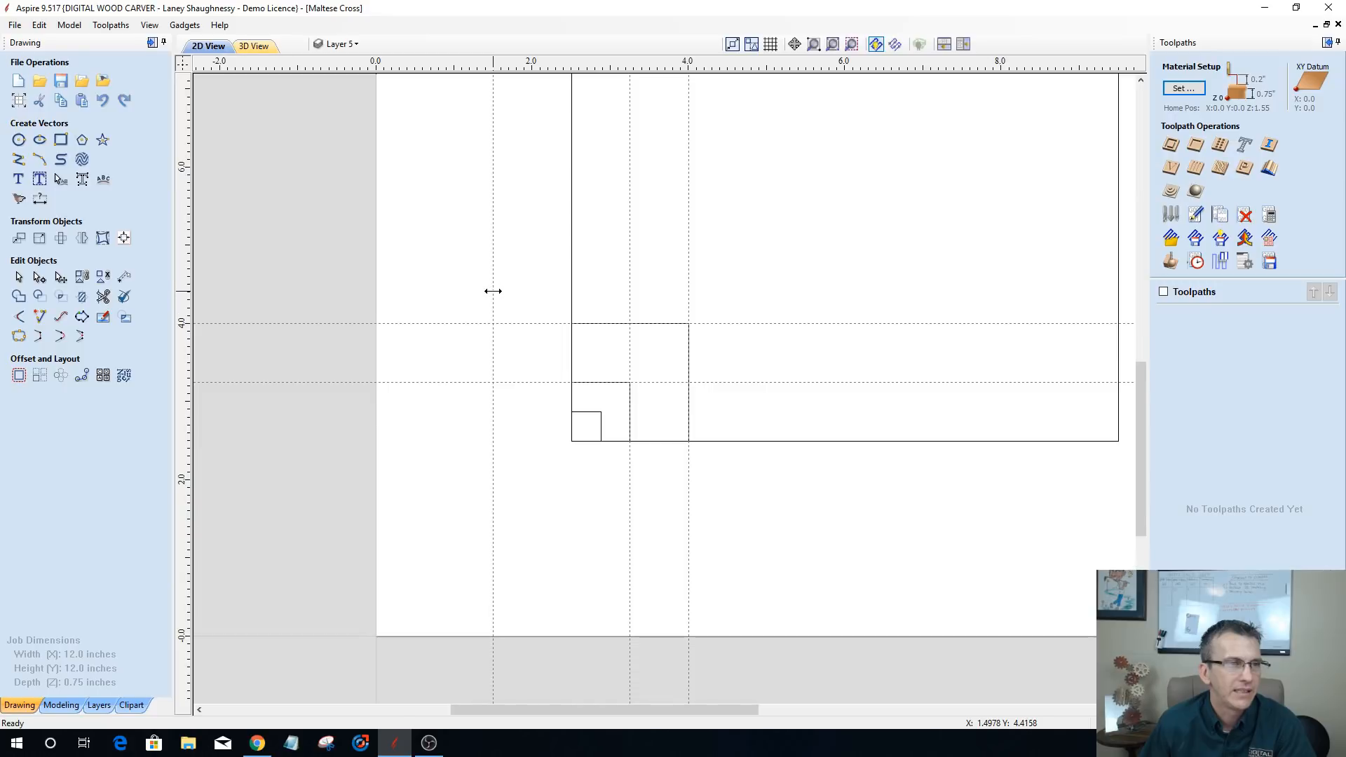
double_click(492, 290)
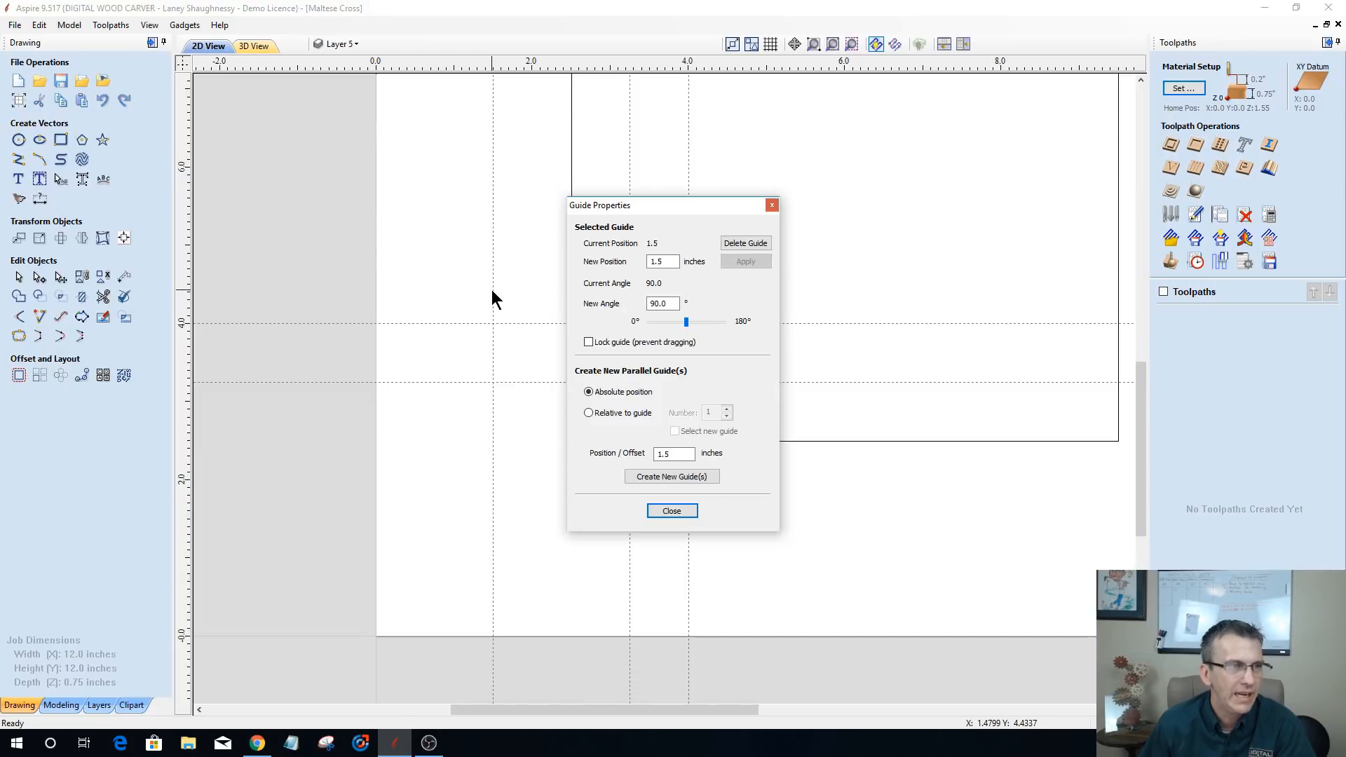
drag(671, 300, 614, 303)
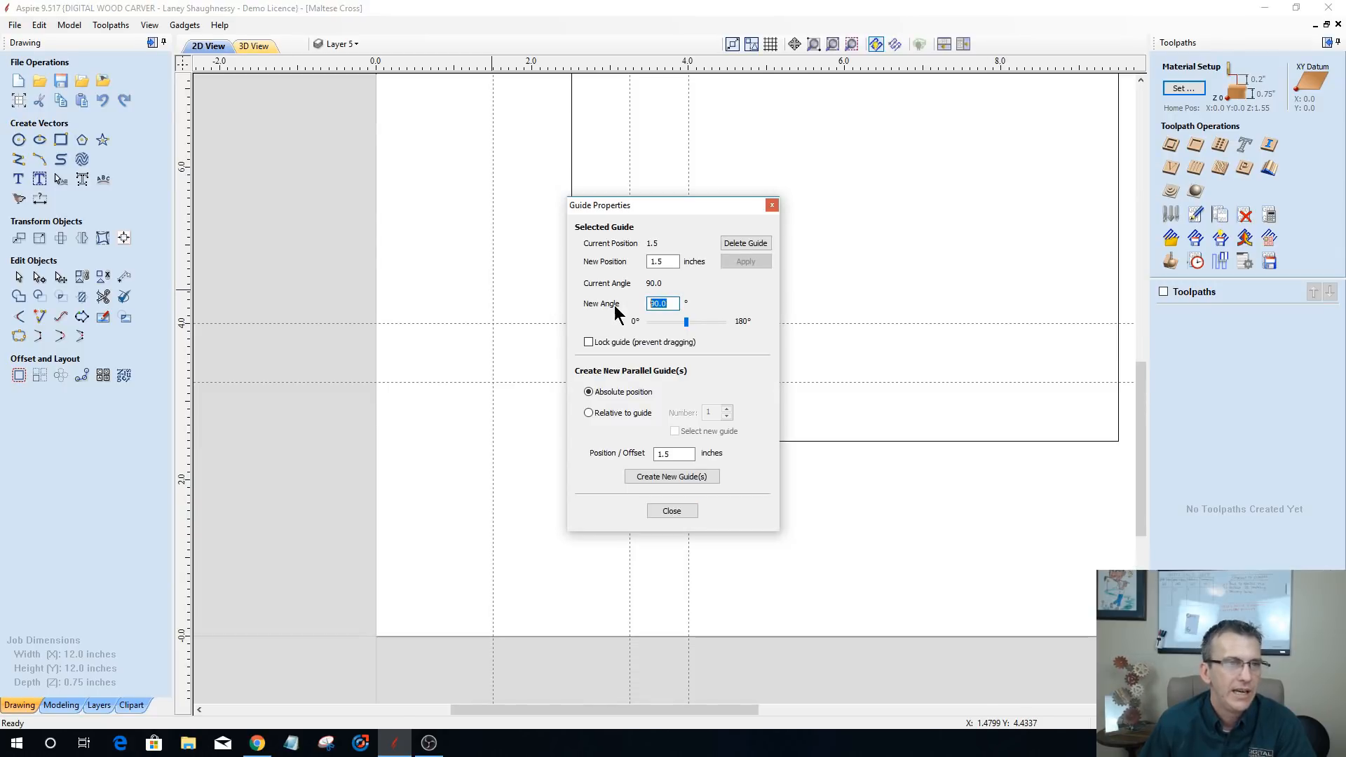
text(45)
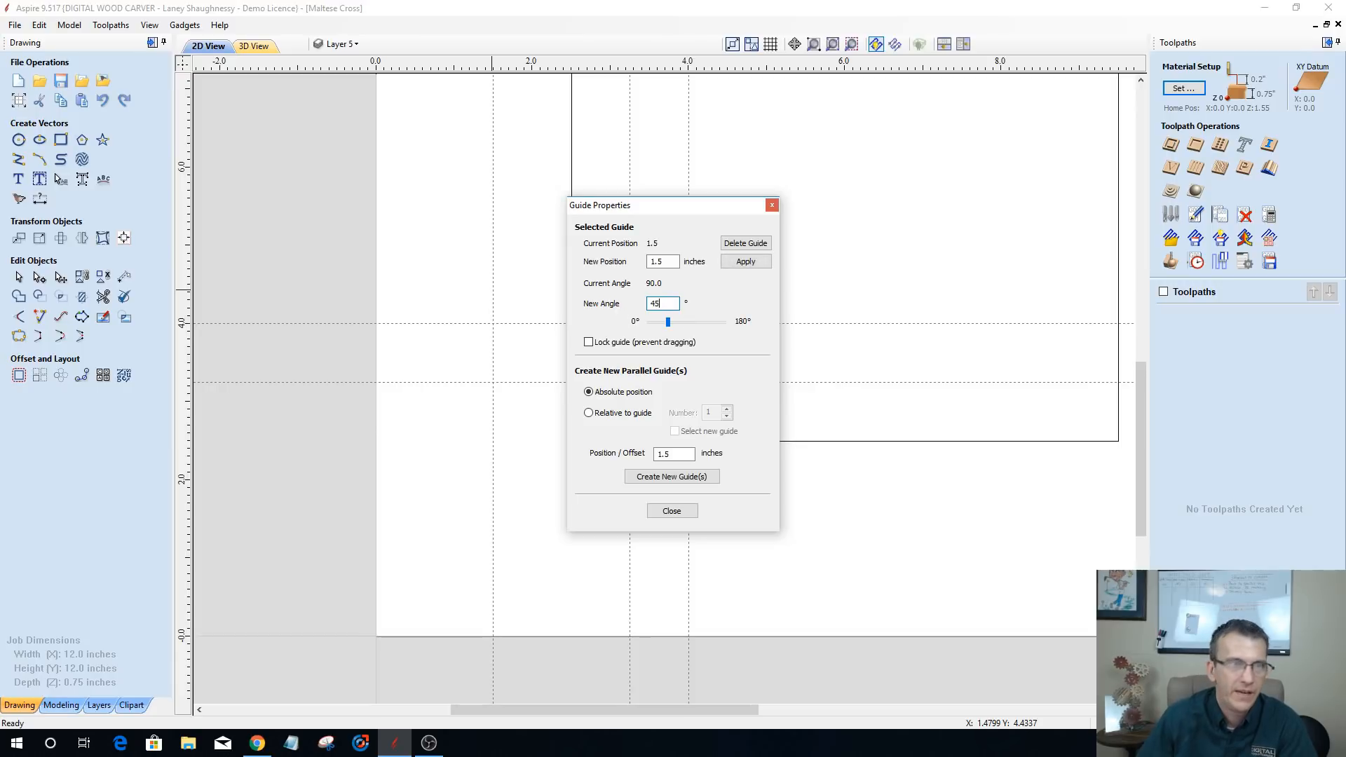
click(747, 265)
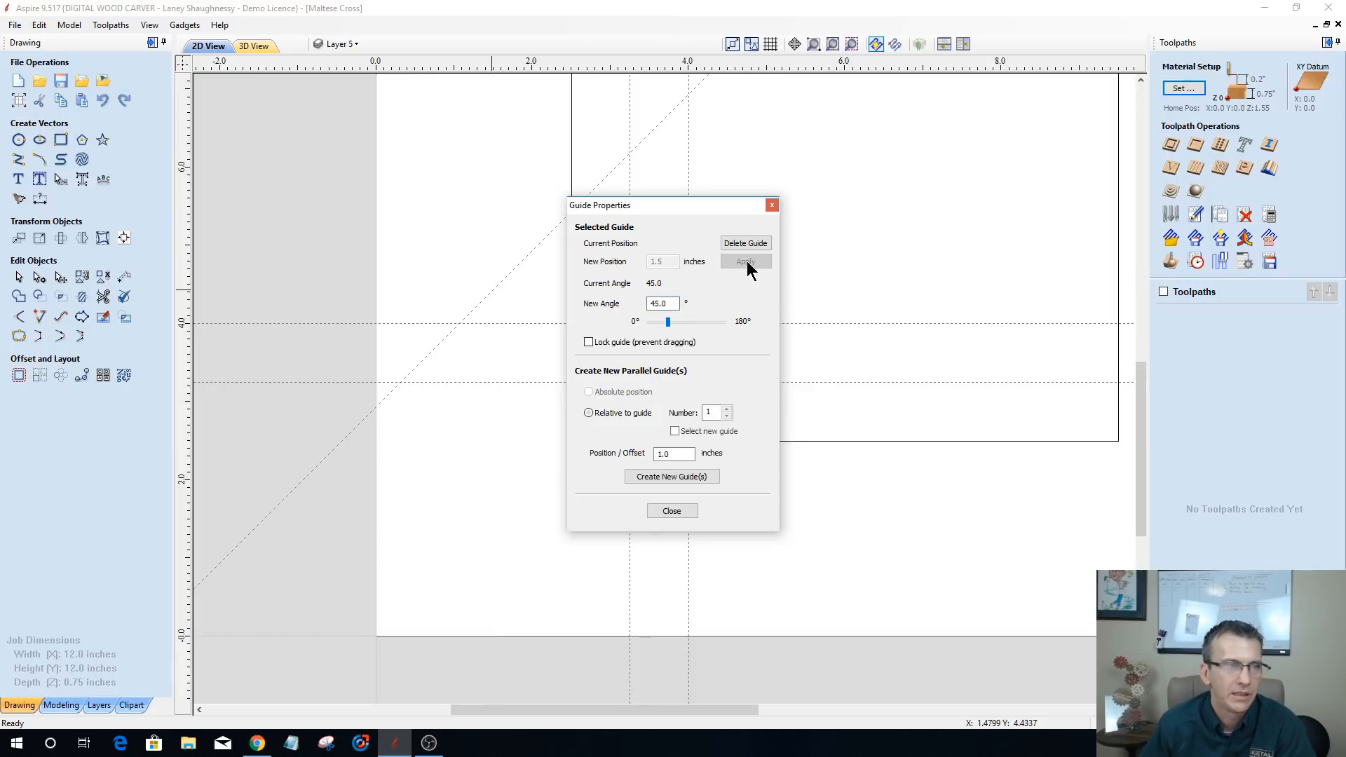
click(671, 510)
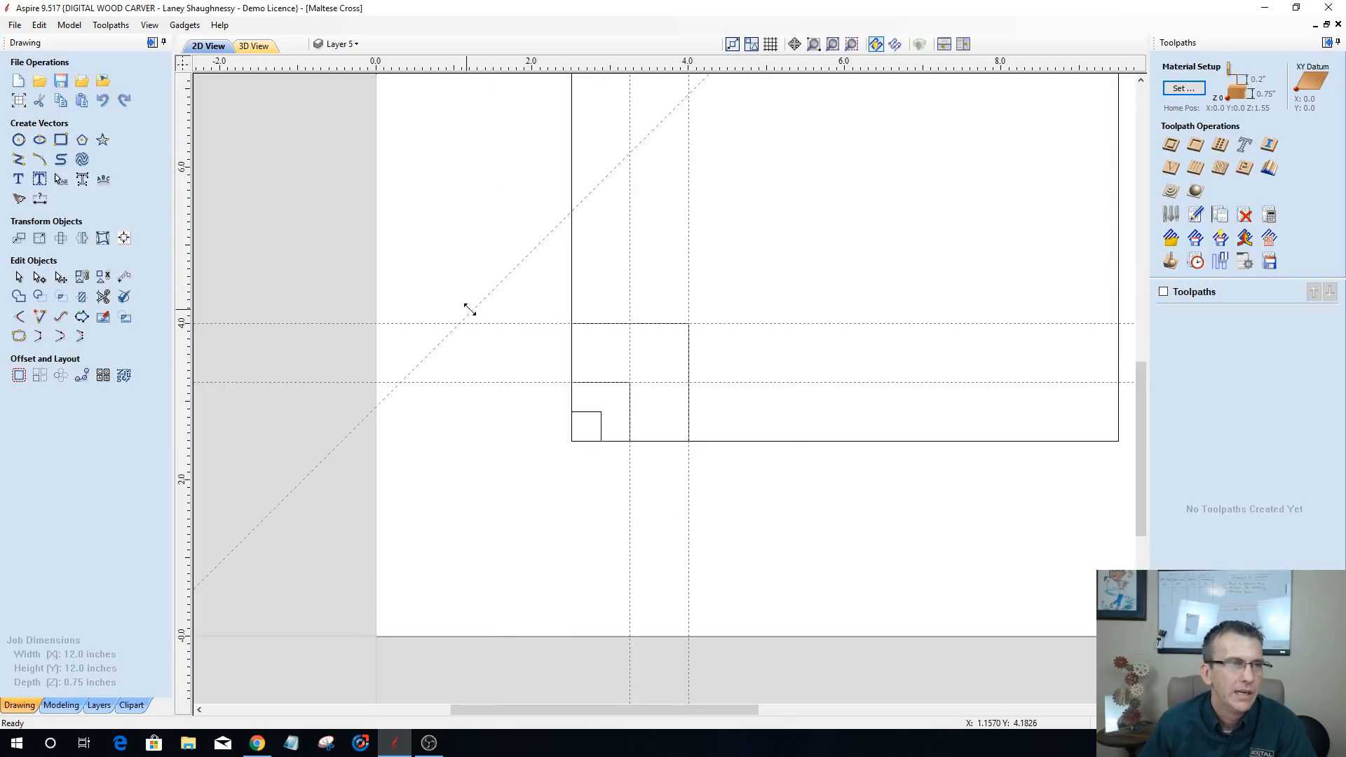
drag(475, 318, 570, 410)
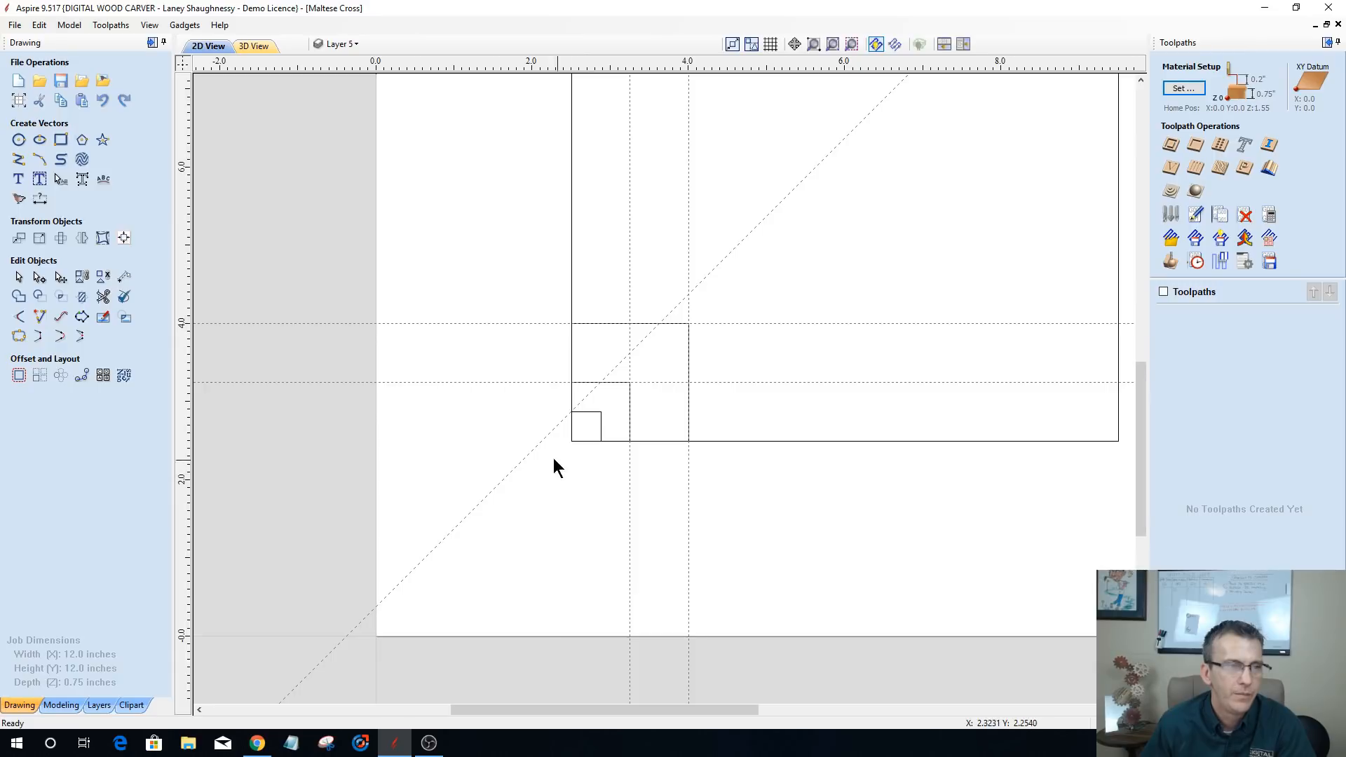
- Create two guides parallel to the 45-degree guide, at relative offsets of -0.375 and 0.375 inches
double_click(549, 433)
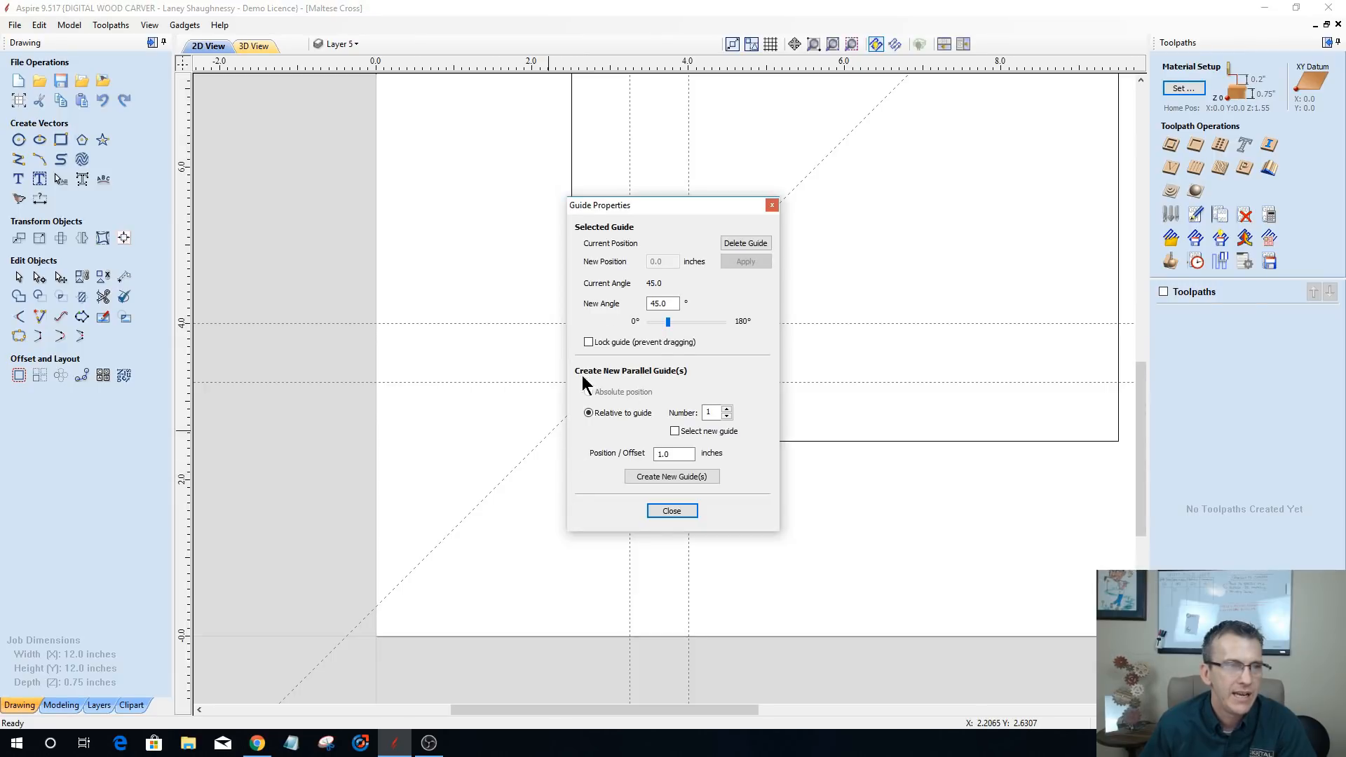
double_click(664, 454)
text(-.375)
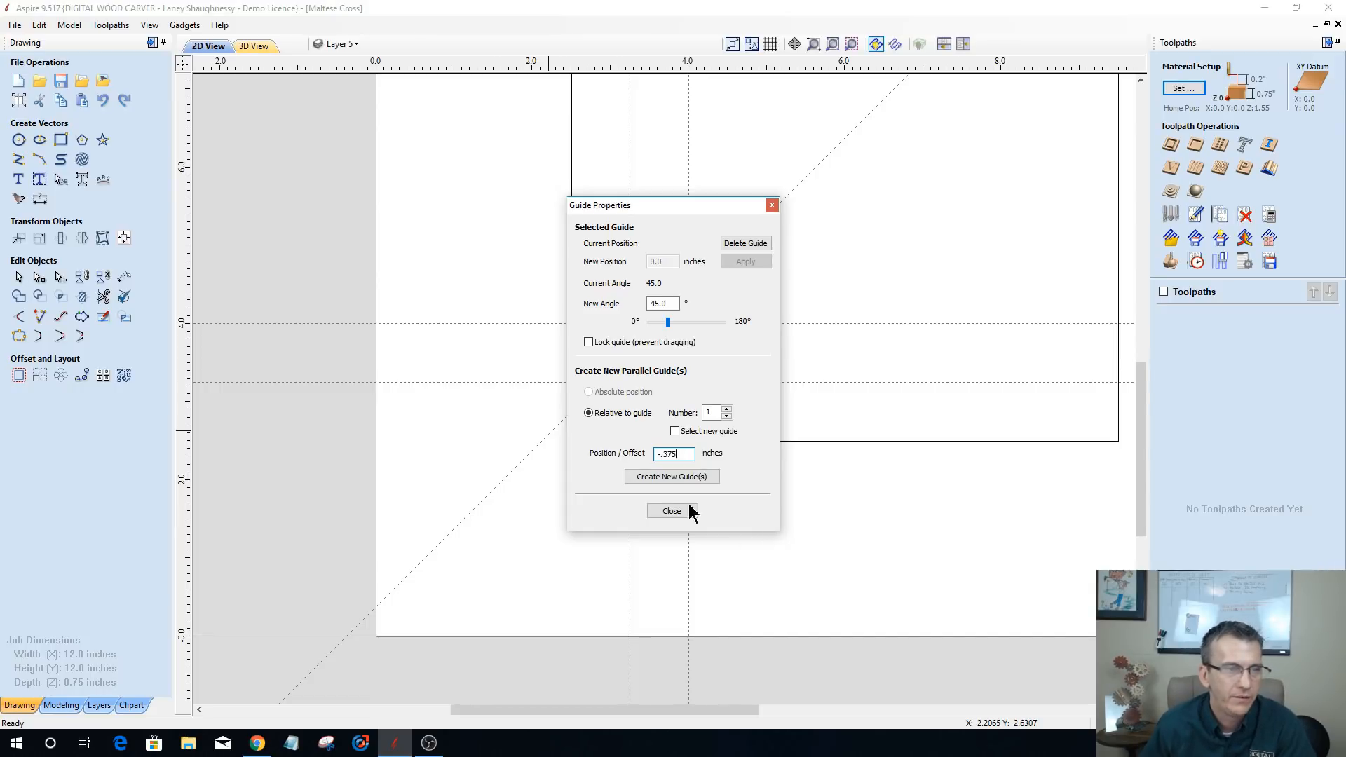
click(650, 478)
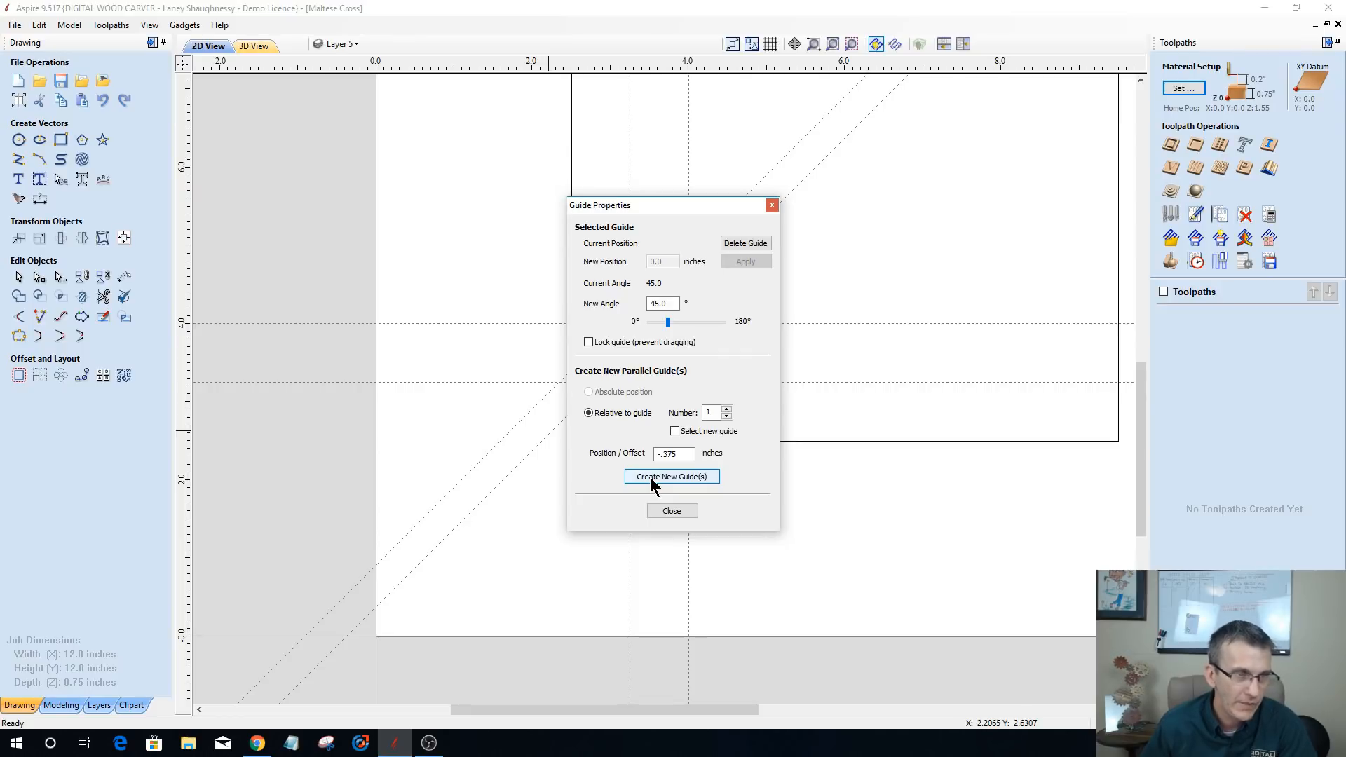
click(656, 454)
text(-)
drag(662, 454, 638, 456)
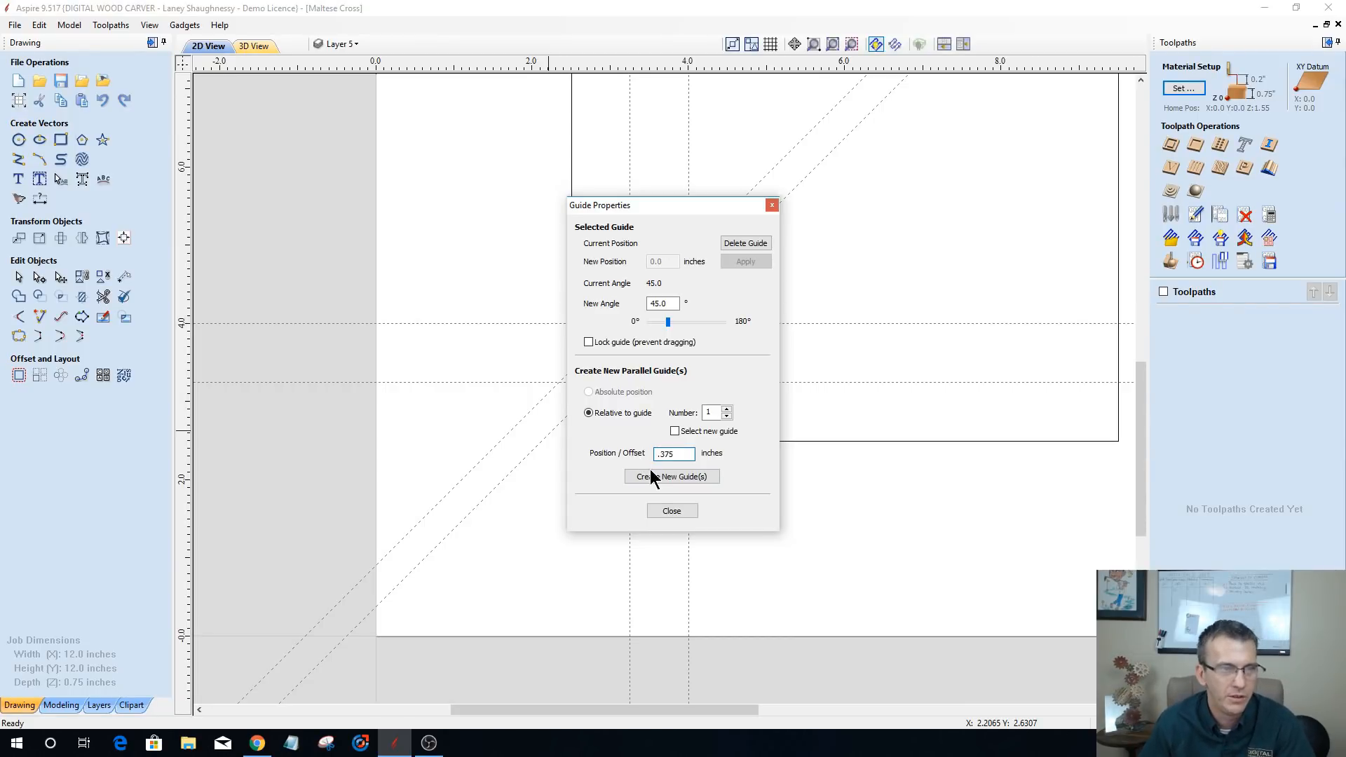
click(653, 476)
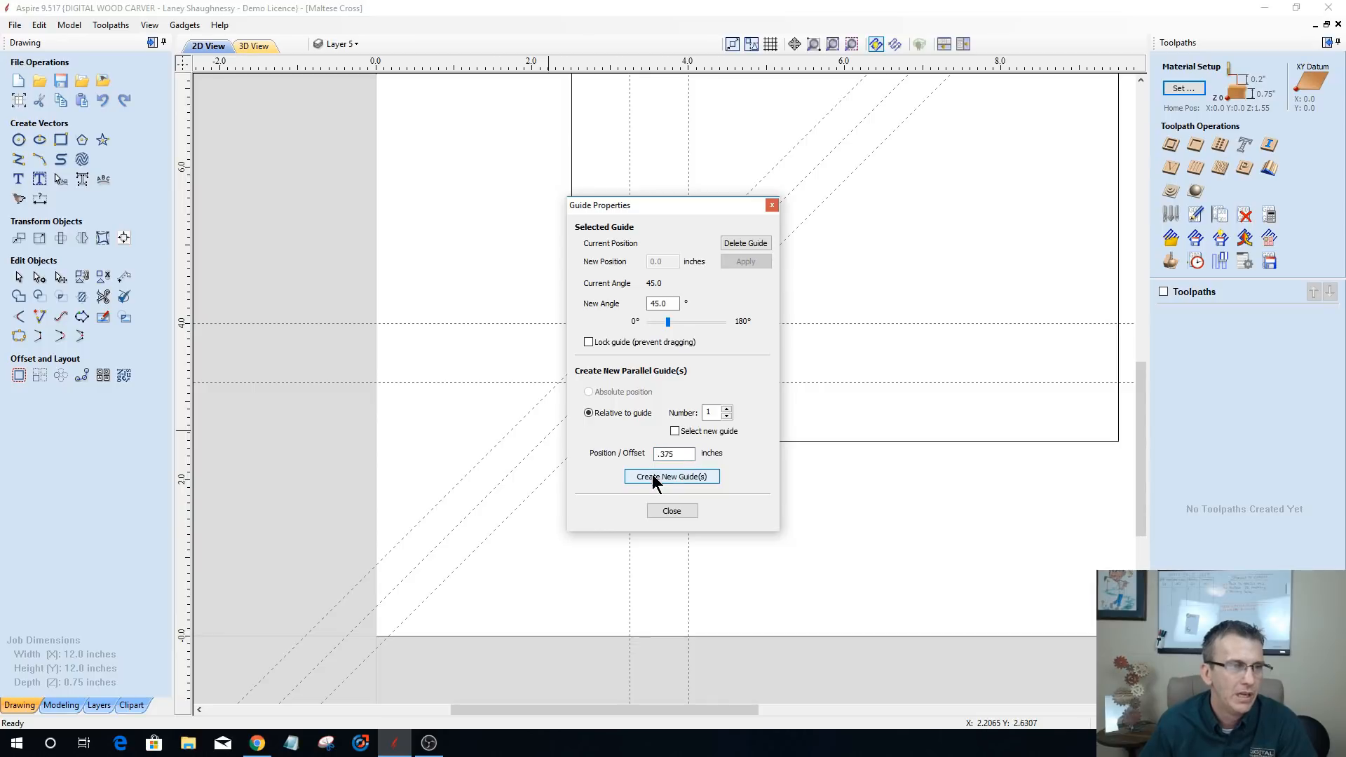
click(668, 509)
- Delete the uppermost 45-degree guide and move the lowest one onto the lower-right corner of the 0.375 inch square
double_click(525, 418)
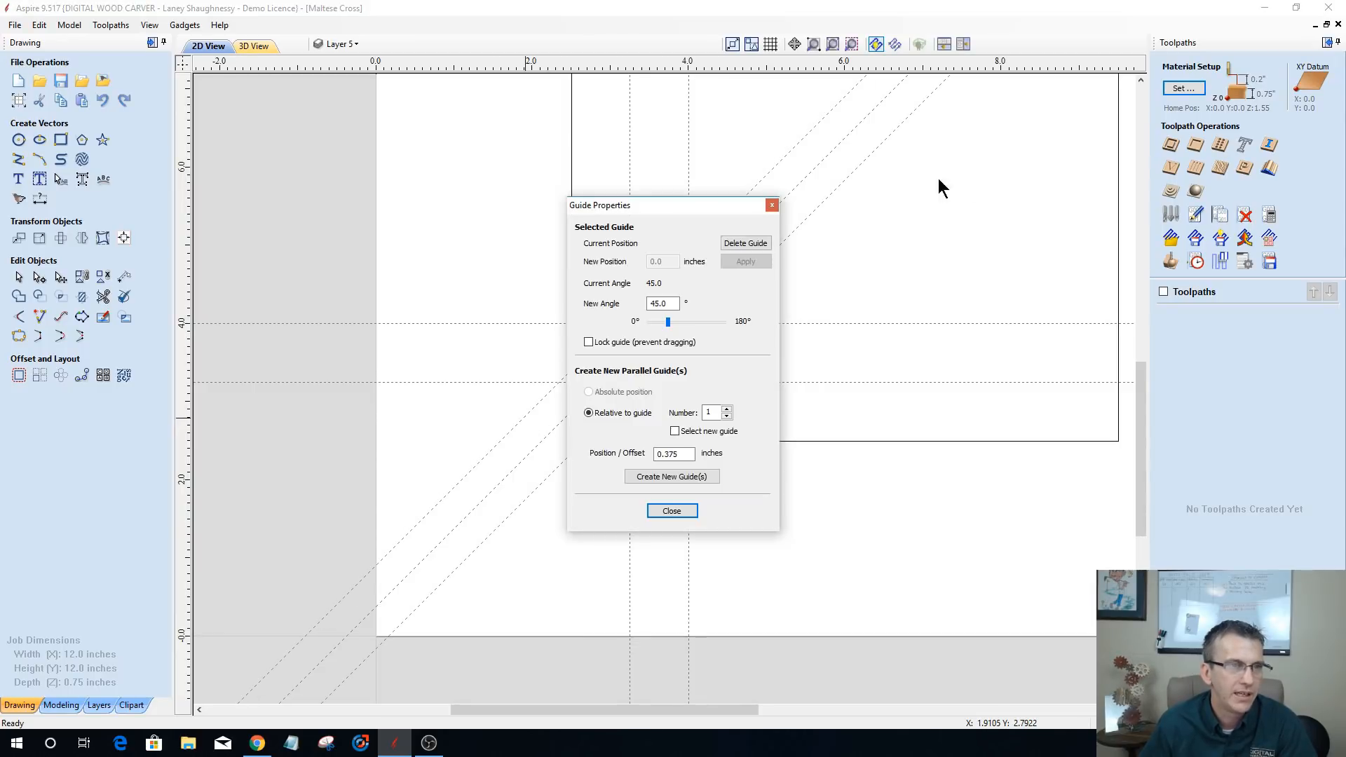
click(767, 244)
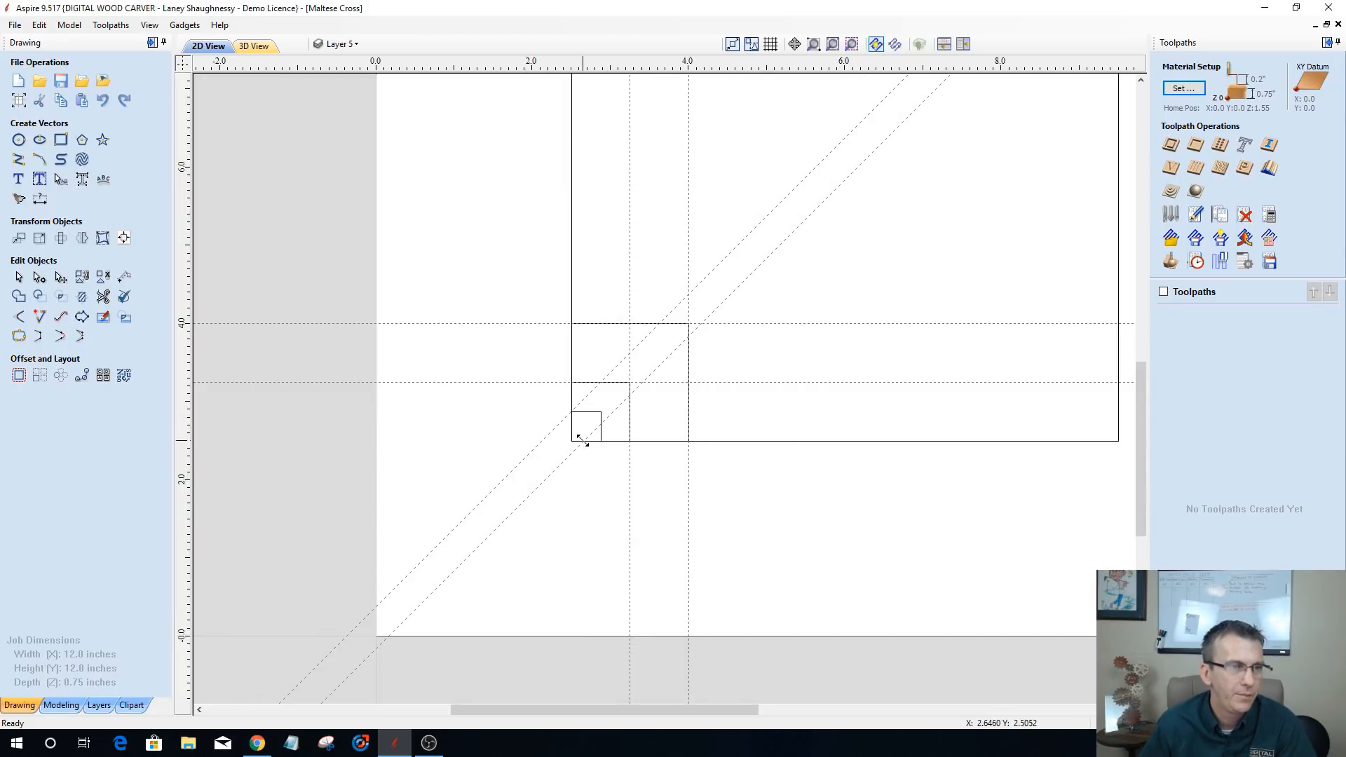
mouse_move(596, 445)
ctrl+mouse_down()
mouse_move(601, 423)
mouse_move(601, 445)
ctrl+mouse_up()
scroll(595, 487, down, 2)
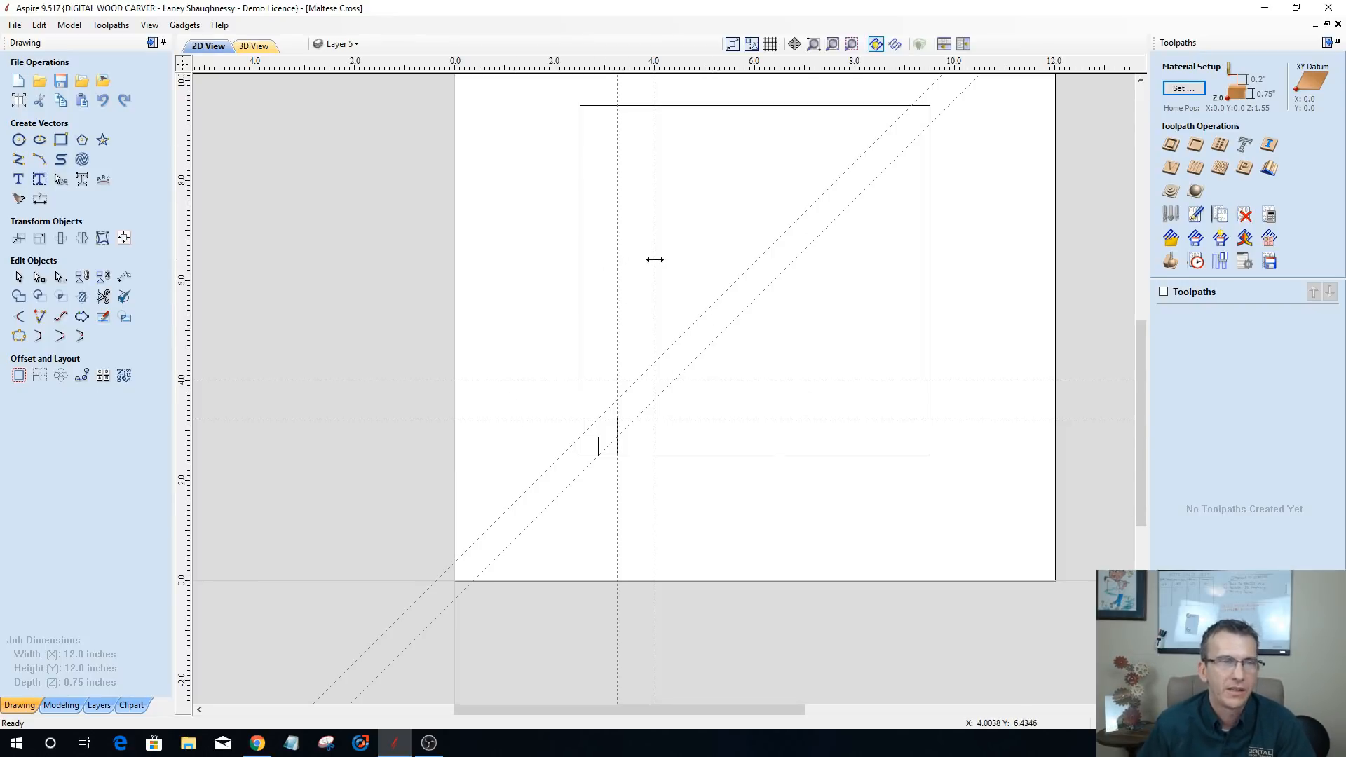
- Hide all guide lines in the drawing
click(149, 26)
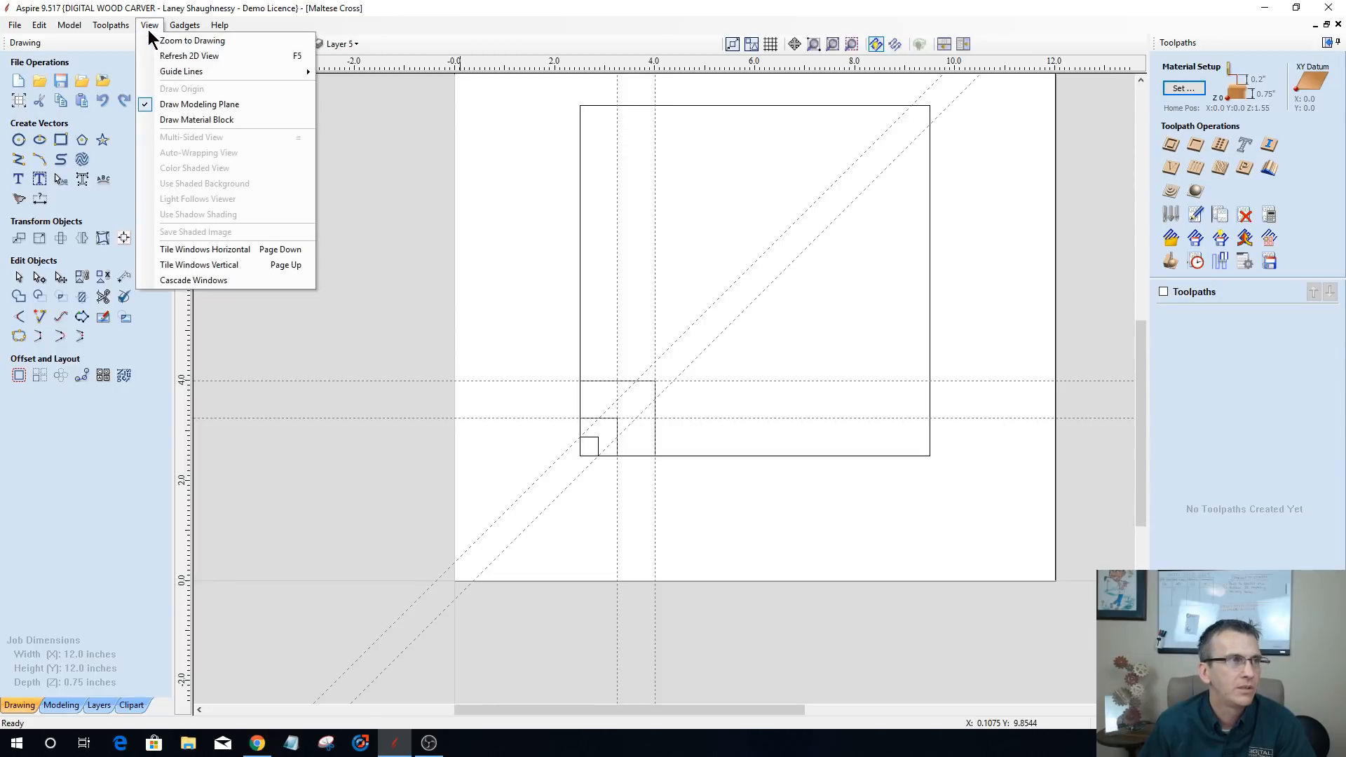
mouse_move(226, 70)
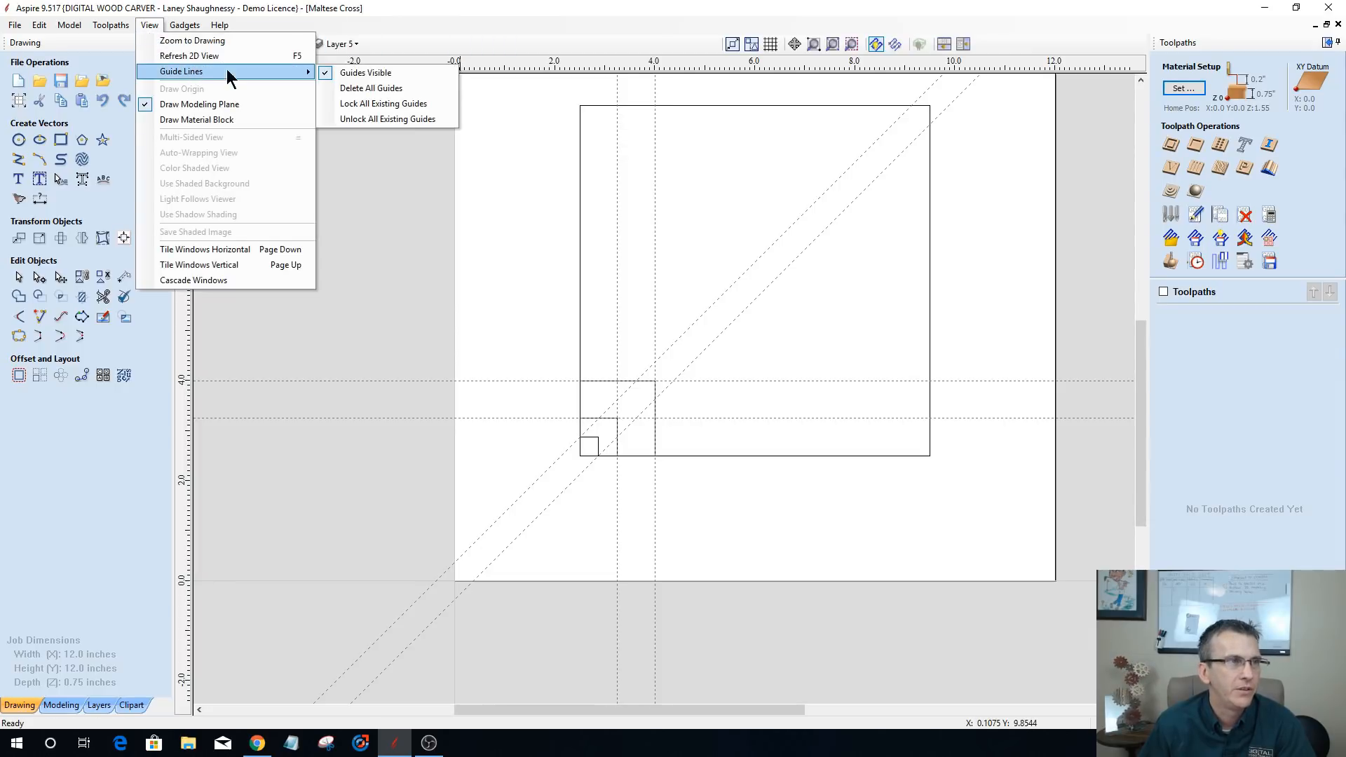
click(341, 89)
scroll(621, 462, up, 2)
scroll(619, 462, up, 2)
scroll(613, 441, down, 5)
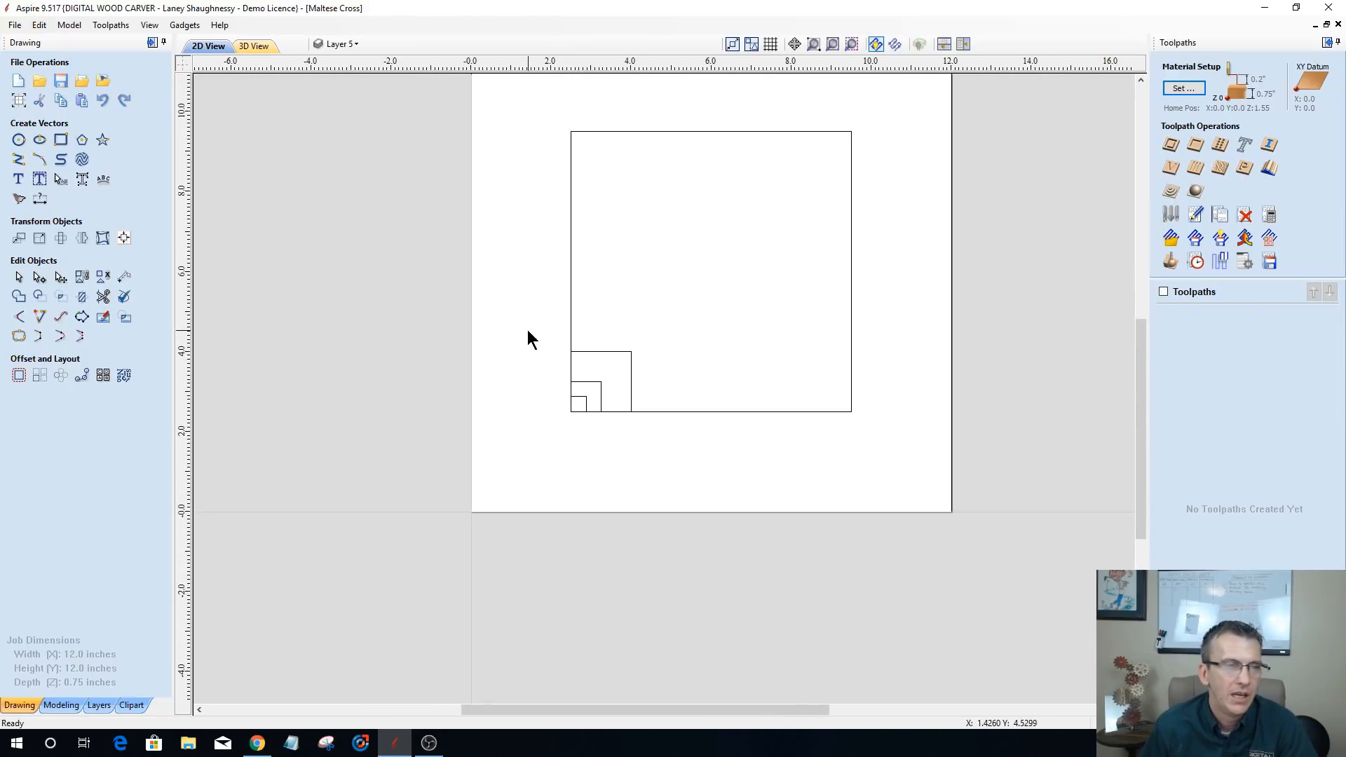
- Mirror copies of the three nested corner squares about the job center into the large square's other three corners, and deselect them
drag(636, 364, 653, 460)
drag(511, 103, 889, 460)
drag(527, 320, 658, 453)
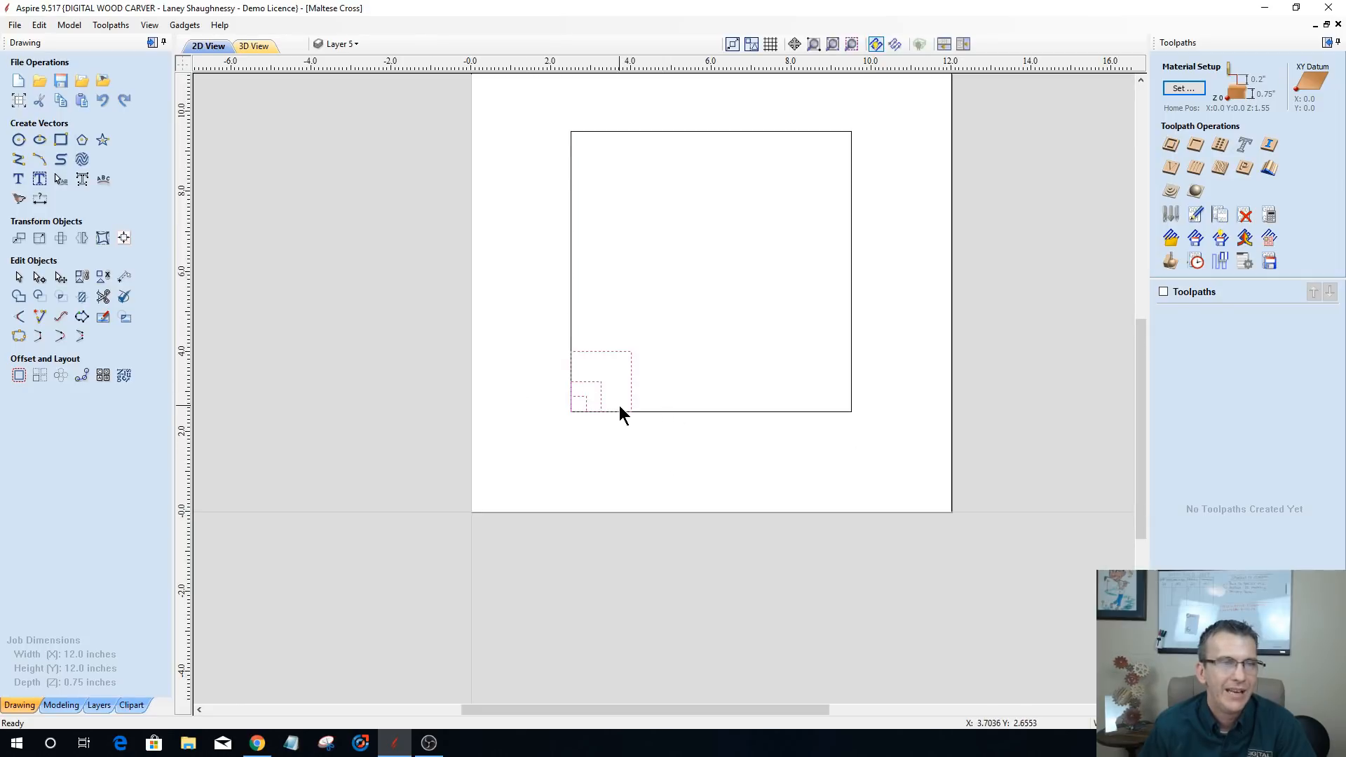
scroll(620, 404, up, 1)
scroll(622, 399, down, 3)
scroll(642, 263, up, 2)
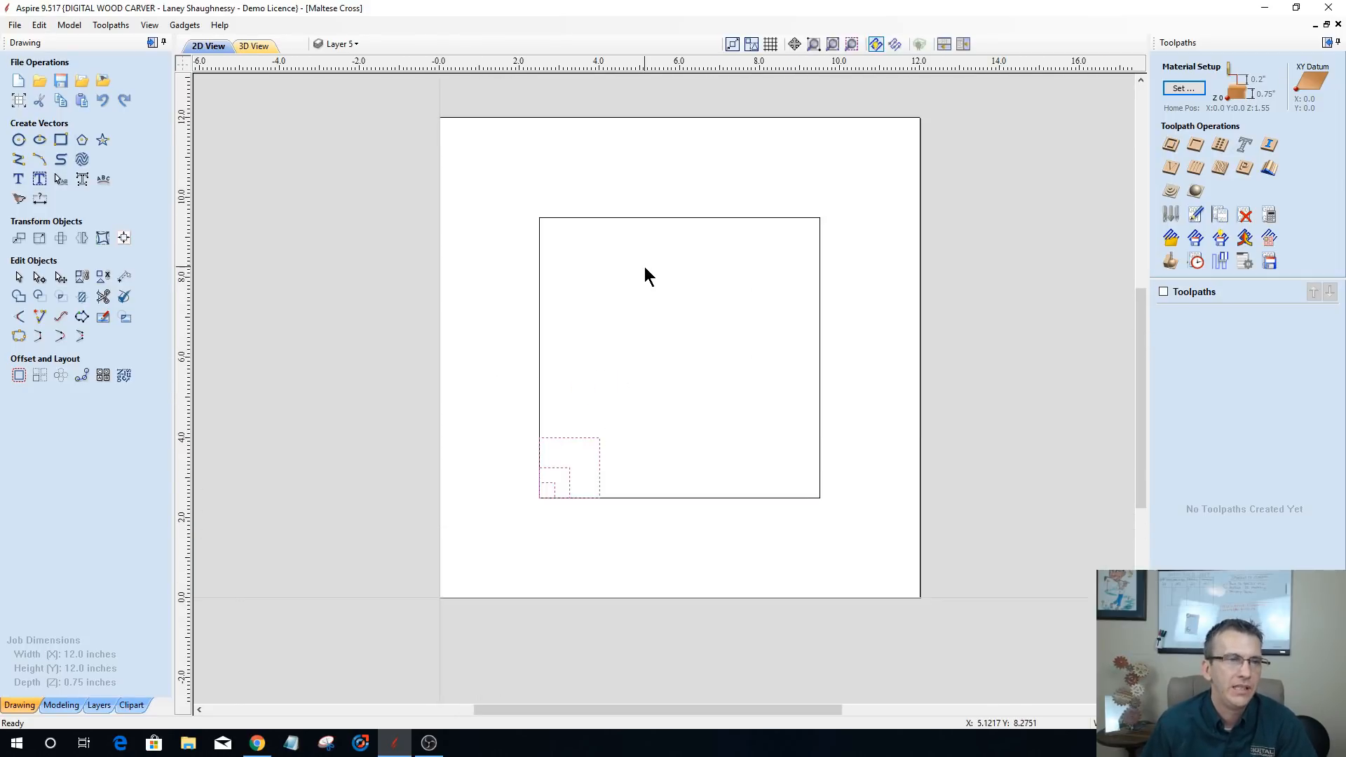
scroll(646, 270, up, 1)
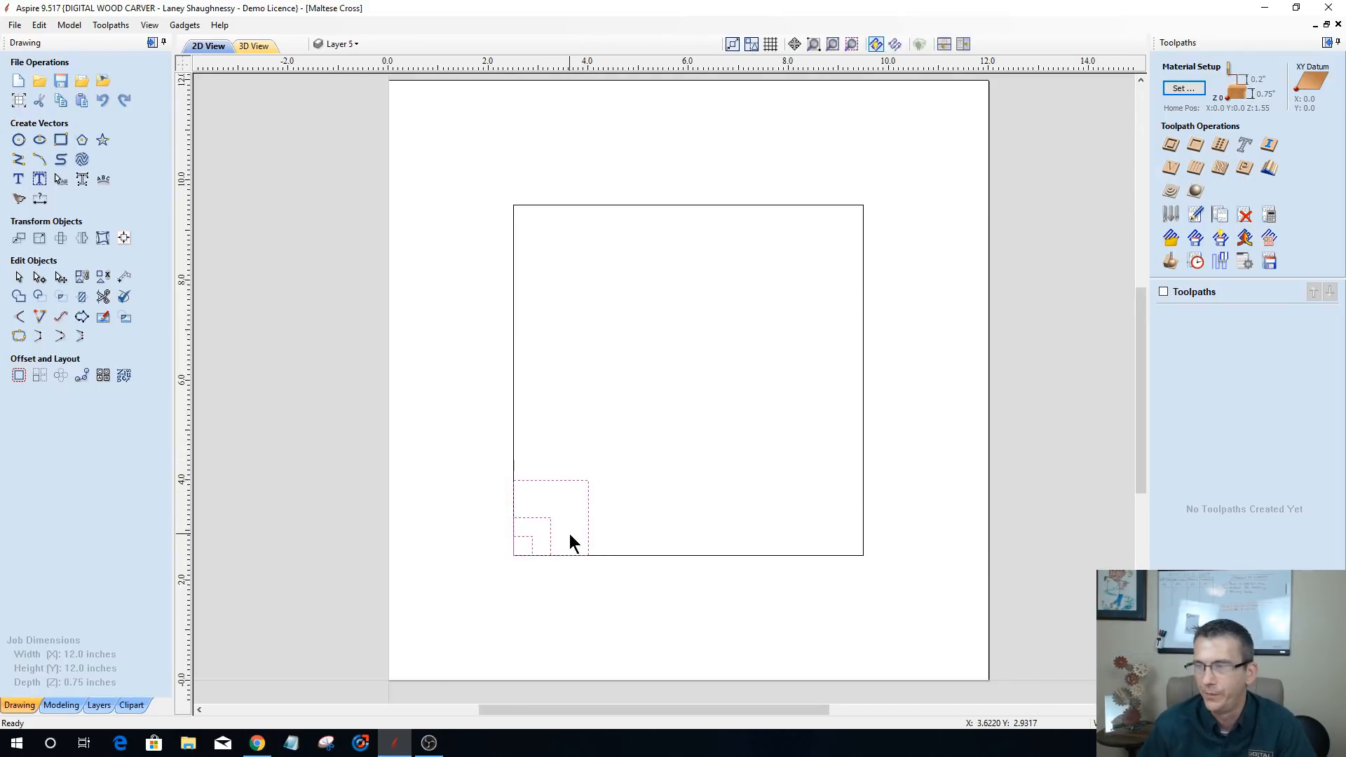
click(82, 239)
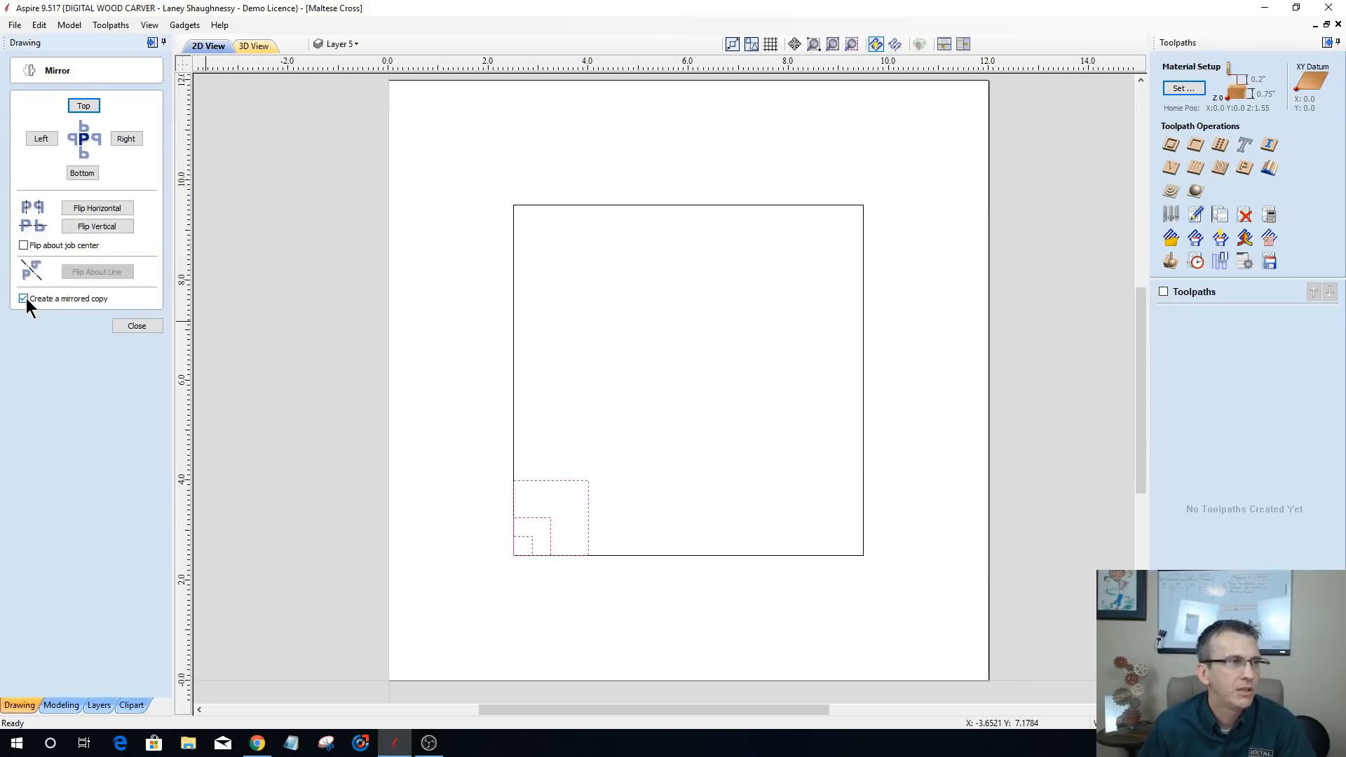
click(22, 247)
click(86, 209)
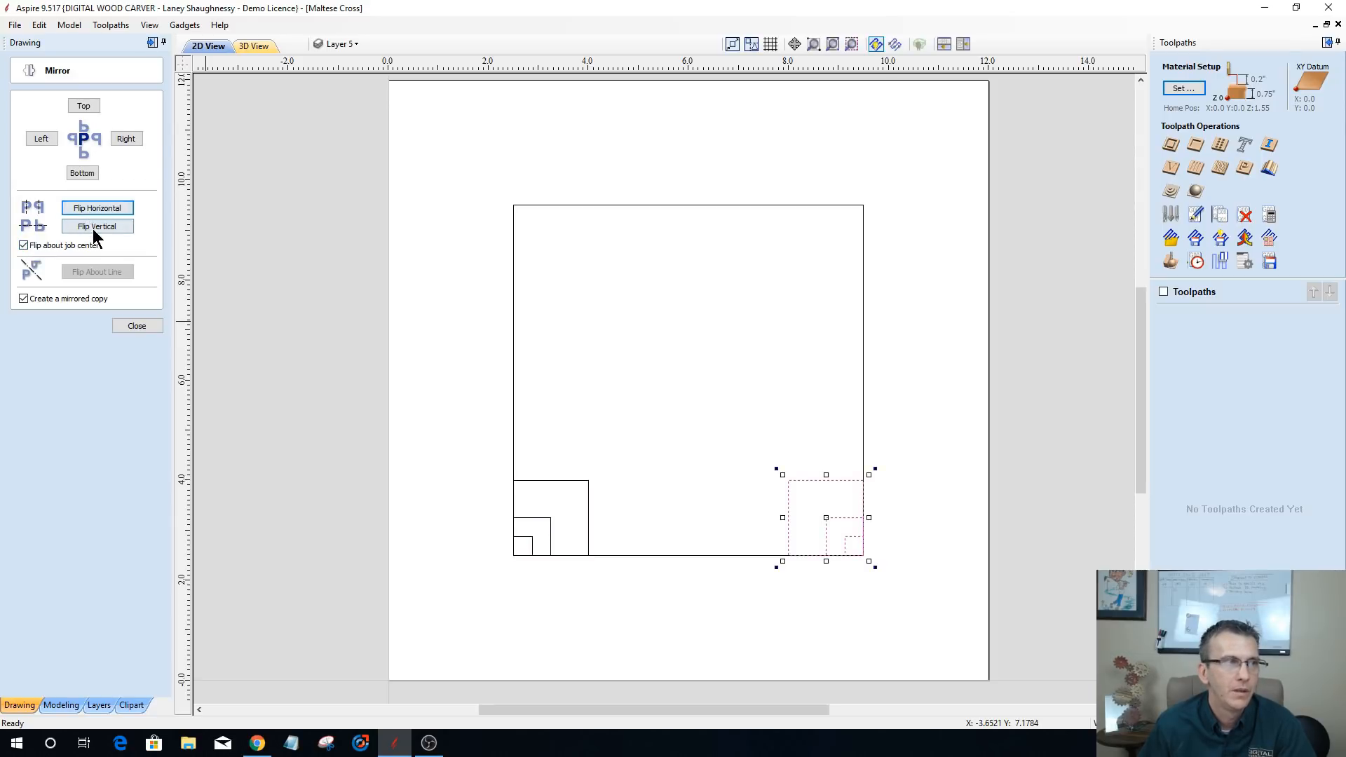
click(93, 227)
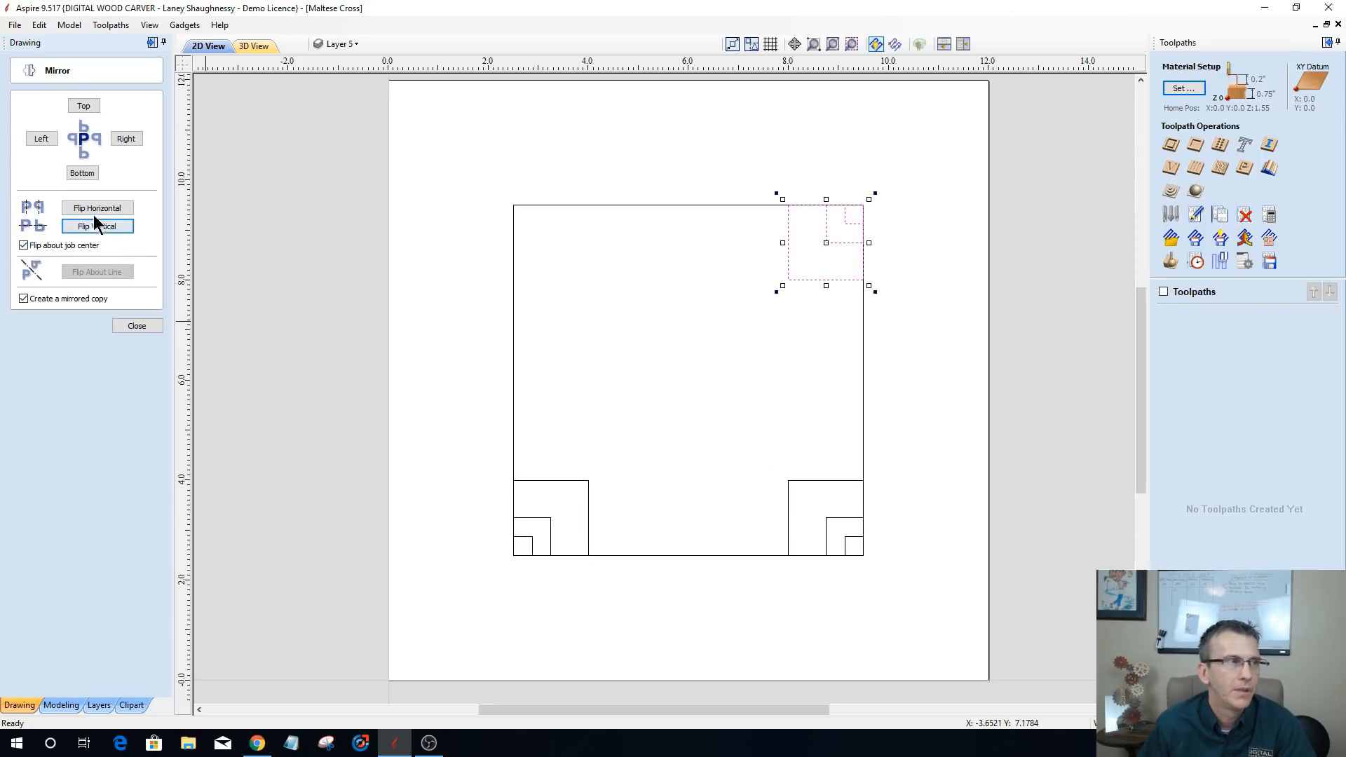
click(94, 205)
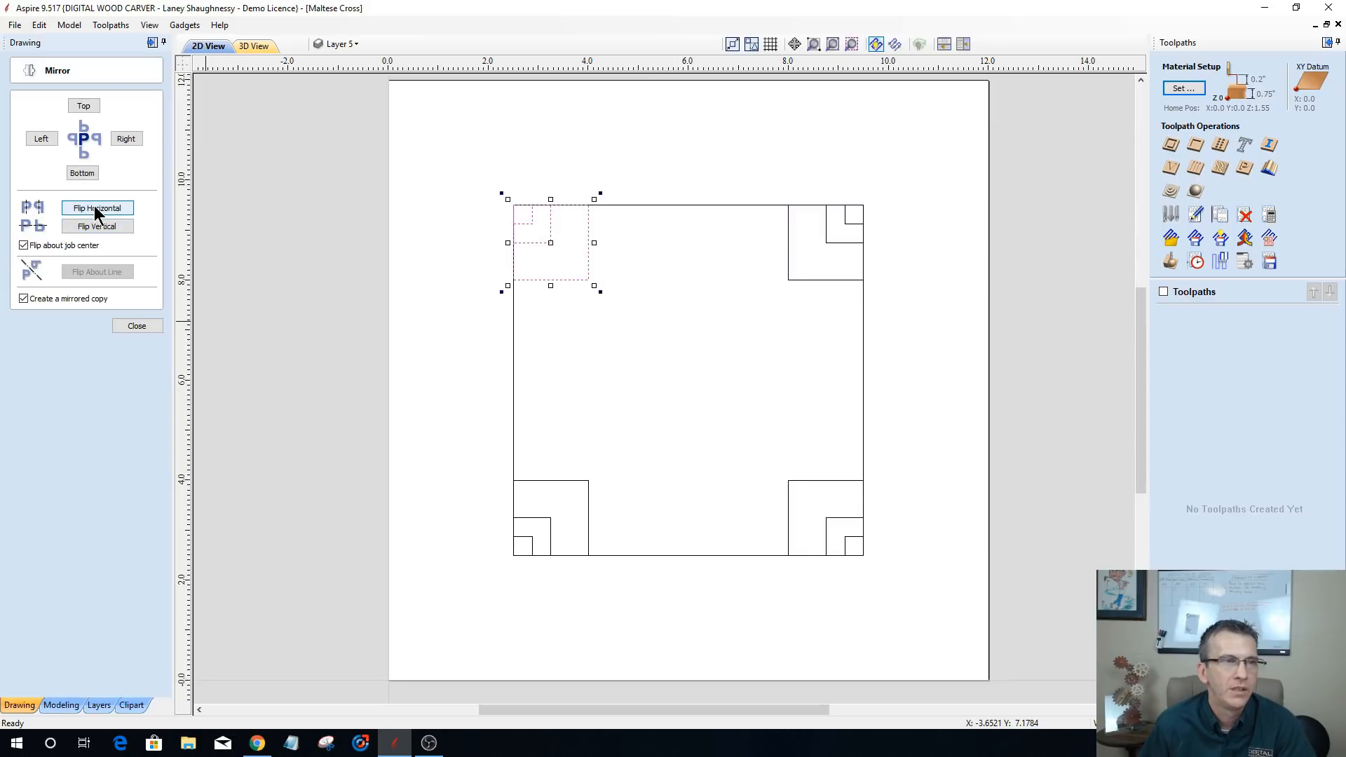
click(137, 326)
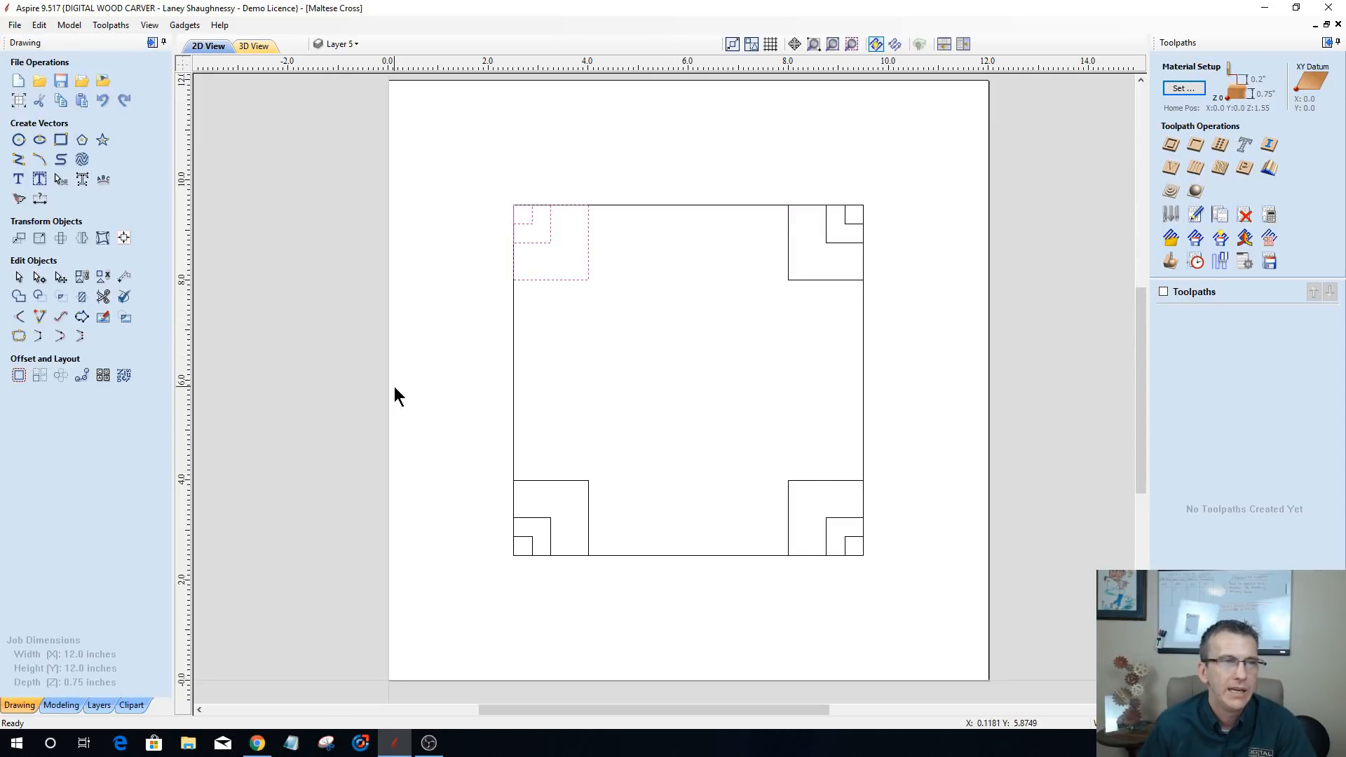
click(464, 385)
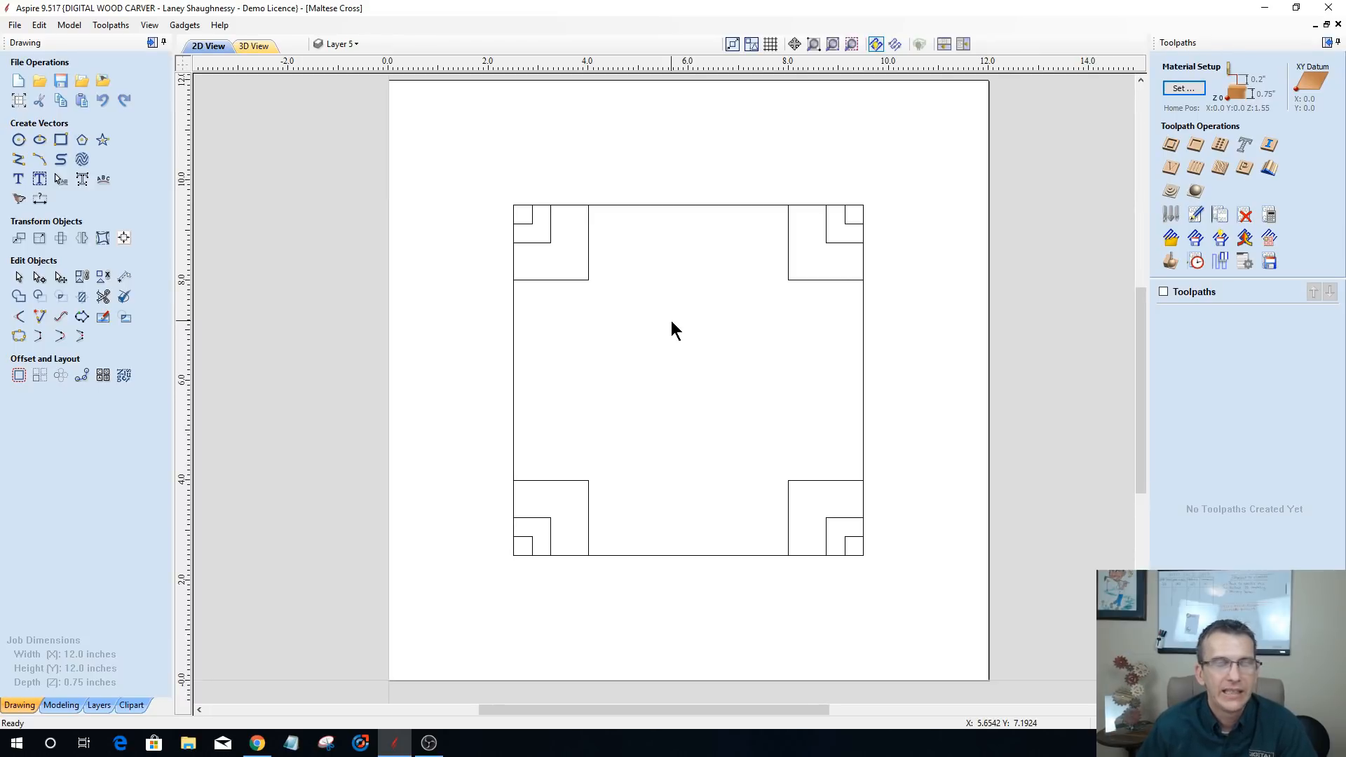
- Show the guide lines and place vertical guides along the left edges of the 1.5 inch and 0.75 inch squares in the lower-right corner
scroll(681, 453, up, 1)
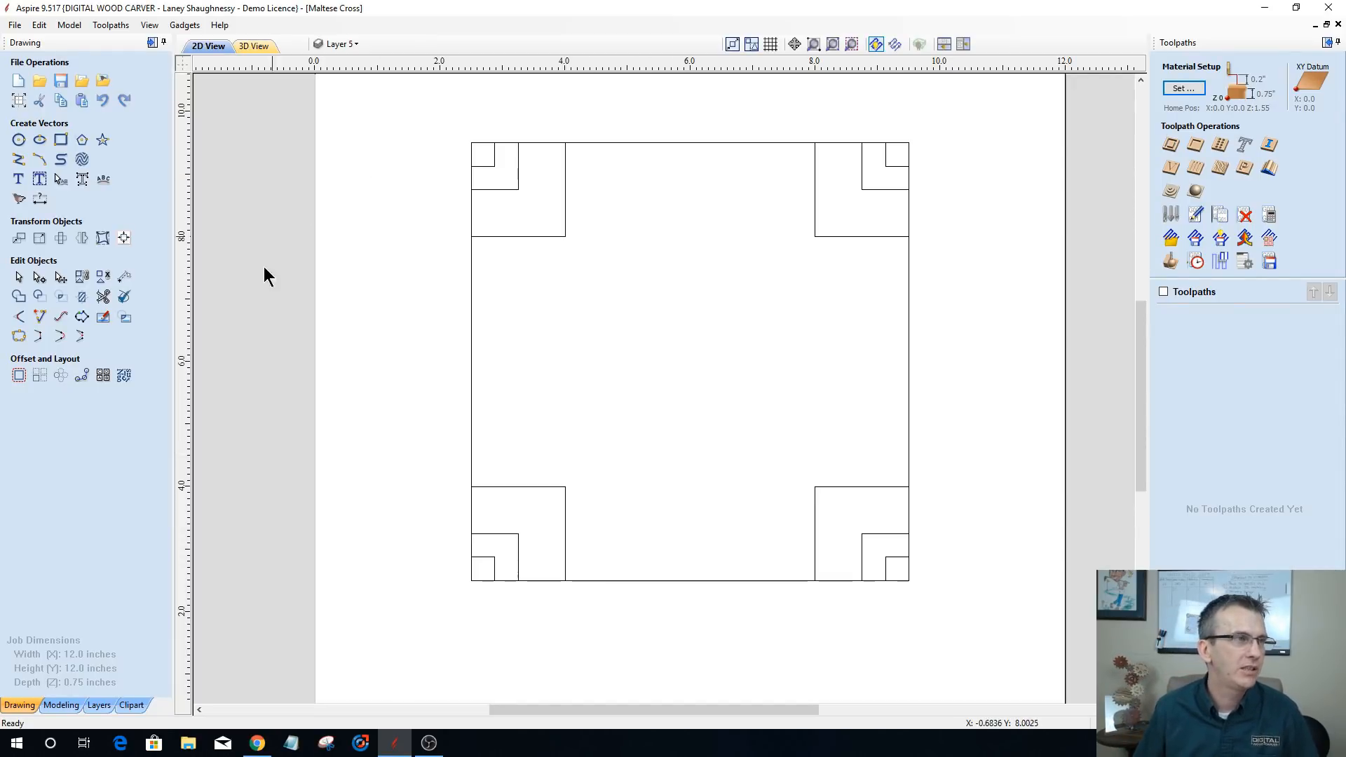
click(156, 25)
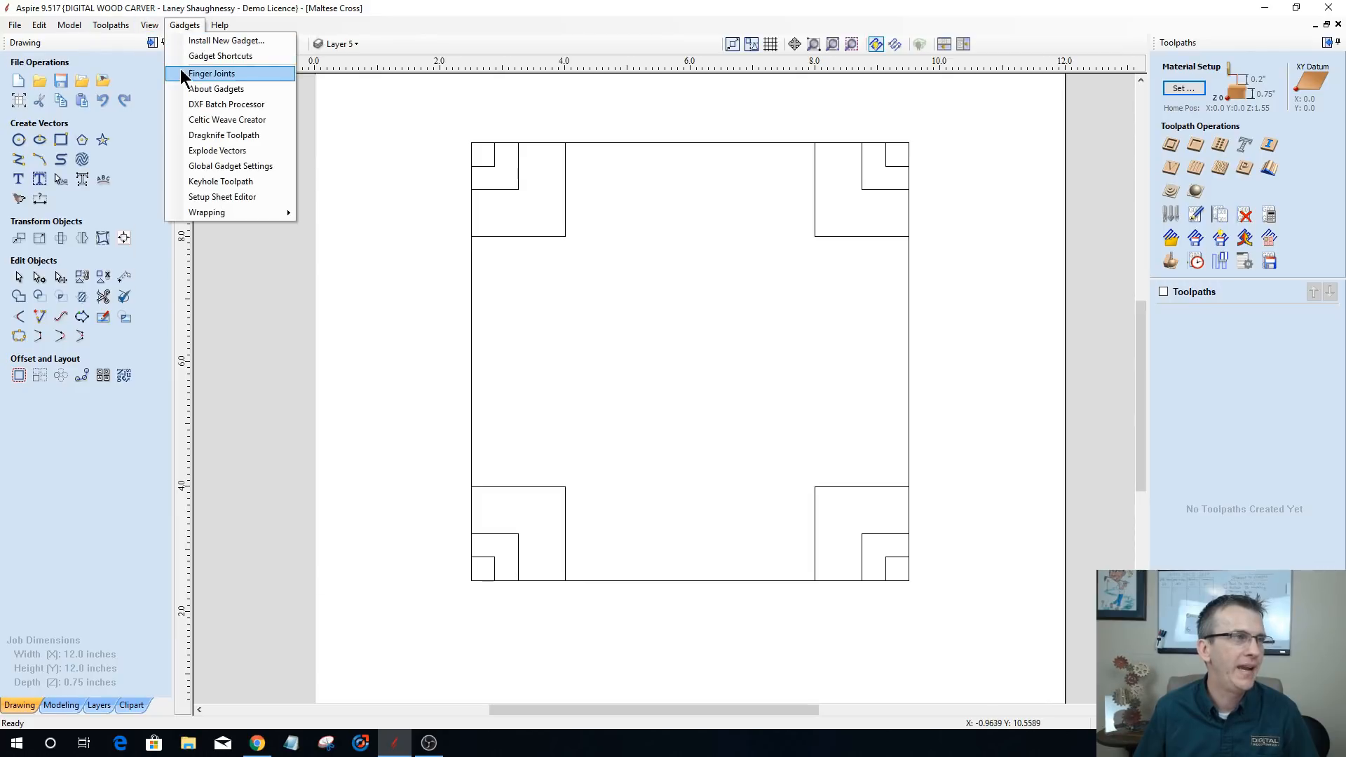
mouse_move(291, 70)
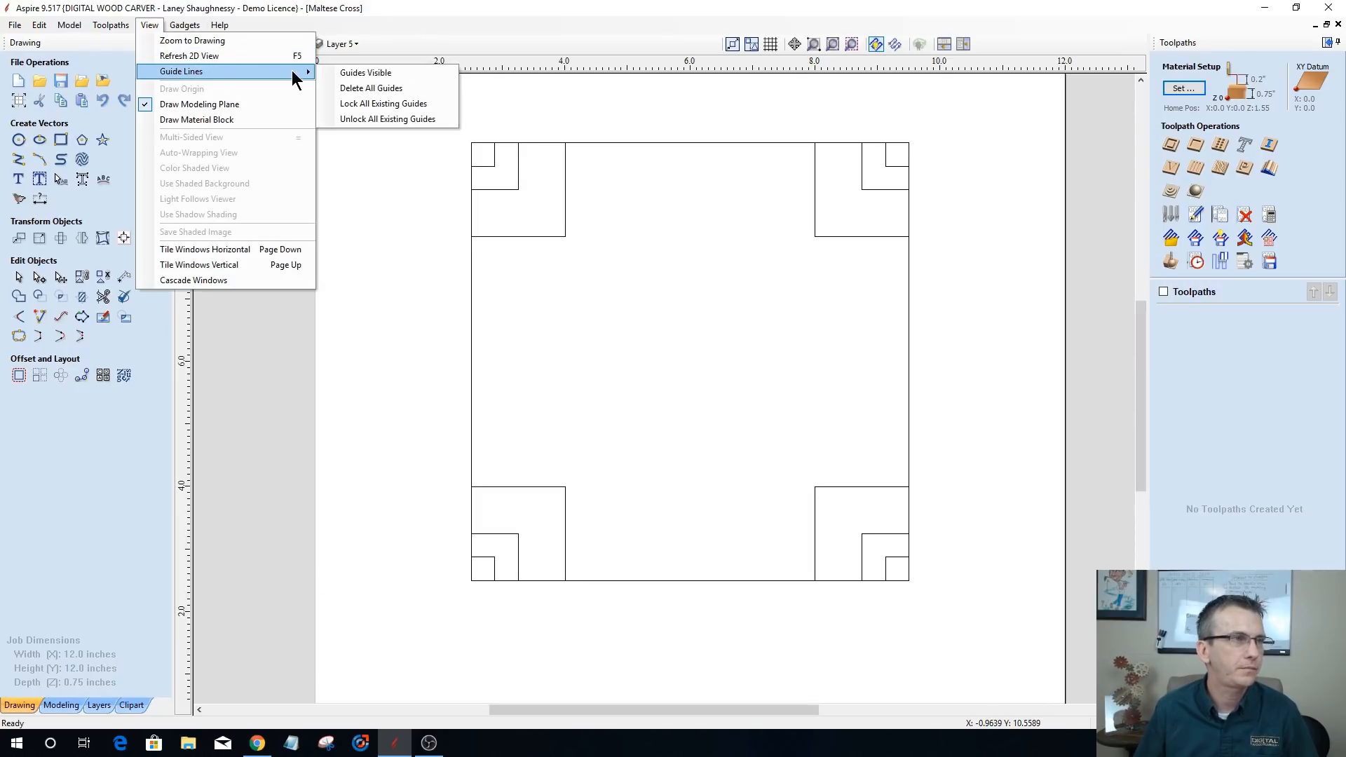
click(337, 71)
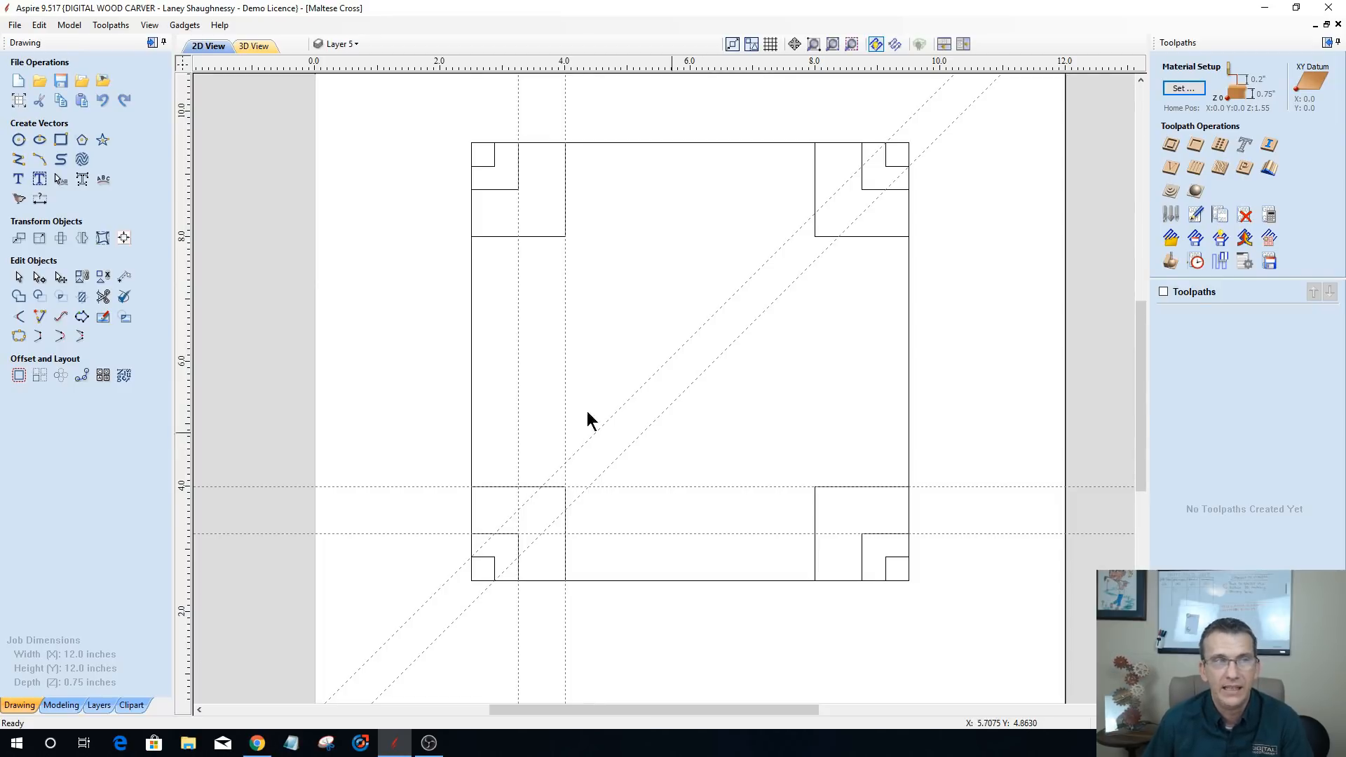
drag(180, 337, 813, 490)
drag(737, 72, 796, 60)
drag(176, 335, 861, 153)
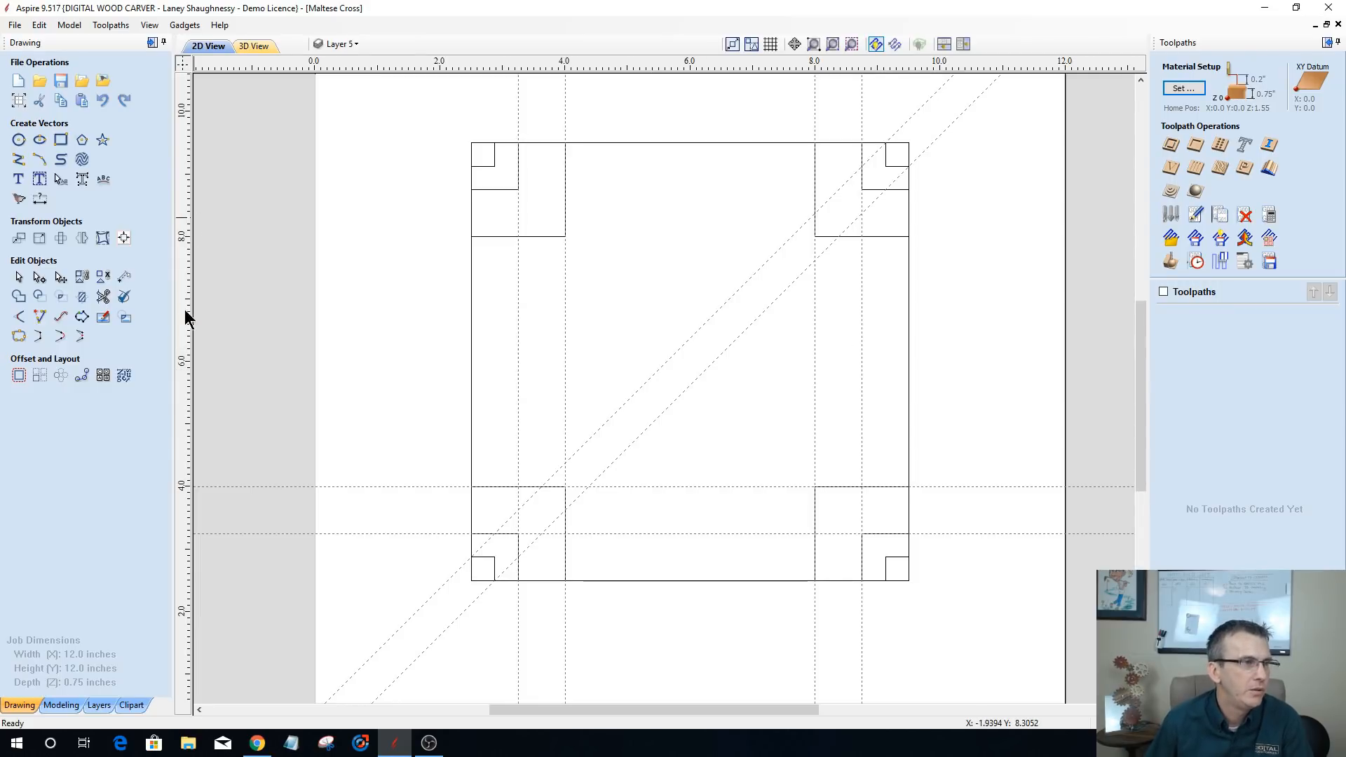
- Add a guide angled at 135 degrees and position it through the upper-right corner of the lower-right 0.375 inch square
drag(179, 321, 883, 401)
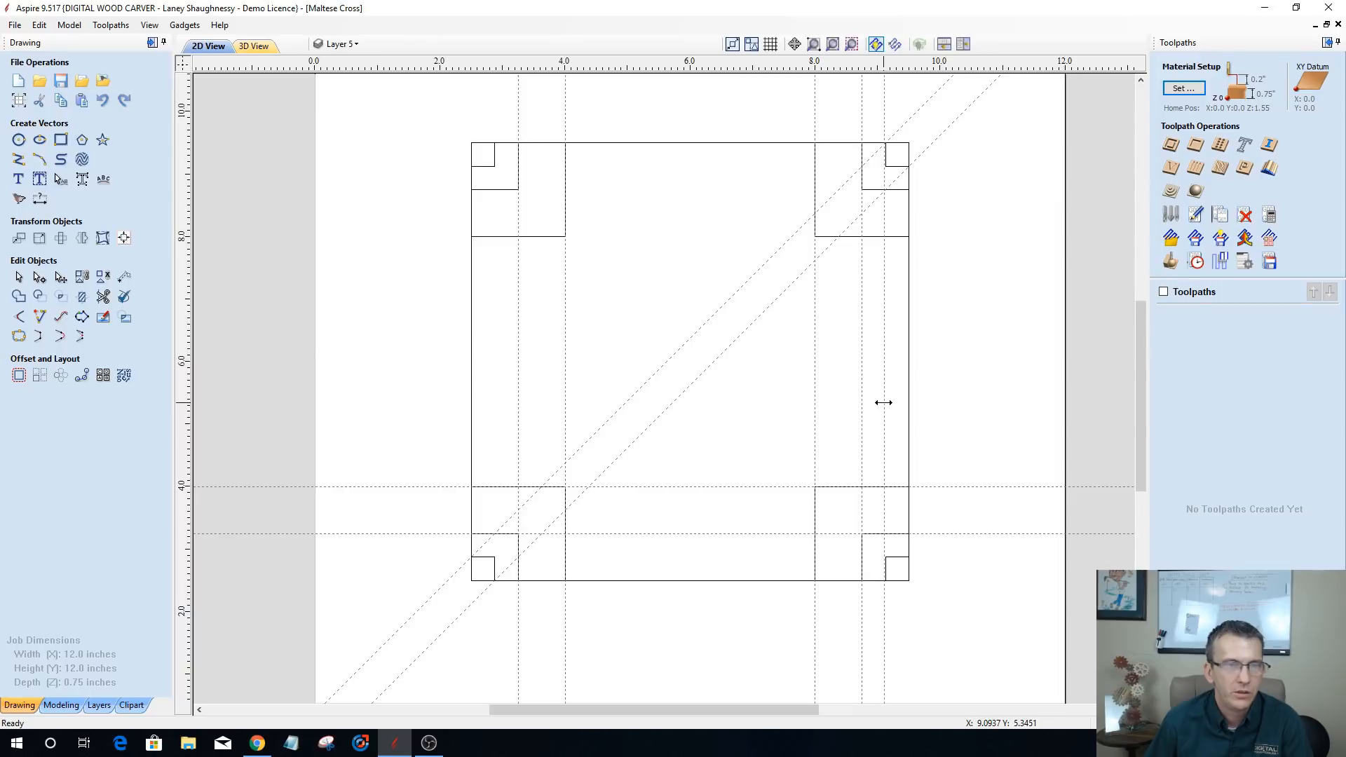
double_click(884, 402)
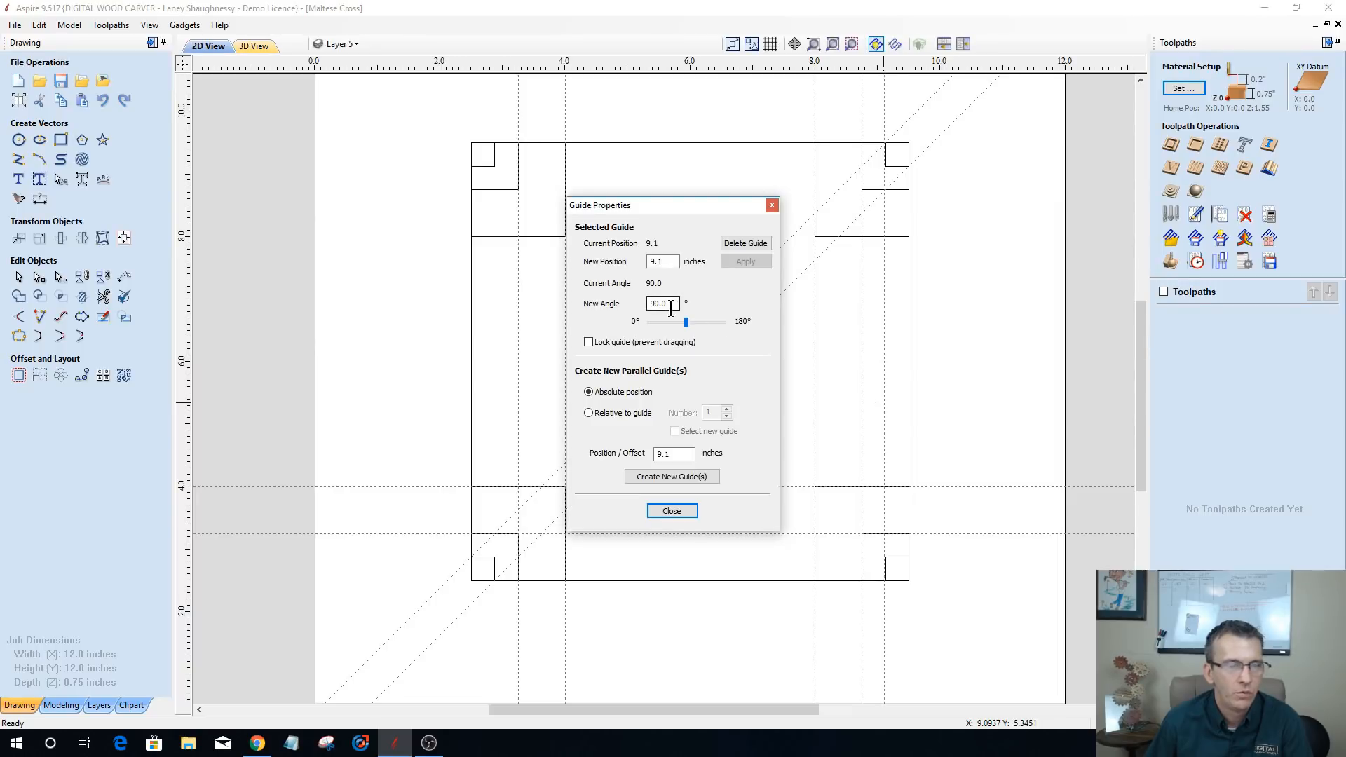
drag(672, 304, 622, 304)
text(135)
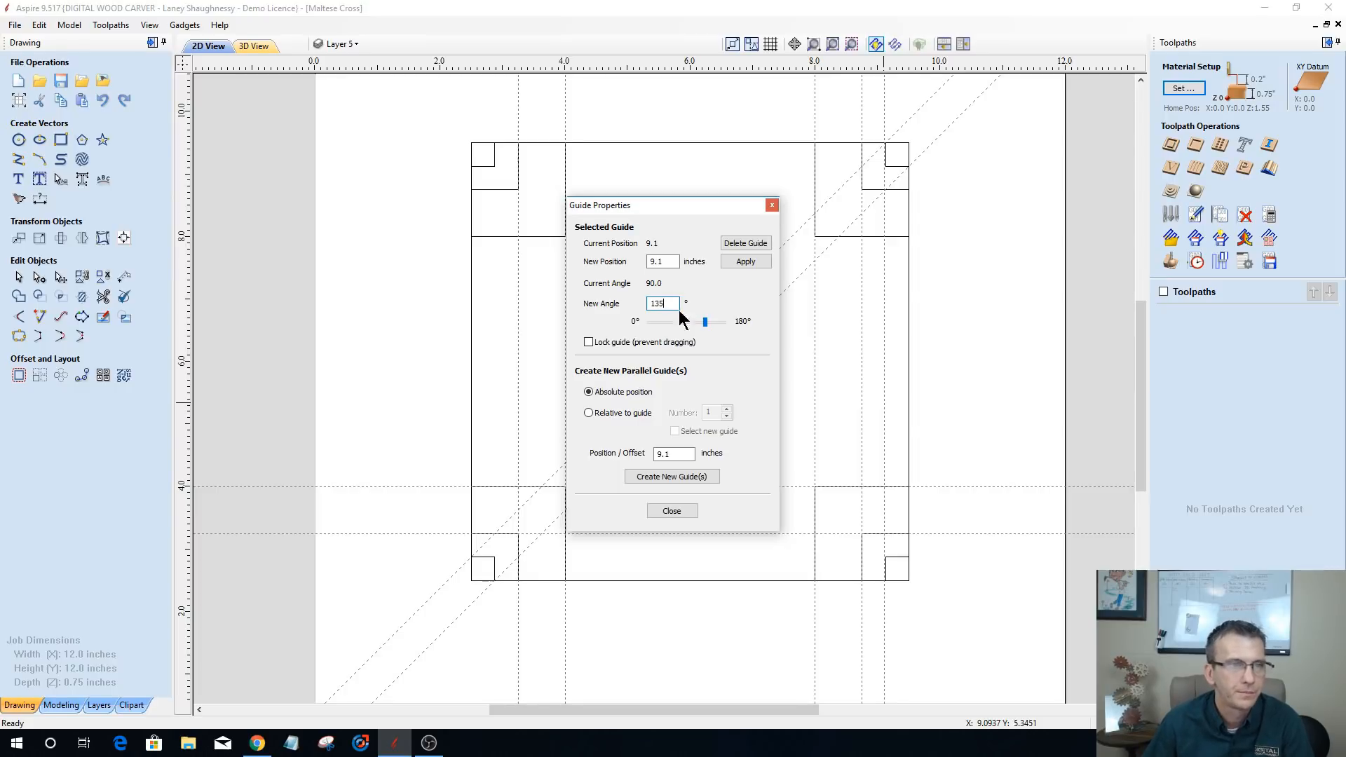
click(742, 262)
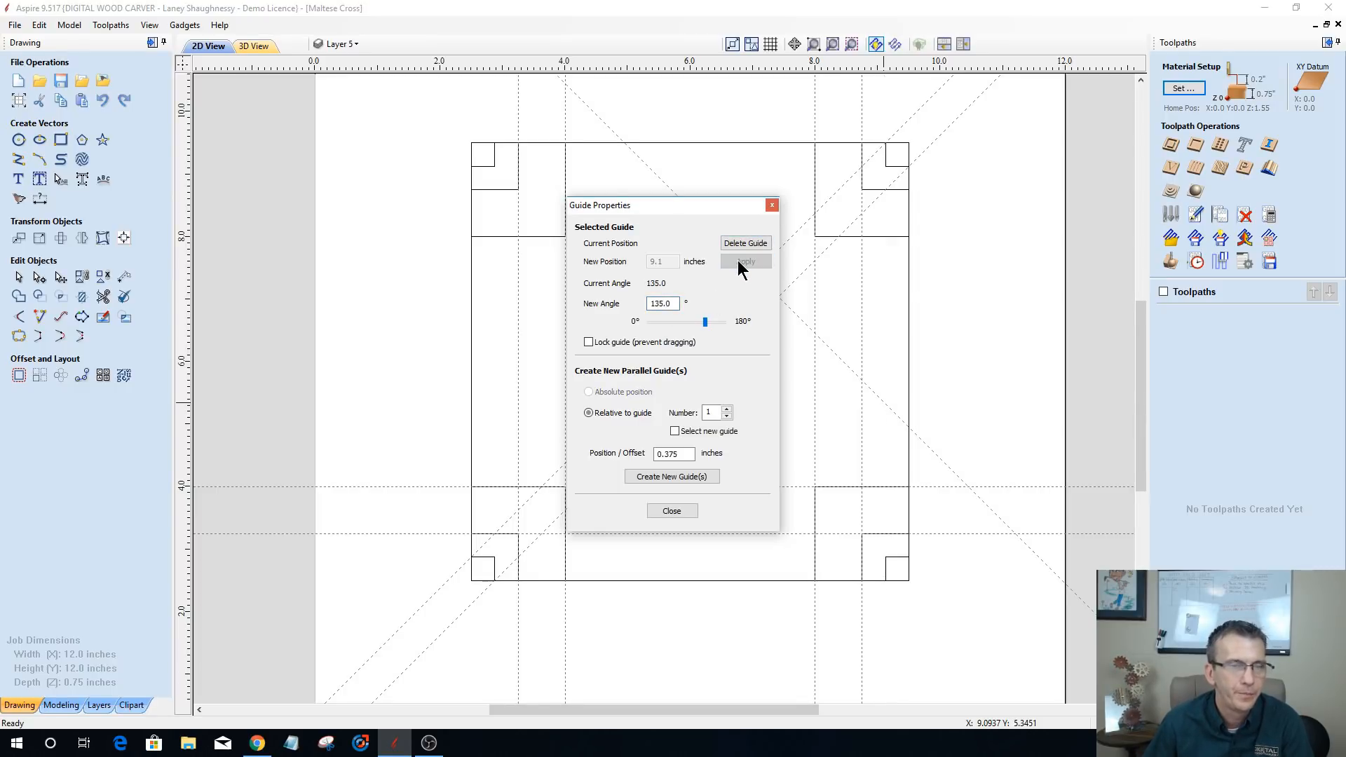
click(662, 513)
drag(931, 450, 907, 558)
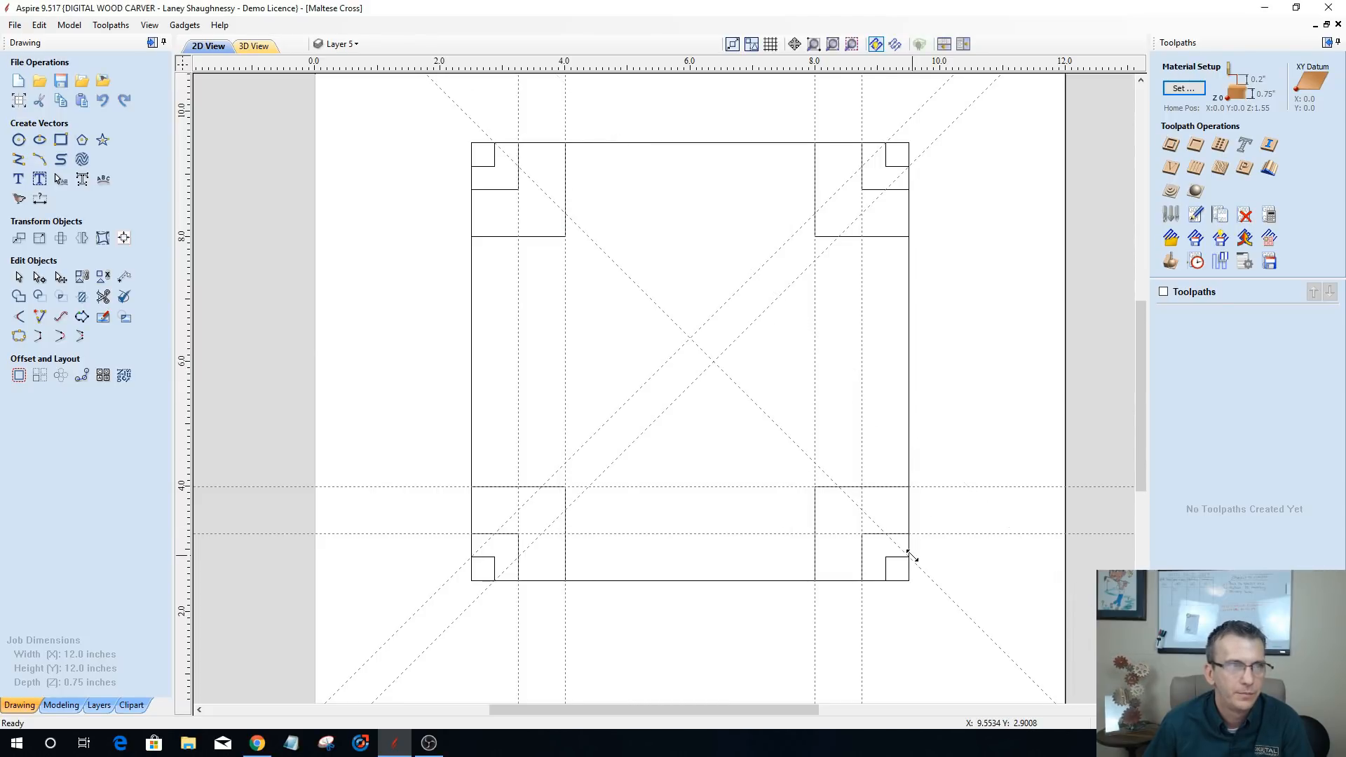
scroll(908, 579, up, 5)
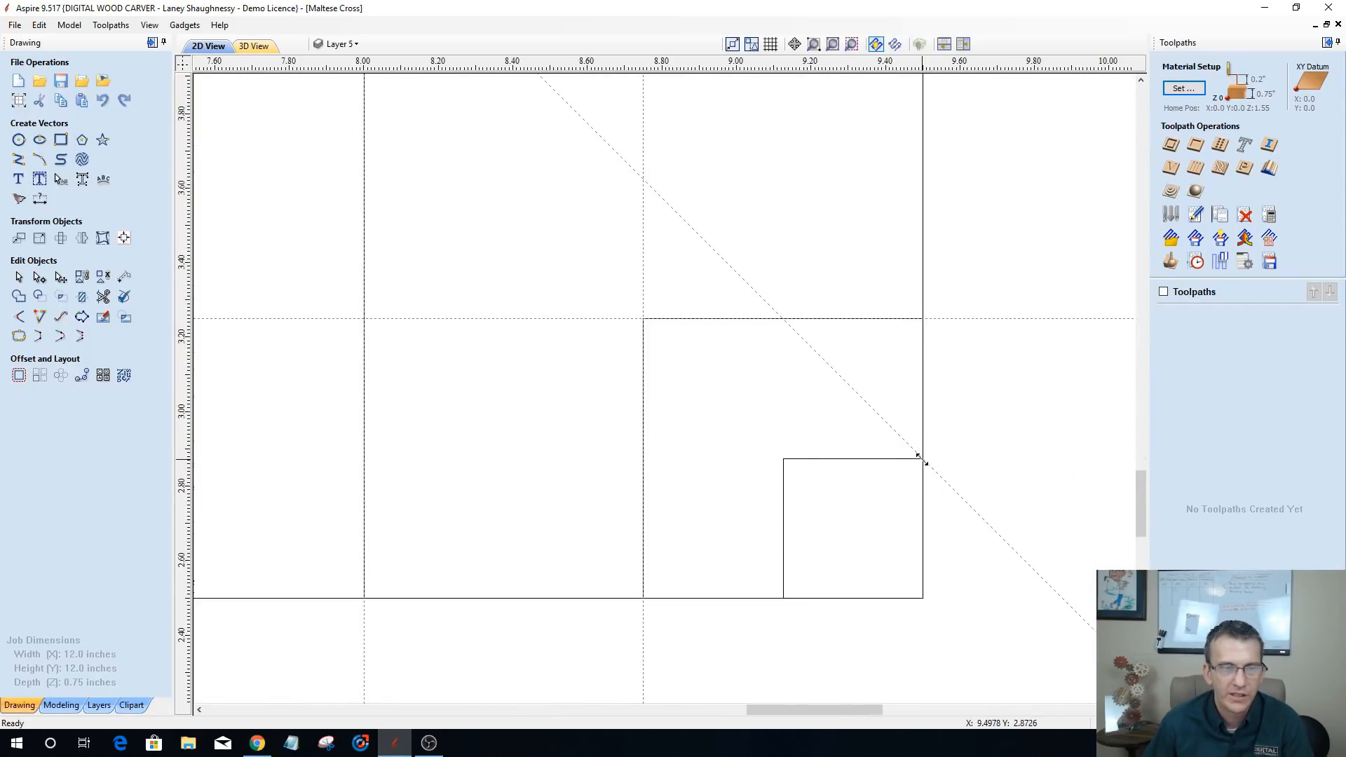
scroll(920, 457, down, 5)
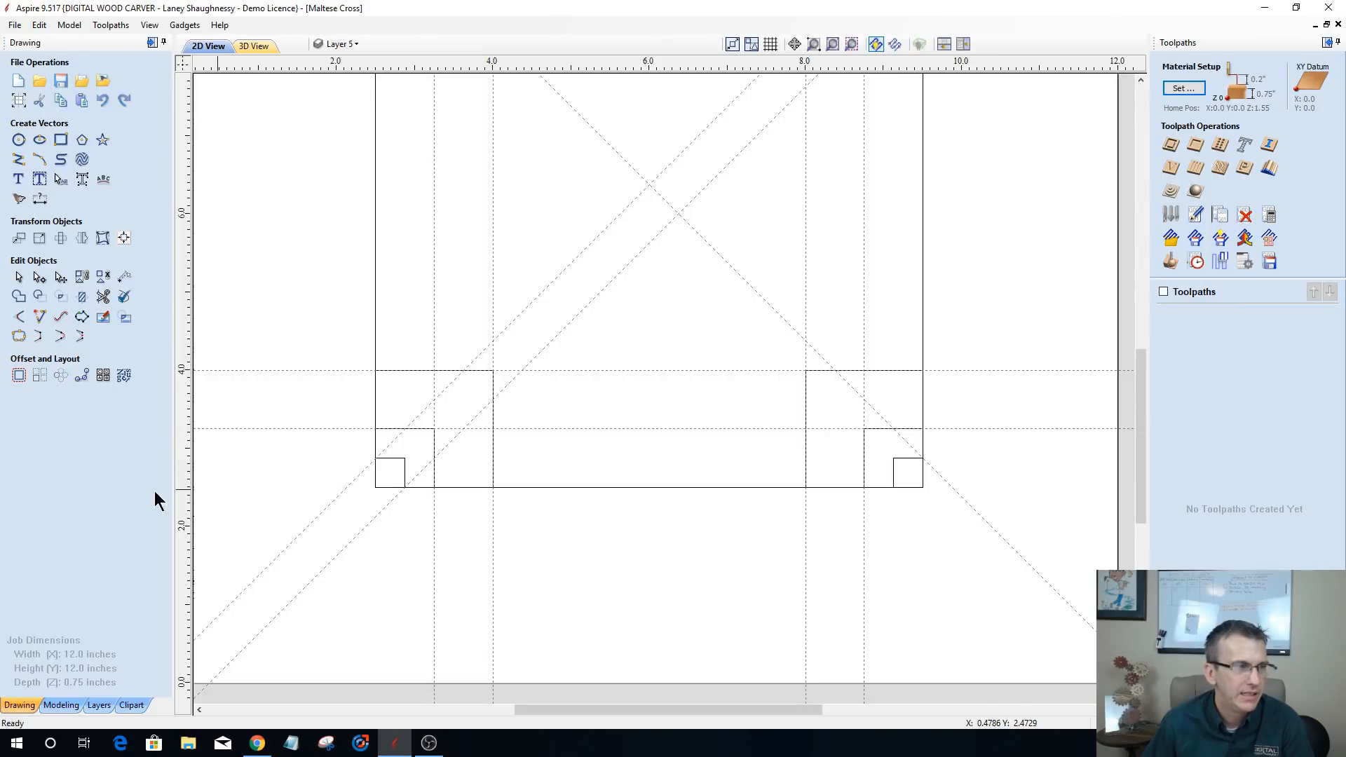
- Add a second guide angled at 135 degrees and position it through the lower-left corner of the lower-right 0.375 inch square
drag(180, 490, 890, 565)
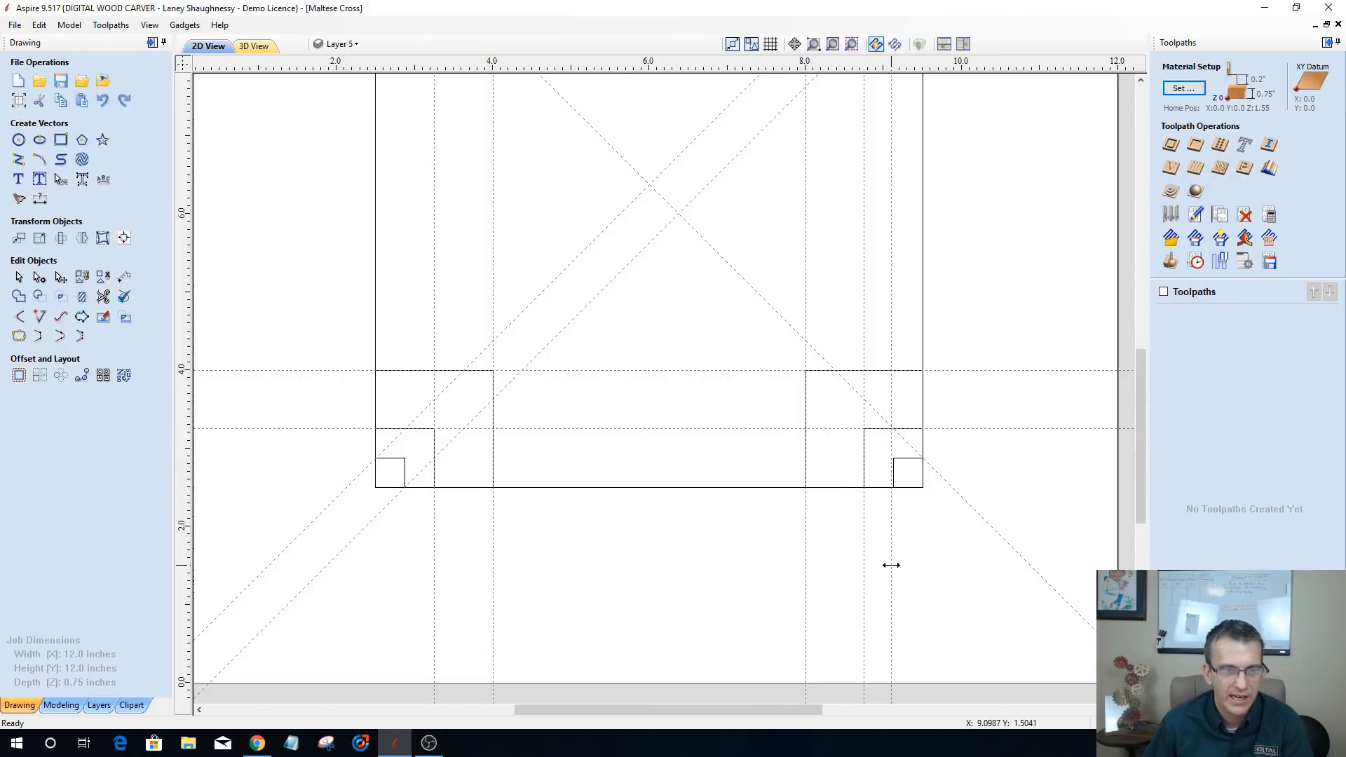
double_click(890, 565)
double_click(663, 301)
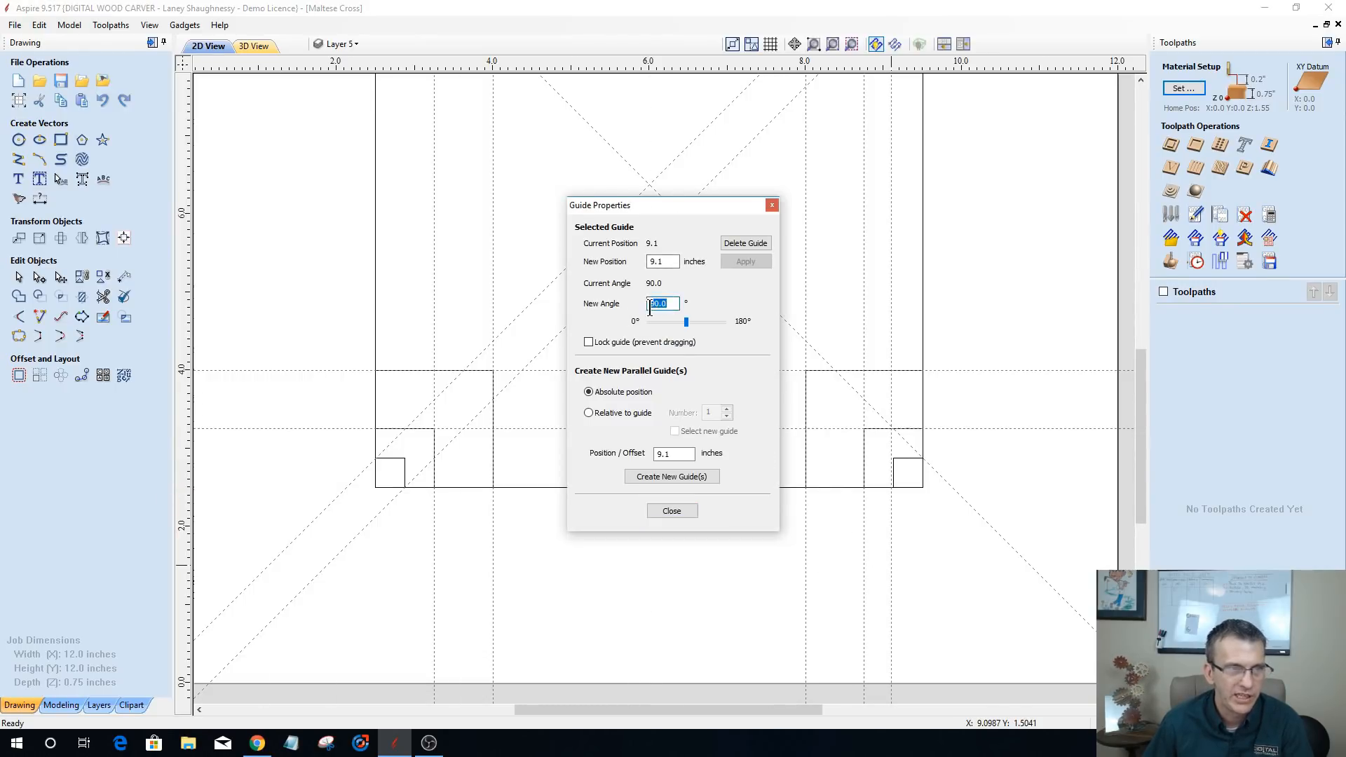
text(135)
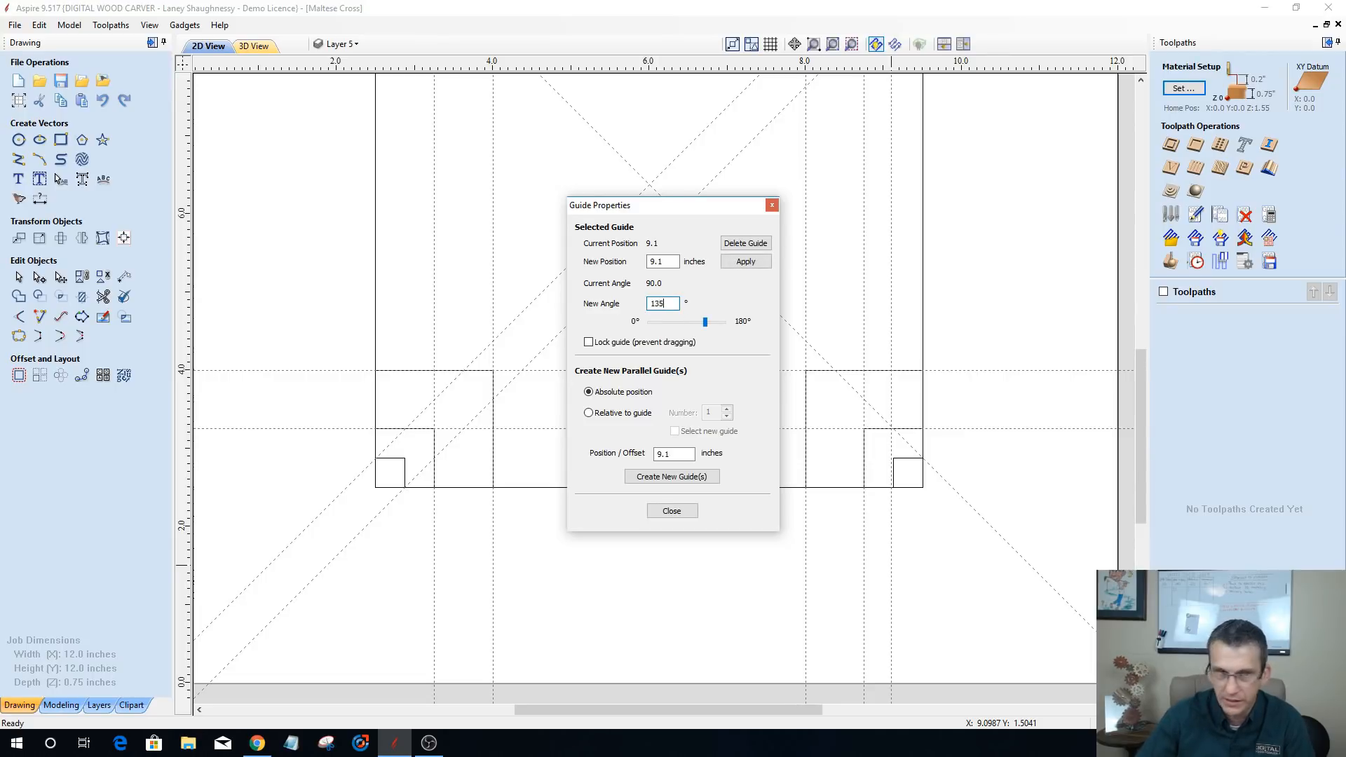
click(736, 266)
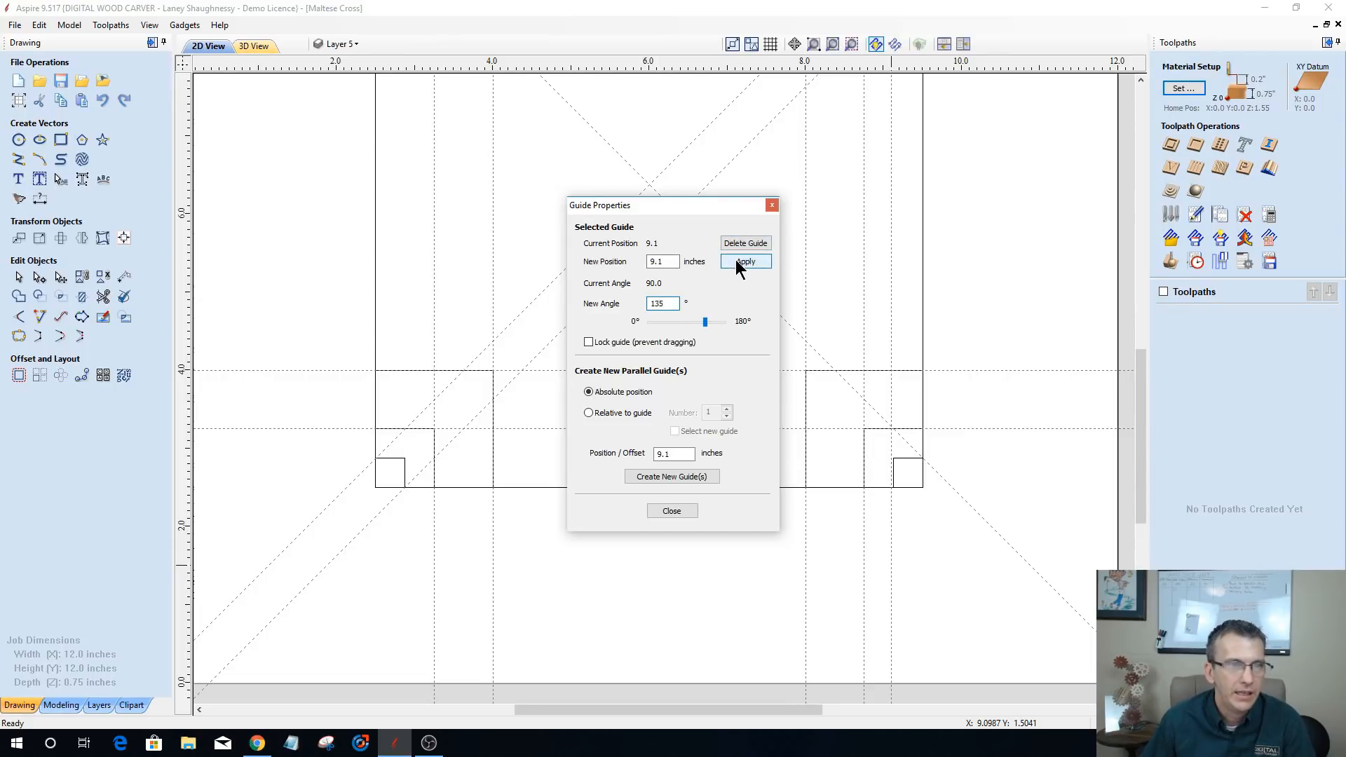
click(736, 265)
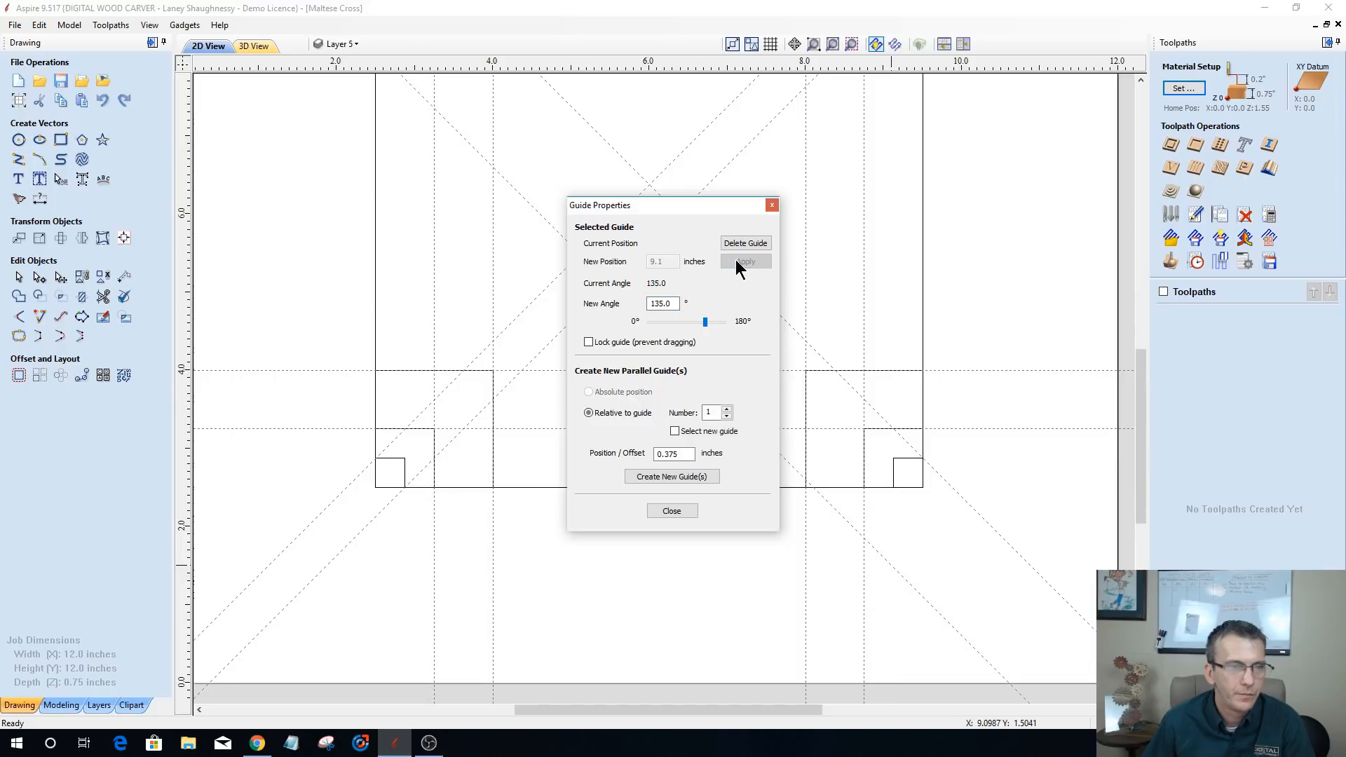
click(665, 512)
drag(851, 526, 893, 487)
scroll(890, 498, down, 2)
scroll(890, 498, down, 2)
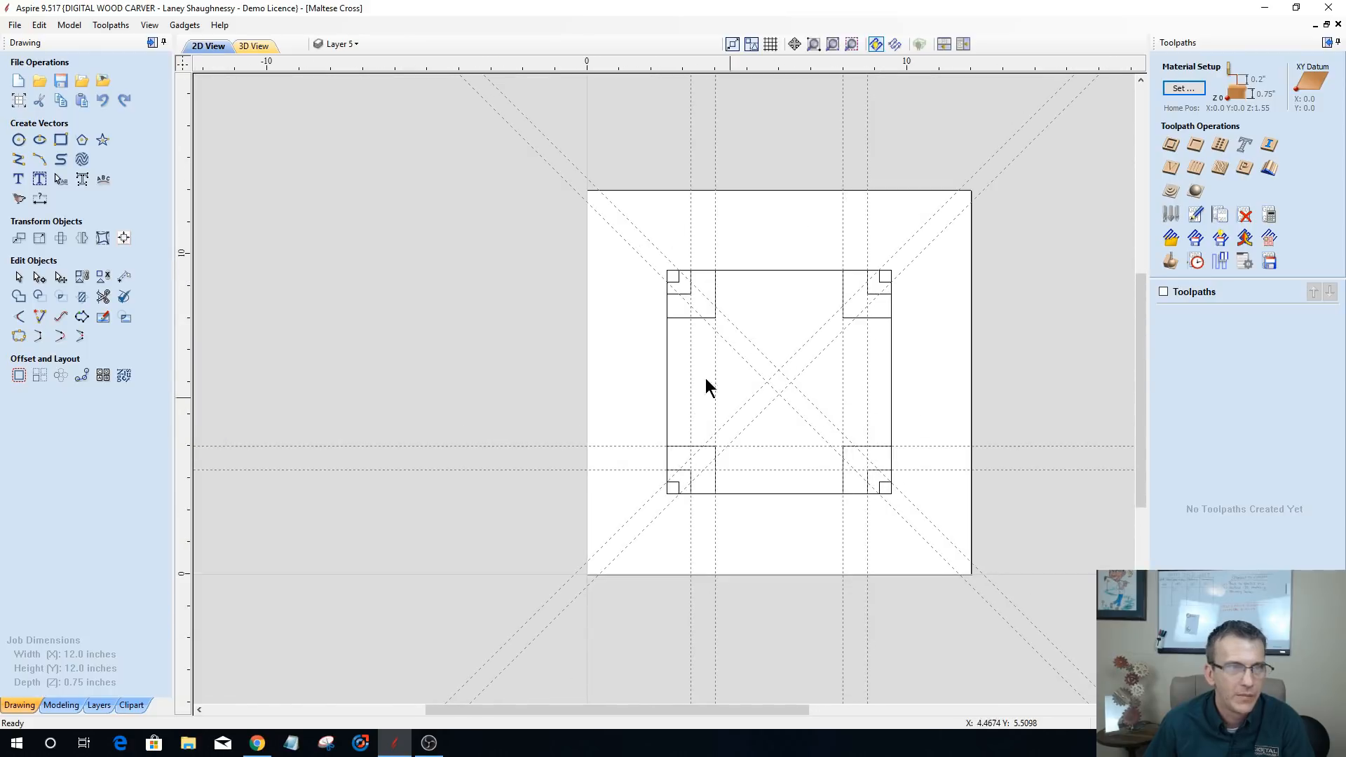
scroll(703, 372, up, 2)
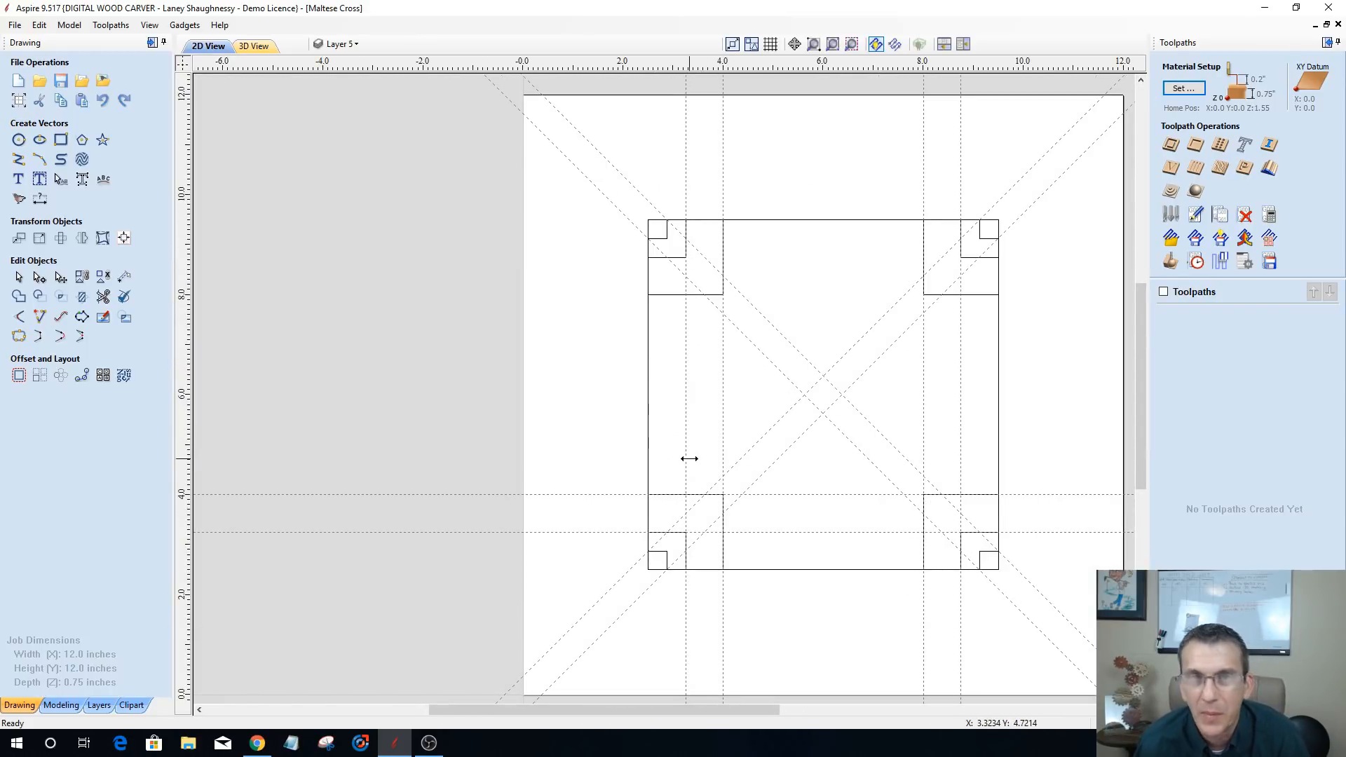
scroll(822, 400, up, 2)
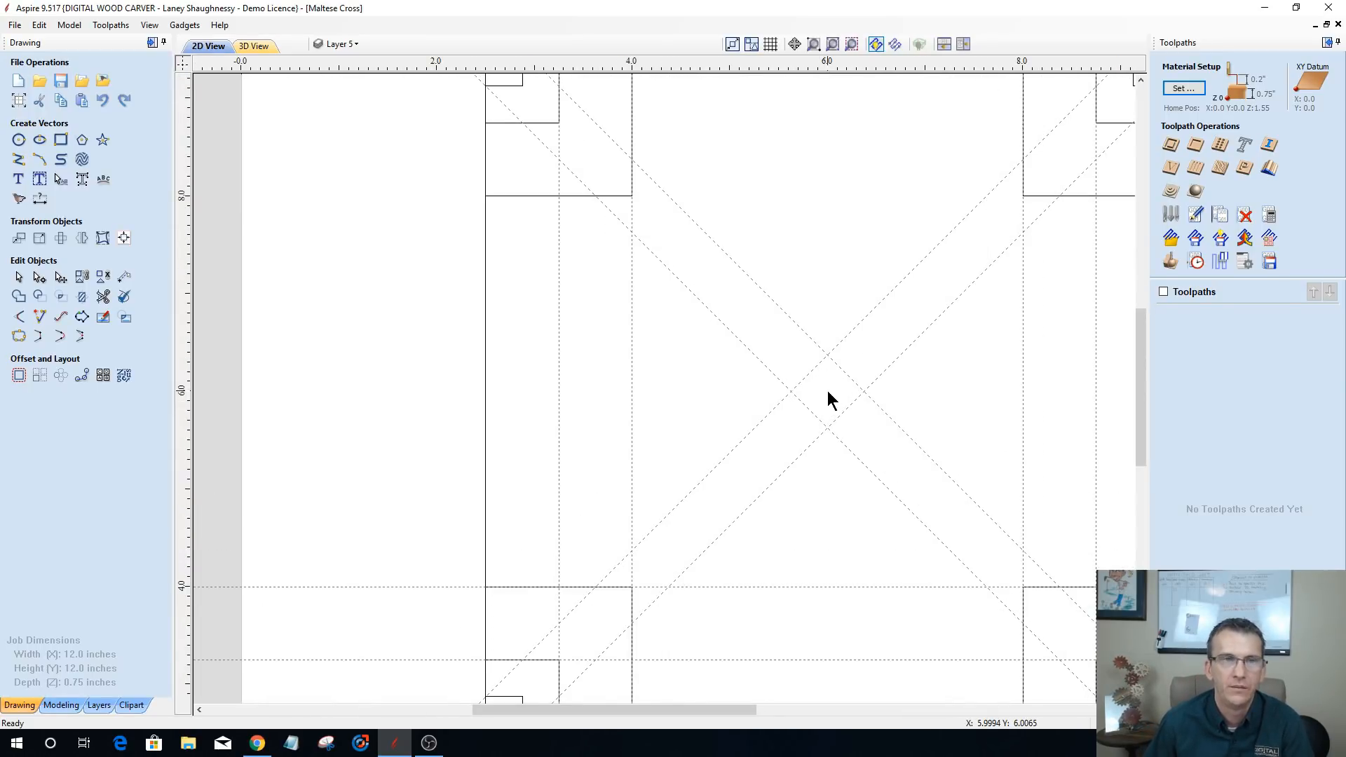
- Examine the diagonal guide crossings at the center and the guide alignment around the nested corner squares
scroll(828, 392, down, 2)
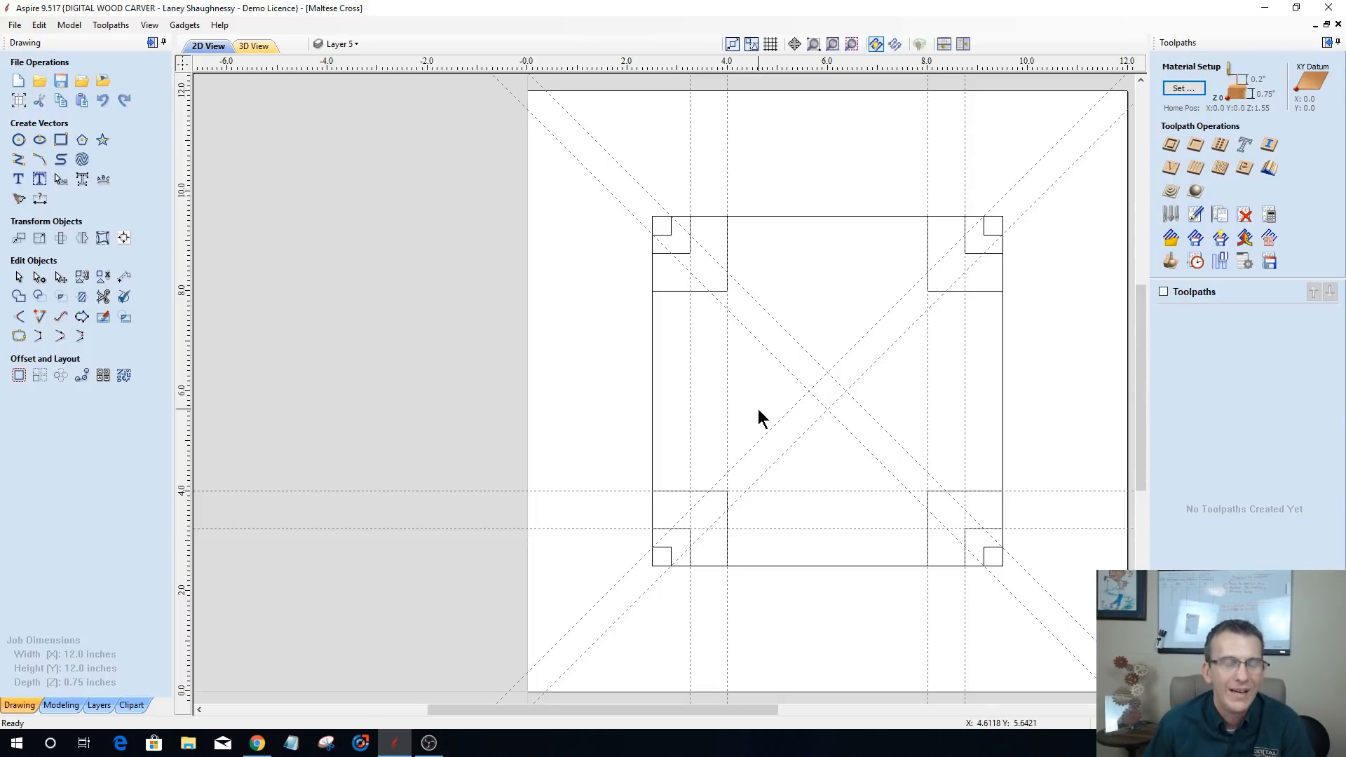
scroll(935, 447, up, 1)
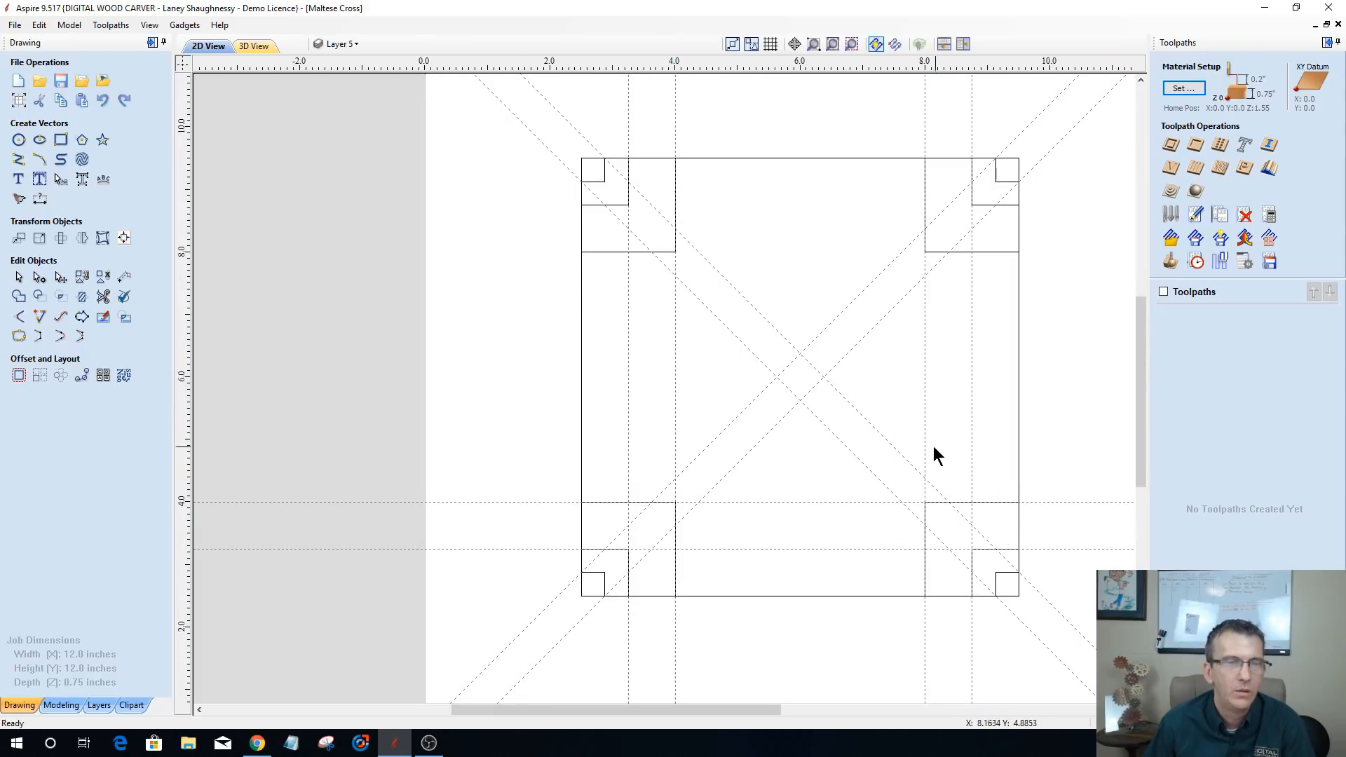
scroll(908, 449, down, 1)
scroll(915, 457, up, 1)
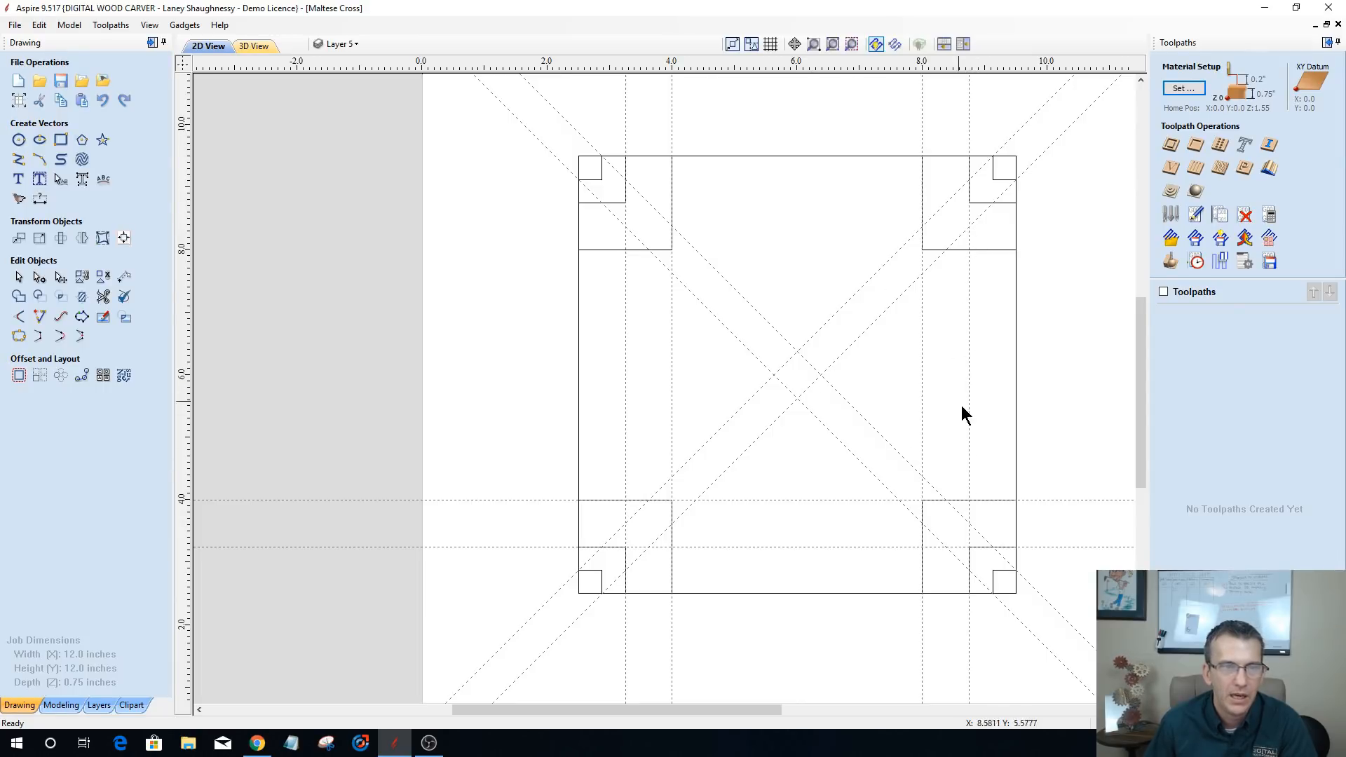
scroll(961, 406, up, 2)
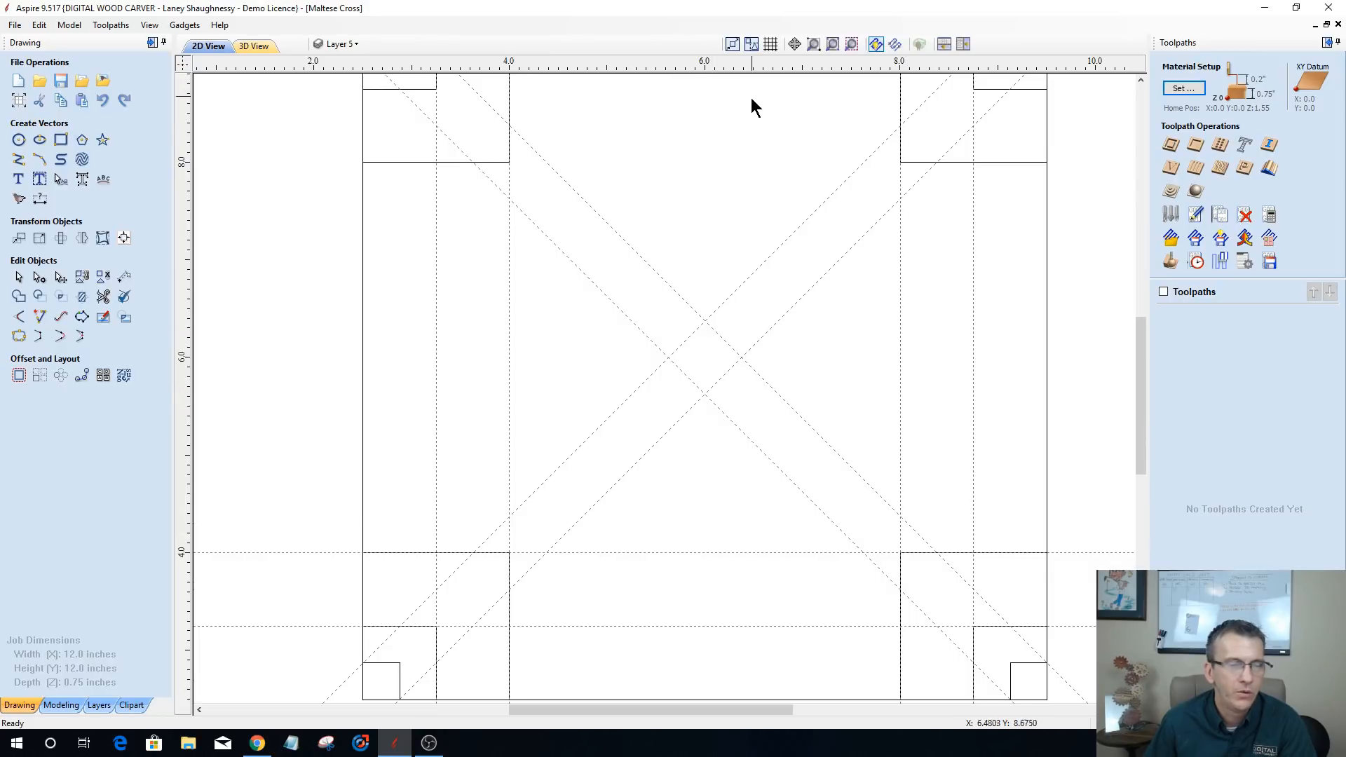
scroll(735, 184, down, 3)
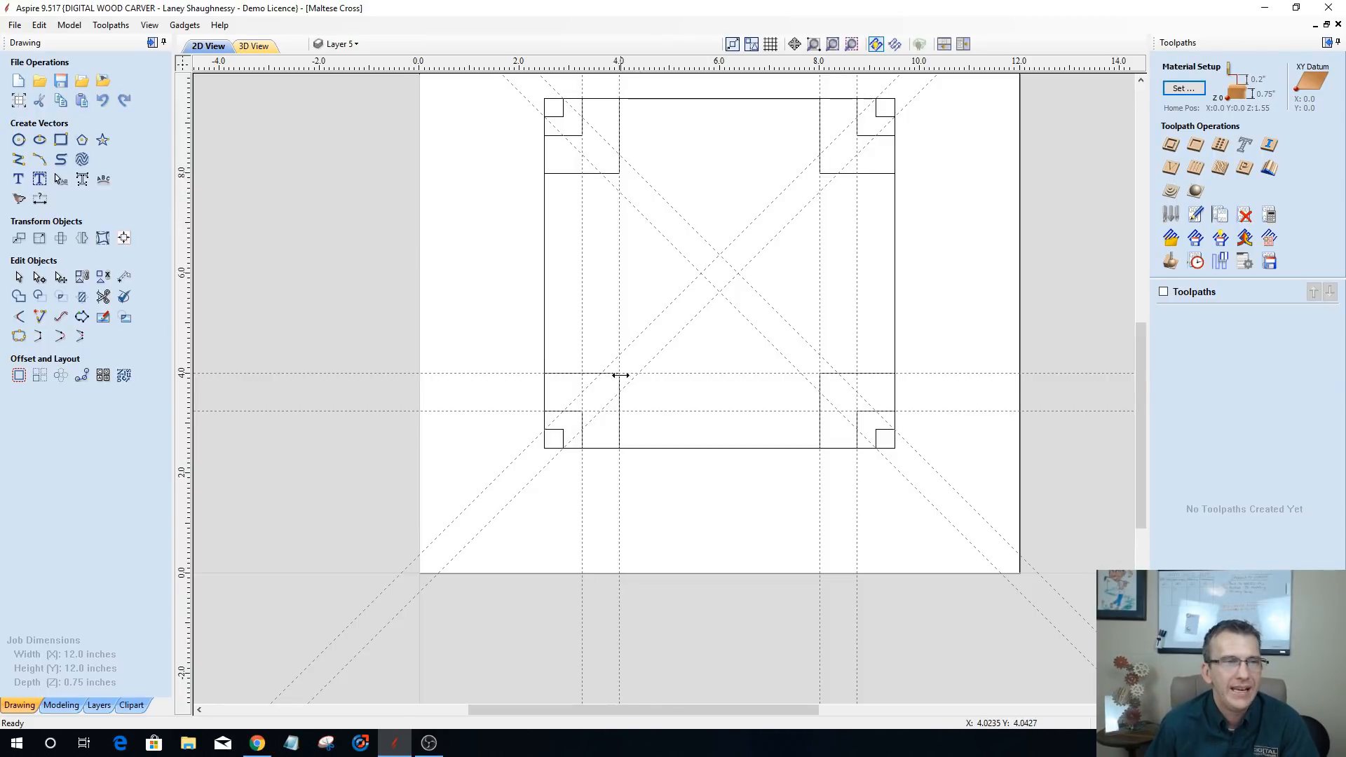
scroll(558, 385, up, 5)
click(559, 347)
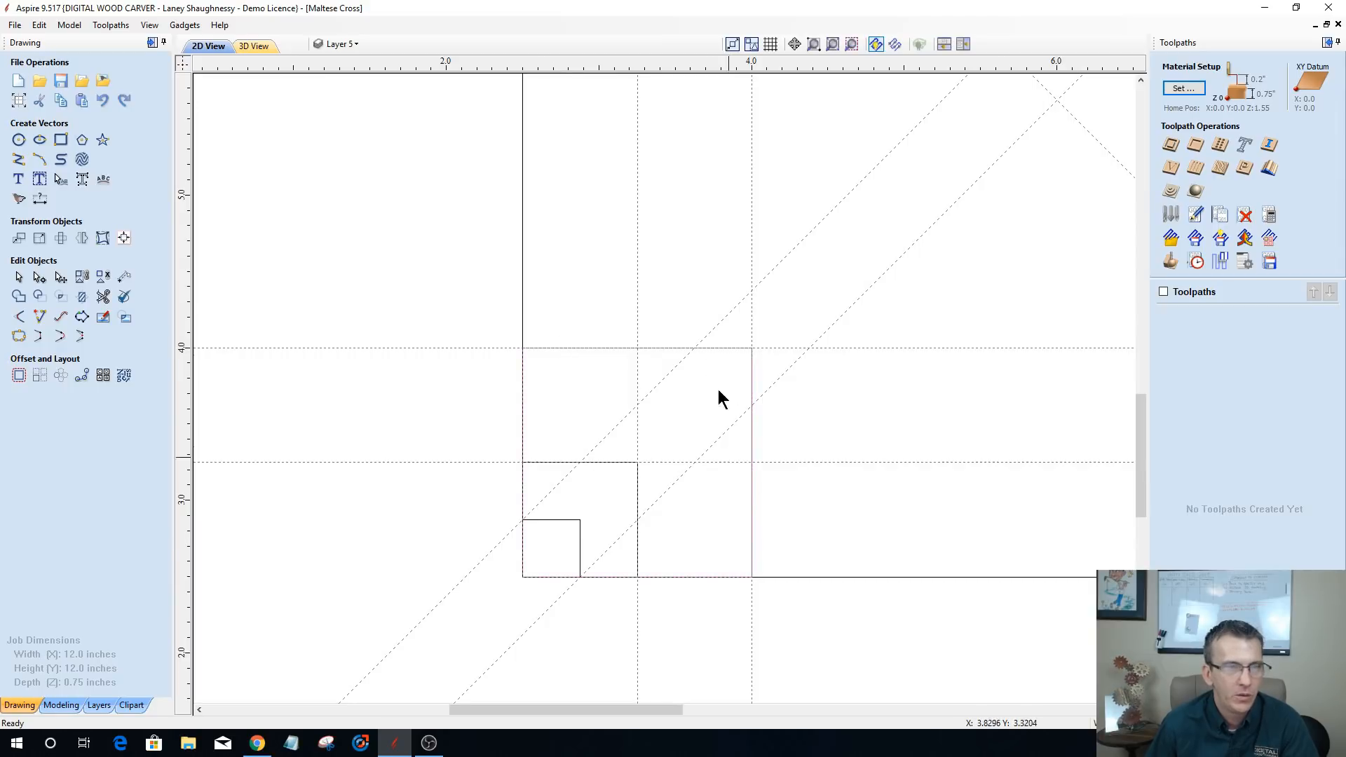
scroll(776, 376, down, 4)
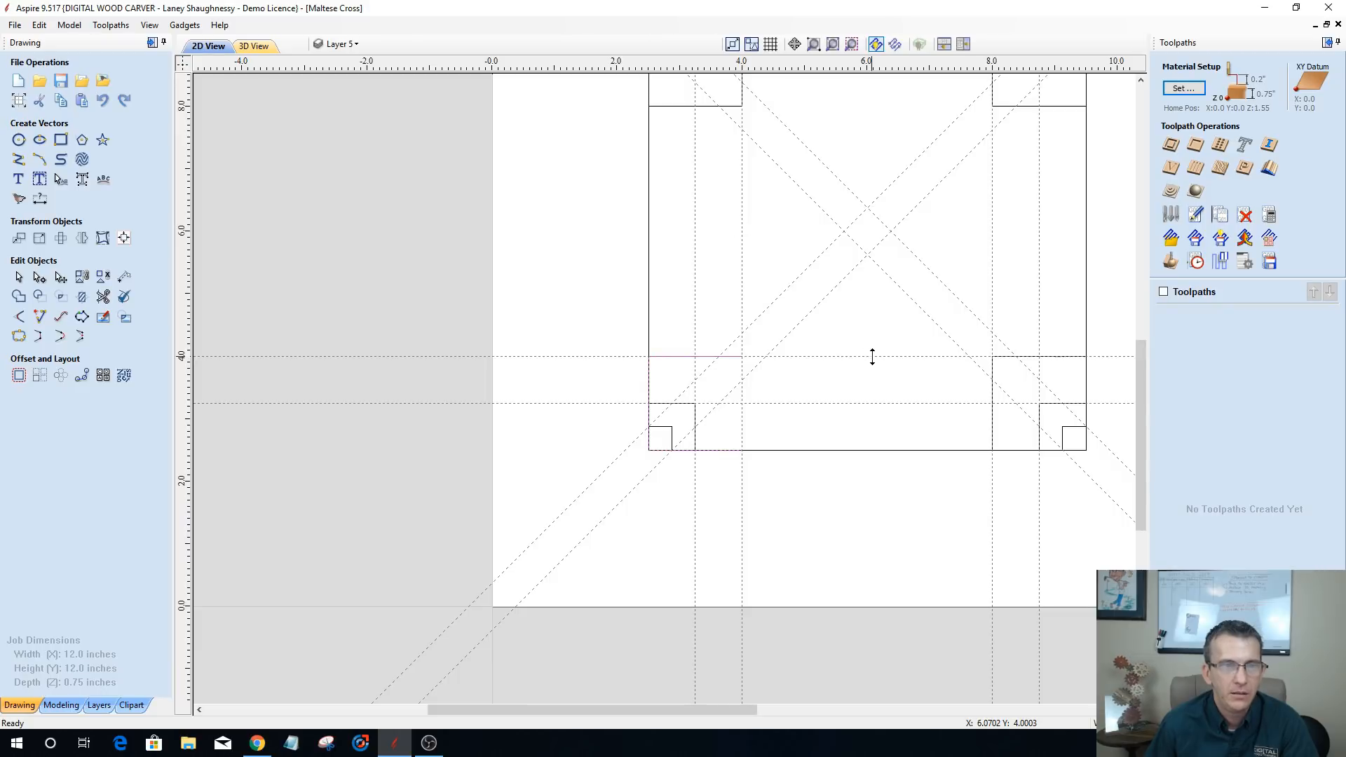
scroll(841, 225, down, 2)
scroll(852, 175, up, 2)
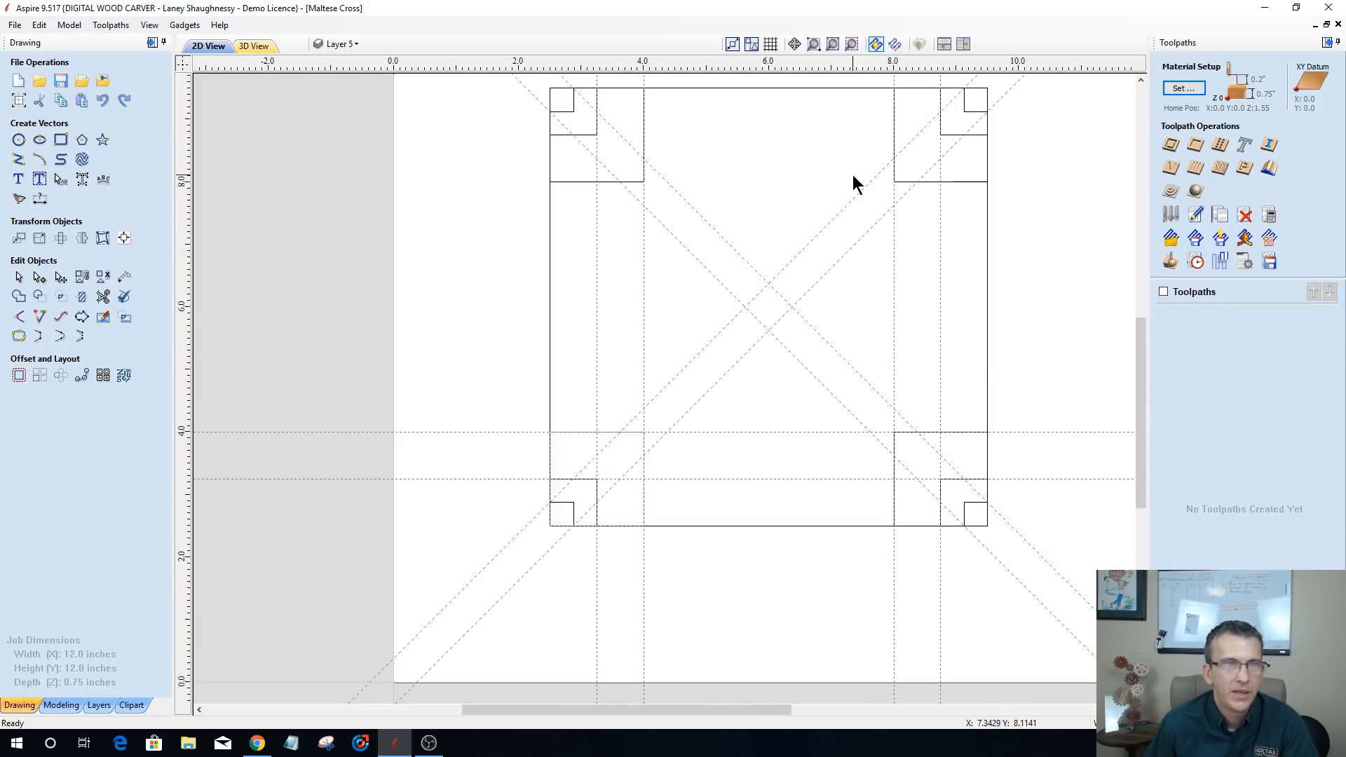
- Draw a 4-inch diameter circle centered at X 6, Y 6, and place a horizontal guide along the lower edges of the upper 1.5 inch squares
click(831, 44)
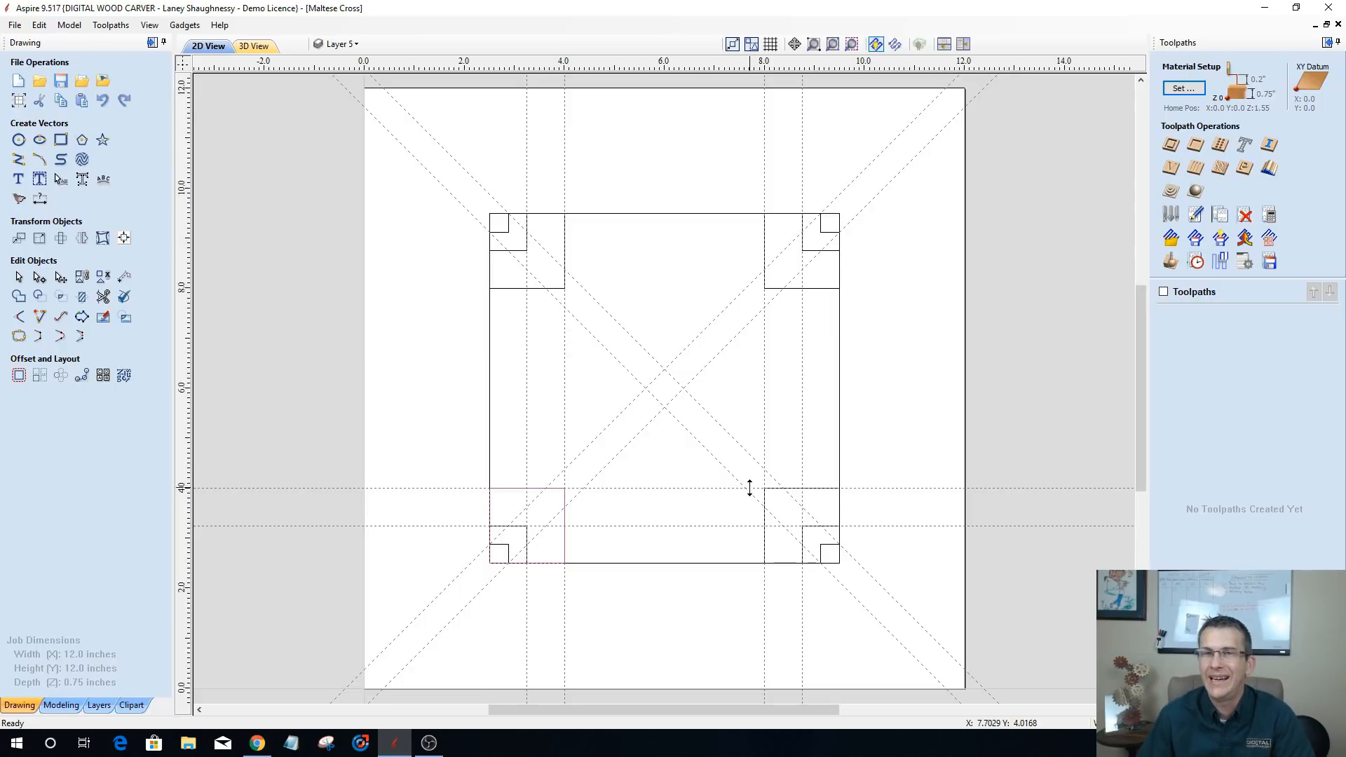
click(22, 141)
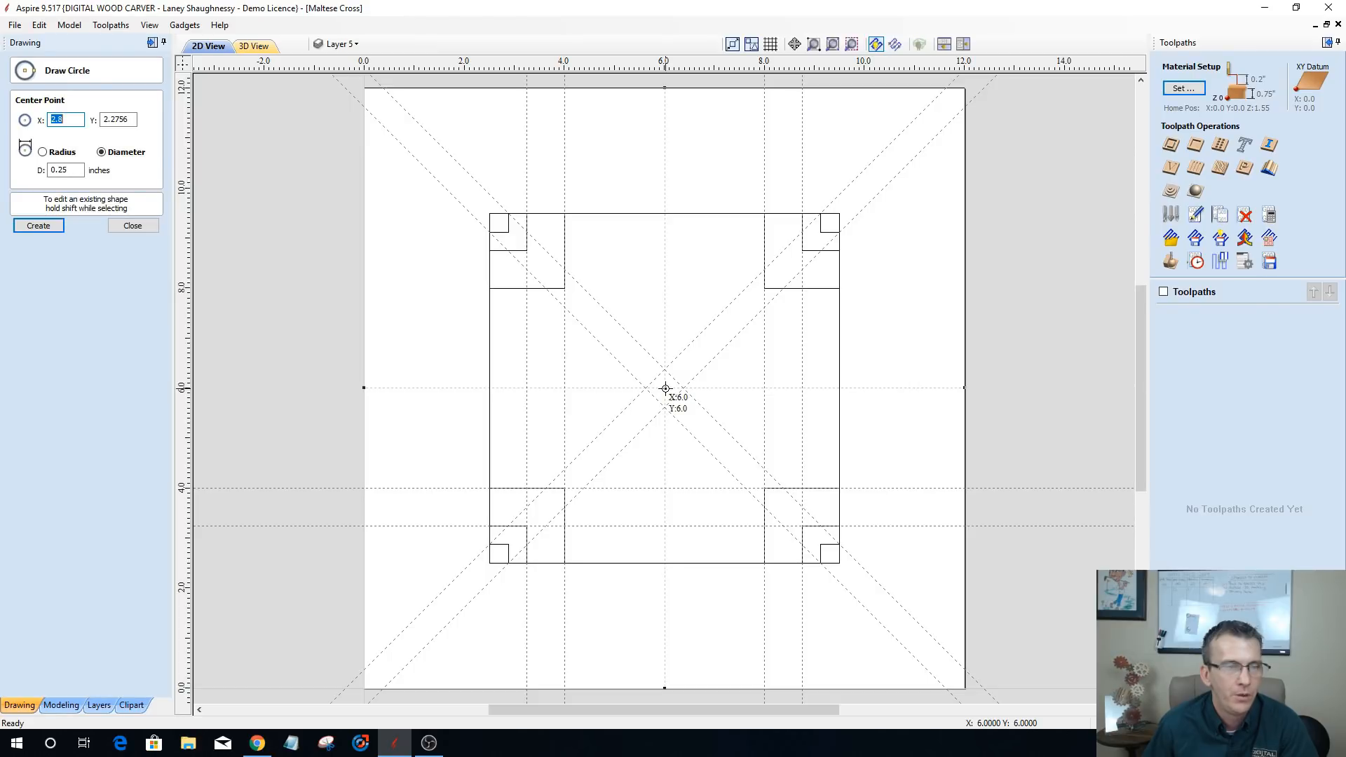
drag(665, 388, 673, 487)
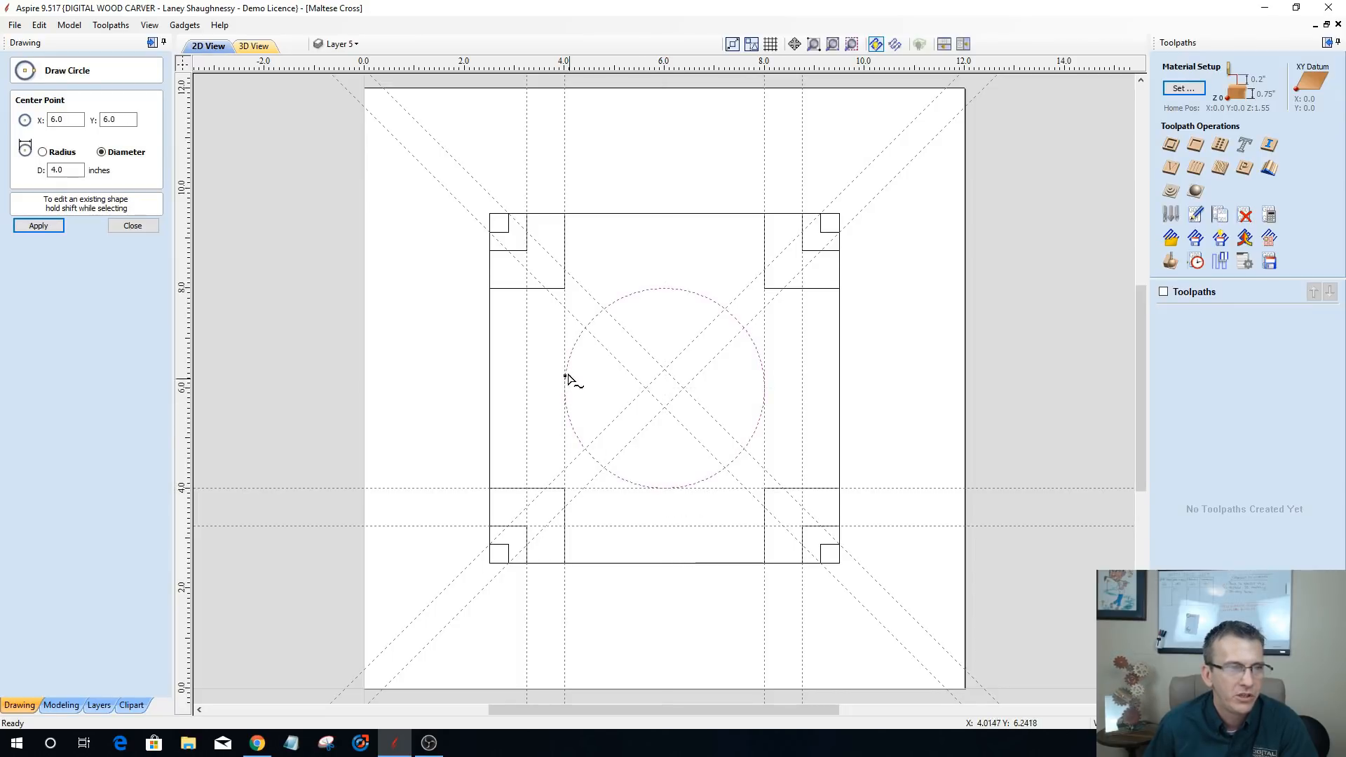
scroll(562, 384, up, 2)
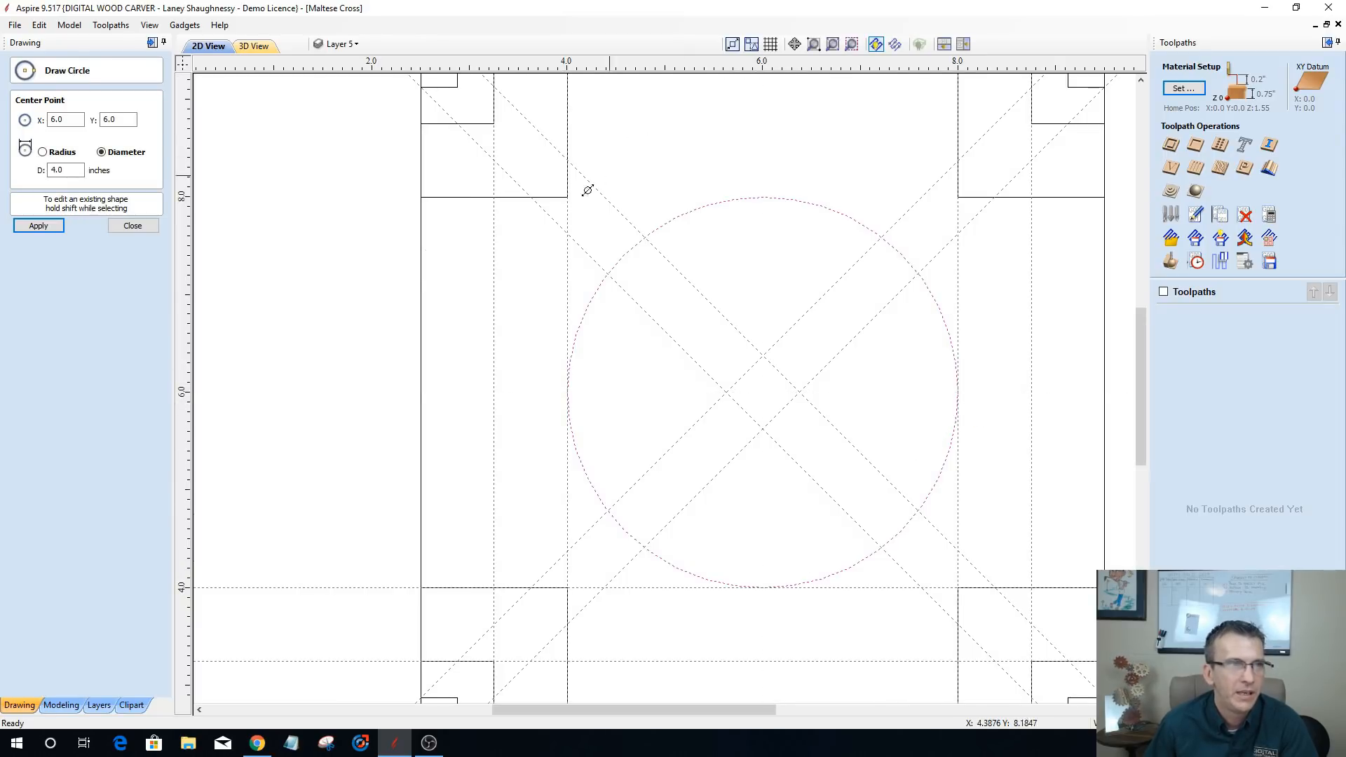
click(132, 225)
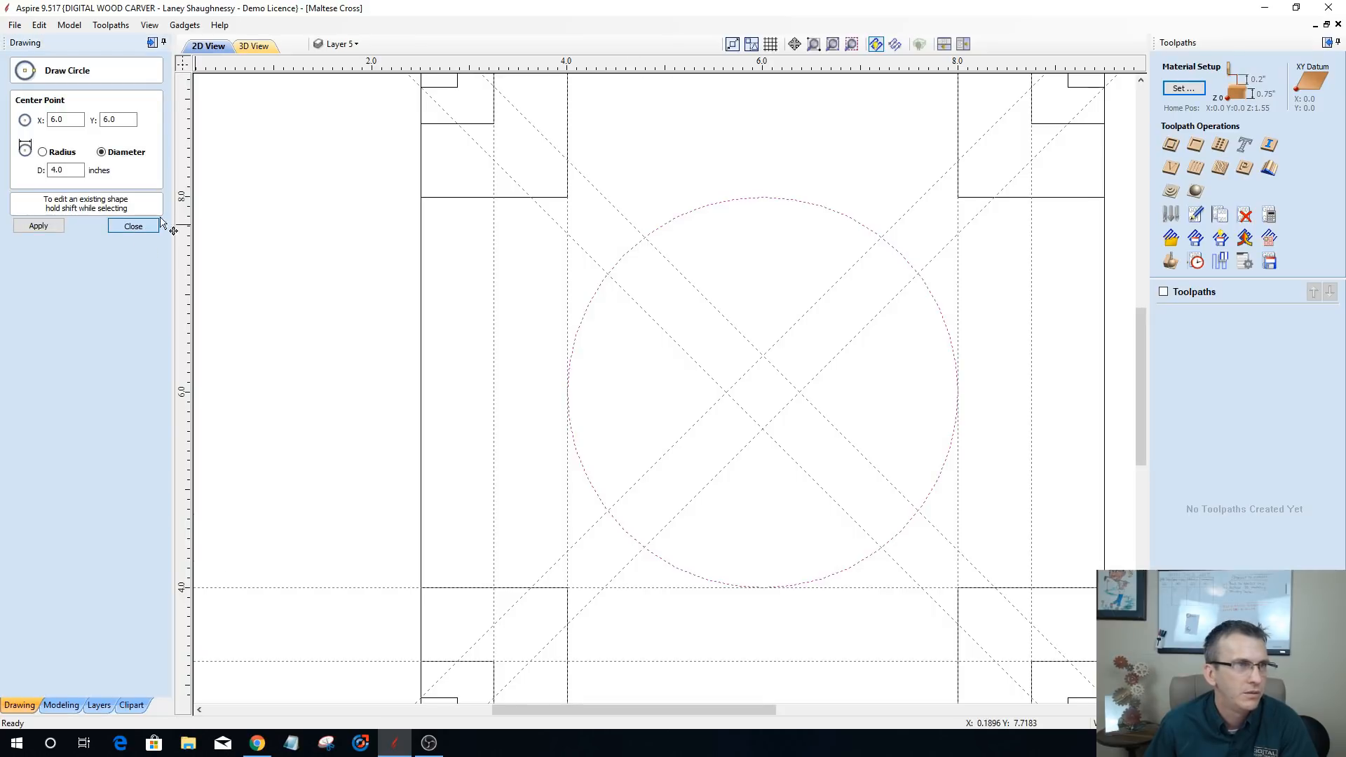
drag(689, 62, 561, 198)
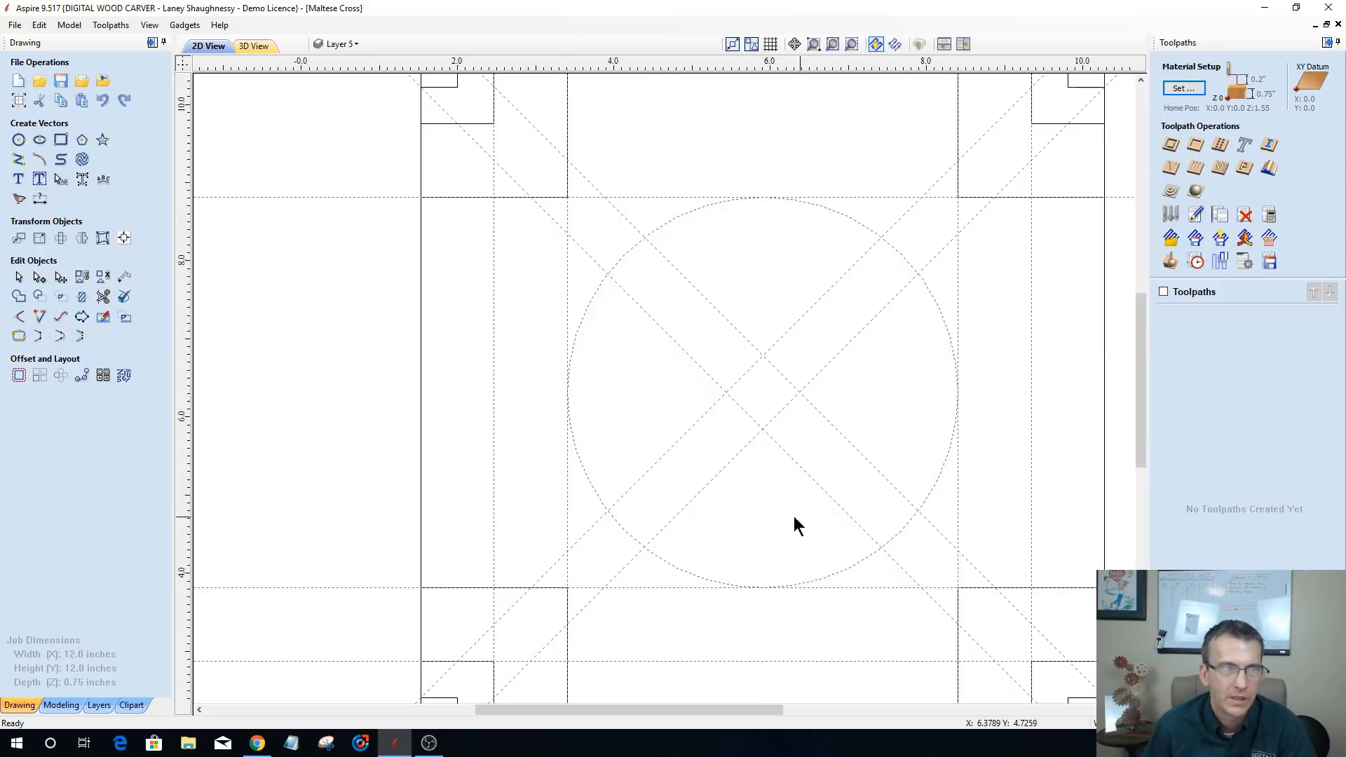
scroll(771, 504, down, 2)
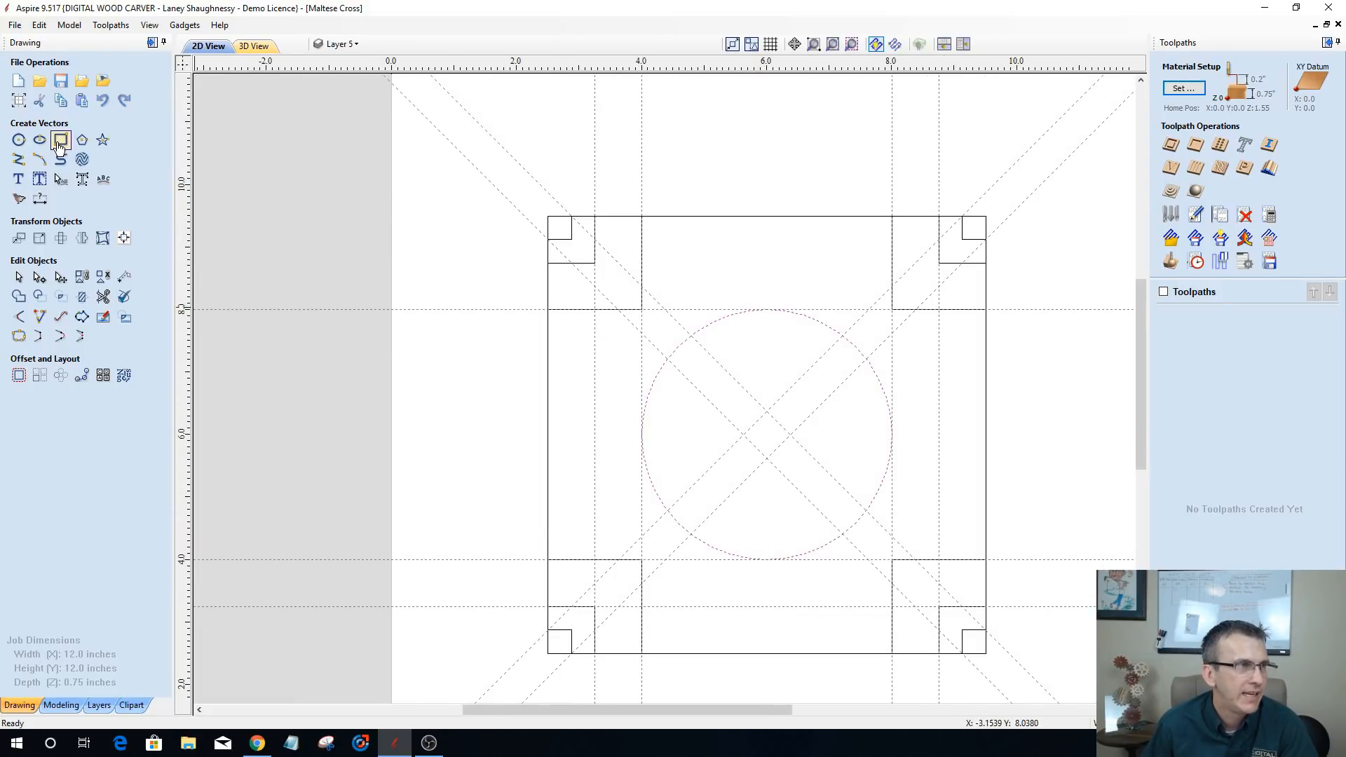
- Draw a 5.5 by 5.5 inch square-cornered rectangle between the inner corners of the upper-left and lower-right 0.75 inch squares
click(59, 140)
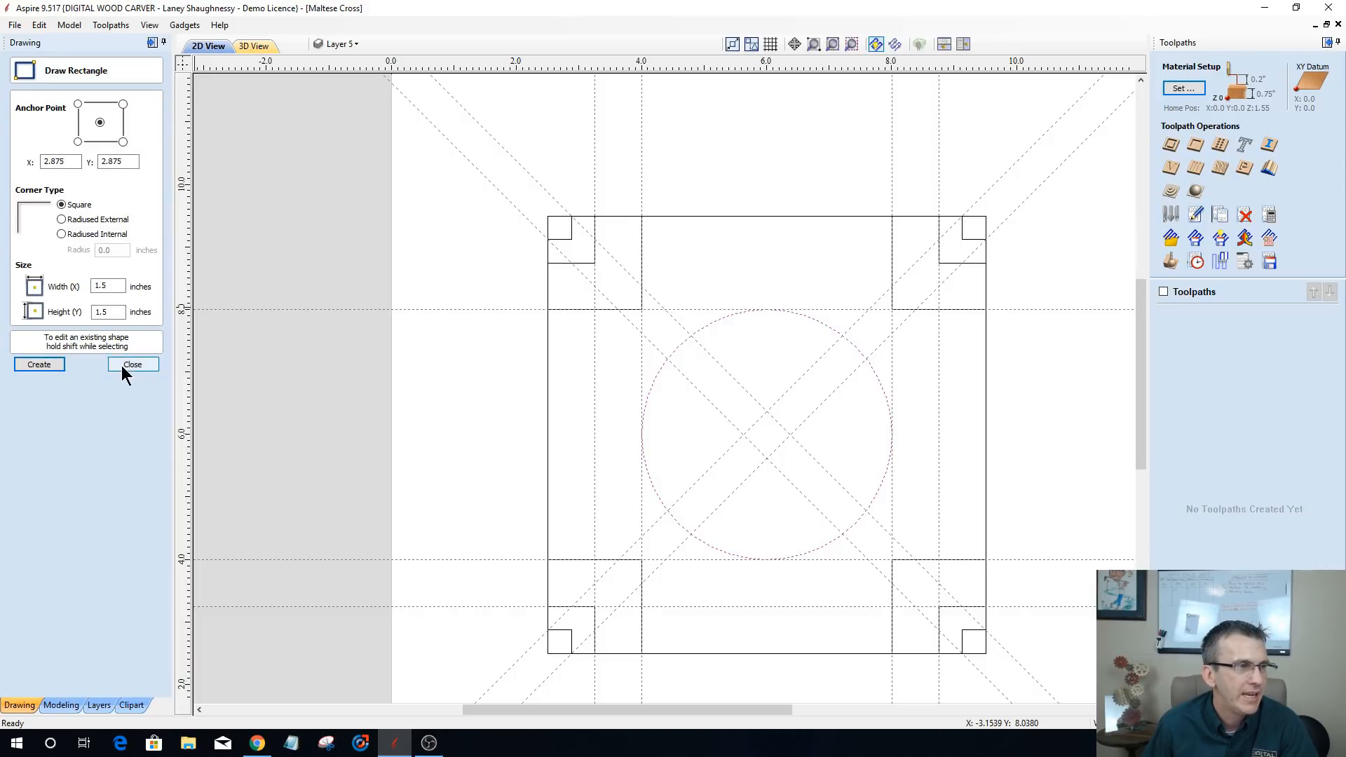
scroll(697, 289, up, 1)
scroll(659, 294, down, 1)
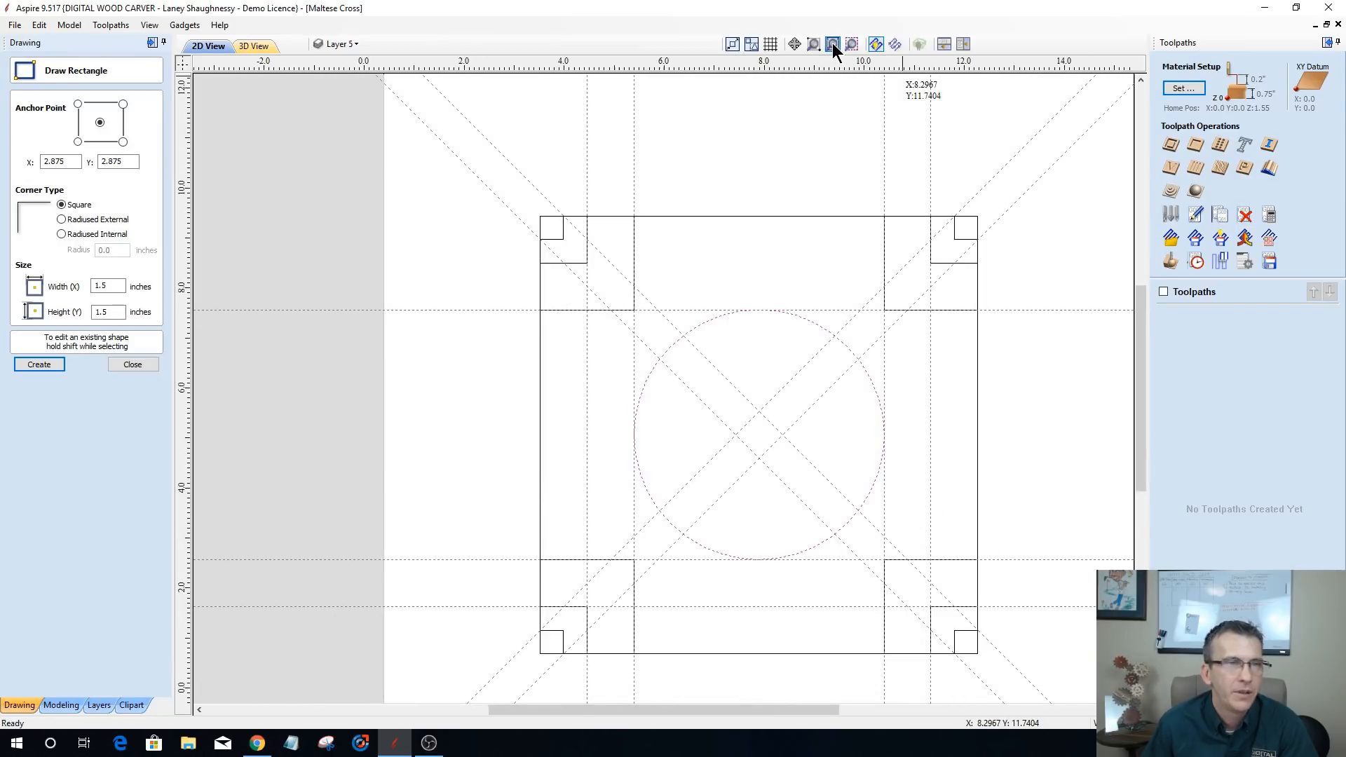
click(832, 43)
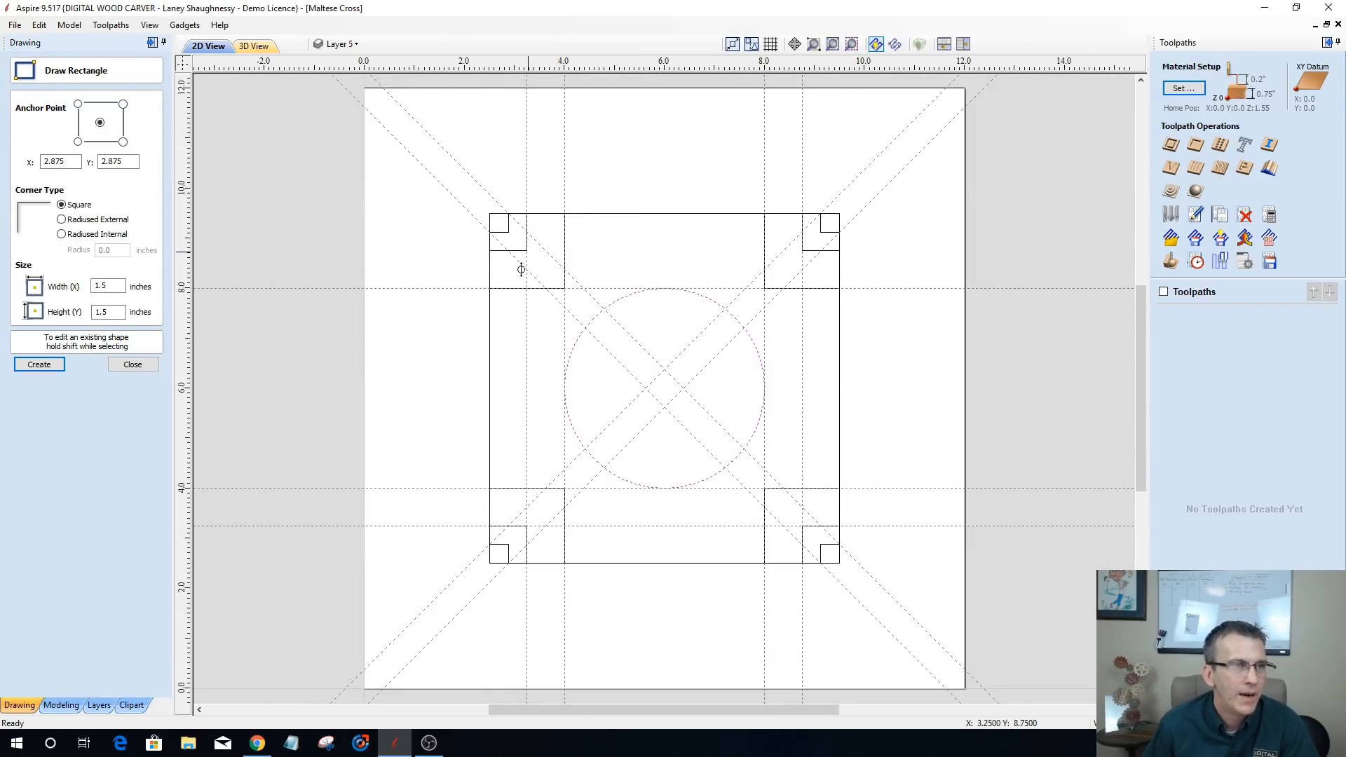
scroll(529, 254, up, 2)
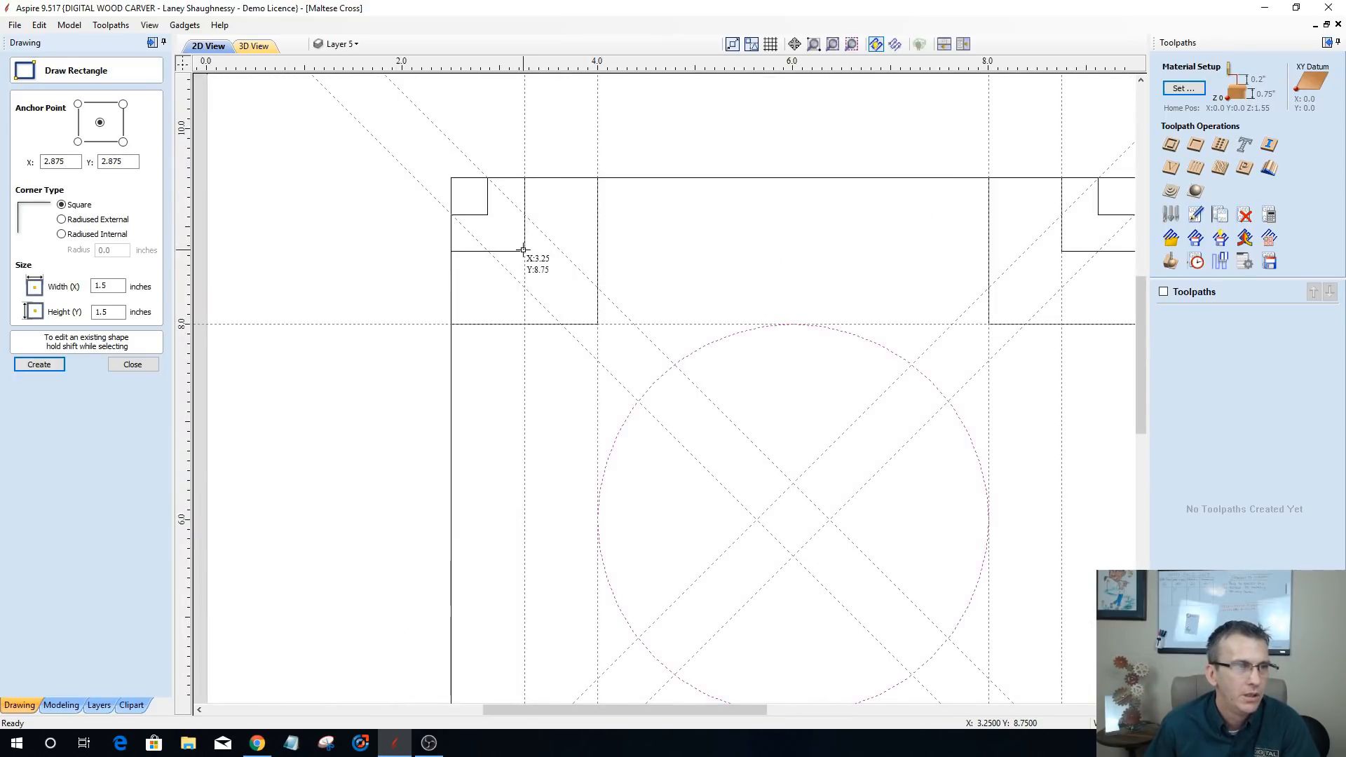
scroll(524, 246, down, 2)
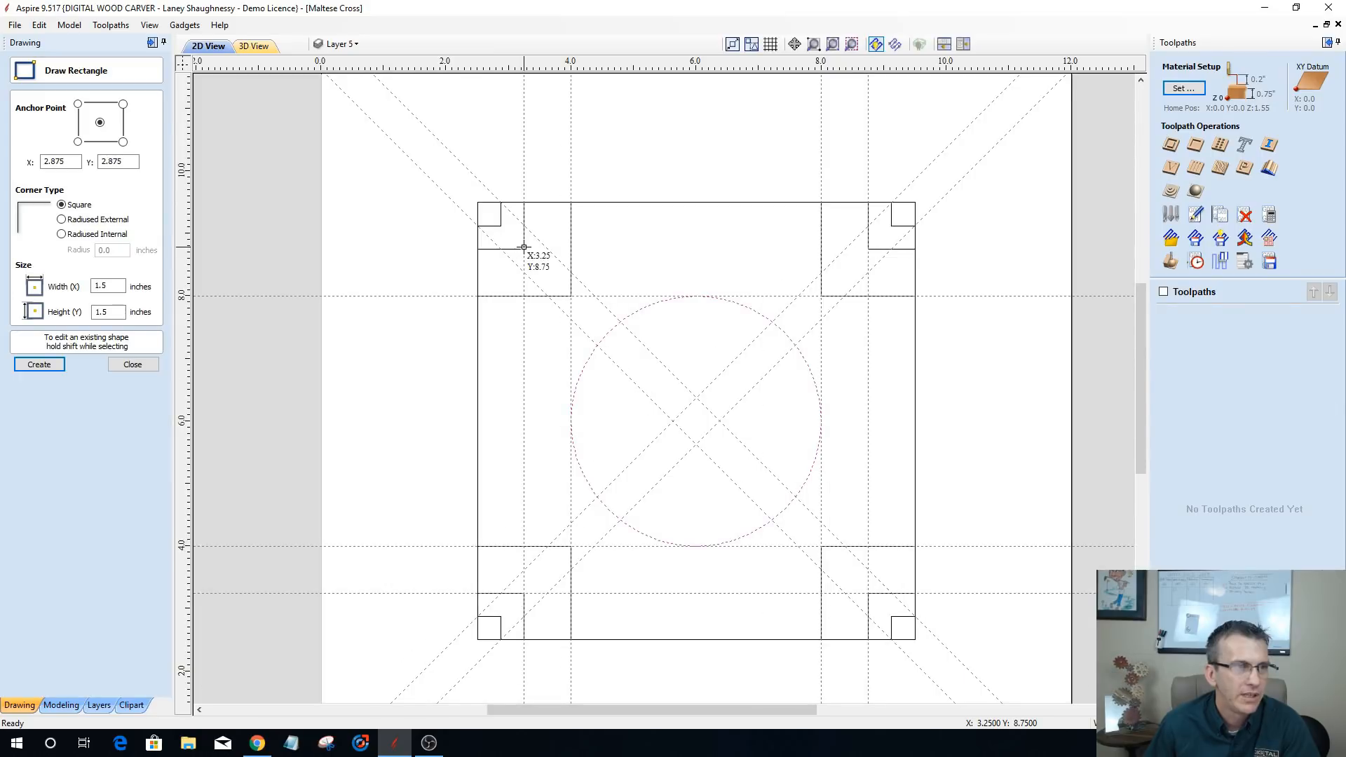
drag(525, 248, 868, 592)
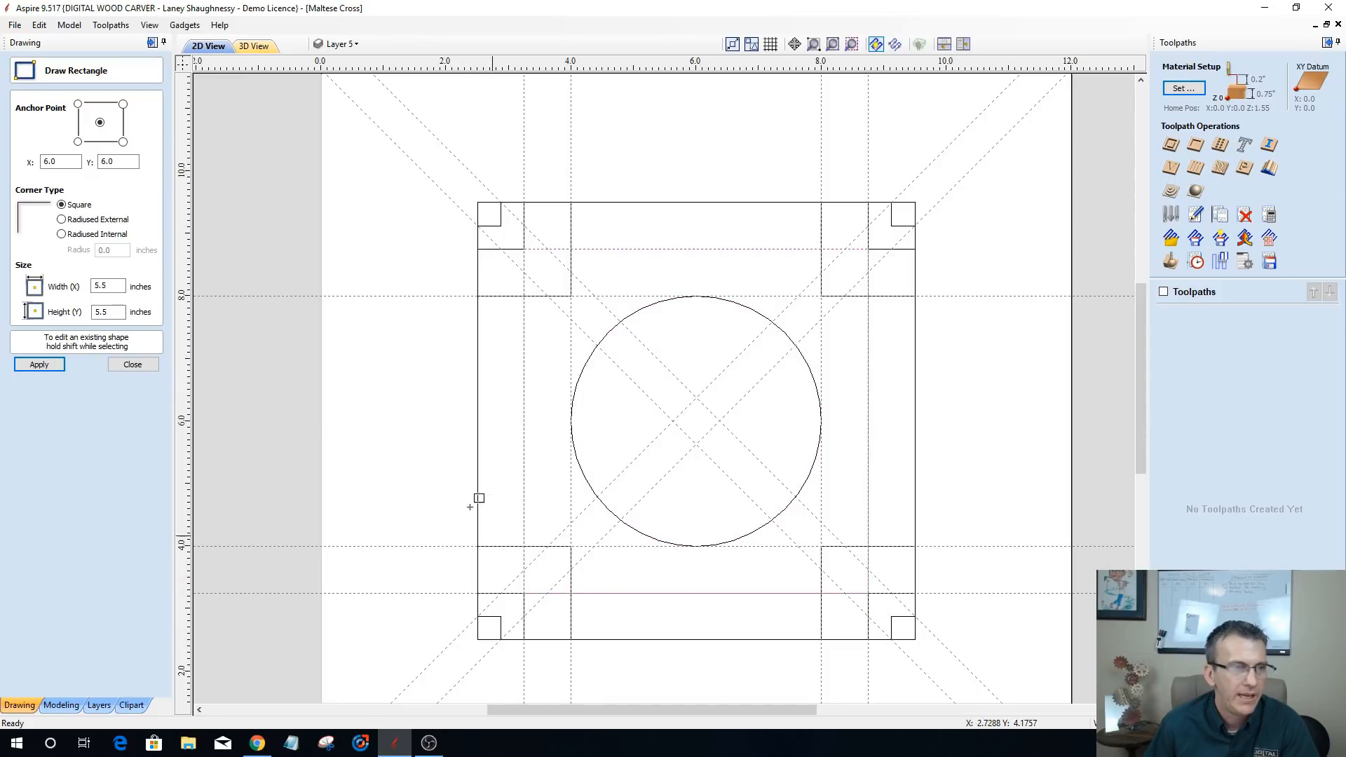
click(133, 365)
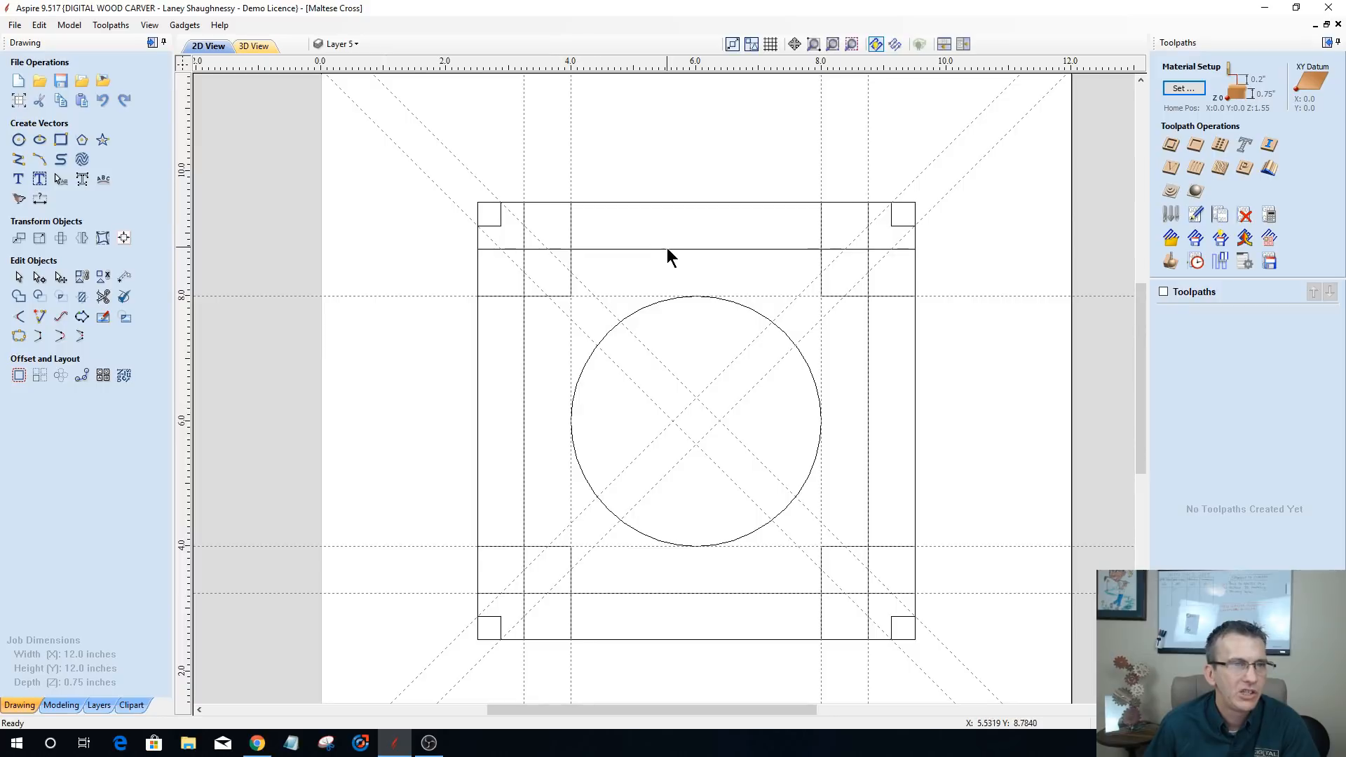
- Move the 5.5 inch square and the center circle to a new visible layer with a red drawing color, and deselect them
scroll(548, 282, up, 1)
click(644, 241)
click(350, 44)
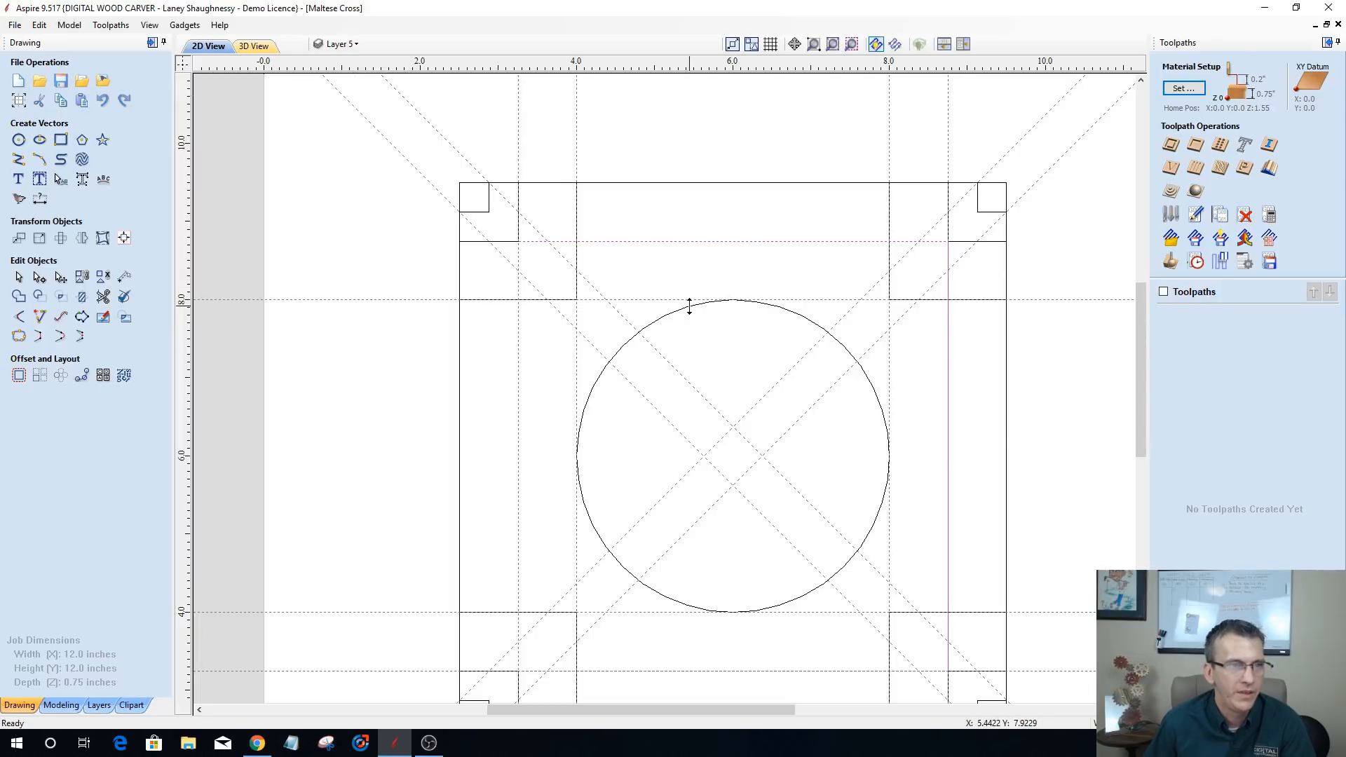
click(673, 311)
right_click(673, 311)
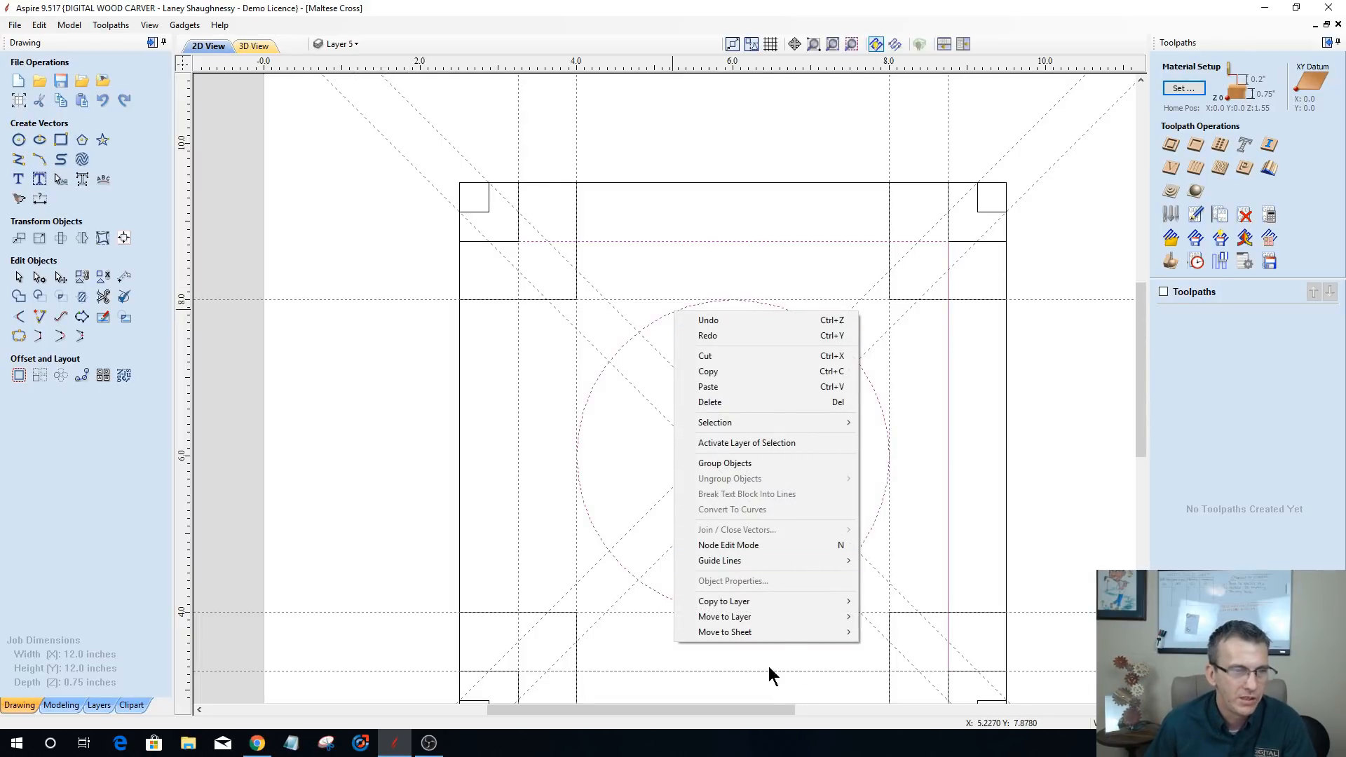
mouse_move(789, 621)
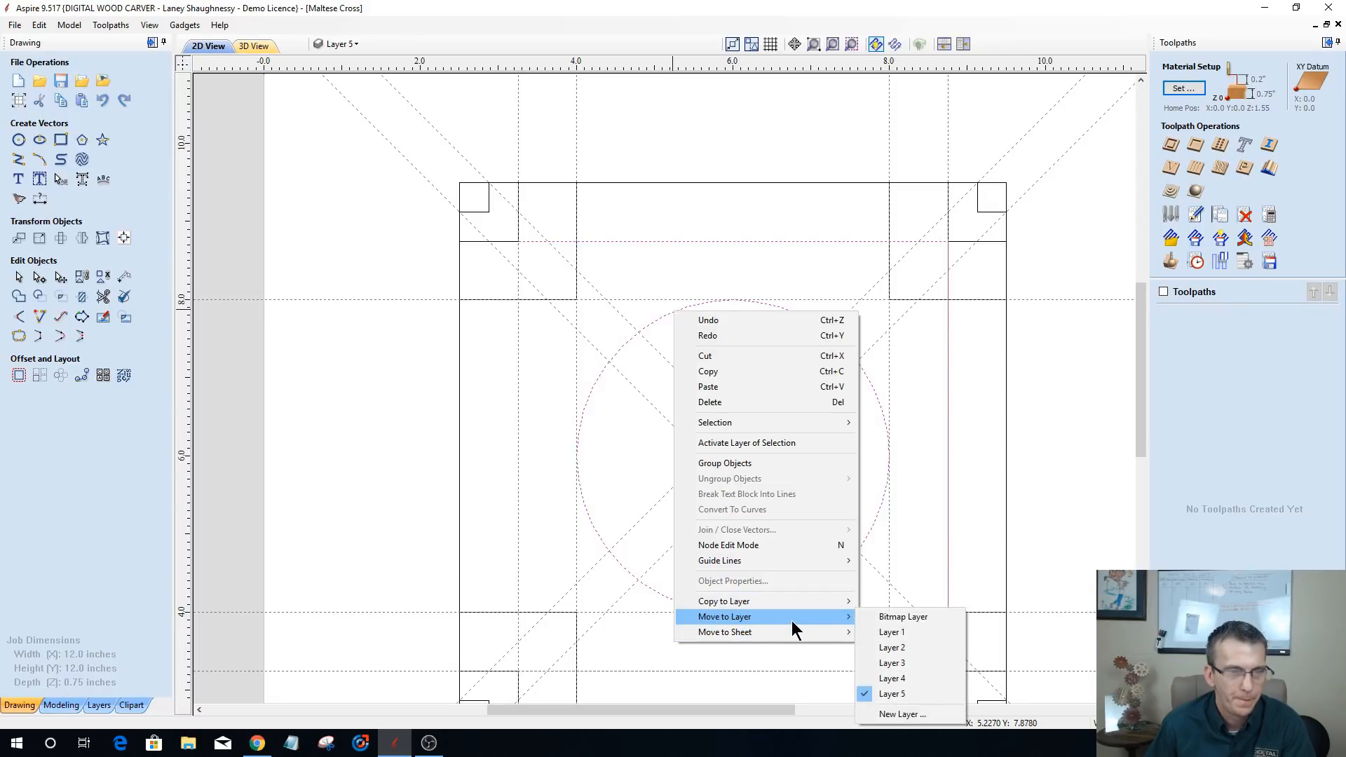
click(878, 715)
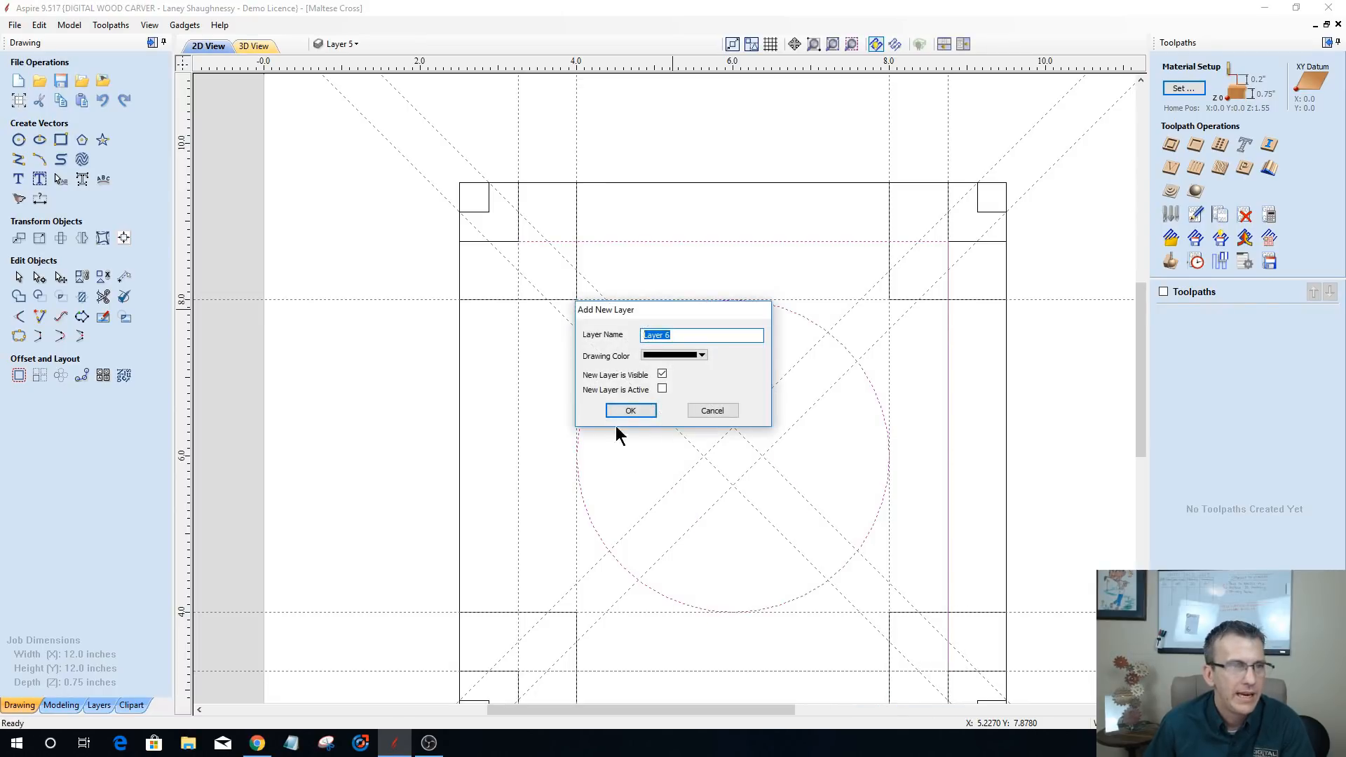
click(660, 355)
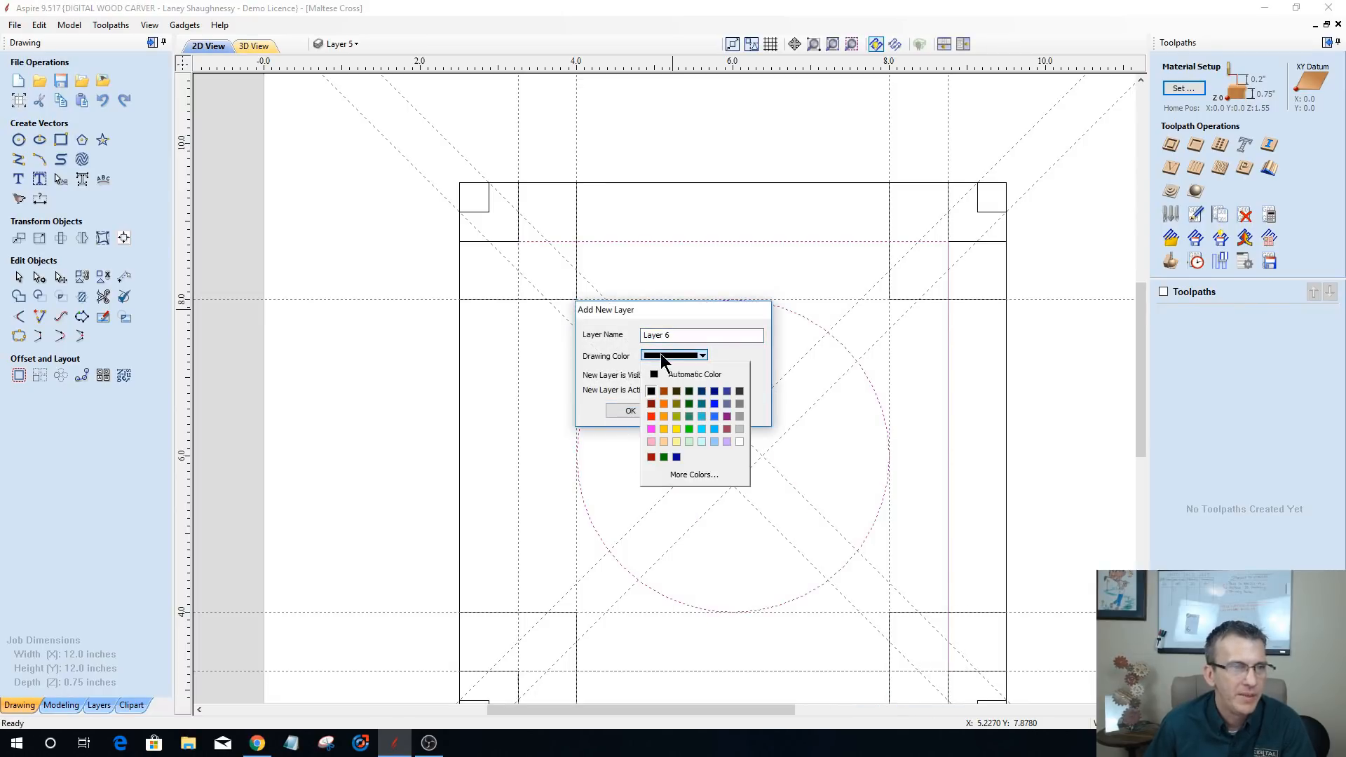
click(651, 416)
click(630, 411)
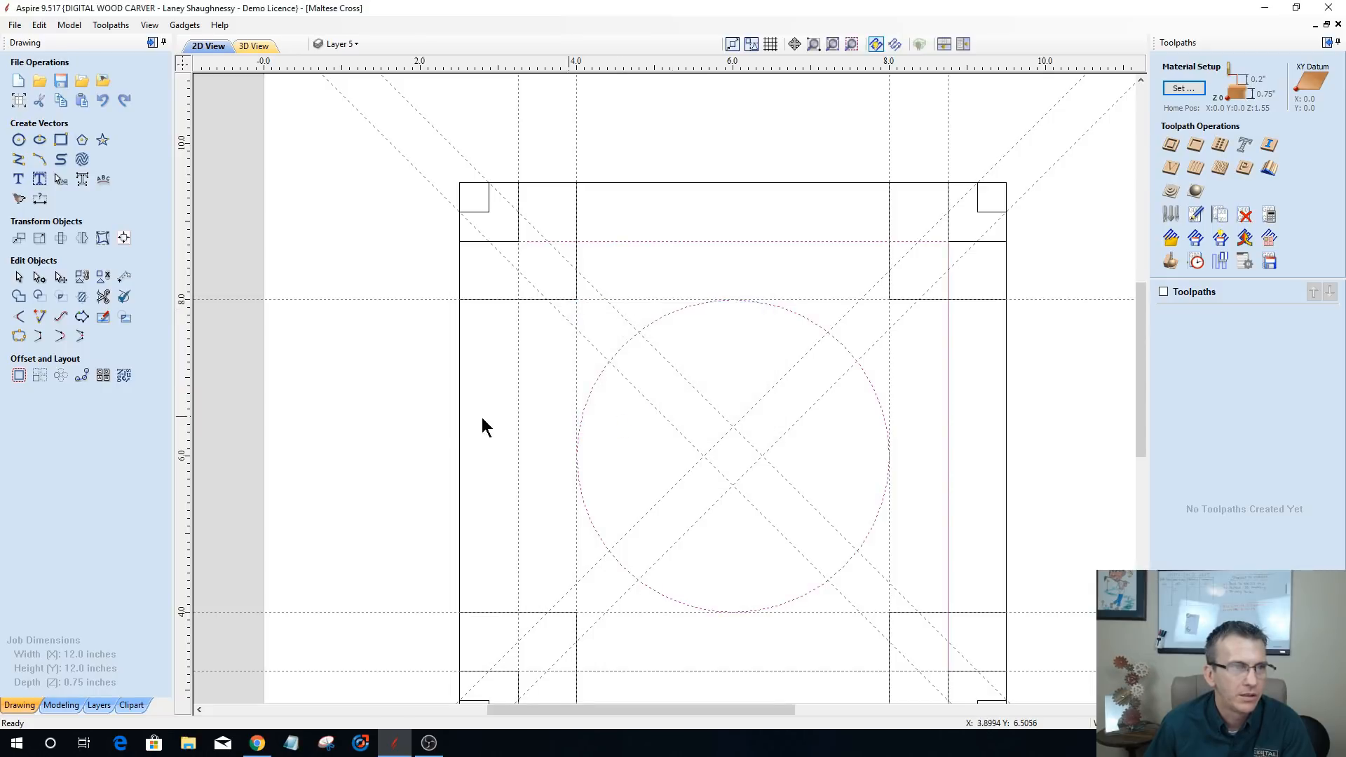
click(397, 410)
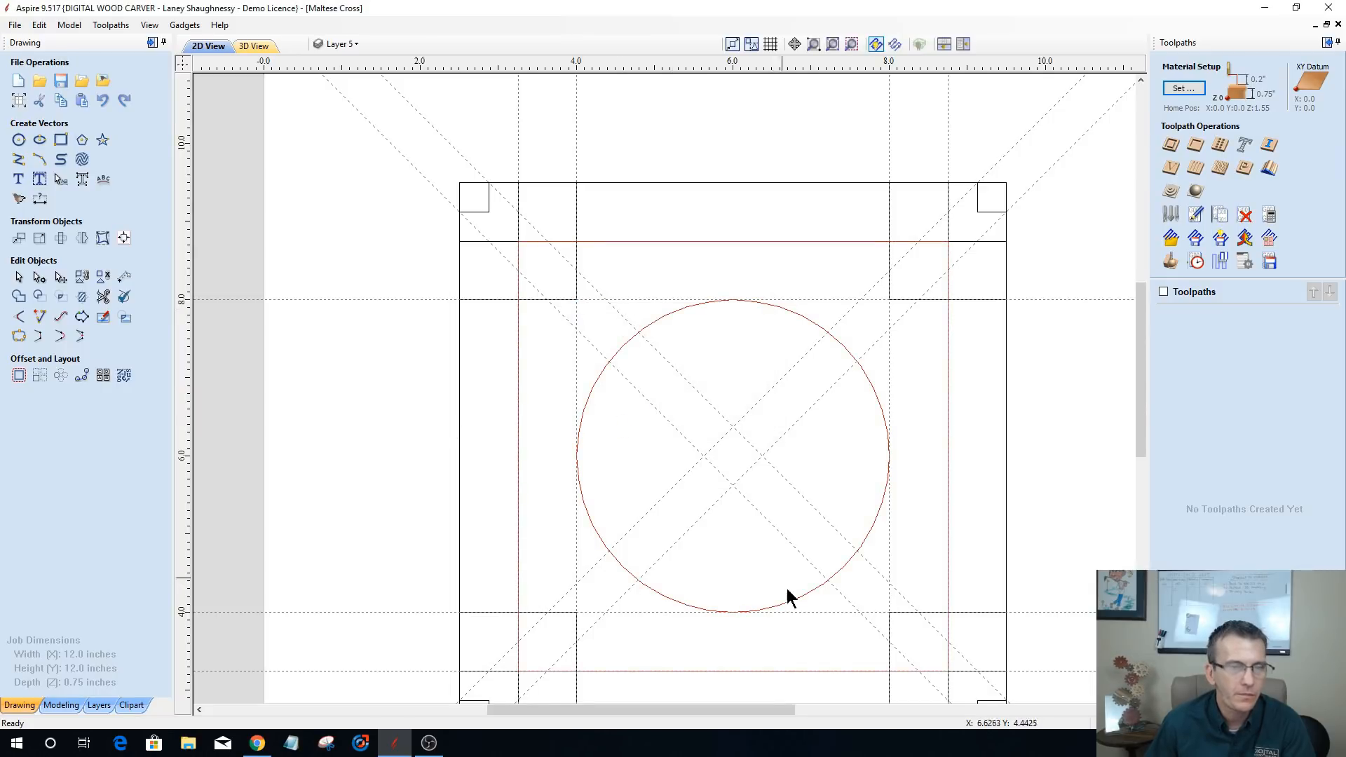
- Hide the guide lines so only the black construction squares and the red circle and square are displayed
click(150, 25)
mouse_move(283, 69)
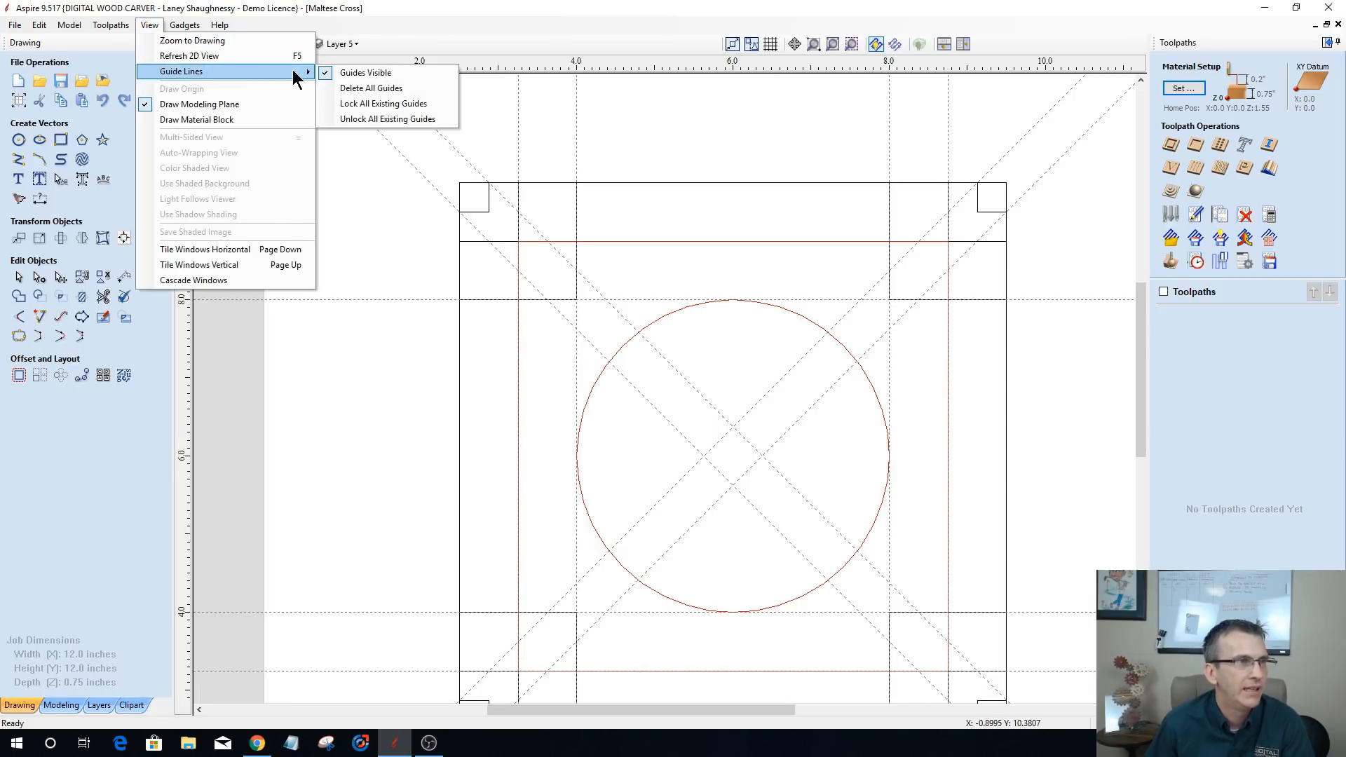
click(343, 72)
scroll(745, 585, up, 3)
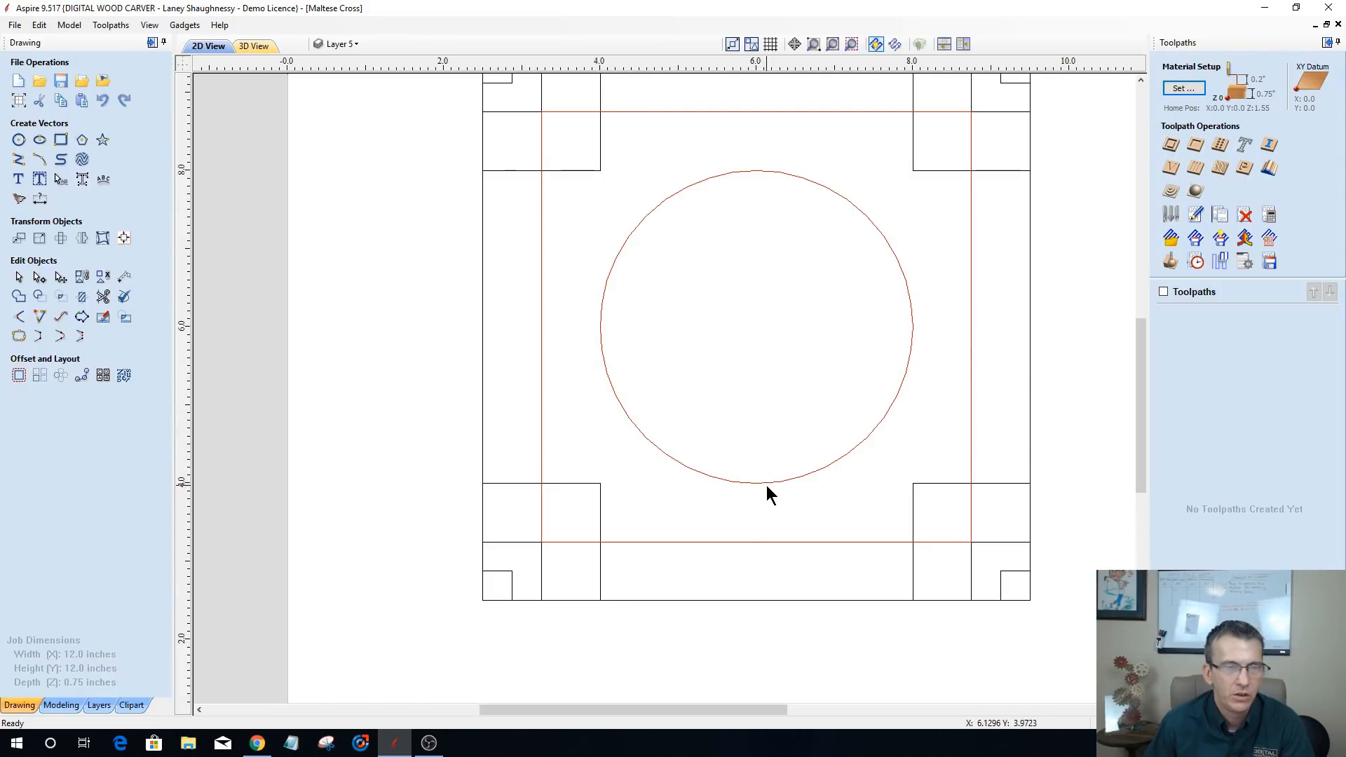
scroll(775, 500, down, 2)
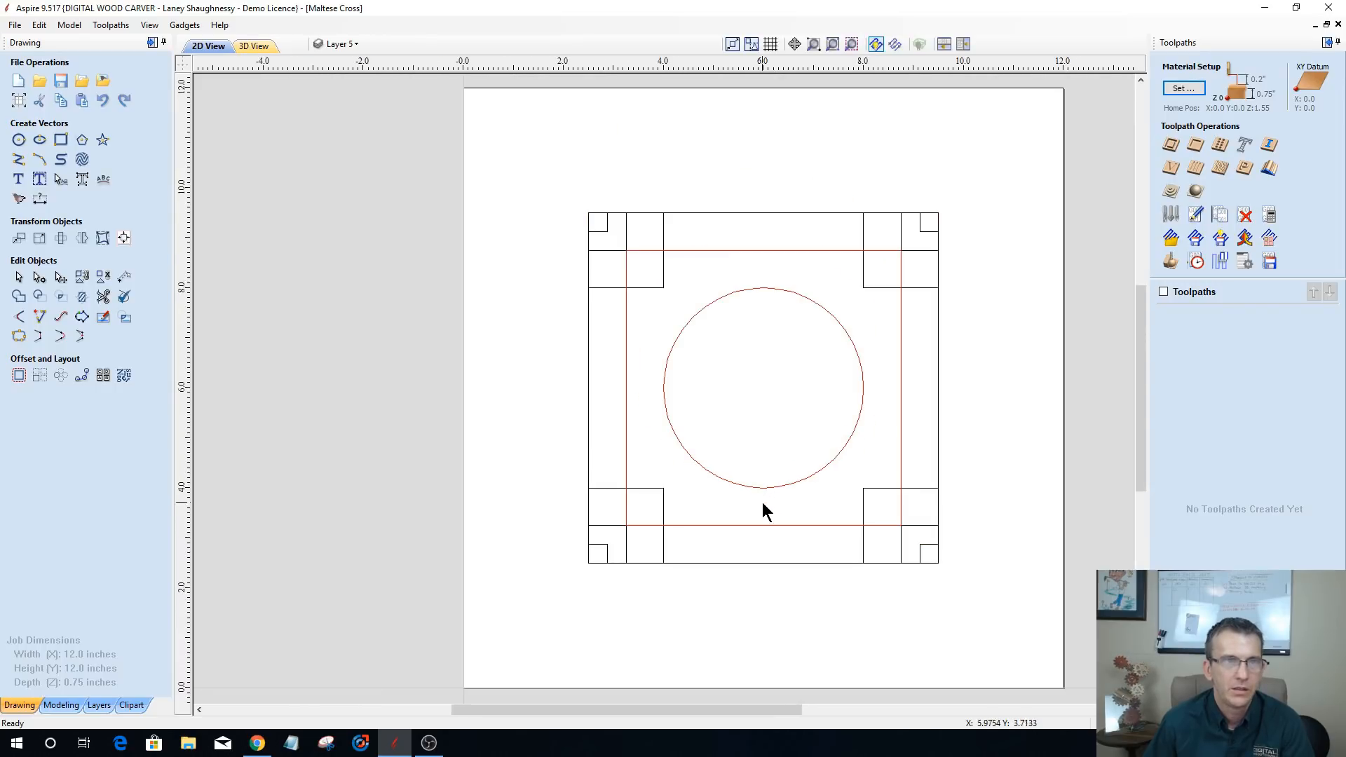
drag(546, 167, 698, 312)
drag(836, 162, 957, 313)
drag(960, 479, 840, 582)
click(820, 615)
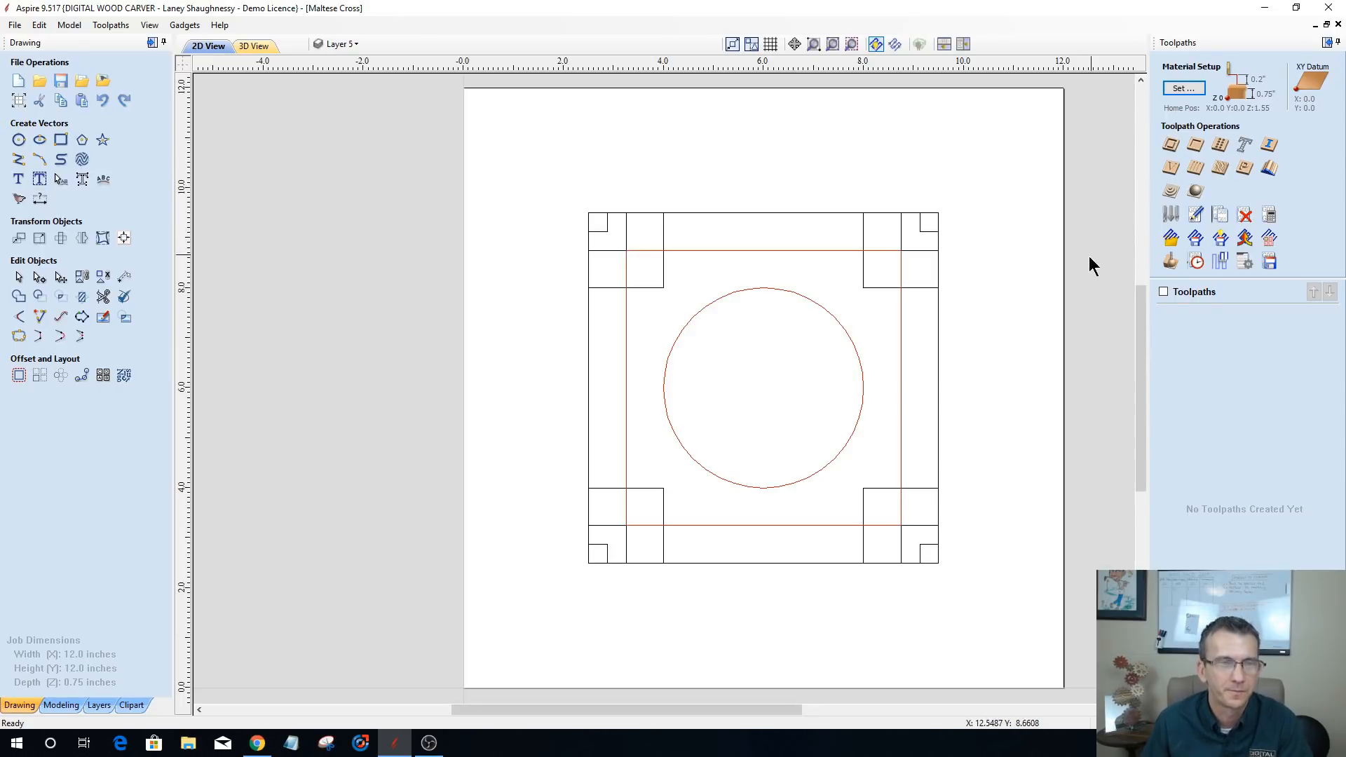
- Make the guide lines visible again around the nested corner squares and the red circle
scroll(1020, 289, up, 2)
scroll(911, 305, down, 1)
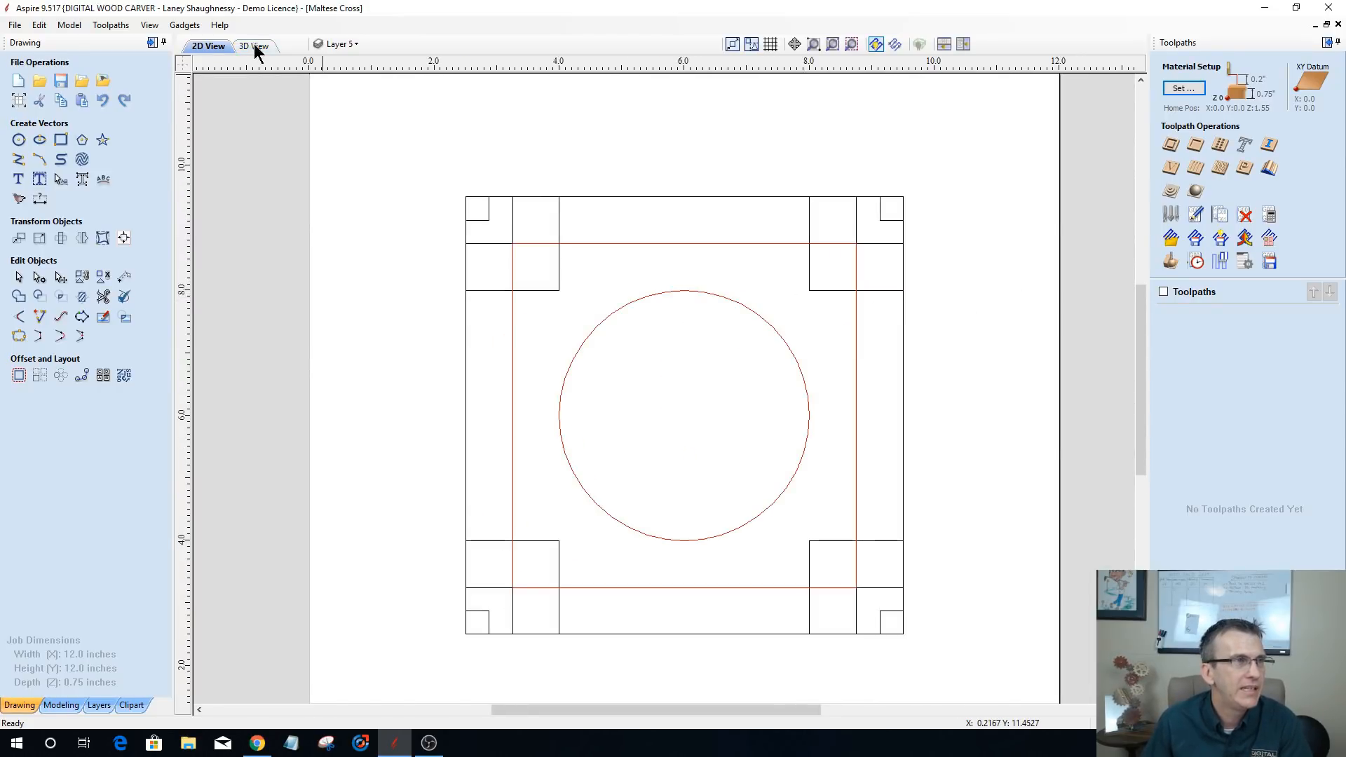
click(149, 25)
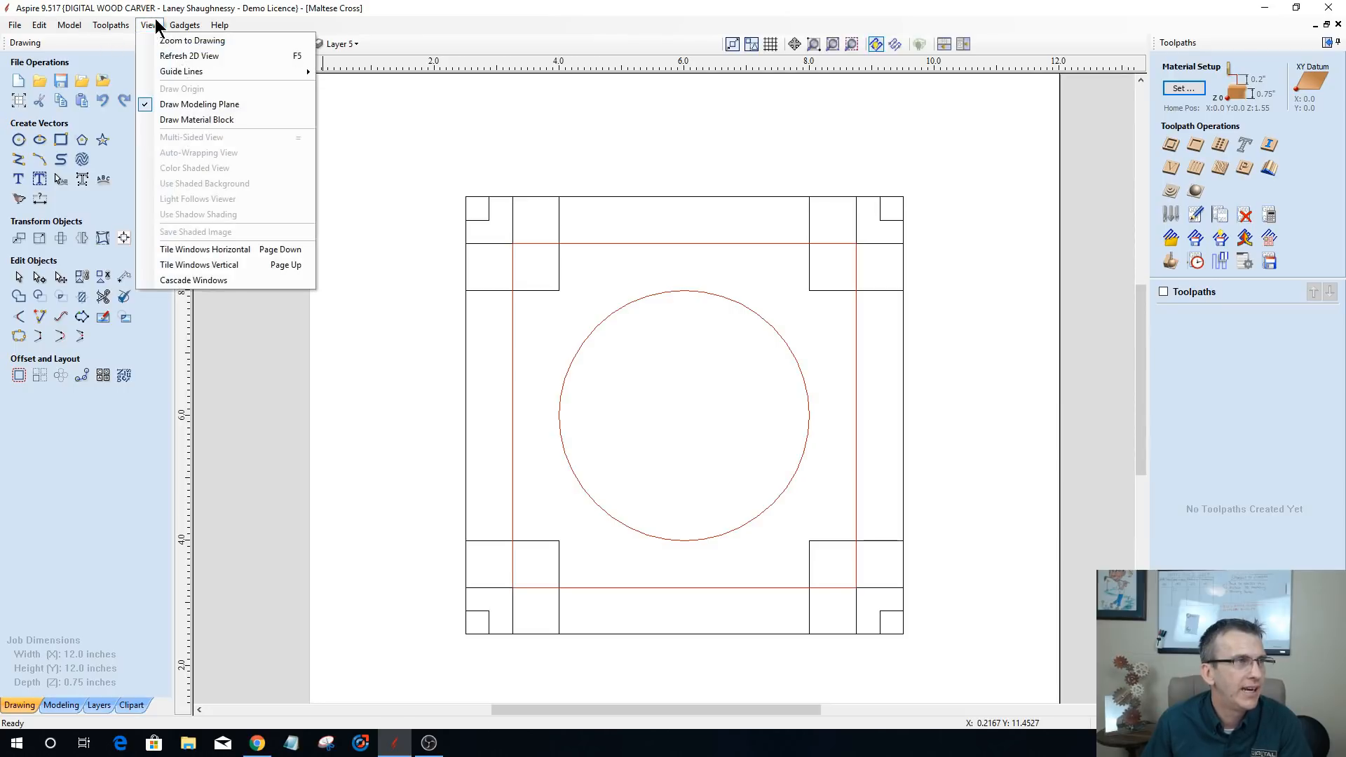
mouse_move(212, 72)
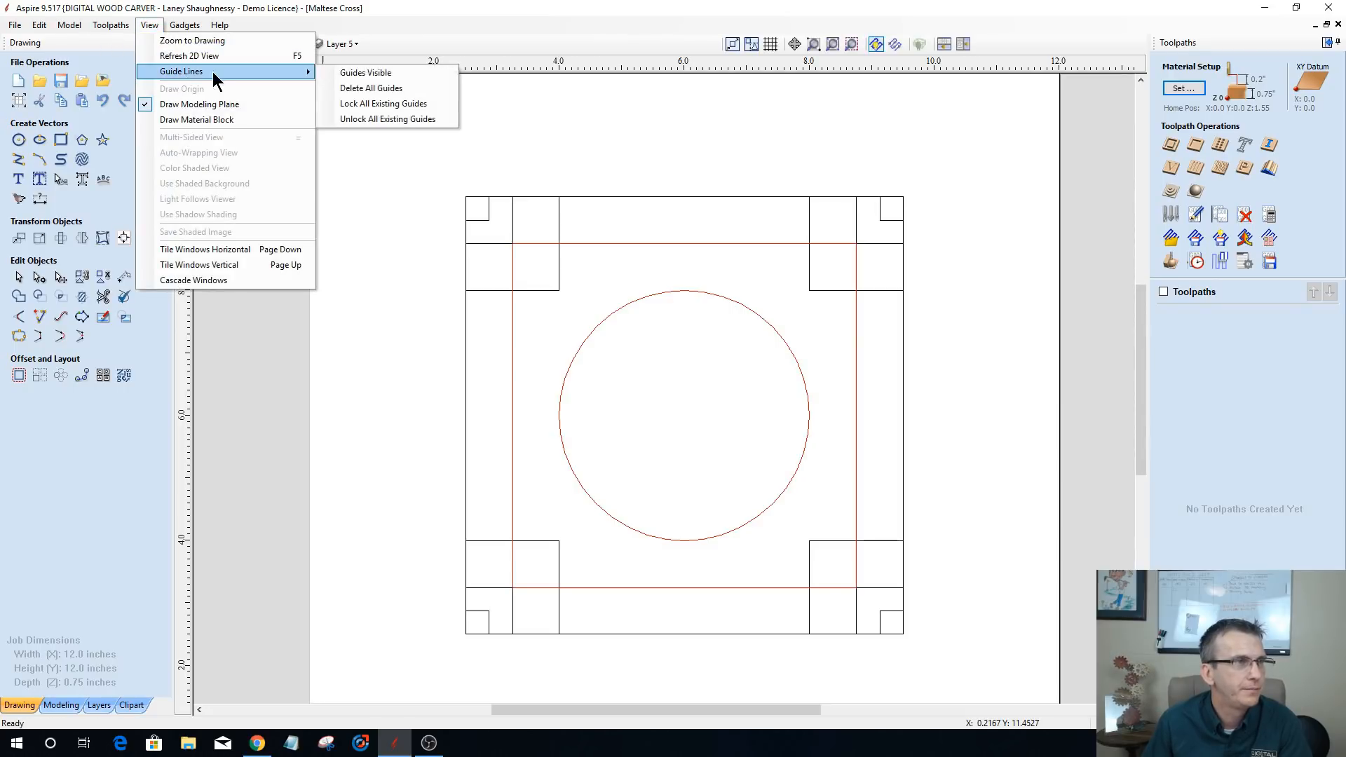
click(380, 74)
scroll(764, 559, up, 1)
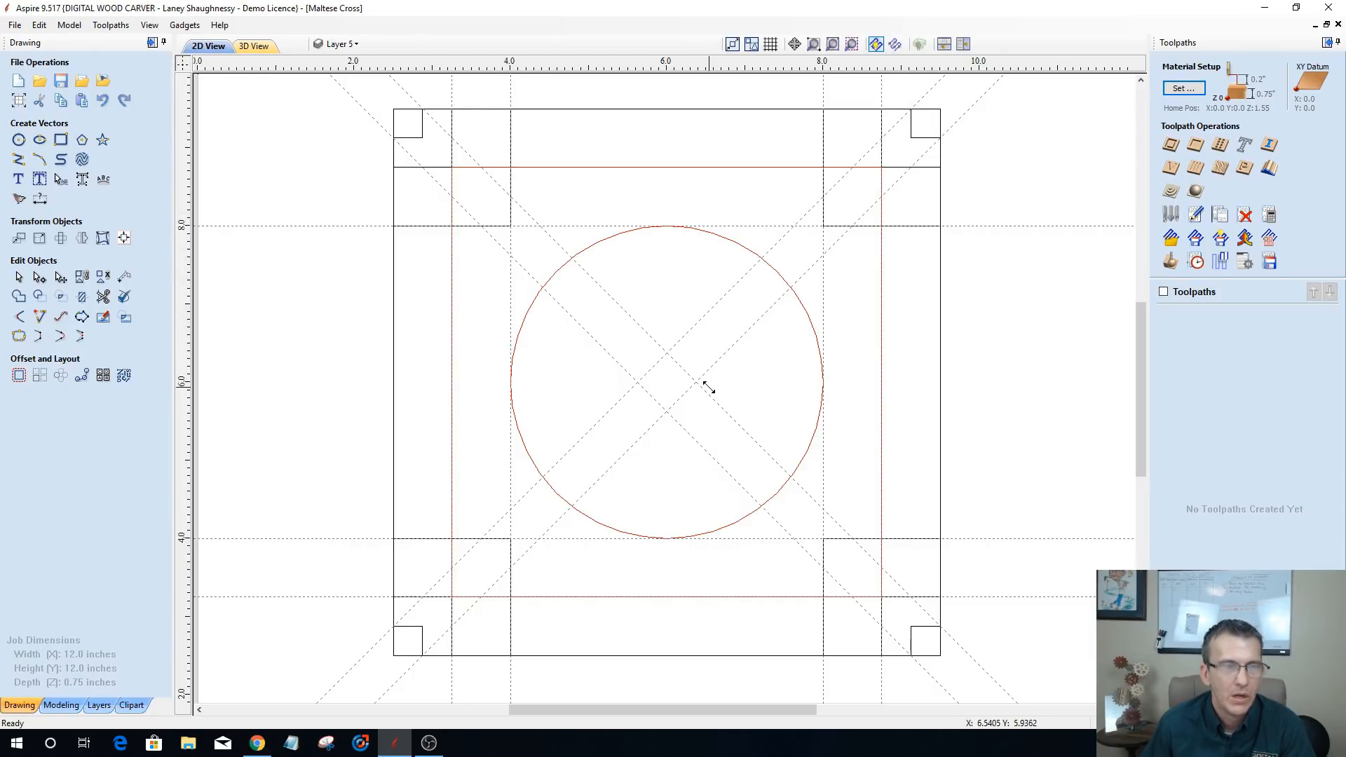
- Start a polyline at the right-hand guide intersection, X 6.375, Y 6.0, and run it down the diagonal guide to the 5.5 inch square's right edge
click(19, 160)
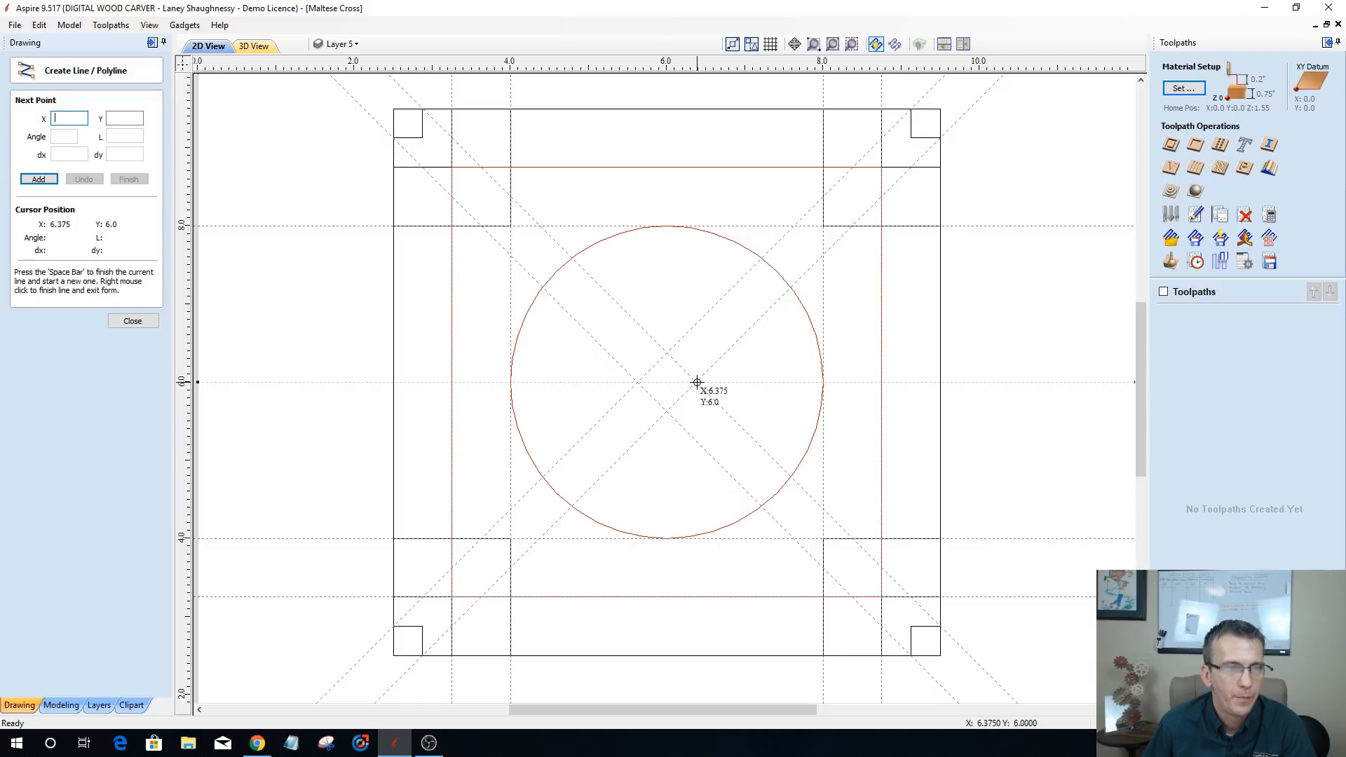
scroll(699, 384, up, 6)
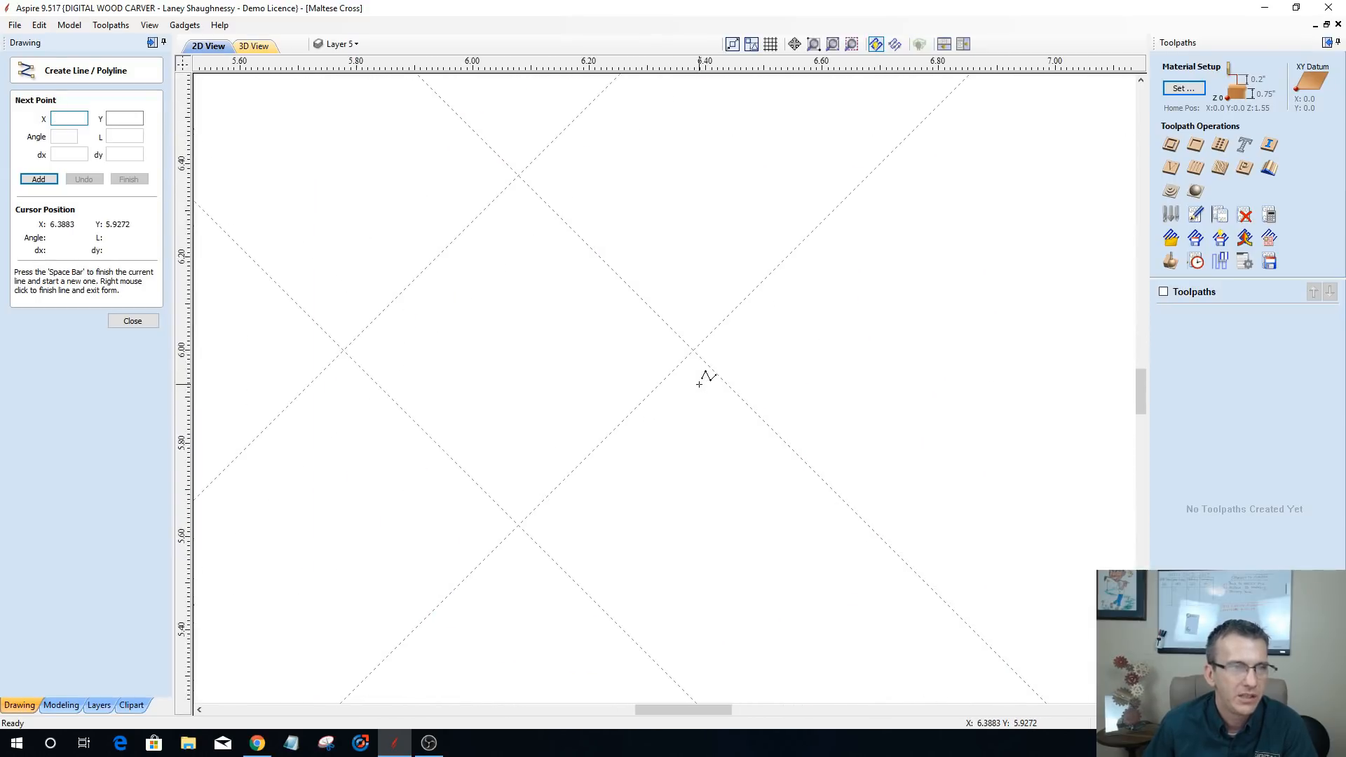
scroll(691, 344, down, 5)
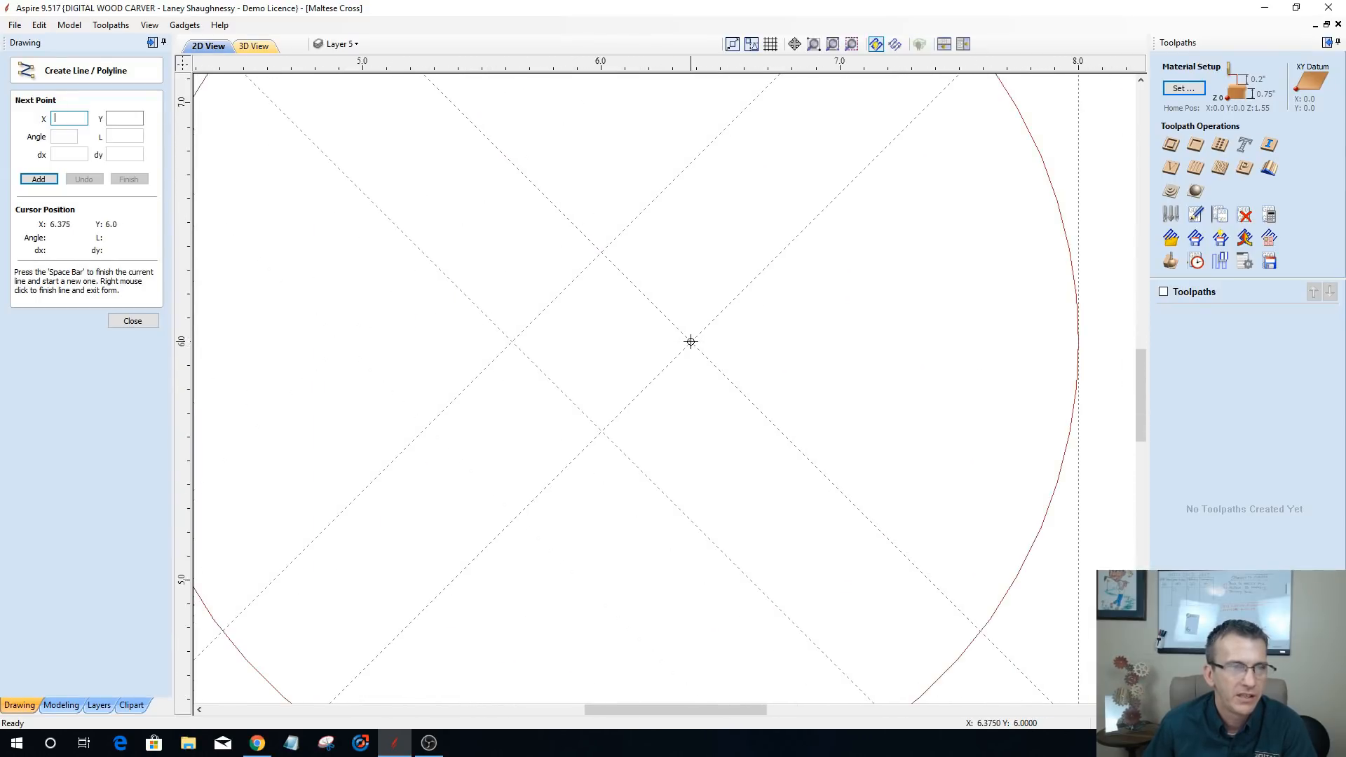
scroll(690, 342, down, 1)
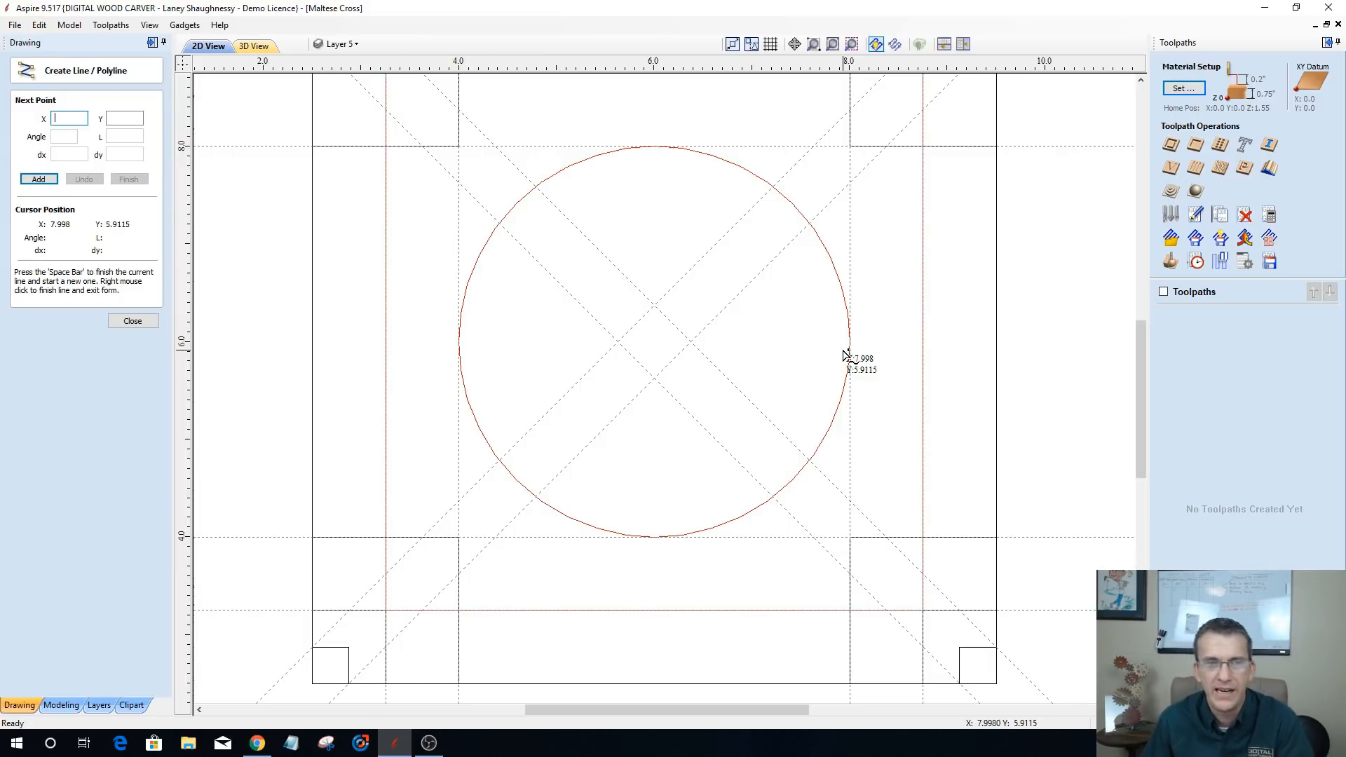
click(689, 341)
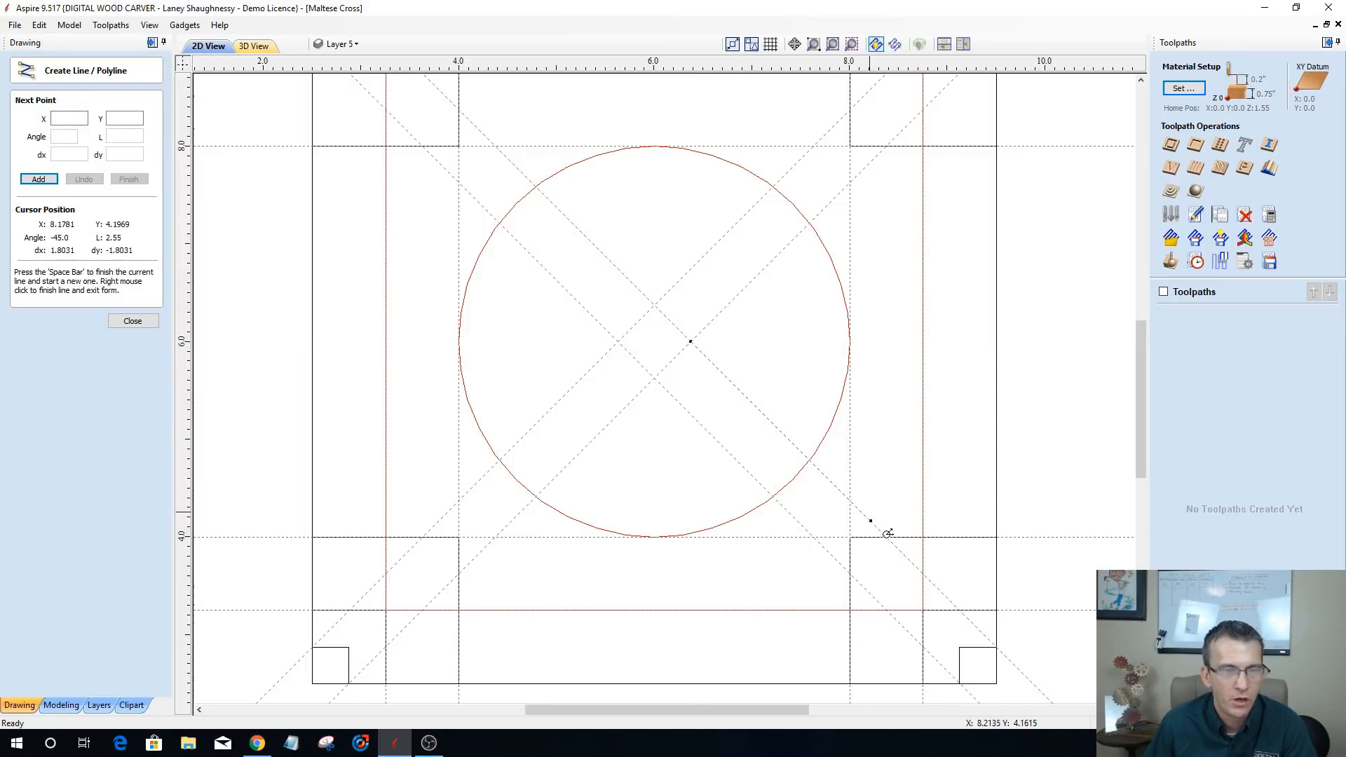
scroll(912, 589, up, 5)
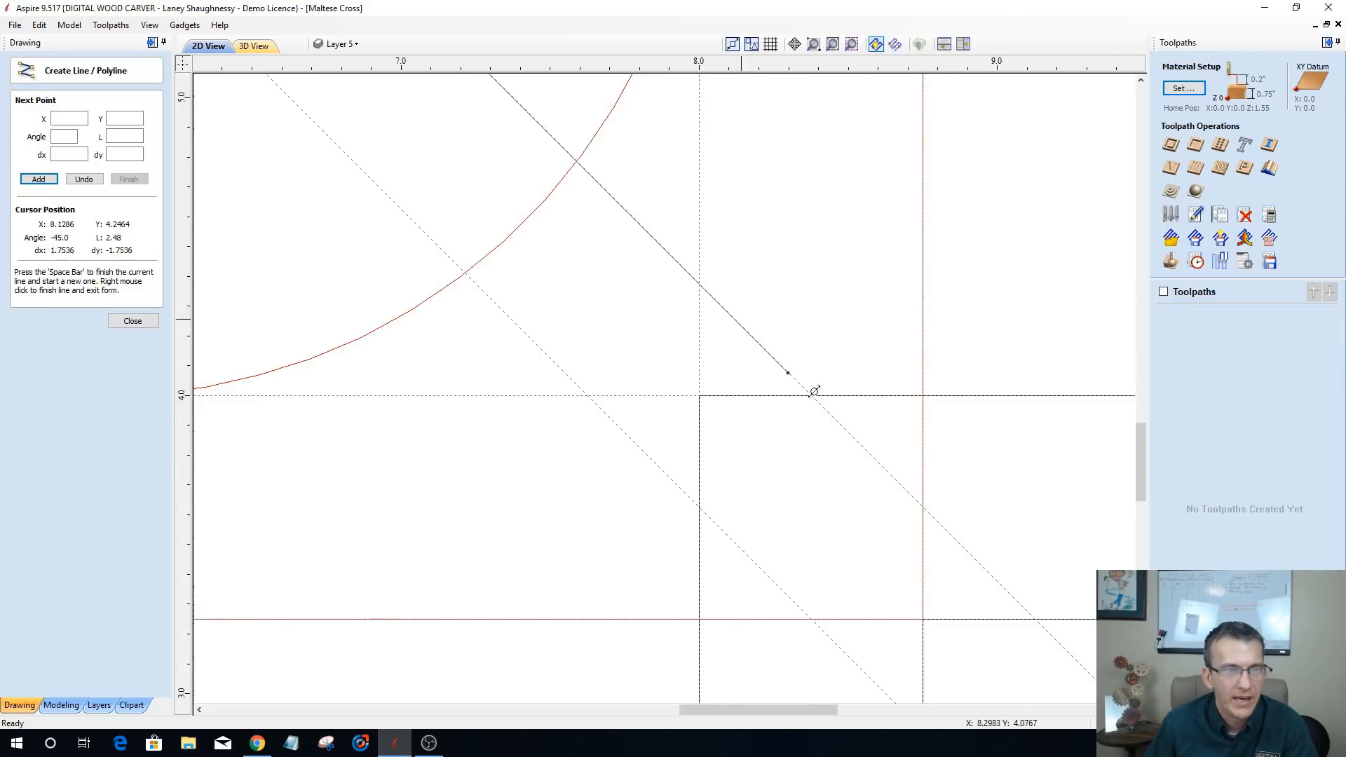
click(922, 505)
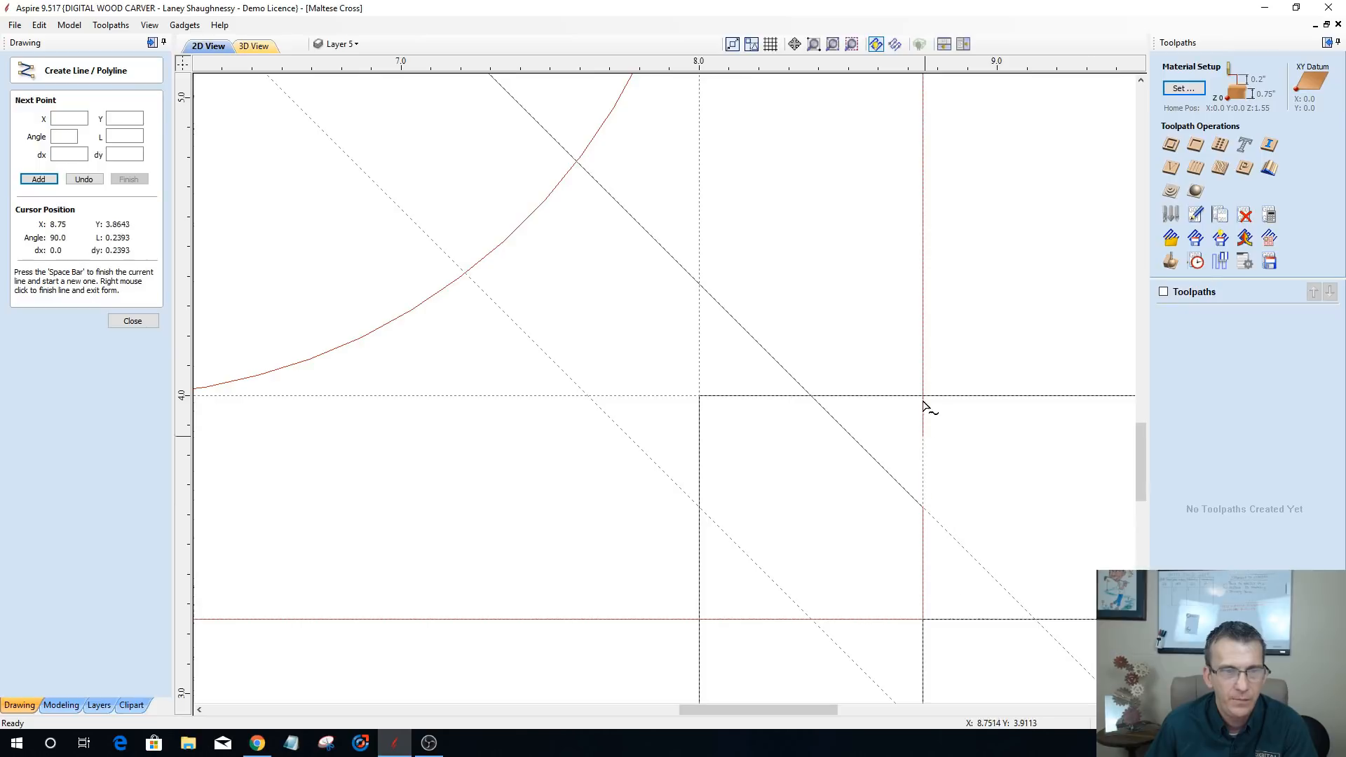
scroll(975, 515, down, 3)
scroll(968, 528, down, 2)
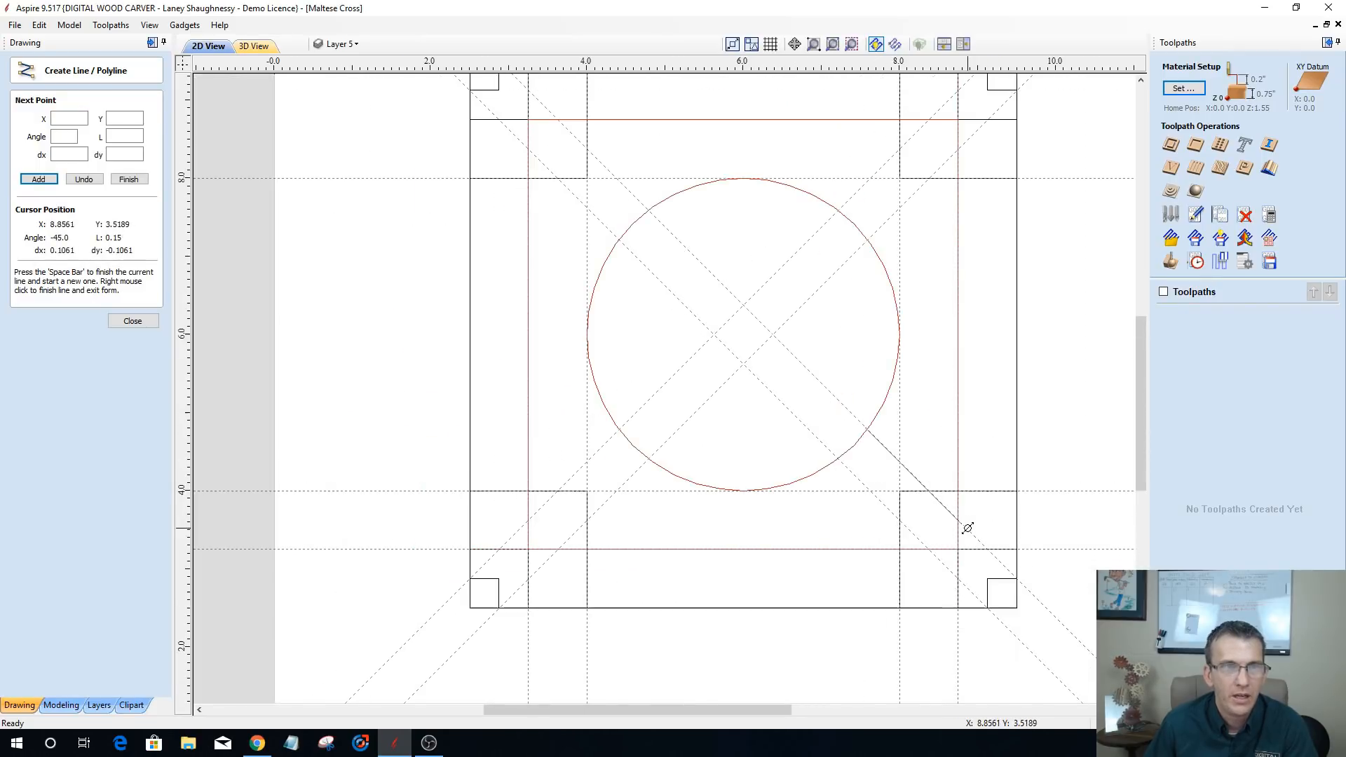
- Continue the polyline 4.75 inches up the 5.5 inch square's right edge and close the triangle back at its start point
scroll(954, 152, up, 2)
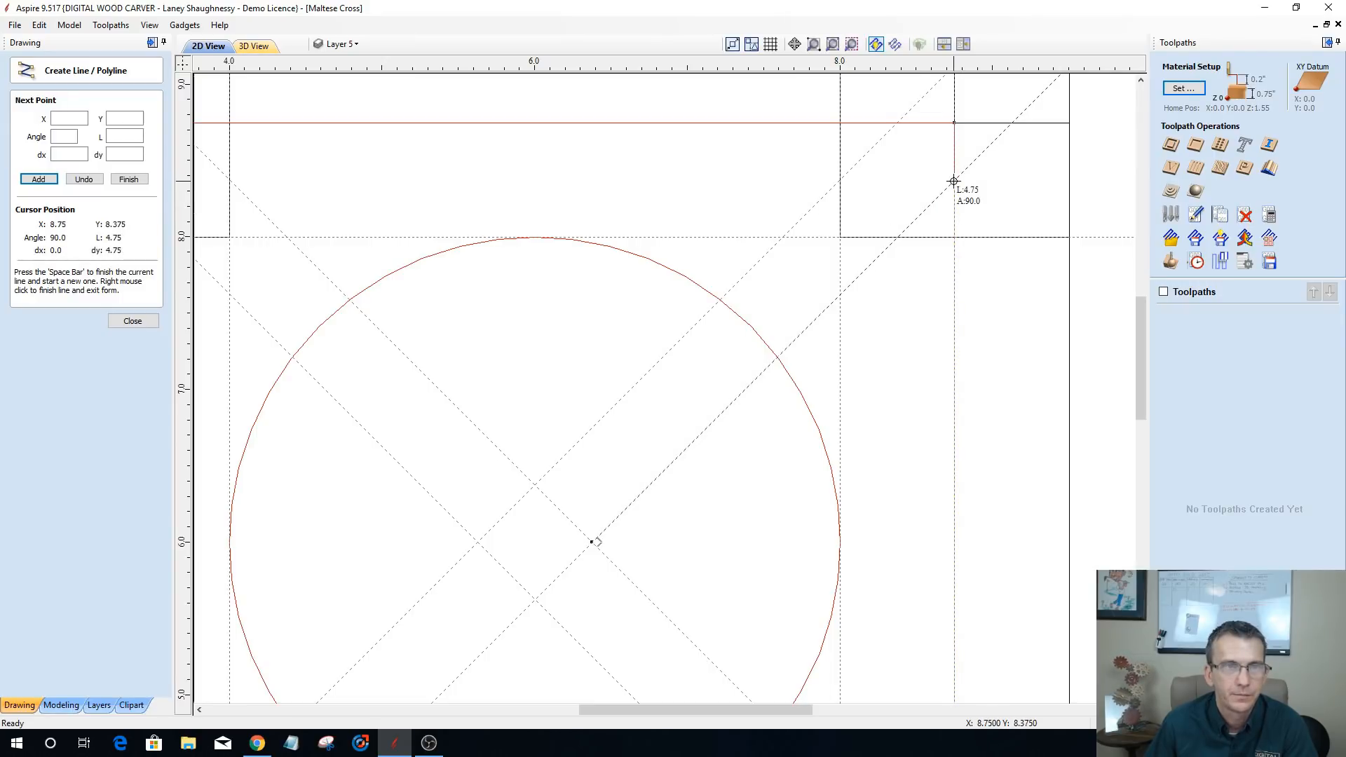
click(954, 179)
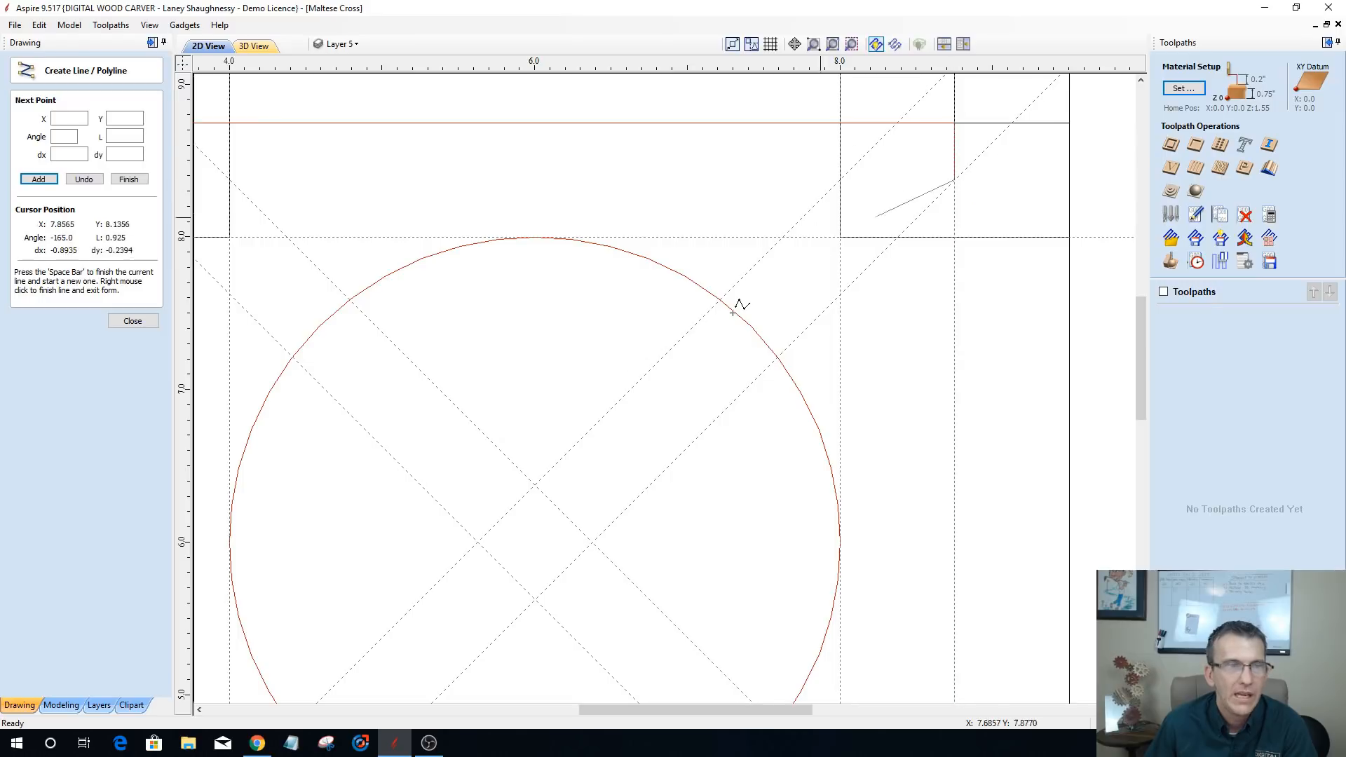
click(592, 543)
key(space)
scroll(649, 299, down, 2)
scroll(648, 299, down, 2)
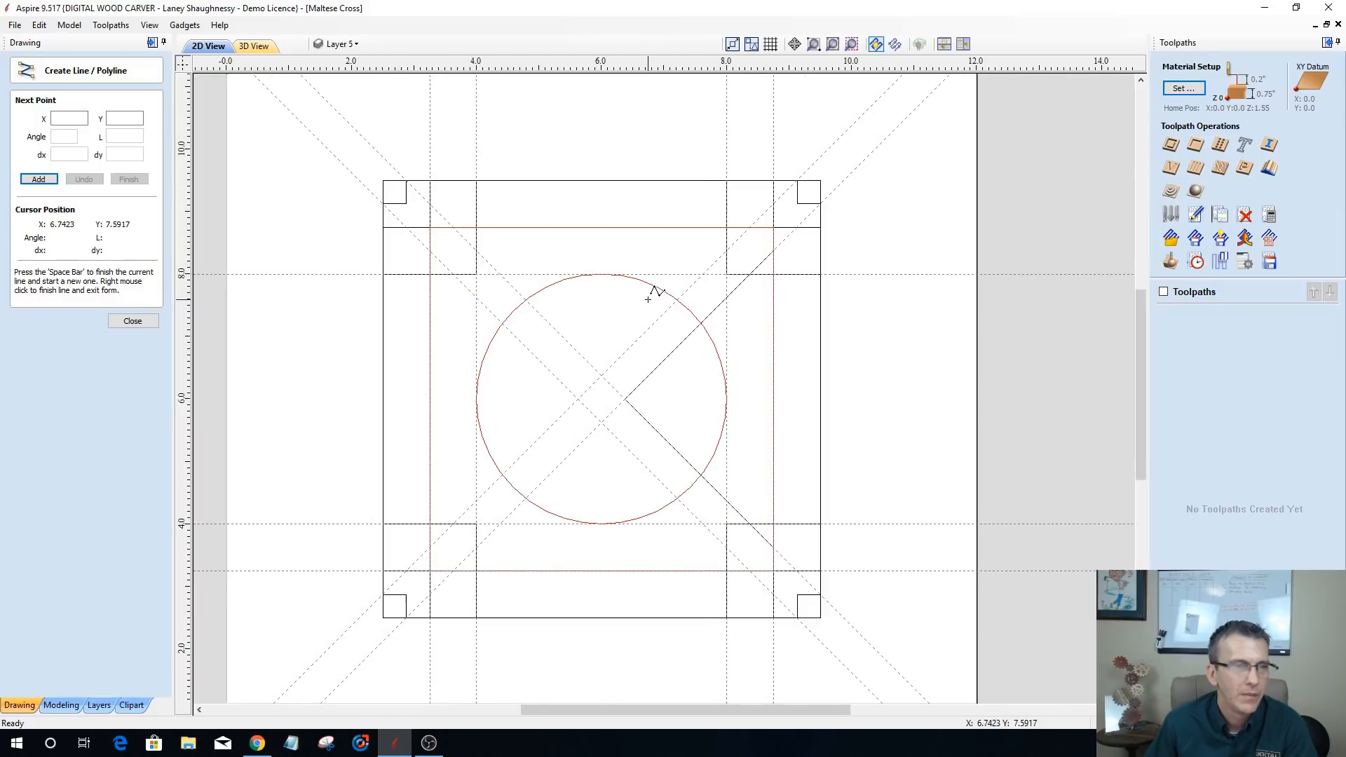
click(133, 321)
- Select the new triangle and hide the guide lines
scroll(460, 452, up, 2)
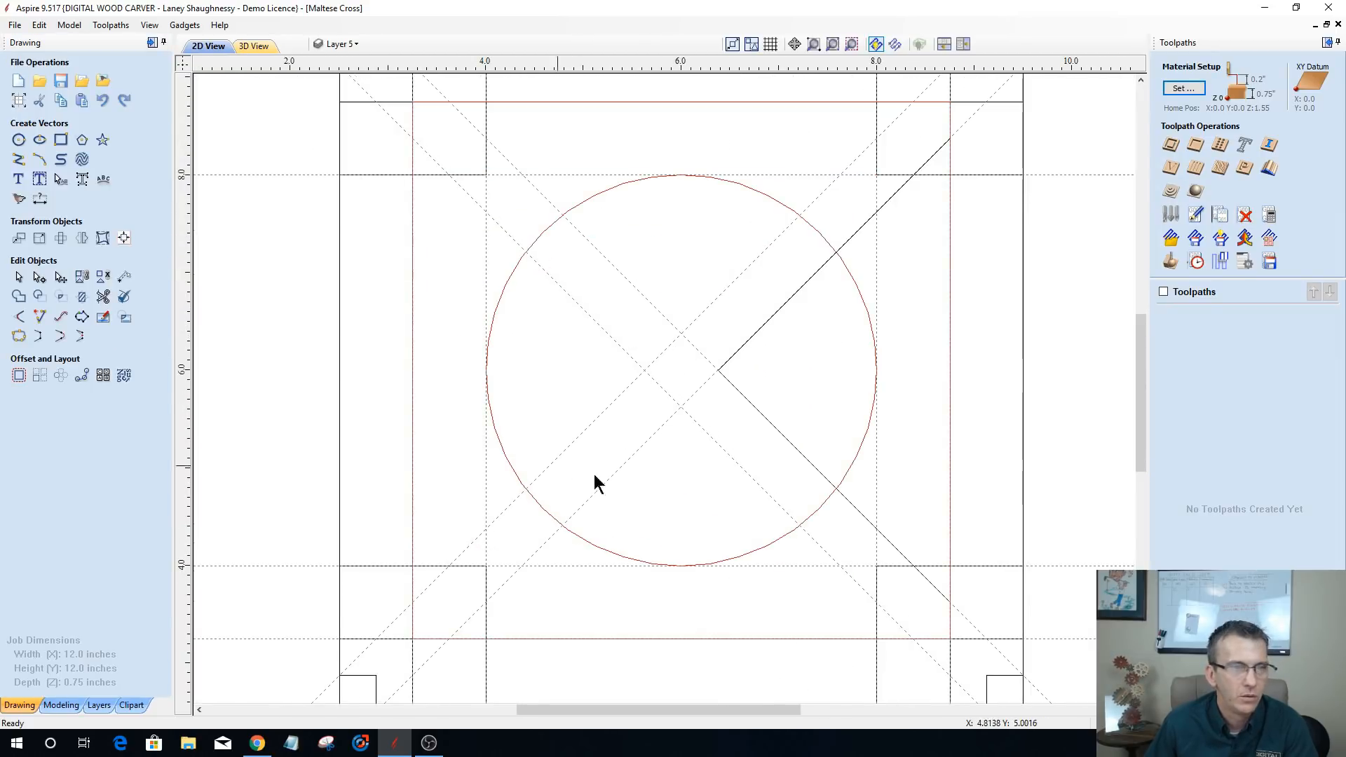
double_click(746, 340)
click(669, 512)
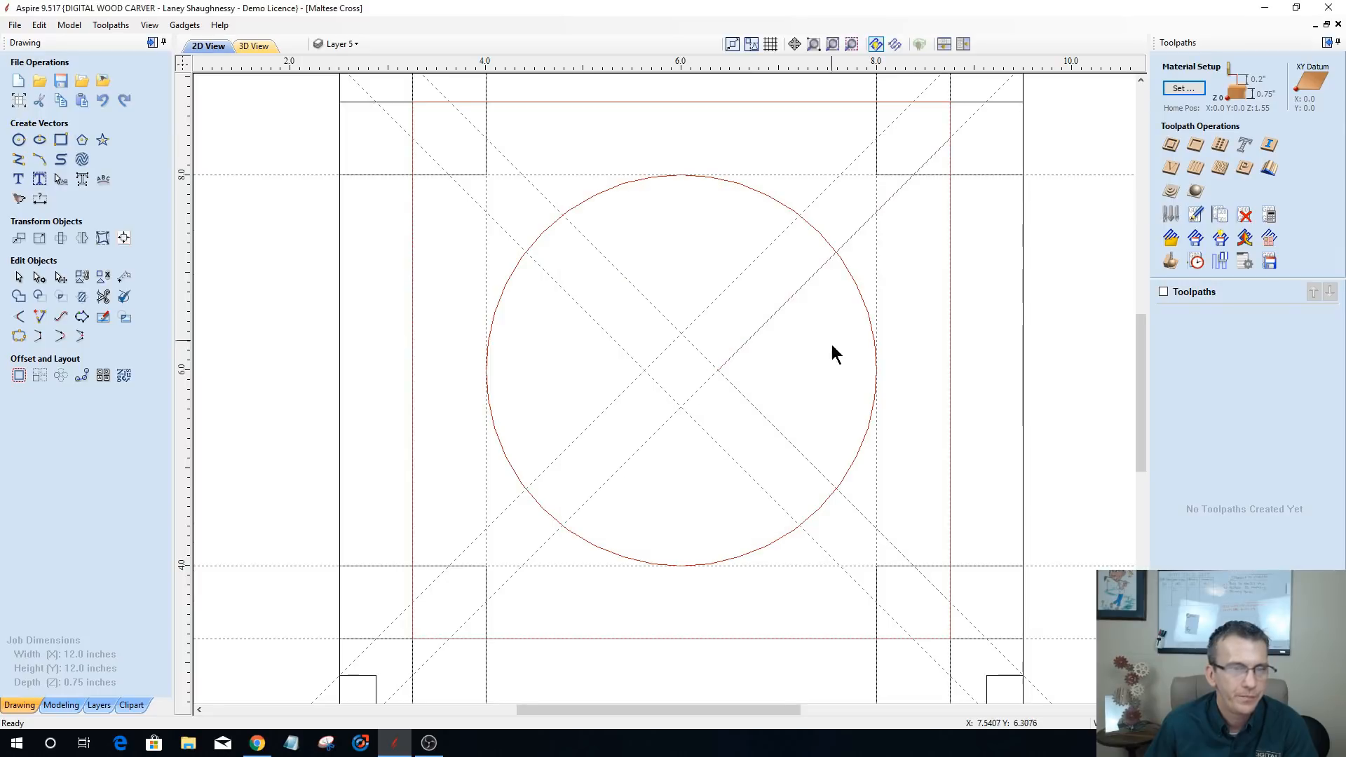
click(150, 25)
mouse_move(302, 72)
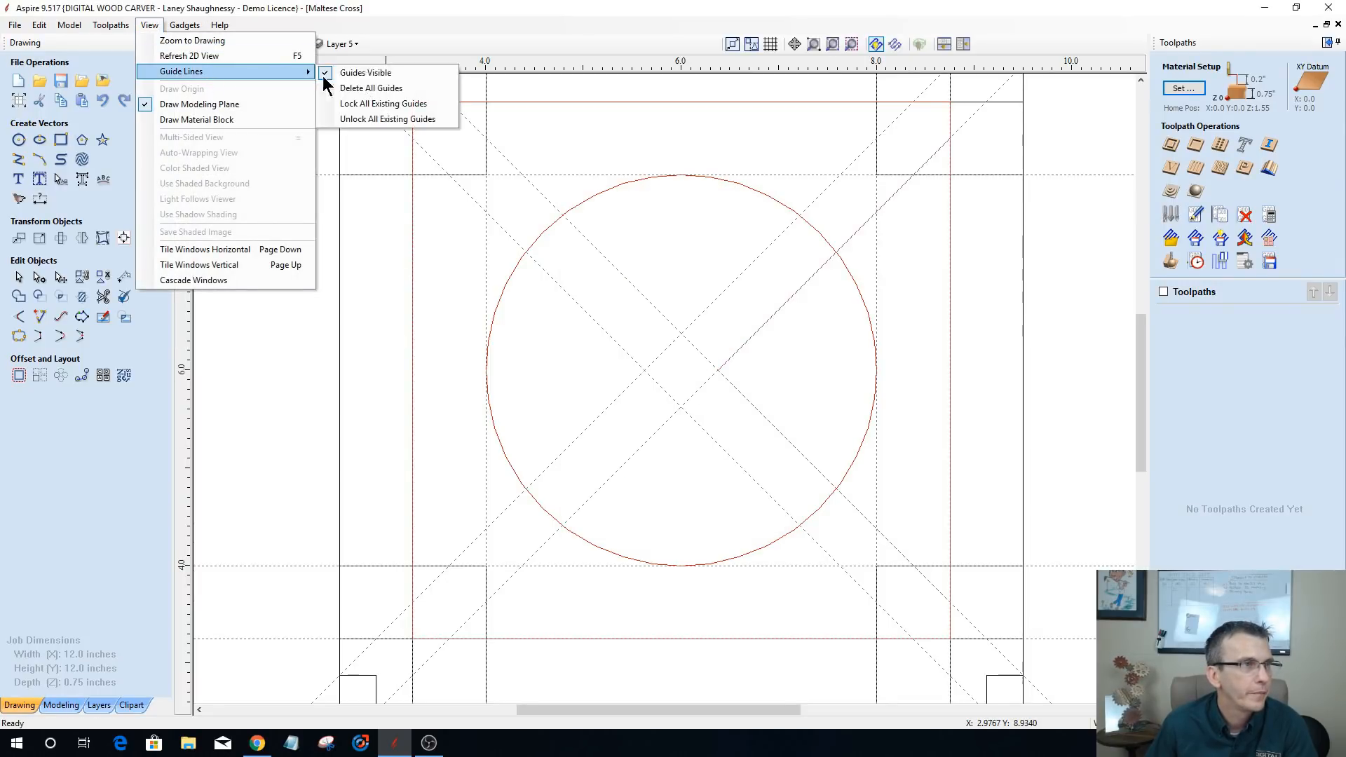
click(344, 71)
- Move the selected triangle to Layer 6, the red layer holding the circle and the 5.5 inch square
right_click(764, 335)
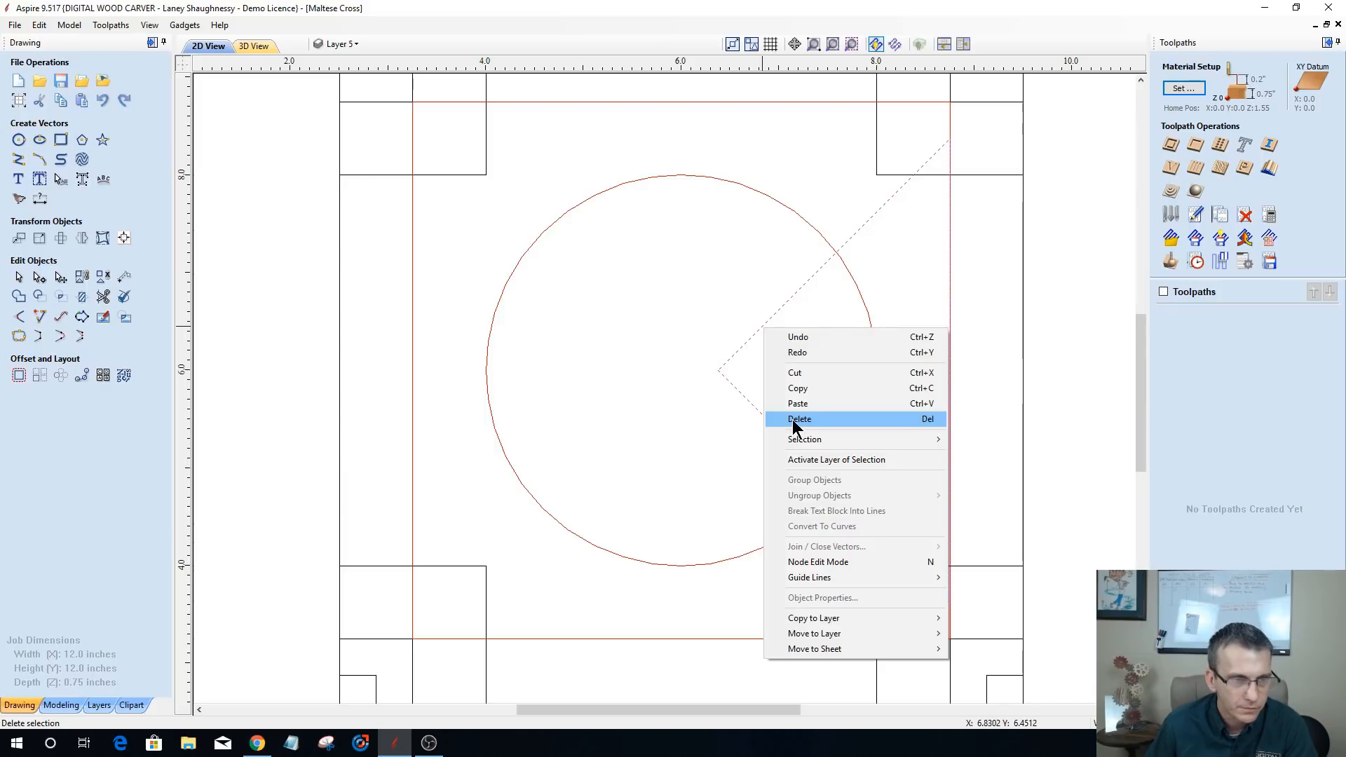
mouse_move(813, 635)
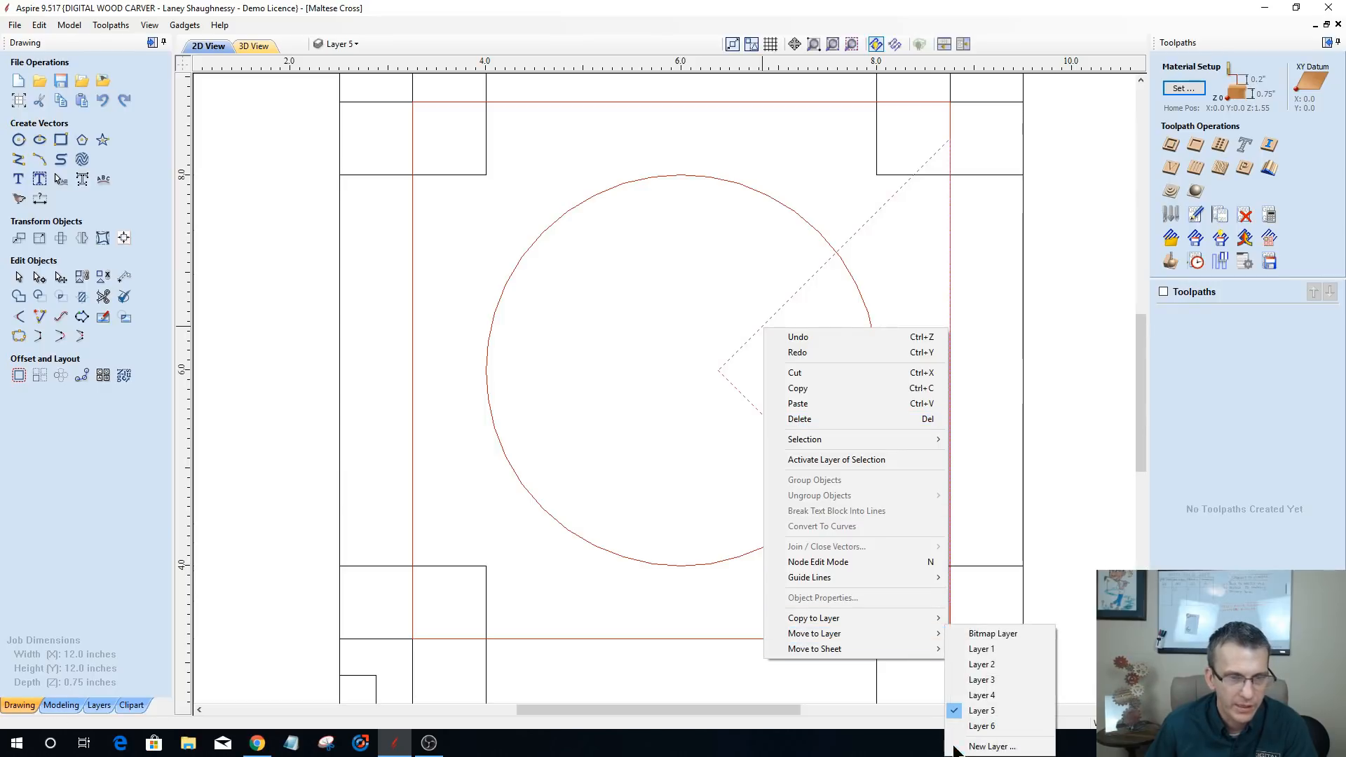
click(981, 729)
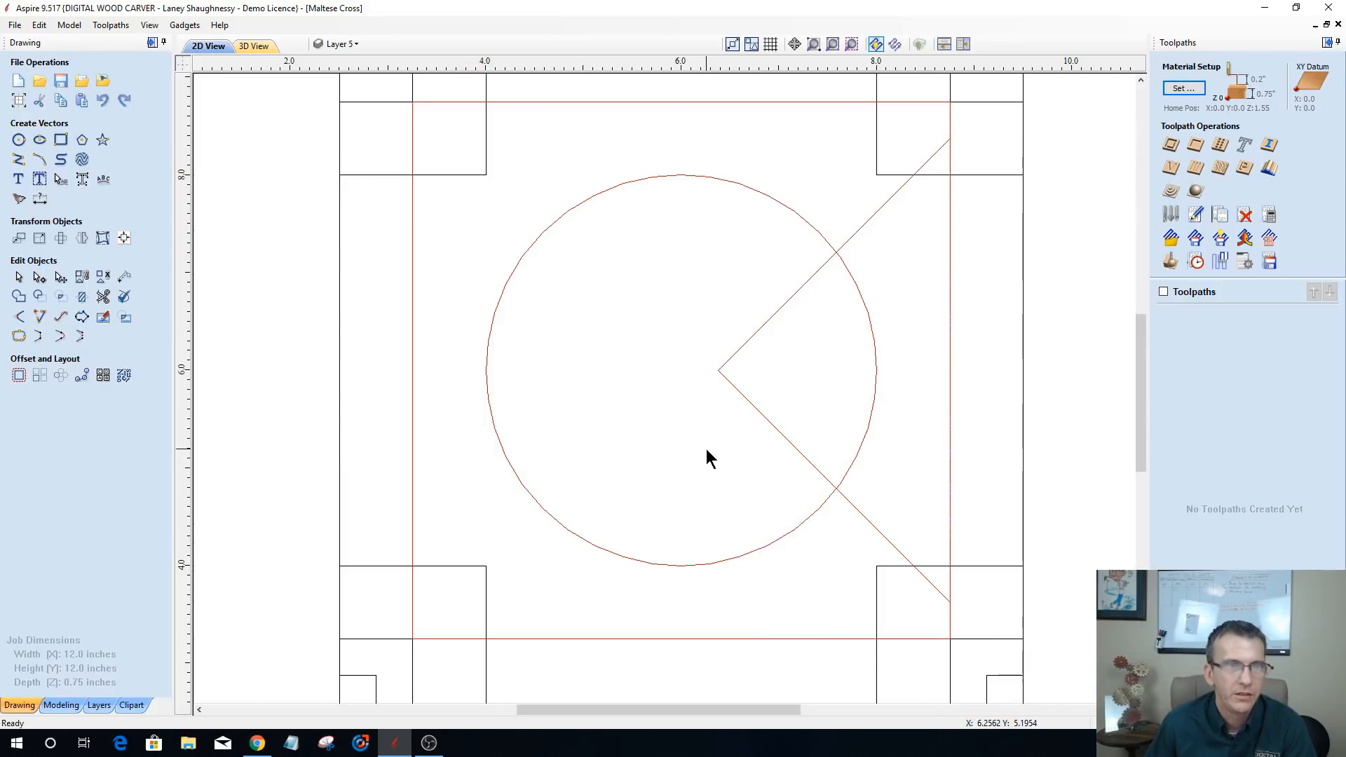
scroll(705, 449, down, 1)
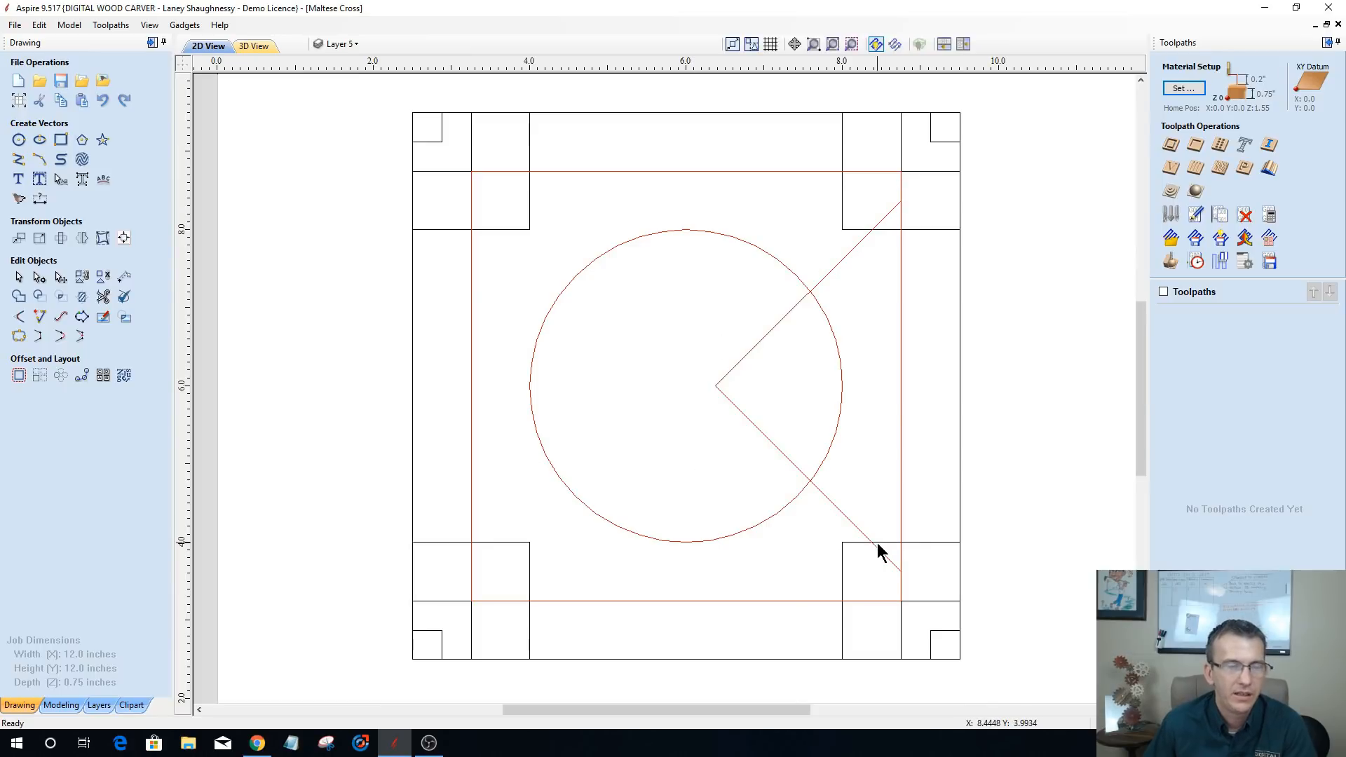
- Temporarily show the Bitmap Layer to examine the reference Maltese cross image beside the construction drawing
click(757, 347)
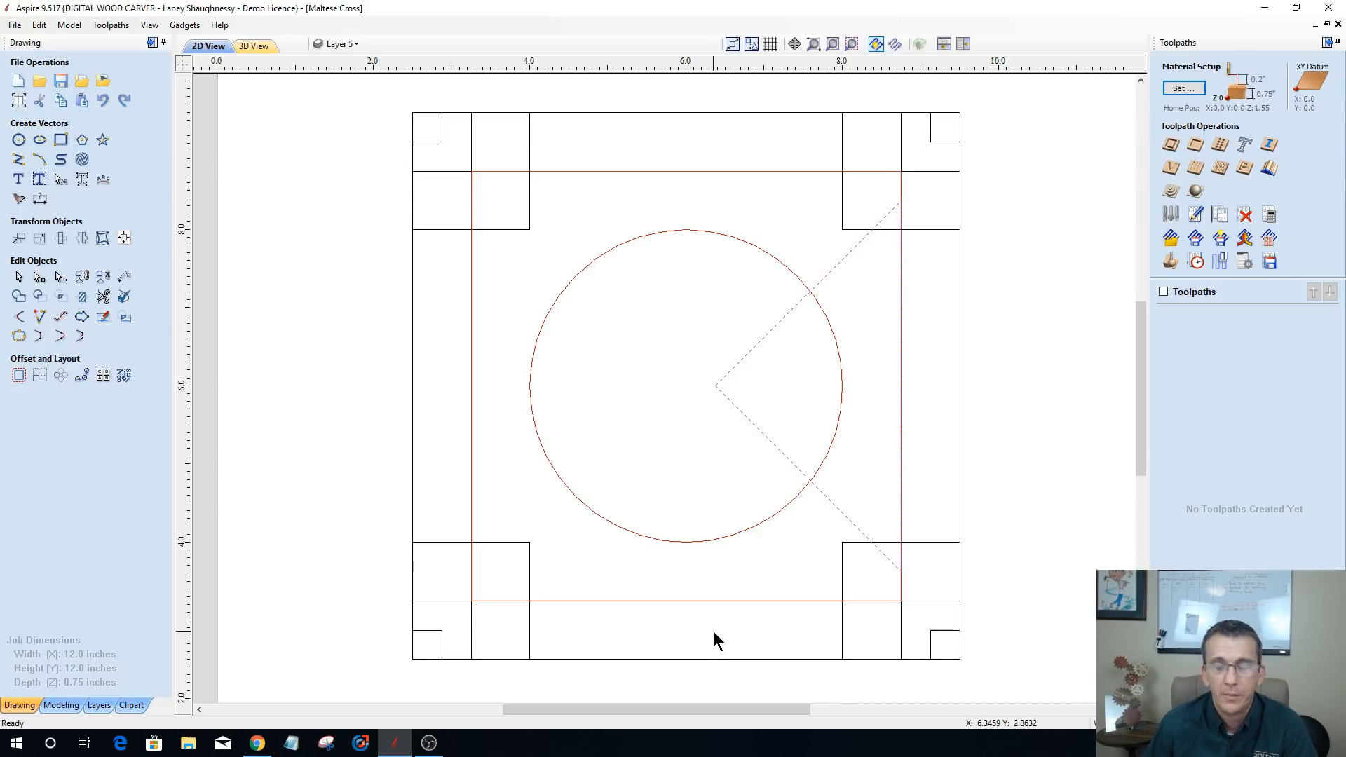
scroll(886, 604, up, 2)
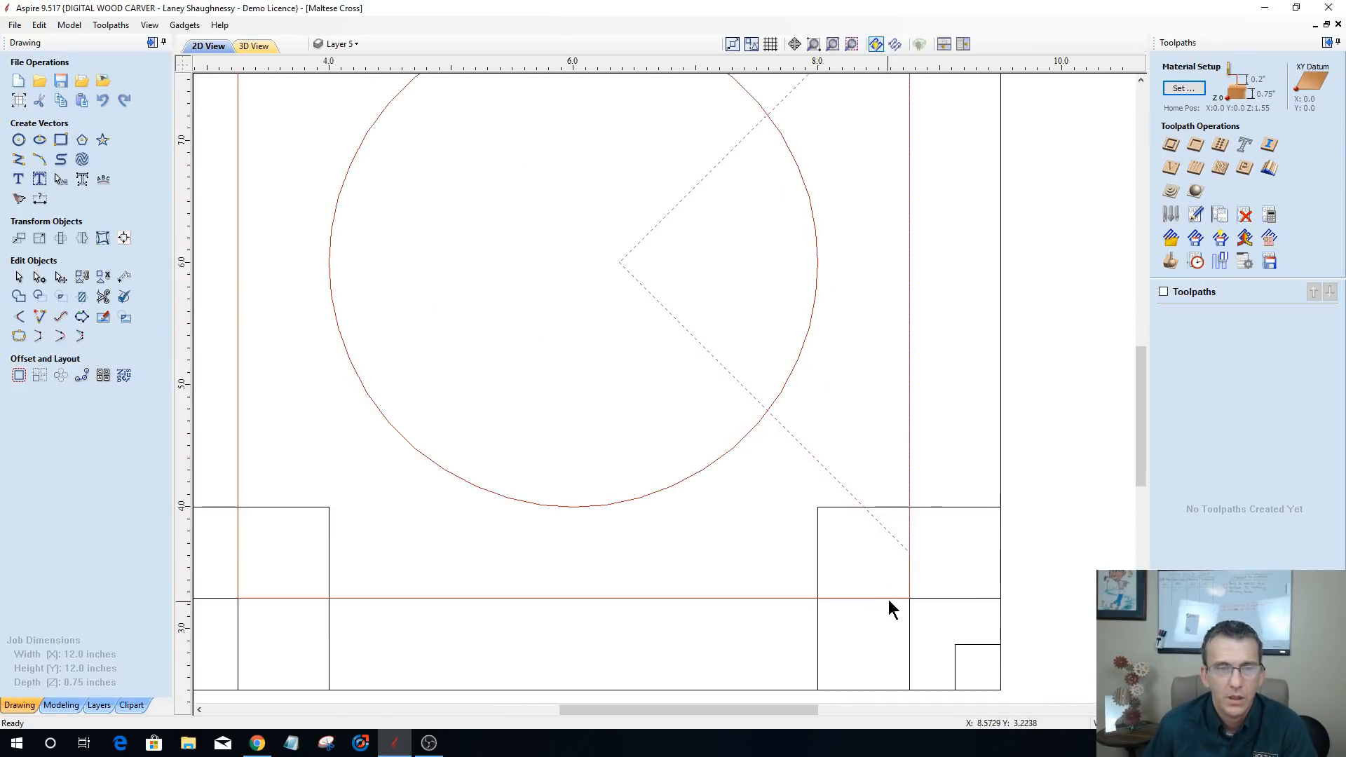
scroll(861, 555, down, 1)
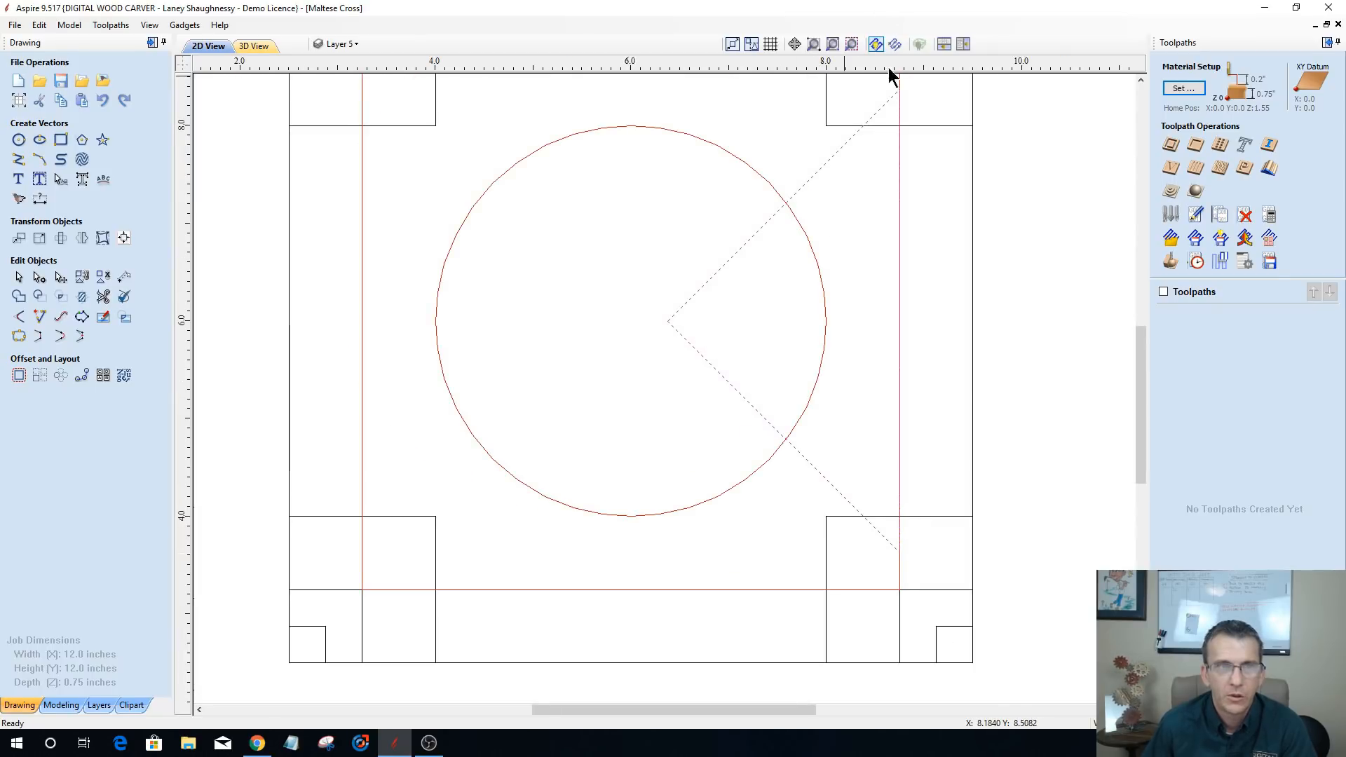
scroll(738, 400, down, 7)
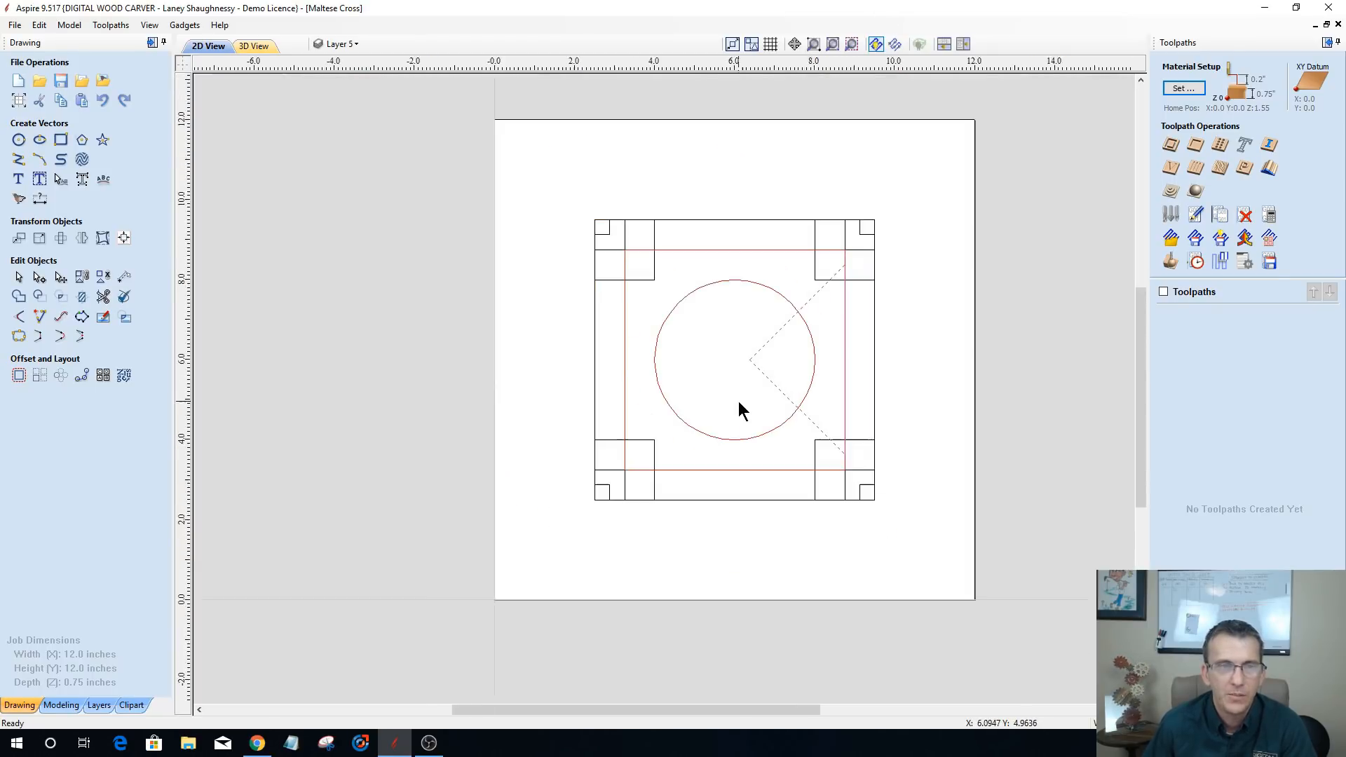
click(340, 45)
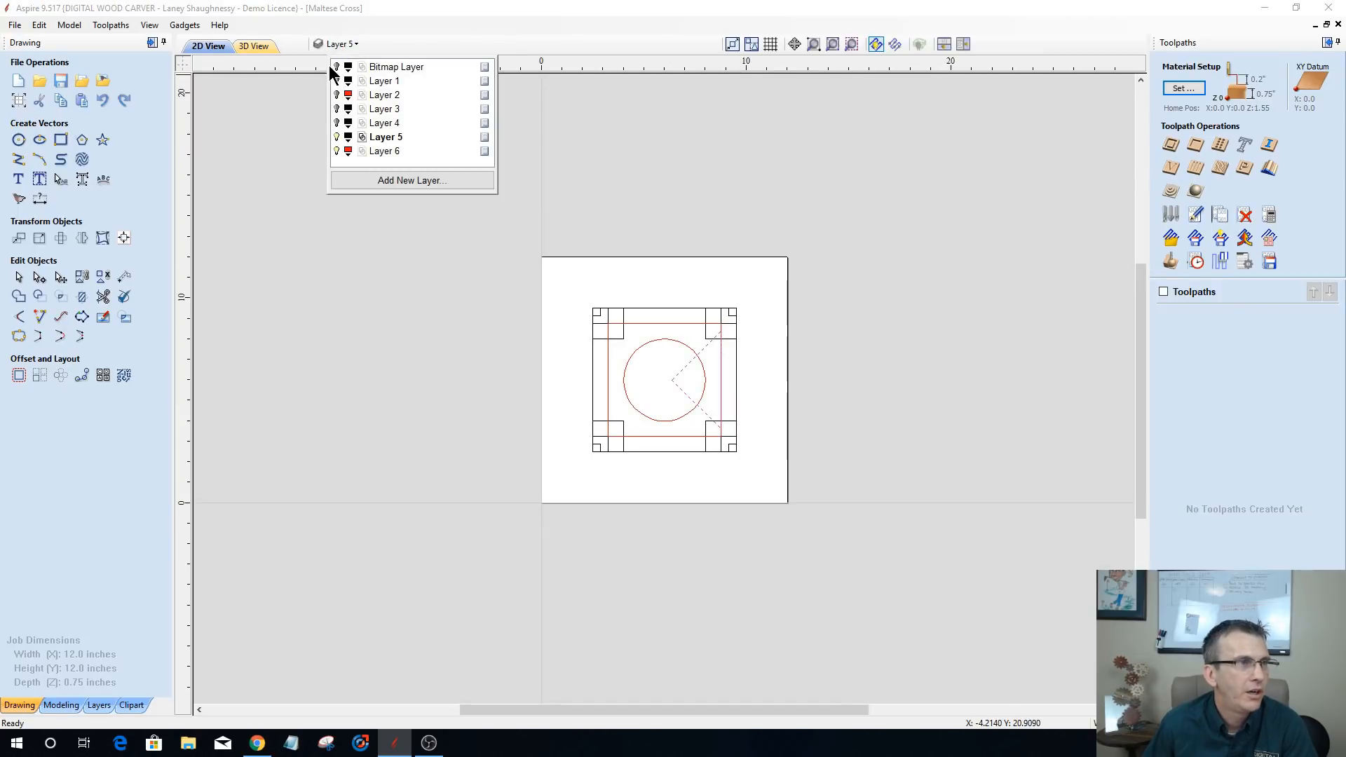
click(336, 67)
scroll(880, 331, up, 5)
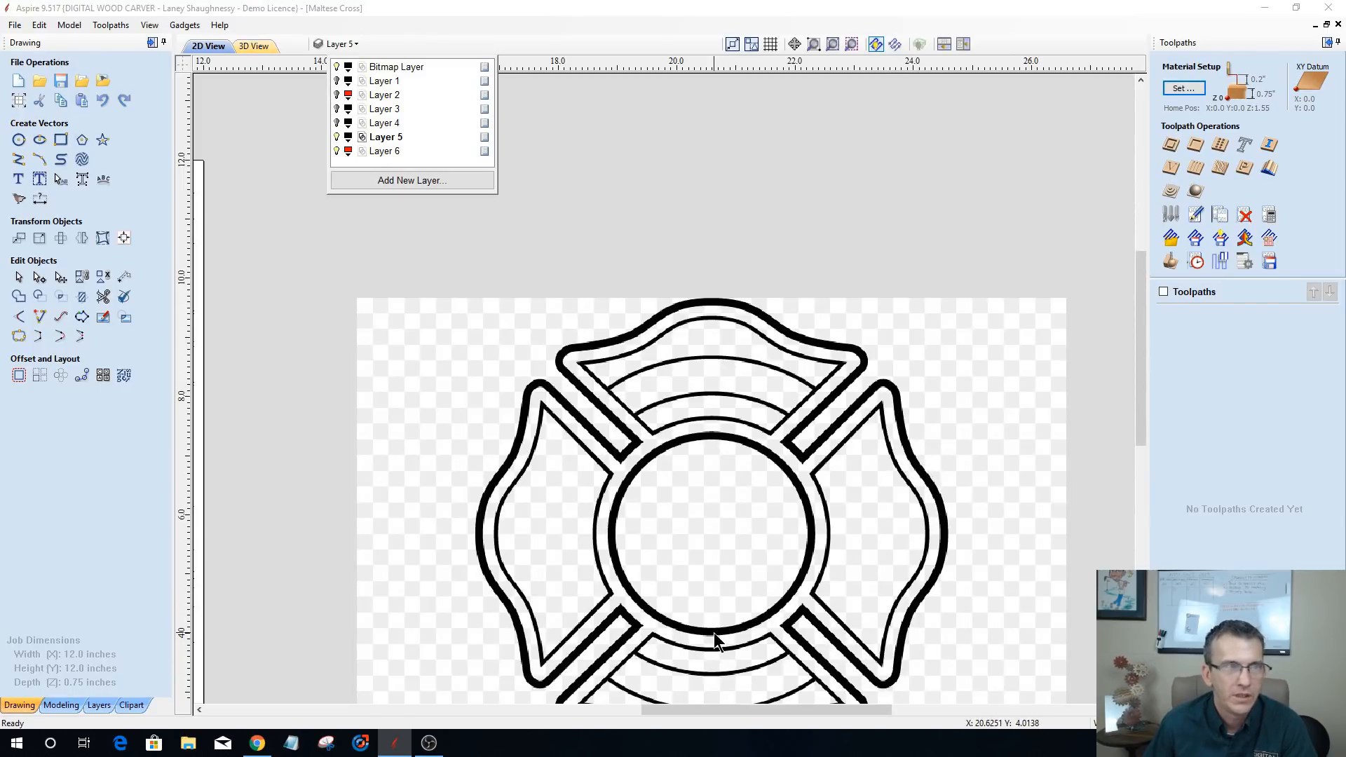
scroll(967, 230, down, 2)
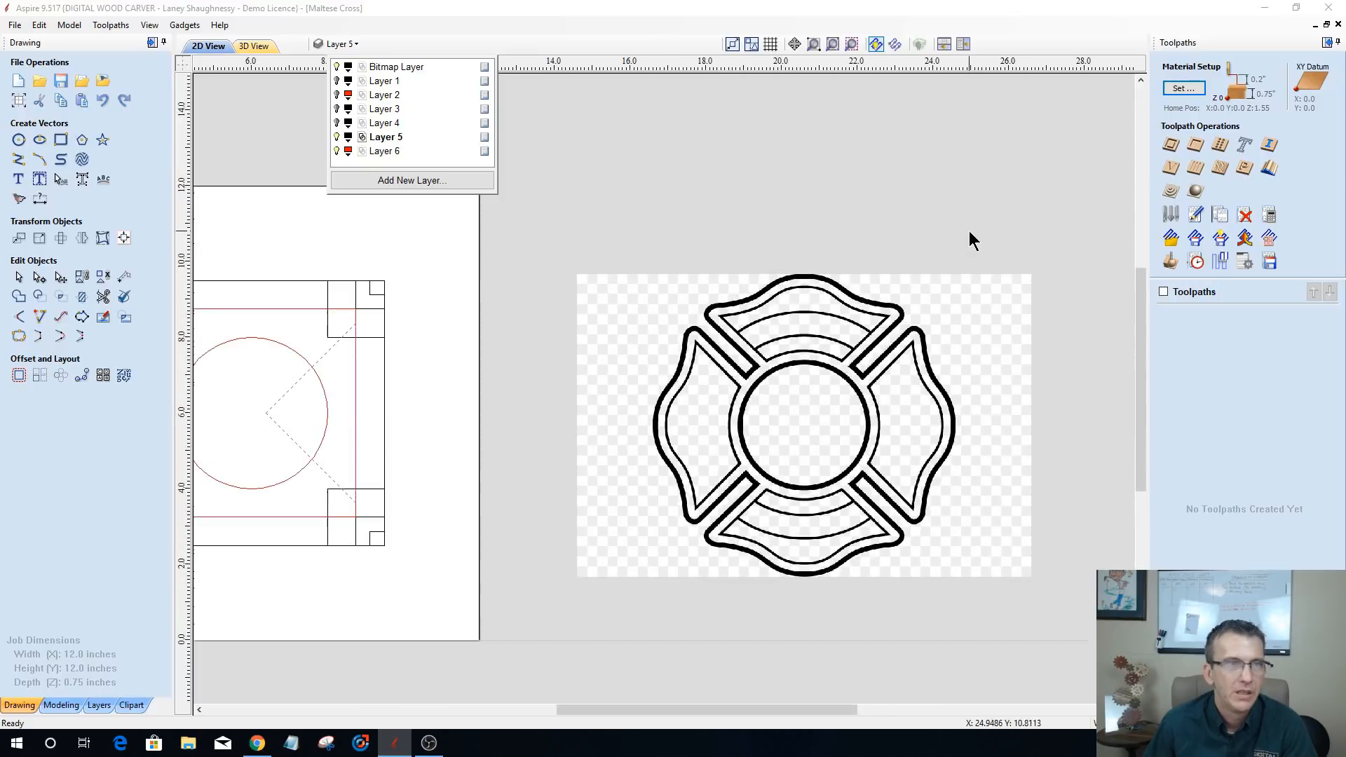
click(339, 67)
click(833, 45)
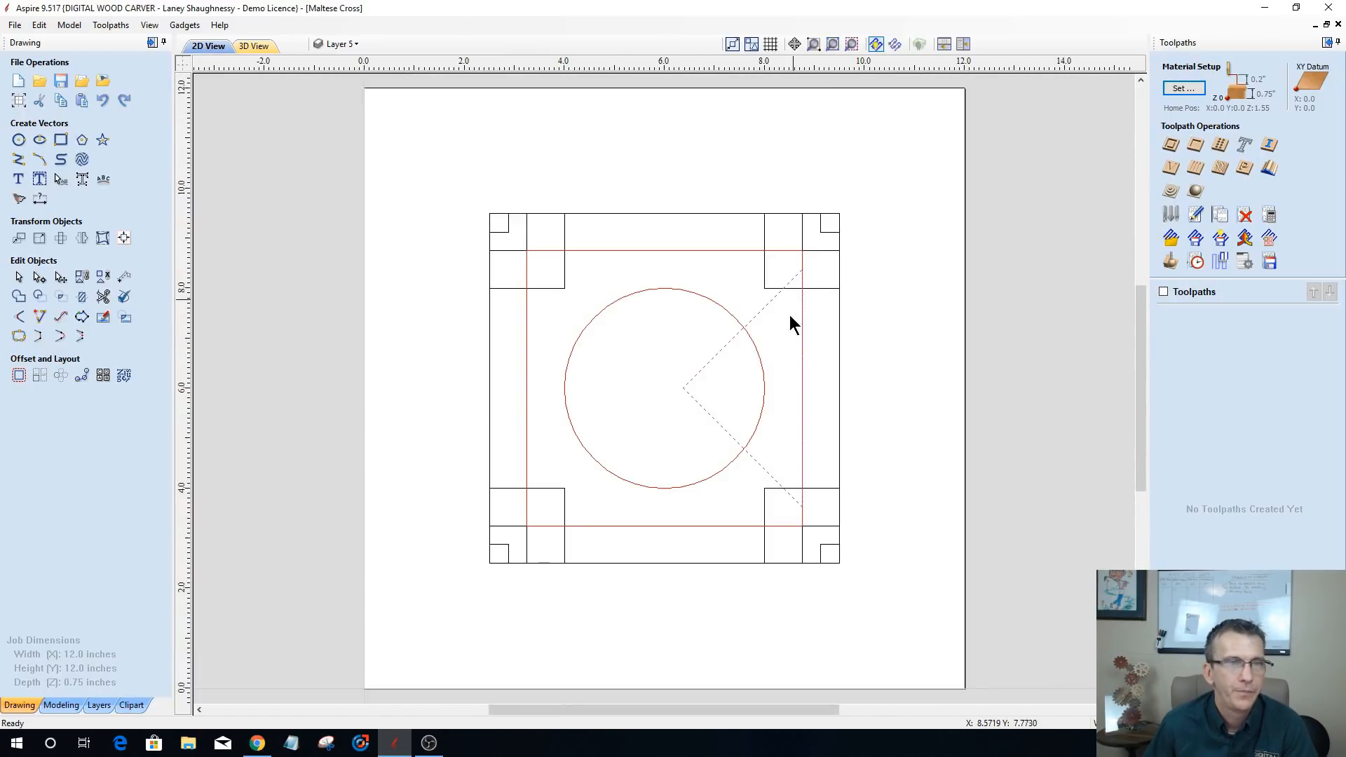
- Insert a node on the triangle's vertical side where it crosses the top edge of the lower-right 1.5 inch corner square
scroll(814, 607, up, 4)
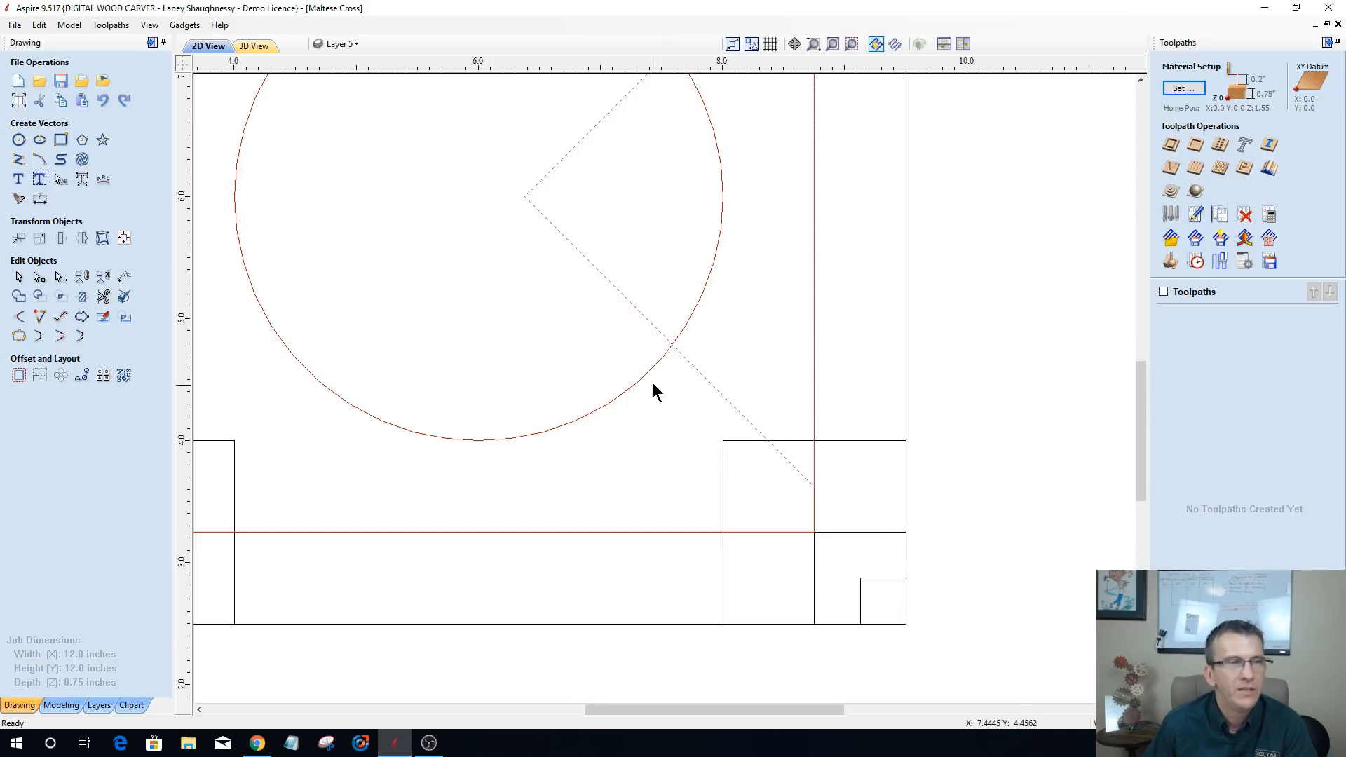
scroll(835, 448, down, 4)
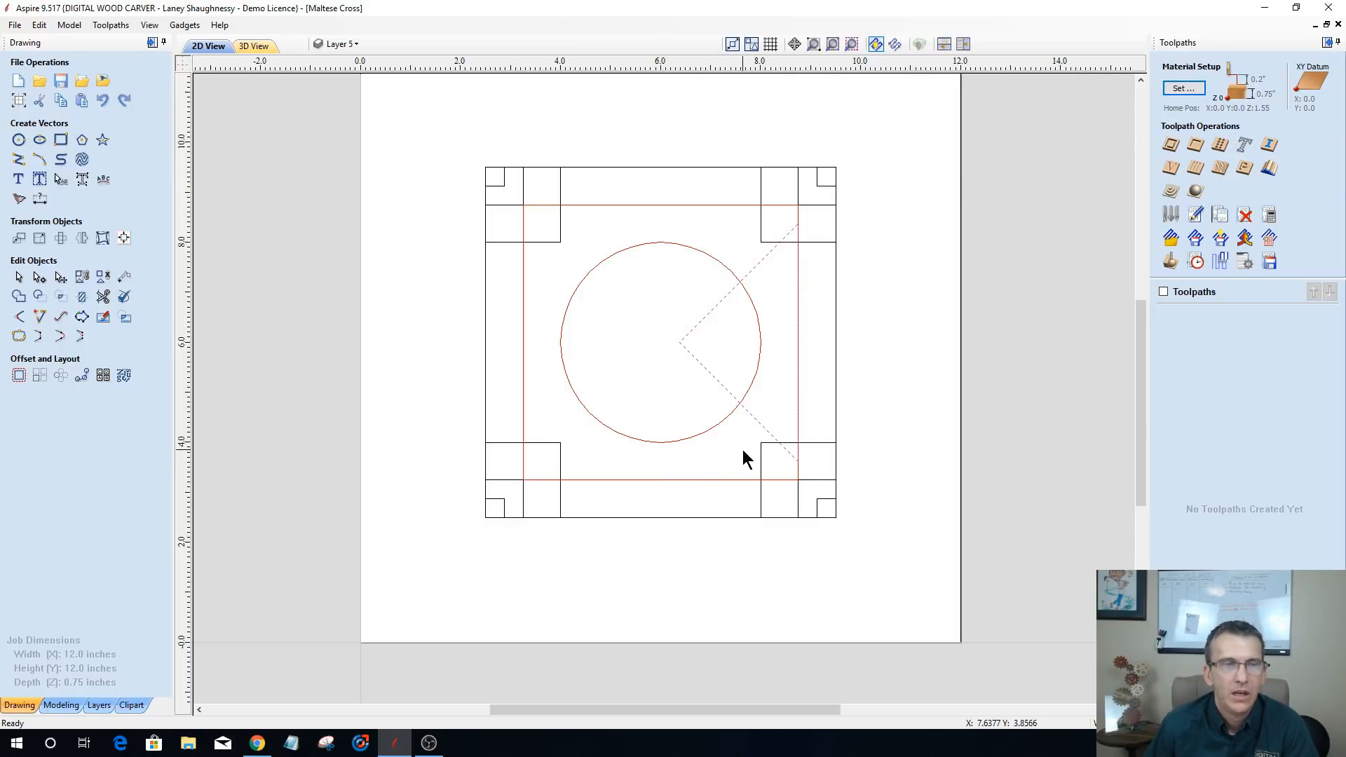
scroll(768, 462, up, 3)
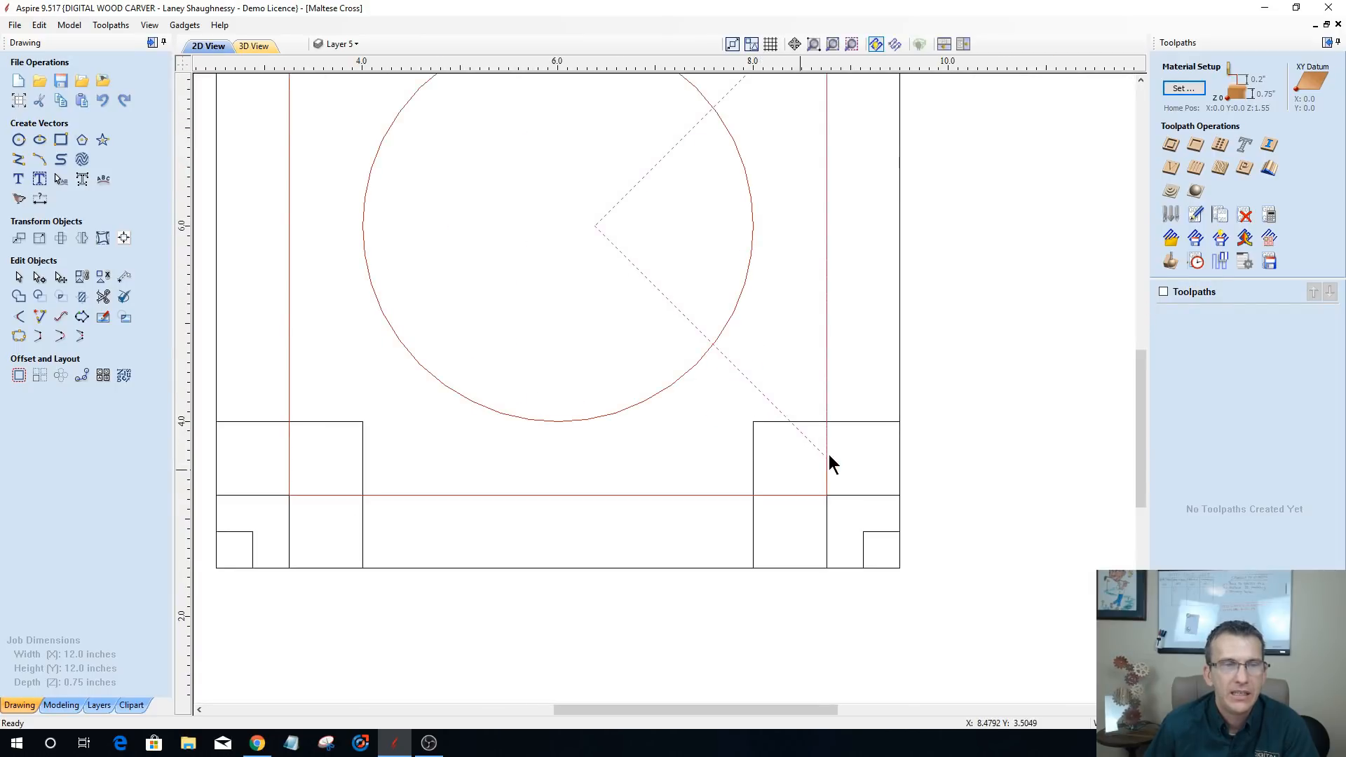
scroll(818, 460, up, 3)
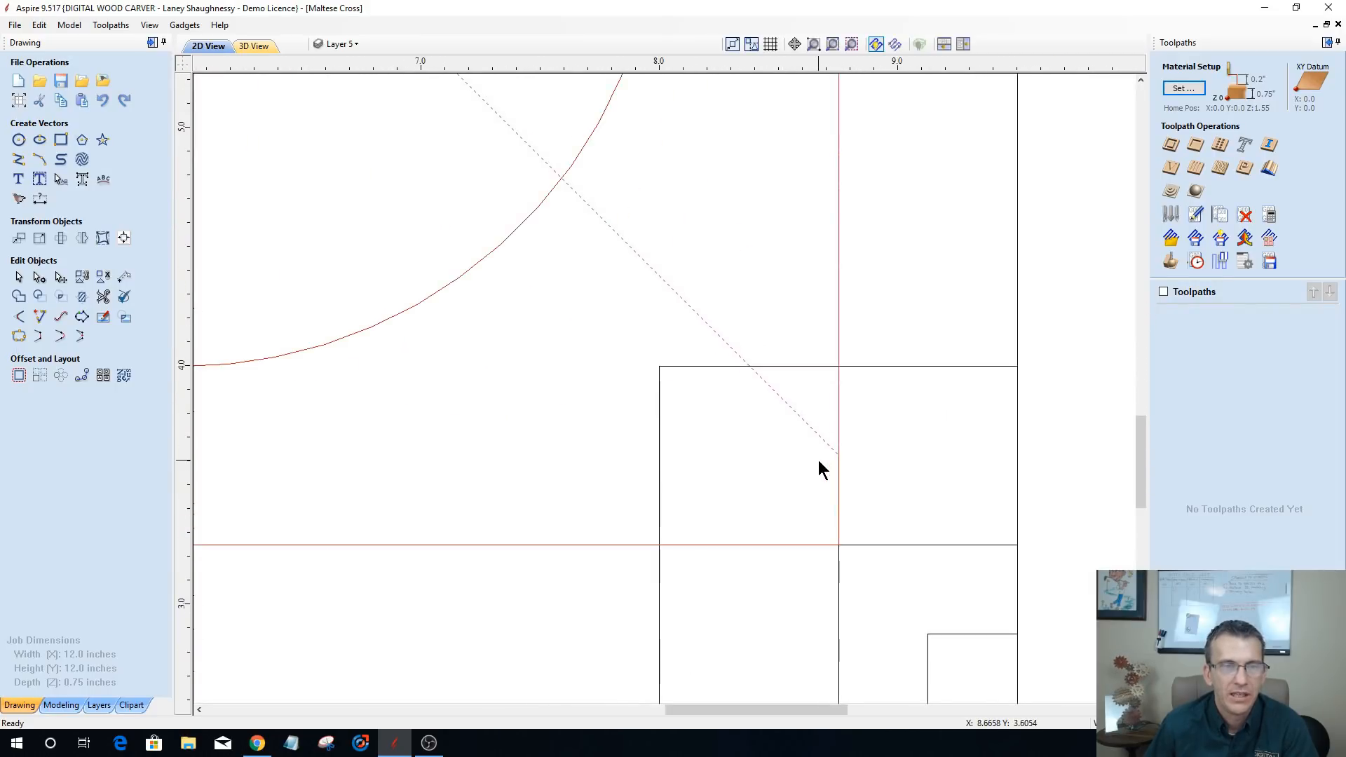
click(806, 365)
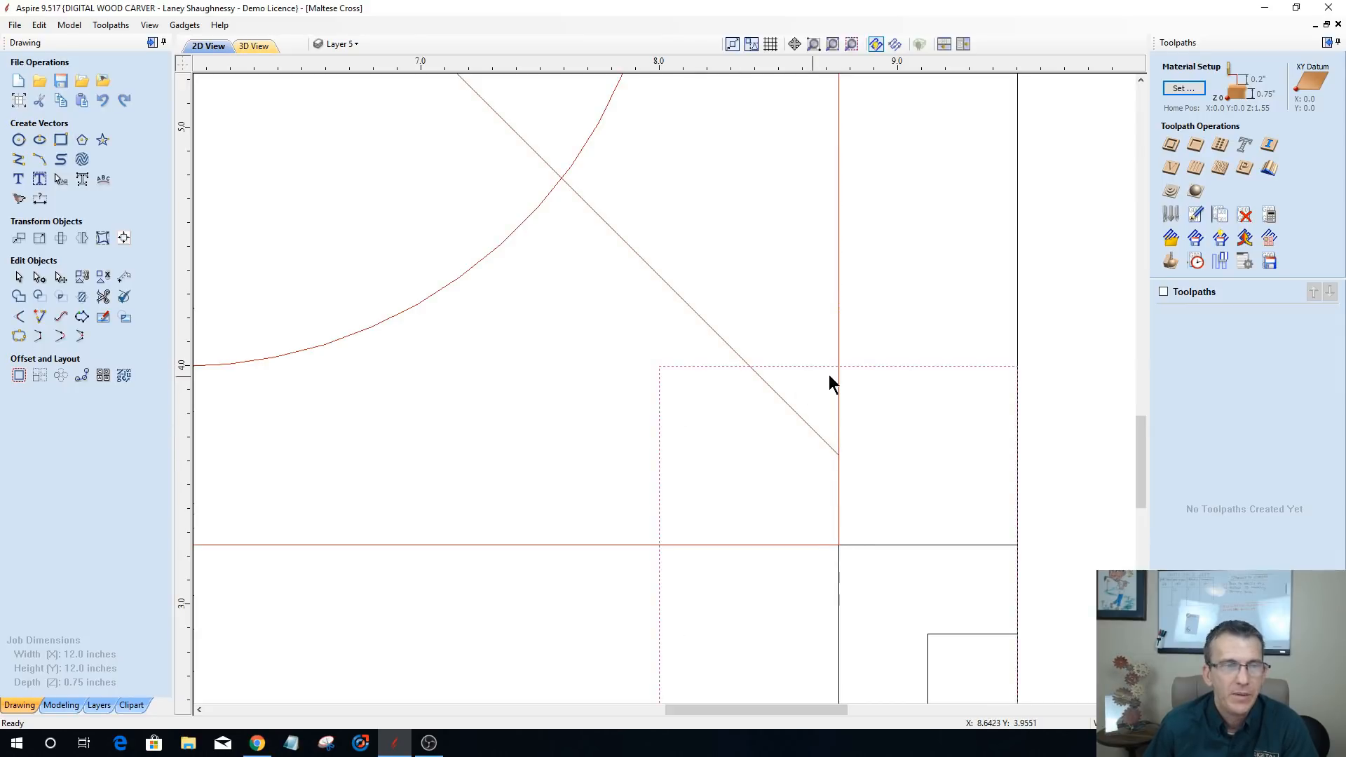
click(793, 409)
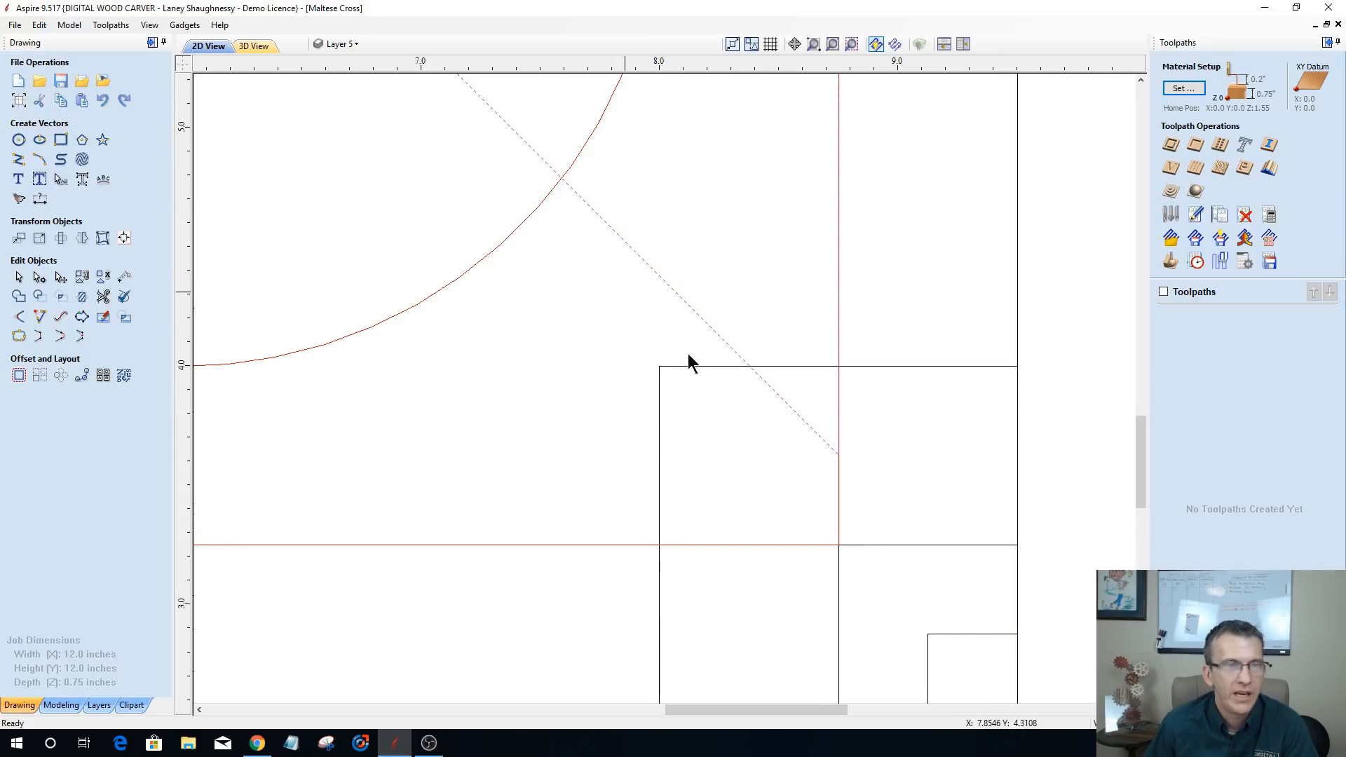
scroll(838, 365, up, 3)
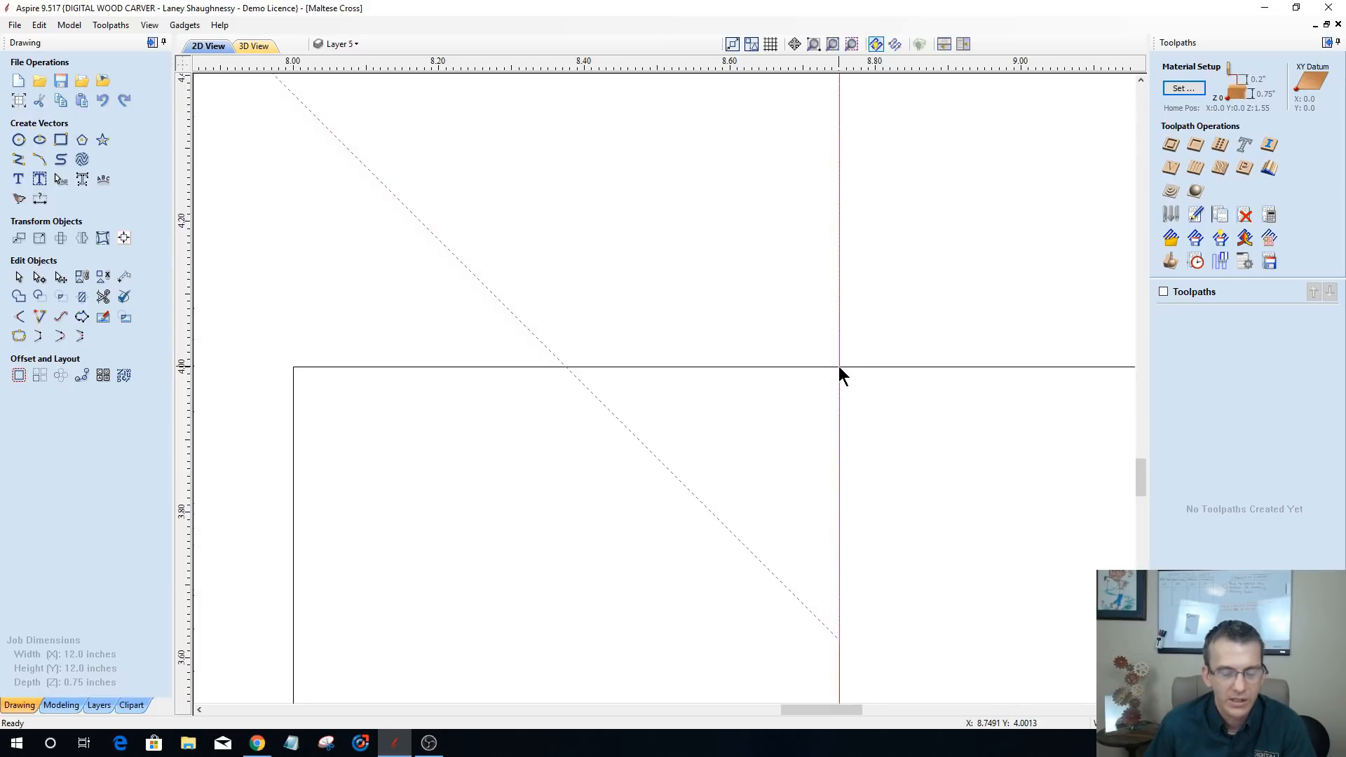
key(n)
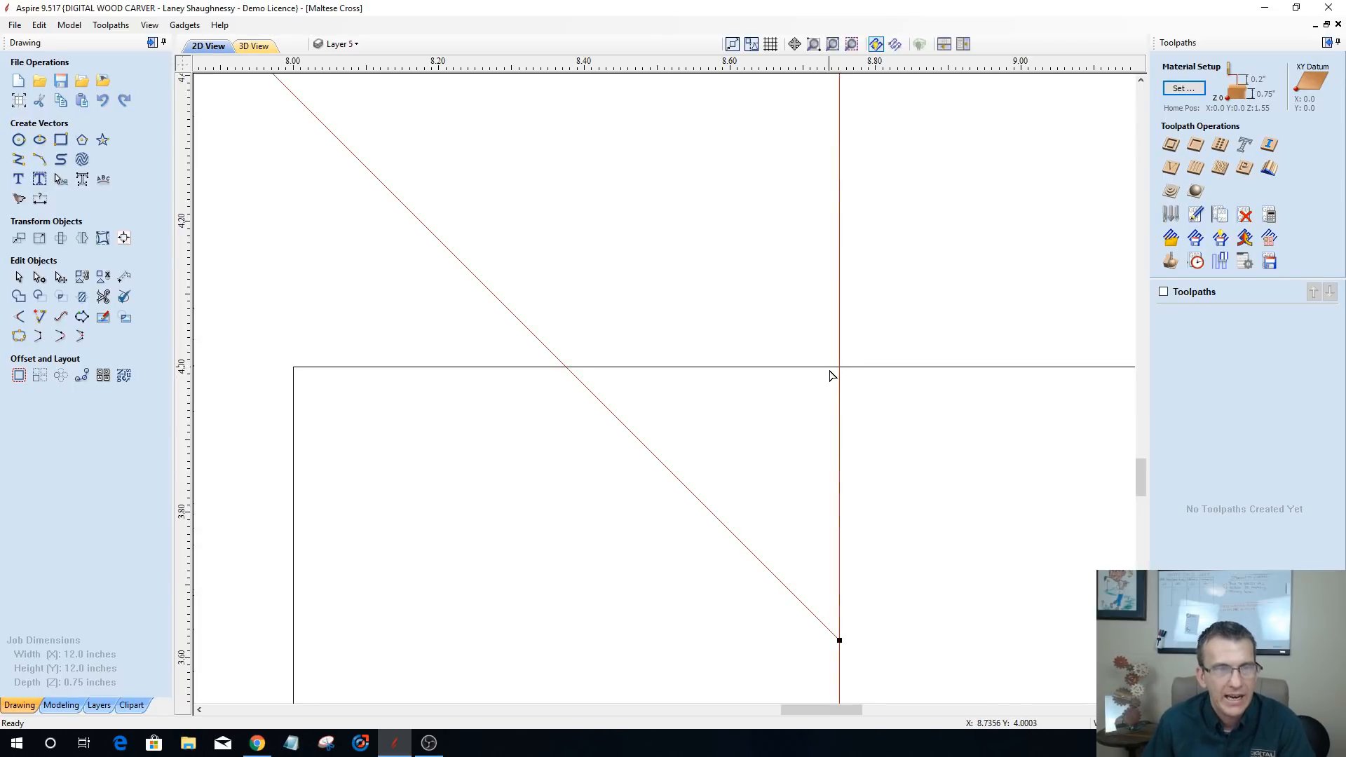
right_click(839, 369)
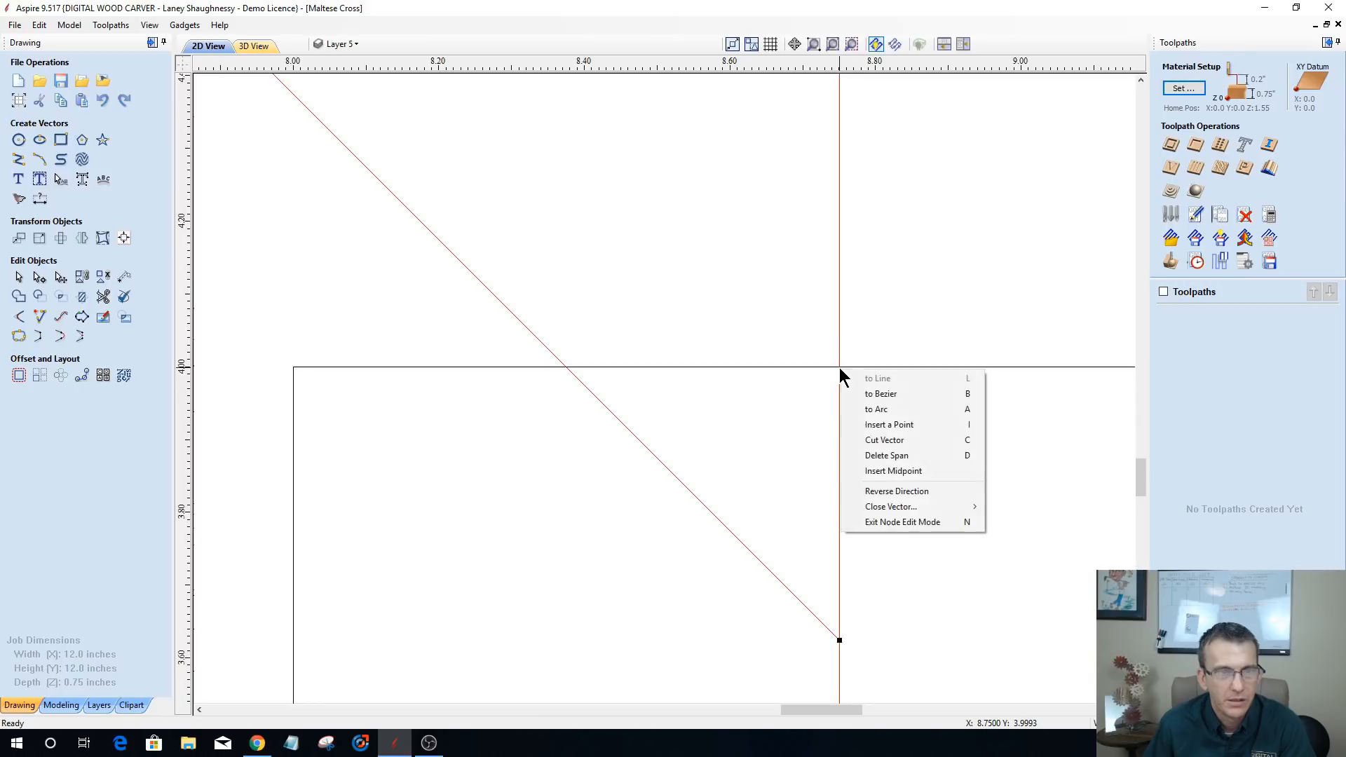
click(865, 428)
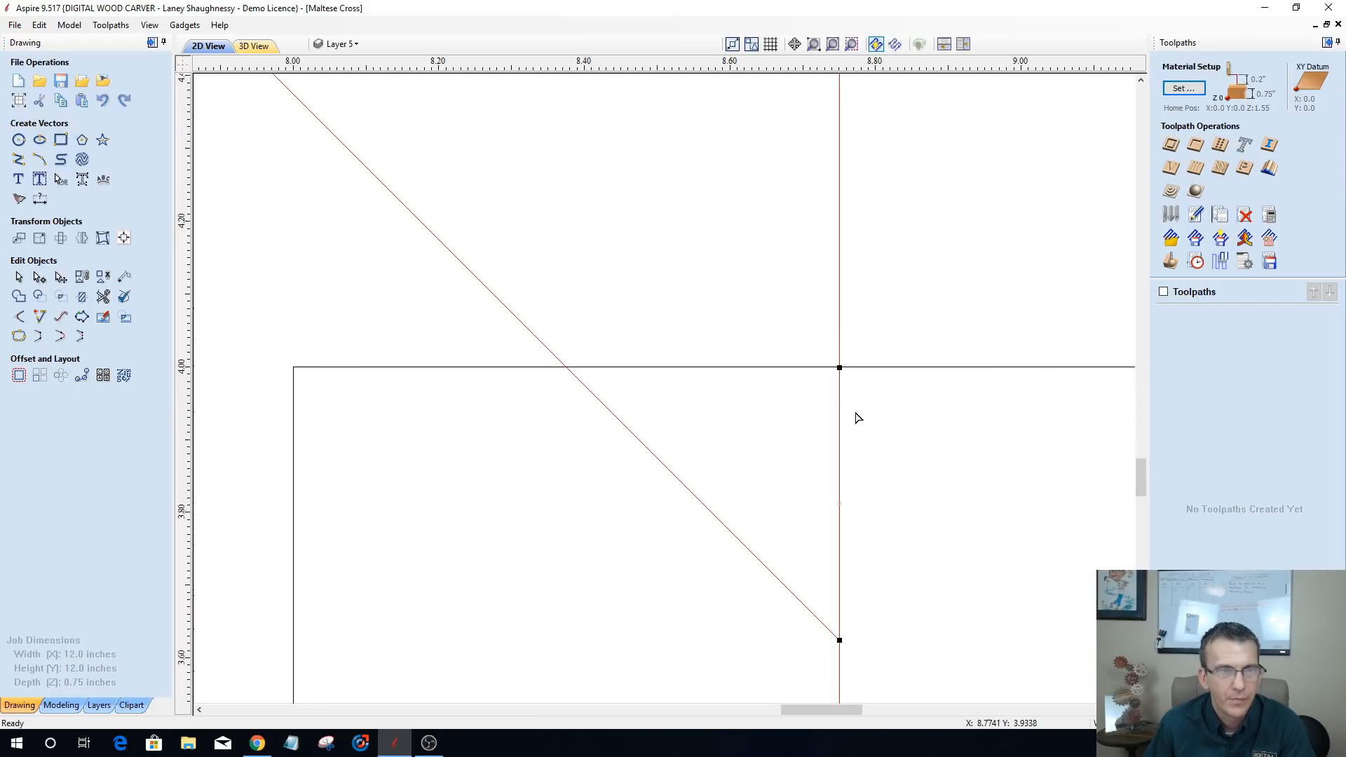
- Move the inserted node exactly onto the corner square's edge at X 8.75, Y 4.0
scroll(841, 368, up, 6)
scroll(839, 383, up, 4)
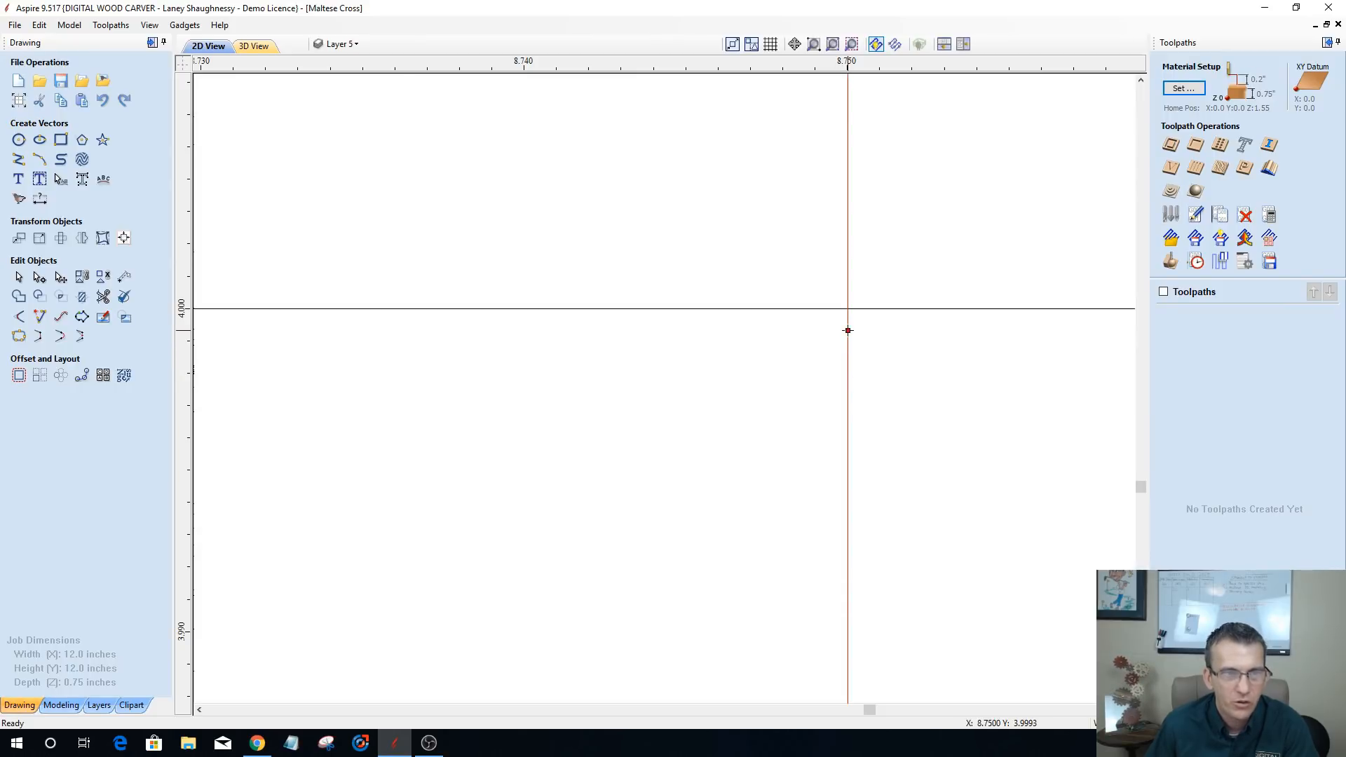
drag(847, 327, 848, 308)
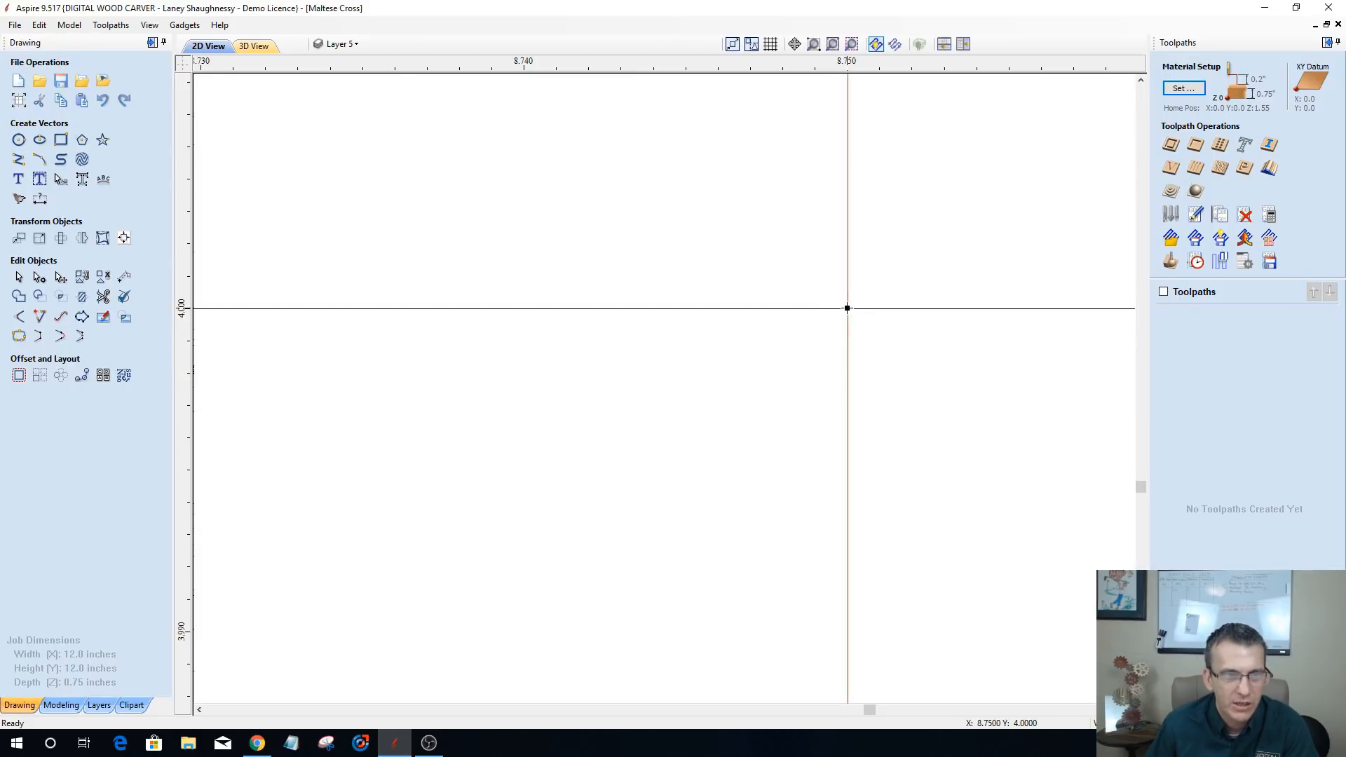
scroll(838, 376, down, 4)
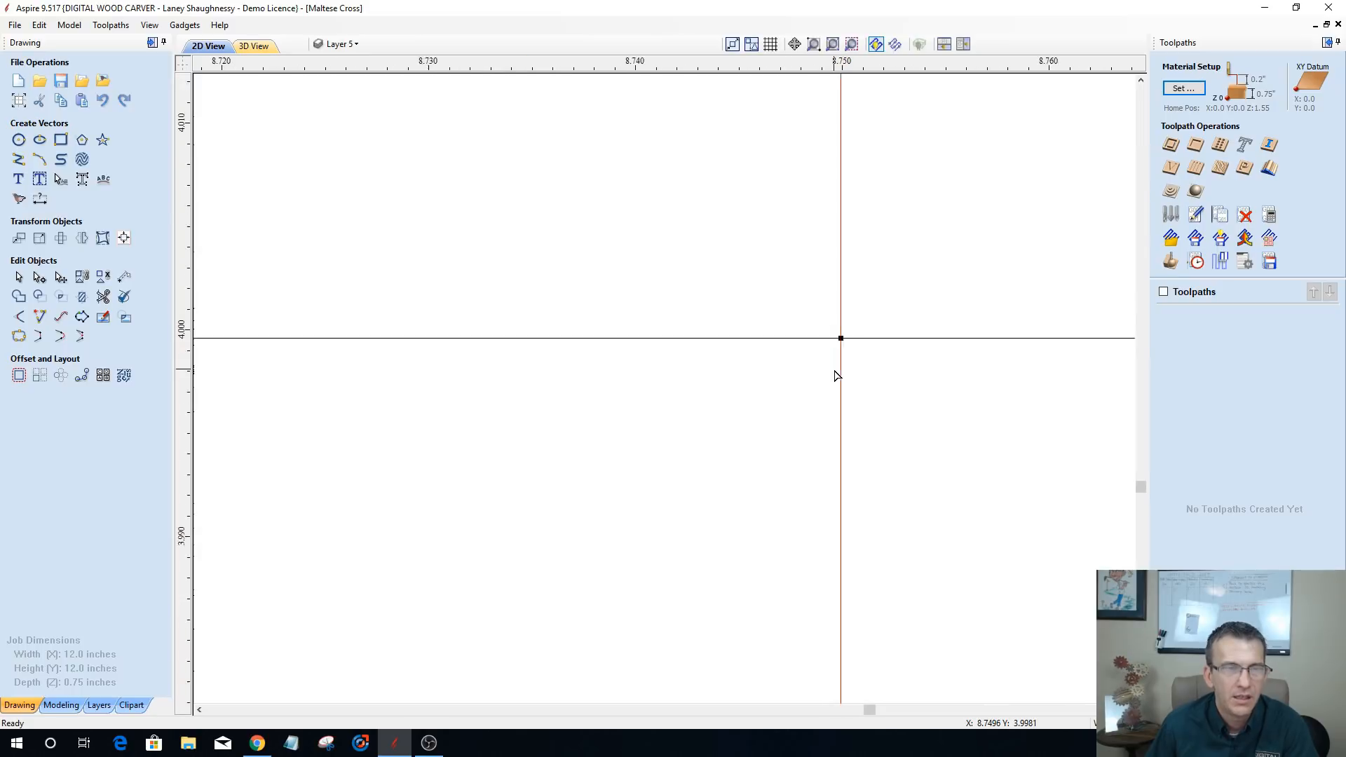
scroll(838, 375, down, 7)
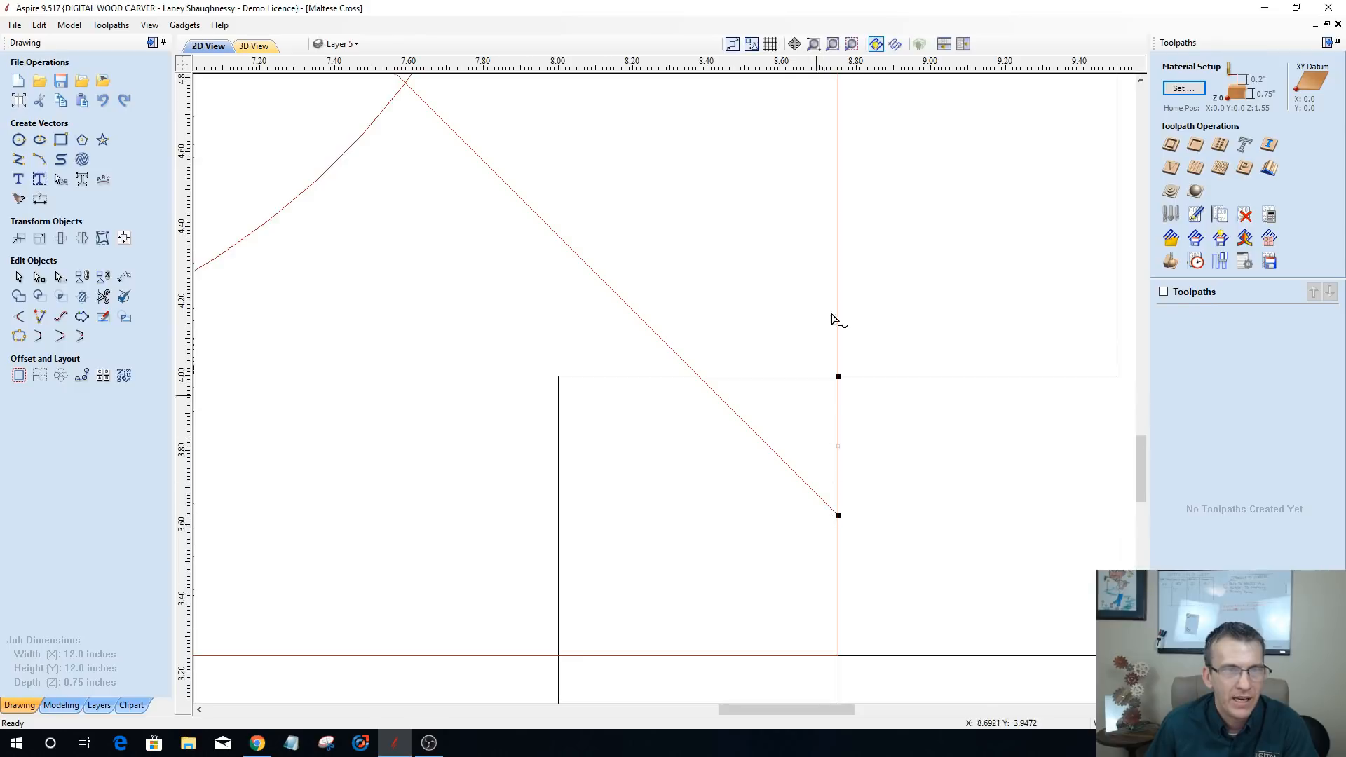
- Insert a second node on the triangle's vertical side where it crosses the bottom edge of the upper-right 1.5 inch corner square
scroll(715, 345, down, 5)
scroll(737, 392, down, 3)
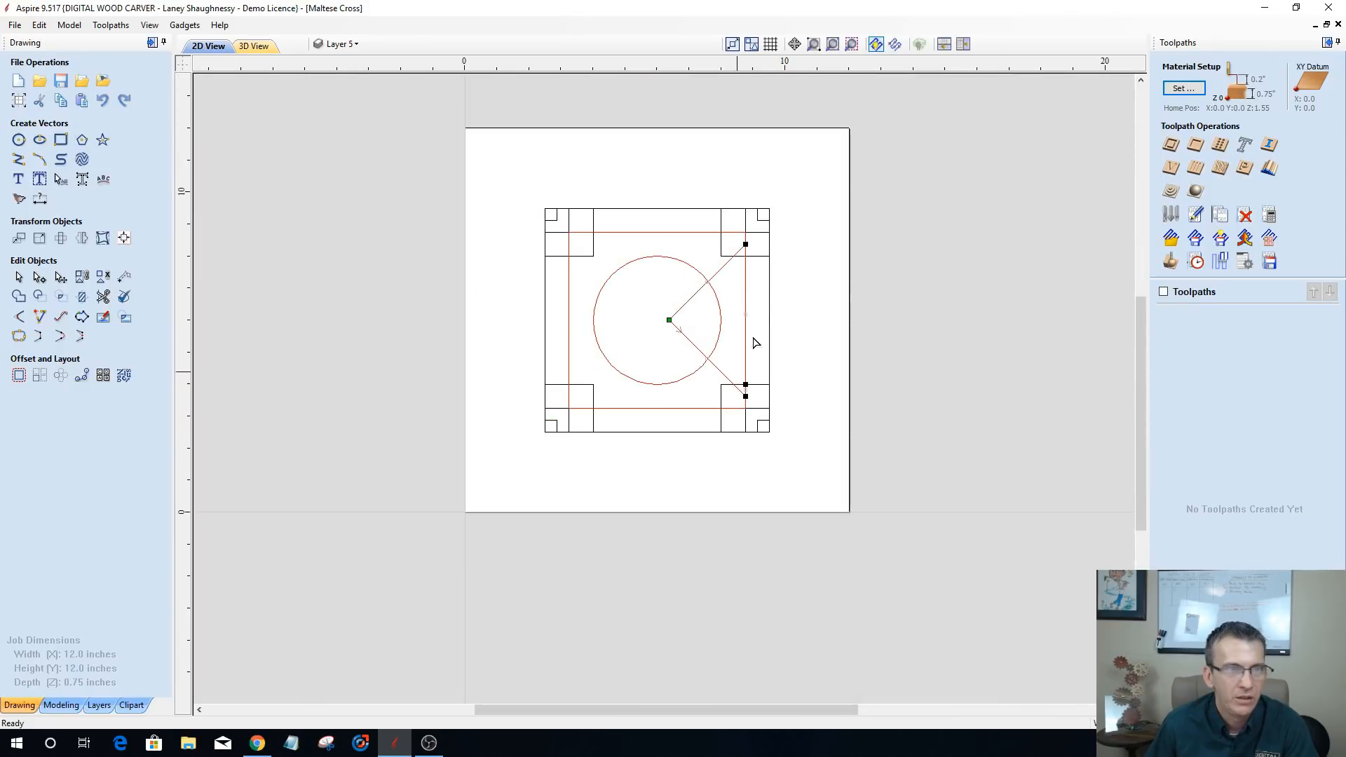
scroll(749, 246, up, 6)
scroll(745, 366, up, 3)
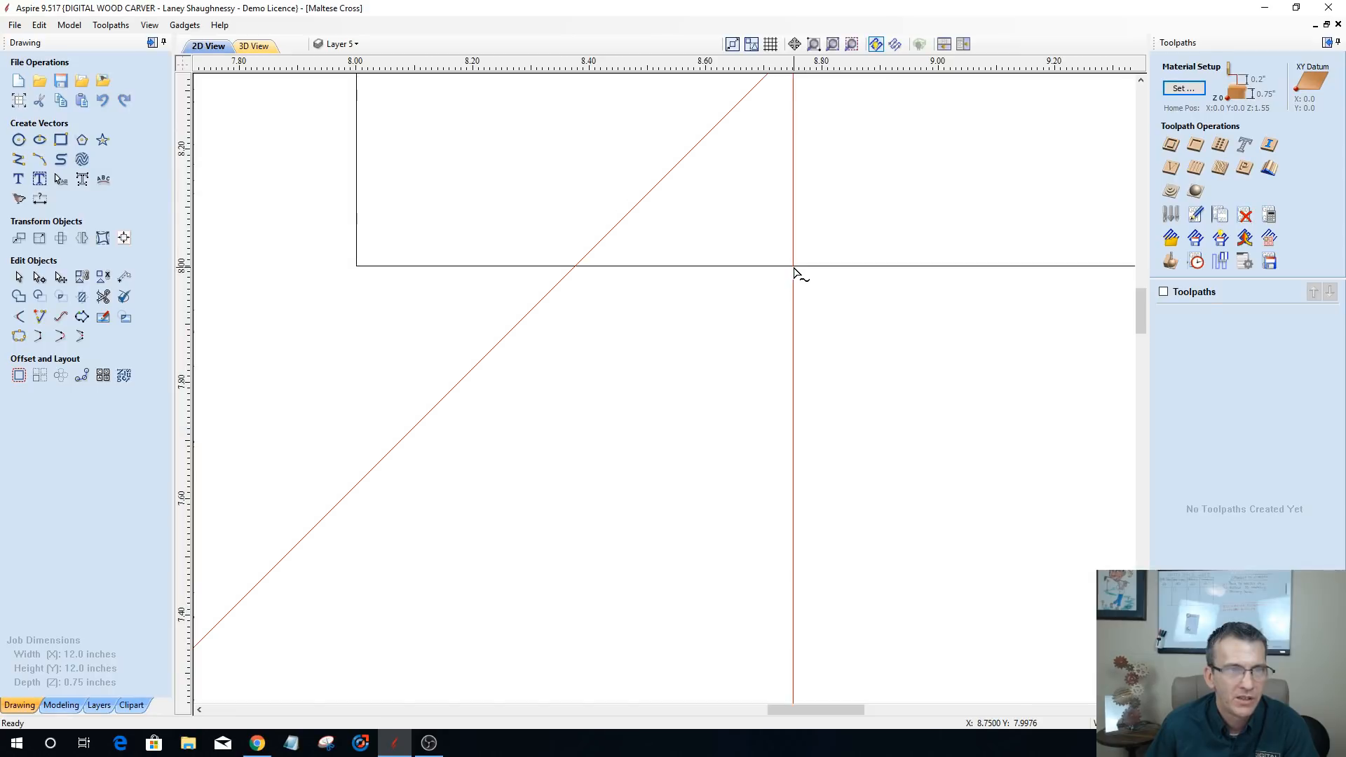
right_click(793, 268)
click(806, 309)
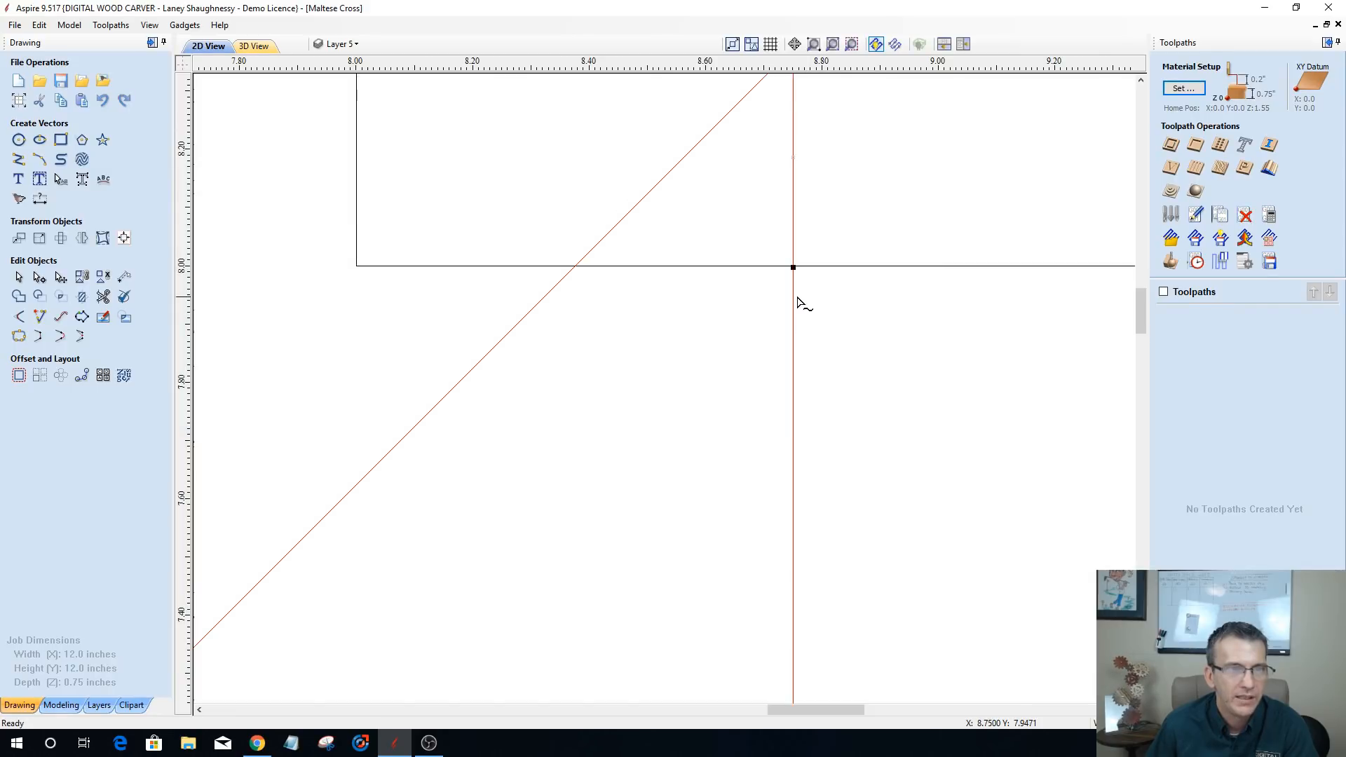
- Move the second inserted node exactly onto the upper corner square's edge at X 8.75, Y 8.0
scroll(798, 301, up, 8)
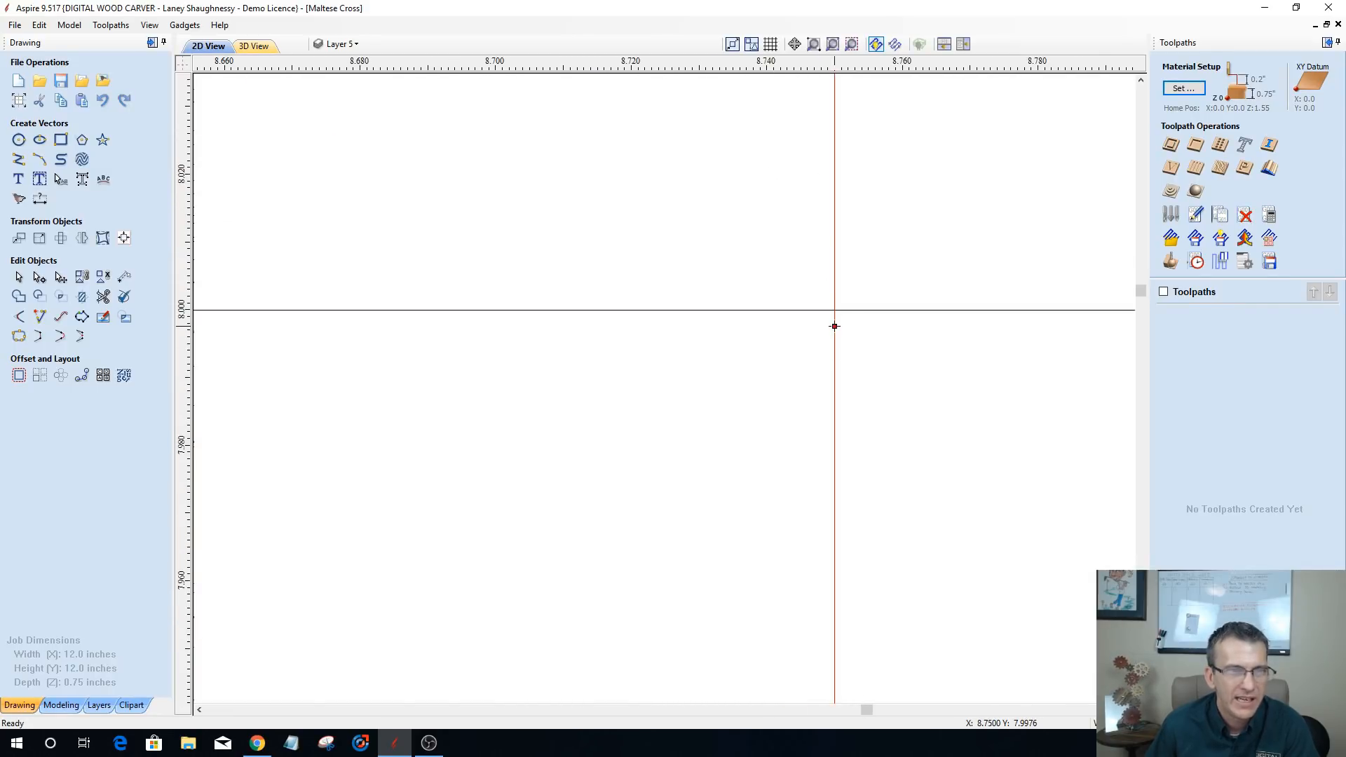
click(834, 310)
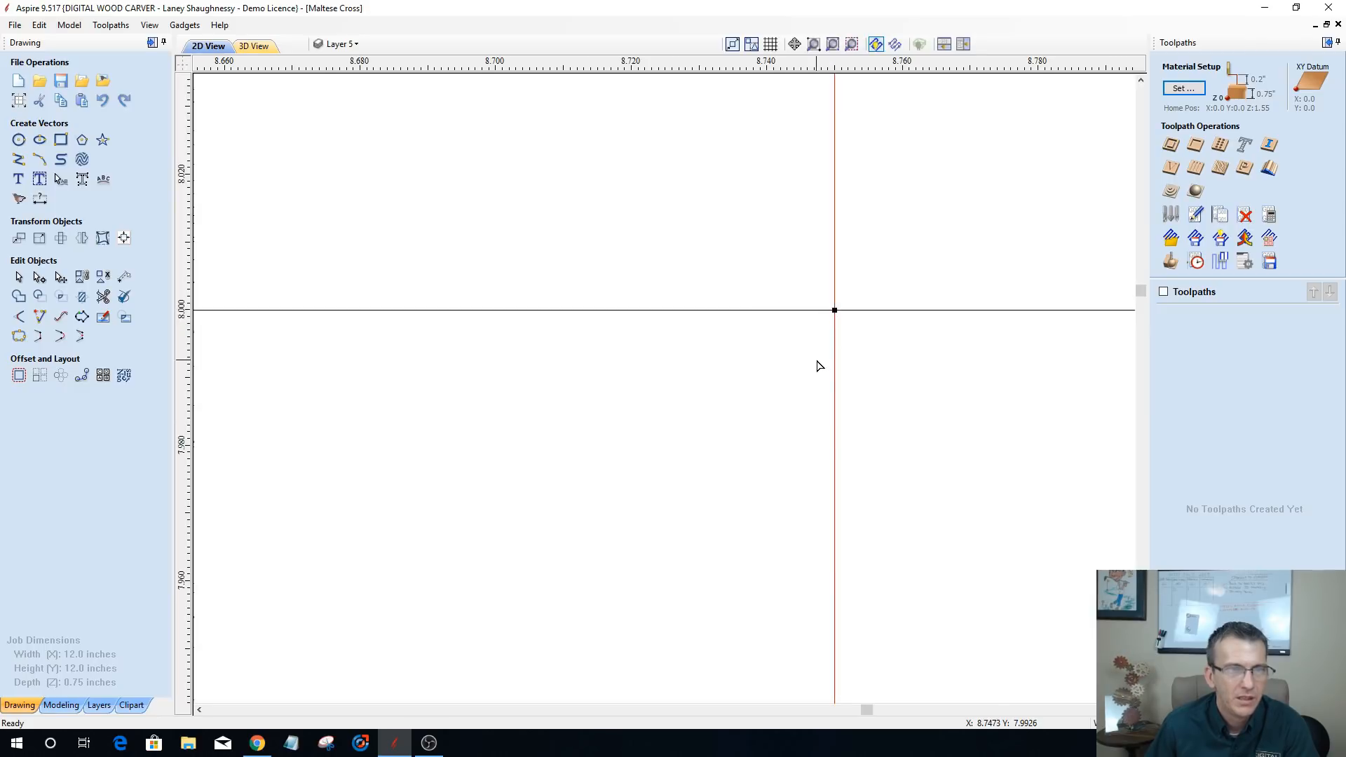
scroll(868, 334, down, 10)
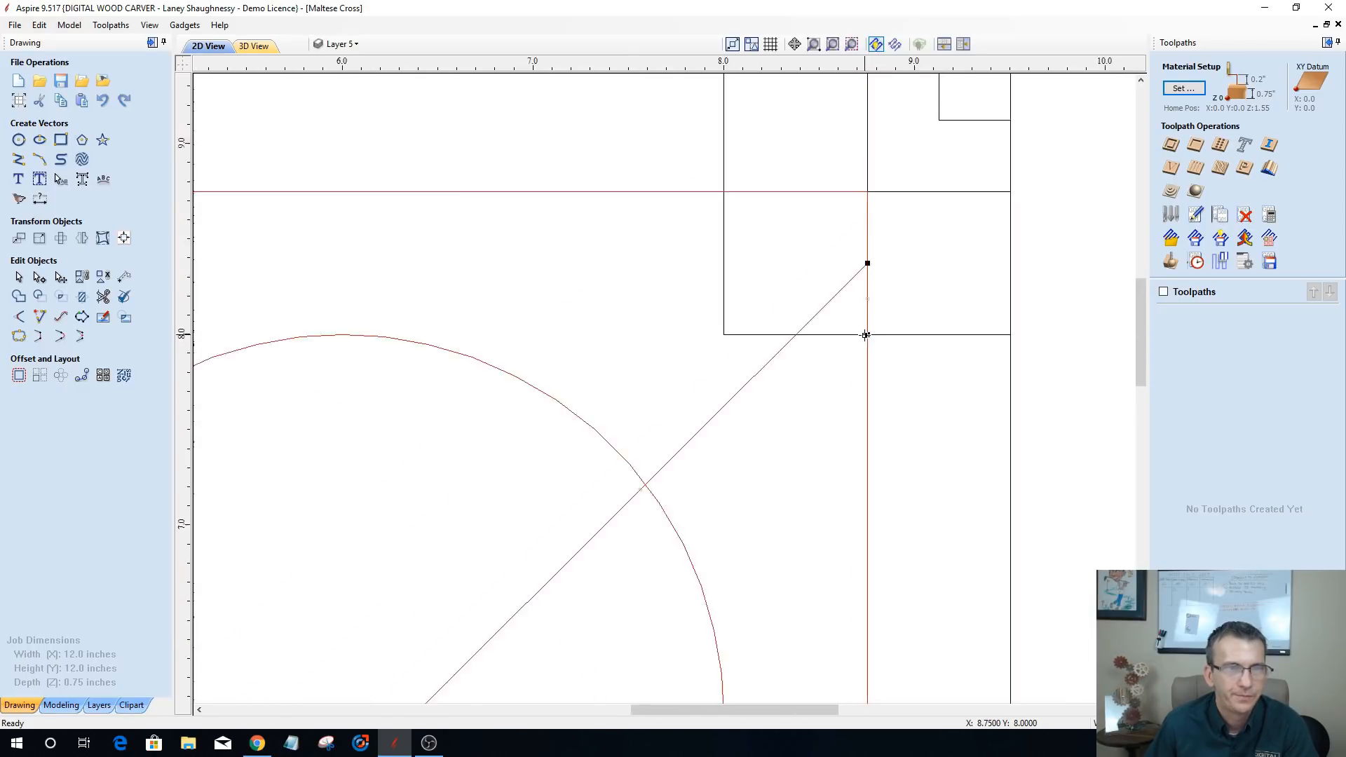
- Examine the two inserted nodes and the span between them along the triangle's vertical side
scroll(867, 334, down, 5)
scroll(867, 574, up, 3)
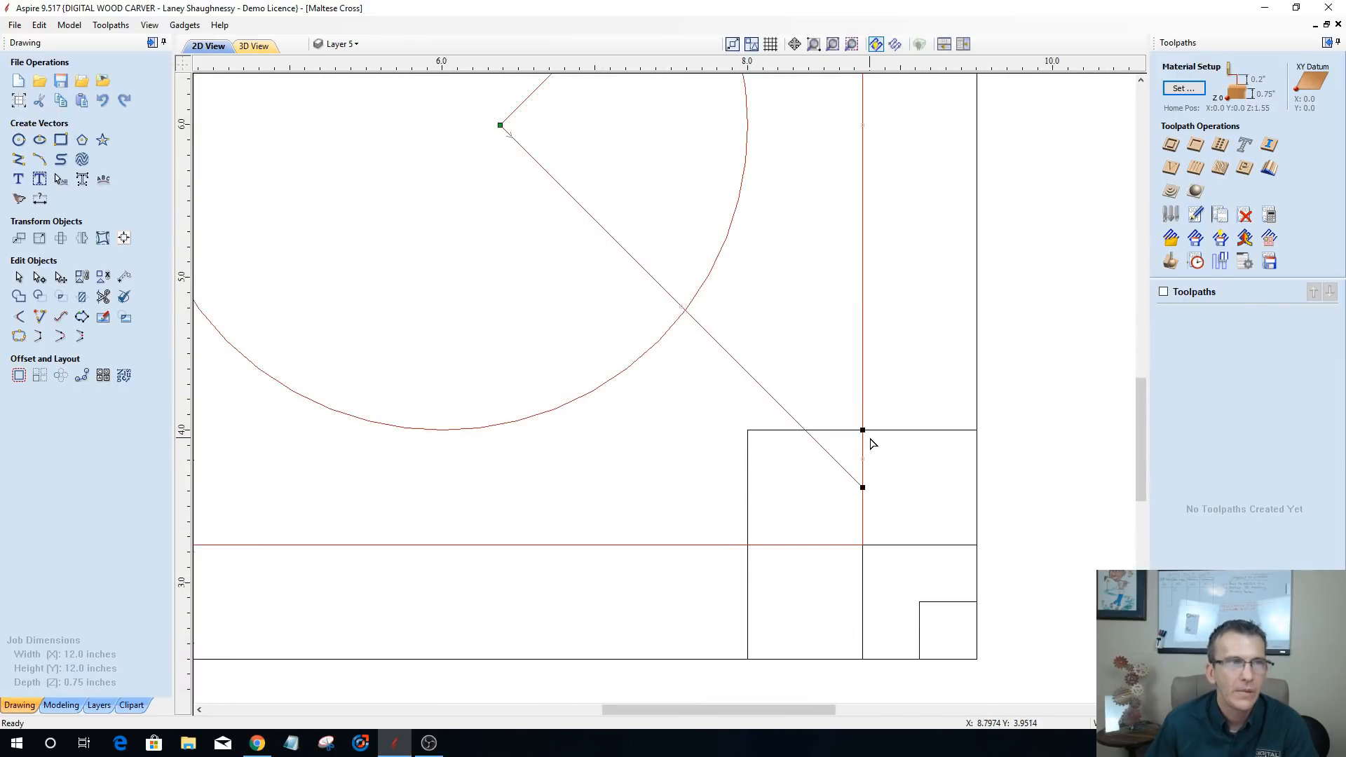
scroll(872, 443, down, 2)
scroll(963, 373, up, 2)
scroll(957, 376, down, 1)
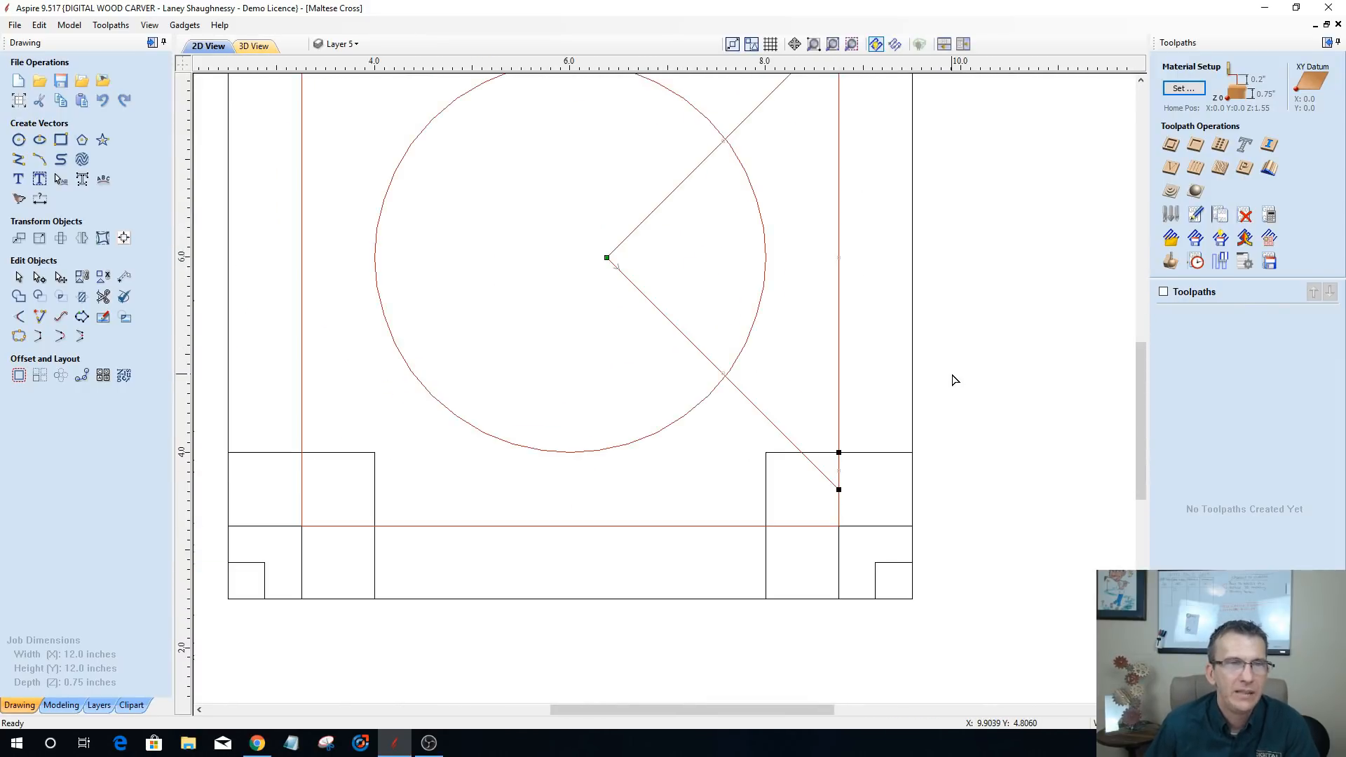
scroll(946, 378, down, 1)
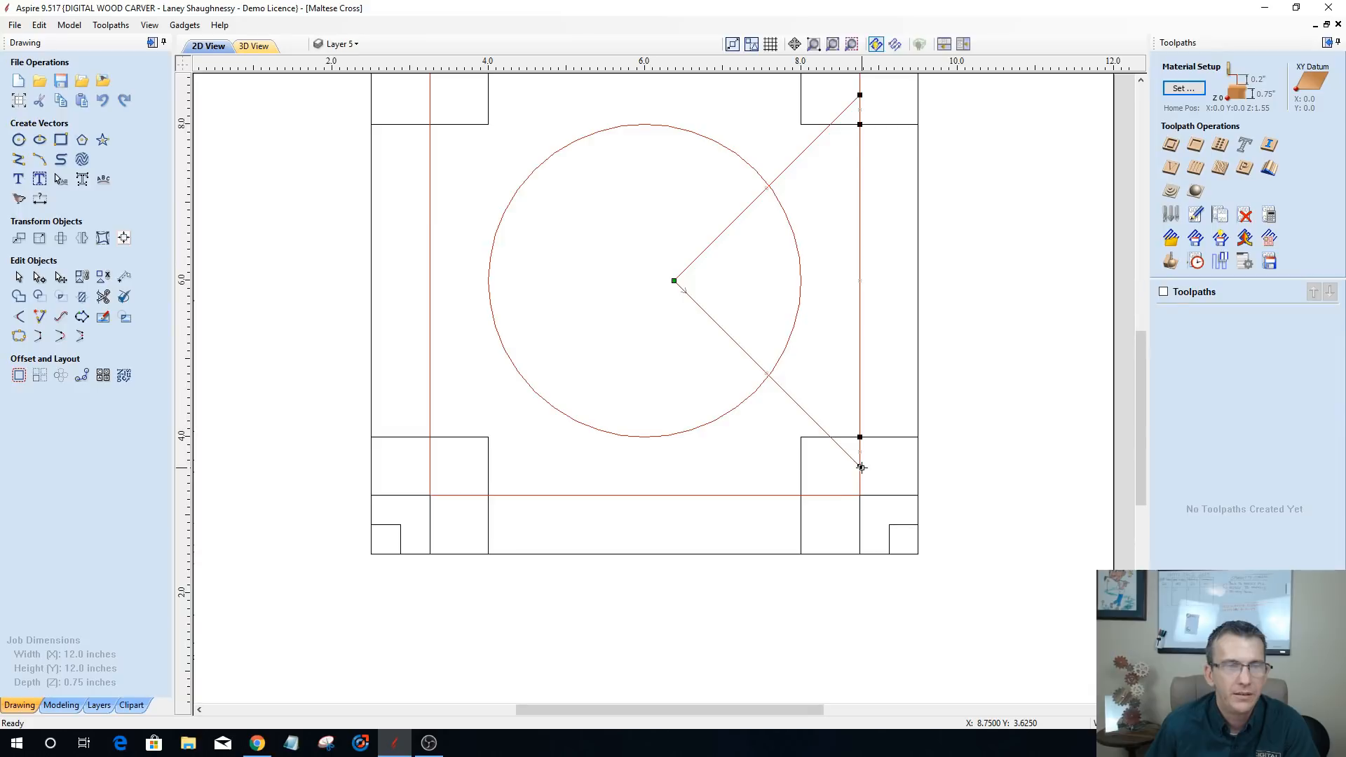
scroll(863, 477, up, 1)
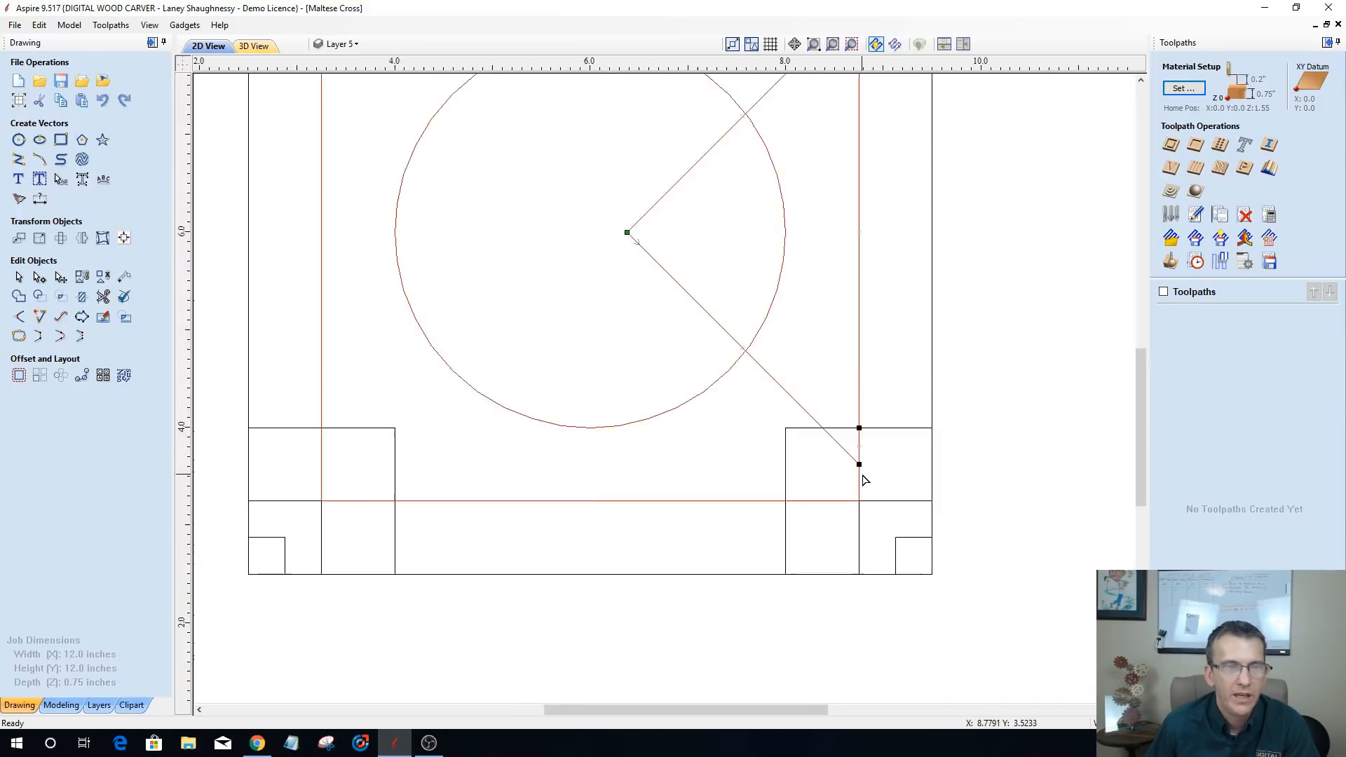
scroll(863, 477, up, 1)
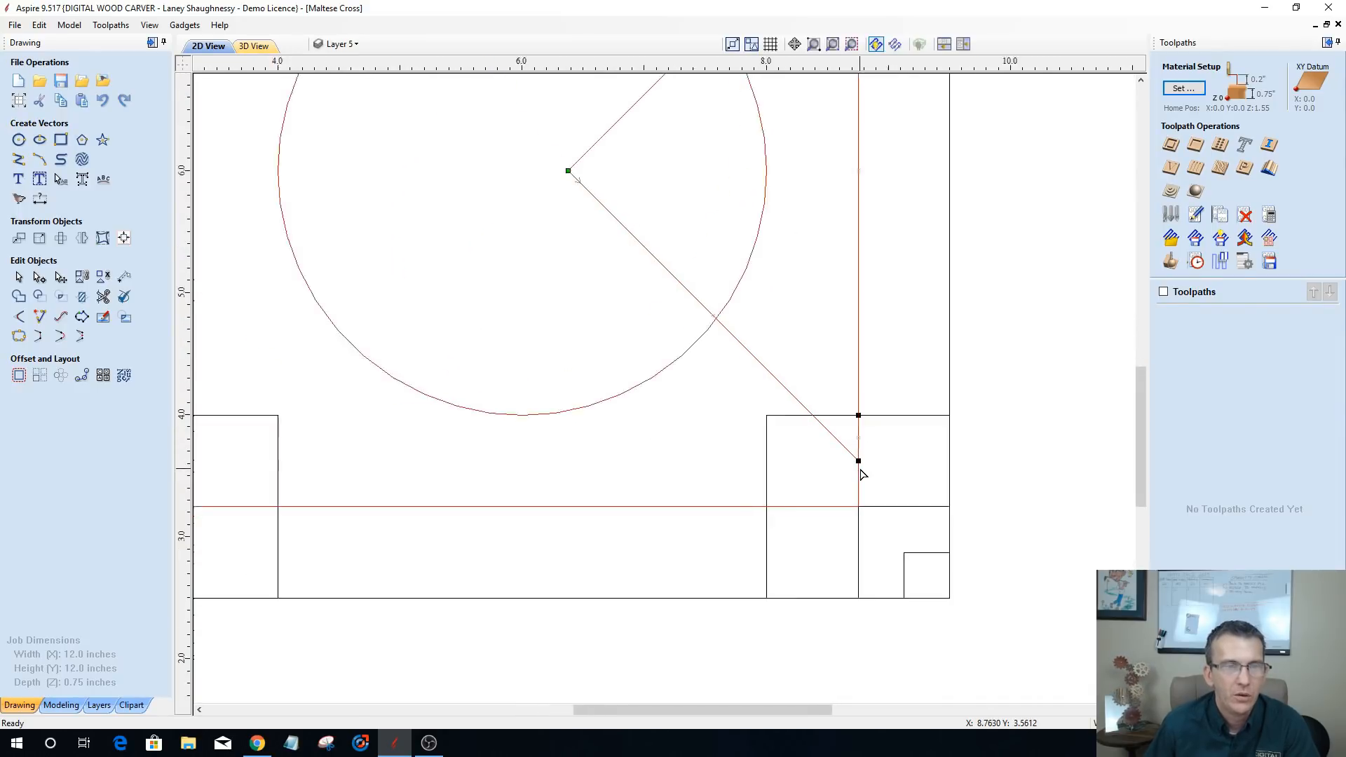
scroll(862, 473, down, 2)
scroll(851, 352, down, 1)
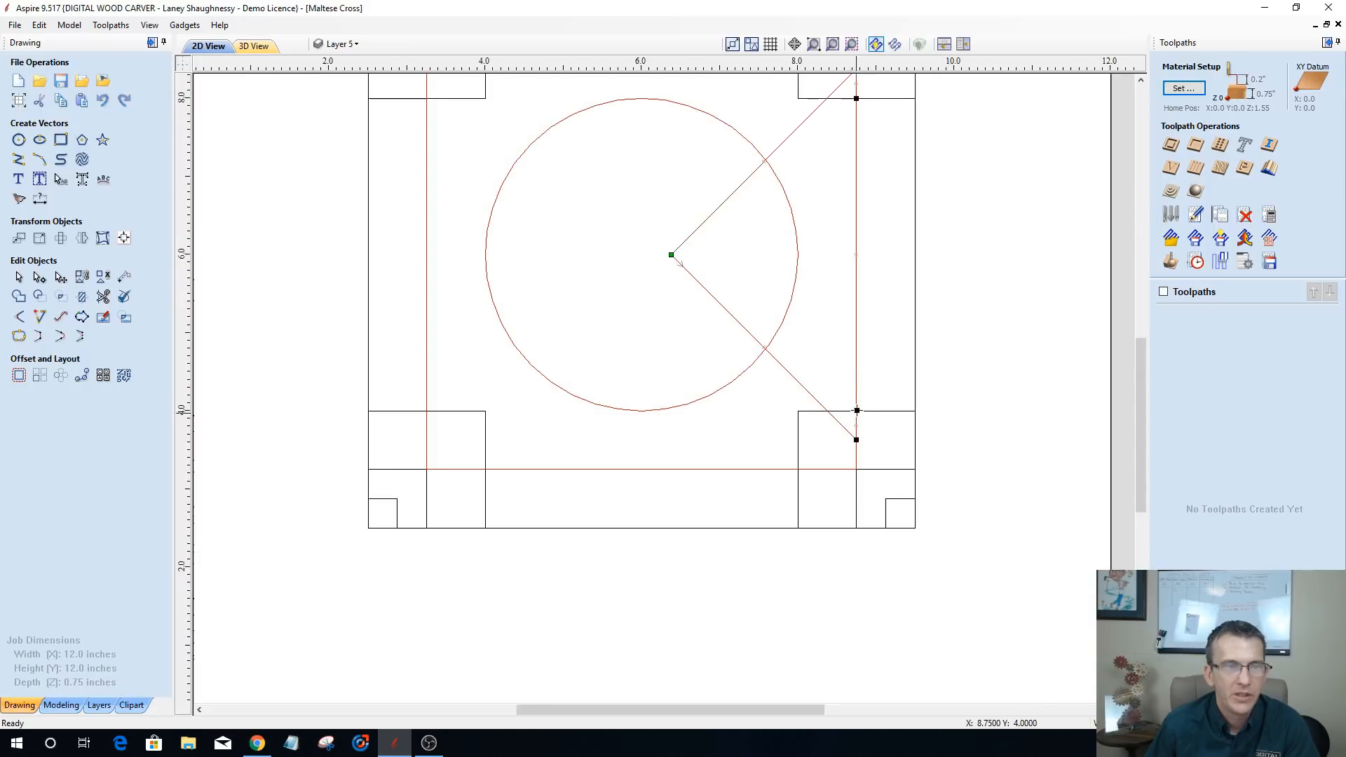
drag(1139, 384, 1139, 363)
scroll(1015, 319, up, 2)
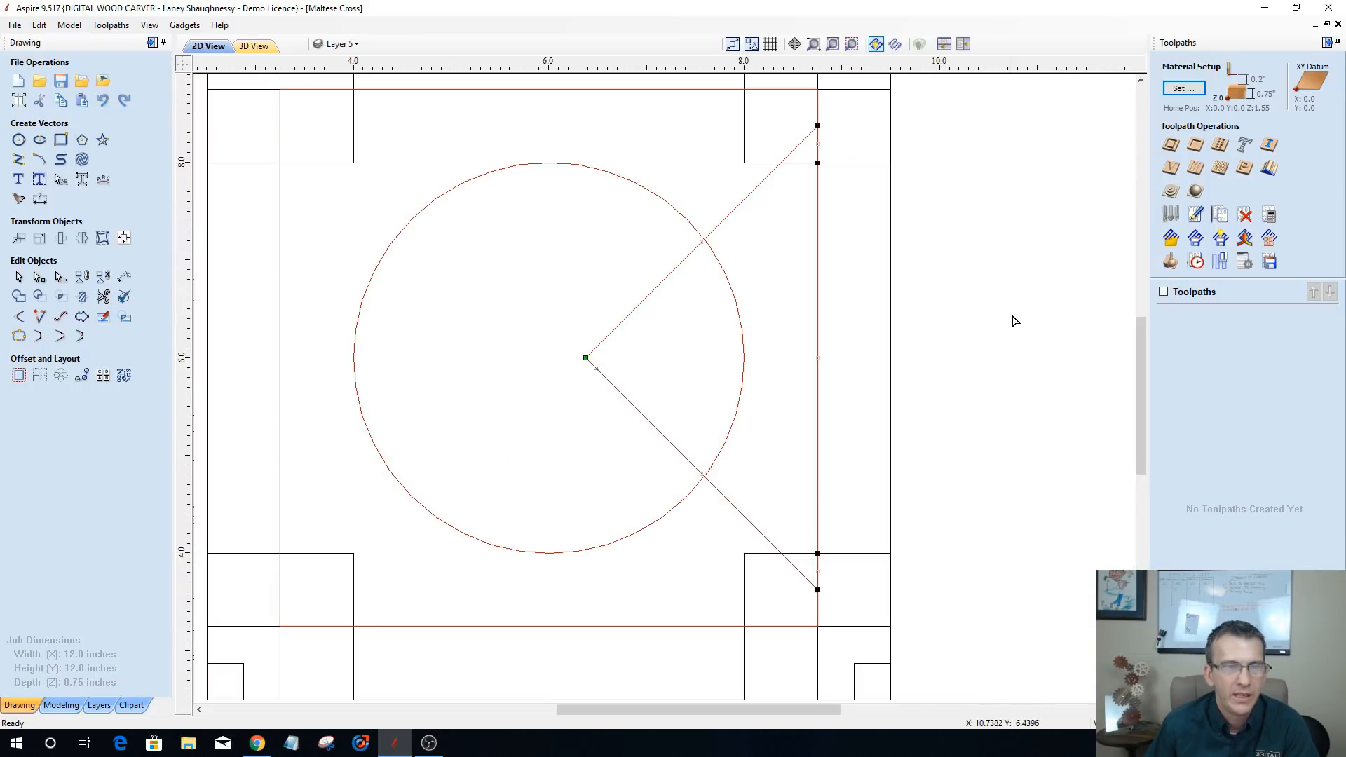
drag(1141, 397, 1140, 396)
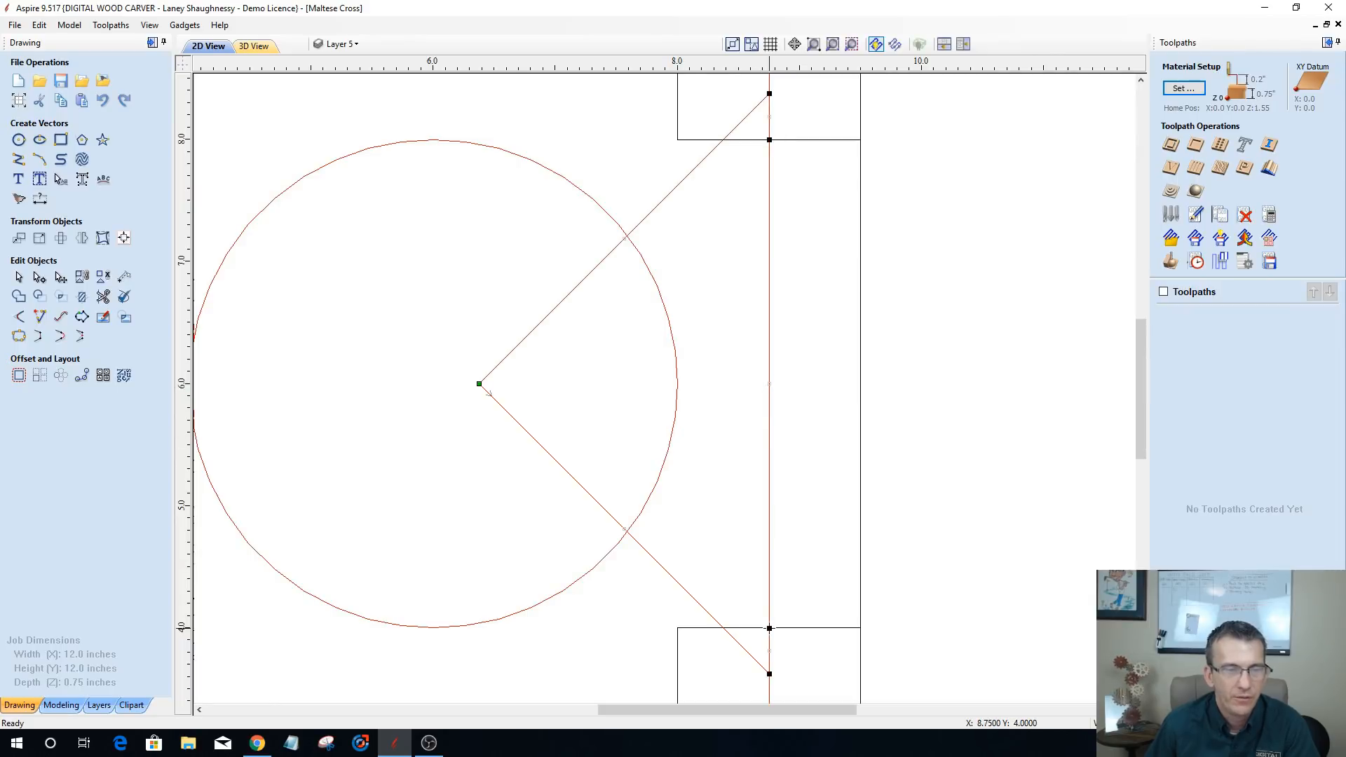
- Convert the span between the two inserted nodes to an arc and pull its midpoint onto the 7 inch square's right edge at X 9.5, Y 6.0
right_click(769, 439)
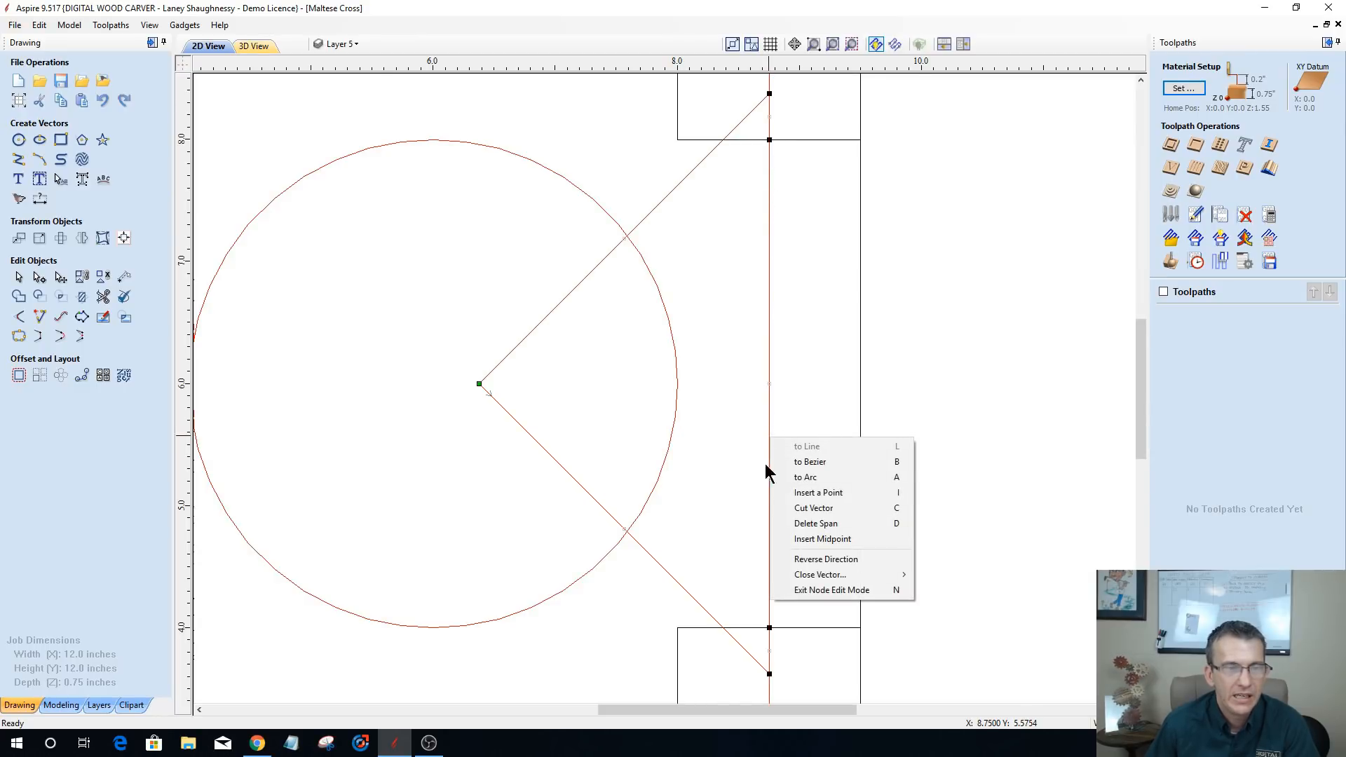
click(804, 480)
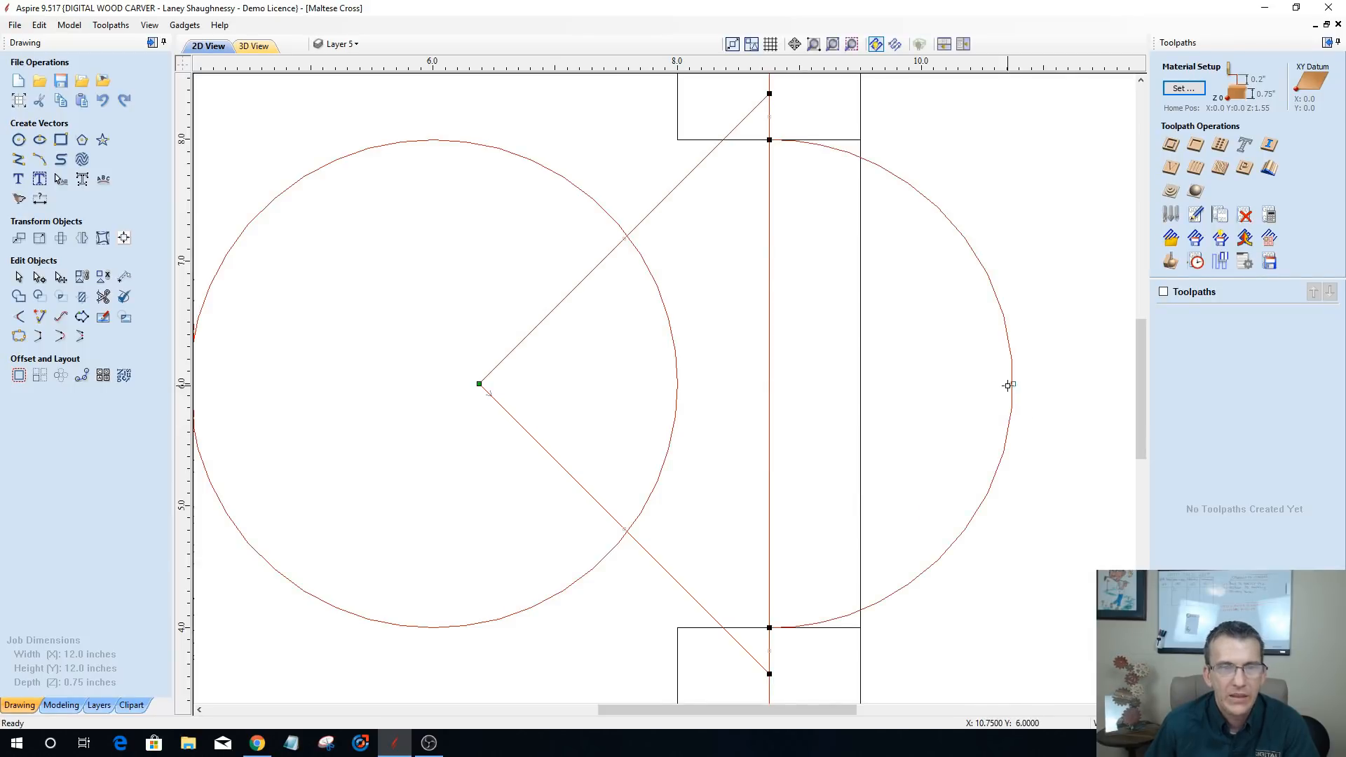
drag(1015, 385, 859, 388)
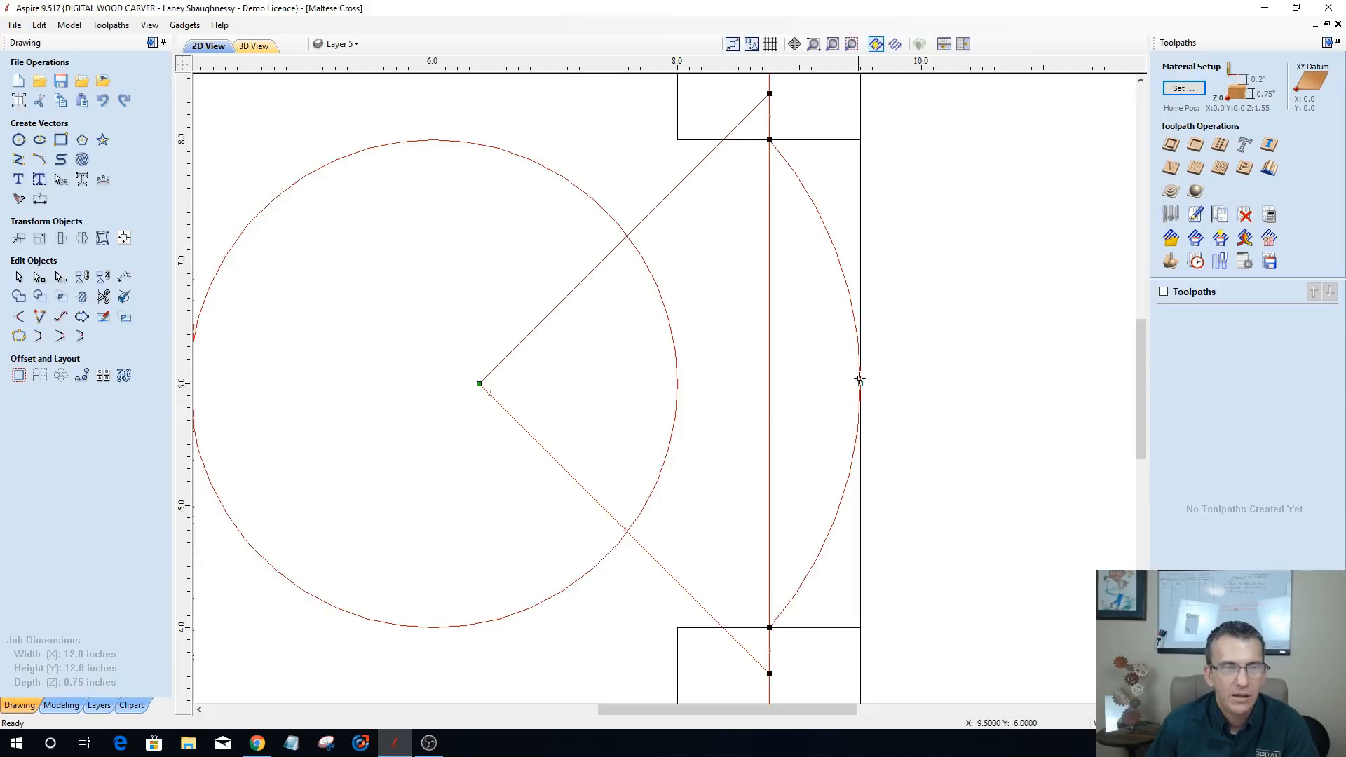
scroll(886, 434, down, 5)
scroll(888, 433, down, 1)
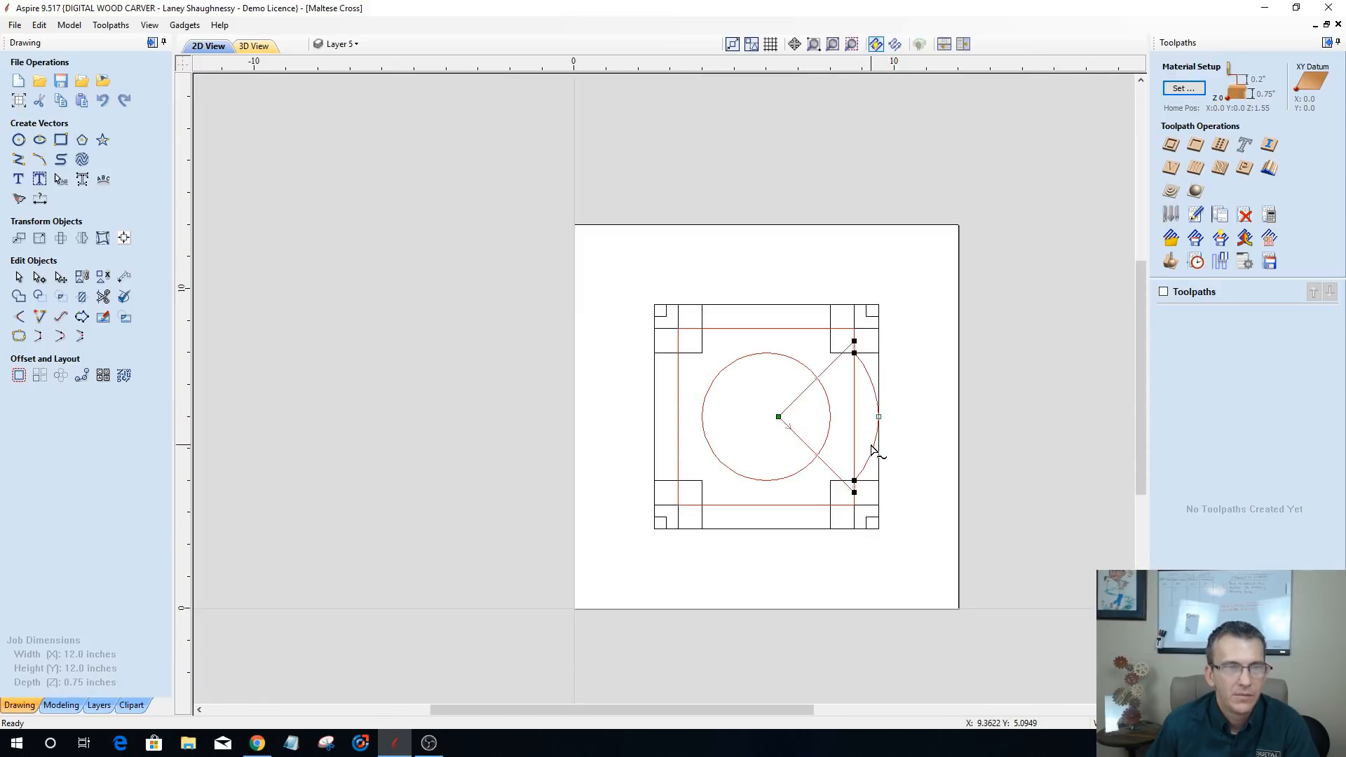
scroll(872, 447, up, 6)
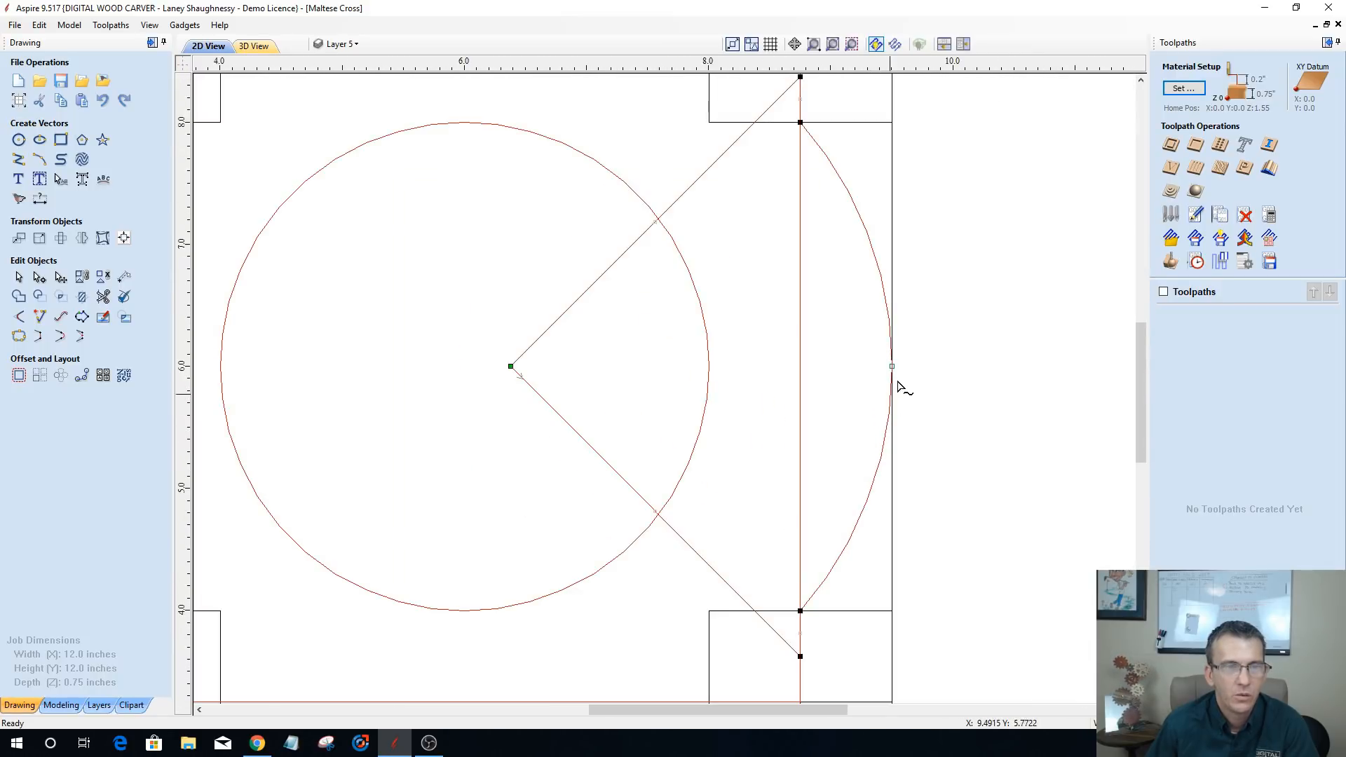
scroll(901, 365, down, 2)
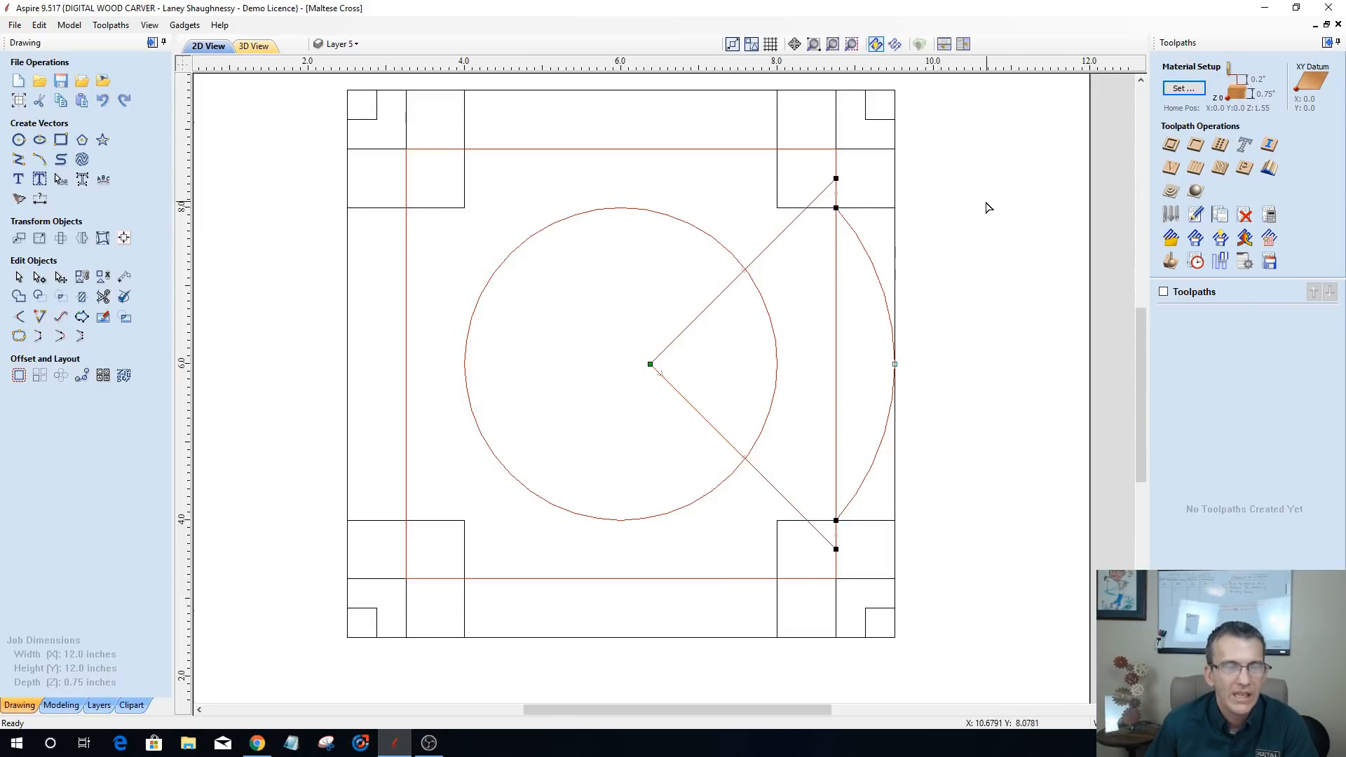
scroll(961, 232, up, 1)
scroll(895, 241, down, 1)
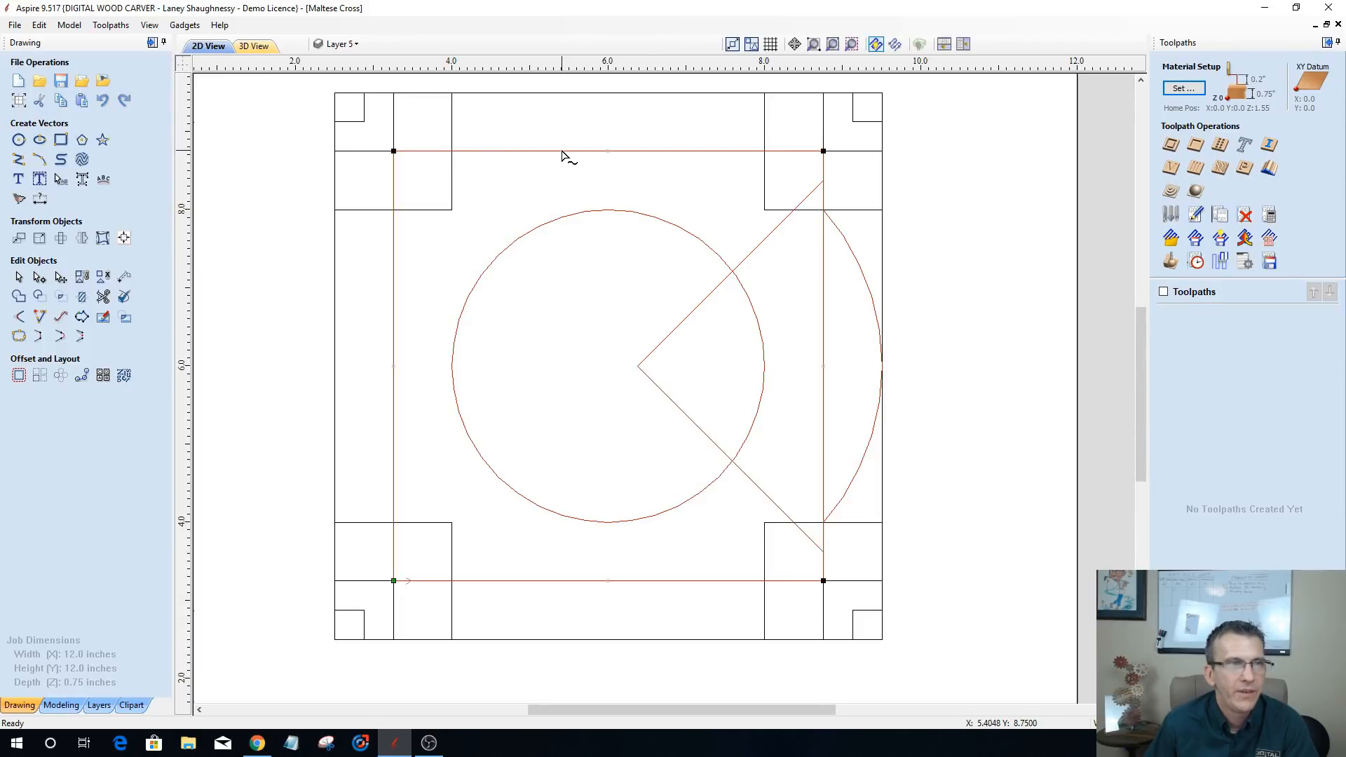
- Delete the selected inner guide square whose corners sit on the corner squares' 0.75 inch offsets
key(Delete)
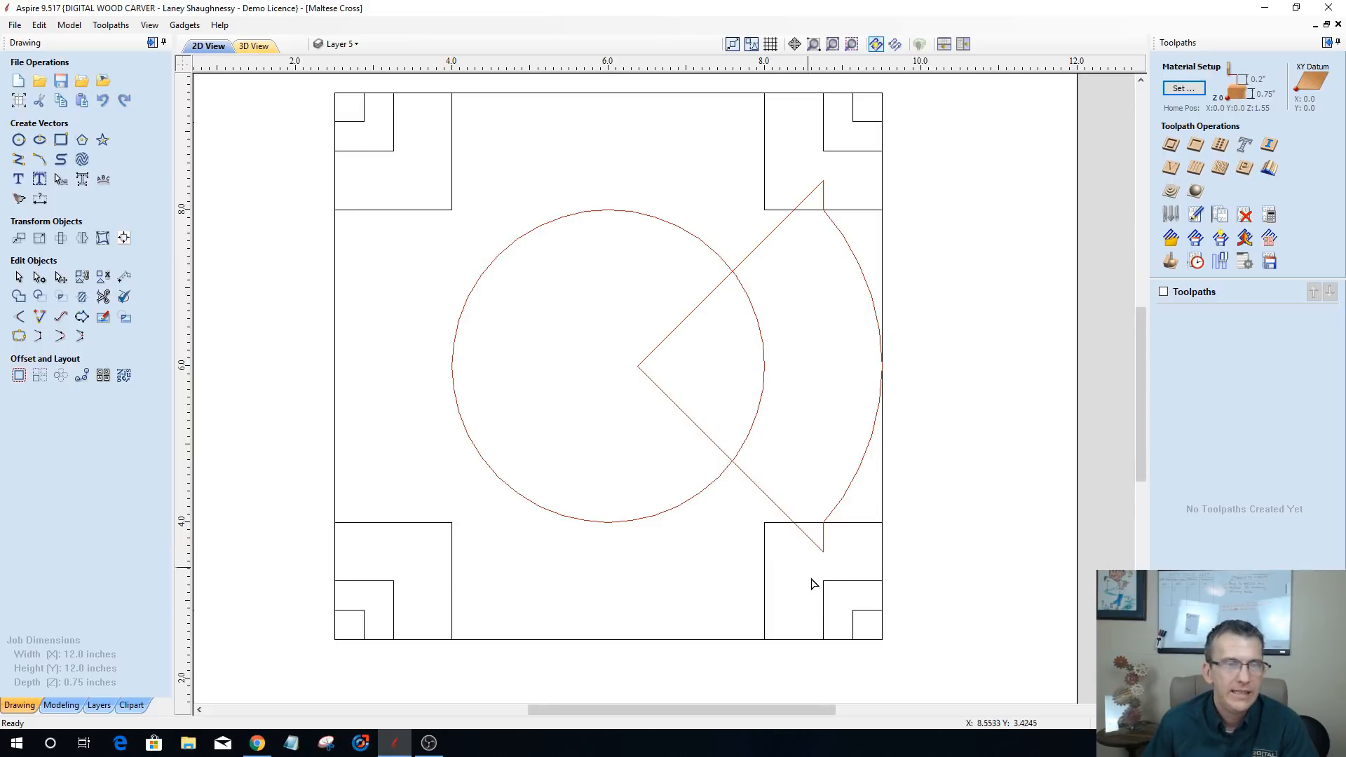
- Try to curve the short vertical span inside the lower-right corner square inward as a Bezier by pulling its upper handle
scroll(820, 566, up, 3)
scroll(823, 565, up, 2)
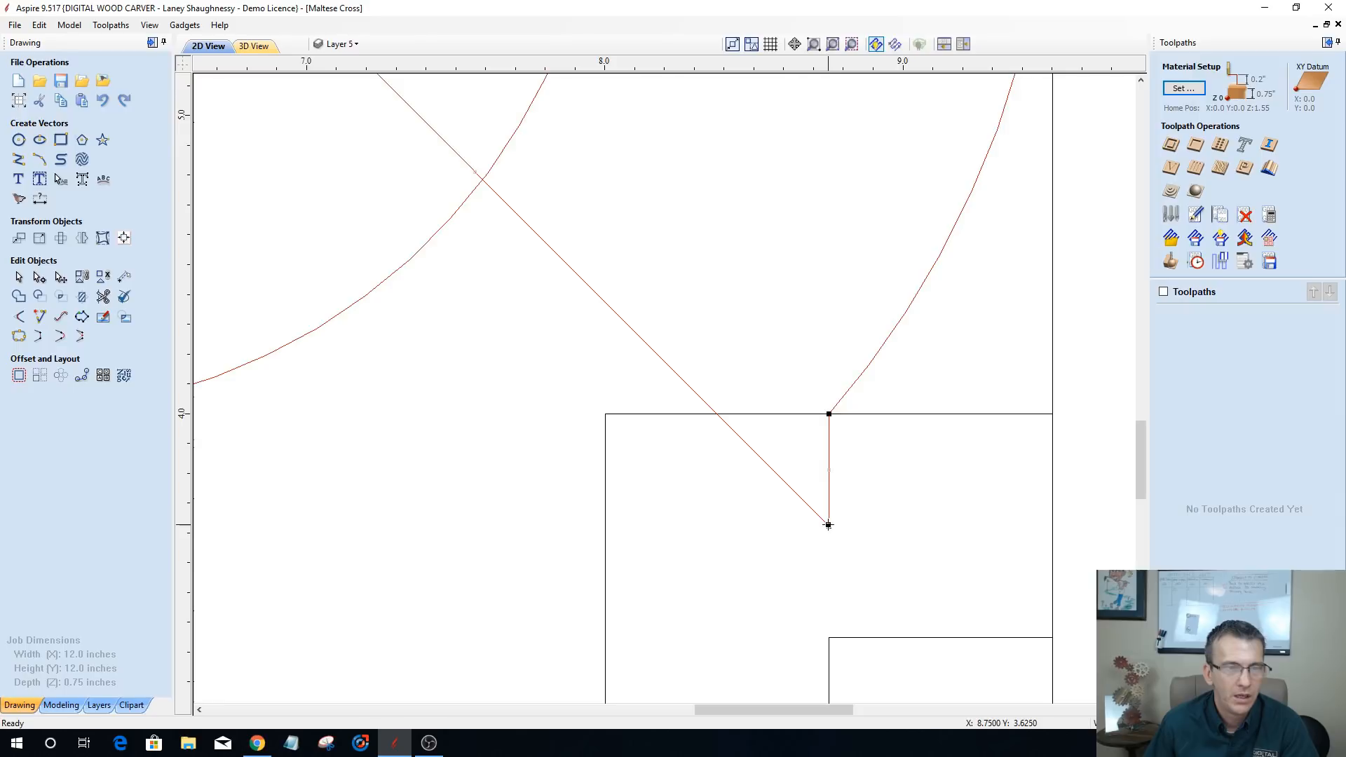
scroll(827, 525, up, 2)
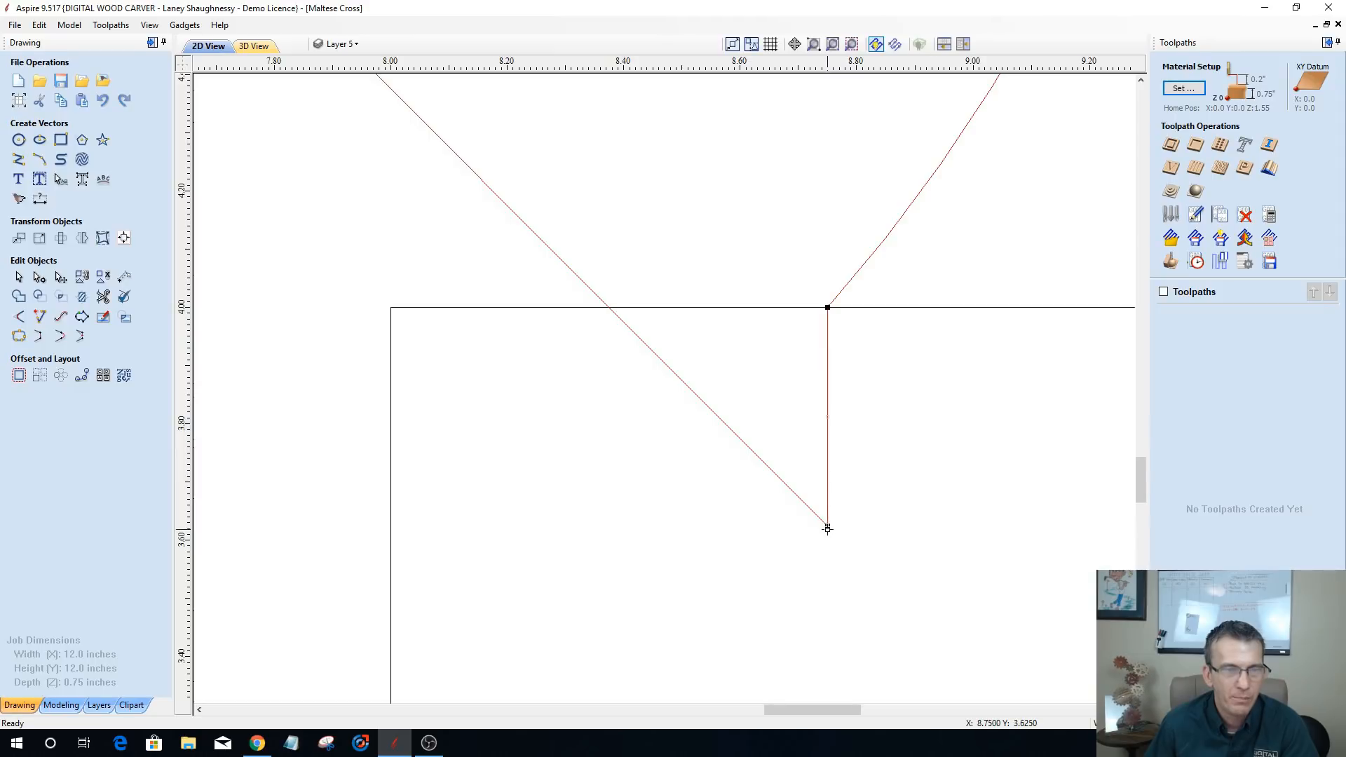
right_click(827, 470)
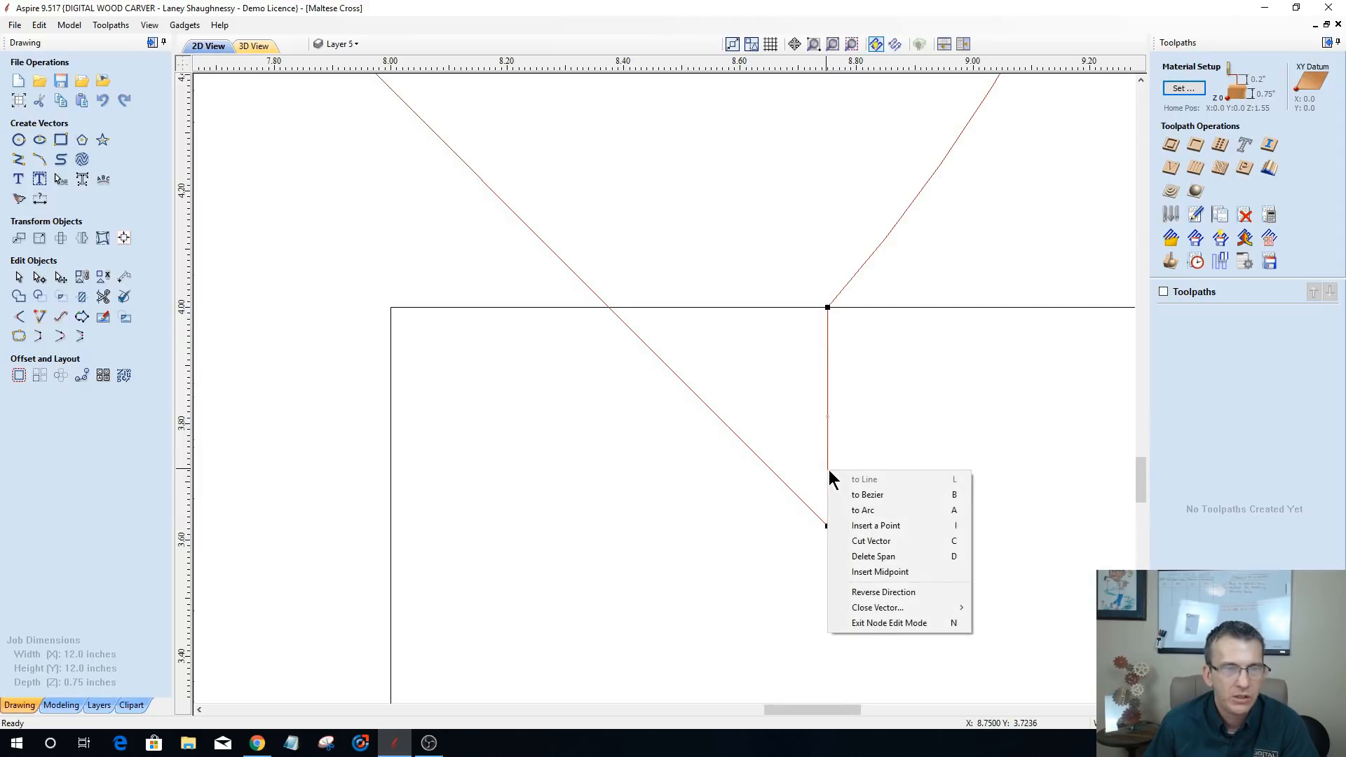
click(867, 495)
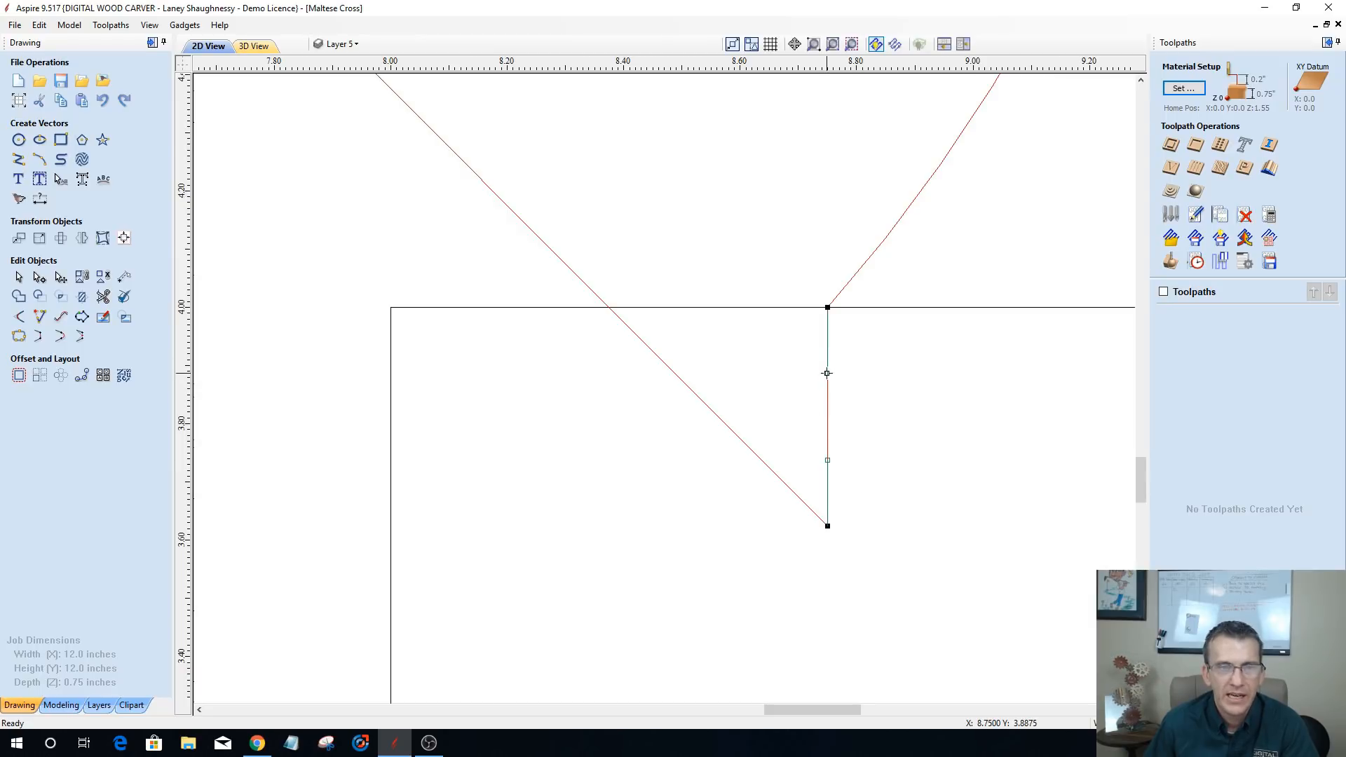
drag(827, 373, 783, 372)
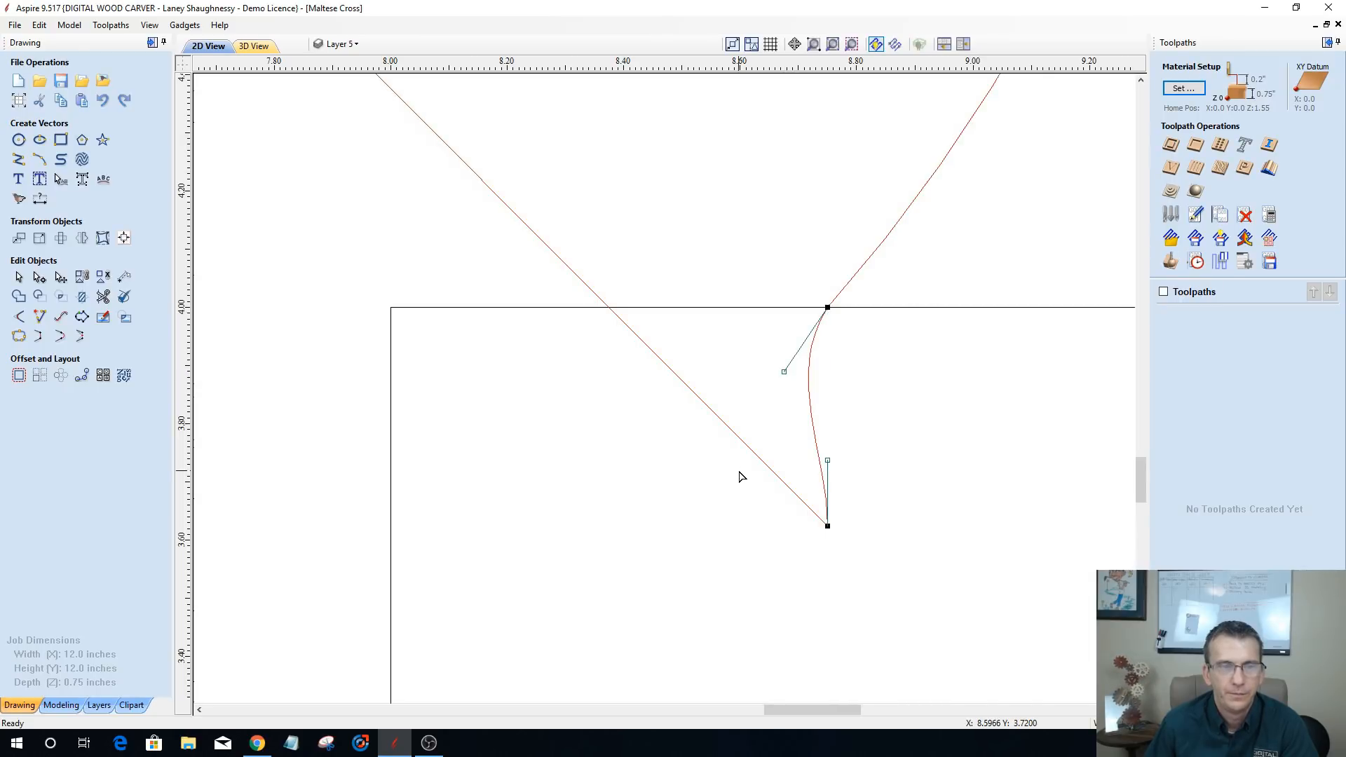
key(ctrl+z)
- Round the triangle's lower tip with a normal fillet of .0625 inch radius
scroll(799, 438, down, 5)
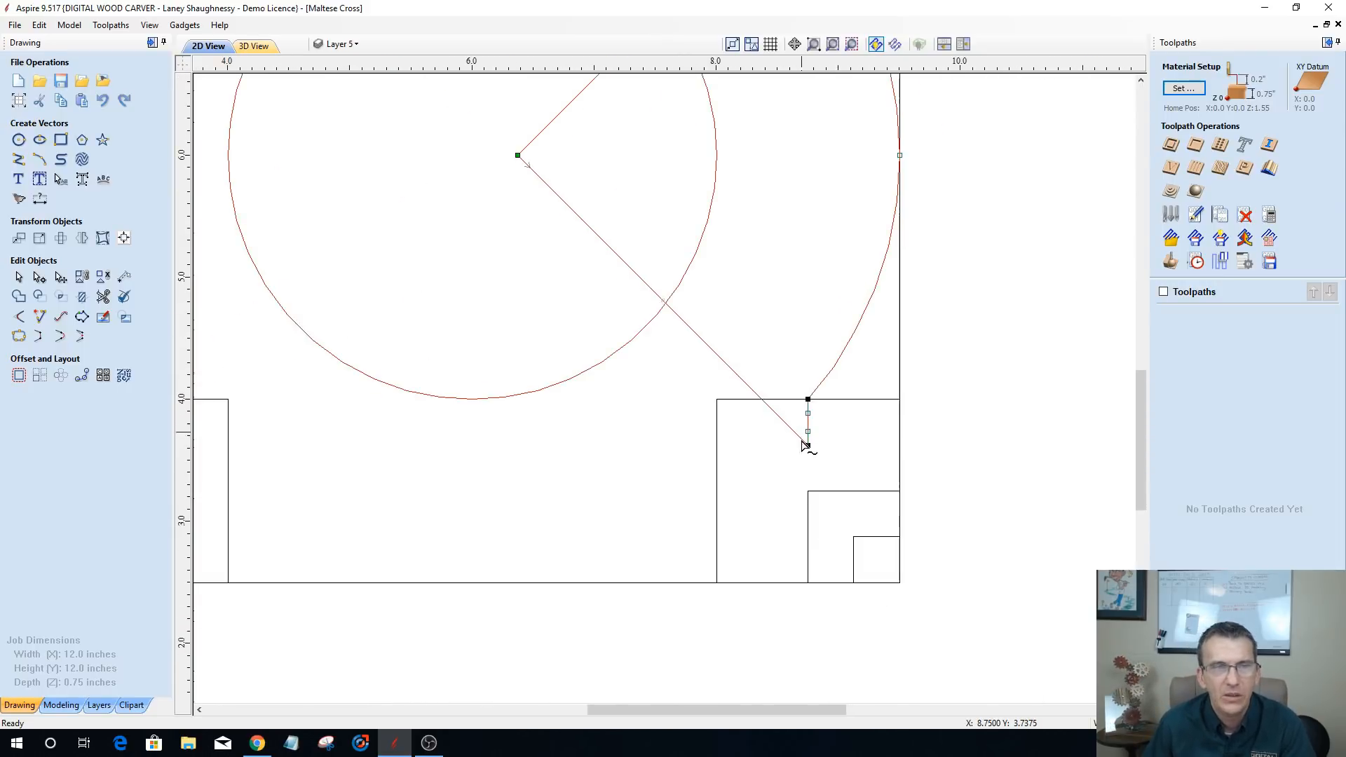
scroll(805, 441, down, 2)
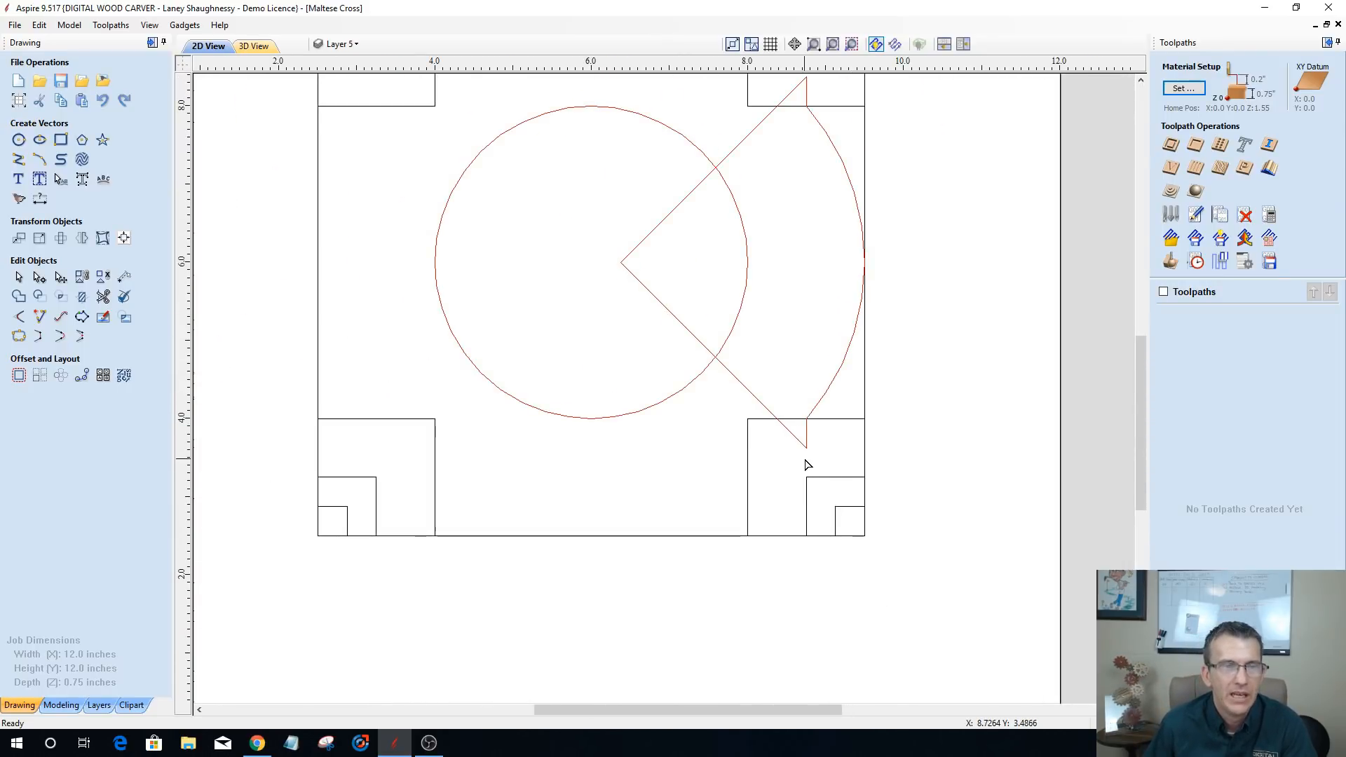
scroll(806, 464, down, 1)
scroll(806, 461, up, 6)
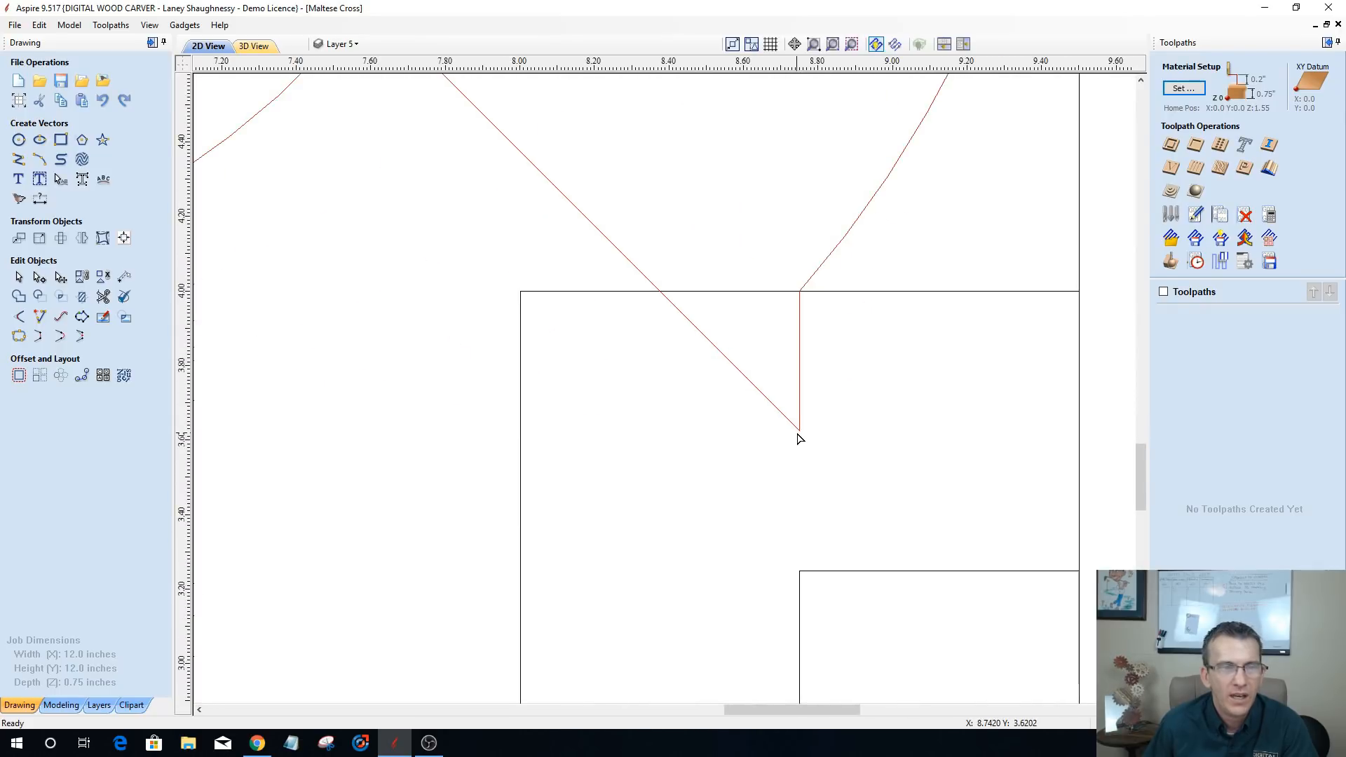
scroll(799, 438, up, 3)
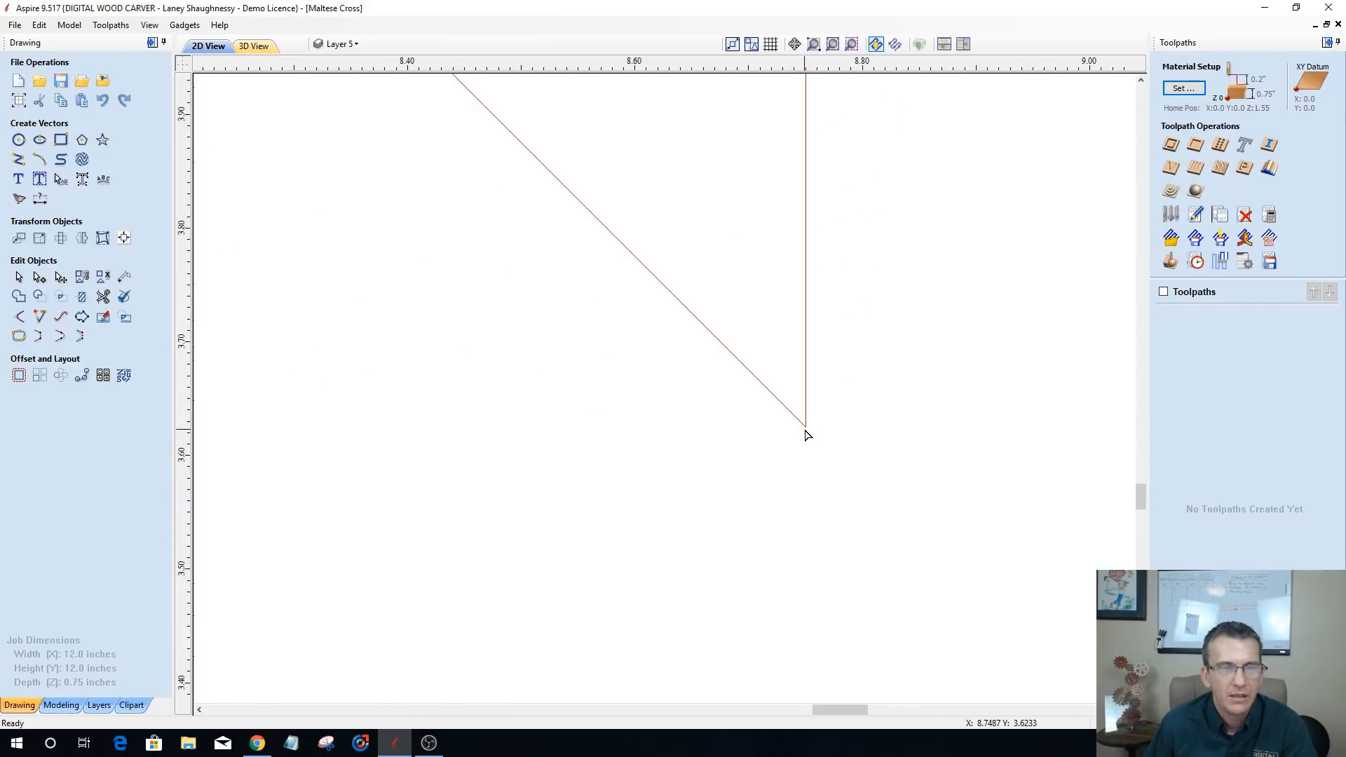
scroll(804, 433, down, 4)
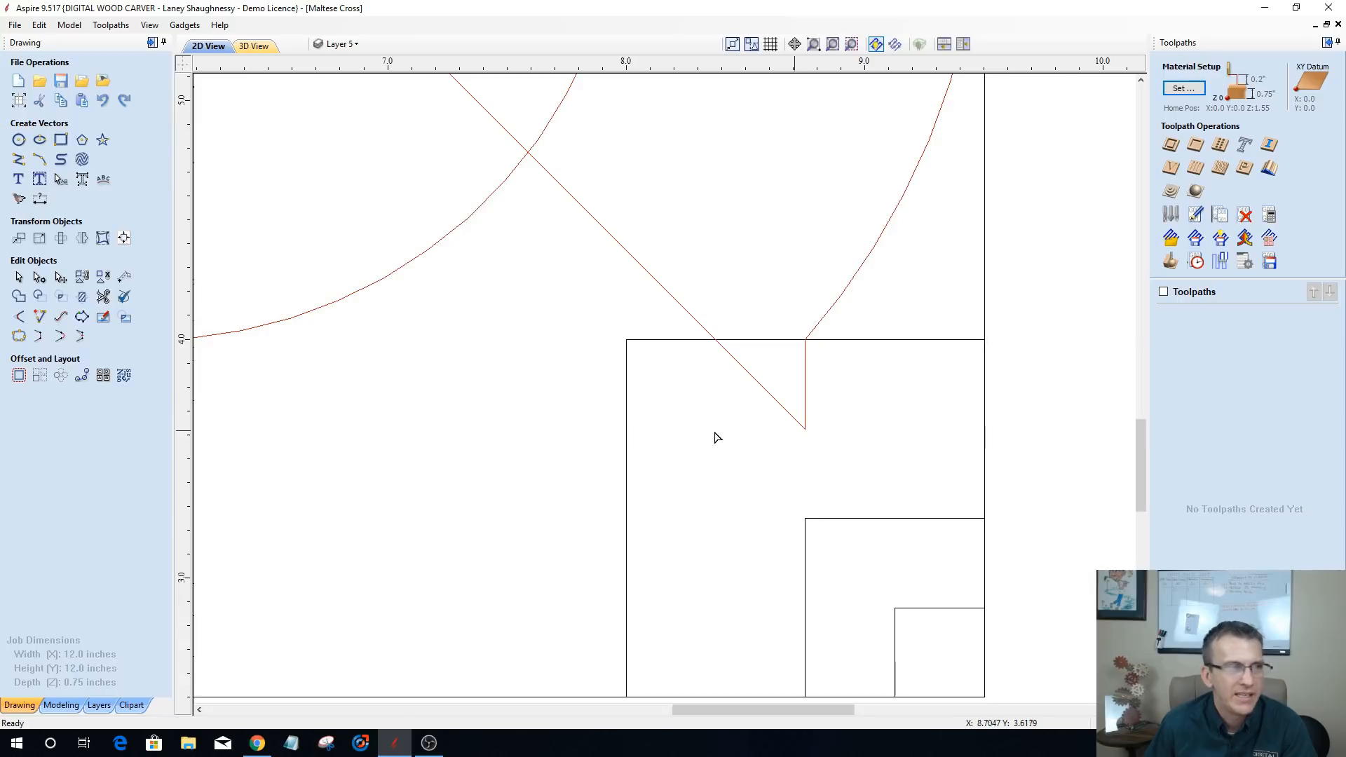
click(19, 318)
drag(109, 110, 166, 113)
text(062)
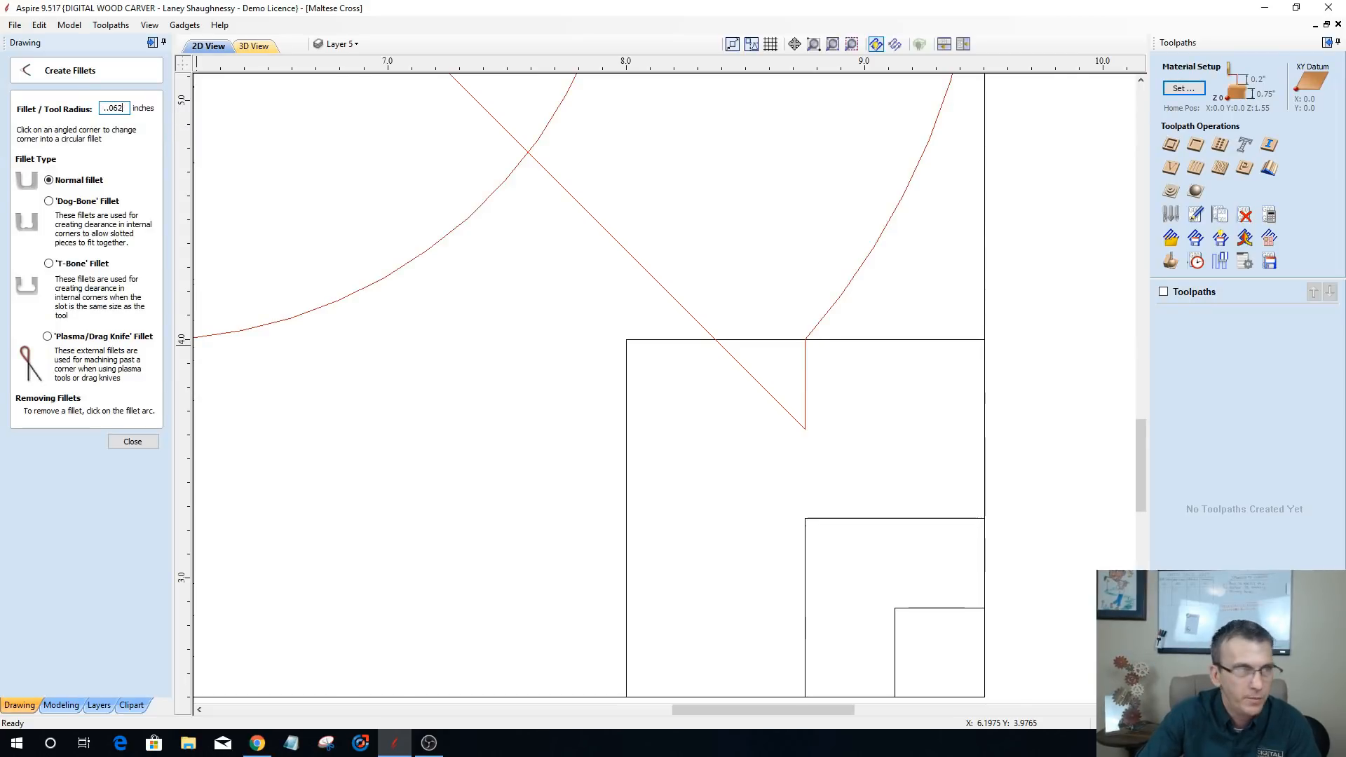
text(506)
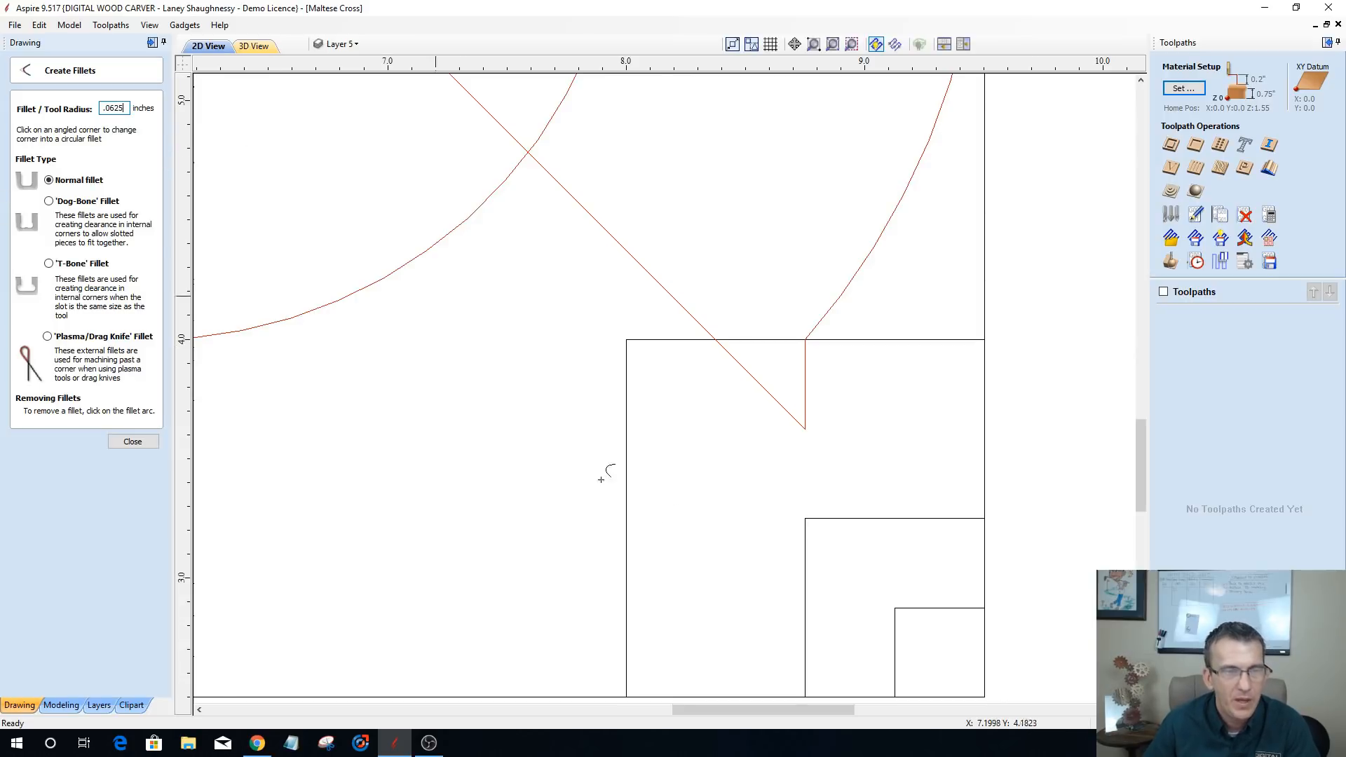
scroll(792, 433, up, 4)
click(846, 400)
scroll(859, 454, down, 6)
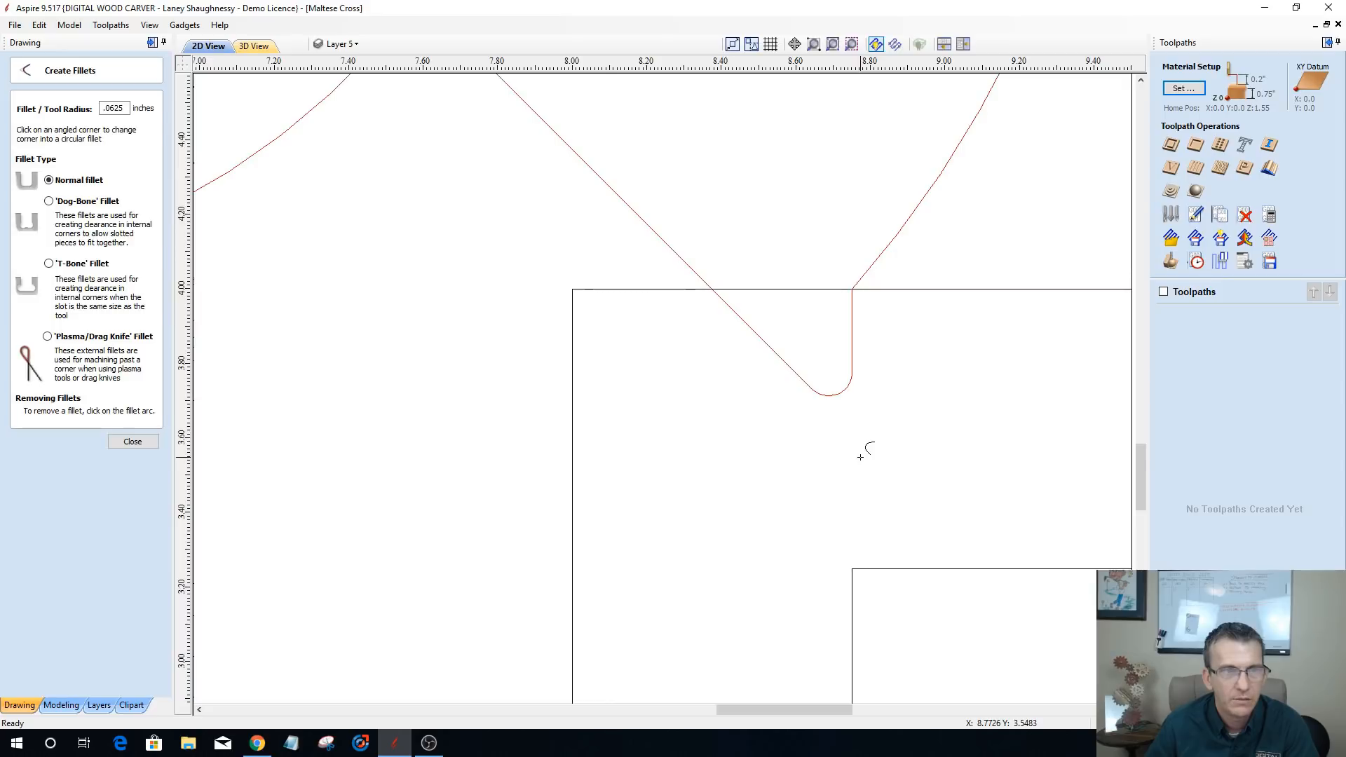
- Round the triangle's upper tip with the same normal fillet and close the fillet tool
scroll(858, 454, down, 1)
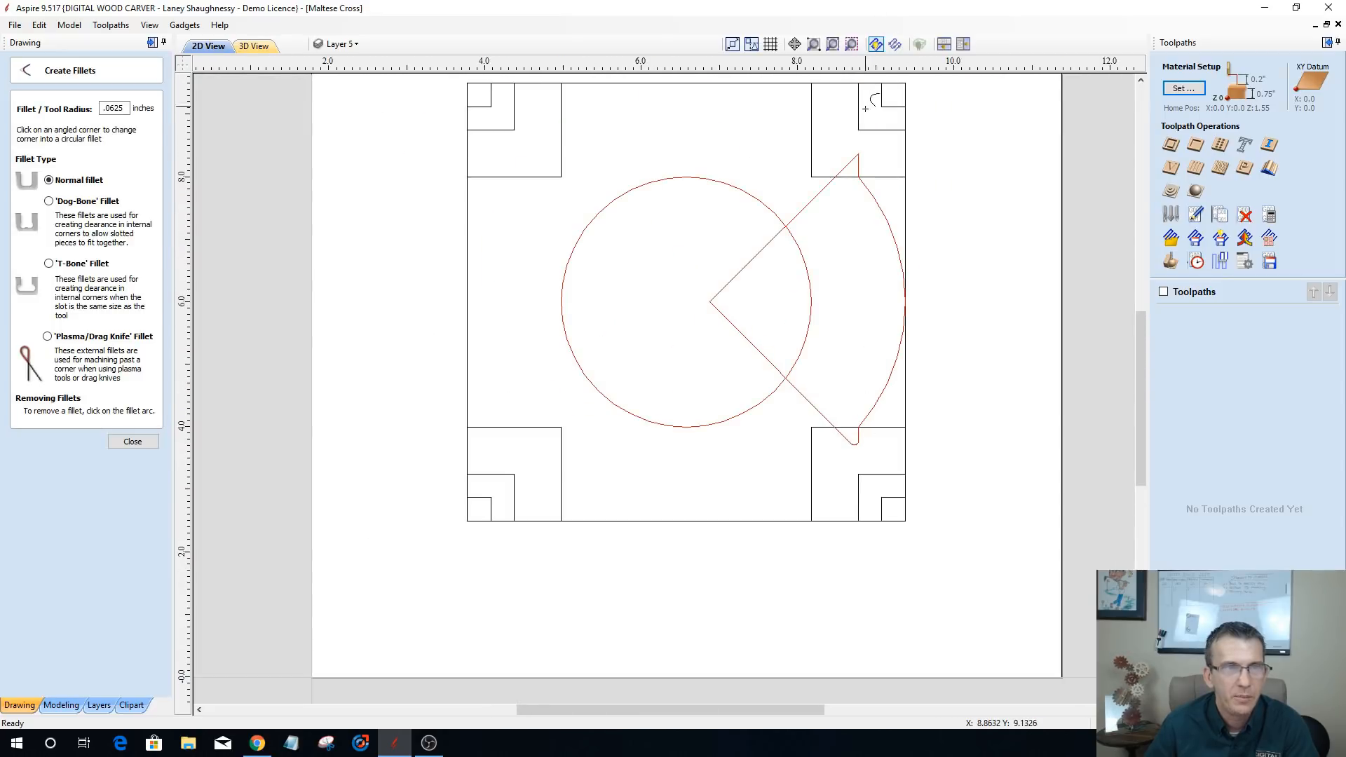
scroll(855, 175, up, 5)
click(844, 252)
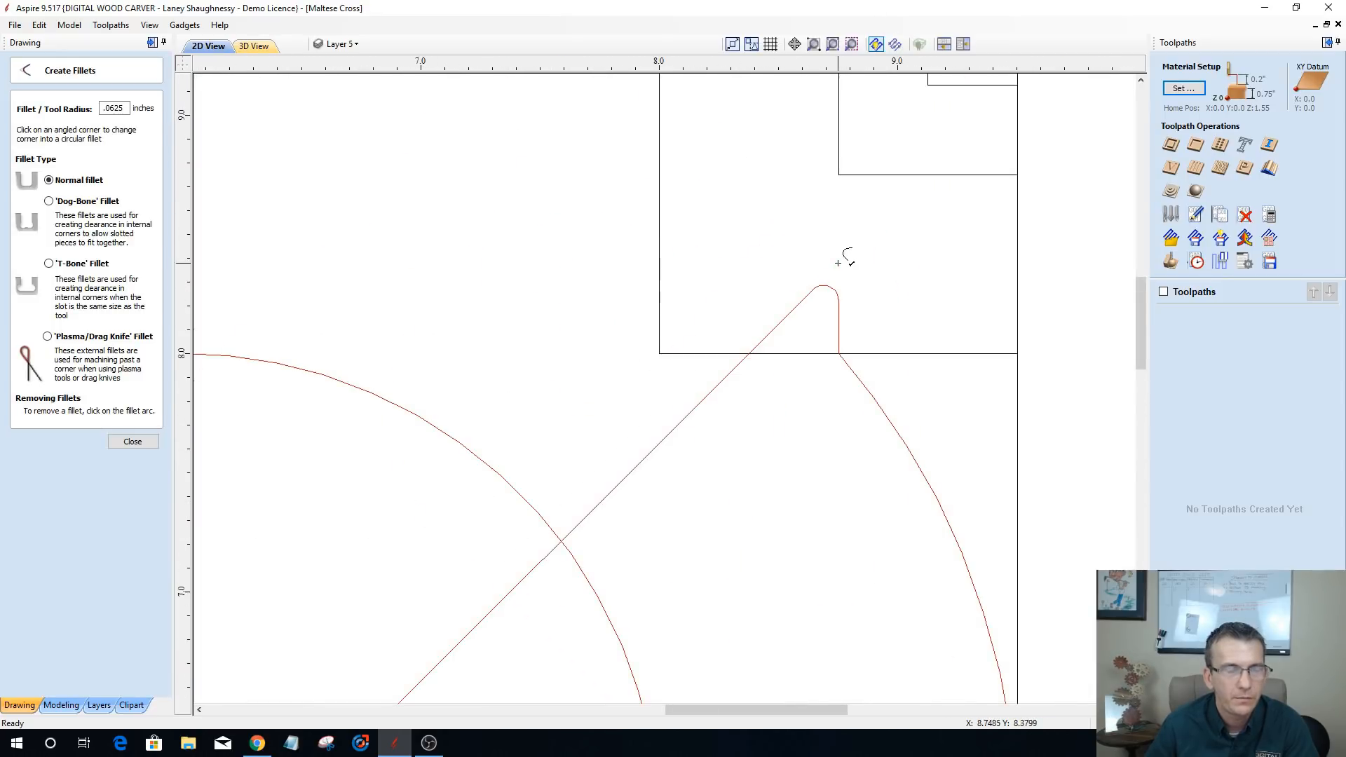
scroll(838, 245, down, 4)
scroll(827, 237, down, 2)
click(133, 441)
- Open the arm for node editing and convert the short vertical span above the lower fillet to a line
scroll(838, 483, up, 6)
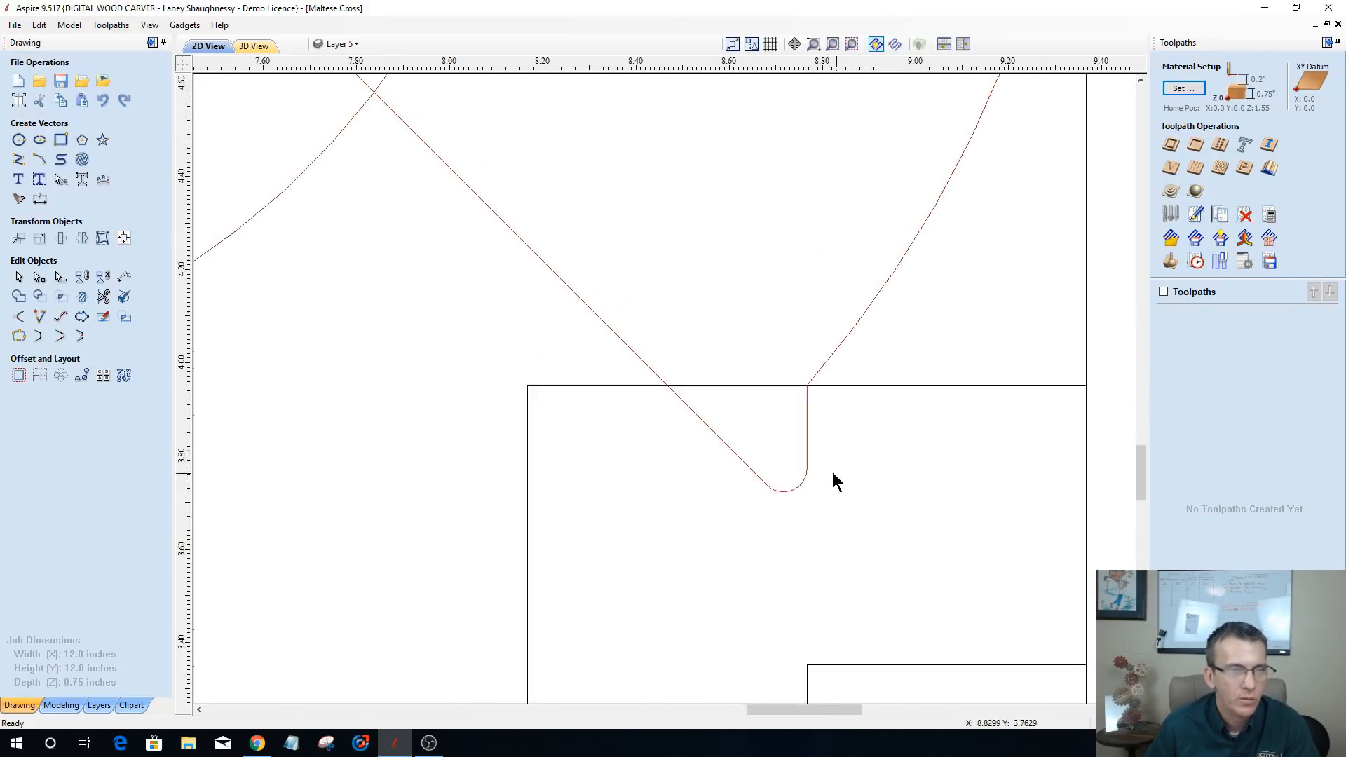
click(726, 466)
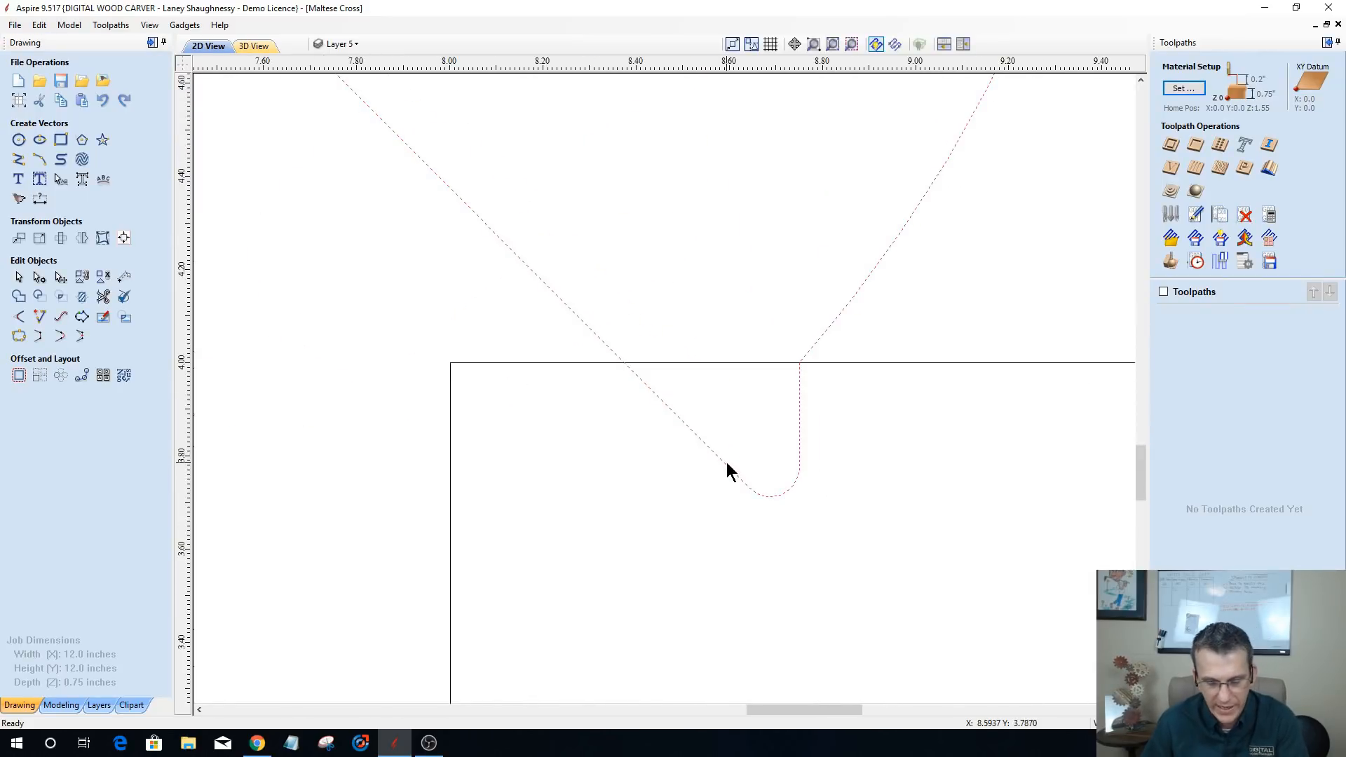
key(n)
scroll(771, 466, up, 2)
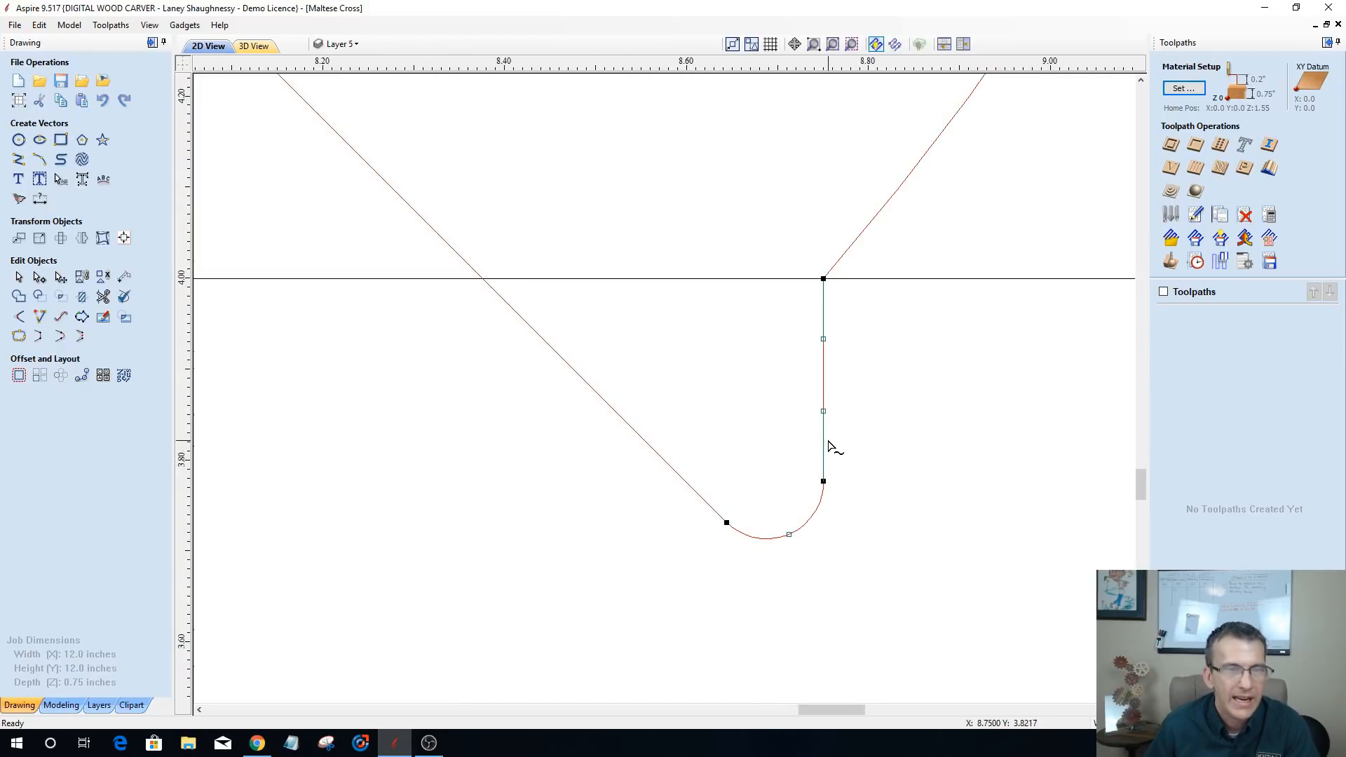
right_click(824, 333)
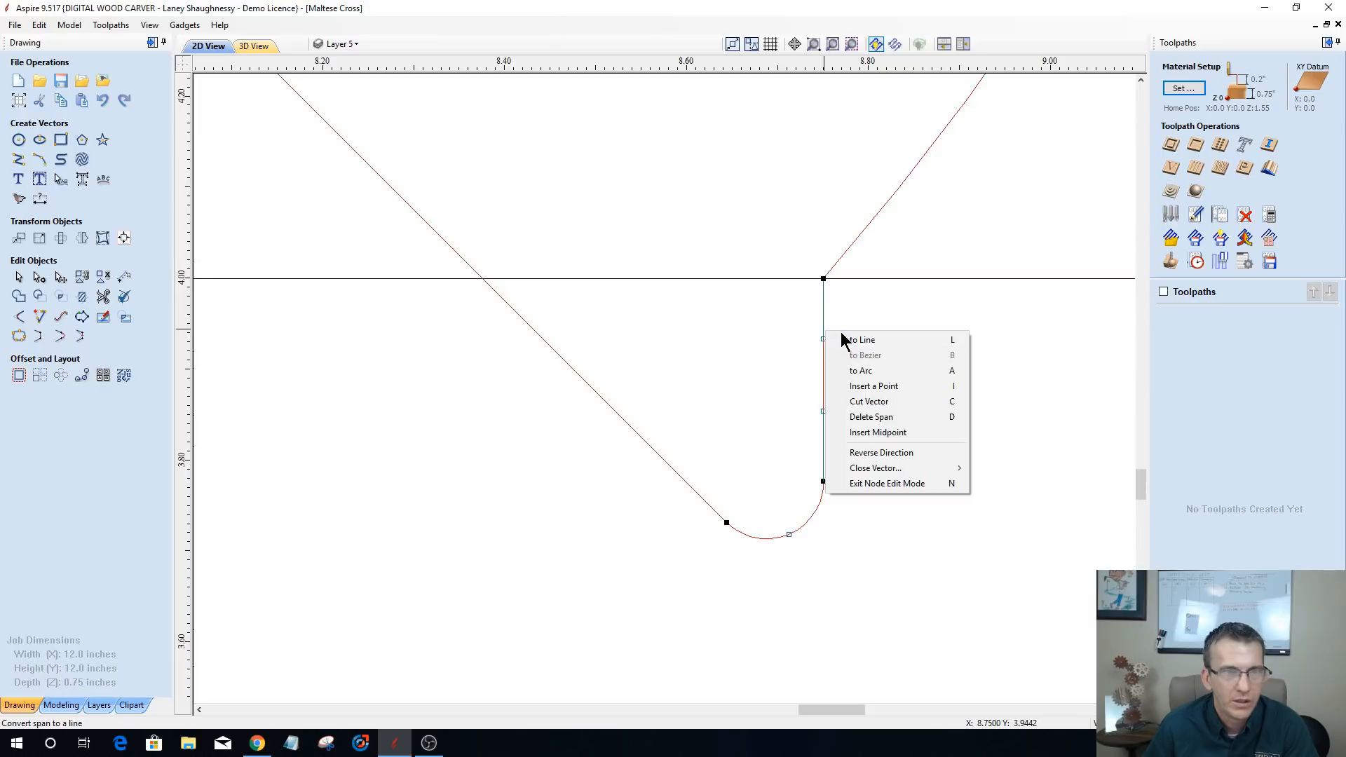
click(842, 341)
scroll(804, 462, up, 1)
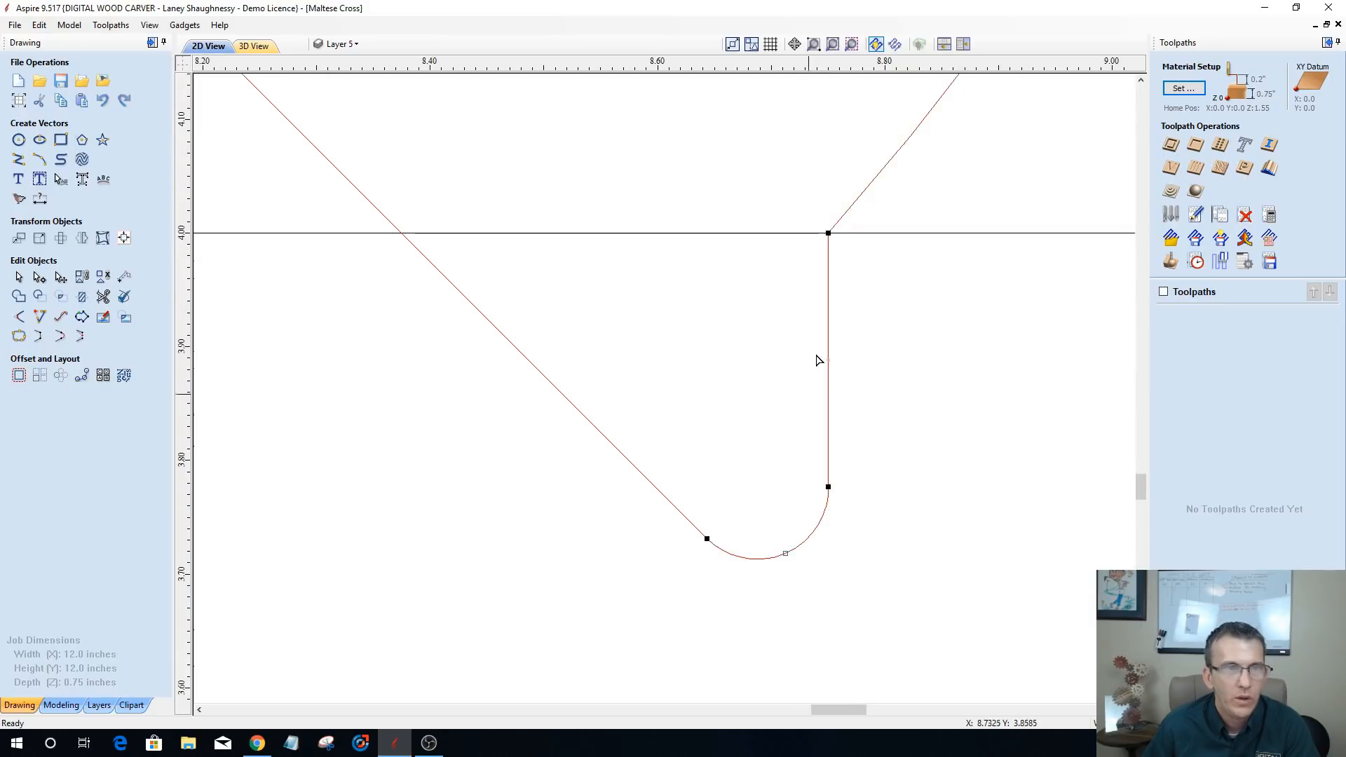
- Convert the short vertical span above the lower fillet to a Bezier and pull its upper handle inward to about X 8.70, Y 3.93
right_click(830, 313)
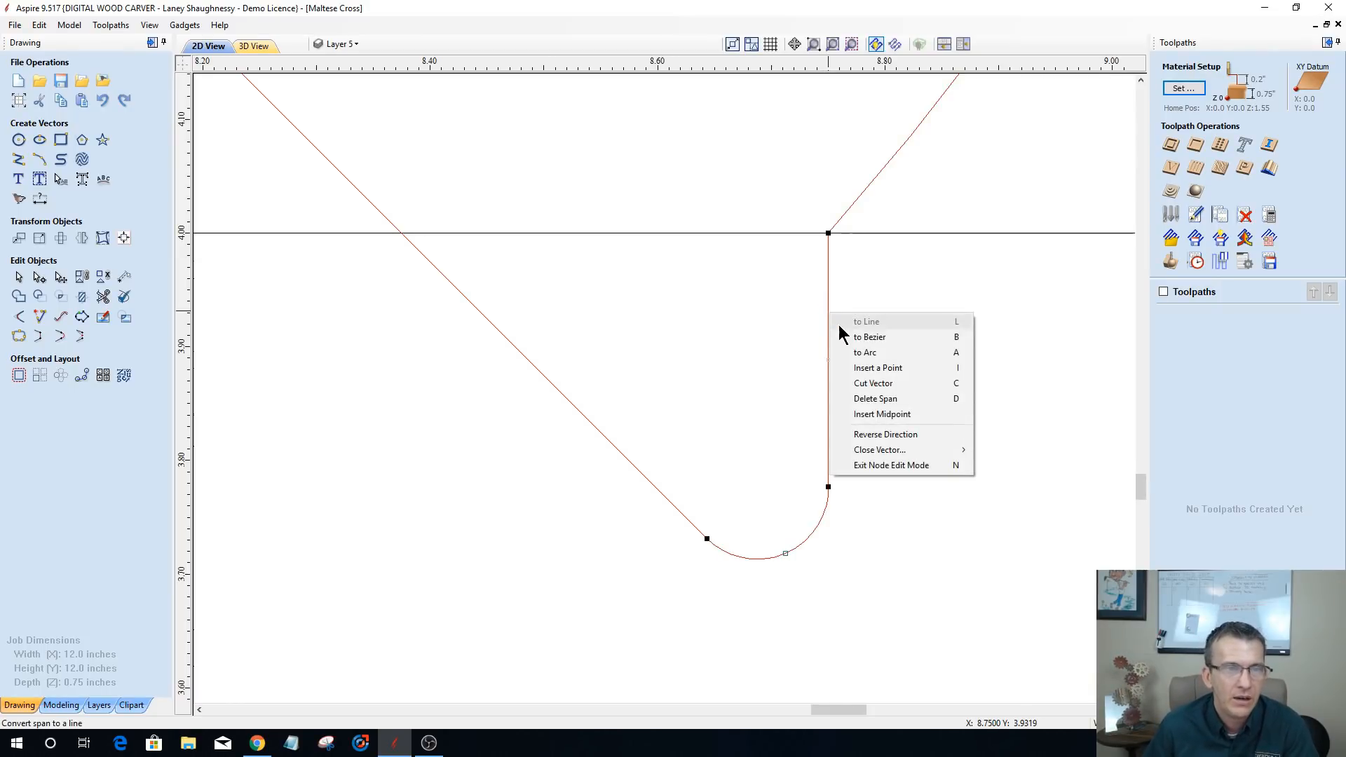
click(849, 340)
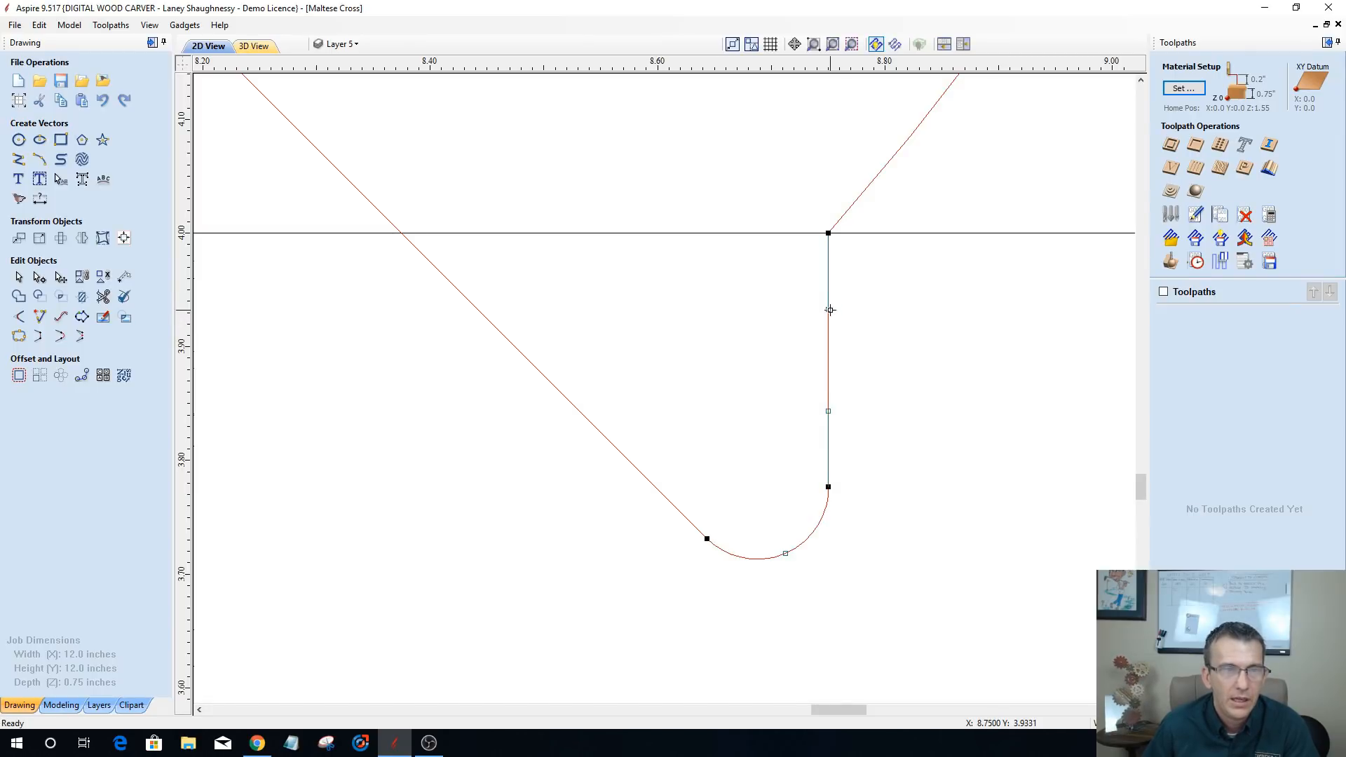
drag(828, 308, 780, 317)
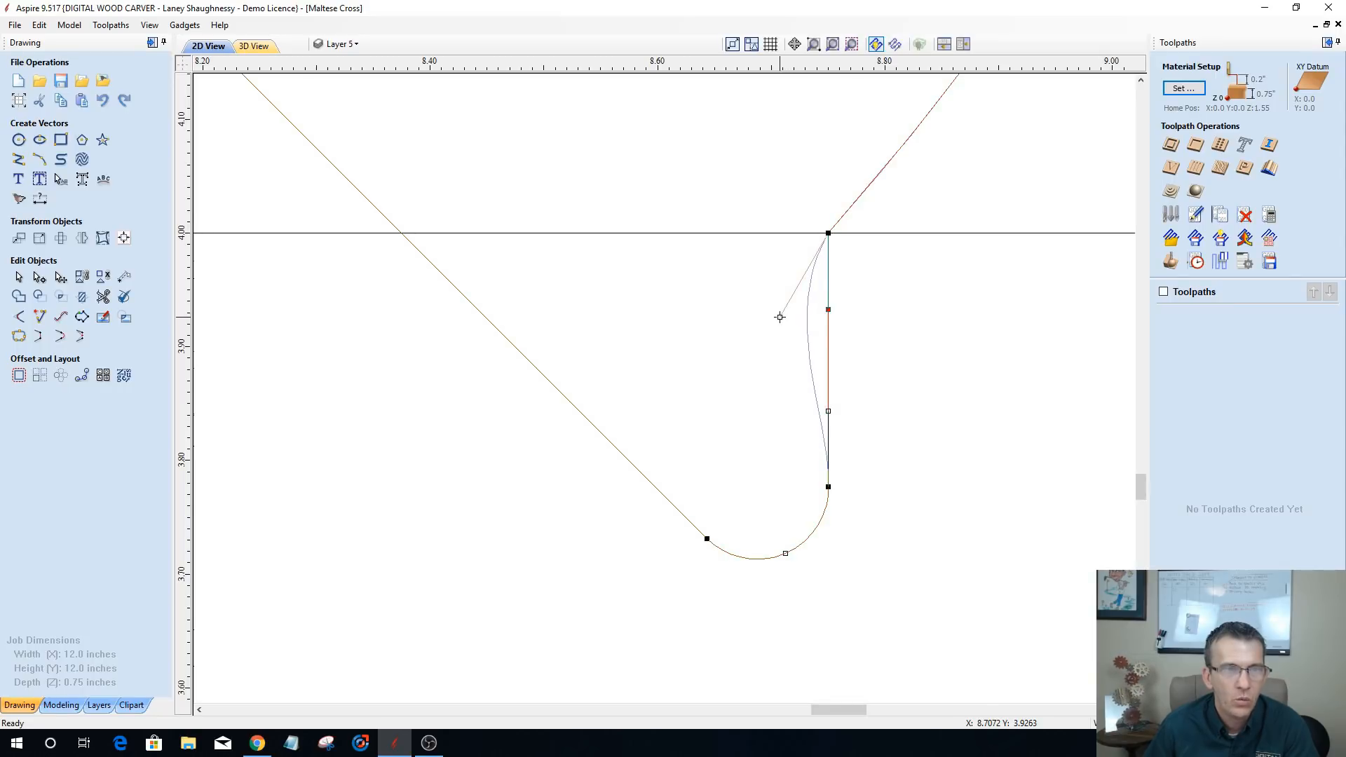
drag(779, 317, 775, 316)
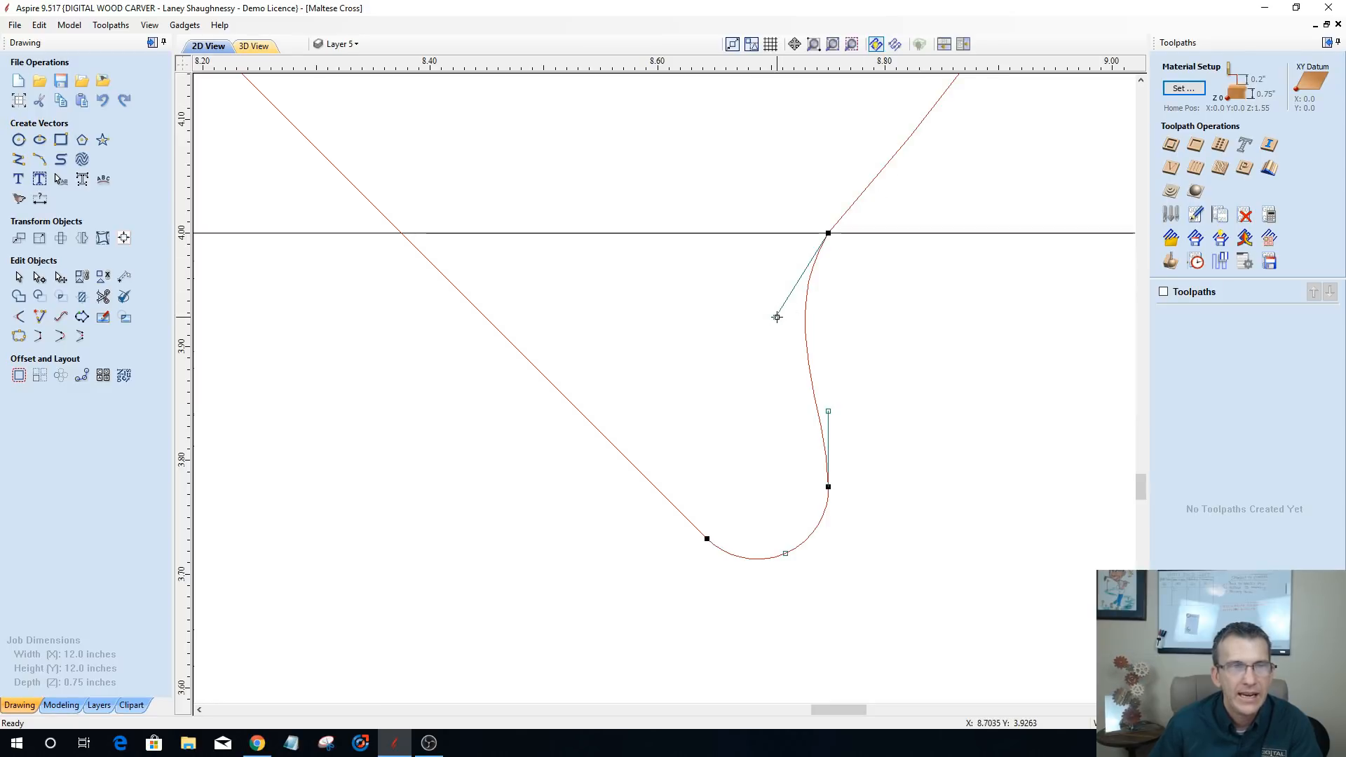
scroll(794, 364, down, 1)
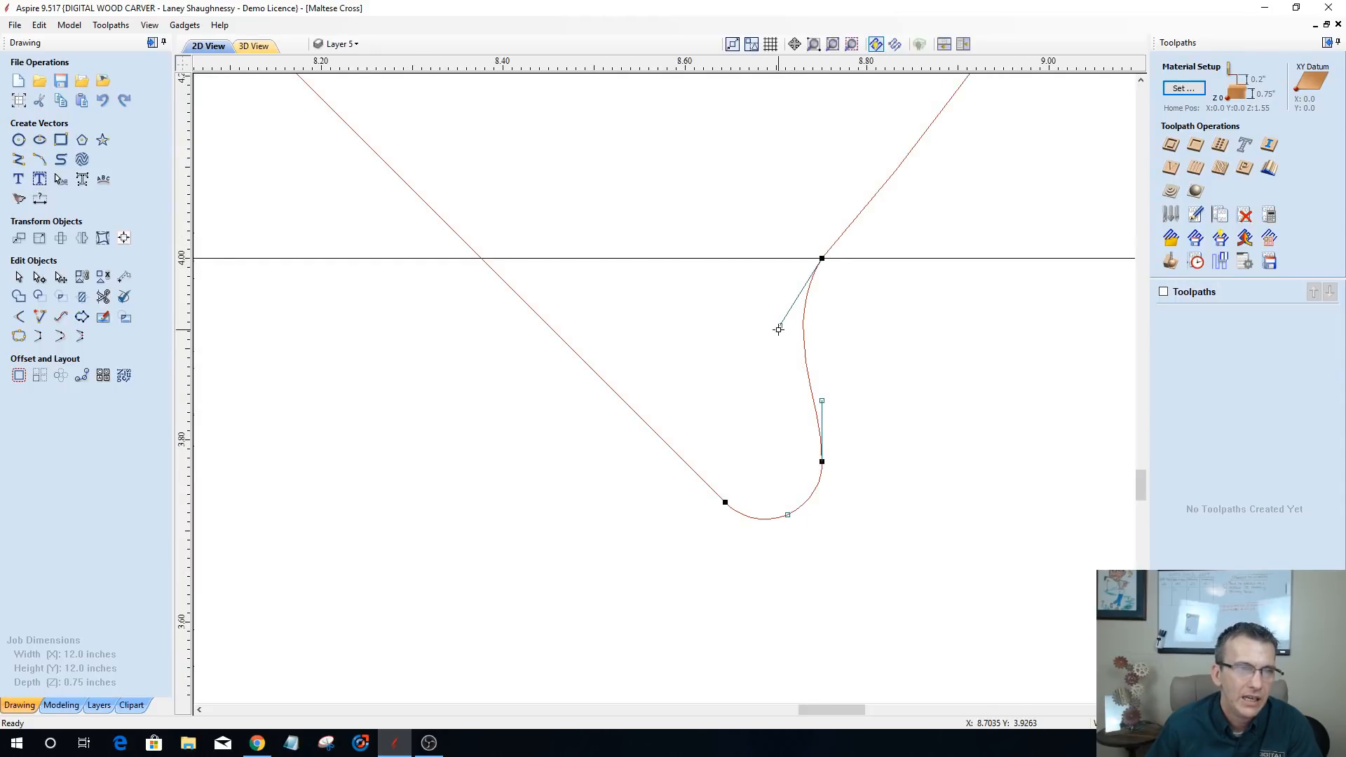
scroll(779, 328, up, 2)
scroll(779, 326, down, 1)
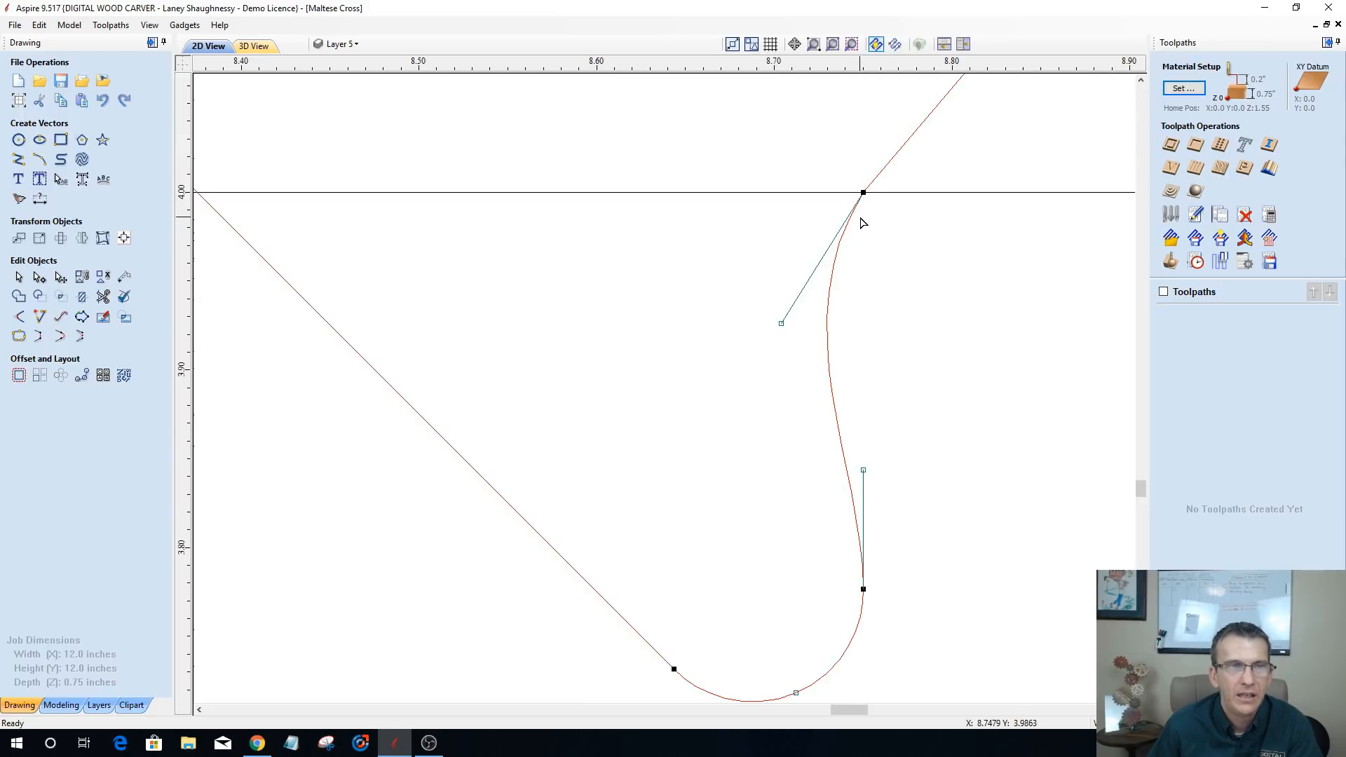
- Place a vertical guideline at about X 8.67 beside the curved span above the lower fillet
drag(183, 168, 725, 187)
click(725, 231)
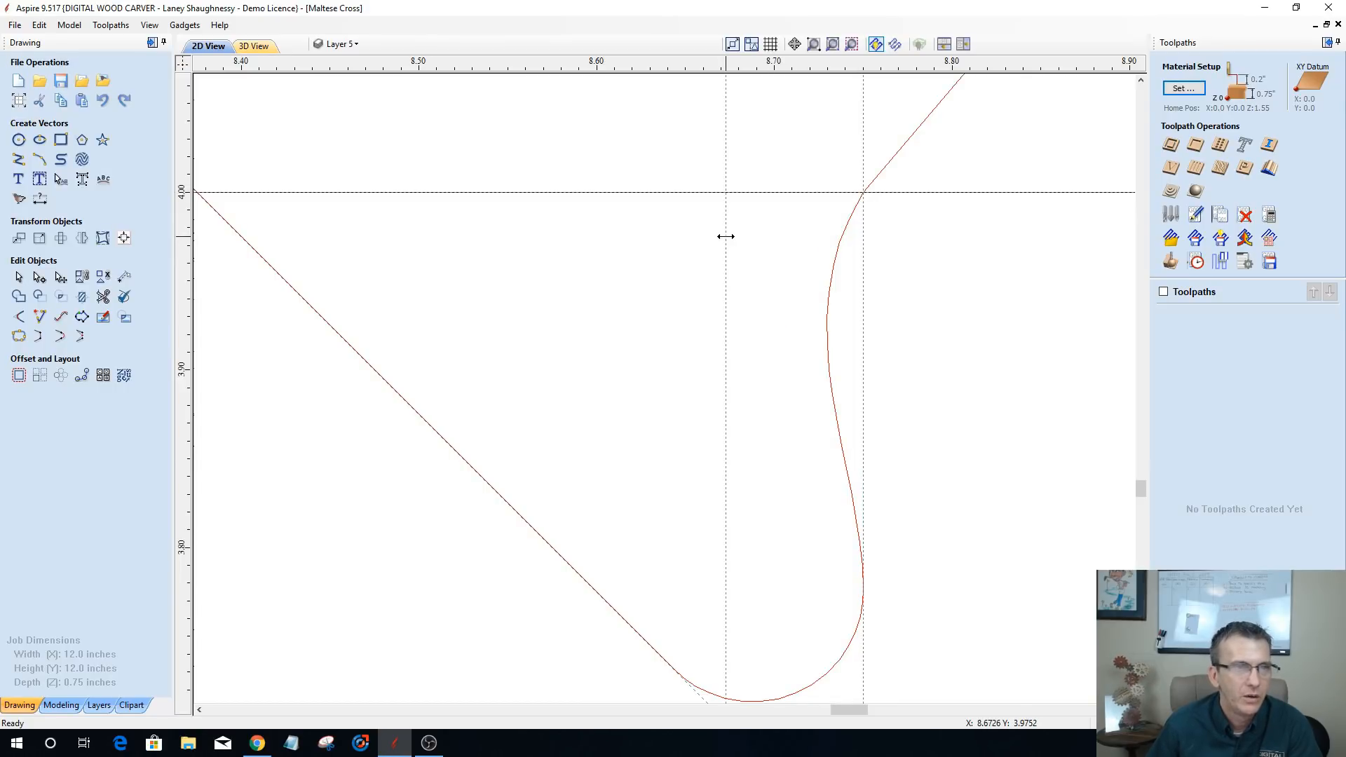
- Set the vertical guide's angle to 45° and move it over to the wedge's lower outer corner point
double_click(726, 237)
double_click(662, 303)
text(45)
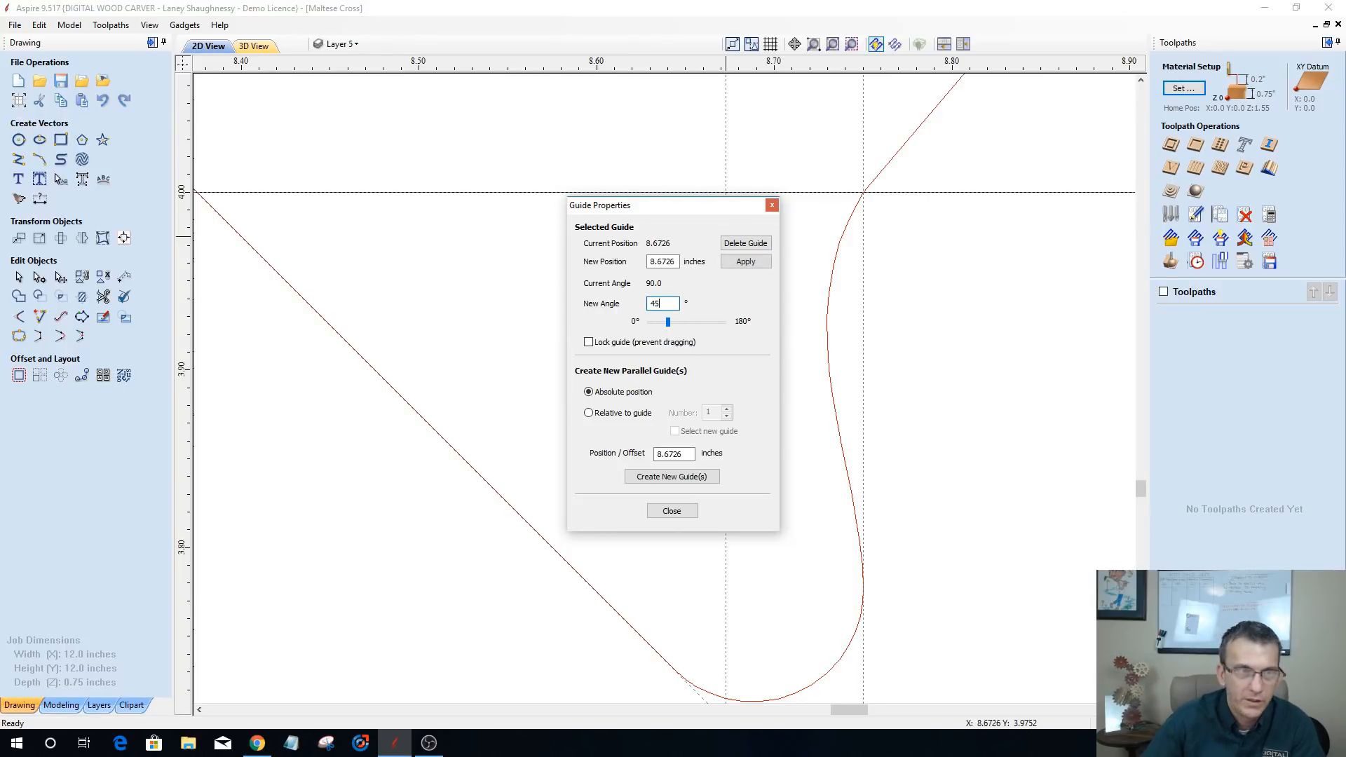
click(742, 261)
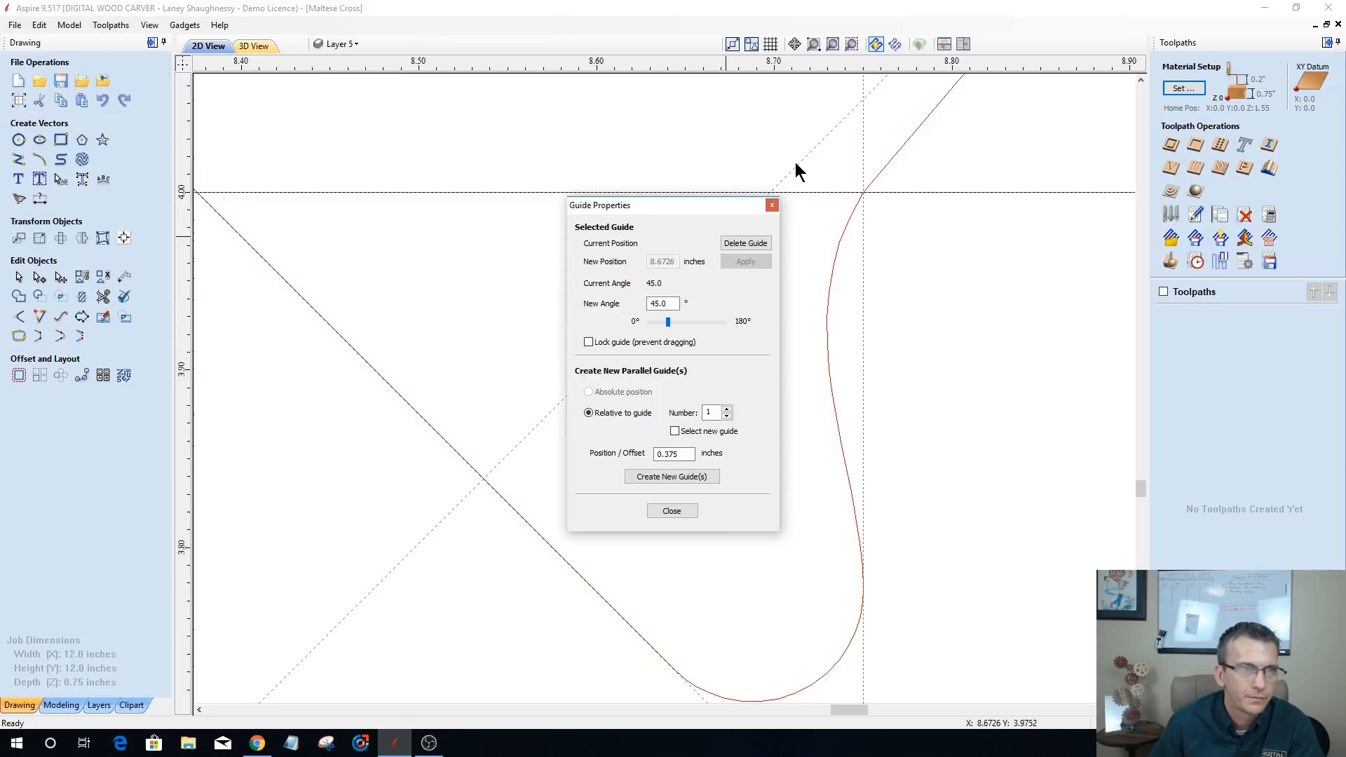
click(671, 510)
drag(815, 146, 926, 112)
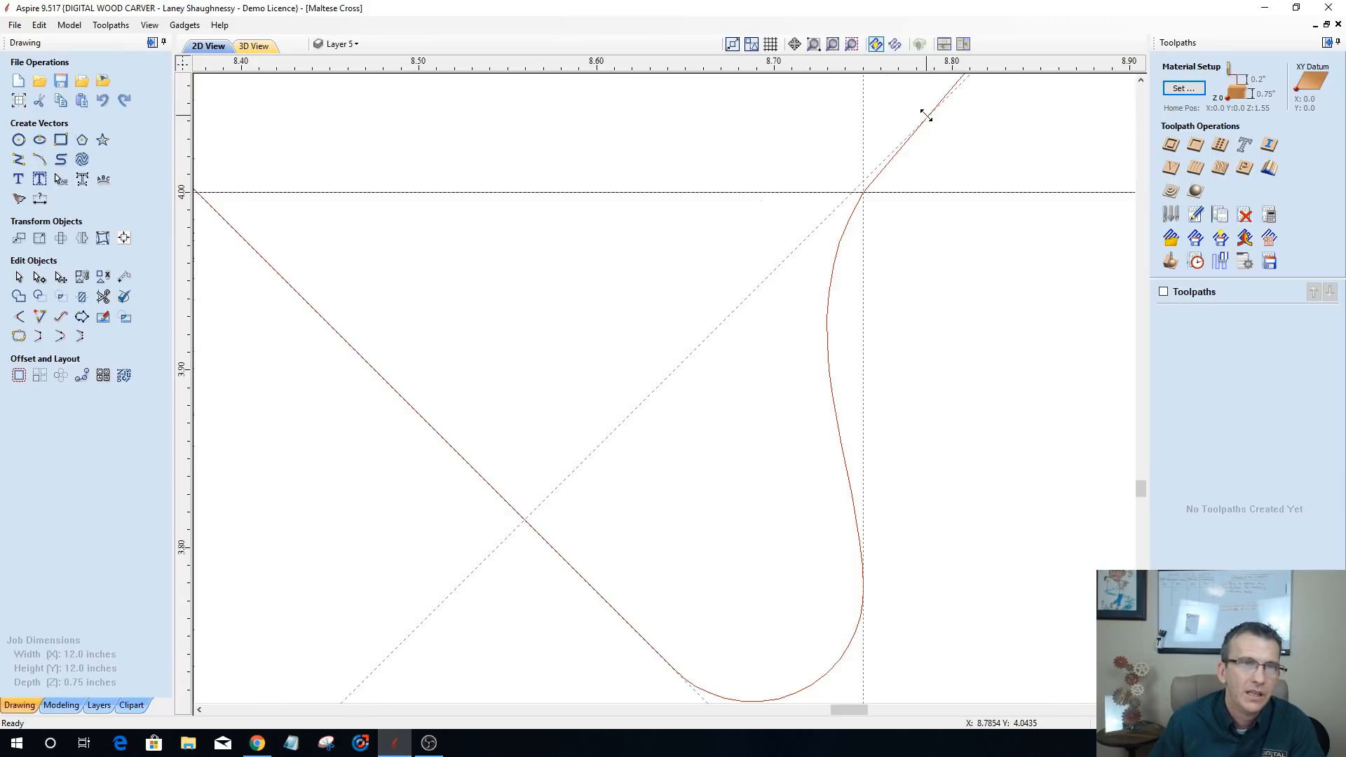
- Set the angled guide to 35°, change it to 49°, and realign it with the wedge's lower outer corner point
right_click(825, 220)
click(666, 322)
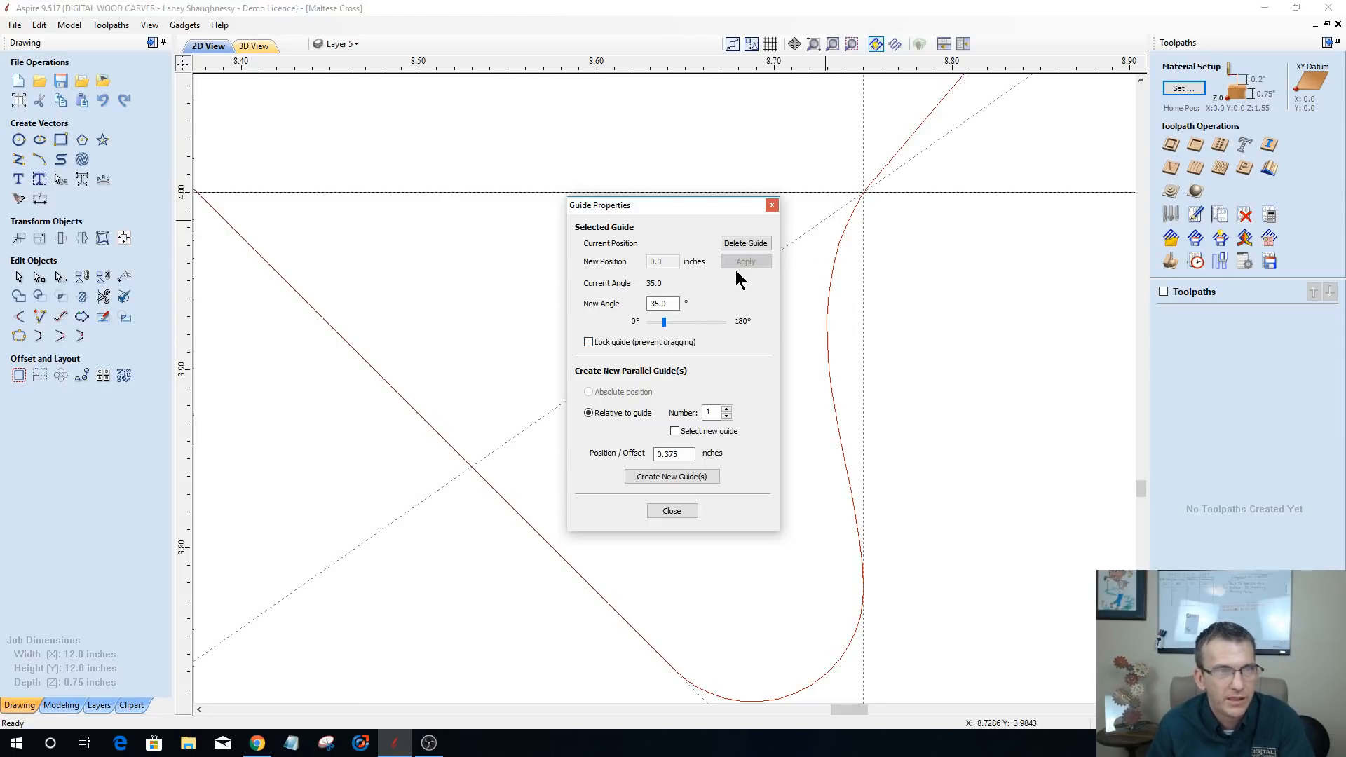
drag(664, 323, 673, 321)
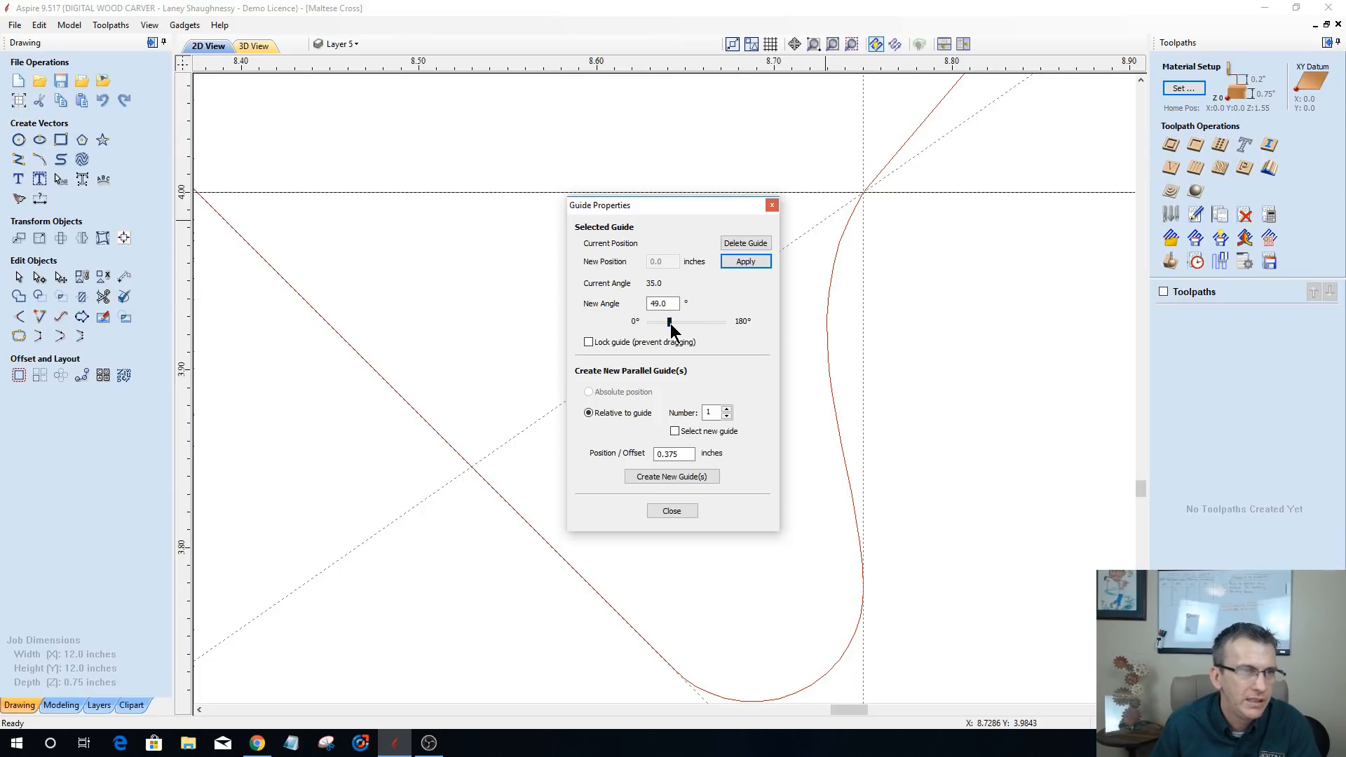
click(743, 265)
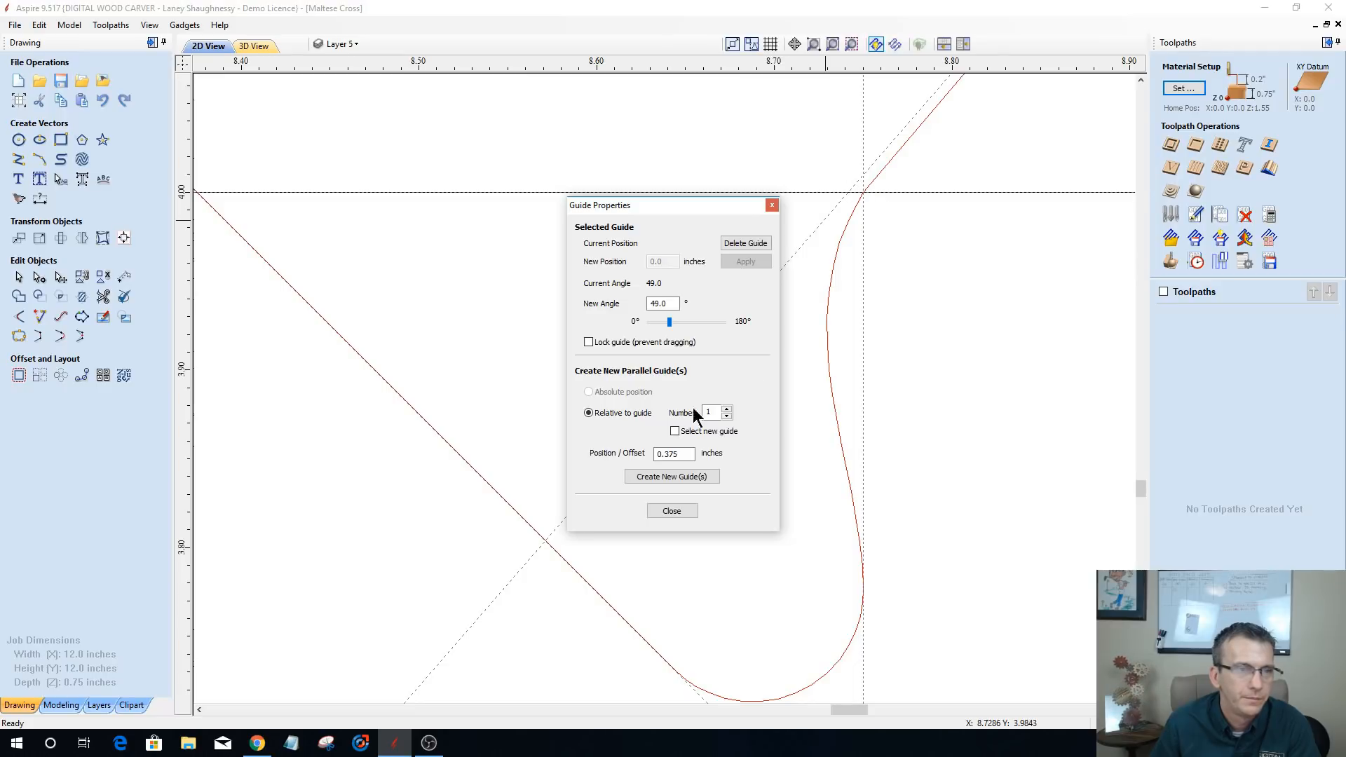
click(671, 511)
drag(866, 184, 883, 166)
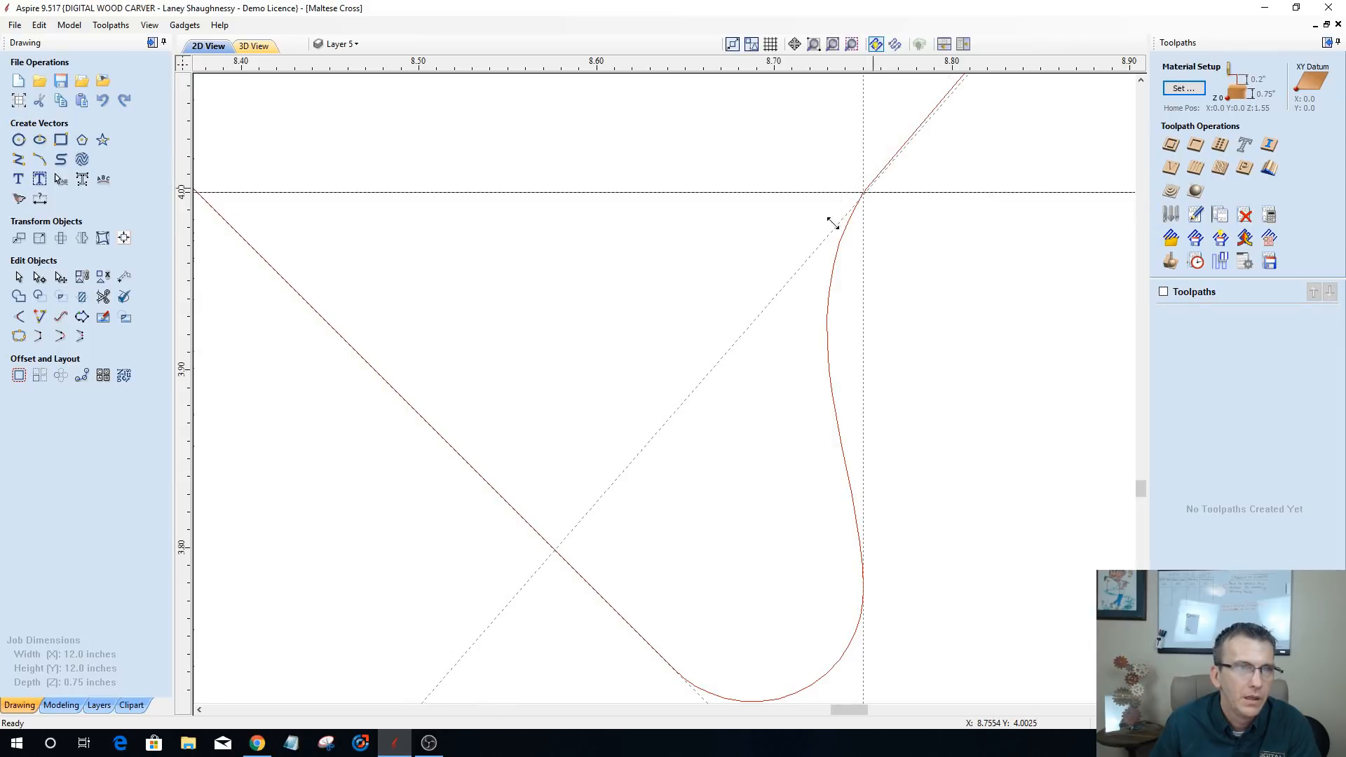
- Set the angled guide's angle to 51°
right_click(783, 281)
click(670, 302)
drag(669, 302, 584, 295)
text(51)
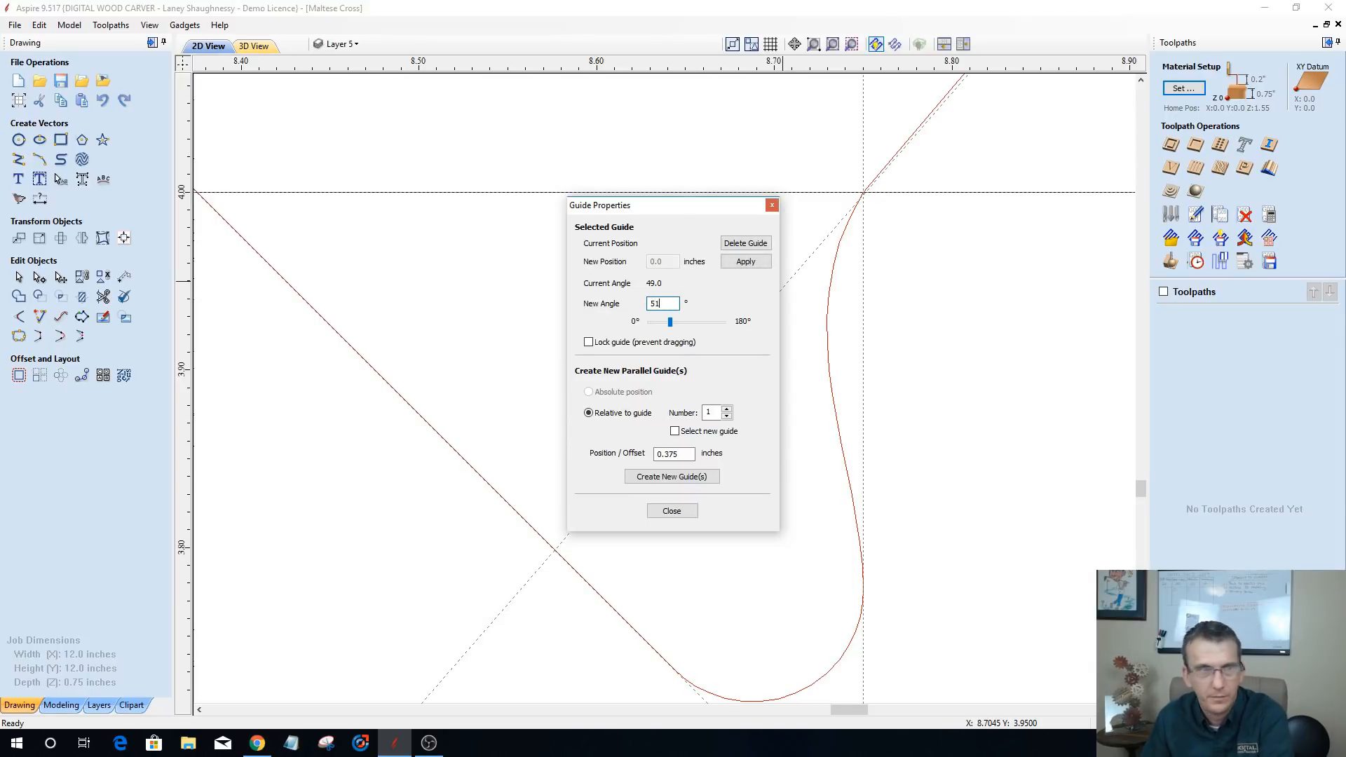
click(744, 261)
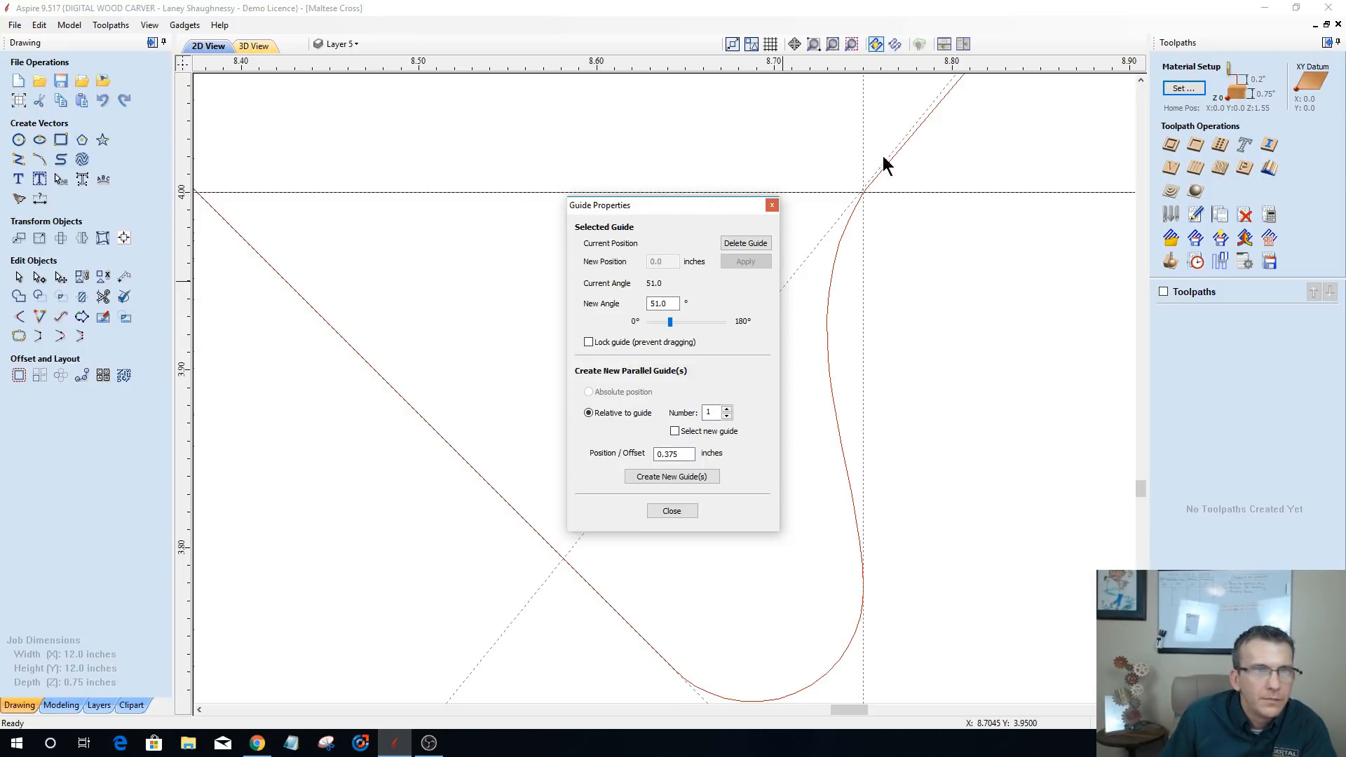
- Set the angled guide's angle to 50° and close its properties
drag(674, 303, 652, 303)
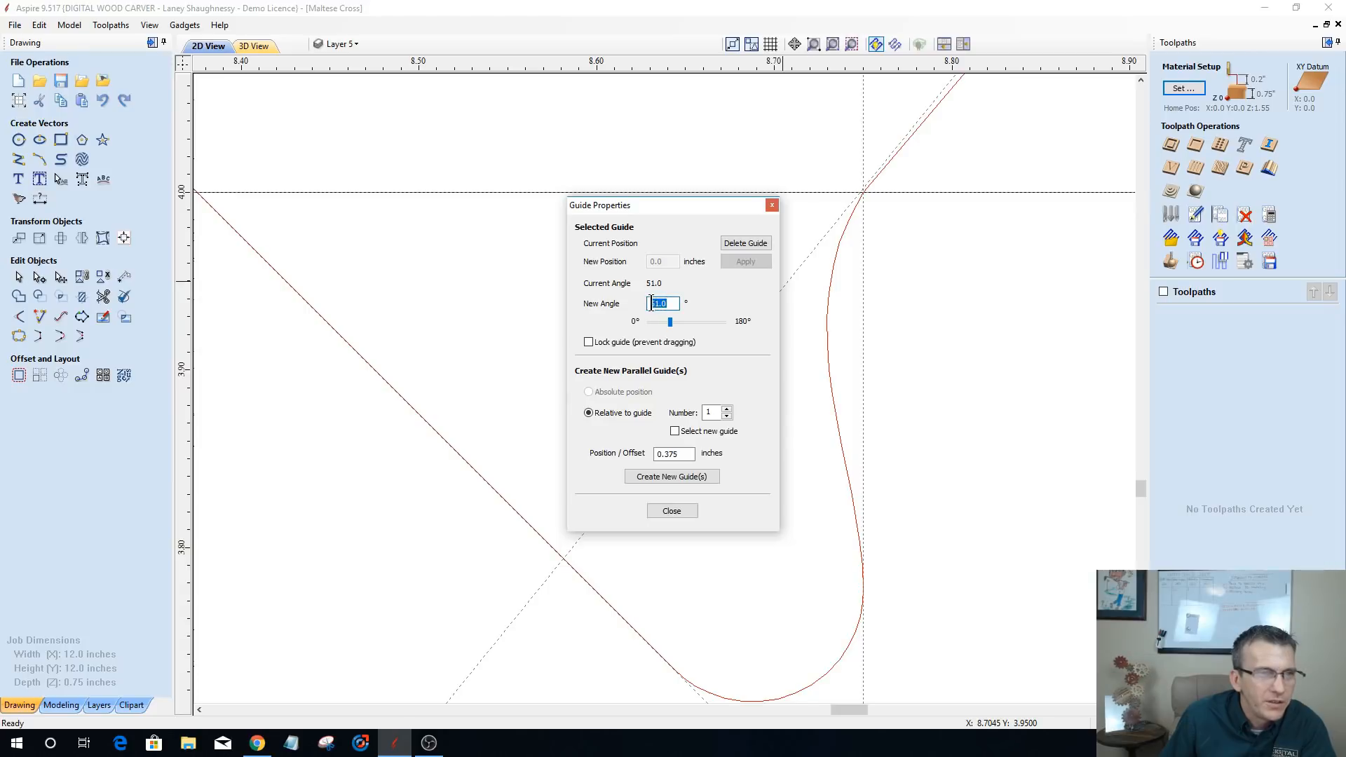
text(50)
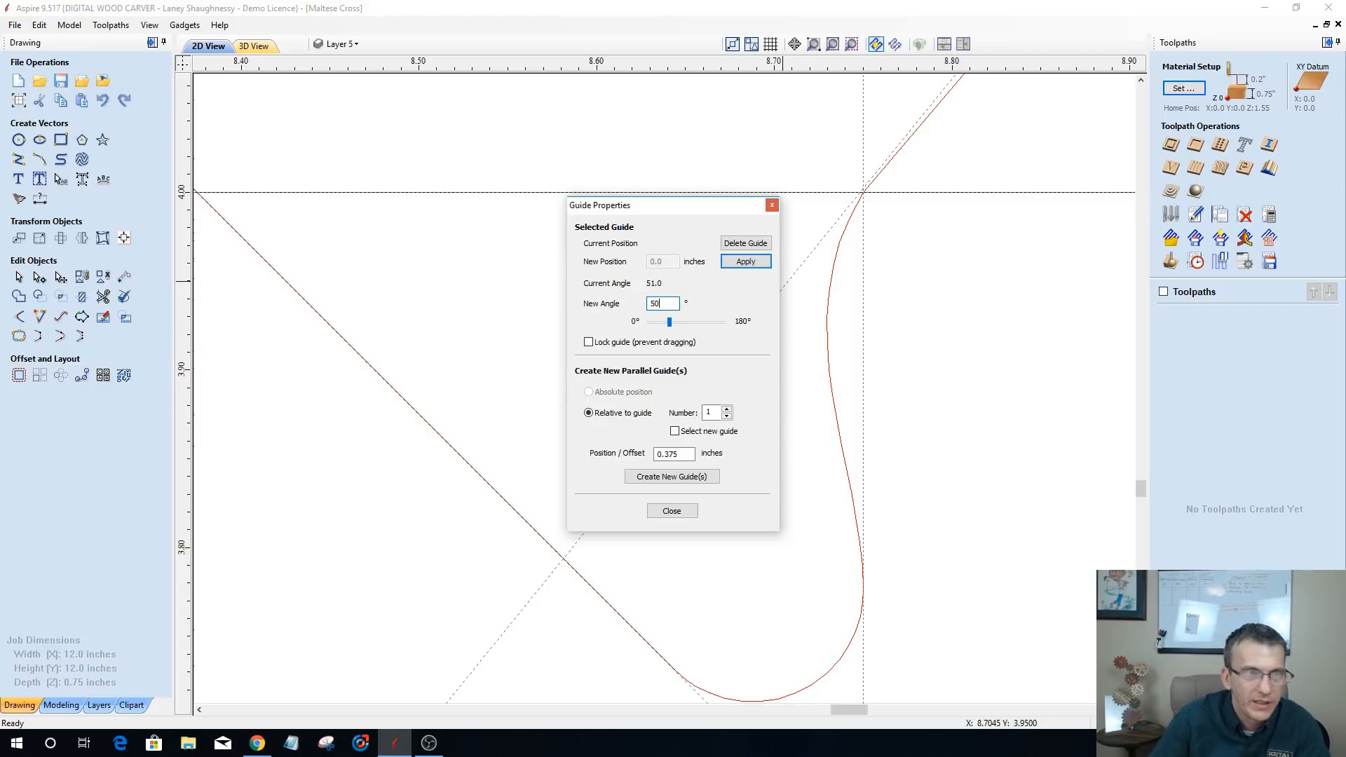
click(750, 262)
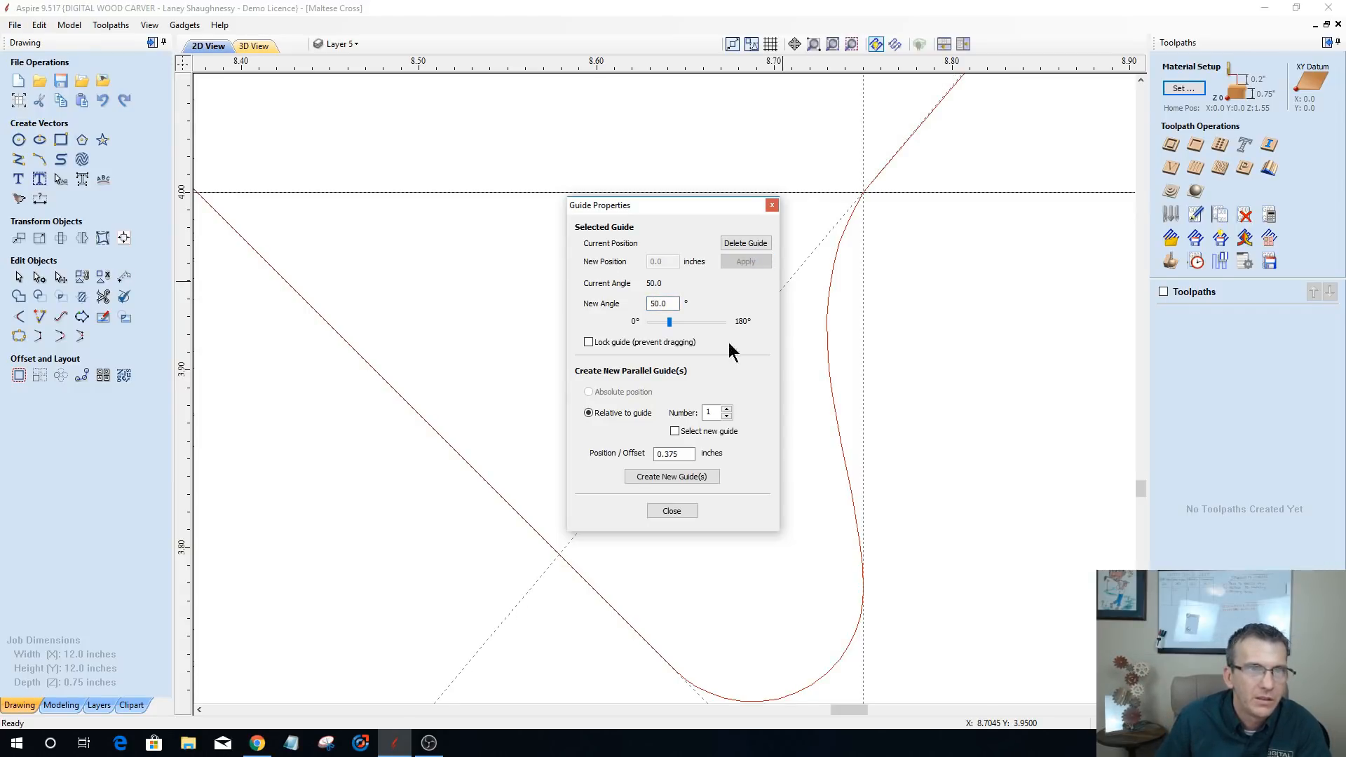
click(672, 510)
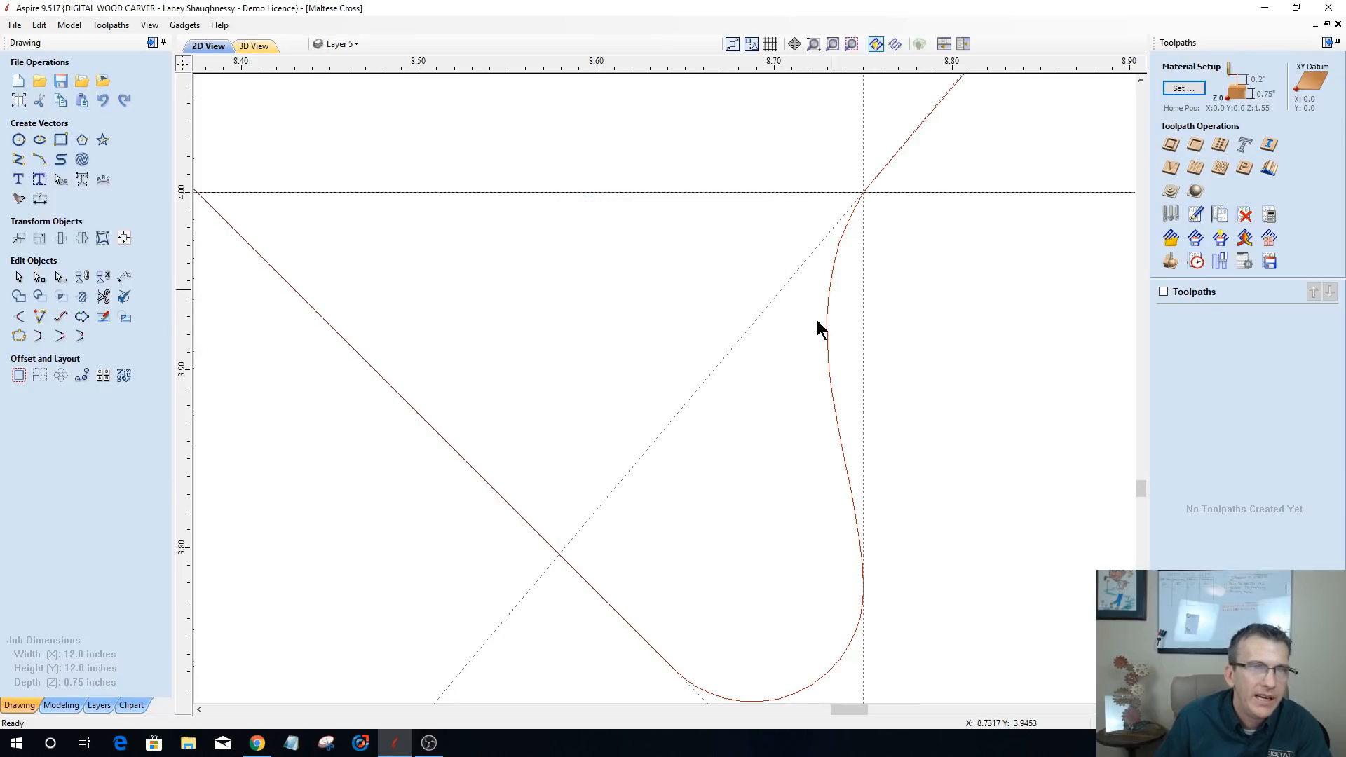
- Move the lower corner curve's Bezier handle onto the angled guide at about X 8.69, Y 3.93, and delete the guide
click(827, 306)
key(n)
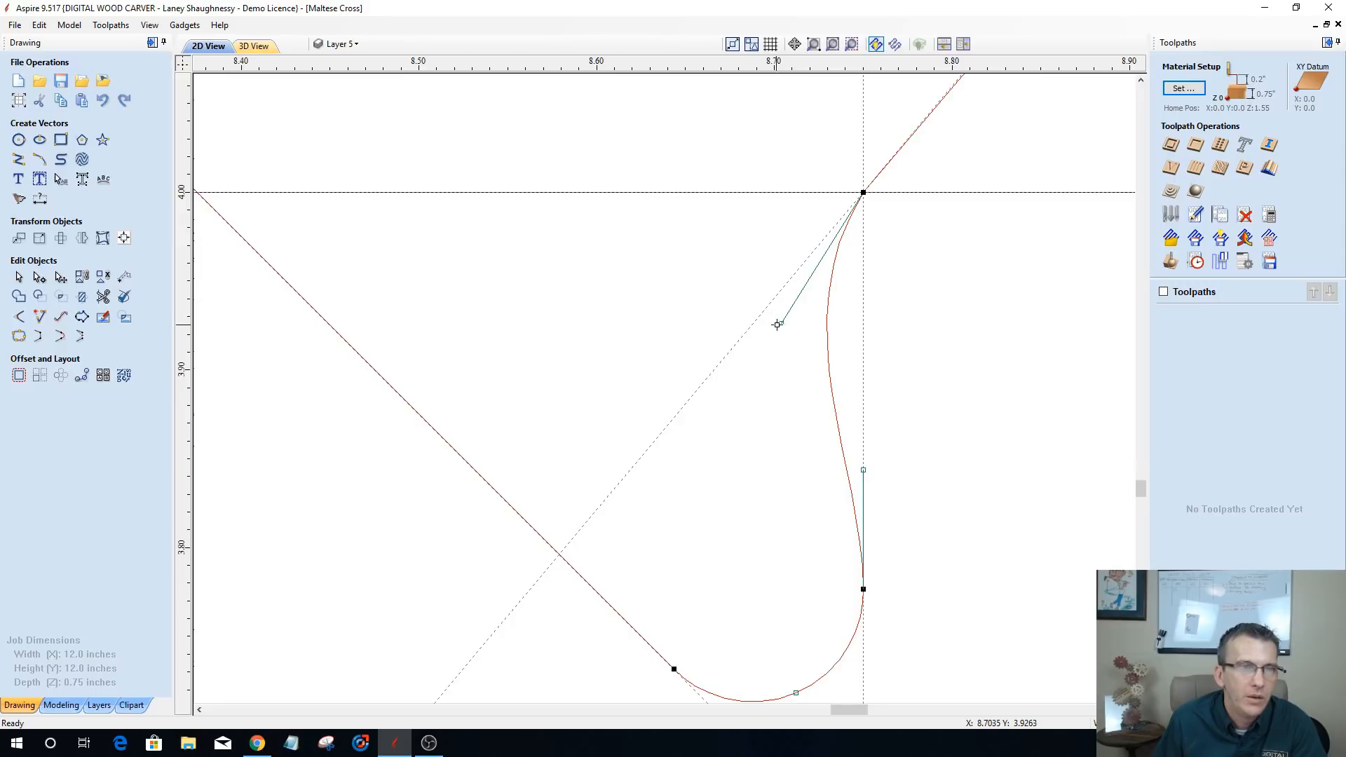
drag(782, 323, 764, 311)
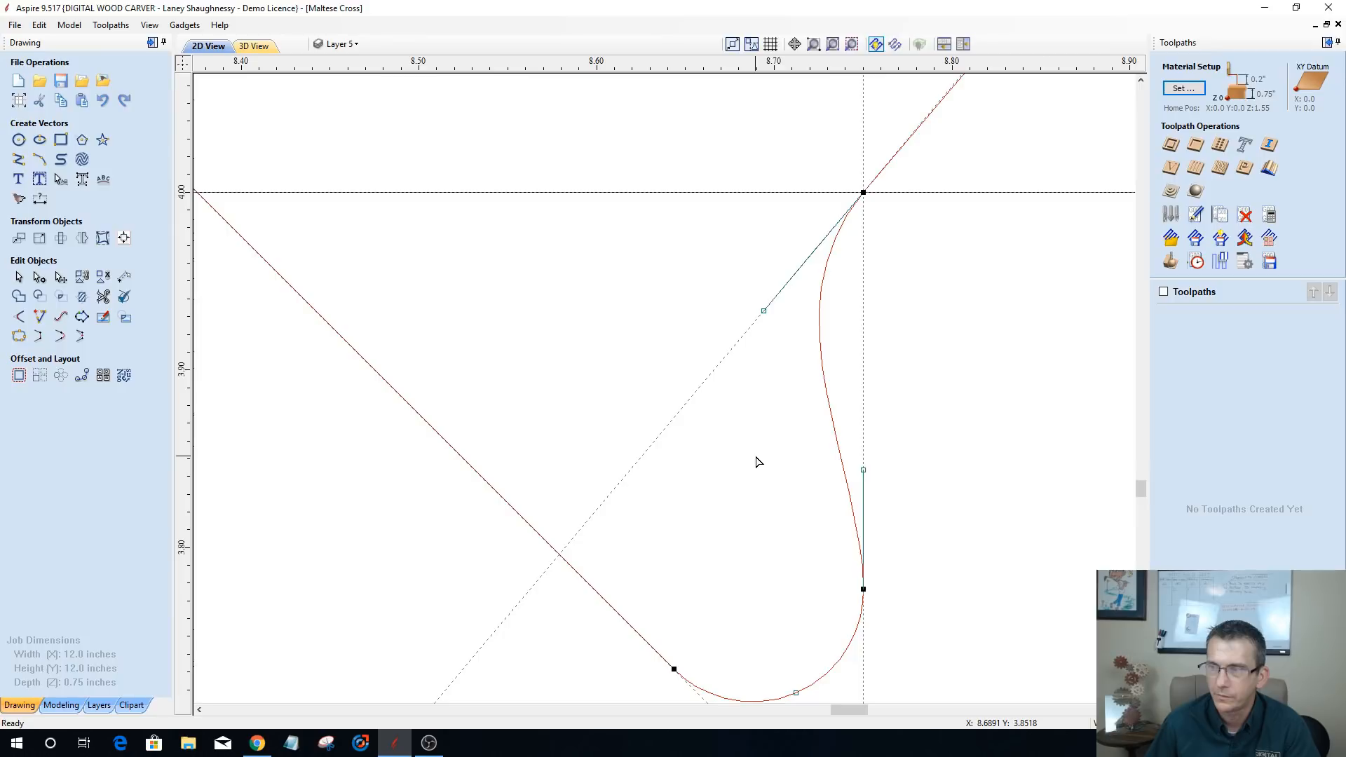
click(707, 369)
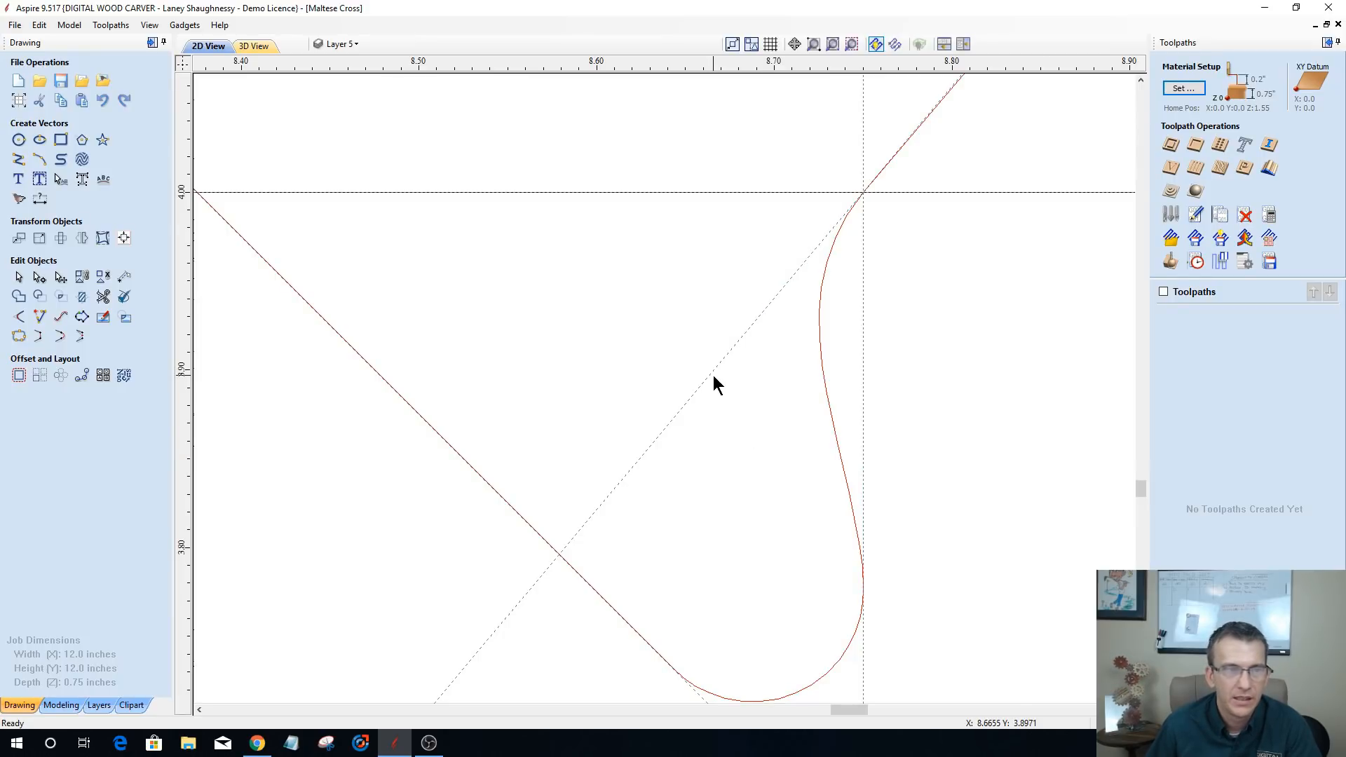
double_click(712, 378)
click(747, 244)
- Convert the vertical span at the wedge's upper tip to a Bezier and pull its lower handle inward in line with the outer arc
scroll(802, 439, down, 4)
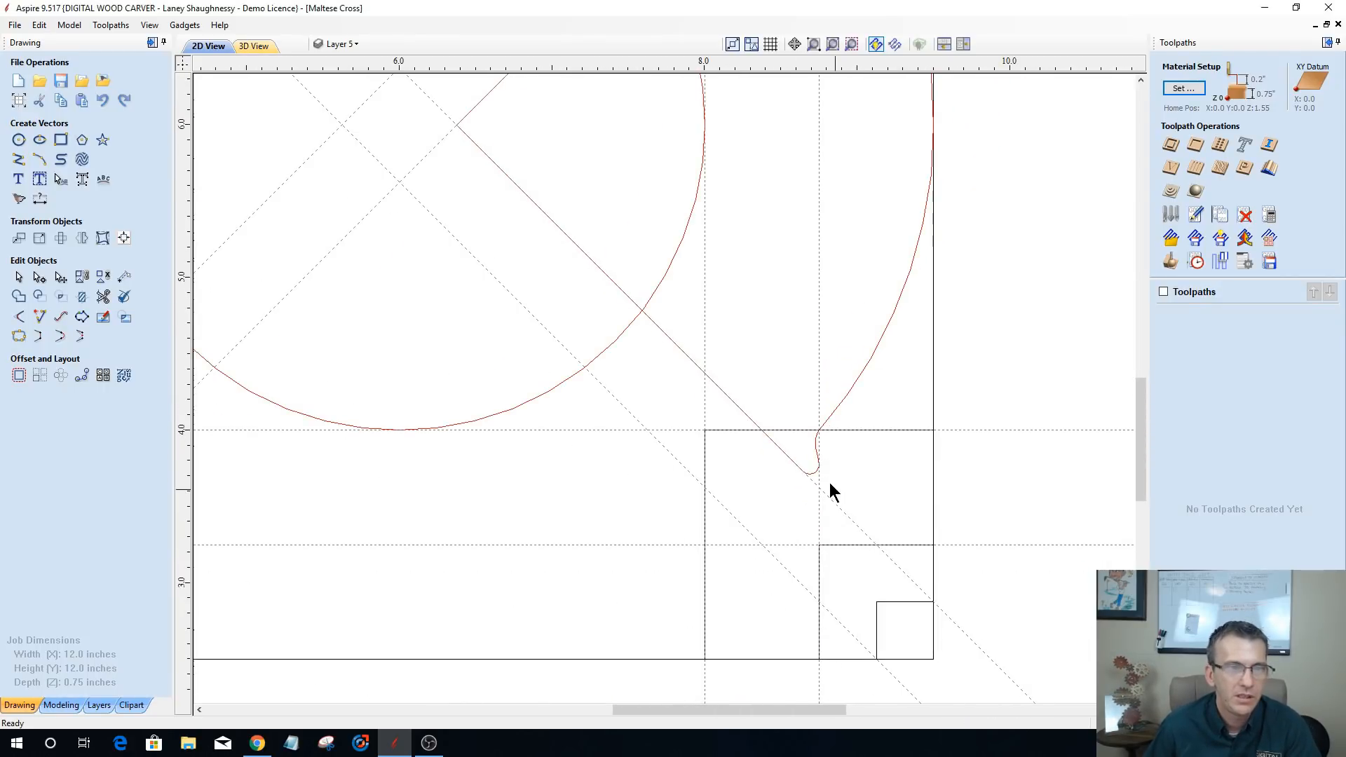
scroll(903, 420, up, 1)
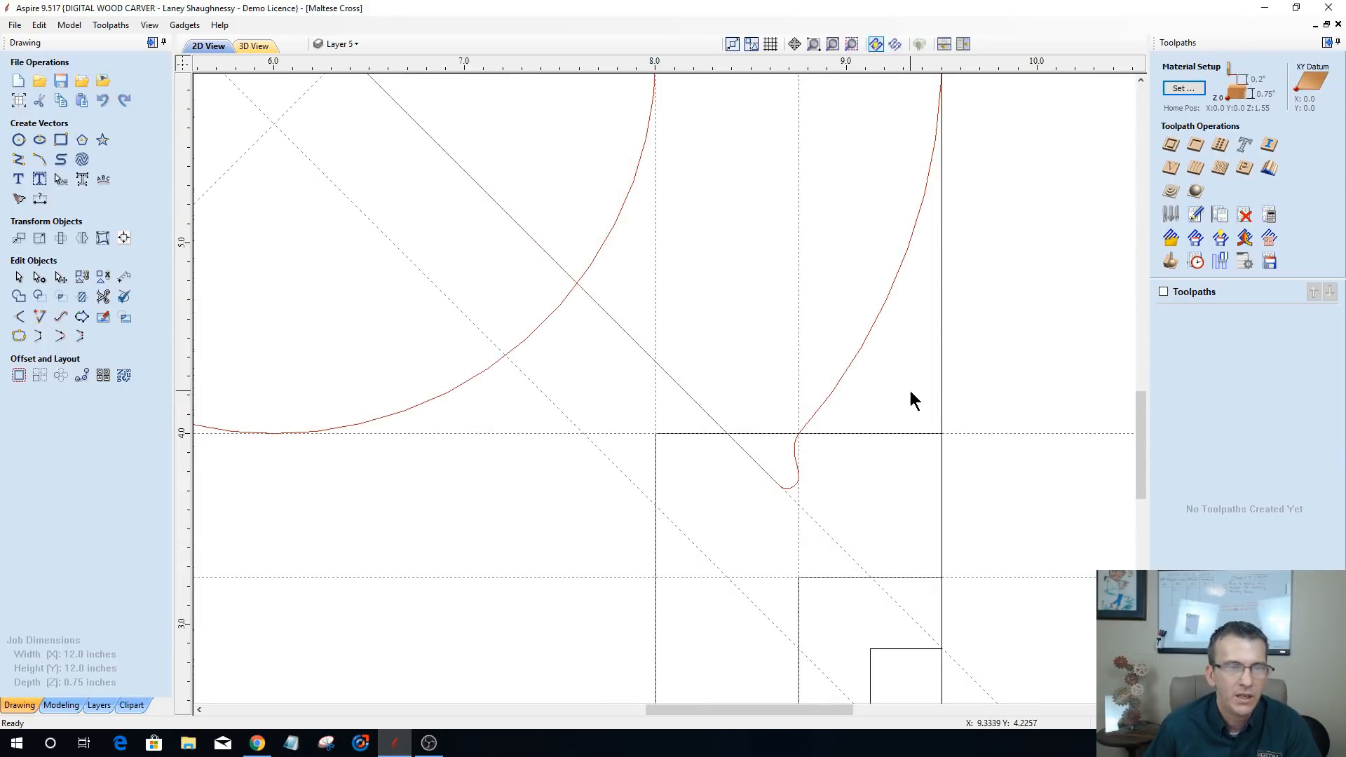
scroll(911, 400, down, 4)
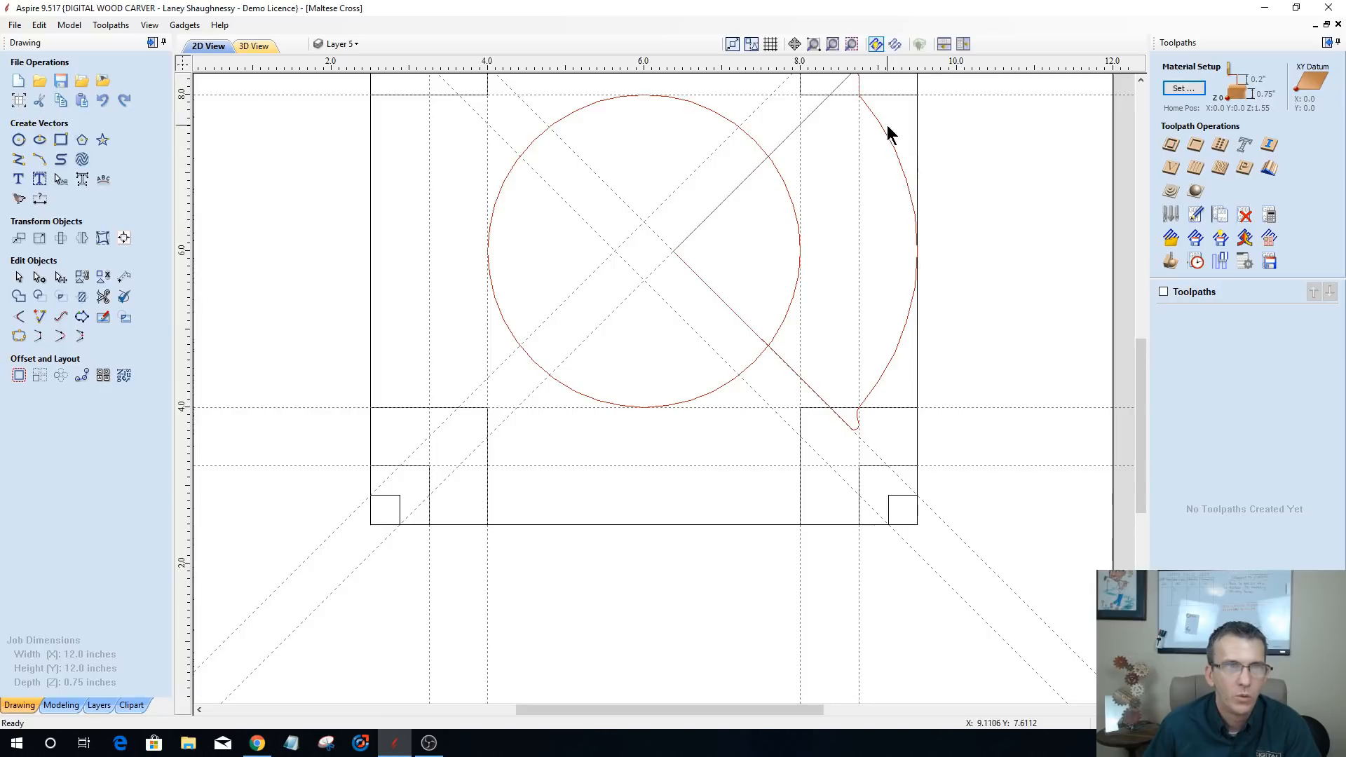
scroll(876, 105, down, 2)
scroll(867, 60, up, 7)
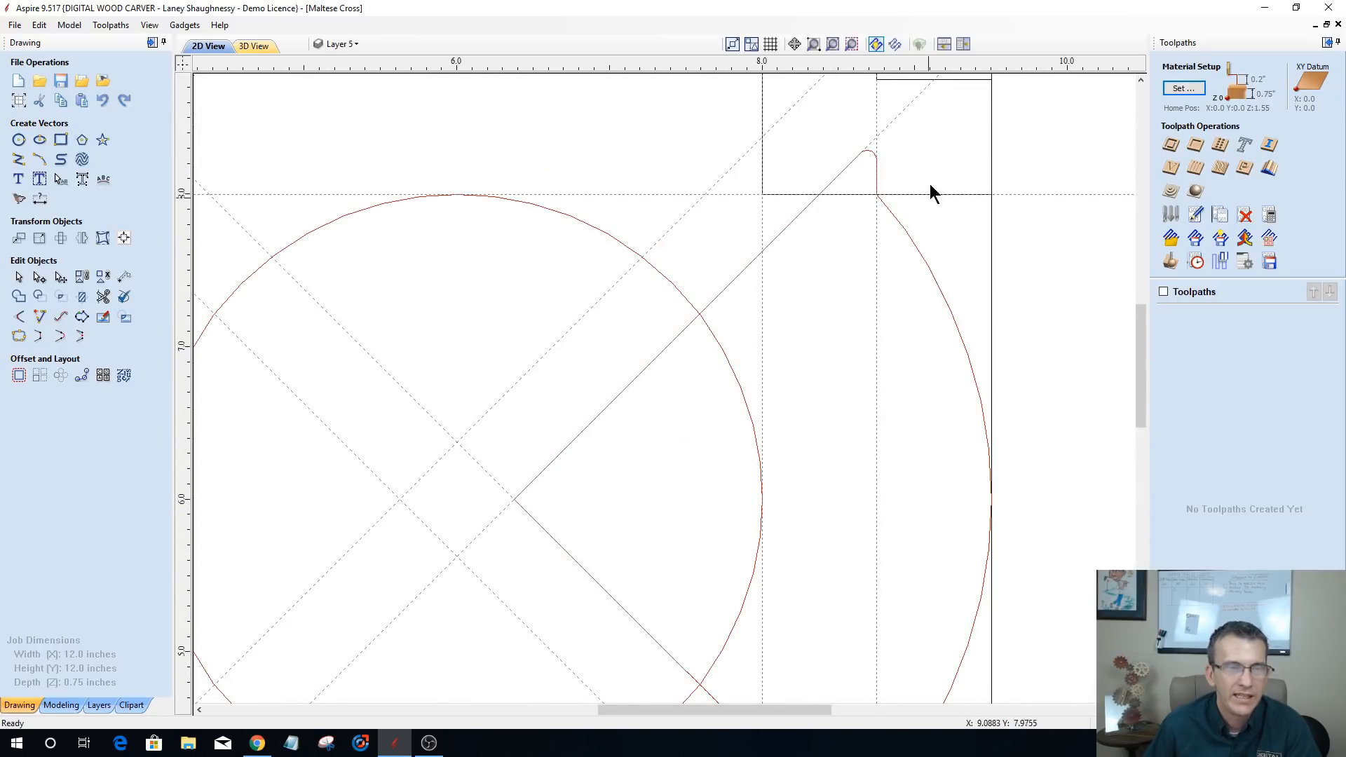
scroll(925, 144, up, 1)
scroll(775, 184, up, 2)
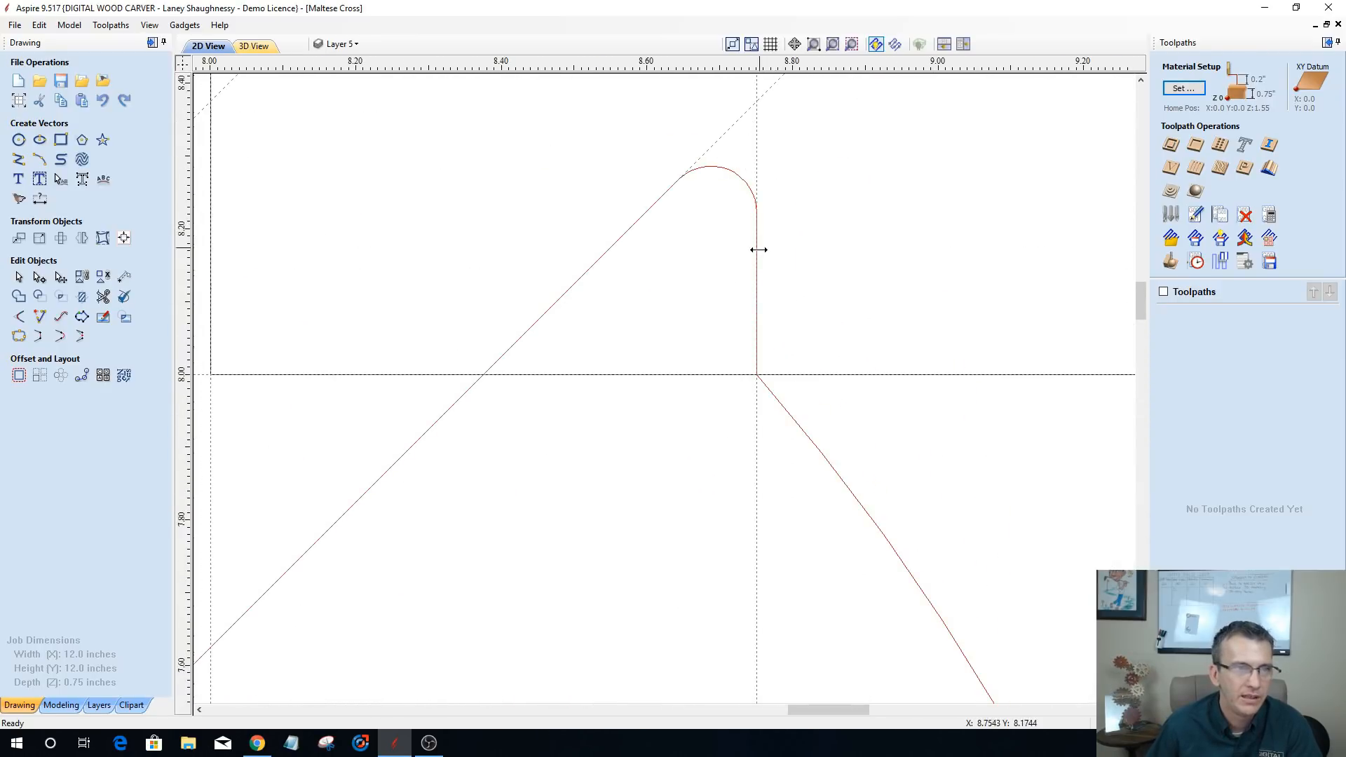
click(727, 170)
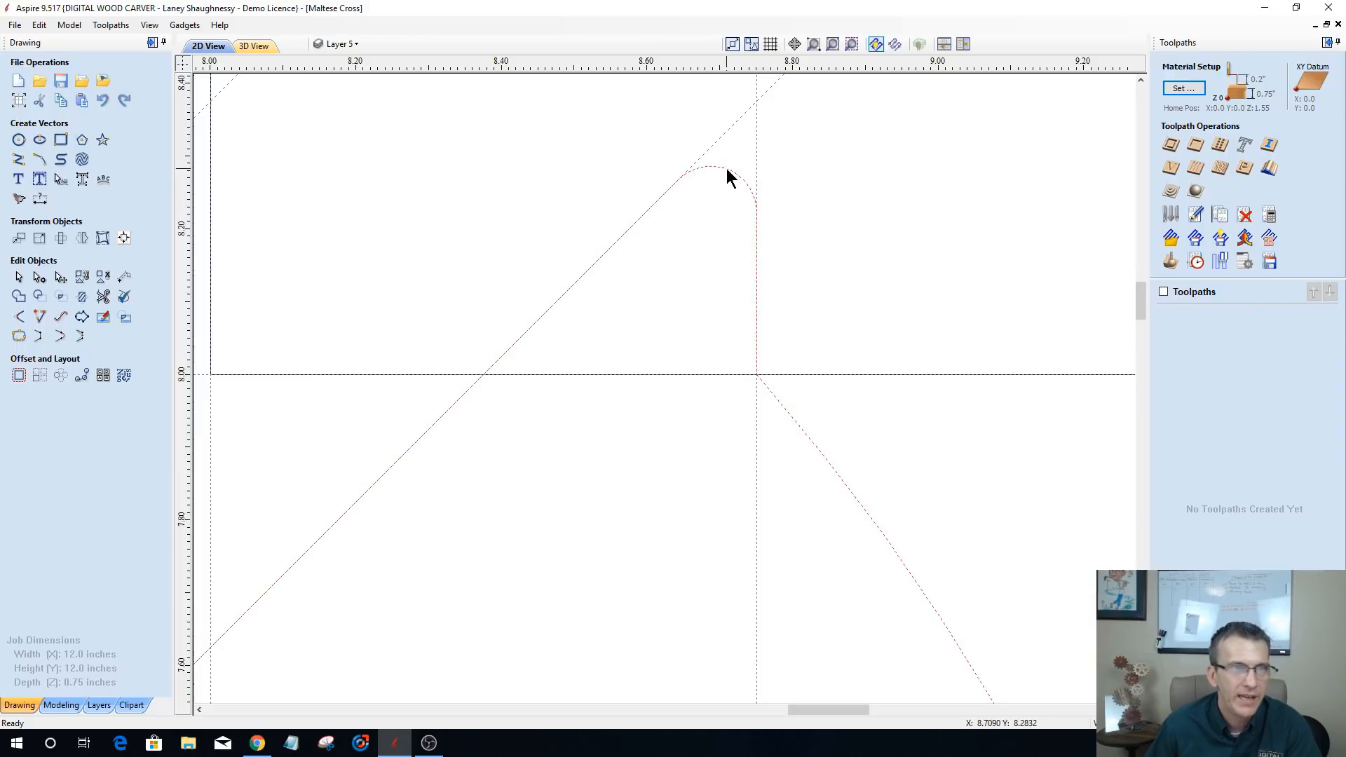
click(727, 174)
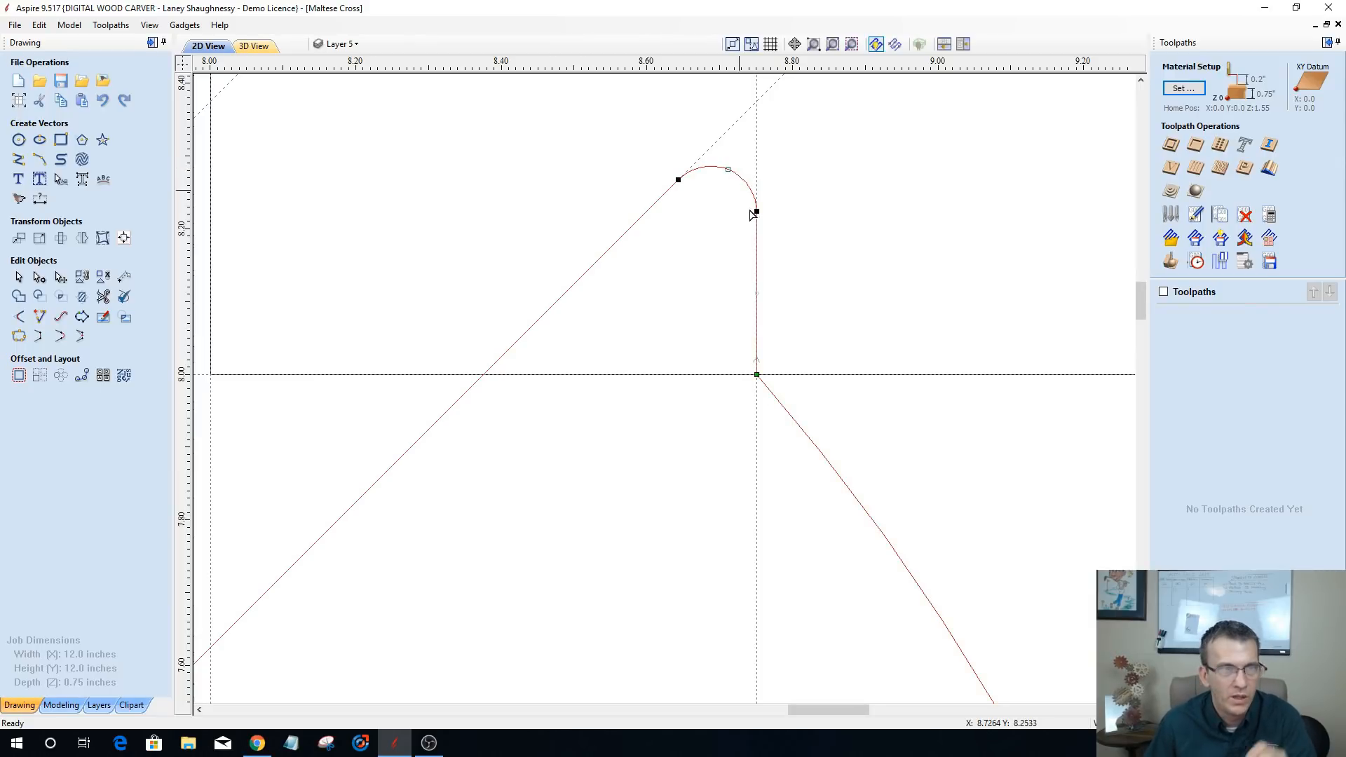
right_click(756, 251)
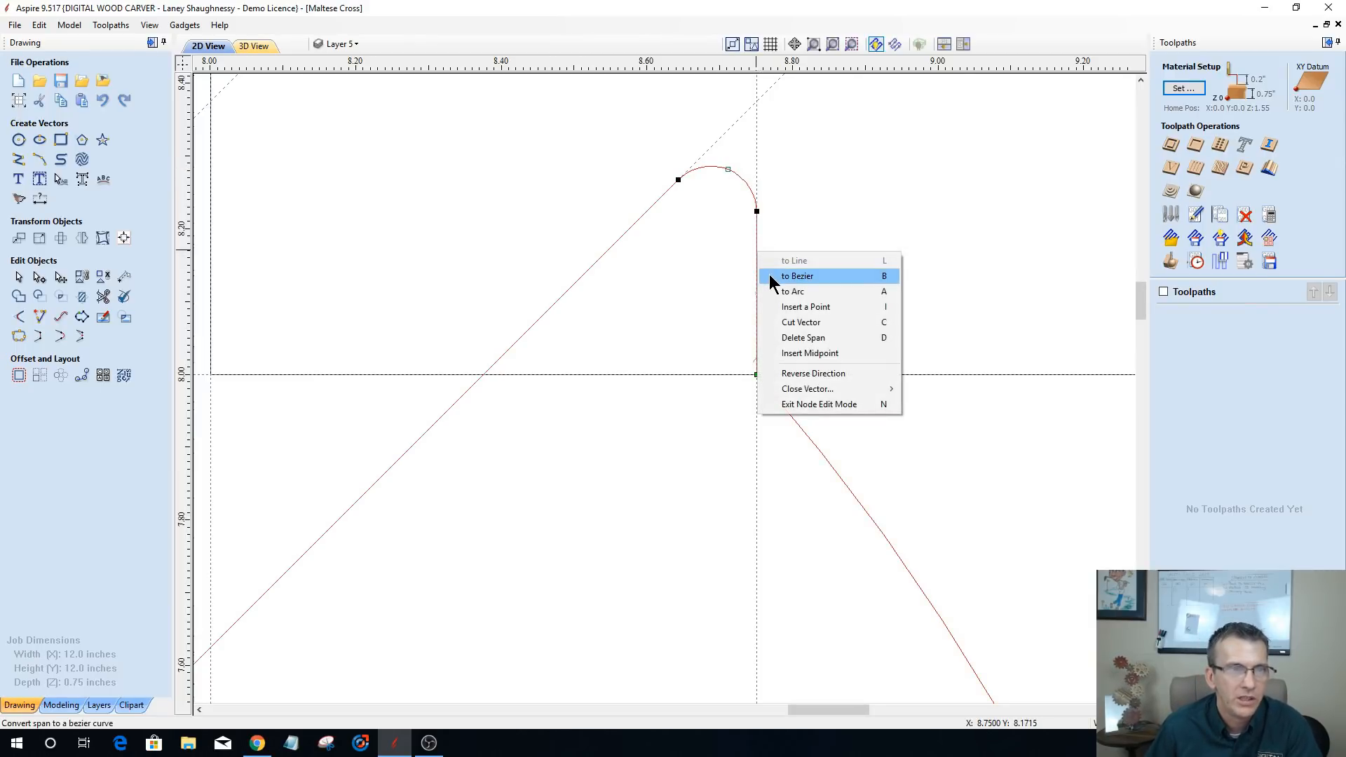
click(768, 275)
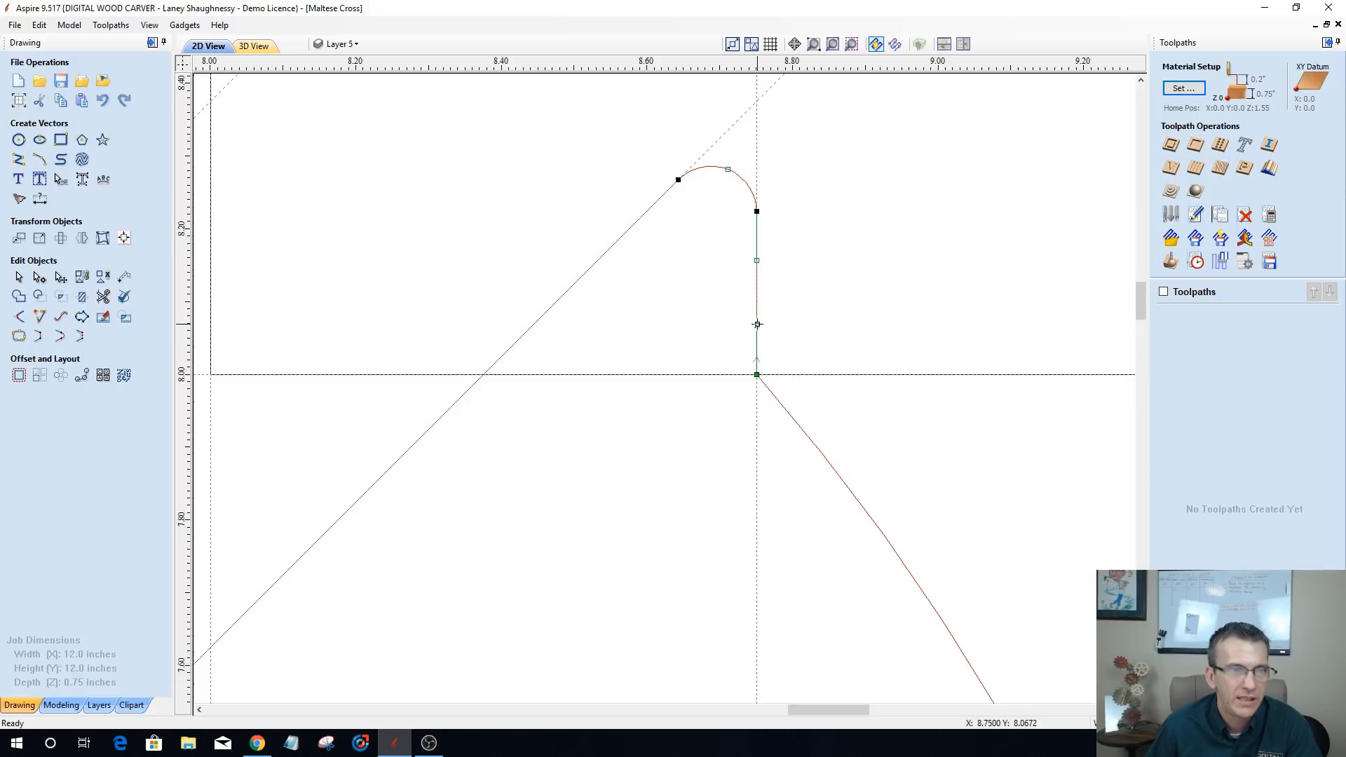
drag(756, 325, 716, 330)
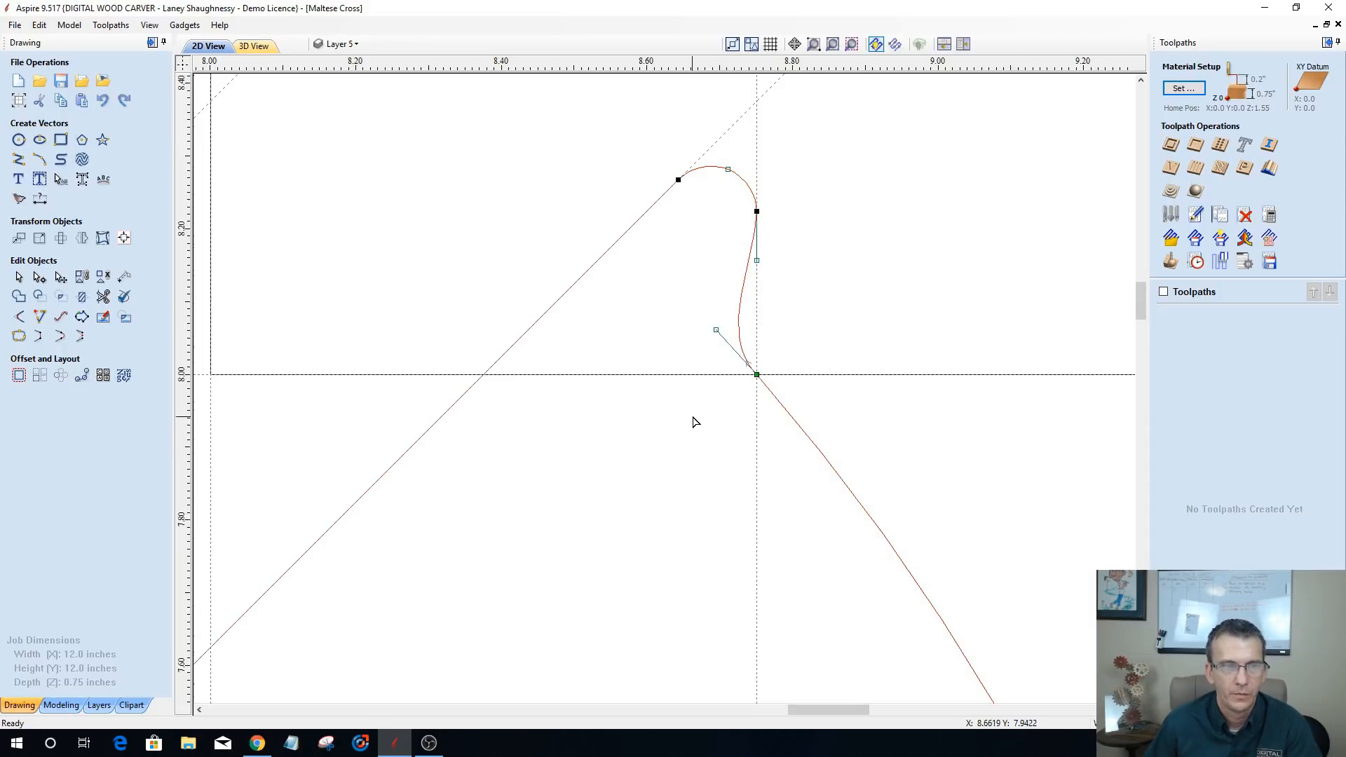
- Compare the Bezier handle positions at the wedge's upper and lower corners, and leave node editing
scroll(888, 288, down, 8)
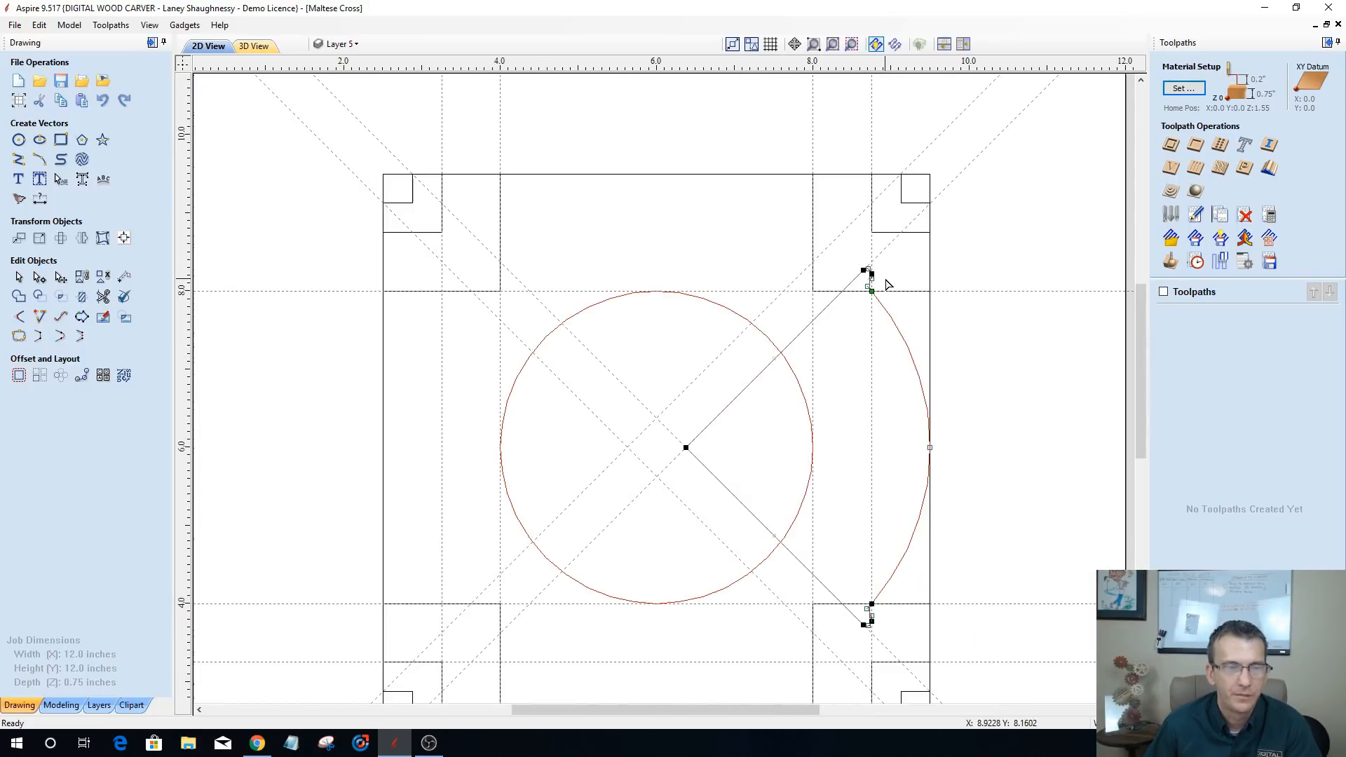
scroll(873, 621, up, 3)
scroll(866, 612, down, 3)
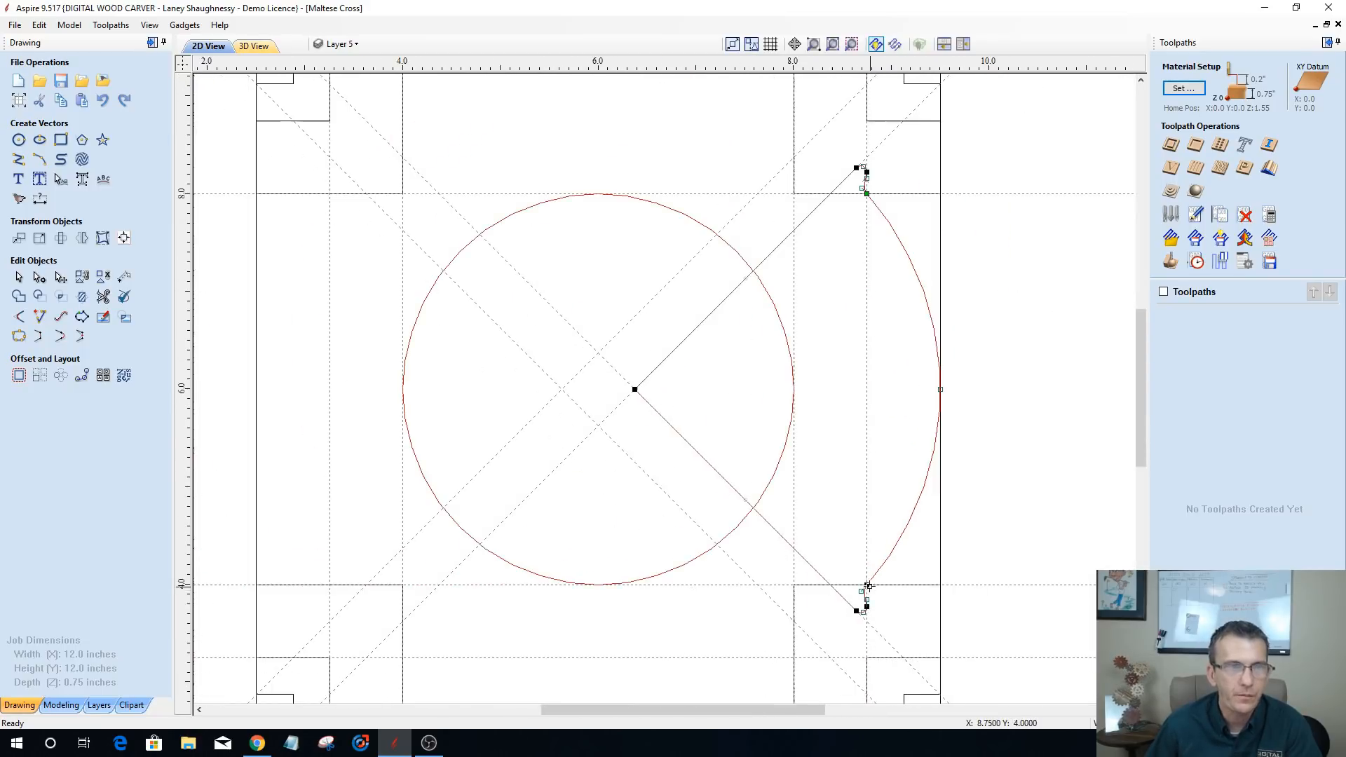
scroll(850, 145, up, 8)
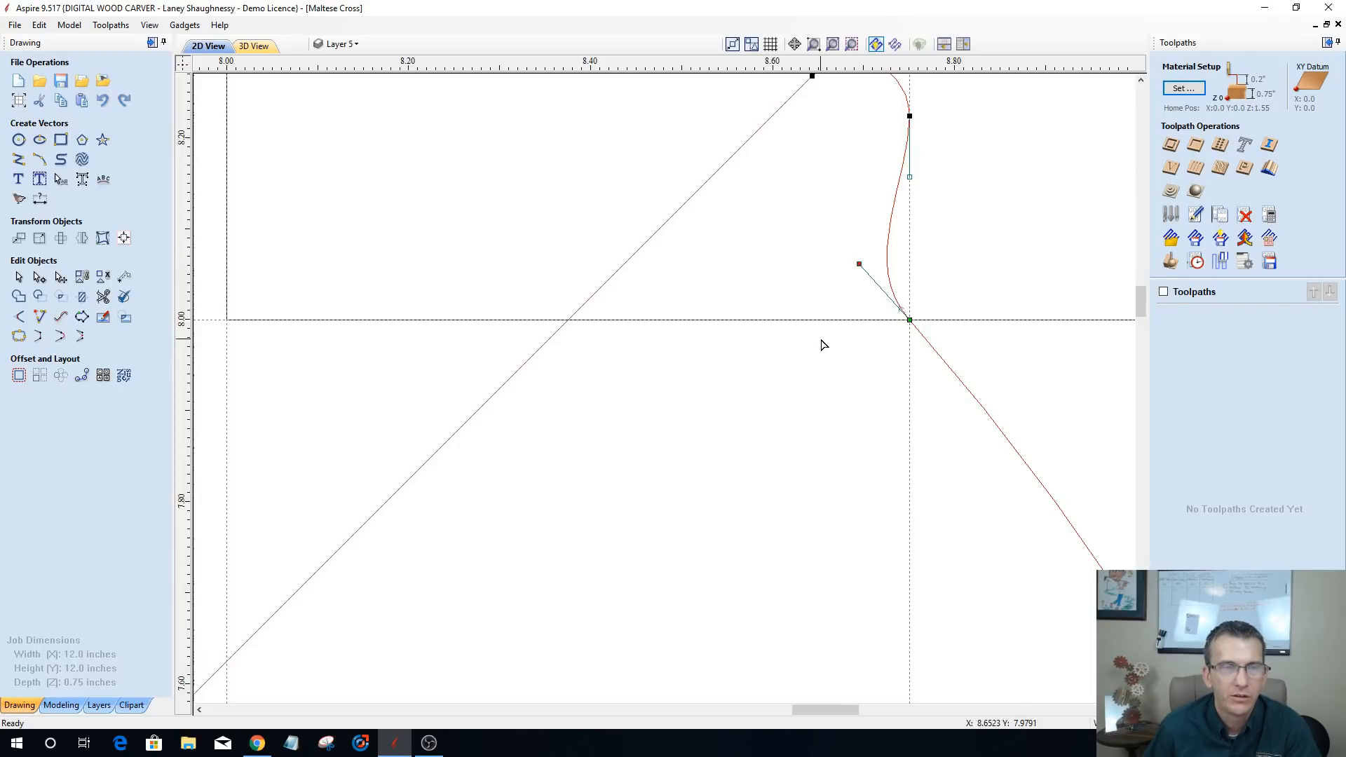
drag(1140, 303, 1141, 358)
scroll(890, 398, down, 5)
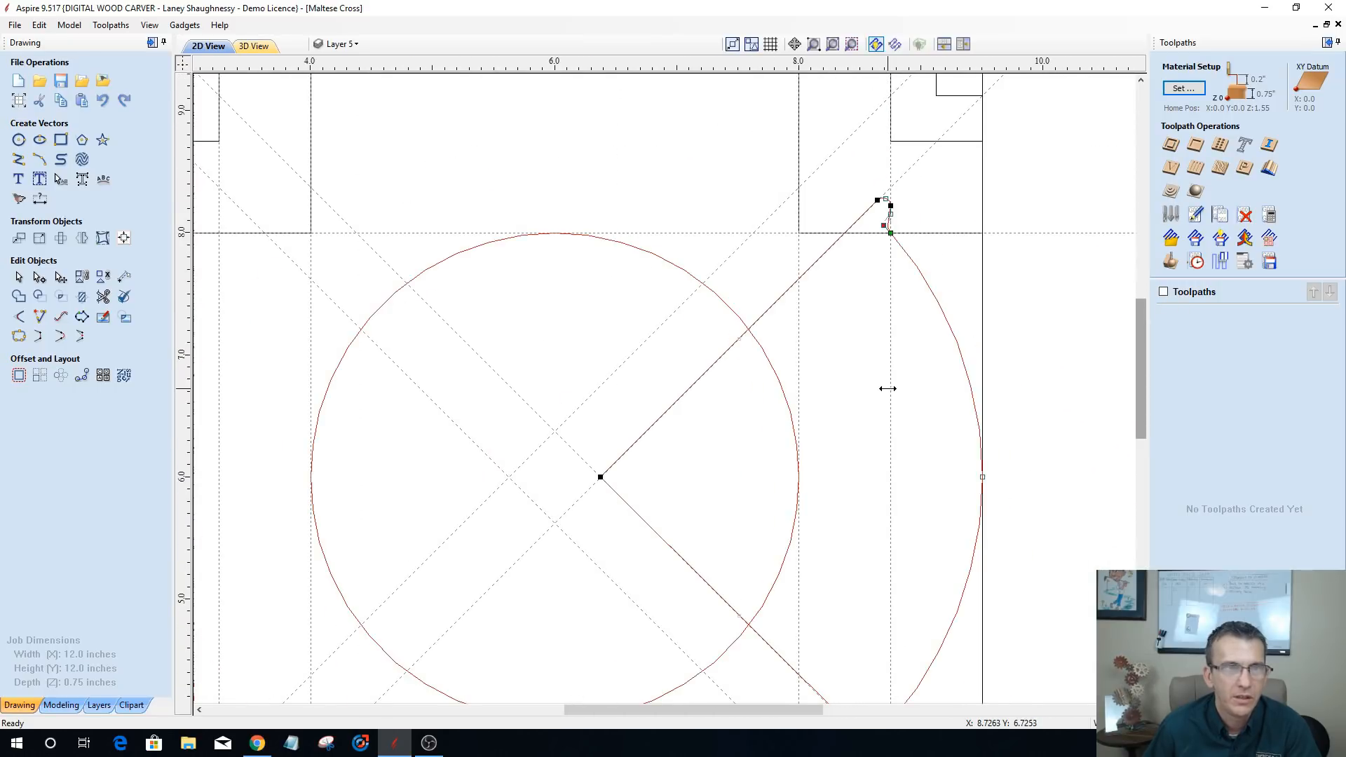
drag(1140, 372, 1140, 393)
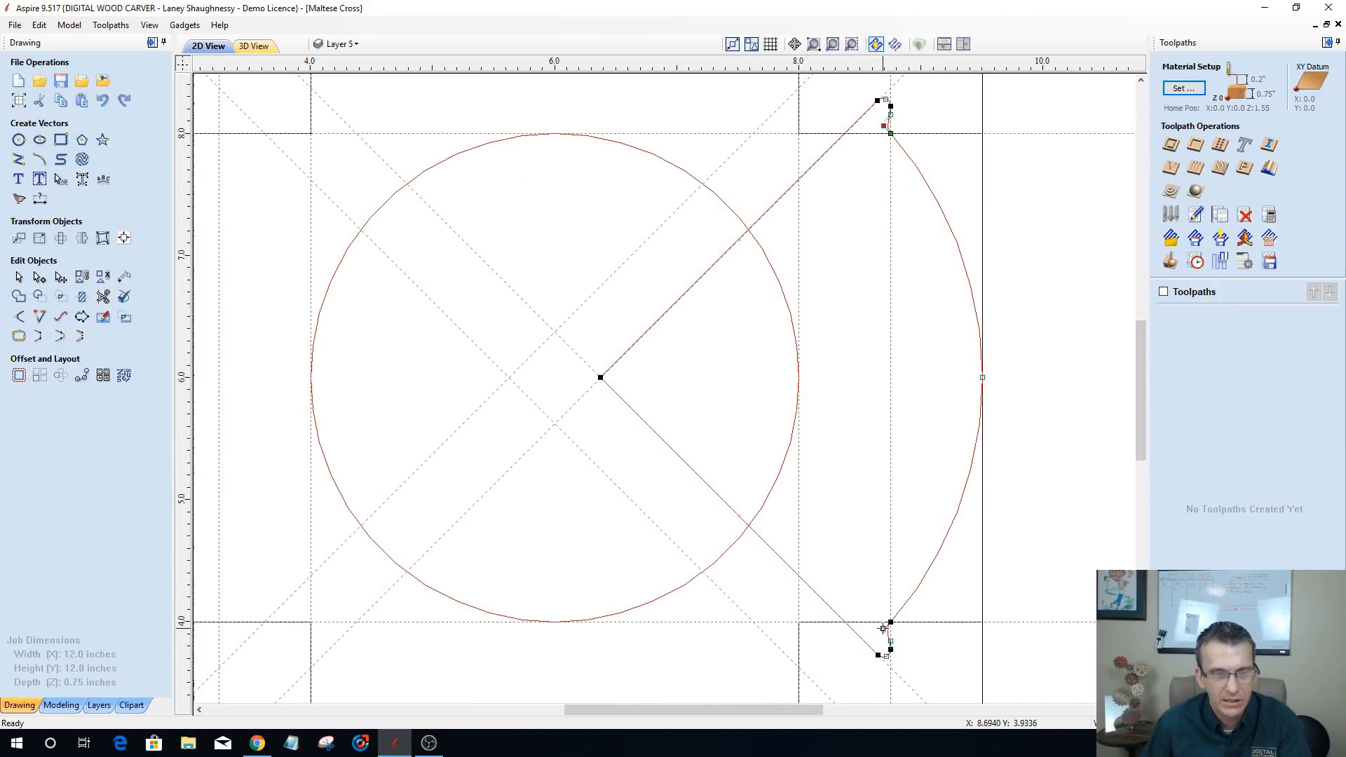
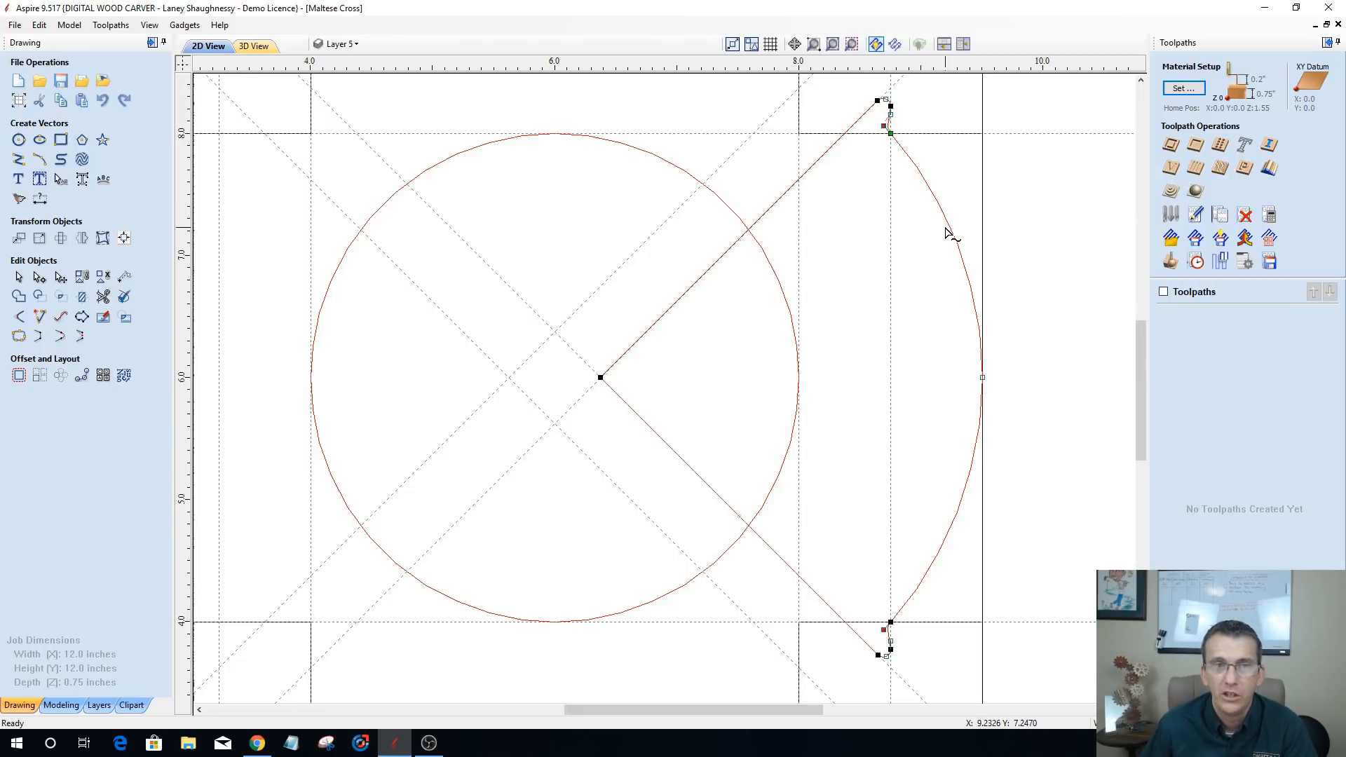
click(880, 232)
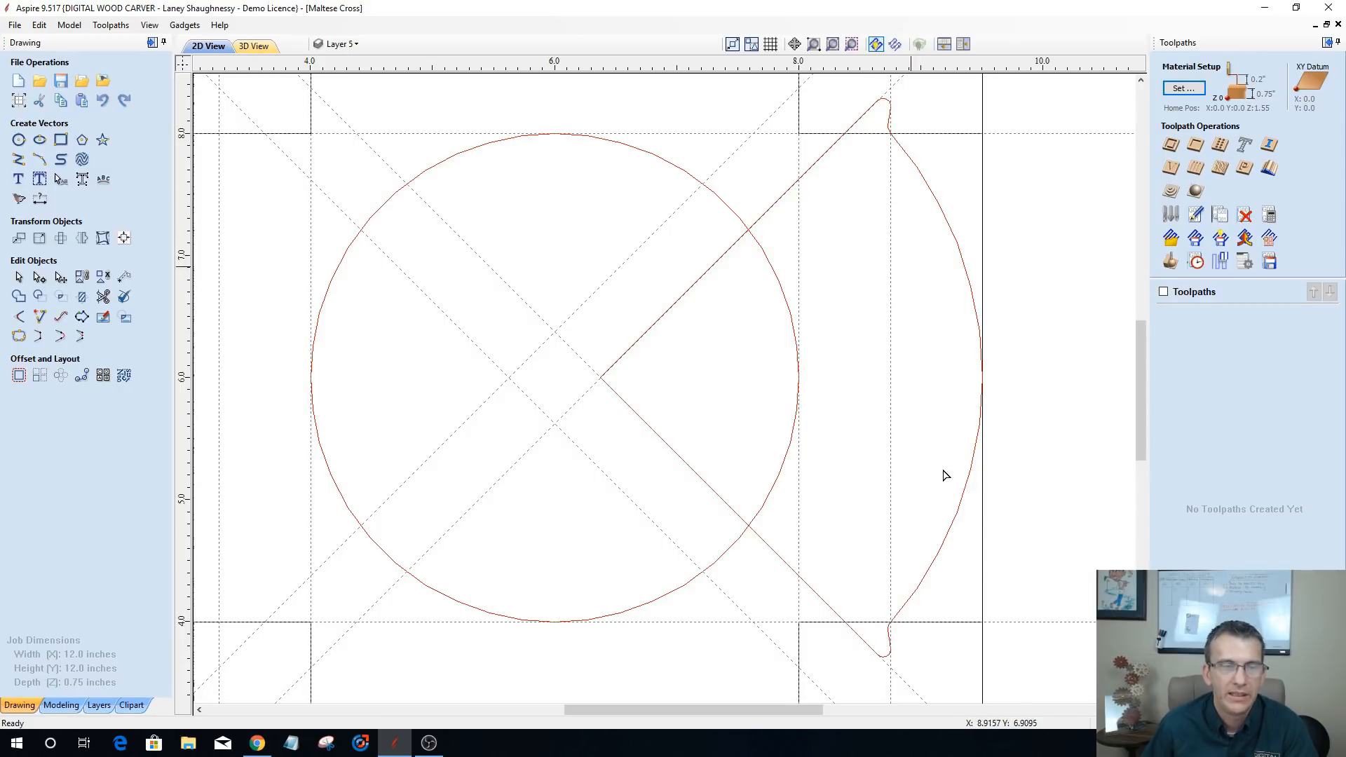
- Convert the wedge's outer arc to a Bezier and move its lower handle onto the vertical guide directly above the lower corner node
click(950, 540)
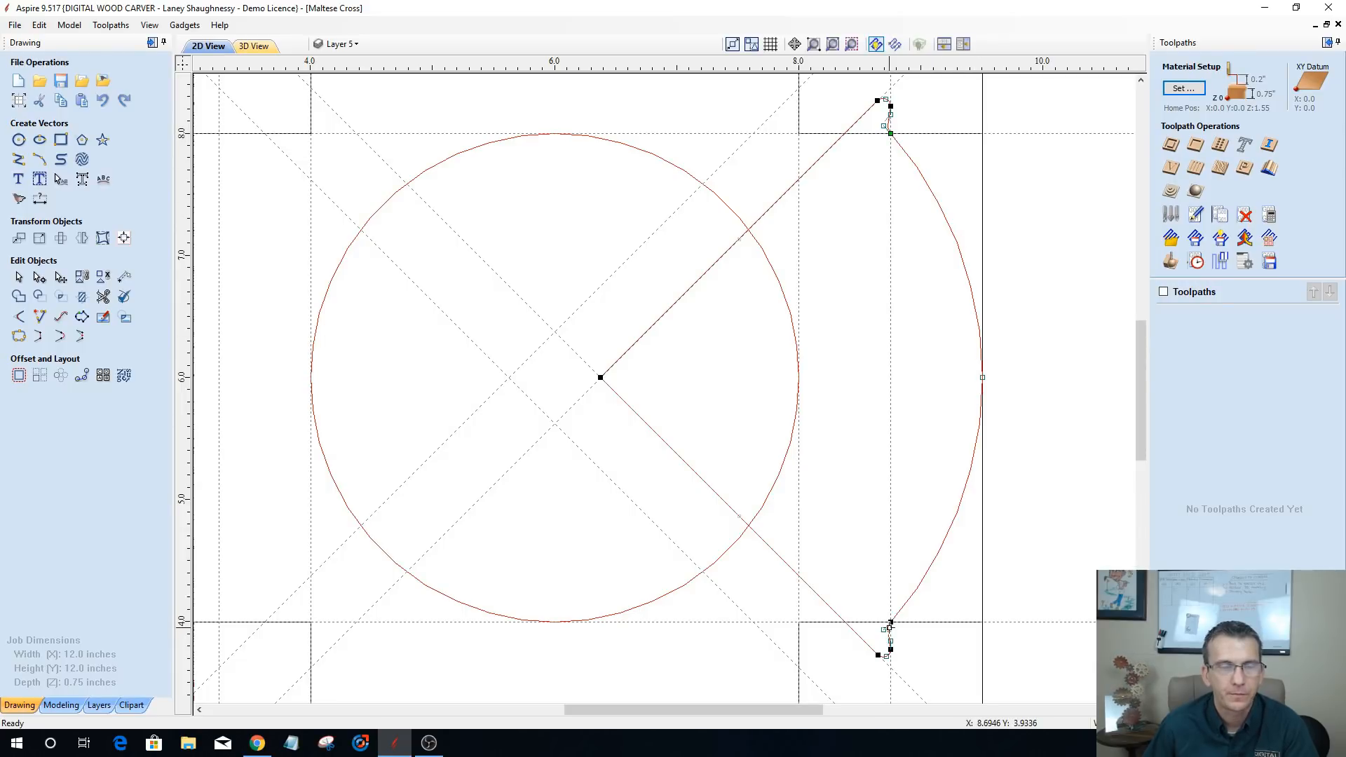
right_click(952, 531)
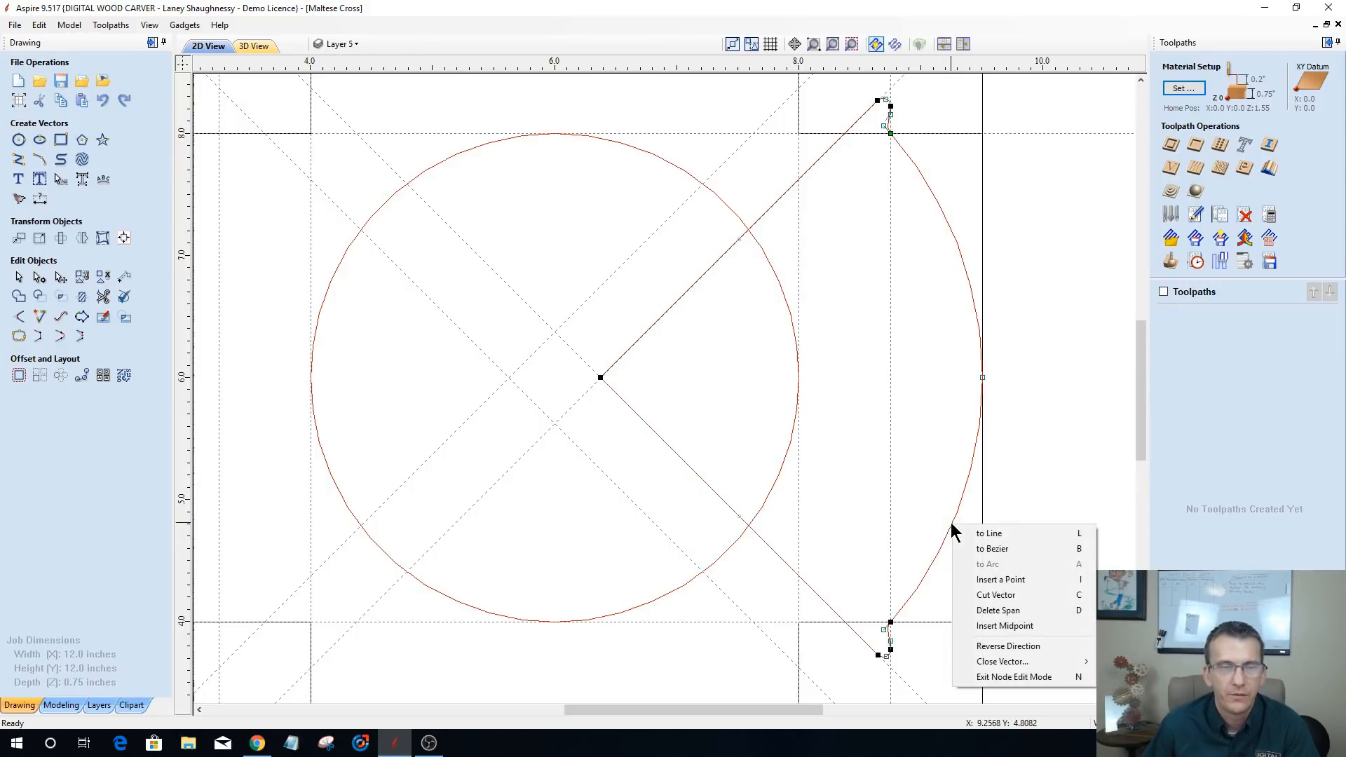
click(975, 551)
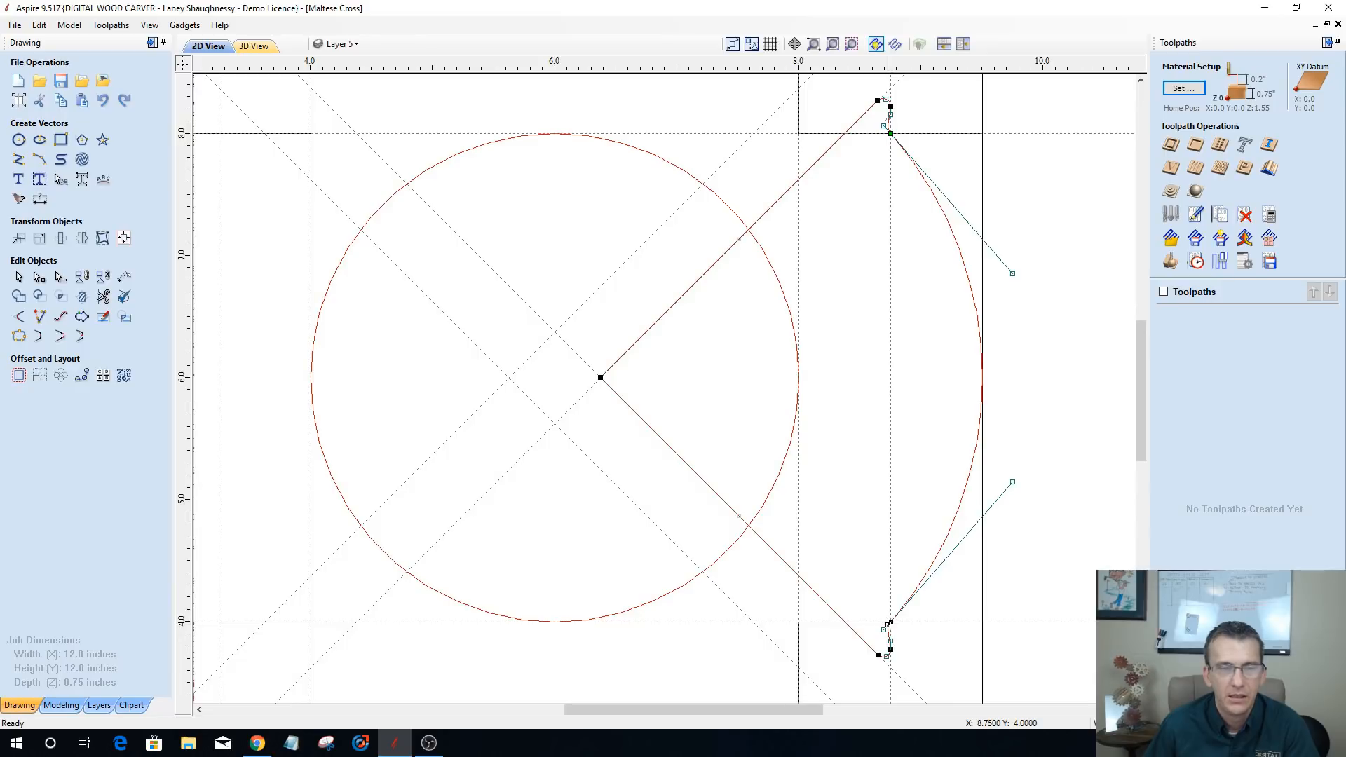
scroll(888, 622, up, 2)
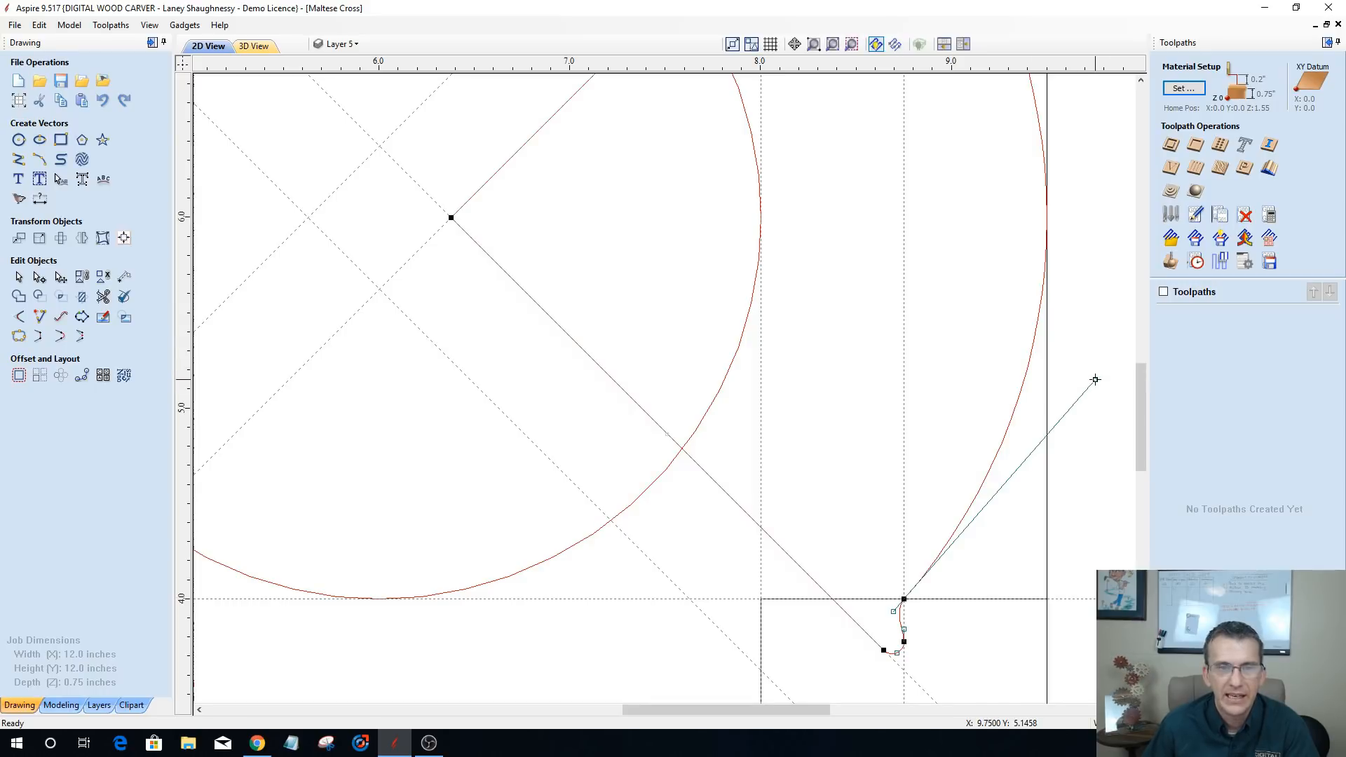
drag(1095, 380, 903, 489)
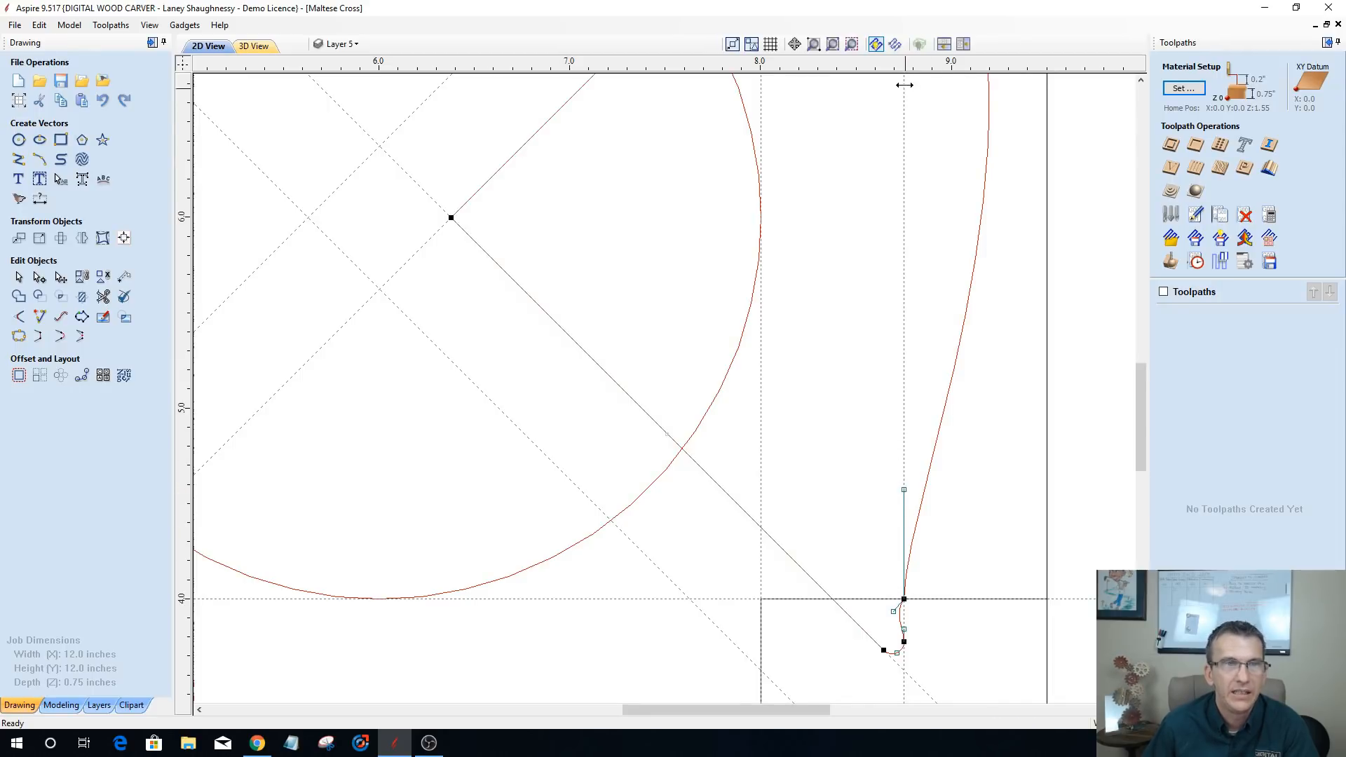
scroll(902, 439, down, 3)
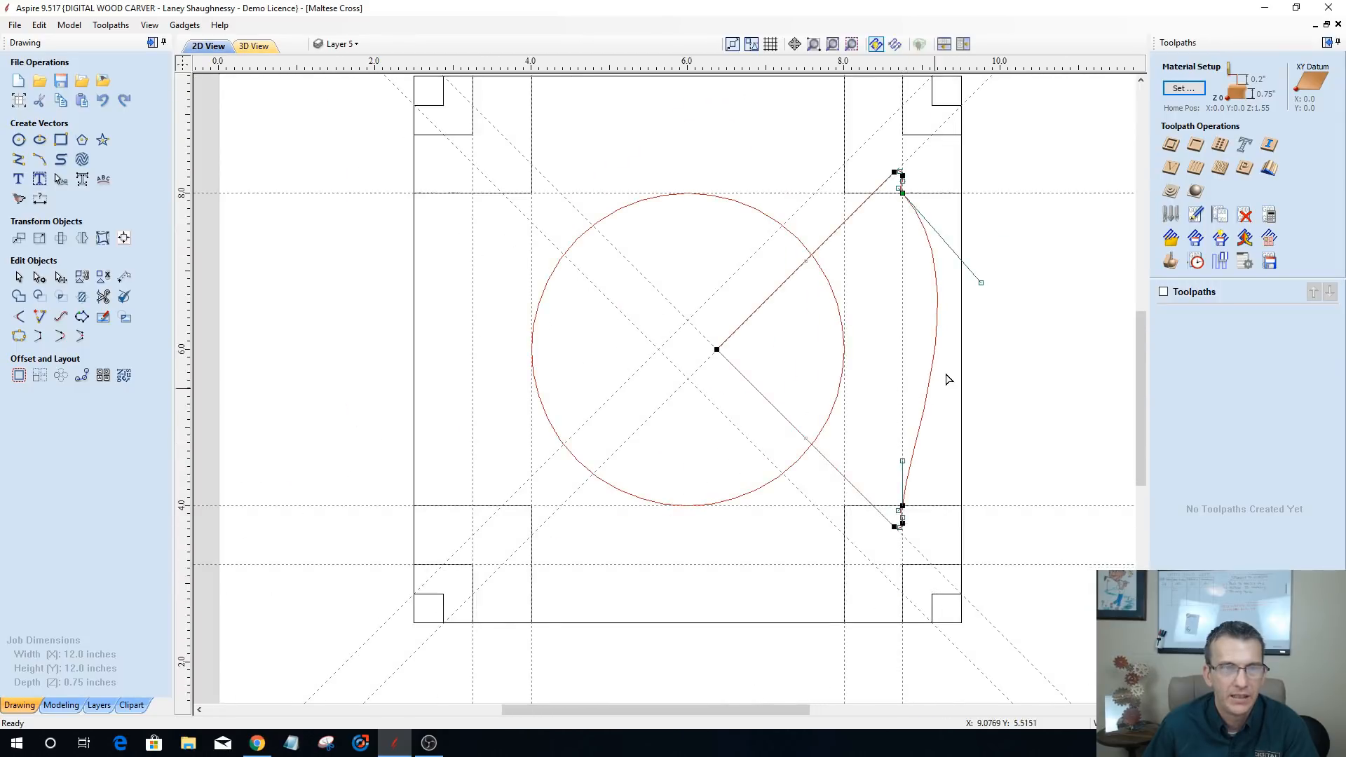
- Insert a midpoint in the outer curve, move it to X 9.5, Y 6.0, and align both end handles with the vertical guide
right_click(937, 345)
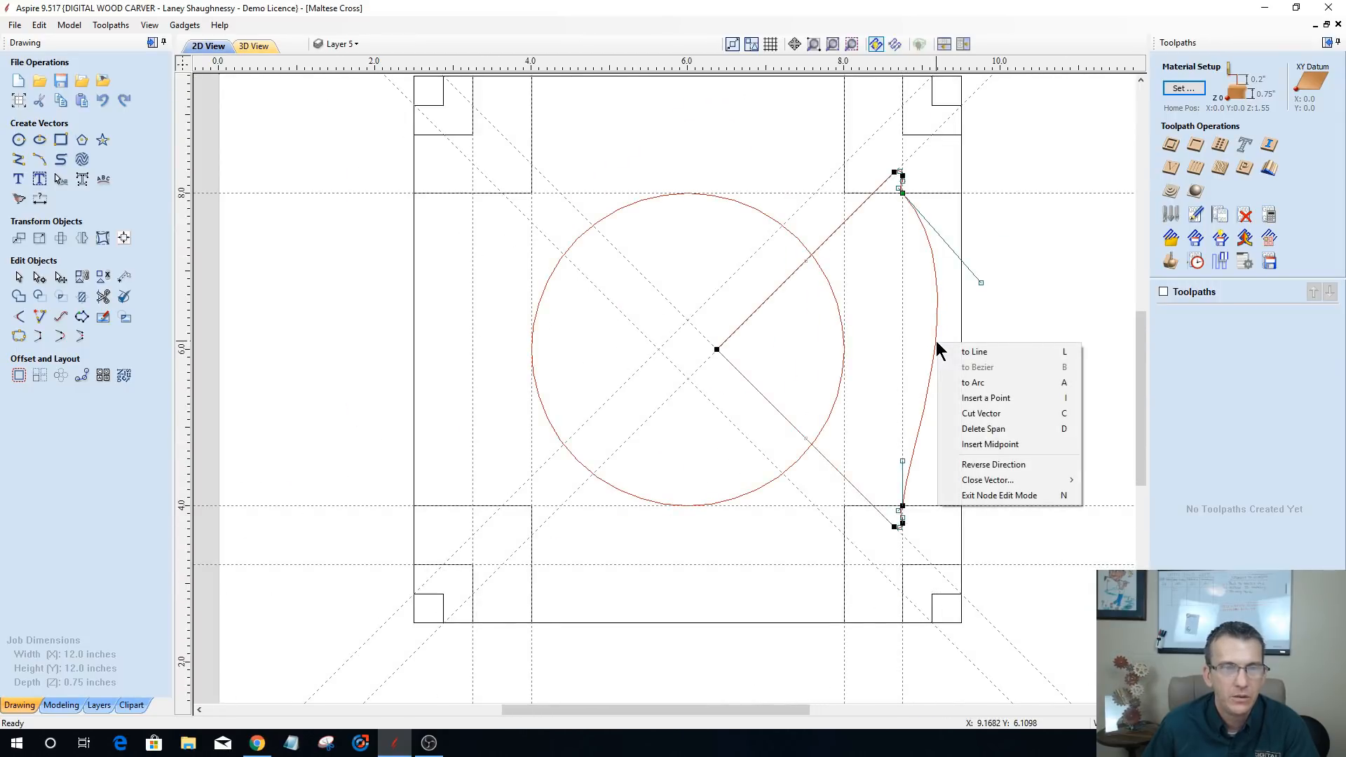
click(954, 444)
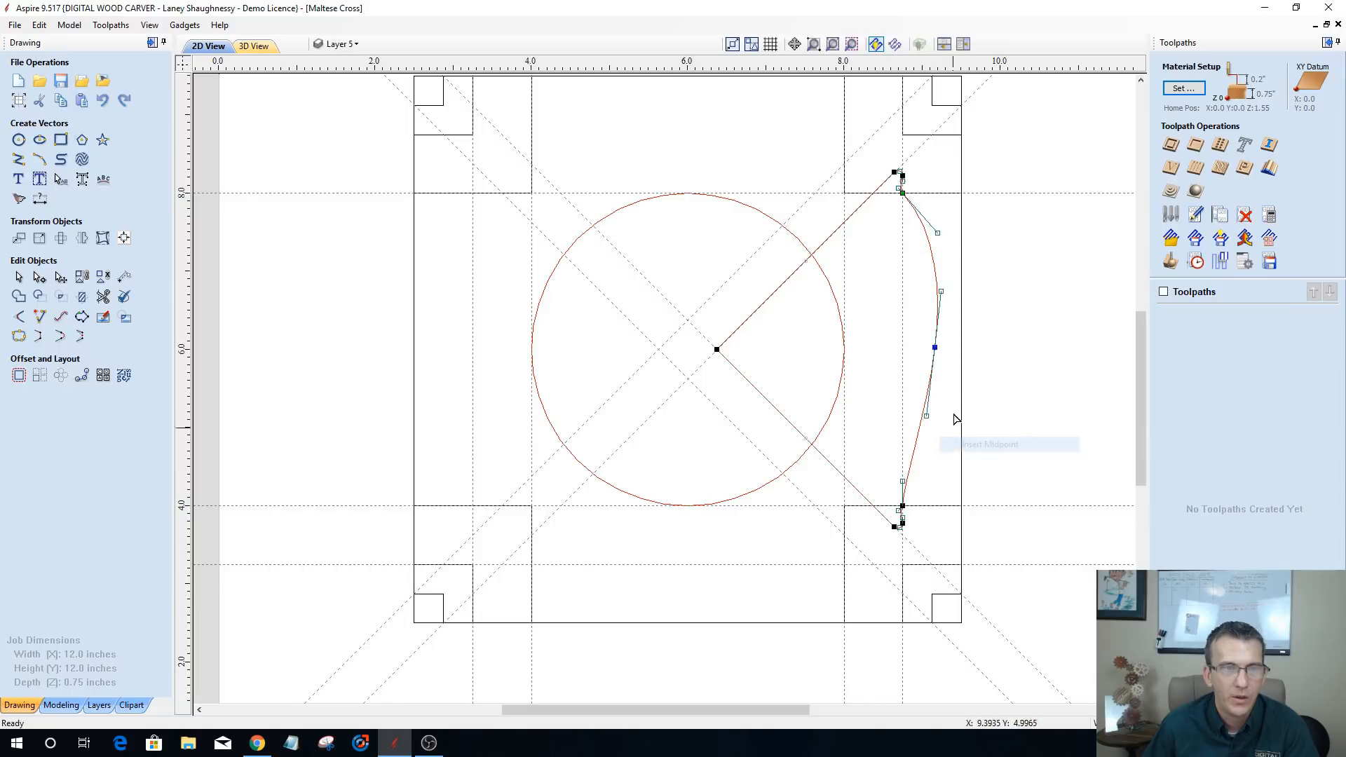
drag(934, 347, 962, 346)
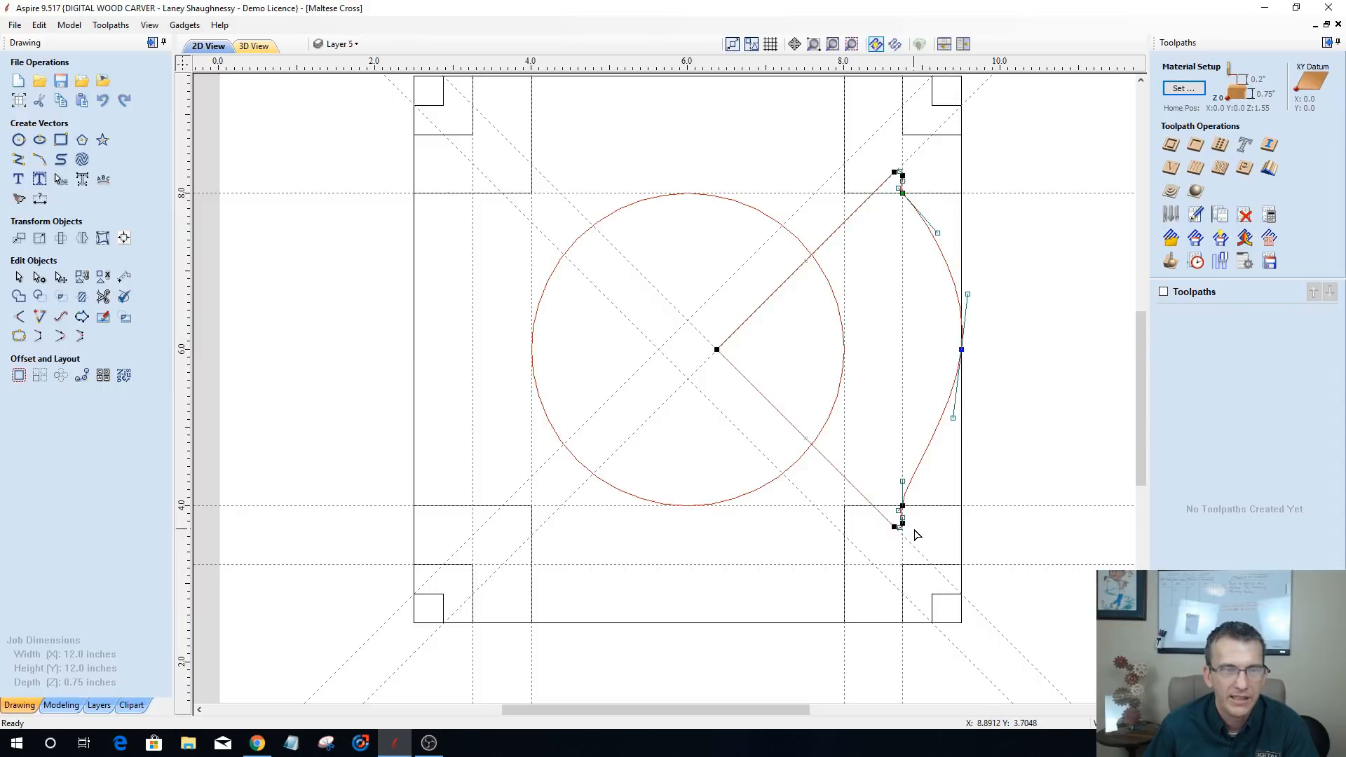
drag(902, 480, 902, 460)
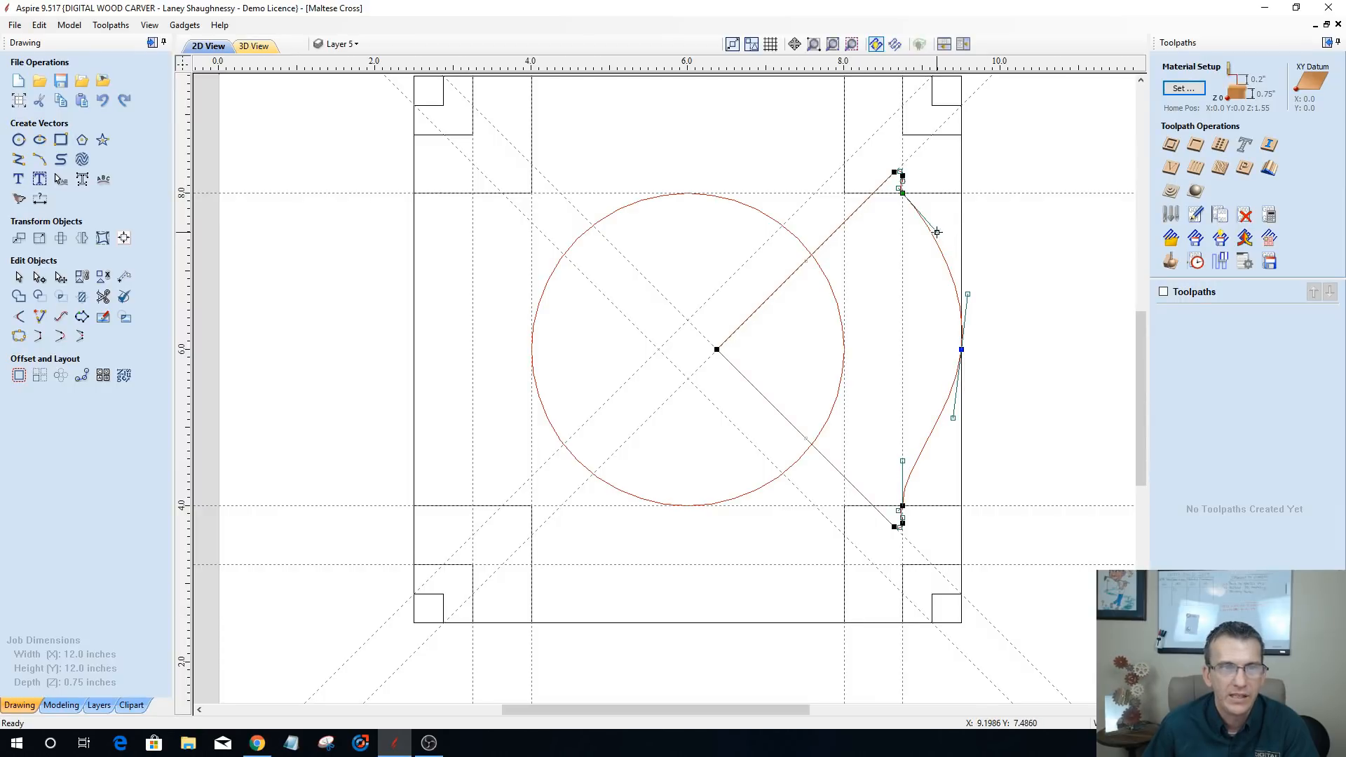
drag(936, 232, 902, 244)
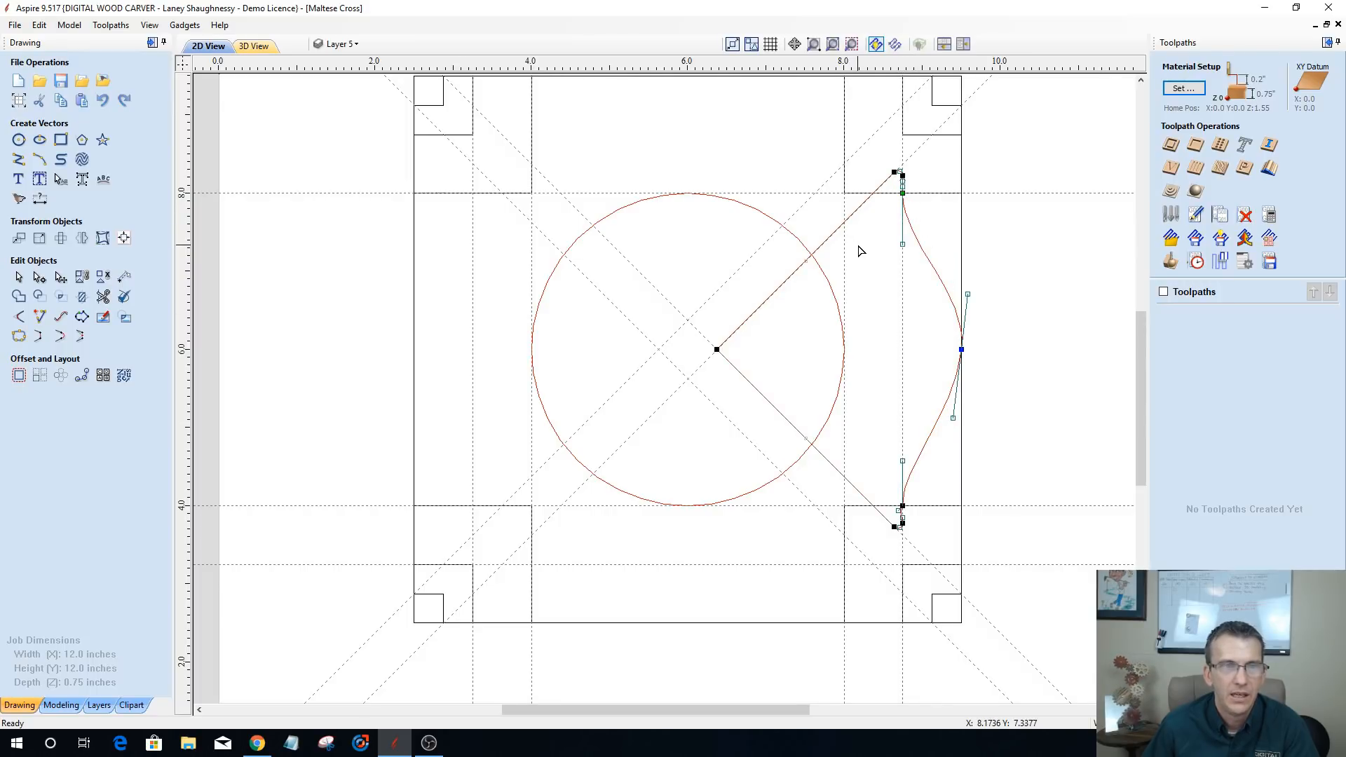
- Hide the guide lines to view the arm's outline outside node editing, and show the guides again
click(150, 27)
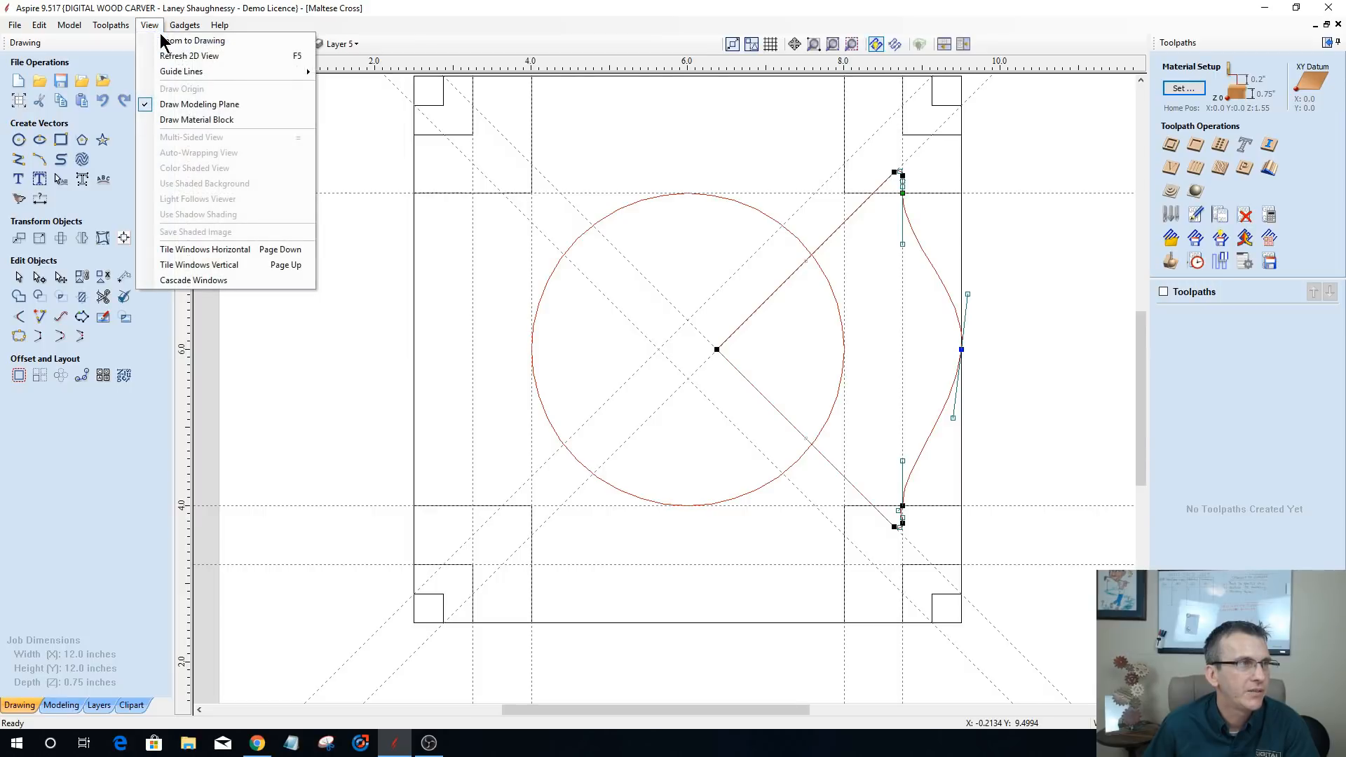
mouse_move(197, 71)
click(336, 72)
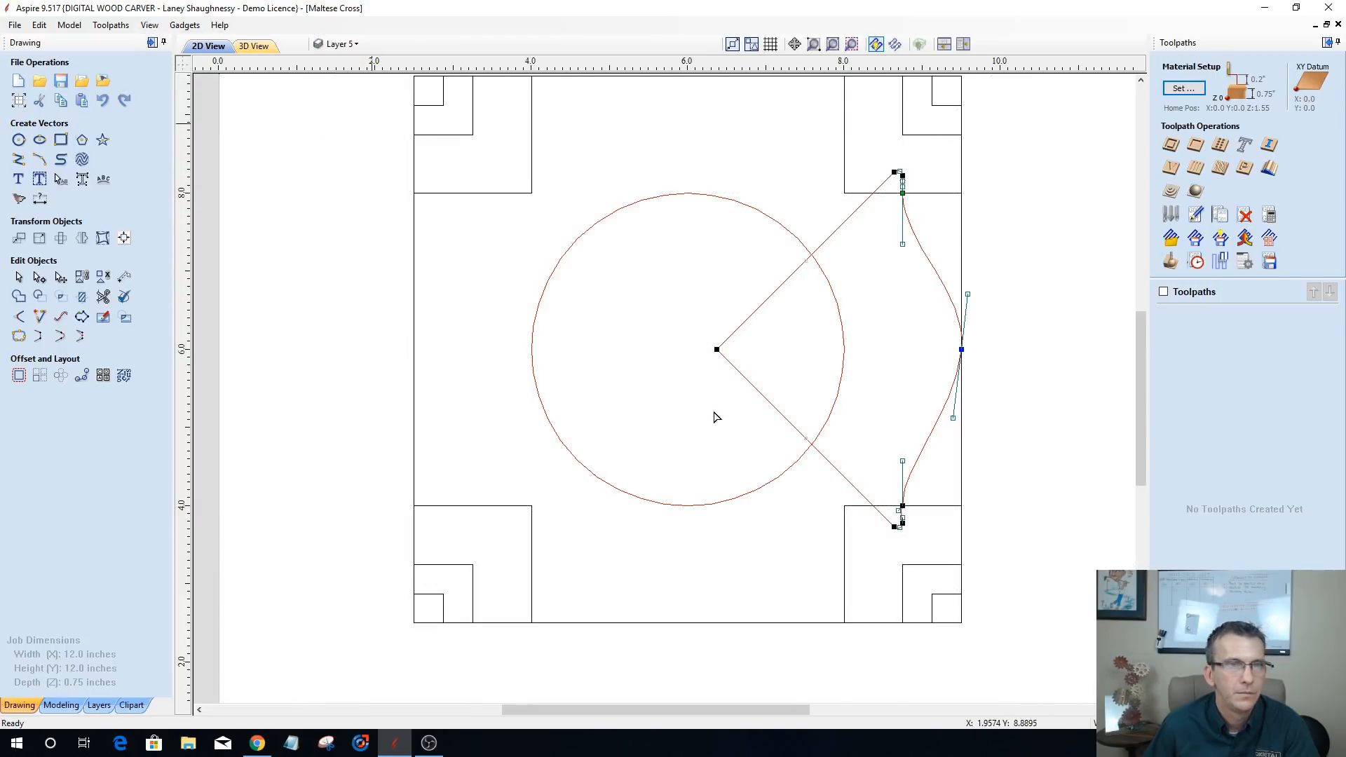
click(713, 296)
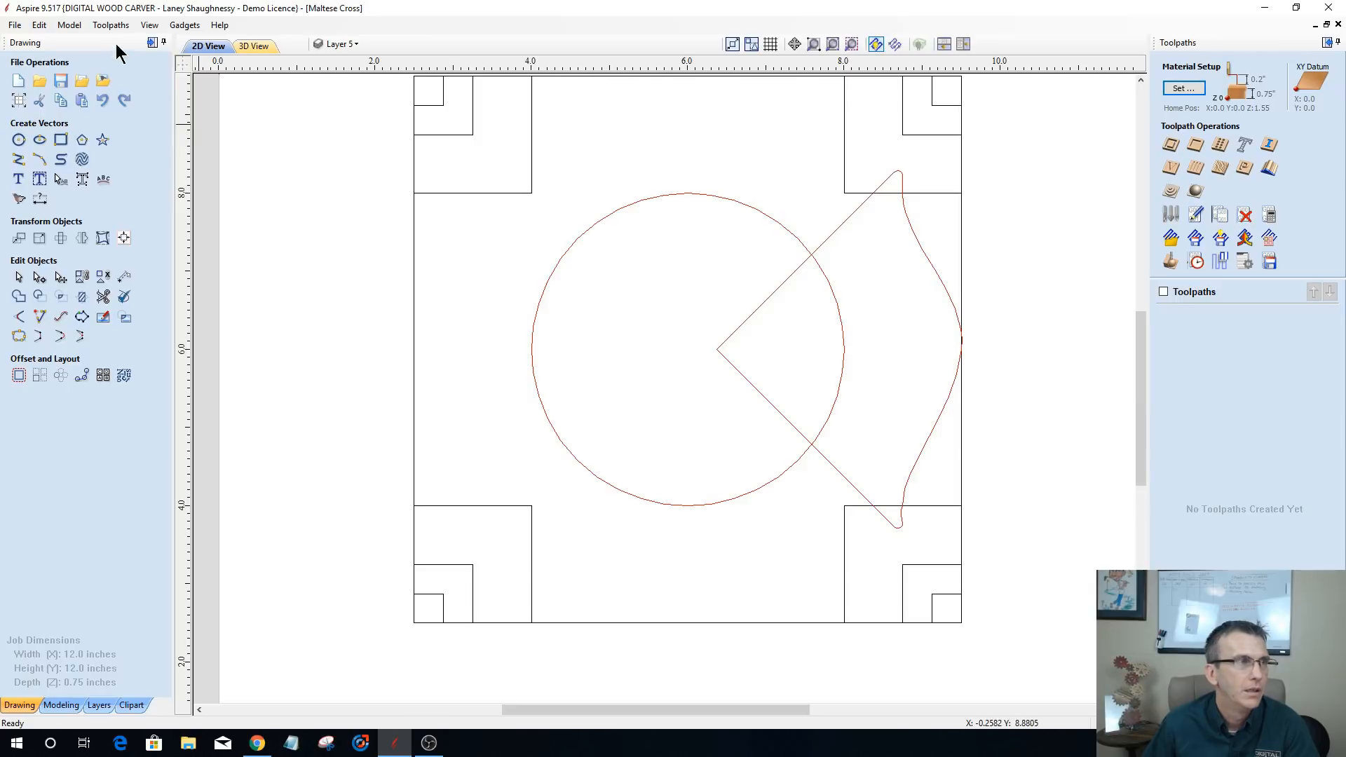
click(157, 27)
mouse_move(280, 73)
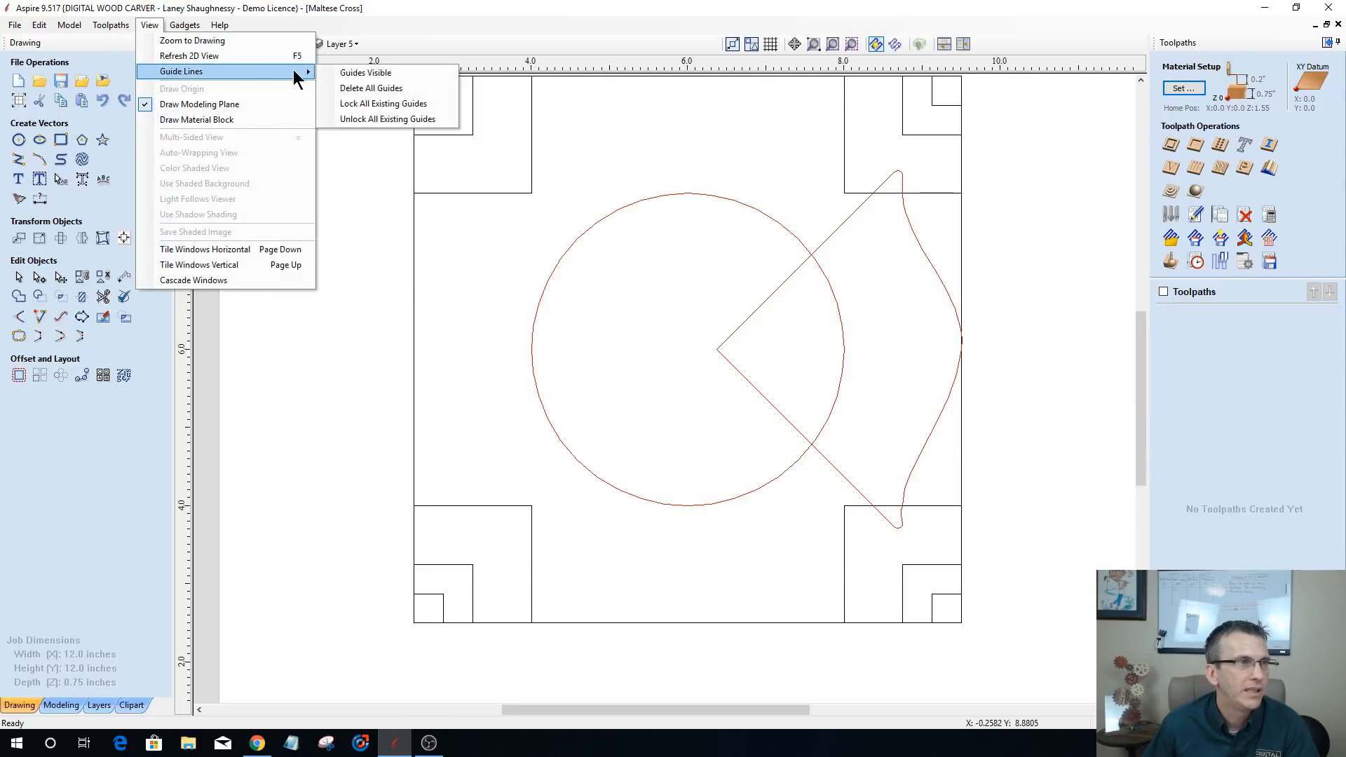
click(365, 72)
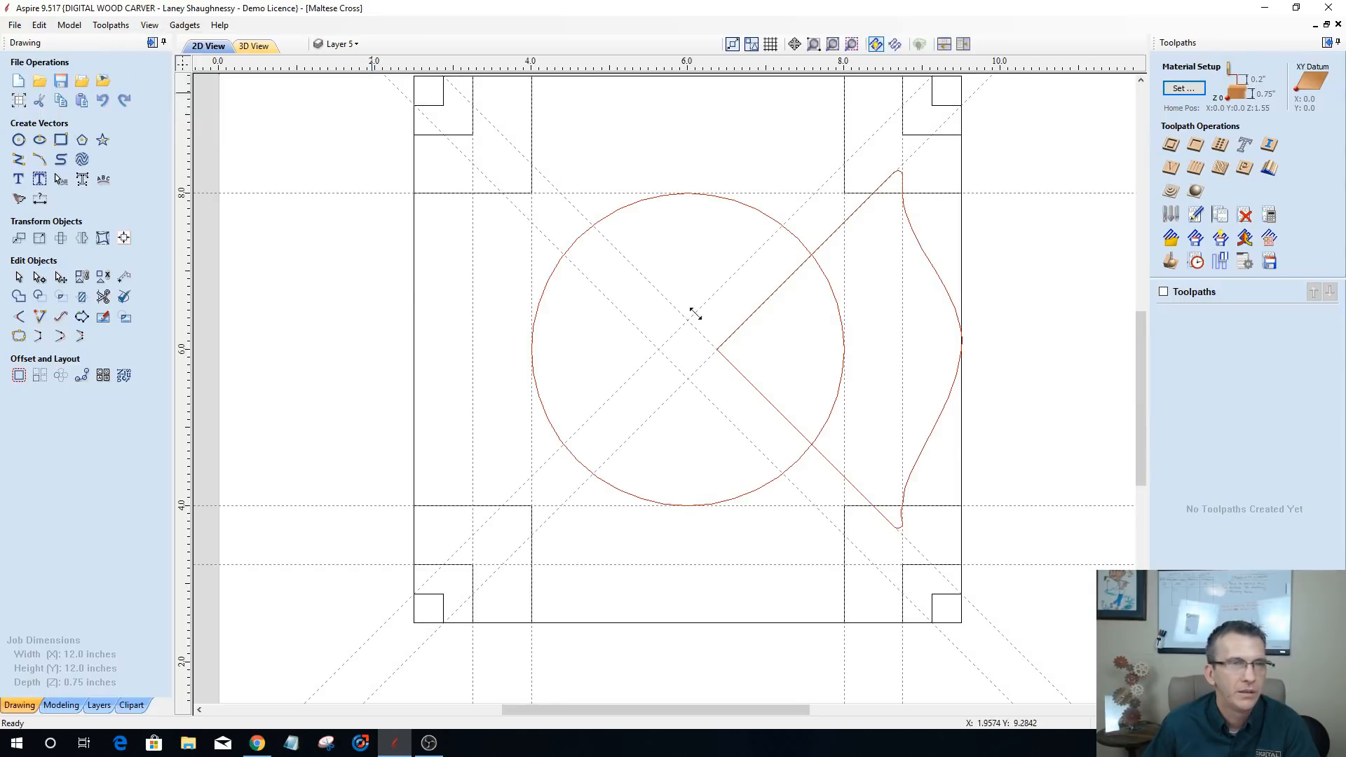
- Shift the outer curve's upper and lower end handles slightly outward from the vertical guide and leave node editing
click(917, 242)
scroll(910, 225, up, 2)
scroll(917, 240, down, 2)
scroll(922, 310, up, 1)
scroll(922, 310, up, 1)
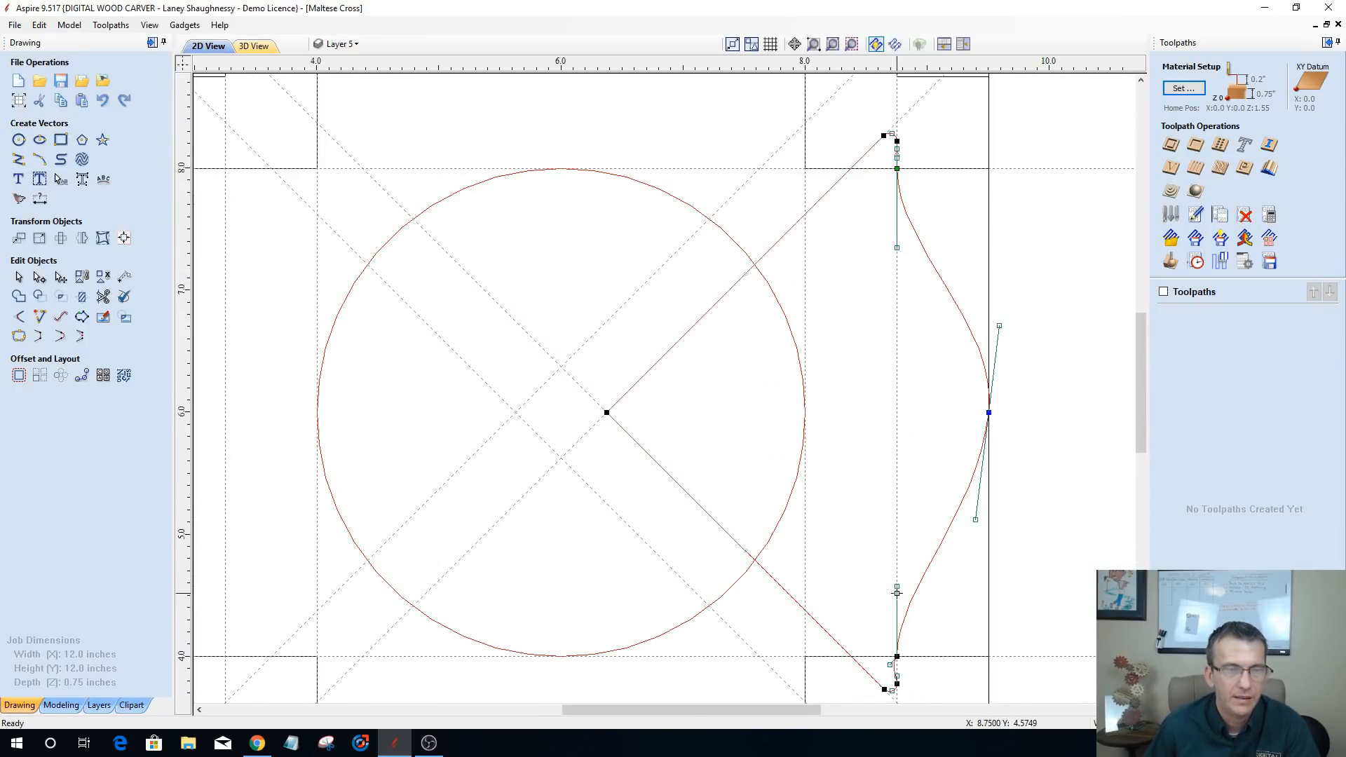
drag(897, 247, 898, 248)
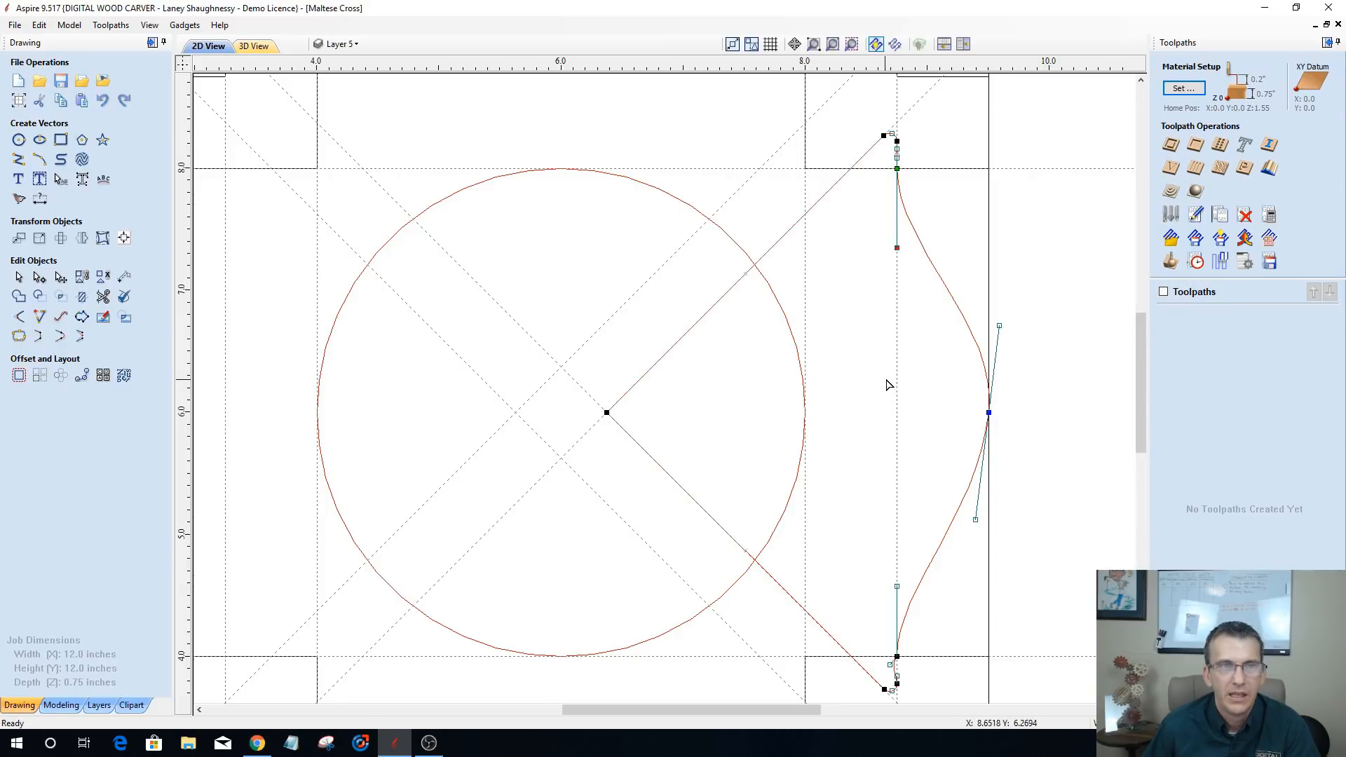
drag(896, 247, 909, 248)
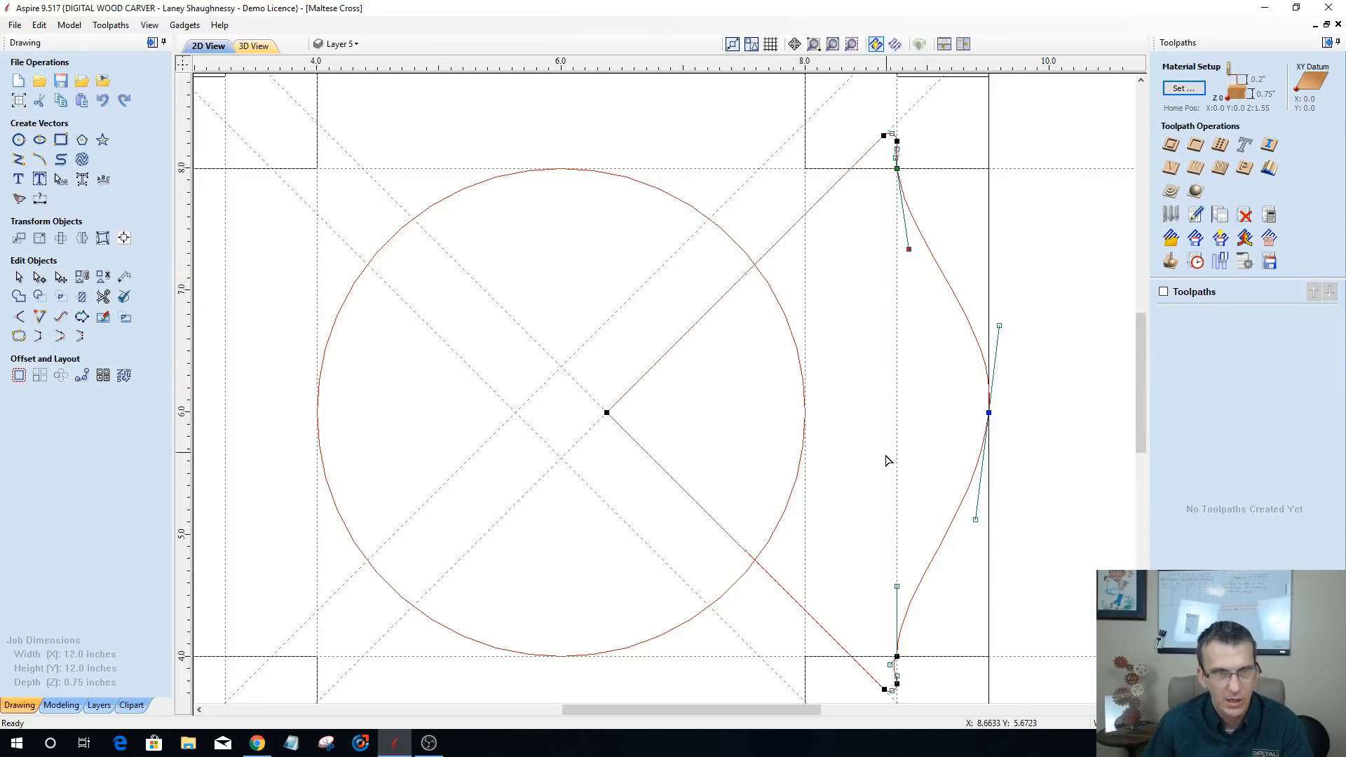
click(897, 587)
key(Right)
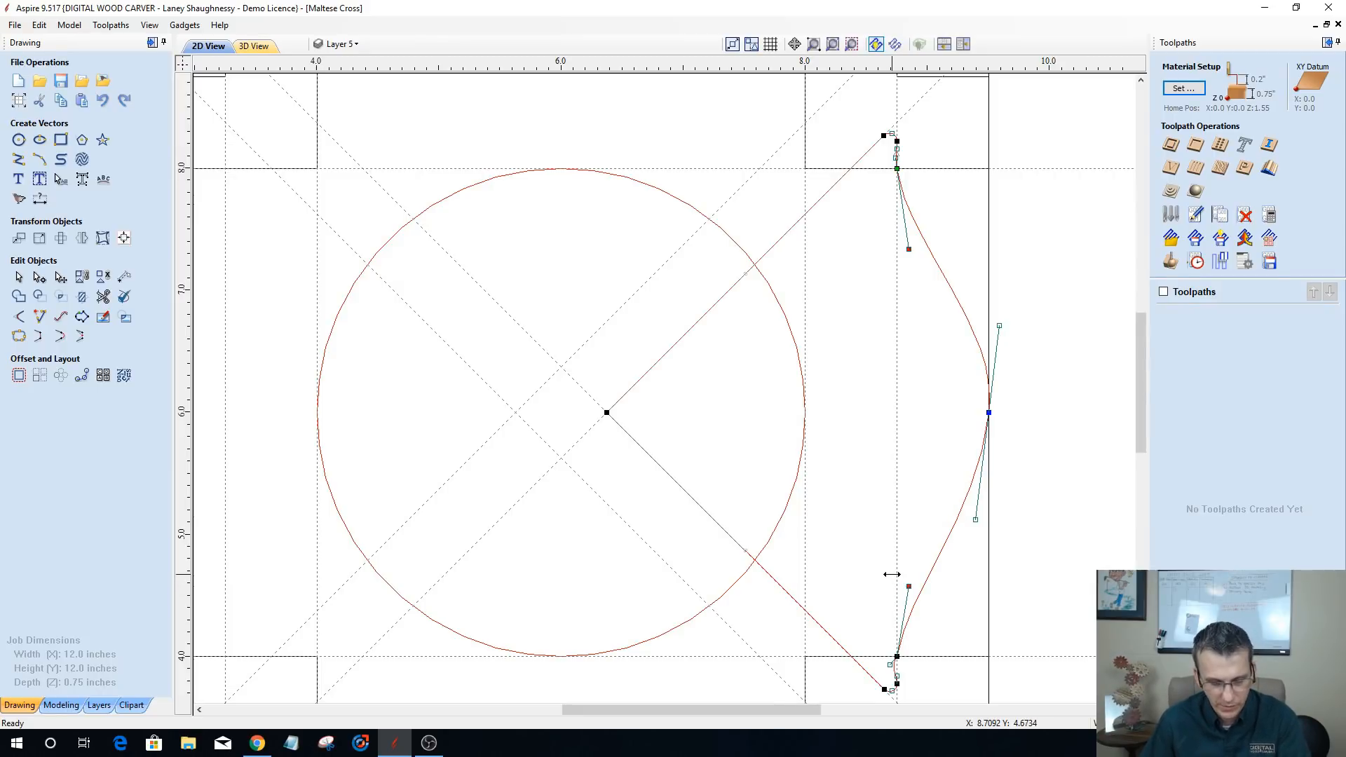
click(919, 478)
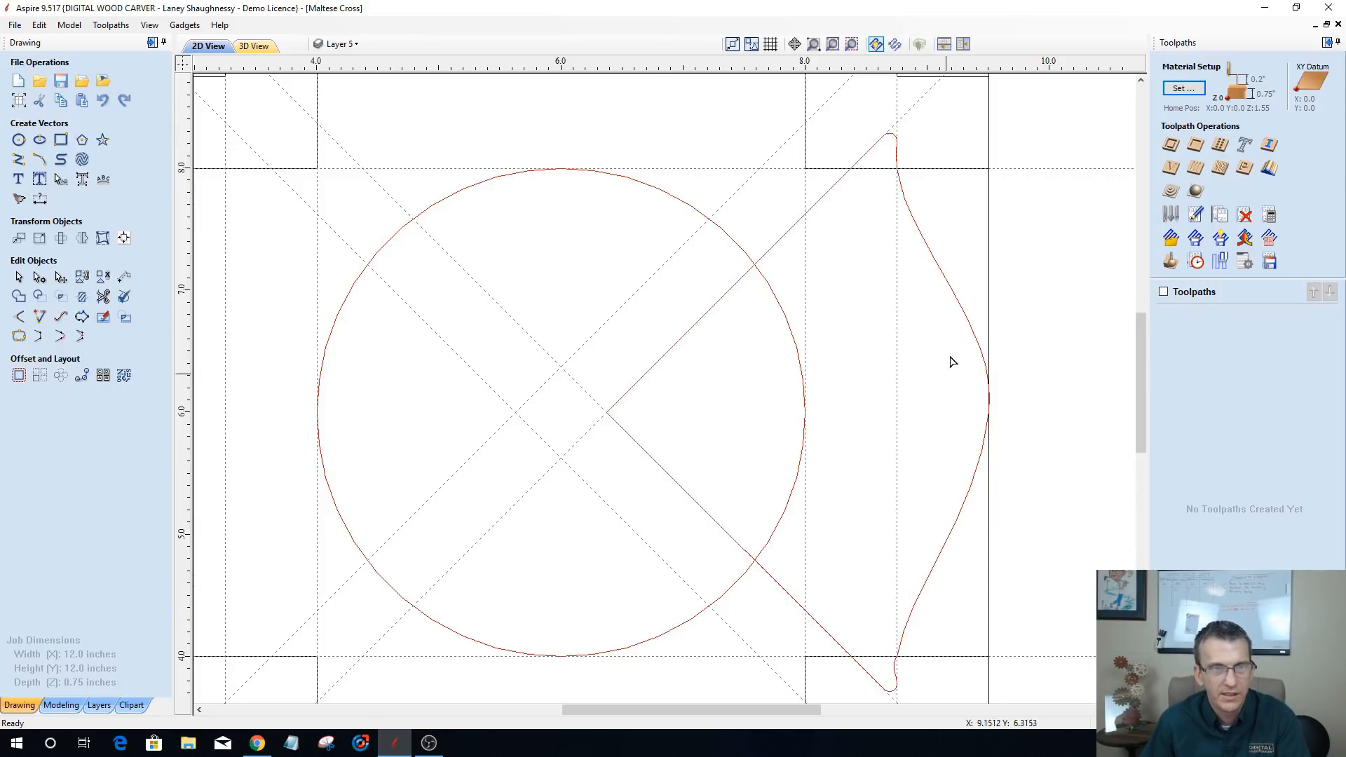
- Undo the outward shift so both end handles of the outer curve line up with the vertical guide again
click(948, 291)
key(ctrl+z)
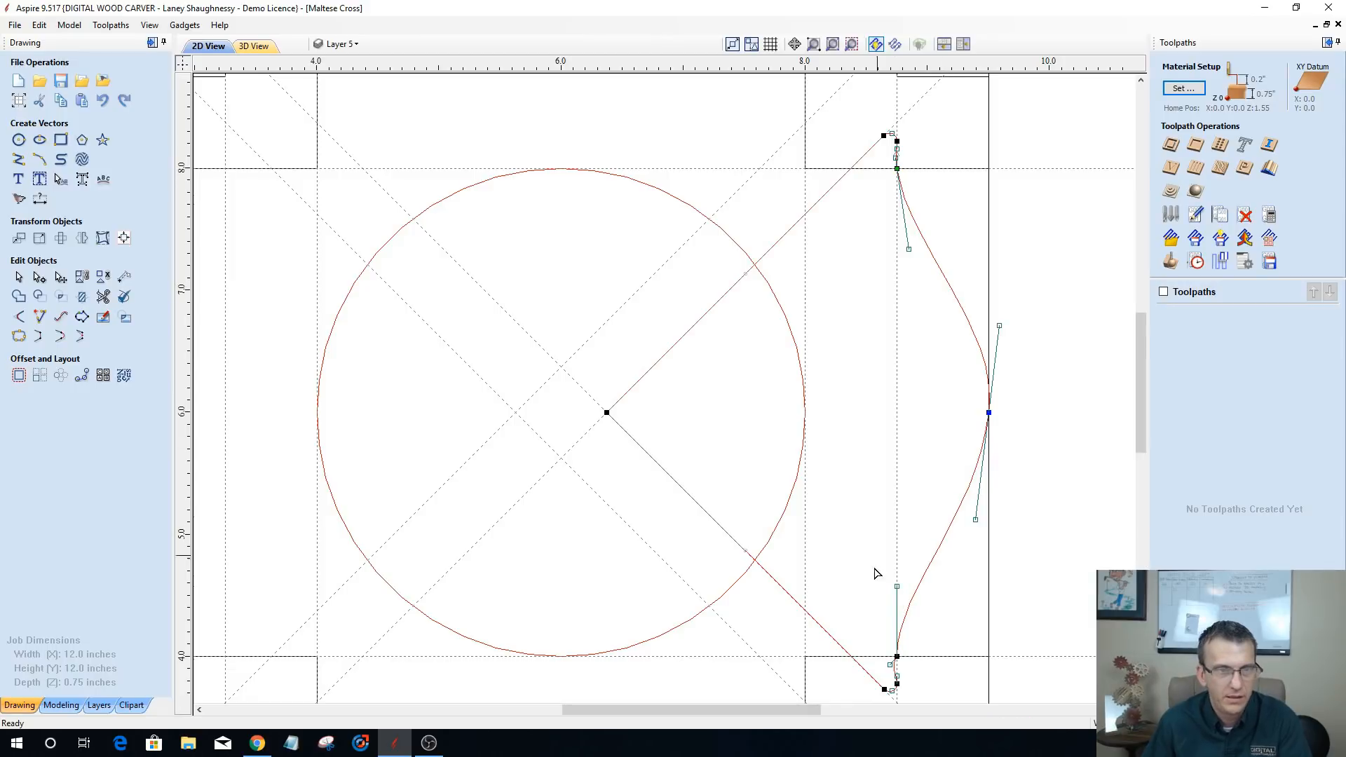
click(896, 586)
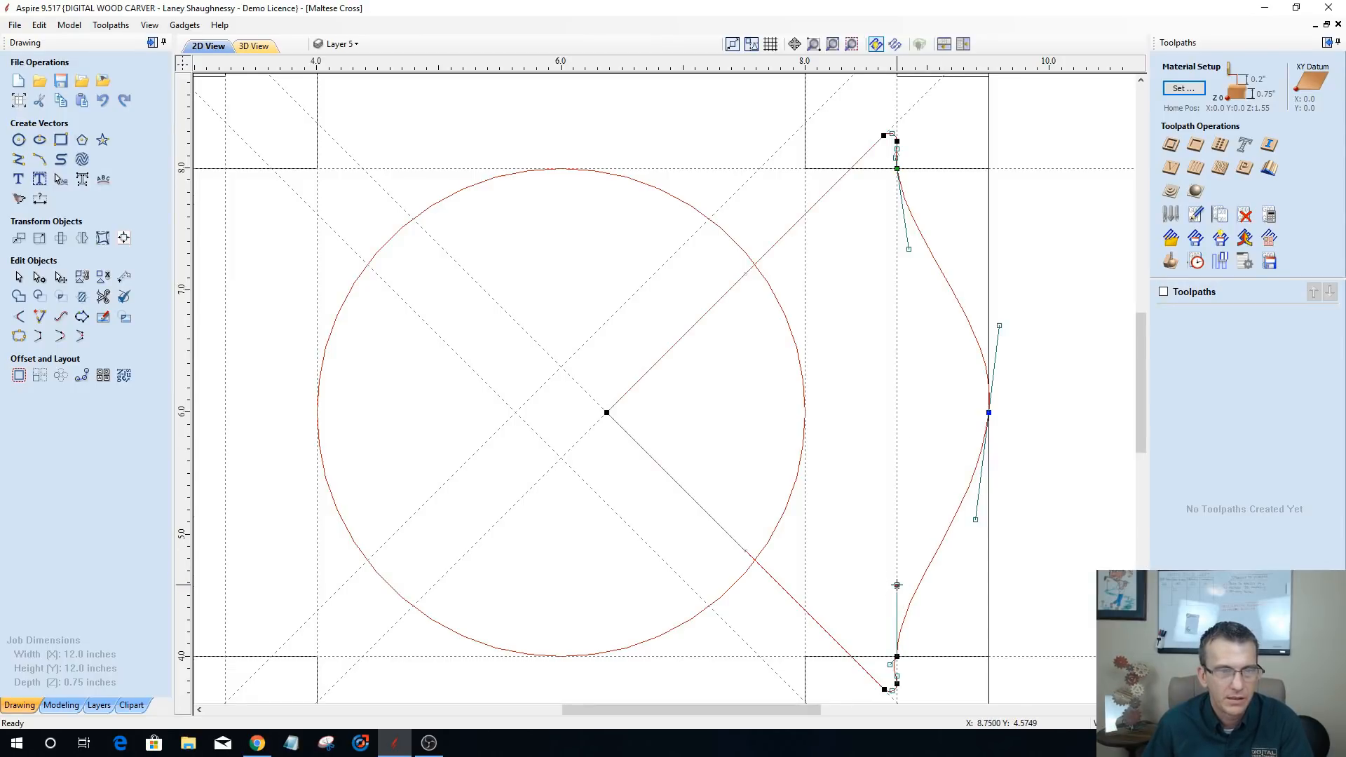
click(909, 249)
key(x)
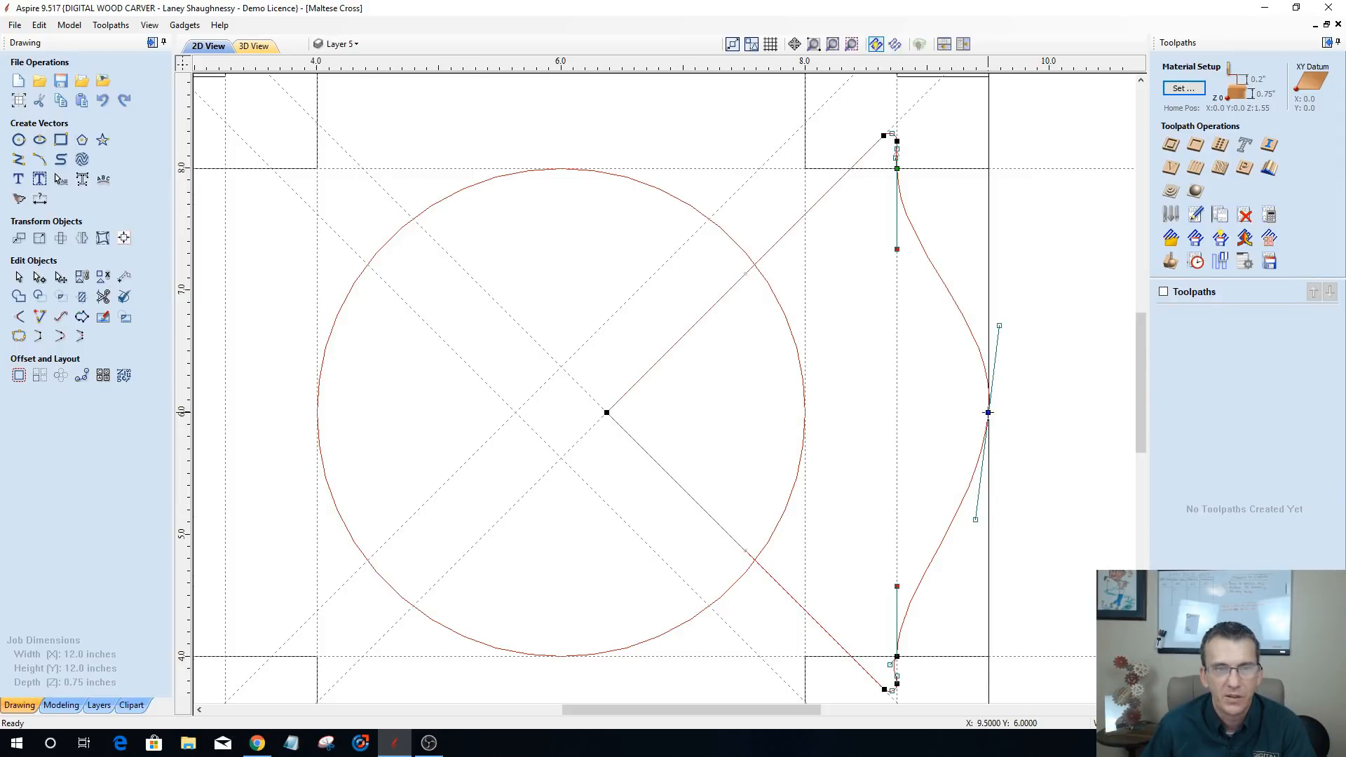
- Align the outer midpoint's upper and lower Bezier handles vertically along the square's edge at X 9.5, and leave node editing
drag(975, 519, 988, 517)
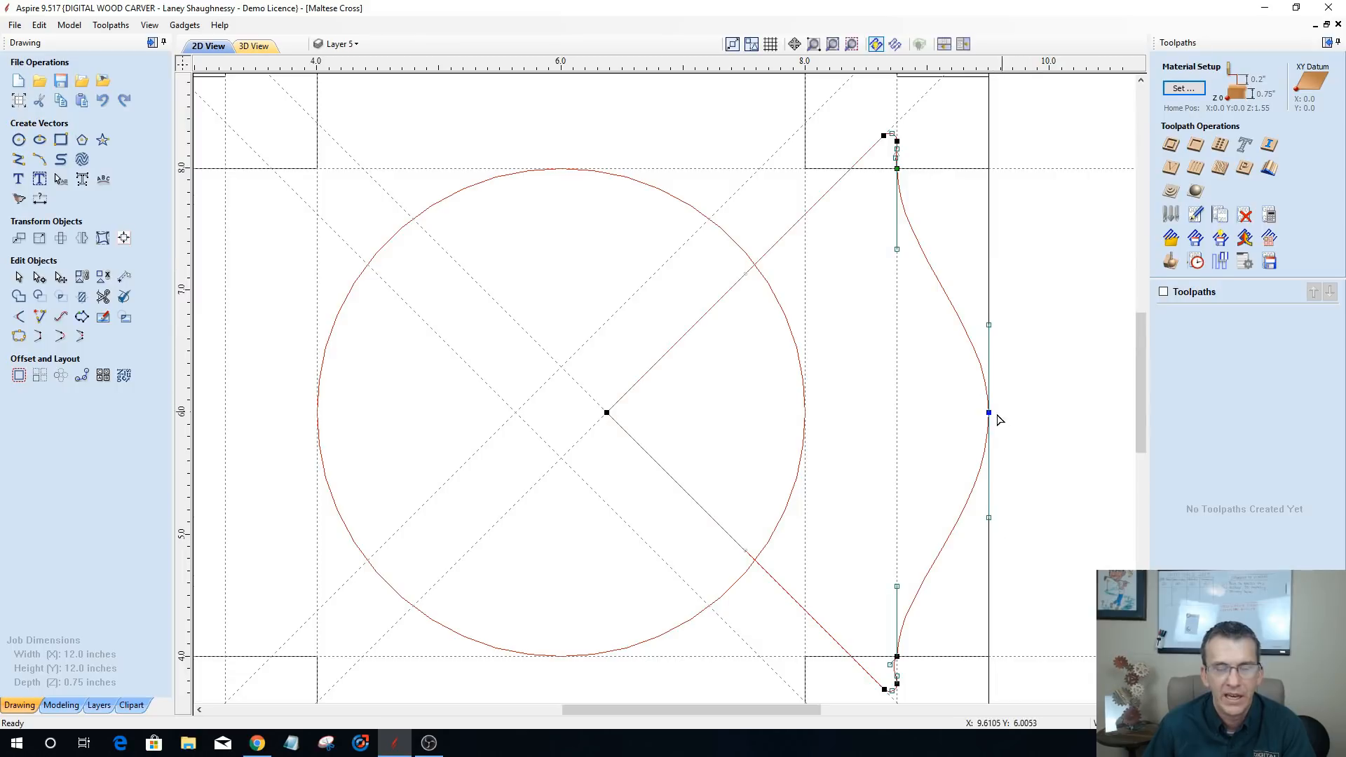
mouse_move(987, 518)
mouse_down()
mouse_move(959, 514)
mouse_move(989, 522)
mouse_up()
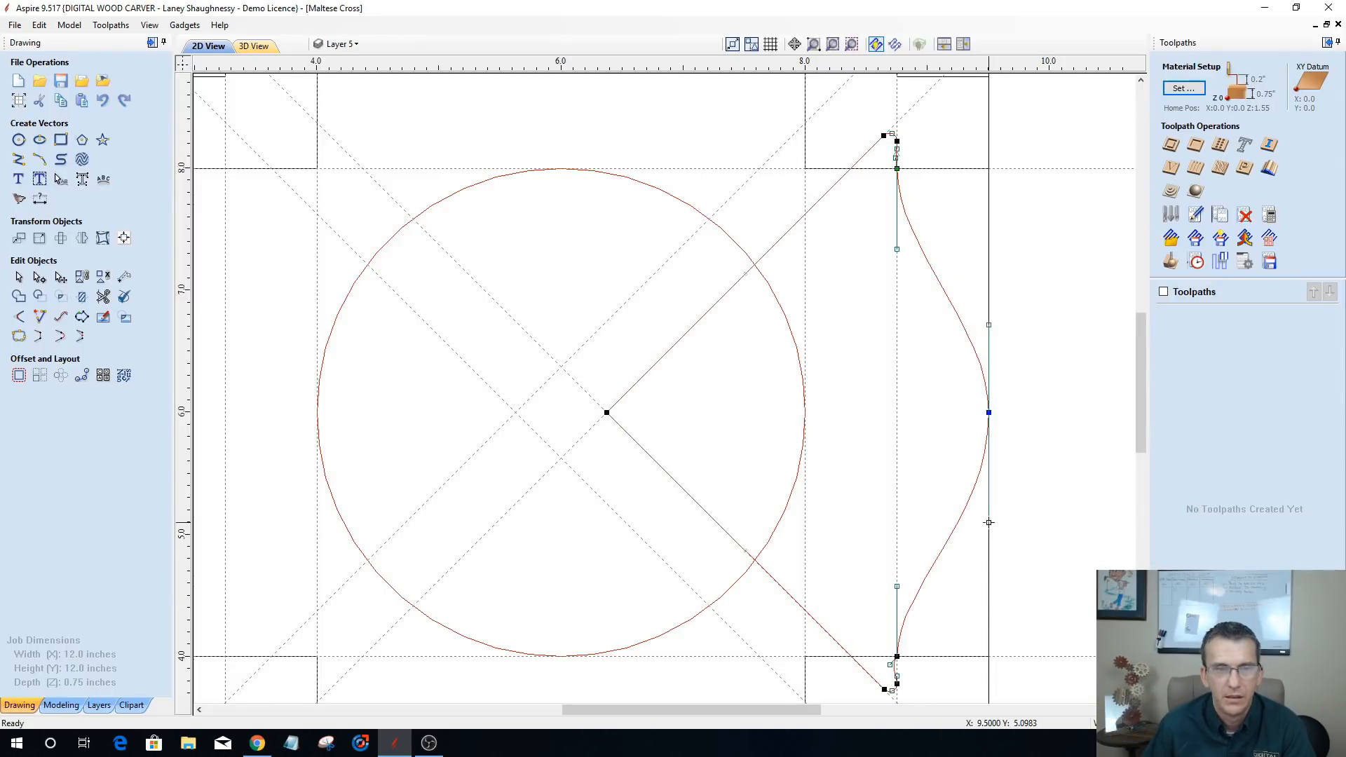
click(859, 438)
scroll(860, 436, down, 2)
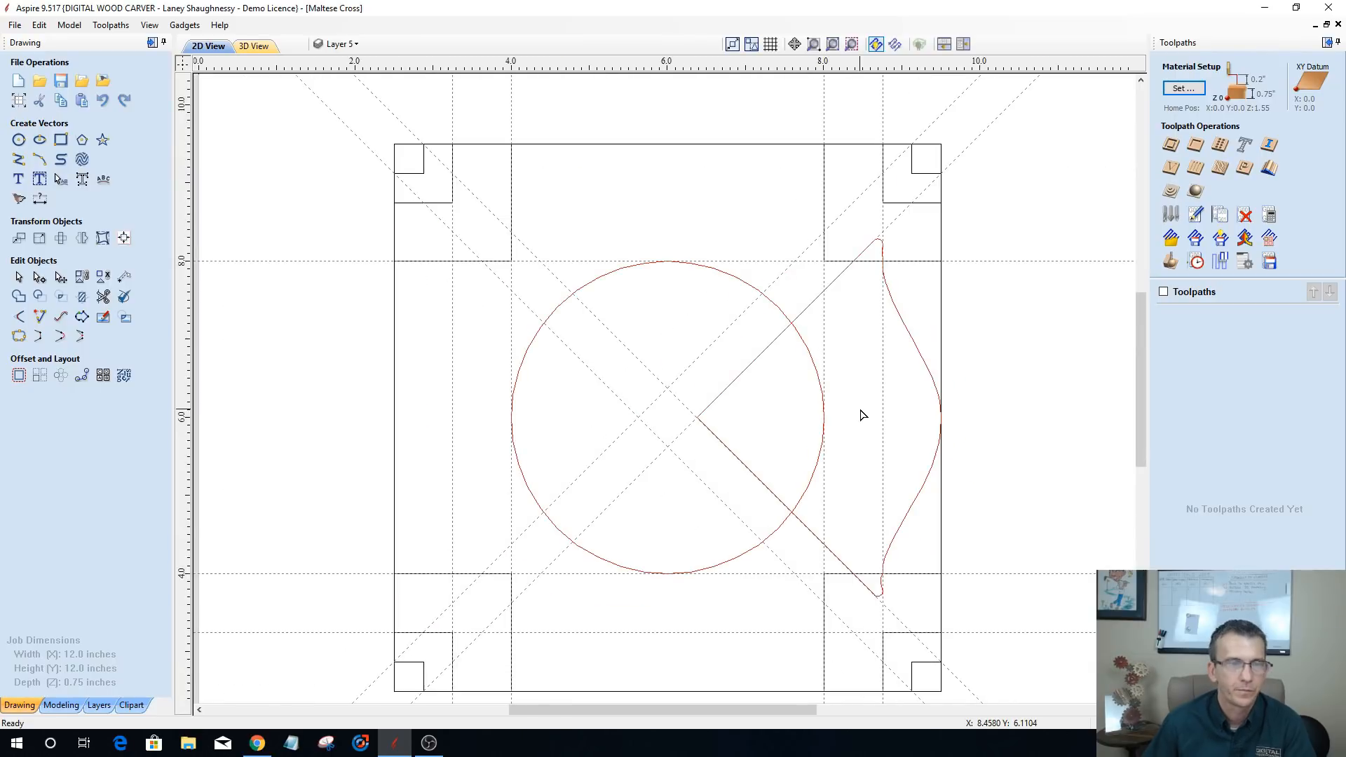
- Turn off the visibility of the guide lines
click(150, 25)
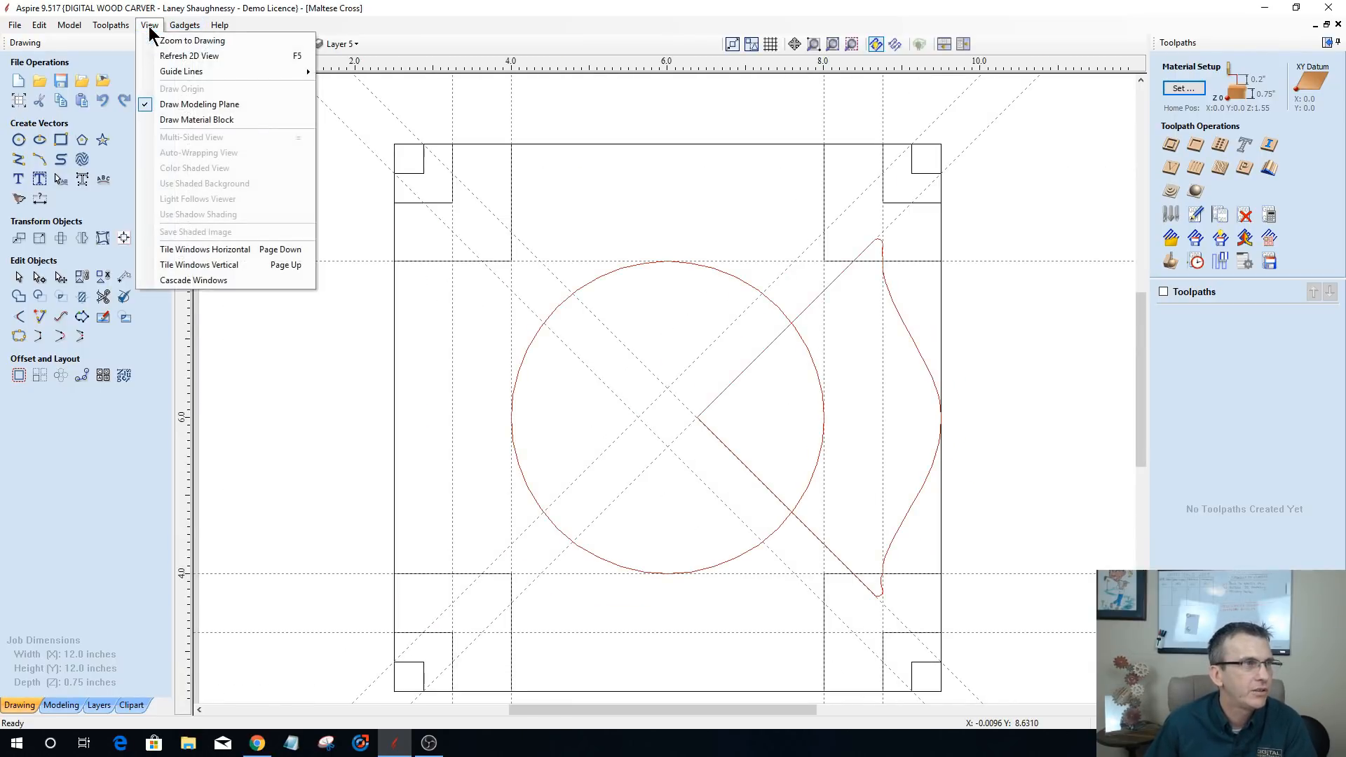
mouse_move(211, 71)
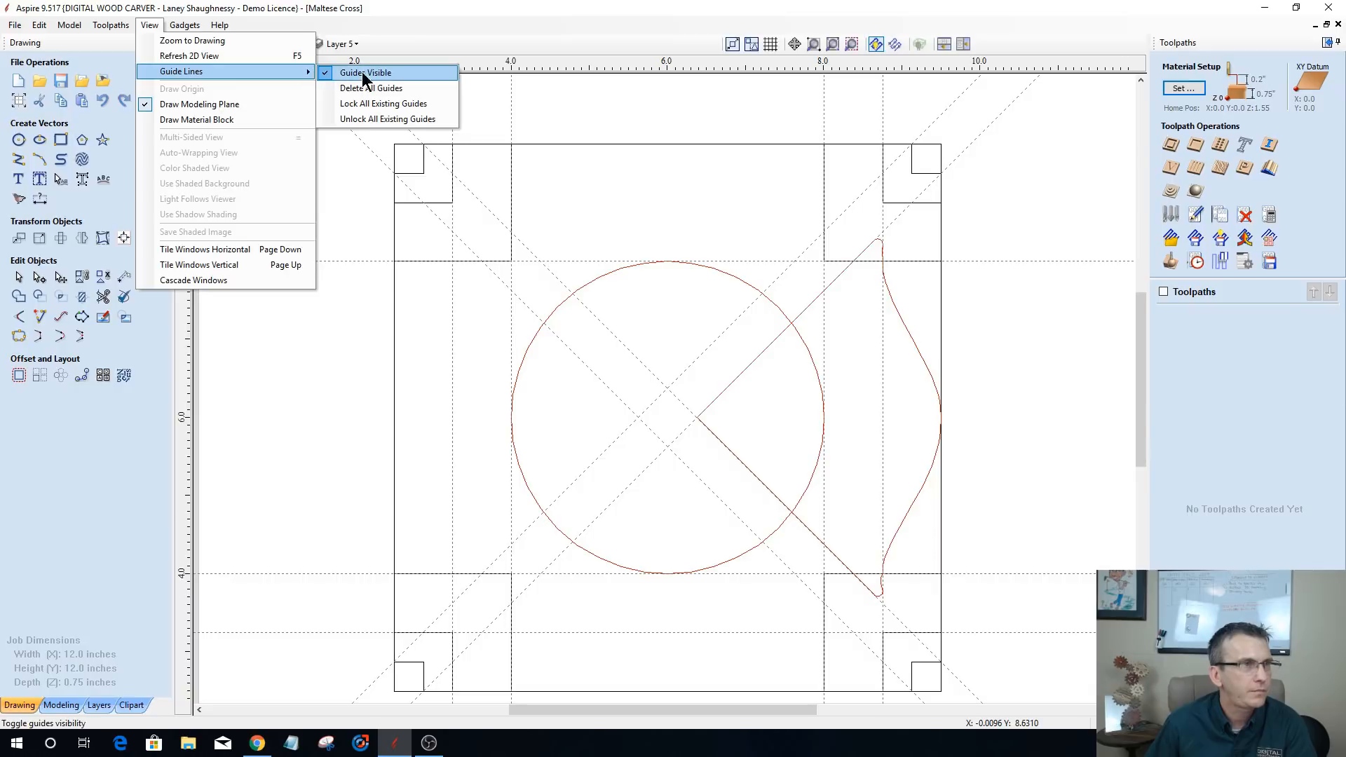
click(384, 72)
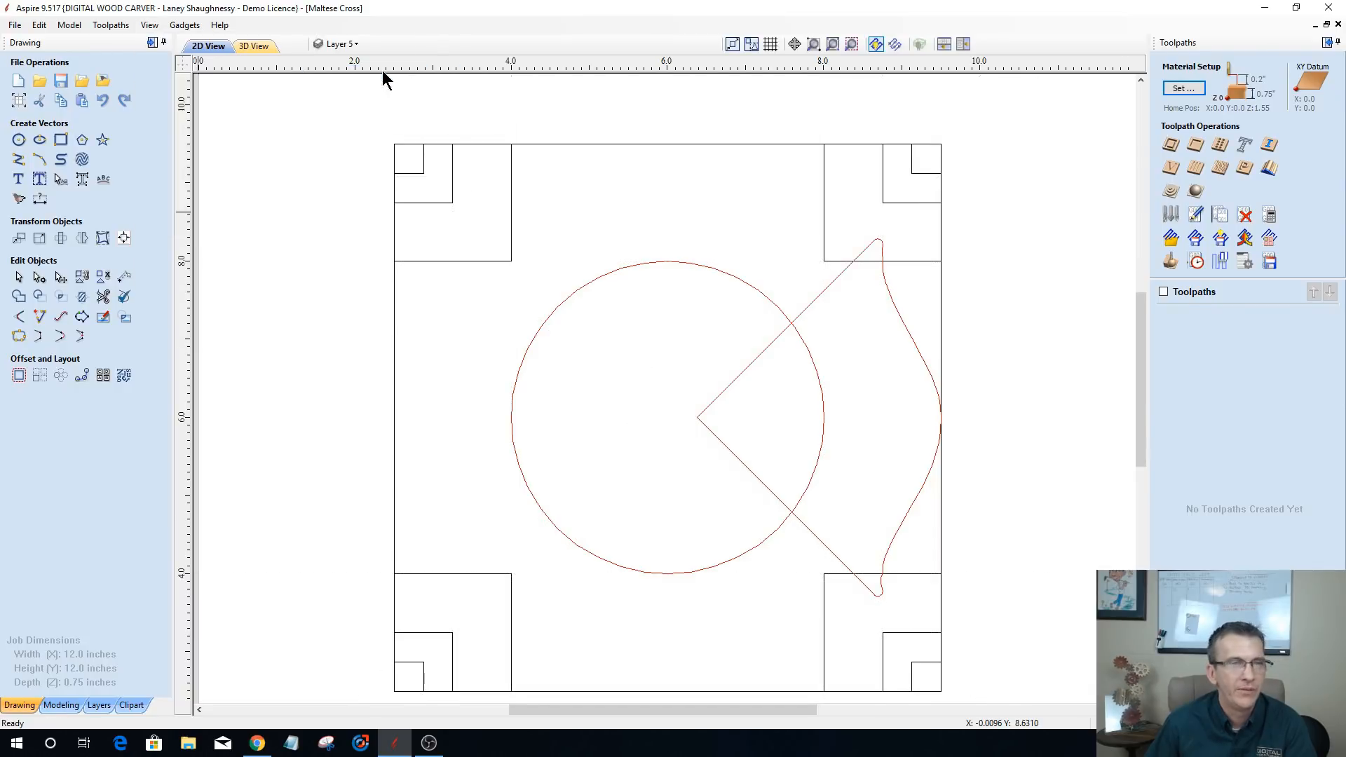
scroll(813, 493, down, 2)
scroll(691, 543, up, 1)
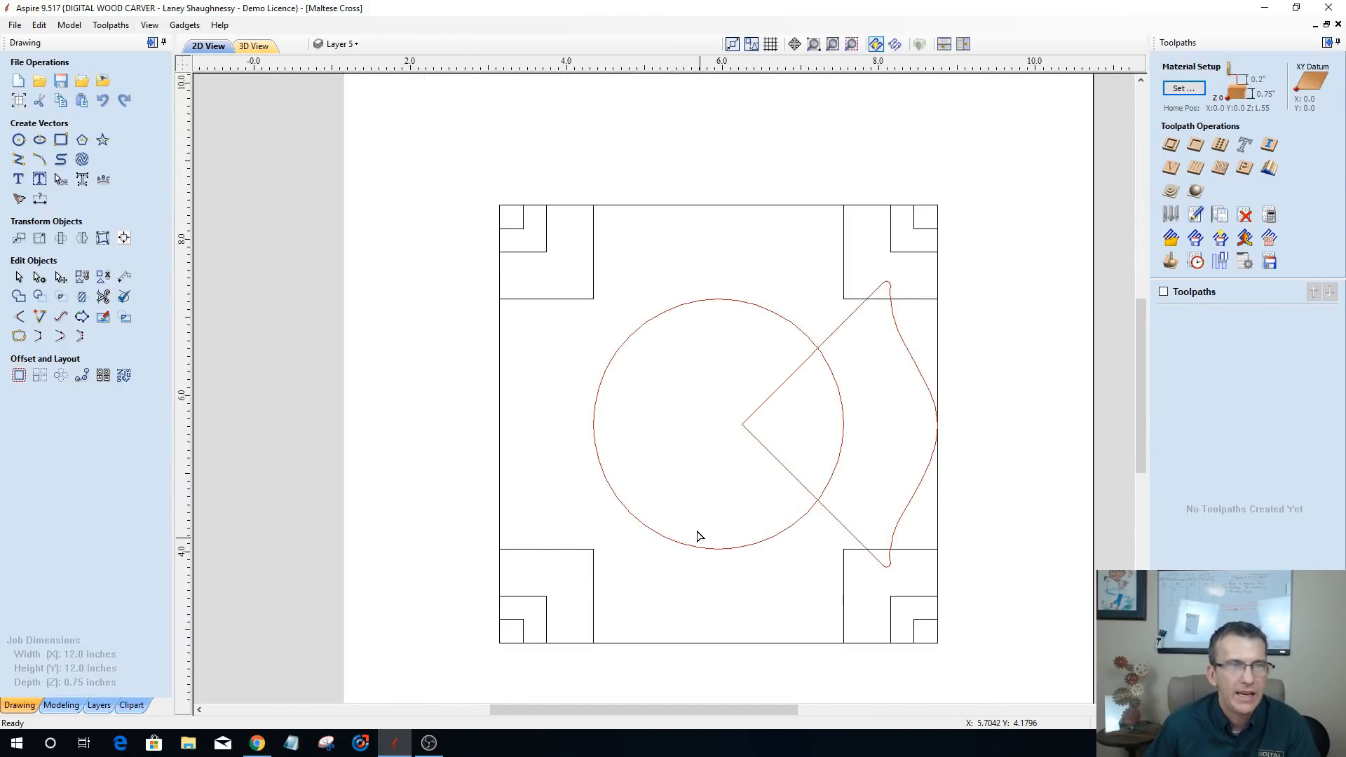
scroll(598, 388, up, 1)
scroll(513, 297, down, 1)
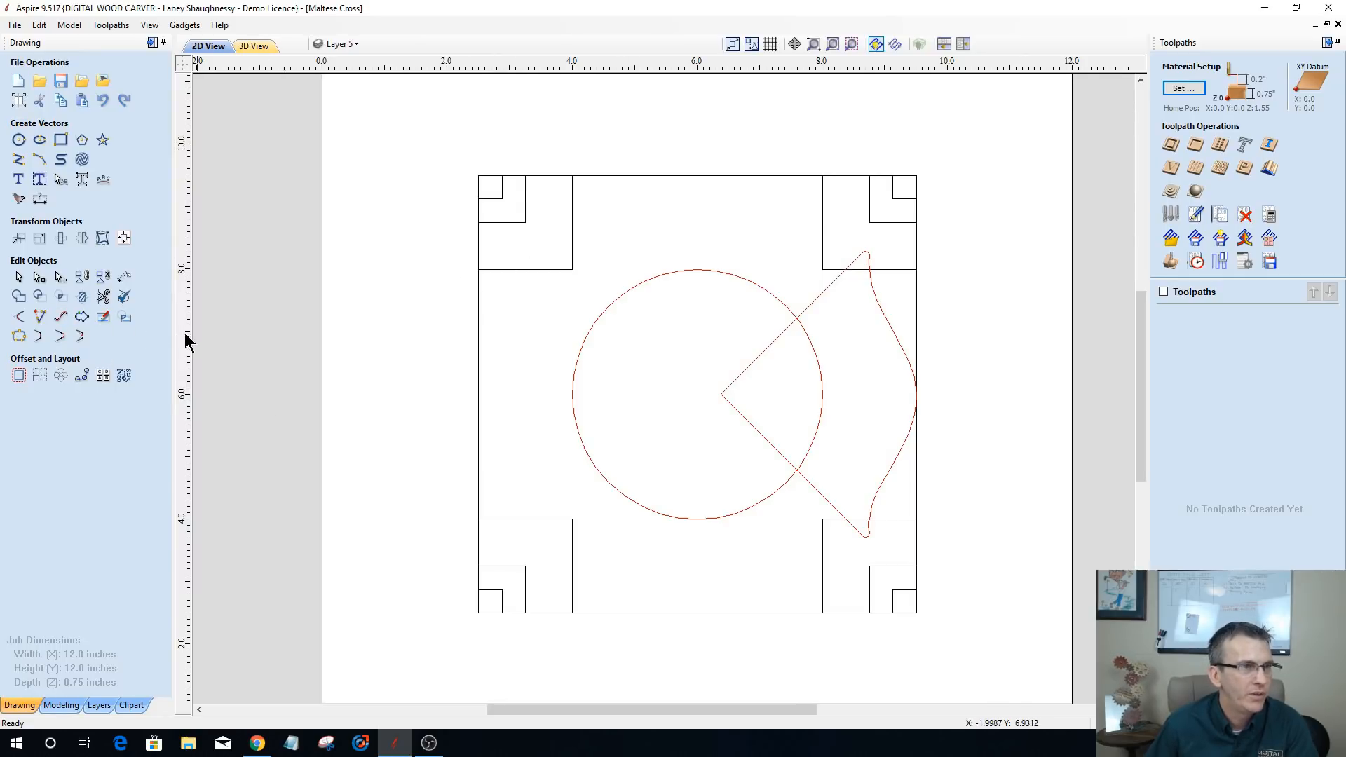
- Delete the construction squares in all four corners of the large square
mouse_move(394, 114)
mouse_down()
mouse_move(618, 318)
mouse_move(883, 272)
mouse_move(947, 288)
mouse_up()
key(Delete)
drag(376, 489, 1028, 677)
key(Delete)
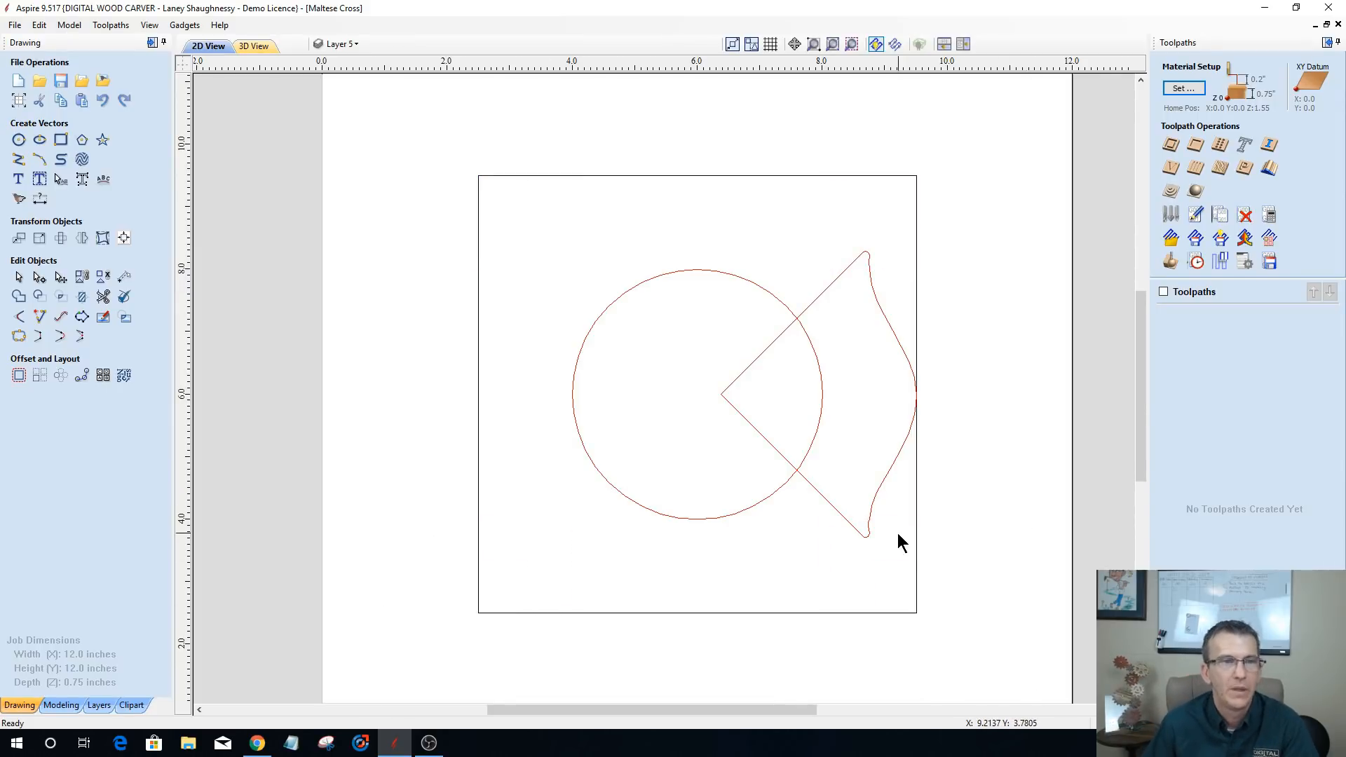
- Circularly copy the single arm outline as 4 rotated items over 360 degrees around the rotation centre X 6.0, Y 6.0
click(834, 282)
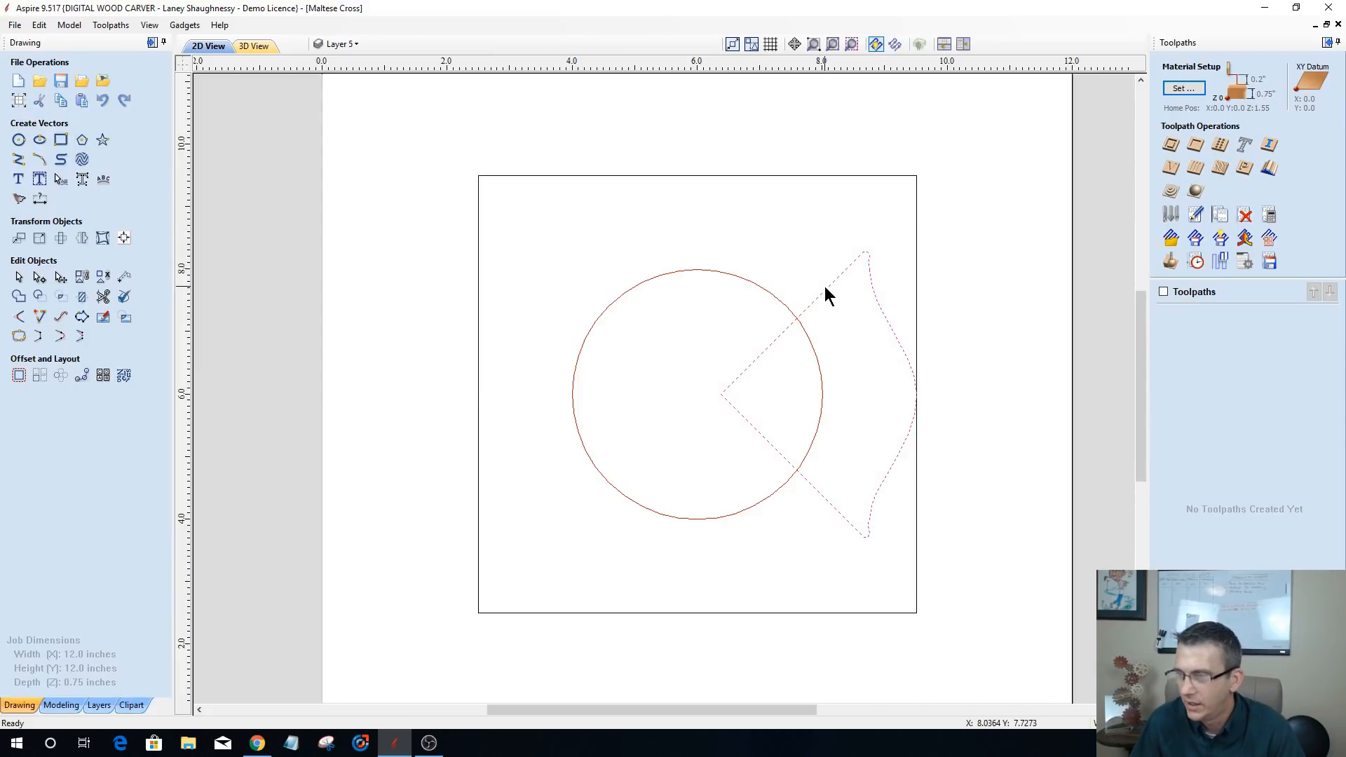
click(61, 380)
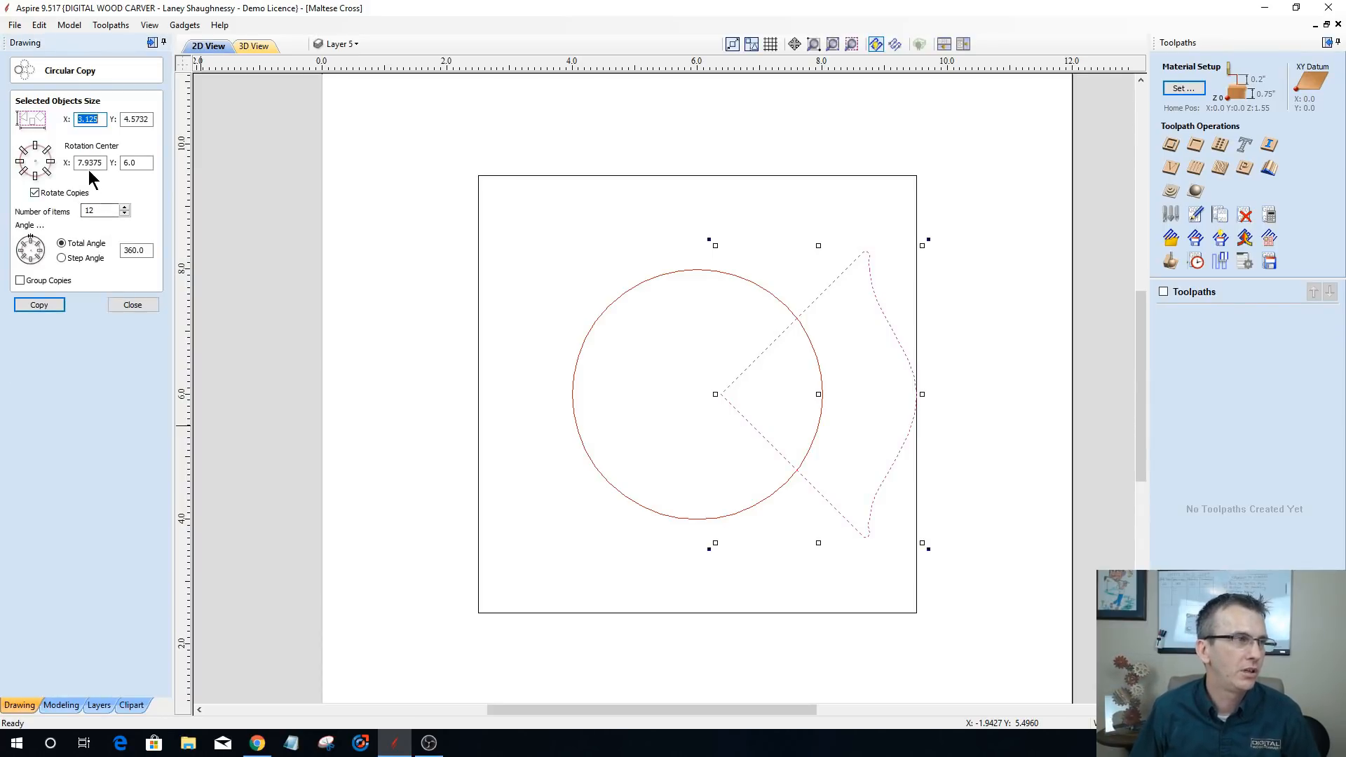
click(37, 168)
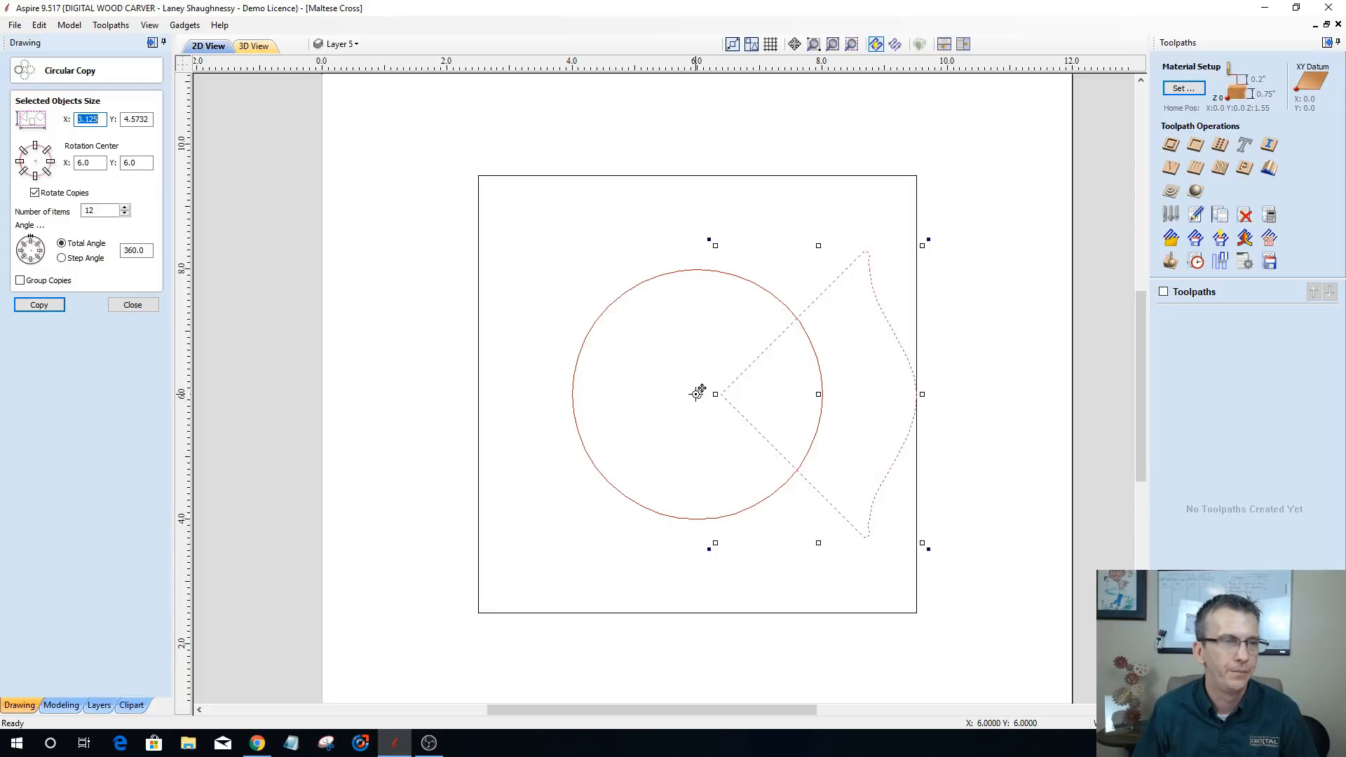
drag(98, 211, 68, 210)
text(4)
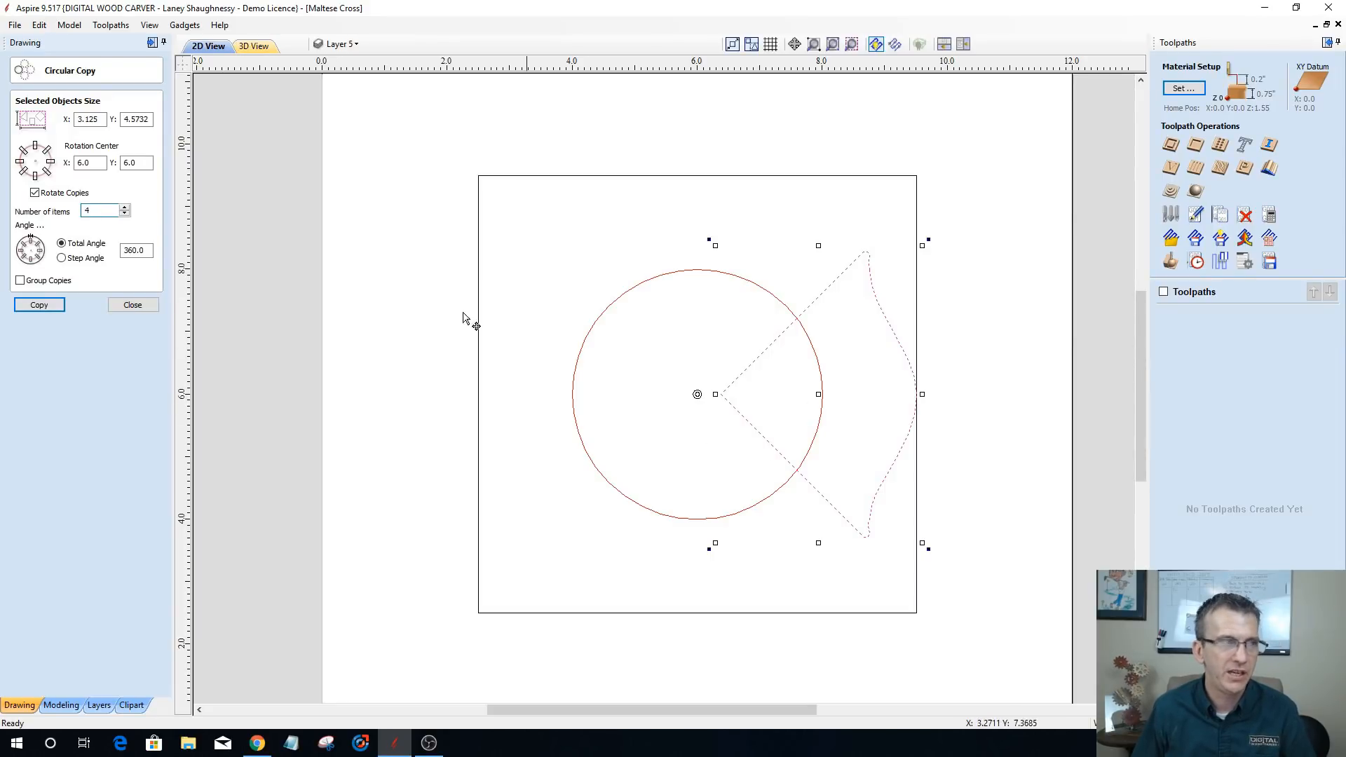
click(40, 305)
click(137, 306)
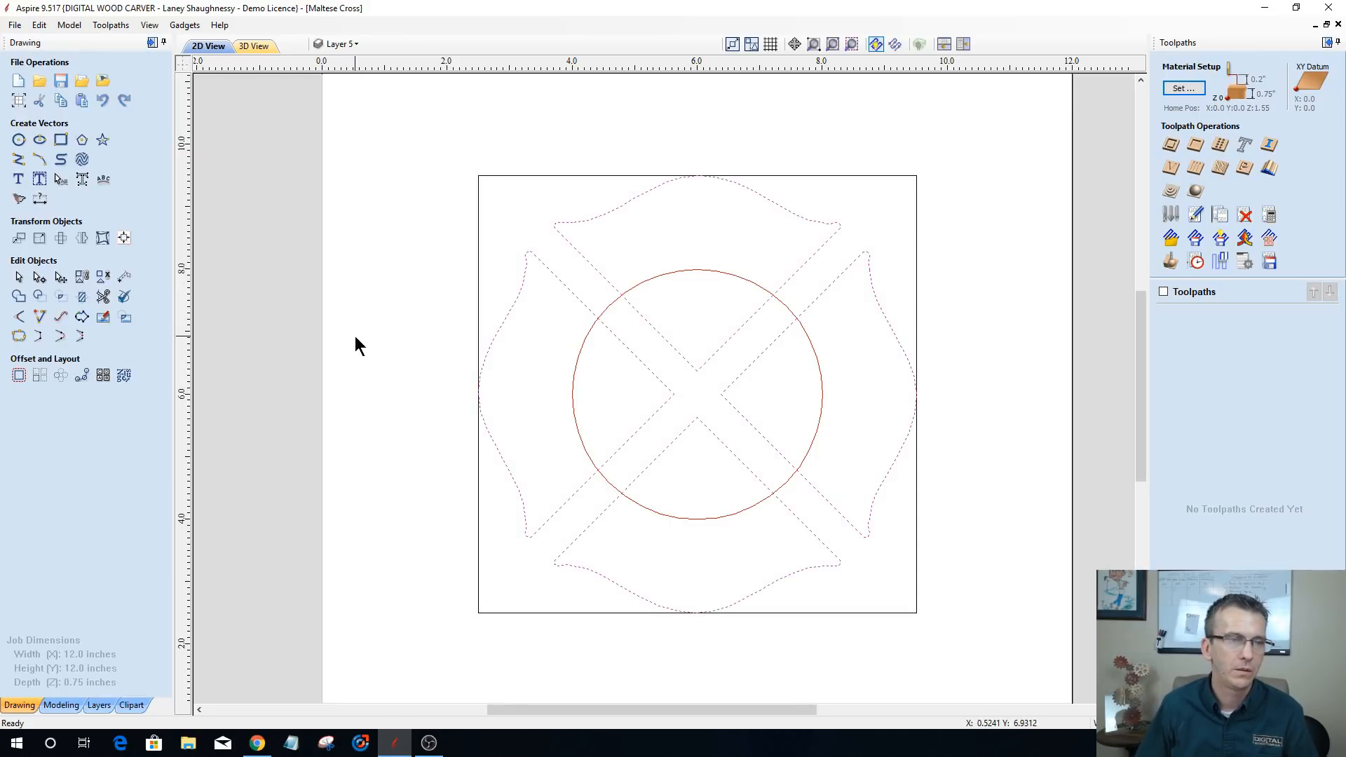
scroll(573, 423, up, 3)
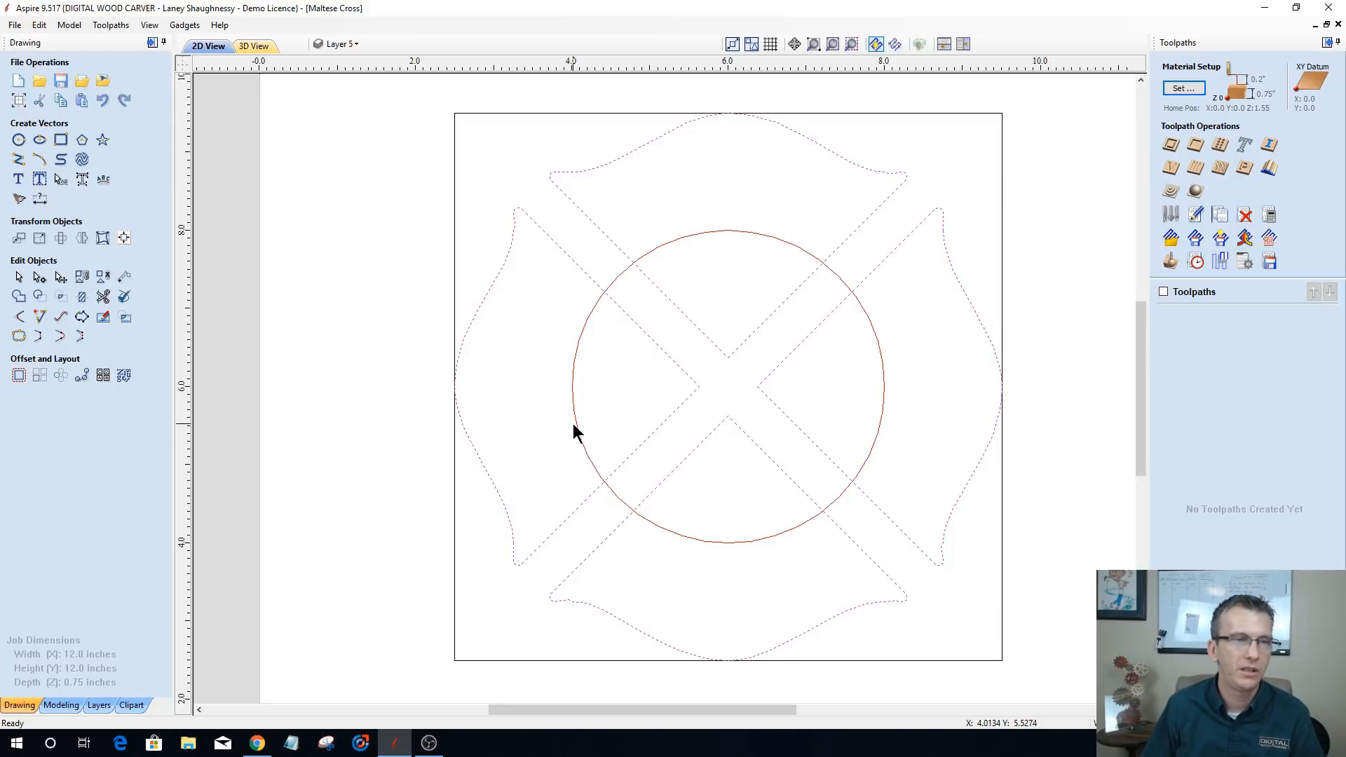
scroll(574, 423, down, 2)
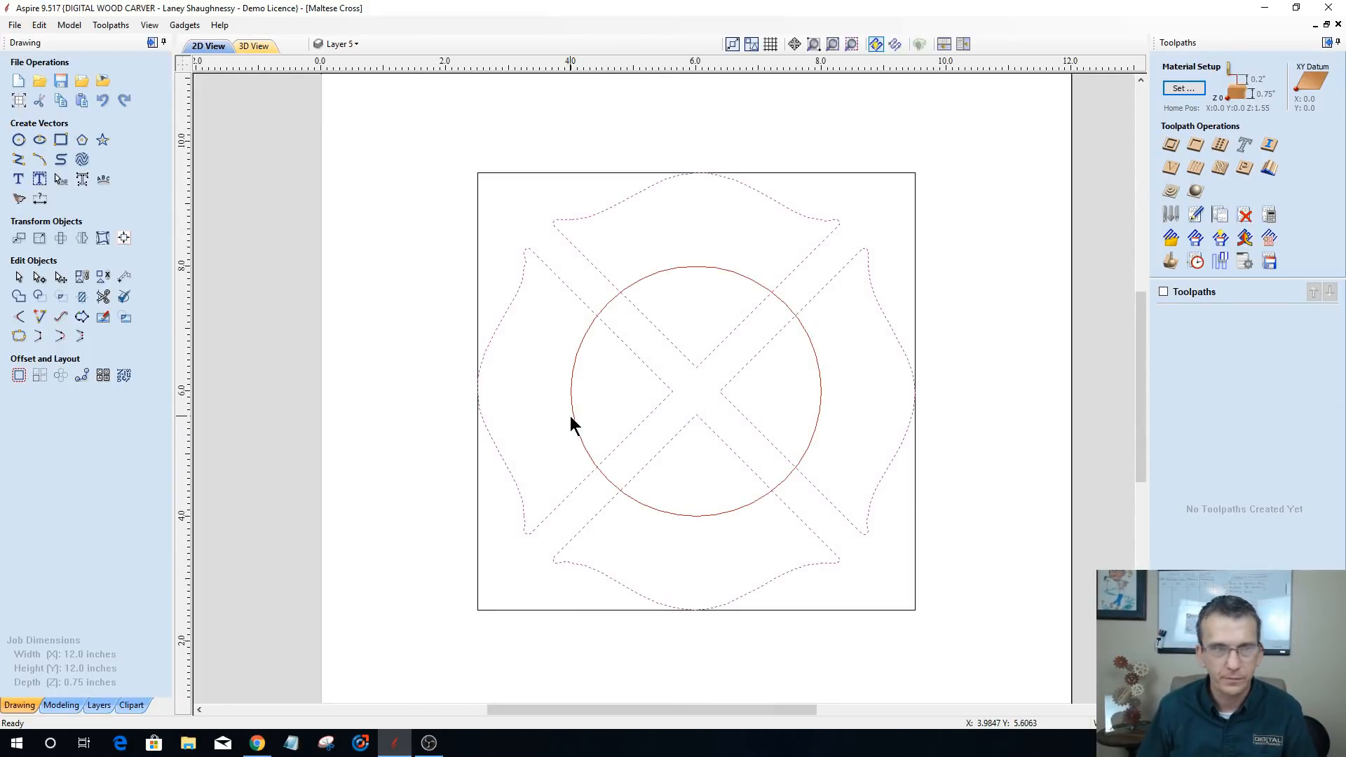
- Undo the circular copy of the single arm outline
key(ctrl+z)
key(ctrl+z)
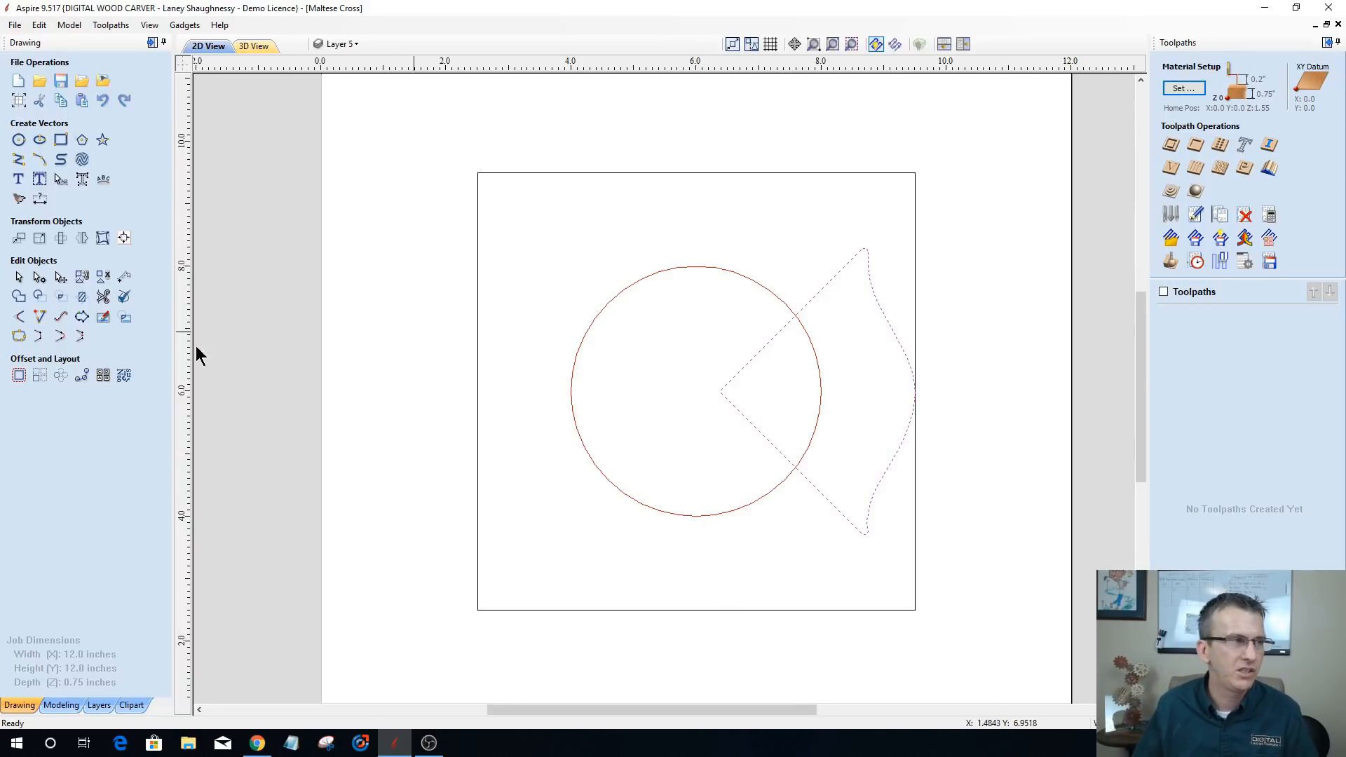
- Offset the arm outline outwards by 0.25 inches, keeping the original
click(16, 377)
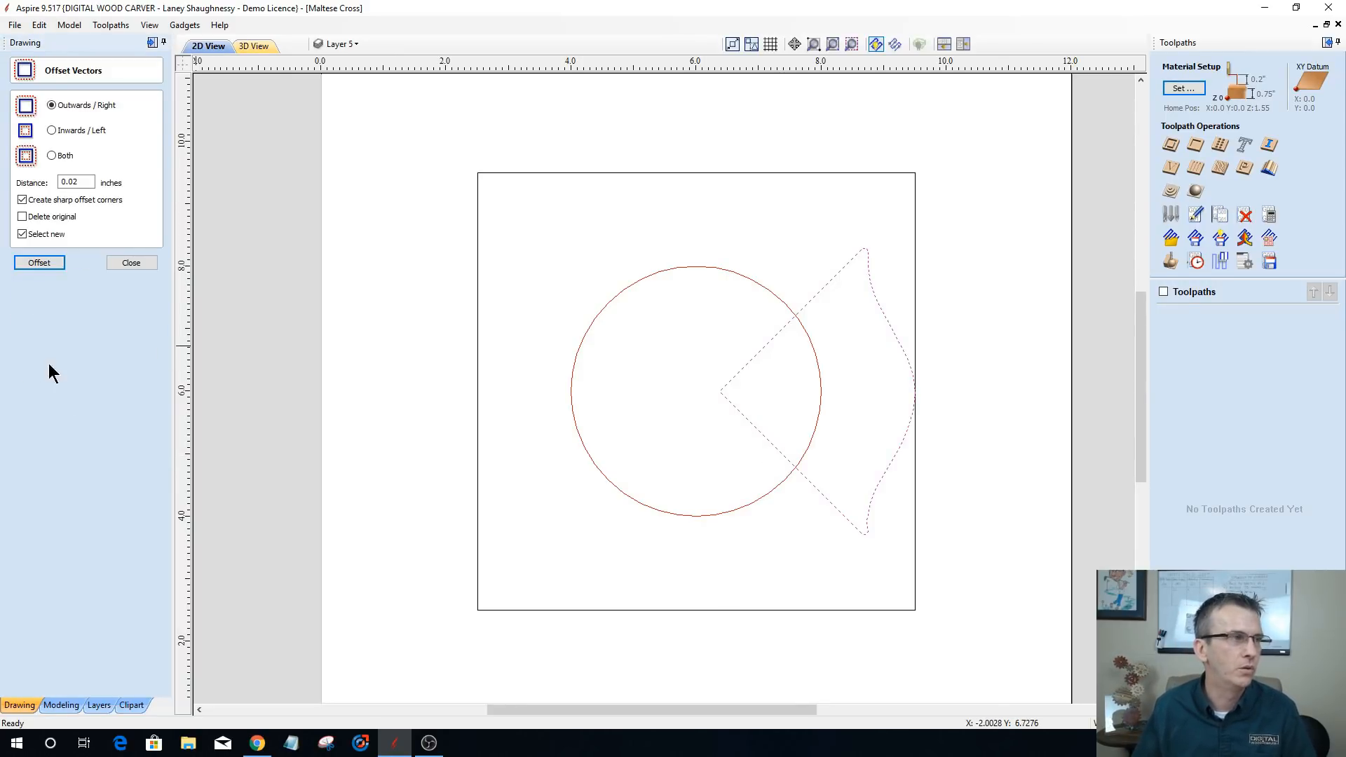
drag(87, 181, 40, 178)
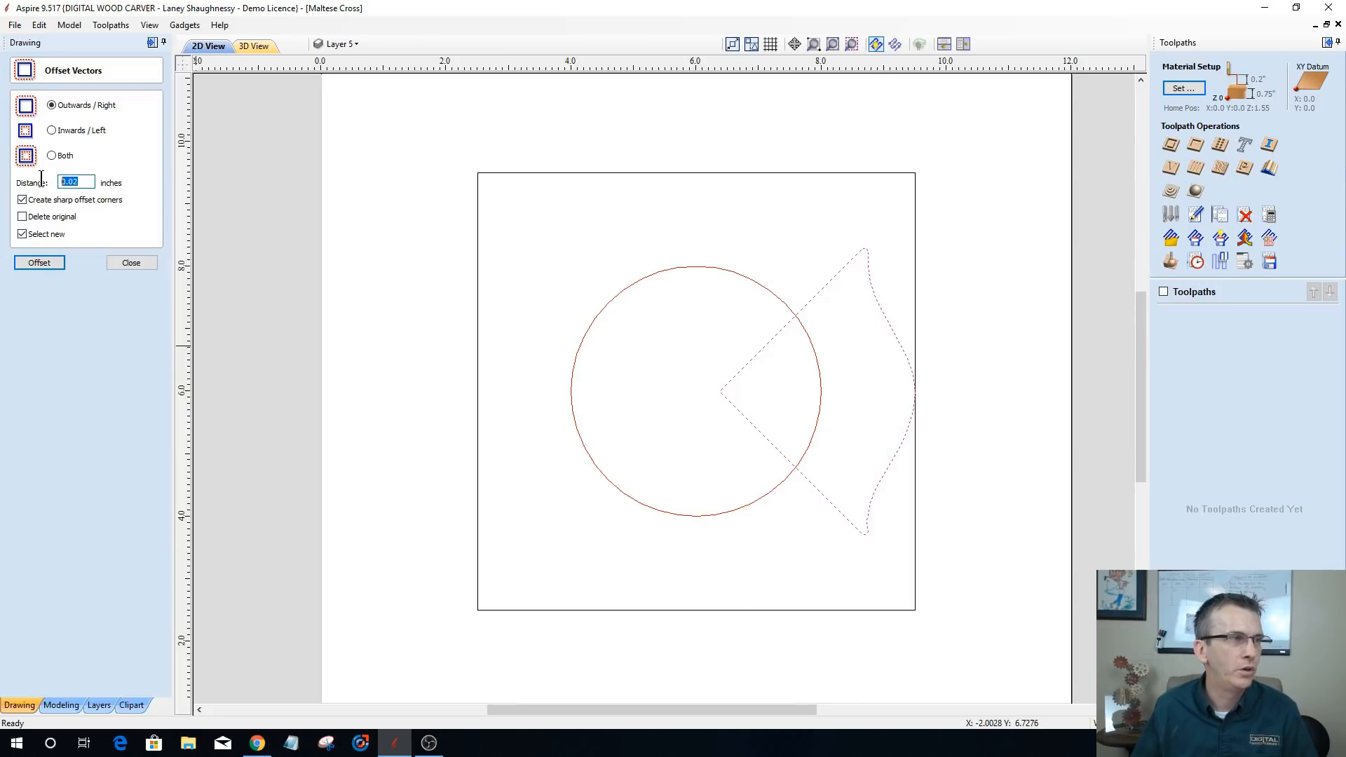
text(.25)
click(38, 265)
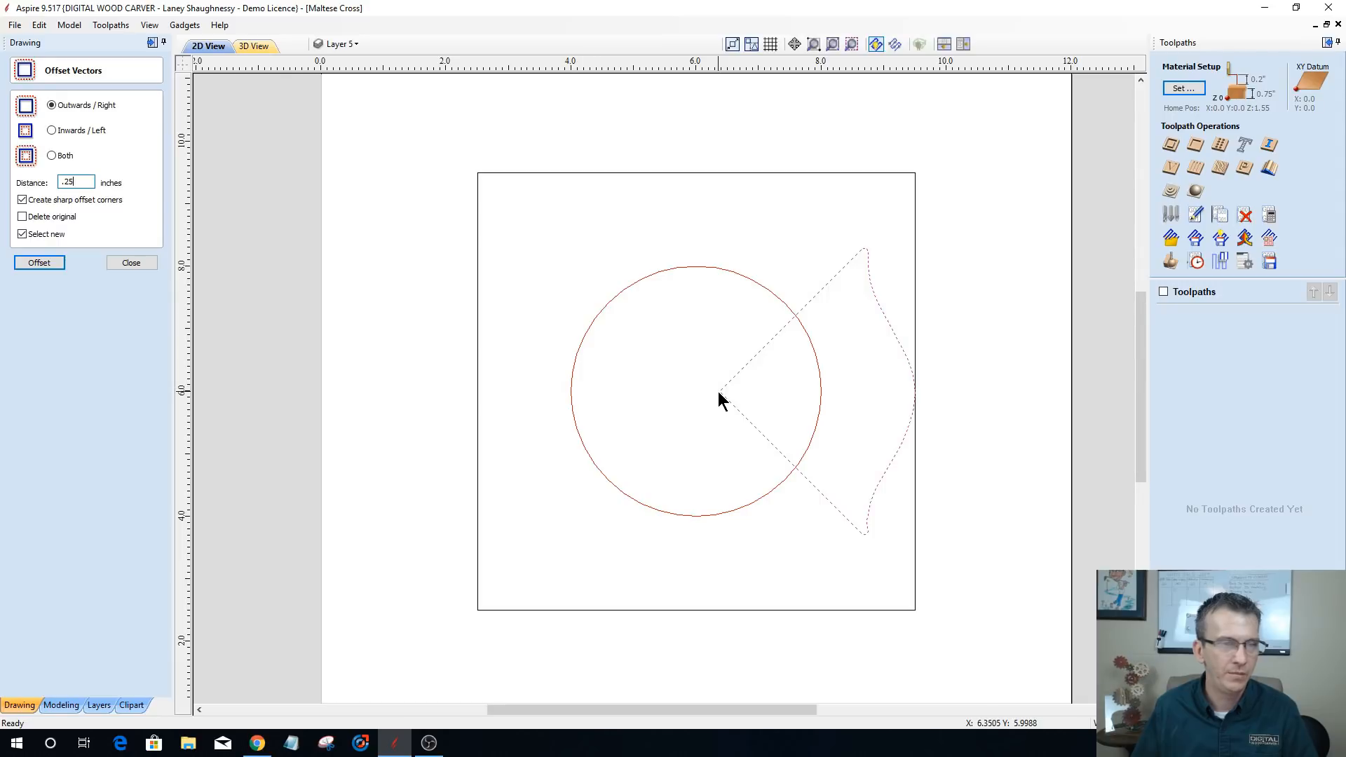
click(36, 265)
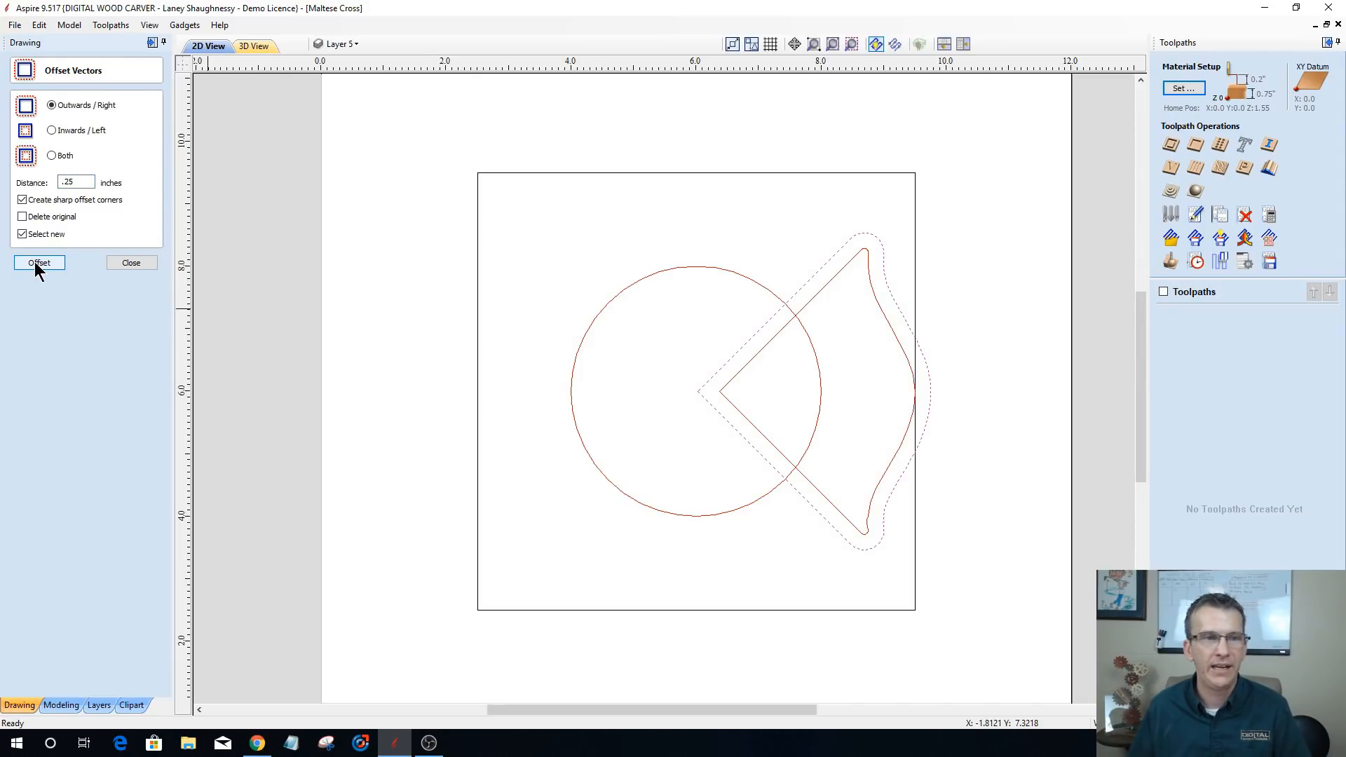
click(144, 264)
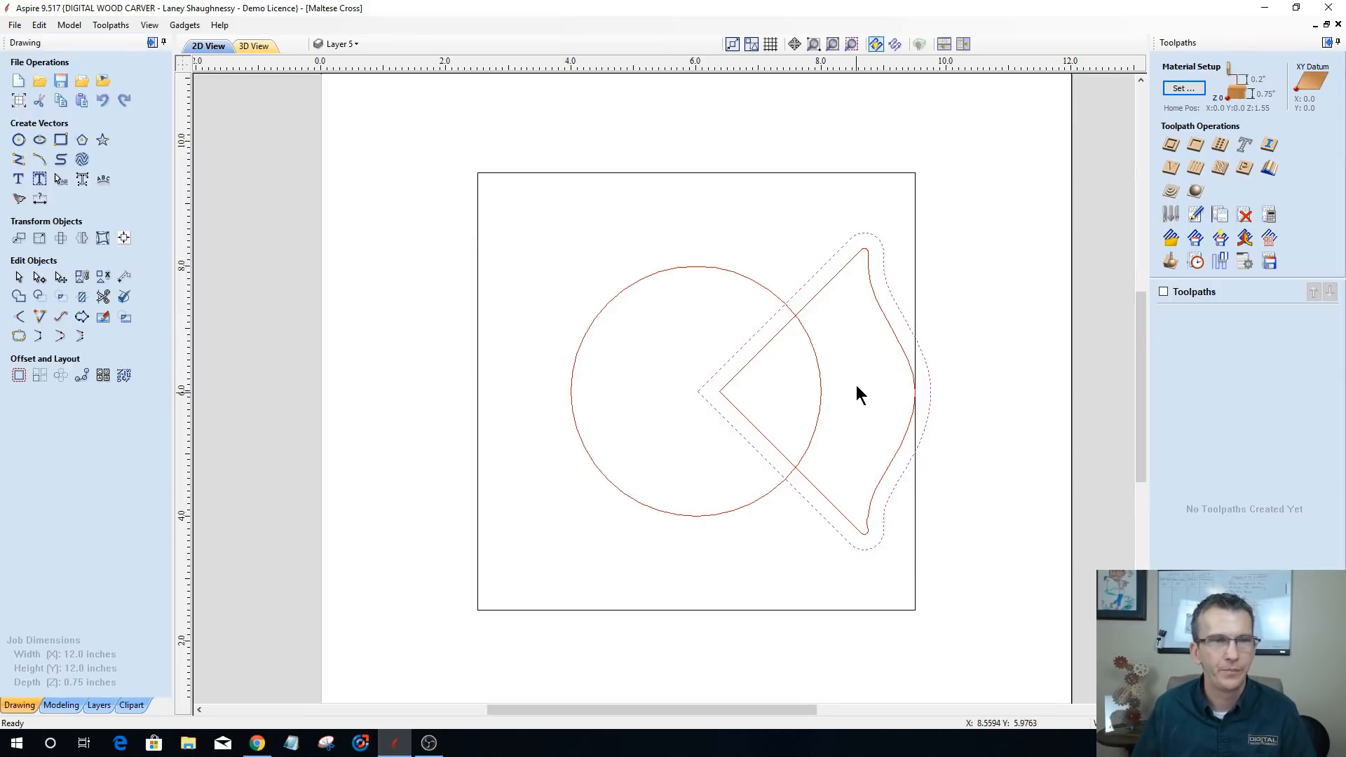
- Select both the arm and its 0.25 inch offset and circularly copy them as 4 items around X 6.0, Y 6.0
drag(853, 306, 814, 245)
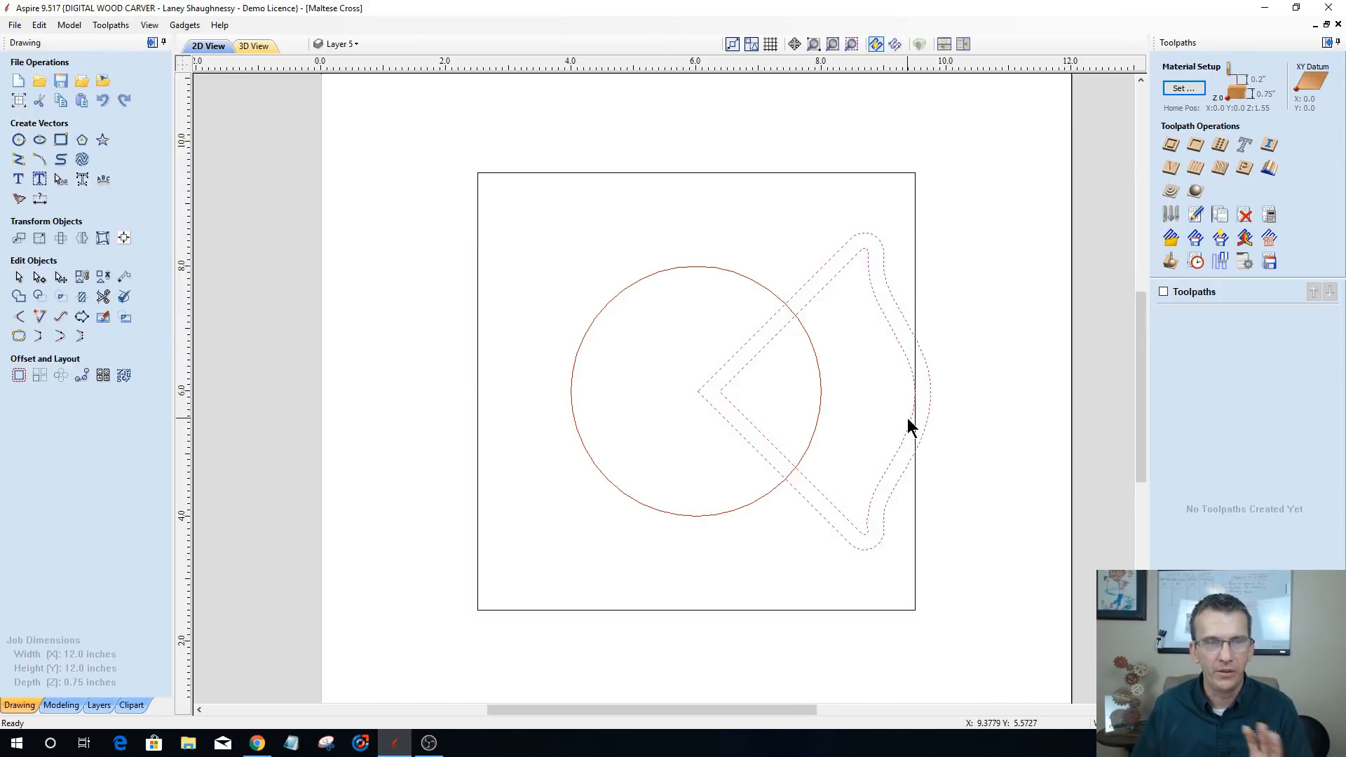
click(61, 376)
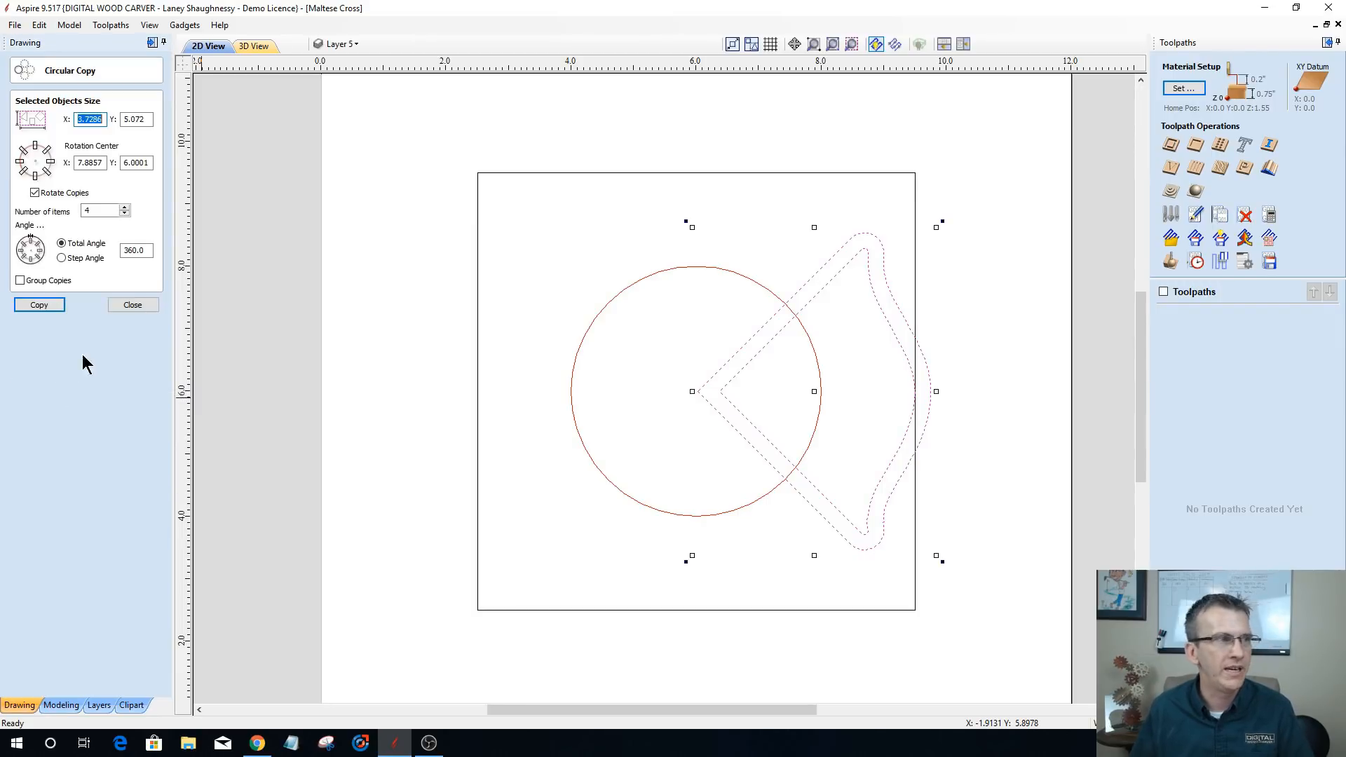
click(35, 167)
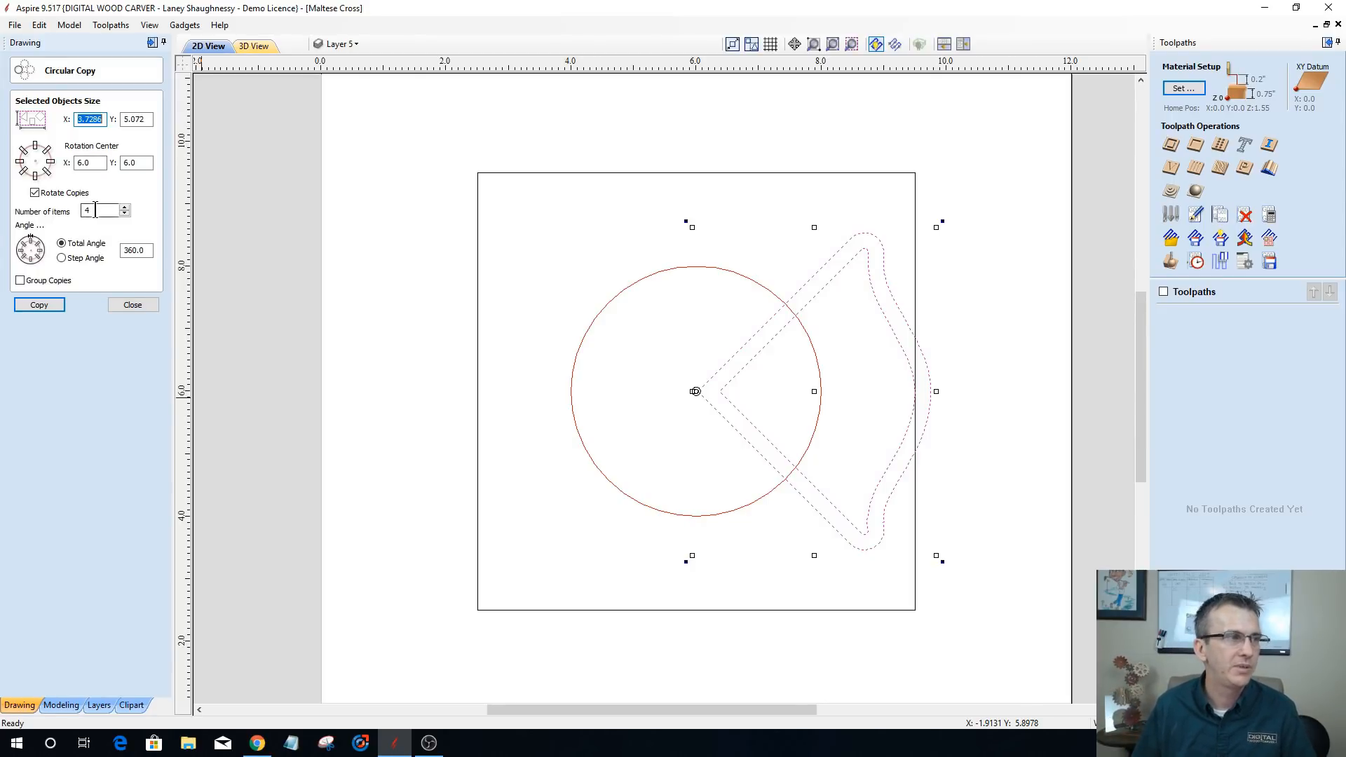
click(40, 305)
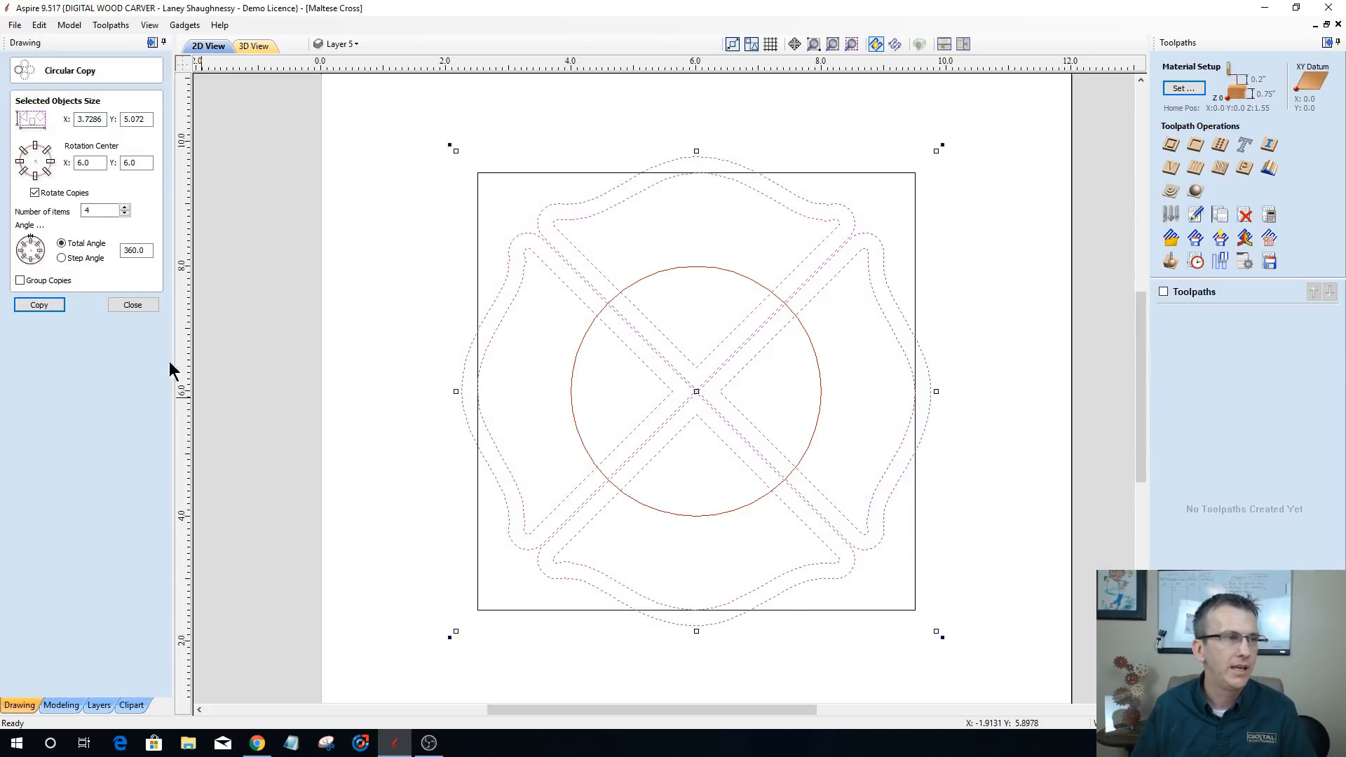
click(132, 306)
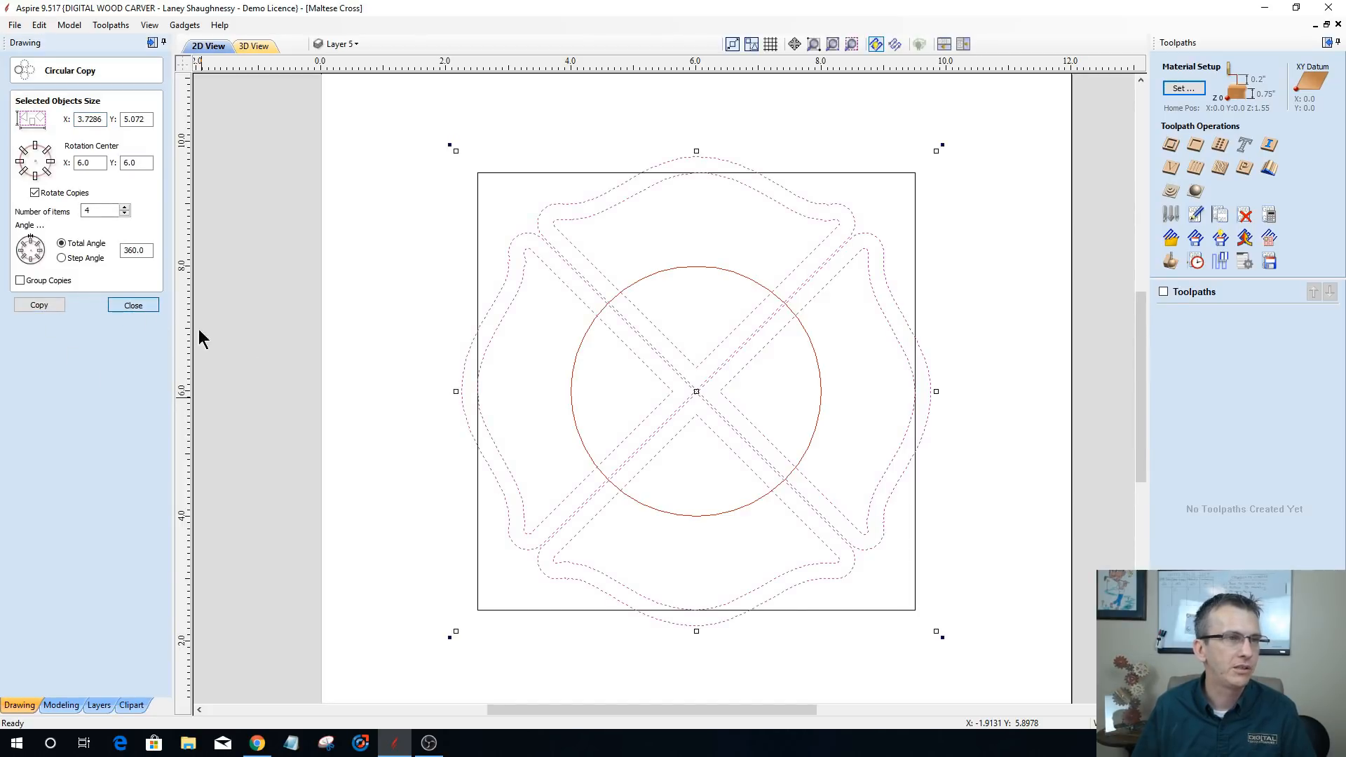
scroll(614, 424, up, 2)
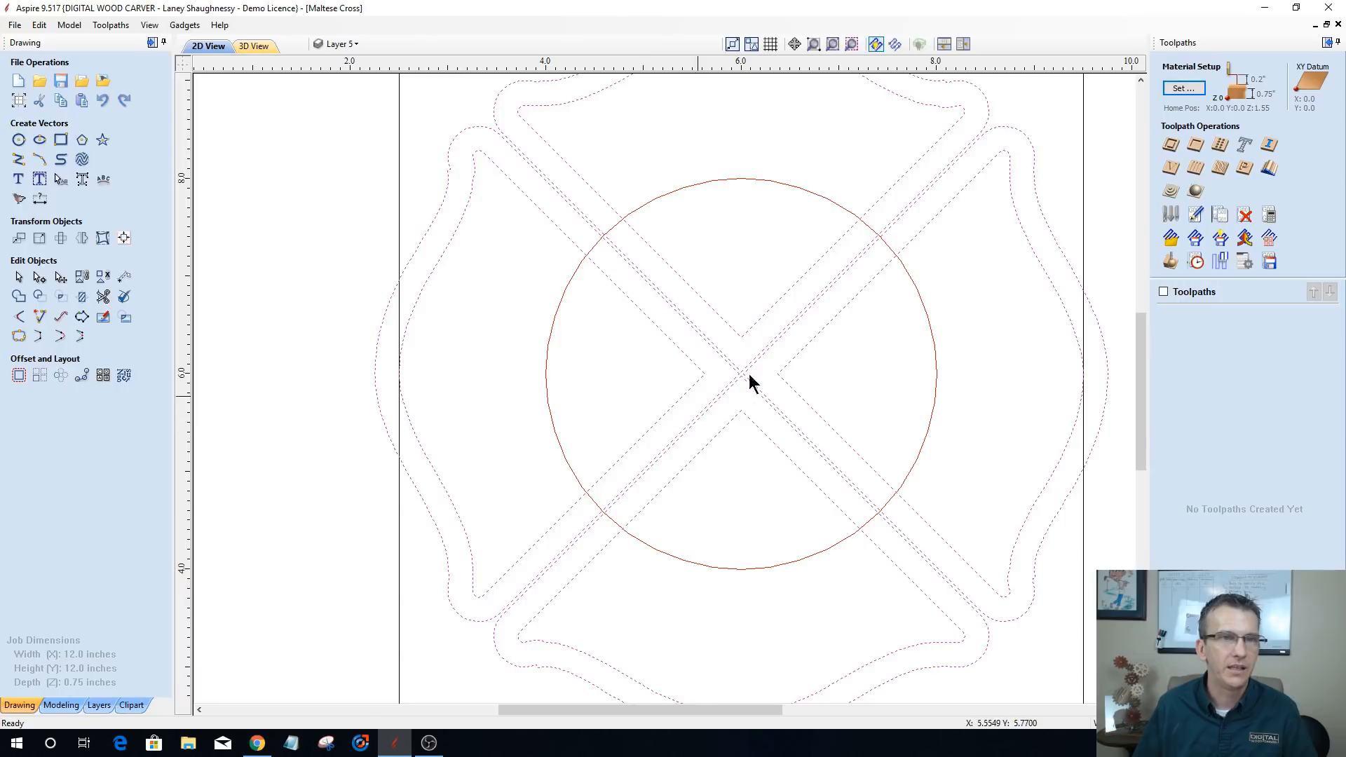
scroll(882, 263, down, 2)
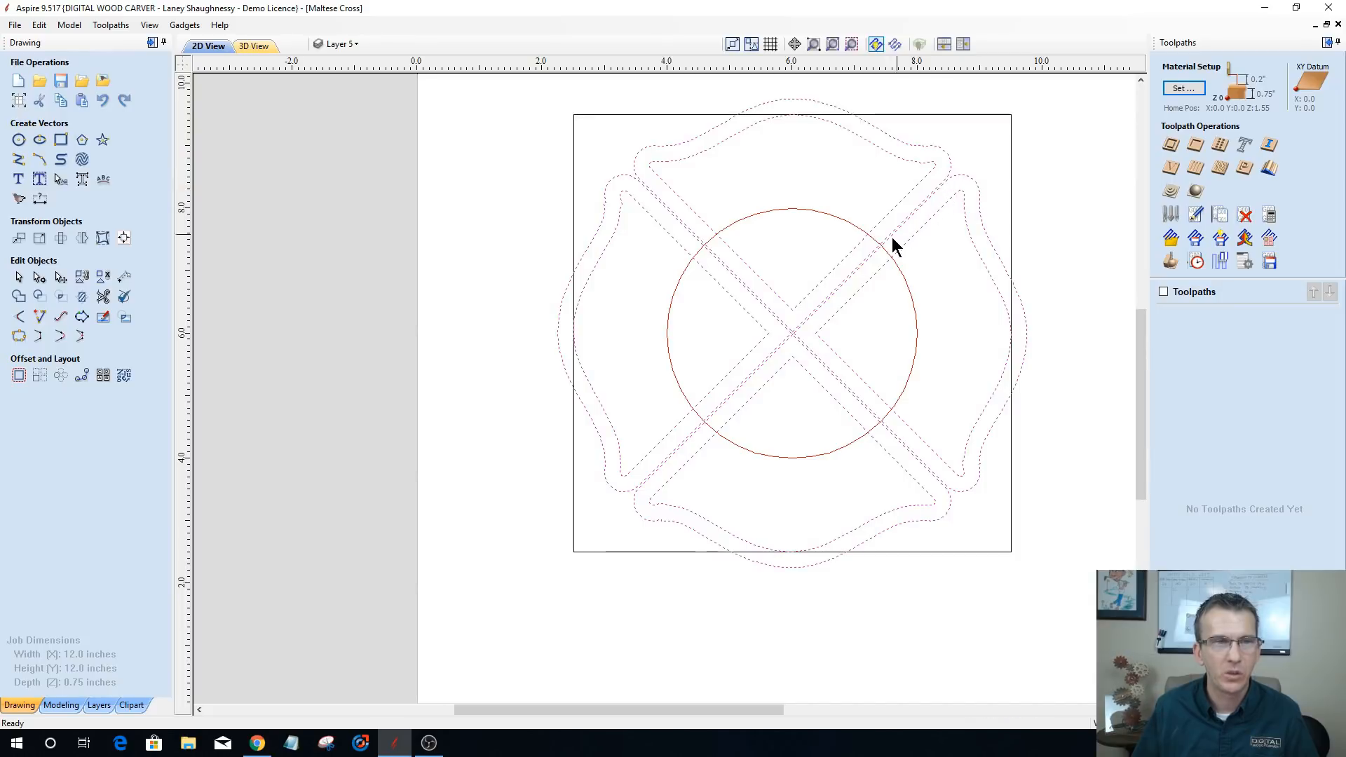
- Undo the circular copy of both outlines and the 0.25 inch offset
key(ctrl+z)
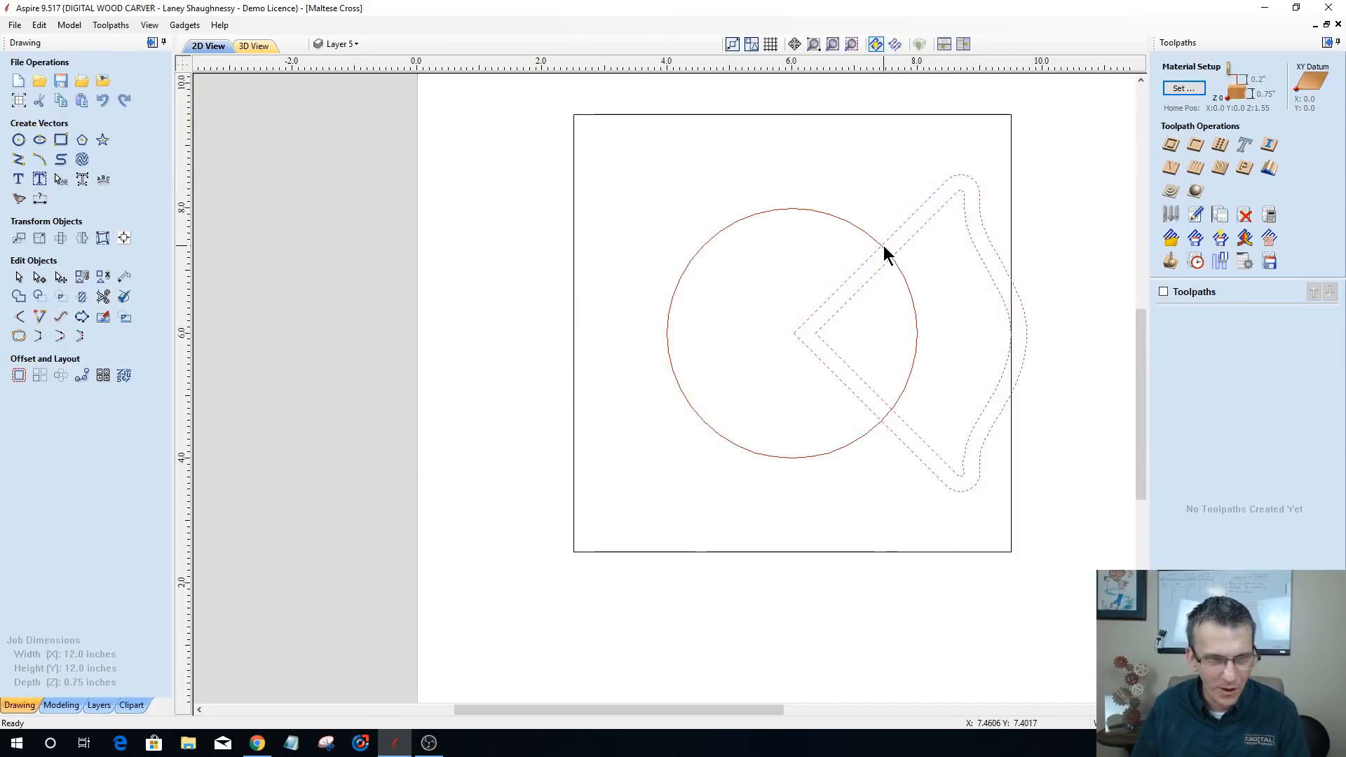
key(ctrl+z)
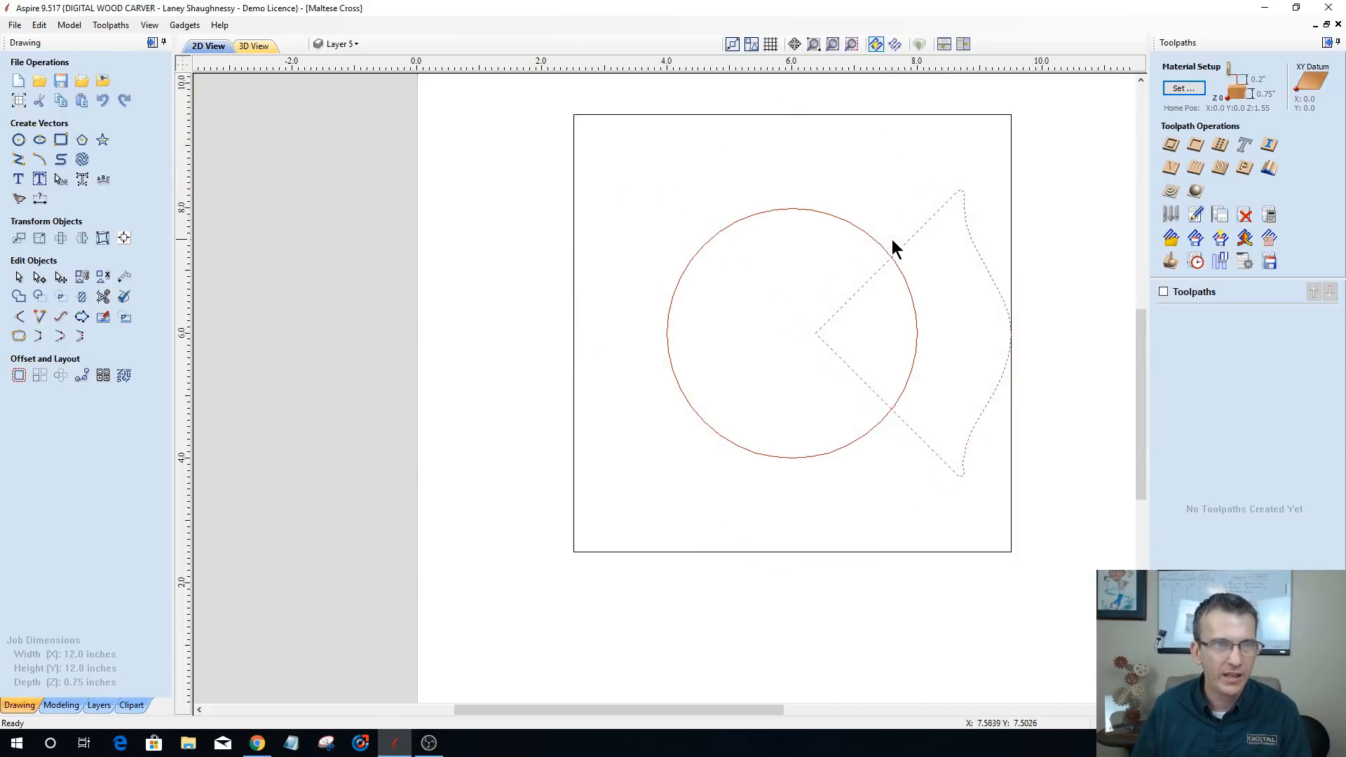
- Offset the arm outline outwards by 0.125 inches, keeping the original
click(18, 376)
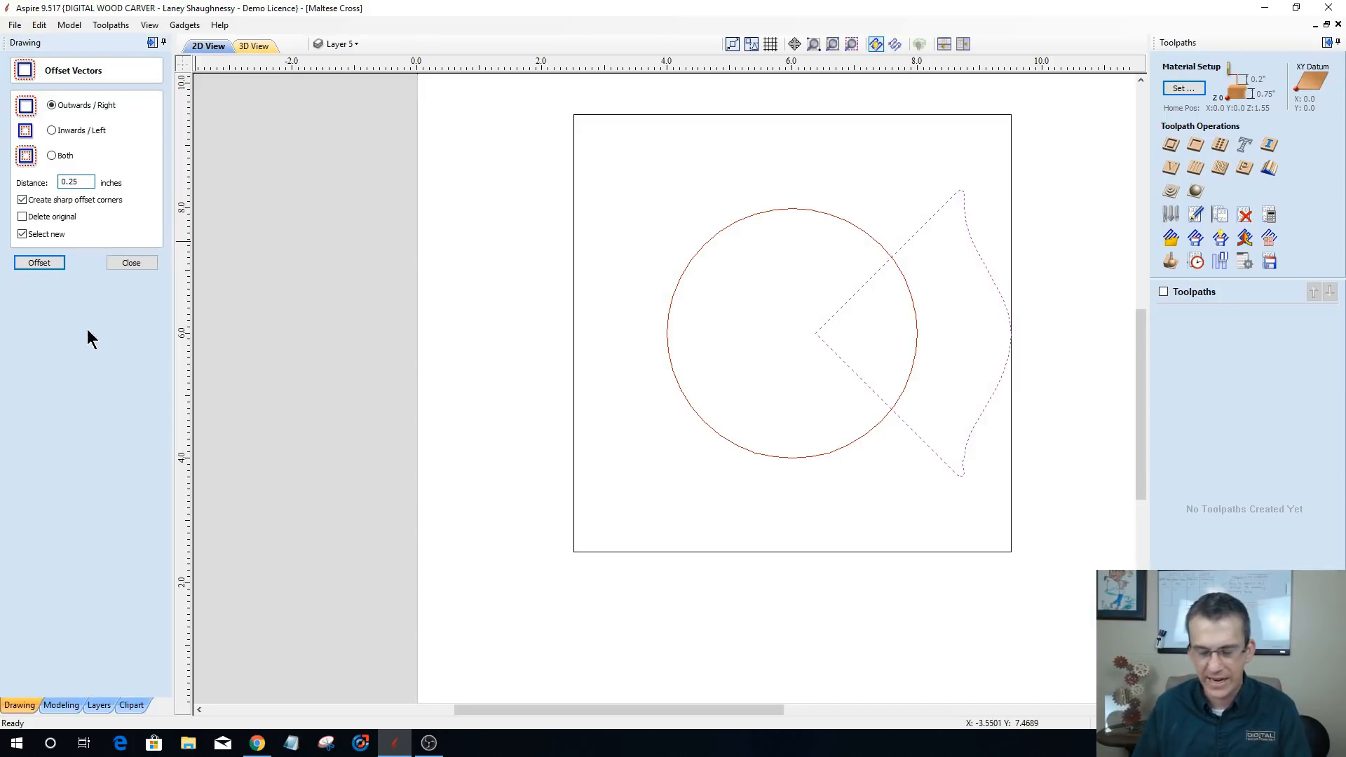
click(28, 266)
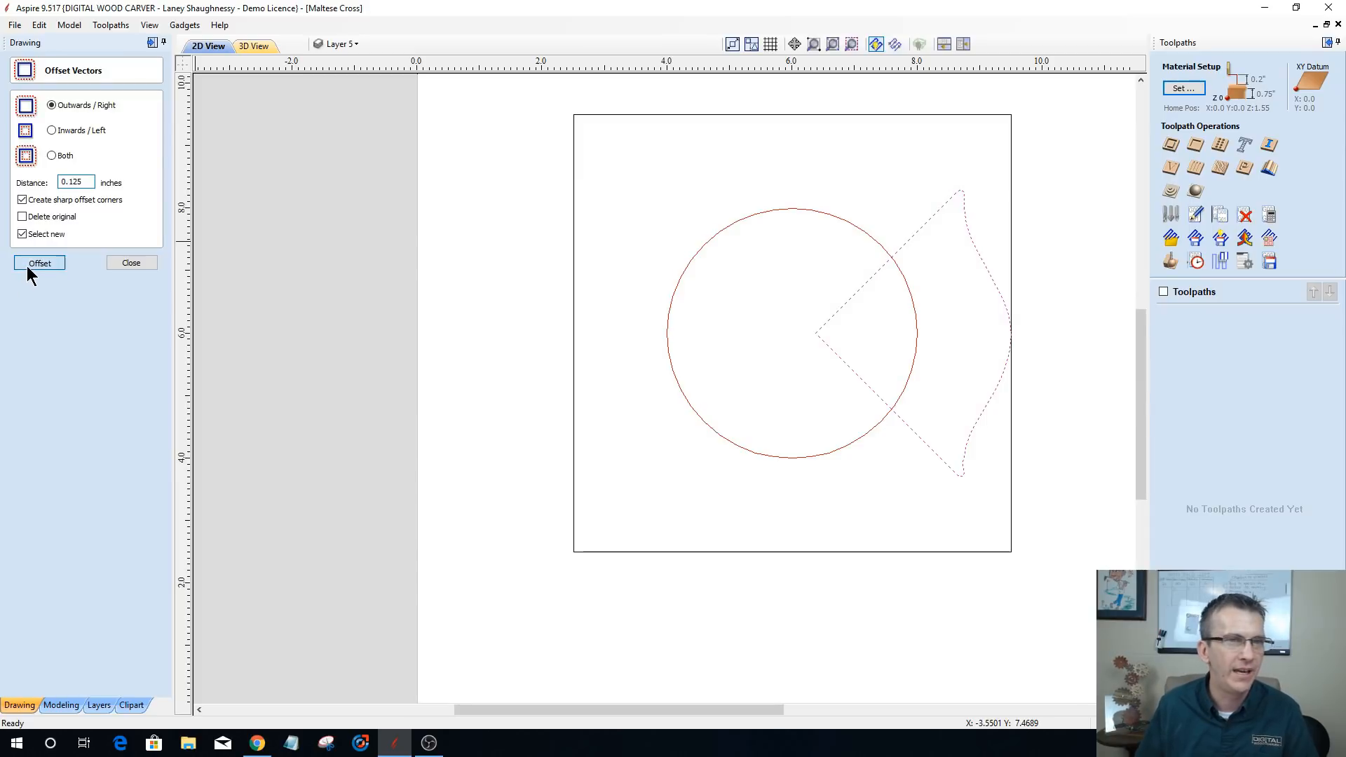
click(122, 261)
- Add the original arm to the selected offset and circularly copy both as 4 rotated items over 360 degrees around X 6.0, Y 6.0
shift+click(929, 228)
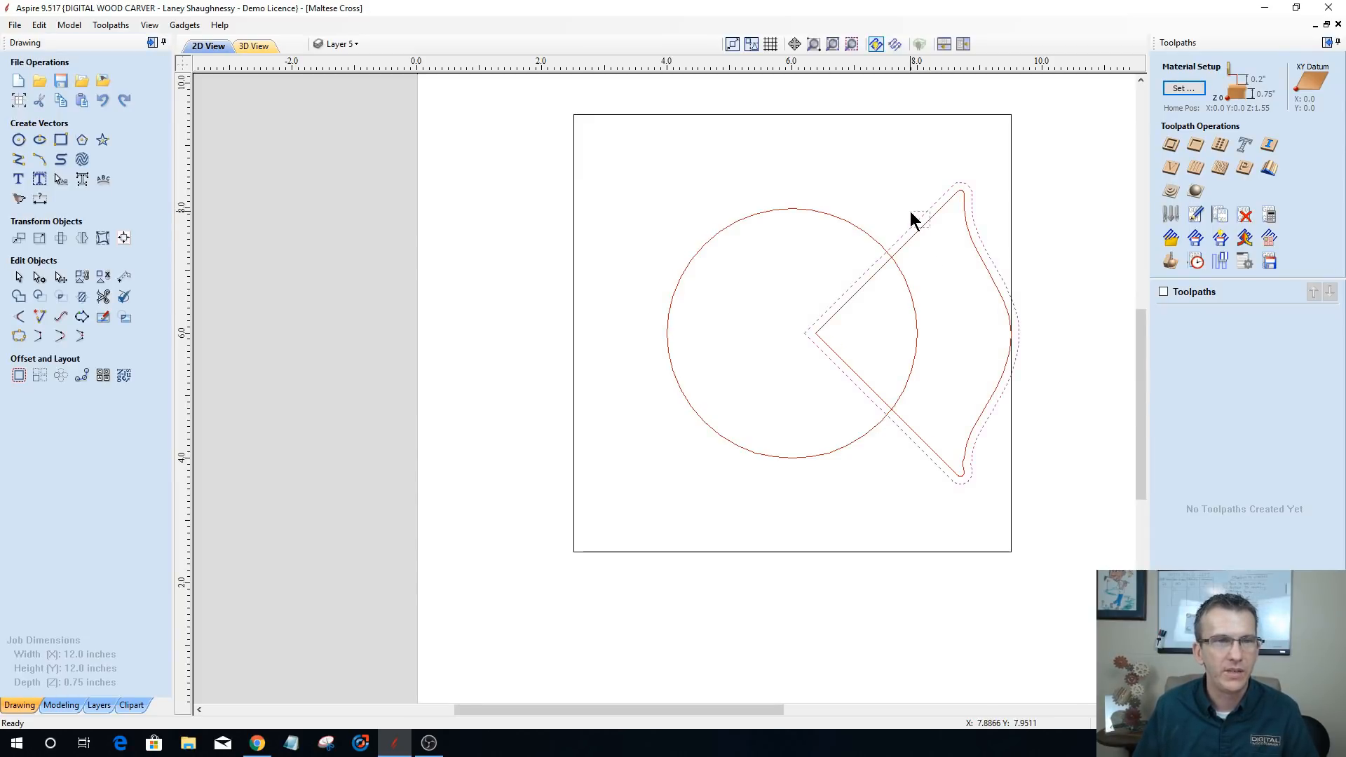
click(40, 376)
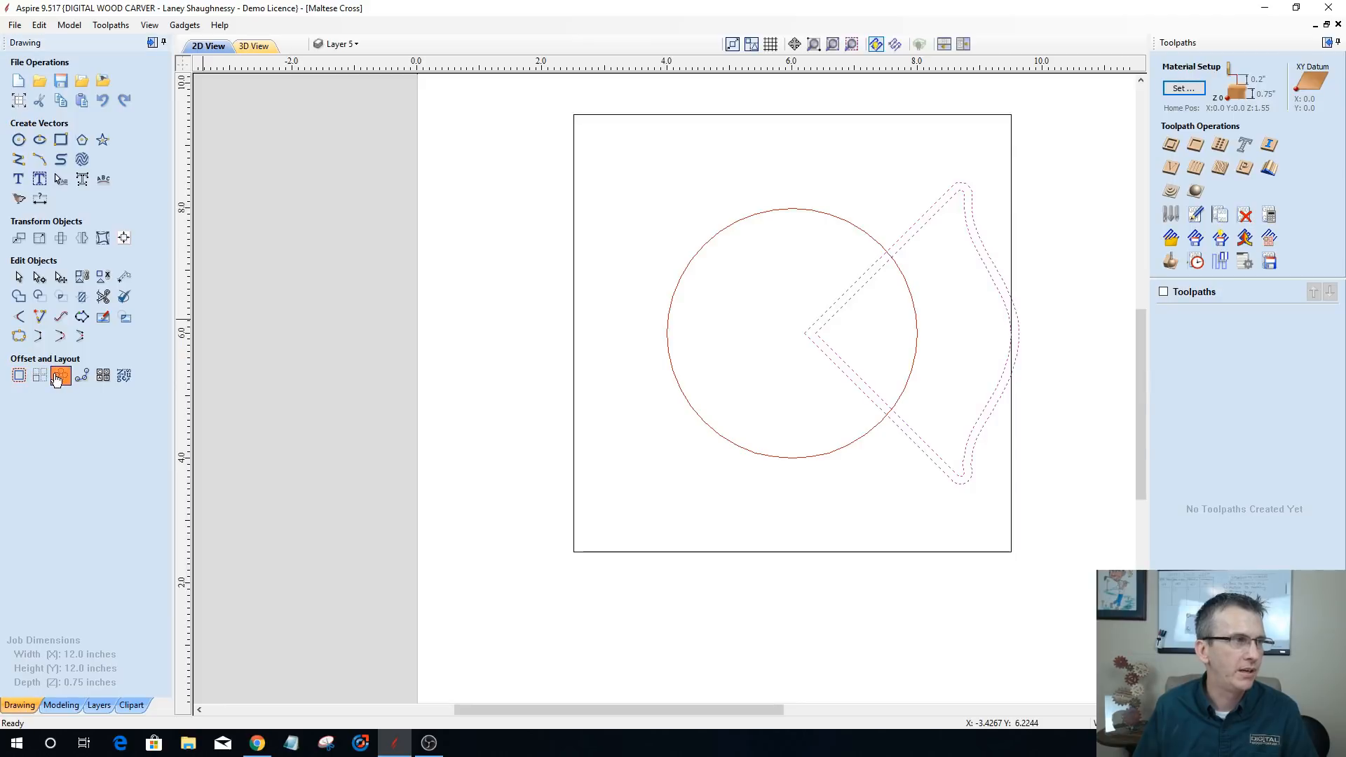
click(36, 162)
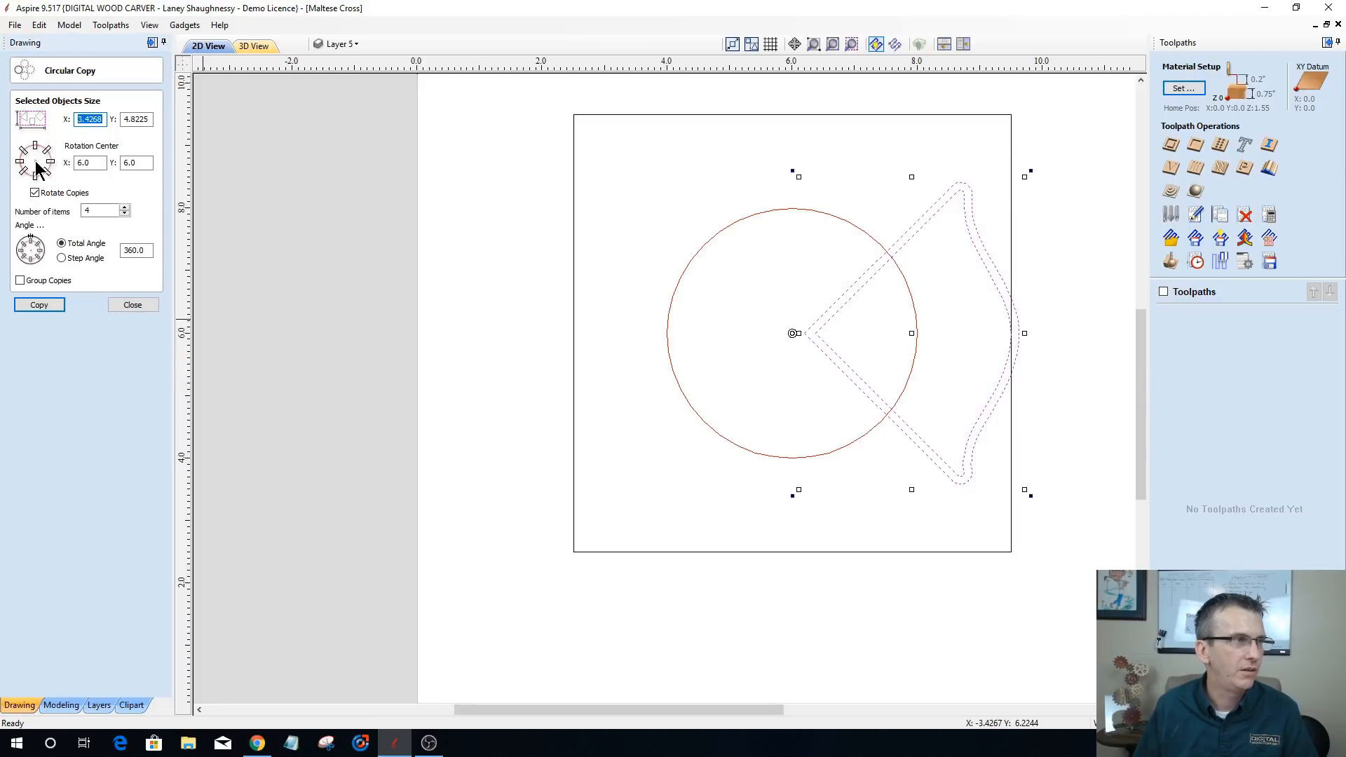
click(45, 306)
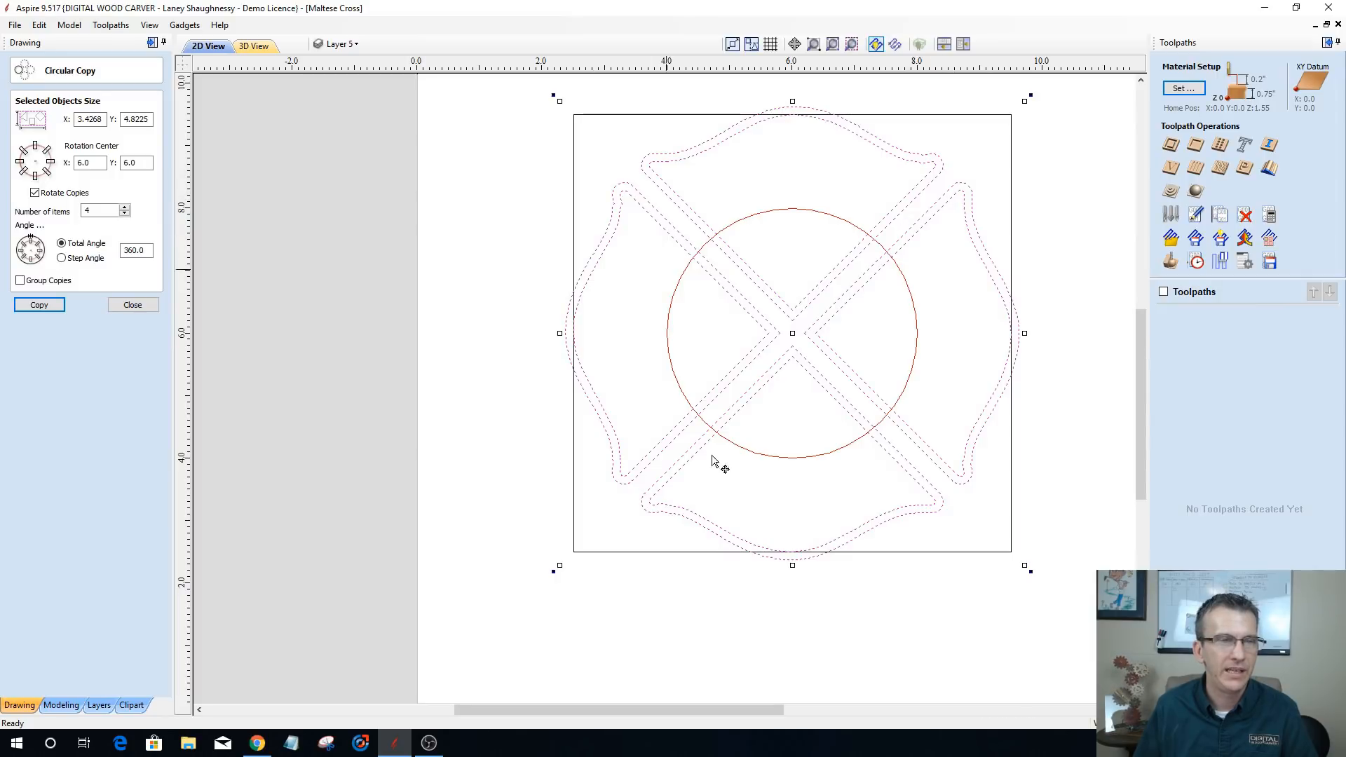
click(132, 304)
scroll(800, 426, down, 2)
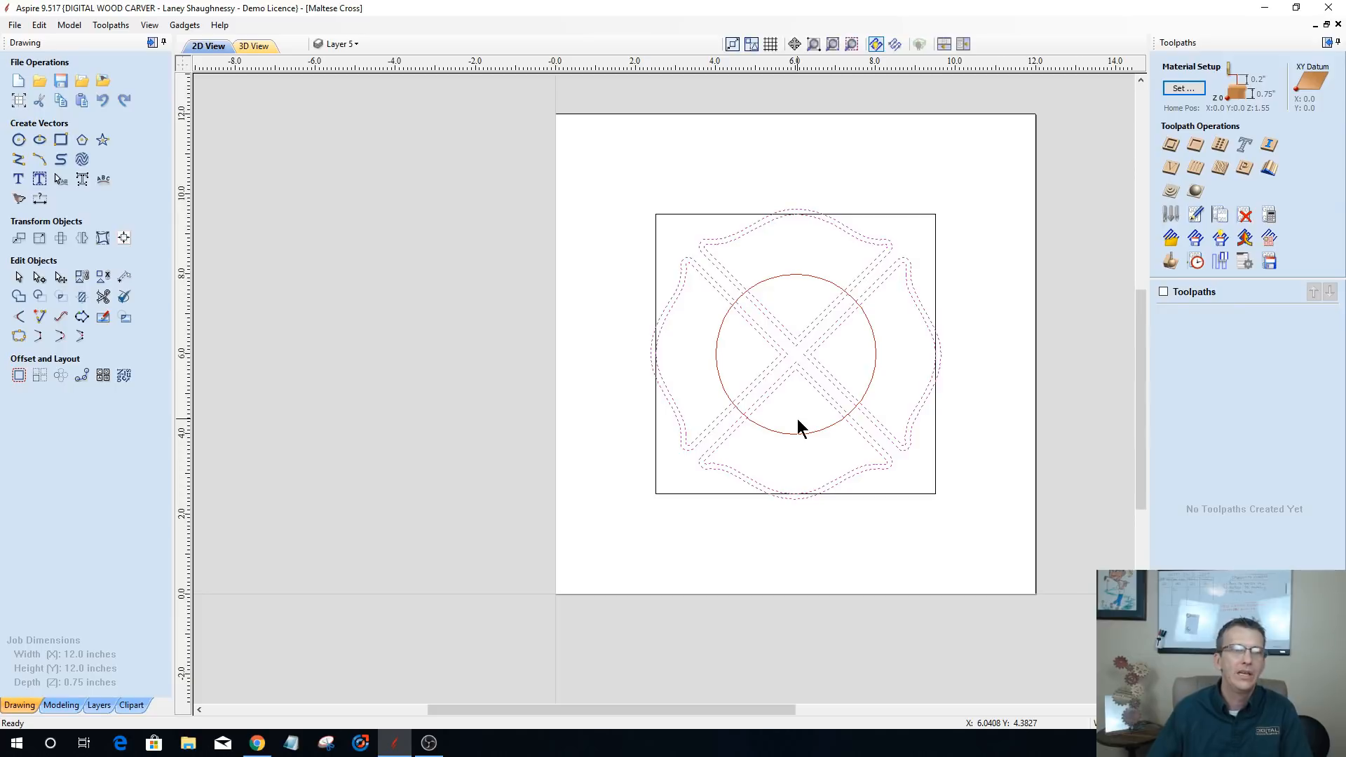
- Hide Layer 5 to examine the inner cross outlines and circle on their own, and turn the layer's visibility back on
click(672, 213)
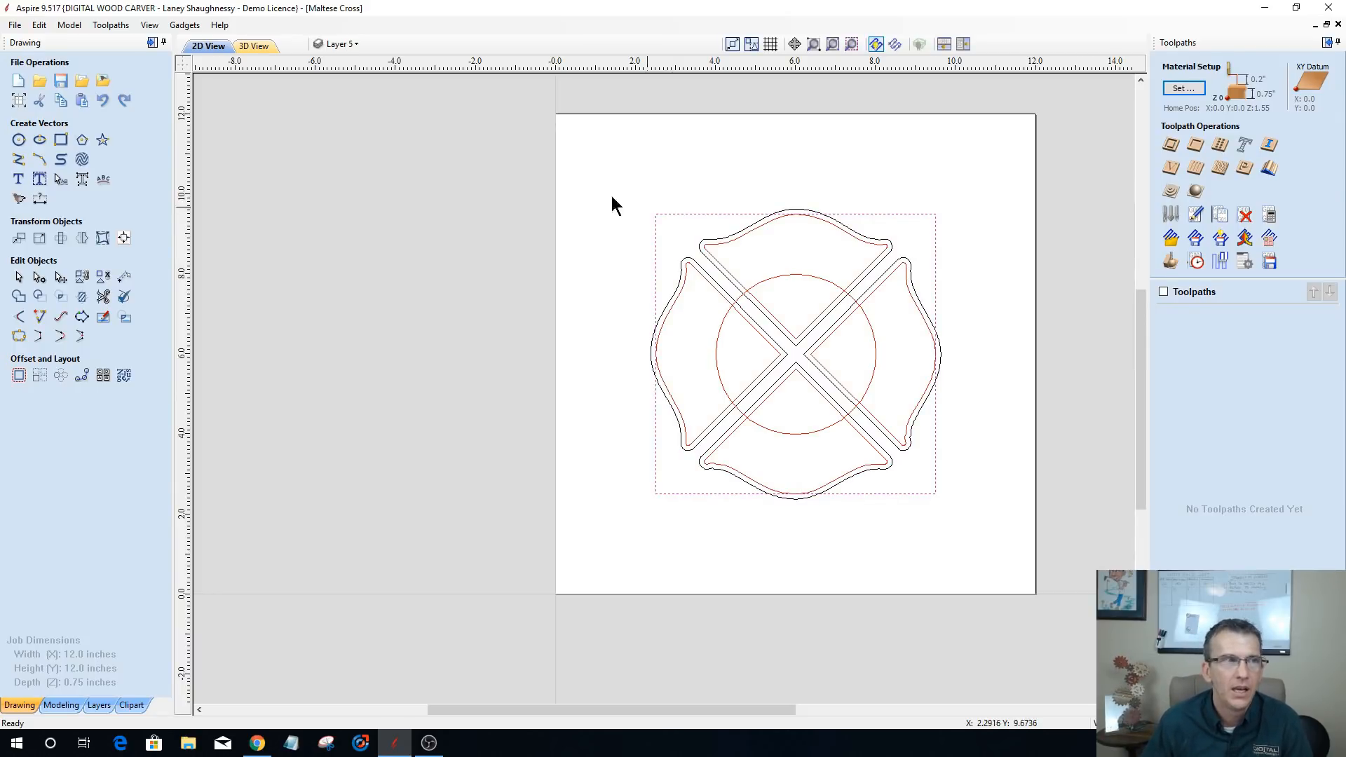
click(358, 44)
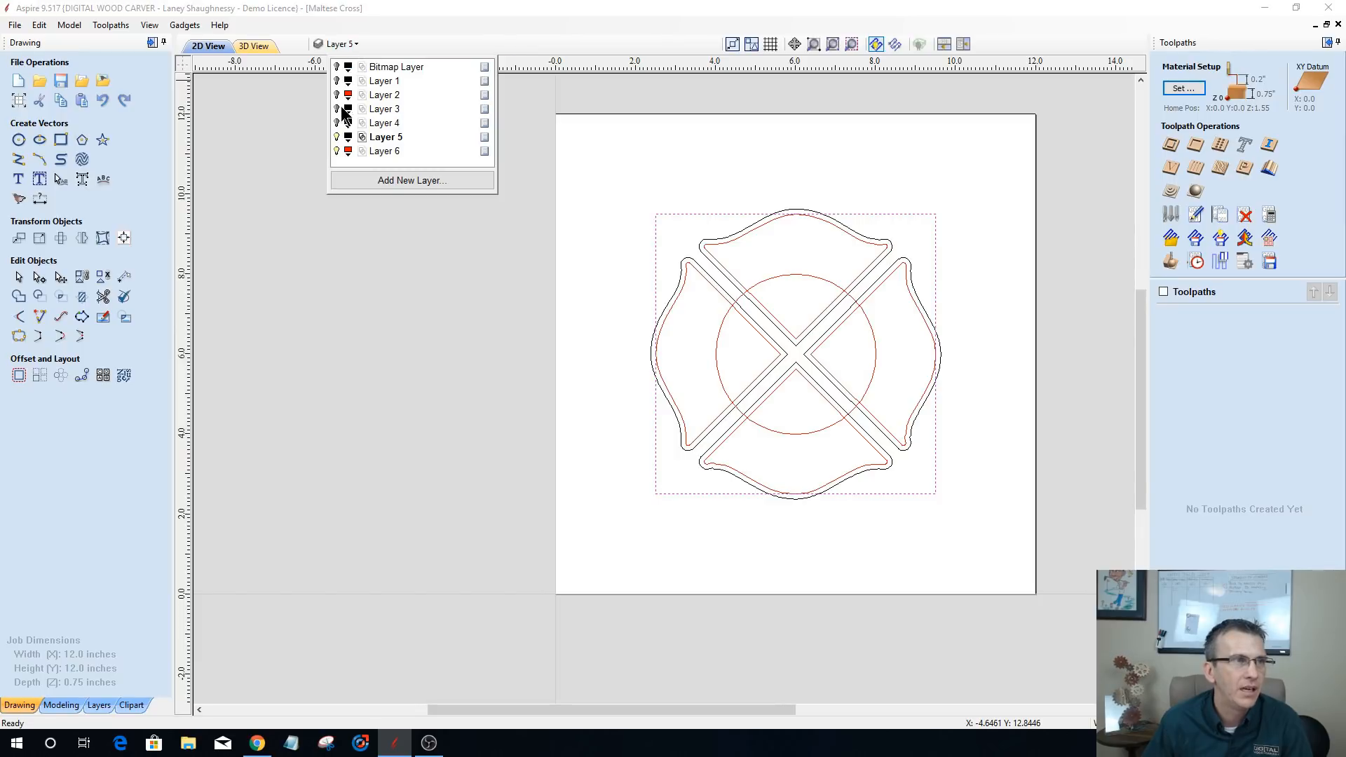
click(337, 137)
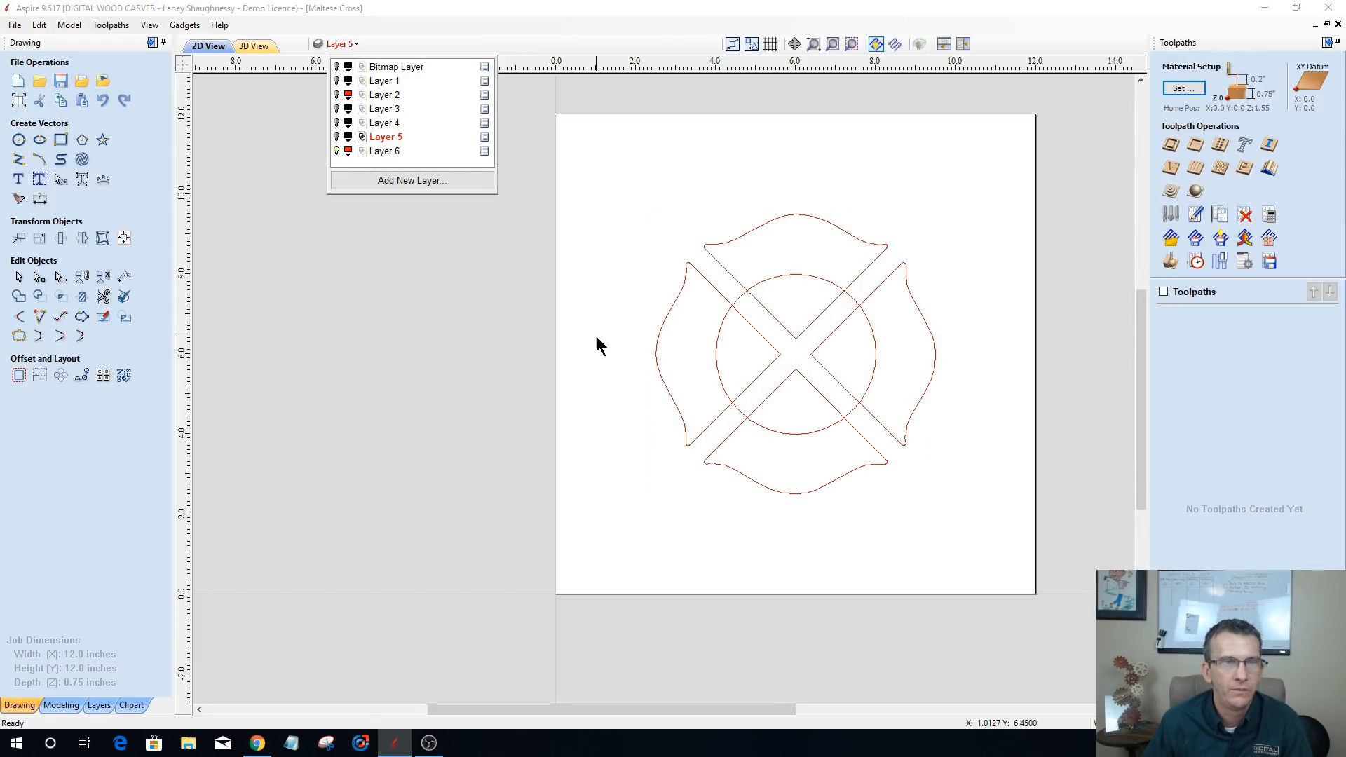
scroll(796, 391, up, 3)
scroll(794, 390, down, 3)
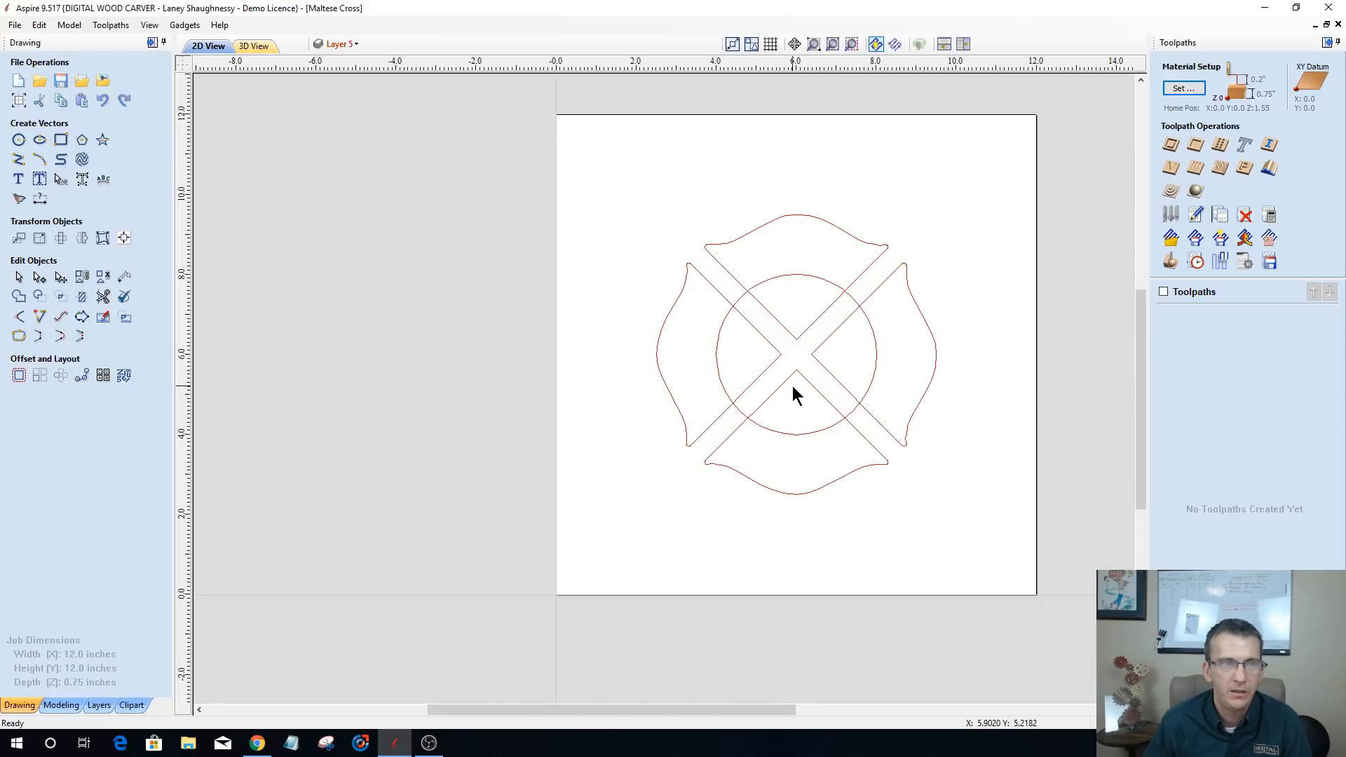
click(358, 43)
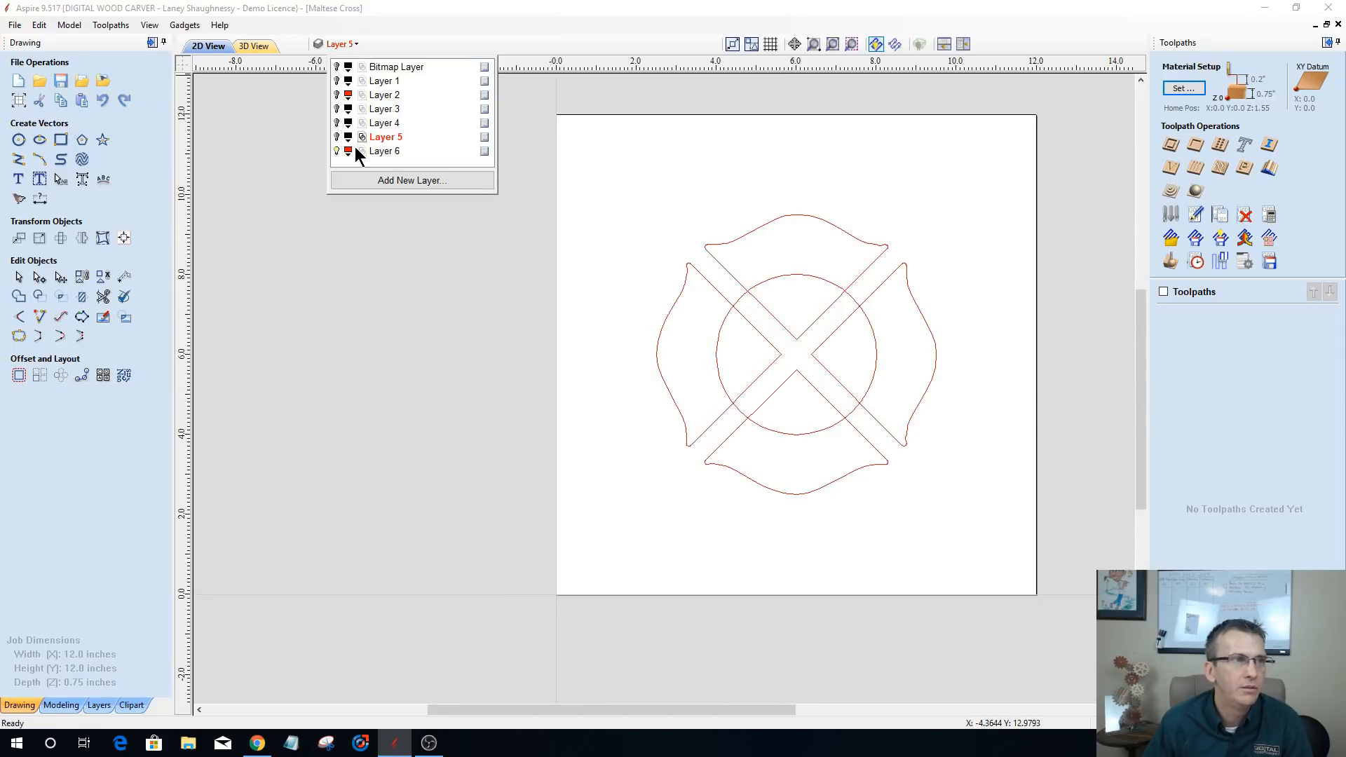
click(337, 137)
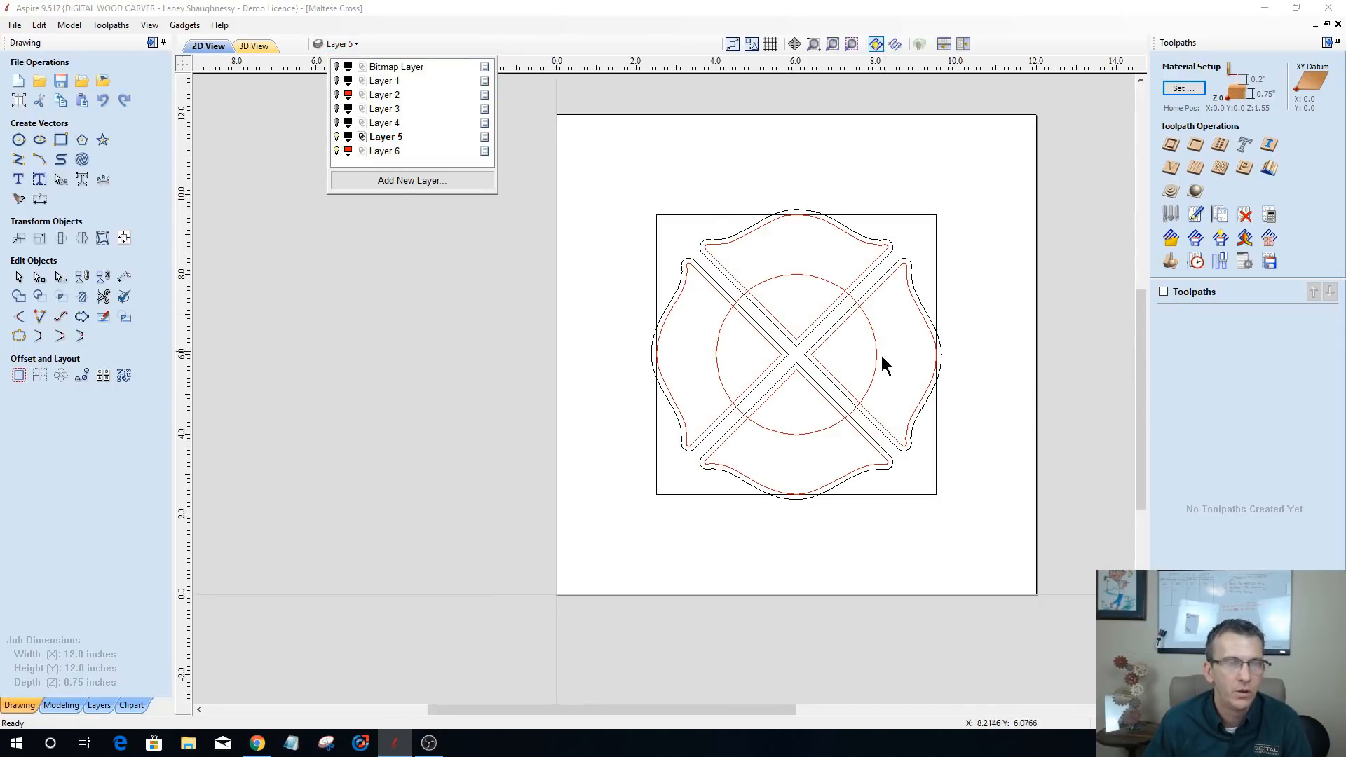
- Move the four outer arm outlines of the cross to Layer 6
click(937, 333)
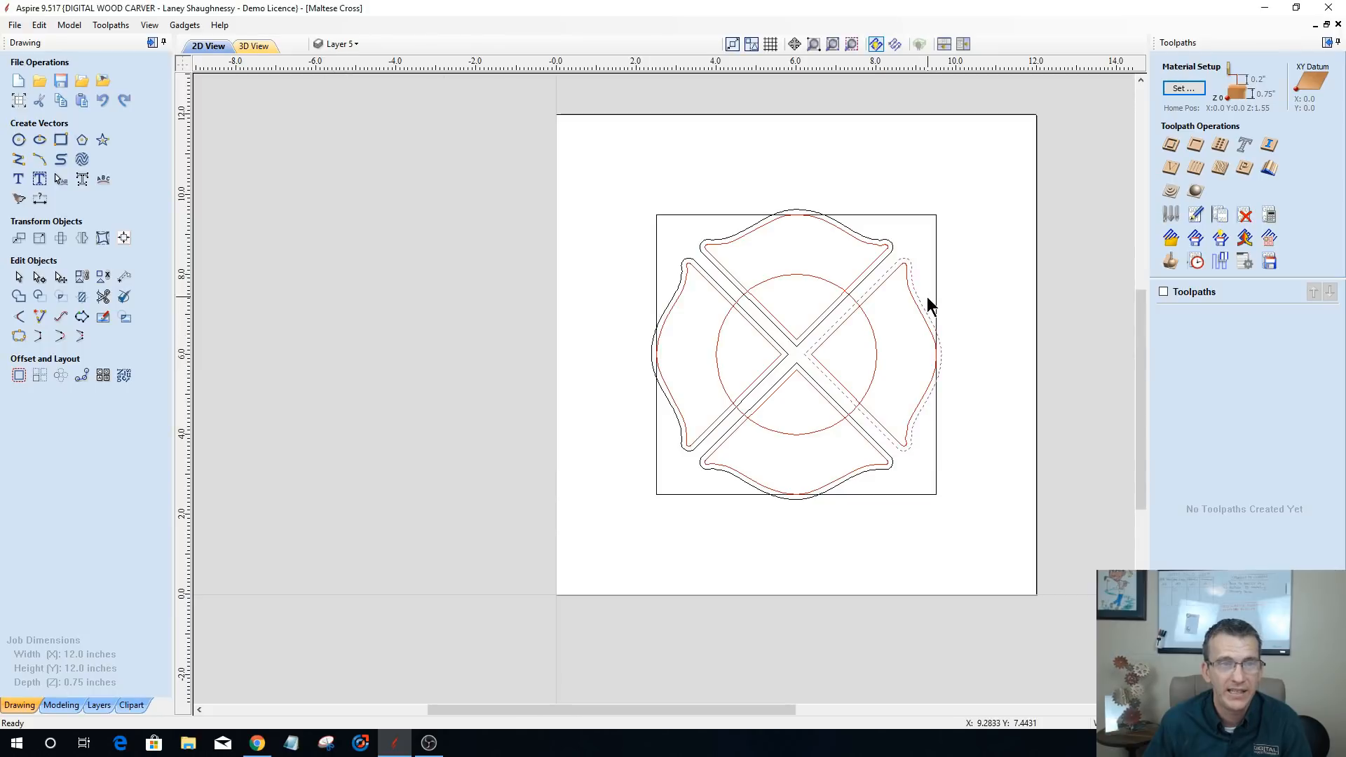
shift+click(887, 249)
shift+click(683, 266)
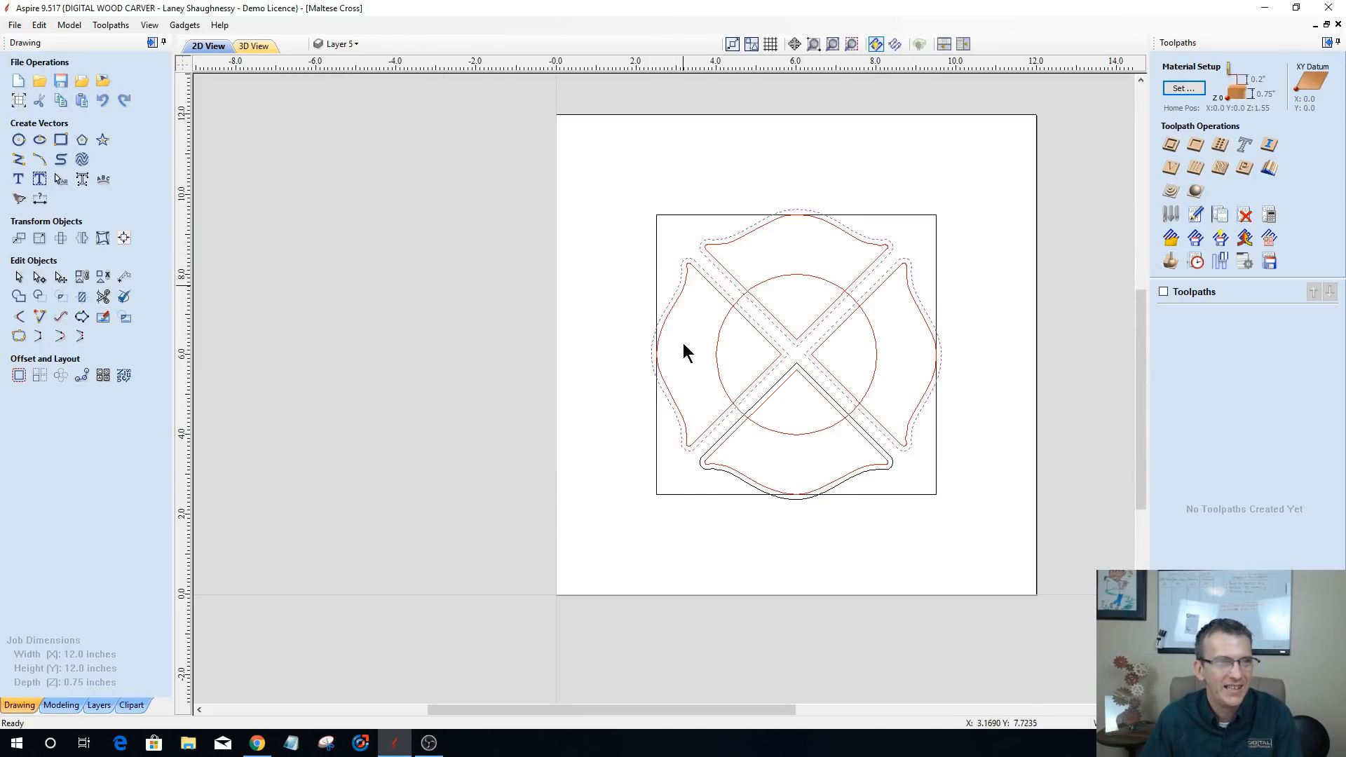
shift+click(734, 476)
right_click(734, 477)
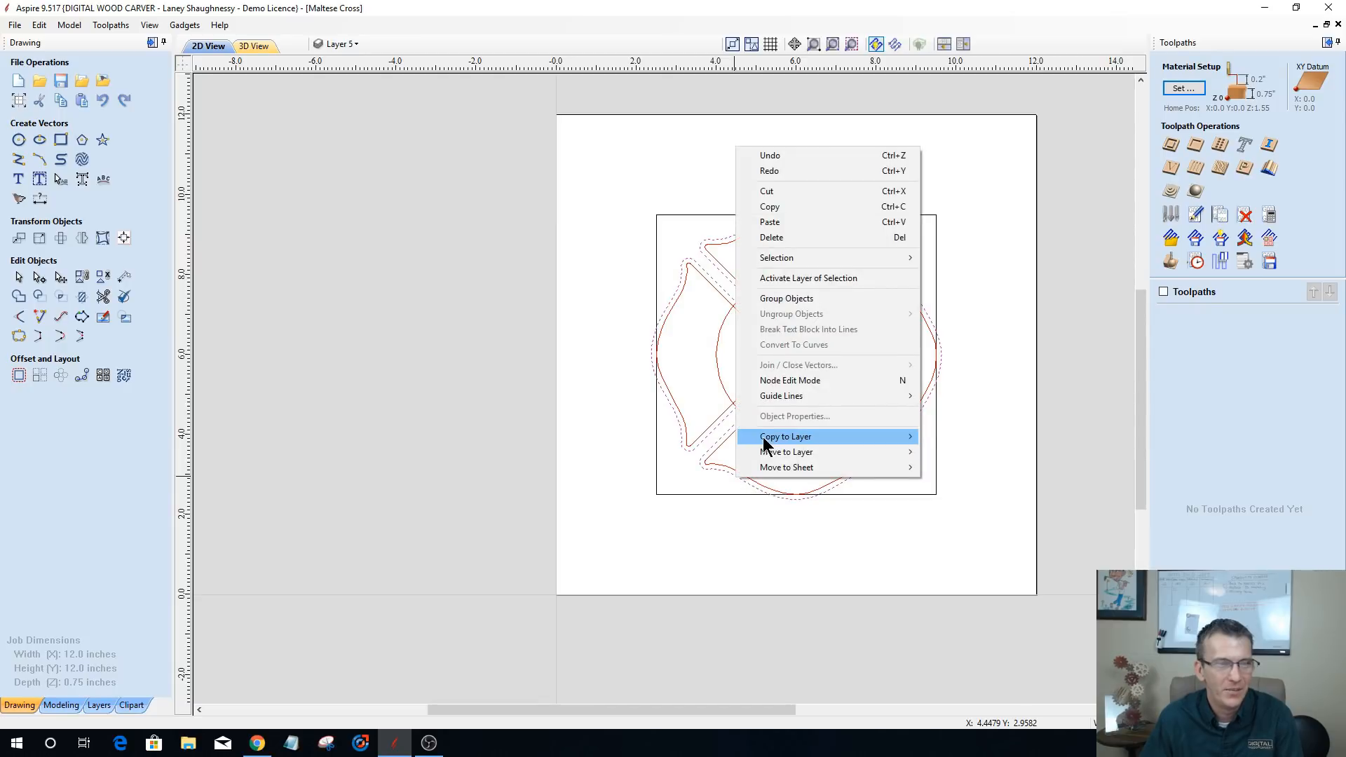
mouse_move(772, 452)
click(944, 545)
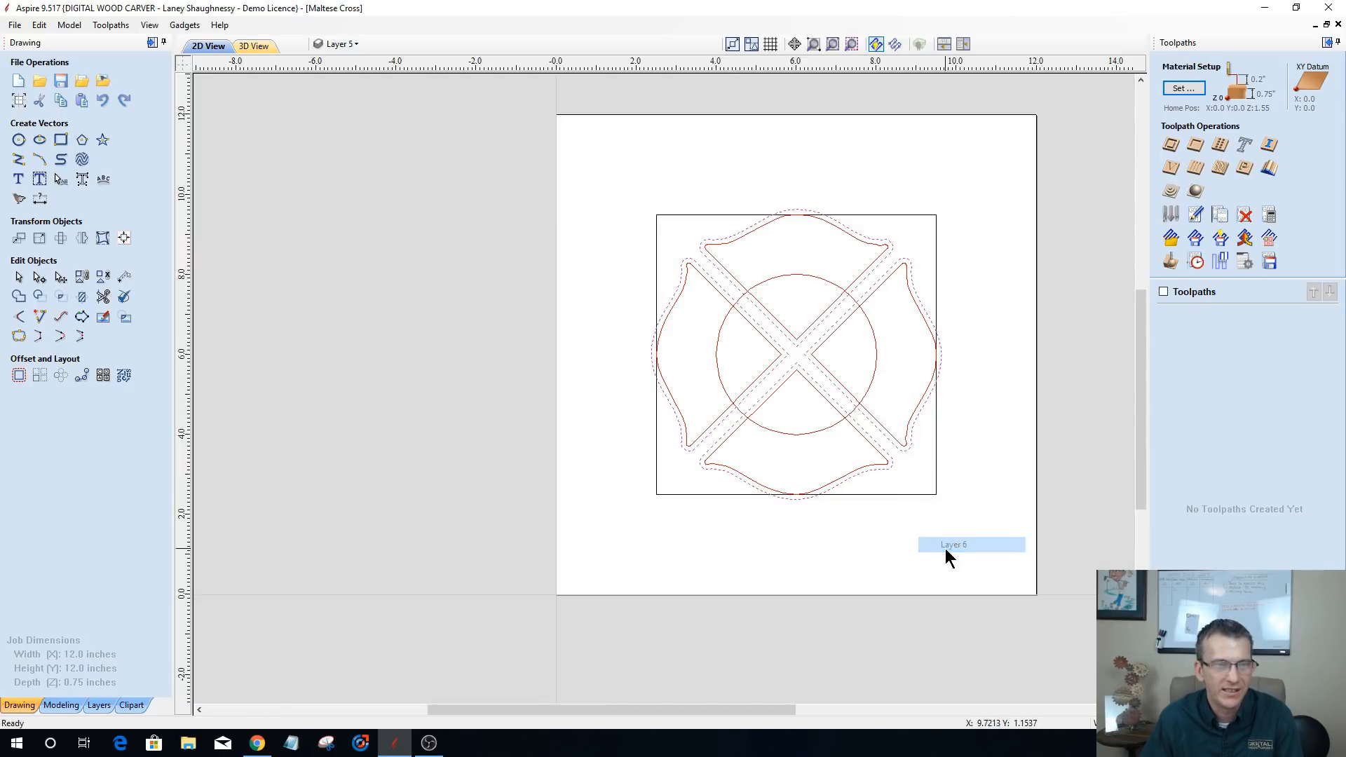
click(605, 464)
- Hide Layer 5 and make Layer 6 the active layer
click(342, 44)
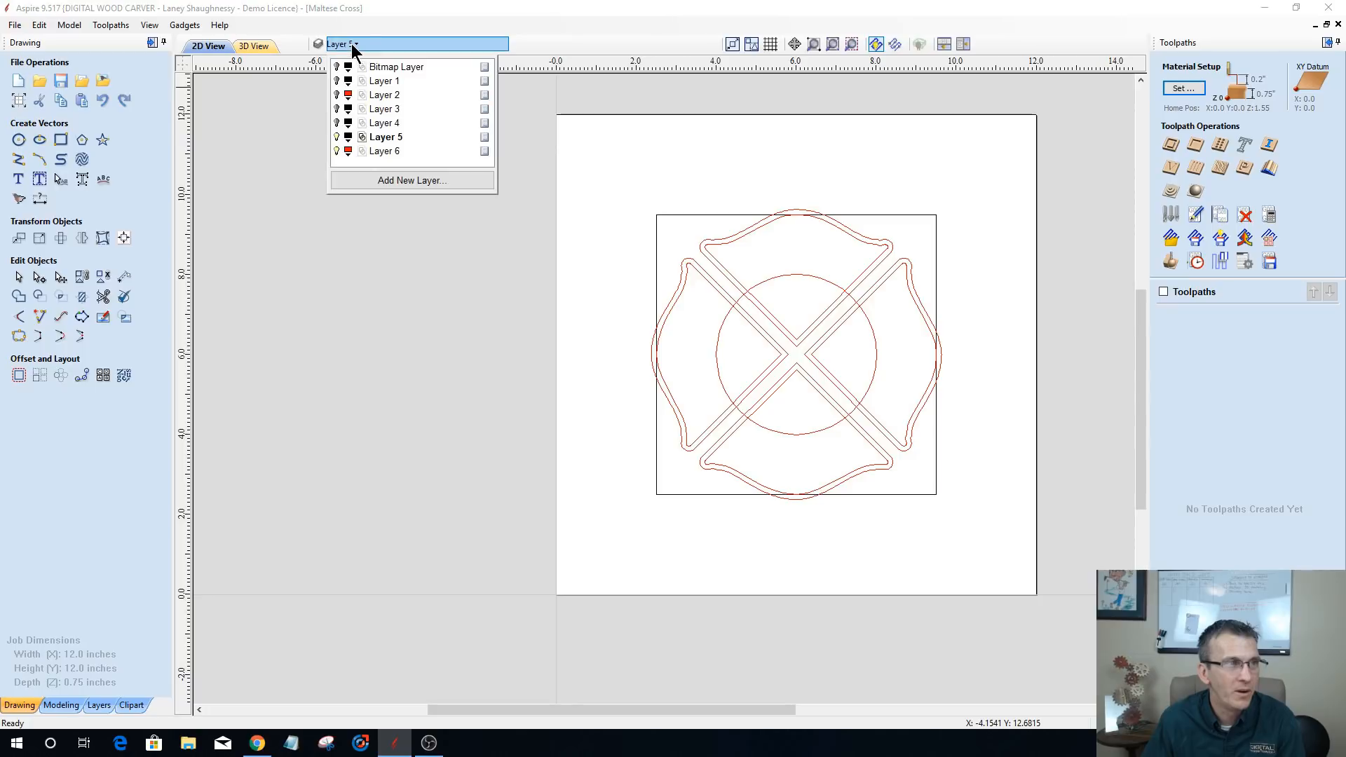
click(335, 136)
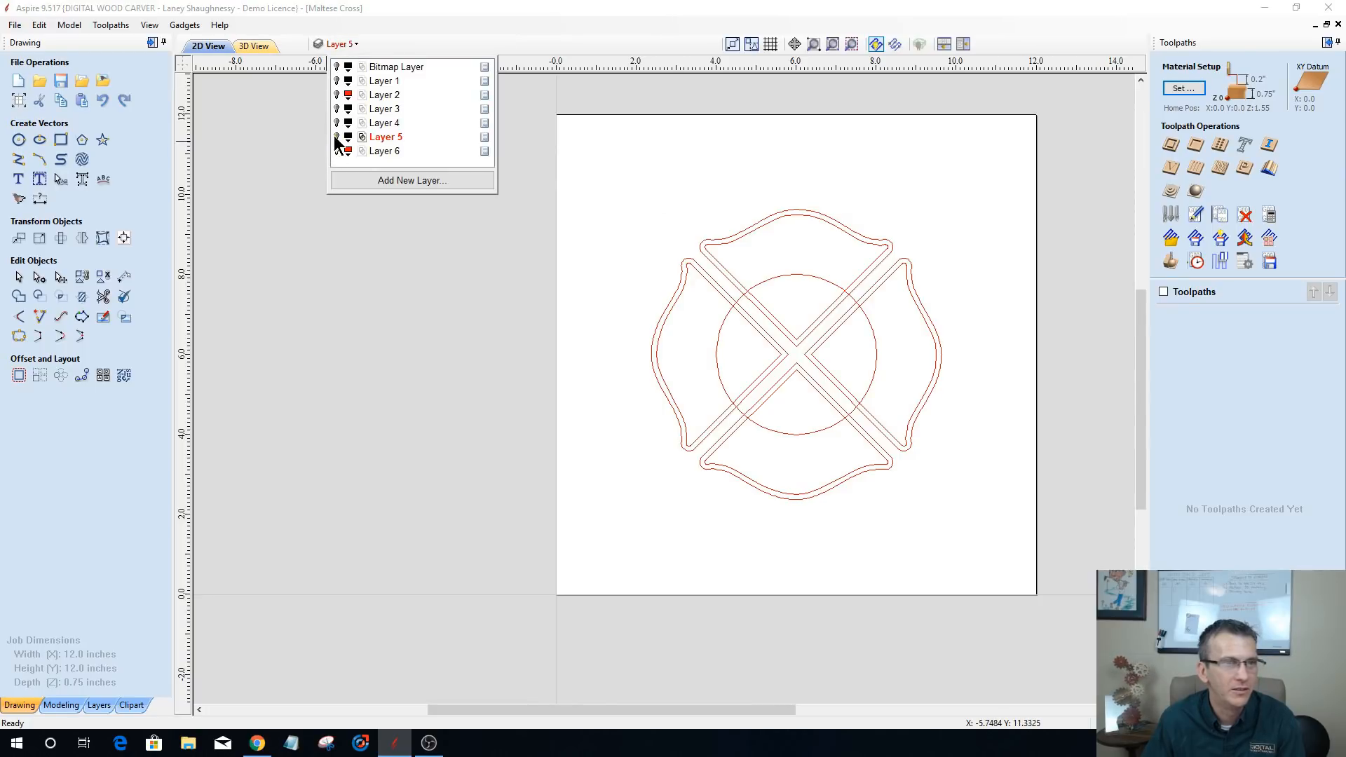
scroll(903, 443, up, 2)
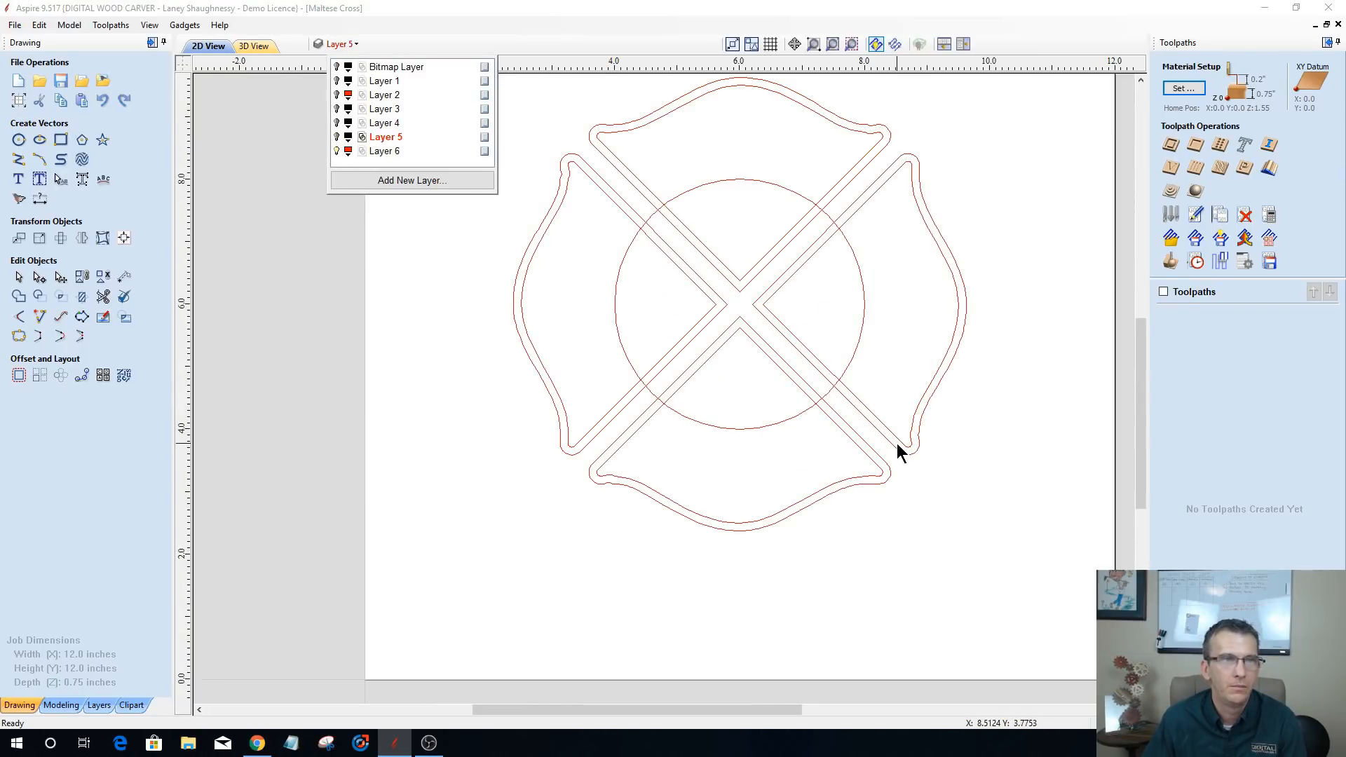
scroll(1004, 240, up, 1)
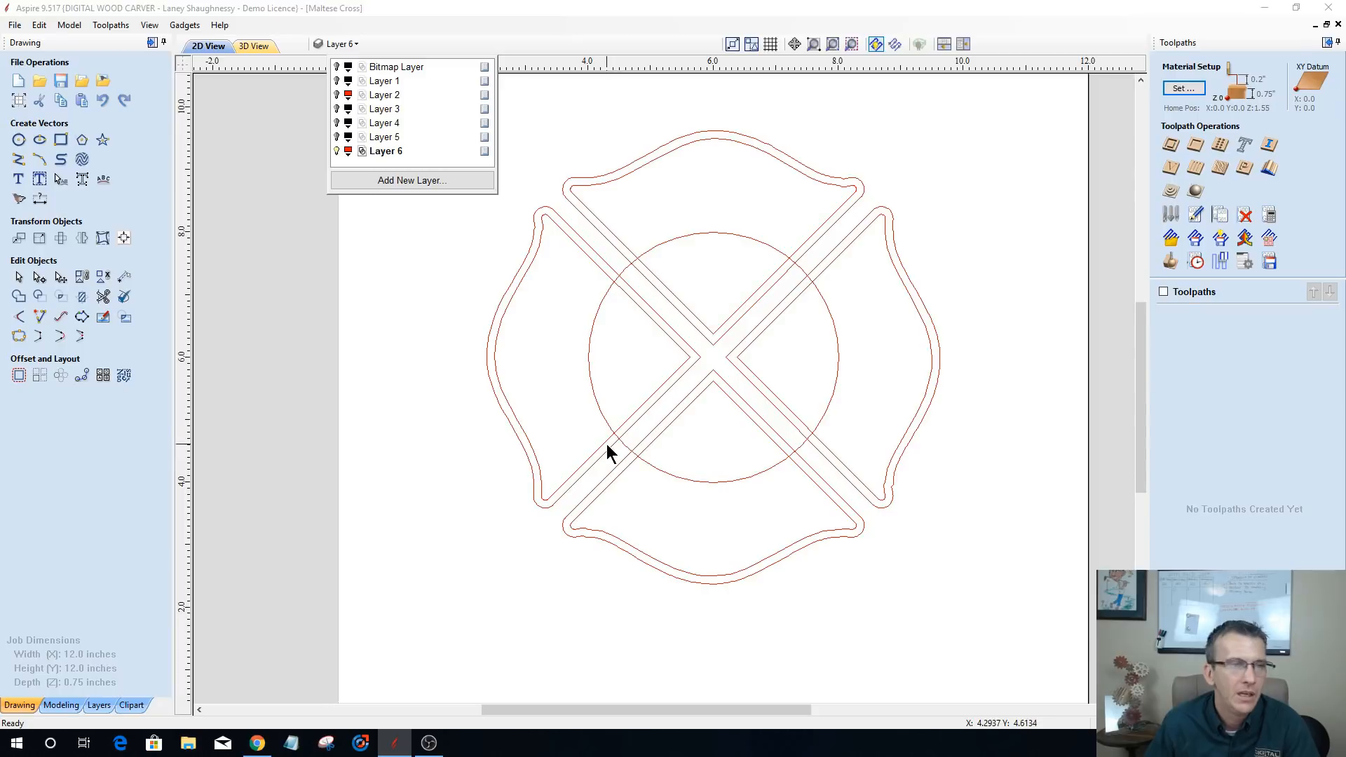
- Offset the centre circle inwards by 0.25 inches without sharp offset corners, keeping the original and selecting the new circle
click(588, 359)
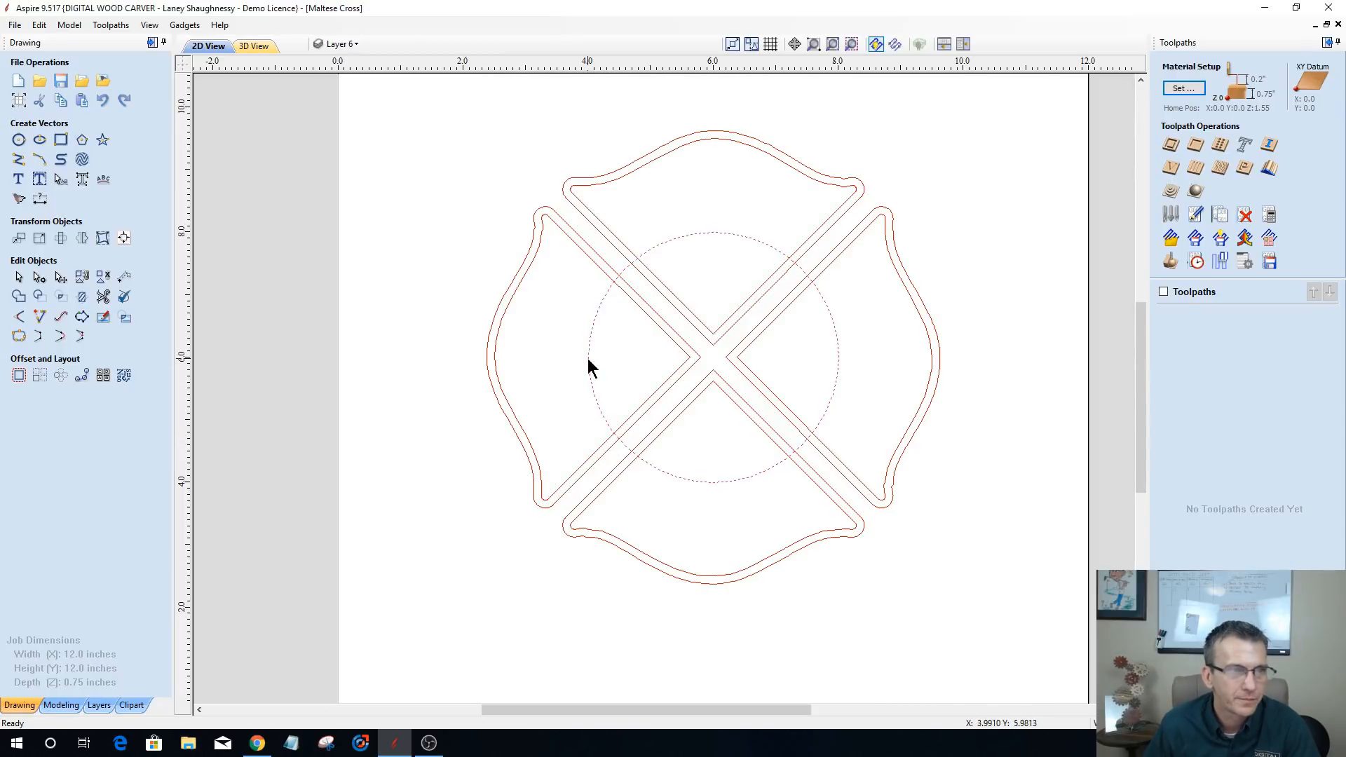
scroll(549, 362, up, 1)
scroll(570, 380, down, 1)
scroll(464, 153, up, 1)
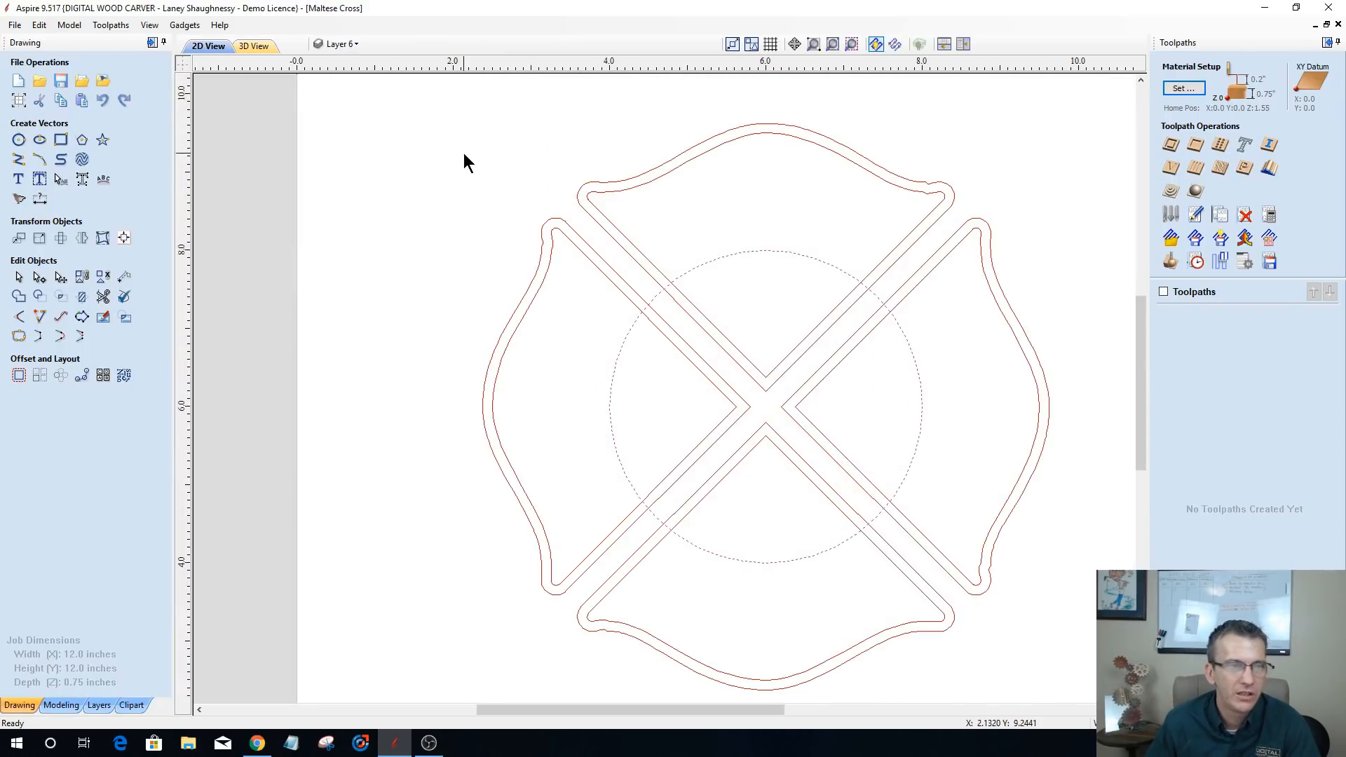
scroll(526, 182, down, 1)
scroll(565, 393, up, 1)
scroll(571, 405, down, 1)
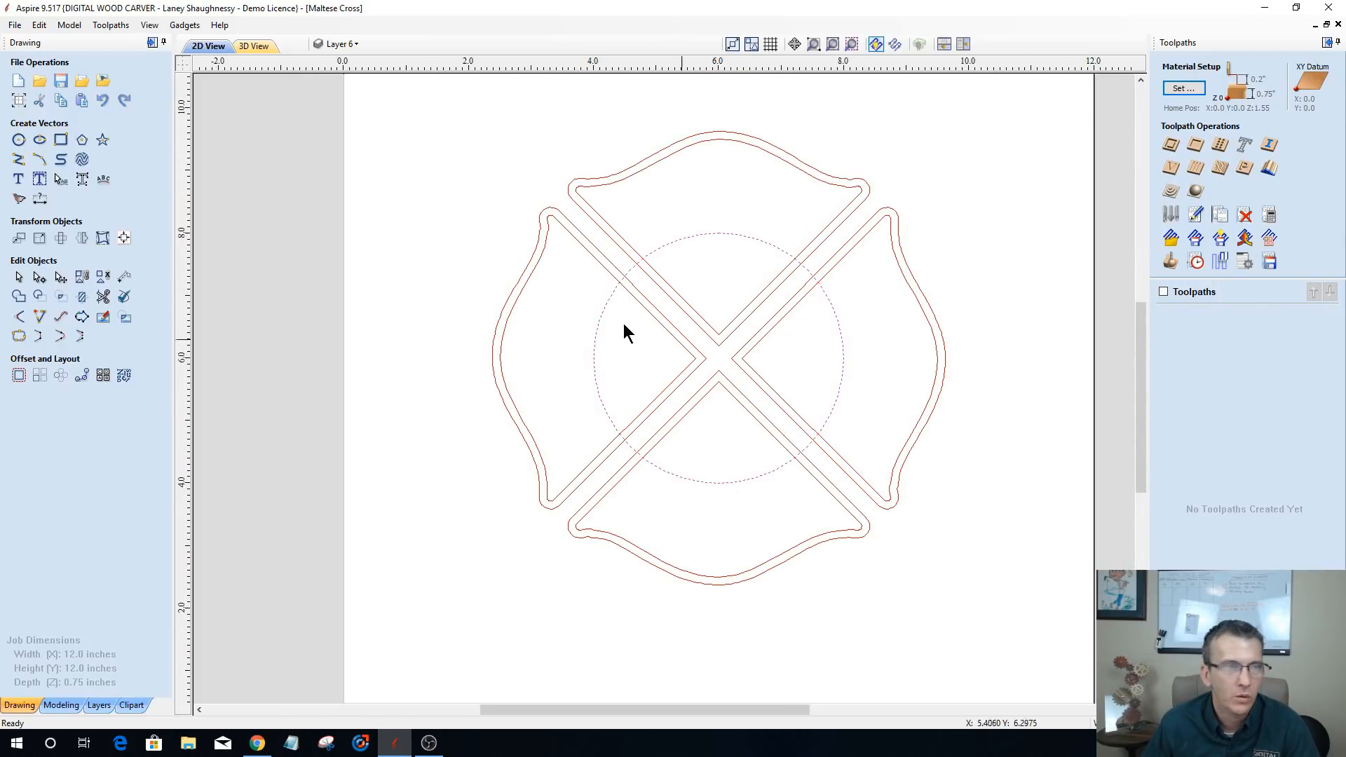
click(608, 301)
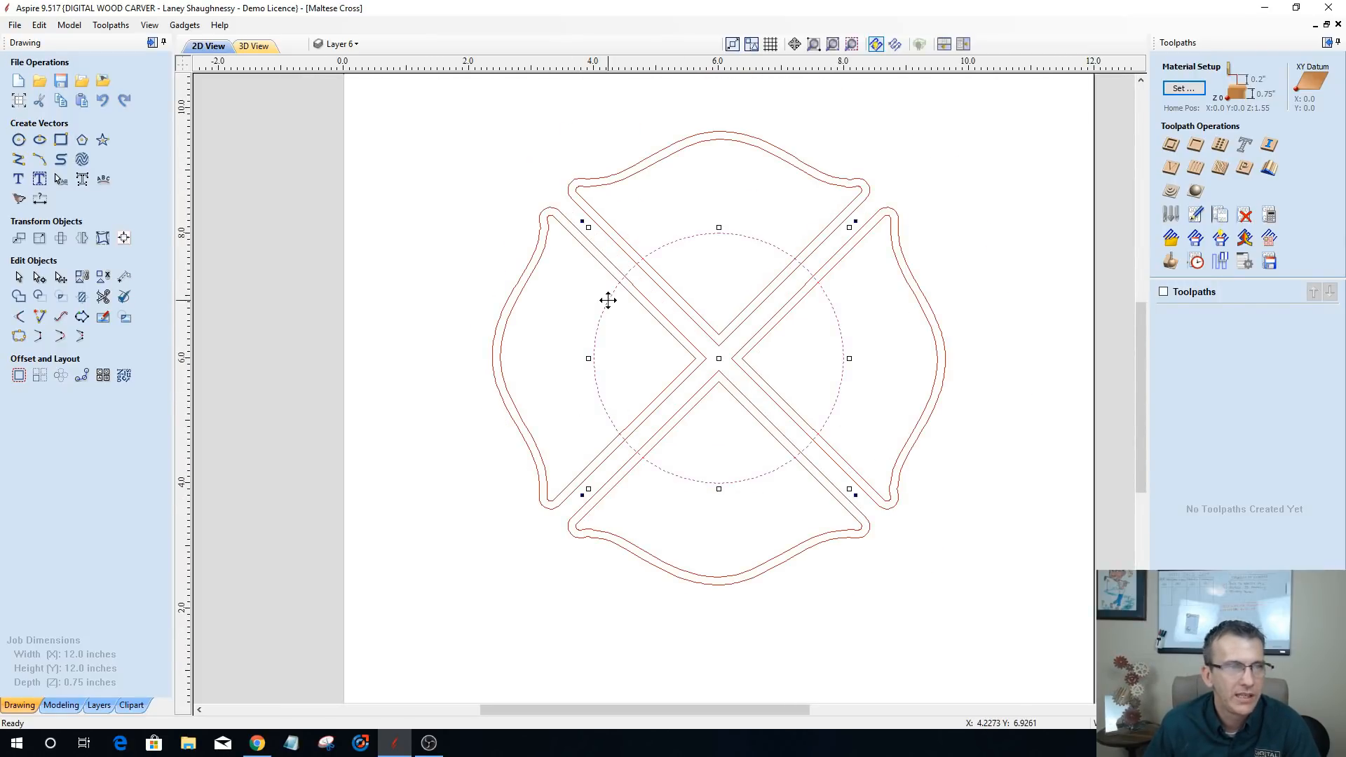
scroll(608, 301, up, 1)
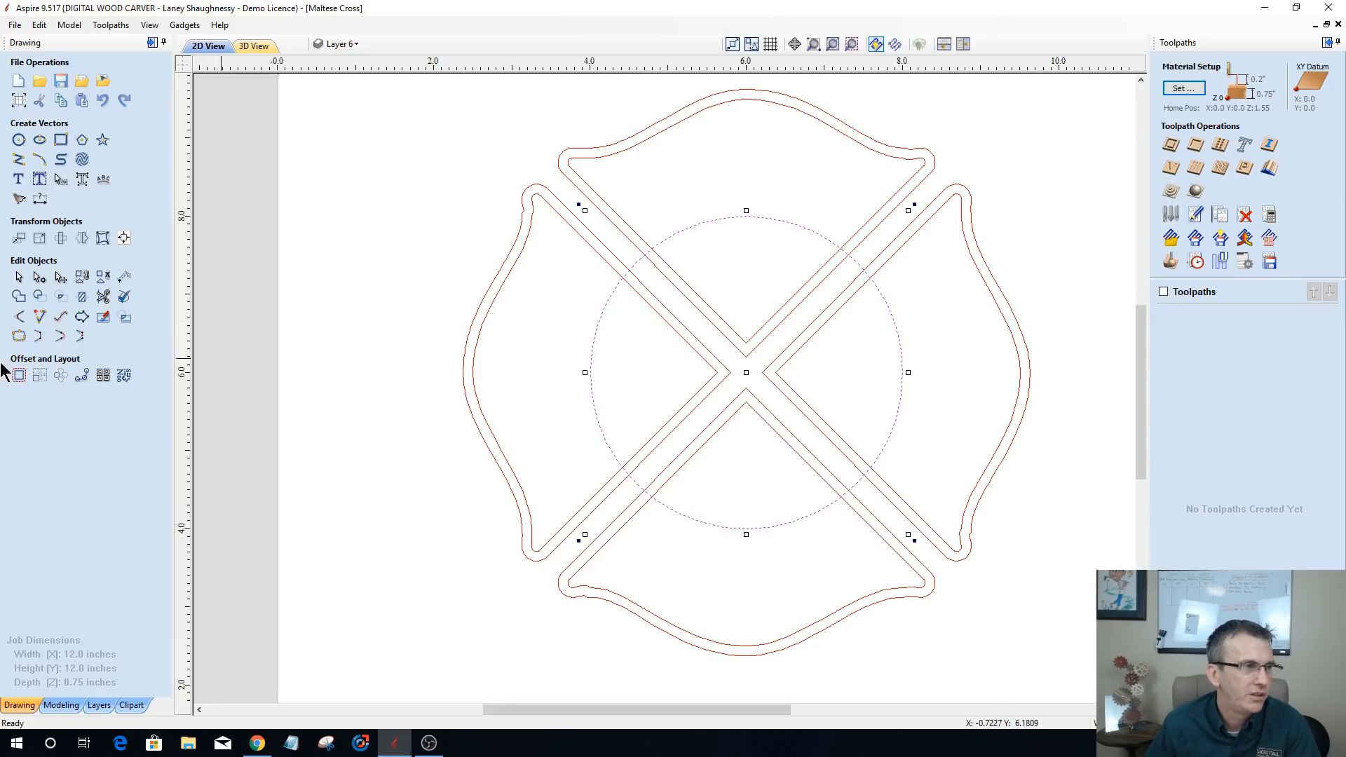
click(21, 376)
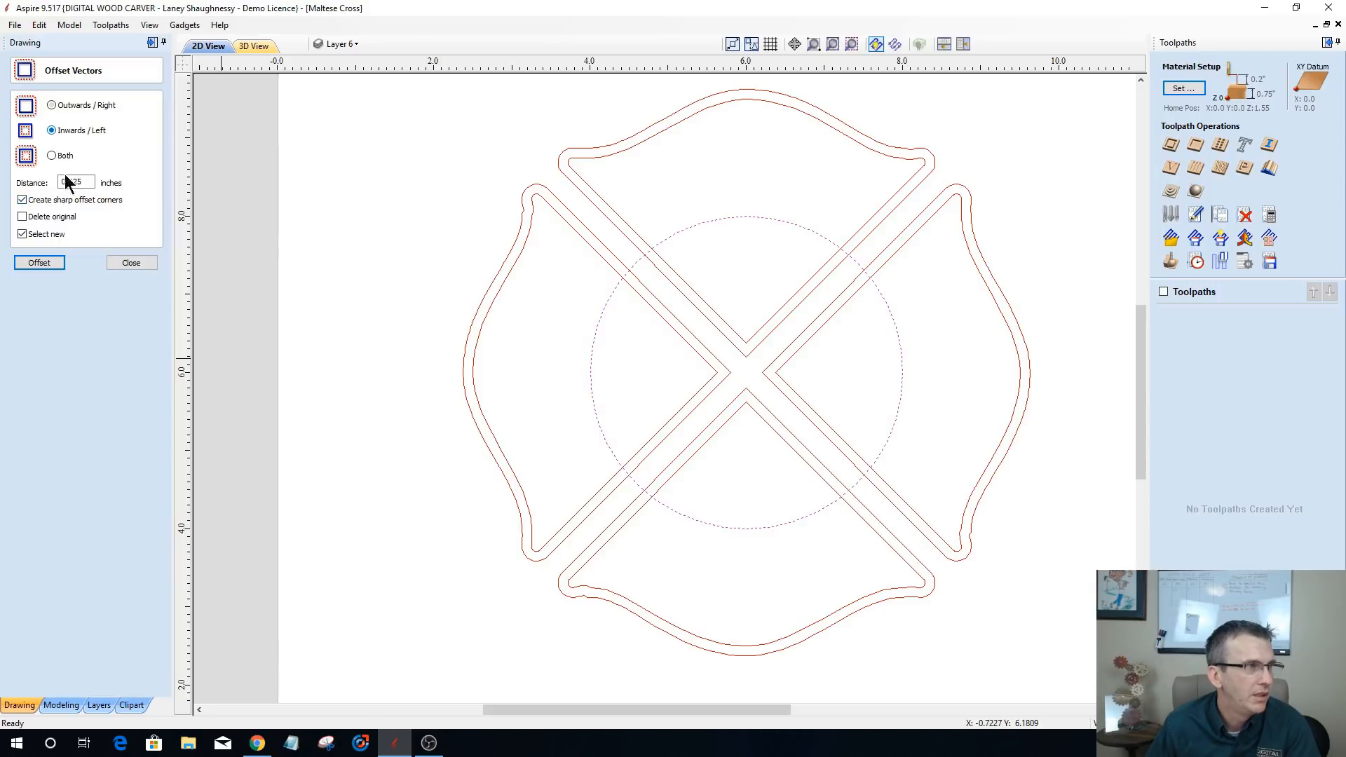
drag(69, 181, 75, 182)
key(BackSpace)
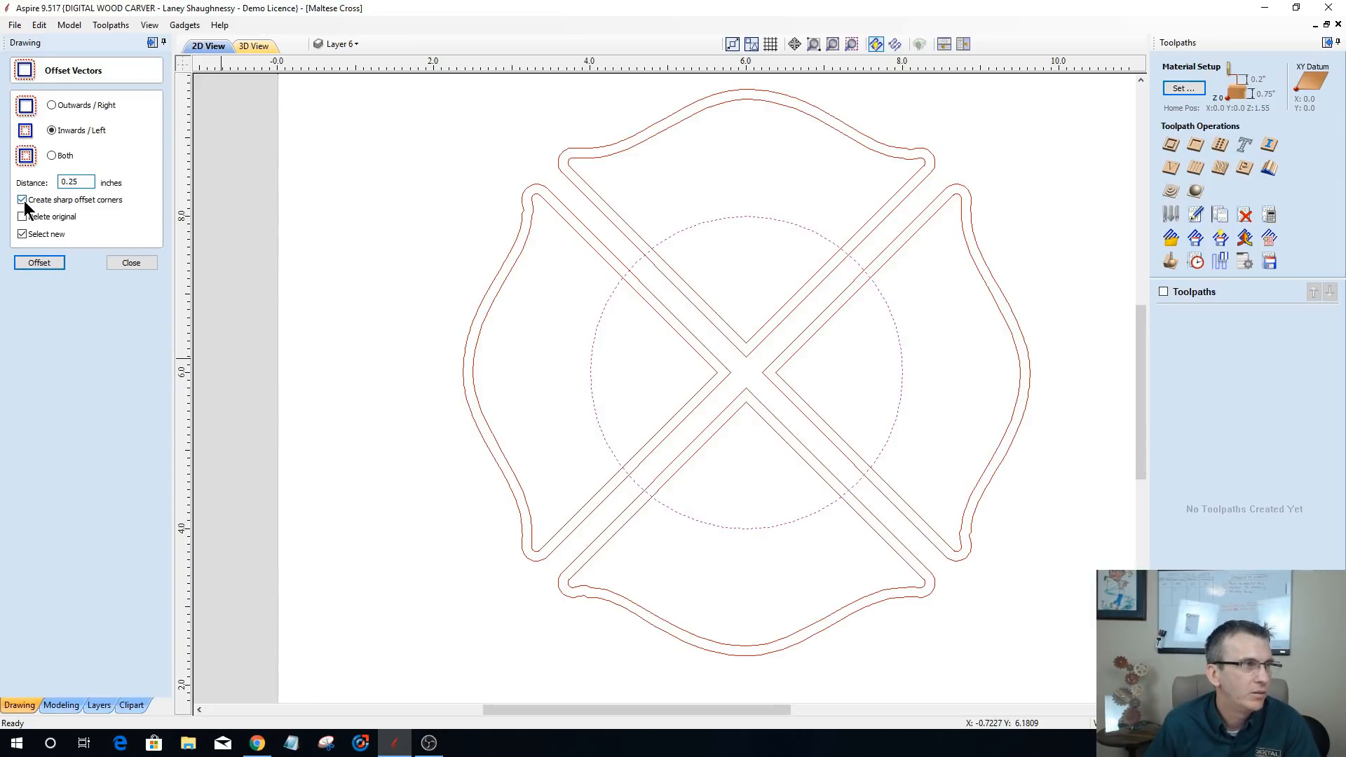
click(39, 263)
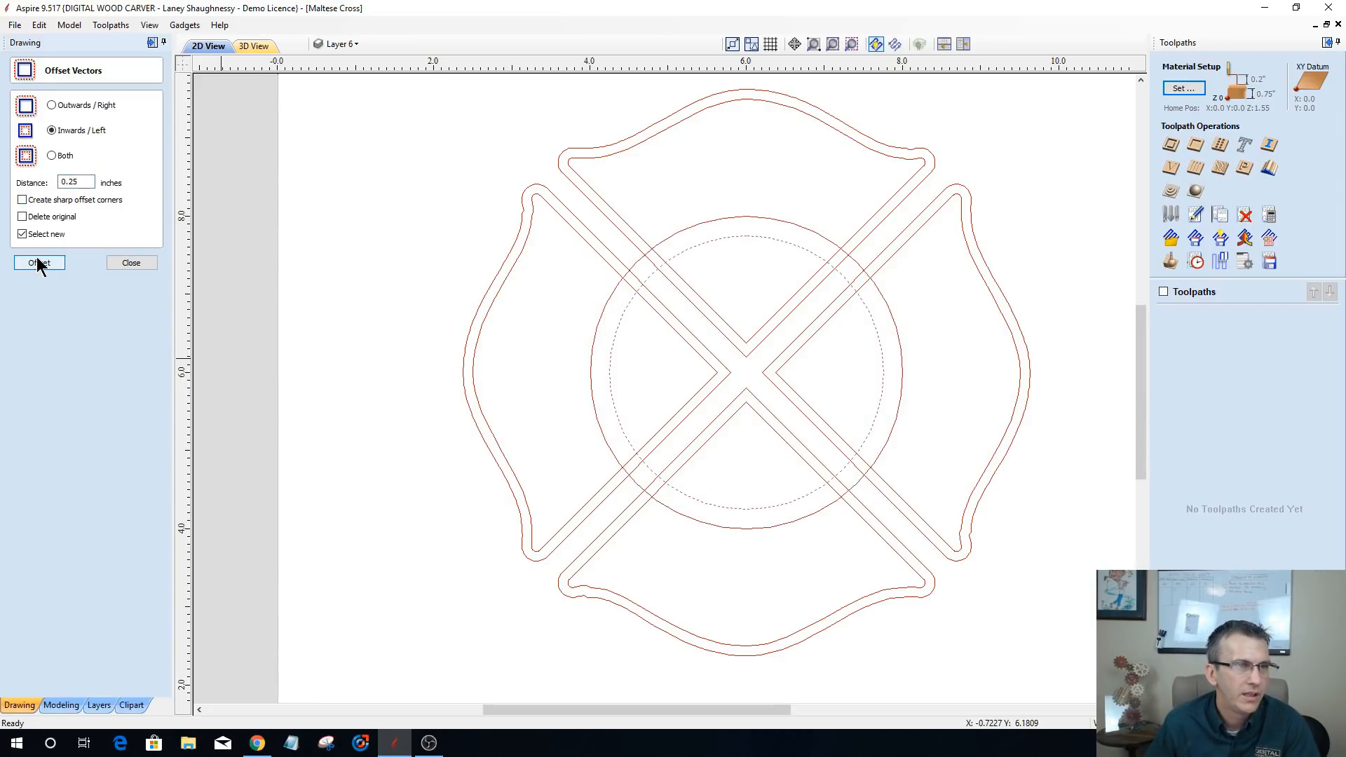
click(126, 264)
- Examine where the circles cross the arms by selecting an outer arm outline, the larger circle and inner arm outlines in turn
scroll(556, 338, up, 2)
scroll(558, 335, down, 2)
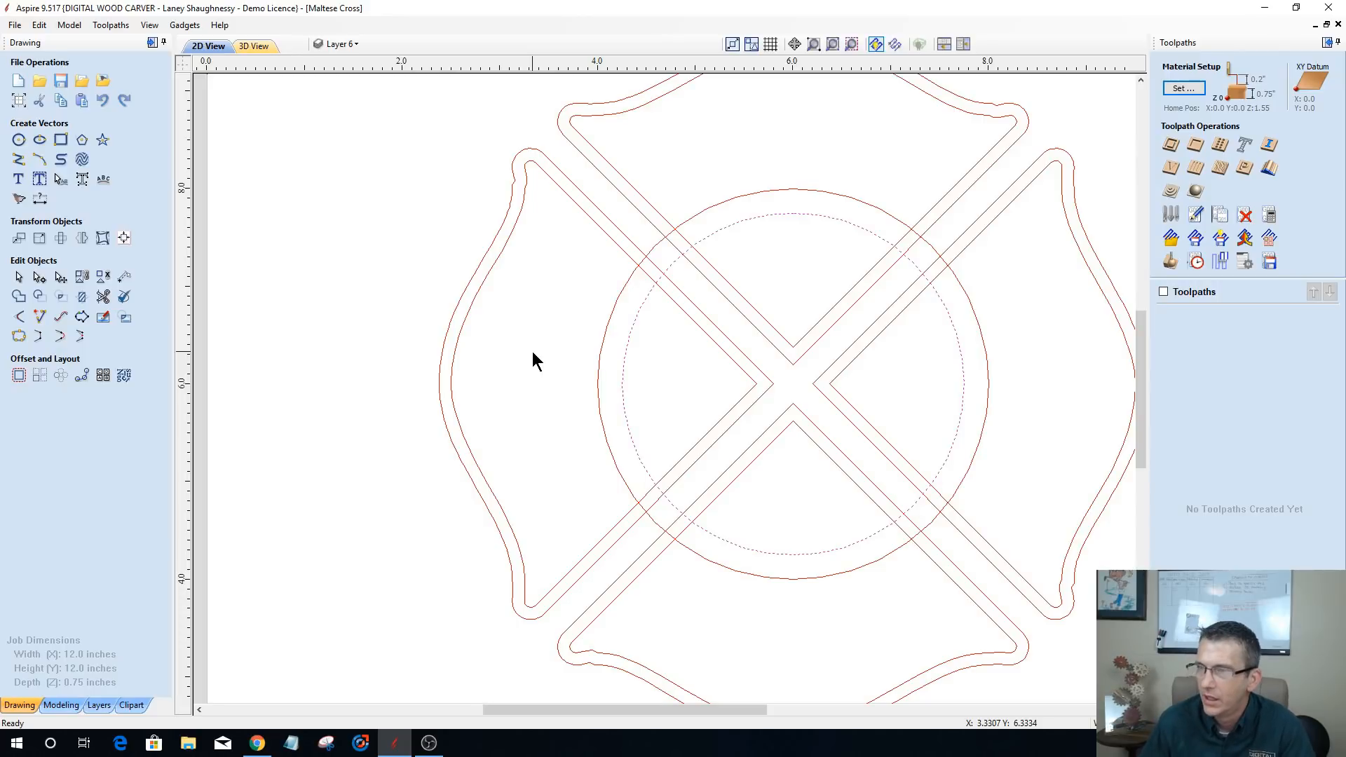
scroll(533, 350, down, 1)
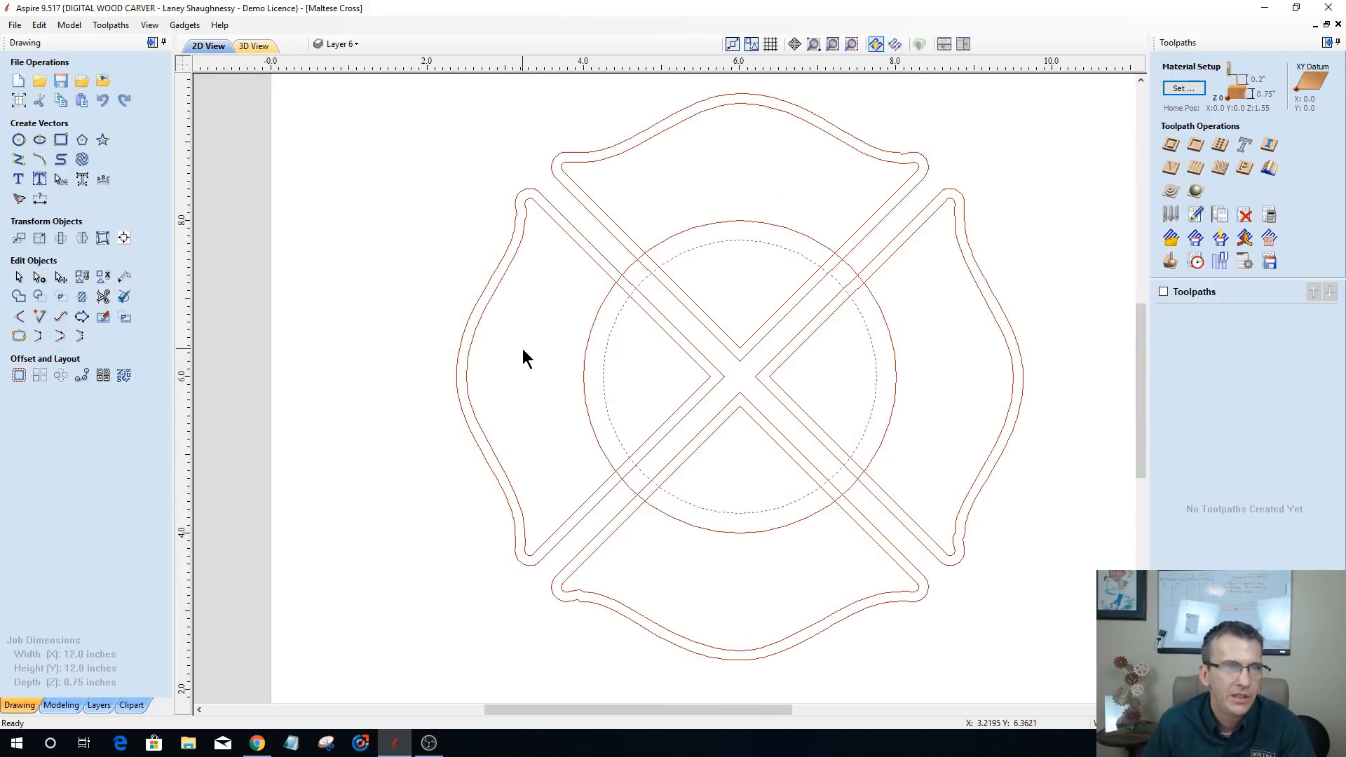
scroll(953, 617, up, 1)
scroll(950, 607, down, 1)
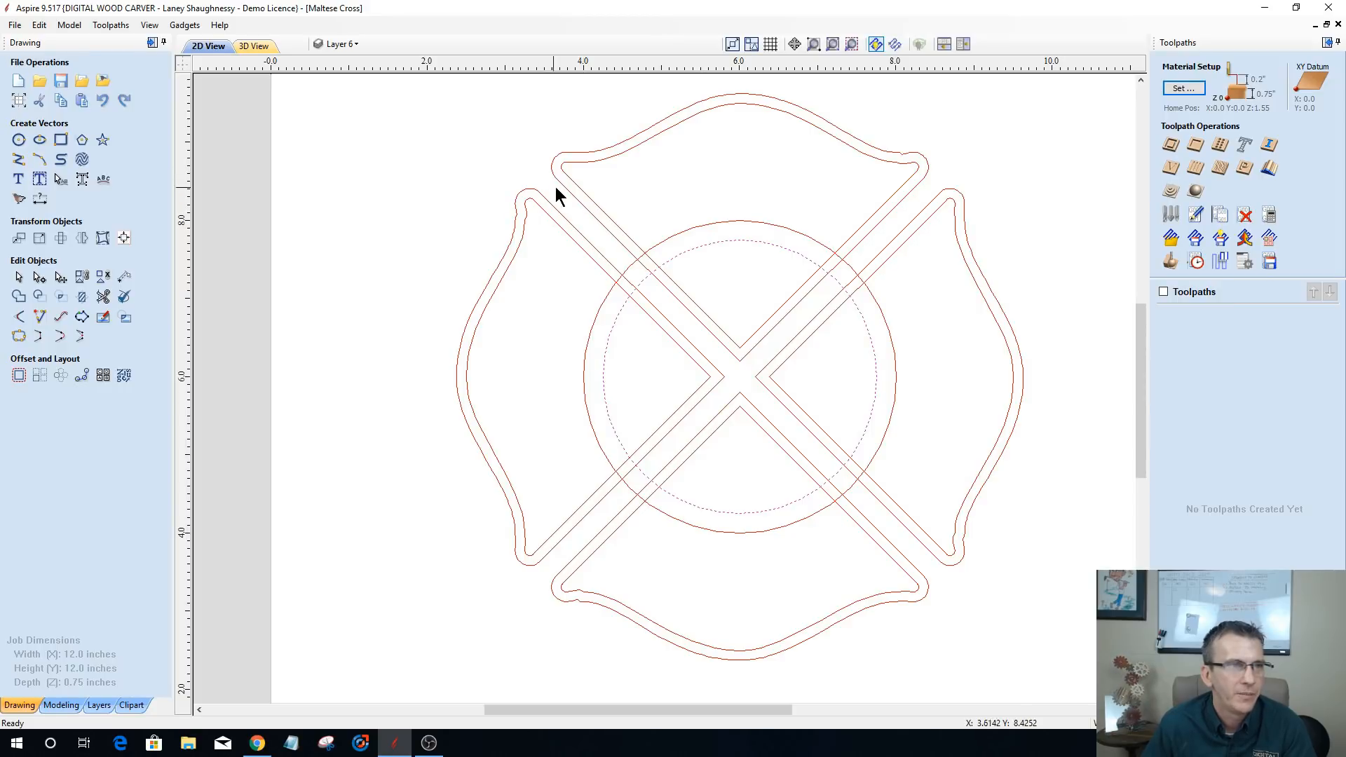
click(538, 165)
click(572, 184)
scroll(594, 248, up, 1)
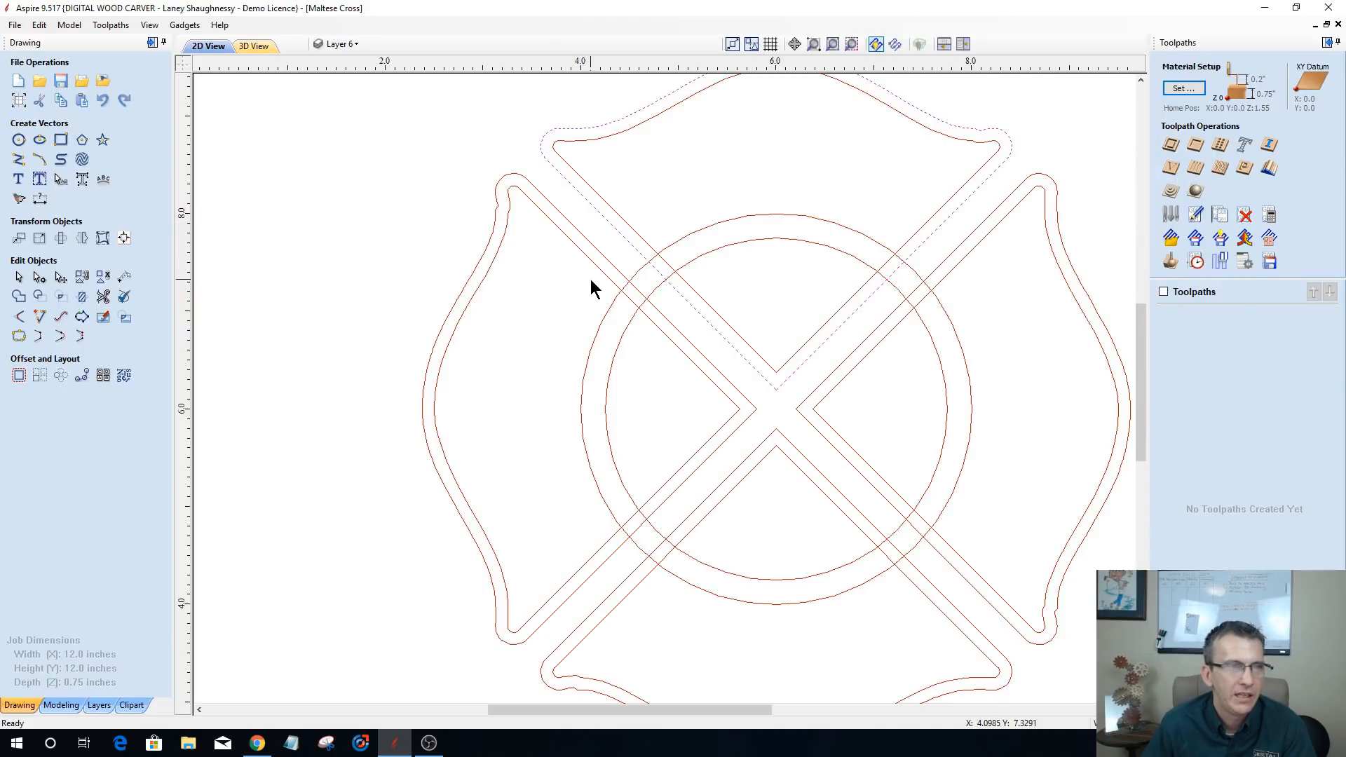
click(636, 271)
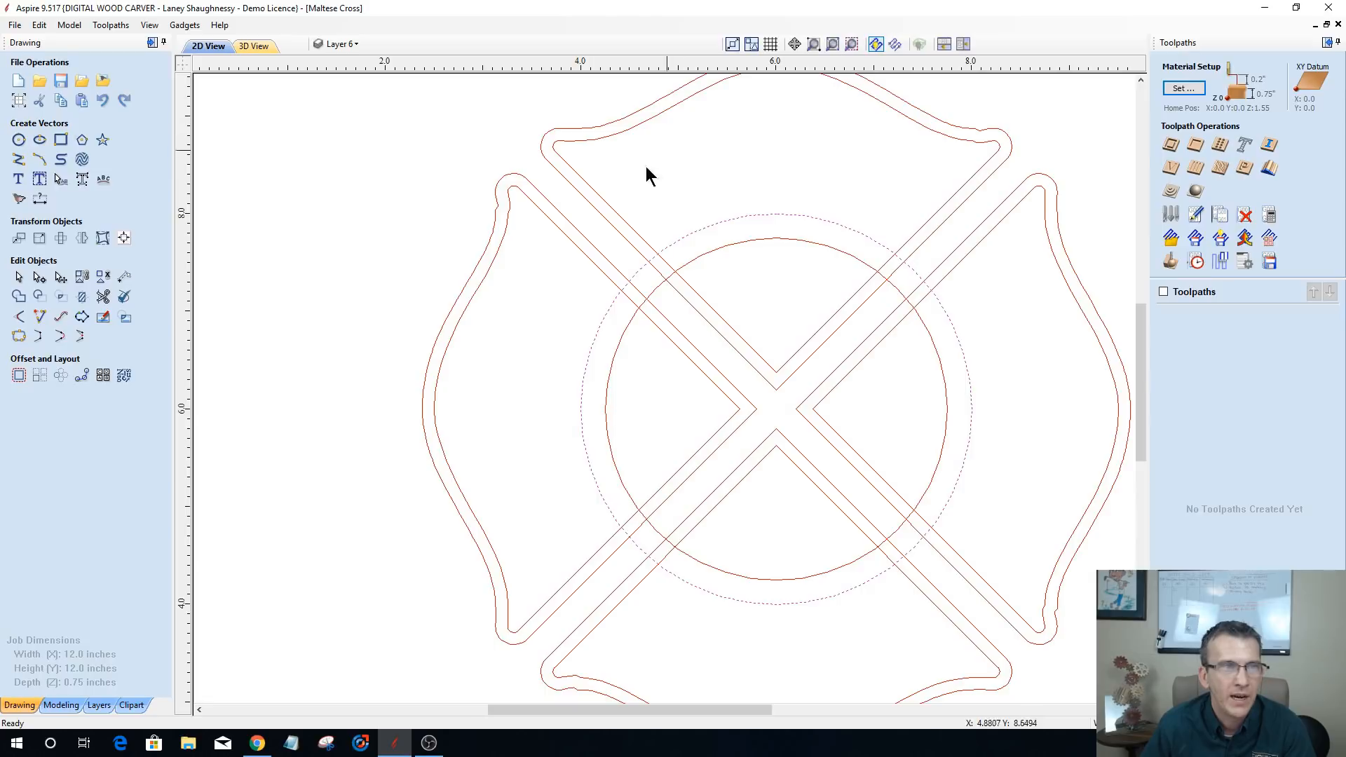
click(684, 355)
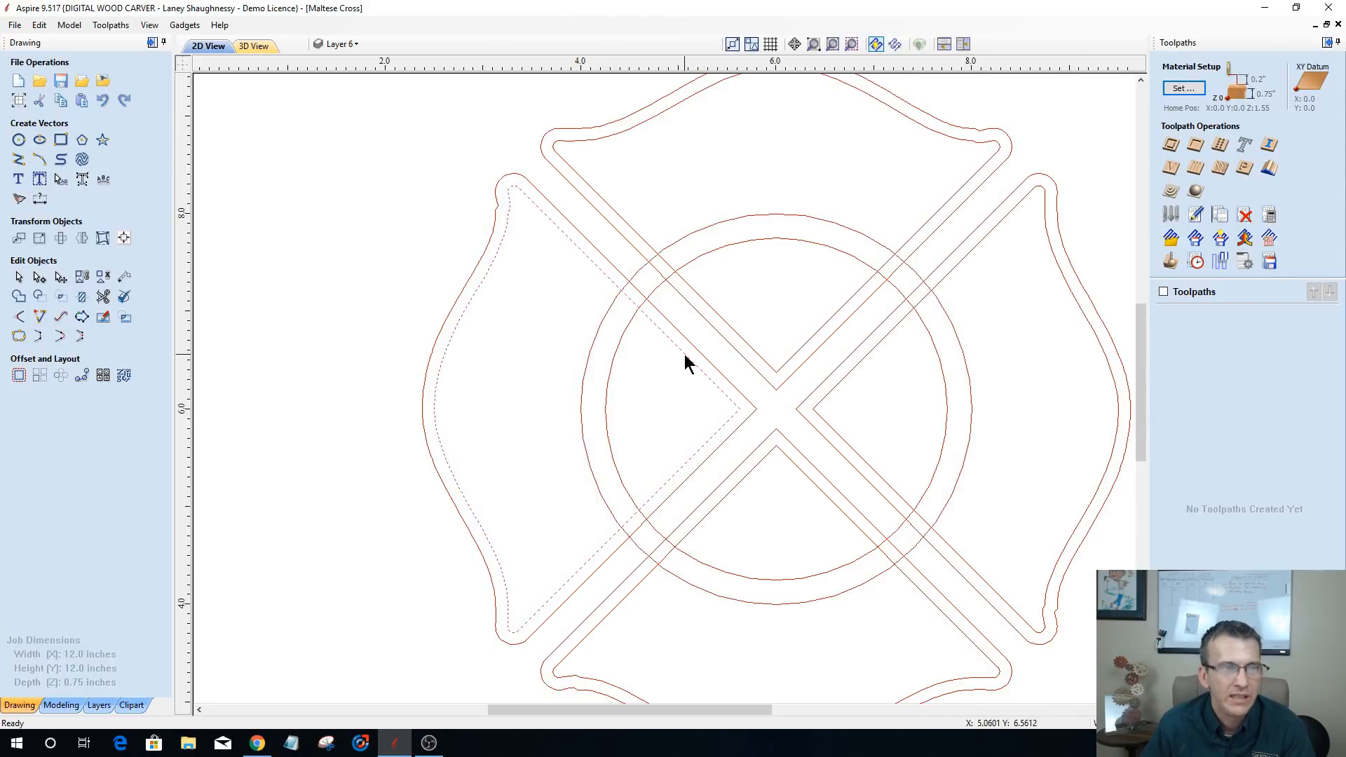
click(845, 373)
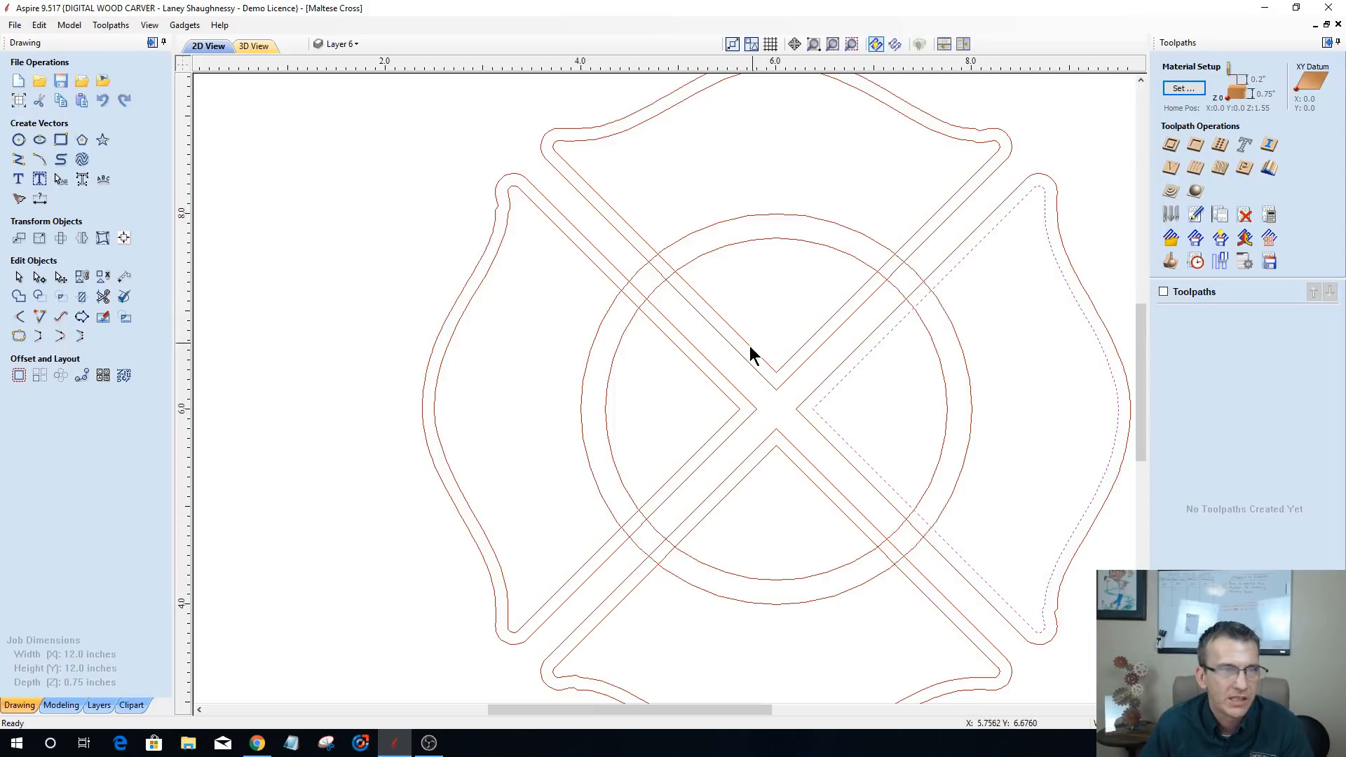
- Select all four inner arm outlines, adding the larger circle last as the trim boundary
click(754, 345)
shift+click(832, 387)
shift+click(785, 454)
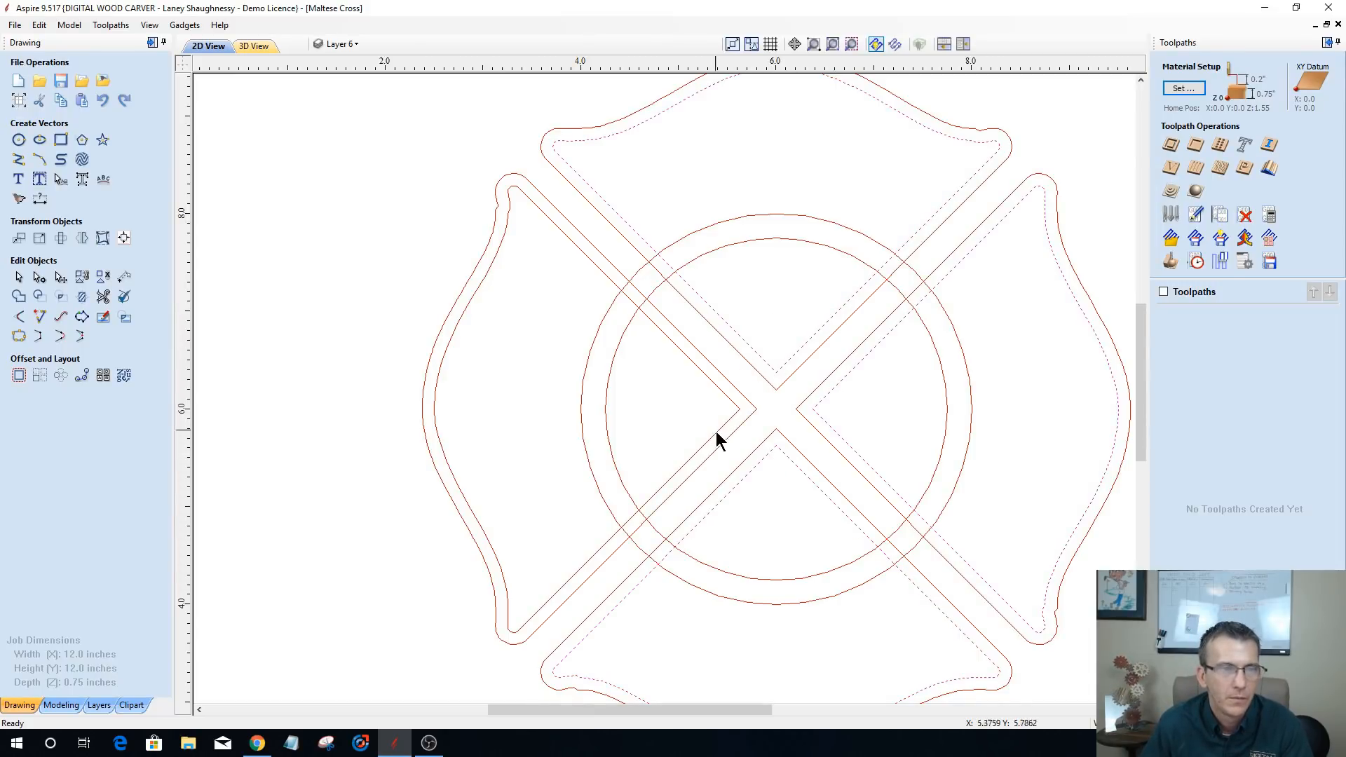
shift+click(715, 433)
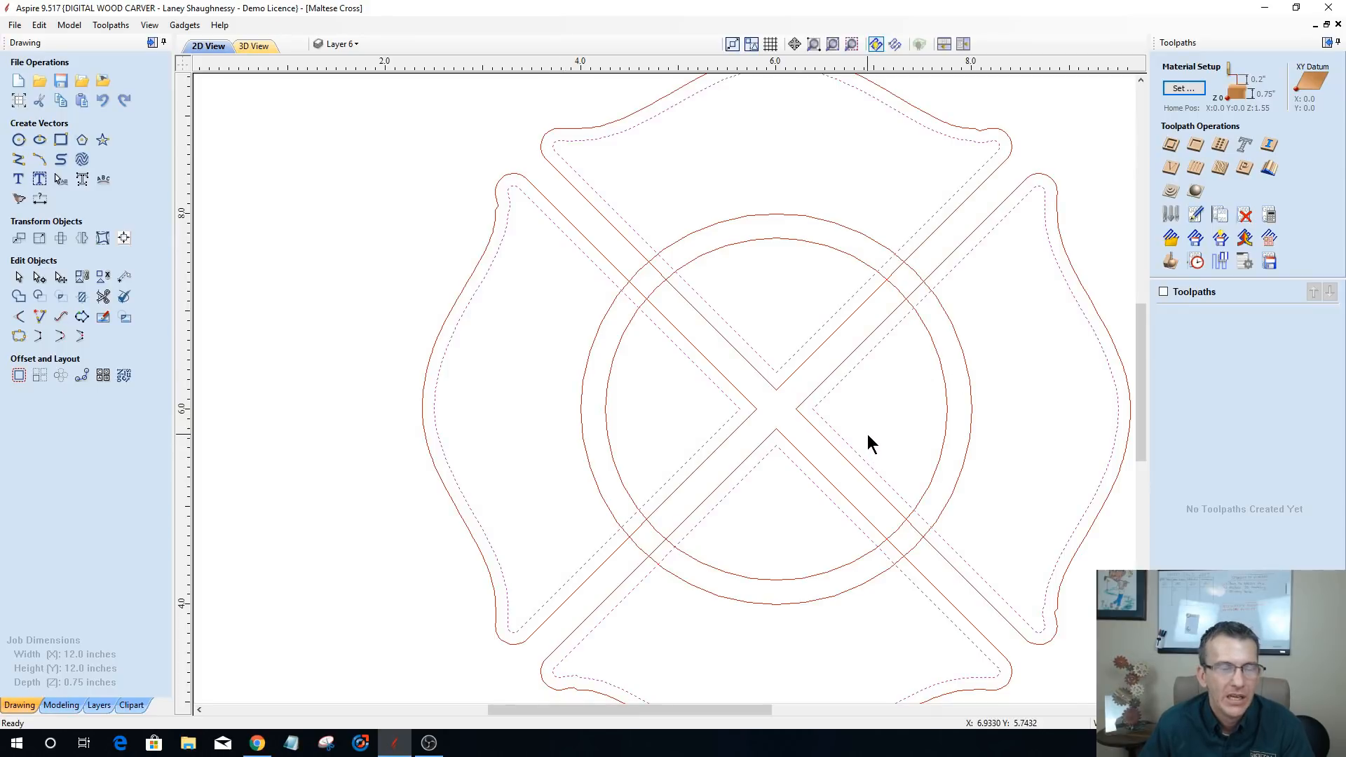
click(783, 215)
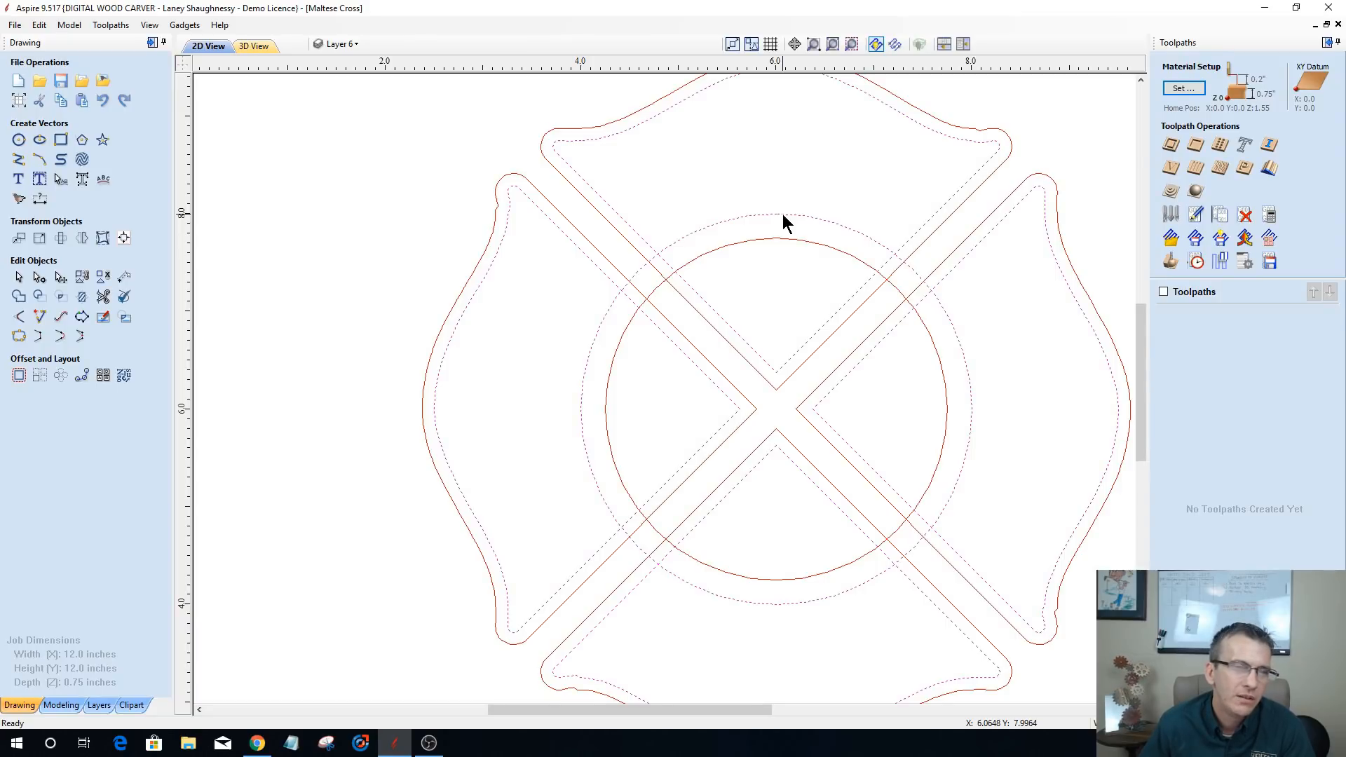
- Show the Bitmap Layer to compare the vectors with the reference cross image, and hide the layer again
scroll(782, 213, down, 3)
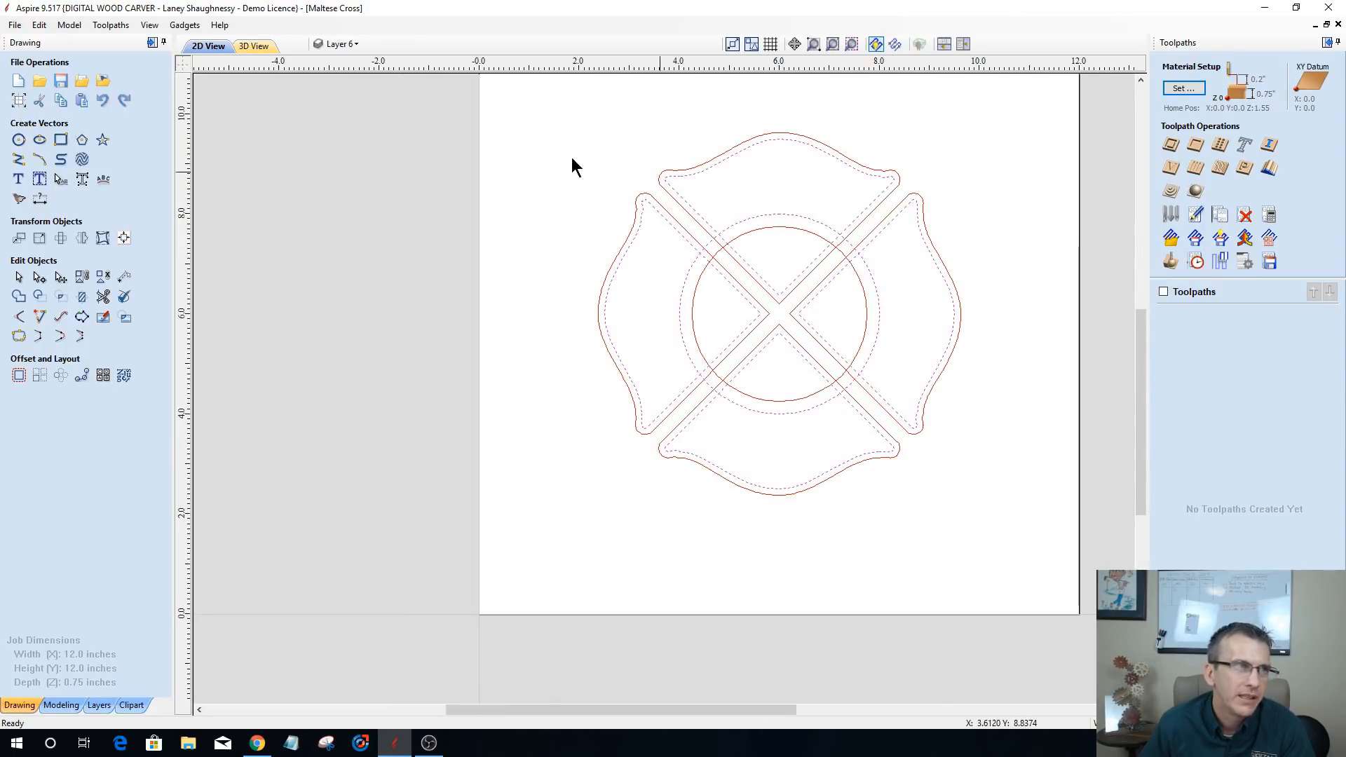
click(339, 44)
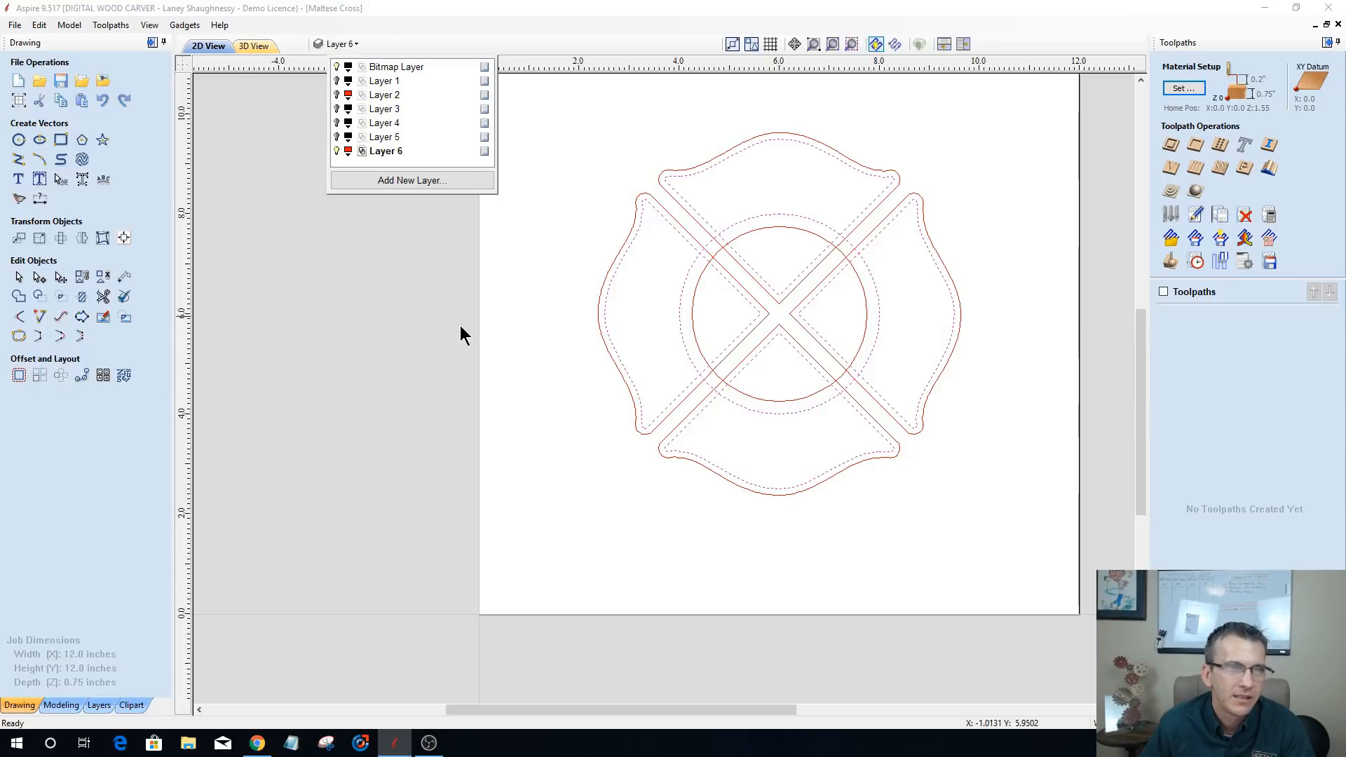
scroll(453, 326, down, 3)
scroll(750, 345, up, 3)
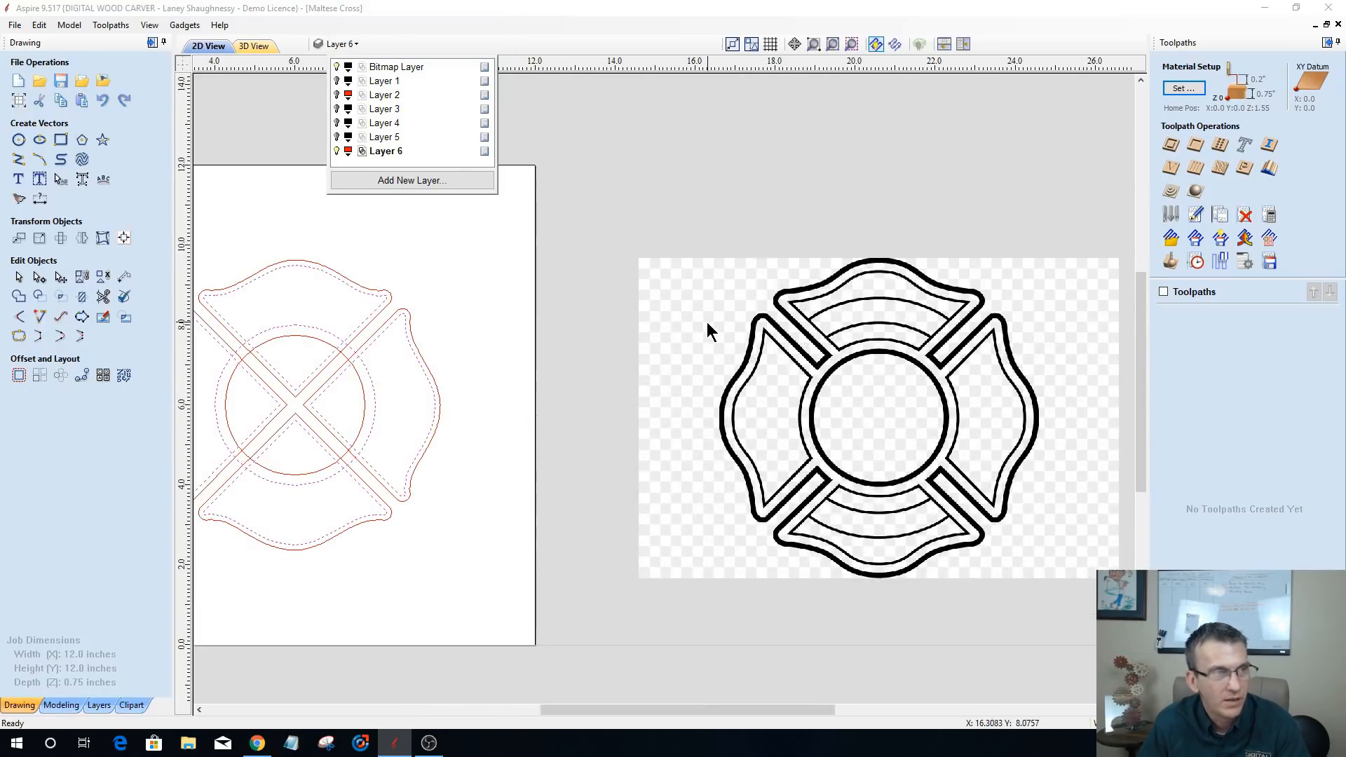
click(339, 67)
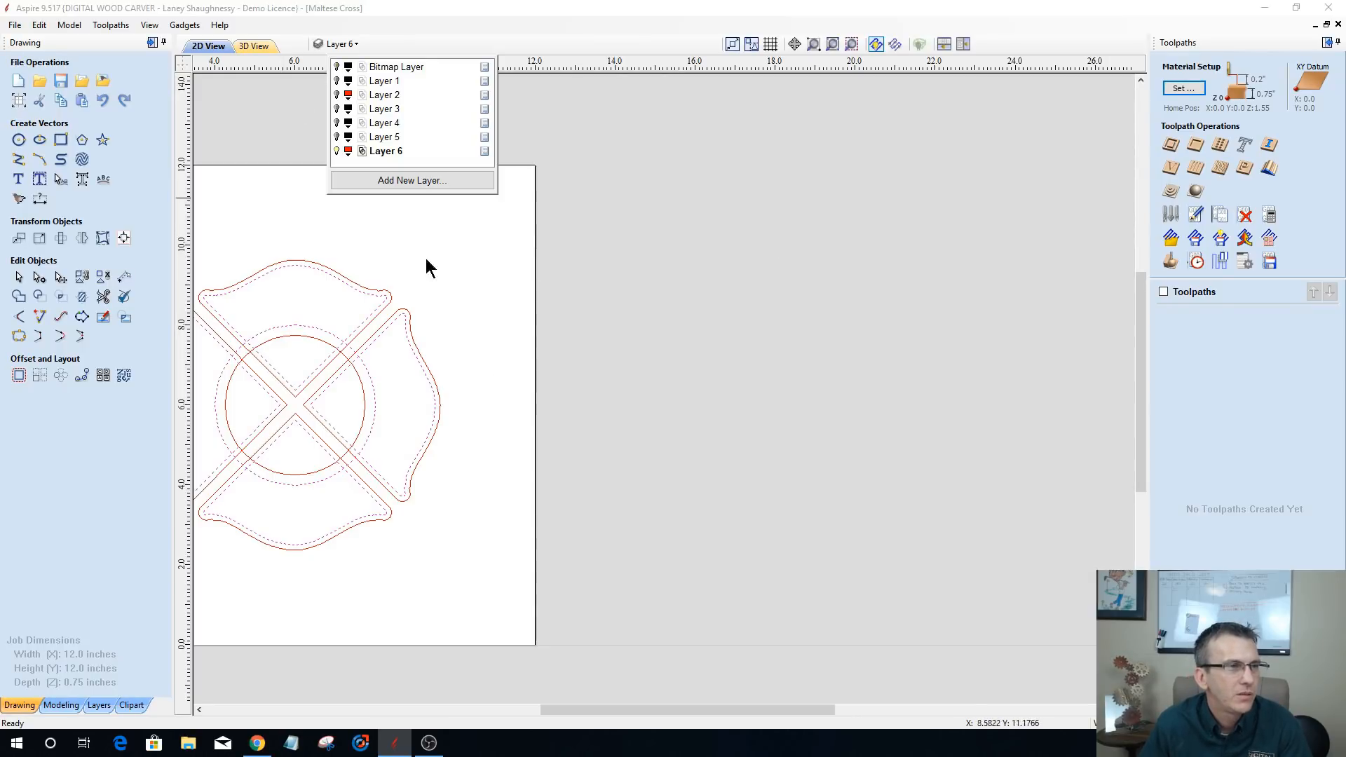
scroll(610, 523, up, 2)
scroll(651, 514, down, 4)
scroll(532, 473, up, 2)
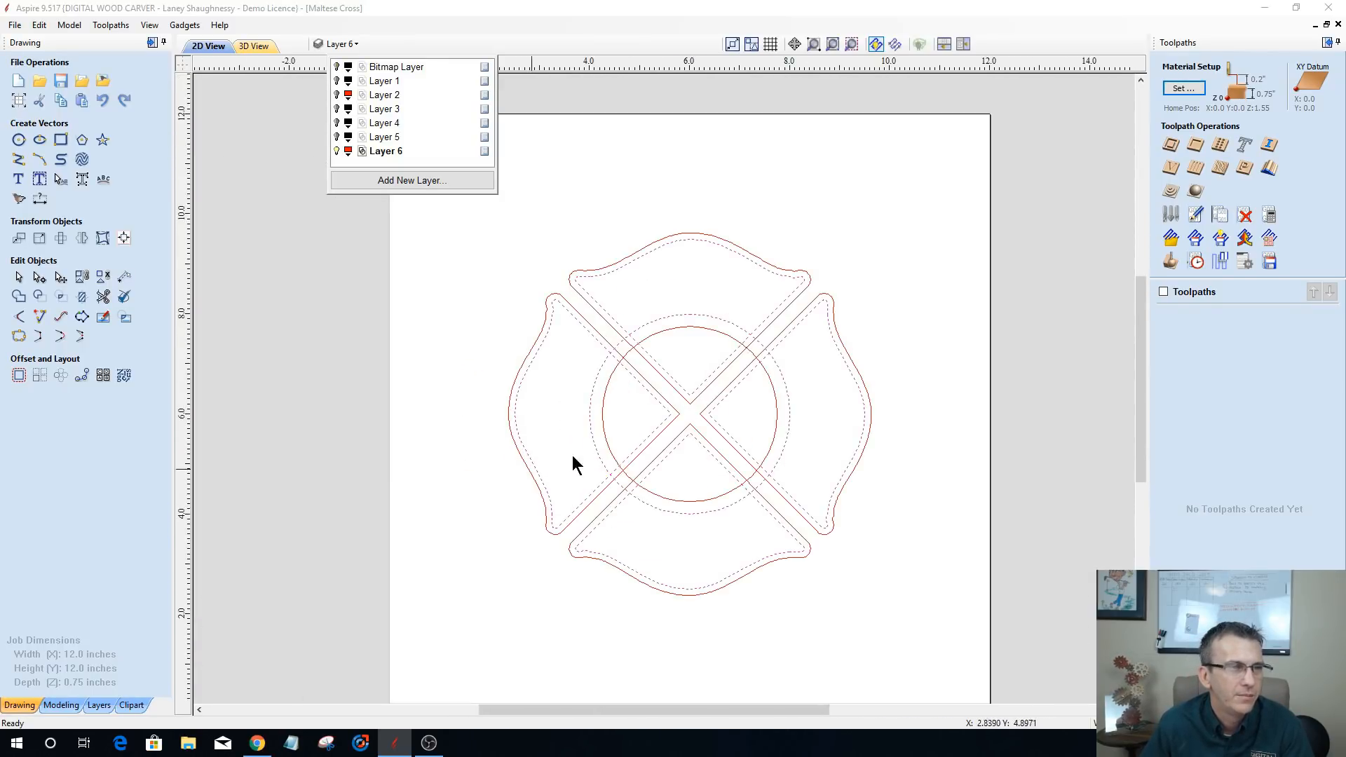
- Trim the selected inner arm outlines against the larger circle with Trim Objects, clearing inside the boundary
double_click(384, 151)
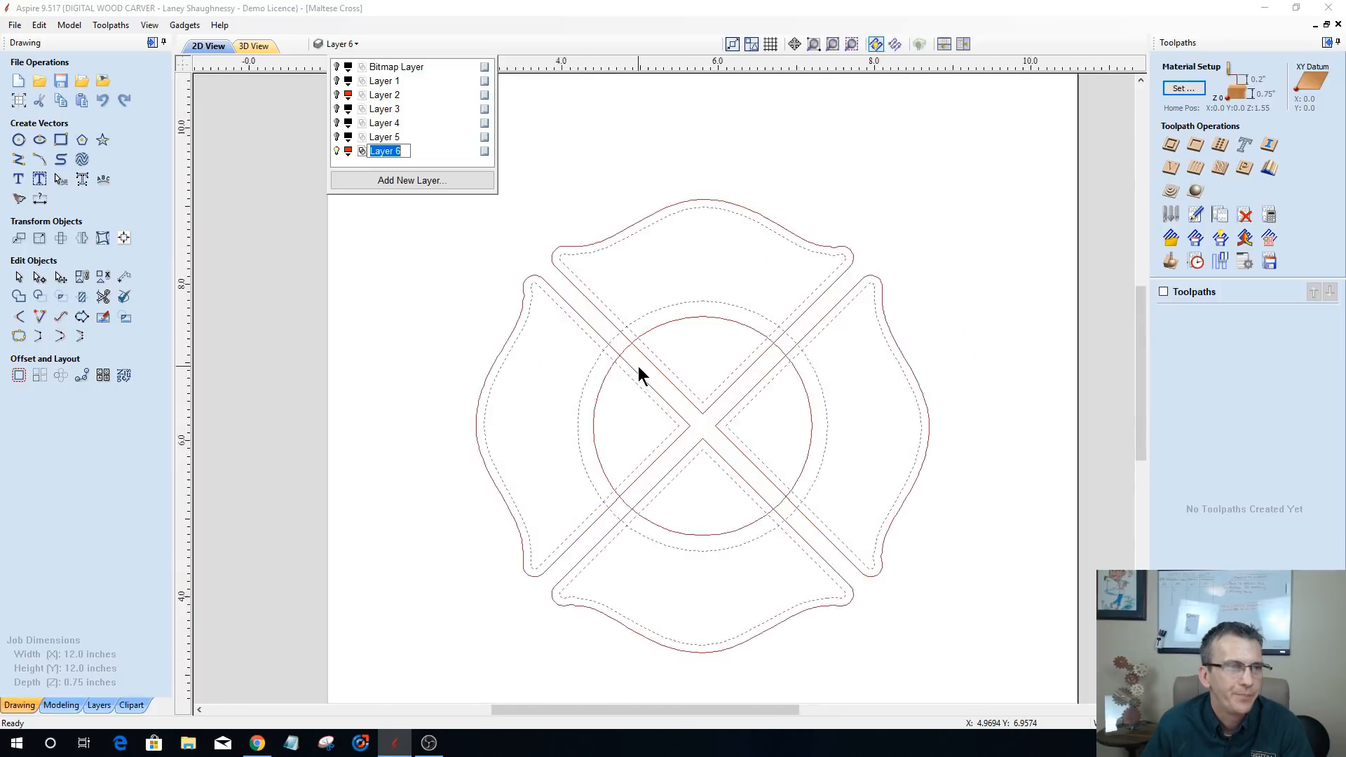
scroll(638, 366, up, 1)
scroll(752, 246, up, 1)
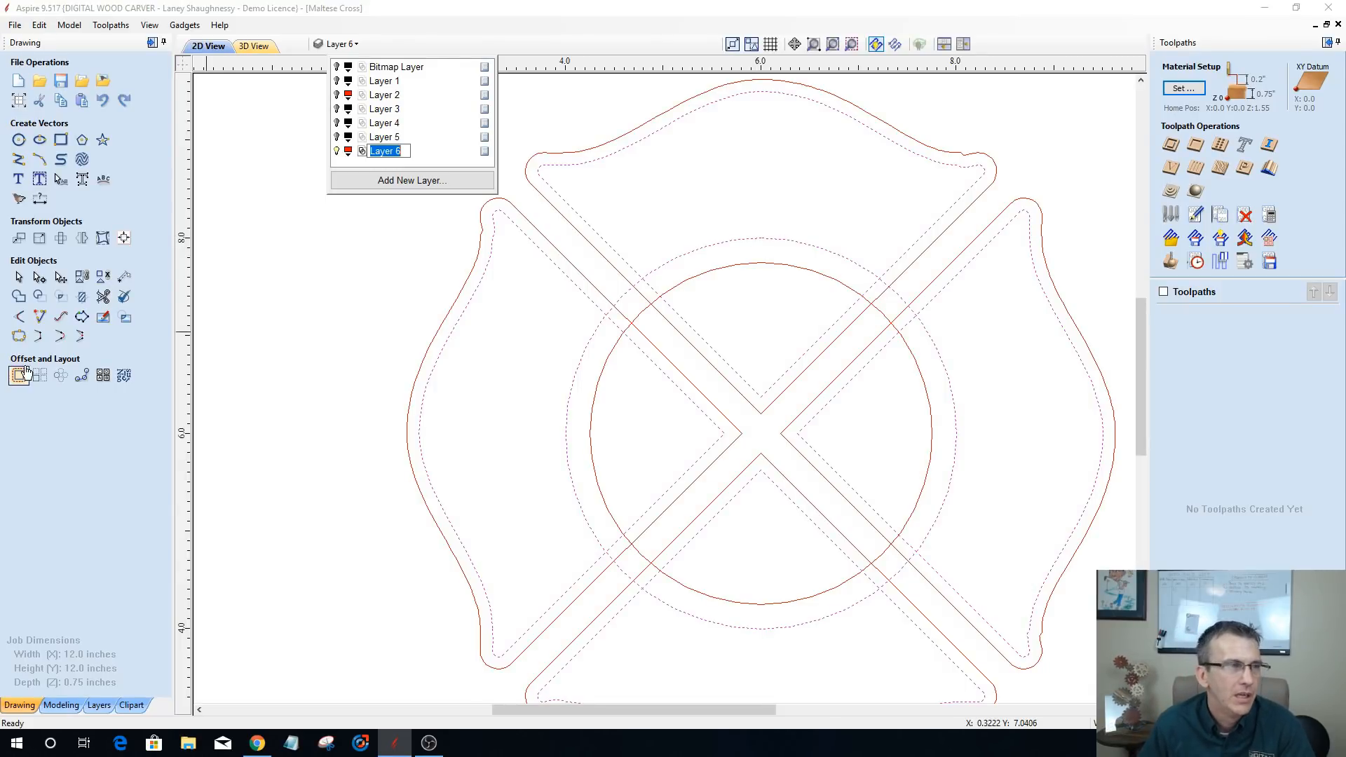
click(82, 299)
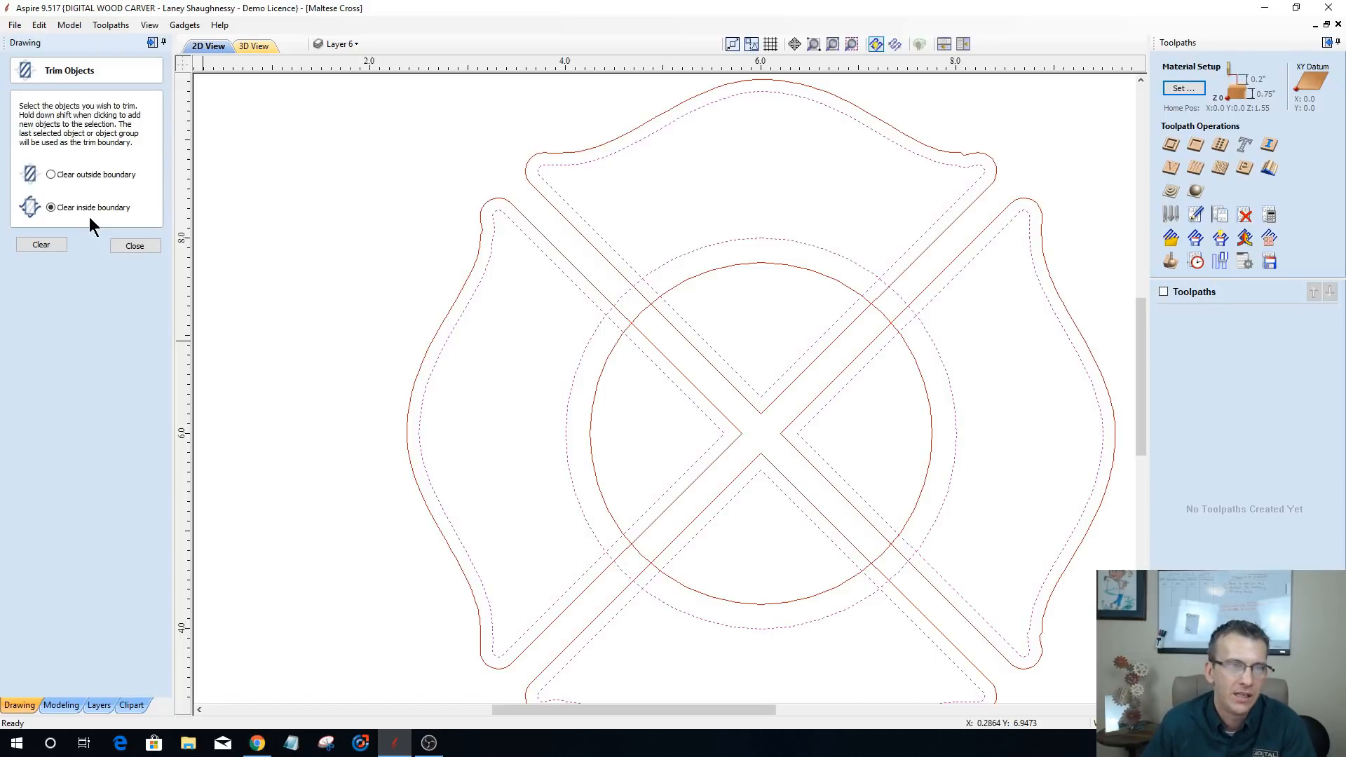
click(41, 245)
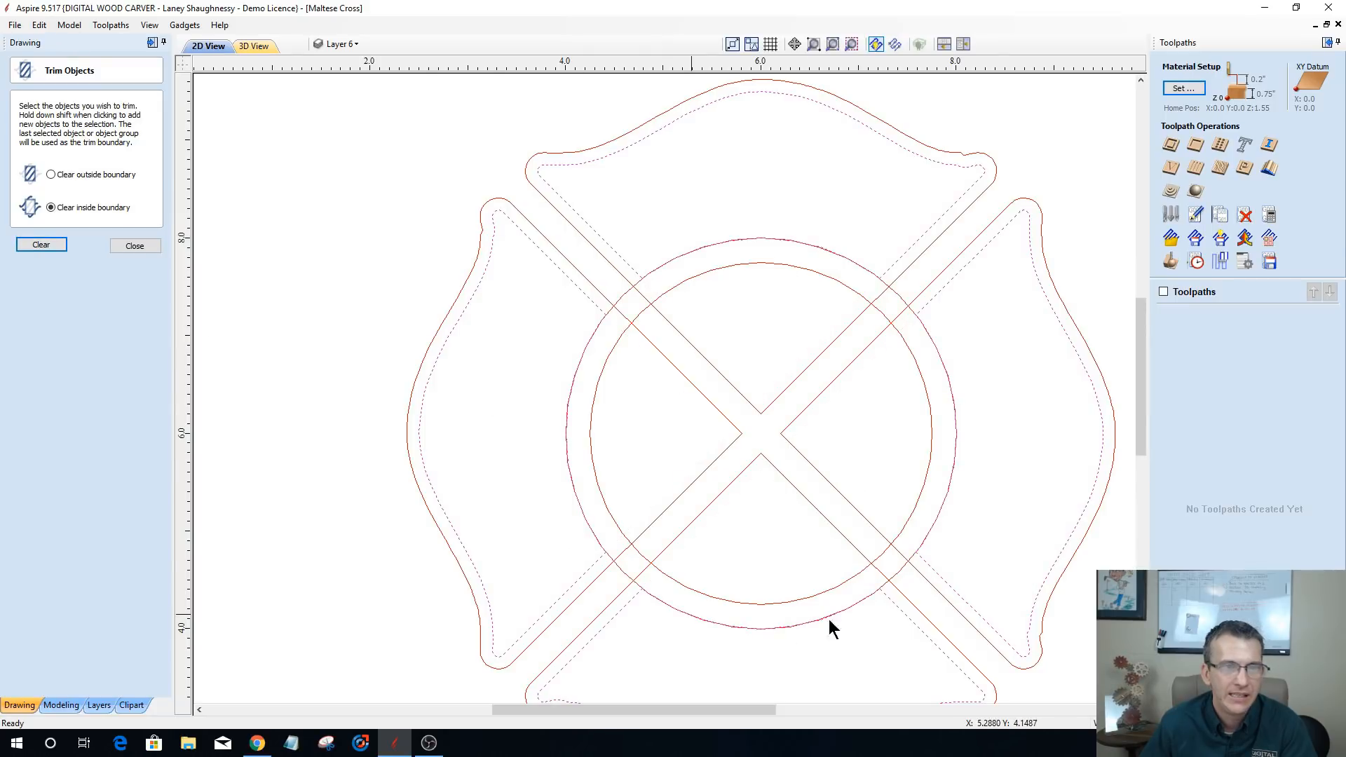
- Delete the larger circle left over from the trim and select the top inner arm outline to check its shape
scroll(699, 207, up, 1)
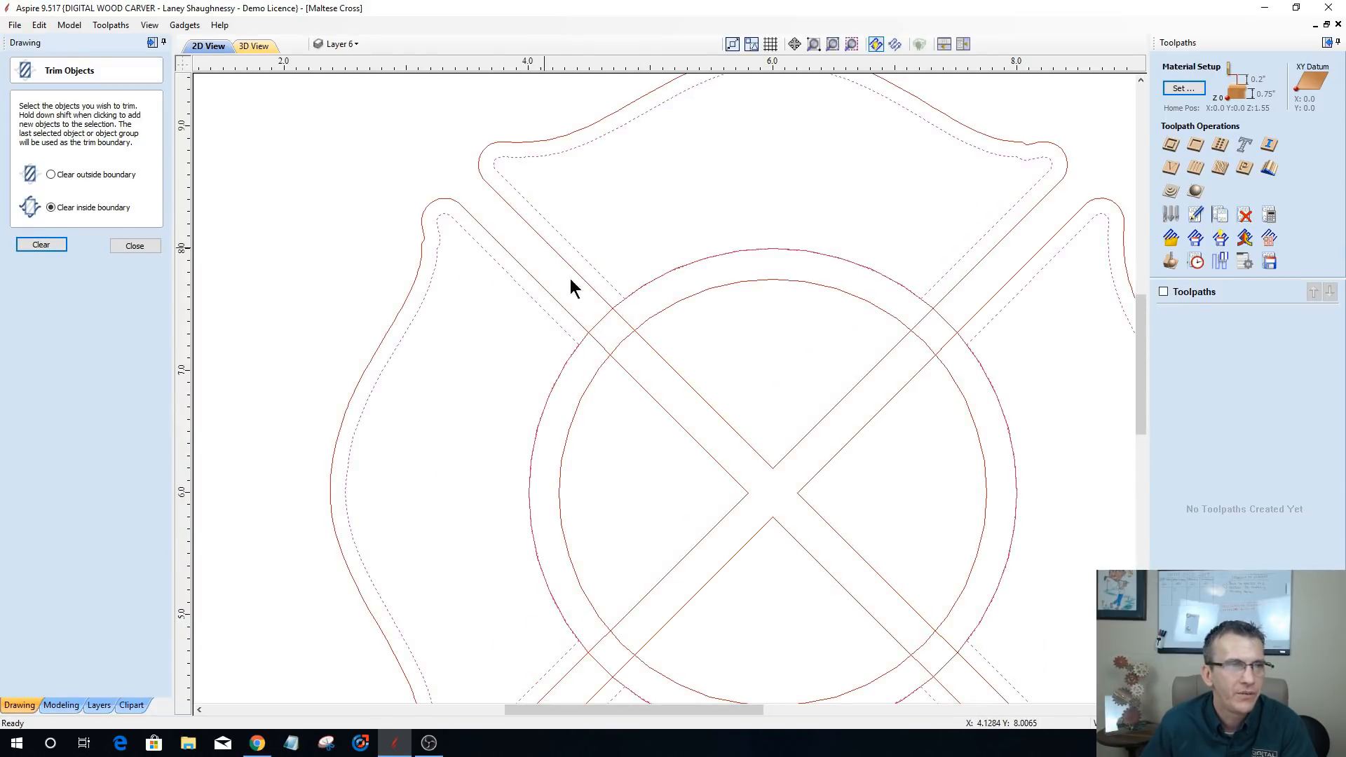
click(620, 307)
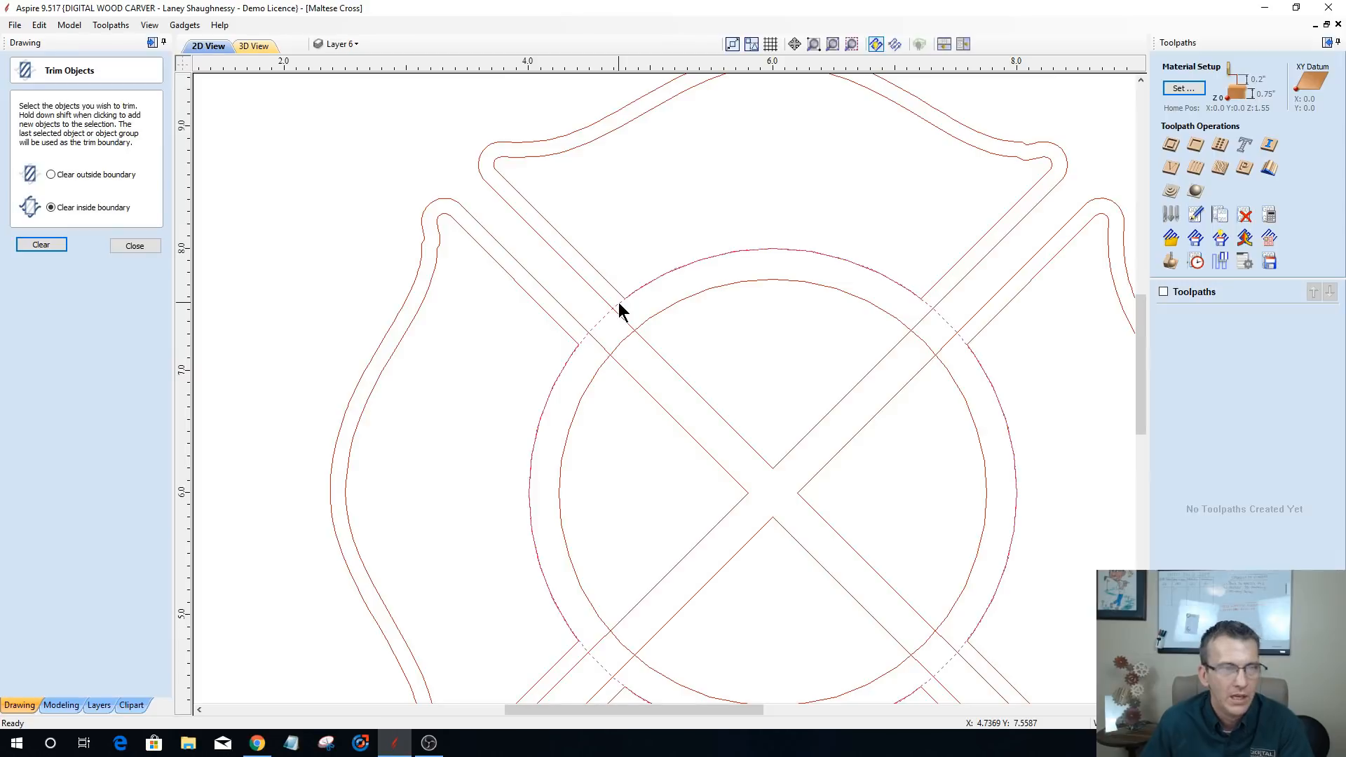
key(Delete)
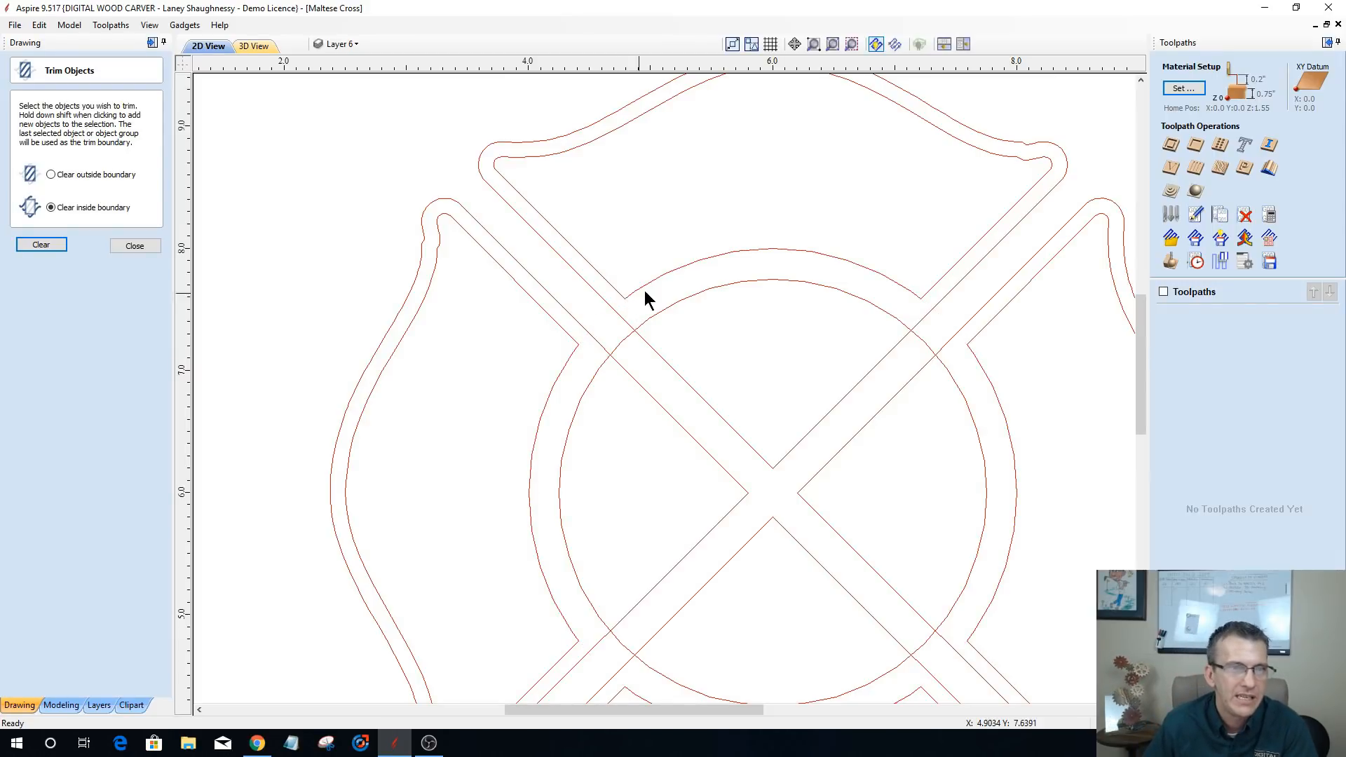
click(685, 265)
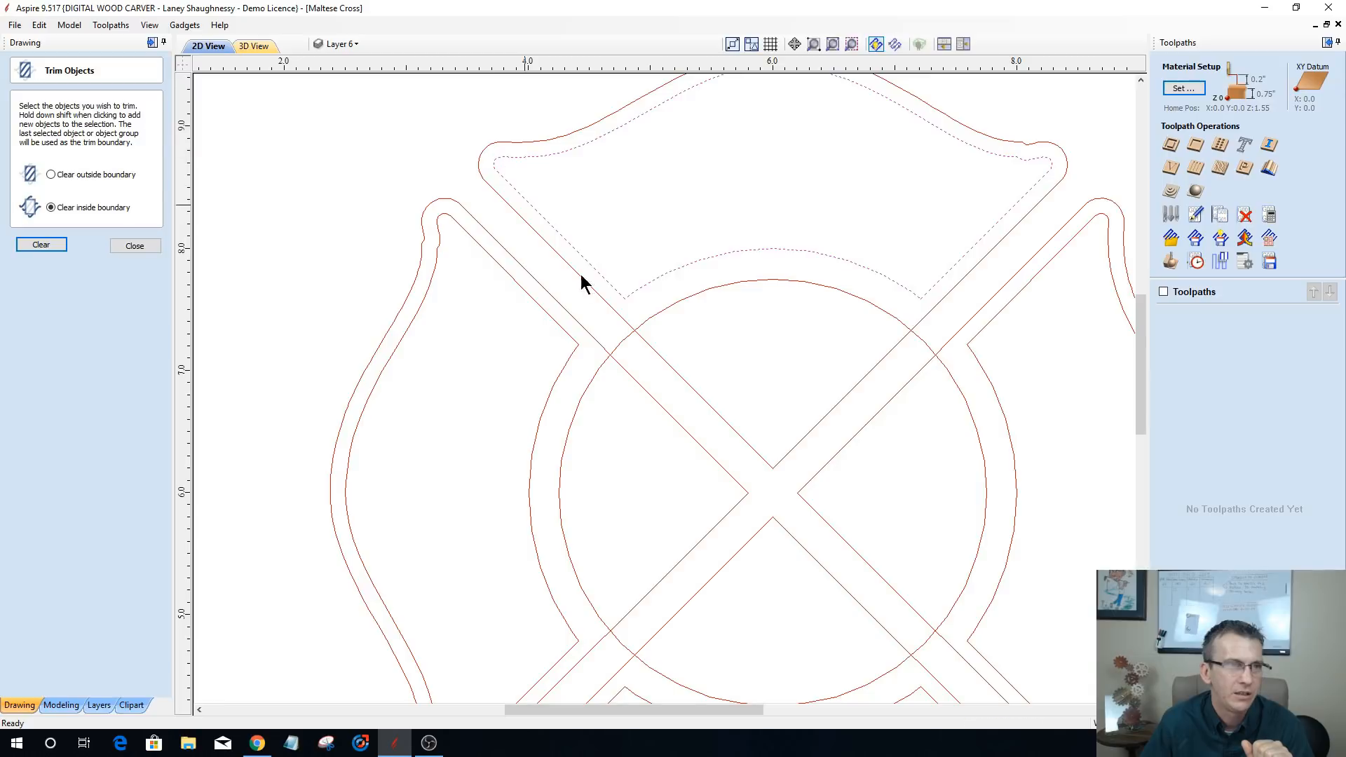
click(116, 245)
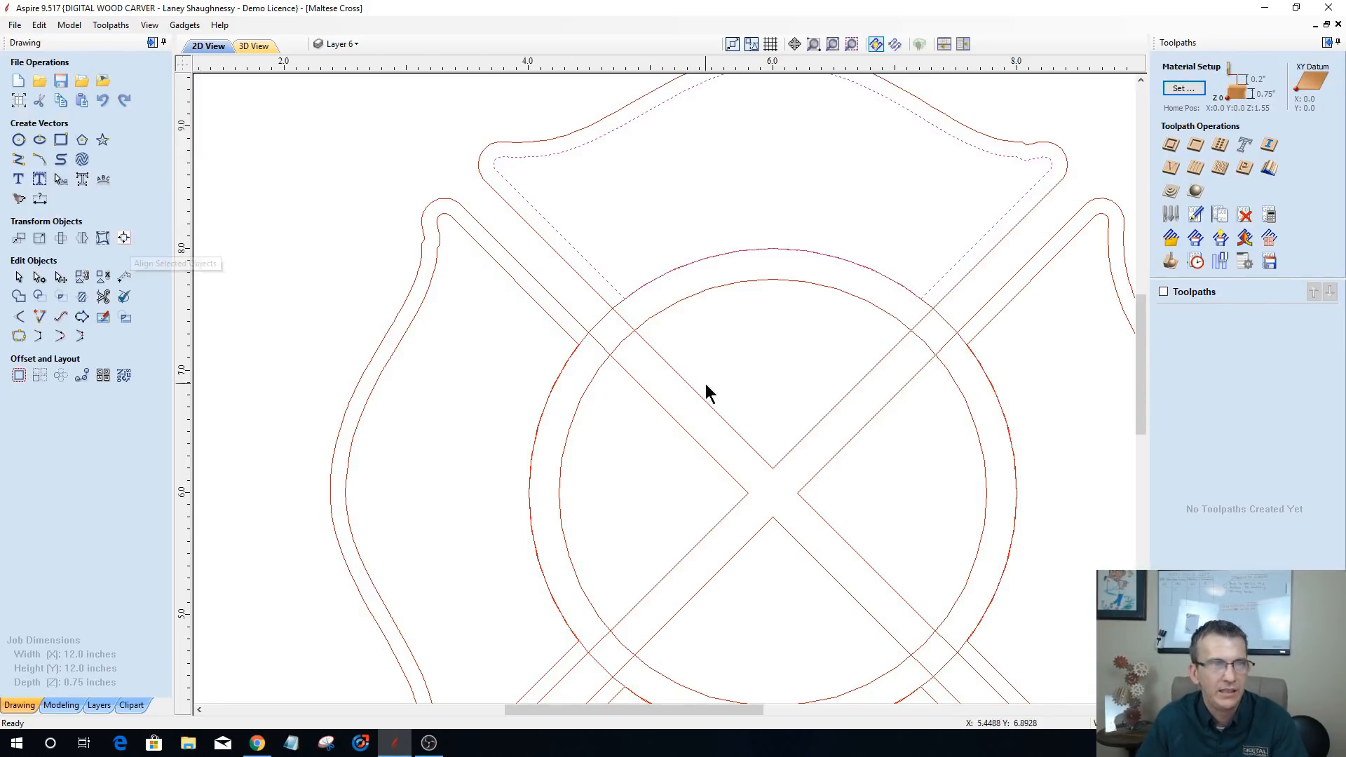
- Examine the trimmed inner arm outlines and where the outer arm outline crosses the two circles, selecting a right inner and a left outer outline
scroll(851, 423, down, 1)
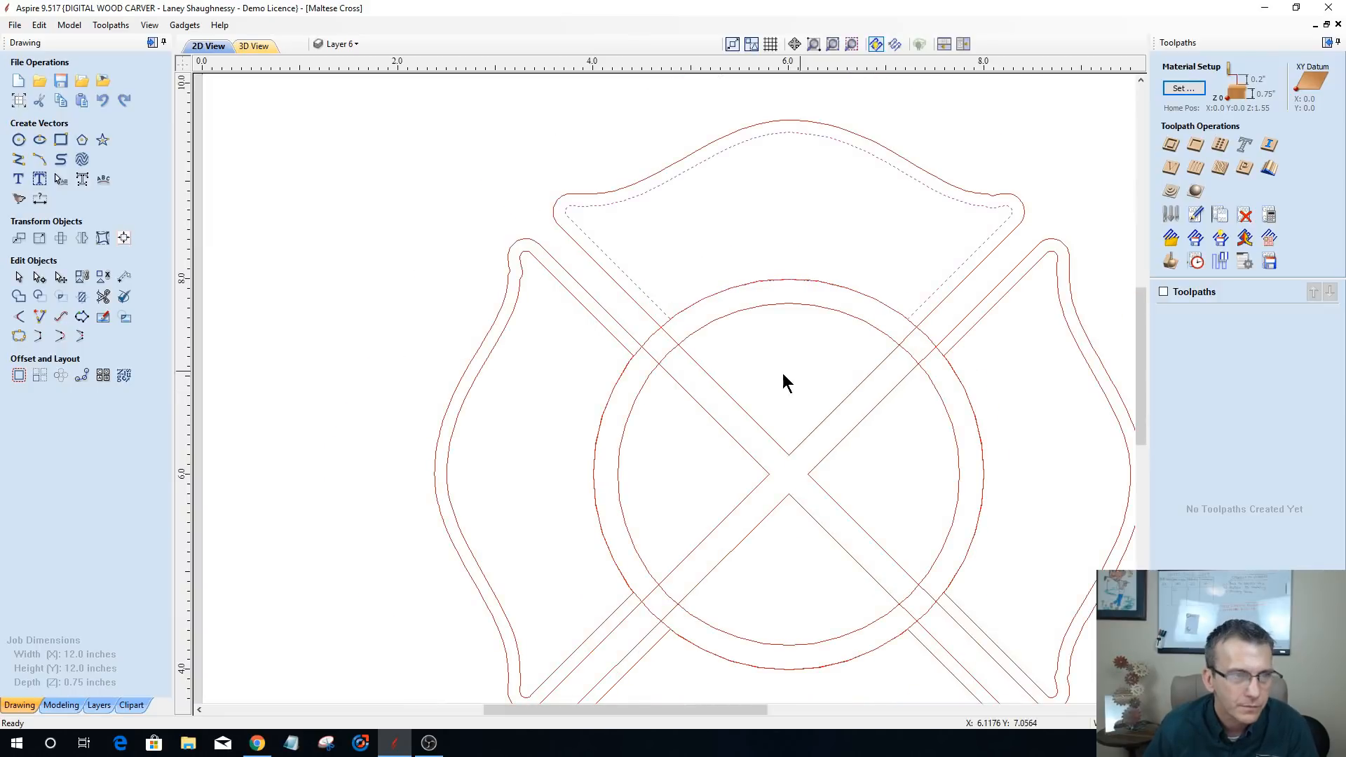
click(974, 324)
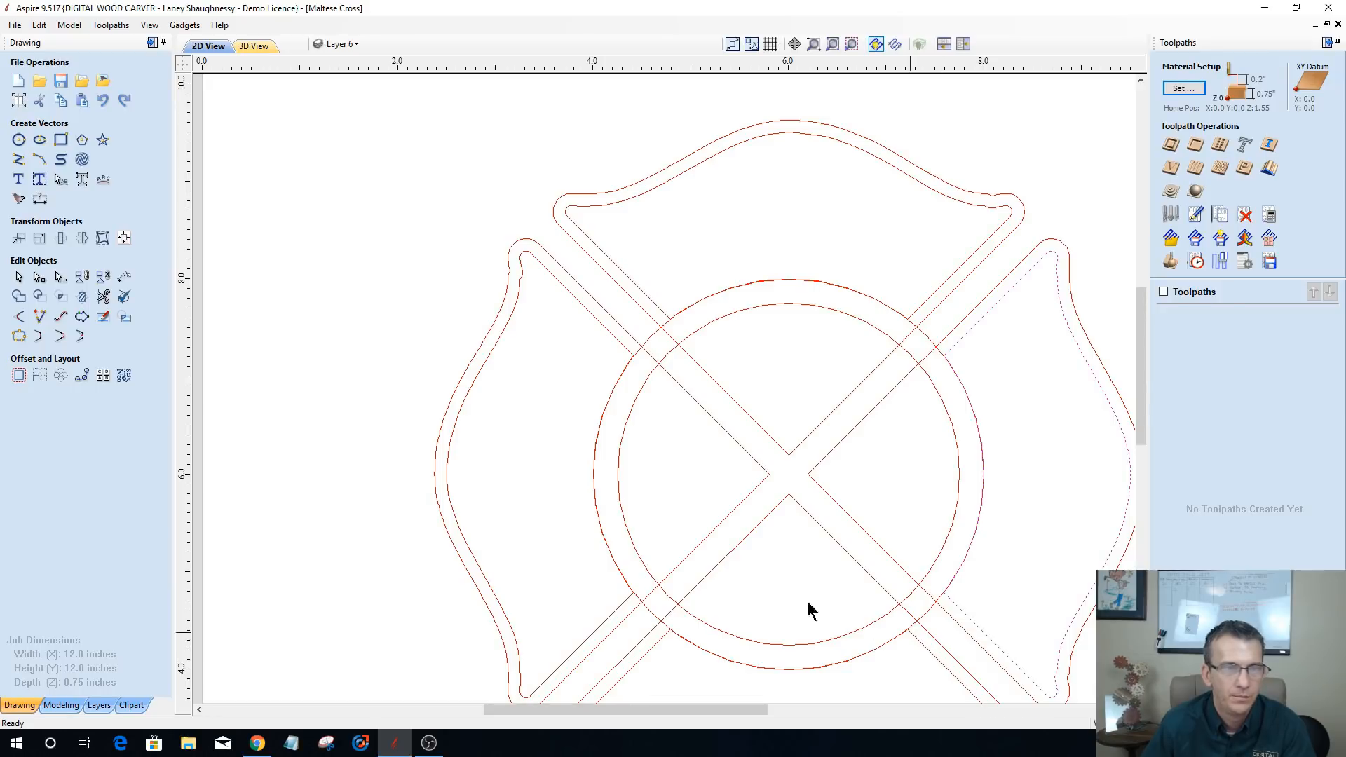
scroll(566, 267, up, 2)
scroll(566, 267, up, 1)
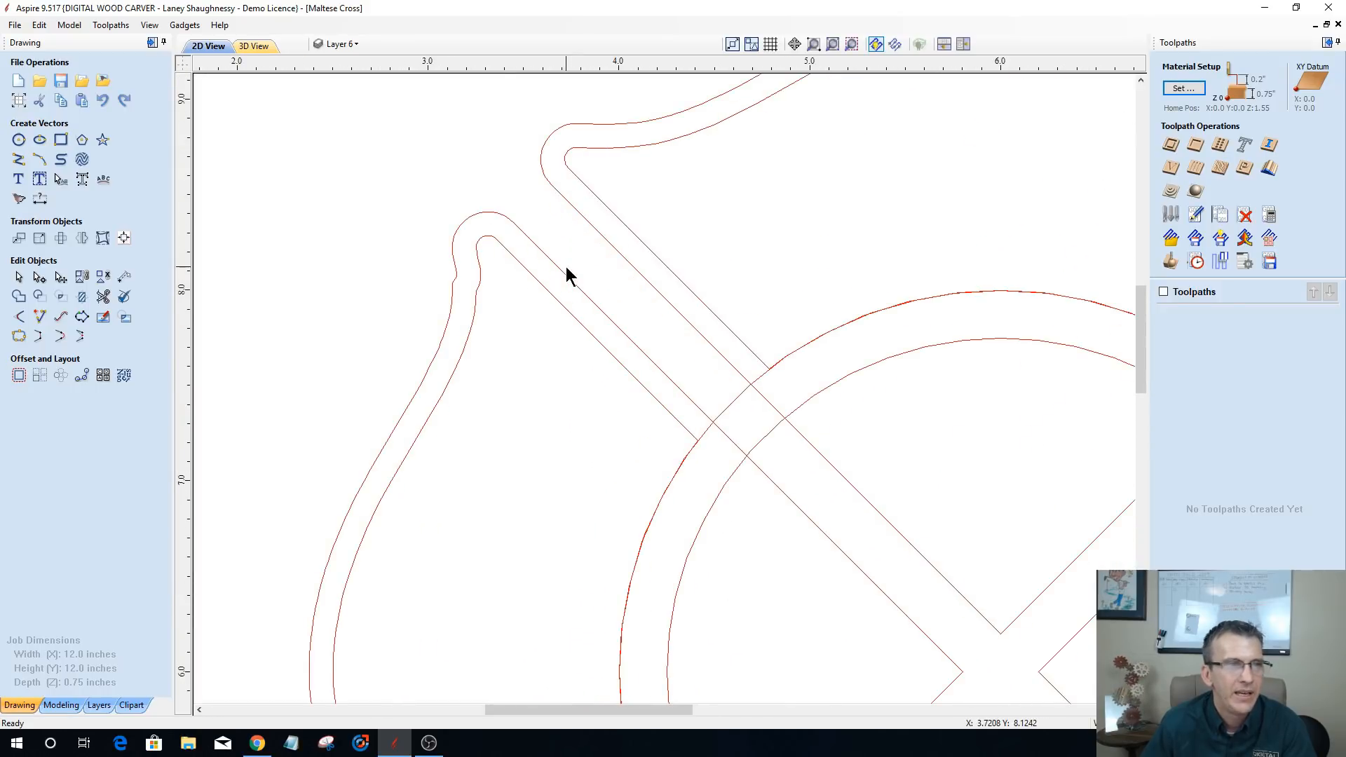
click(527, 234)
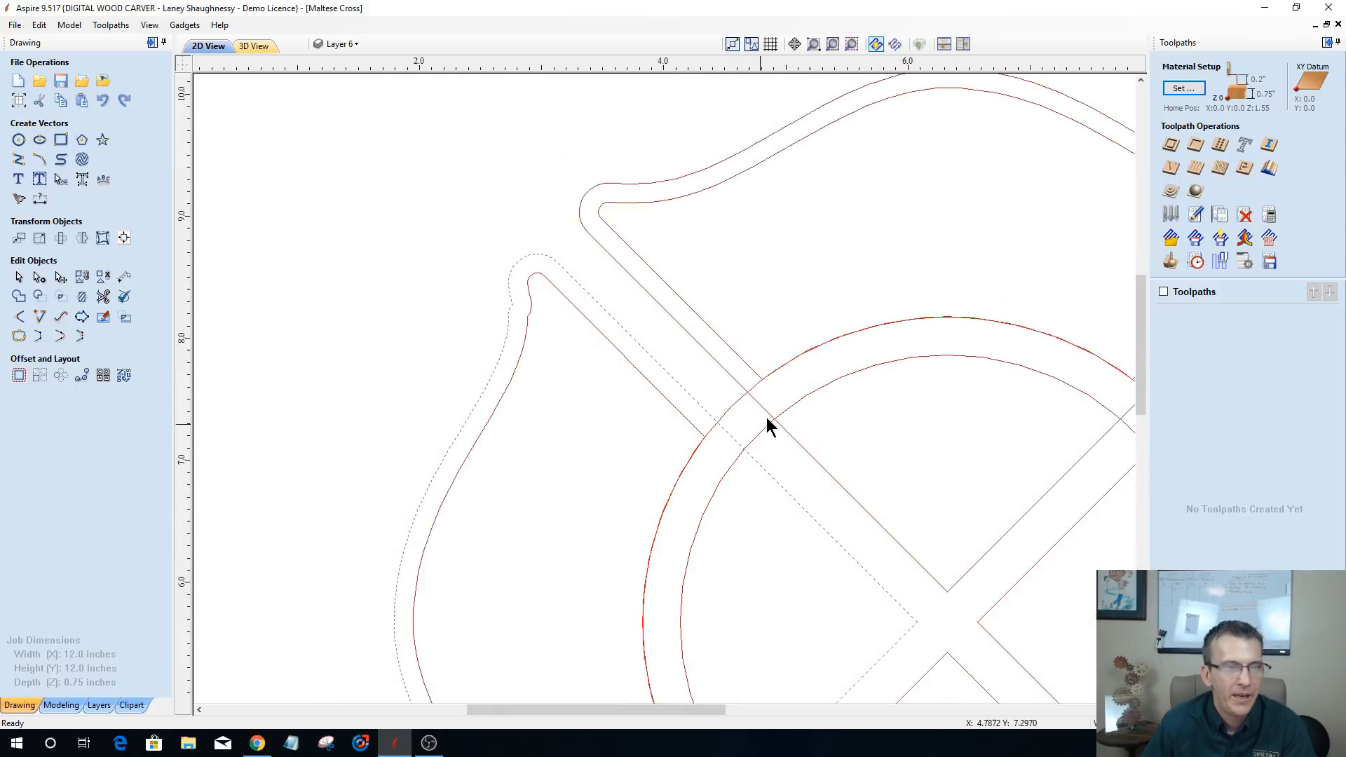
scroll(763, 428, down, 2)
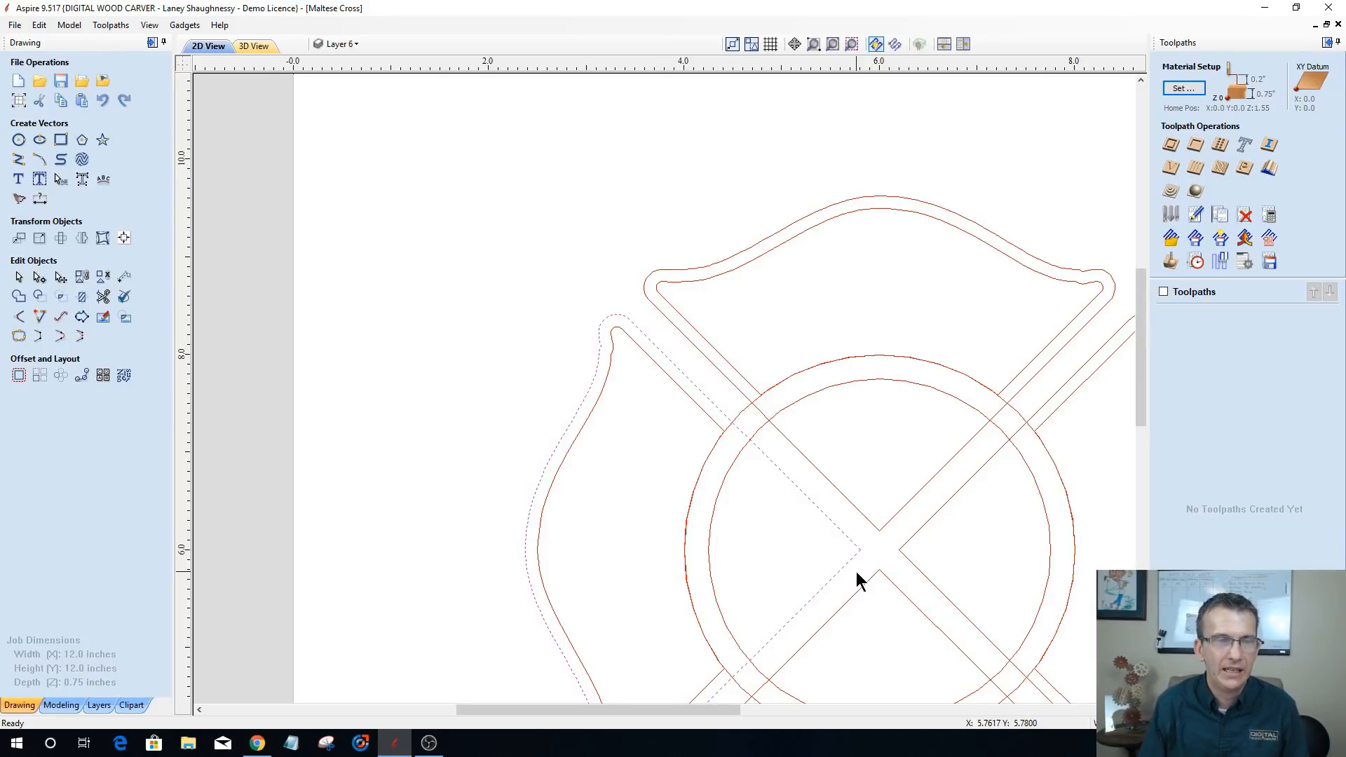
scroll(856, 570, up, 2)
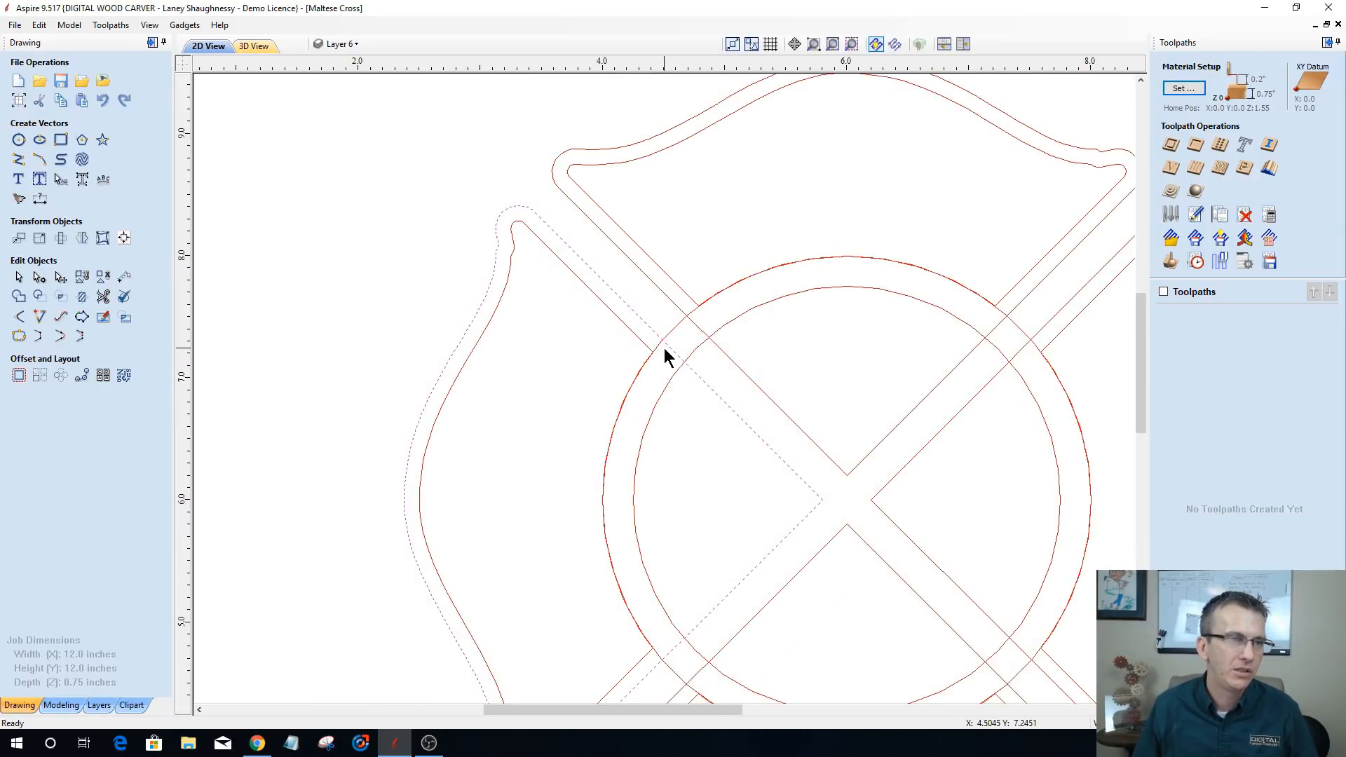
scroll(663, 348, down, 1)
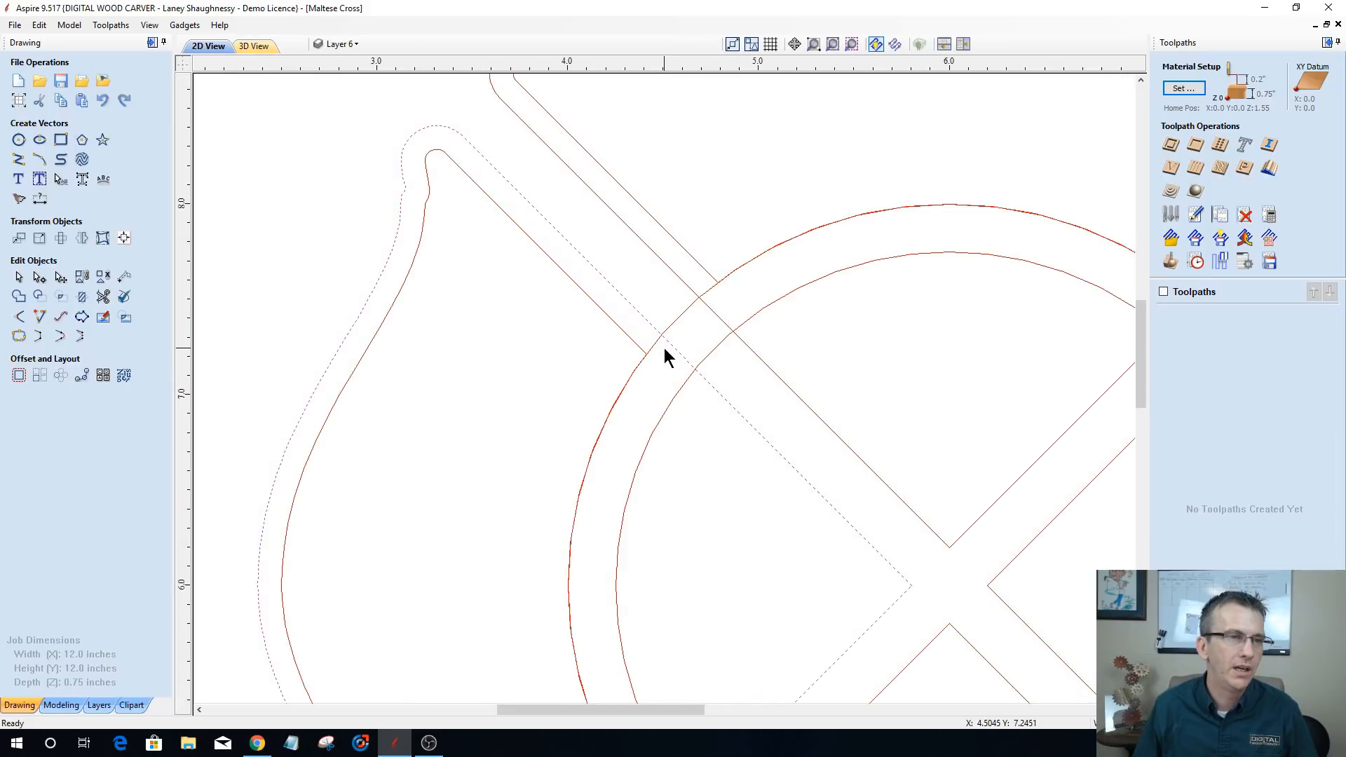
scroll(569, 105, up, 2)
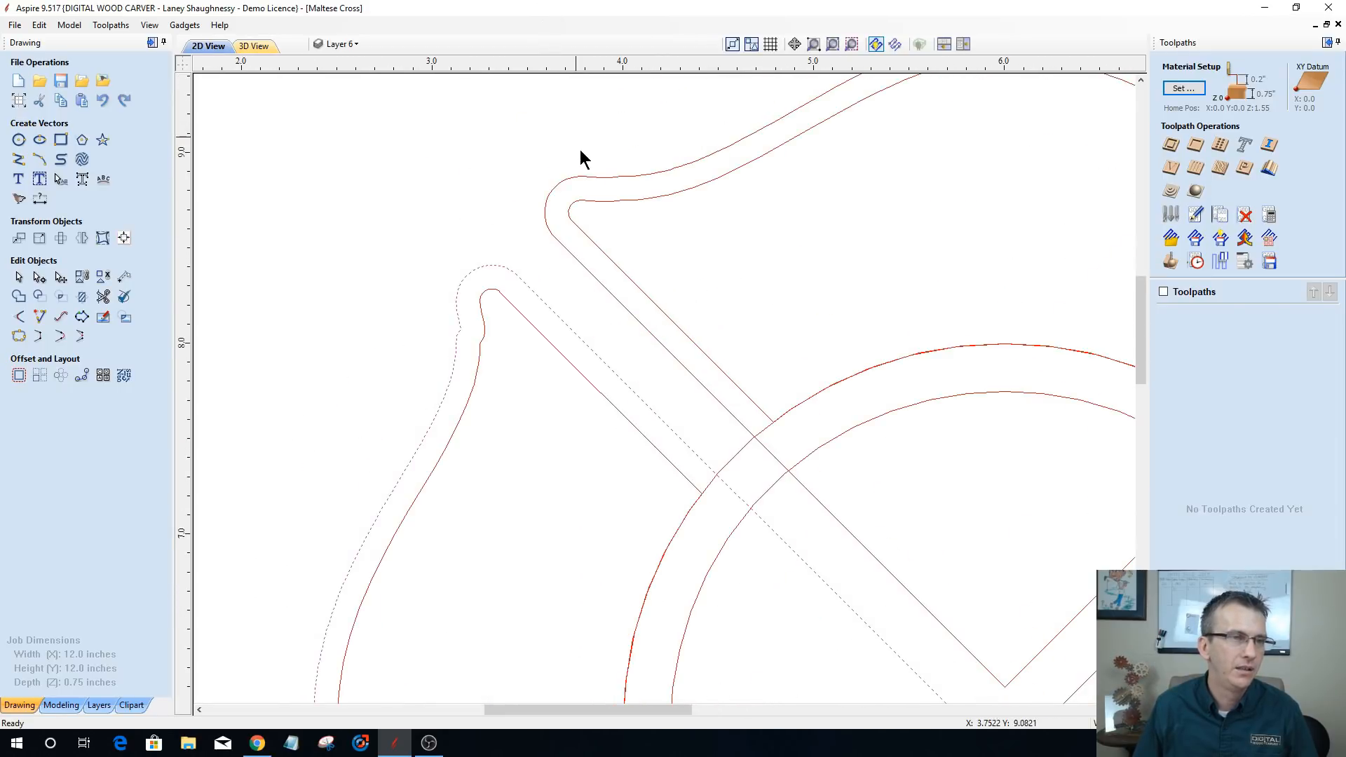
scroll(828, 533, up, 1)
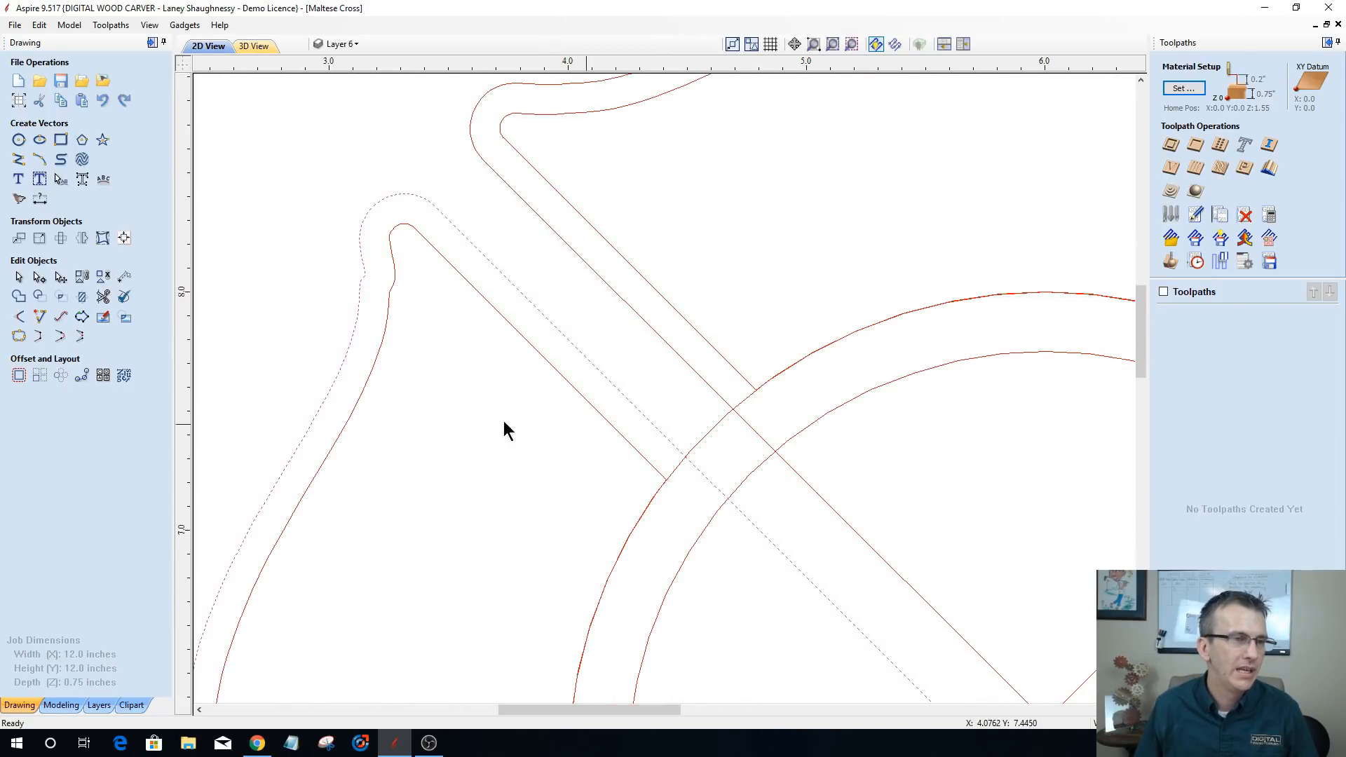
- With Interactive Vector Trim, remove the larger circle's arcs beside the upper-left spoke and the outer arm lines between the two circles there
click(105, 296)
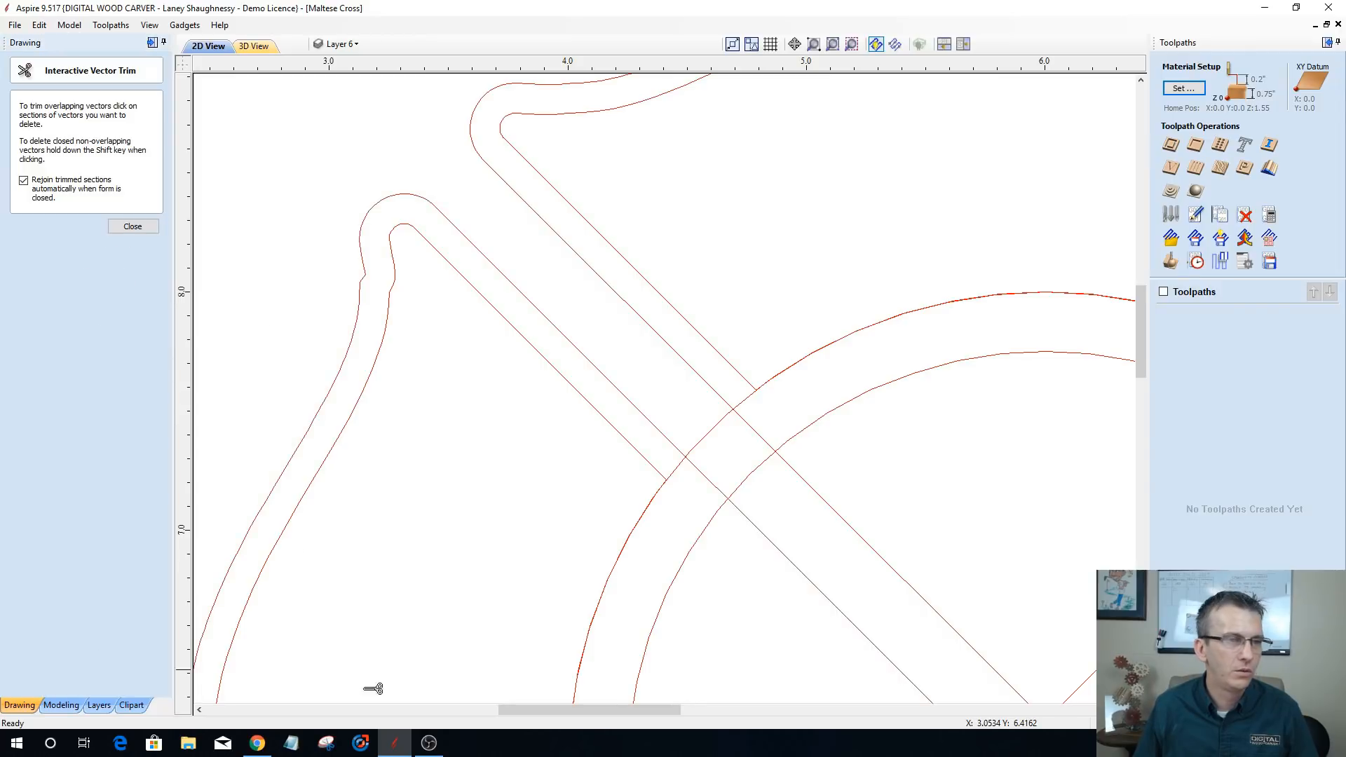
click(684, 469)
click(747, 399)
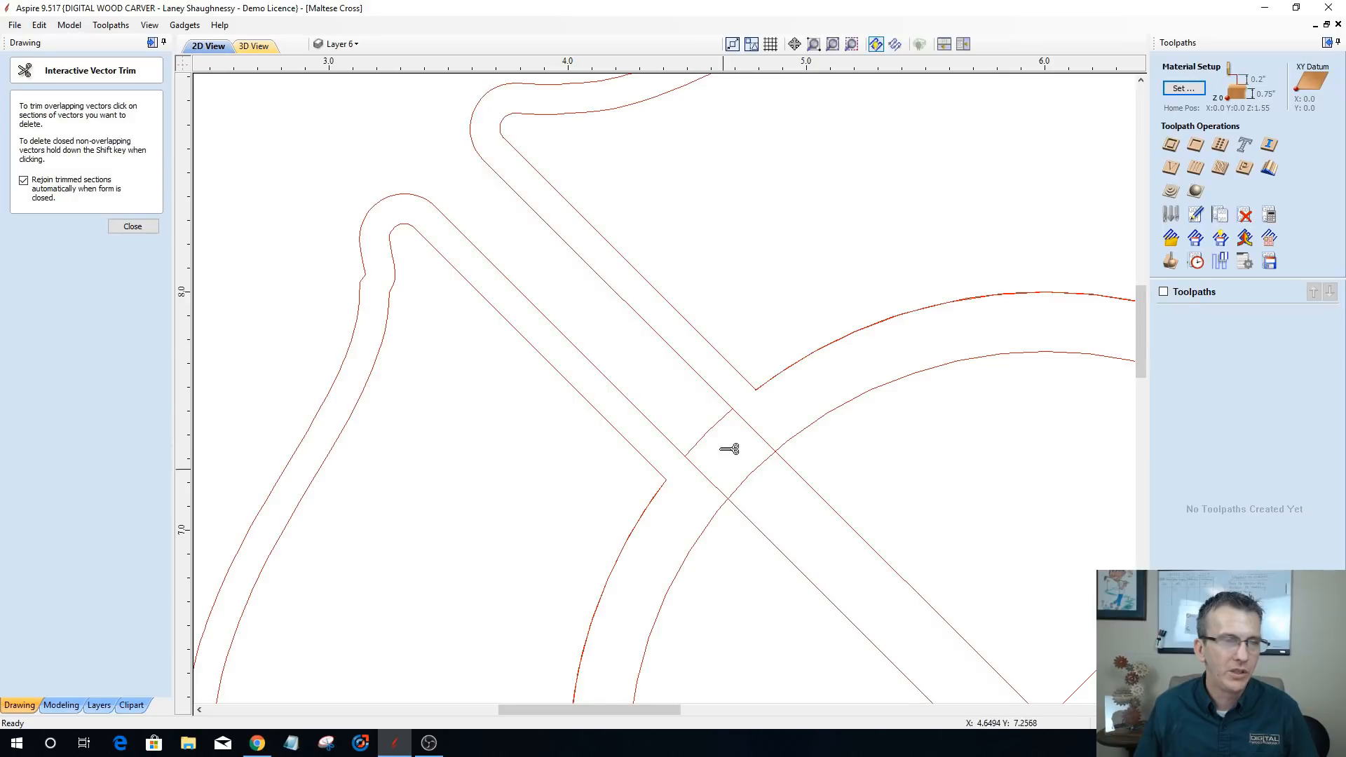
scroll(690, 506, down, 1)
scroll(680, 501, up, 3)
click(845, 333)
click(759, 430)
scroll(673, 526, down, 3)
scroll(901, 565, down, 2)
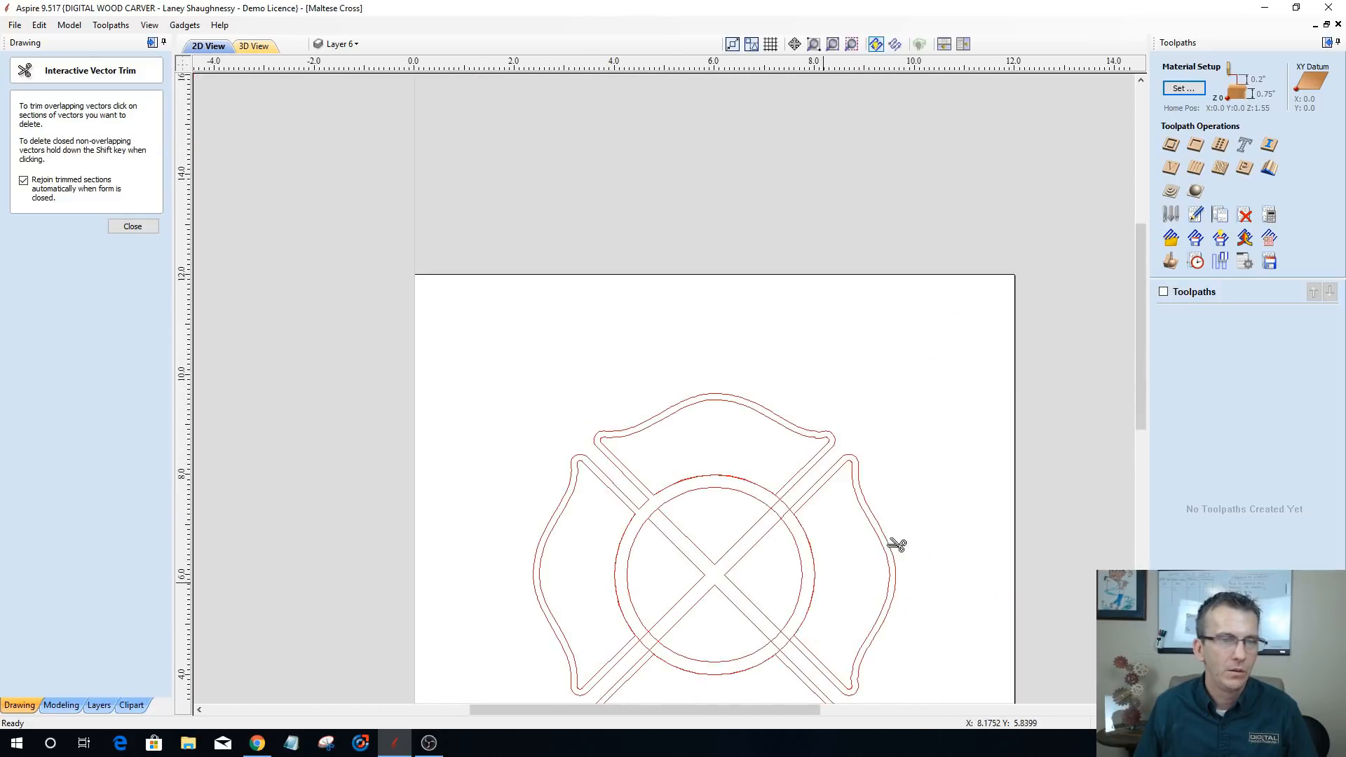
- Trim the upper-right crossing the same way, removing the larger circle's arcs beside the spoke and the outer arm lines within the ring
scroll(805, 549, up, 6)
click(730, 382)
click(631, 285)
click(614, 313)
click(685, 387)
scroll(724, 383, down, 6)
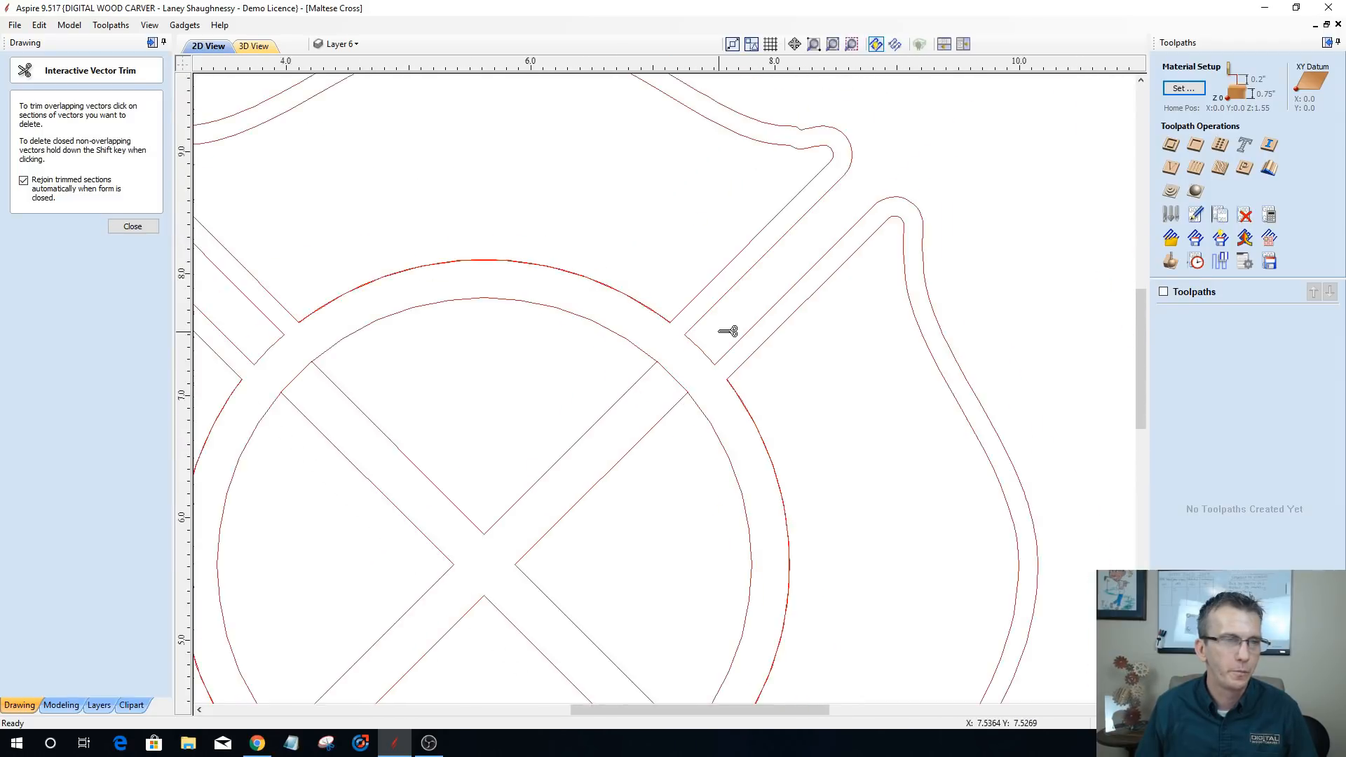
- Trim away the larger circle's arcs beside the lower-right spoke and the outer arm lines crossing the ring there
scroll(735, 387, up, 2)
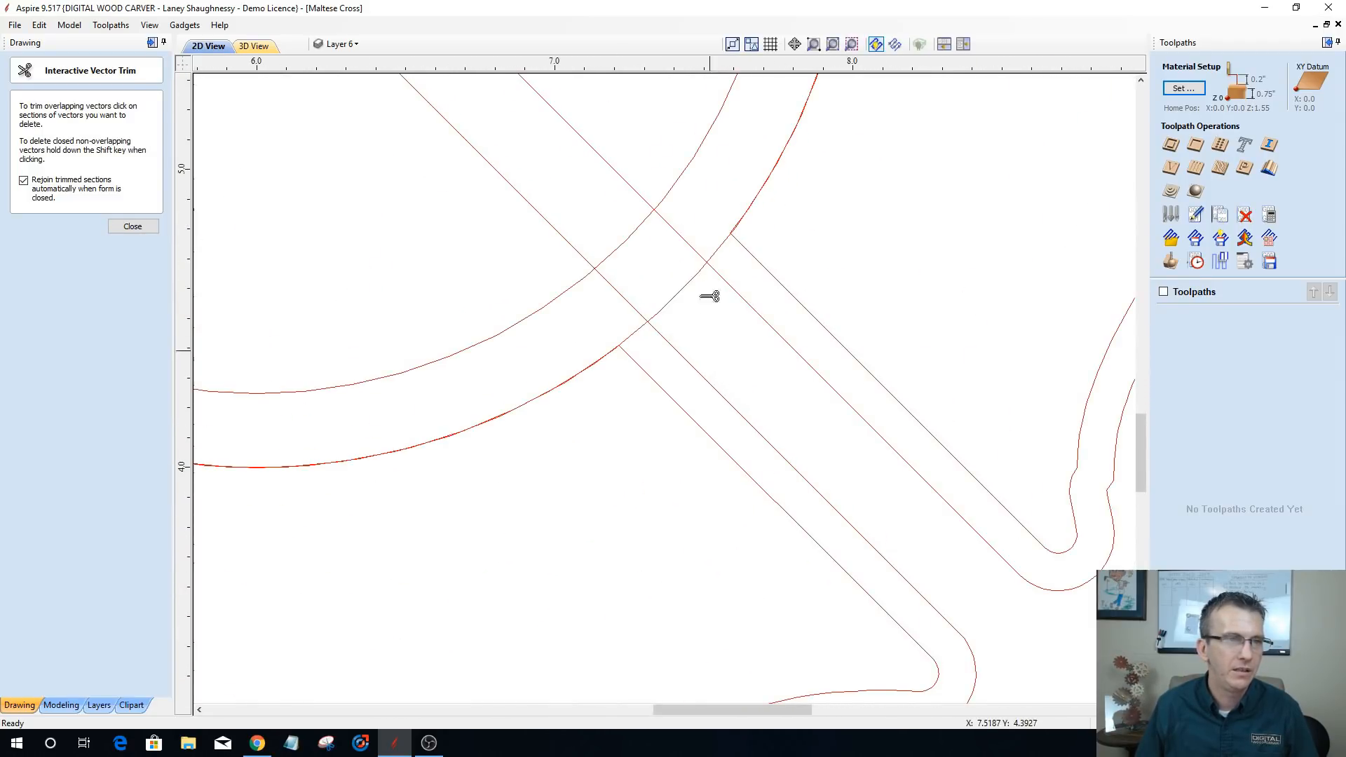
click(724, 297)
click(633, 335)
click(624, 293)
click(698, 246)
scroll(820, 456, down, 2)
scroll(845, 444, down, 2)
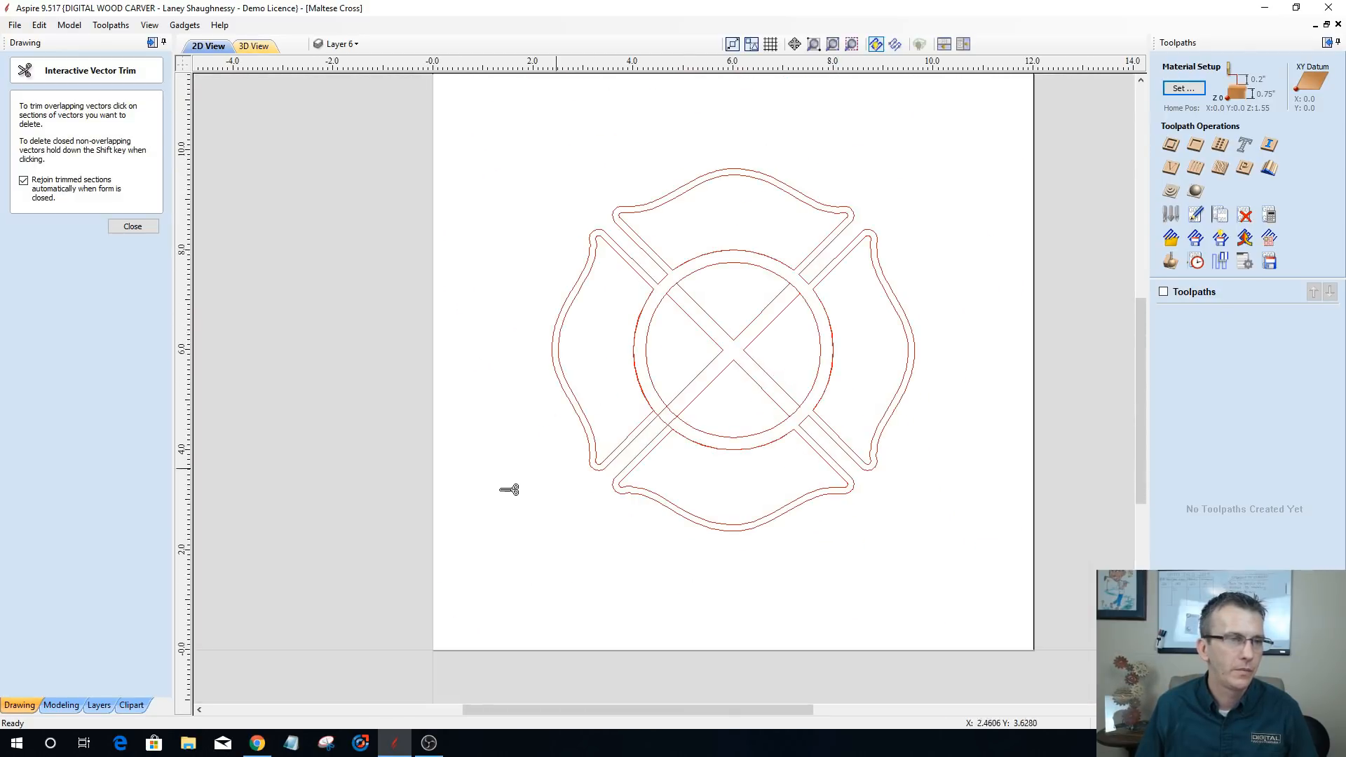
- Trim the larger circle's side arcs and the ring-crossing arm lines at the lower-left spoke, and finish Interactive Vector Trim
scroll(631, 424, up, 4)
scroll(645, 436, up, 1)
click(671, 407)
click(577, 304)
click(611, 302)
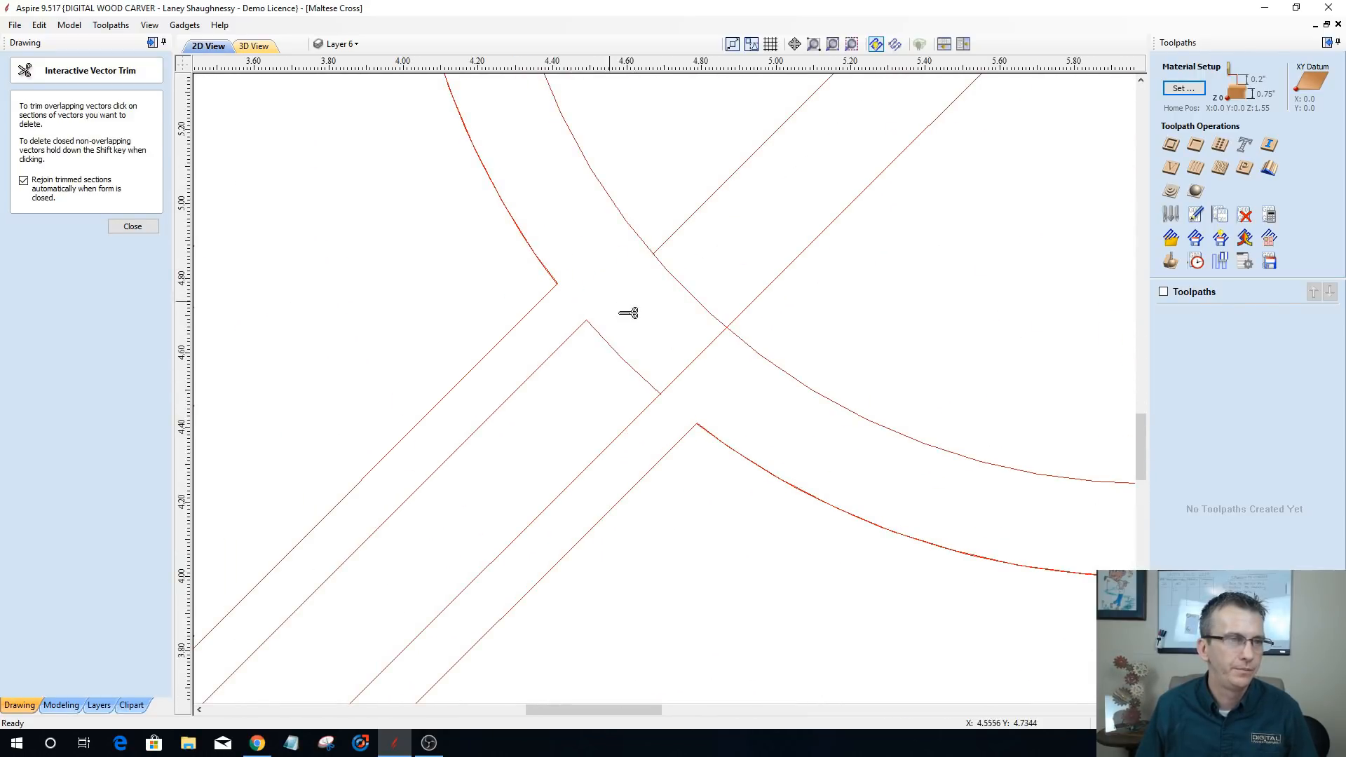
click(699, 357)
scroll(710, 368, down, 2)
scroll(710, 367, down, 2)
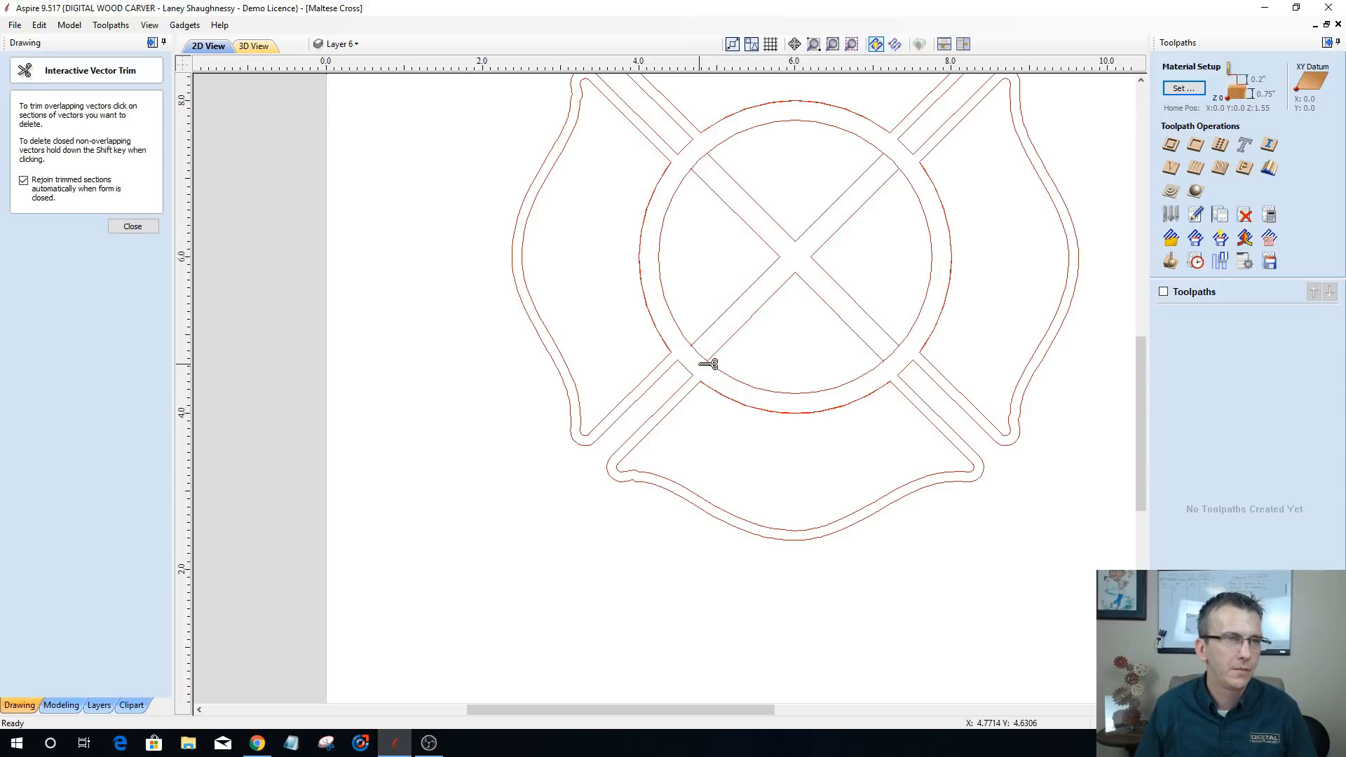
click(132, 226)
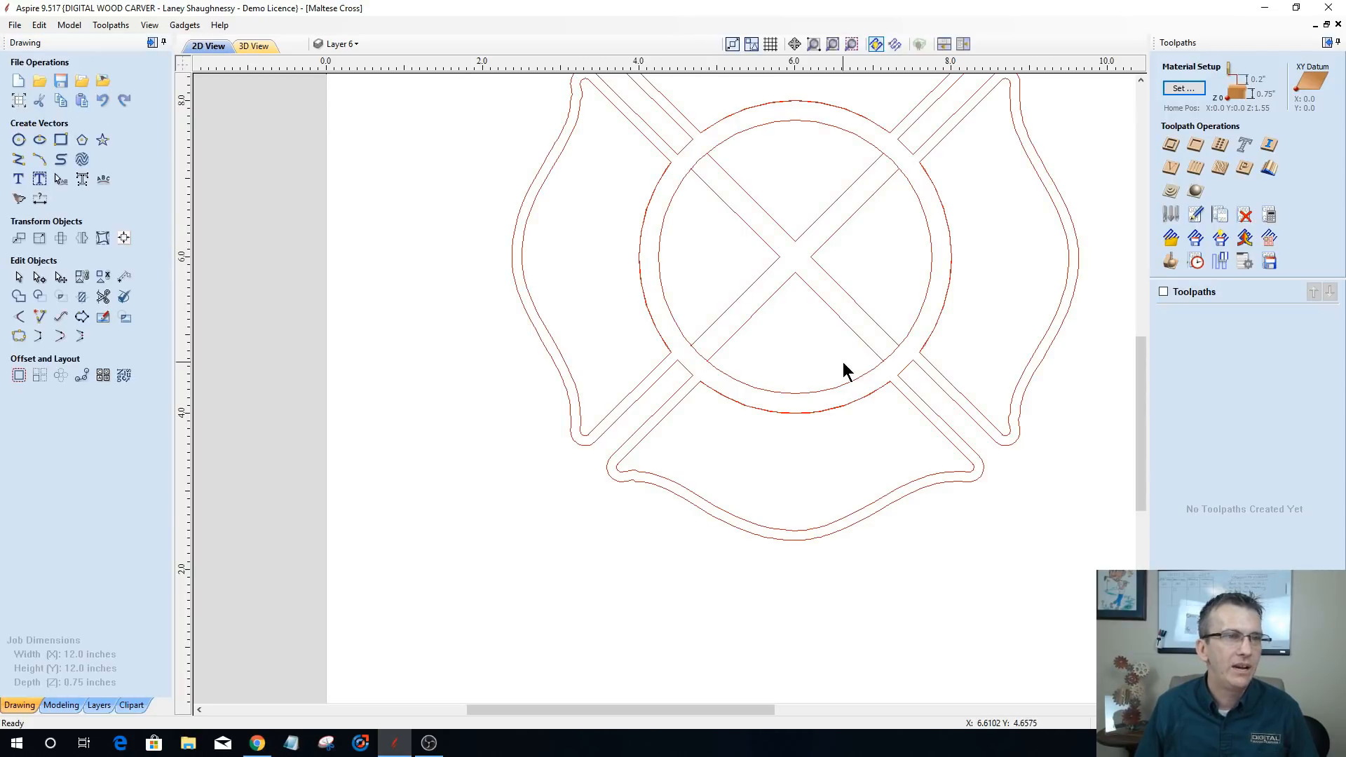
- Remove the leftover larger-circle arcs overlapping the inner arm outlines, and check the joined outer outline and left inner arm by selecting each
drag(649, 94, 949, 280)
click(802, 159)
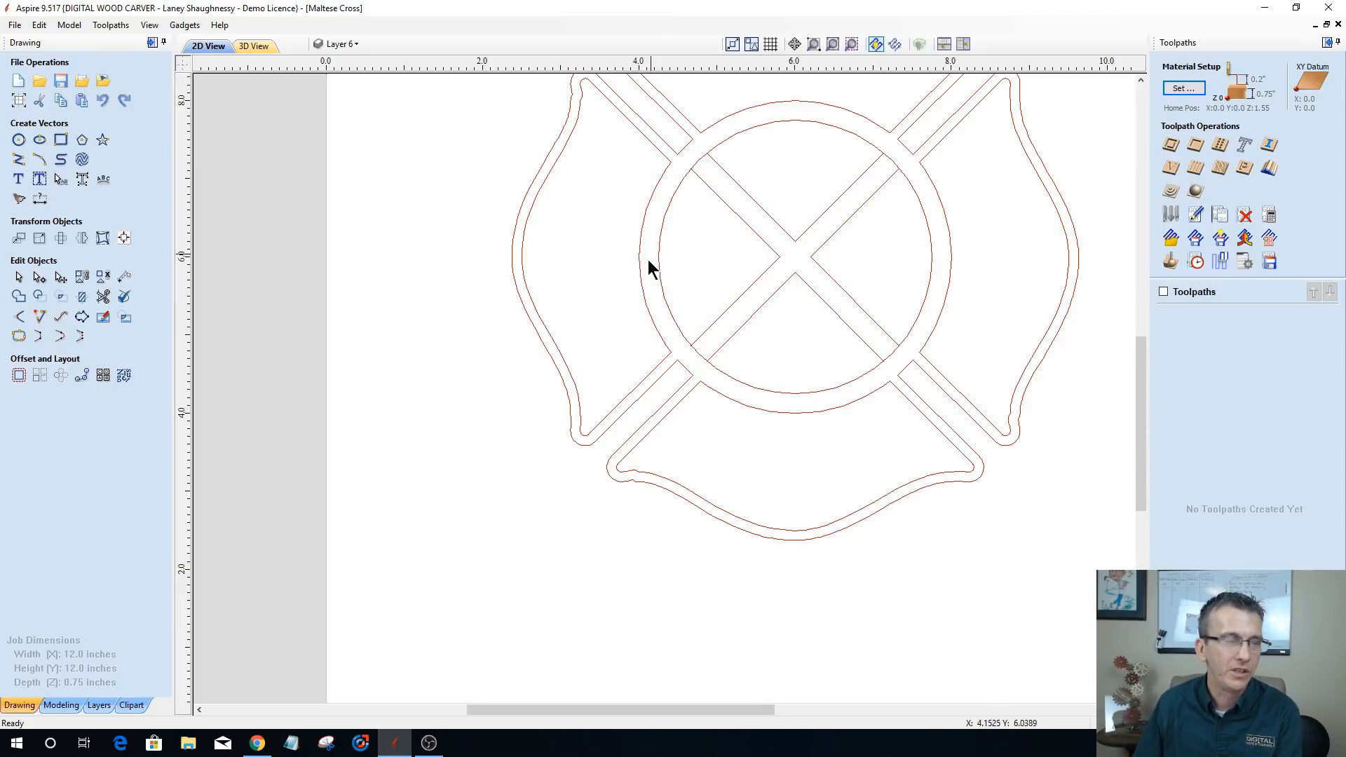
scroll(661, 271, down, 4)
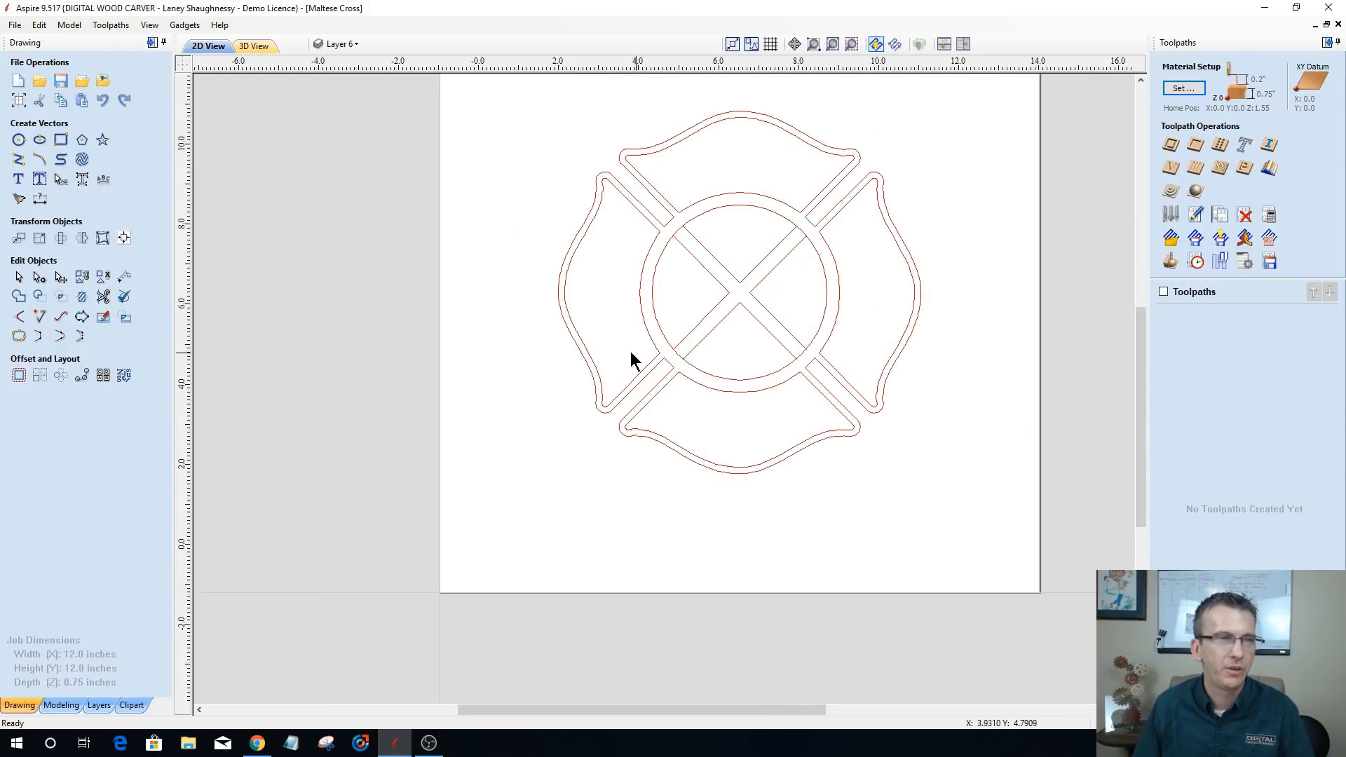
scroll(565, 239, up, 1)
click(640, 188)
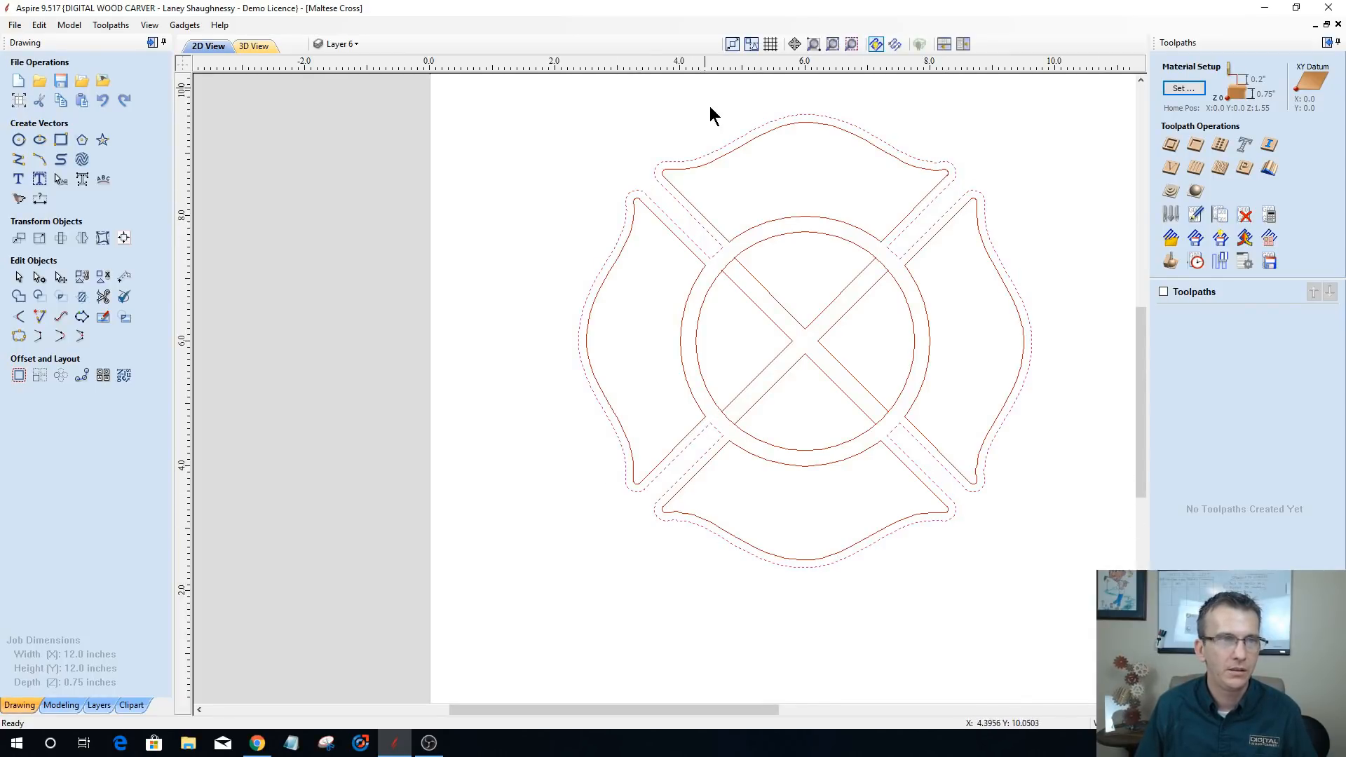
click(690, 249)
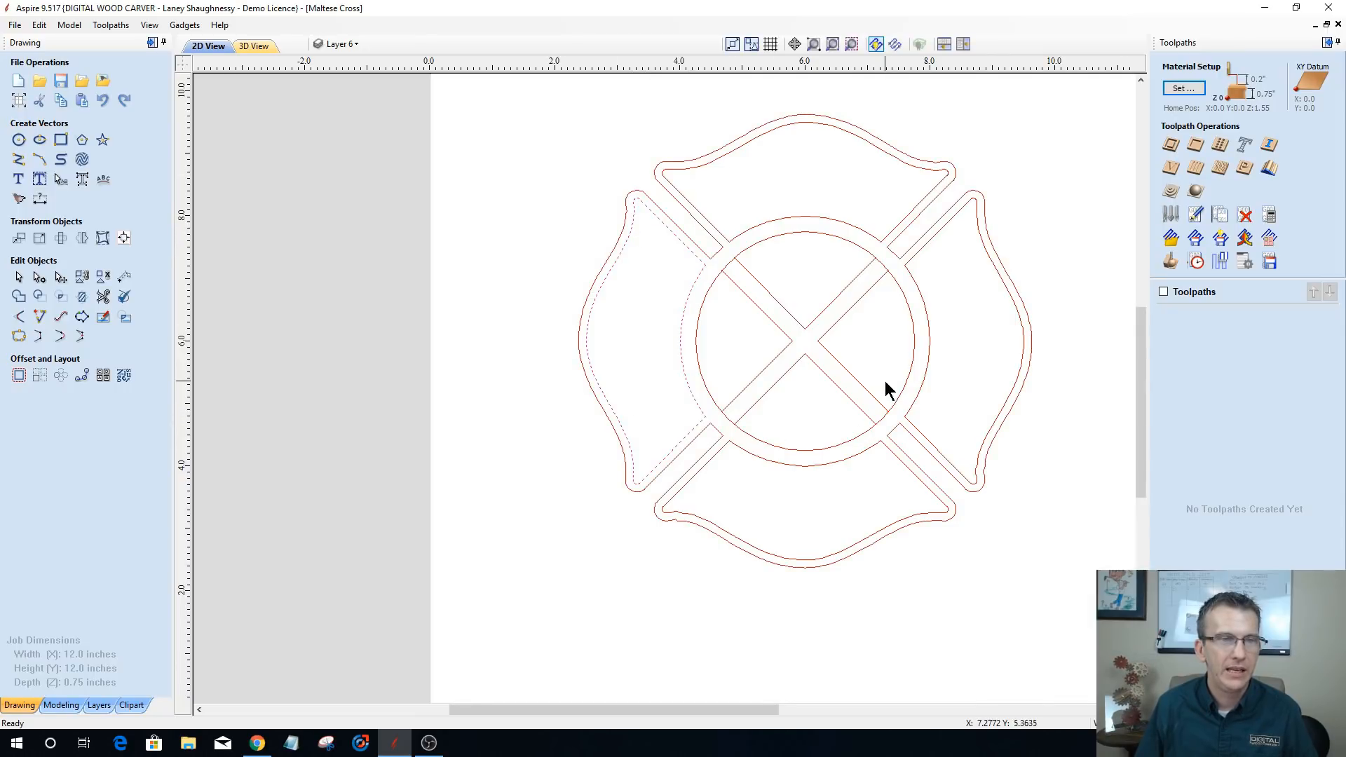
- Delete the leftover crossing arm lines inside the smaller circle
click(756, 280)
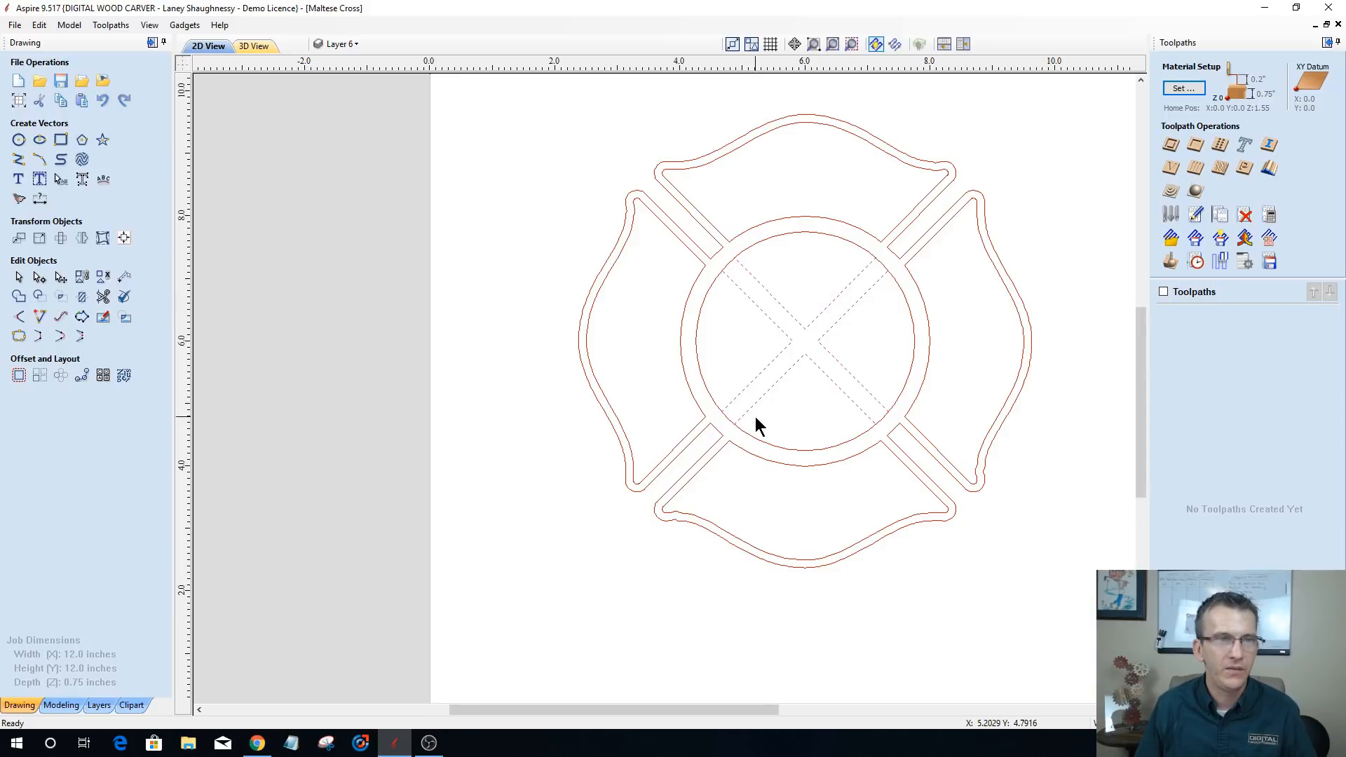
key(Delete)
scroll(769, 393, down, 3)
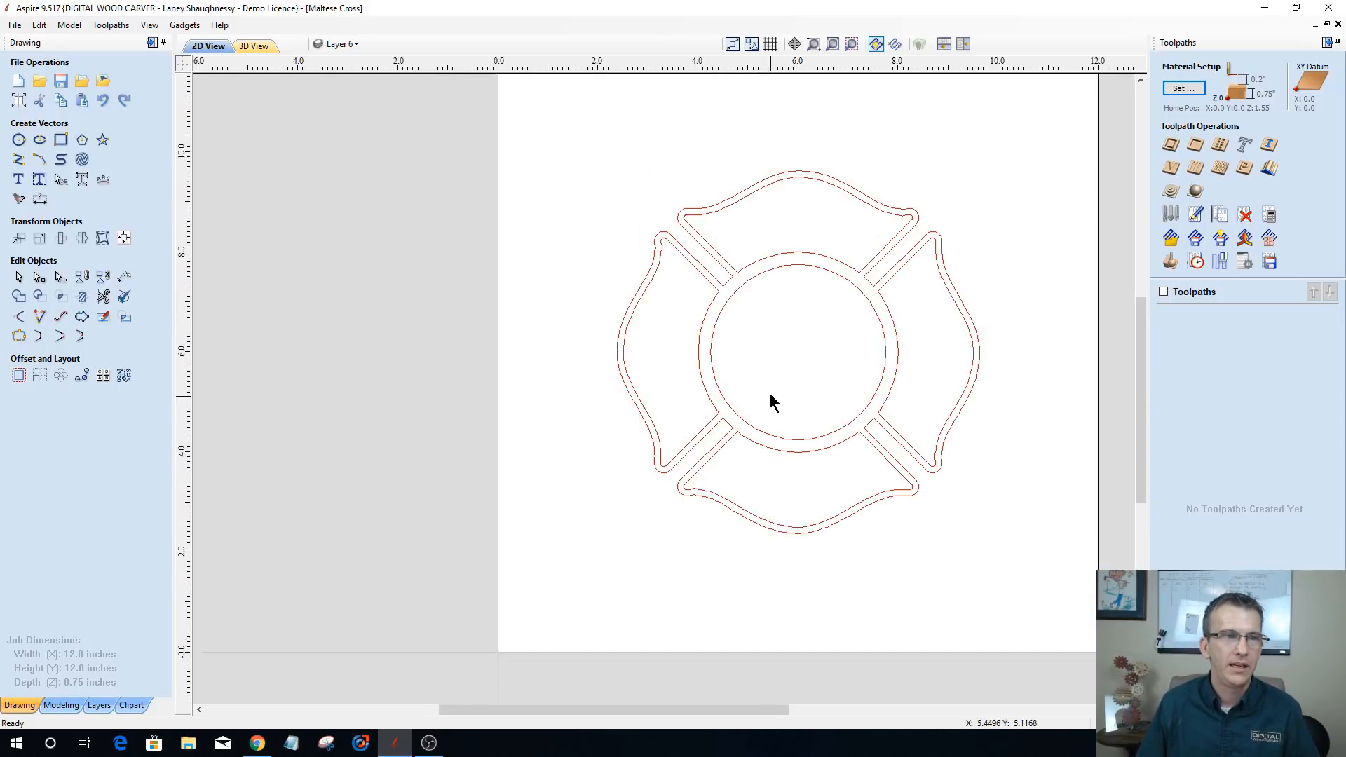
scroll(793, 451, up, 3)
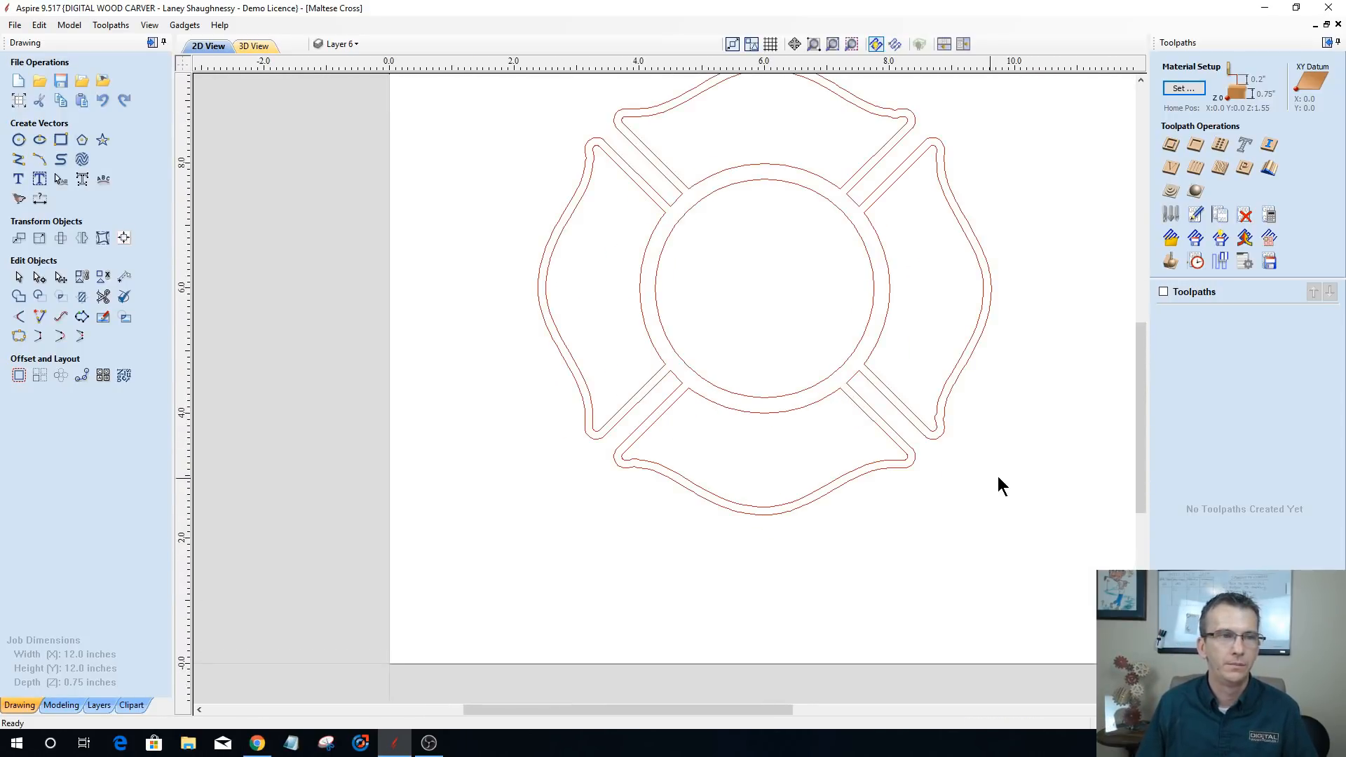
scroll(1055, 470, down, 1)
scroll(1079, 306, up, 1)
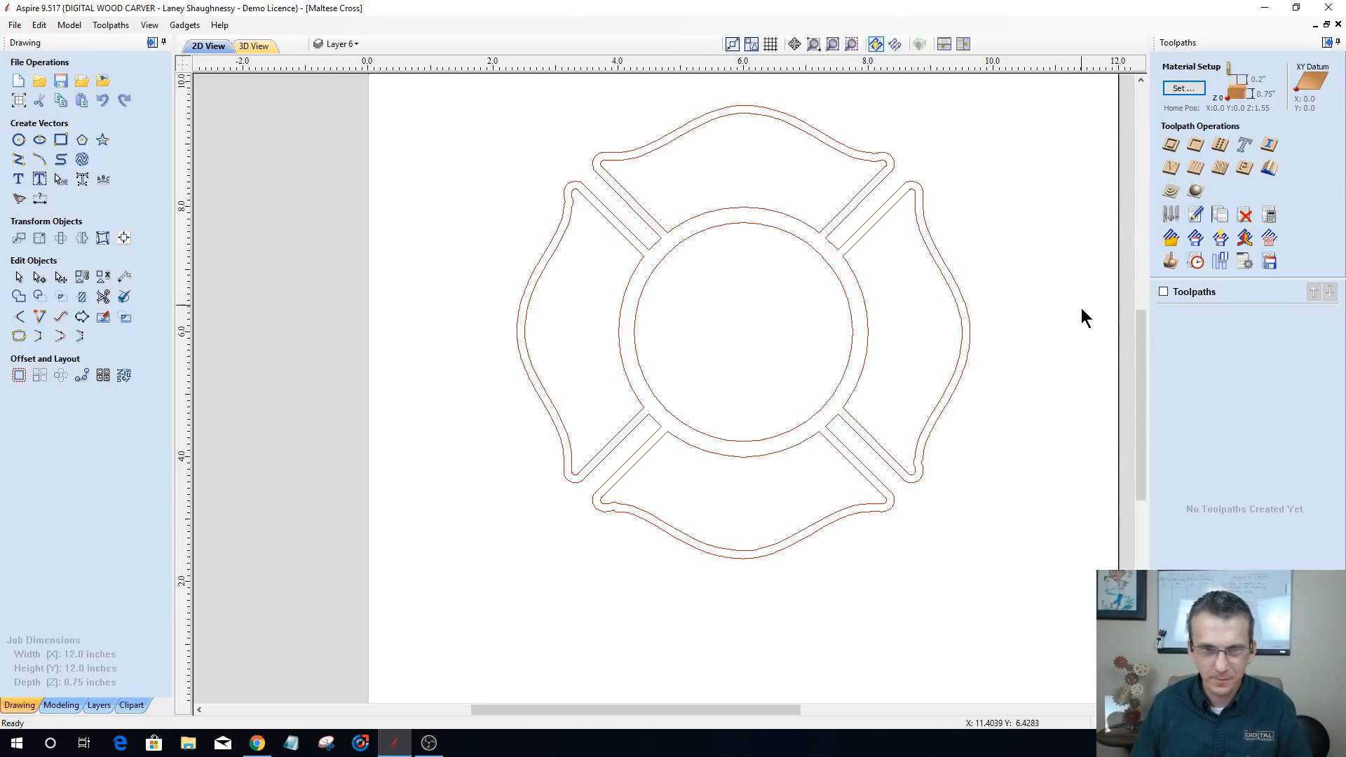
drag(1140, 352, 1140, 347)
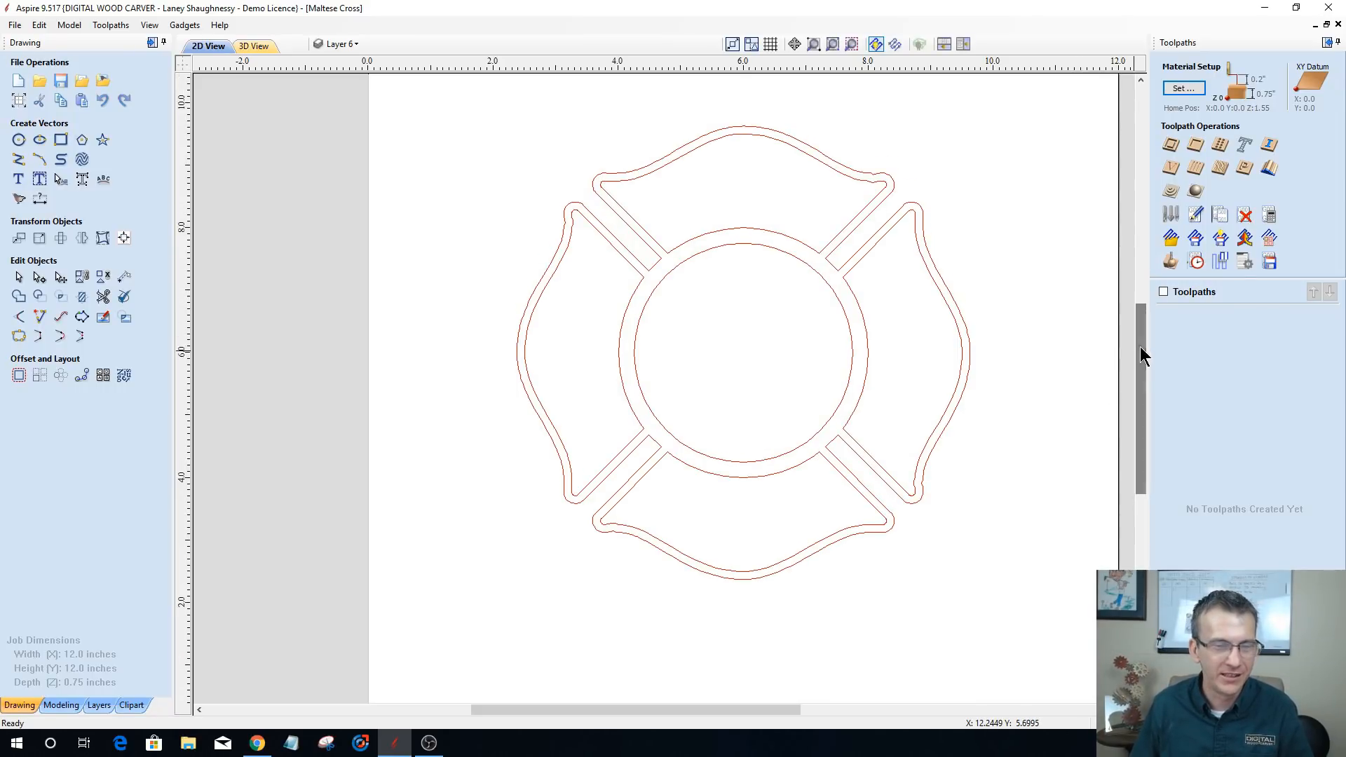
drag(736, 710, 759, 710)
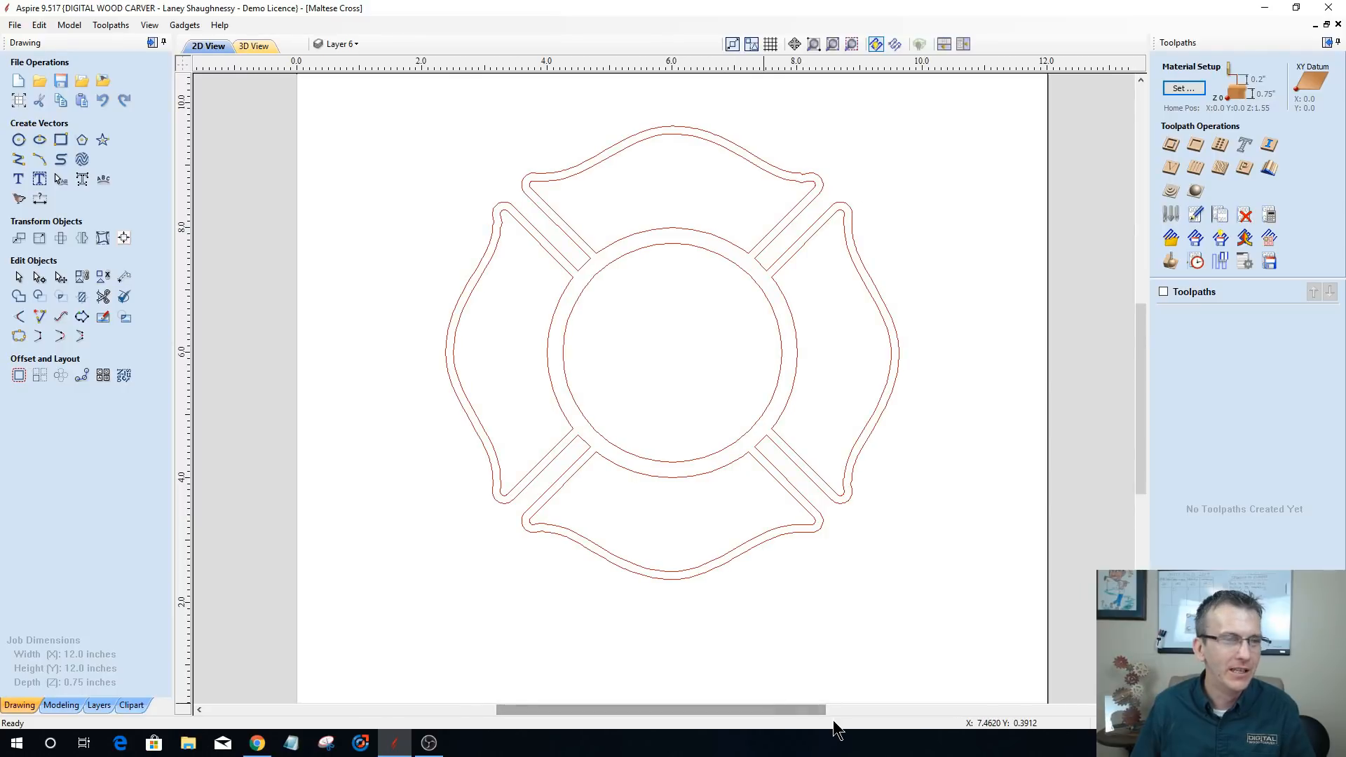
scroll(763, 582, down, 1)
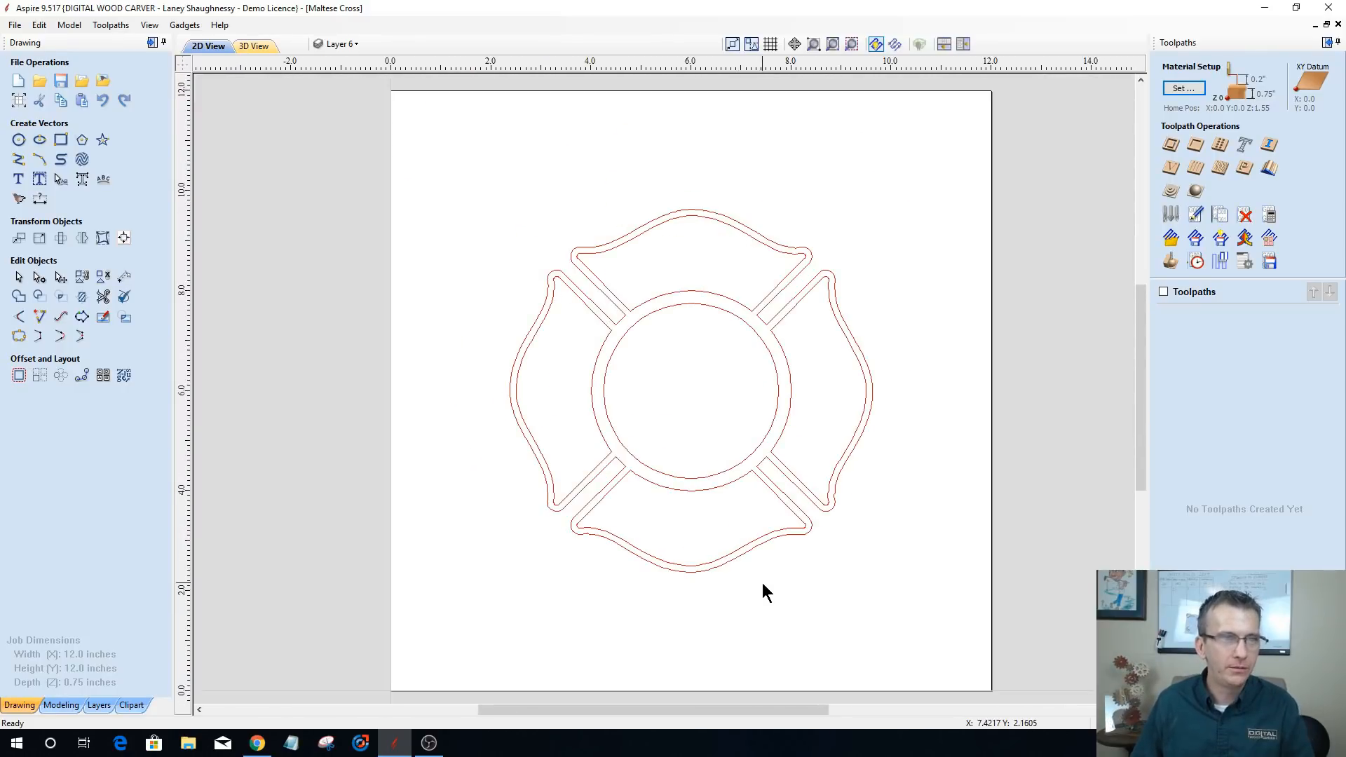
scroll(671, 501, down, 1)
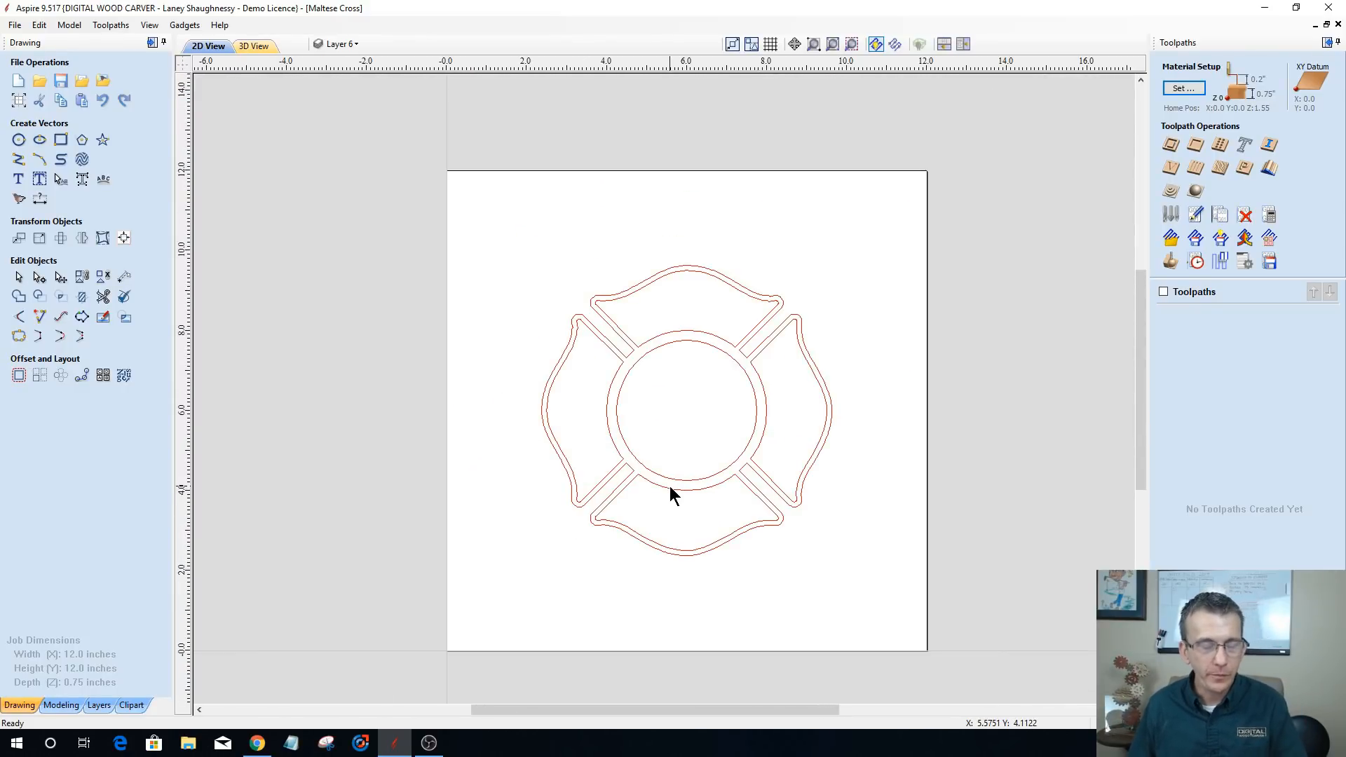
- Turn on the visibility of Layer 3 to bring up the firefighting artwork beside the material
click(345, 45)
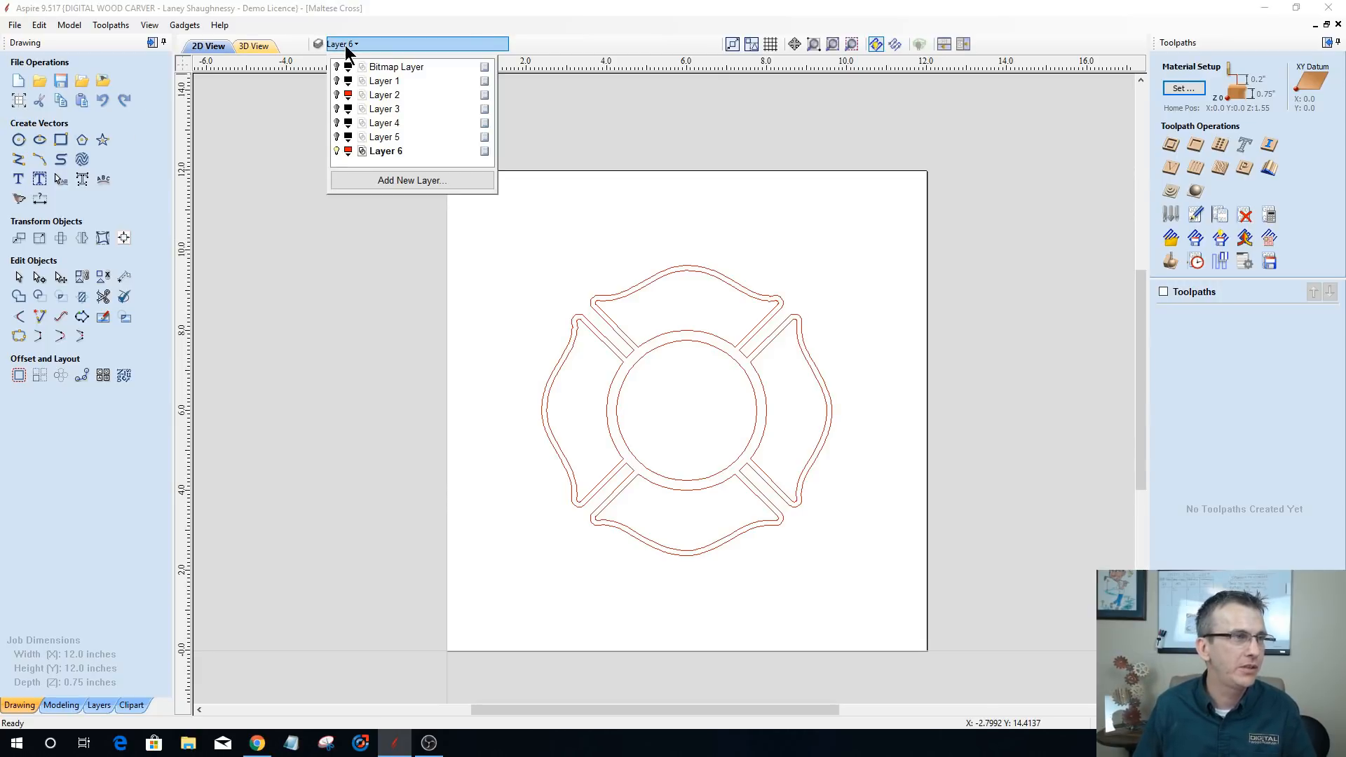
click(336, 108)
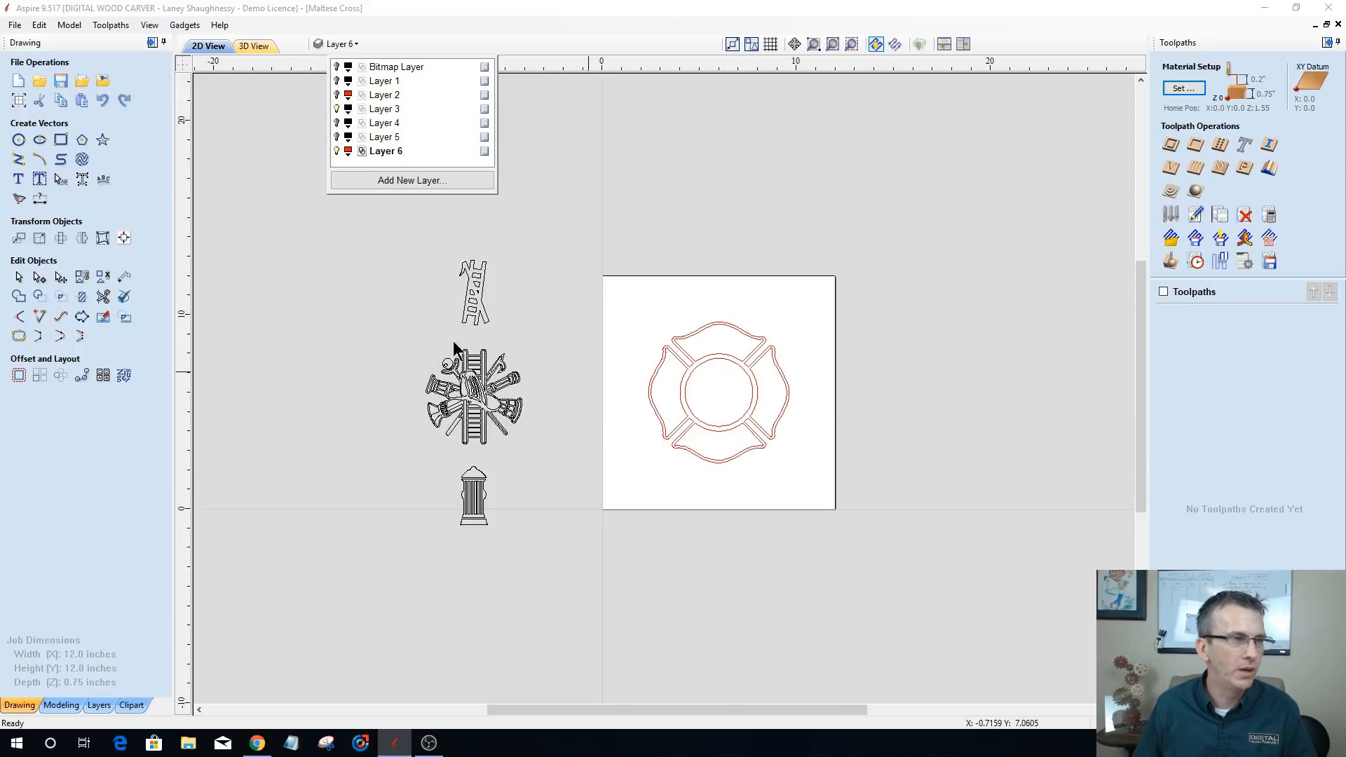
scroll(313, 295, up, 3)
scroll(384, 308, up, 2)
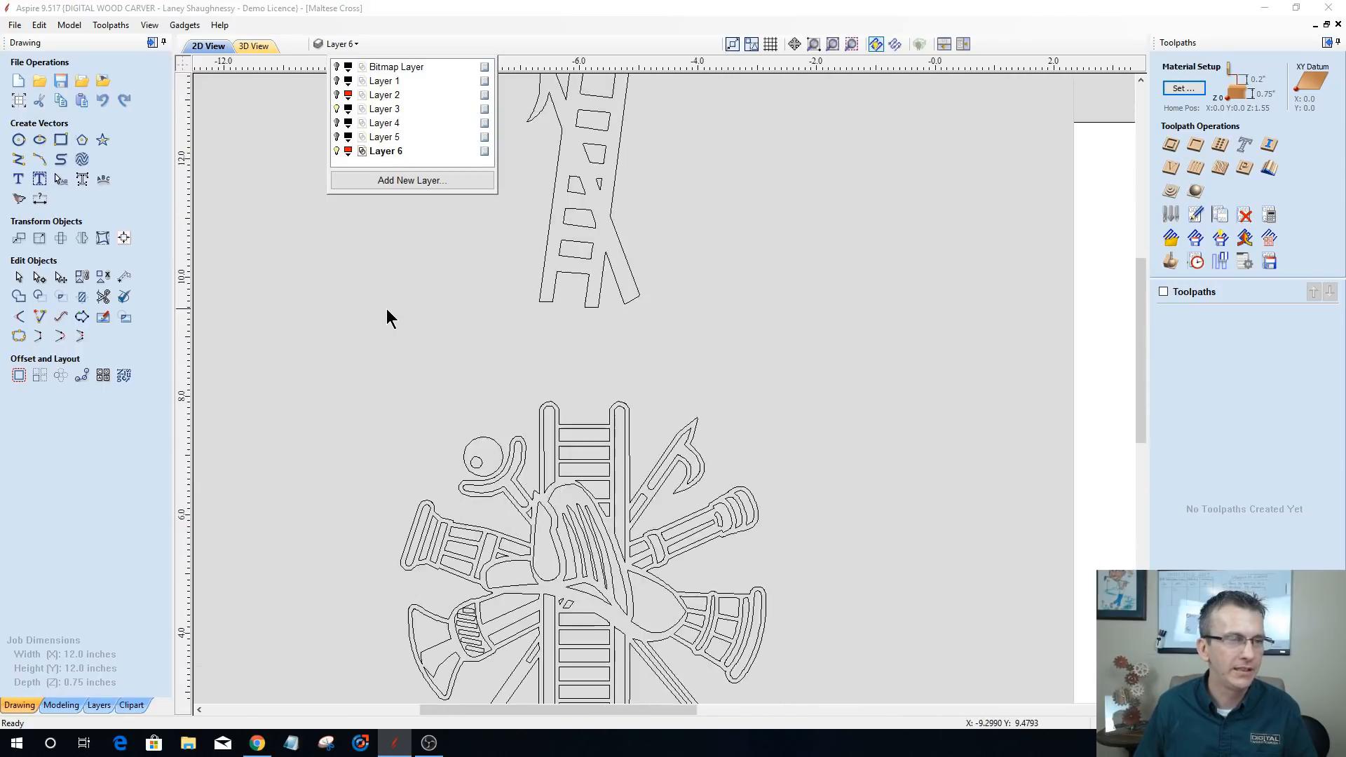
scroll(387, 308, down, 4)
scroll(391, 334, down, 1)
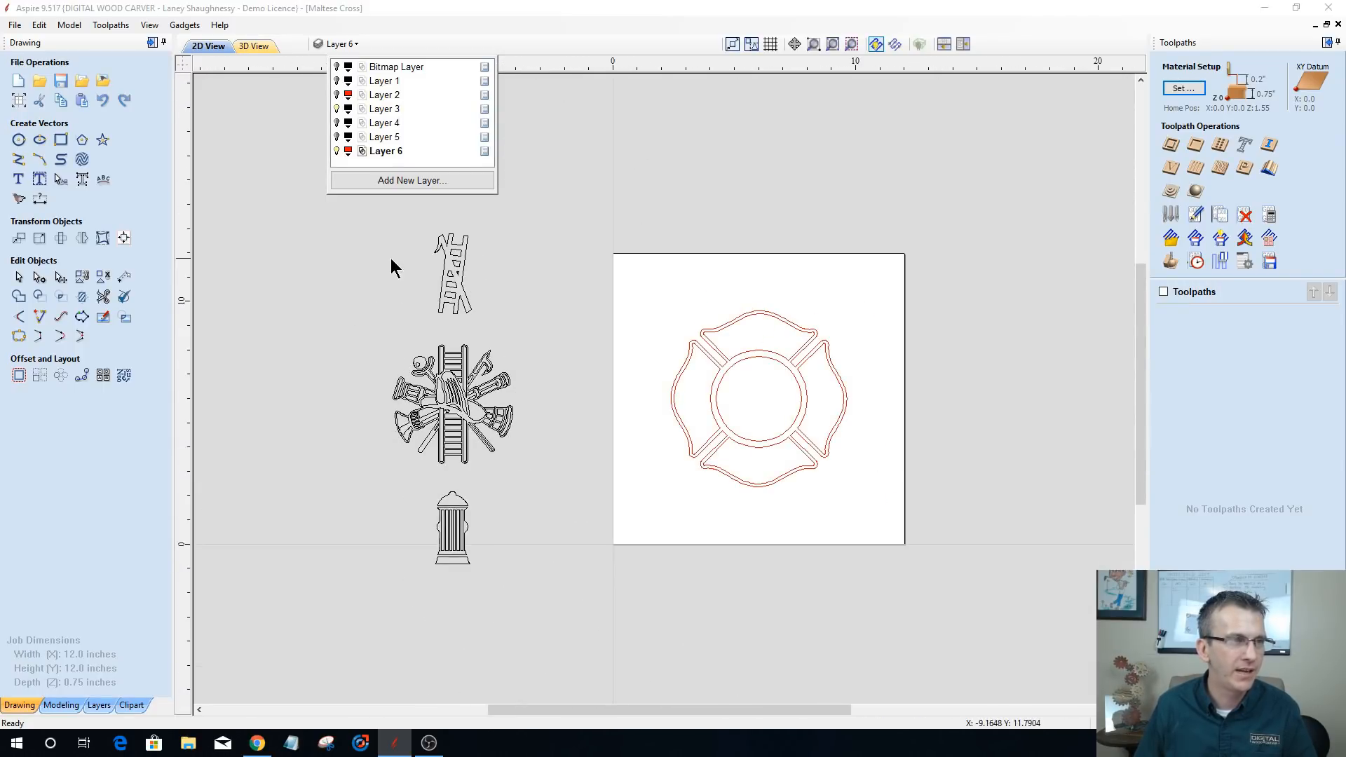
- Select the ladder, the central firefighter emblem and the hydrant in turn to examine each piece of artwork
drag(415, 204, 499, 317)
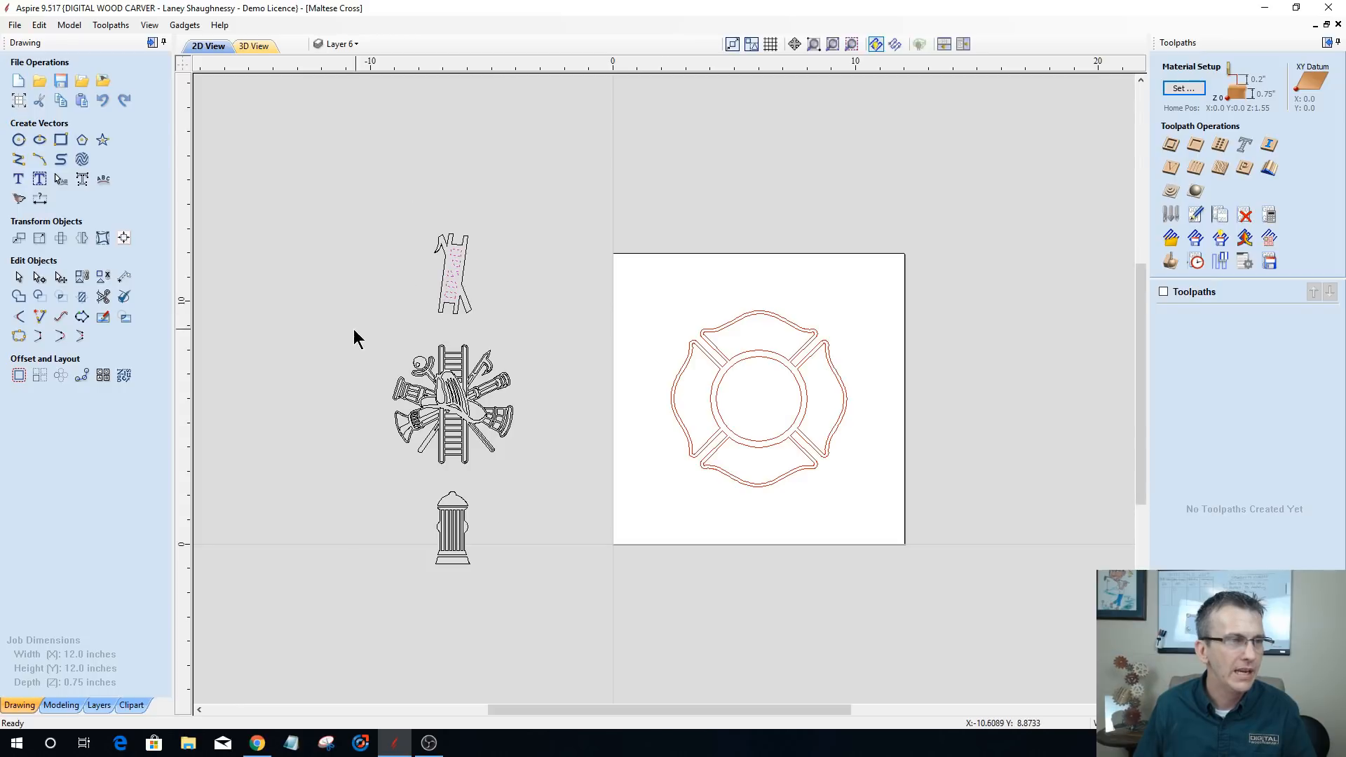
drag(556, 474, 556, 474)
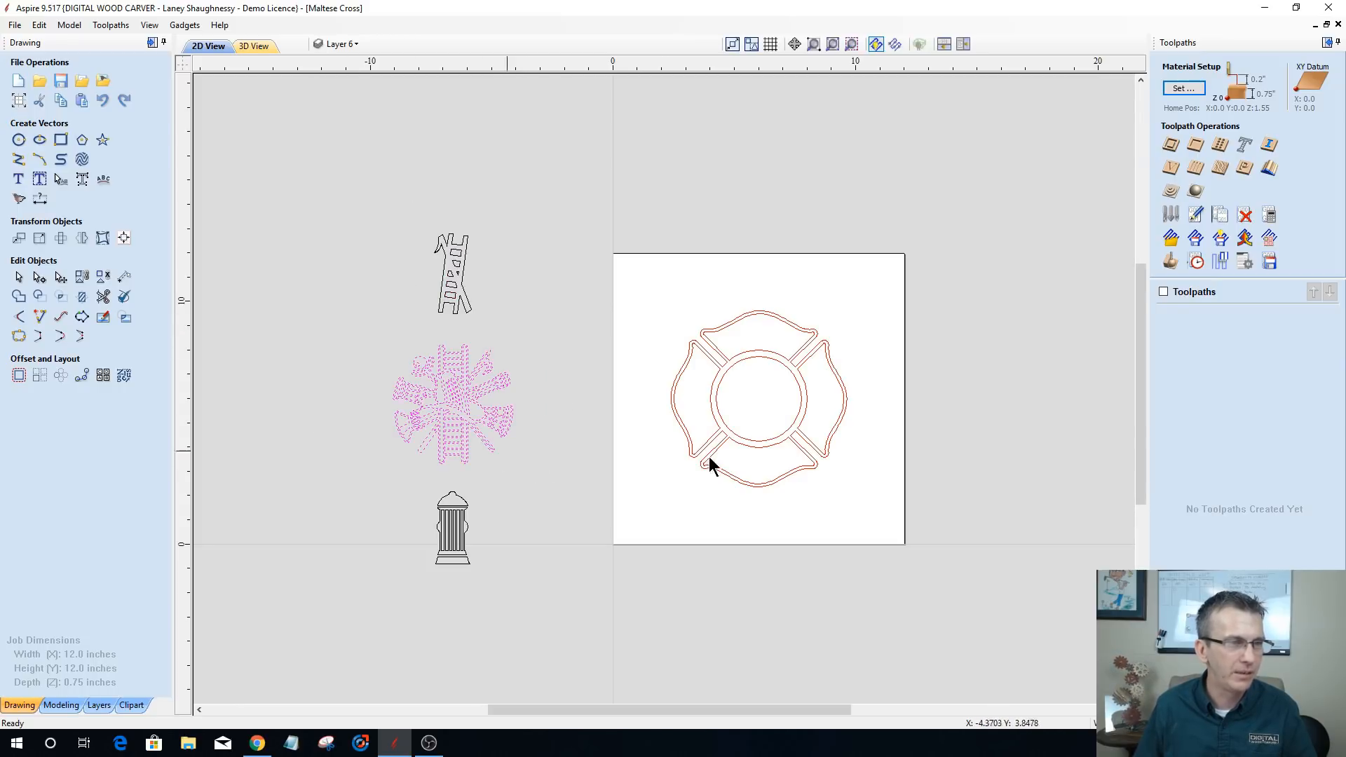
scroll(735, 397, up, 3)
scroll(823, 388, down, 2)
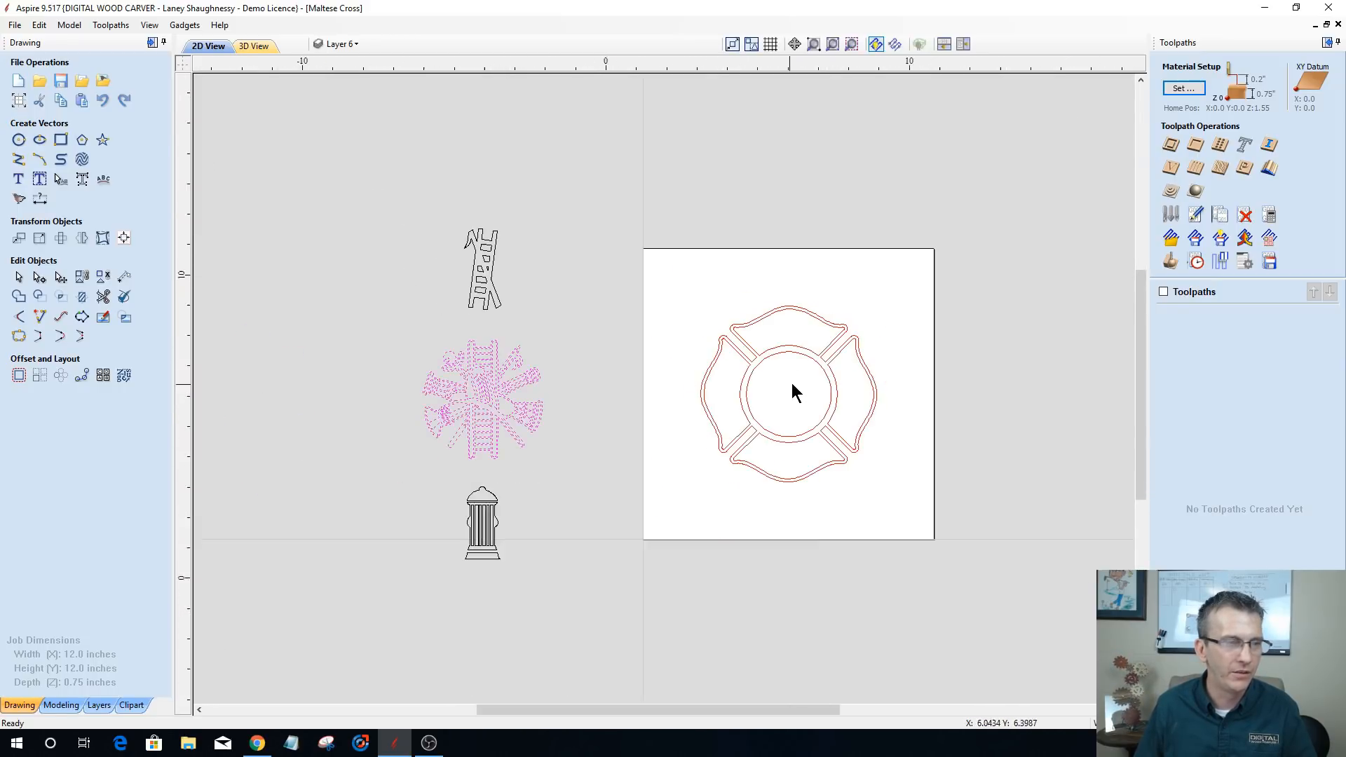
click(420, 491)
drag(435, 462, 528, 625)
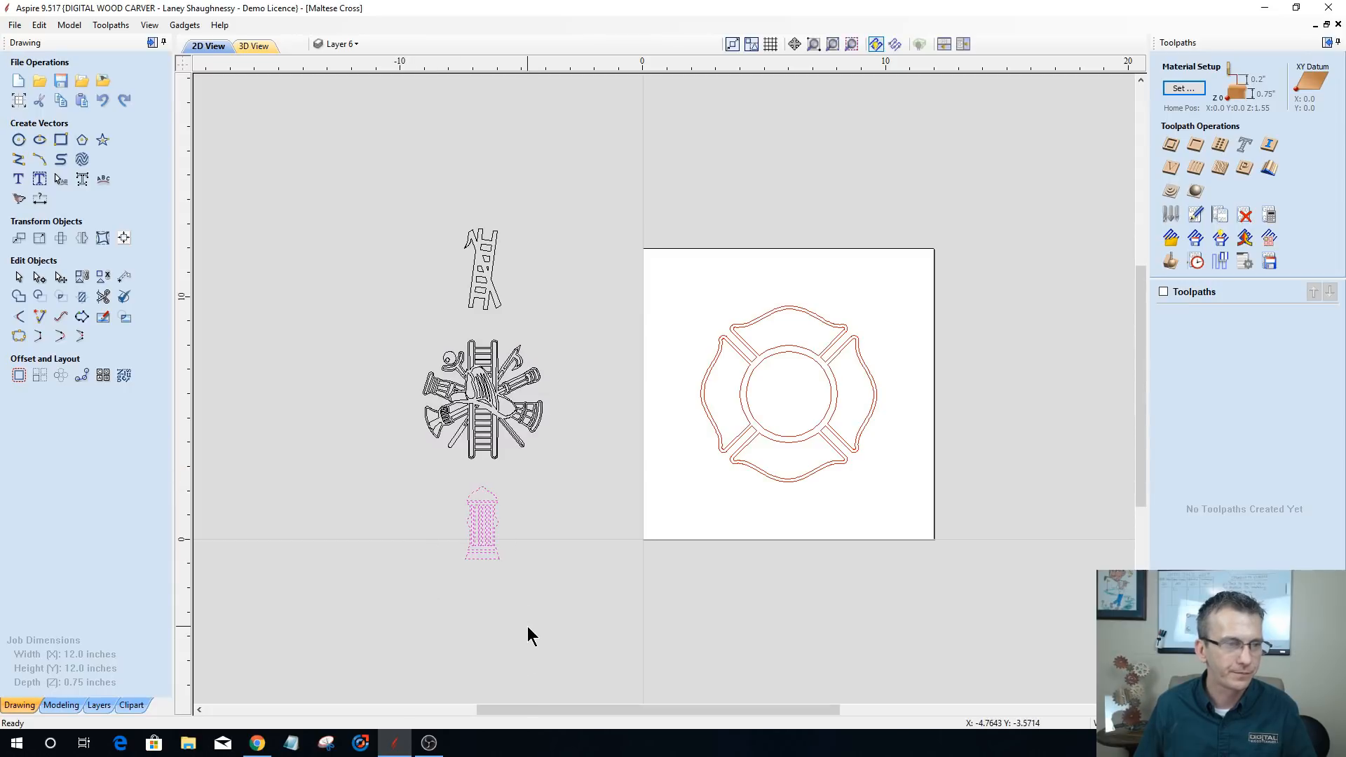
scroll(490, 604, up, 3)
scroll(454, 556, down, 4)
scroll(473, 557, up, 1)
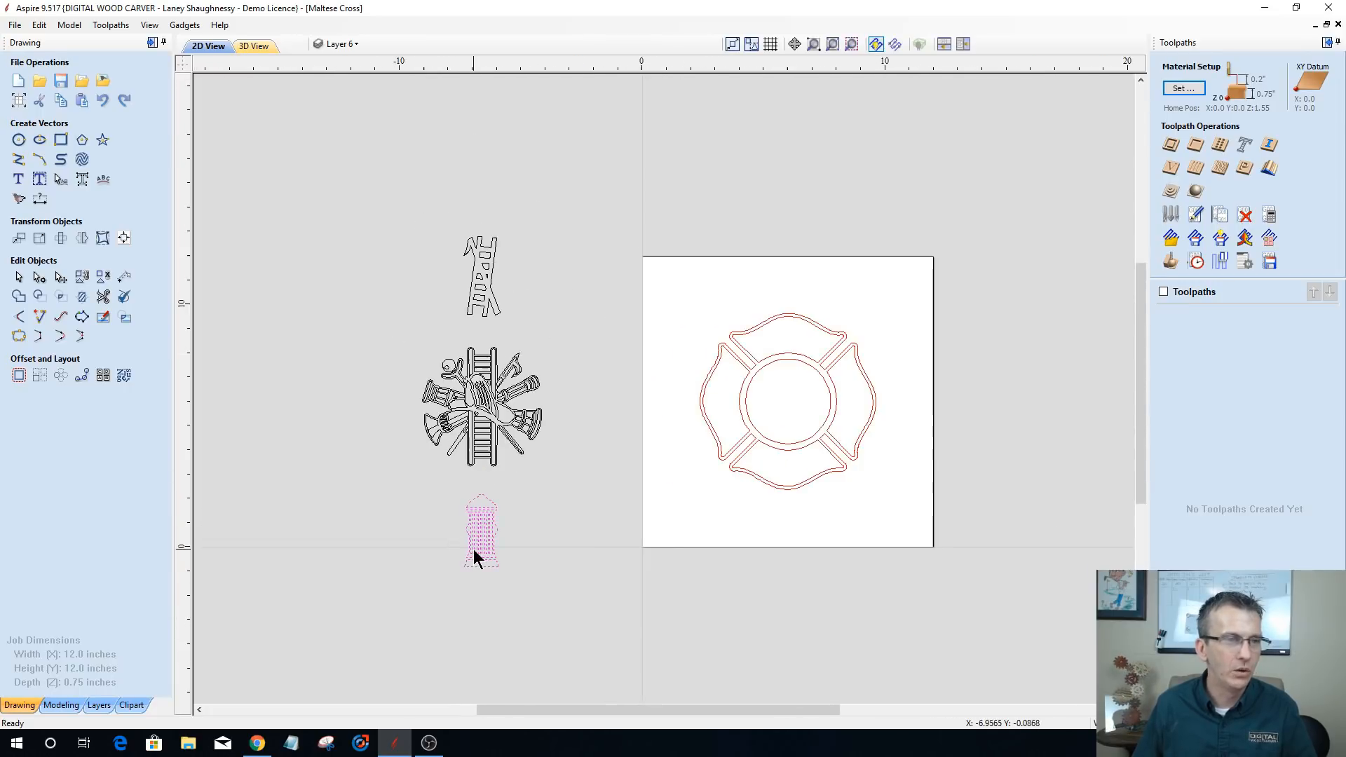
- Select the whole Maltese cross and enlarge it proportionally about its centre until it nearly fills the 12 x 12 inch material
drag(635, 271, 947, 537)
scroll(845, 469, up, 2)
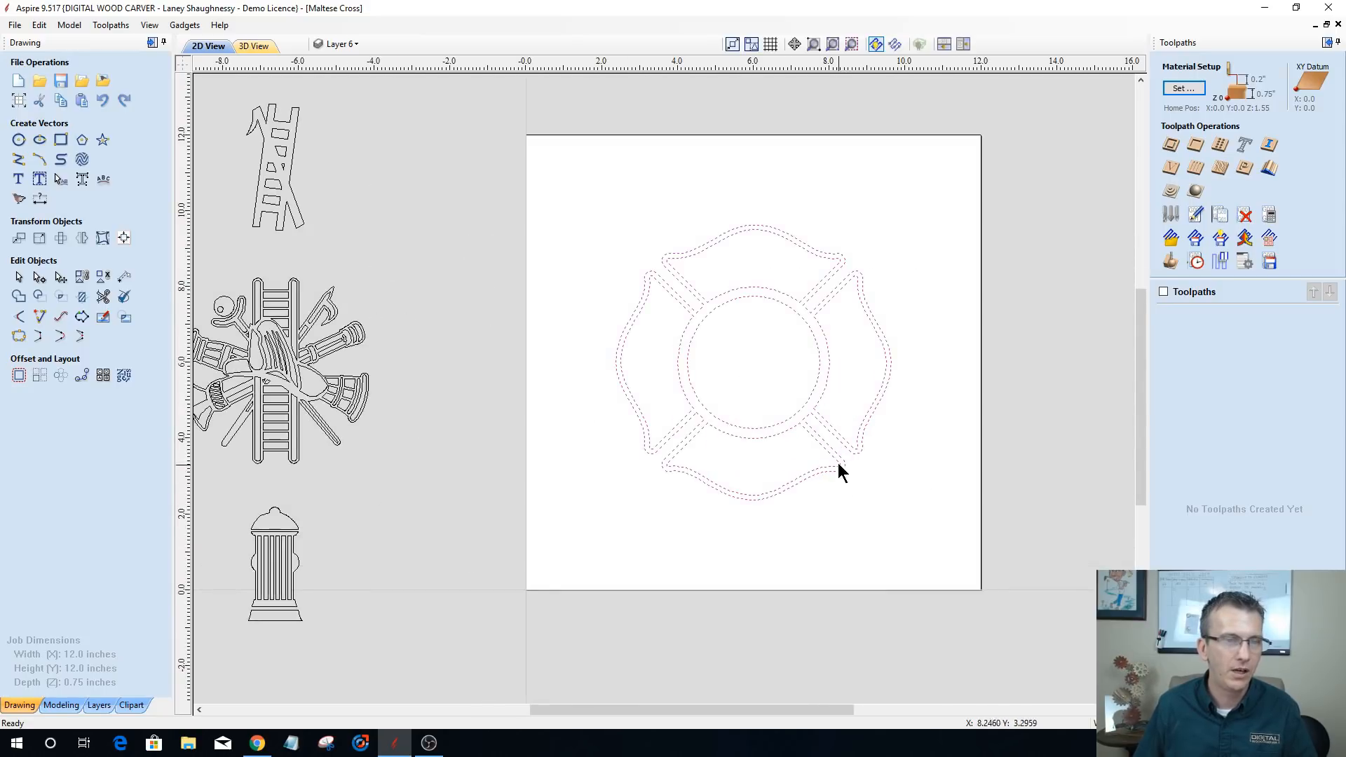
click(834, 467)
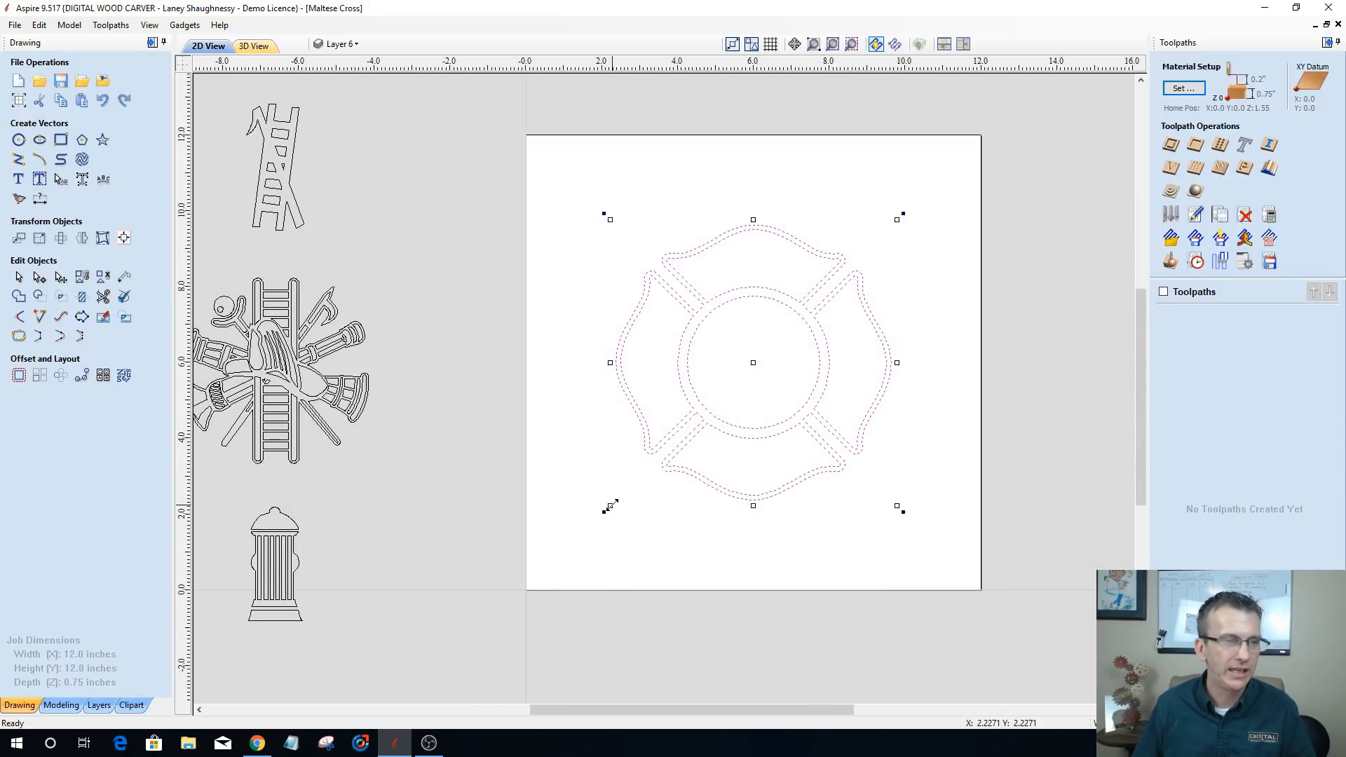
drag(611, 506, 487, 576)
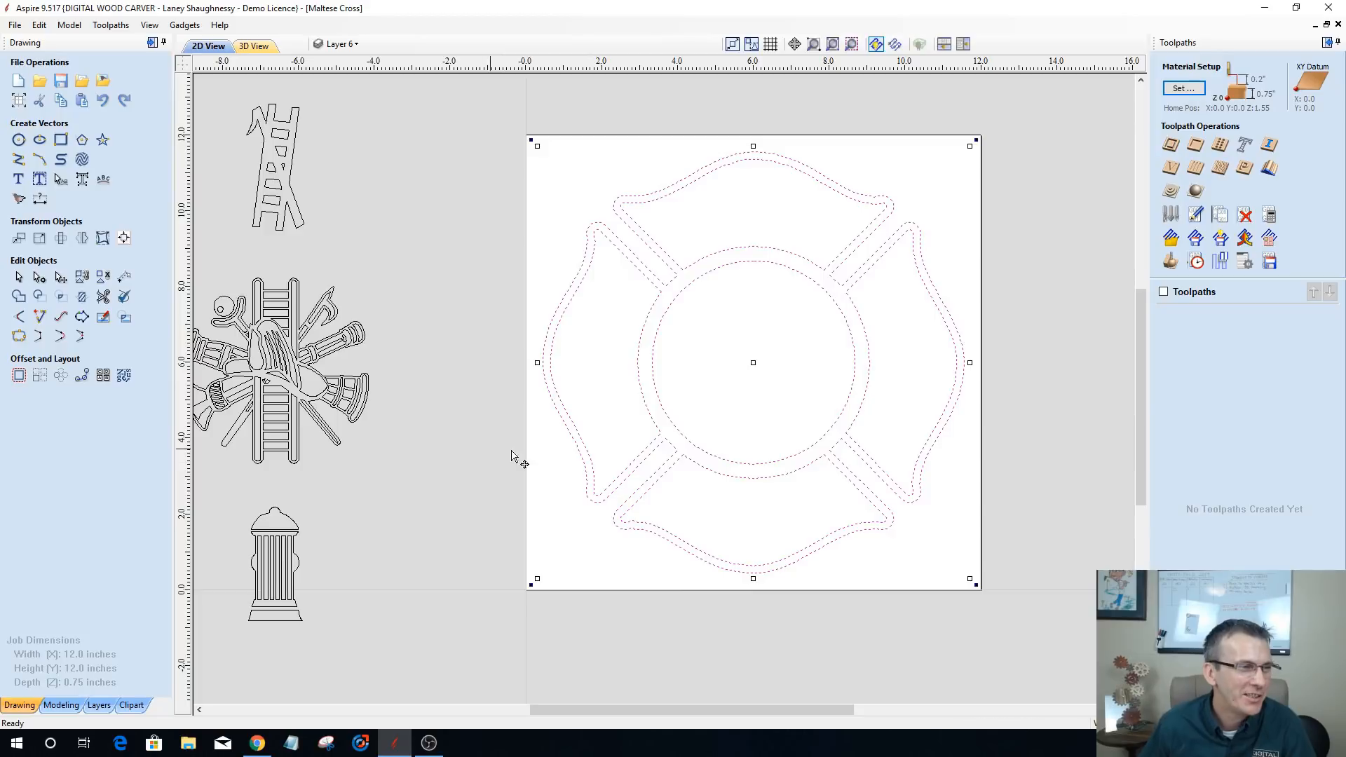
scroll(568, 456, down, 2)
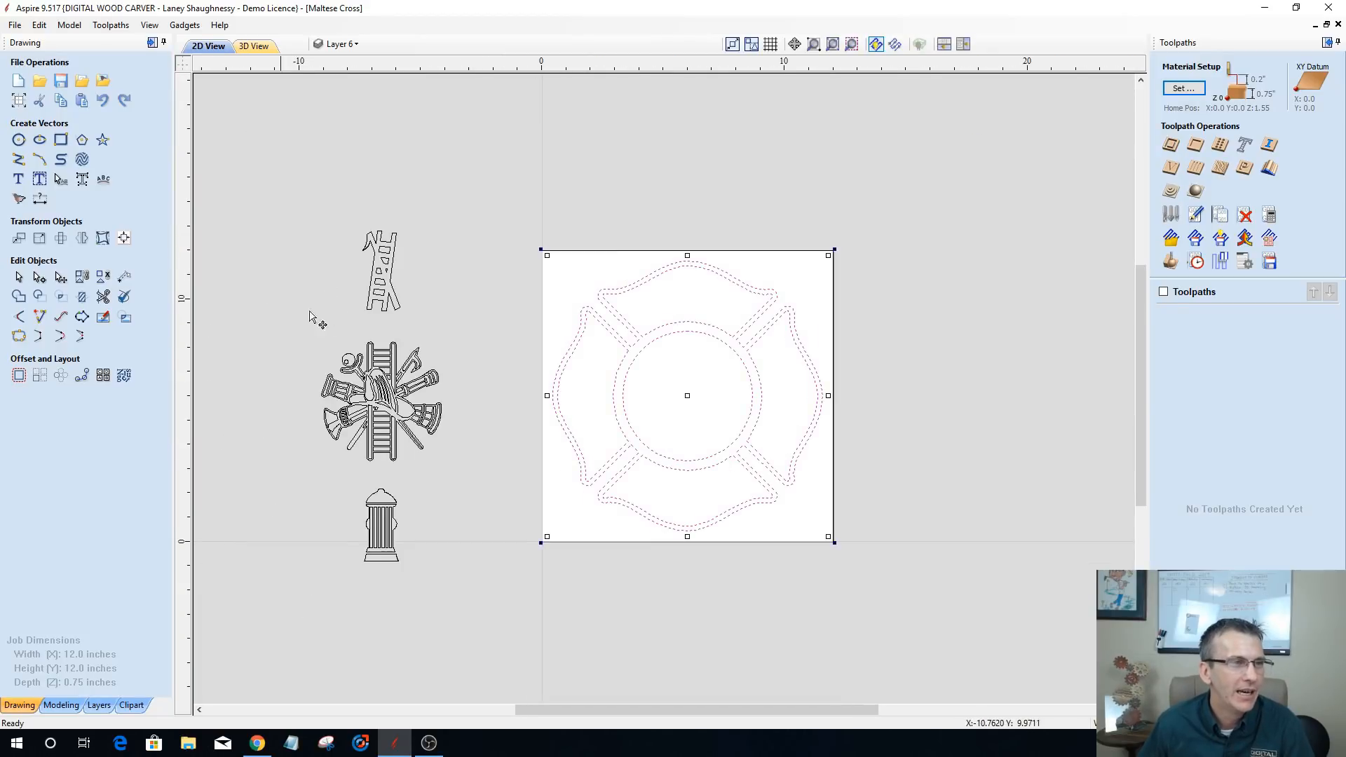
scroll(345, 310, up, 1)
click(495, 372)
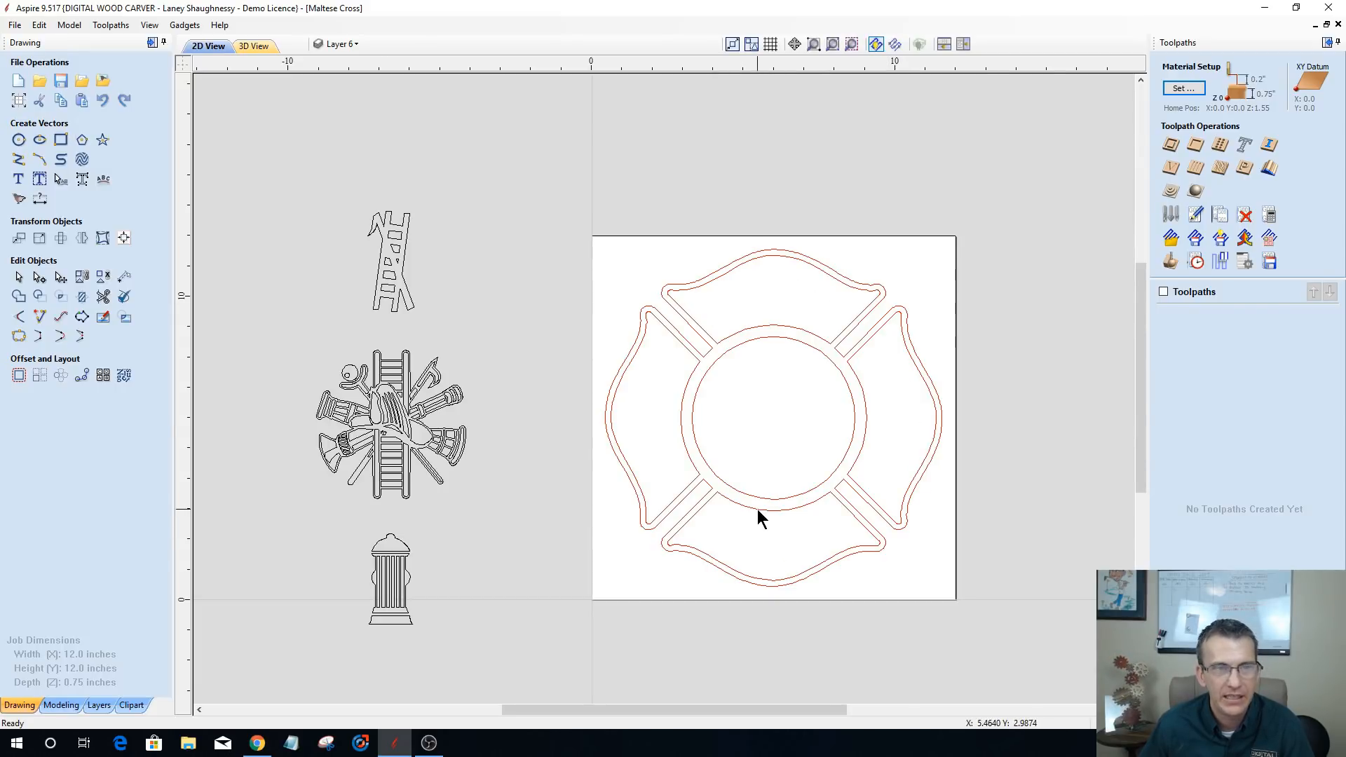
- Try a horizontal guide line across the upper arm of the cross, and hide all guide lines again
click(760, 342)
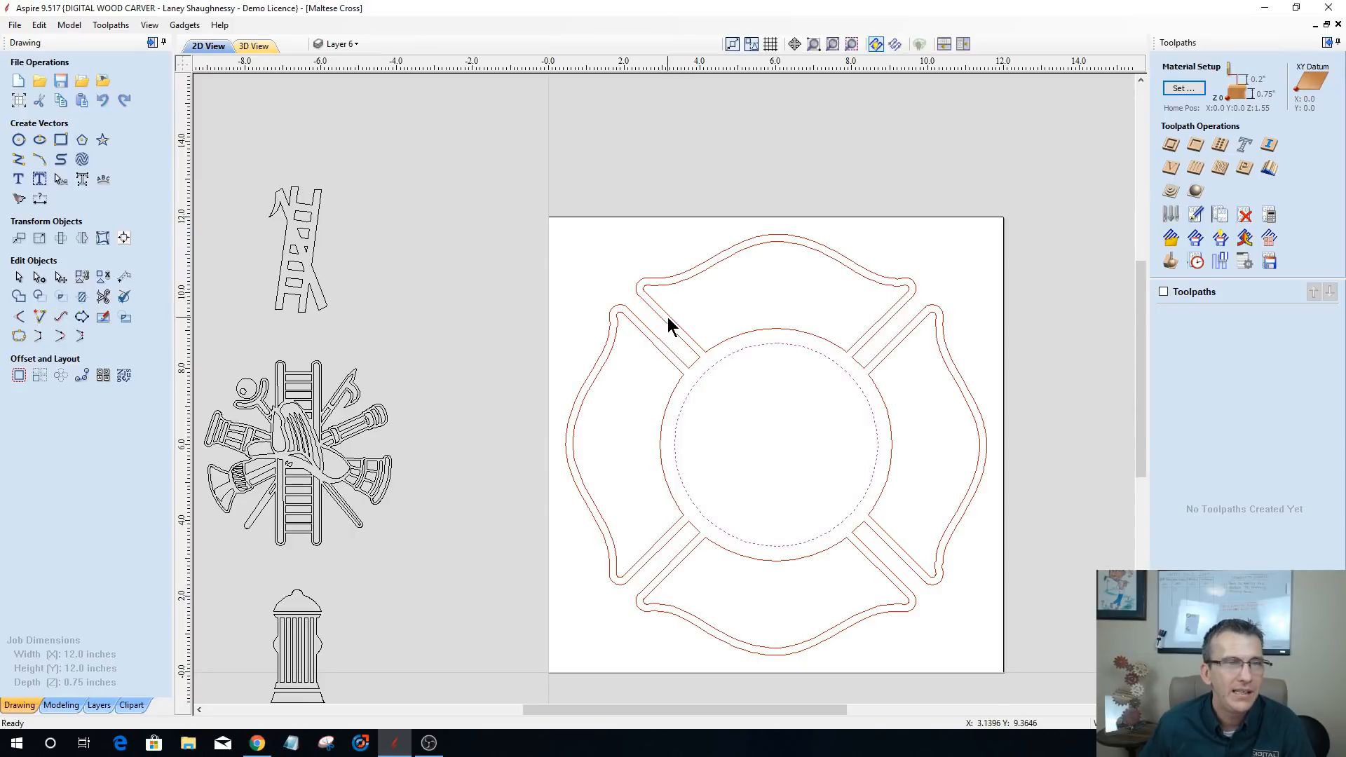
drag(754, 59, 672, 317)
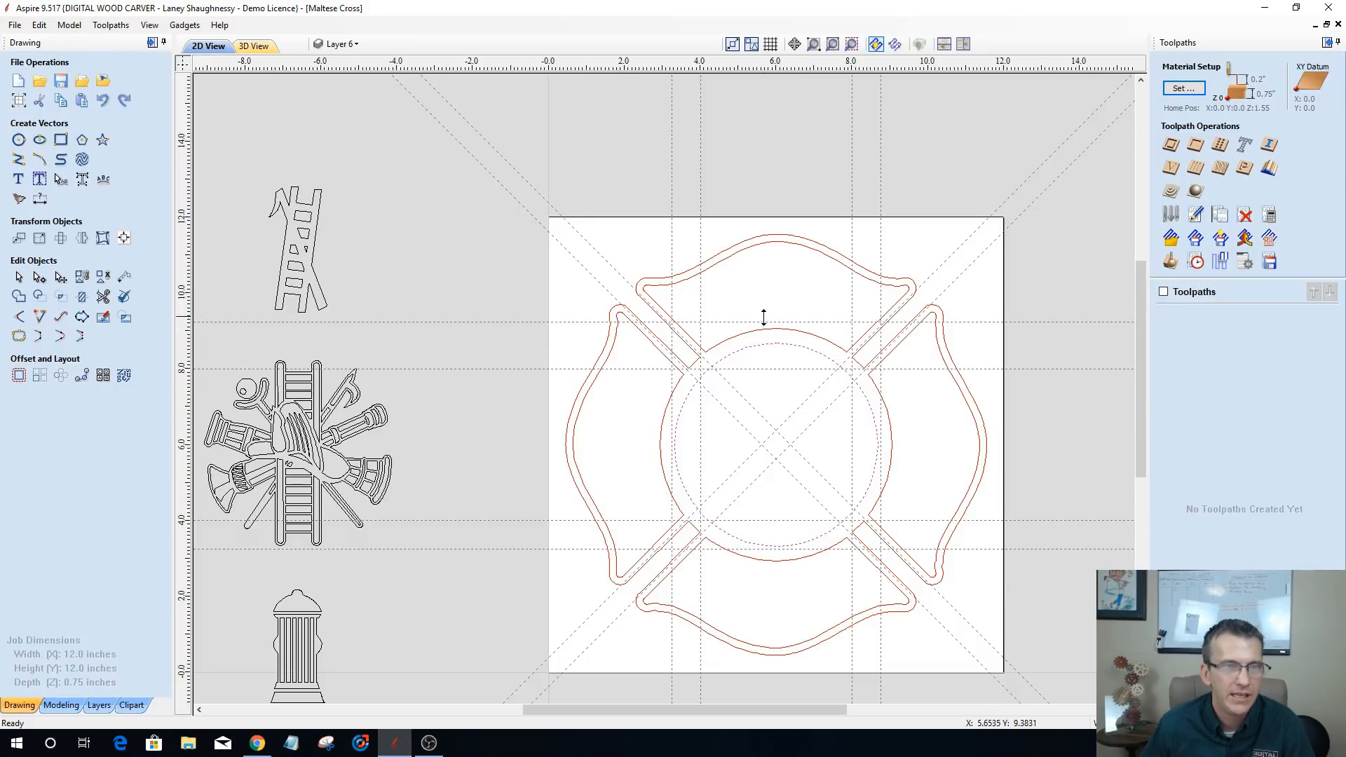
drag(736, 321, 761, 35)
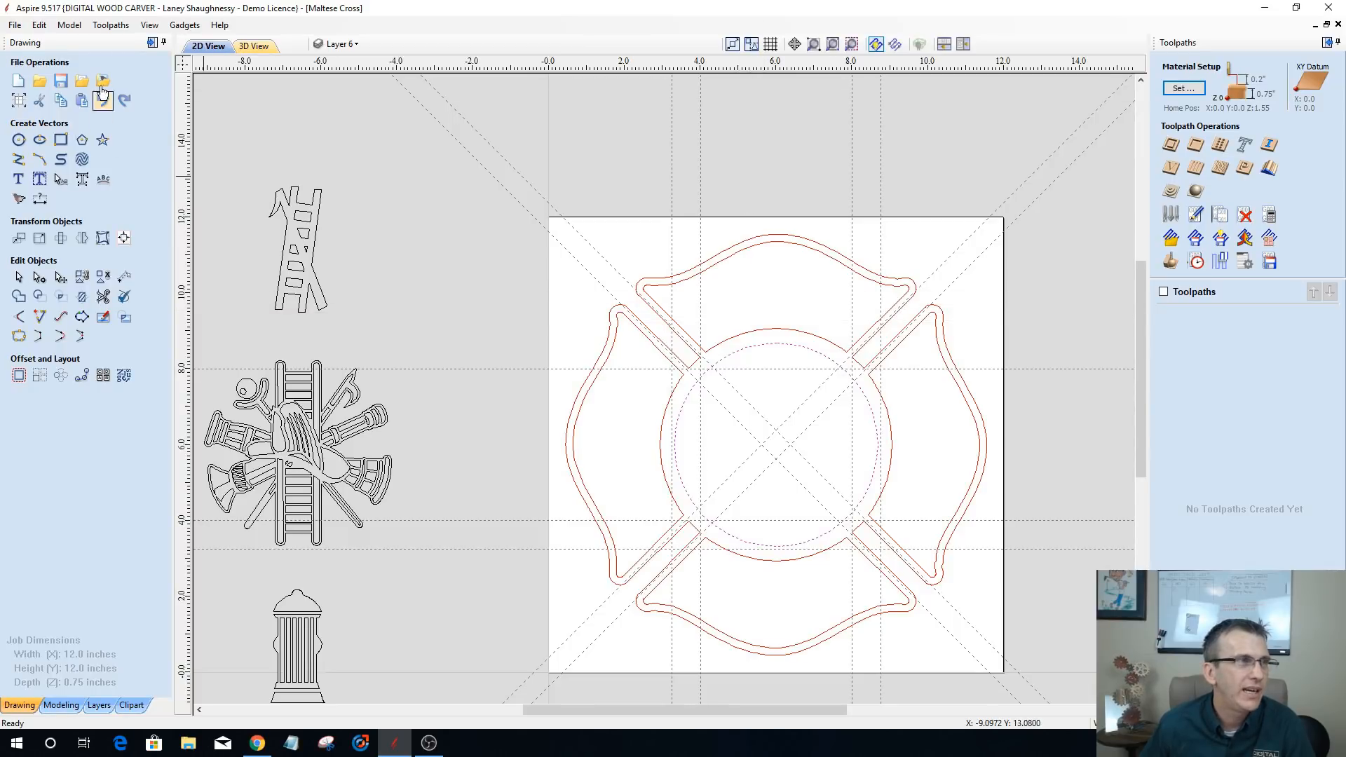
click(146, 26)
mouse_move(301, 72)
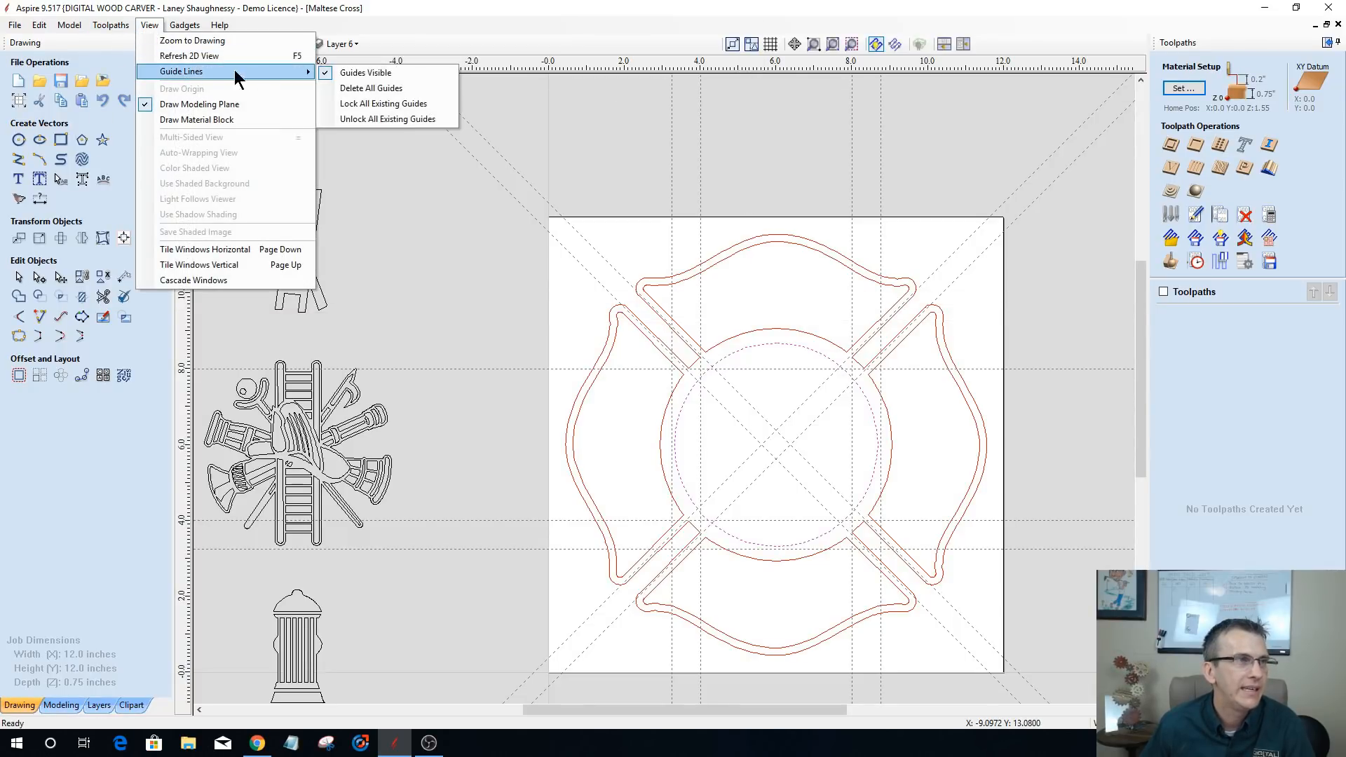
click(347, 72)
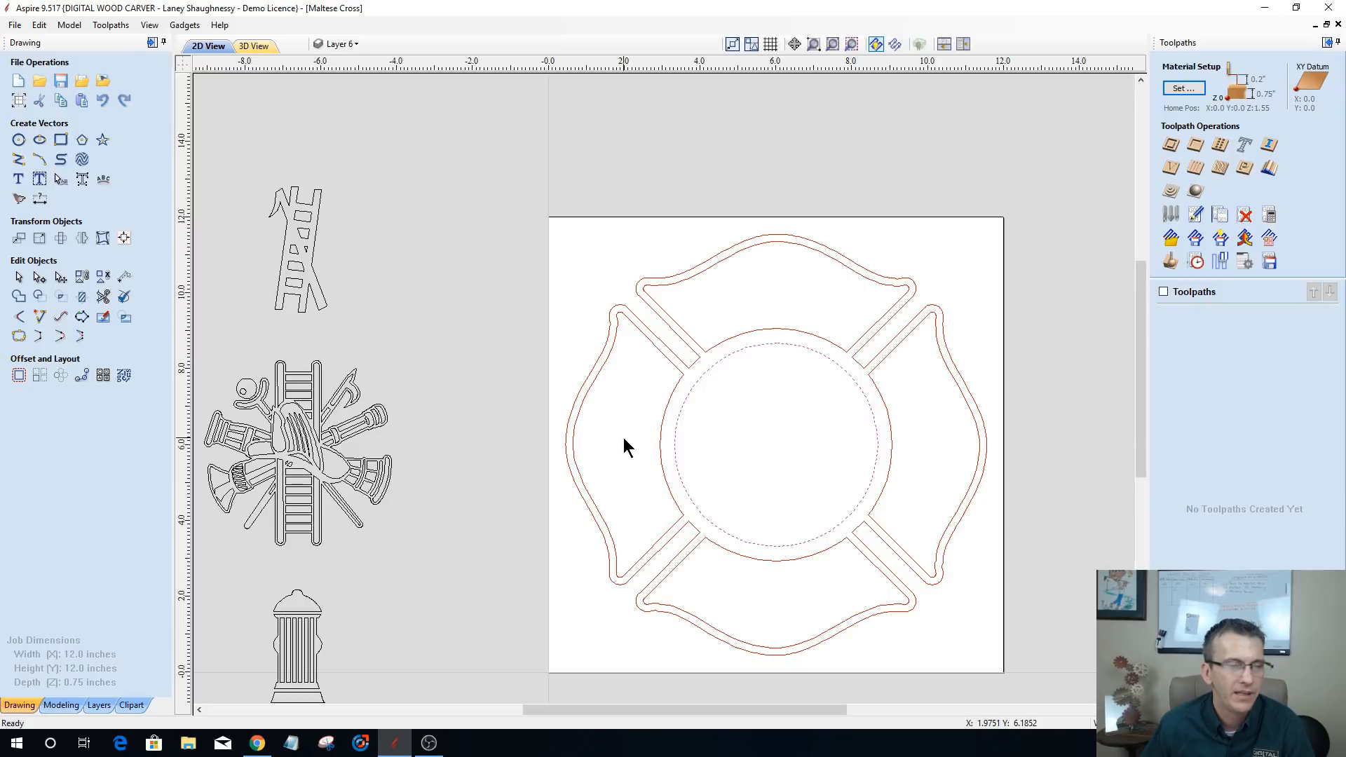
scroll(677, 410, down, 2)
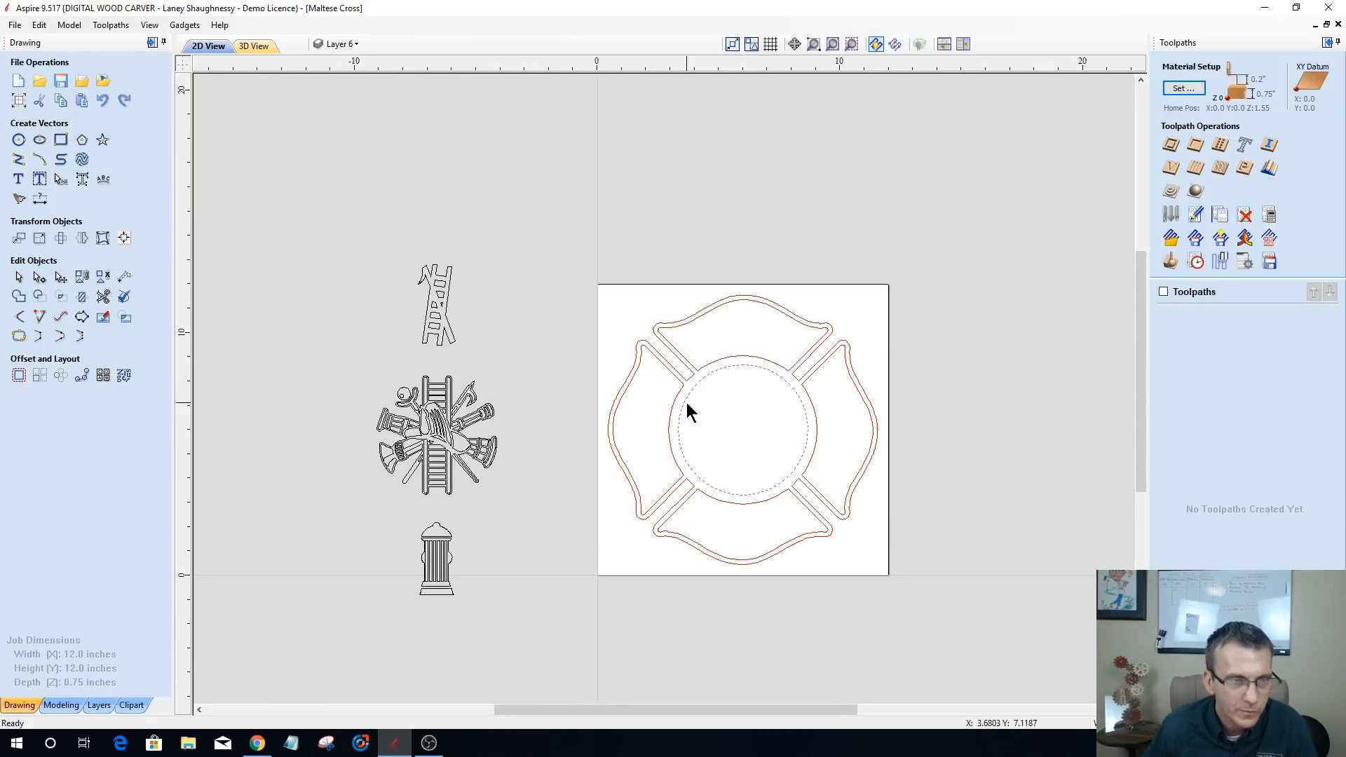
click(740, 361)
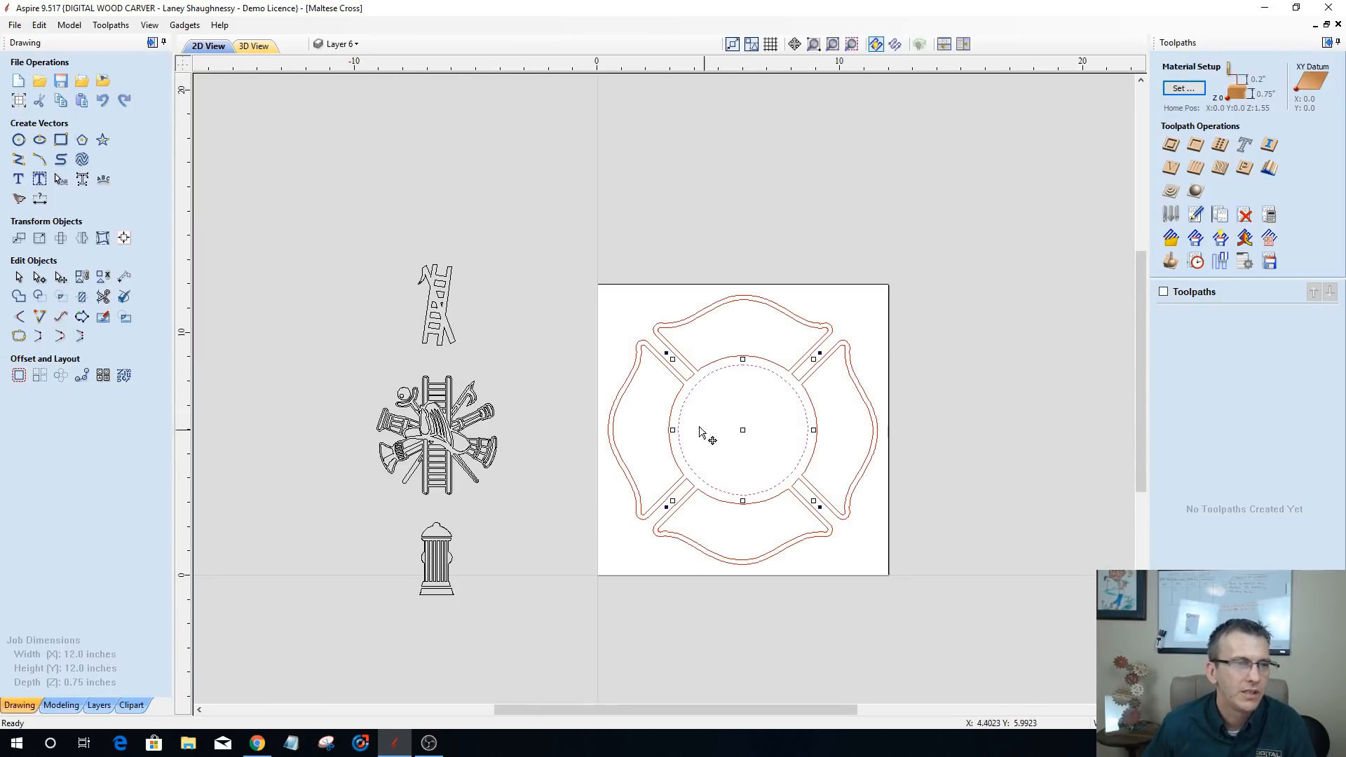
click(18, 377)
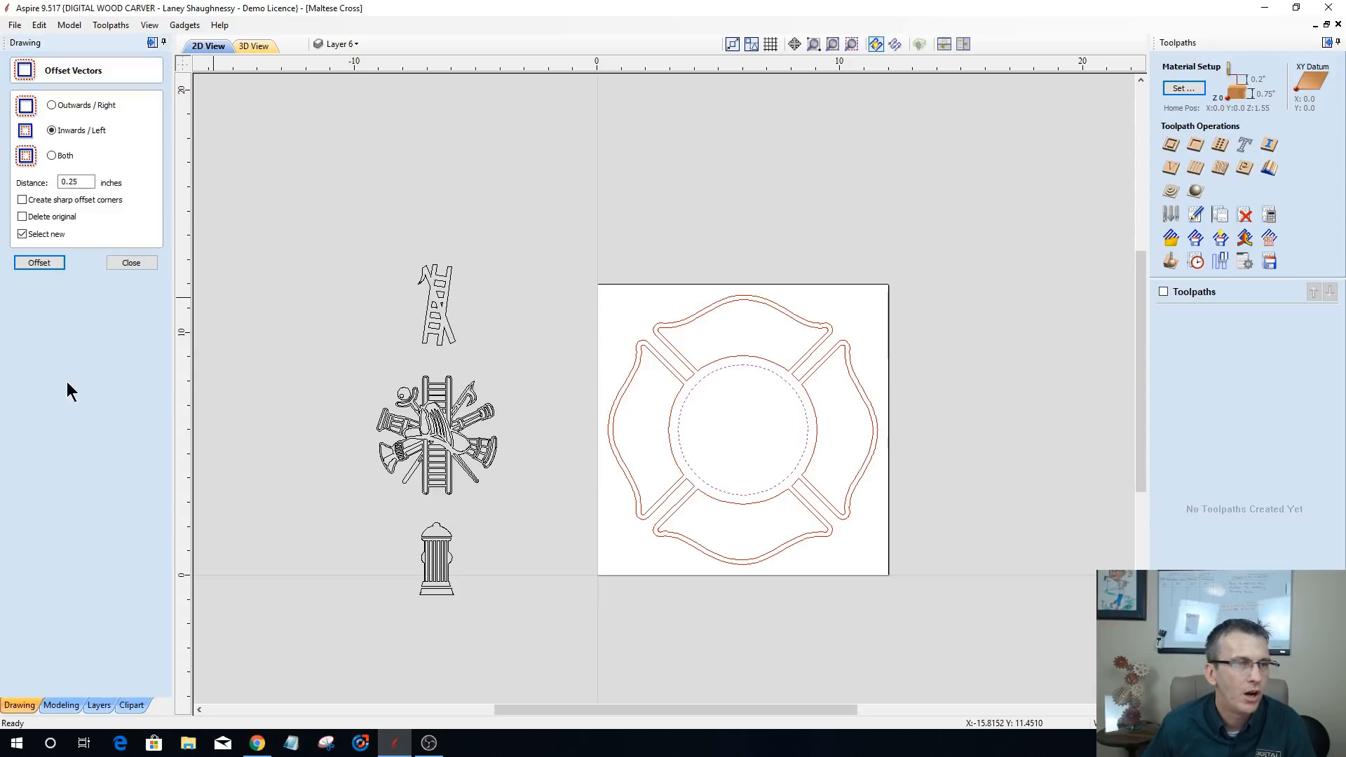
drag(82, 182, 19, 185)
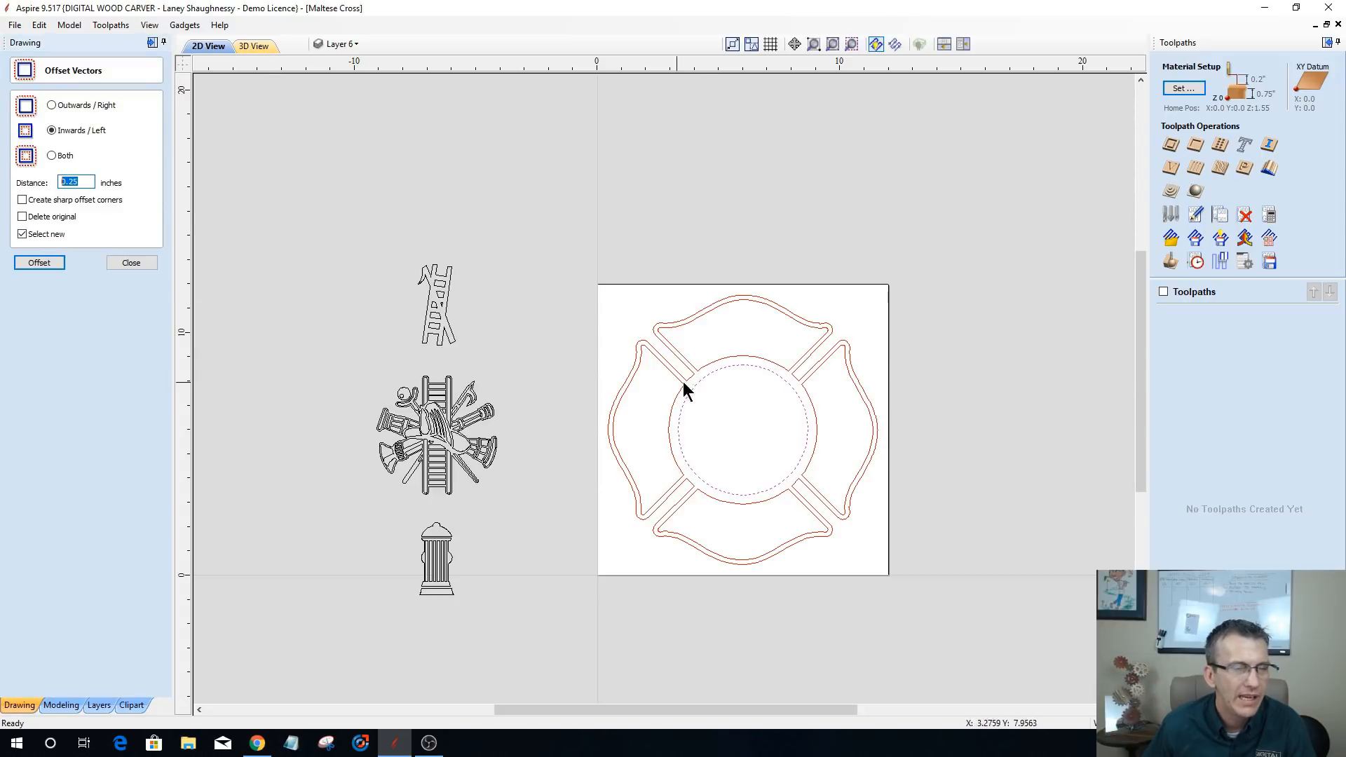
scroll(730, 369, up, 1)
scroll(730, 369, up, 1)
click(132, 264)
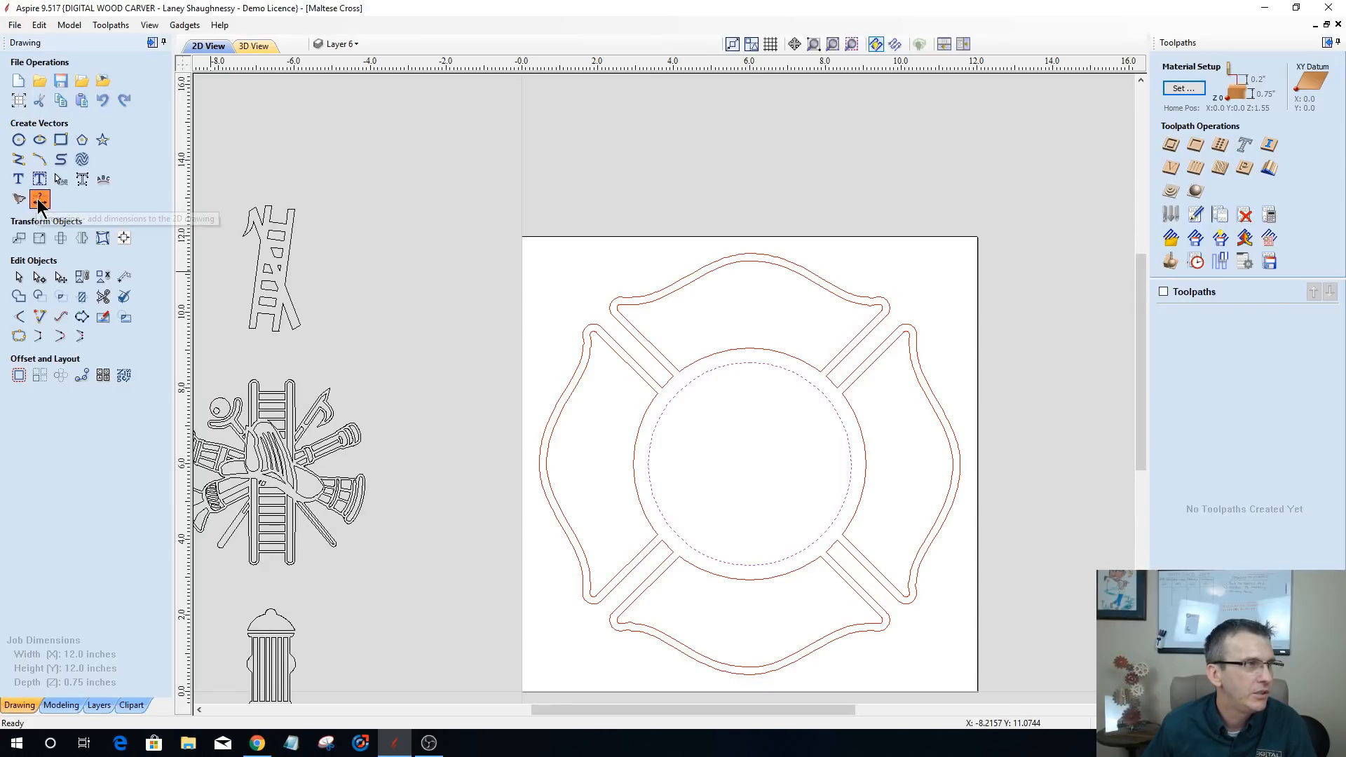
- Add a vertical dimension from the top of the inner circle to a centred point about midway up the top arm
click(40, 199)
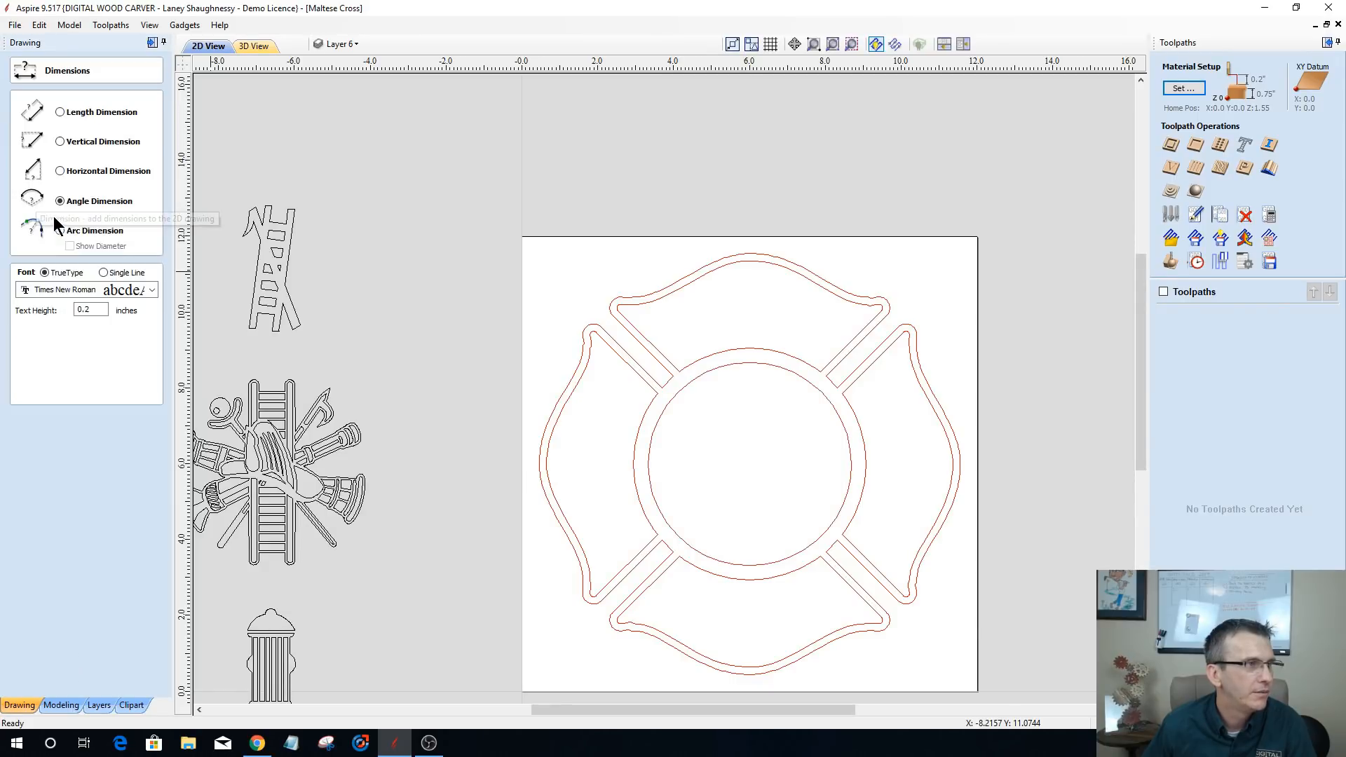
click(60, 142)
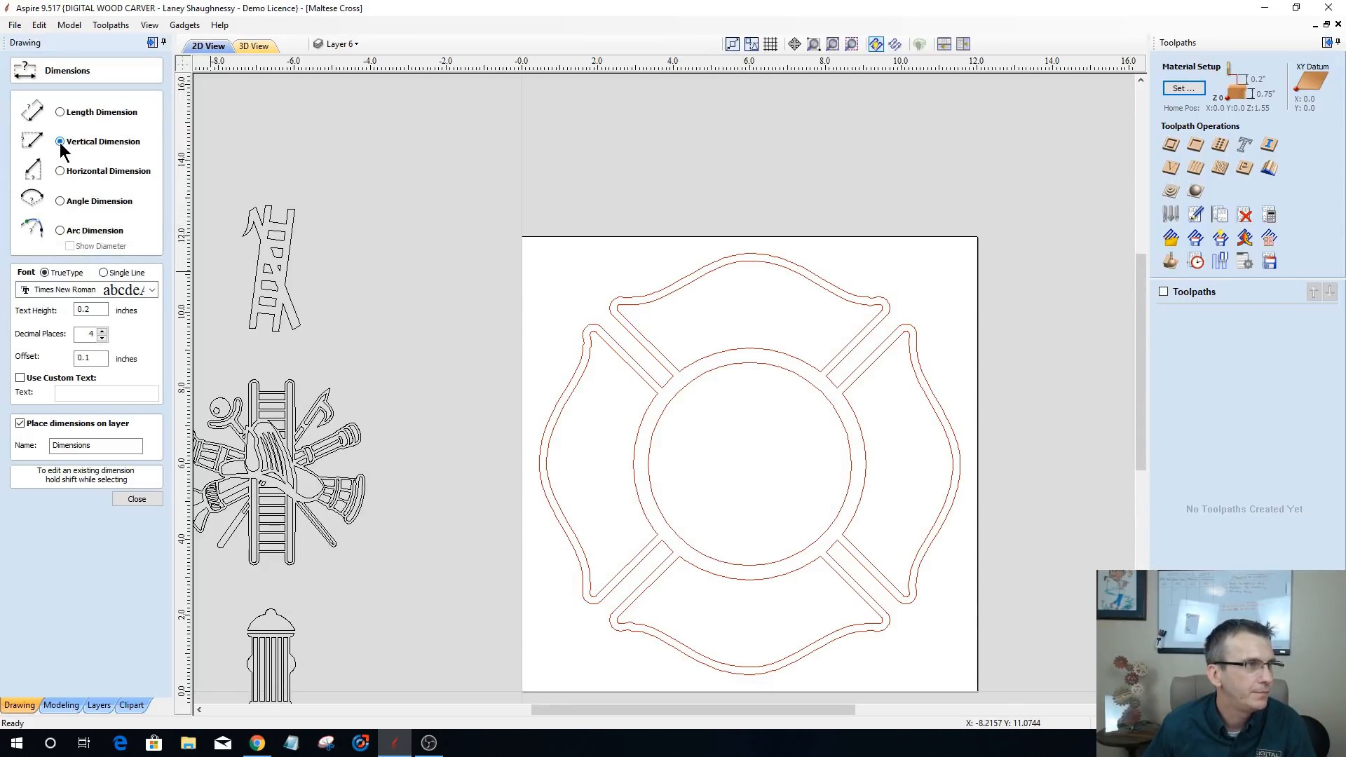
click(750, 362)
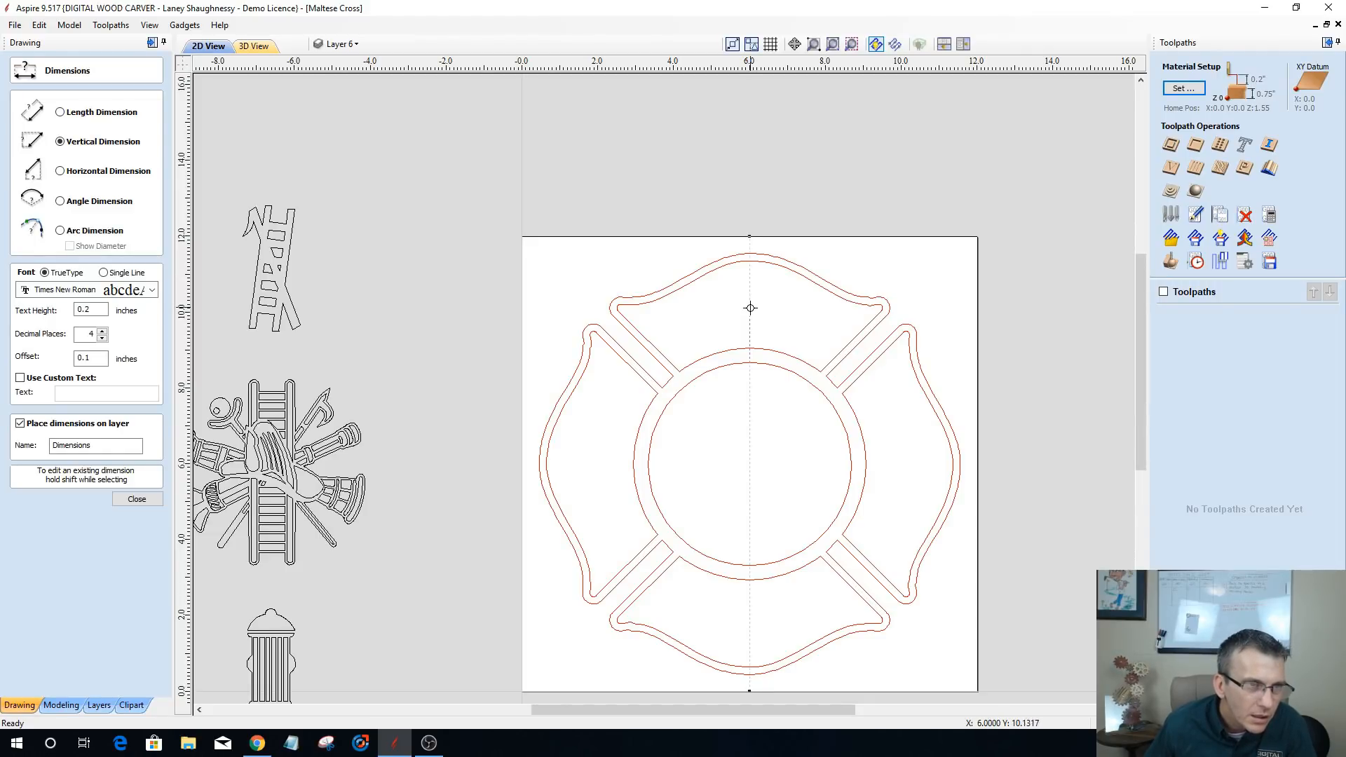
click(750, 312)
click(737, 422)
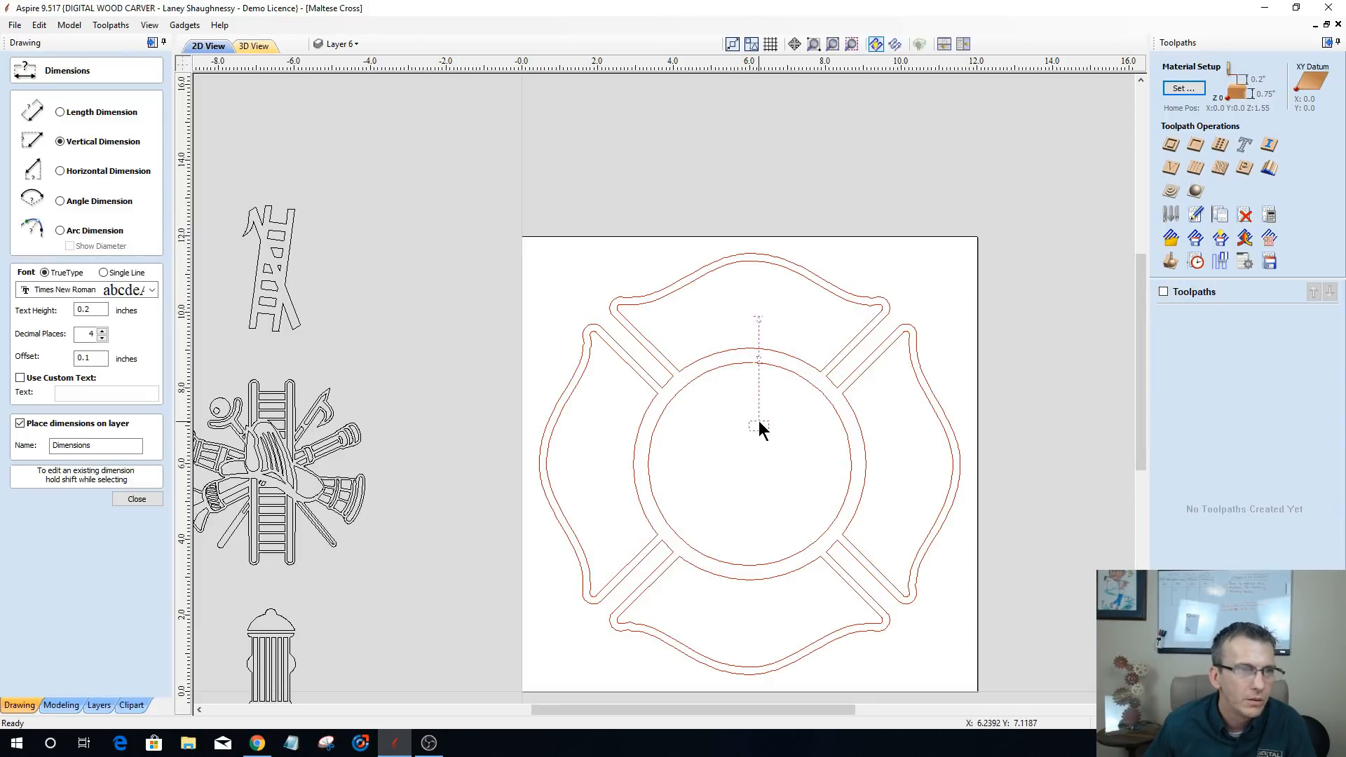
click(727, 424)
scroll(720, 449, up, 1)
scroll(720, 449, up, 2)
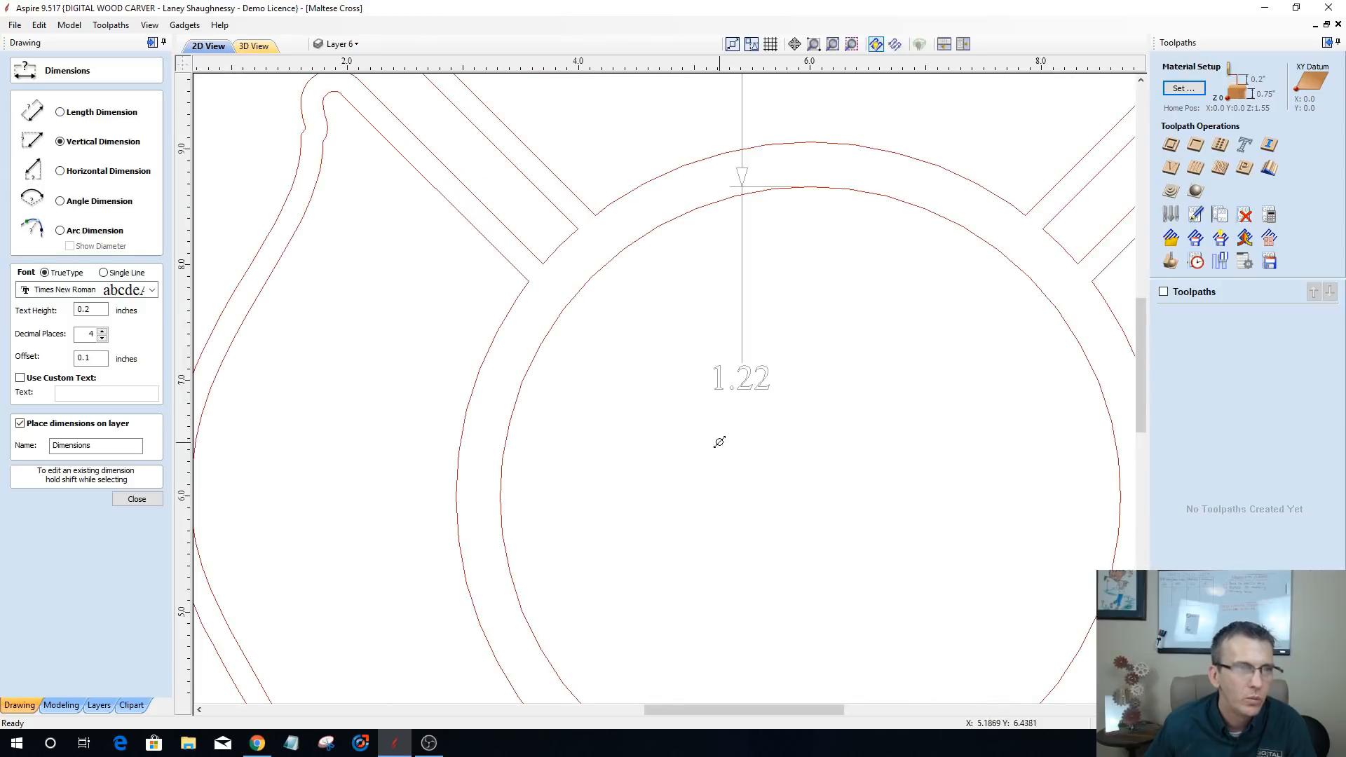
scroll(720, 435, down, 1)
scroll(719, 431, down, 1)
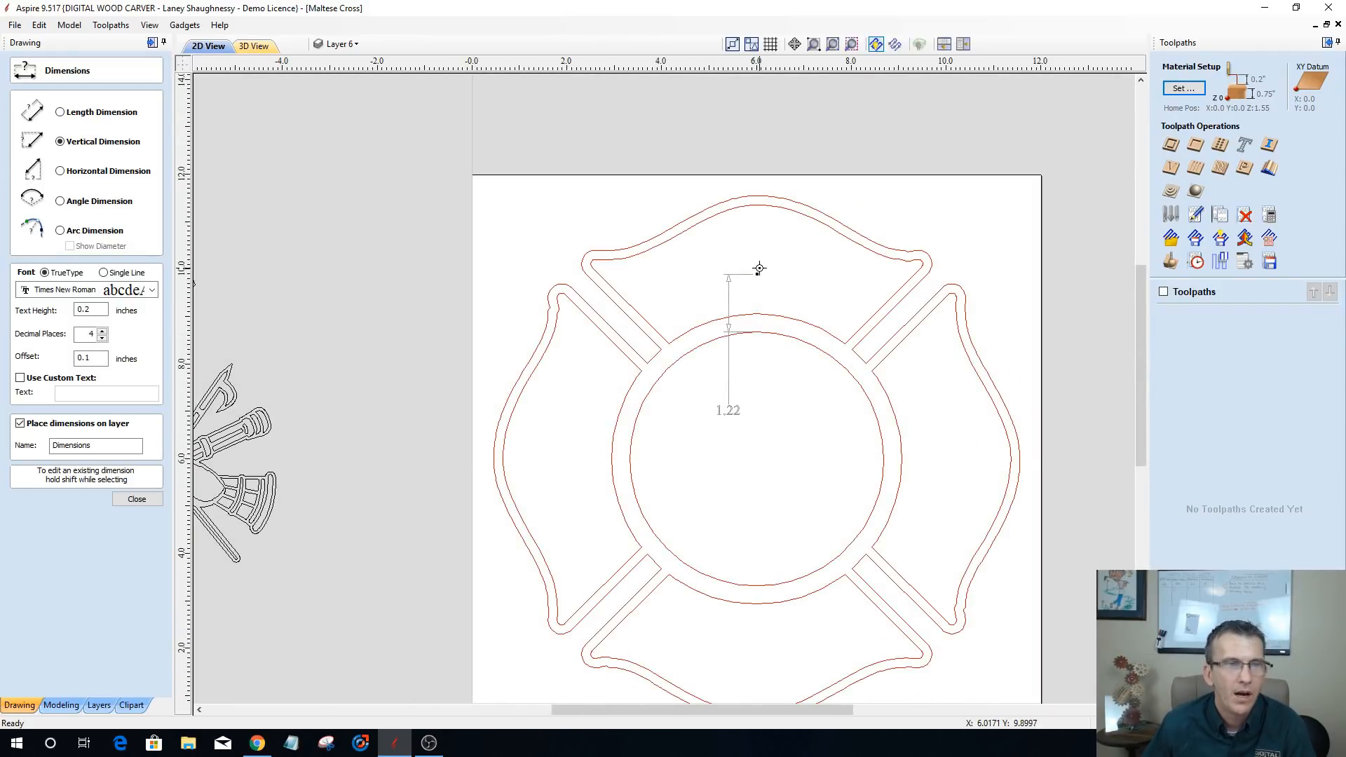
click(133, 499)
- Offset the inner circle outwards by 1.22 inches, keeping the original circle
click(19, 375)
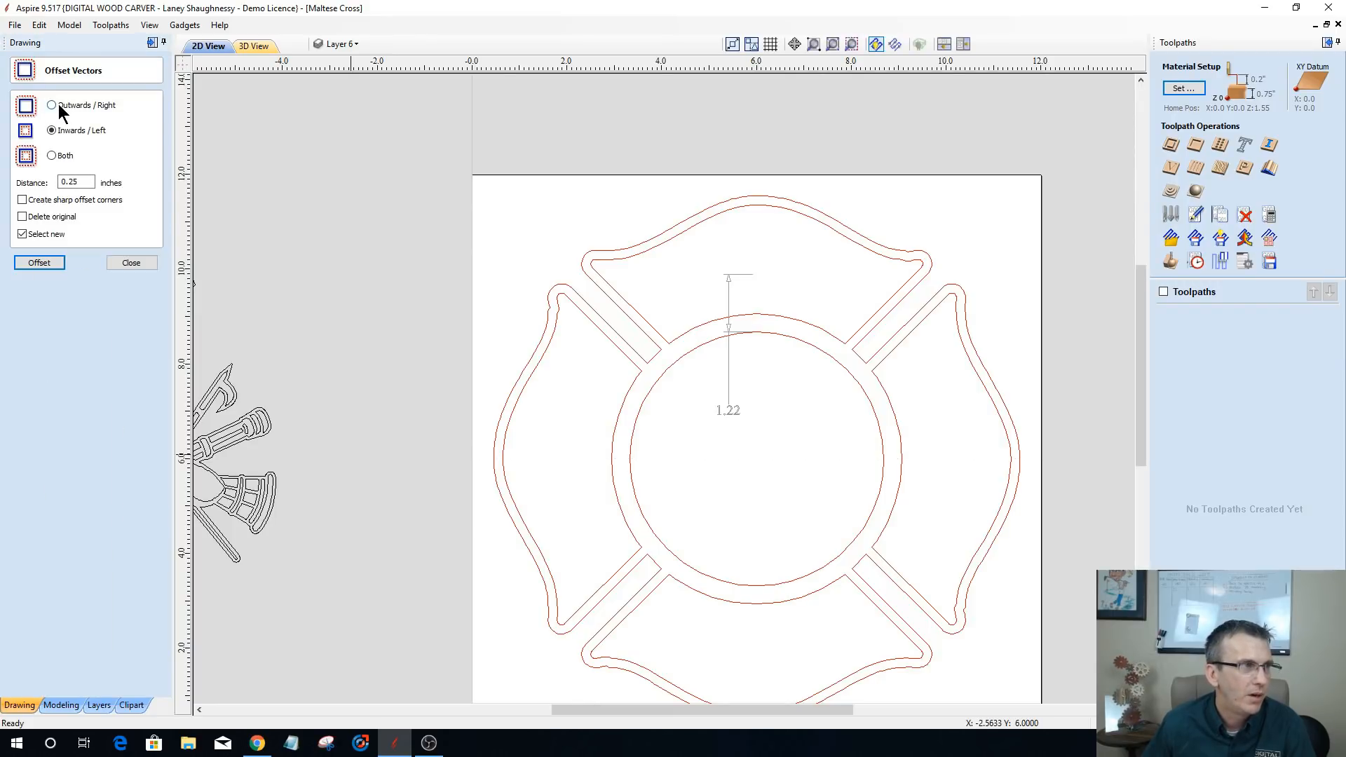
click(658, 380)
double_click(70, 182)
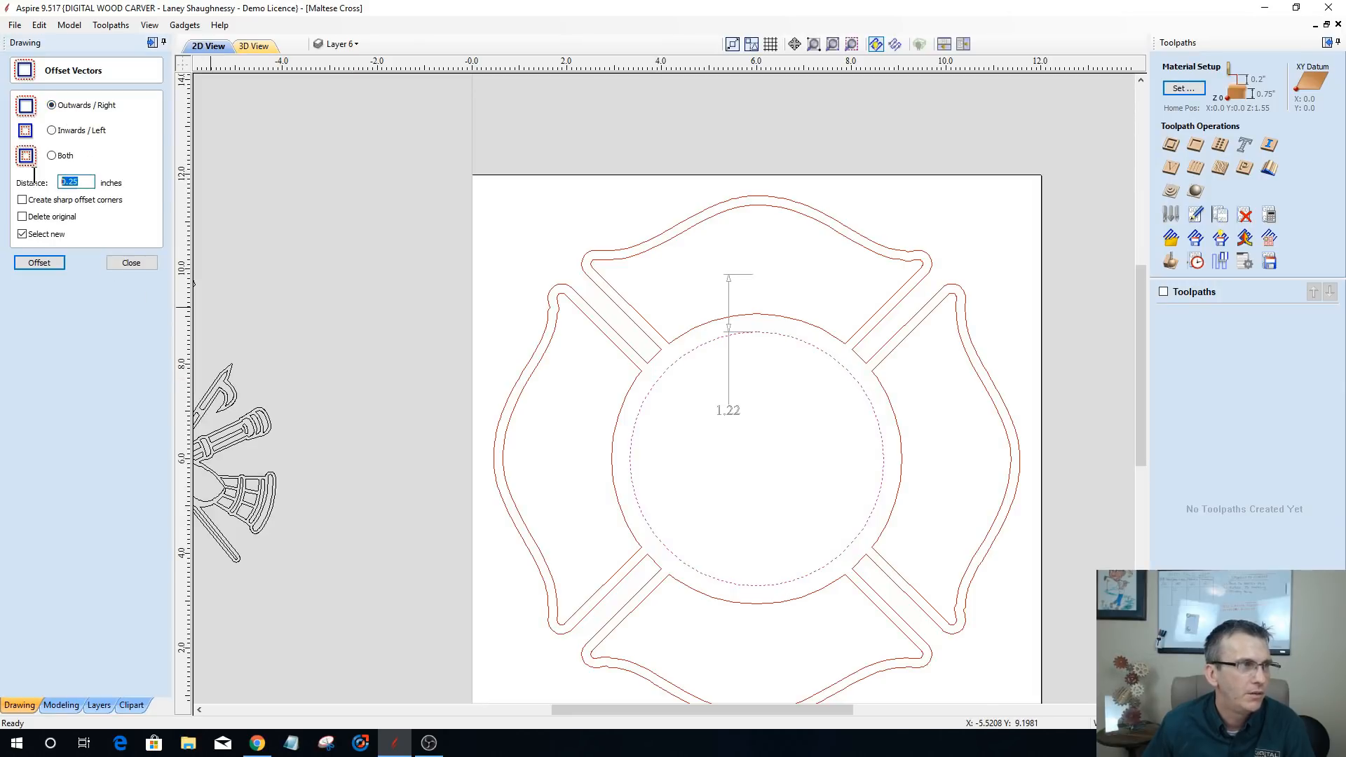
text(1.)
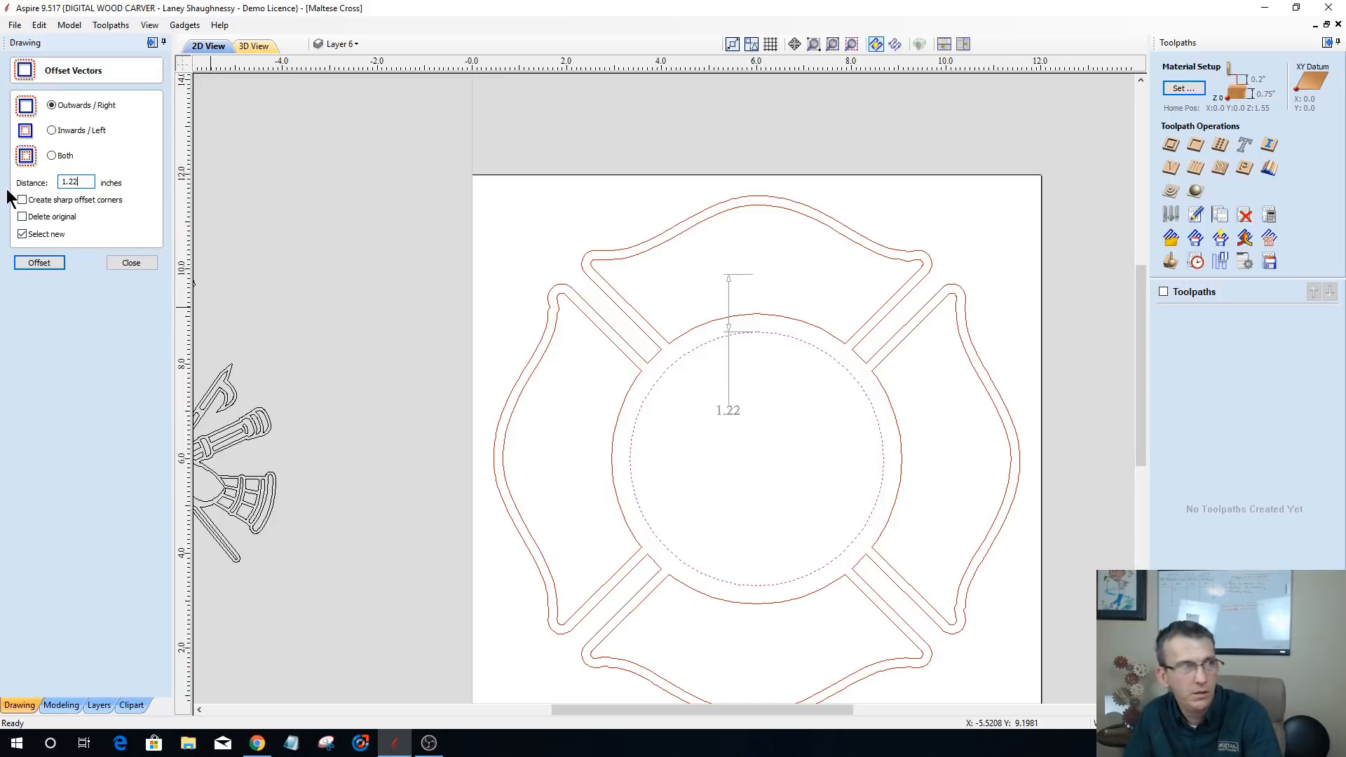
click(39, 264)
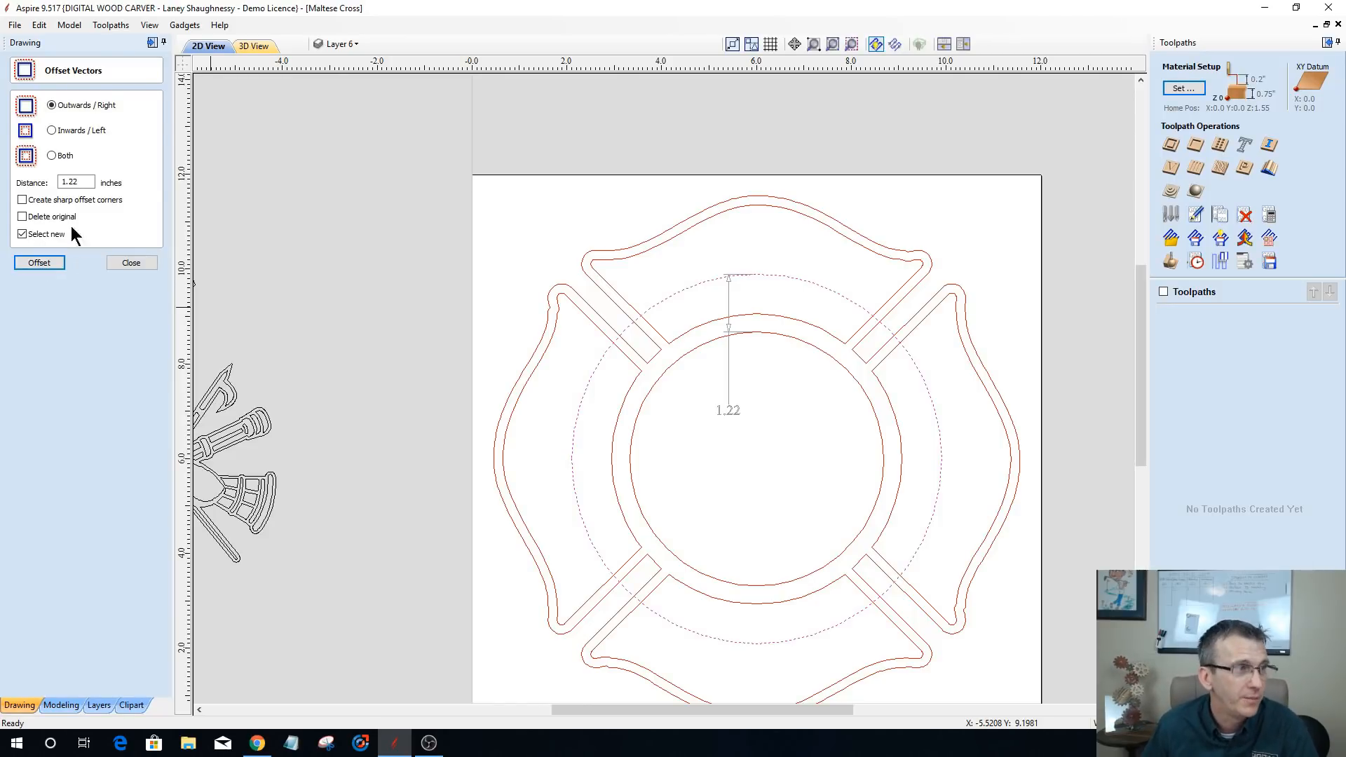
click(131, 264)
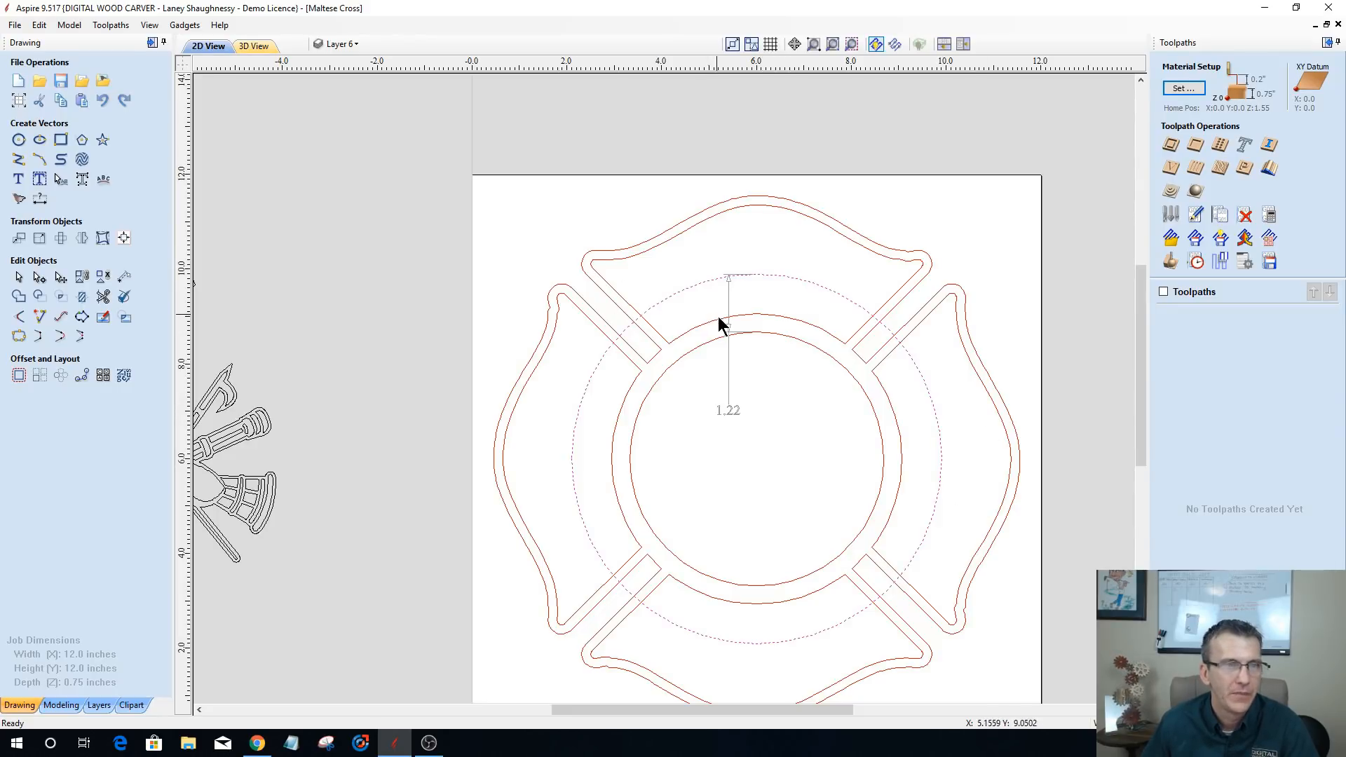
- Delete the vertical 1.22 dimension from the cross
click(726, 378)
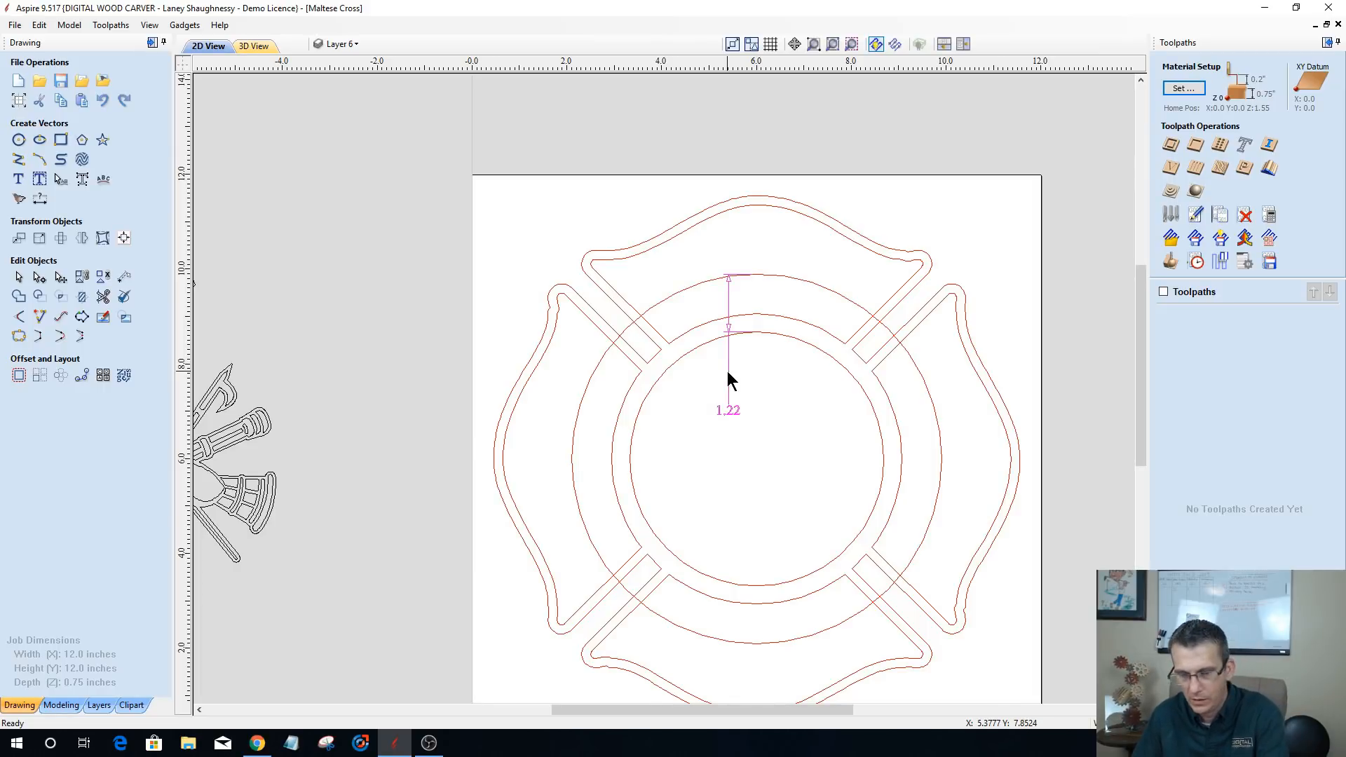
scroll(727, 381, up, 4)
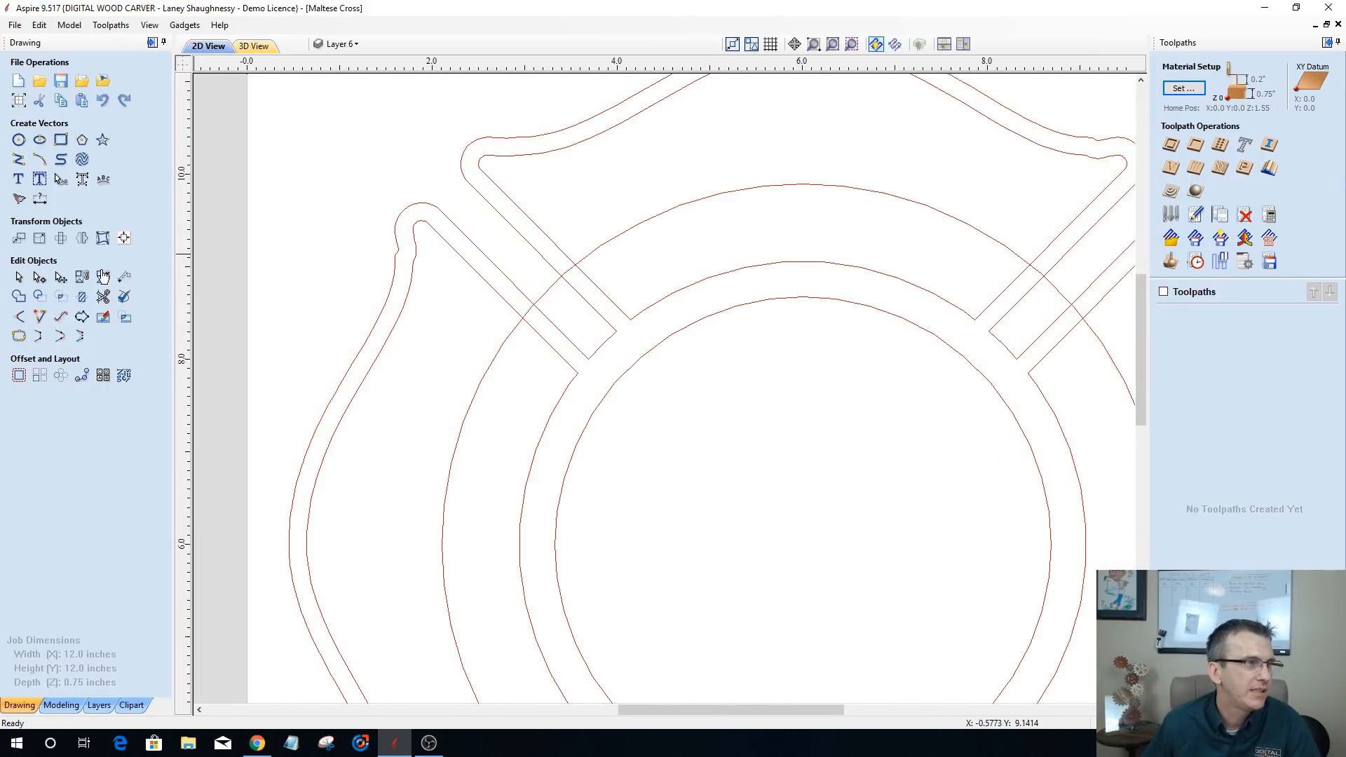
- Trim the offset circle out of the two diagonal gaps on either side of the cross's top arm
click(103, 296)
scroll(572, 295, up, 2)
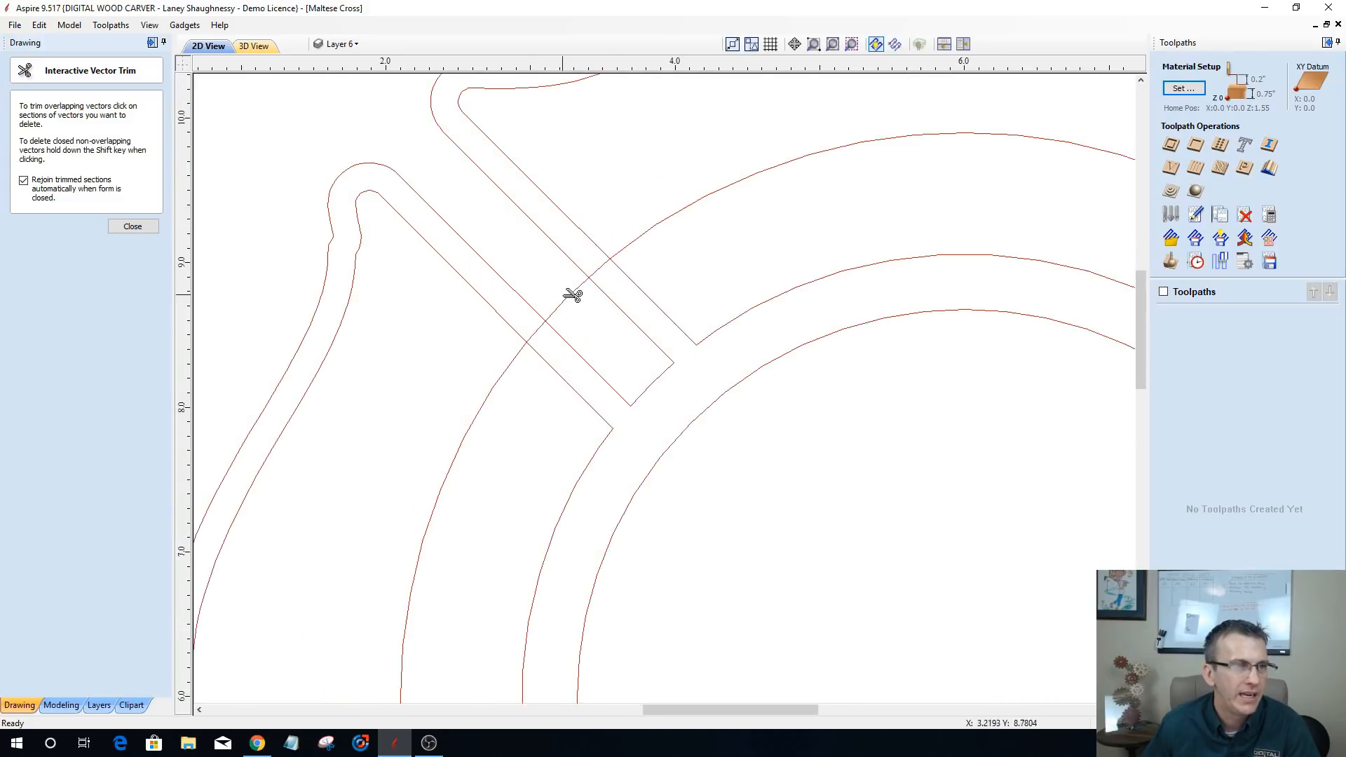
click(572, 294)
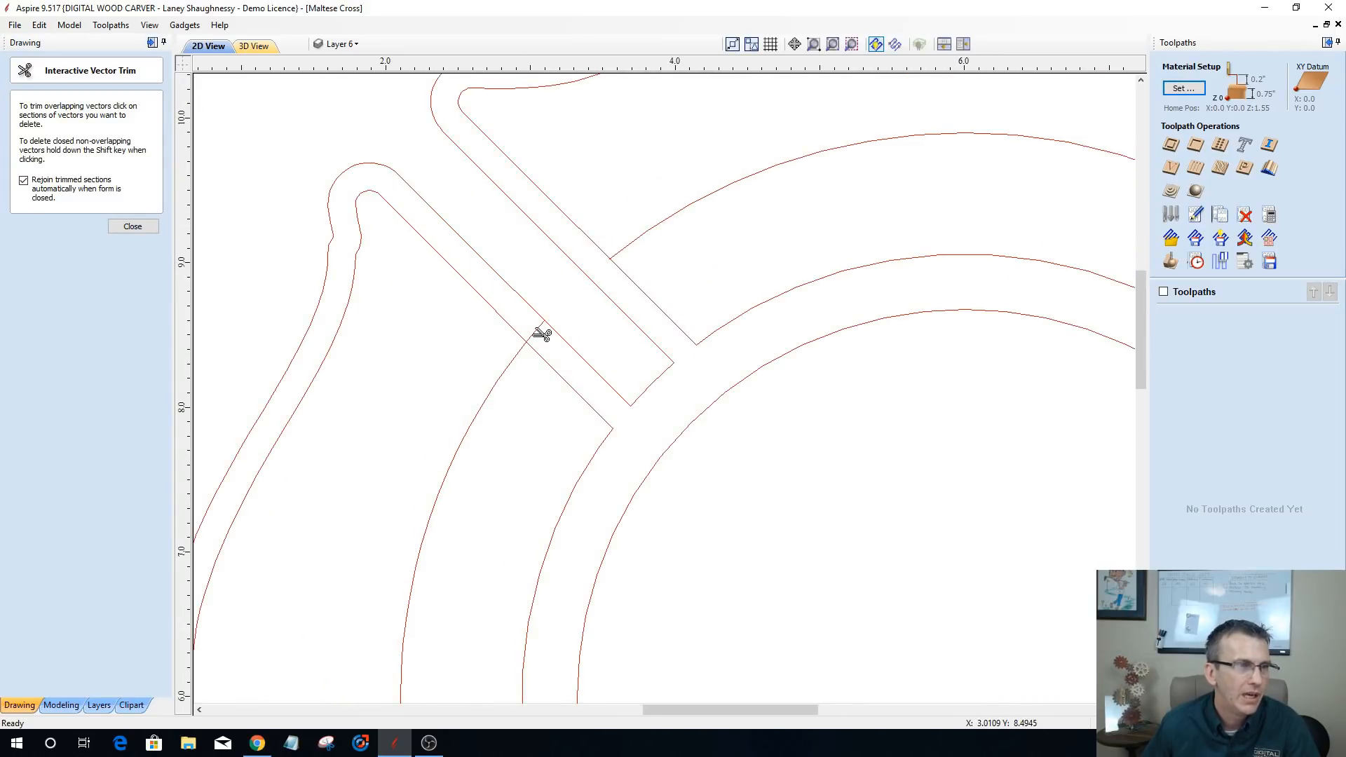
scroll(517, 276, down, 3)
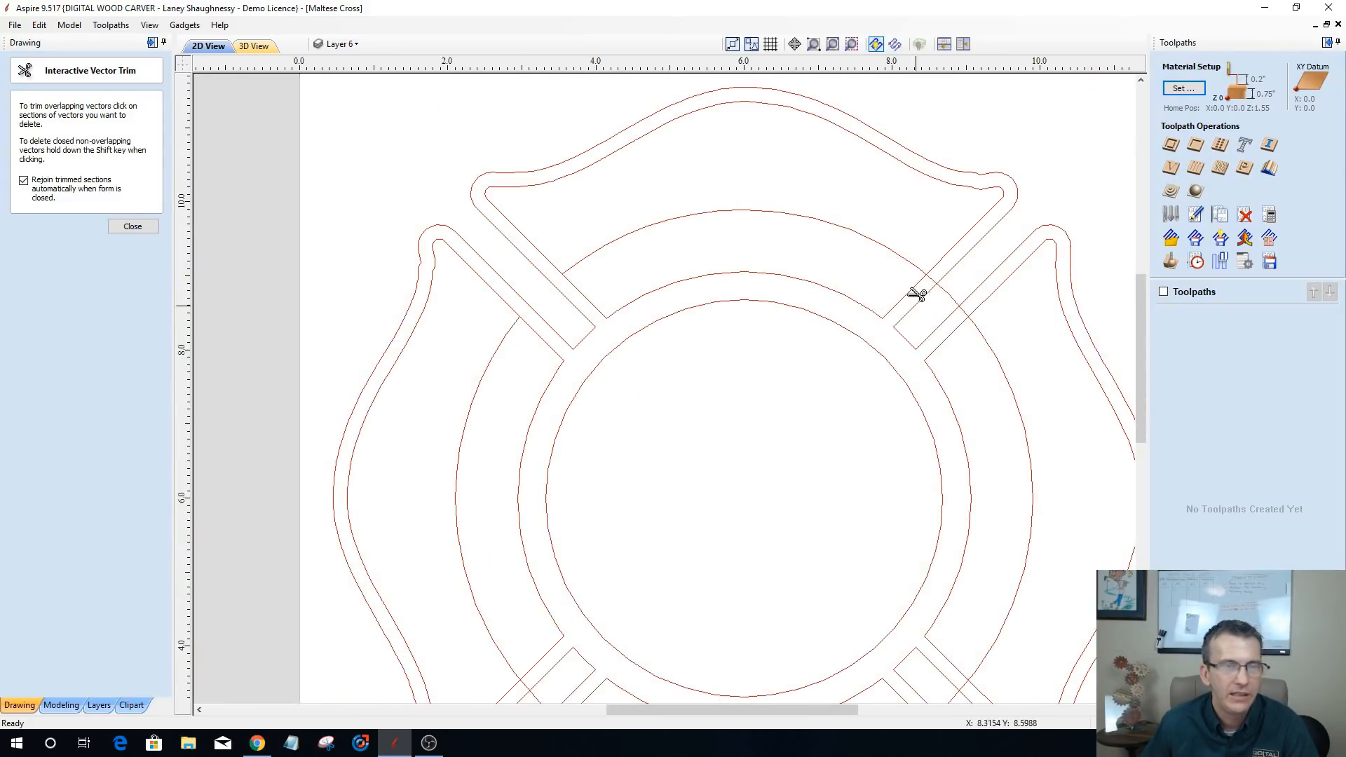
scroll(929, 286, up, 3)
click(934, 272)
click(976, 303)
scroll(982, 316, down, 5)
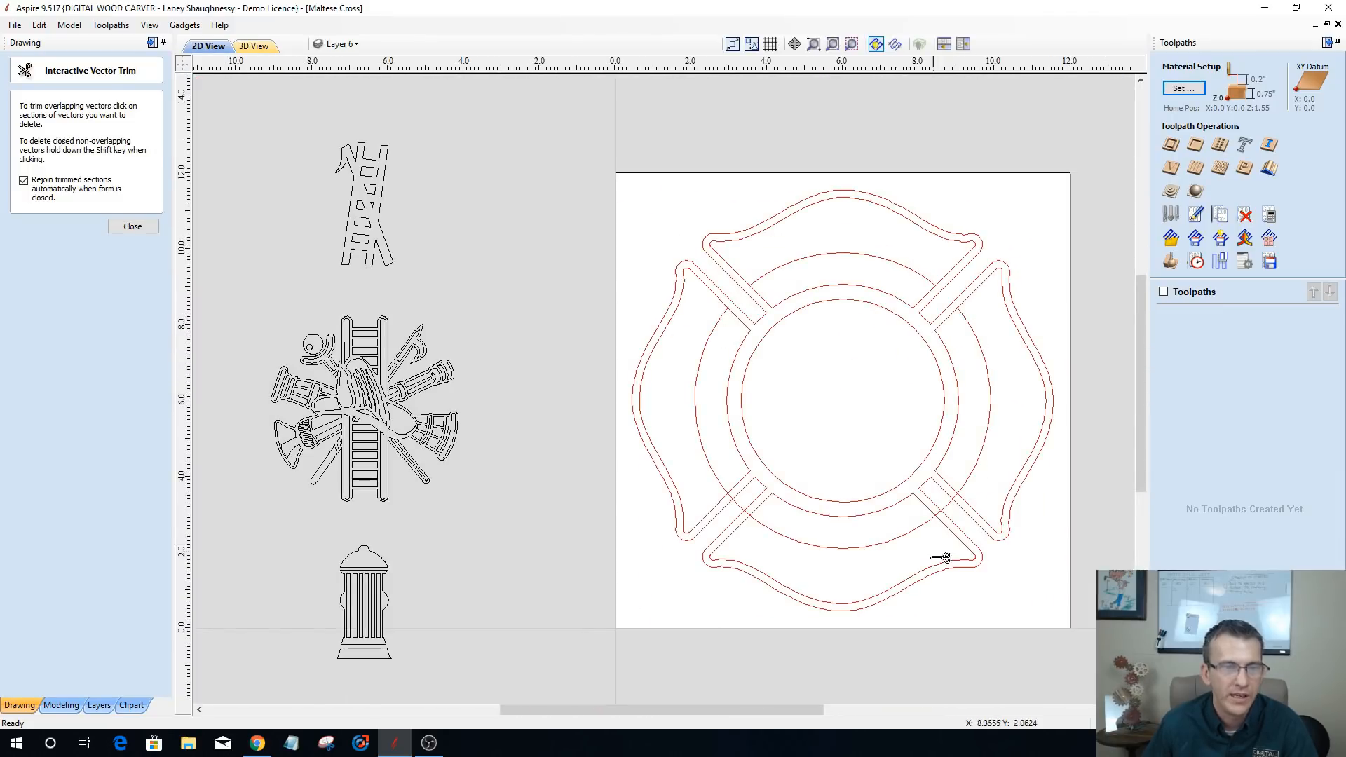
- Trim the offset circle out of the two diagonal gaps beside the bottom arm and finish trimming
scroll(953, 505, up, 4)
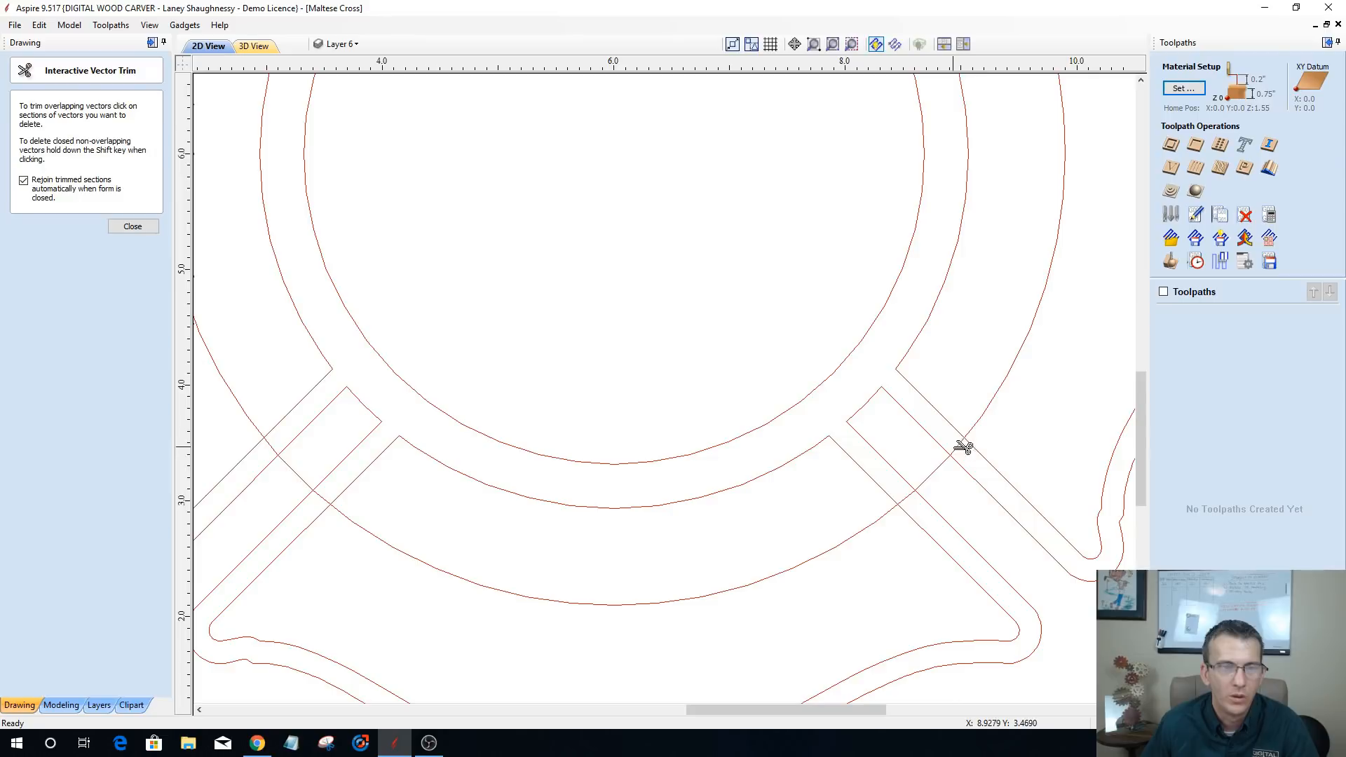
click(941, 465)
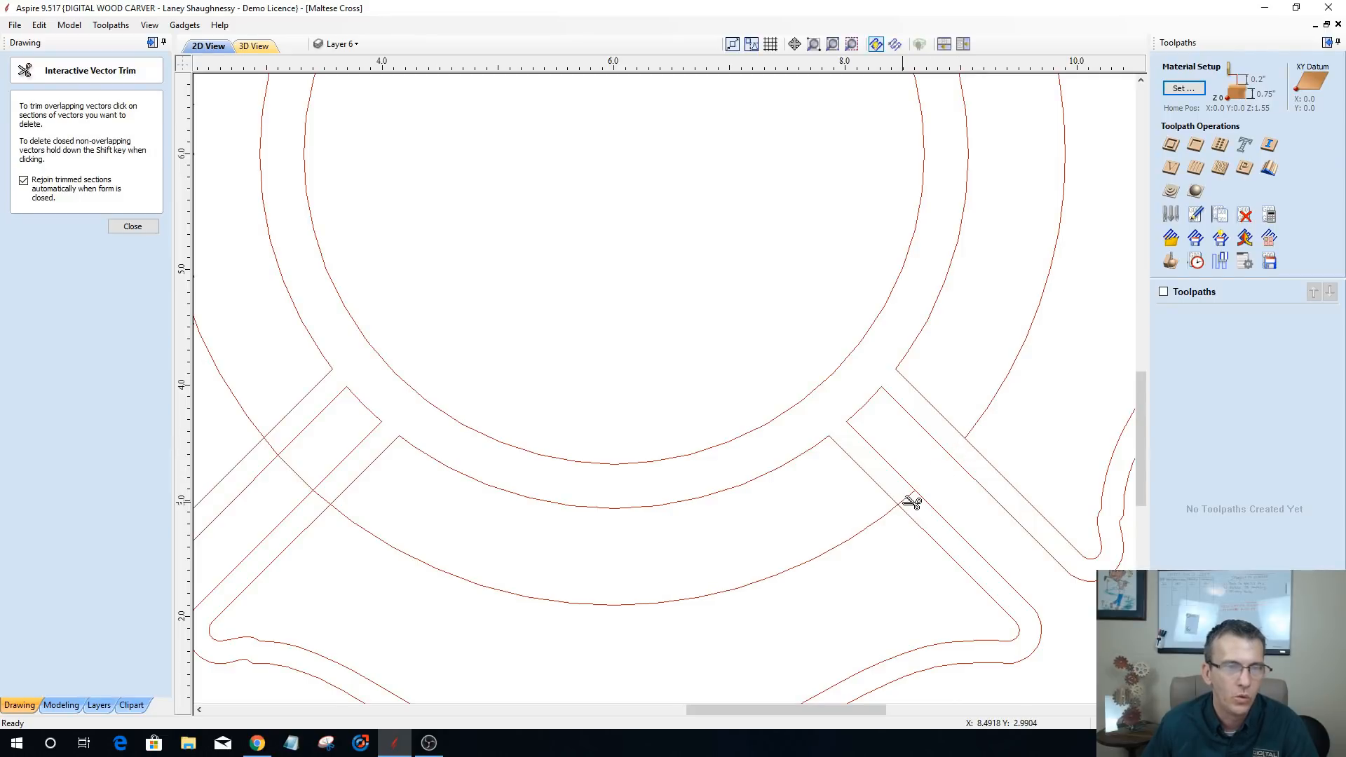
scroll(901, 490, down, 4)
scroll(648, 480, up, 4)
click(644, 492)
click(616, 464)
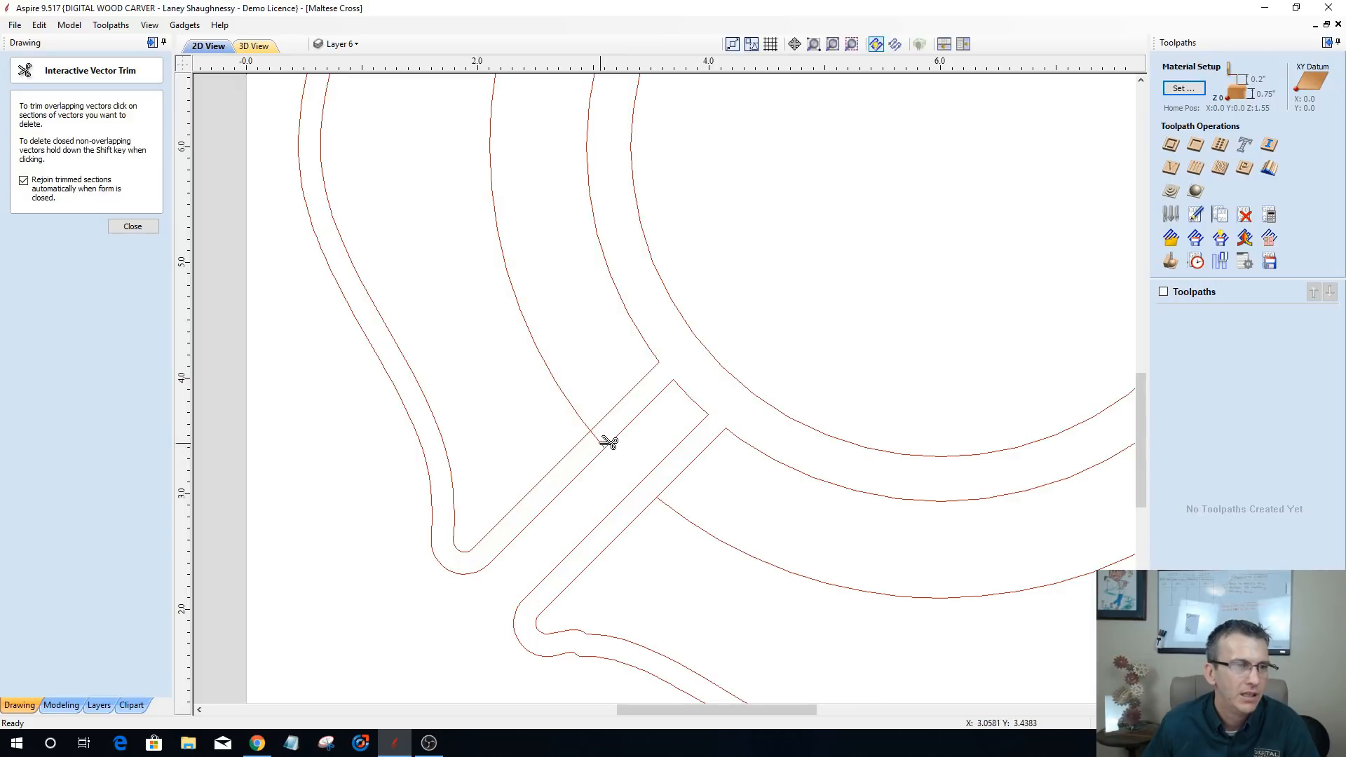
scroll(607, 441, down, 5)
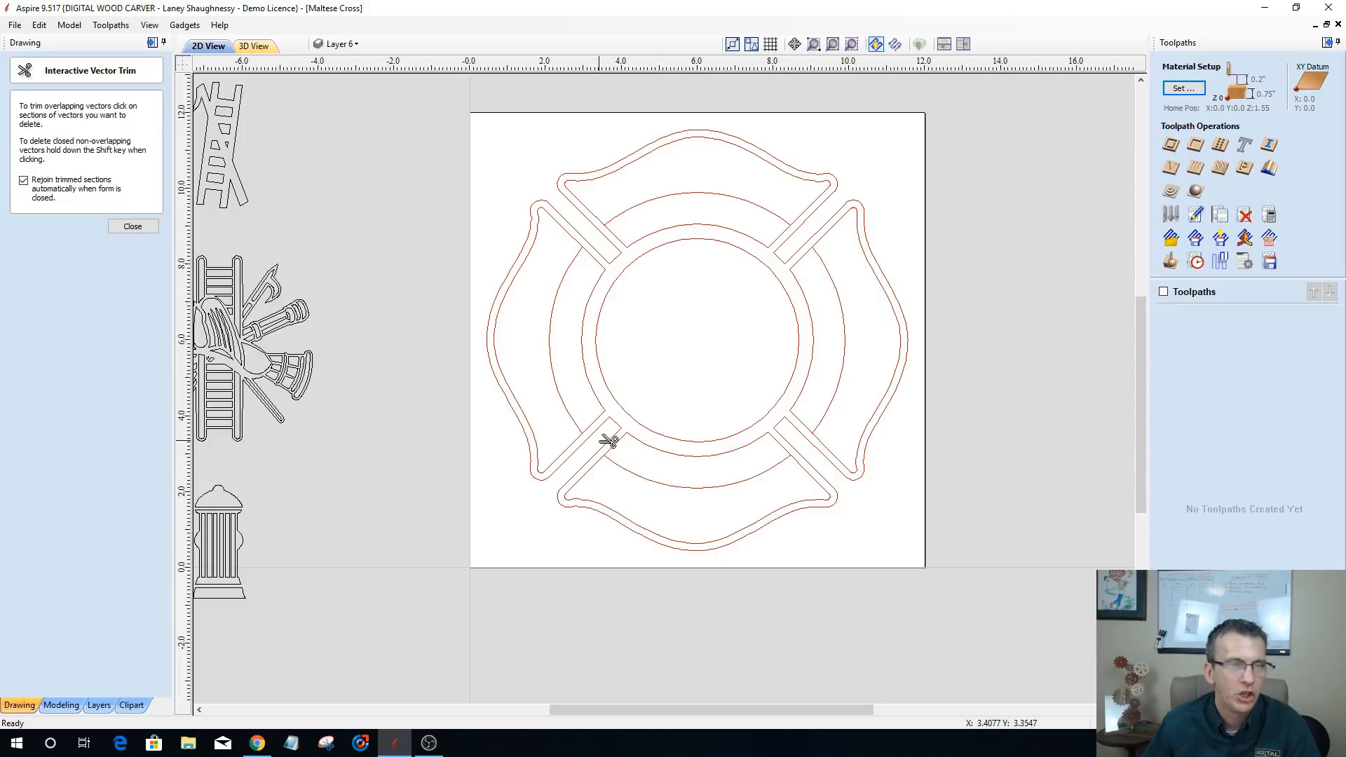
click(133, 226)
- Create the text "FIRE" in bold Tahoma with a text height of 1 inch
scroll(784, 339, down, 2)
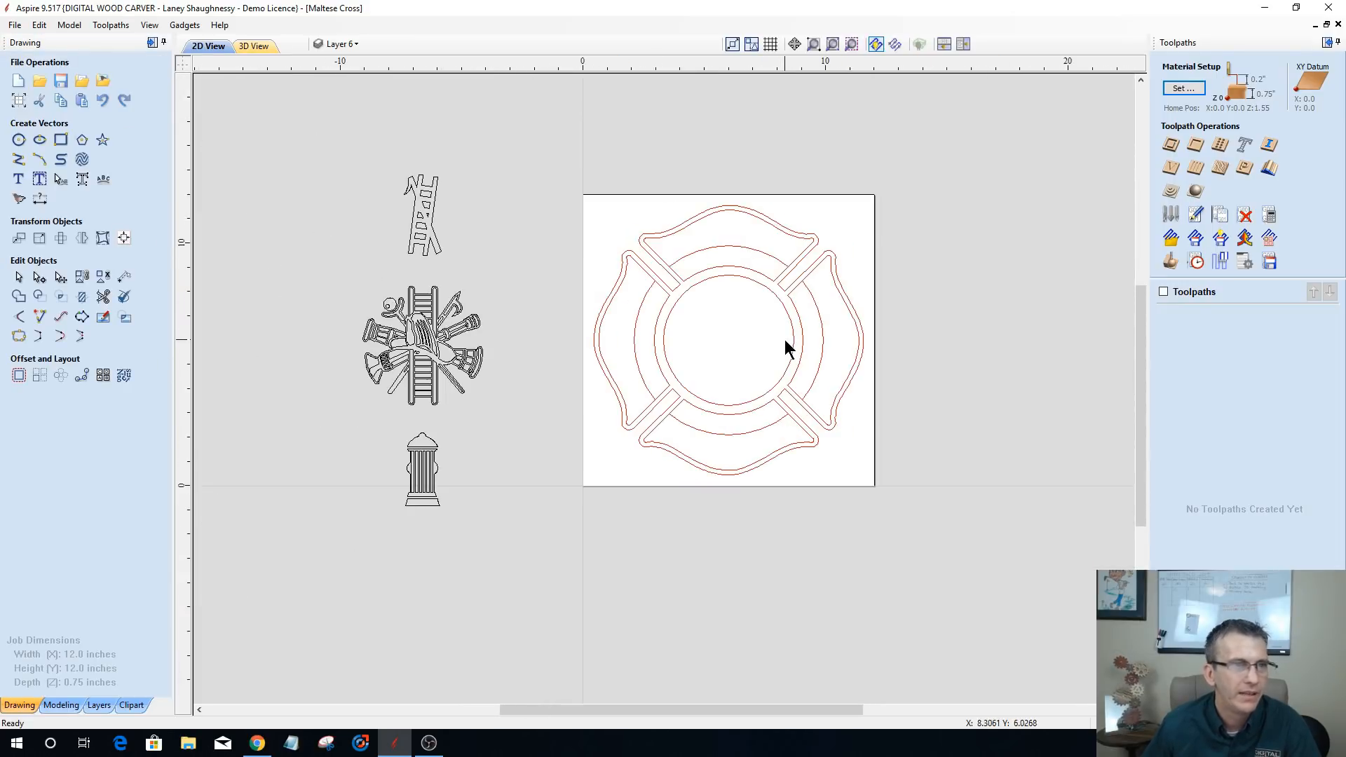
click(18, 178)
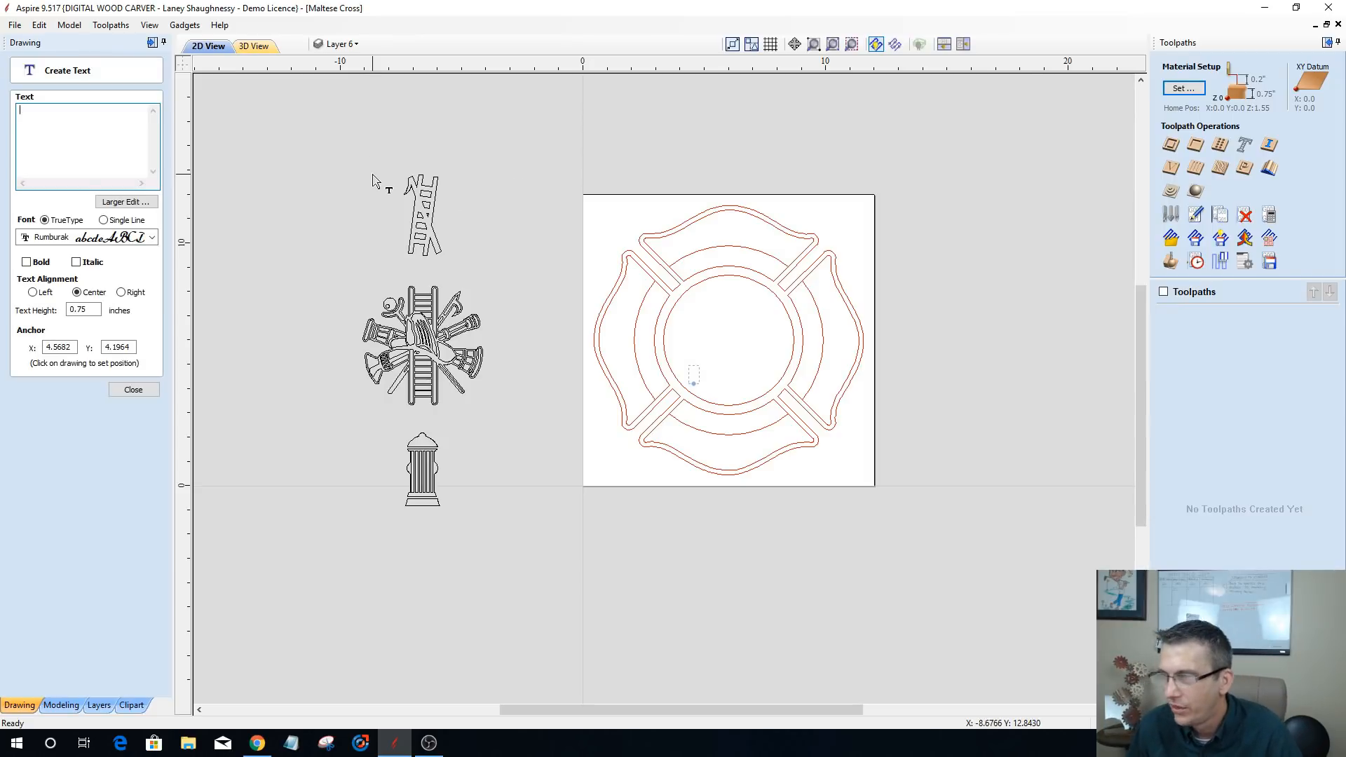
click(105, 237)
key(t)
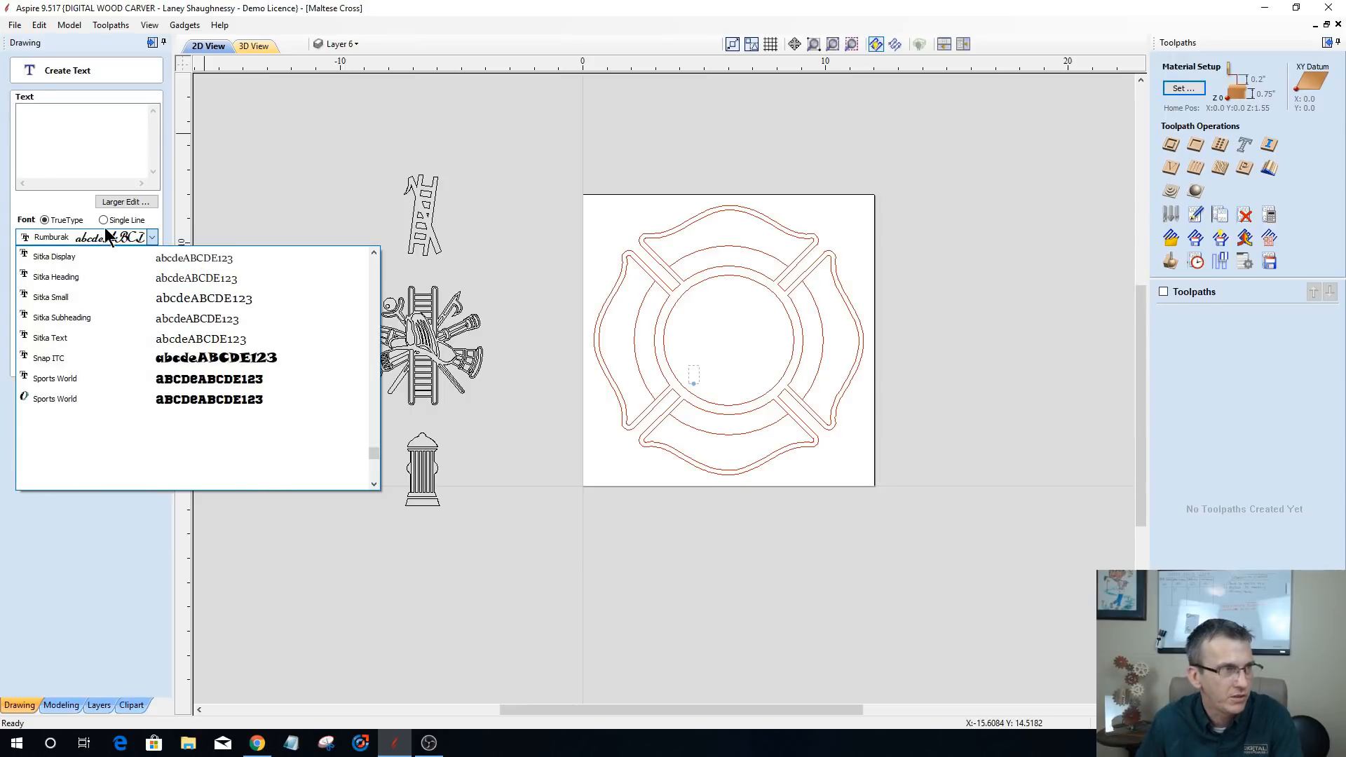
click(66, 126)
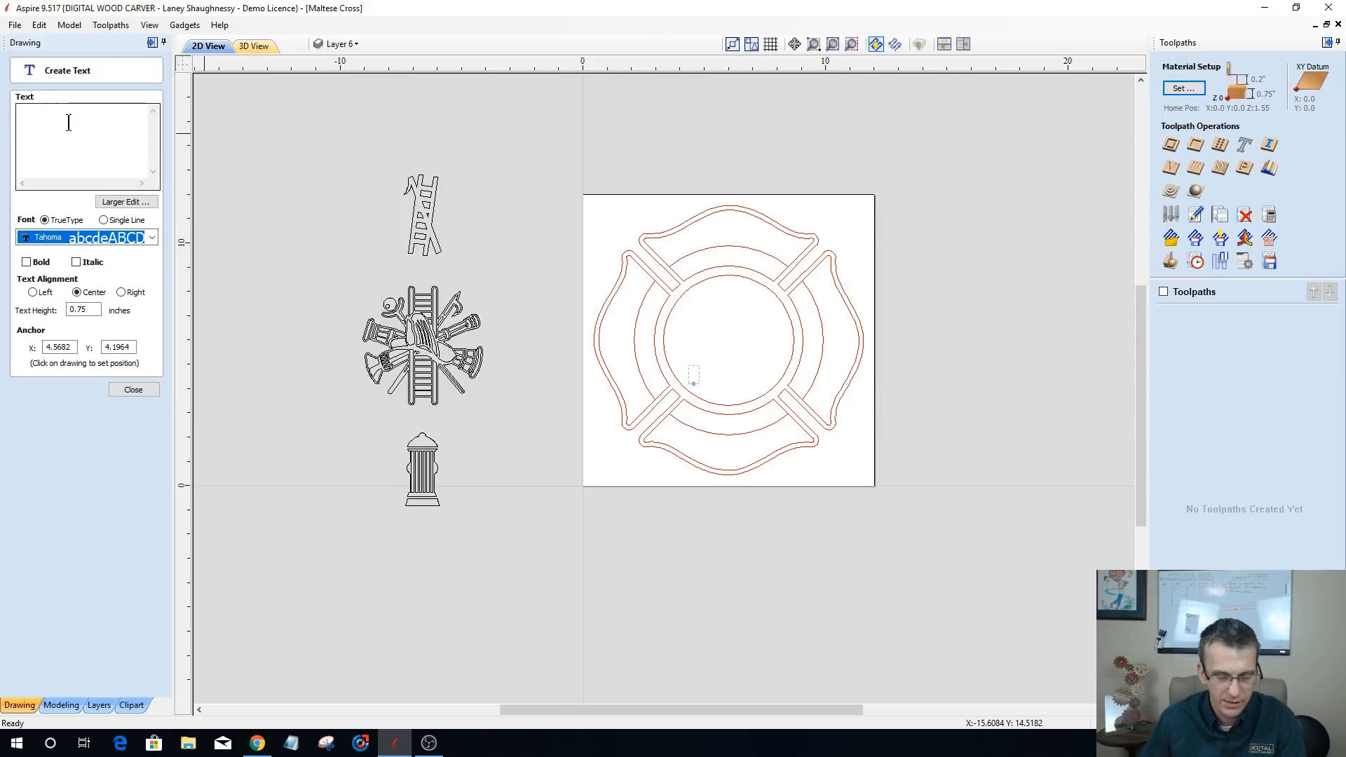
text(F)
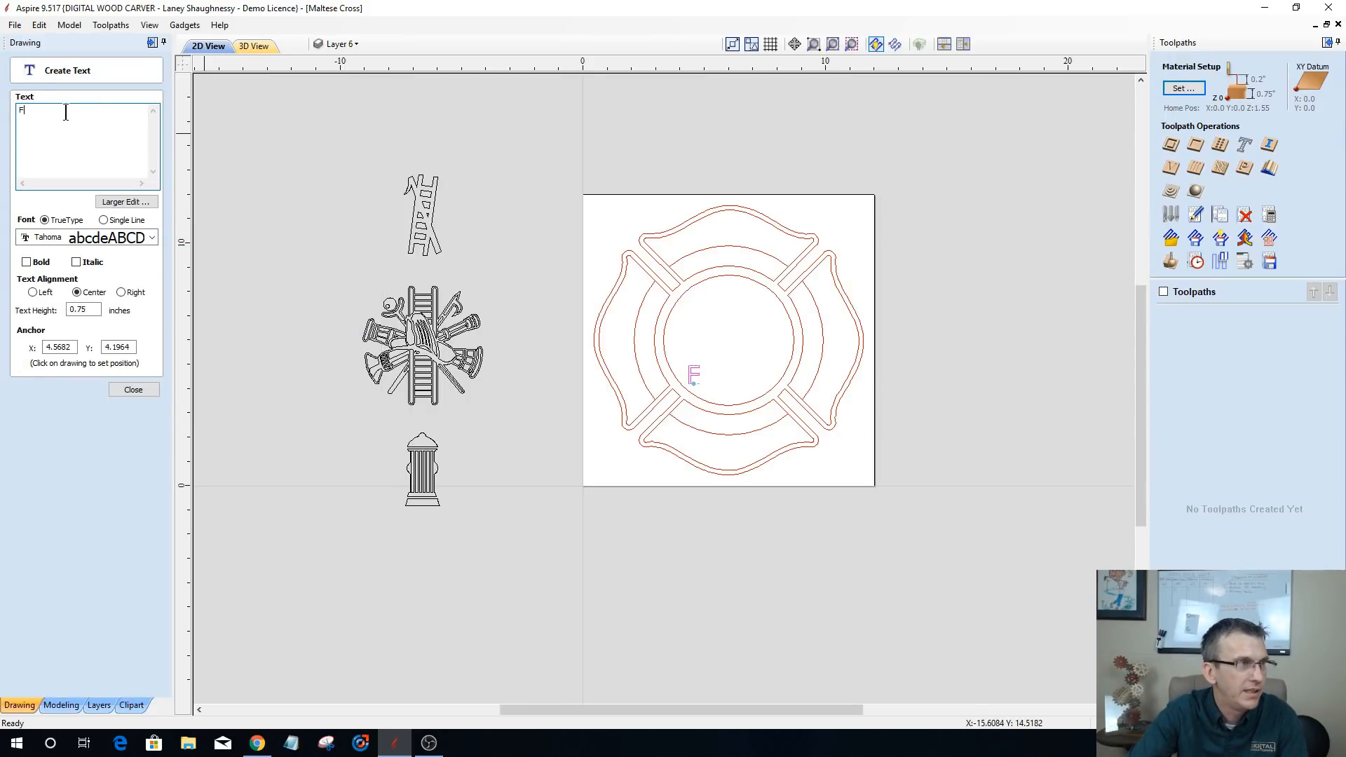
text(IRE)
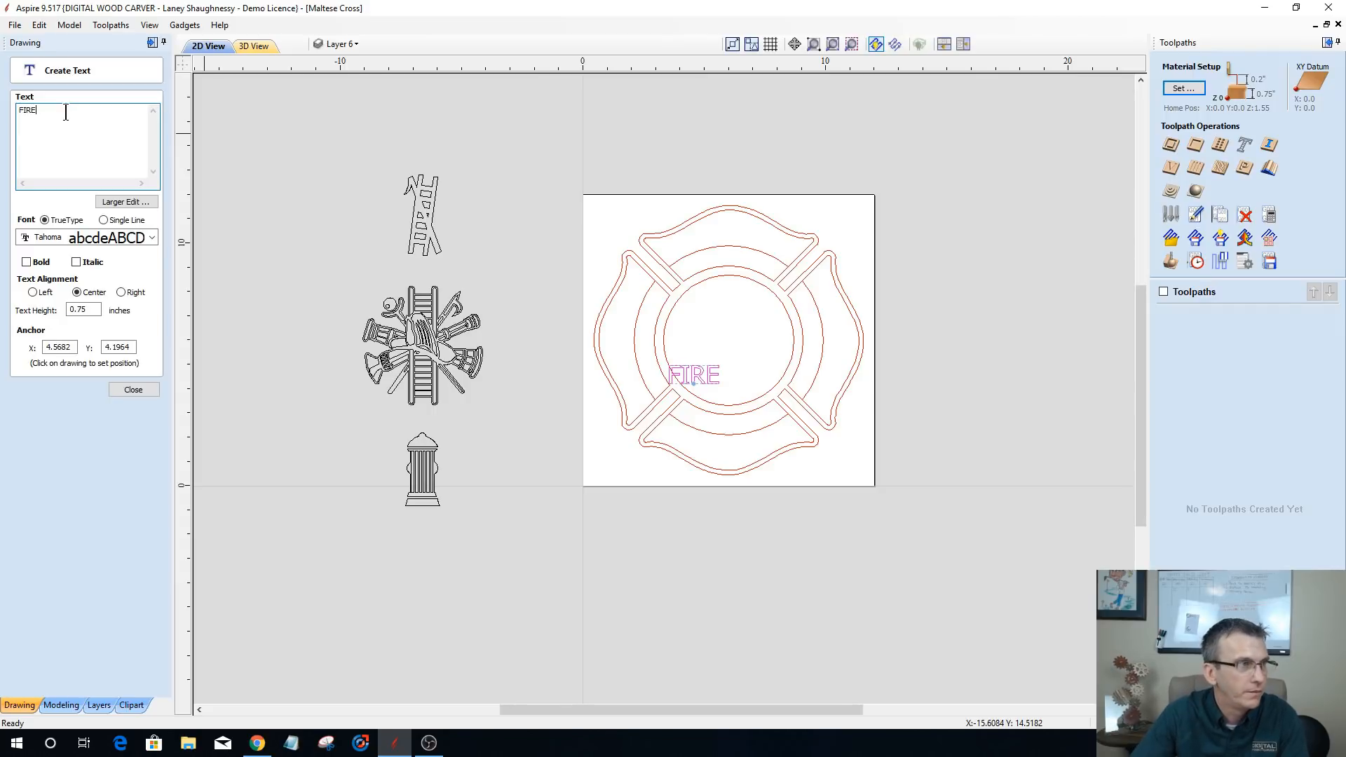
click(27, 262)
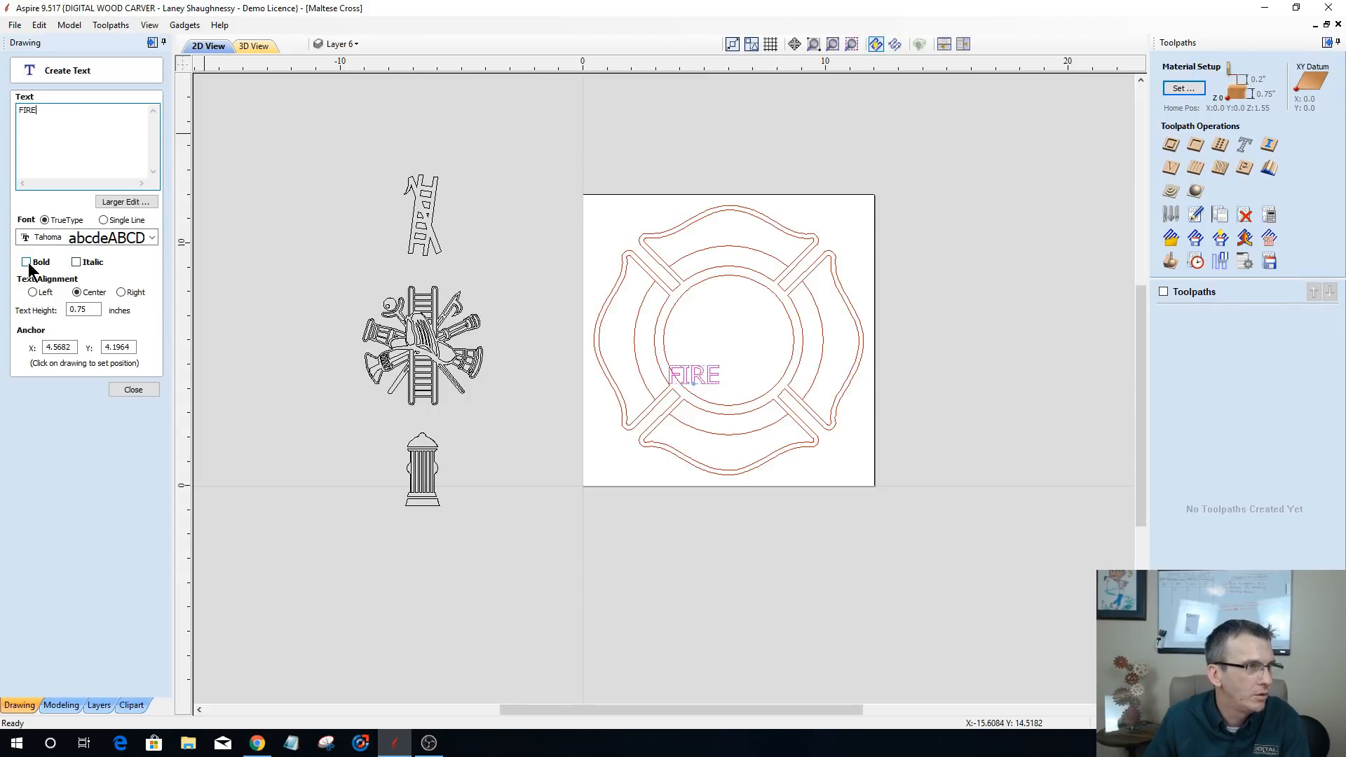
drag(95, 309, 49, 309)
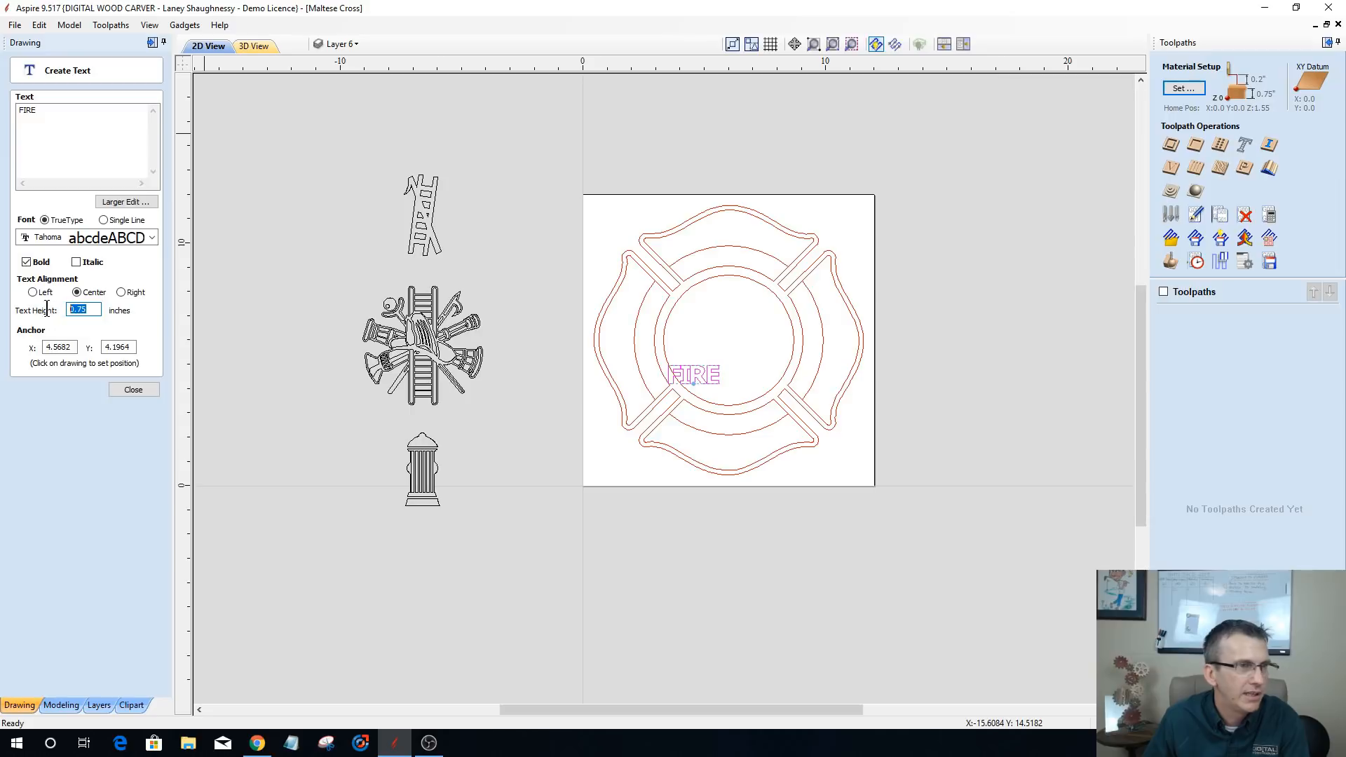
text(1)
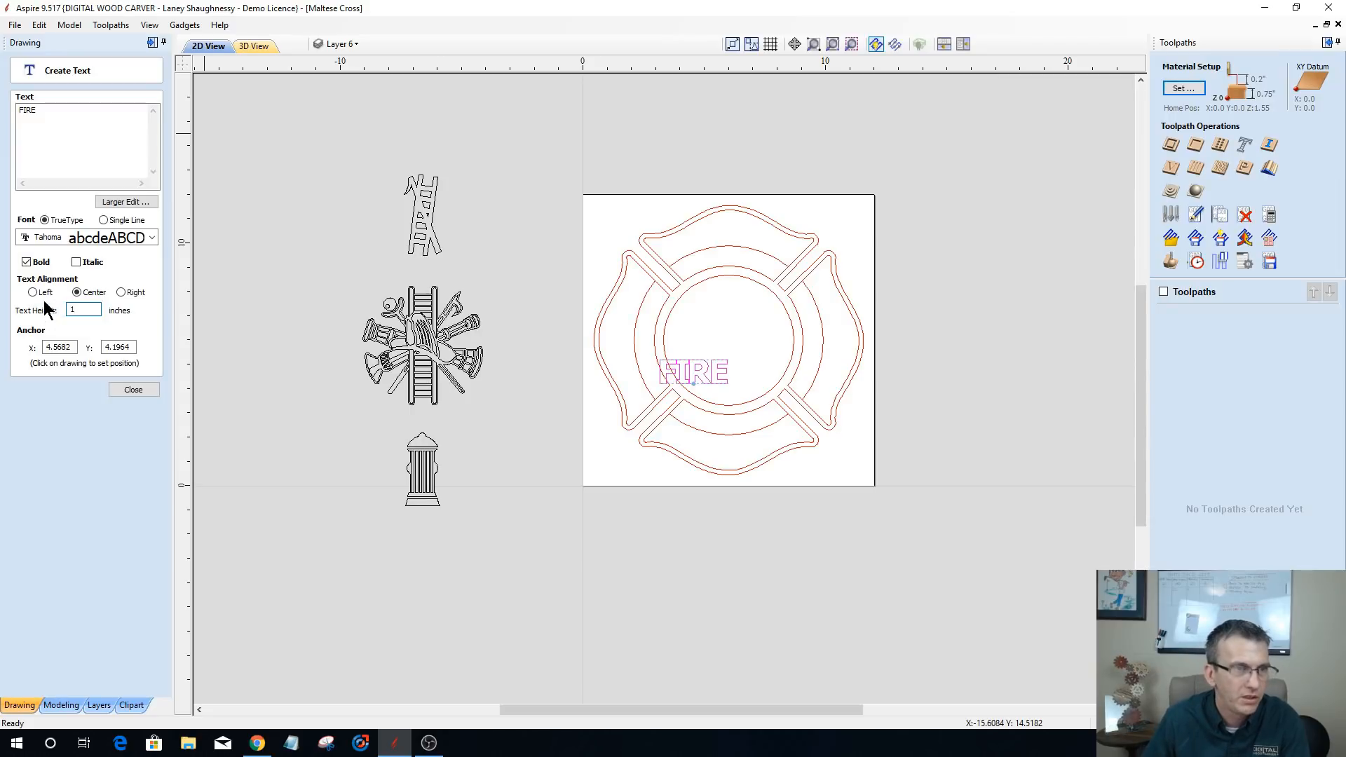
click(130, 390)
- Move the FIRE text into the upper part of the cross's inner circle
drag(687, 379, 721, 317)
scroll(726, 323, up, 6)
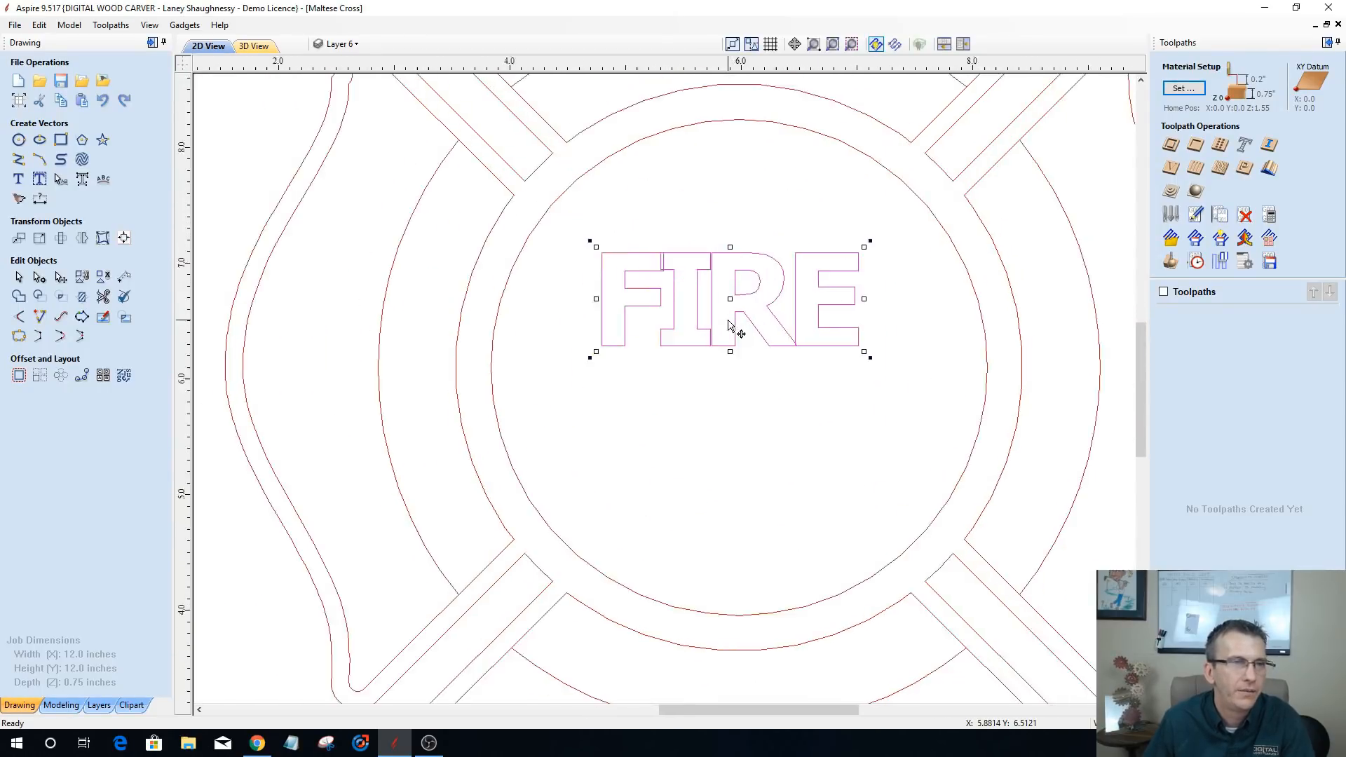
scroll(729, 326, up, 3)
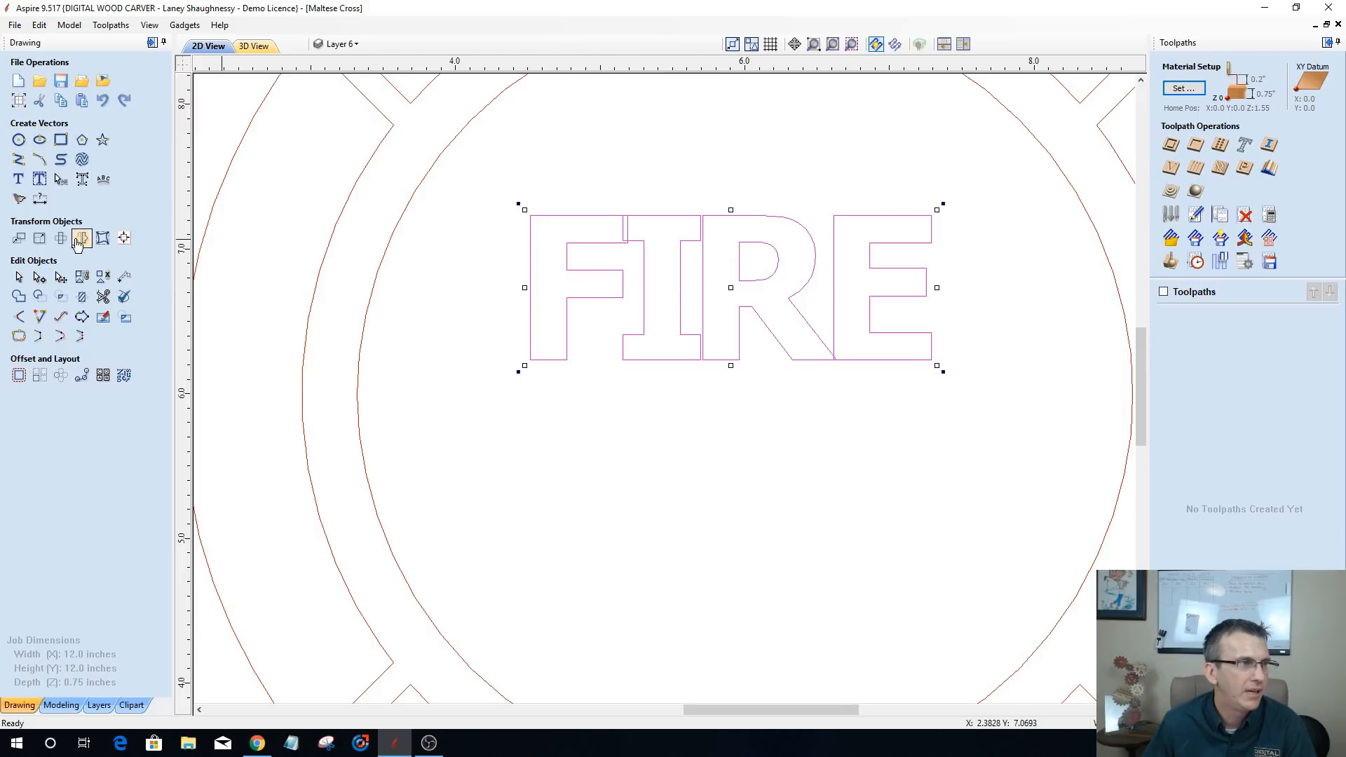
- Widen the kerning between each pair of adjacent letters in the FIRE text
click(60, 178)
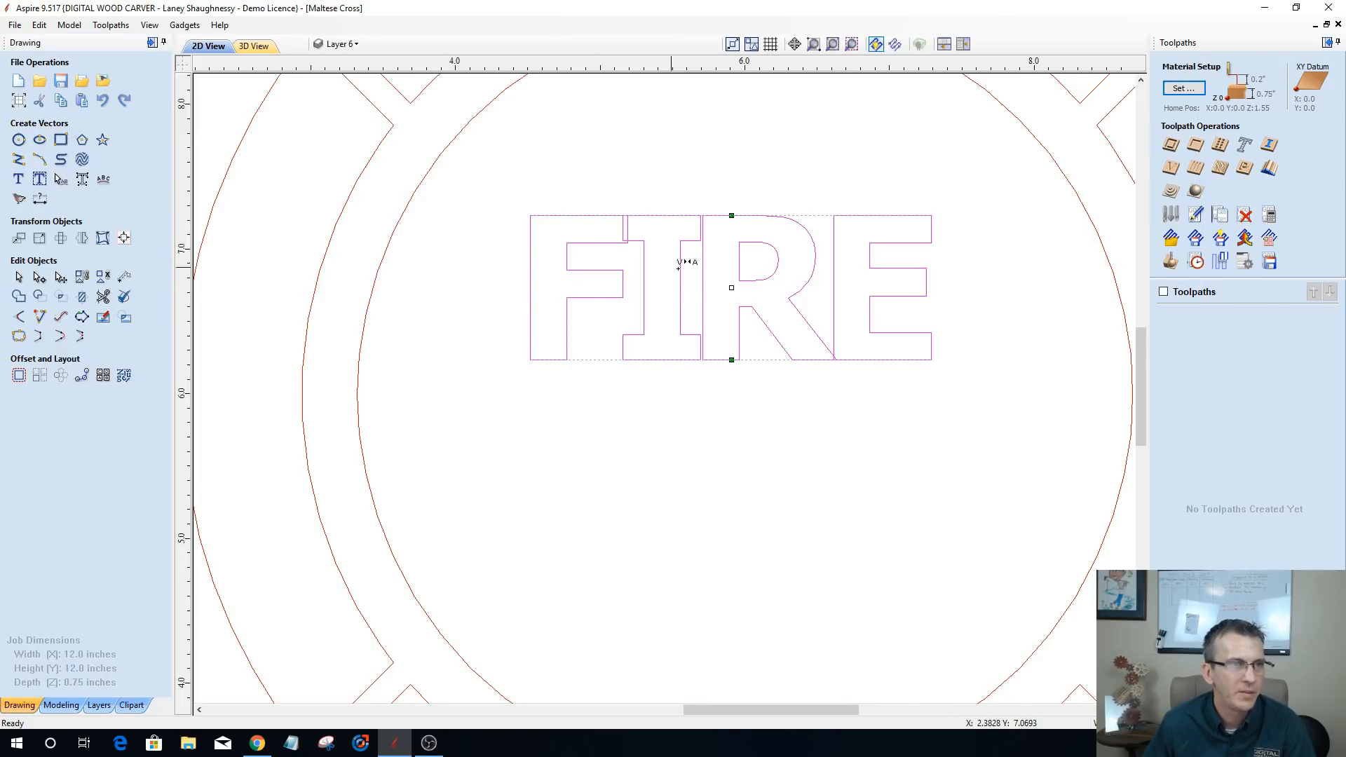
shift+click(623, 259)
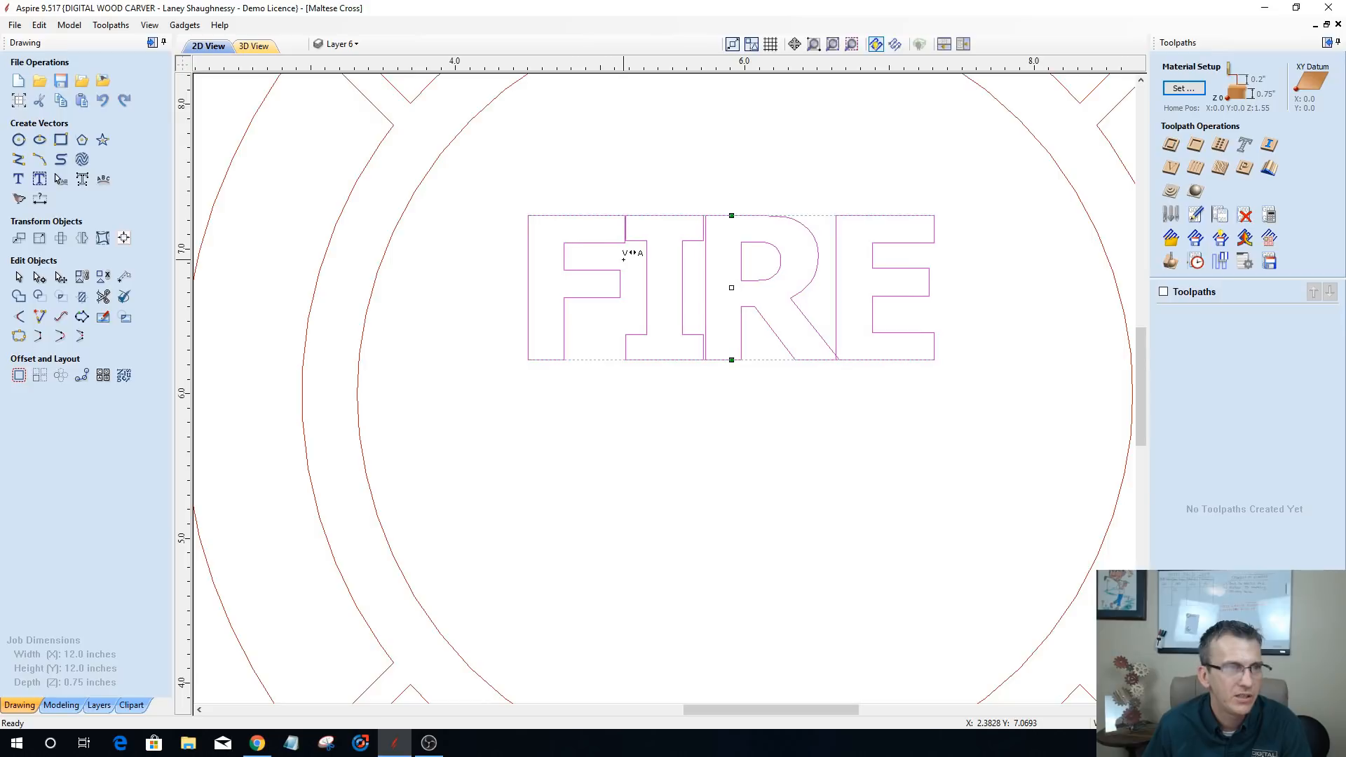
shift+click(623, 259)
shift+click(696, 266)
shift+click(695, 266)
shift+click(839, 266)
shift+click(839, 267)
shift+click(692, 269)
shift+click(621, 270)
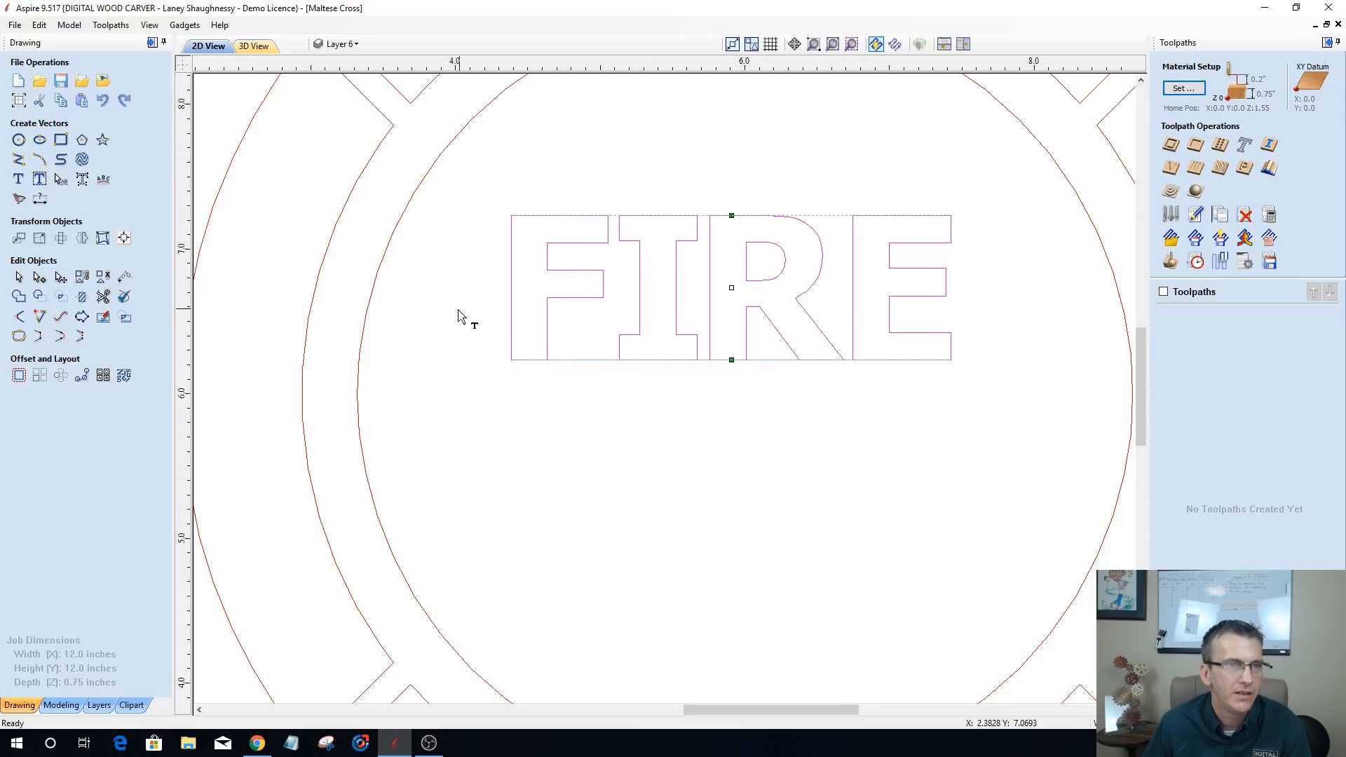
click(699, 412)
- Wrap the FIRE text onto the arc in the top arm using Text on a Curve
scroll(711, 371, down, 5)
click(712, 326)
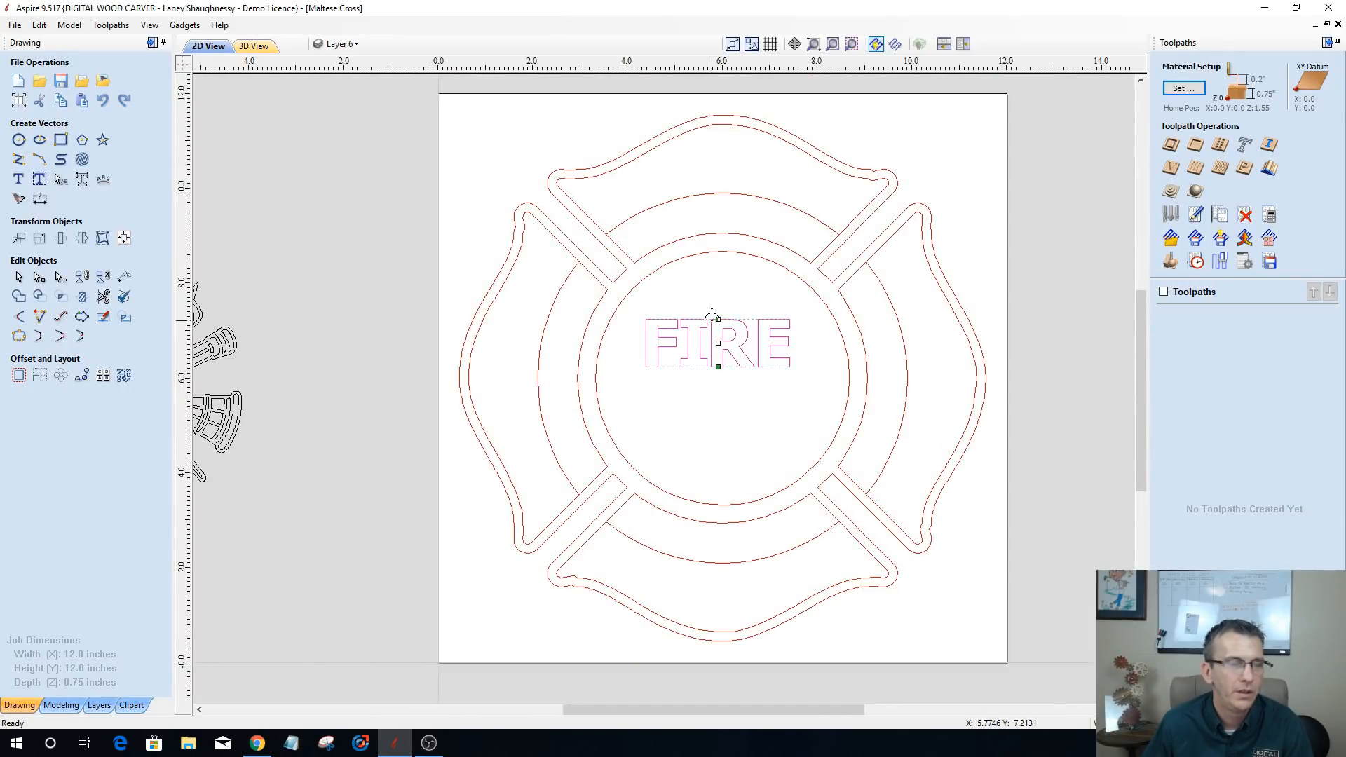
click(725, 200)
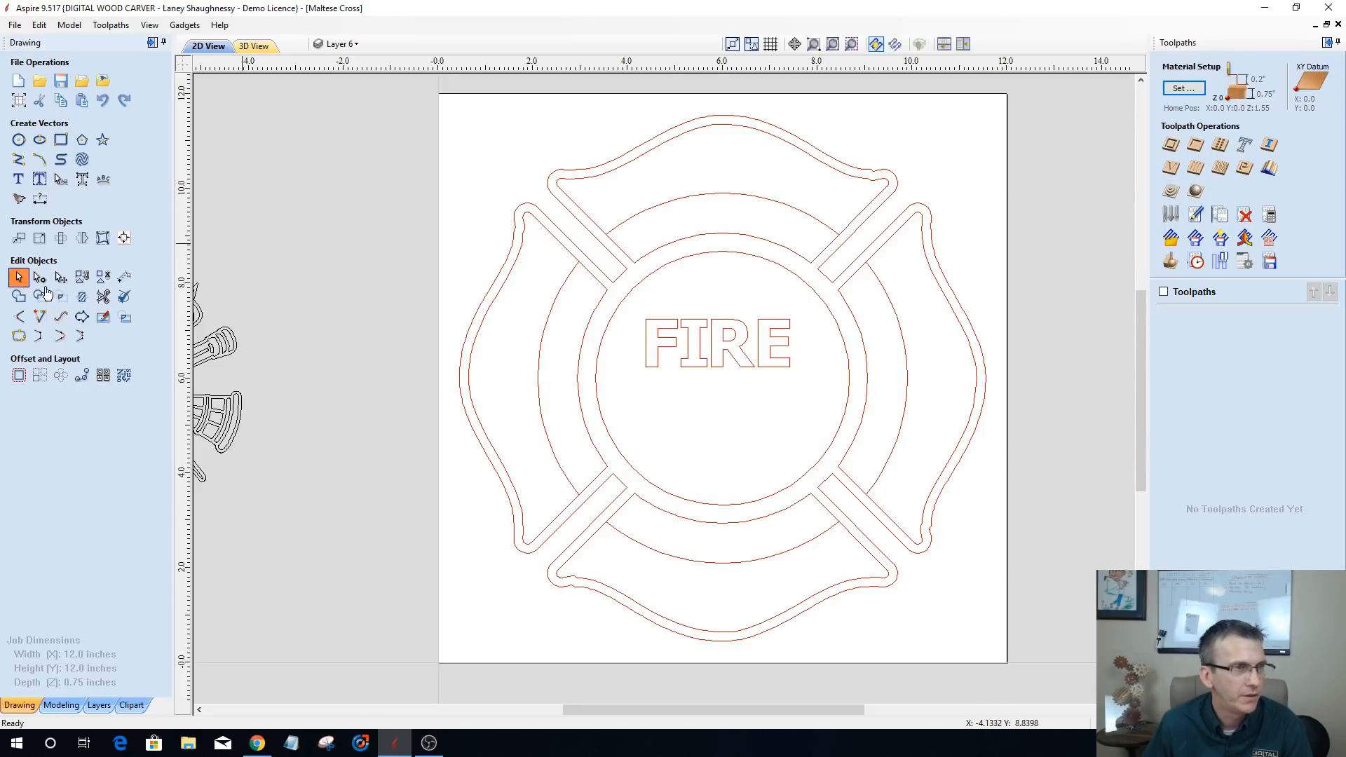
click(694, 319)
click(726, 192)
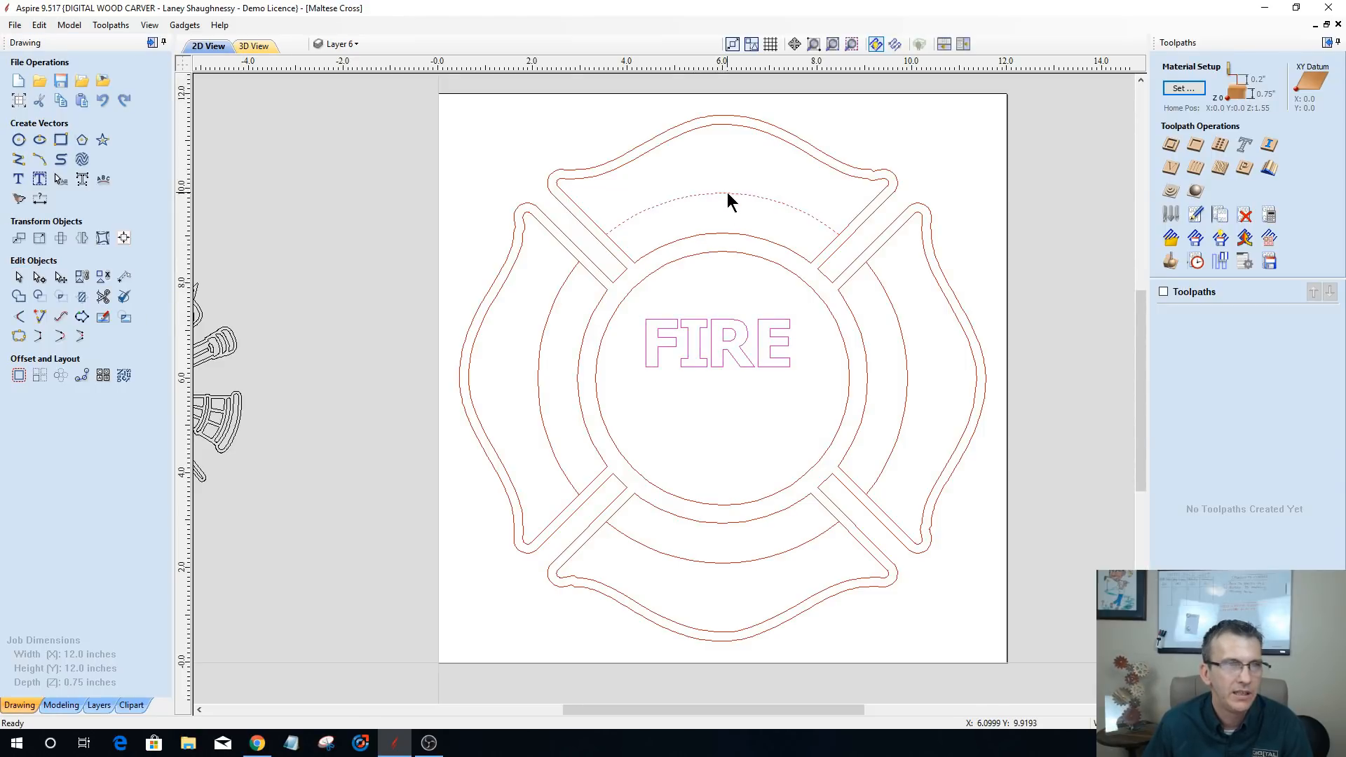
click(103, 180)
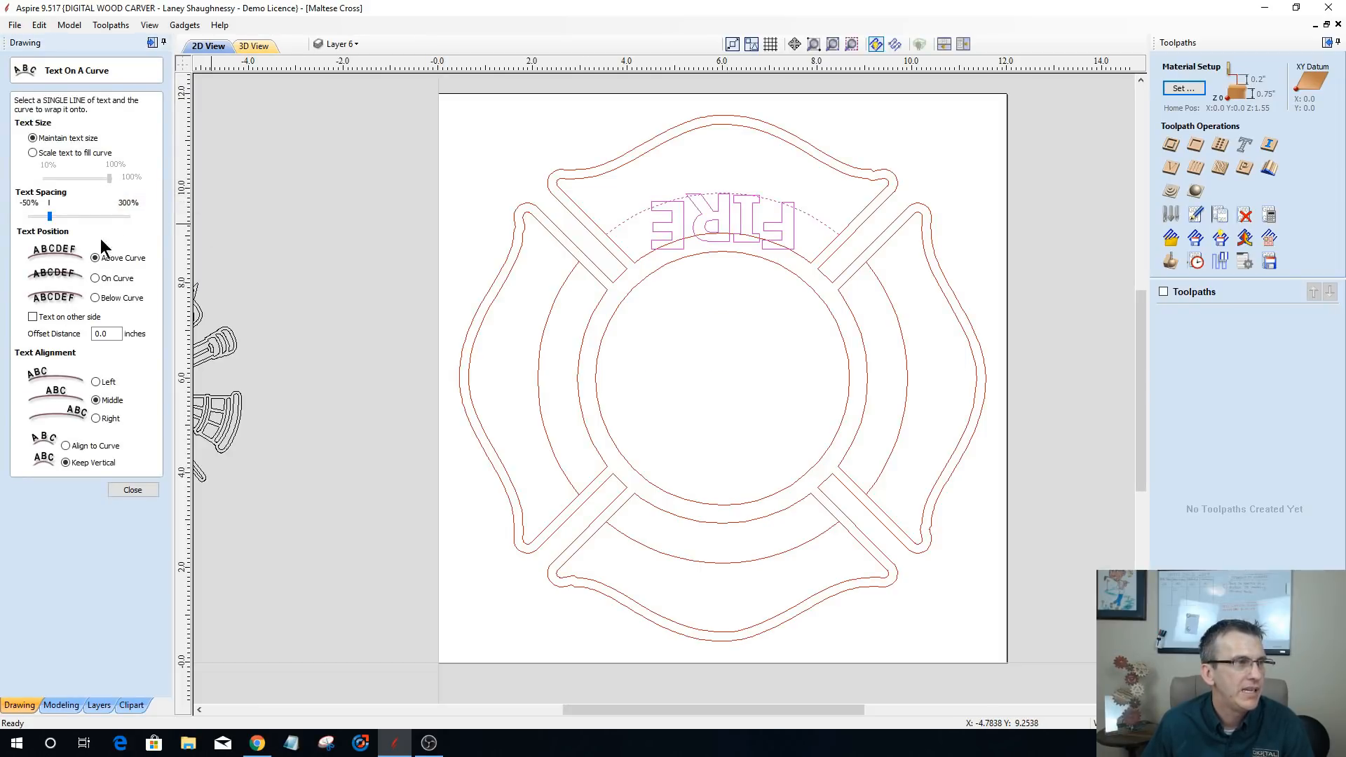
- Place the FIRE text on the curve, aligned to it and flipped to the other side, with wider text spacing
click(96, 279)
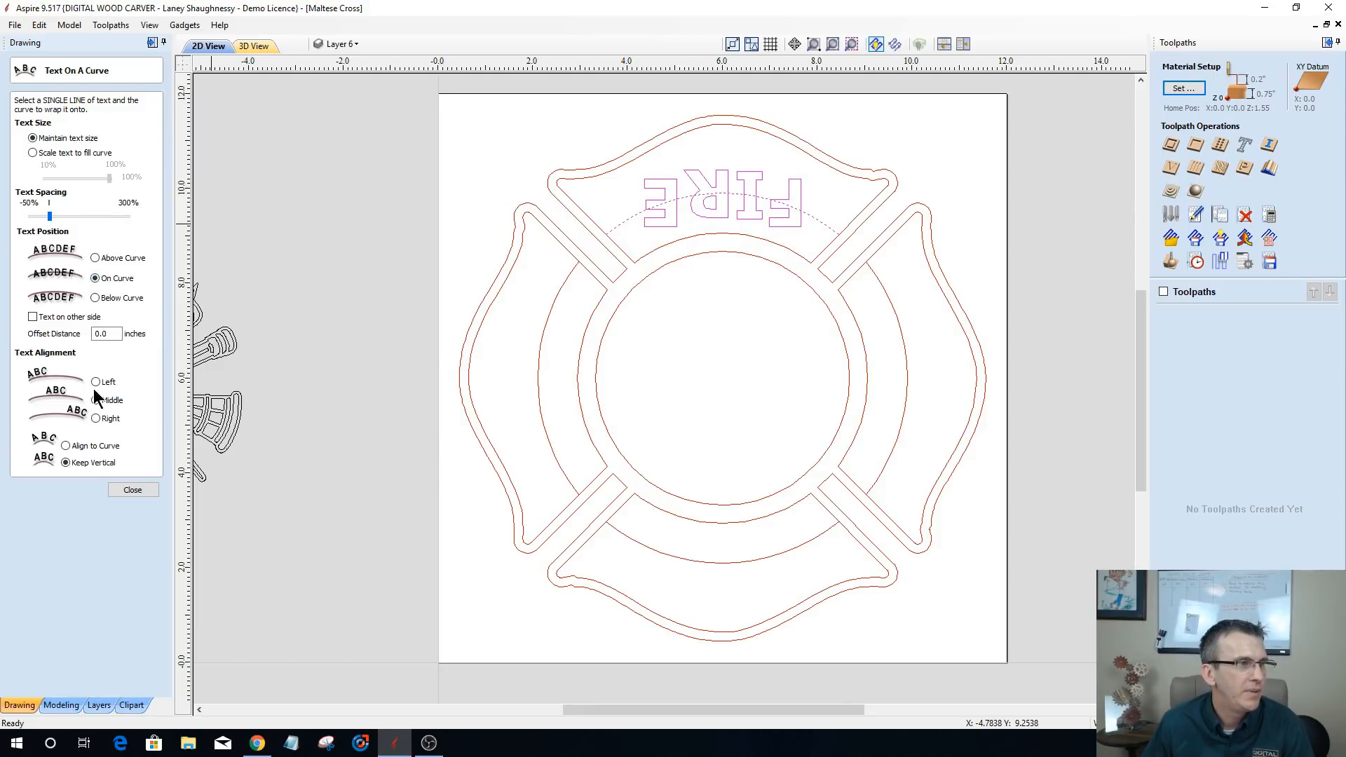
click(65, 447)
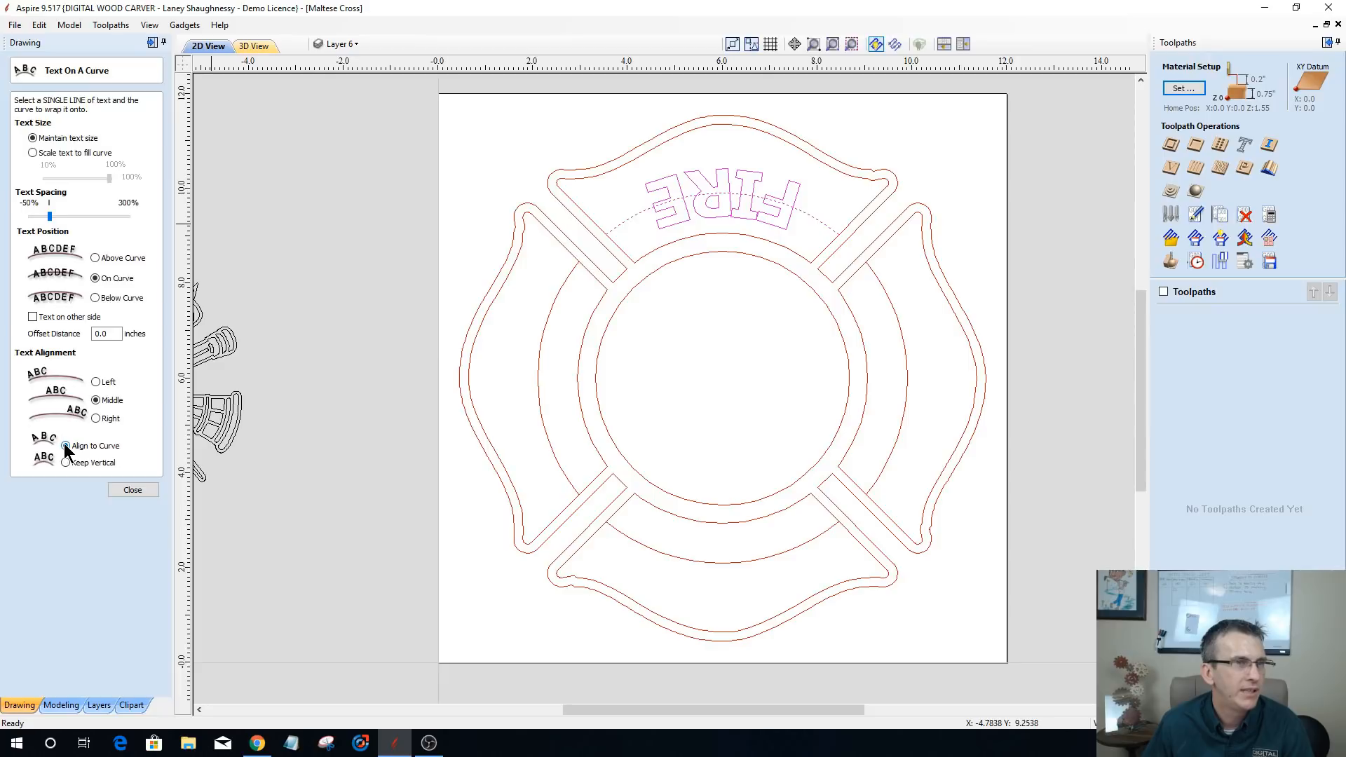
click(32, 317)
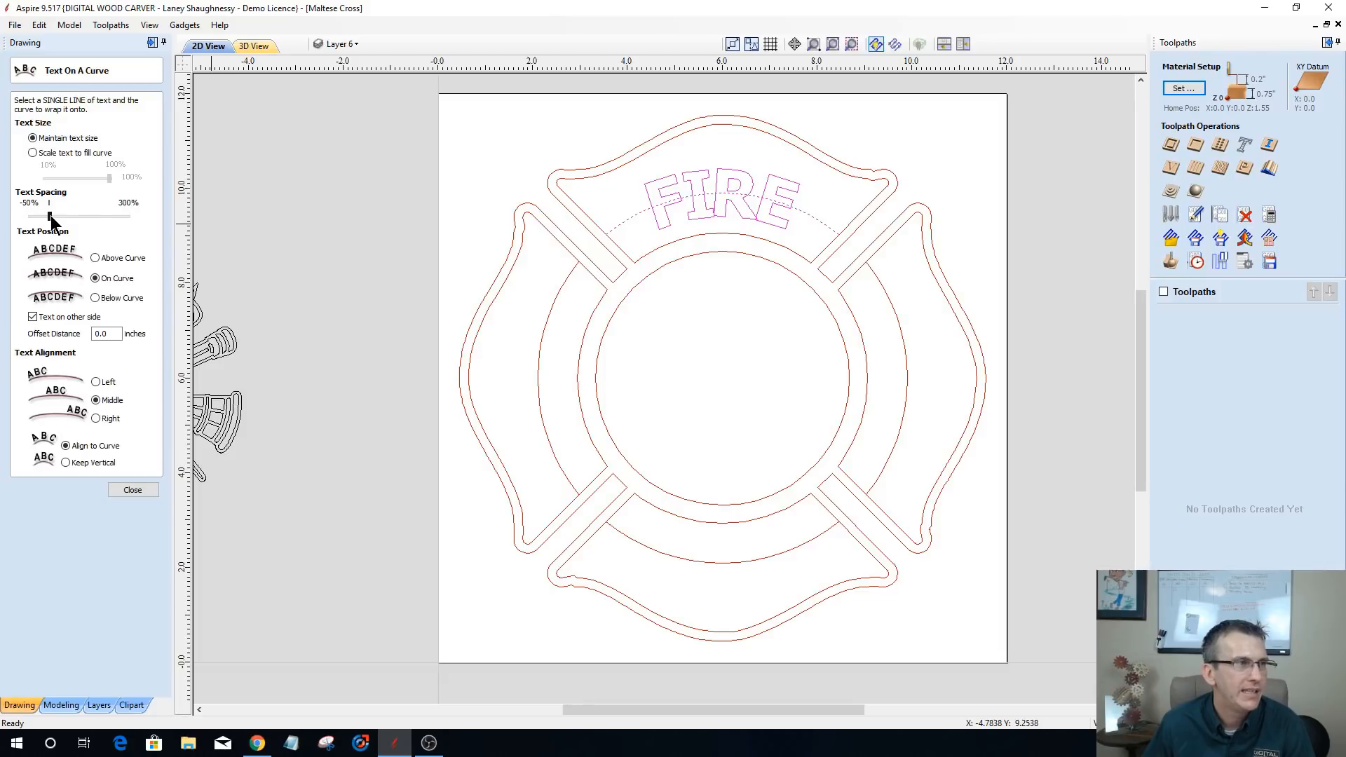
click(100, 219)
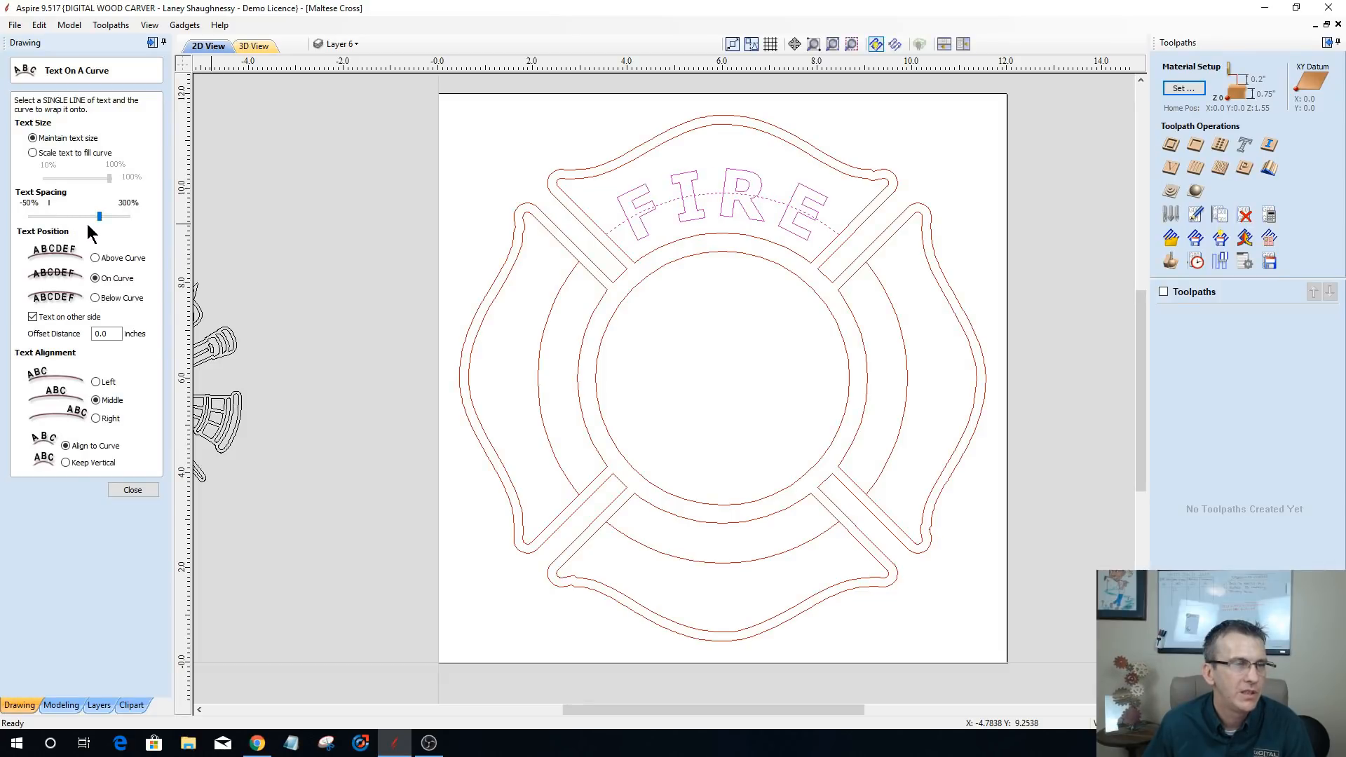
click(130, 490)
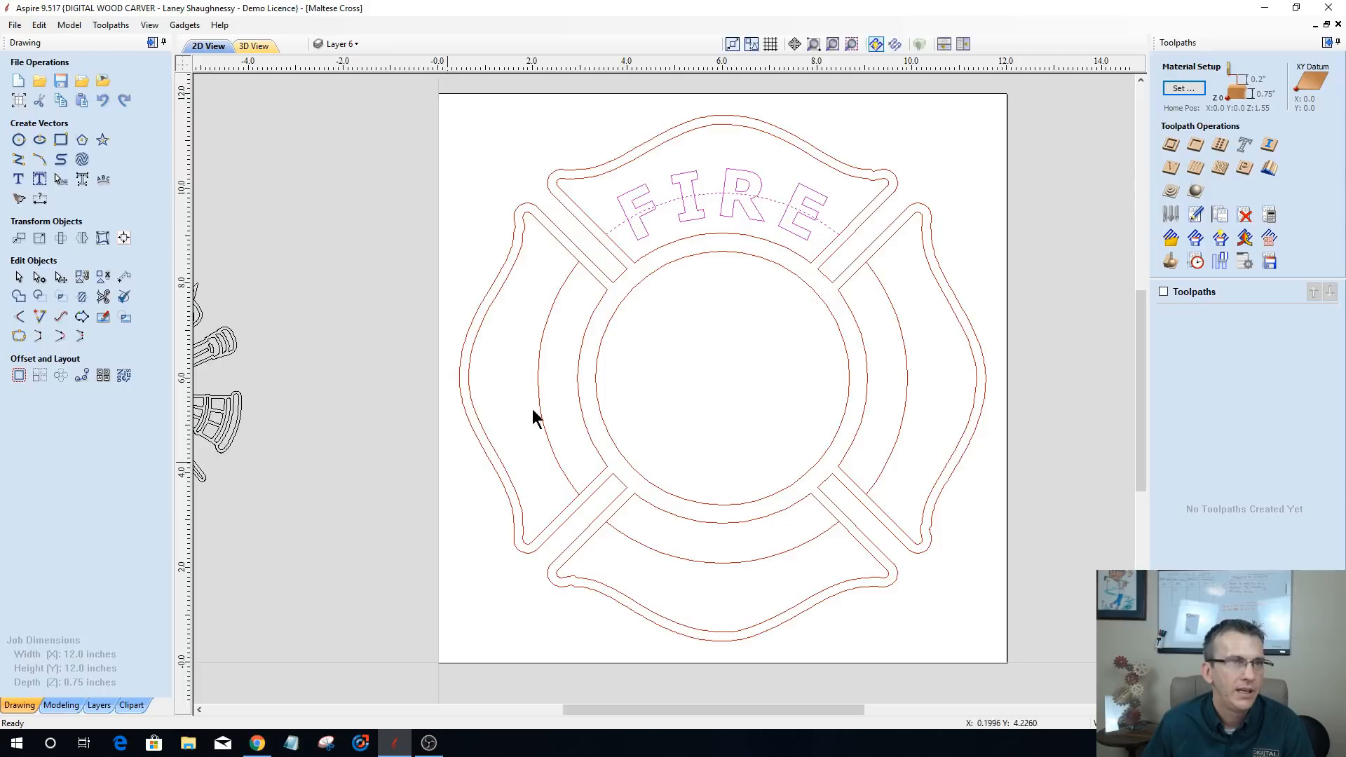
- Delete the reference arc running through the FIRE text
click(705, 194)
click(723, 319)
click(710, 195)
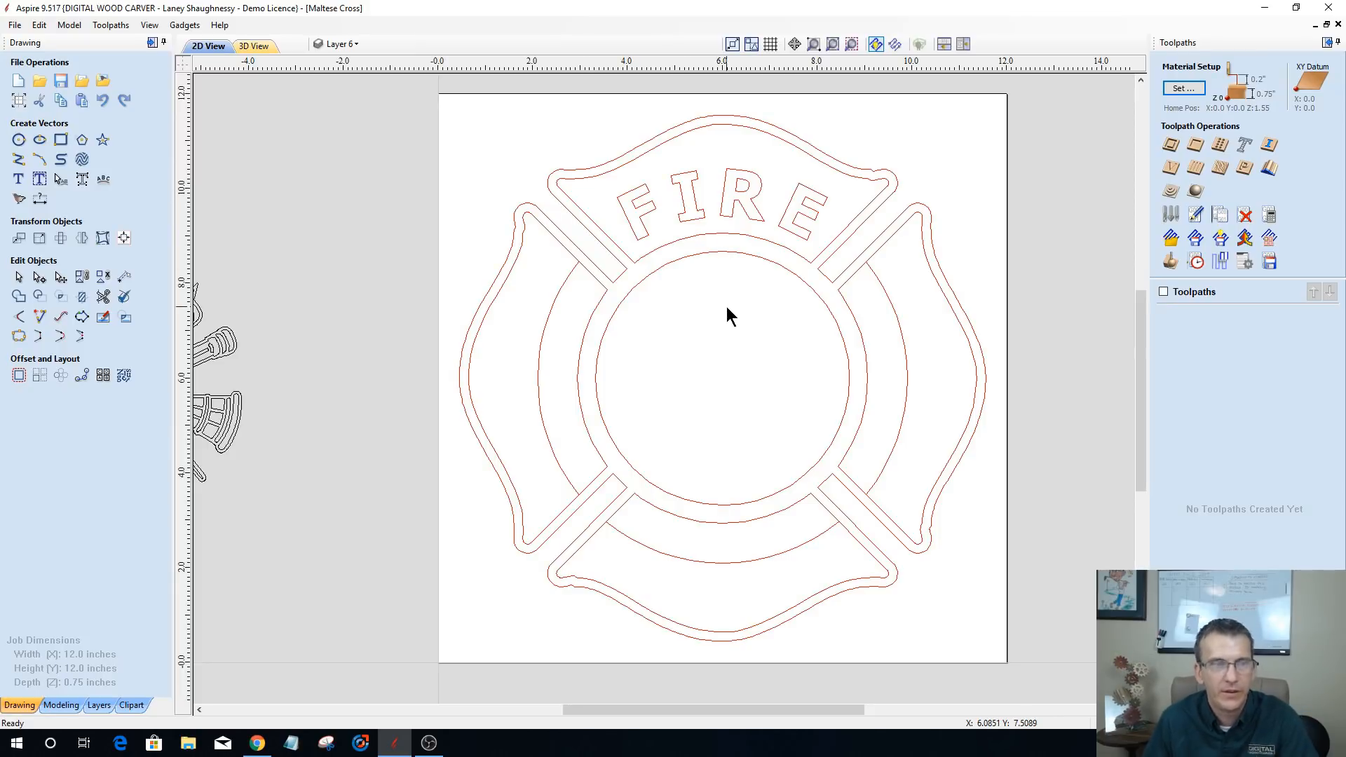
- Create the bold, centre-aligned Tahoma text FIGHTERS at 1.0 inch height and move it over the cross's central circle
click(18, 179)
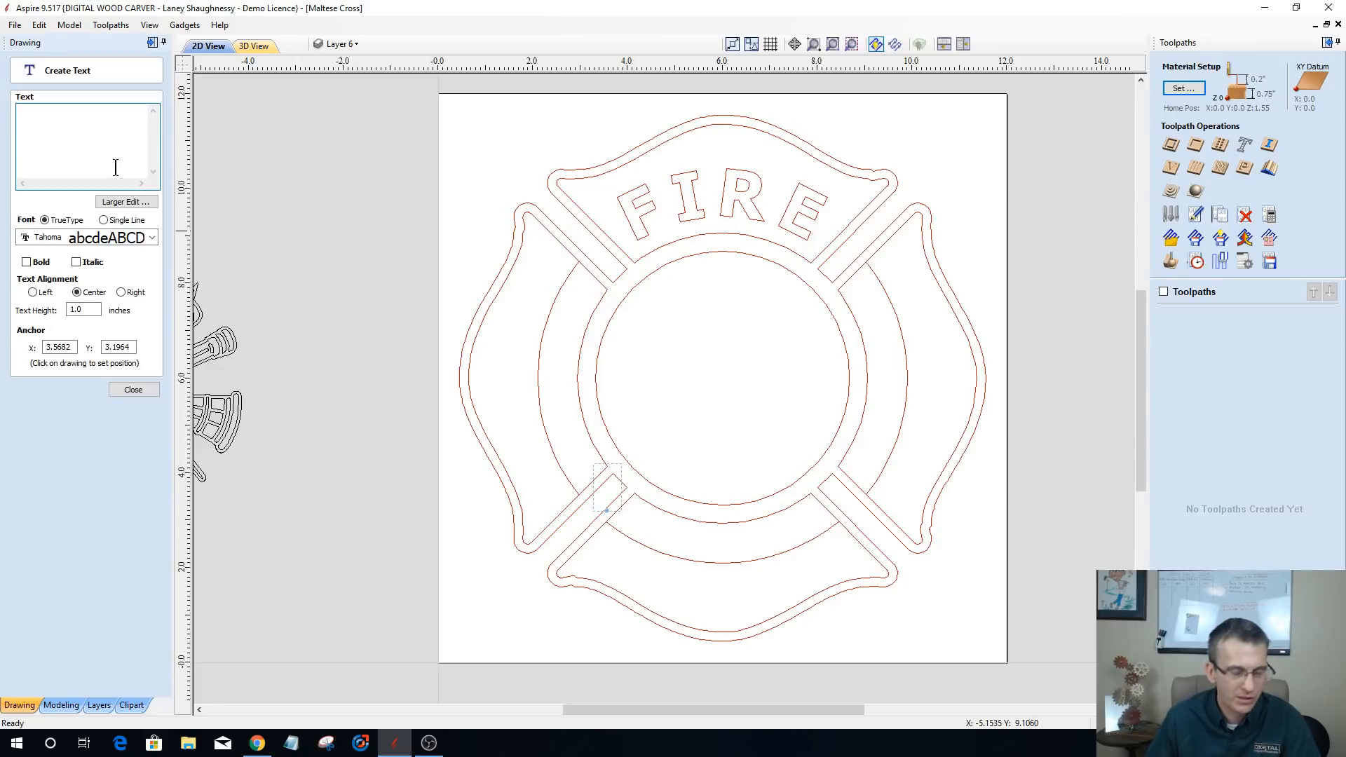
text(FIGHTERS)
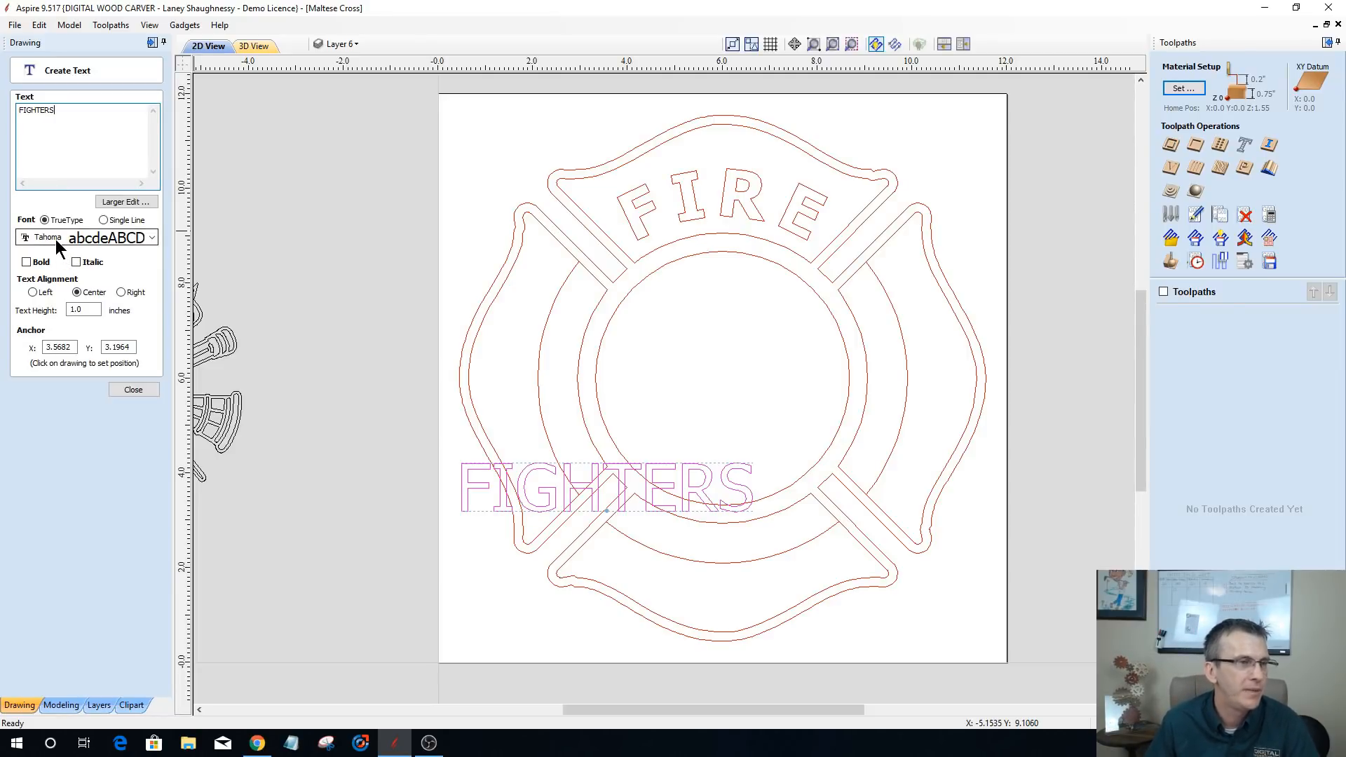
click(26, 264)
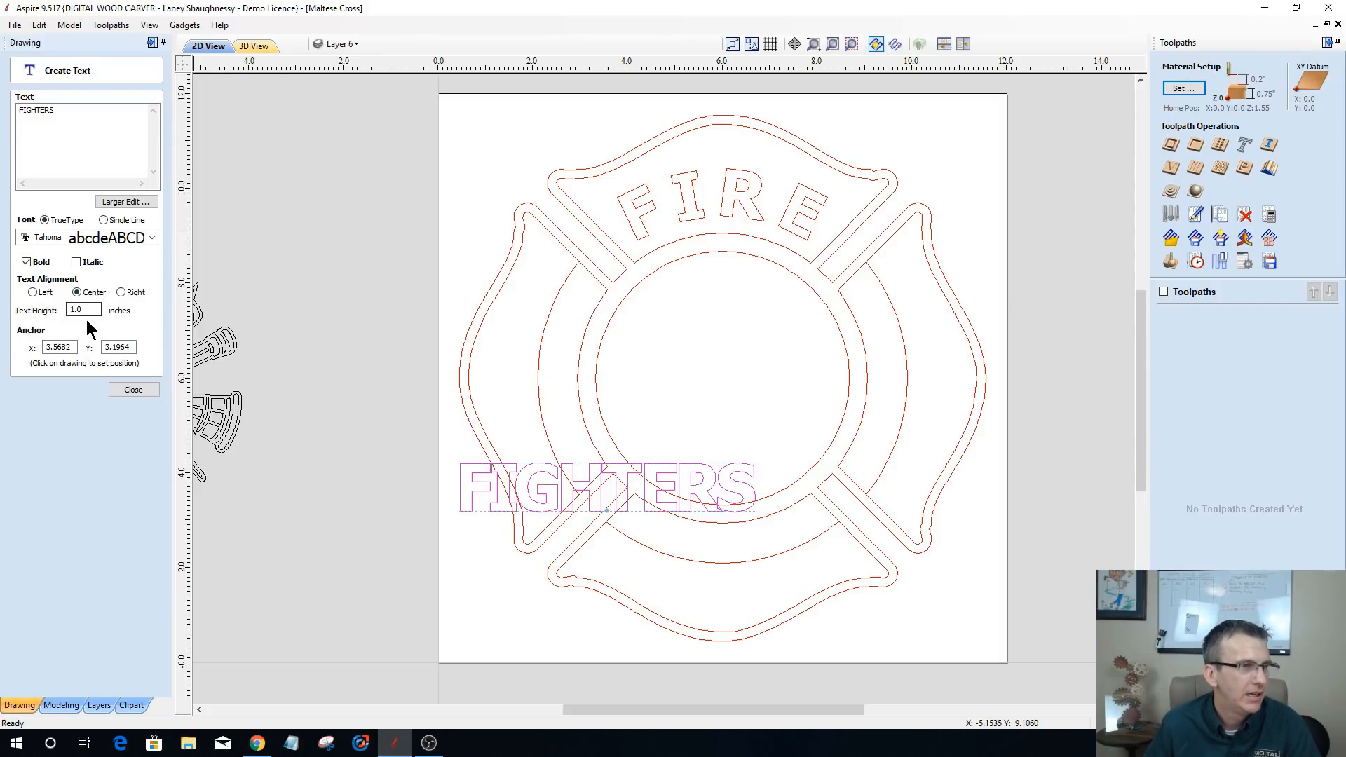
click(125, 389)
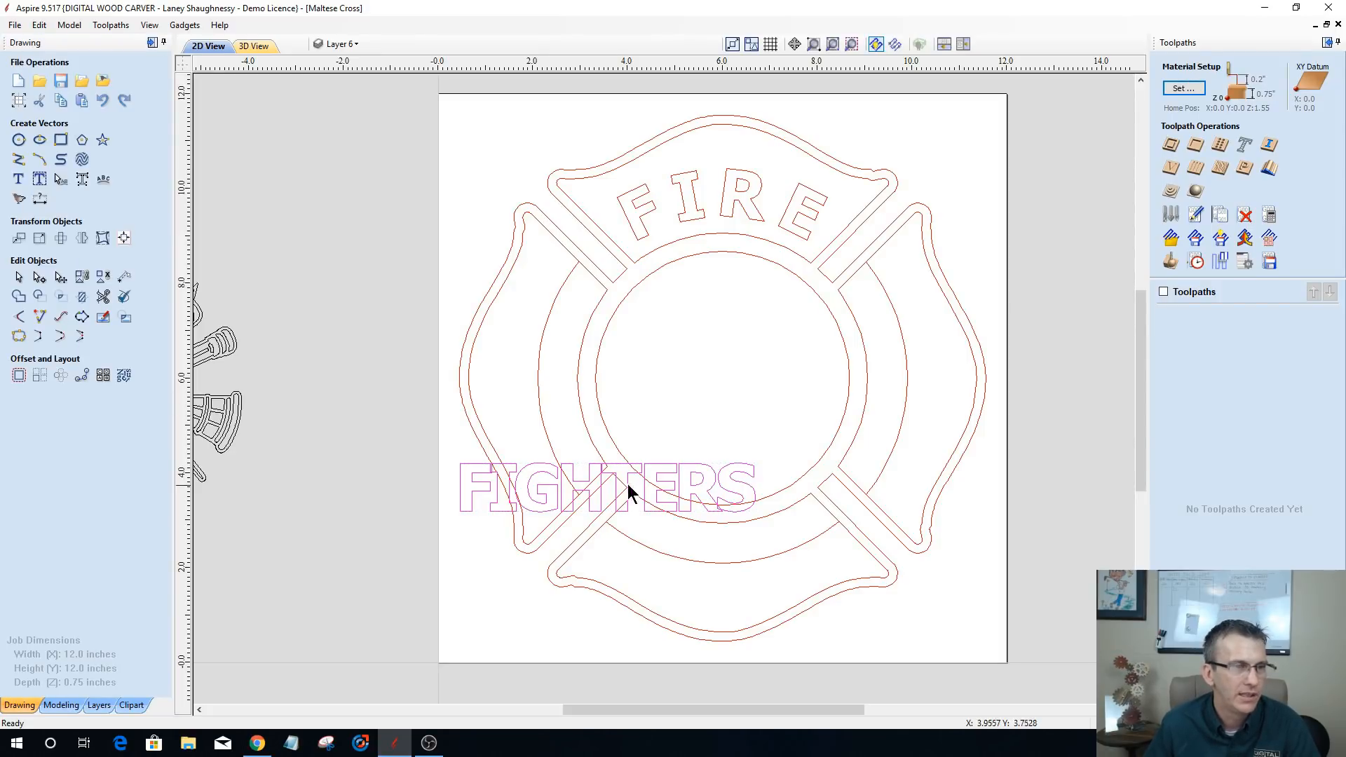
click(672, 467)
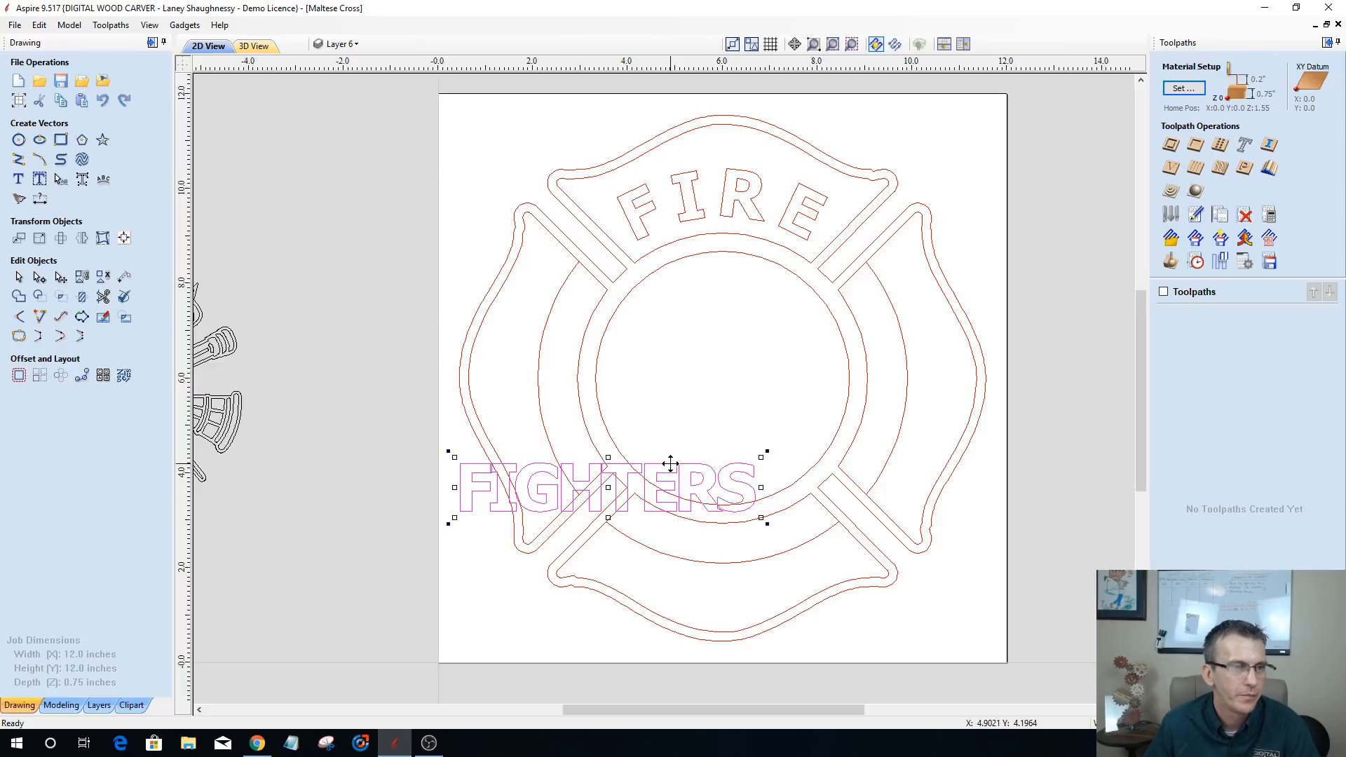
drag(774, 357, 805, 360)
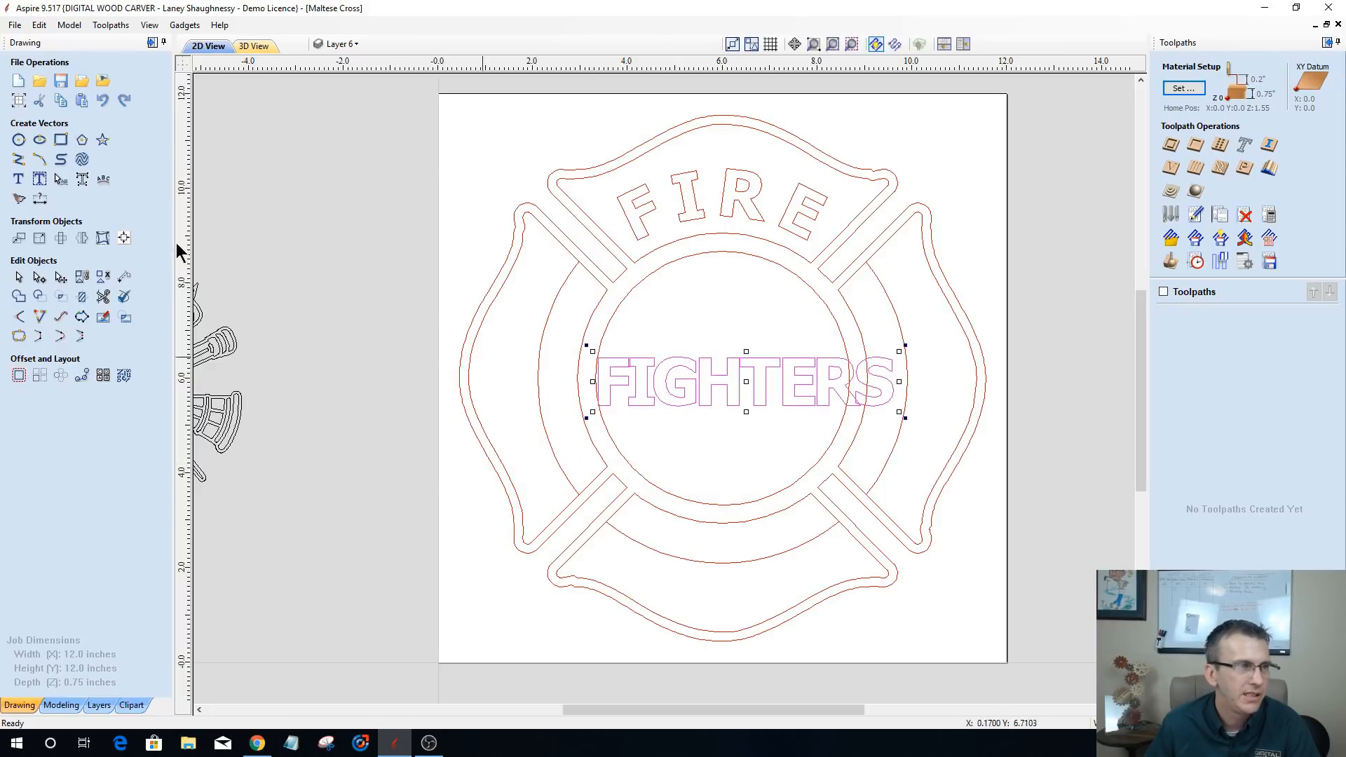
- Widen the kerning between the crowded letter pairs in the FIGHTERS text, including F-I, H-T, T-E and R-S
click(61, 180)
scroll(634, 393, up, 3)
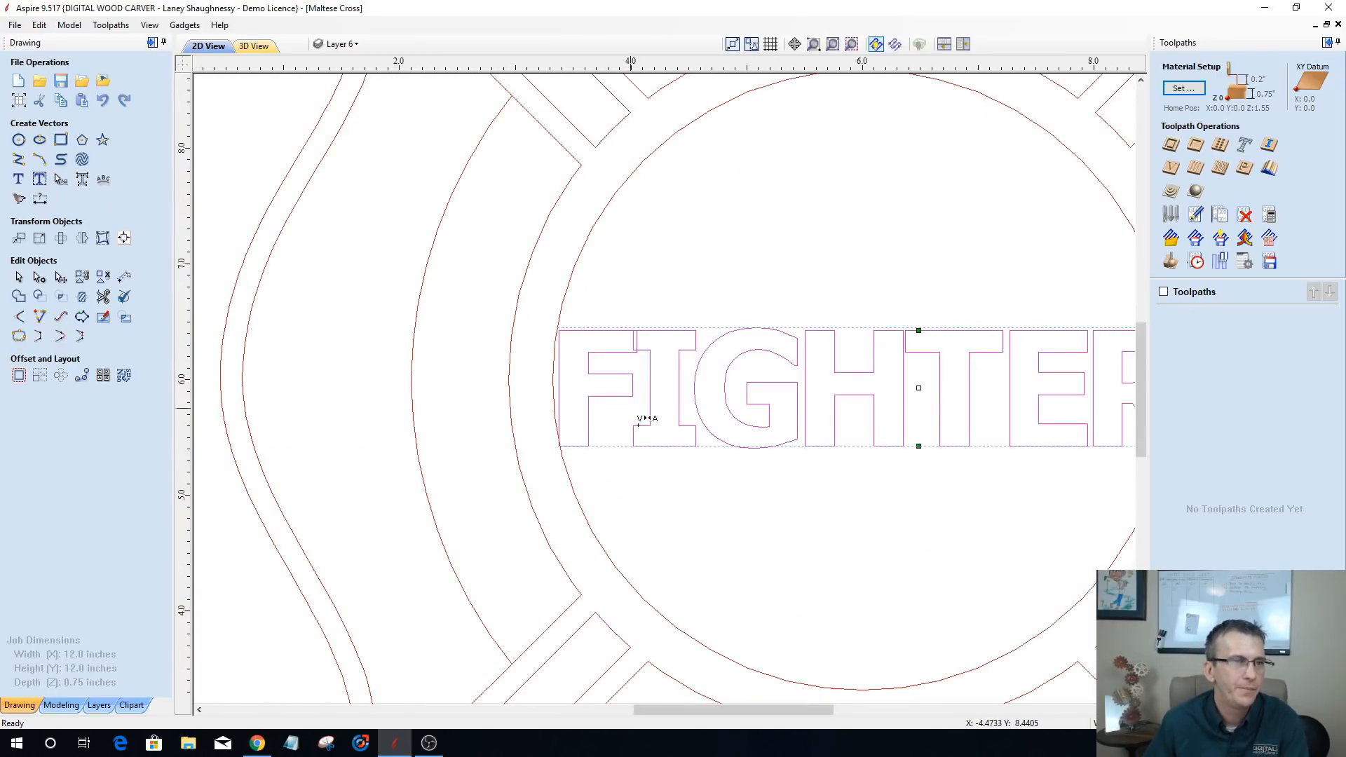
shift+click(641, 366)
shift+click(641, 366)
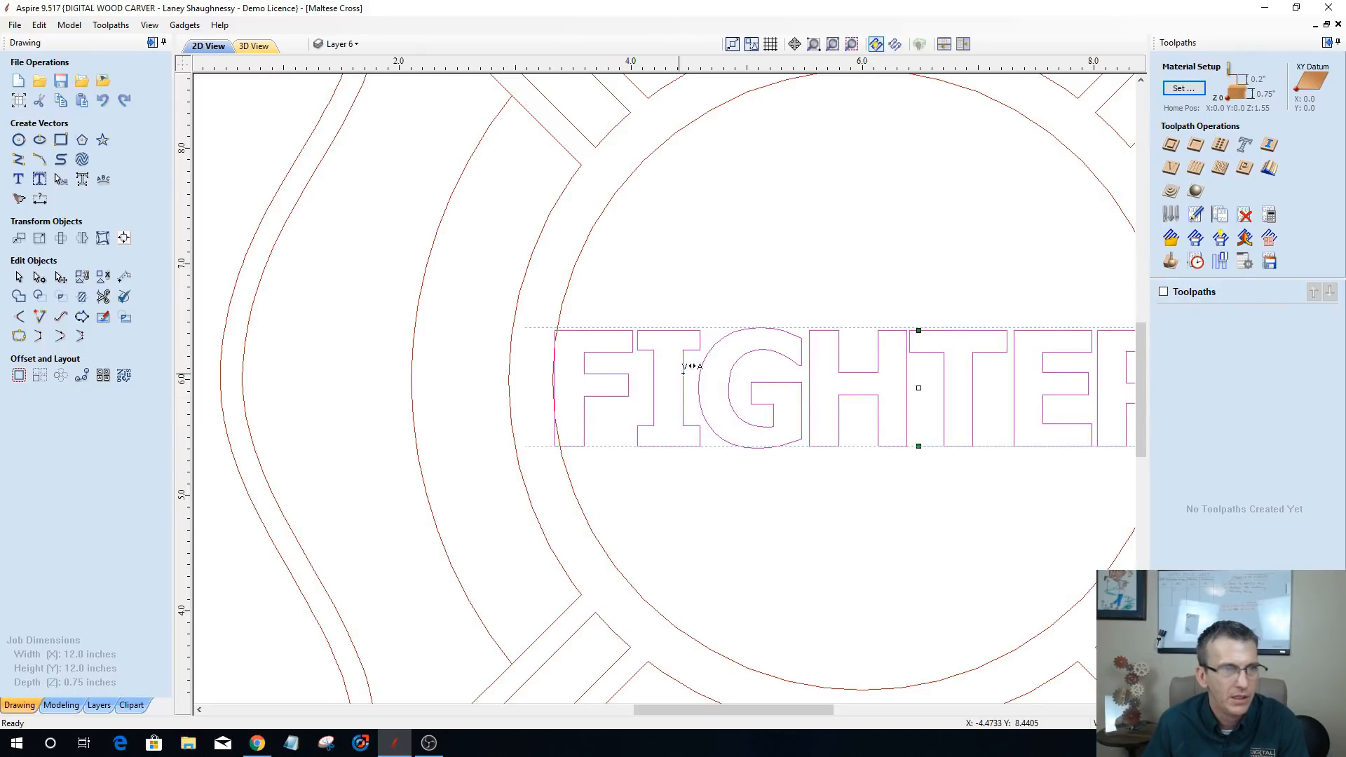
shift+click(911, 396)
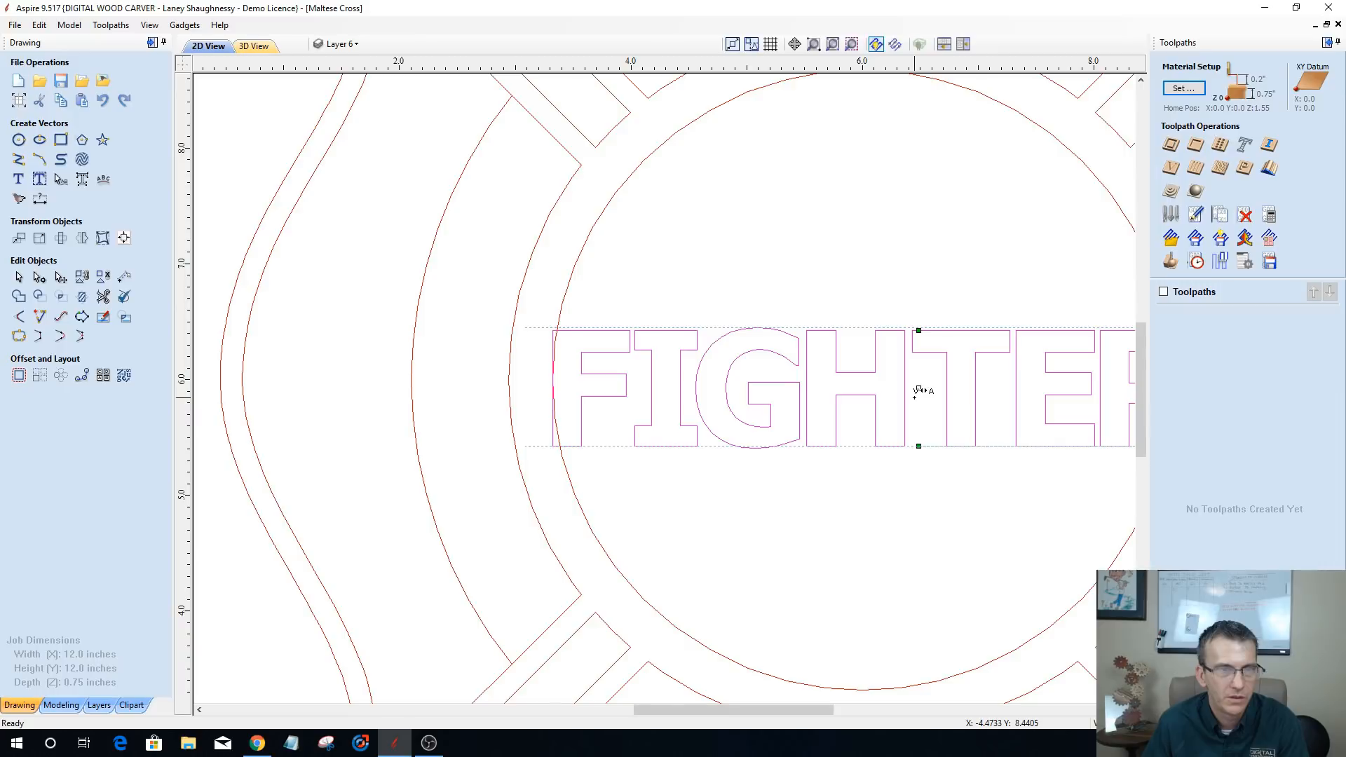
shift+click(989, 397)
shift+click(689, 394)
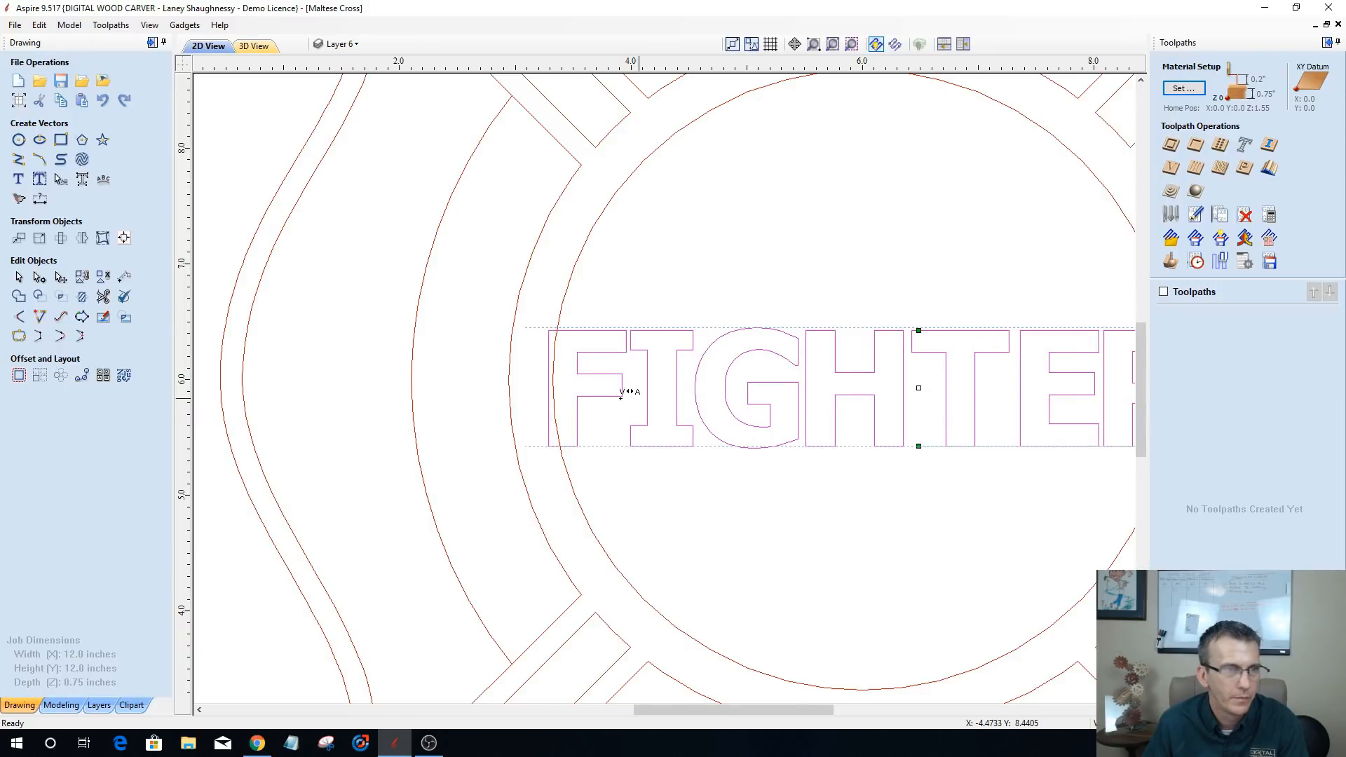
scroll(918, 379, up, 3)
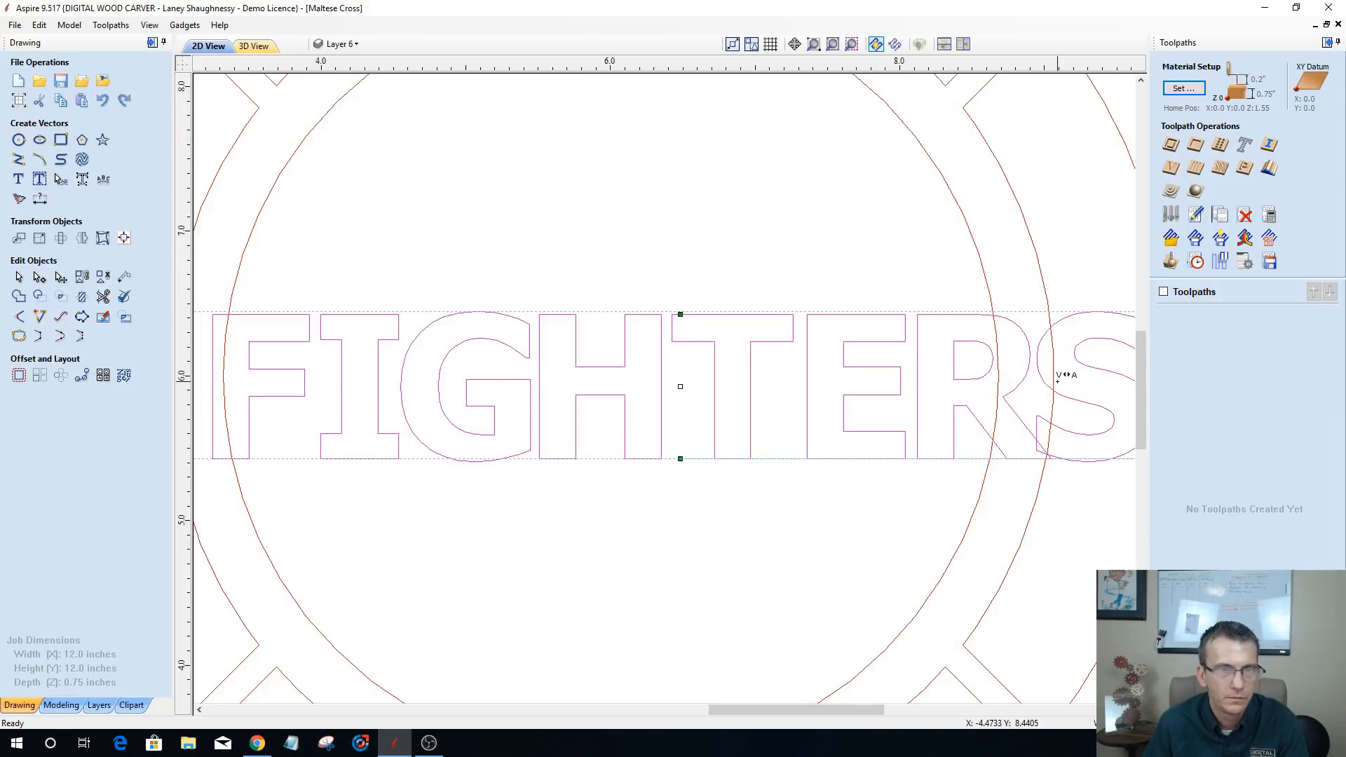
shift+click(1040, 394)
shift+click(1031, 391)
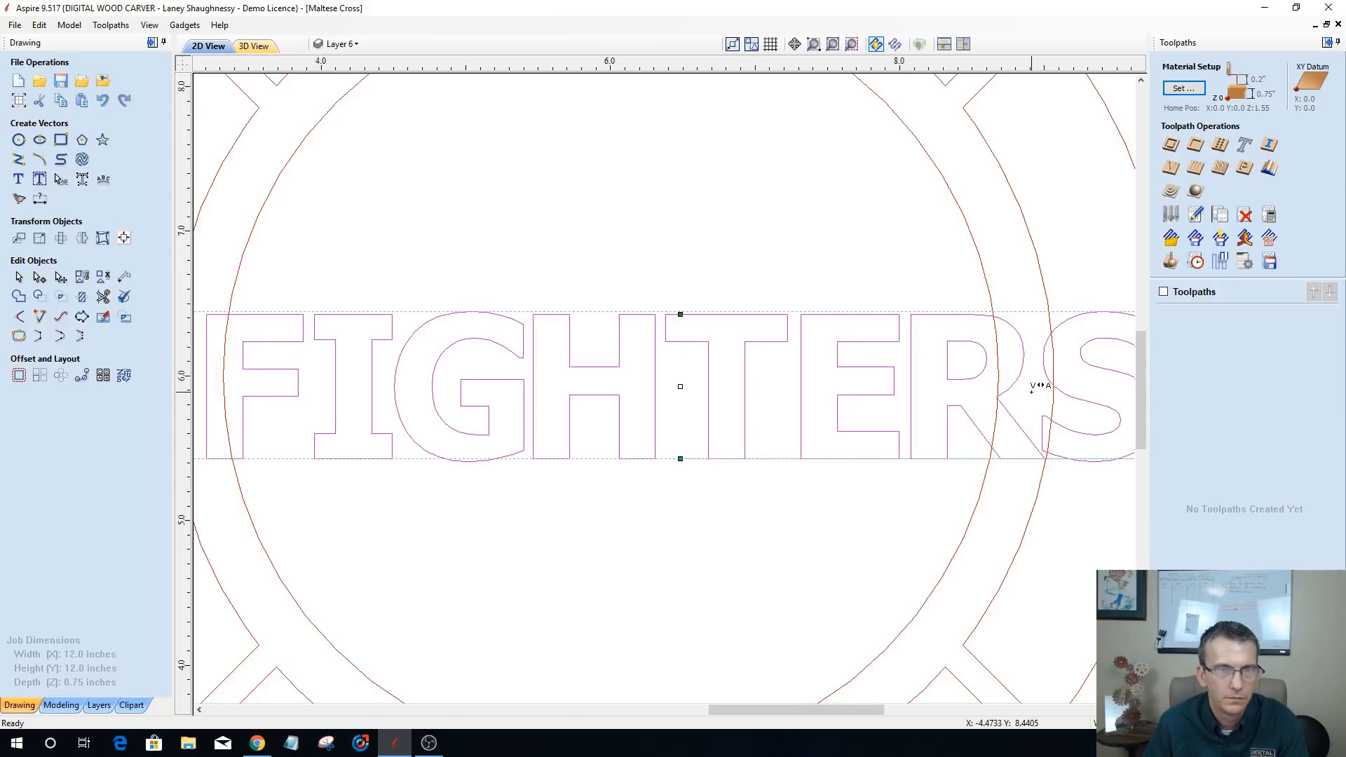
scroll(1031, 385, down, 6)
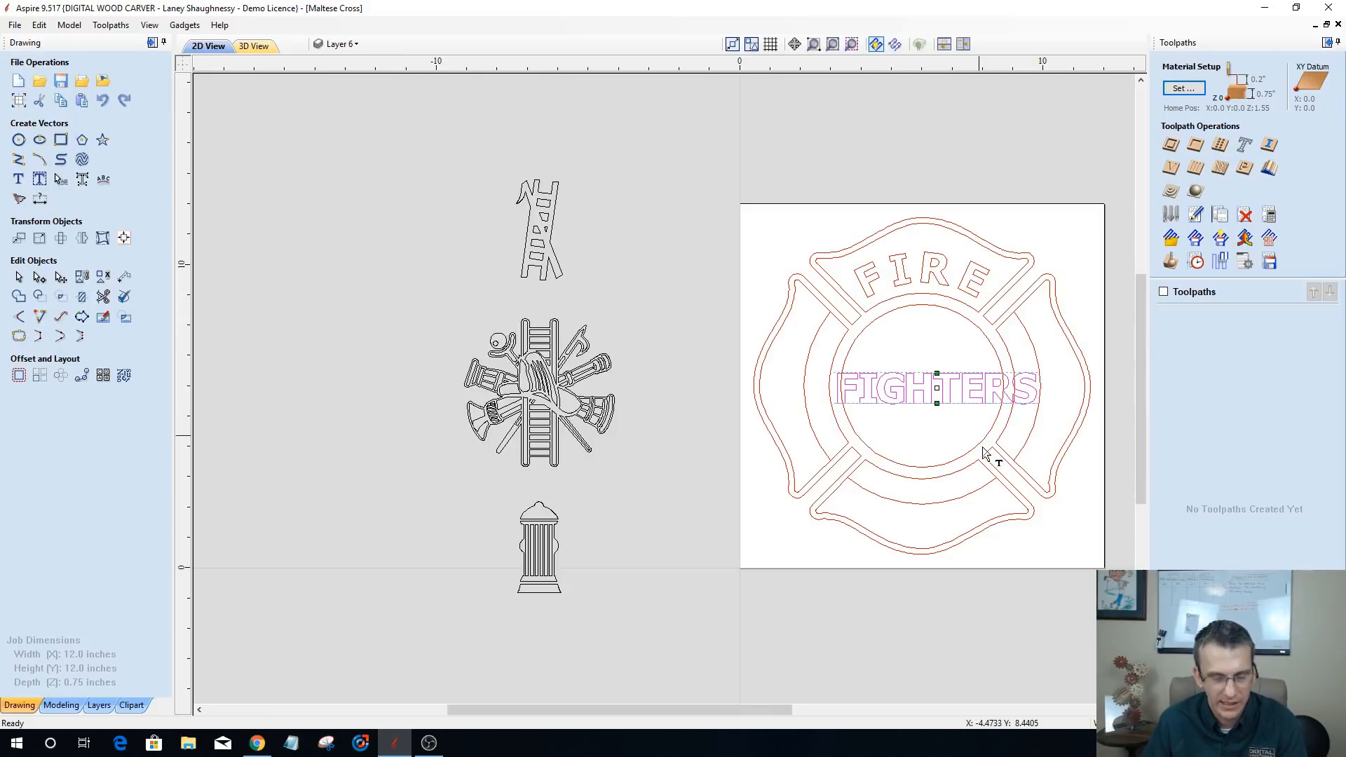
click(18, 277)
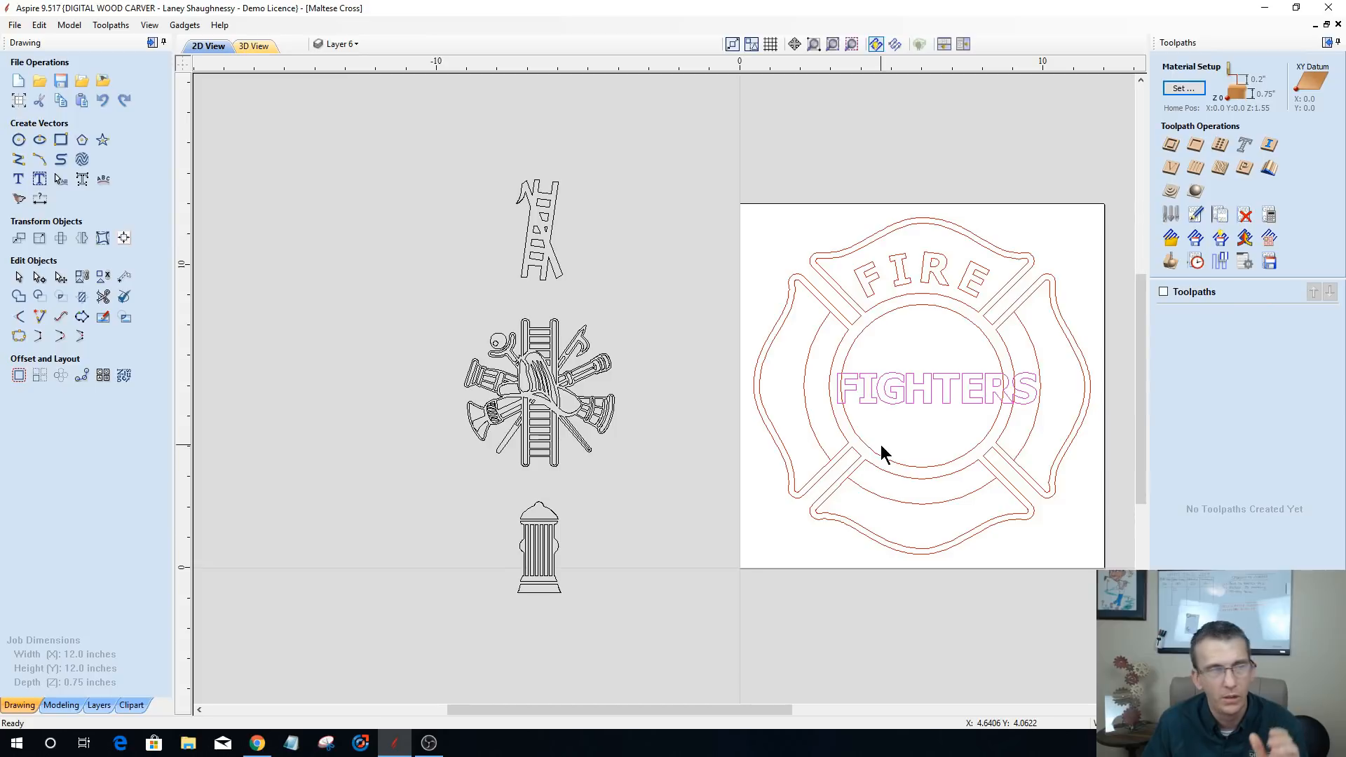
click(18, 277)
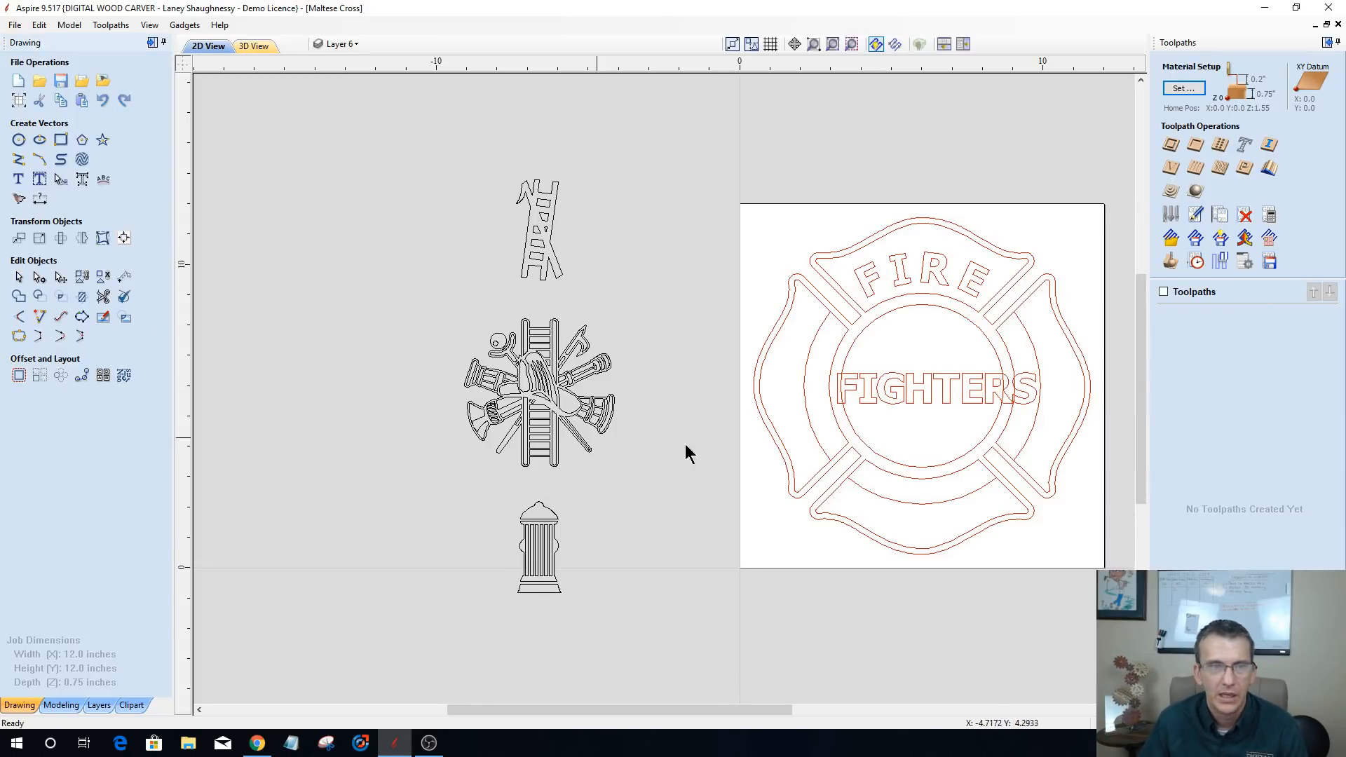
- Wrap the FIGHTERS text onto the arc in the bottom arm using Text on a Curve
click(941, 384)
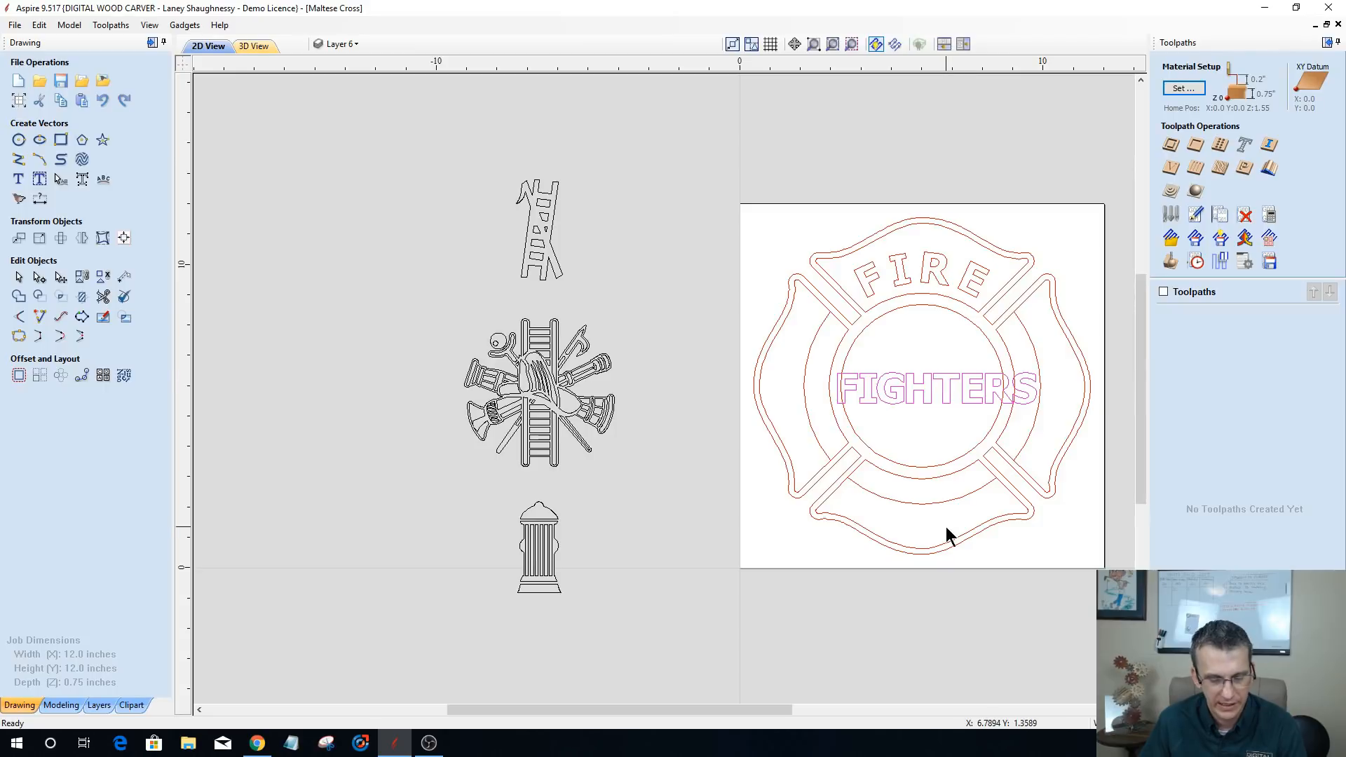
shift+click(937, 503)
scroll(940, 508, up, 2)
scroll(941, 507, up, 1)
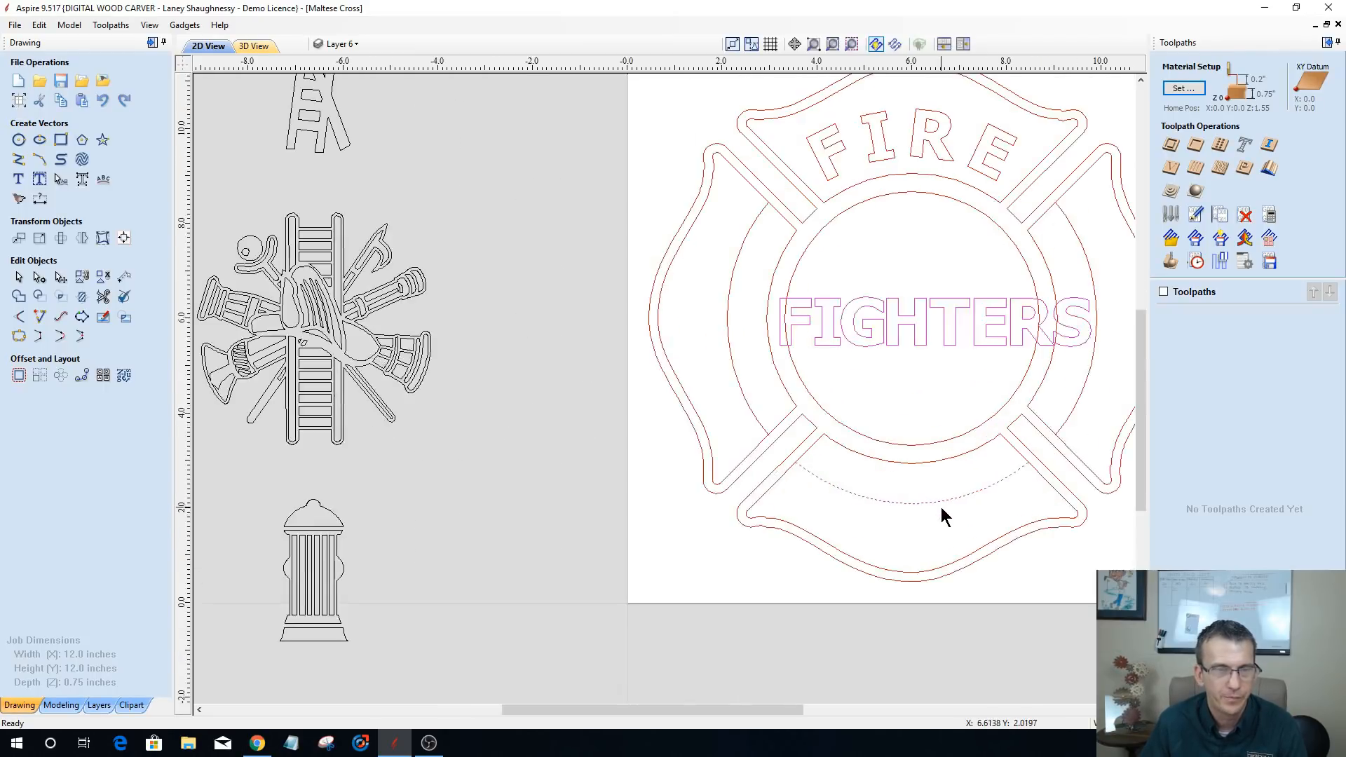
click(110, 183)
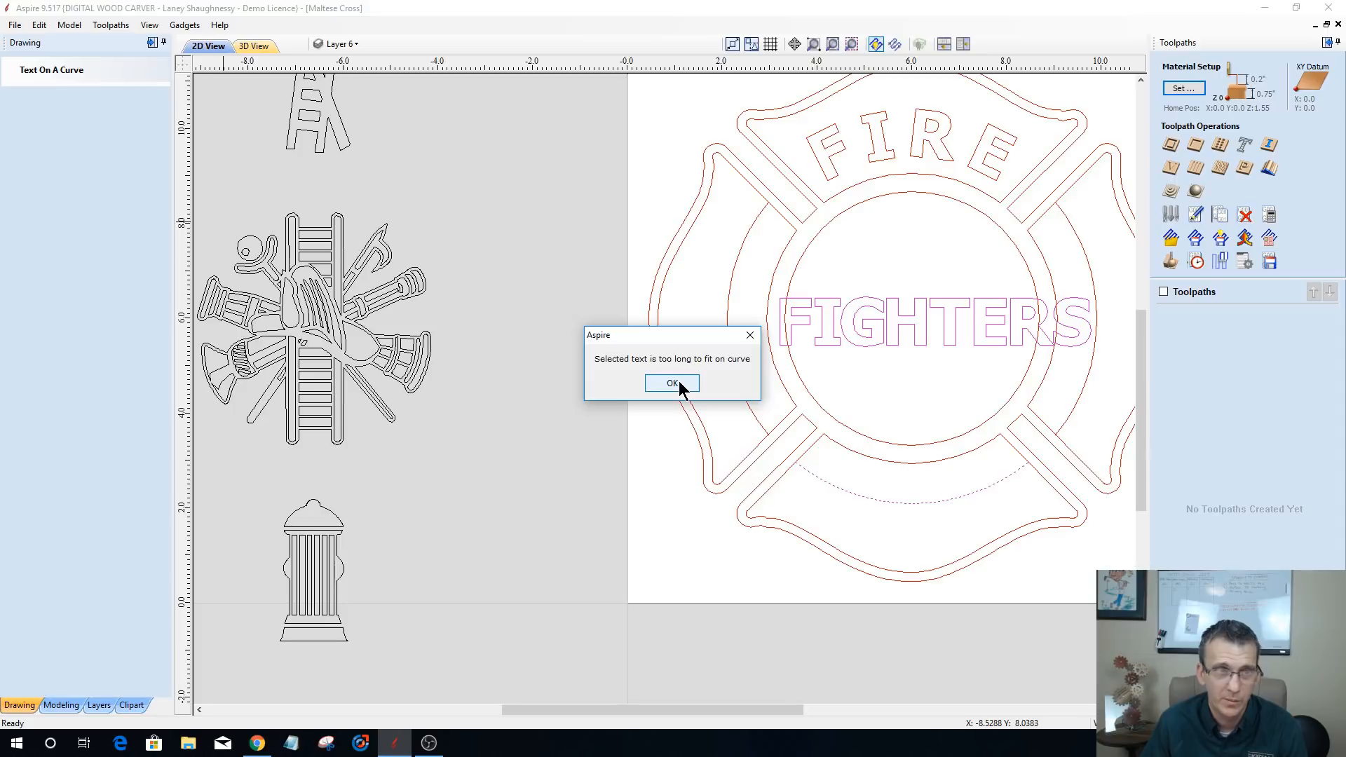
click(673, 384)
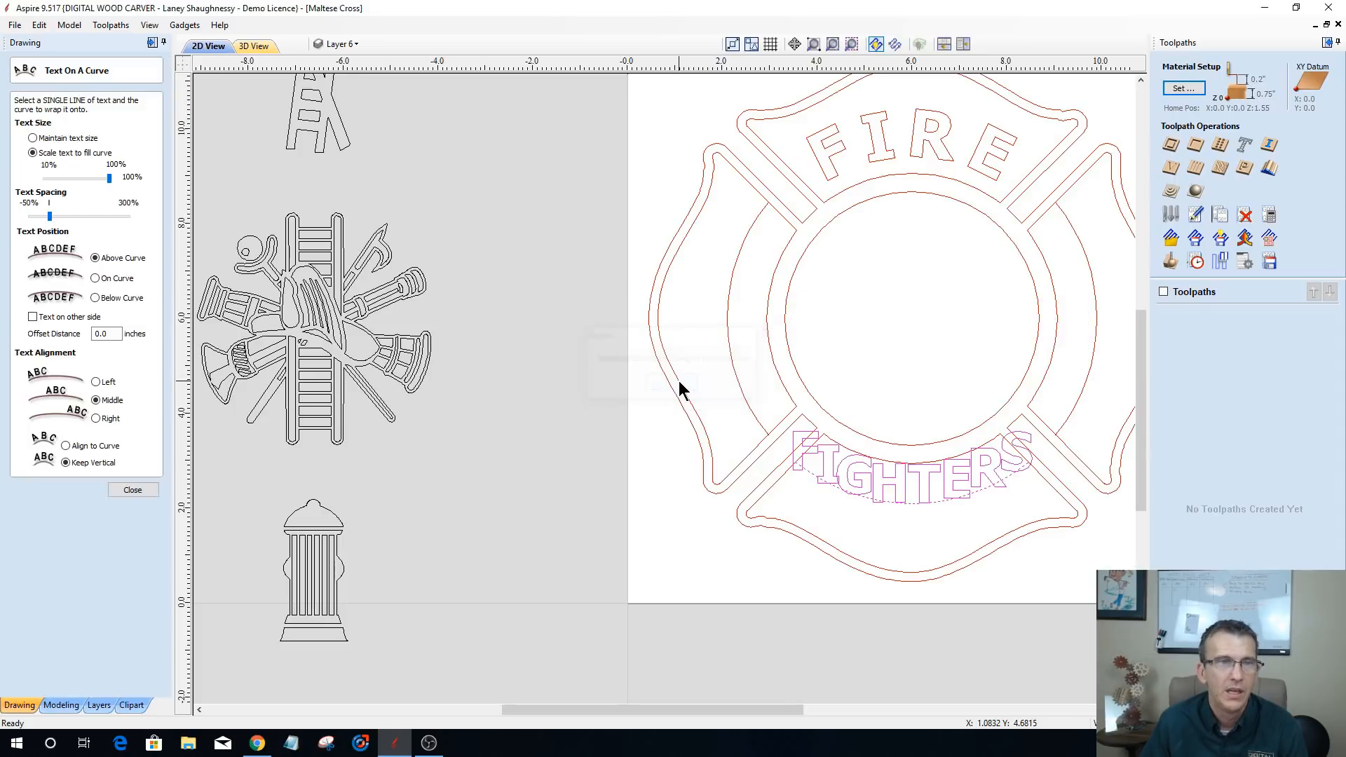
- Place the FIGHTERS text on the curve, aligned to it, scaled to 85% with tight text spacing
click(96, 279)
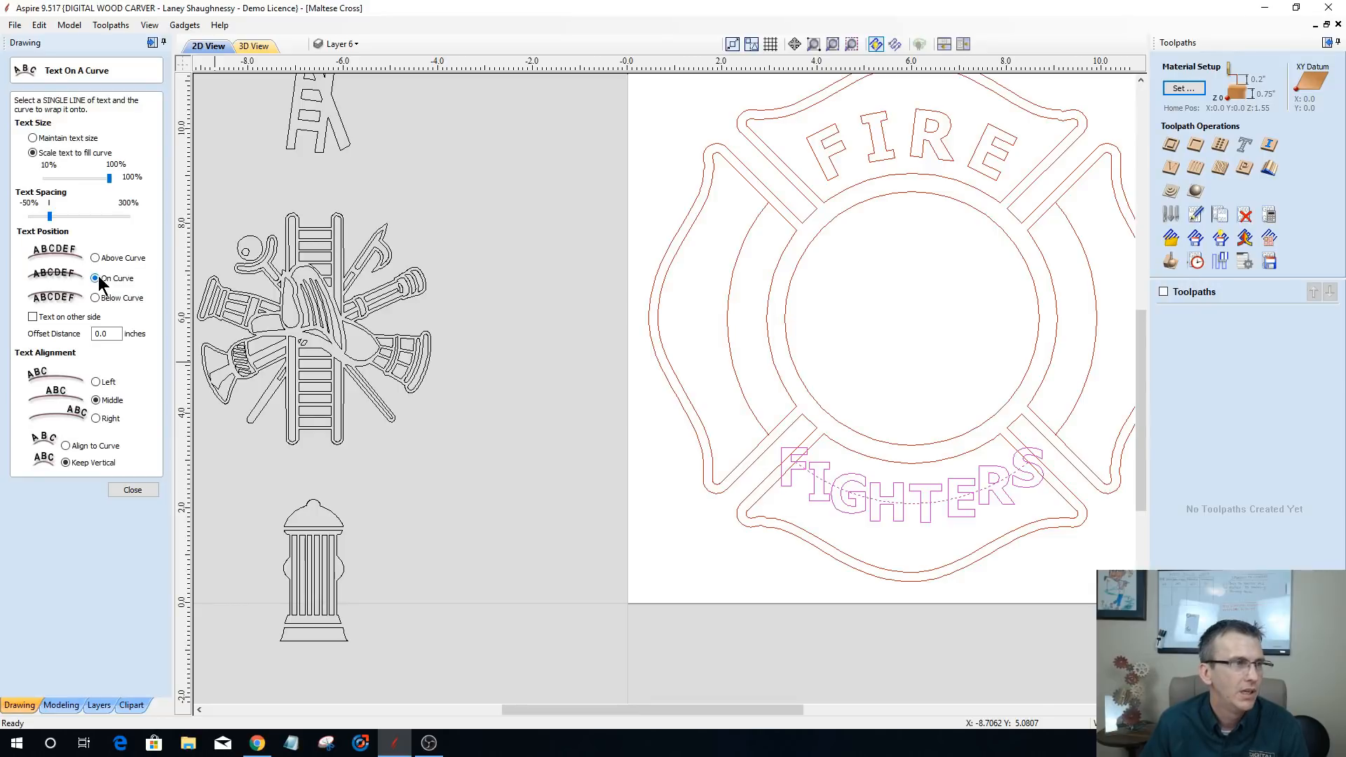
click(65, 446)
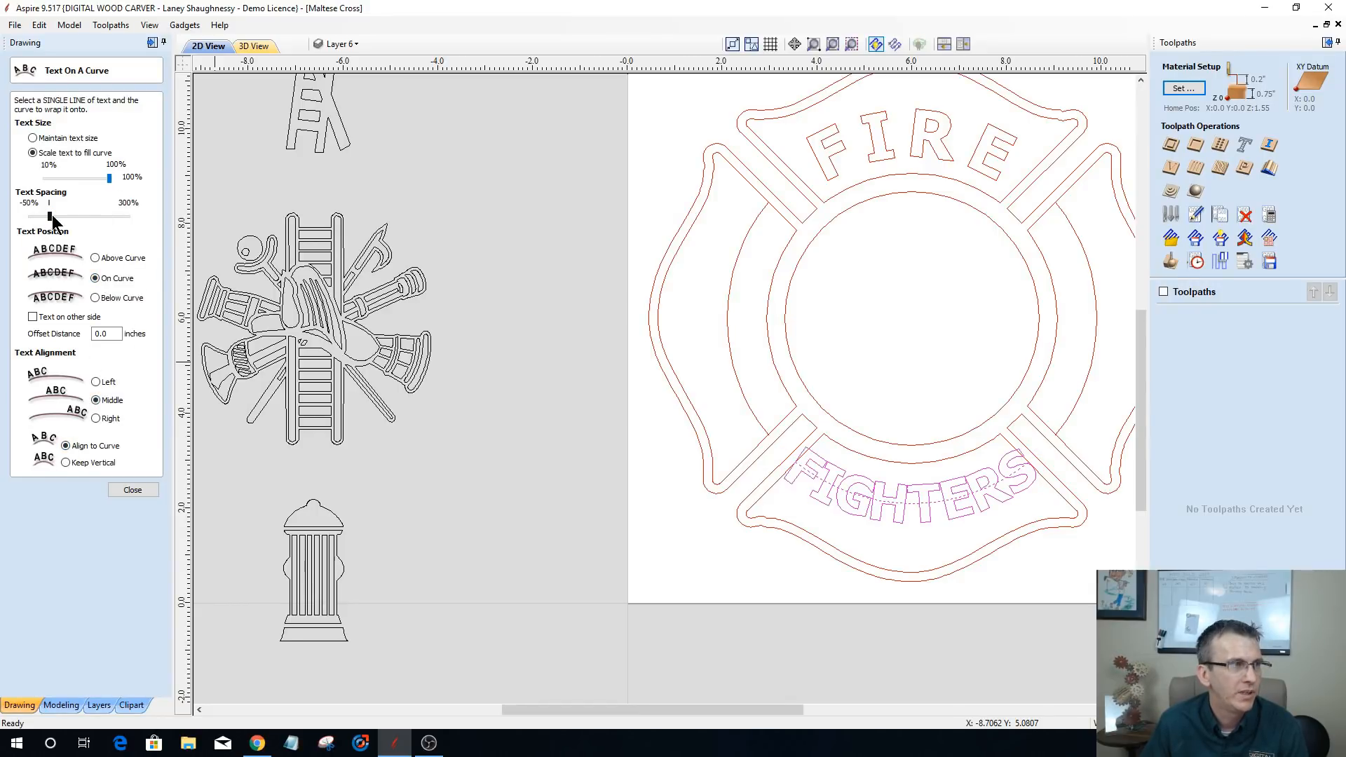
mouse_move(91, 180)
mouse_down()
mouse_move(80, 180)
mouse_move(96, 180)
mouse_up()
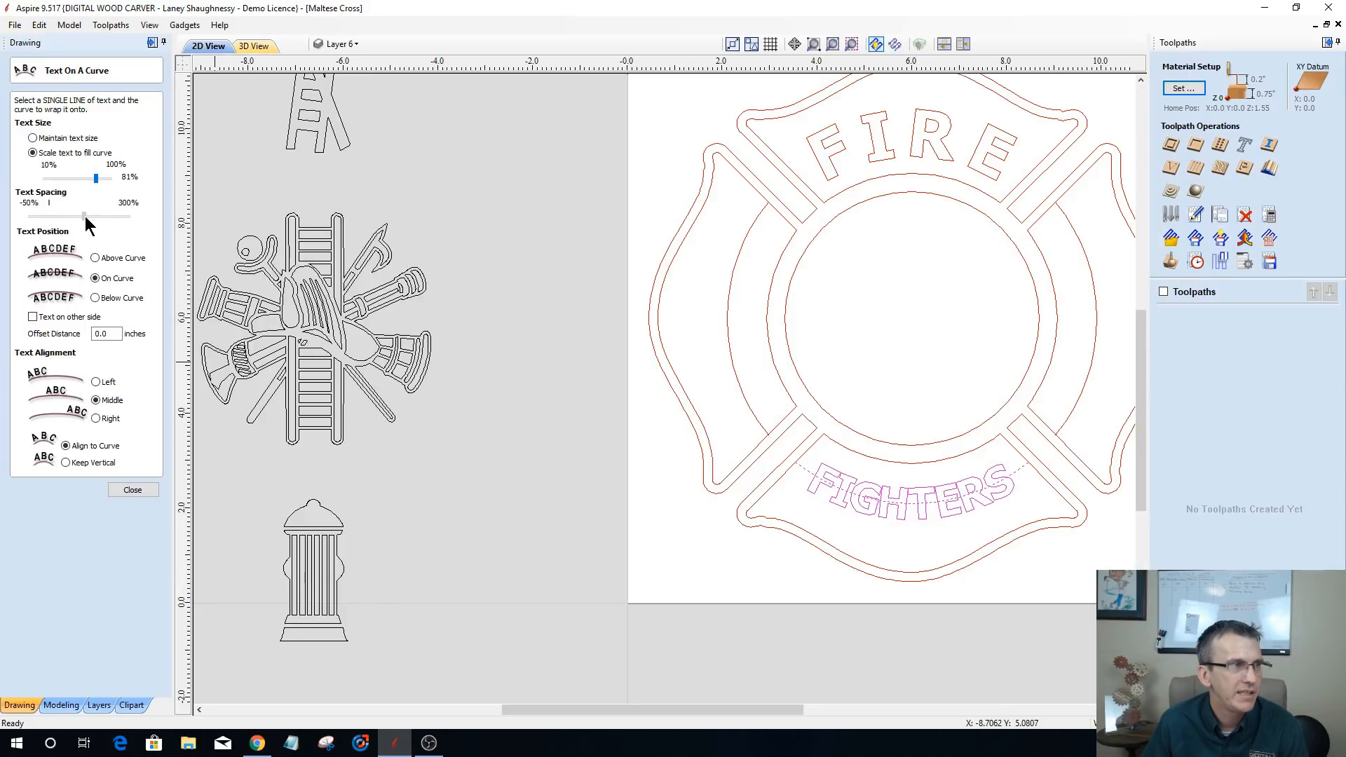
drag(97, 216, 83, 179)
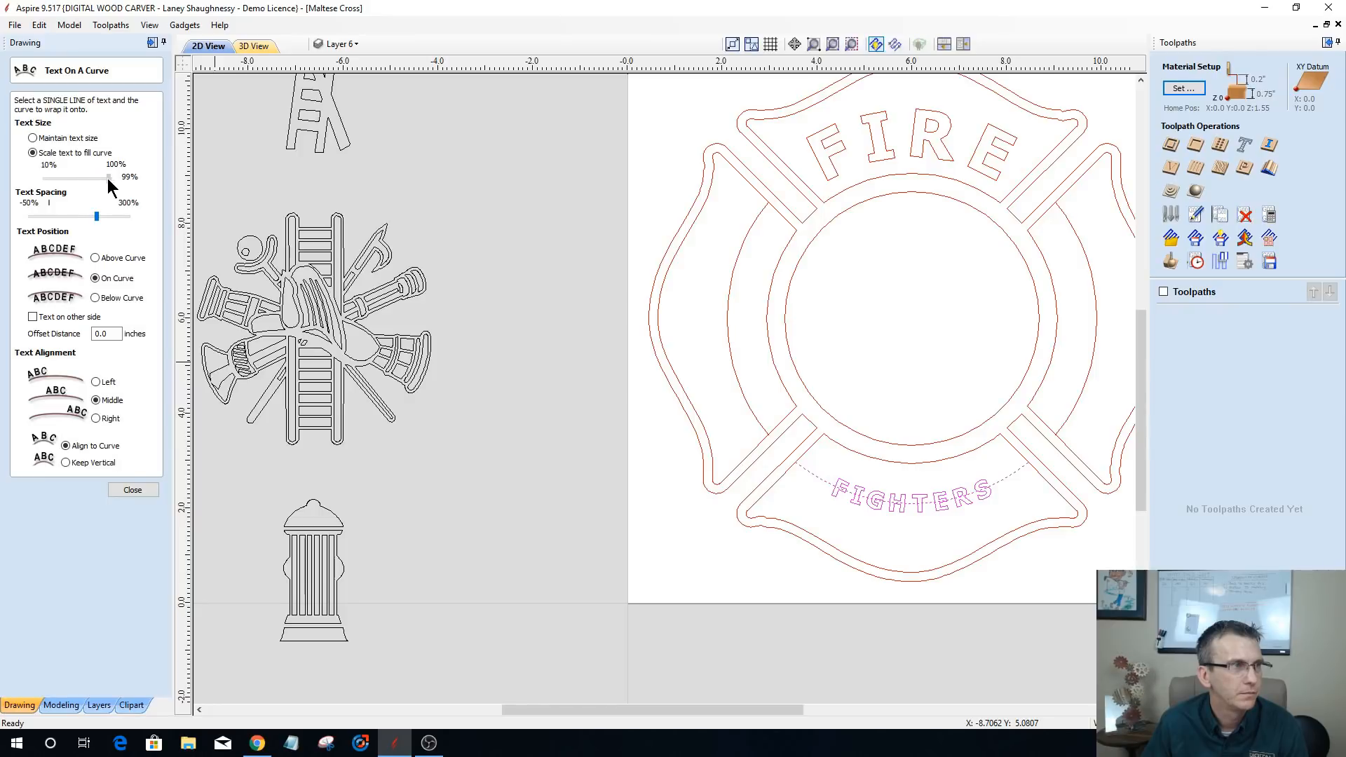
click(108, 178)
drag(108, 180, 98, 180)
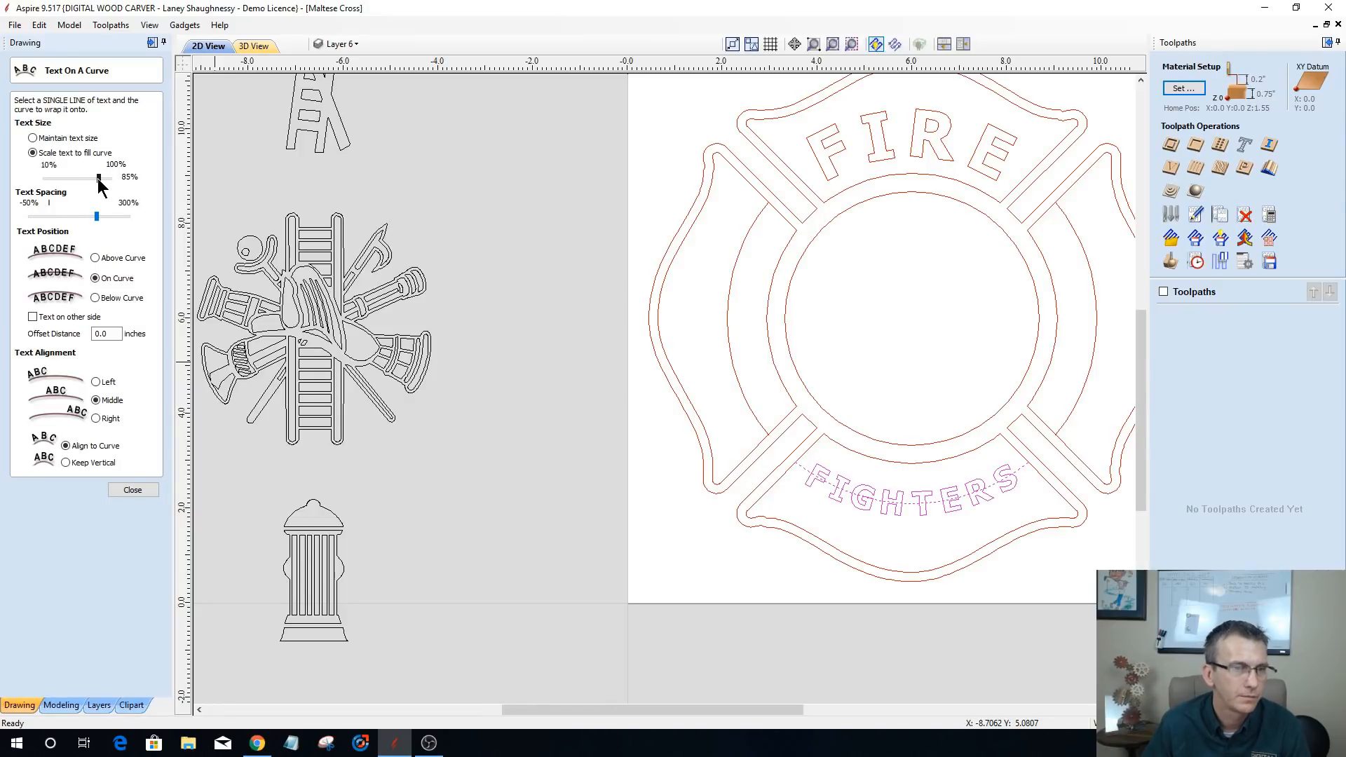
drag(97, 217, 53, 218)
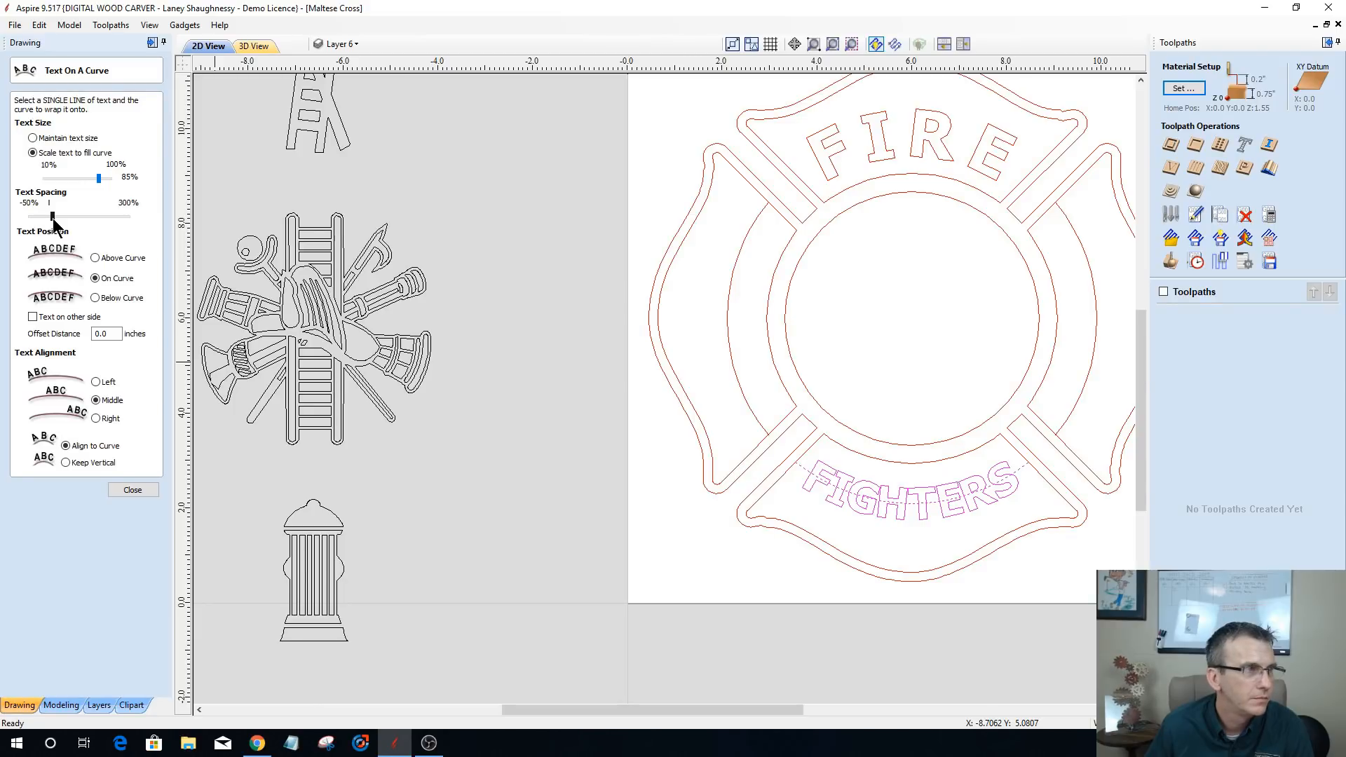
drag(53, 218, 59, 221)
click(627, 497)
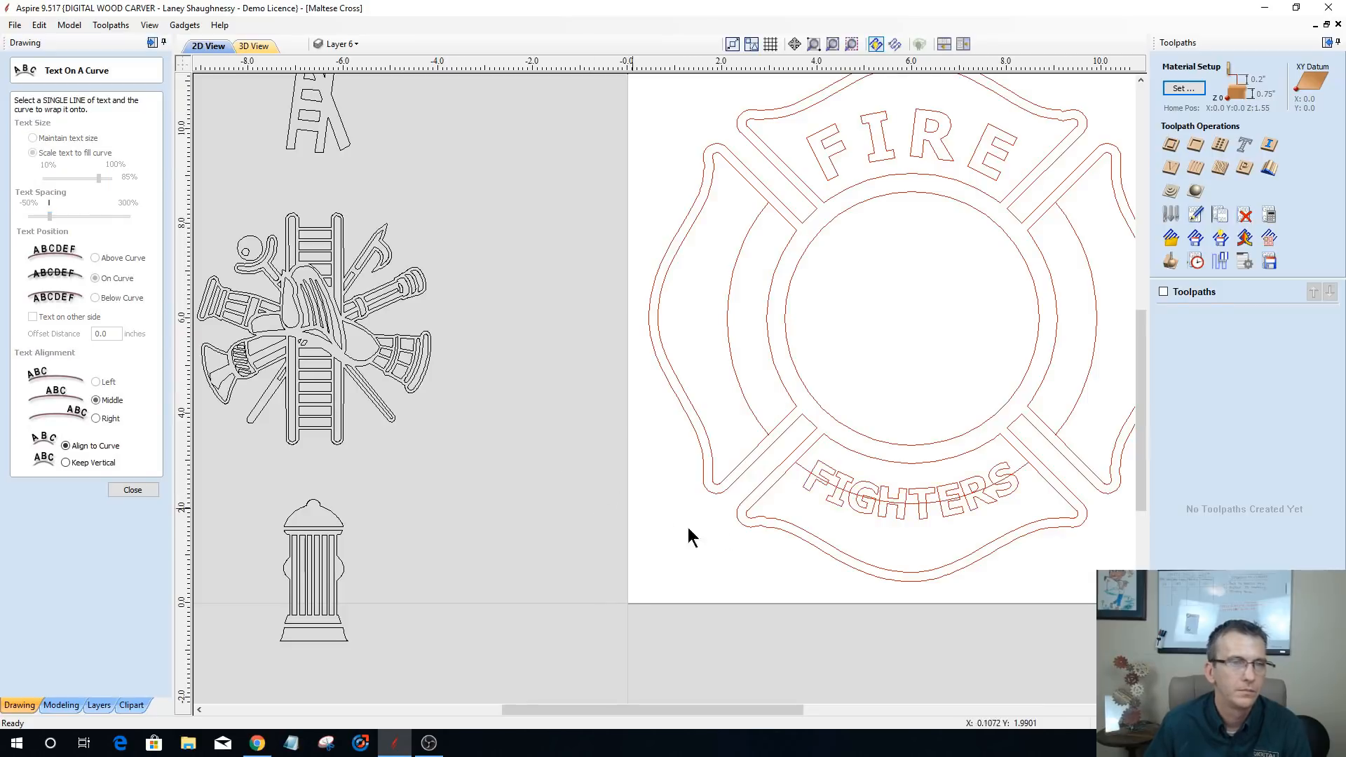
- Delete the reference arc running through the FIGHTERS text
click(845, 497)
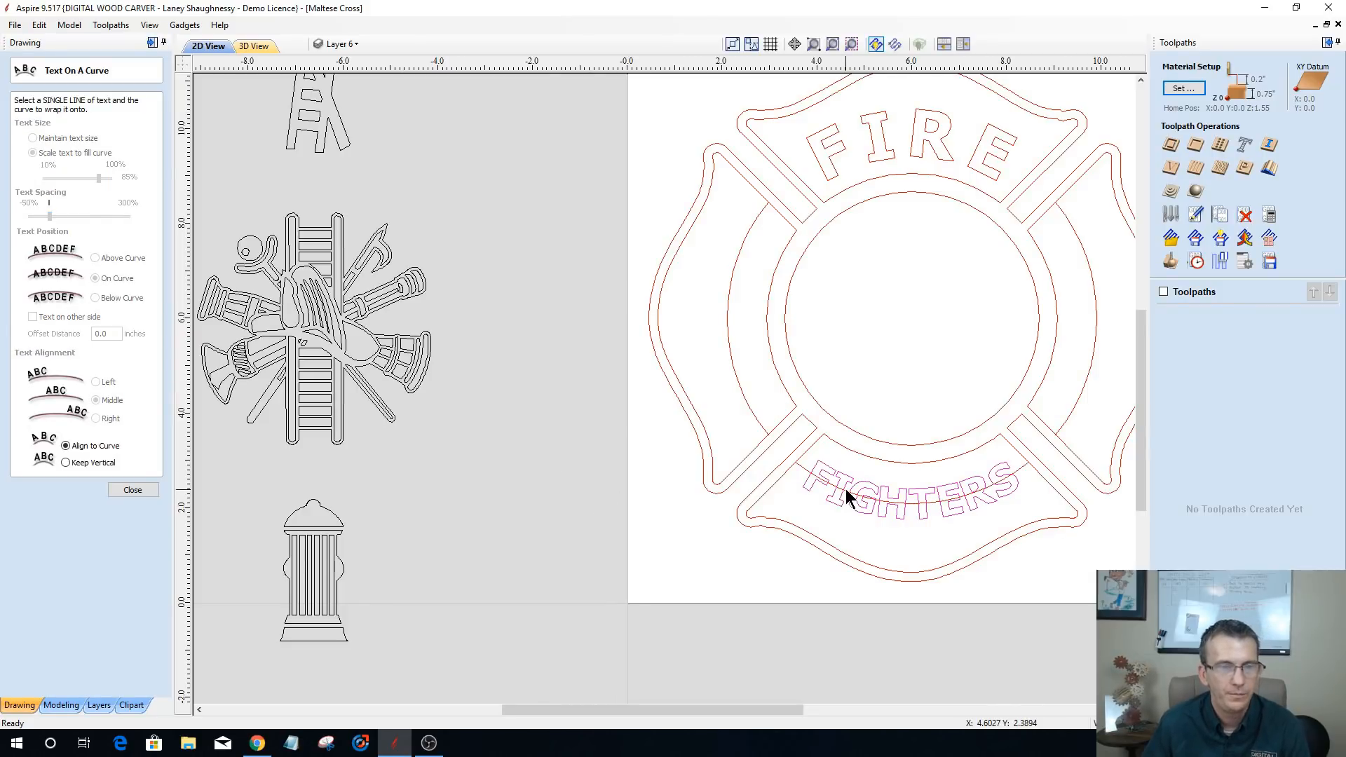
click(803, 469)
key(Delete)
- Move the FIGHTERS text slightly lower in the bottom arm and enlarge it to fill more of the arm's width
scroll(859, 489, up, 4)
scroll(845, 484, down, 3)
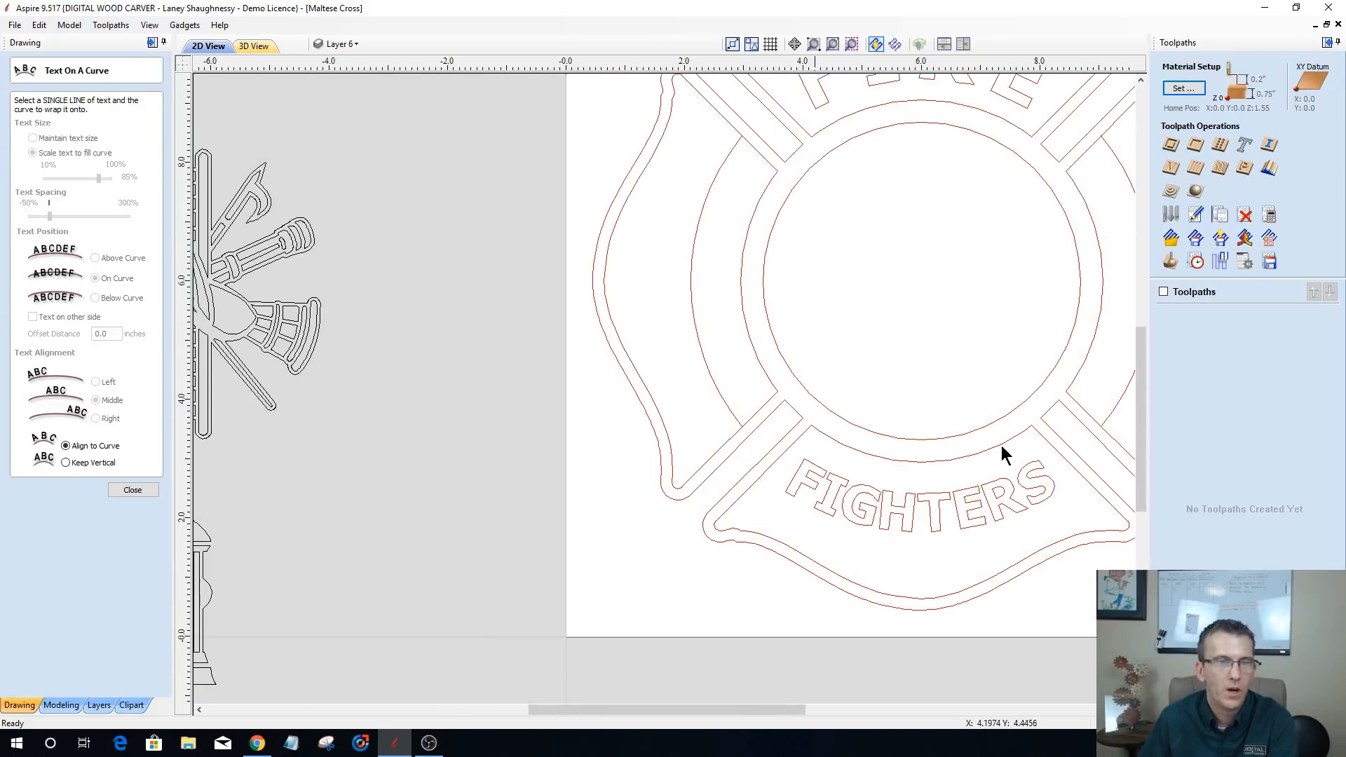
scroll(1010, 539, down, 2)
scroll(1003, 543, up, 4)
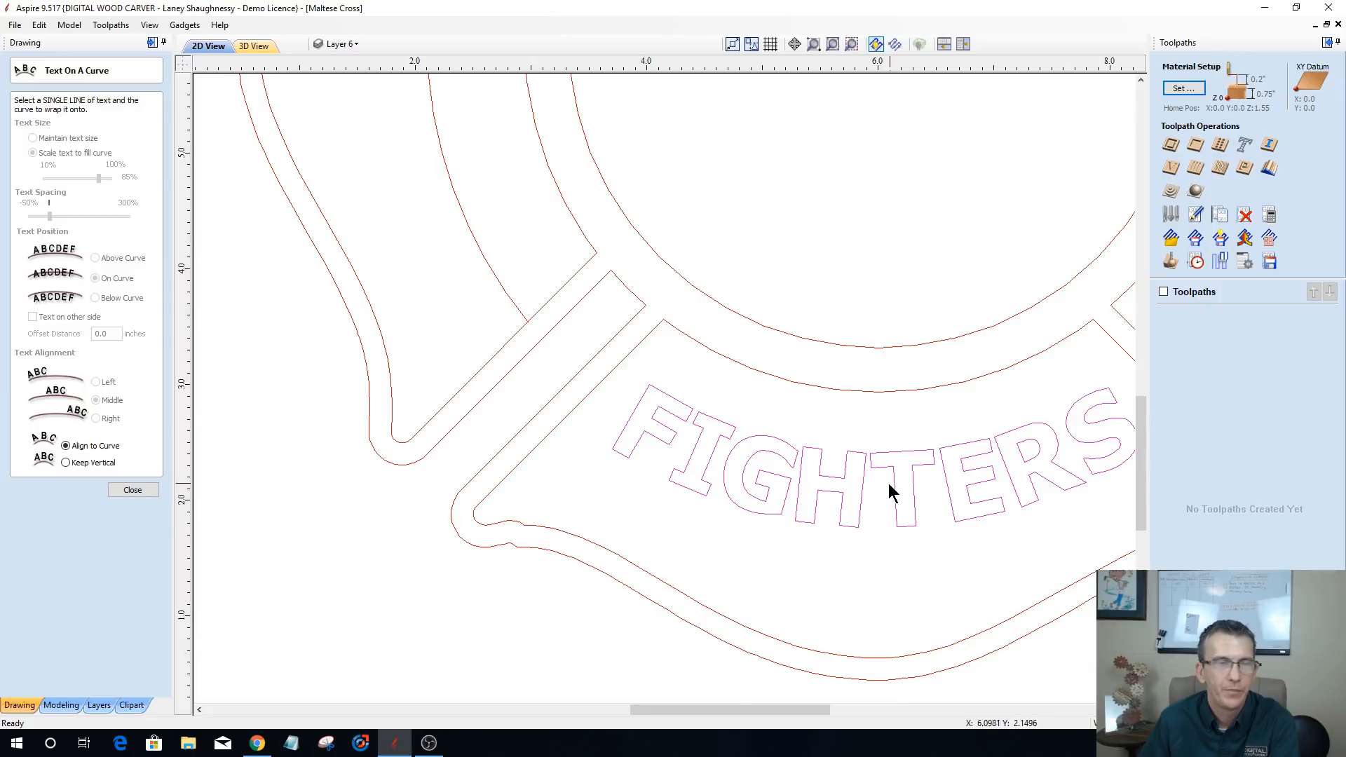
scroll(862, 483, up, 2)
scroll(765, 449, down, 4)
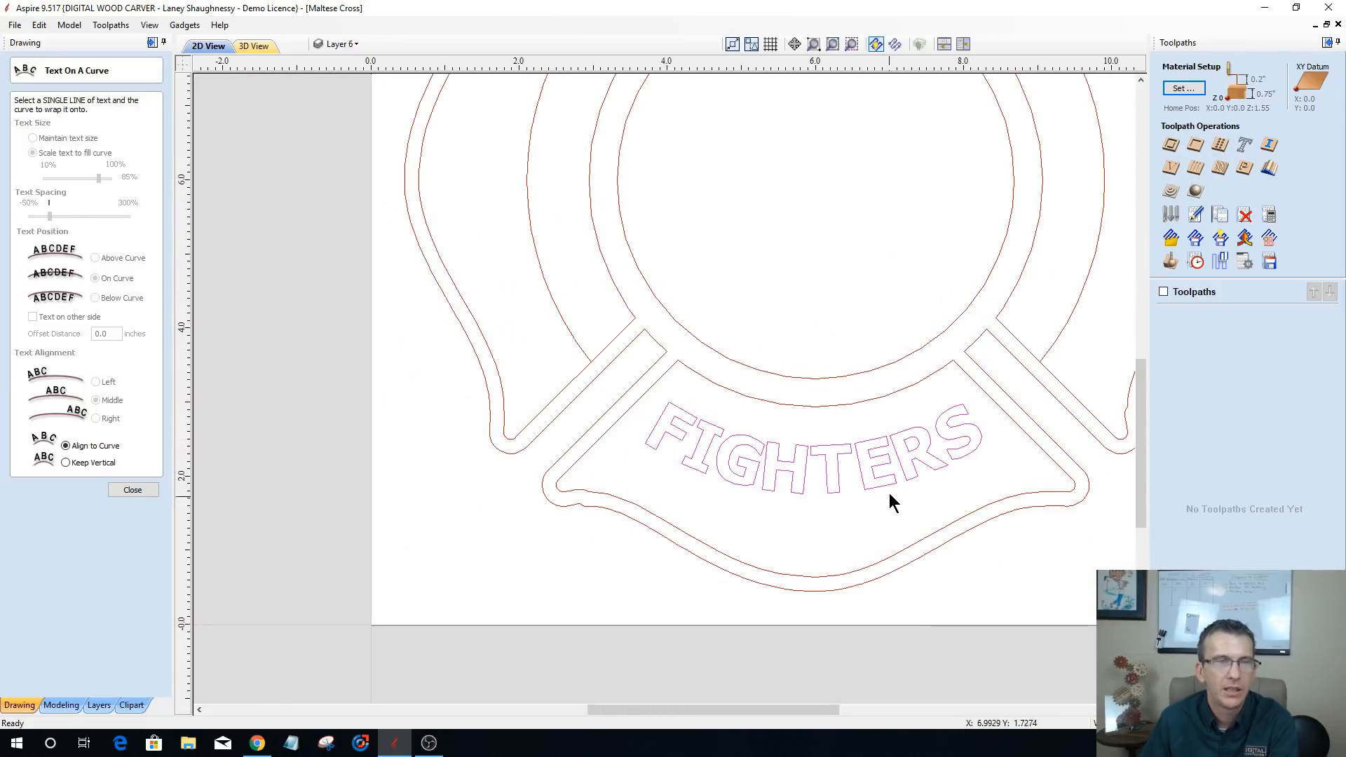
click(853, 457)
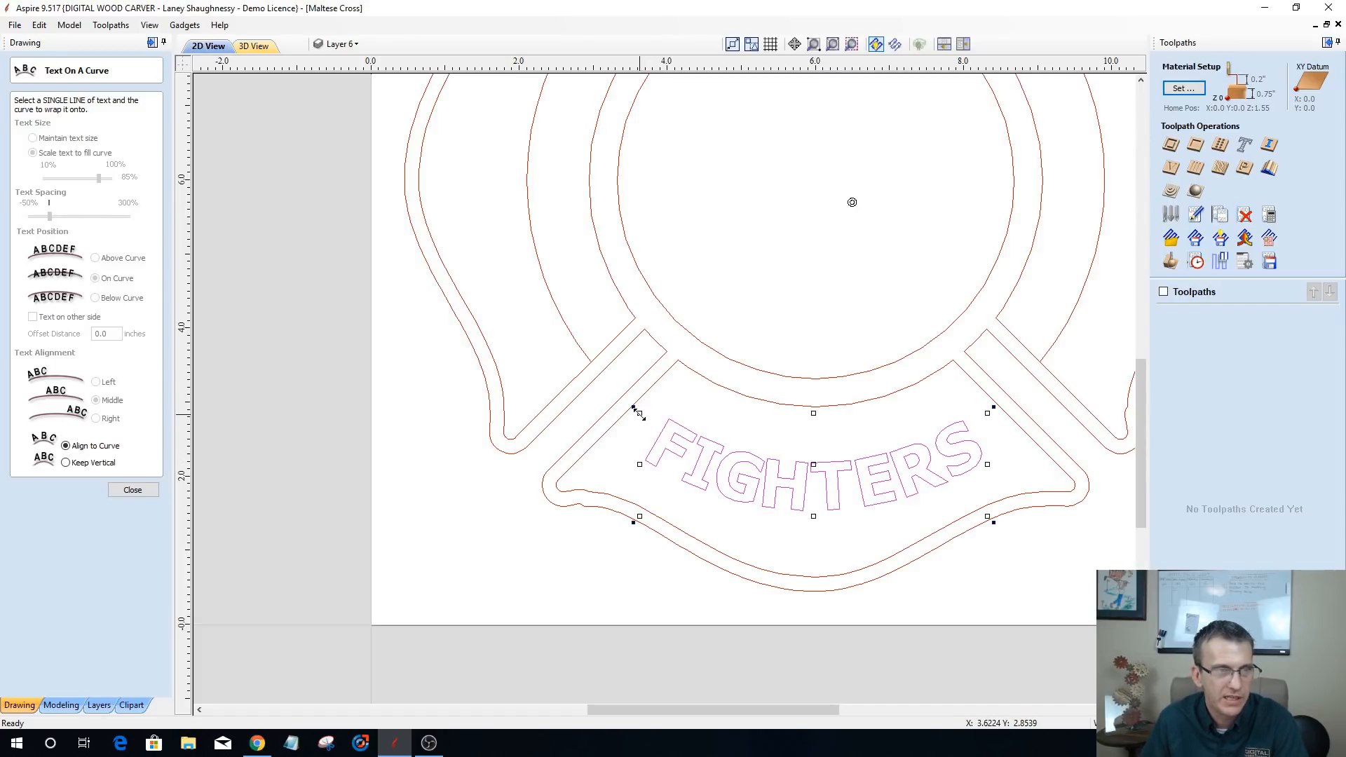
mouse_move(638, 413)
mouse_down()
mouse_move(631, 397)
mouse_move(643, 409)
mouse_up()
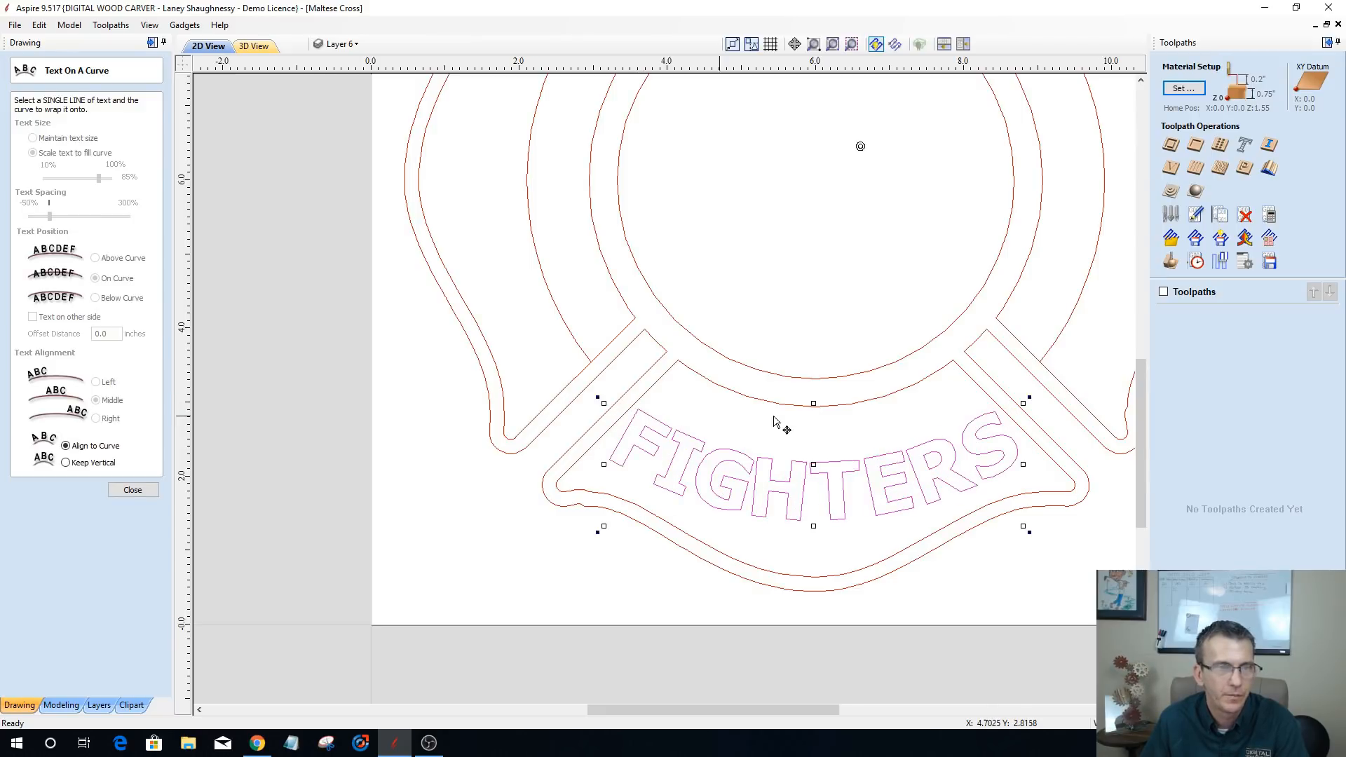
click(752, 425)
scroll(752, 398, down, 2)
scroll(754, 386, down, 3)
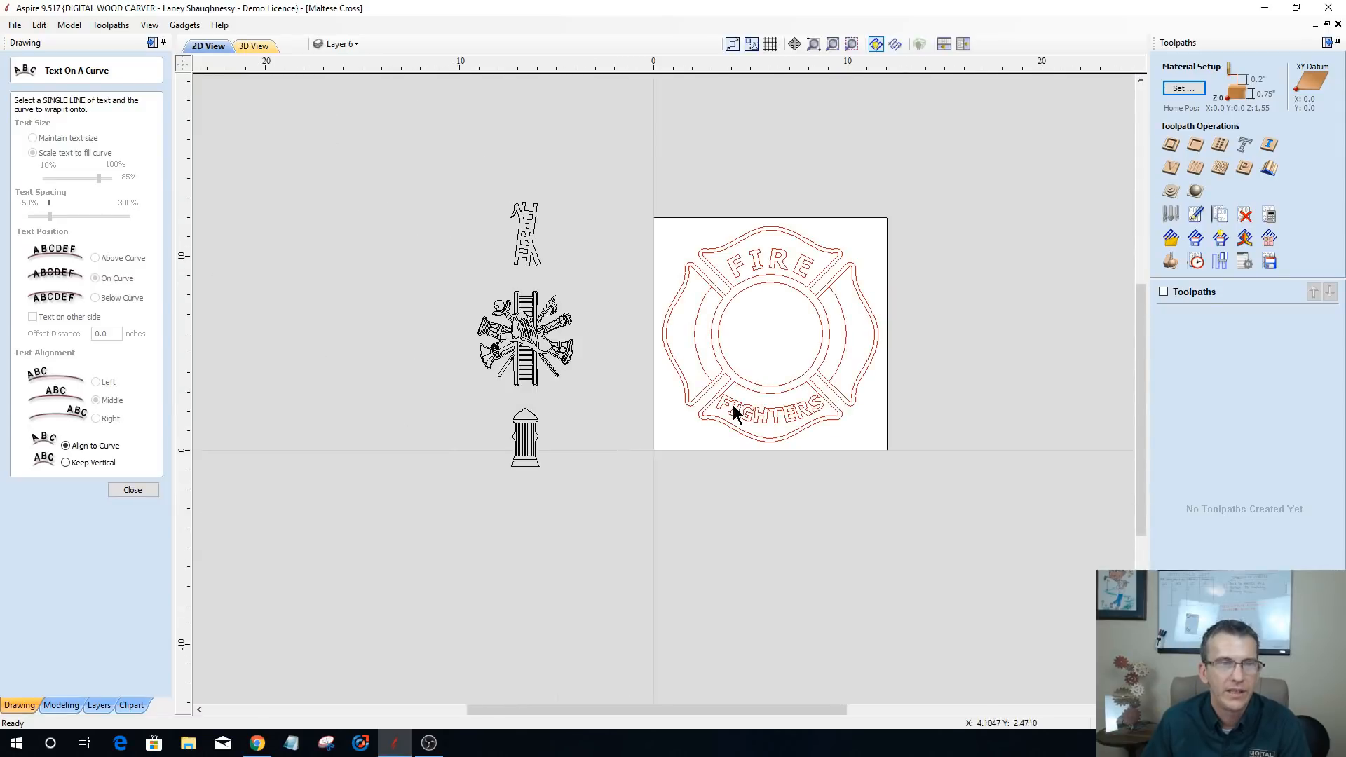
scroll(732, 405, up, 2)
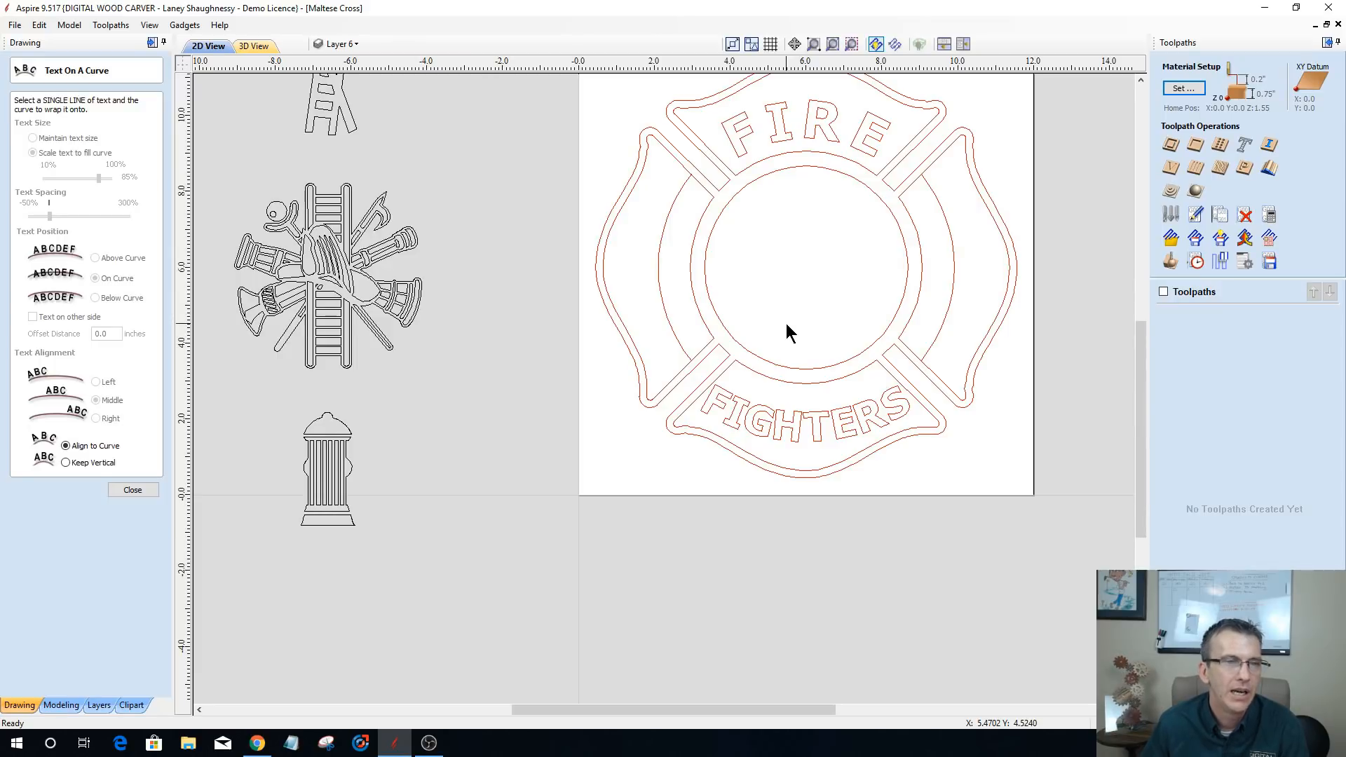
scroll(822, 446, up, 2)
scroll(818, 439, down, 2)
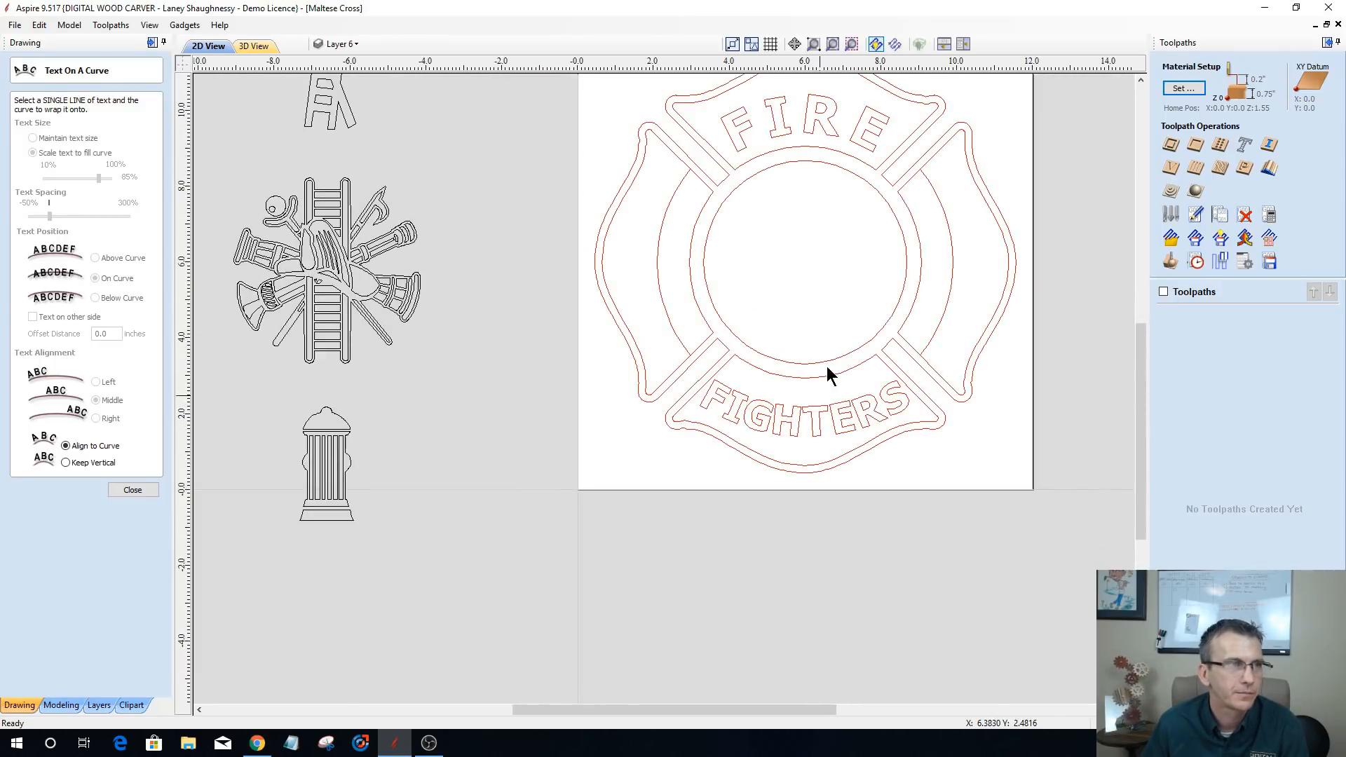
- Group the vectors of the fire hydrant, the firefighting tools emblem and the ladder artwork into three separate objects
scroll(806, 249, down, 1)
click(132, 489)
scroll(359, 494, down, 1)
scroll(533, 454, up, 4)
scroll(484, 448, down, 3)
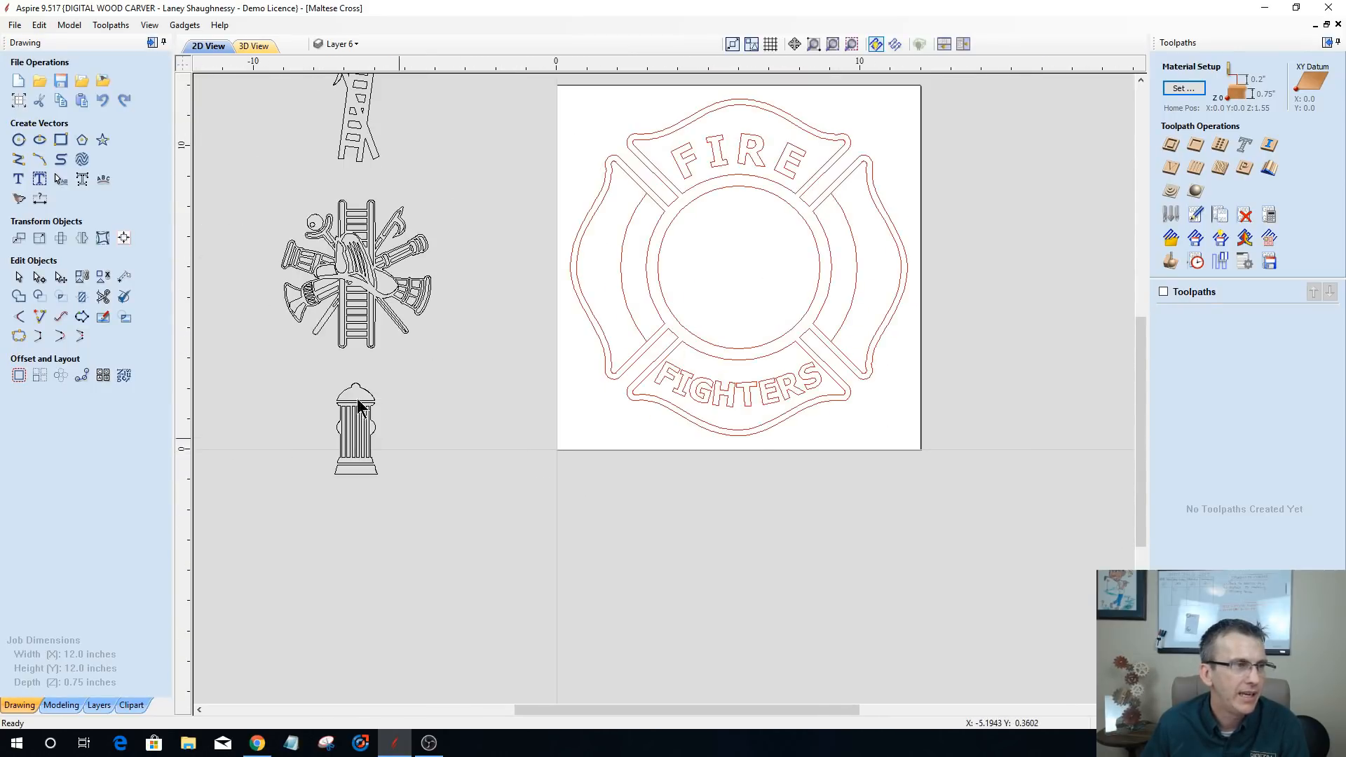
drag(396, 507, 398, 504)
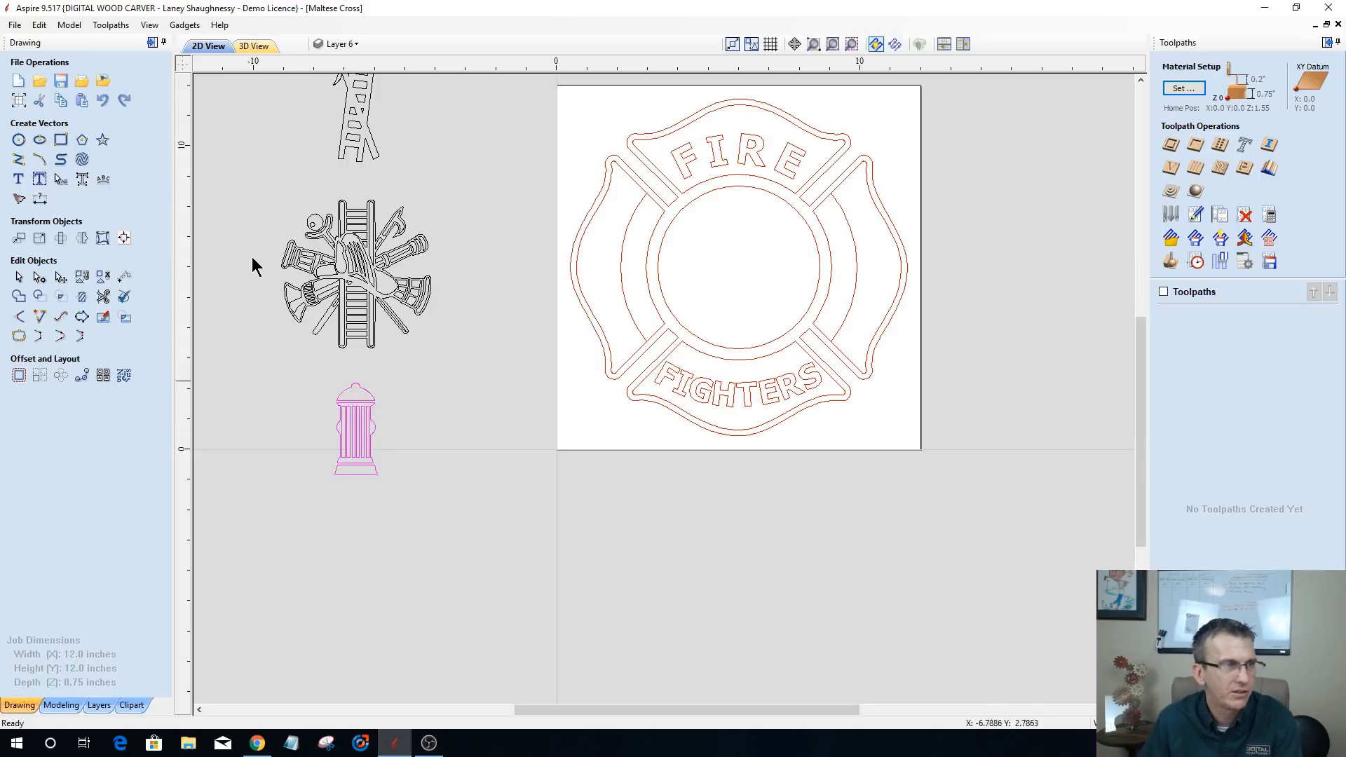
drag(477, 359, 476, 359)
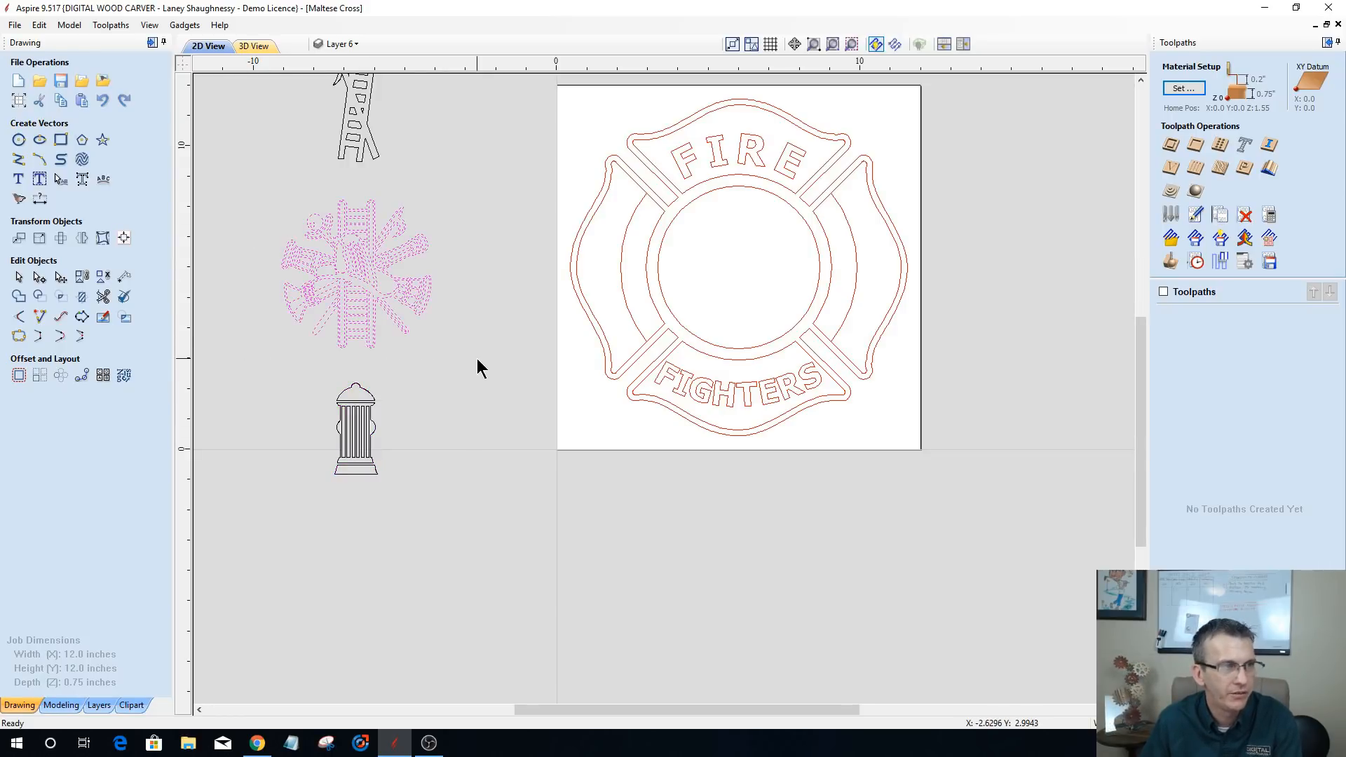
scroll(308, 194, down, 2)
drag(318, 129, 389, 222)
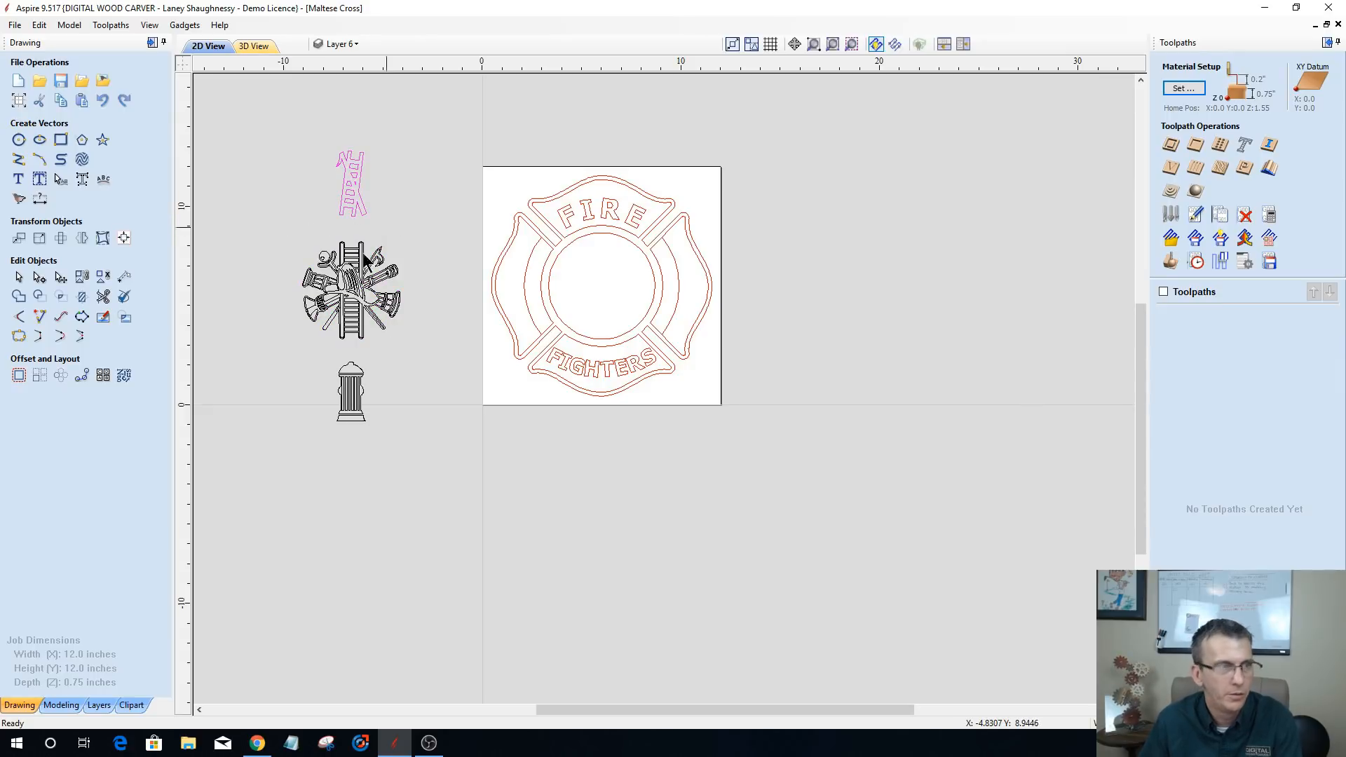
- Move the fire hydrant artwork into the cross's right arm, centered on the reference arc
click(348, 398)
scroll(348, 406, up, 3)
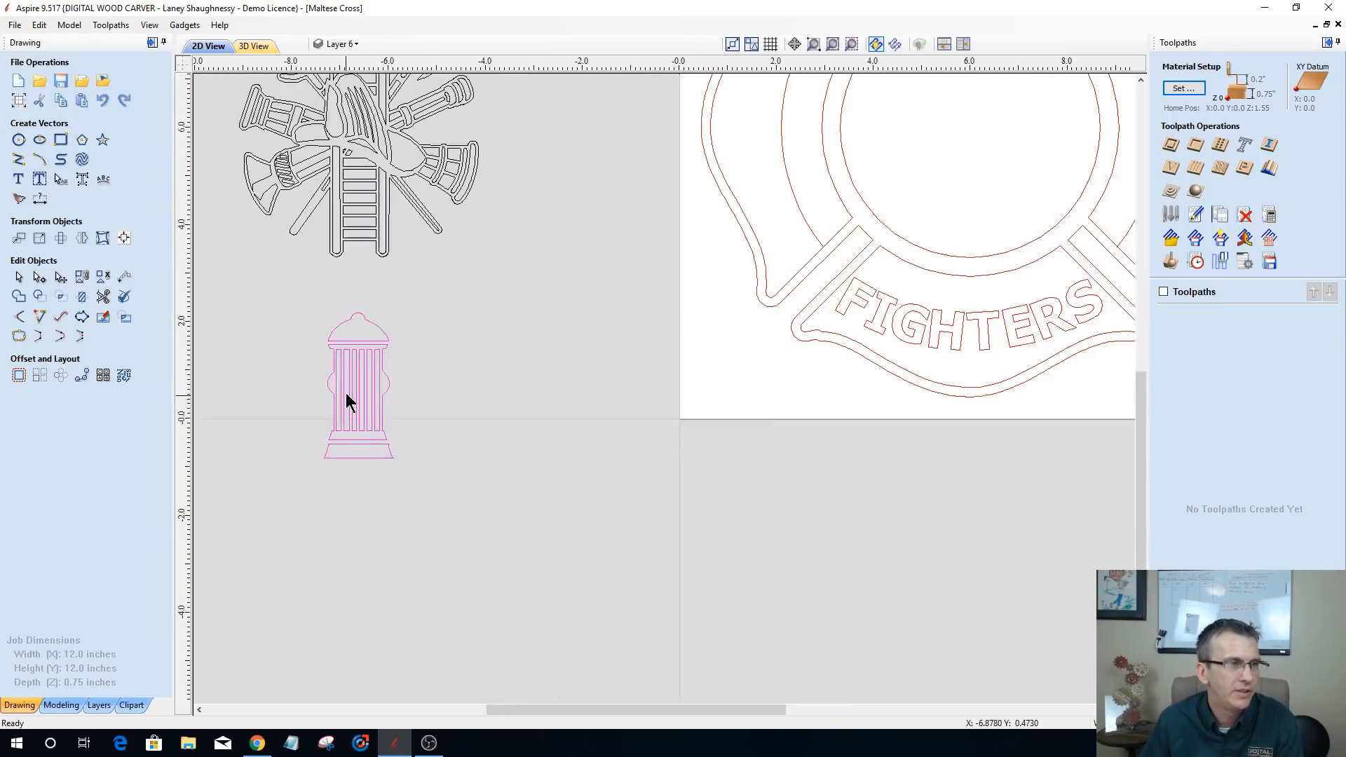
click(358, 396)
scroll(362, 379, down, 3)
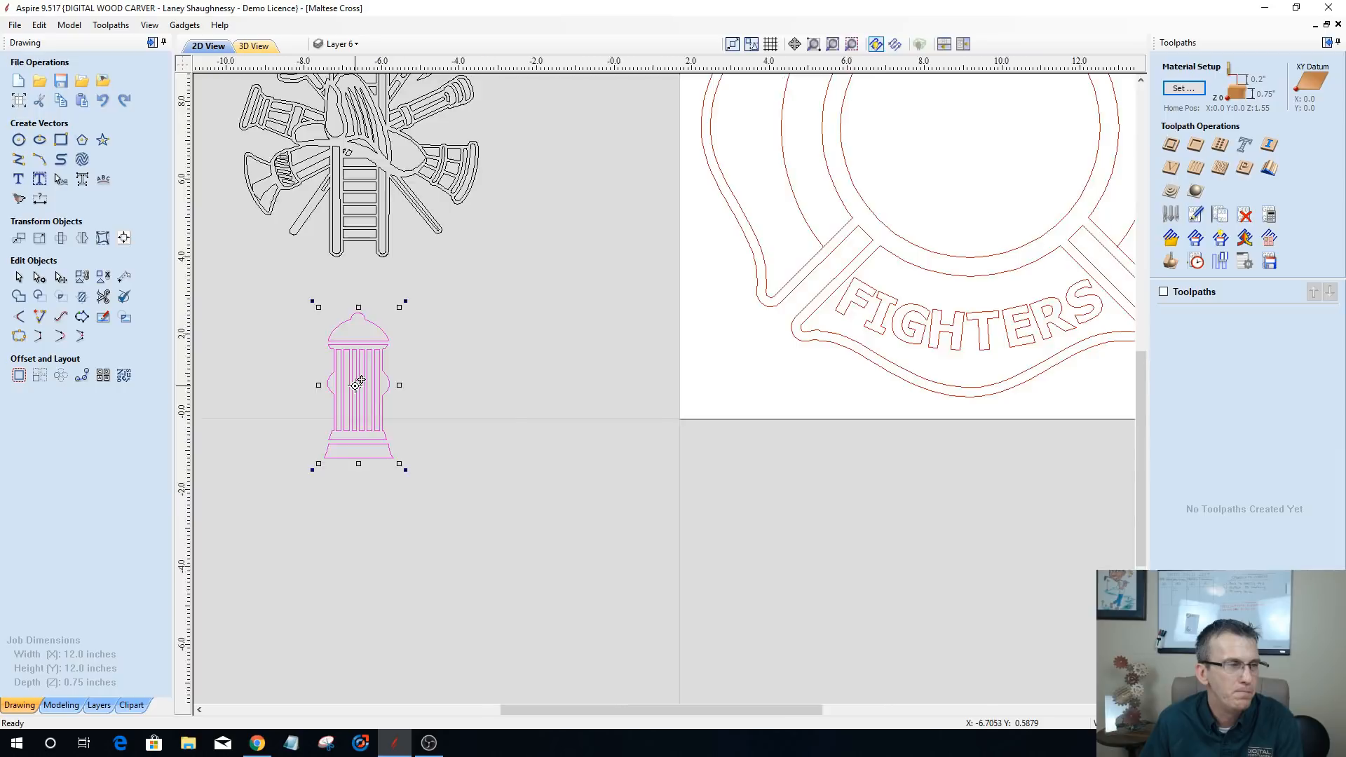
drag(355, 385, 776, 248)
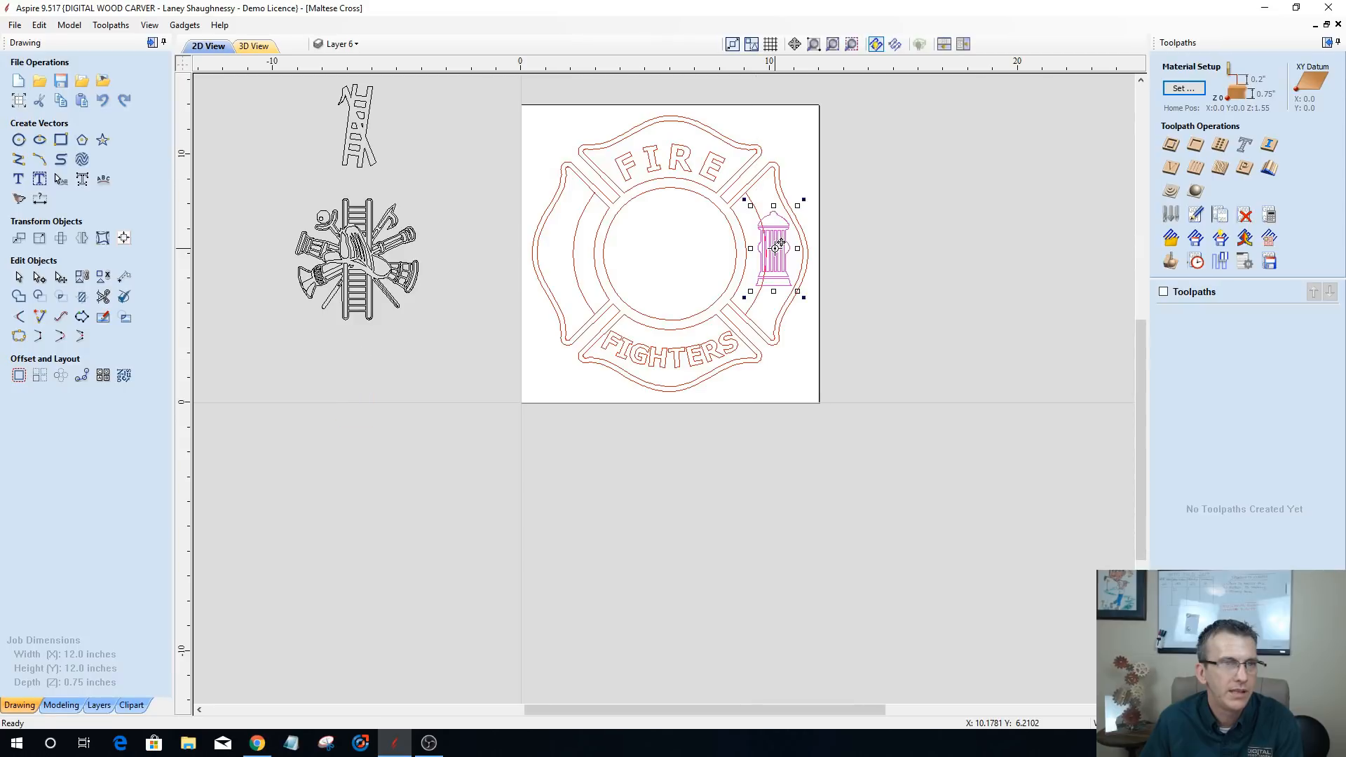
click(750, 307)
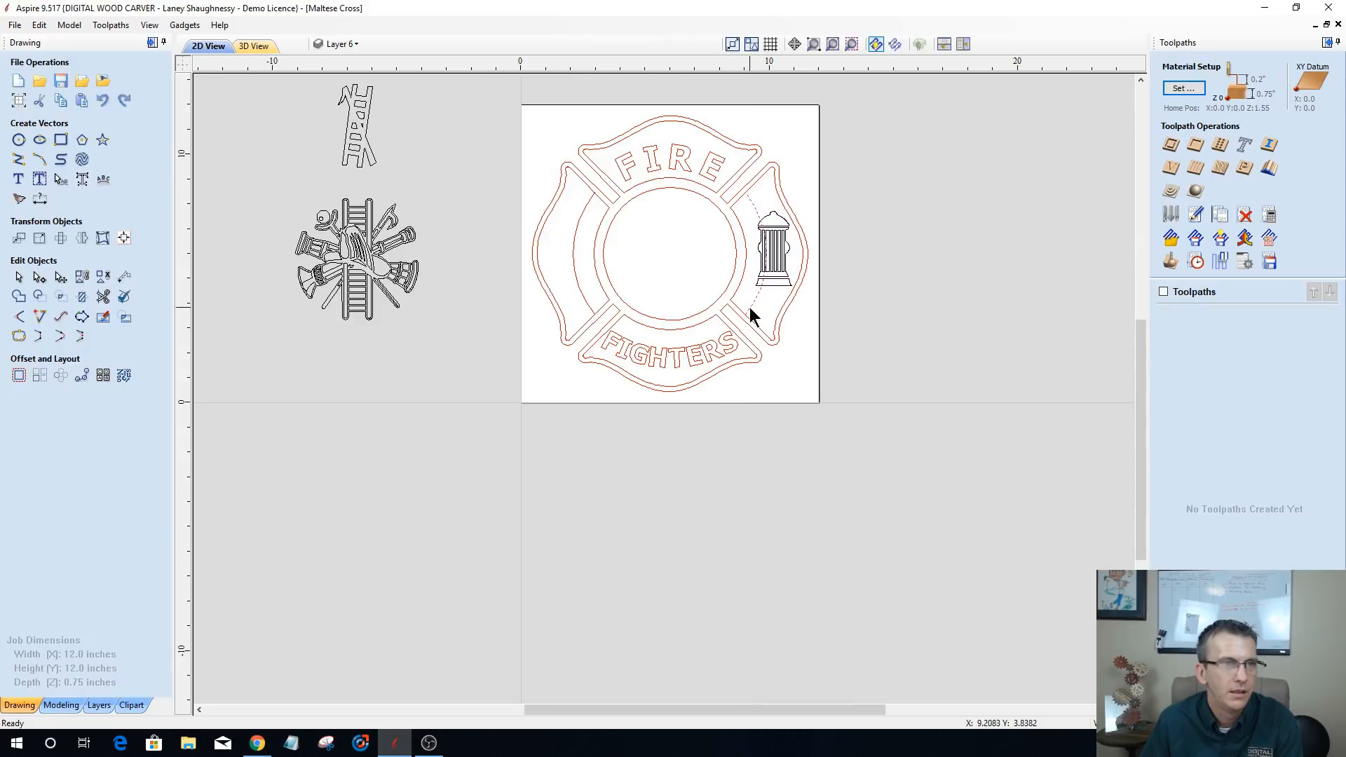
scroll(756, 289, up, 2)
click(787, 221)
drag(789, 208, 776, 220)
click(965, 299)
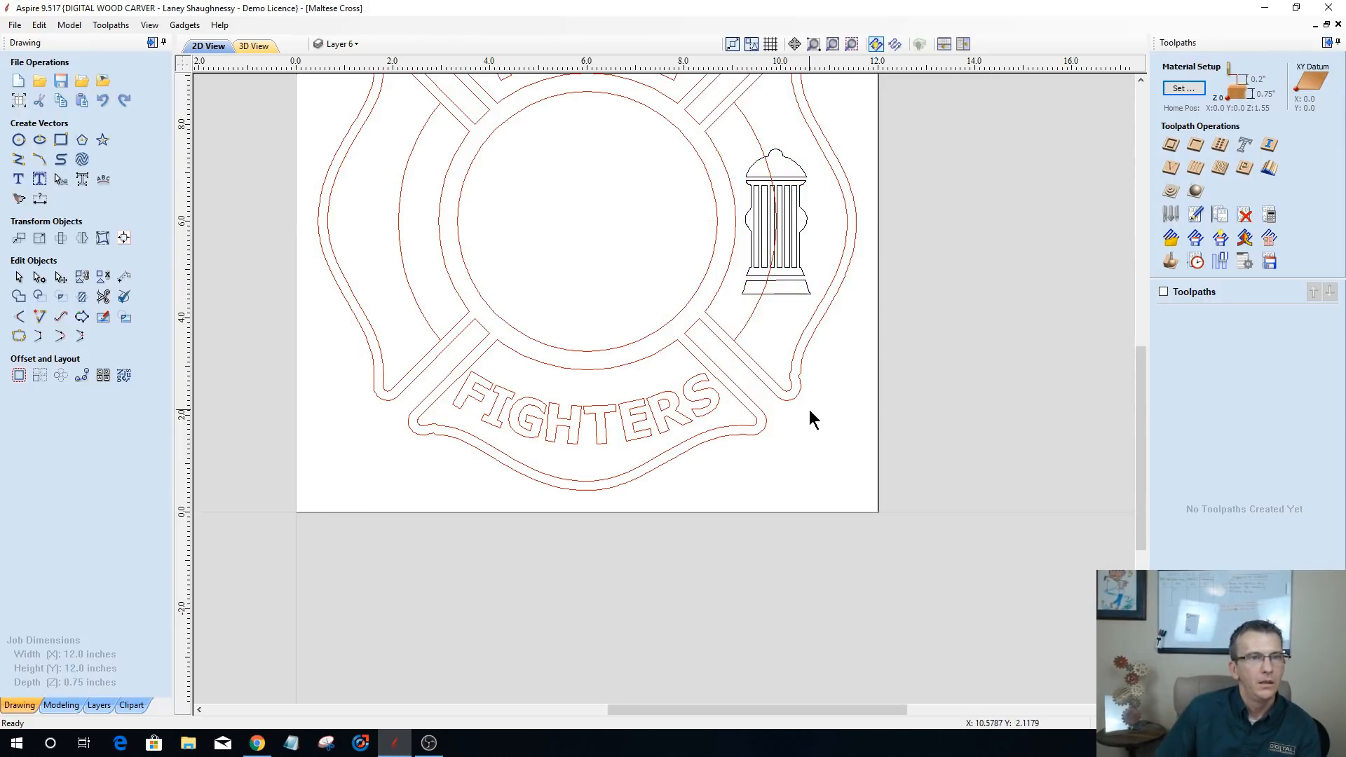
- Move the ladder artwork into the cross's left arm, centered on the reference arc
scroll(809, 419, down, 2)
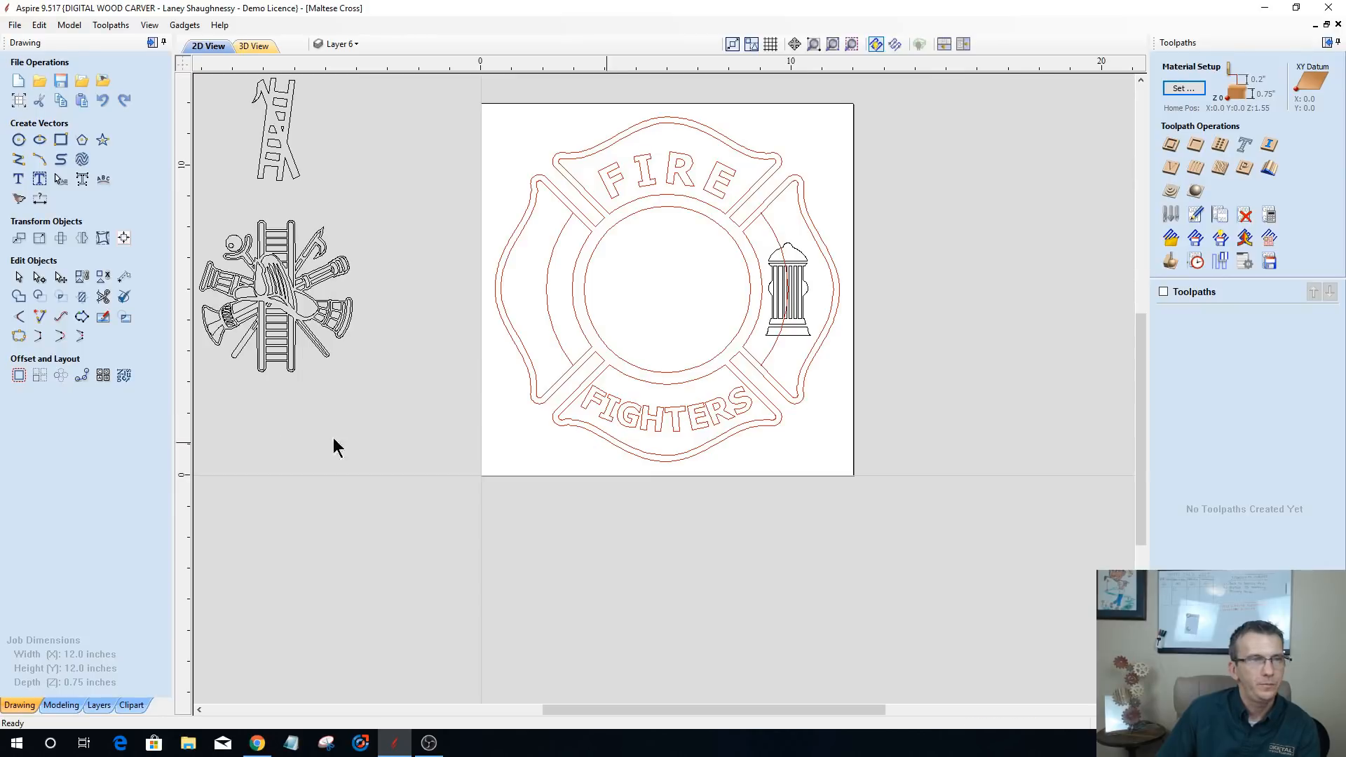
click(266, 106)
click(266, 104)
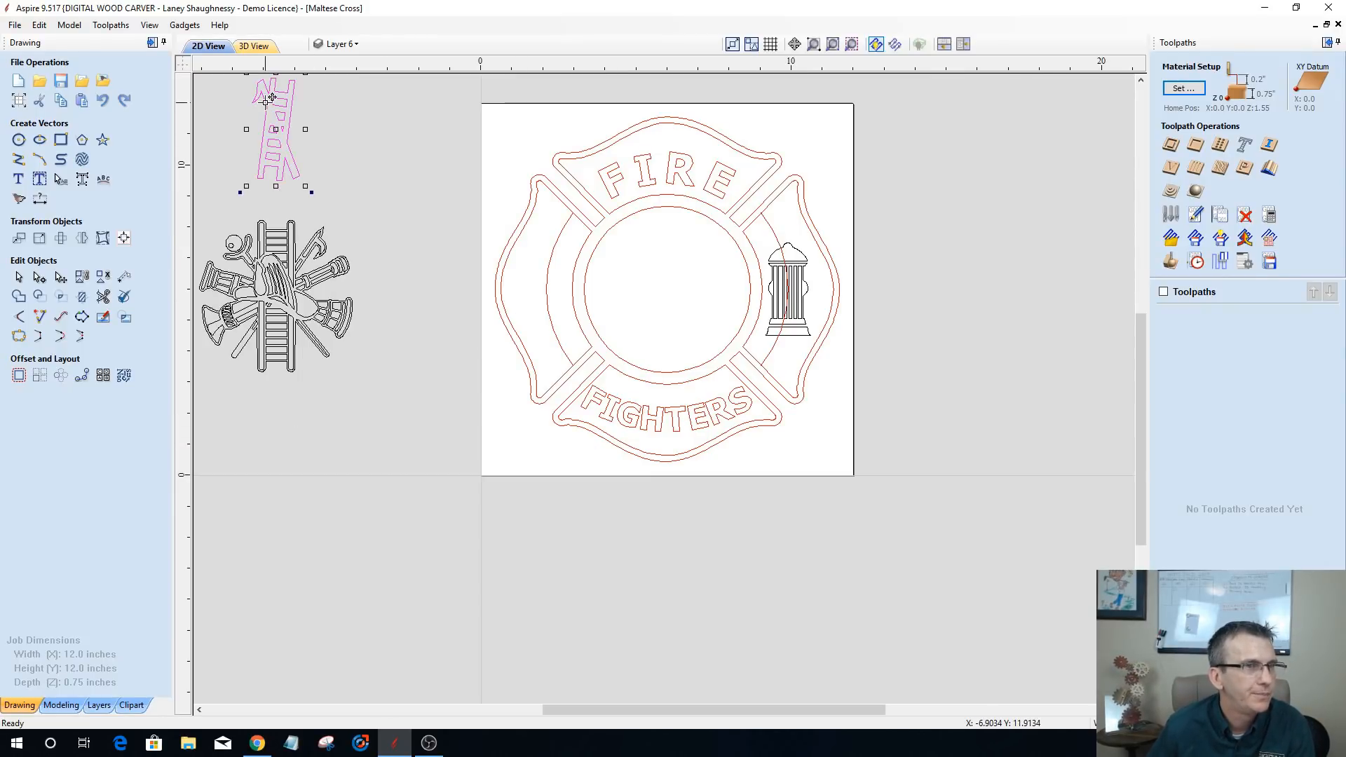
drag(276, 128, 547, 288)
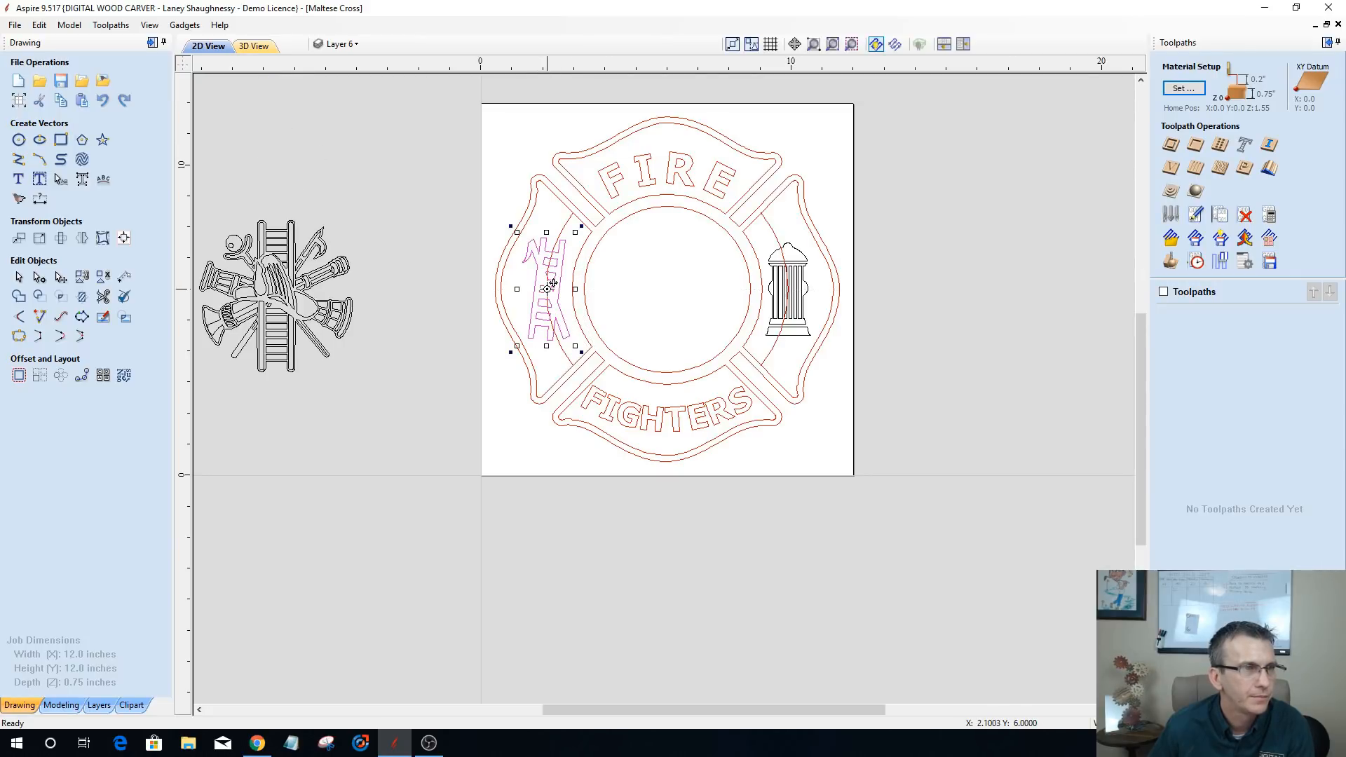
click(385, 192)
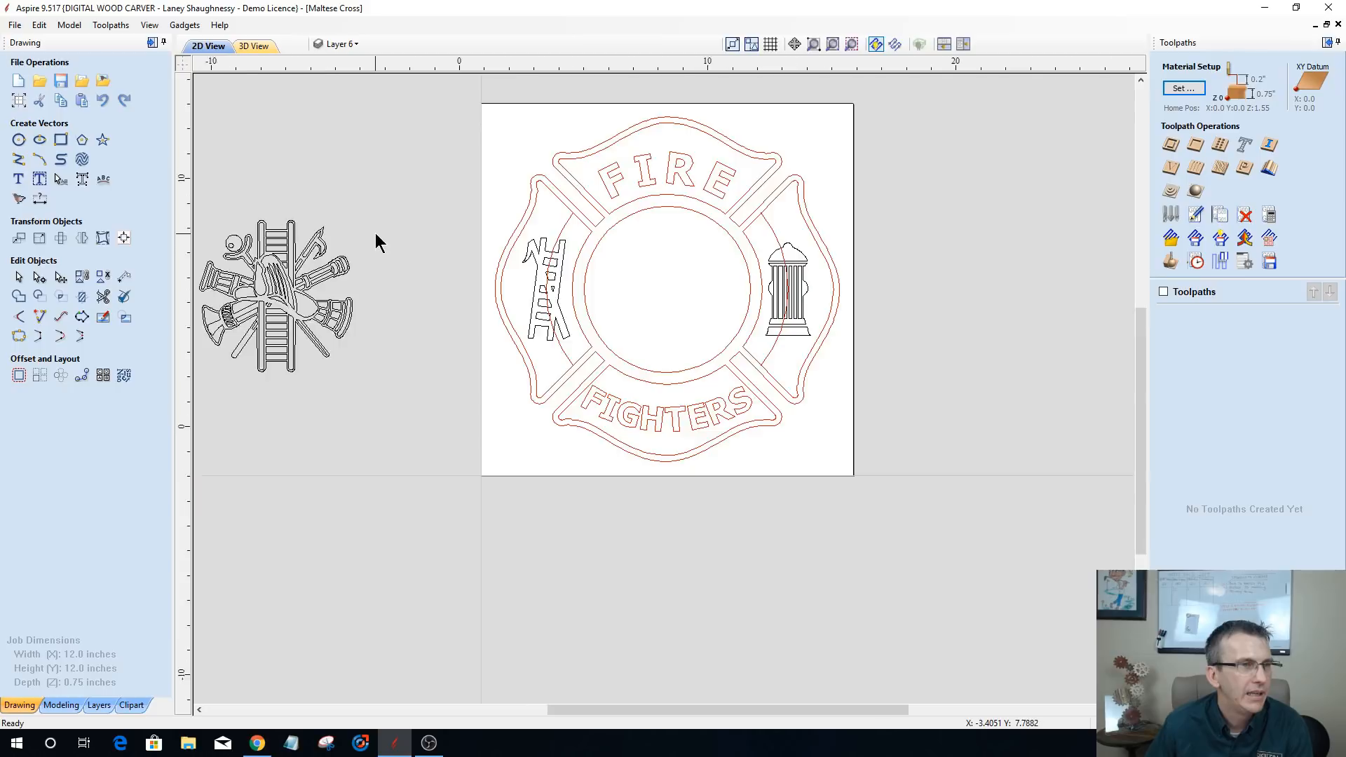
- Move the firefighting tools emblem into the center circle of the cross
scroll(376, 233, down, 1)
drag(248, 229, 415, 396)
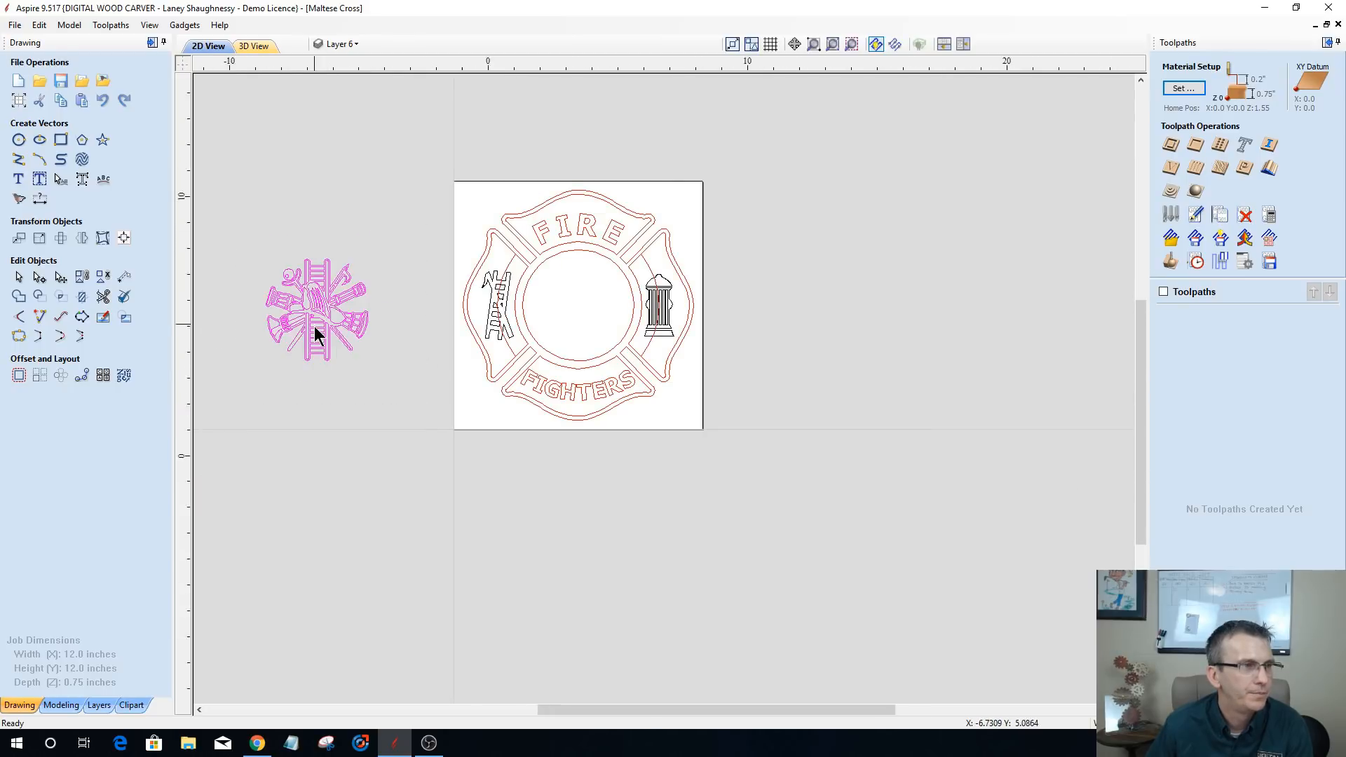
scroll(314, 326, up, 2)
click(323, 293)
drag(322, 293, 828, 286)
click(422, 483)
scroll(435, 372, down, 3)
scroll(819, 500, up, 3)
scroll(818, 500, down, 2)
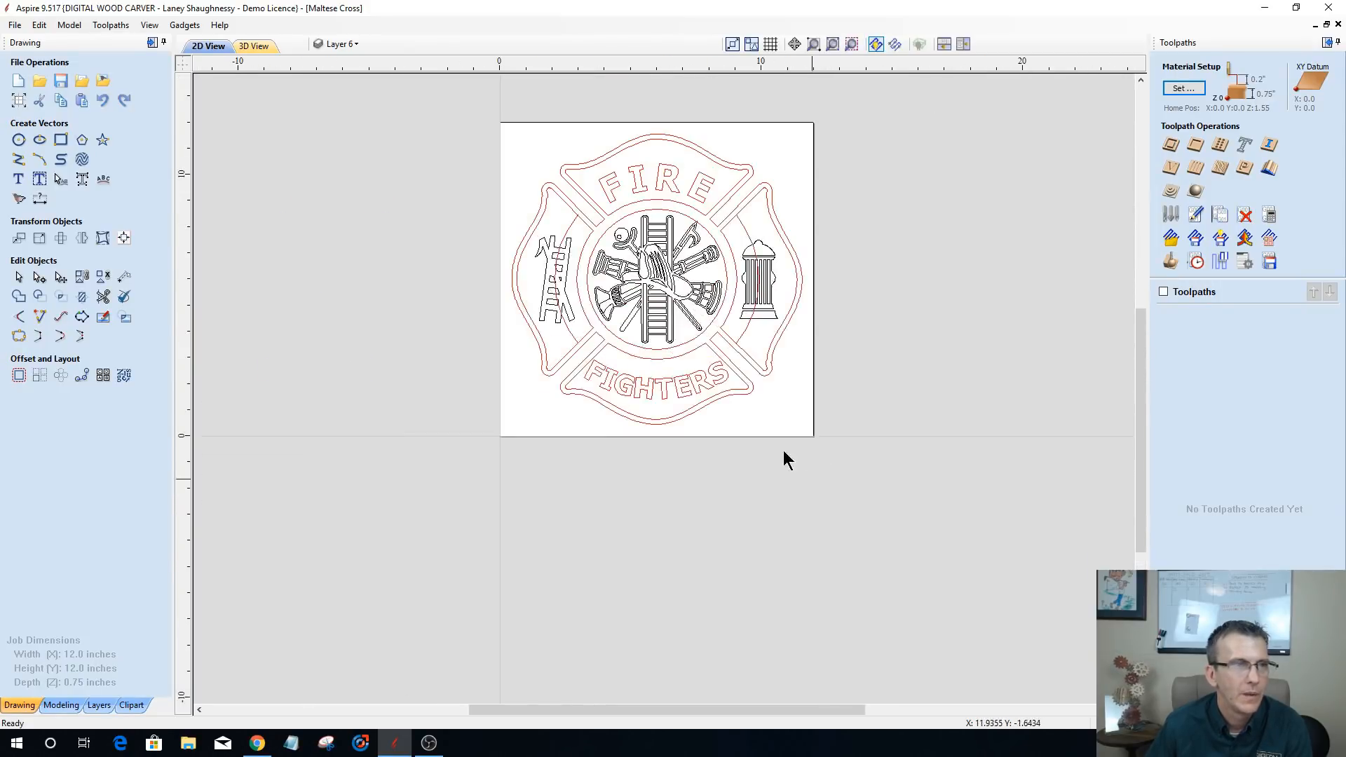
- Delete the reference arcs running behind the ladder and the hydrant in the left and right arms
click(572, 334)
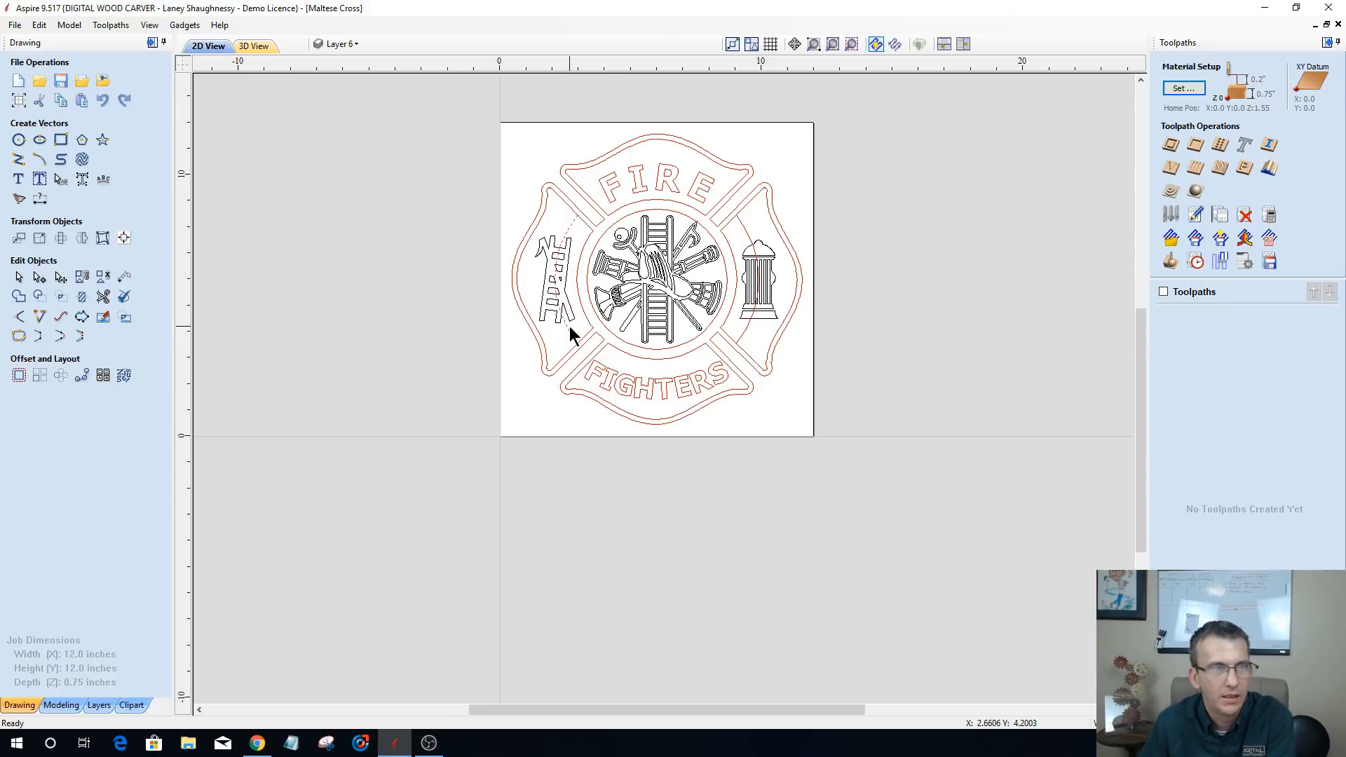
key(Delete)
click(747, 324)
key(Delete)
scroll(753, 354, up, 3)
scroll(760, 359, down, 2)
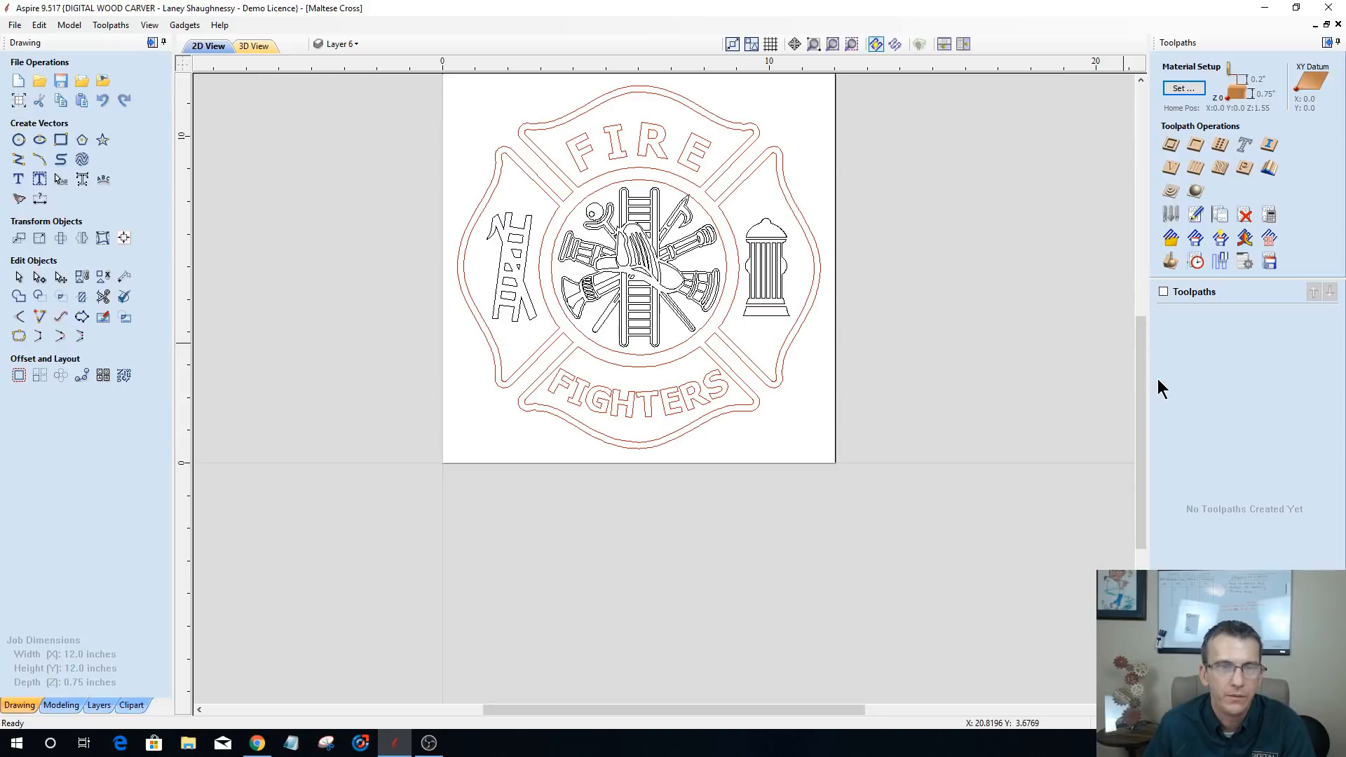
drag(1142, 380, 1141, 351)
scroll(871, 359, up, 1)
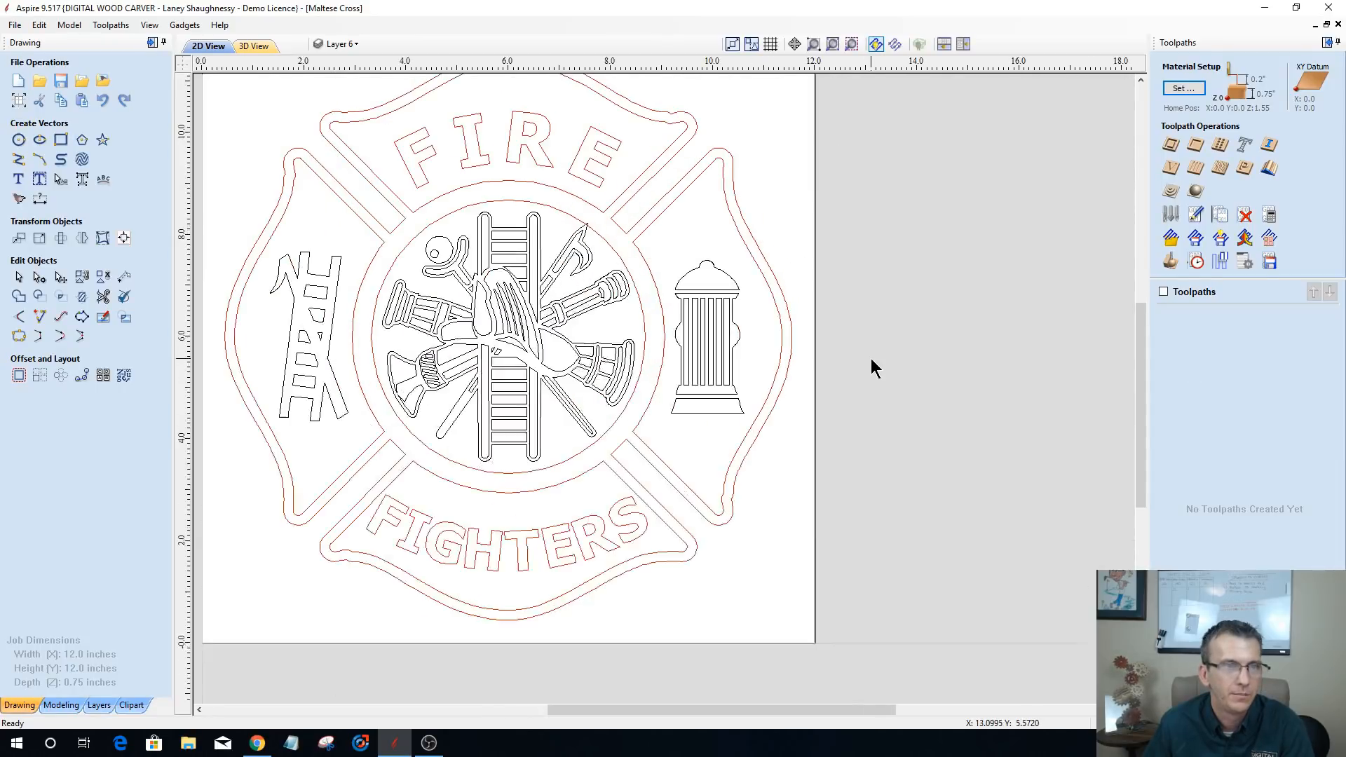
scroll(870, 359, down, 1)
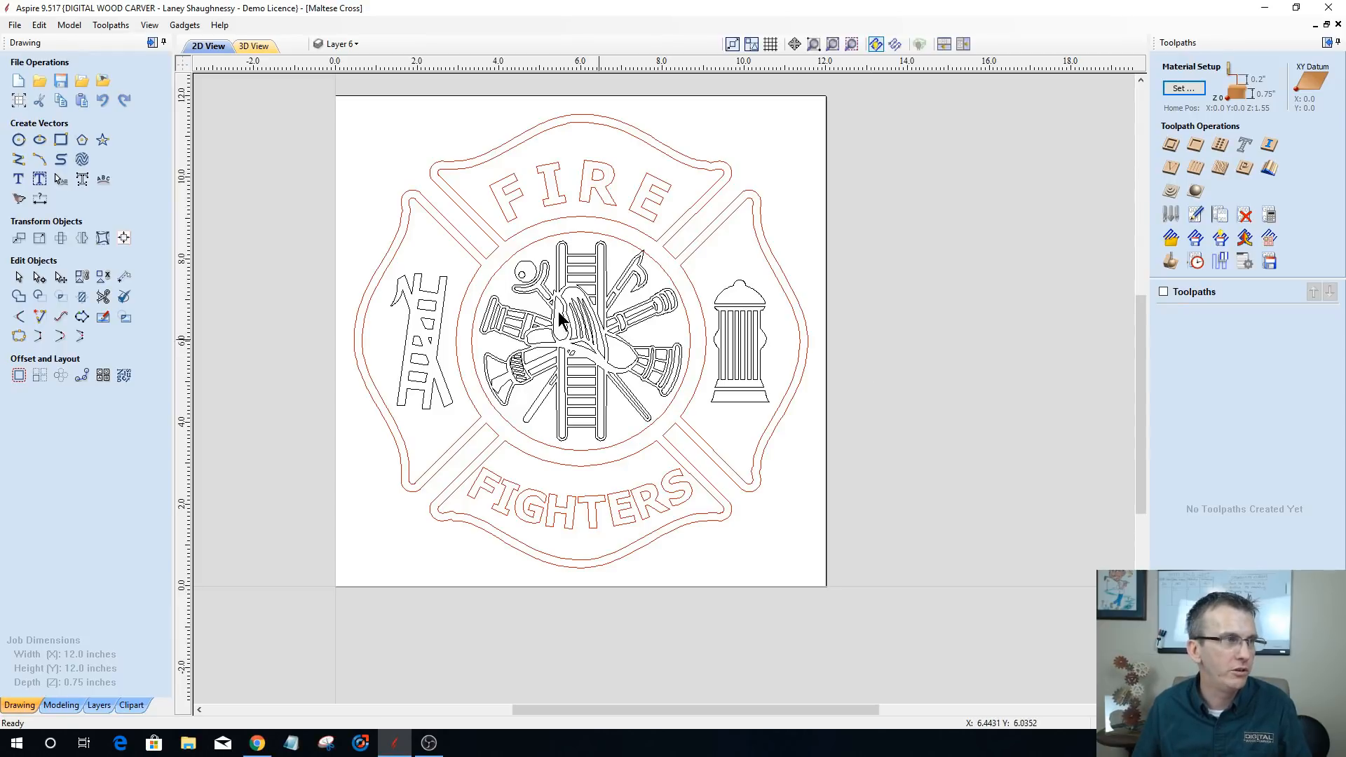
click(103, 180)
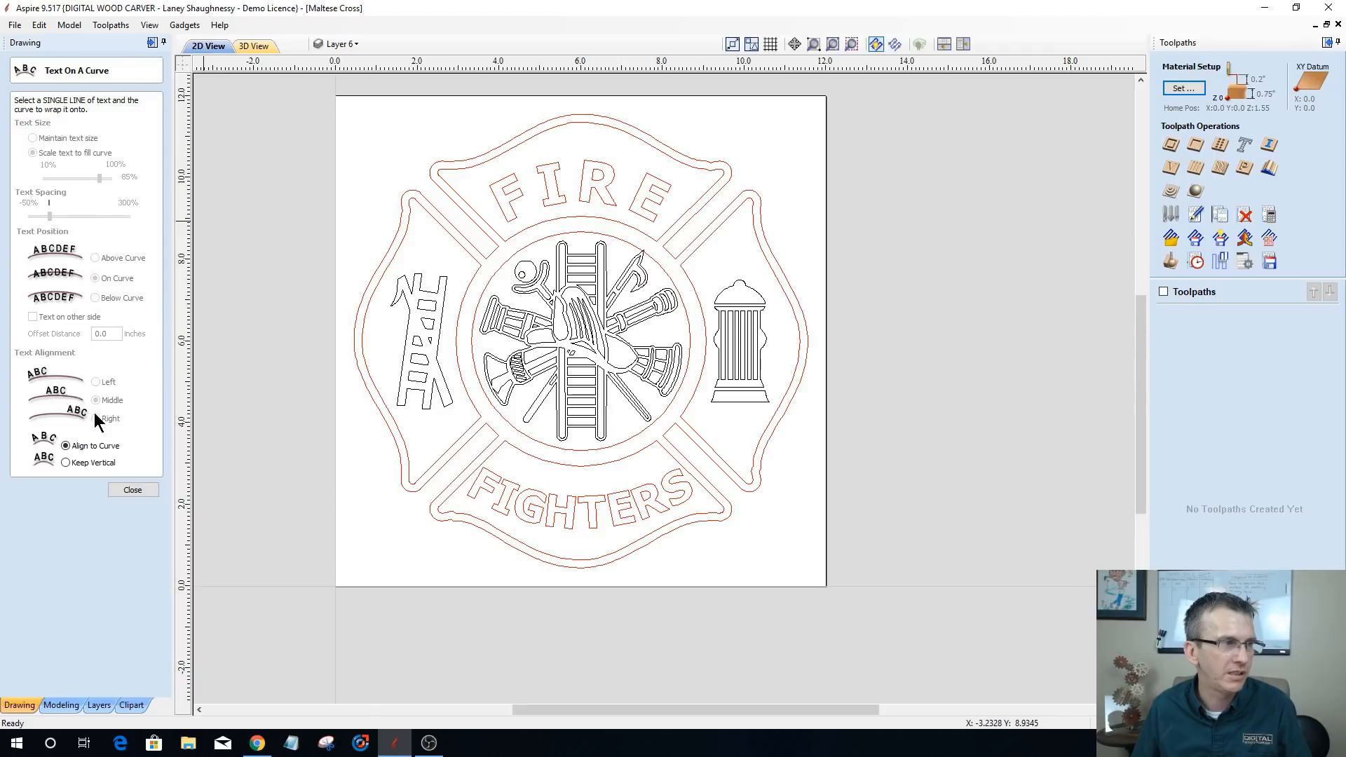
click(134, 490)
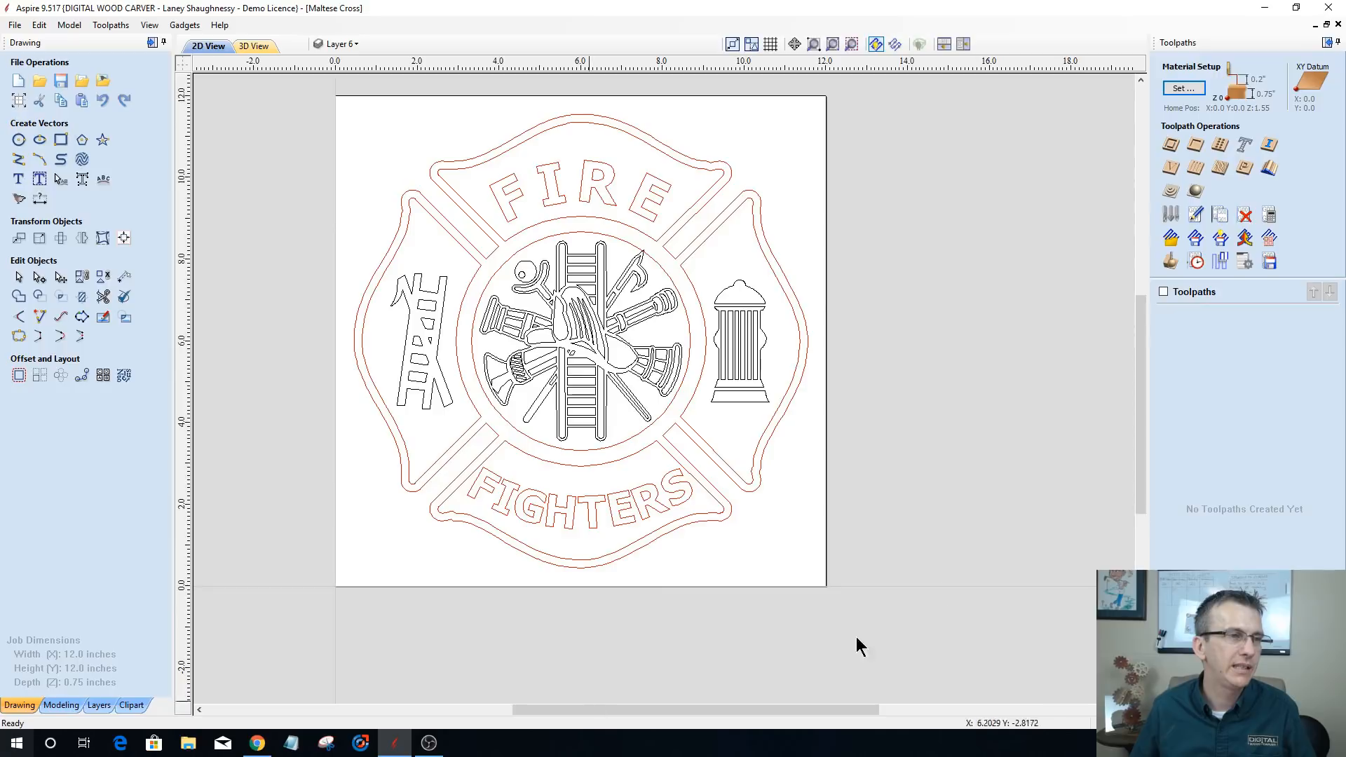
- Scale the firefighting tools emblem down slightly about its center to leave clearance inside the center circle
scroll(537, 396, up, 2)
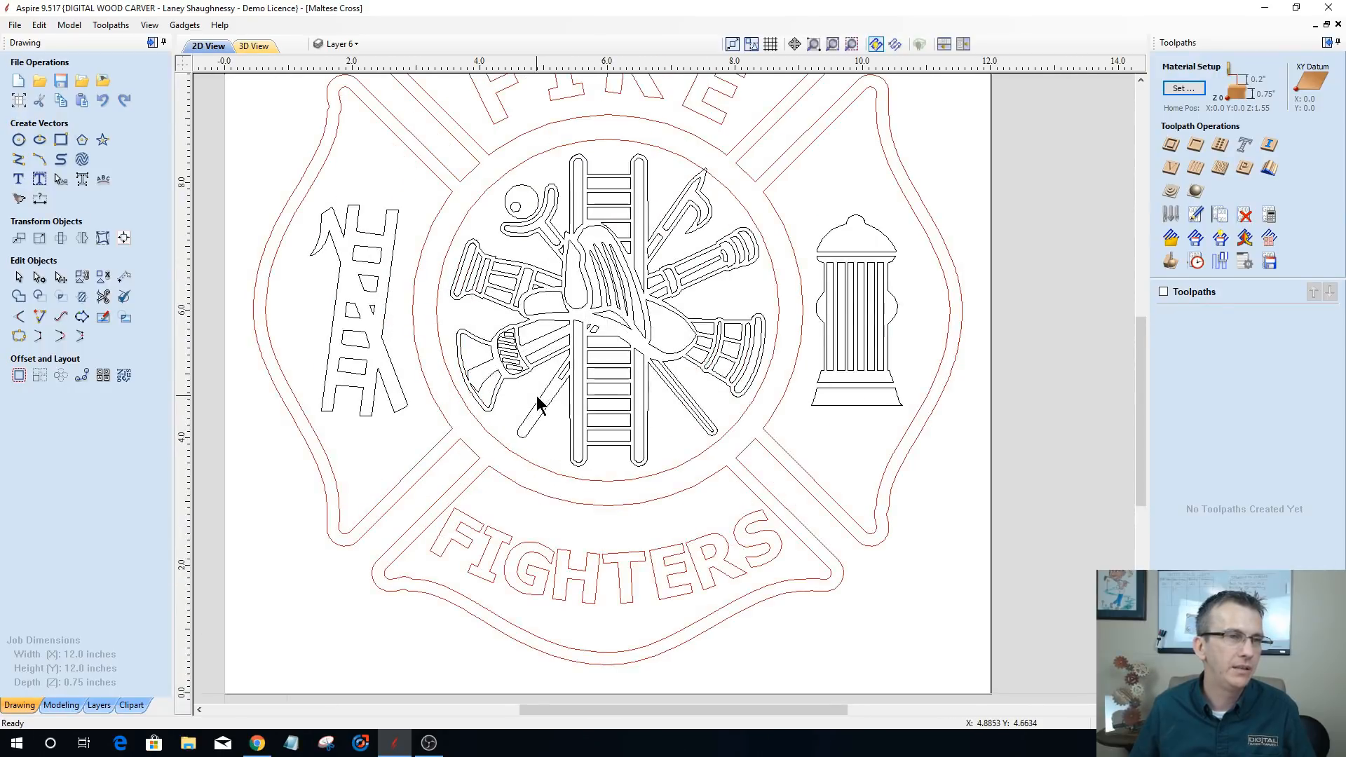
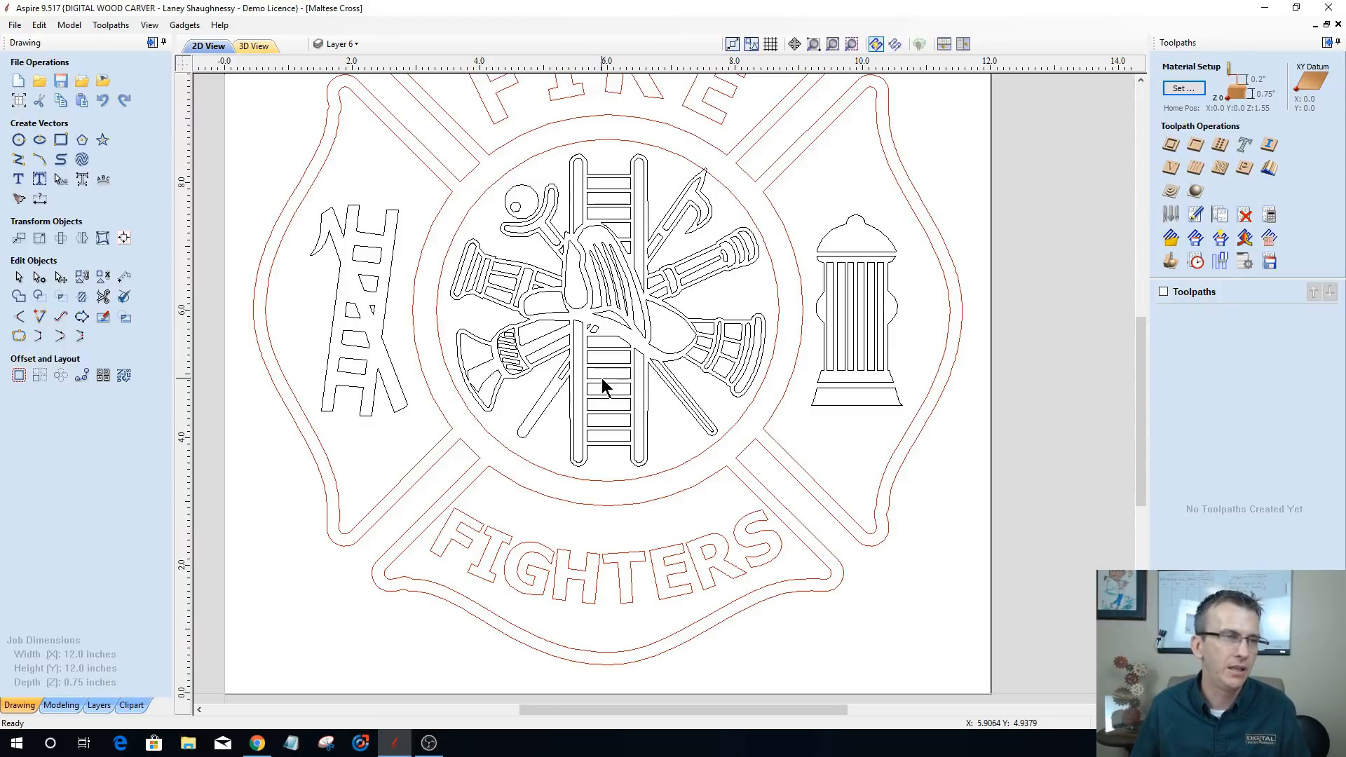
click(573, 238)
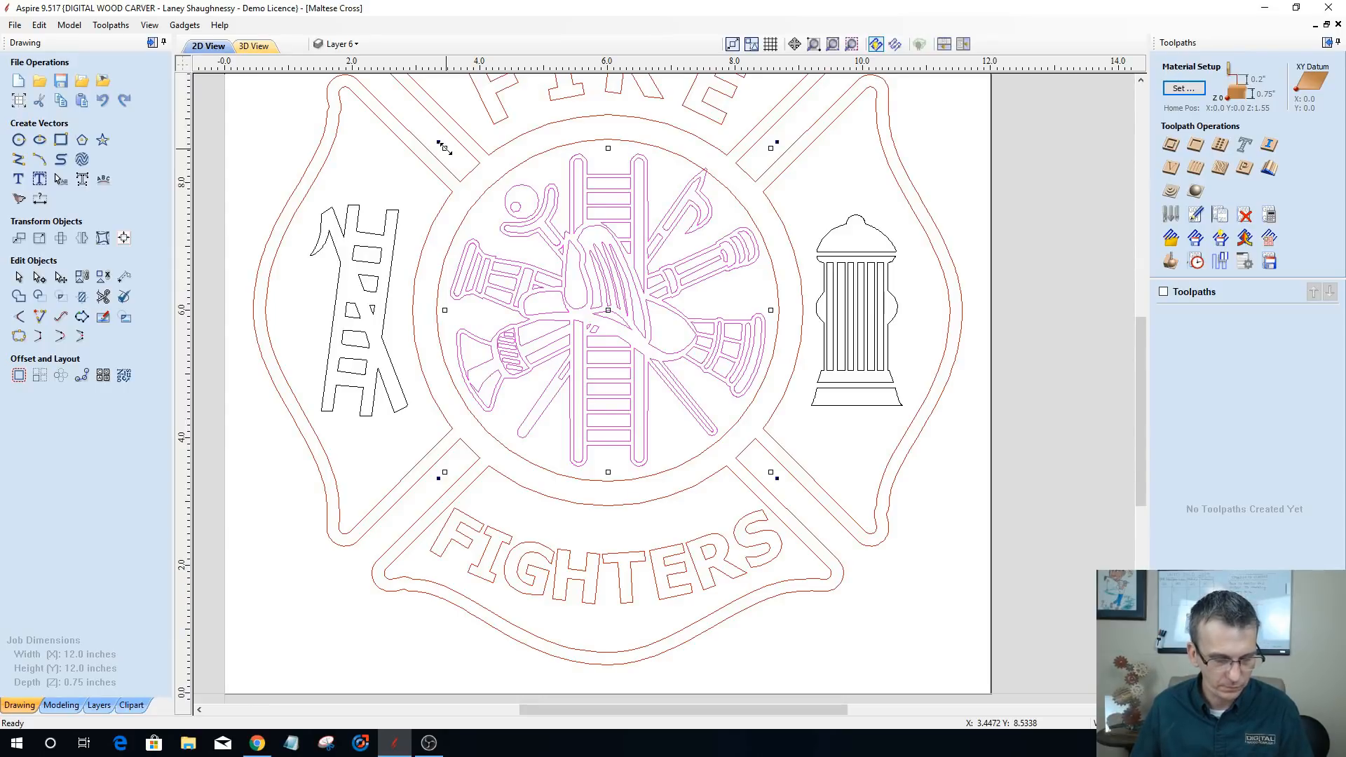
drag(445, 150, 455, 164)
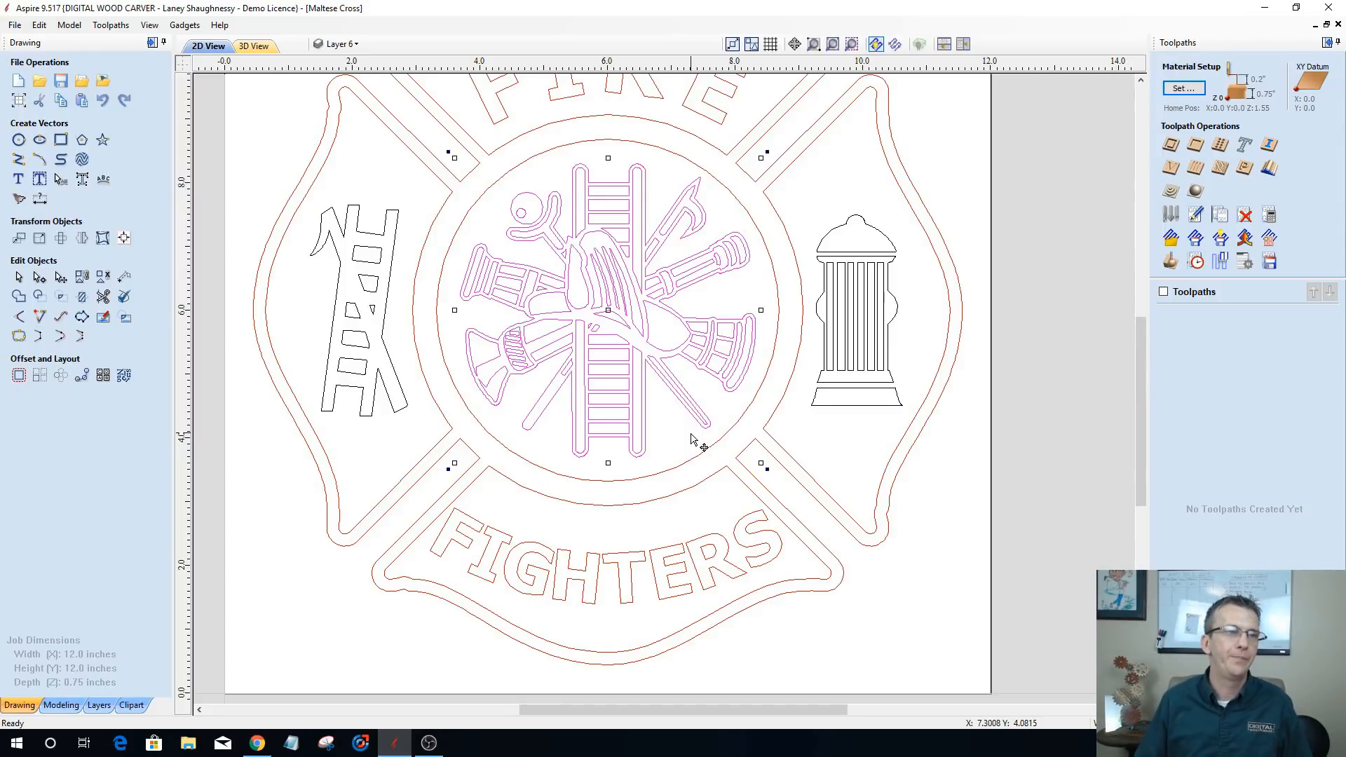
scroll(533, 434, down, 5)
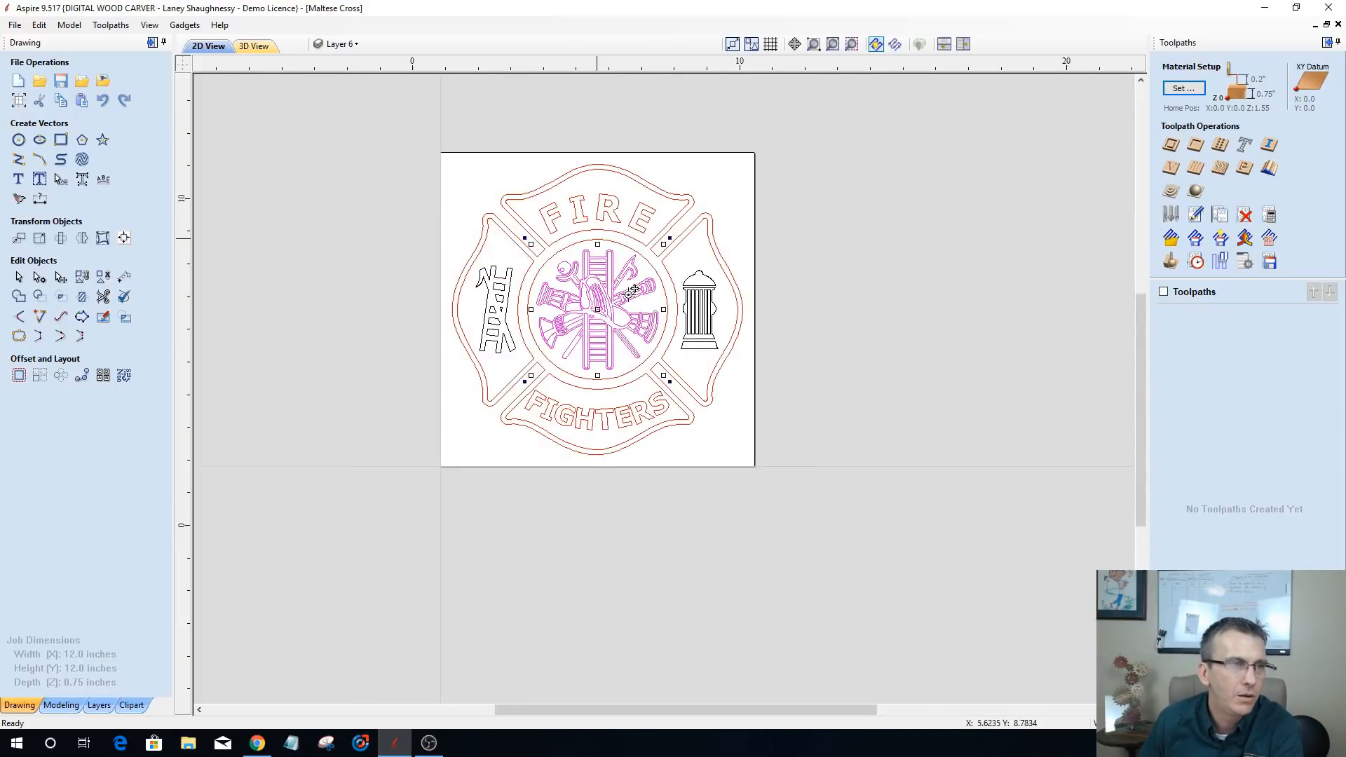
scroll(627, 285, up, 3)
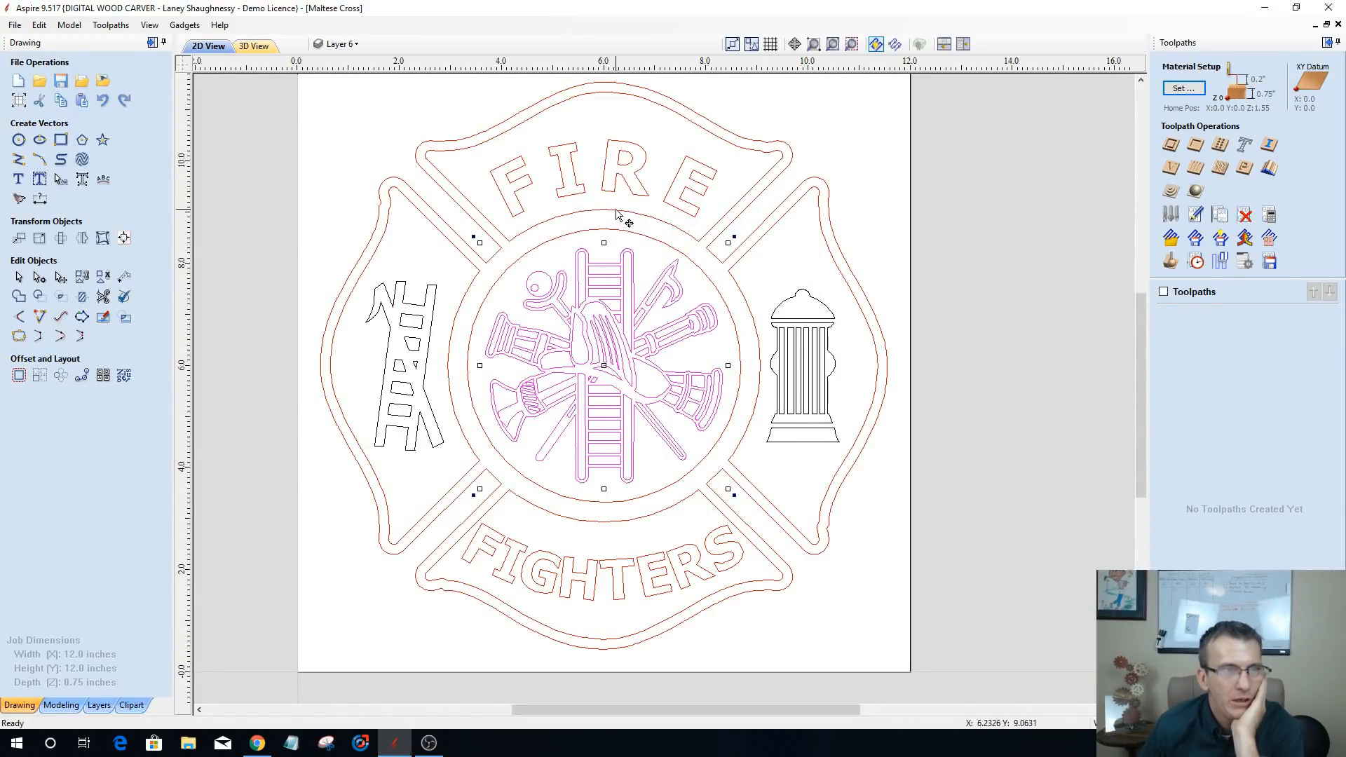
- Calculate an outside 2D profile toolpath 0.75 inches deep on the cross's outer outline and preview the cut
click(614, 212)
click(614, 209)
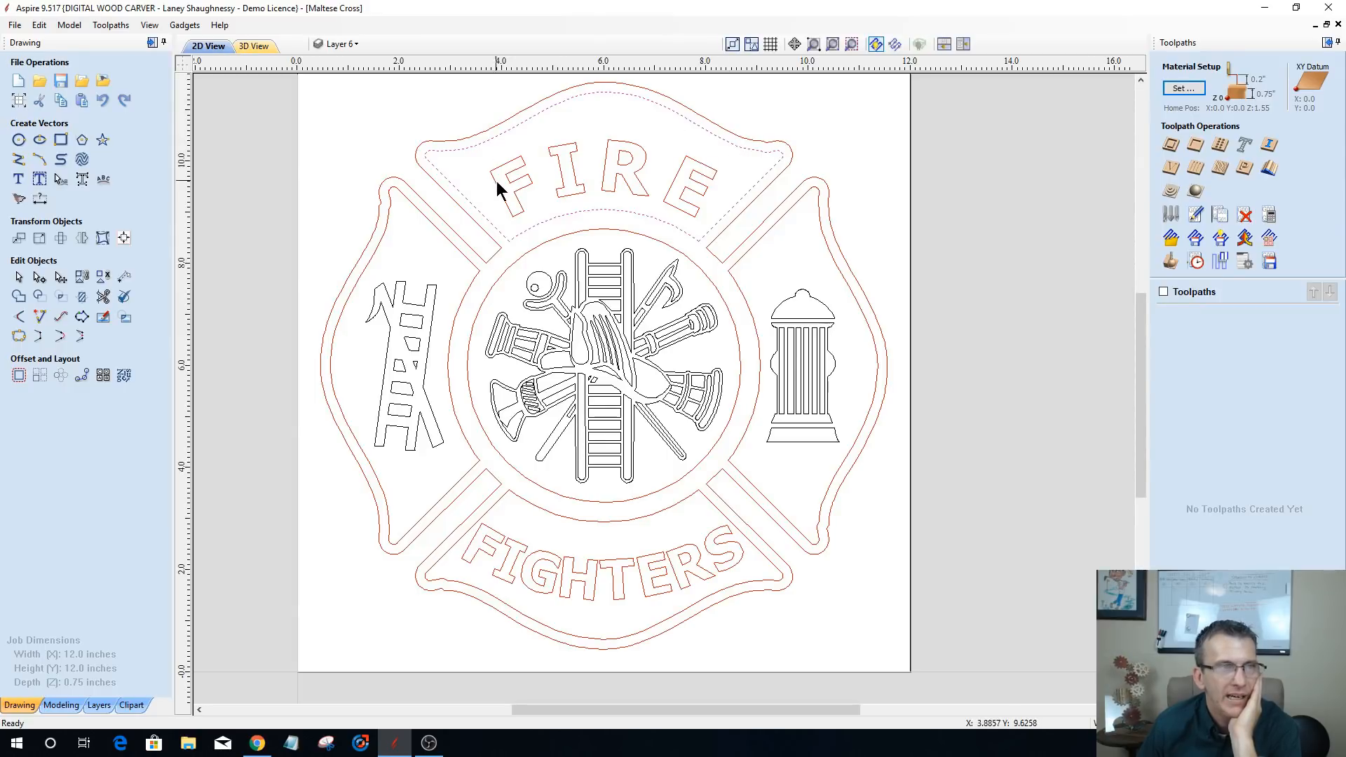
click(440, 138)
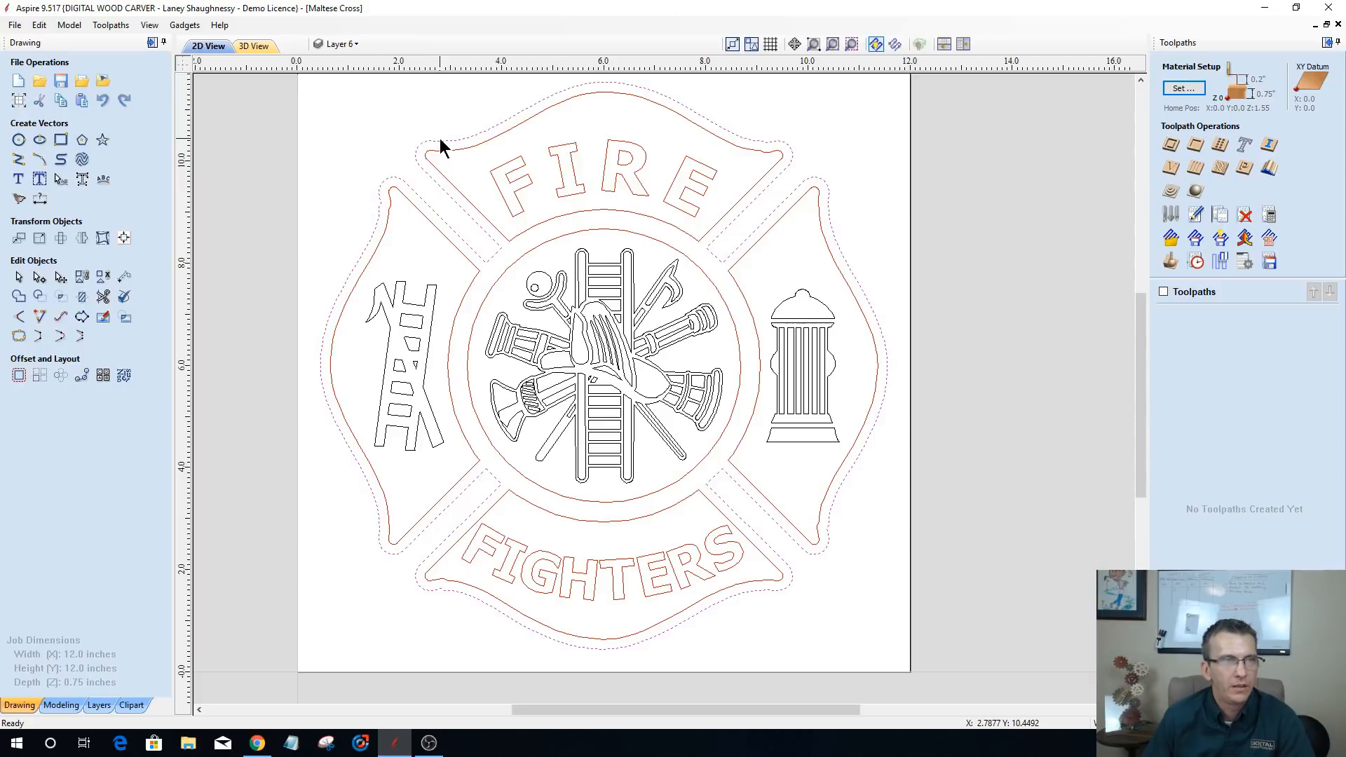
click(445, 148)
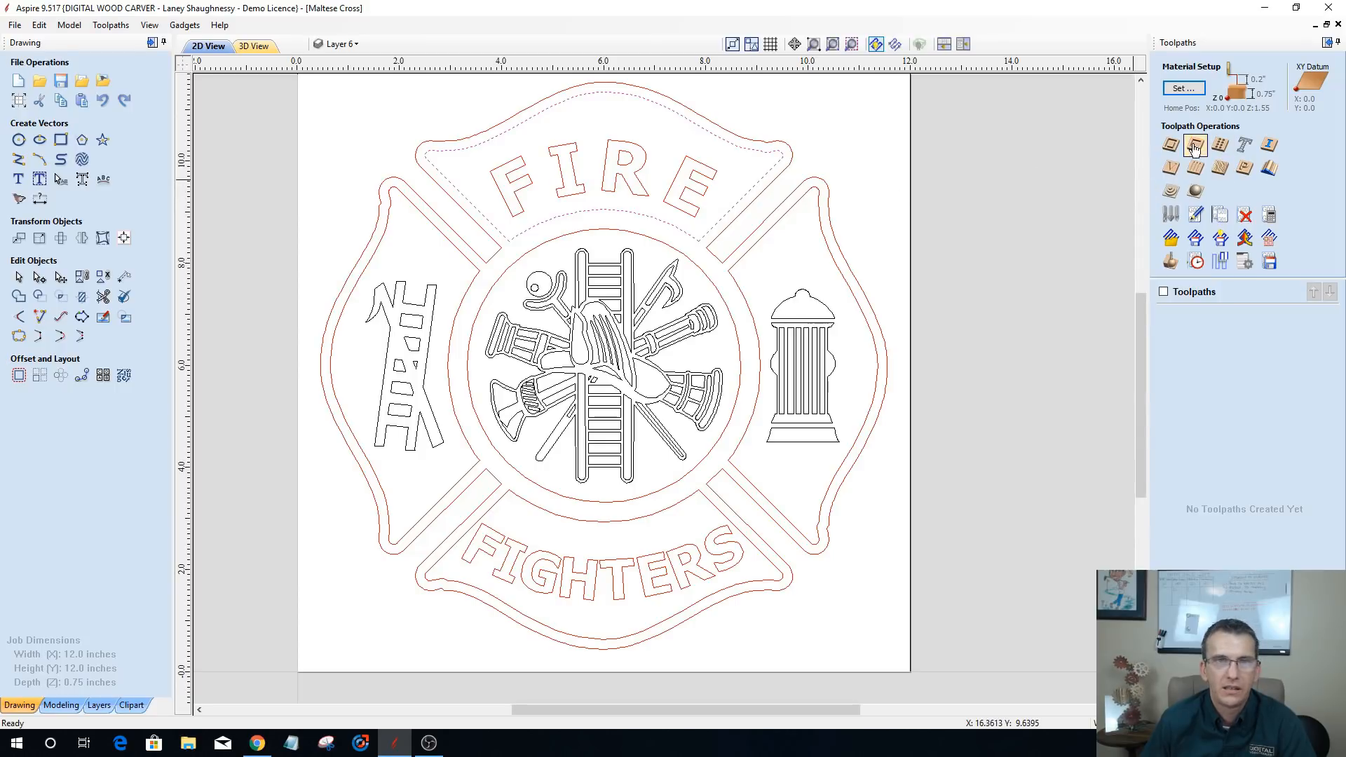
click(757, 139)
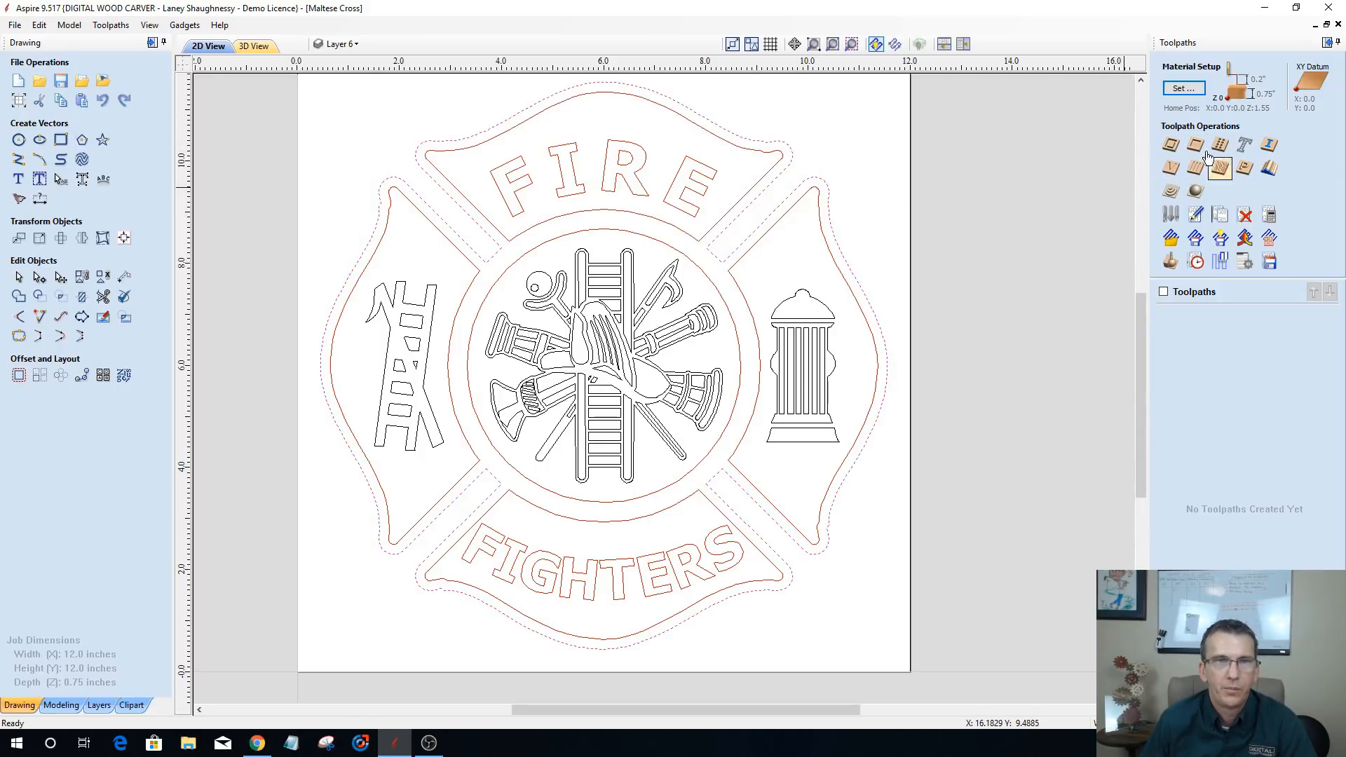
click(1169, 145)
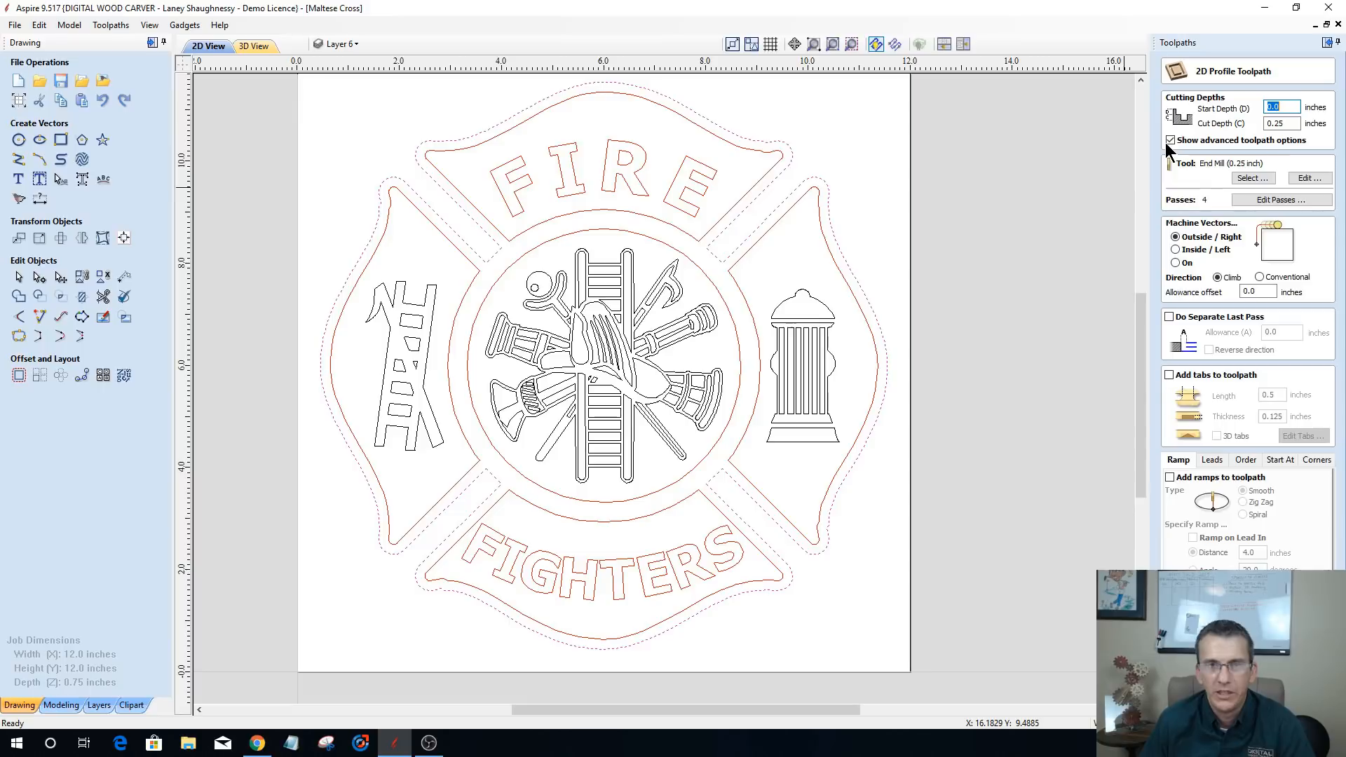
key(Tab)
text(.75)
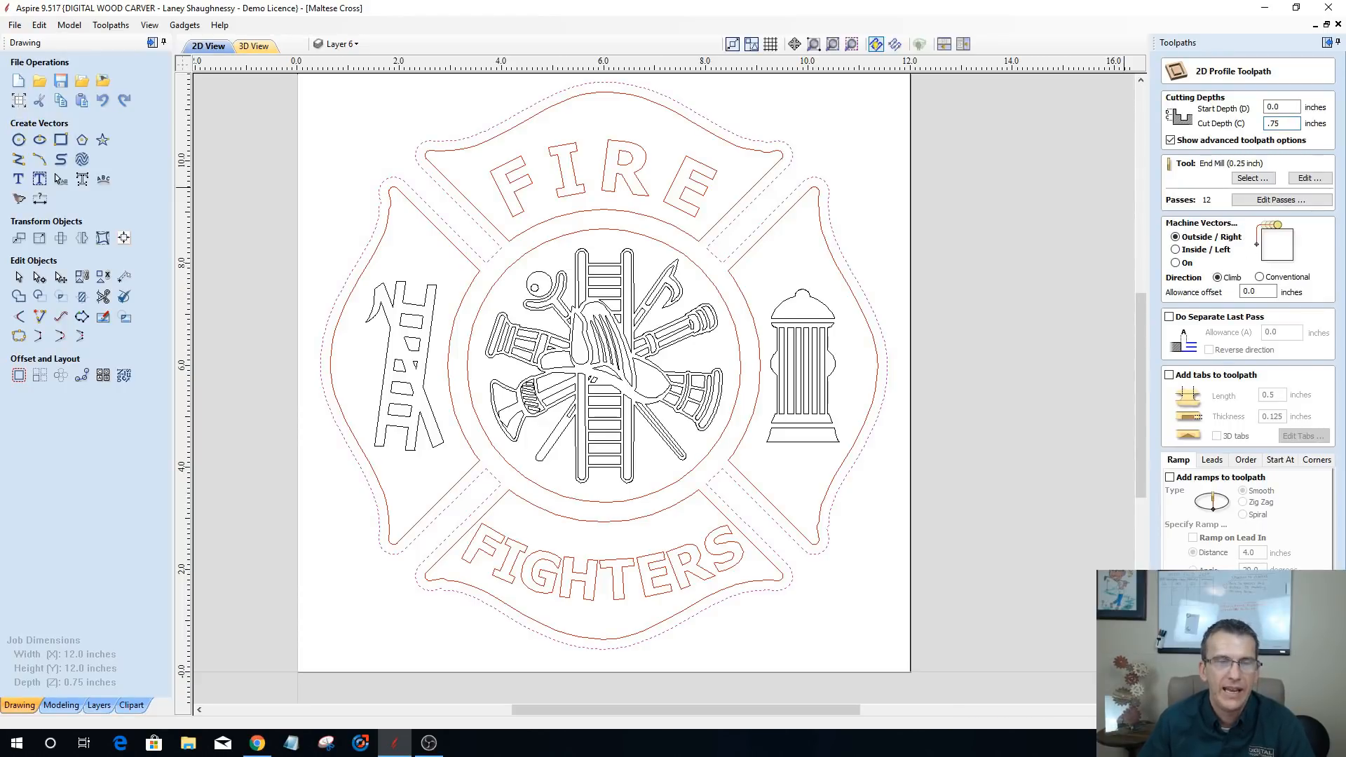
click(1202, 691)
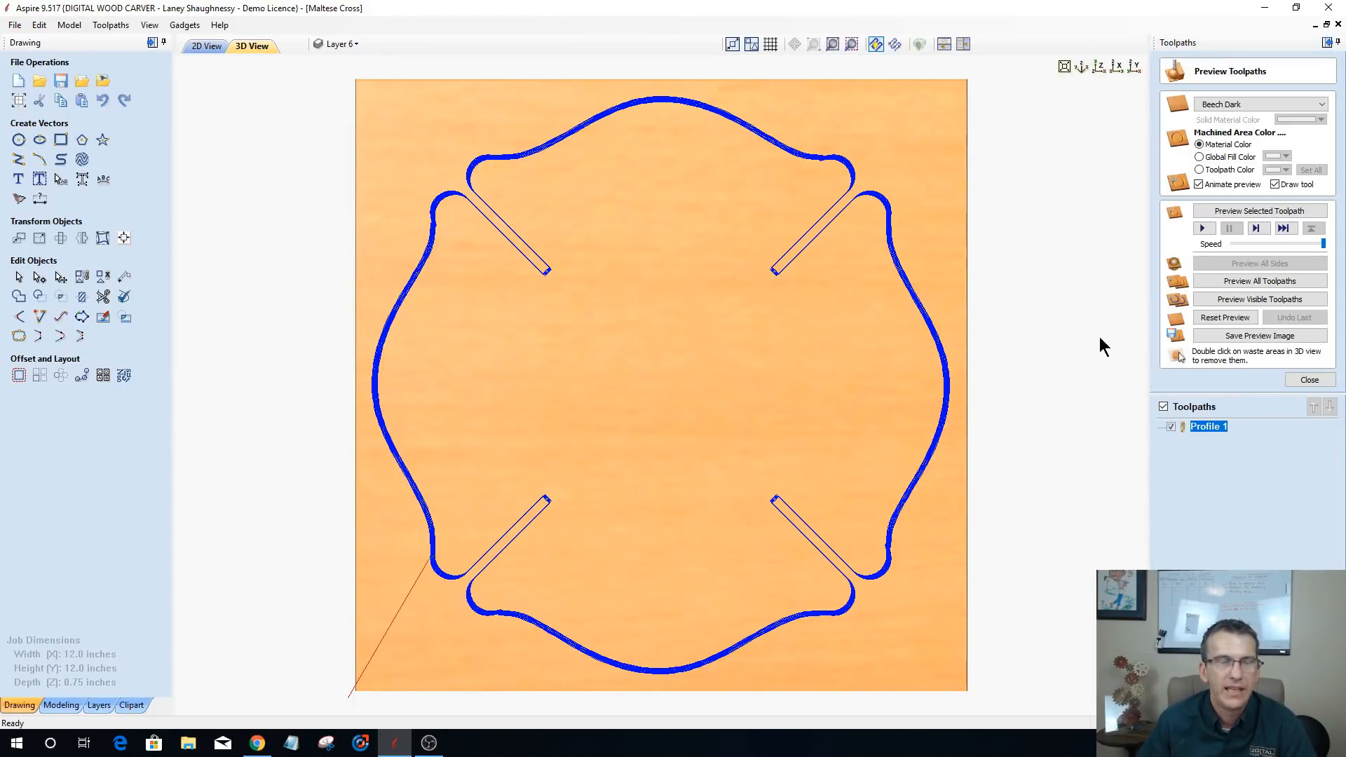
click(1211, 211)
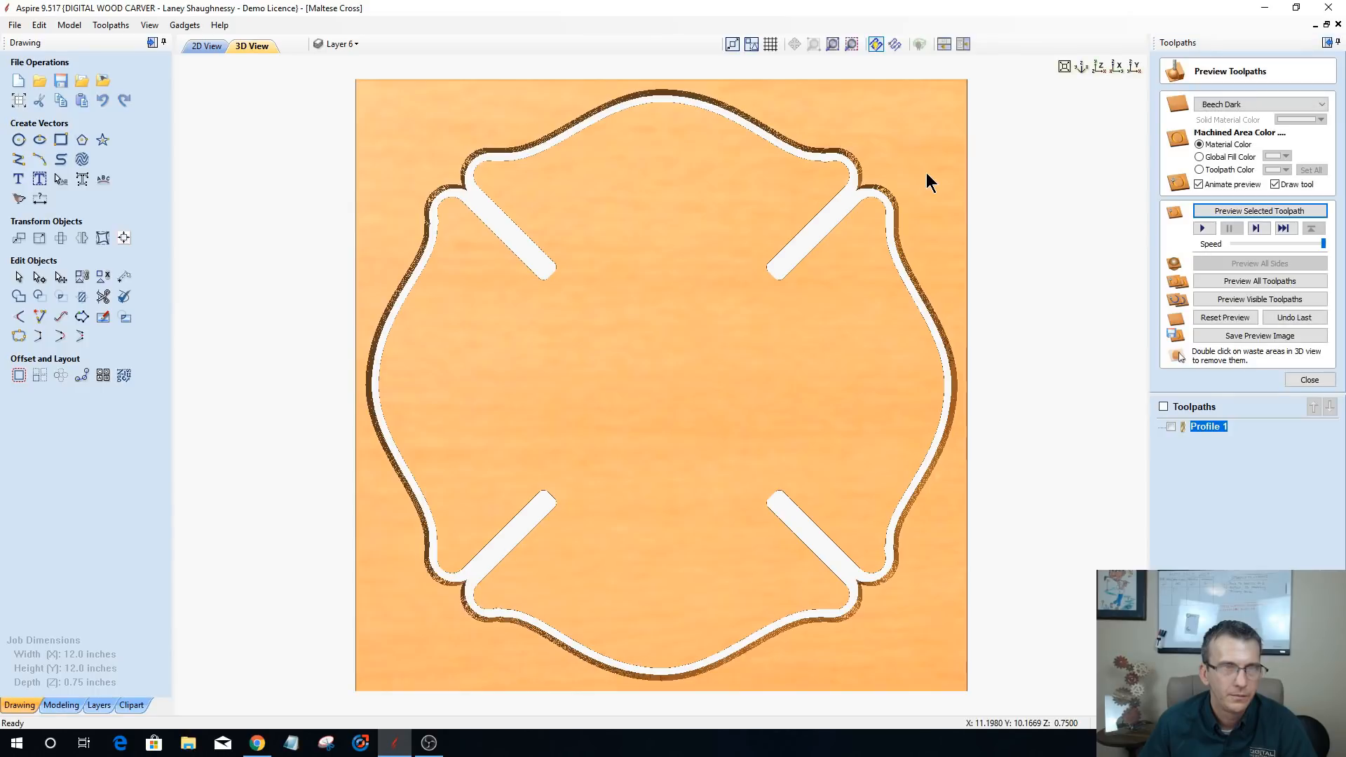
- Remove the waste material surrounding the cut-out cross from the 3D preview
double_click(927, 172)
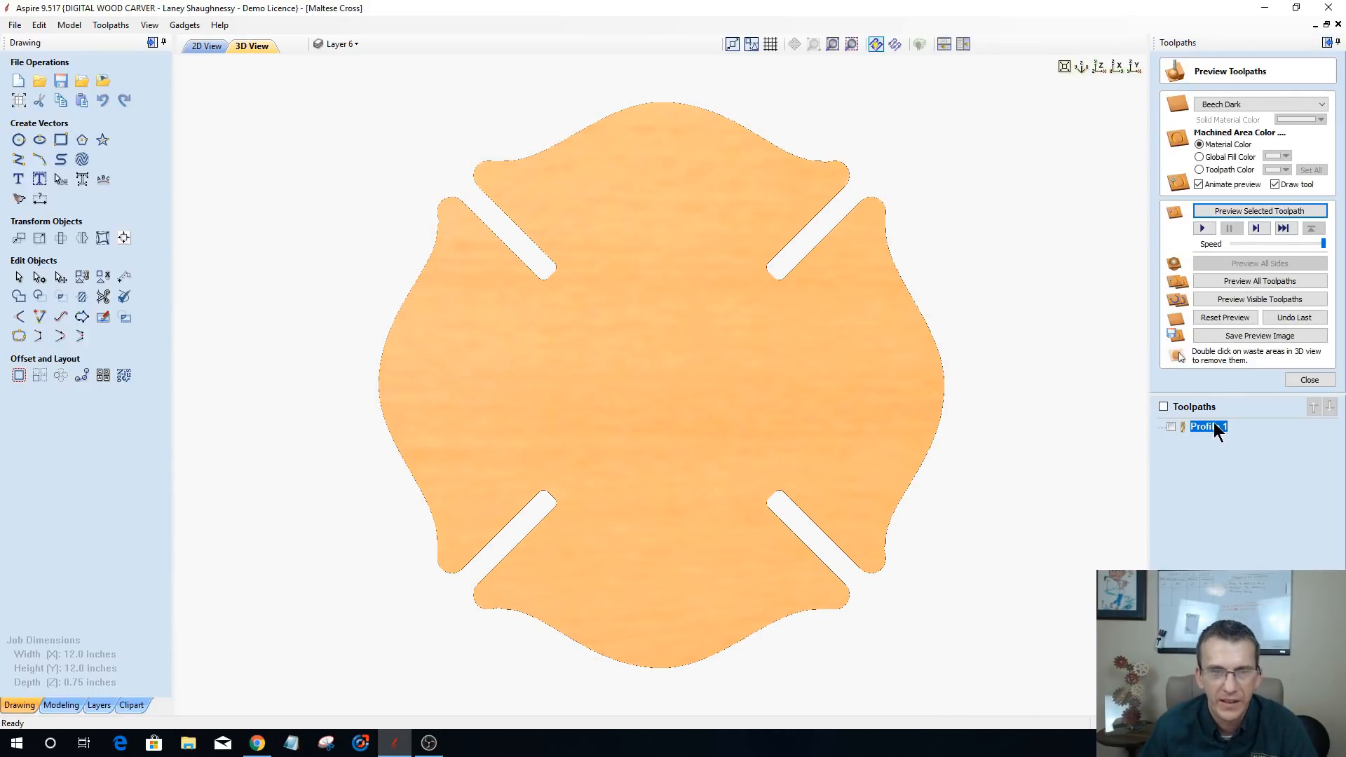
- Calculate a pocket toolpath 0.125 inches deep inside the four inner arm outlines with the 0.25 inch end mill, and preview it
click(205, 46)
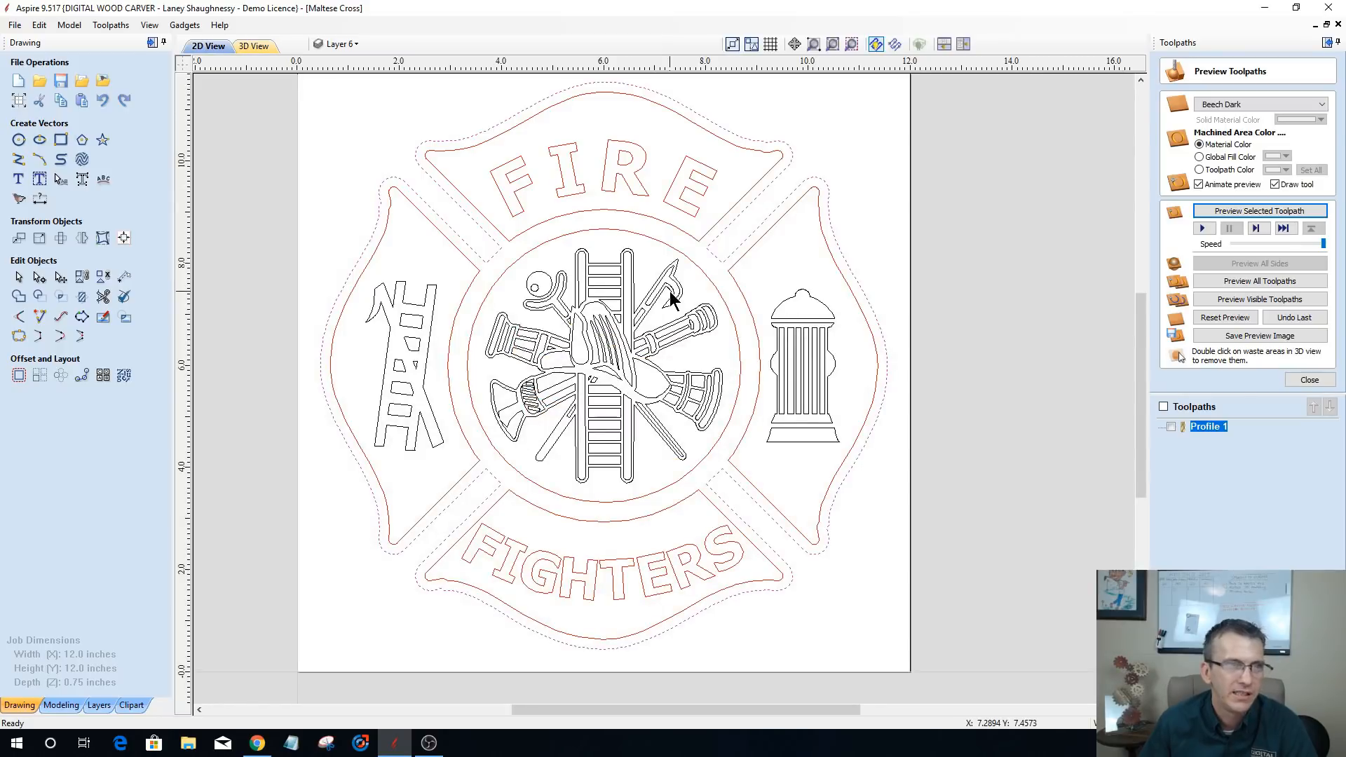
click(595, 211)
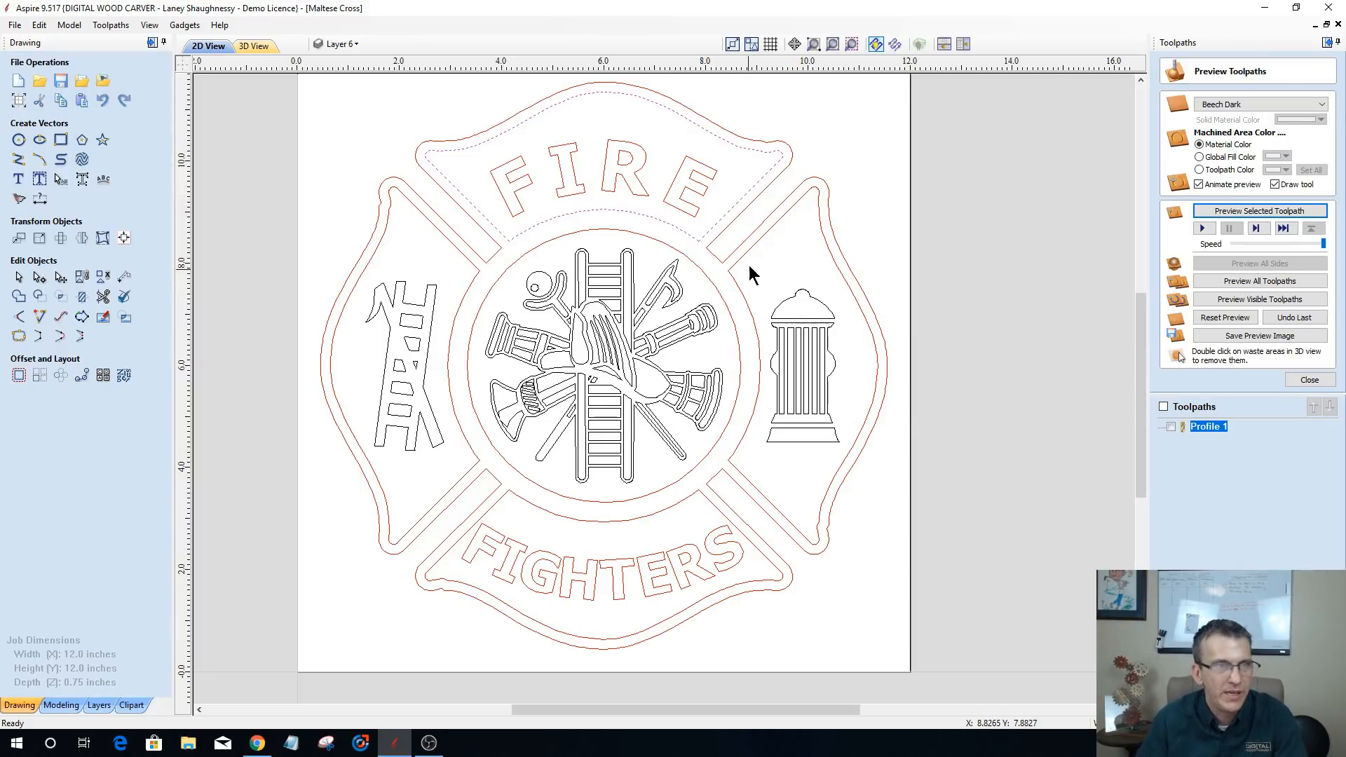
shift+click(753, 245)
shift+click(684, 498)
shift+click(470, 470)
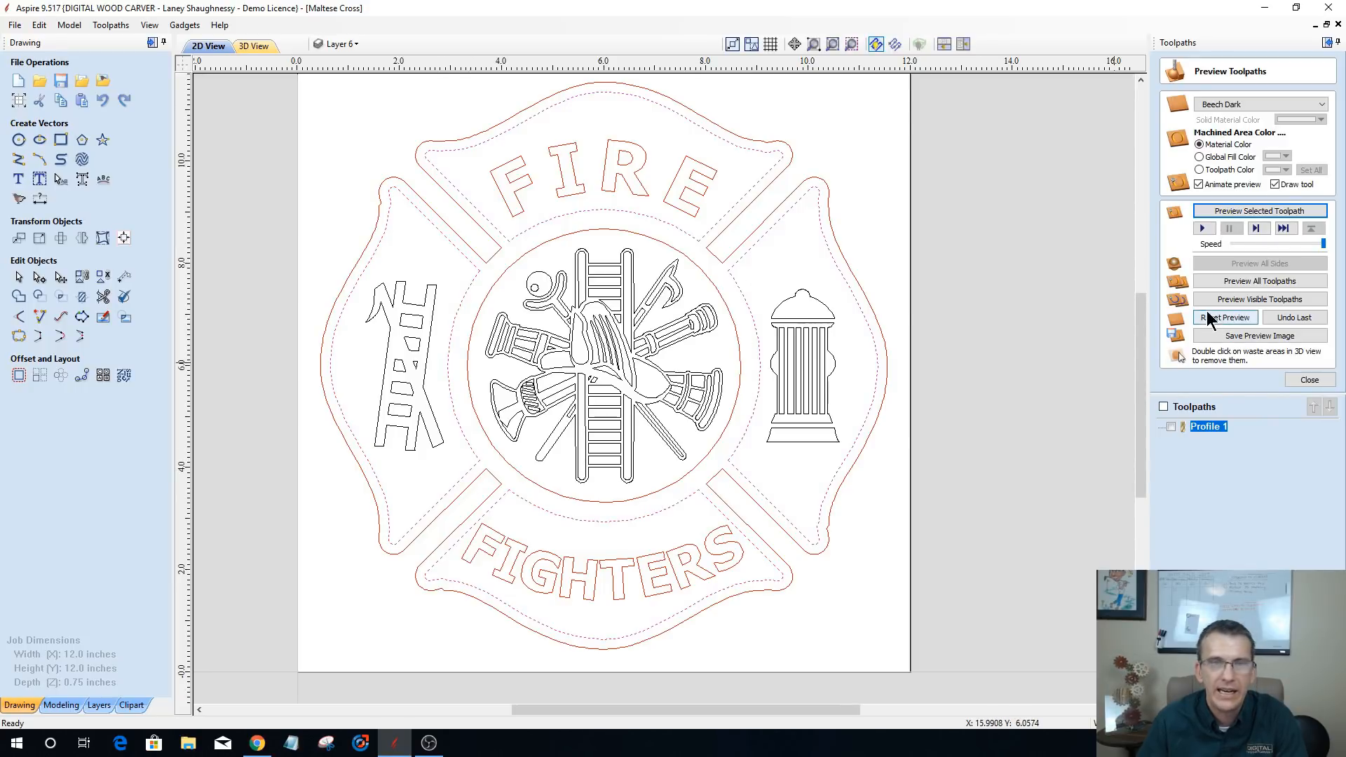
click(1306, 380)
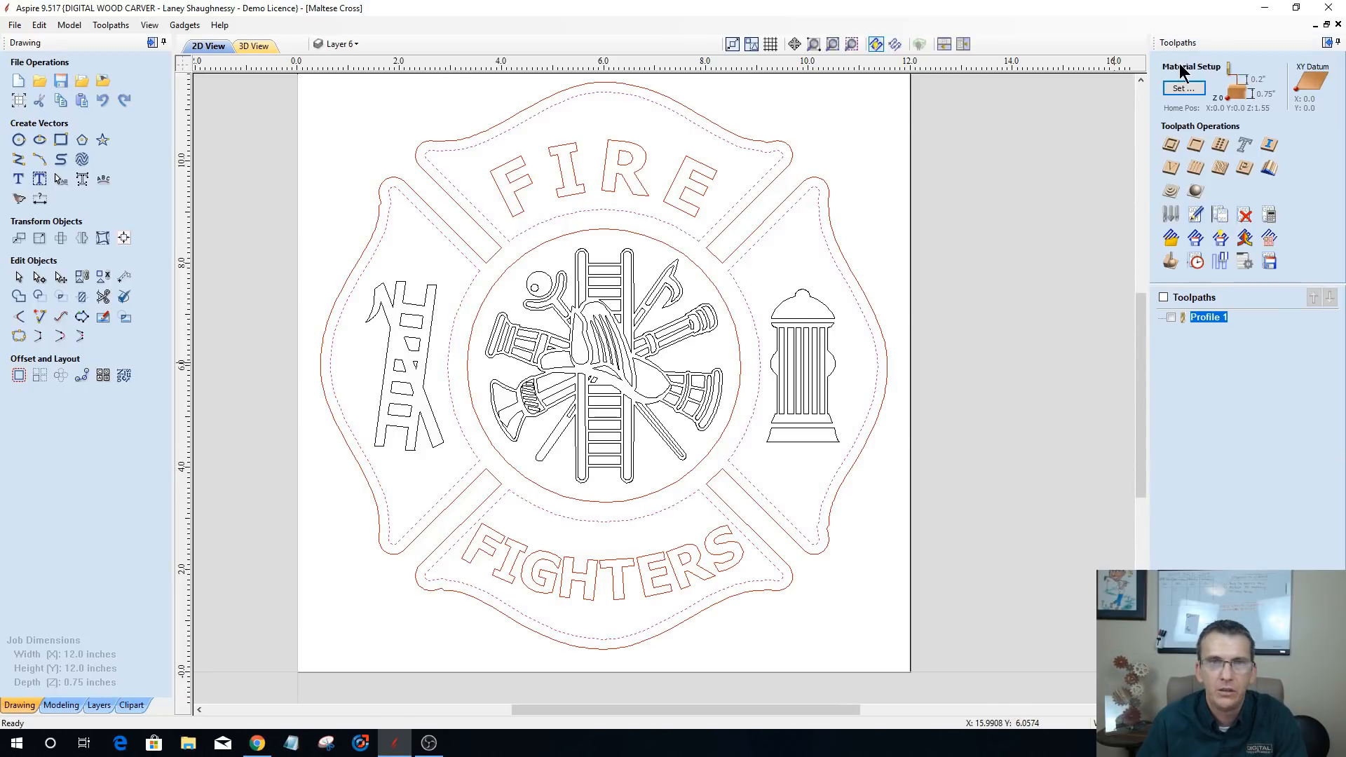
click(1195, 148)
key(Tab)
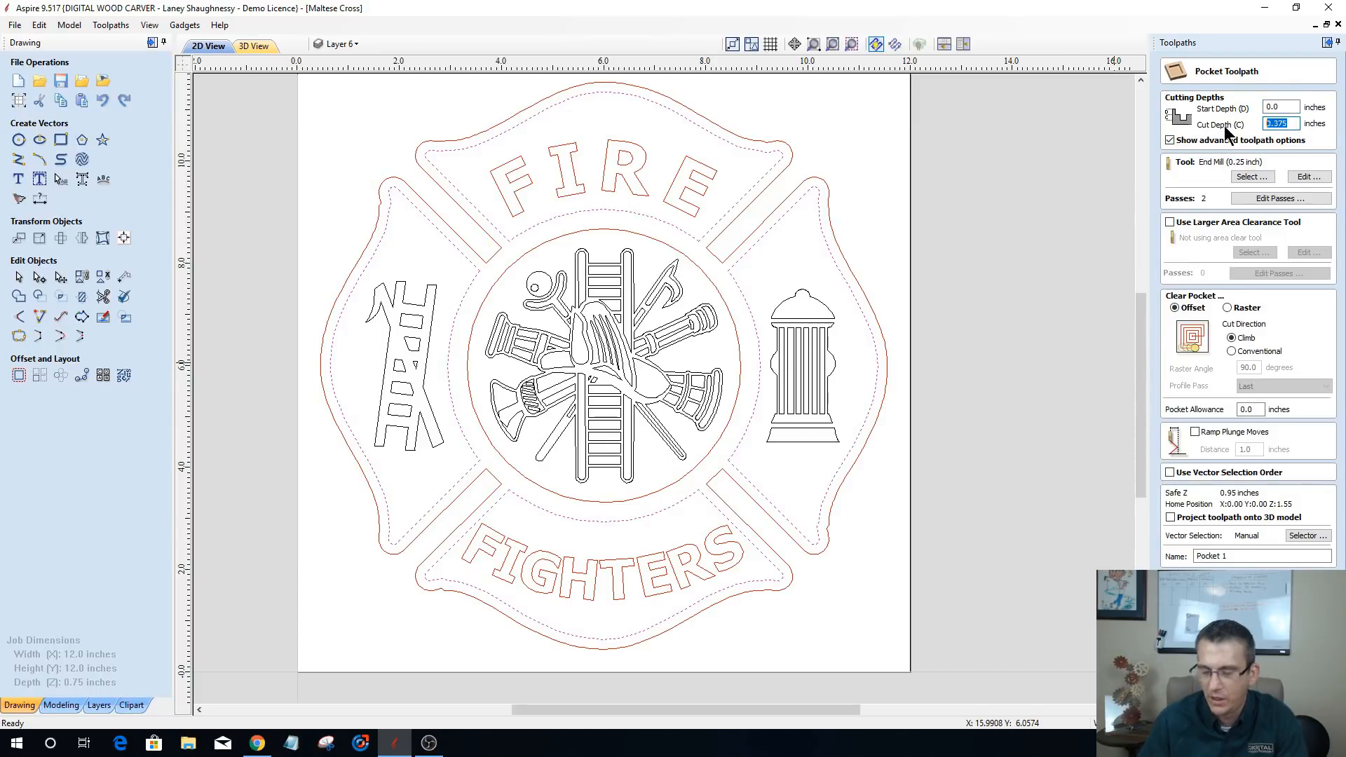
text(.125)
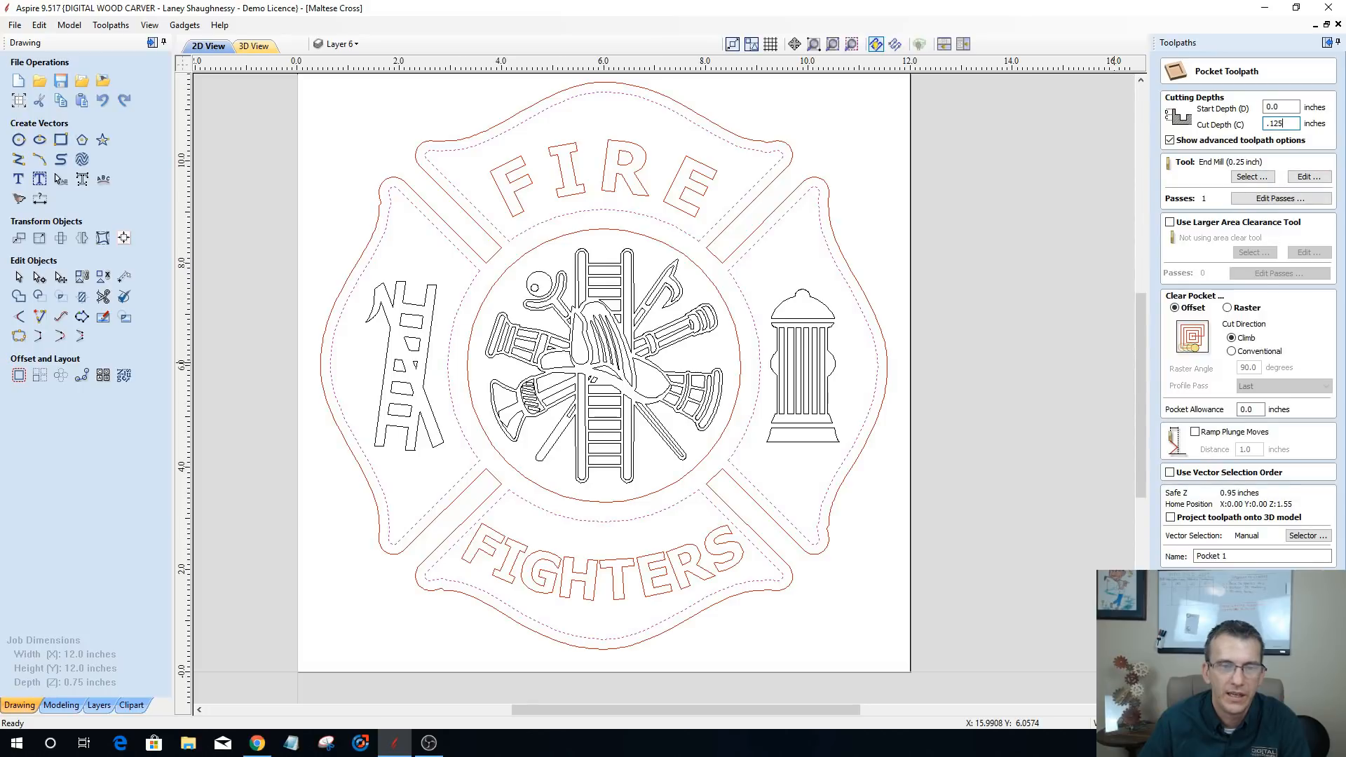
click(1195, 579)
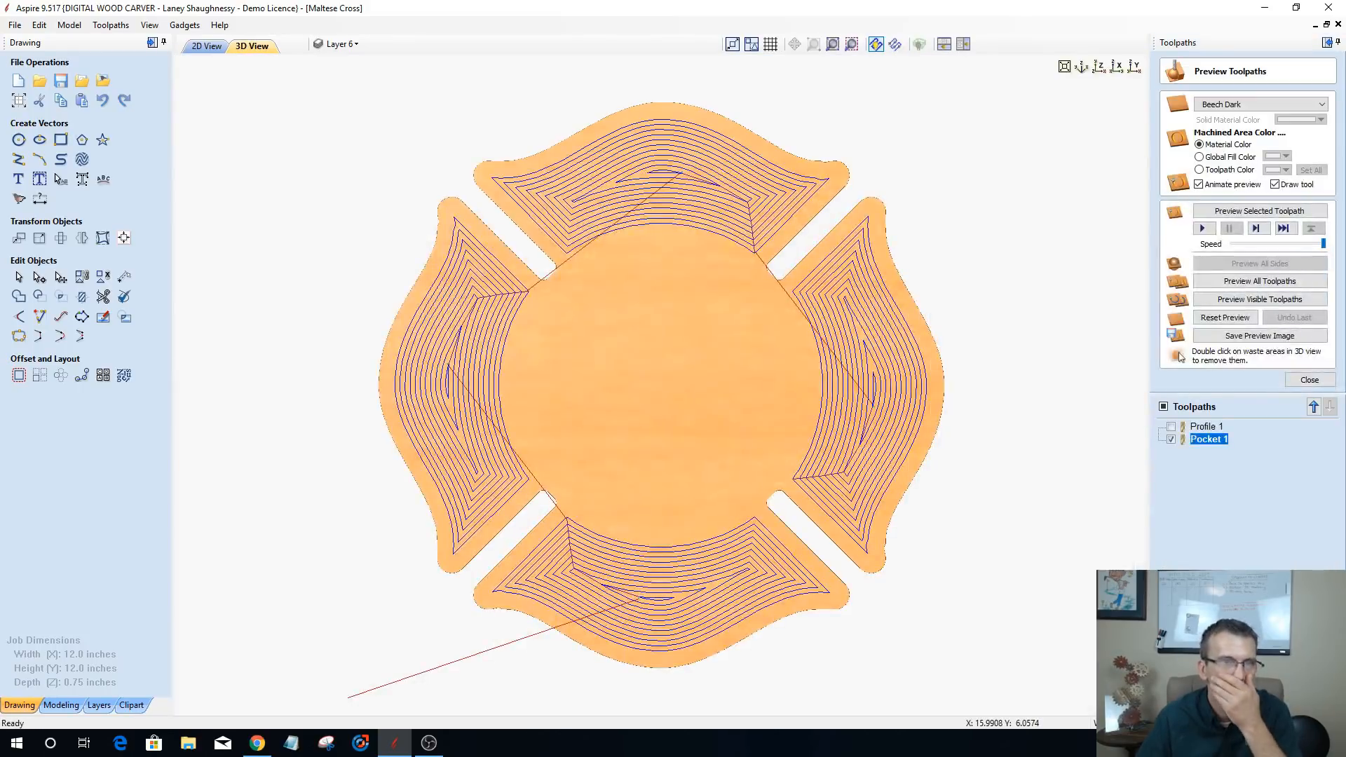
click(1236, 213)
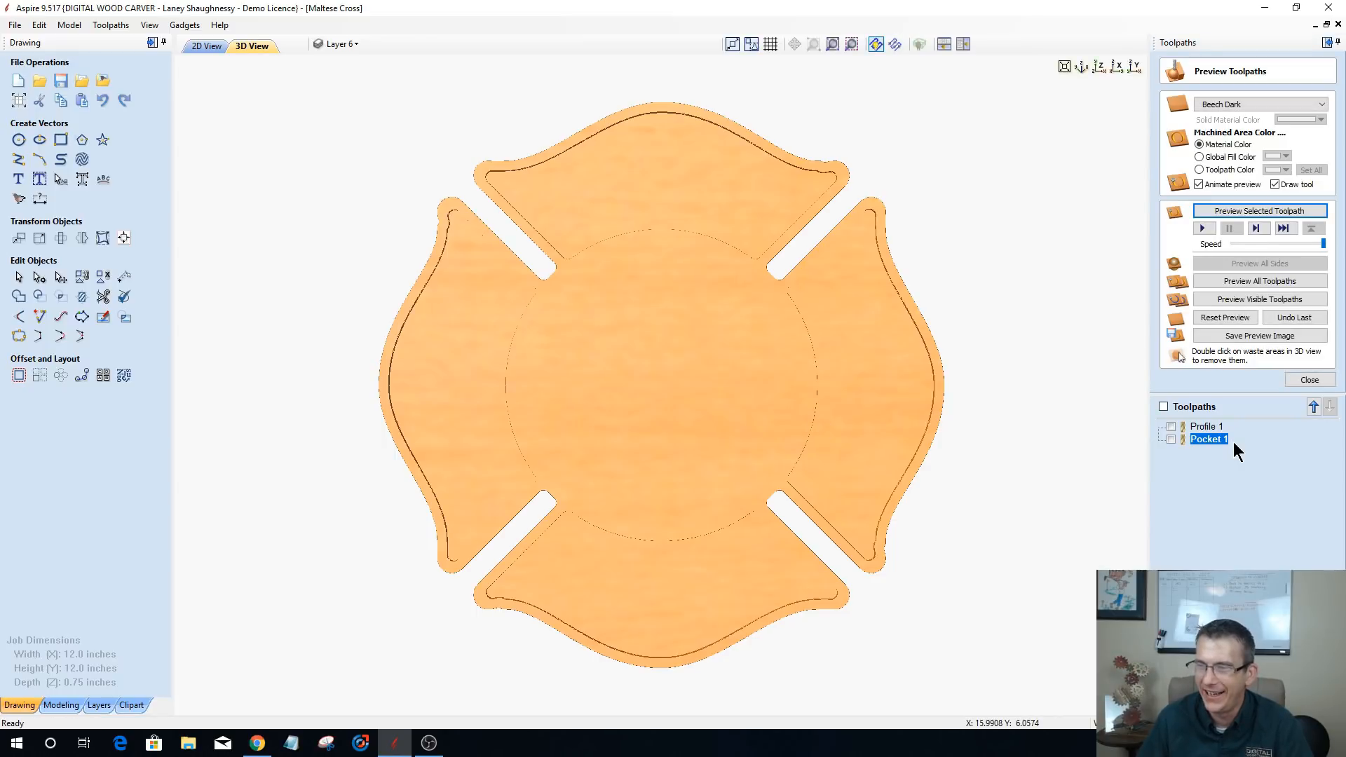
- Inspect the pocketed cross at an angle and move the pocket toolpath ahead of the profile toolpath in the machining order
drag(678, 560, 621, 351)
drag(622, 352, 631, 425)
click(1313, 408)
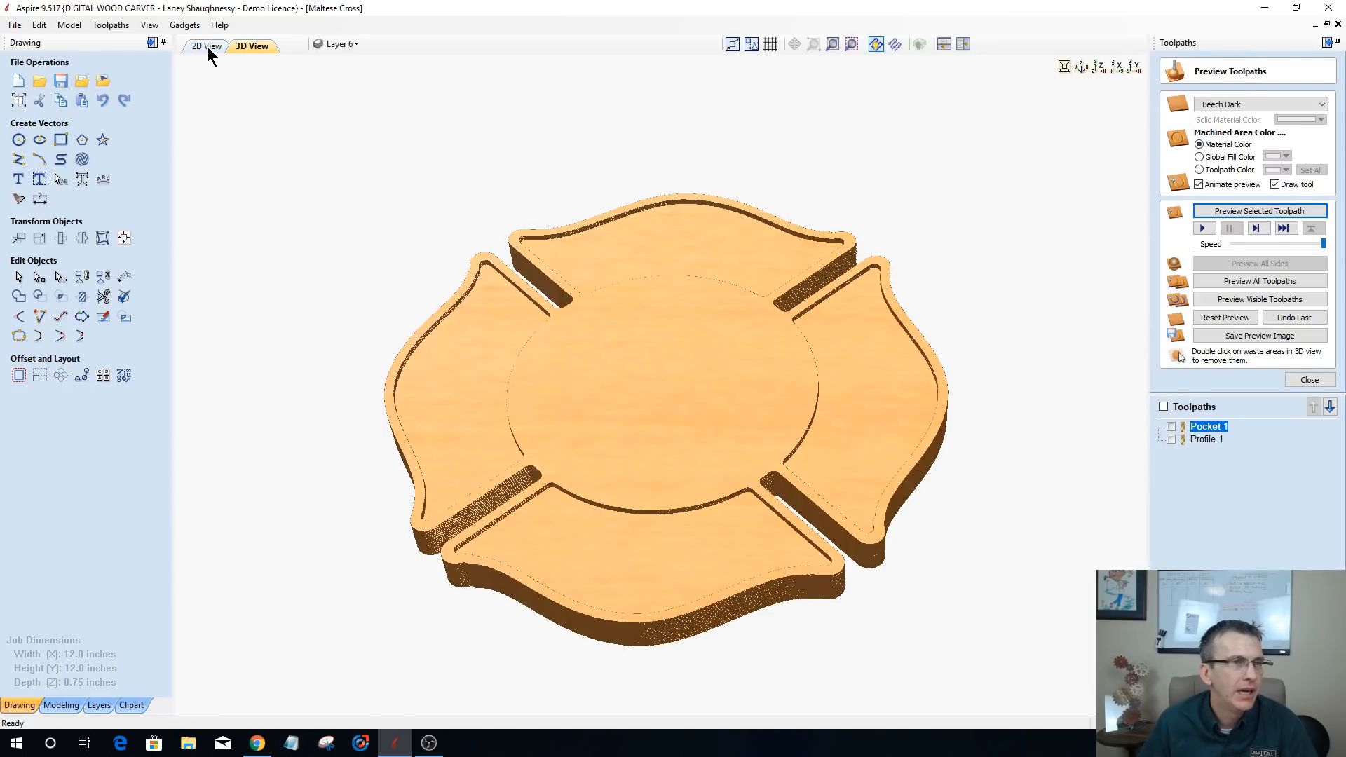
- Select only the FIRE FIGHTERS lettering, ladder, hydrant and center tools emblem, and open a V-Carve toolpath for them
click(208, 46)
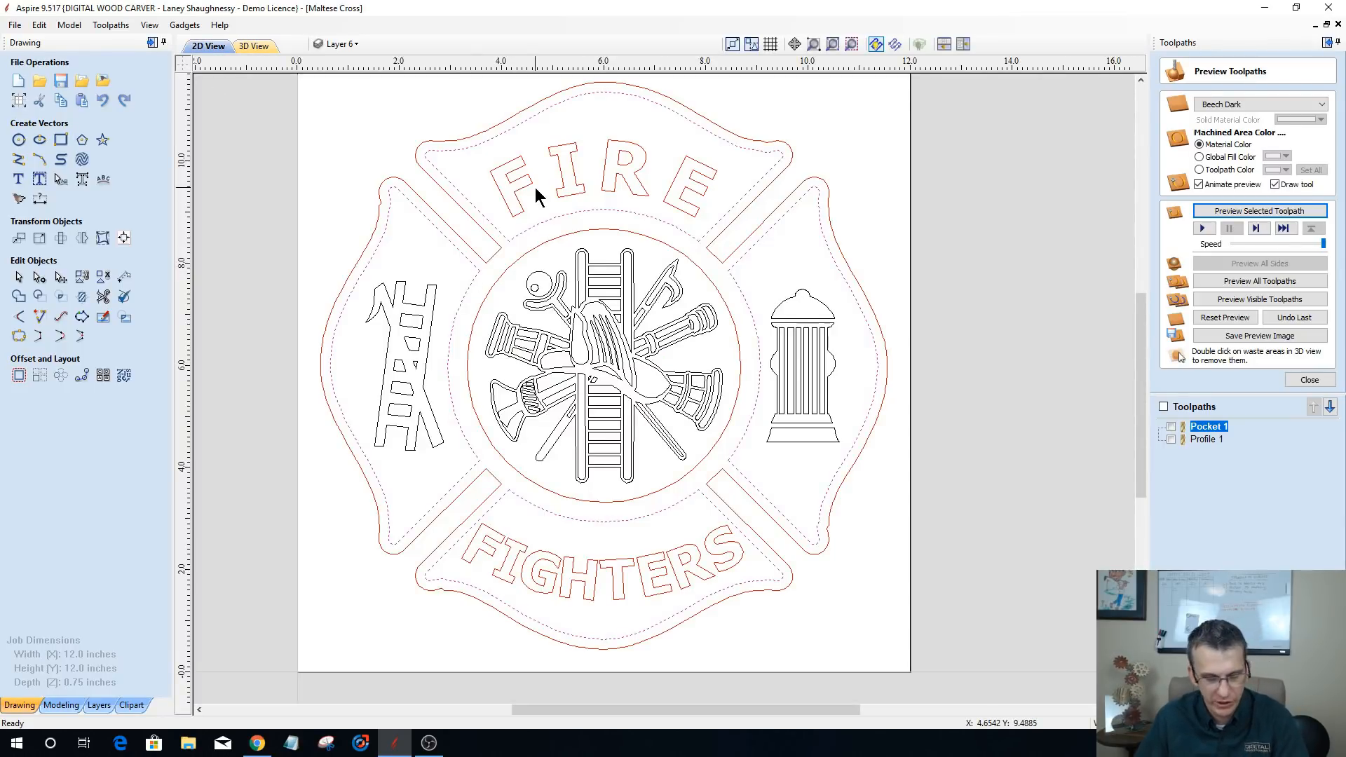
mouse_move(266, 97)
mouse_down()
mouse_move(921, 343)
mouse_move(907, 612)
mouse_up()
ctrl+click(760, 377)
ctrl+click(737, 383)
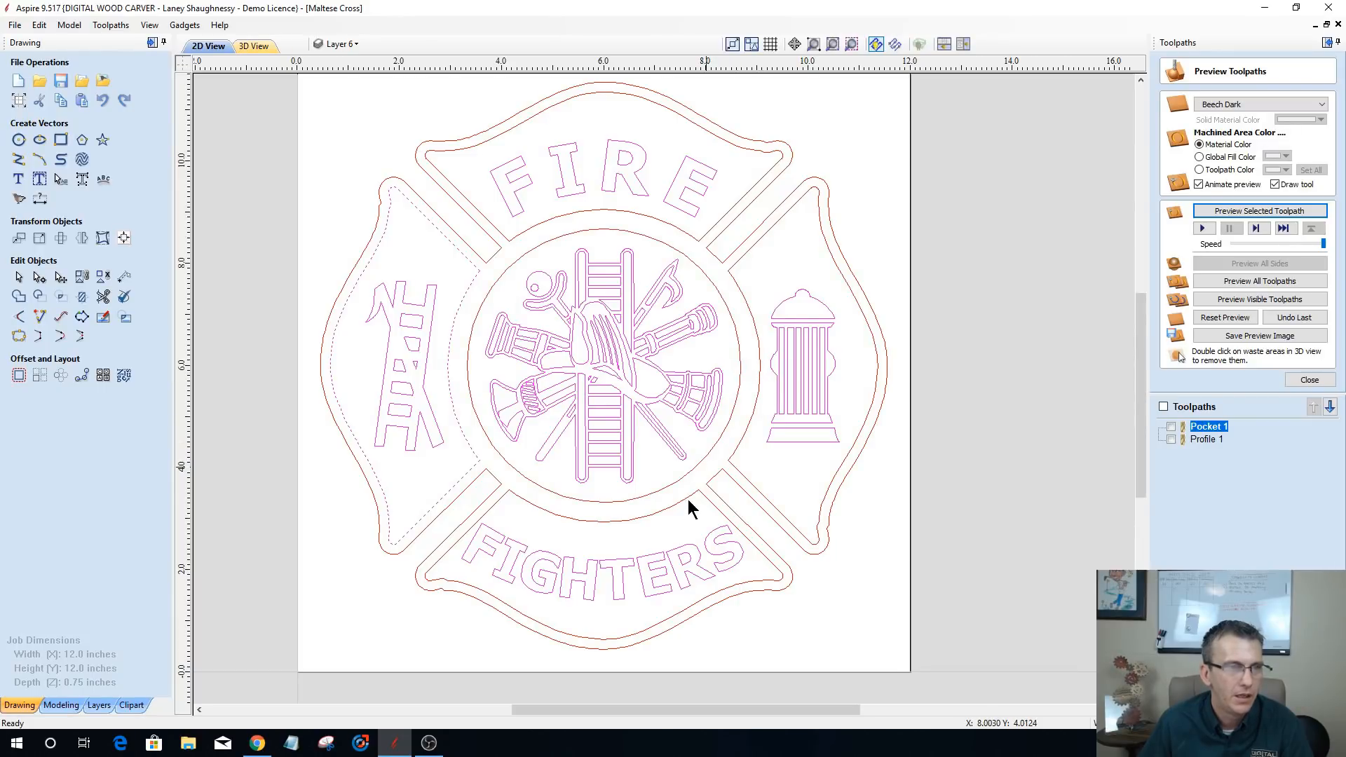
ctrl+click(466, 297)
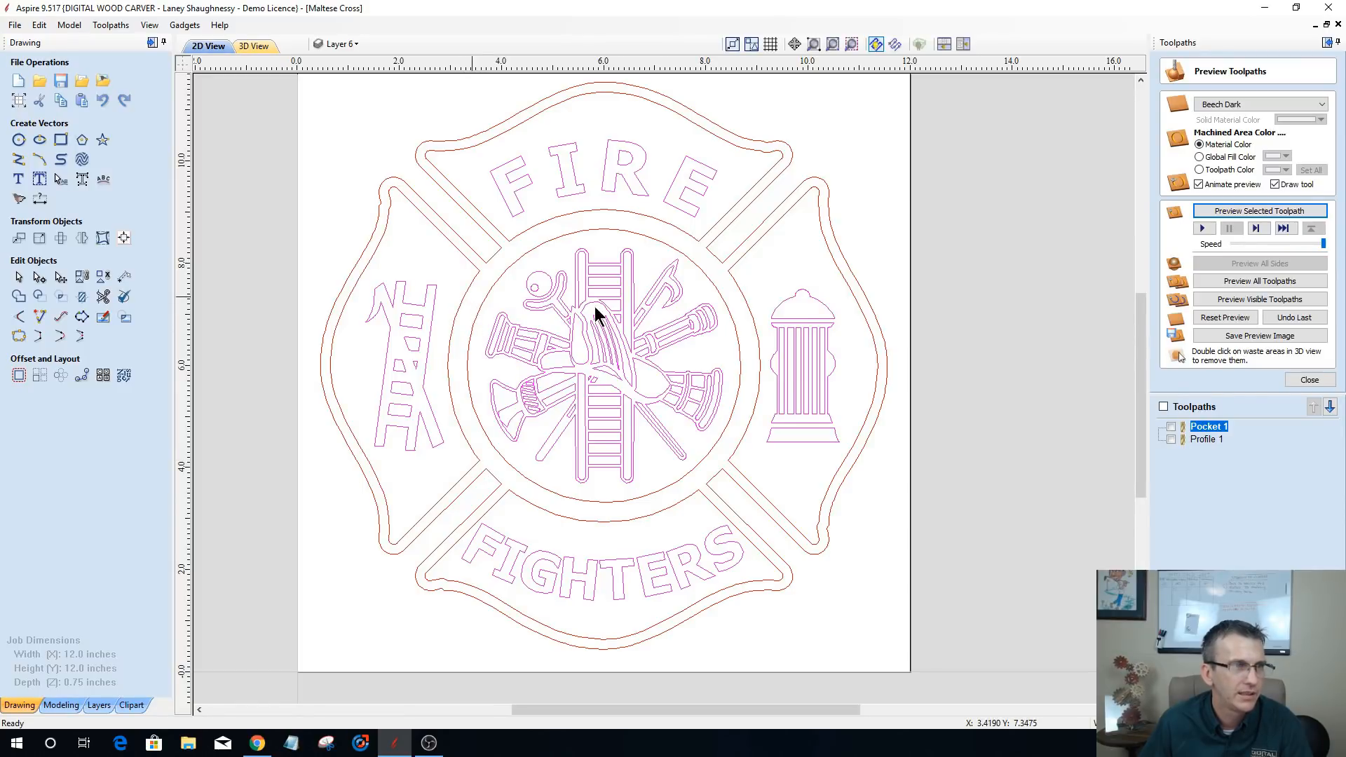
click(1308, 380)
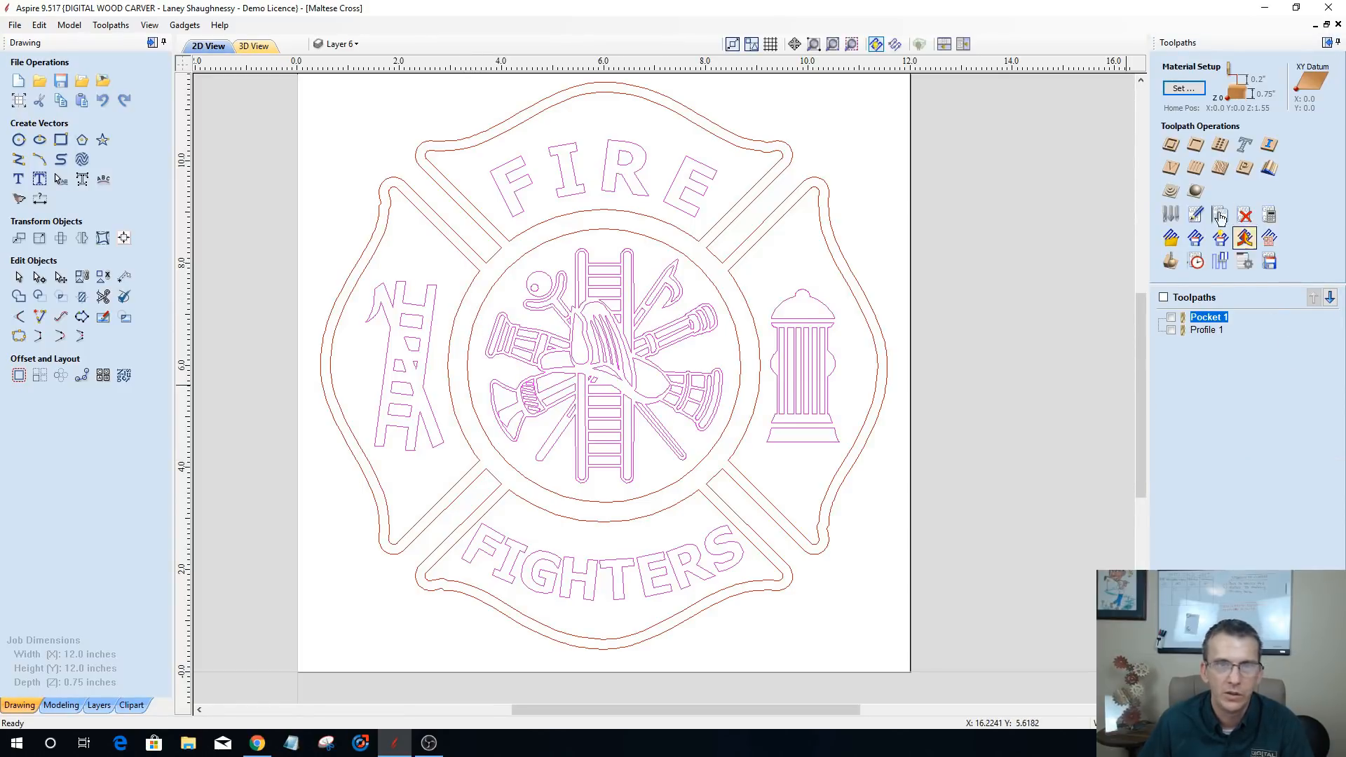
click(1168, 181)
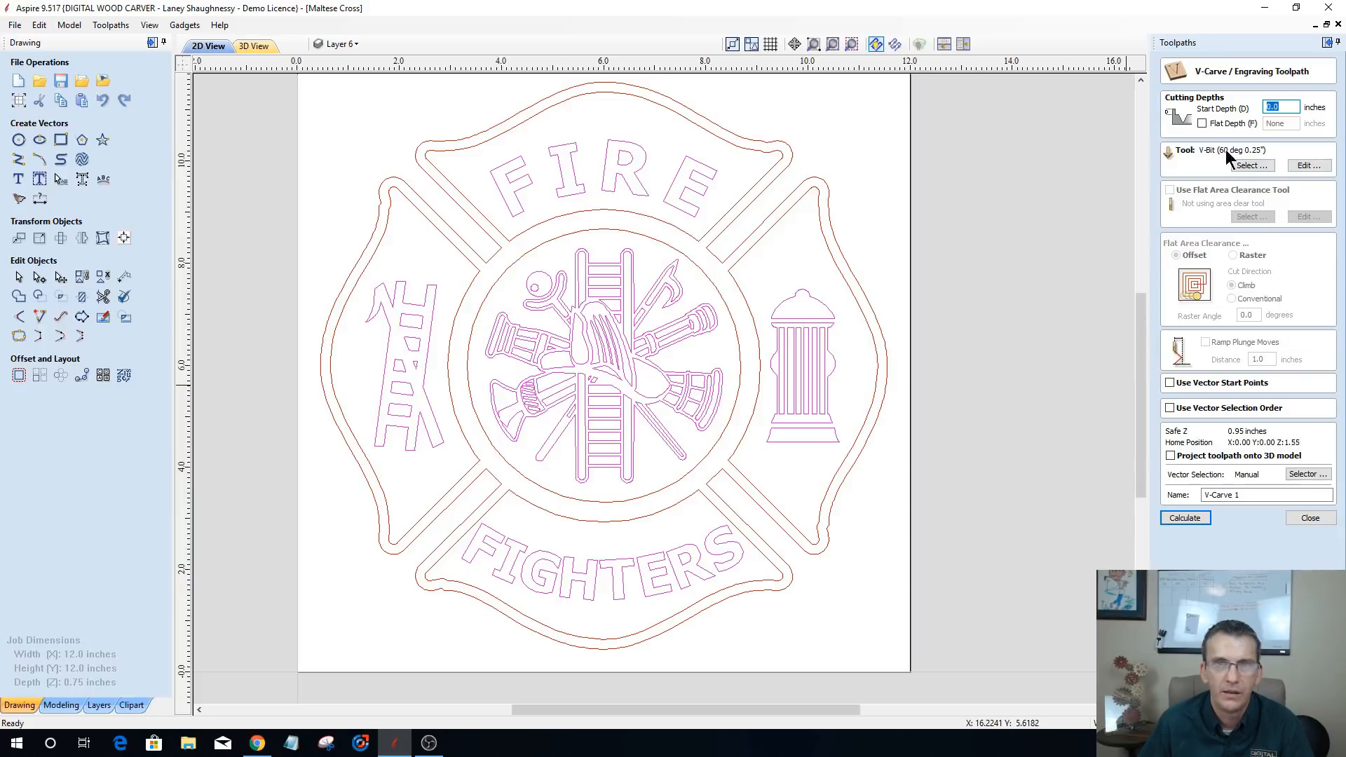
- Set the V-carve toolpath's start depth to 0.125 inches and calculate it for the selected lettering and emblem artwork
text(.125)
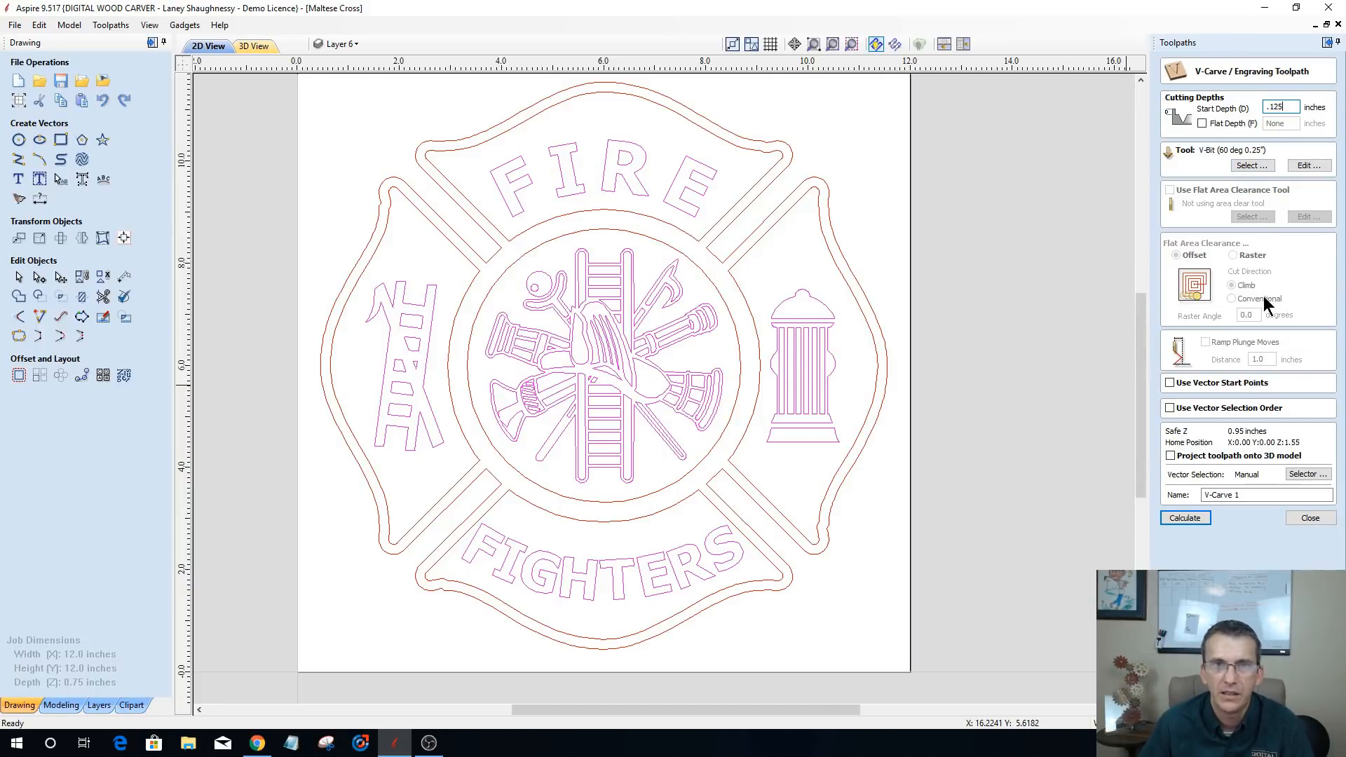
click(1187, 518)
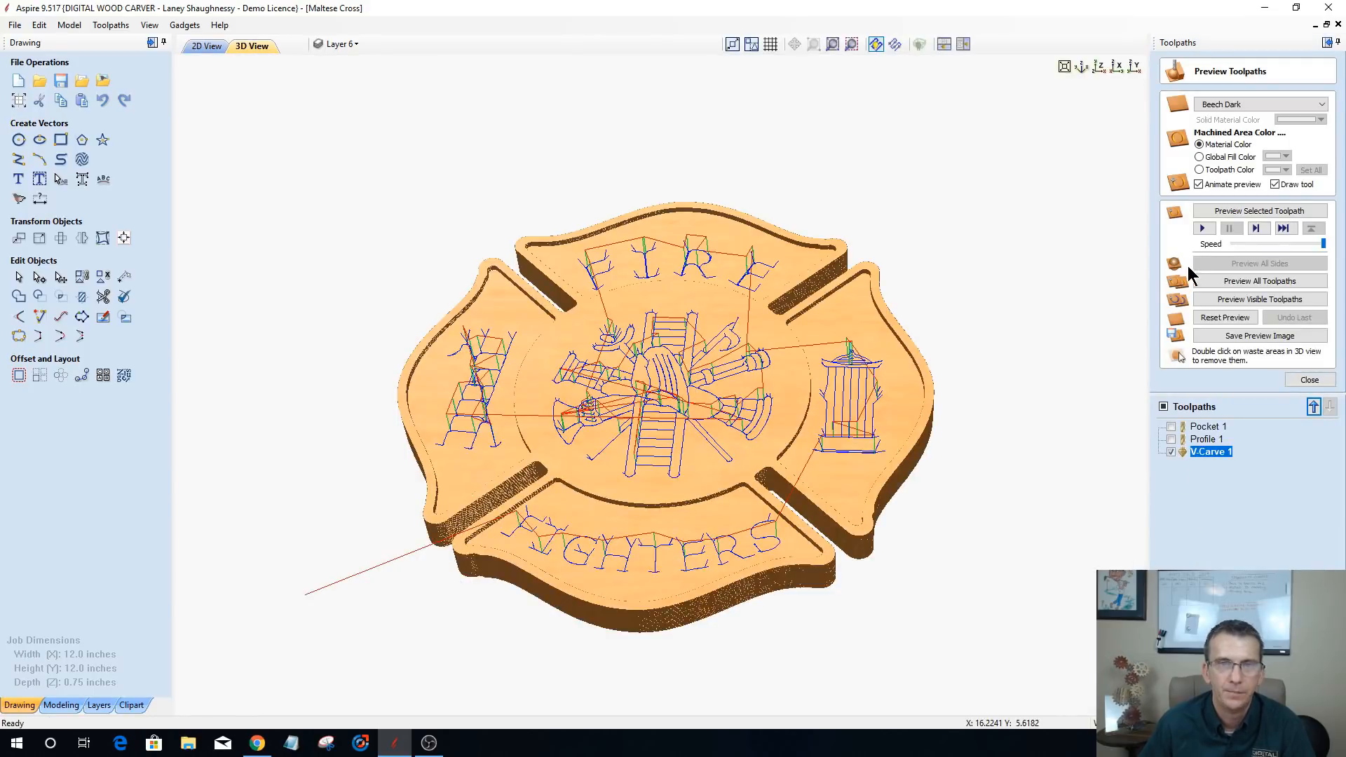
- Recalculate the Pocket 1 toolpath, show Profile 1, and simulate the Pocket 1 cut in the 3D preview
click(203, 46)
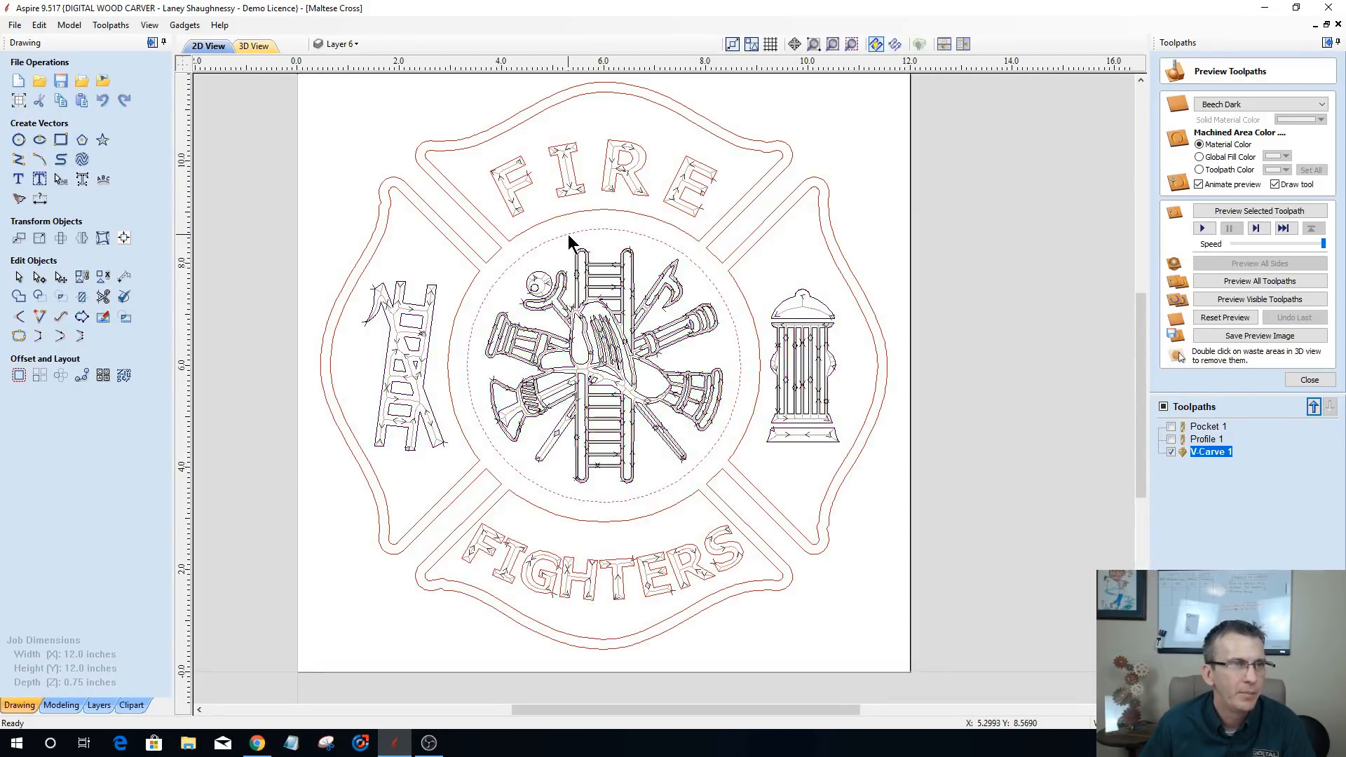
double_click(1204, 427)
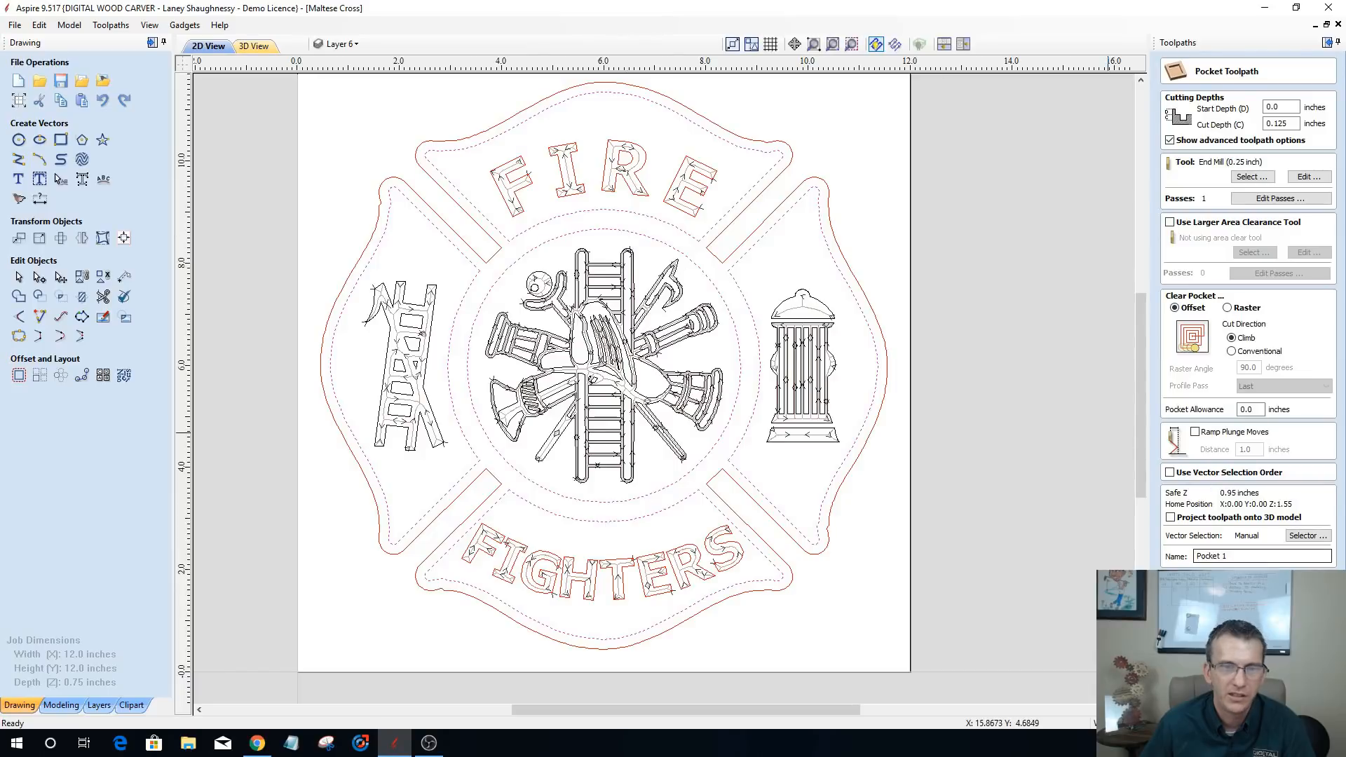
click(1202, 578)
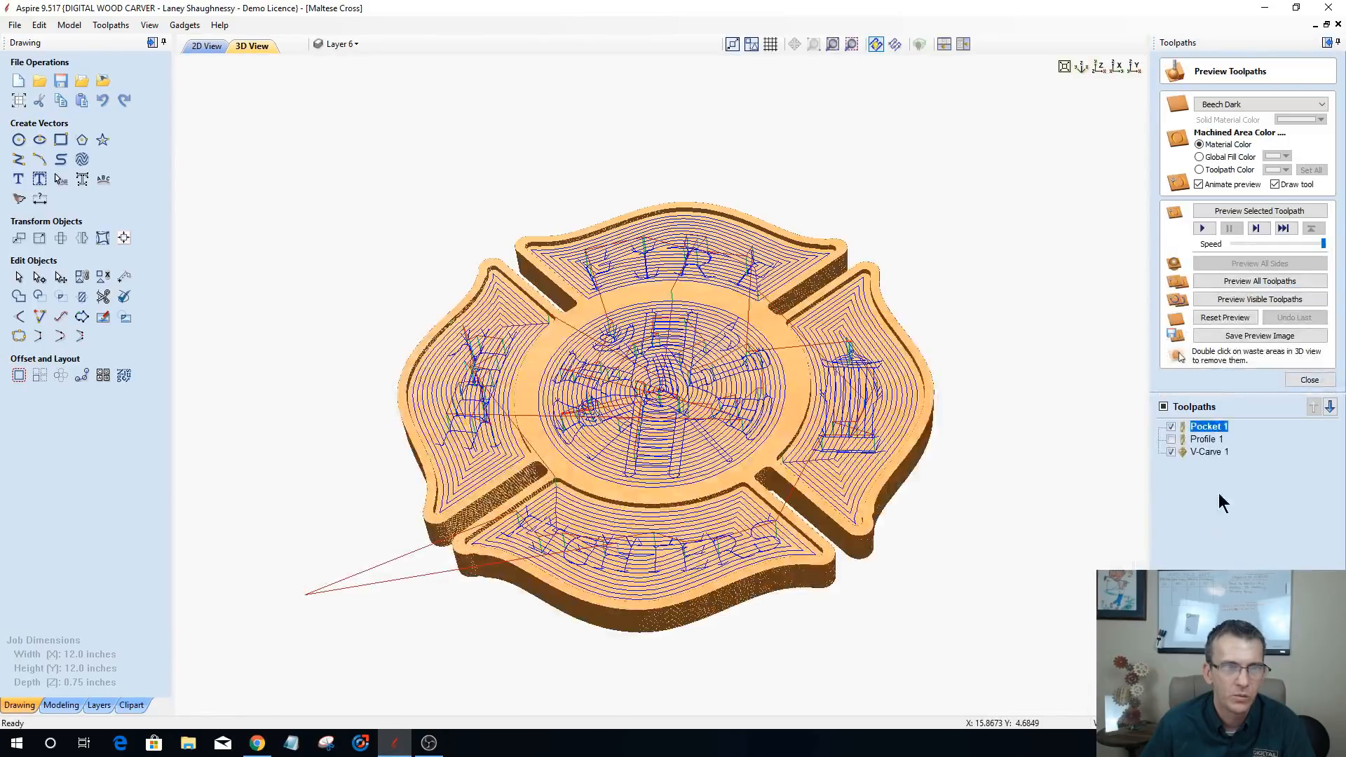
click(1171, 439)
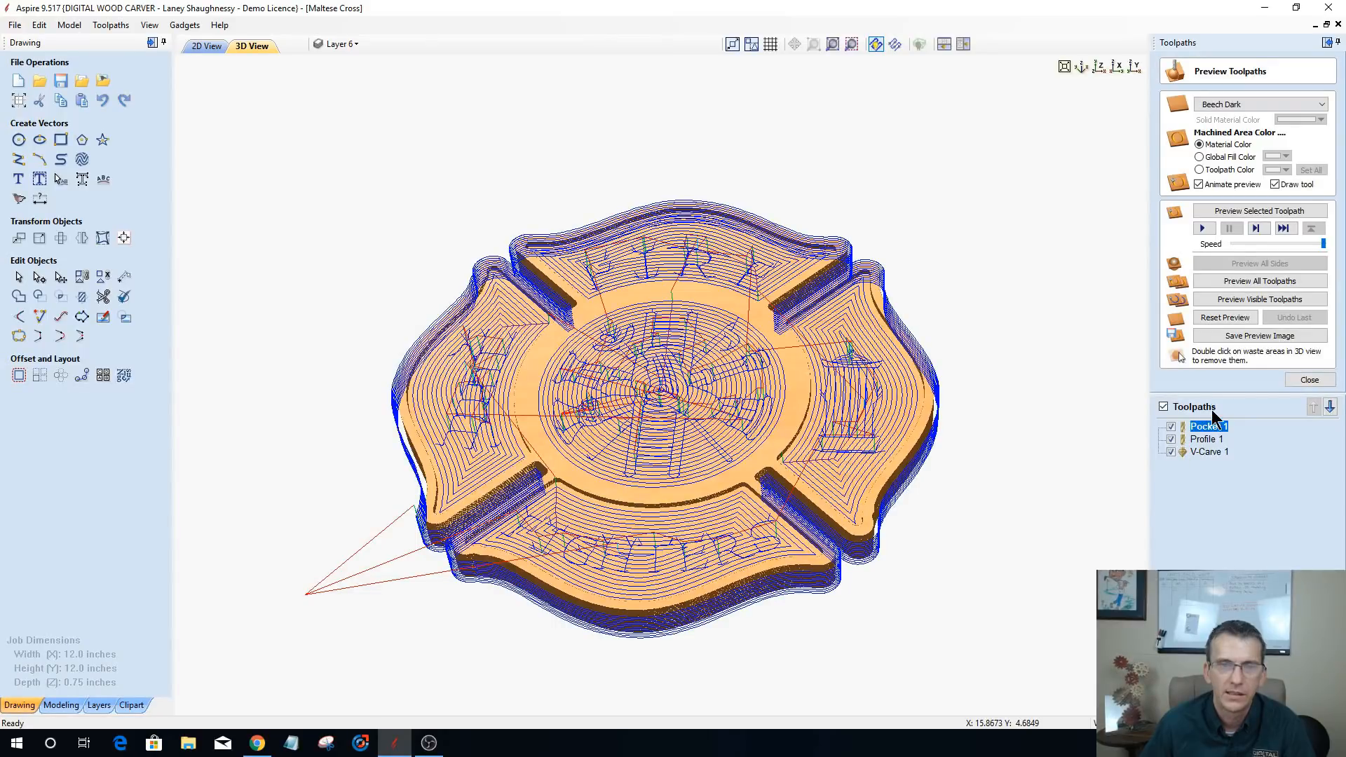
click(1244, 211)
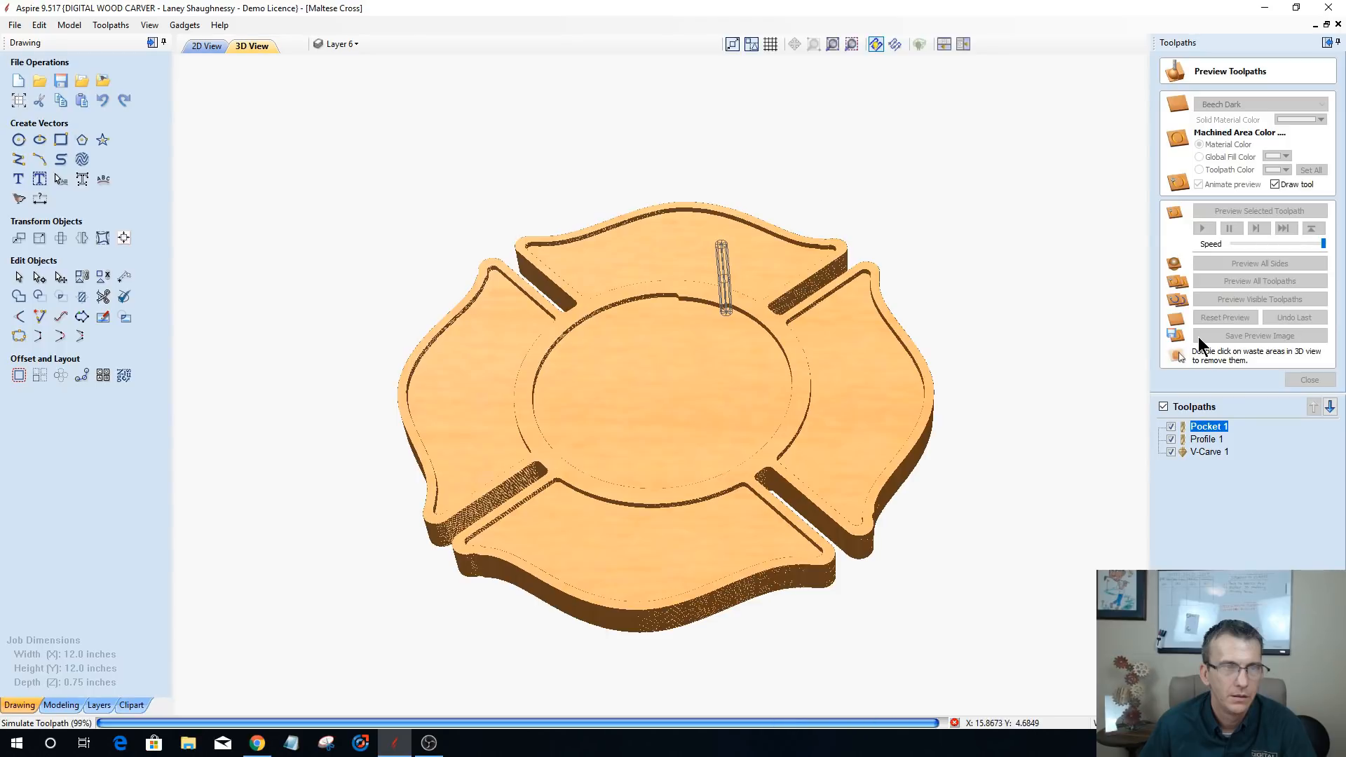
- Simulate the V-Carve 1 toolpath on the pocketed cross and examine the carved lettering and emblem from several angles
click(1176, 453)
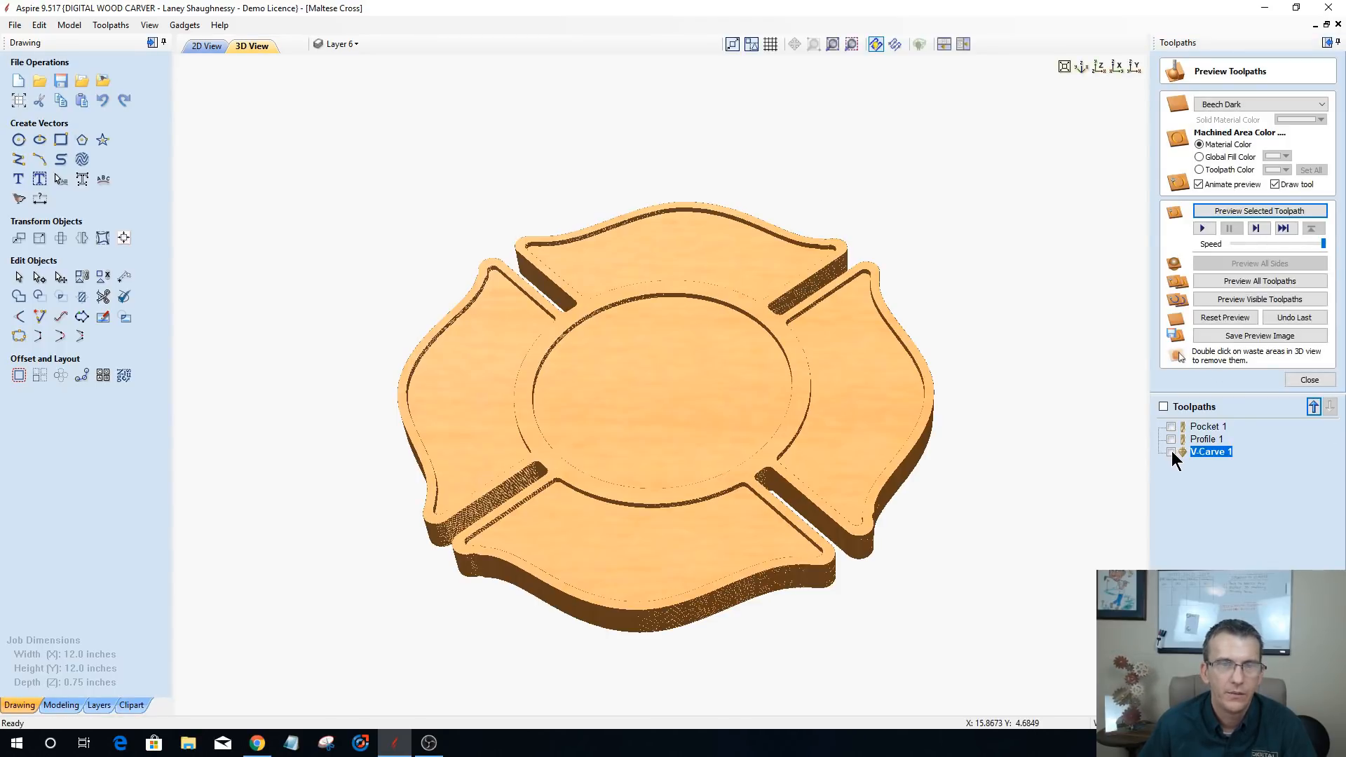
click(1170, 451)
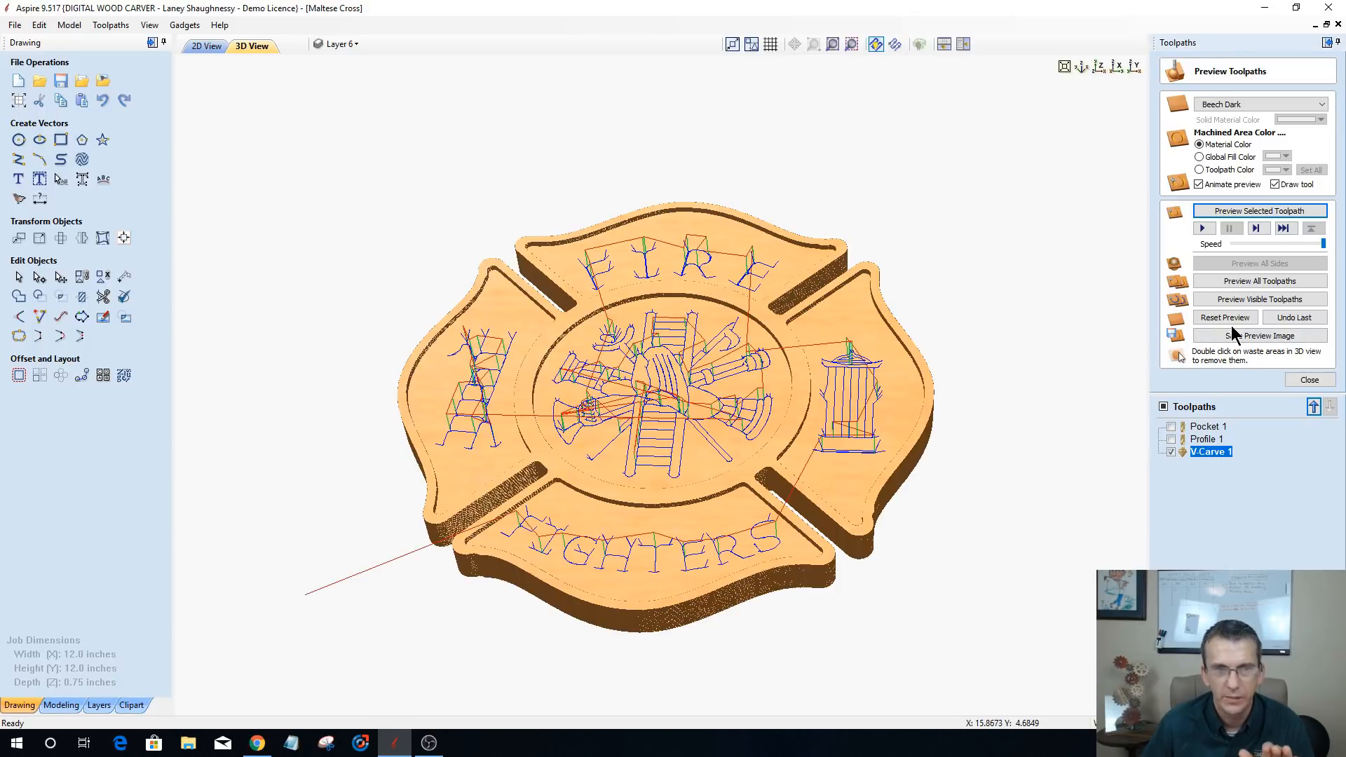
click(1247, 212)
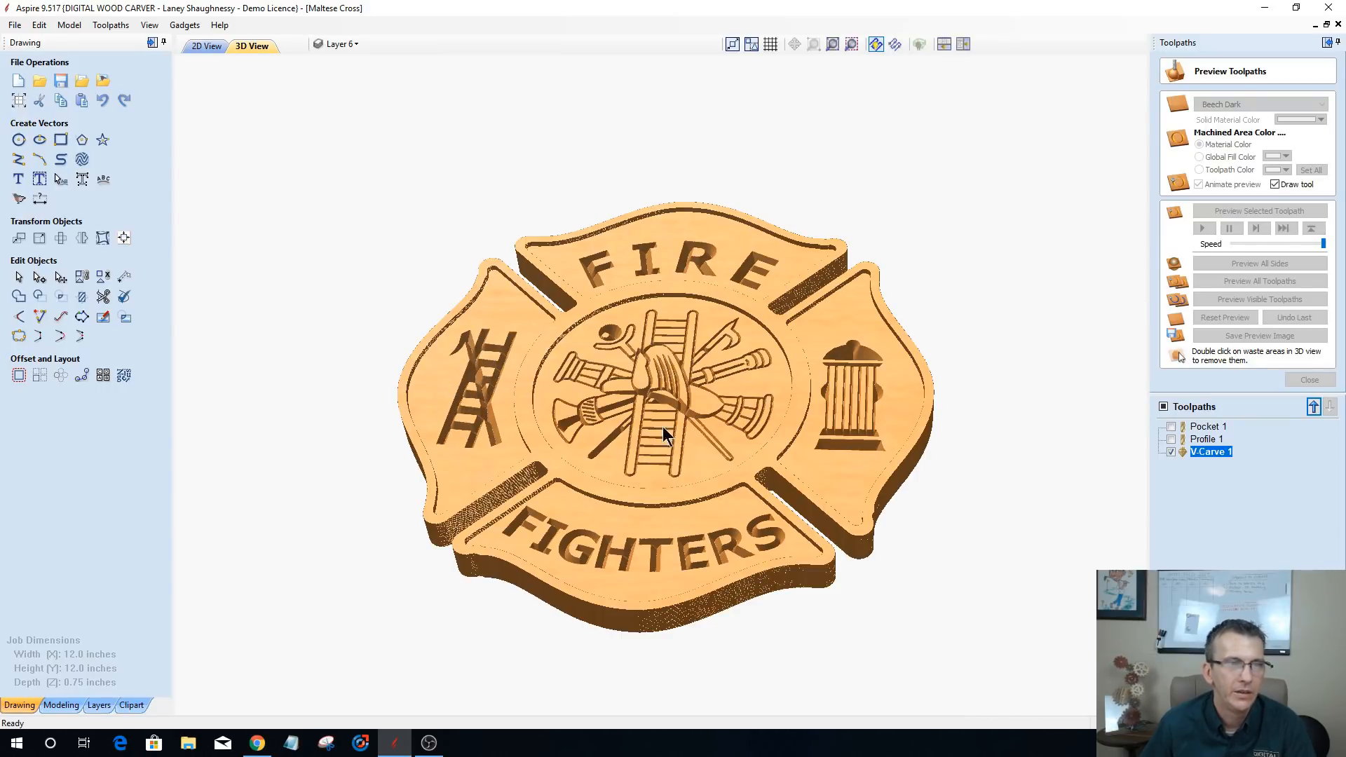
drag(668, 423, 642, 527)
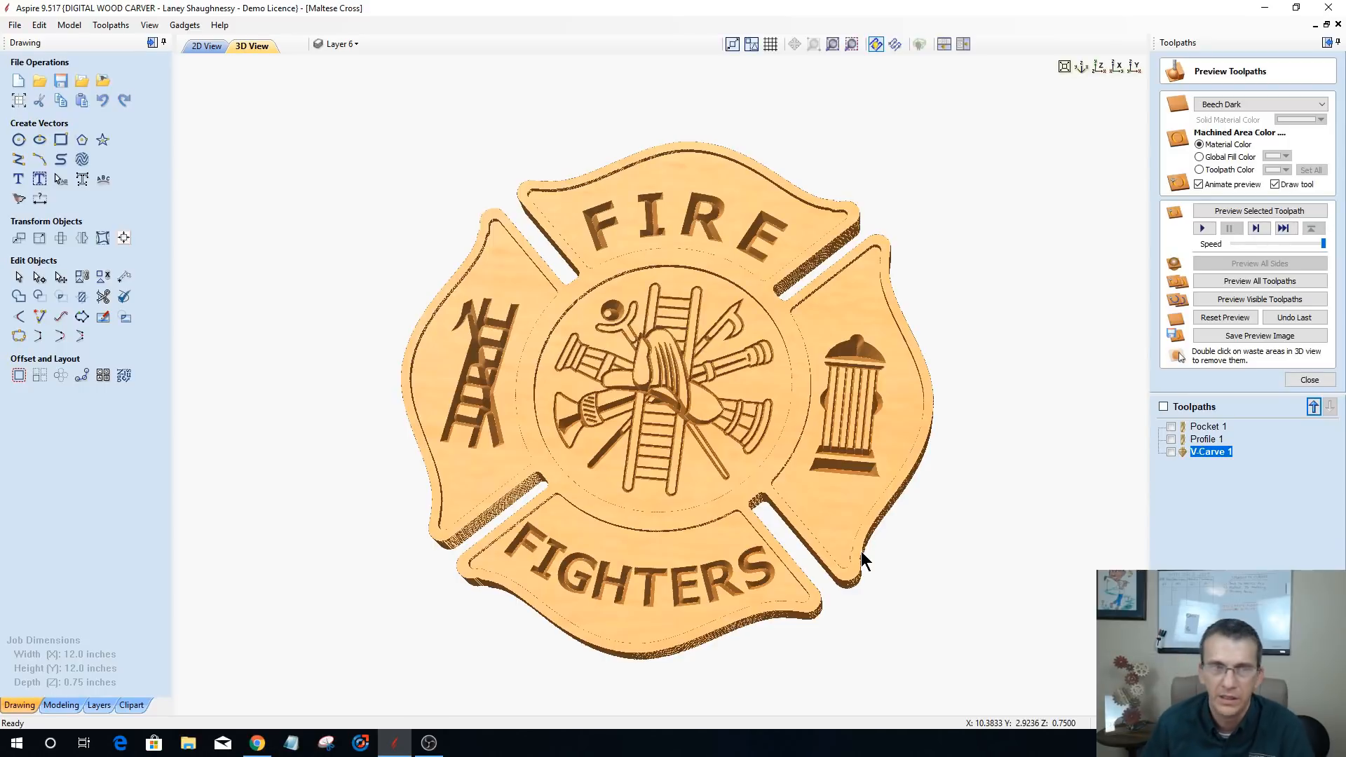
drag(859, 532, 874, 489)
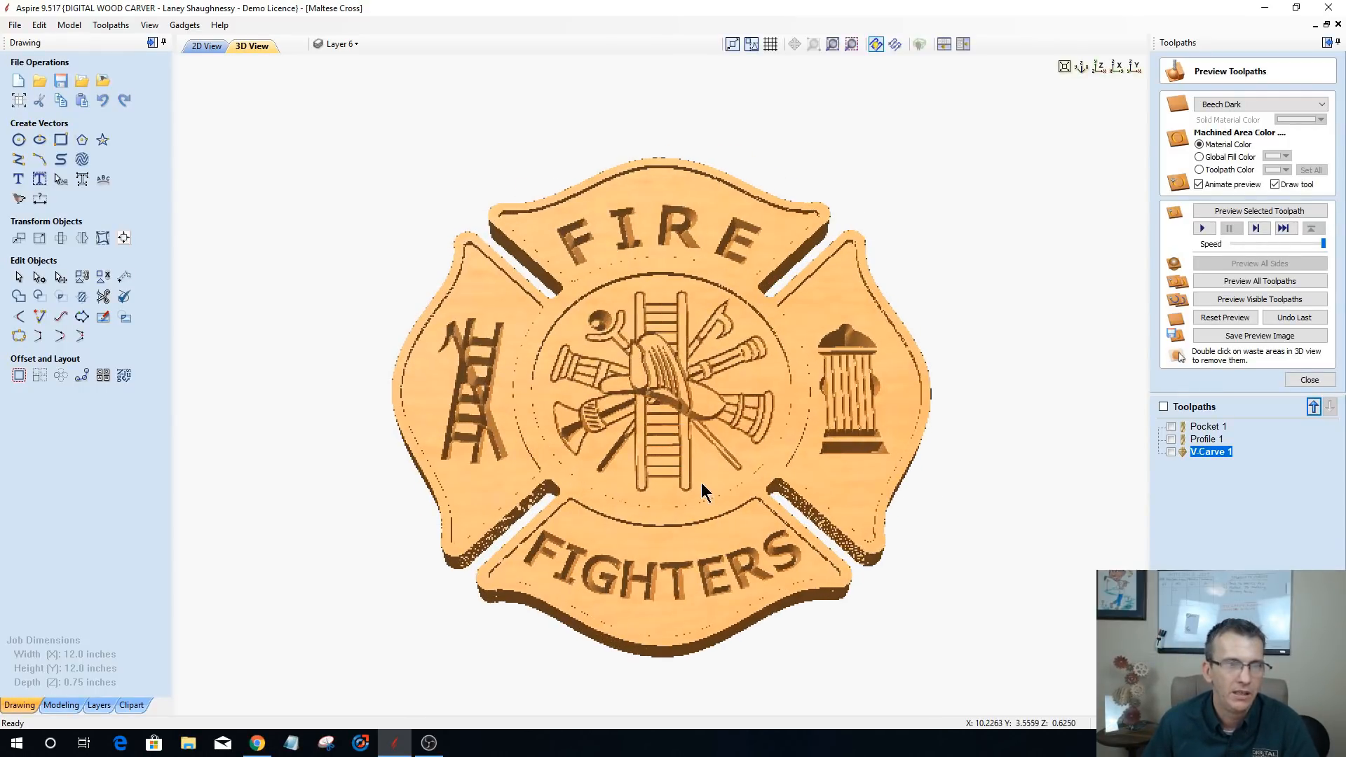
drag(685, 496, 734, 510)
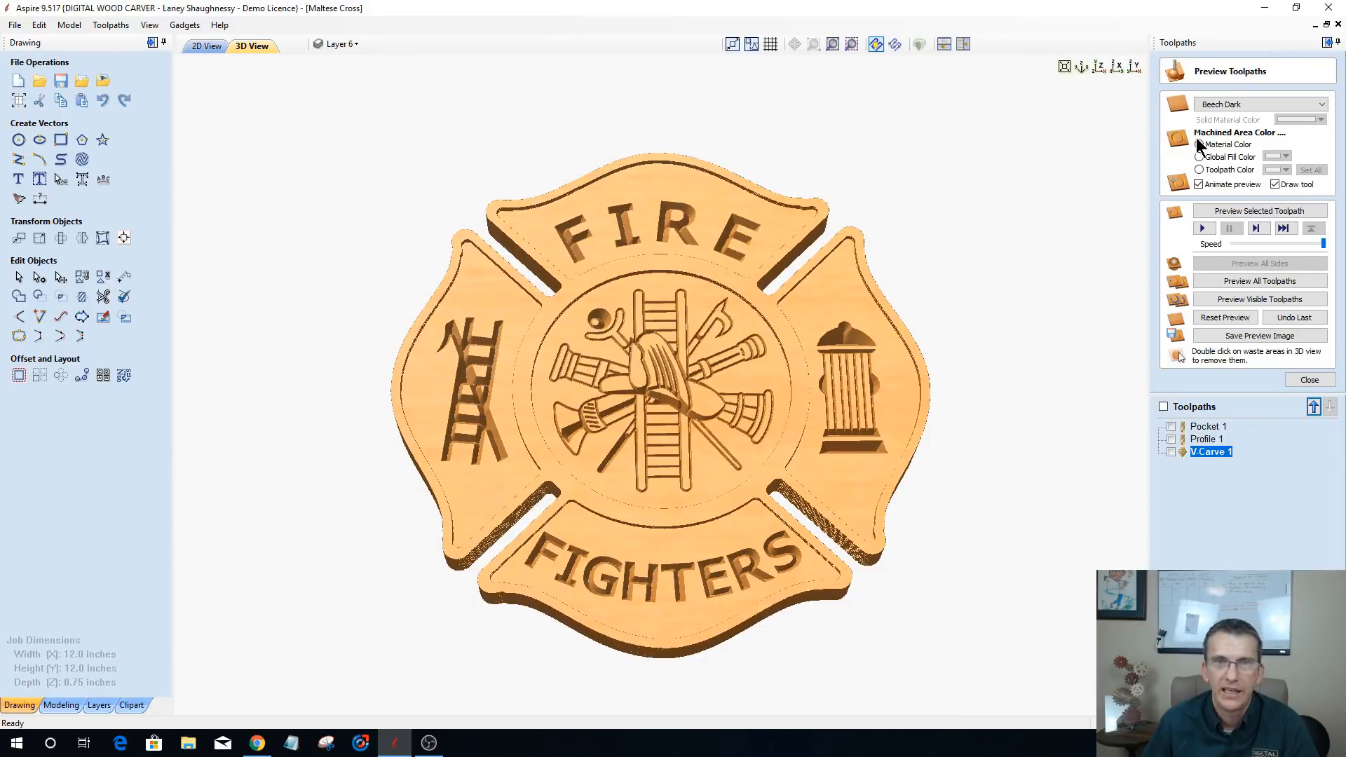
- Display the machined areas in the gold global fill color and change the preview material to solid red
click(1196, 157)
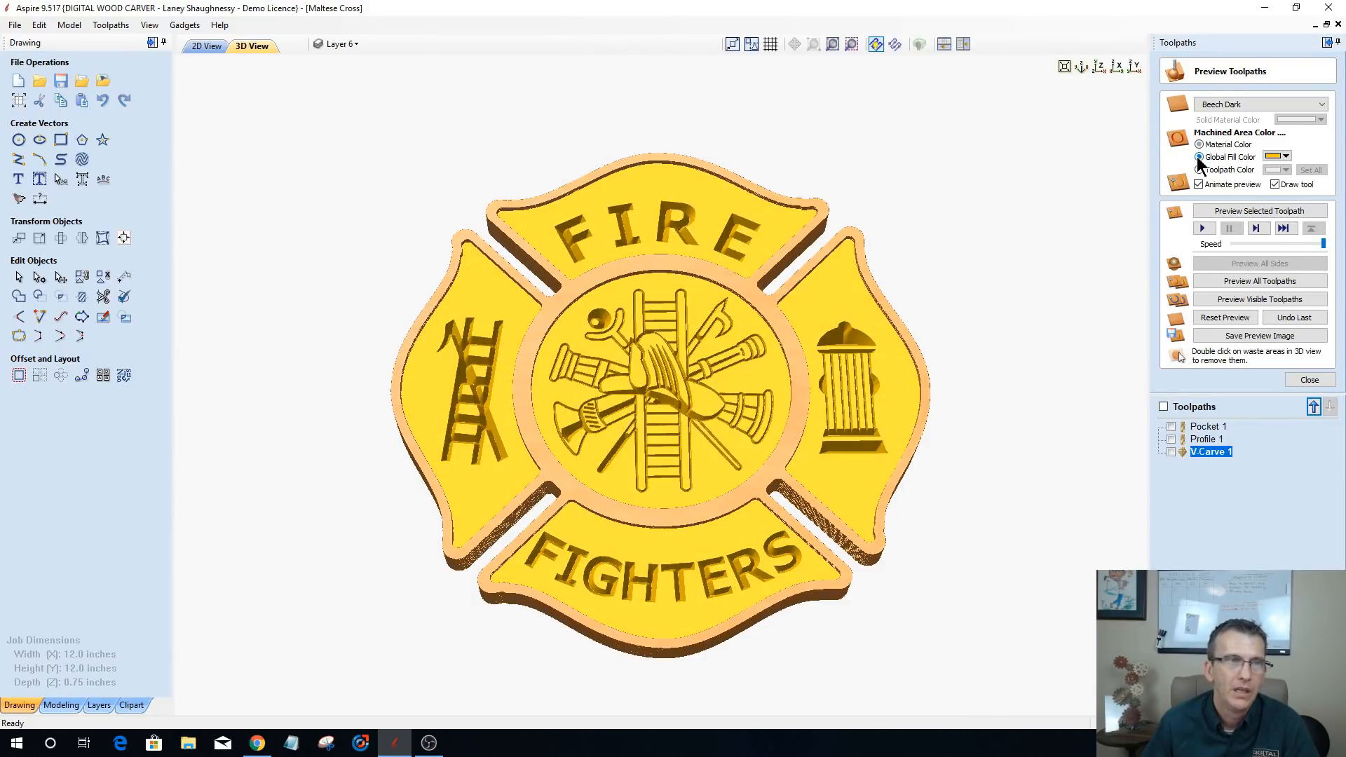
click(1261, 108)
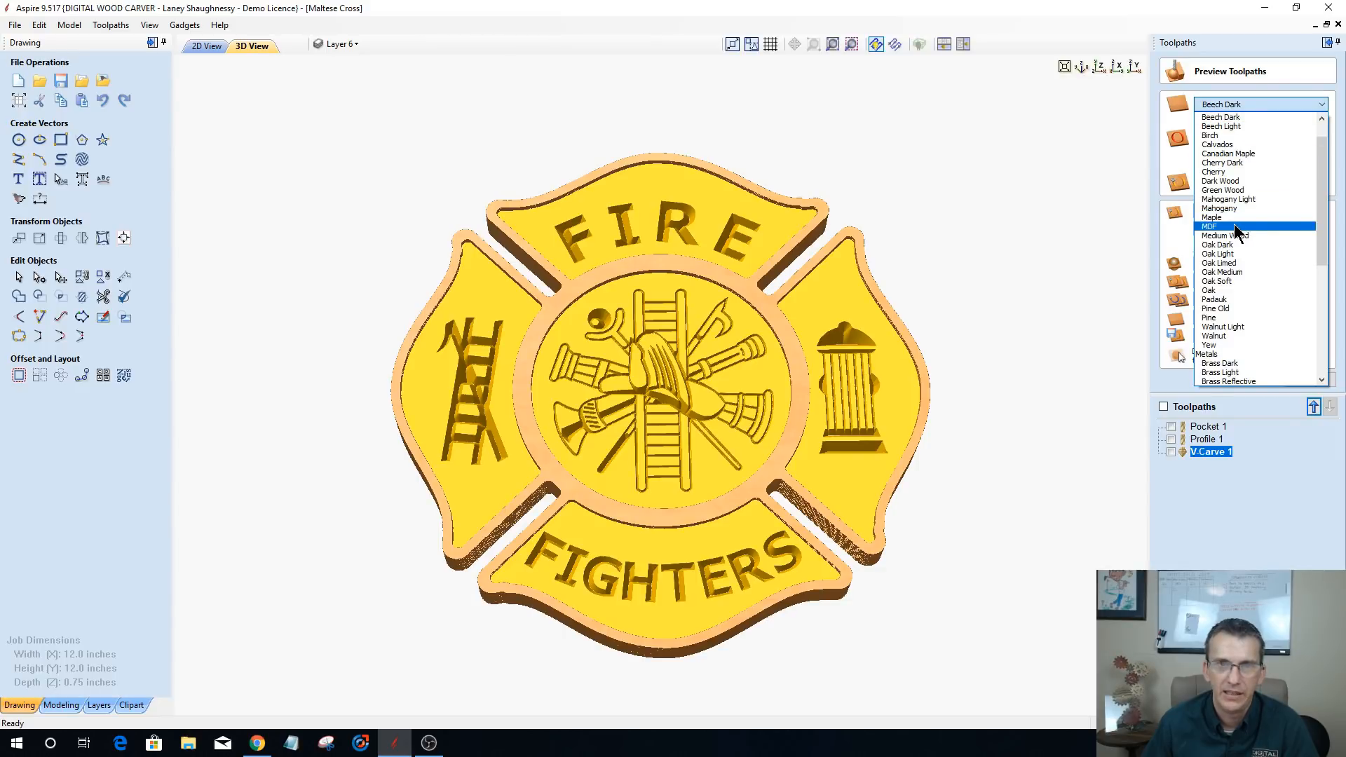
scroll(1237, 120, up, 1)
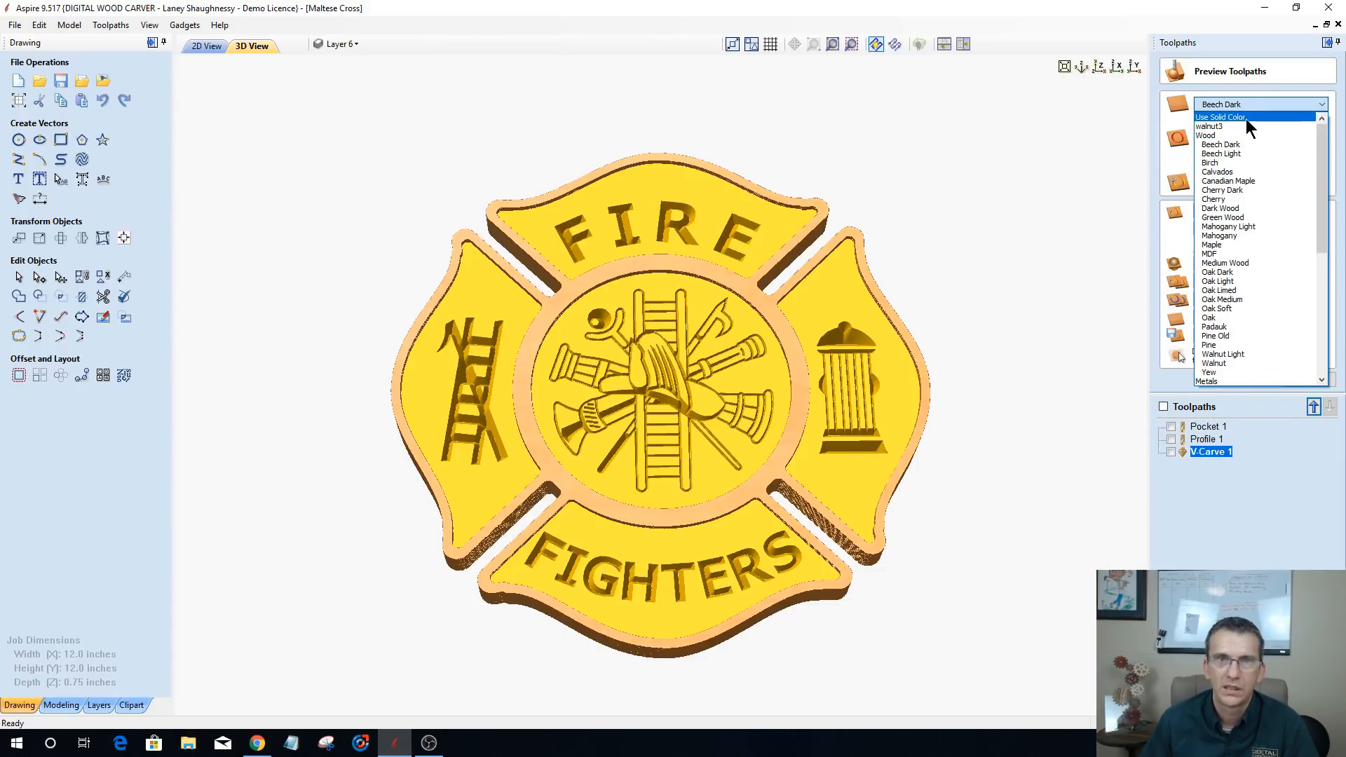
click(1246, 117)
click(1301, 121)
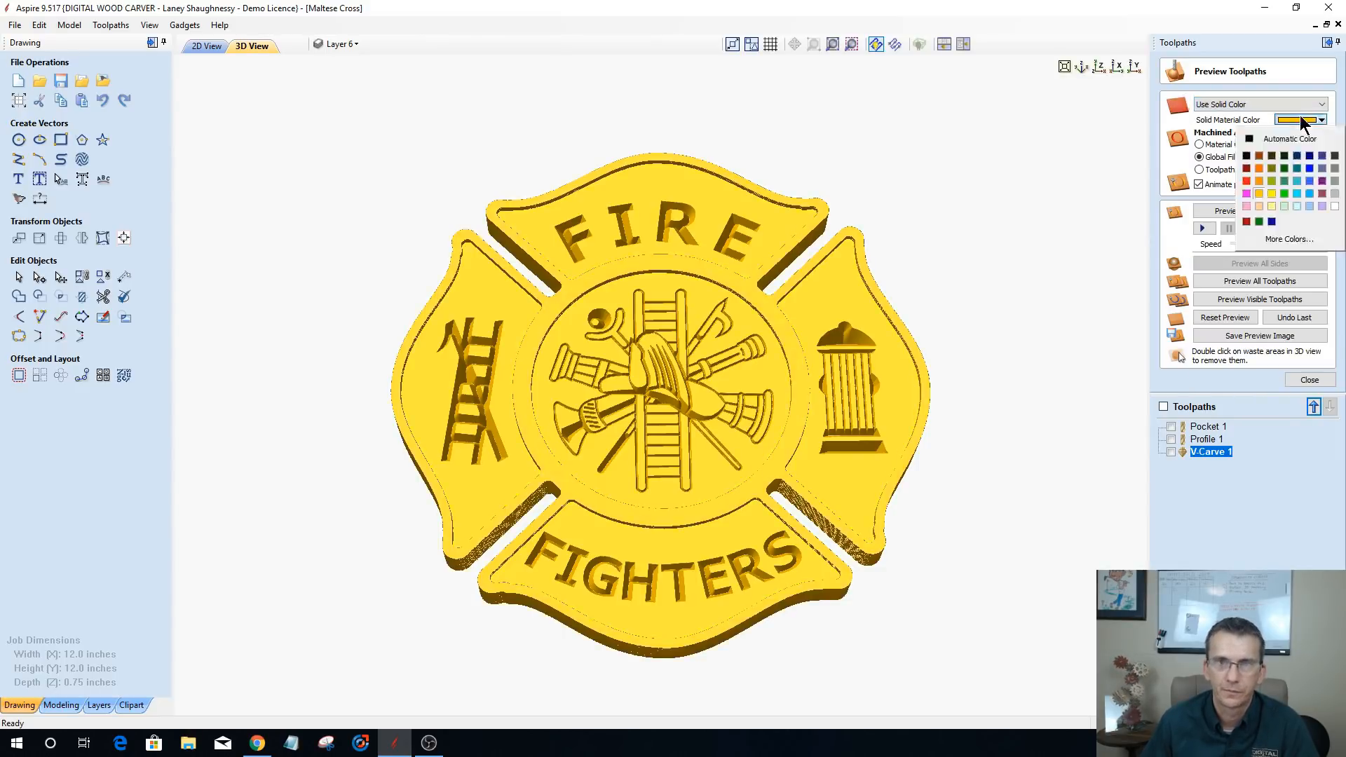
click(1248, 180)
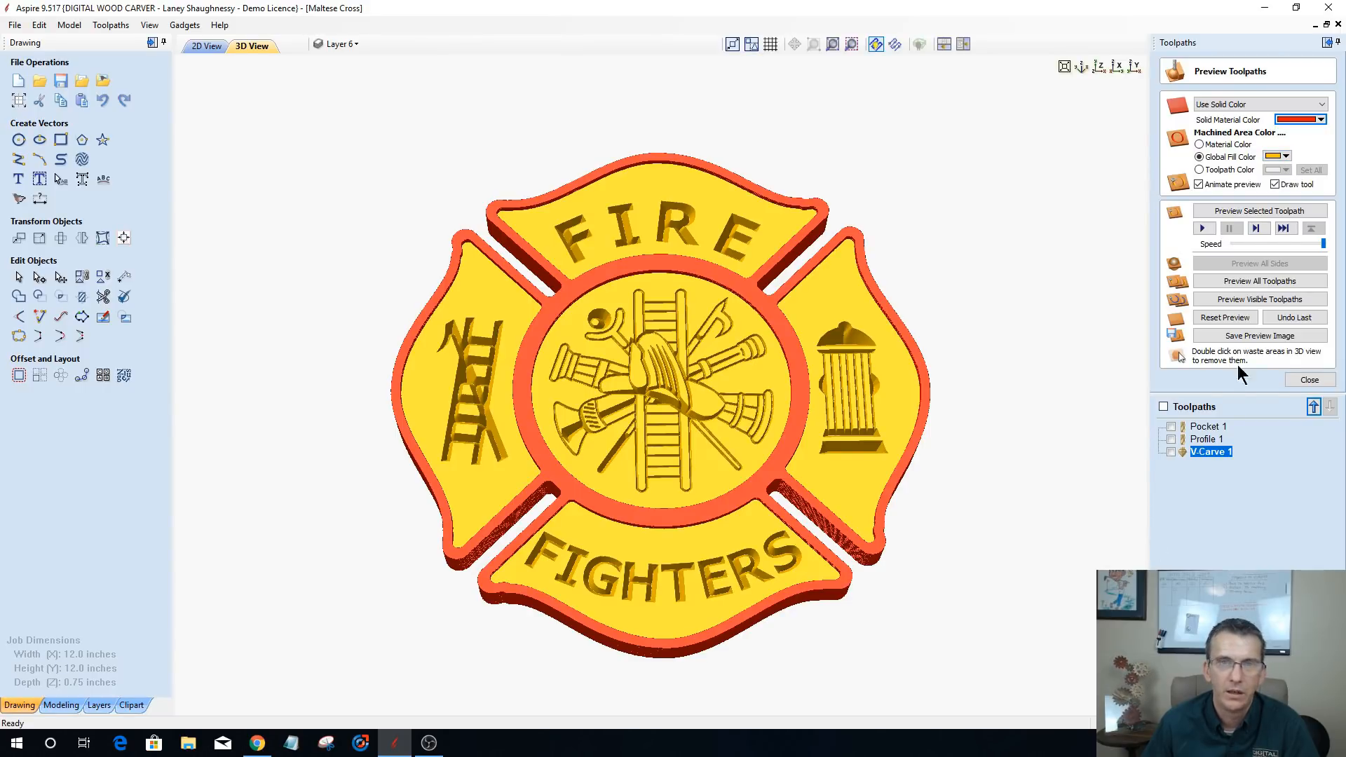
- Switch the machined area coloring to individual toolpath colors and assign black to V-Carve 1
click(1199, 170)
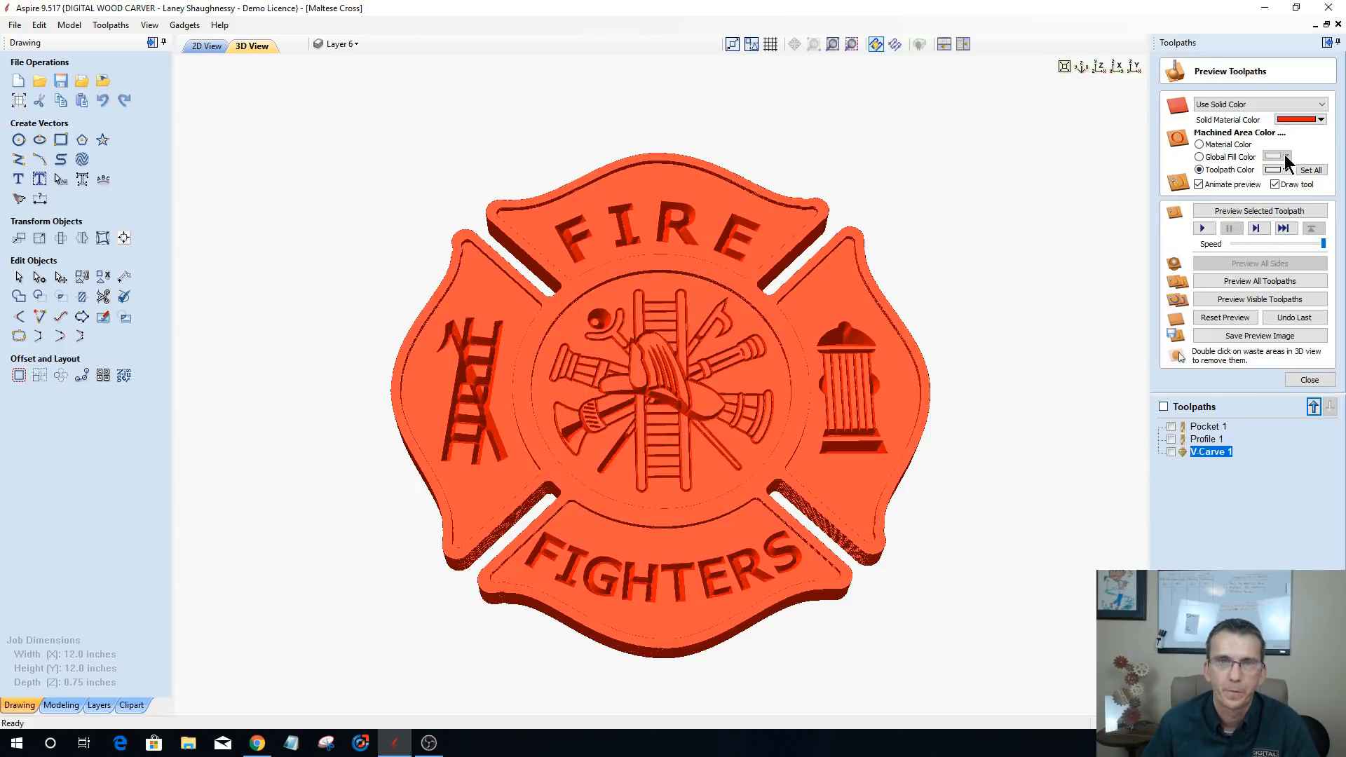
click(1277, 170)
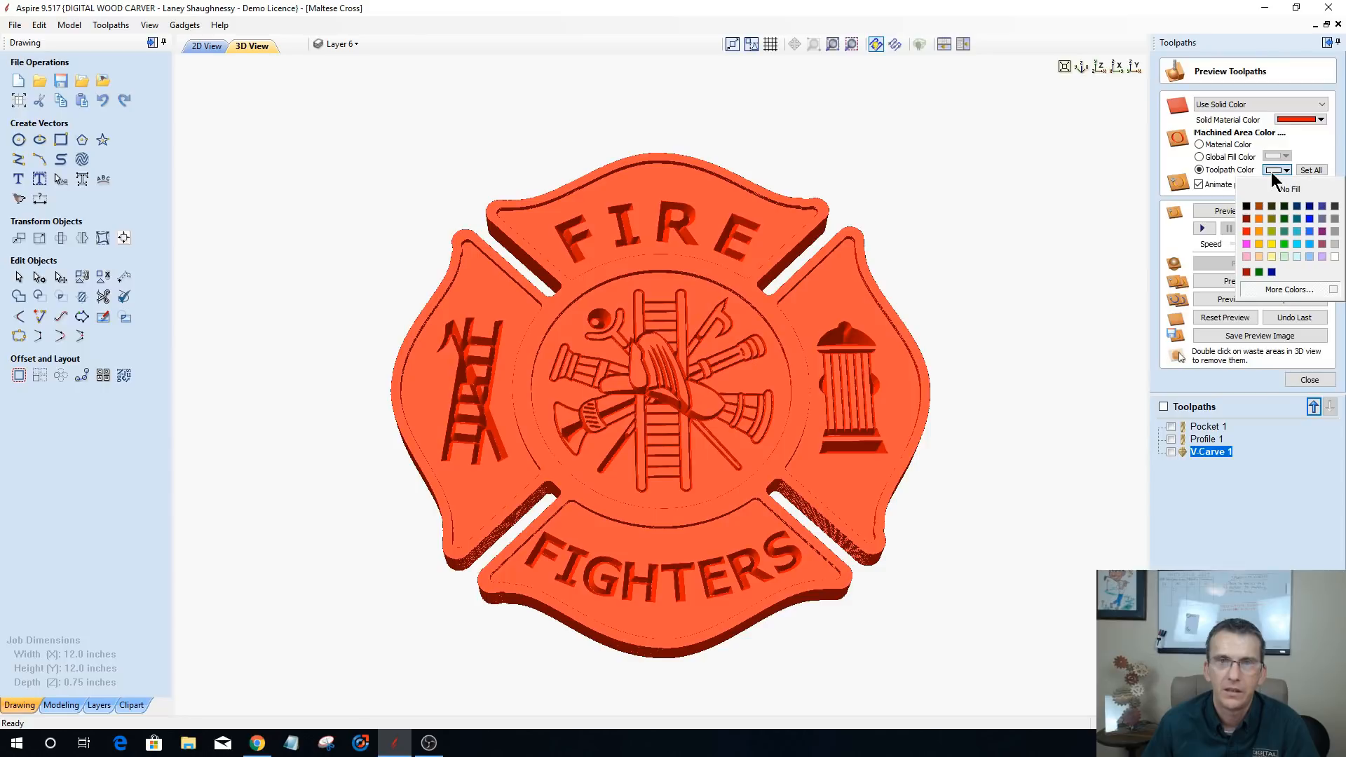
click(1246, 207)
- Assign gold as the toolpath color for Profile 1 and Pocket 1, and examine the colored cross in 3D
click(1207, 440)
click(1285, 170)
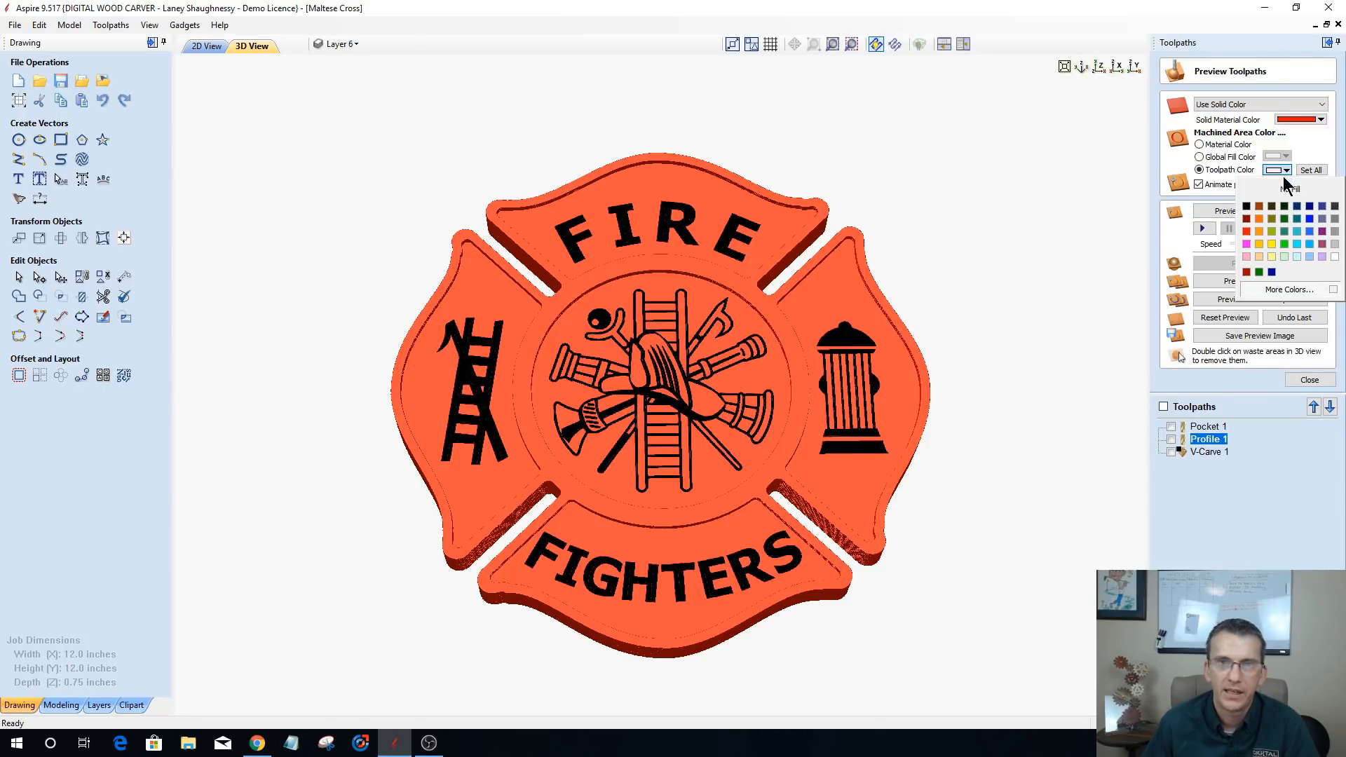
click(1263, 241)
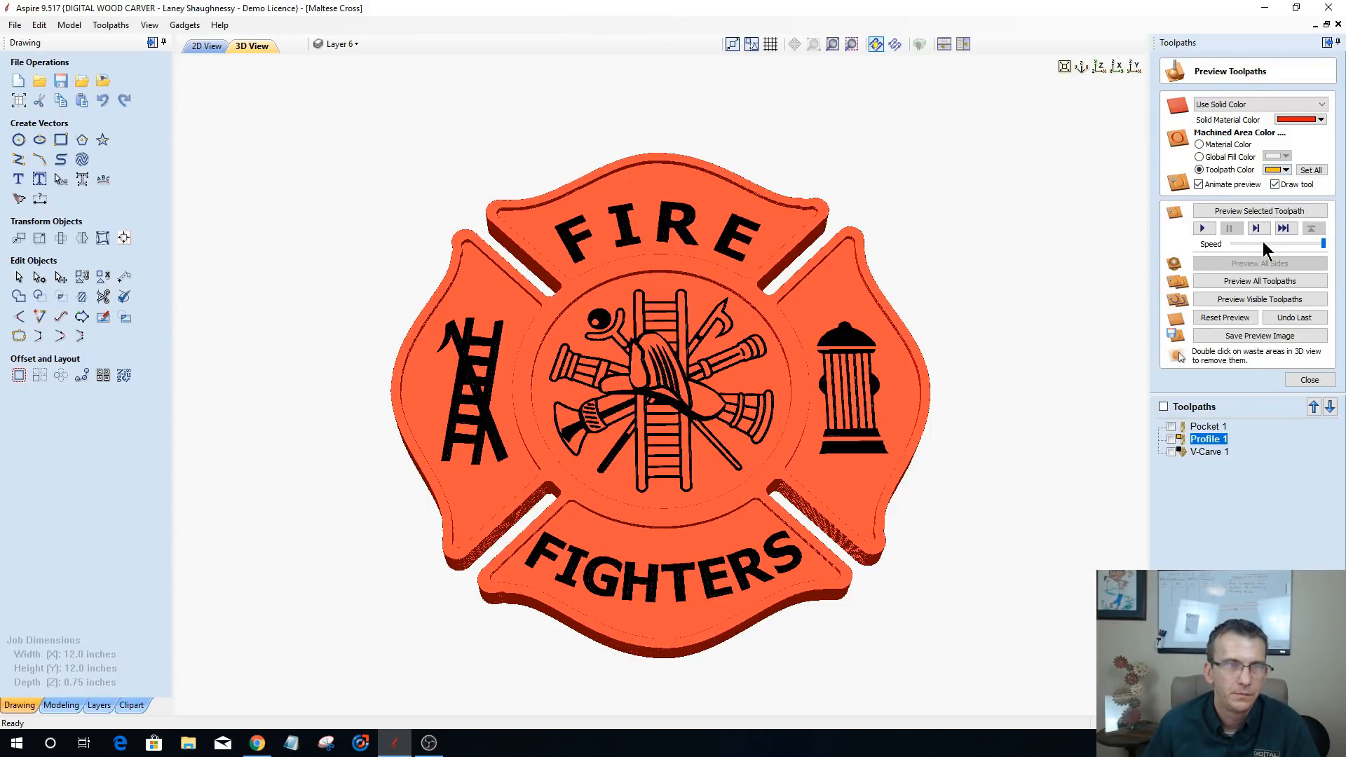
click(1202, 428)
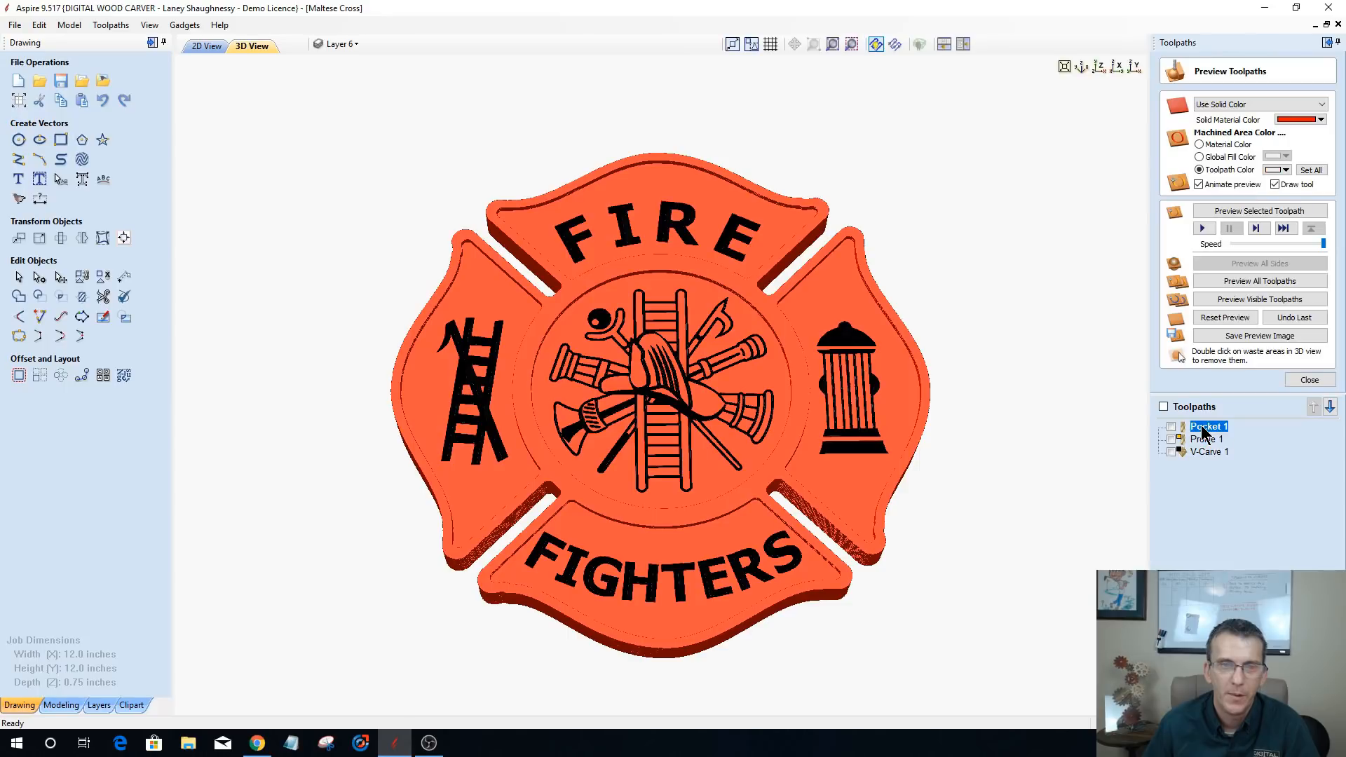
click(1275, 171)
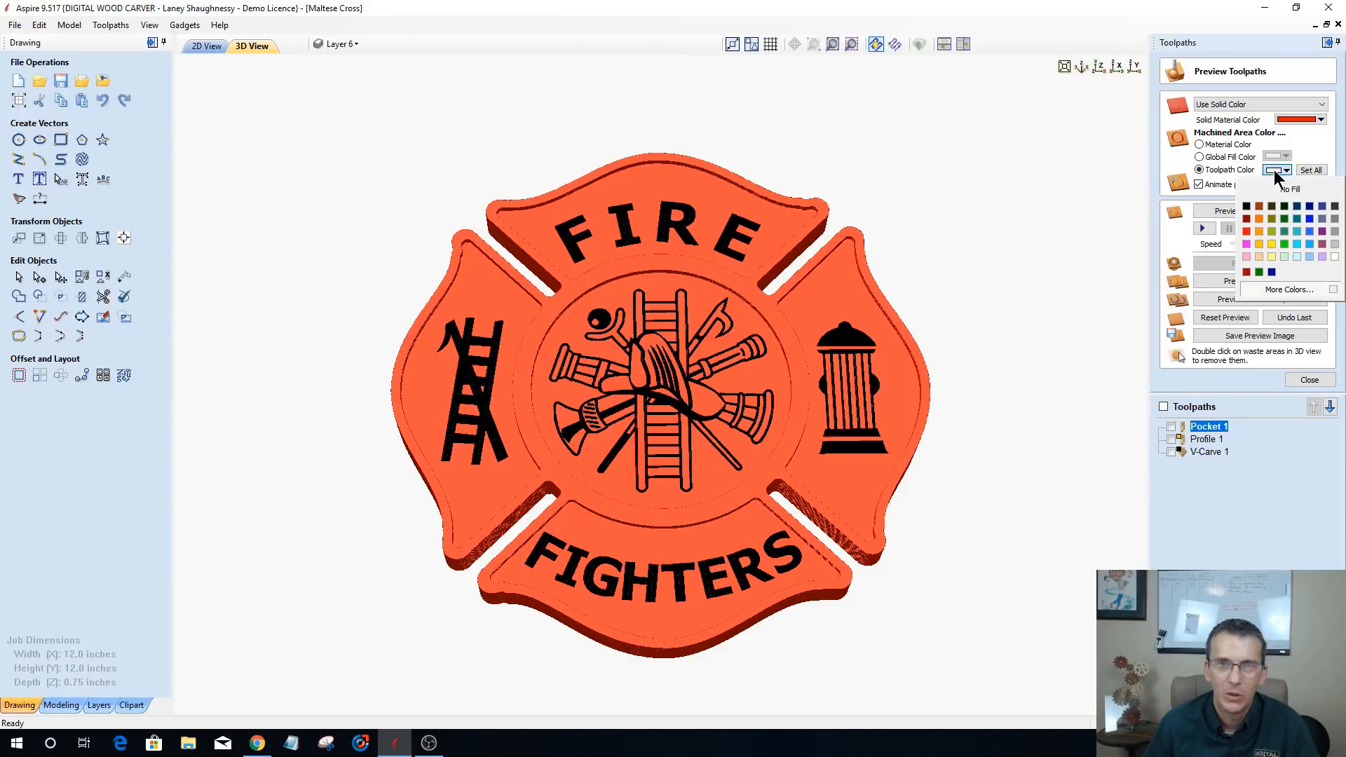
click(1258, 243)
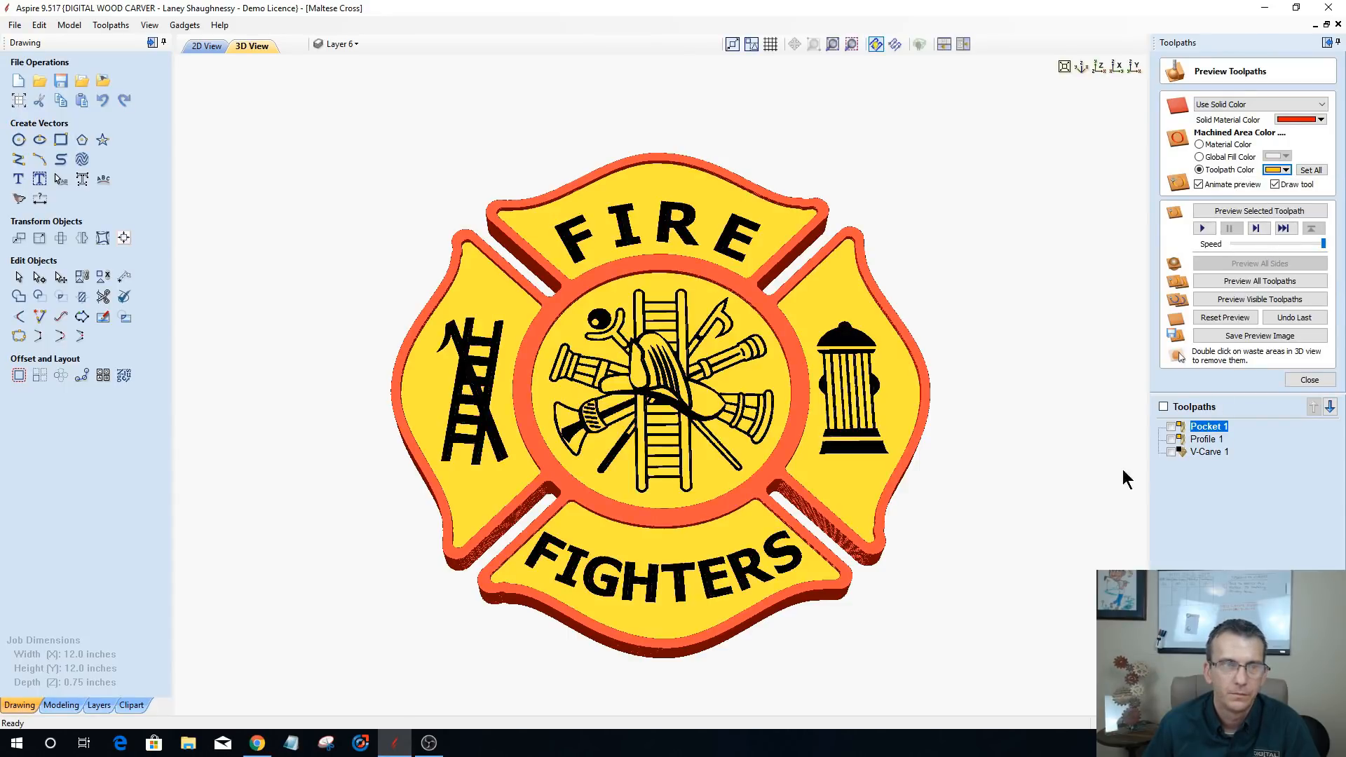
drag(710, 450, 724, 487)
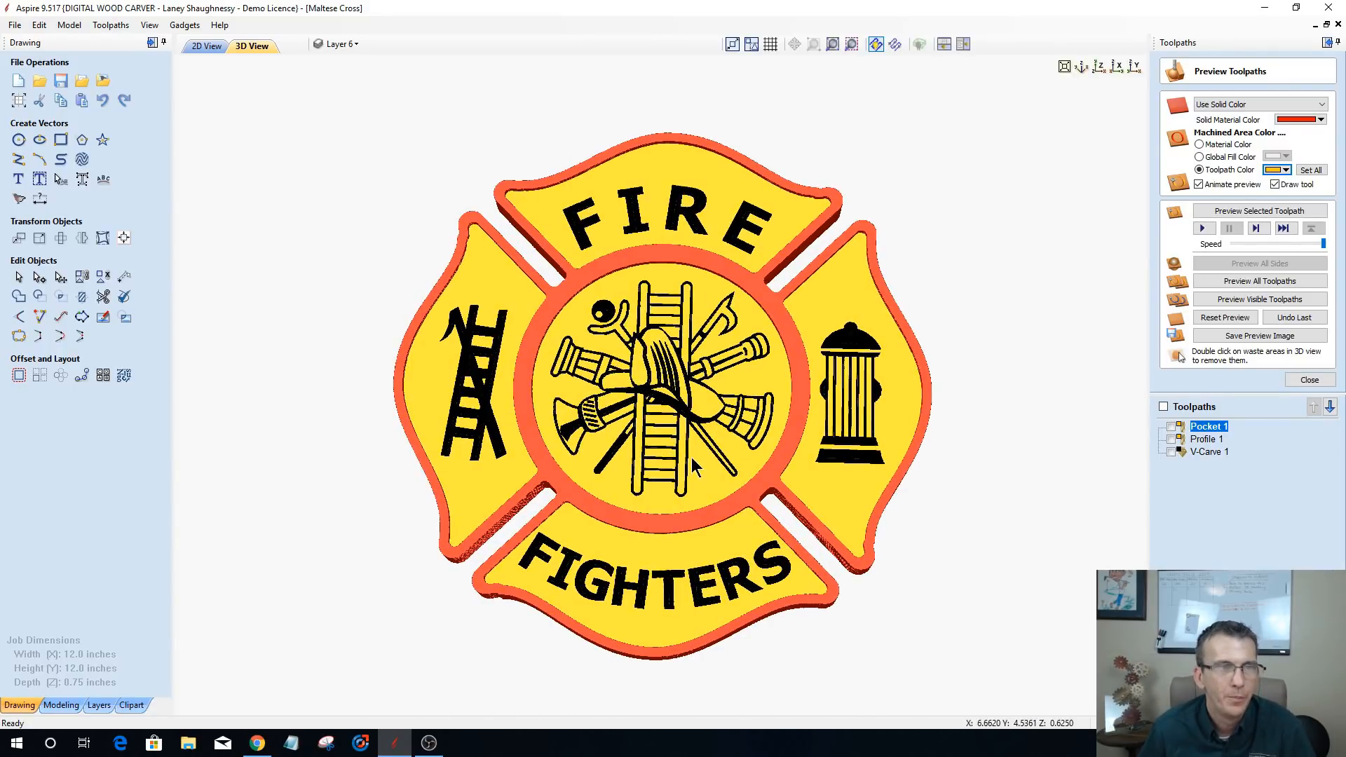
drag(771, 574, 825, 518)
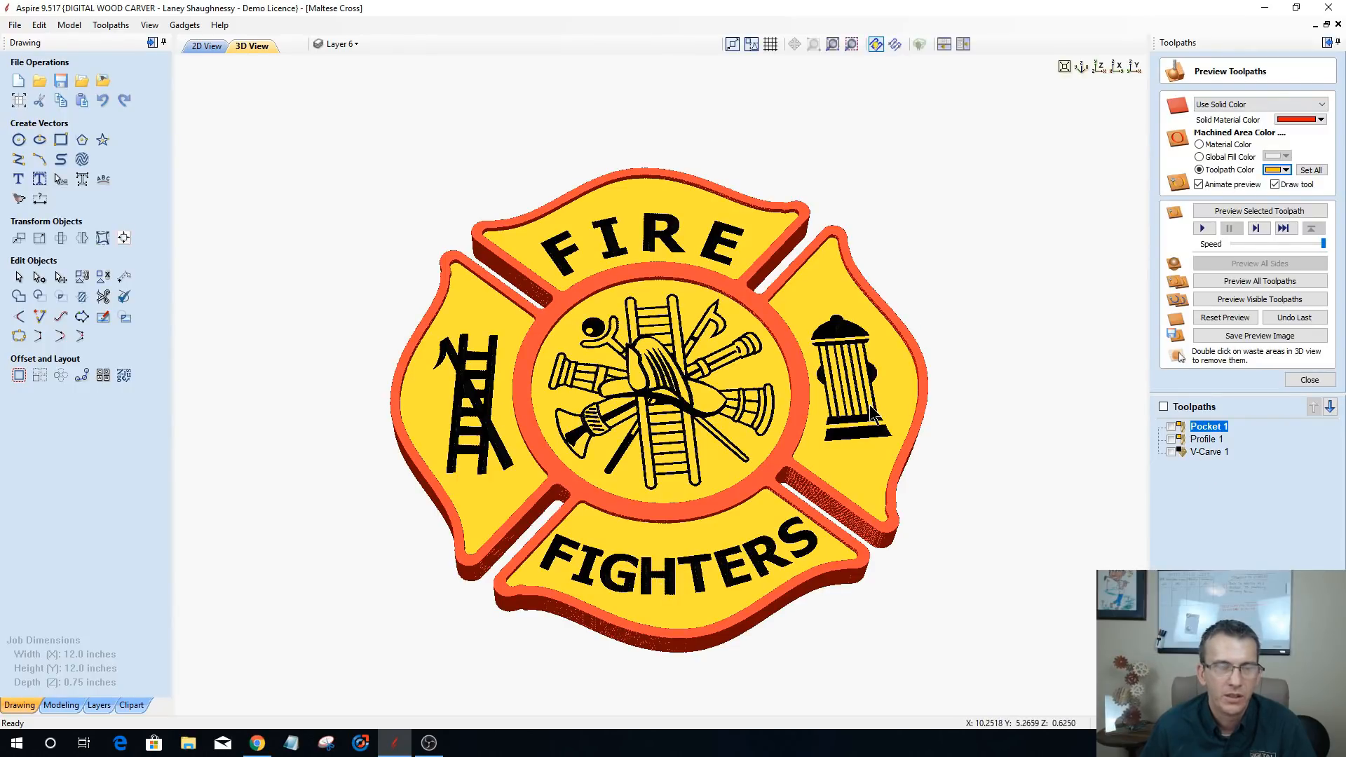
- Return the machined areas to the material color, reset the preview to an uncut block, and set the material to Maple
click(1200, 142)
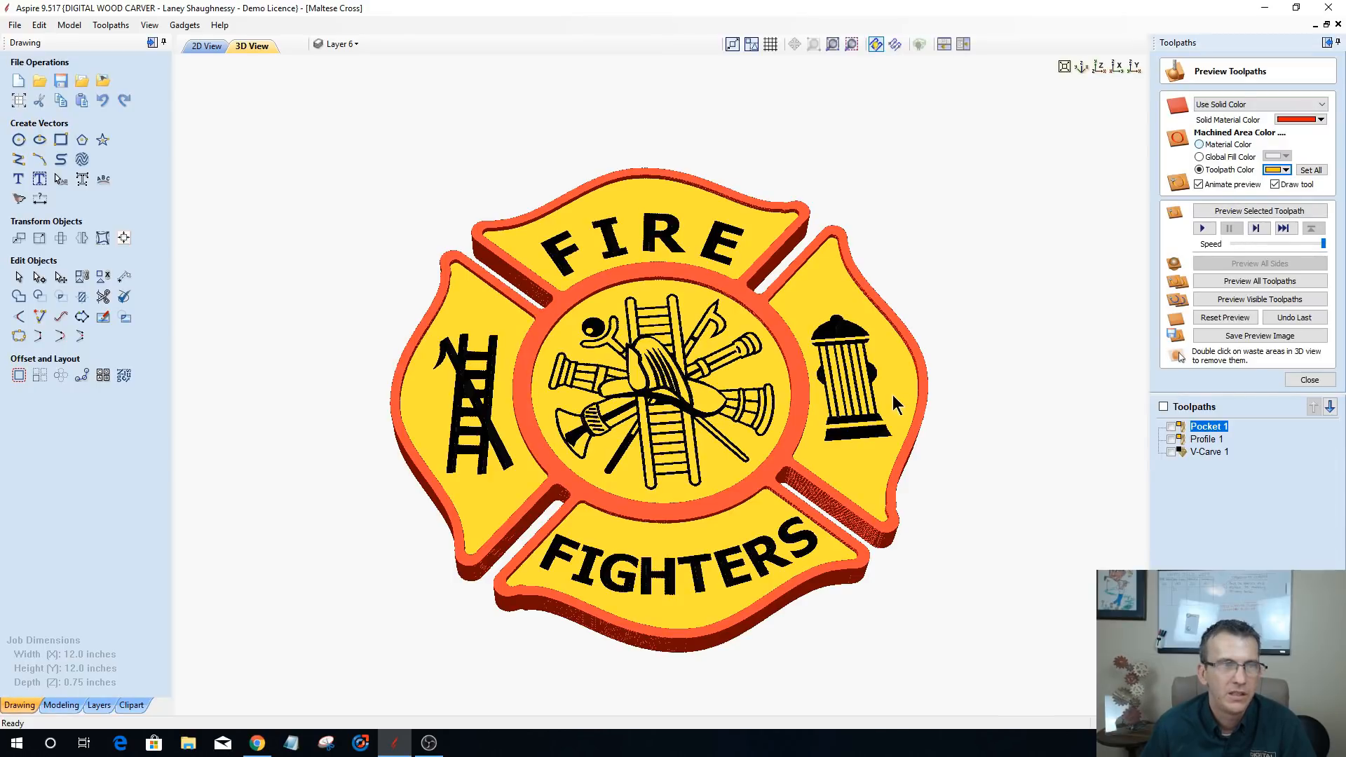
click(1220, 319)
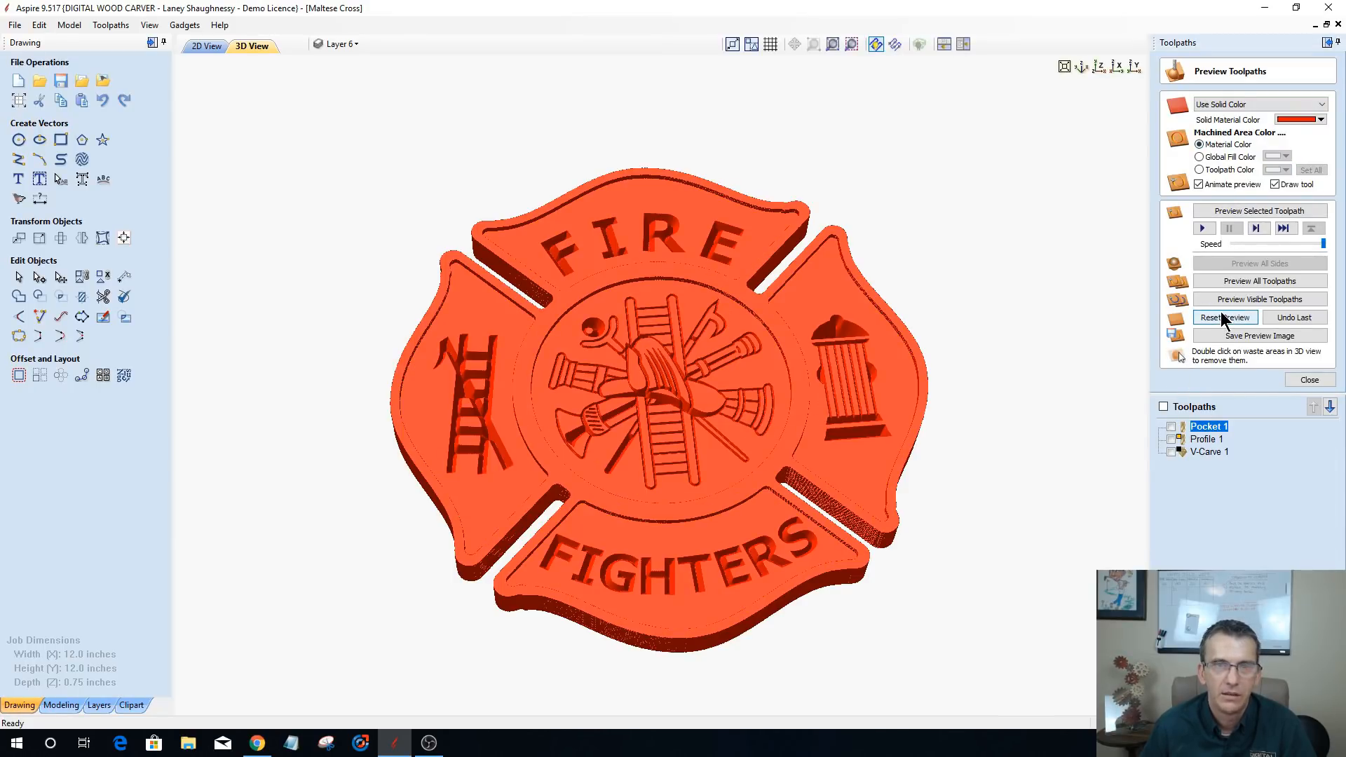
click(1223, 319)
click(1275, 103)
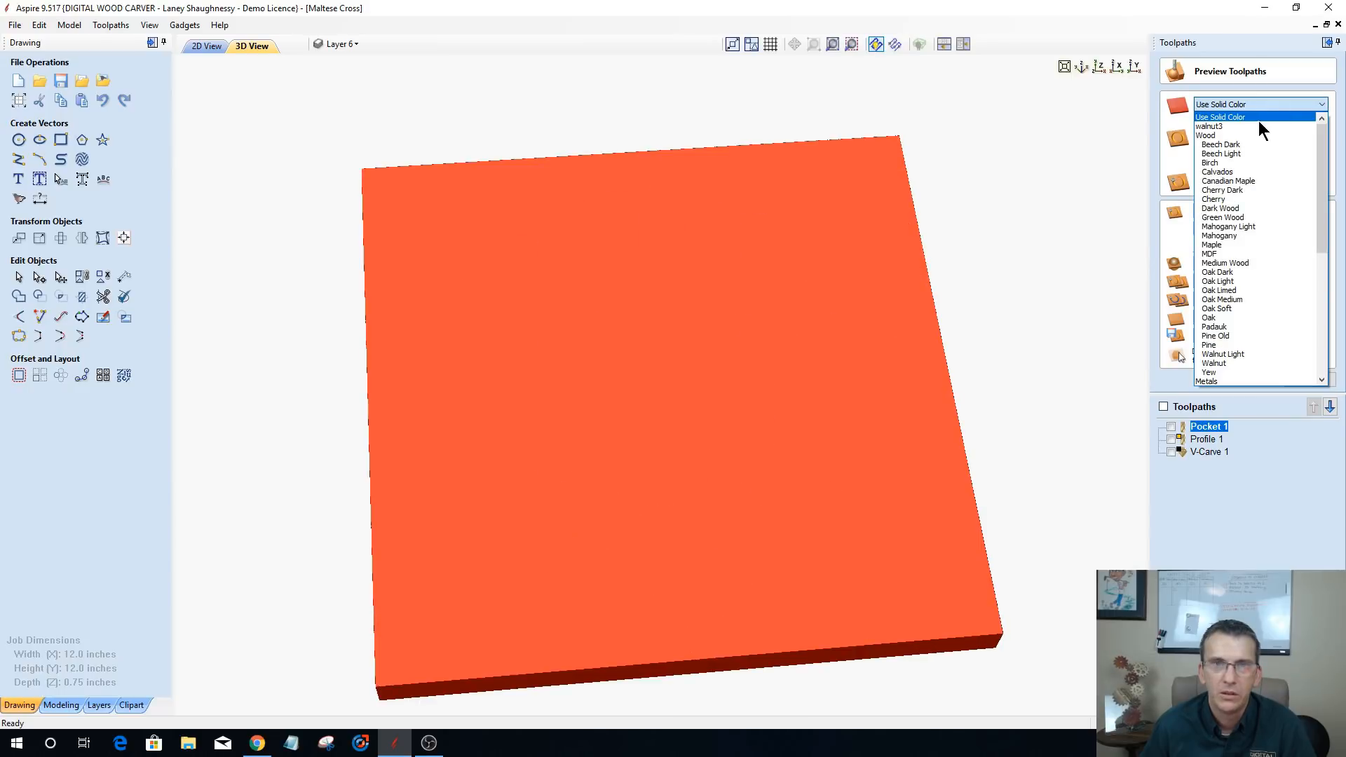
click(1219, 243)
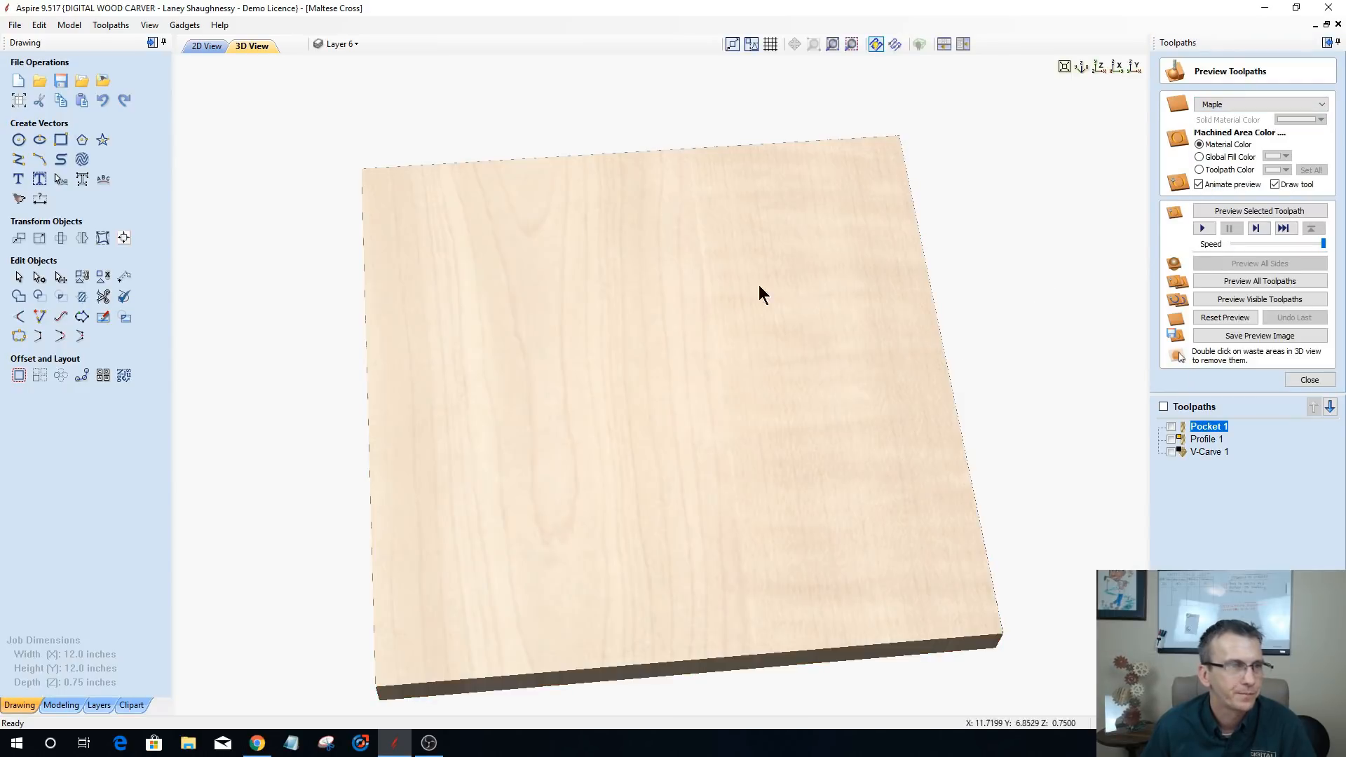
- In the 2D view, select the lettering, ladder, hydrant and central emblem vectors inside the Maltese cross
click(206, 45)
scroll(799, 330, down, 3)
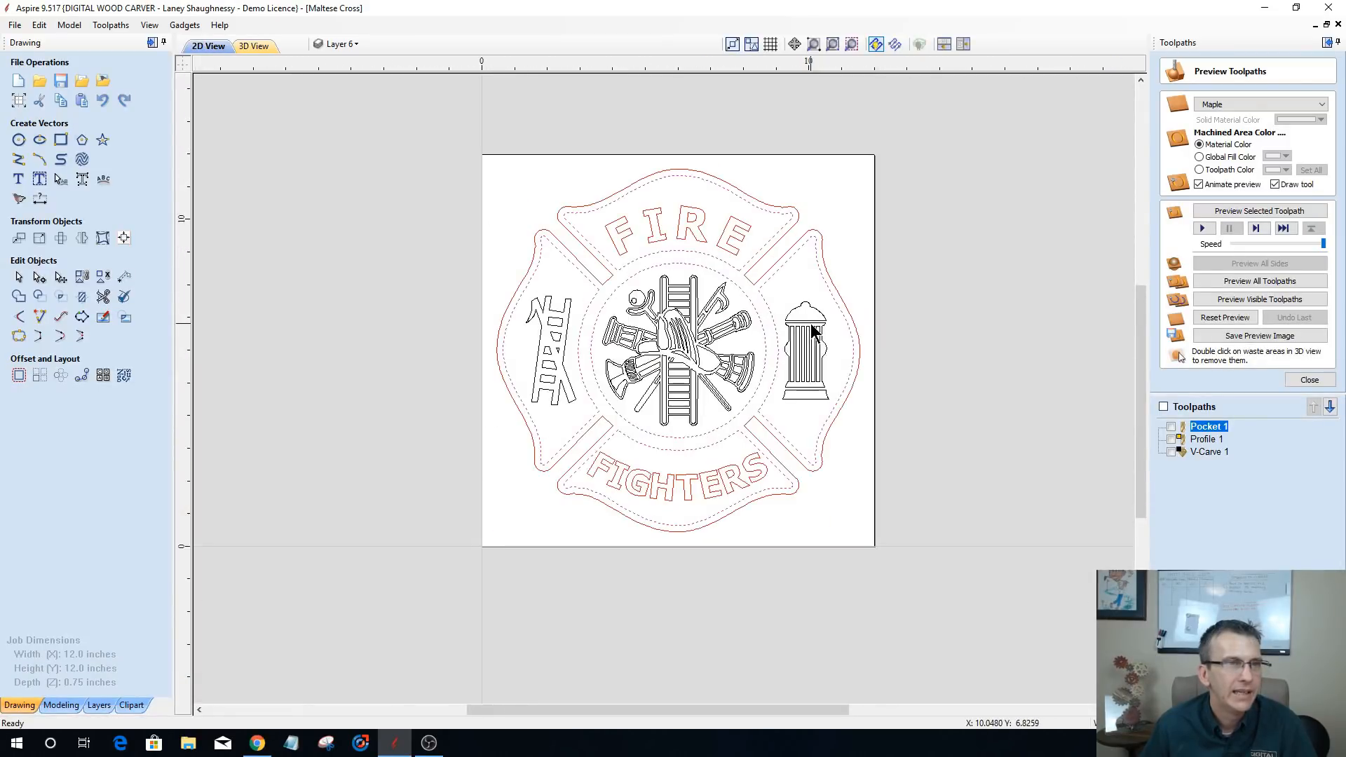
drag(405, 145, 900, 531)
scroll(768, 449, up, 2)
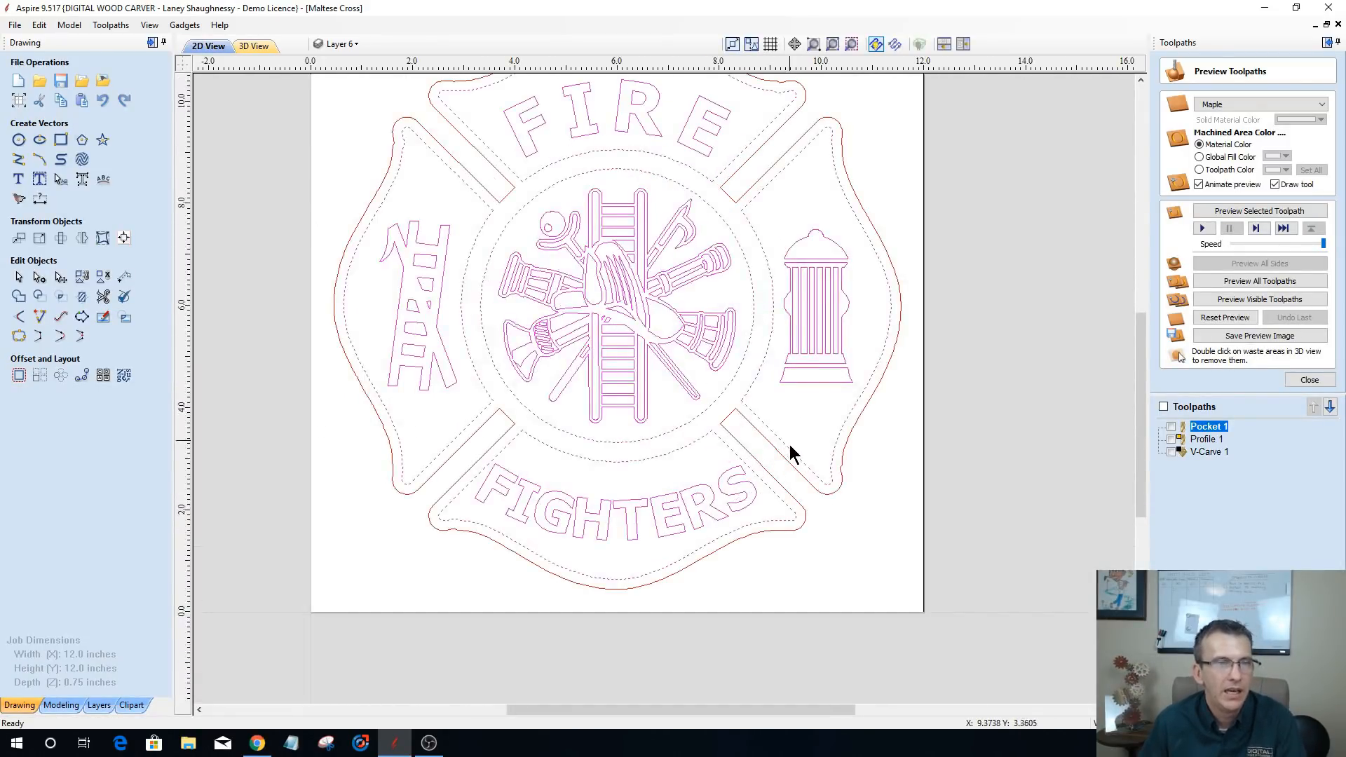
scroll(849, 443, up, 1)
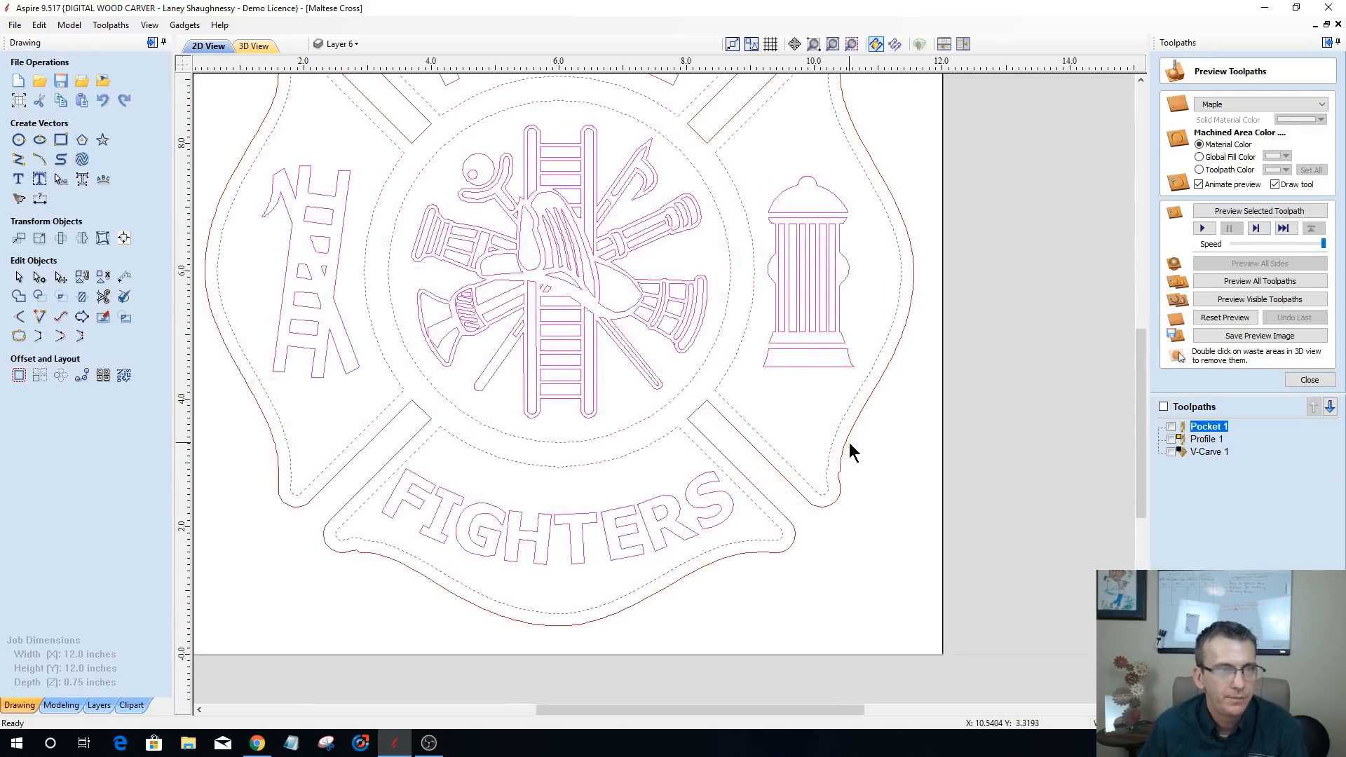
scroll(849, 443, down, 1)
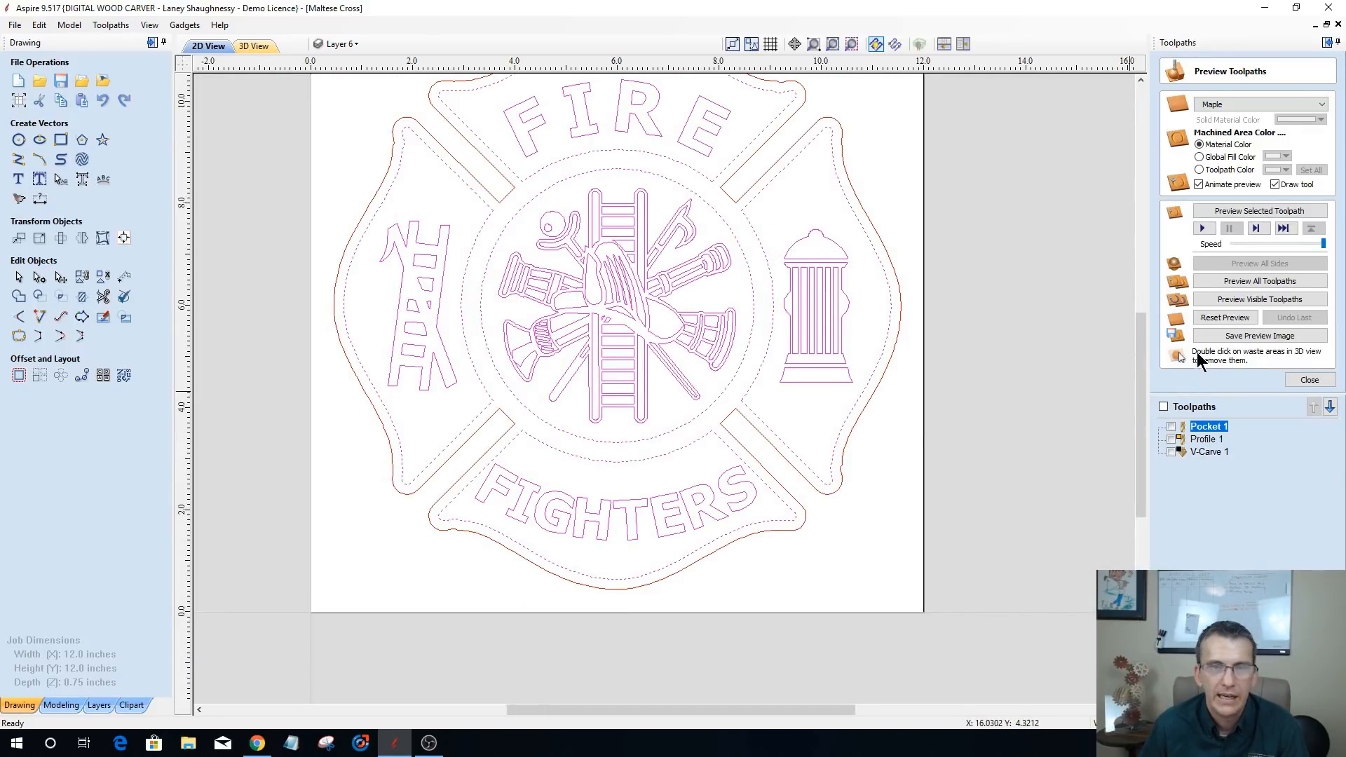
- Start a V-carve toolpath for the selected lettering and emblem vectors with a flat depth of .125 inches
click(1308, 380)
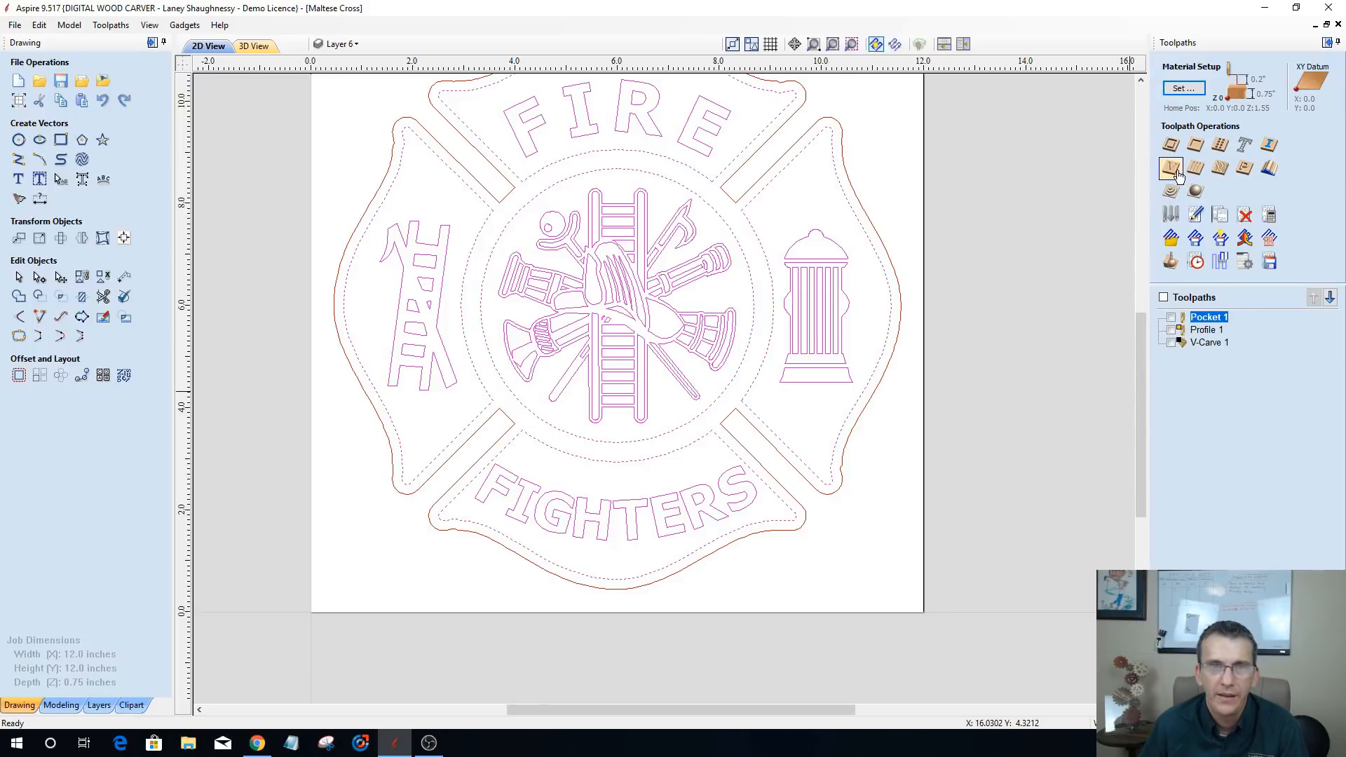
click(1172, 174)
click(1202, 124)
drag(1284, 126, 1253, 123)
text(.125)
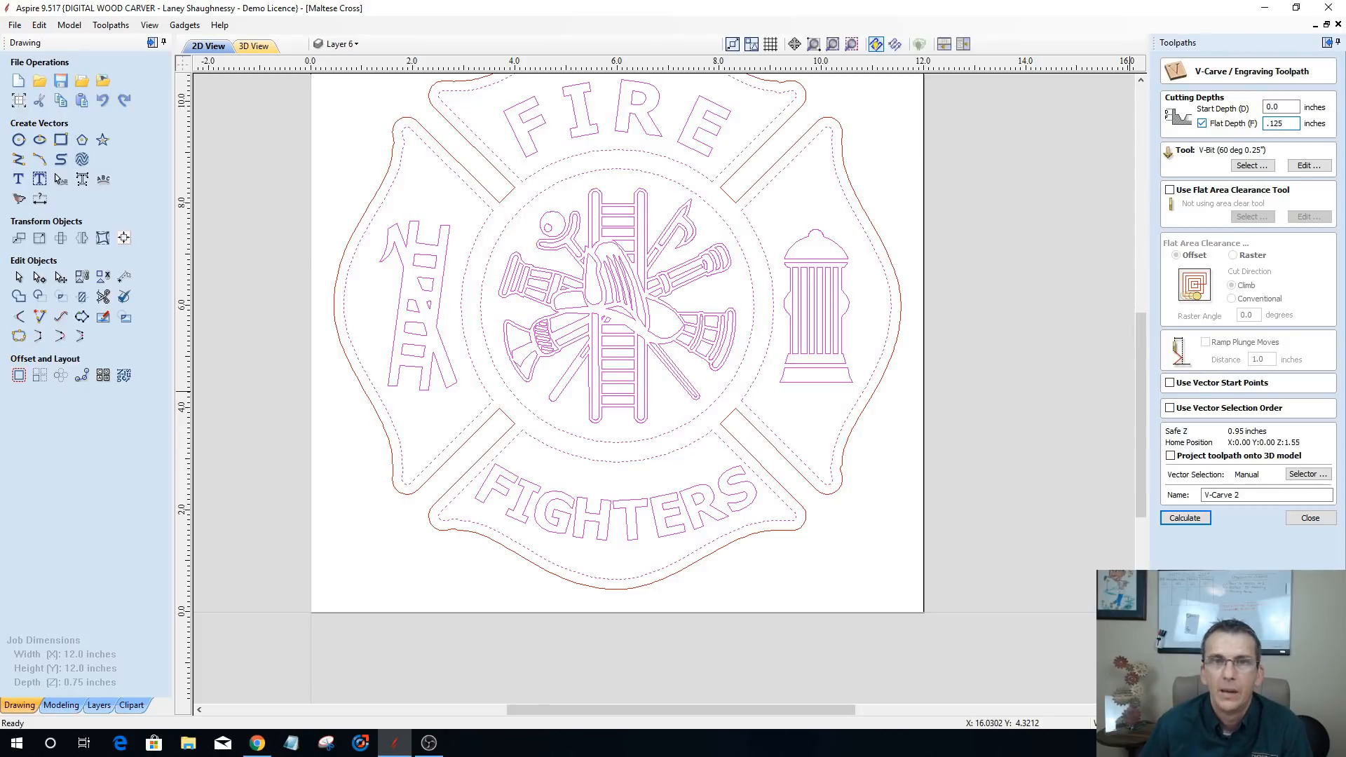
- Enable a flat area clearance tool for the V-carve and choose End Mill (0.125 inch)
click(1170, 190)
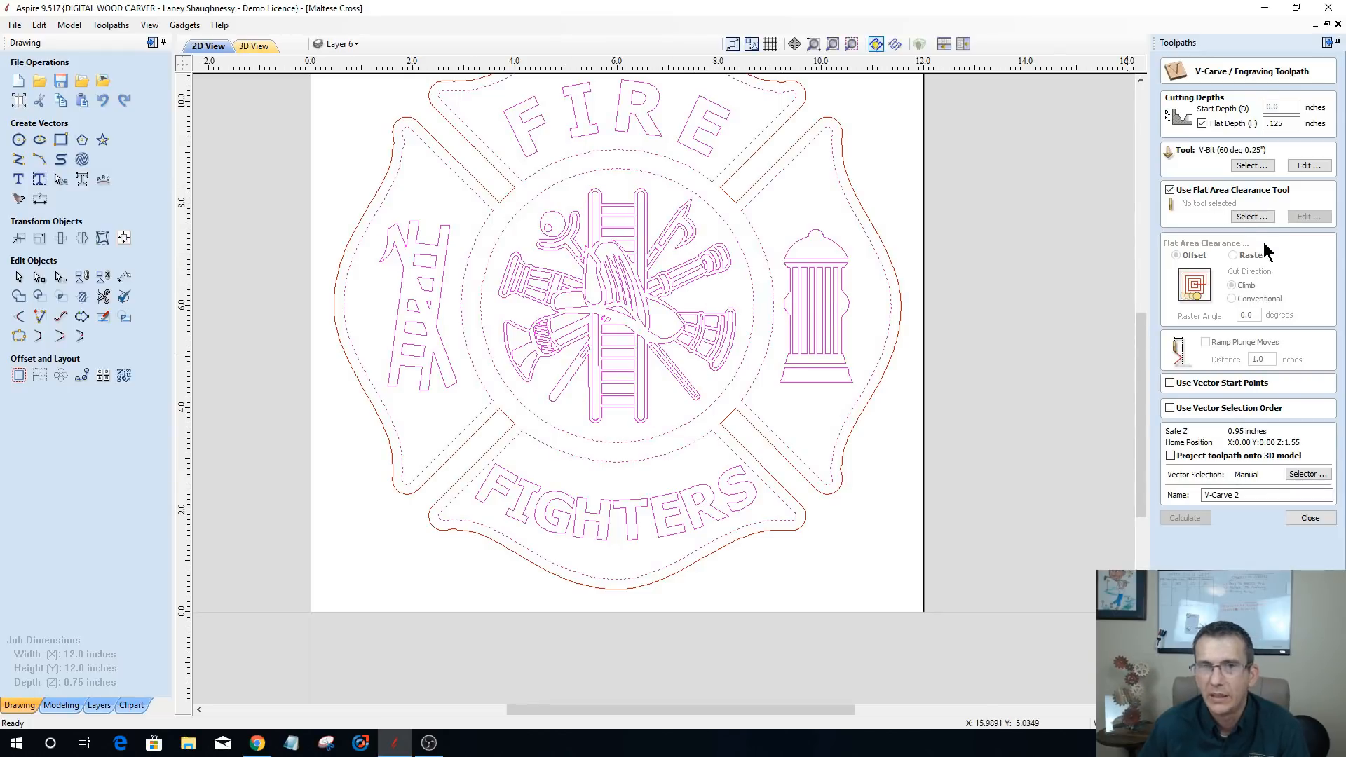
click(1249, 217)
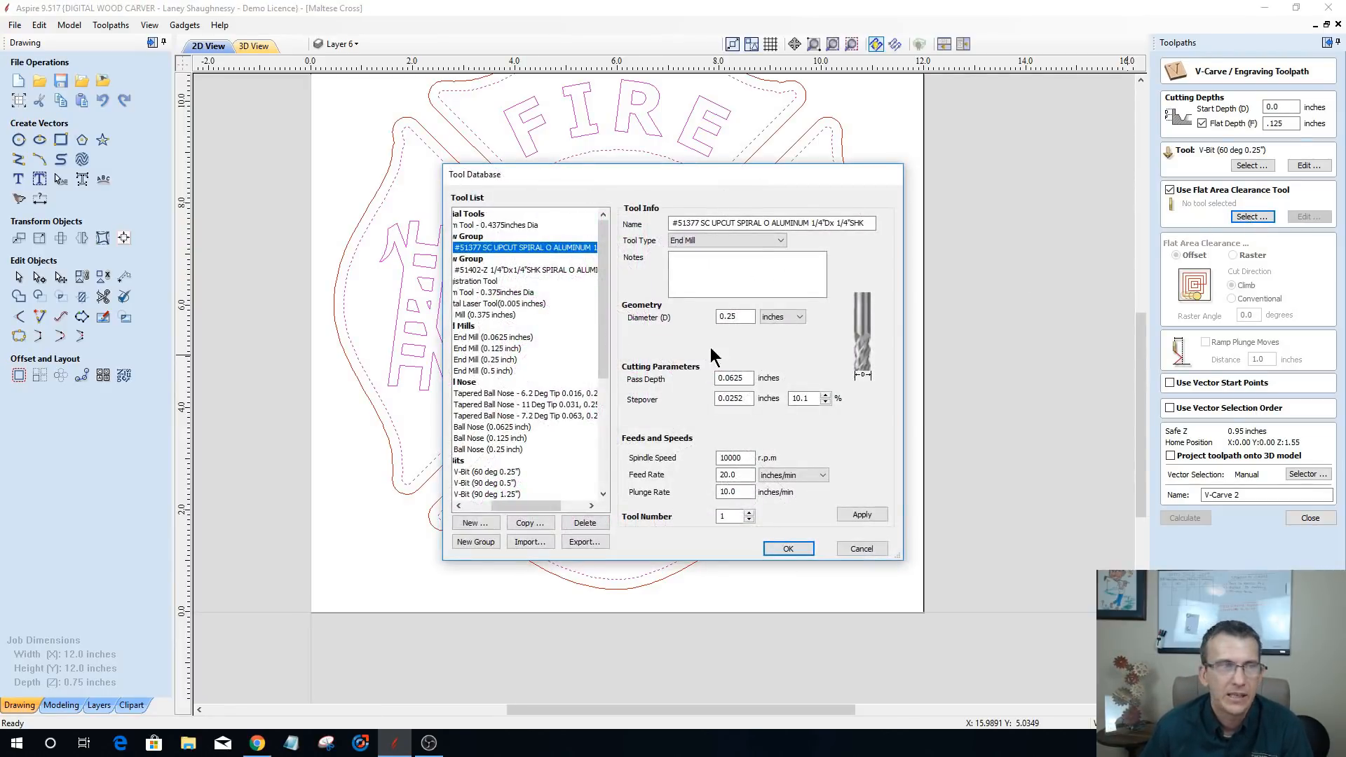
click(503, 346)
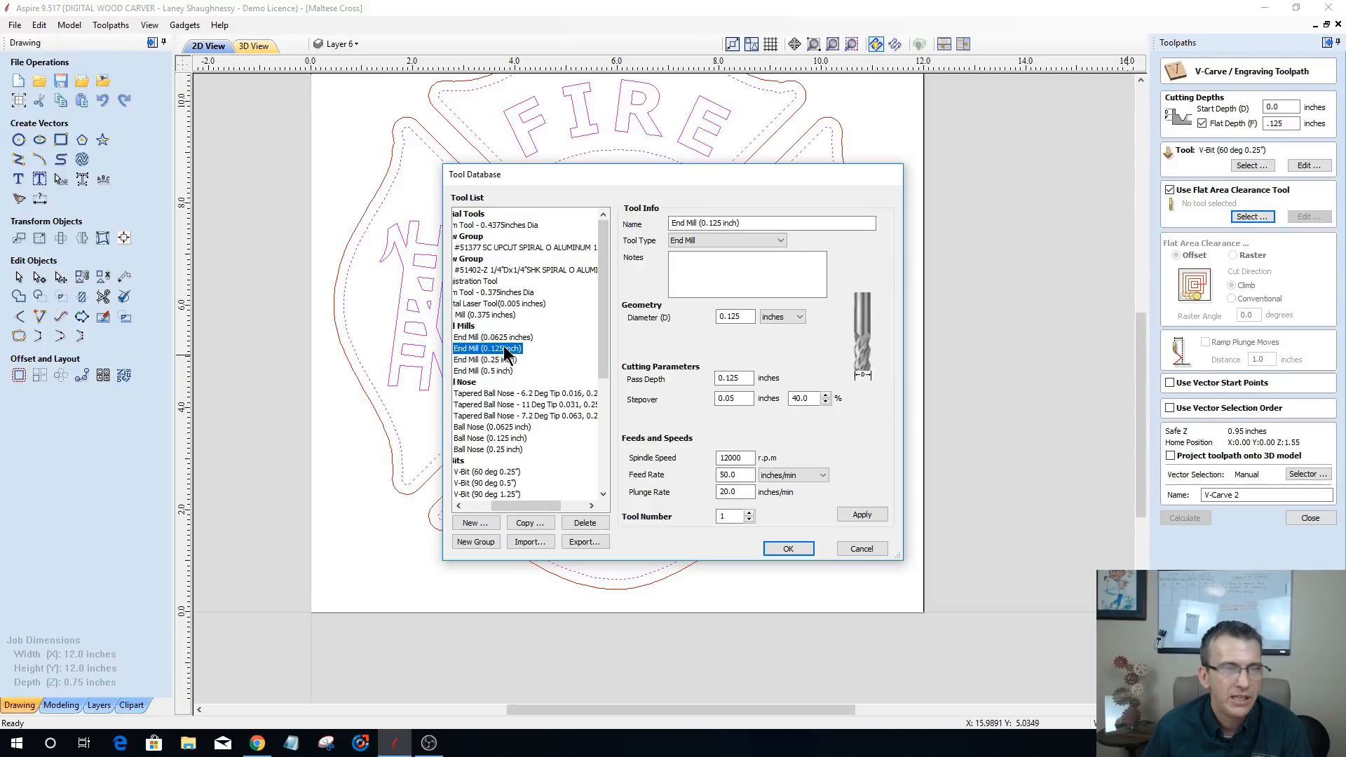
click(788, 548)
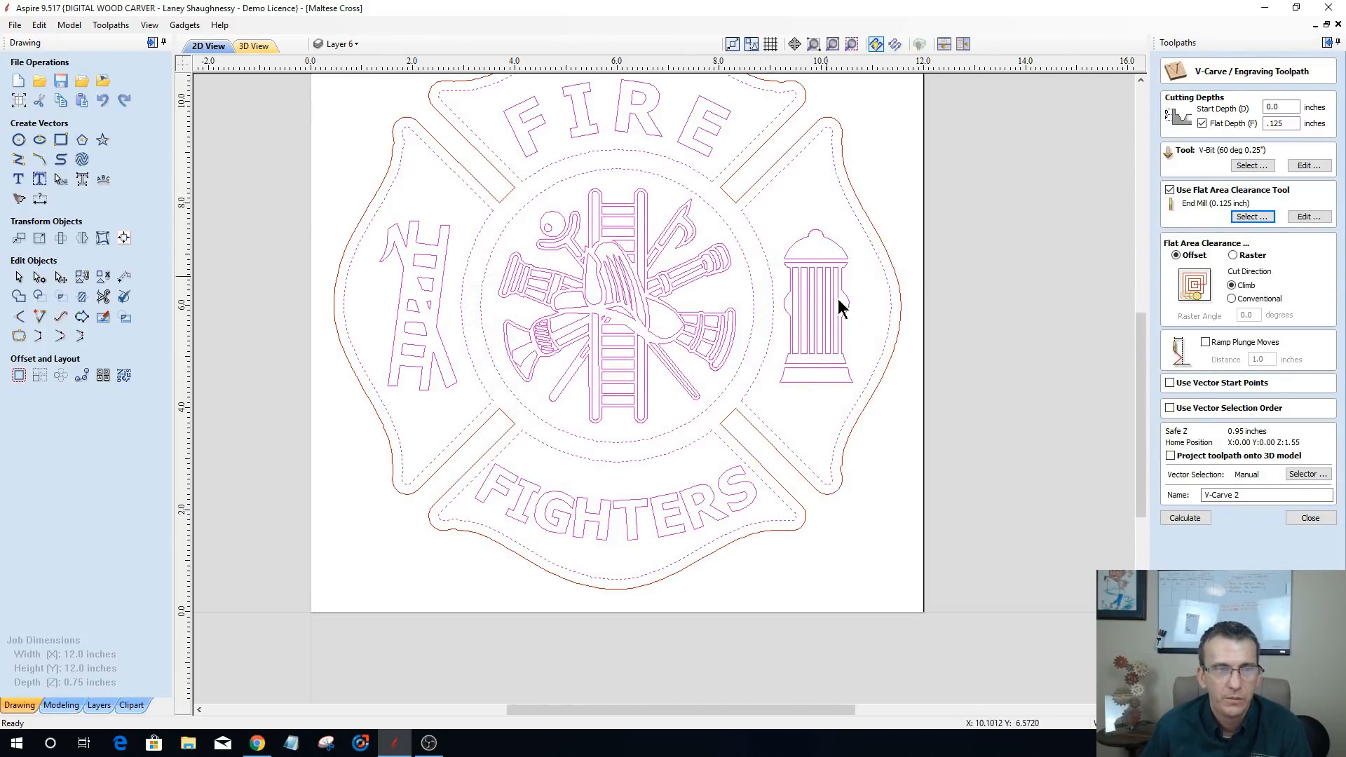
- Calculate the V-Carve 2 toolpath and simulate it together with the Profile 1 cutout
click(1185, 518)
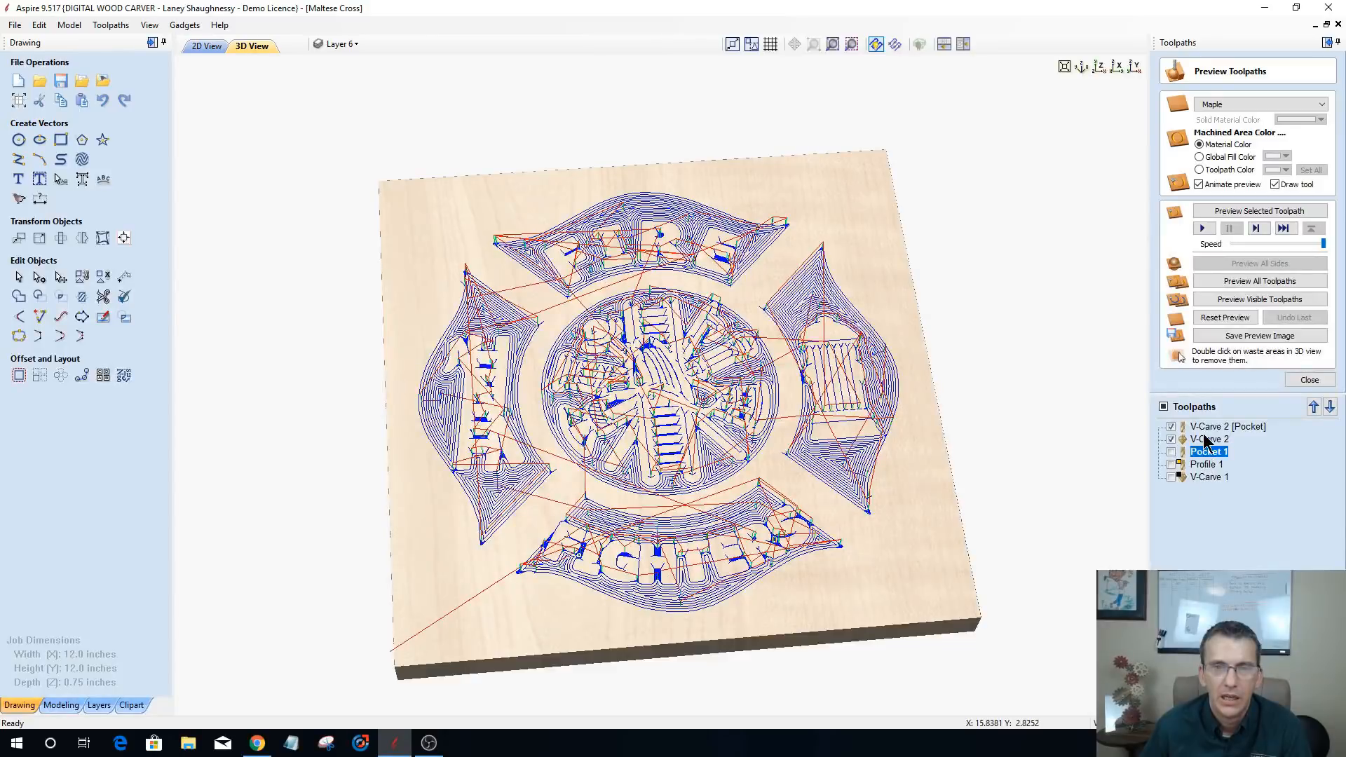
click(1171, 464)
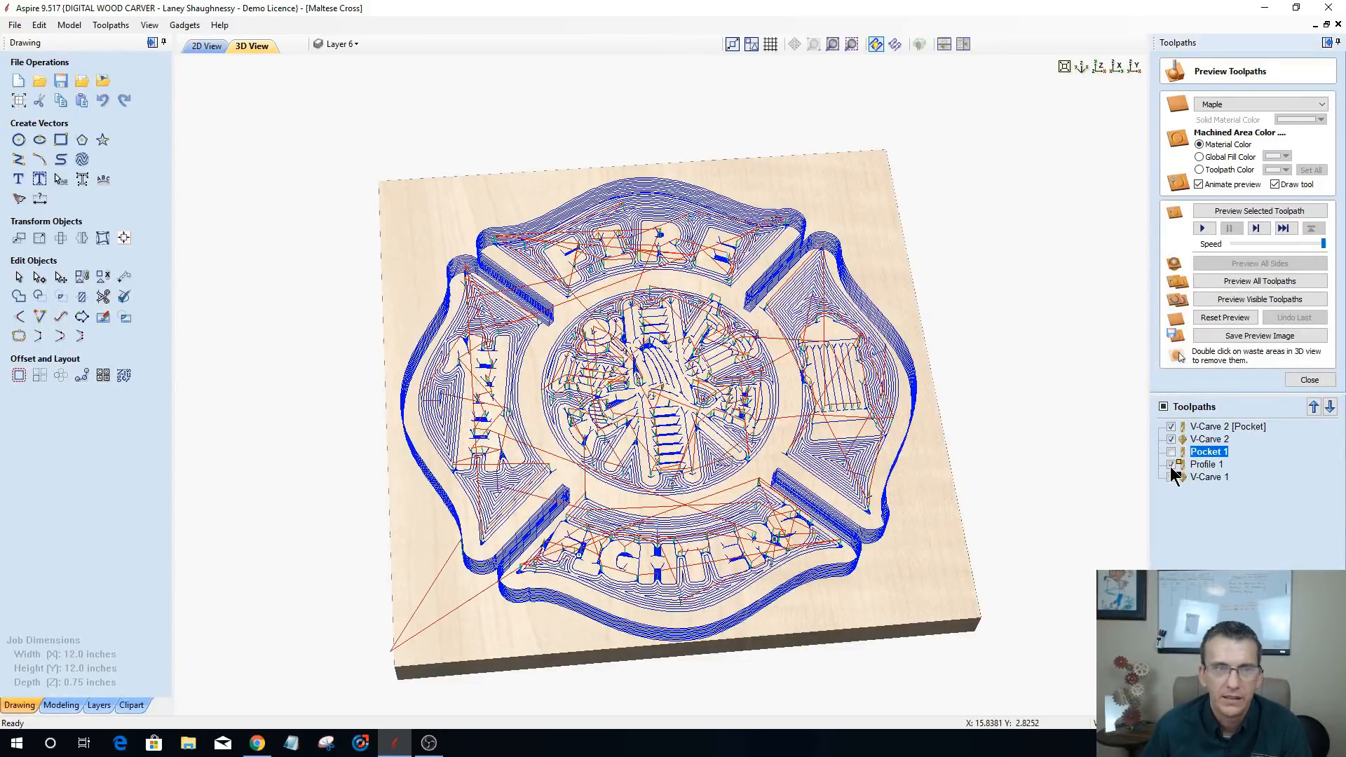
click(1269, 297)
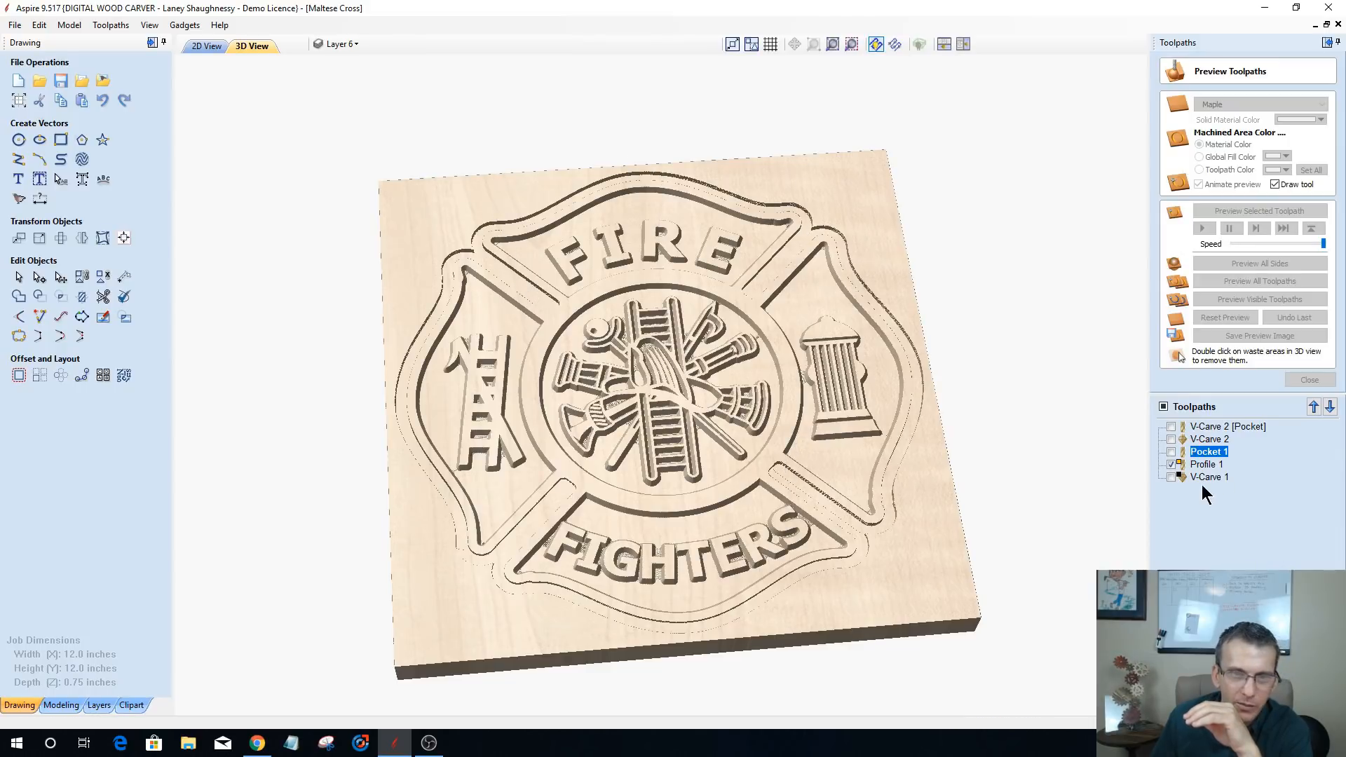
- Set the pass depth of Profile 1's 0.25 inch end mill to .125 inches and recalculate the toolpath
double_click(1205, 464)
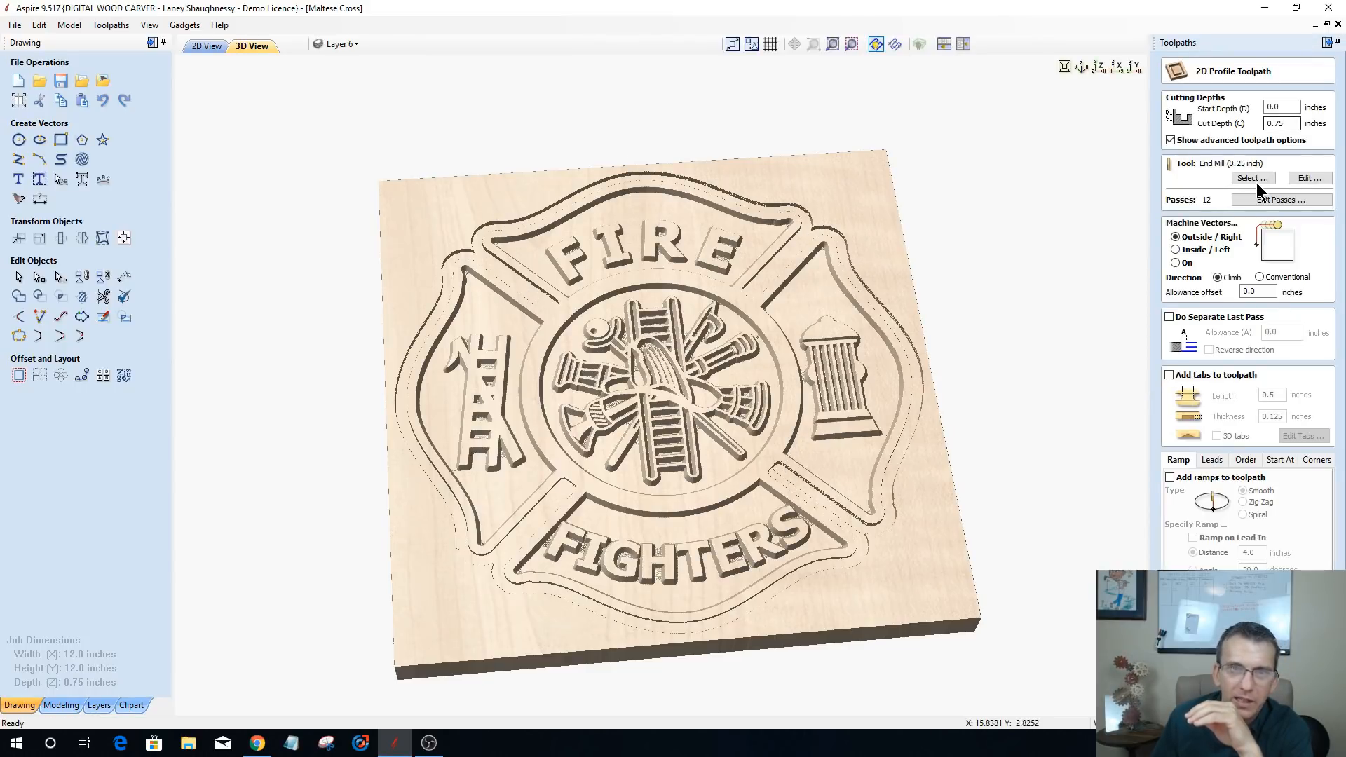
click(1304, 176)
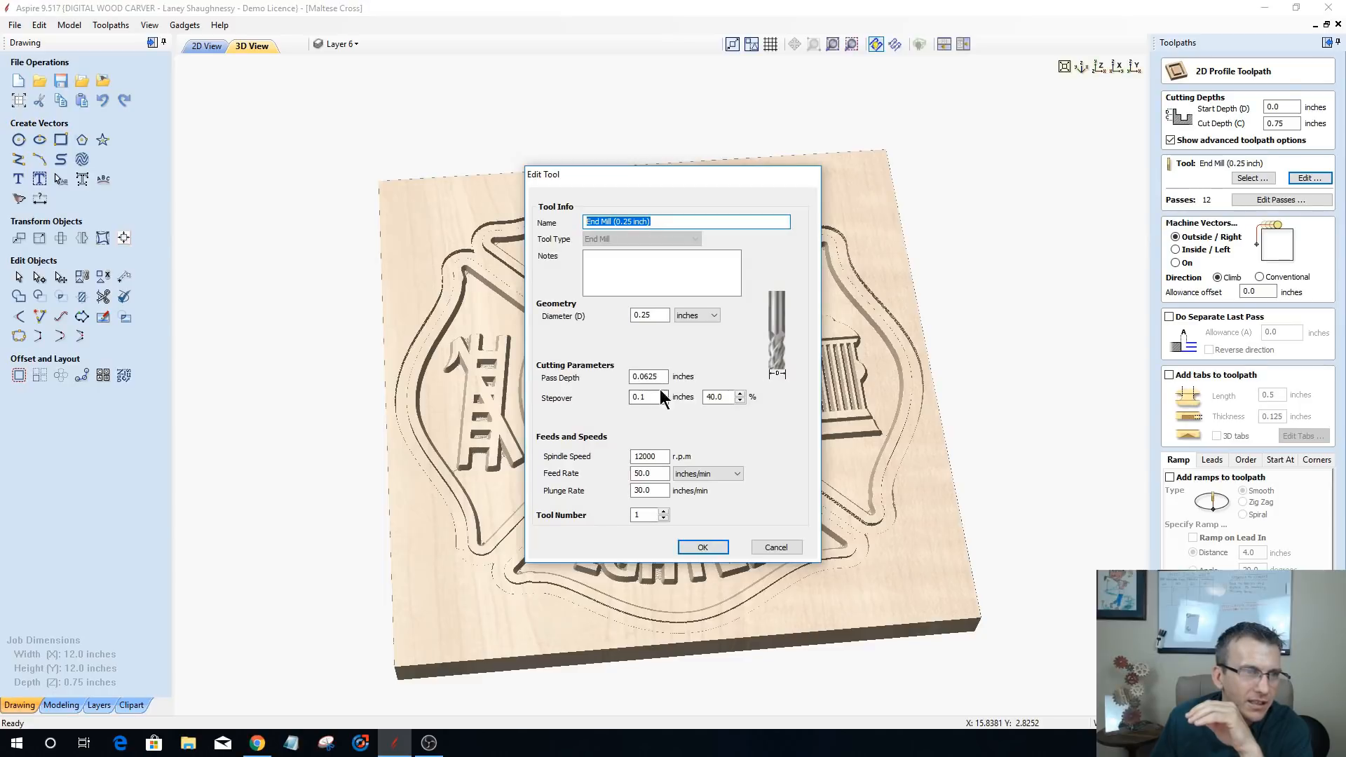
double_click(648, 376)
text(.125)
click(703, 547)
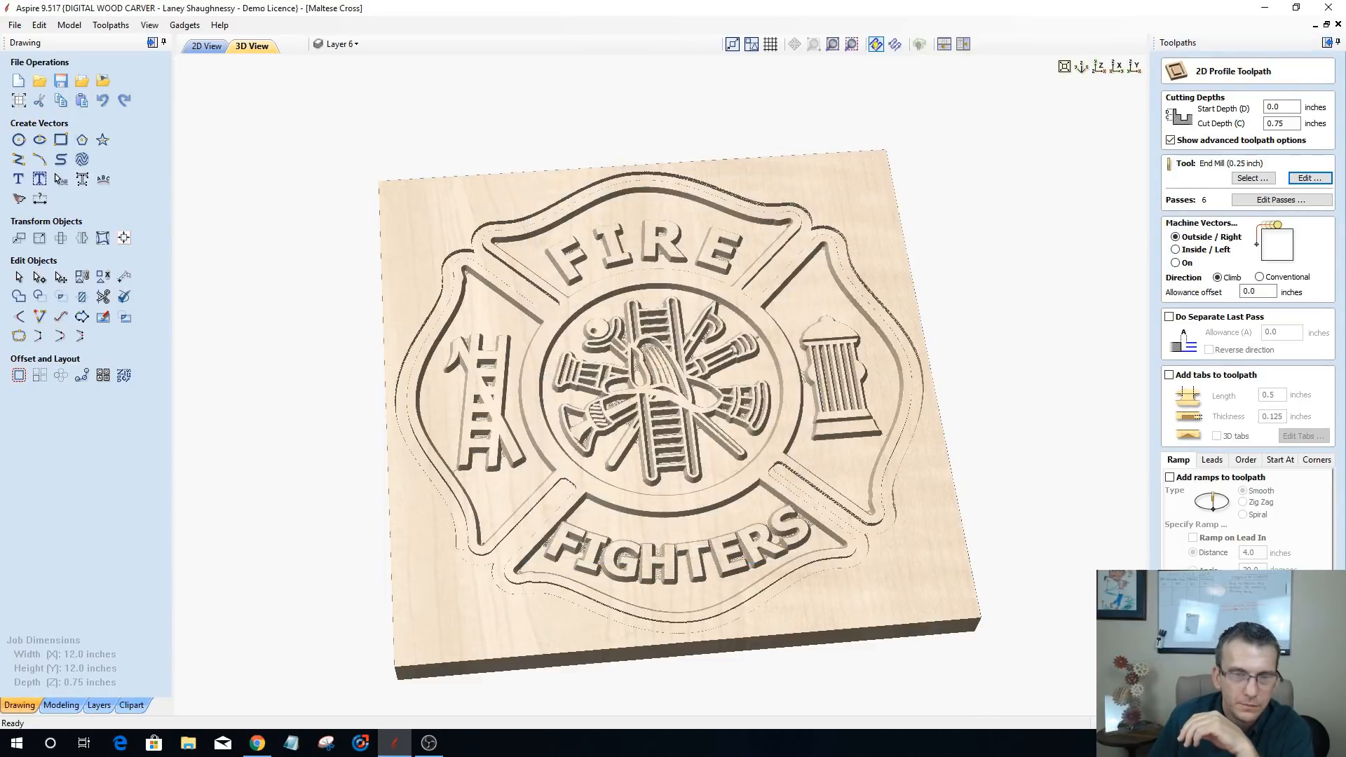
click(1218, 701)
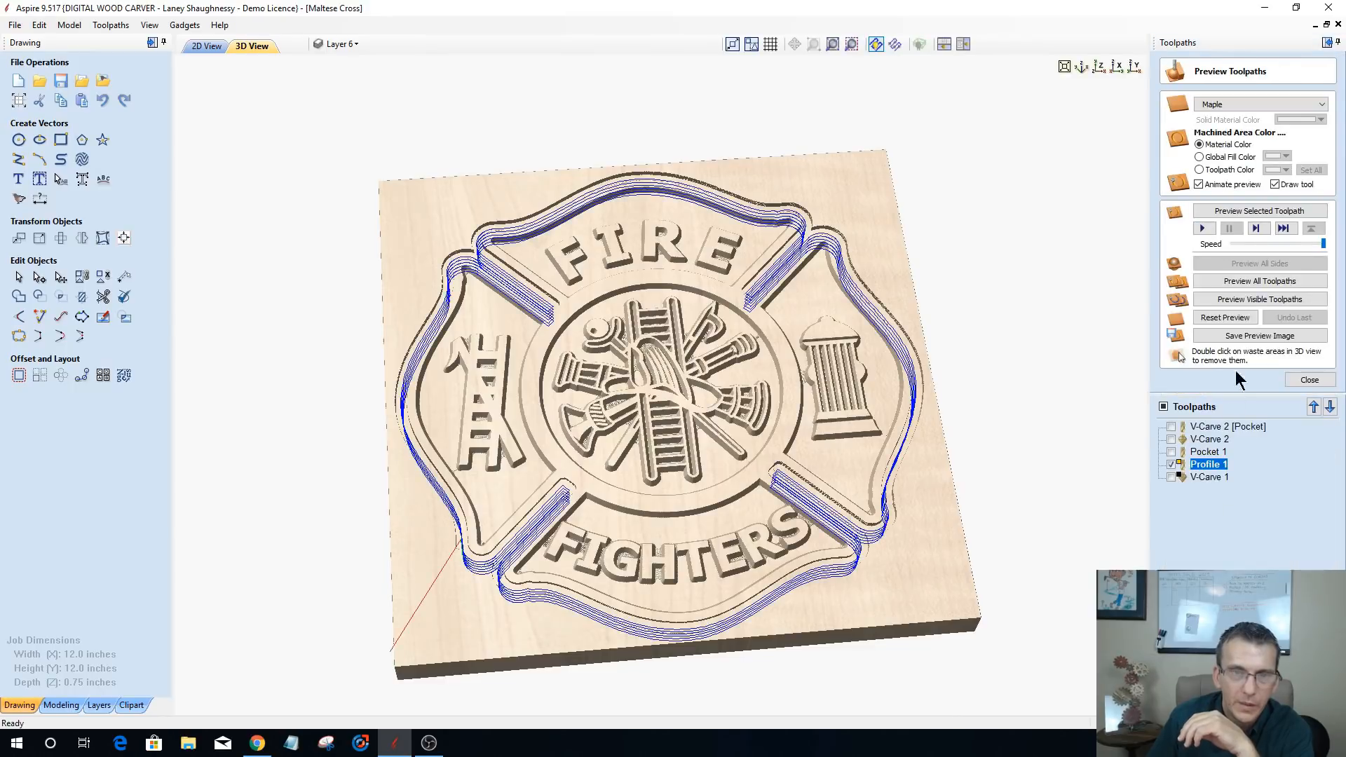
- Simulate Profile 1 alone, remove the waste material around the Maltese cross, and inspect the cutout in 3D
click(1249, 213)
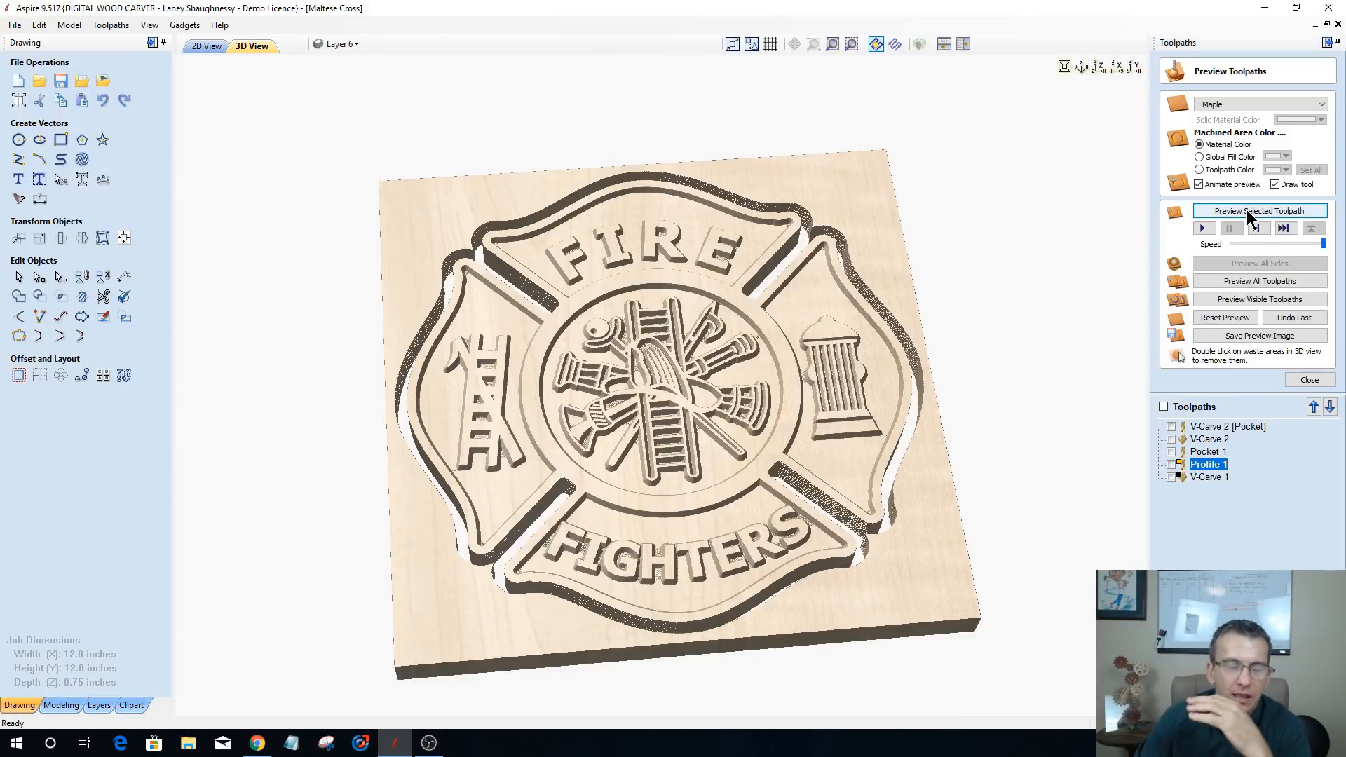
double_click(829, 223)
drag(586, 511, 441, 563)
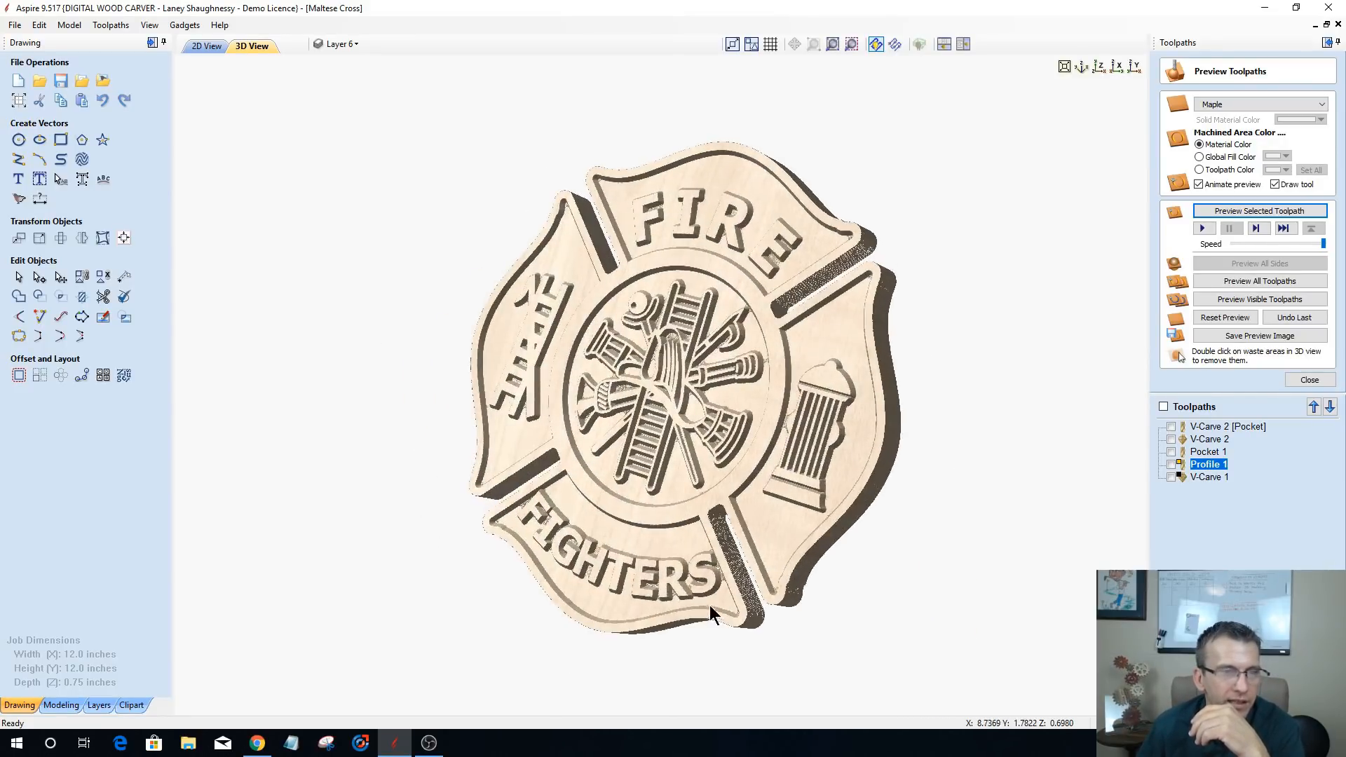
drag(738, 491, 548, 520)
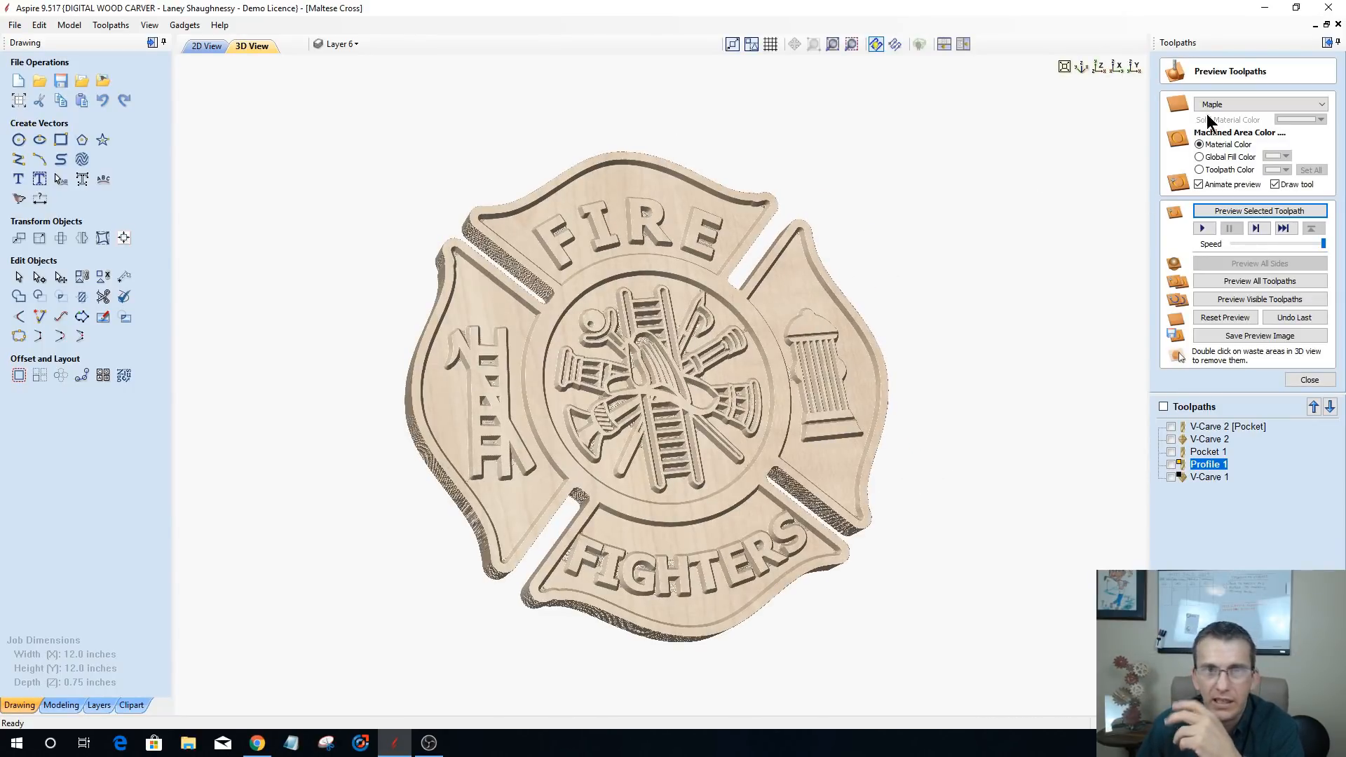
- Set the preview material to a solid red color
click(1225, 105)
scroll(1249, 132, up, 5)
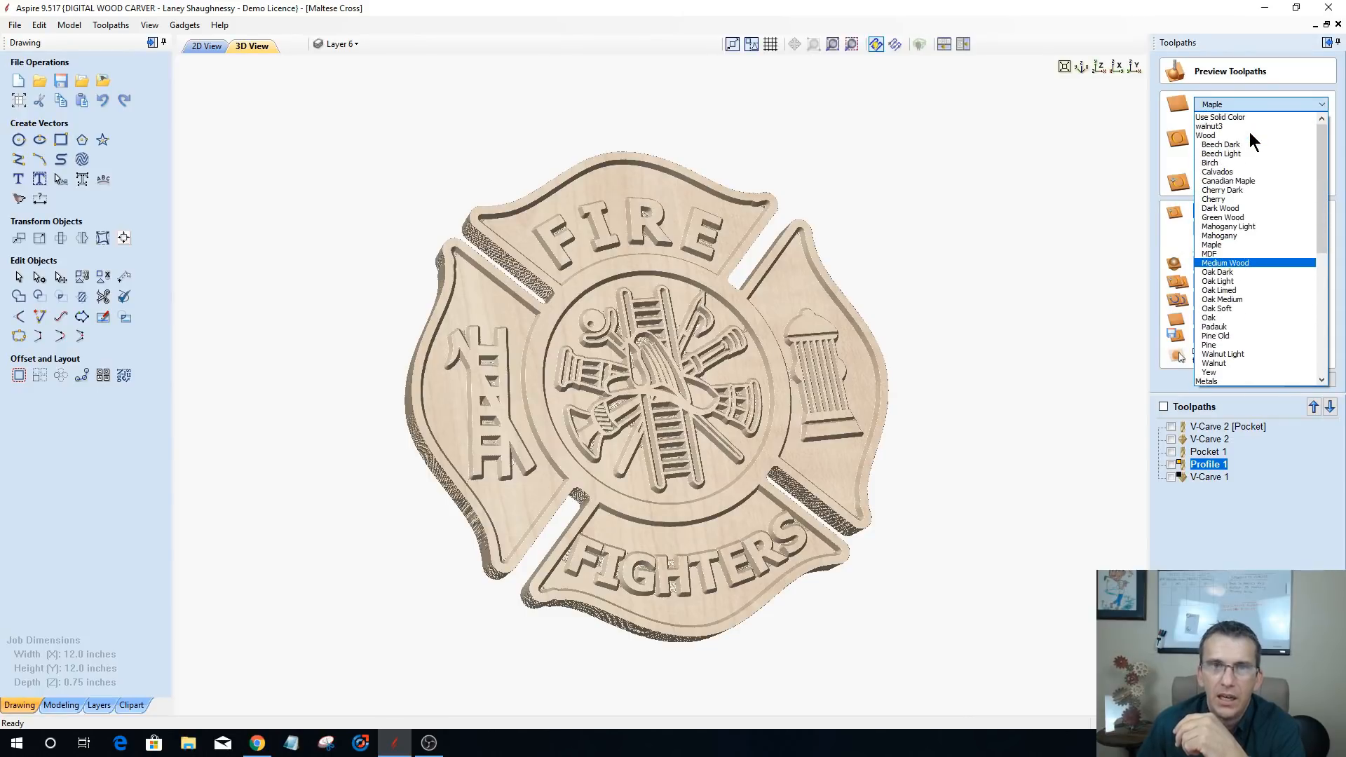
click(1247, 118)
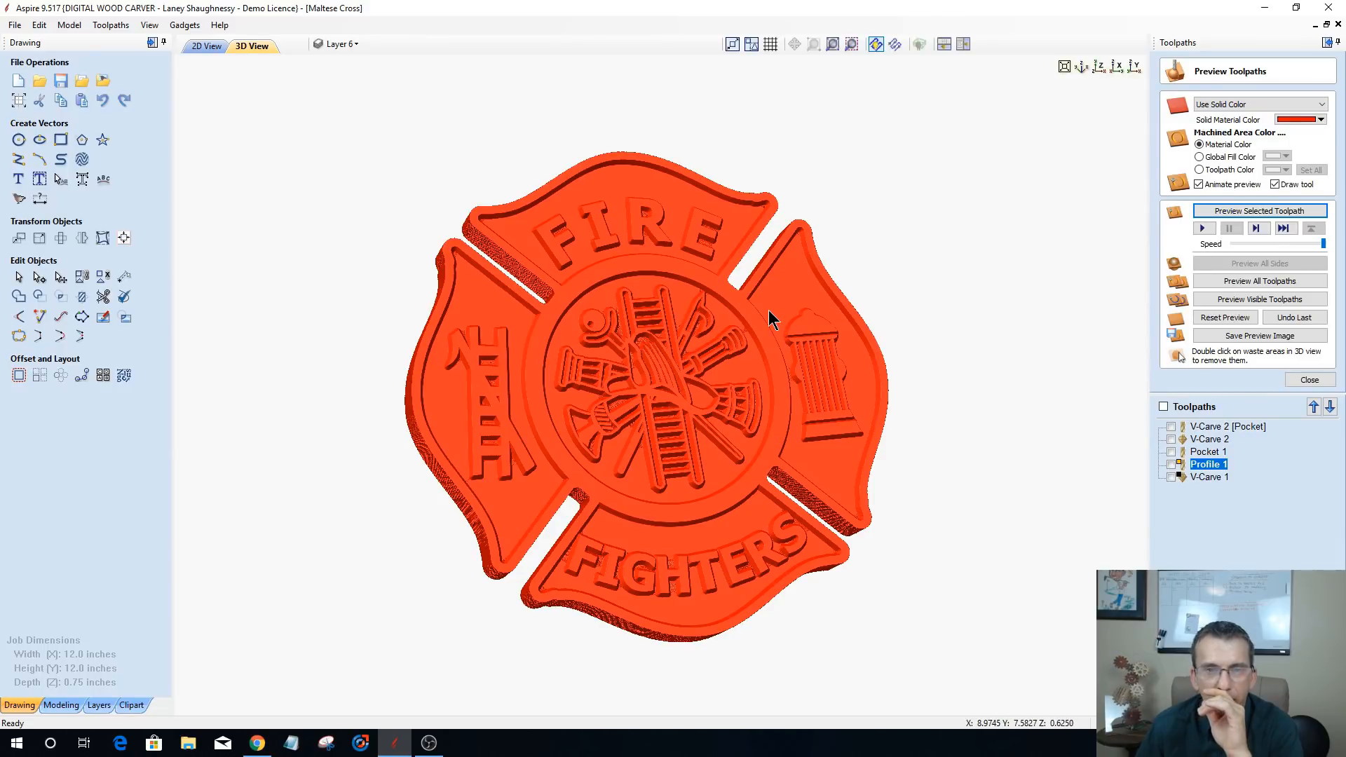
- Select V-Carve 2 [Pocket] and switch the machined areas to a white global fill color
click(1208, 425)
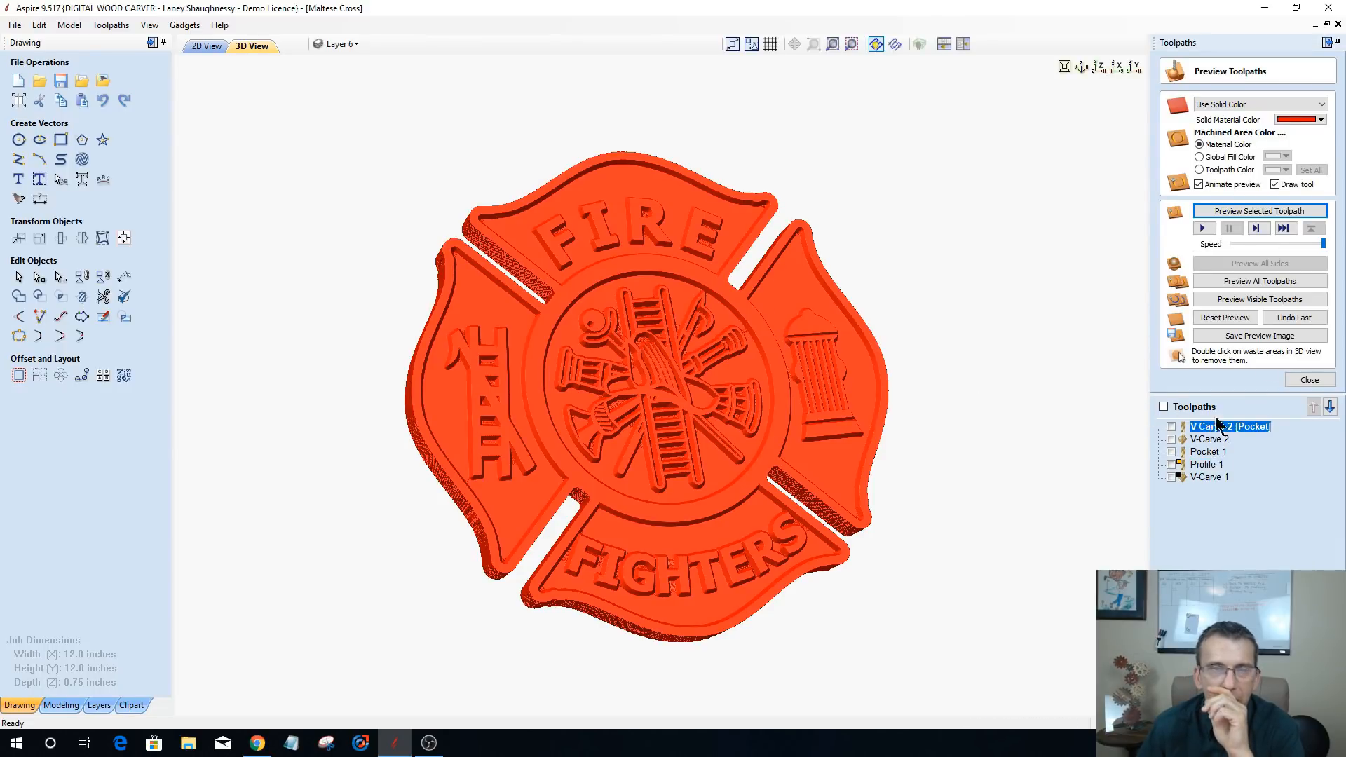
click(1260, 157)
click(1284, 156)
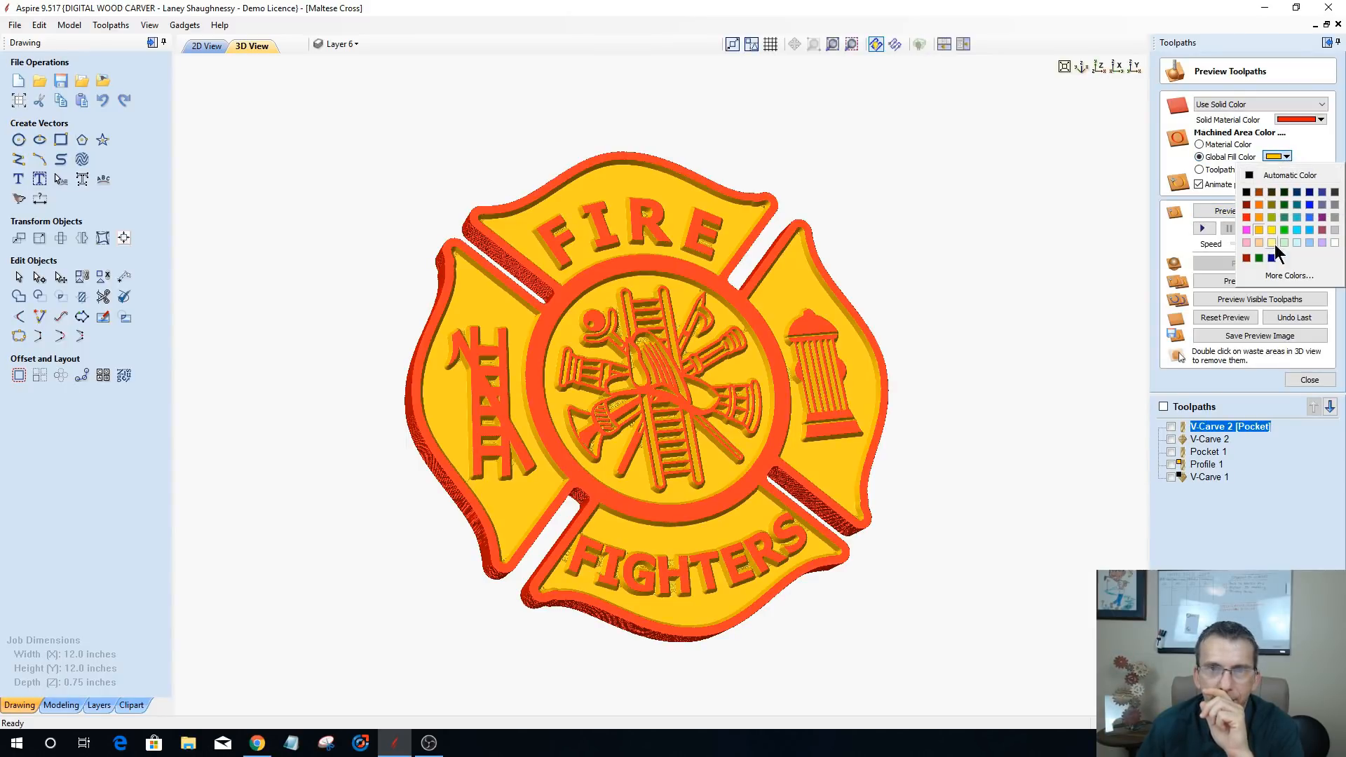
click(1334, 243)
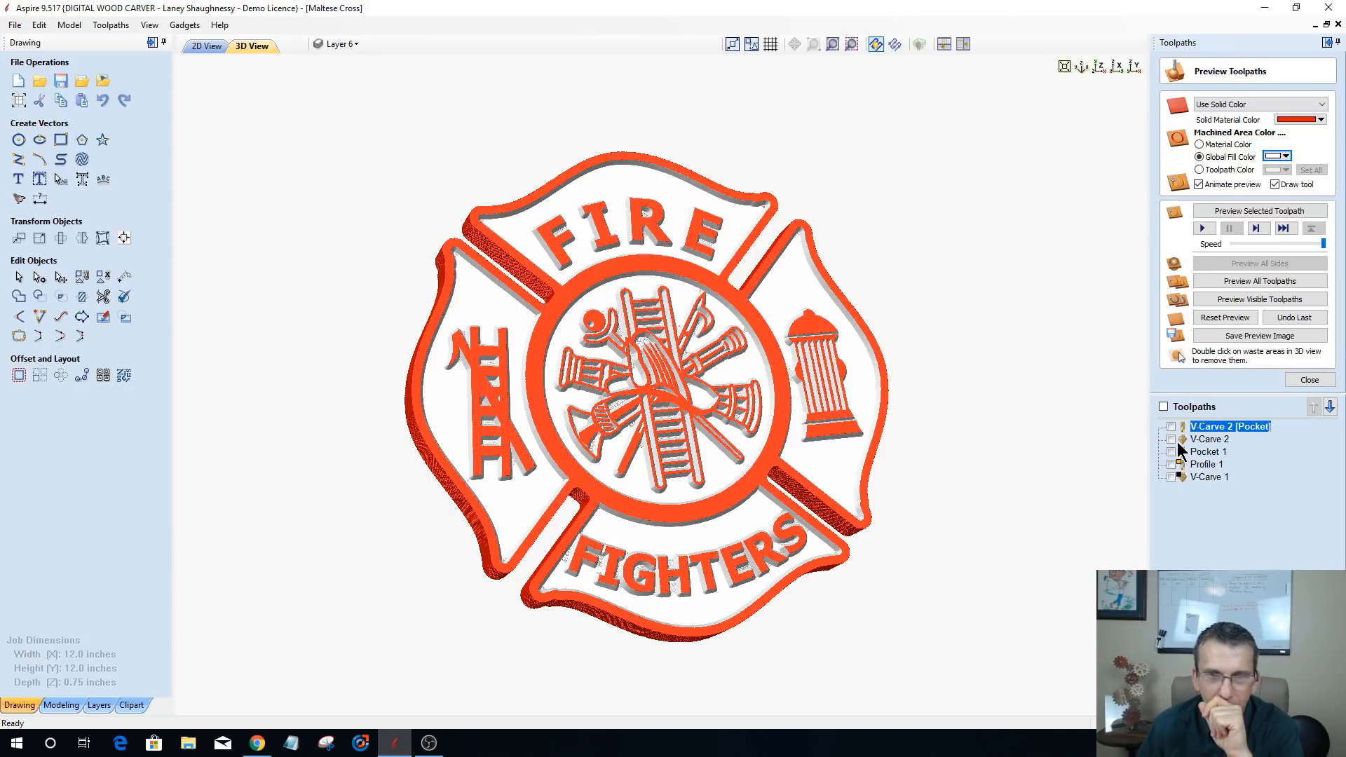
- Try black as the global fill color with V-Carve 2 selected, restore white, and examine the cross from above
click(1203, 440)
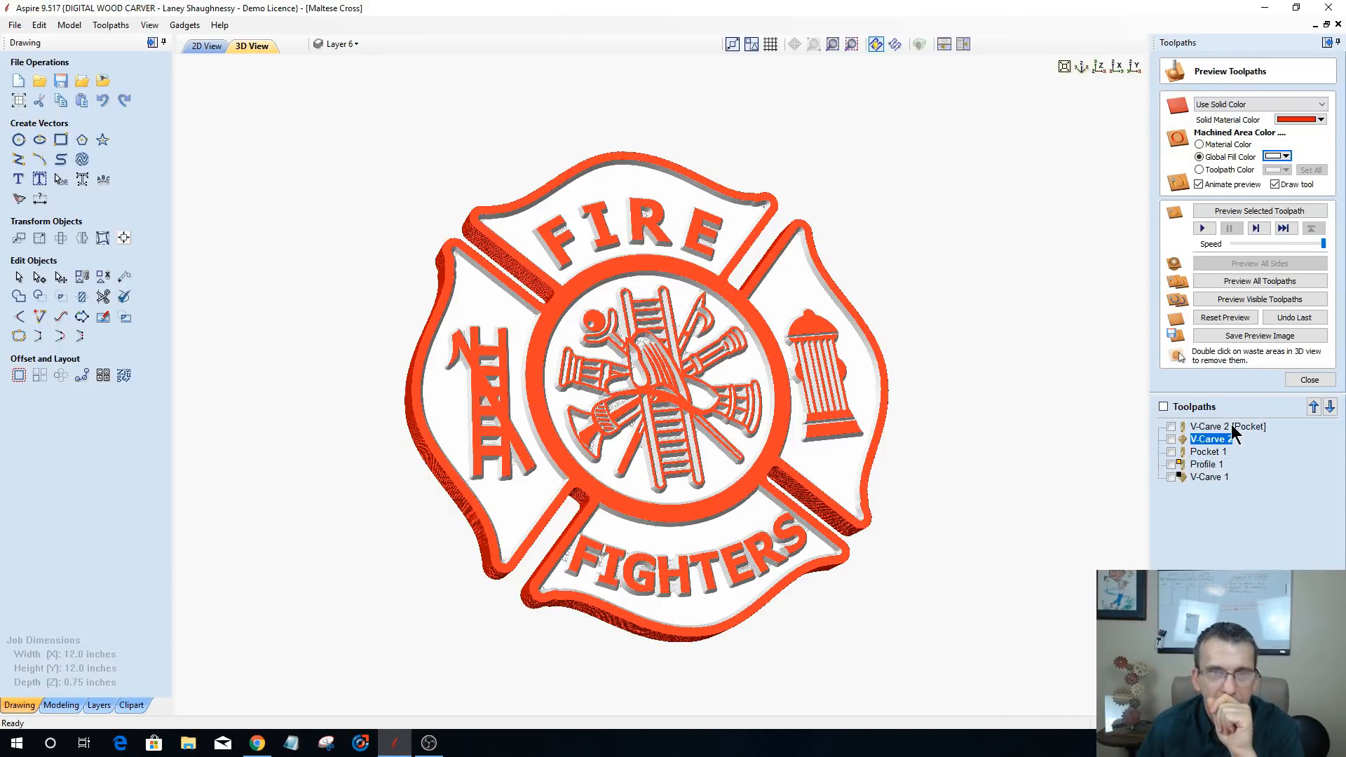
click(1286, 157)
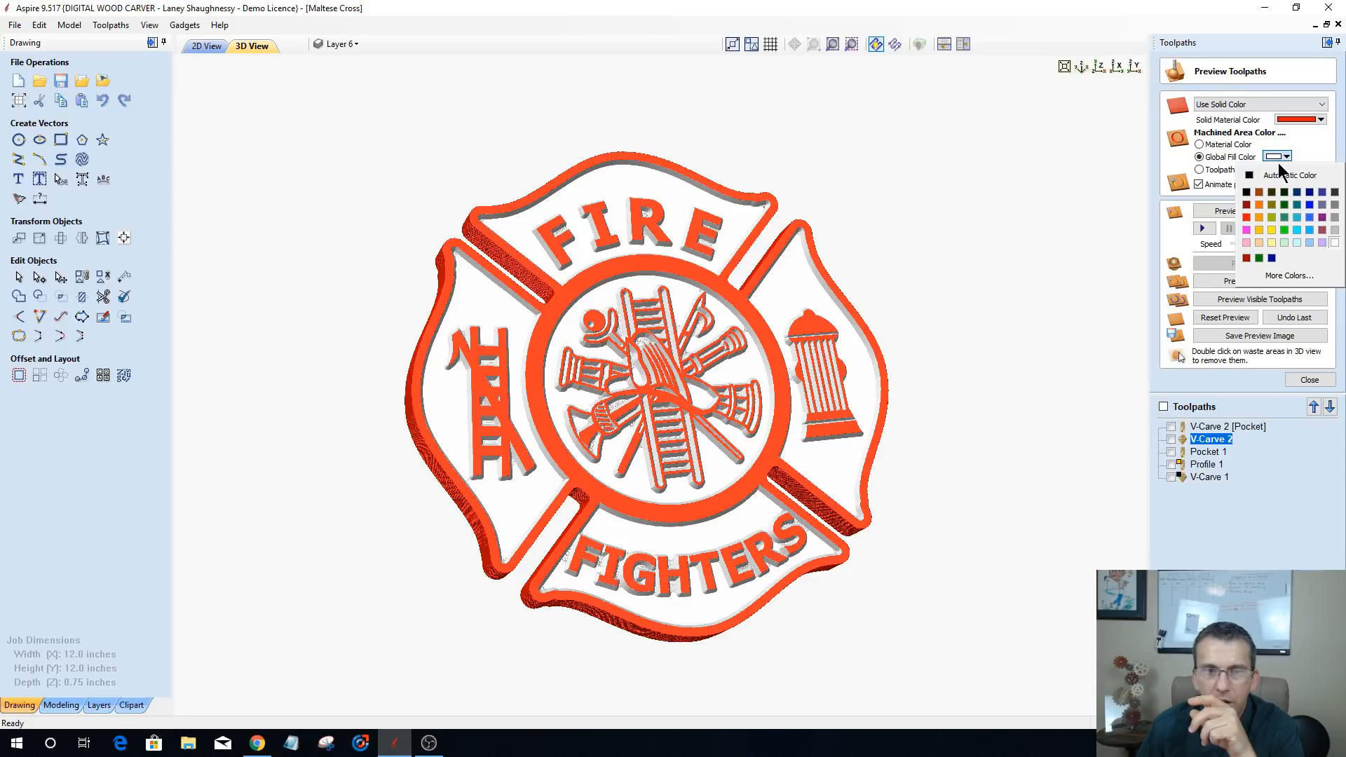
click(1245, 191)
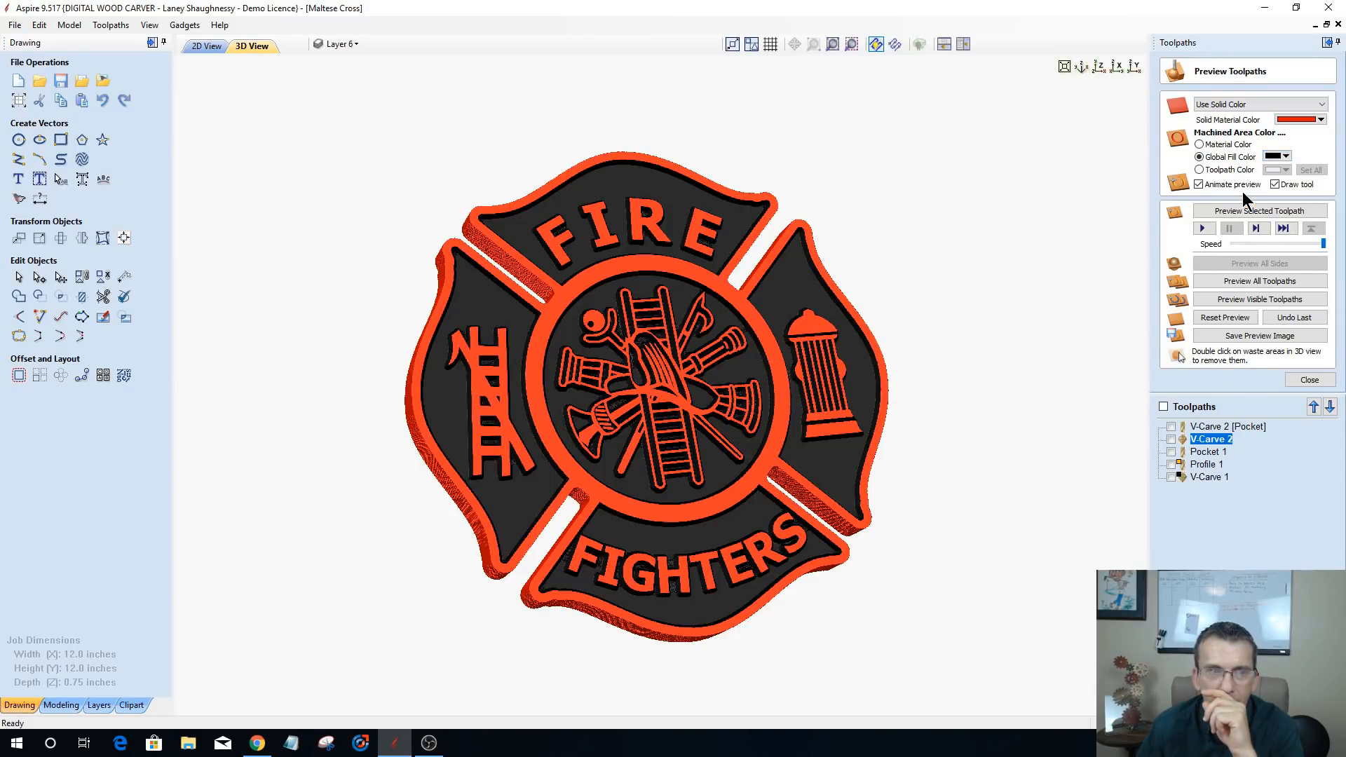
click(1285, 157)
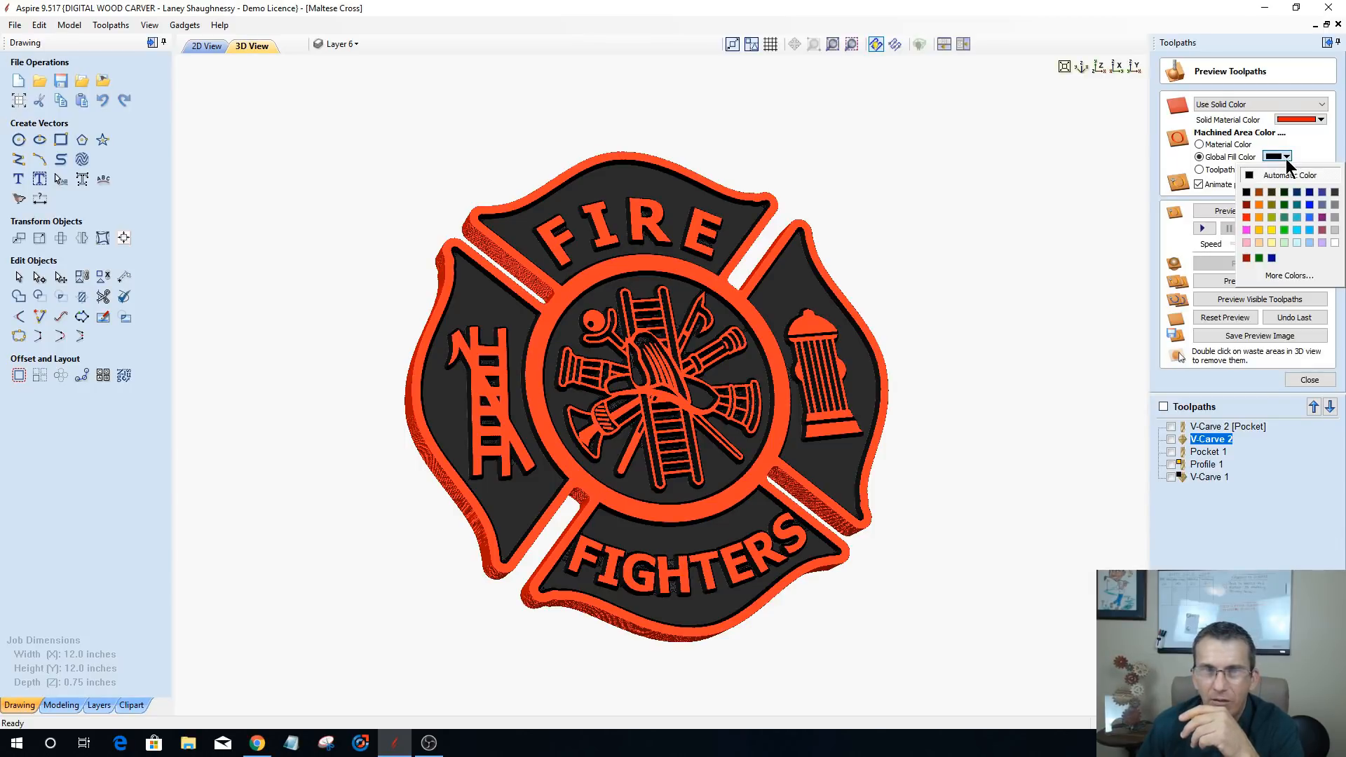
click(1334, 243)
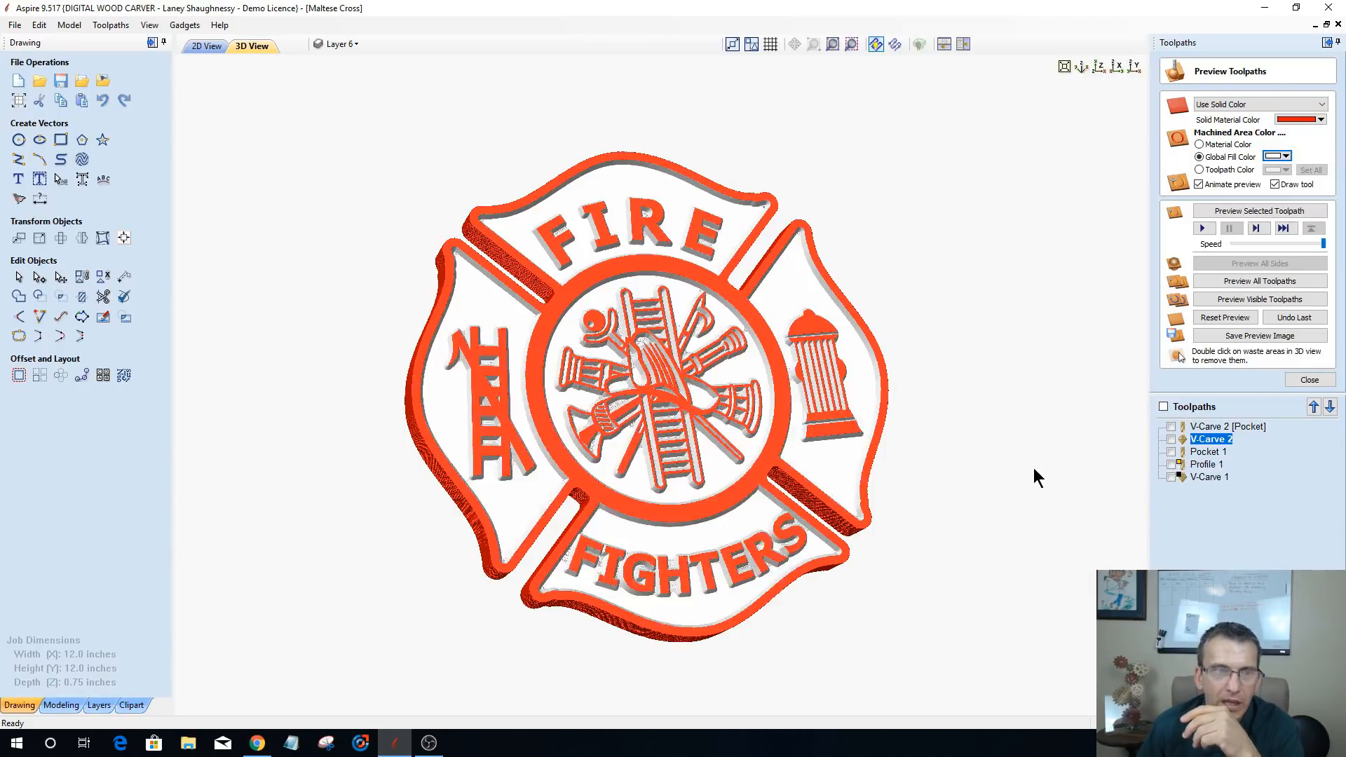
drag(664, 365, 675, 497)
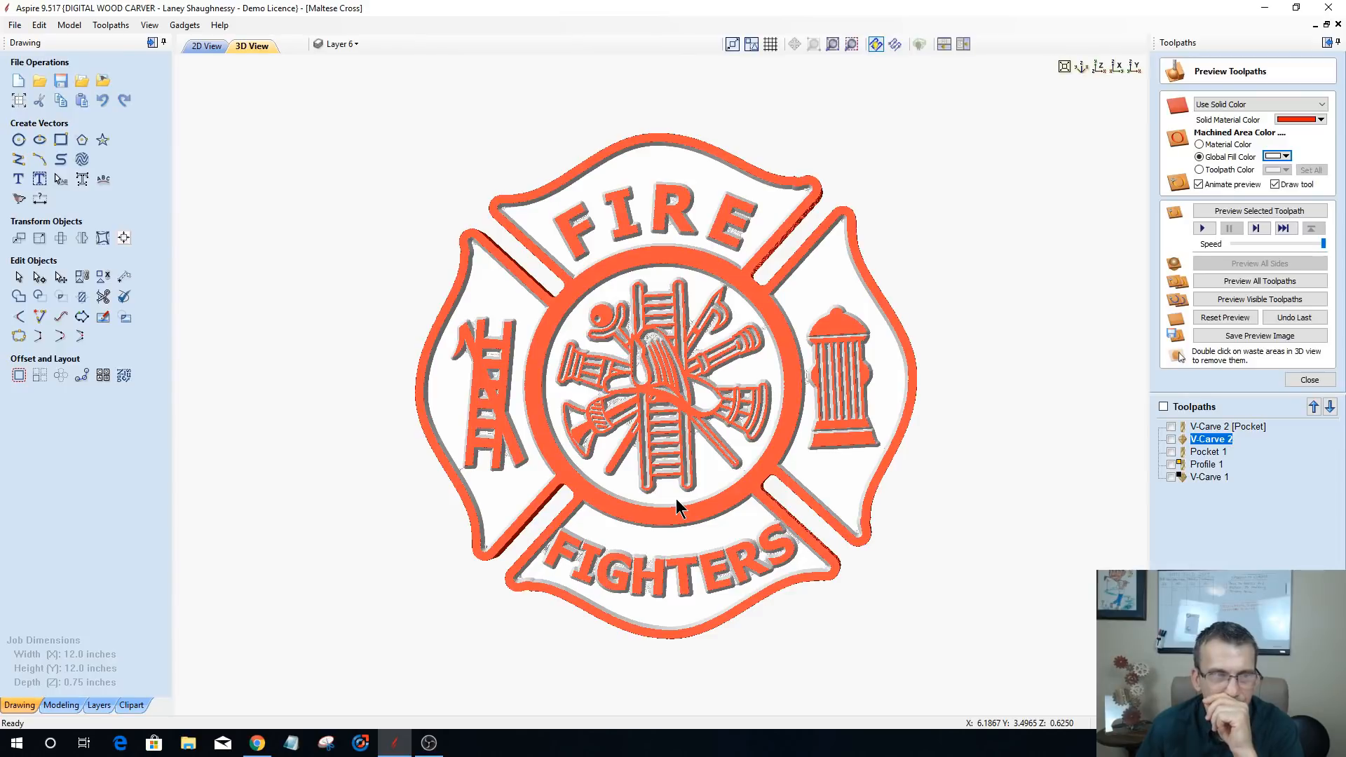
- Set the preview material to Maple, return the machined areas to the material color, and inspect the cross from several angles
click(1218, 103)
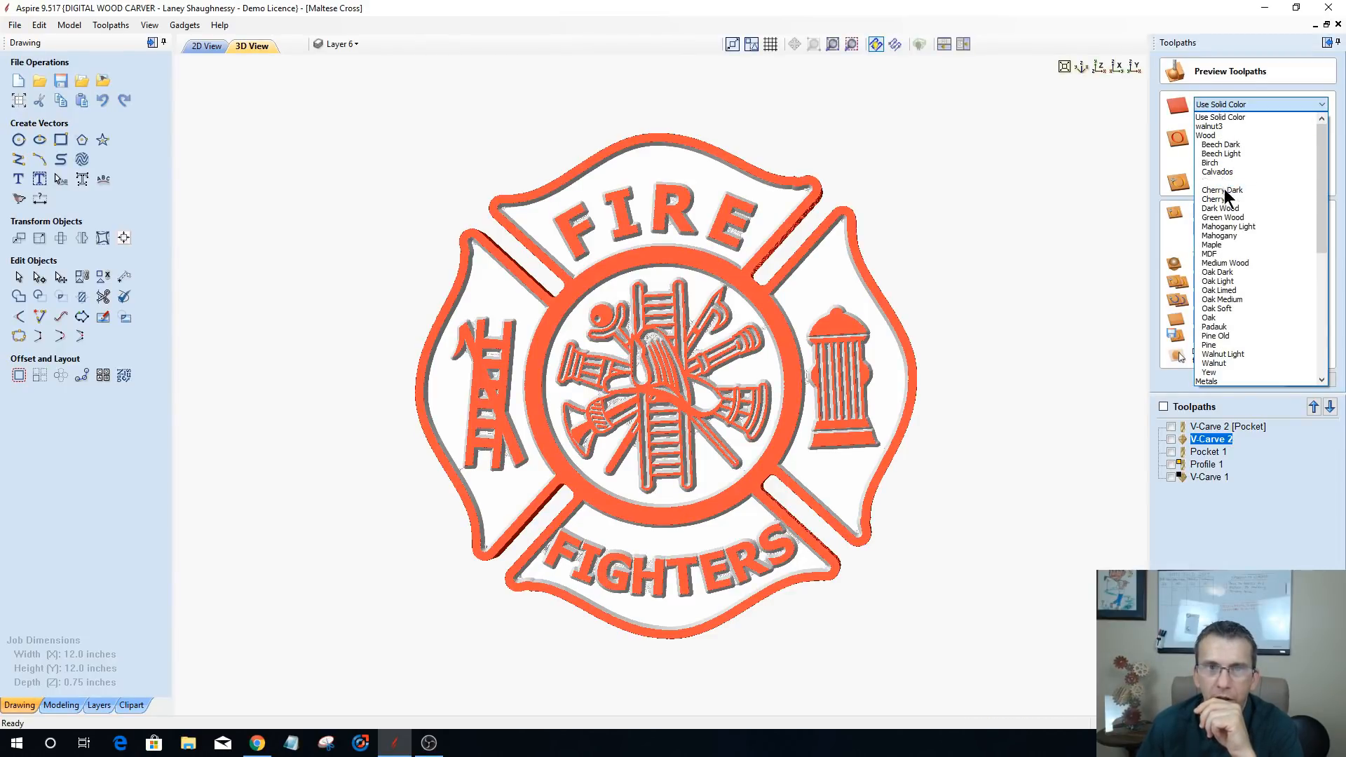
click(1223, 244)
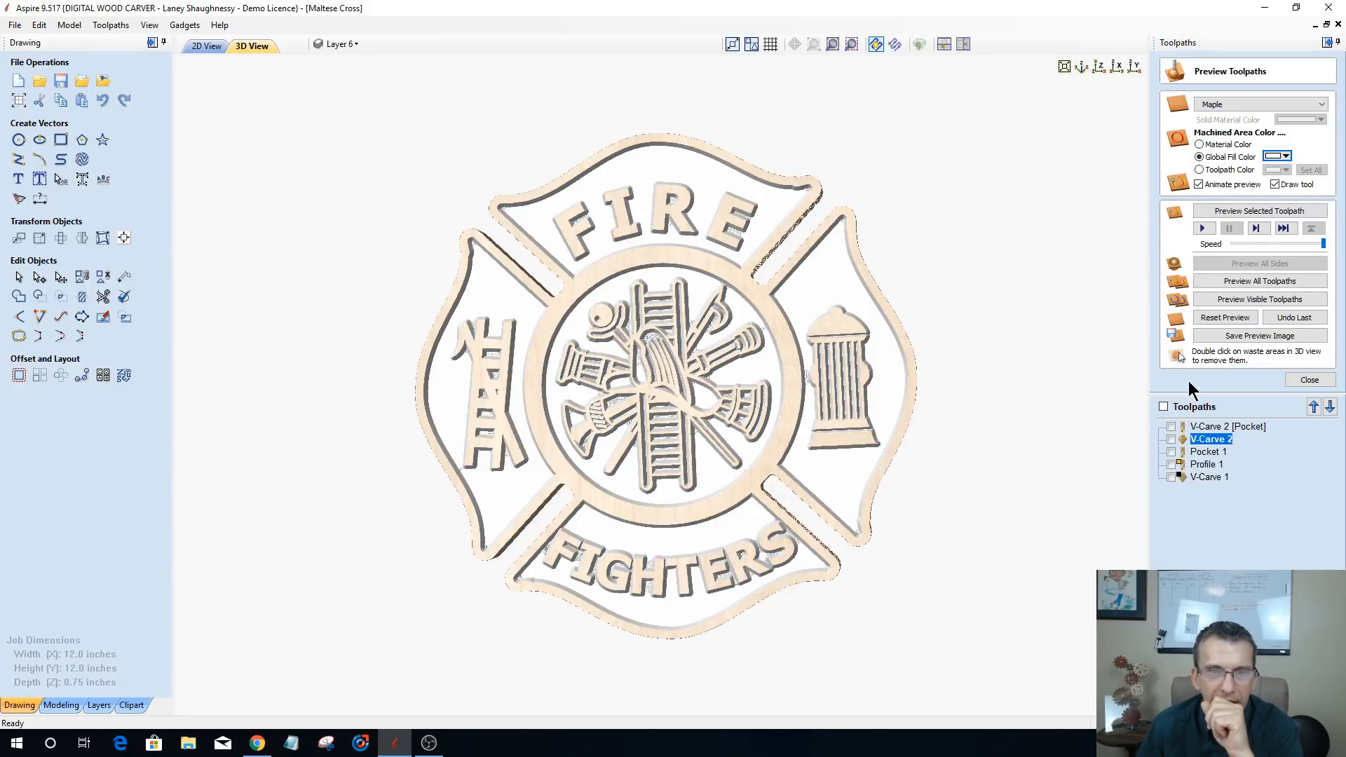
click(1199, 144)
drag(748, 391, 754, 346)
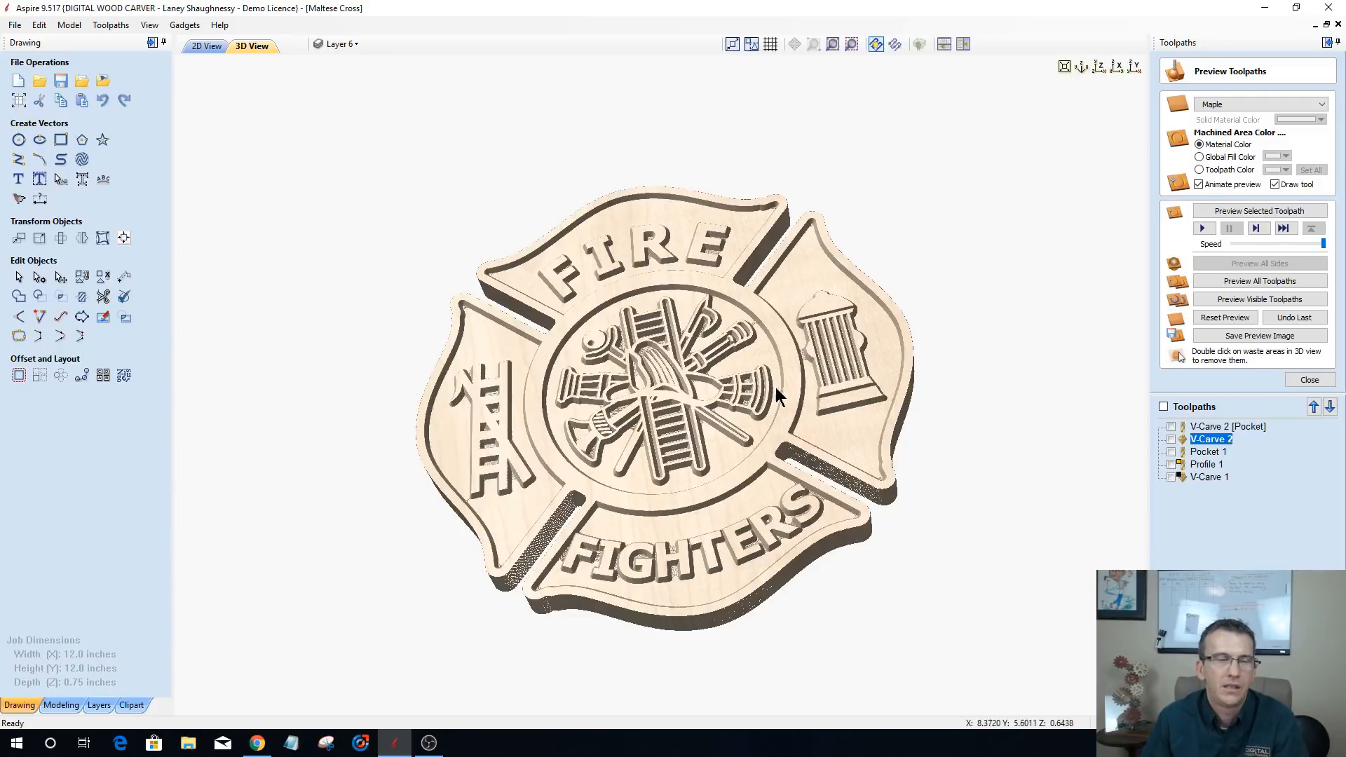
drag(839, 413, 746, 448)
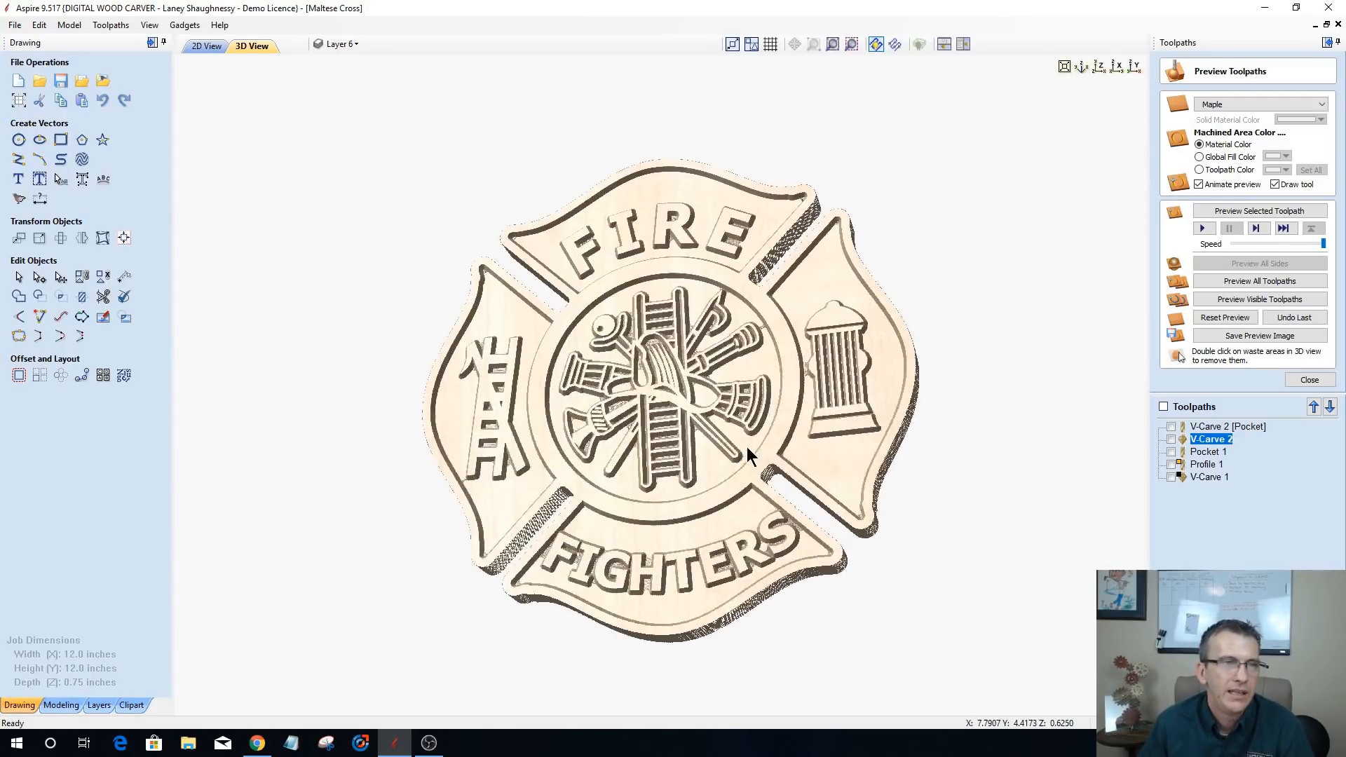
- Set up a Create Shape component from the outer Maltese cross outline with a flat profile and a base height of .25 inches
click(191, 47)
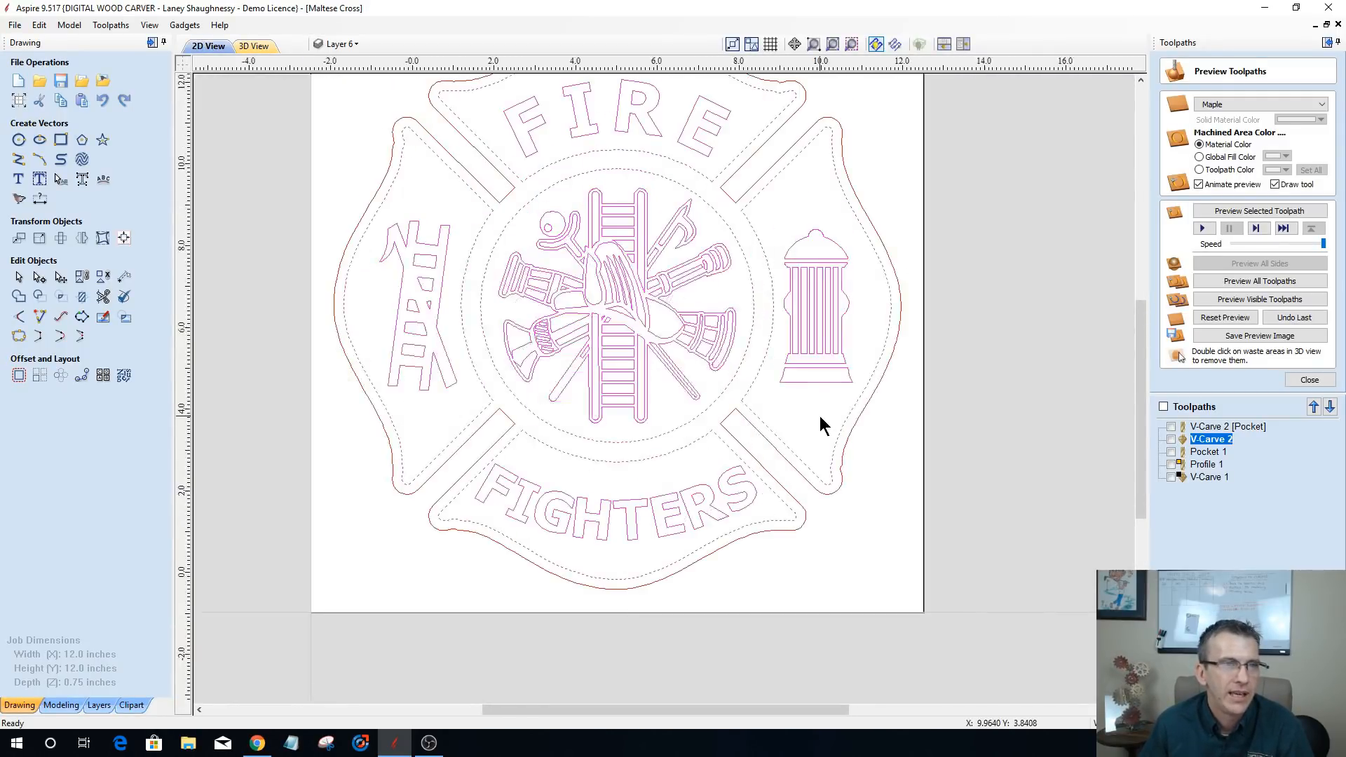
click(460, 274)
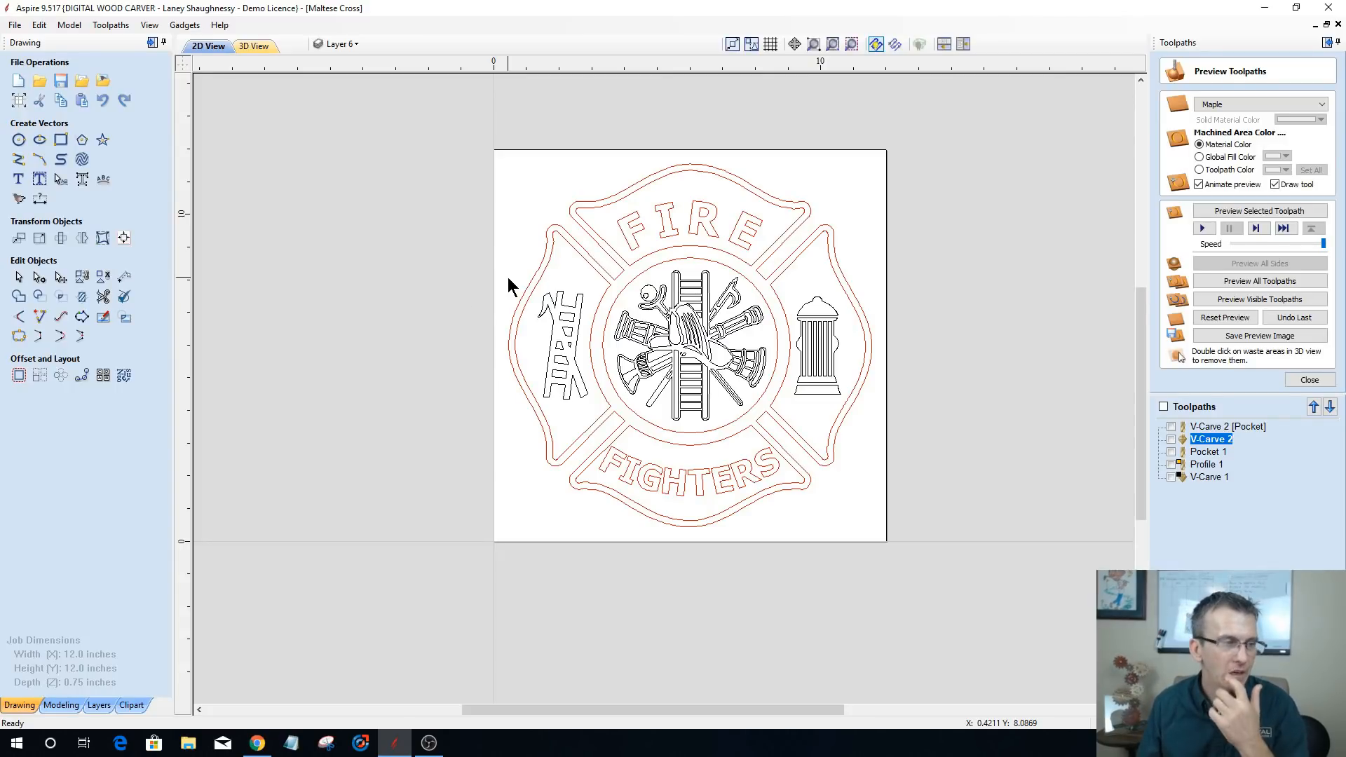
click(50, 706)
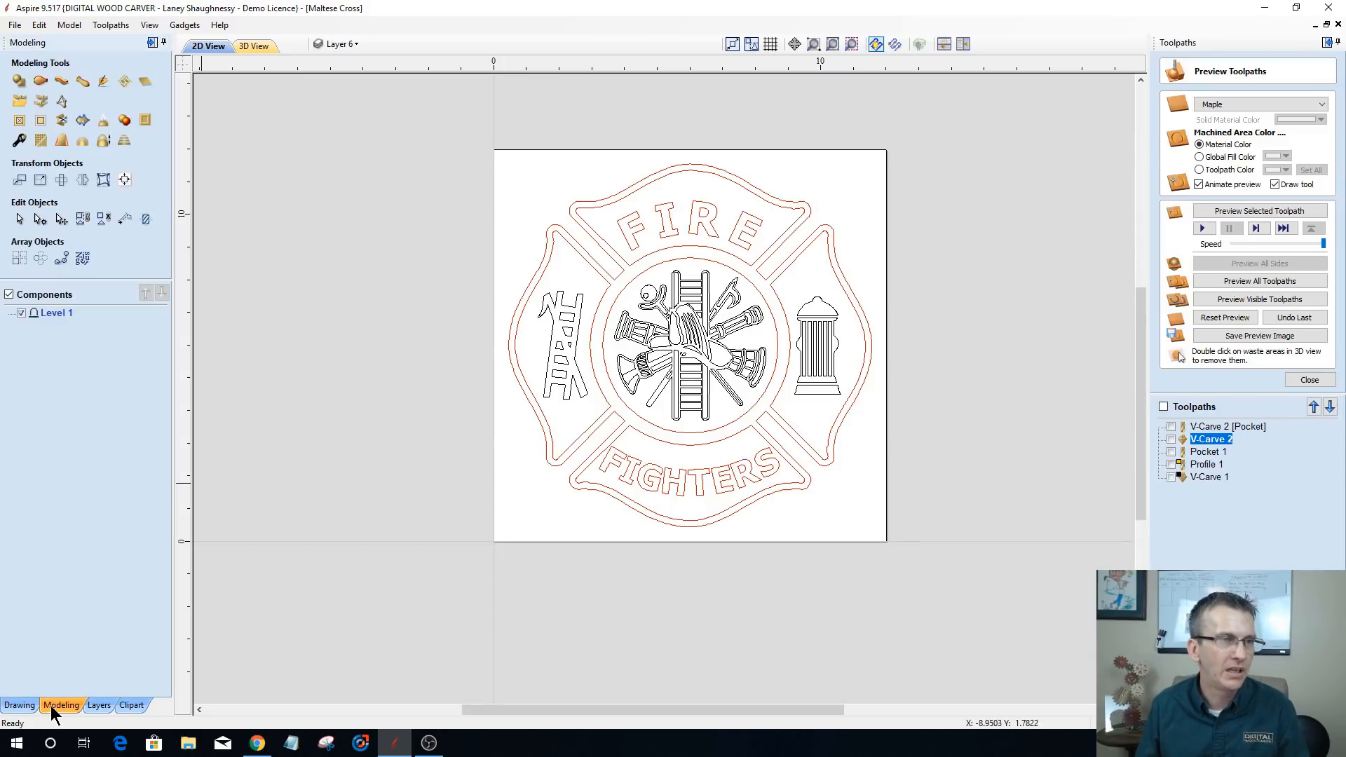
click(653, 176)
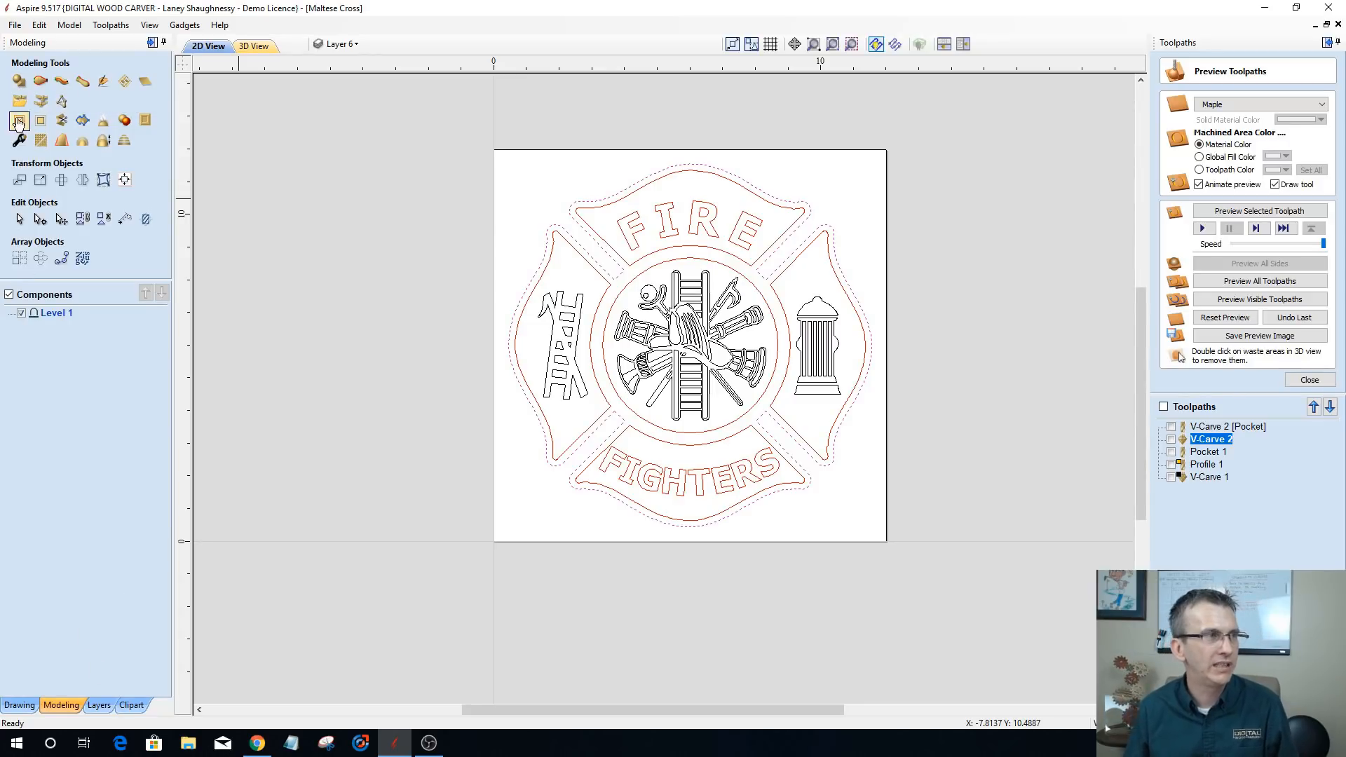
click(24, 83)
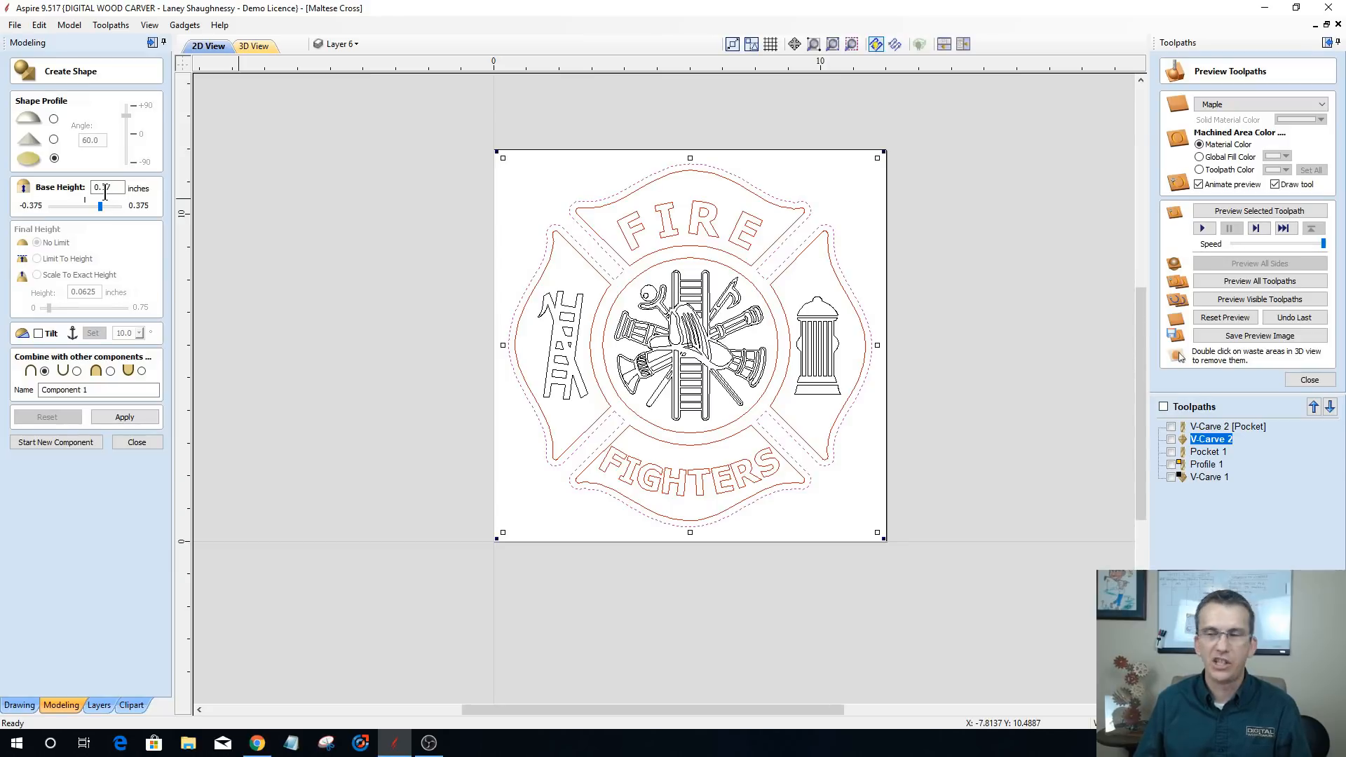
double_click(104, 193)
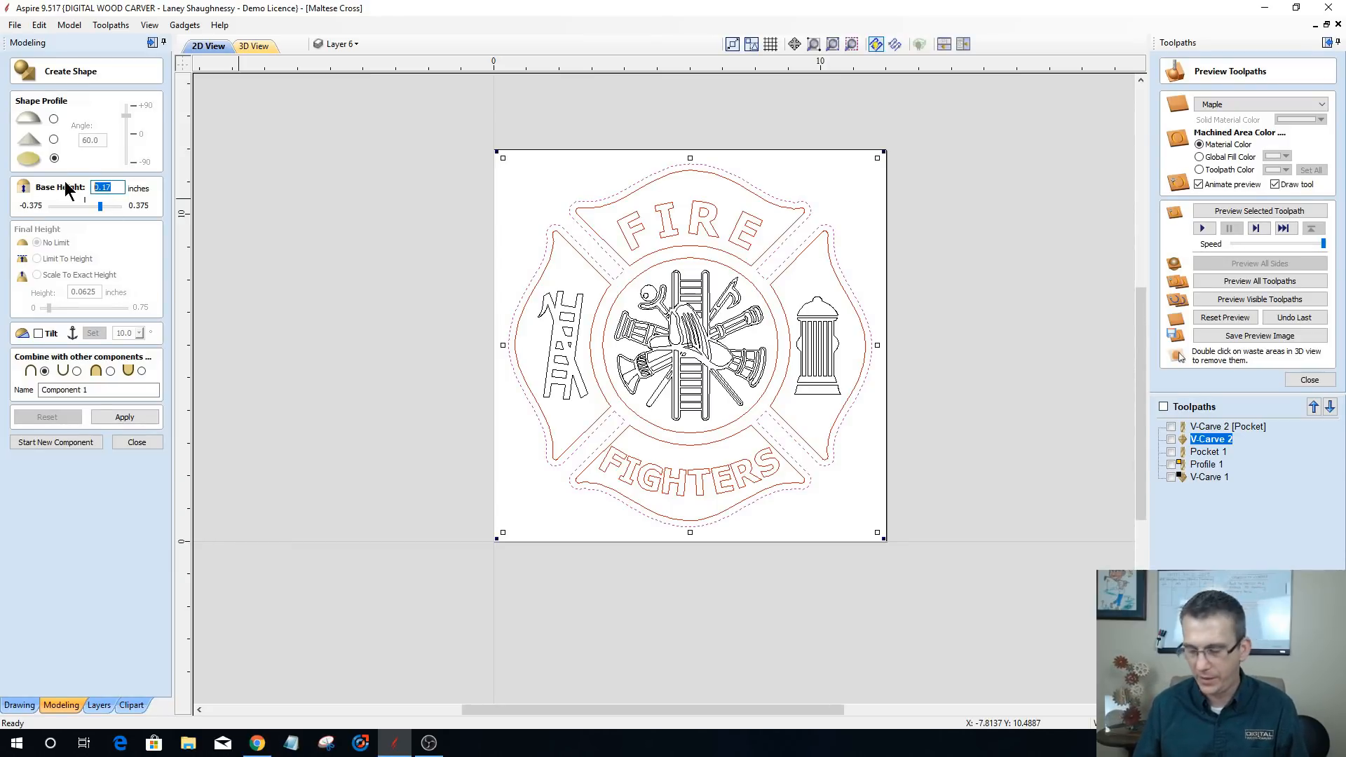
text(.)
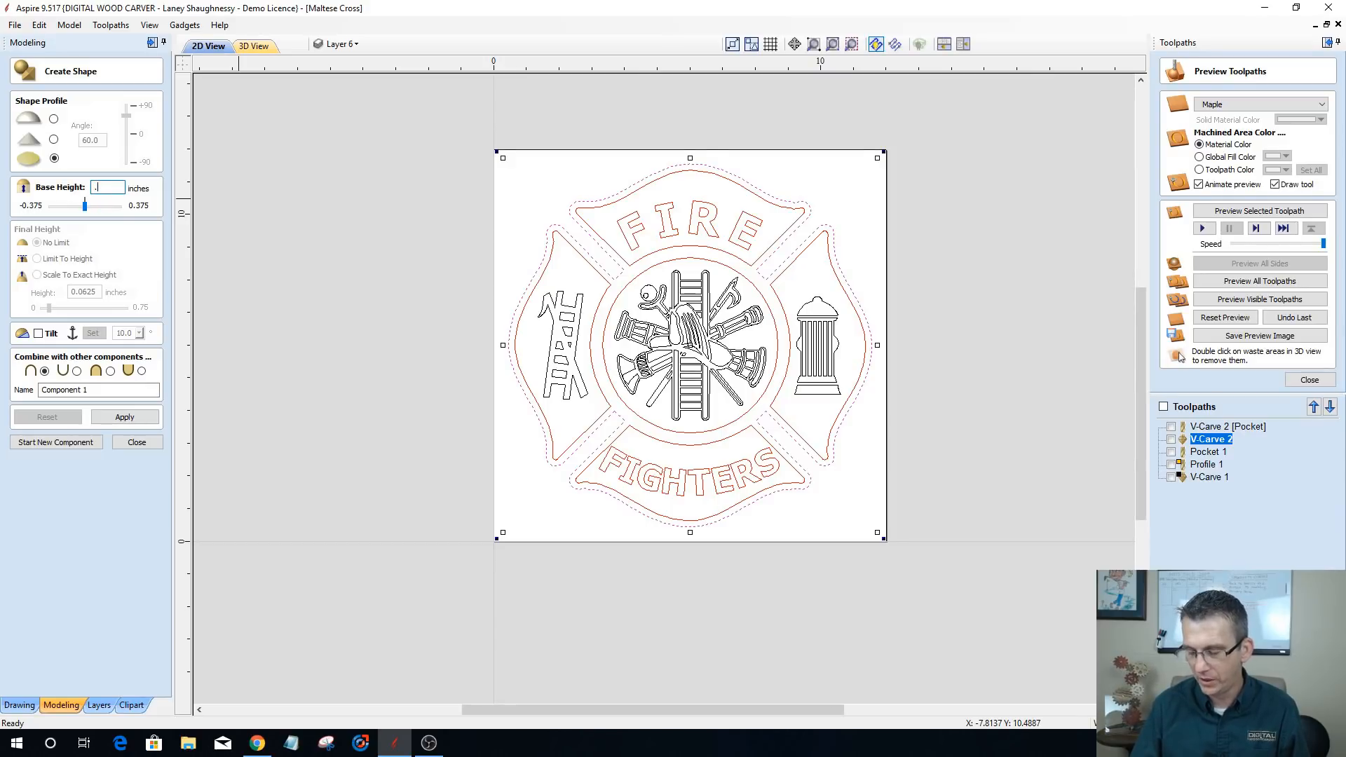
text(25)
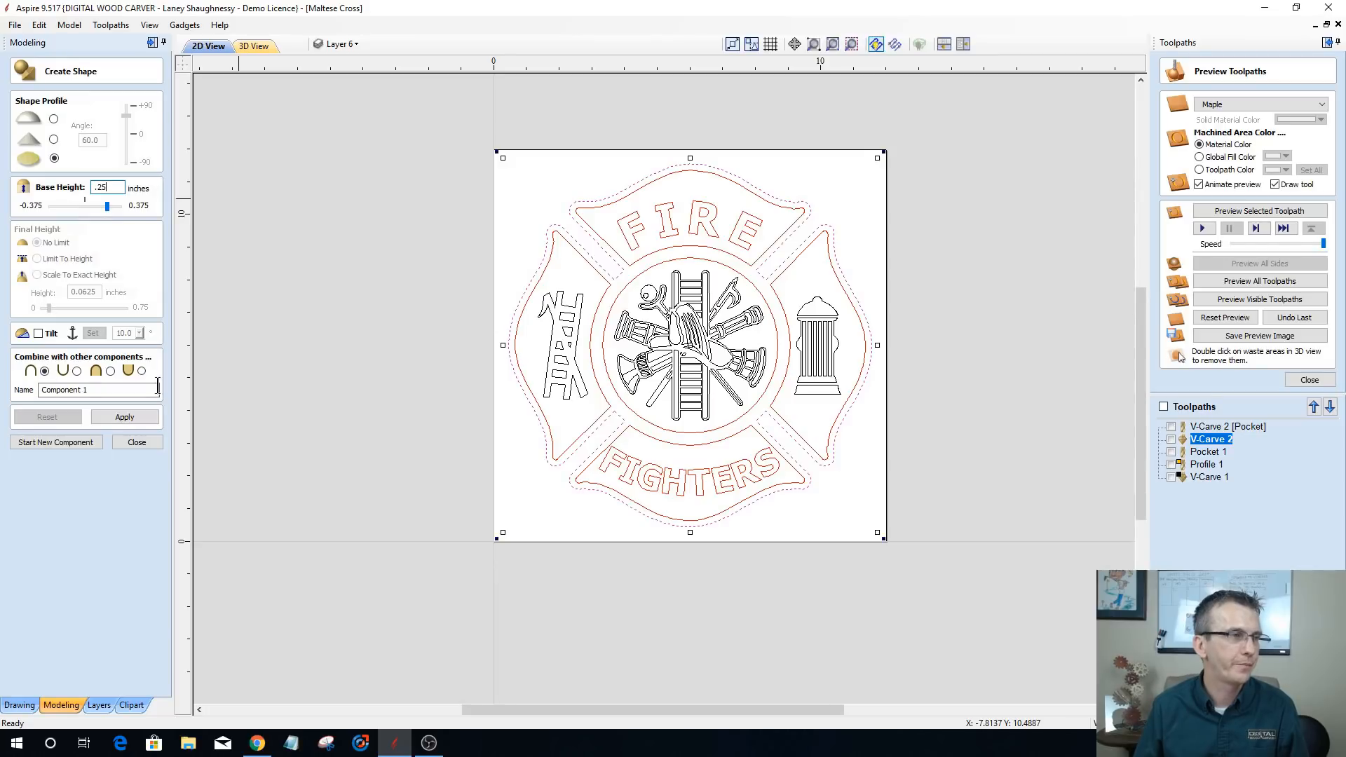
- Show the 2D and 3D views side by side, reset the toolpath preview to the blank board, and close the preview settings
click(964, 45)
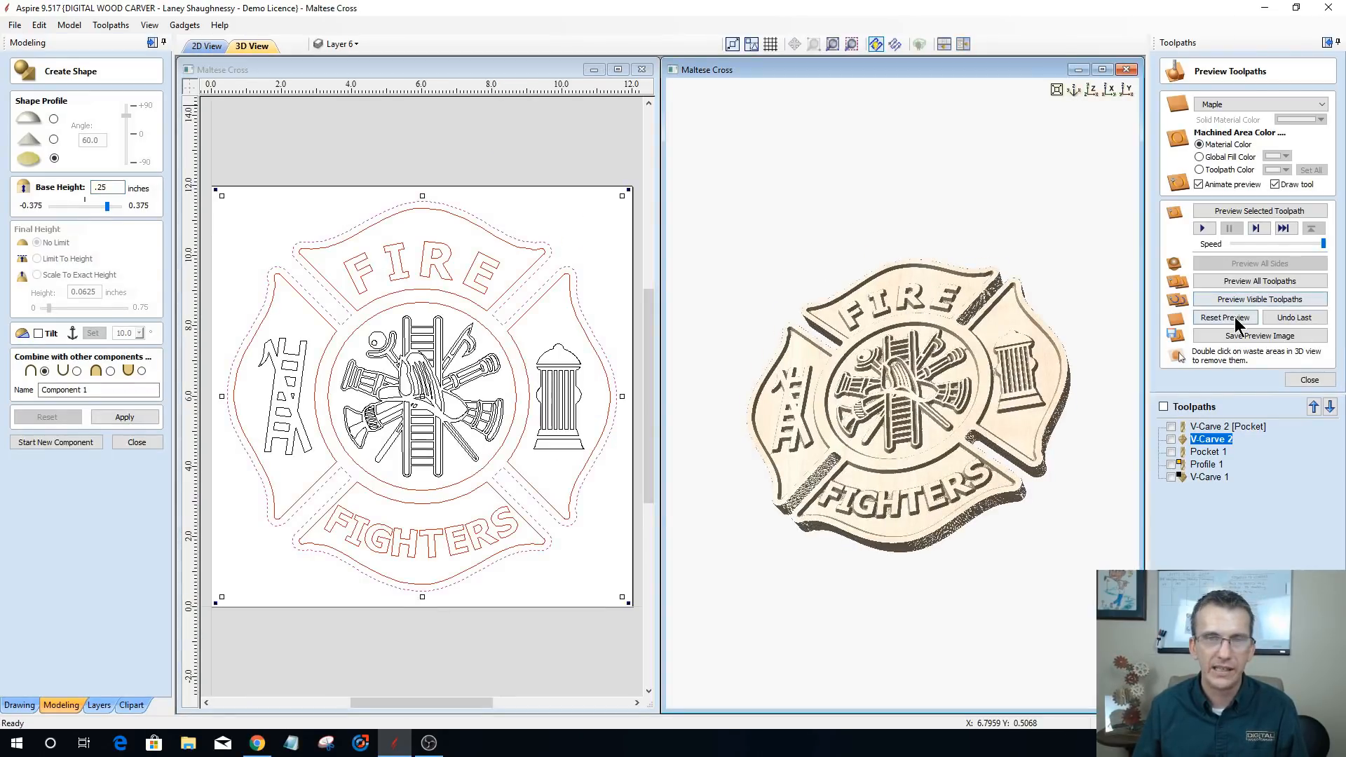
click(1312, 379)
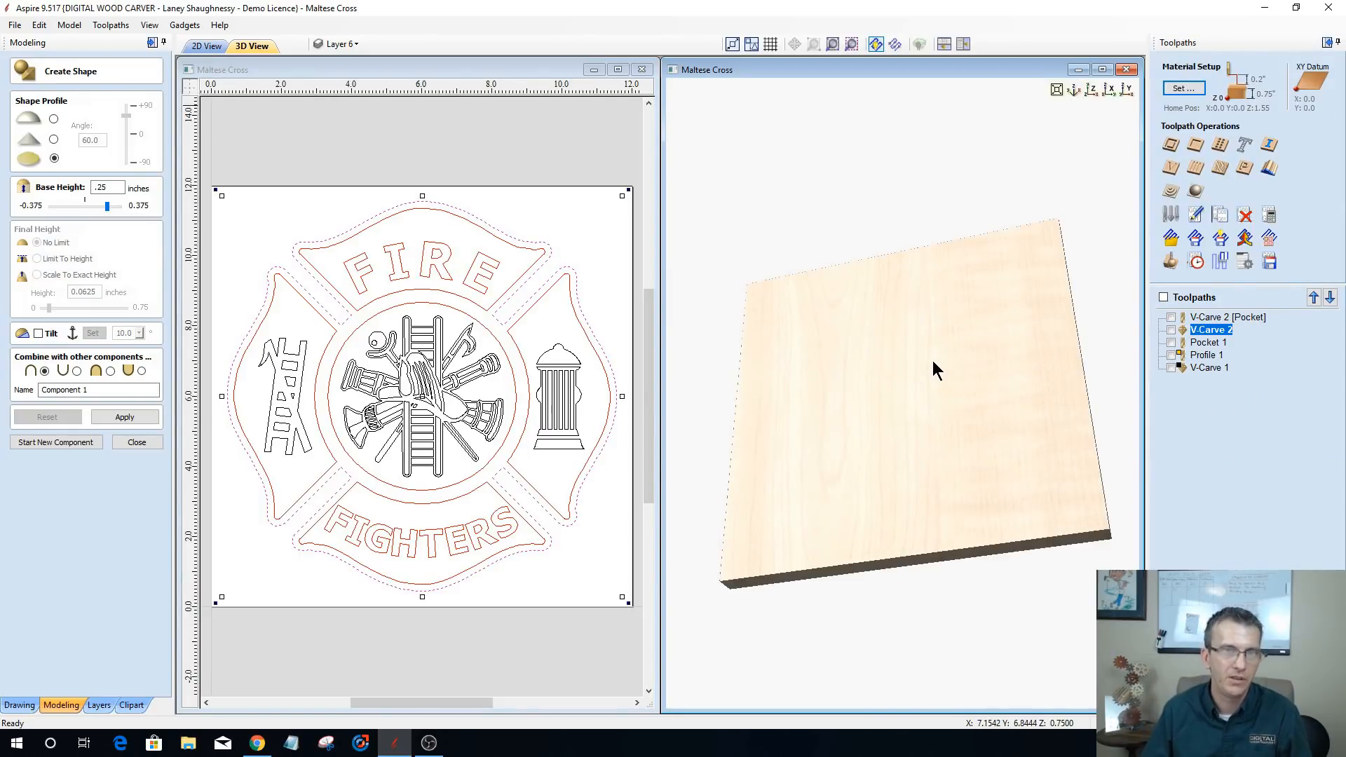
drag(973, 366, 1019, 451)
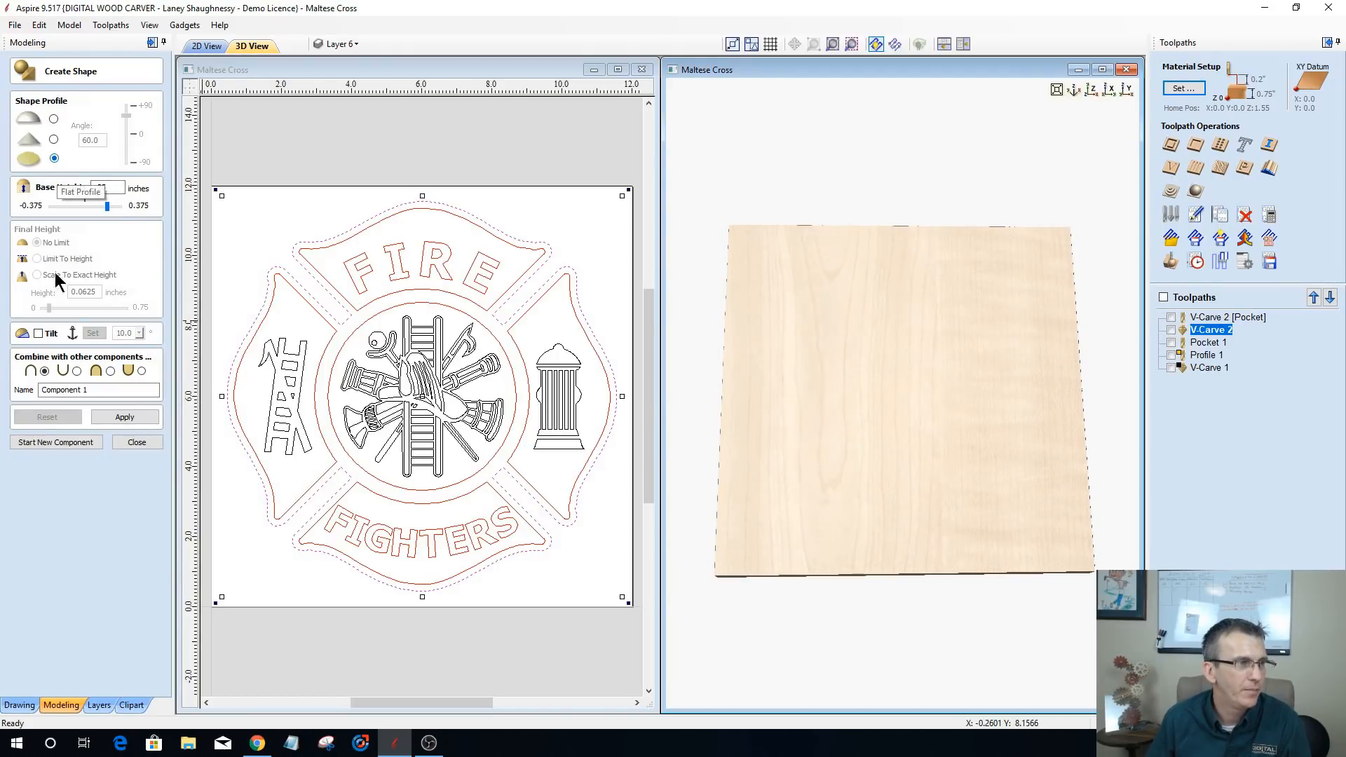
- Name the flat cross component Base, apply the shape, and inspect it in the 3D view
click(95, 390)
drag(95, 390, 32, 390)
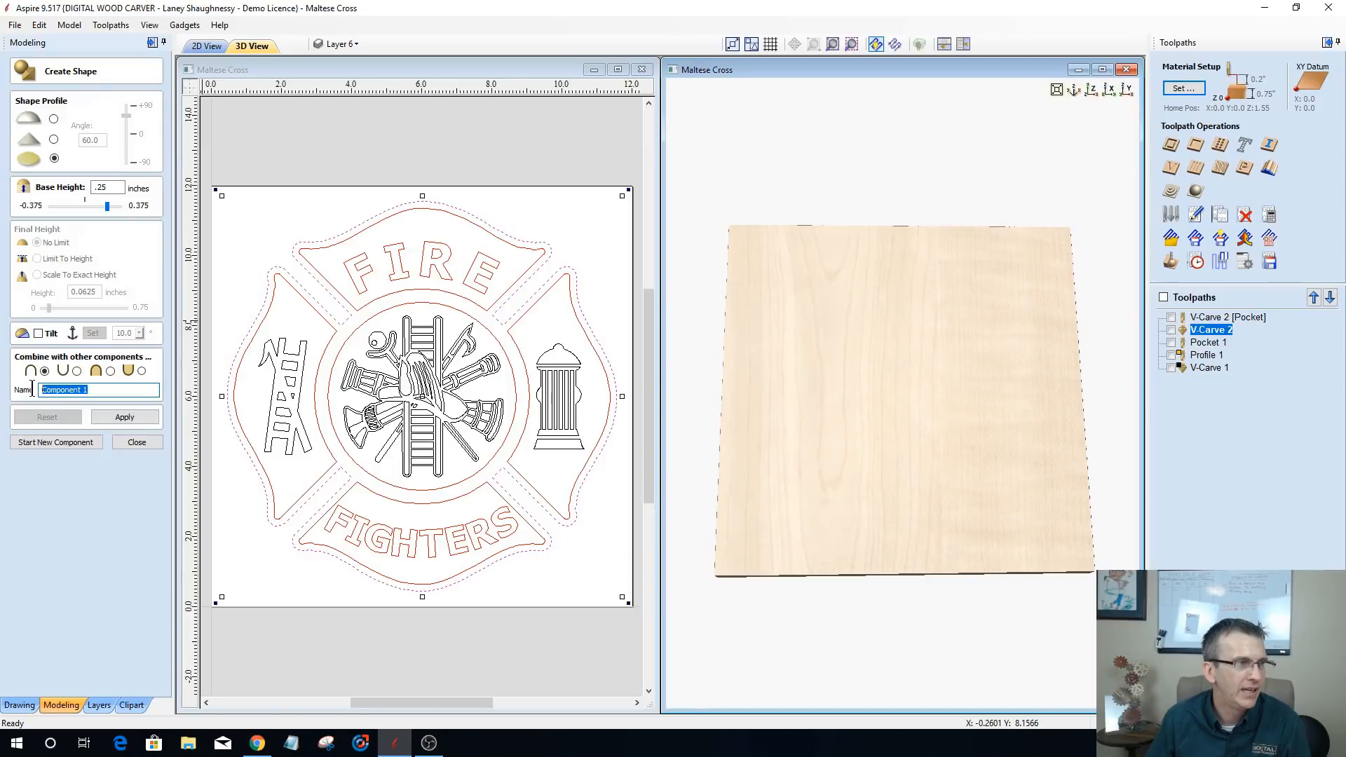
text(B)
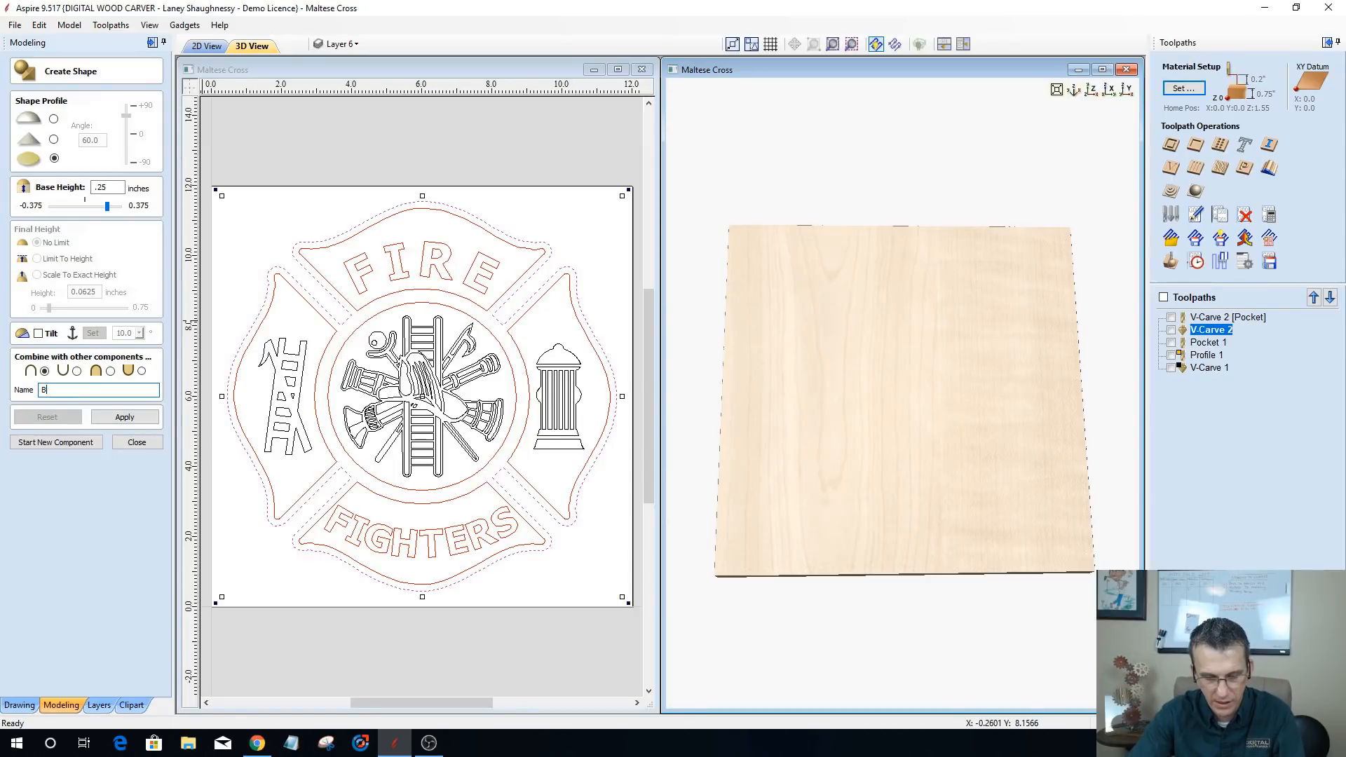
text(as)
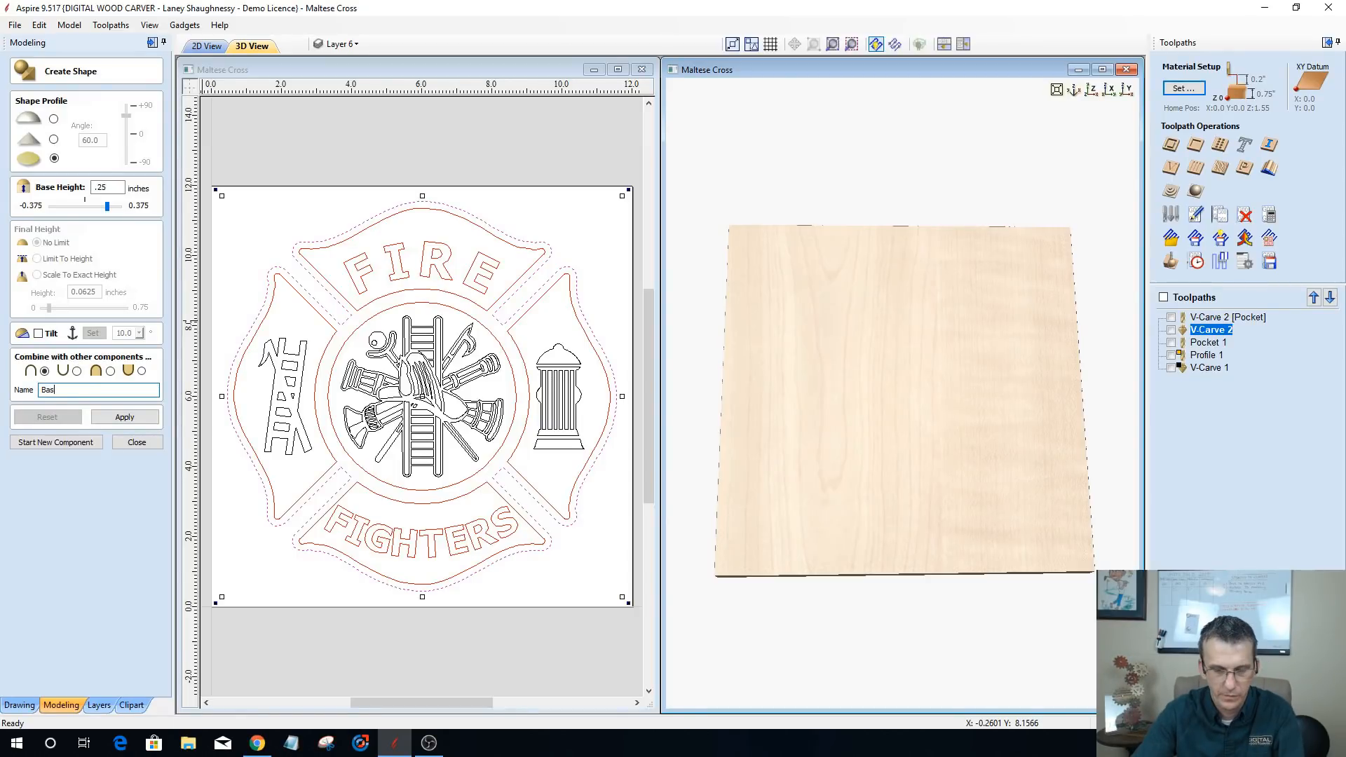
text(e)
click(125, 417)
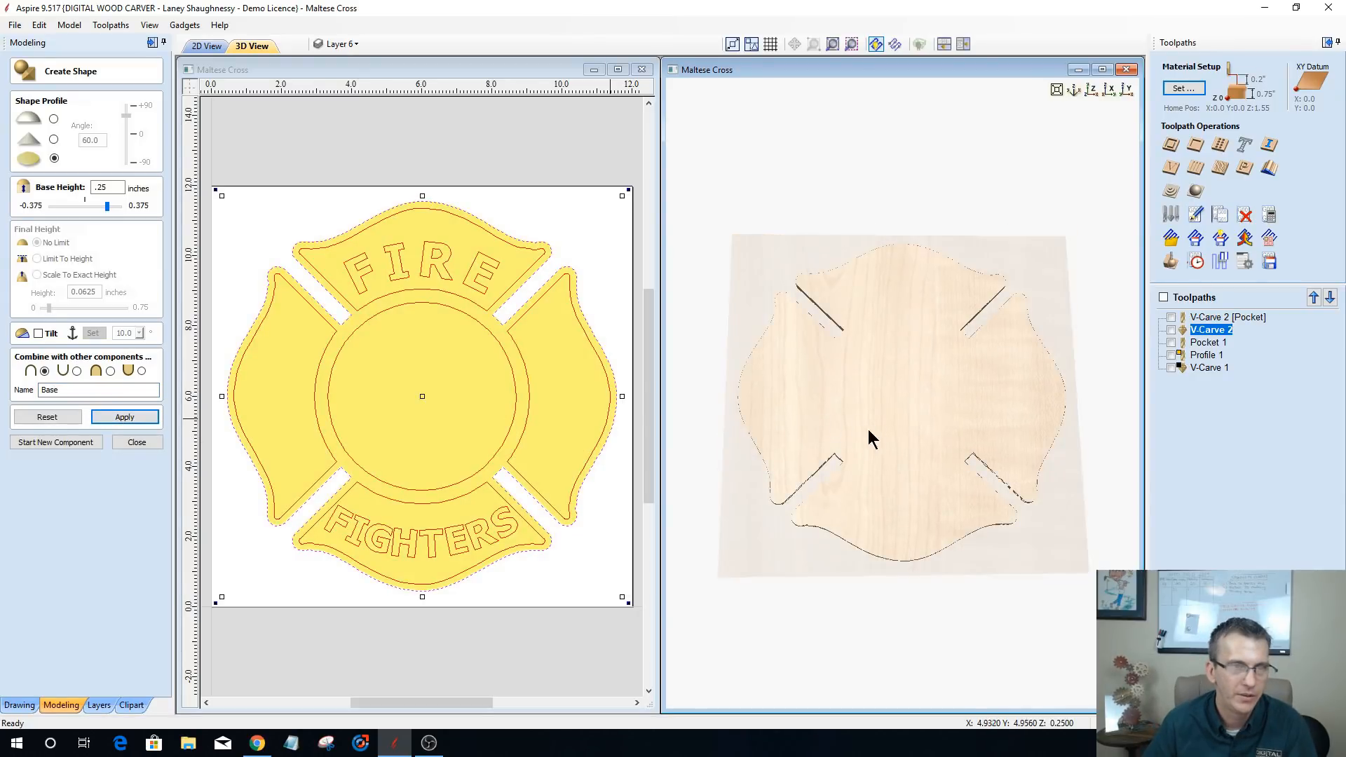
scroll(855, 465, up, 1)
scroll(855, 467, up, 1)
drag(860, 464, 908, 432)
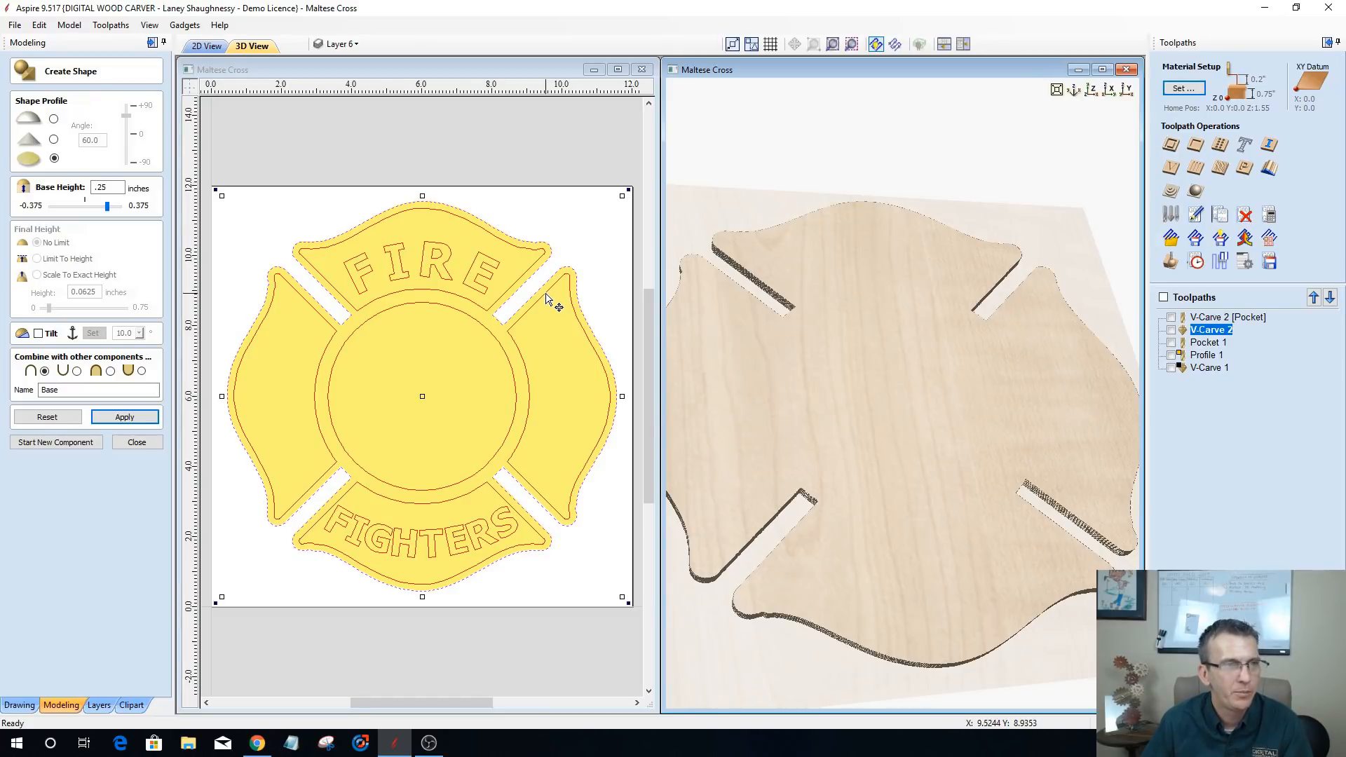
- Clear the vector selection and start a new component on top of the Base shape
click(547, 299)
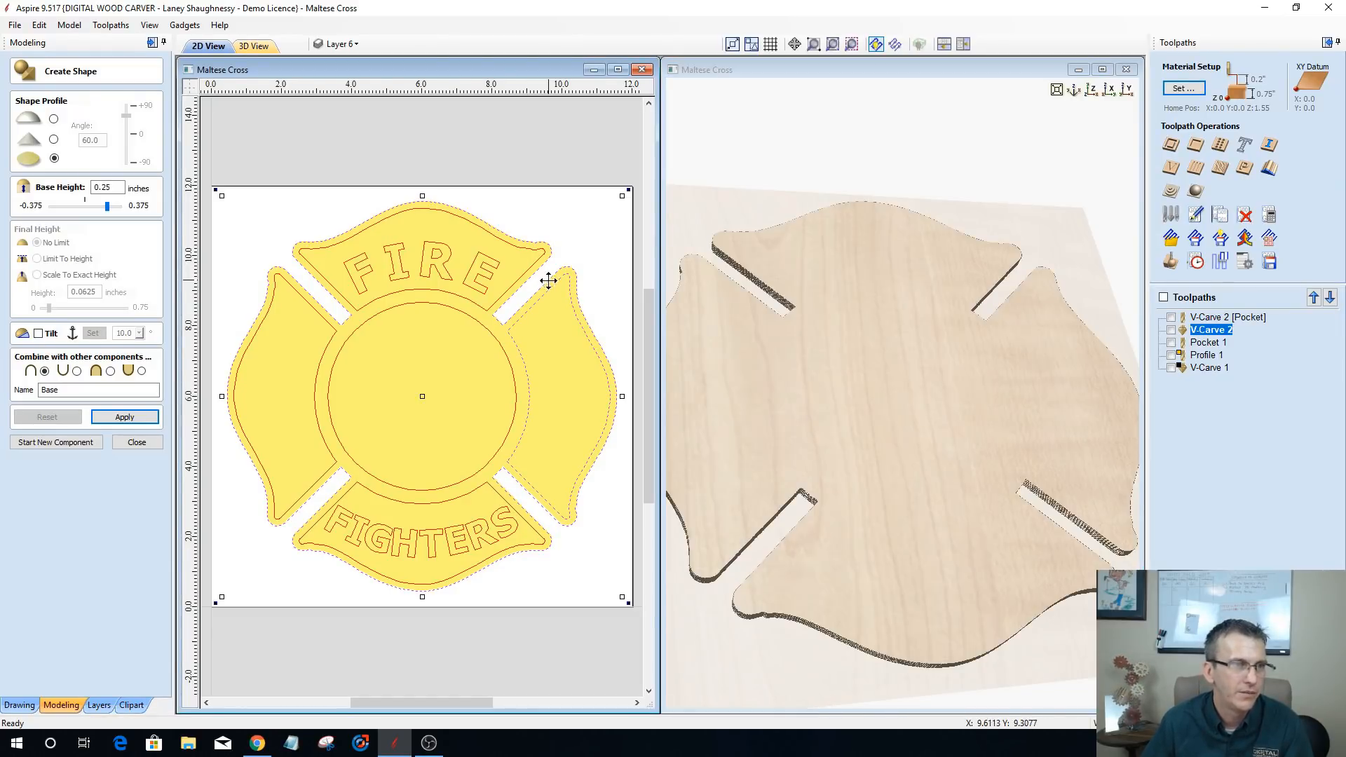
shift+click(549, 289)
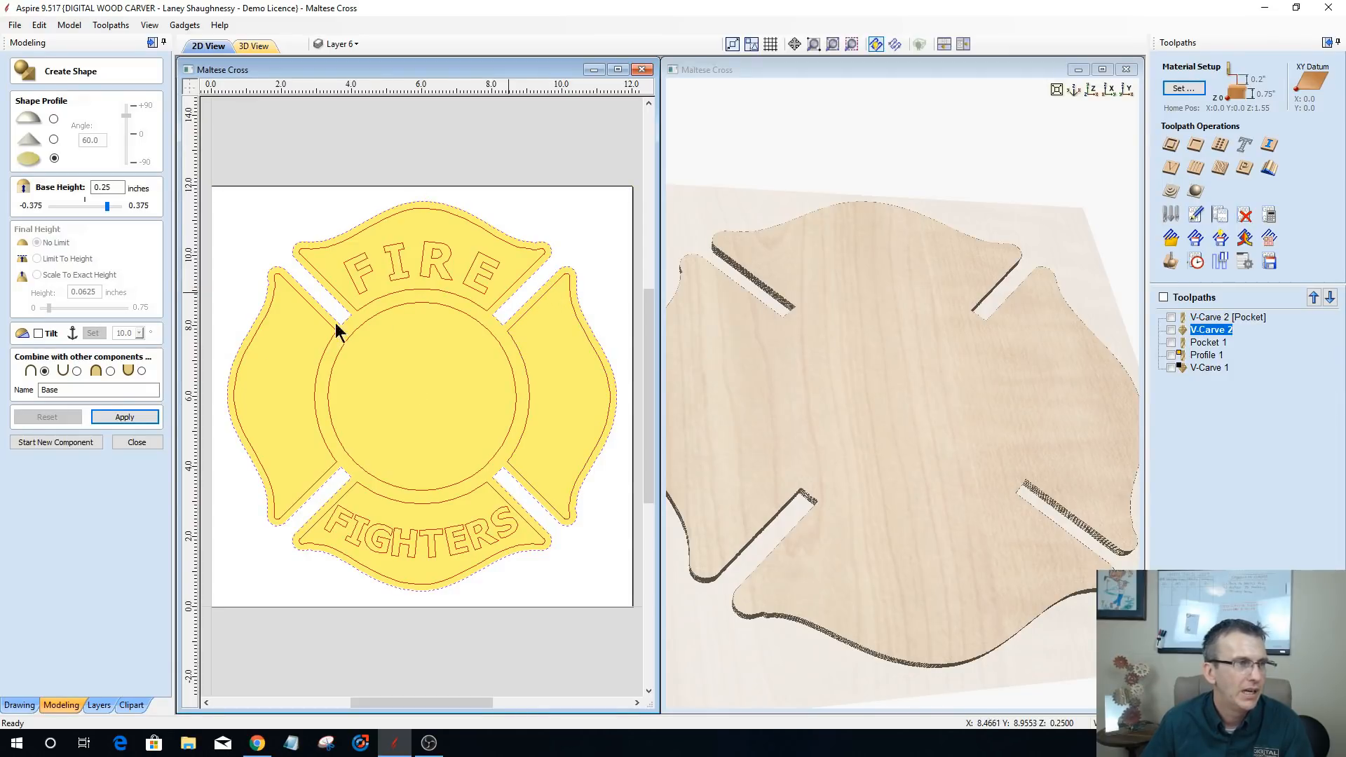
click(46, 443)
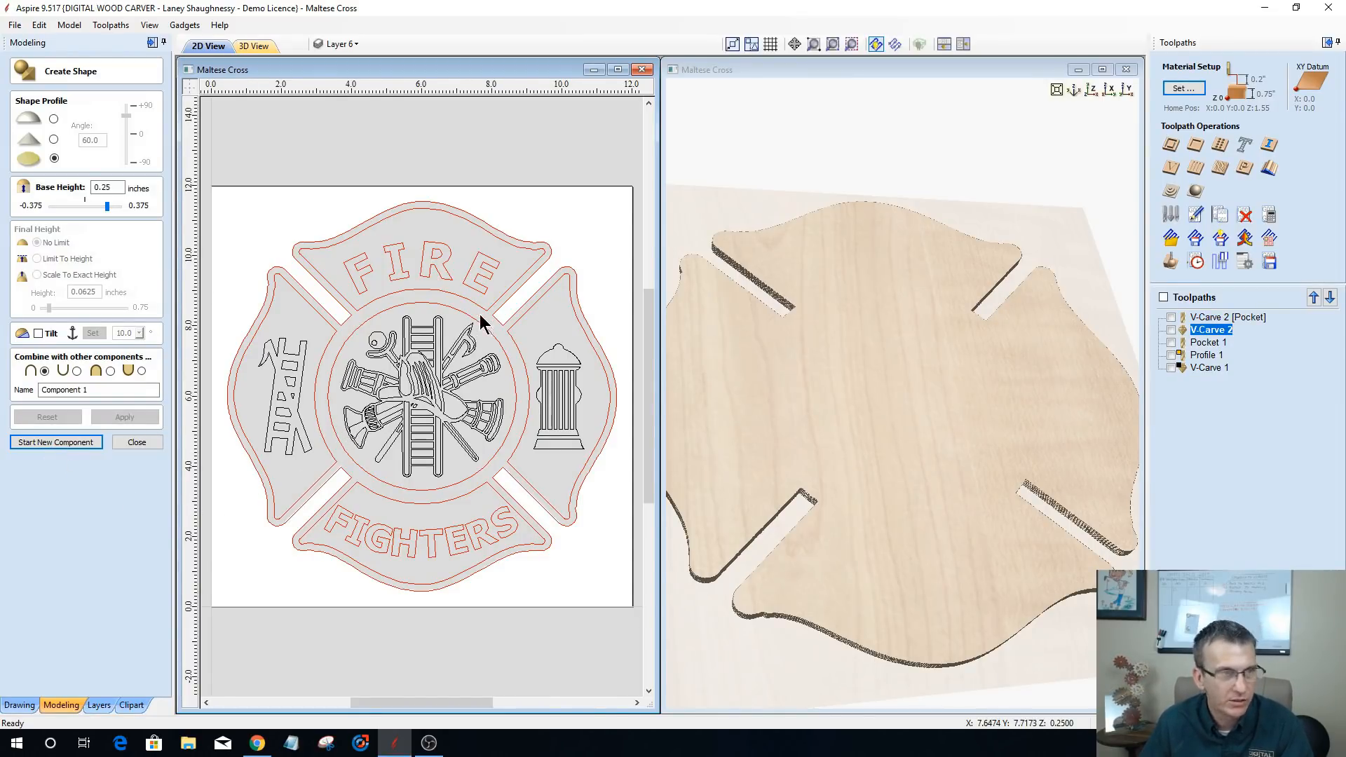
- Select the outer cross outline together with the four inner panel outlines and the central circle as the border vectors
click(538, 300)
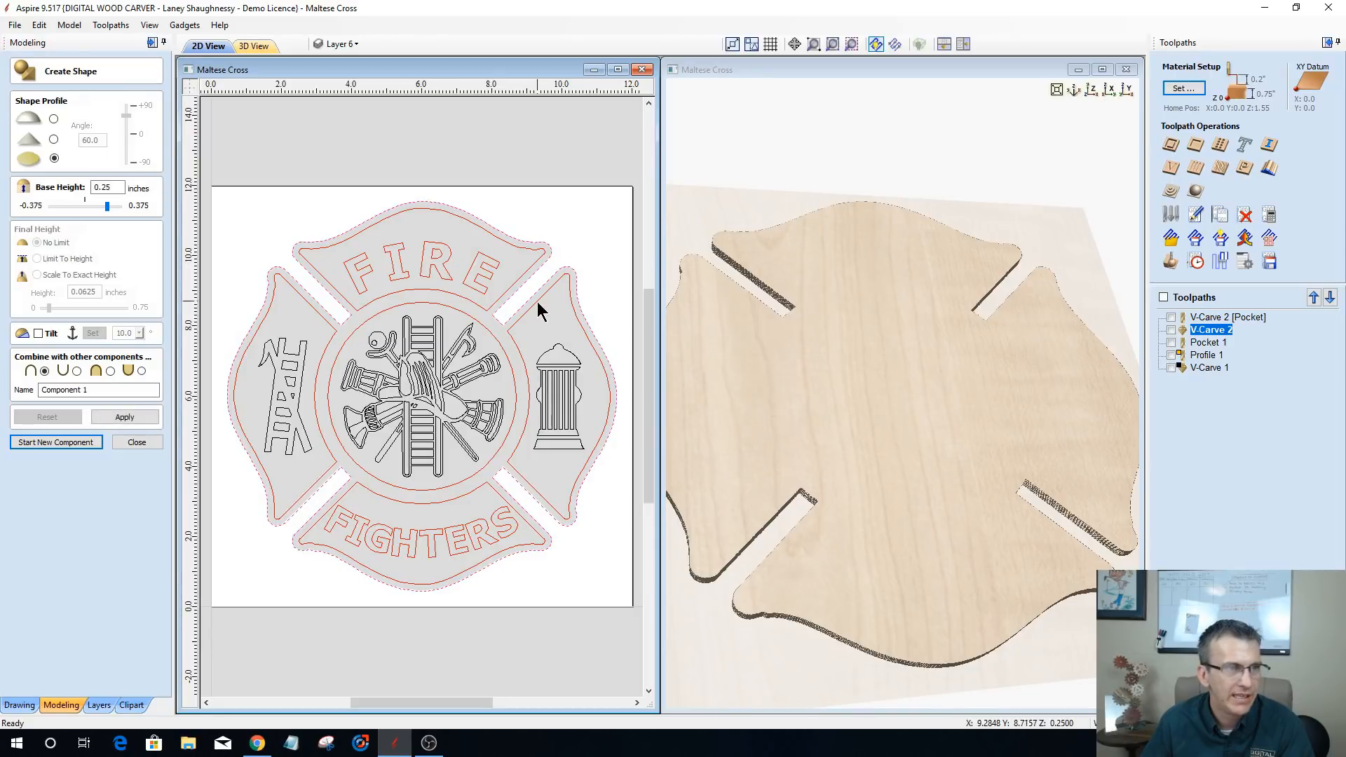
shift+click(456, 316)
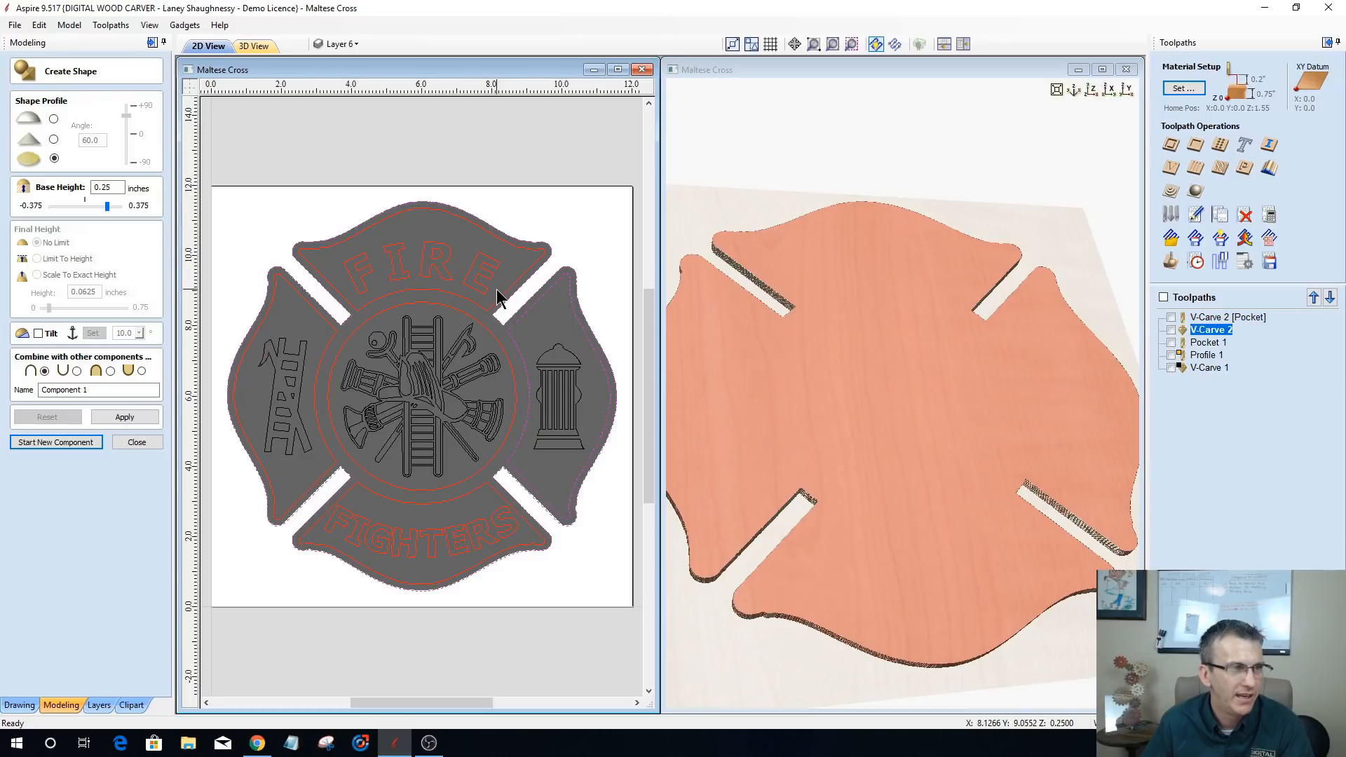
shift+click(500, 293)
shift+click(502, 296)
shift+click(478, 321)
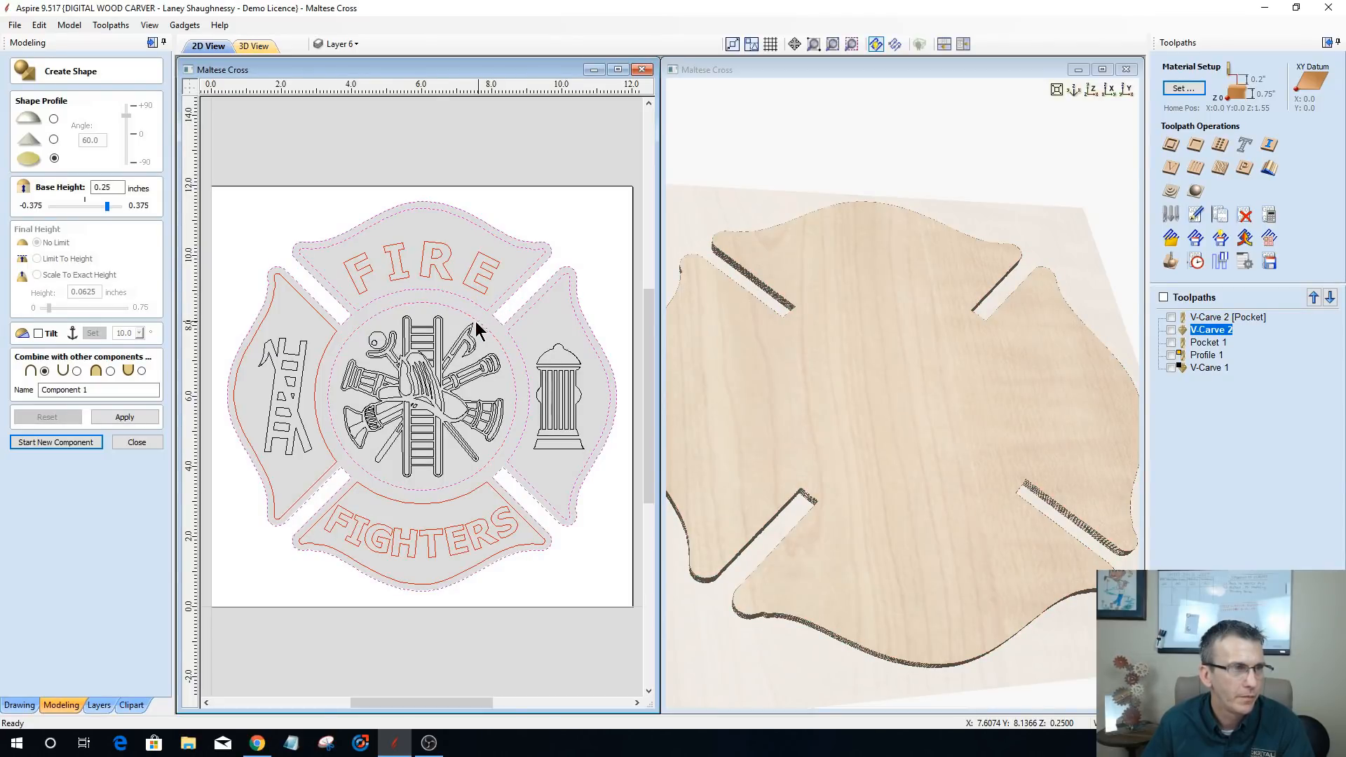
shift+click(317, 311)
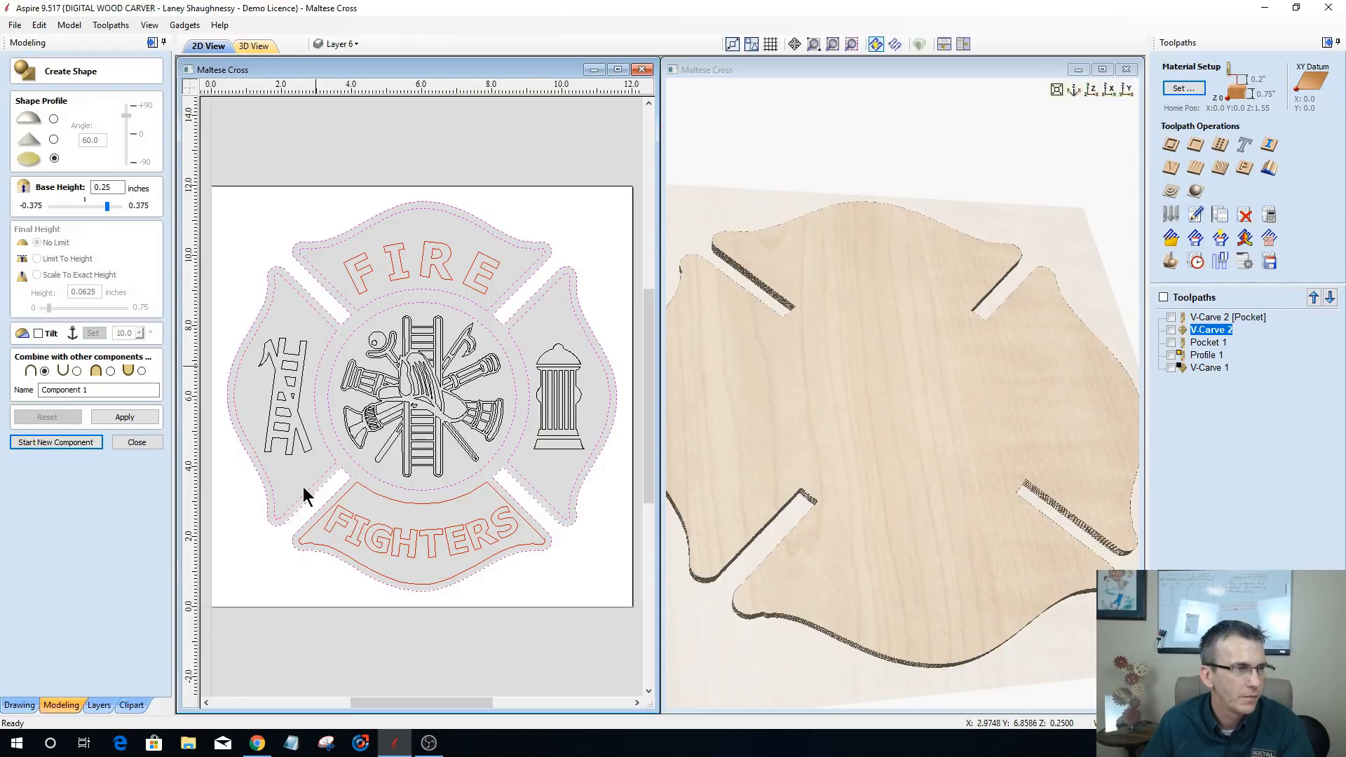
shift+click(326, 511)
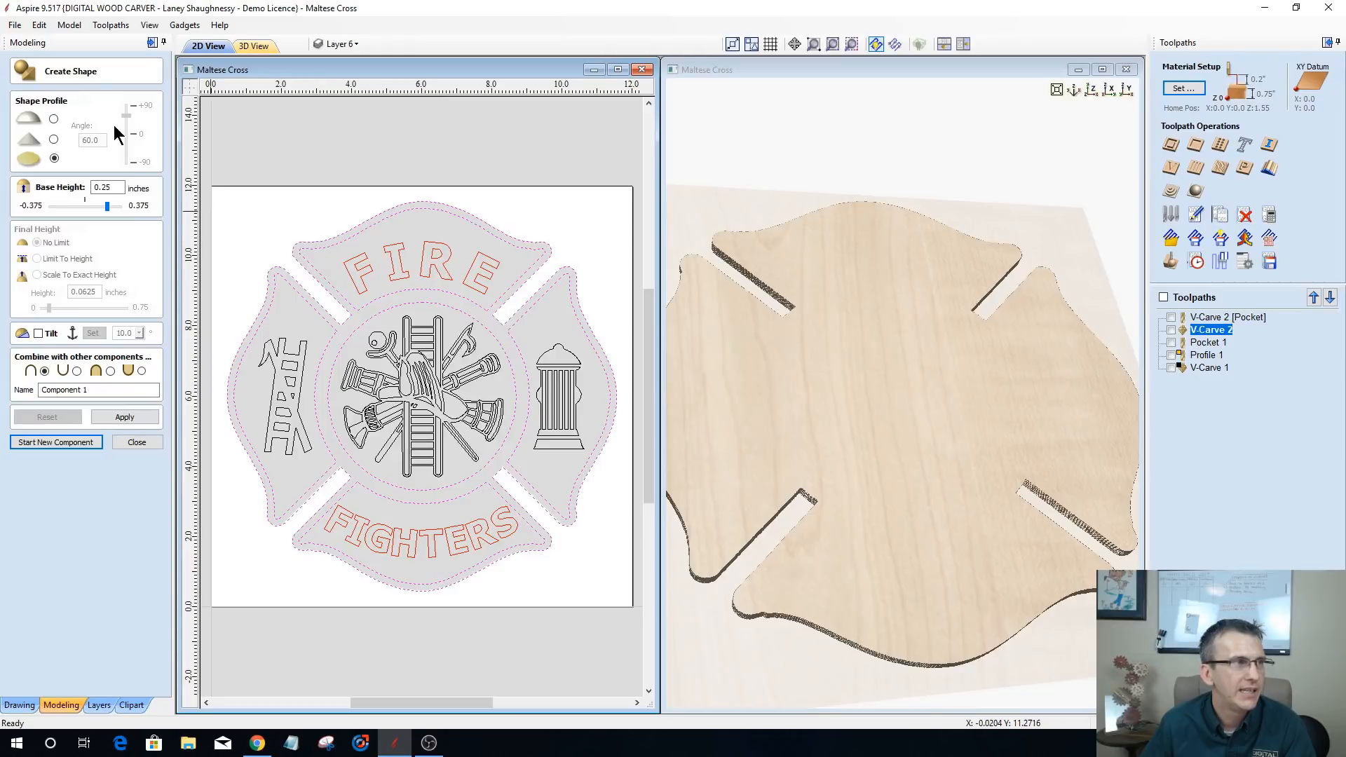
- Create the raised border with a round profile at 60 degrees, 0.25 inch base height and no height limit, and inspect it closely
click(54, 119)
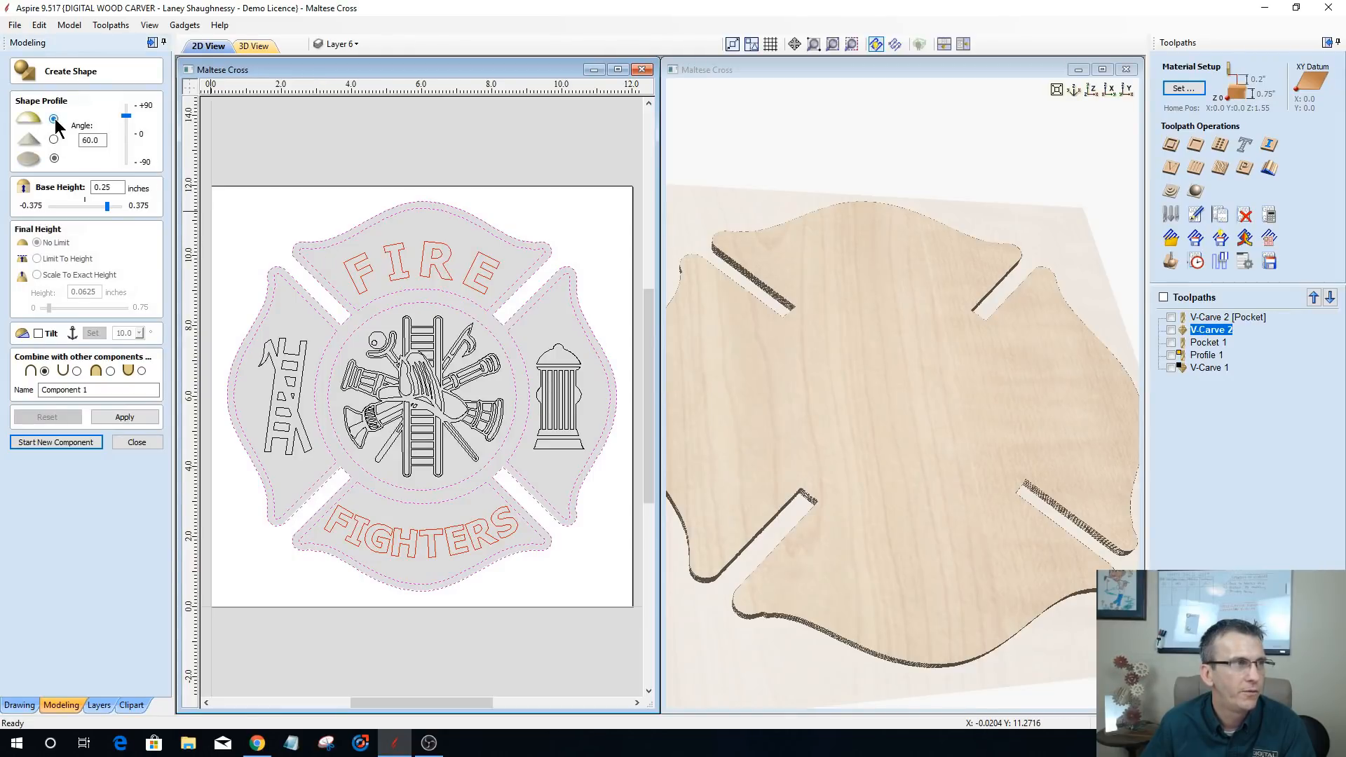
drag(101, 139, 80, 141)
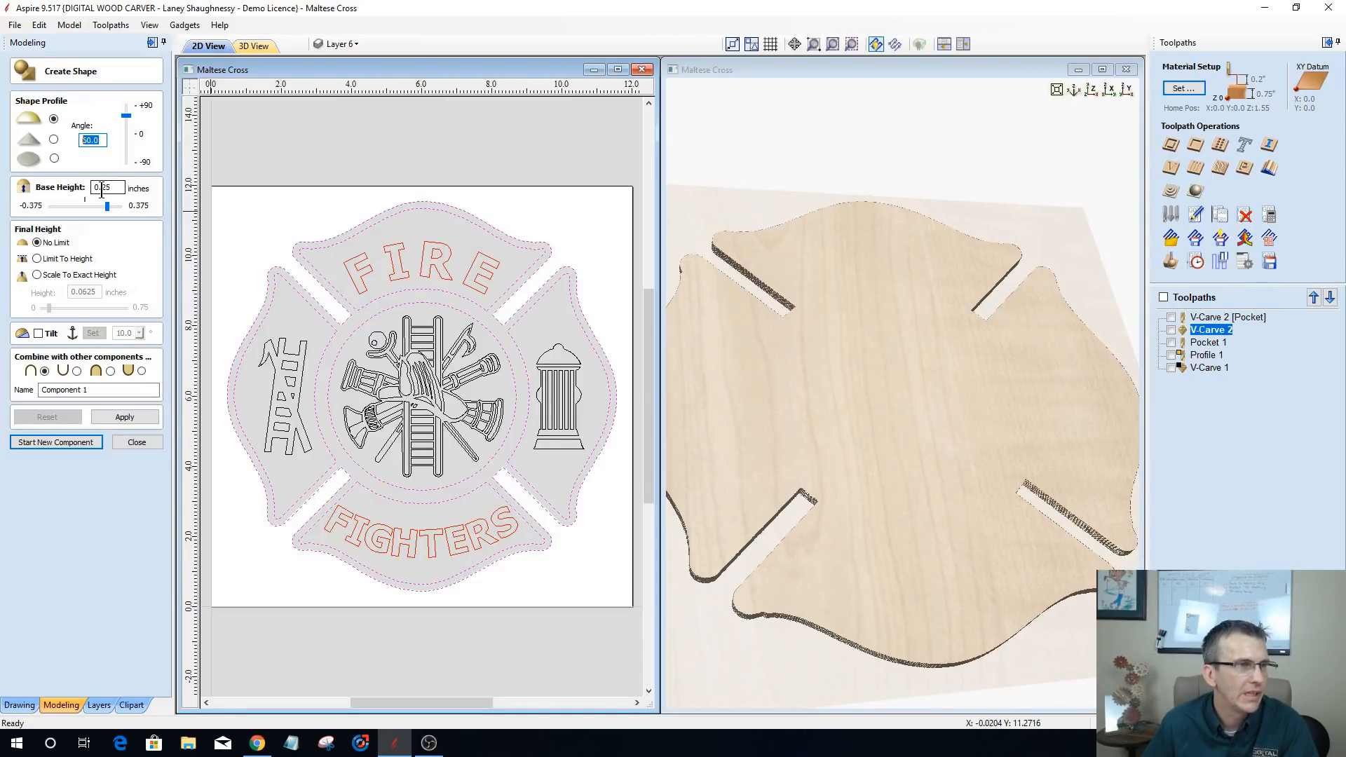
drag(102, 189, 112, 187)
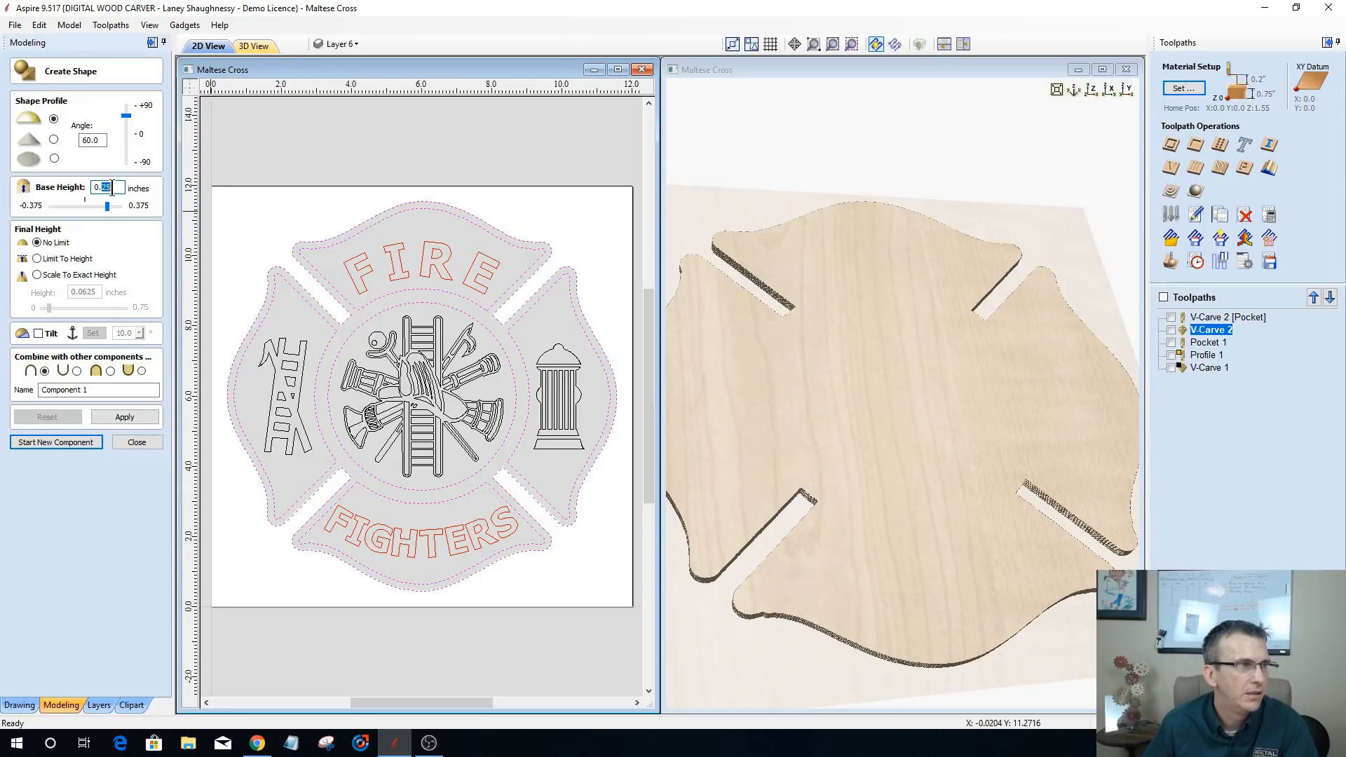
click(124, 419)
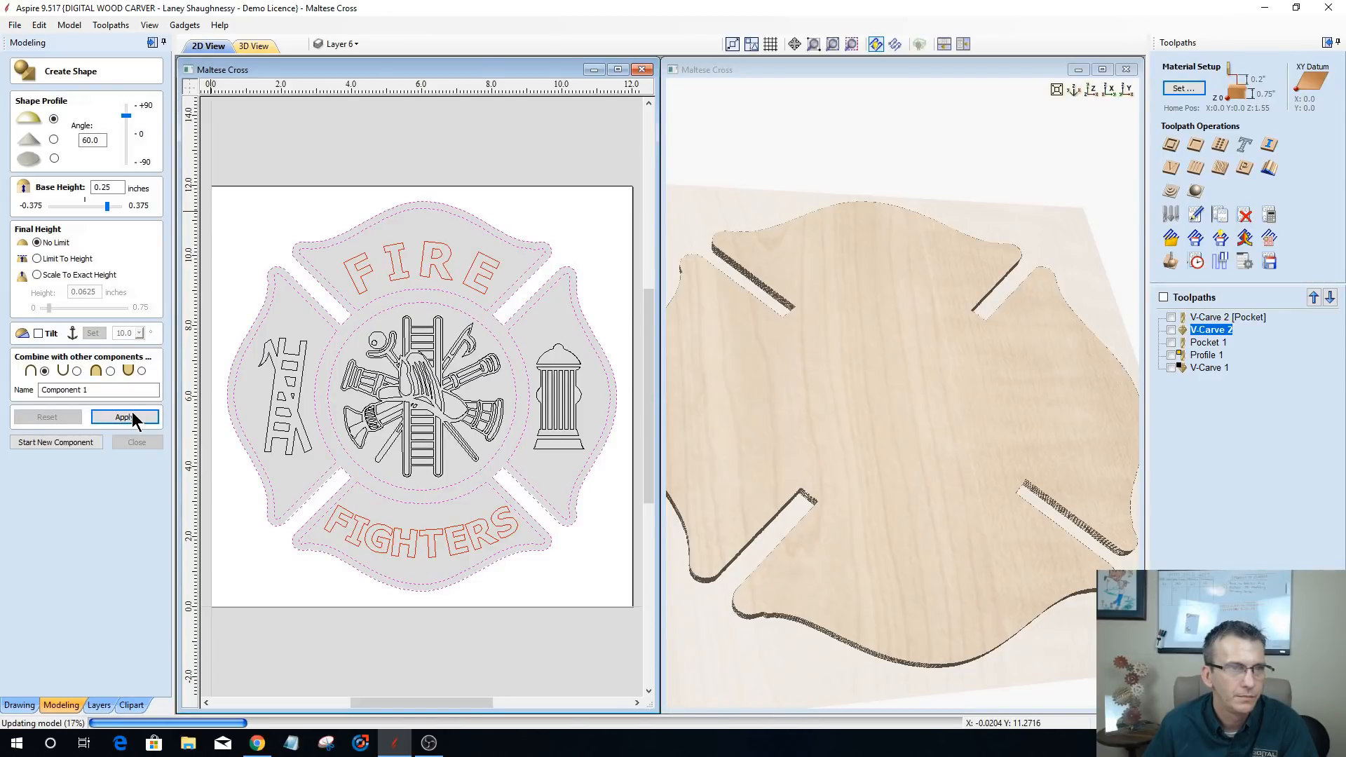
drag(947, 579, 918, 562)
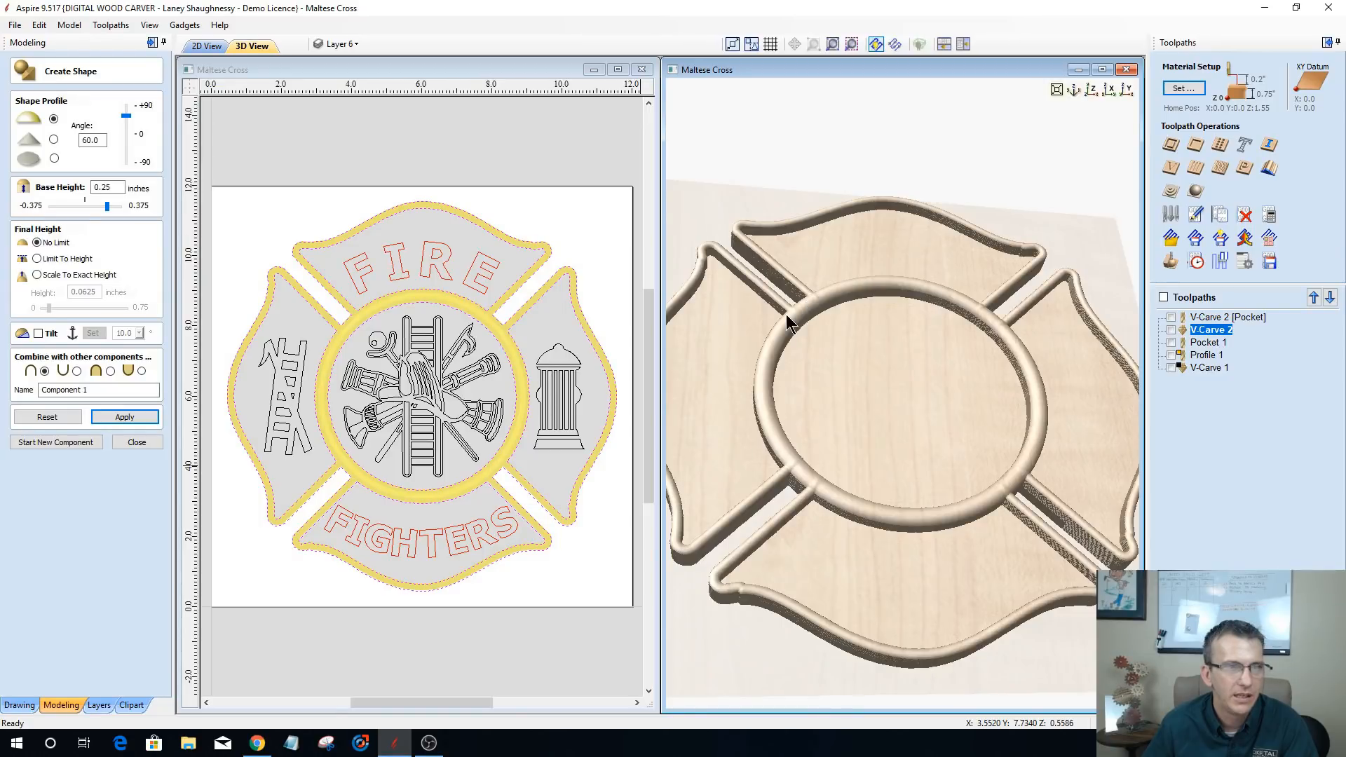
scroll(825, 323, up, 5)
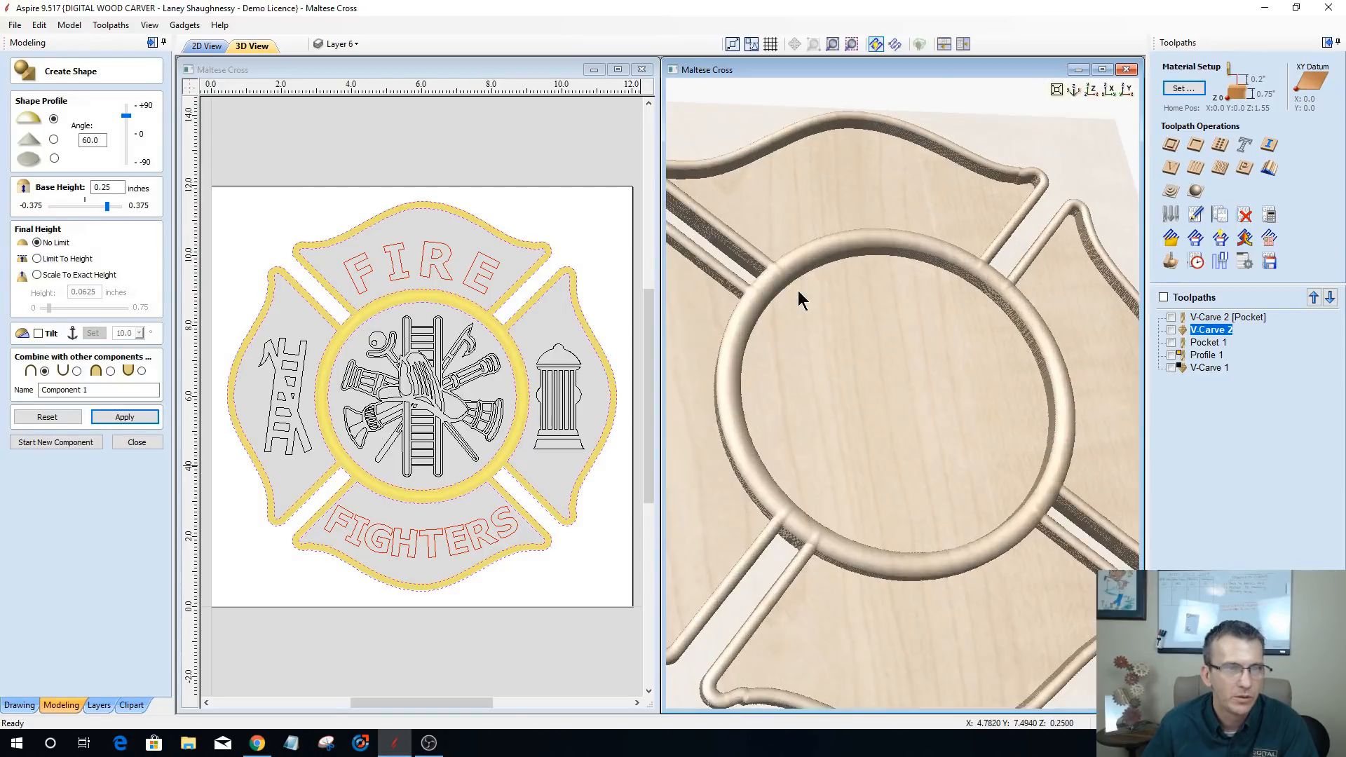
middle_drag(883, 311, 987, 393)
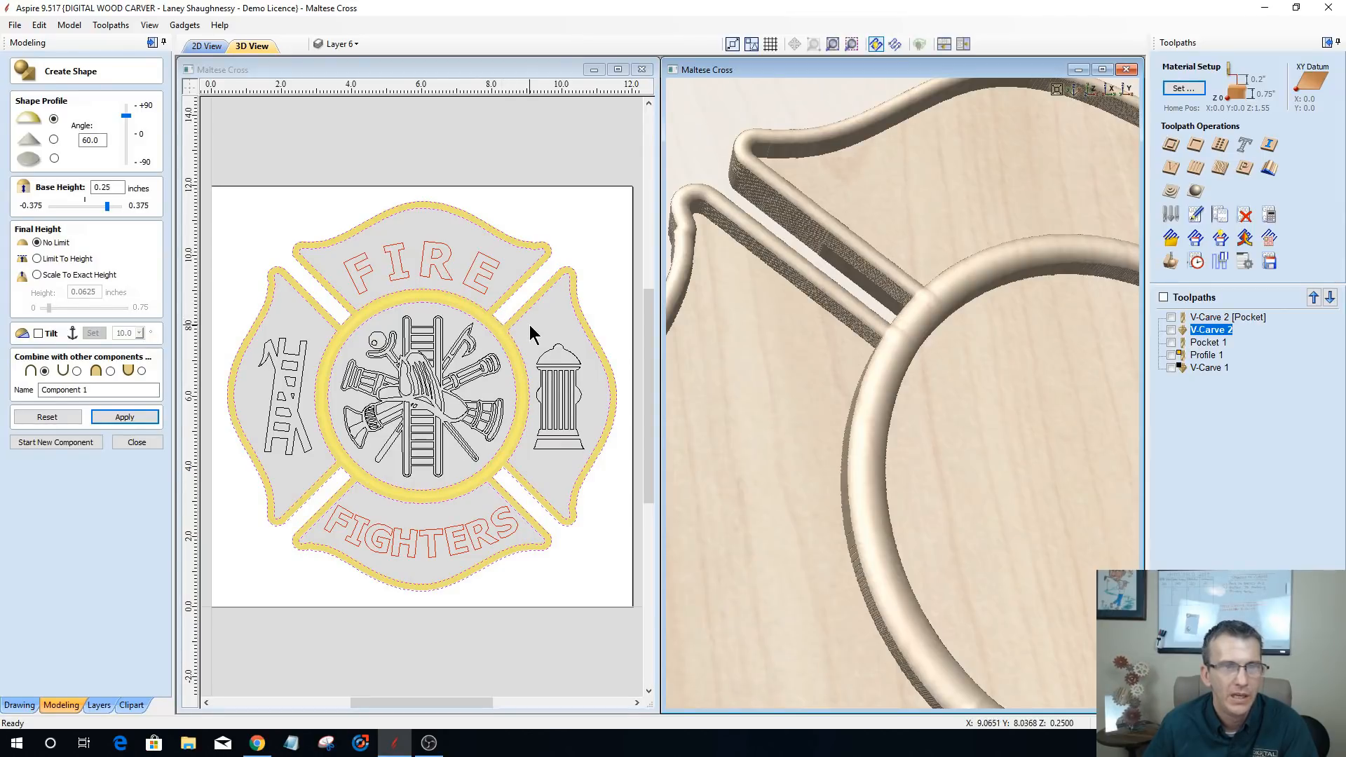
- Set the raised border's round profile angle to 30 degrees and apply the change
click(93, 139)
double_click(93, 140)
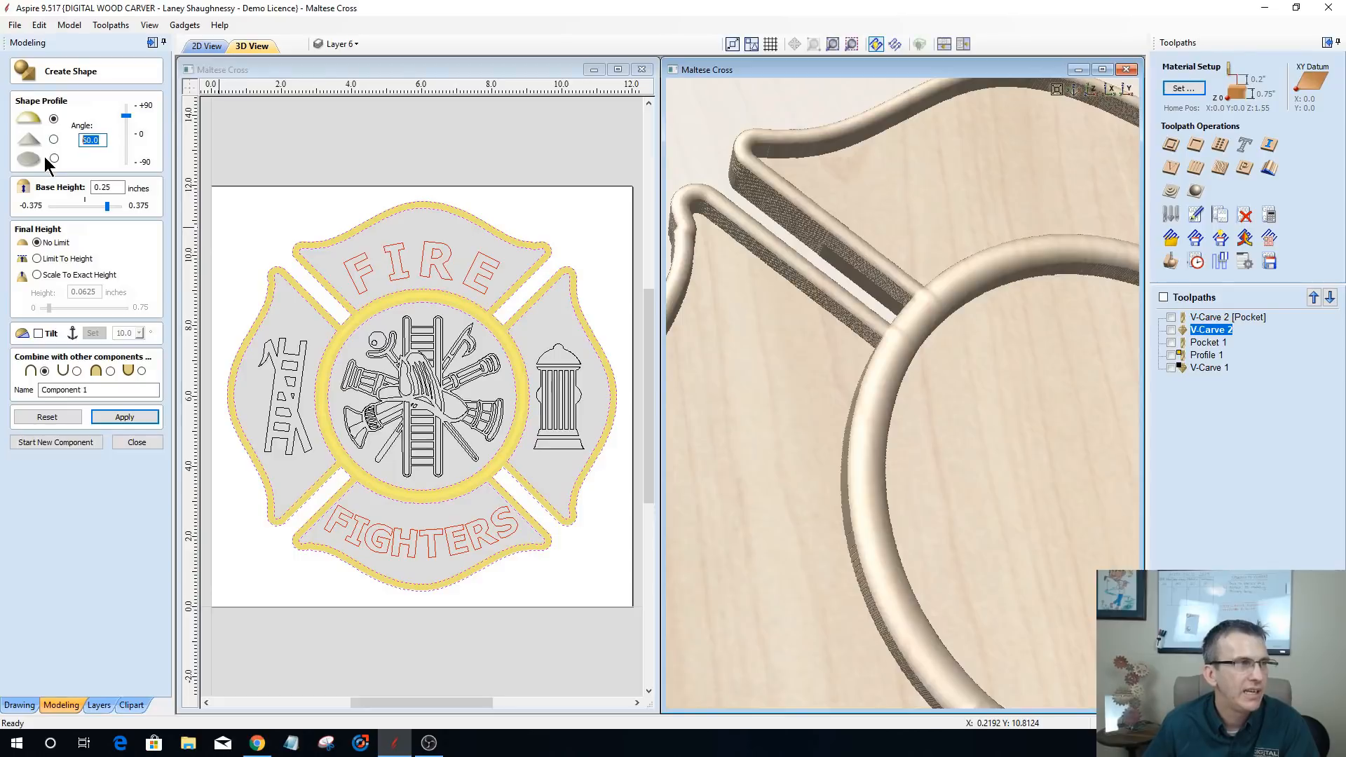
text(30)
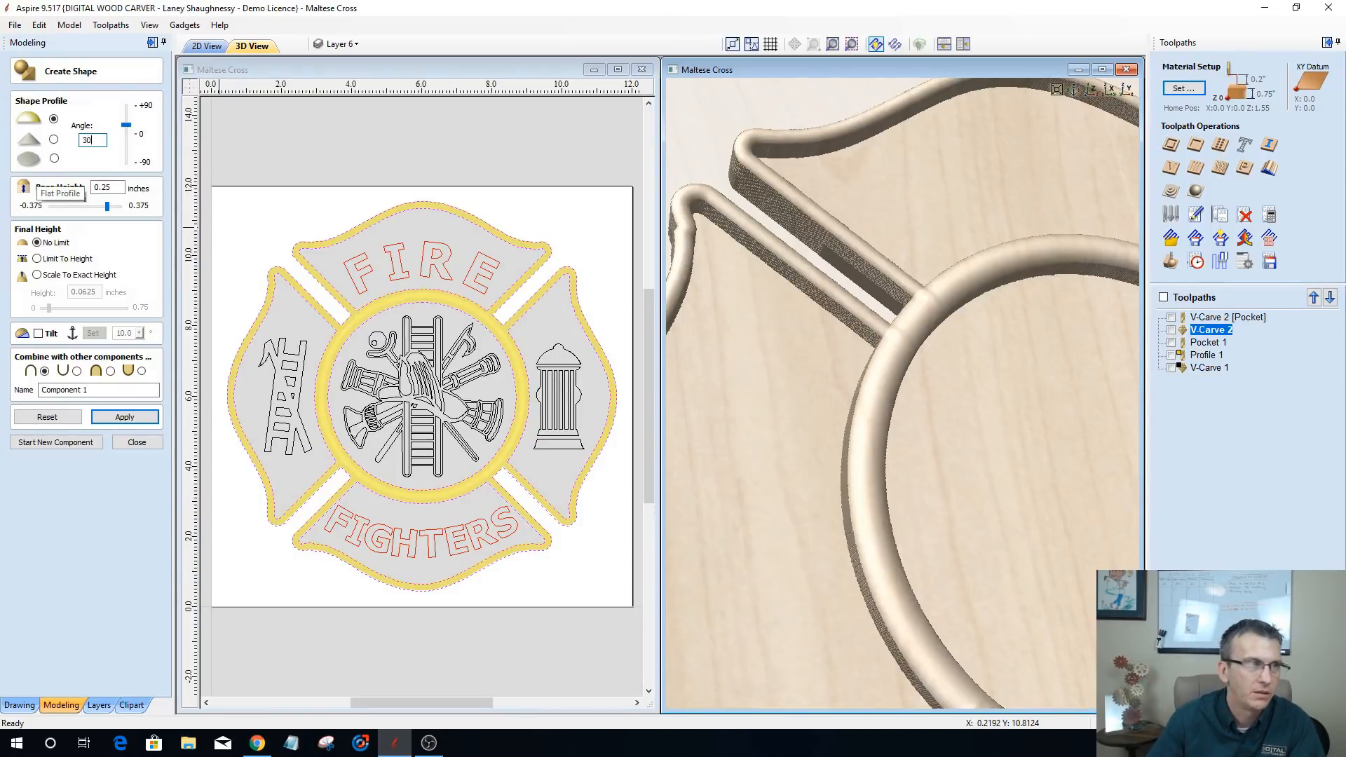
click(143, 413)
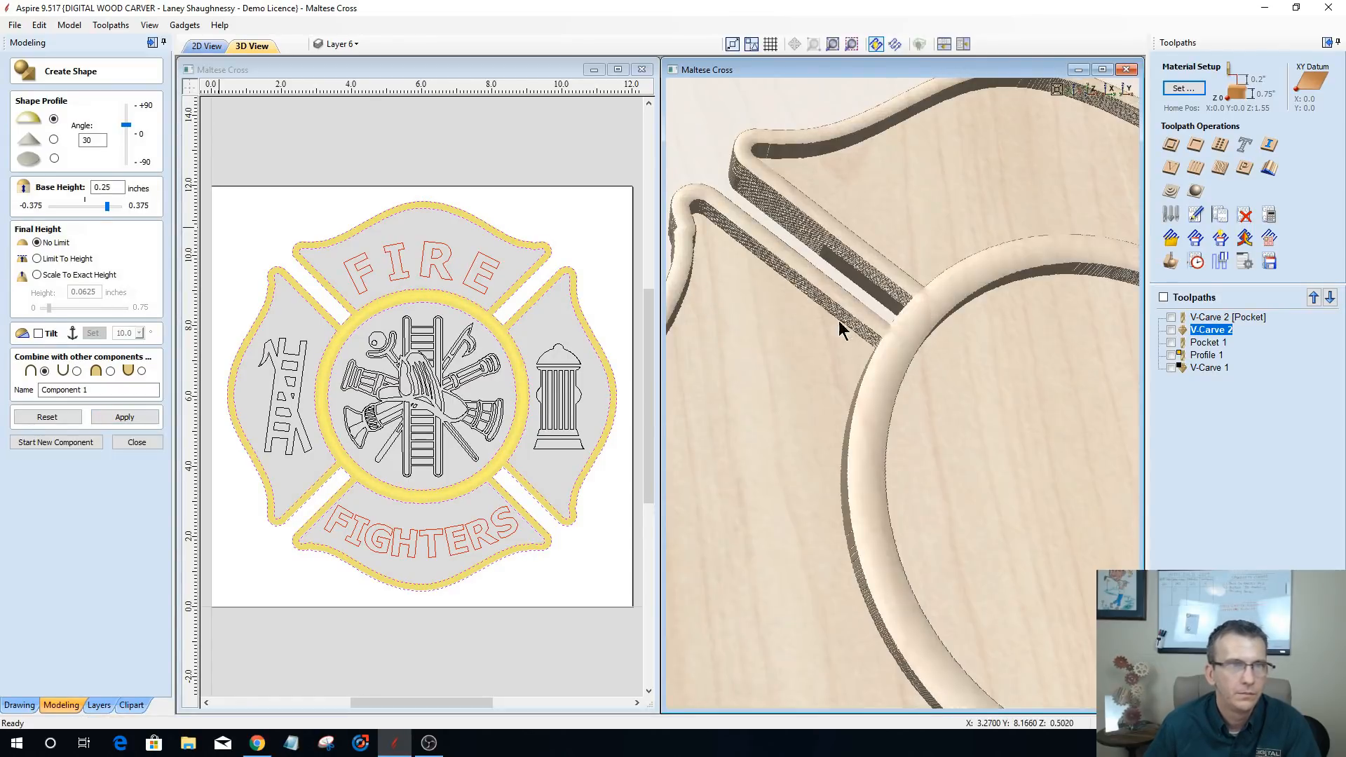
- Set the raised border's round profile angle to 45 degrees and apply the change
click(79, 143)
drag(78, 144, 55, 146)
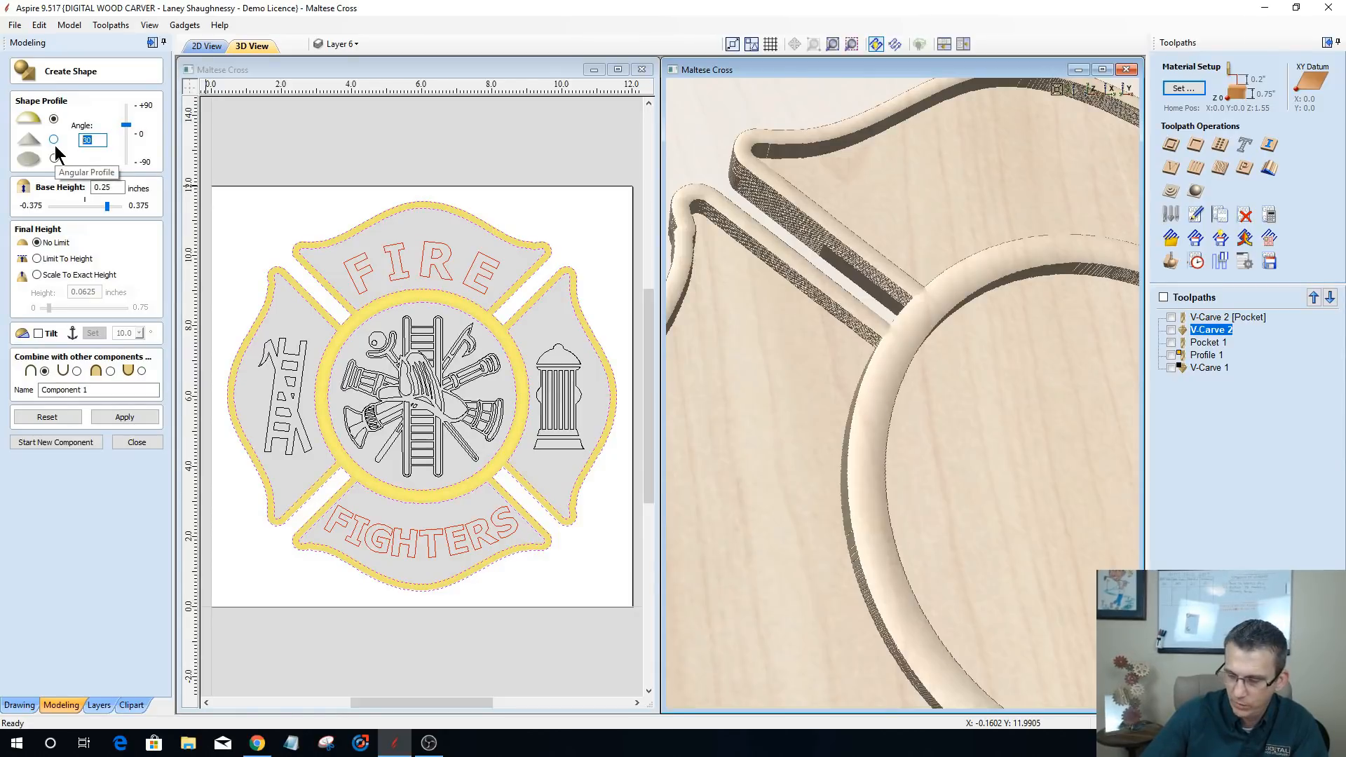
text(45)
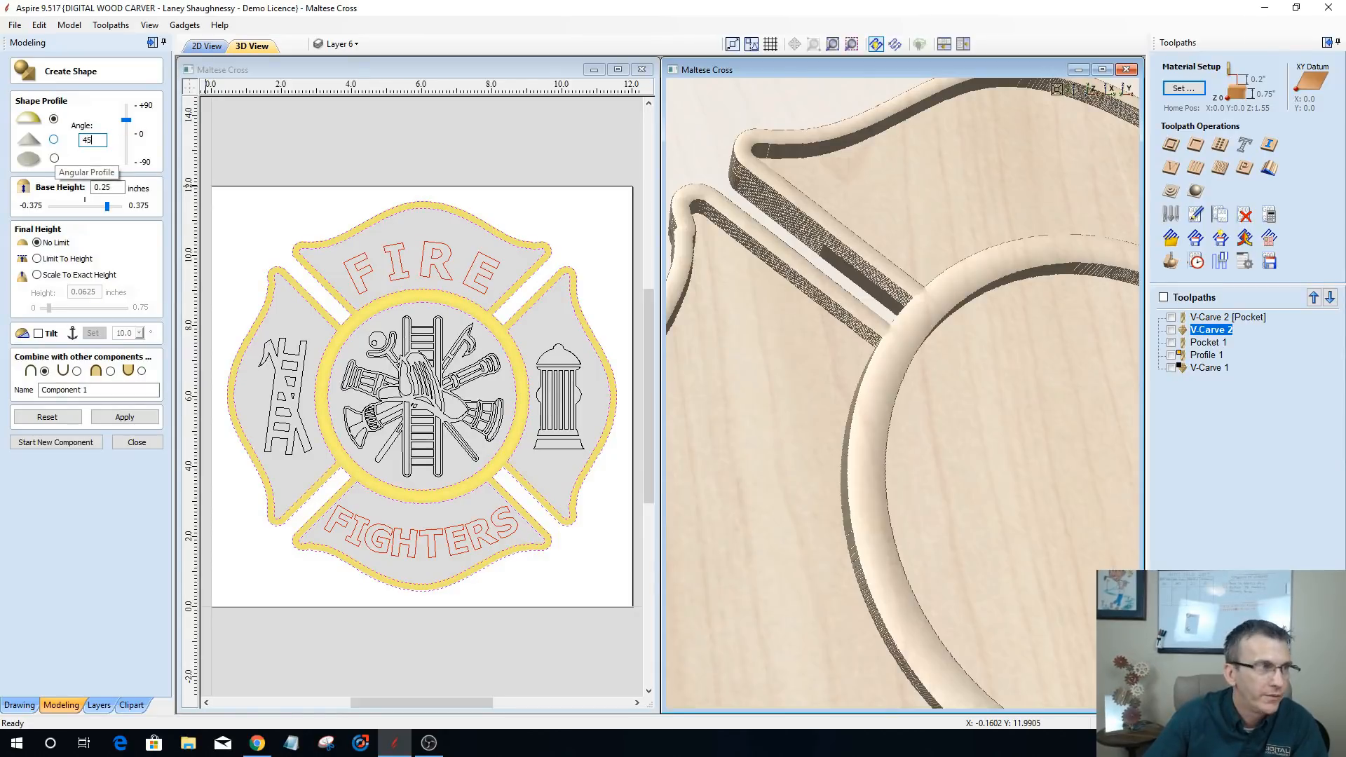
click(136, 418)
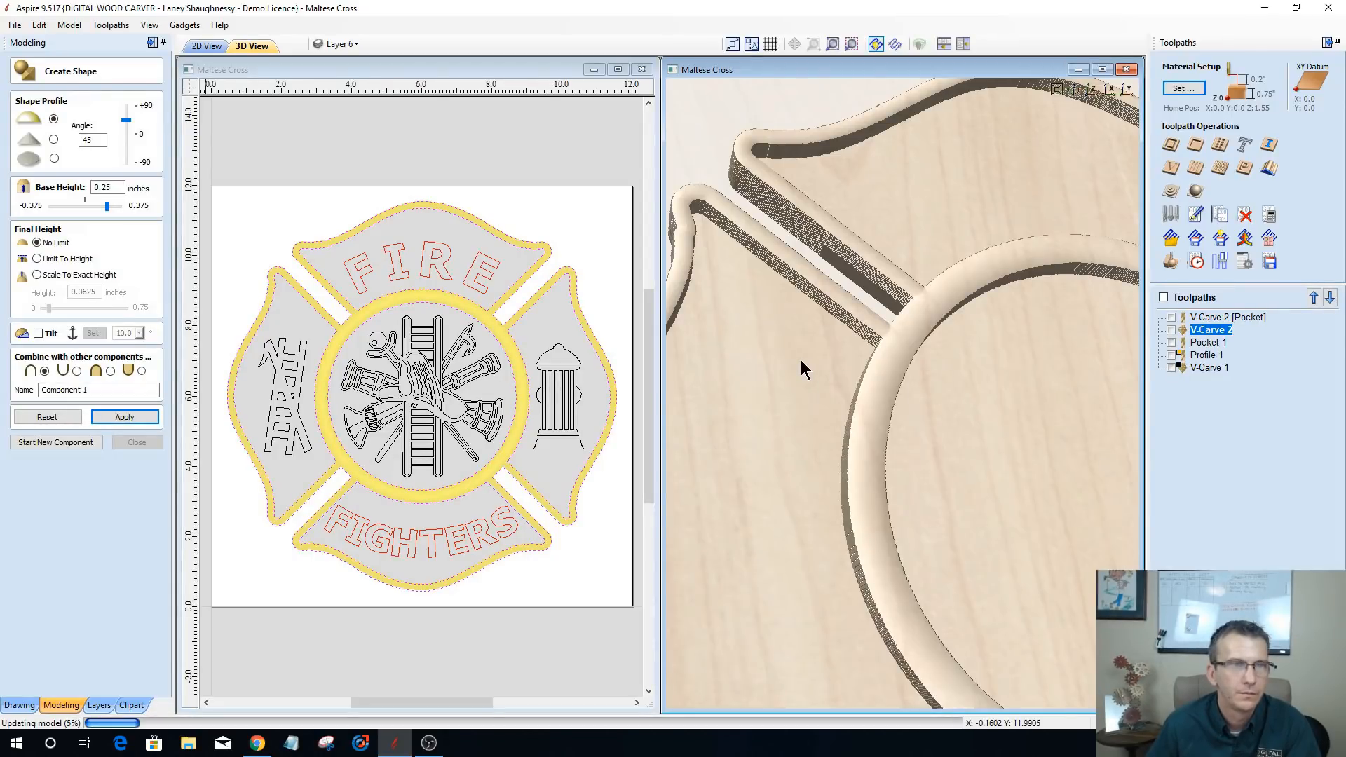
- Examine the raised border's rounded profile in 3D, from close-up and across the whole cross
scroll(797, 361, down, 10)
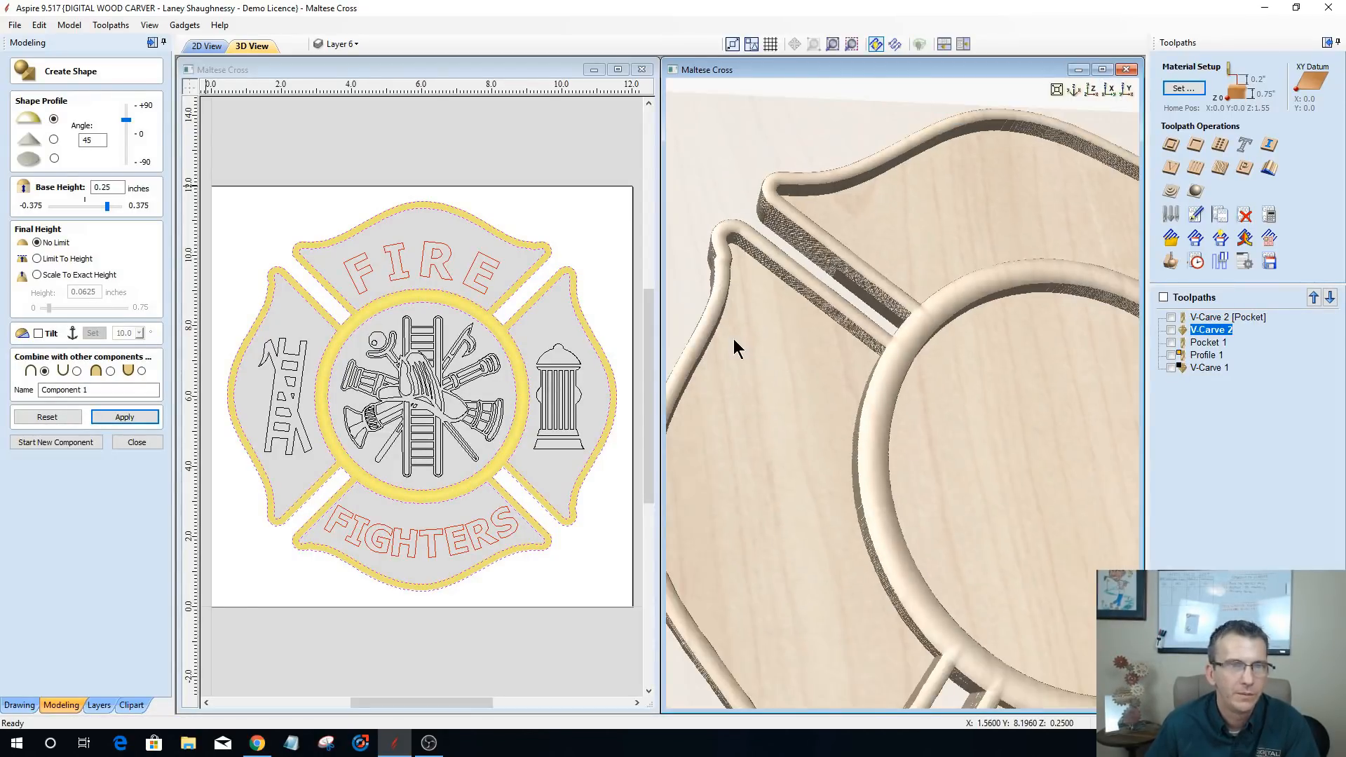
scroll(922, 468, up, 2)
middle_drag(923, 468, 876, 451)
scroll(876, 452, down, 2)
scroll(877, 448, up, 2)
scroll(877, 448, up, 1)
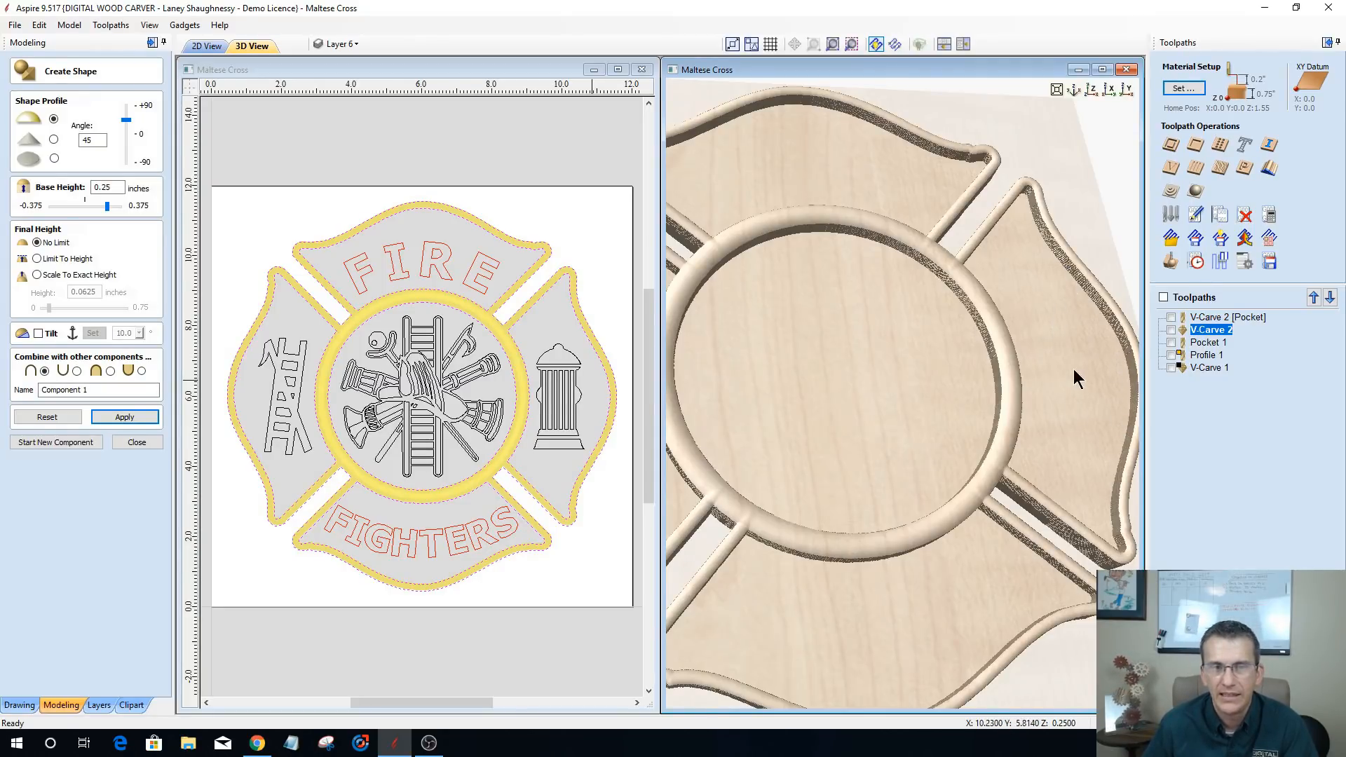
drag(937, 473, 861, 414)
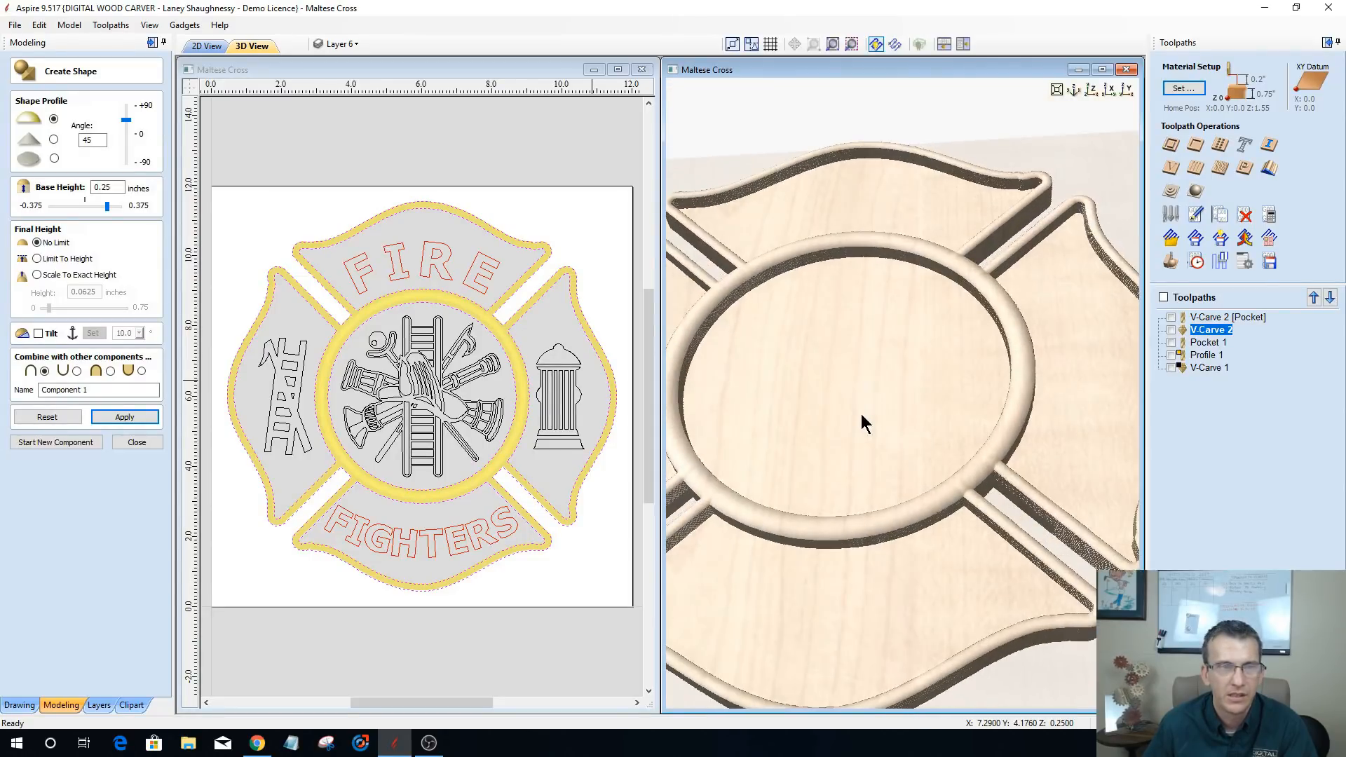
scroll(860, 406, down, 2)
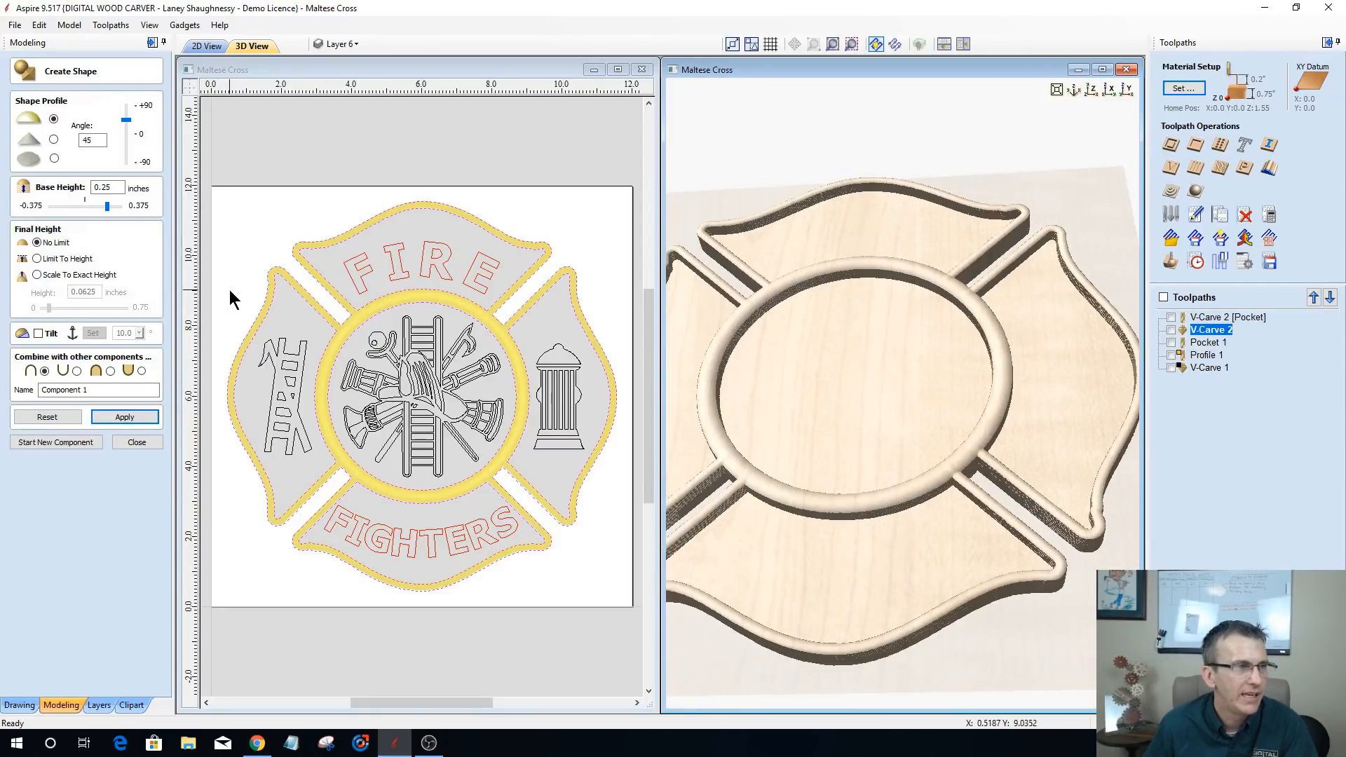
- Start a new component and select the FIRE and FIGHTERS text vectors for it
click(45, 440)
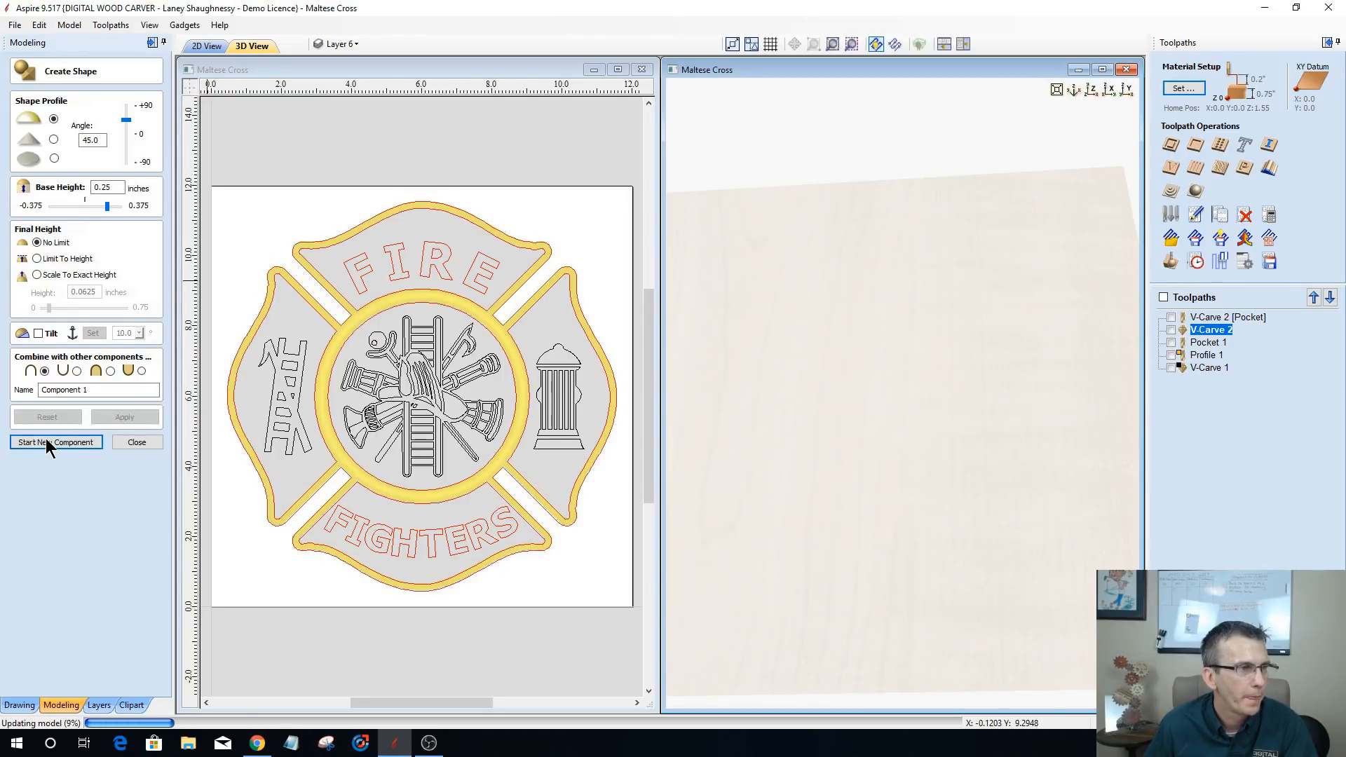
click(423, 251)
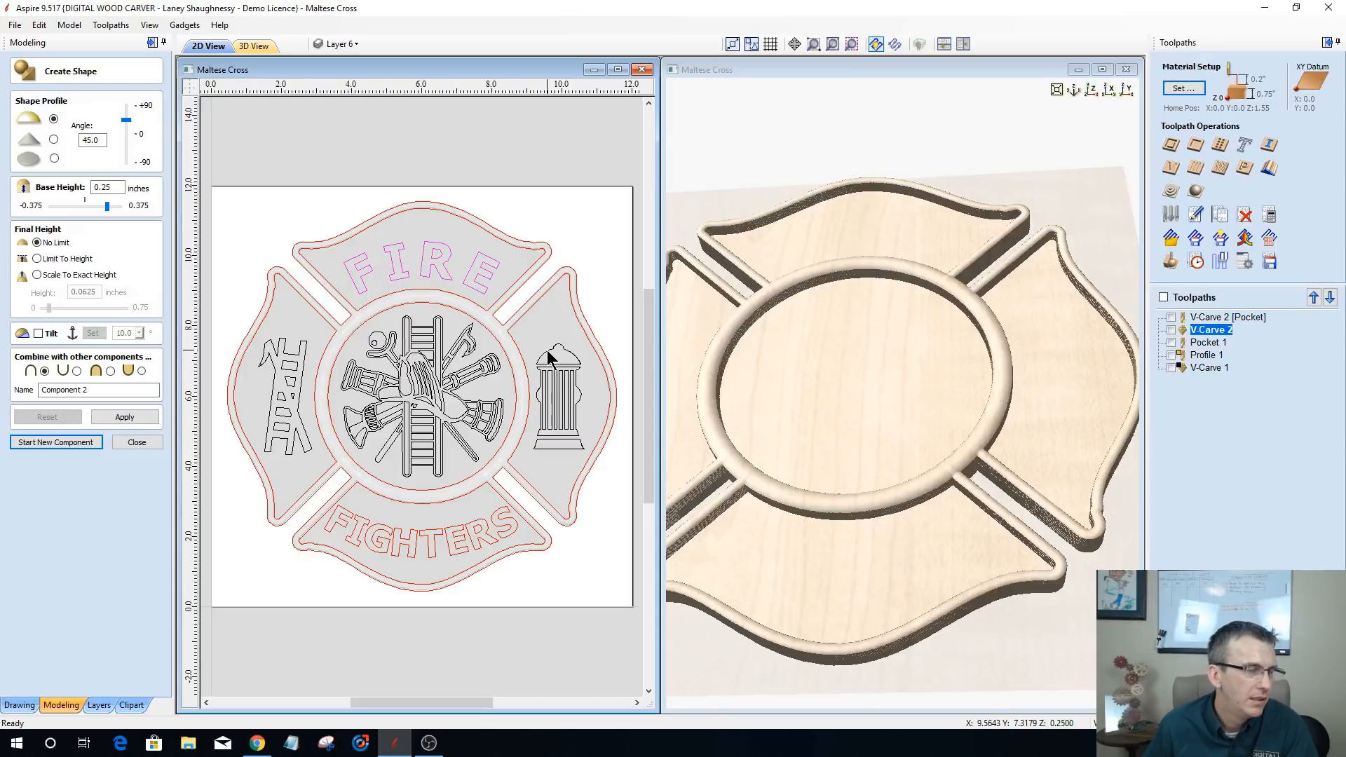
shift+click(496, 517)
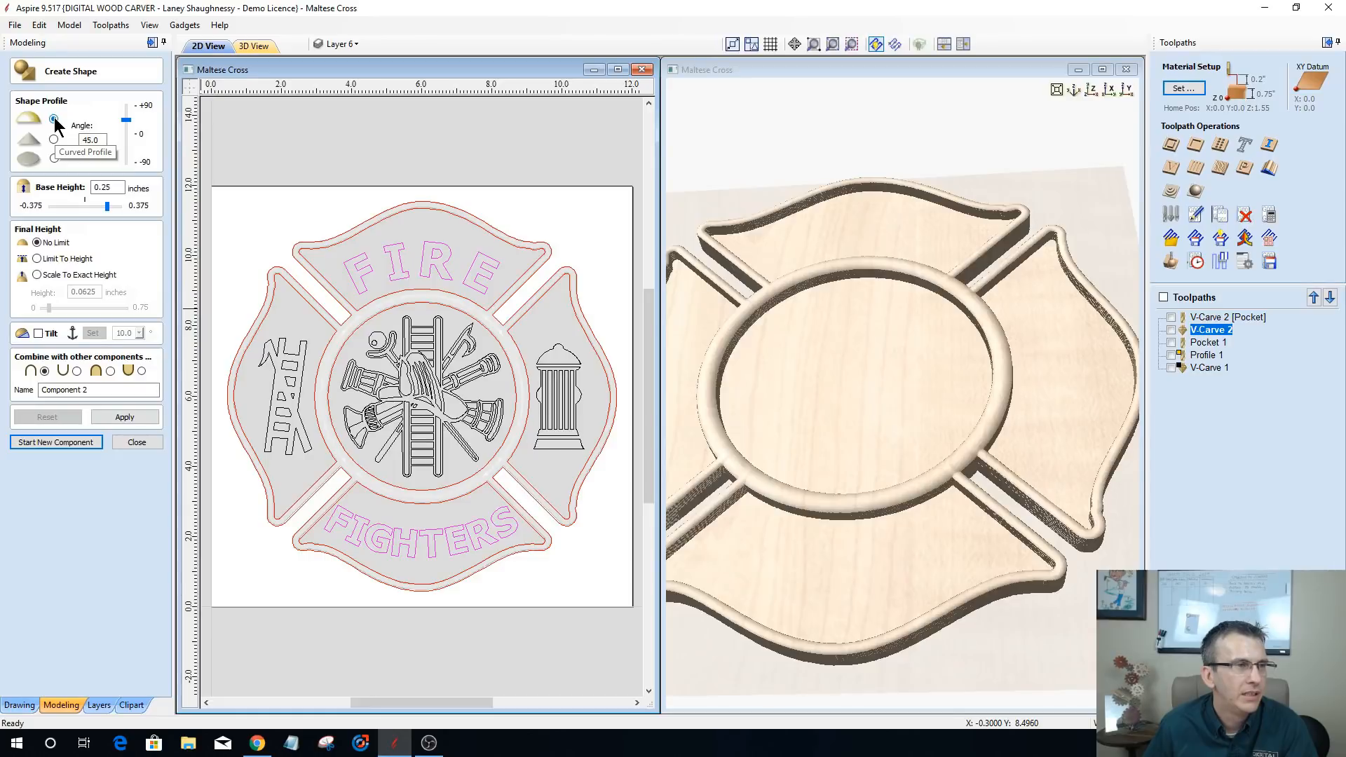
- Create the raised lettering with a round profile at 35 degrees, 0.25 inch base height and no height limit
click(91, 139)
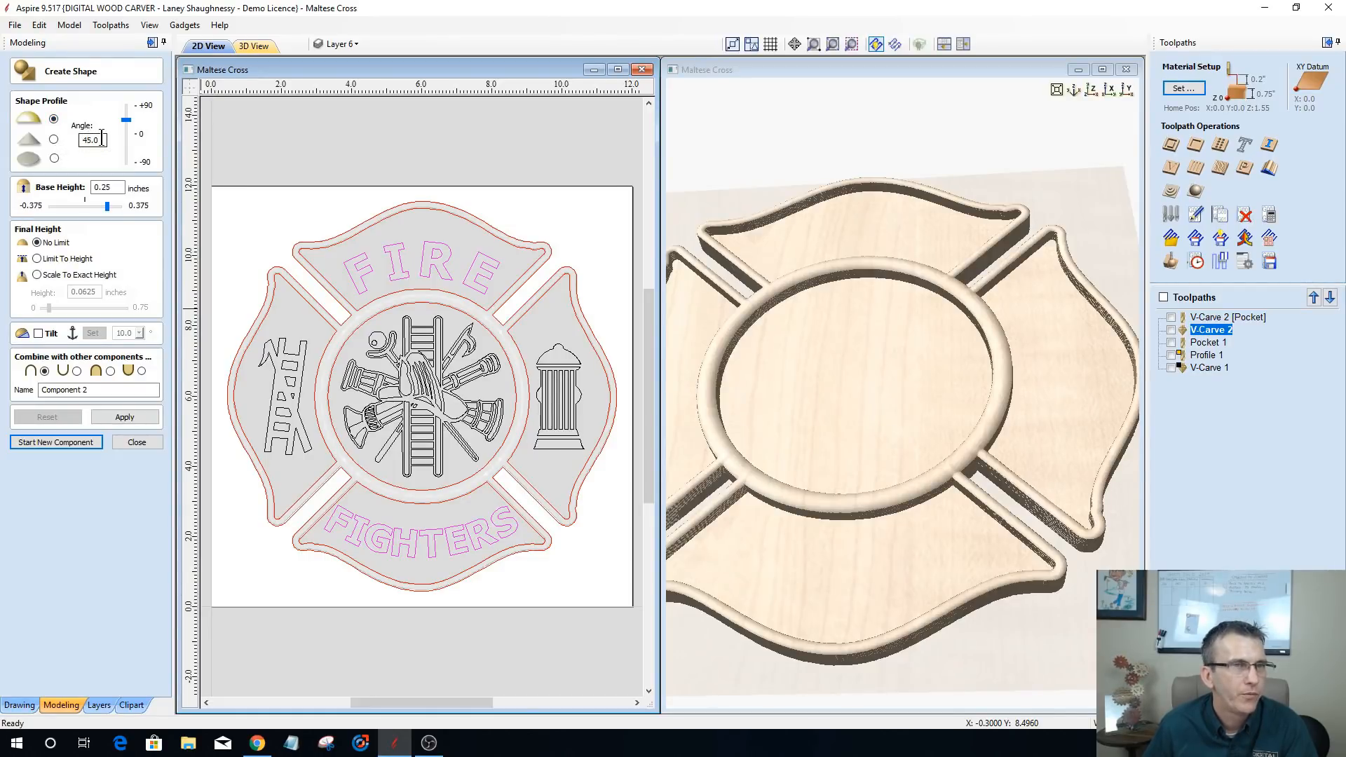
drag(102, 138, 80, 140)
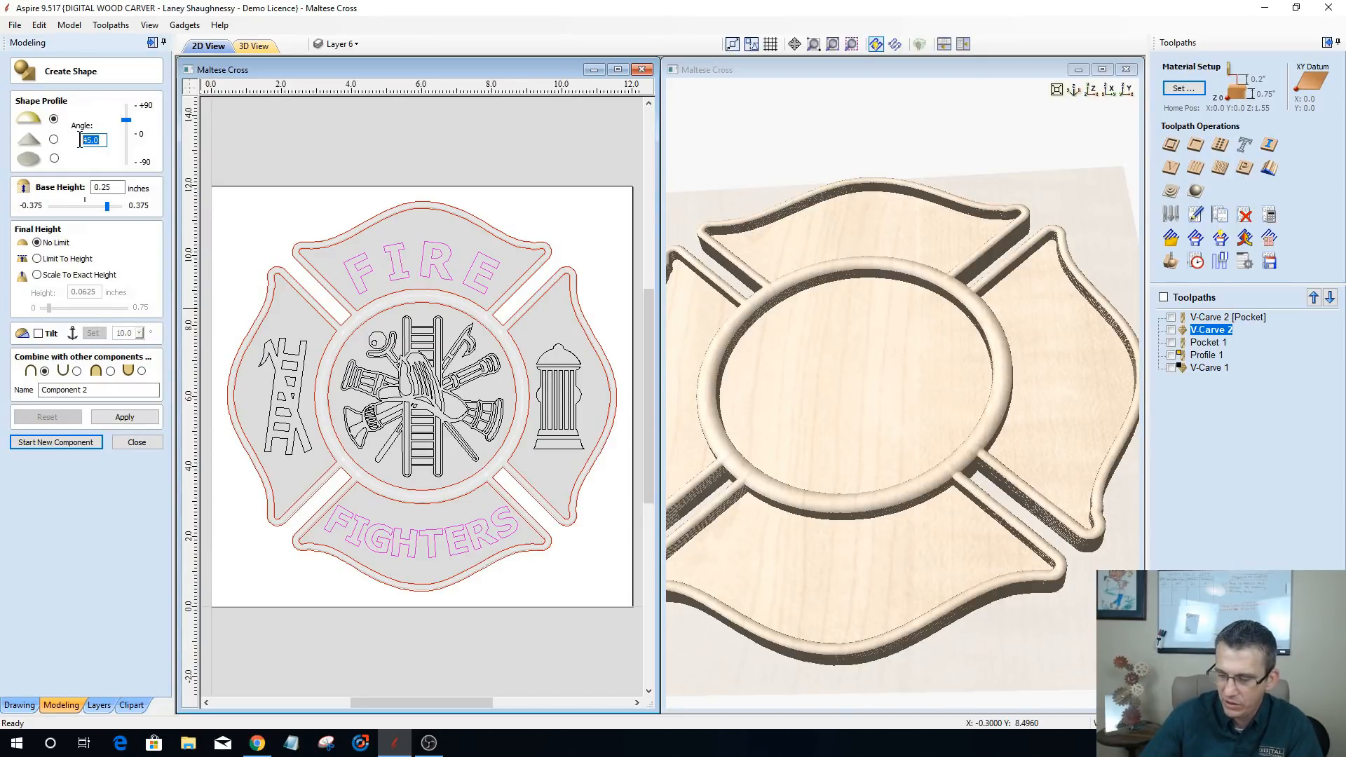
text(35)
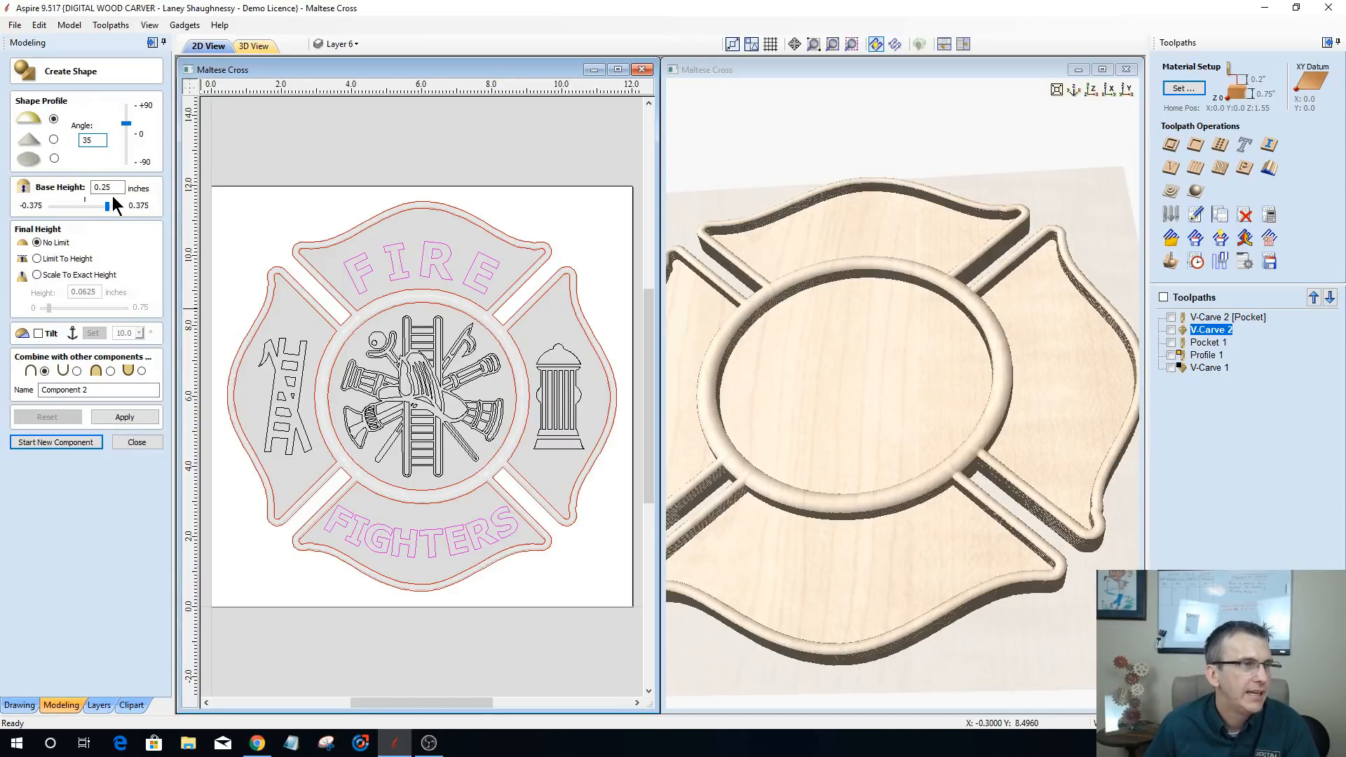
click(128, 417)
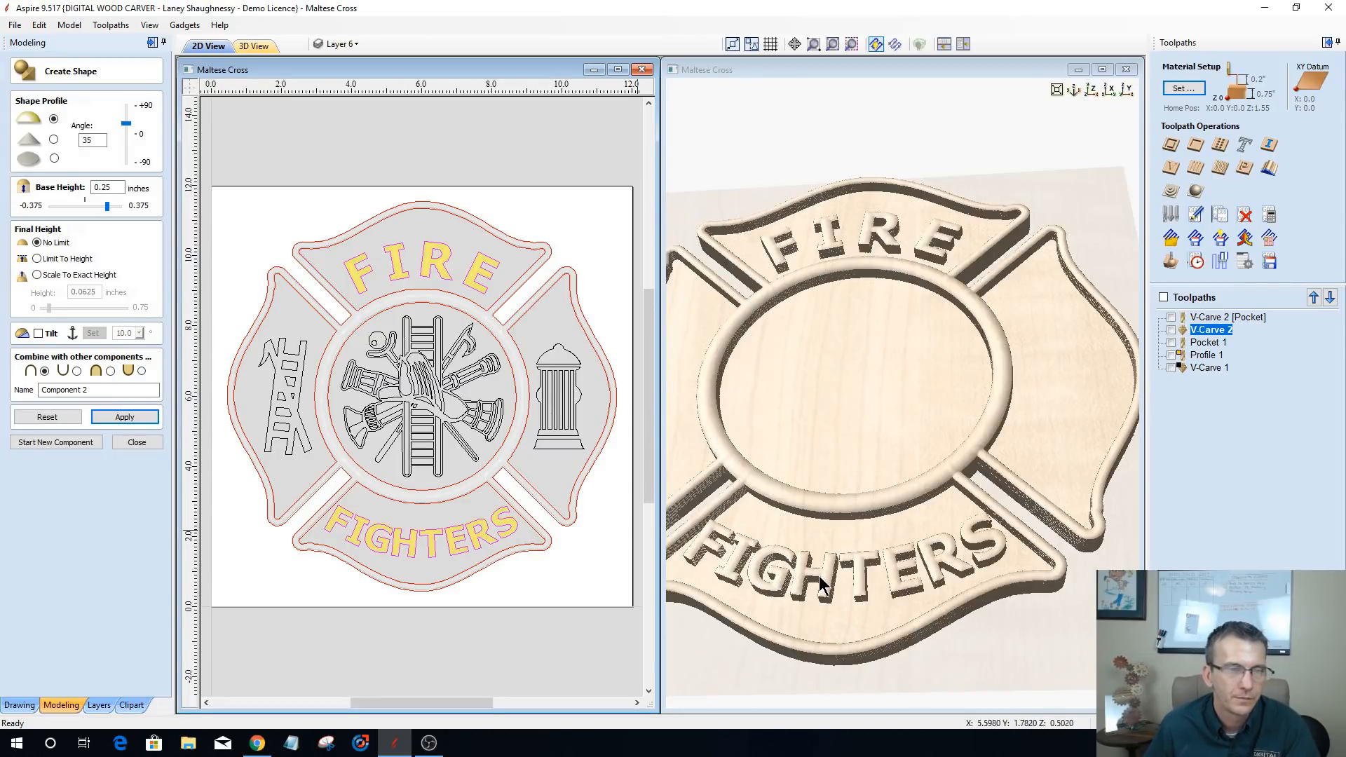
- Examine the lettering's height against the raised border from the side and from above in 3D
click(823, 567)
drag(822, 567, 859, 421)
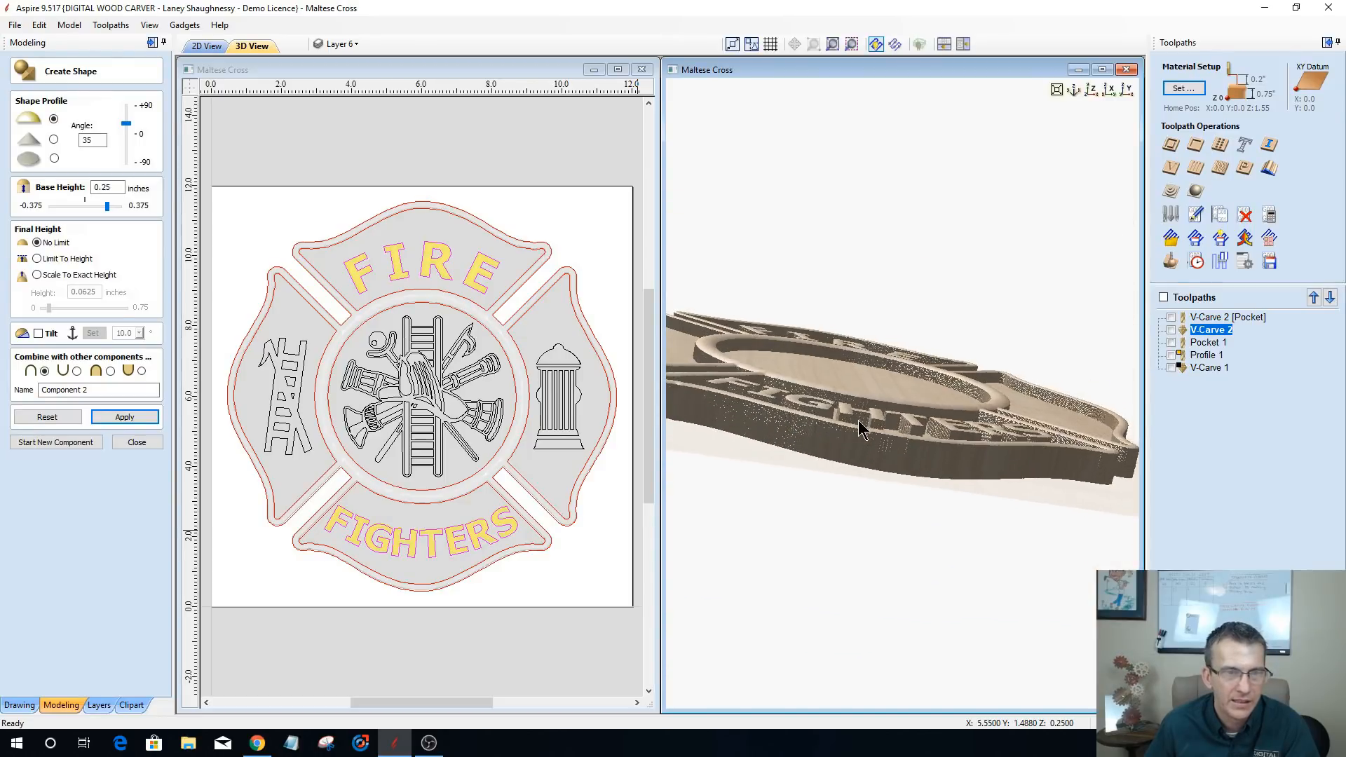
click(1126, 90)
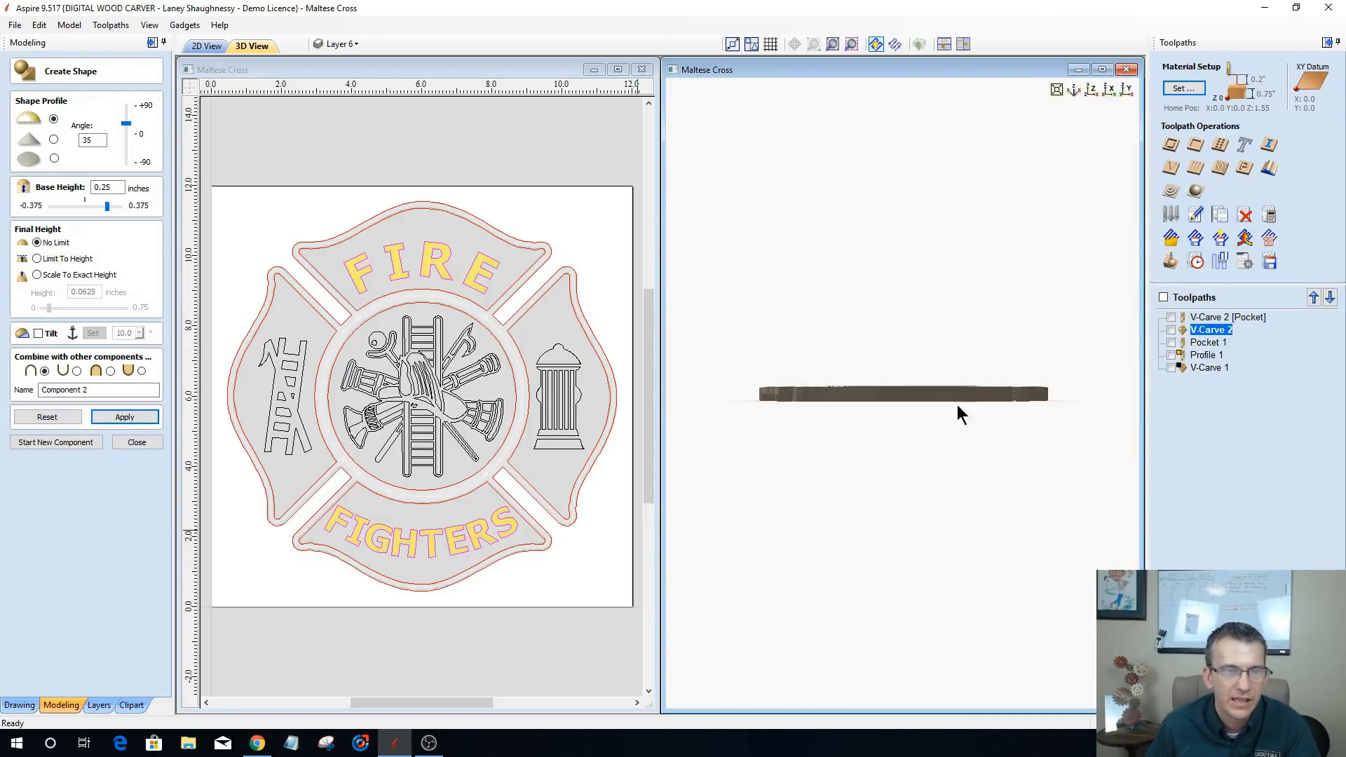
scroll(915, 396, up, 5)
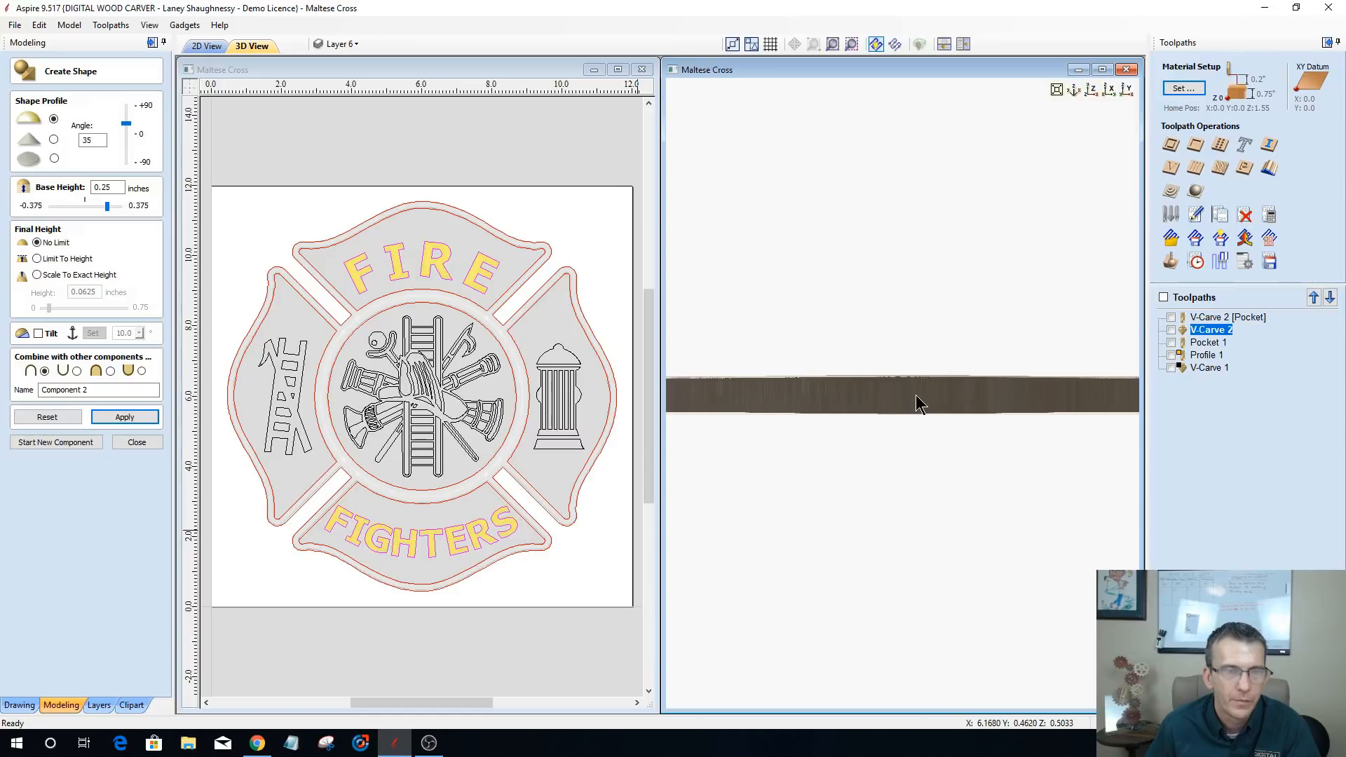
scroll(915, 394, down, 2)
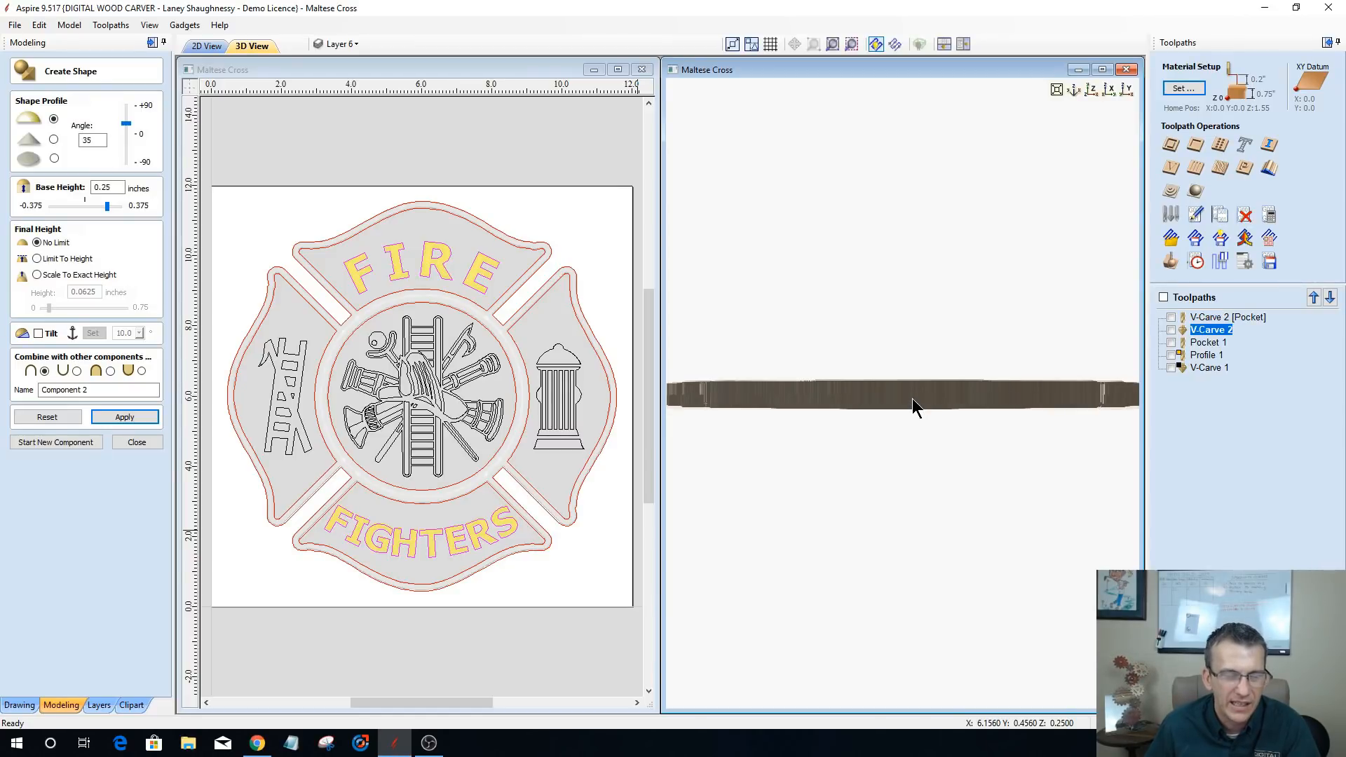
drag(914, 410, 915, 418)
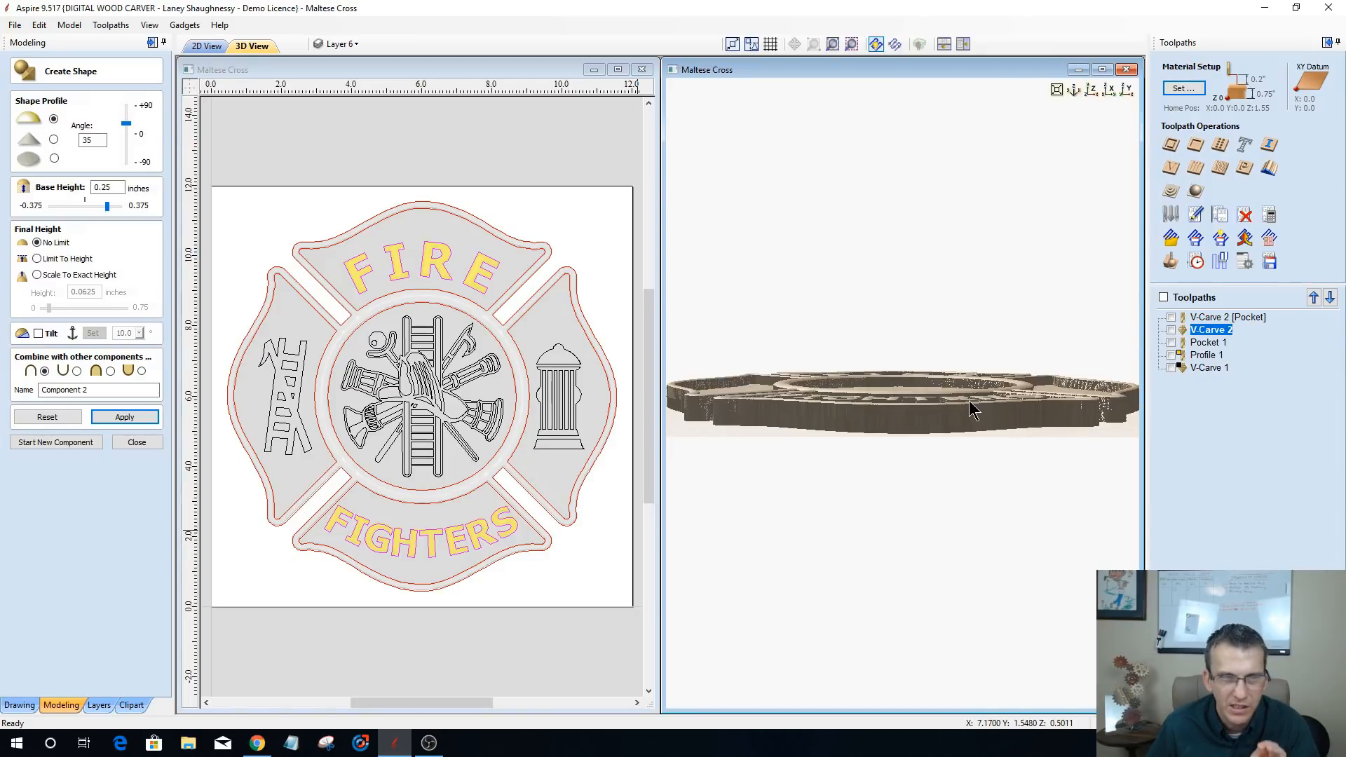
drag(918, 418, 878, 555)
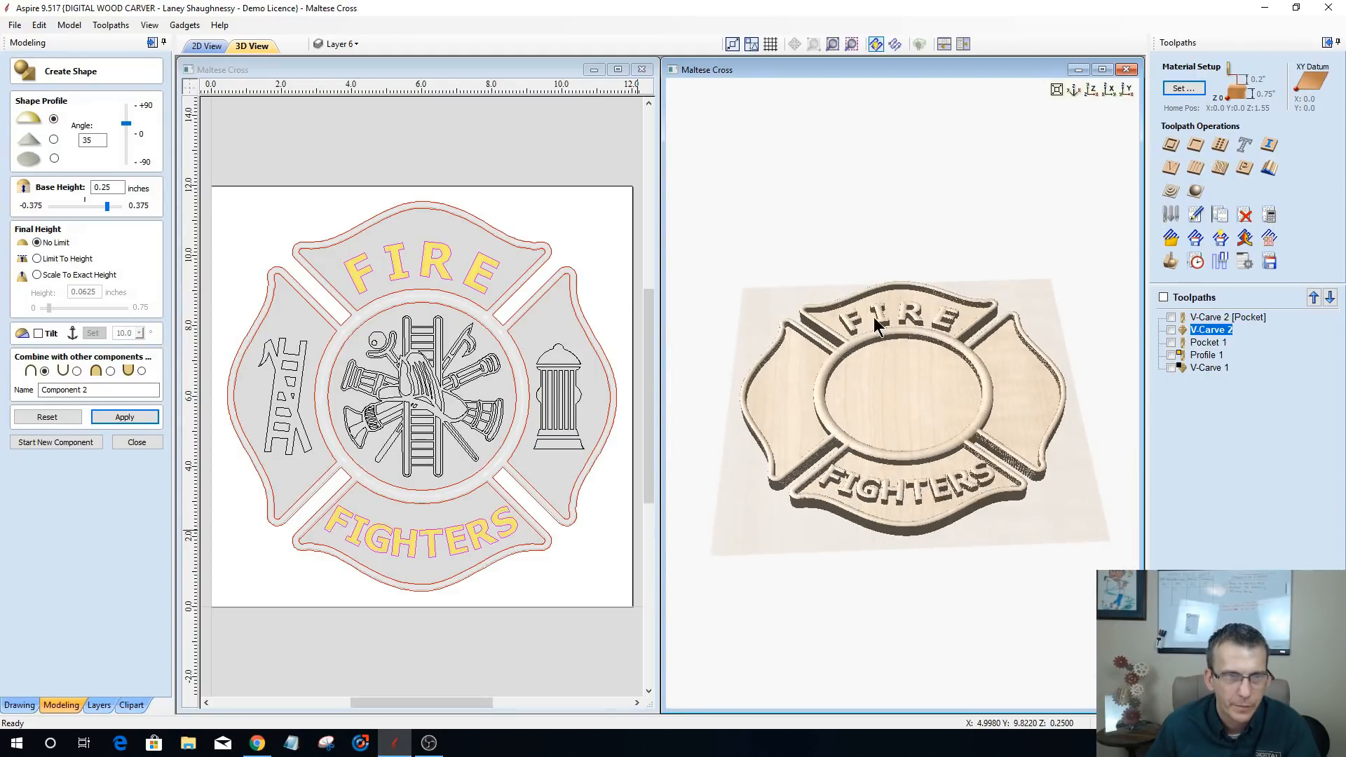
scroll(894, 317, up, 2)
drag(869, 498, 864, 510)
scroll(864, 510, down, 1)
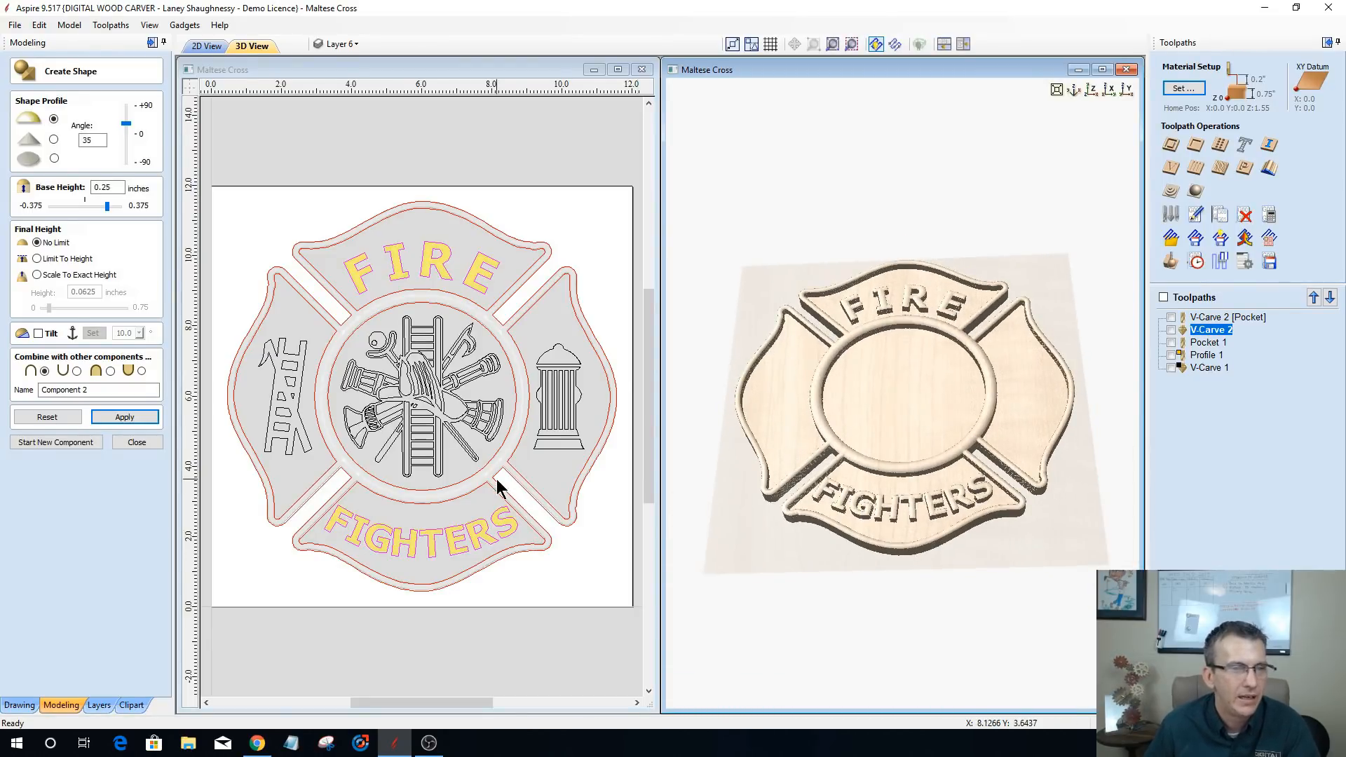
- Name the lettering component Text and apply the change
click(45, 440)
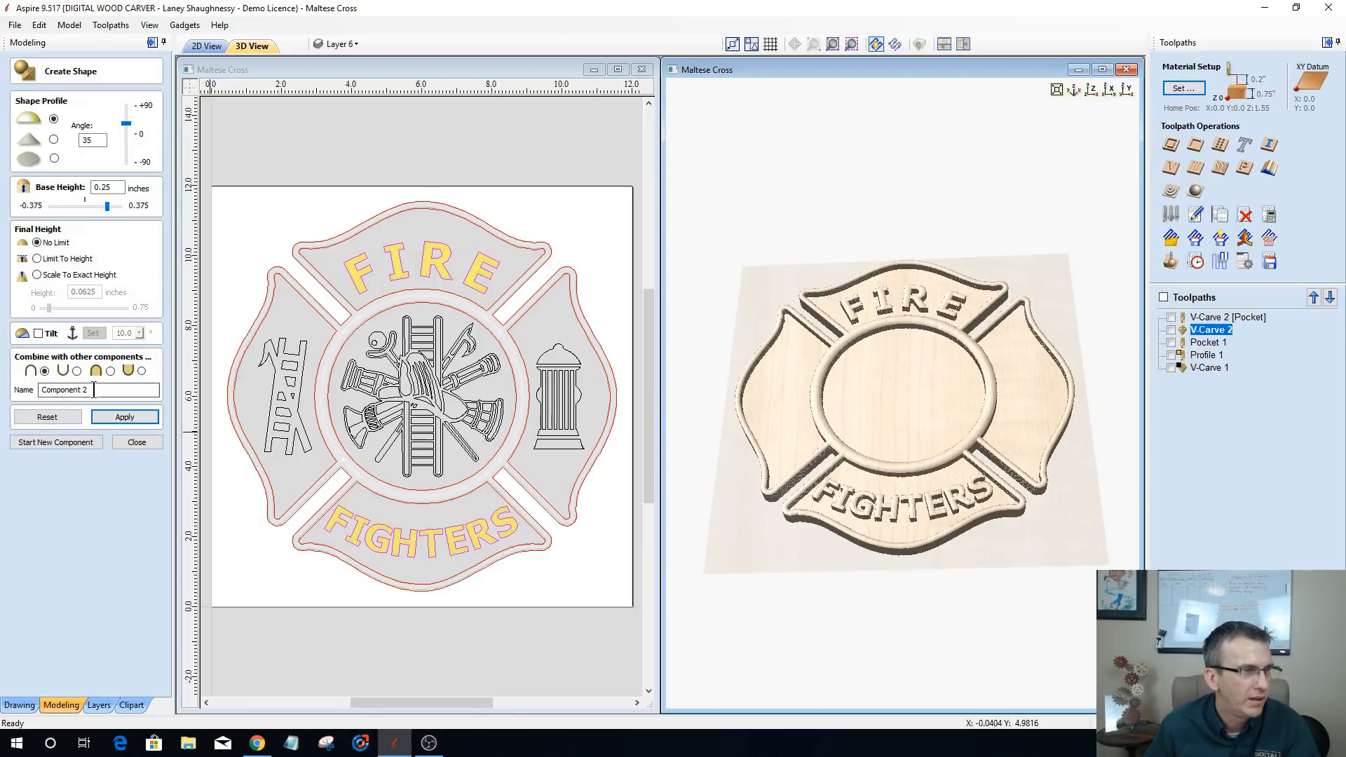
text(Text)
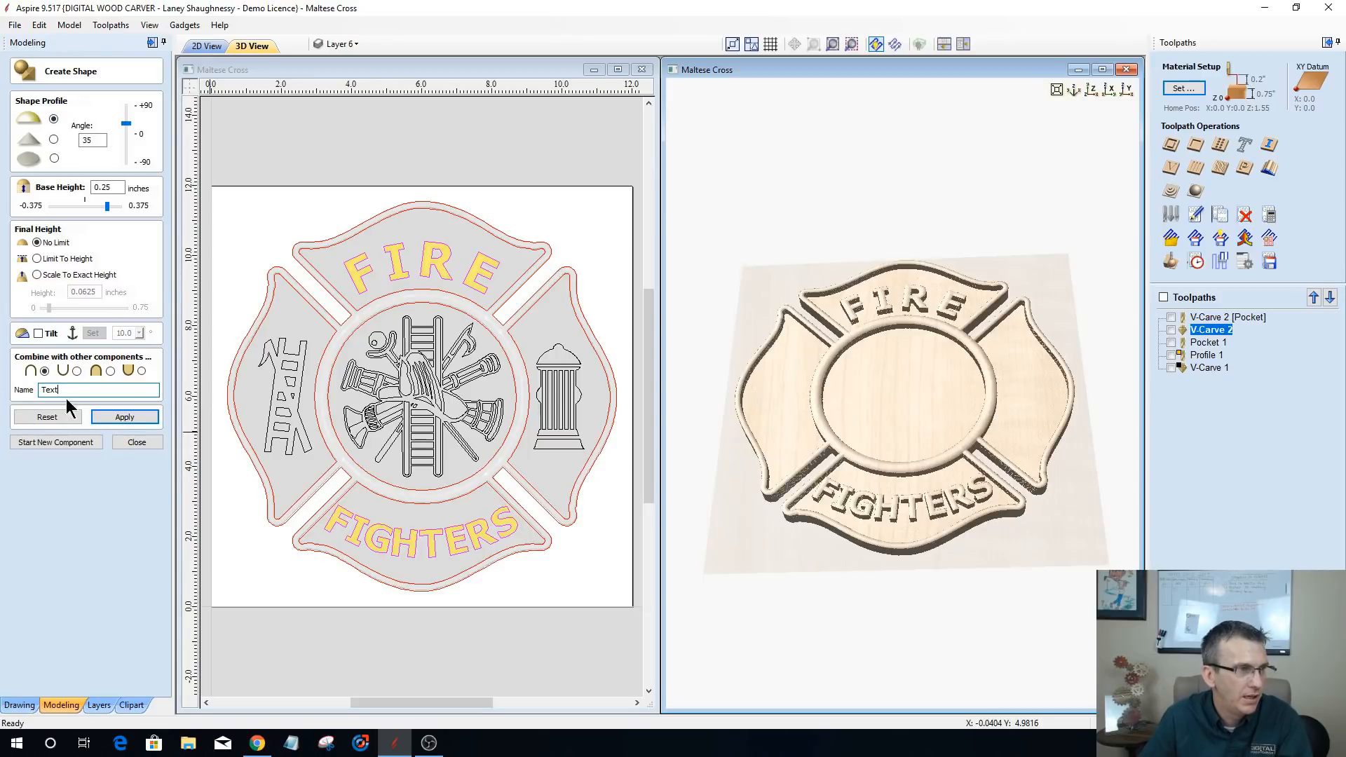
click(121, 417)
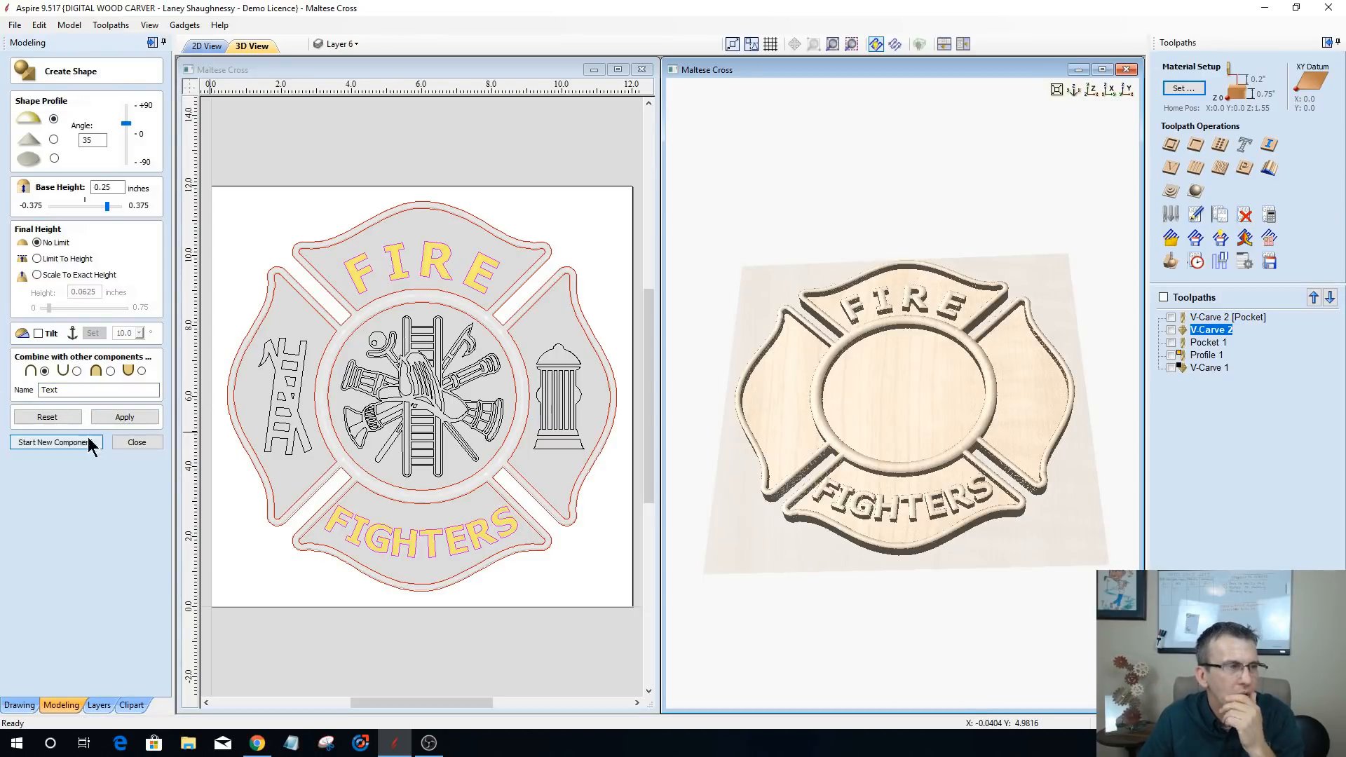
- Start a new component and select the ladder, central firefighter emblem and hydrant vectors together
click(65, 442)
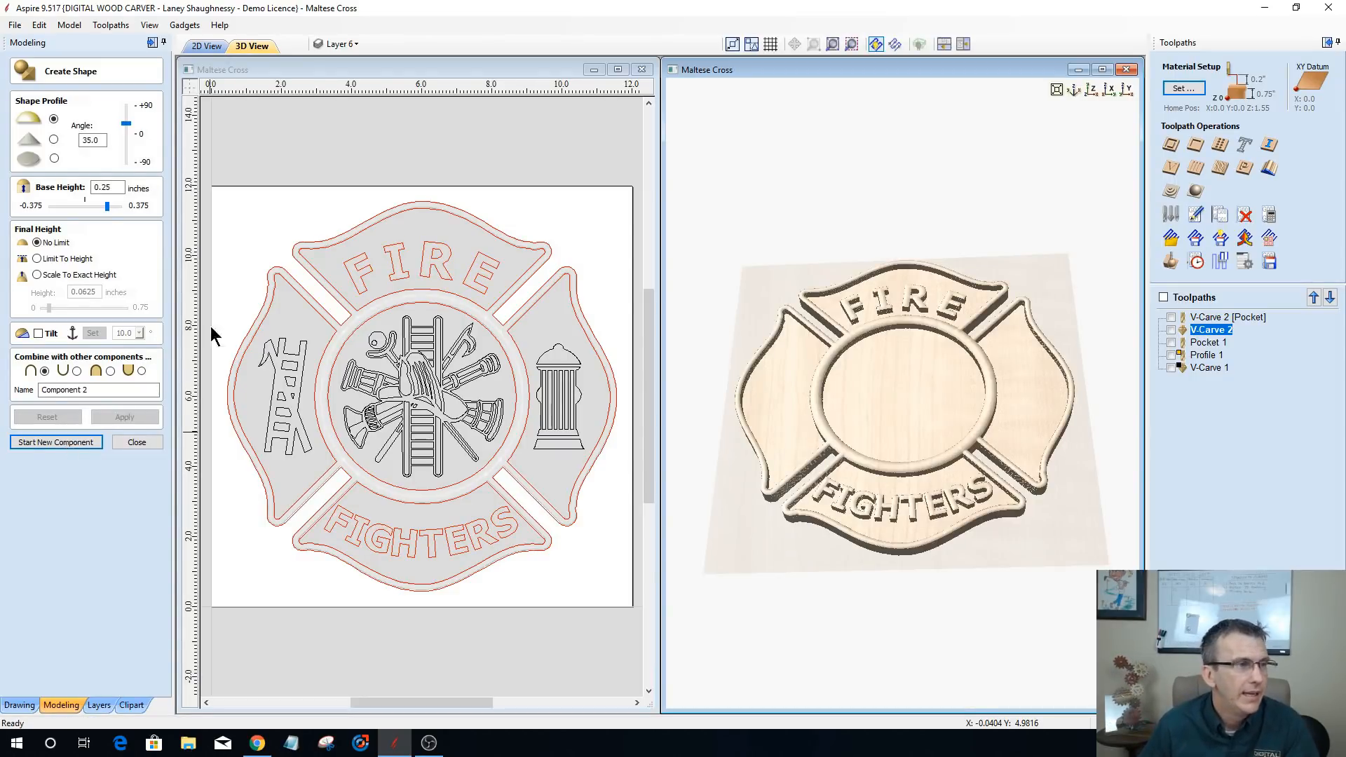
click(249, 326)
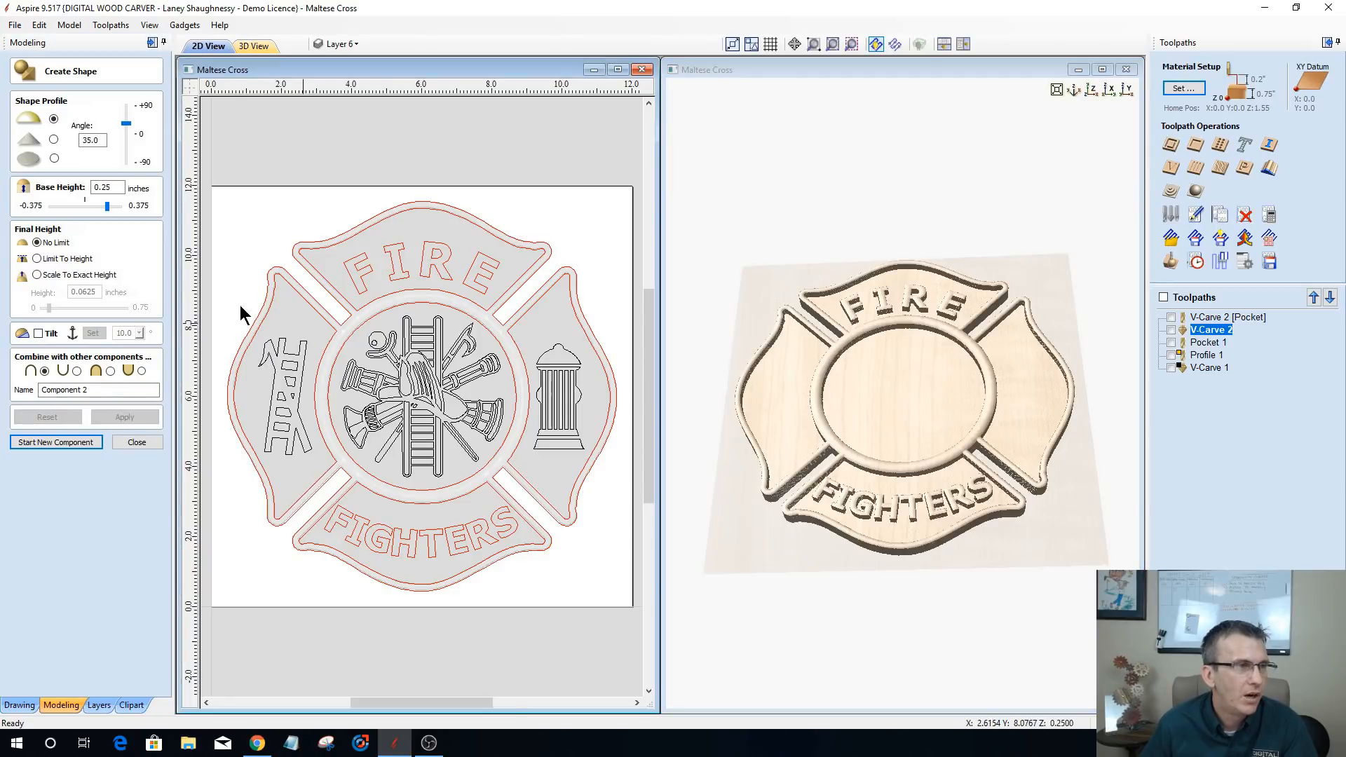
mouse_move(214, 291)
mouse_down()
mouse_move(600, 460)
mouse_move(600, 482)
mouse_up()
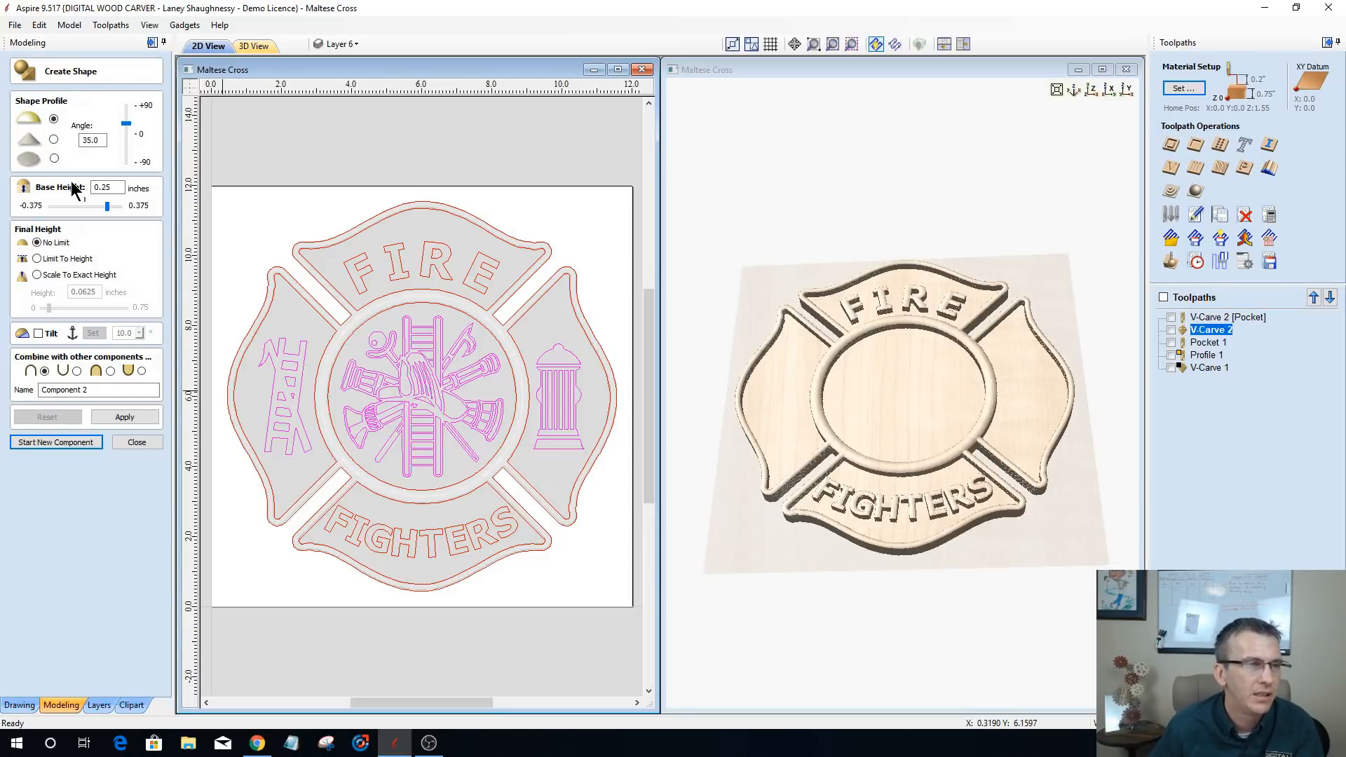
- Create the raised ladder, emblem and hydrant with a round profile at 25 degrees, 0.25 inch base height and no height limit
double_click(81, 140)
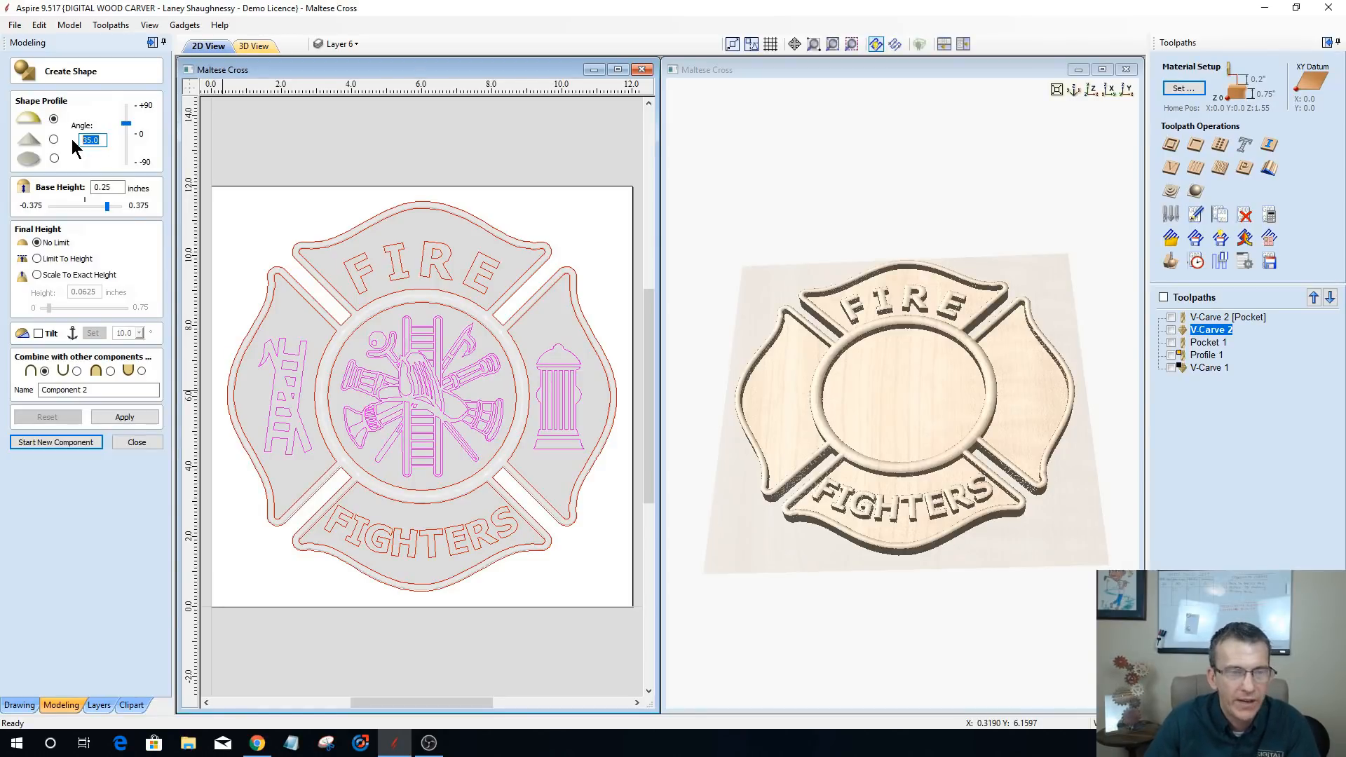
text(25)
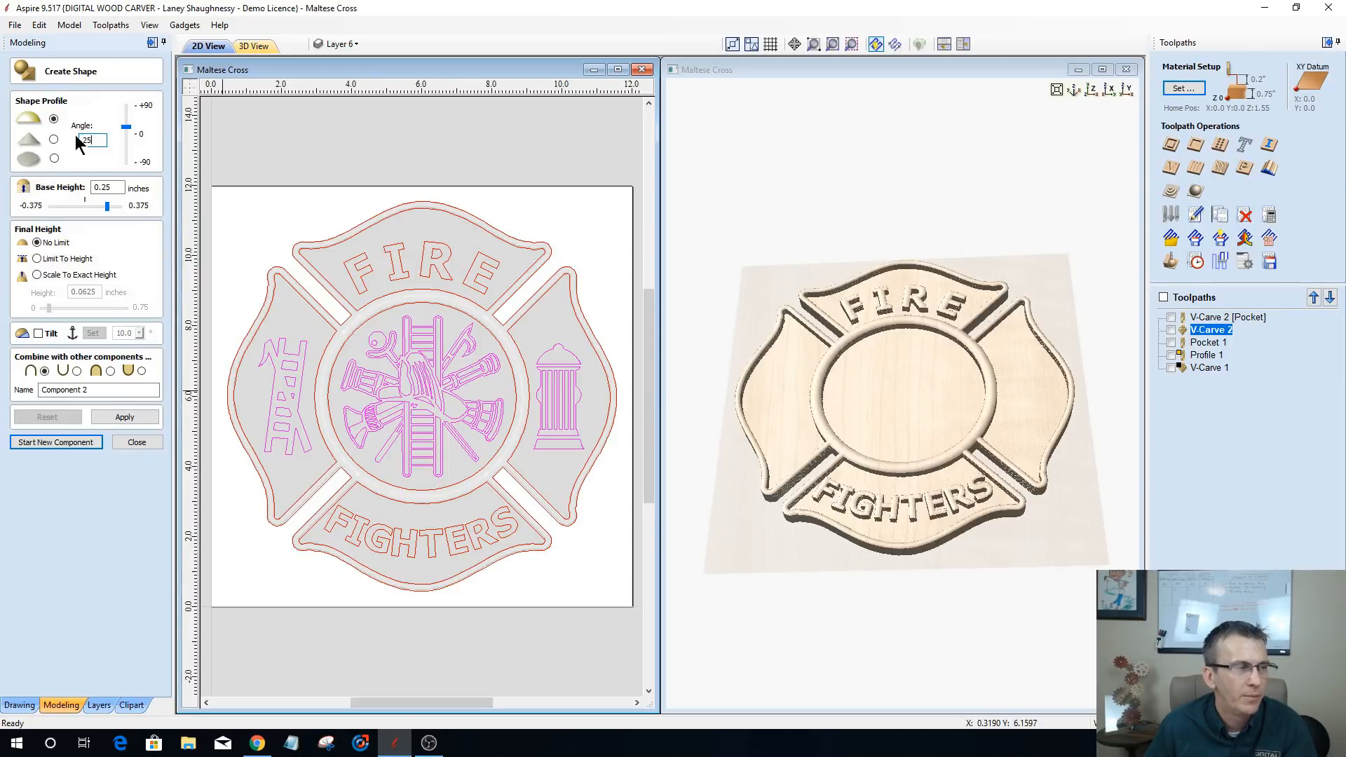
double_click(94, 140)
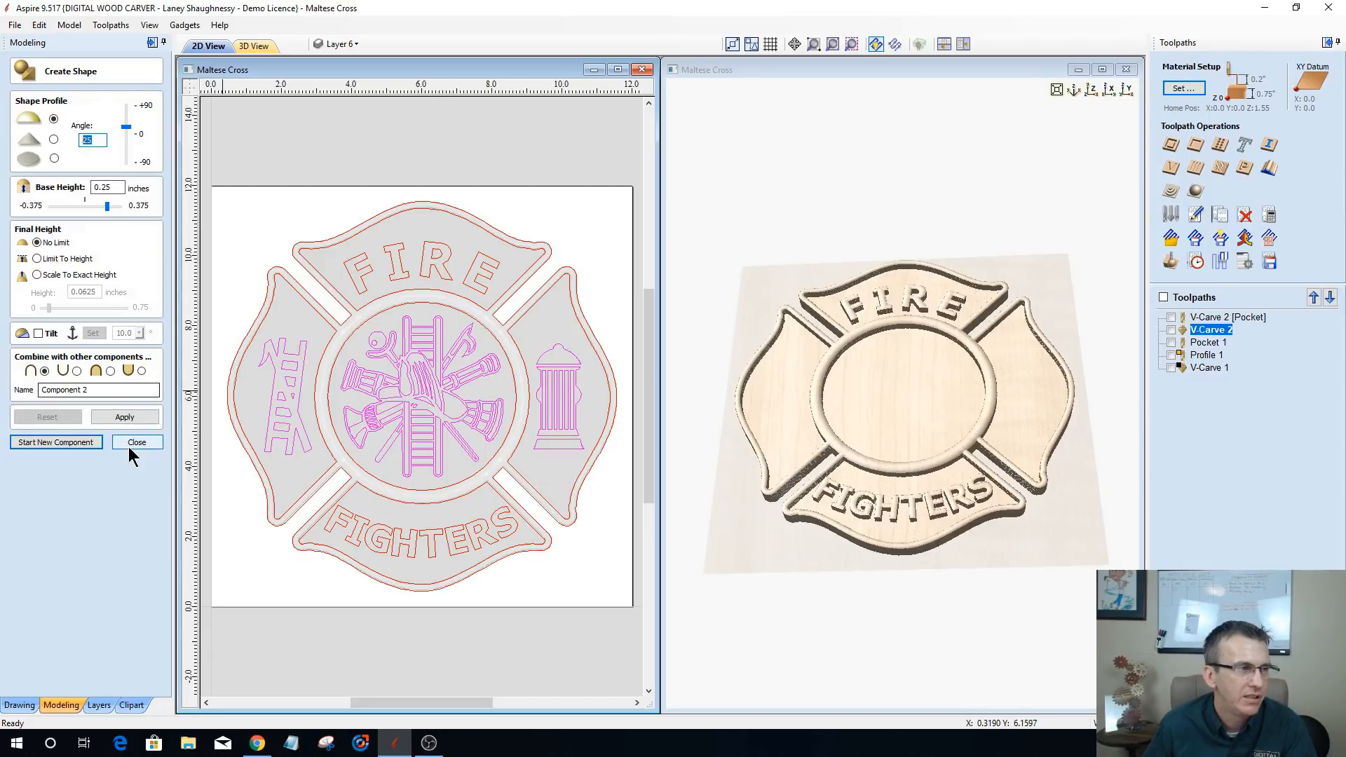
click(125, 417)
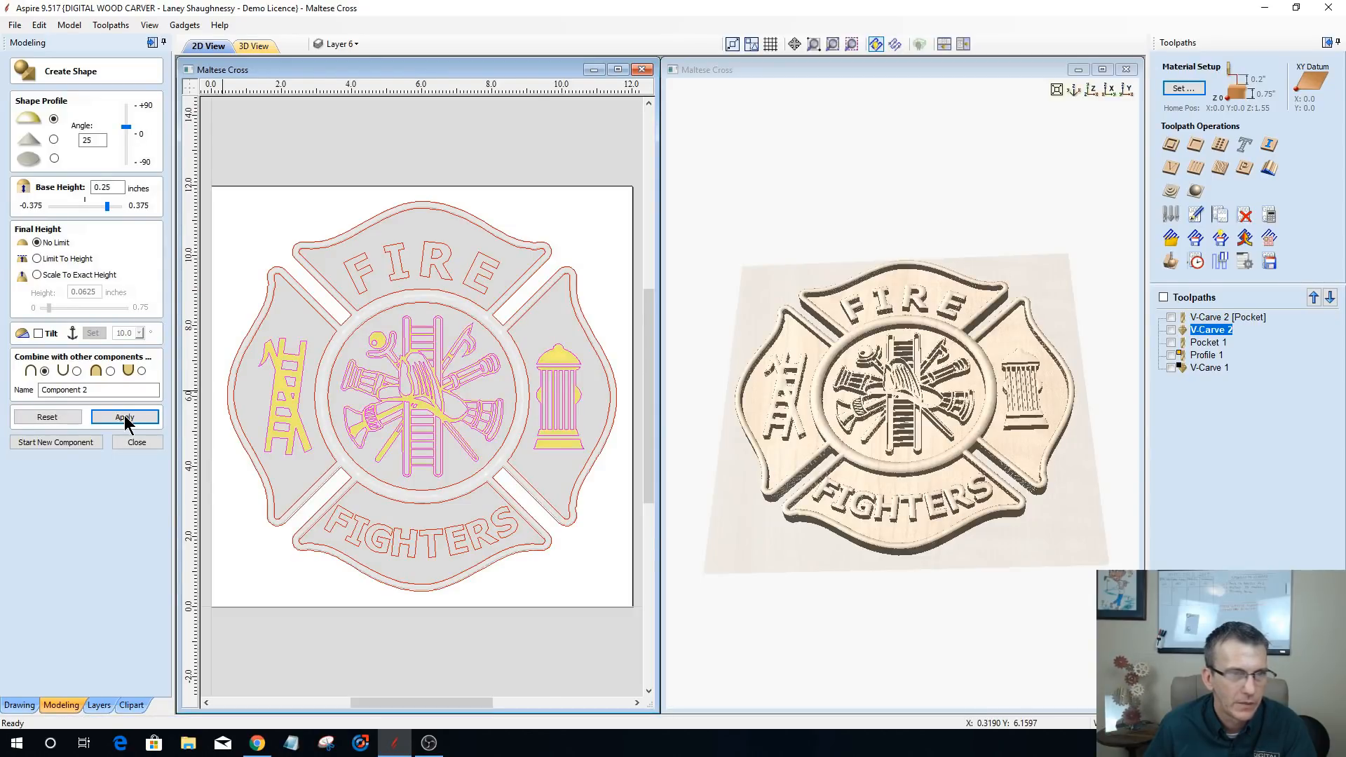
- Examine the raised central emblem, ladder and hydrant in 3D for shape and detail
drag(928, 448, 897, 436)
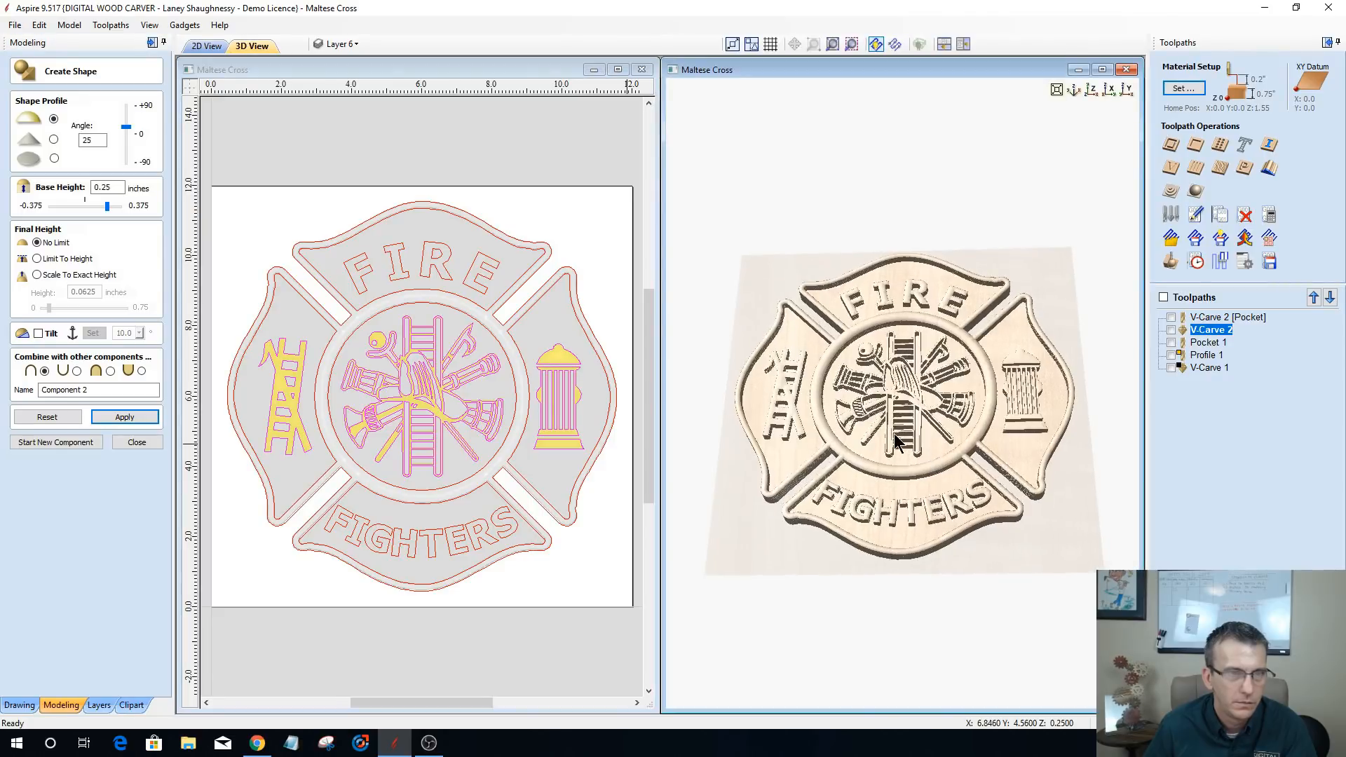
scroll(894, 433, up, 2)
scroll(894, 440, up, 3)
scroll(887, 410, up, 1)
drag(887, 410, 787, 452)
drag(1043, 447, 995, 415)
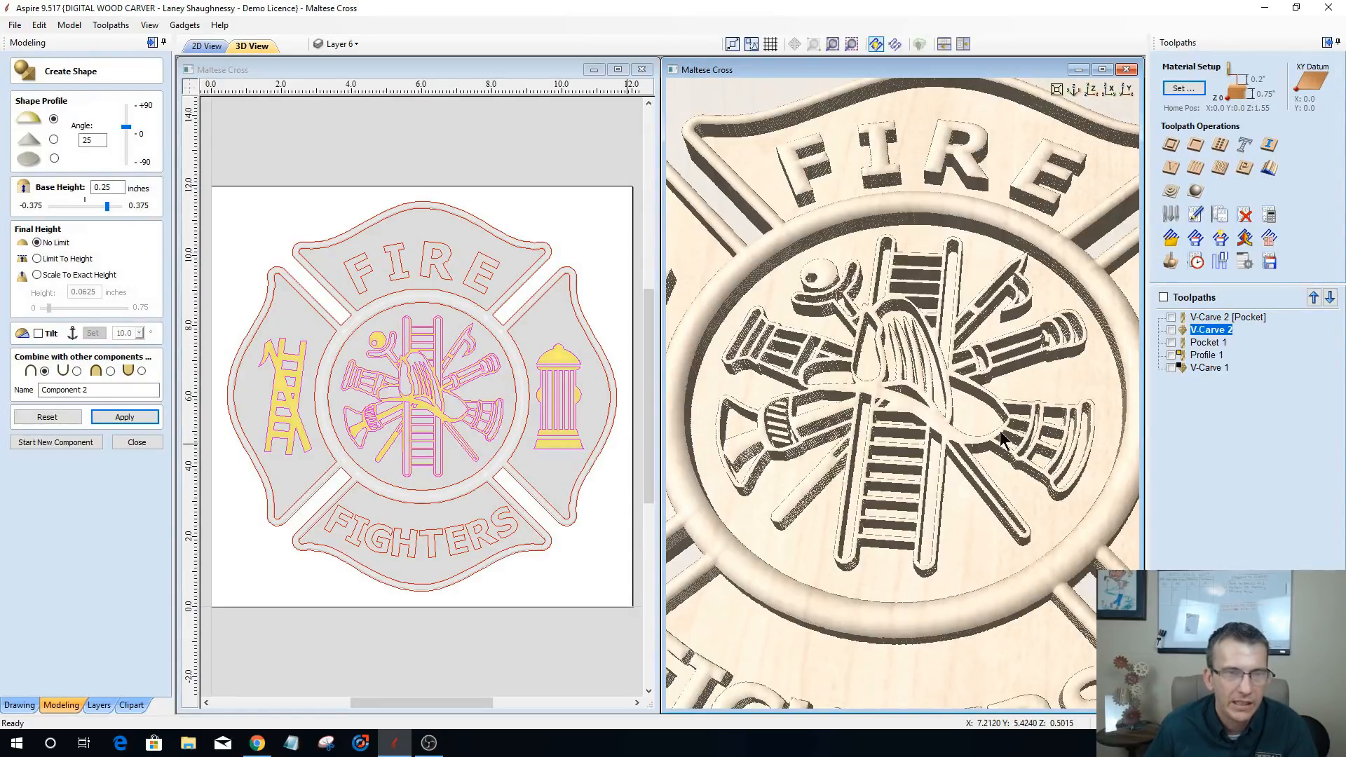
scroll(1055, 462, up, 3)
drag(839, 577, 794, 531)
scroll(793, 532, down, 5)
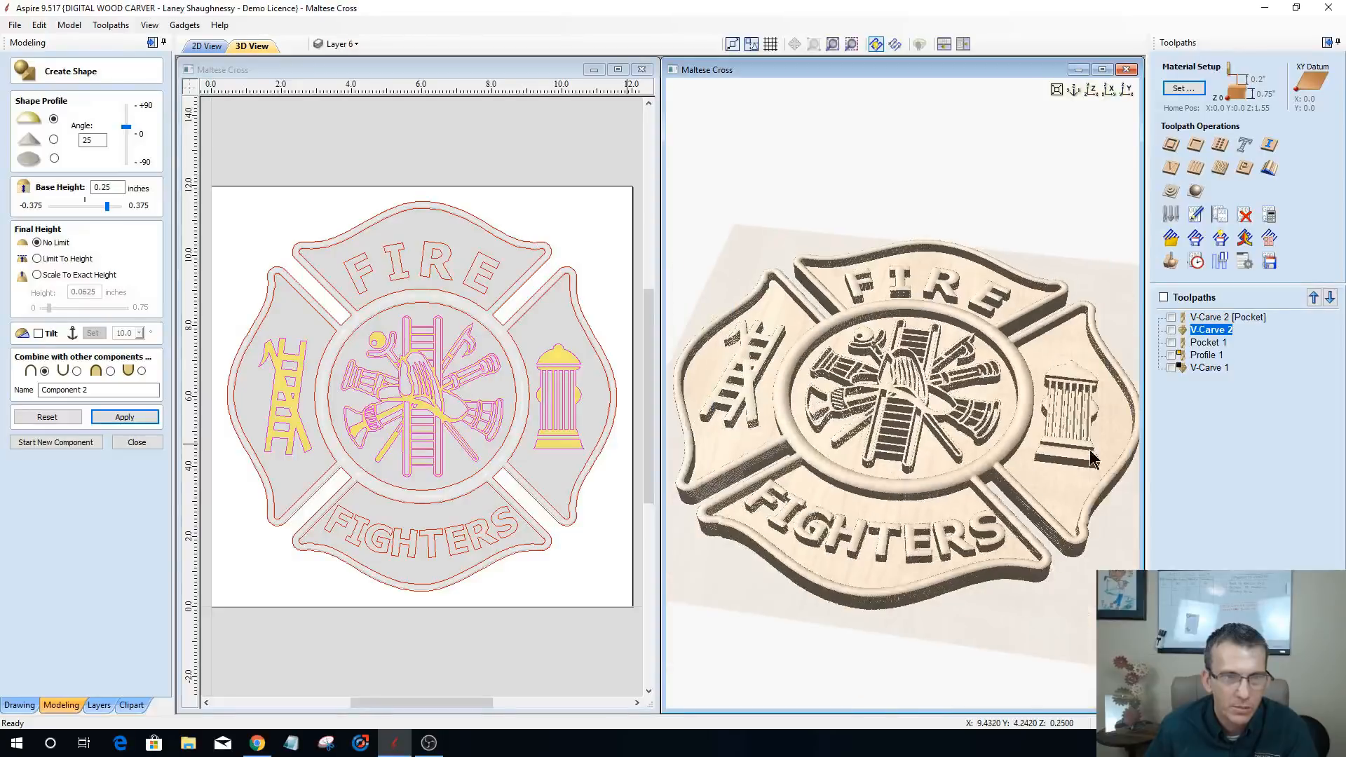
scroll(1088, 423, up, 5)
scroll(1079, 424, down, 5)
scroll(724, 386, down, 1)
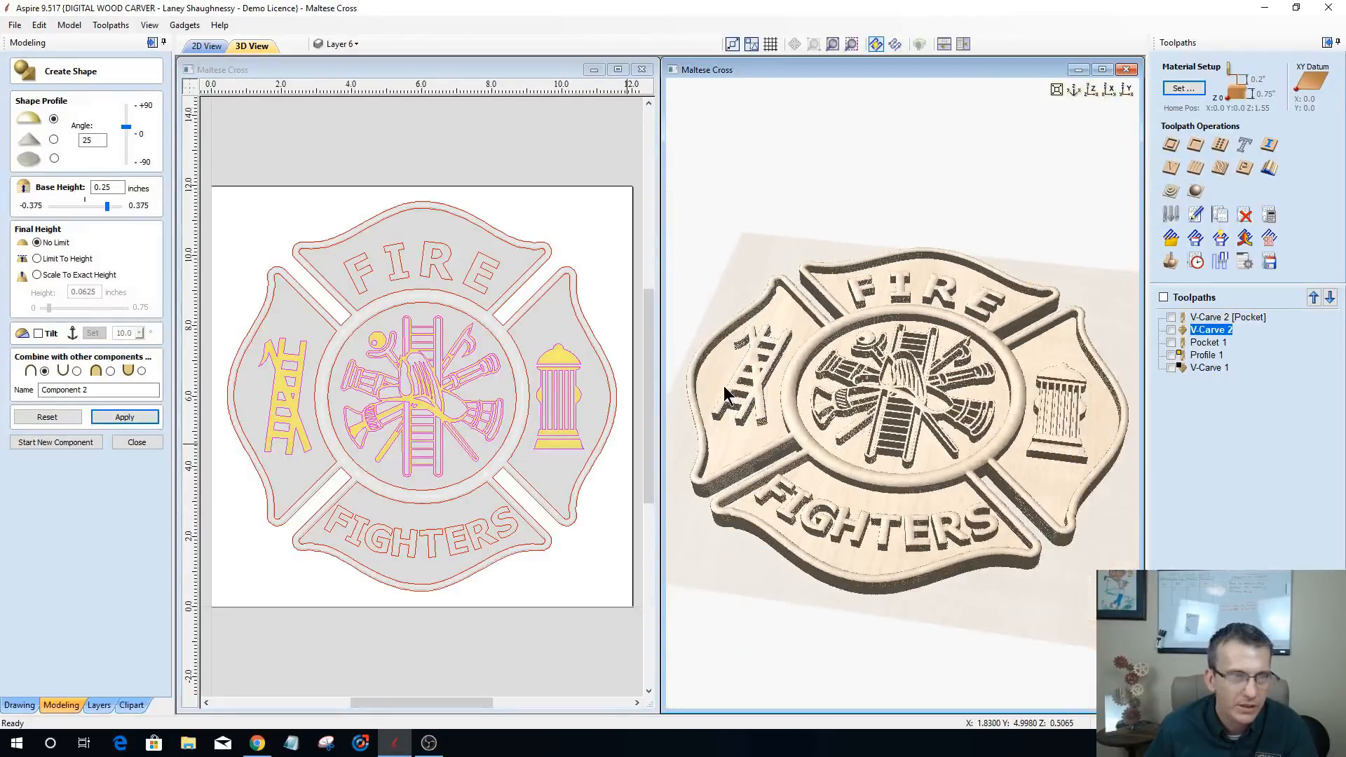
- Name the ladder, emblem and hydrant component Symbols1 and apply the change
scroll(725, 386, up, 5)
drag(872, 430, 902, 431)
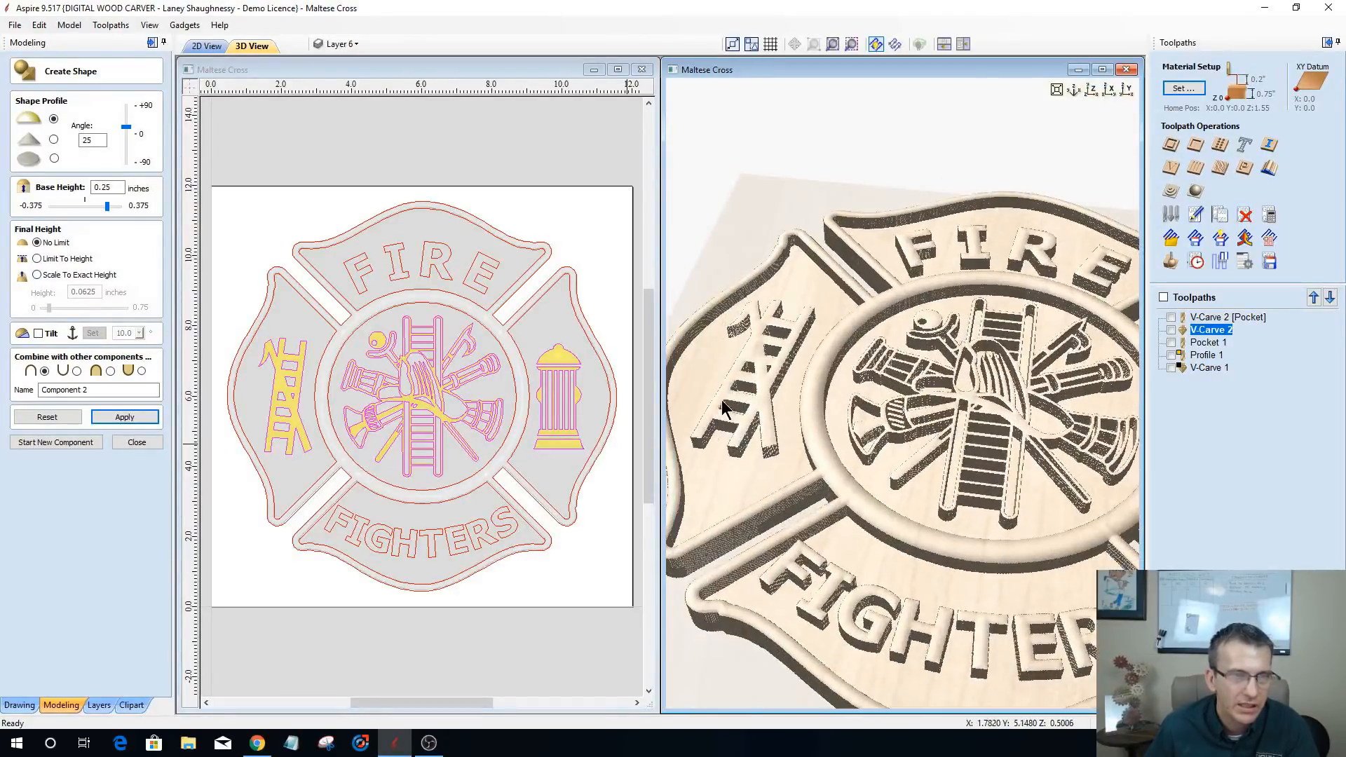
drag(755, 475, 943, 393)
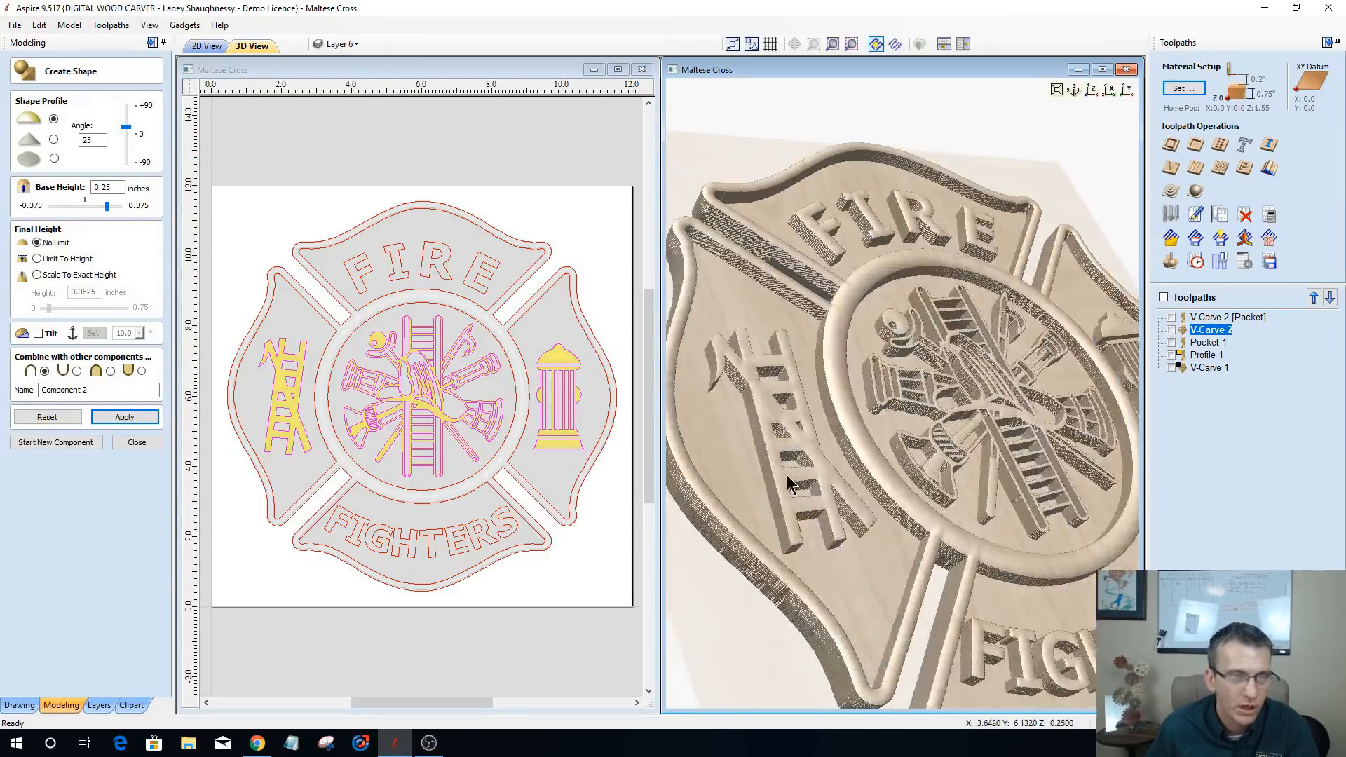
click(49, 443)
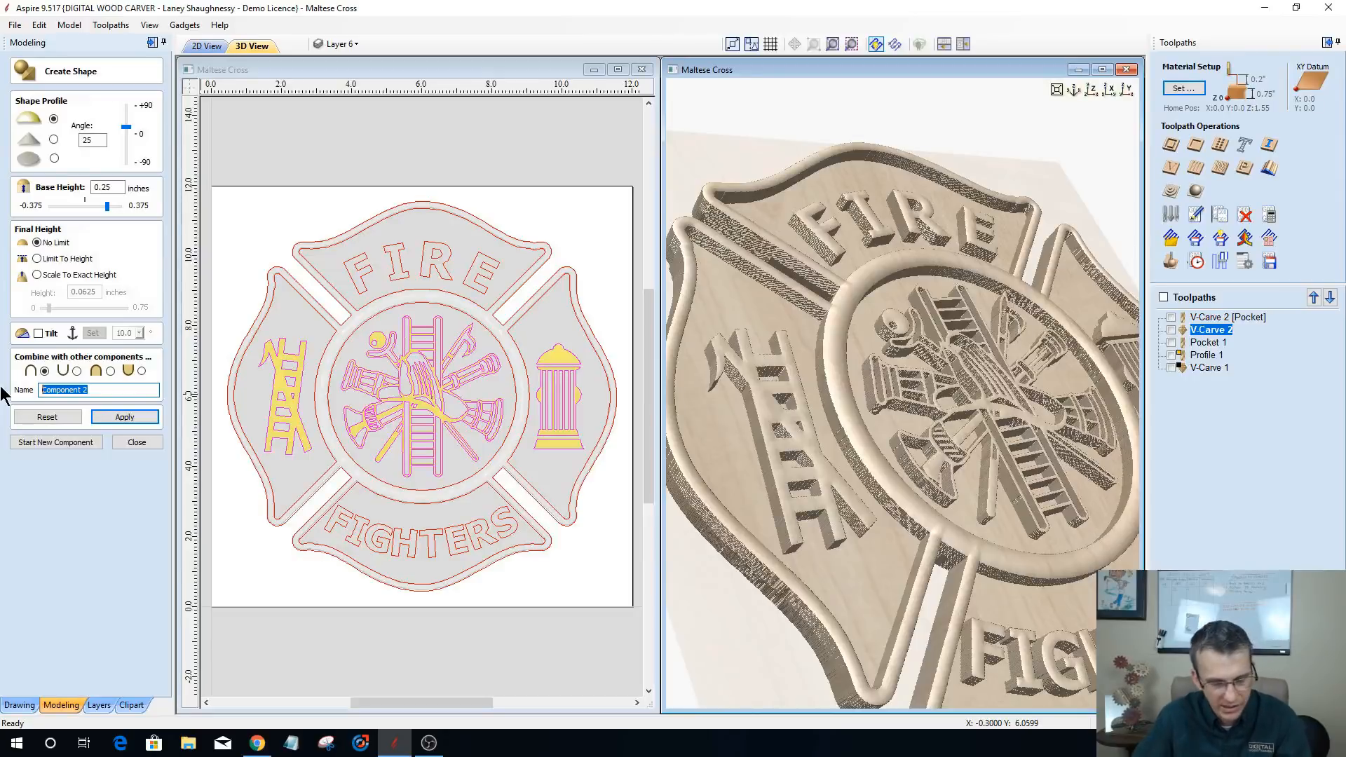
text(Symbols1)
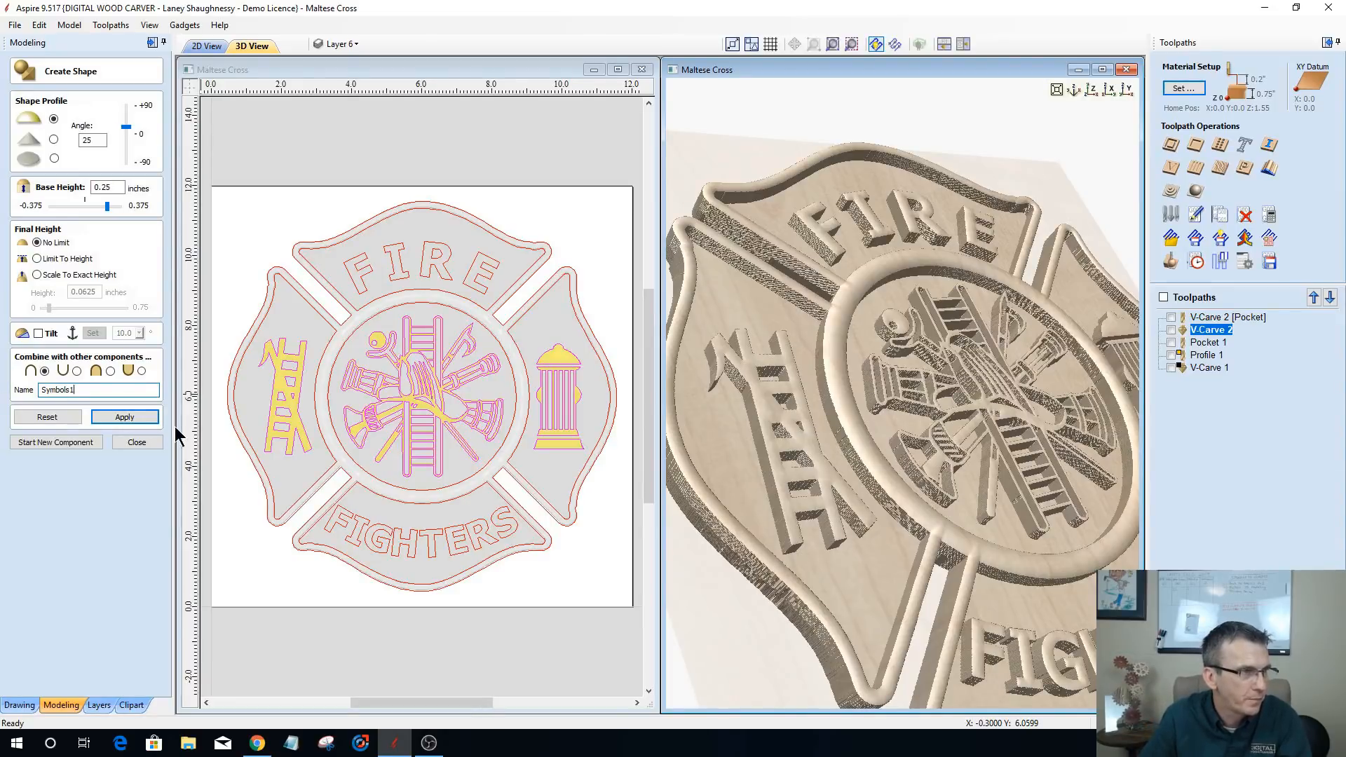
click(131, 416)
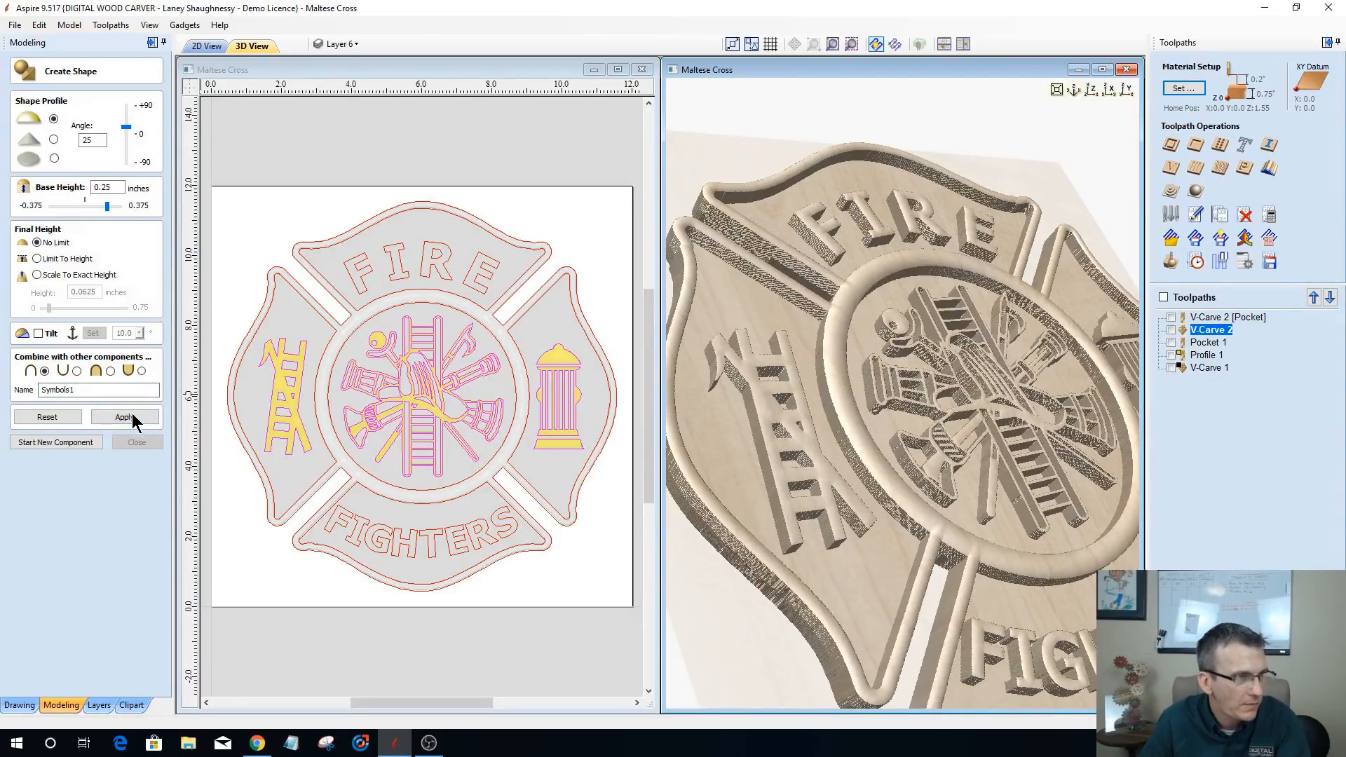
click(42, 443)
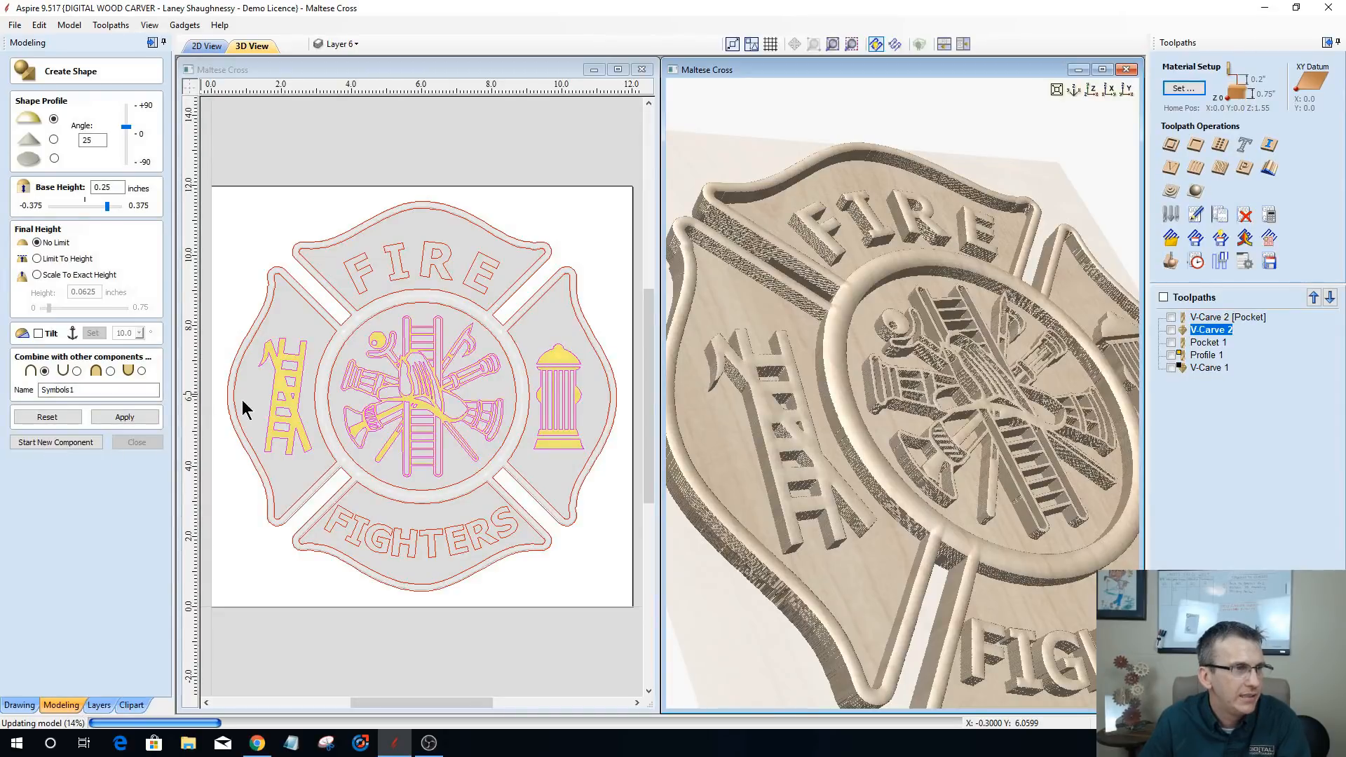
- Undo the Symbols1 component and ungroup the ladder, central emblem and hydrant vectors
click(225, 326)
key(ctrl+z)
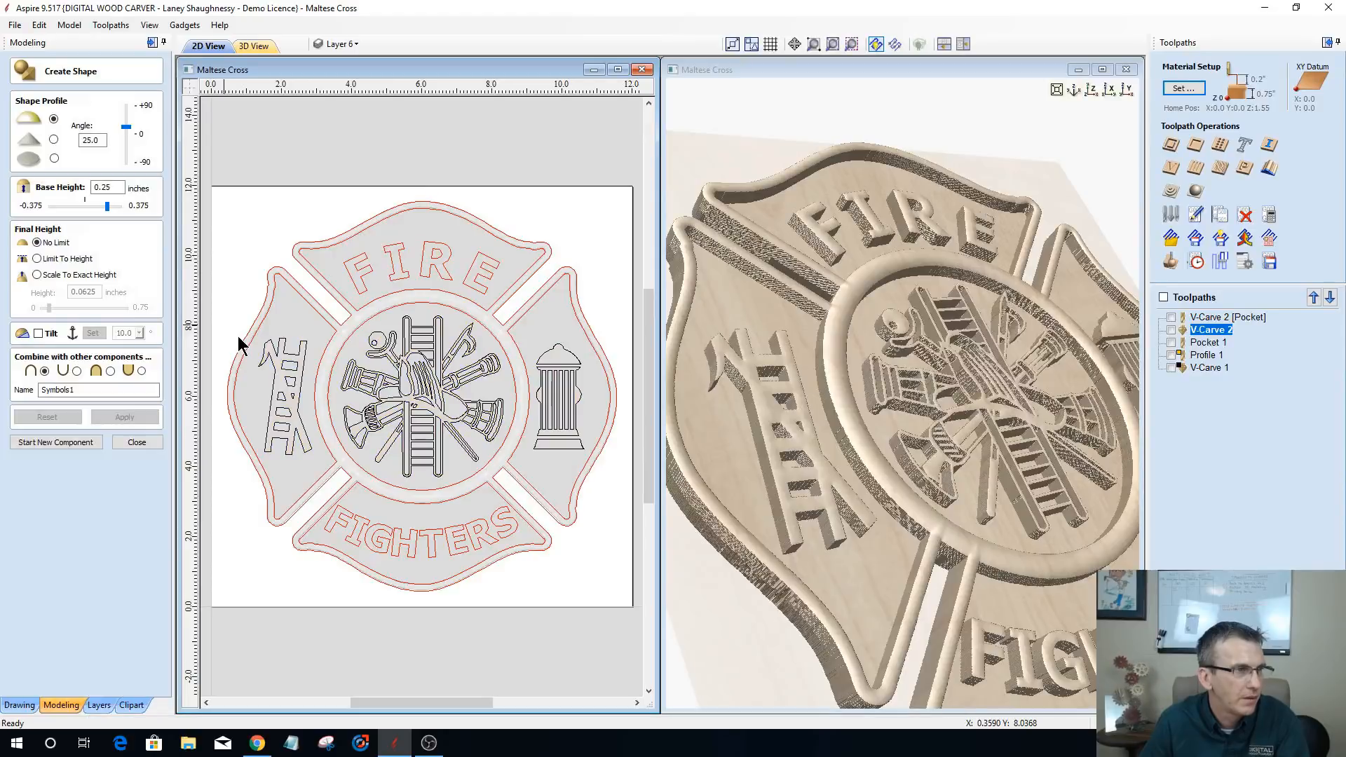
click(272, 401)
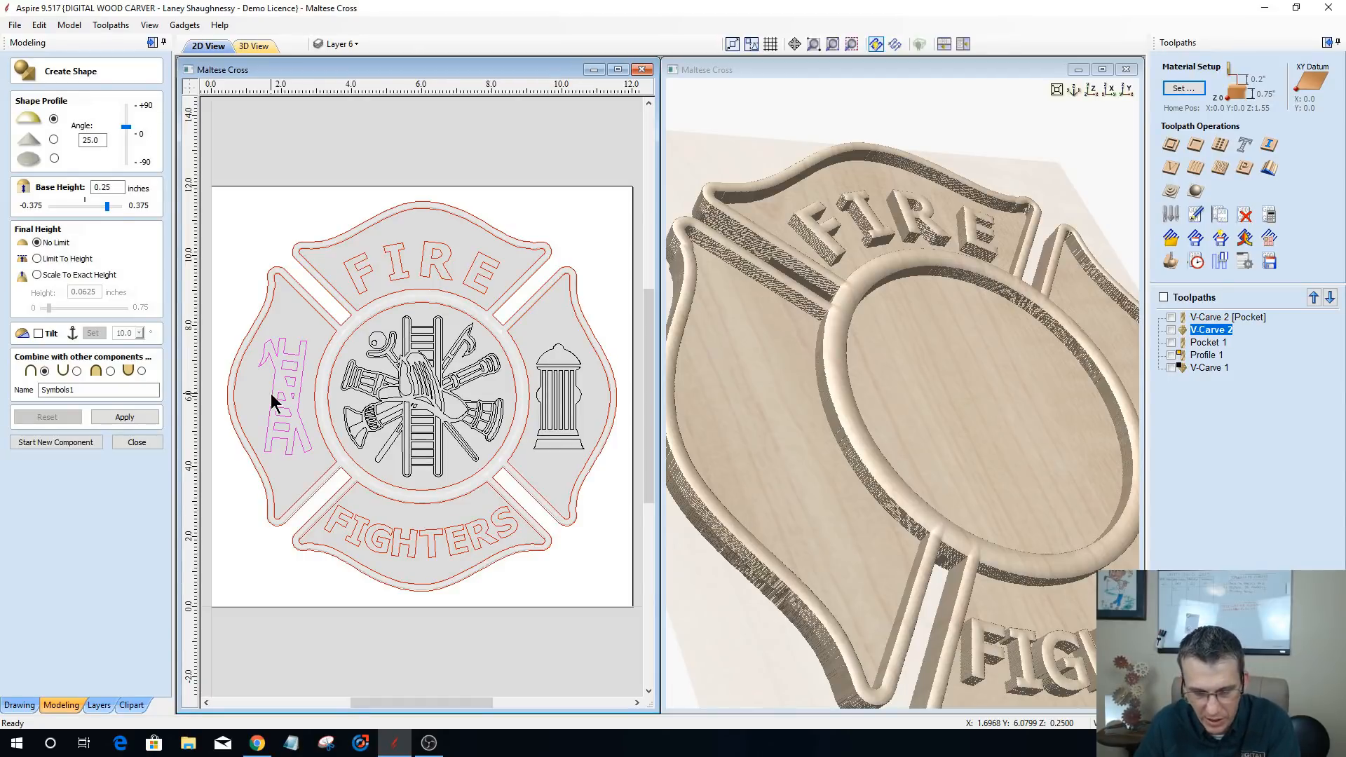
key(u)
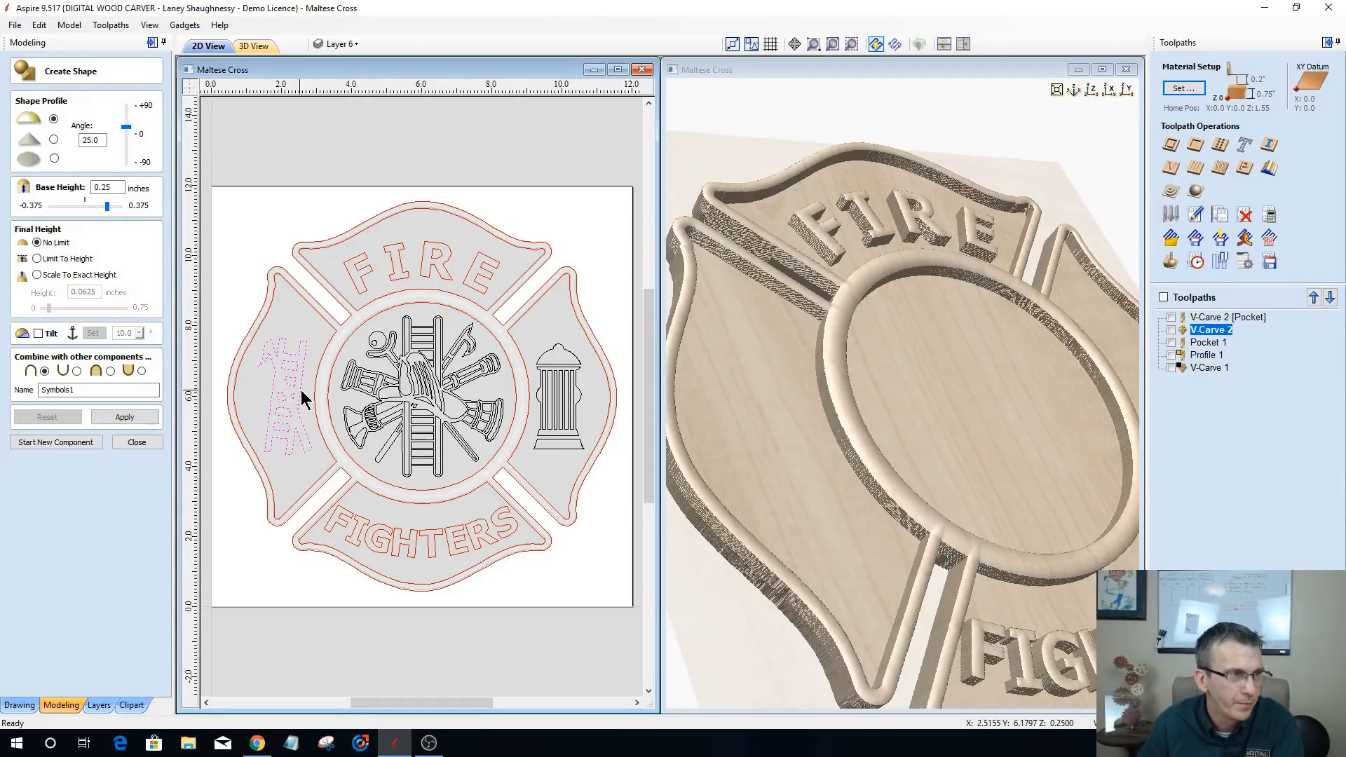
click(360, 384)
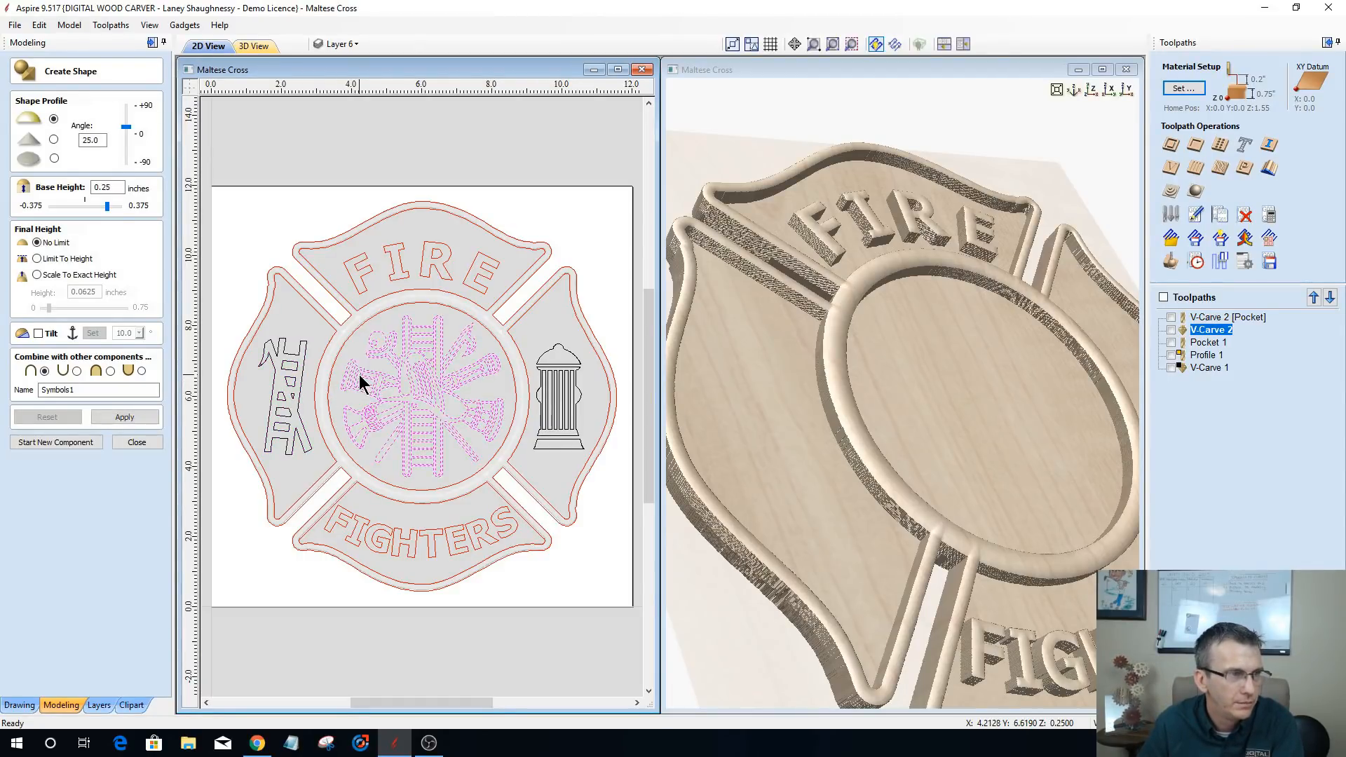
click(538, 382)
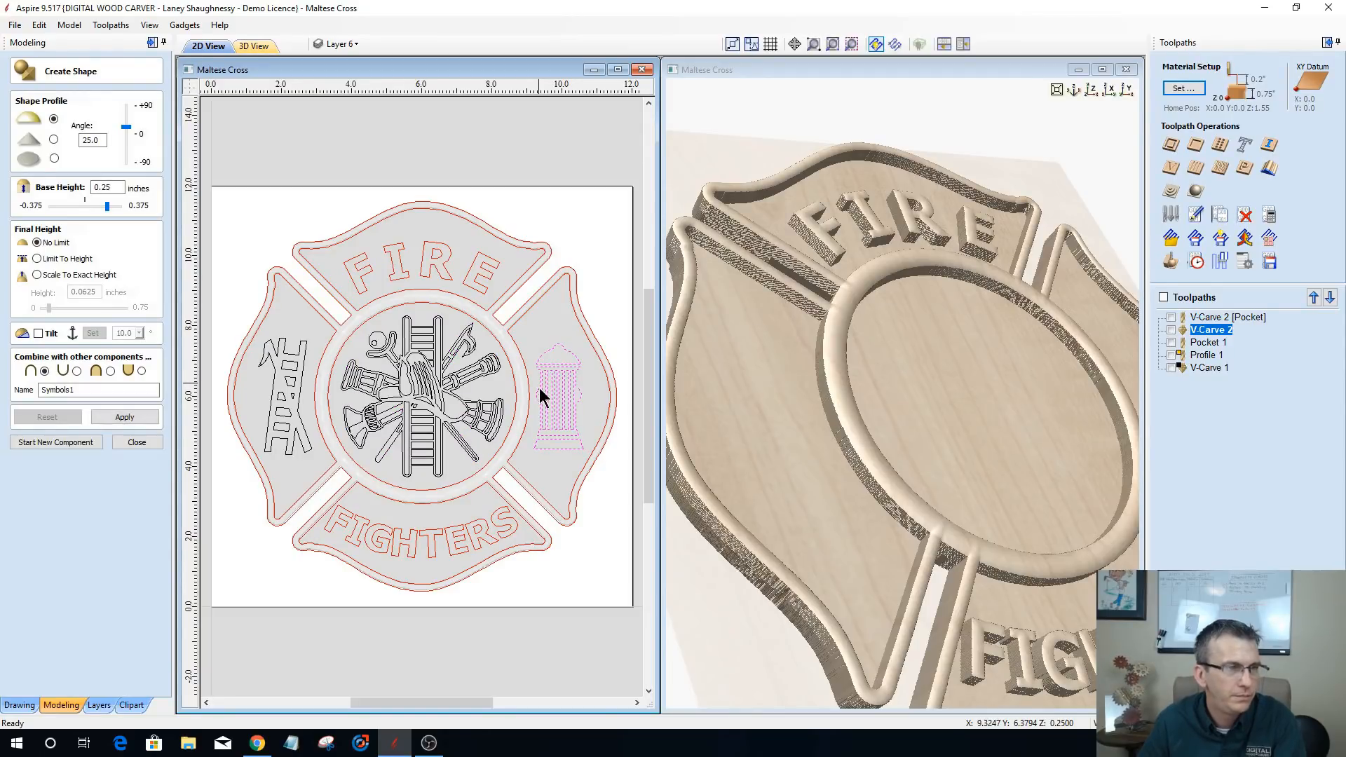
- Try to select the ungrouped ladder, emblem and hydrant outlines together in the 2D view
scroll(579, 425, up, 3)
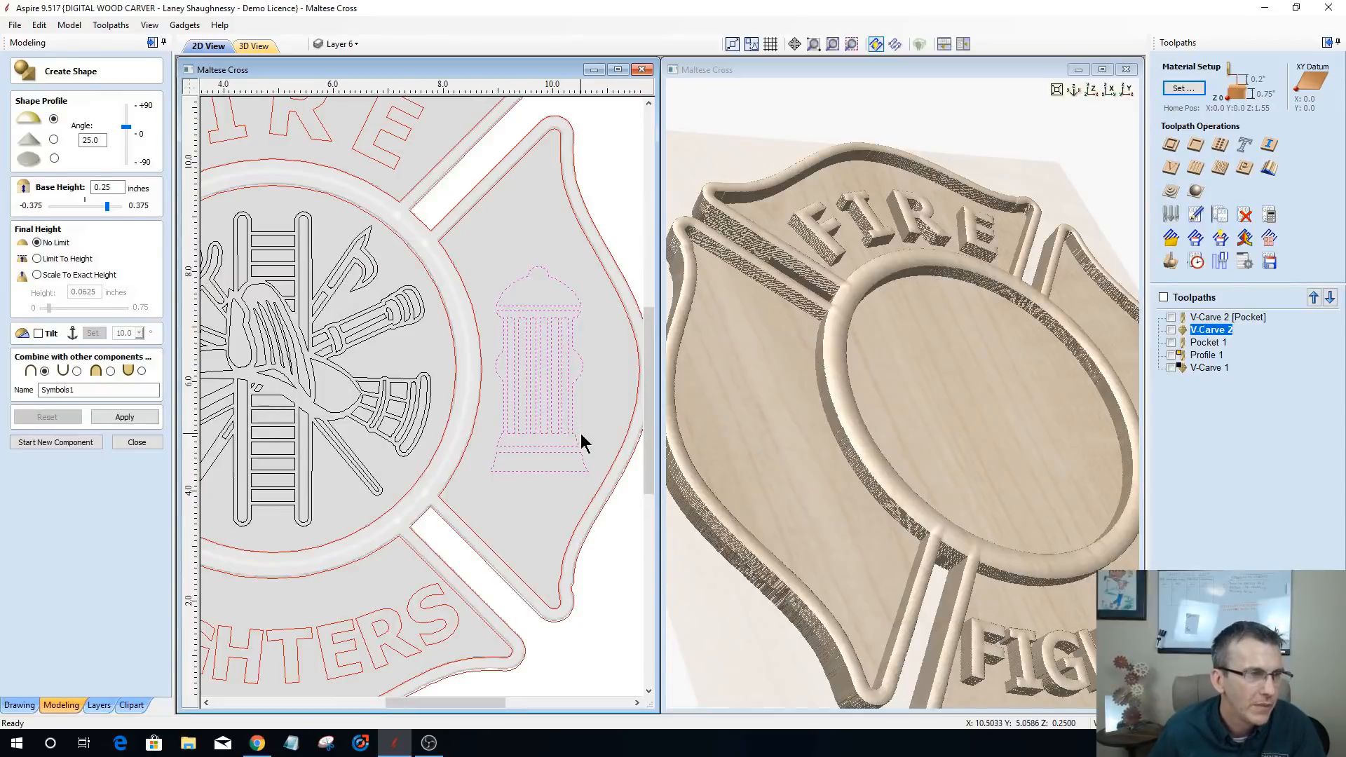
scroll(581, 433, down, 1)
scroll(564, 448, down, 1)
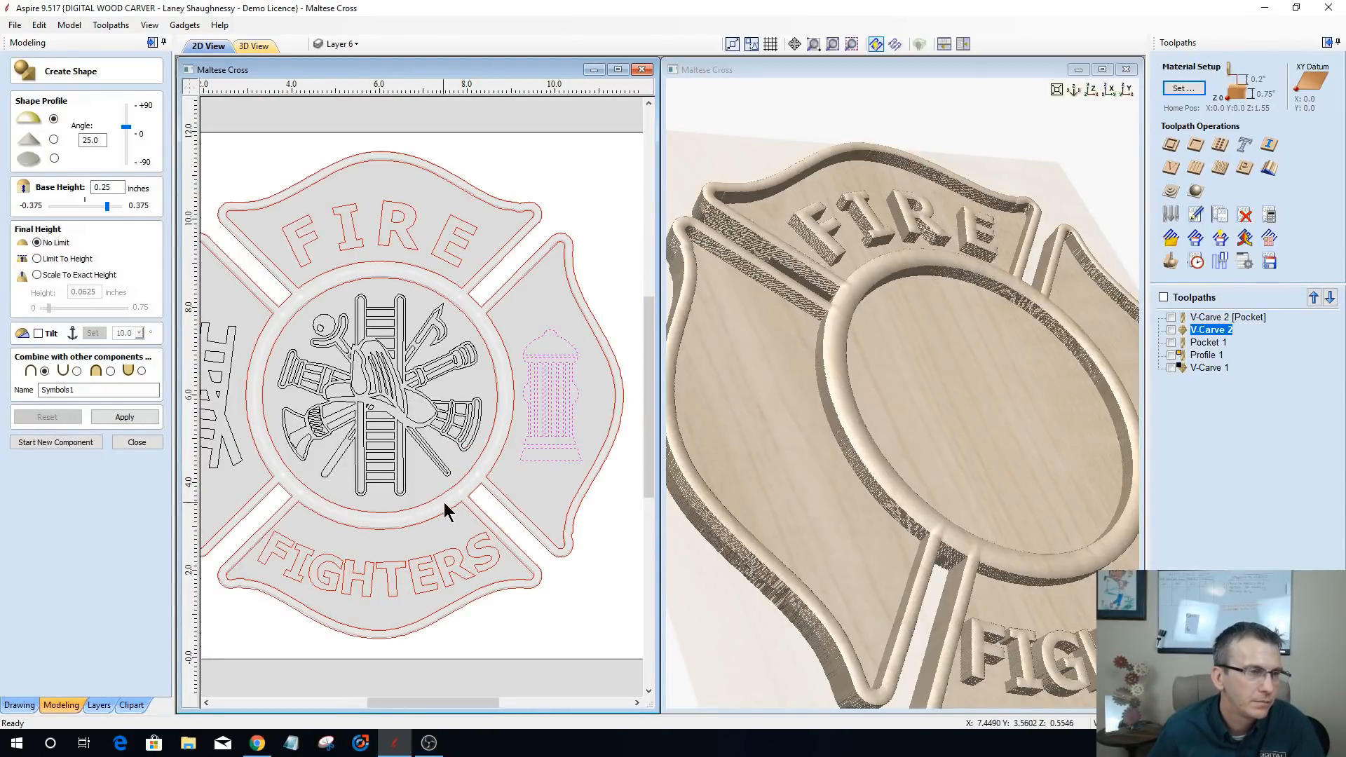
scroll(524, 413, up, 2)
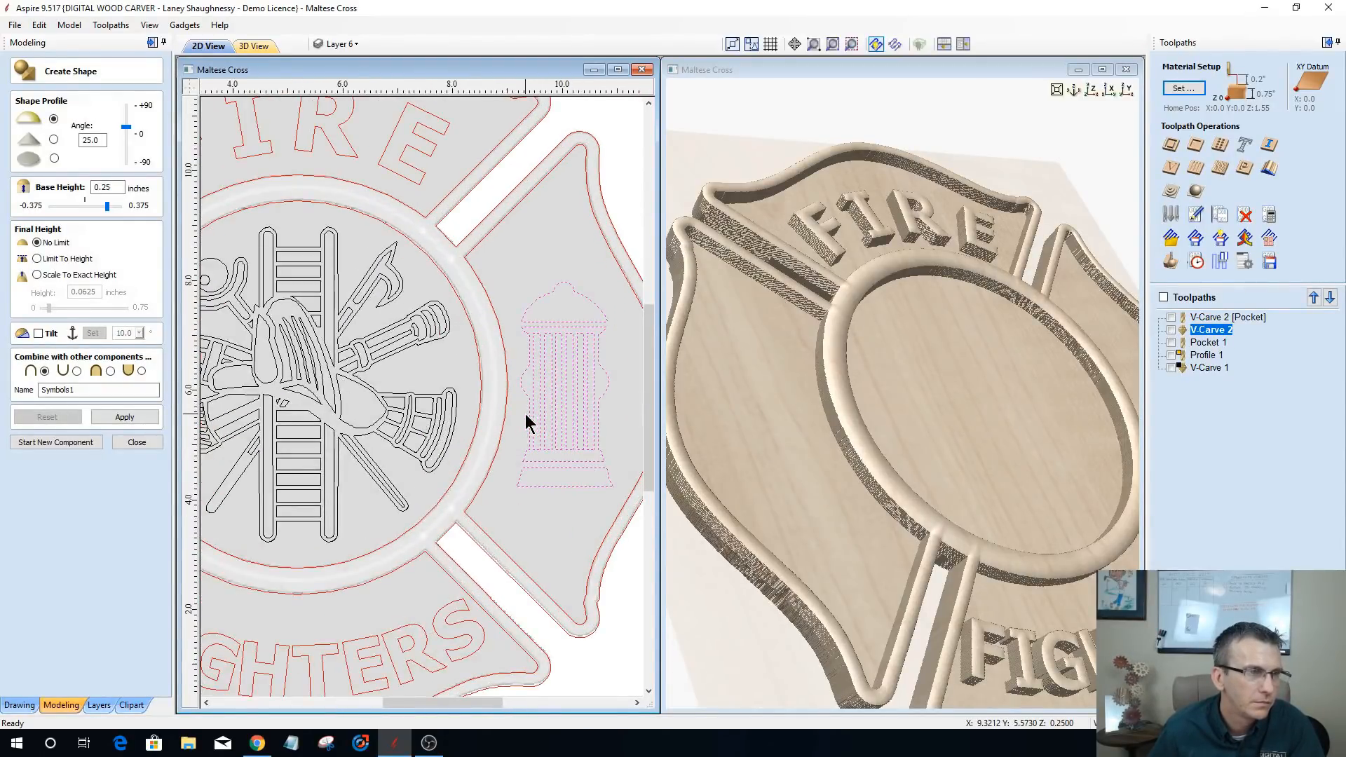
scroll(525, 415, down, 2)
scroll(526, 415, down, 1)
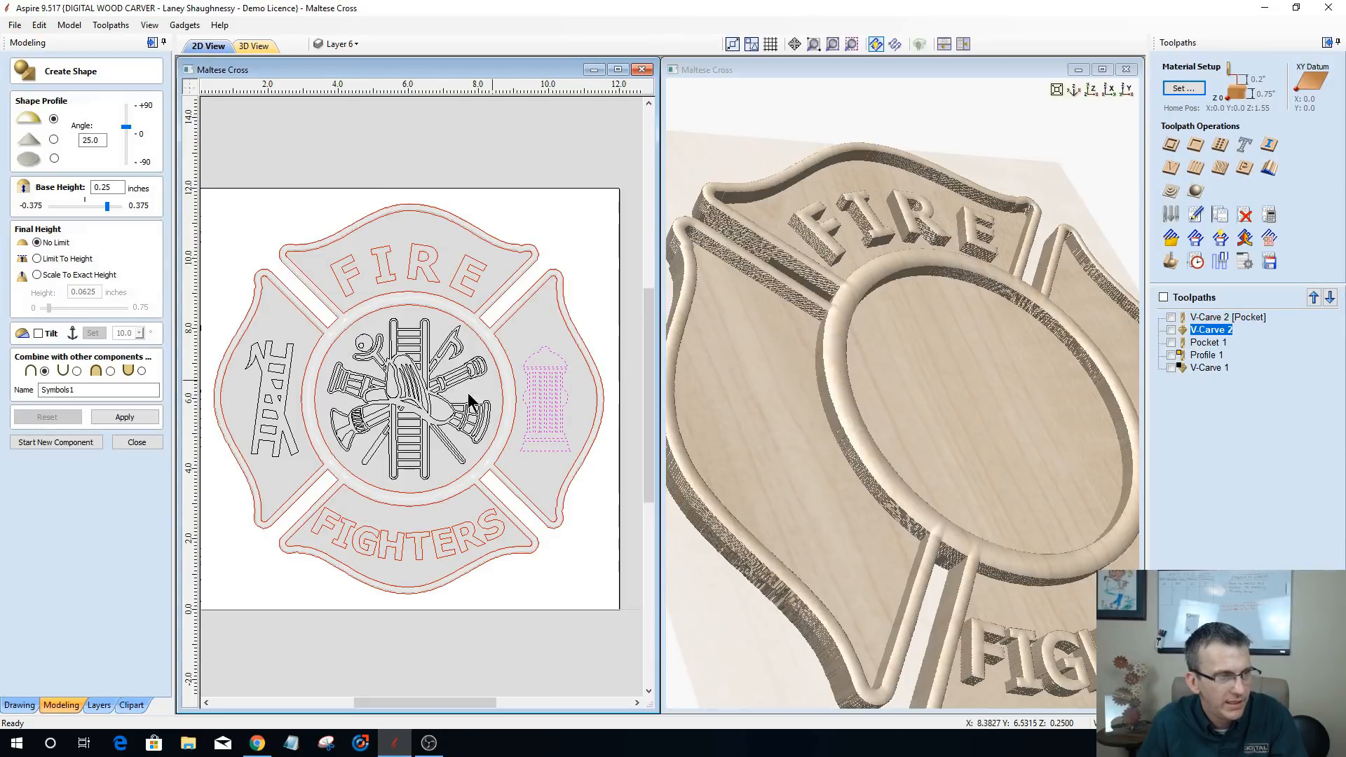
scroll(241, 391, up, 1)
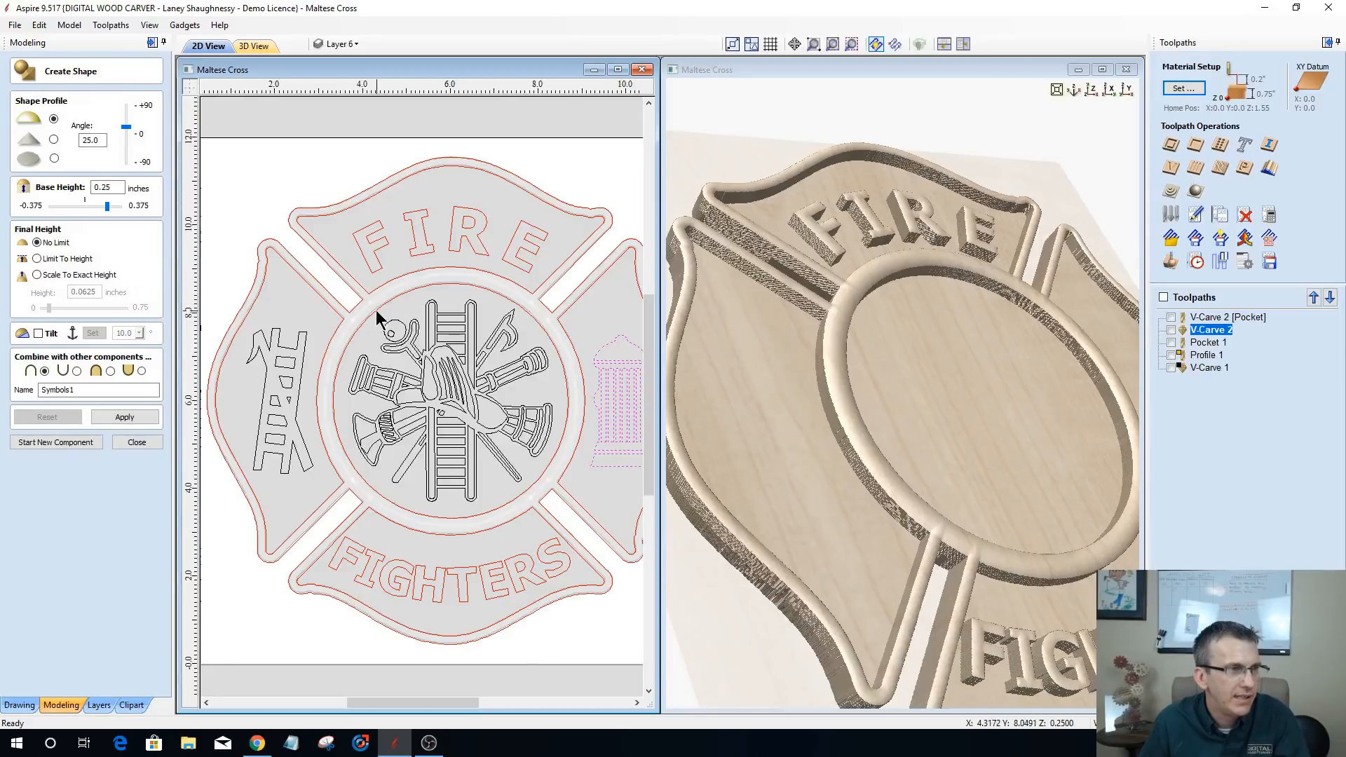
scroll(377, 310, down, 1)
drag(308, 291, 546, 462)
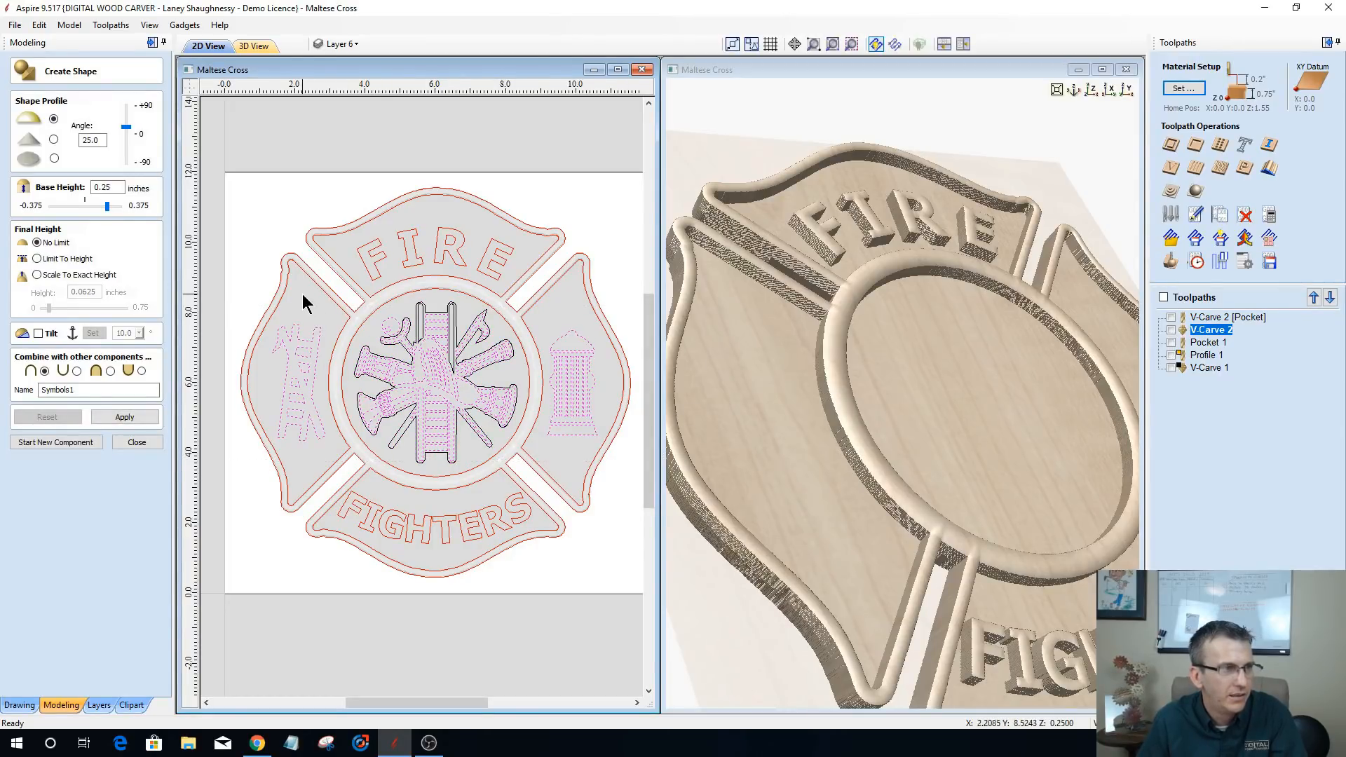
key(Return)
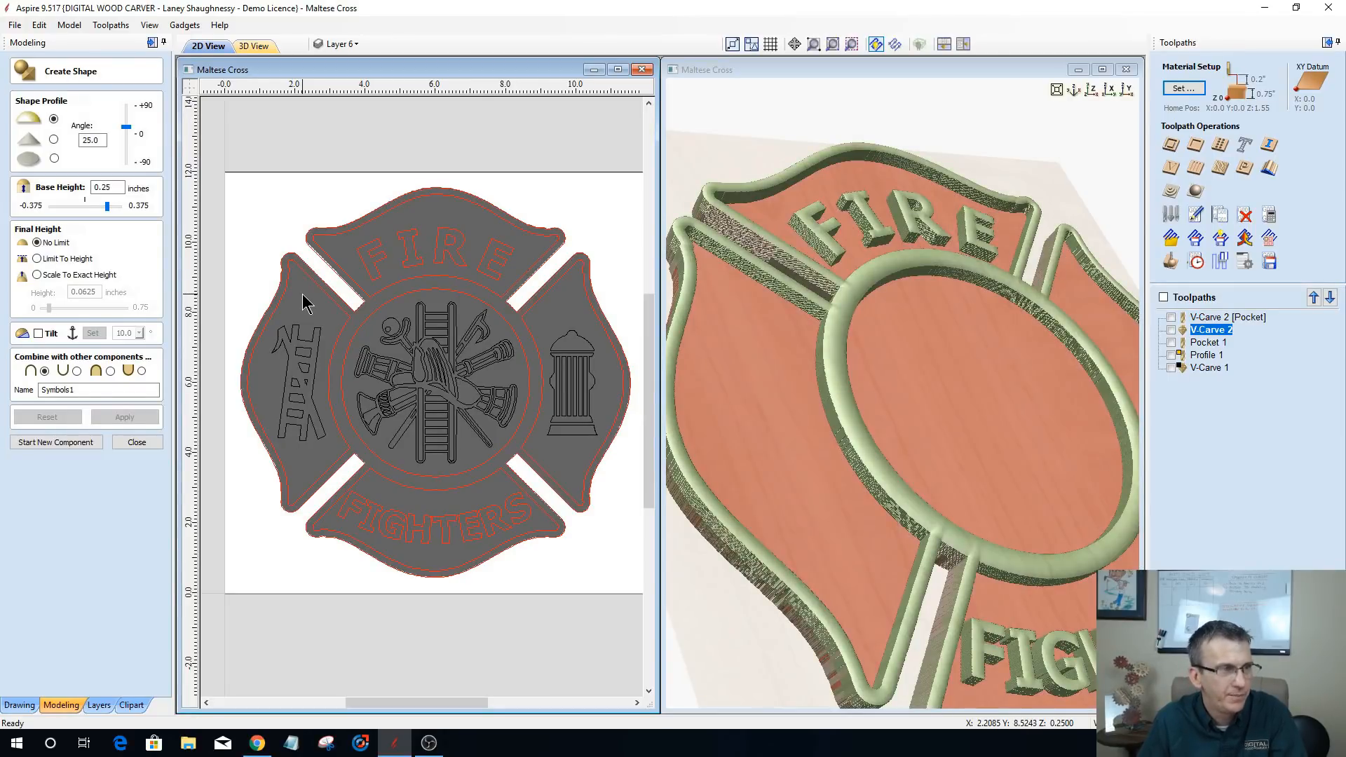
click(312, 349)
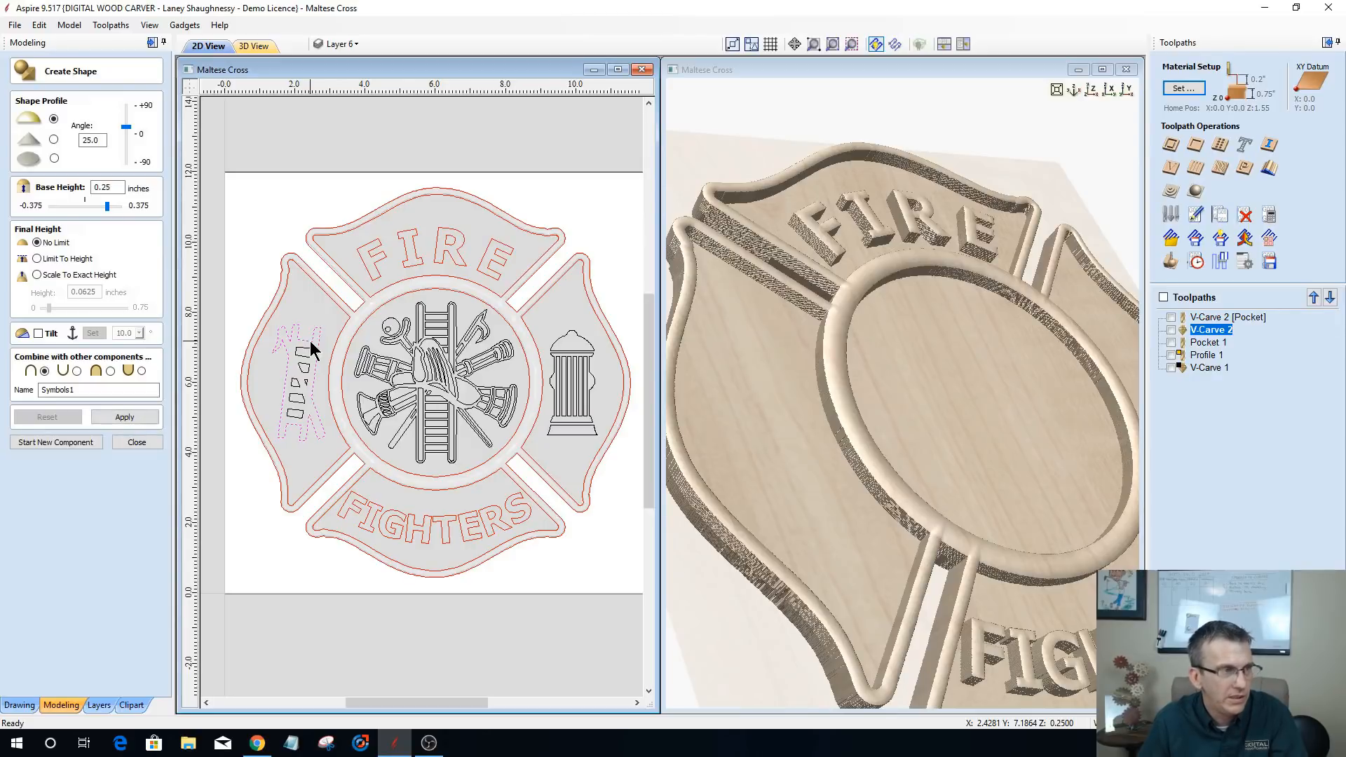
- Select the grouped ladder, emblem and hydrant vectors and create a round-profile shape at 25 degrees, 0.25 inch base height and no height limit
click(137, 443)
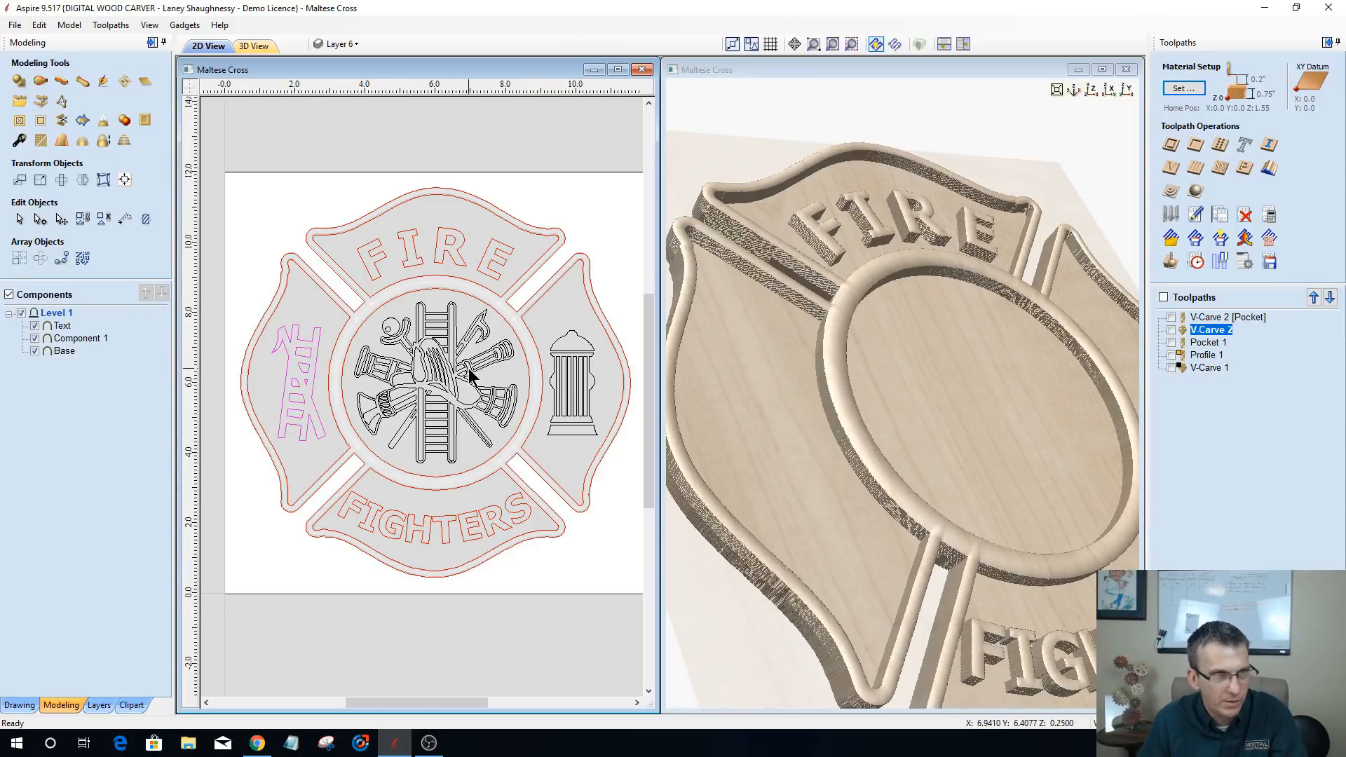
shift+click(462, 379)
shift+click(568, 378)
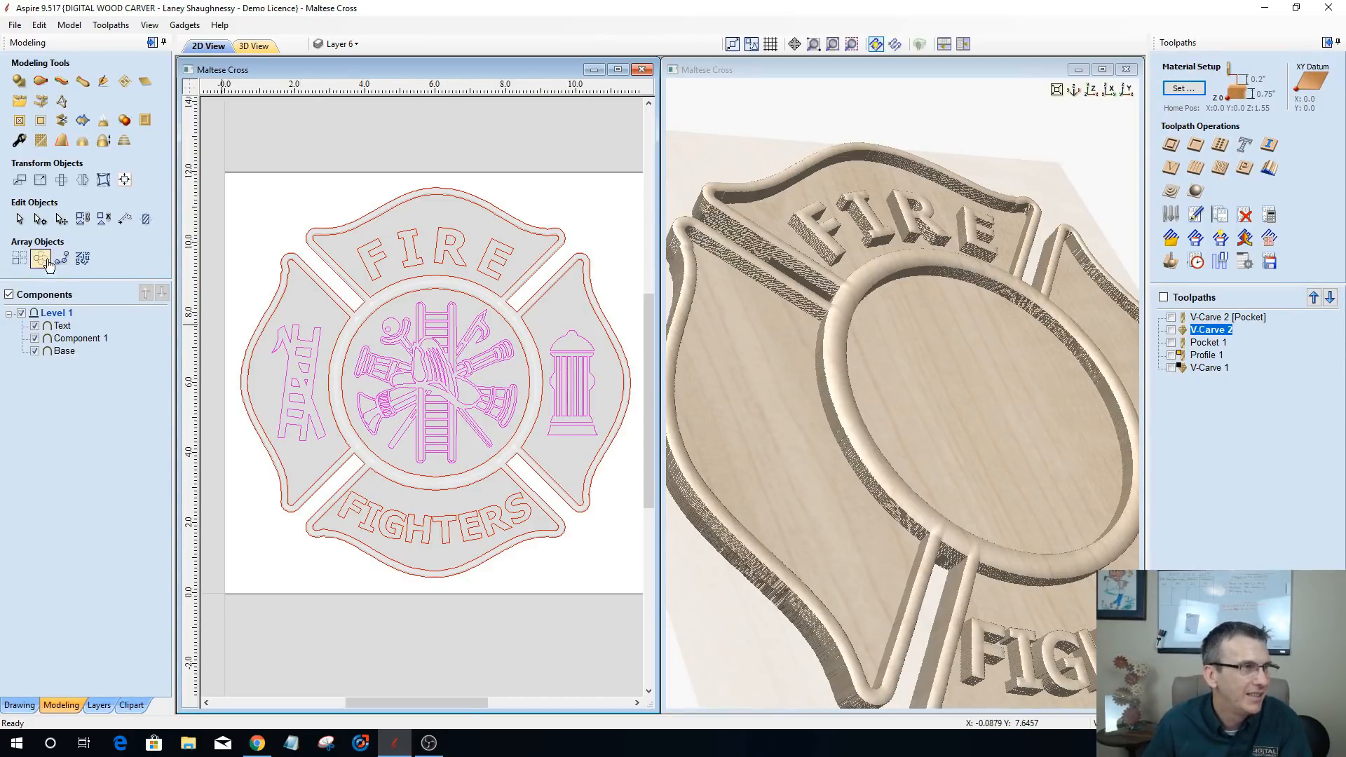
click(18, 82)
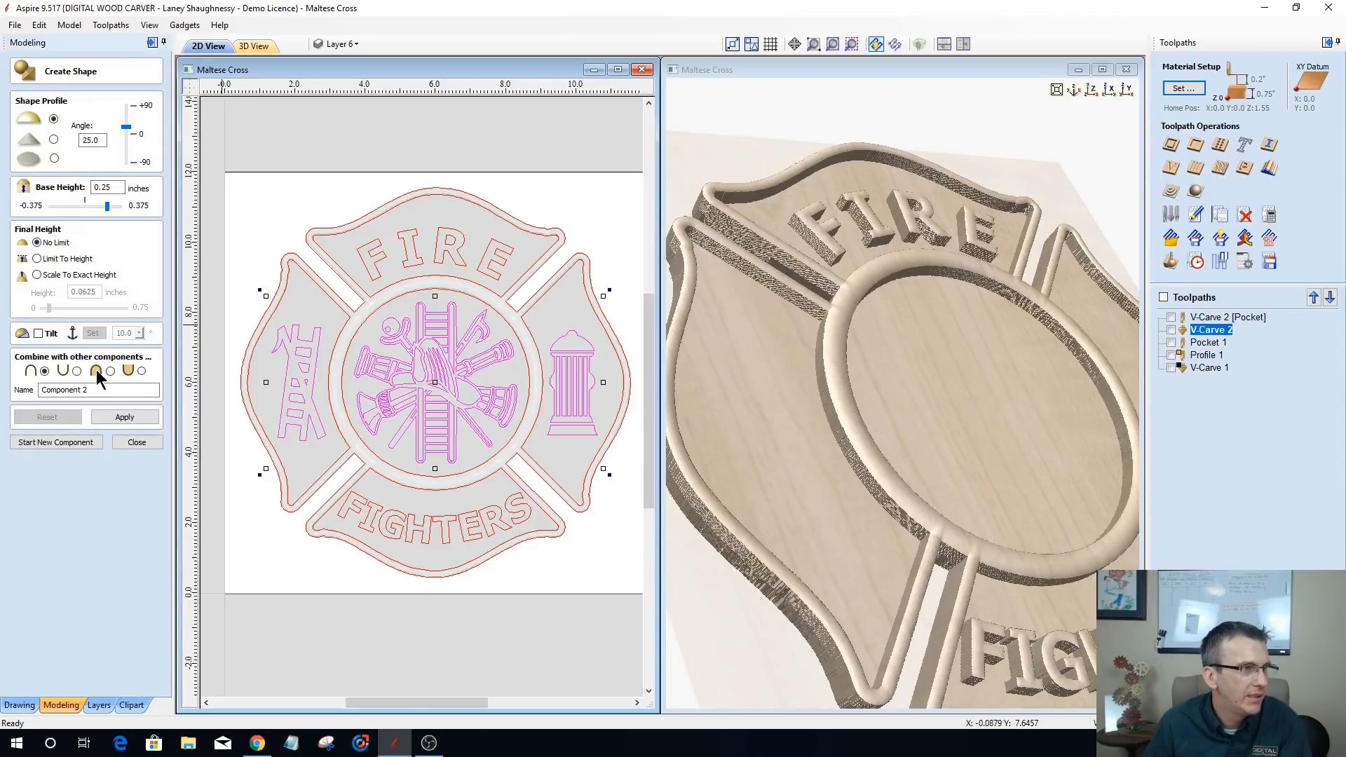
click(124, 417)
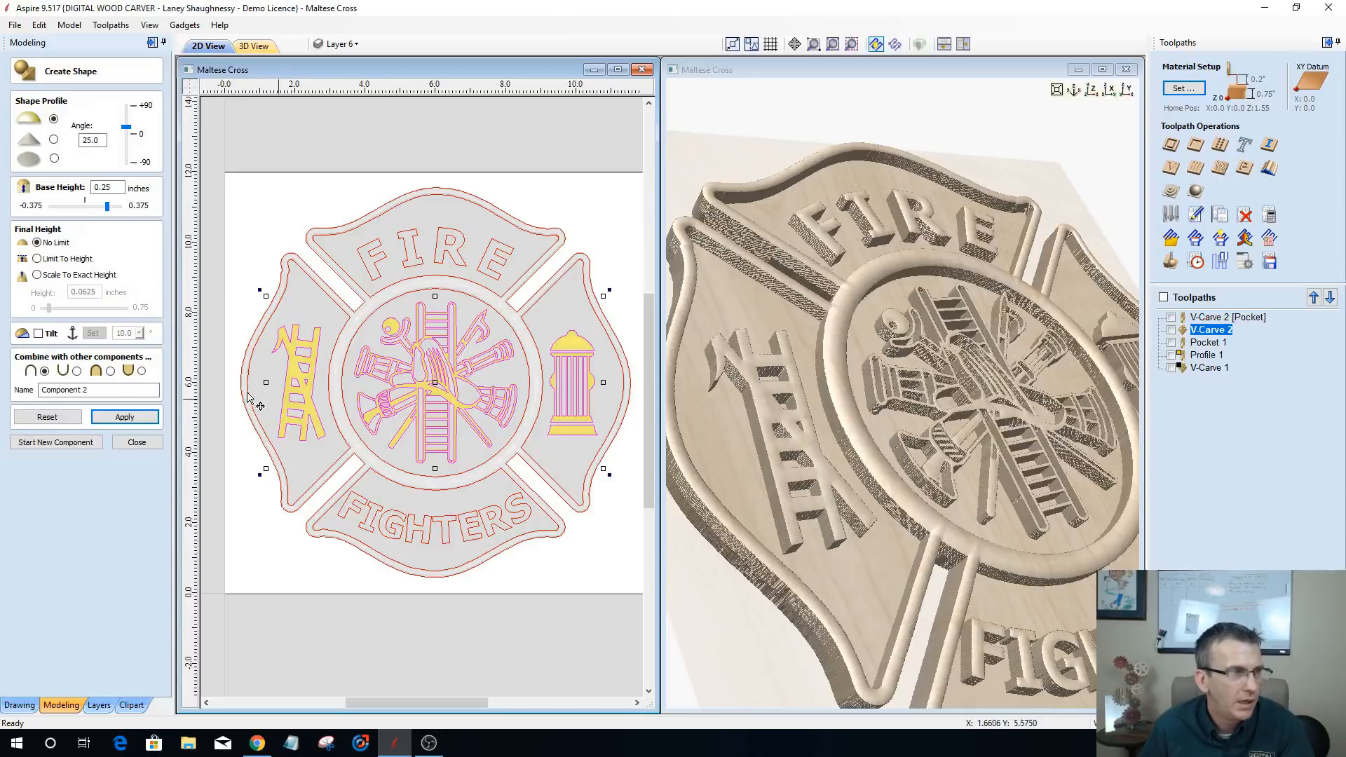
- Name the raised ladder, emblem and hydrant component Symbols 1 and apply the name
drag(90, 390, 2, 384)
text(Symbols 1)
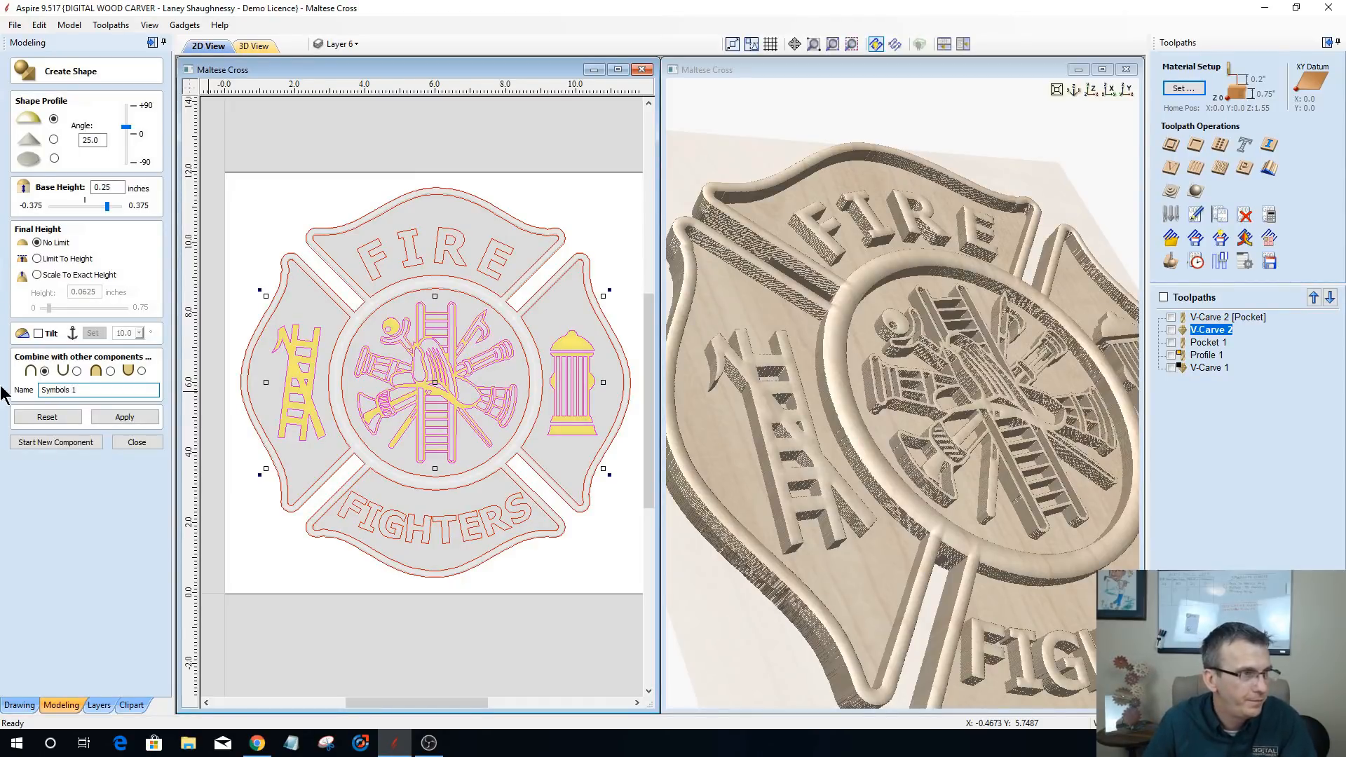
click(107, 416)
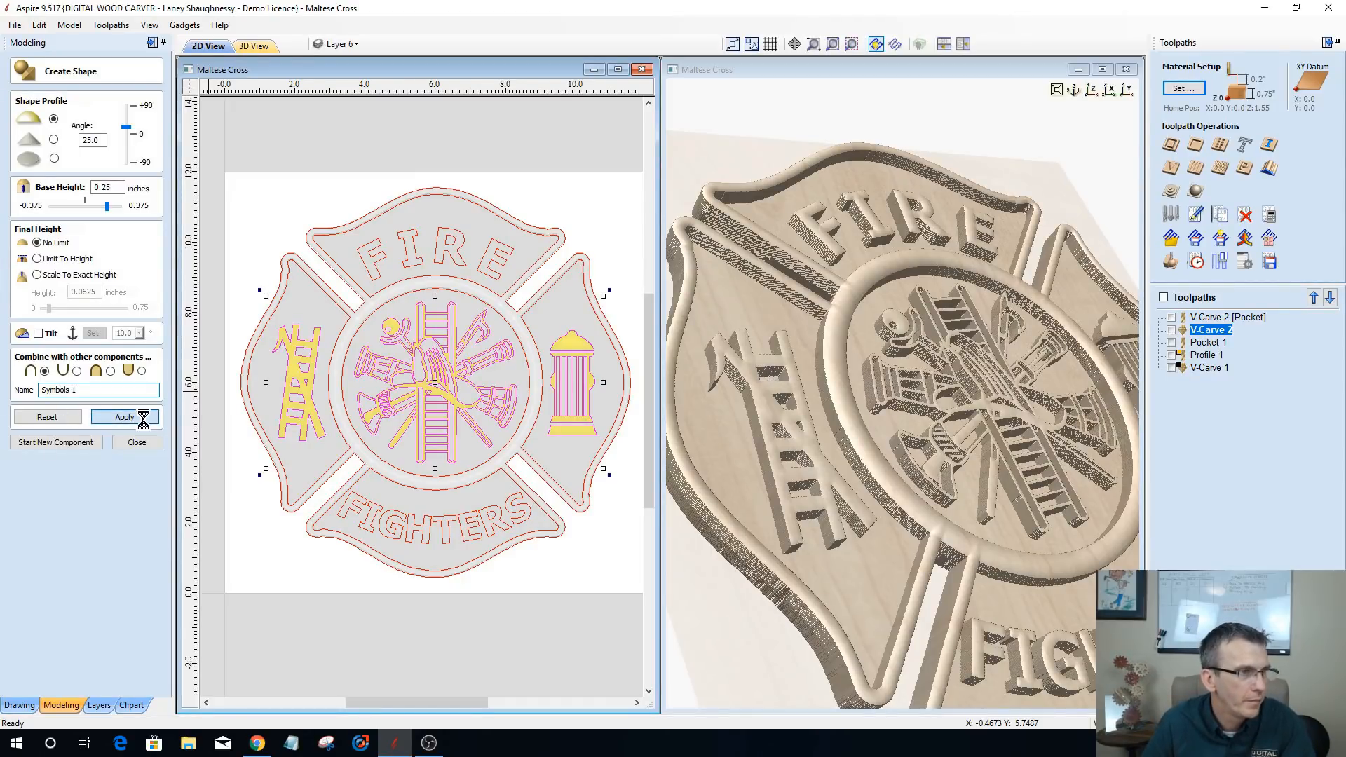
click(67, 443)
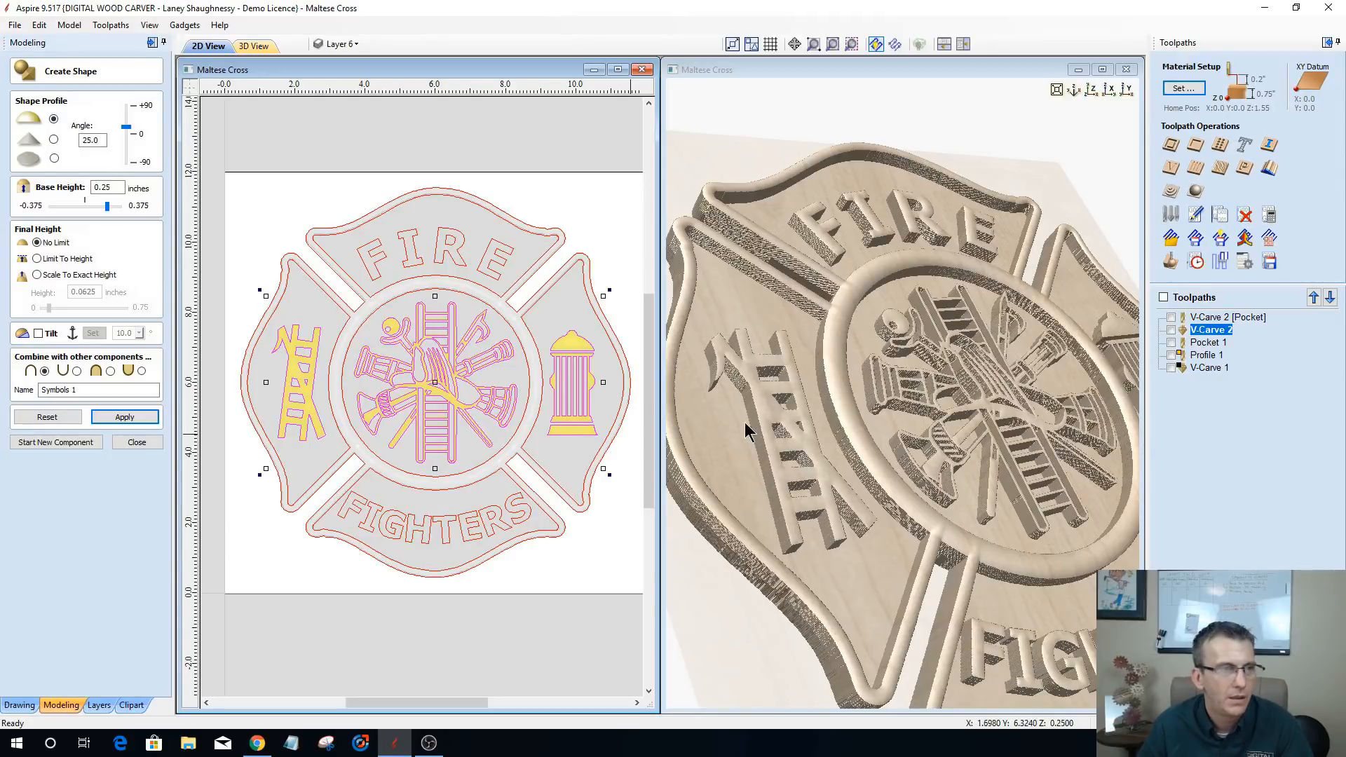
- Start a new component to follow Symbols 1
scroll(605, 409, down, 1)
scroll(604, 408, up, 1)
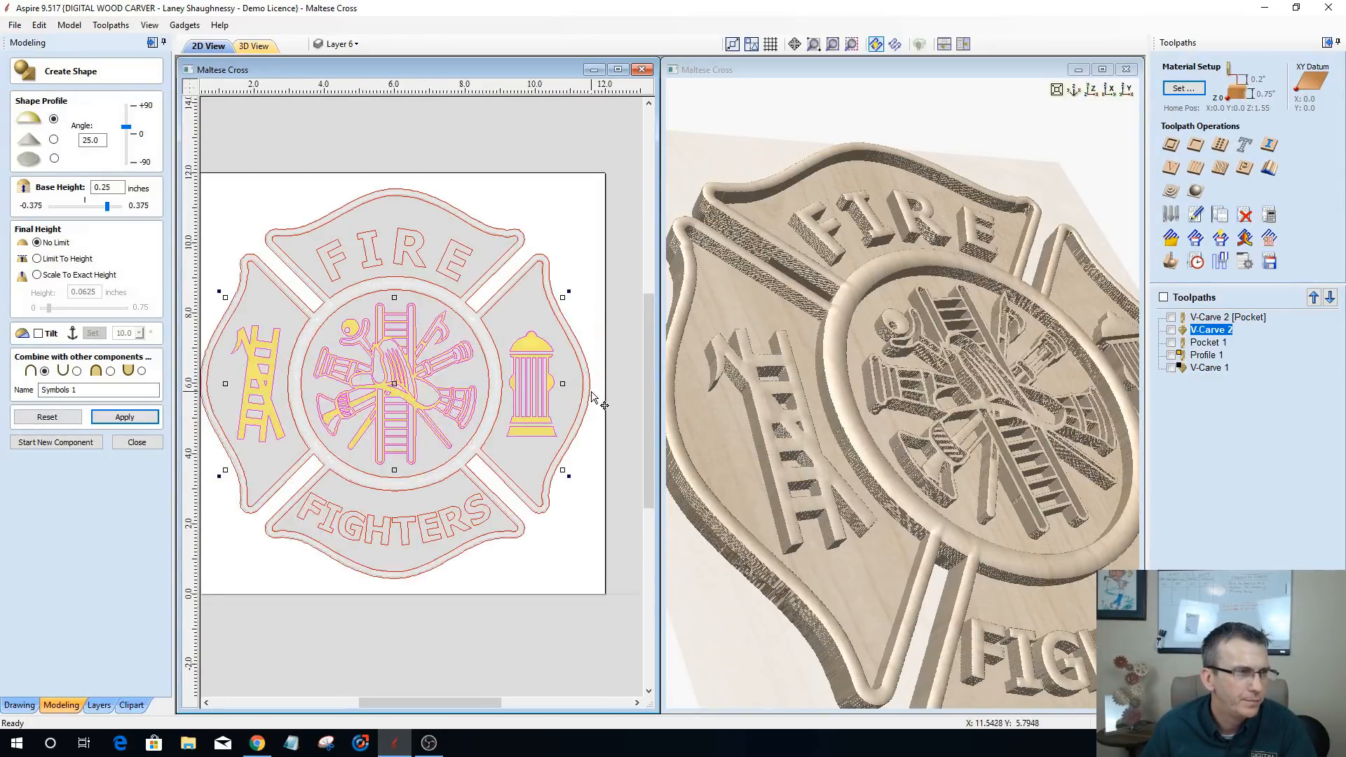
scroll(594, 401, up, 1)
scroll(498, 391, down, 1)
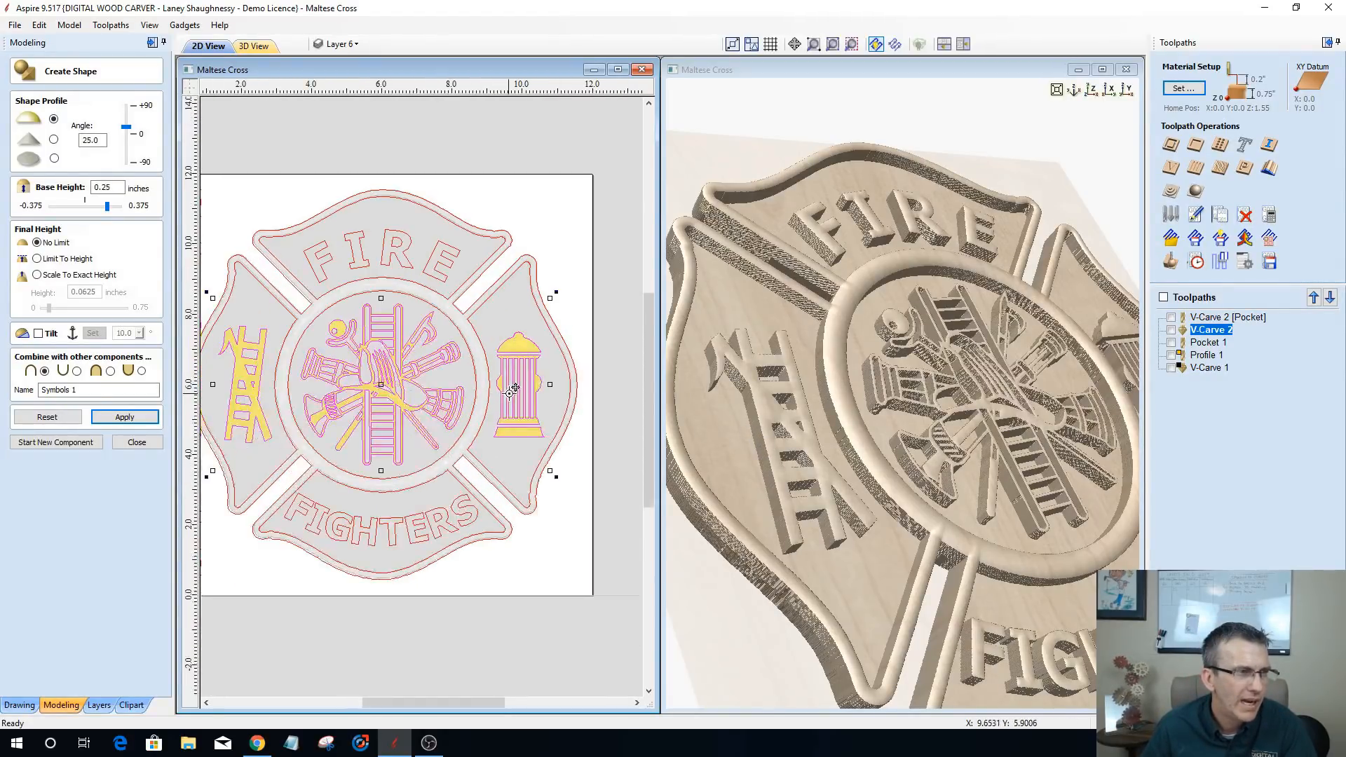
scroll(265, 398, up, 1)
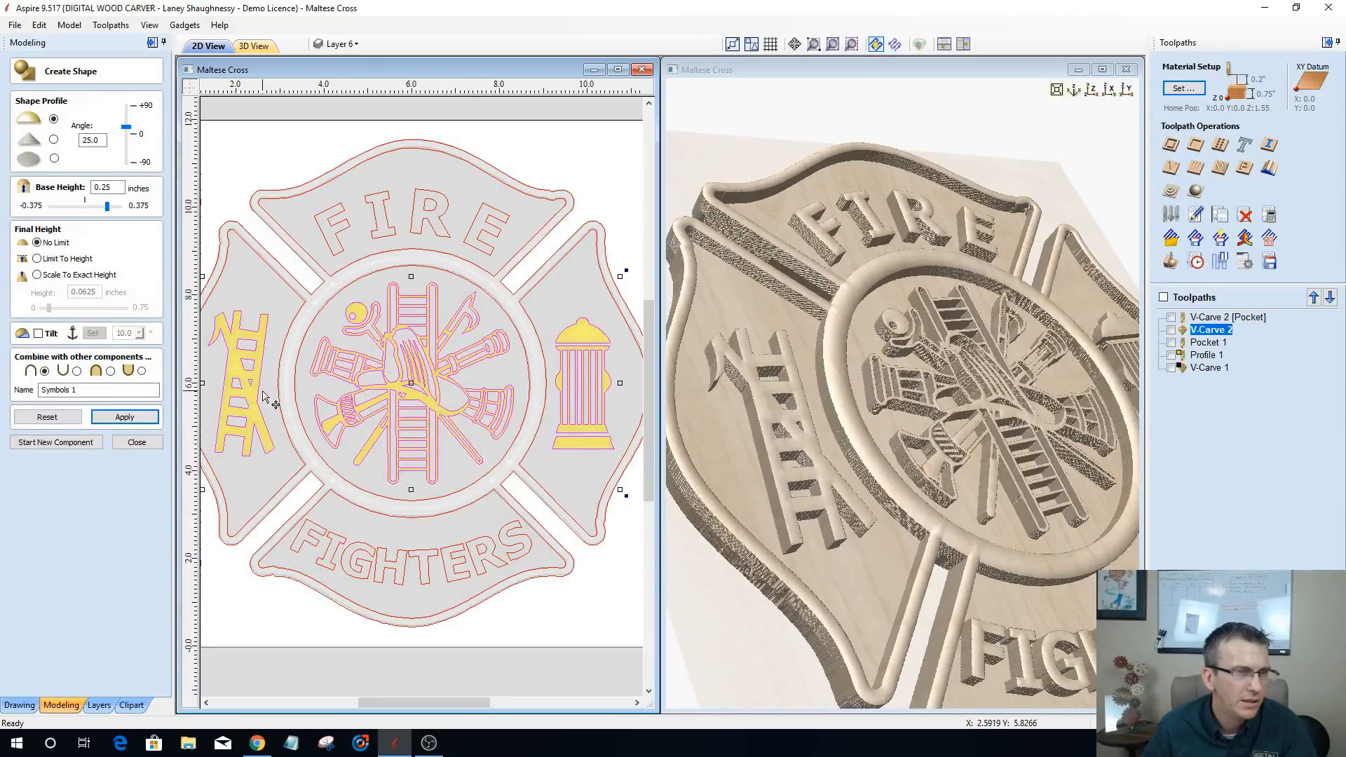
scroll(466, 394, down, 1)
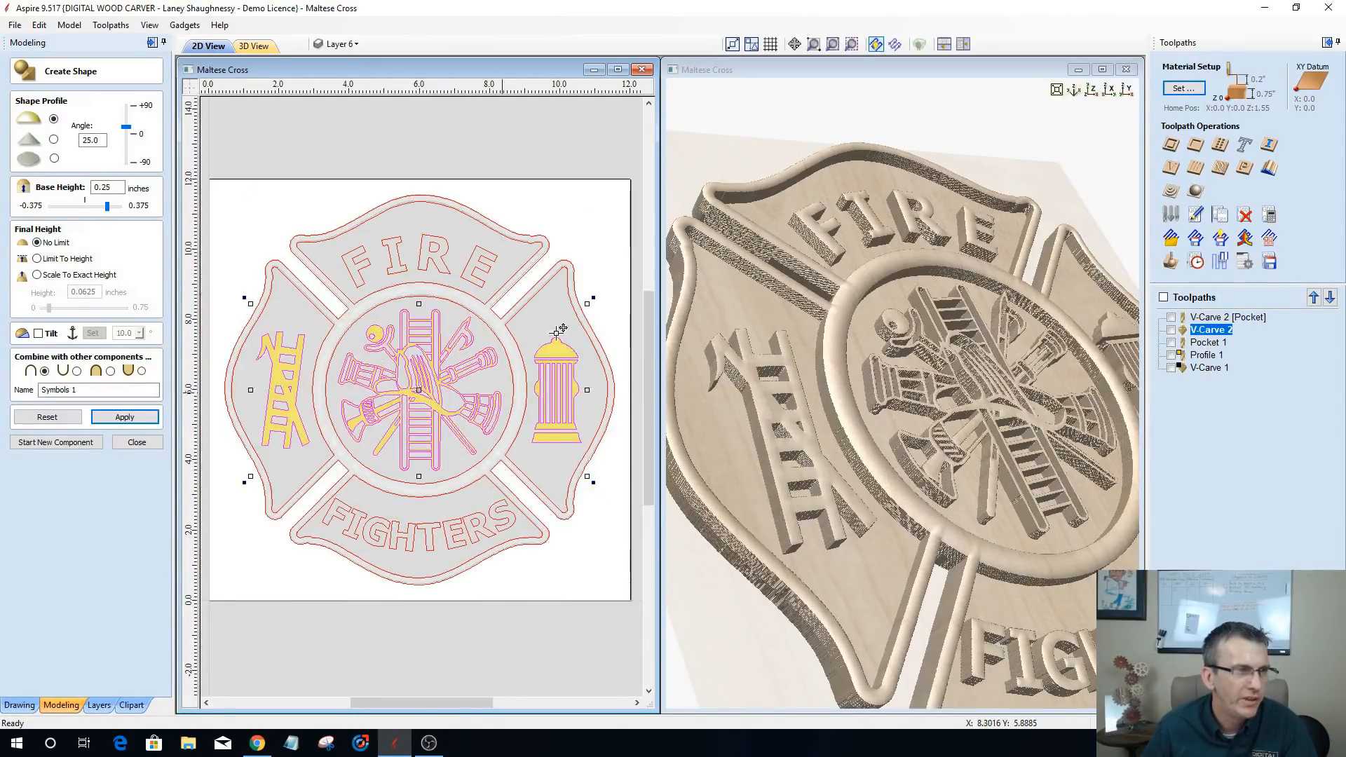
click(86, 448)
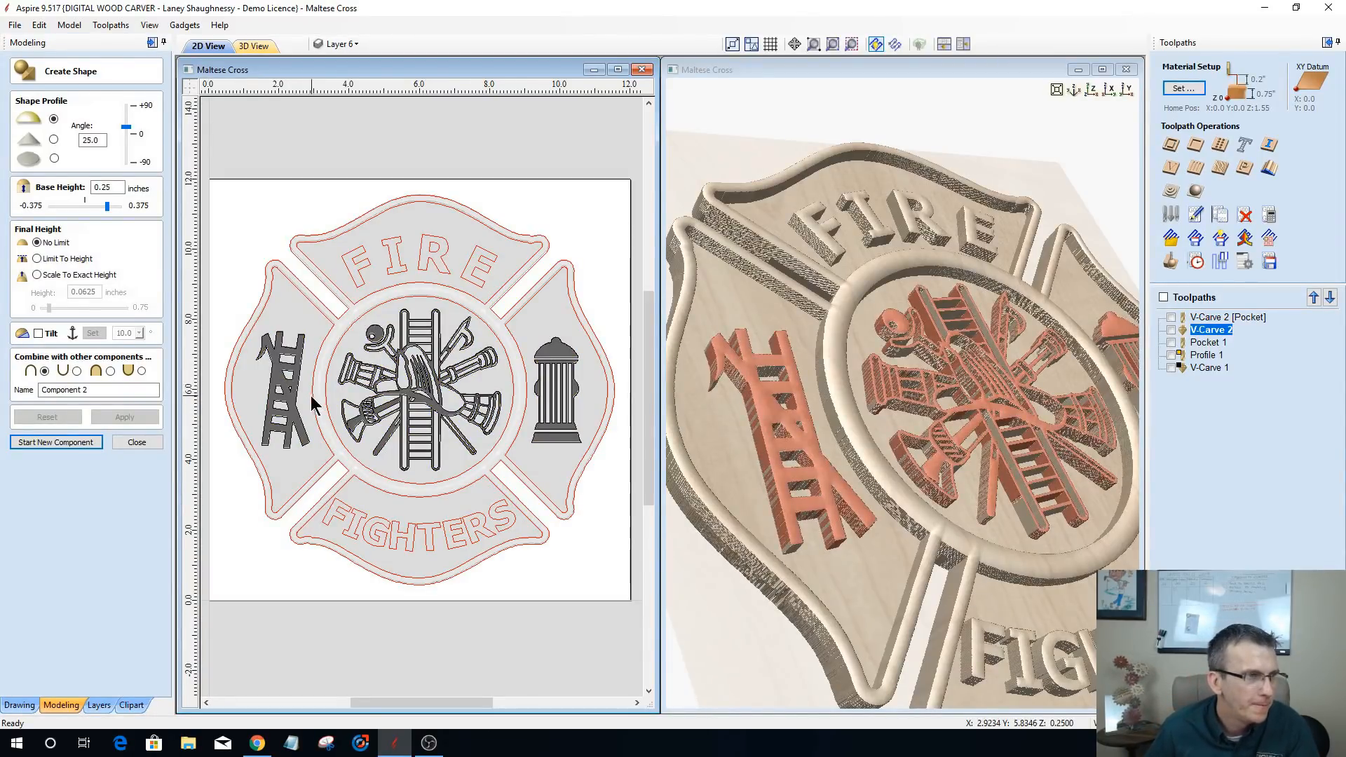
scroll(266, 357, up, 2)
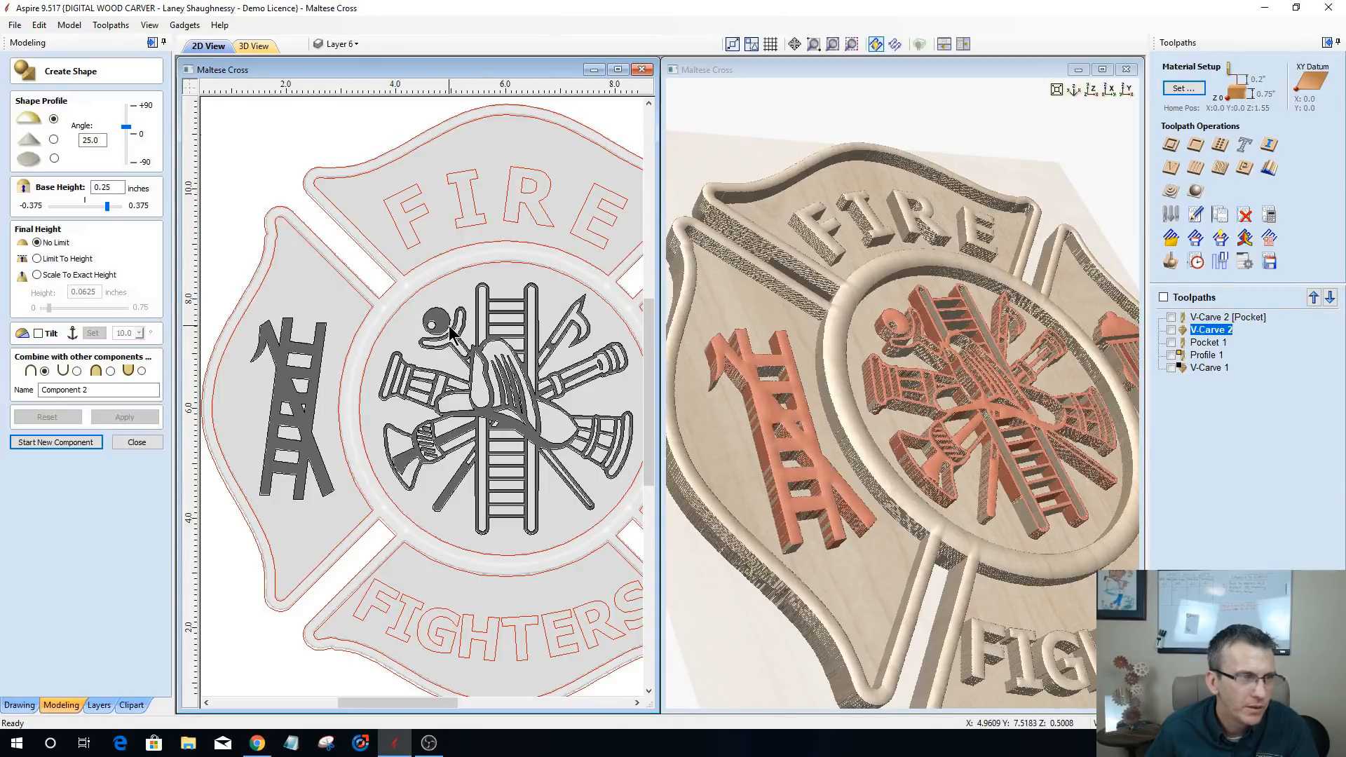
scroll(440, 330, down, 1)
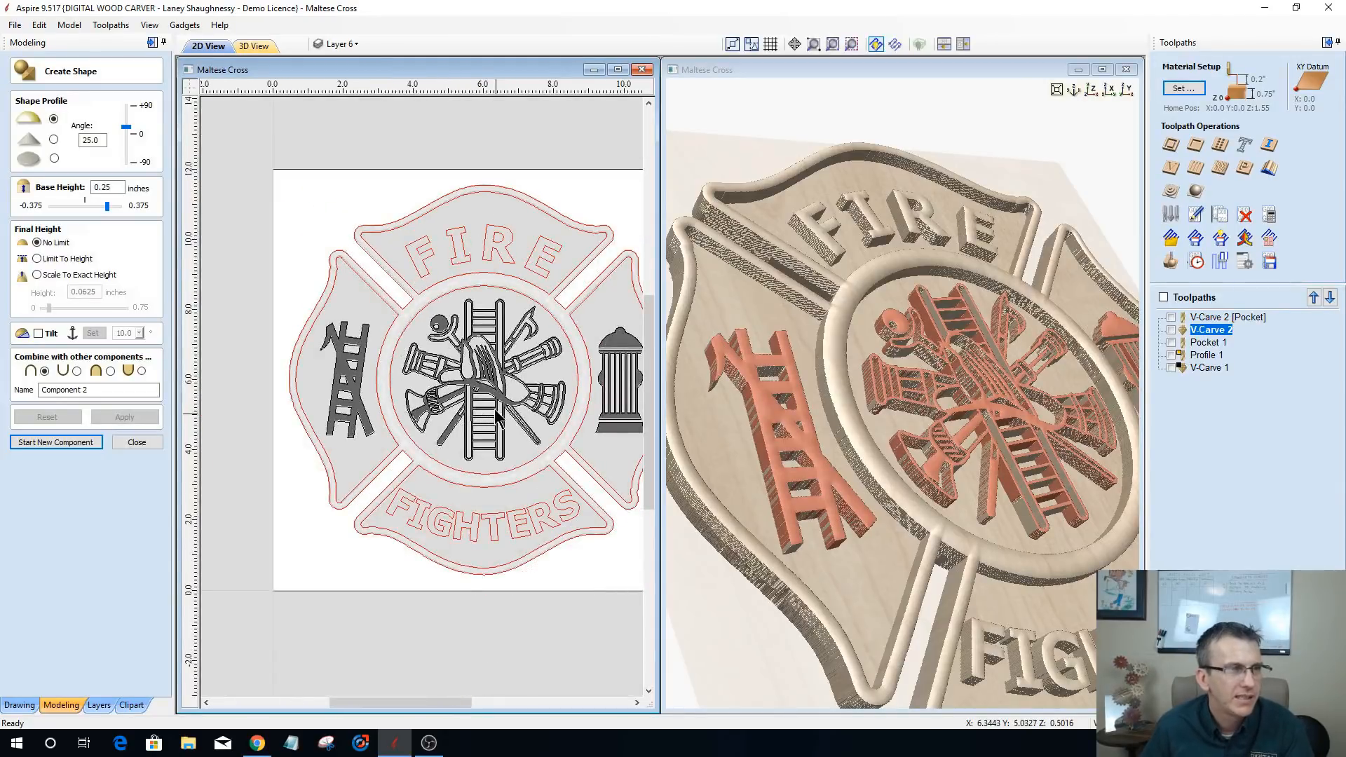
scroll(380, 390, down, 1)
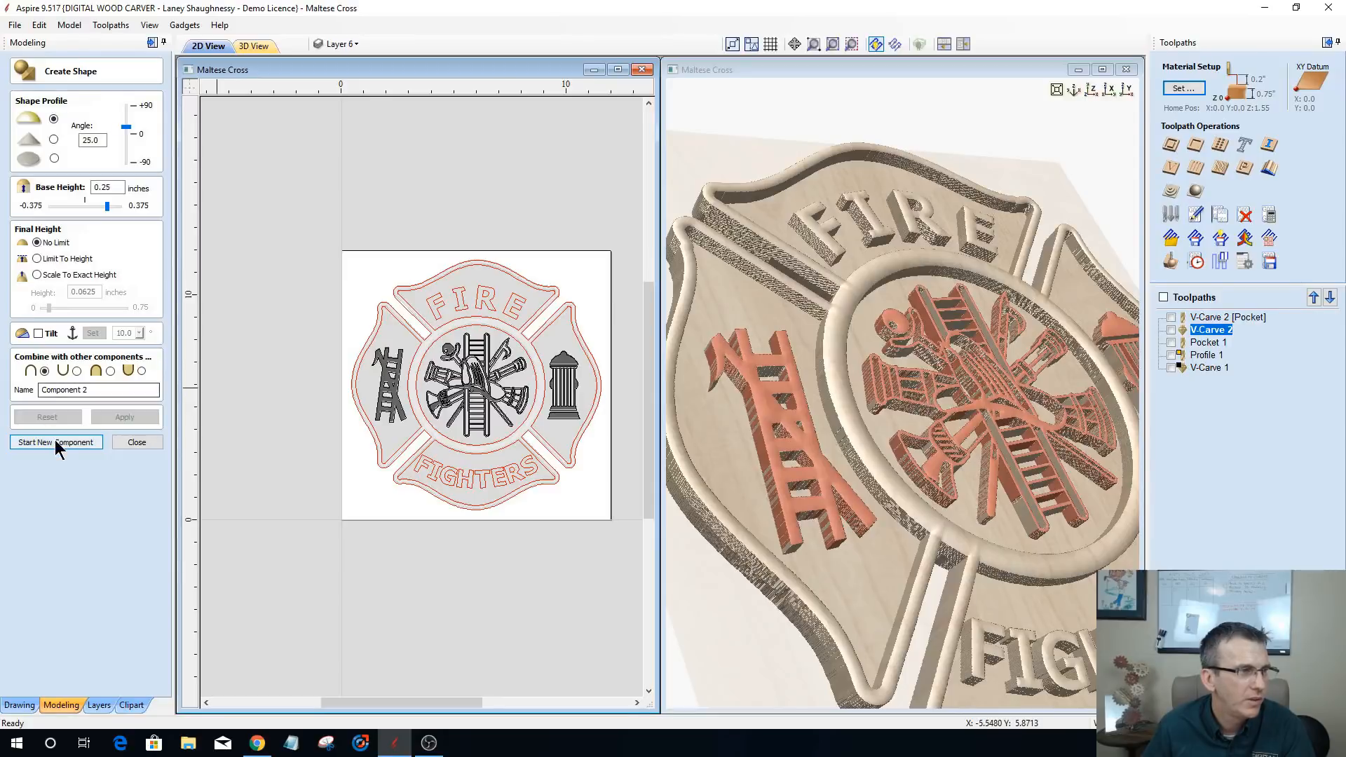
scroll(525, 400, up, 2)
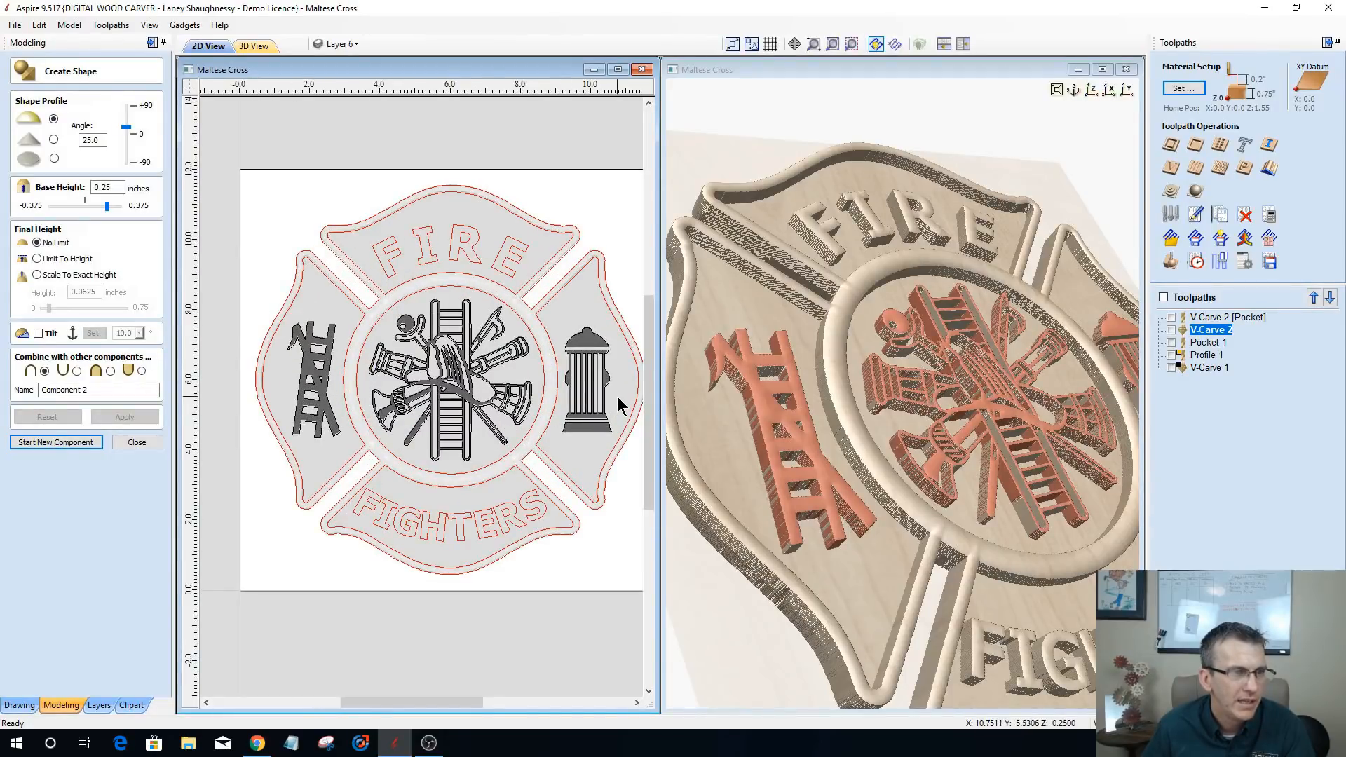
- Ungroup the hydrant, central emblem and ladder vectors one after another and leave the shape creation form
click(607, 397)
click(605, 394)
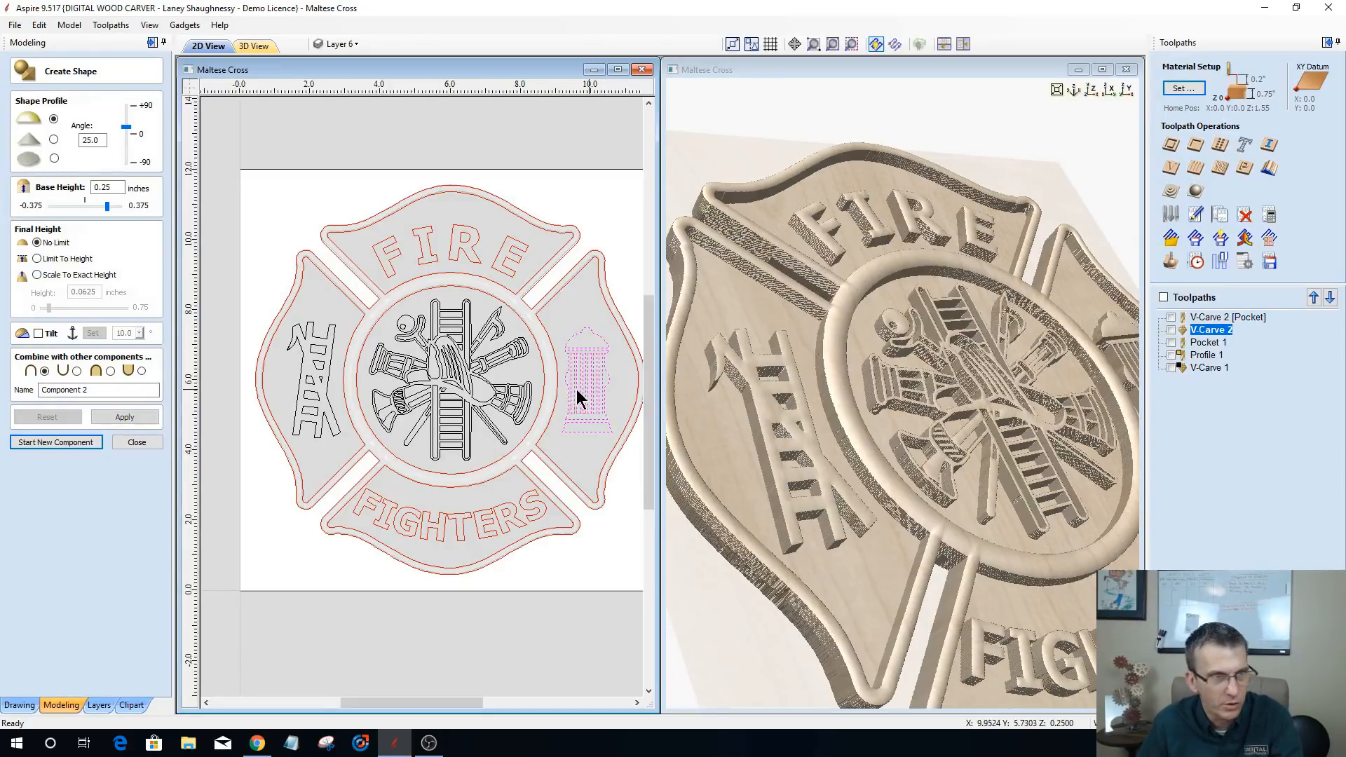
click(446, 378)
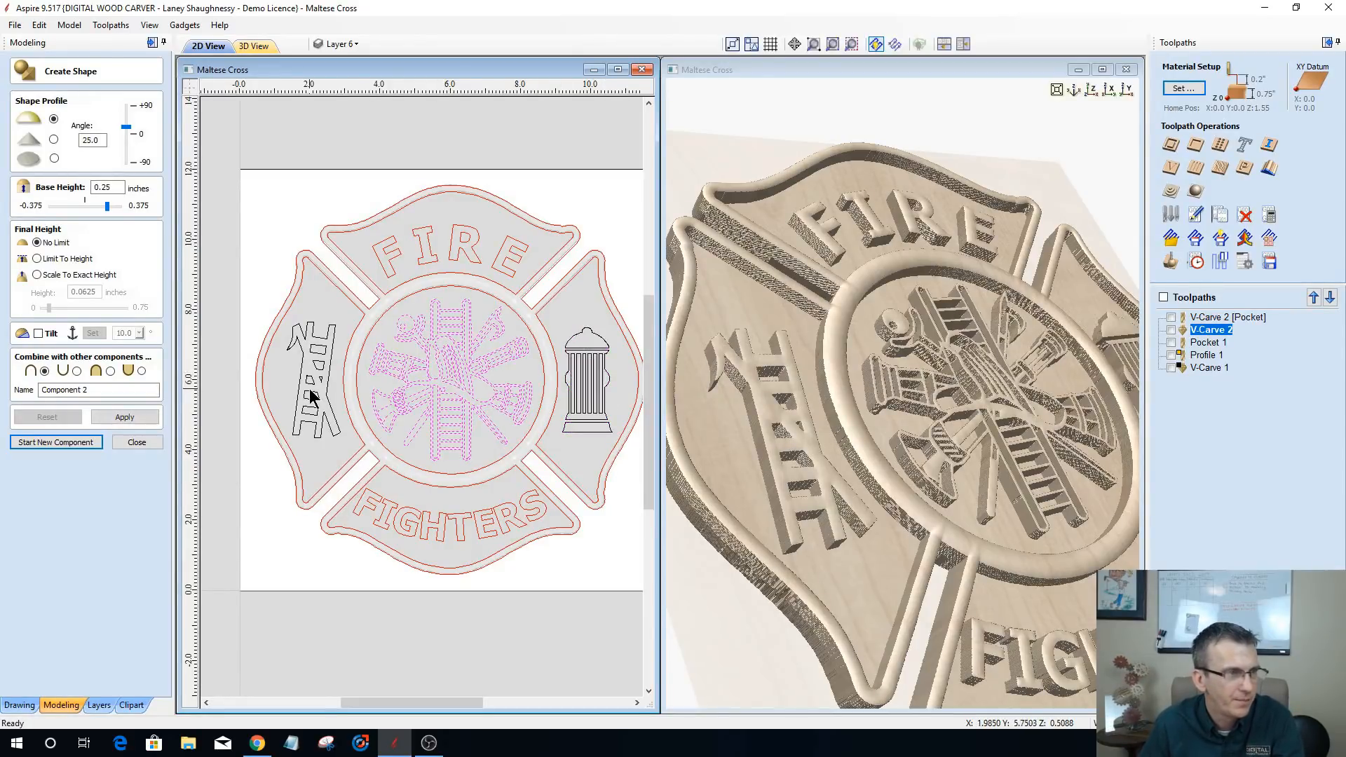
click(304, 354)
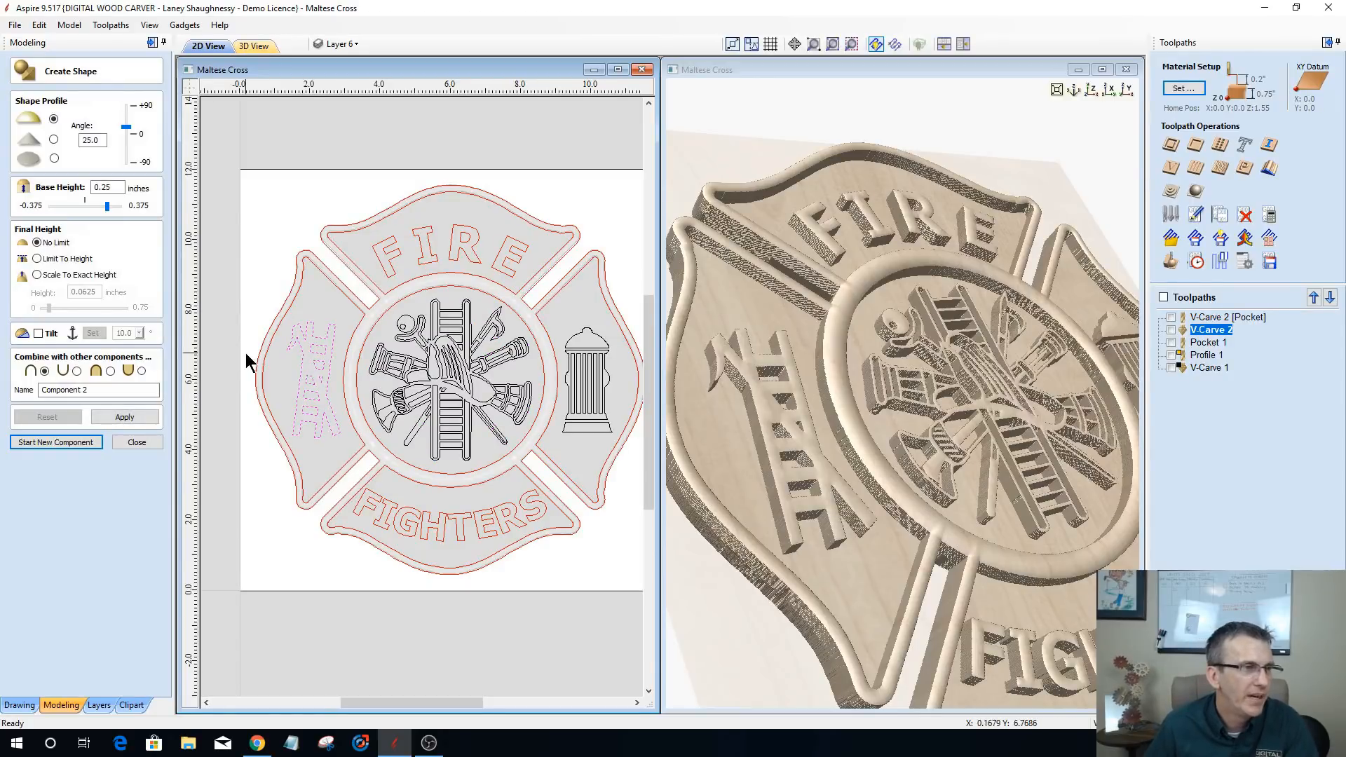
scroll(245, 352, up, 3)
click(128, 442)
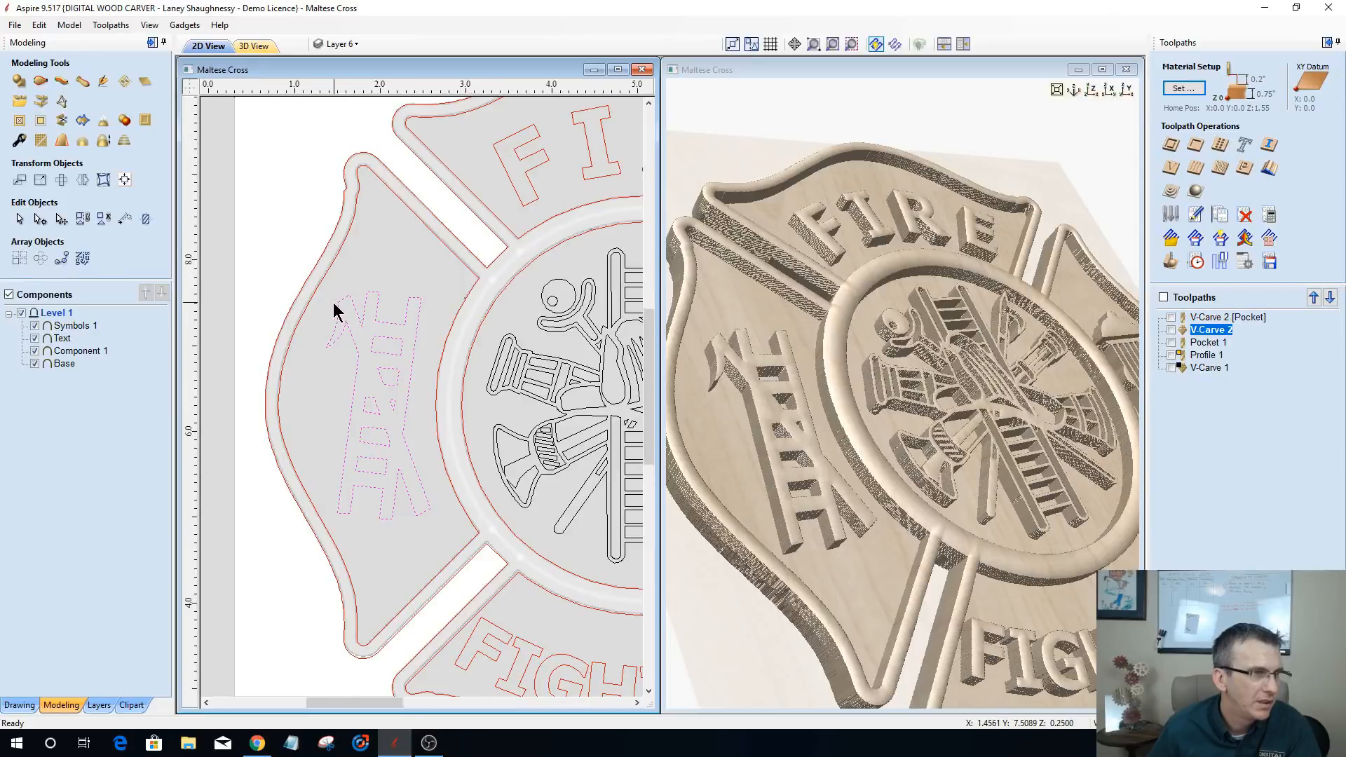
- Try offsetting the ladder vectors outwards by 0.01 inch with sharp offset corners, and undo the offset
scroll(333, 302, up, 2)
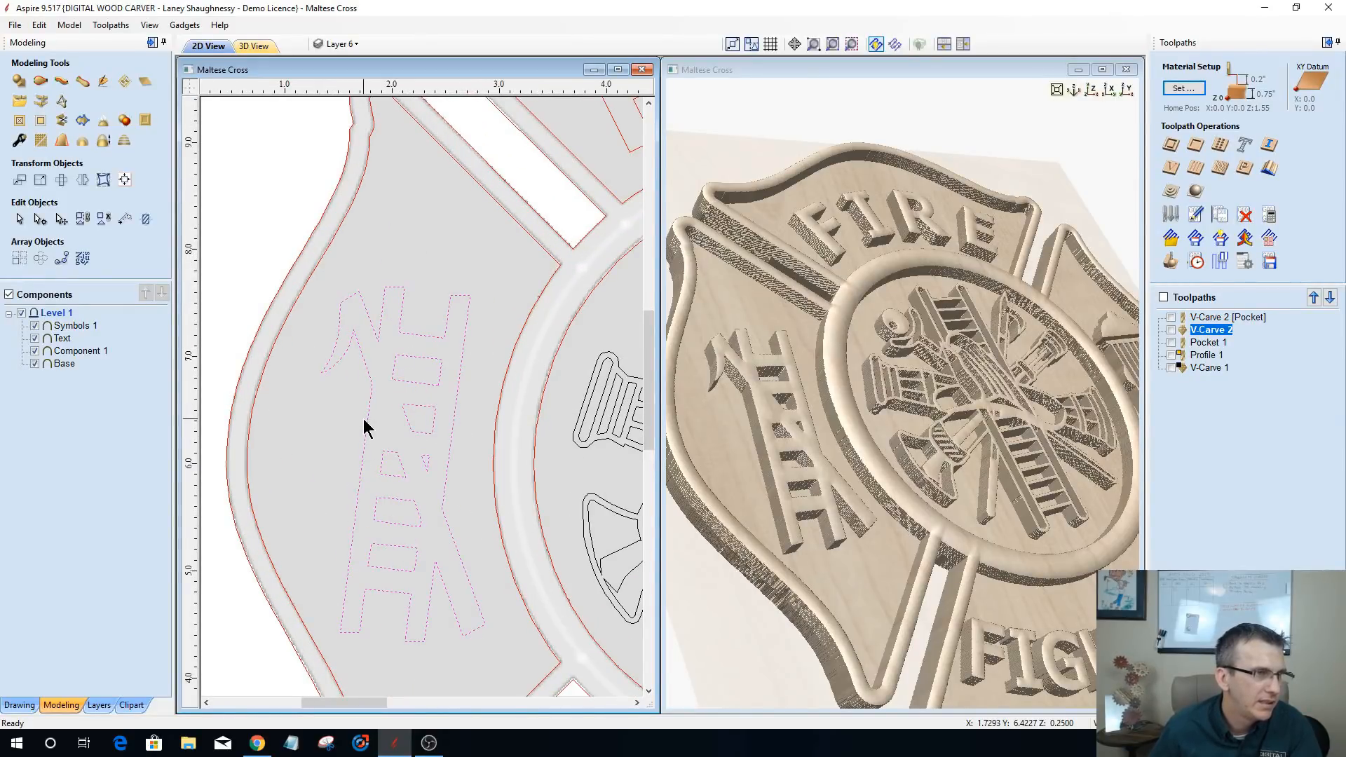
click(17, 705)
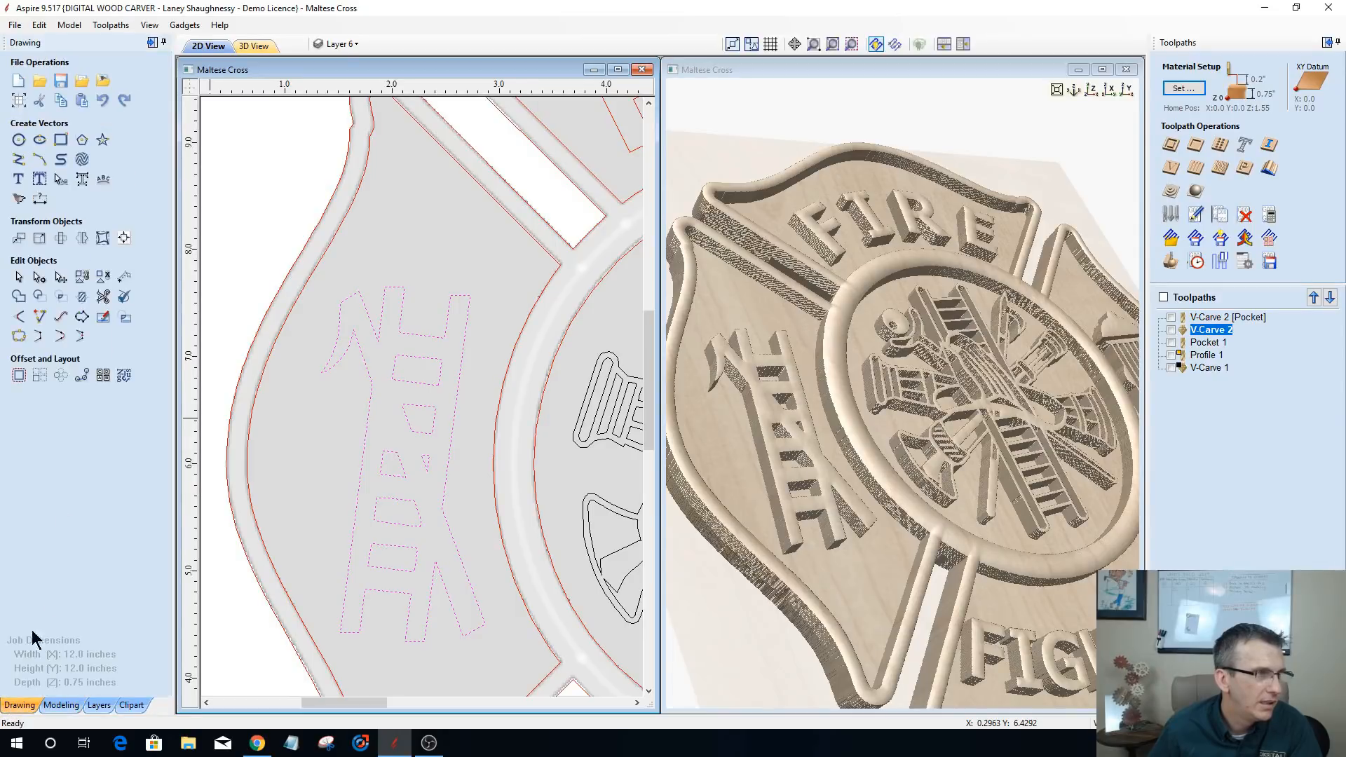
click(18, 375)
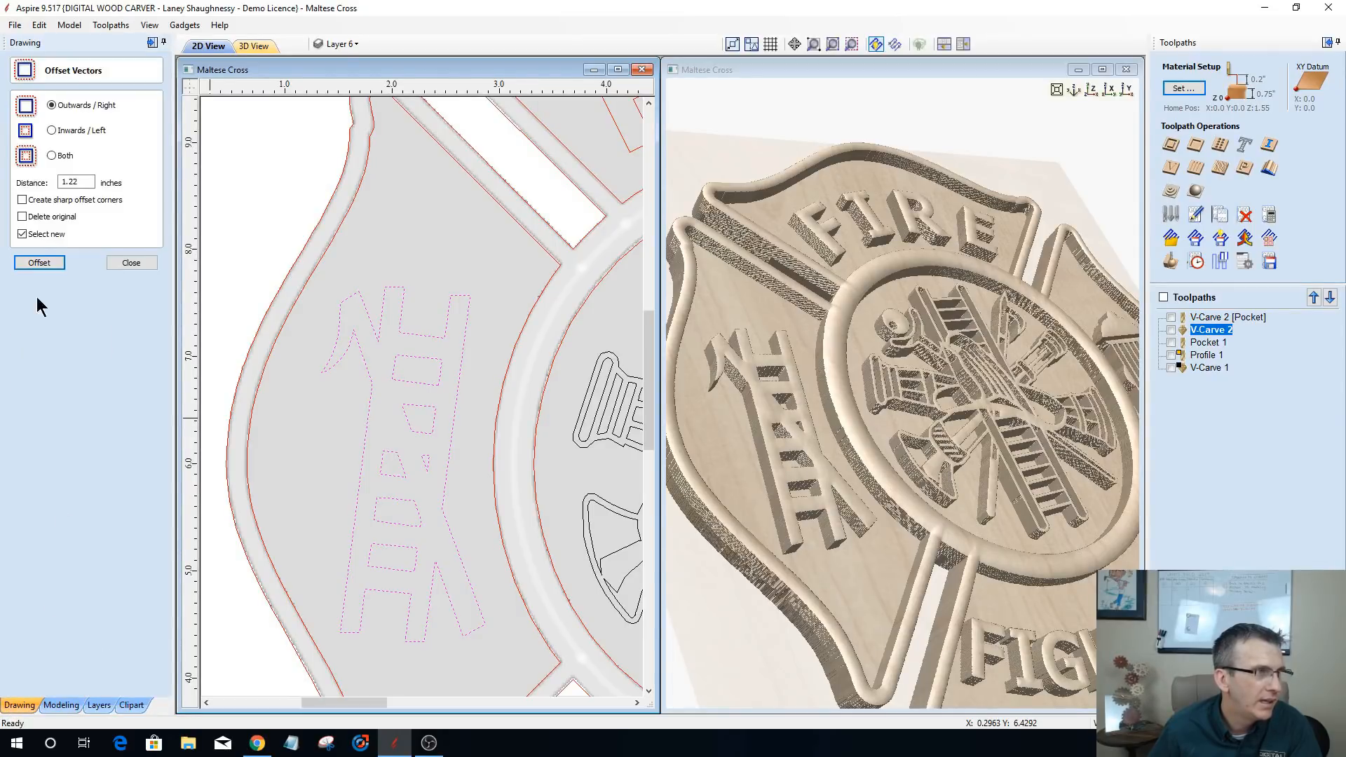
double_click(72, 181)
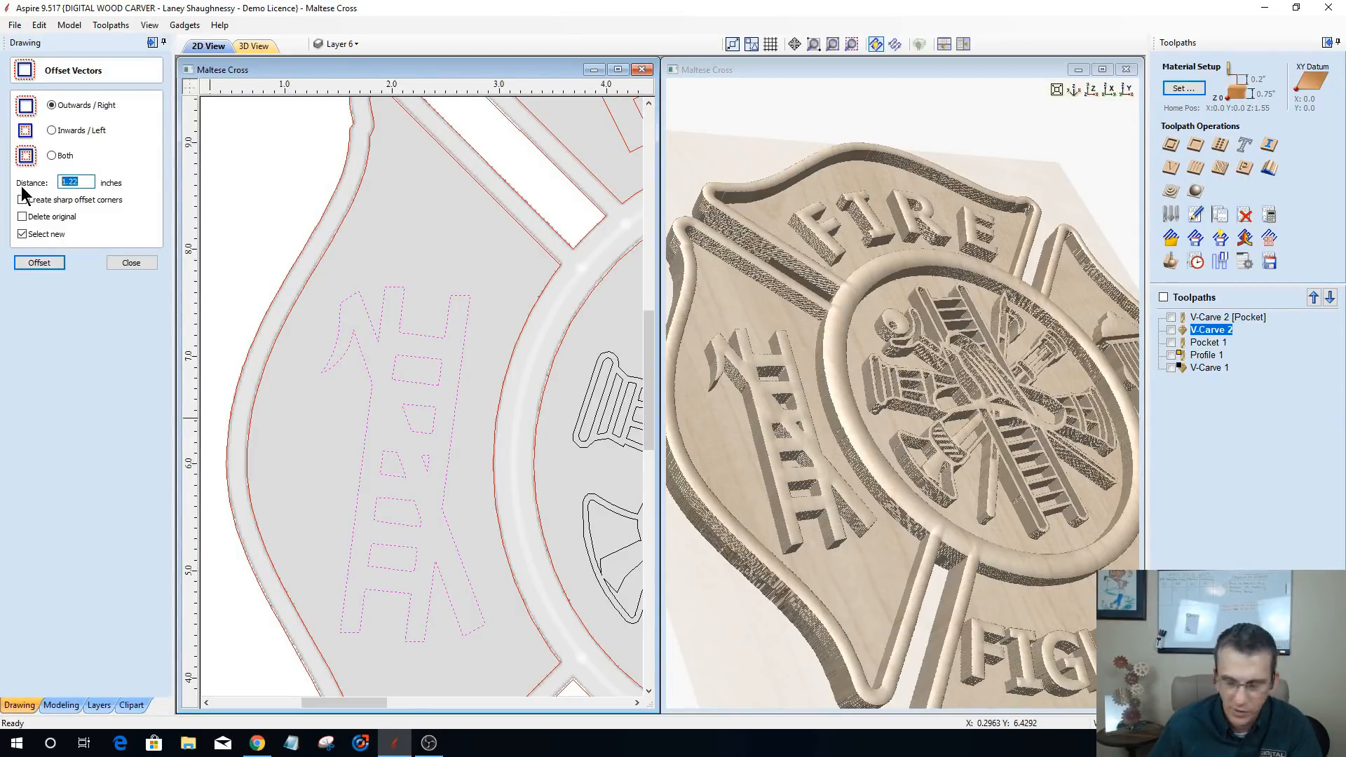
text(.01)
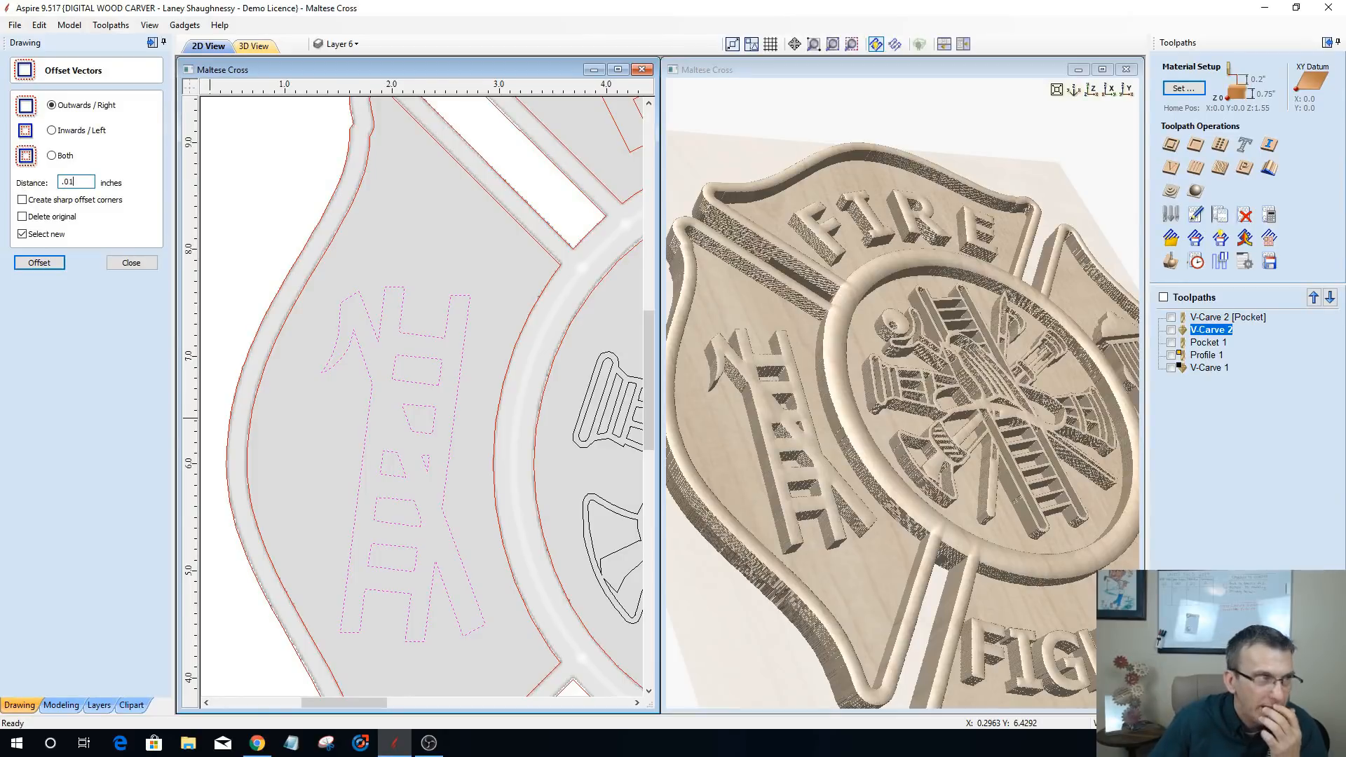
click(25, 200)
click(39, 264)
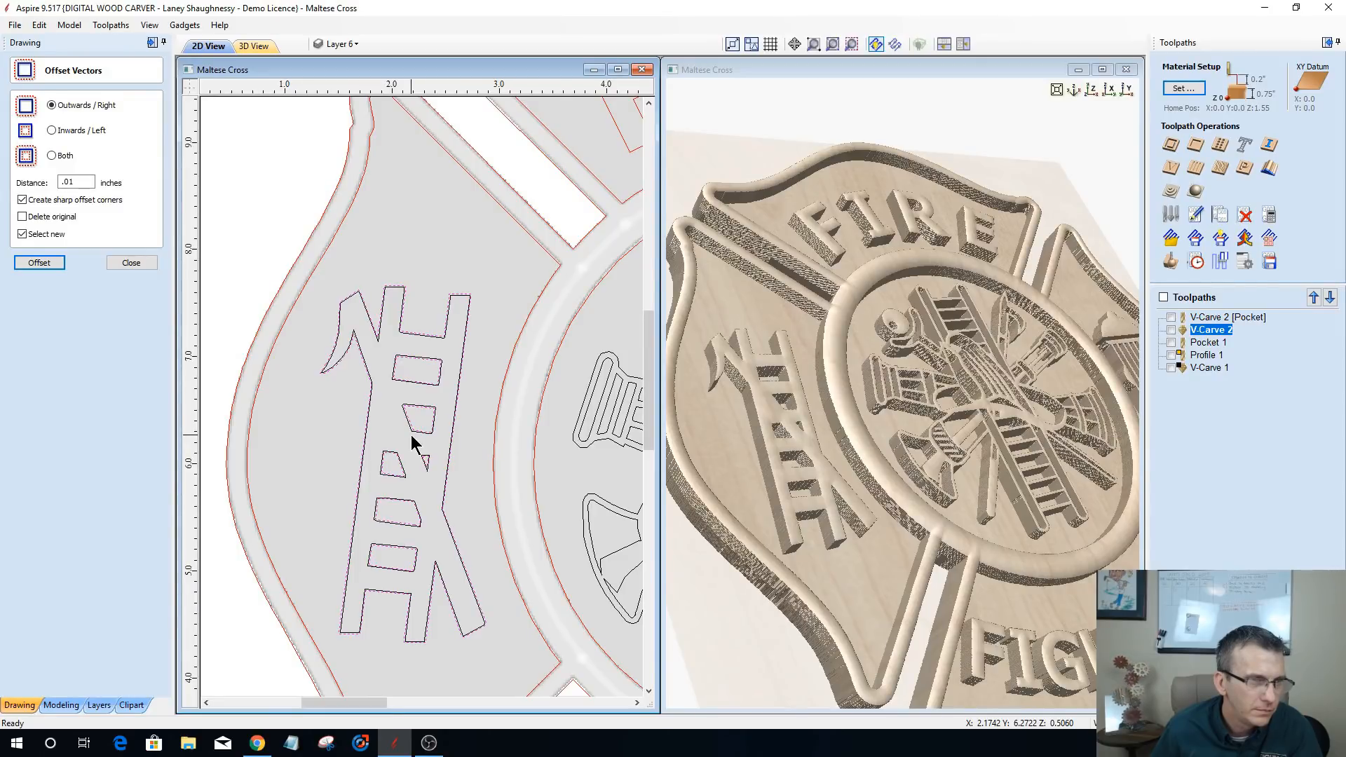
key(ctrl+z)
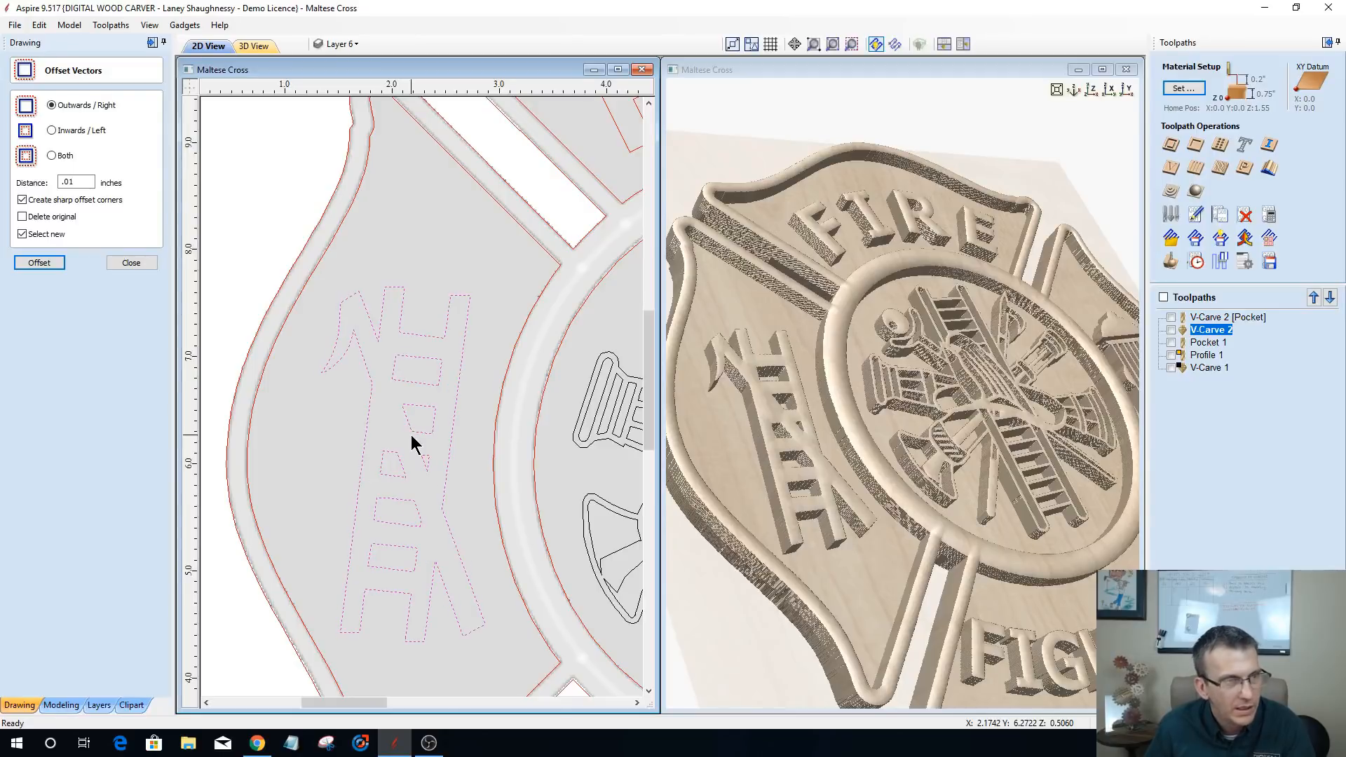
click(129, 262)
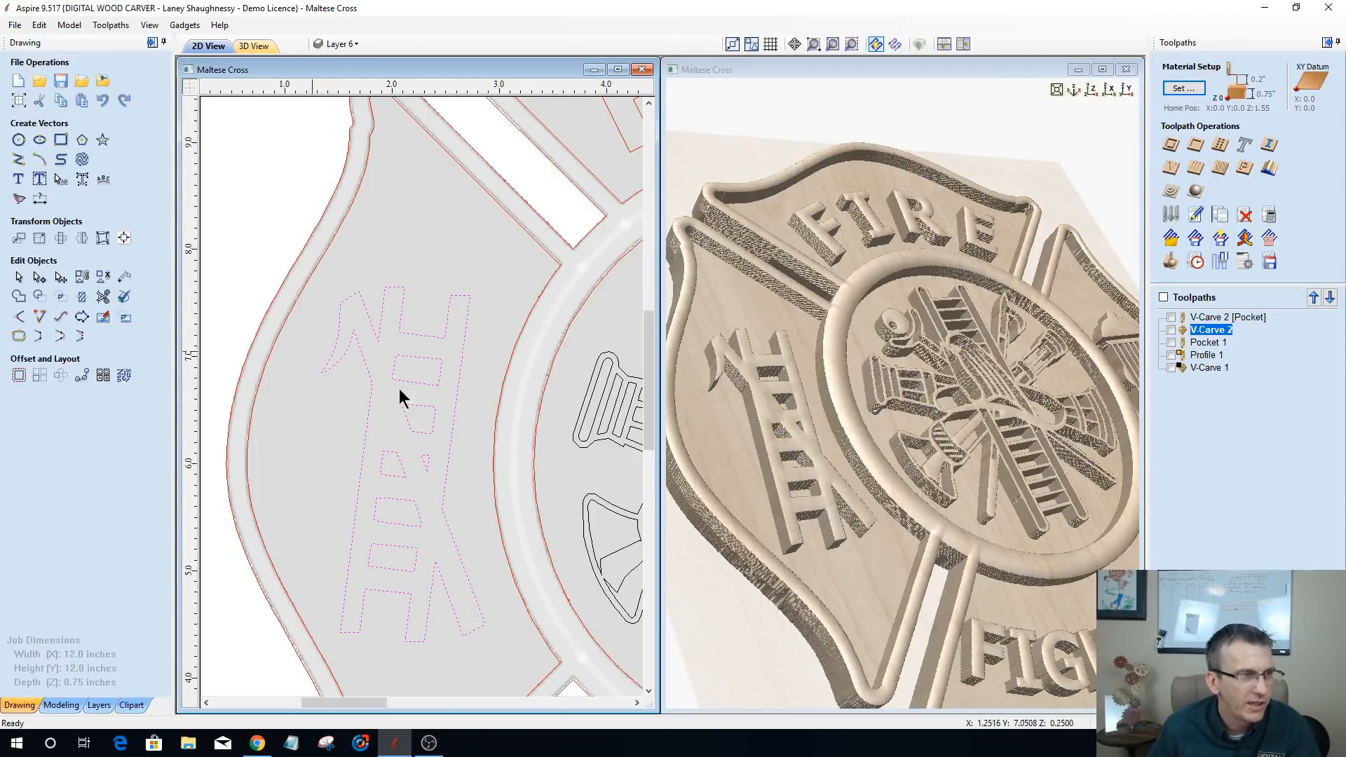
- Select only the six enclosed openings between the ladder's rungs, leaving its outer outline unselected
click(421, 383)
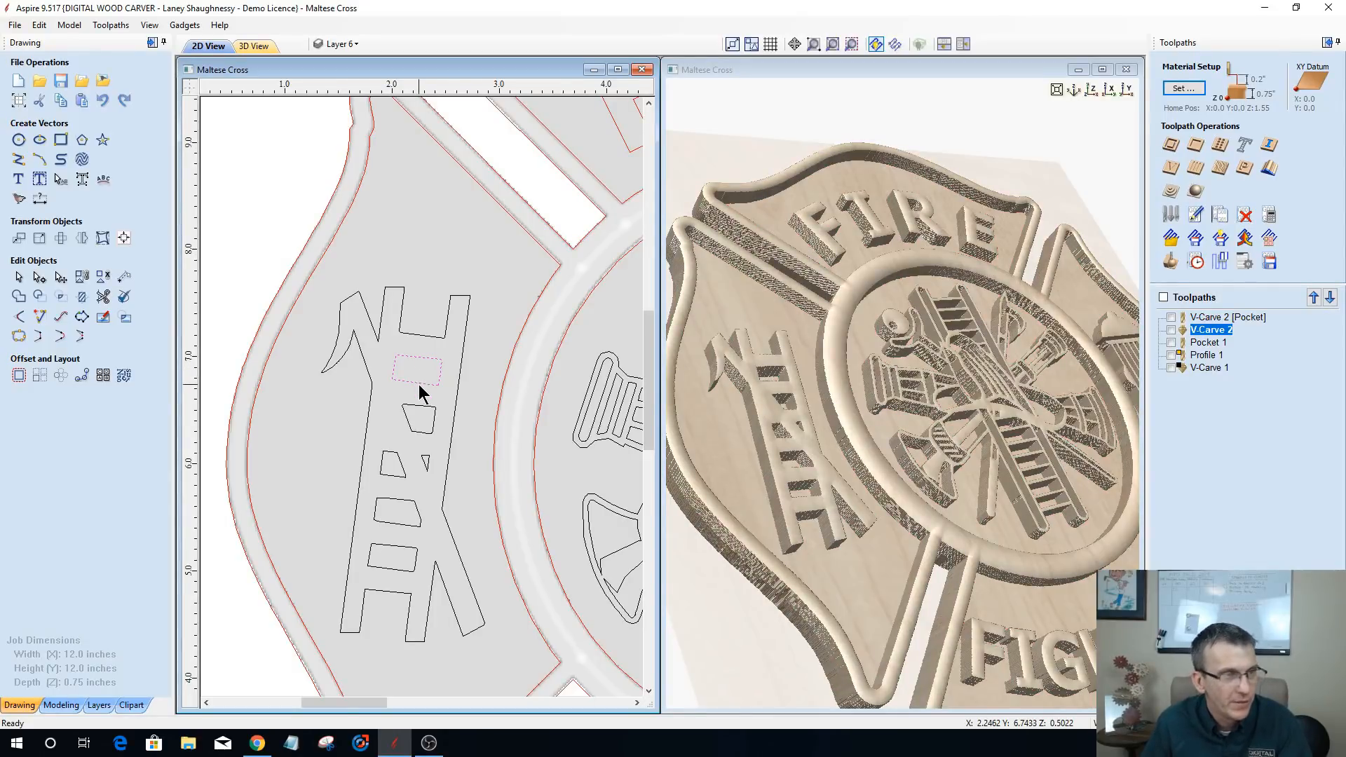
shift+click(429, 424)
shift+drag(372, 334, 447, 570)
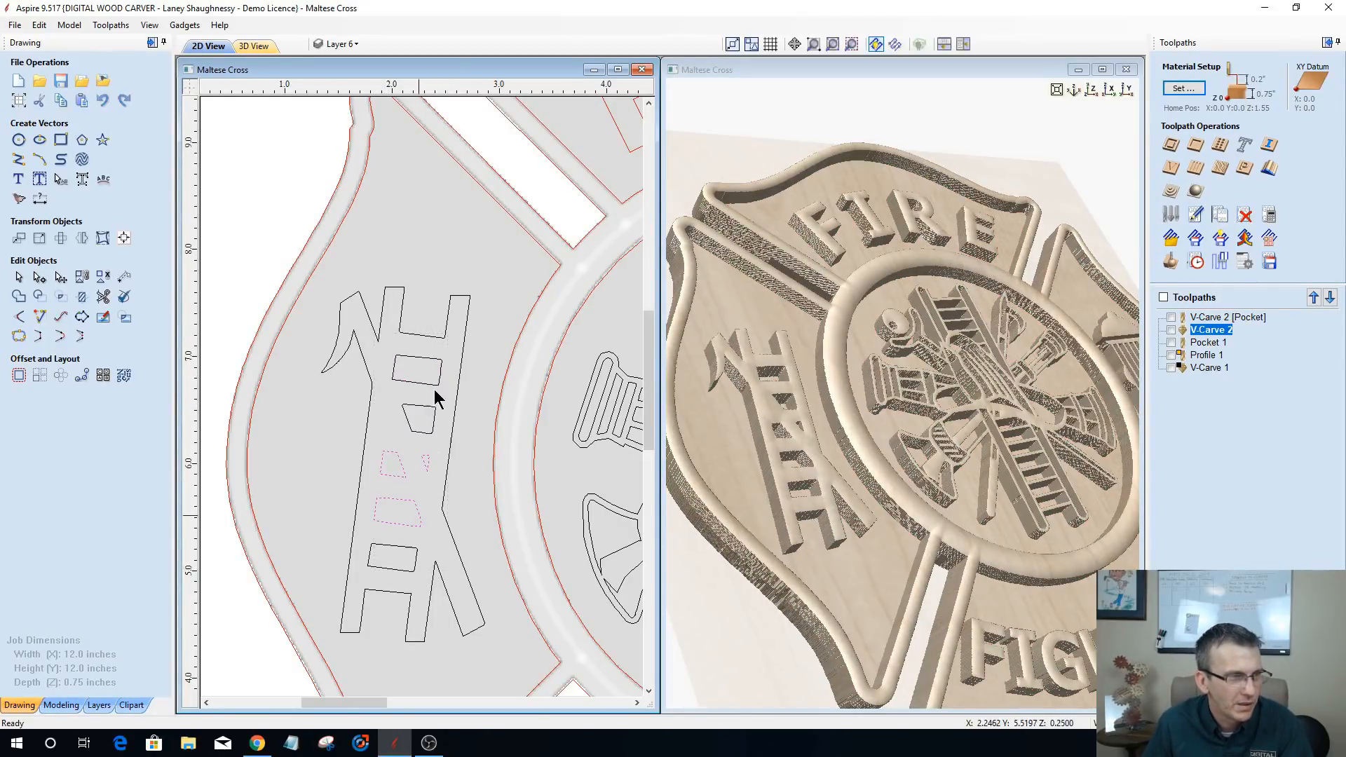
shift+click(428, 415)
shift+click(382, 531)
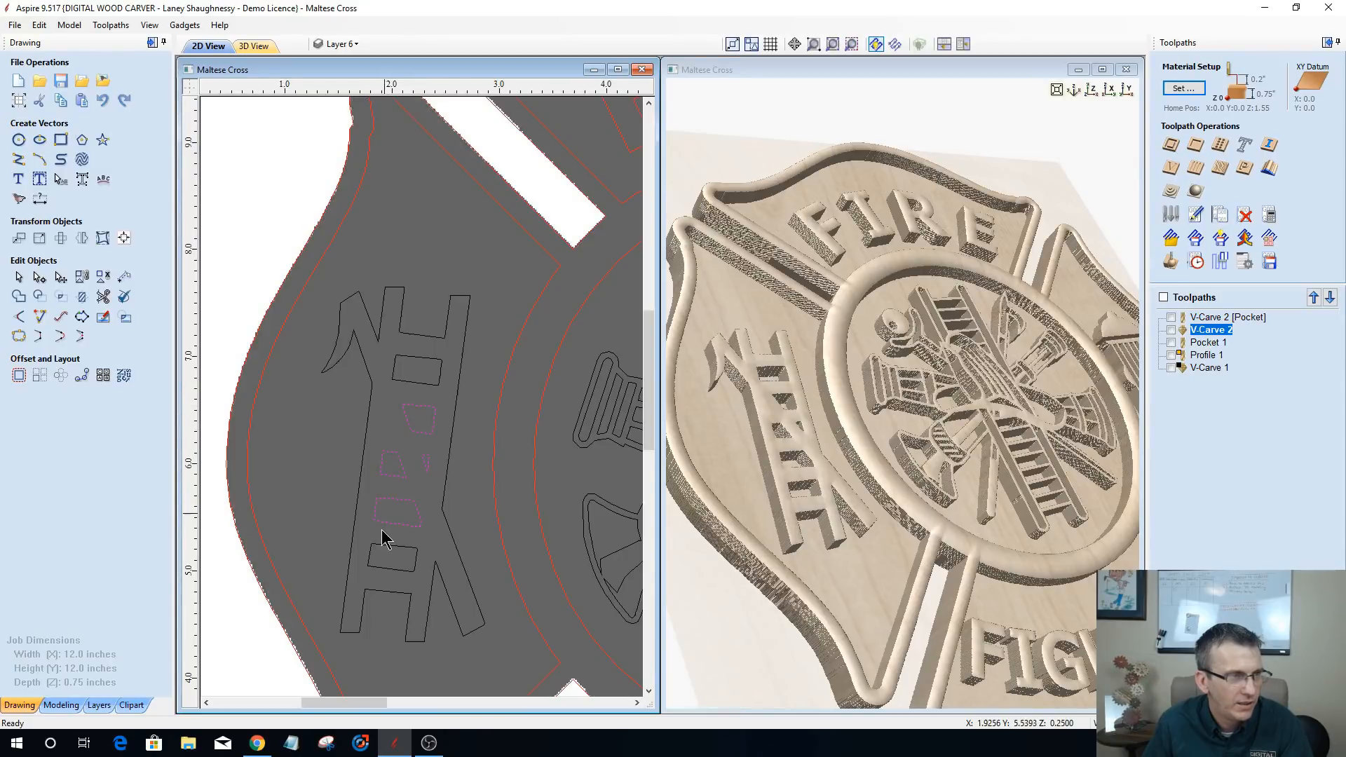
shift+click(347, 393)
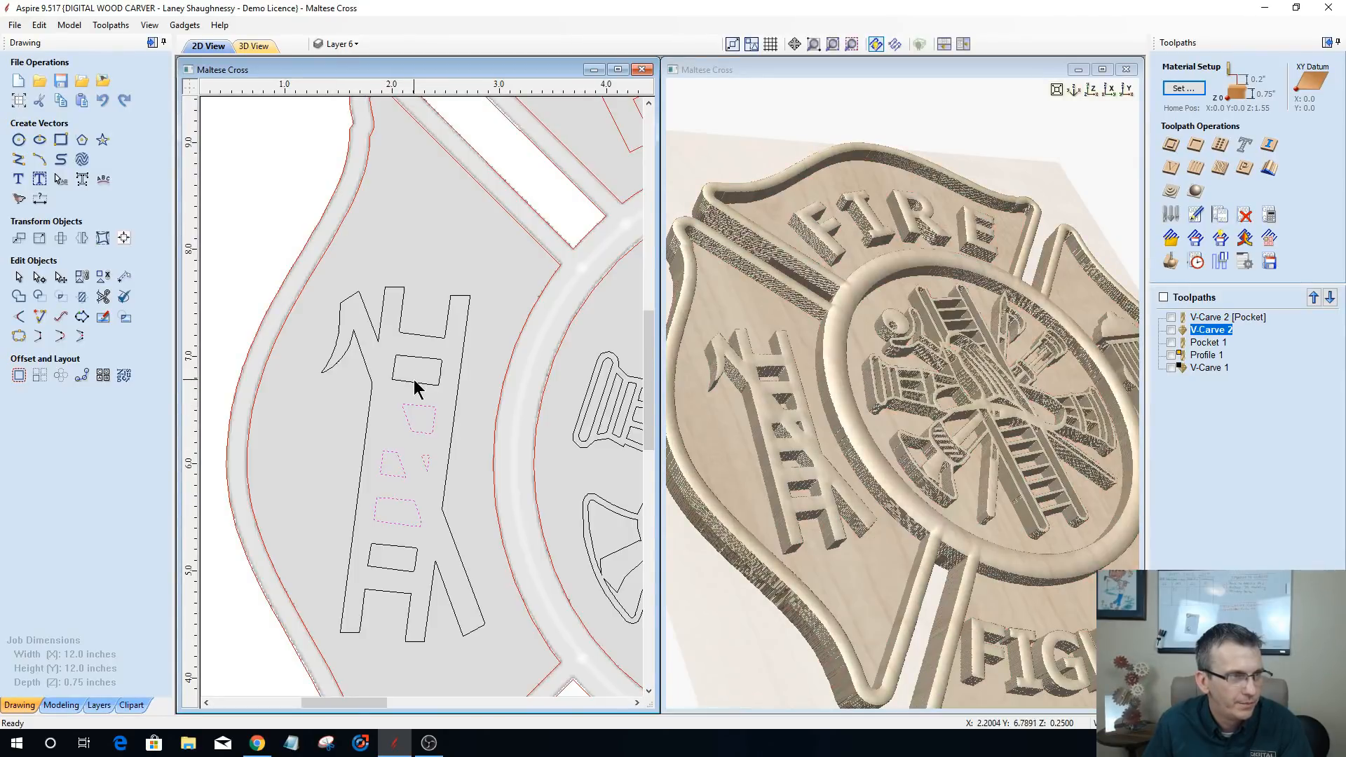
shift+click(410, 389)
shift+click(389, 388)
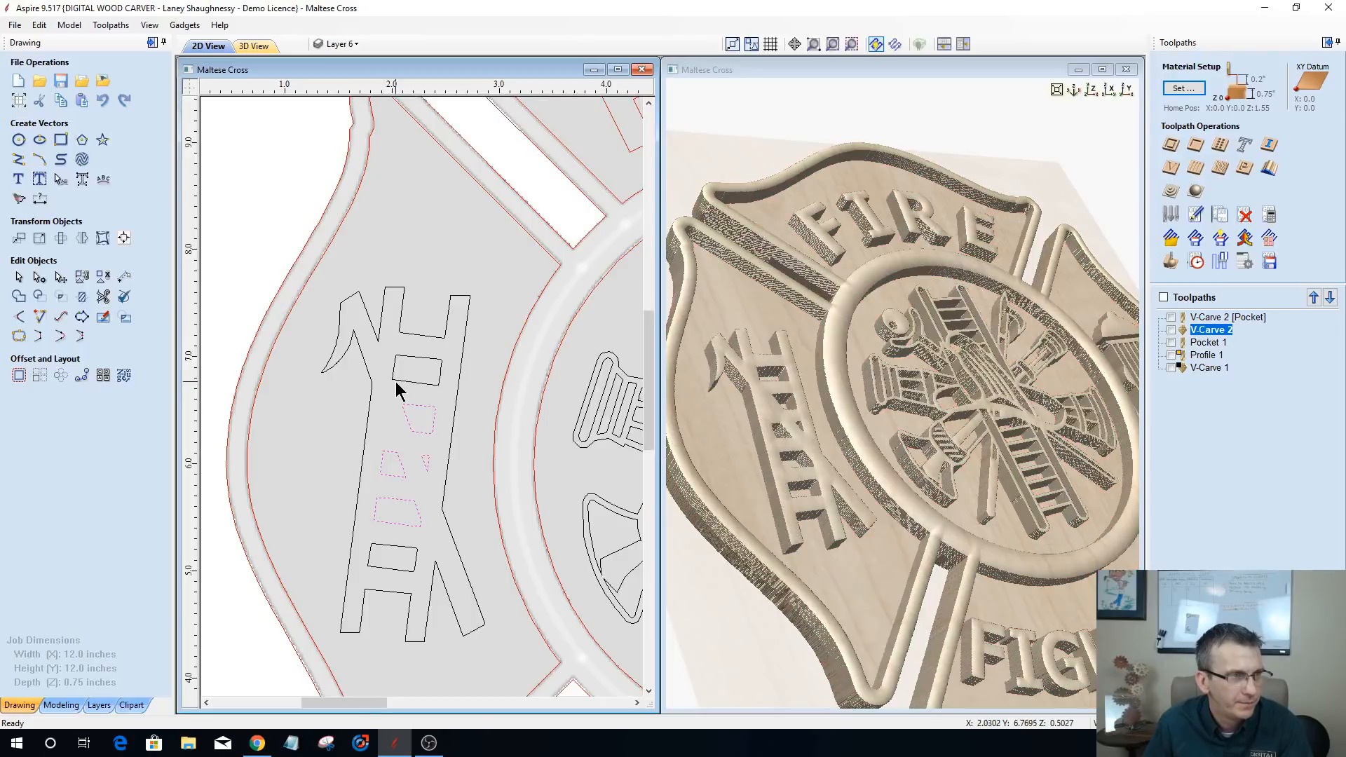
shift+click(398, 384)
shift+click(386, 546)
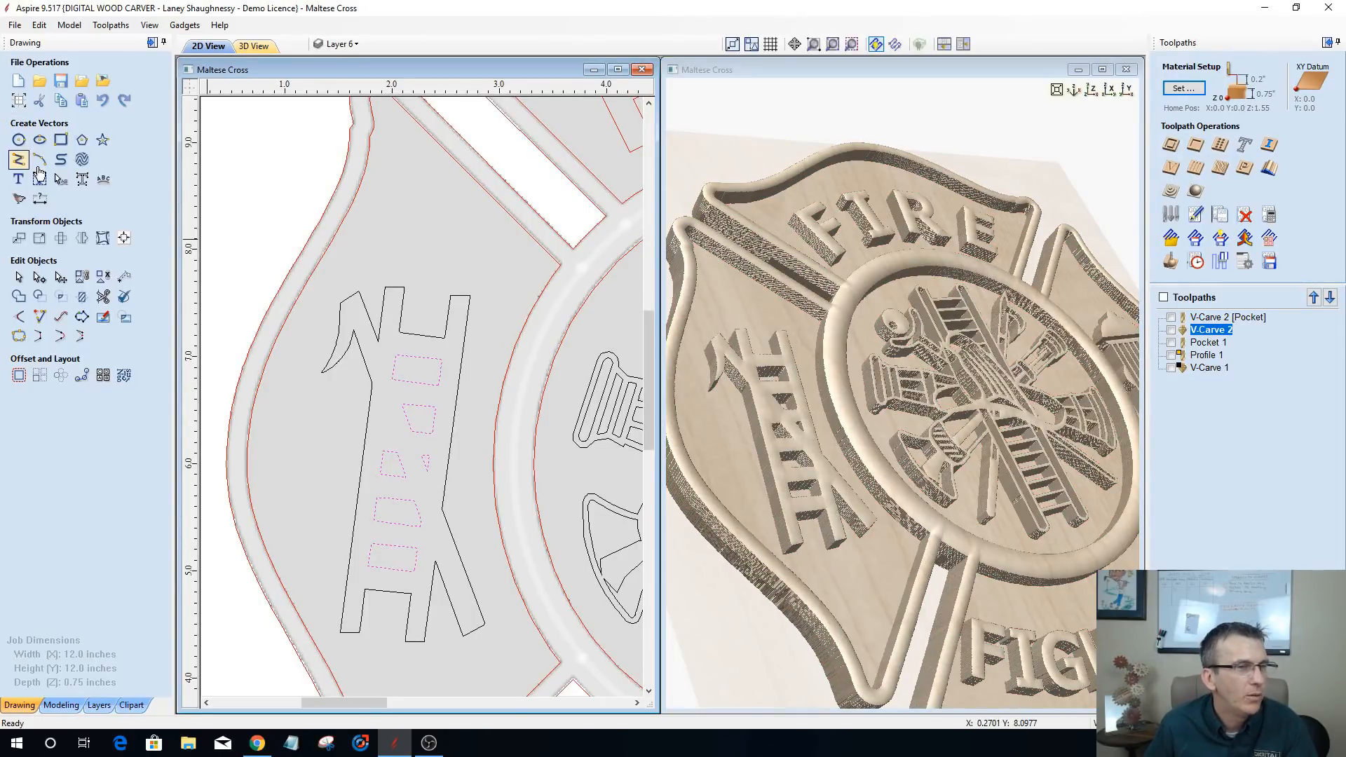
- Create a flat-profile shape from the selected ladder openings, with the Merge combine mode and a base height of 0.375 inch
drag(830, 504, 796, 503)
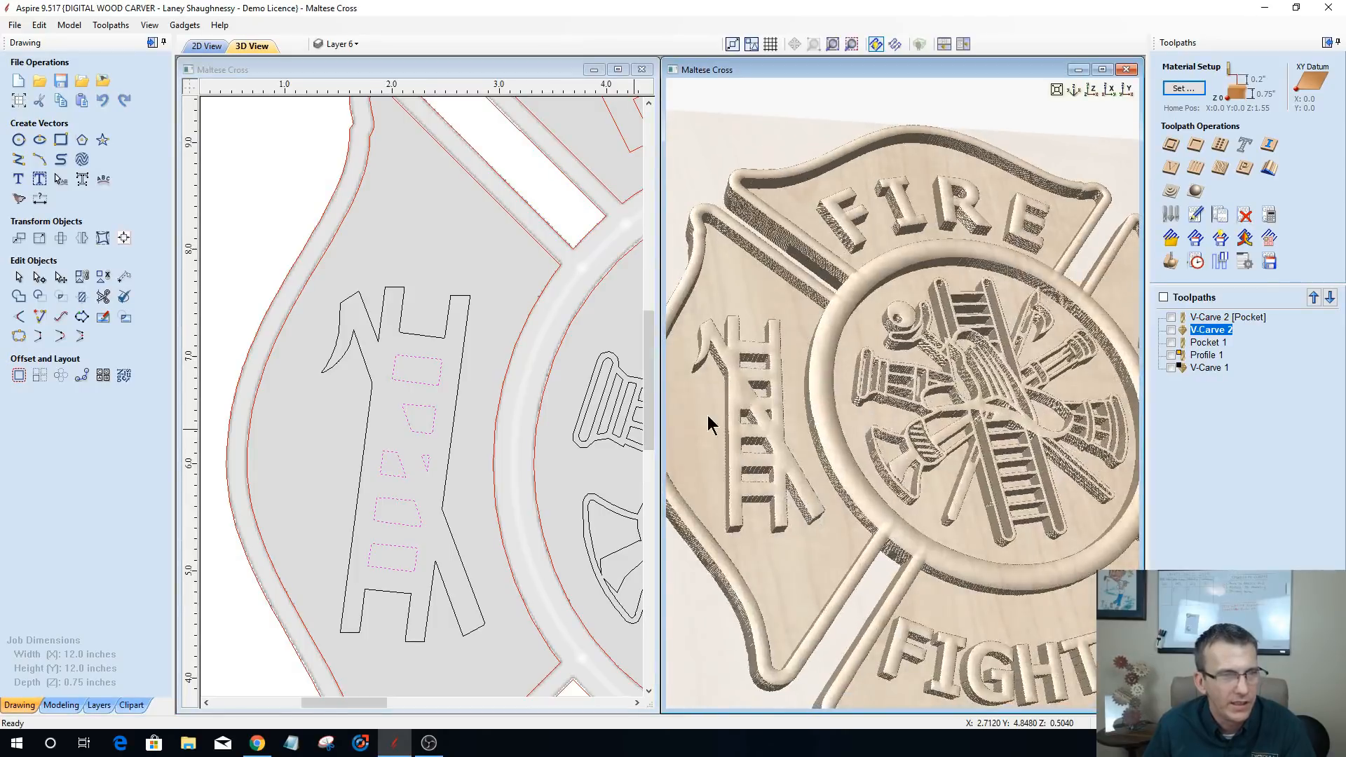
scroll(720, 394, up, 5)
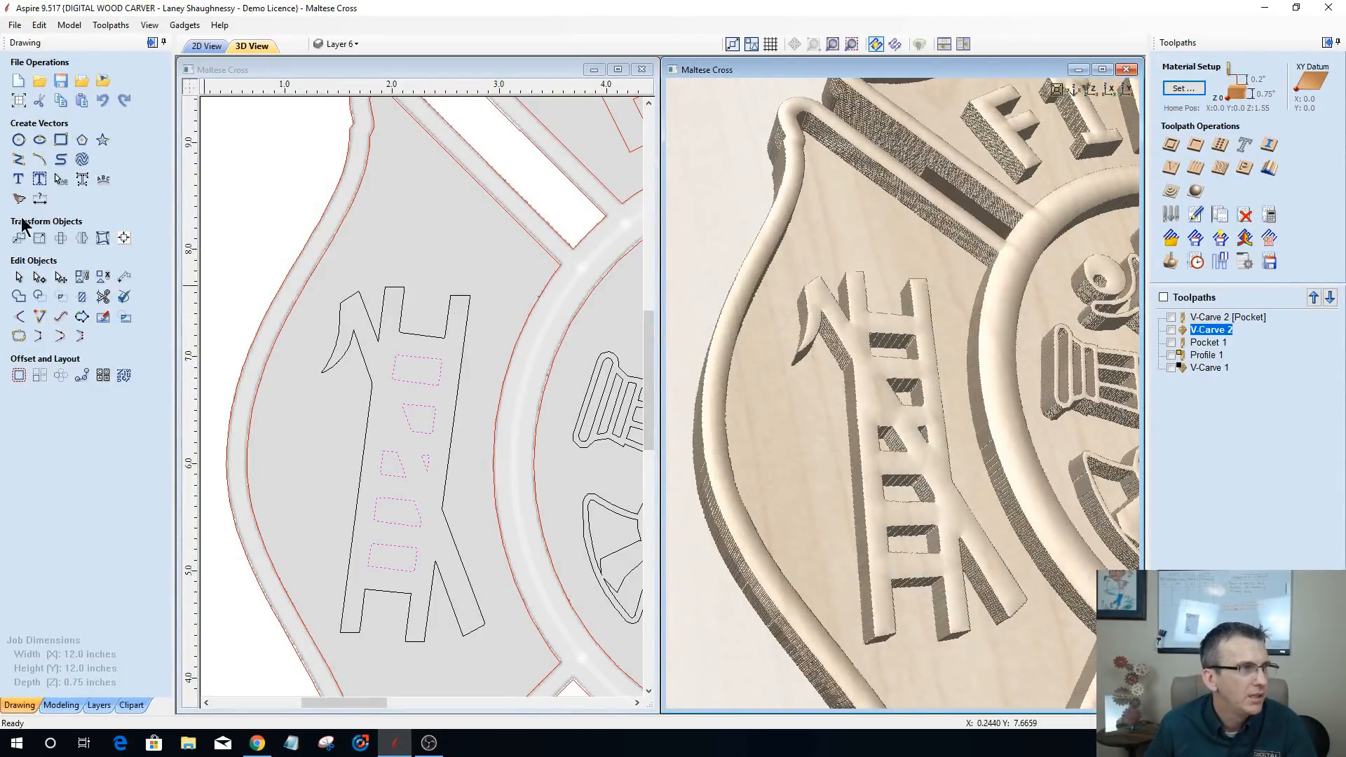
click(67, 707)
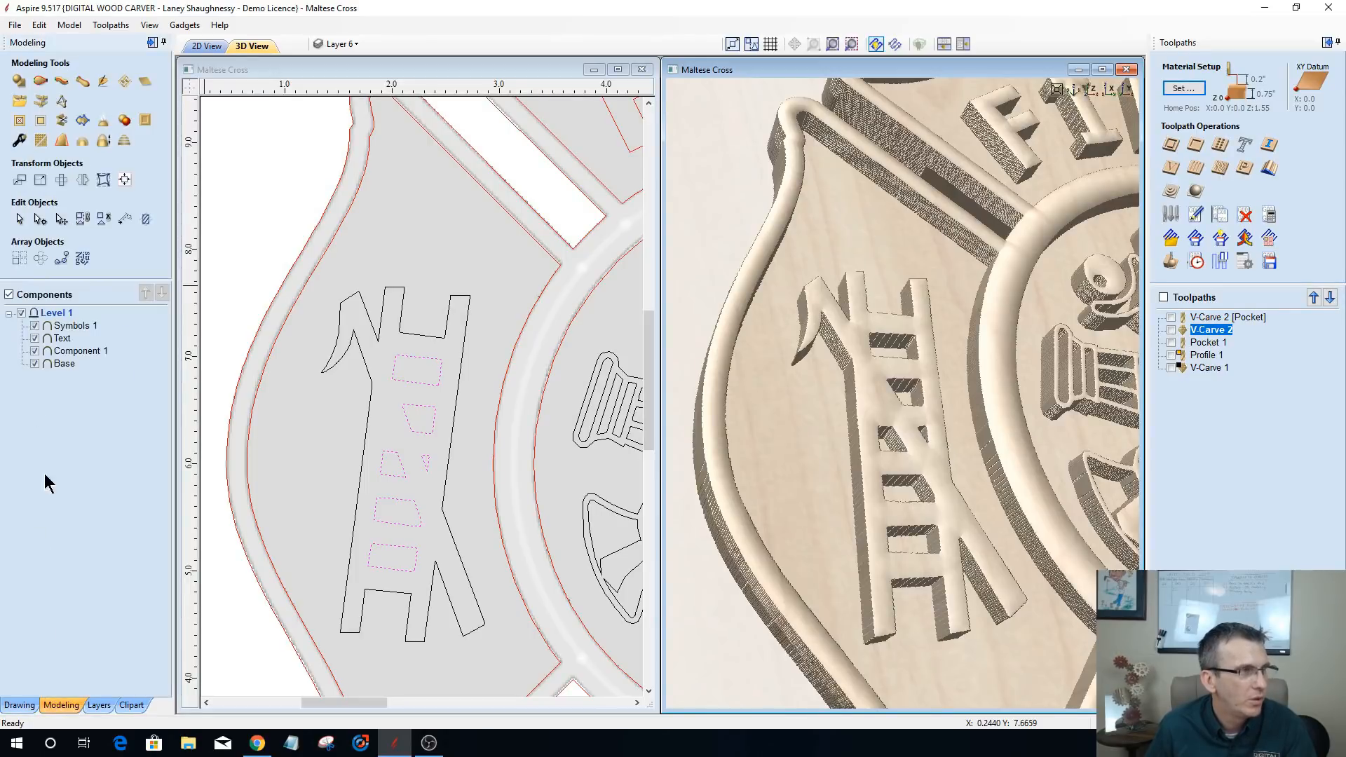
click(19, 82)
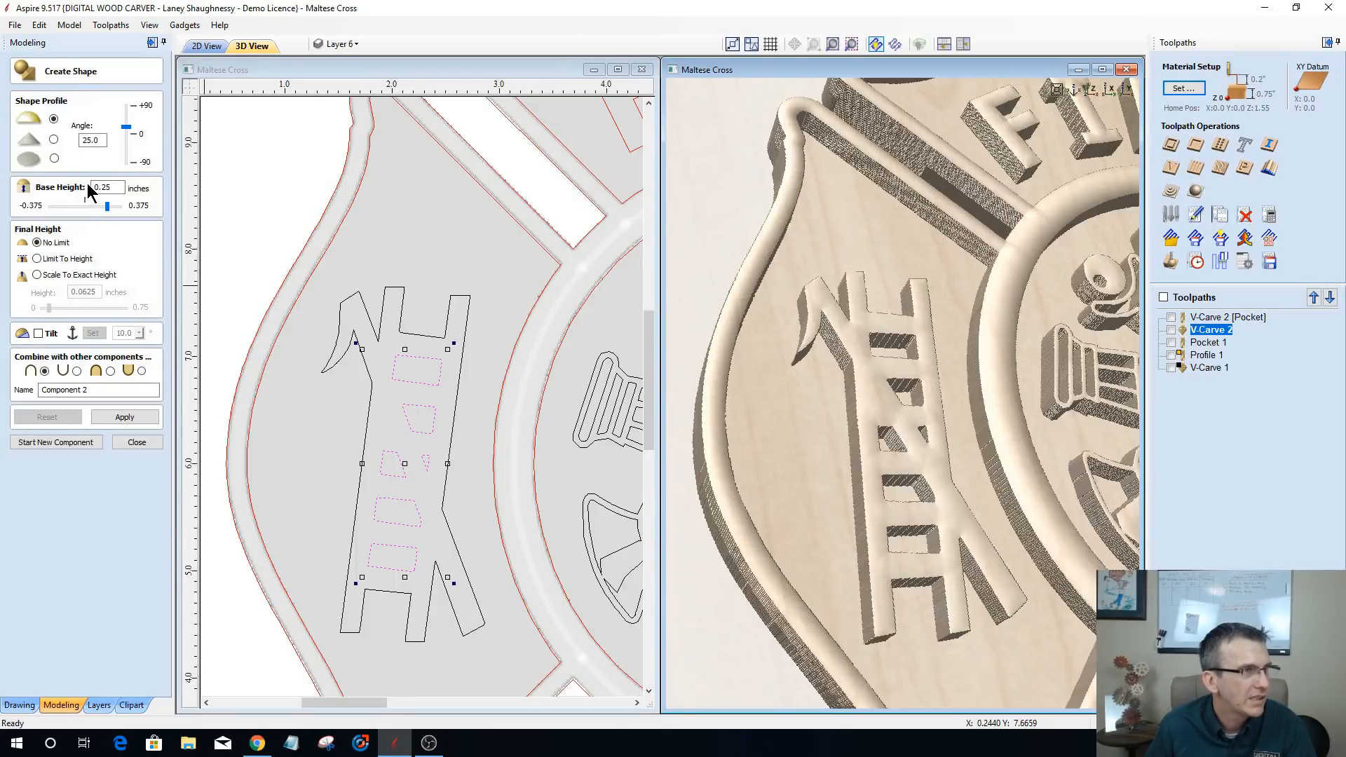
click(54, 158)
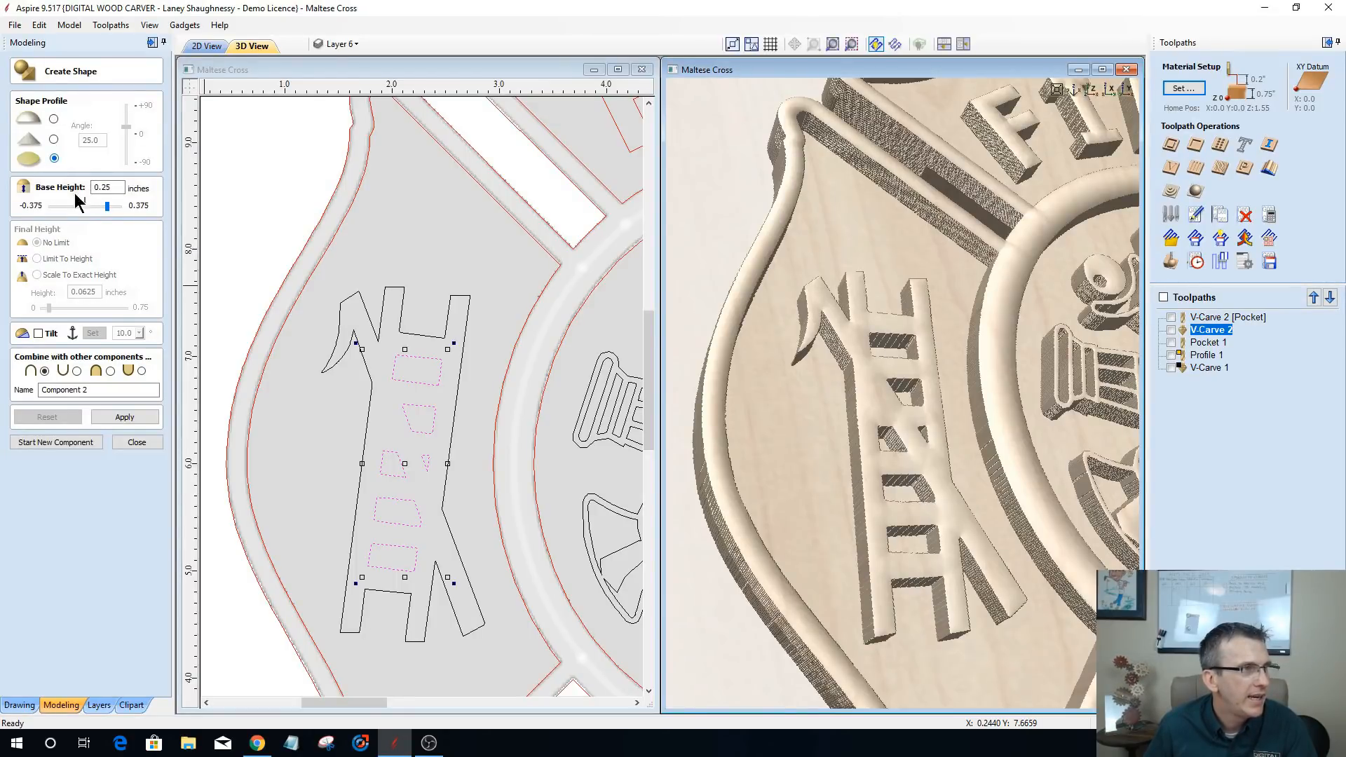
click(110, 372)
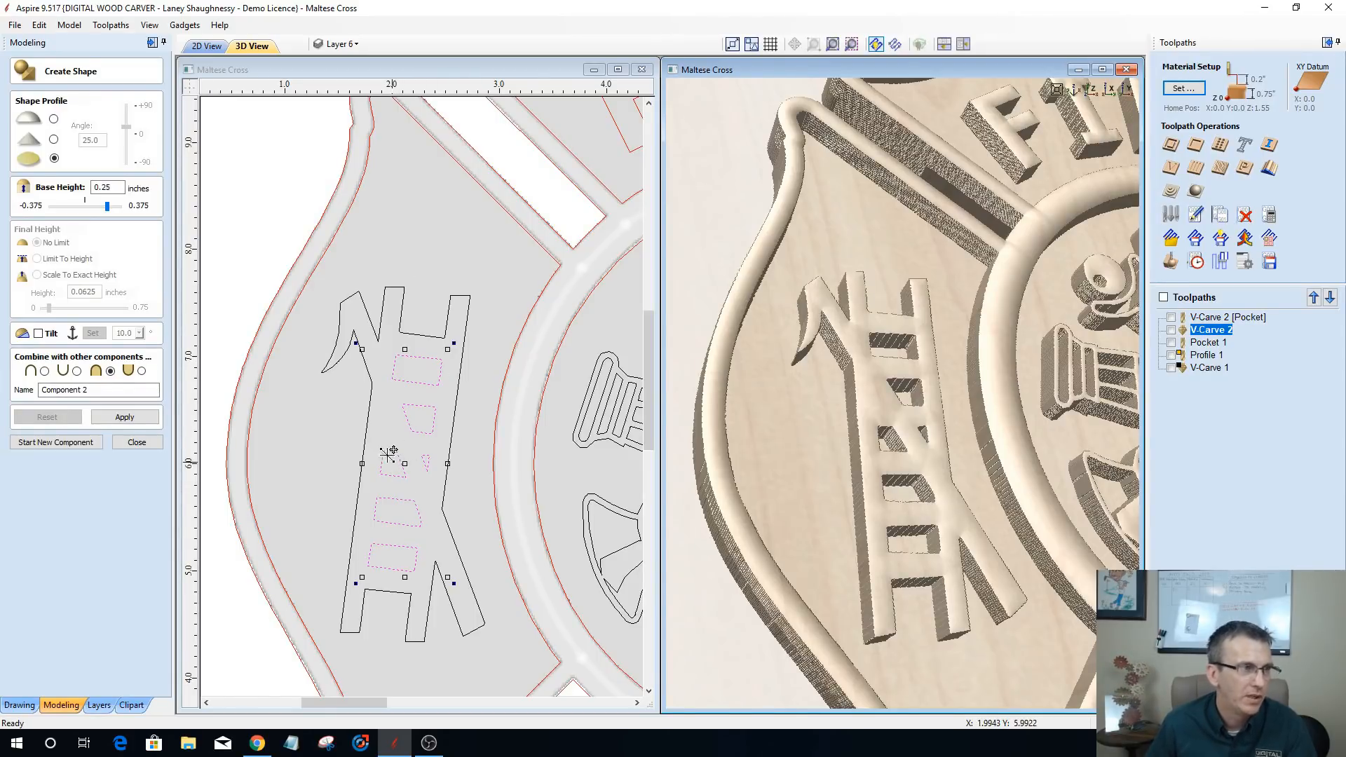
click(131, 204)
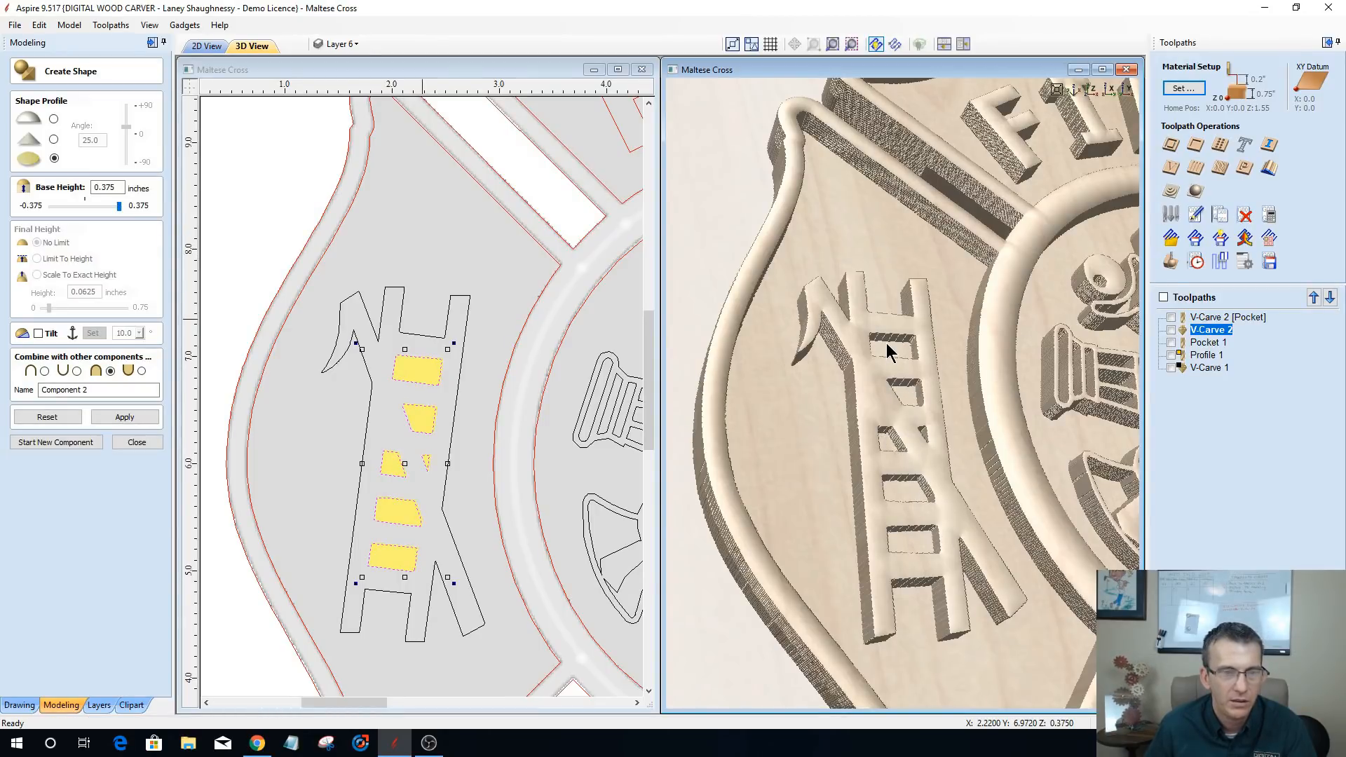
drag(119, 205, 84, 212)
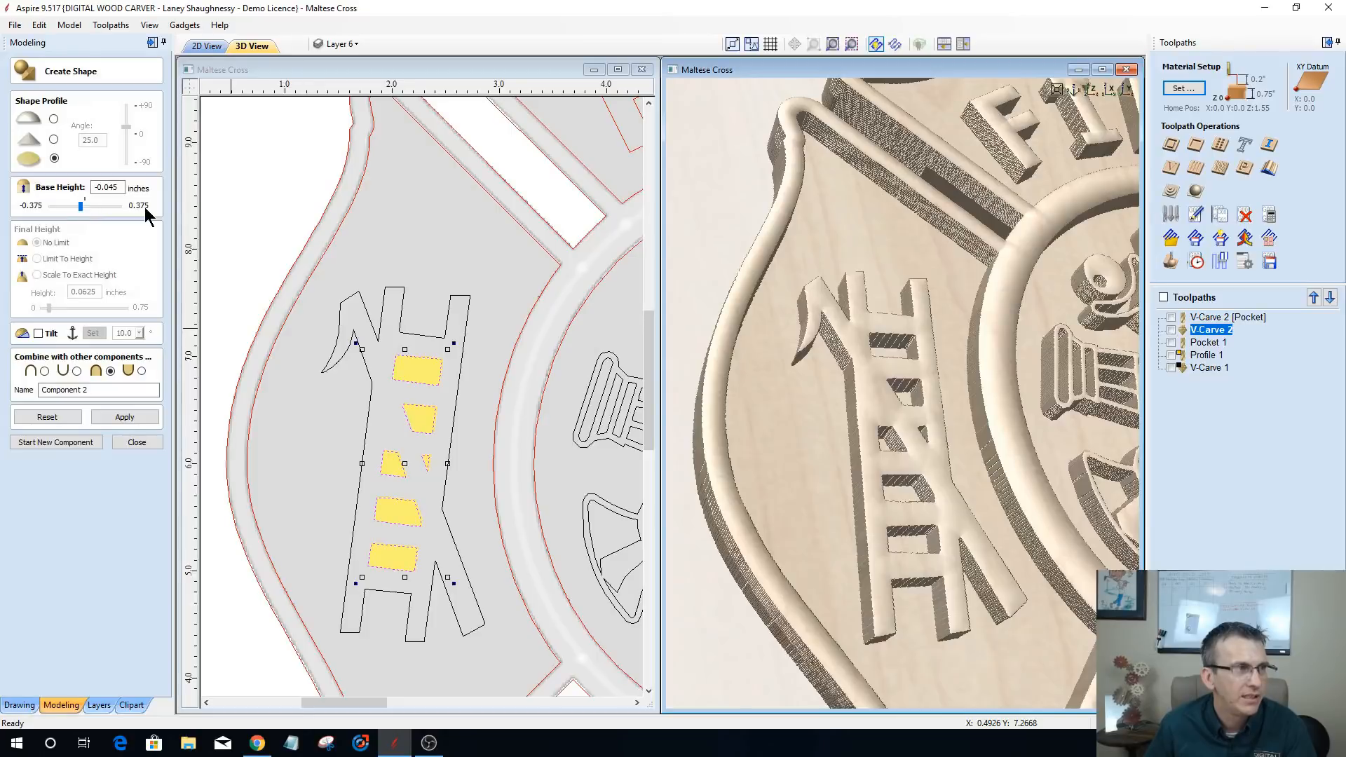
drag(140, 213, 128, 213)
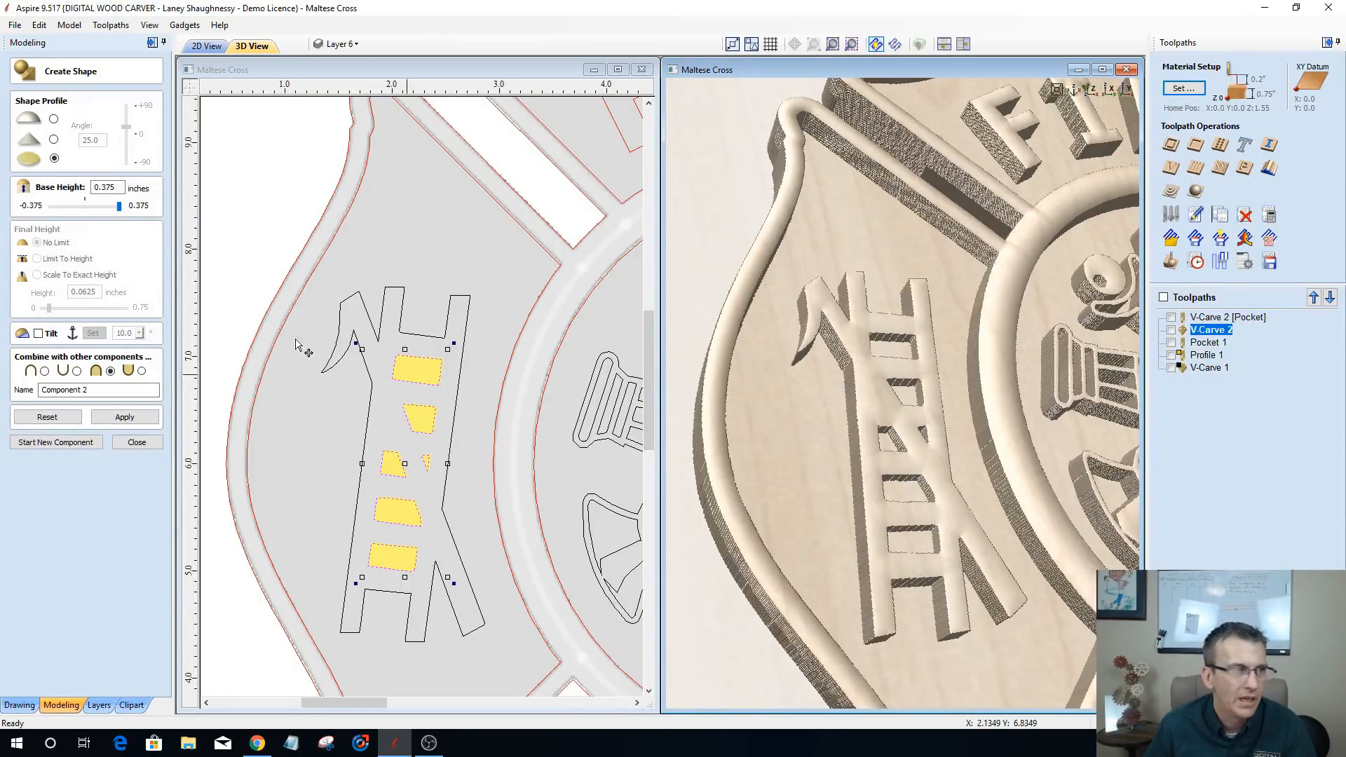
- Set the base height of the ladder openings' flat shape to 0.5 inch and apply it
drag(104, 187, 143, 191)
key(BackSpace)
key(BackSpace)
text(5)
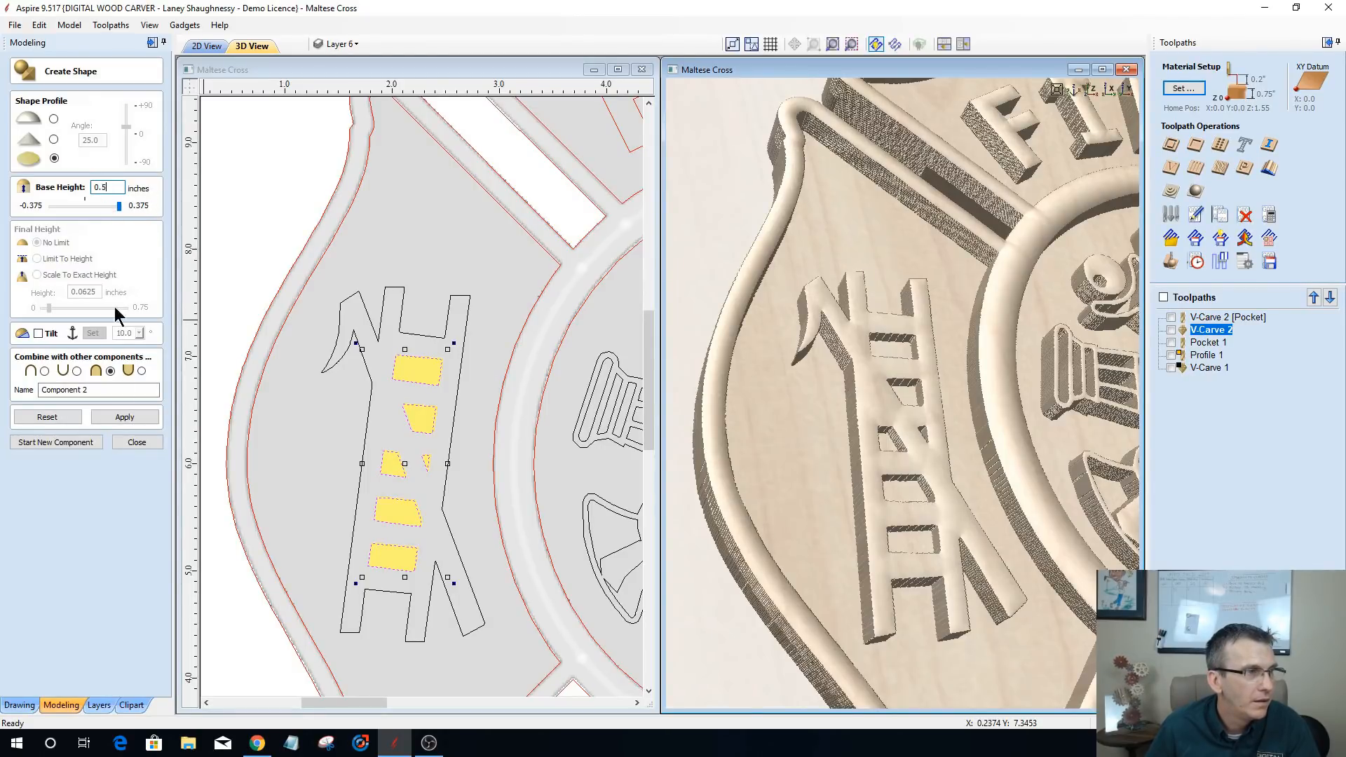
click(133, 419)
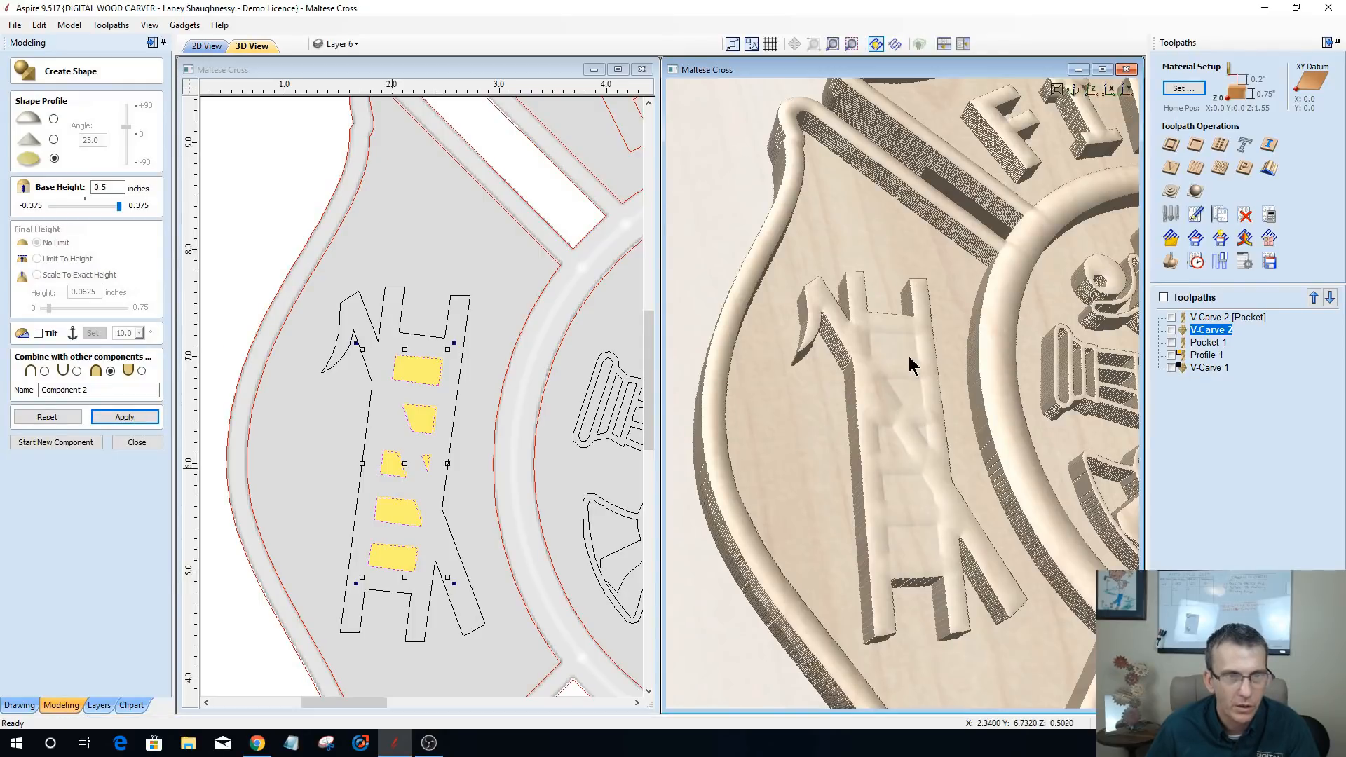
- Set the ladder openings' base height to 0.375 inch, apply it, and finish the shape
click(103, 188)
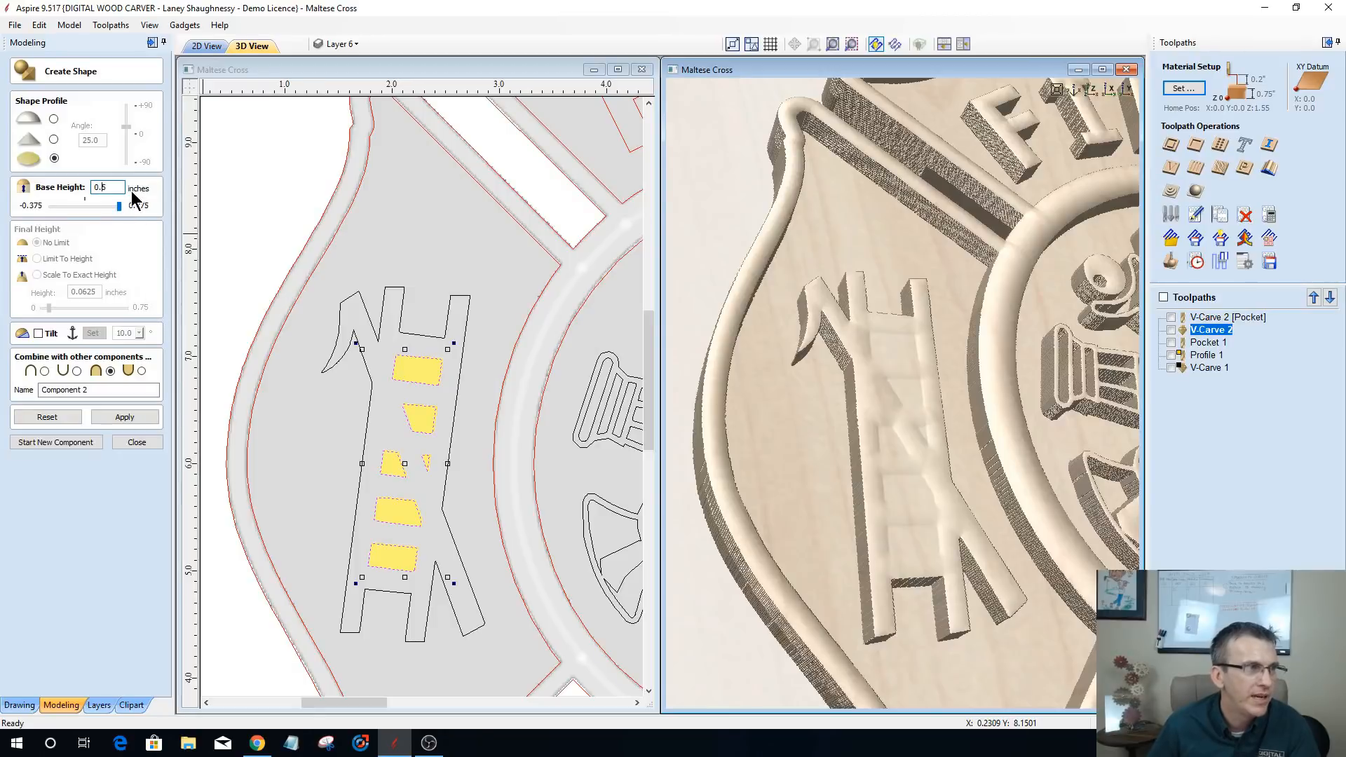
text(37)
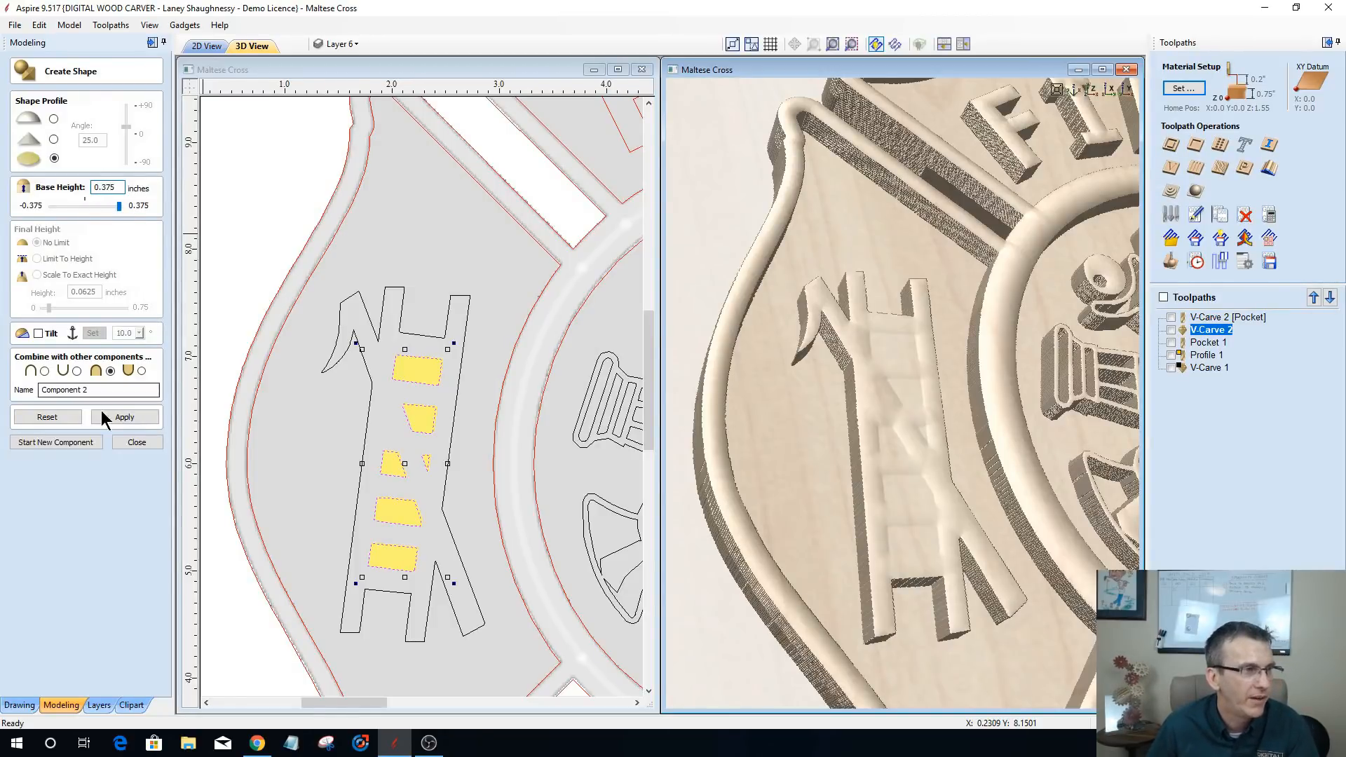
click(134, 419)
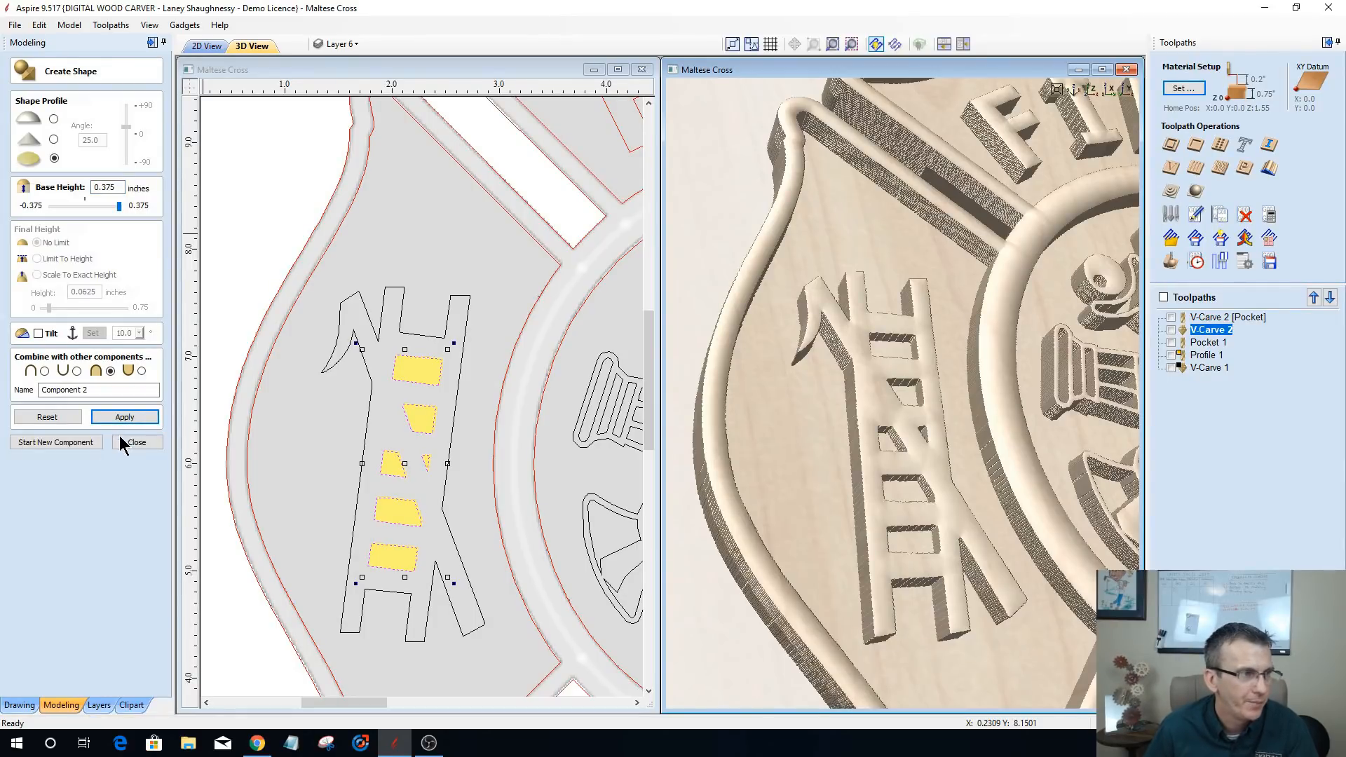
click(121, 441)
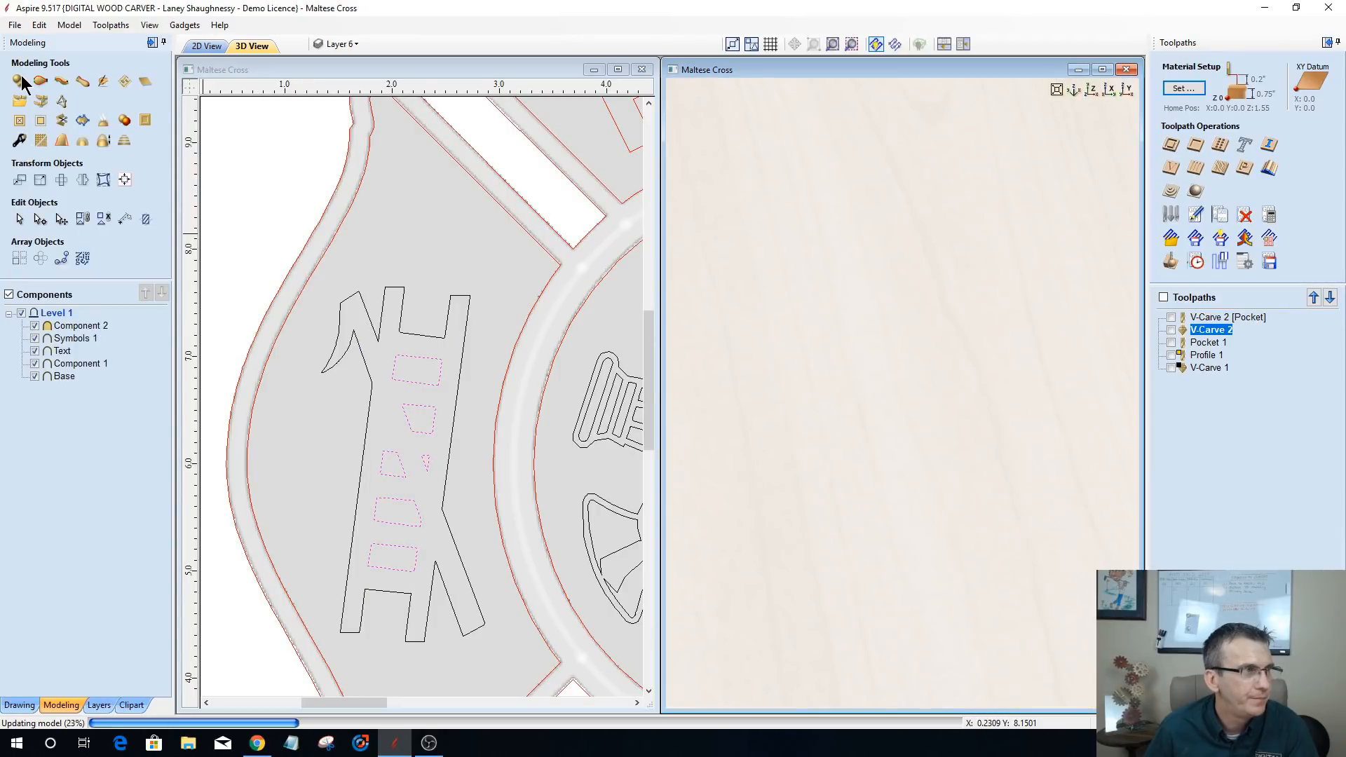
- Select the six vertical slots in the fire hydrant's body, leaving the hydrant's outline unselected
scroll(865, 439, down, 10)
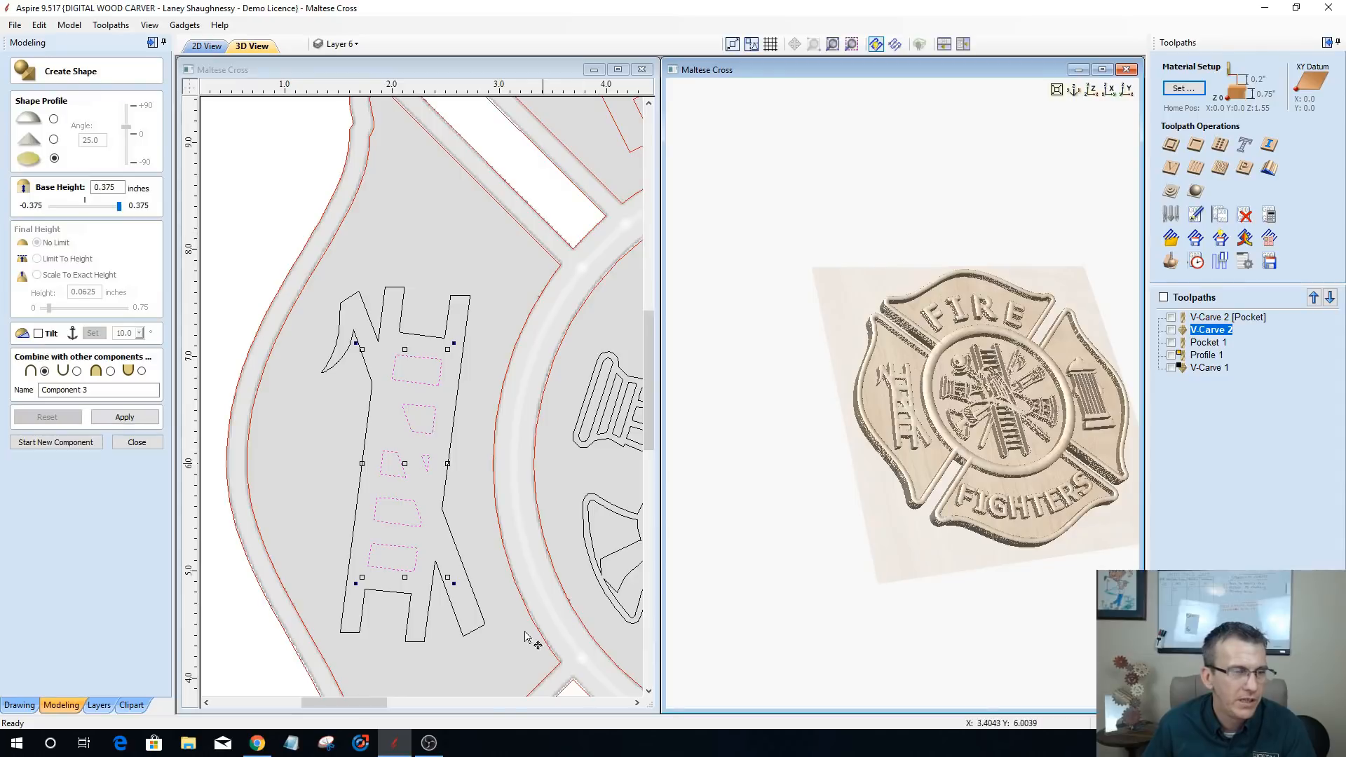
drag(345, 701, 507, 720)
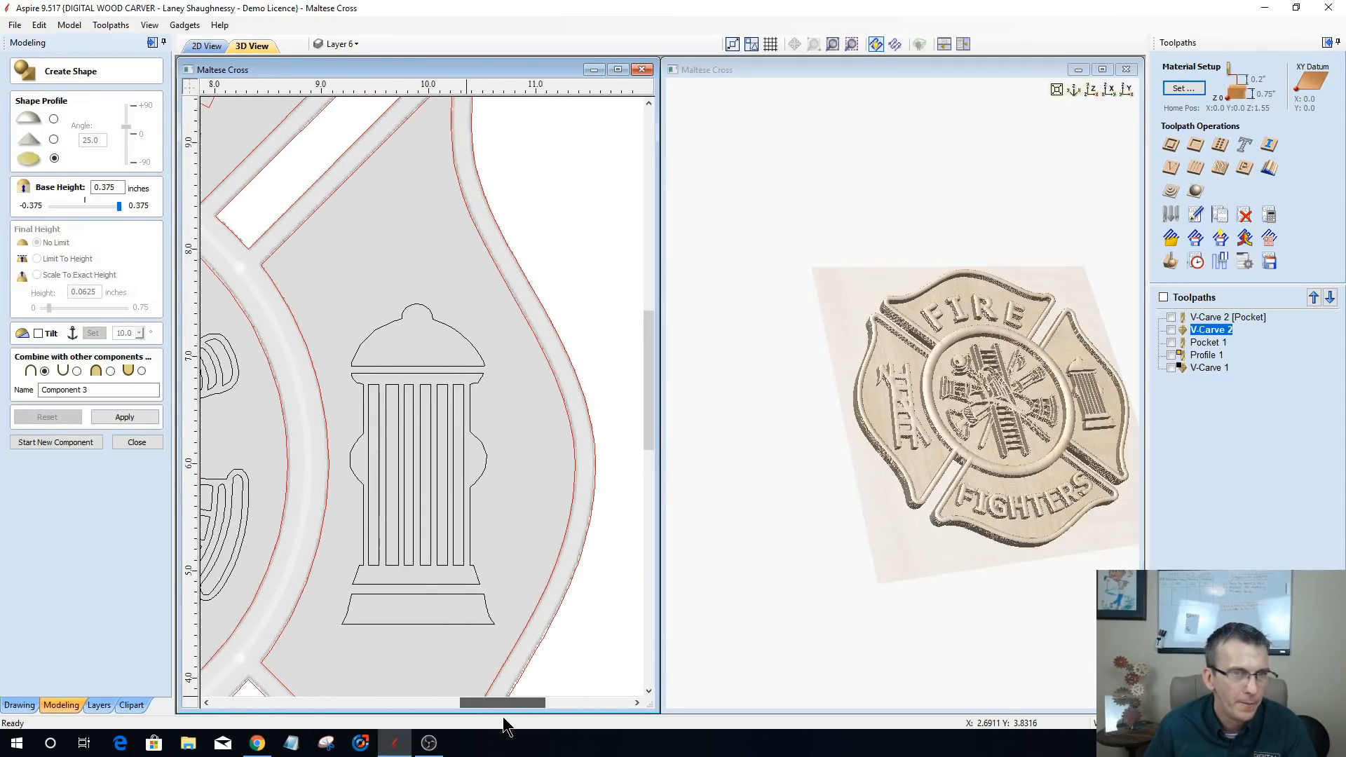
scroll(1124, 401, up, 3)
middle_drag(1118, 403, 764, 364)
scroll(876, 364, up, 2)
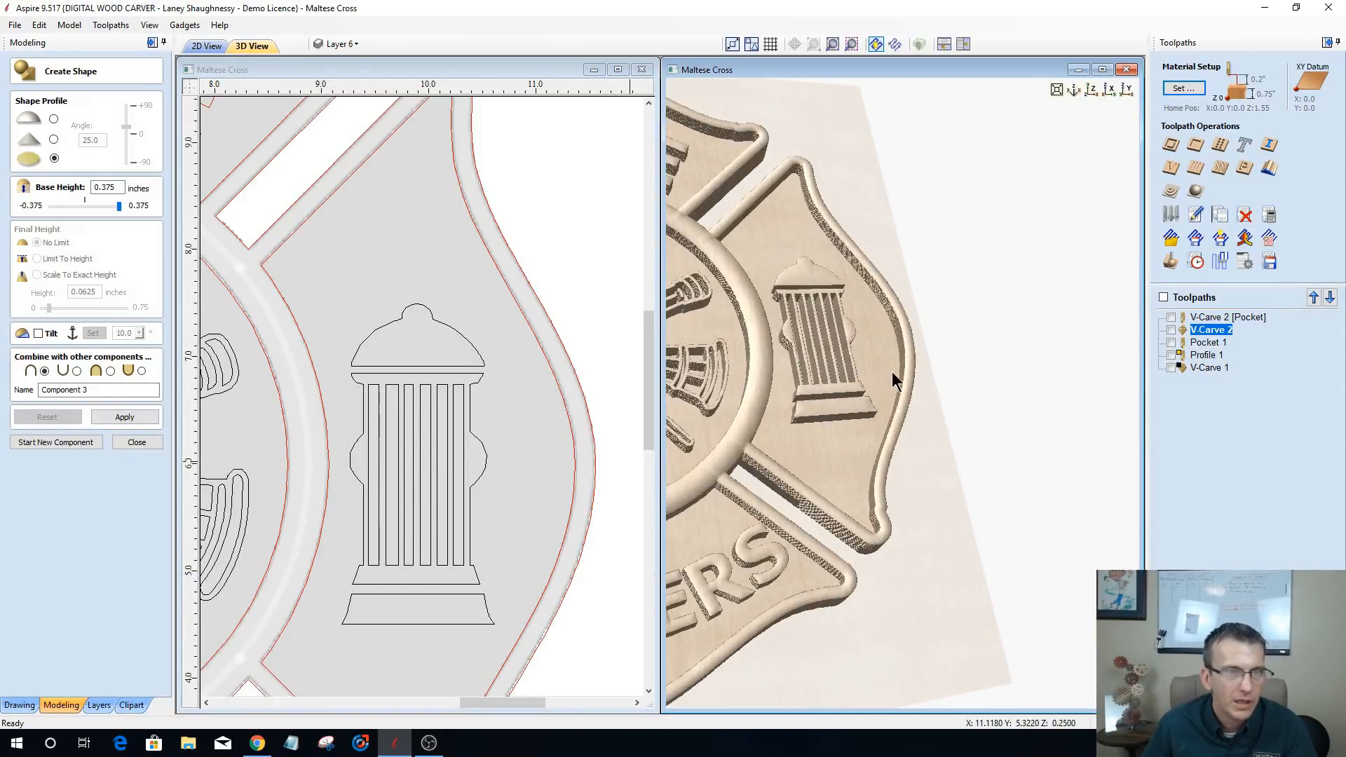
scroll(834, 352, up, 3)
scroll(782, 413, up, 2)
drag(784, 411, 940, 346)
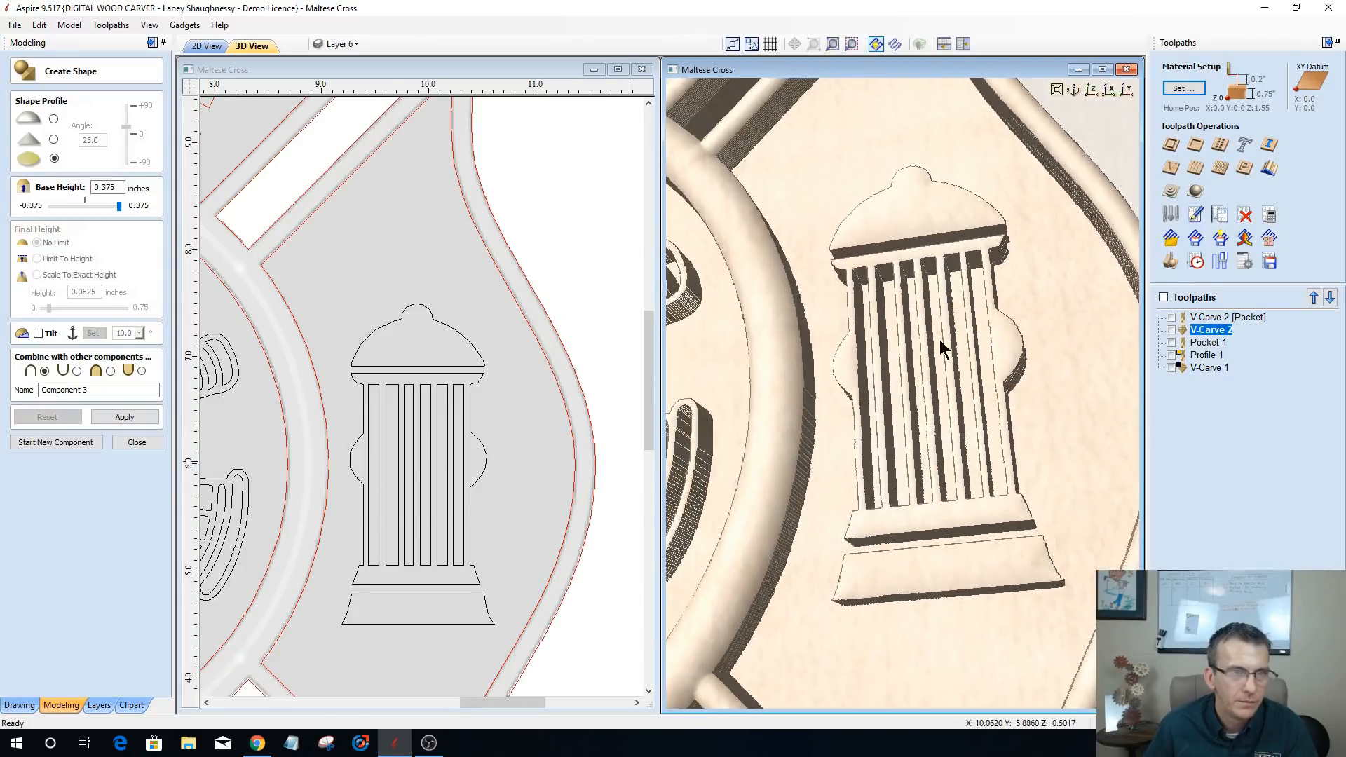
click(468, 557)
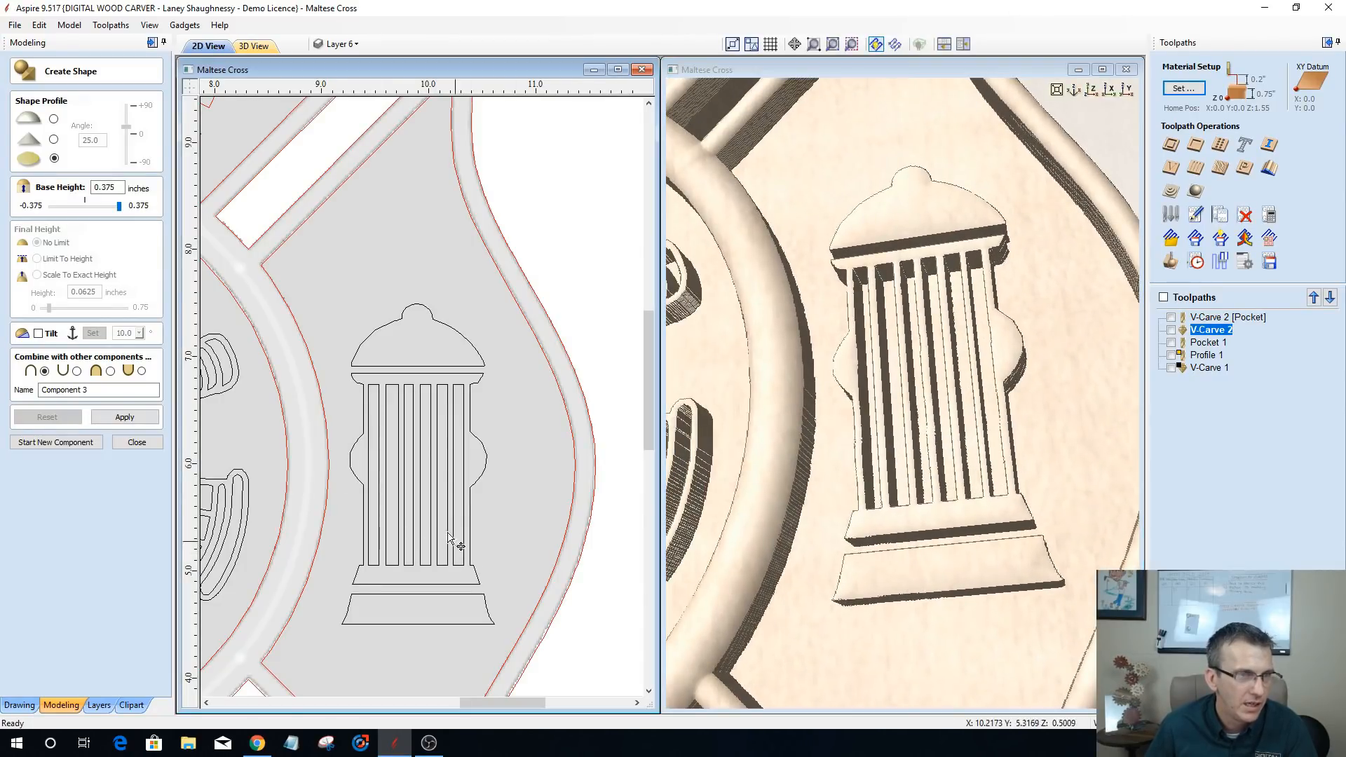
click(367, 457)
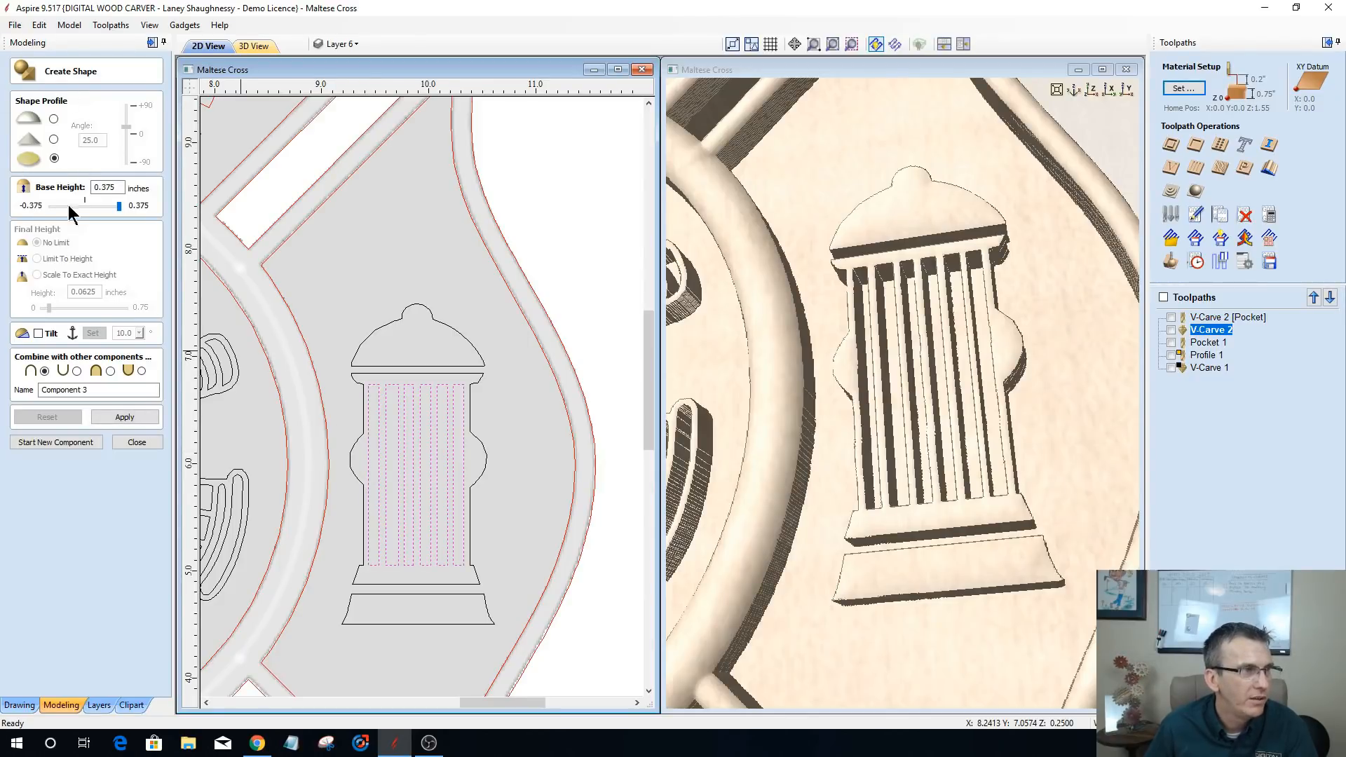
- Create a flat-profile shape with a 0.375 inch base height from the hydrant slots, combine it by Merge, and start a new component
click(129, 418)
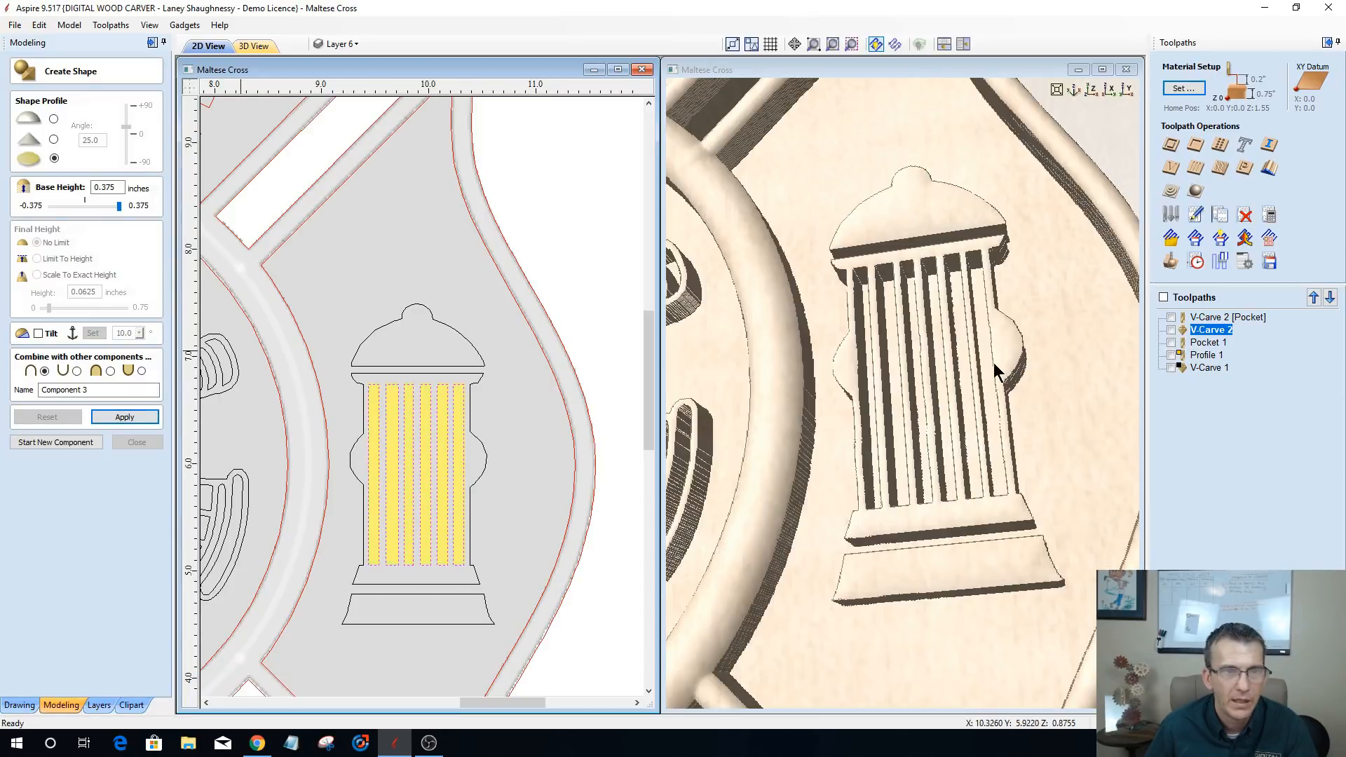
click(111, 372)
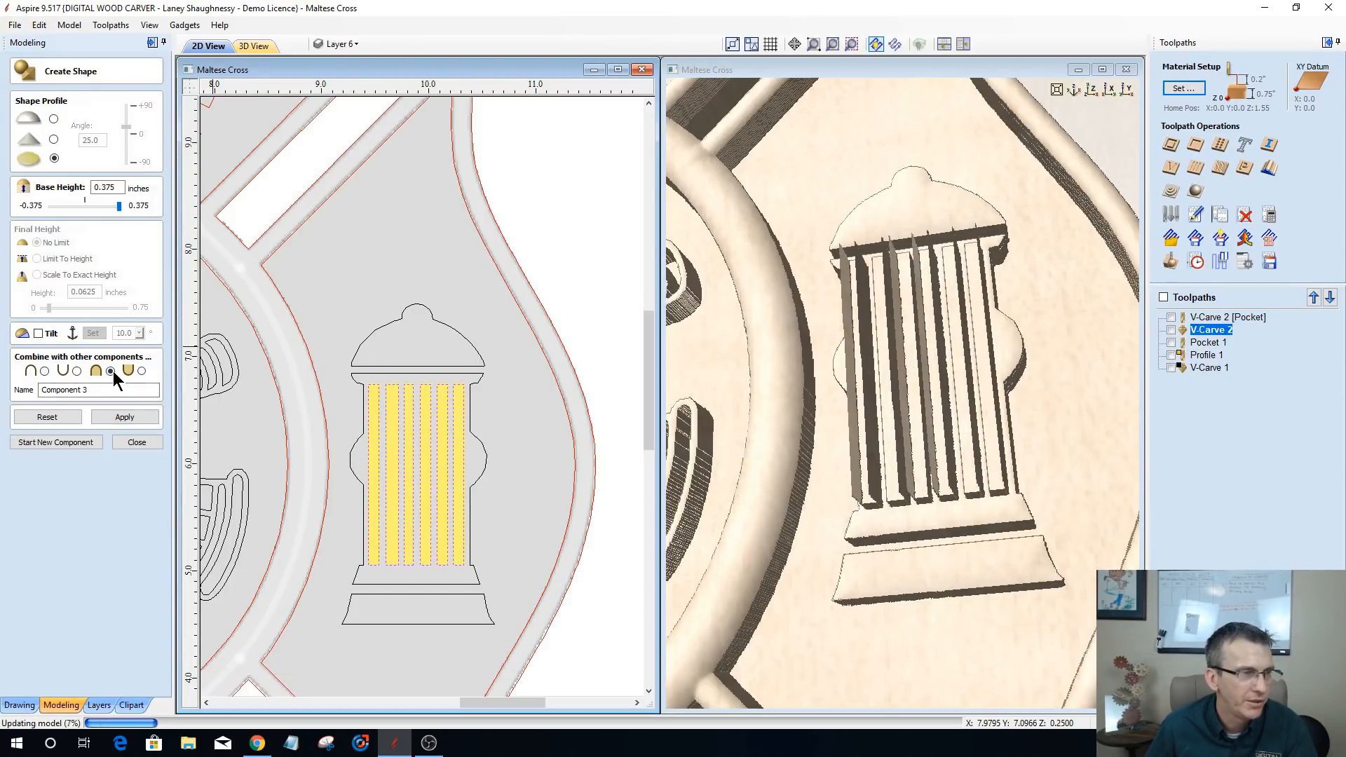
drag(977, 664, 919, 554)
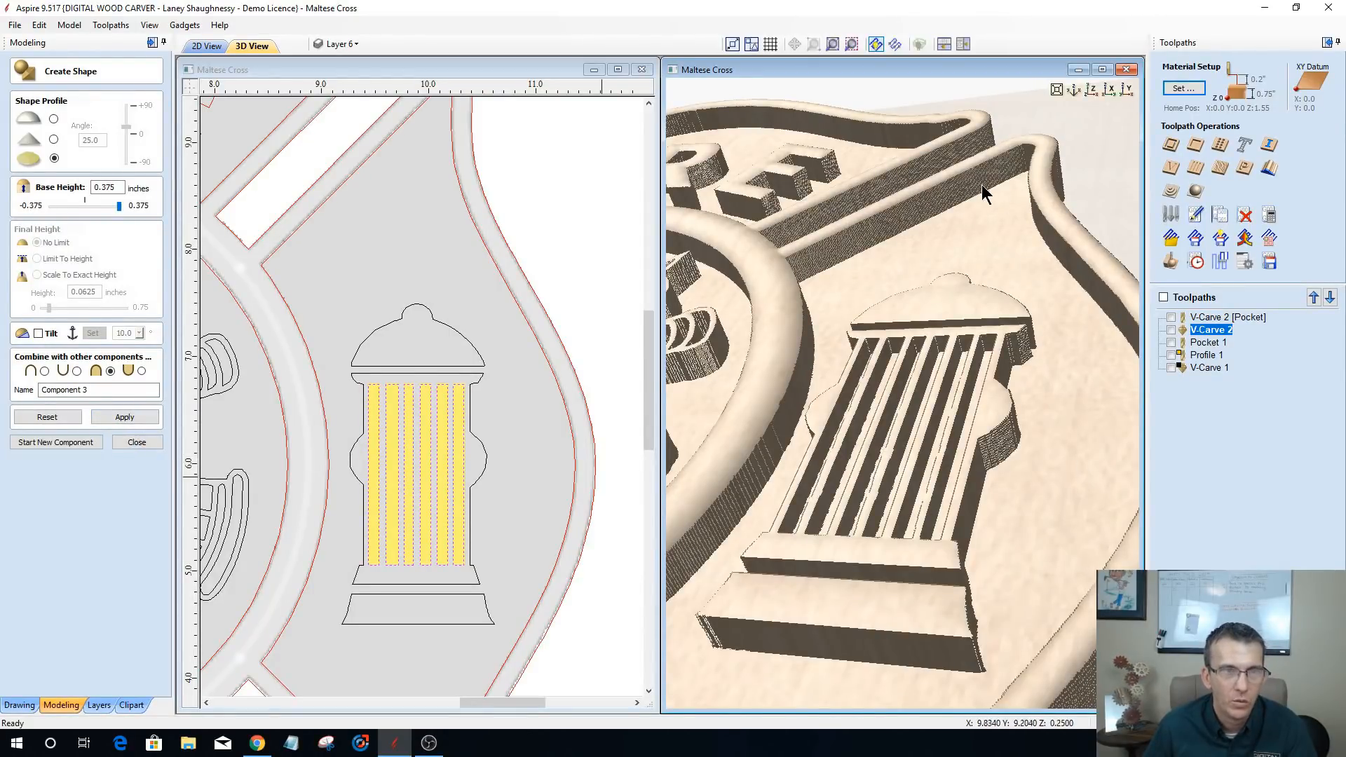
scroll(1070, 391, down, 5)
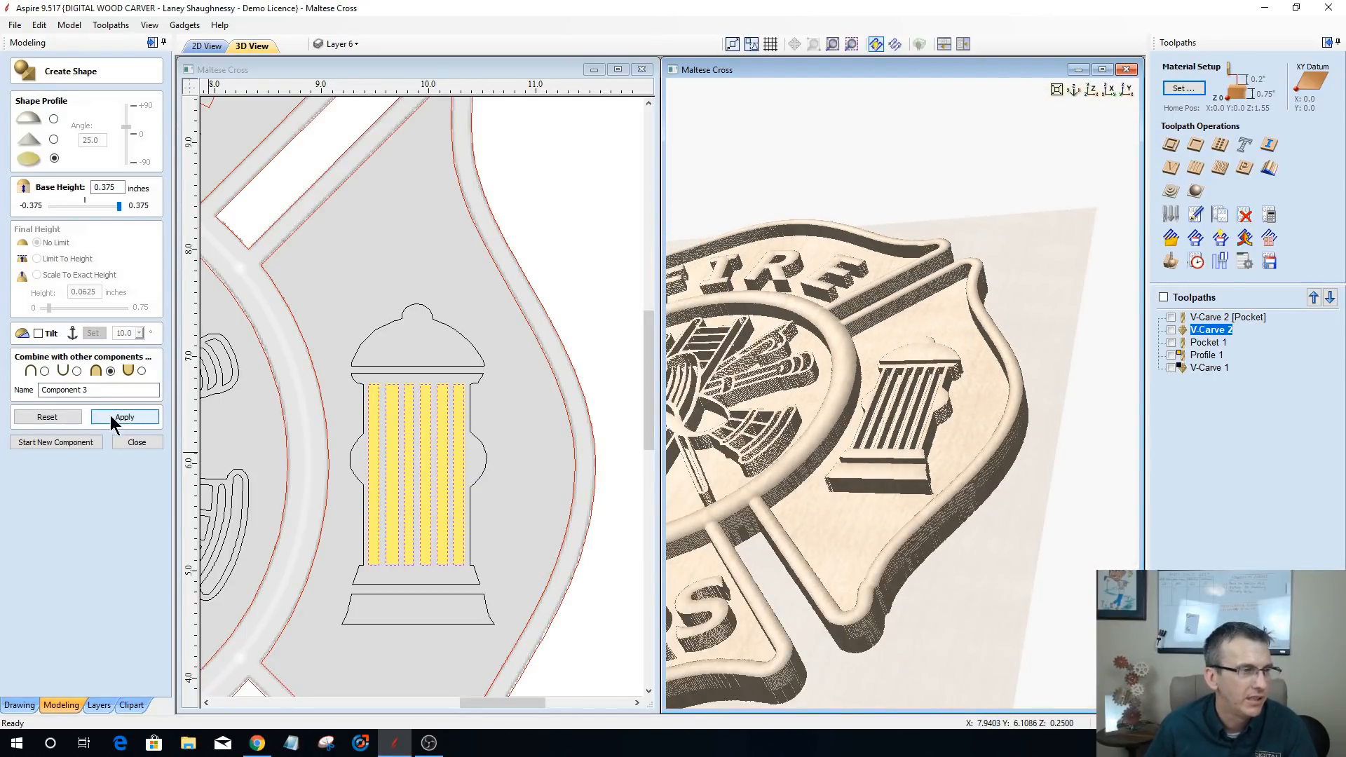
click(54, 443)
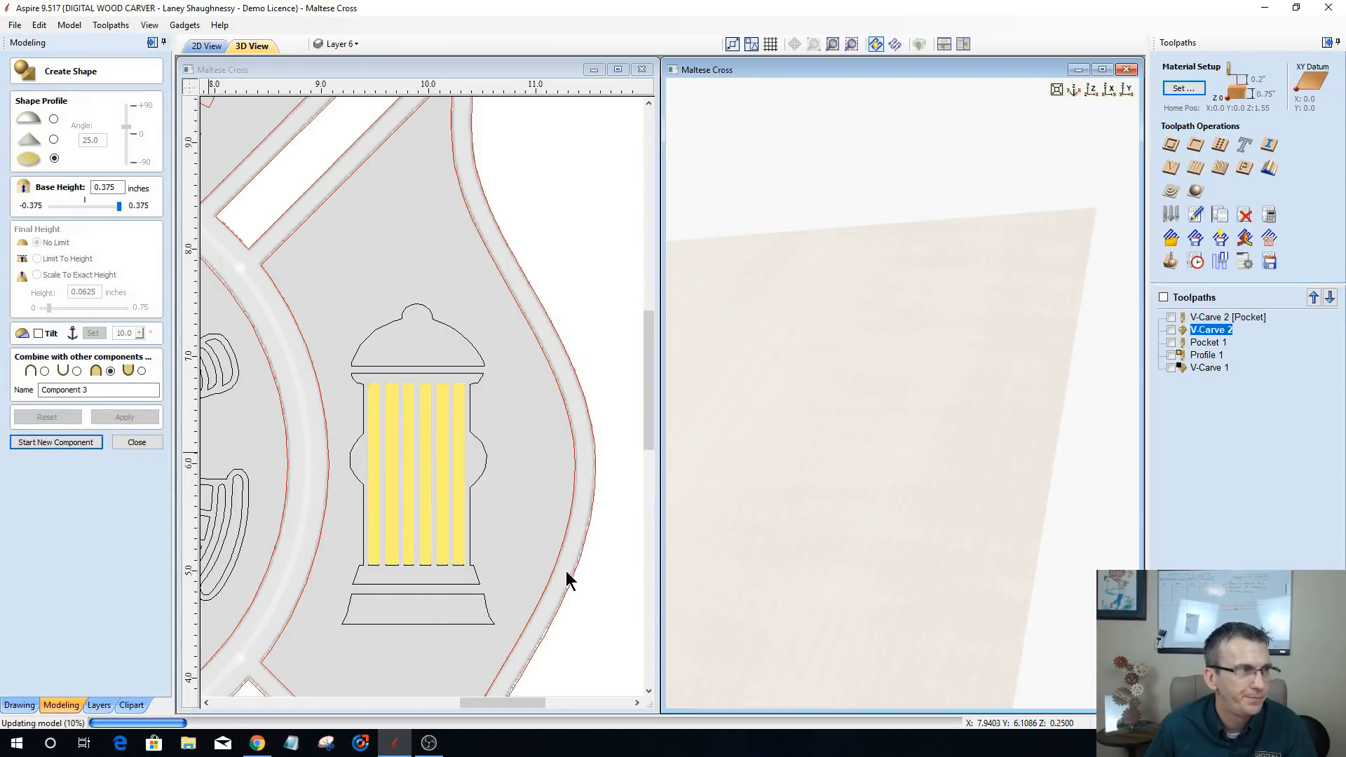
- Select all the vectors of the firefighter emblem inside the central ring
middle_drag(866, 539, 1126, 530)
scroll(834, 539, down, 3)
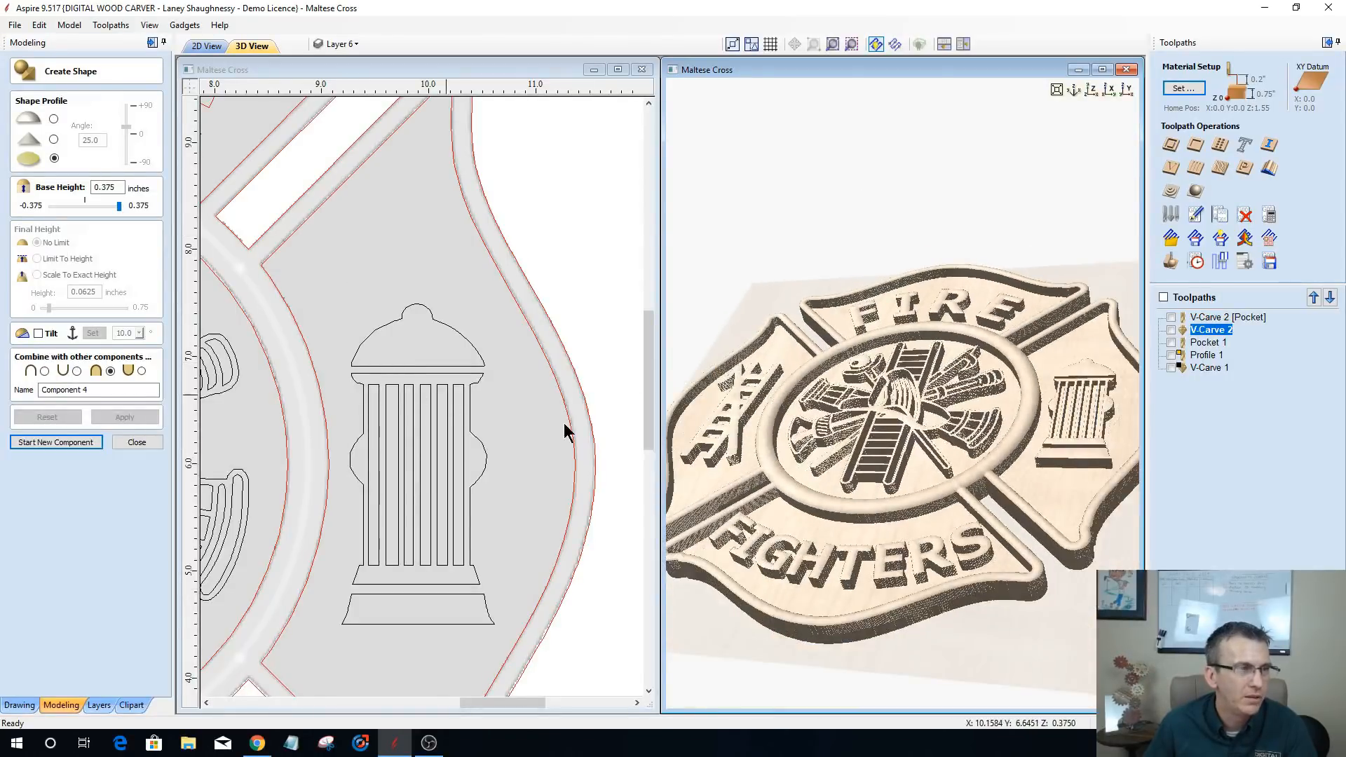
scroll(500, 413, down, 5)
scroll(325, 388, up, 4)
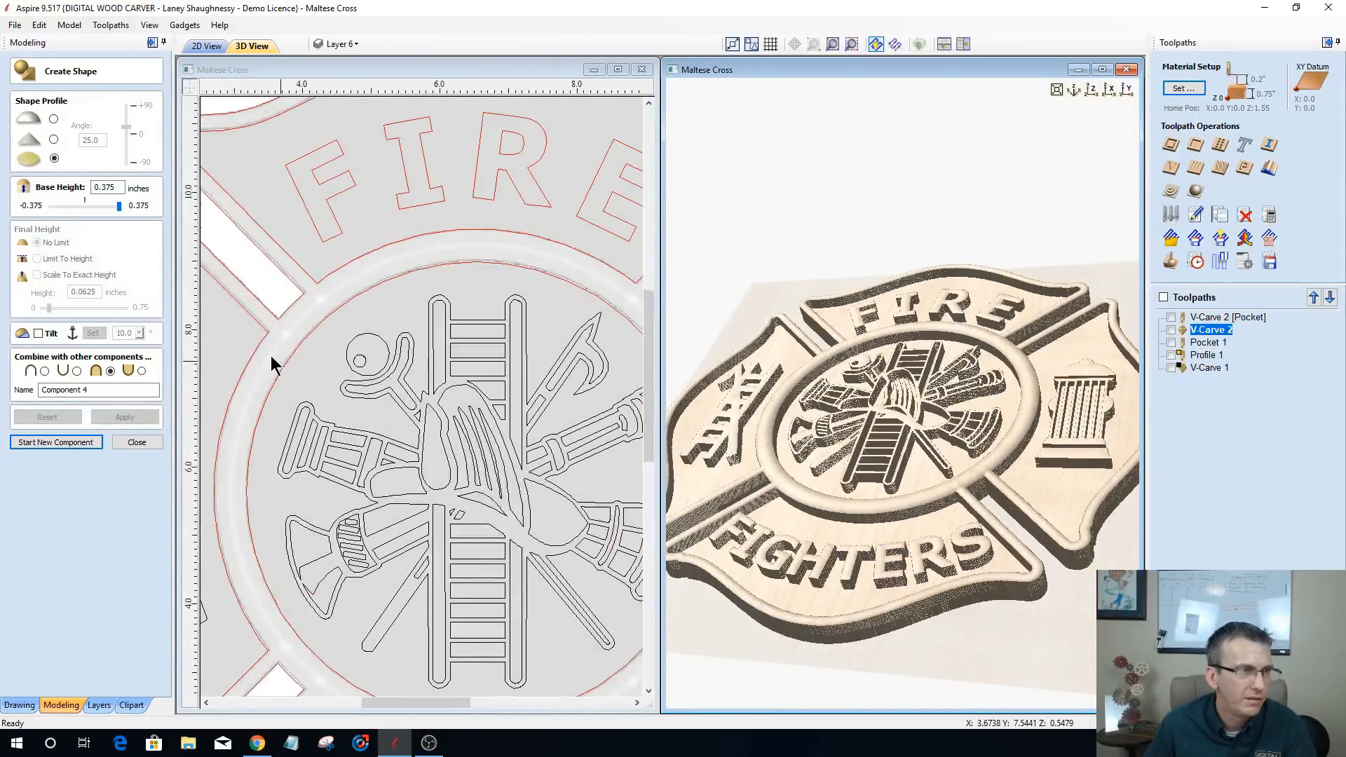
scroll(276, 359, down, 3)
scroll(382, 379, up, 1)
drag(889, 521, 863, 467)
scroll(893, 371, up, 4)
drag(805, 398, 824, 340)
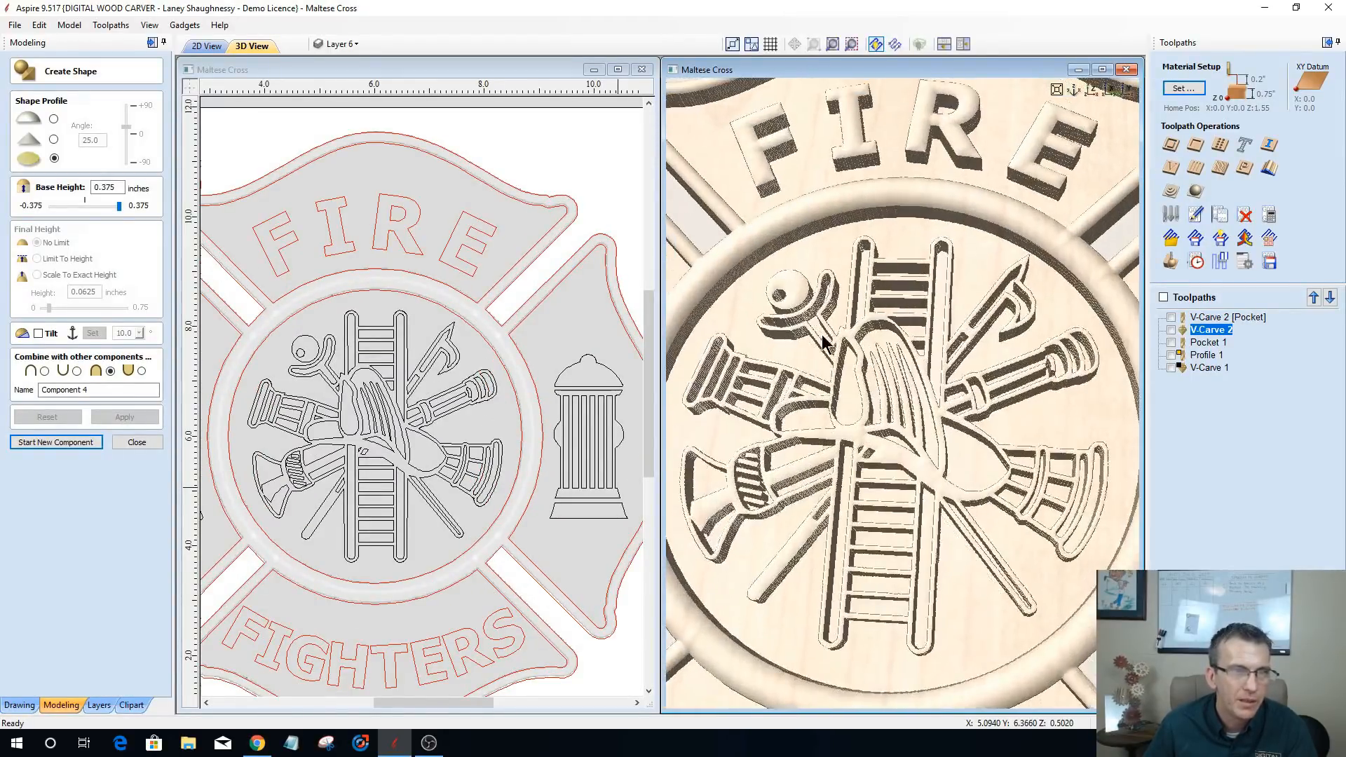
click(397, 332)
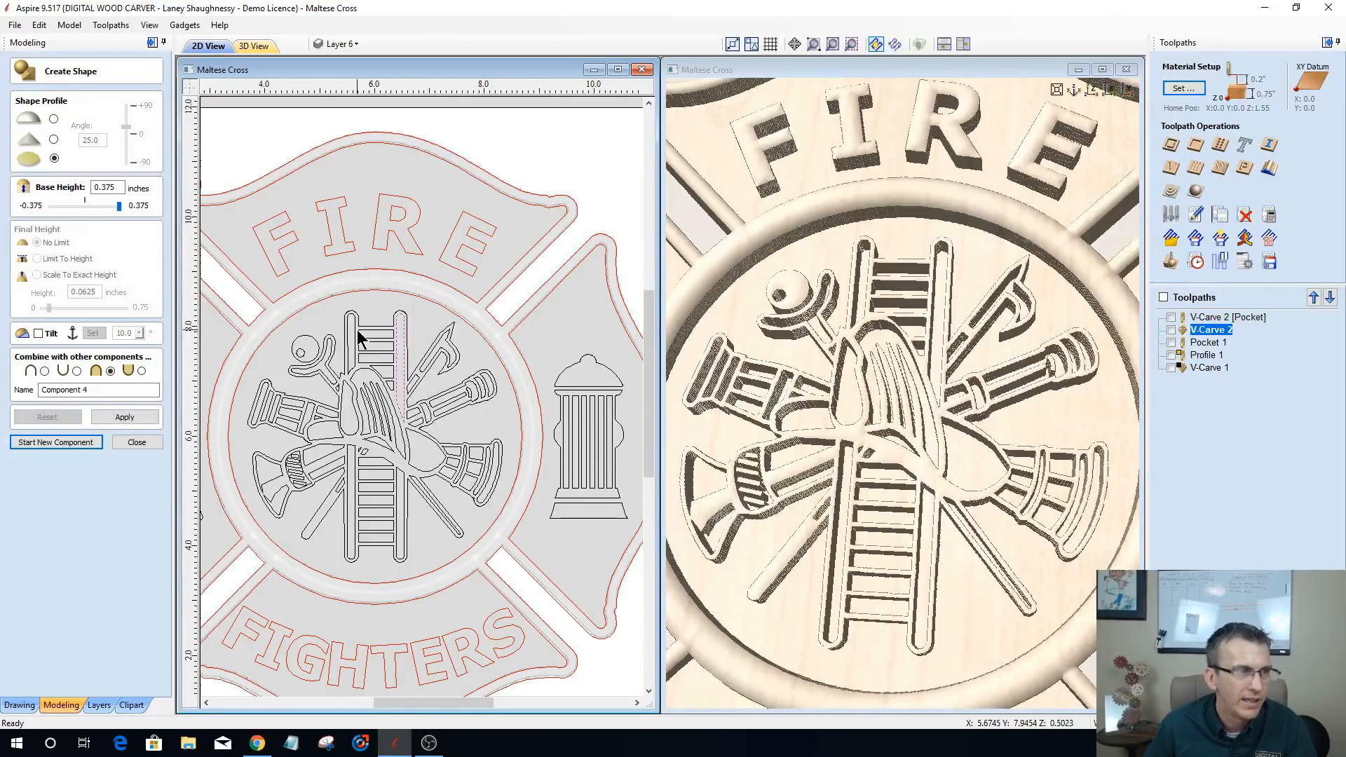
click(361, 368)
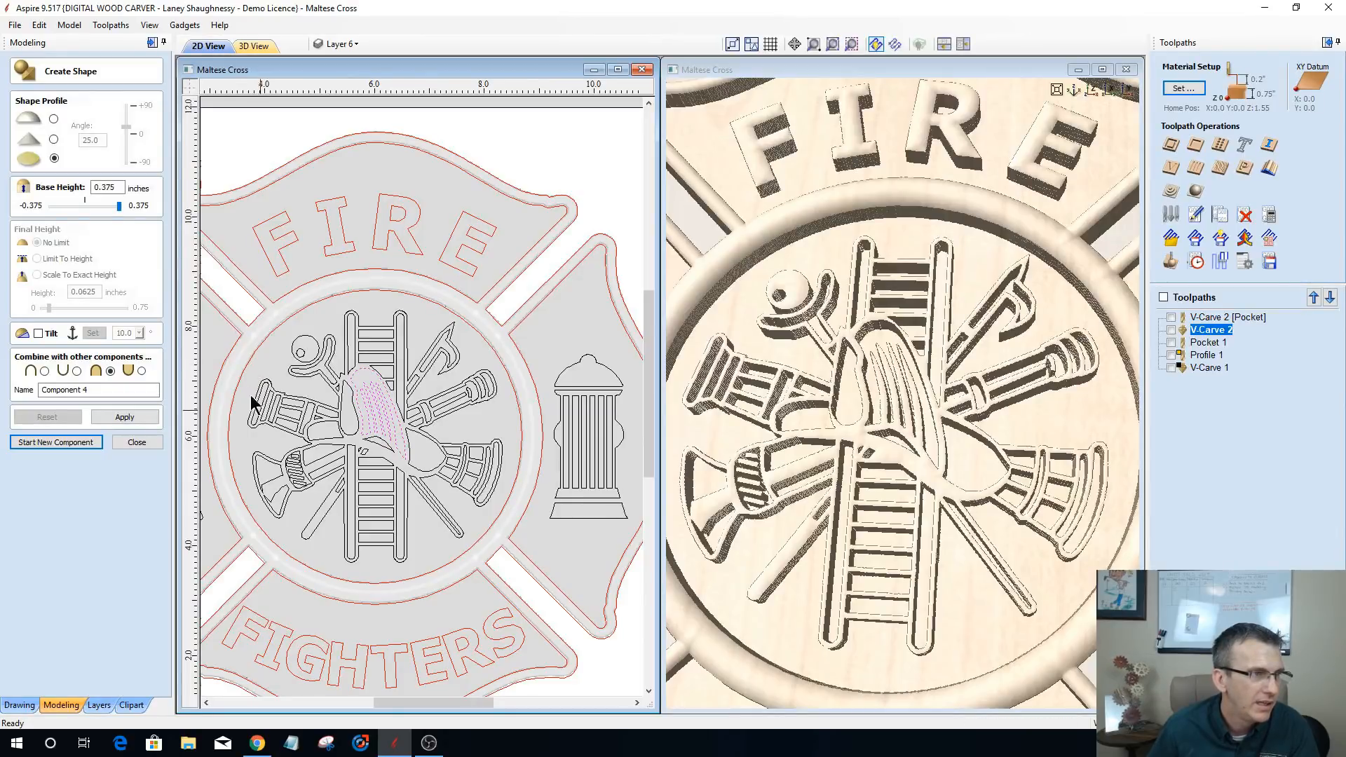
drag(230, 292, 531, 456)
drag(553, 561, 550, 574)
scroll(396, 581, up, 2)
scroll(396, 581, up, 1)
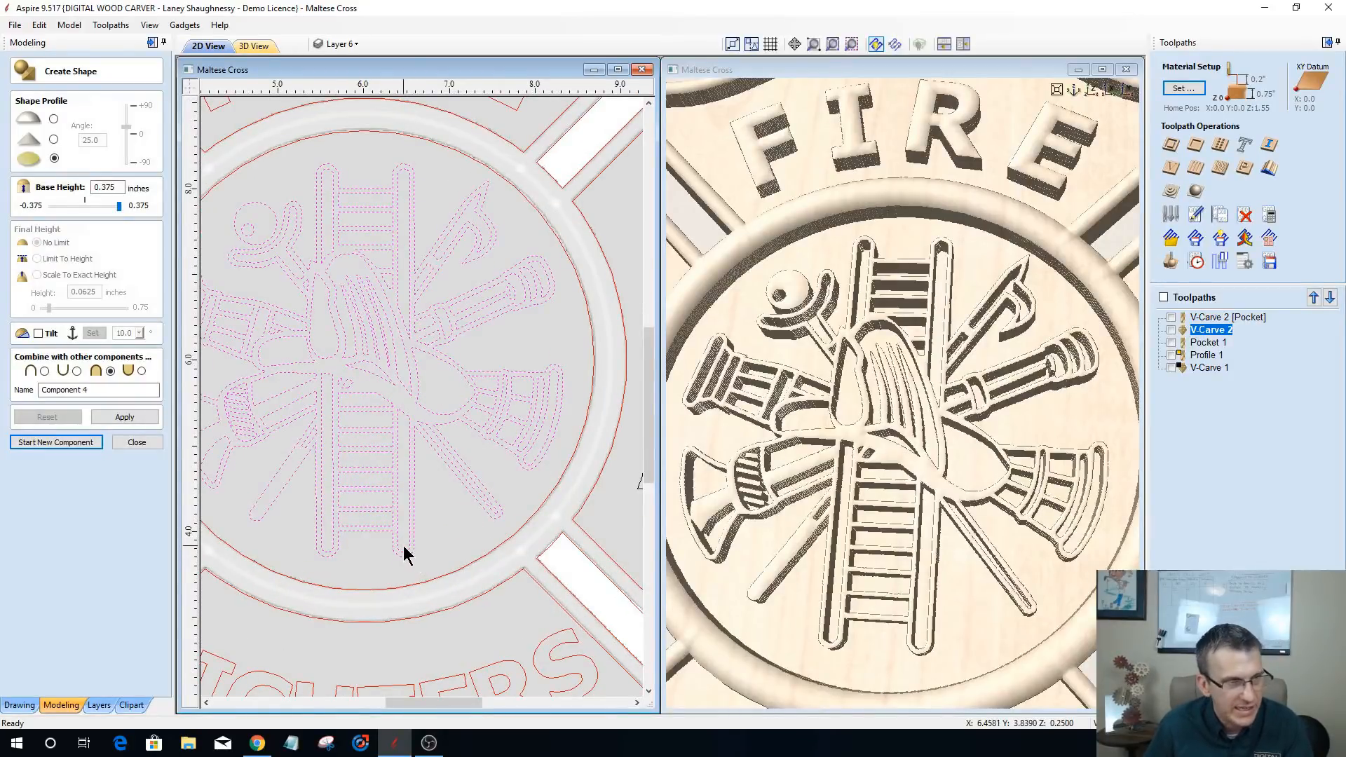
- Remove the emblem's outer outline and the outer circle of its small ball from the selection
shift+click(406, 556)
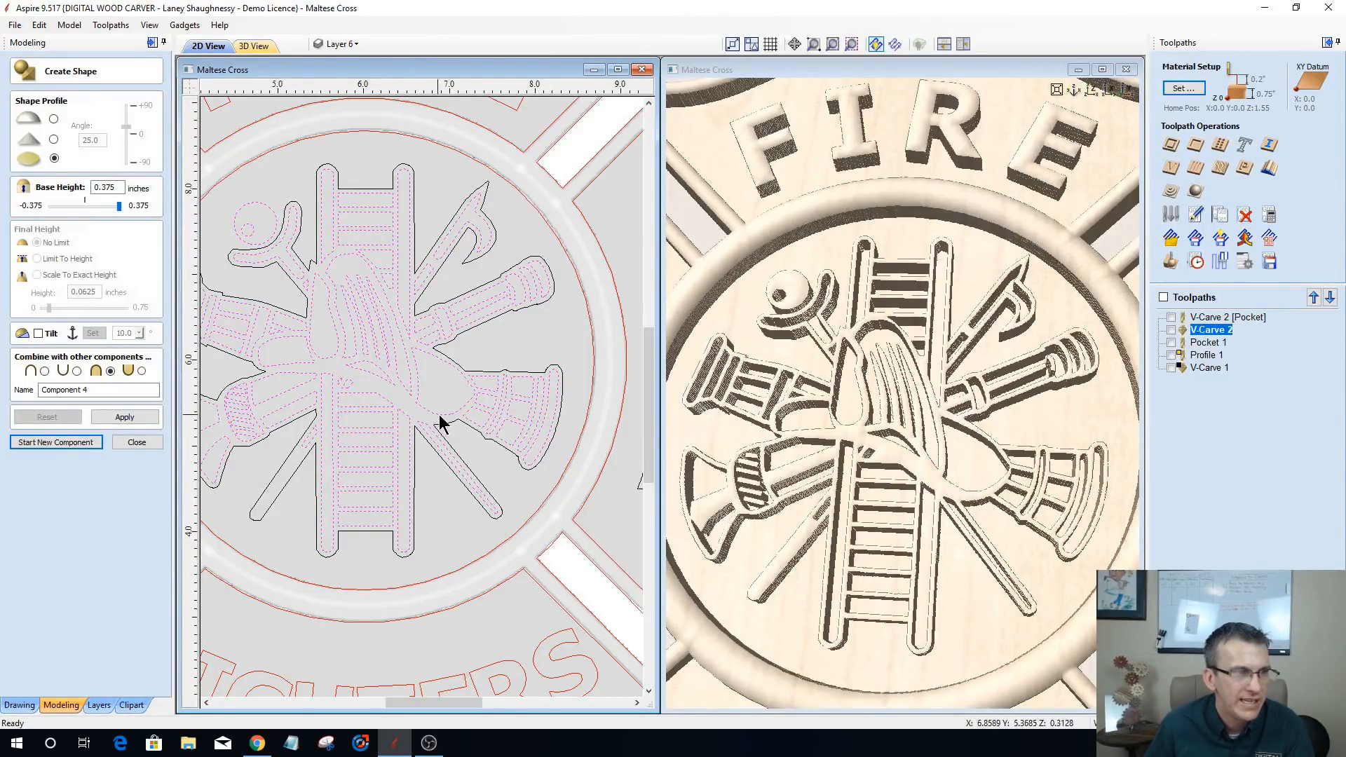
scroll(423, 419, down, 1)
scroll(423, 419, down, 1)
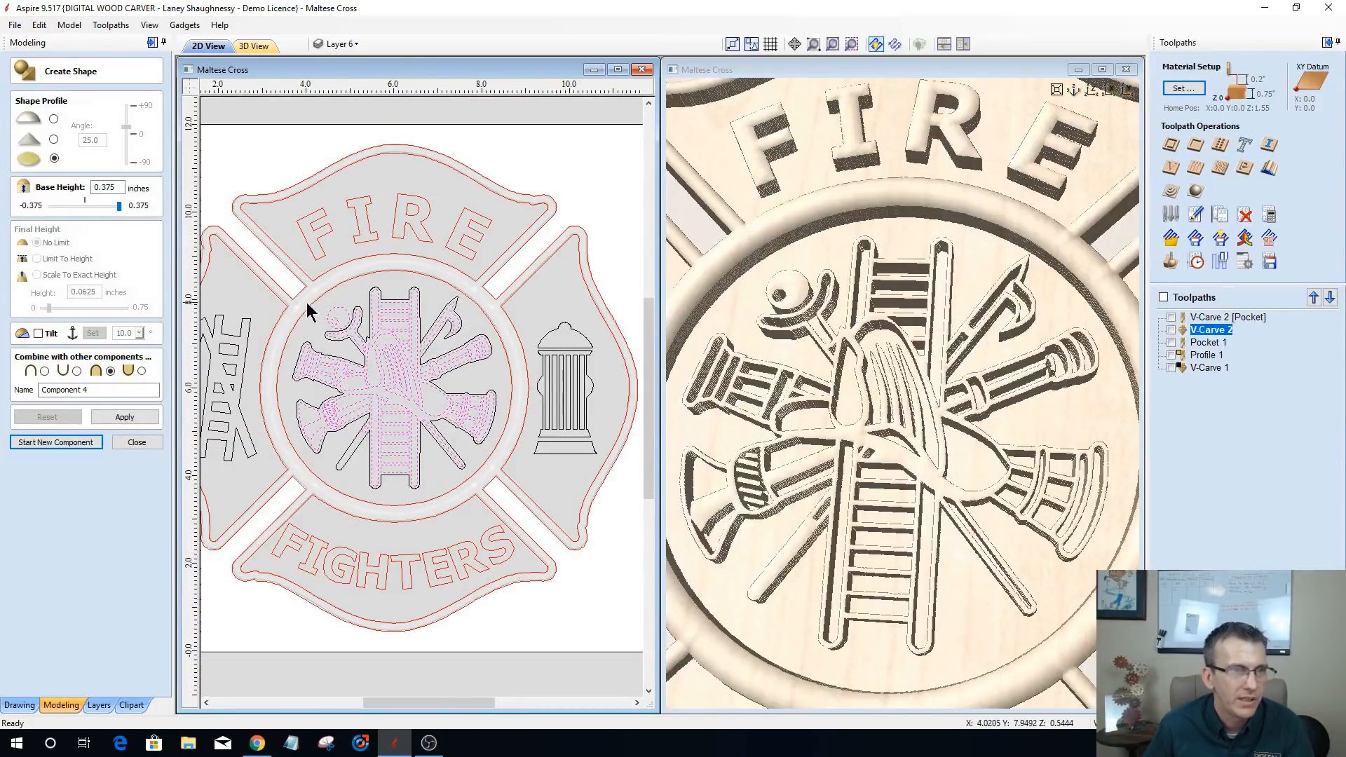
scroll(309, 299, up, 2)
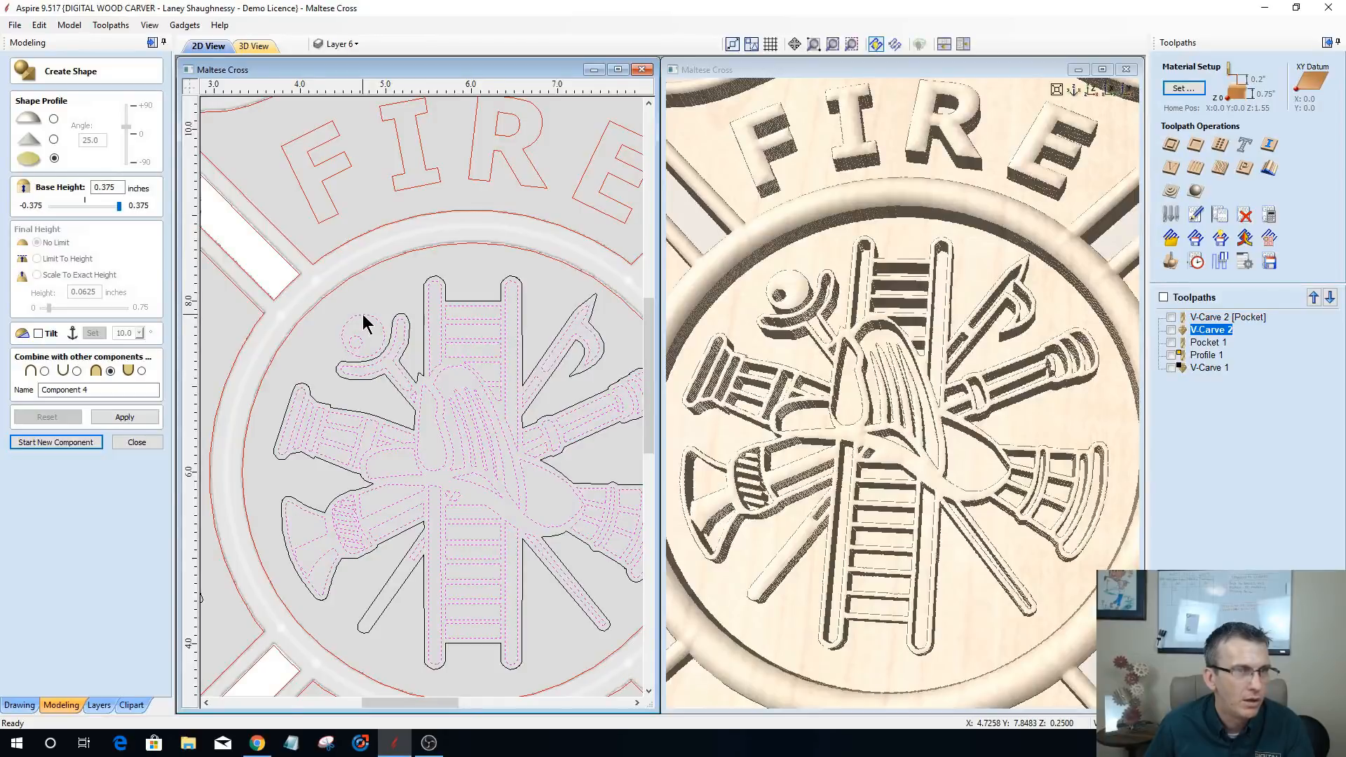
shift+click(363, 316)
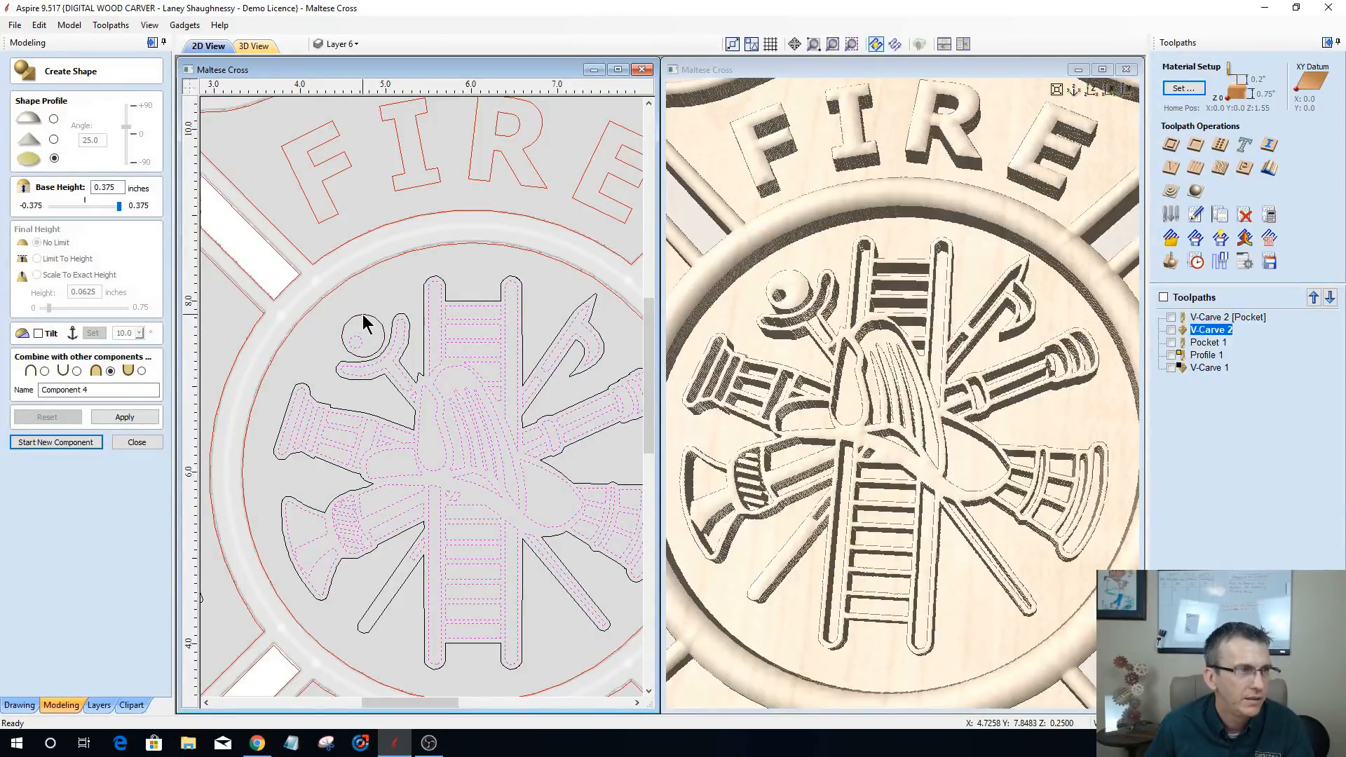
scroll(354, 324, down, 2)
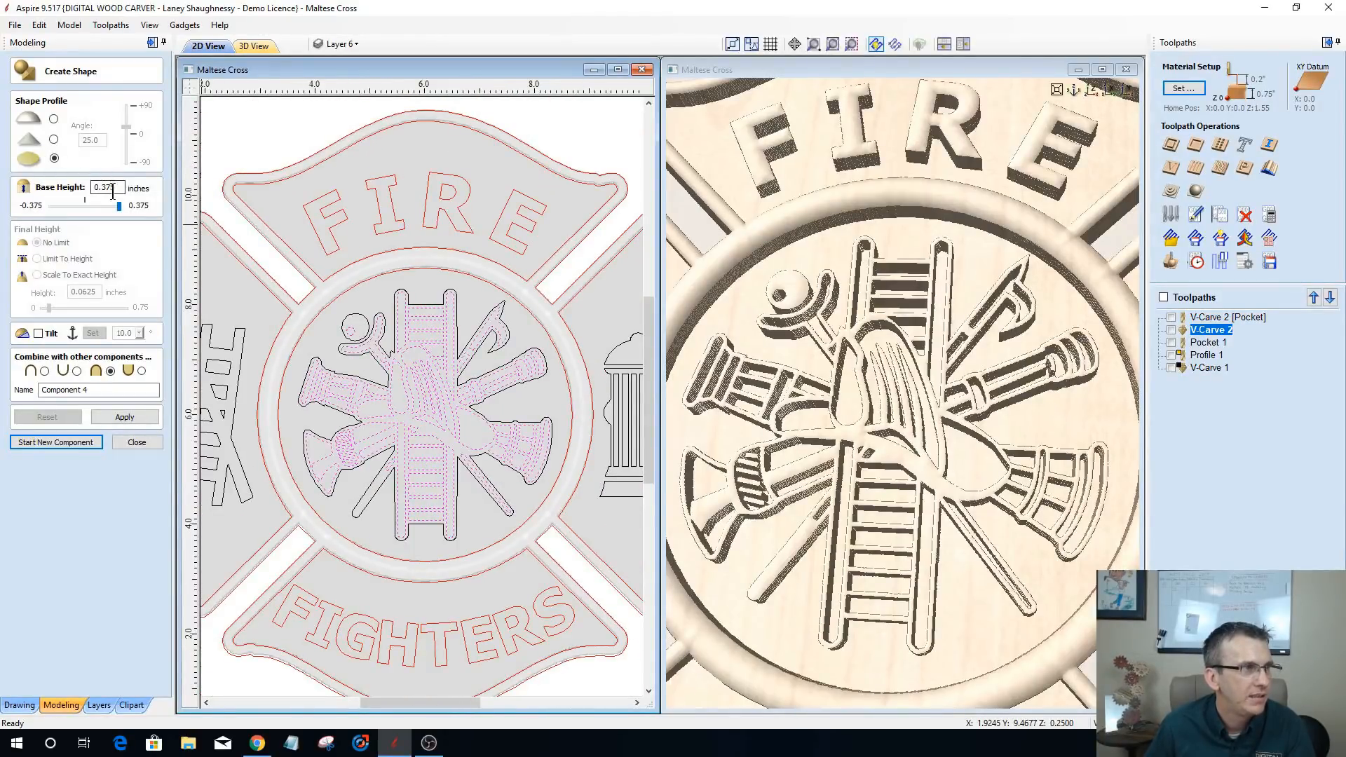
- Create a merged flat-profile shape from the selected emblem vectors, set its base height to 0.425 inch, apply it, and finish the shape
click(138, 415)
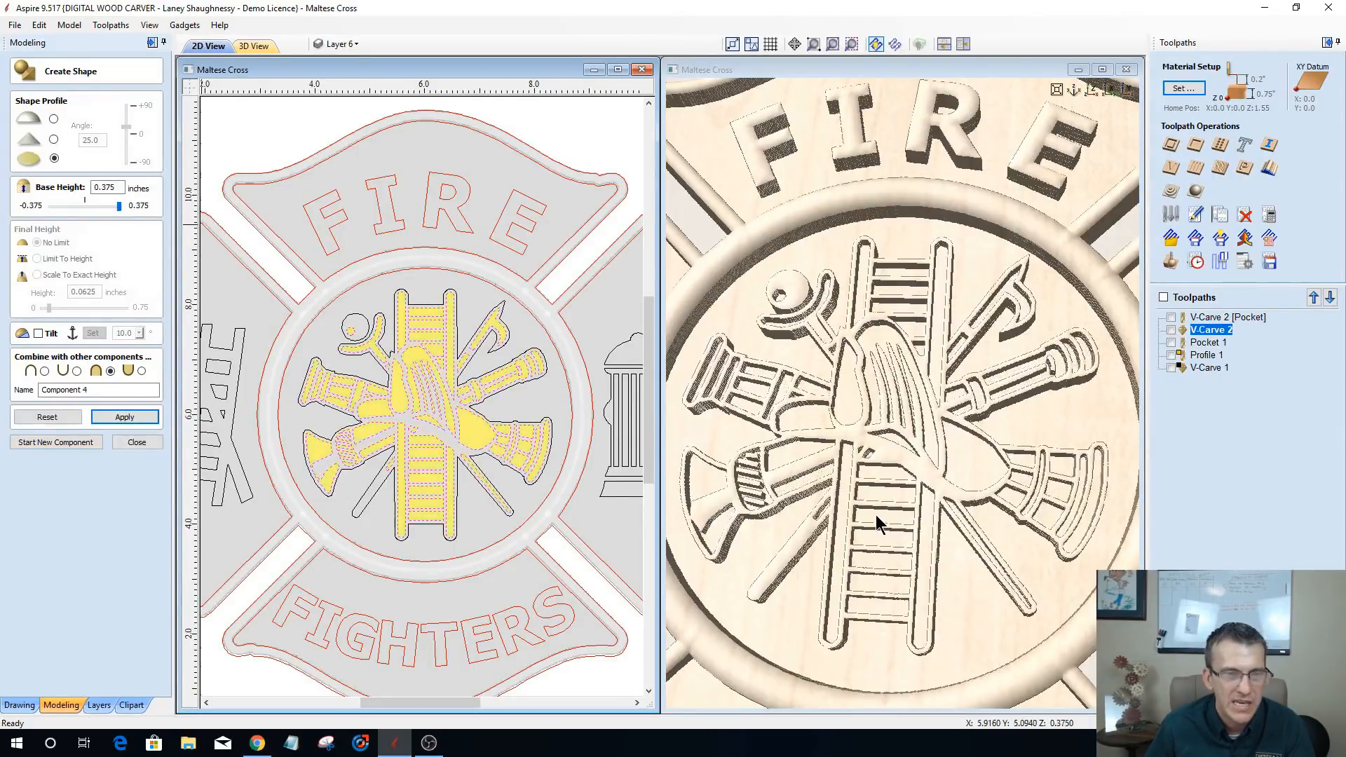
mouse_move(879, 530)
mouse_down()
mouse_move(899, 624)
mouse_move(885, 532)
mouse_up()
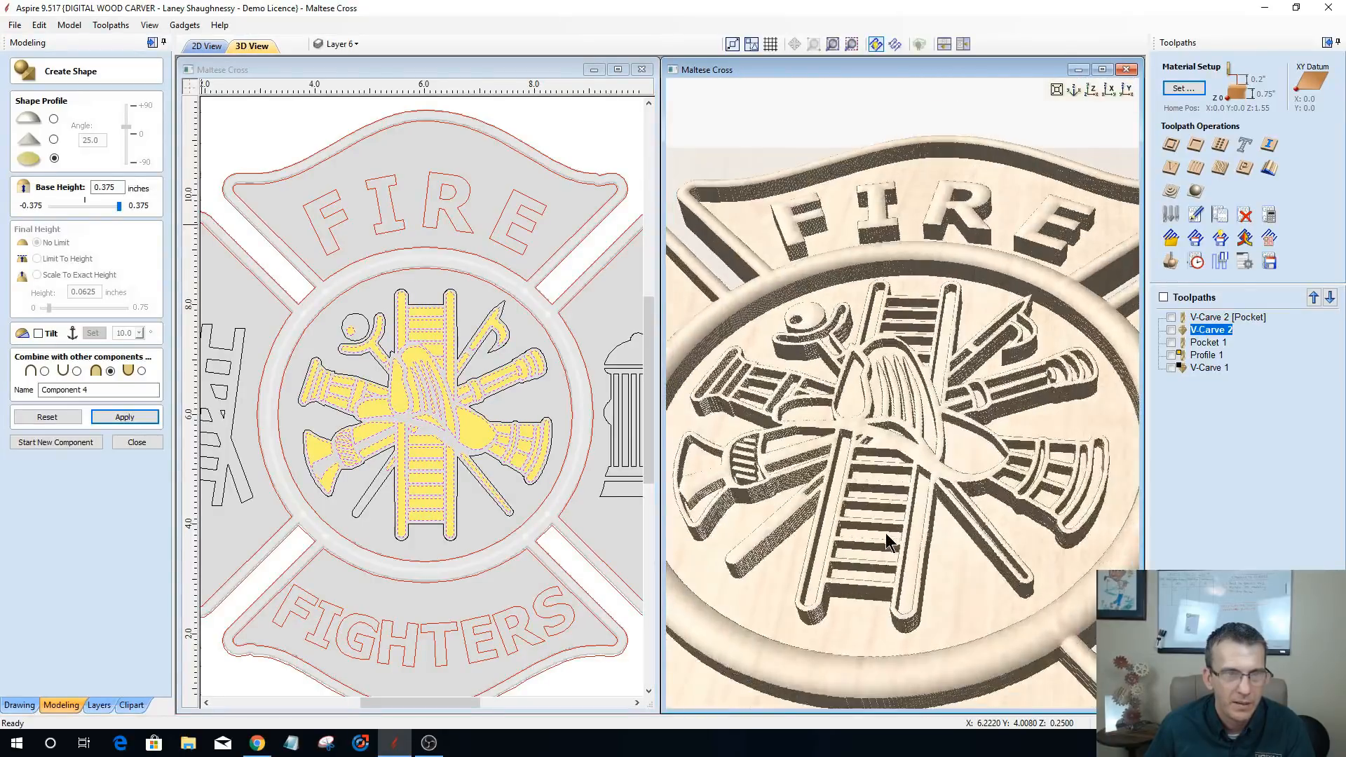
double_click(105, 187)
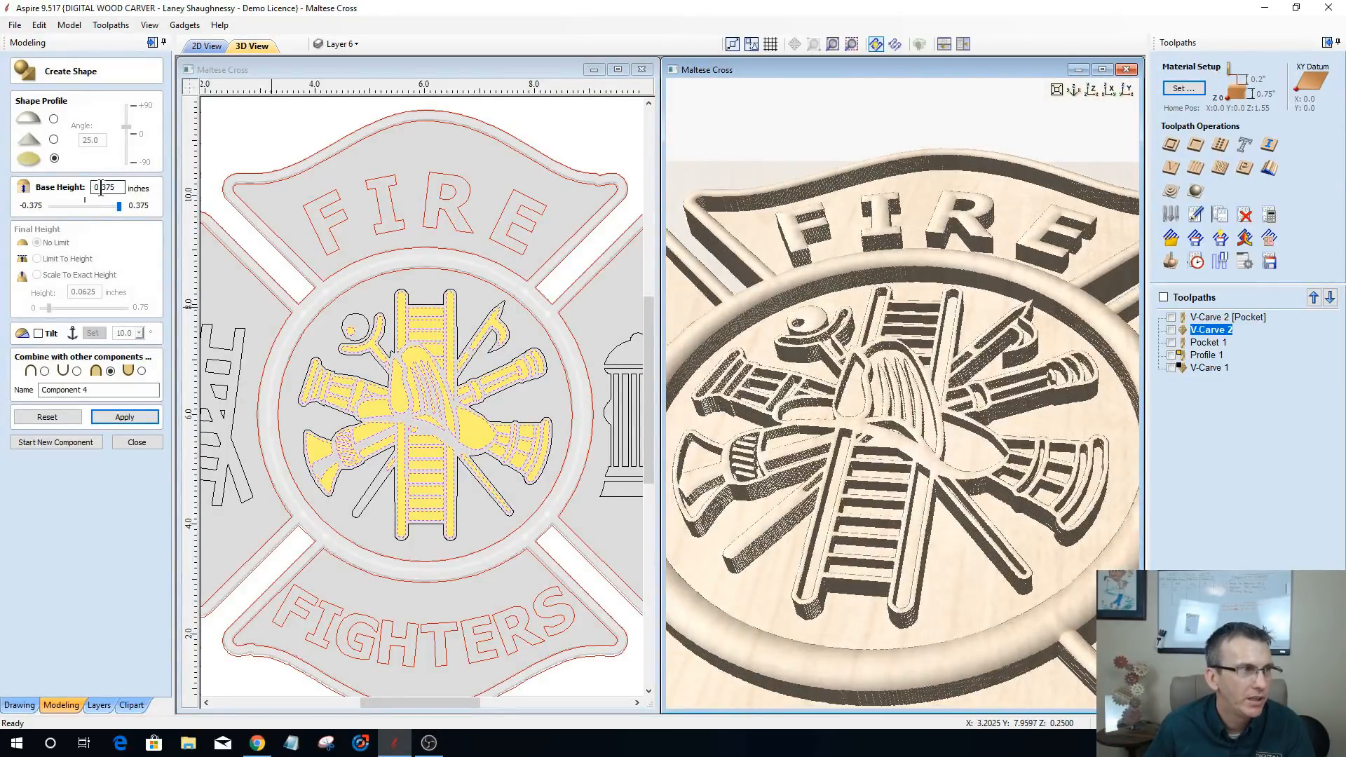
text(.)
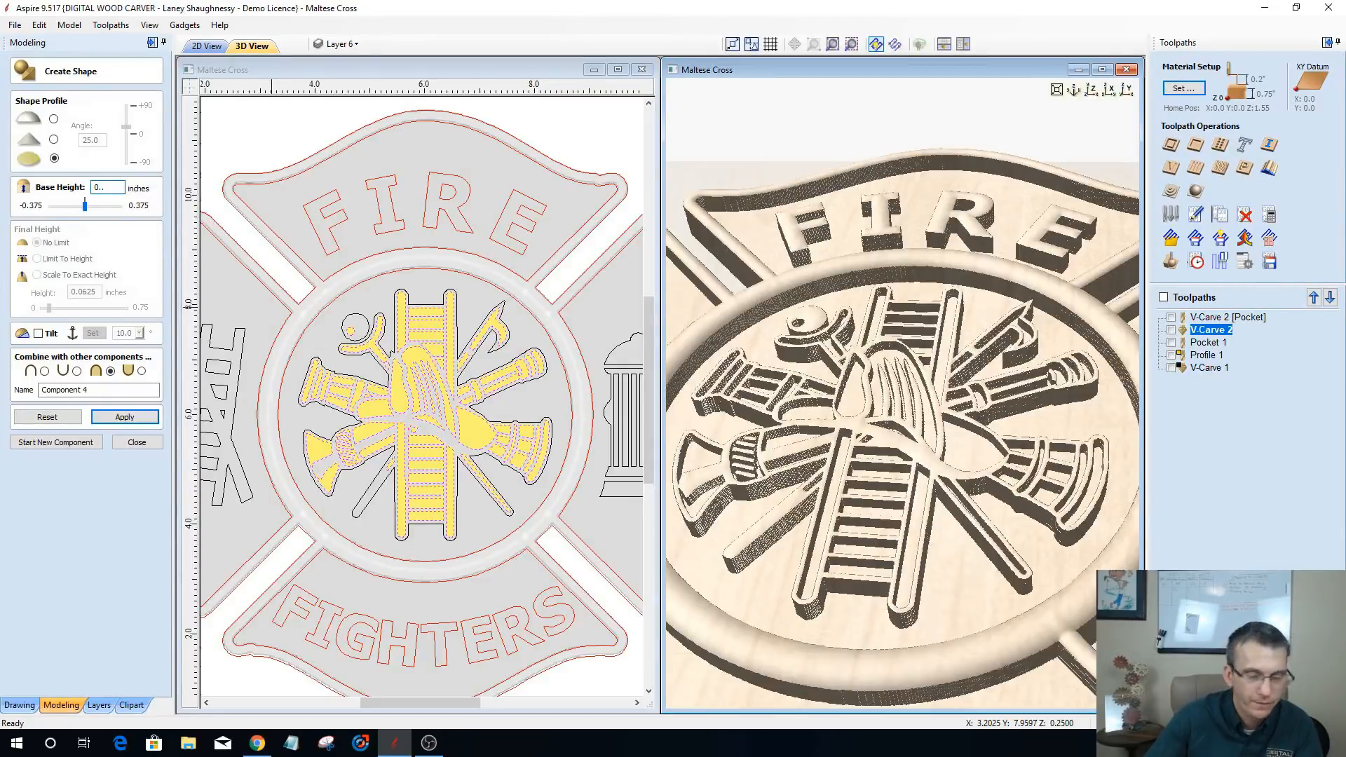
text(425)
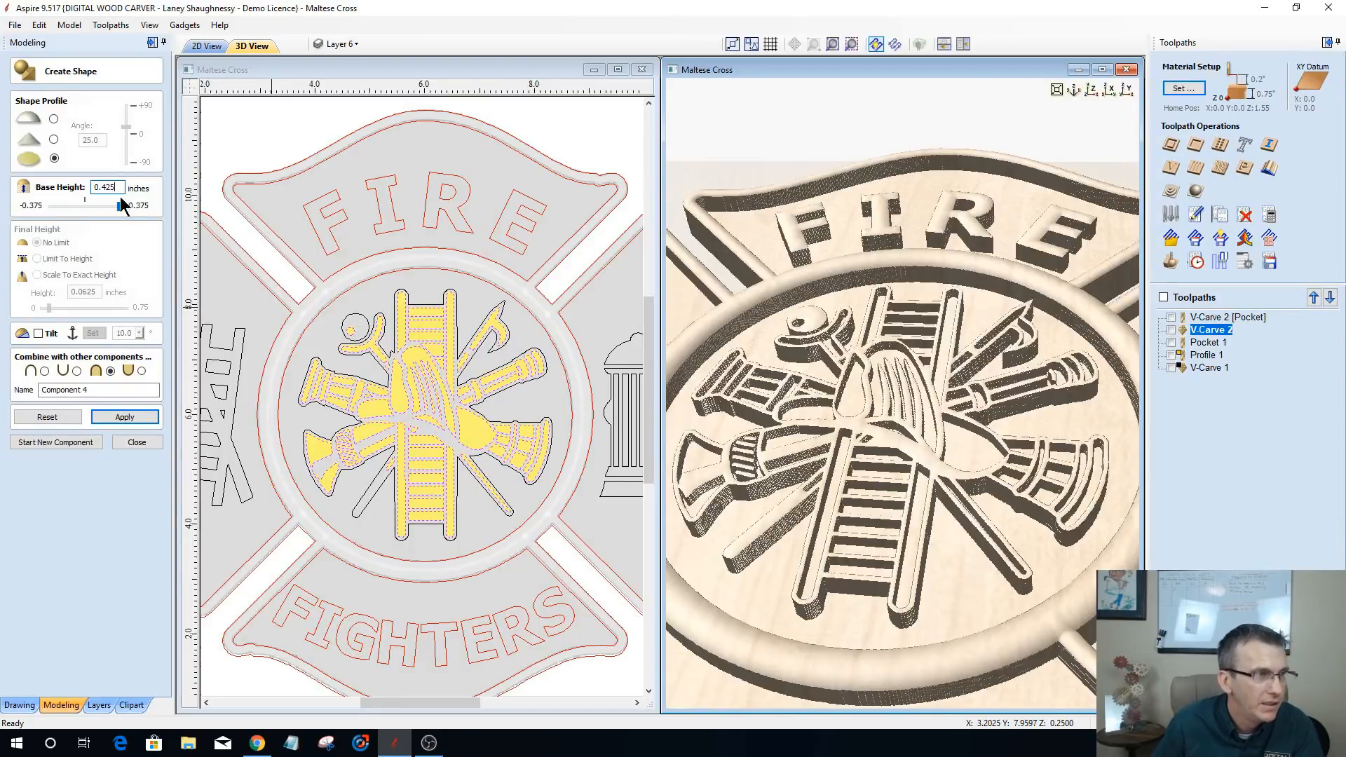
click(122, 414)
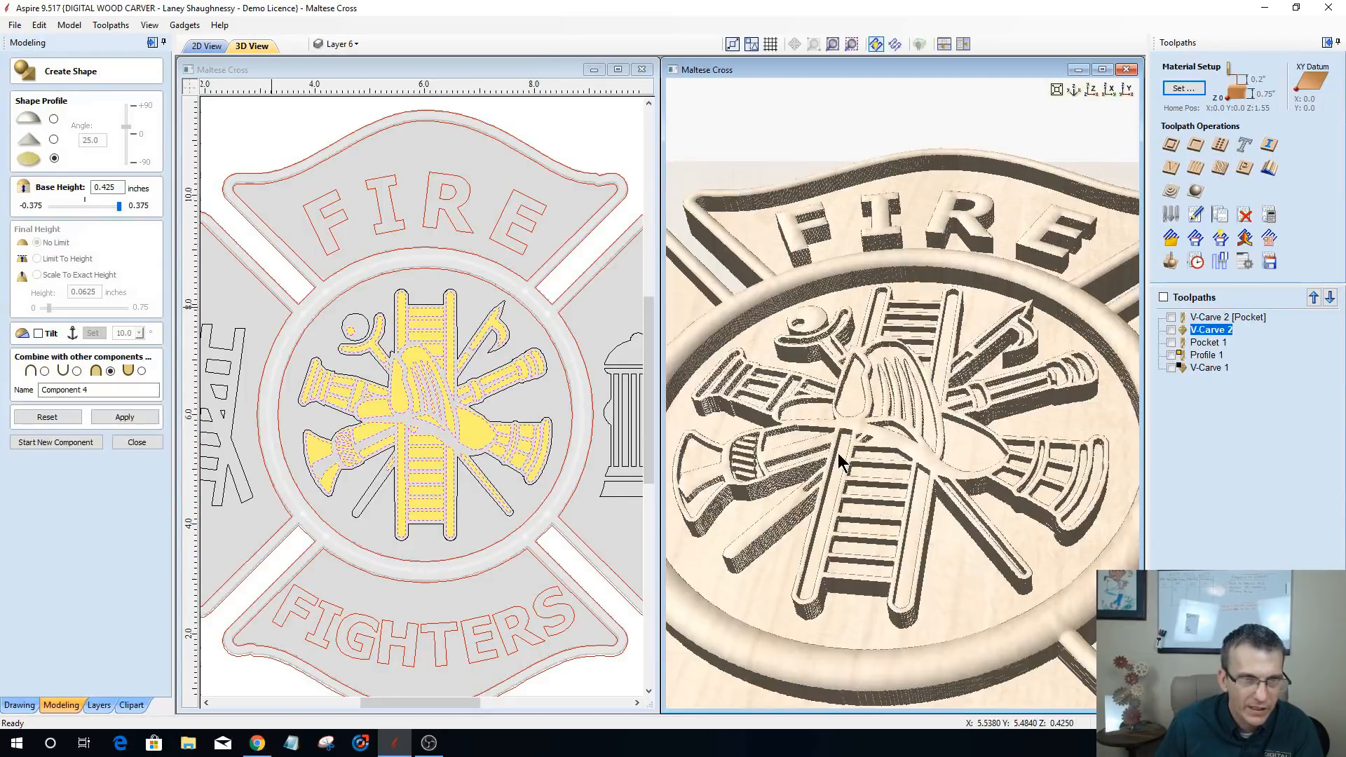
scroll(860, 410, up, 5)
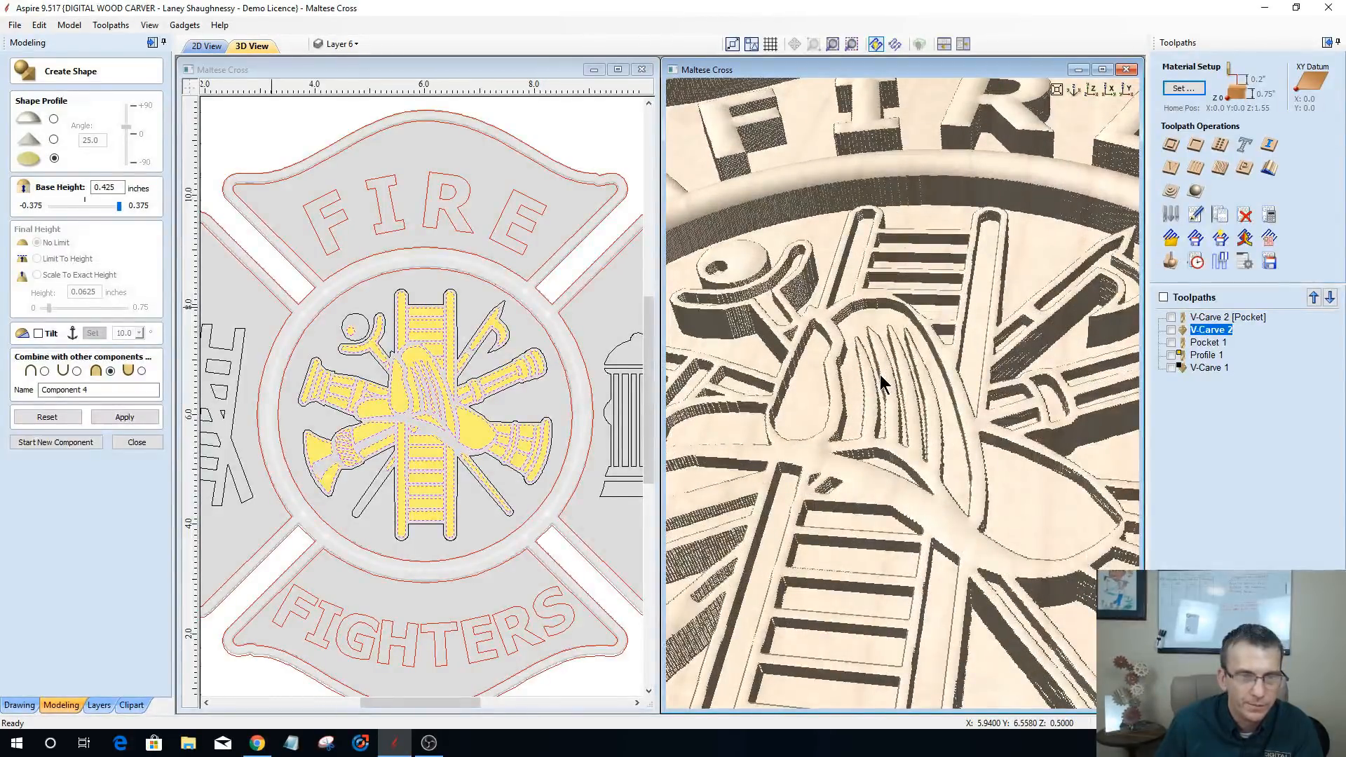
scroll(878, 363, down, 4)
drag(876, 359, 890, 498)
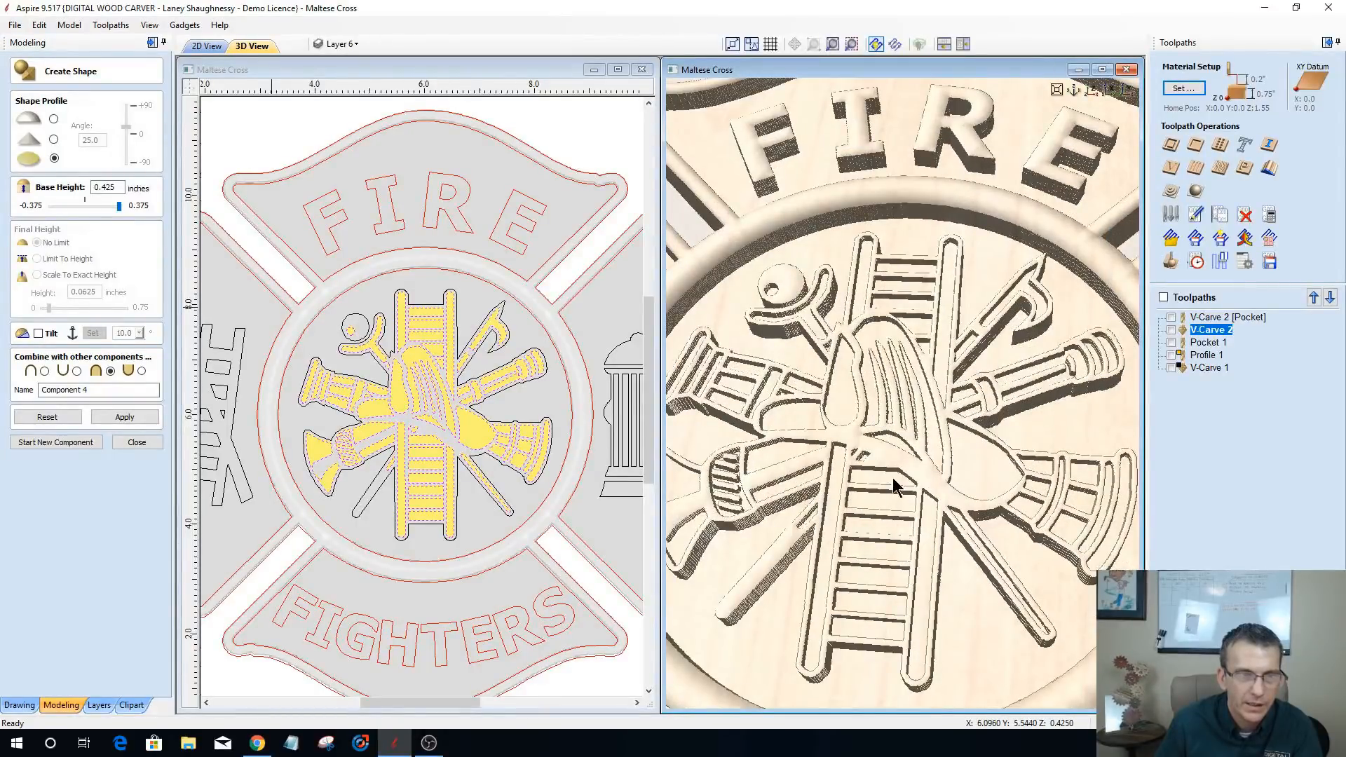
scroll(883, 463, down, 2)
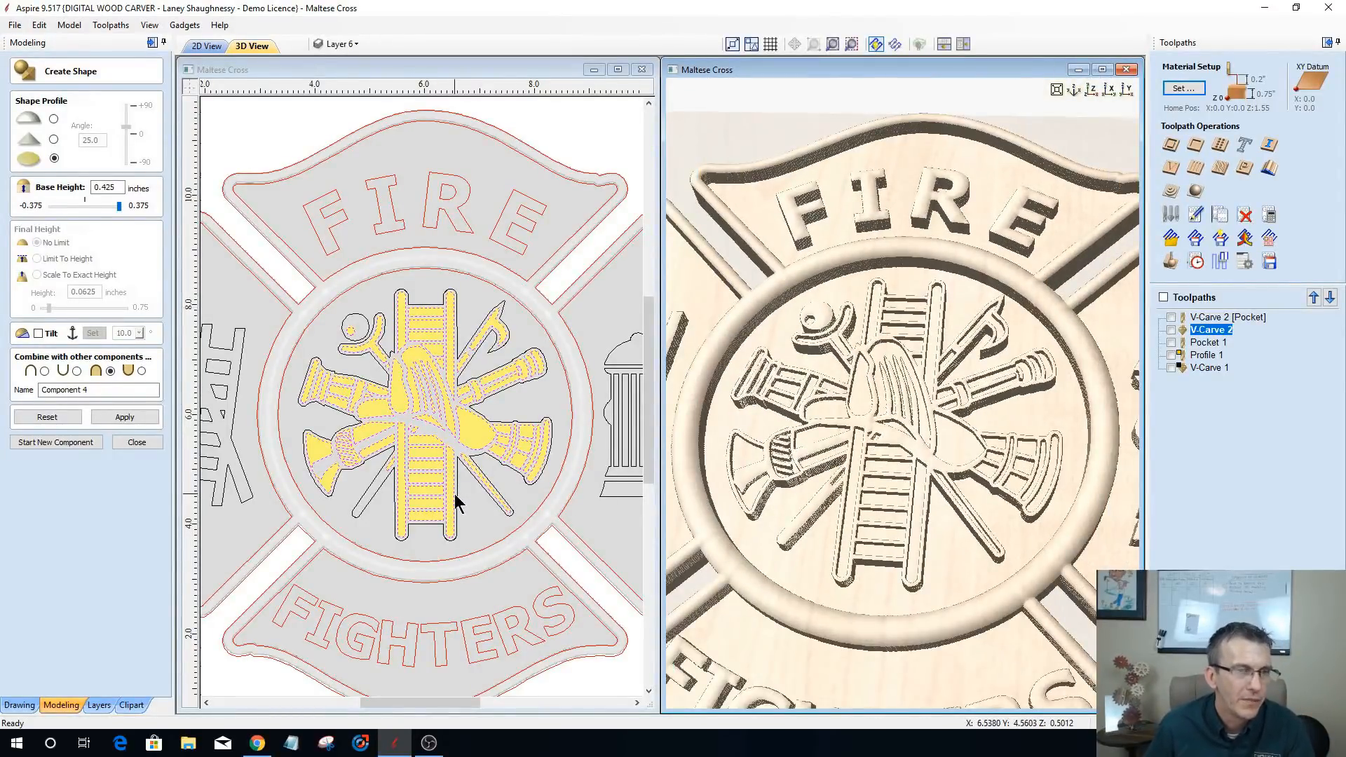
scroll(455, 494, down, 1)
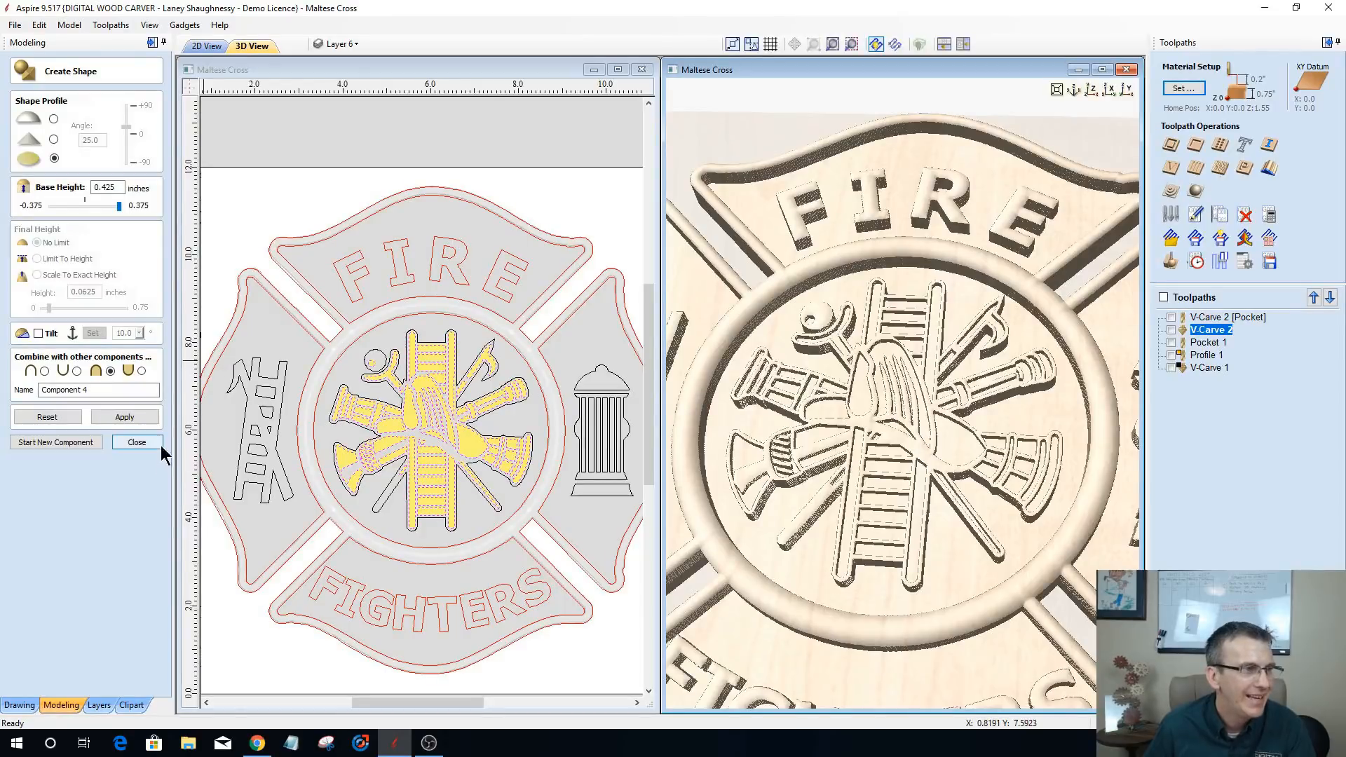
click(138, 442)
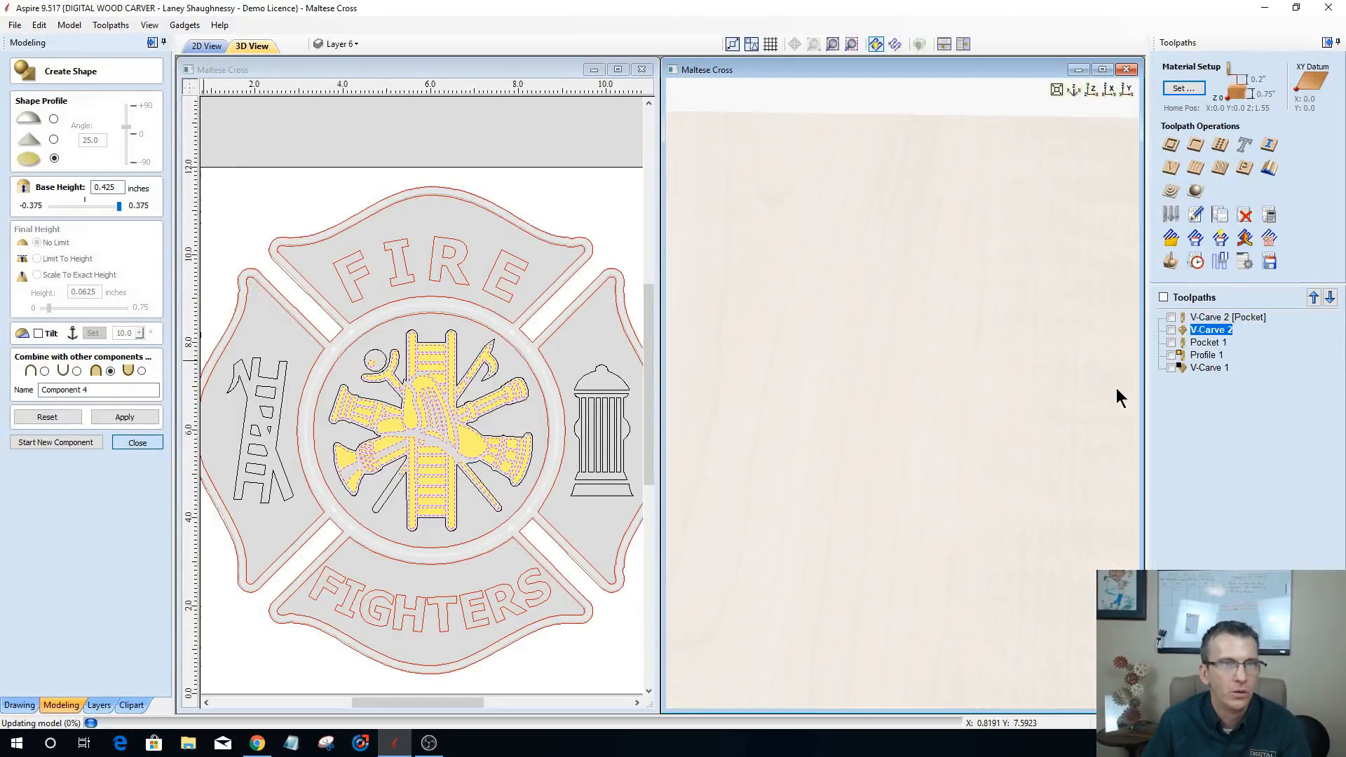
- Maximize the 3D view and examine the whole sign model from a low angle
click(1102, 69)
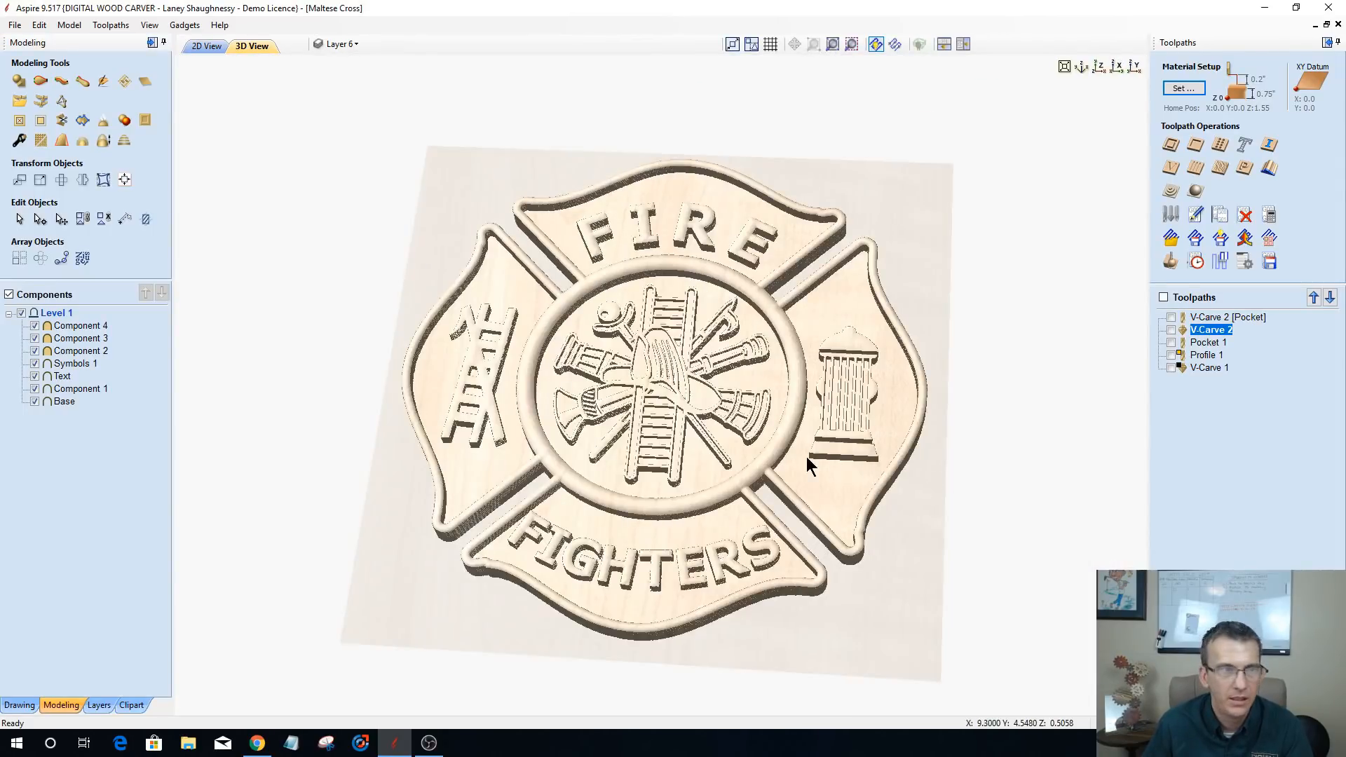
scroll(795, 455, up, 5)
drag(658, 460, 389, 499)
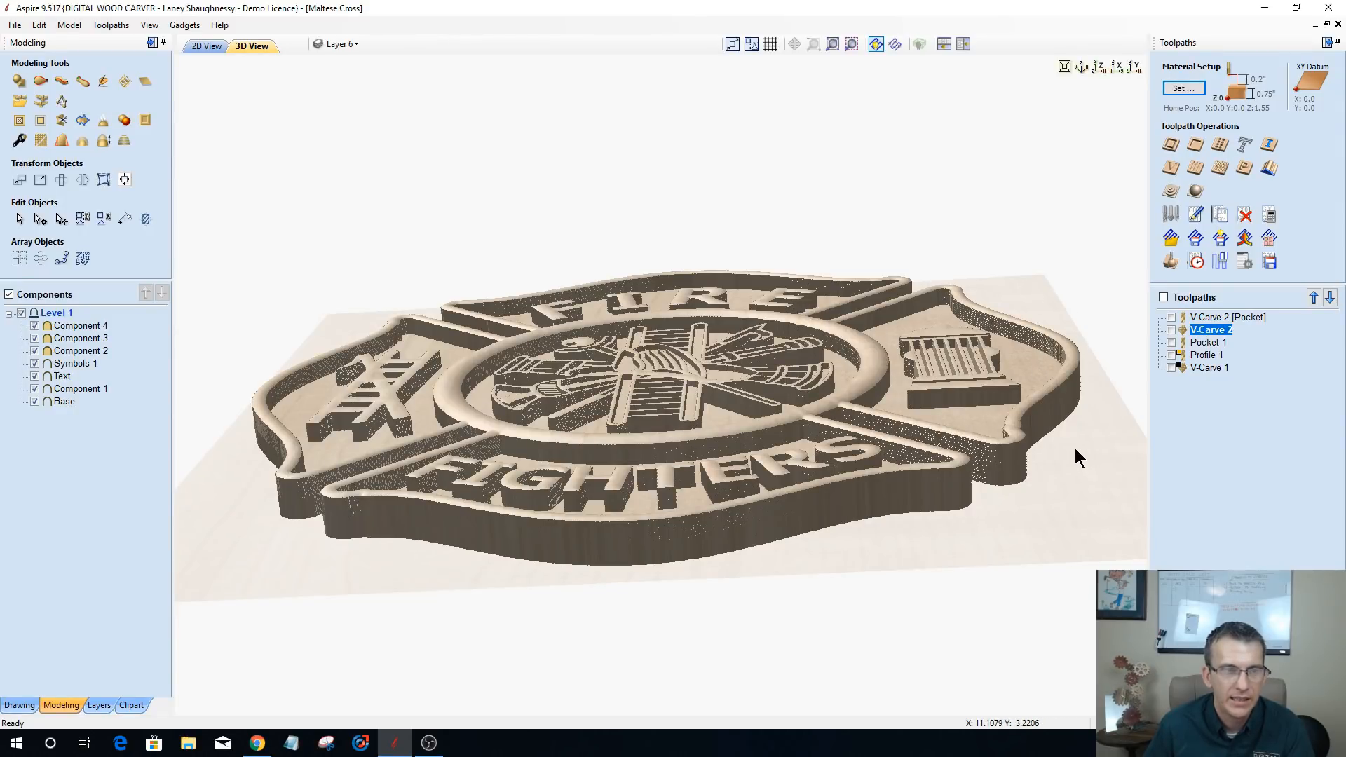
- Group all the sign's components, from Component 4 down to Base, into one group
scroll(1075, 452, down, 3)
drag(666, 401, 668, 590)
scroll(713, 414, down, 2)
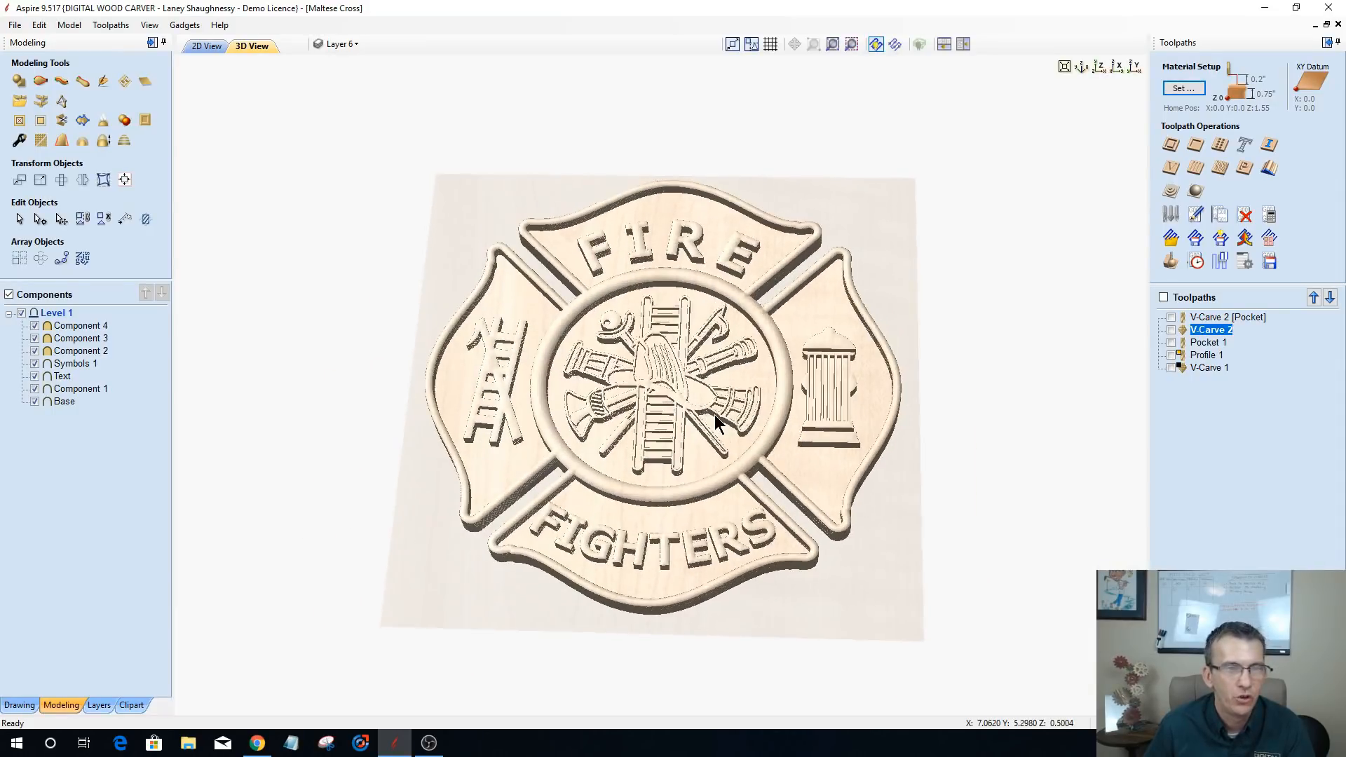
scroll(452, 339, up, 4)
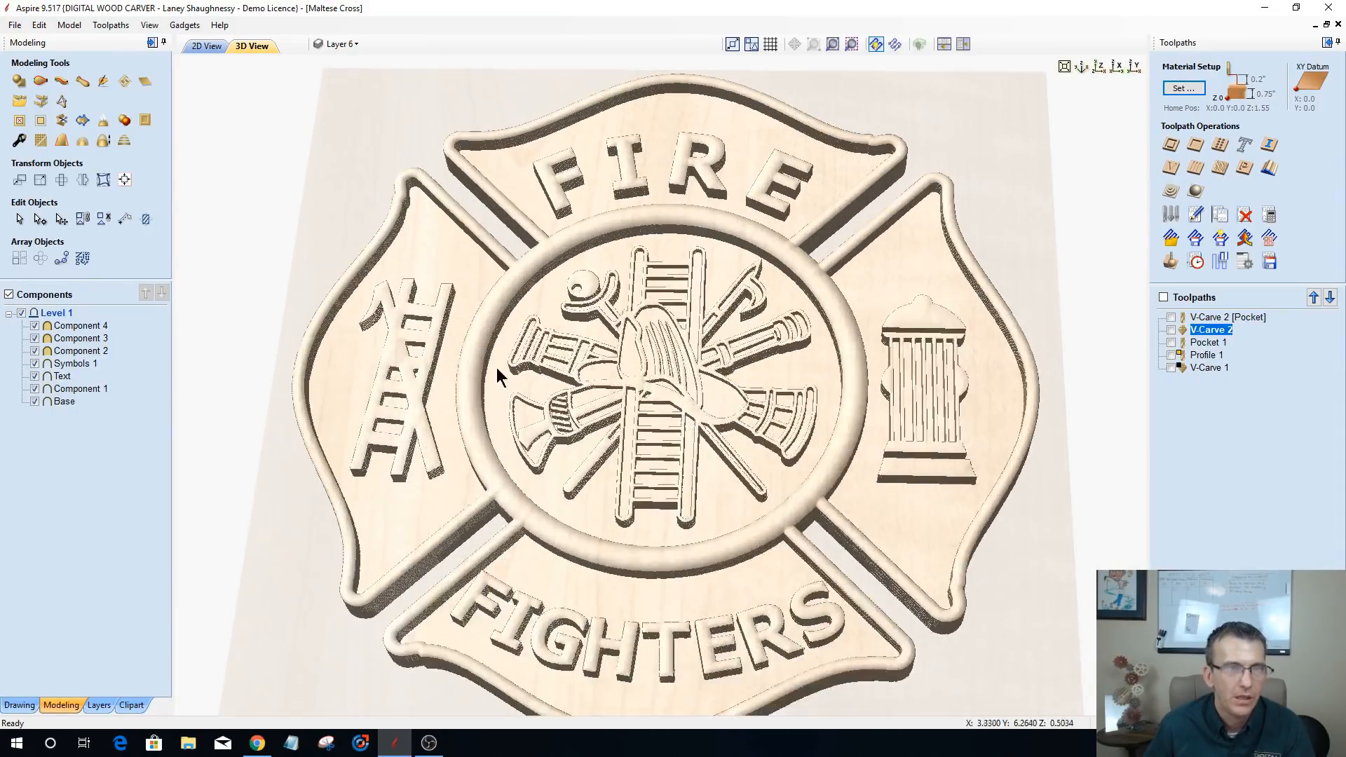
click(66, 324)
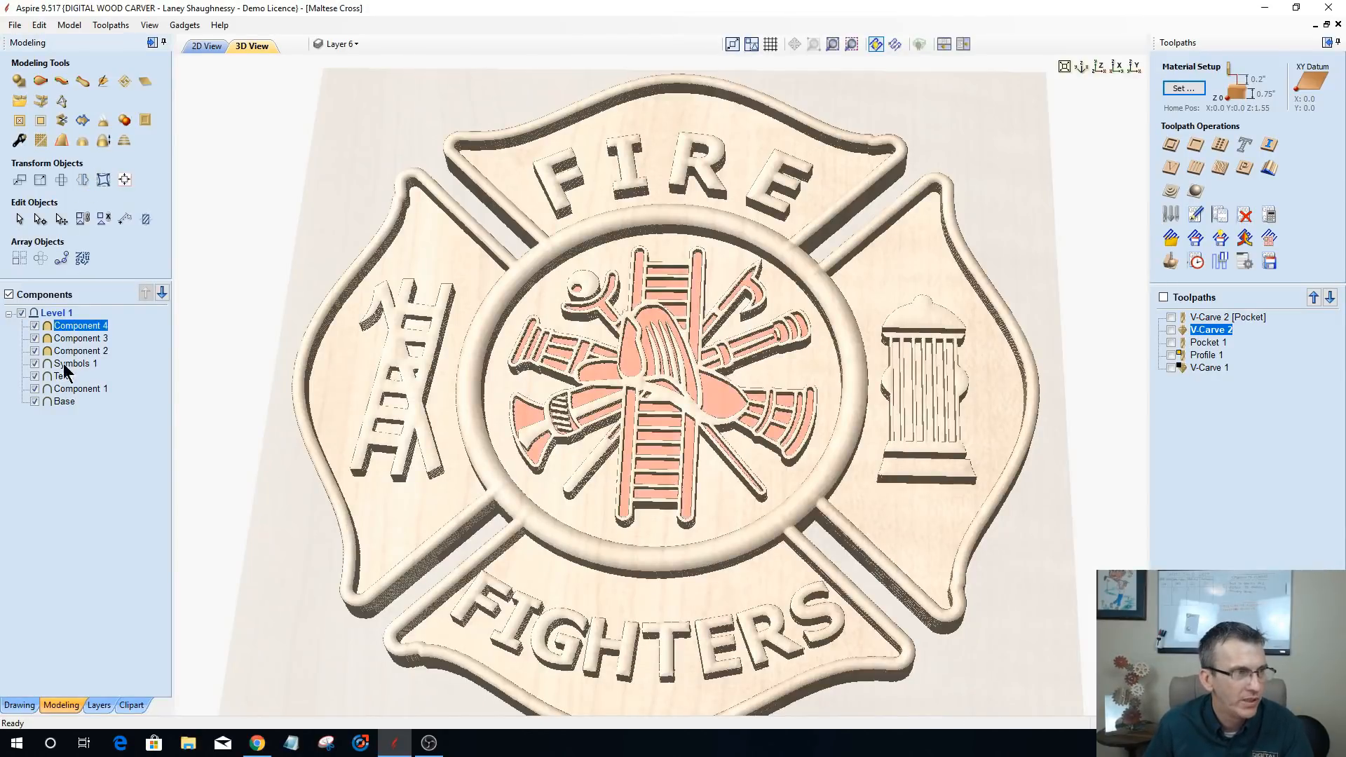
shift+click(63, 403)
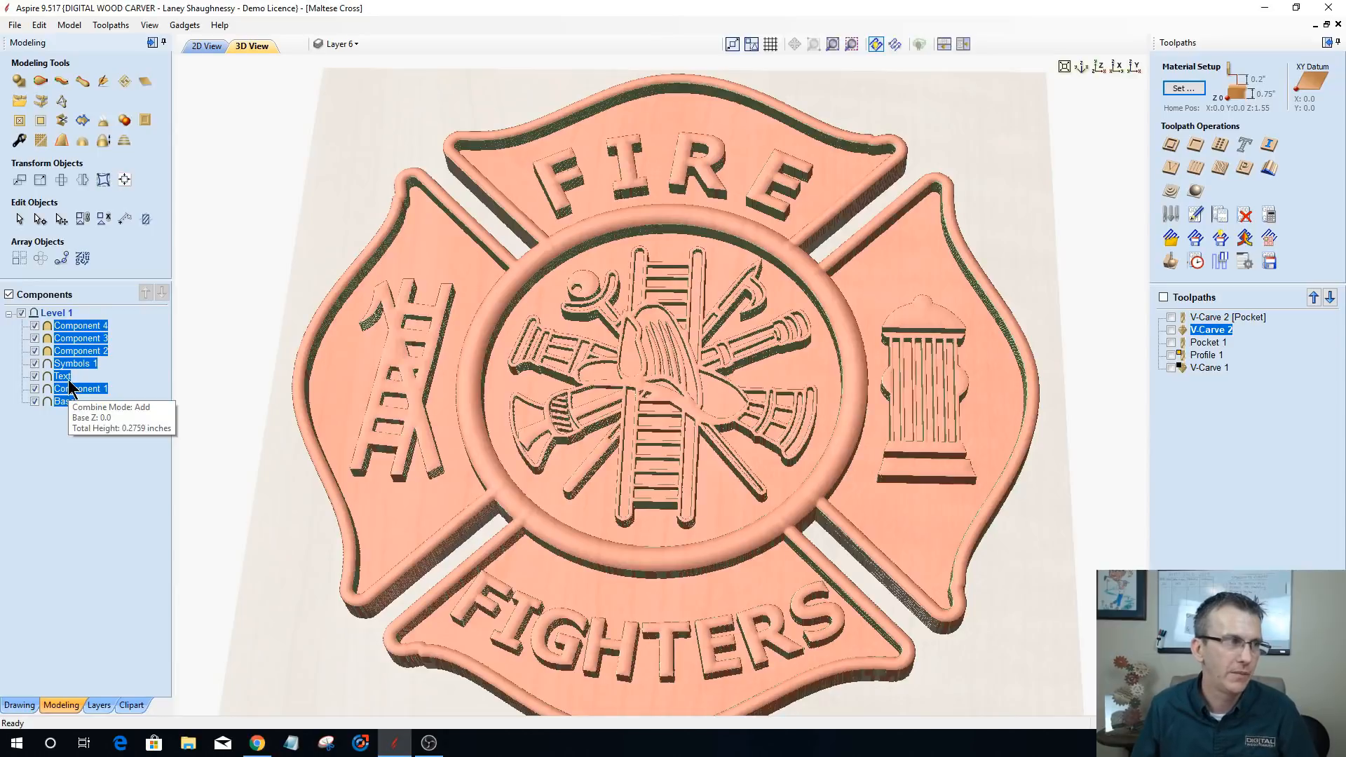
right_click(72, 330)
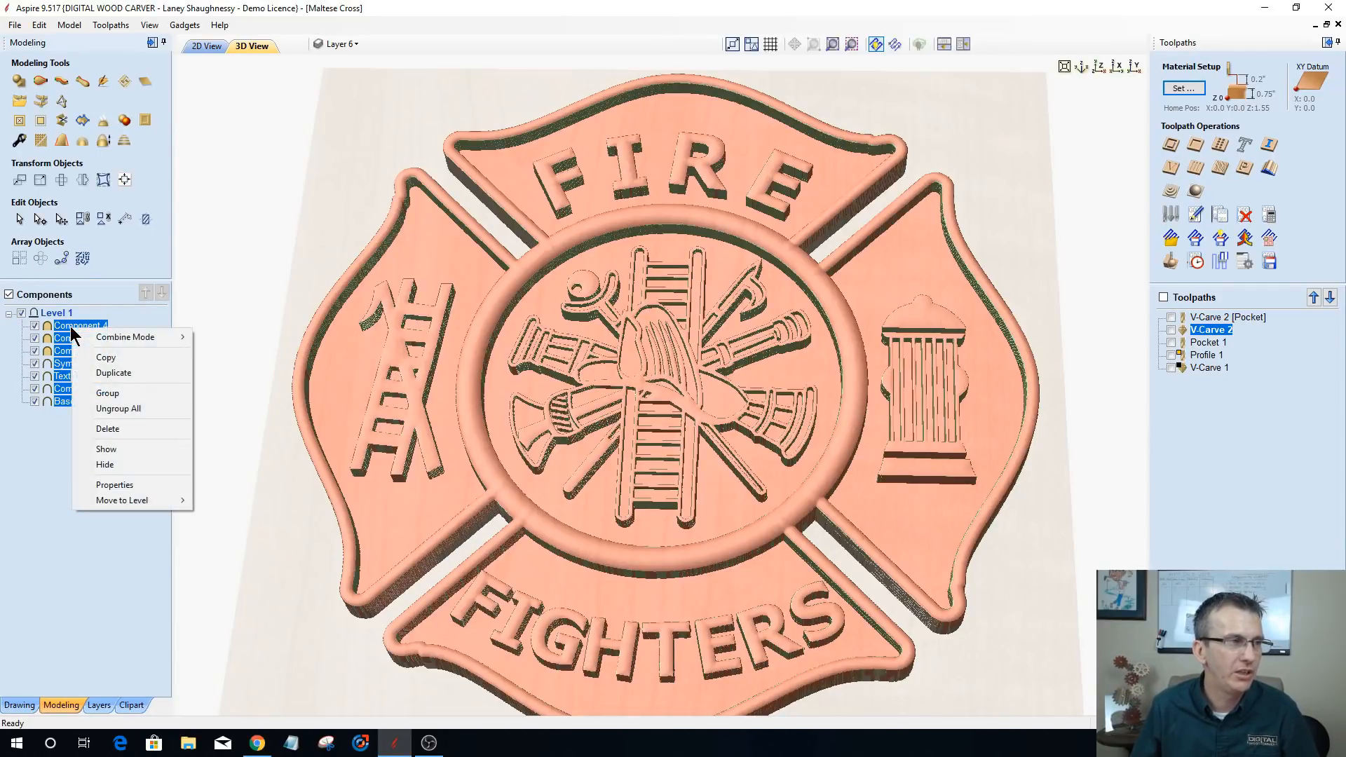
click(103, 397)
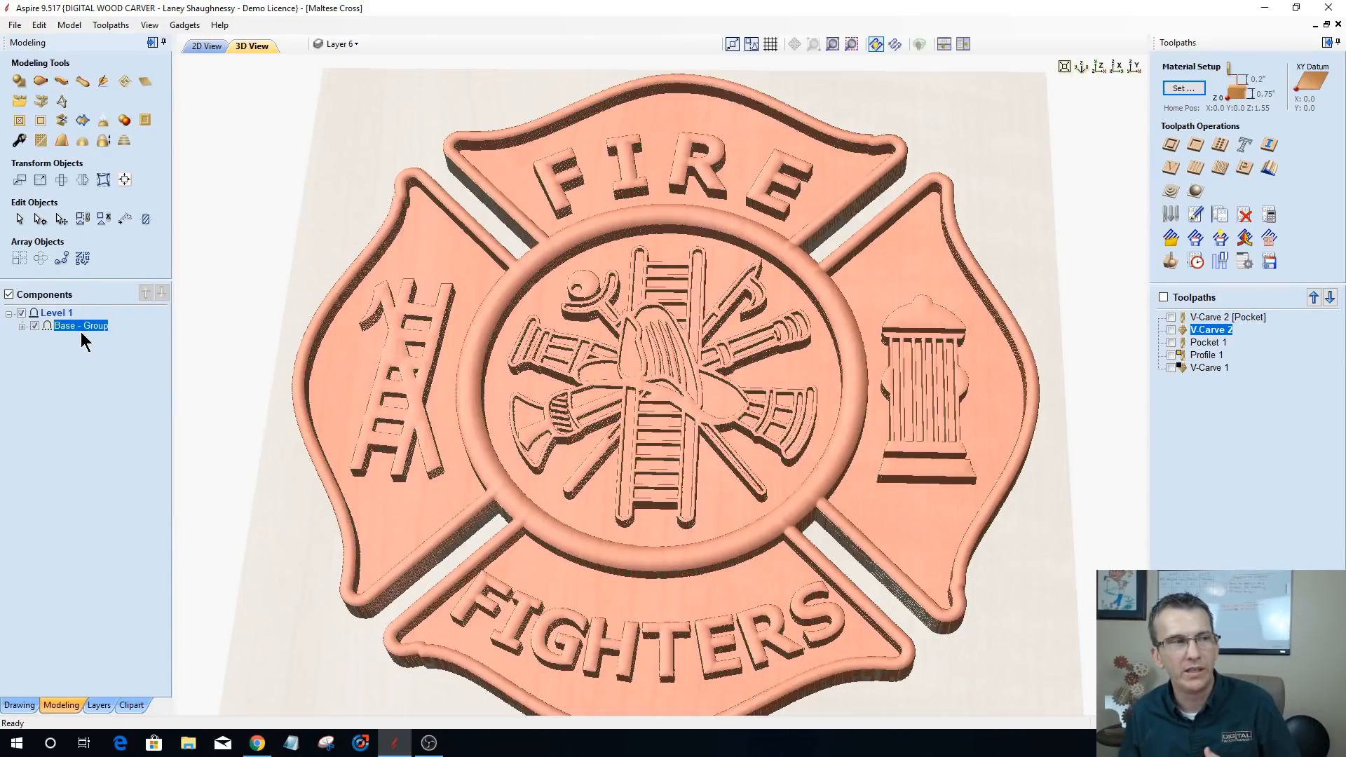
- Duplicate the component group and move the copy into a newly added level above Level 1
right_click(102, 323)
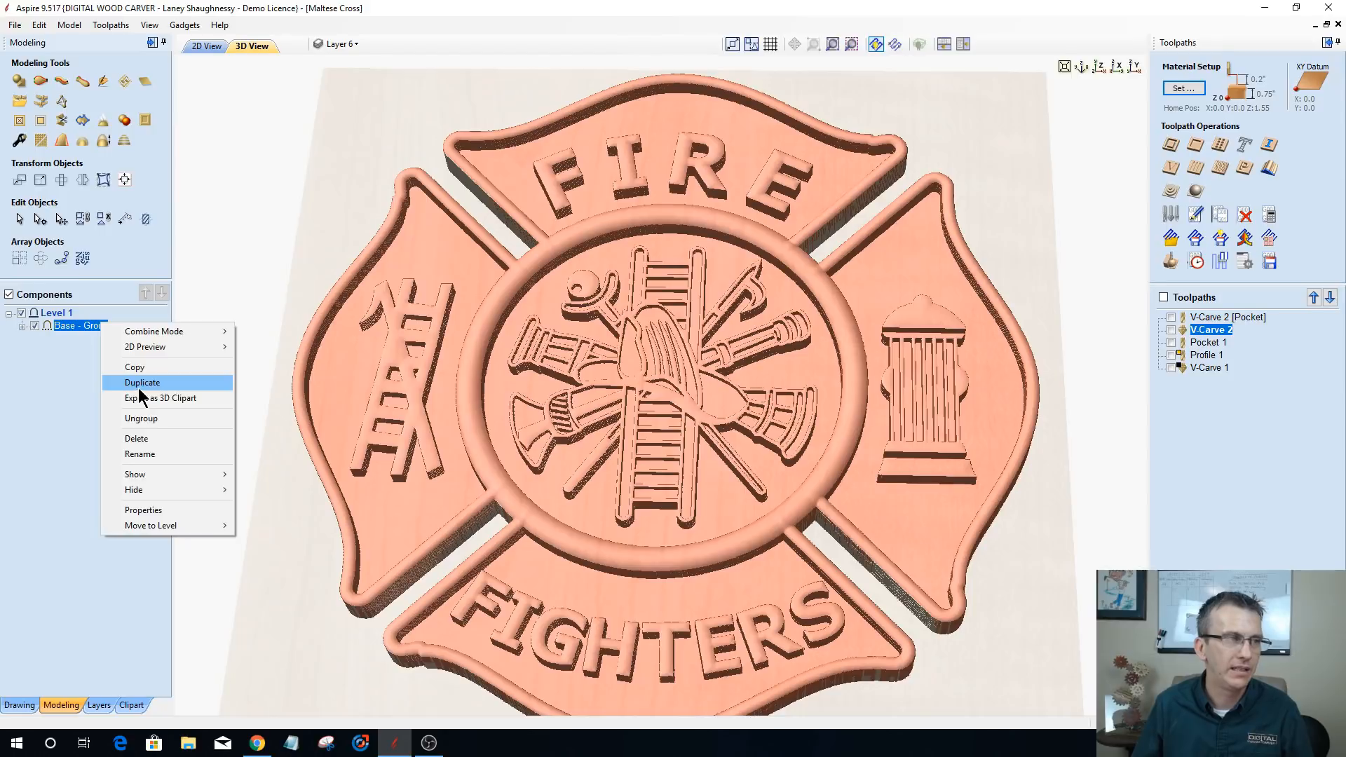
click(139, 383)
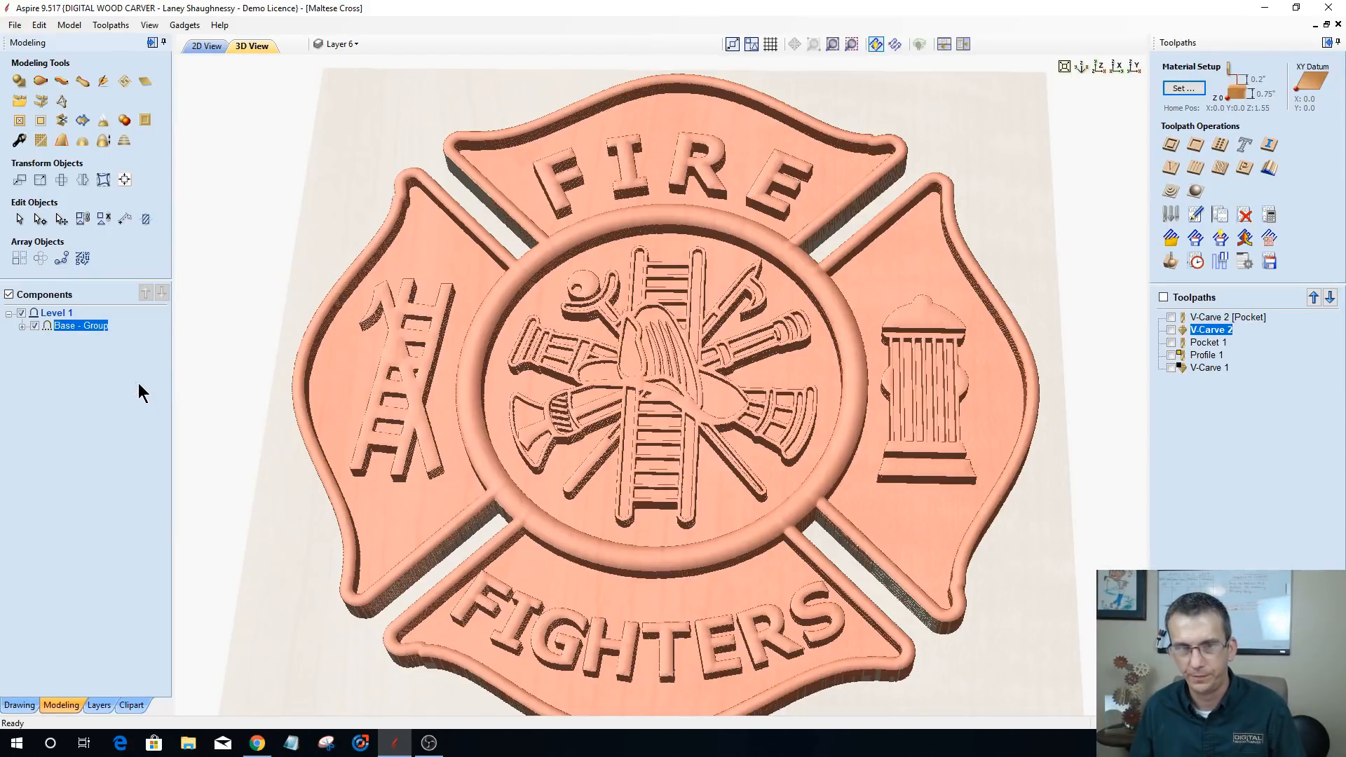
right_click(57, 314)
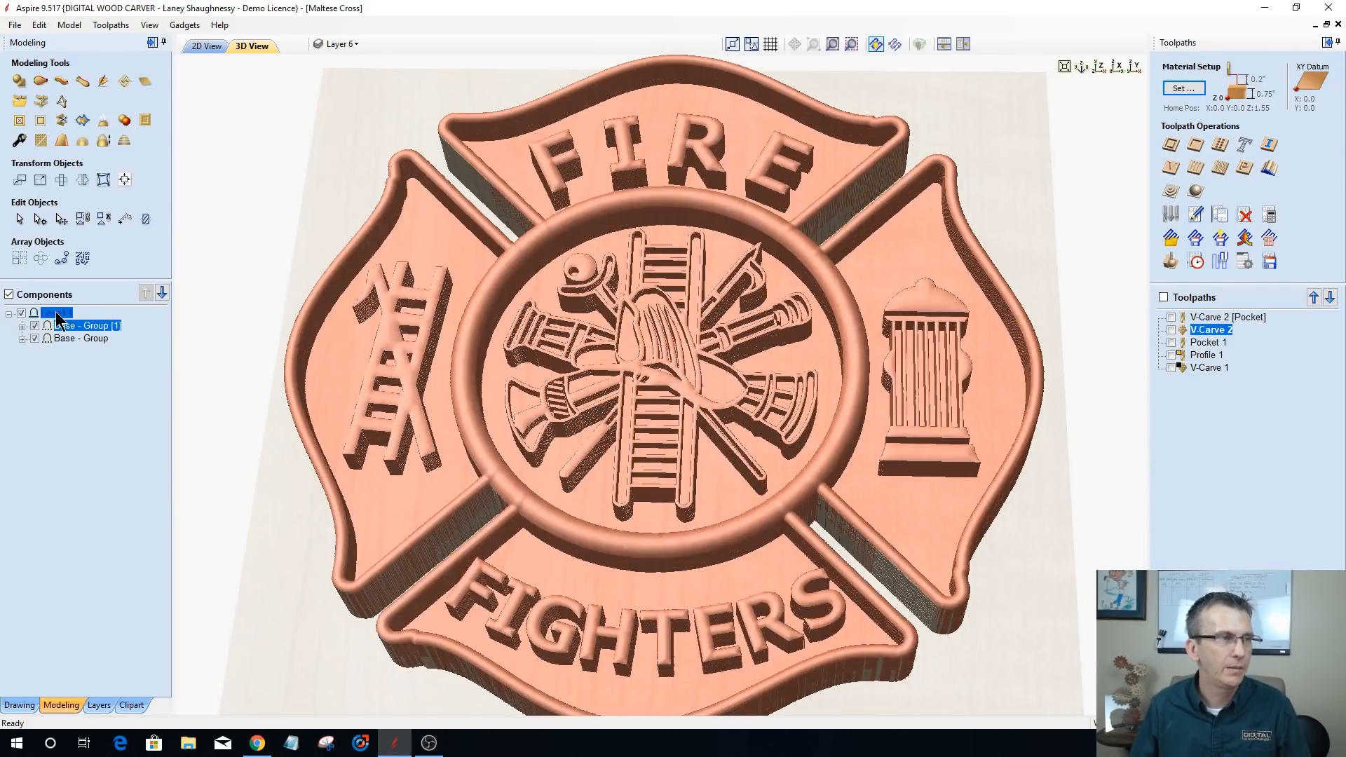
click(83, 405)
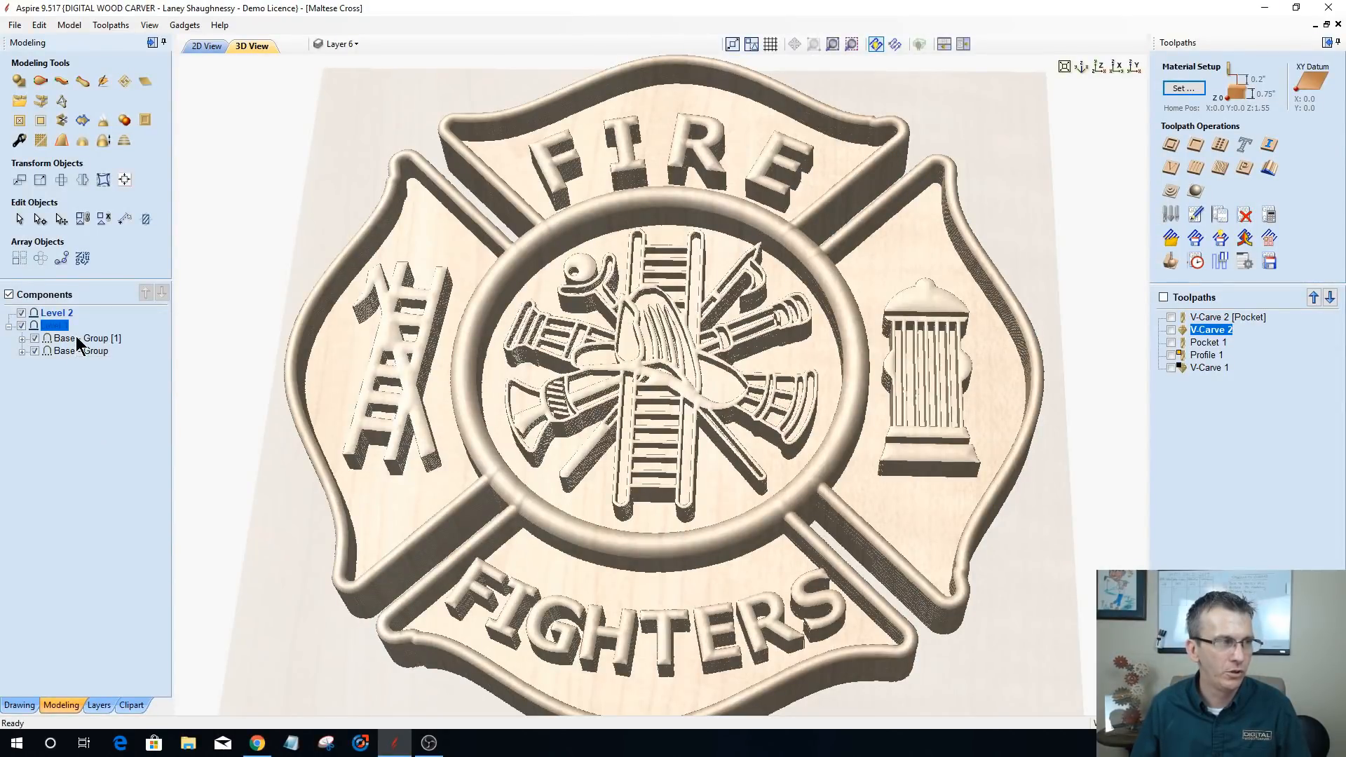
drag(75, 334, 60, 317)
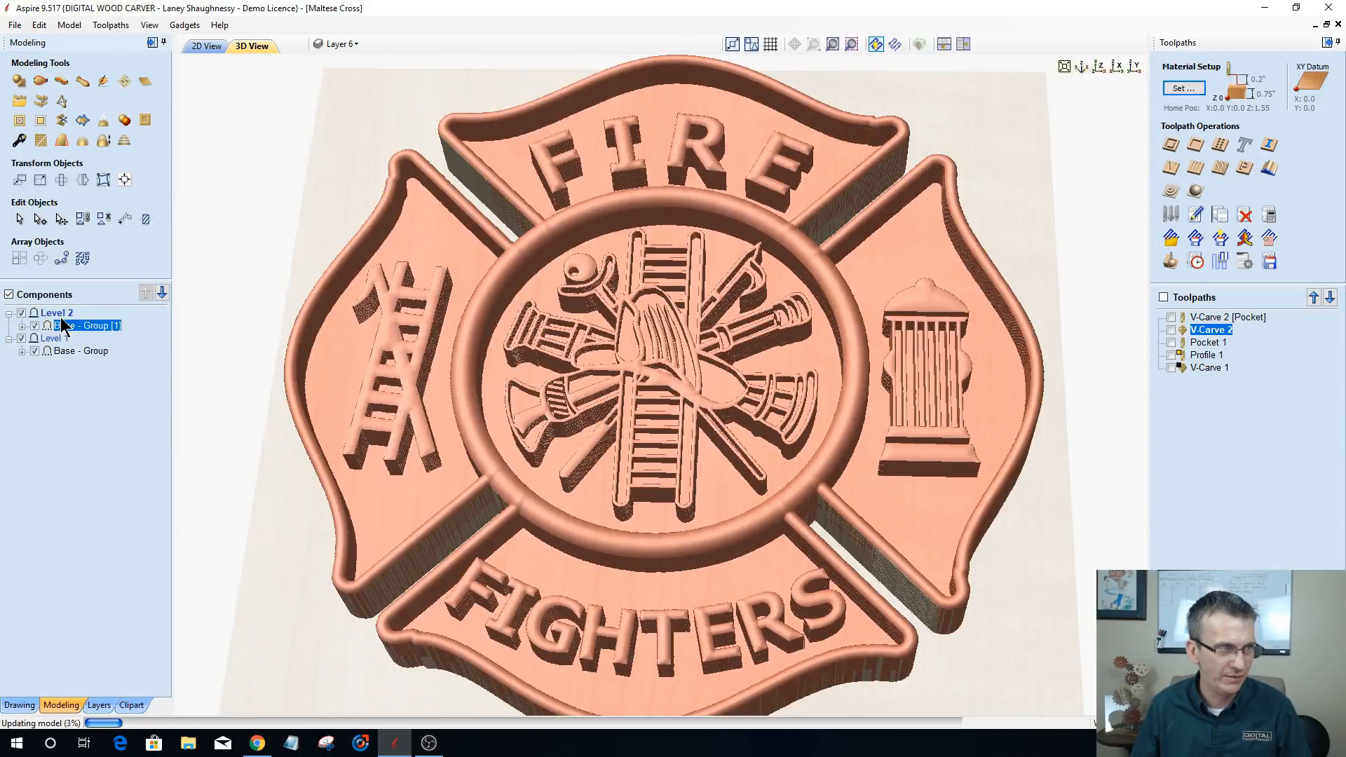
- Hide Level 1 with the original group and ungroup the copied group in Level 2
click(35, 351)
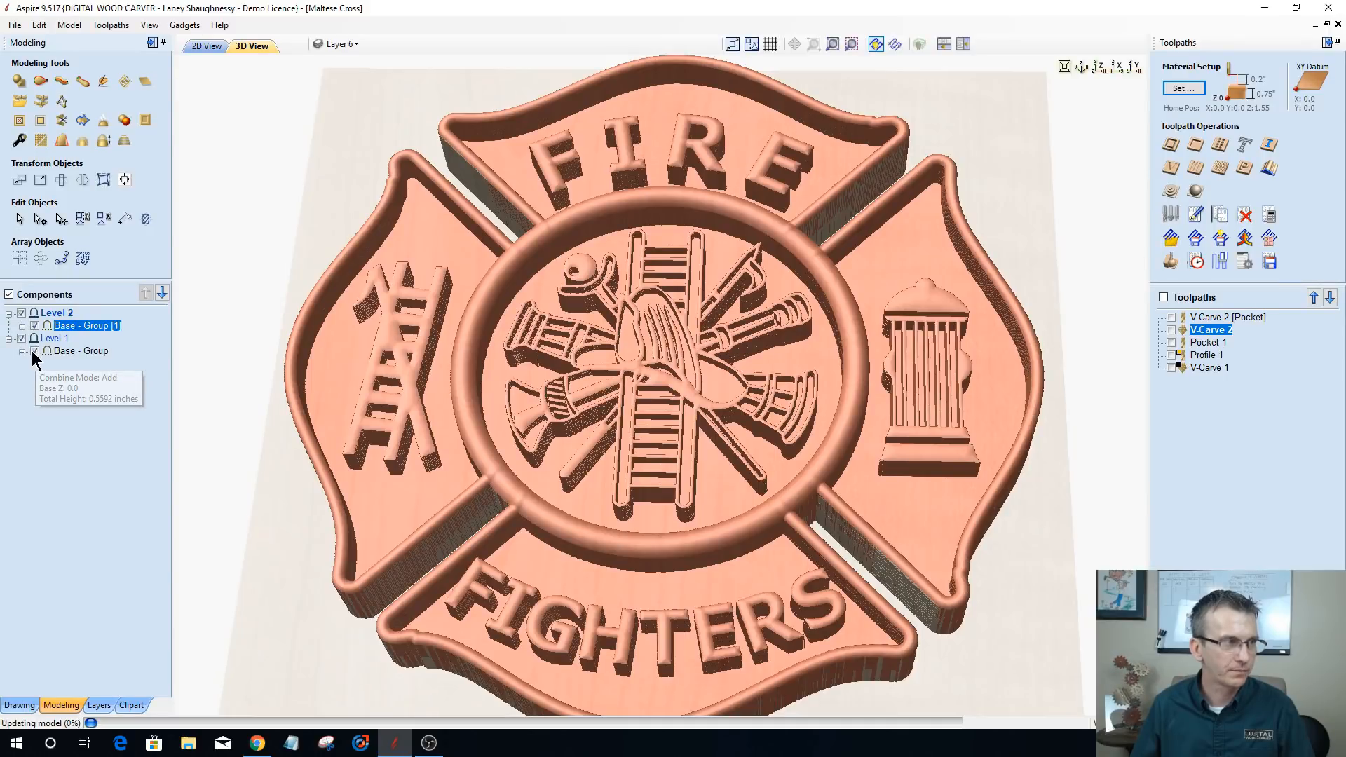
click(22, 338)
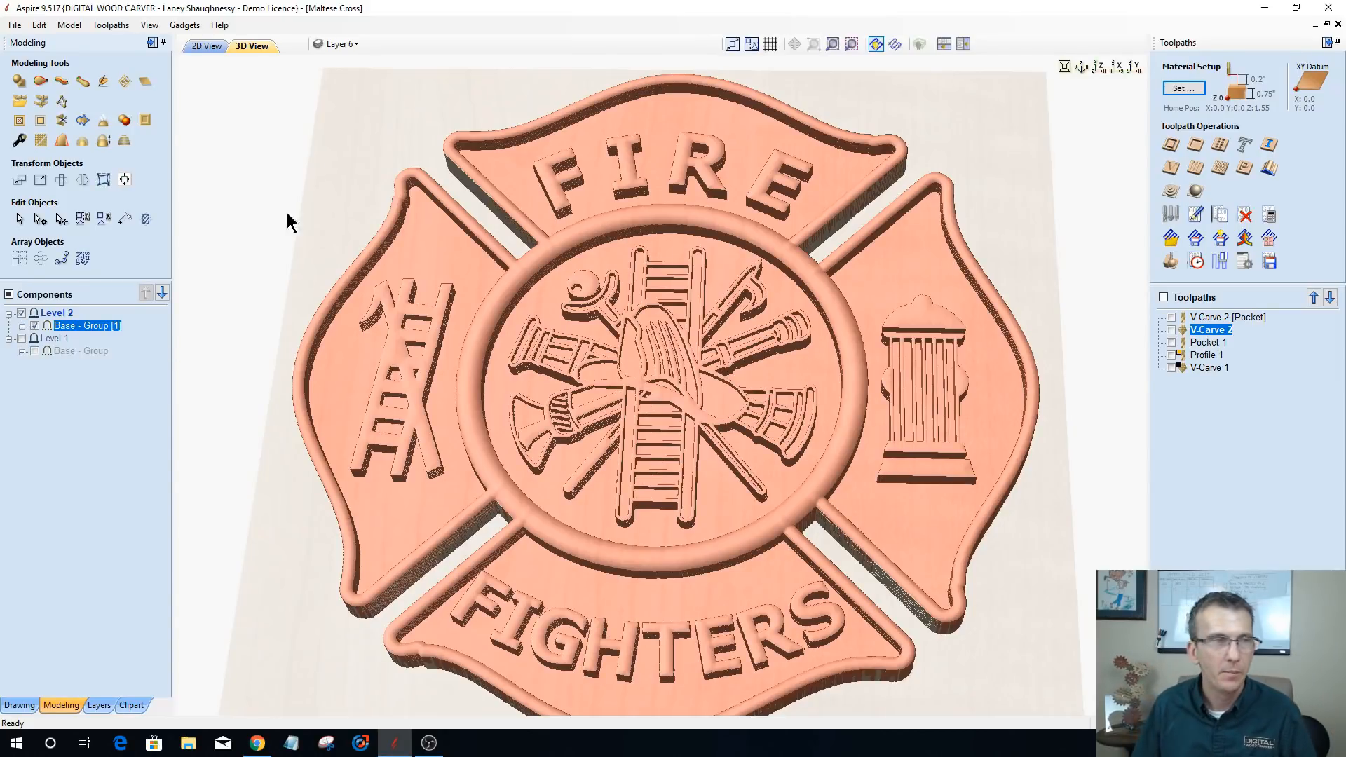
click(18, 328)
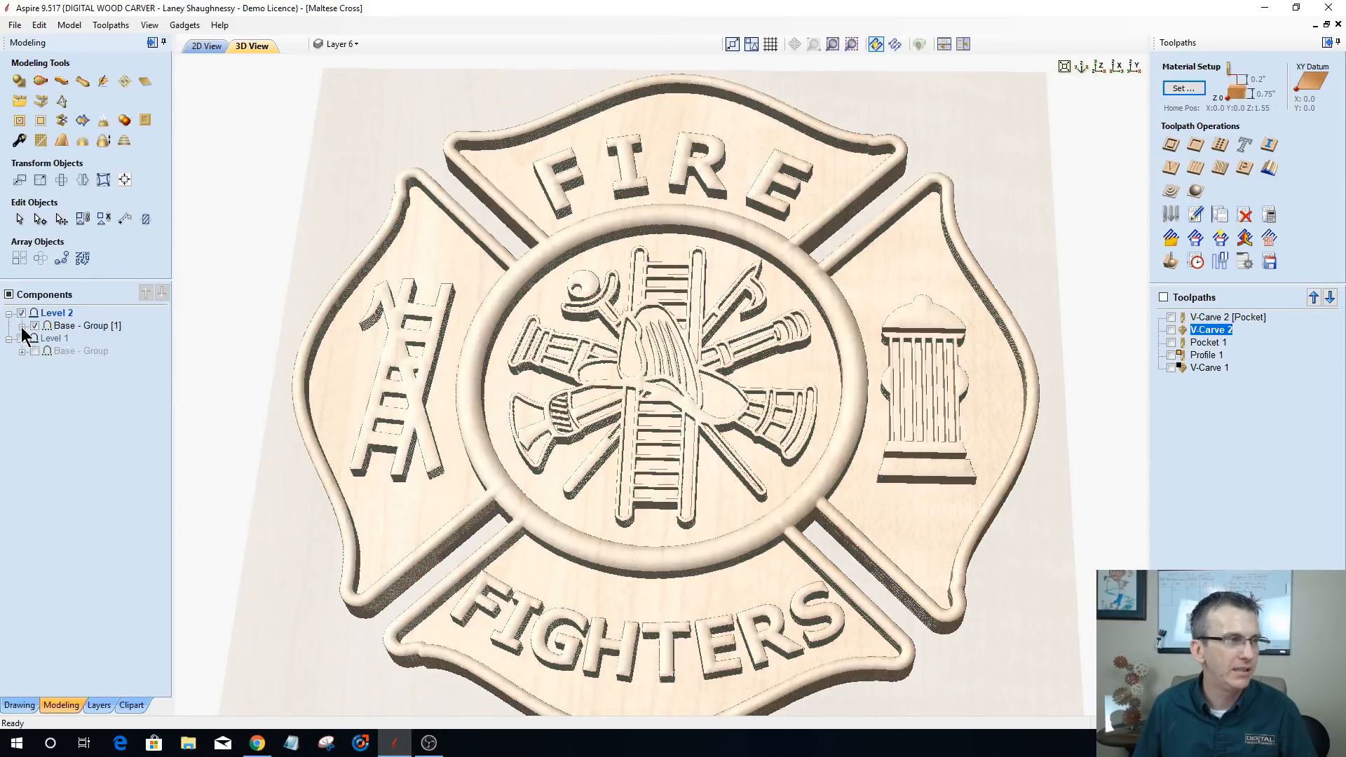
click(92, 329)
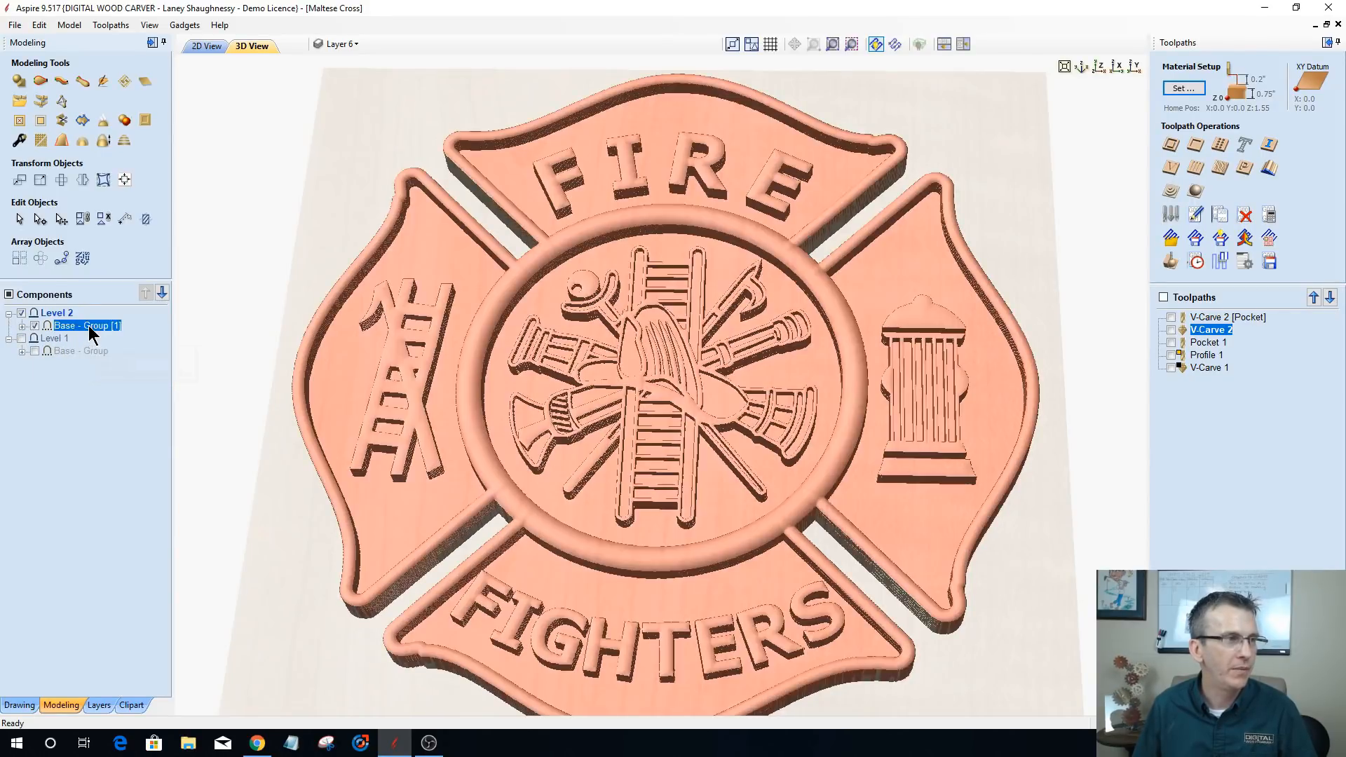
right_click(92, 329)
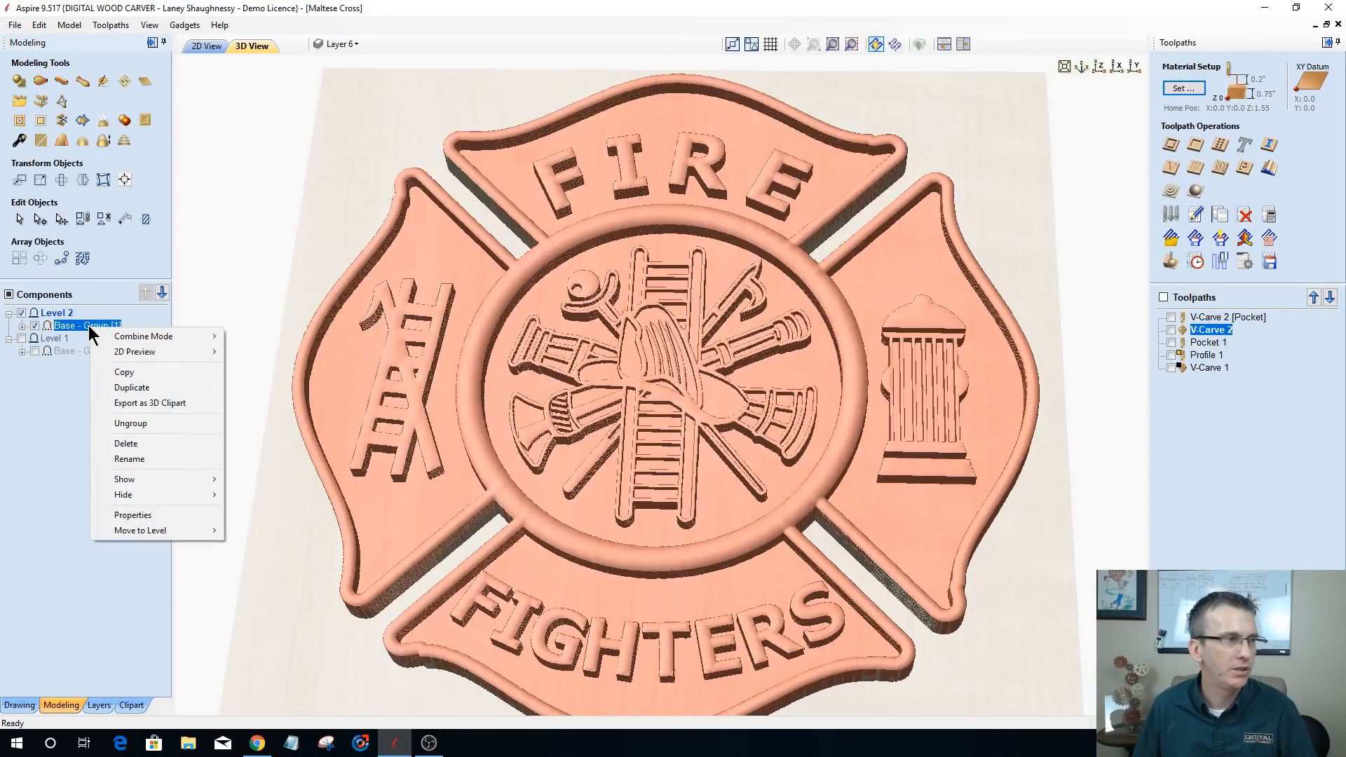
click(130, 423)
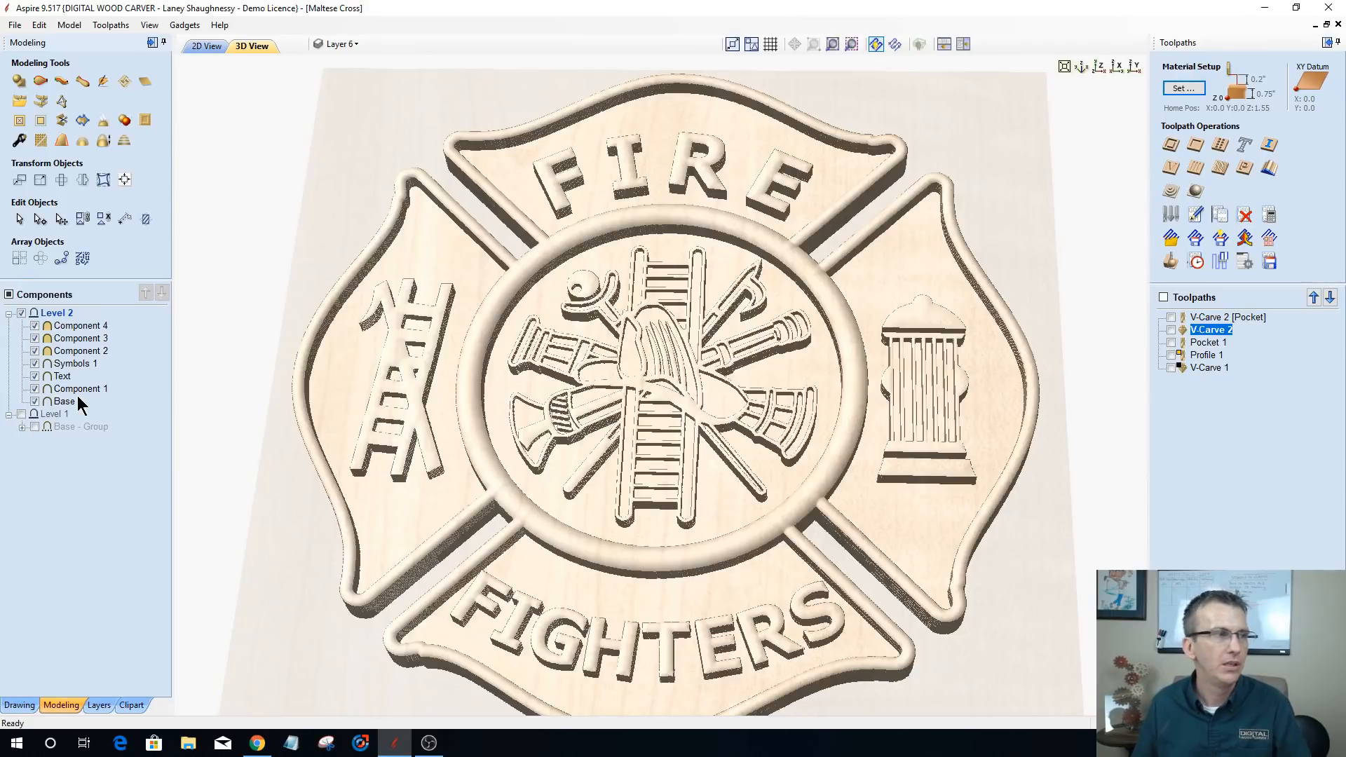
- Select all the components in Level 2: Components 4, 3 and 2, Symbols 1, Text, Component 1 and Base
click(83, 326)
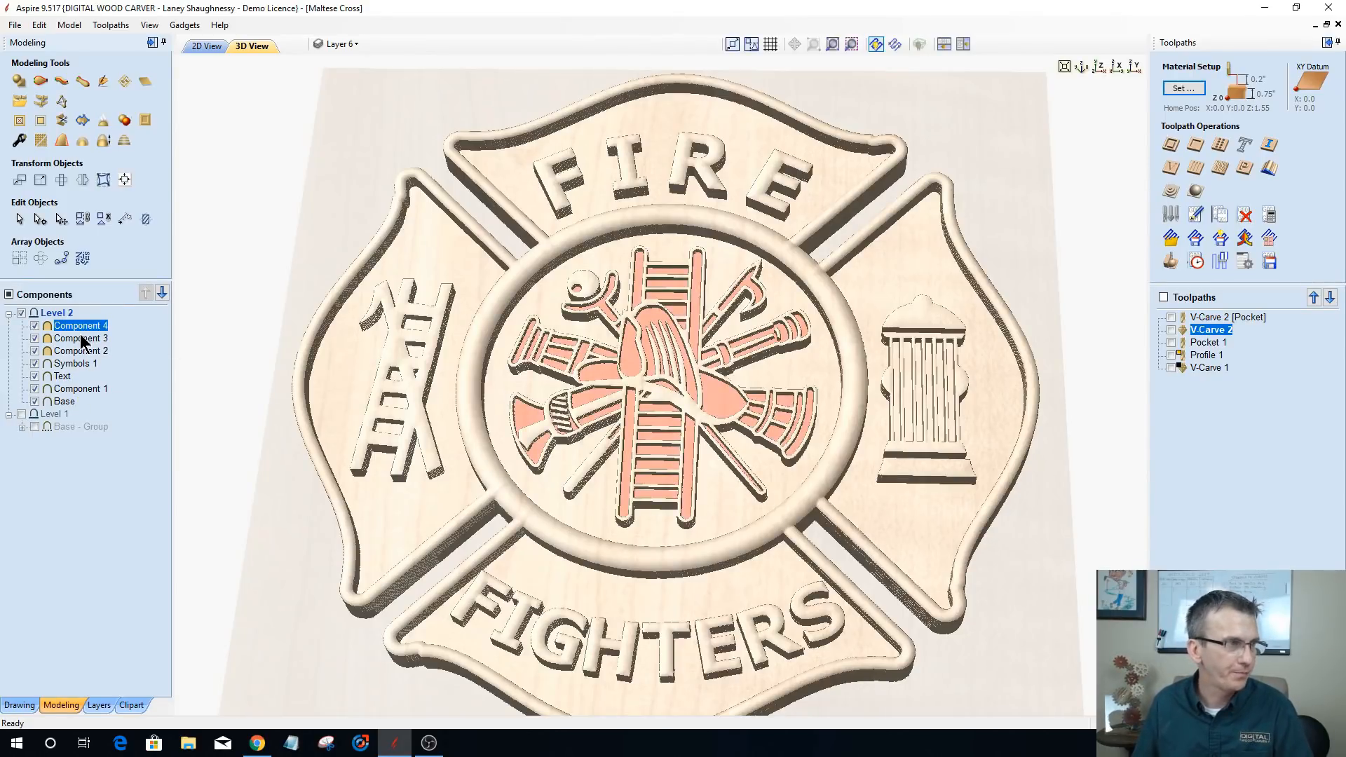
ctrl+click(81, 339)
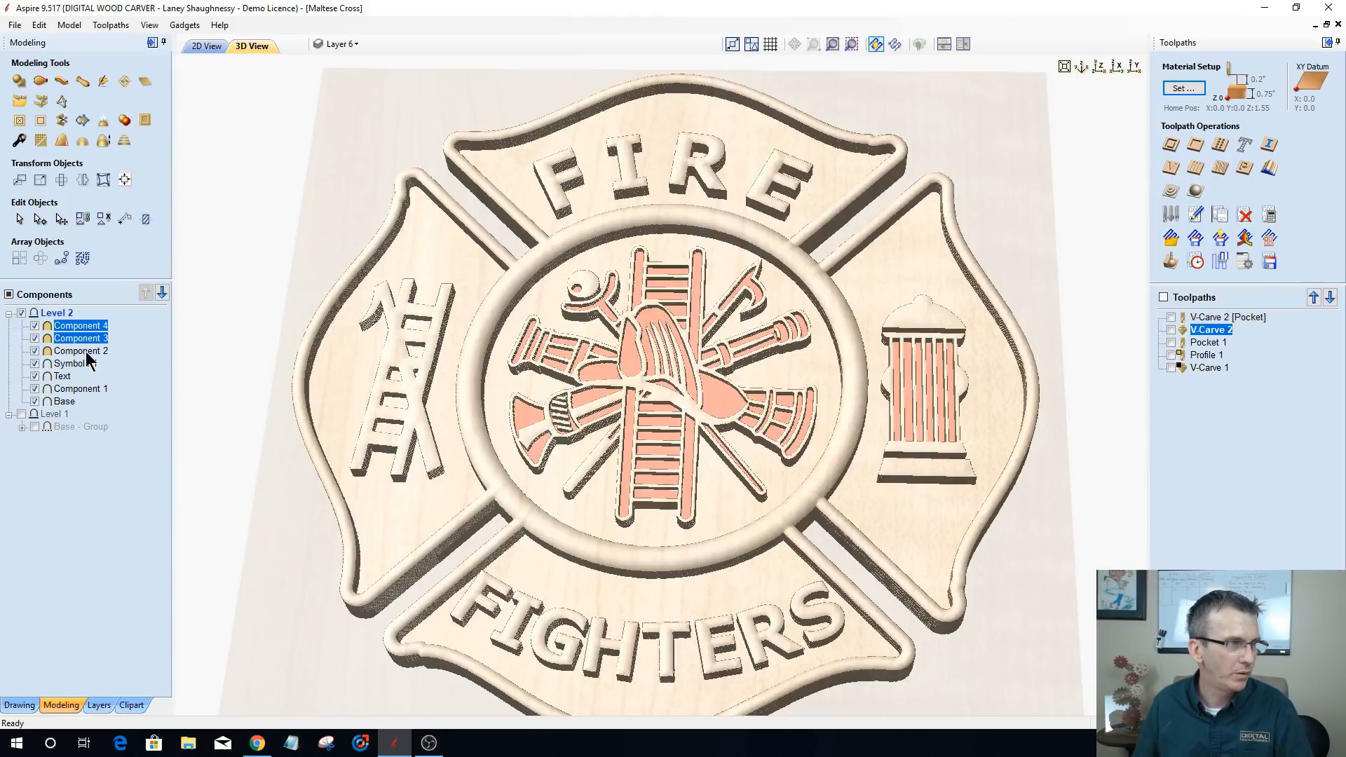
ctrl+click(86, 352)
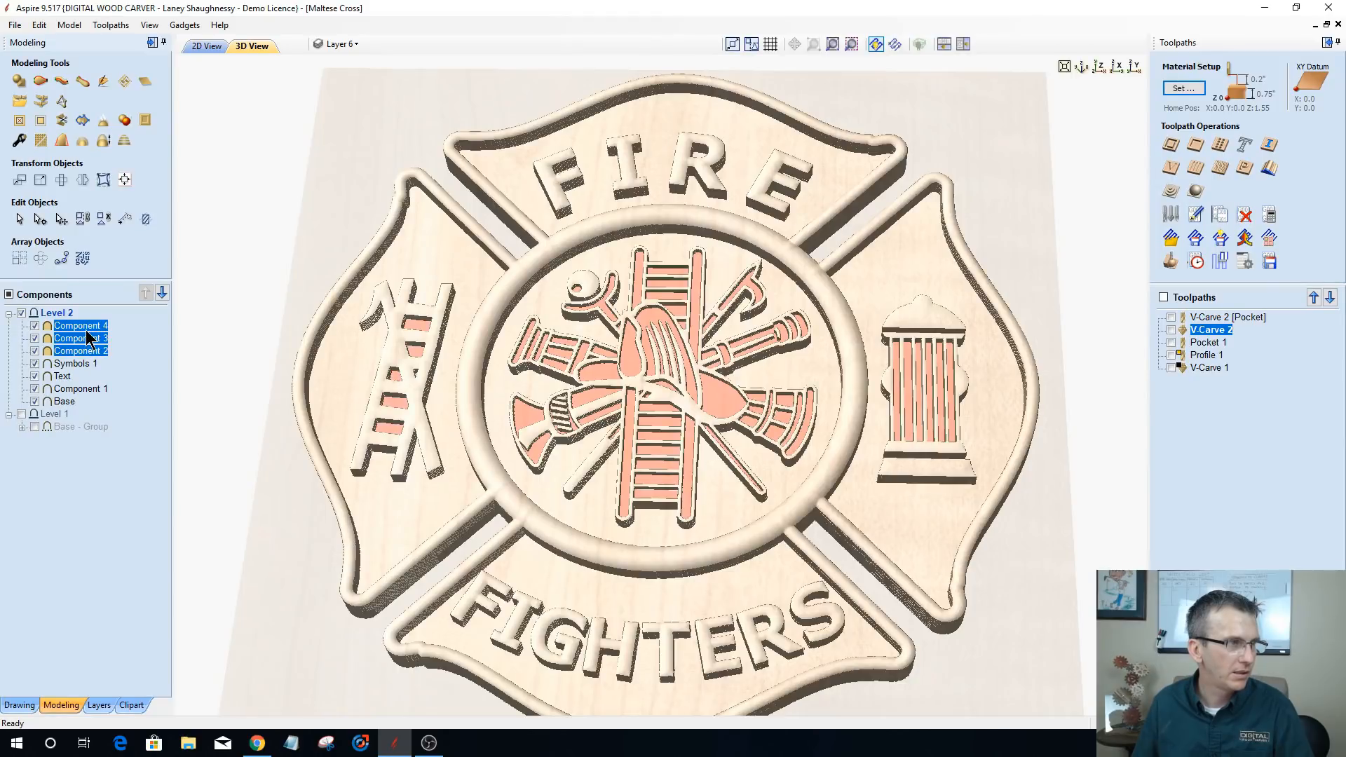
ctrl+click(89, 330)
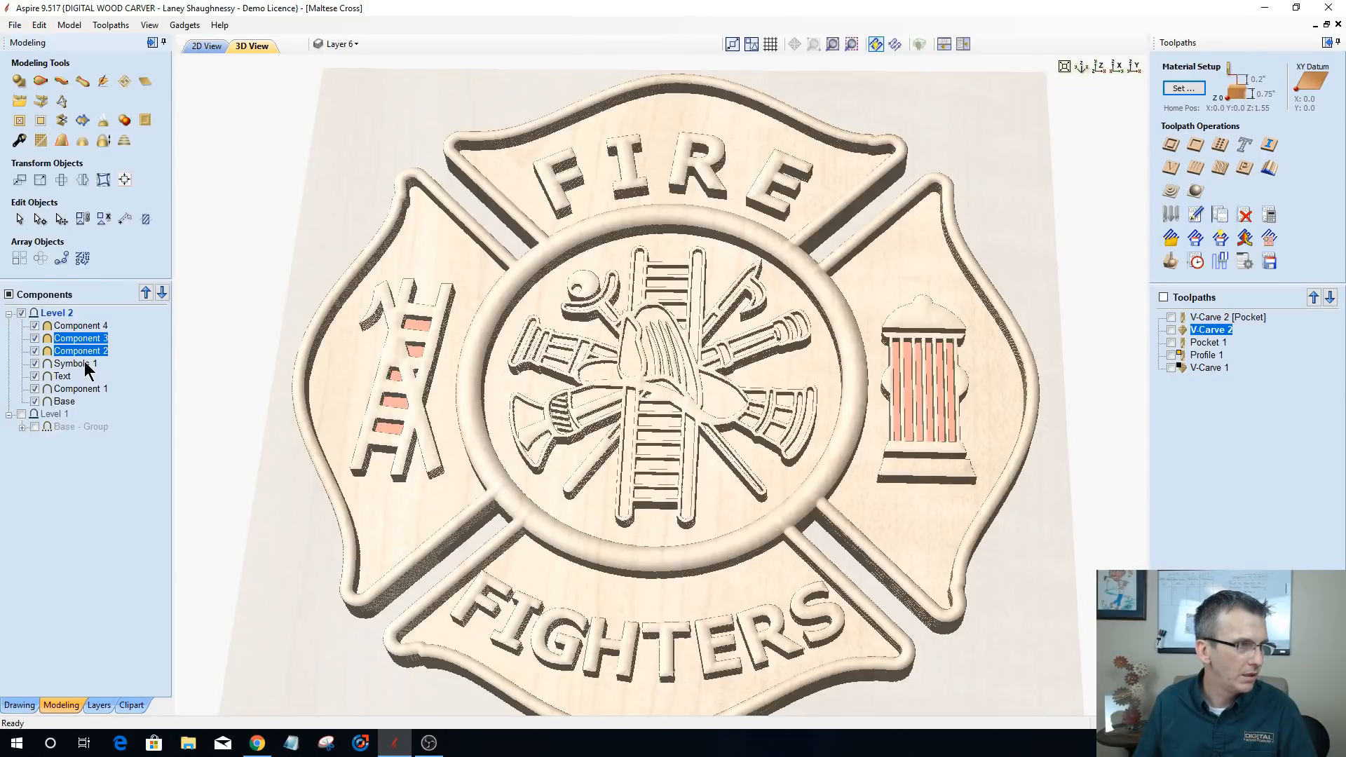
ctrl+click(87, 365)
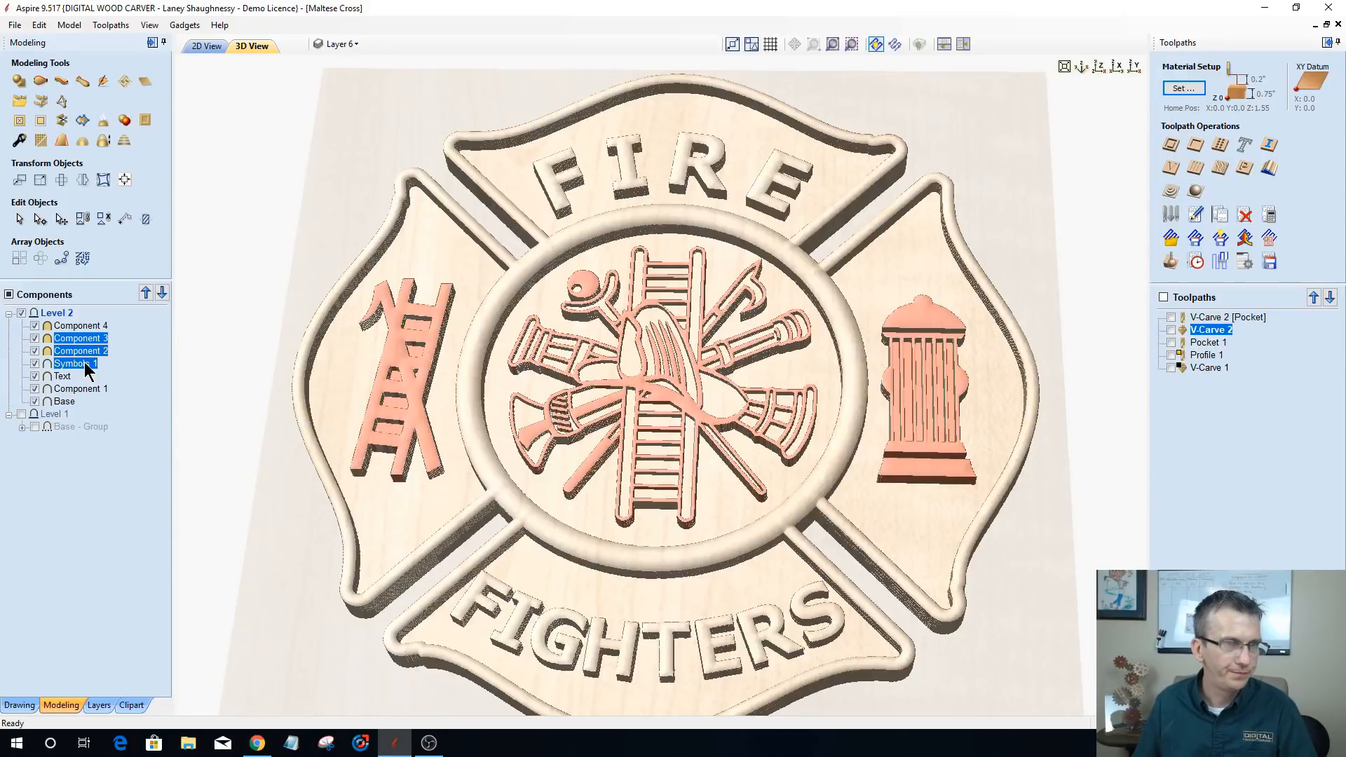
ctrl+click(77, 325)
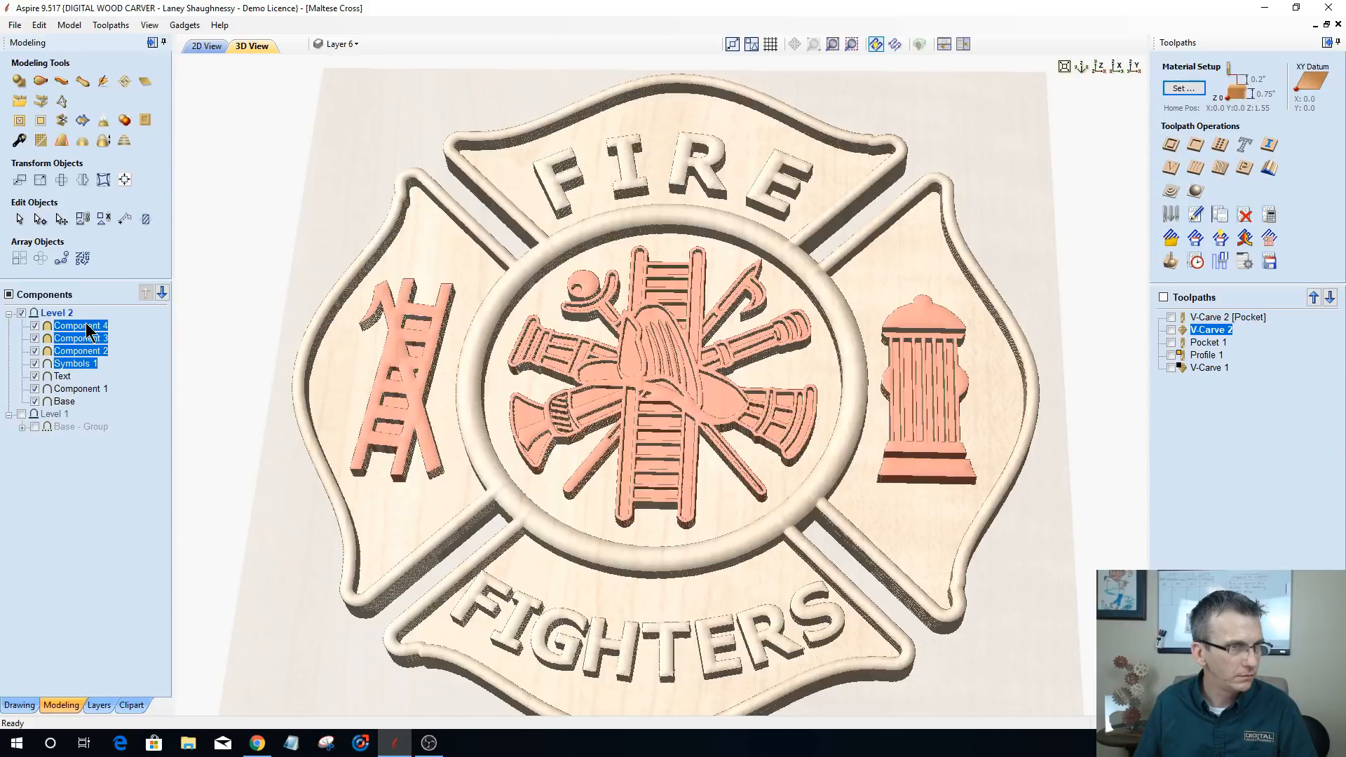
ctrl+click(68, 371)
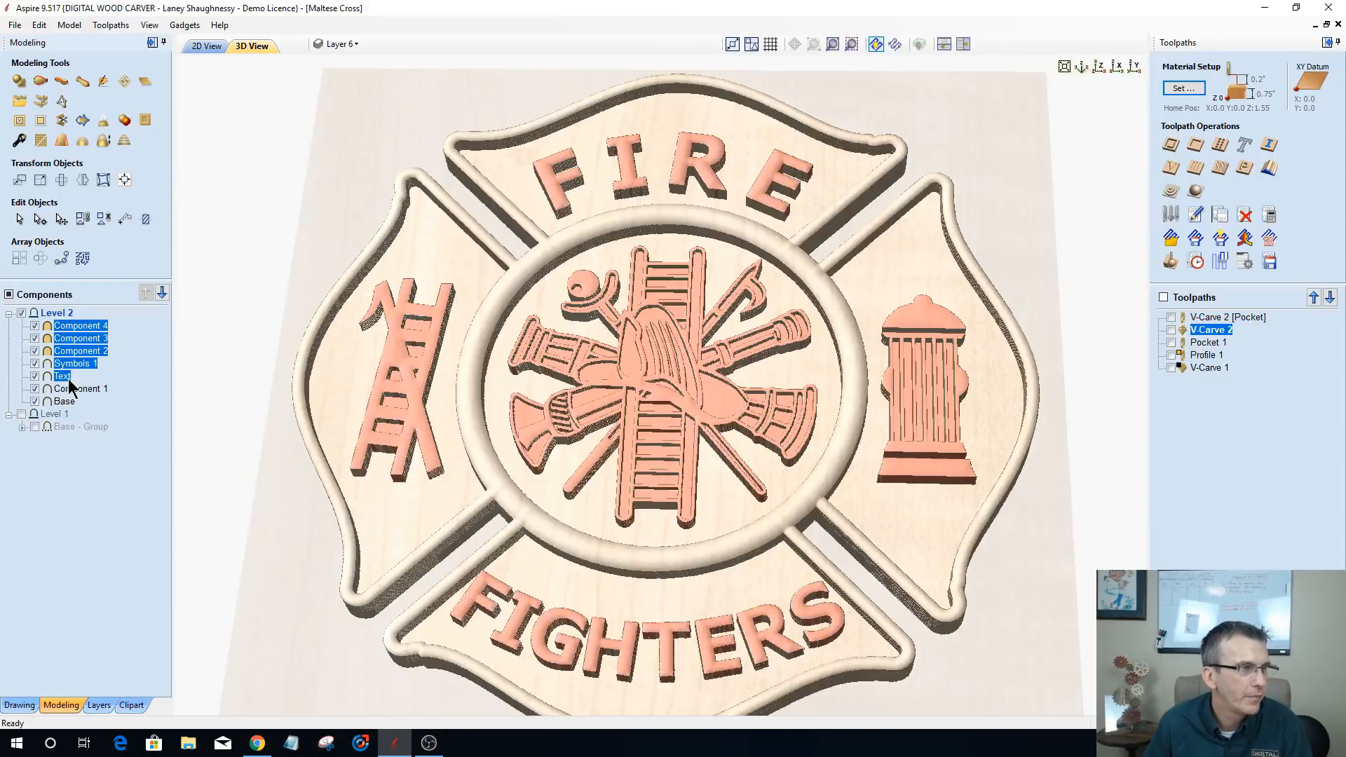
ctrl+click(71, 389)
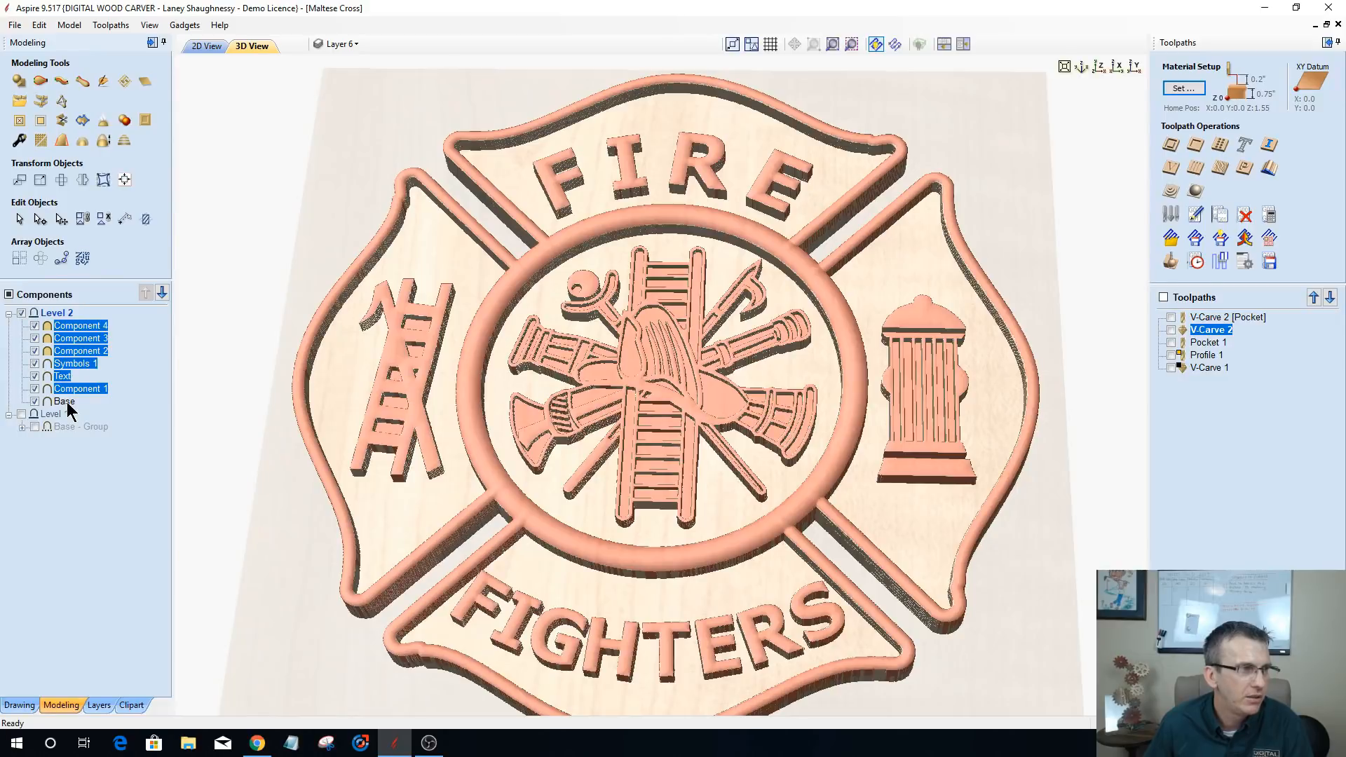
ctrl+click(66, 402)
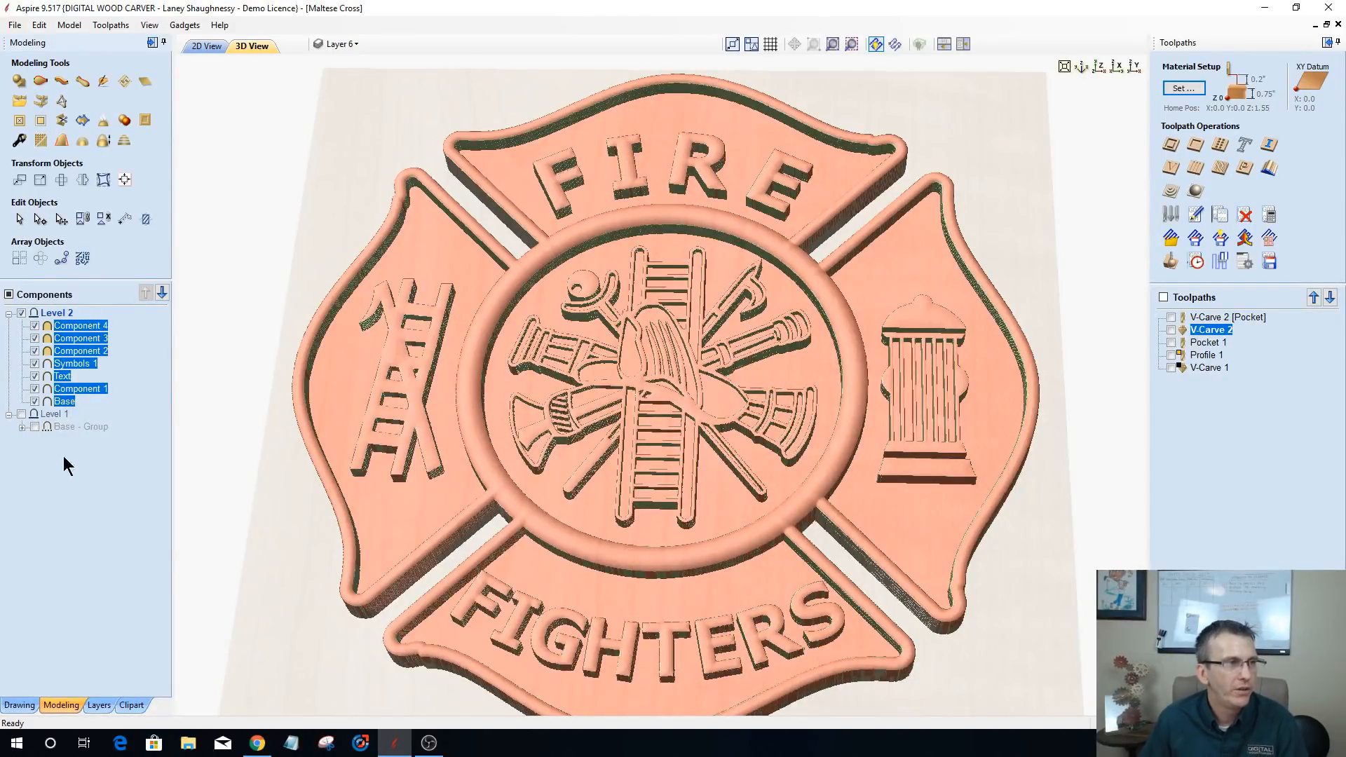
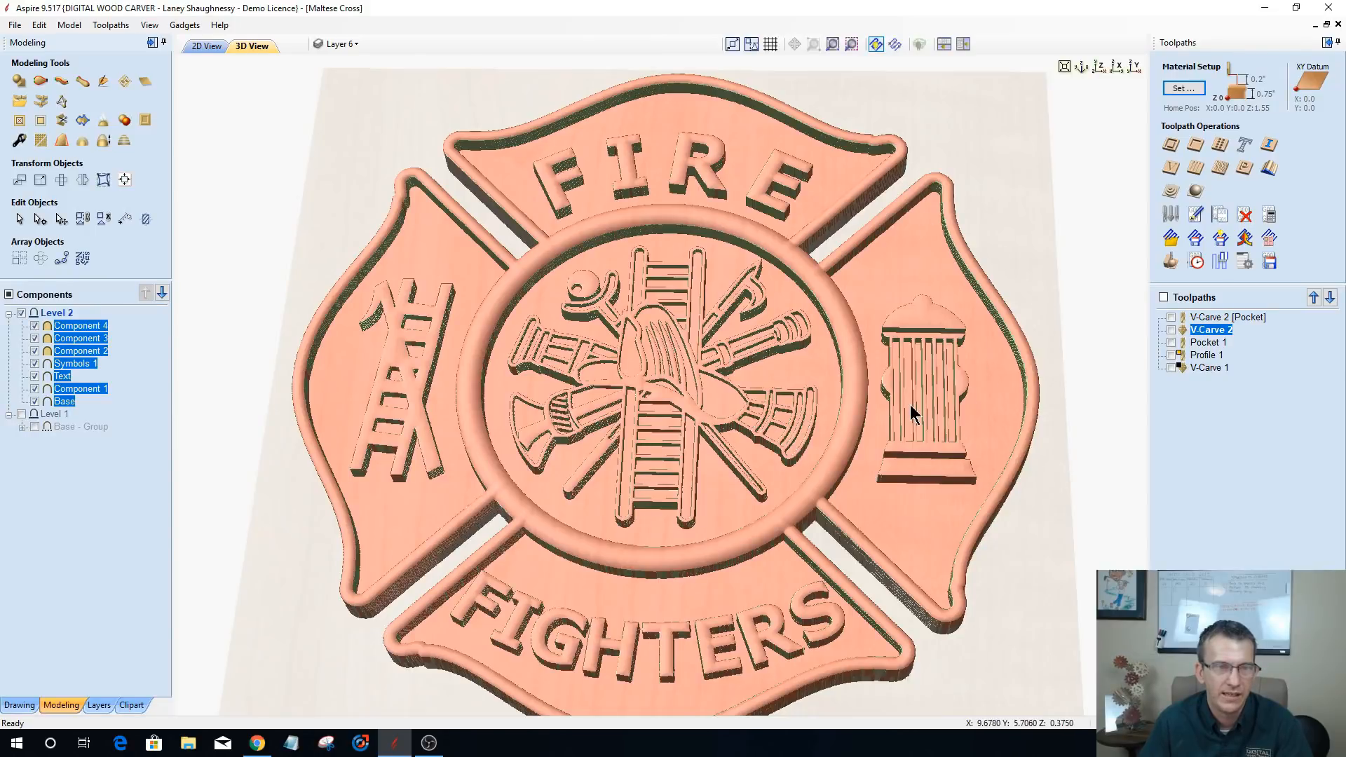
- Save the project and add a 30° draft angle to the visible model as a new component
click(62, 142)
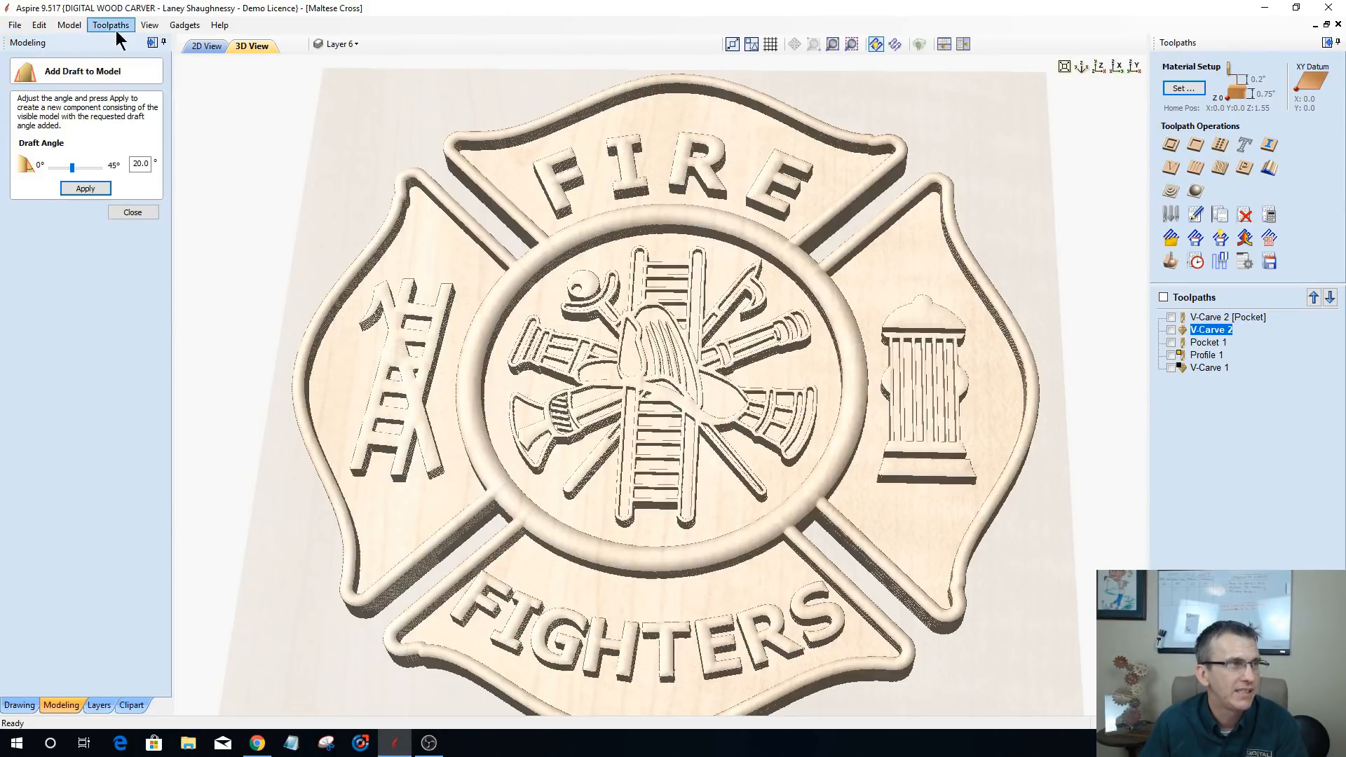
click(14, 25)
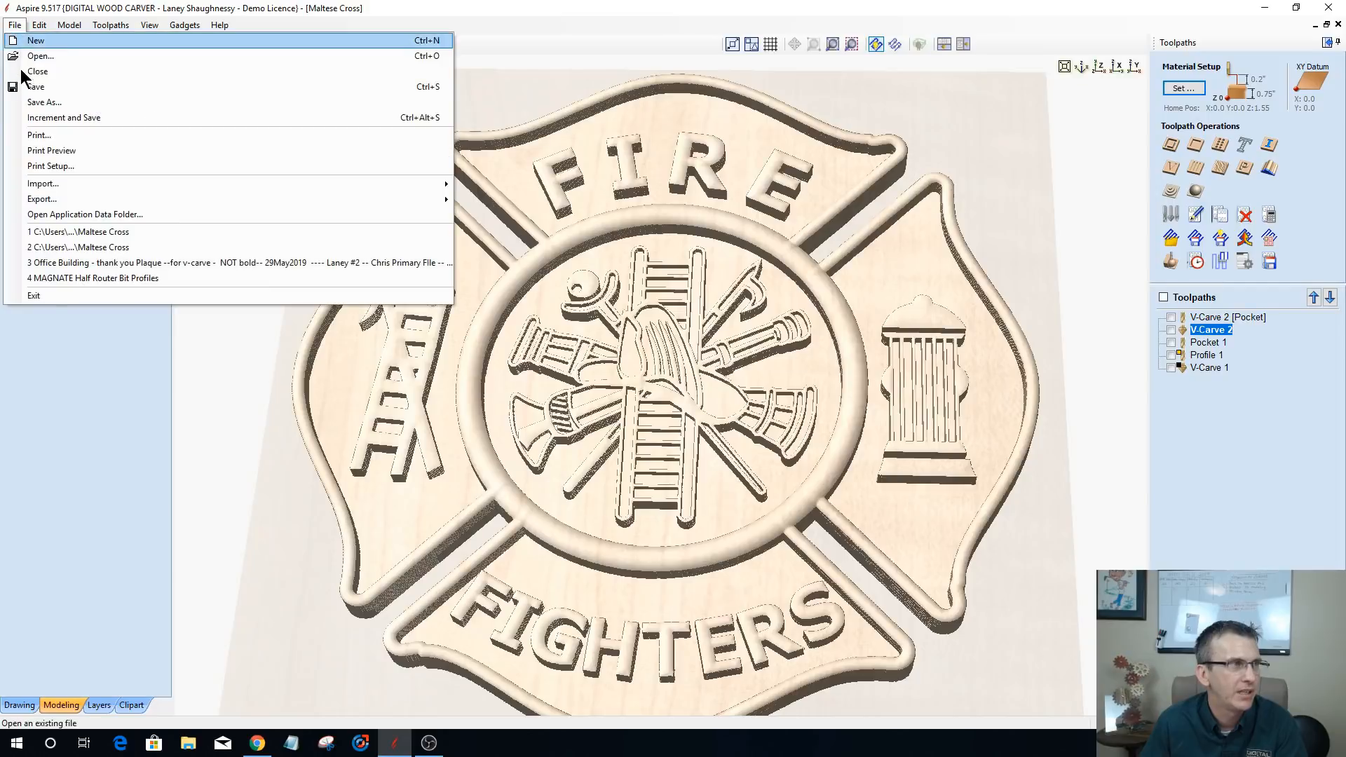
click(38, 89)
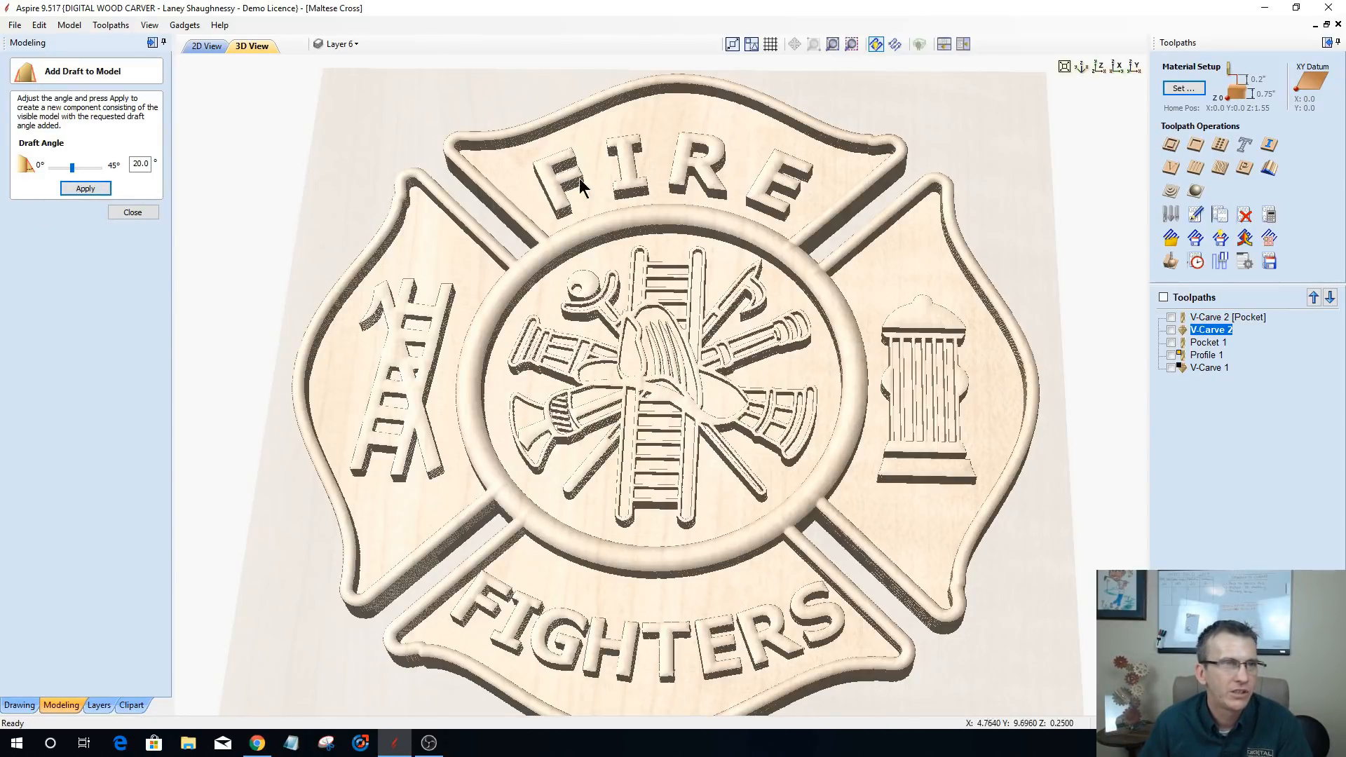
drag(149, 163, 128, 159)
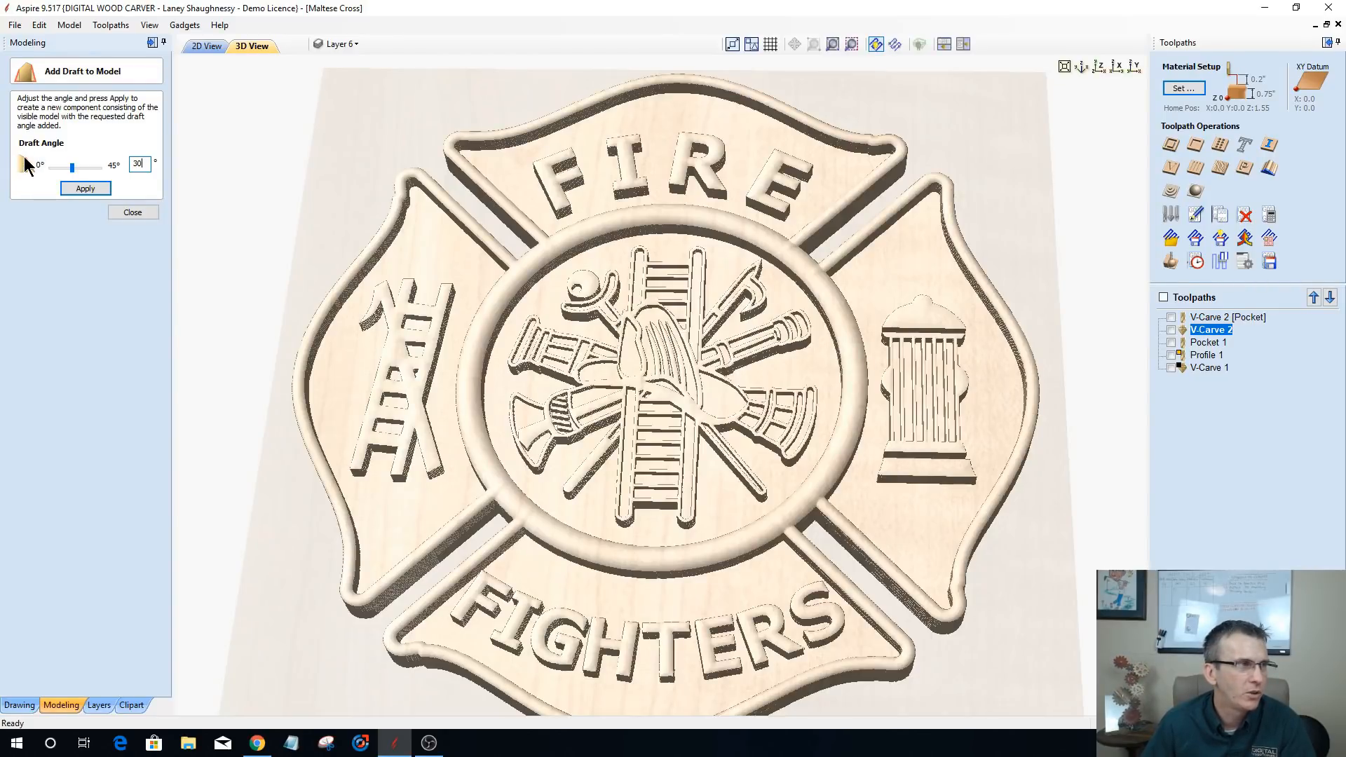
click(81, 187)
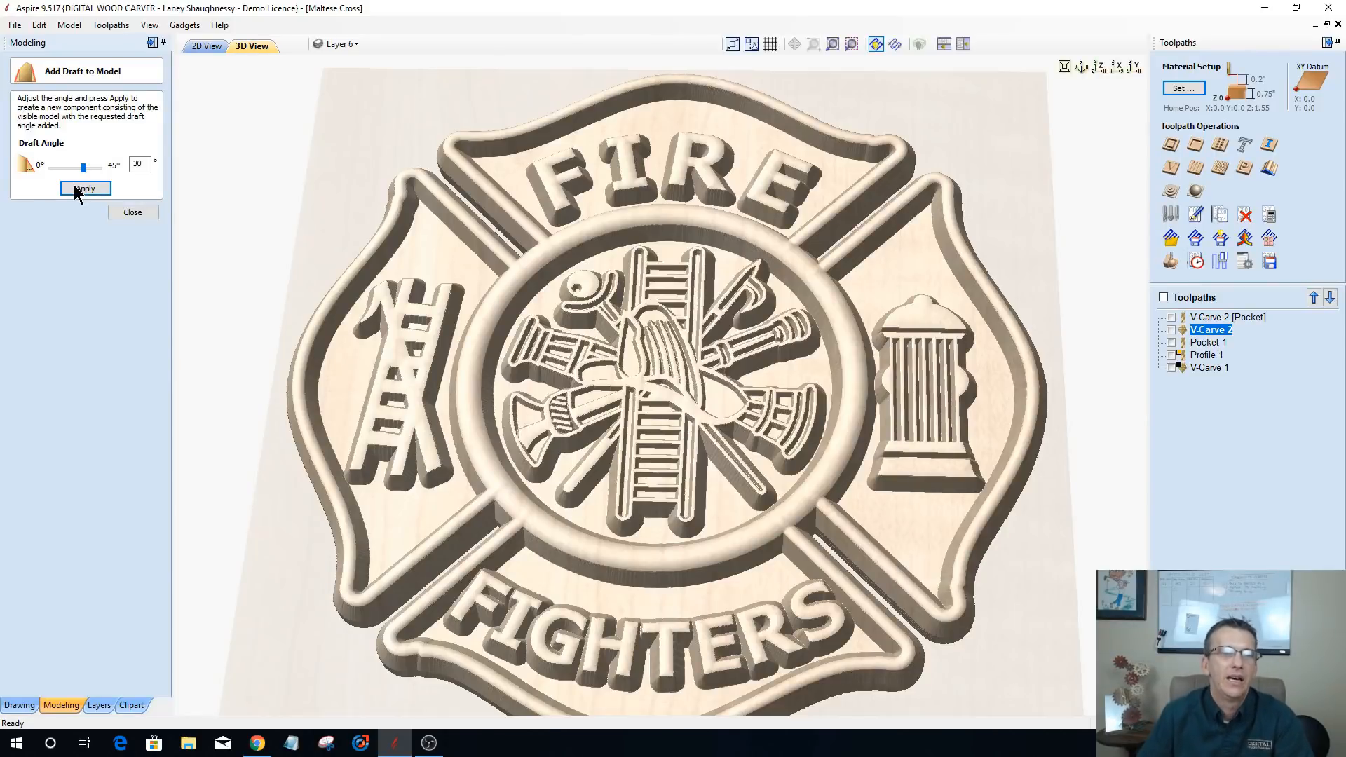
click(132, 213)
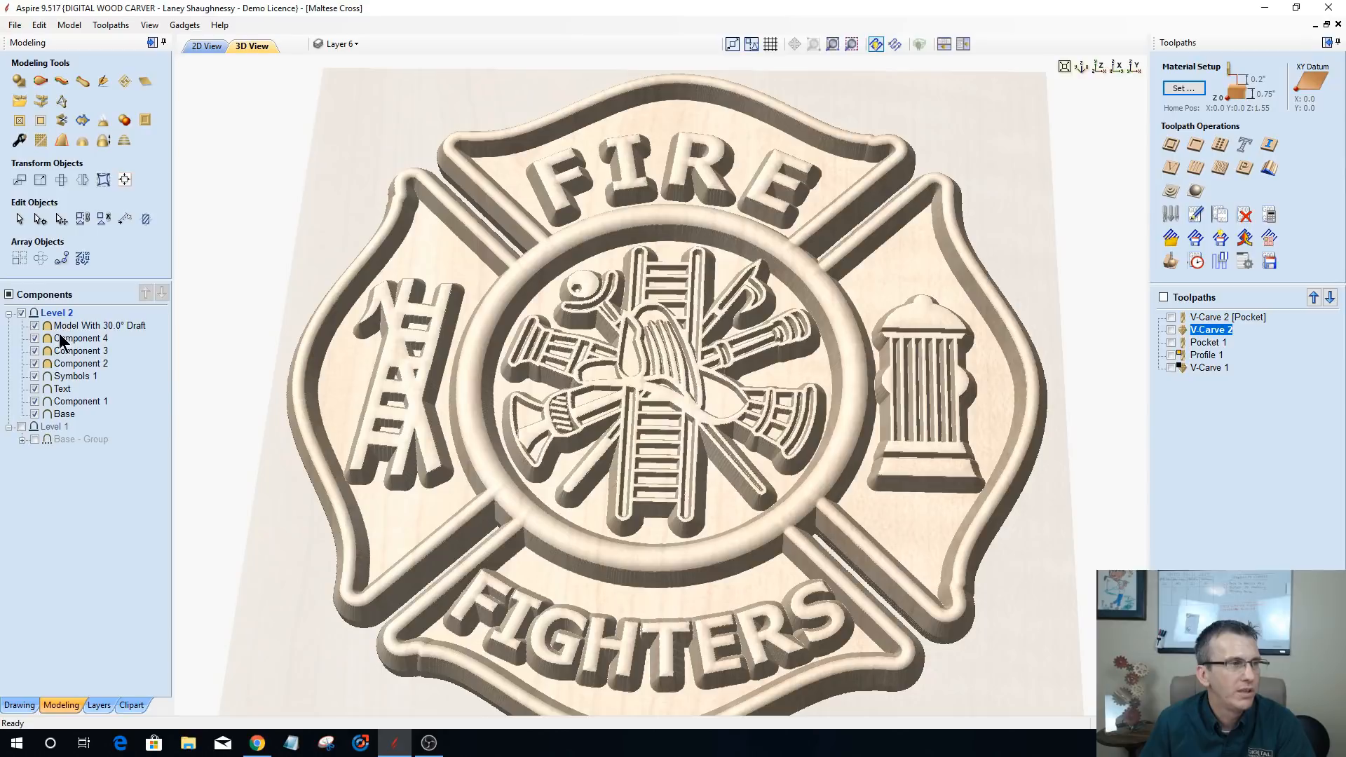
- Hide Components 4, 3 and 2, Symbols 1, Text, Component 1 and Base in Level 2, leaving only the 30° draft model shown
mouse_move(67, 327)
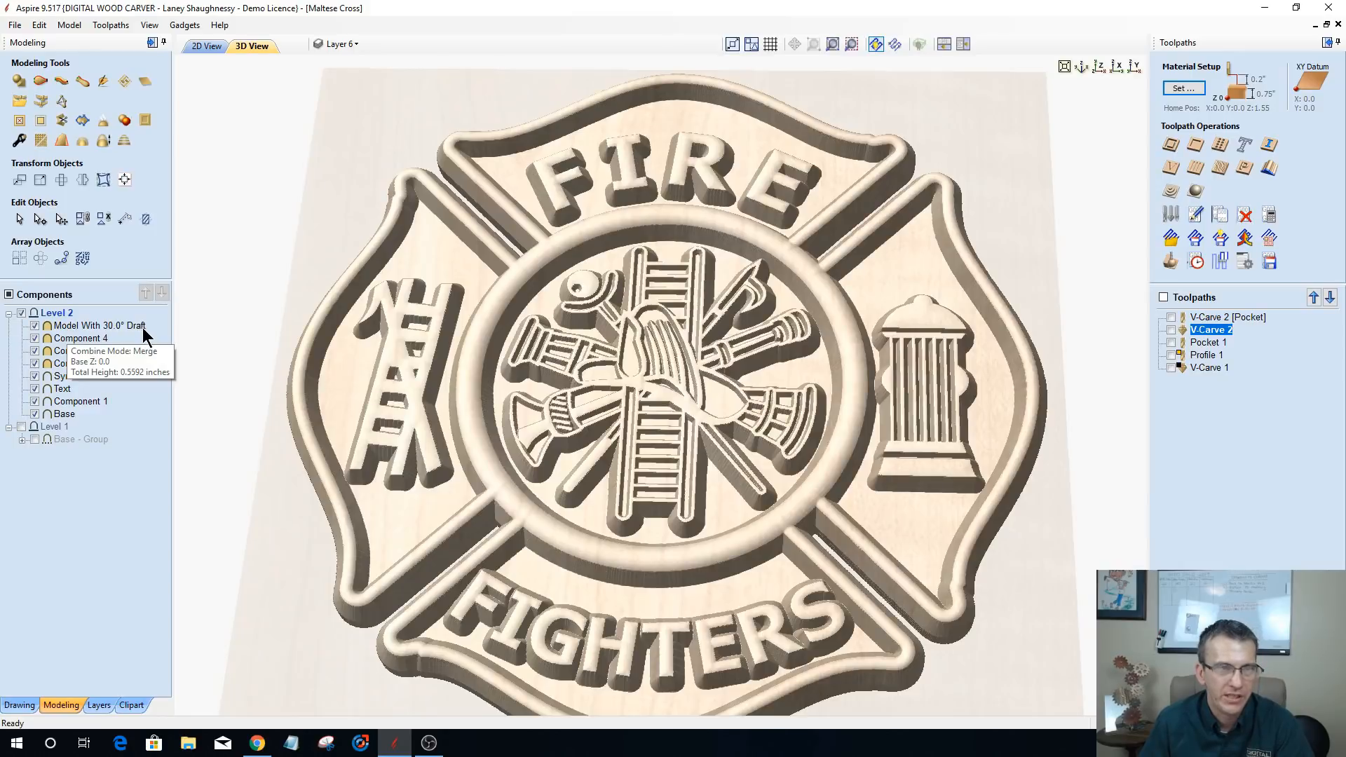
click(36, 347)
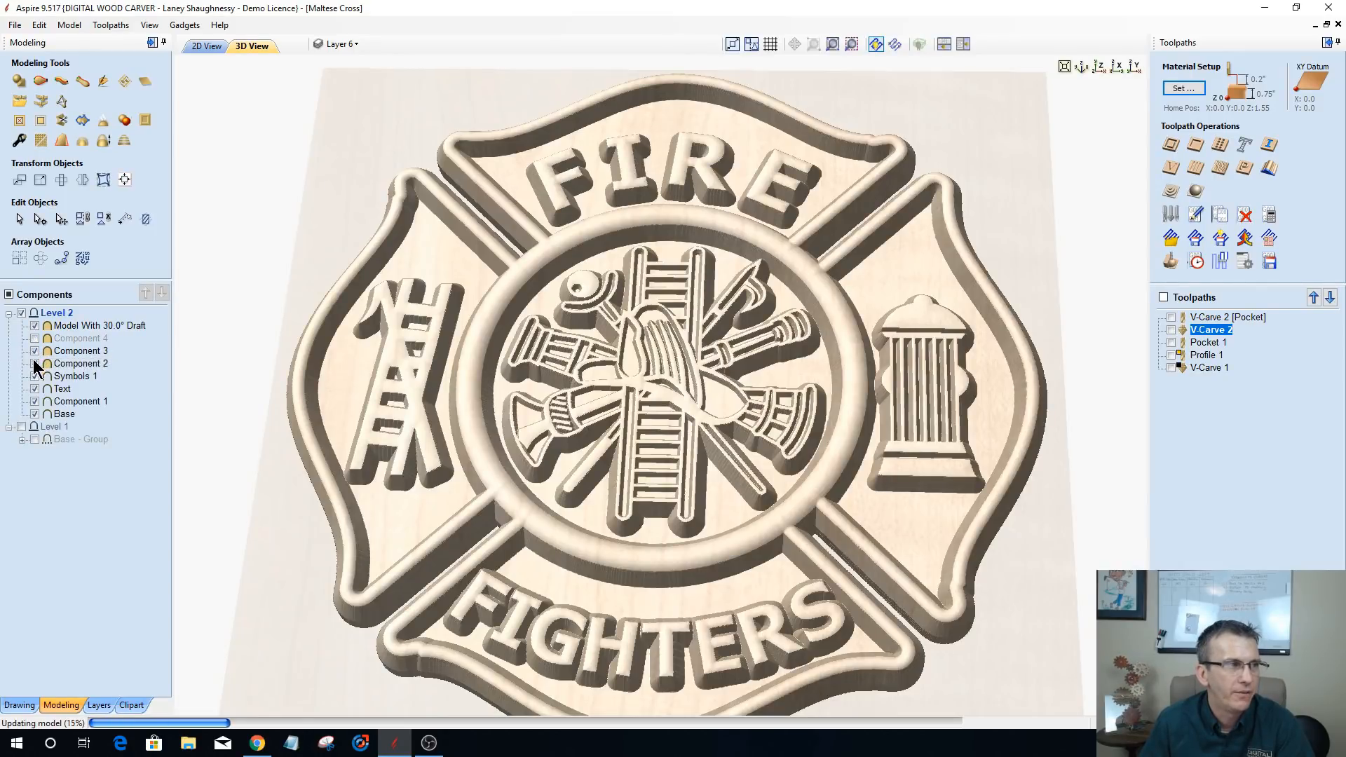
click(33, 351)
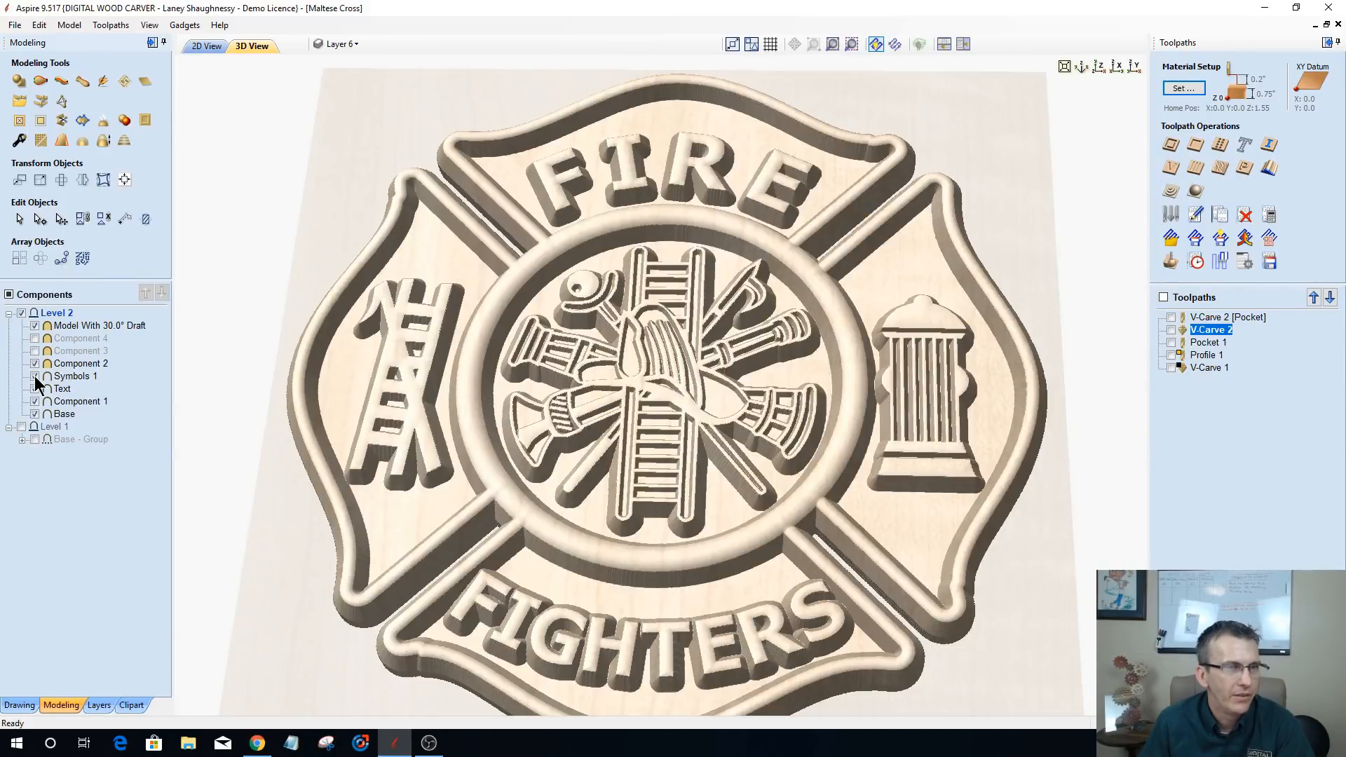
click(35, 375)
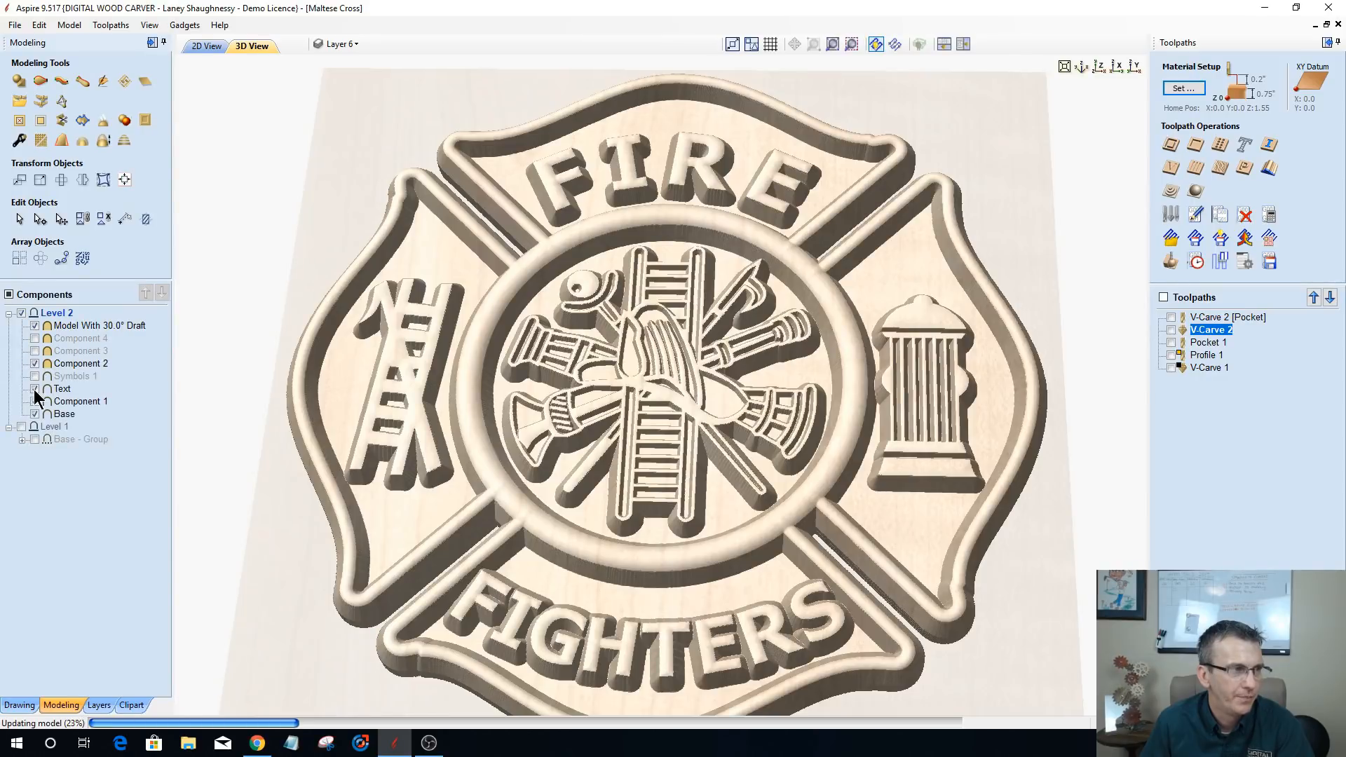
click(34, 389)
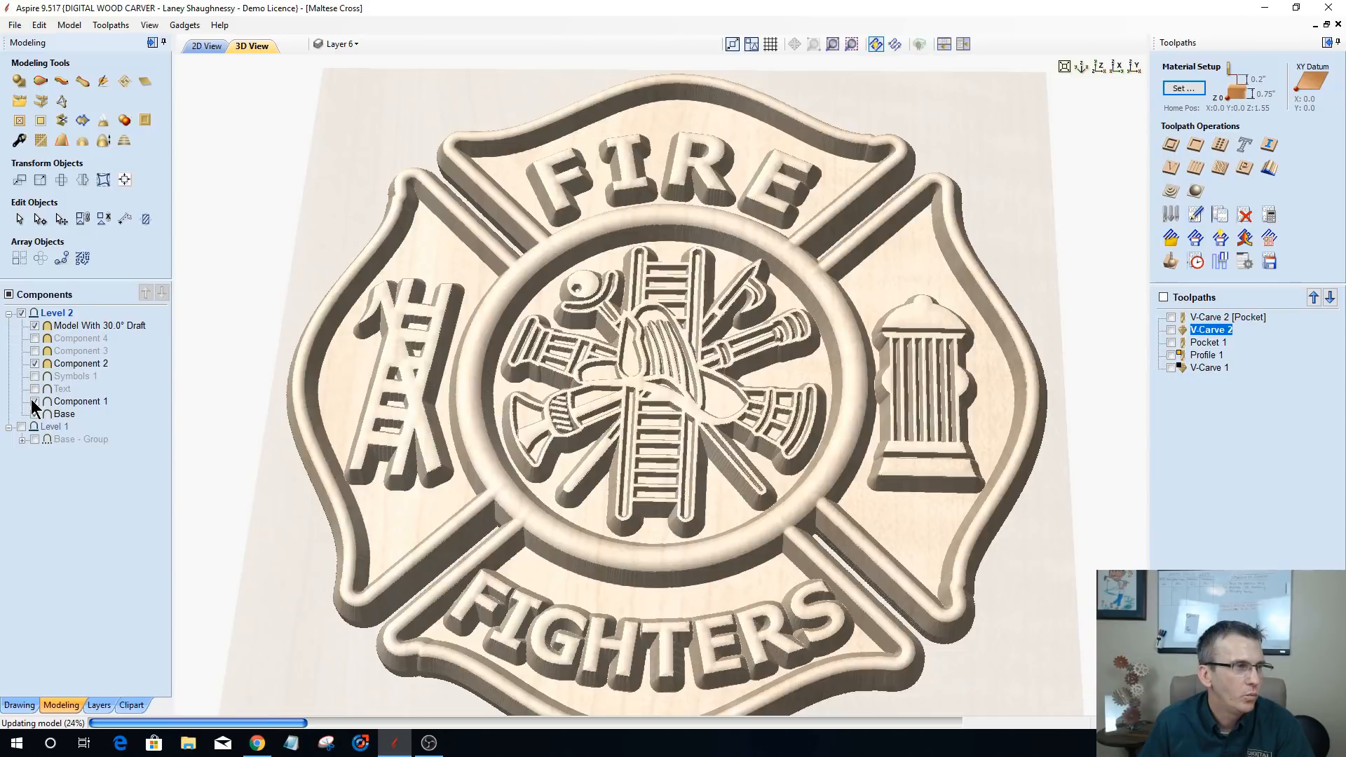
click(34, 401)
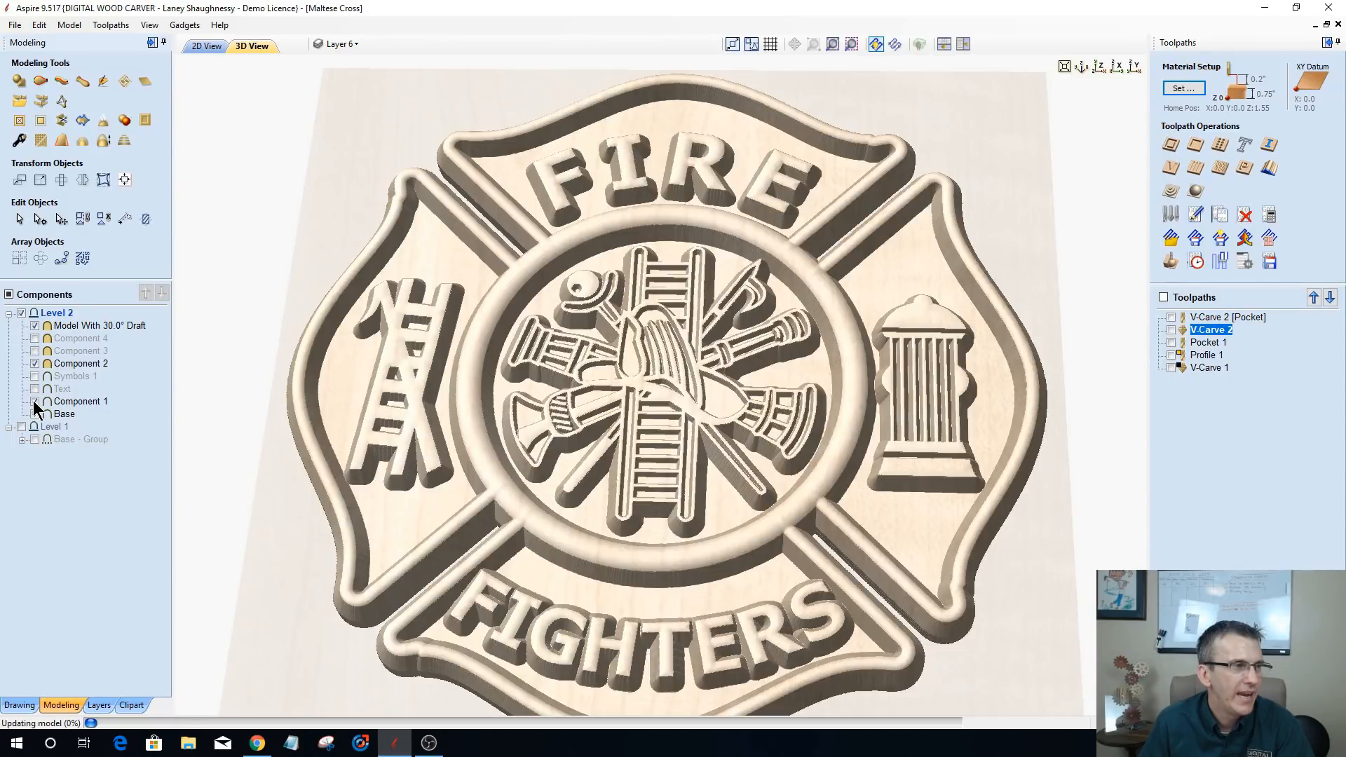
click(33, 413)
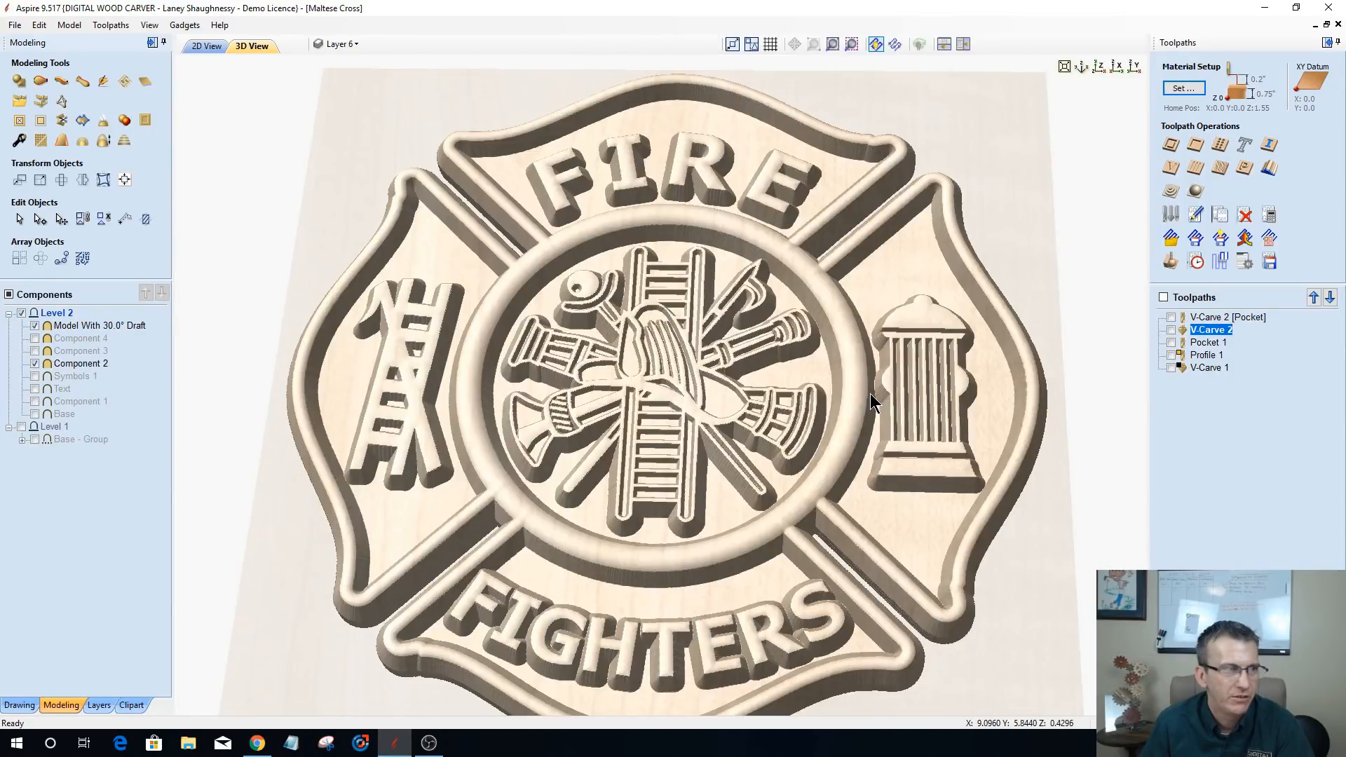
click(35, 363)
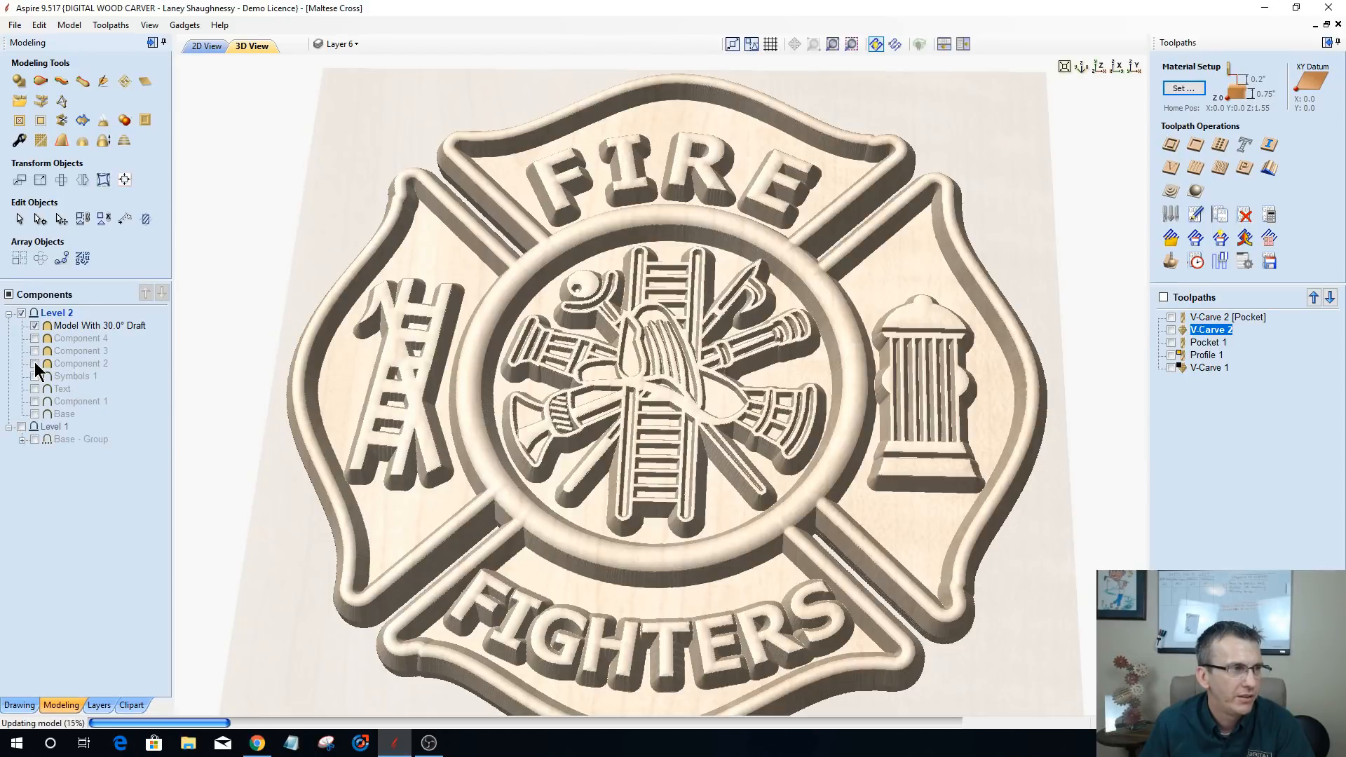
- Select the Model With 30.0° Draft component in Level 2, inspect it and delete it
click(77, 325)
drag(720, 432, 723, 526)
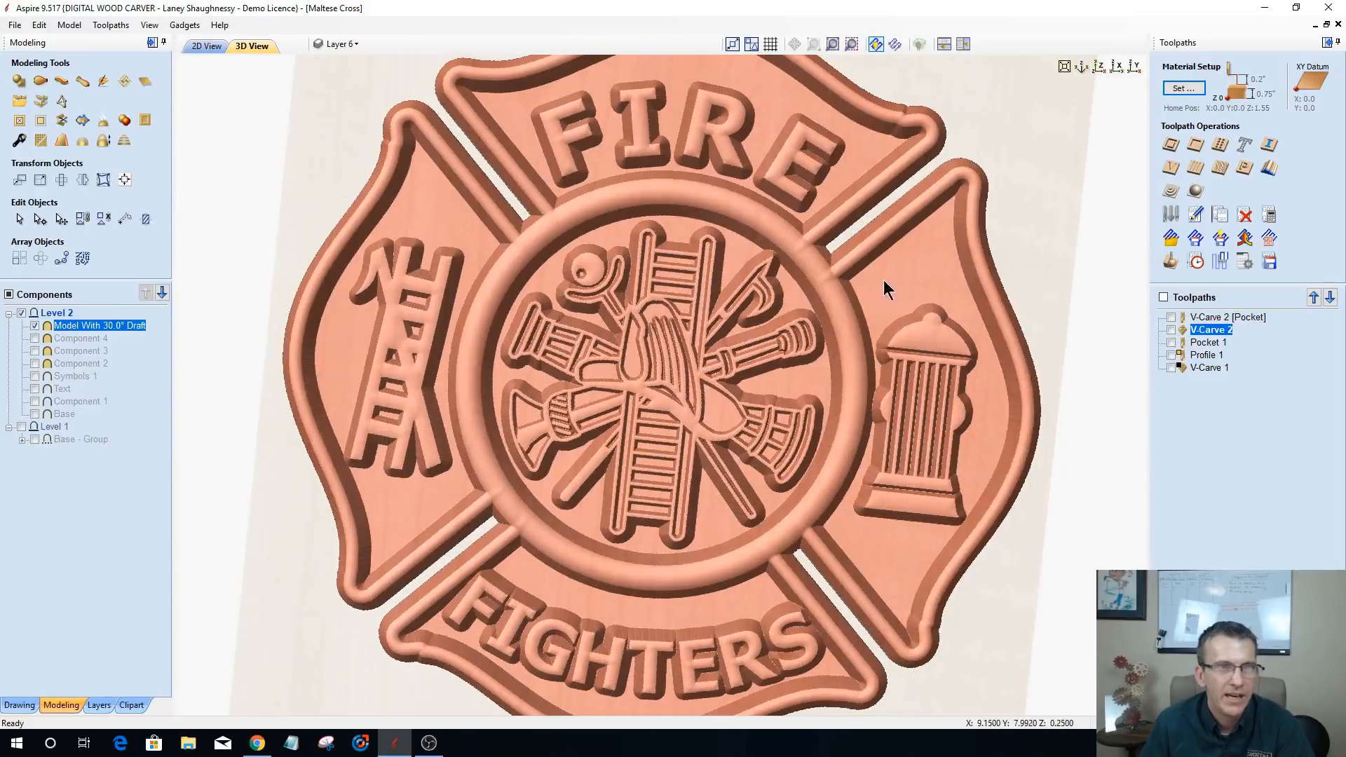
drag(912, 280, 1045, 365)
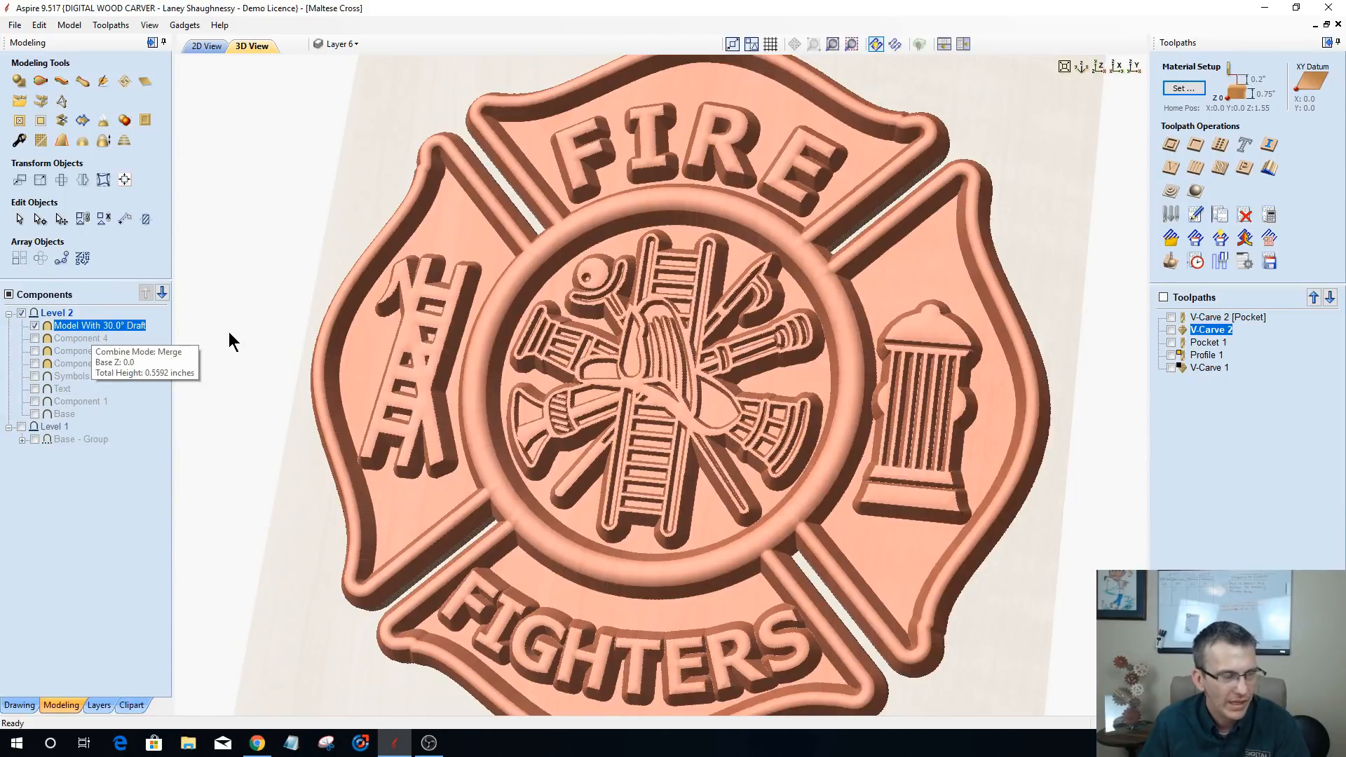
key(Delete)
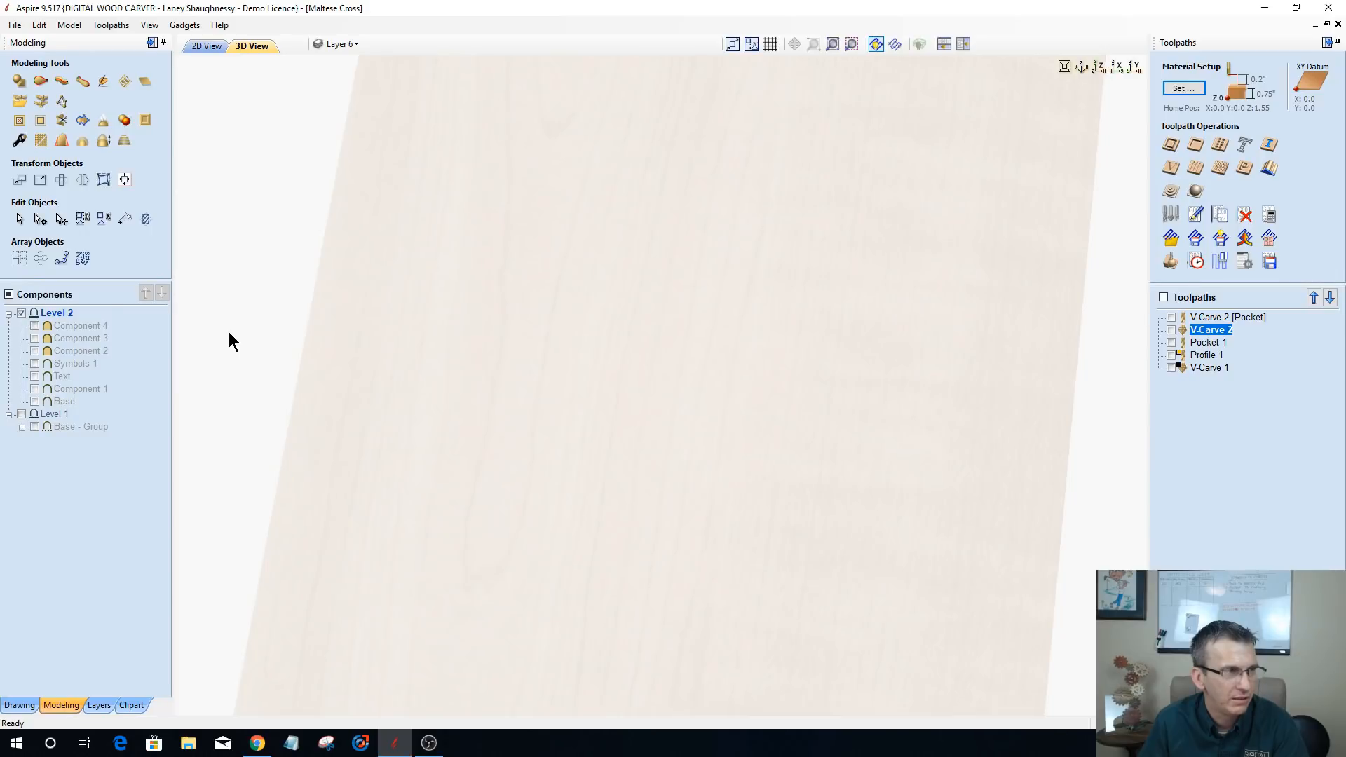
- Show all the original components in Level 2 again, from Component 4 down to Base
click(36, 325)
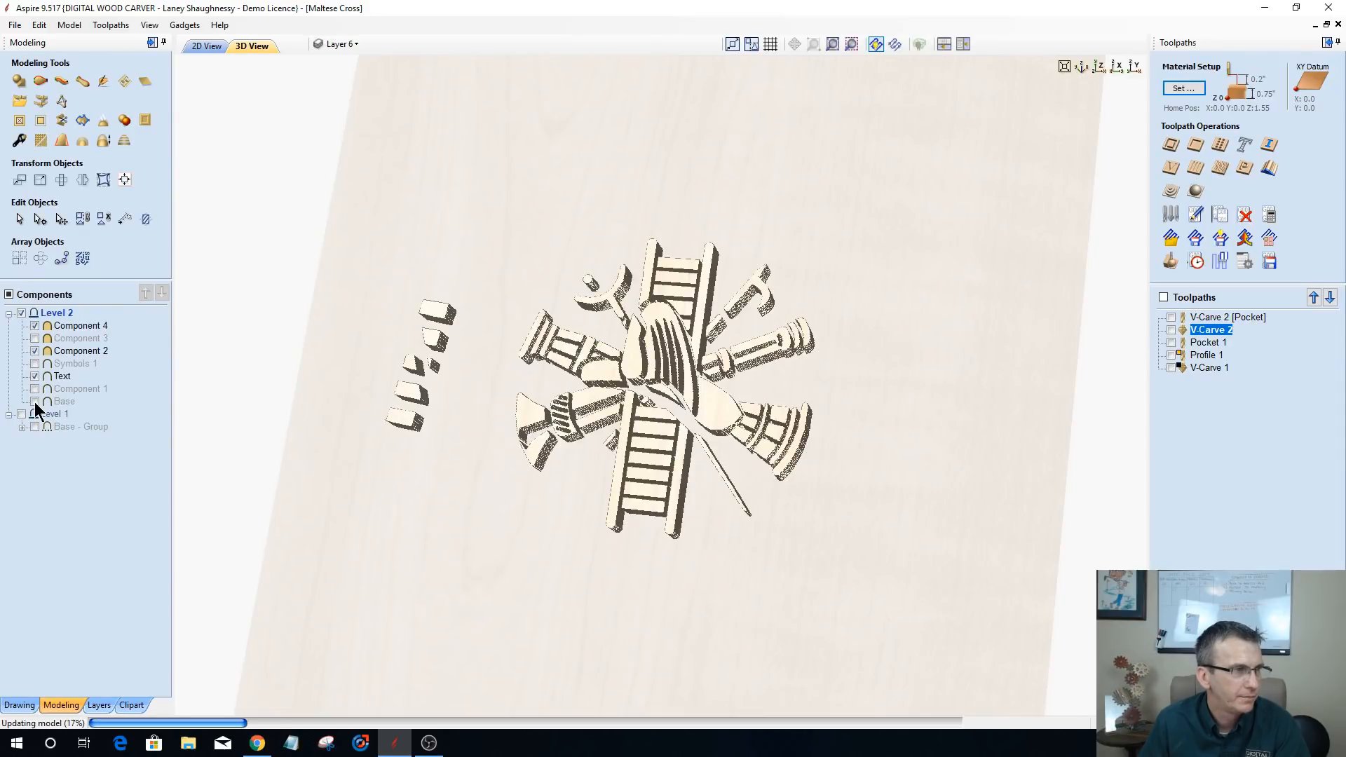
click(34, 402)
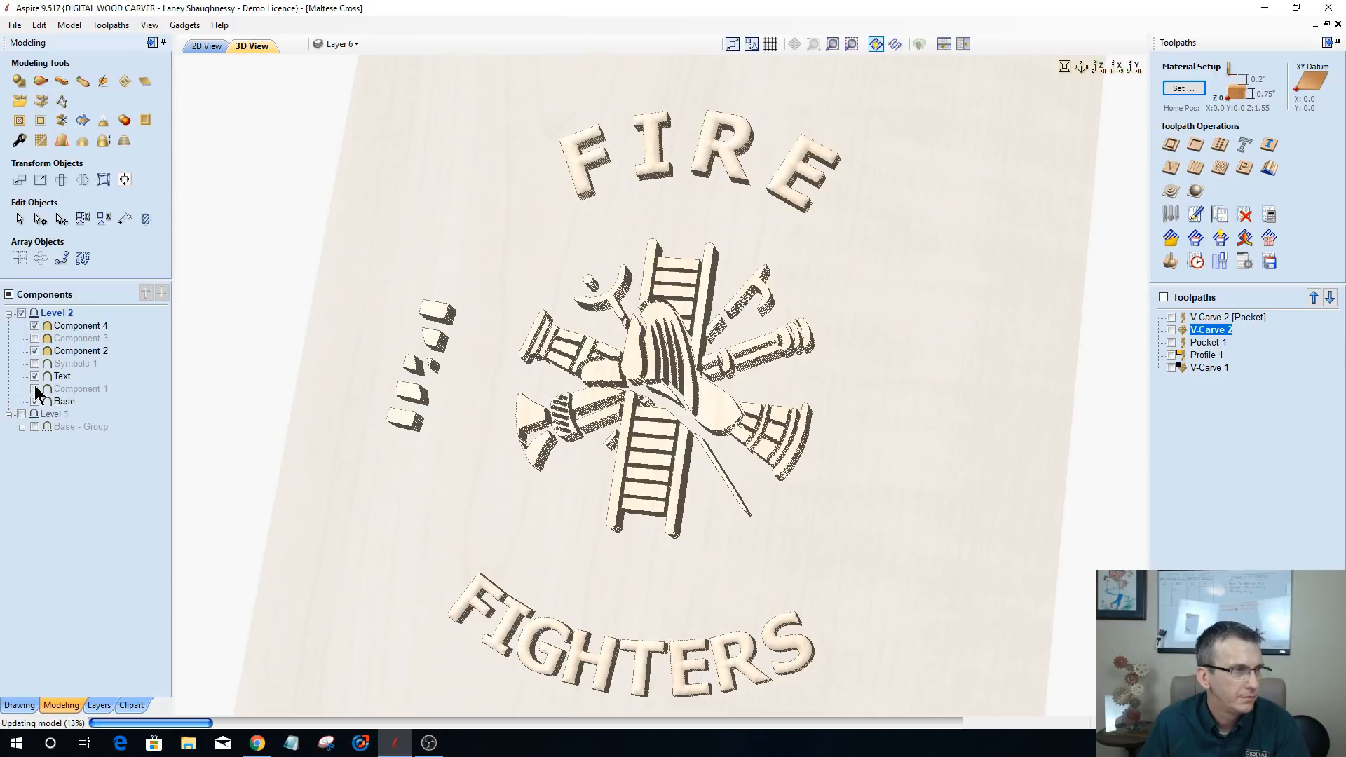
click(35, 390)
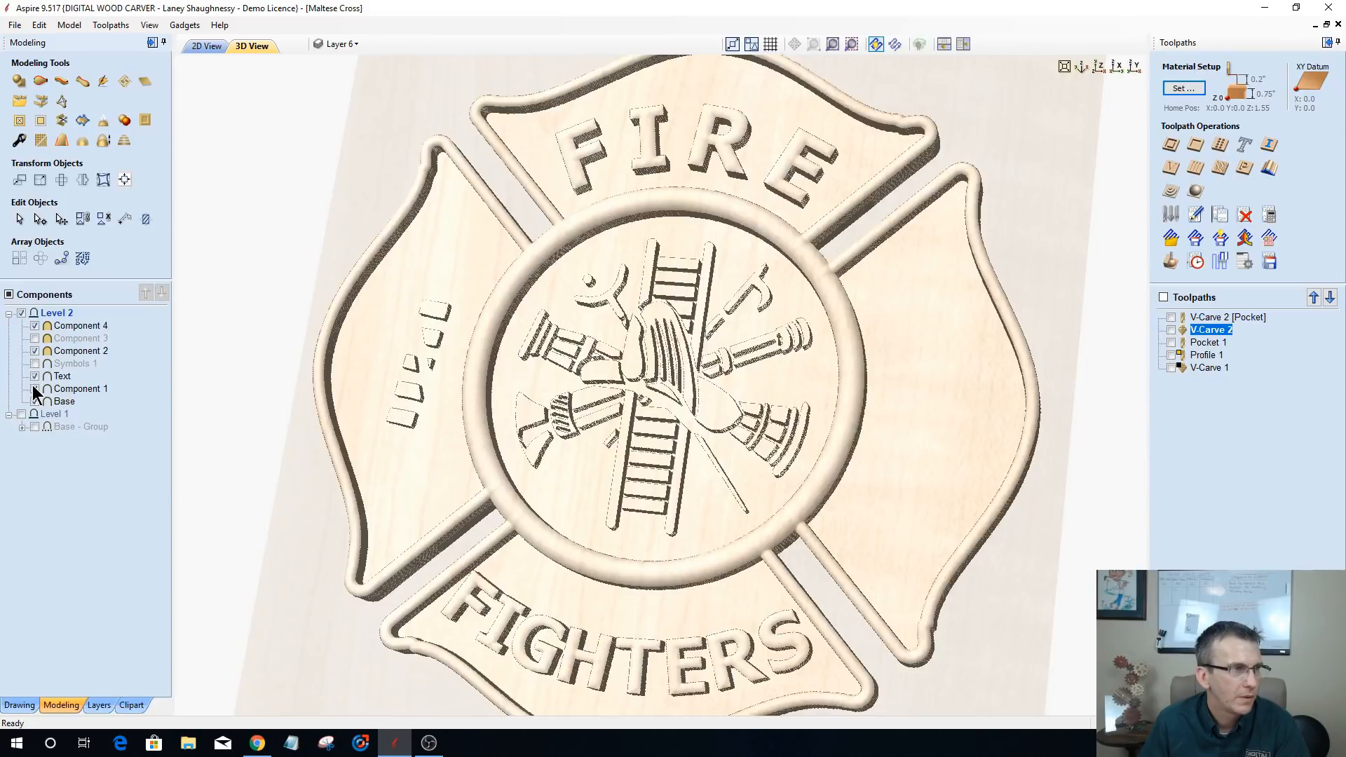
click(38, 362)
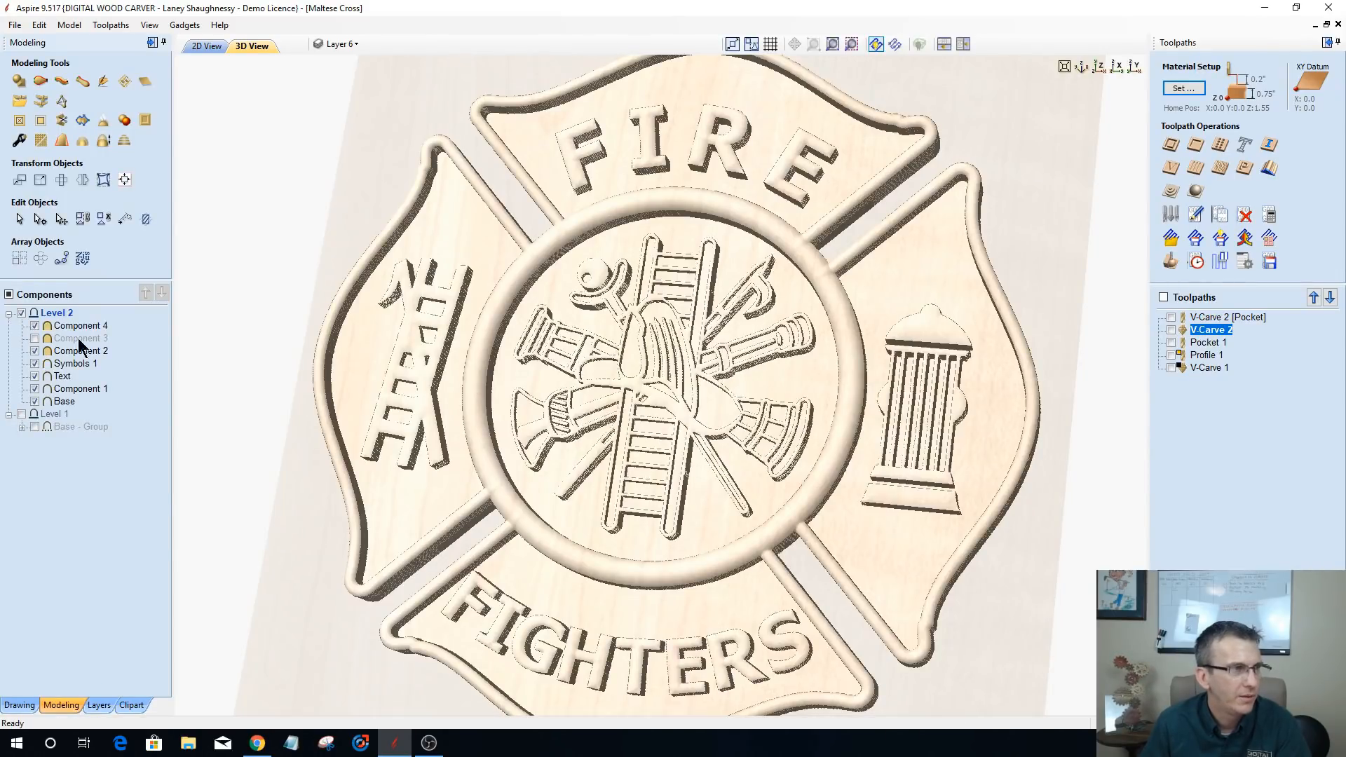
click(35, 338)
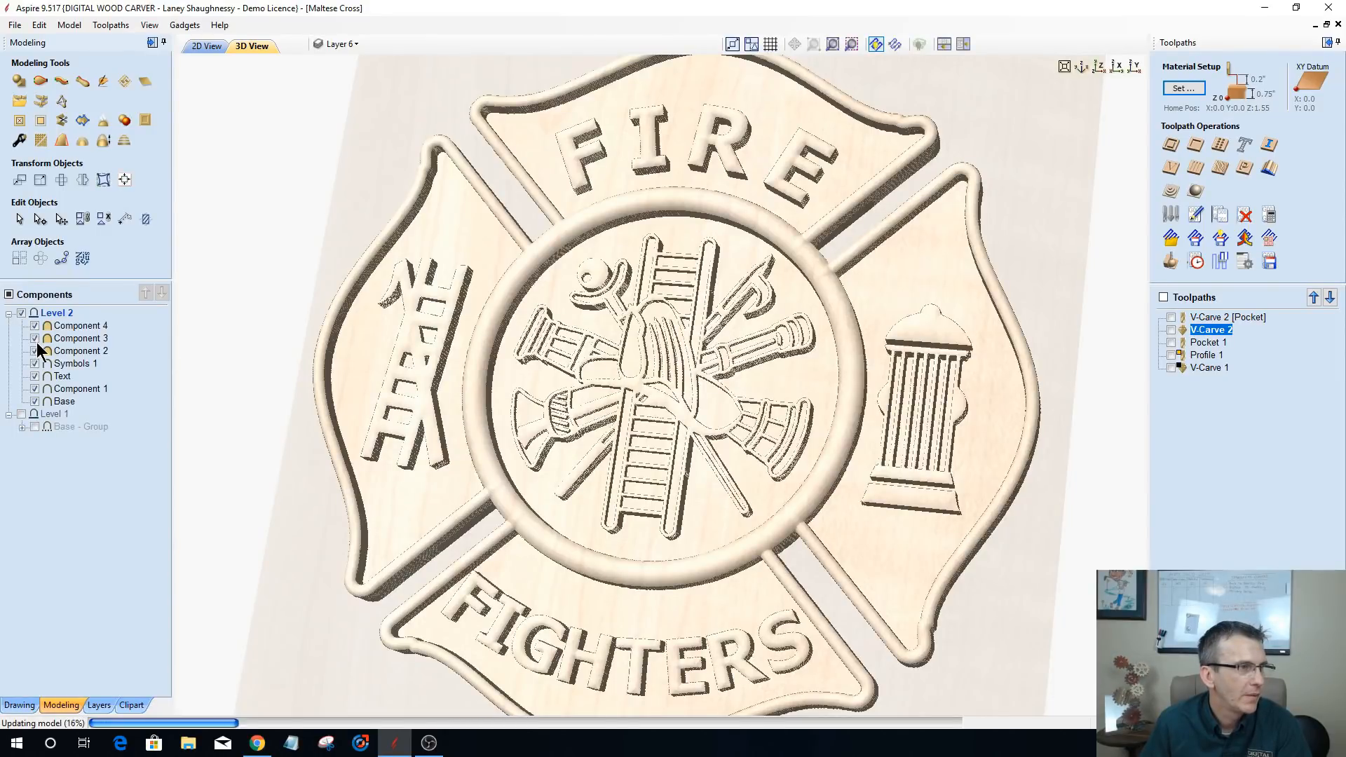
- Select all the Level 2 components and add a 15° draft angle to the visible model as a new component
click(96, 326)
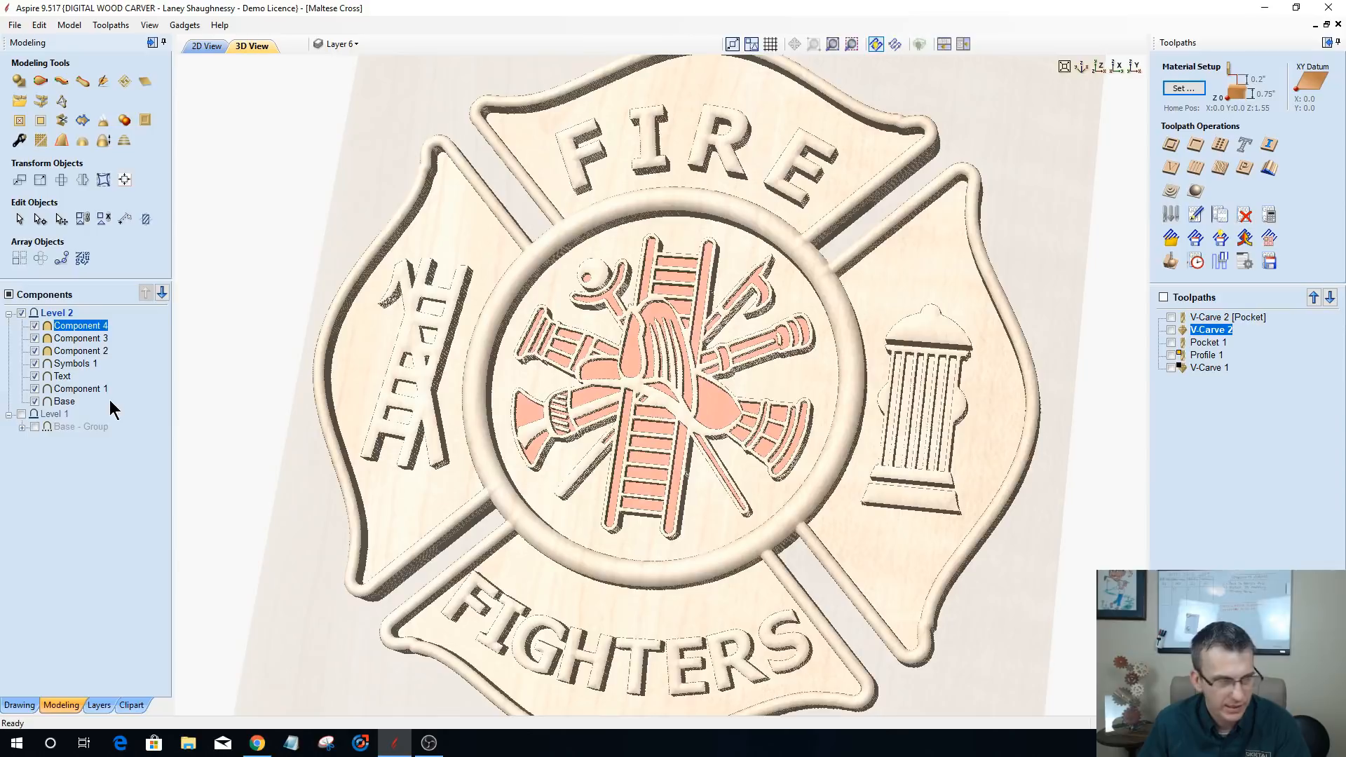
shift+click(90, 390)
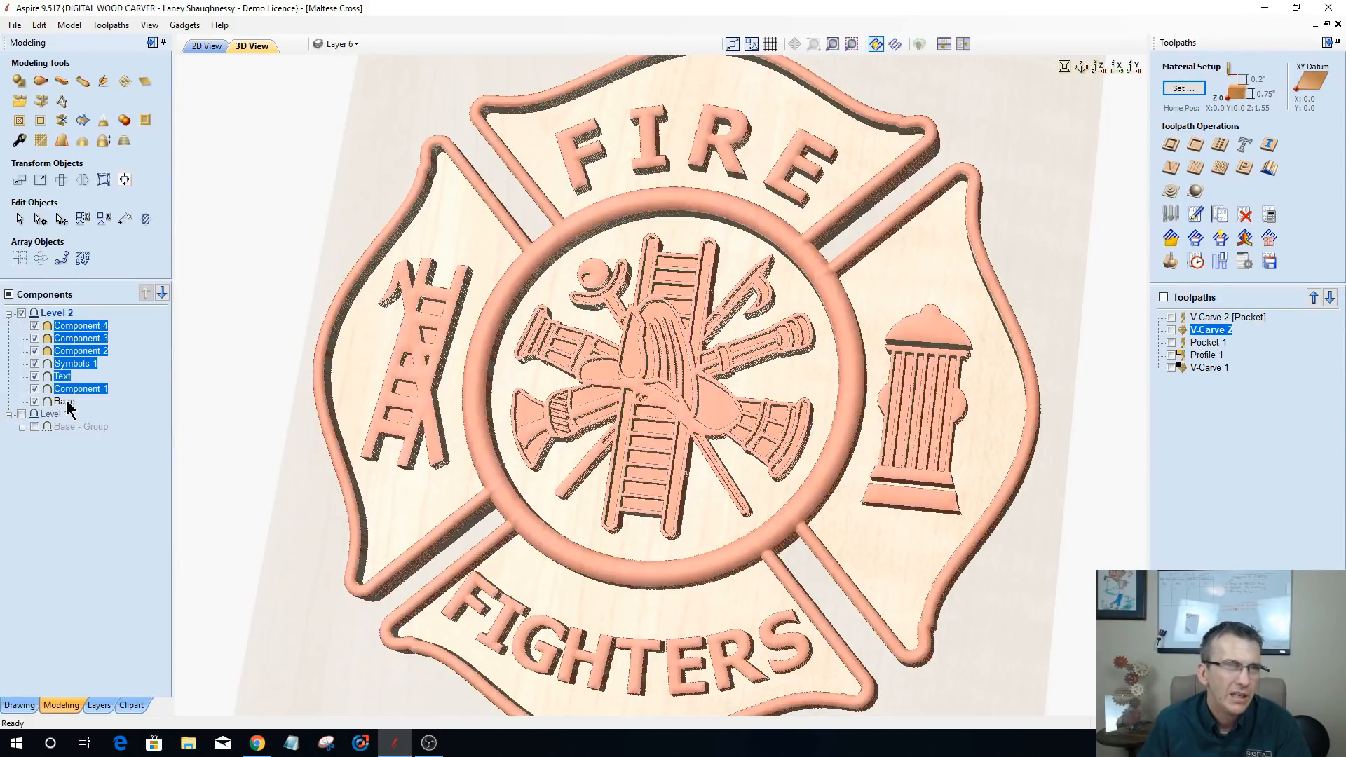
shift+click(68, 403)
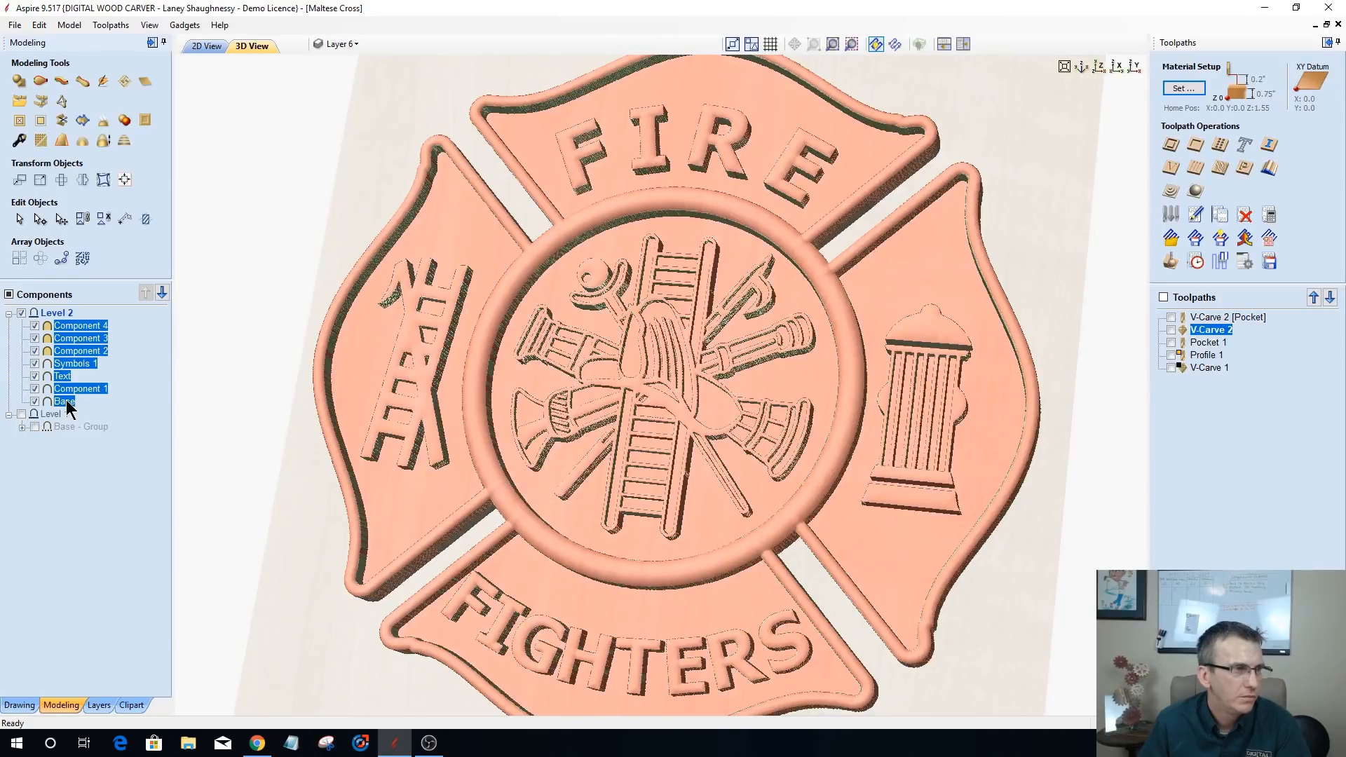
click(61, 143)
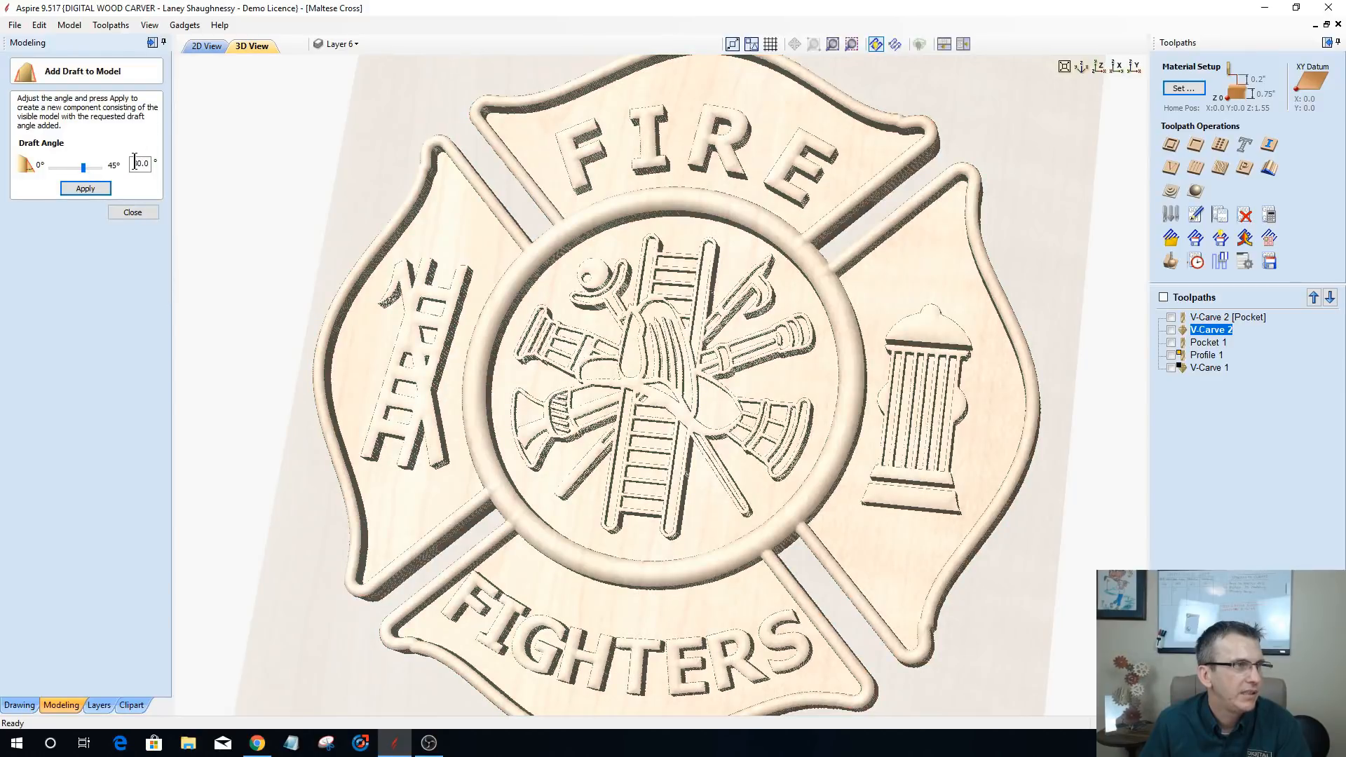
click(135, 162)
drag(137, 163, 96, 167)
text(15)
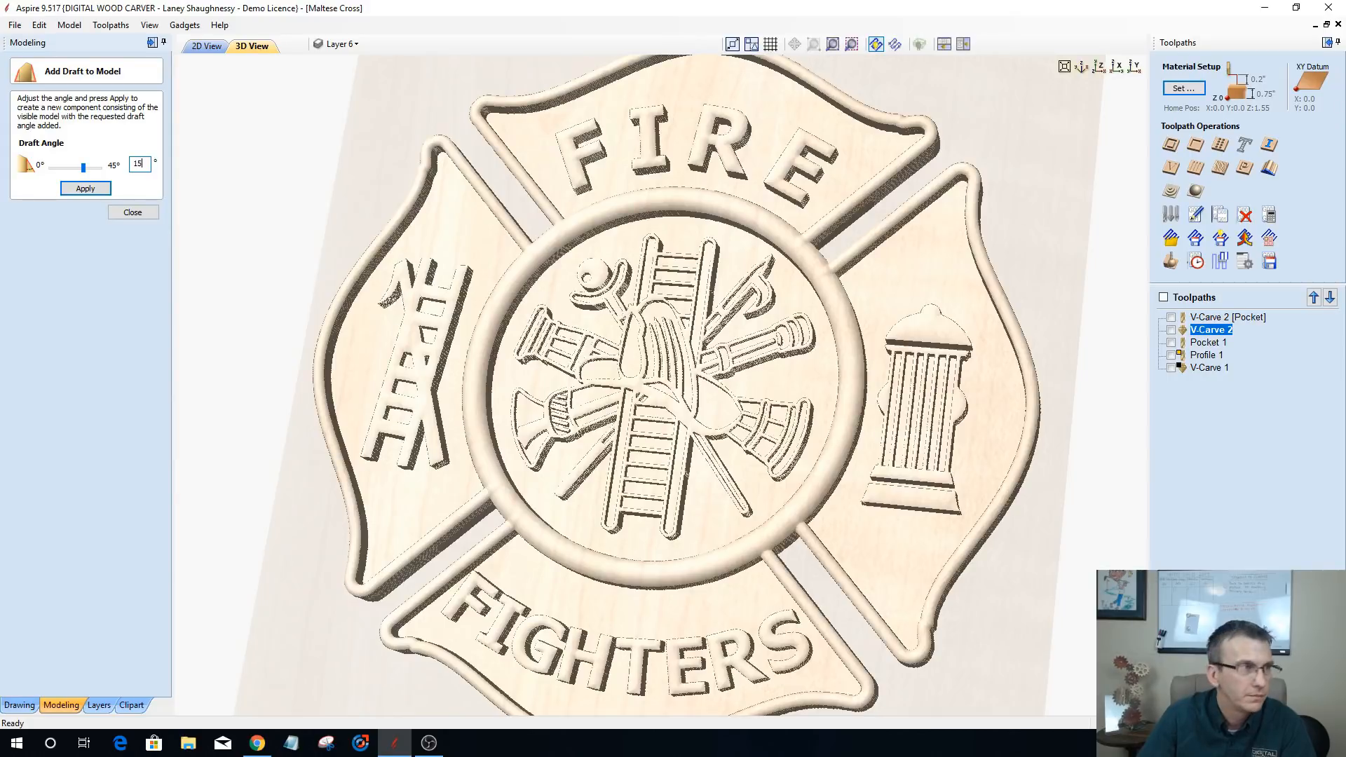
click(84, 188)
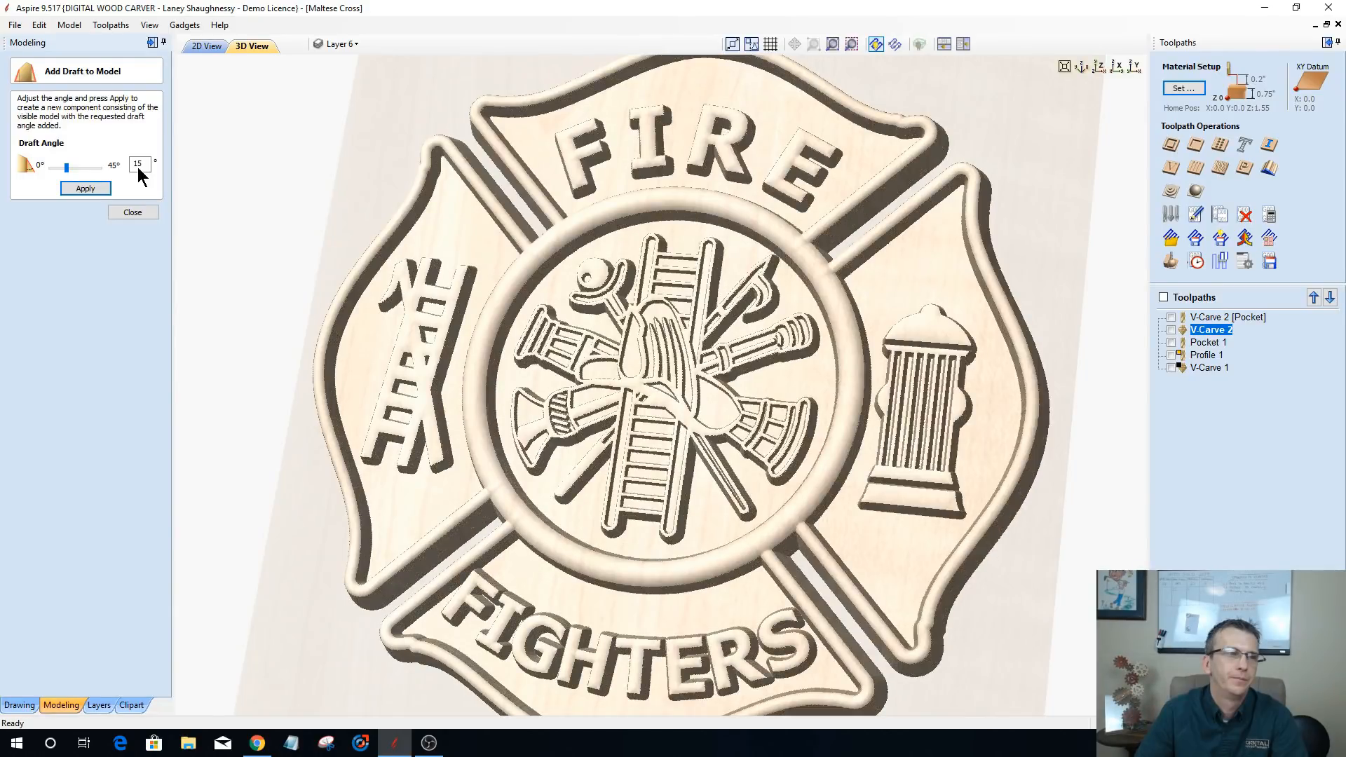
click(126, 212)
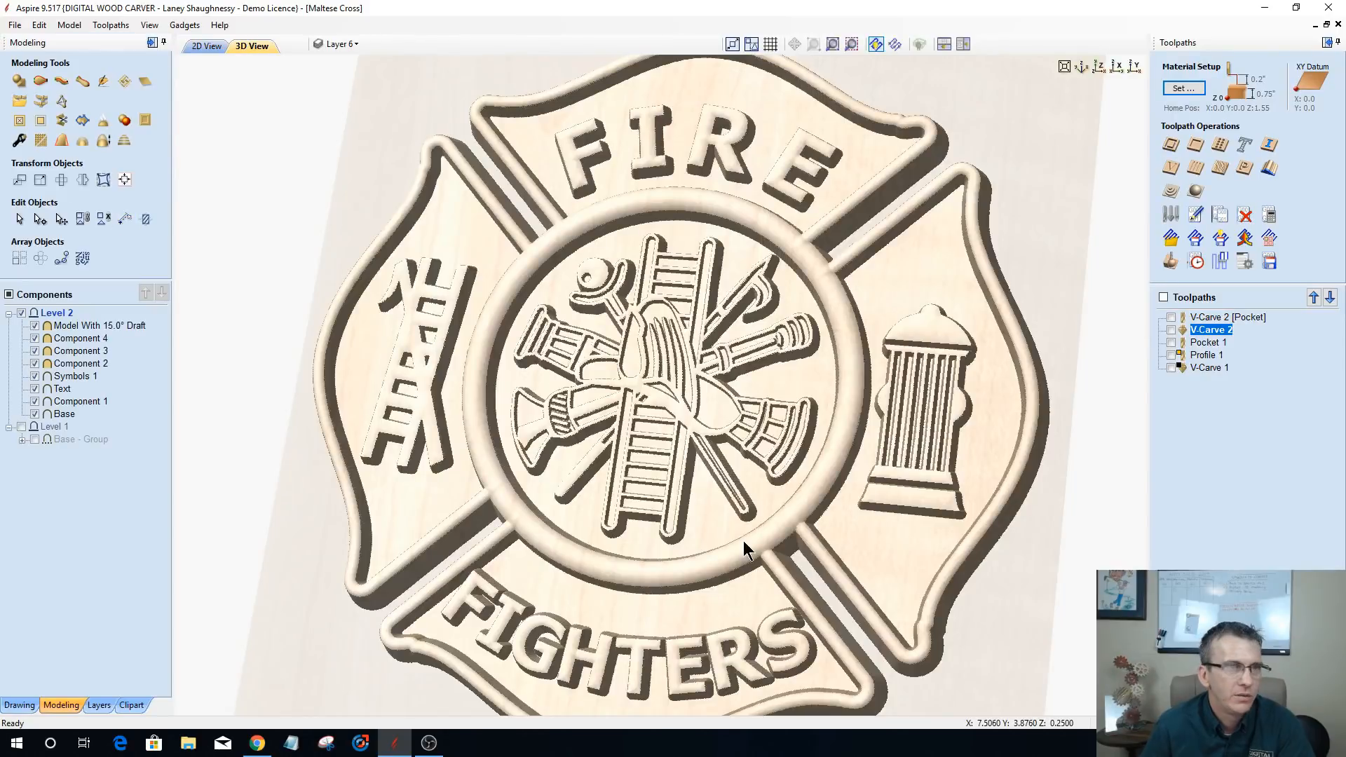
- Hide every component in Level 2 except the 15° draft model
click(35, 339)
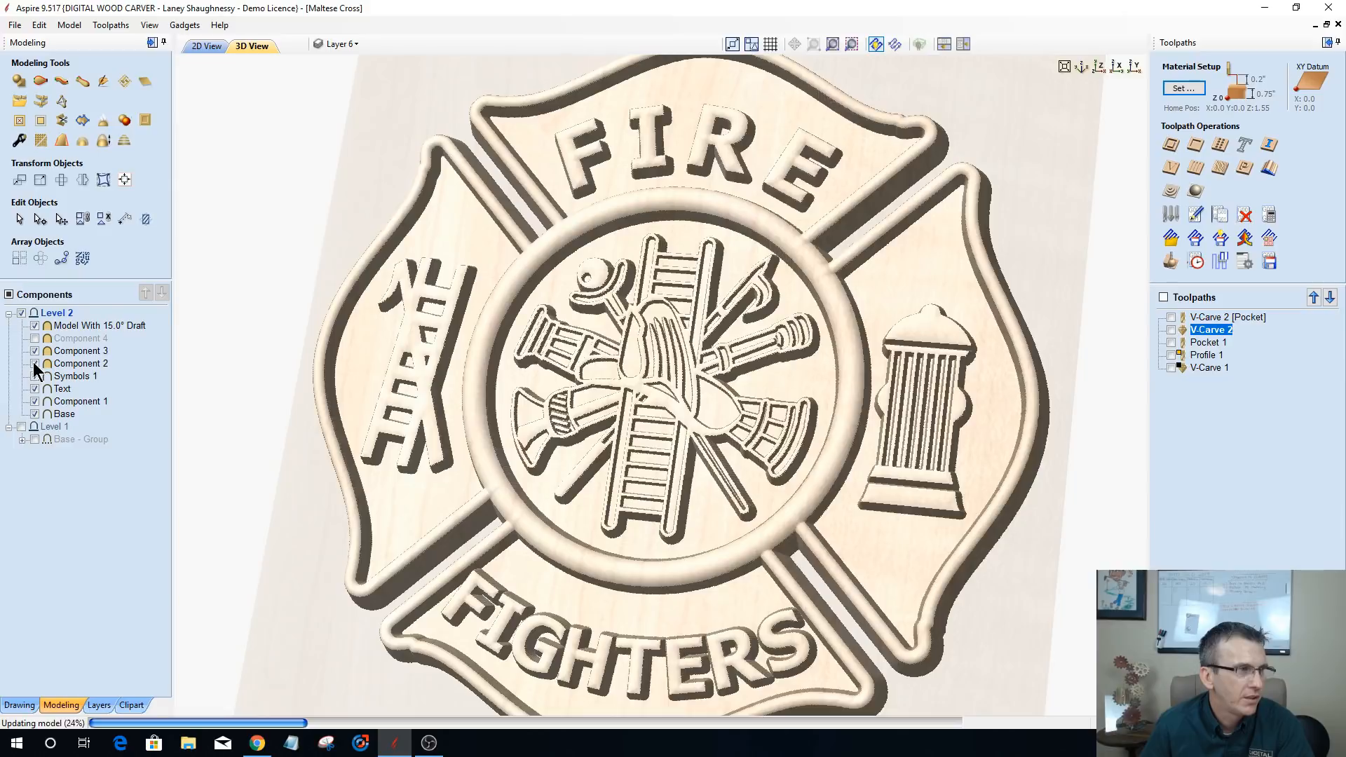
click(35, 351)
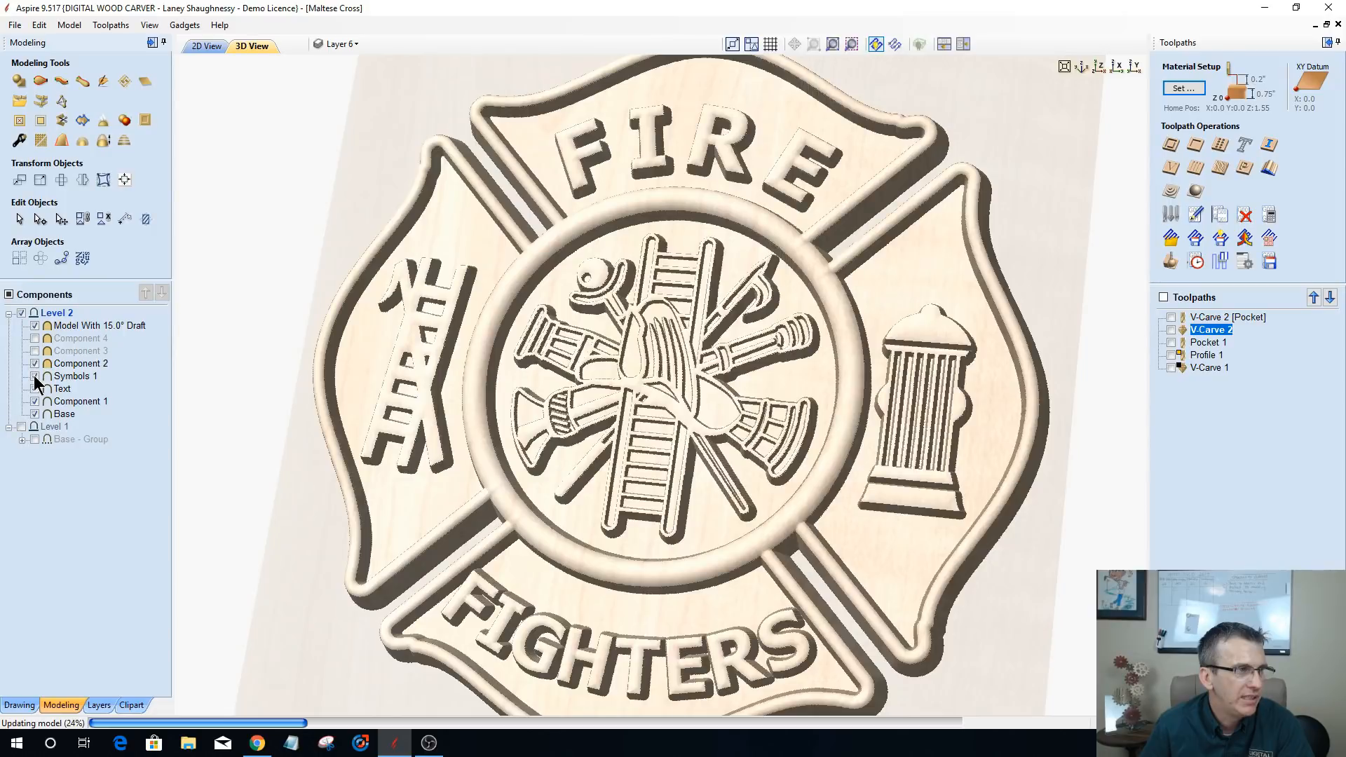
click(34, 377)
click(33, 376)
click(33, 363)
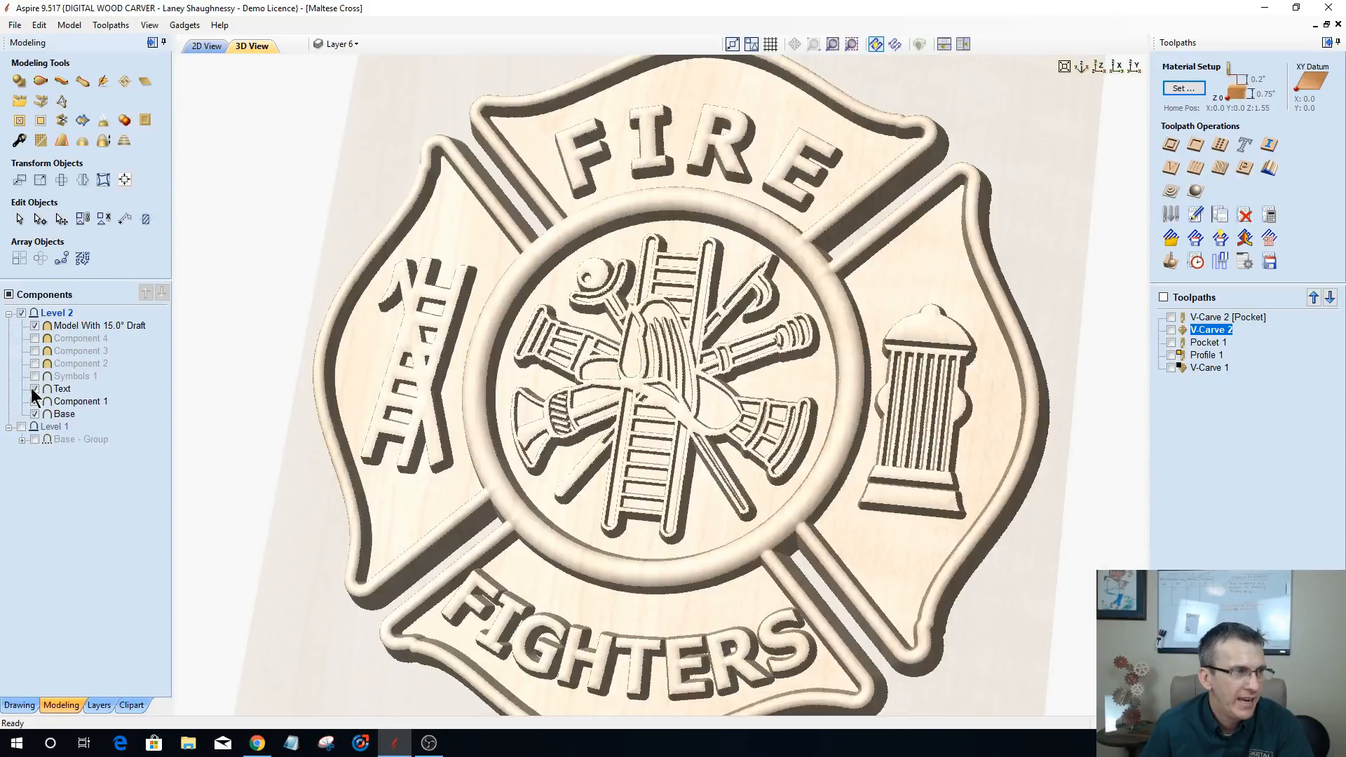
click(33, 389)
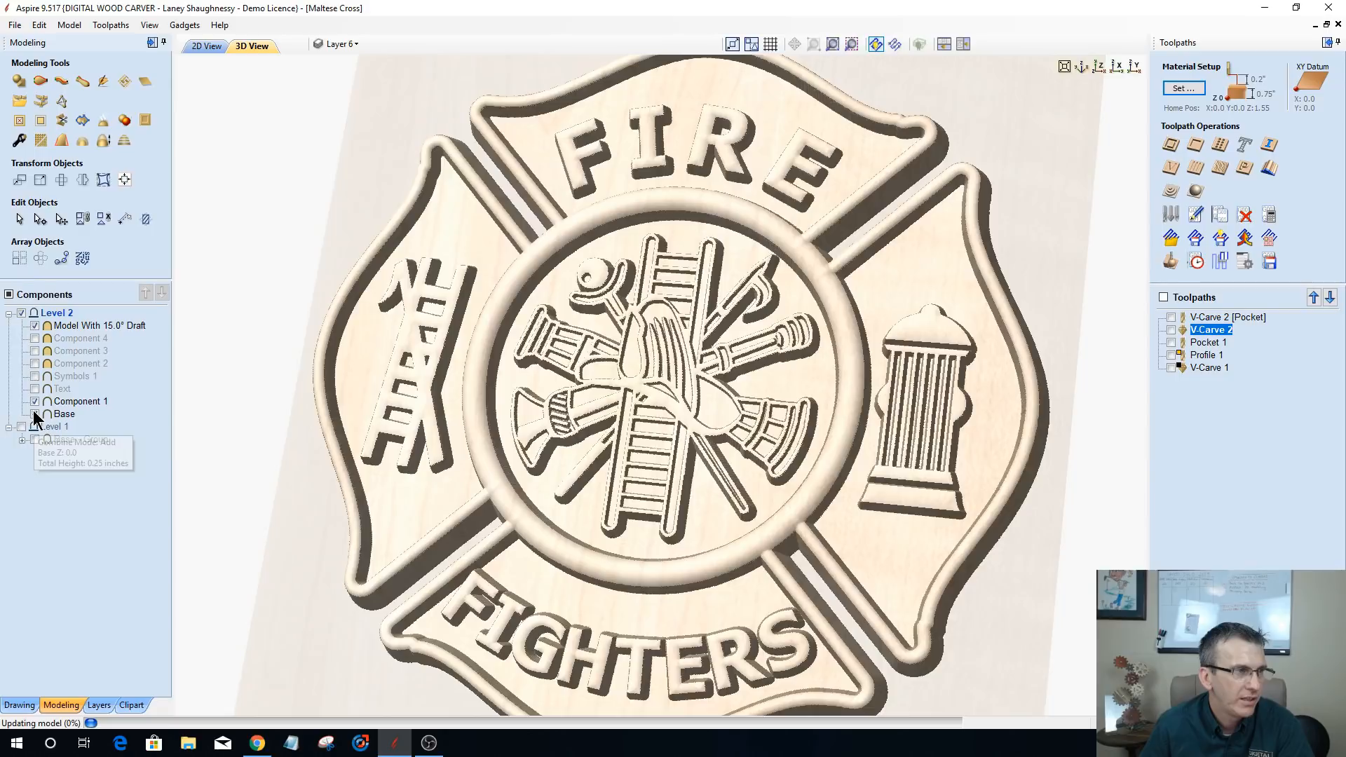
click(33, 412)
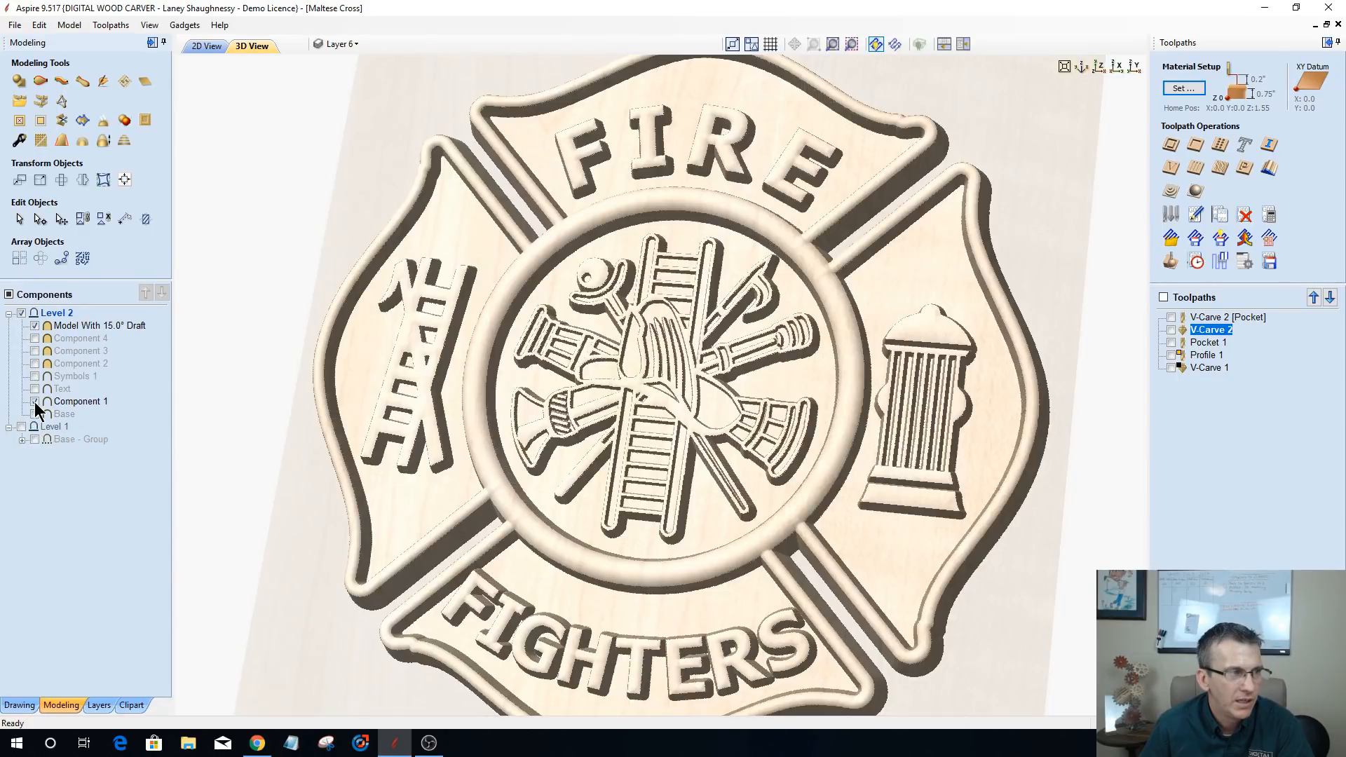
click(34, 401)
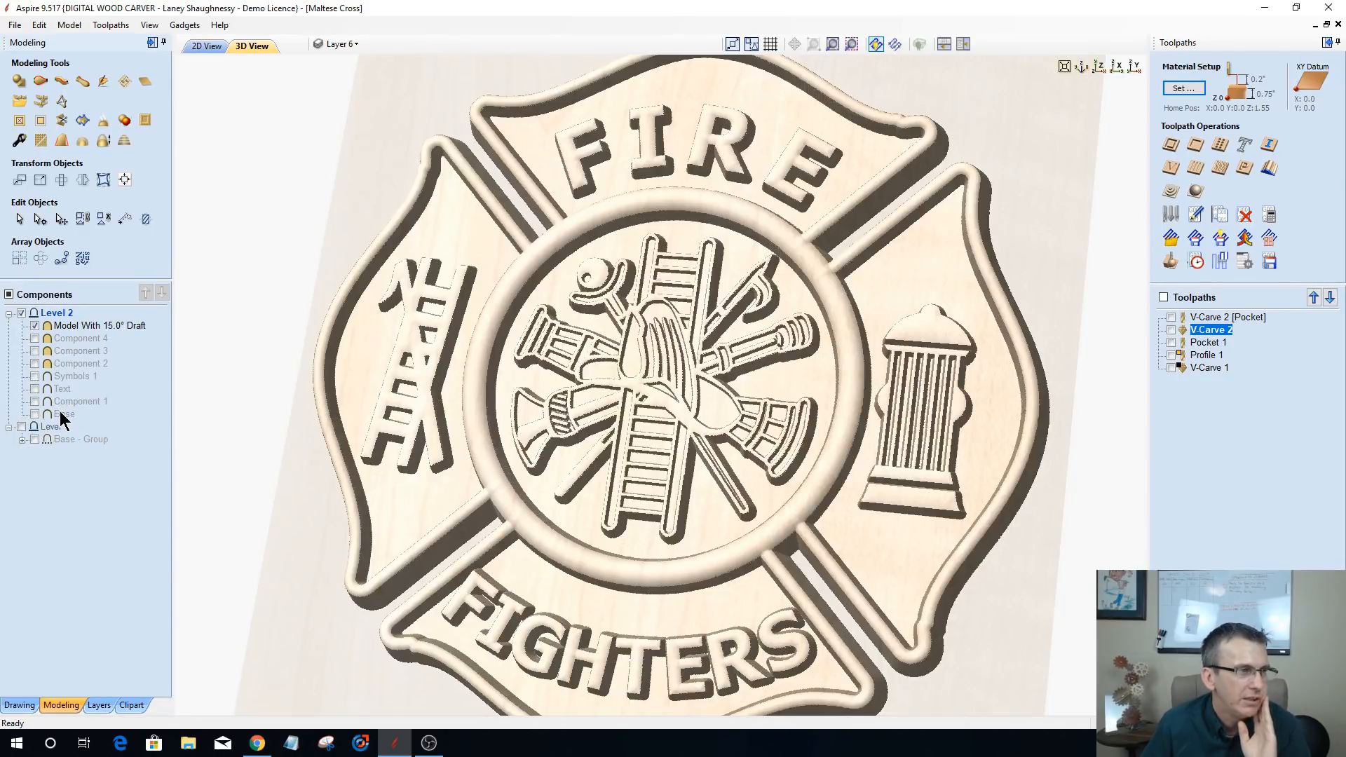
- Delete the hidden components from Component 4 to Base in Level 2 and inspect the drafted model's side walls
click(61, 414)
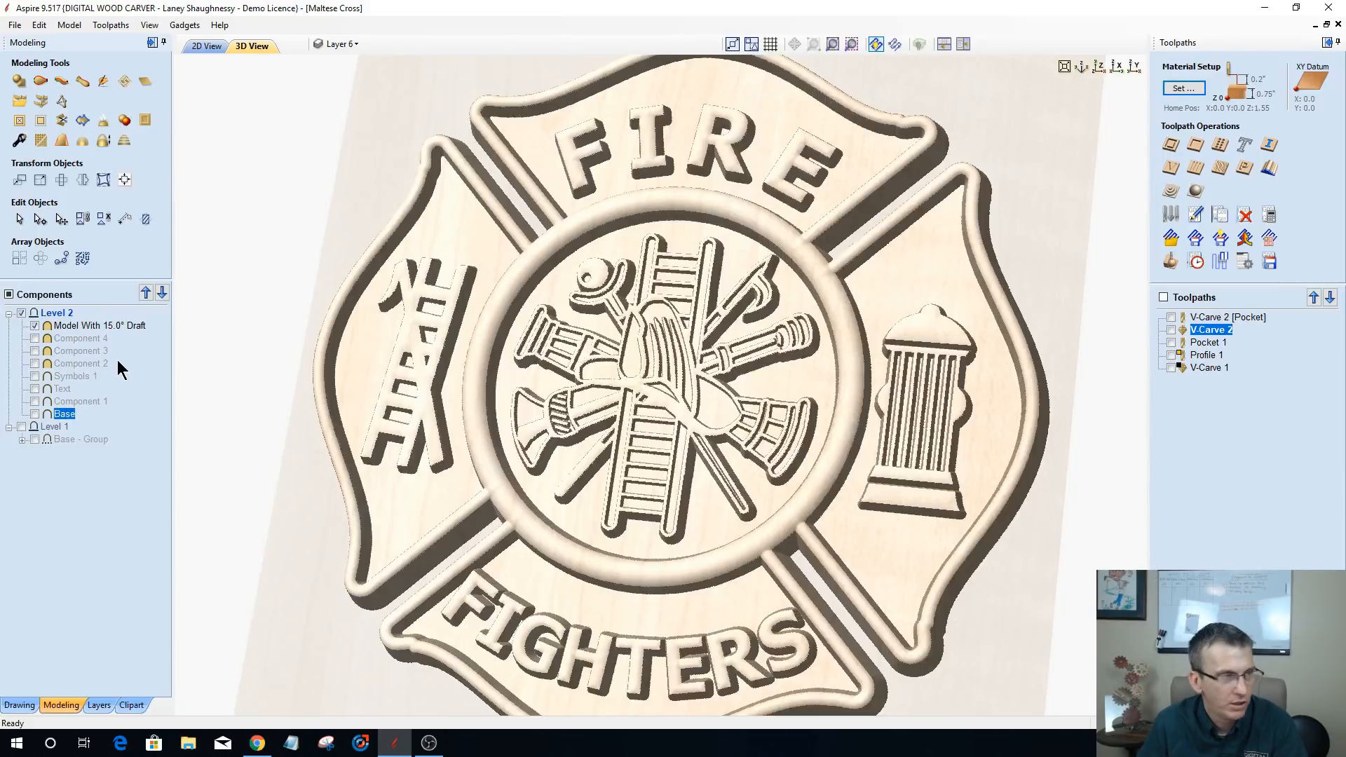
shift+click(77, 338)
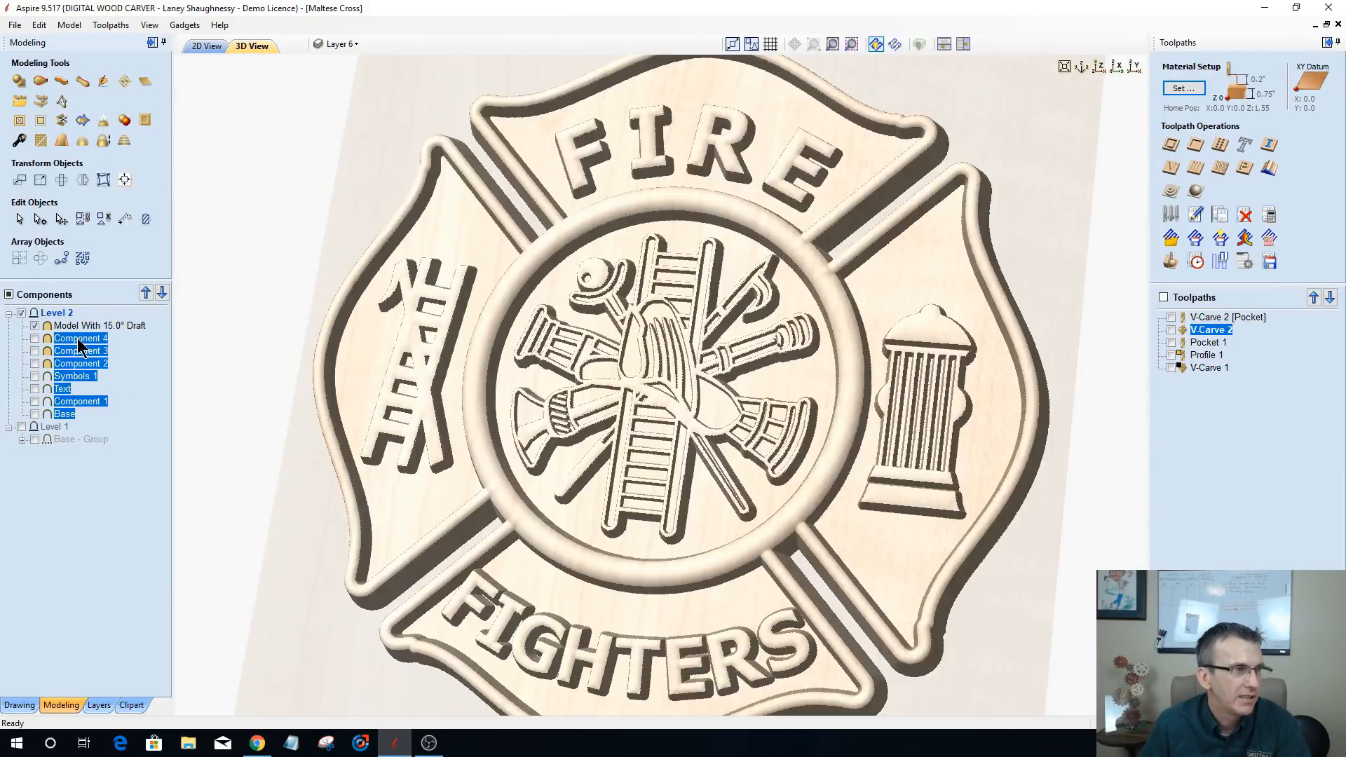
right_click(77, 338)
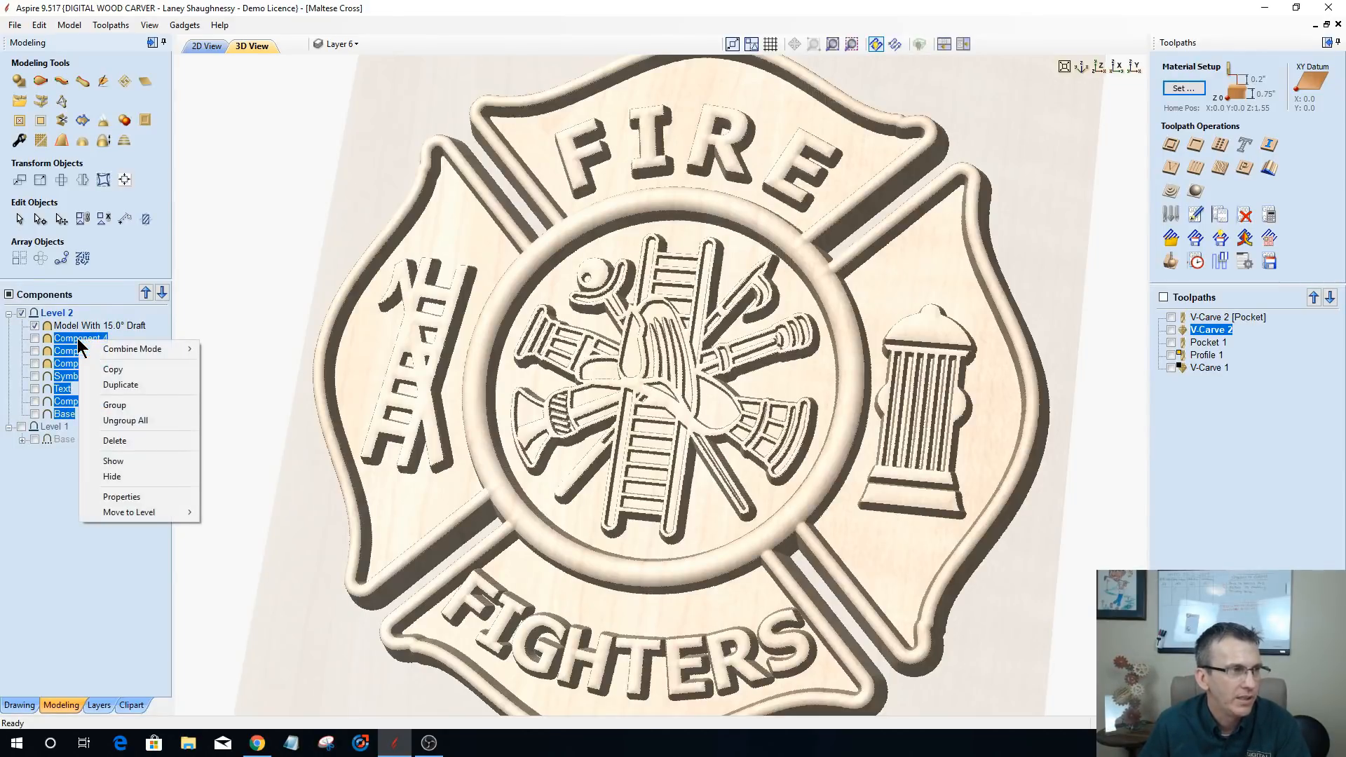
click(119, 439)
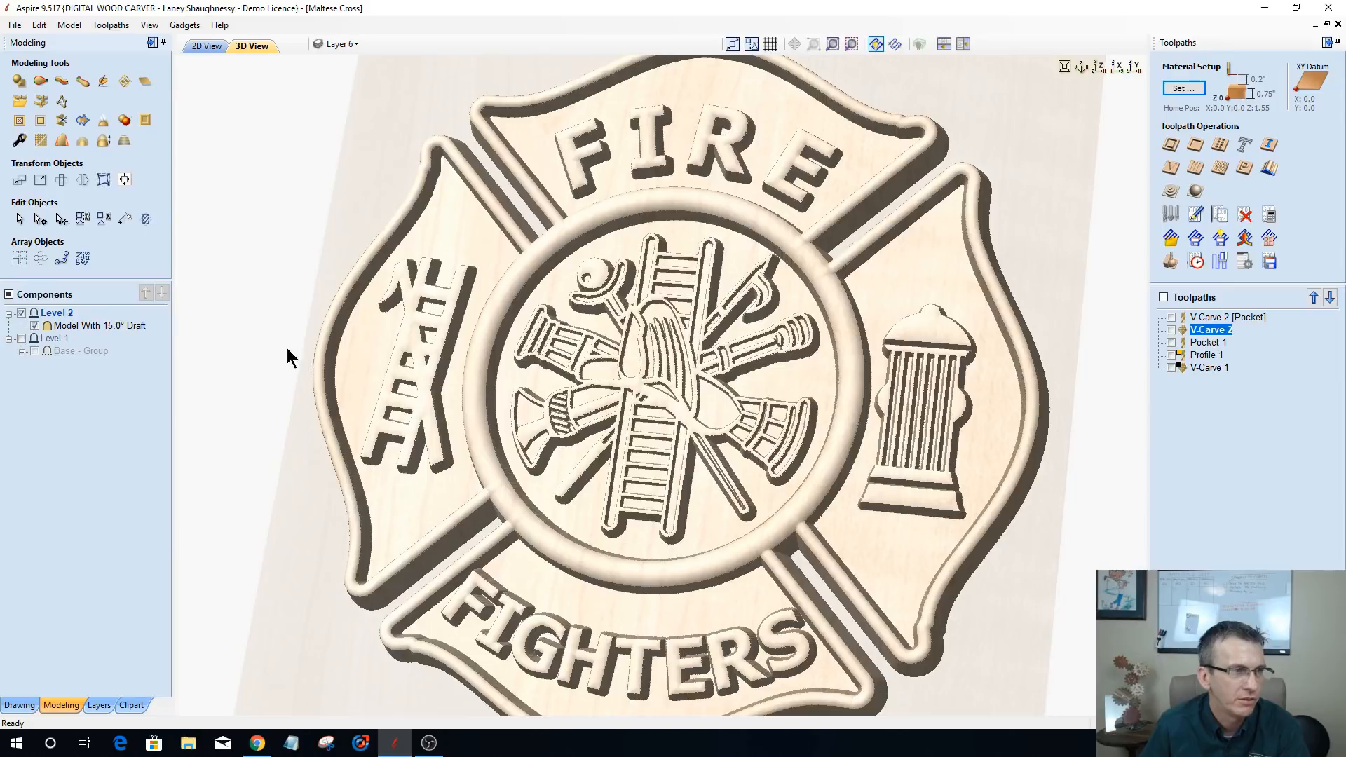
drag(704, 522, 715, 498)
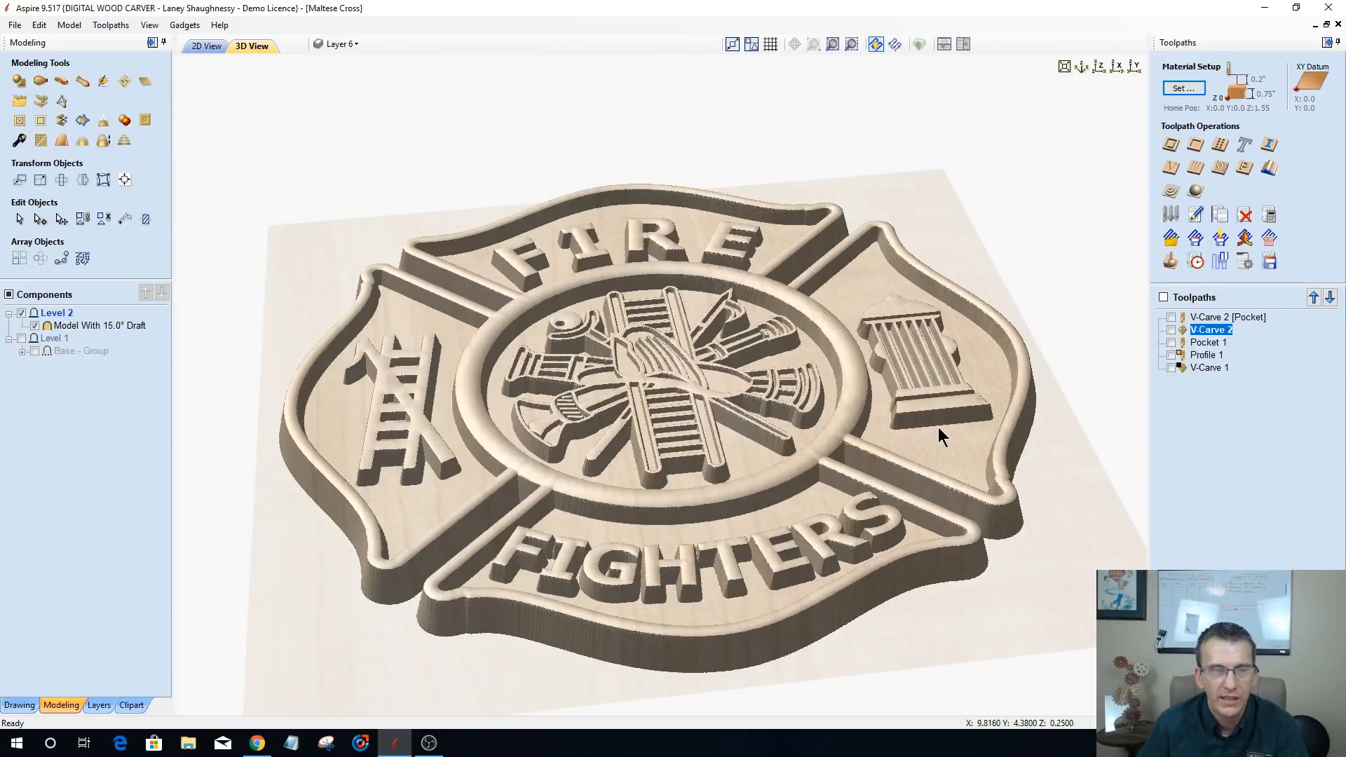
drag(671, 495, 670, 495)
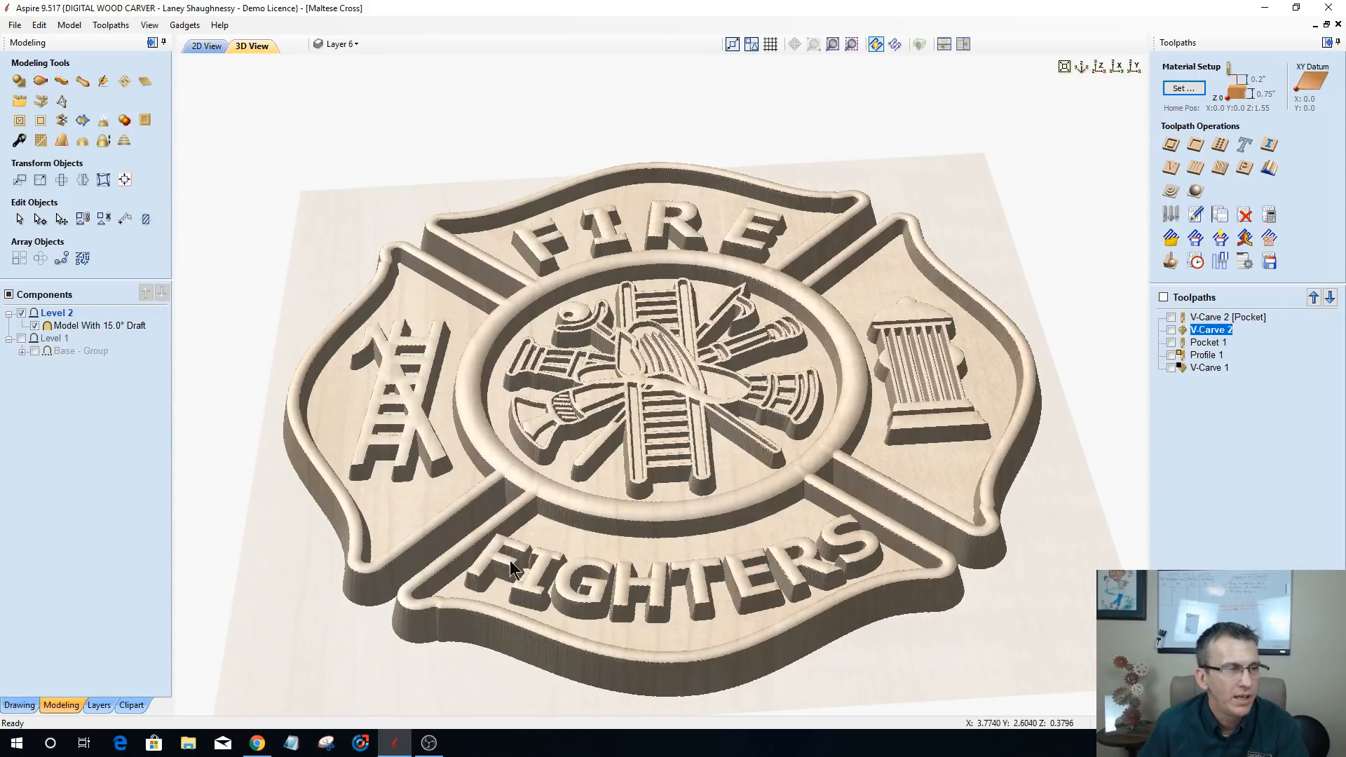
- Apply a light smoothing near the minimum, with transparency preserved, to the 15° draft model and inspect the smoothed surface
drag(377, 589, 378, 587)
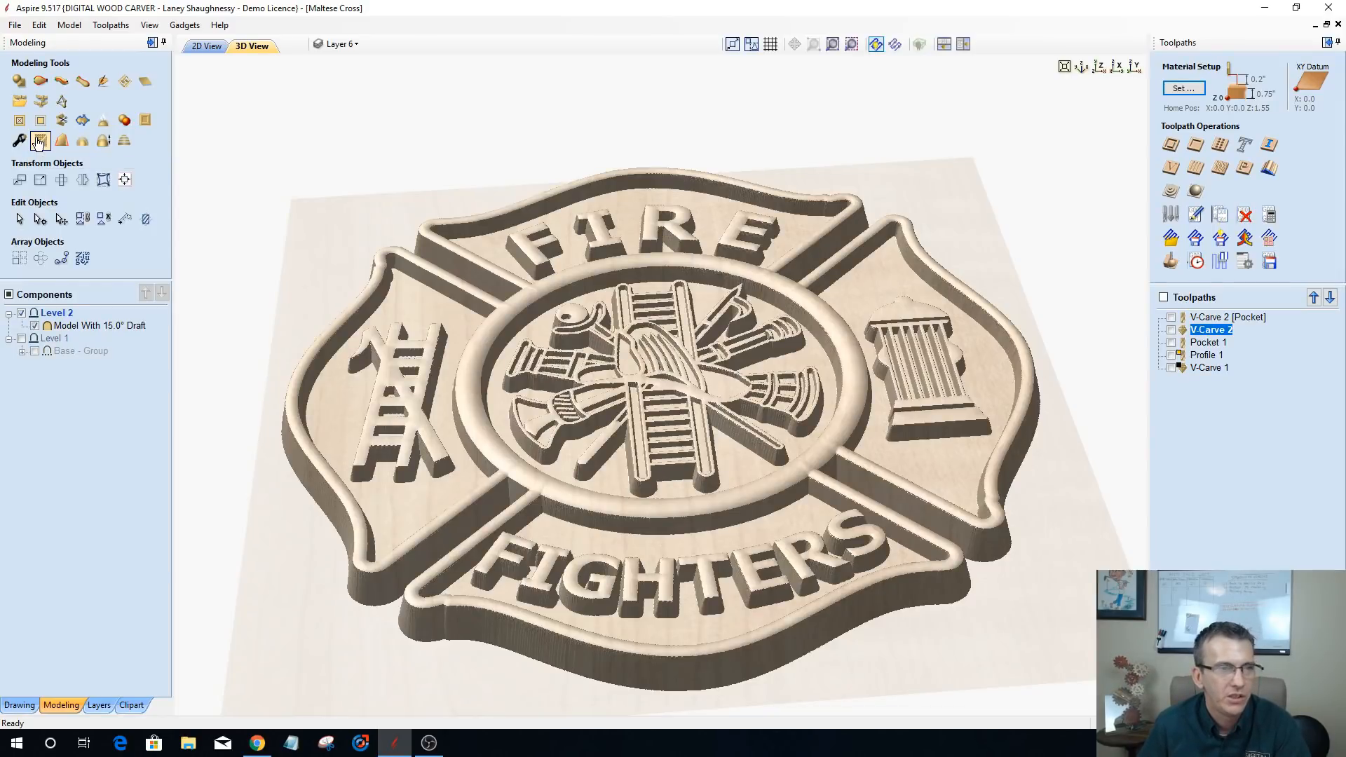
click(82, 326)
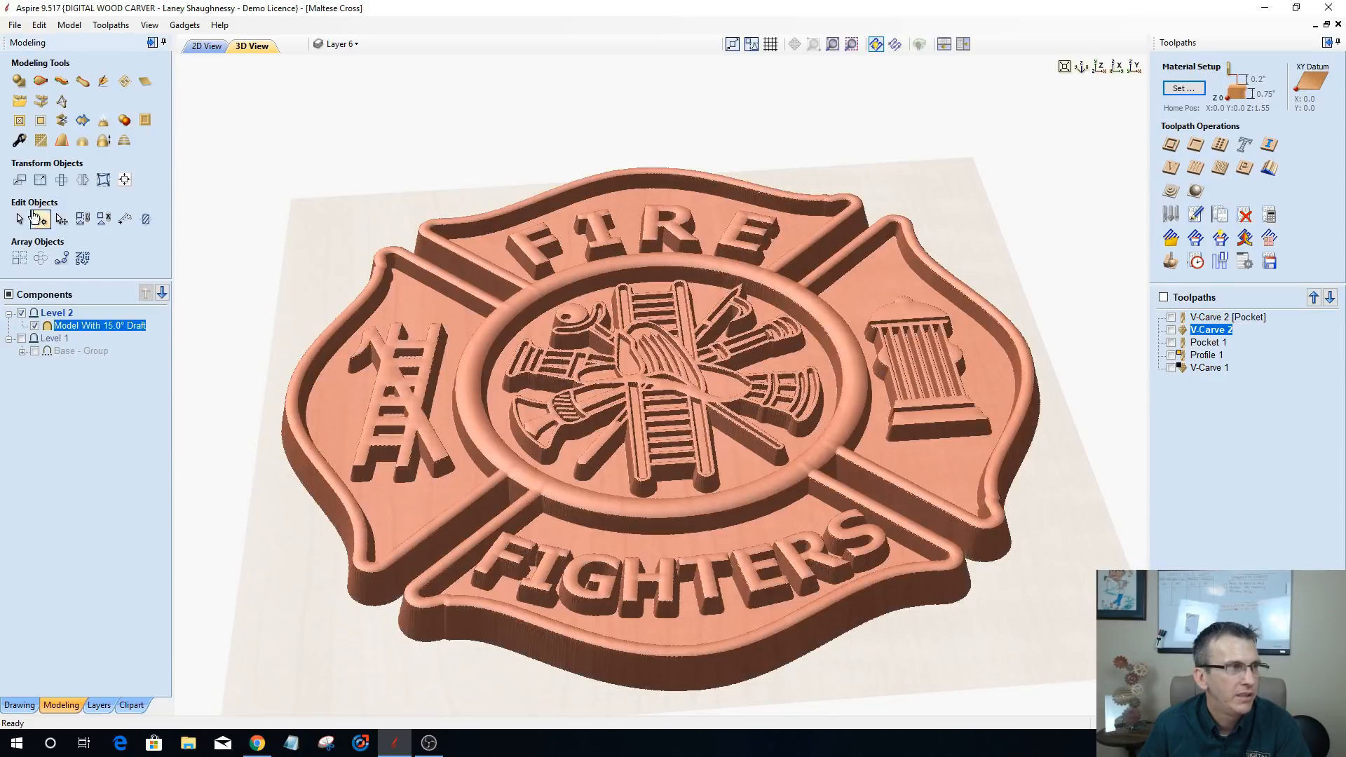
click(41, 141)
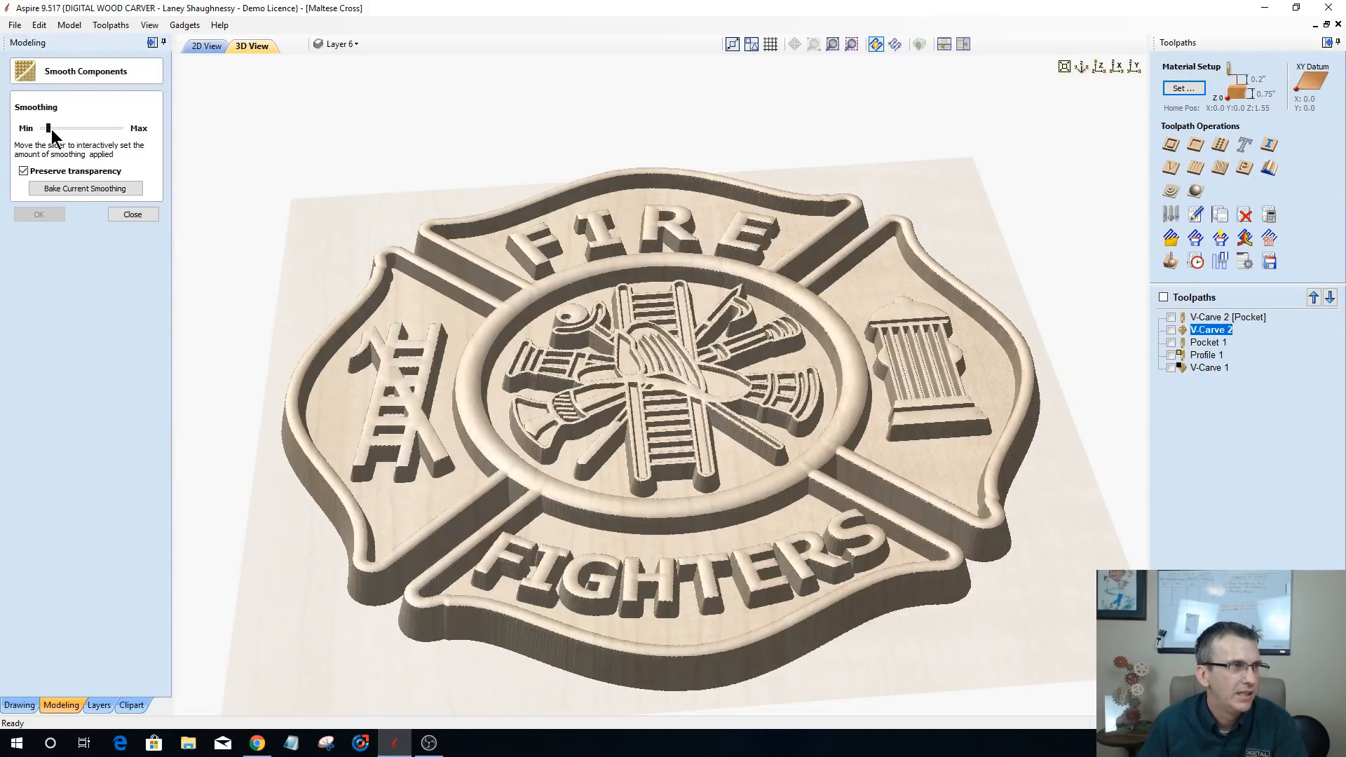
click(53, 128)
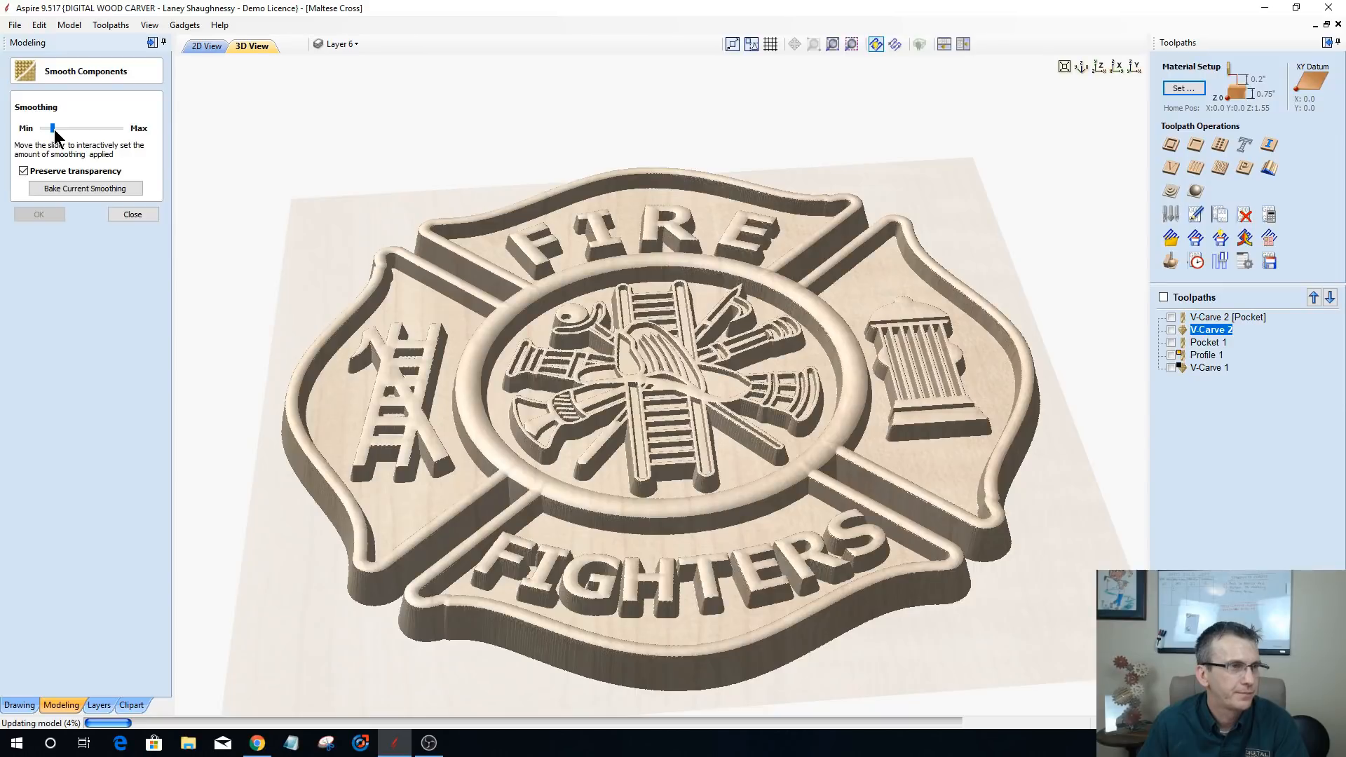
drag(54, 129, 56, 130)
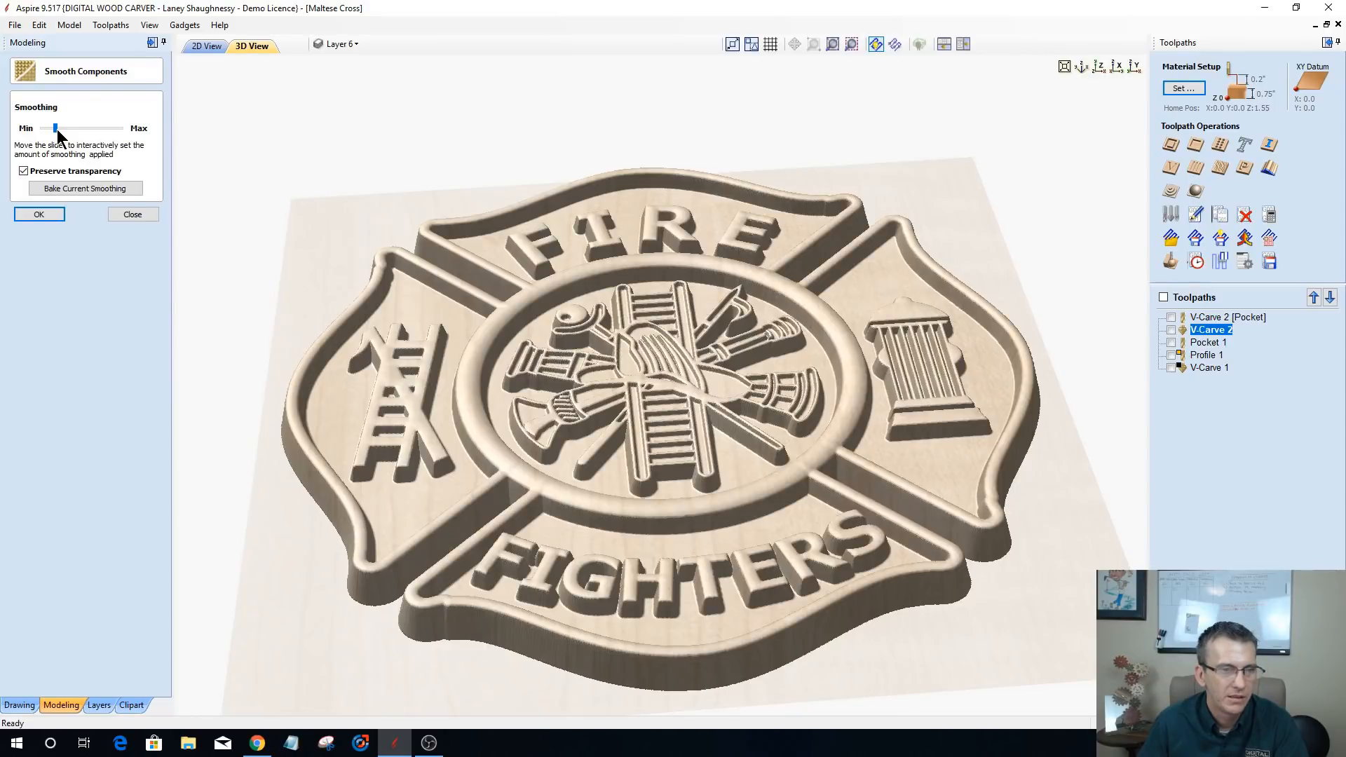
click(39, 215)
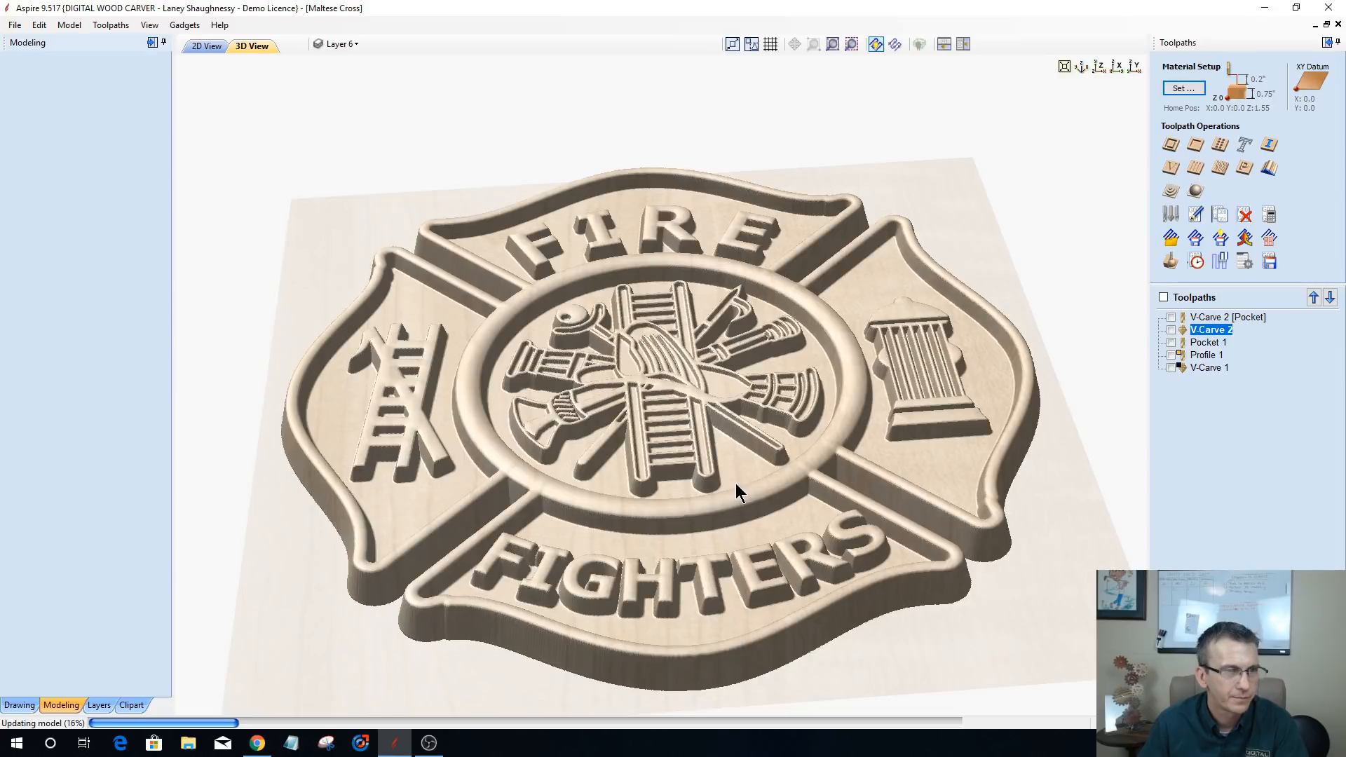
drag(705, 438, 449, 505)
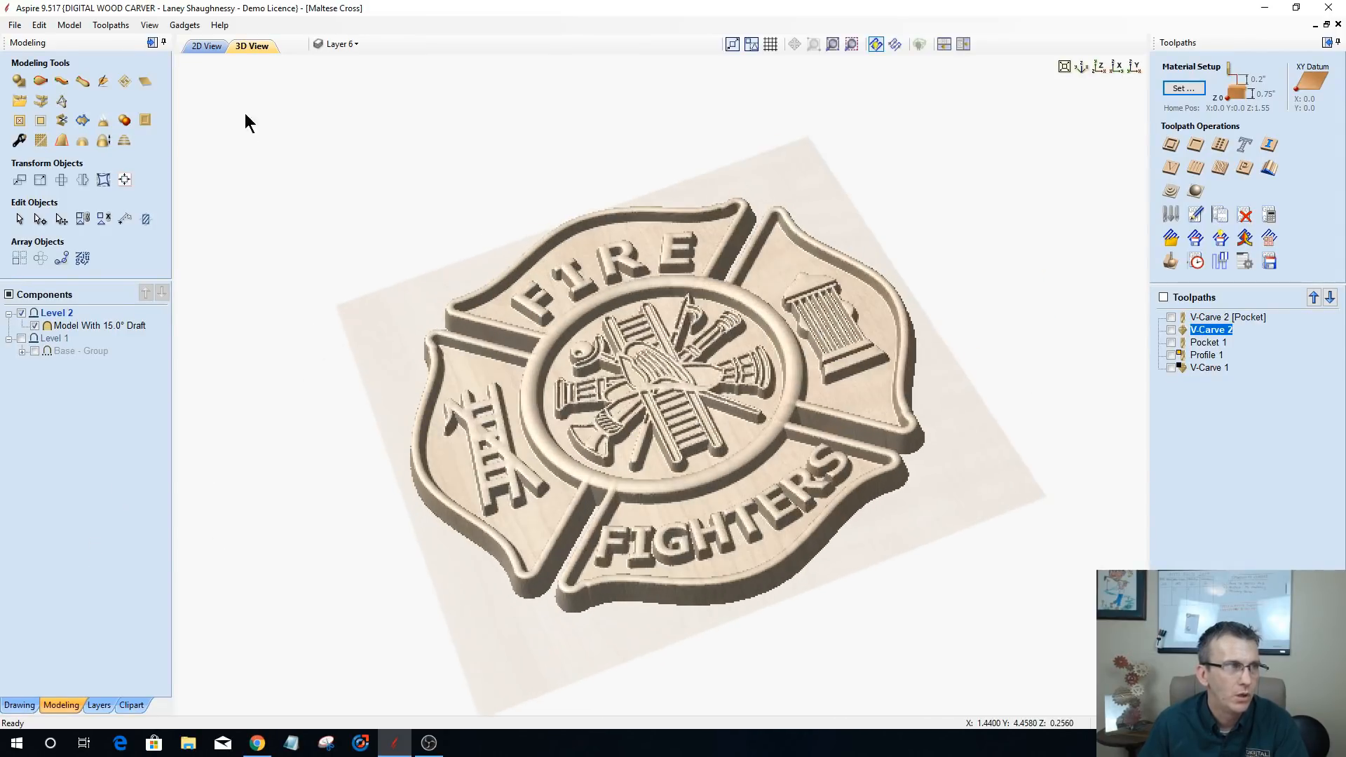
- Examine which vectors the Pocket 1 and V-Carve 1 toolpaths use, comparing the flat layout with the 3D model
click(207, 46)
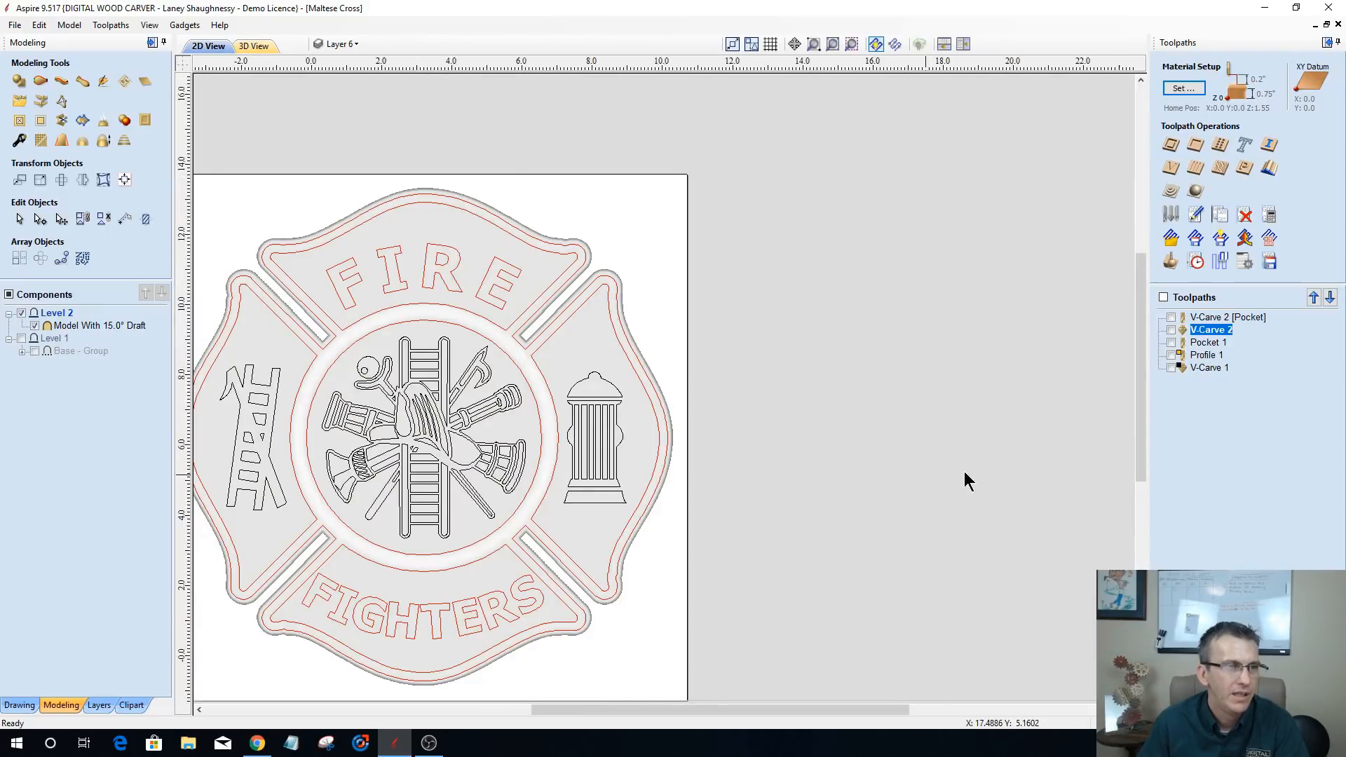
scroll(877, 477, down, 3)
scroll(683, 486, up, 4)
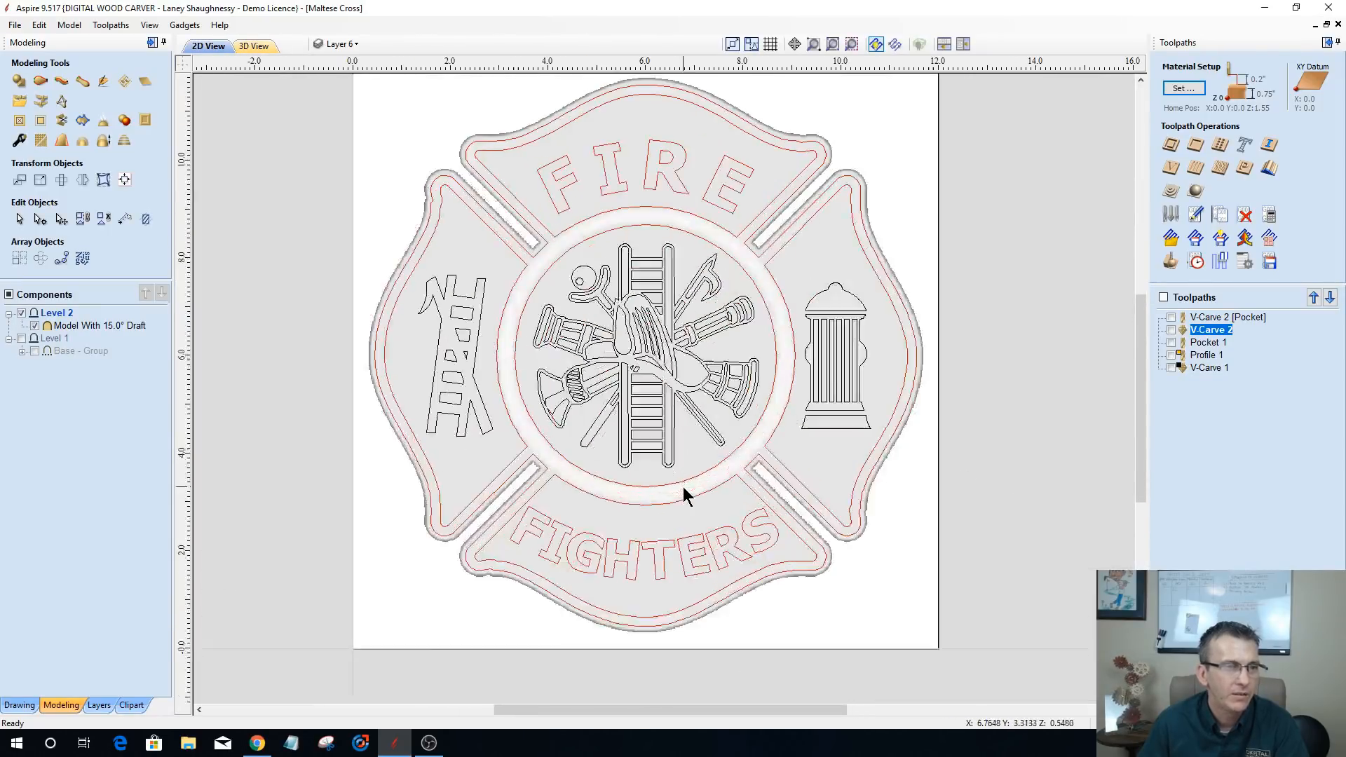
click(1205, 344)
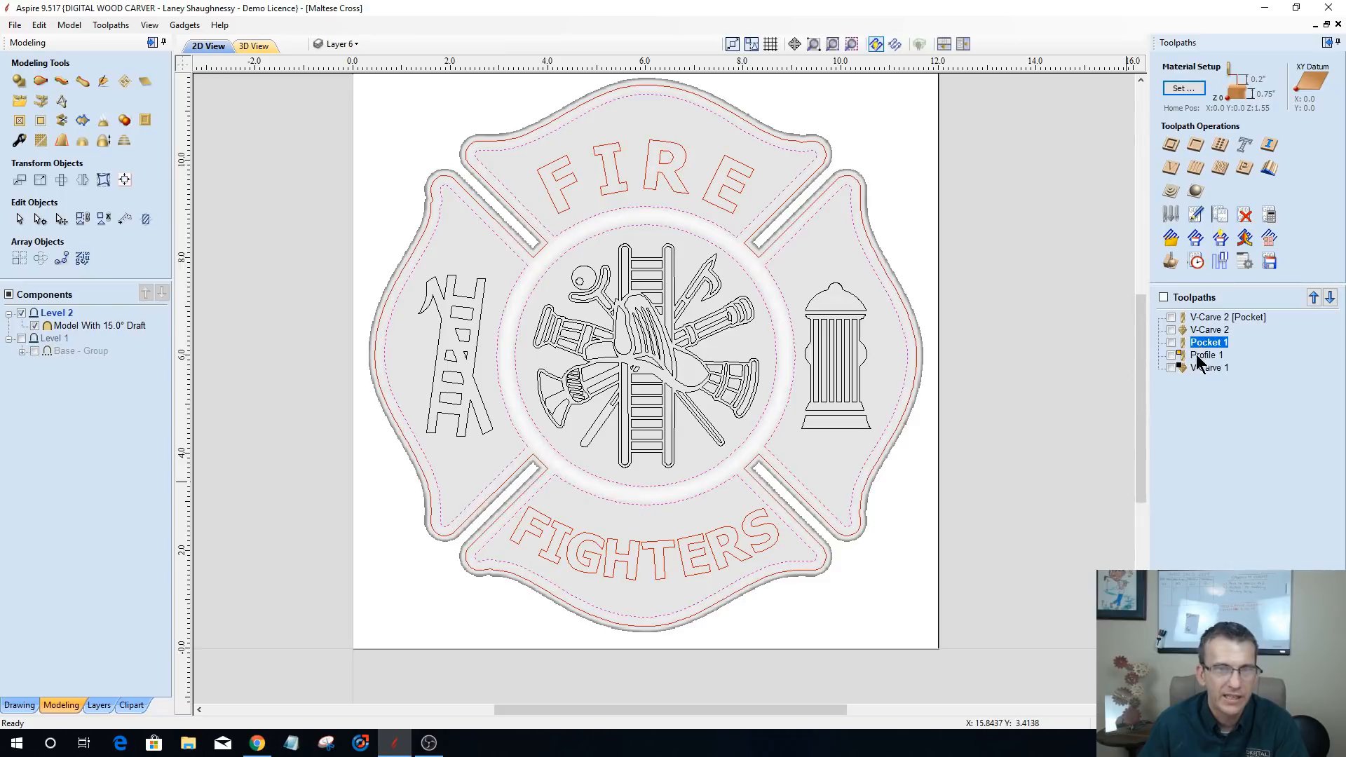
click(1207, 368)
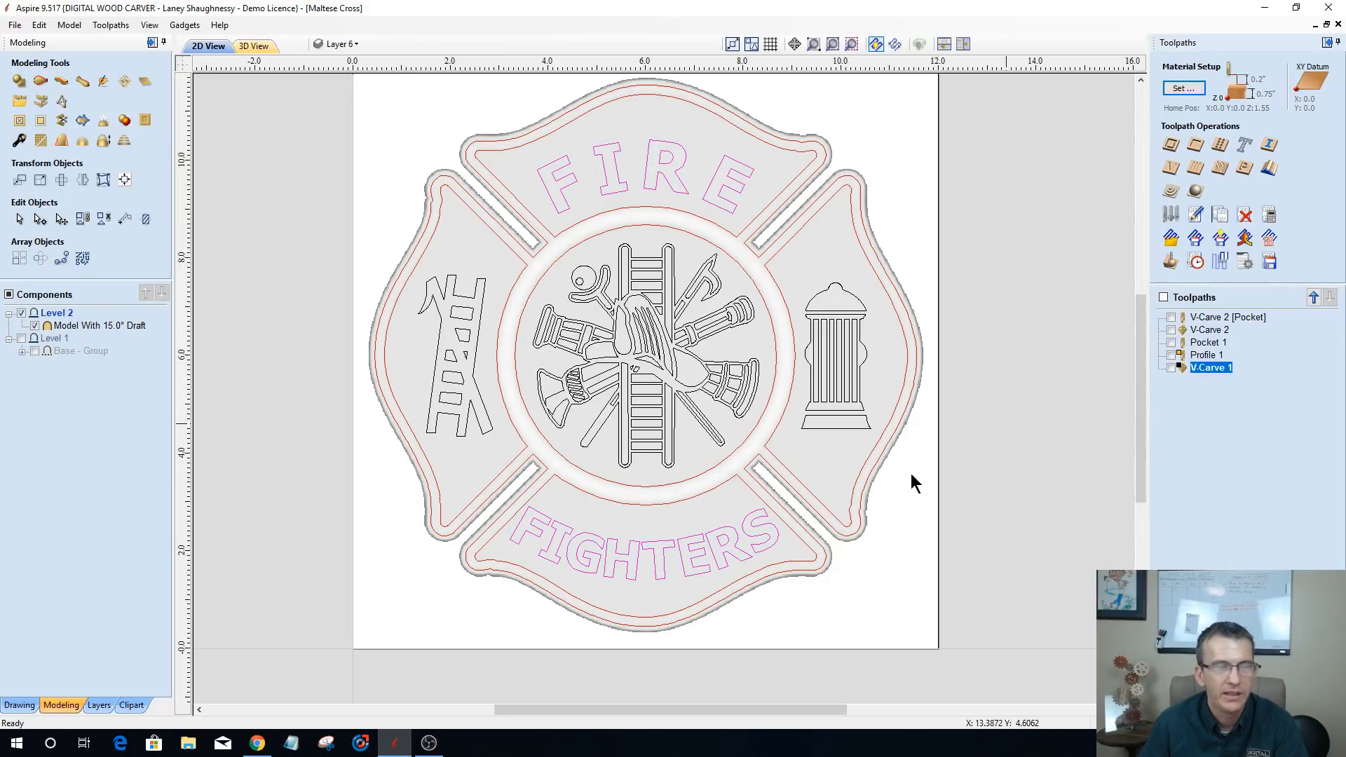
click(249, 45)
drag(865, 481, 666, 420)
click(194, 47)
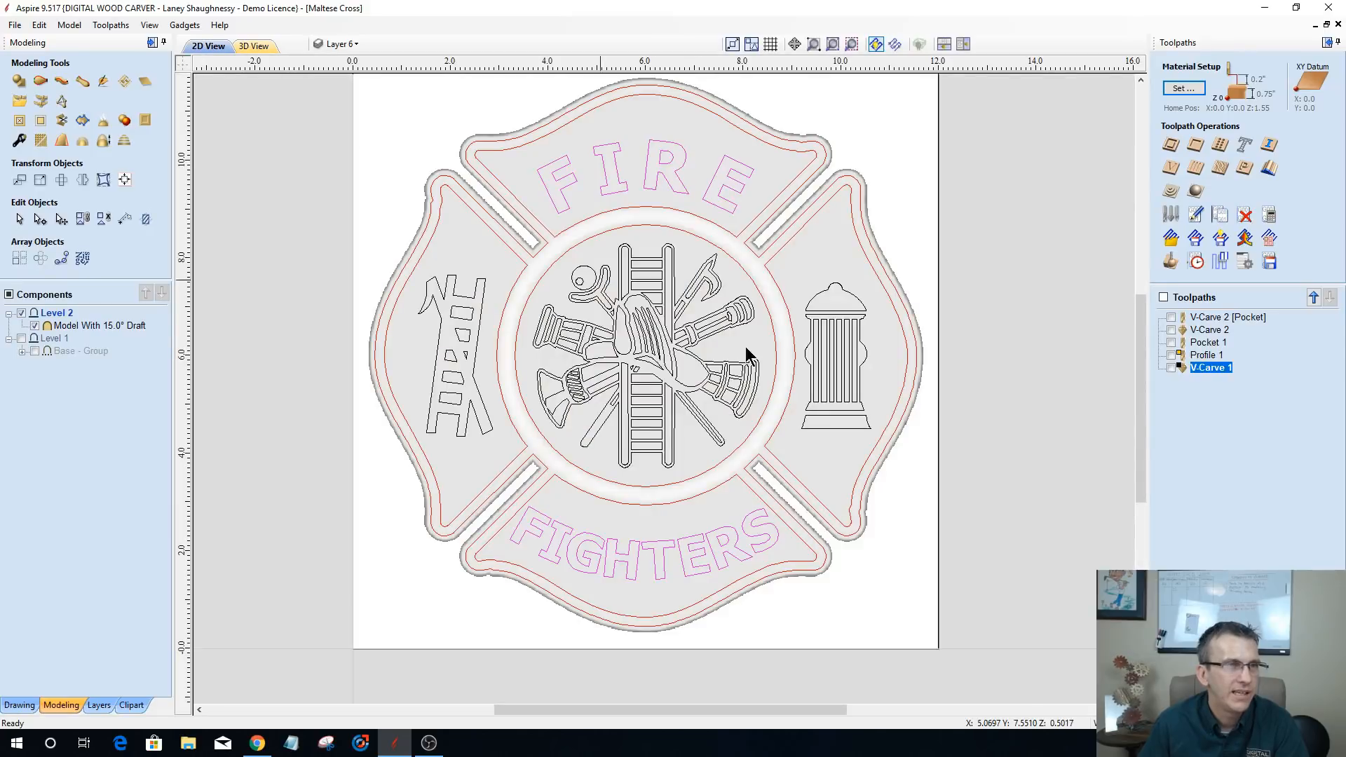
- Move the ladder, hydrant and central emblem vectors, without the inner circle, to a new hidden layer named symbols
scroll(776, 439, down, 4)
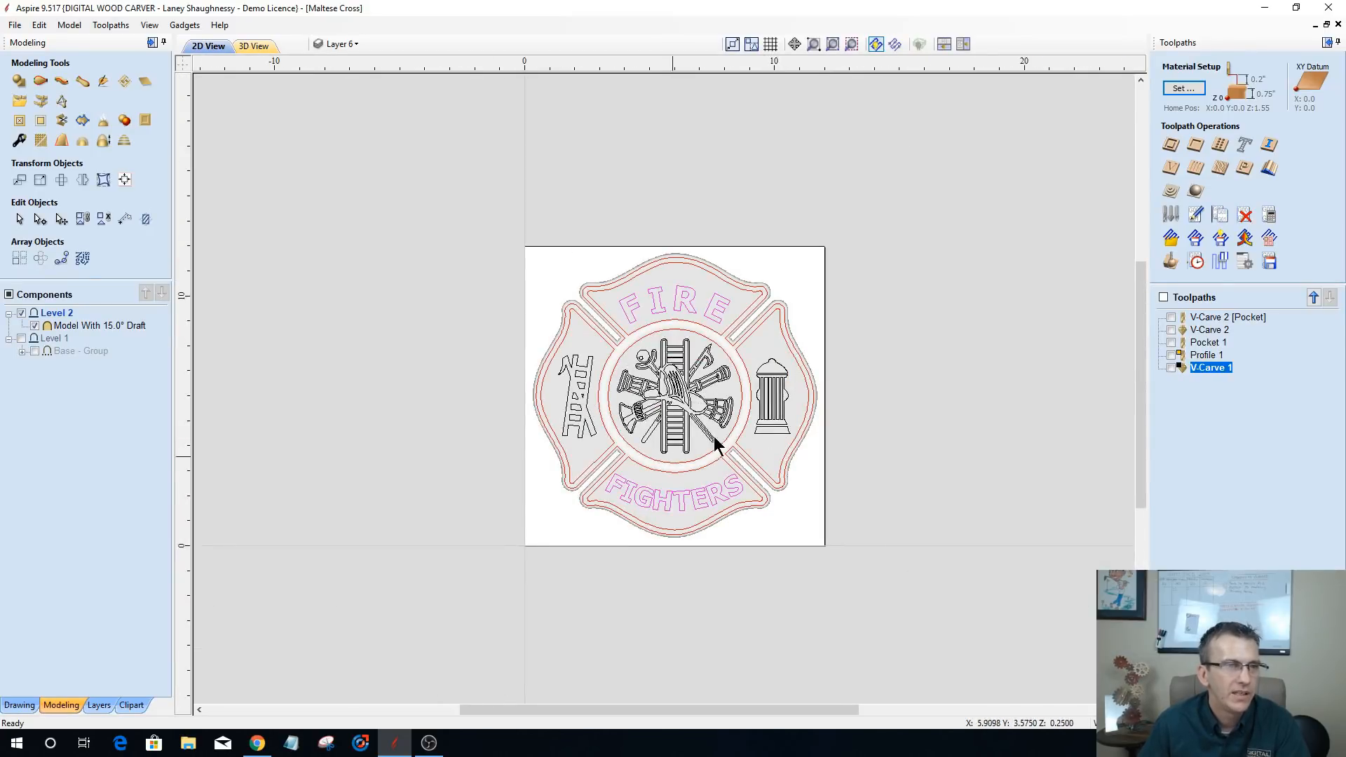
click(764, 397)
drag(561, 333, 855, 481)
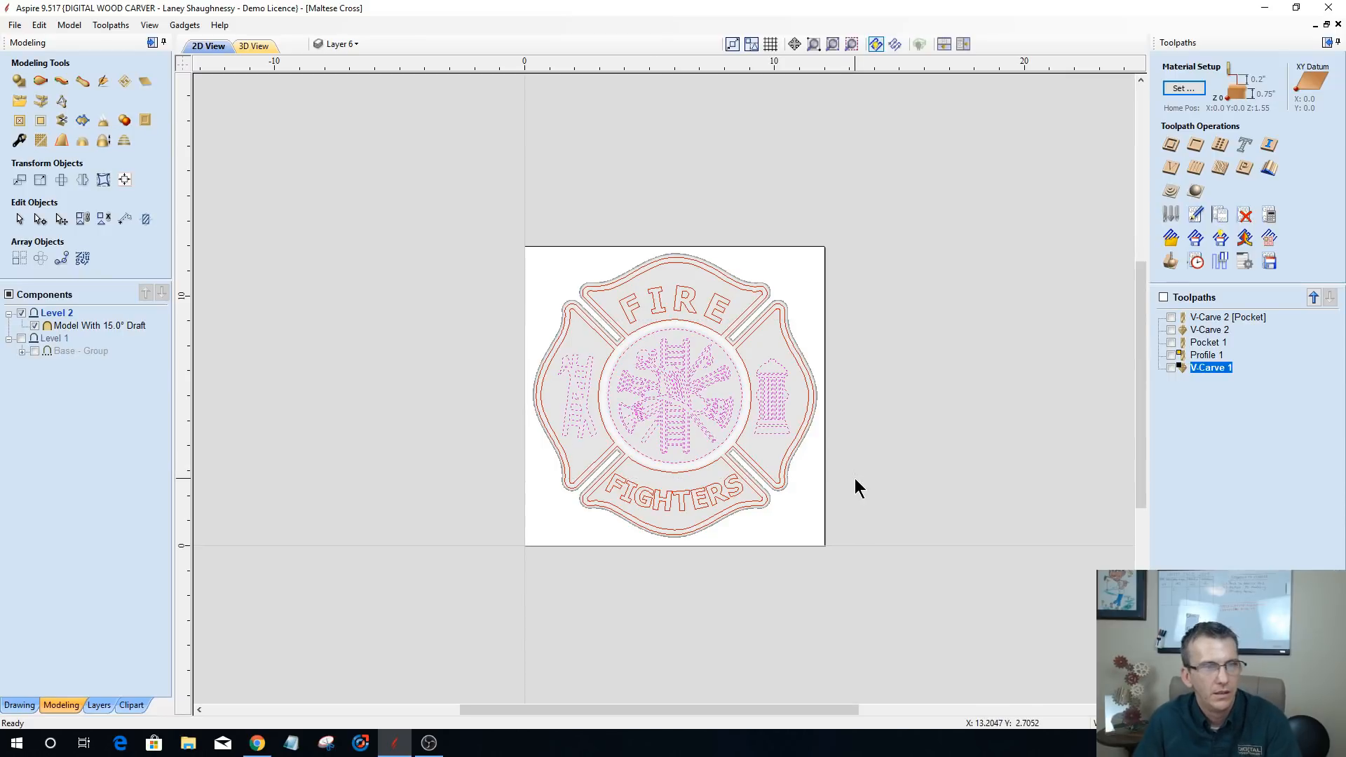
shift+click(675, 462)
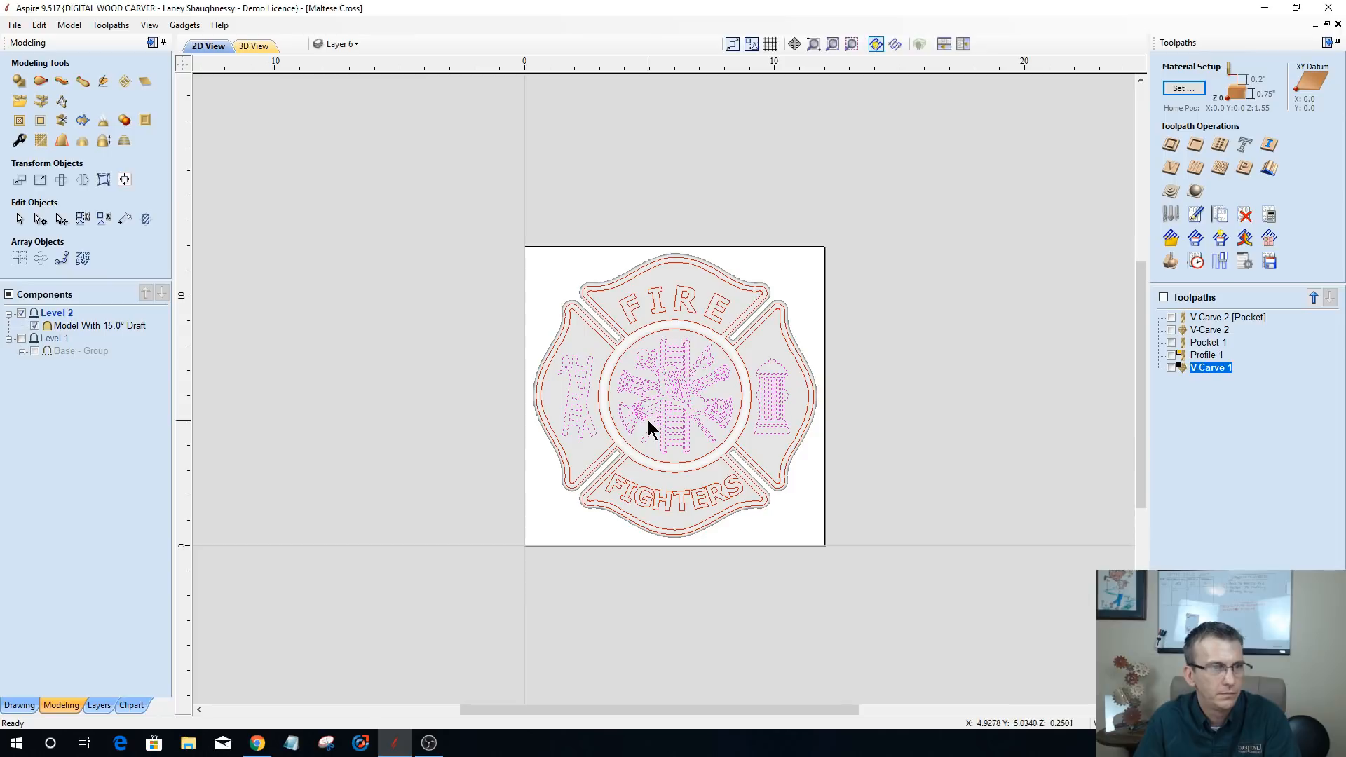
right_click(653, 399)
mouse_move(818, 376)
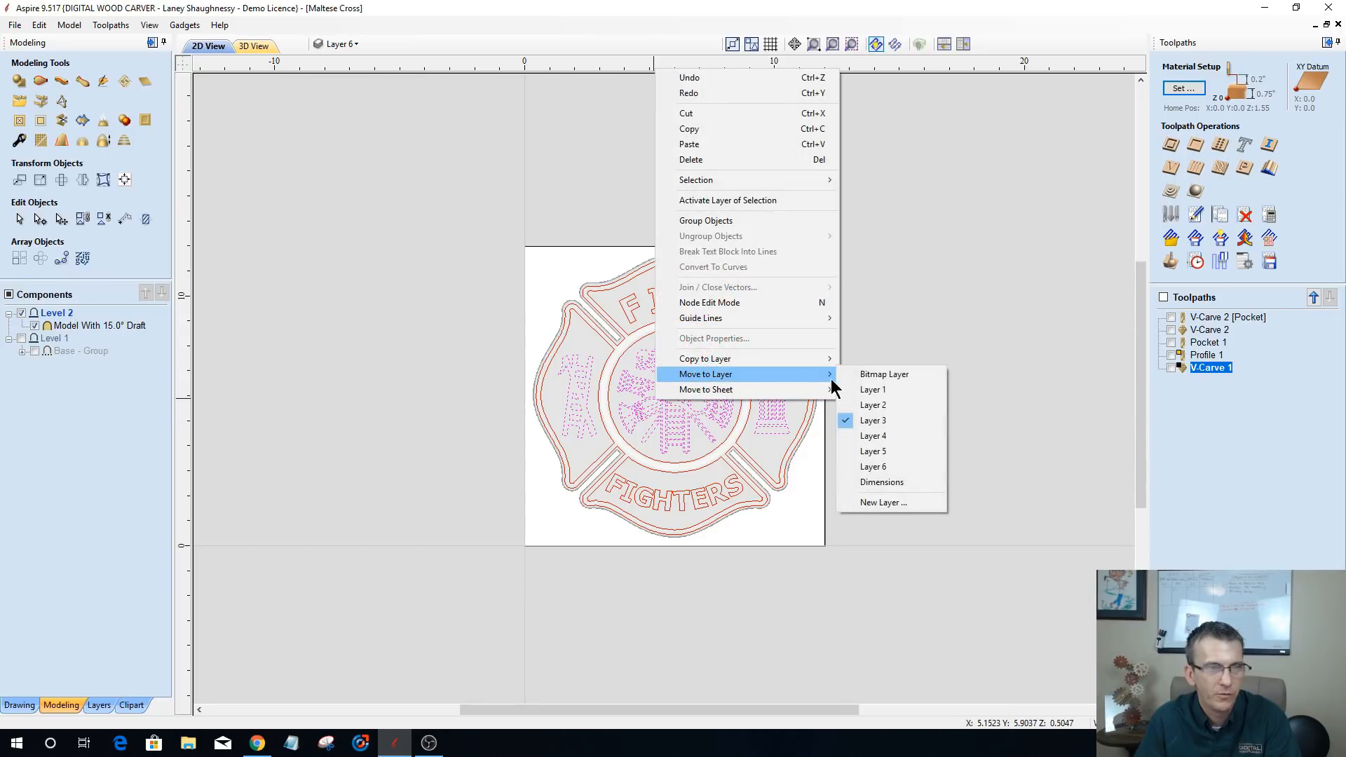
click(869, 503)
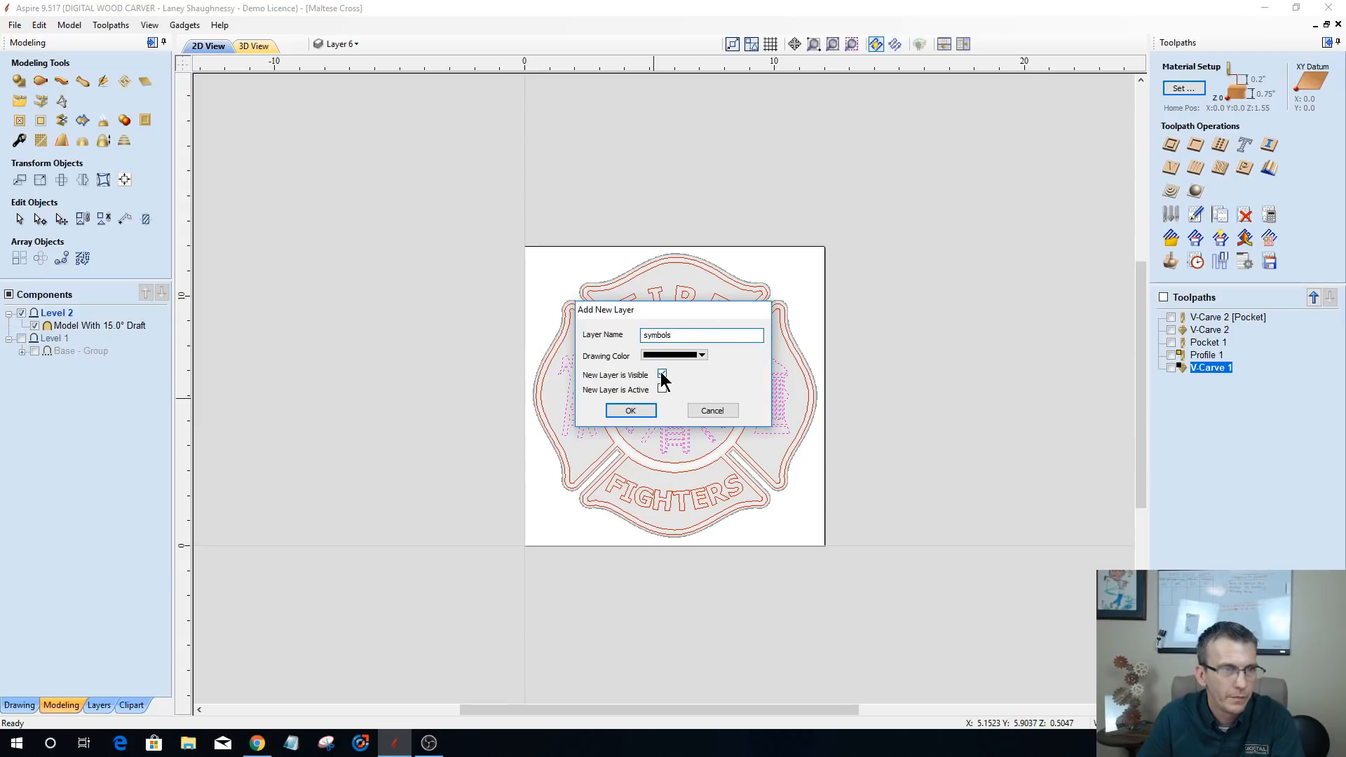
click(630, 411)
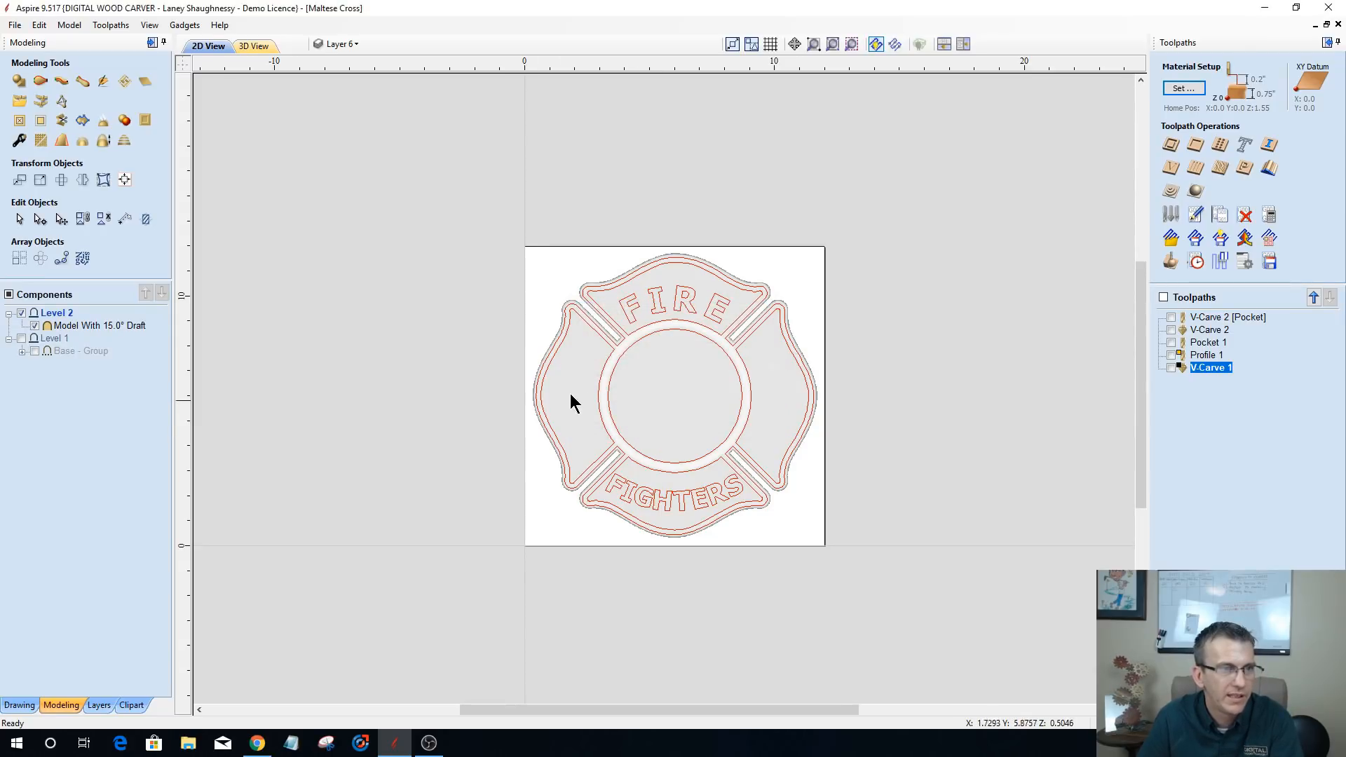
- Select the FIRE lettering vectors in the upper part of the cross
click(630, 309)
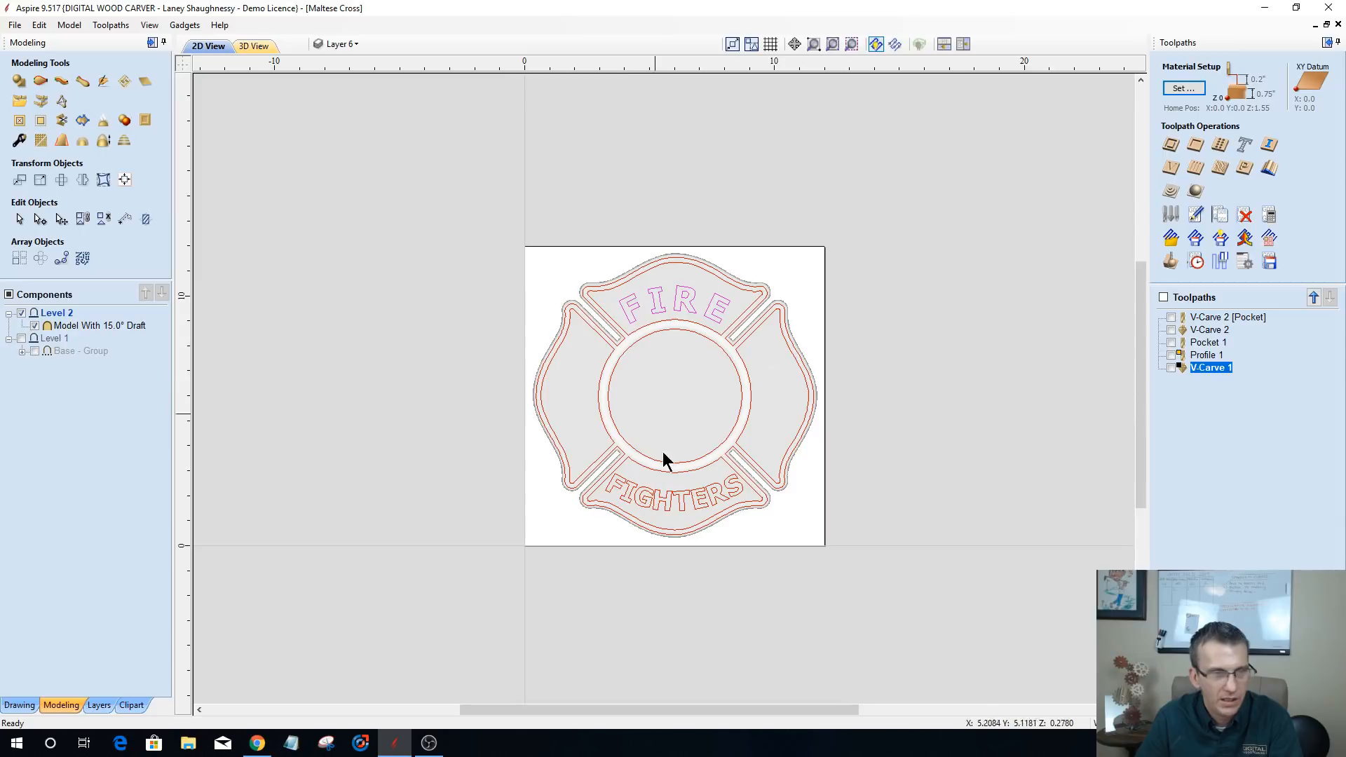
- Move the FIRE and FIGHTERS text vectors to a new layer named Text that is set as not visible
shift+click(663, 499)
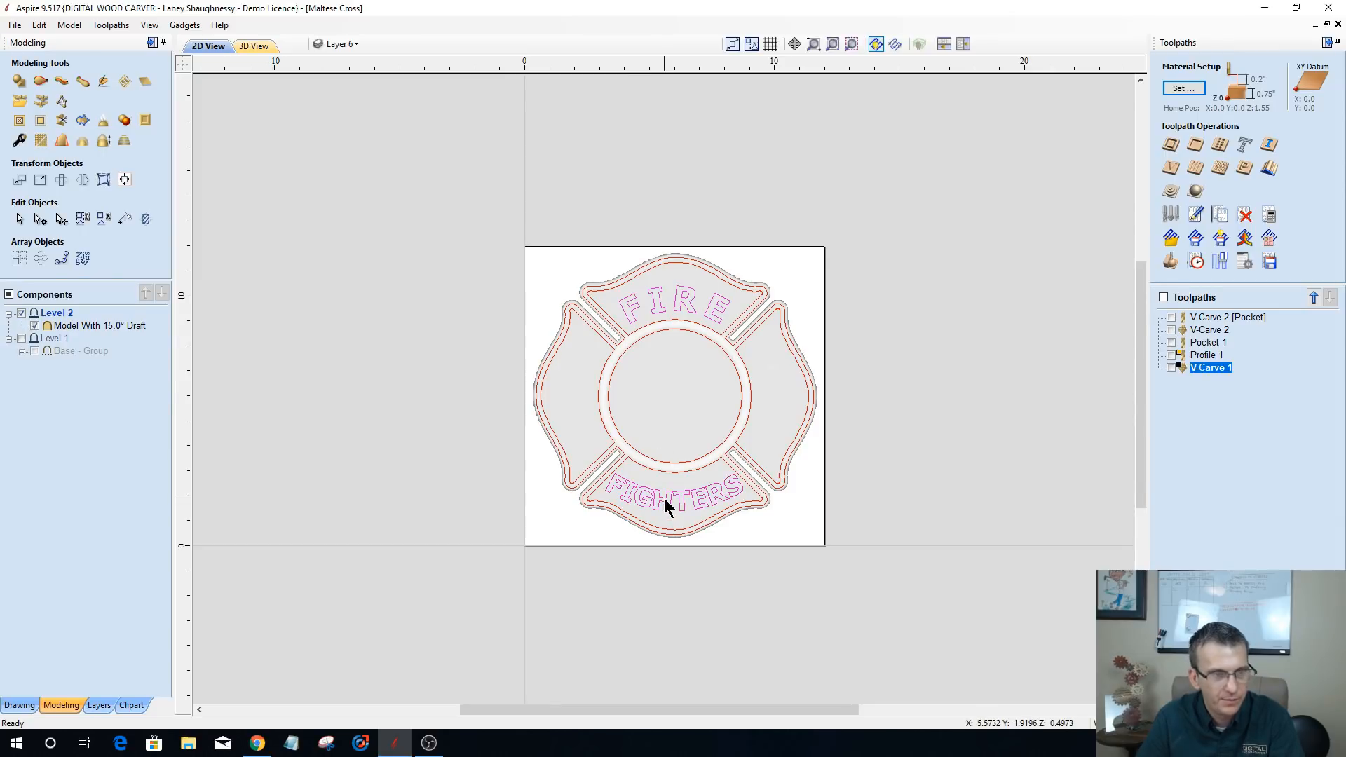
right_click(663, 498)
mouse_move(698, 480)
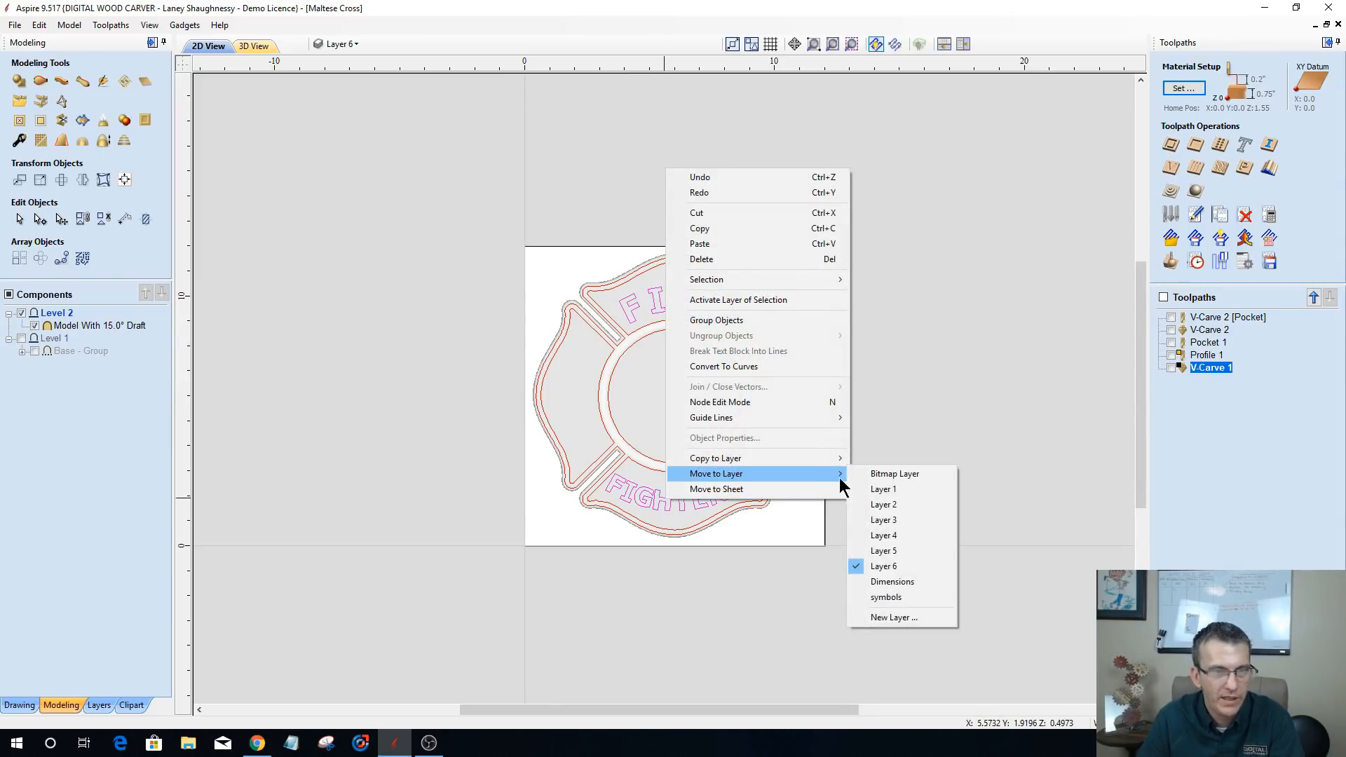
click(885, 620)
text(Text)
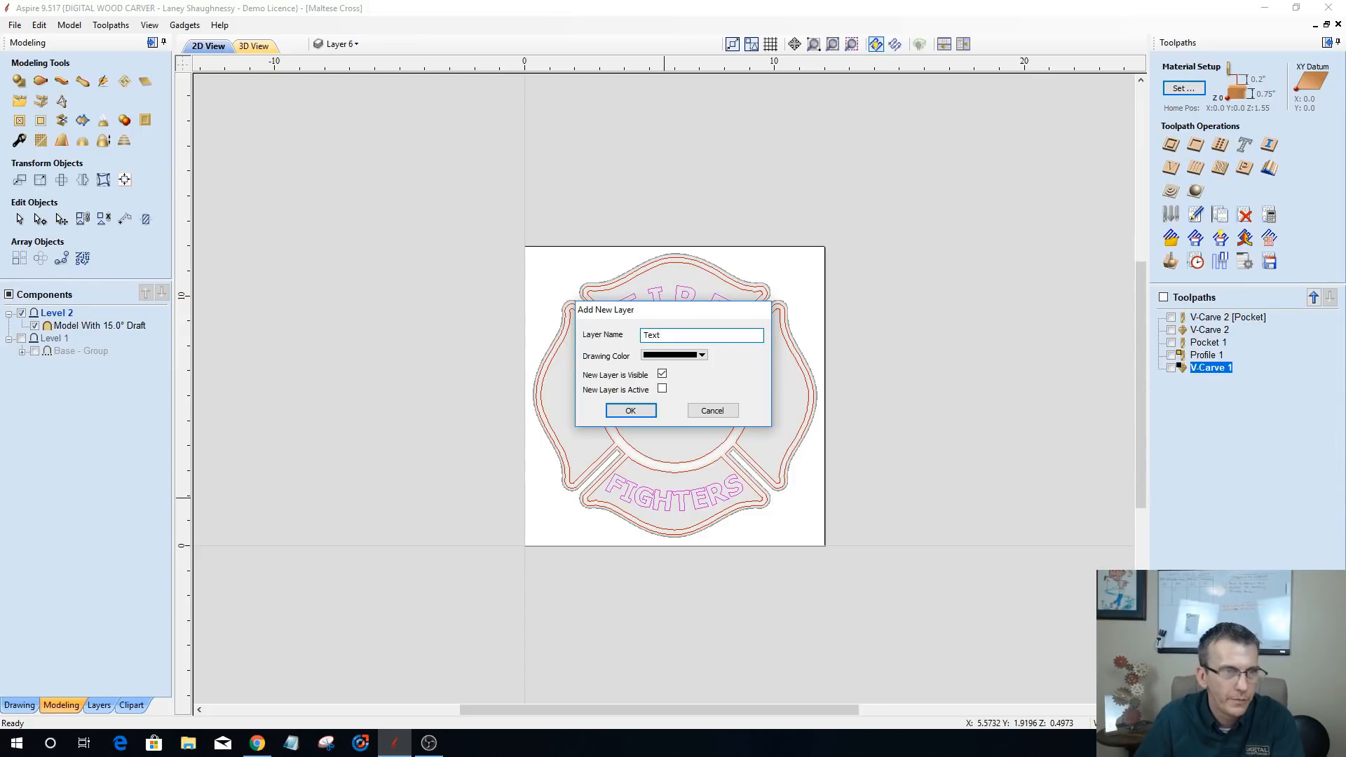
click(661, 376)
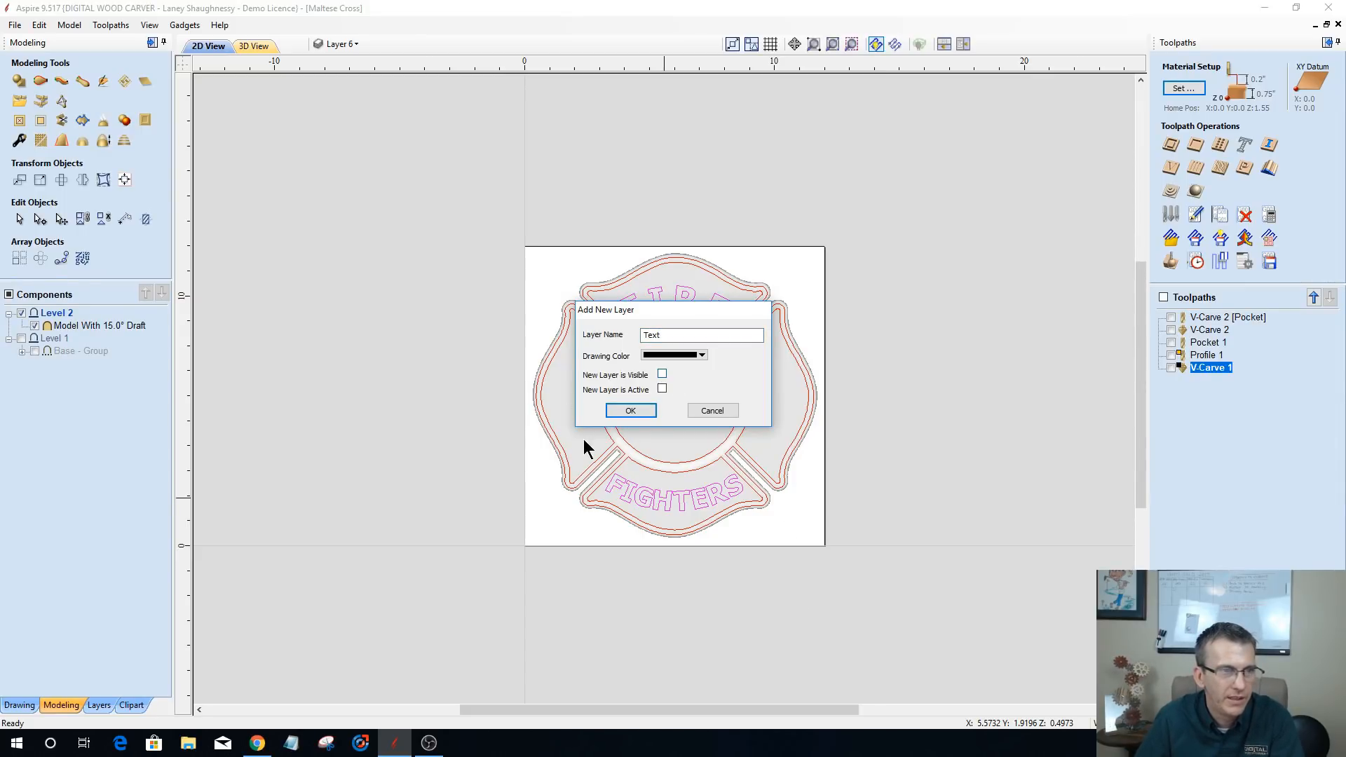
click(629, 413)
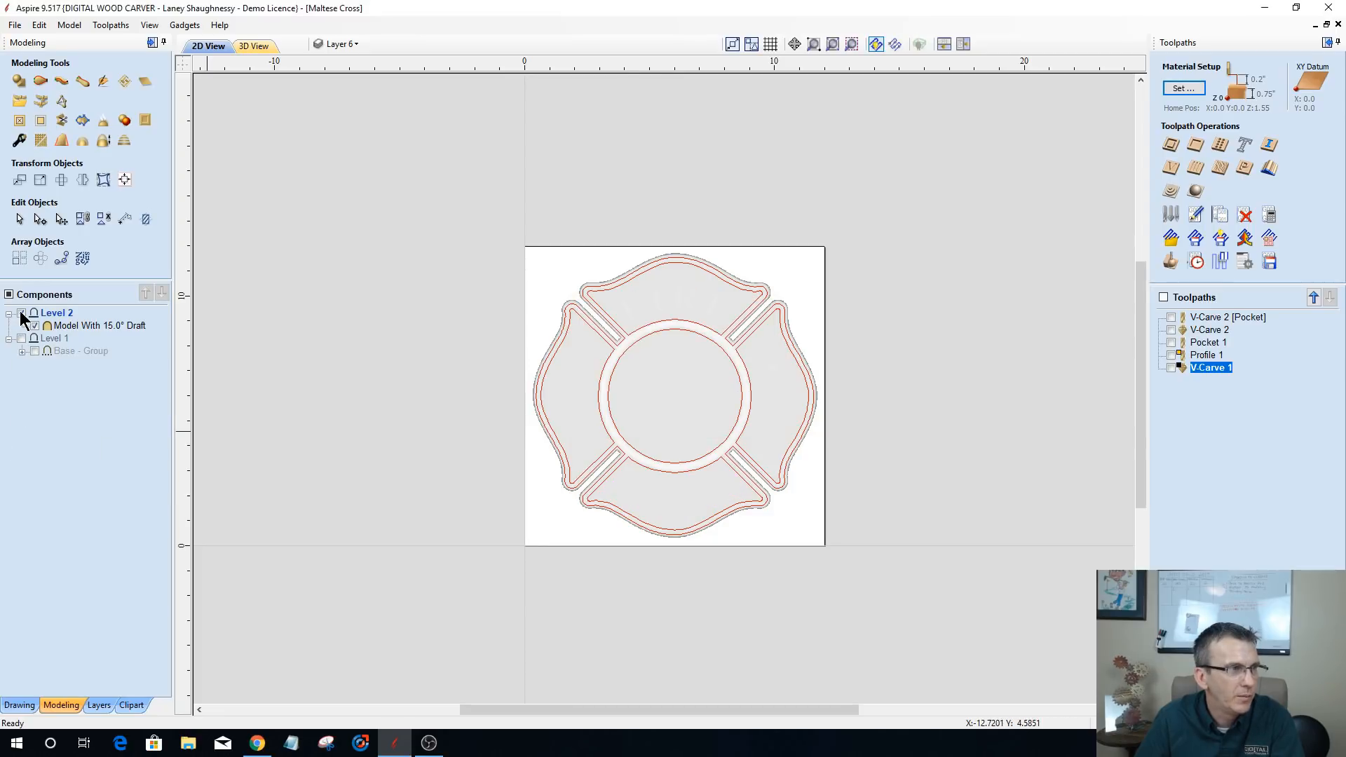
- Hide the Level 2 component level so only the cross vectors are displayed
click(21, 313)
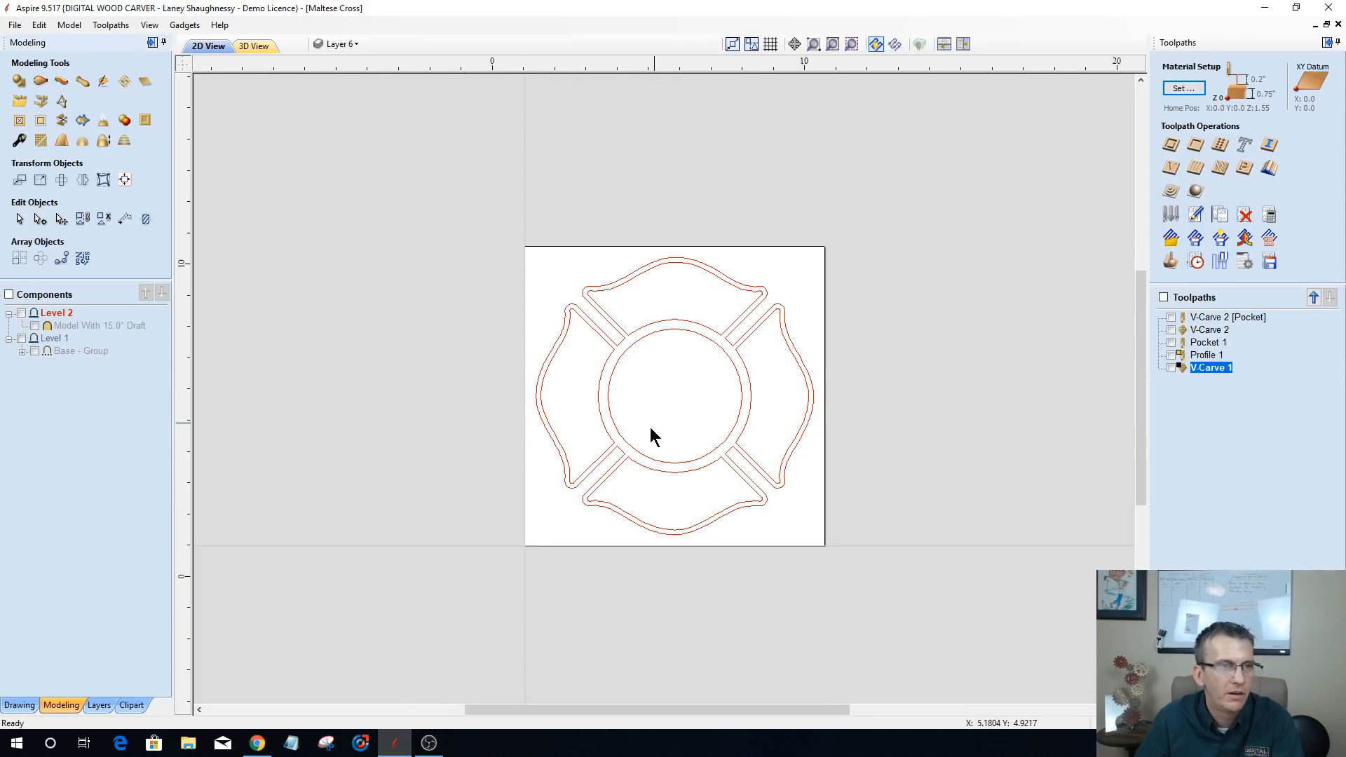
key(f)
scroll(649, 429, down, 1)
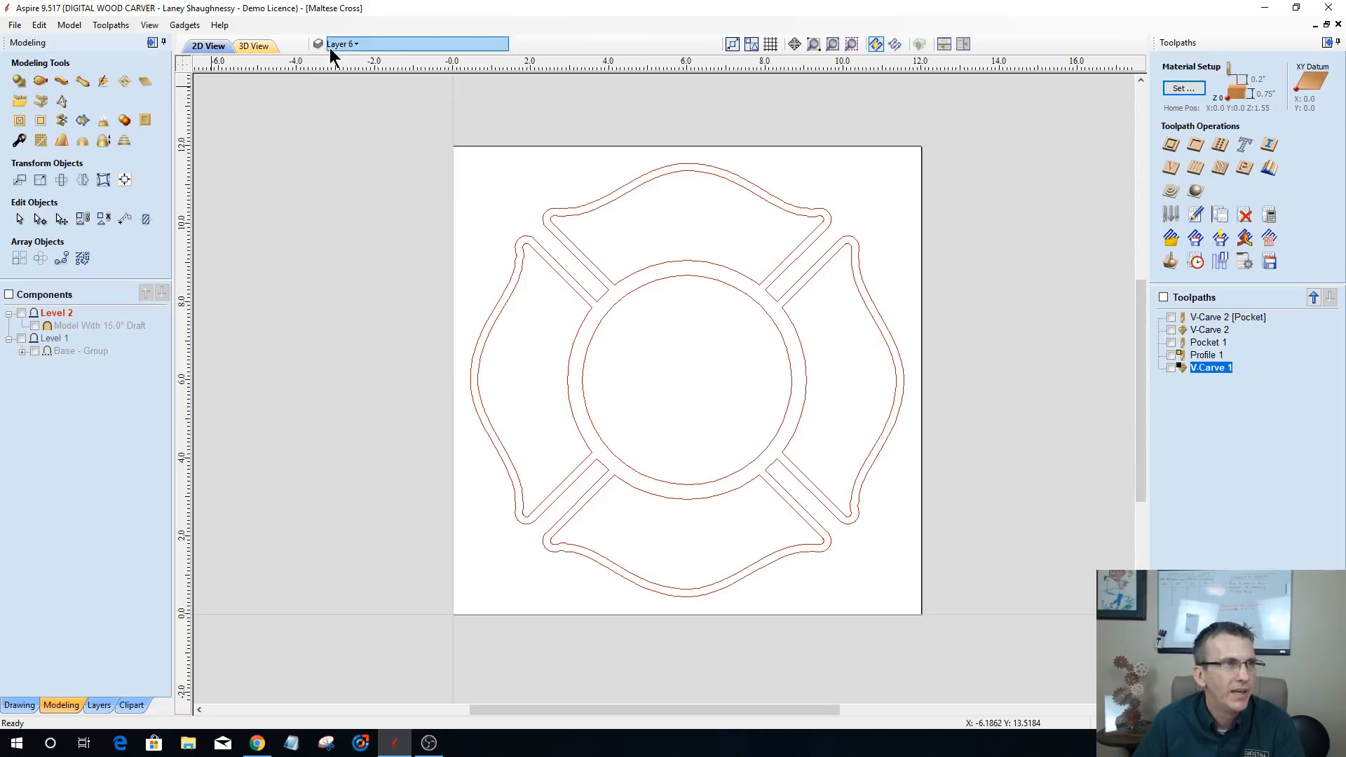
- Hide Layer 6 with the cross outline and show Layer 1 with the construction squares
click(347, 44)
scroll(330, 151, down, 1)
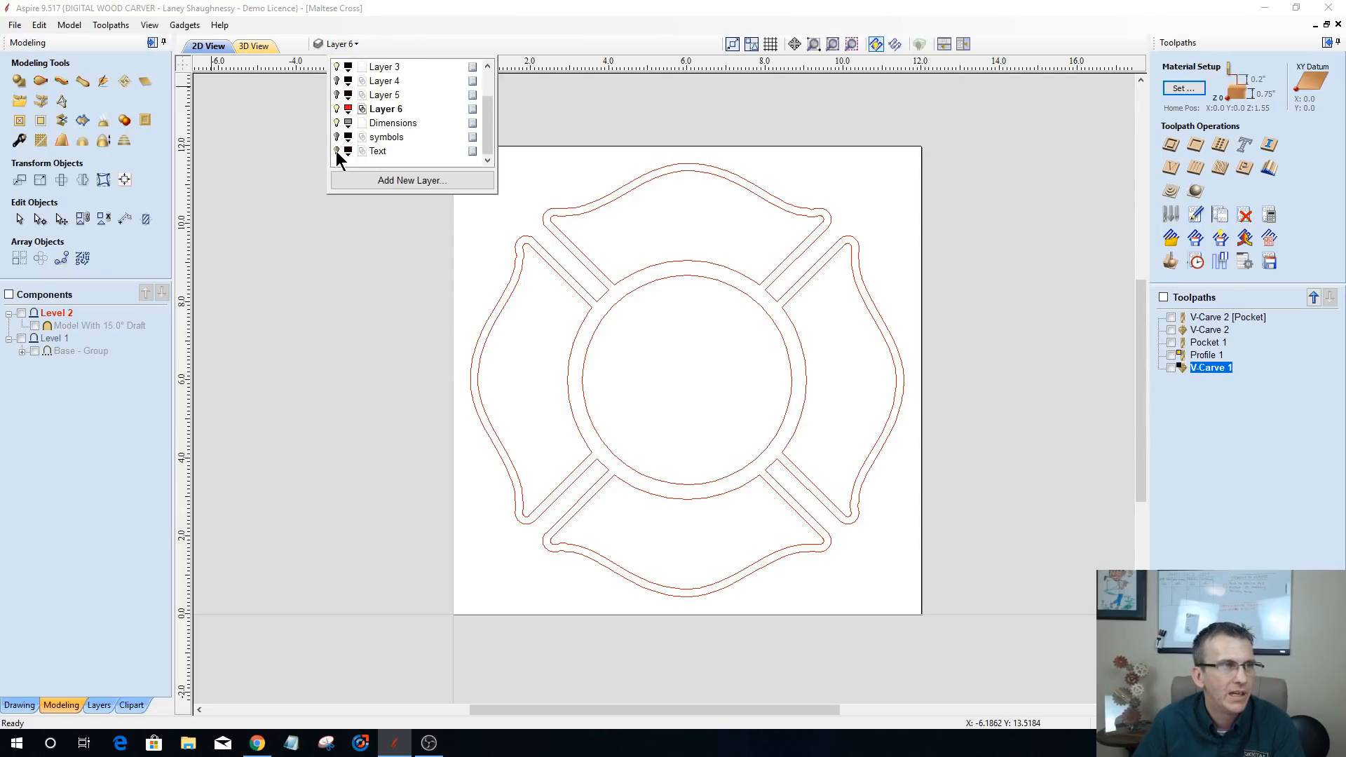
click(335, 109)
scroll(335, 101, up, 1)
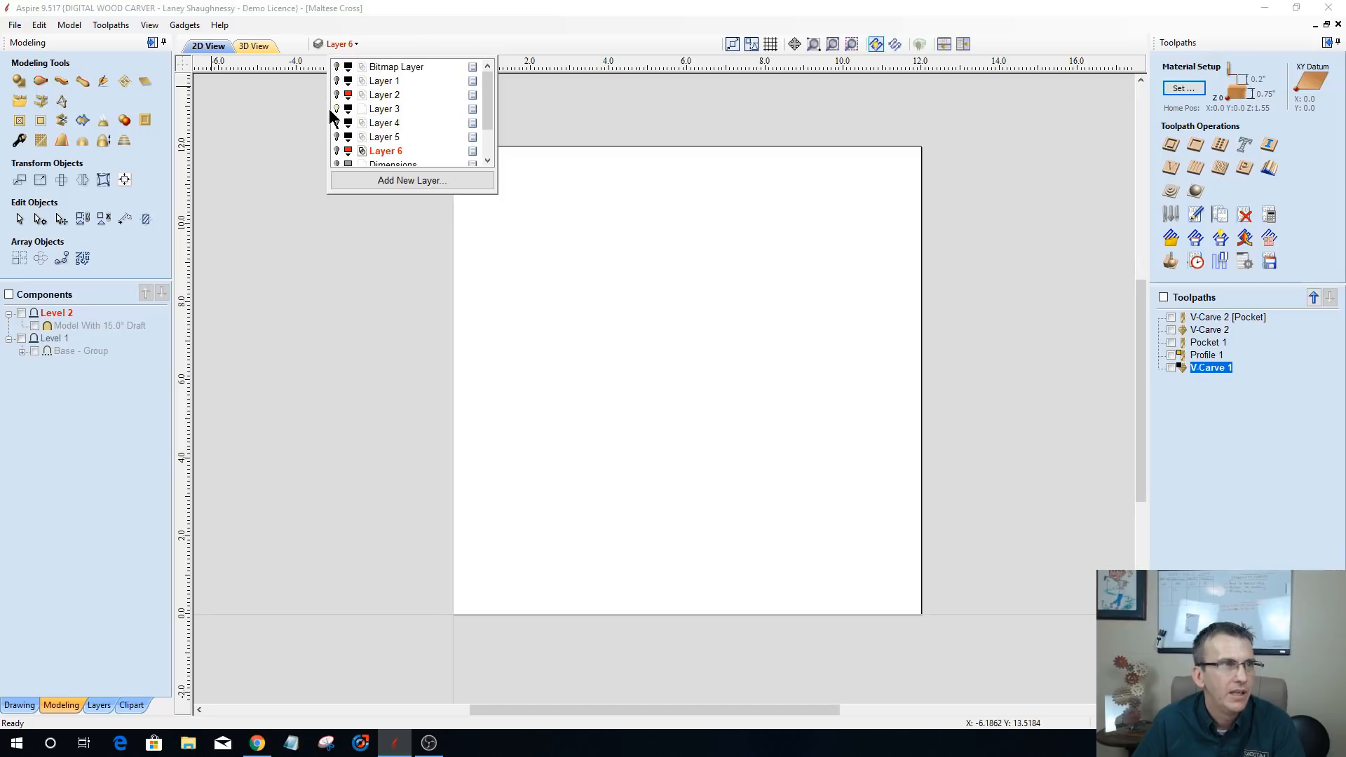
click(337, 81)
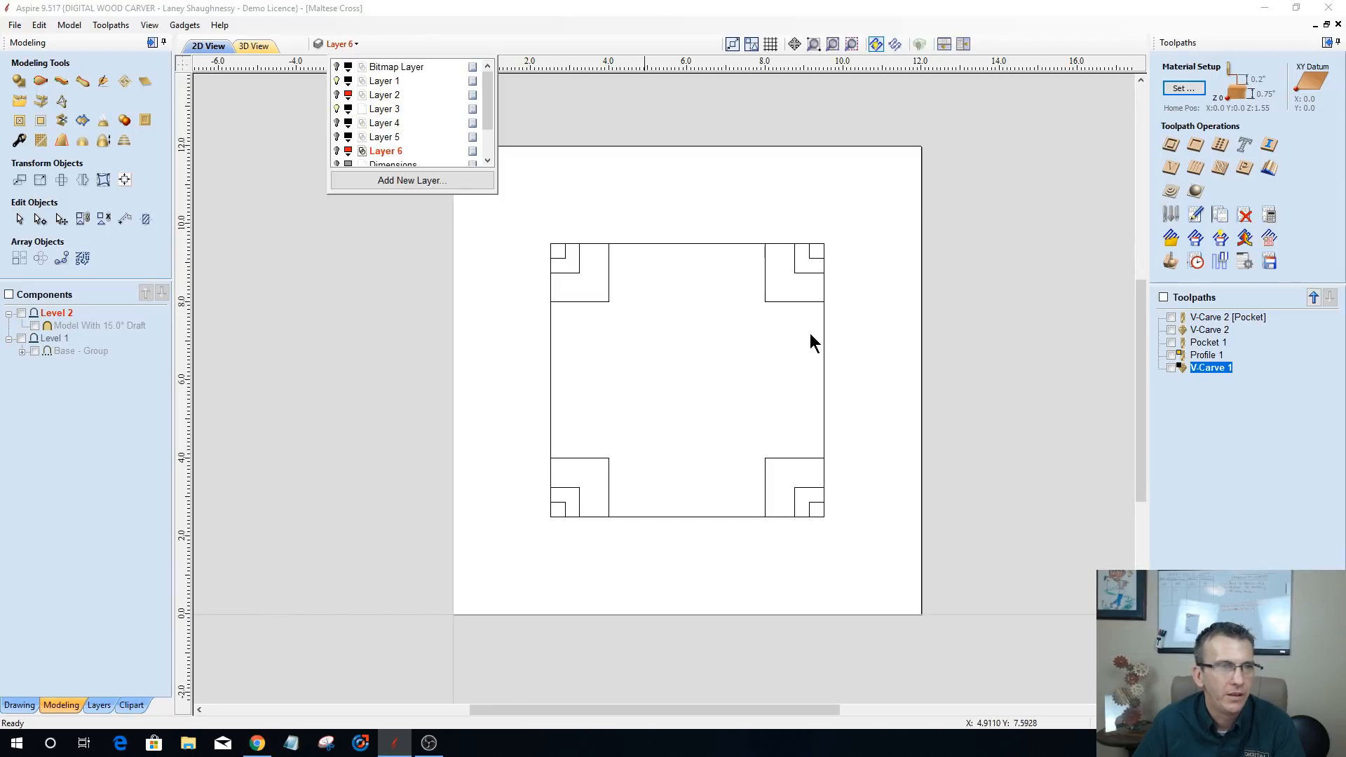
- Inspect the three nested squares in the upper-right corner of the large construction square, from smallest to largest
scroll(815, 328, up, 3)
scroll(814, 327, down, 1)
scroll(329, 343, up, 1)
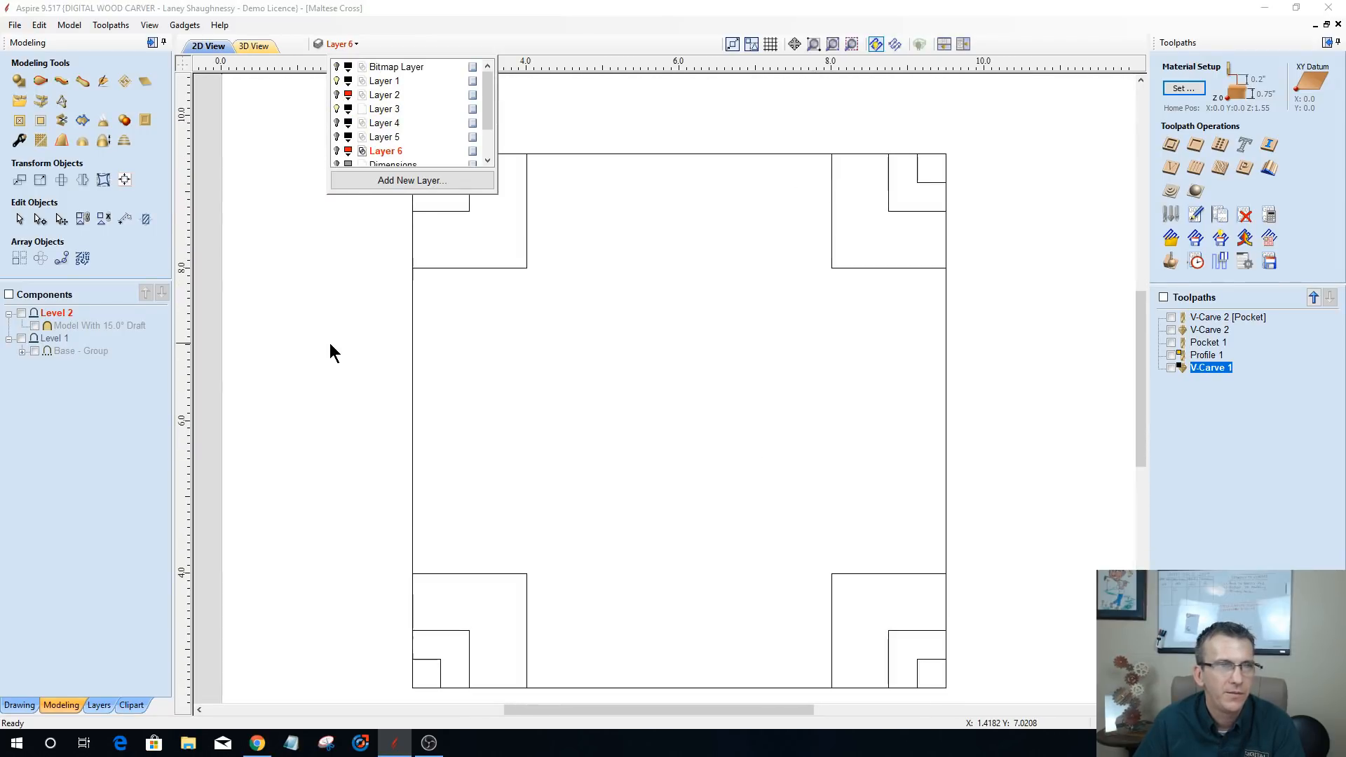
click(927, 183)
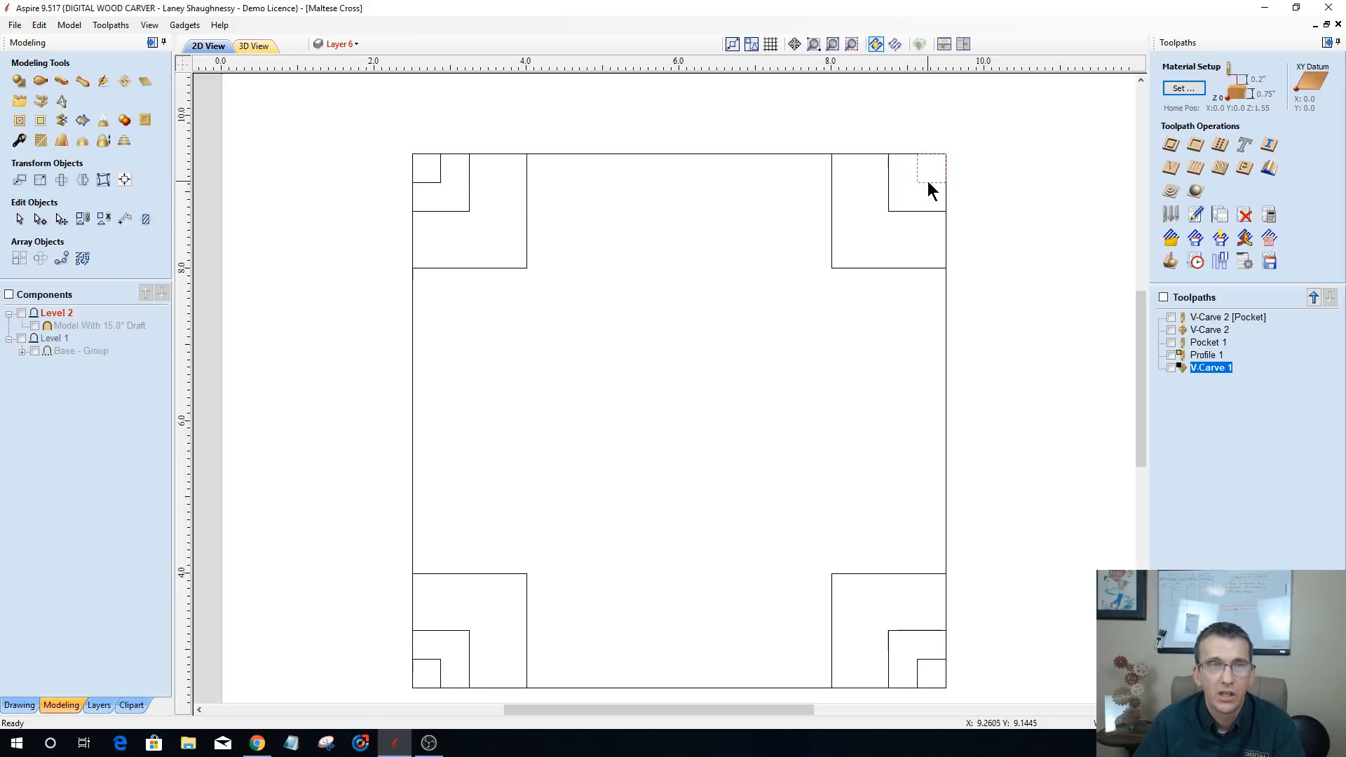
click(896, 212)
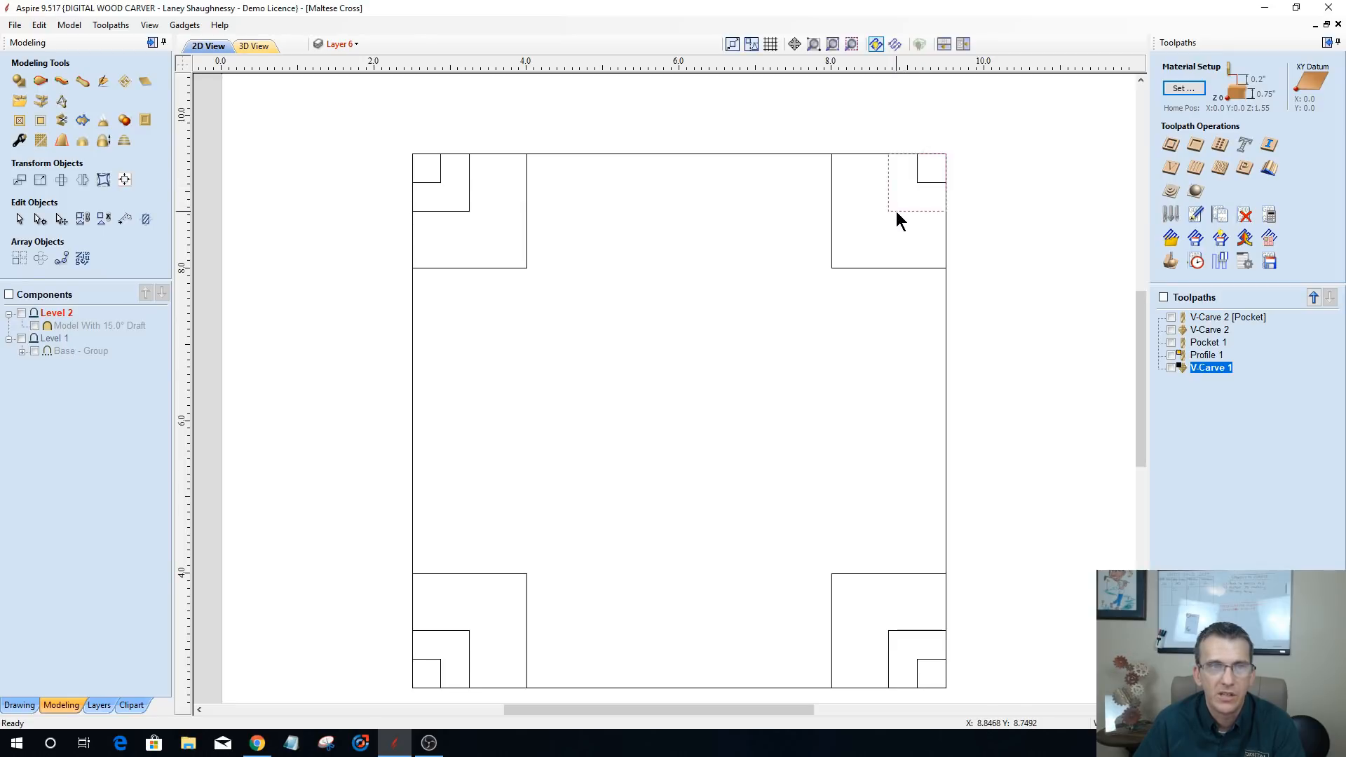
click(832, 268)
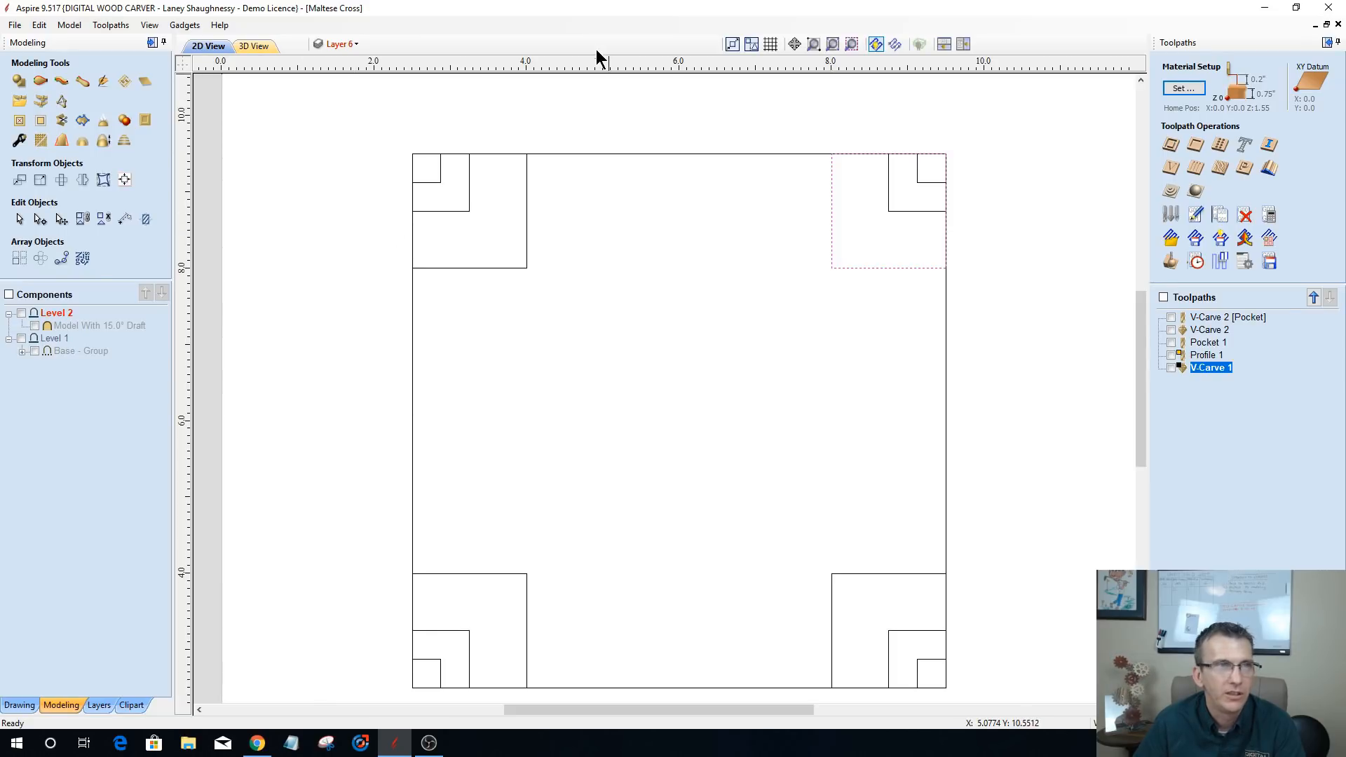
- Show the guide lines and examine how they pass through the corners of the construction squares
mouse_move(595, 59)
mouse_down()
mouse_move(565, 129)
mouse_move(580, 58)
mouse_up()
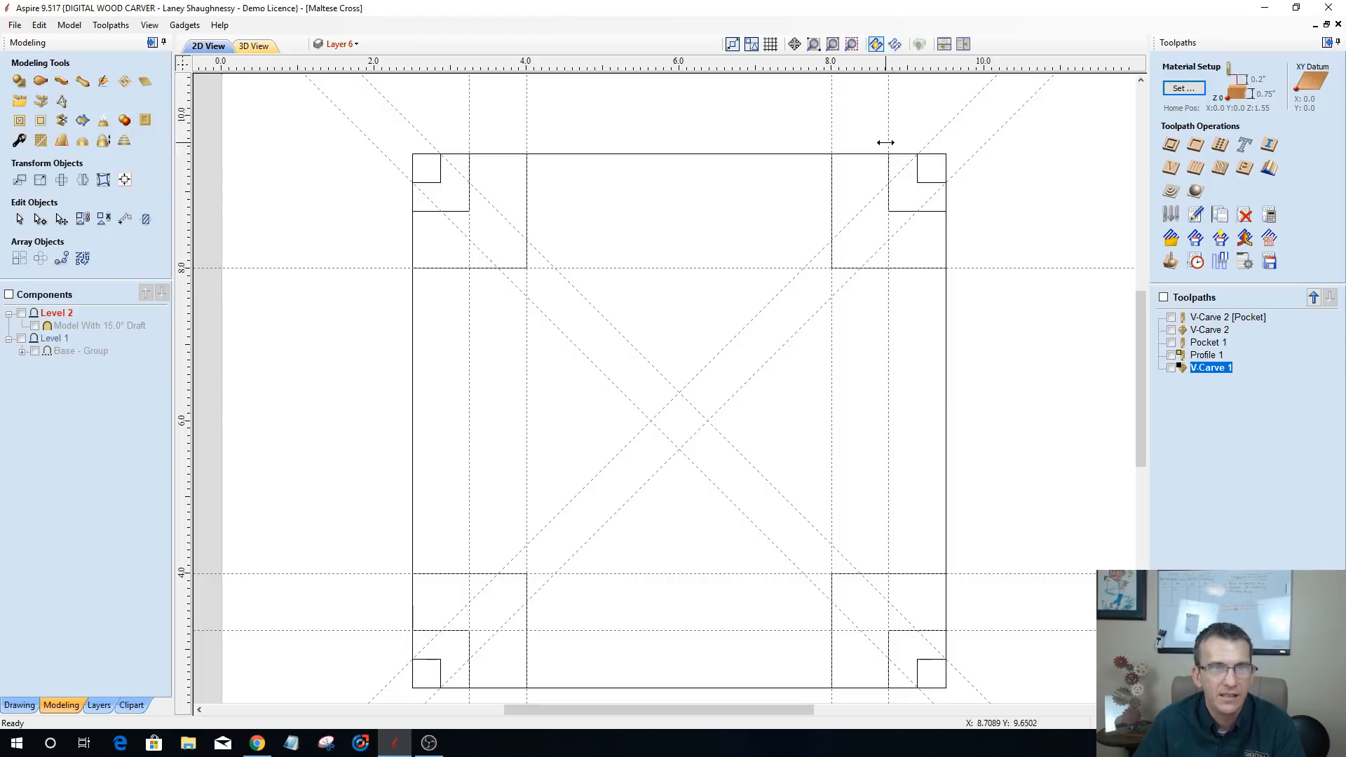
scroll(945, 156, up, 5)
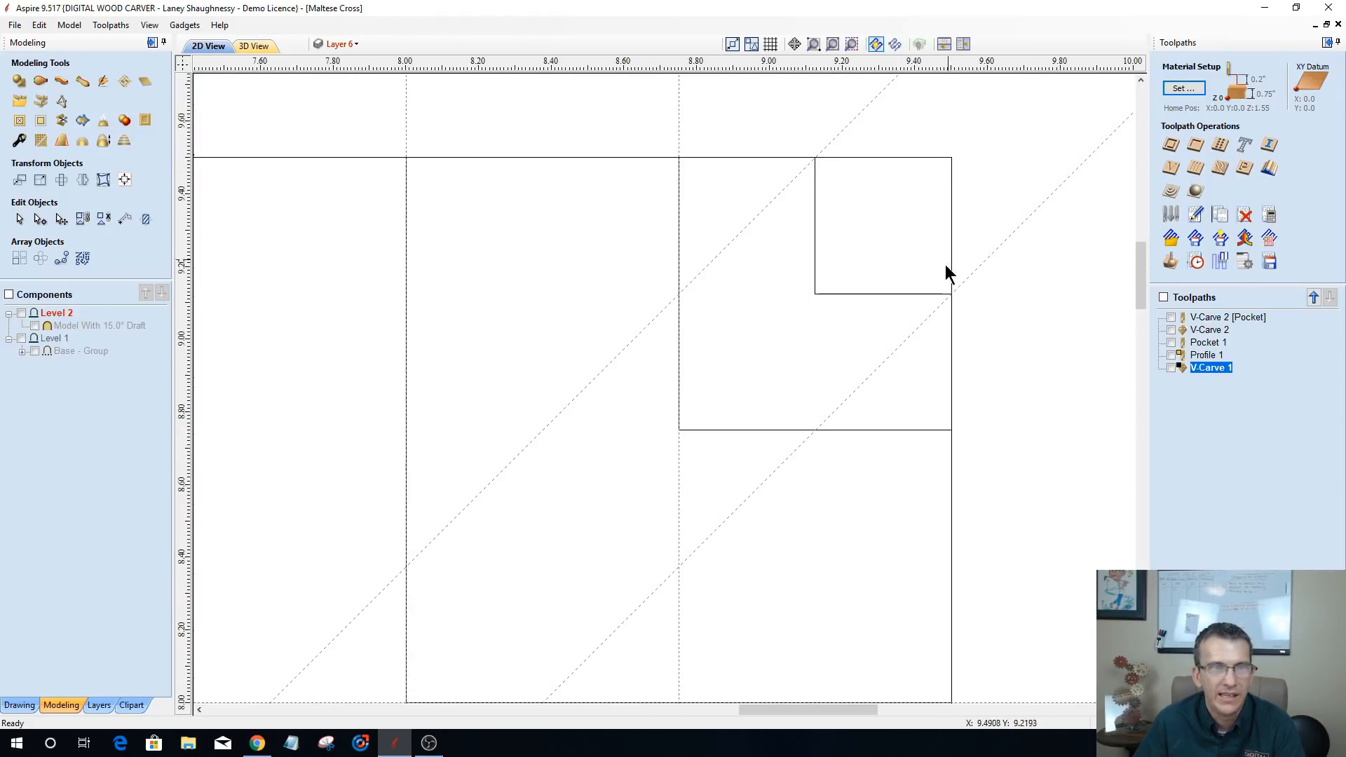
scroll(948, 288, down, 5)
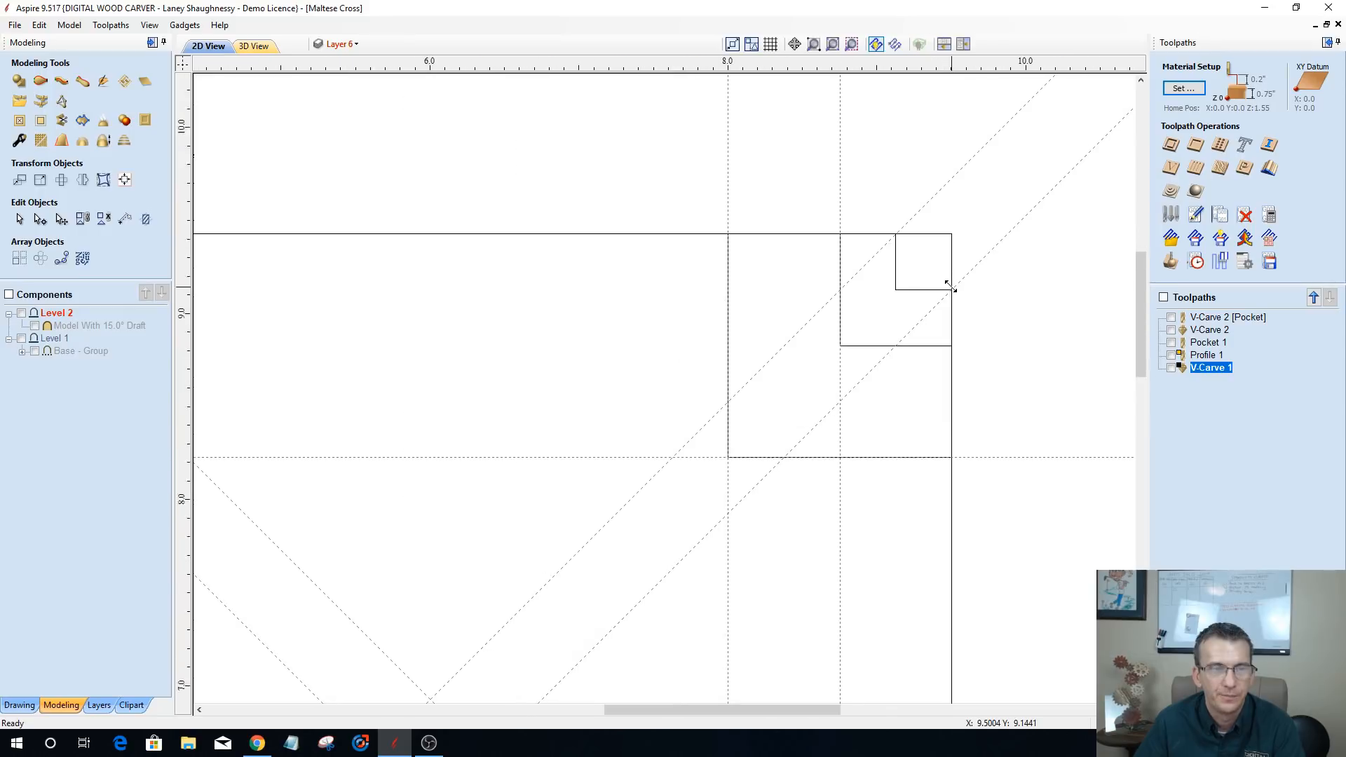
scroll(881, 454, down, 1)
scroll(880, 454, up, 4)
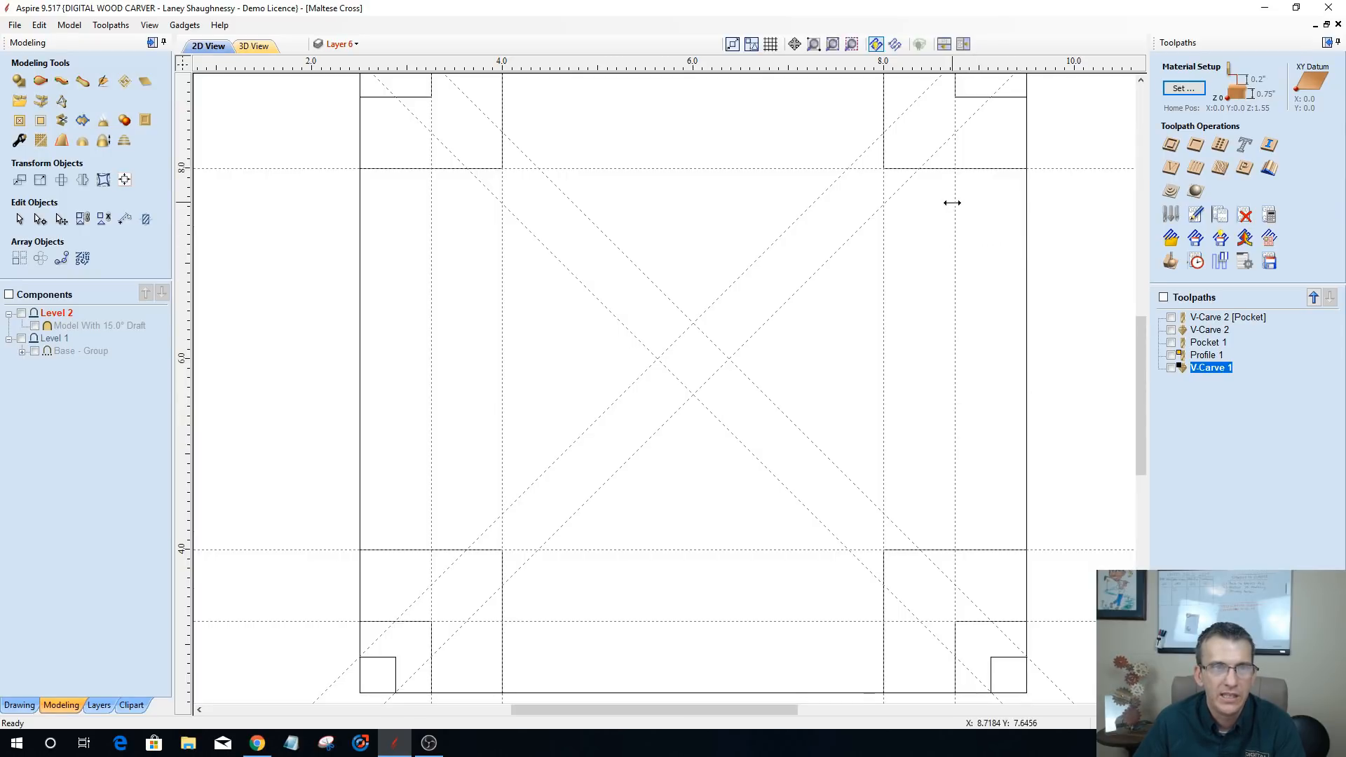
scroll(956, 321, down, 5)
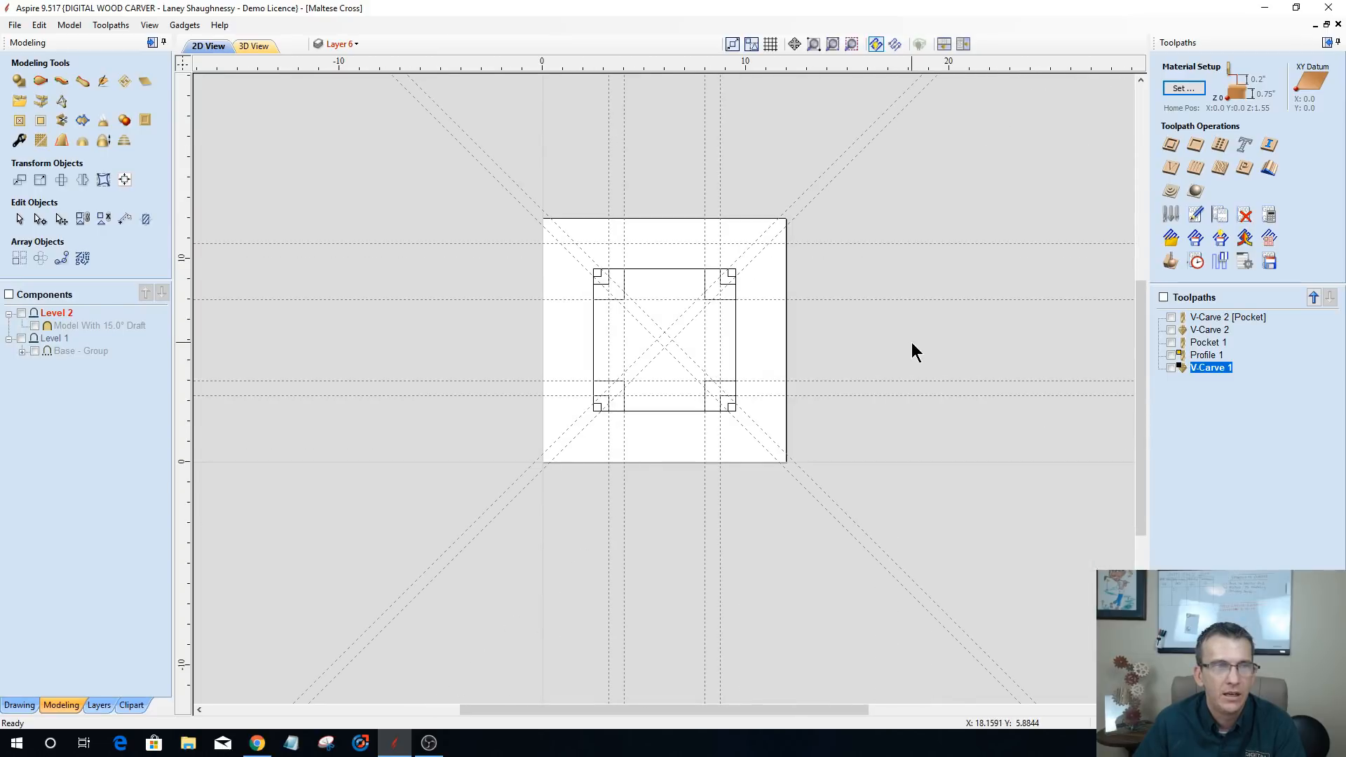
scroll(911, 342, up, 2)
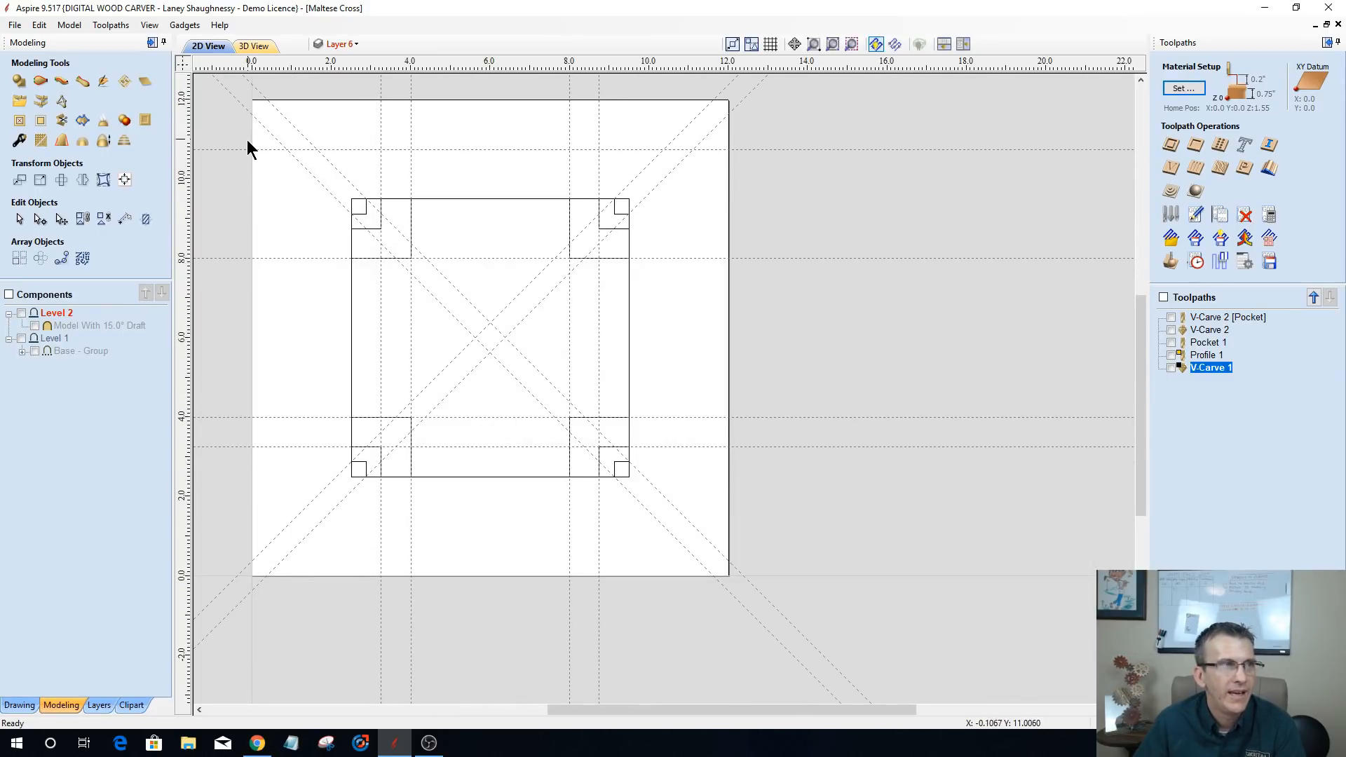
- Show Layer 6 to compare the cross outline with the construction squares and guide lines
click(342, 45)
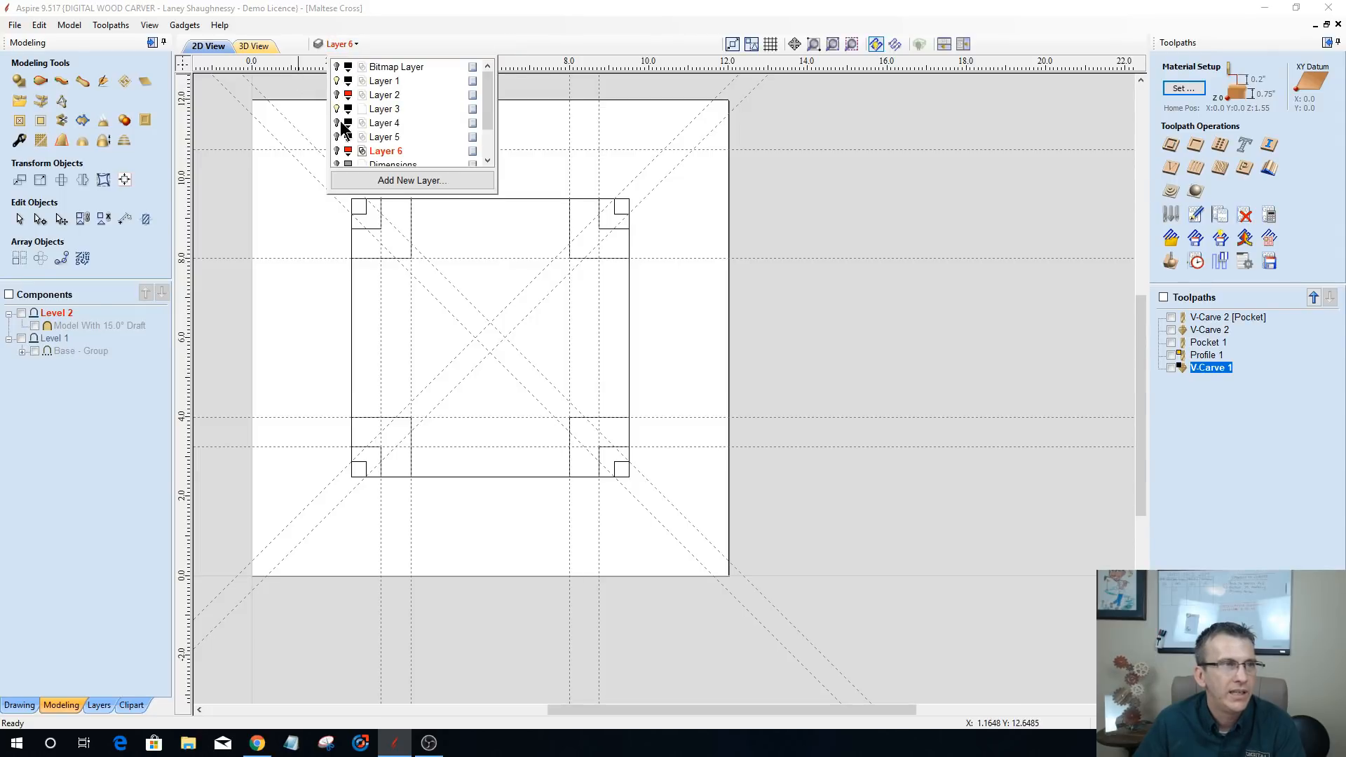
click(336, 151)
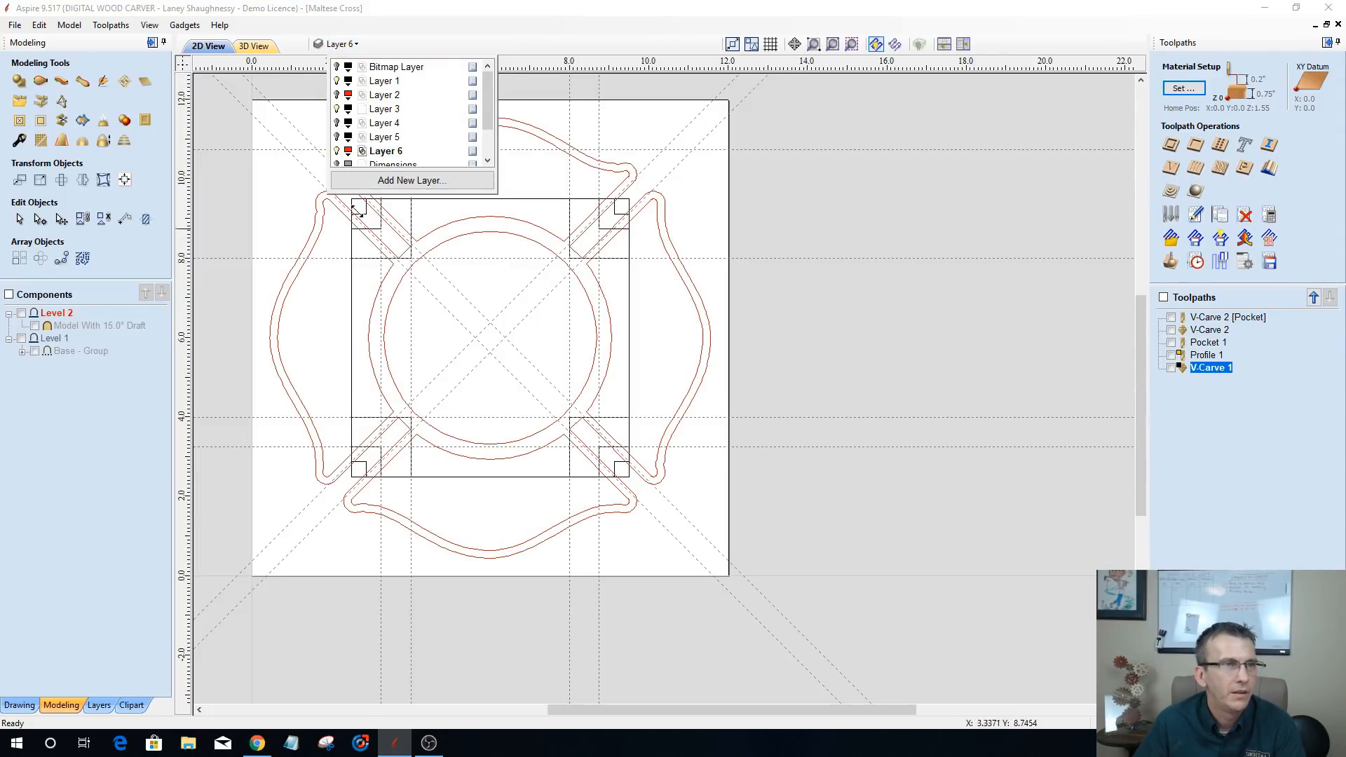
scroll(470, 364, down, 1)
scroll(288, 250, up, 2)
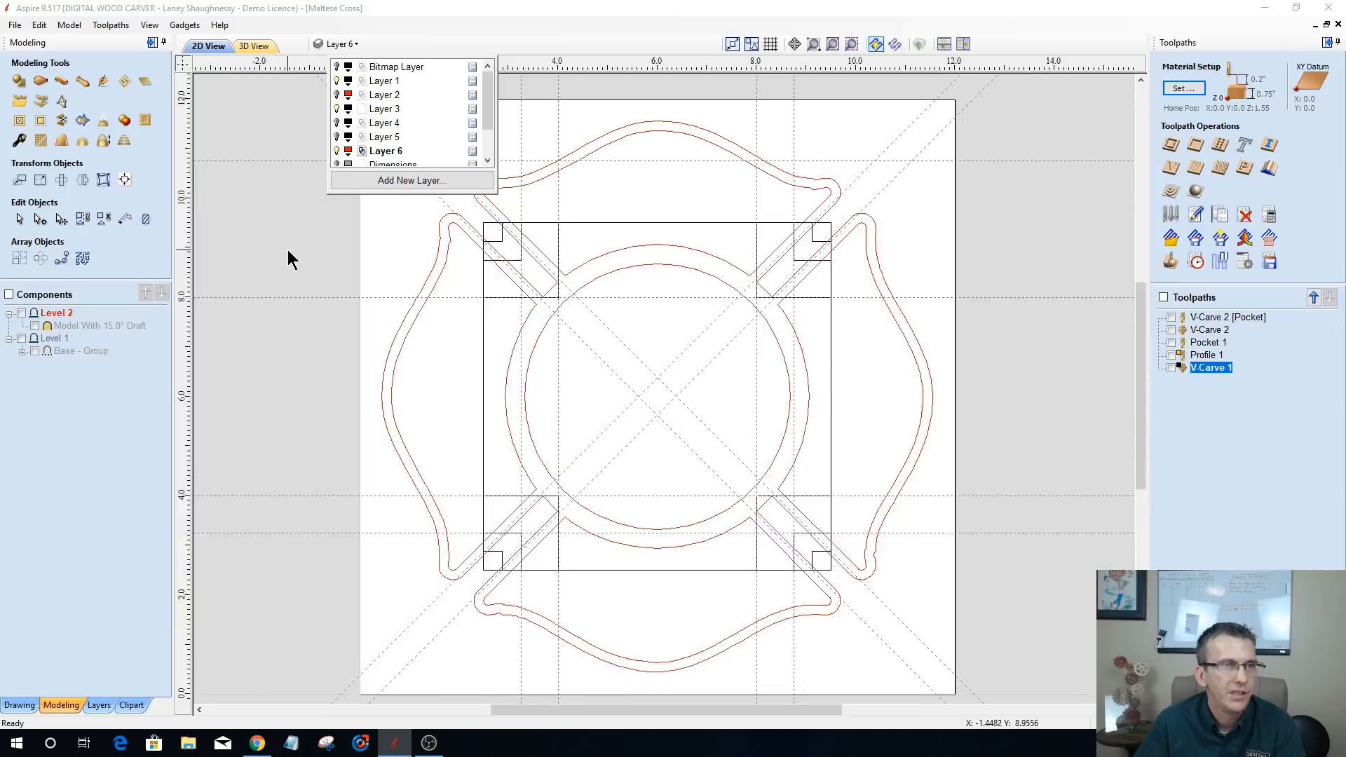
scroll(288, 250, up, 1)
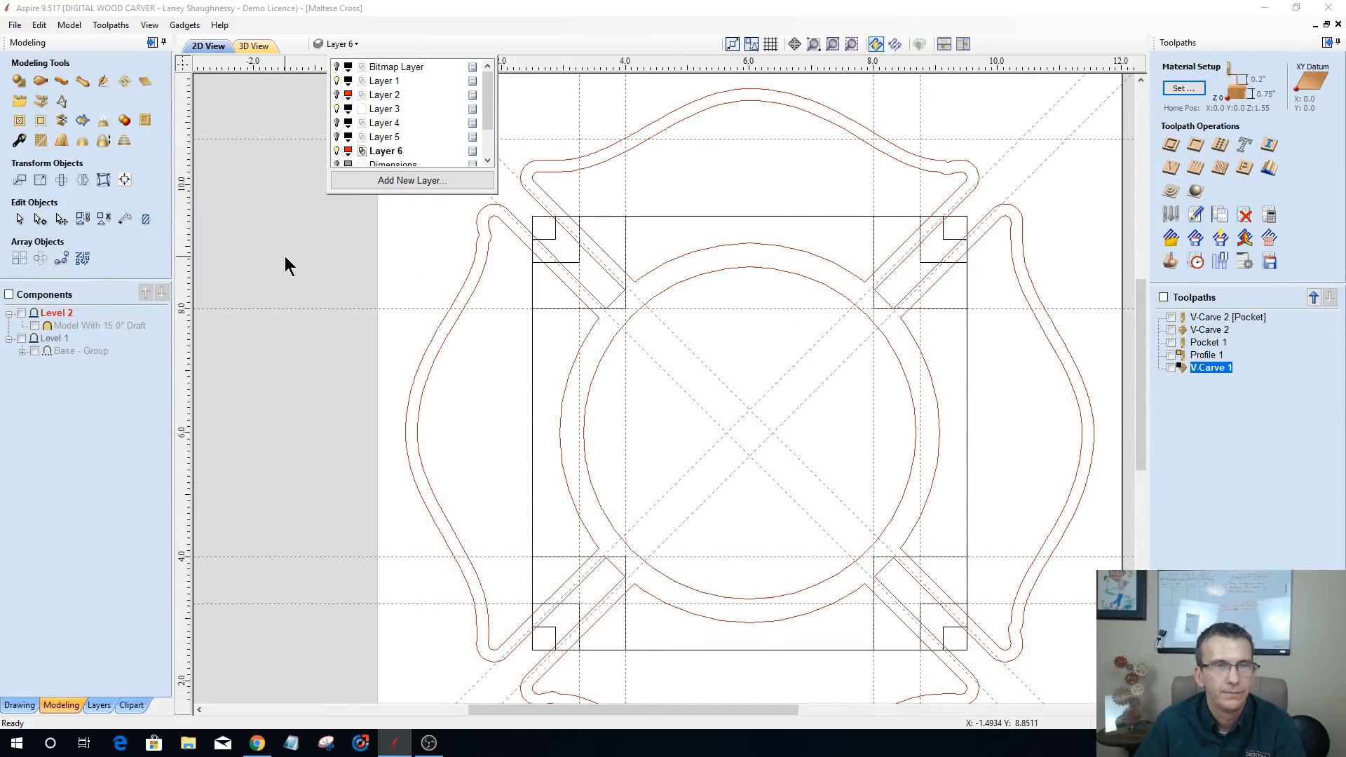
scroll(285, 258, down, 1)
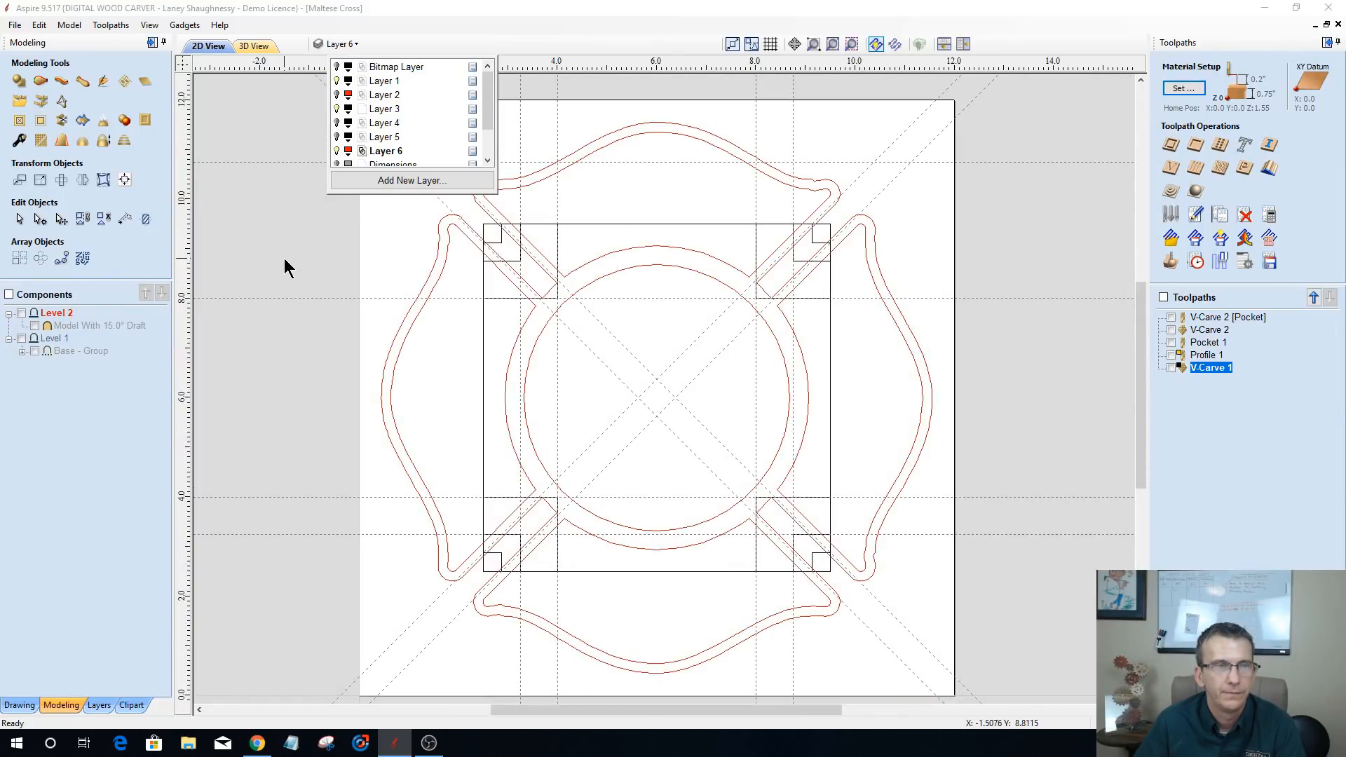
- Hide the guide lines and Layer 1, leaving the cross outline on Layer 6 displayed
click(149, 25)
mouse_move(244, 72)
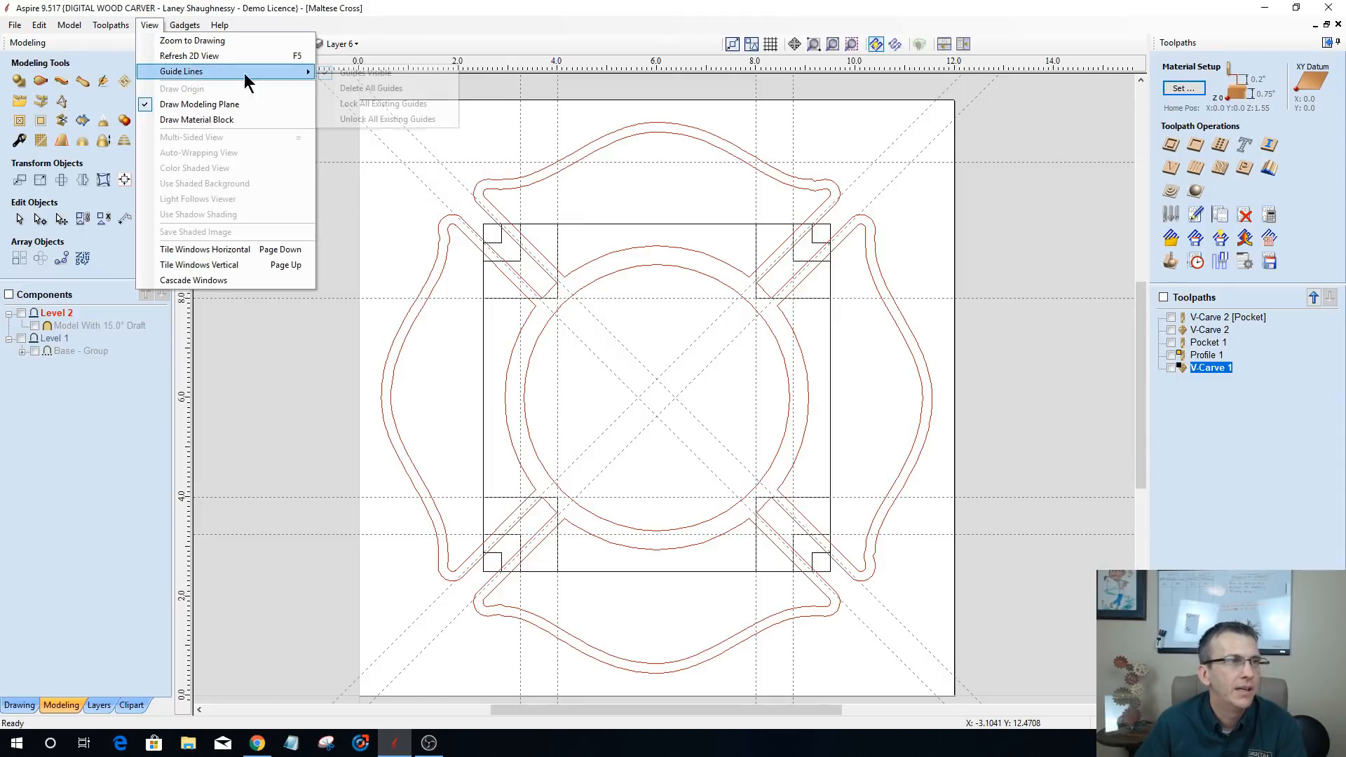
click(360, 73)
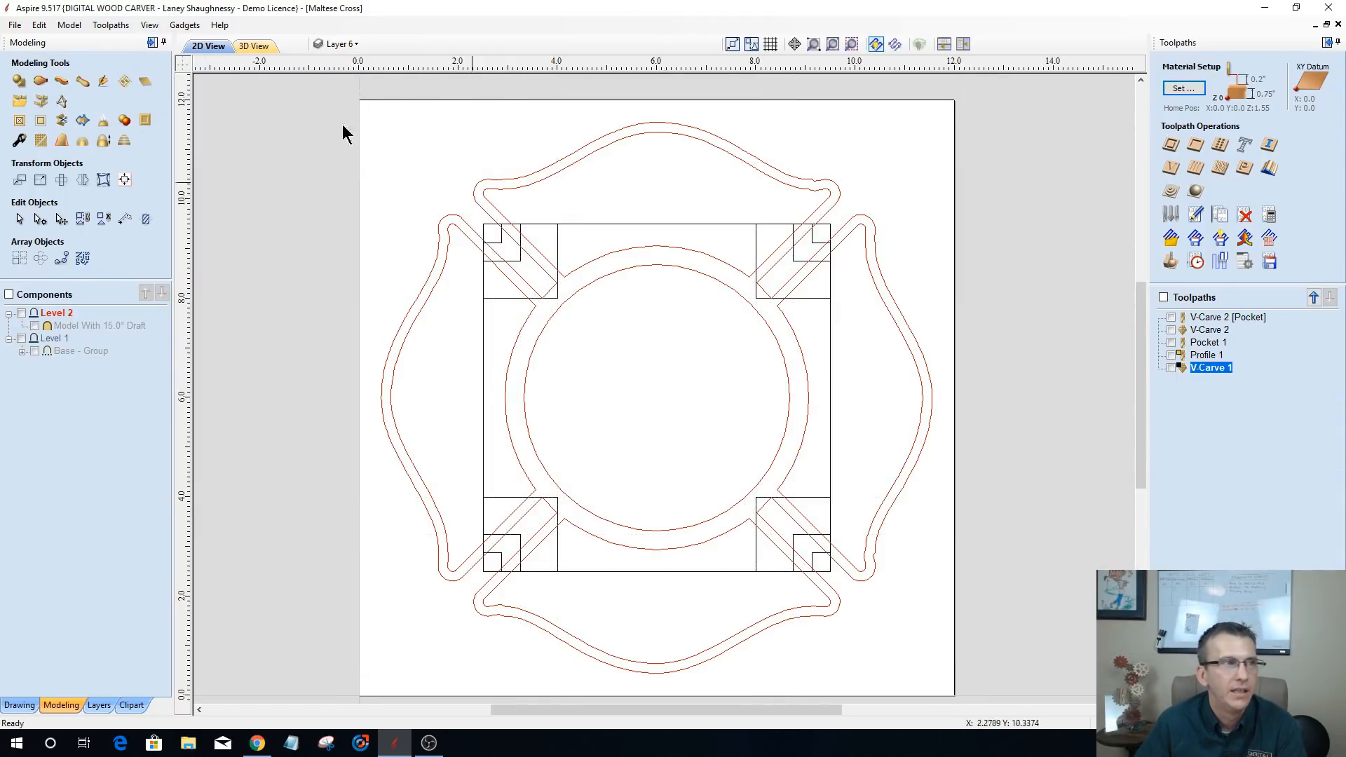
click(335, 44)
click(337, 81)
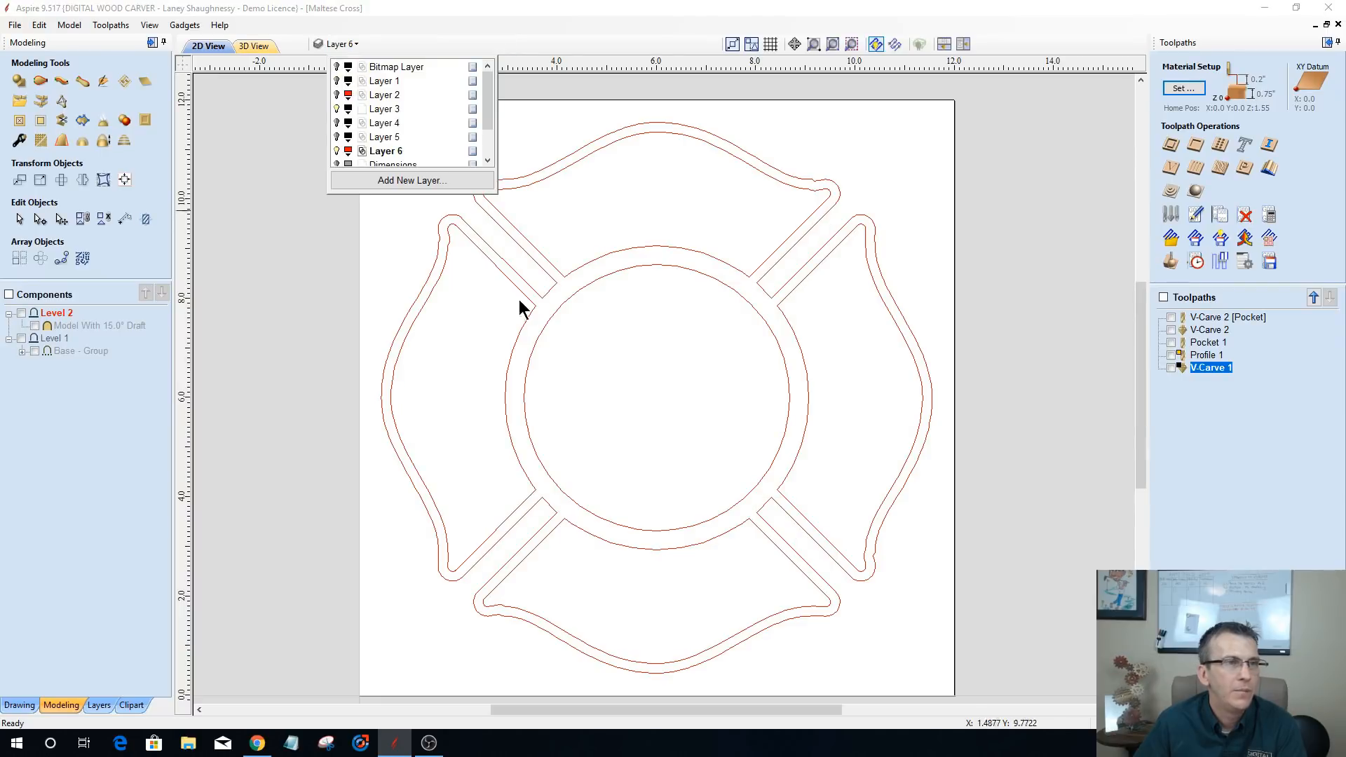
scroll(672, 415, down, 2)
scroll(658, 406, up, 2)
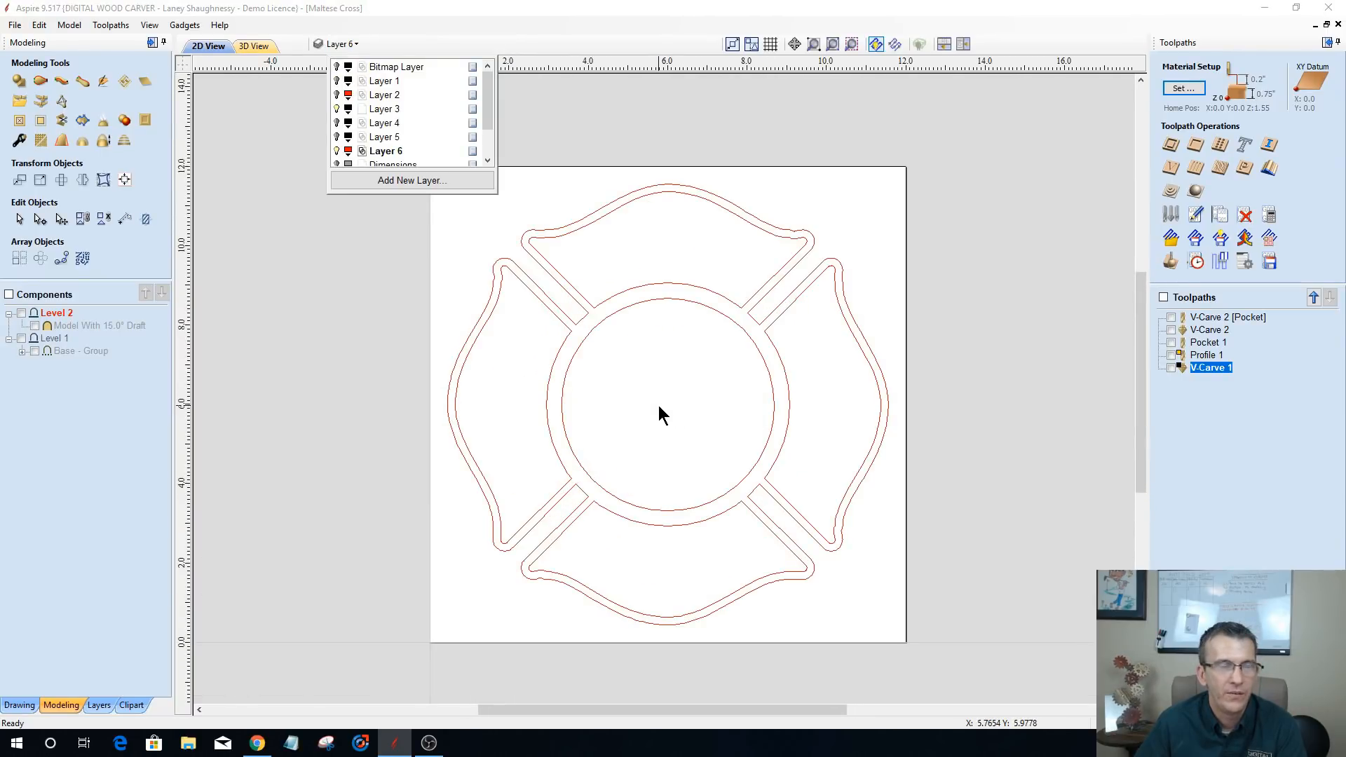
- Check which file formats are available for exporting the vectors, without exporting anything
click(15, 26)
click(15, 26)
mouse_move(33, 198)
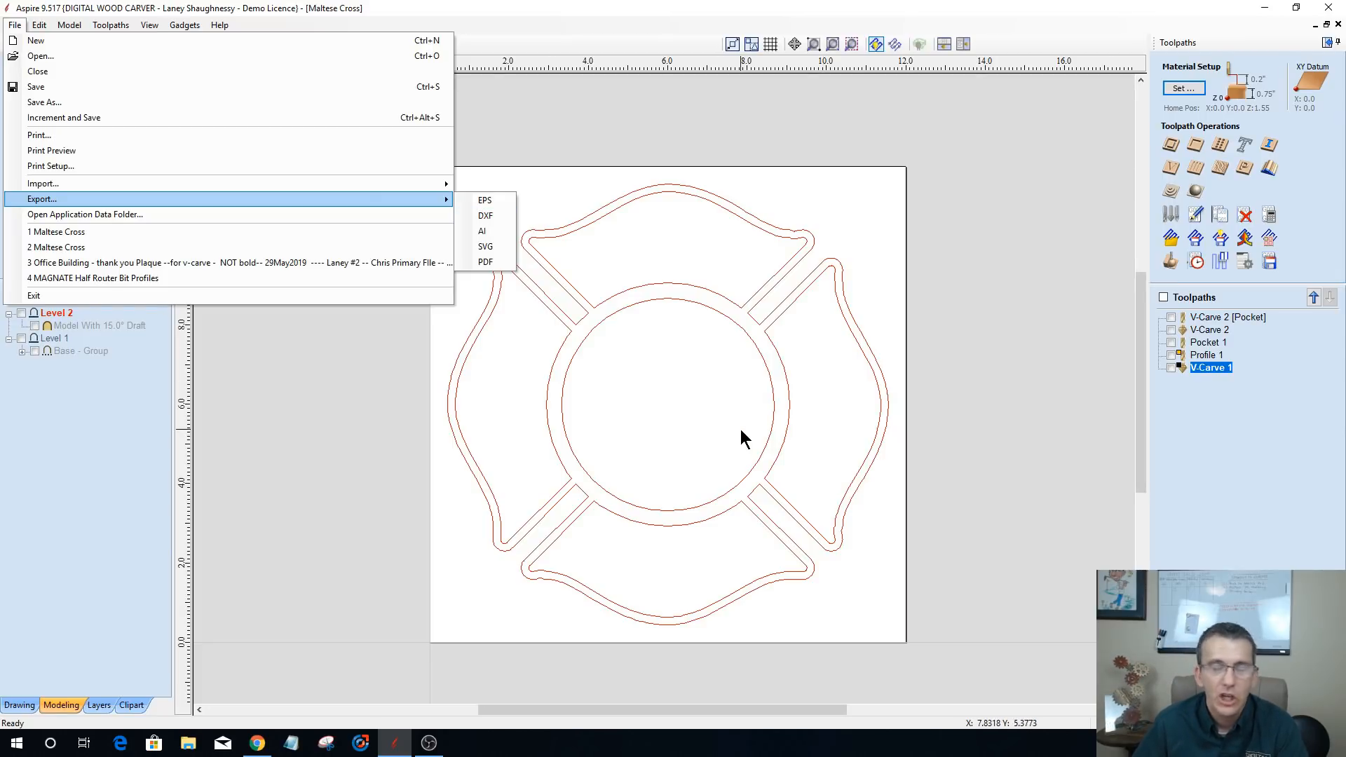
click(400, 364)
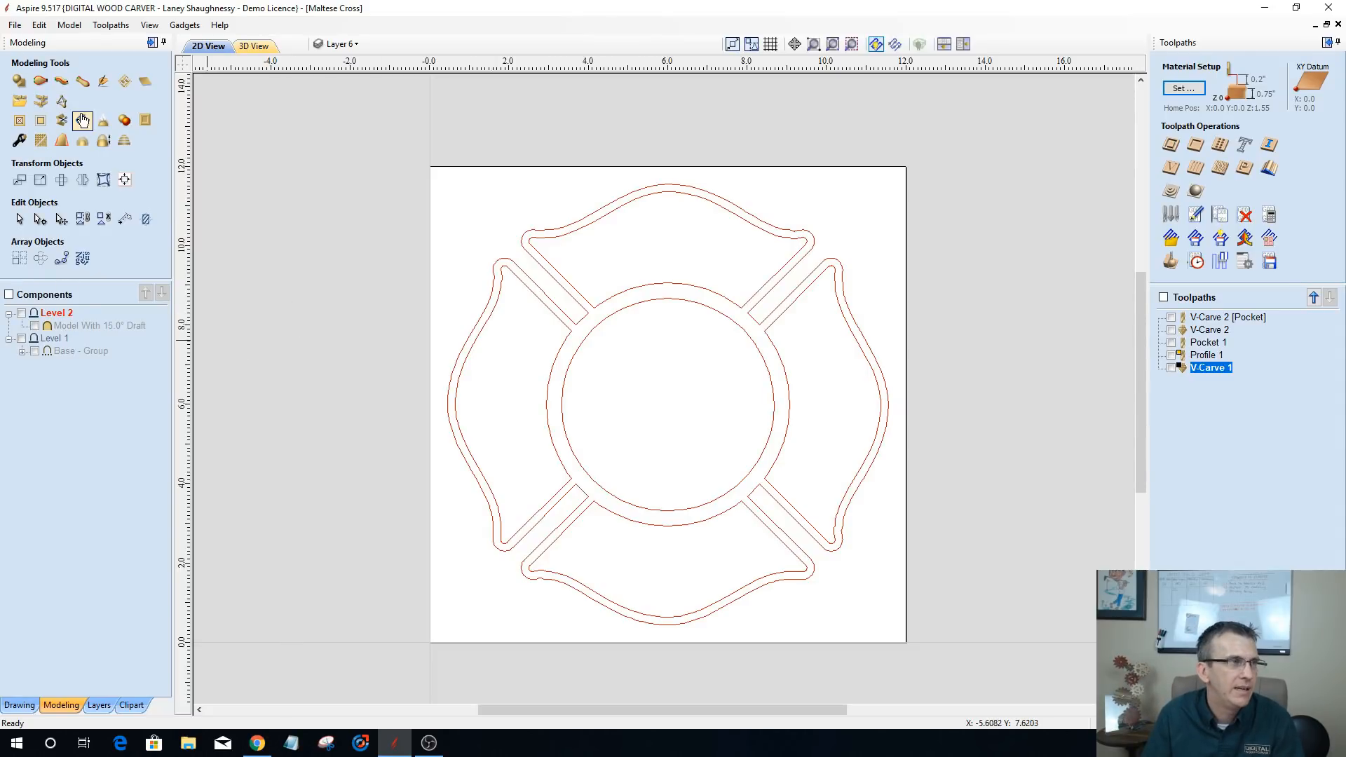
- Draw a square-cornered rectangle about 11.2 by 11.2 inches around the whole Maltese cross
click(19, 705)
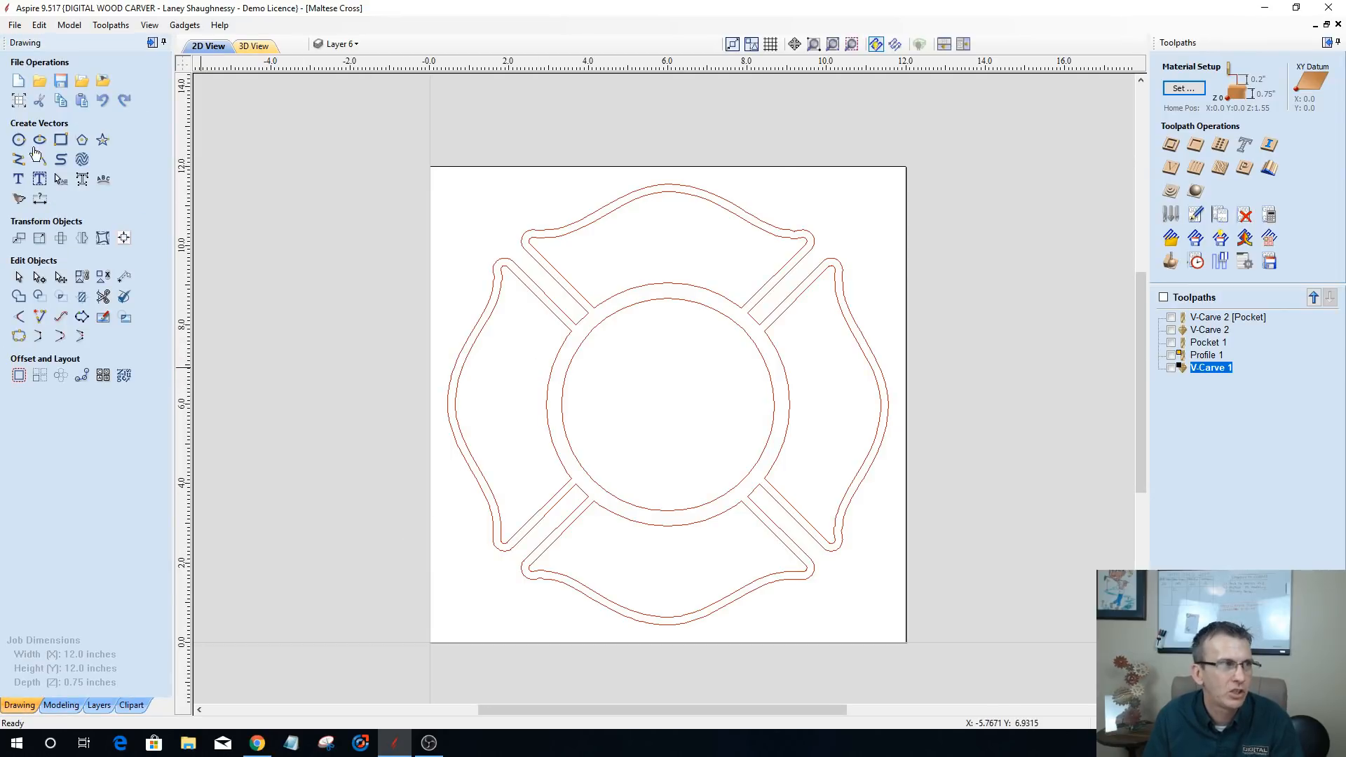
click(59, 142)
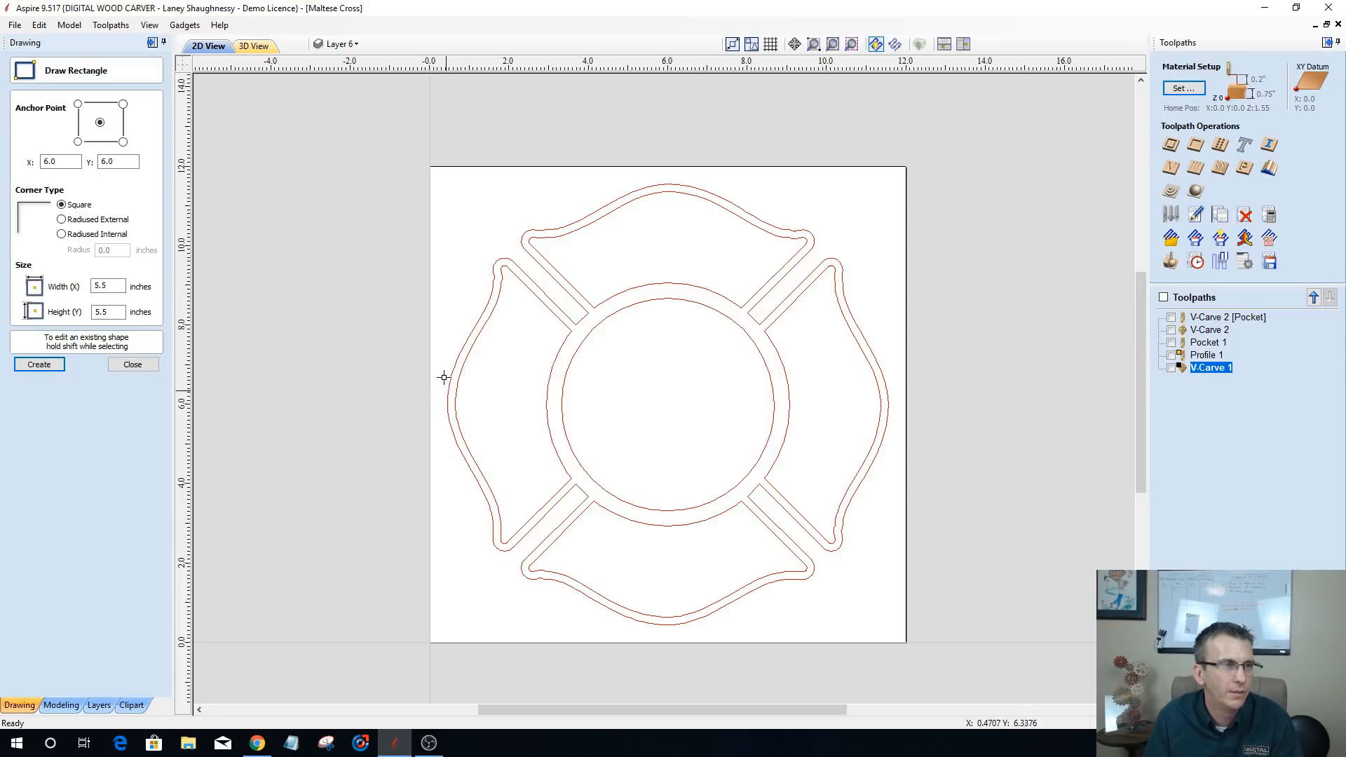
drag(444, 180, 890, 628)
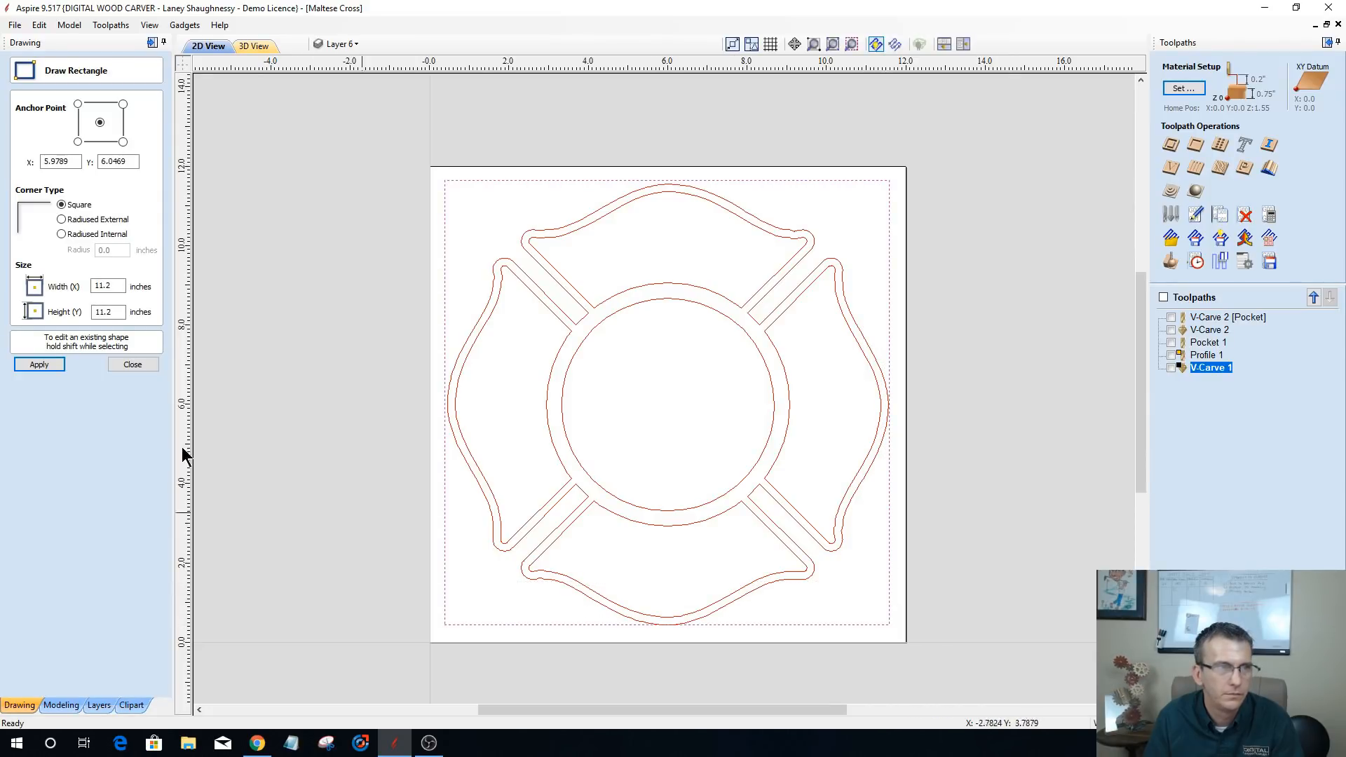
click(132, 365)
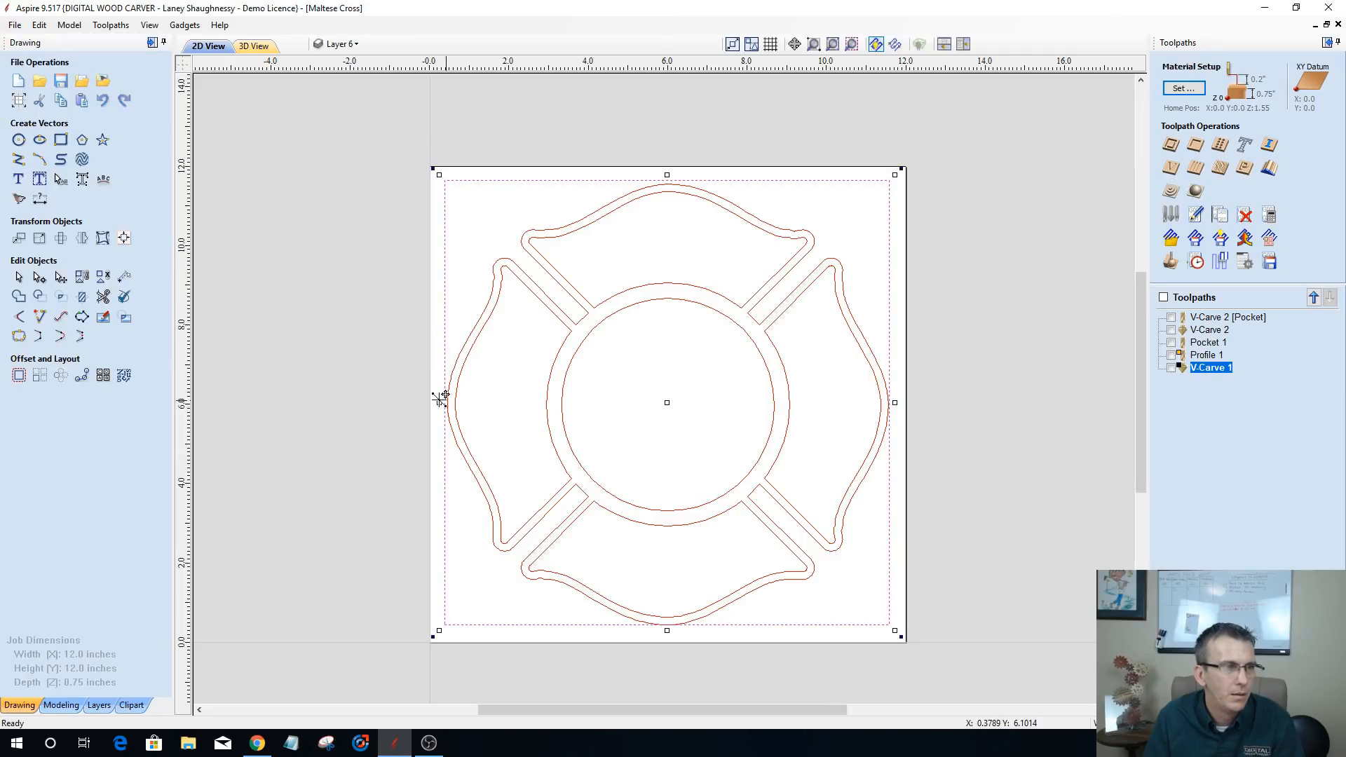
- Adjust the left, top and bottom sides of the square border so they meet the outer edges of the Maltese cross
drag(444, 402, 449, 401)
drag(666, 180, 666, 184)
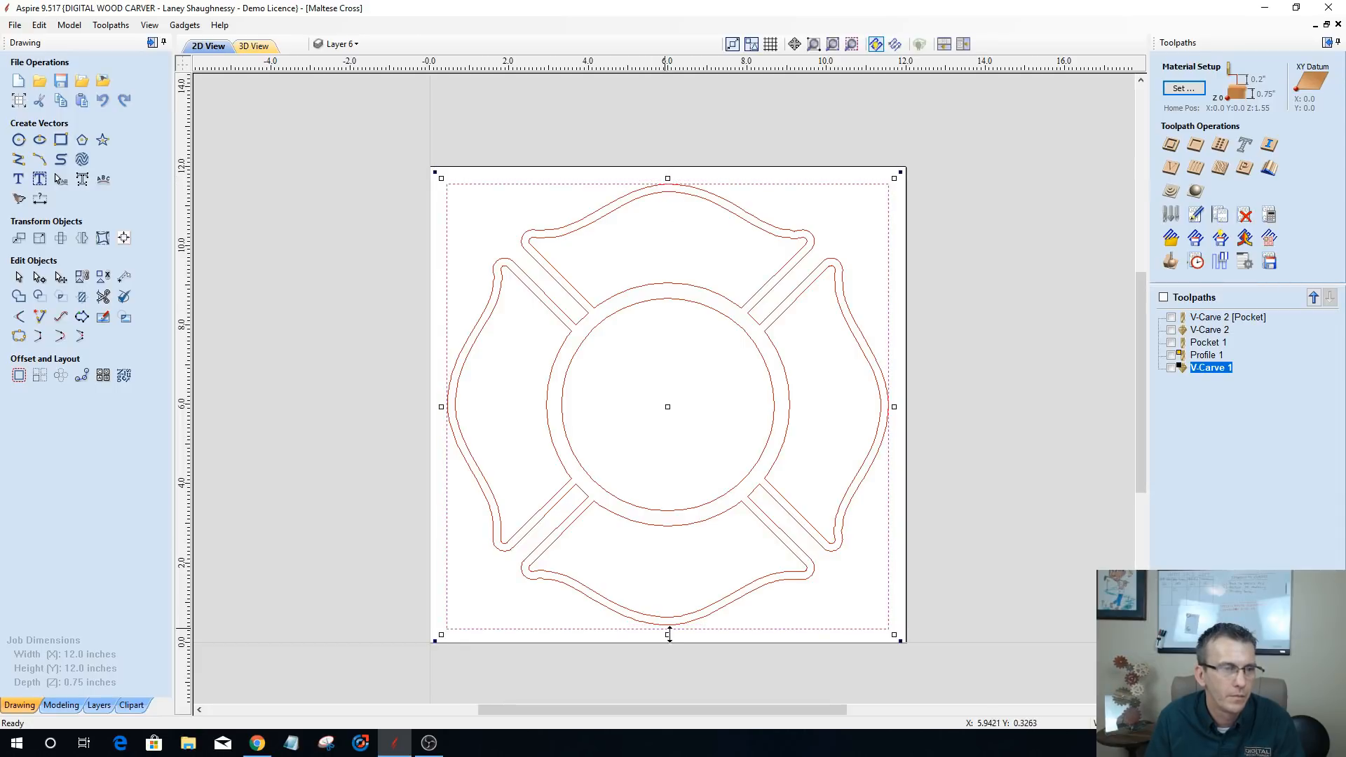
drag(668, 635, 669, 622)
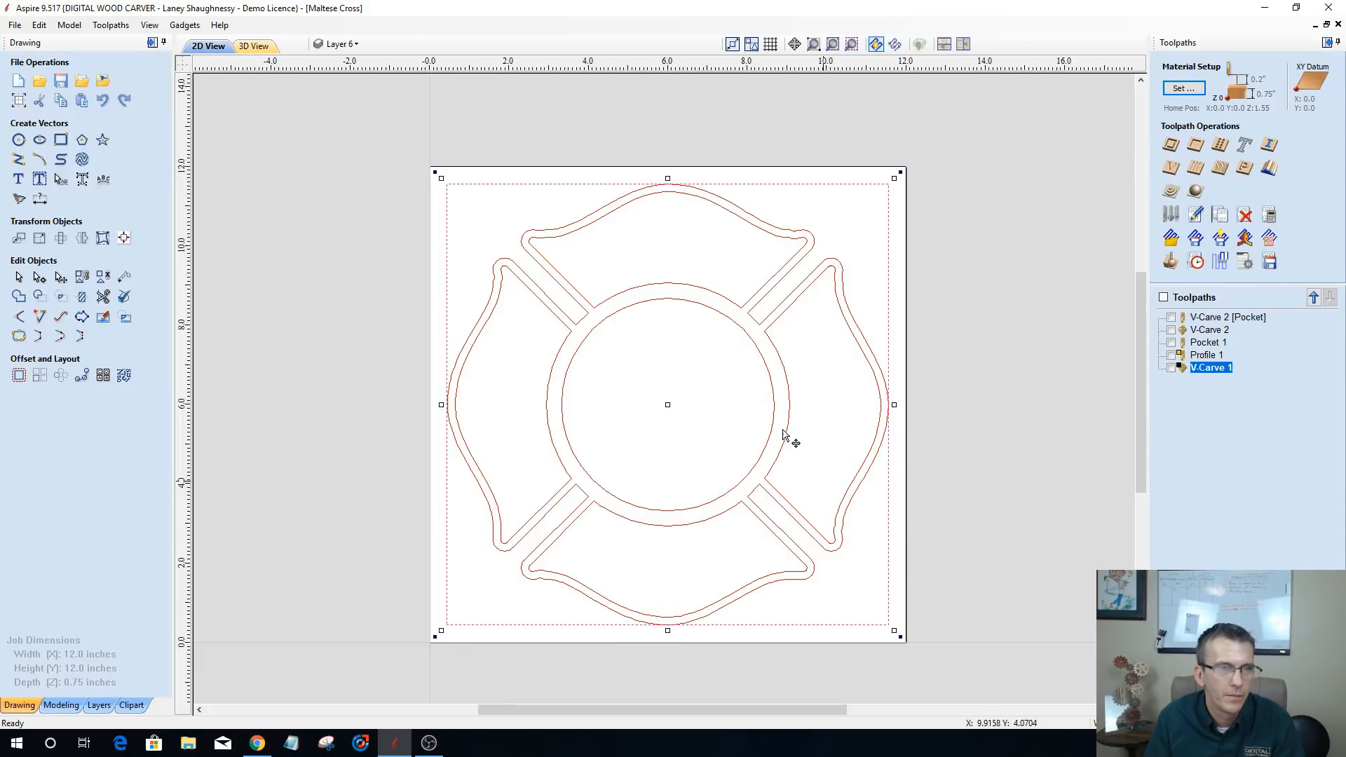
scroll(607, 460, up, 2)
scroll(604, 457, down, 3)
click(274, 395)
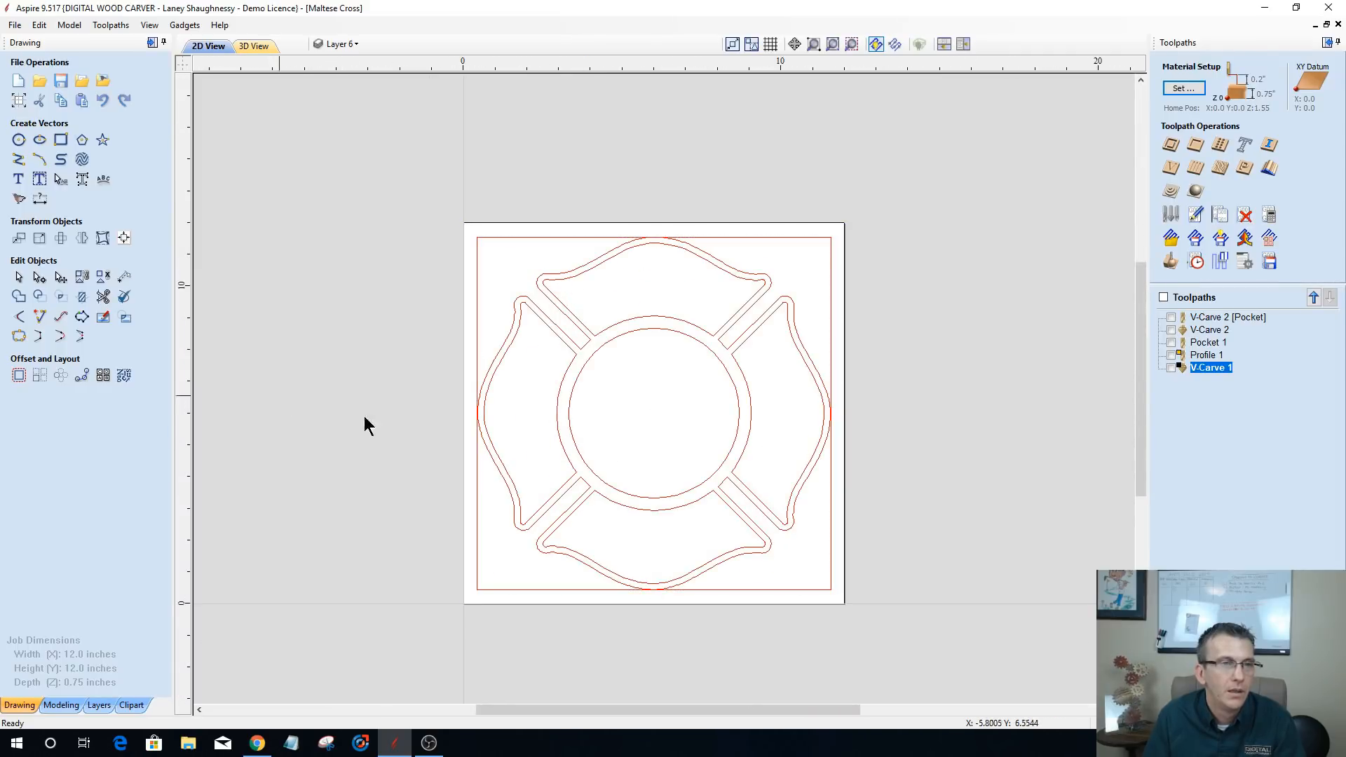
scroll(545, 352, up, 3)
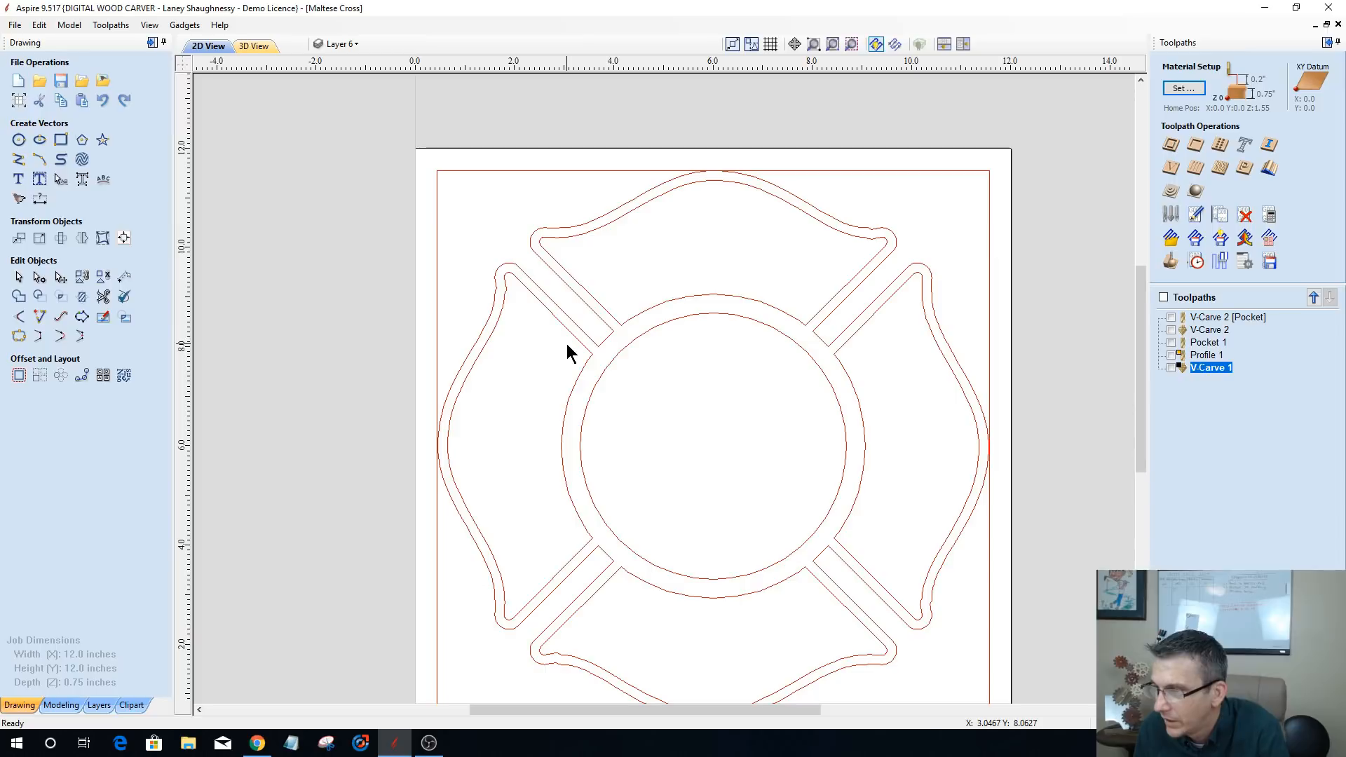
scroll(443, 334, down, 1)
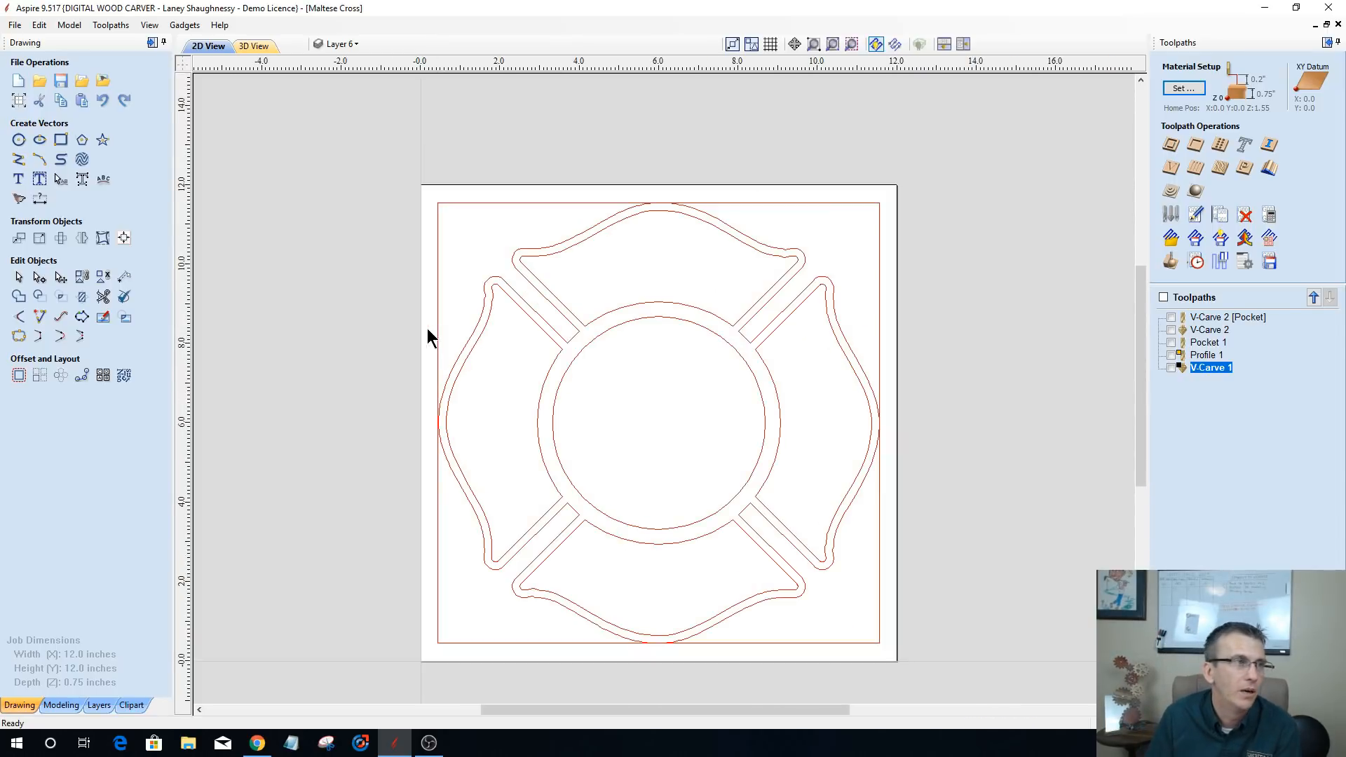
- Draw a rectangle about 8 by 7.25 inches in the empty space to the left of the job area
click(60, 140)
scroll(616, 276, down, 2)
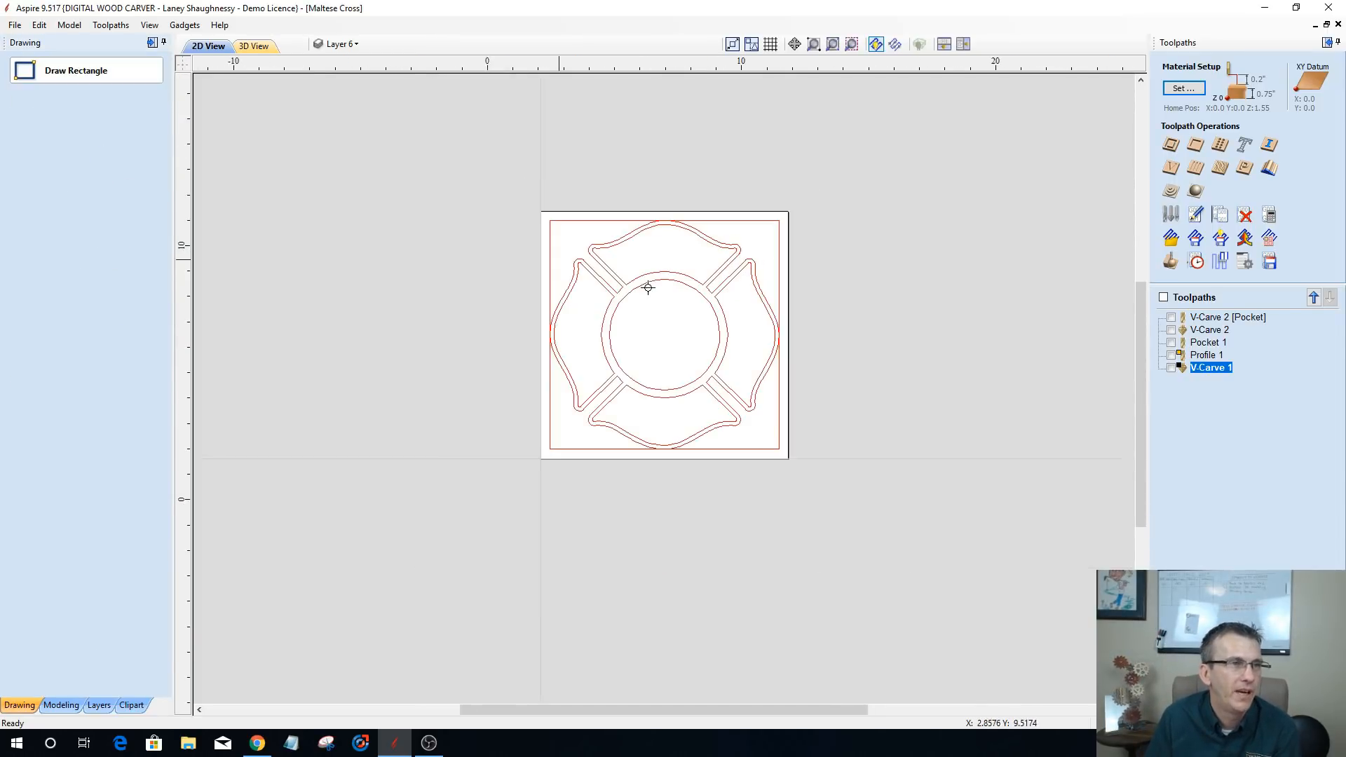
drag(305, 177, 470, 325)
scroll(298, 247, up, 2)
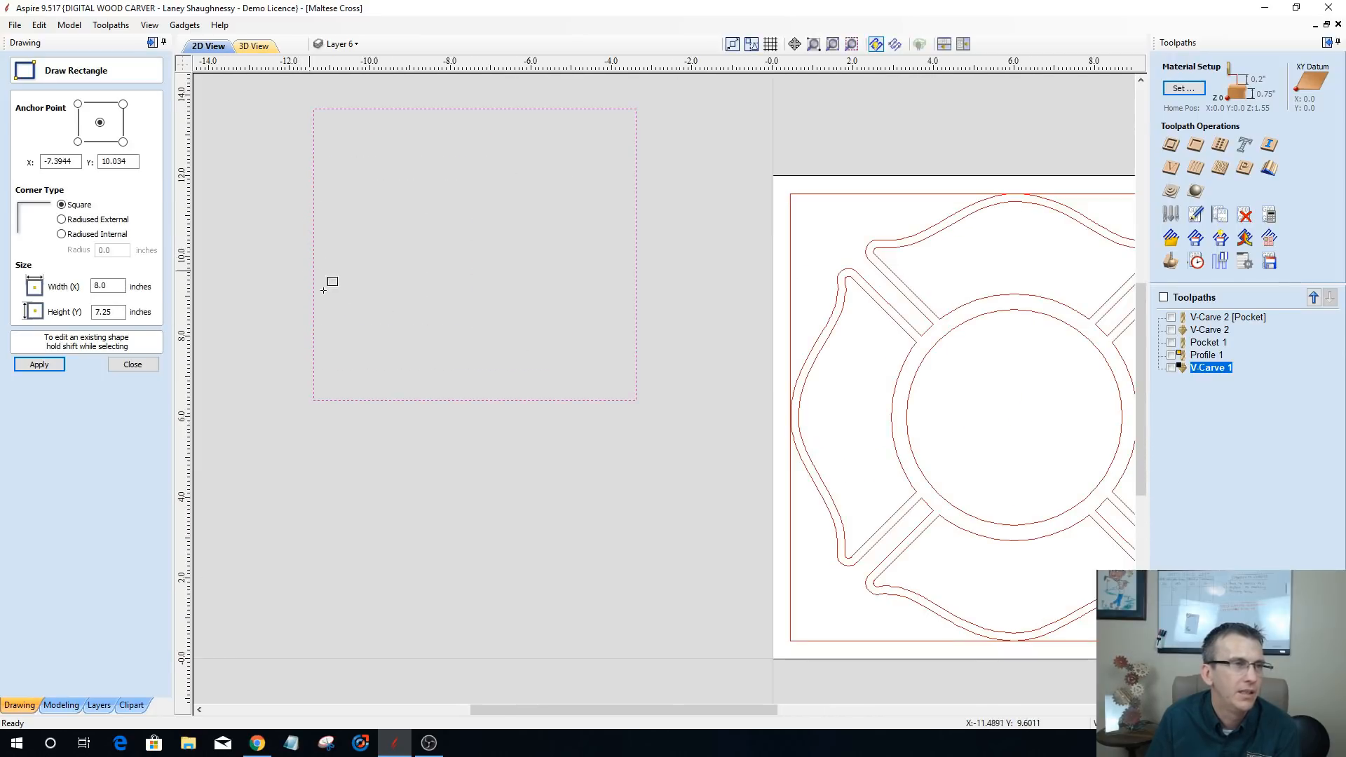
- Give the new rectangle radiused internal corners with a 0.25 inch radius
click(62, 234)
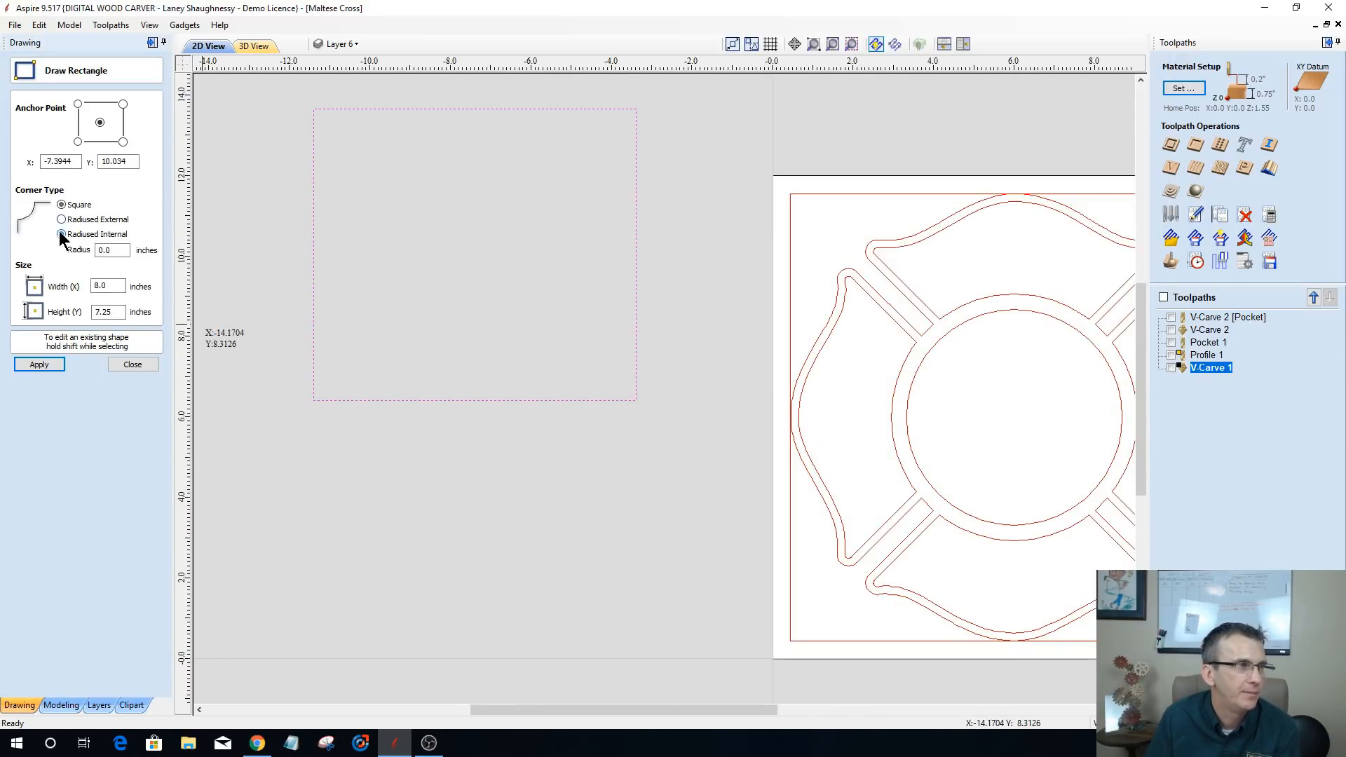
double_click(125, 250)
text(.25)
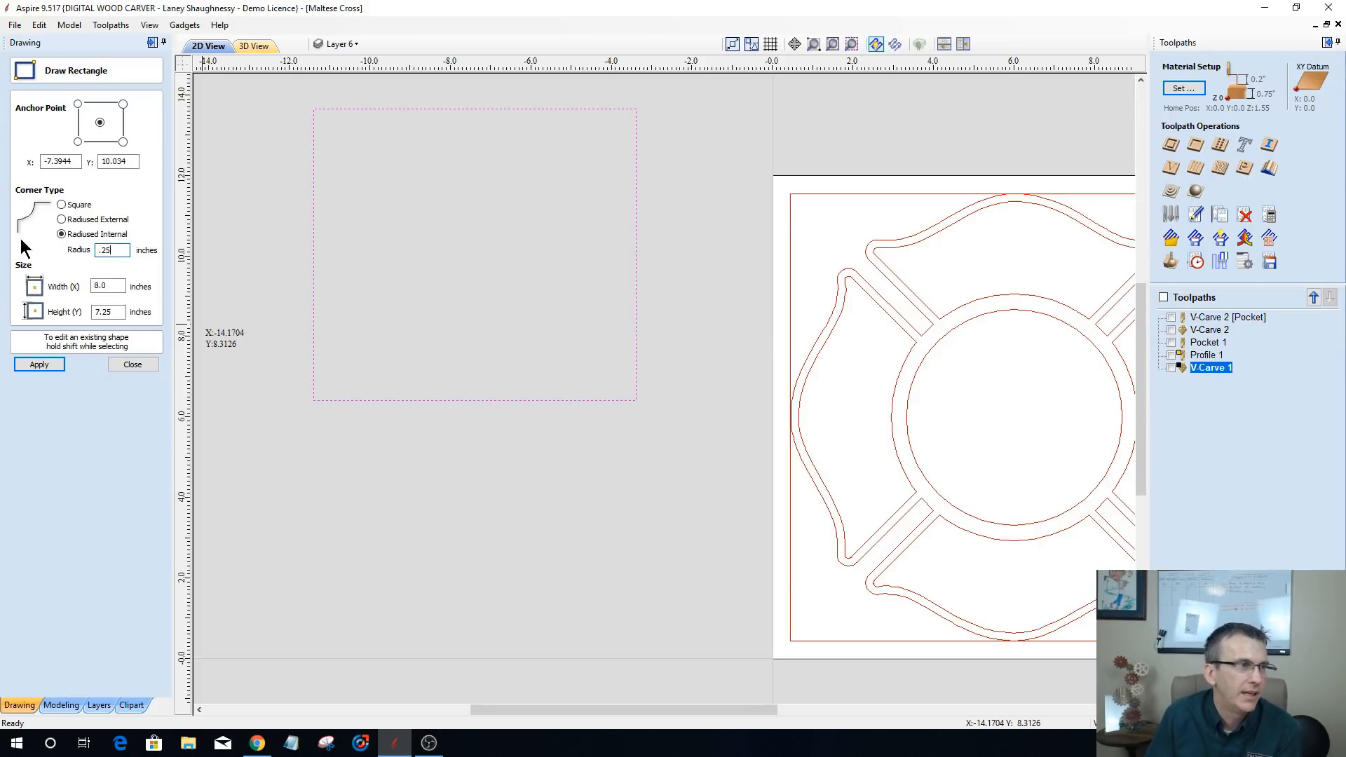
click(36, 364)
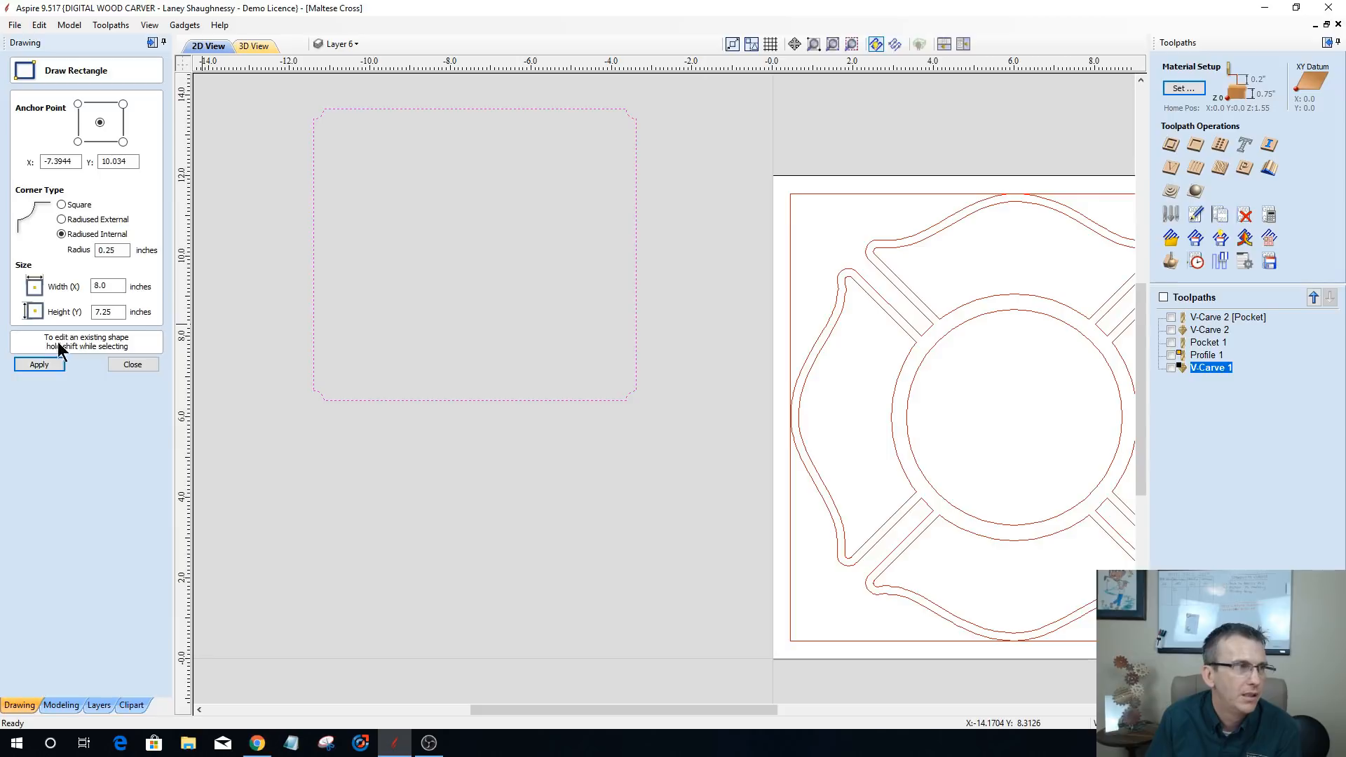
- Resize the rectangle with radiused internal corners to 0.5 inches wide and 0.5 inches high
click(119, 254)
click(119, 287)
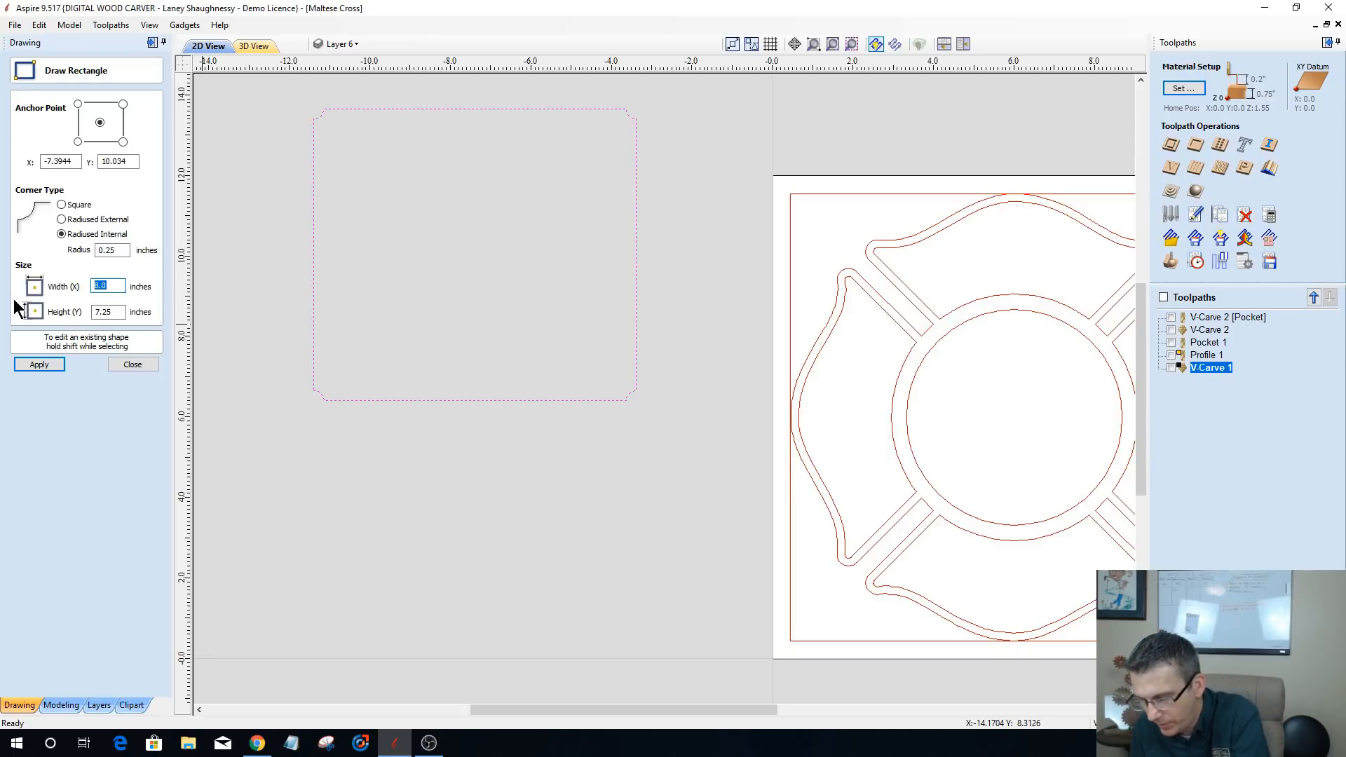
text(.5)
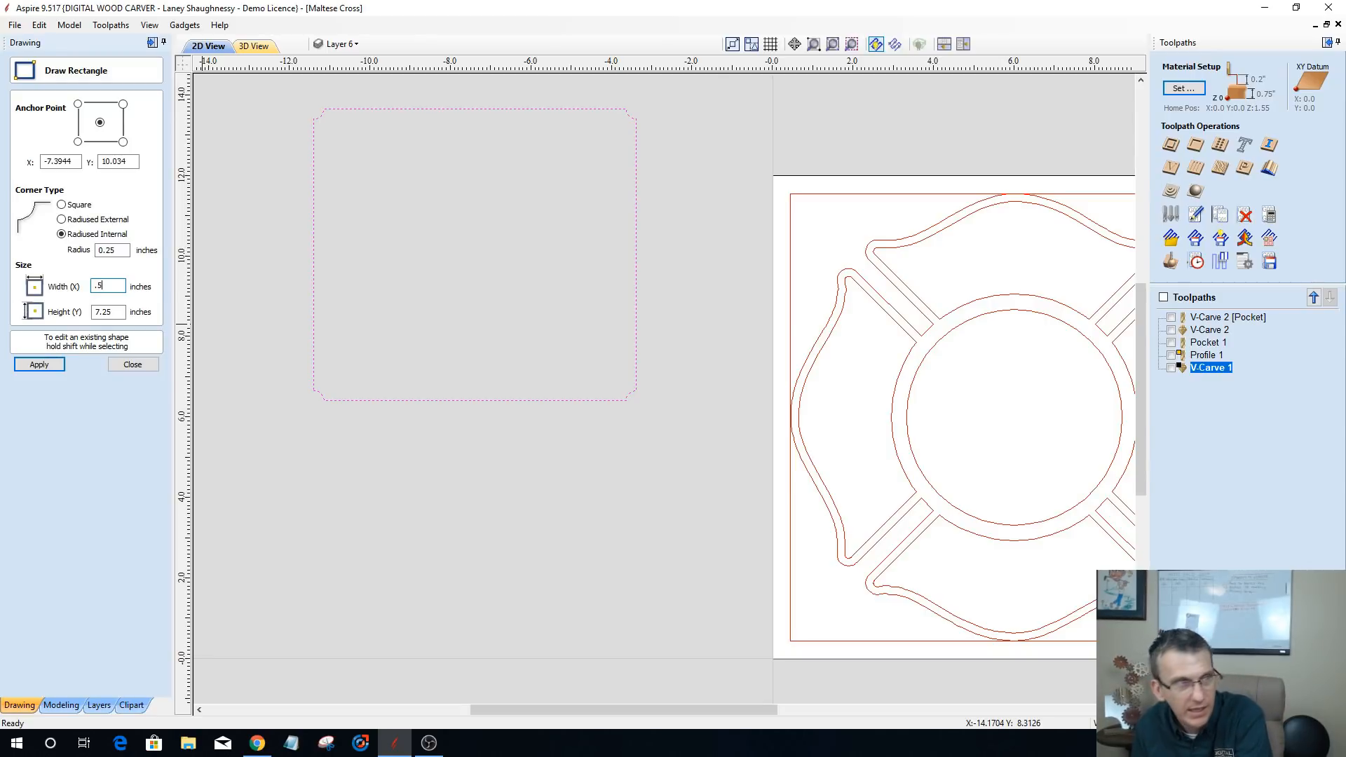
click(105, 312)
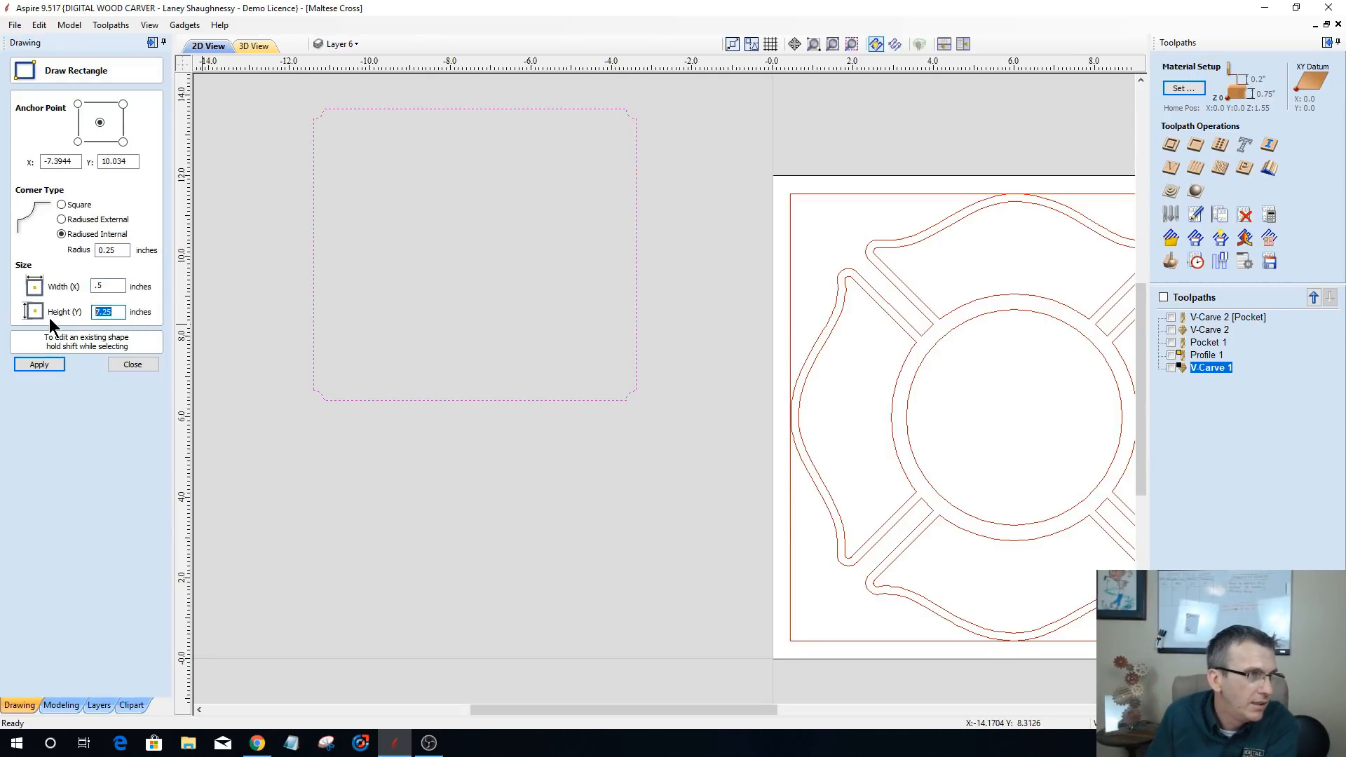
text(.5)
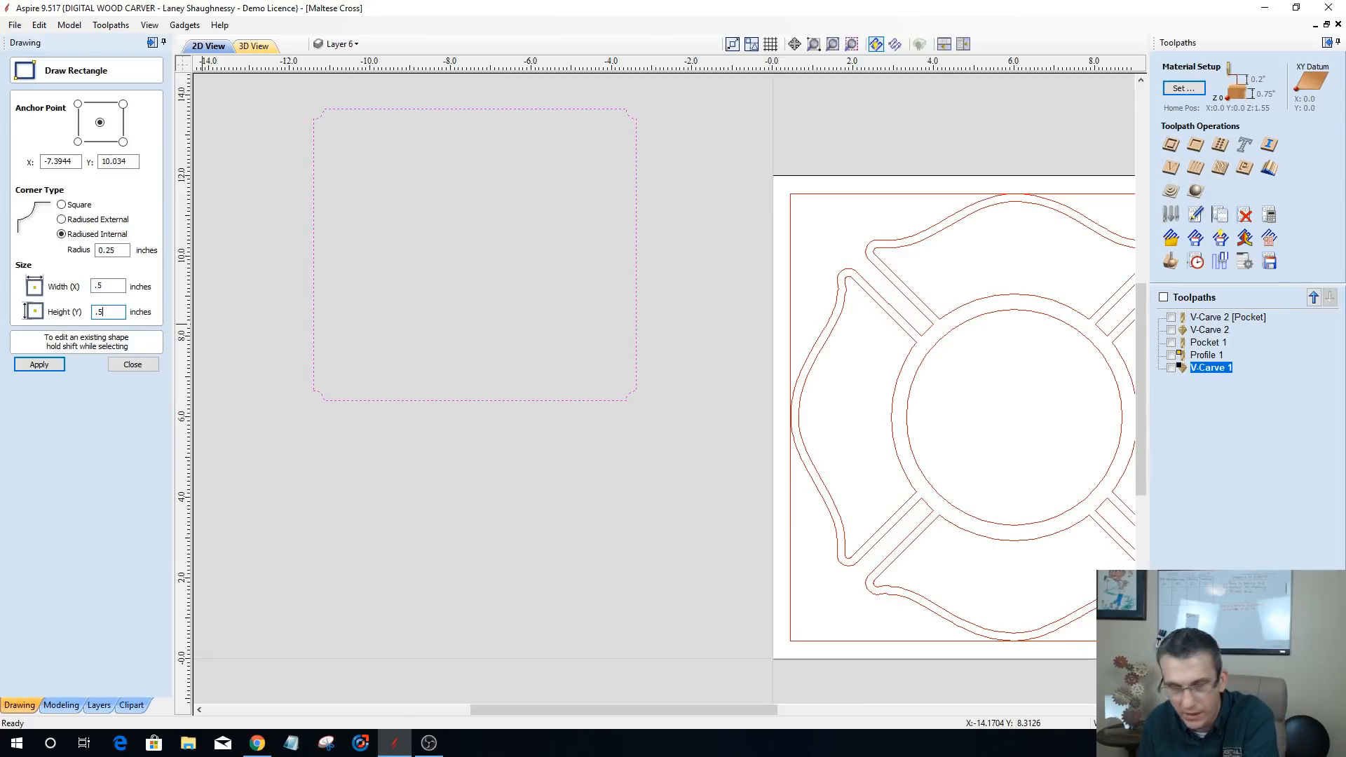
click(40, 364)
scroll(459, 241, up, 4)
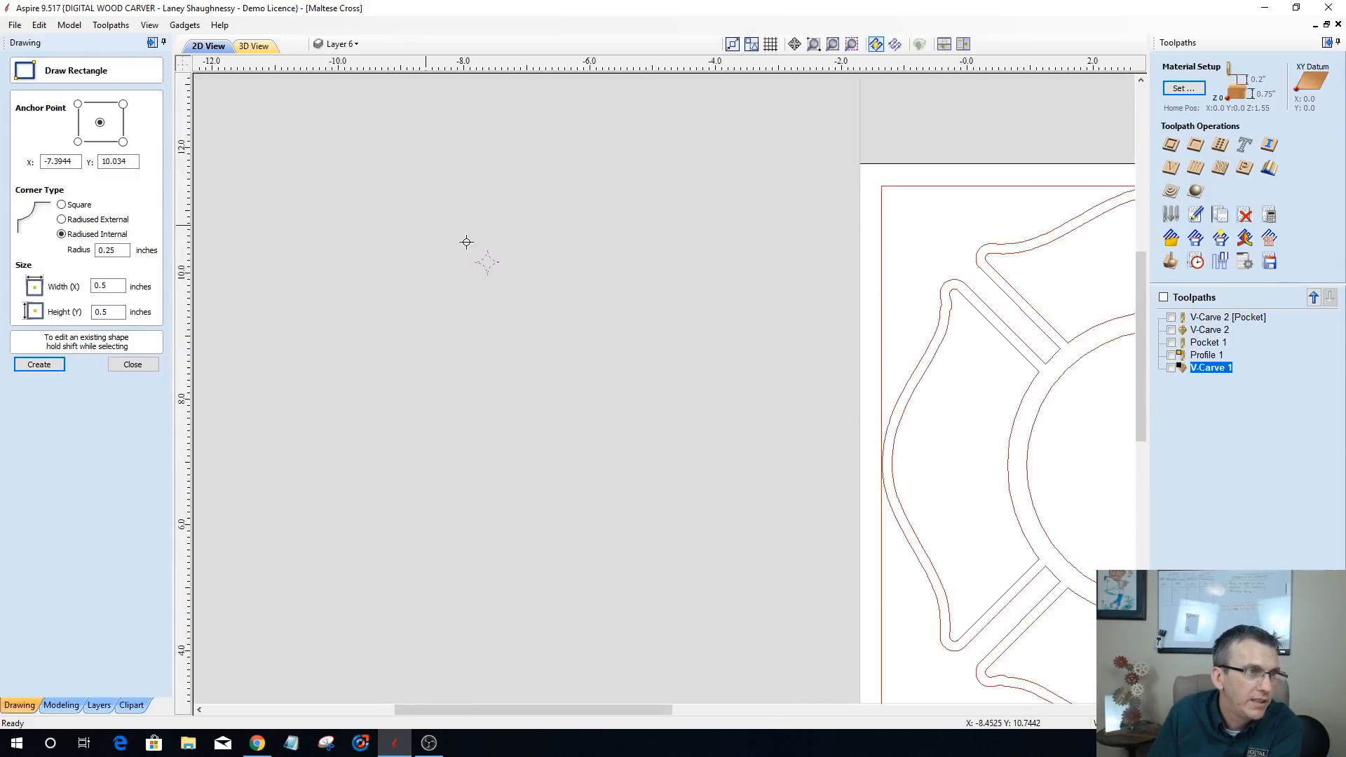
scroll(720, 269, up, 1)
scroll(259, 250, up, 5)
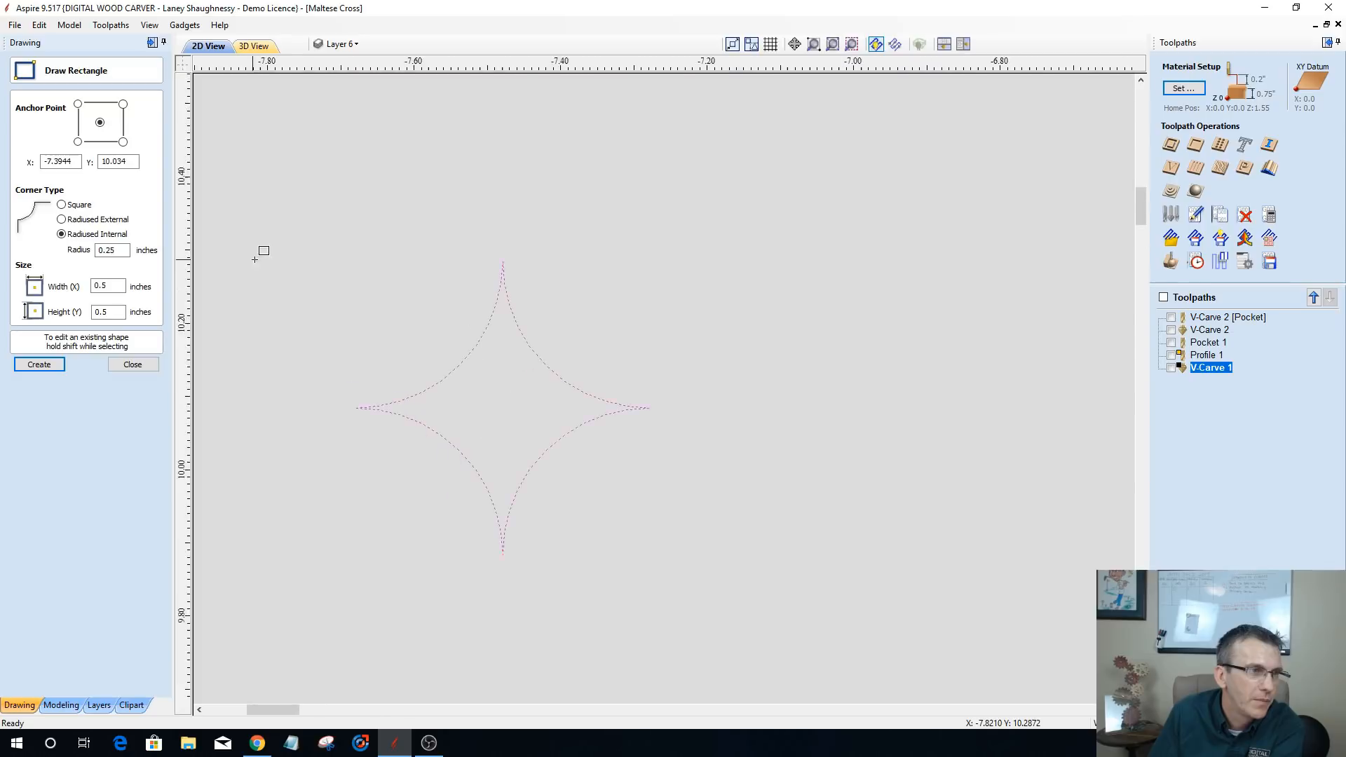
scroll(329, 282, down, 1)
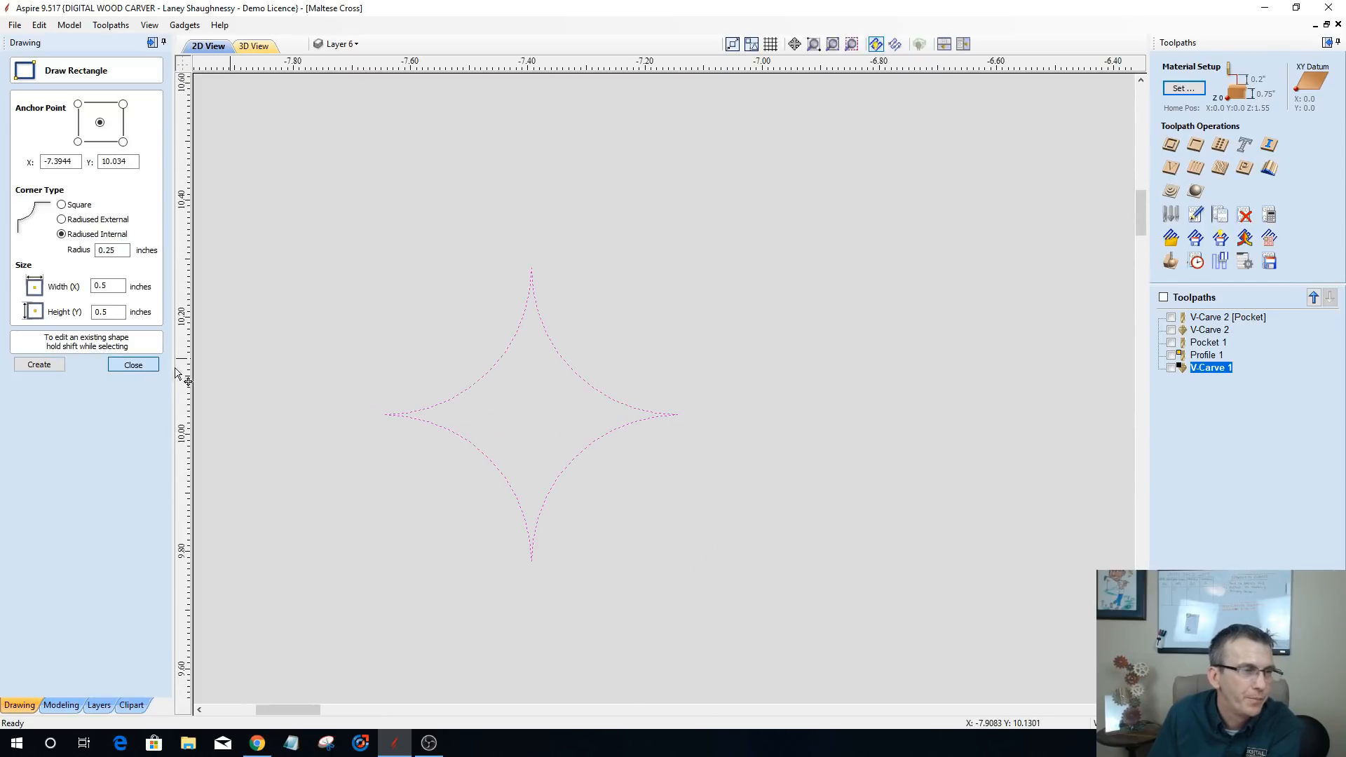
- Cut the four-pointed star vector at its right and bottom nodes in node editing mode
click(134, 363)
click(496, 360)
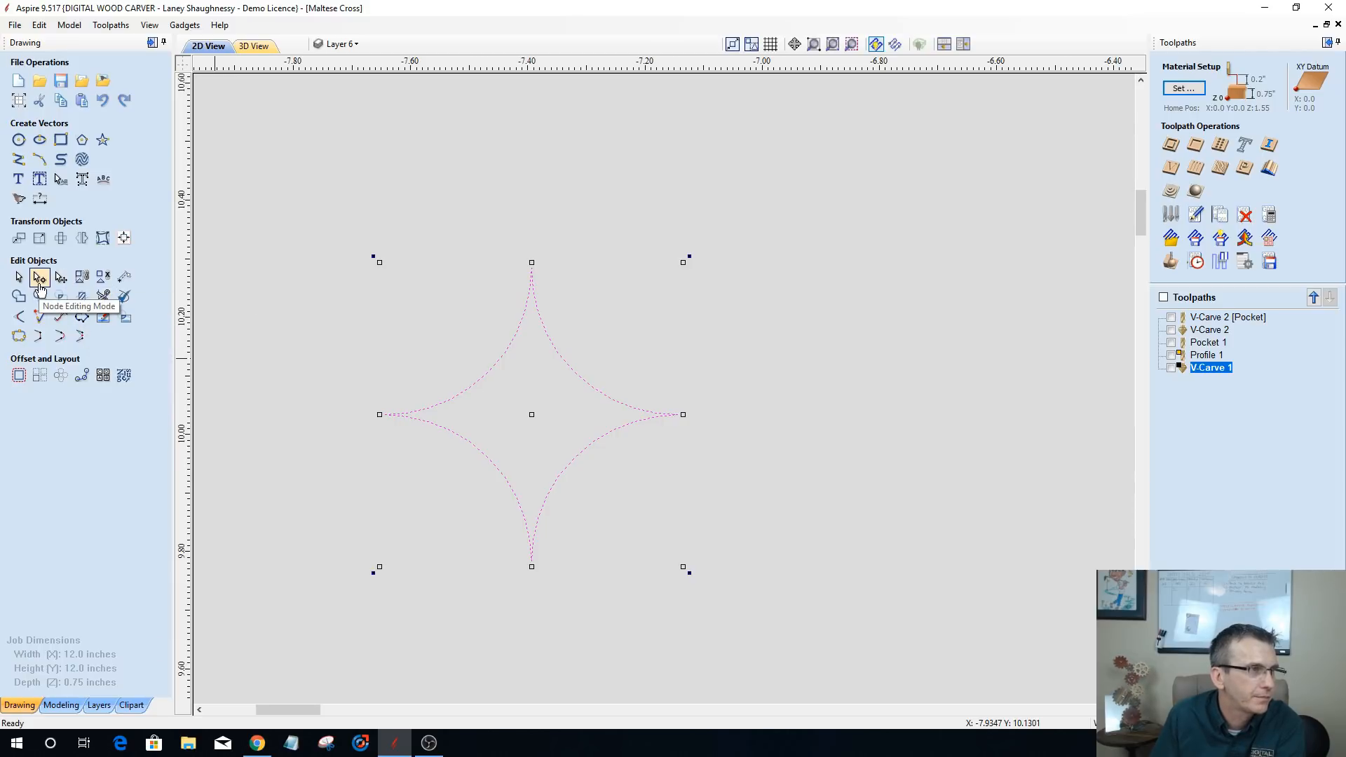
click(39, 279)
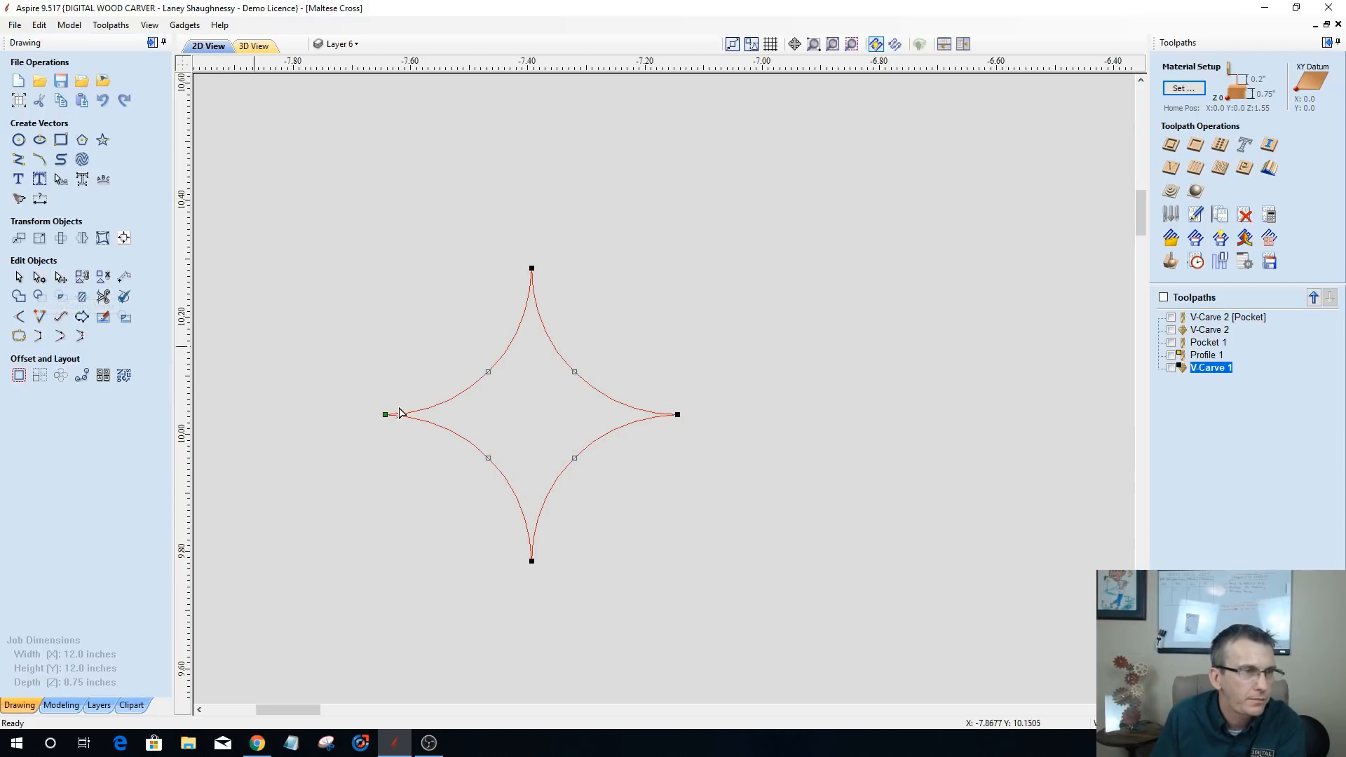
right_click(677, 415)
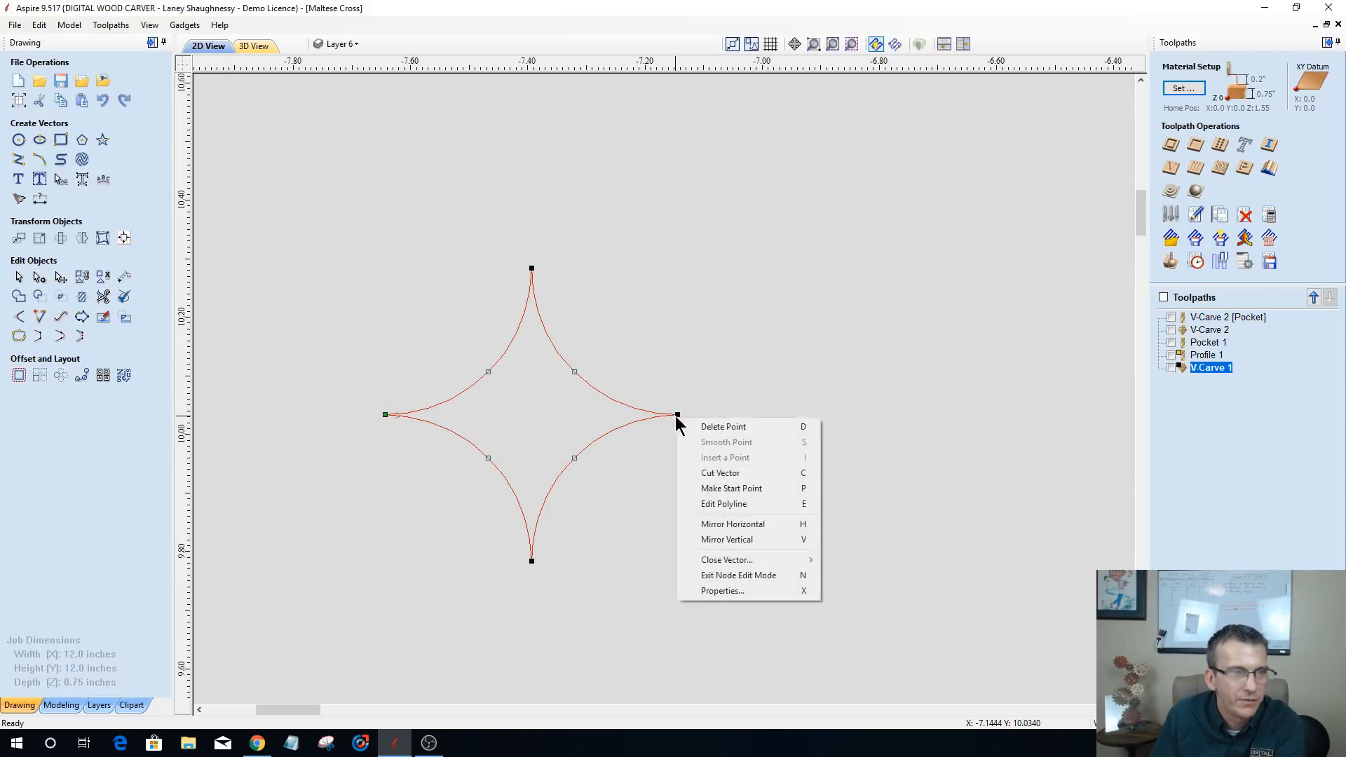
click(701, 473)
right_click(533, 562)
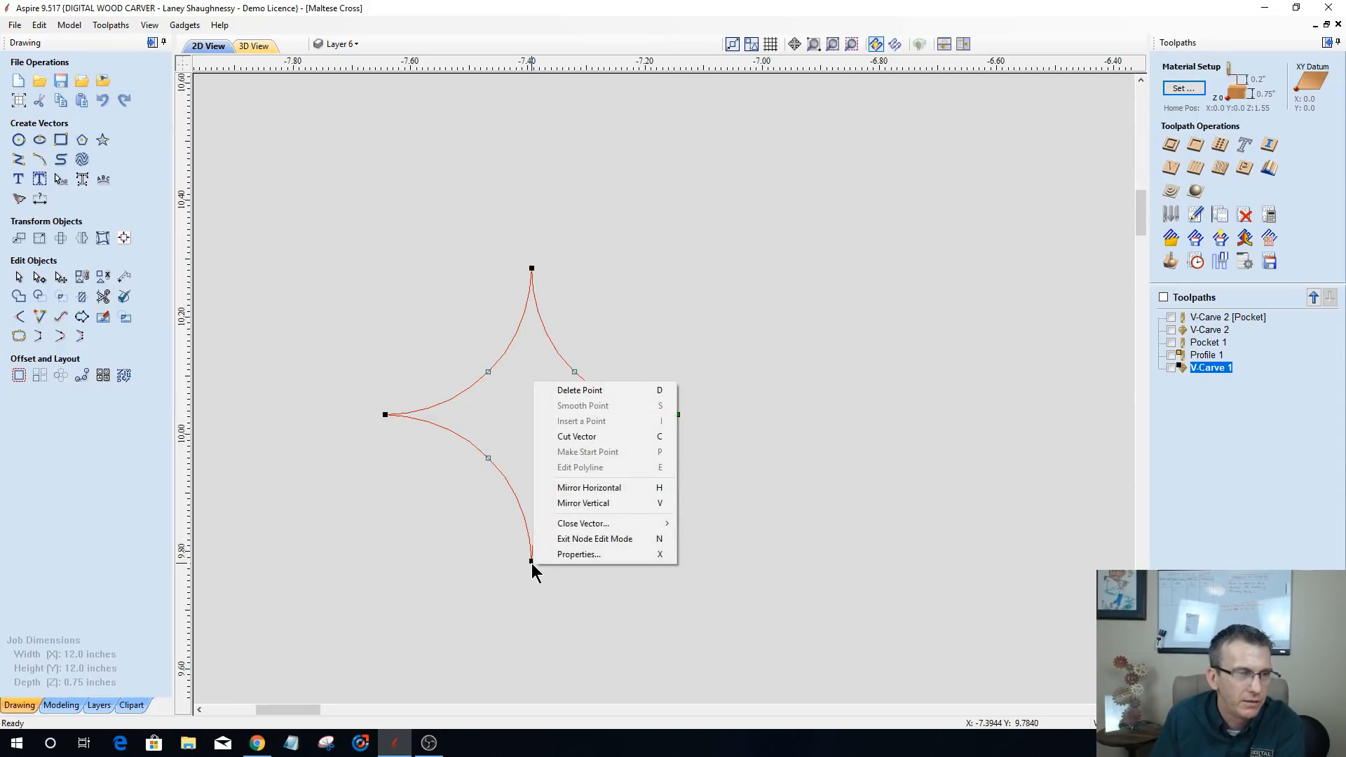
click(574, 437)
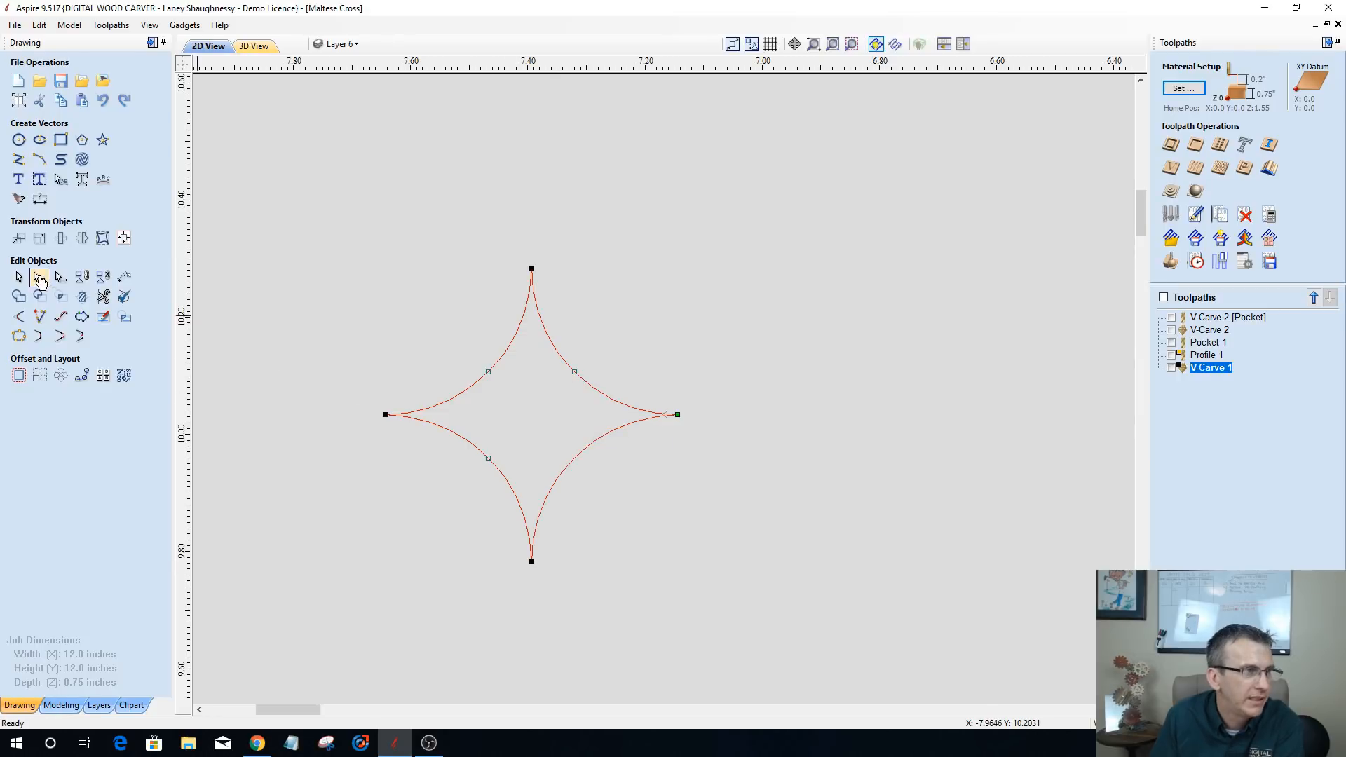
- Delete the three connected arcs of the cut star, keeping only its lower-right arc
click(19, 280)
click(471, 385)
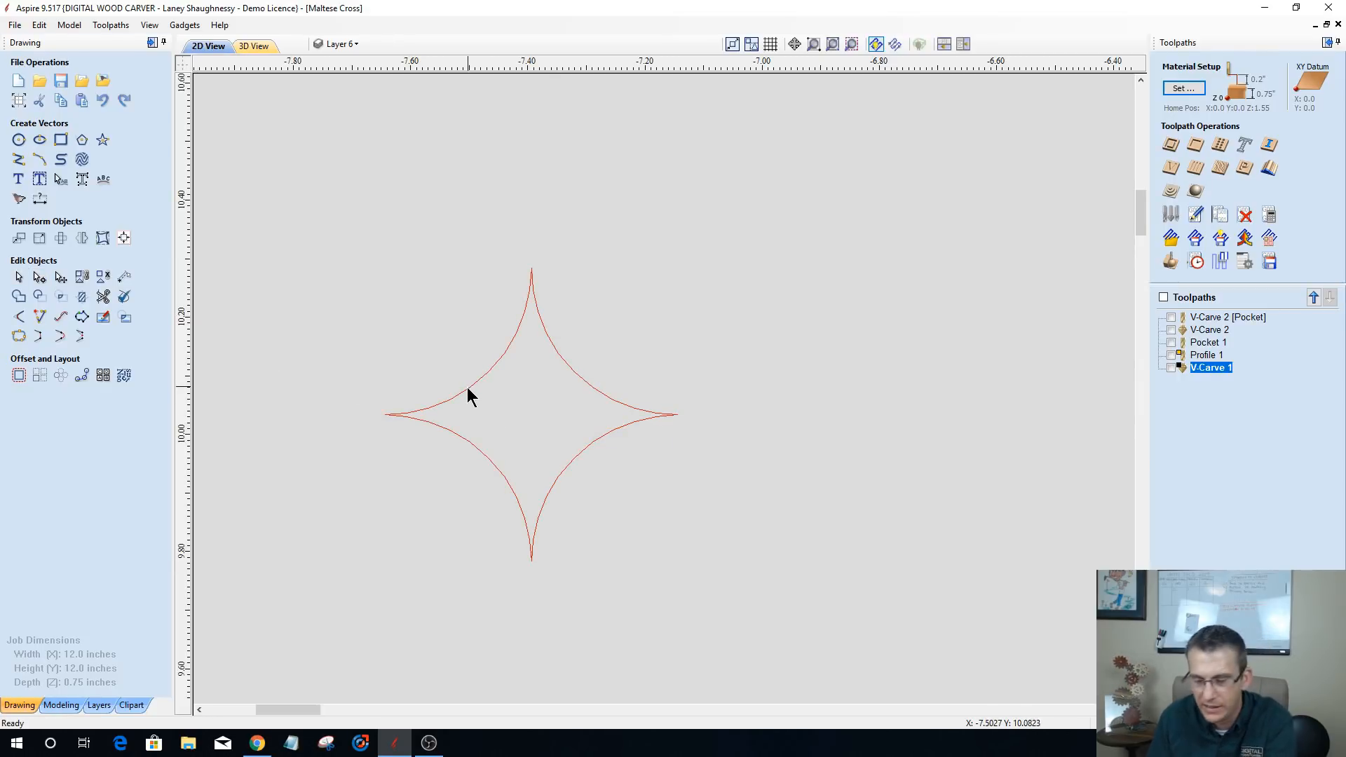
click(480, 381)
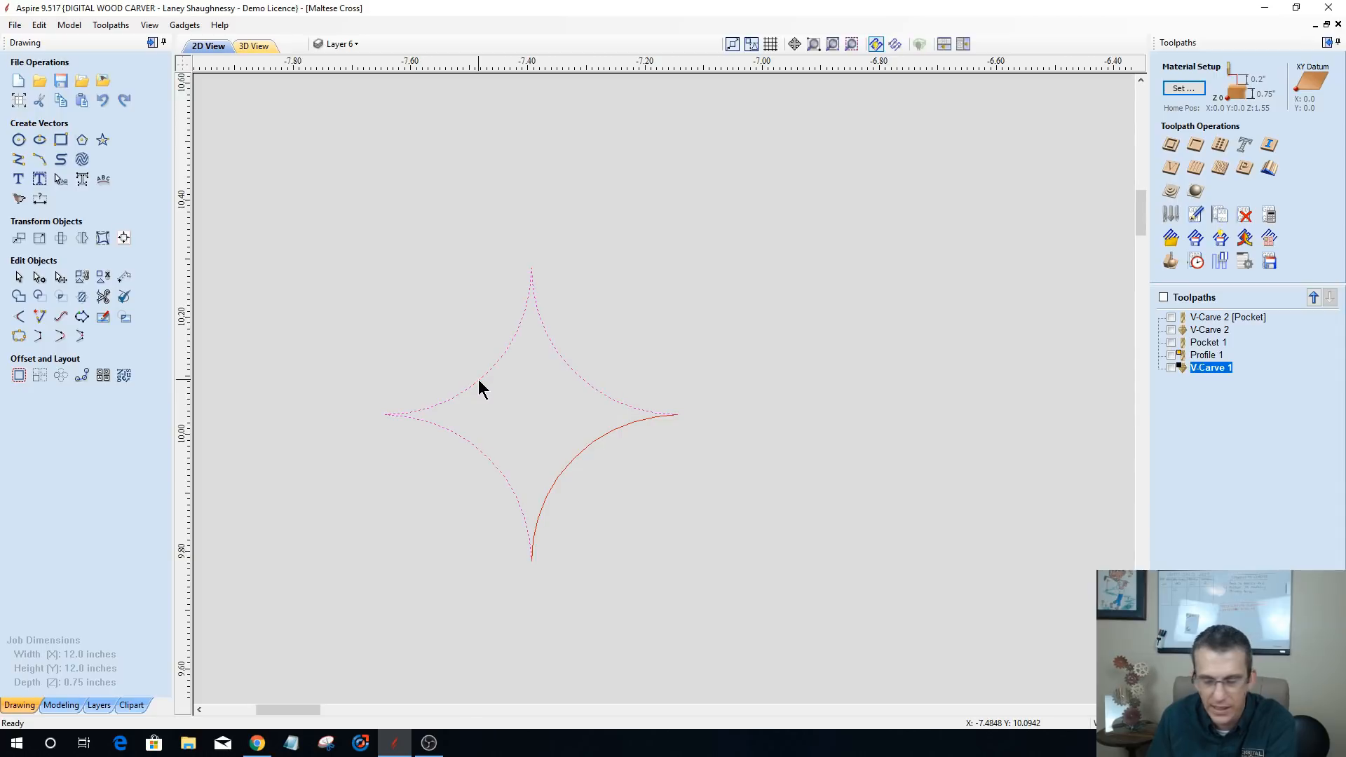
key(Delete)
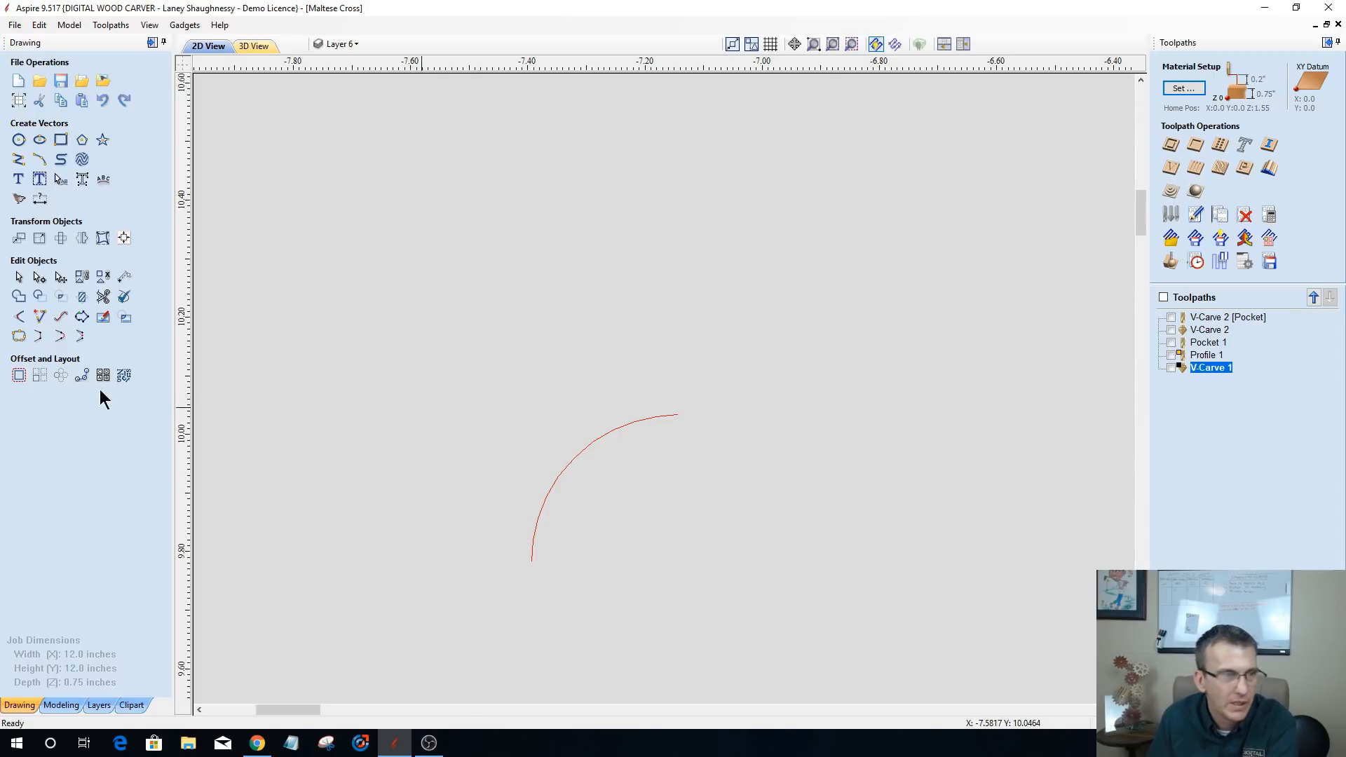
- Draw a vertical line up from the arc's upper end and a short horizontal line left from its lower end
click(18, 159)
click(677, 414)
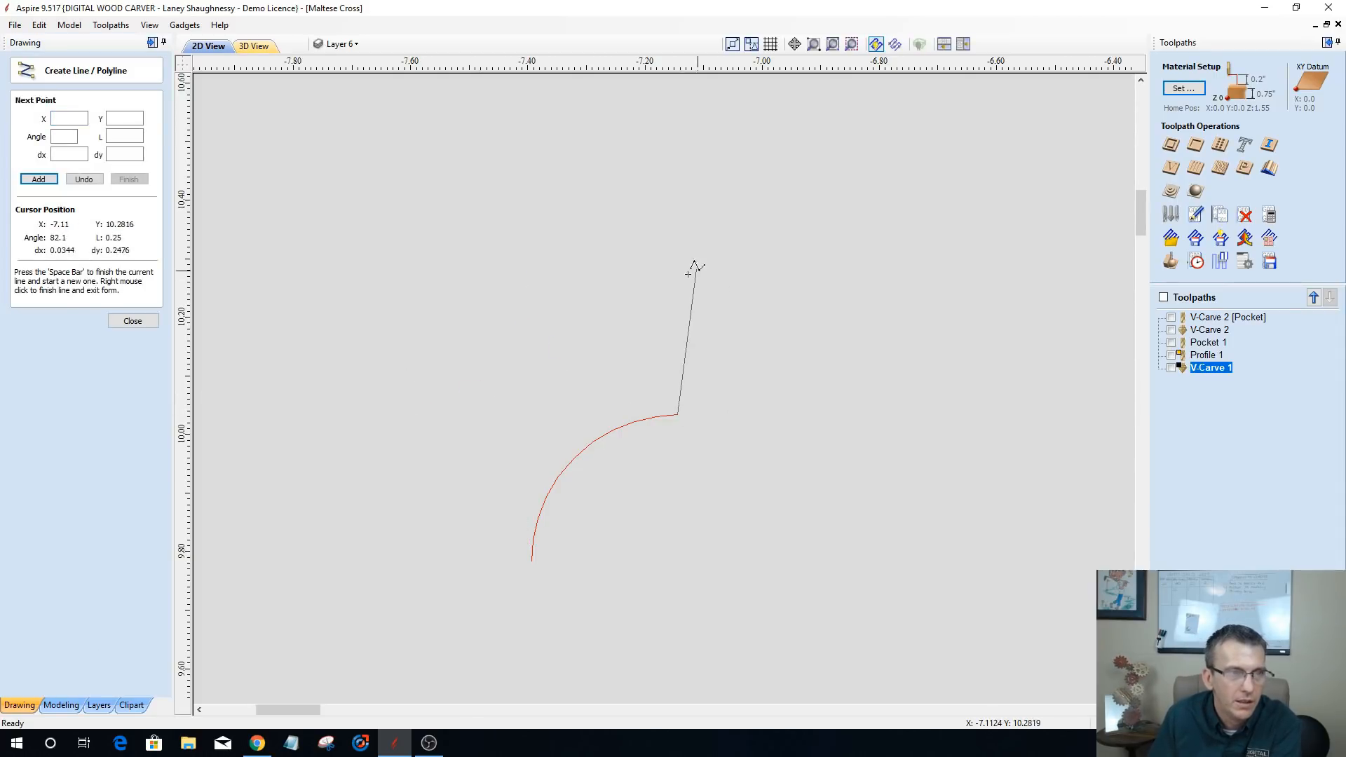
click(679, 303)
key(space)
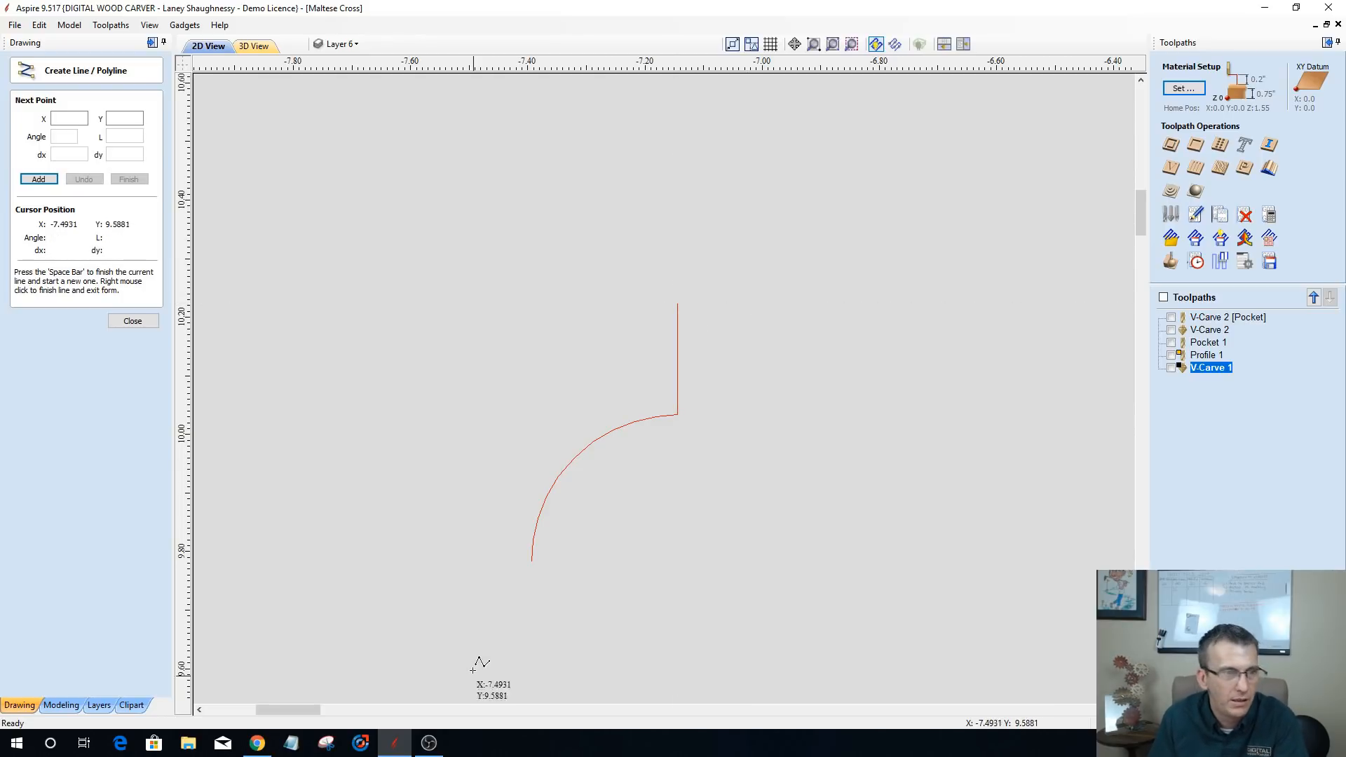
click(532, 561)
click(505, 561)
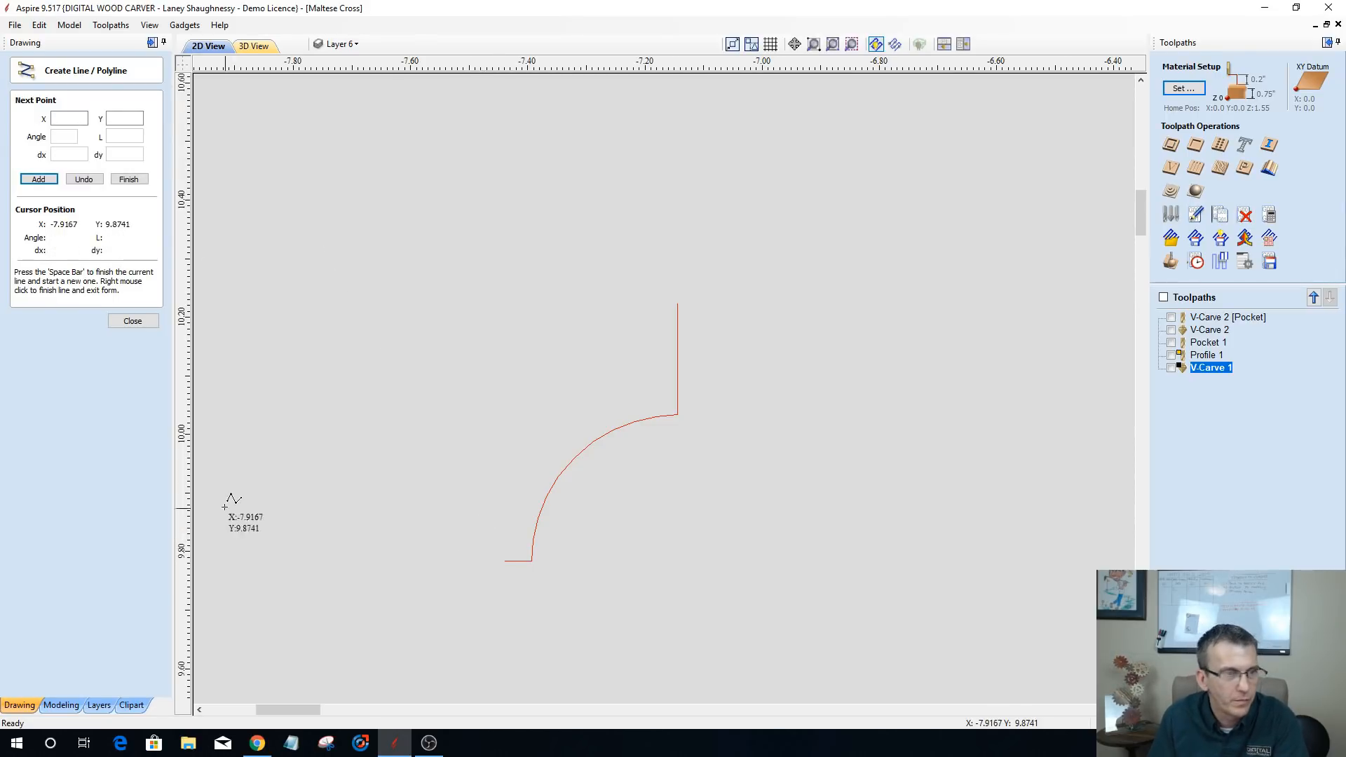
click(144, 321)
- Mirror the arc and both lines to the left as a copy to form a symmetrical cutter-shaped profile
drag(362, 242, 814, 666)
scroll(265, 510, up, 3)
scroll(382, 515, down, 1)
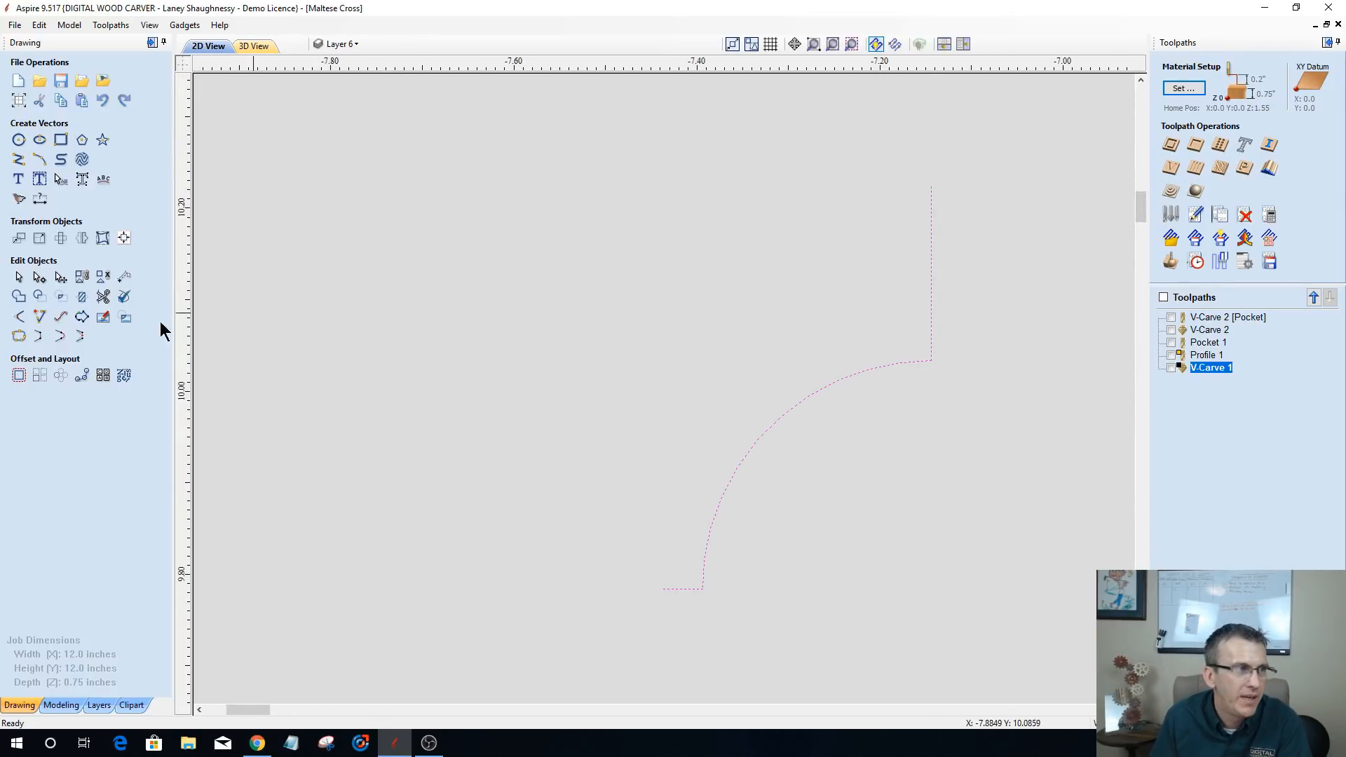
click(83, 241)
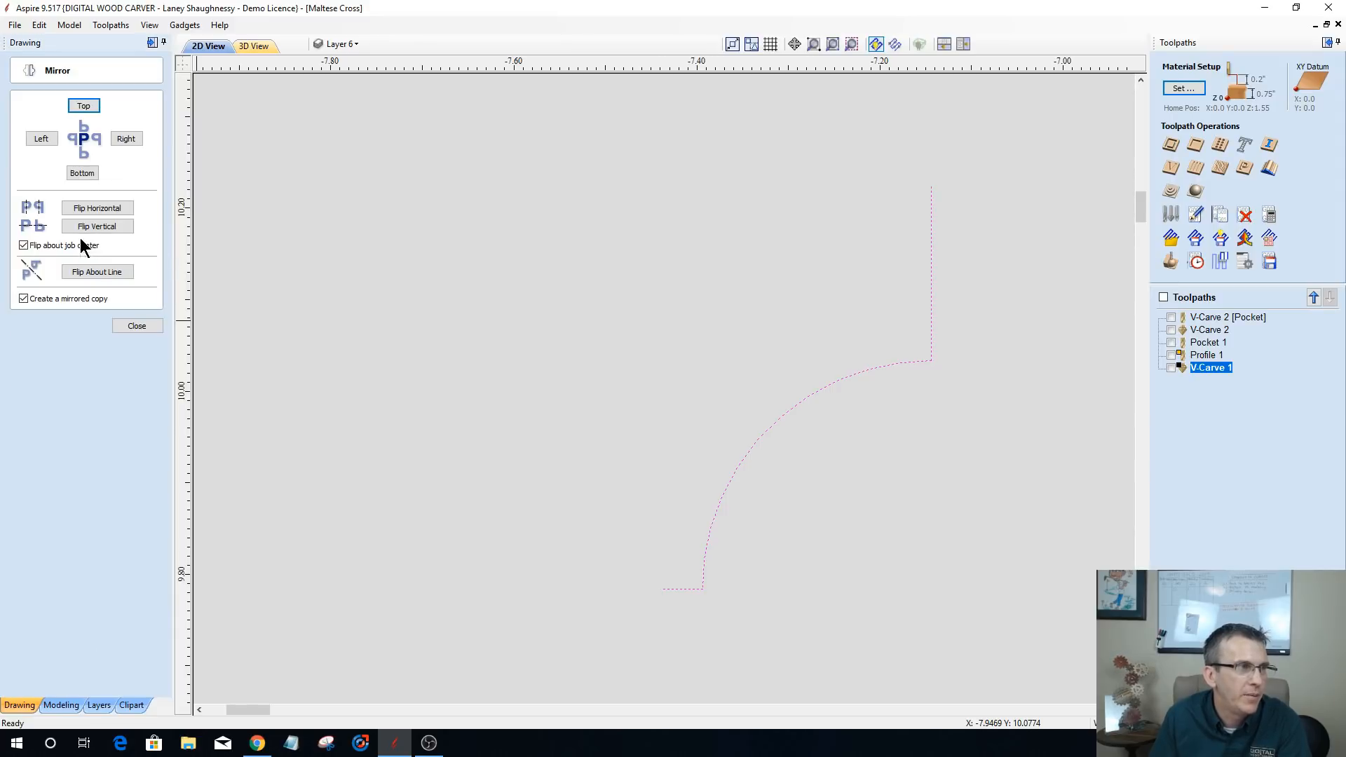
click(40, 138)
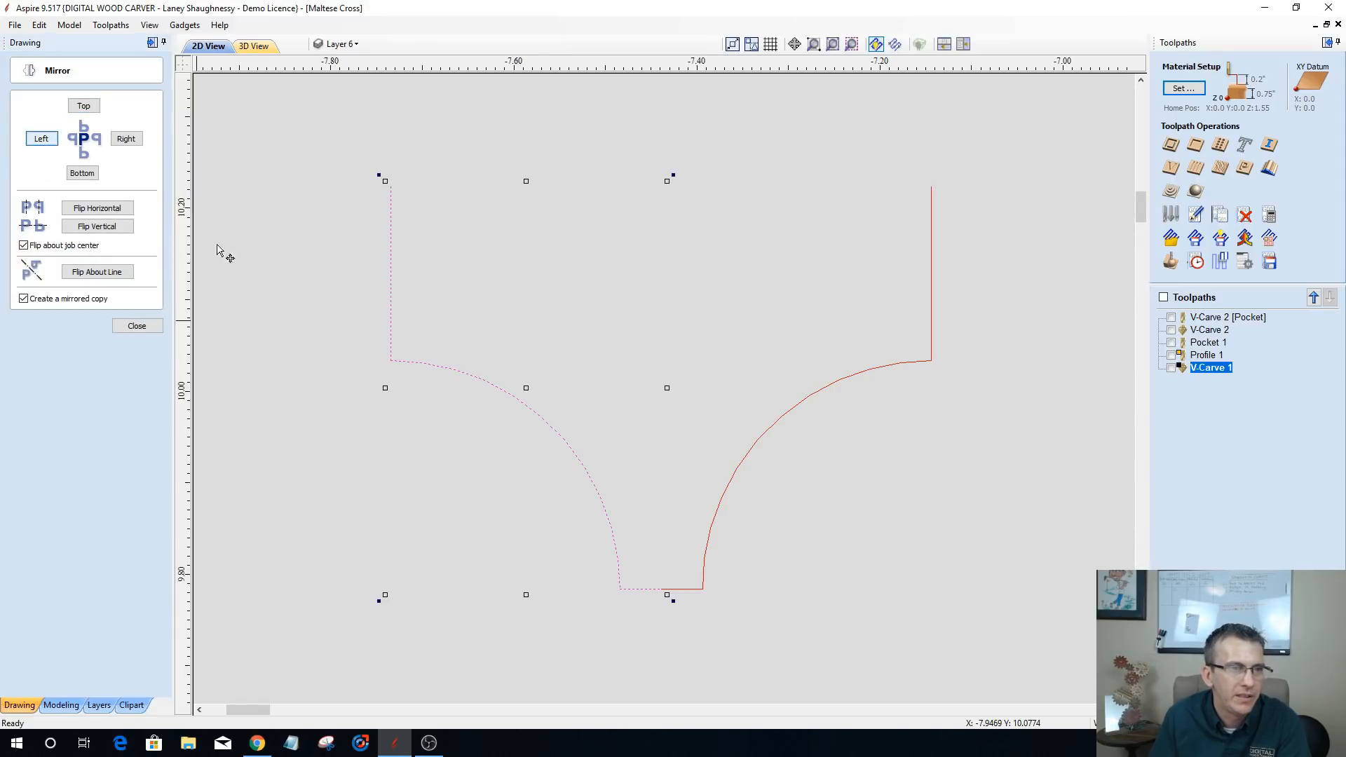
click(492, 559)
scroll(492, 560, down, 3)
scroll(504, 662, up, 1)
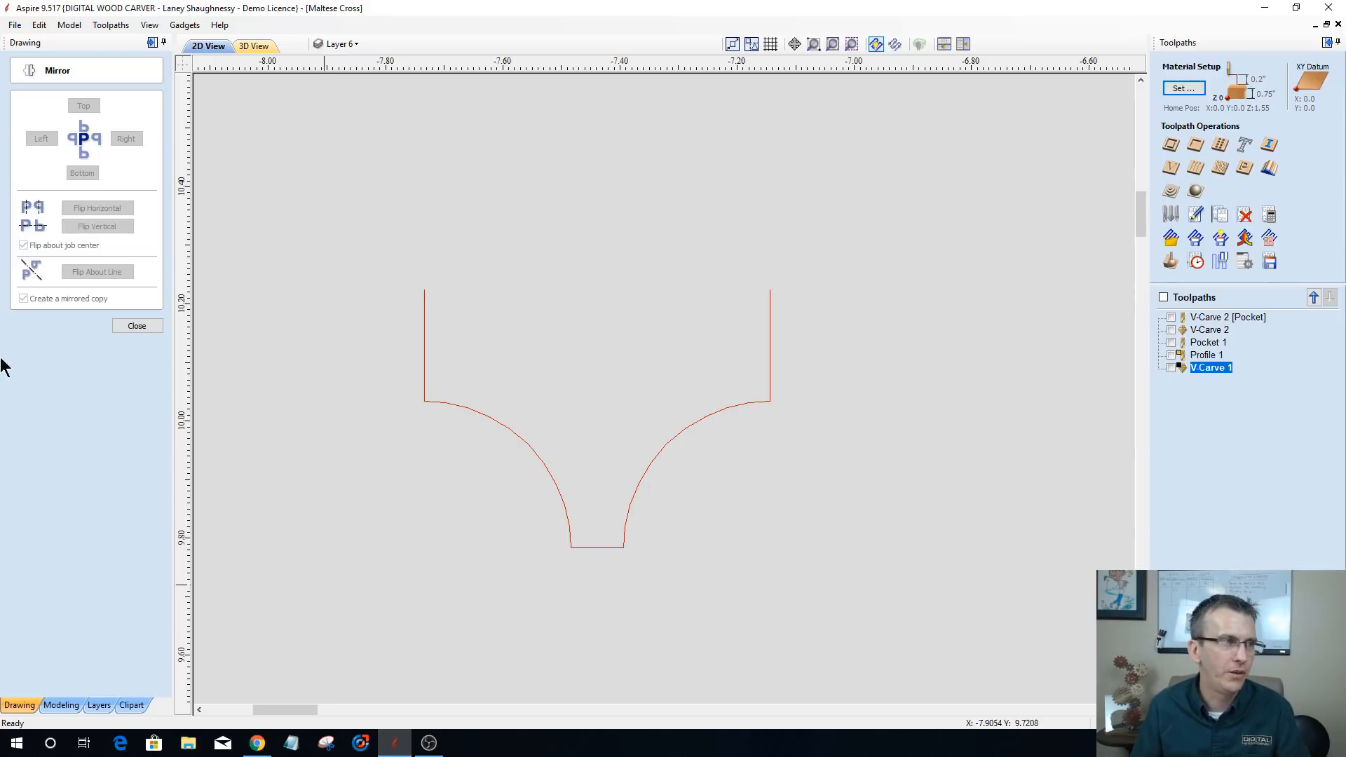
- Delete the whole mirrored profile
click(137, 325)
drag(297, 275, 886, 646)
key(Delete)
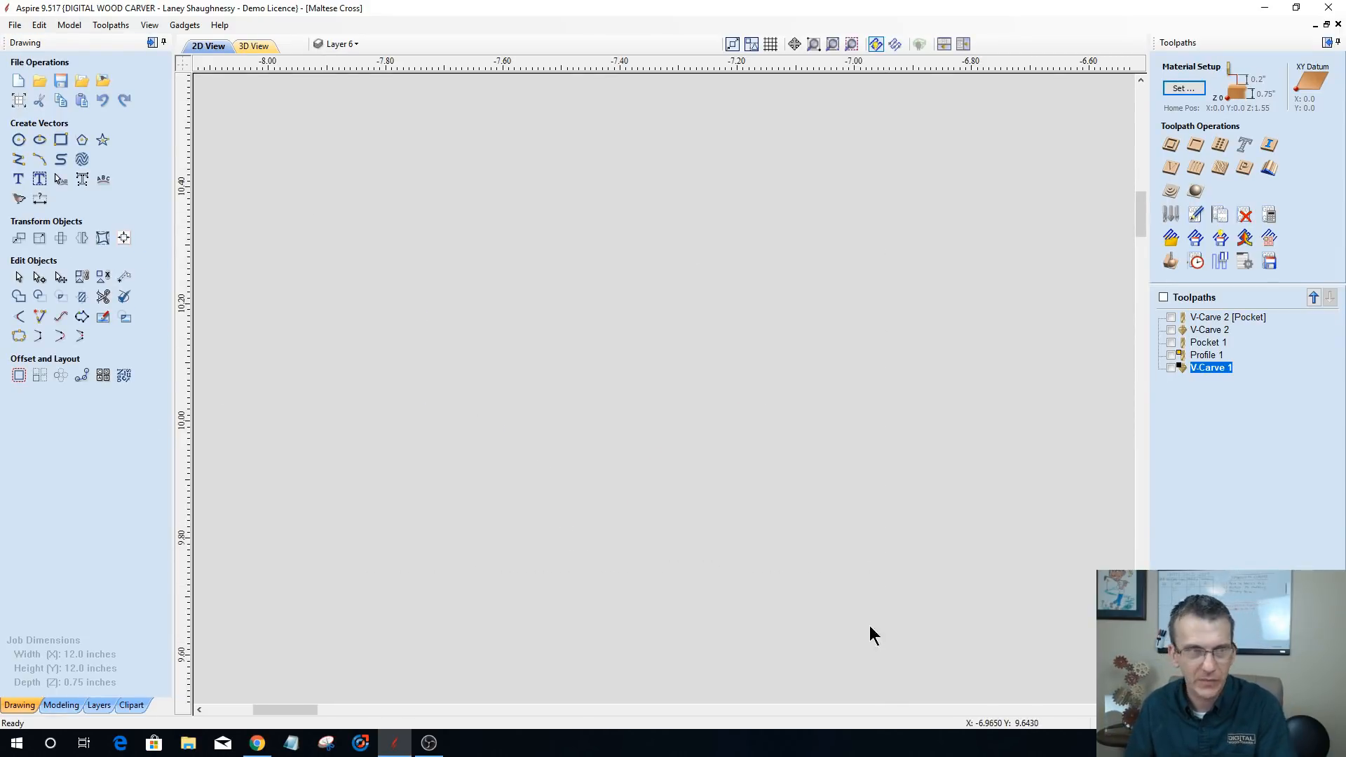
- Draw a square-cornered rectangle about 0.59 by 0.57 inches in the empty area left of the material
click(61, 140)
mouse_move(460, 253)
mouse_down()
mouse_move(893, 354)
mouse_move(928, 427)
mouse_move(830, 555)
mouse_move(799, 557)
mouse_move(804, 586)
mouse_up()
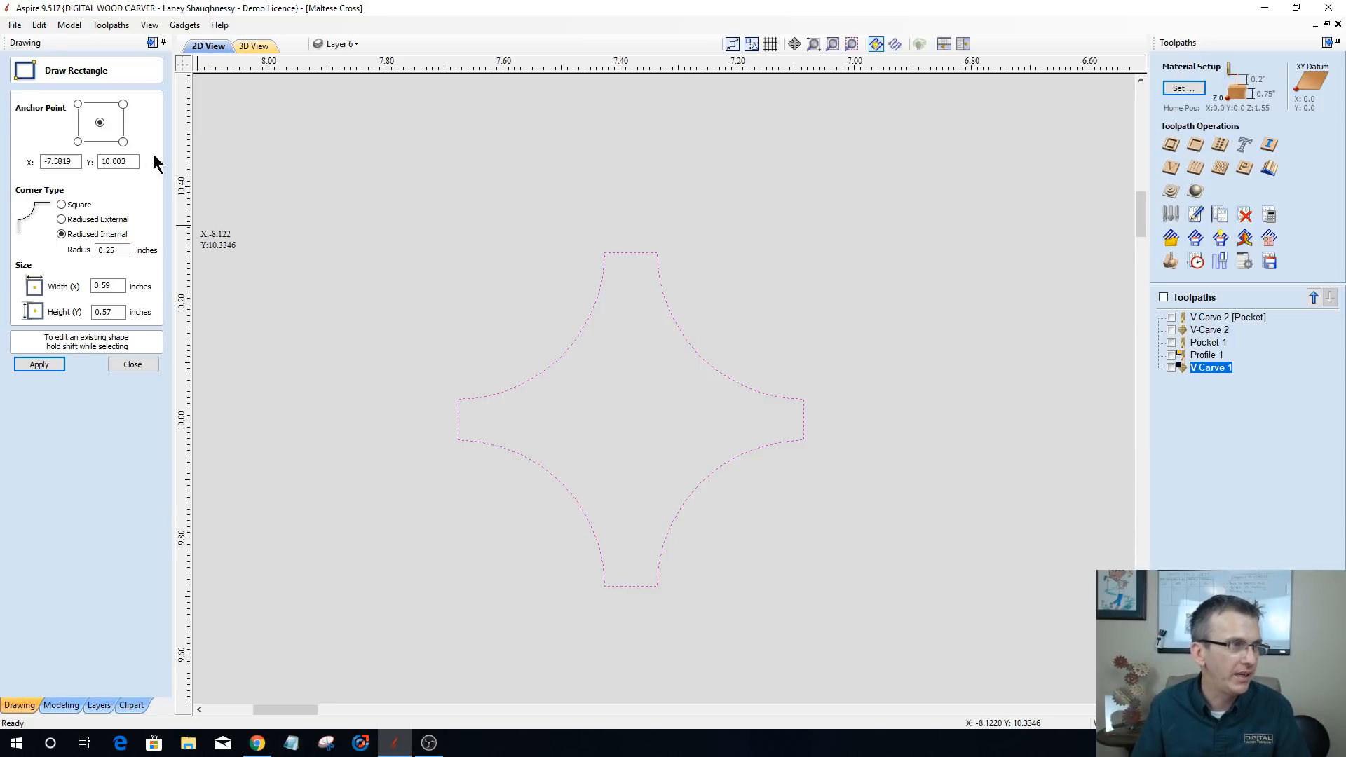
click(61, 204)
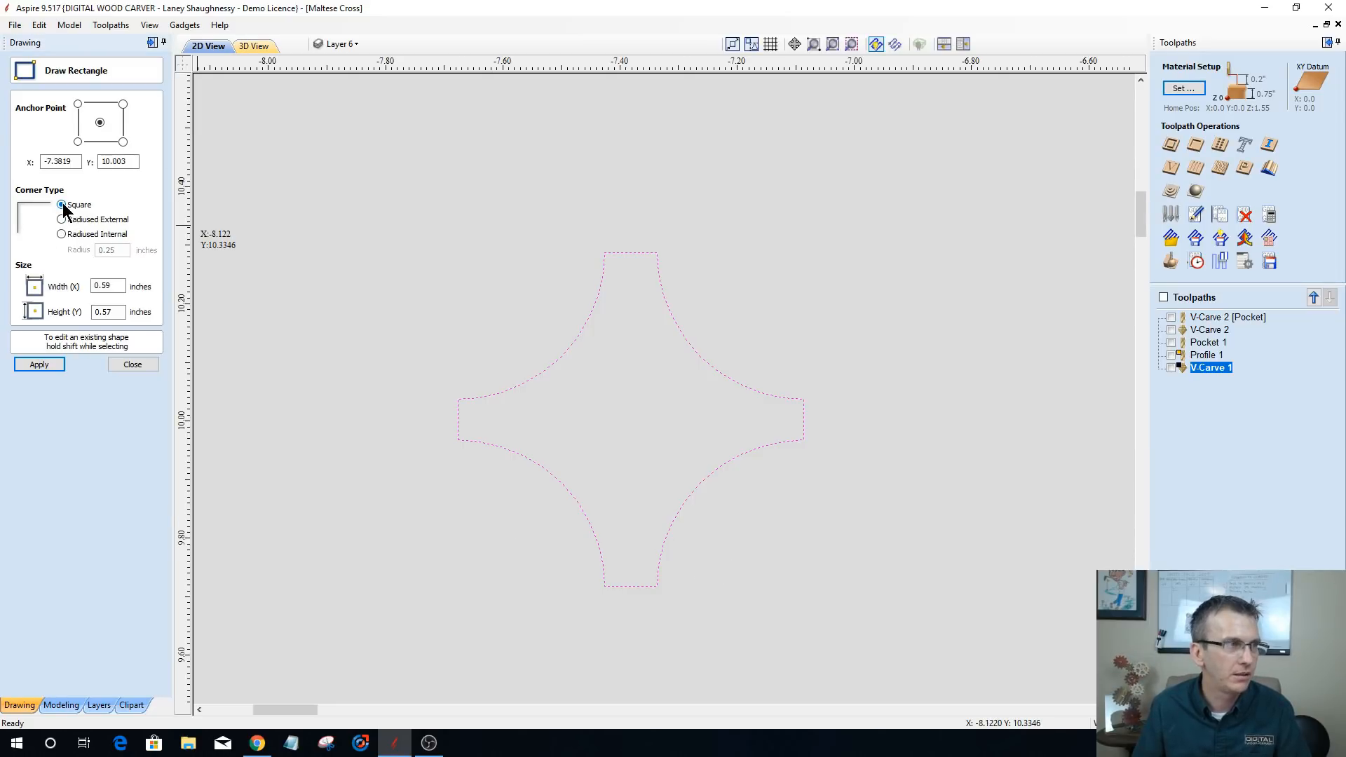
click(40, 365)
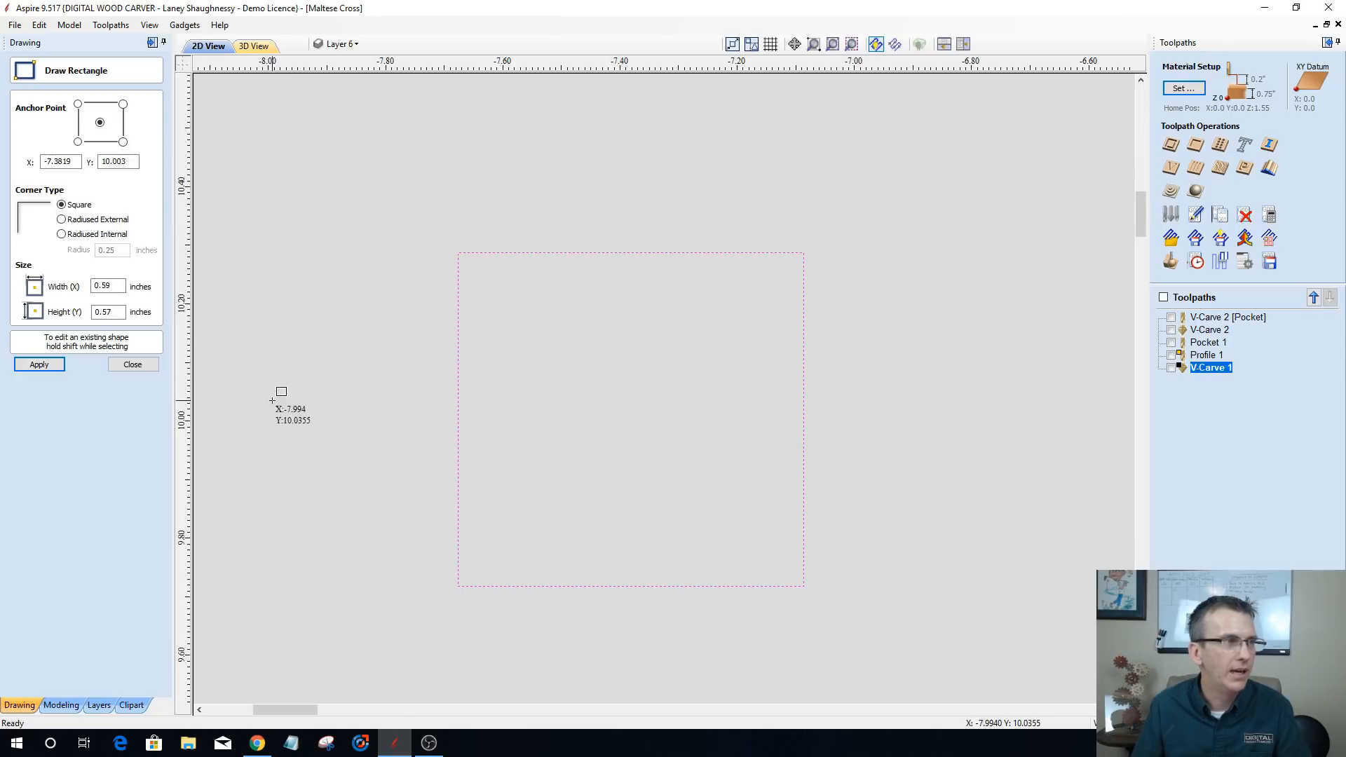
click(132, 363)
- Draw a horizontal ellipse about 0.95 by 0.42 inches overlapping the left part of the rectangle
click(39, 141)
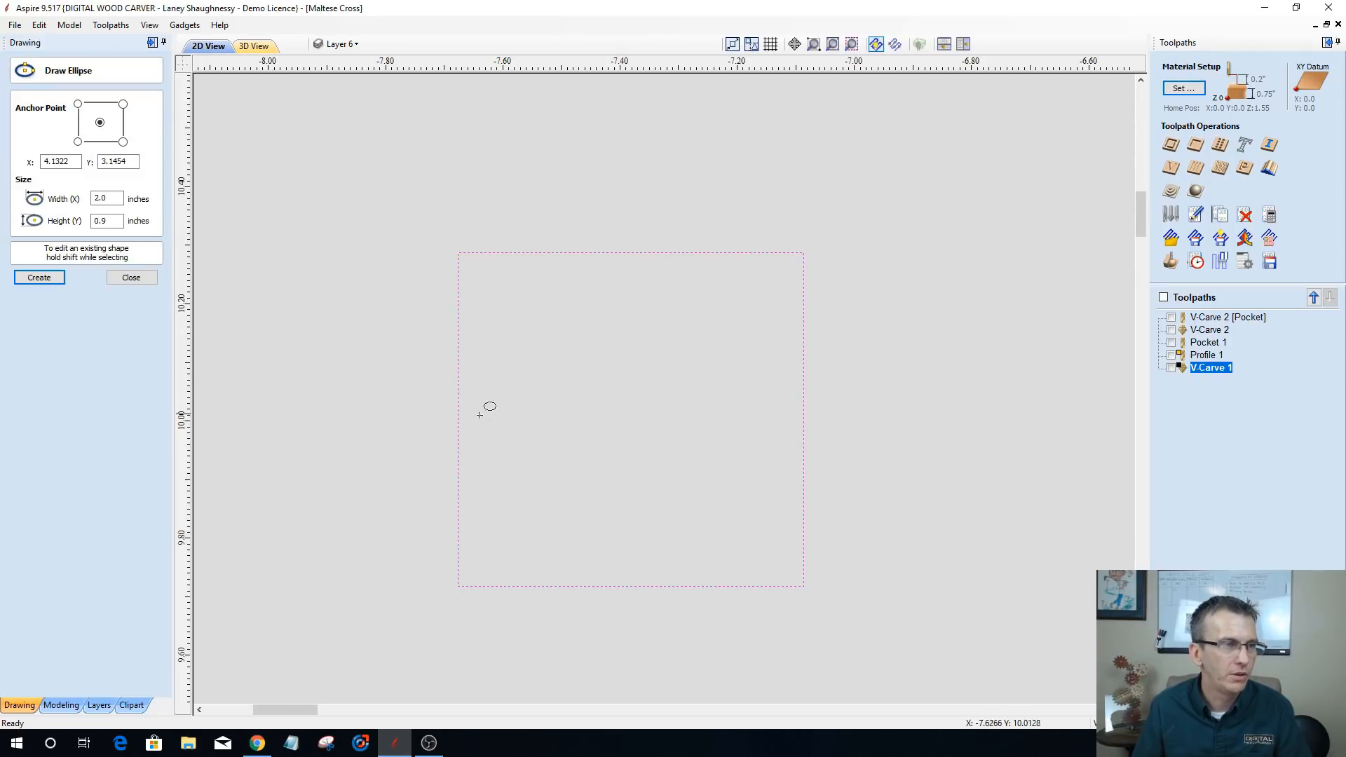
drag(409, 374, 688, 498)
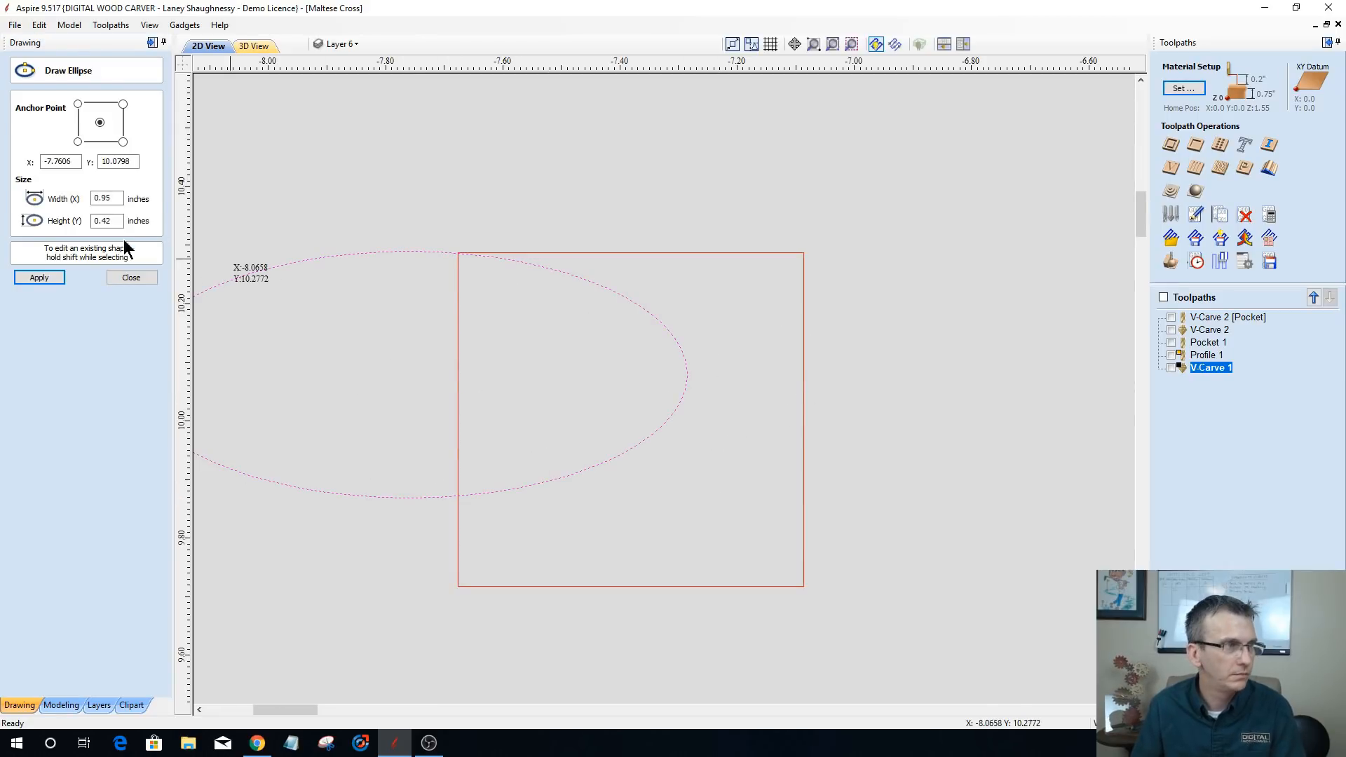
click(131, 277)
- Center the ellipse on the rectangle both horizontally and vertically
click(335, 254)
click(335, 256)
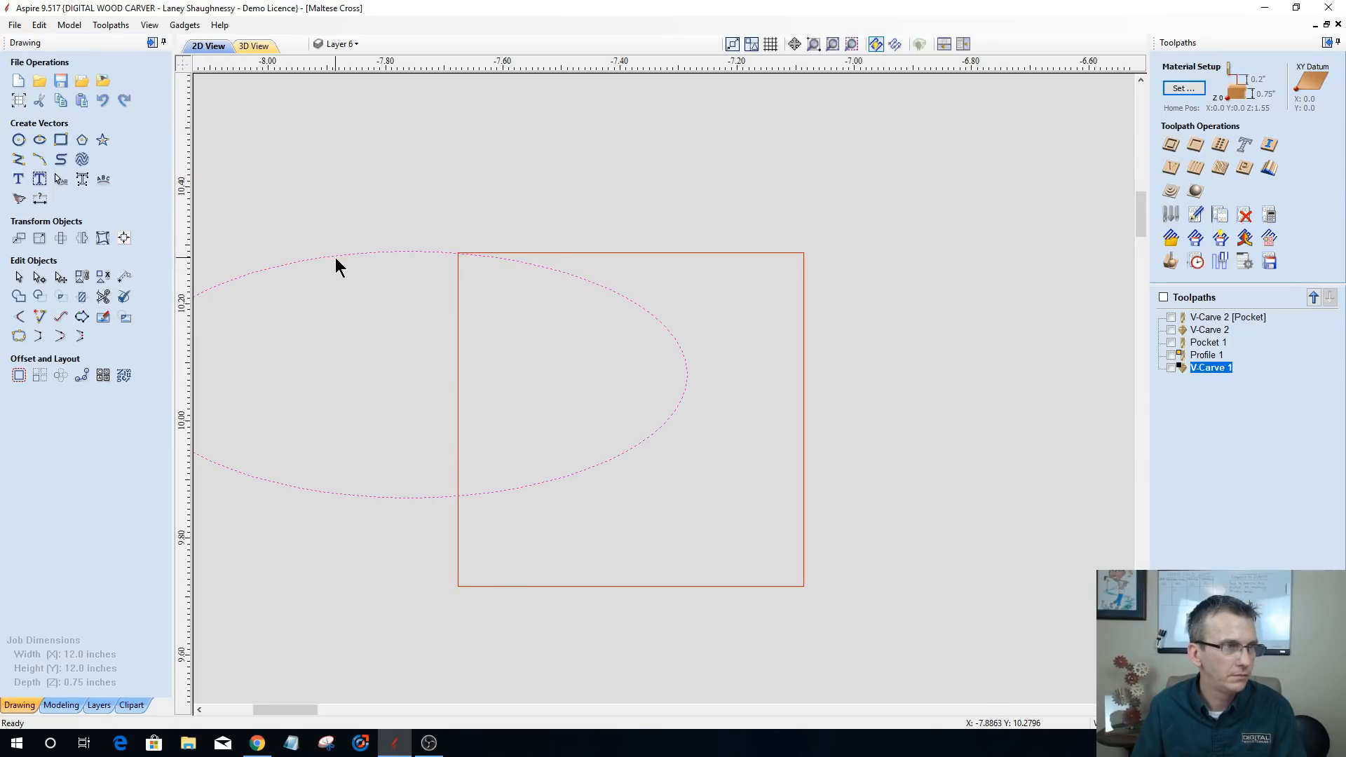
shift+click(655, 252)
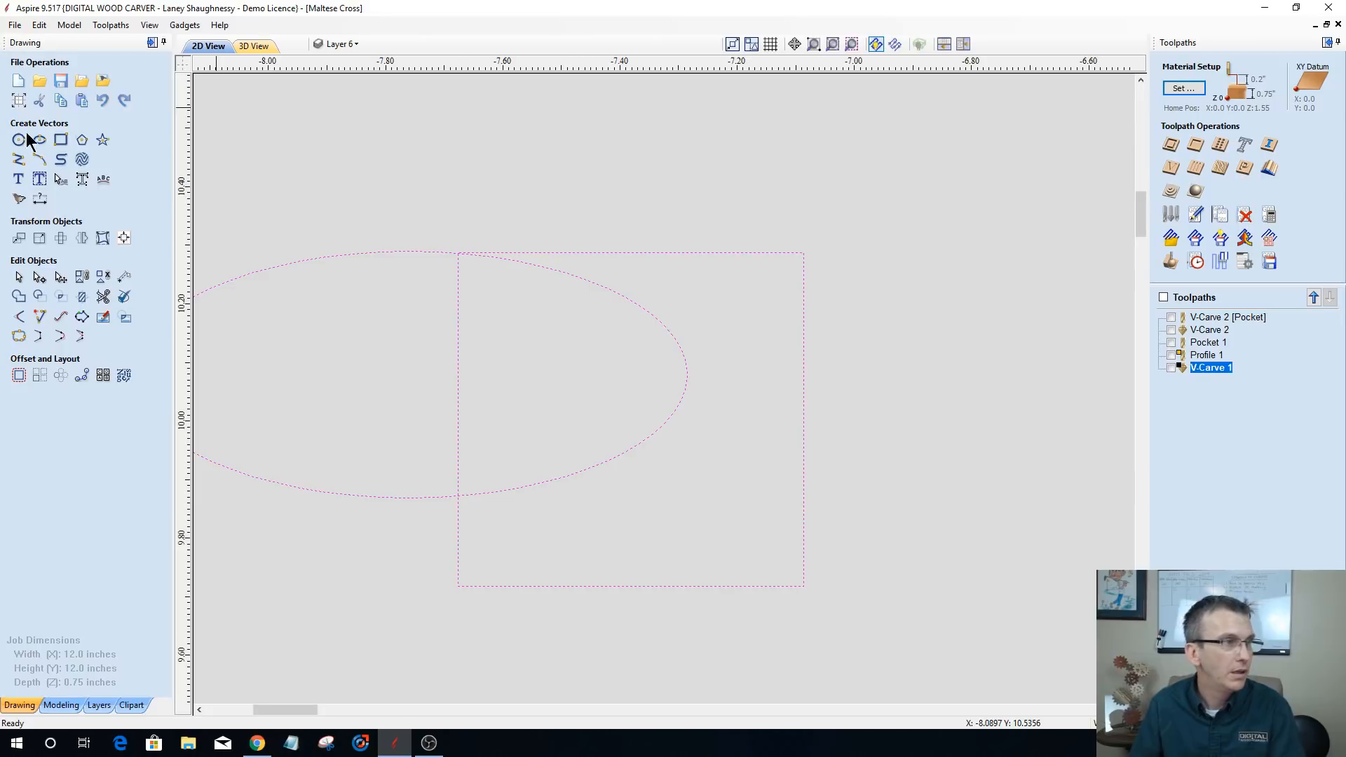
click(124, 237)
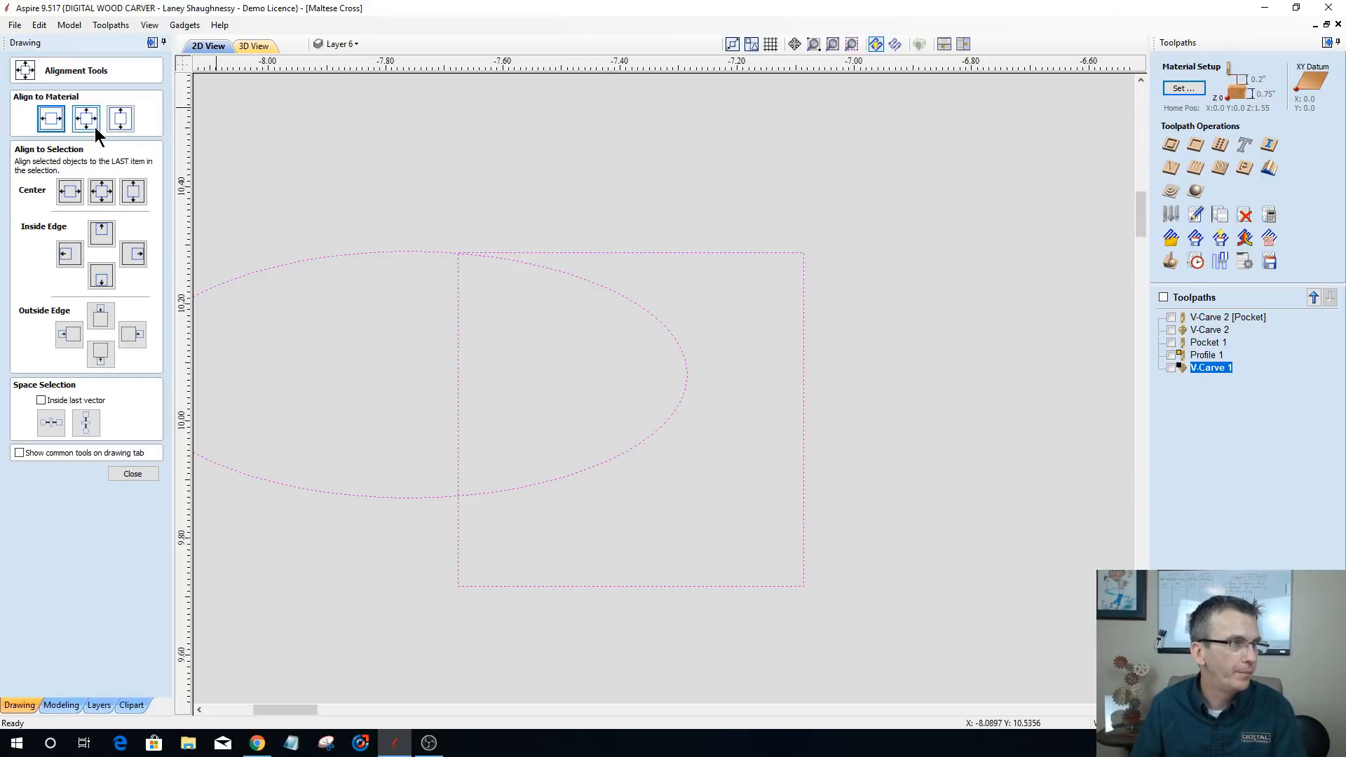
click(97, 192)
click(128, 473)
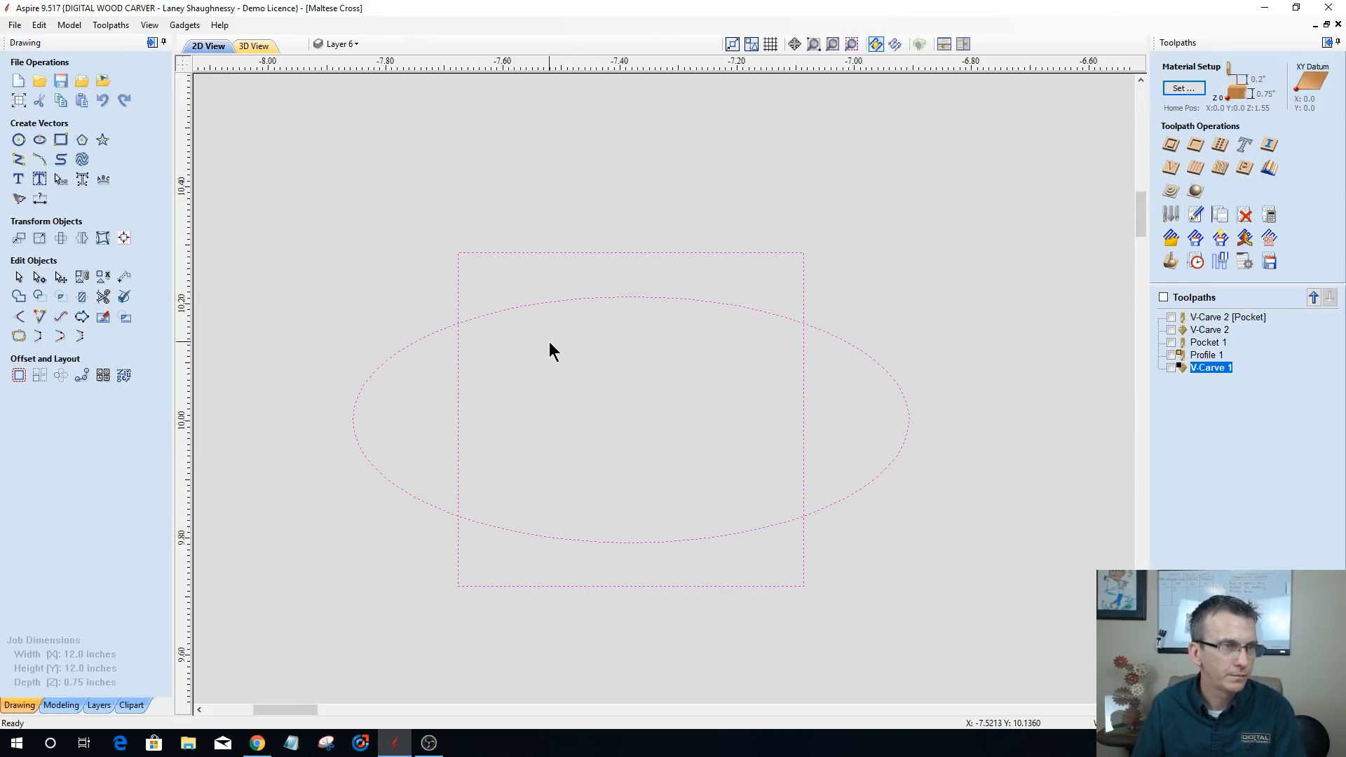
- Stretch the ellipse slightly taller within the rectangle's height and weld both shapes into one outline
click(624, 335)
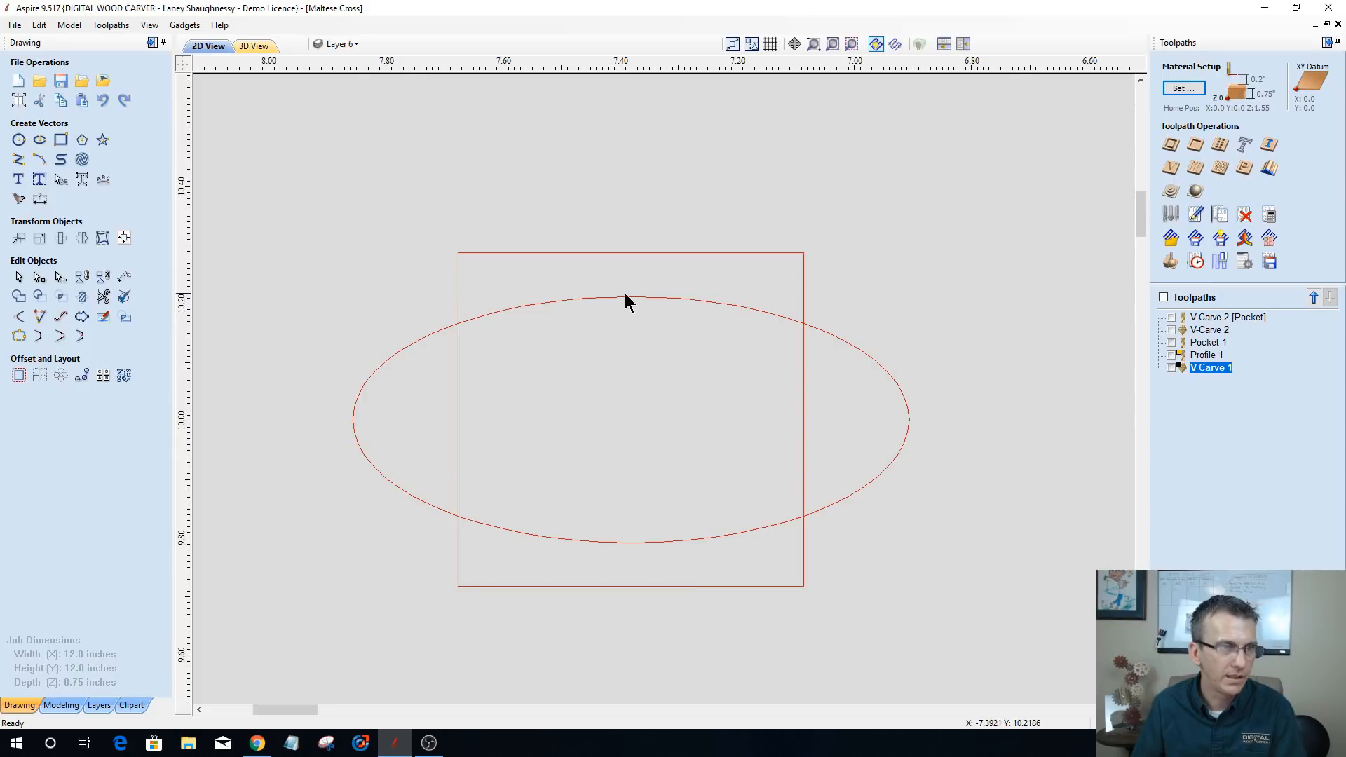
click(625, 296)
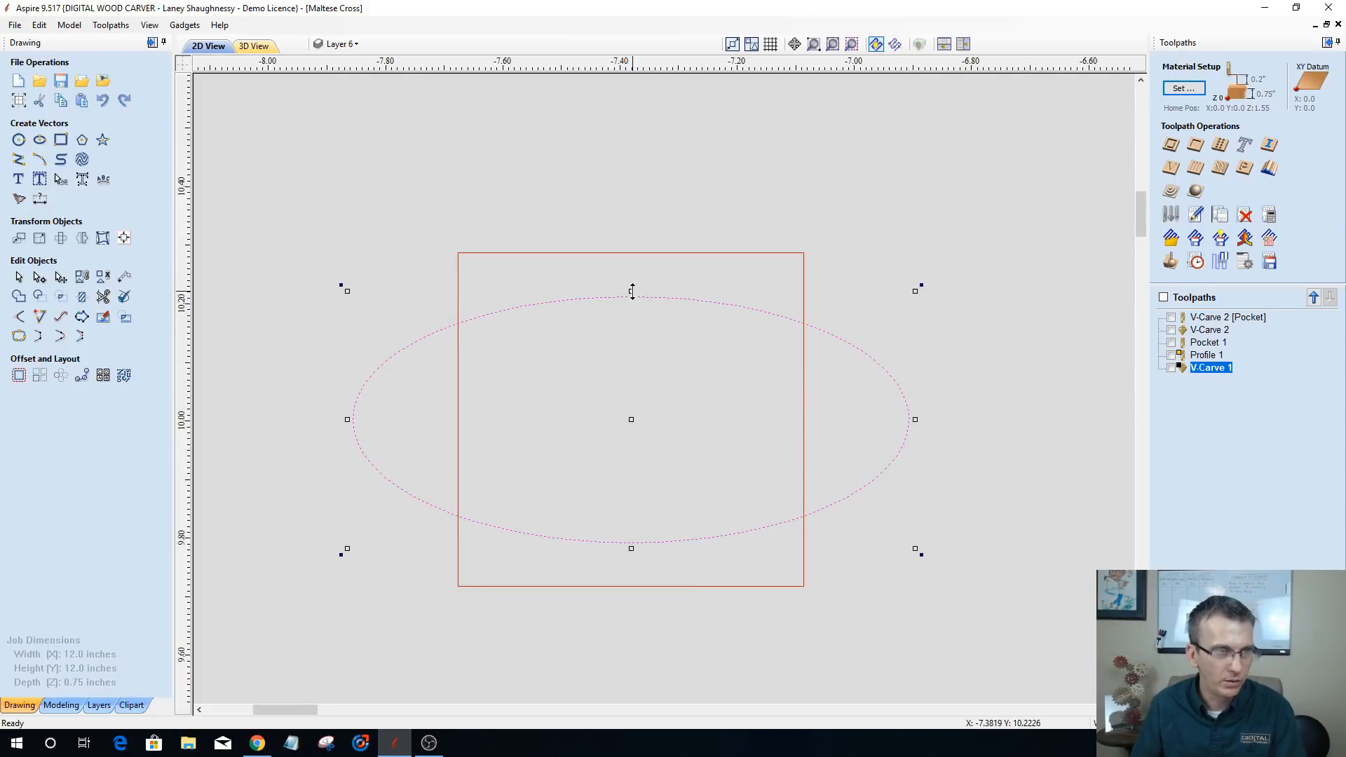
drag(632, 291, 631, 271)
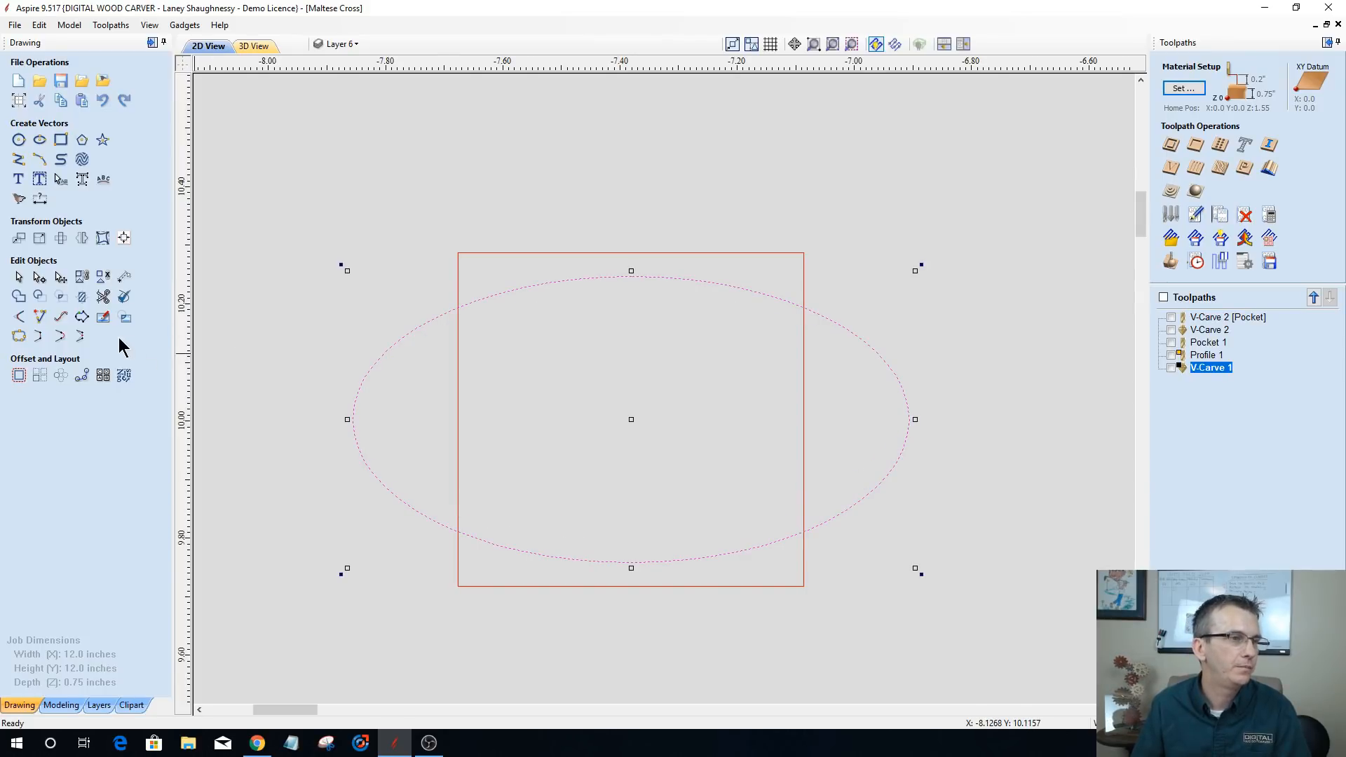
shift+click(459, 295)
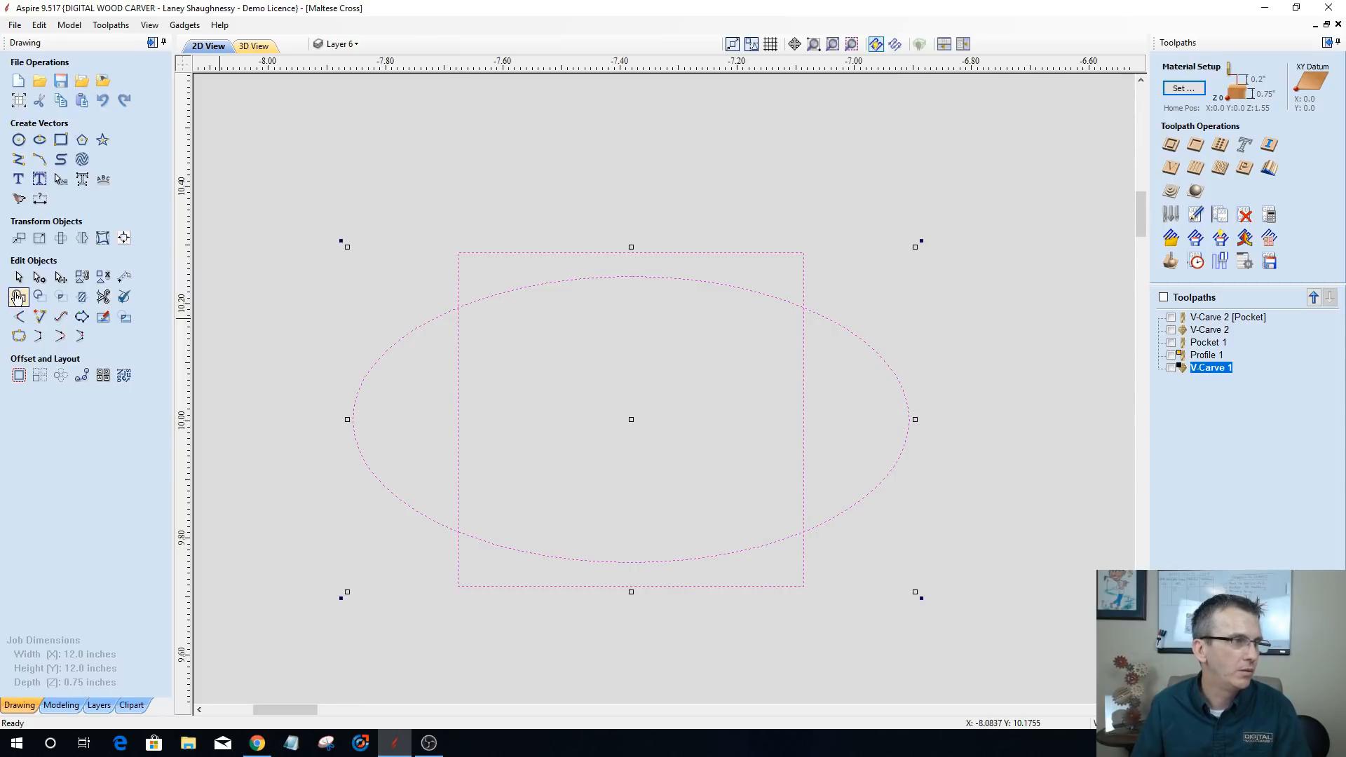
click(19, 297)
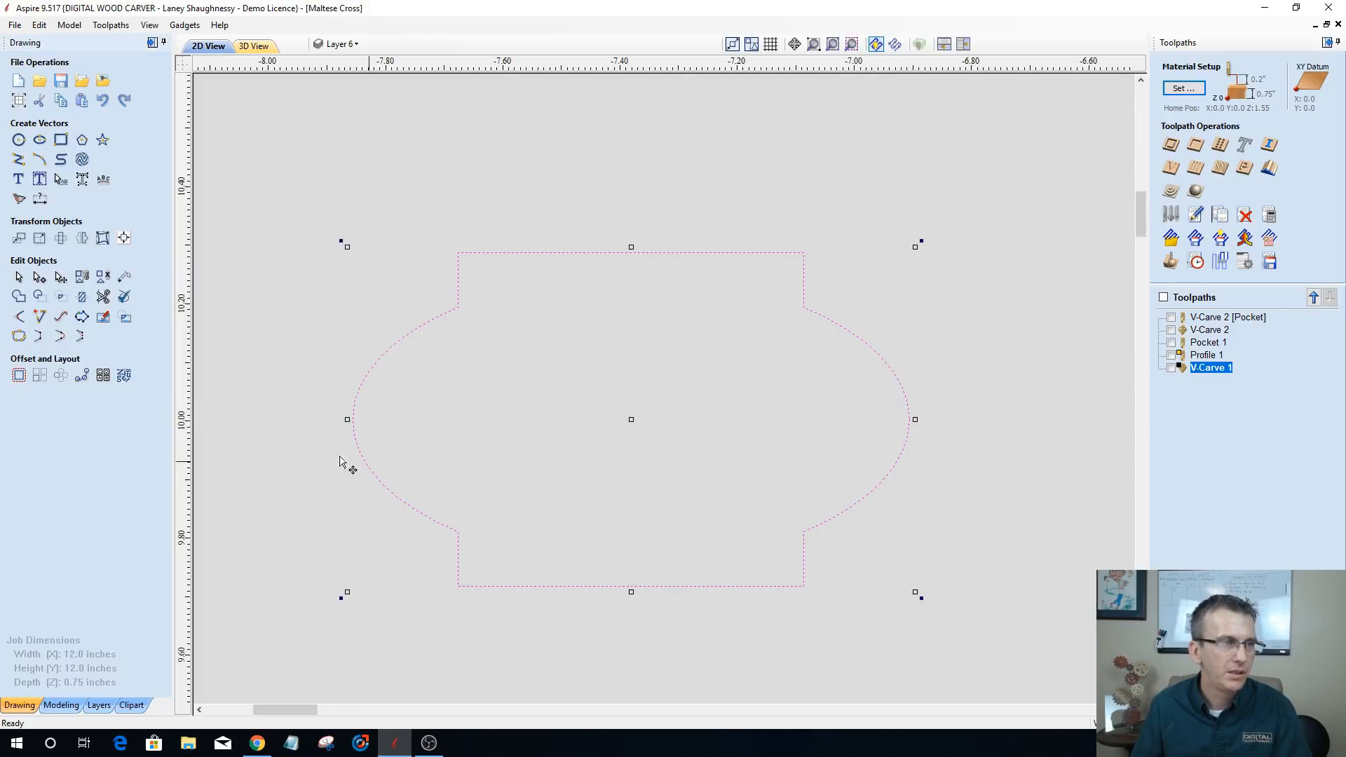
- Try offsetting the welded outline inwards by 0.125 inches with sharp corners, keeping the original
click(19, 375)
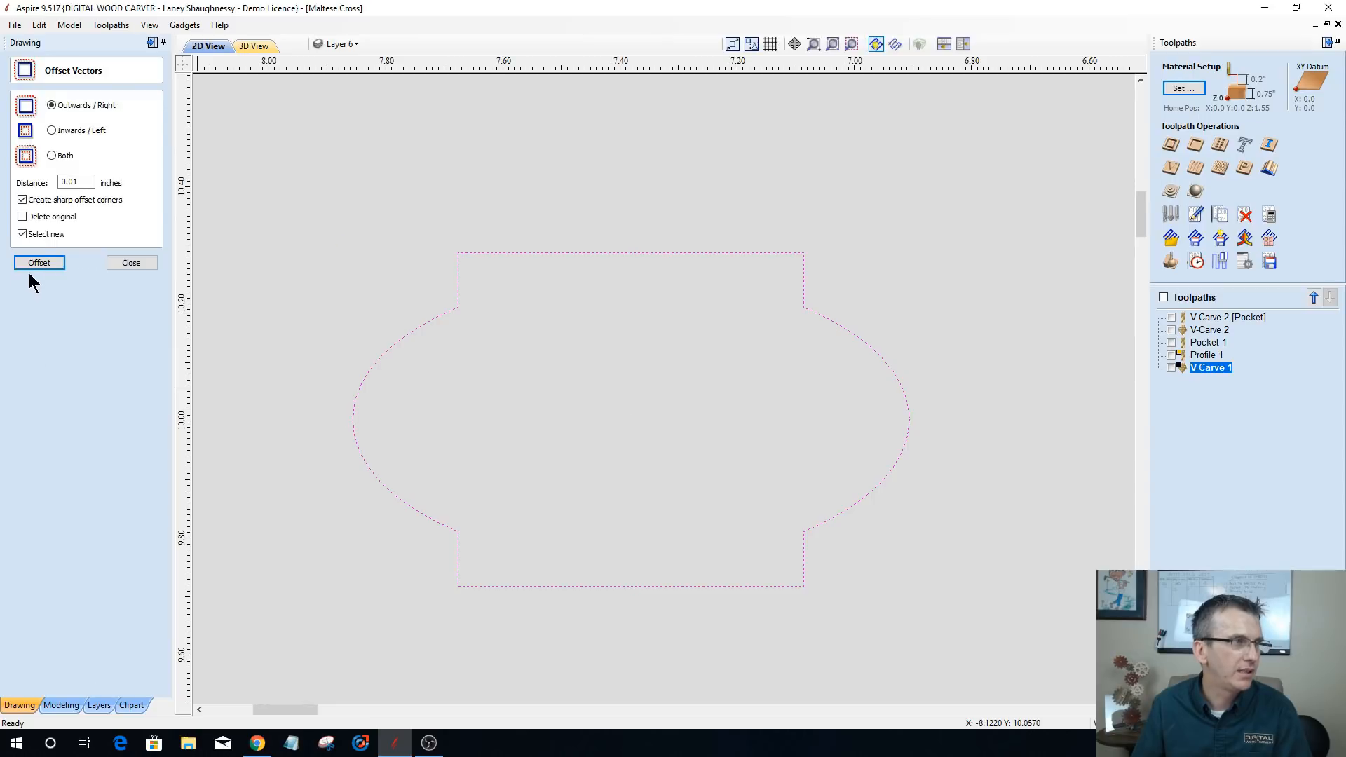
click(51, 131)
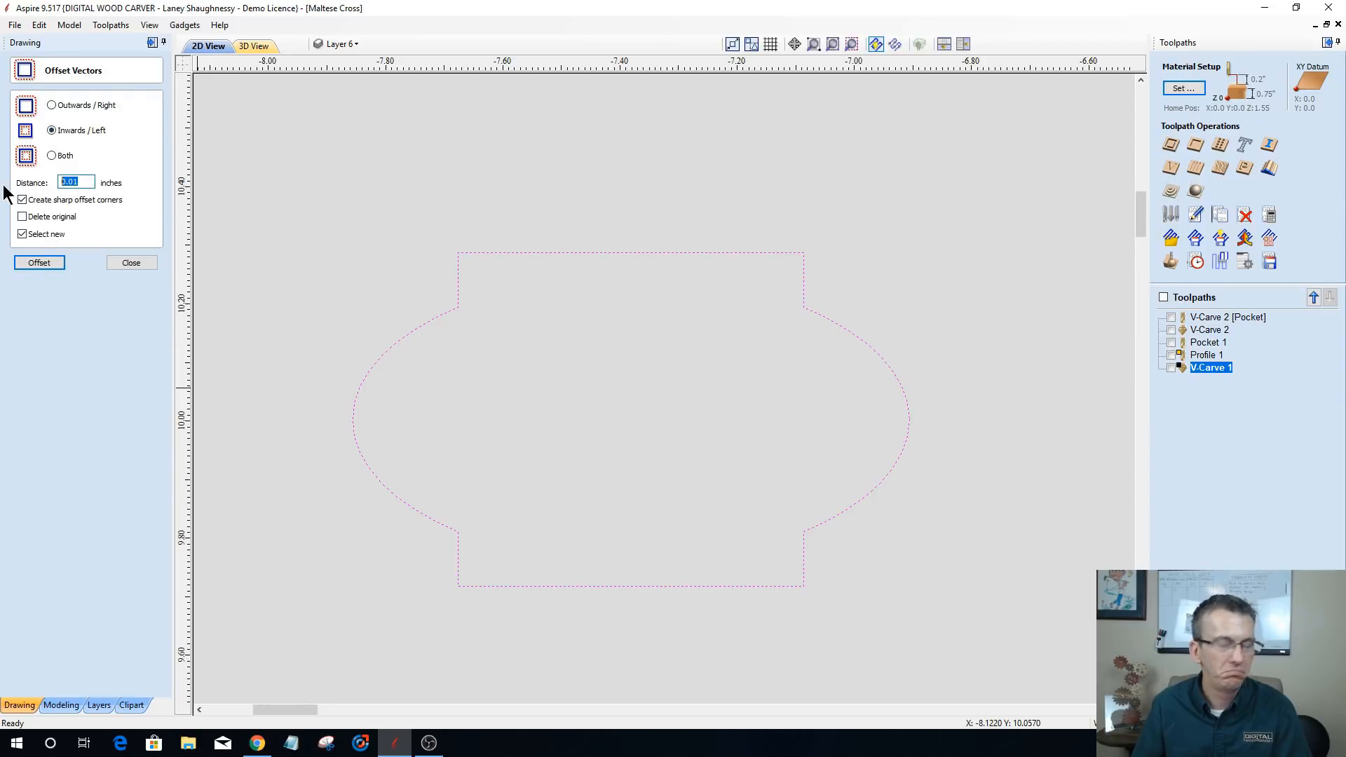
text(.1)
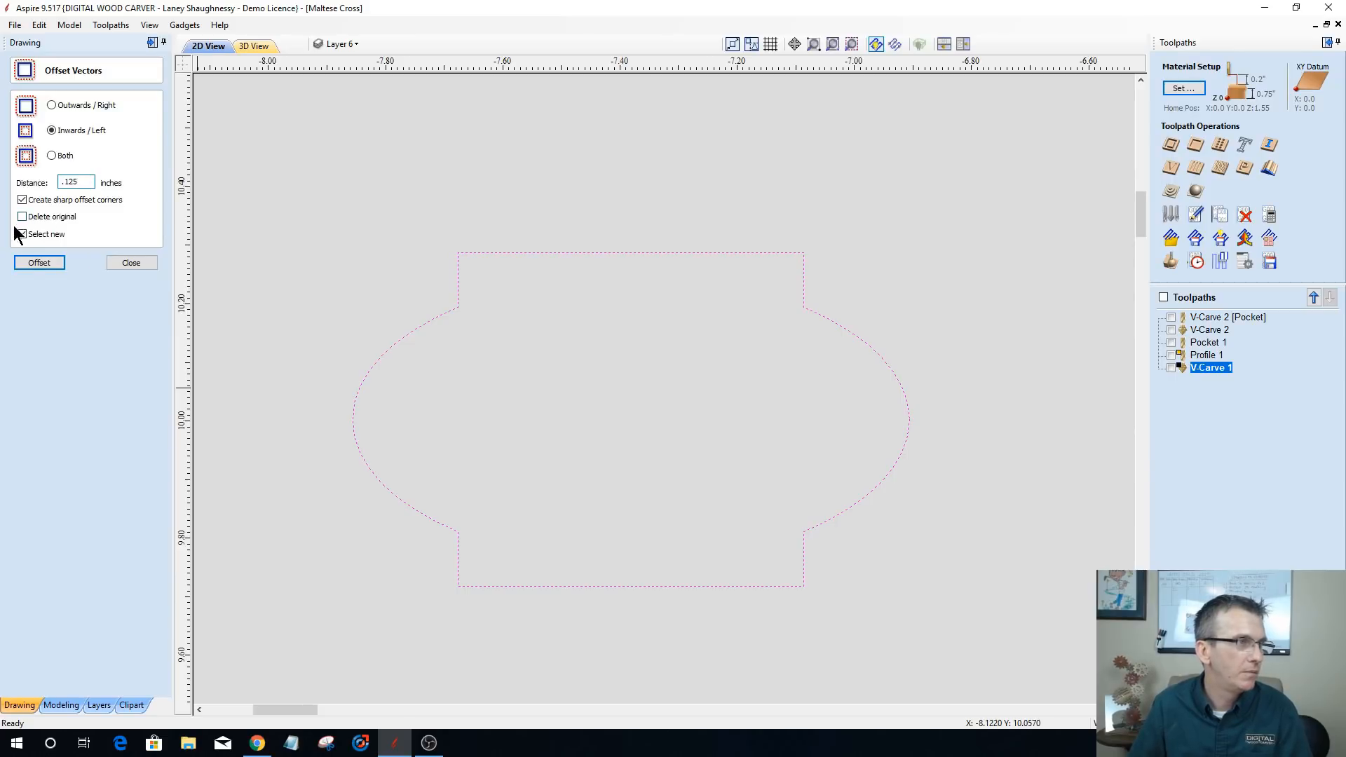
click(32, 263)
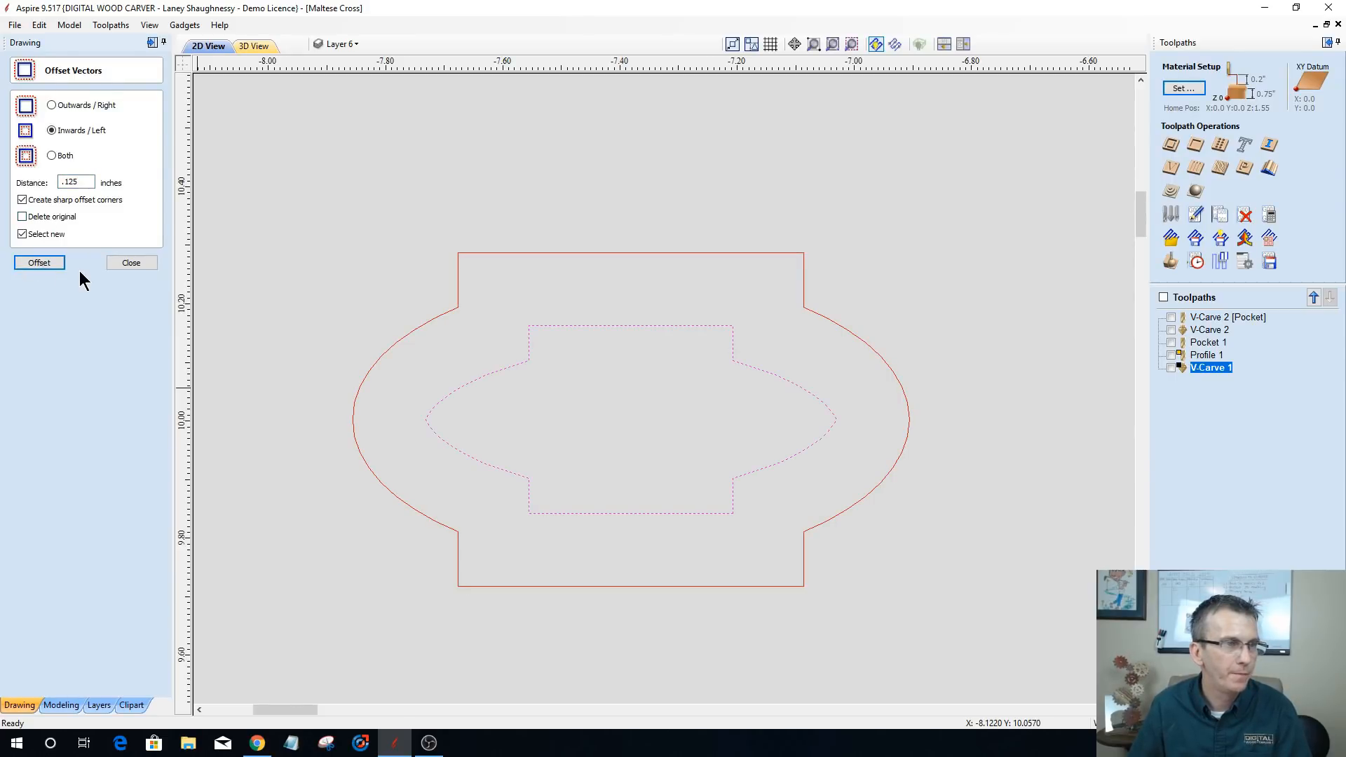
click(131, 263)
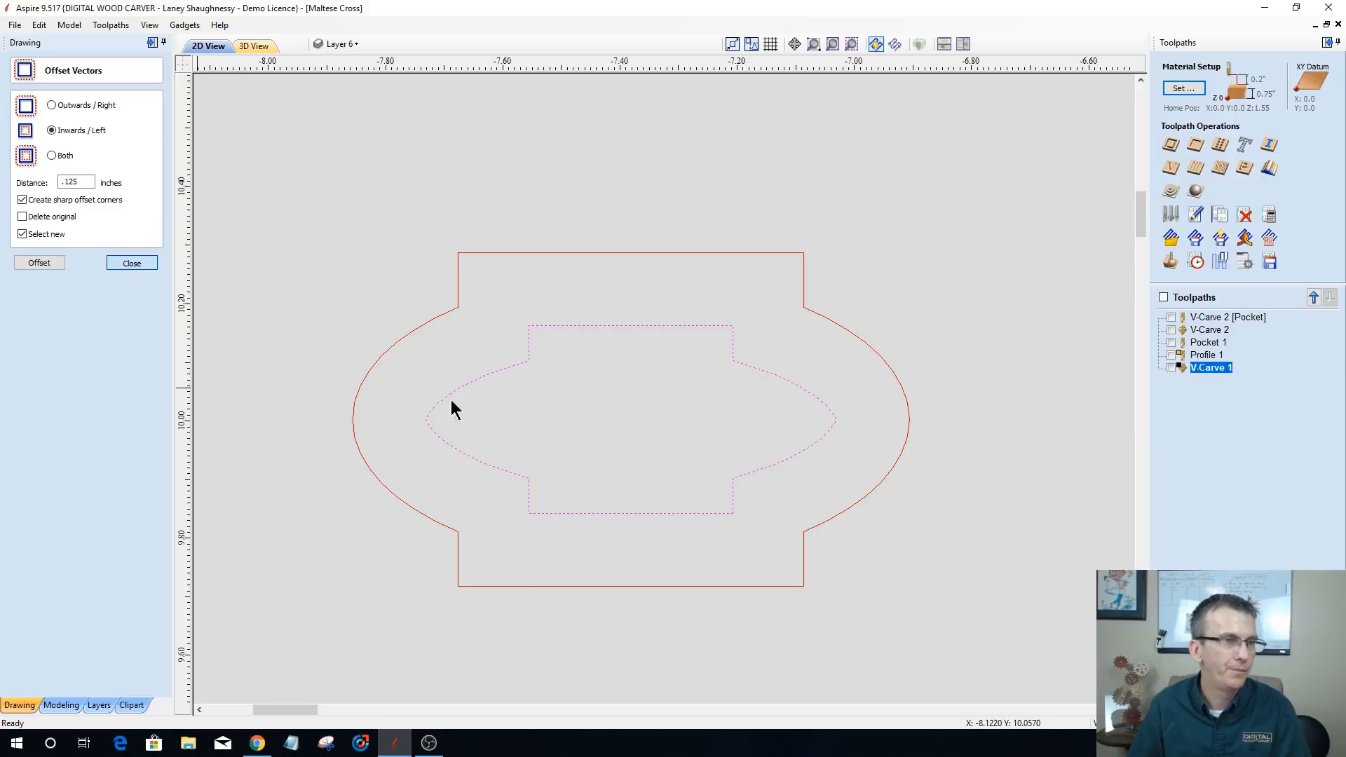
scroll(662, 388, down, 3)
key(ctrl+z)
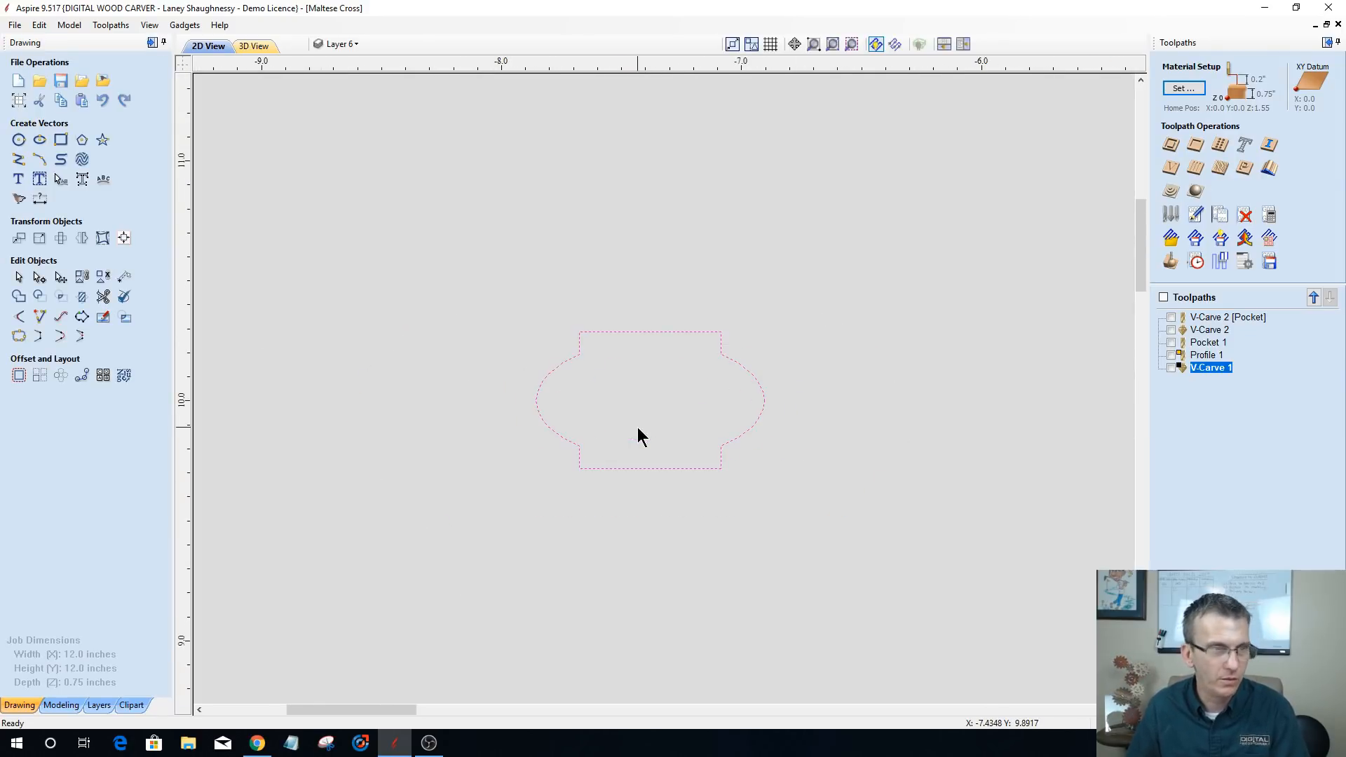
- Offset the welded outline outwards by 0.125 inches with sharp corners, keeping the original
click(19, 377)
click(51, 105)
click(43, 265)
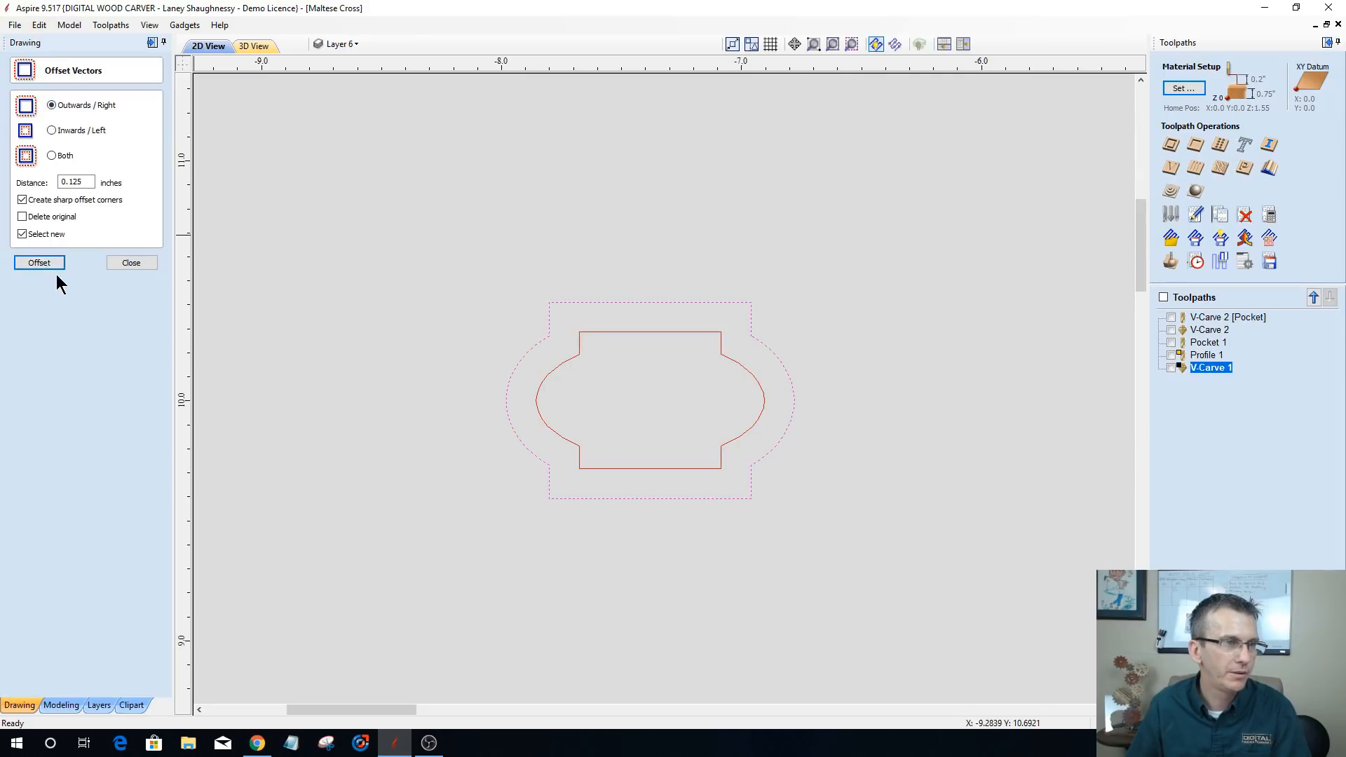
click(131, 263)
- Place two copies of the outline pair to its right, one diagonally above and one diagonally below
scroll(373, 368, down, 4)
drag(360, 284, 545, 443)
click(449, 354)
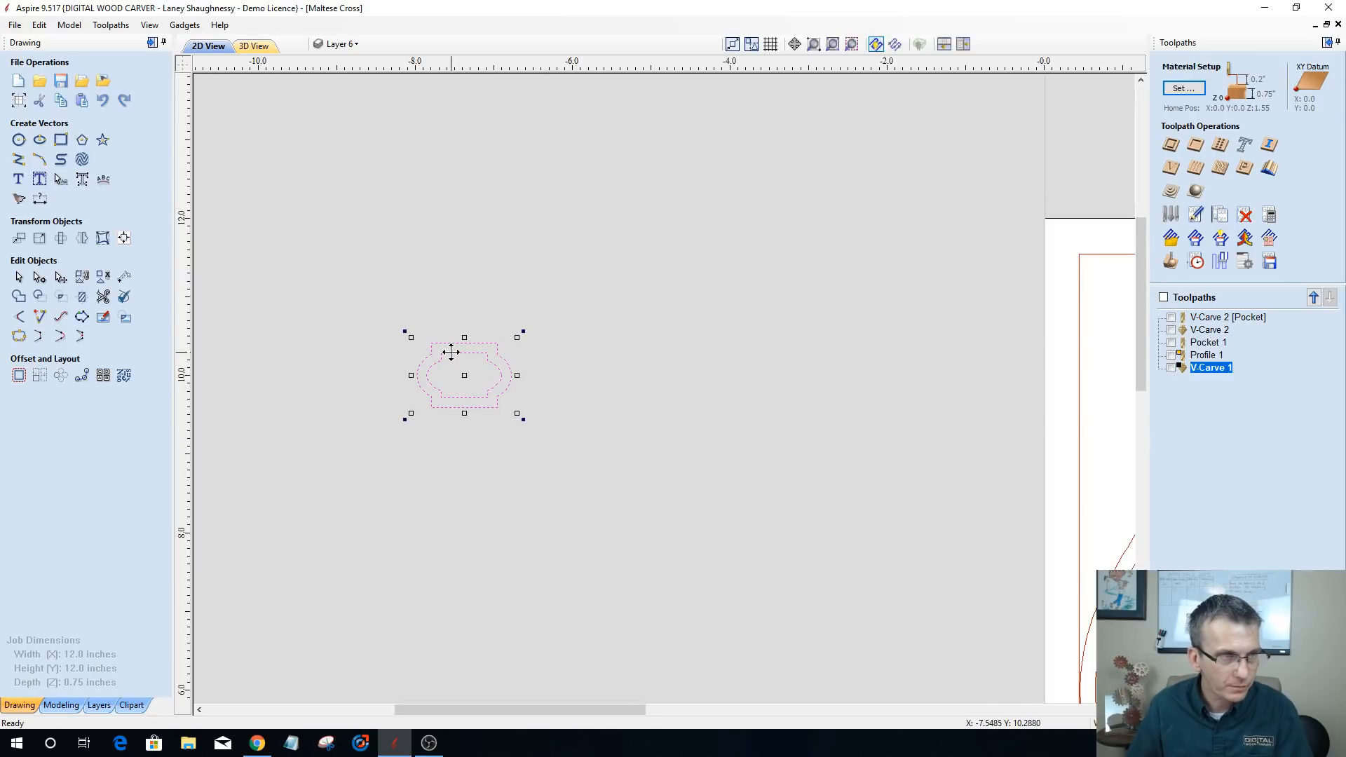
drag(466, 376, 539, 428)
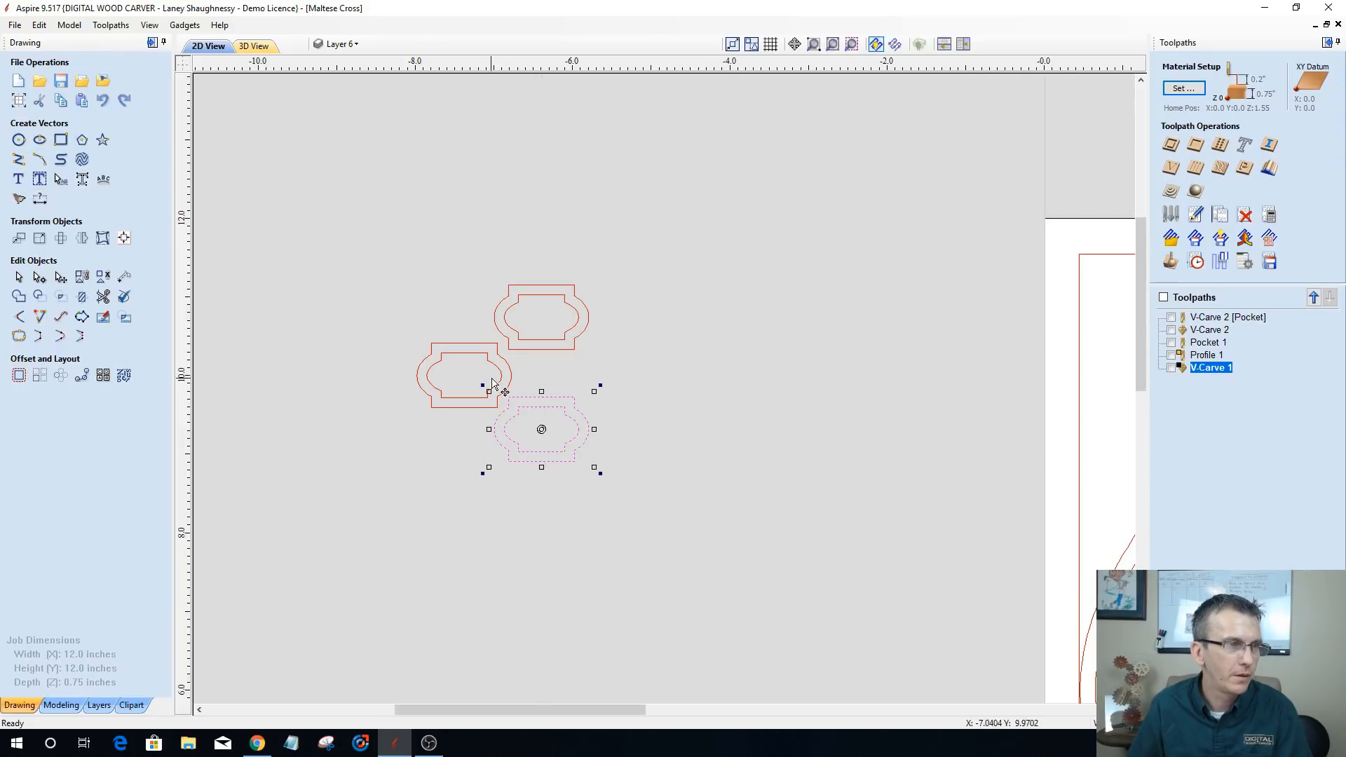
- Copy the leftmost outline pair straight across to the right side, completing a four-piece cross arrangement
click(471, 400)
click(471, 398)
click(466, 408)
click(466, 397)
shift+click(464, 407)
click(464, 397)
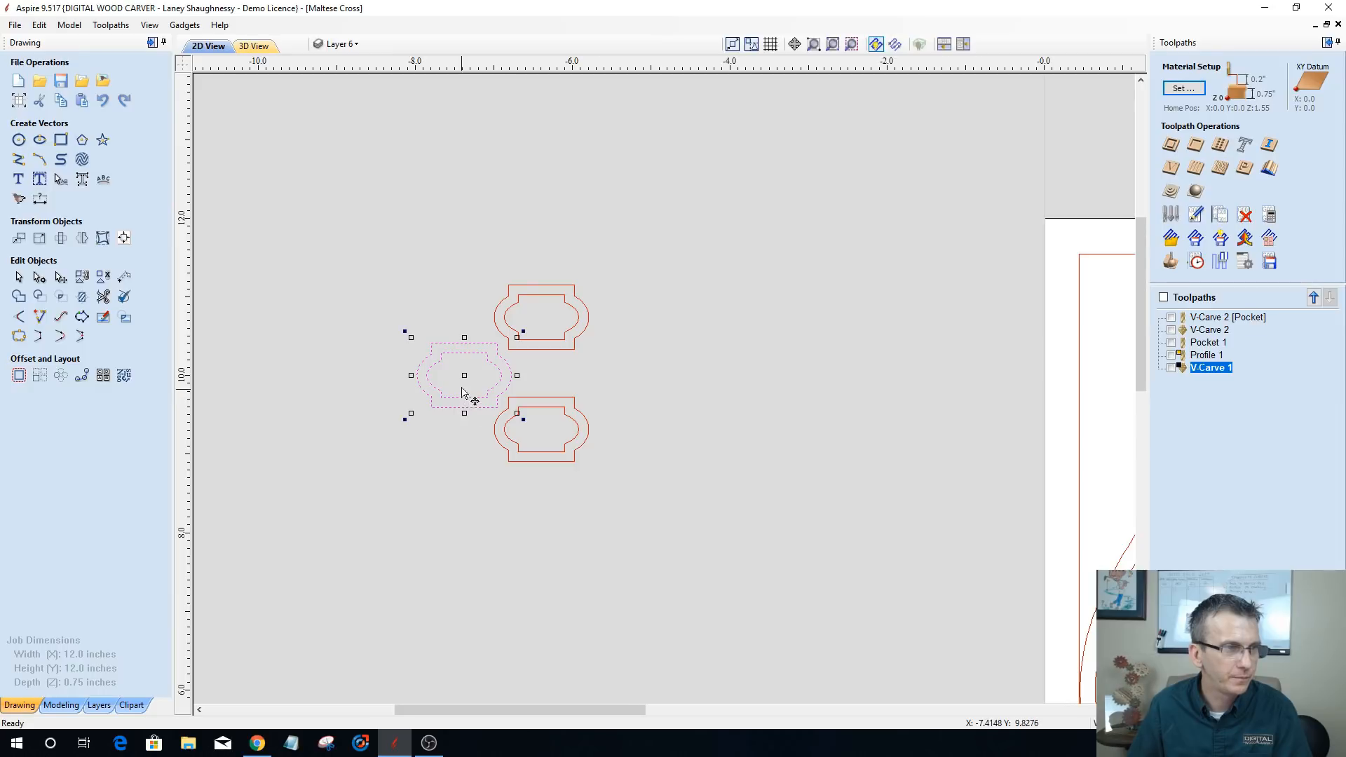
drag(464, 376, 617, 380)
- Delete all four outline pairs beside the material
drag(315, 247, 750, 532)
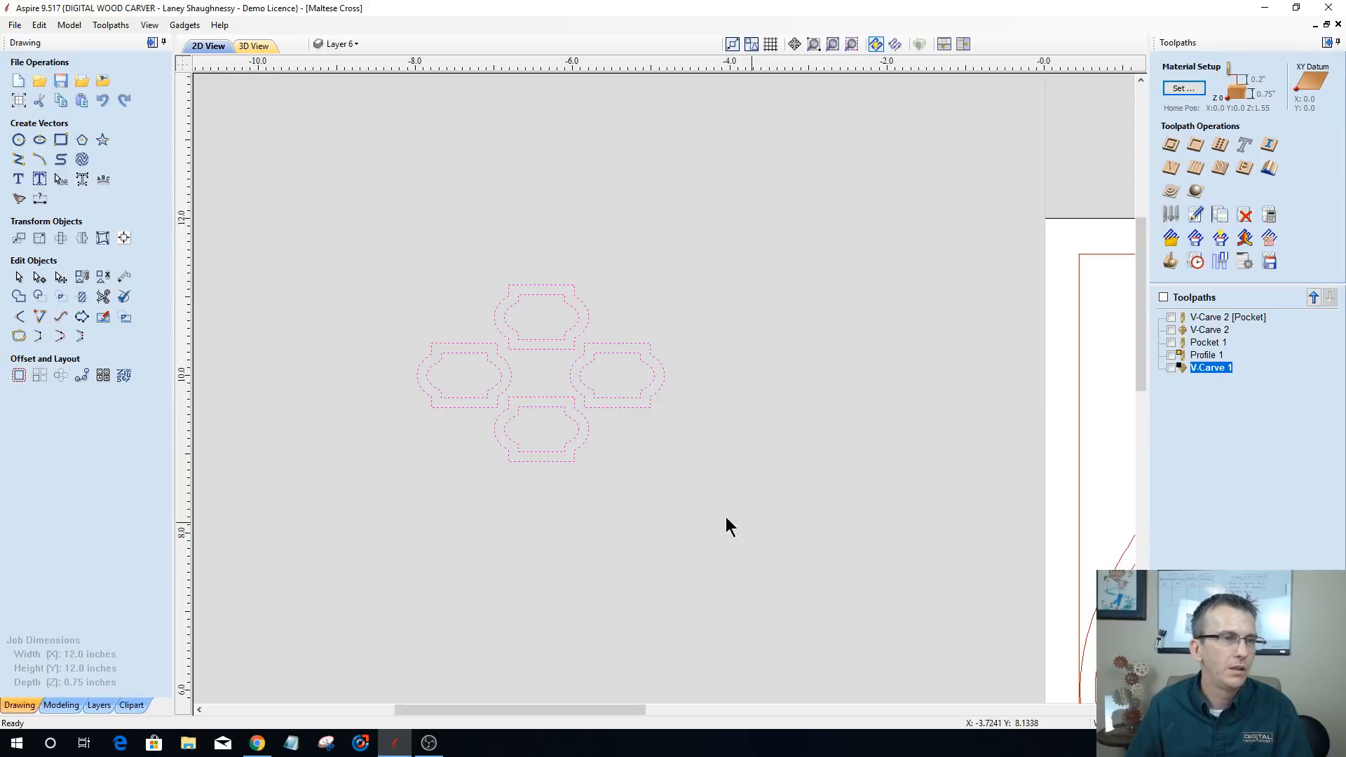
scroll(511, 456, up, 4)
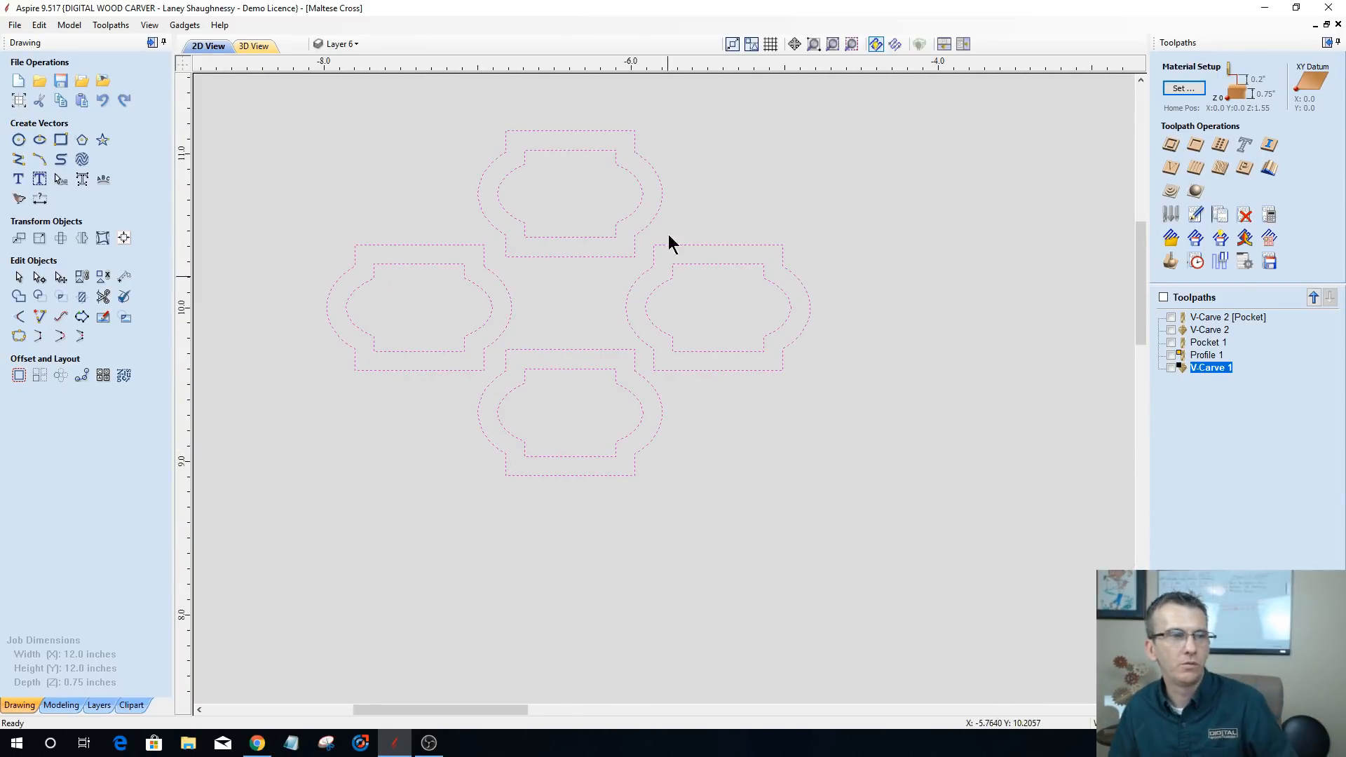
scroll(488, 463, down, 2)
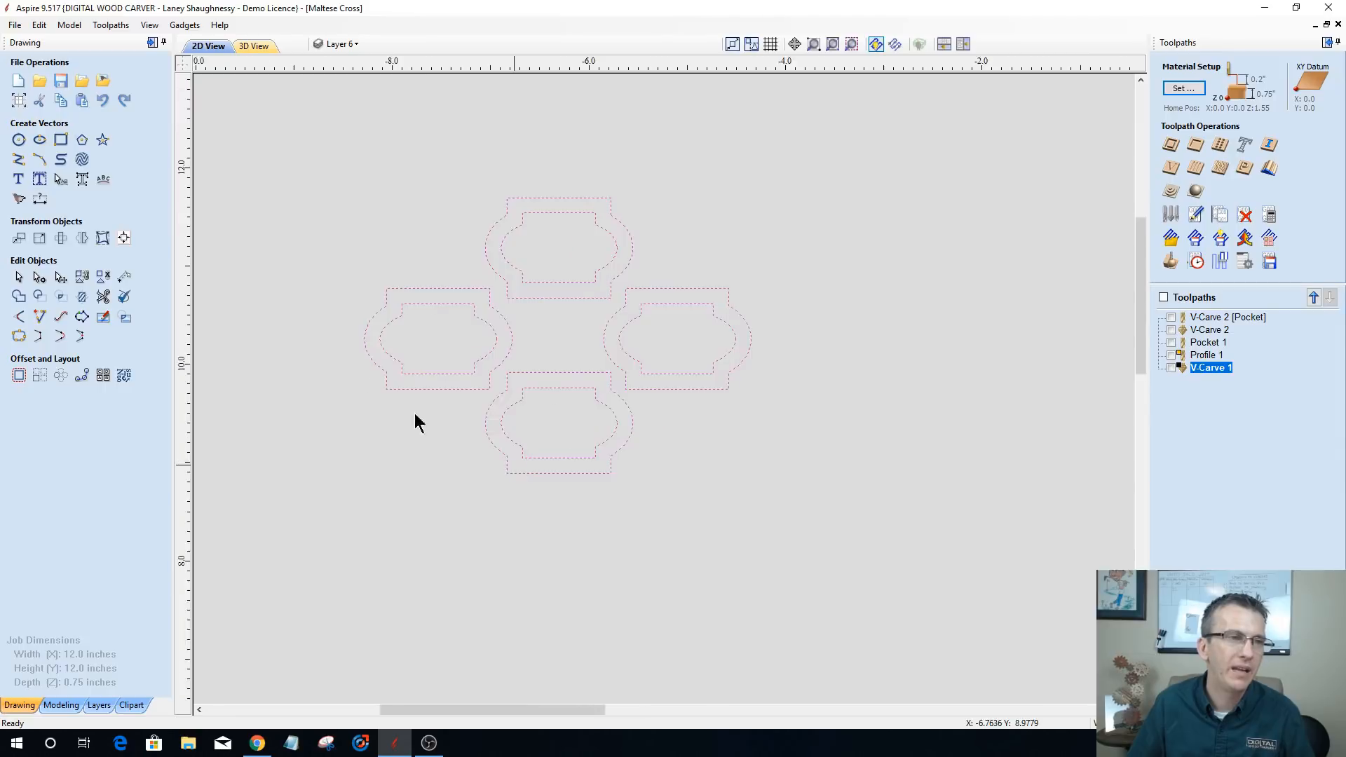
scroll(400, 405, down, 3)
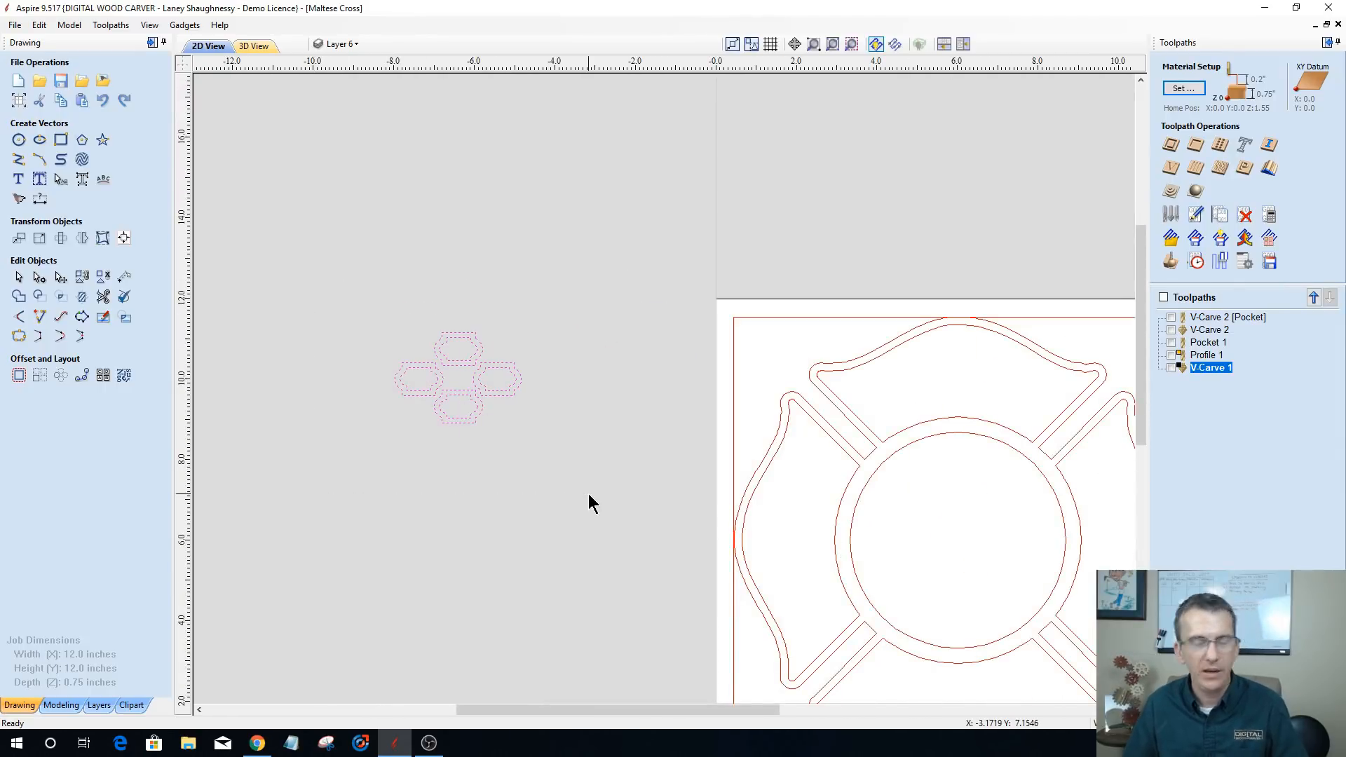
key(Delete)
scroll(573, 450, down, 3)
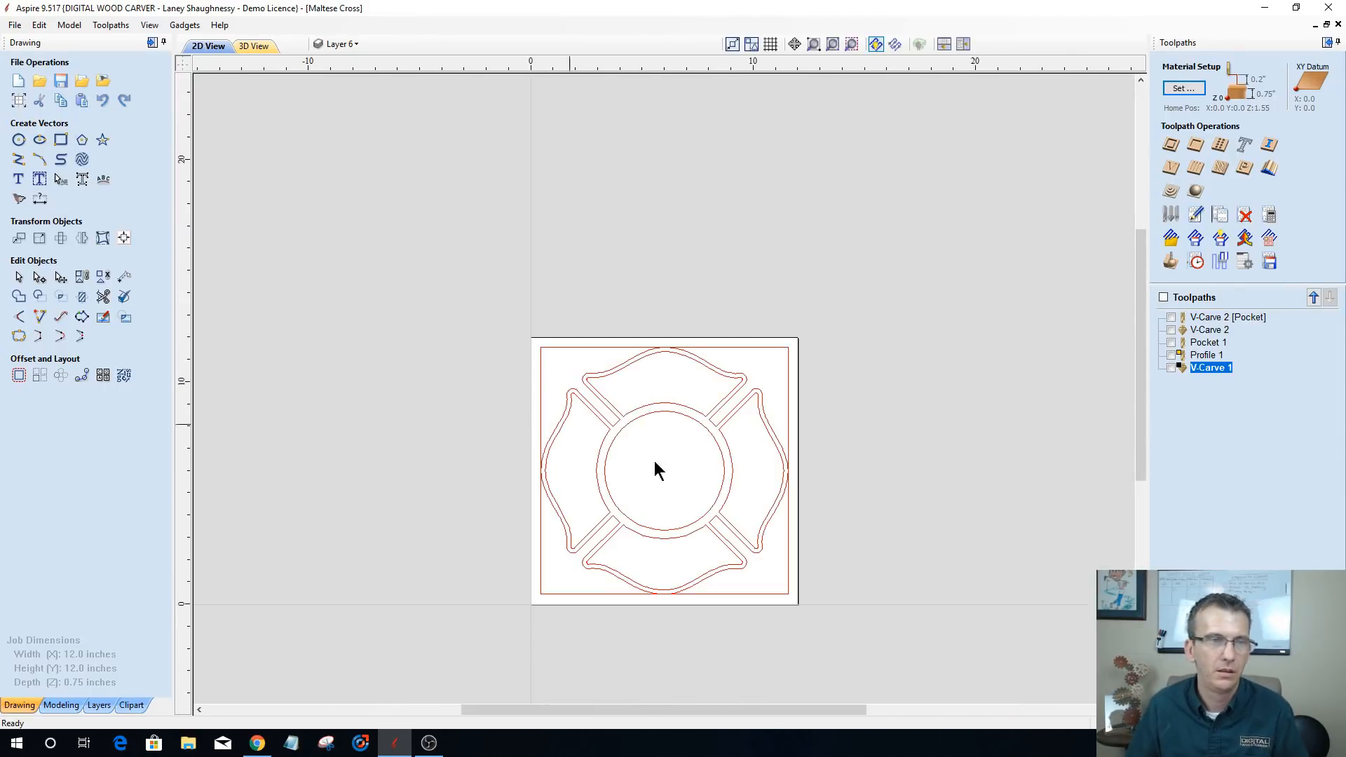
click(569, 346)
scroll(592, 431, up, 2)
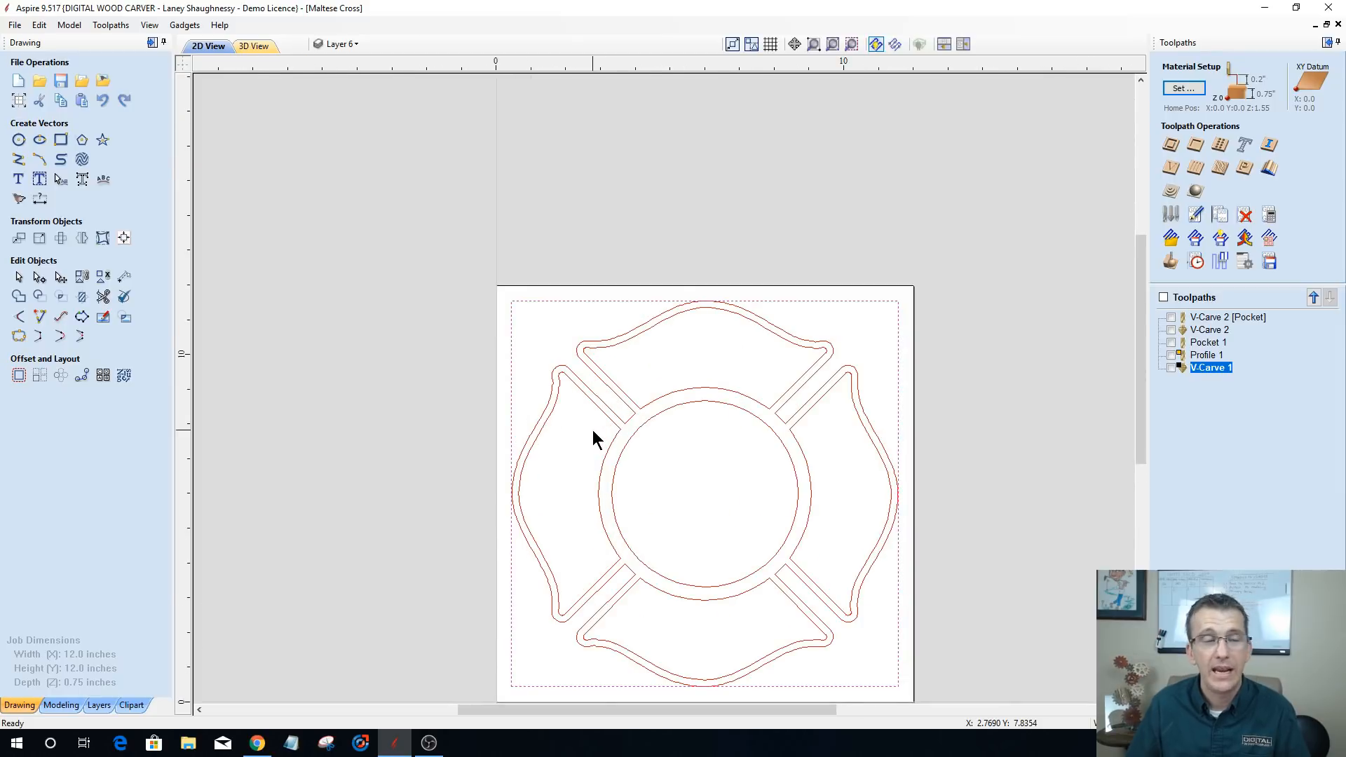
scroll(592, 430, up, 1)
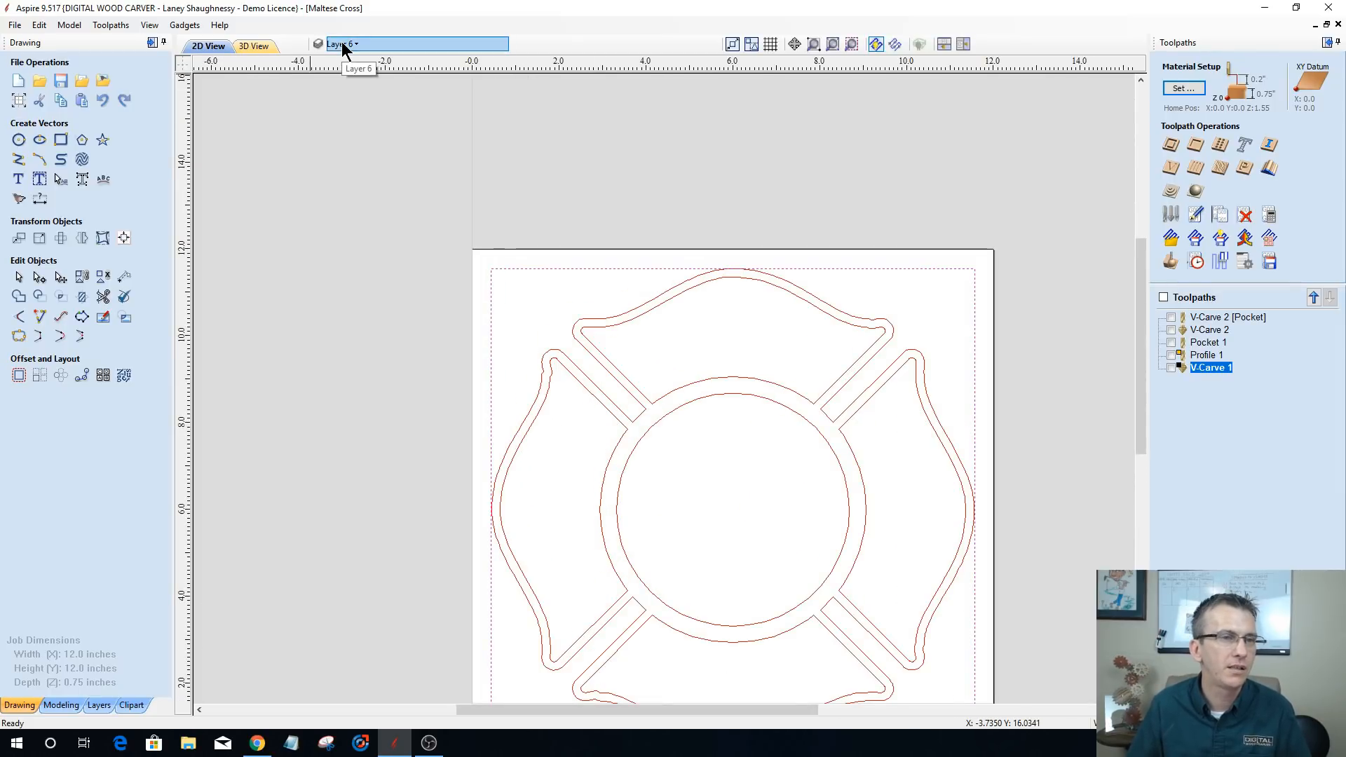
scroll(678, 141, down, 3)
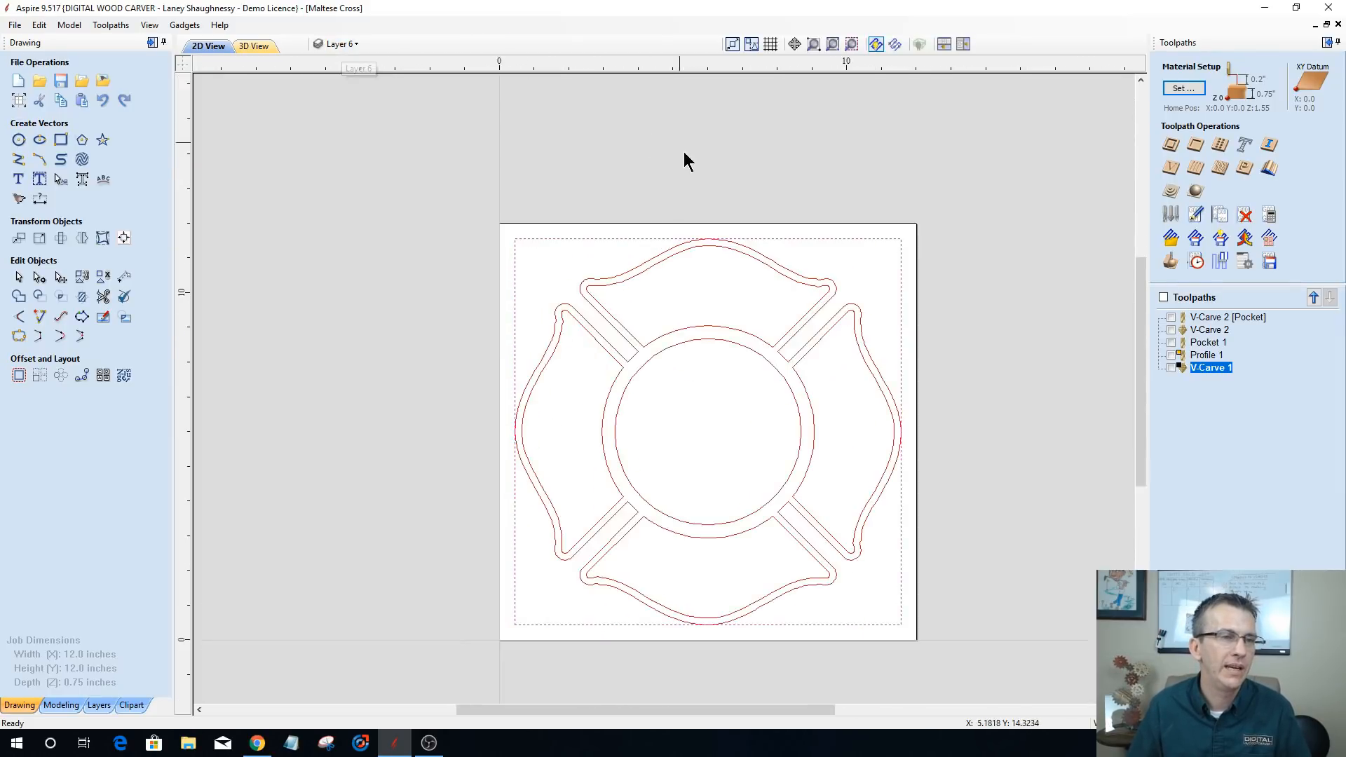
- Resize the Maltese cross with its square border to 7 inches wide by 7 inches high, with the XY link off
drag(552, 206, 924, 588)
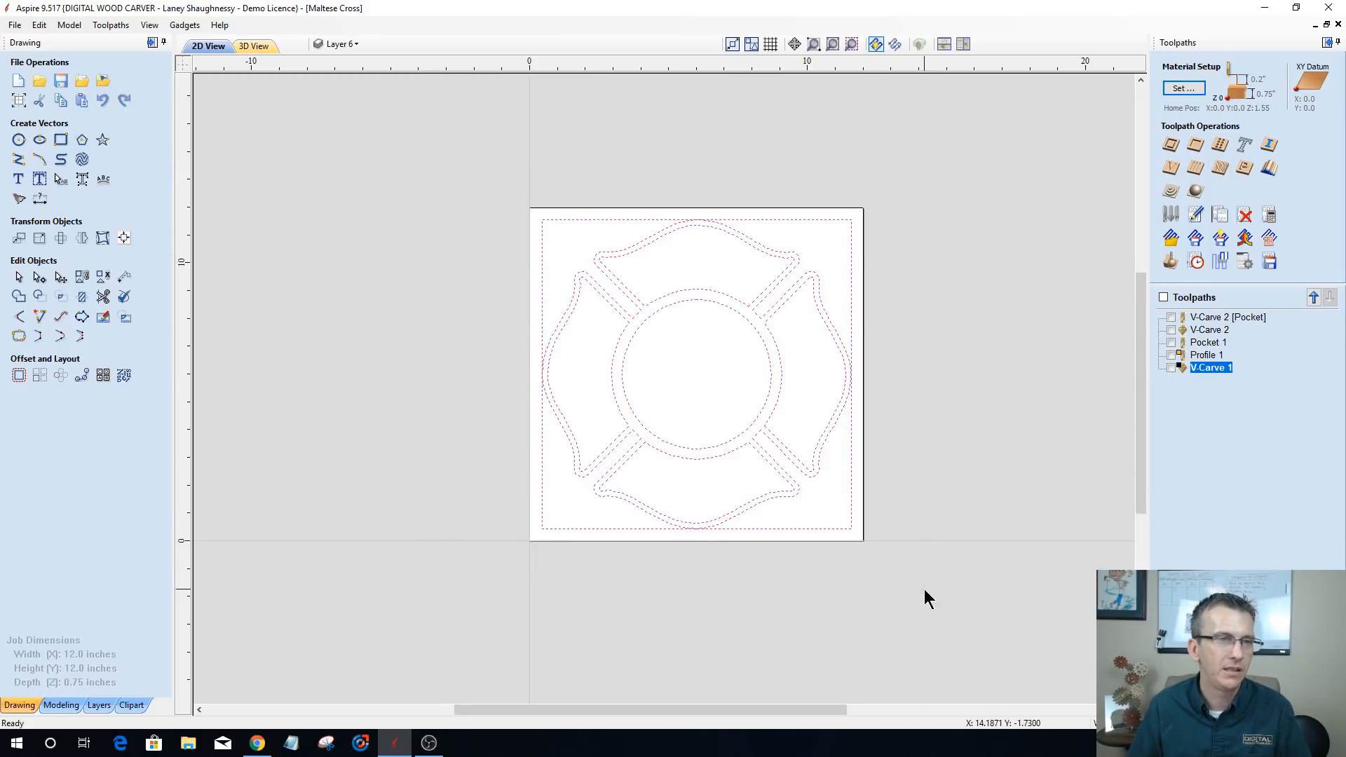
click(39, 237)
double_click(78, 154)
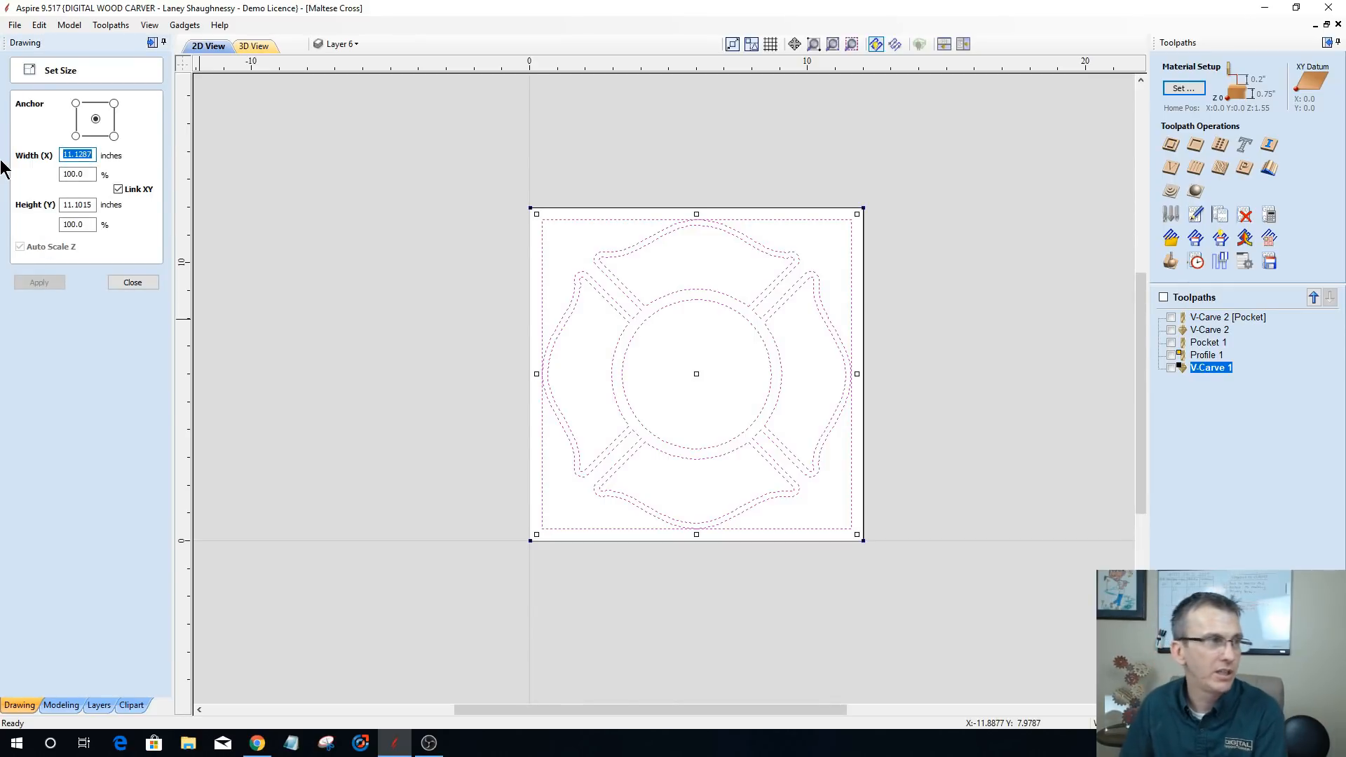
text(7)
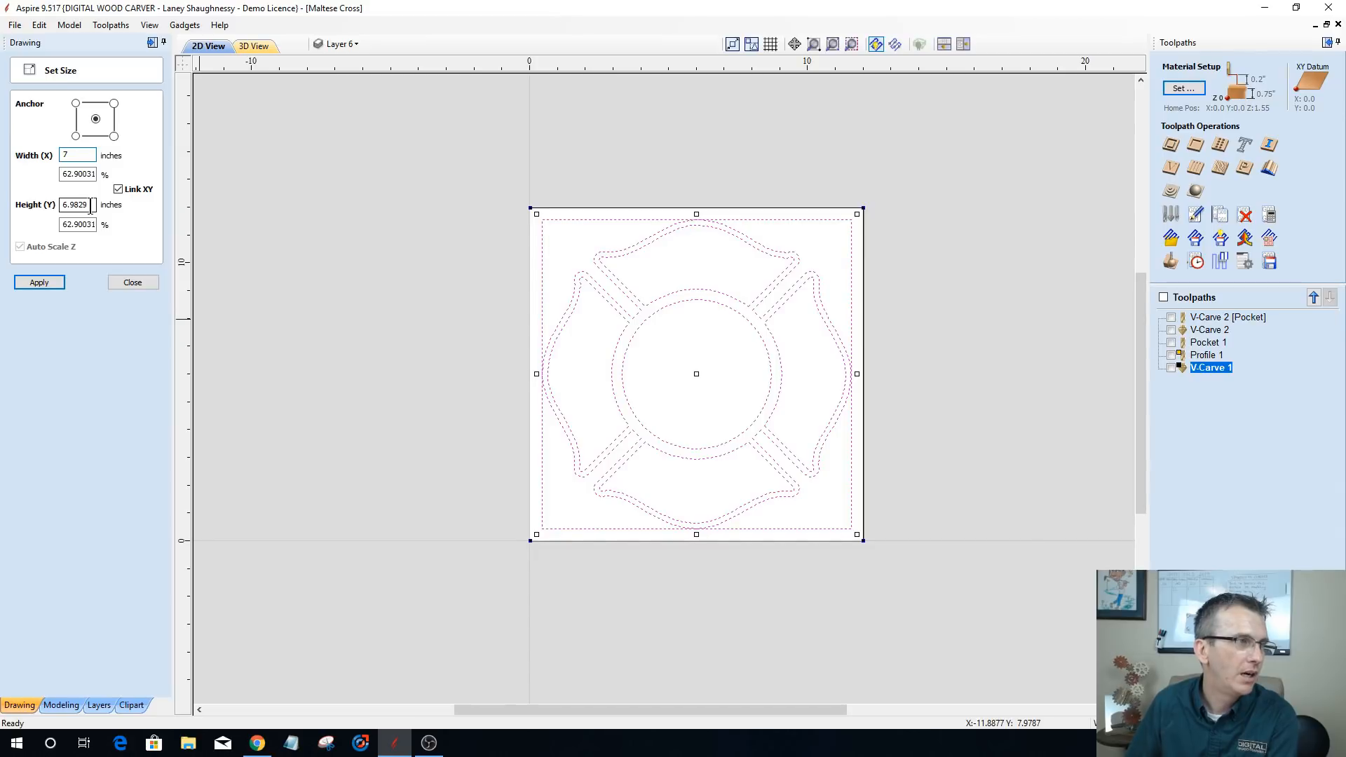
click(118, 188)
drag(91, 204, 45, 204)
text(7)
click(40, 283)
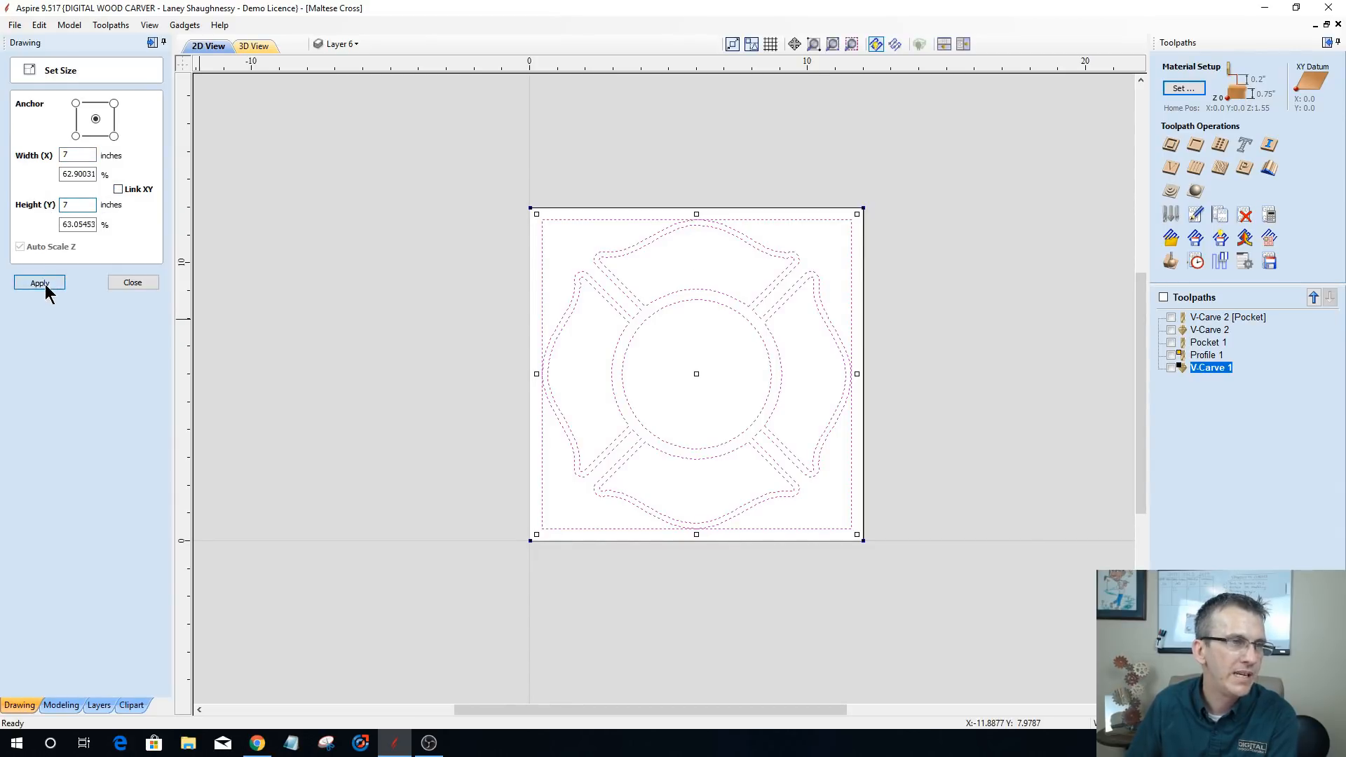
click(133, 283)
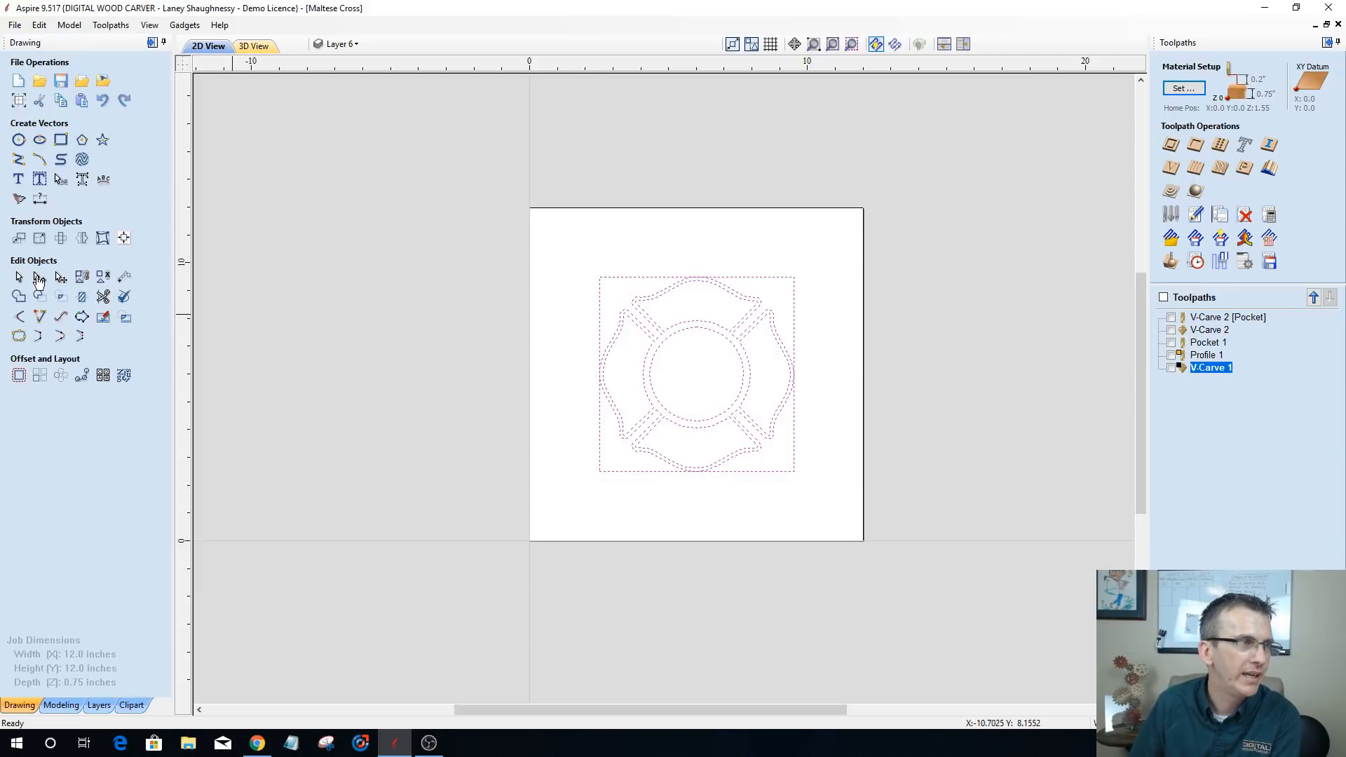
- Show Layer 1 over the cross, select the large upper-left corner square, and place a vertical guide along the material's left edge
click(356, 50)
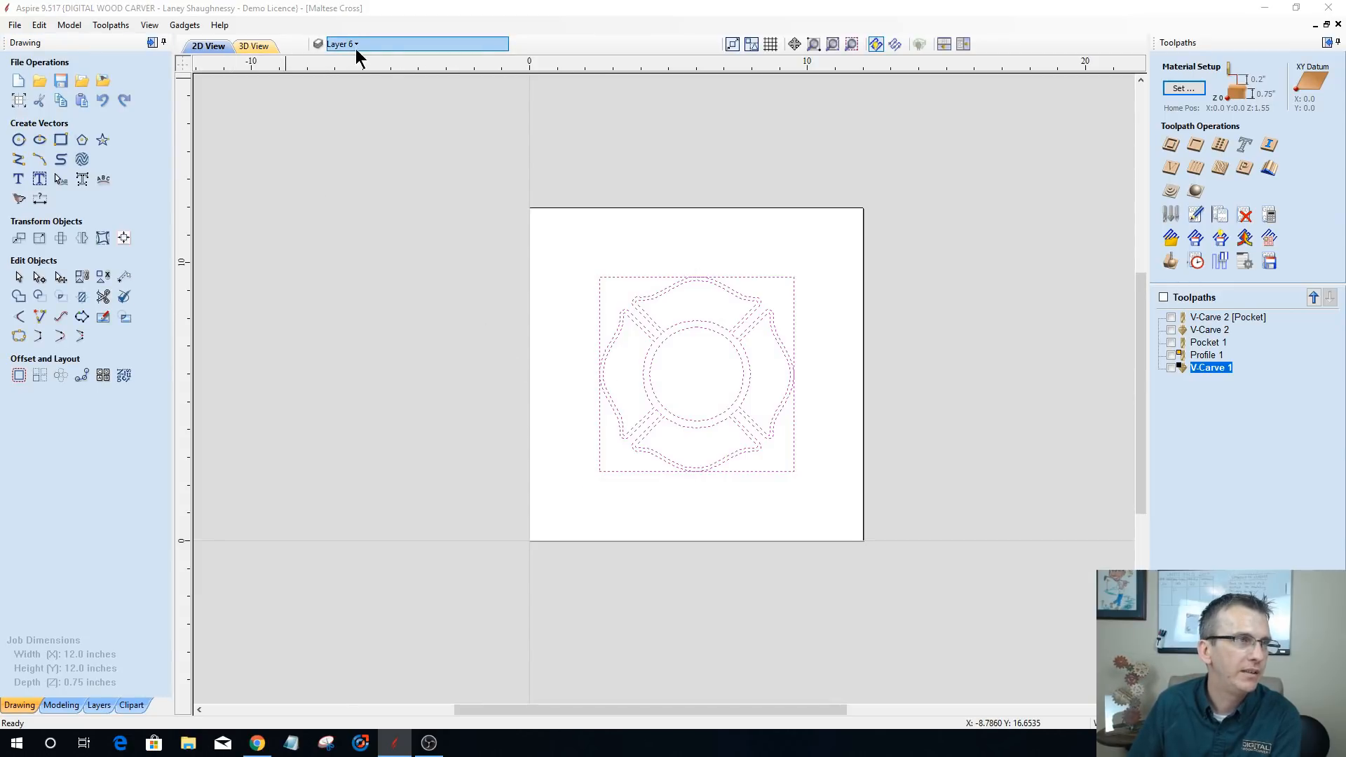
click(337, 81)
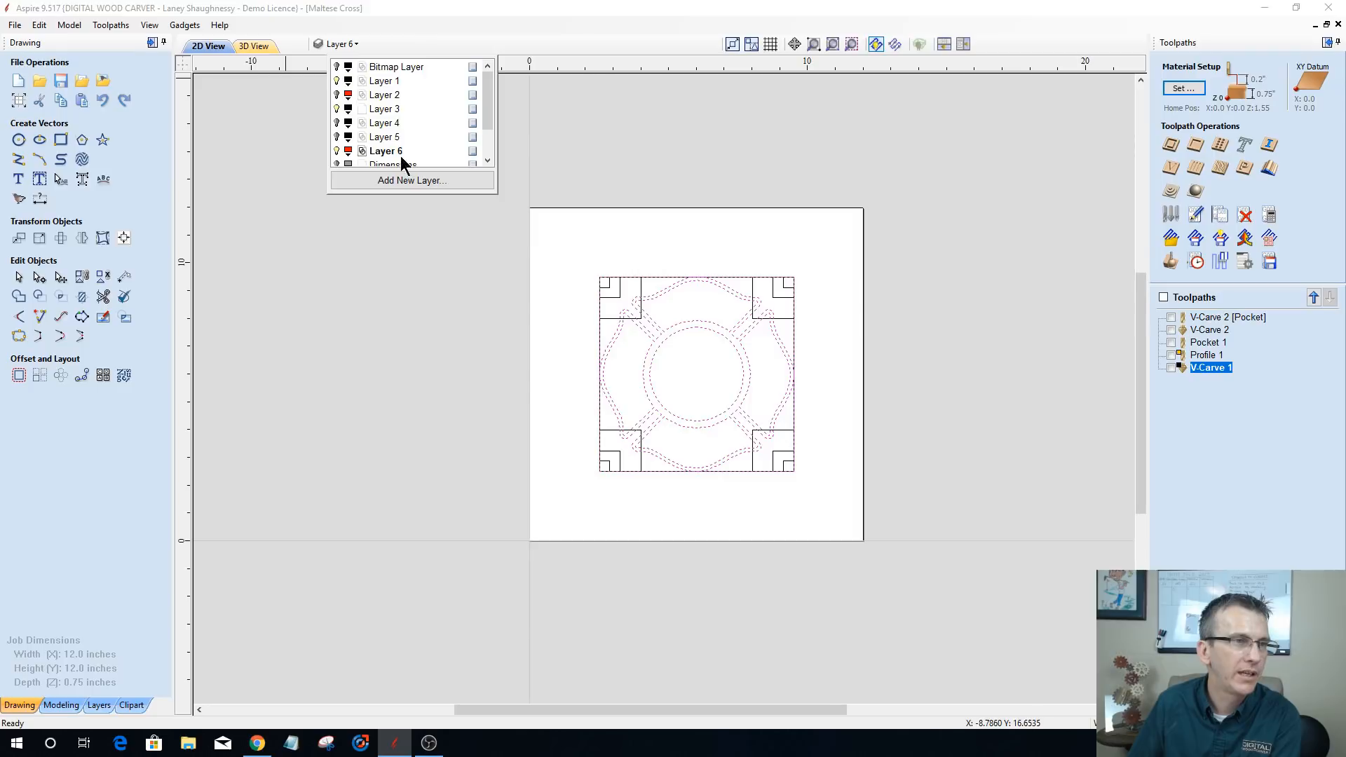
scroll(596, 405, up, 5)
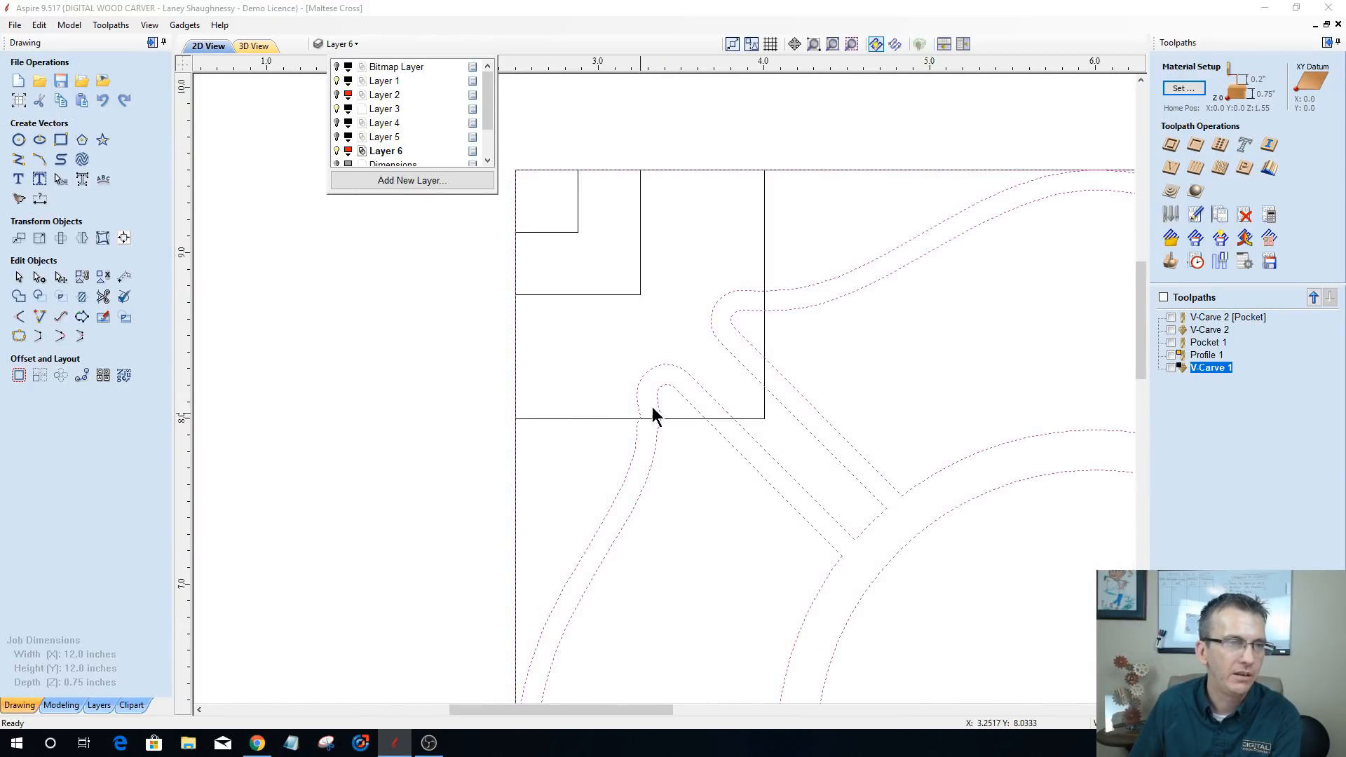
scroll(707, 267, down, 4)
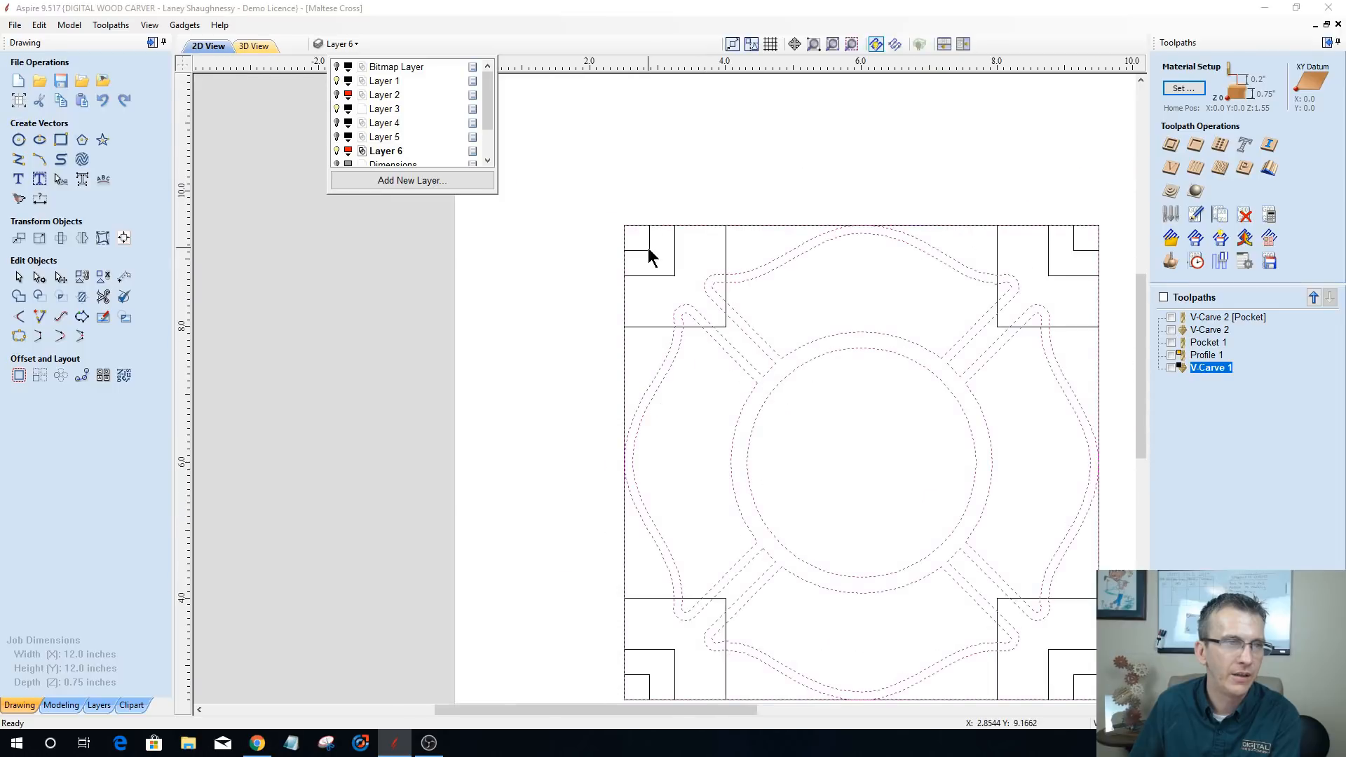
click(725, 325)
click(725, 325)
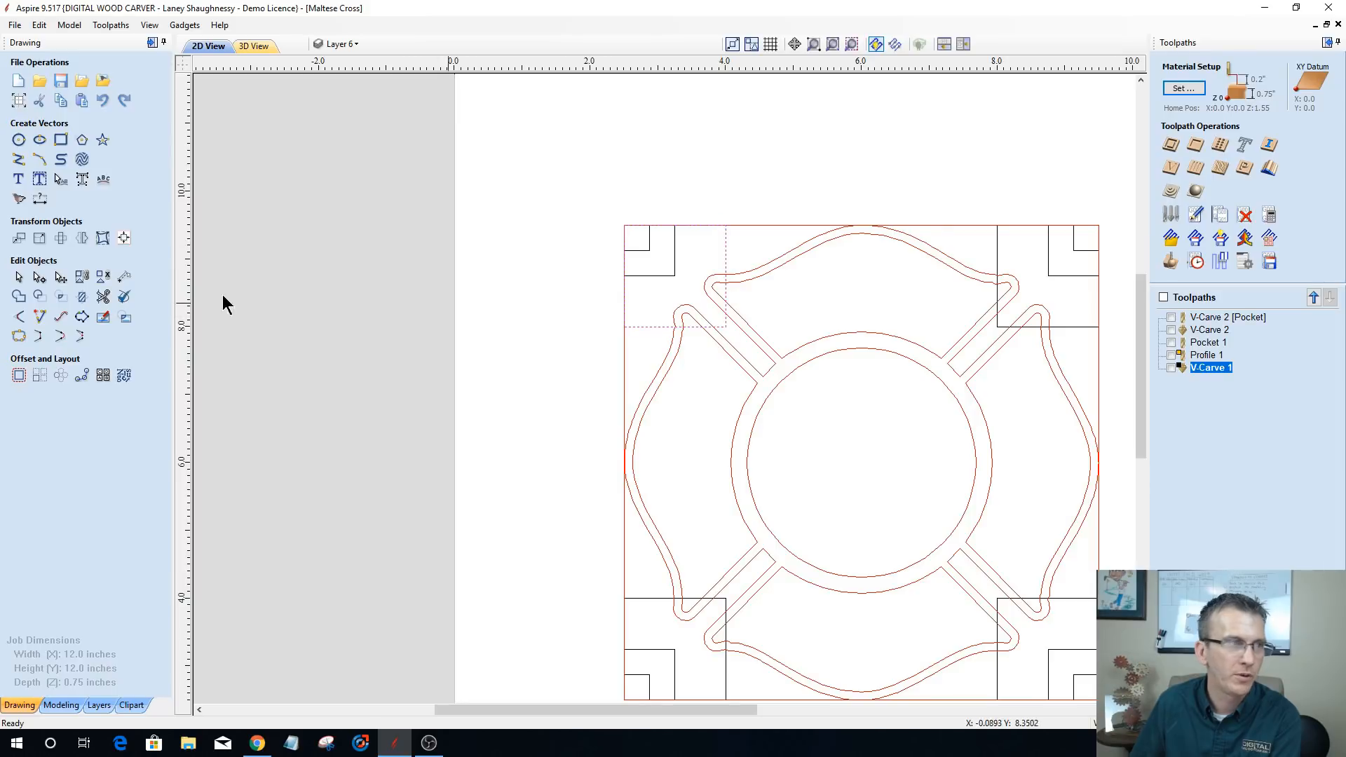
drag(181, 310, 456, 362)
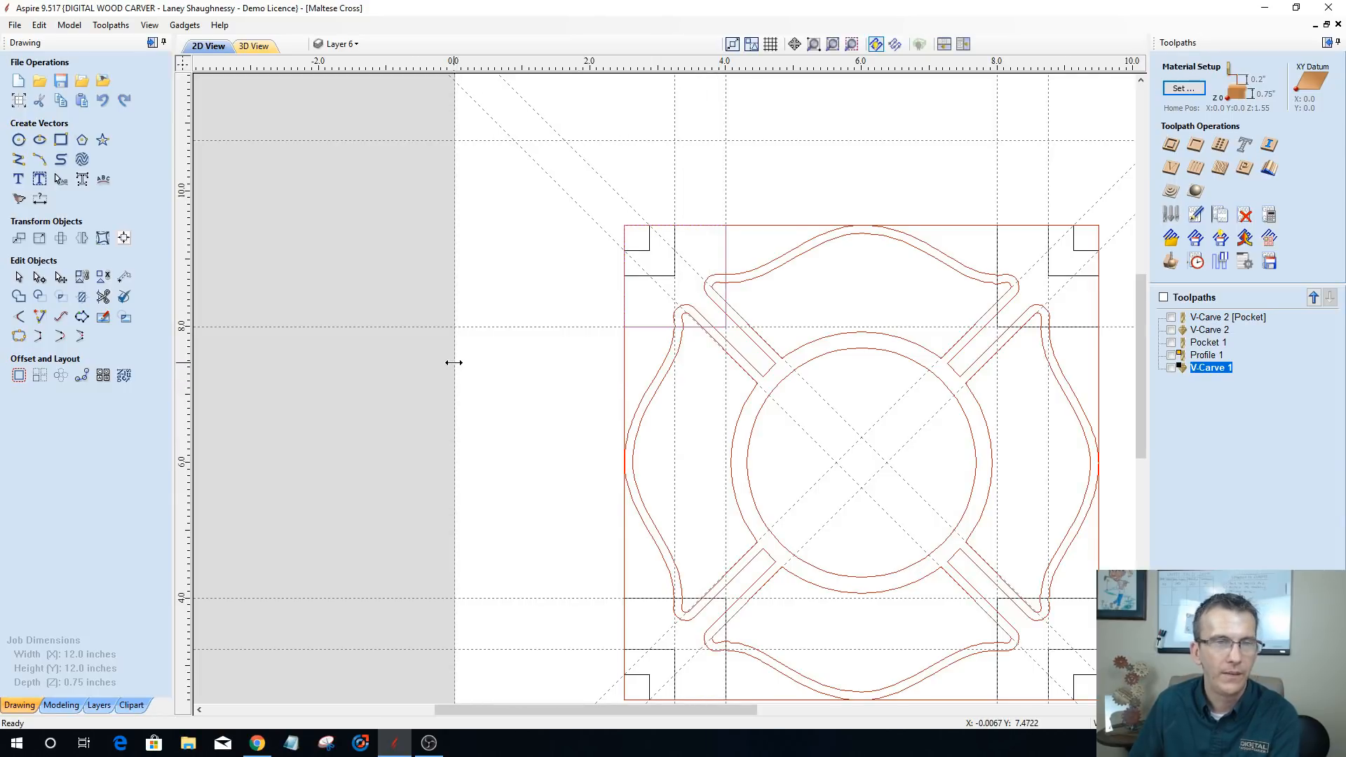
- Undo the cross's resize, and hide Layer 1 and the guide lines
key(ctrl+z)
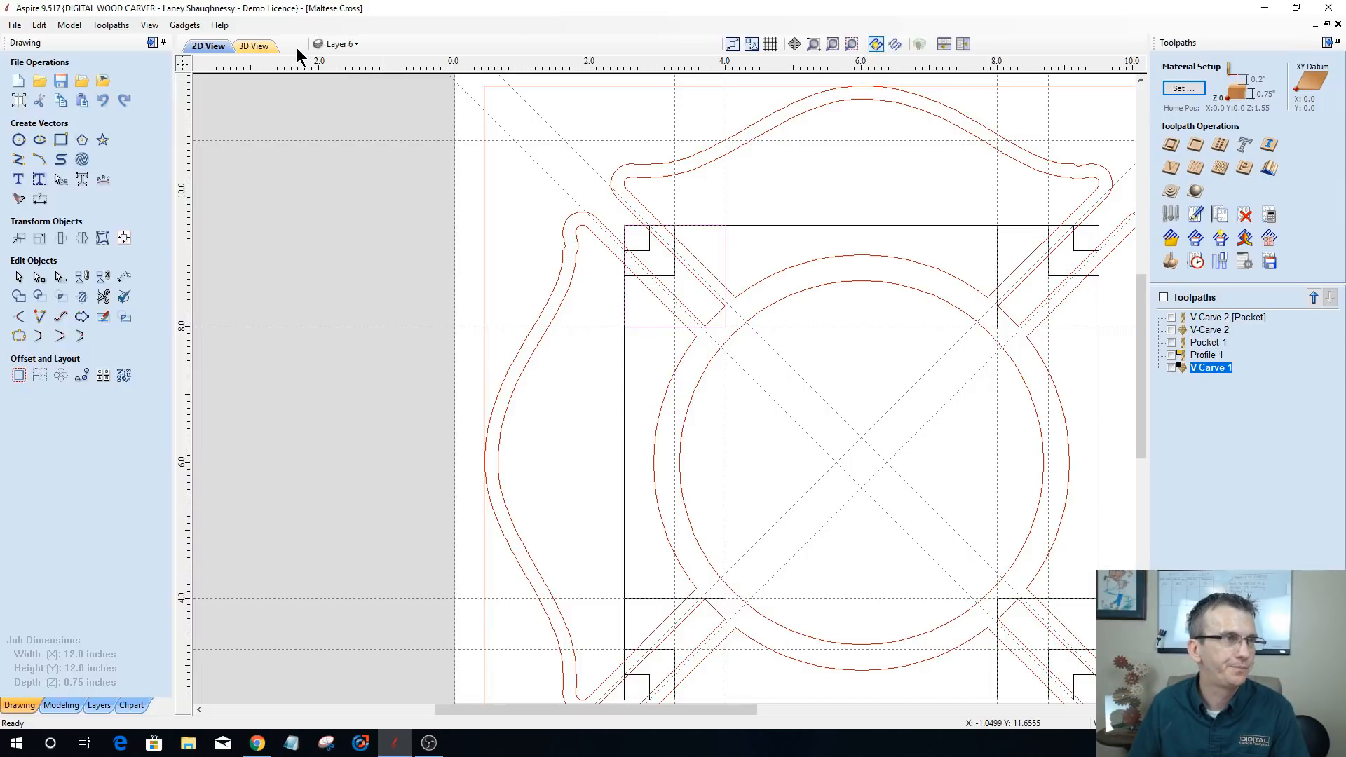
click(338, 44)
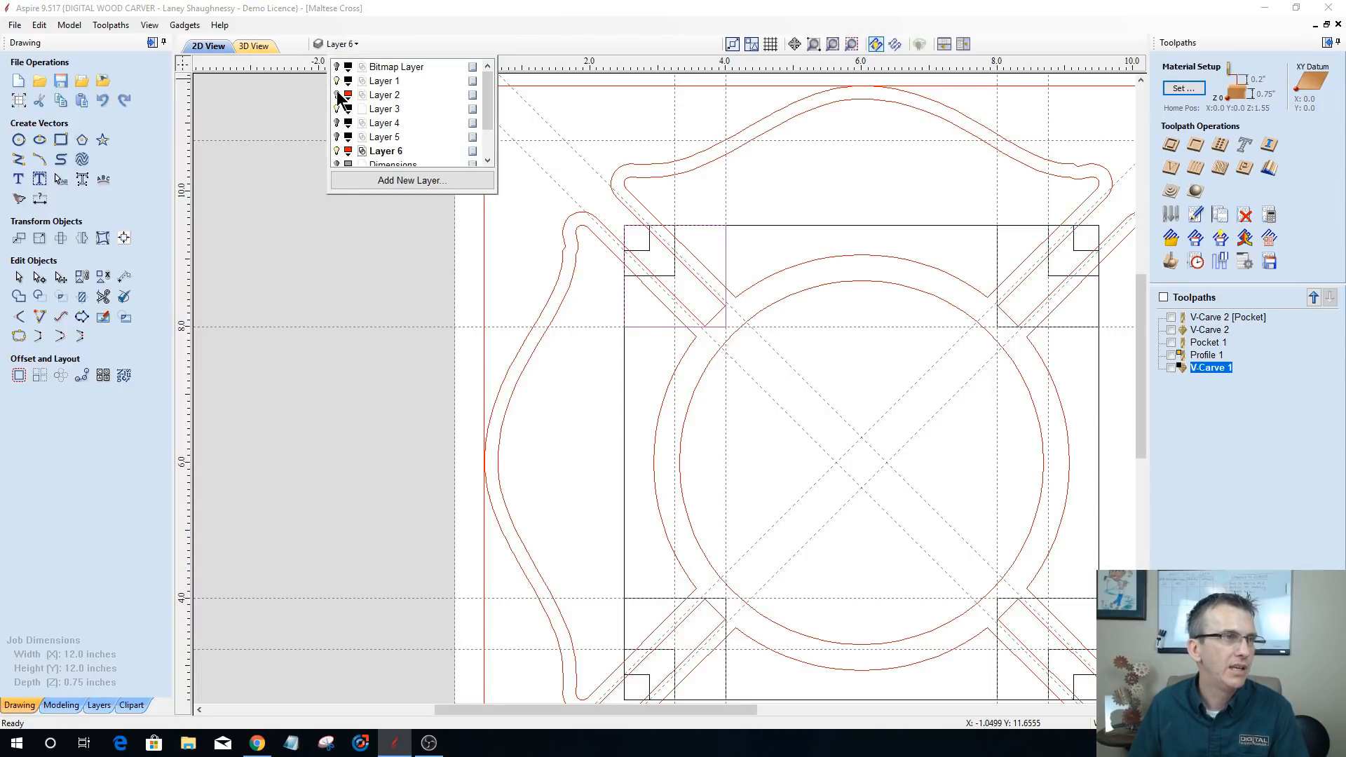
click(336, 82)
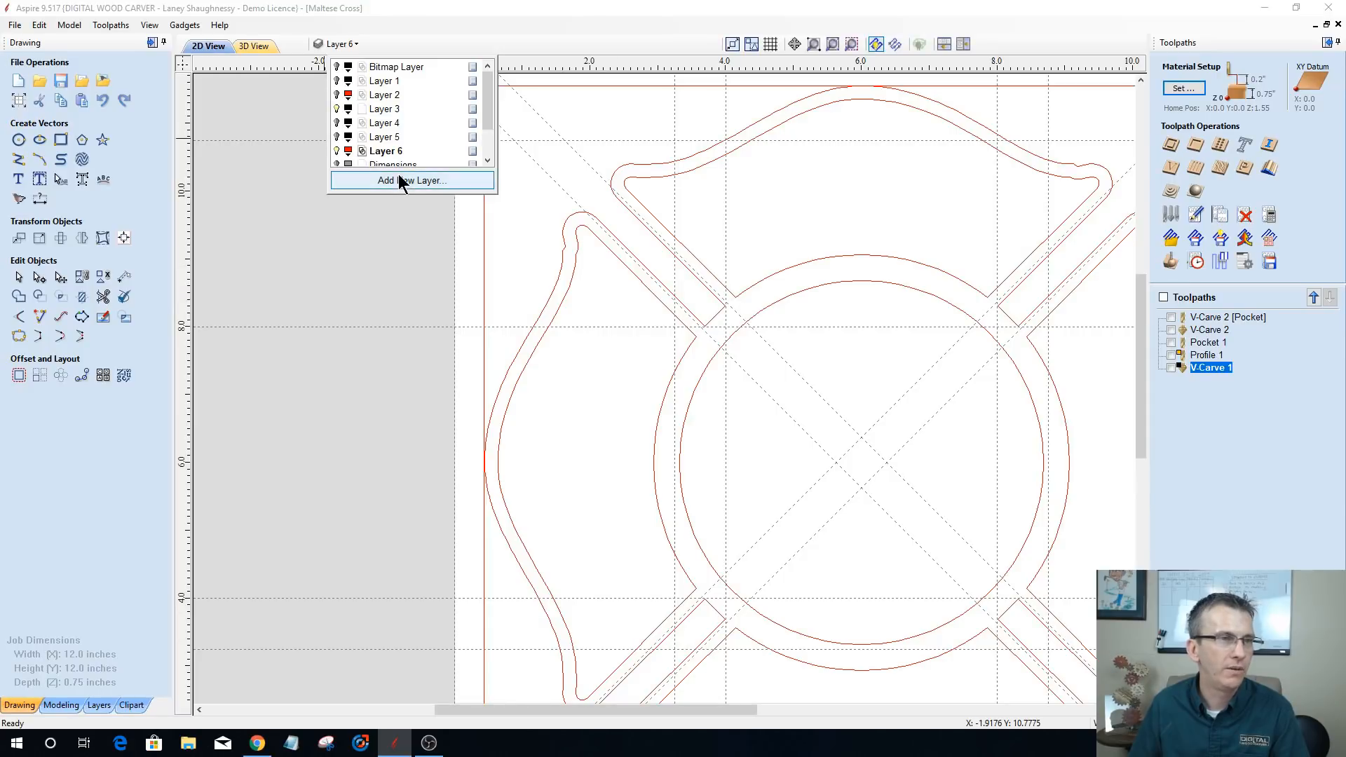
click(147, 25)
mouse_move(215, 70)
click(364, 72)
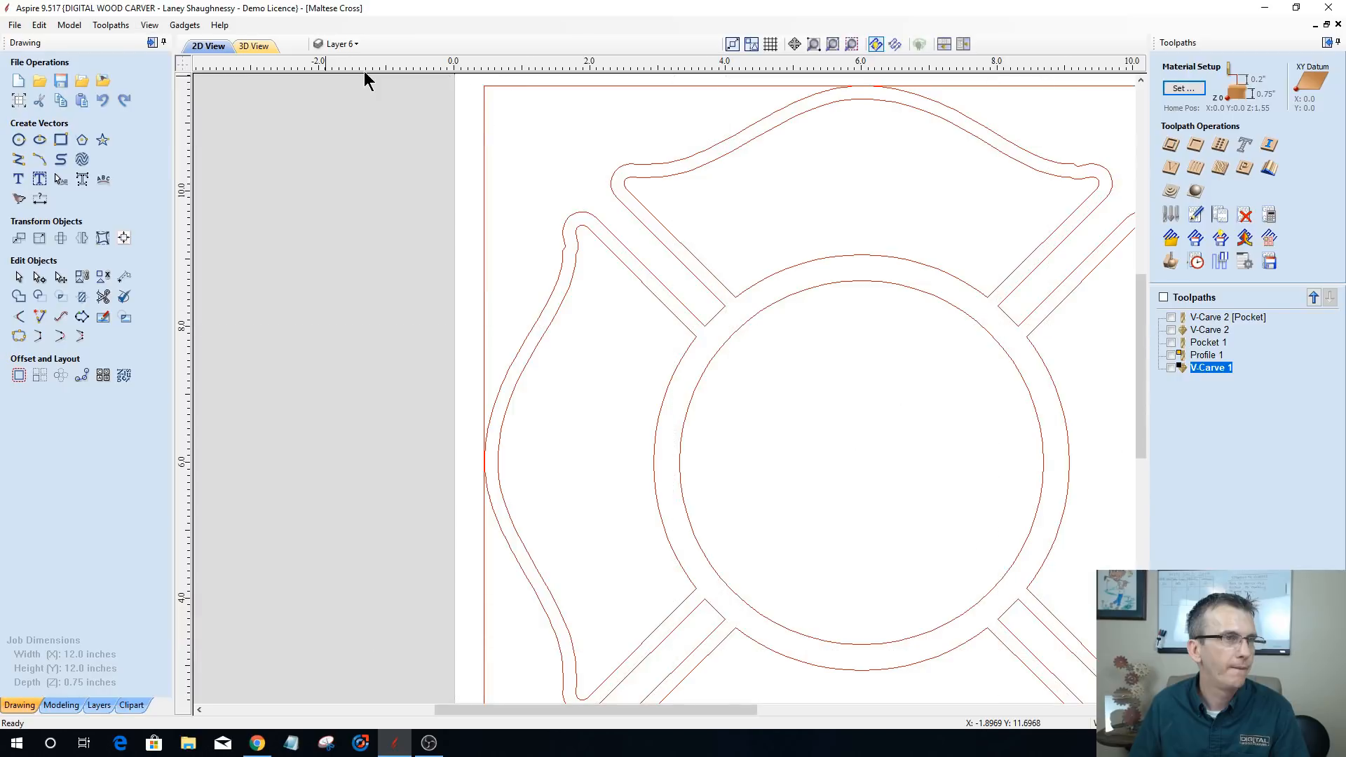
scroll(474, 228, down, 2)
scroll(474, 228, down, 1)
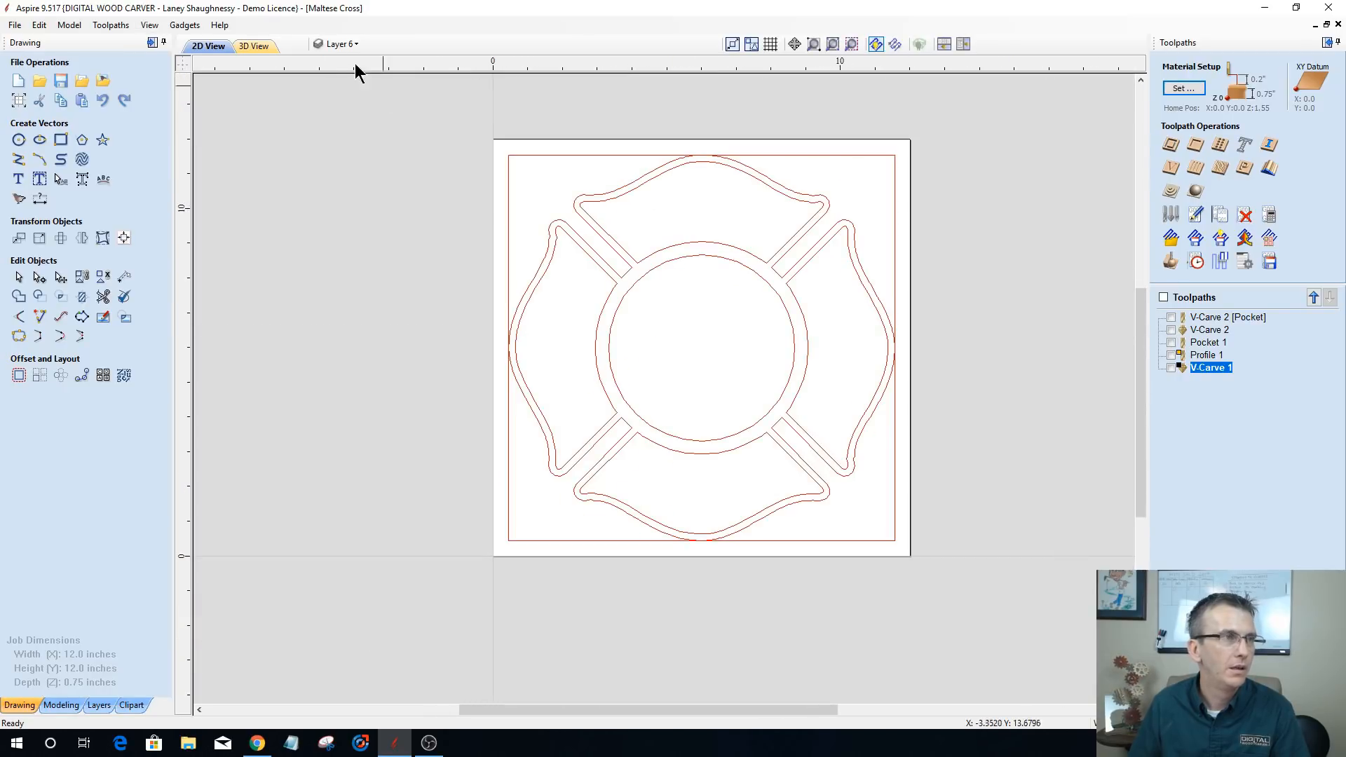
- Hide Layer 6, and show Layer 1 together with the guide lines
click(348, 46)
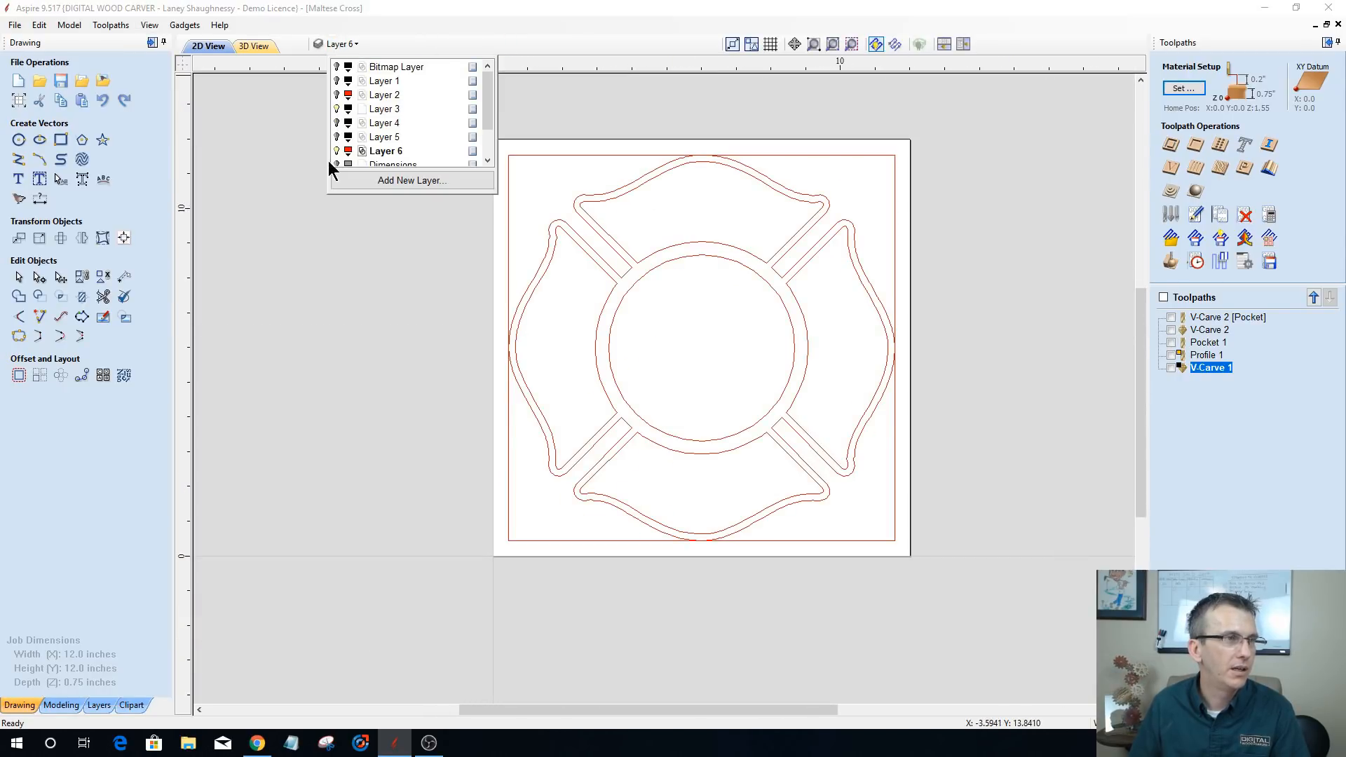
click(336, 151)
click(336, 81)
click(149, 26)
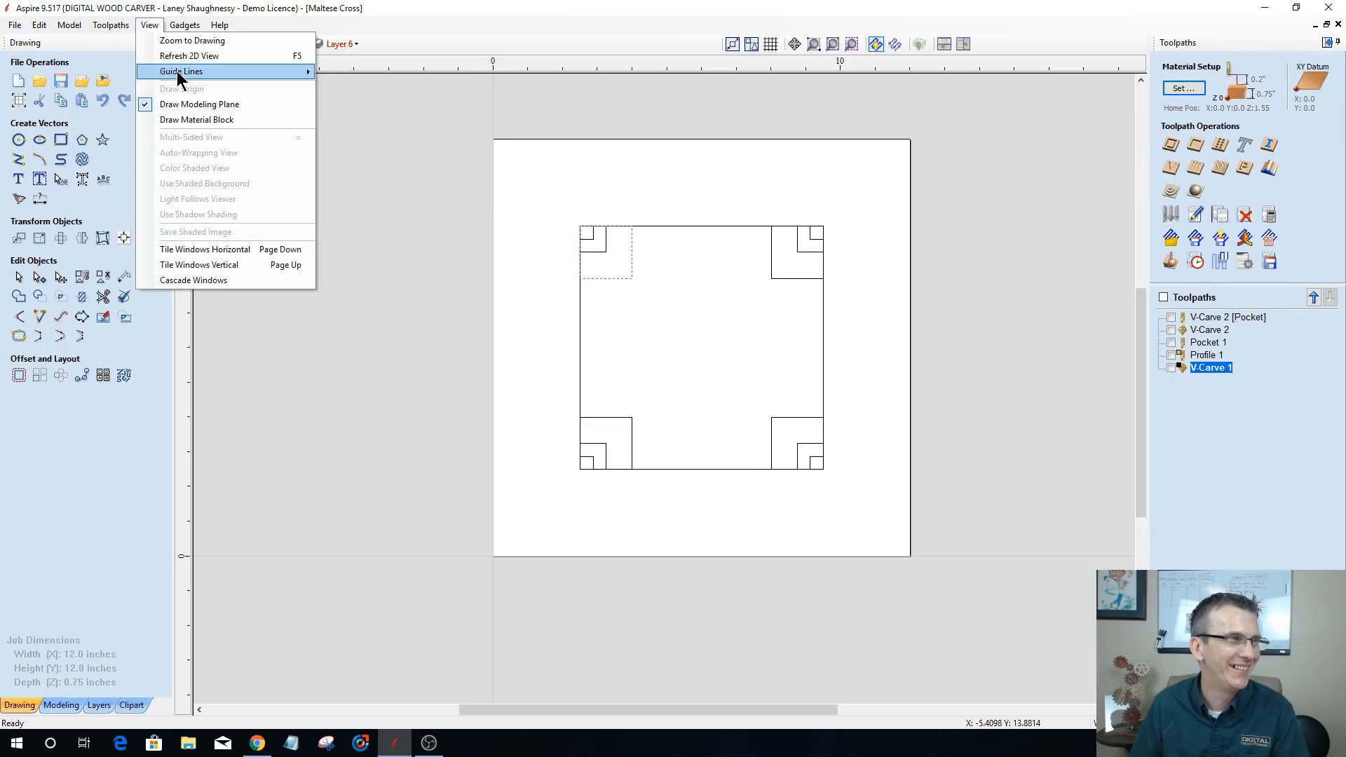
mouse_move(180, 72)
click(355, 87)
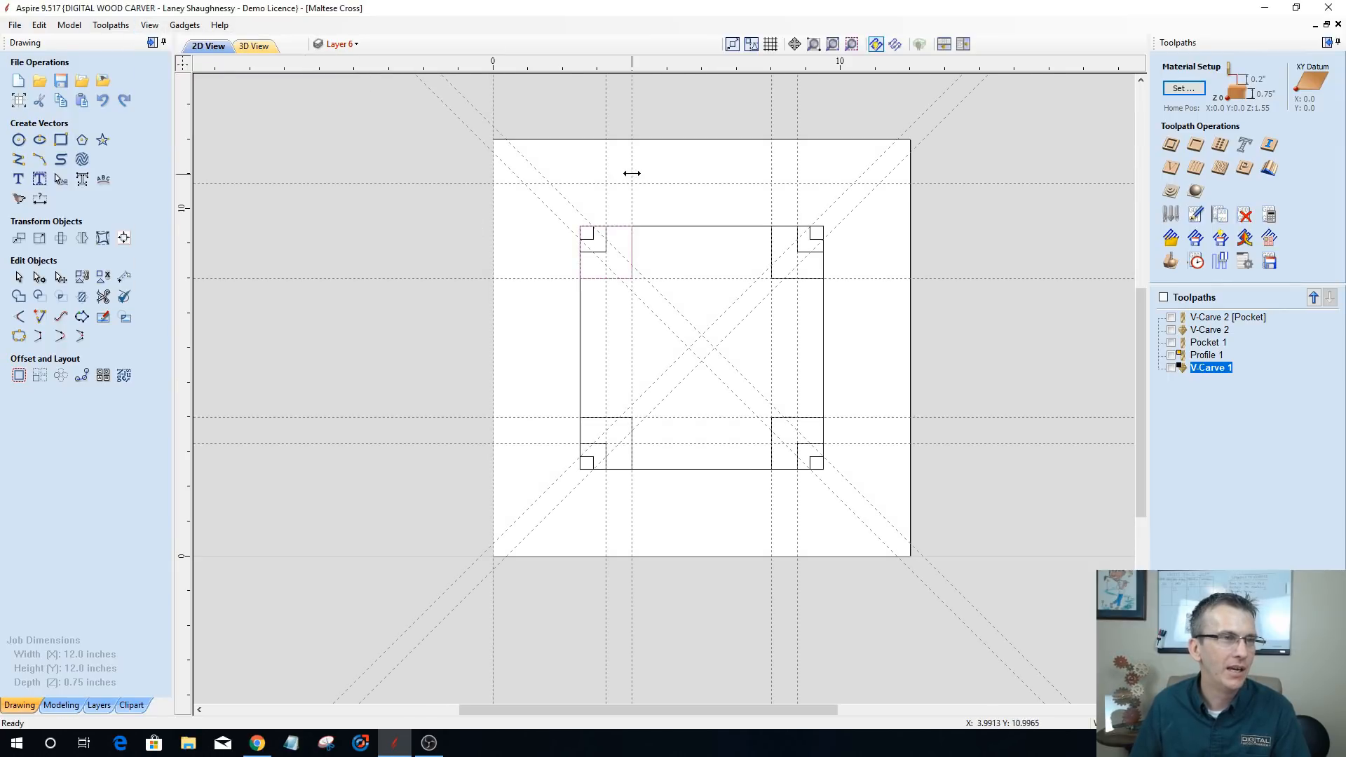
- Examine the construction square's nested corner squares and where the straight and diagonal guides meet them
scroll(427, 330, up, 8)
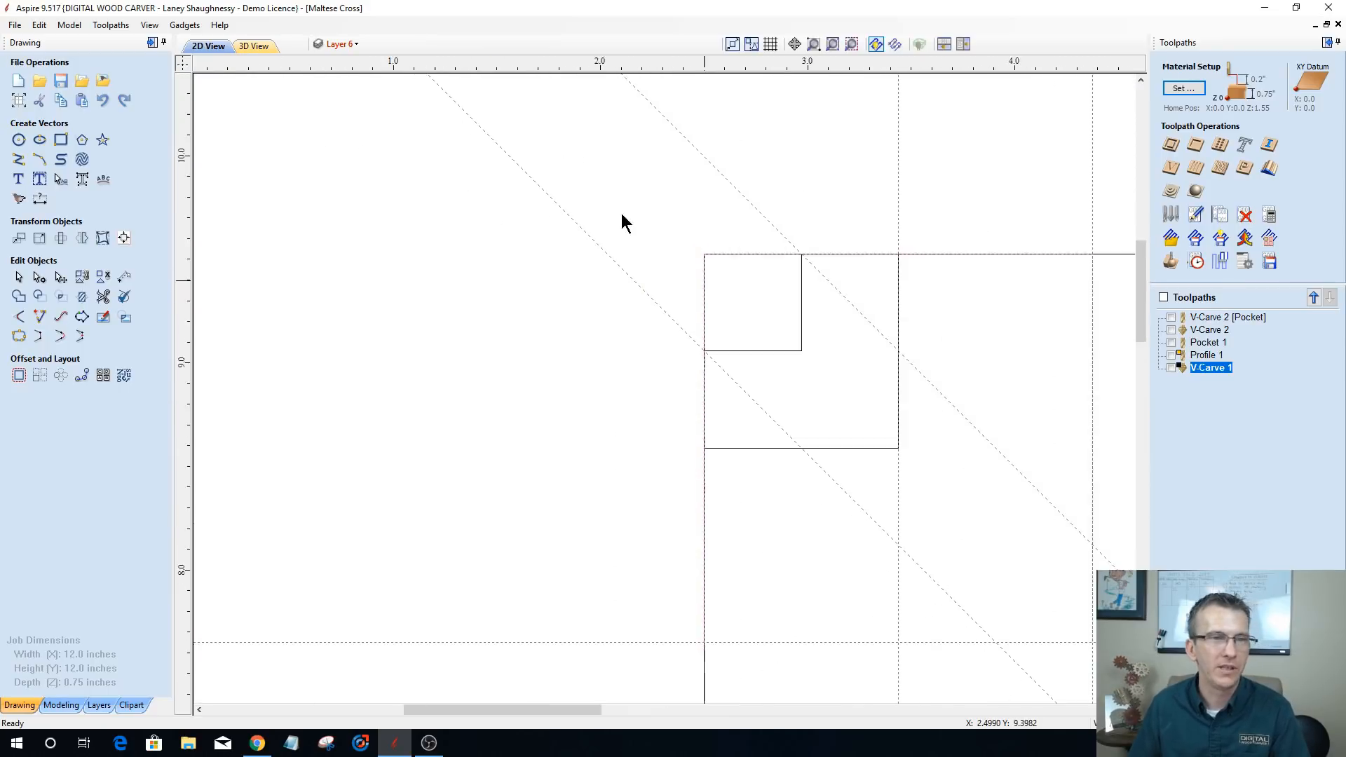
scroll(549, 180, down, 8)
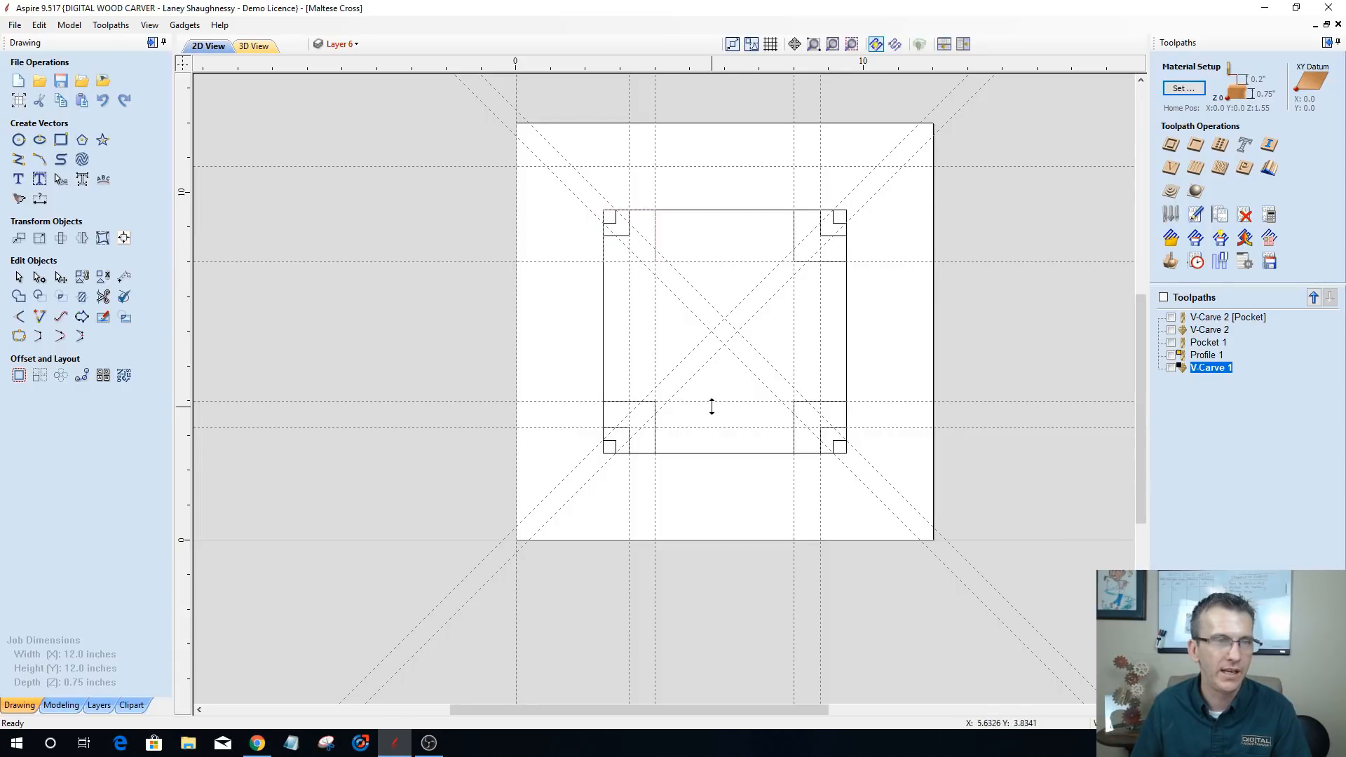
scroll(566, 411, up, 8)
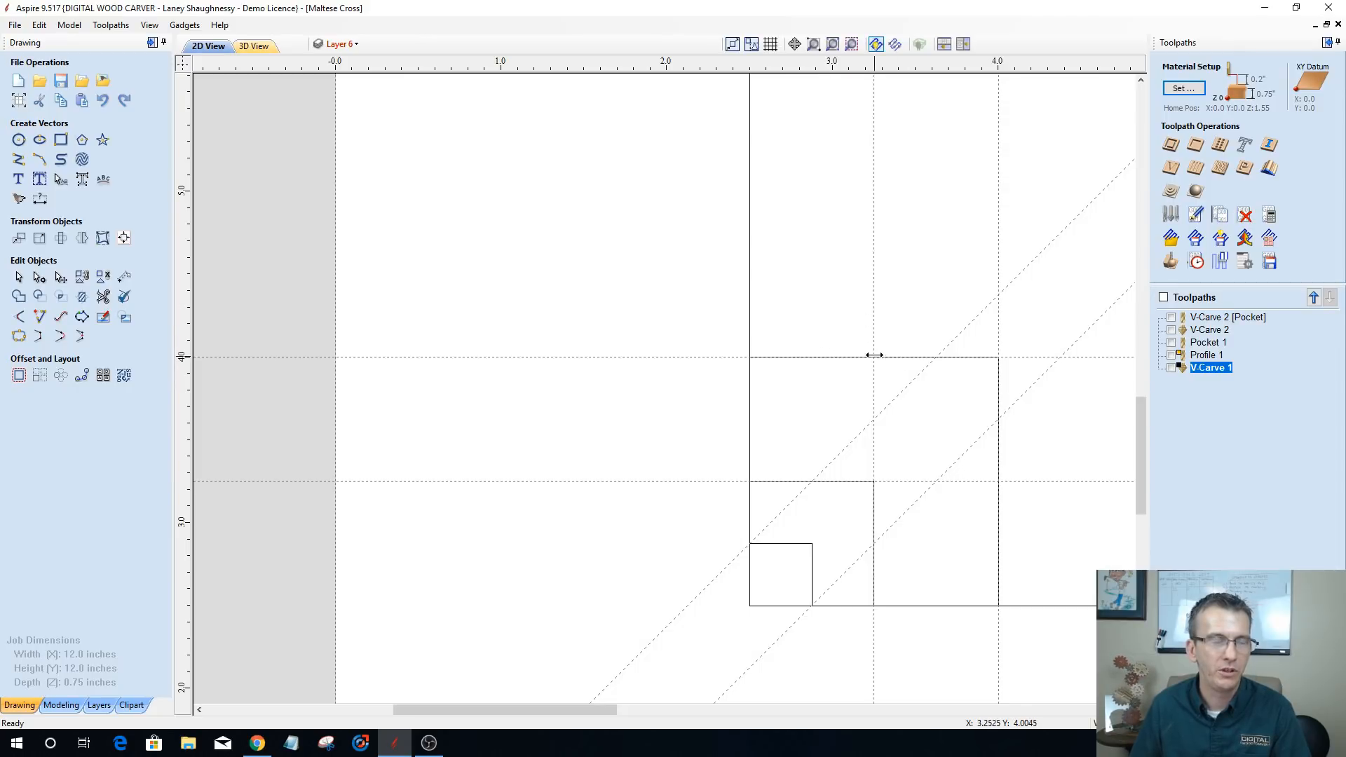
scroll(793, 246, down, 3)
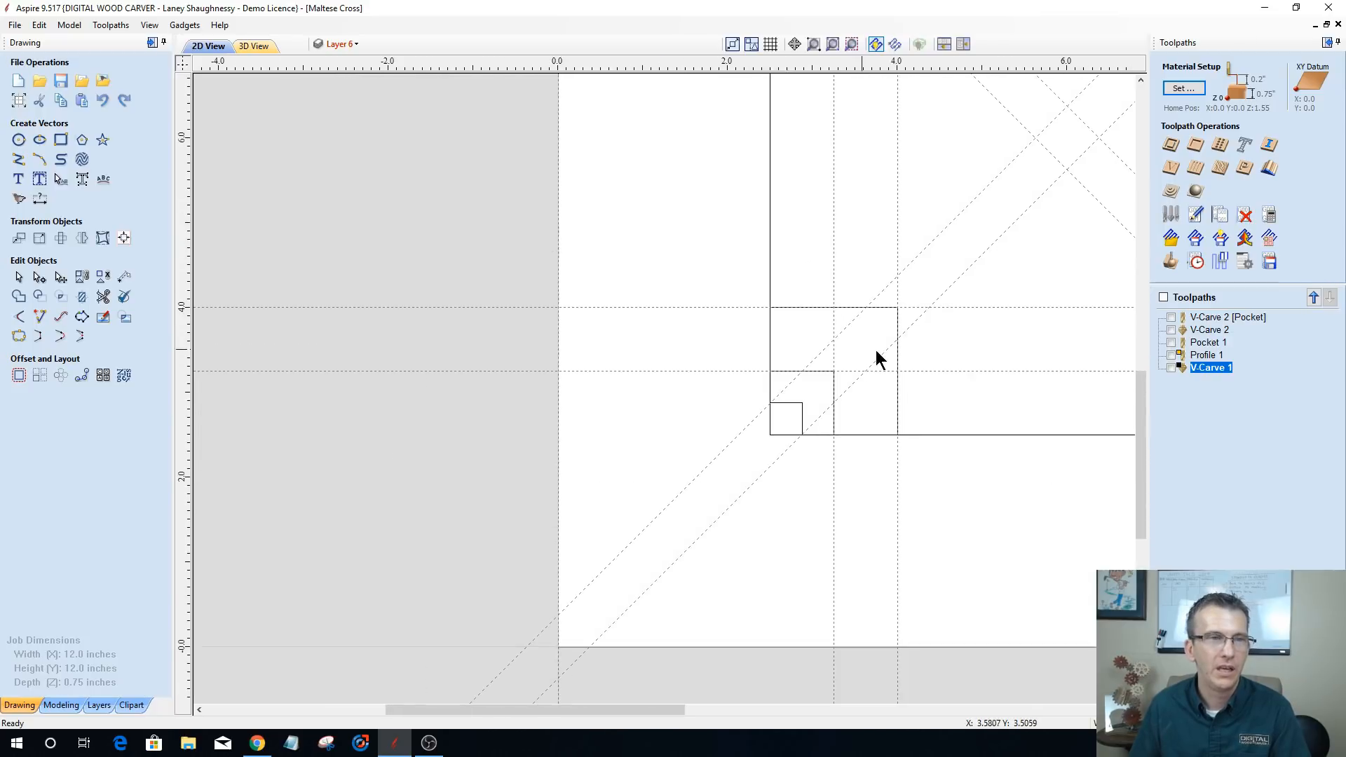
scroll(799, 152, down, 2)
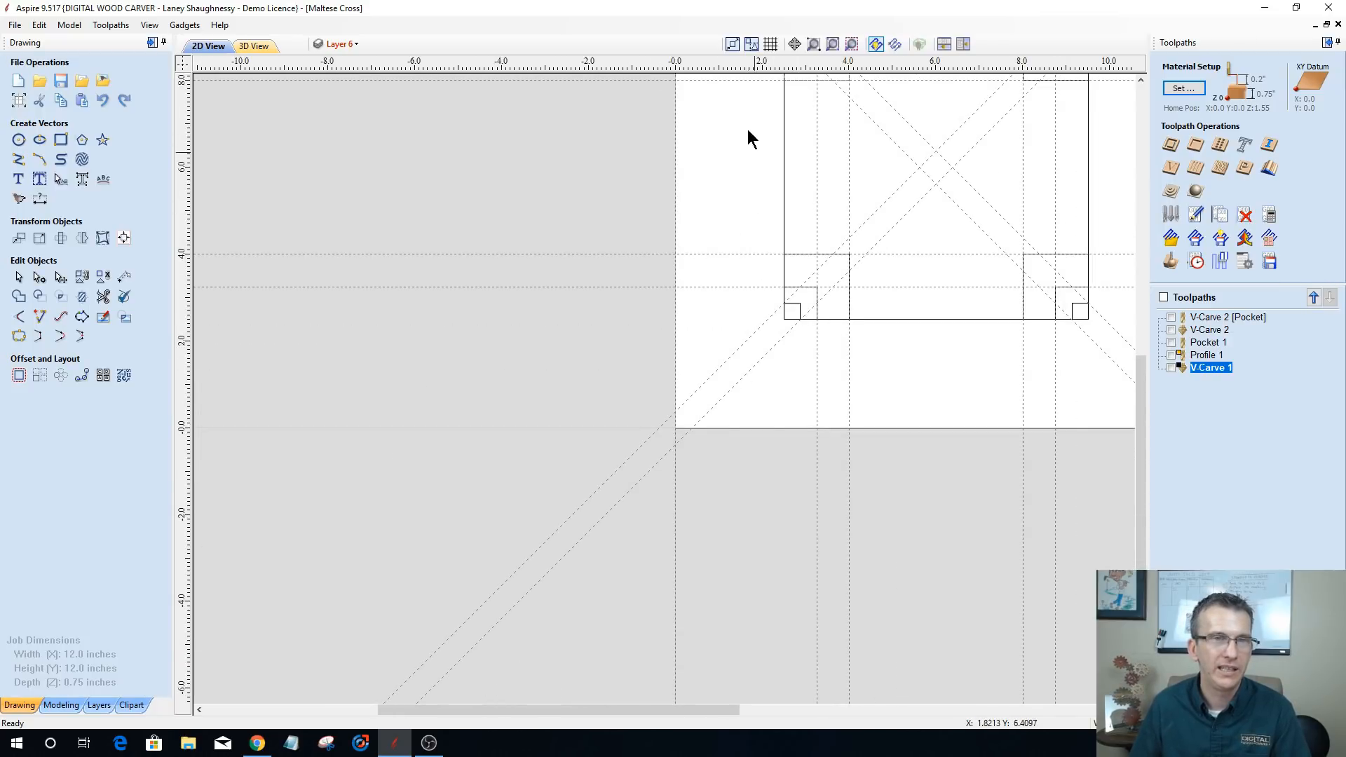
scroll(745, 199, down, 2)
middle_drag(875, 202, 695, 240)
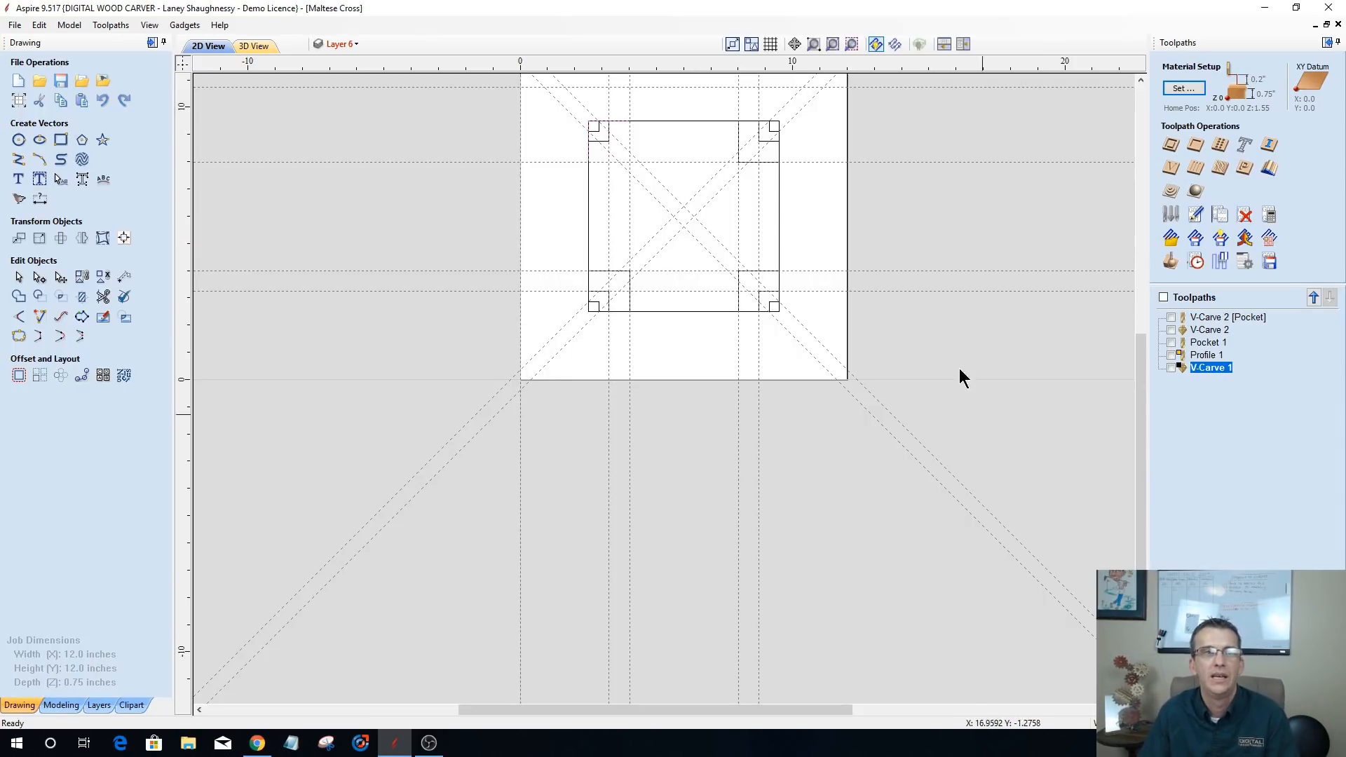
scroll(817, 143, down, 3)
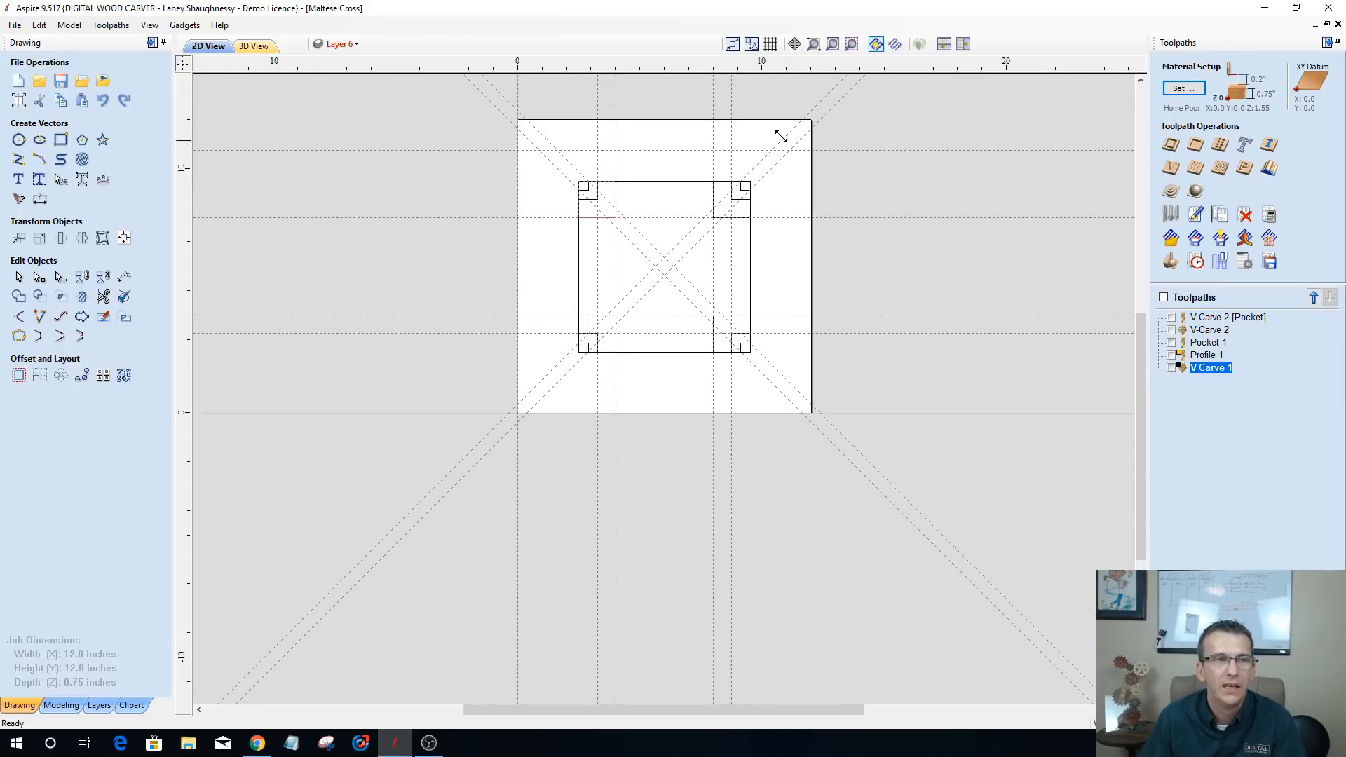
scroll(696, 123, up, 4)
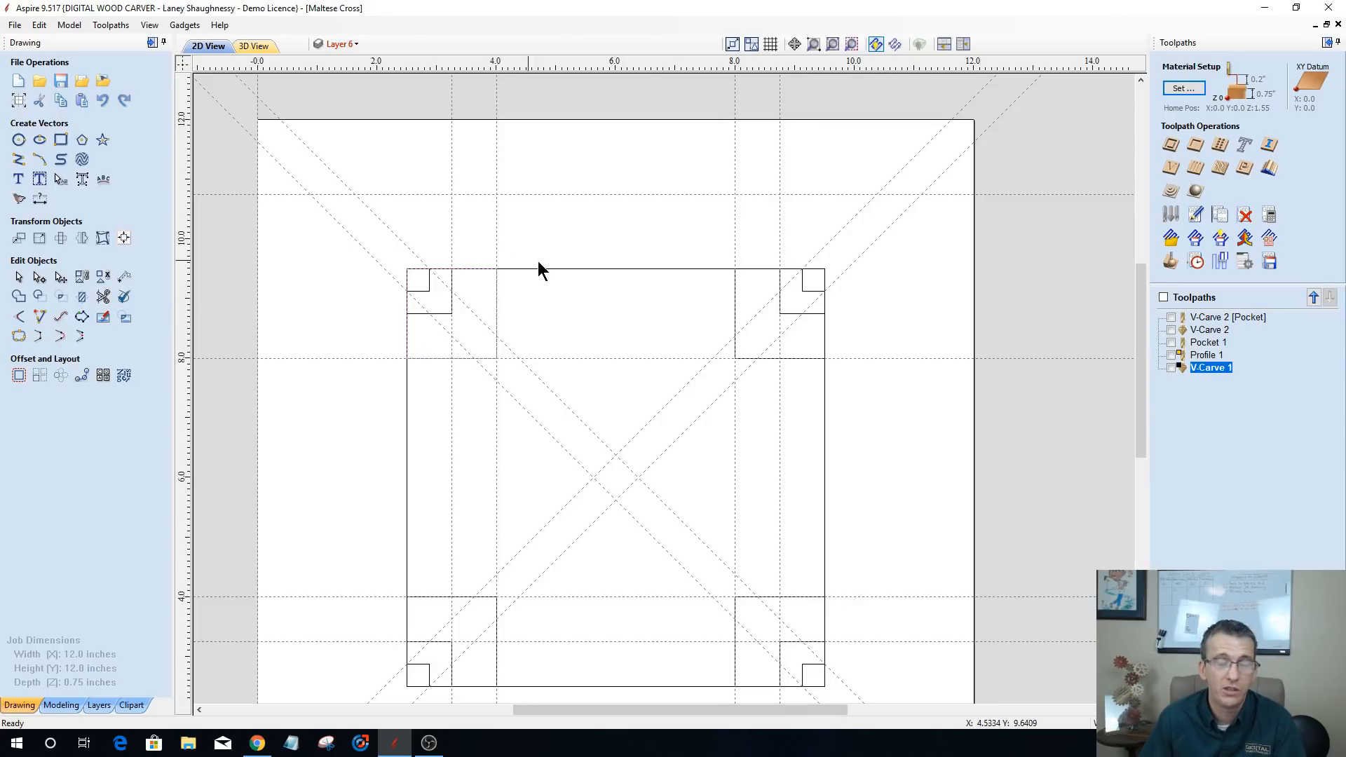
scroll(576, 267, down, 2)
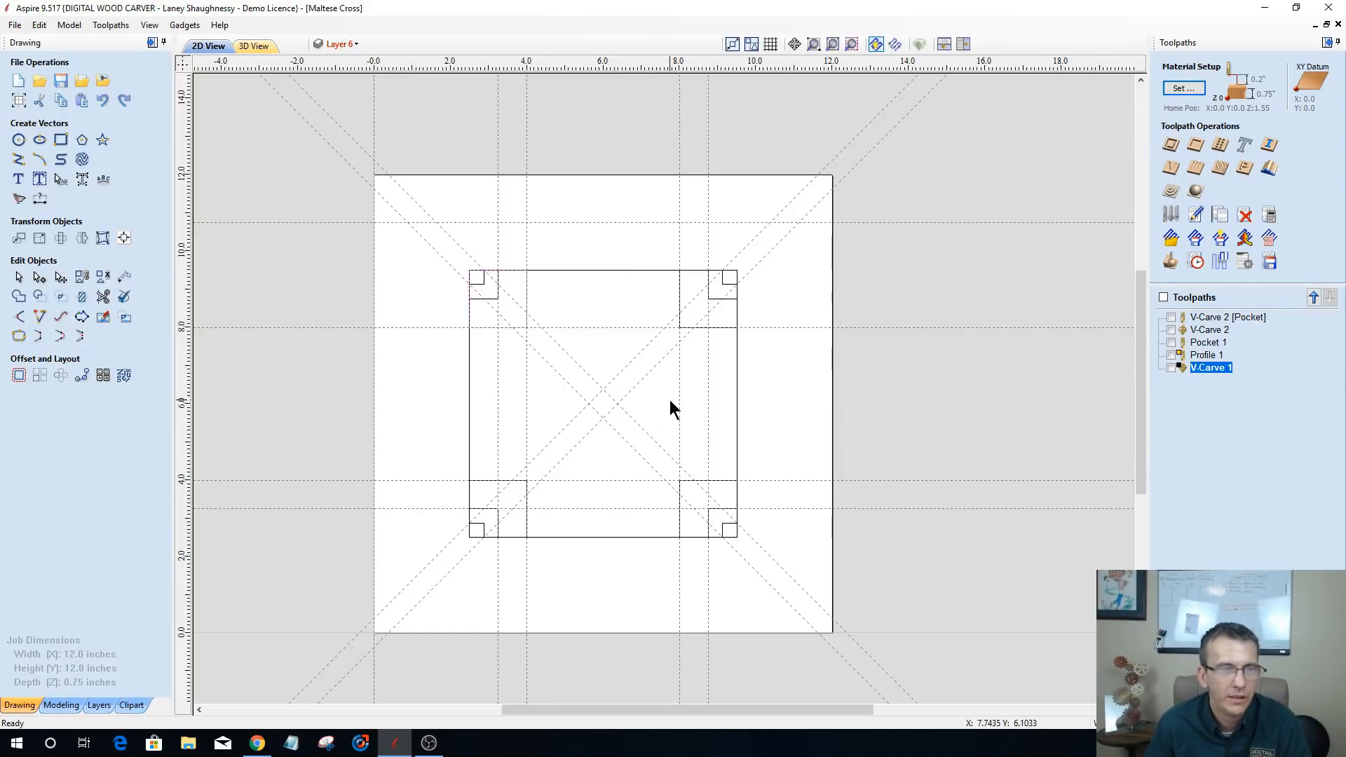
scroll(667, 397, up, 2)
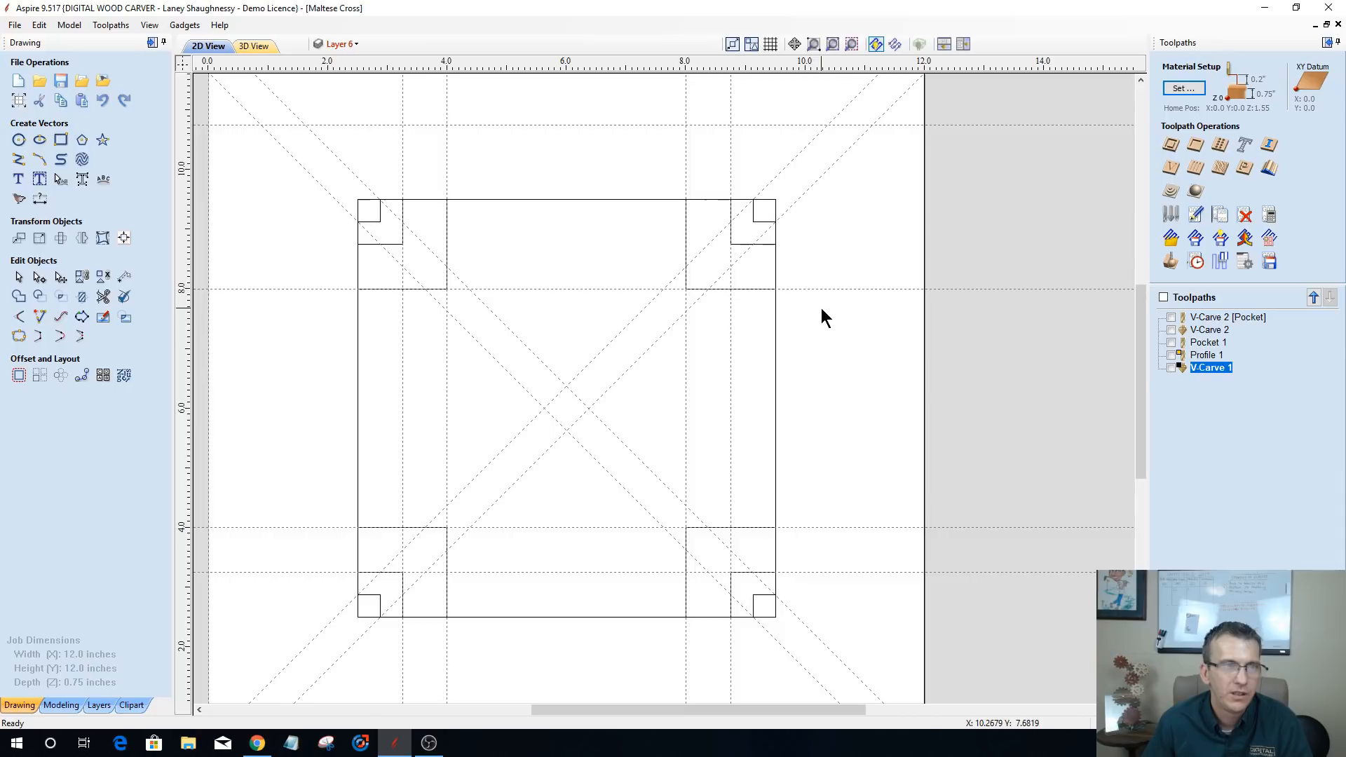
scroll(821, 308, down, 3)
scroll(822, 308, down, 1)
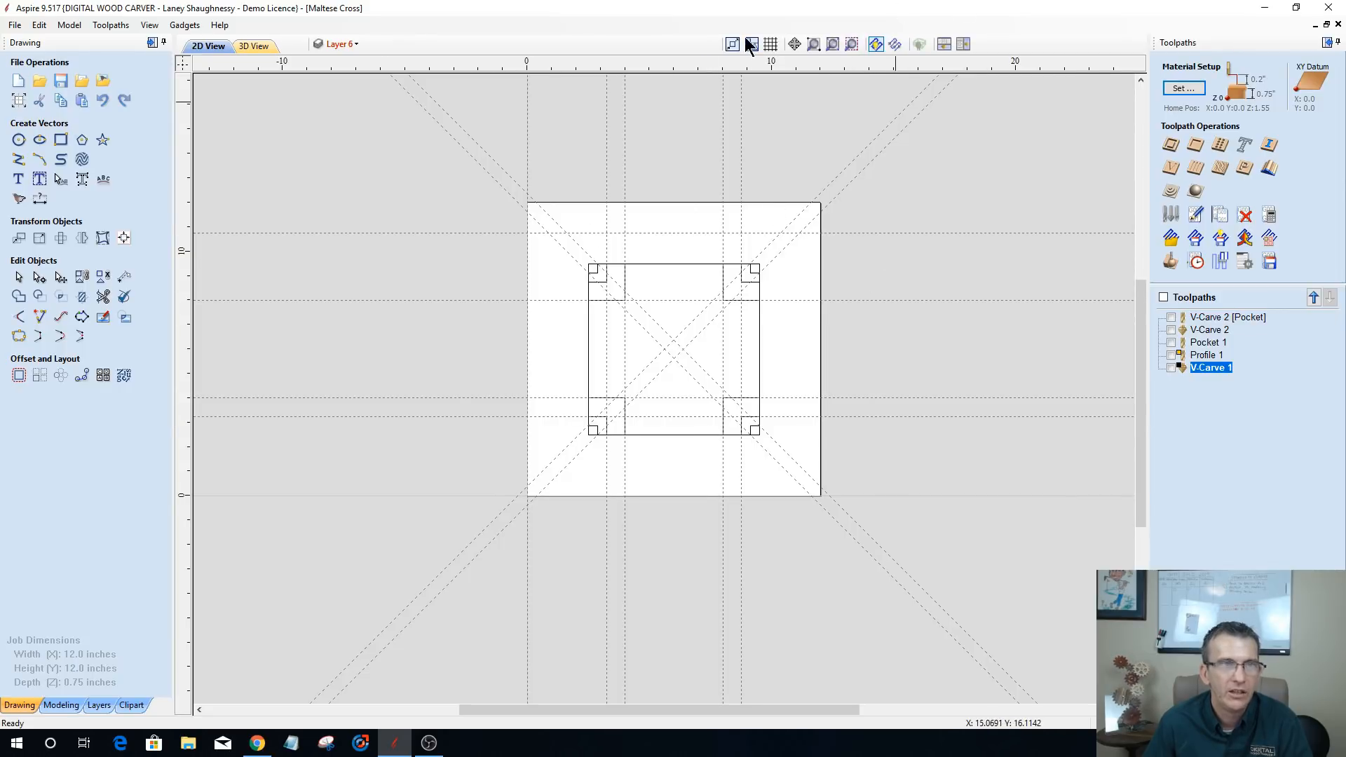
- Display the grid to compare its points with the construction square, and hide the grid again
click(771, 44)
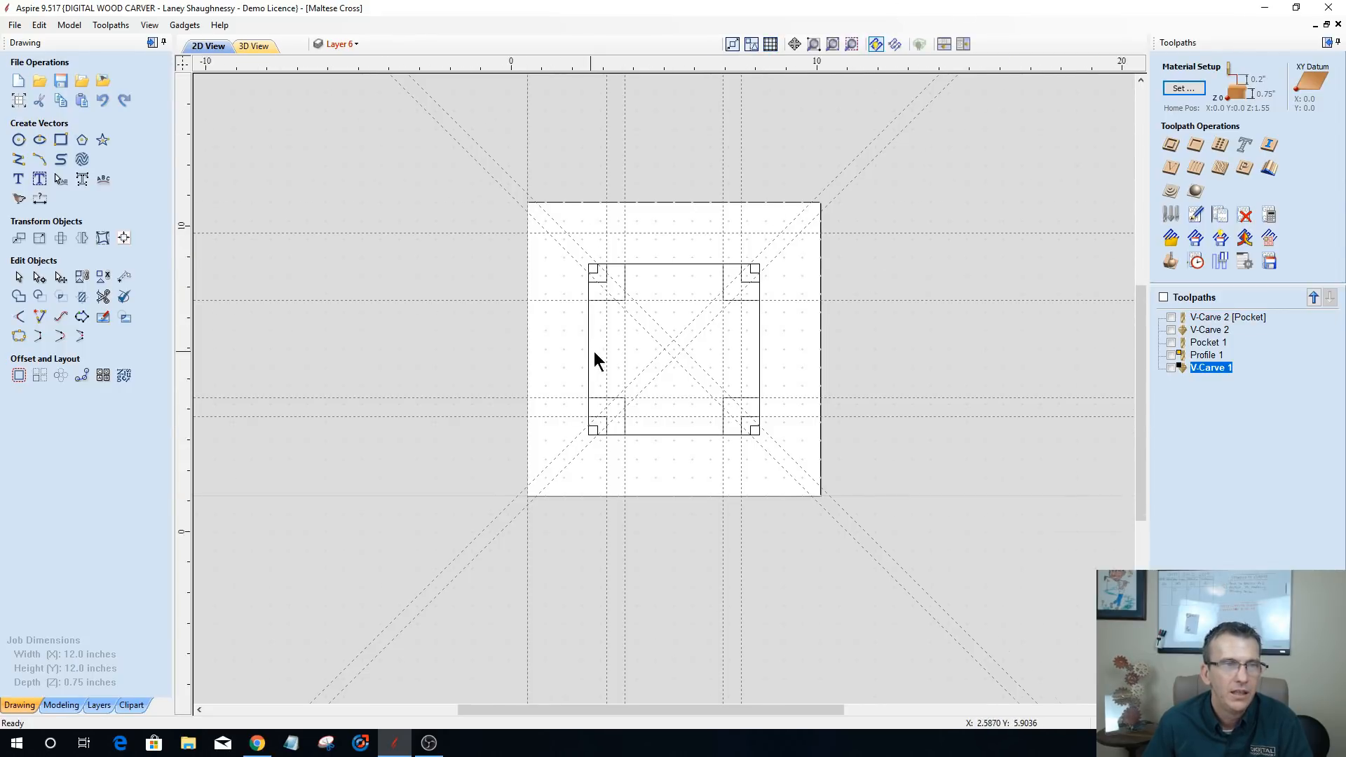
scroll(595, 354, up, 6)
scroll(574, 345, down, 5)
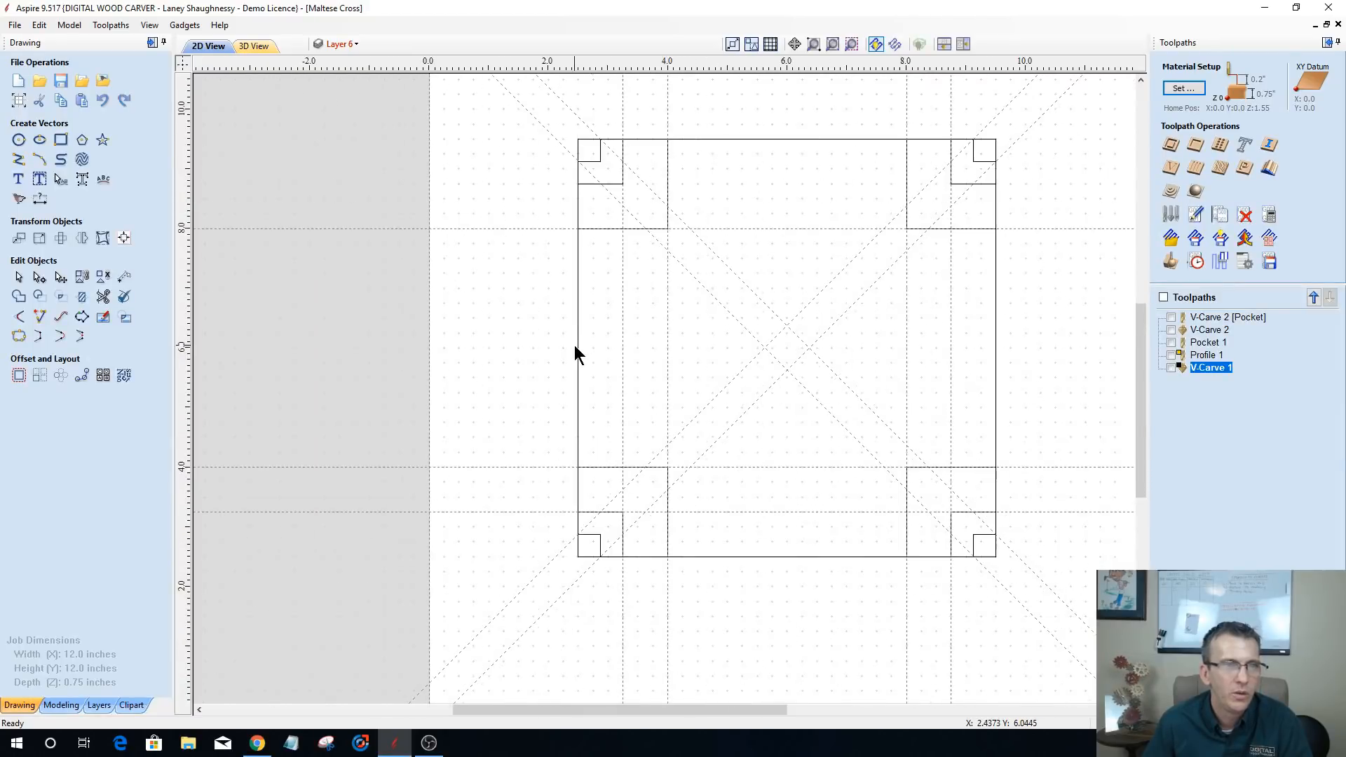
click(771, 44)
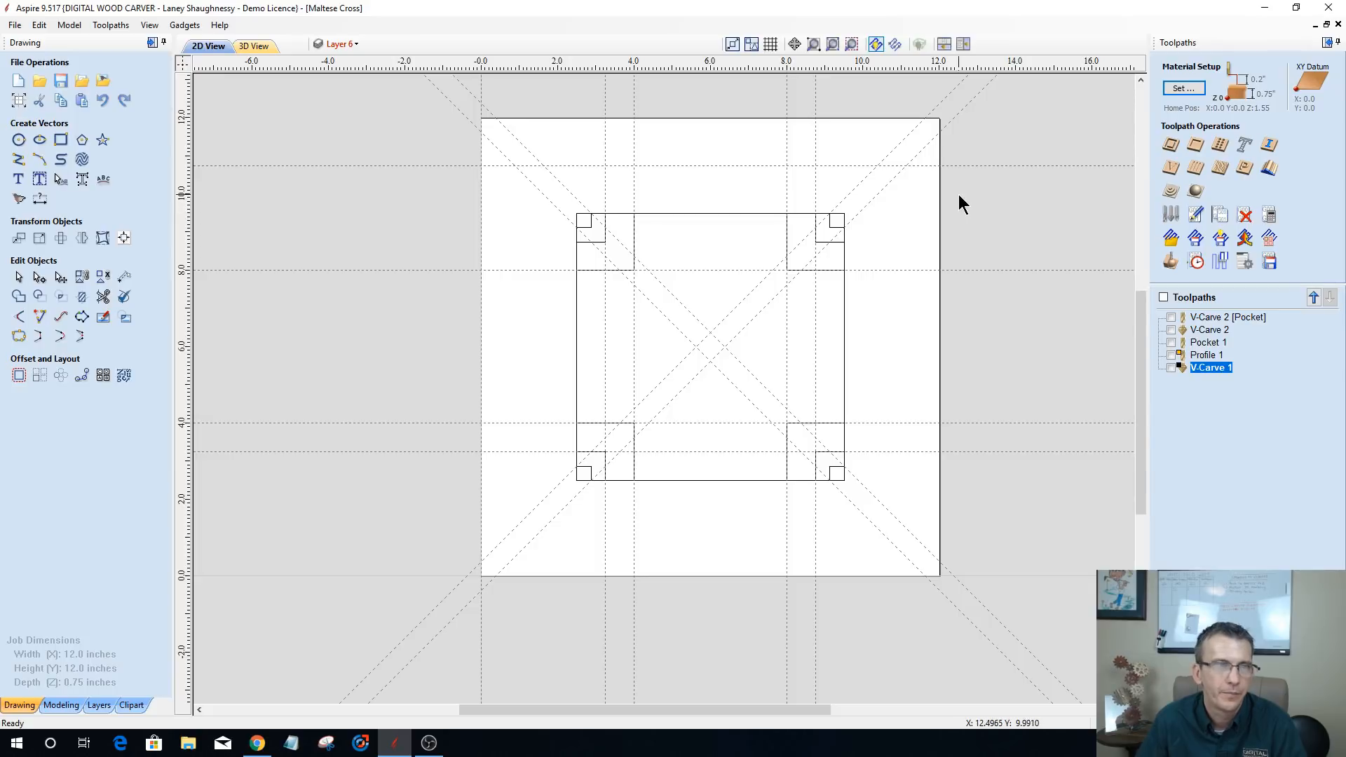
- Show Layer 2 to overlay its Maltese cross outlines on the construction square and guides
click(346, 42)
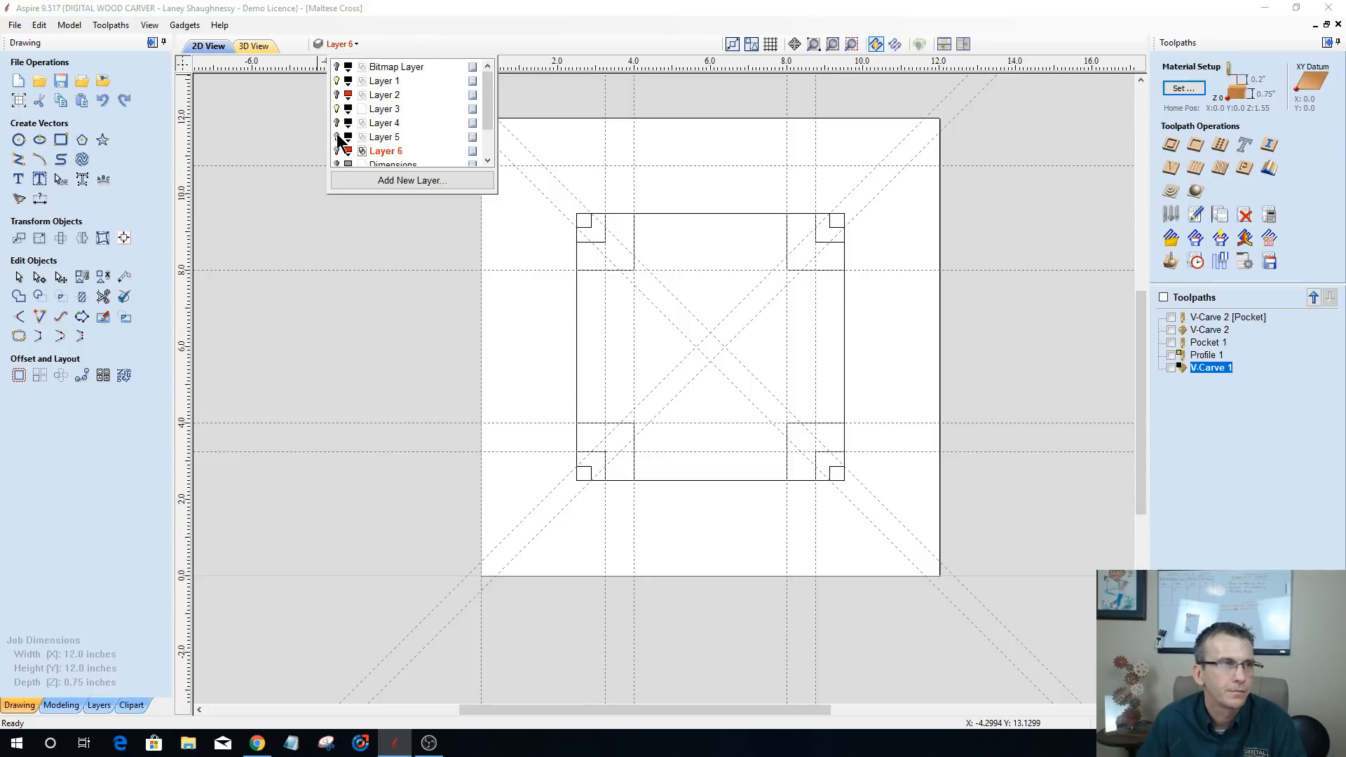
click(336, 95)
scroll(621, 300, up, 5)
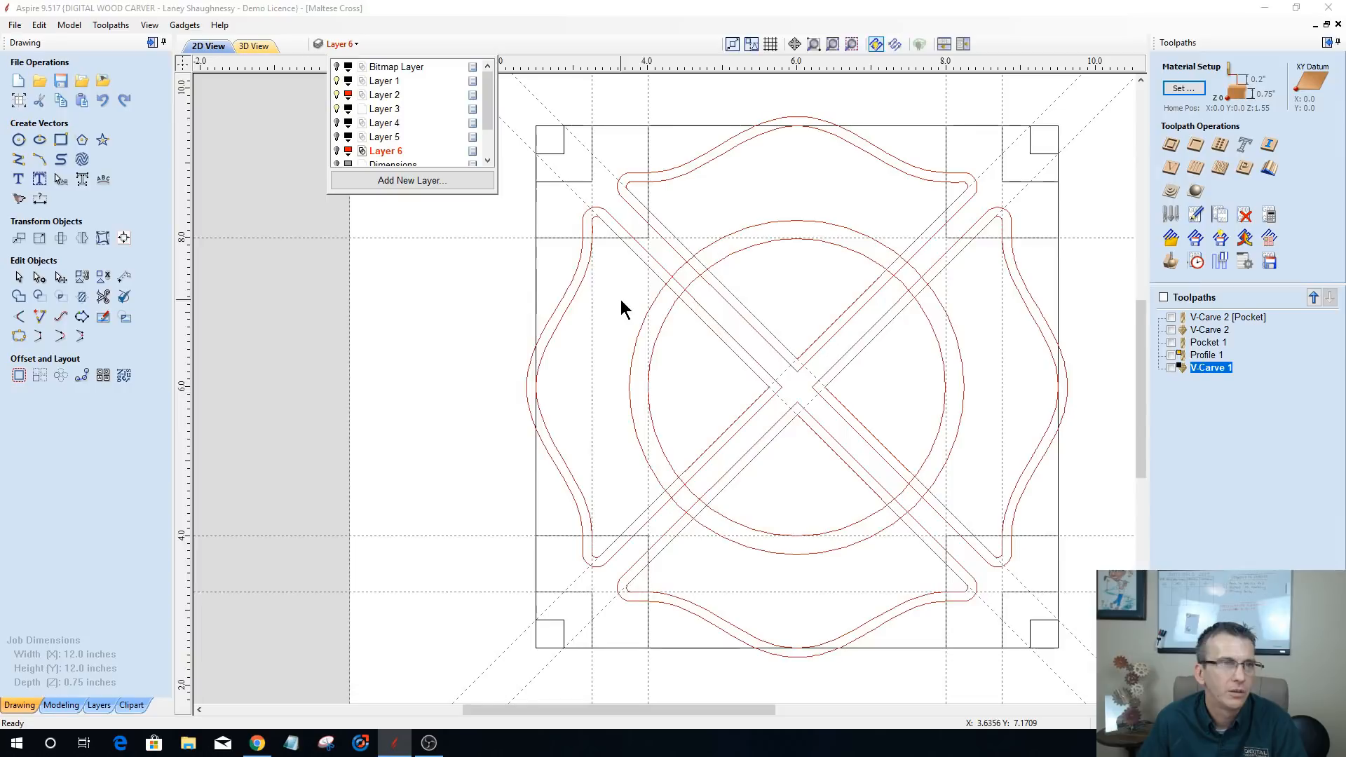
- Examine how the Layer 2 cross arms and center circles line up with the construction square and guides, selecting the outer circle
scroll(655, 284, down, 2)
scroll(877, 354, up, 2)
scroll(879, 356, down, 2)
scroll(877, 345, up, 2)
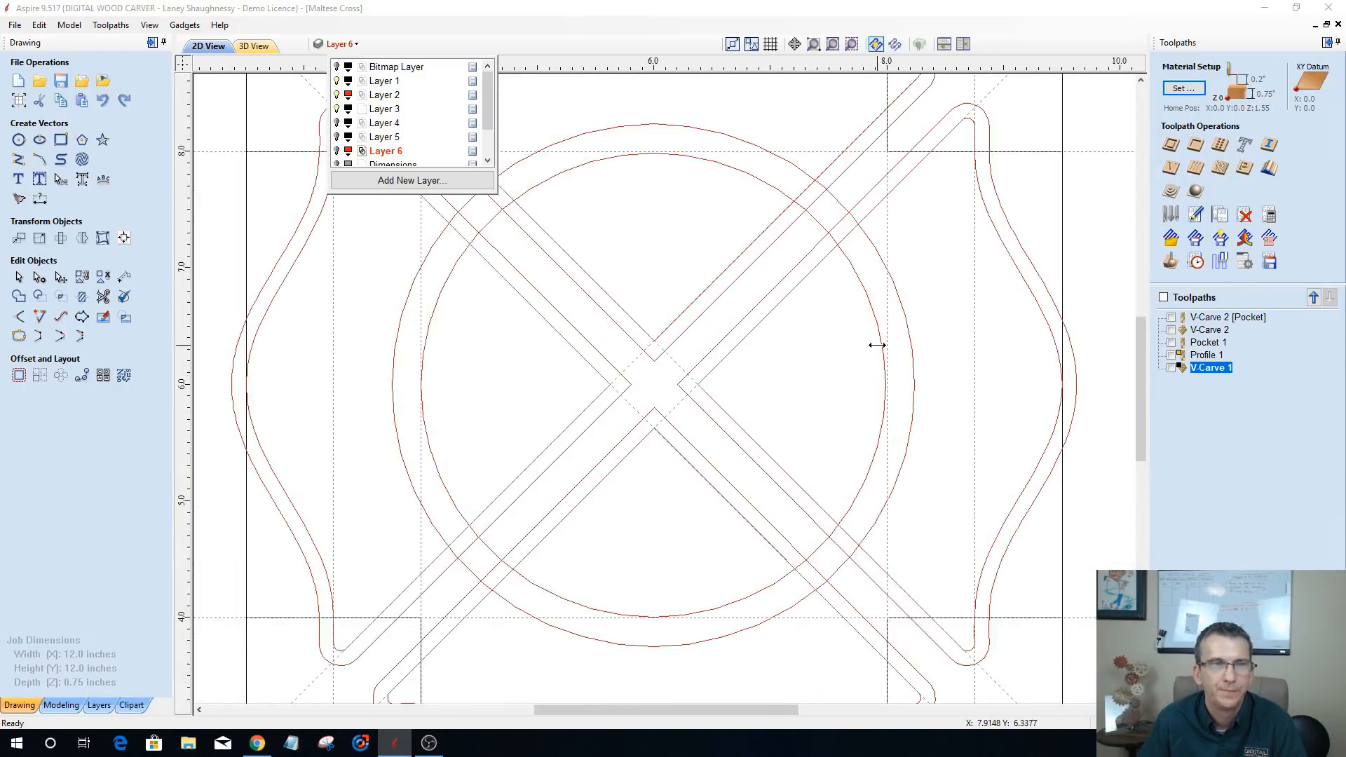
scroll(877, 345, down, 2)
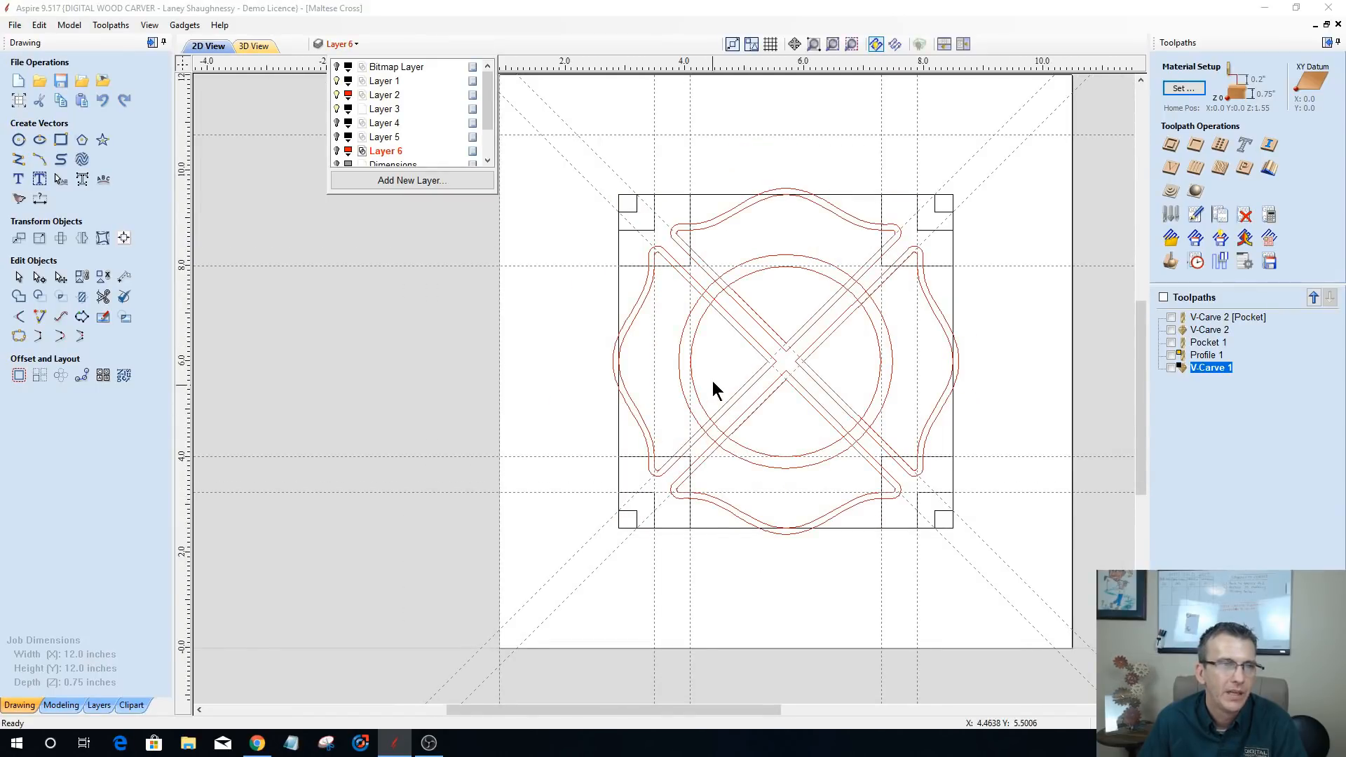
scroll(712, 381, up, 2)
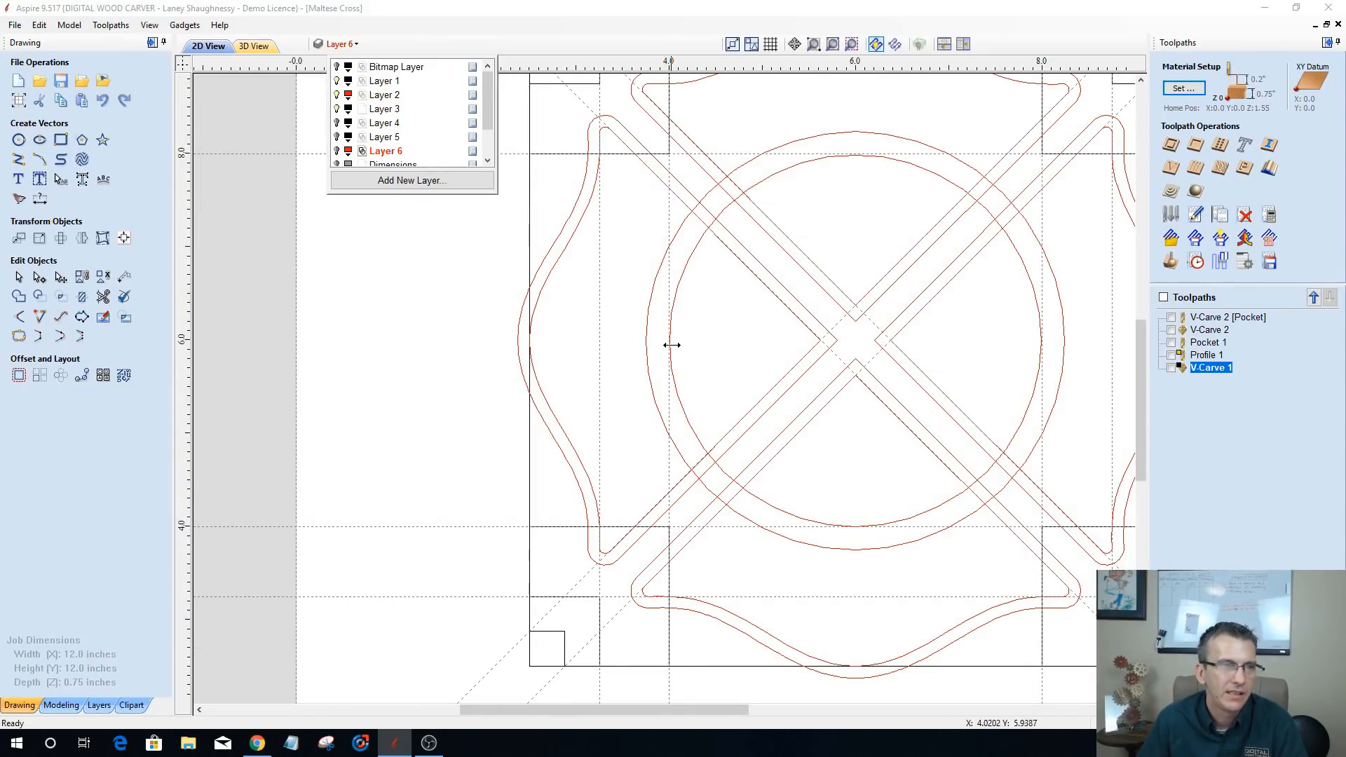
click(646, 322)
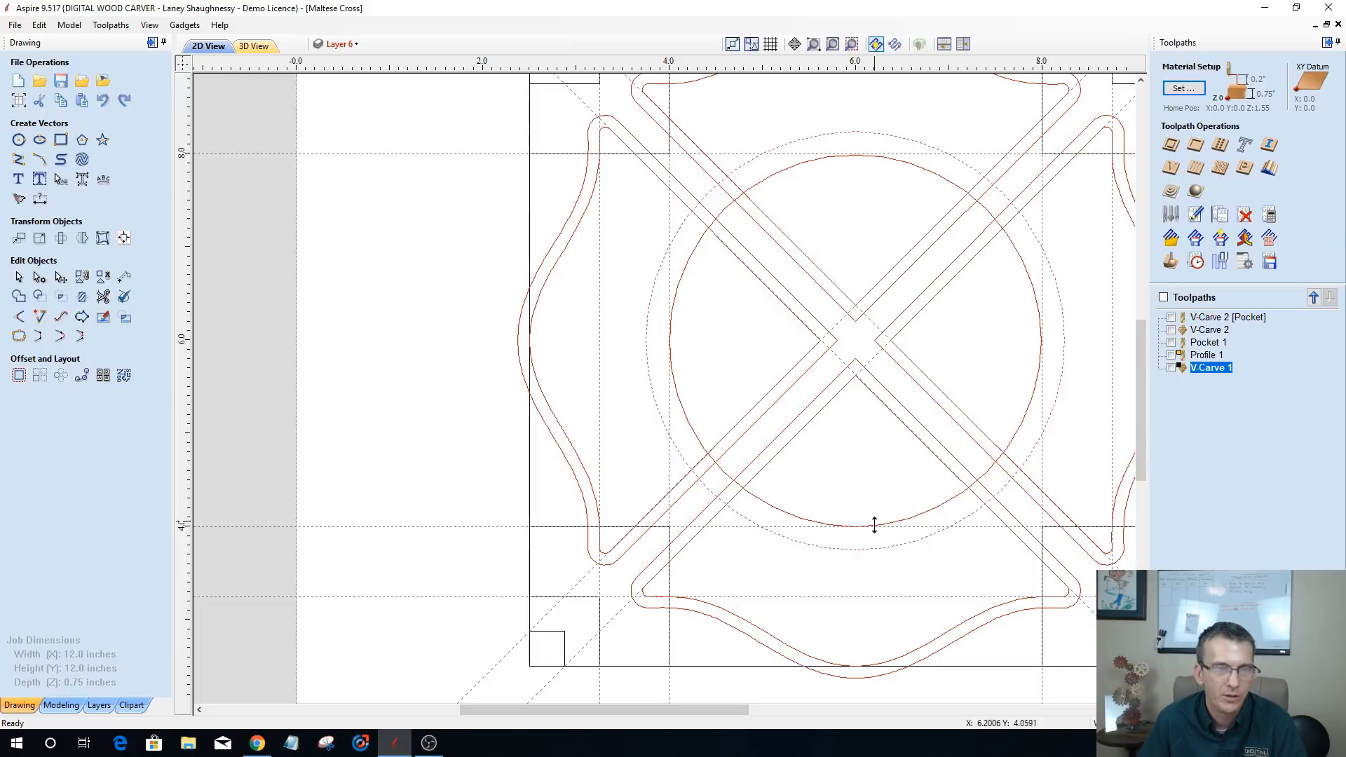
scroll(674, 304, up, 2)
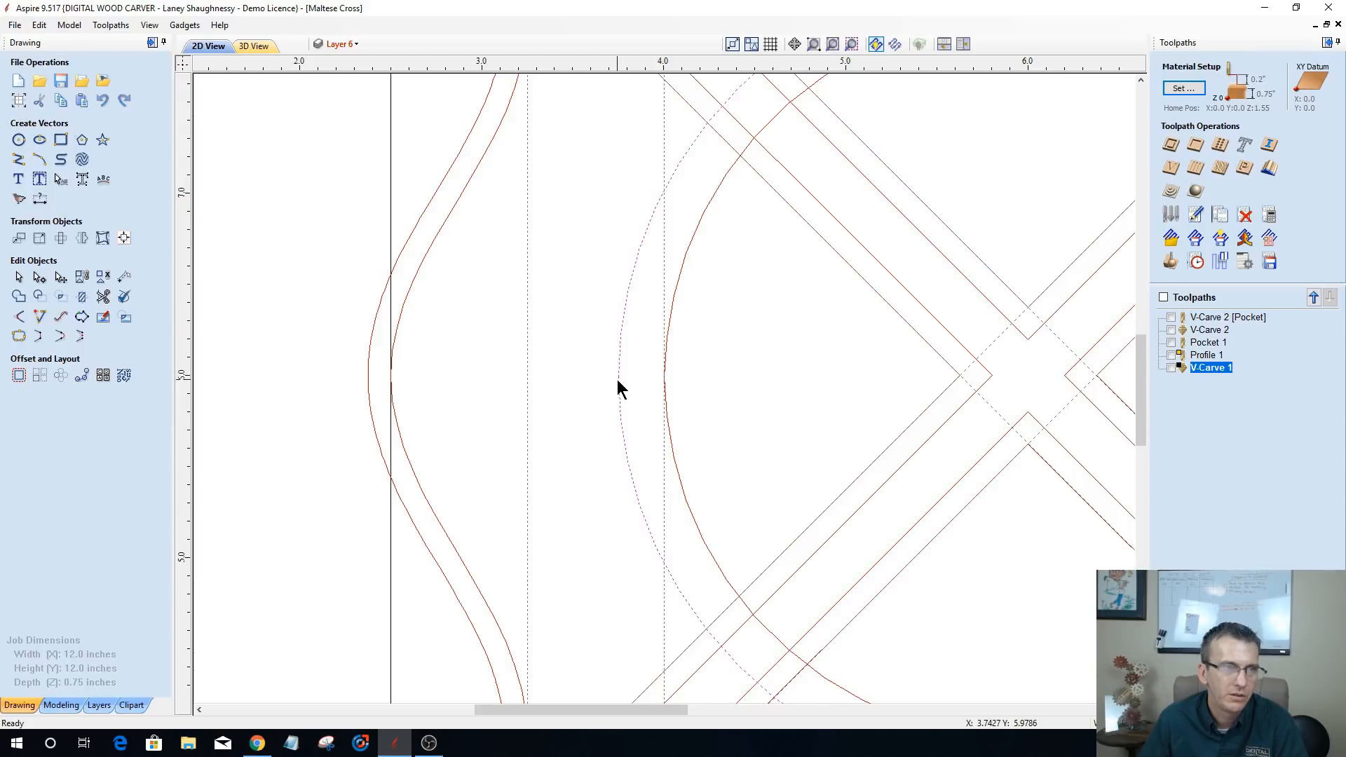
scroll(616, 379, down, 1)
scroll(617, 384, down, 2)
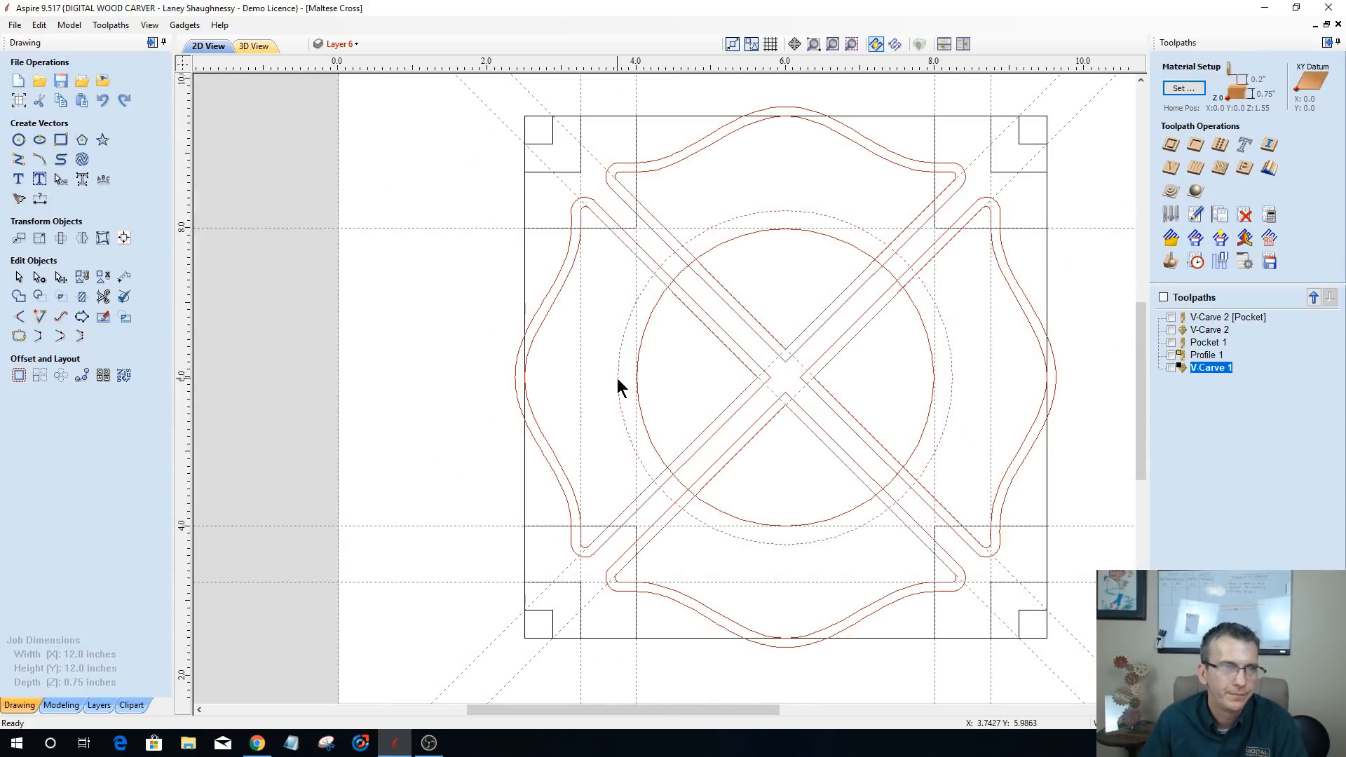
scroll(617, 385, down, 3)
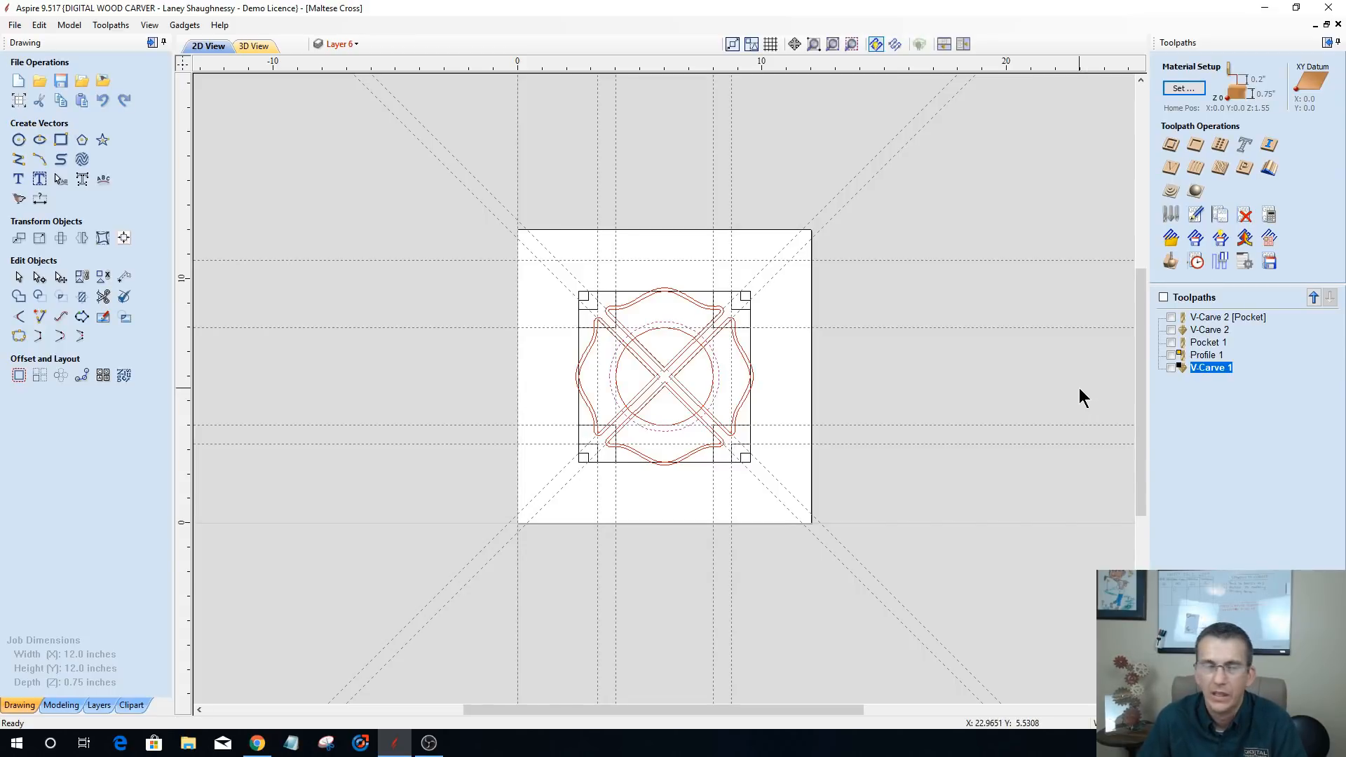
scroll(992, 377, up, 1)
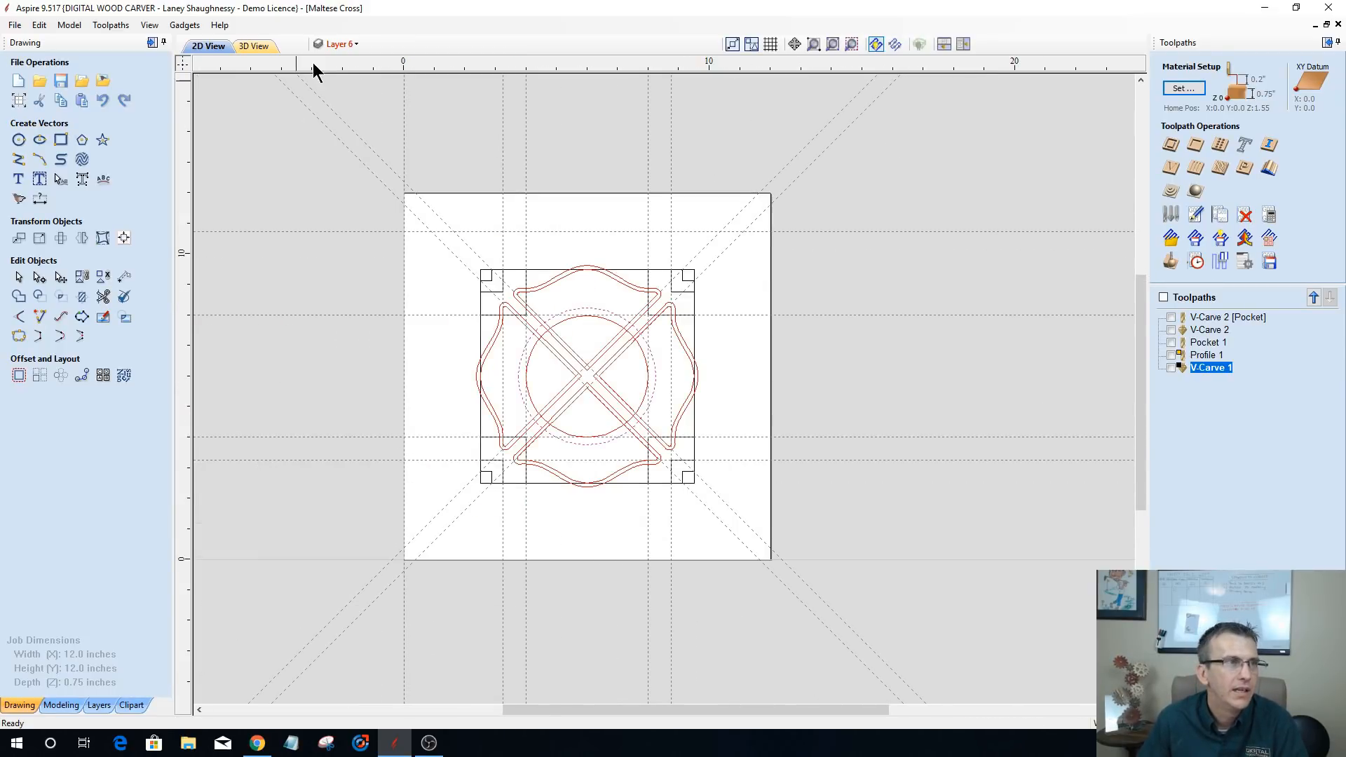
- View the Level 2 fire fighters model in 3D, hide the level again, and return to the 2D layout
click(258, 45)
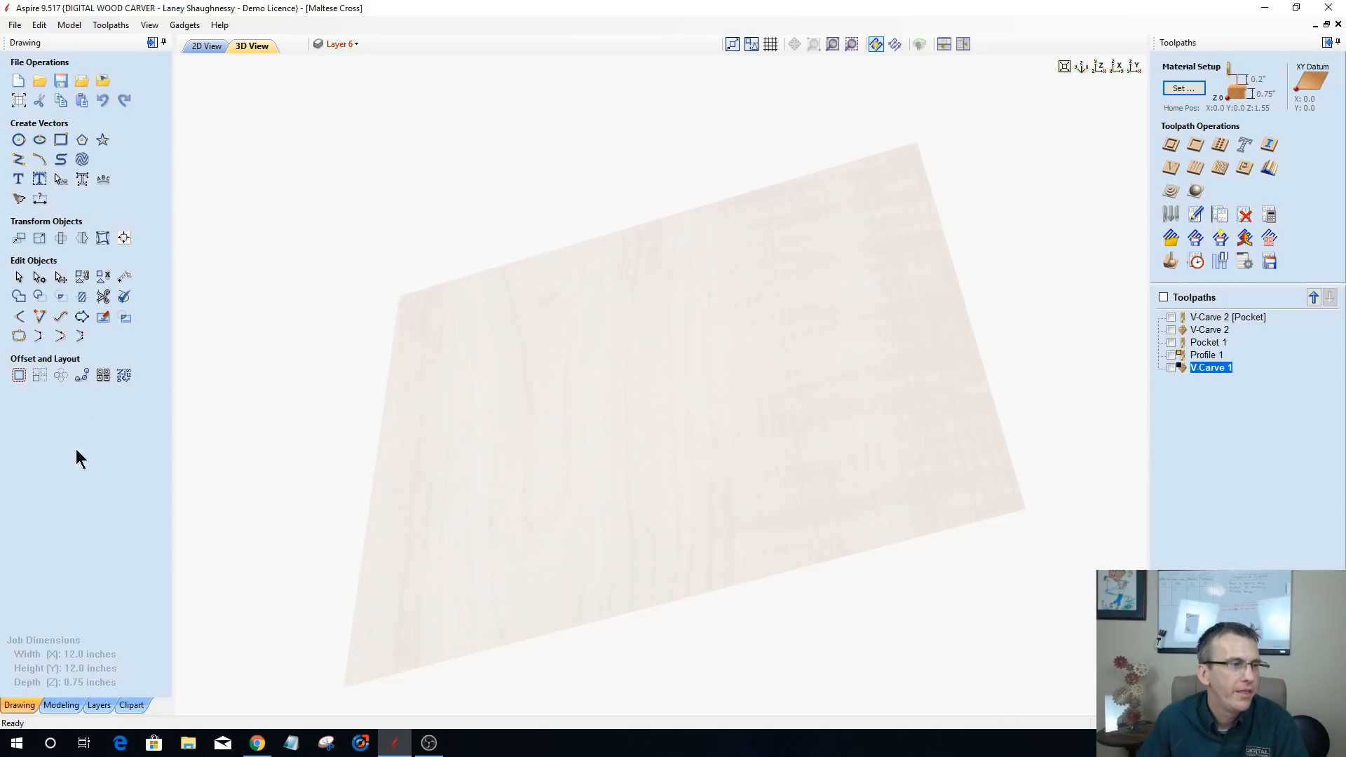
click(61, 705)
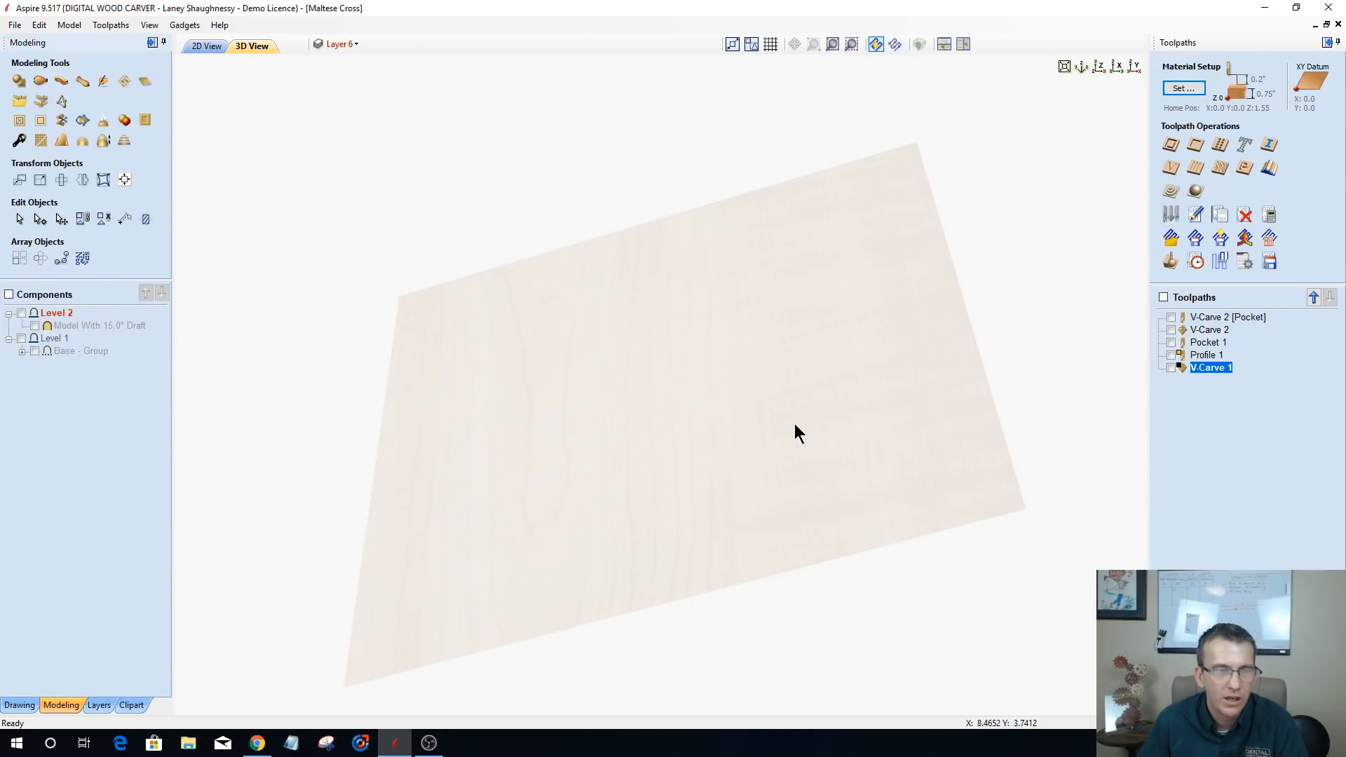
click(22, 314)
drag(739, 457, 763, 565)
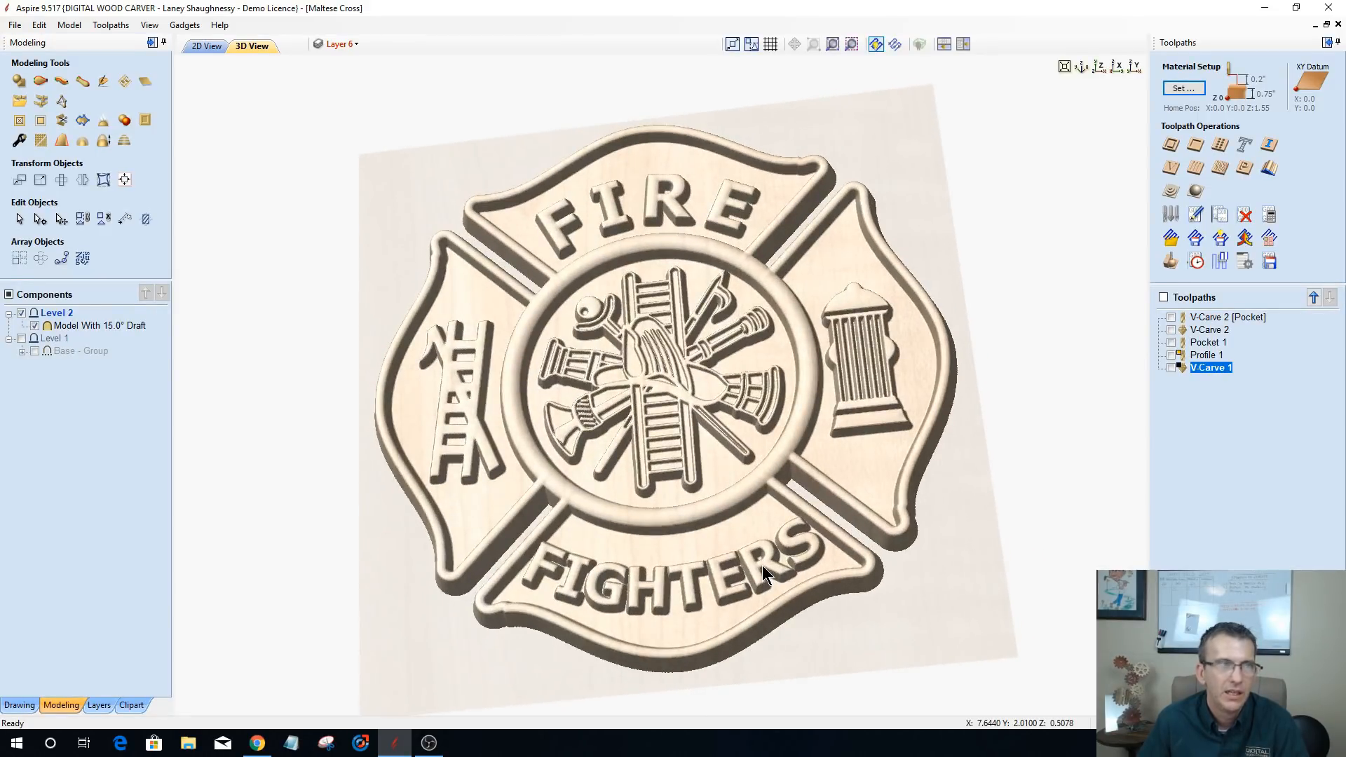
click(22, 313)
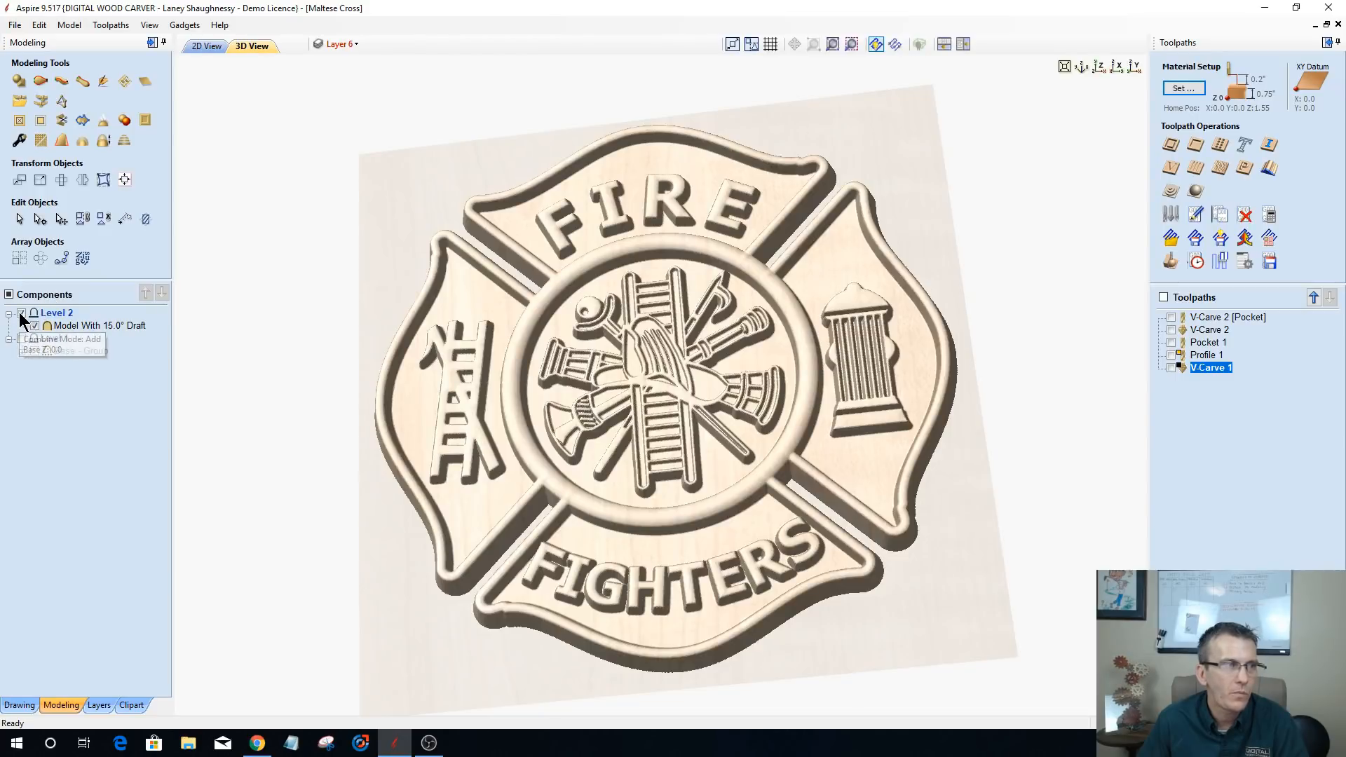
click(209, 46)
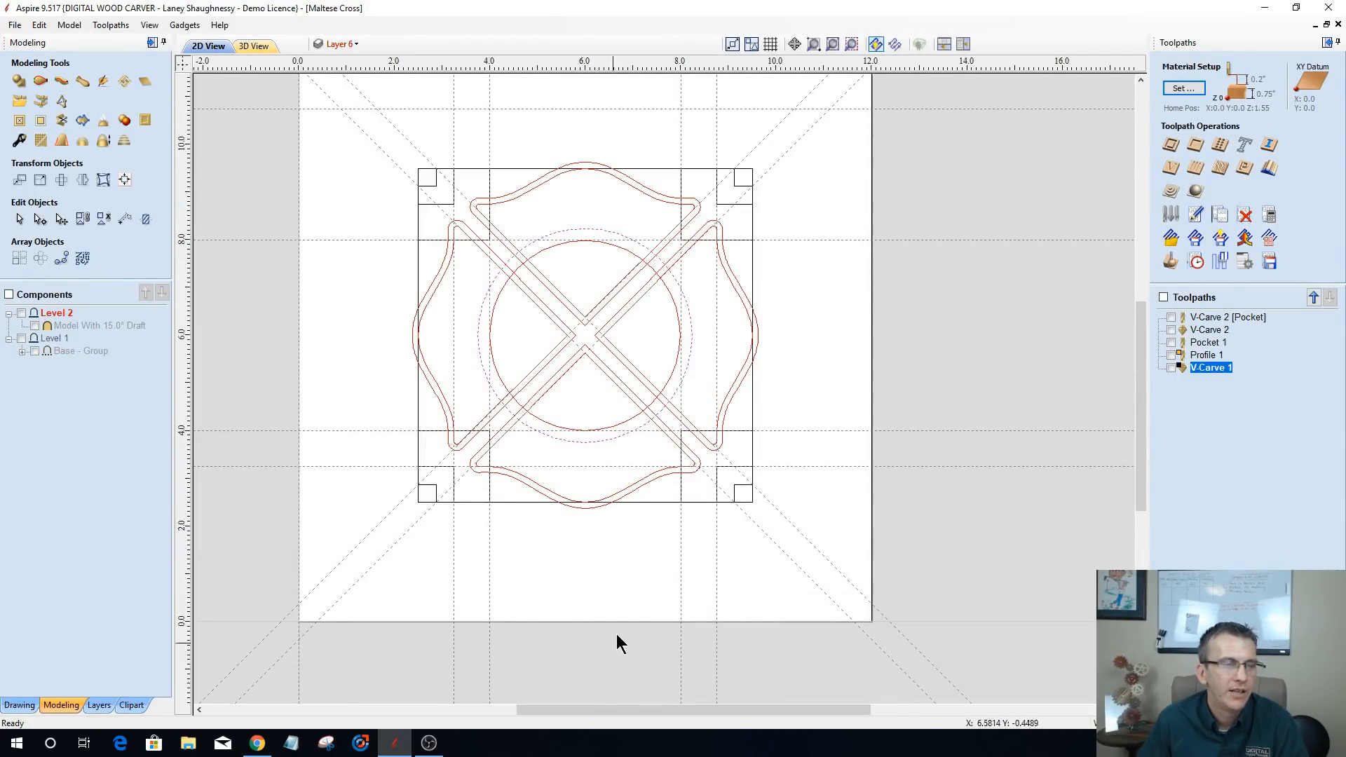
scroll(690, 624, down, 1)
scroll(523, 535, up, 1)
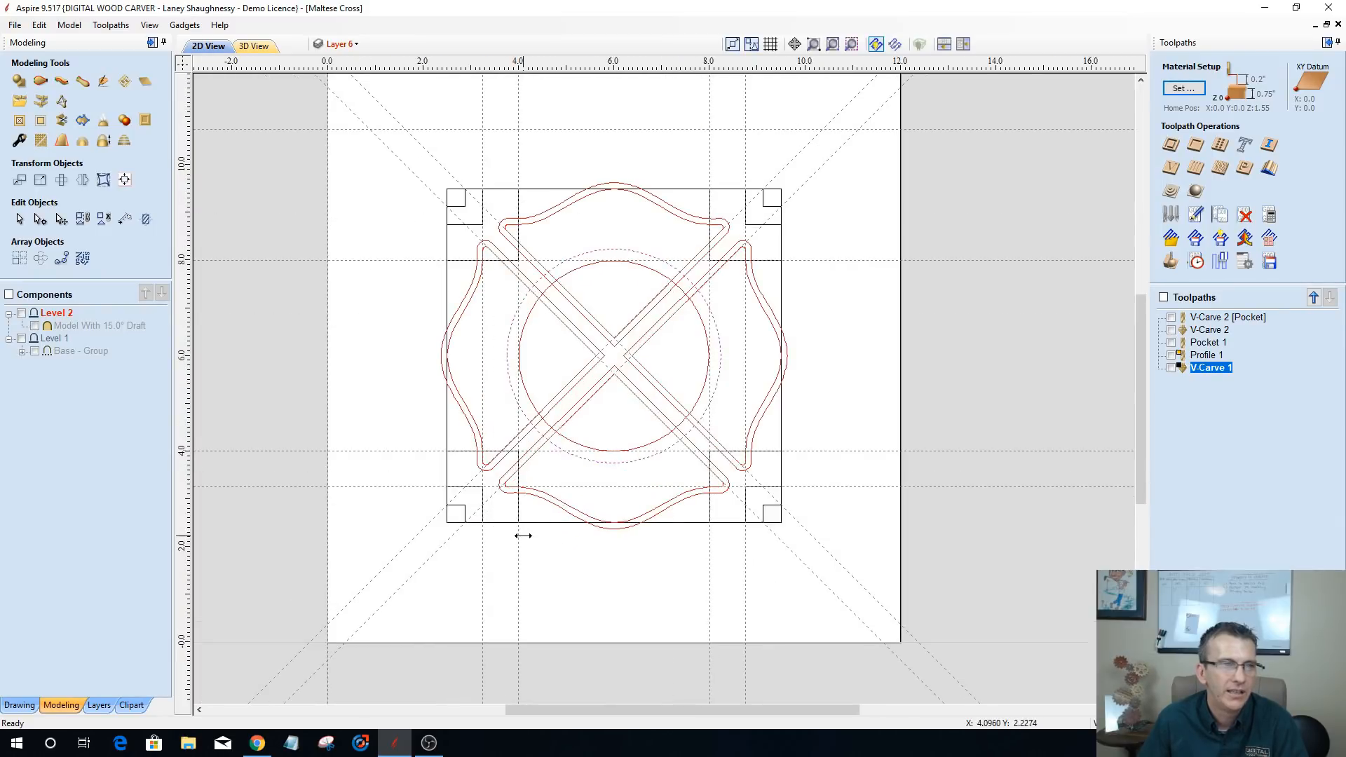
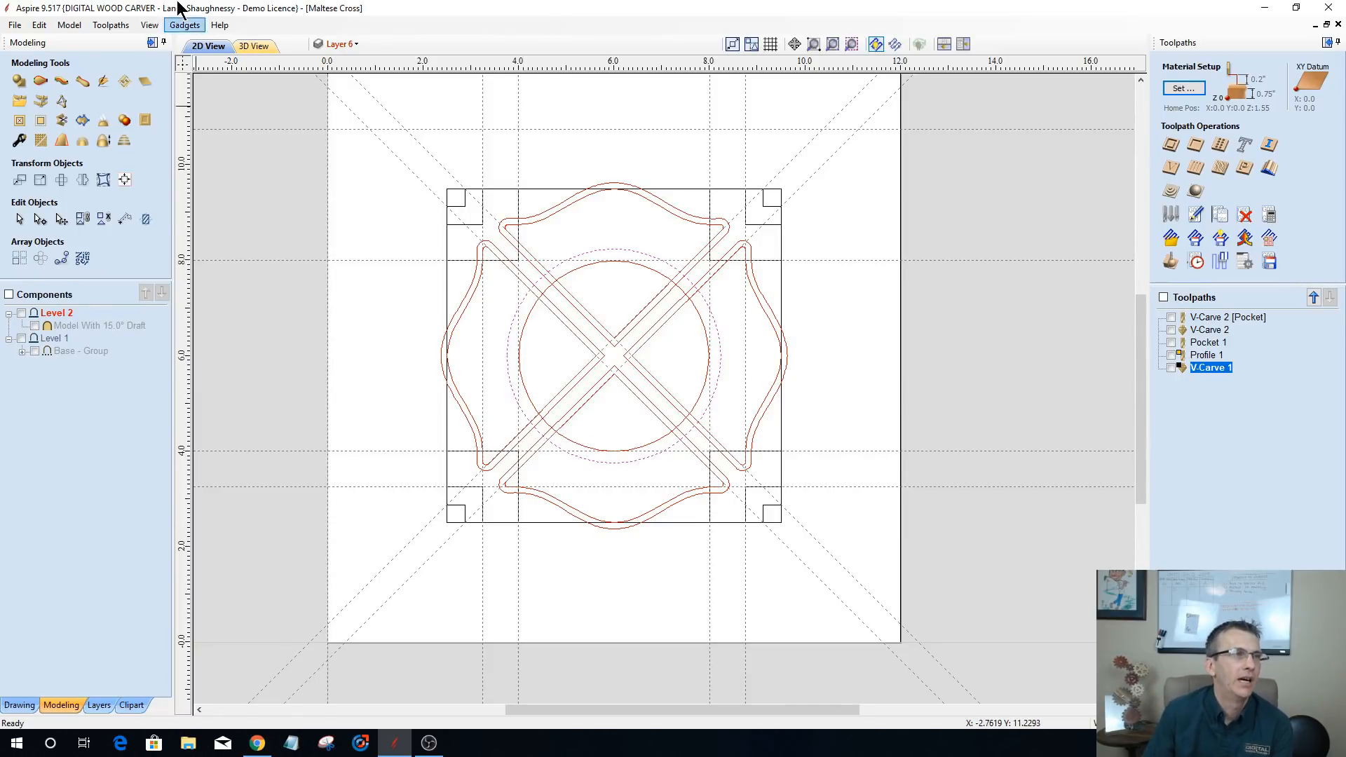
- Show the Level 2 model in 3D and set the material's gap above the model to 0.01 inches, declining toolpath recalculation
click(256, 47)
click(22, 314)
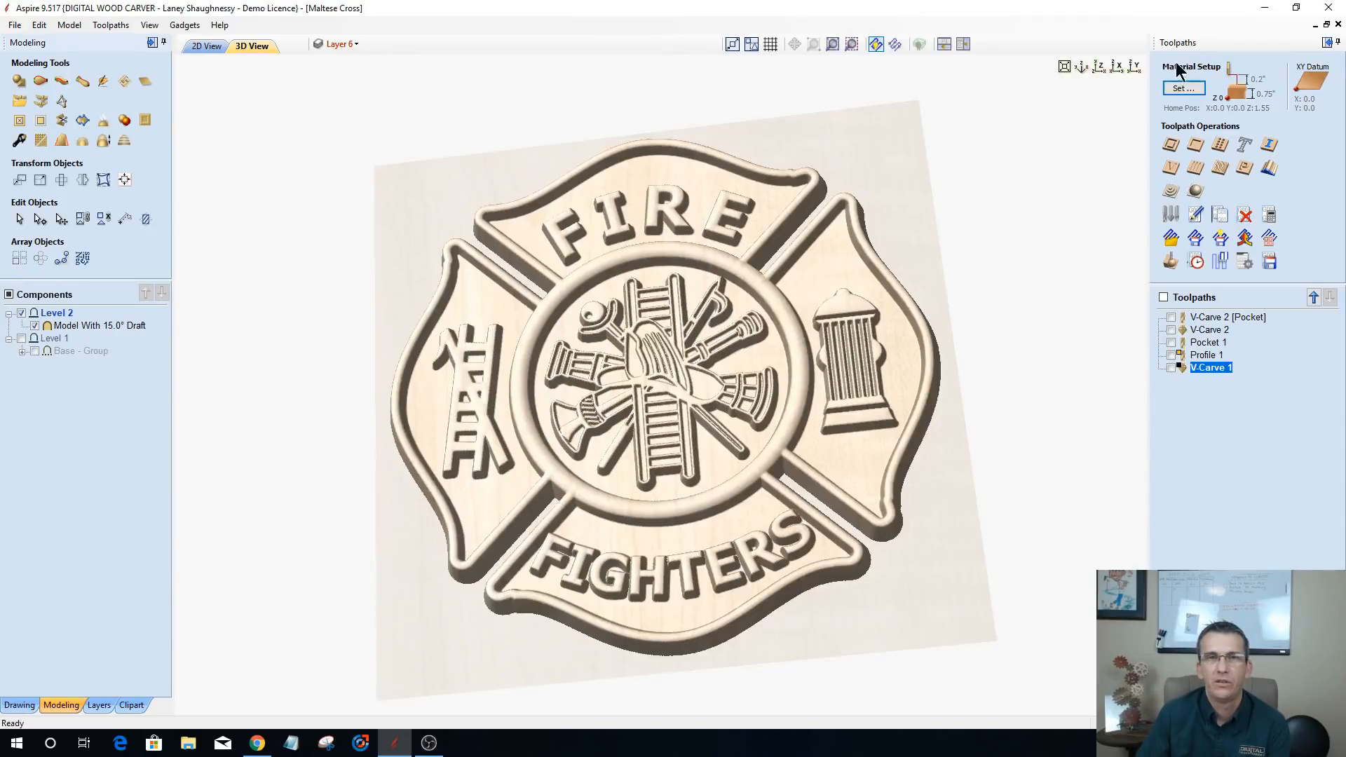
click(1183, 88)
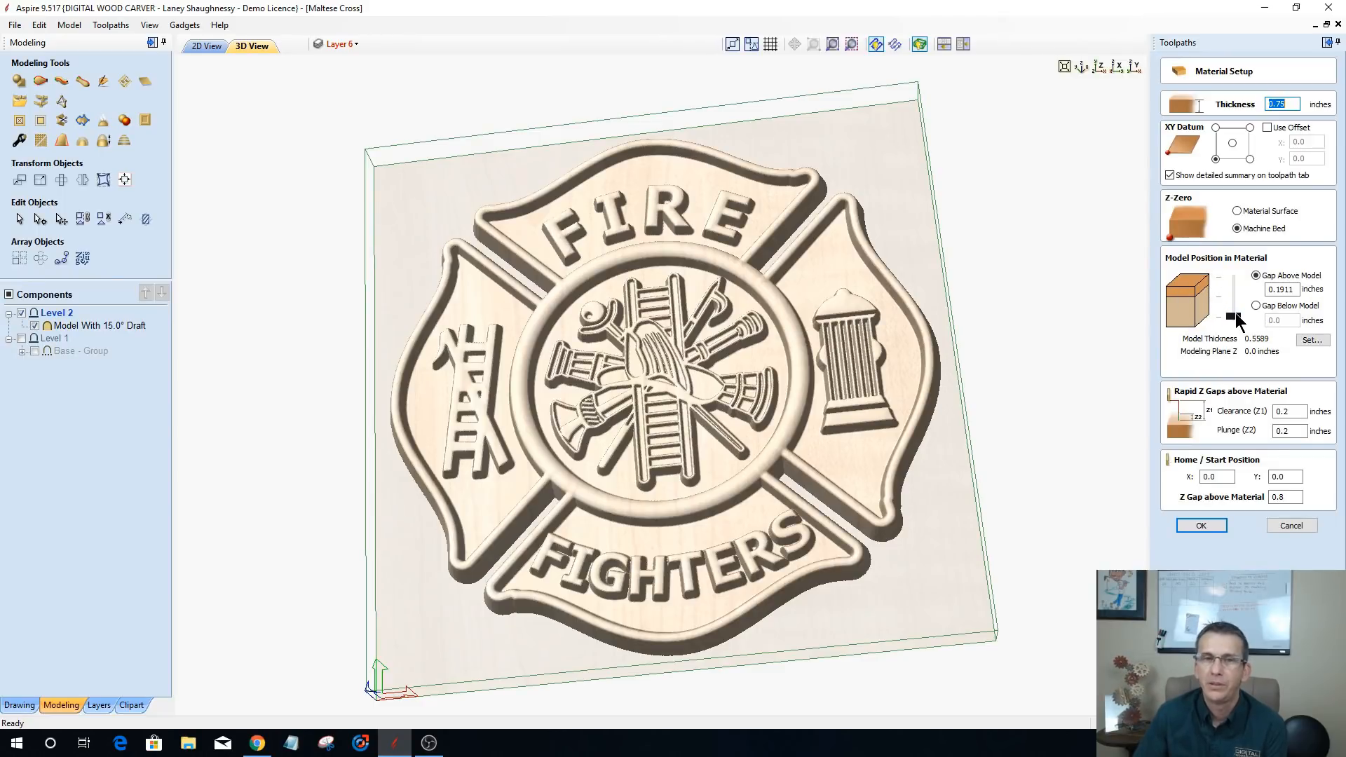
drag(1239, 316, 1233, 263)
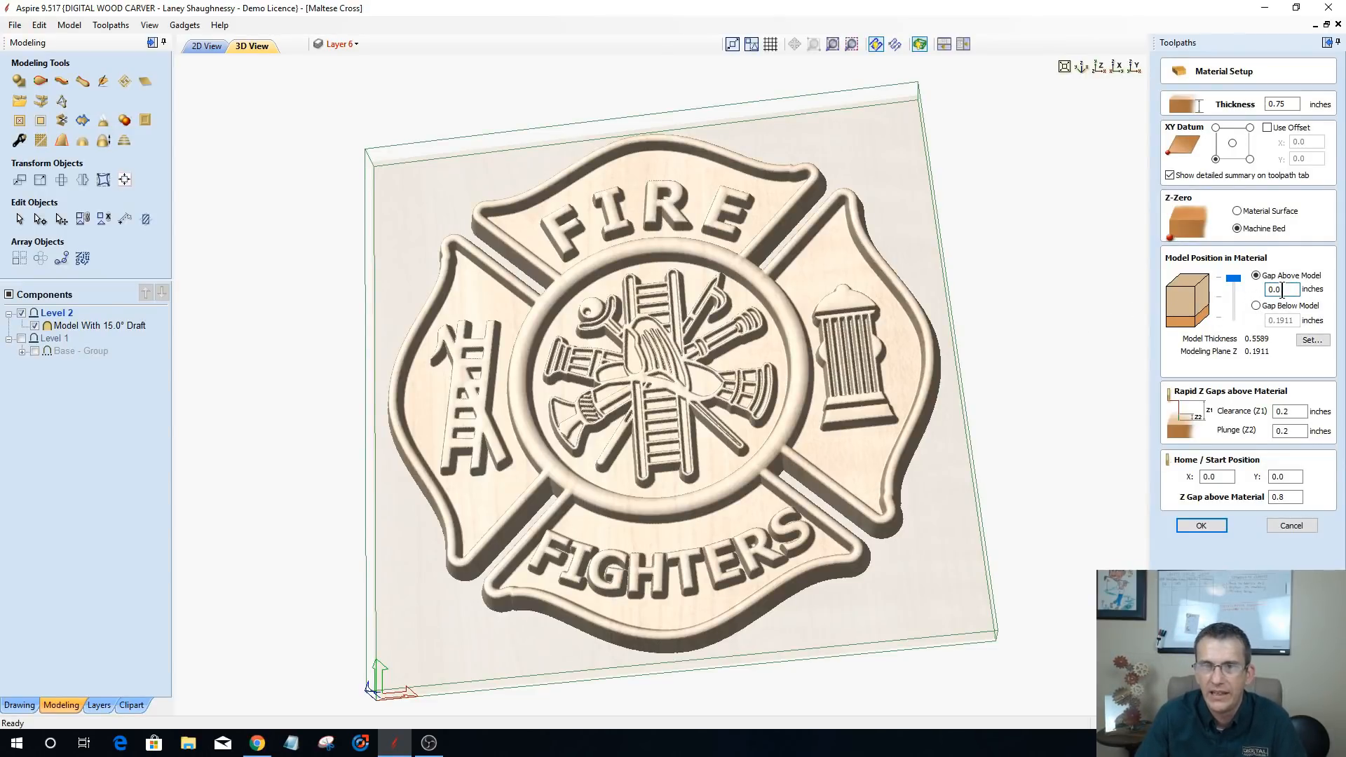
text(1)
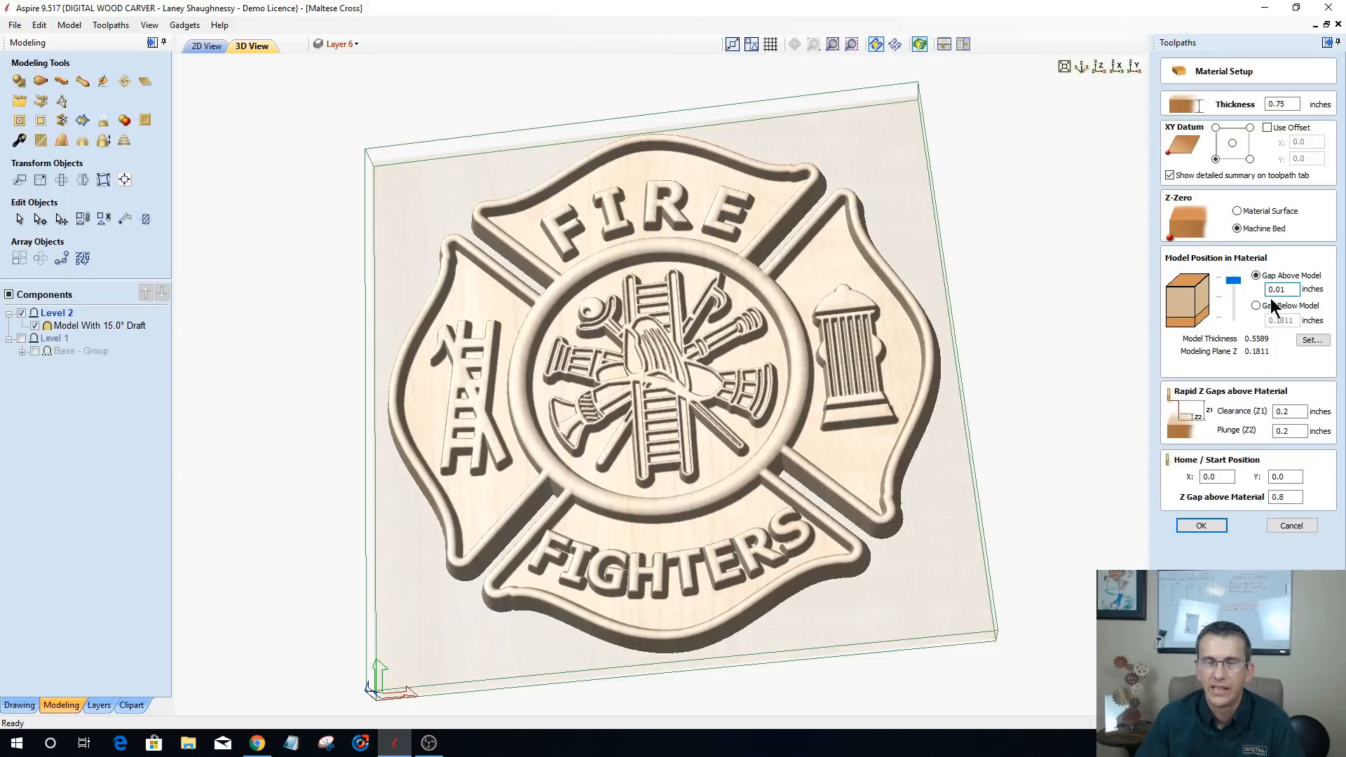
click(1201, 527)
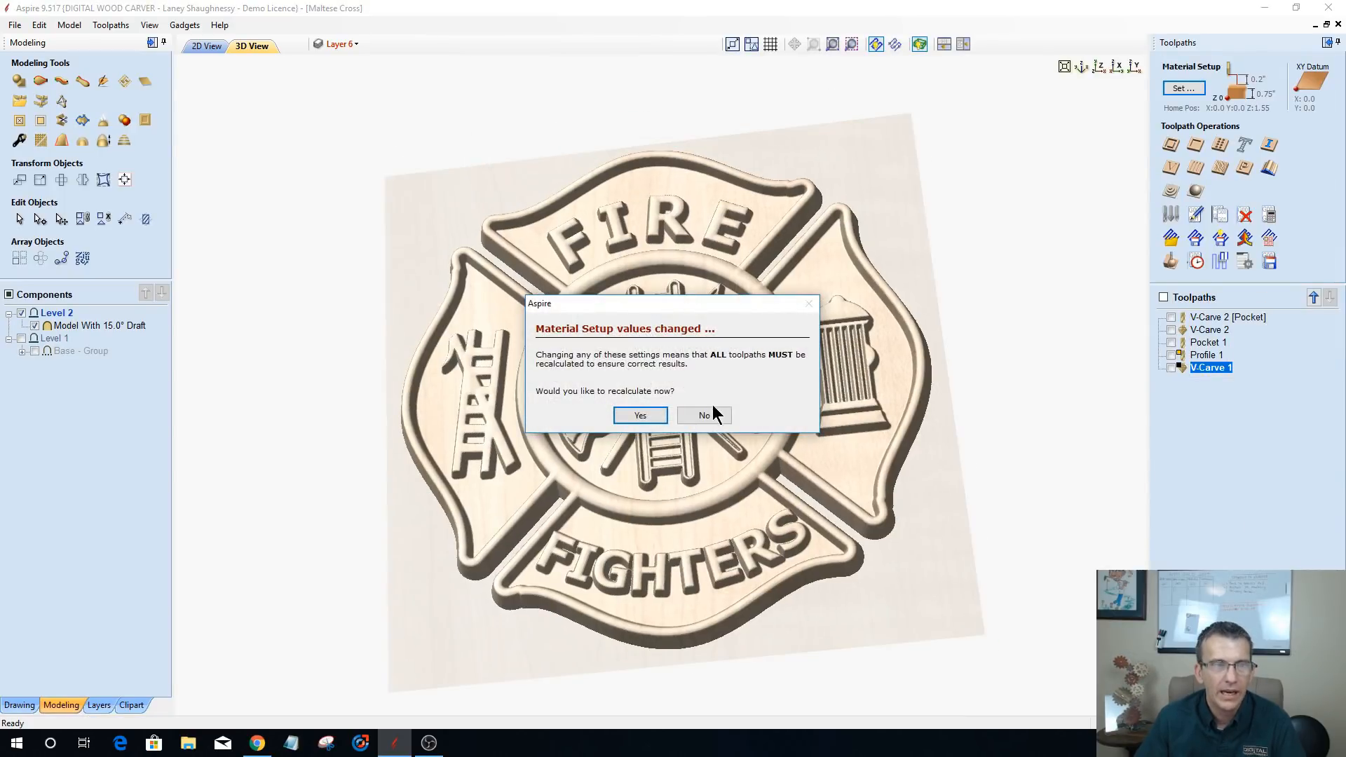
click(713, 411)
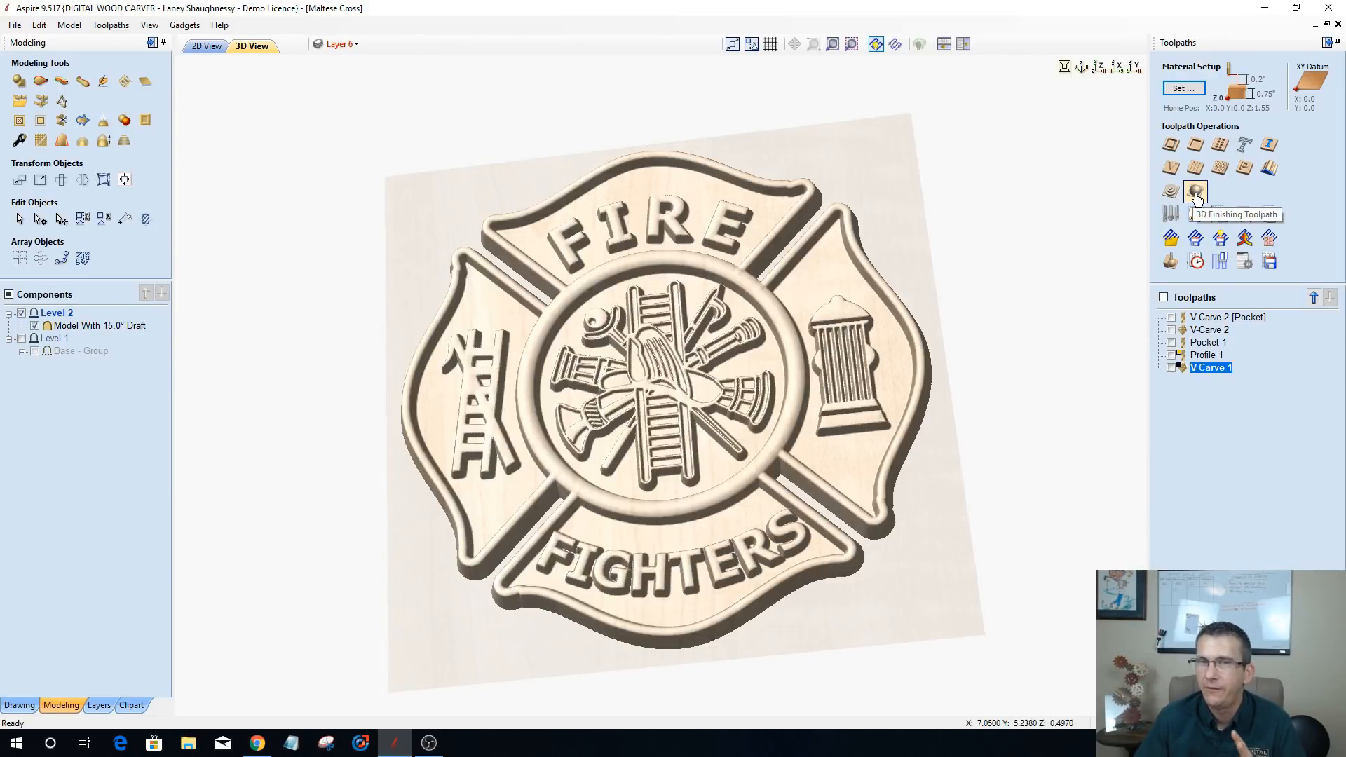
- Calculate a 3D roughing toolpath with the 0.25 inch end mill, limited to the model boundary with a boundary offset of 0
click(1173, 195)
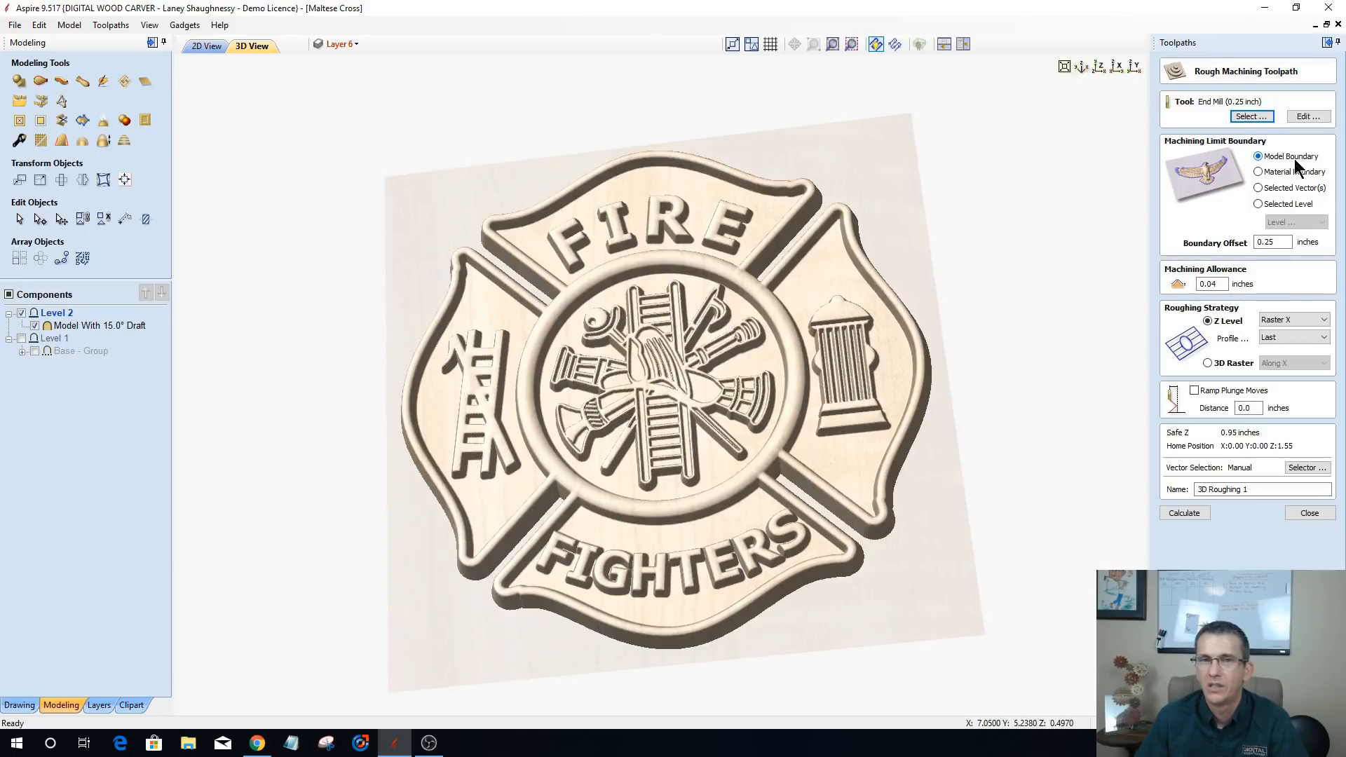
double_click(1270, 242)
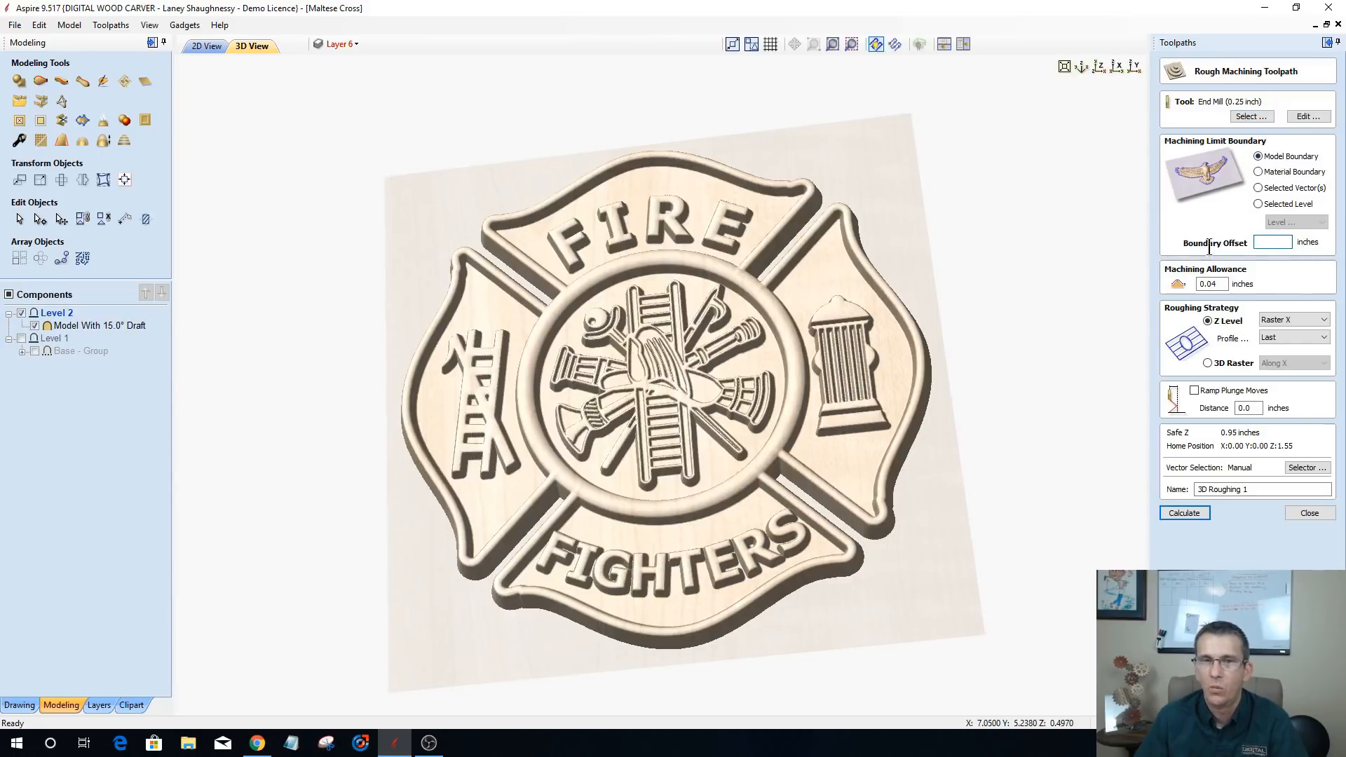
text(0)
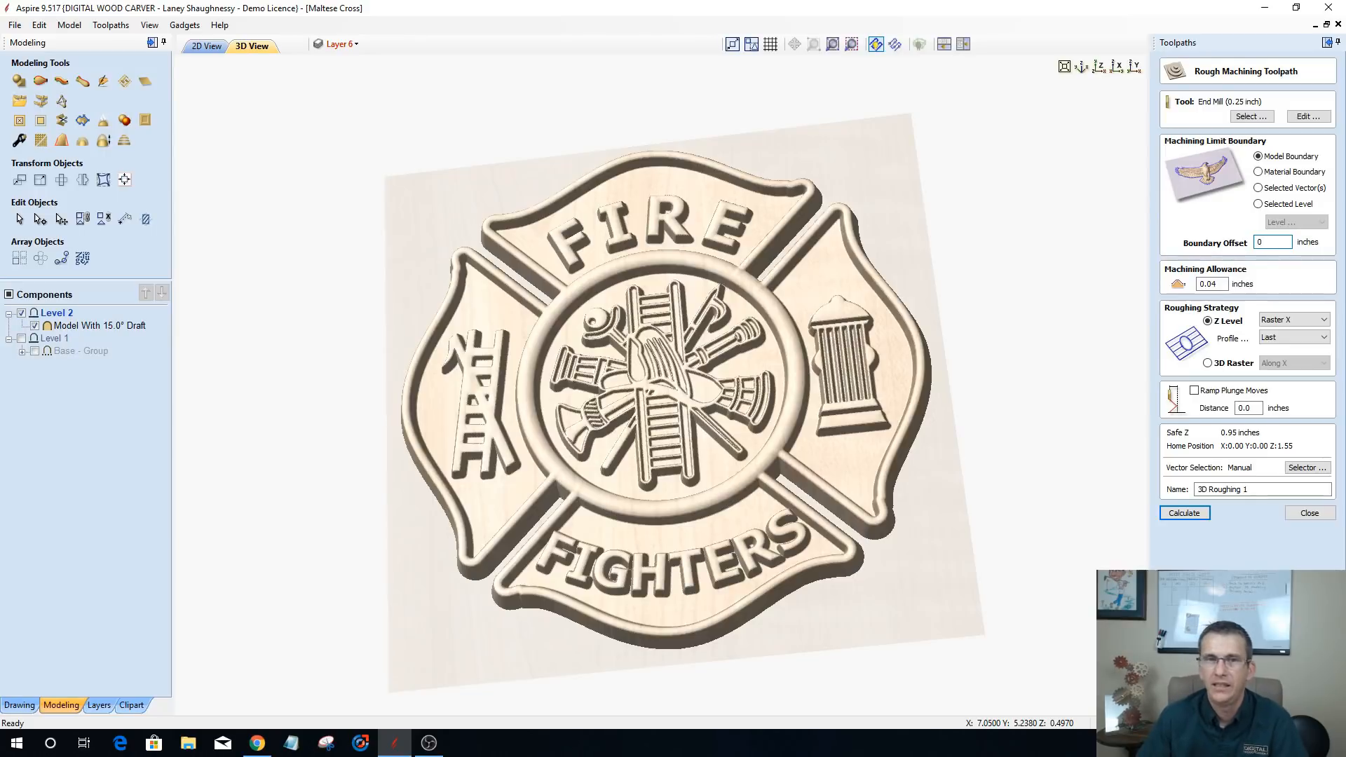
drag(1227, 284, 1206, 283)
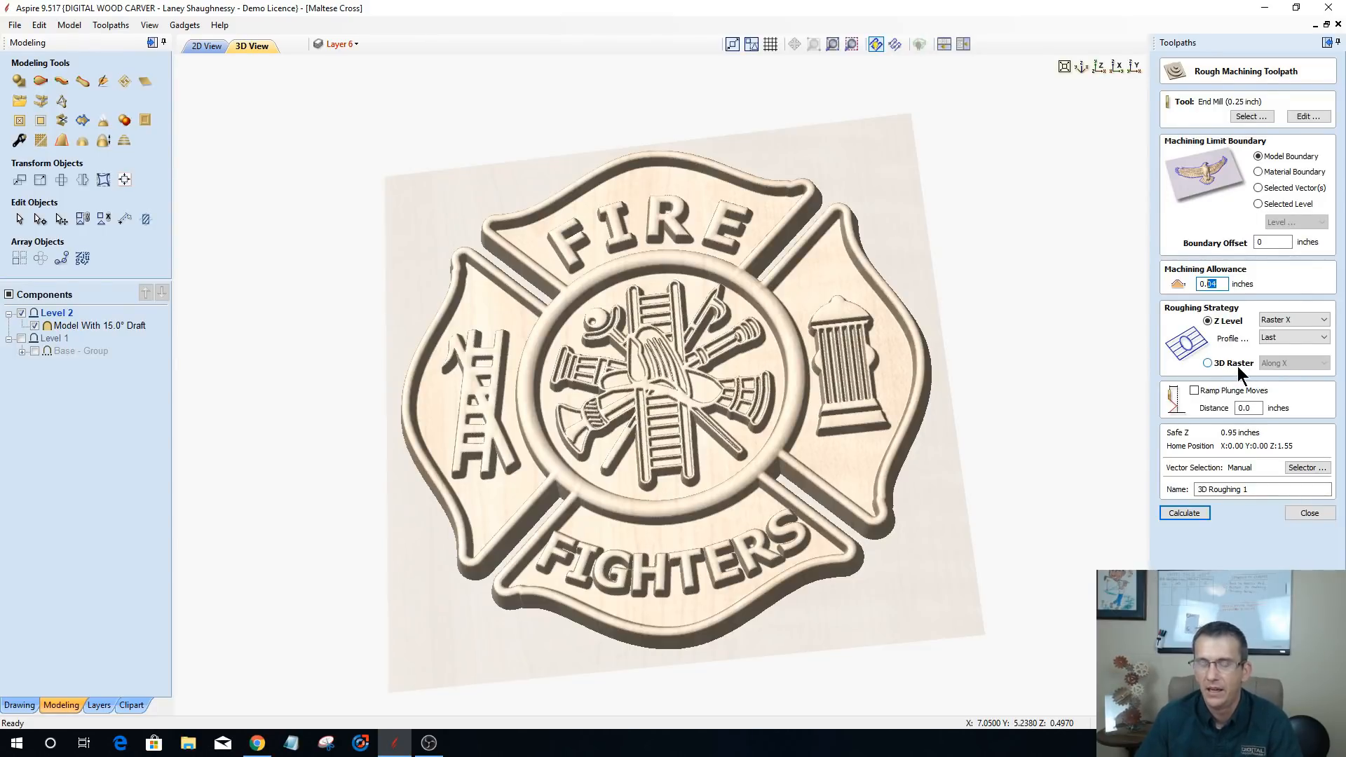
click(1293, 321)
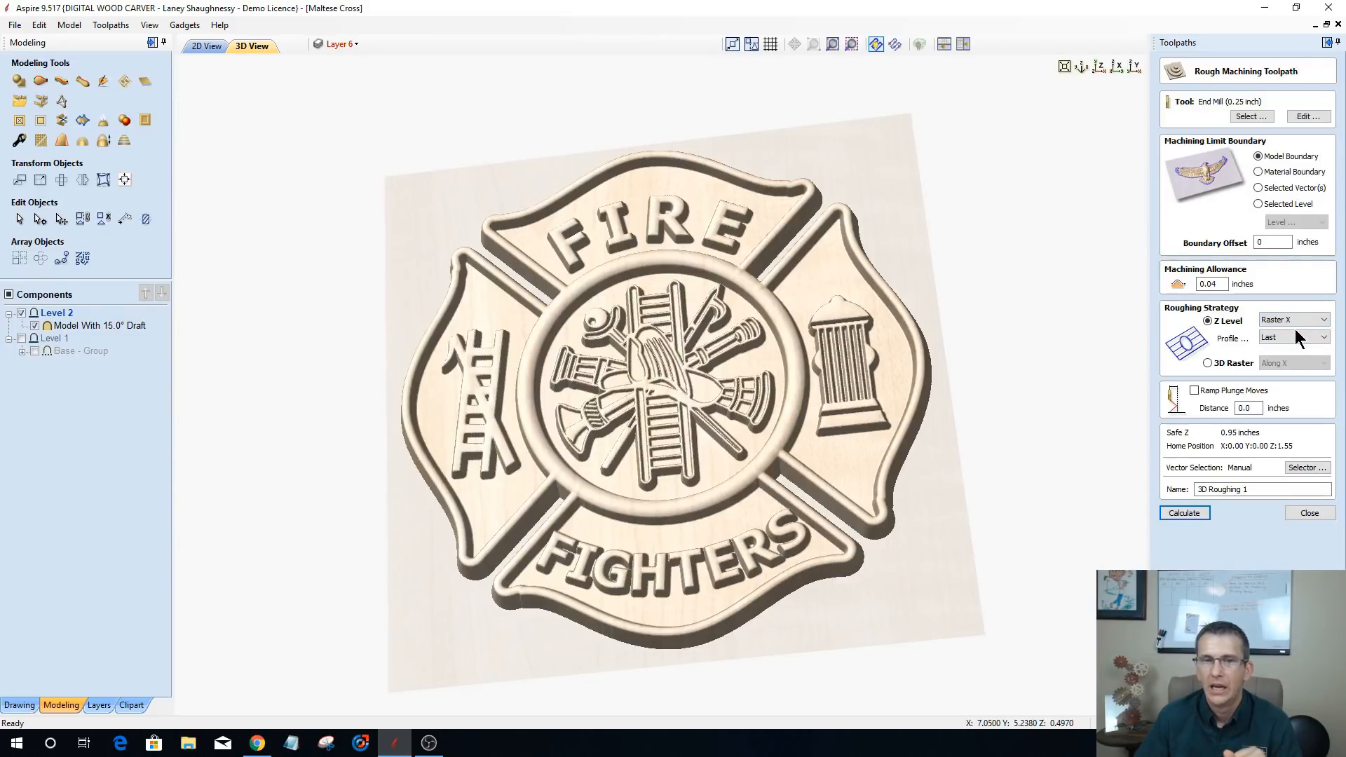
click(1185, 513)
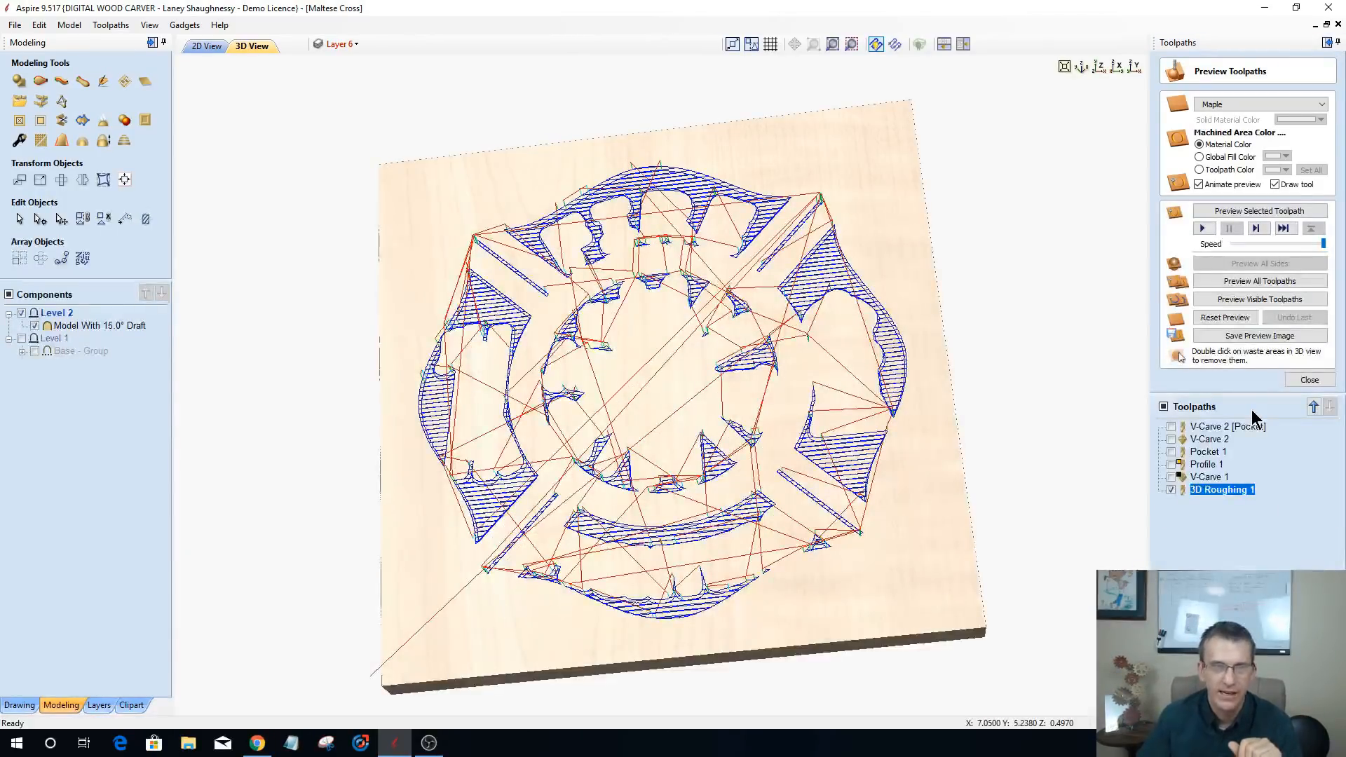
- Preview the 3D Roughing 1 toolpath on the maple block, inspect the cuts at an angle, and close the preview
click(1250, 214)
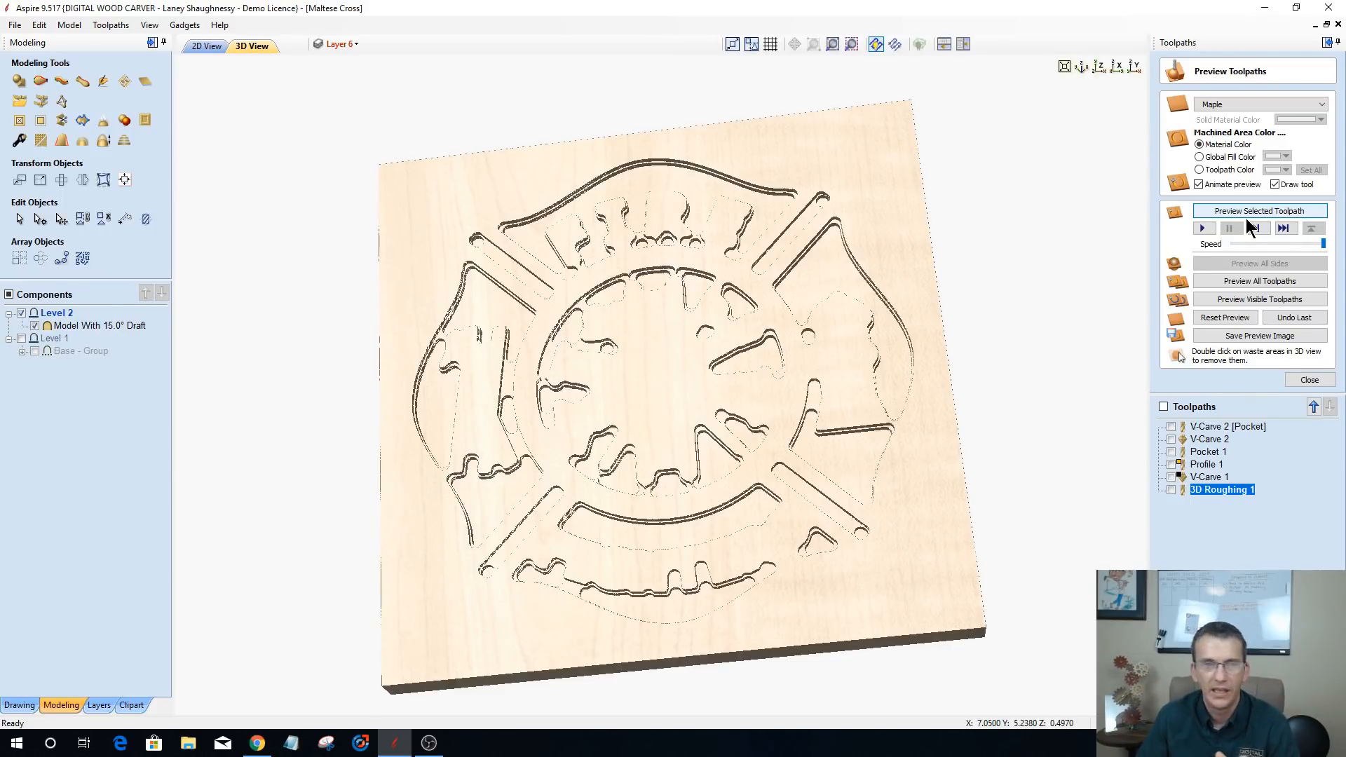
drag(697, 465, 686, 432)
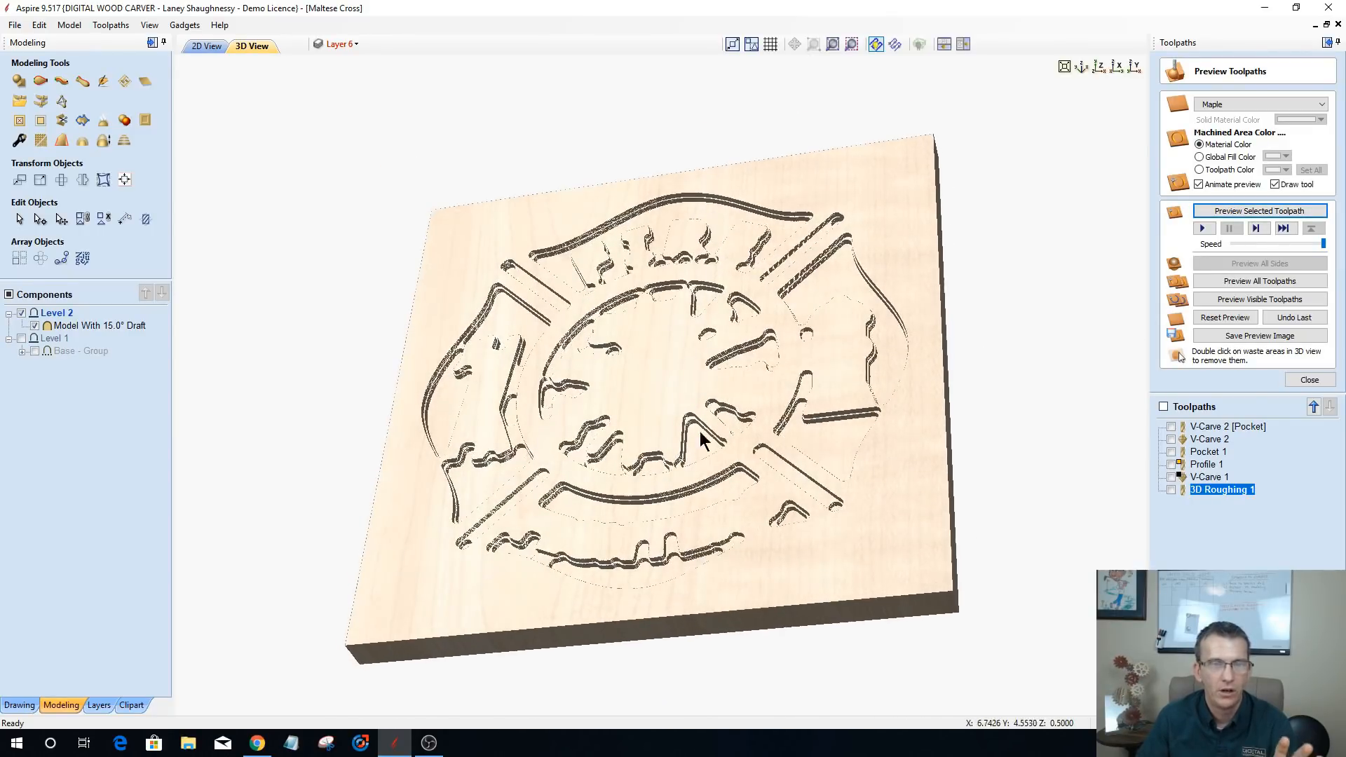
click(1308, 379)
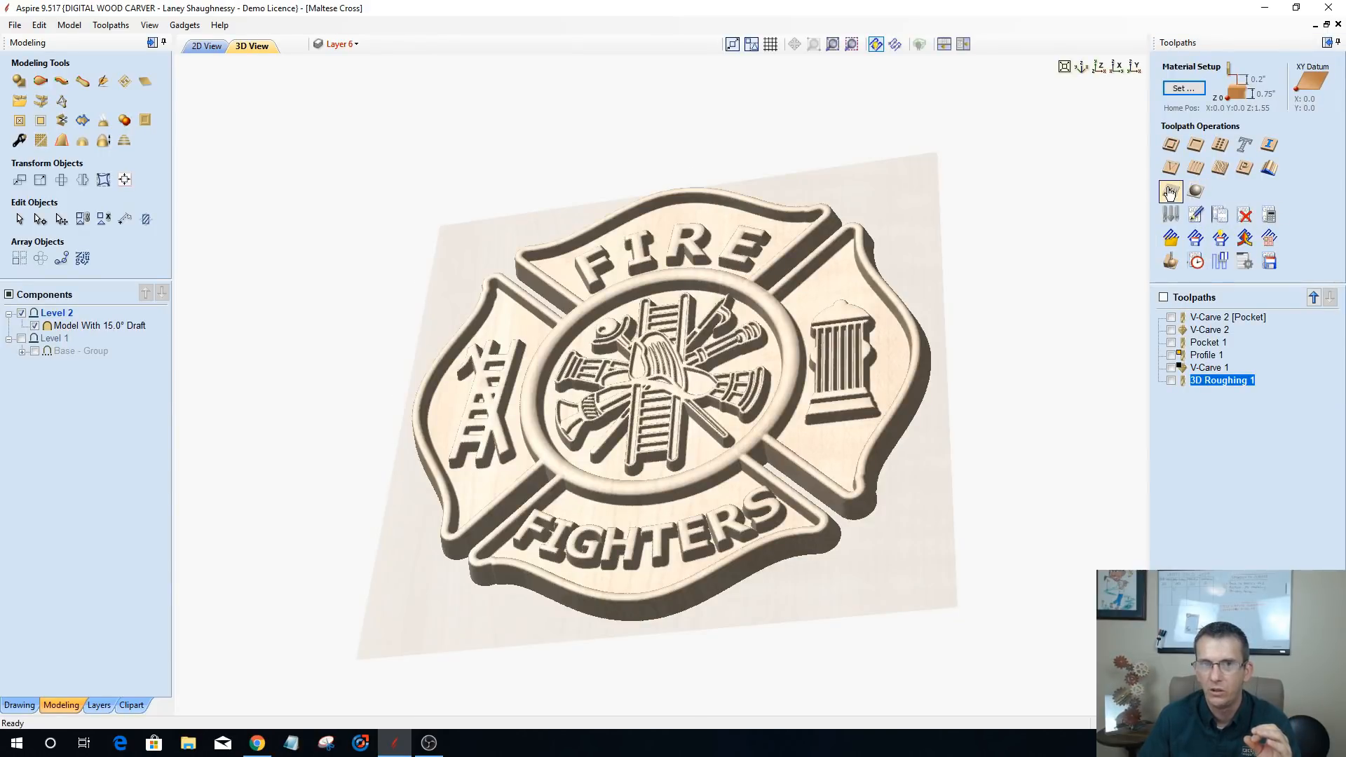
- Start a 3D finishing toolpath with the 7.2 Deg Tip 0.063 tapered ball nose, limited to the model boundary
click(1195, 192)
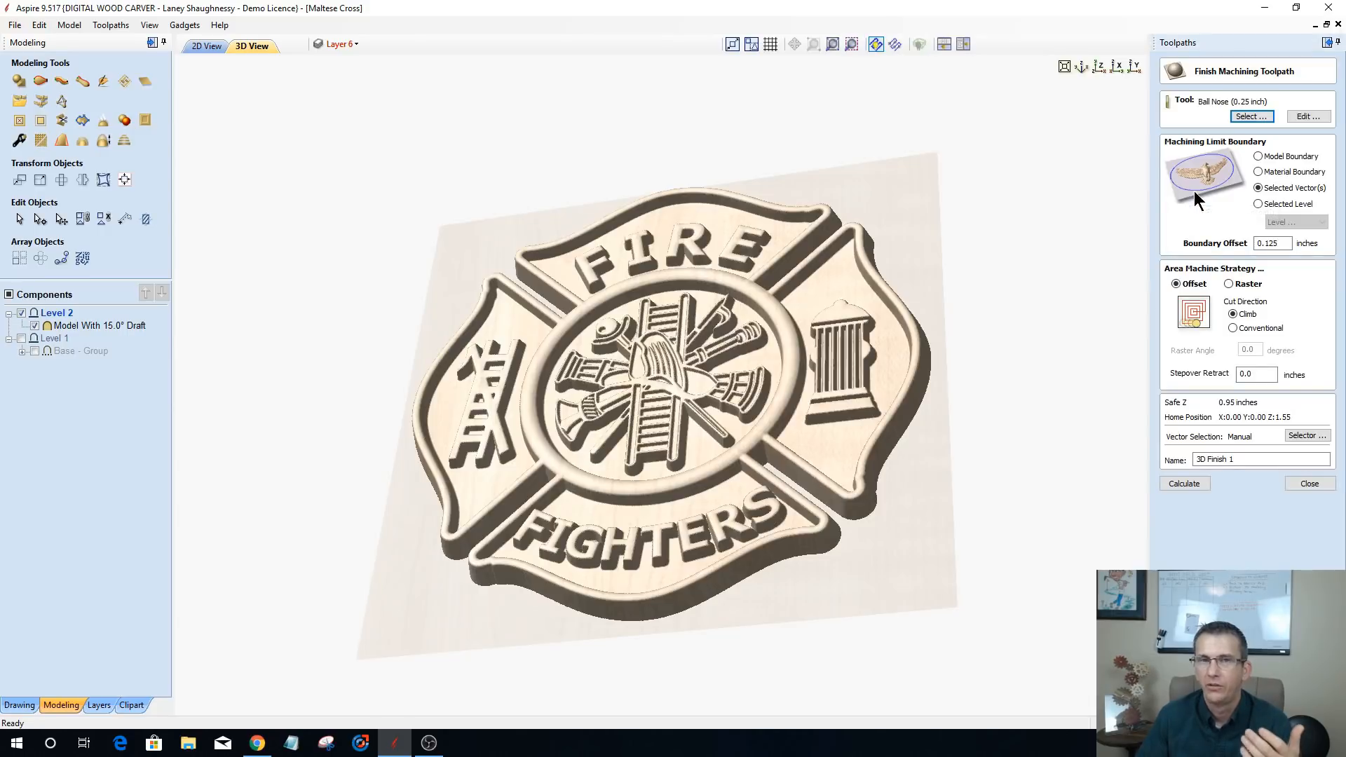
click(1246, 116)
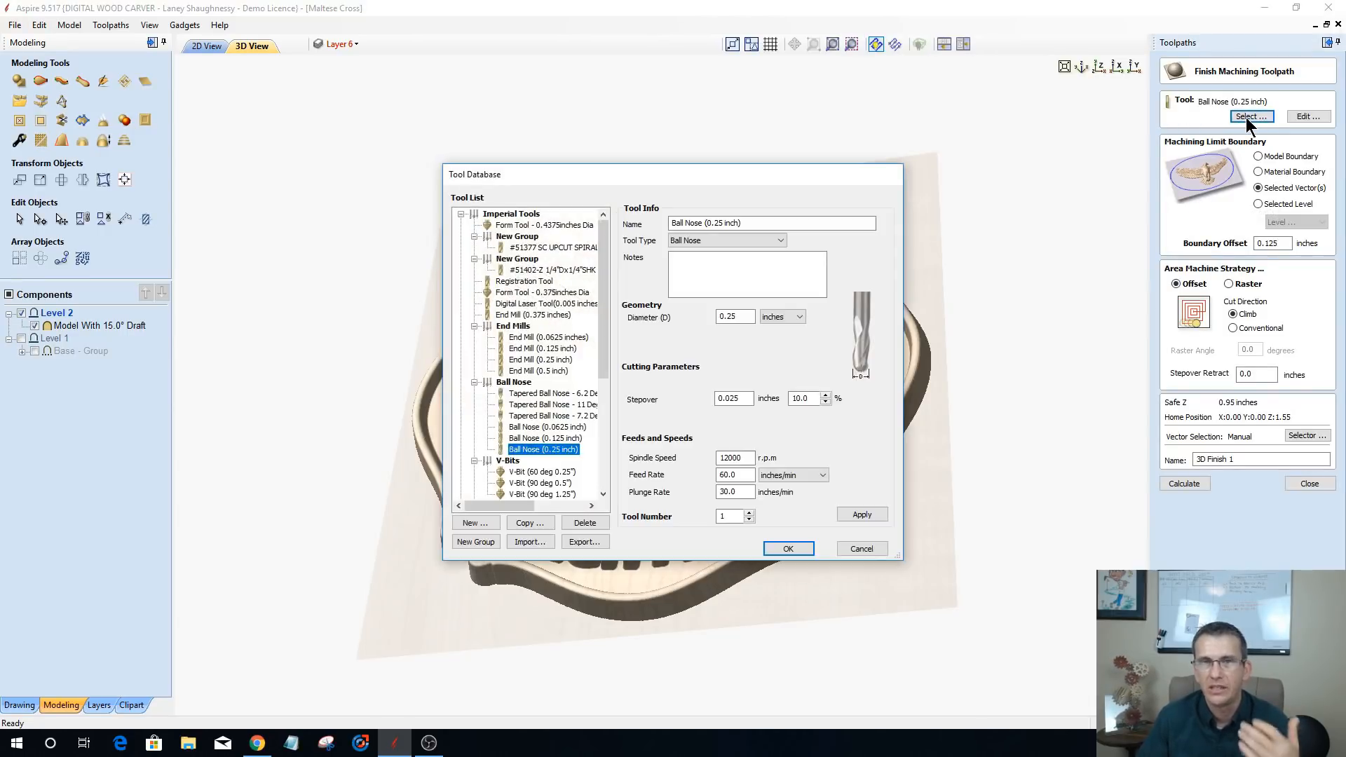
click(549, 413)
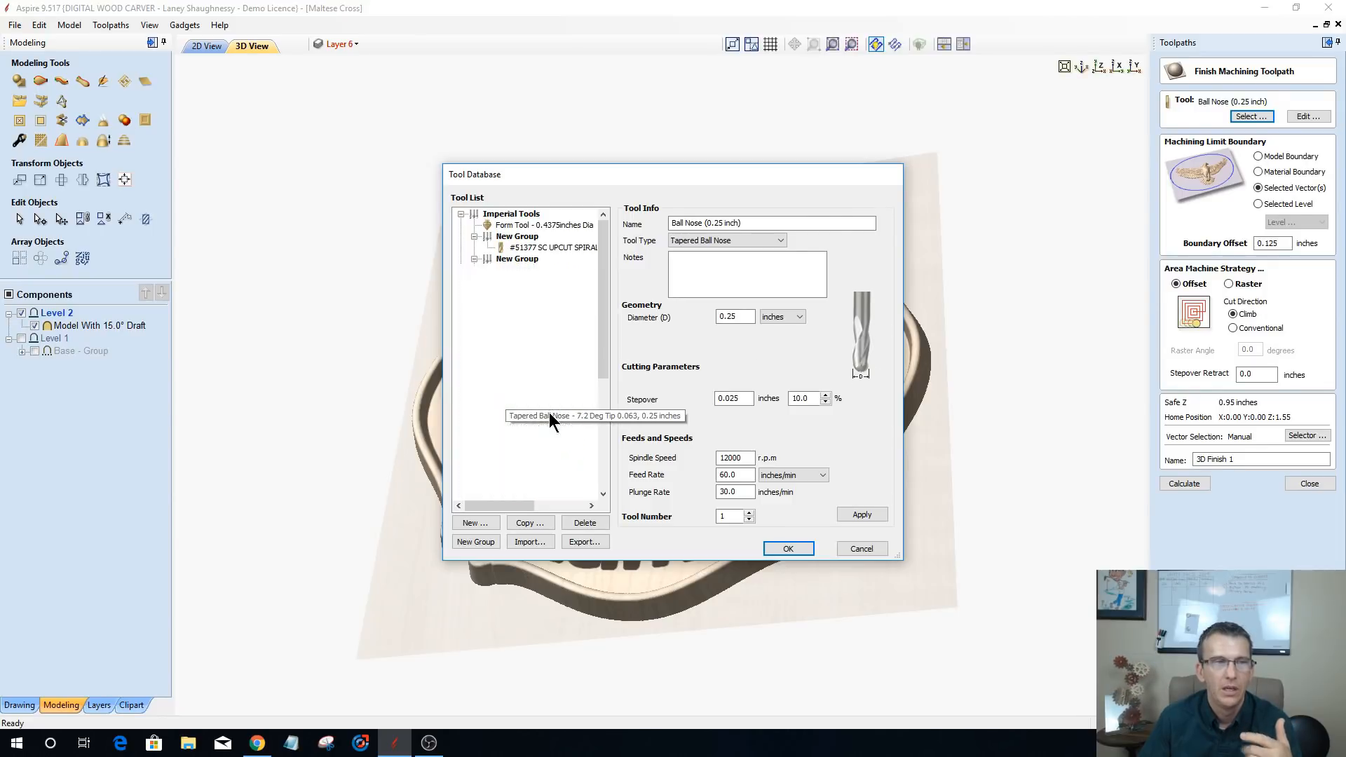
click(778, 548)
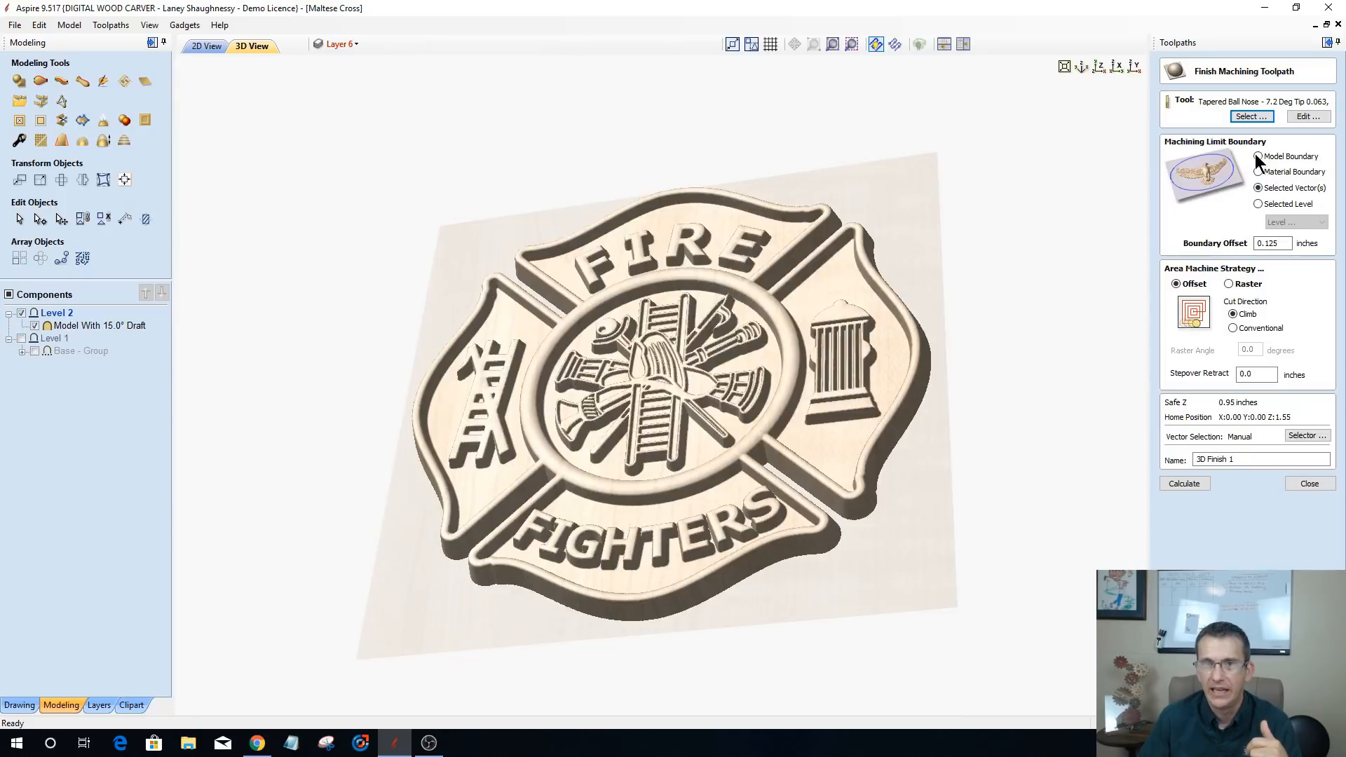
click(1258, 158)
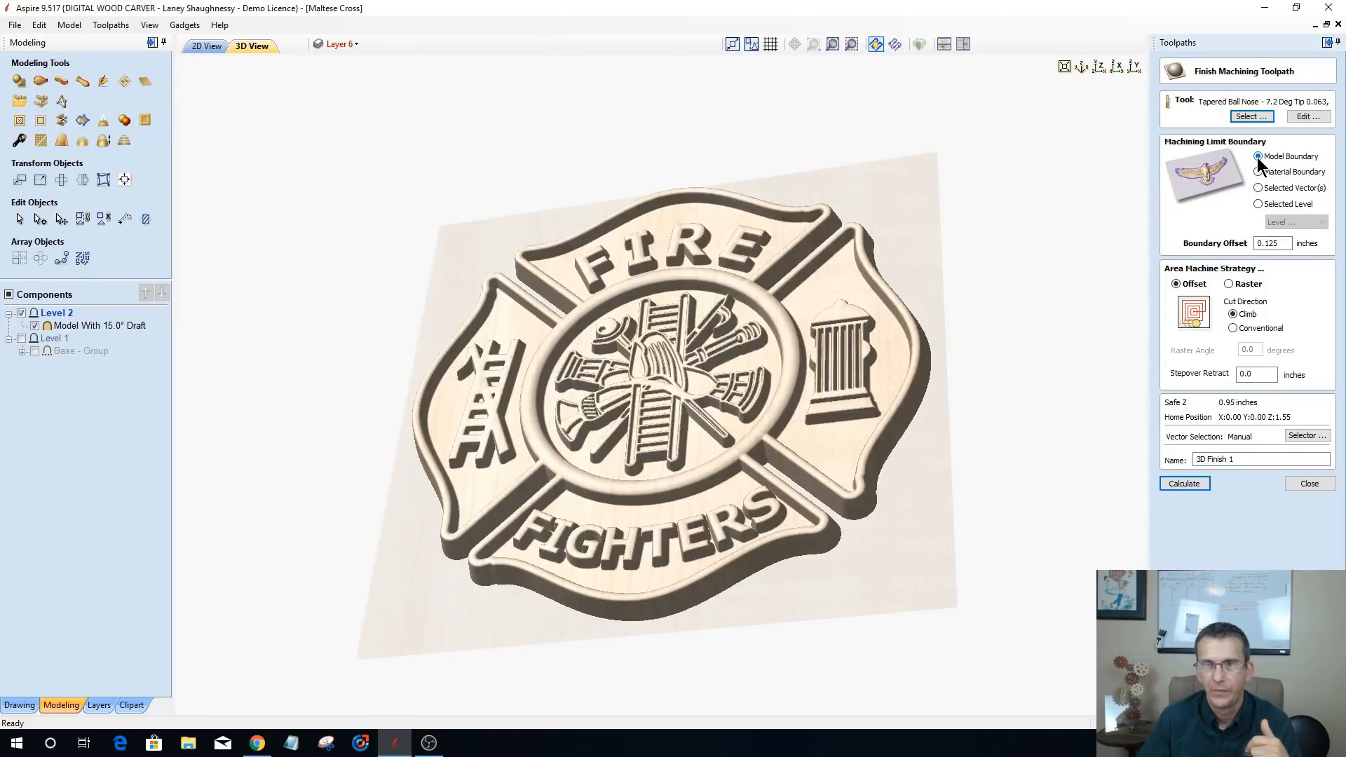
- Set the finishing toolpath's boundary offset to 0 and calculate it with the Raster strategy at a 0.0 degree angle
drag(660, 527, 869, 447)
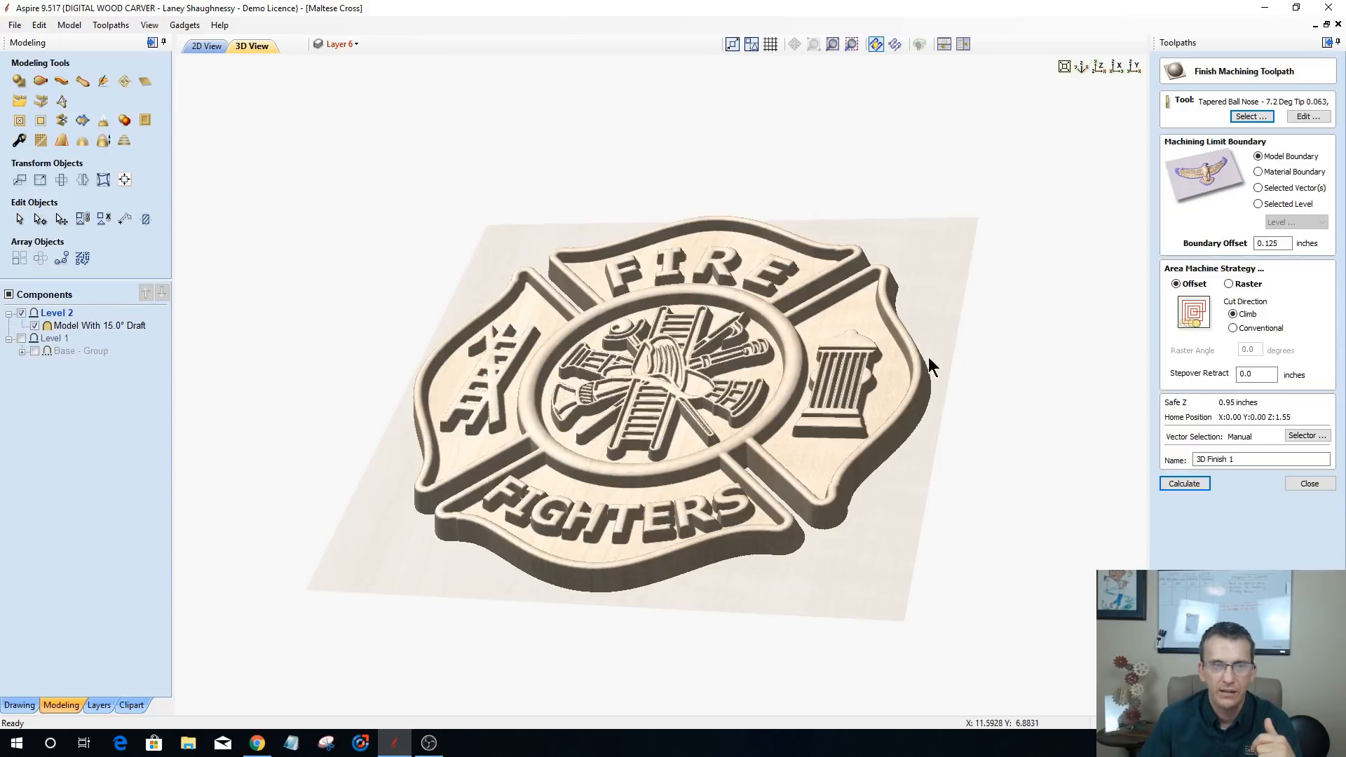
drag(875, 406, 931, 424)
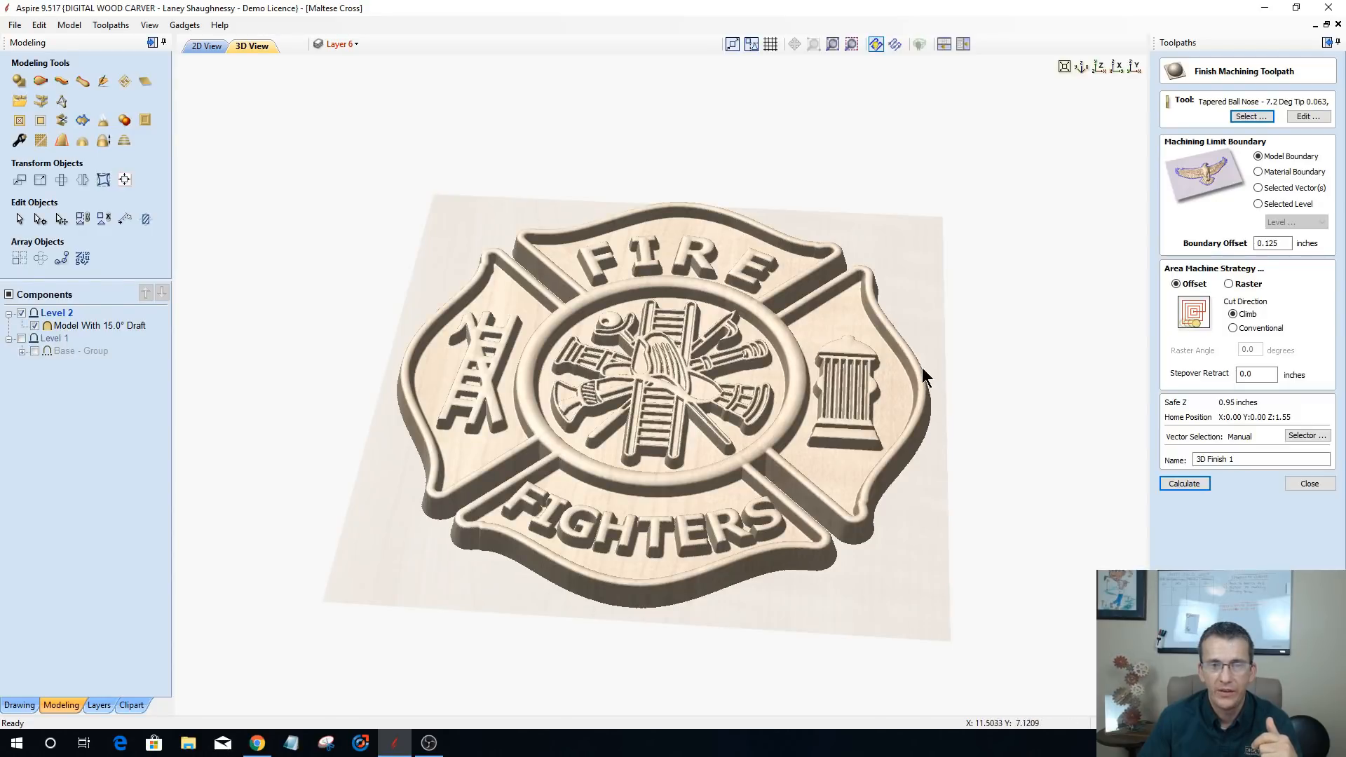
double_click(1282, 244)
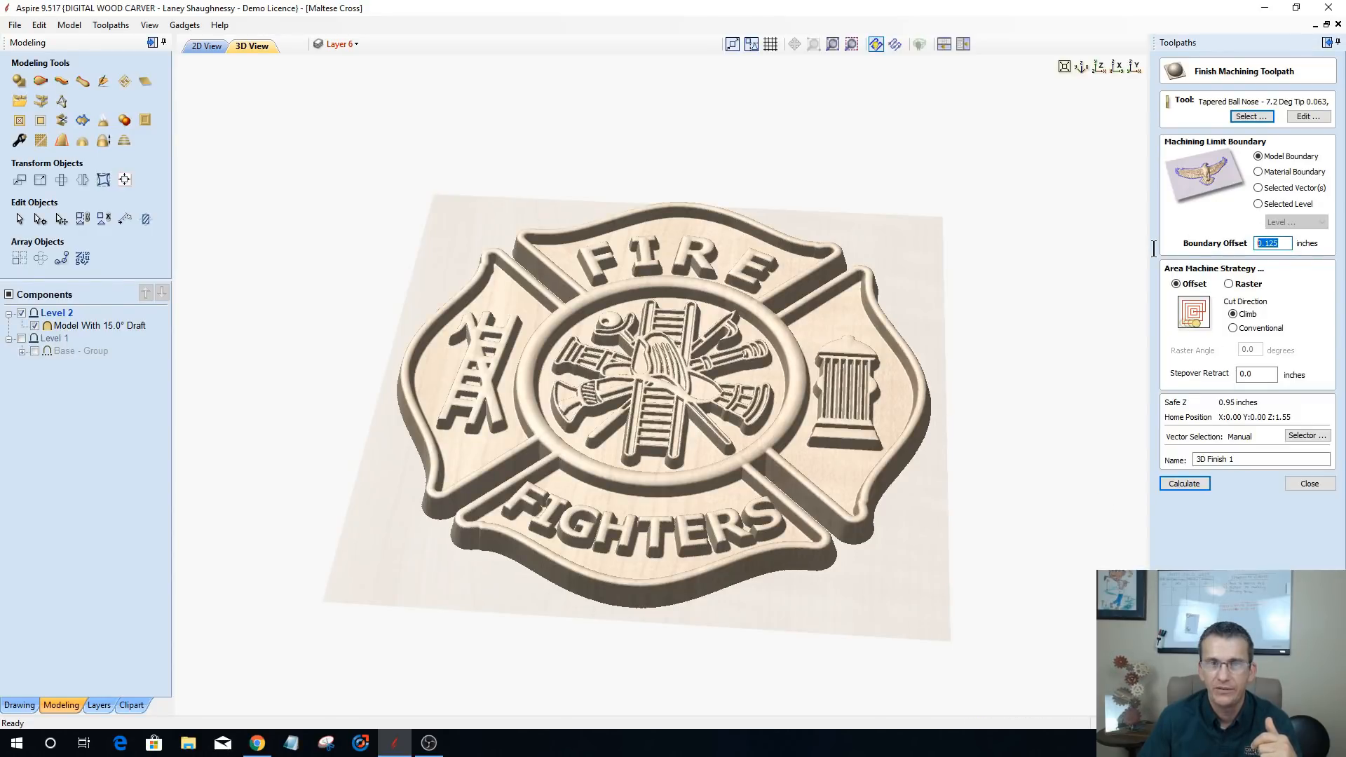
text(0)
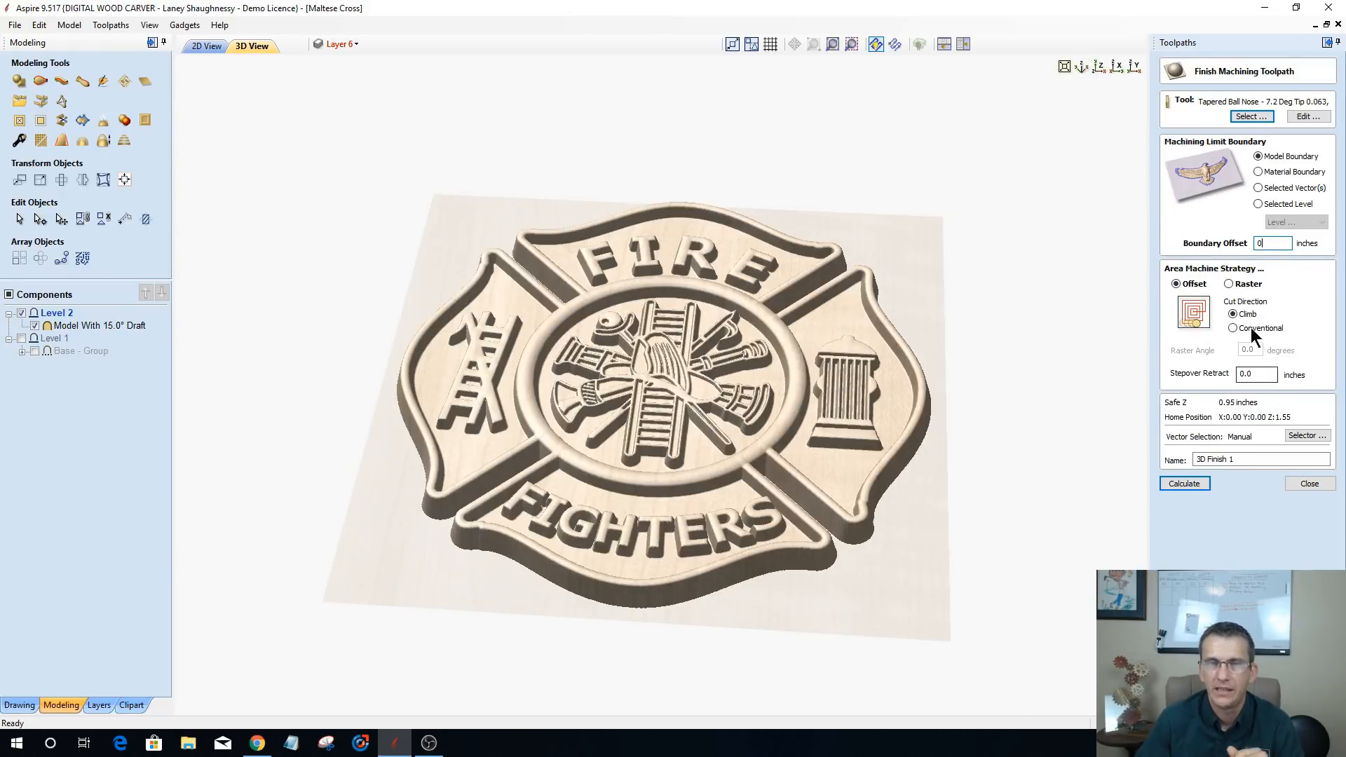
click(1227, 283)
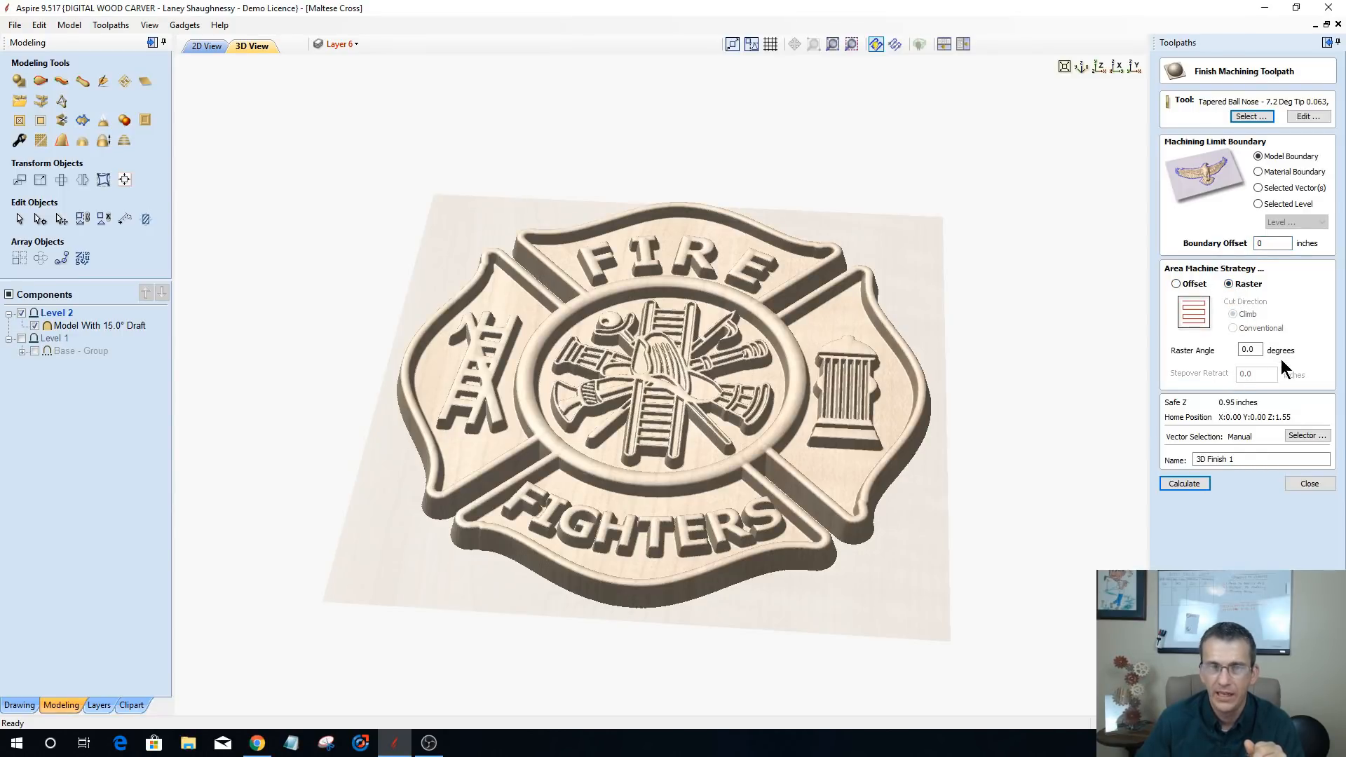
drag(1257, 350, 1217, 352)
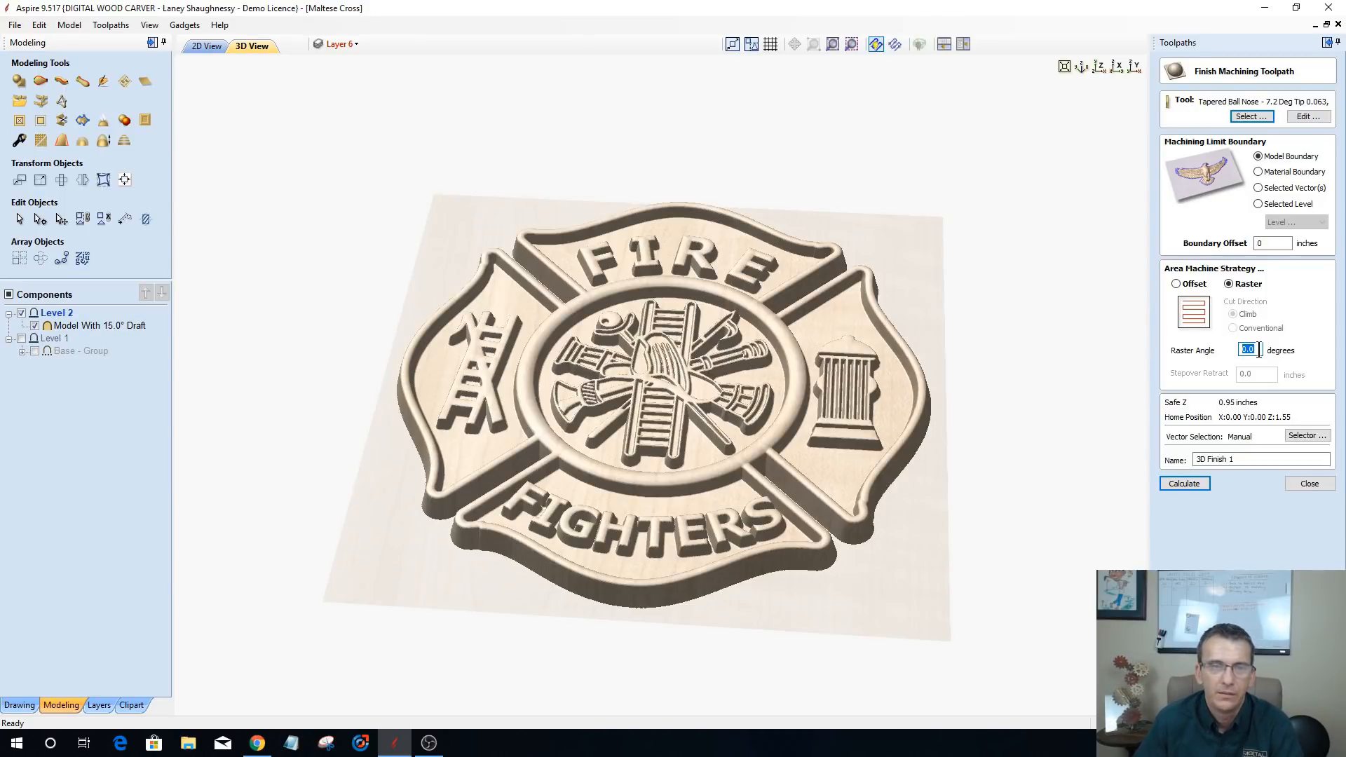
click(1194, 485)
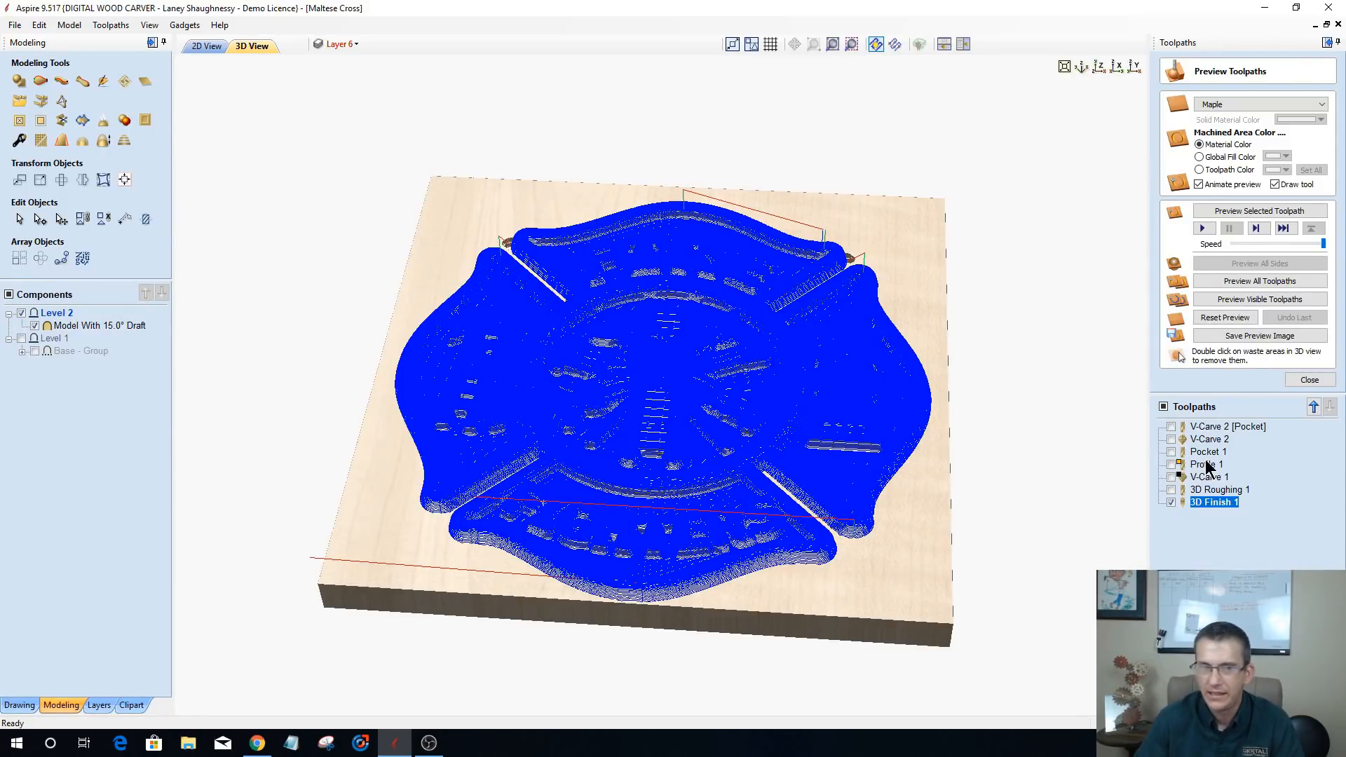
- Preview the 3D Finish 1 toolpath on the maple block, inspect the carved emblem up close, and close the preview
click(1256, 212)
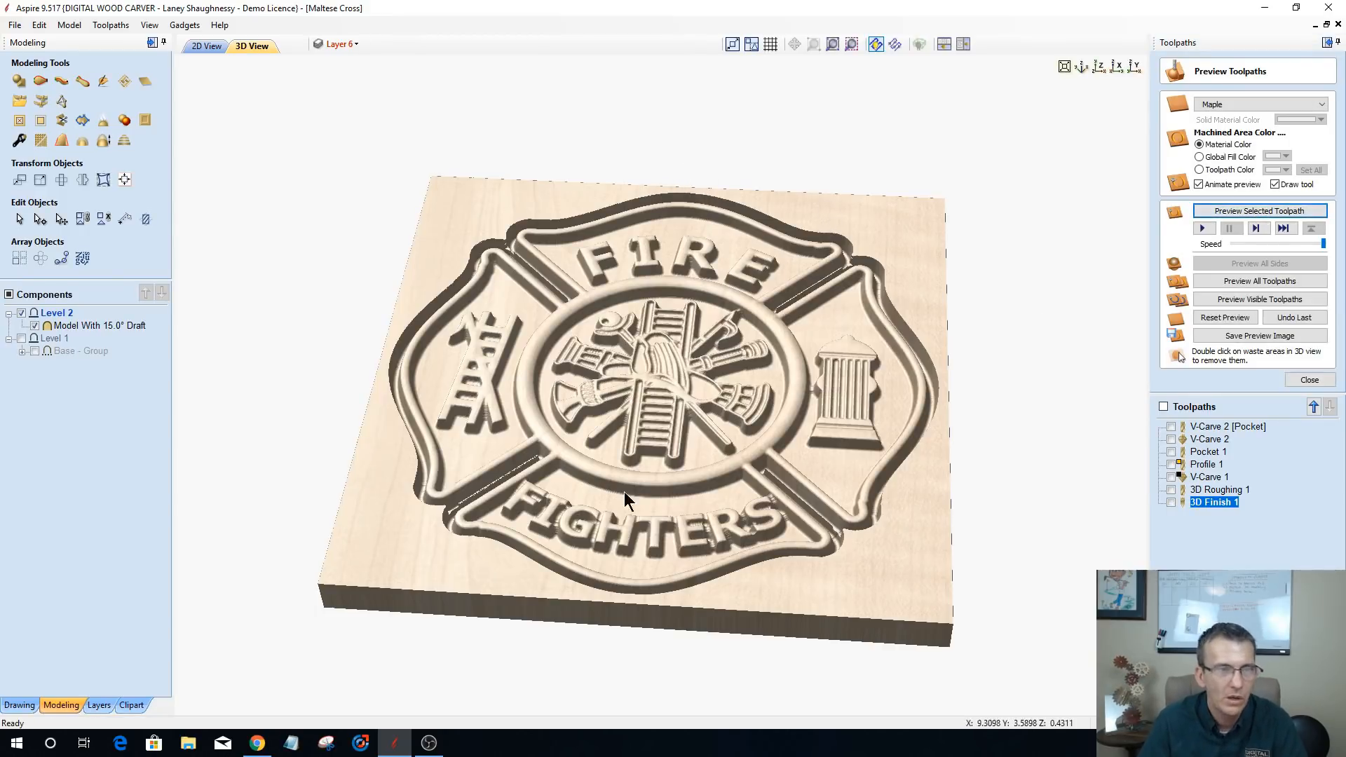
drag(559, 575, 586, 637)
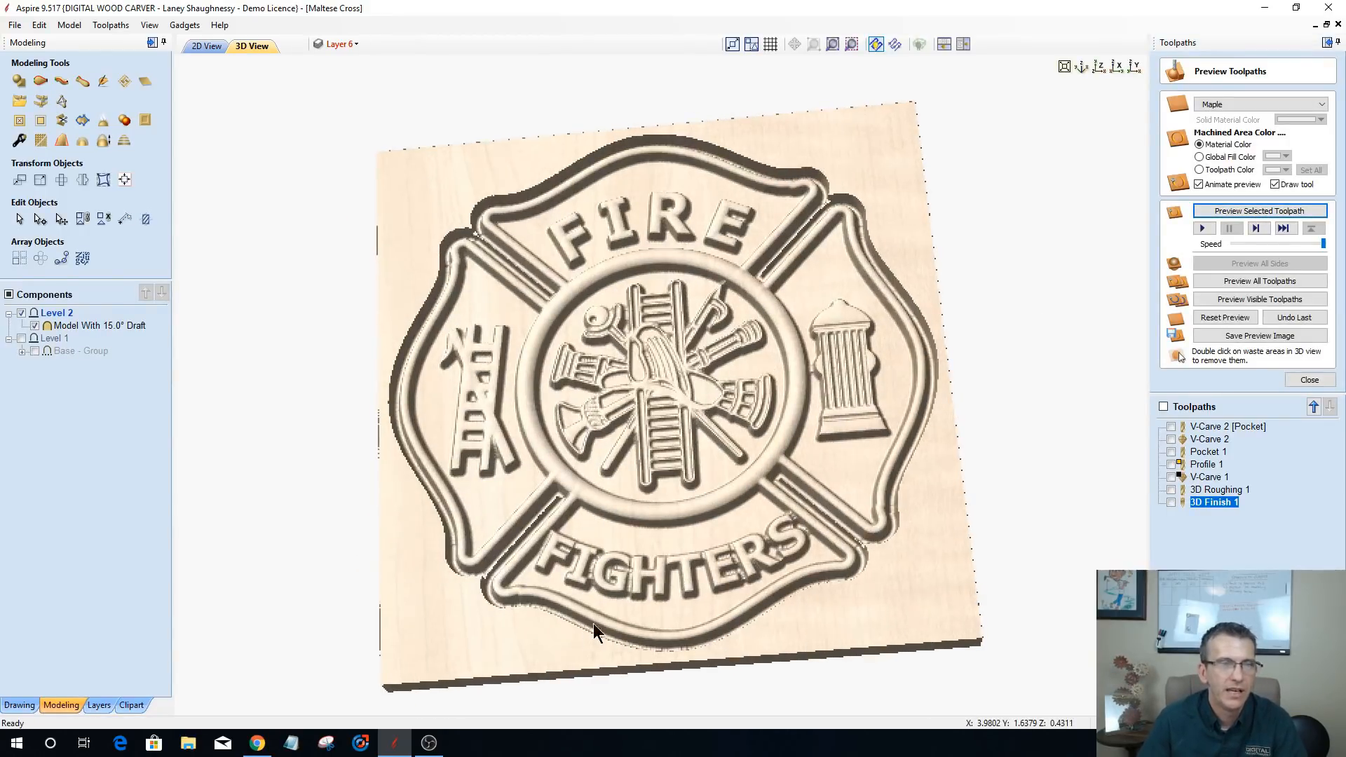
scroll(622, 363, up, 5)
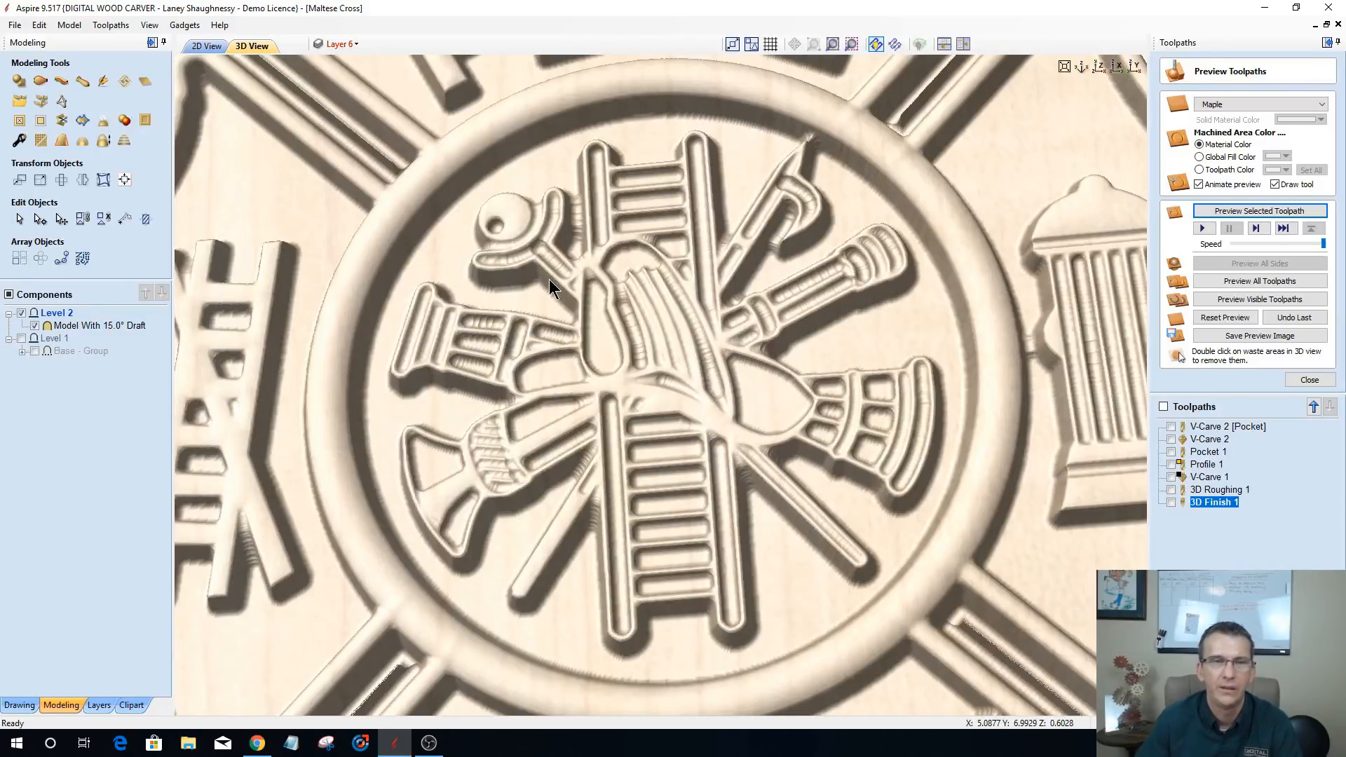
scroll(531, 298, down, 4)
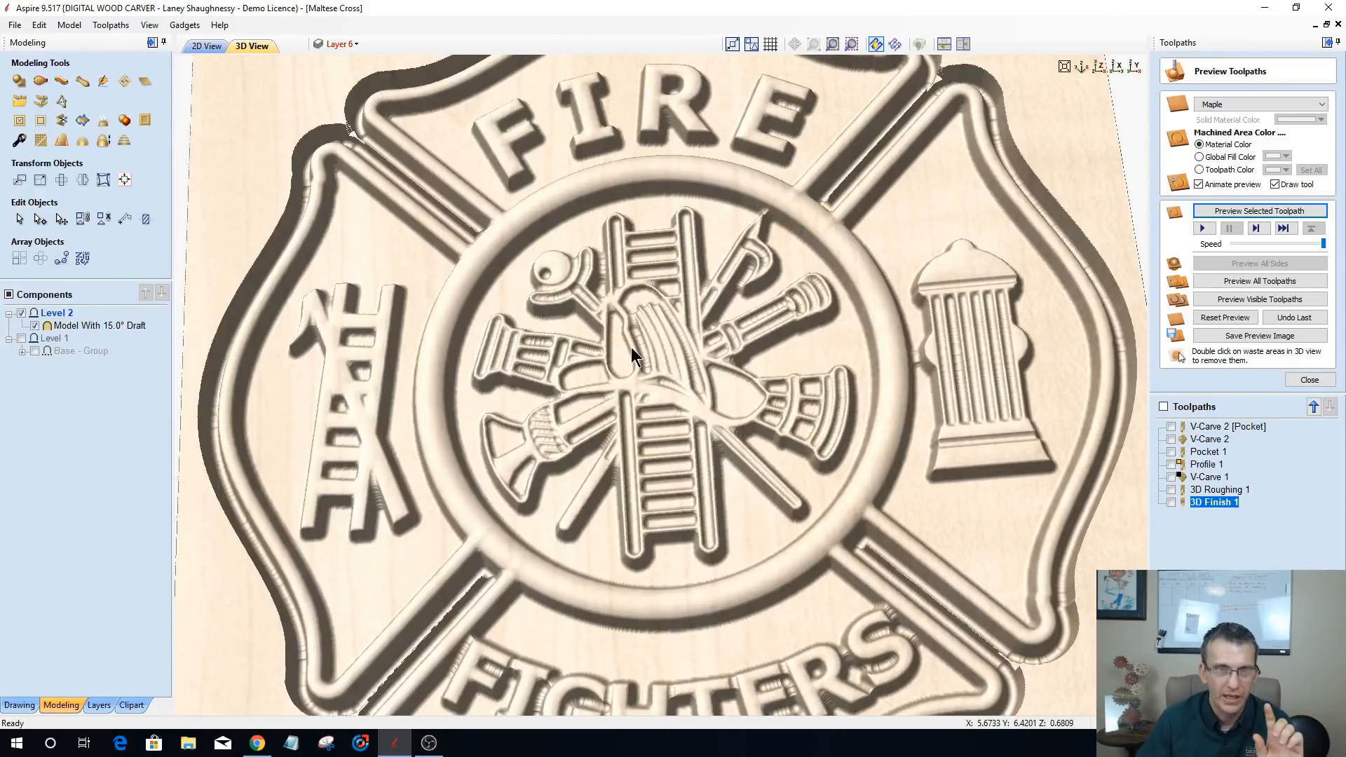
scroll(630, 356, down, 2)
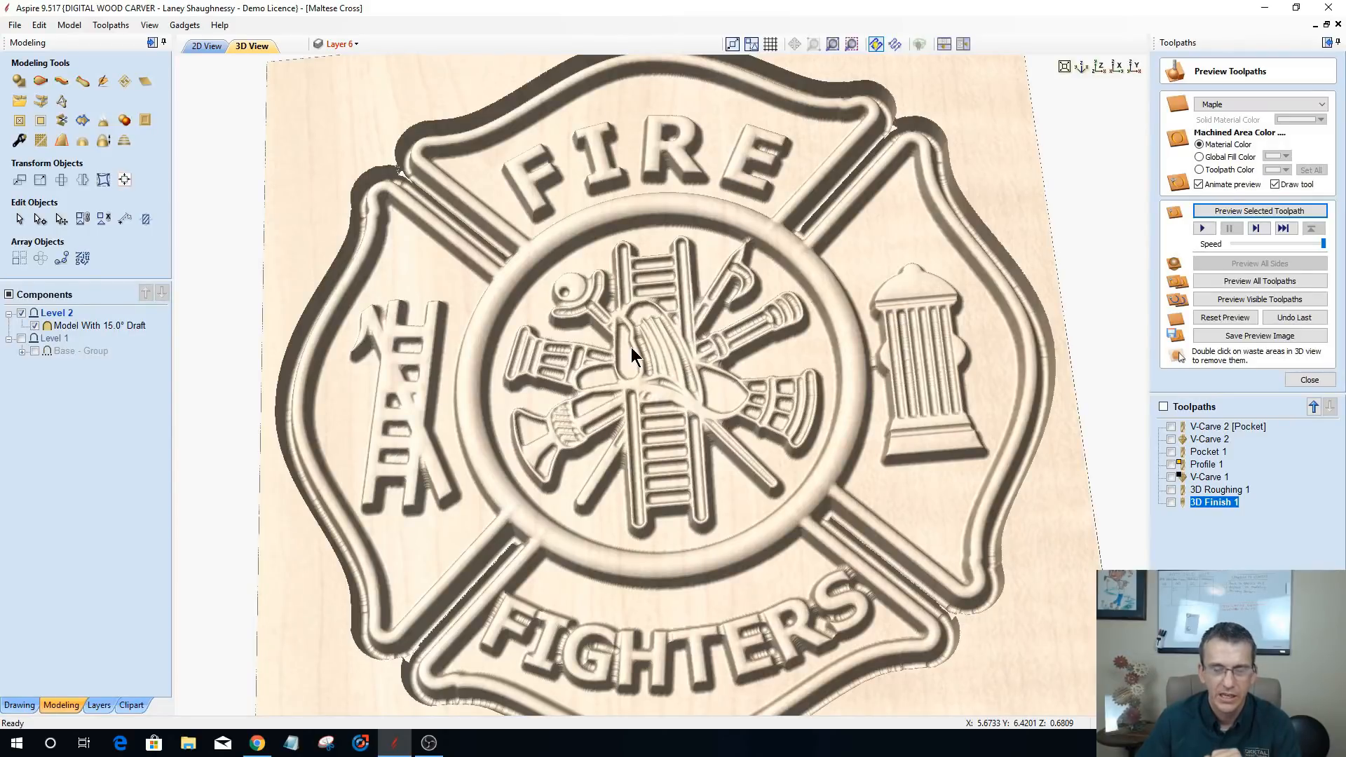
click(1310, 379)
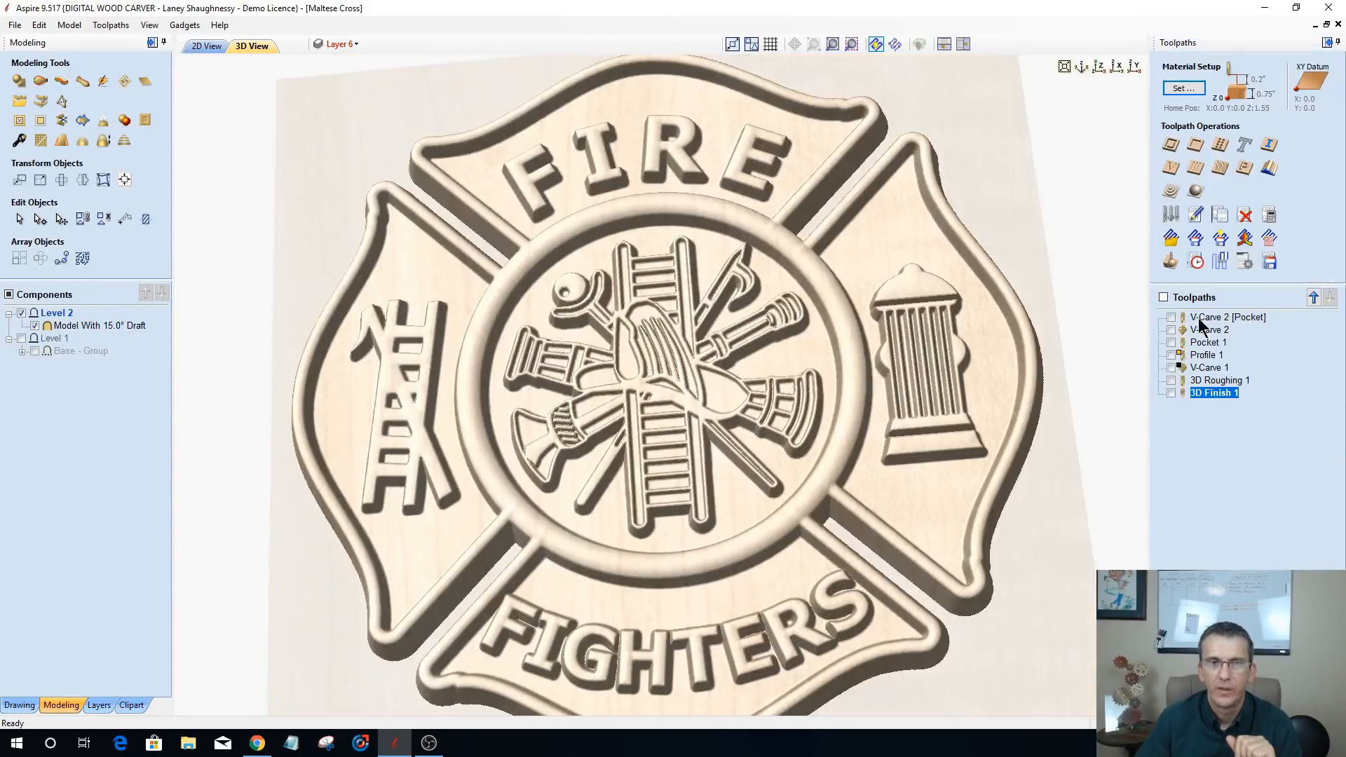
- Estimate the machining time of 3D Roughing 1 and 3D Finish 1 together, with the summary's scale factor set to 1.3
click(1171, 381)
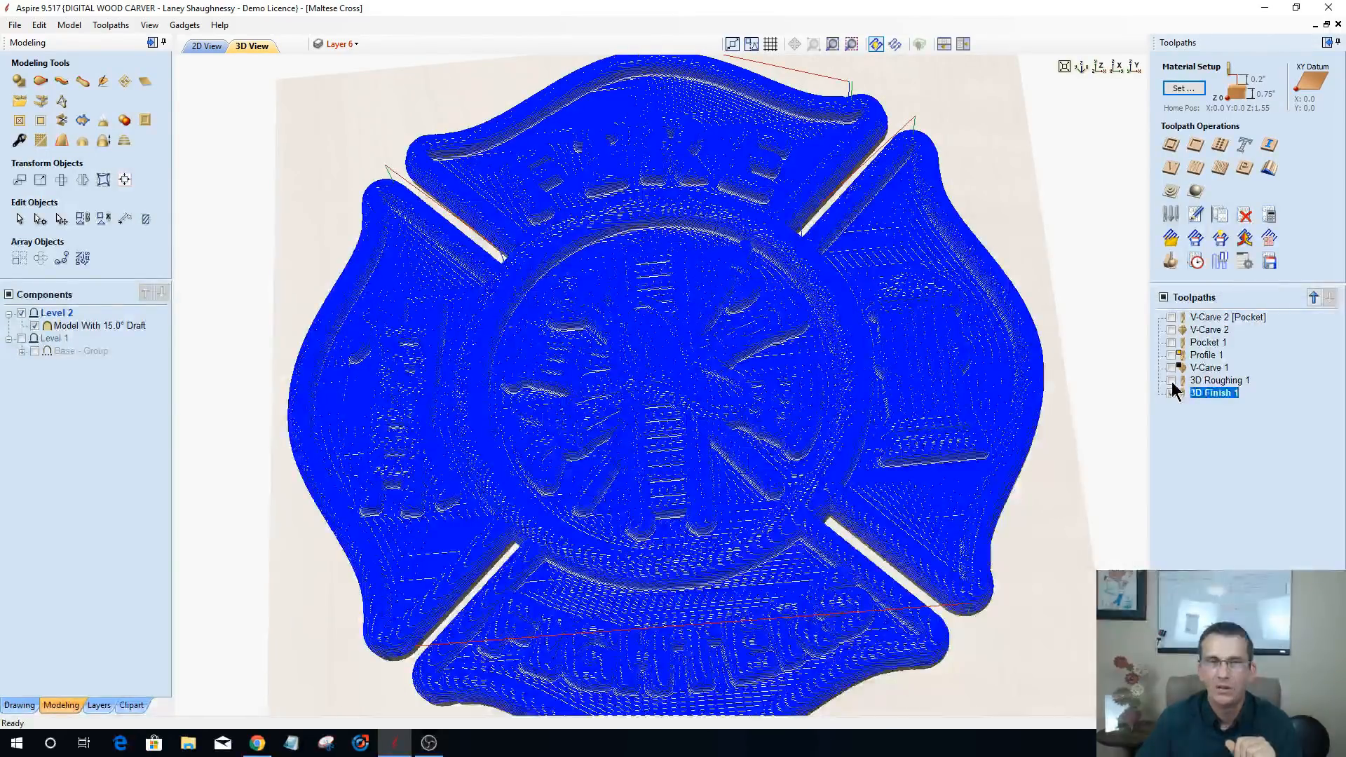
click(1171, 393)
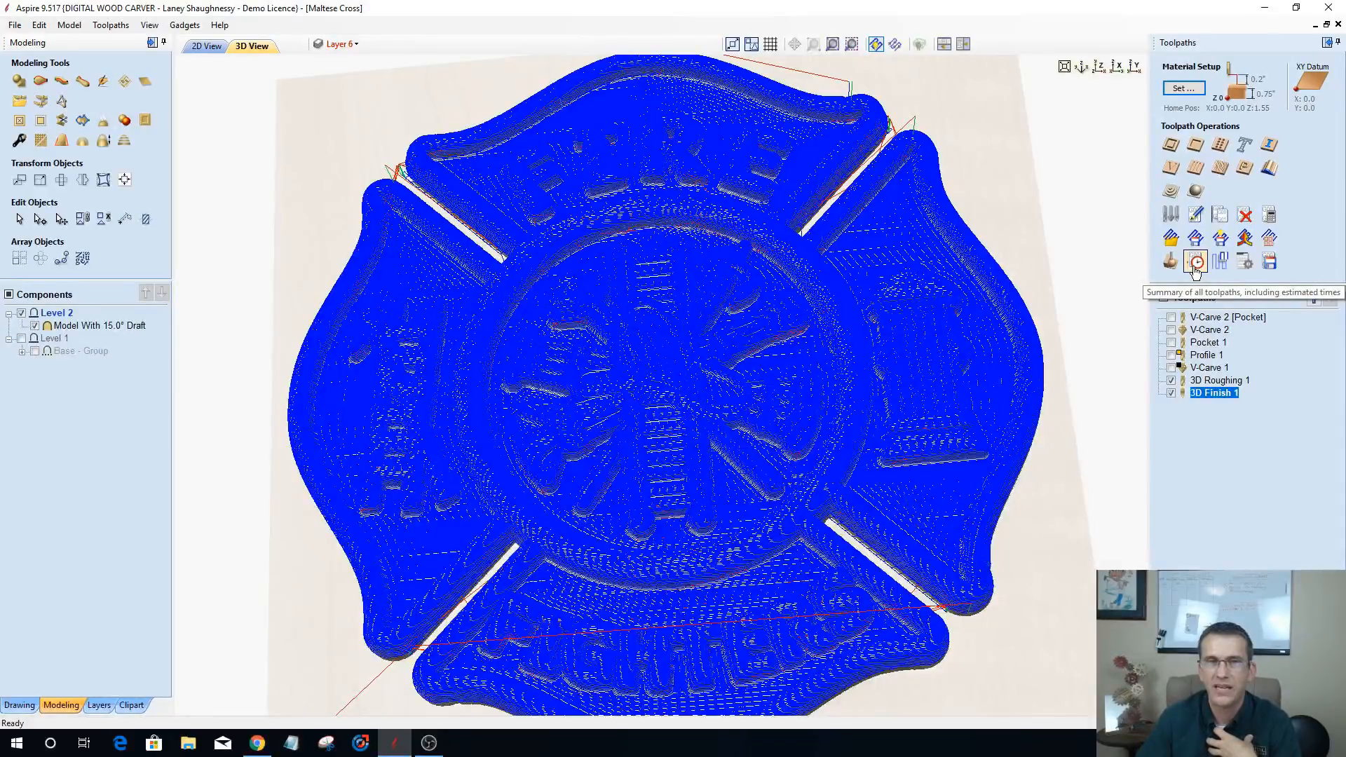
click(1195, 266)
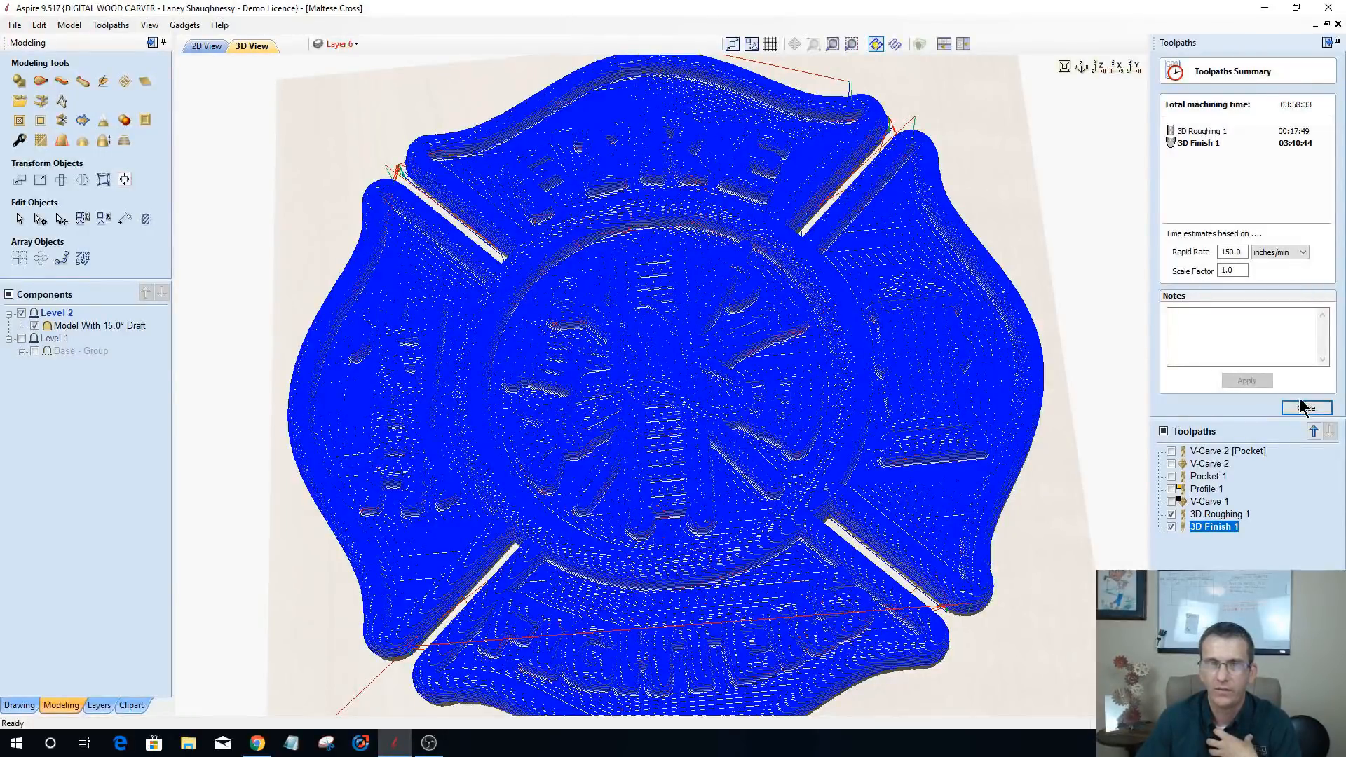
double_click(1239, 274)
text(1.3)
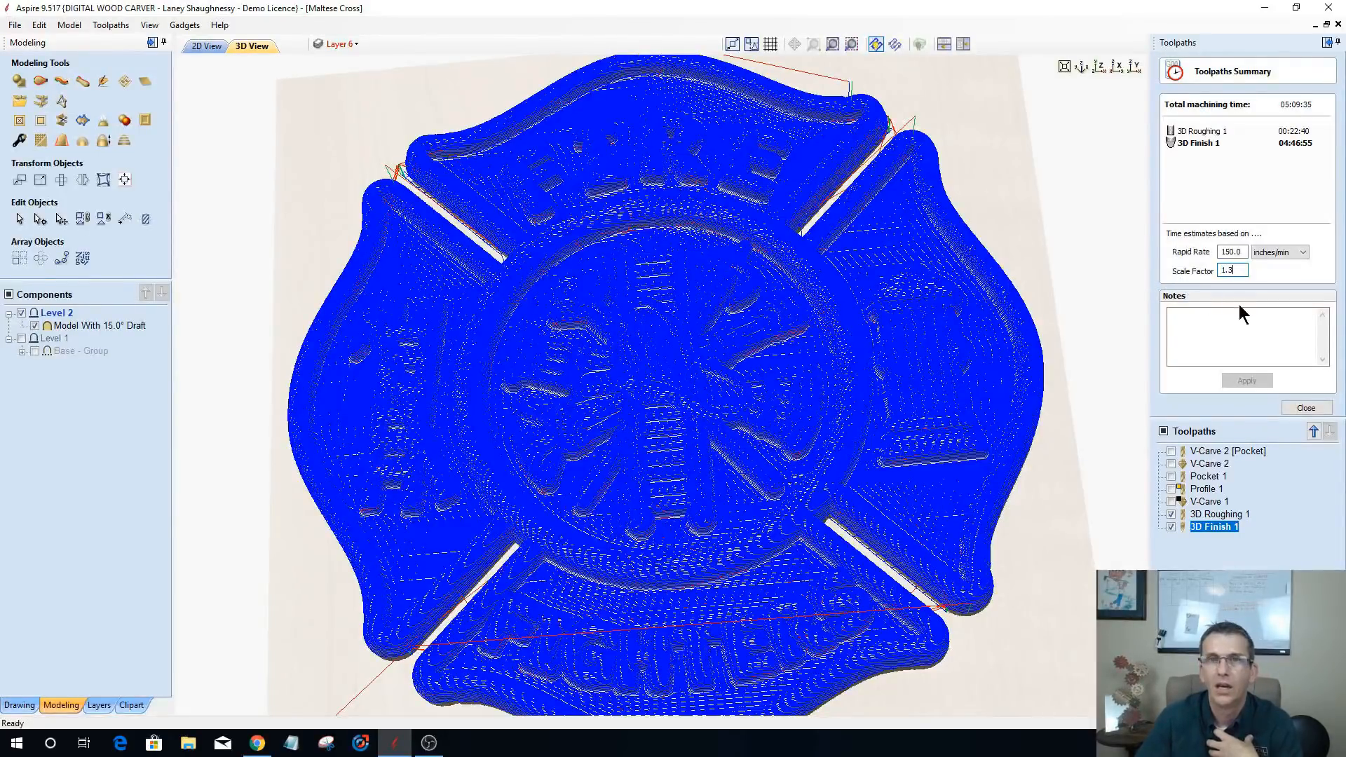
click(1238, 252)
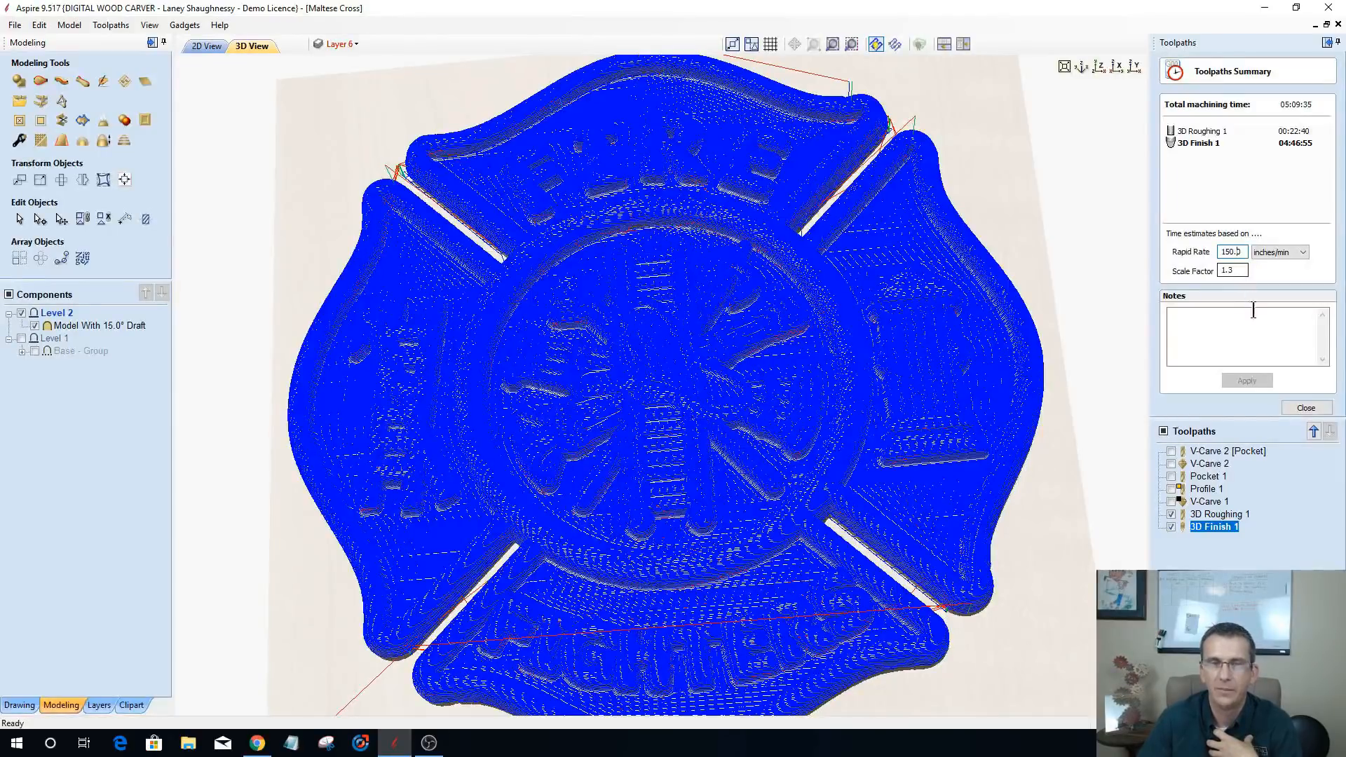
click(1294, 408)
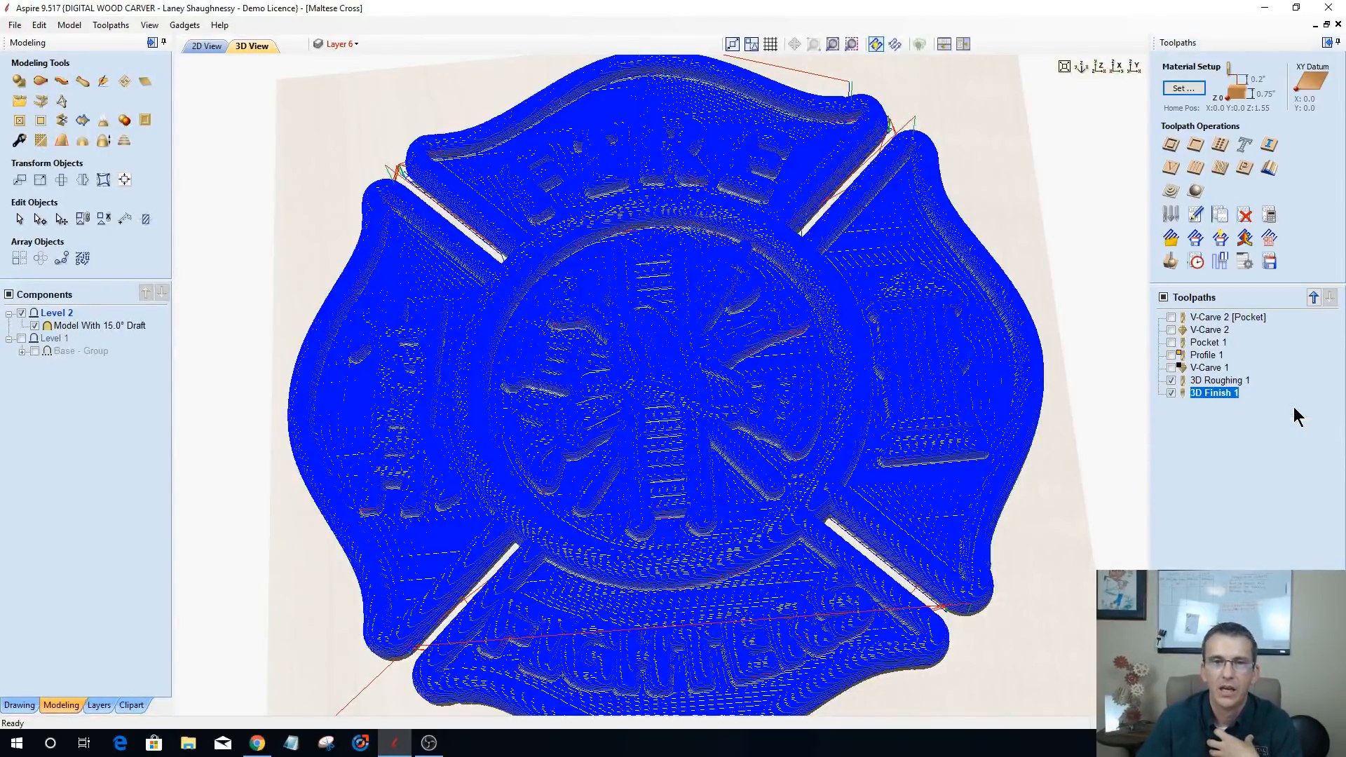
- Check the estimated machining time for V-Carve 2 [Pocket], V-Carve 2 and Profile 1, excluding the 3D roughing and finish toolpaths
click(1194, 262)
click(1170, 514)
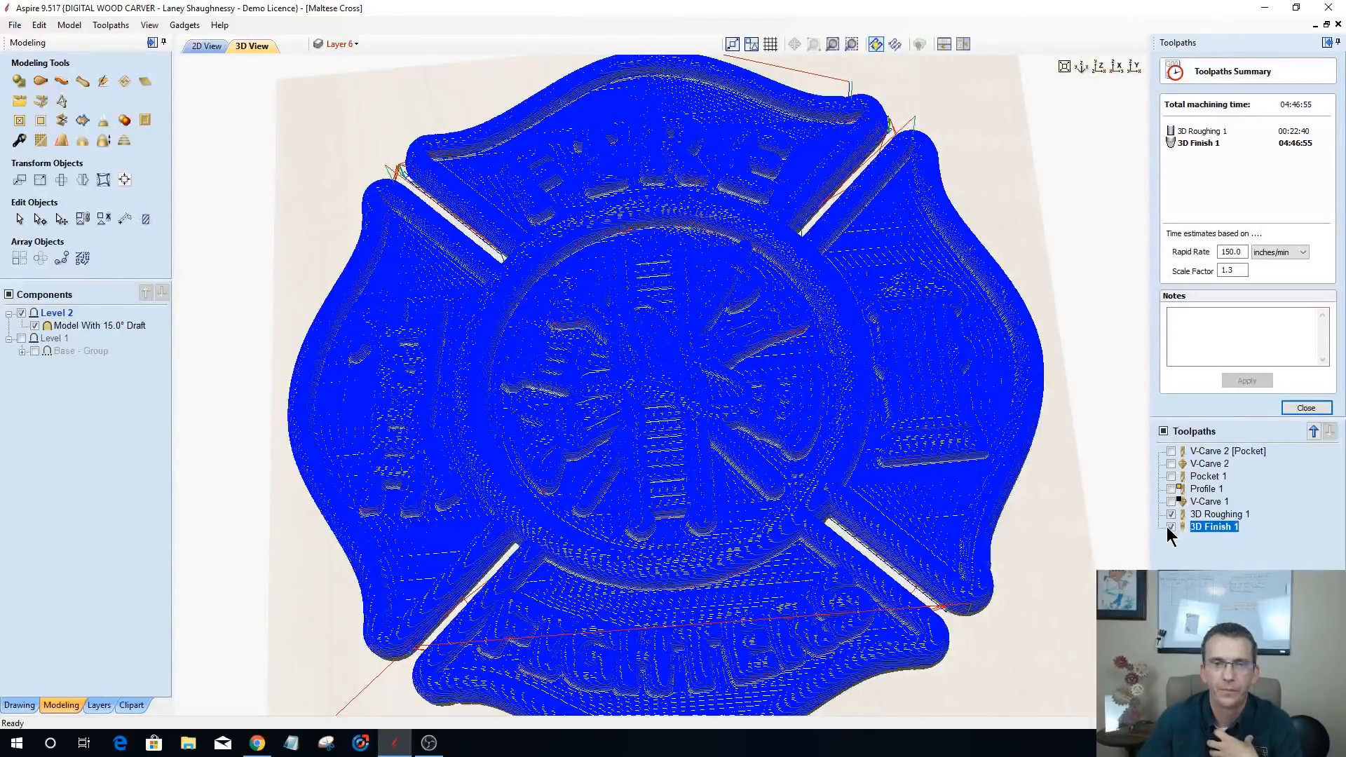
click(1170, 526)
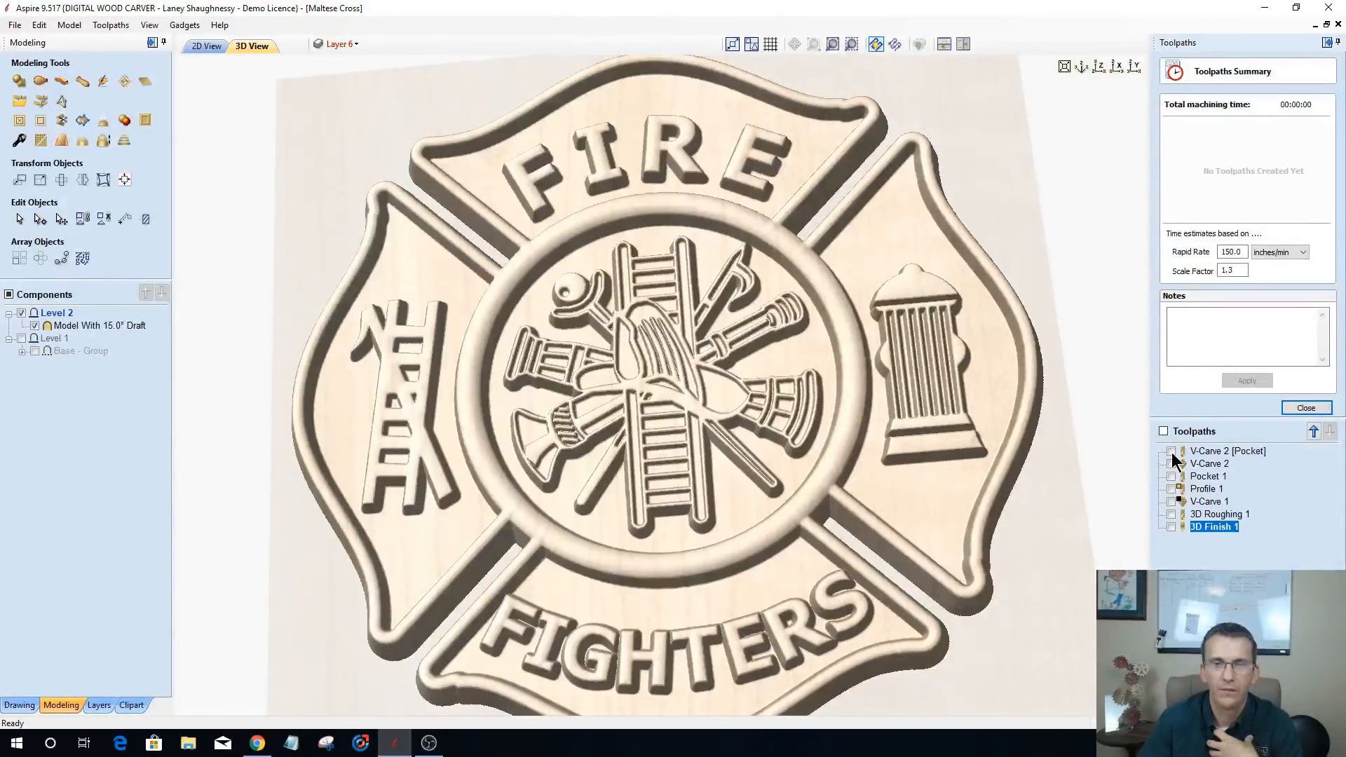
click(1170, 451)
click(1171, 464)
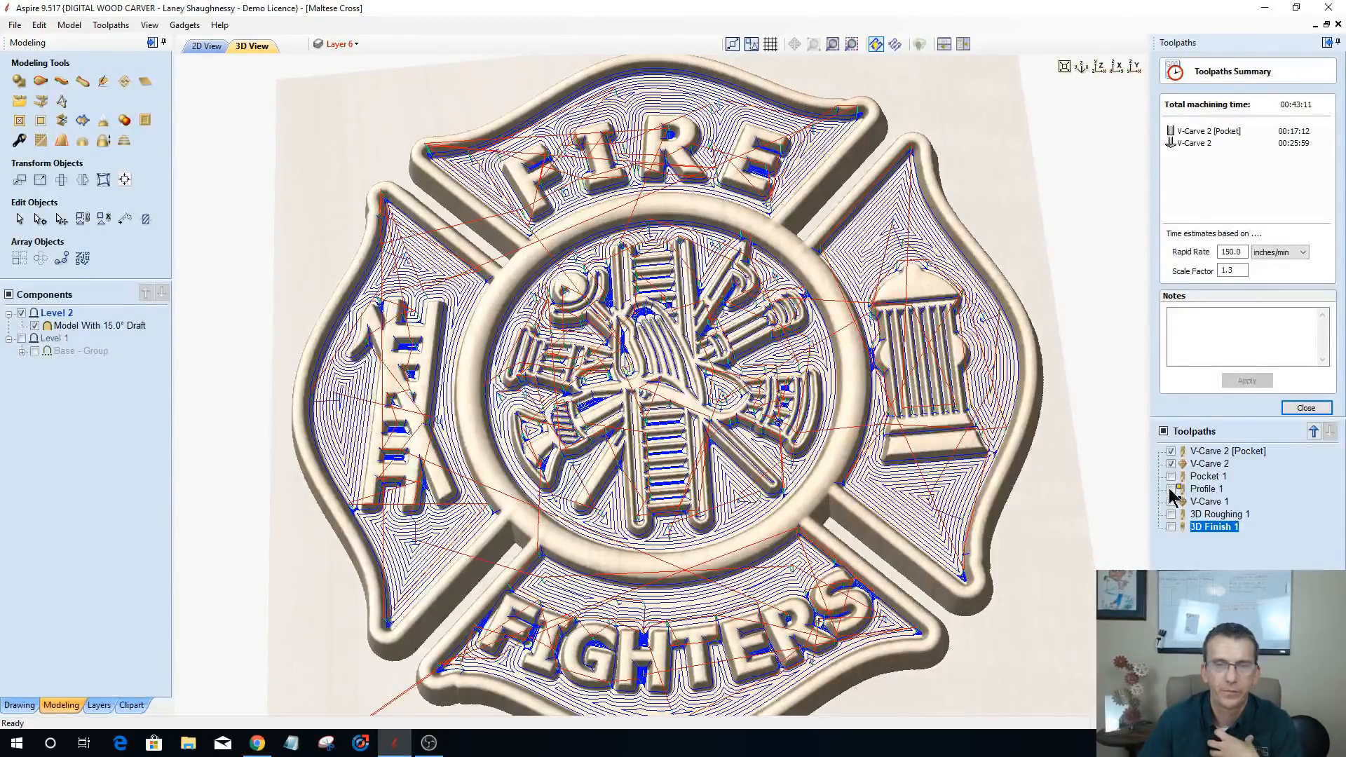
click(1171, 488)
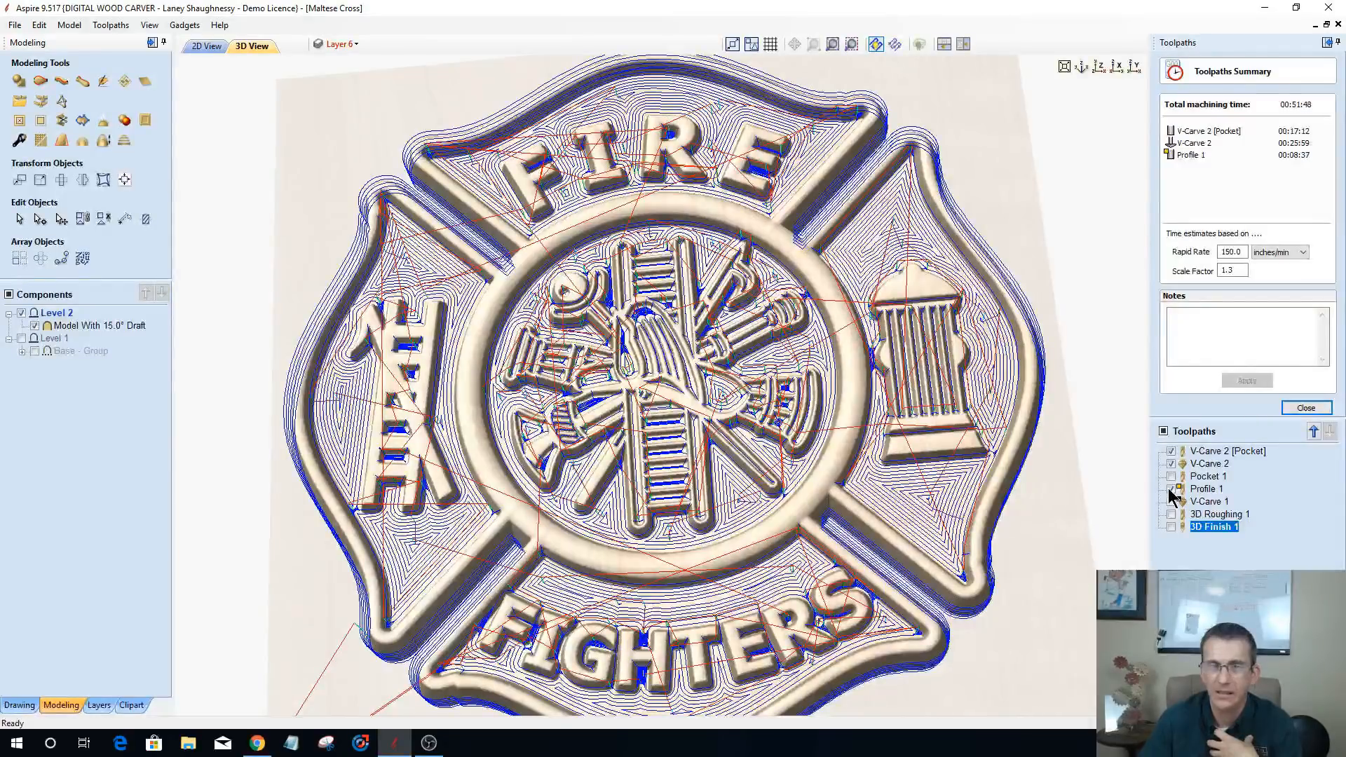
- Check the estimated machining time for Pocket 1, Profile 1 and V-Carve 1 instead of the V-Carve 2 toolpaths
click(1172, 495)
click(1171, 489)
click(1170, 463)
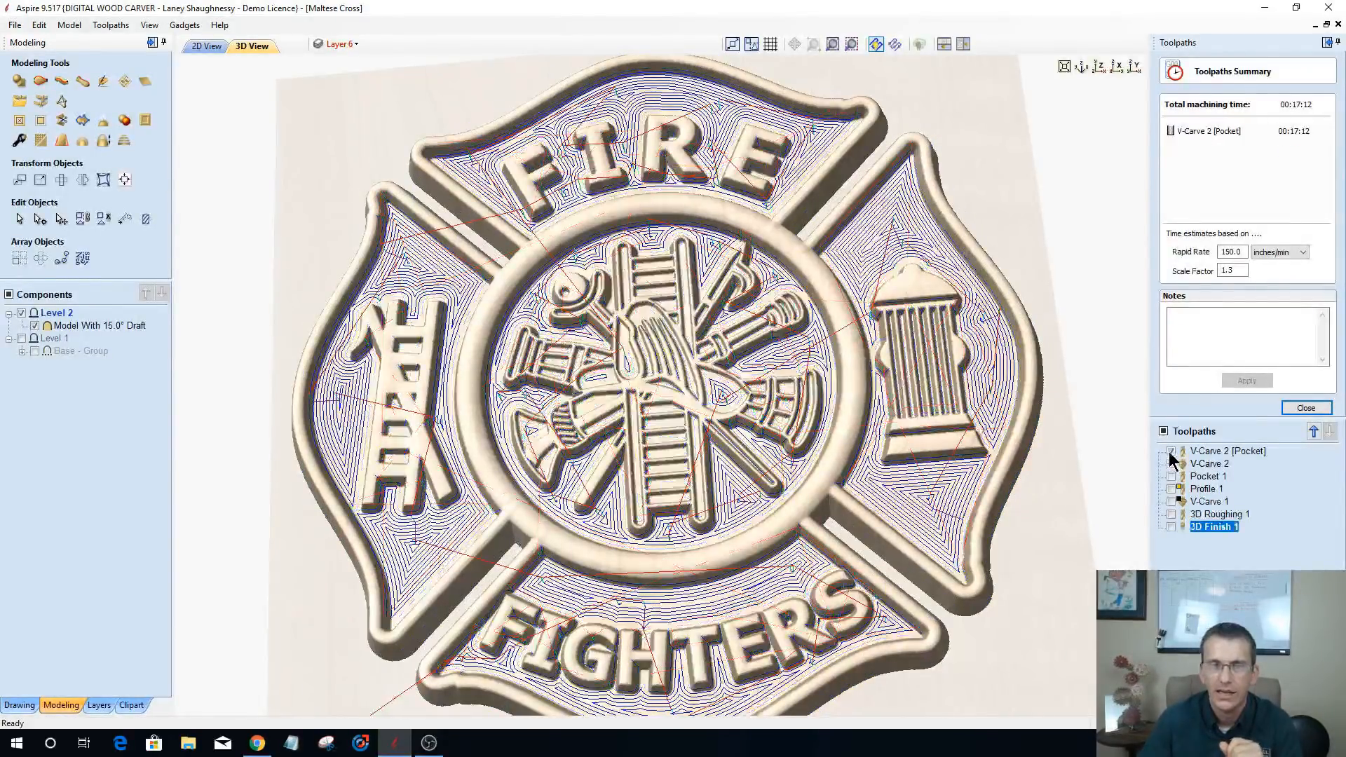
click(1170, 451)
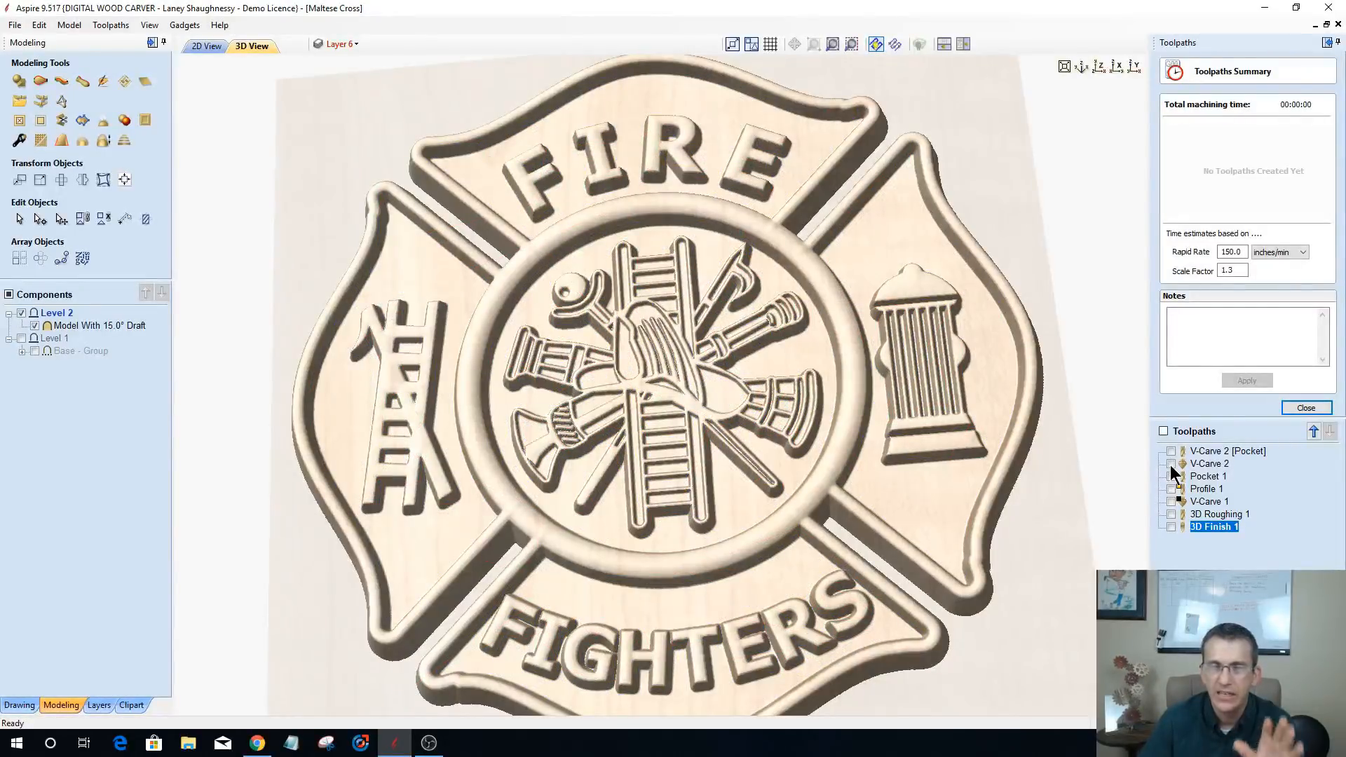
click(1171, 476)
click(1171, 489)
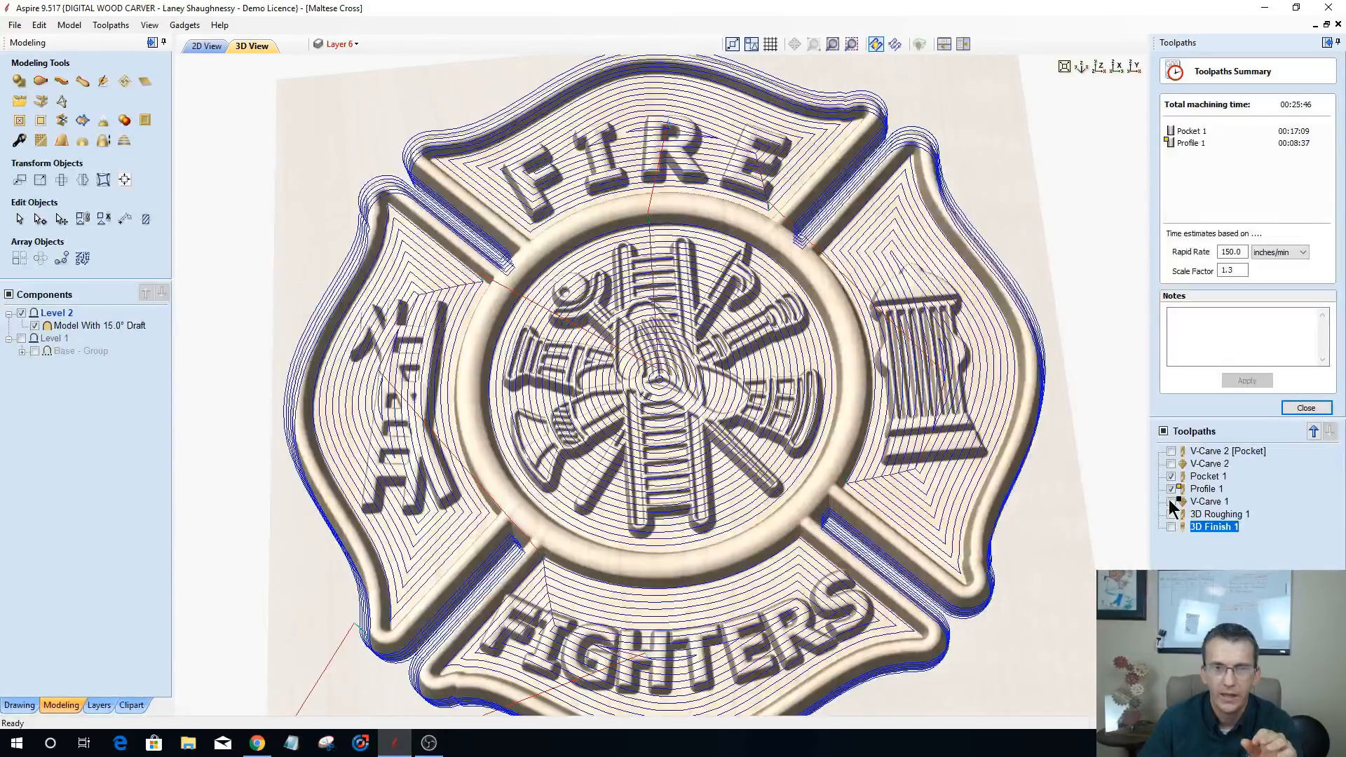
click(1172, 502)
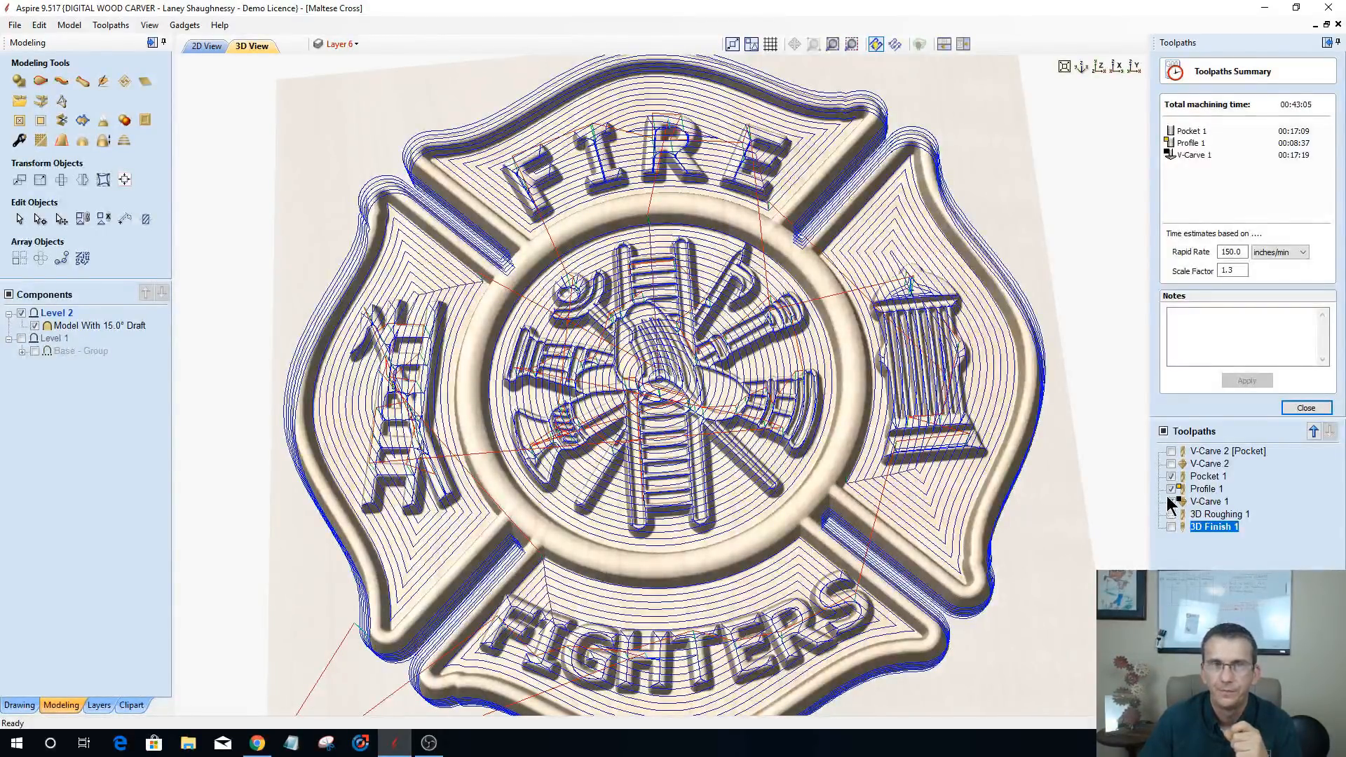
- Close the toolpaths summary and hide the Pocket 1, Profile 1 and V-Carve 1 toolpaths
click(1306, 408)
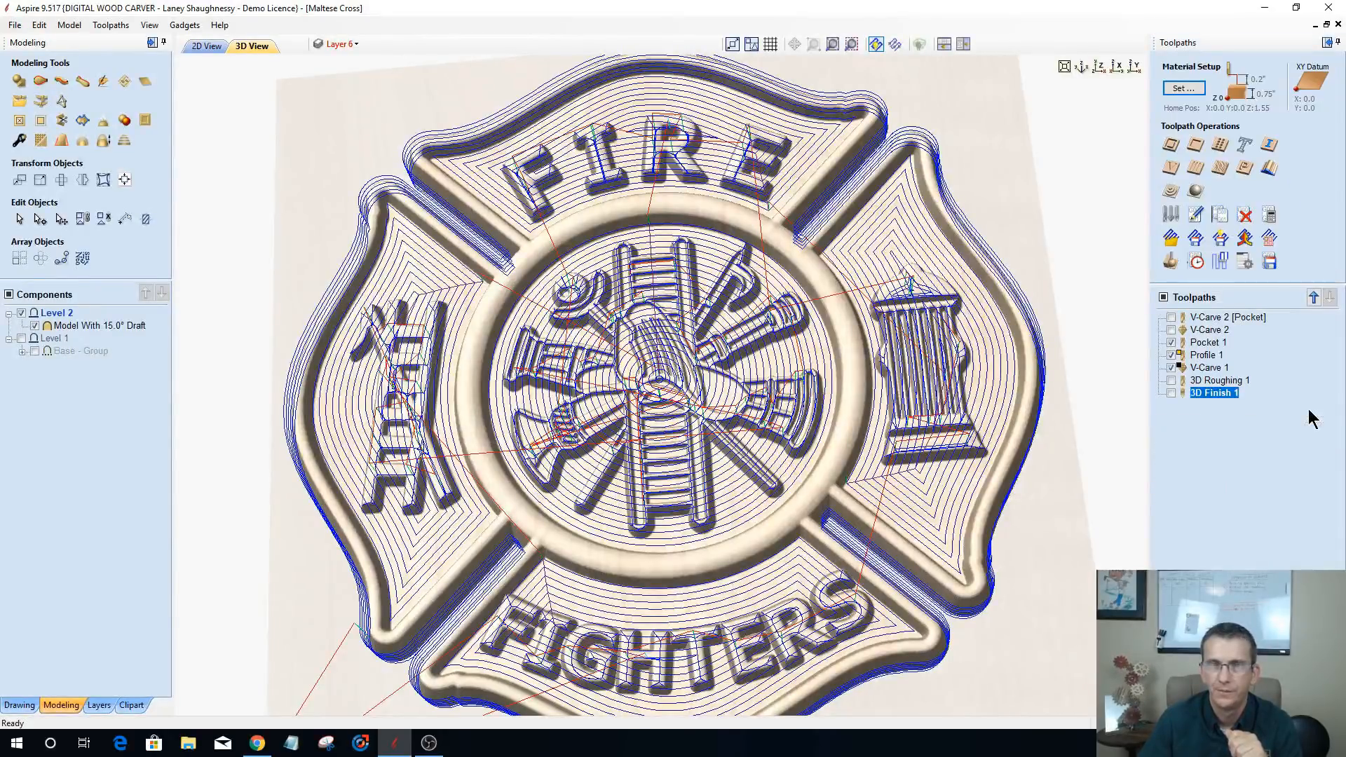
click(1170, 342)
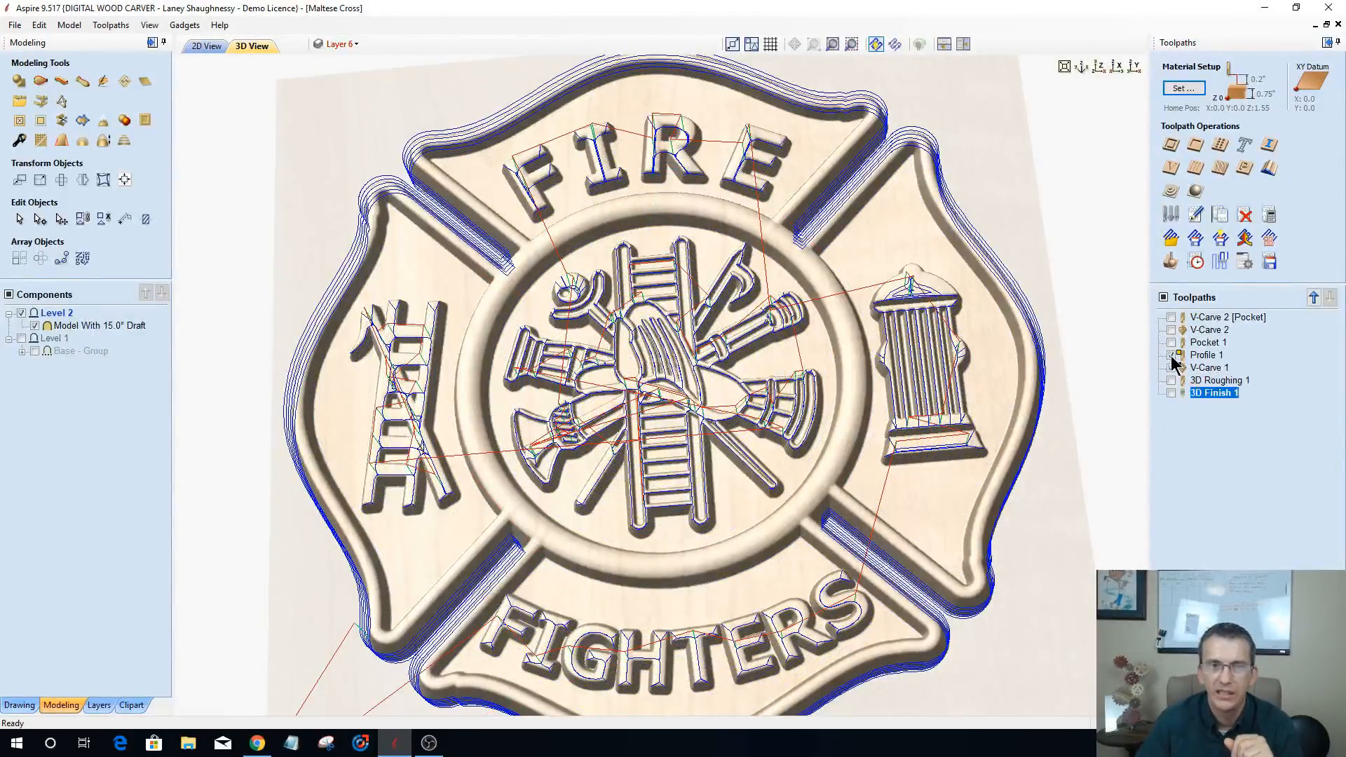
click(1170, 368)
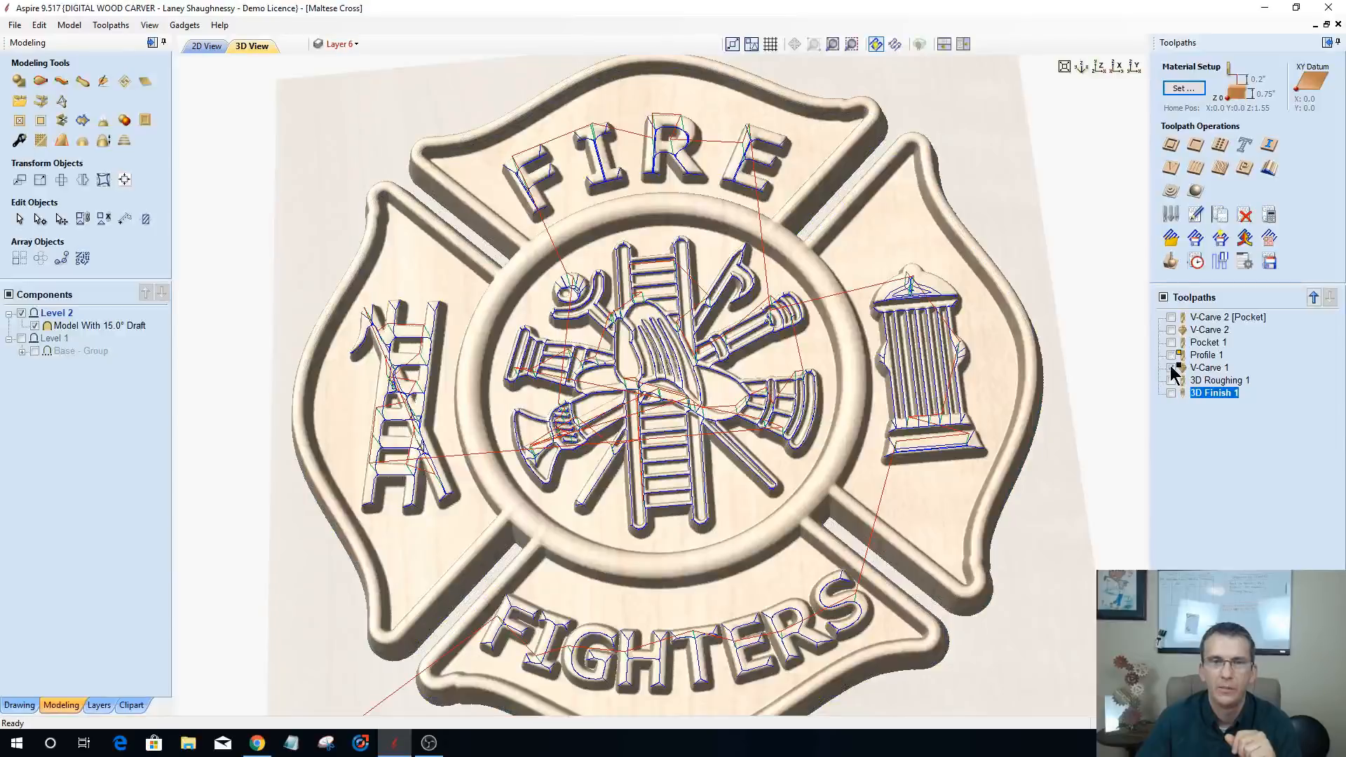
- Create a component from the toolpath preview and hide the Model With 15.0° Draft component
click(1098, 67)
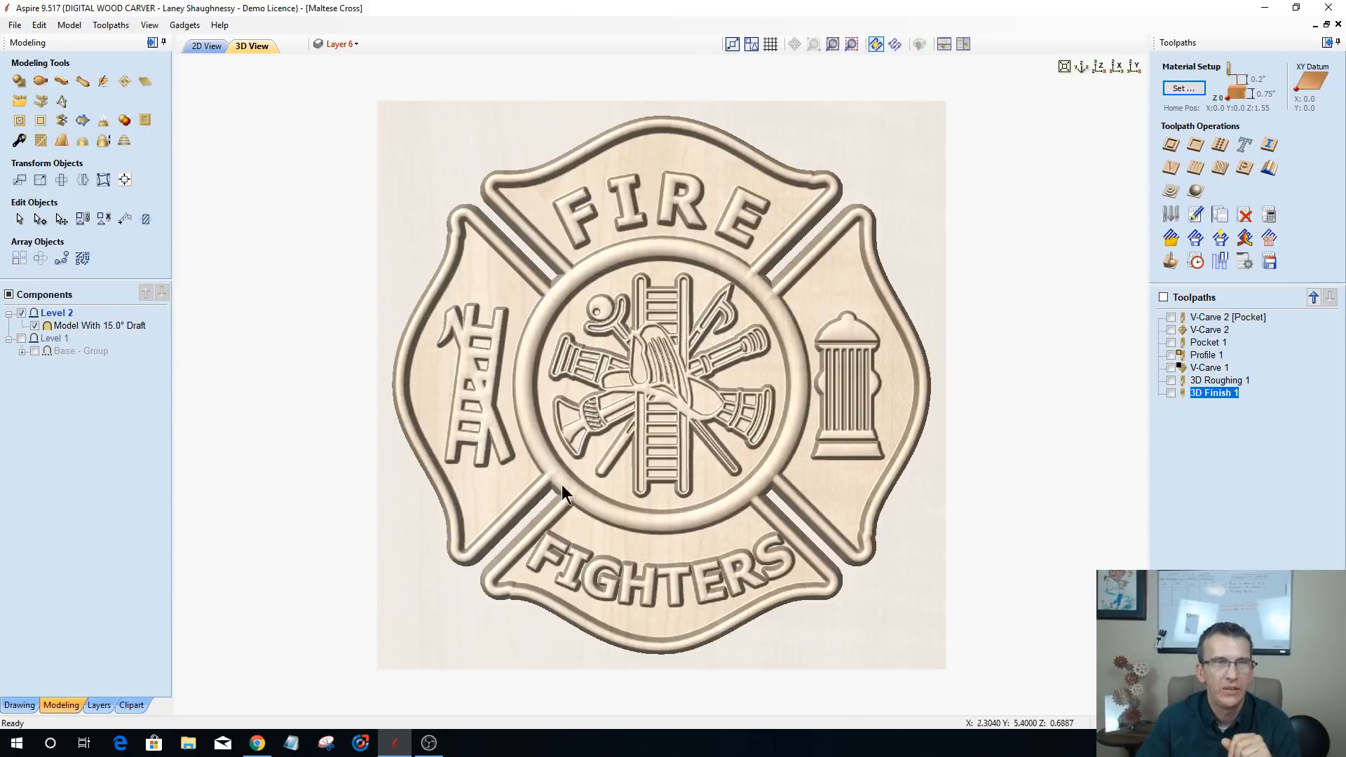
scroll(647, 463, up, 2)
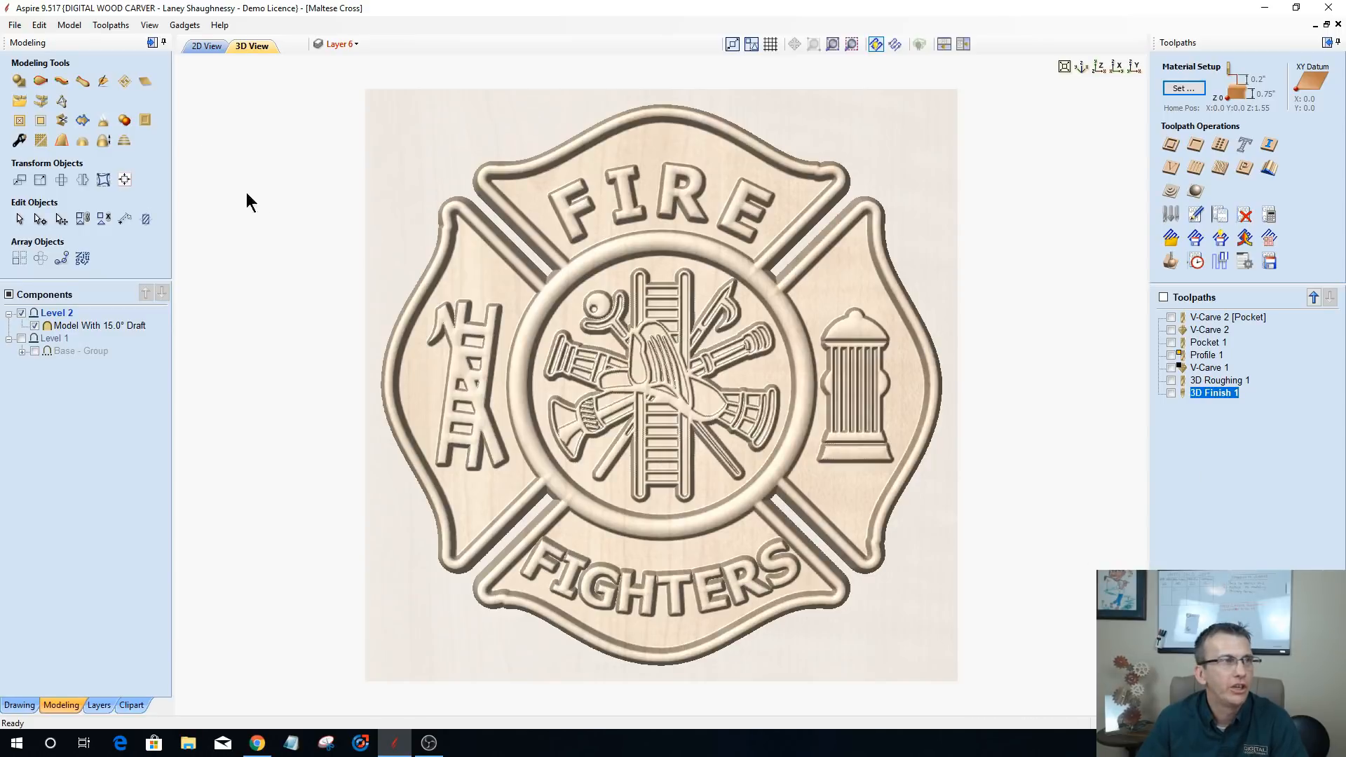
click(69, 25)
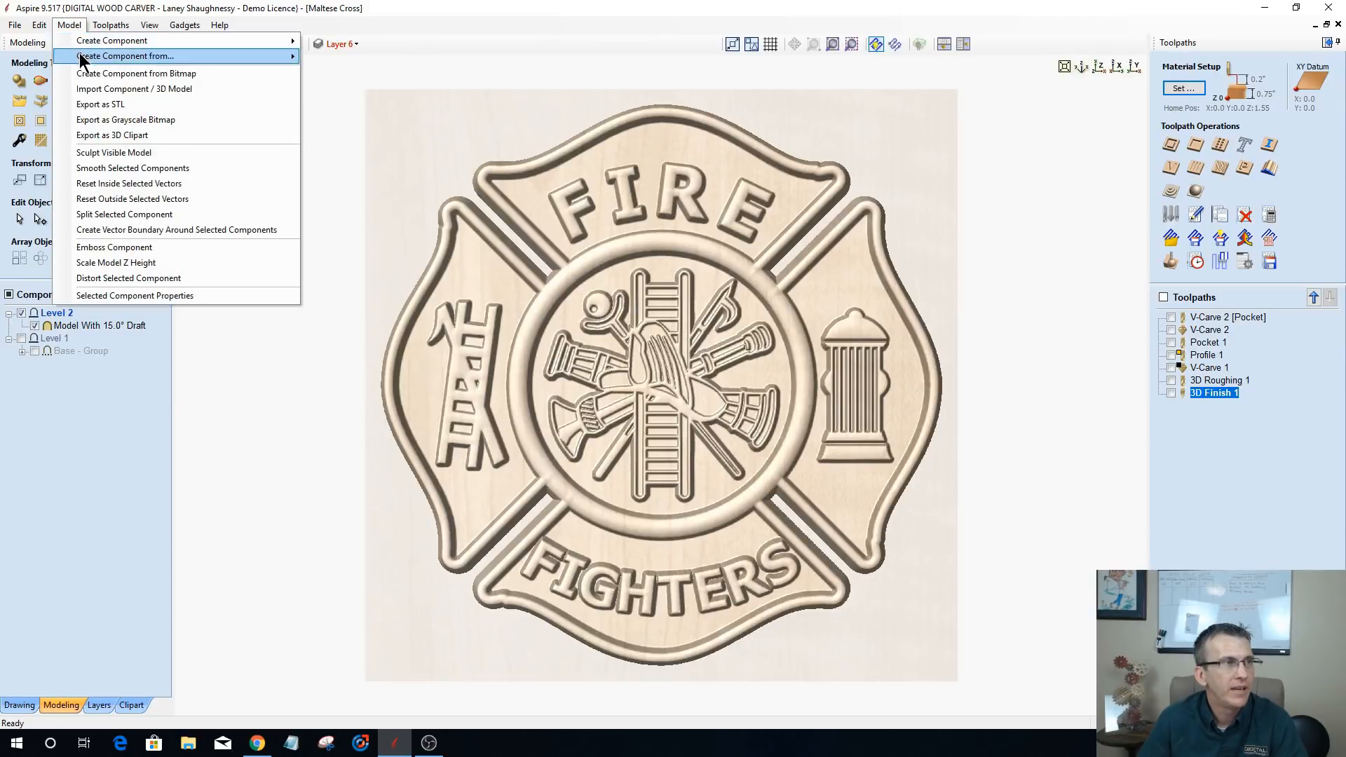
mouse_move(79, 55)
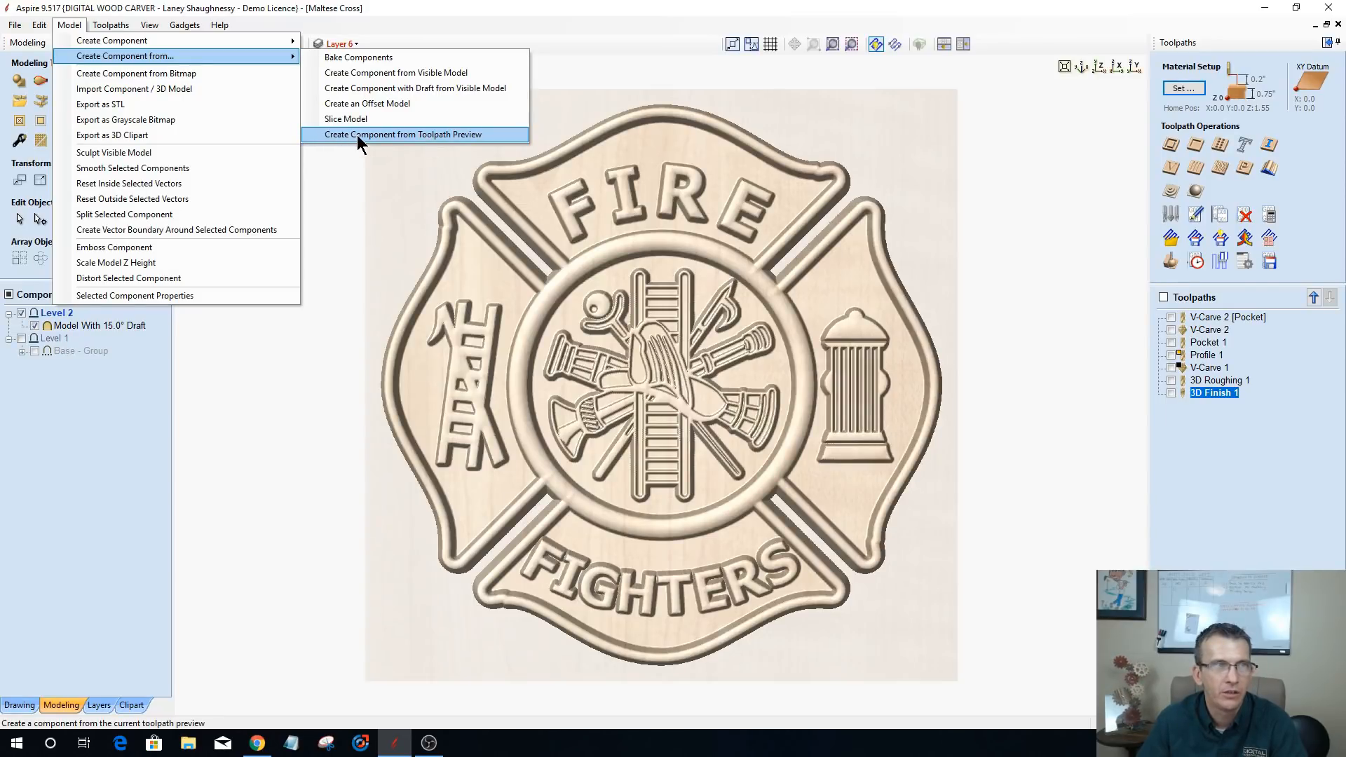
click(423, 135)
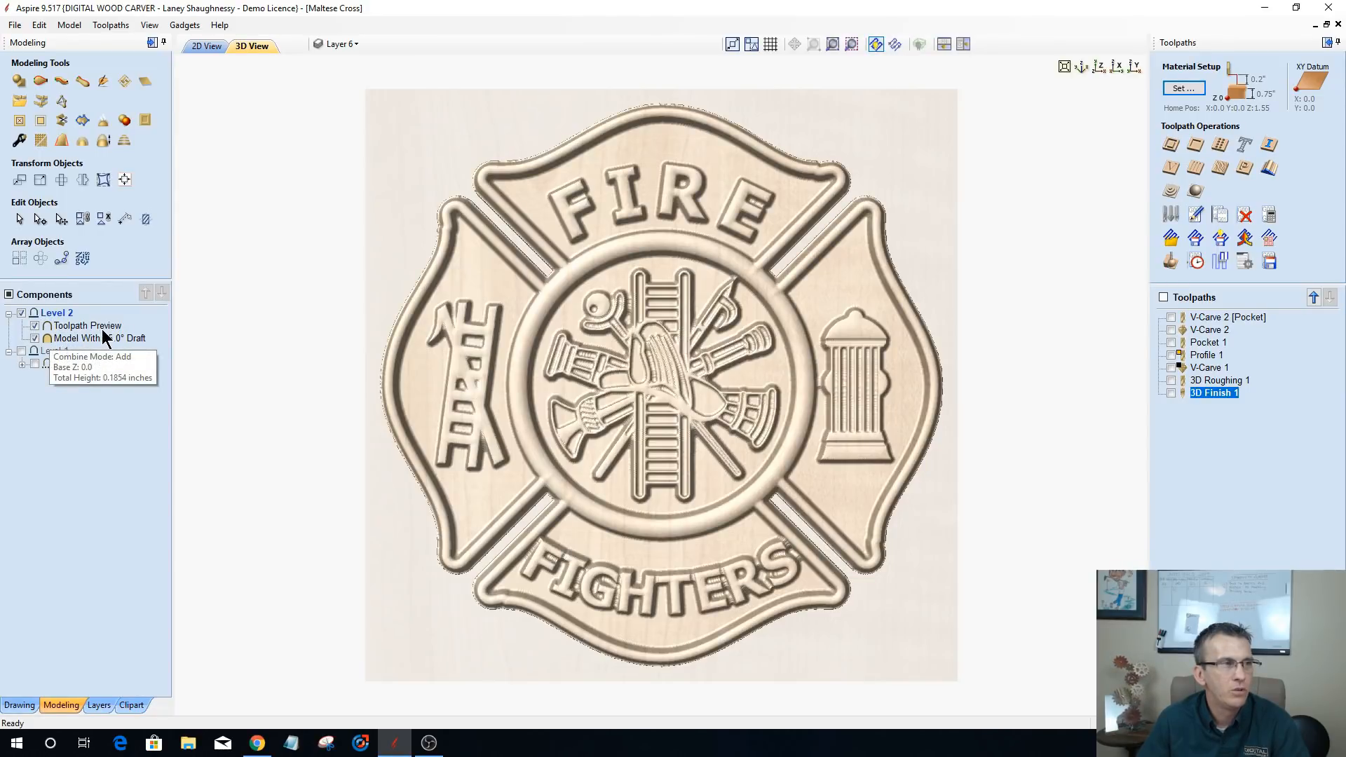
click(35, 339)
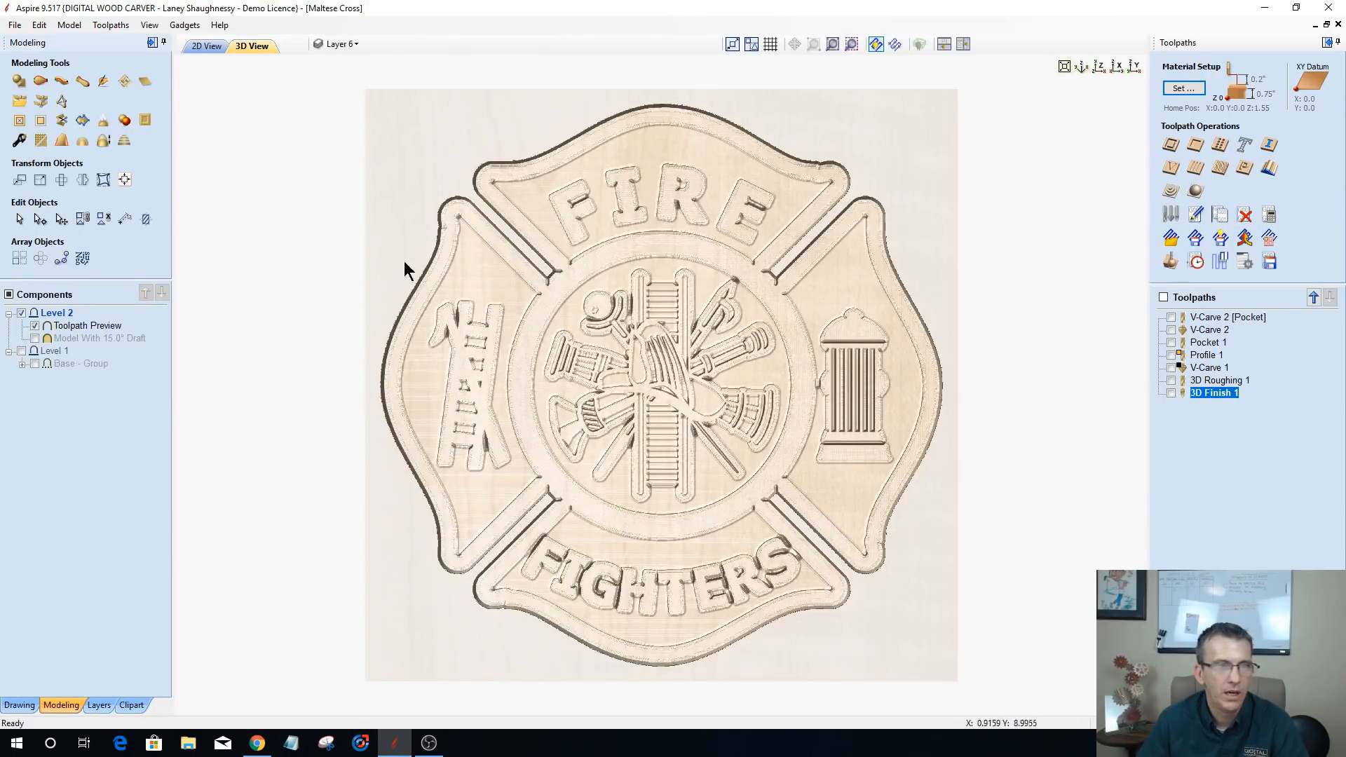
- Hide the guide lines in the 2D view
click(207, 45)
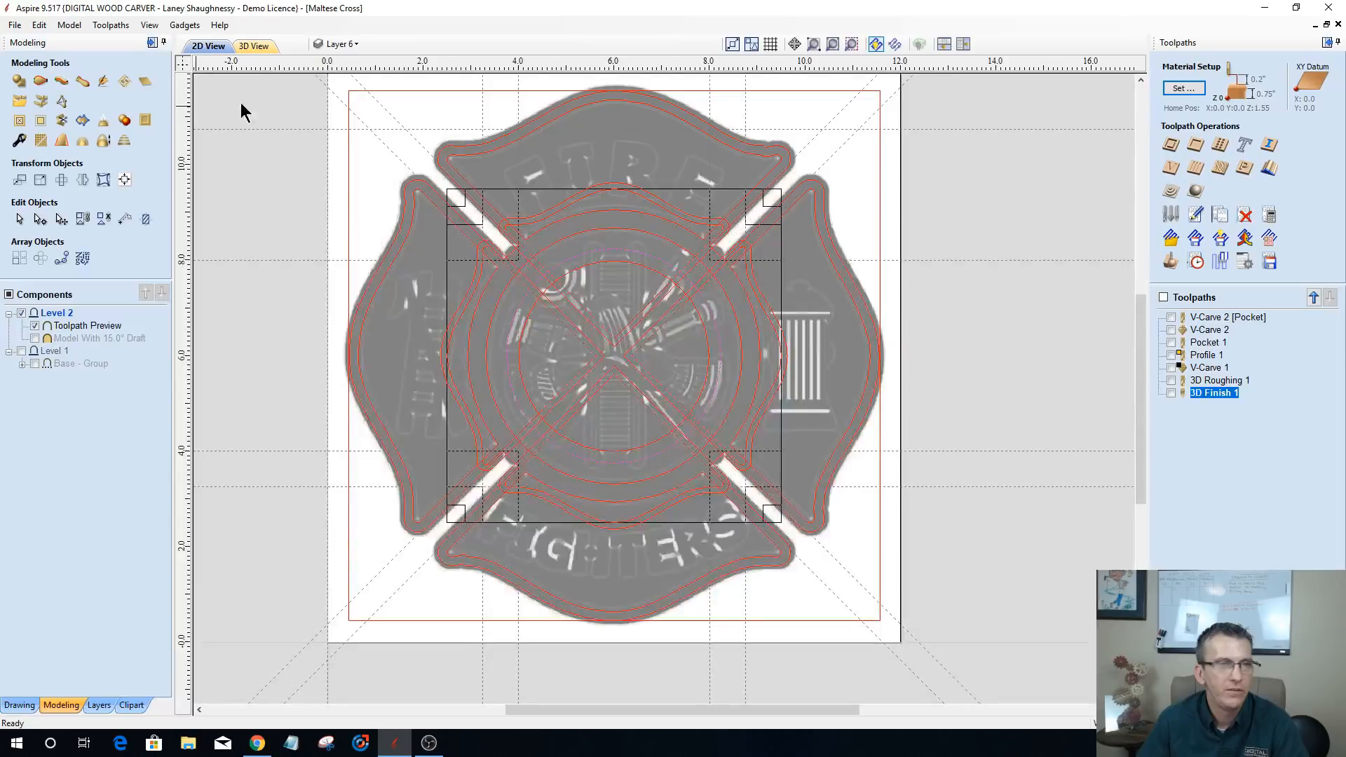
click(150, 26)
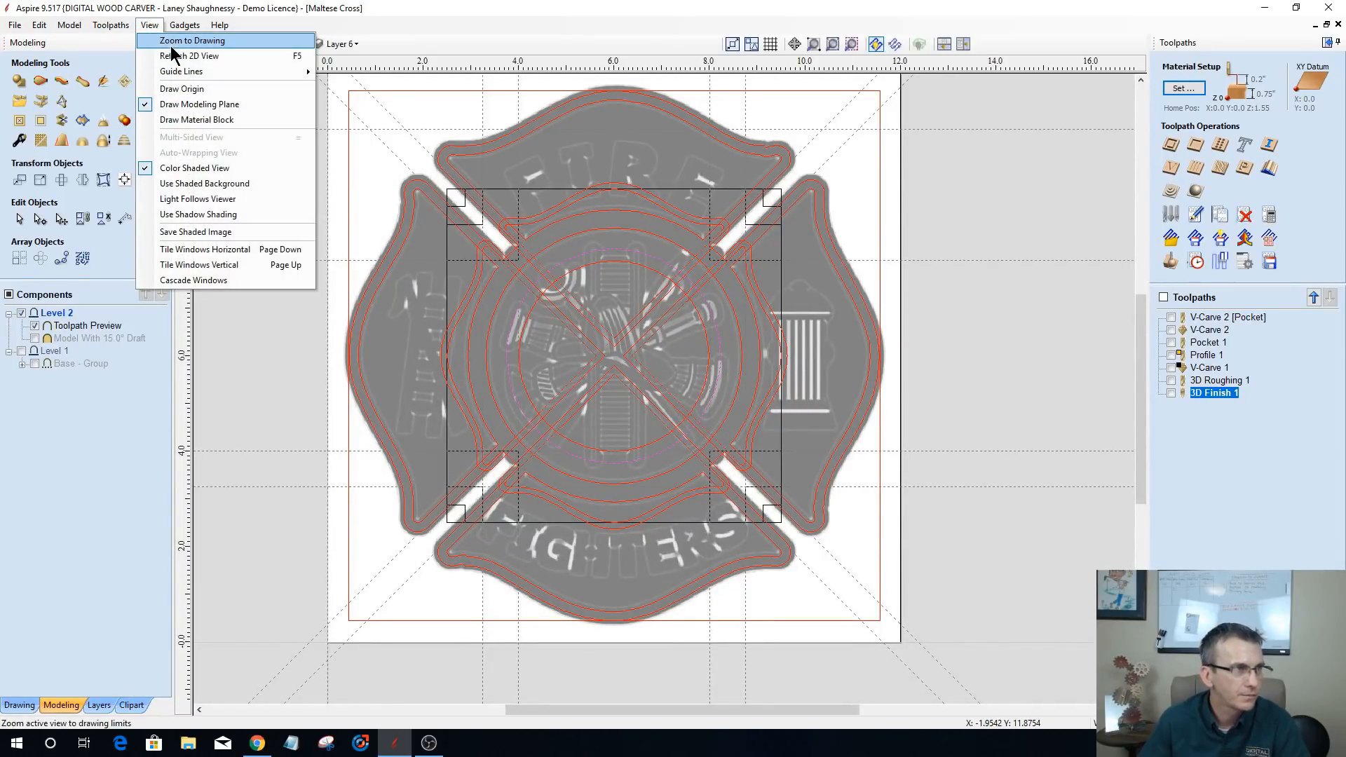
mouse_move(181, 71)
click(345, 75)
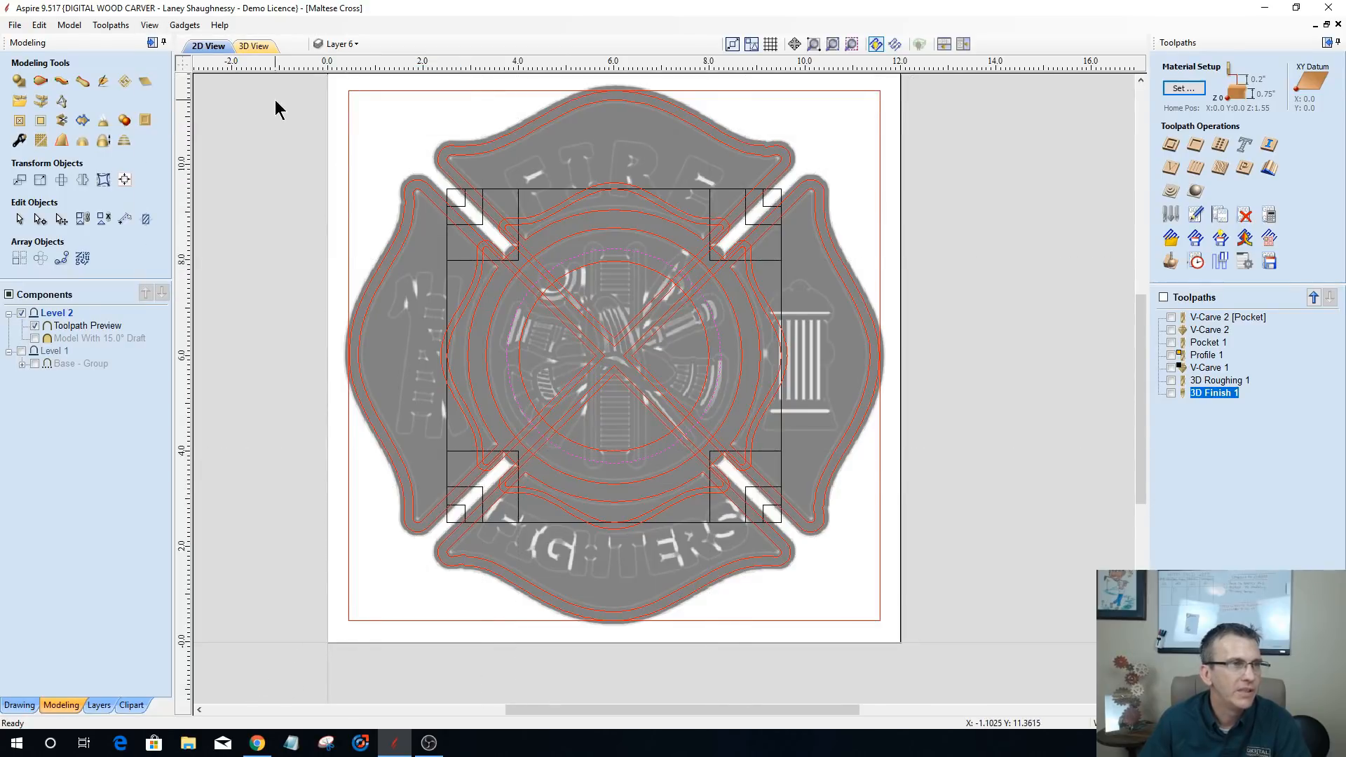
- Hide Layer 1 and Layer 2, keeping the Layer 6 vectors displayed
click(348, 44)
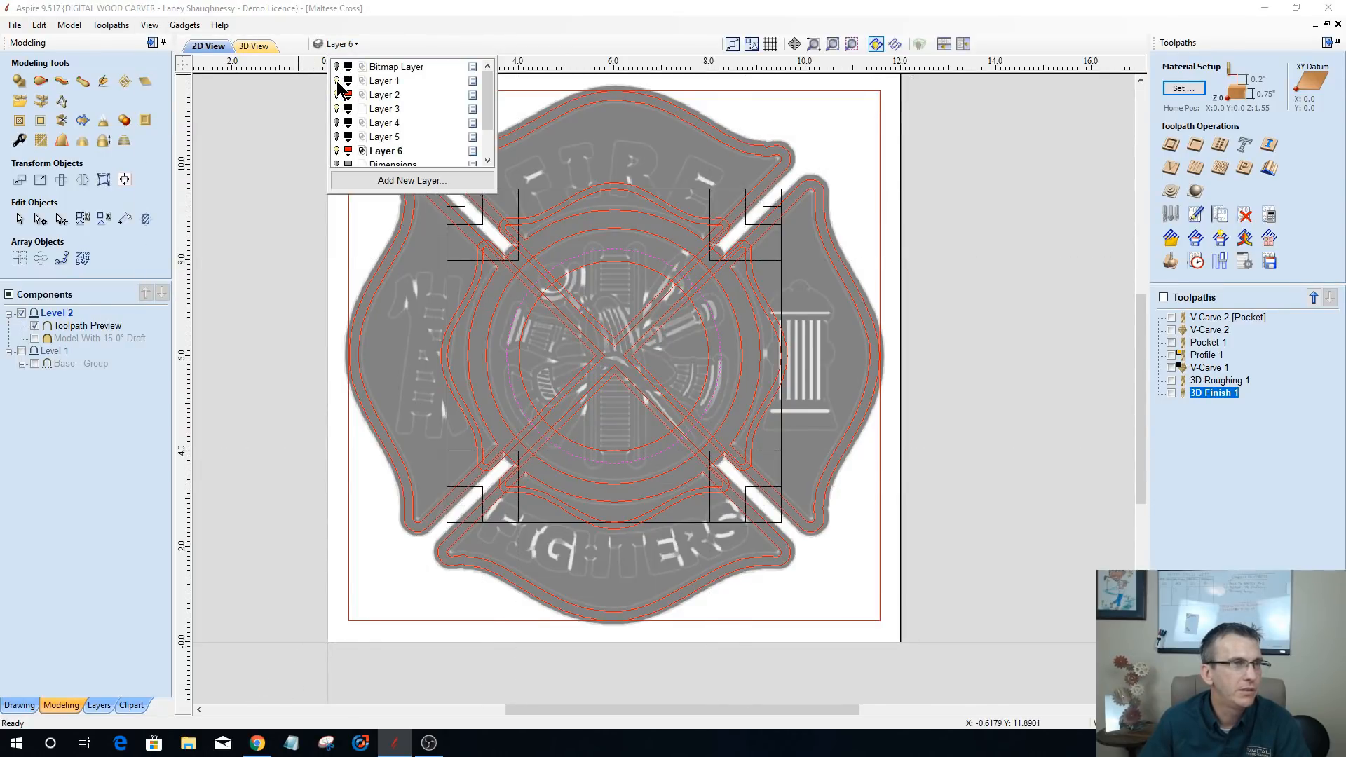
click(336, 81)
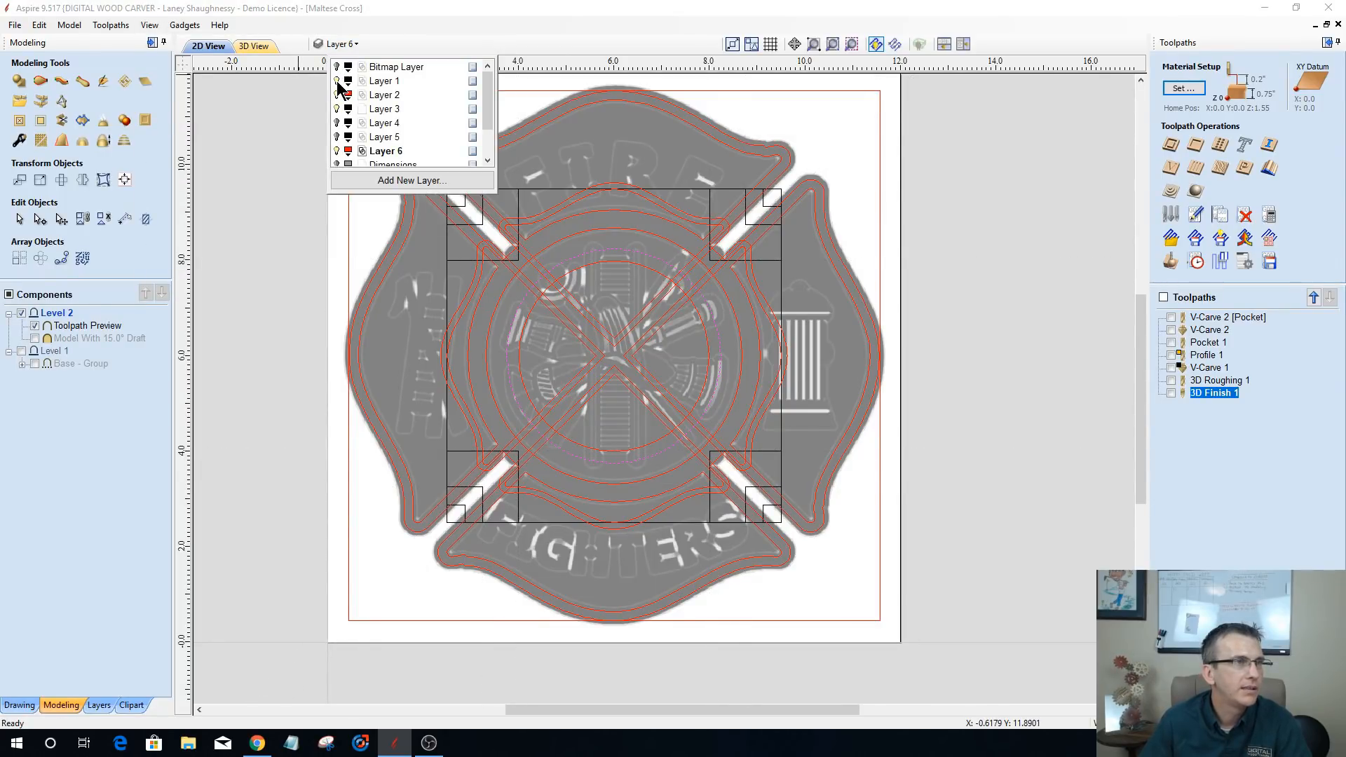
click(337, 95)
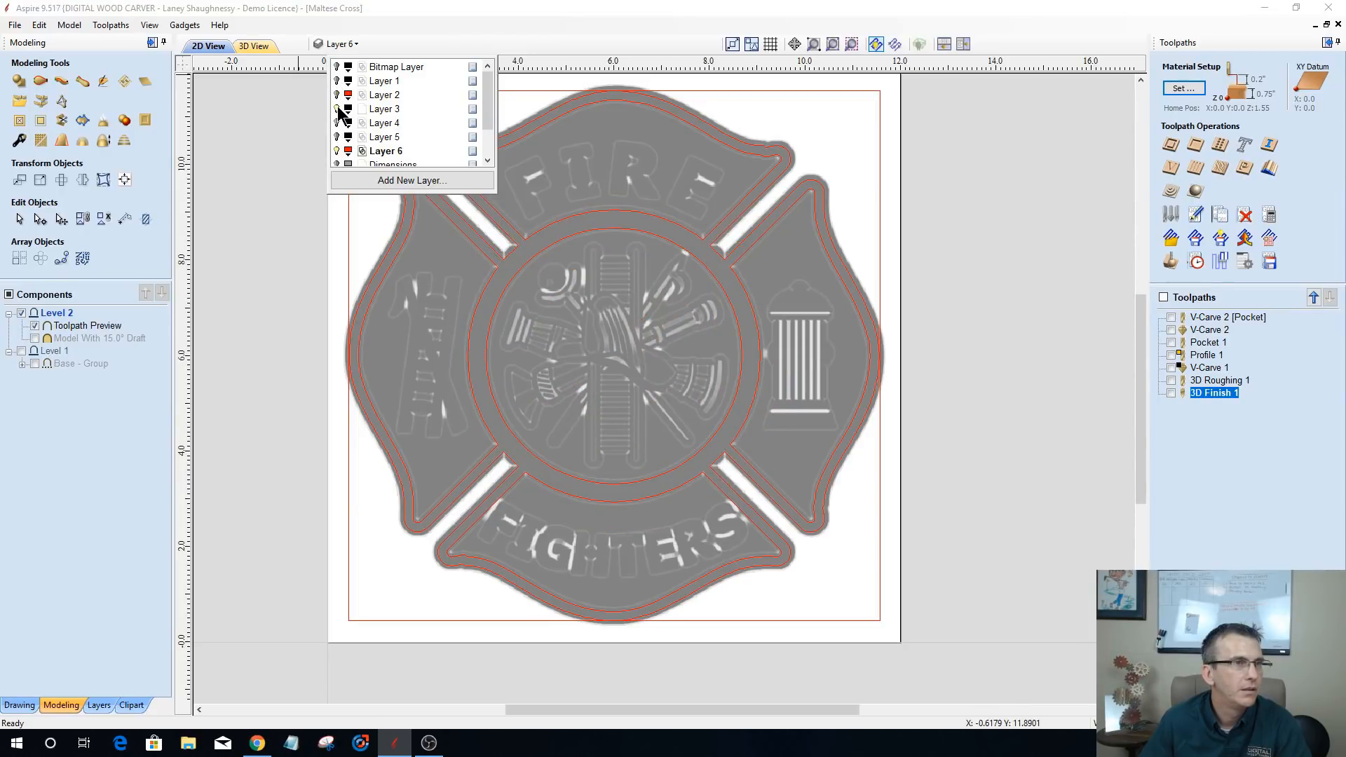
scroll(345, 144, down, 1)
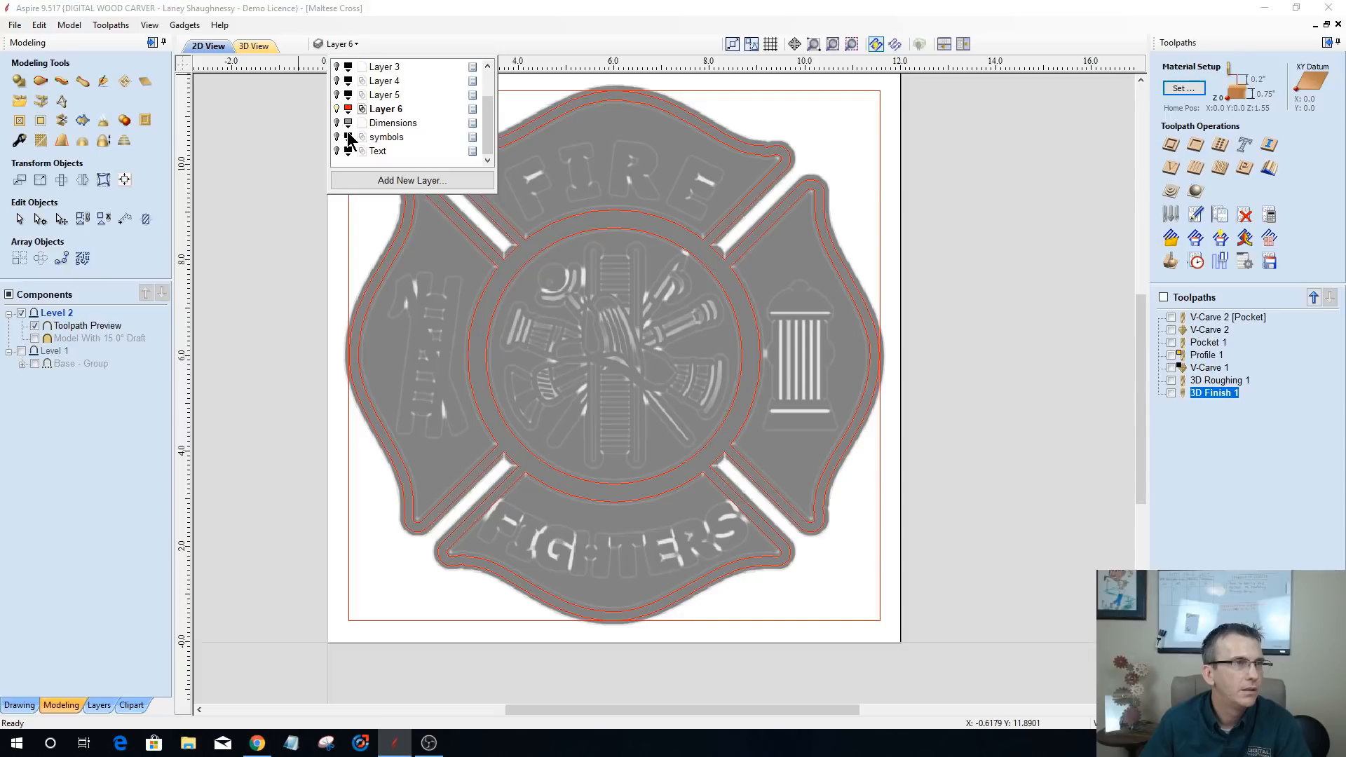
click(337, 109)
click(337, 109)
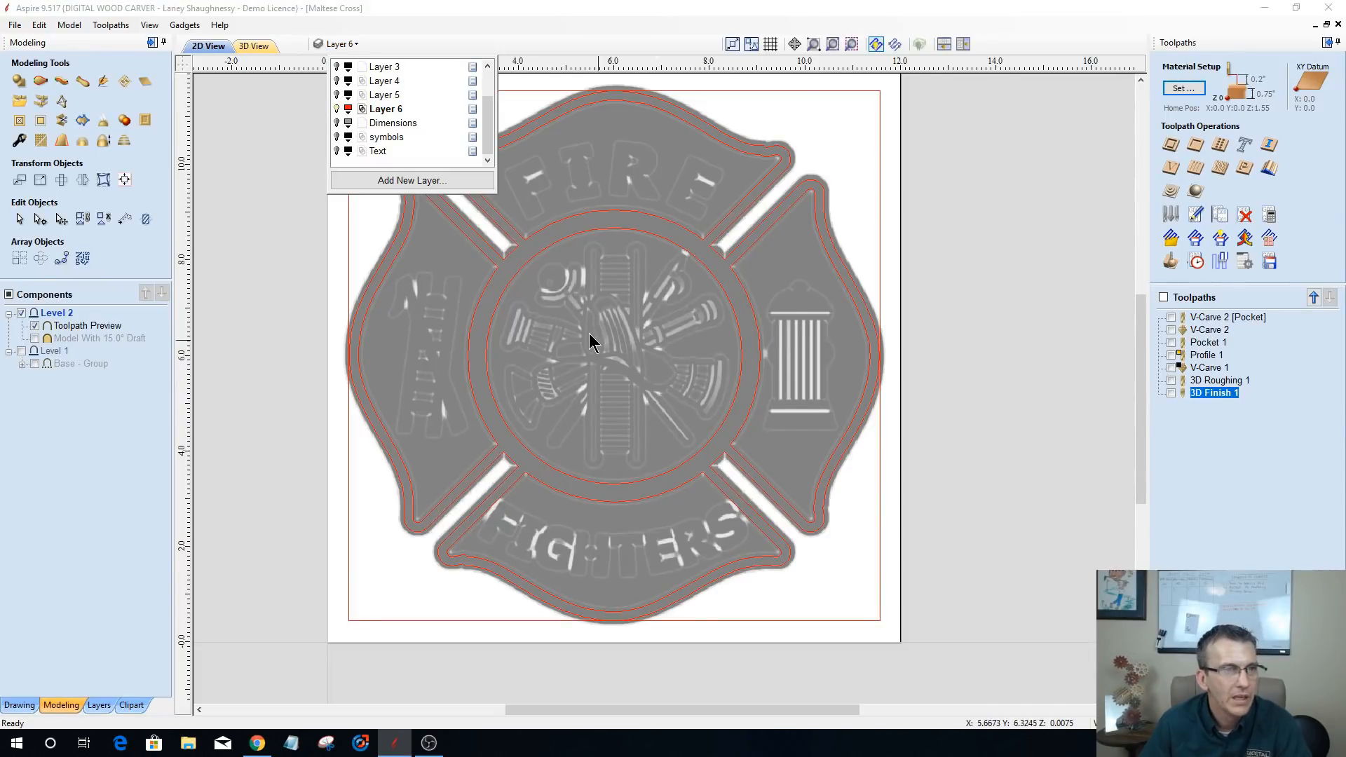
- Select all the cross outlines, the rings and the surrounding square boundary, and move them to a new Layer 7
click(609, 252)
click(554, 226)
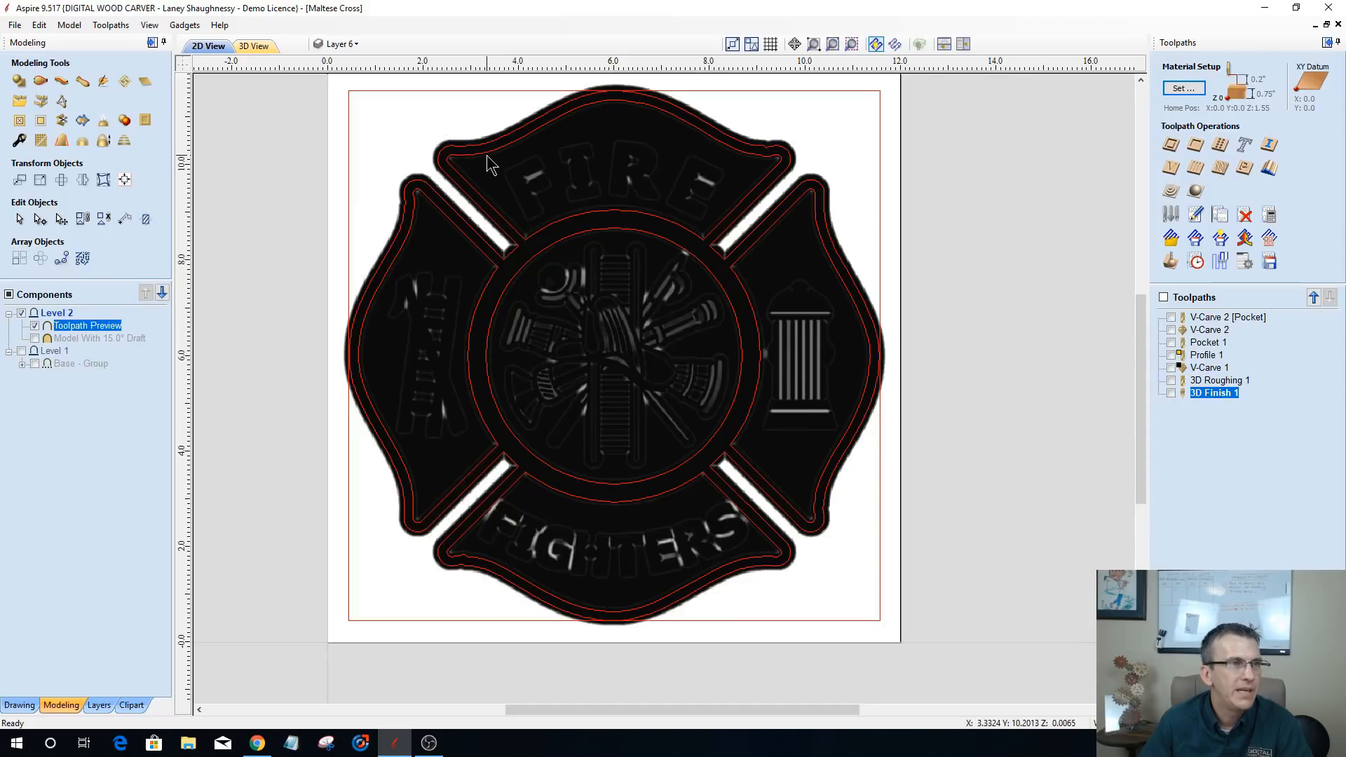
drag(313, 93, 961, 638)
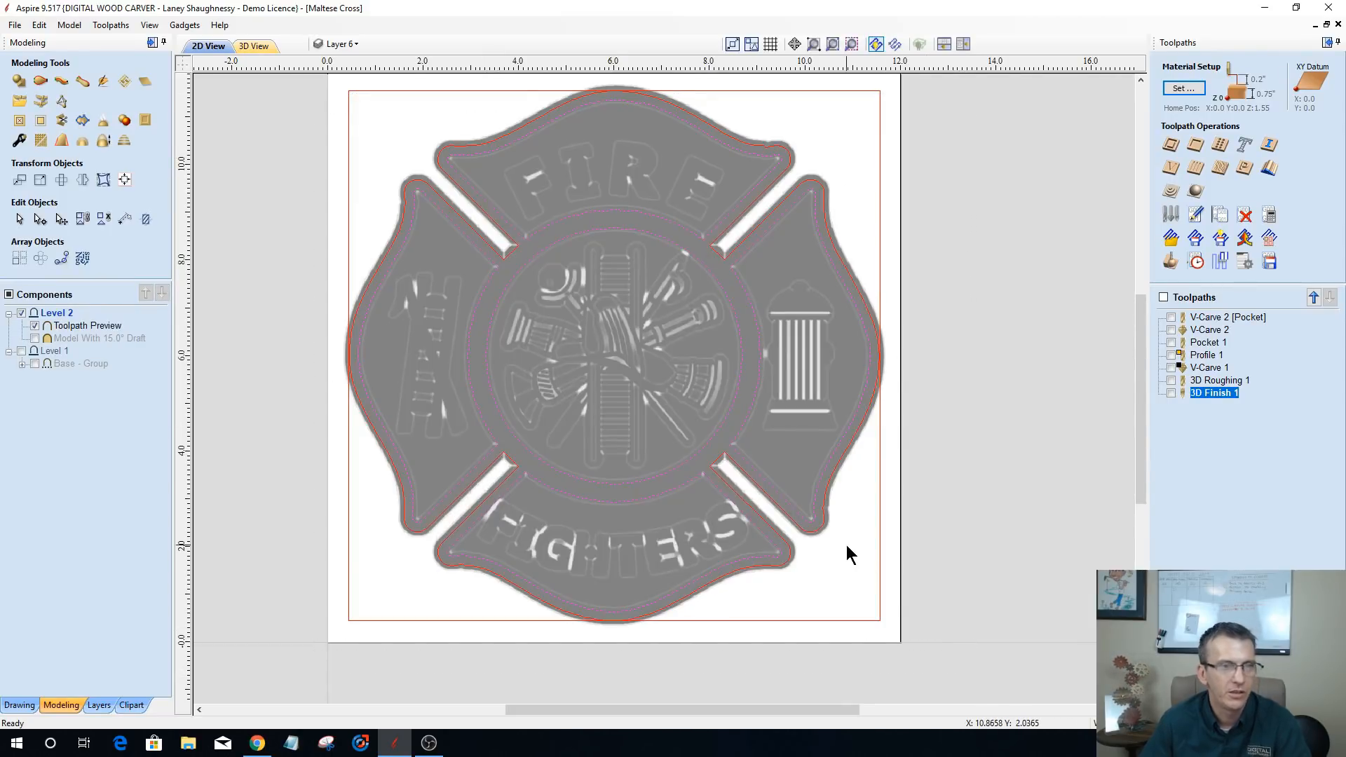
shift+click(828, 498)
shift+click(879, 527)
right_click(879, 527)
mouse_move(925, 505)
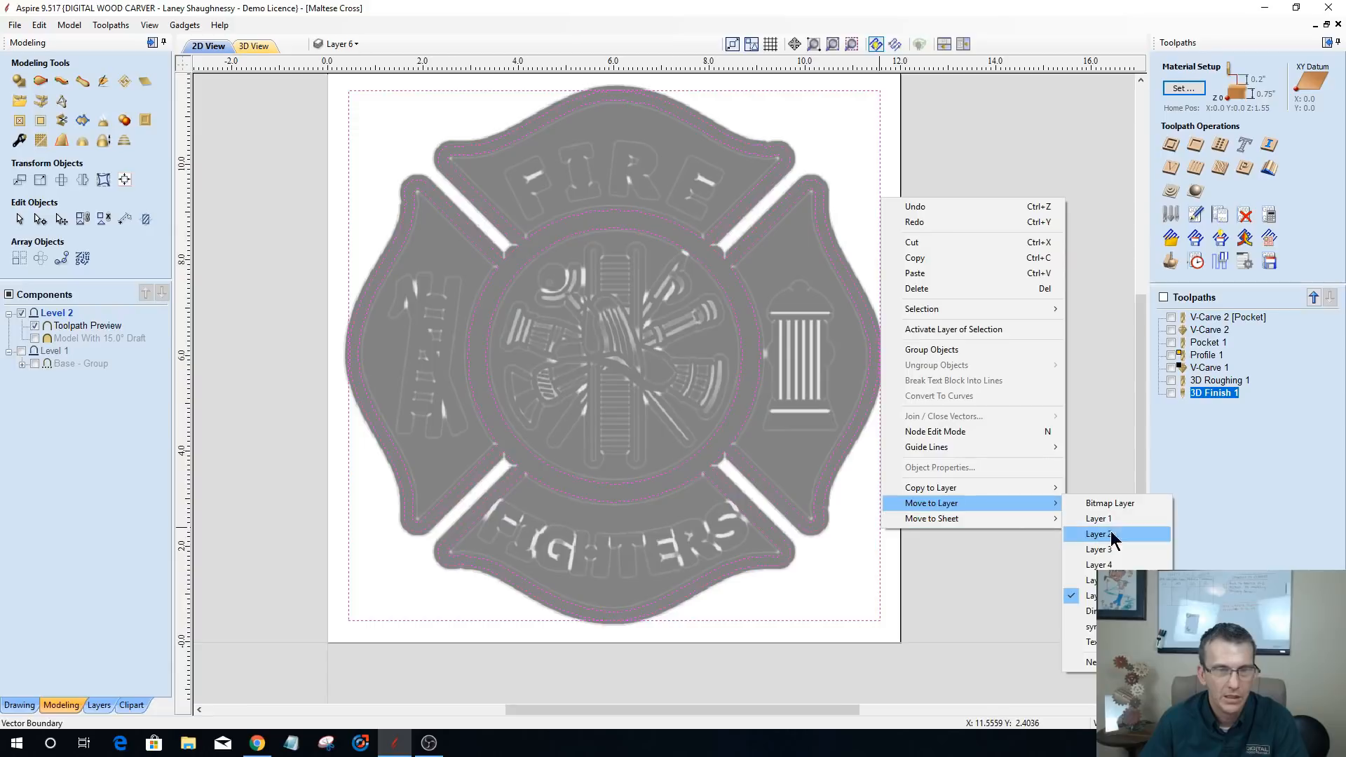
click(1122, 662)
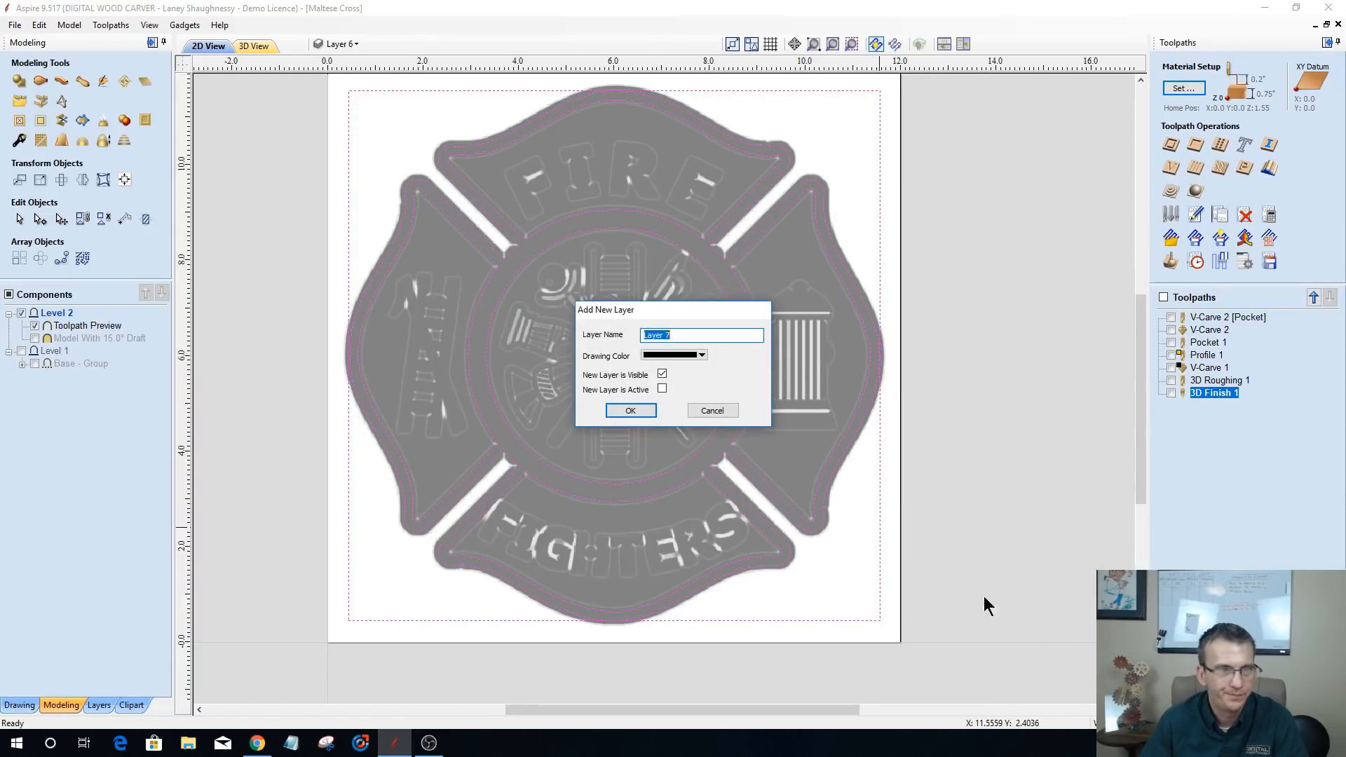
click(629, 410)
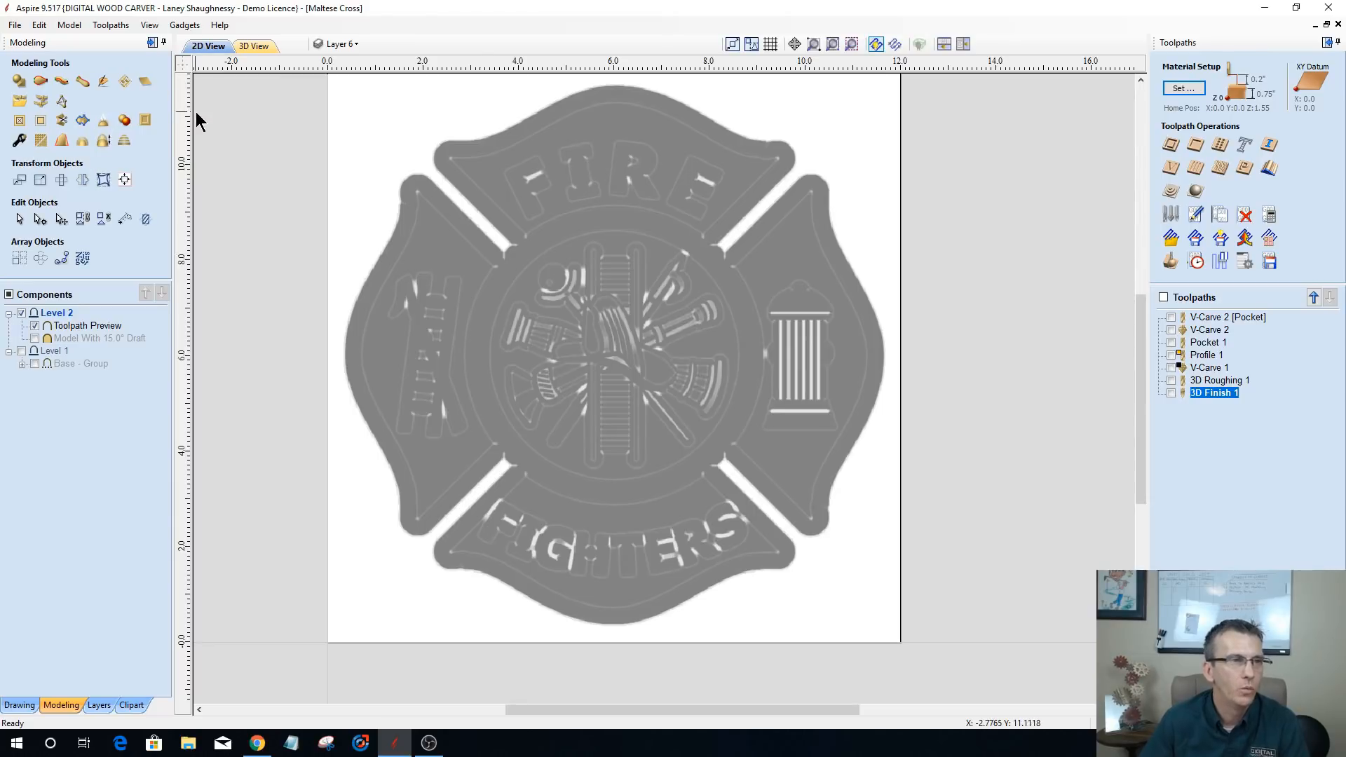
- Select the Toolpath Preview component and examine its carved detail in the 2D and 3D views
scroll(303, 208, up, 2)
scroll(429, 222, down, 2)
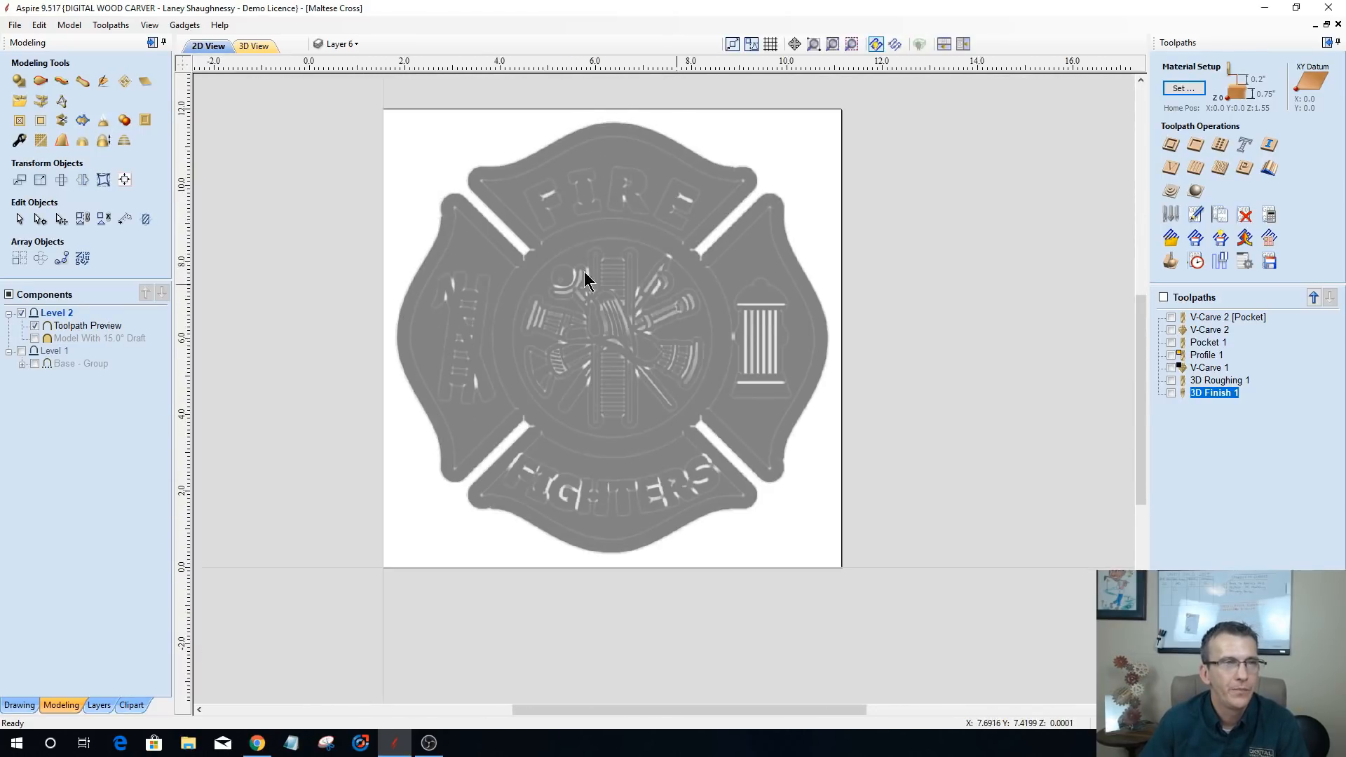
scroll(565, 262, up, 1)
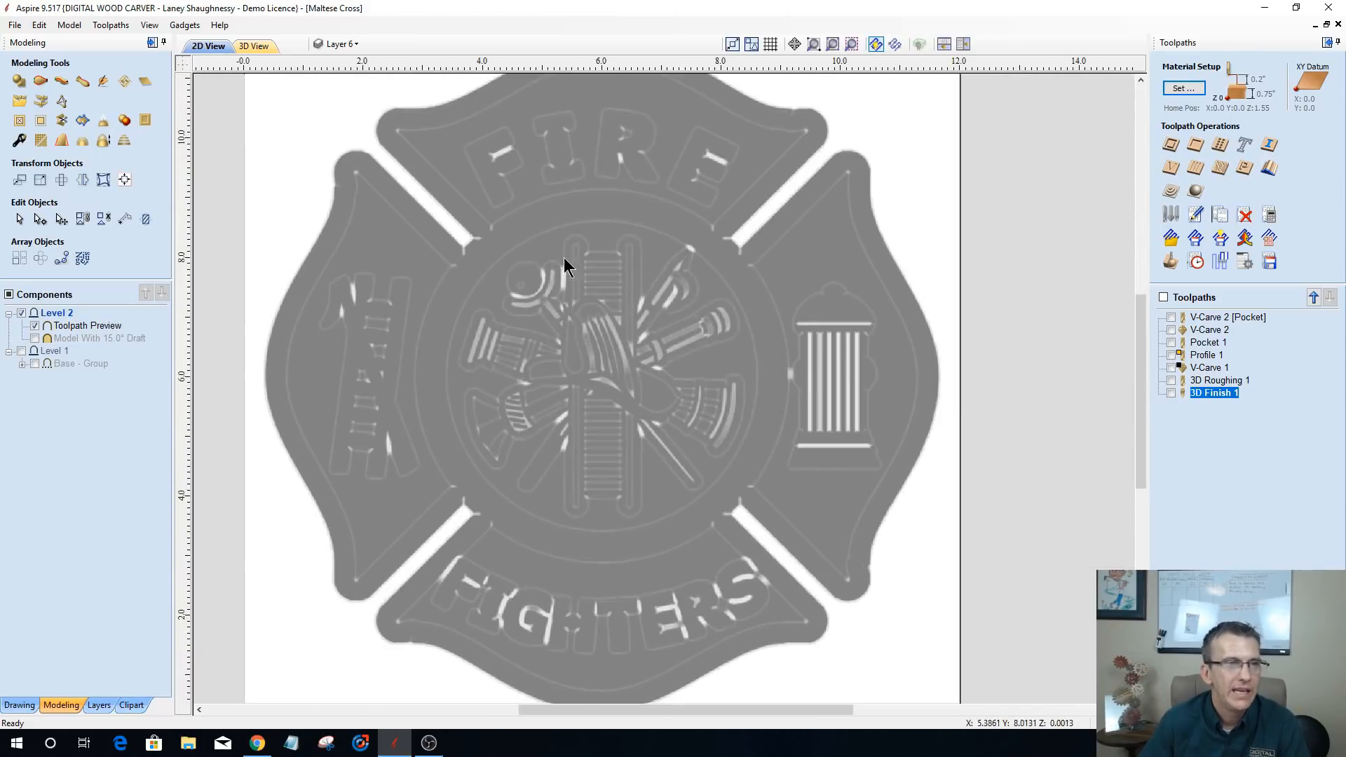
click(621, 319)
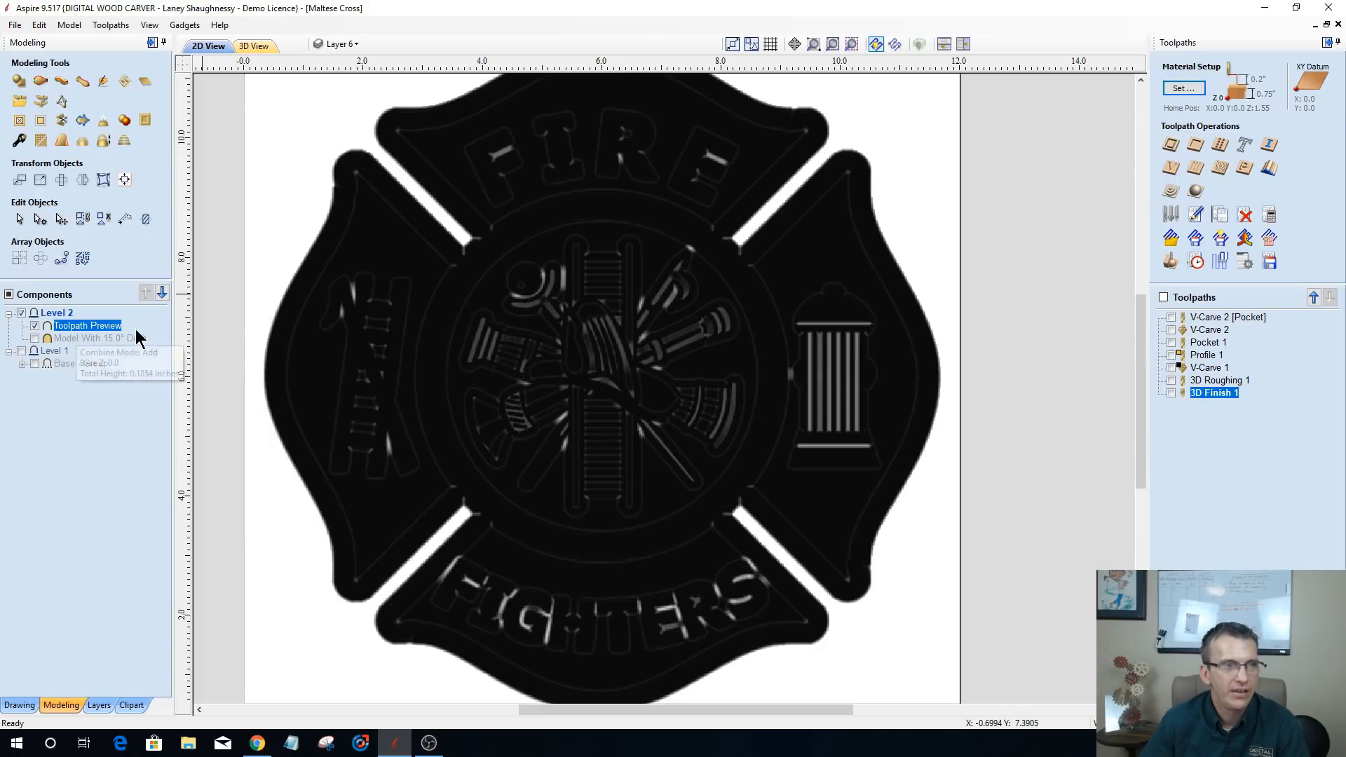
mouse_move(99, 329)
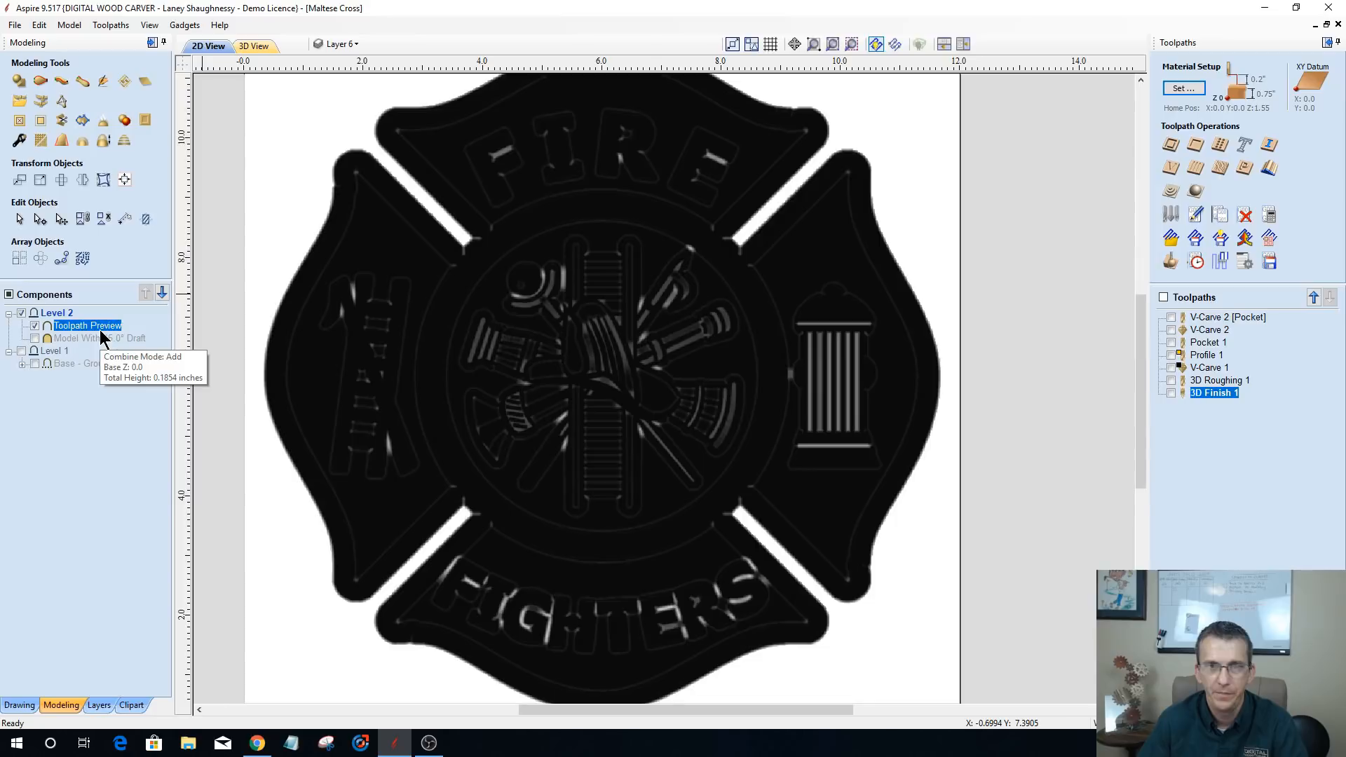
click(267, 48)
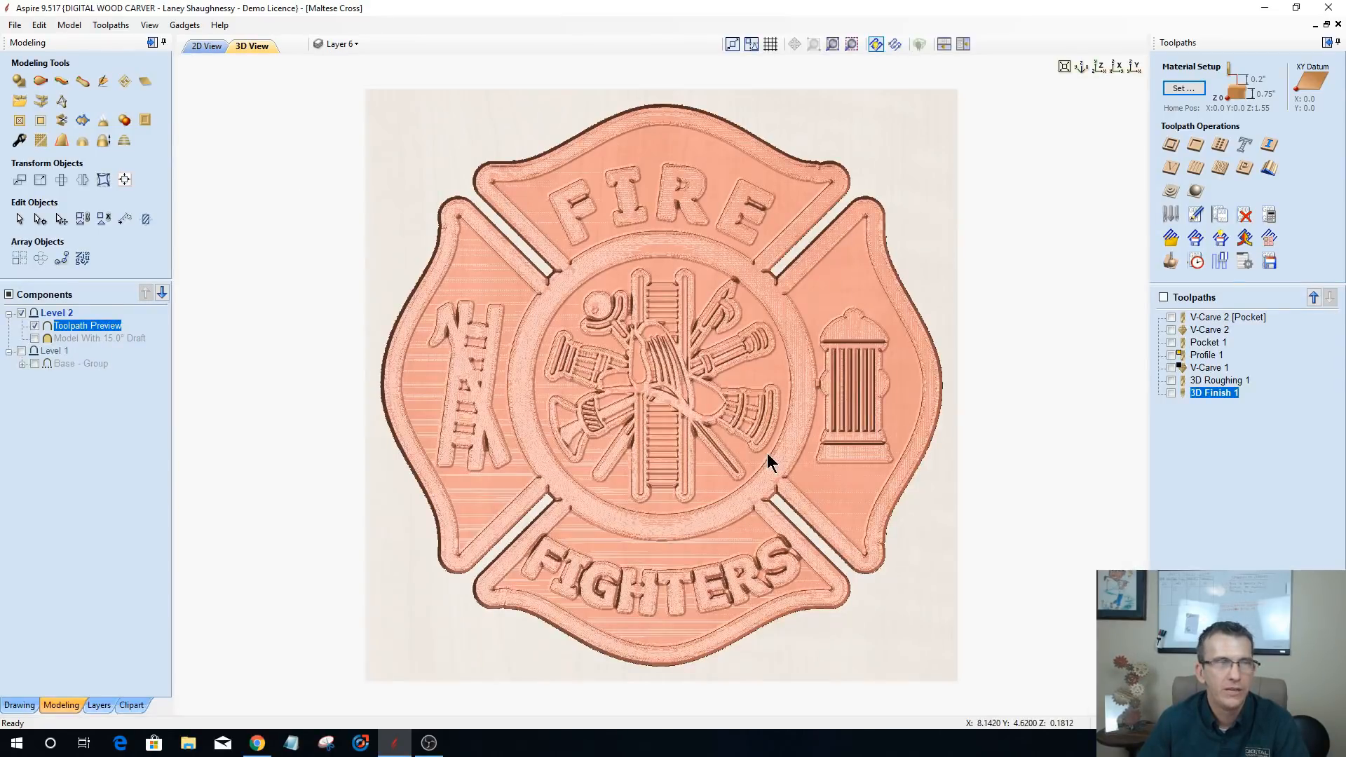
click(69, 25)
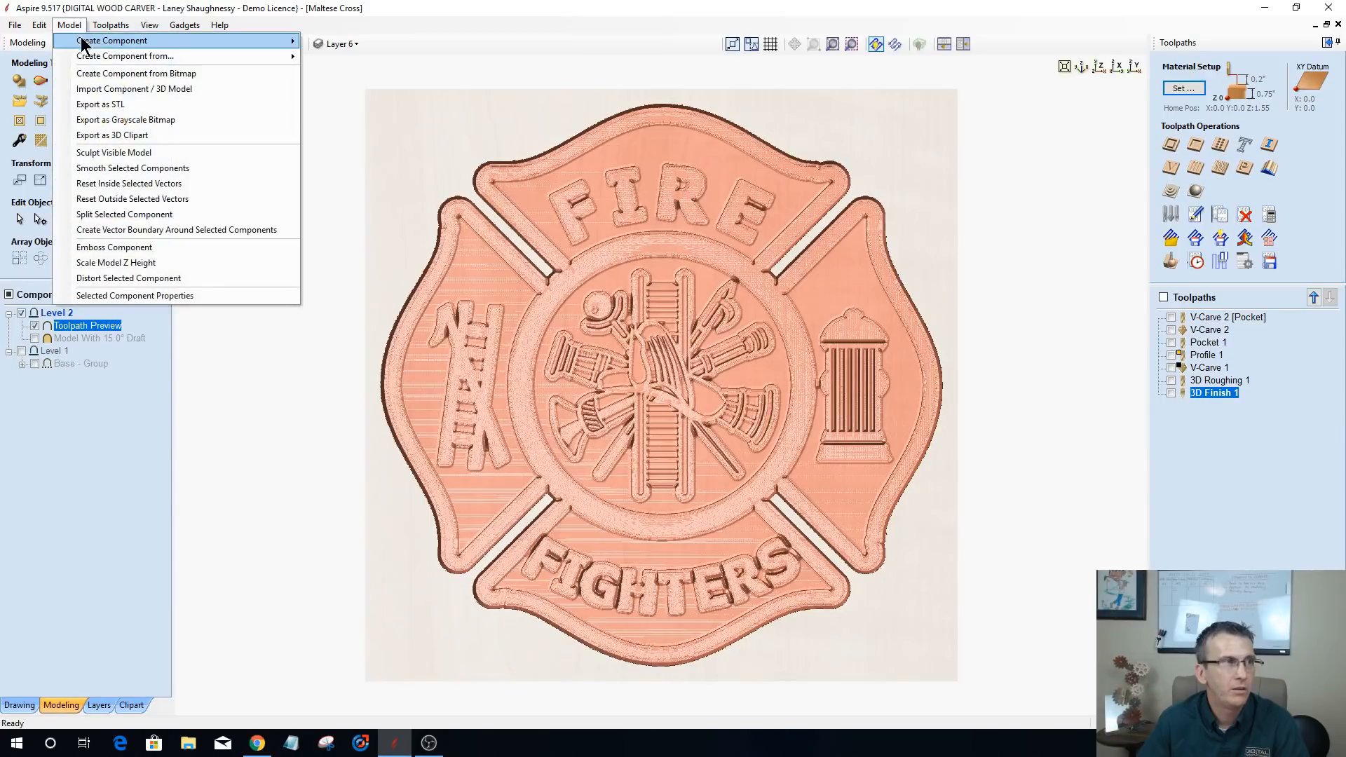
mouse_move(95, 55)
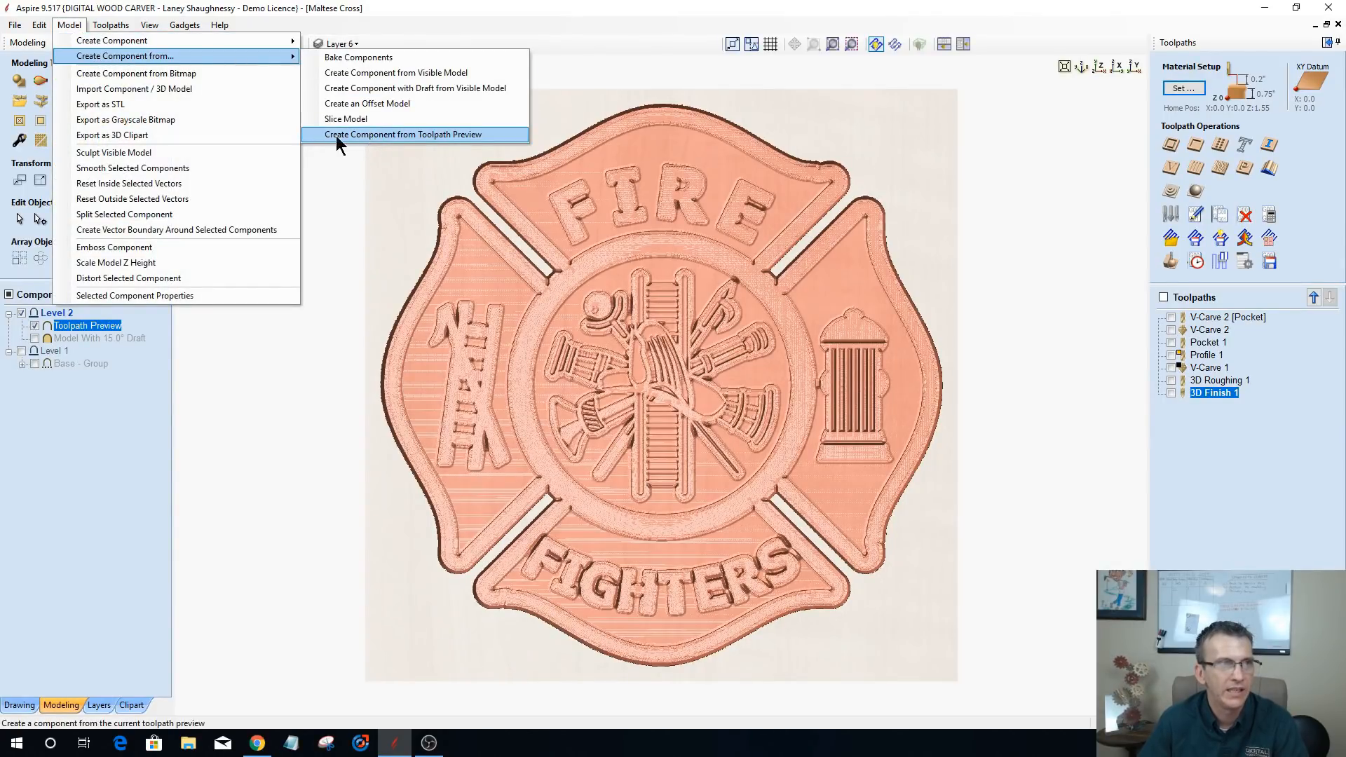
click(483, 136)
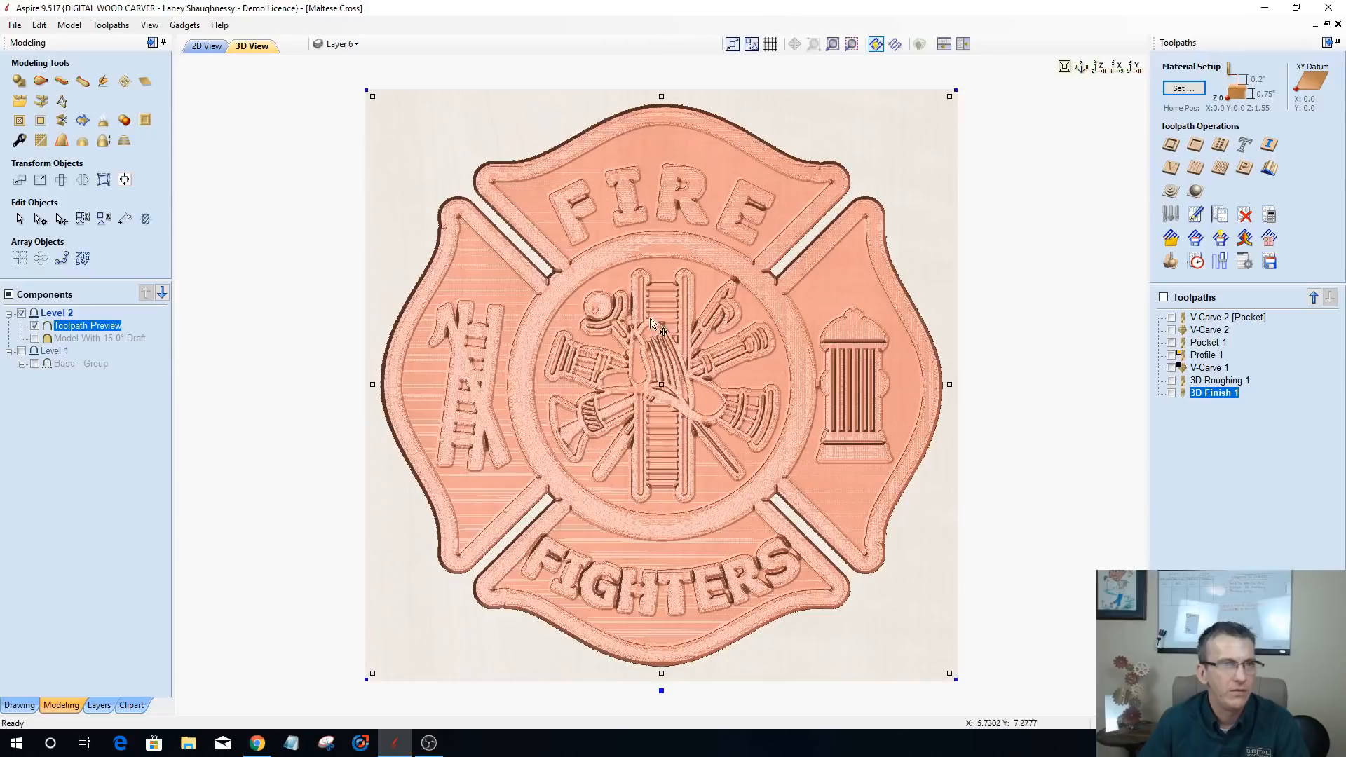
- Start a black-and-white bitmap trace of the Toolpath Preview component in the 2D view with a threshold of 0.05
click(225, 46)
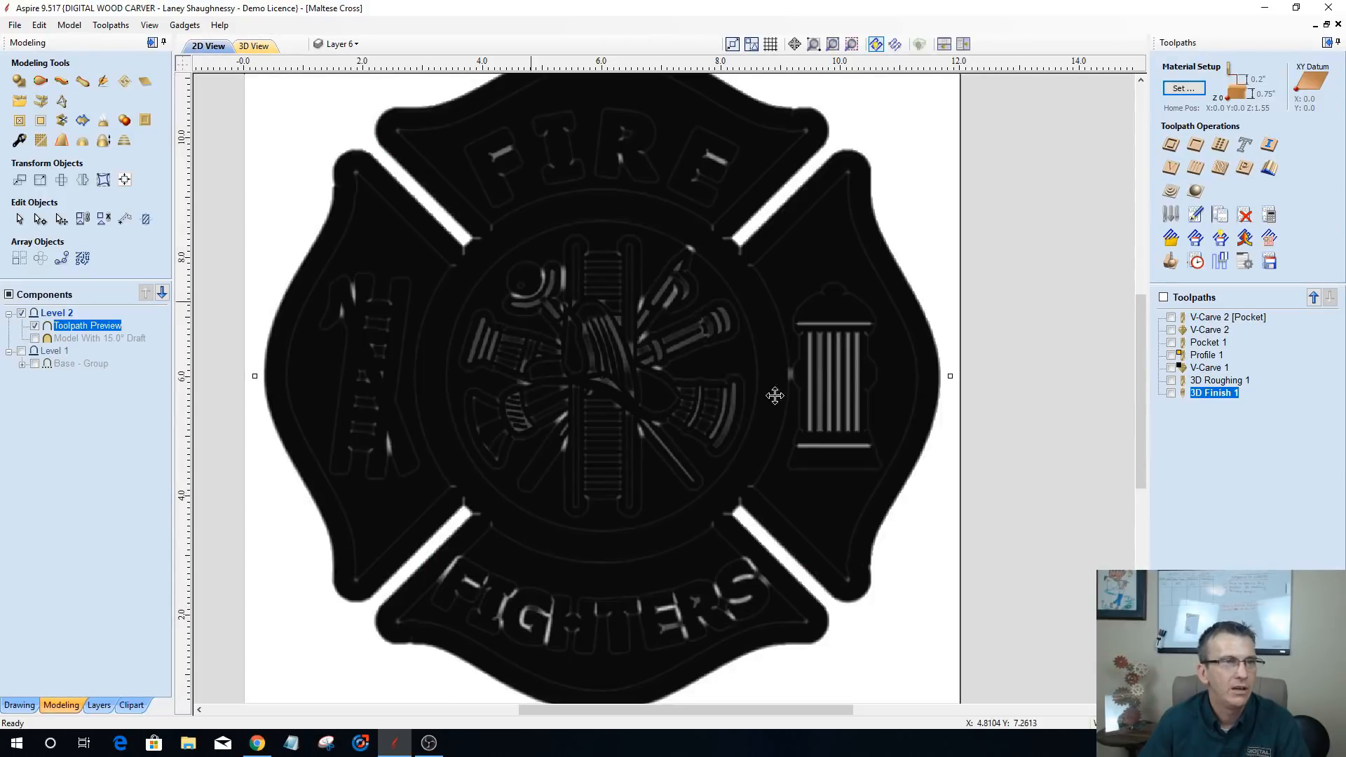
scroll(641, 346, down, 3)
scroll(640, 347, up, 3)
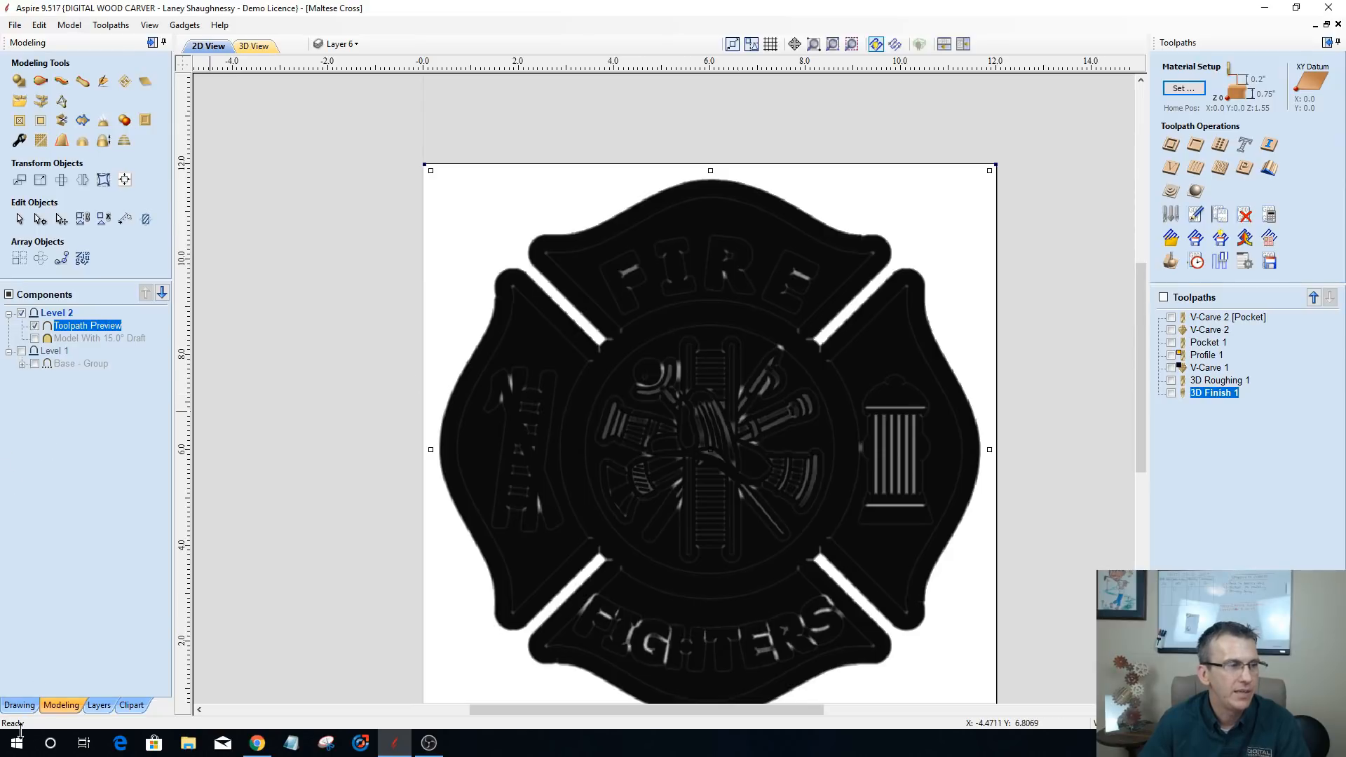
click(17, 706)
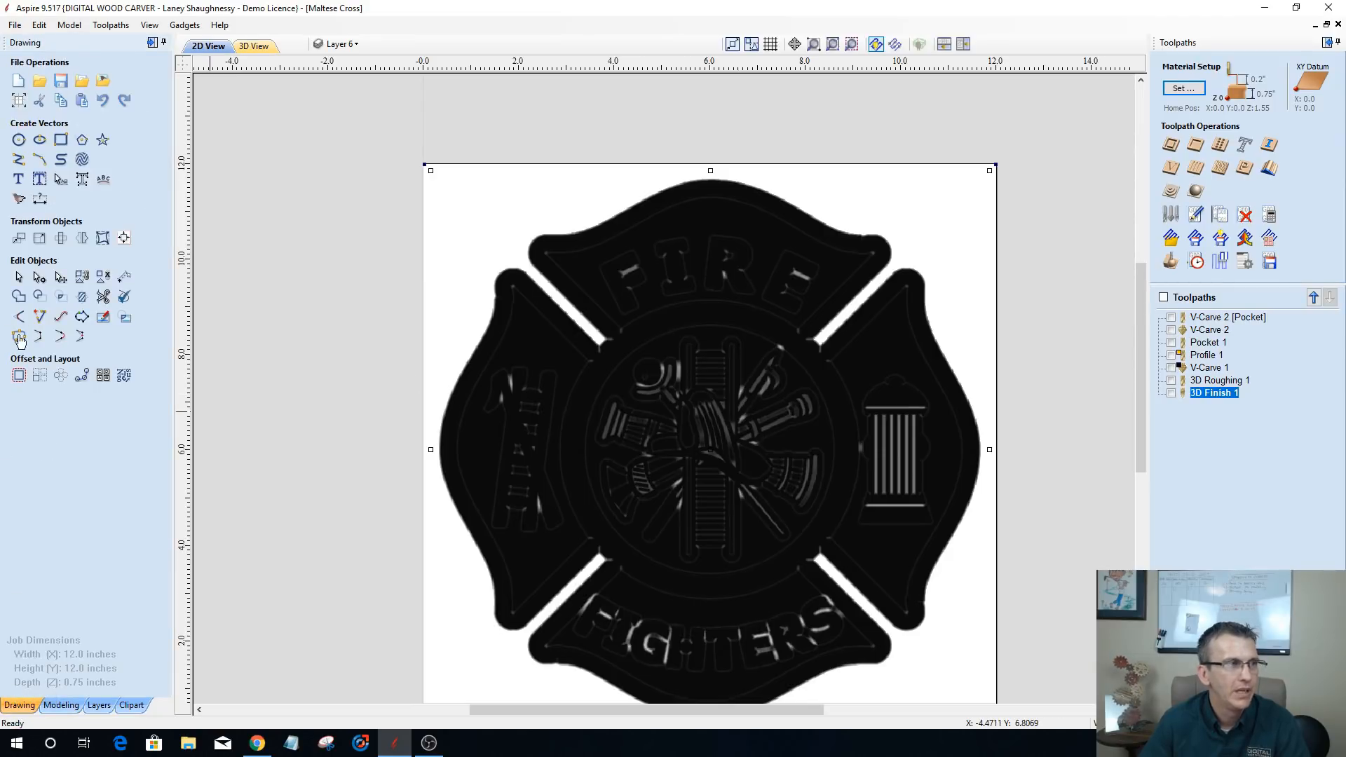
click(19, 200)
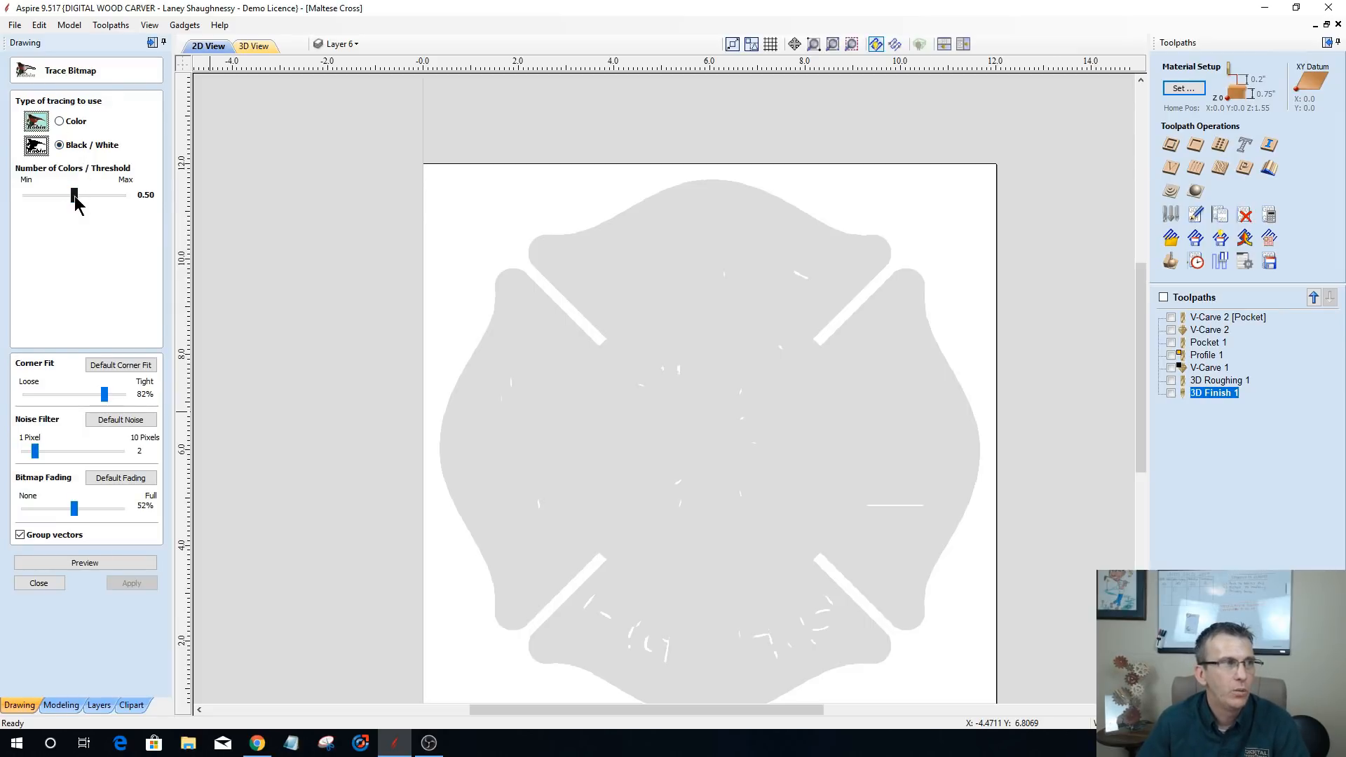
drag(74, 195, 13, 198)
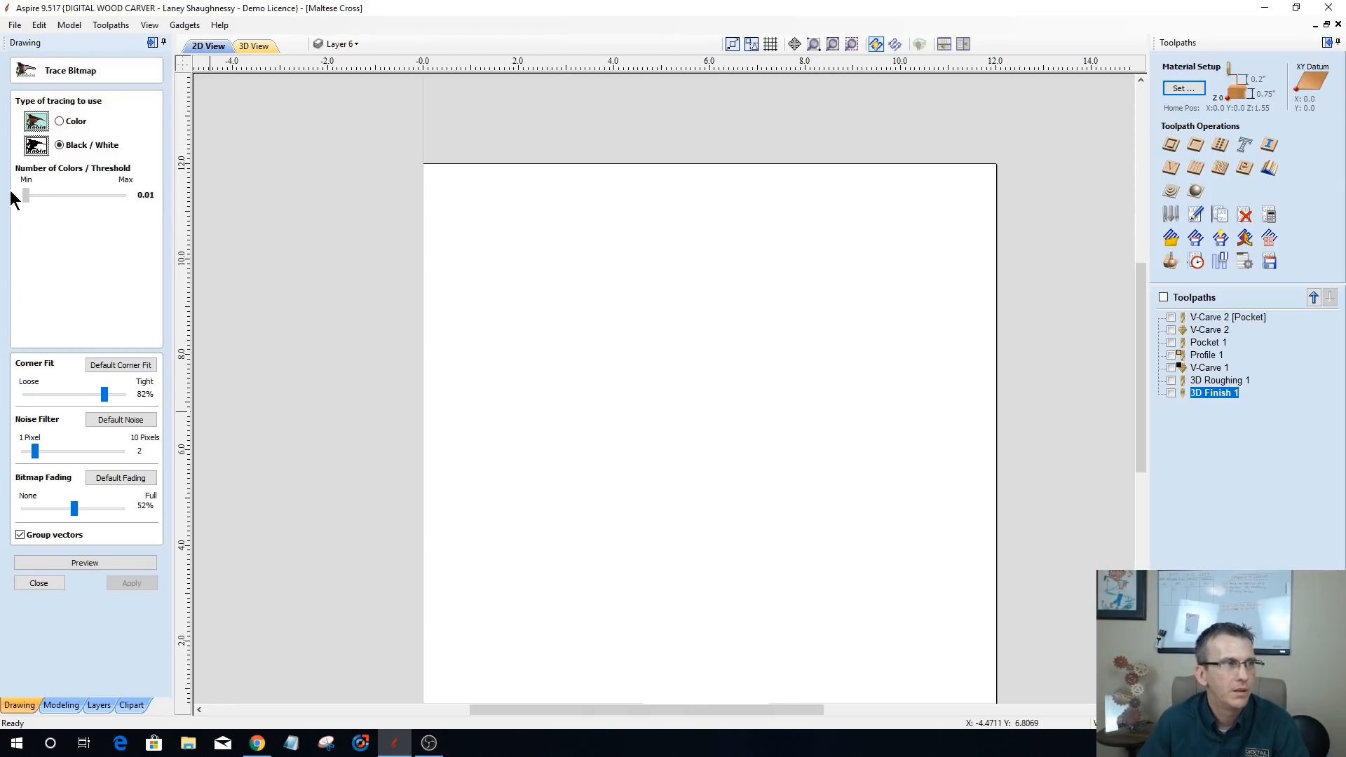
scroll(813, 225, down, 1)
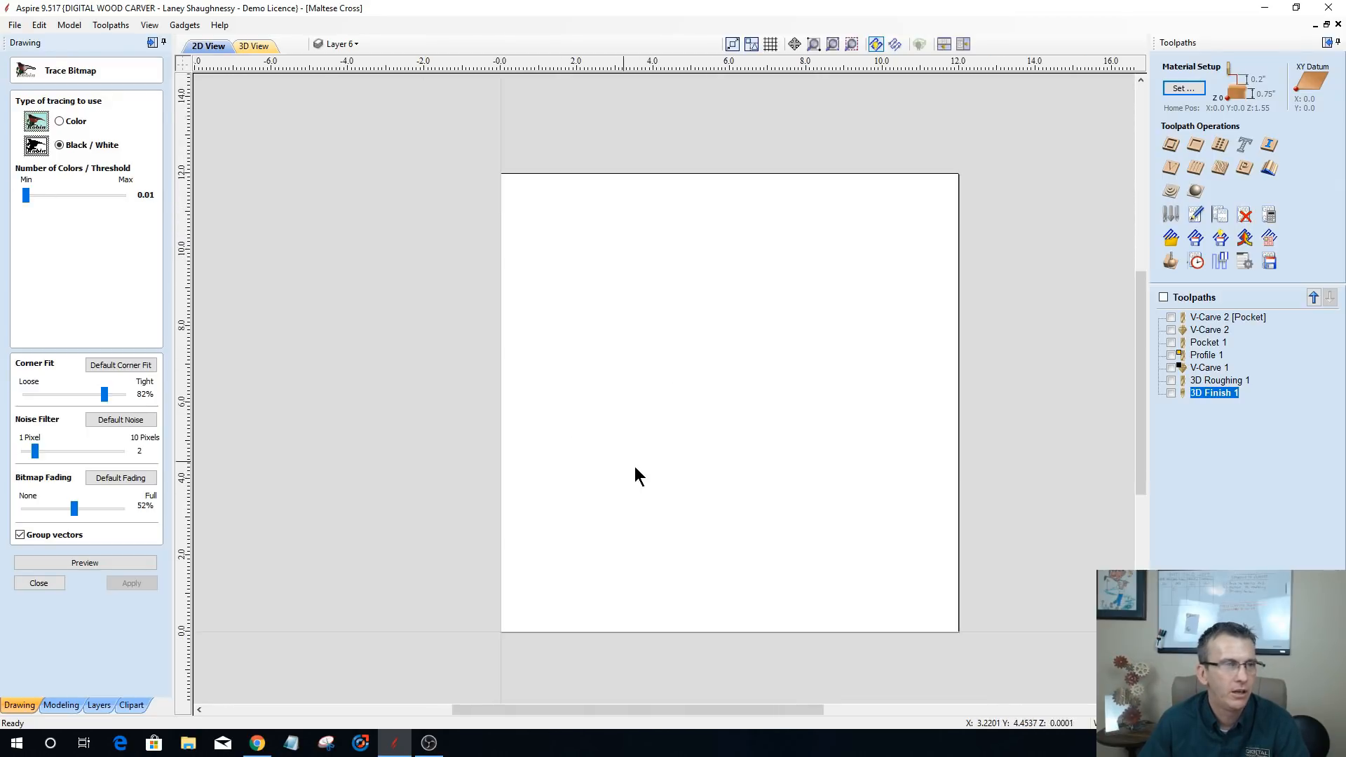
scroll(633, 468, up, 1)
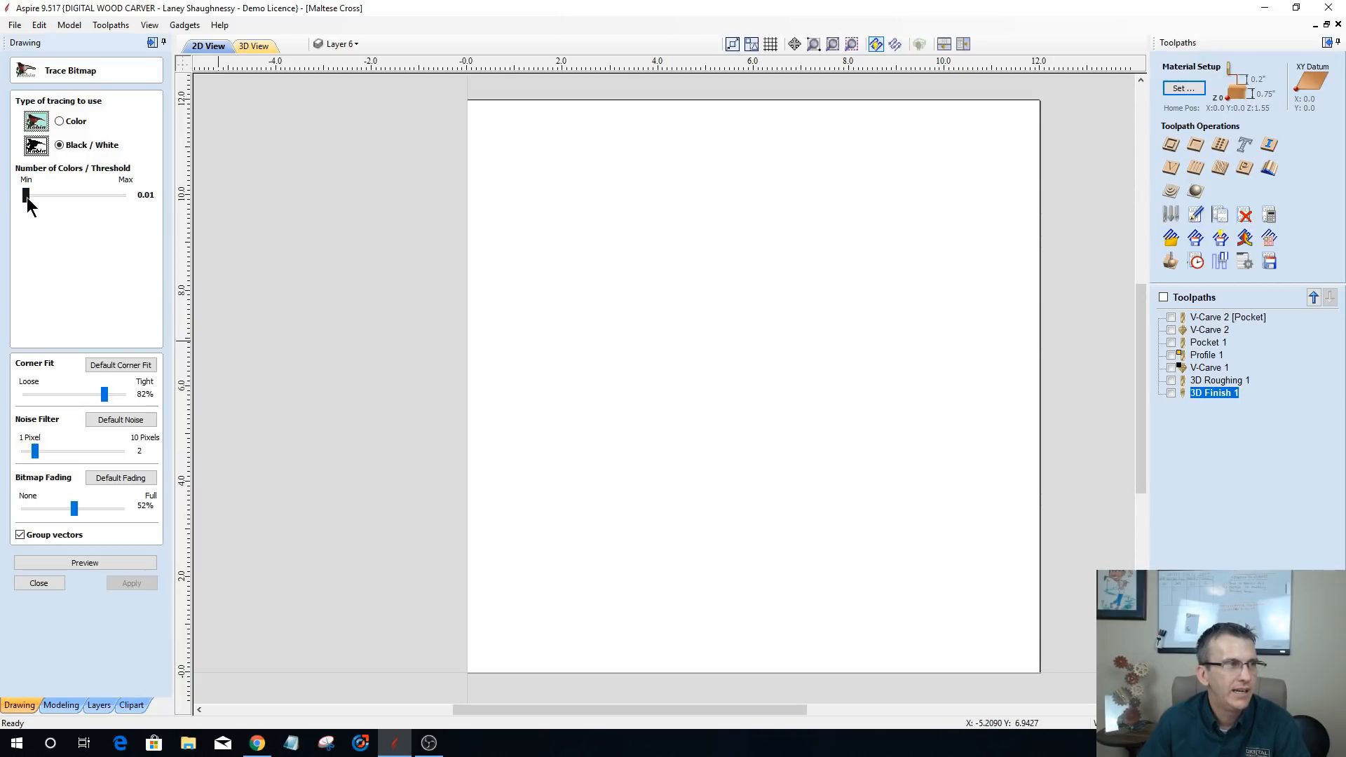
drag(28, 197, 28, 197)
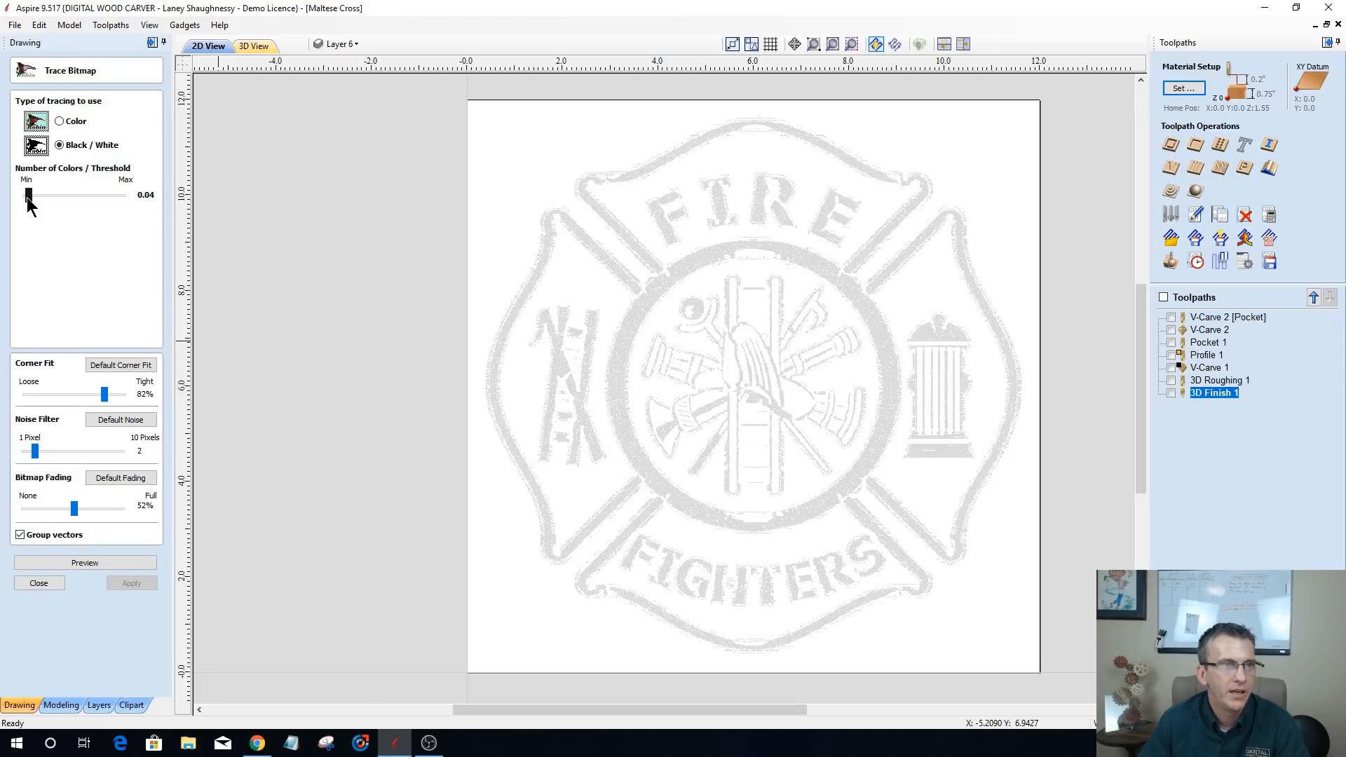
drag(28, 198, 29, 198)
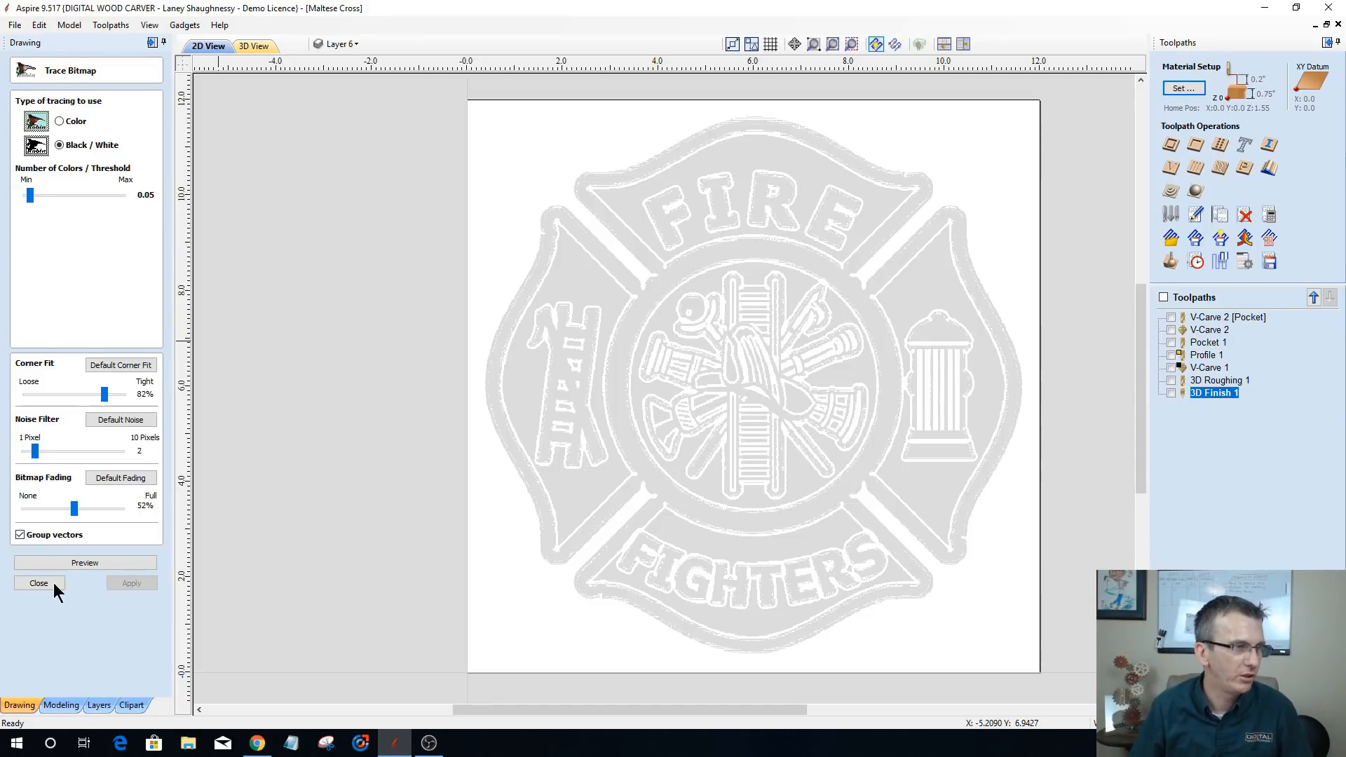
- Set the trace's bitmap fading to 0% and its black-and-white threshold to 0.08
drag(77, 508, 13, 512)
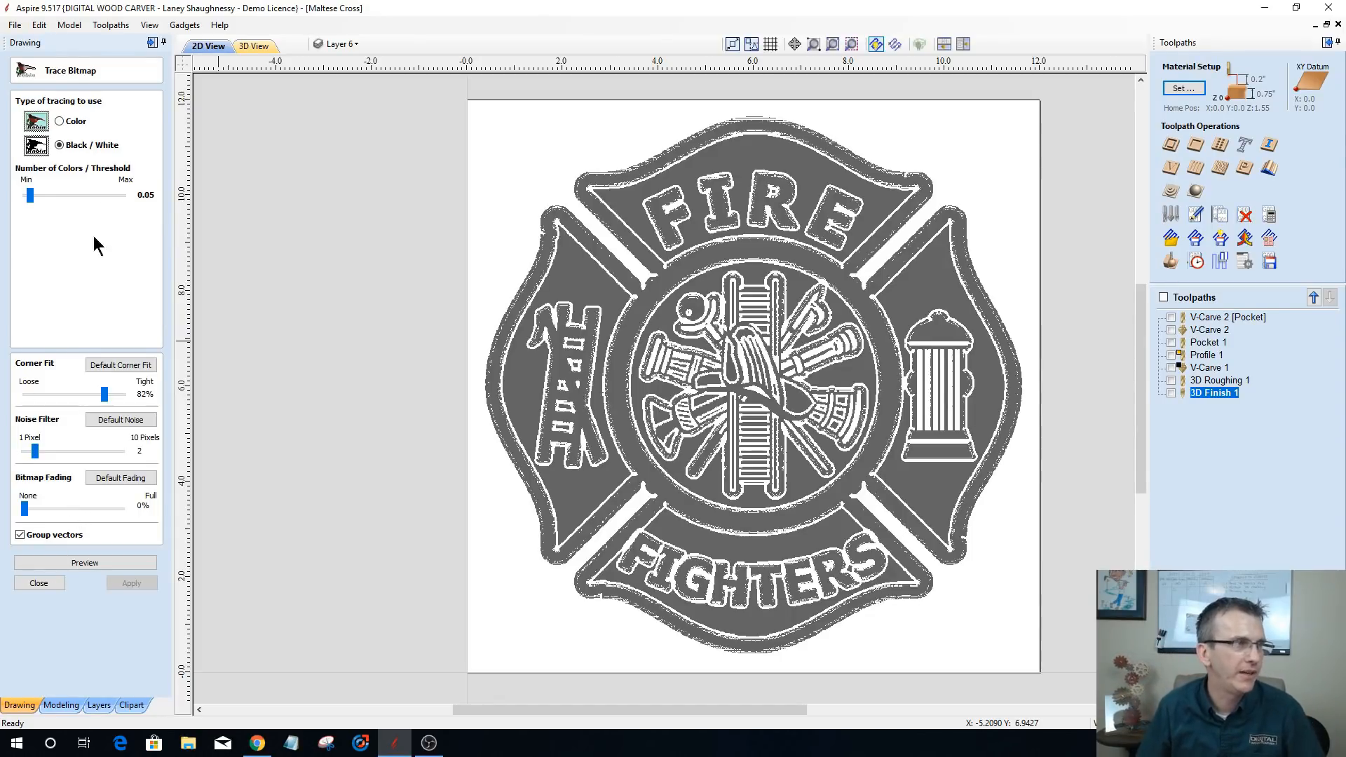
drag(30, 197, 10, 200)
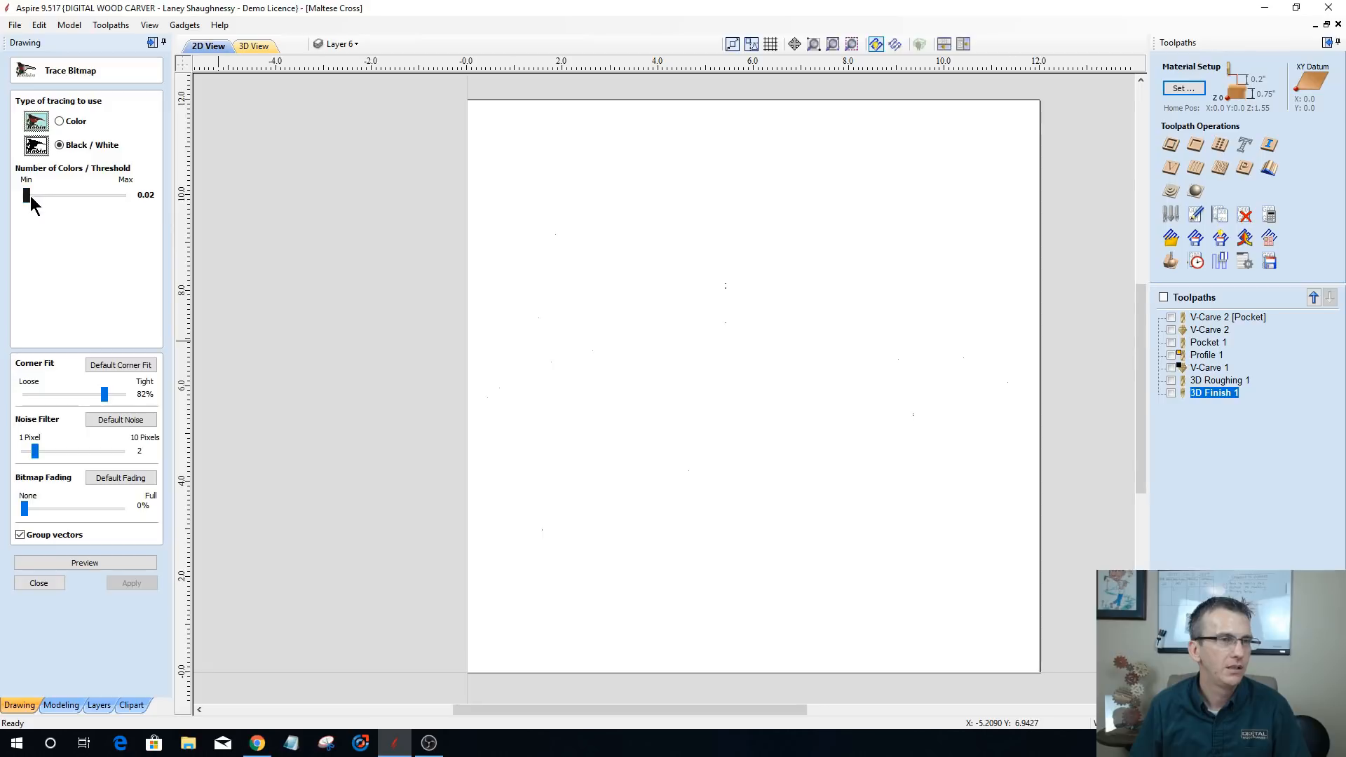
key(Right)
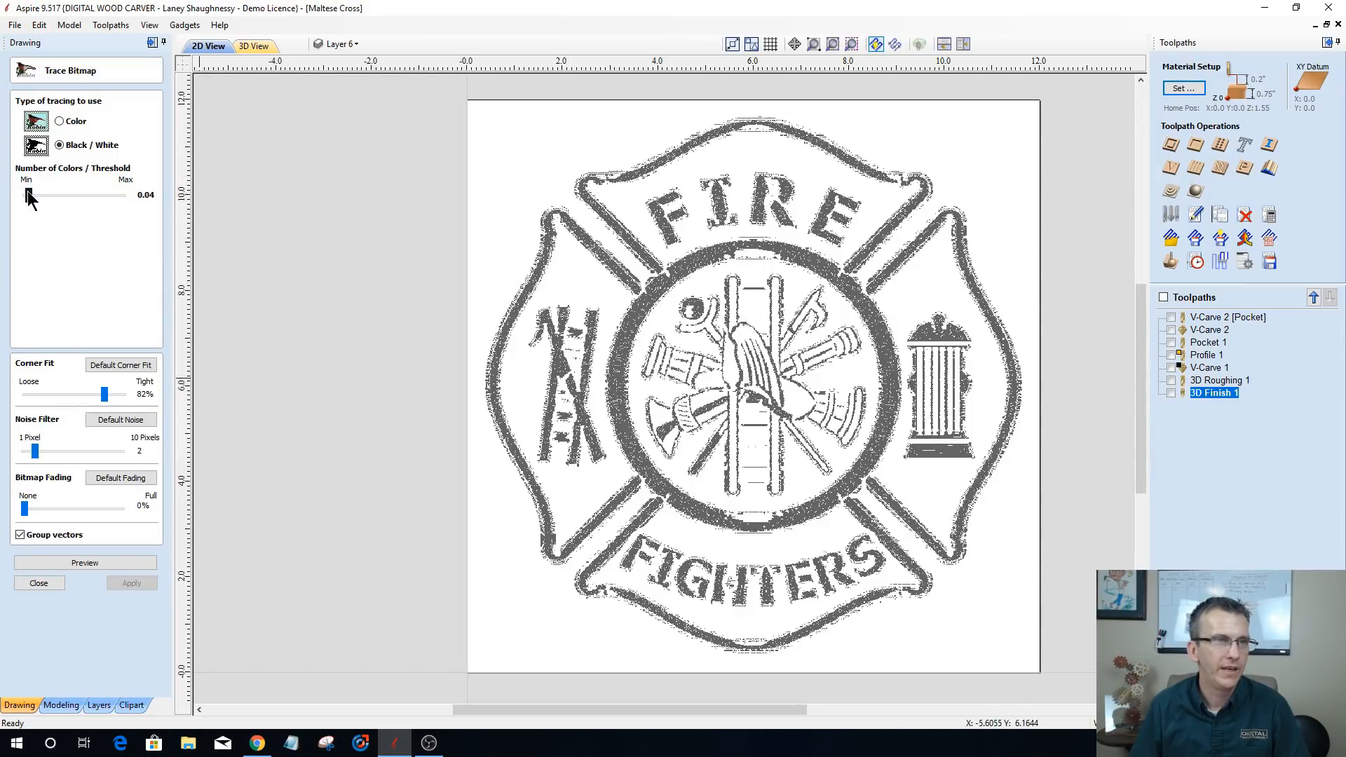
key(Right)
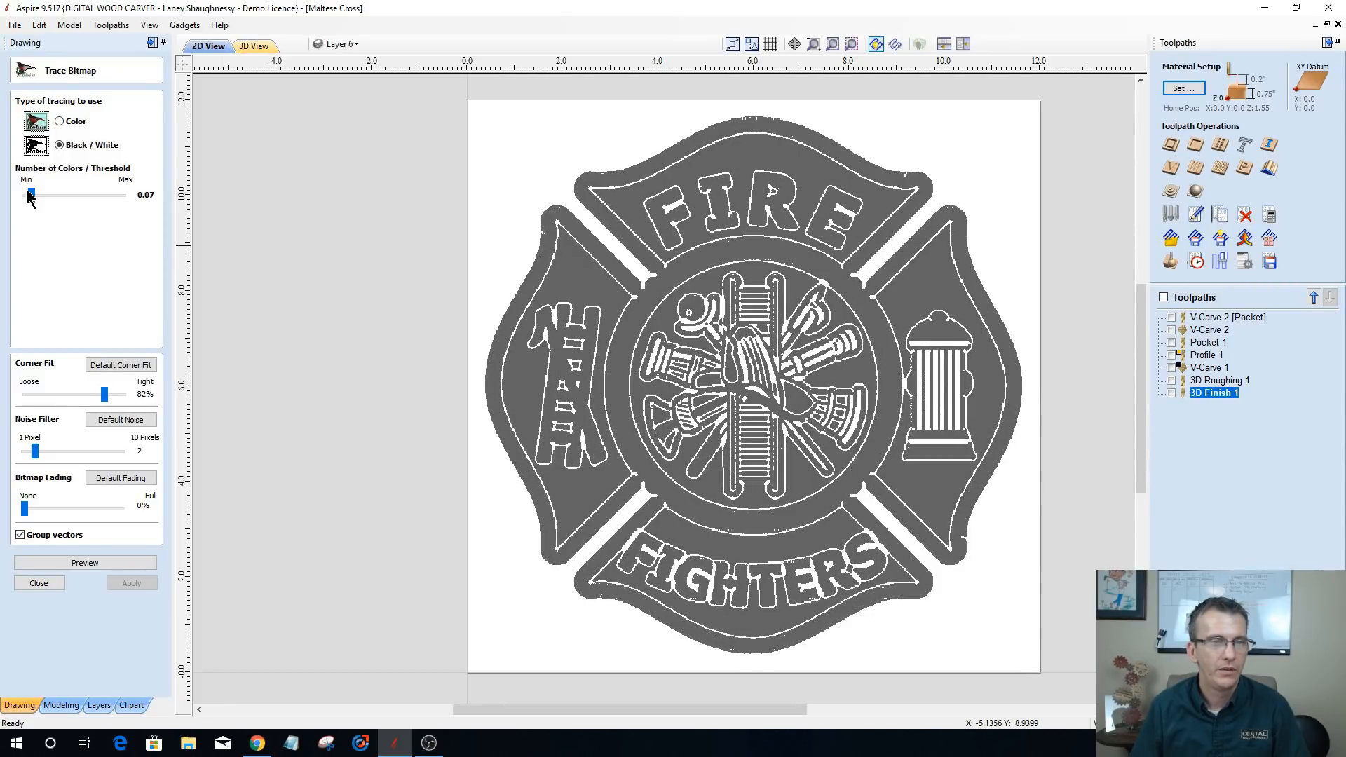
key(Right)
key(Right)
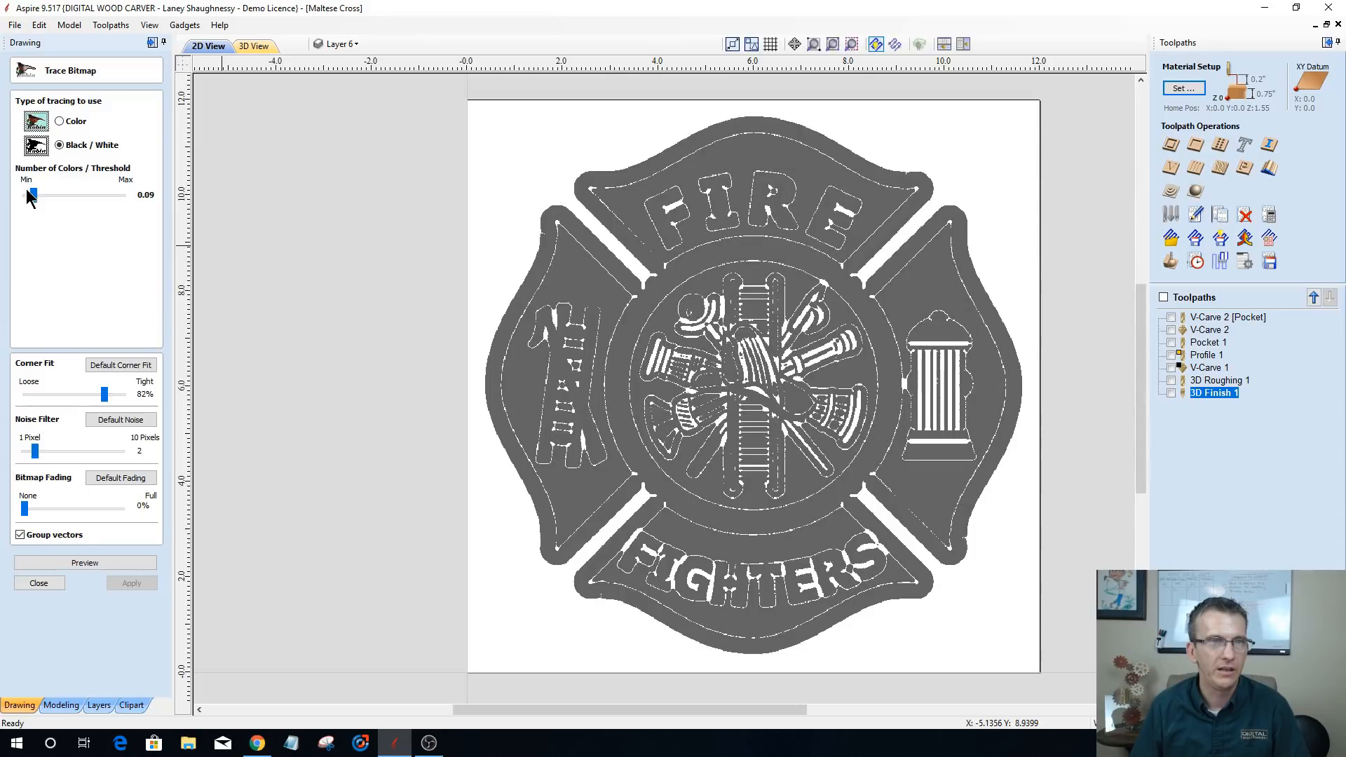
key(Left)
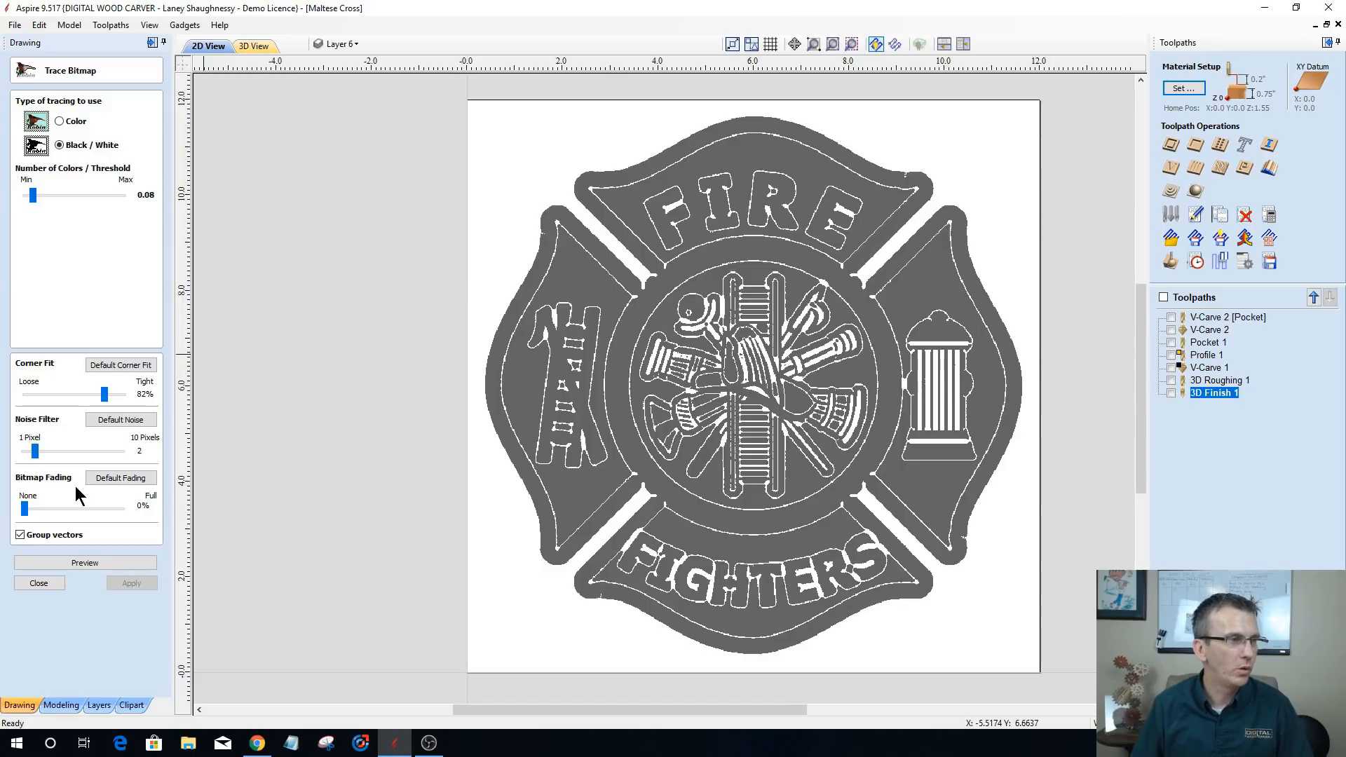
- Preview the bitmap trace with default corner fit and noise filter, and apply it to create the vectors
click(124, 363)
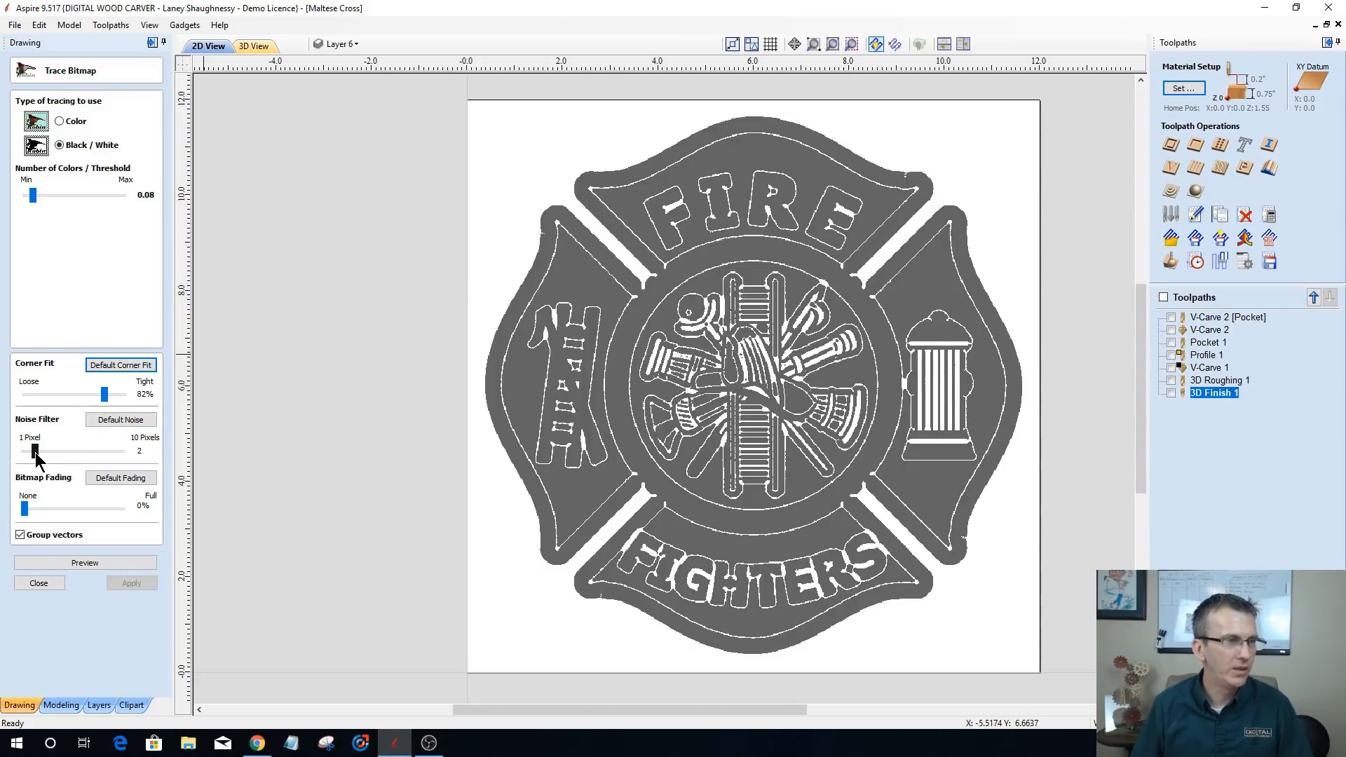
click(115, 420)
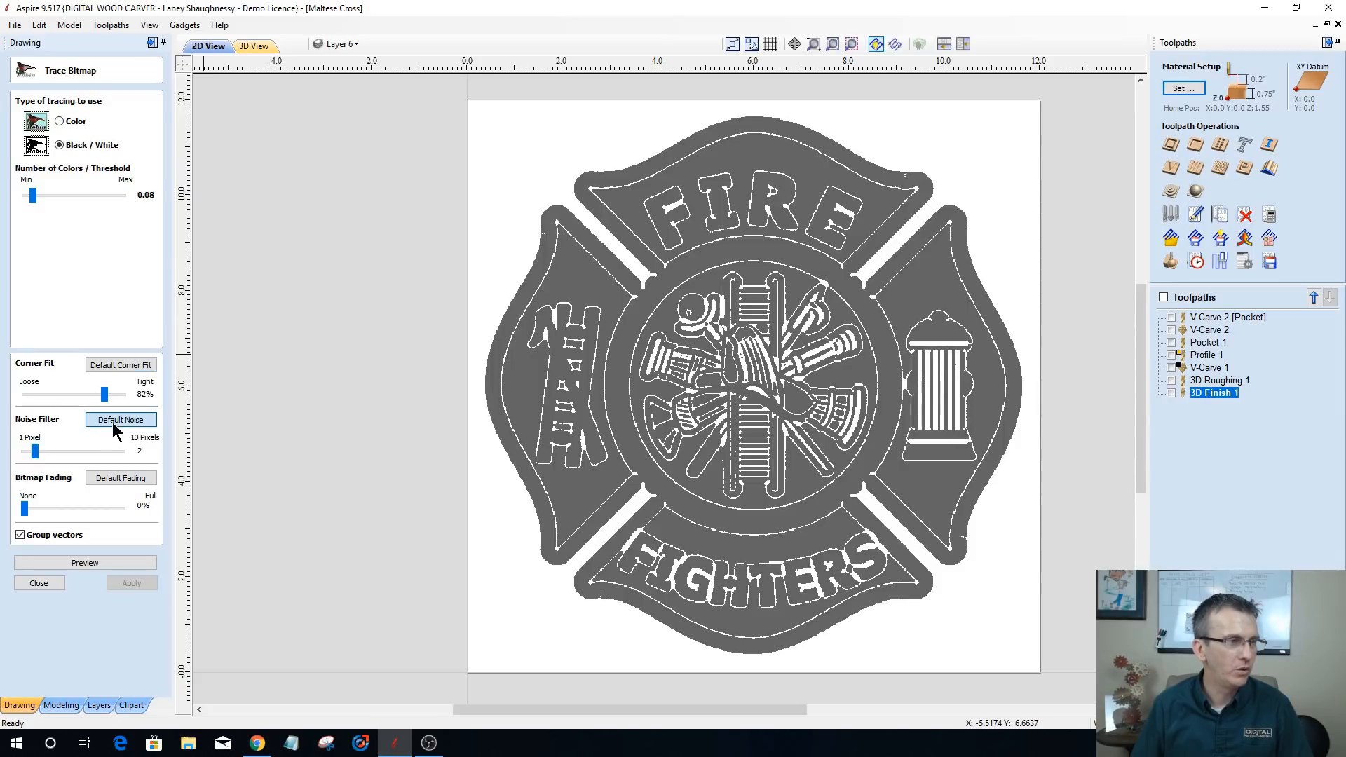
click(94, 565)
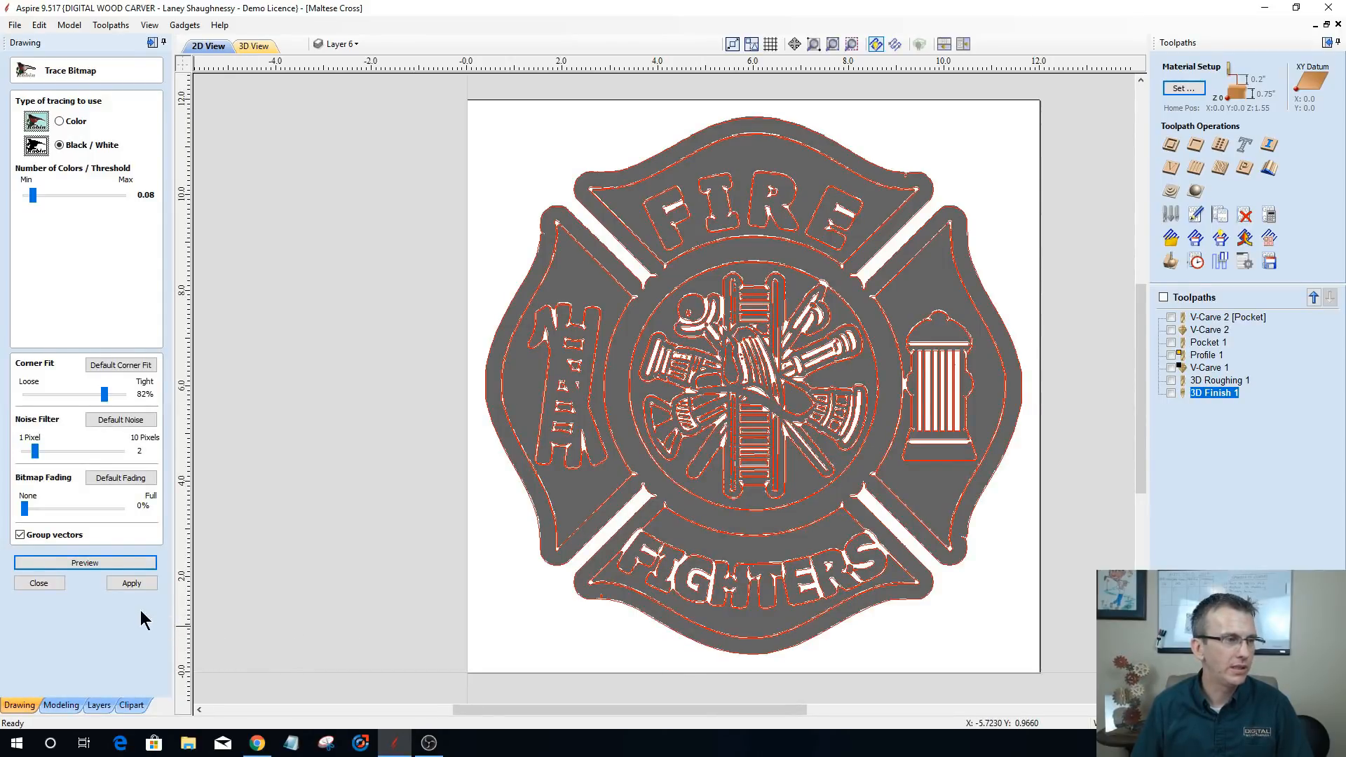
click(130, 583)
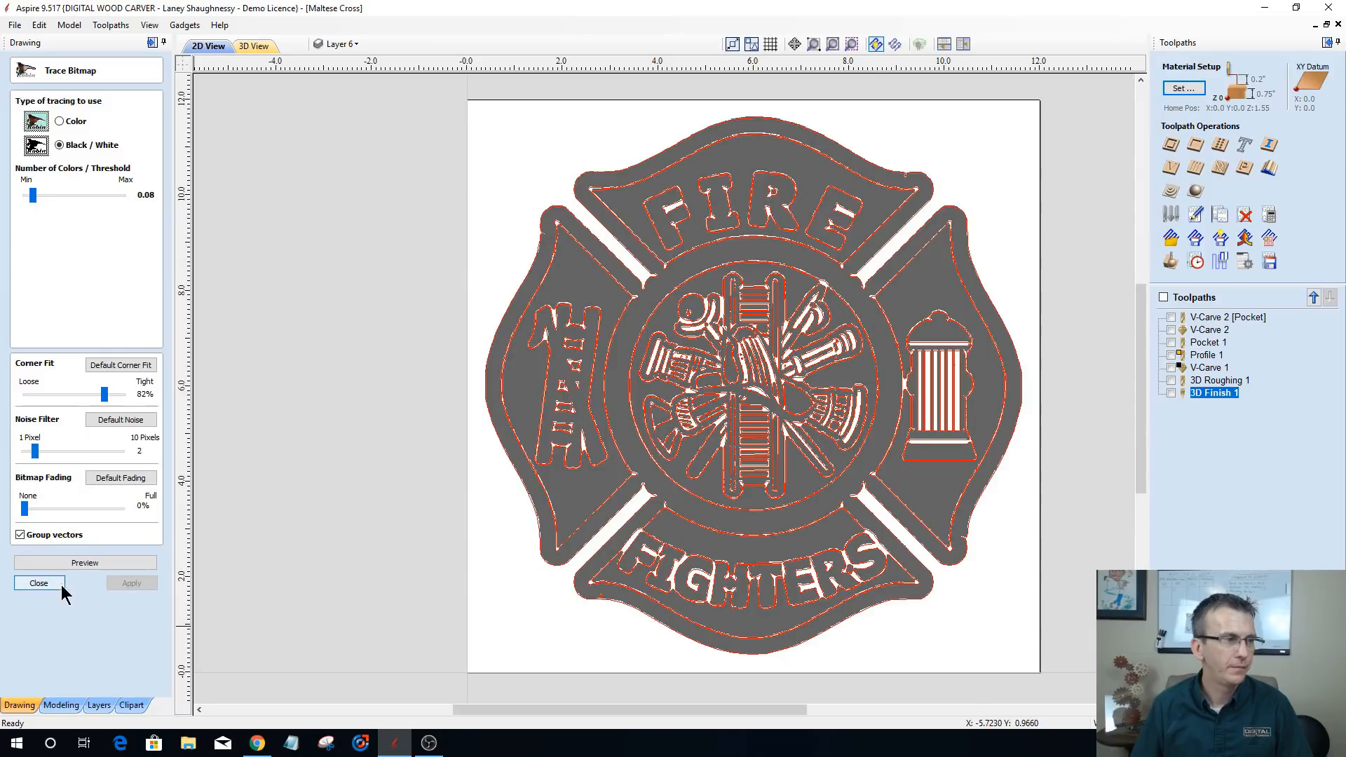
click(39, 583)
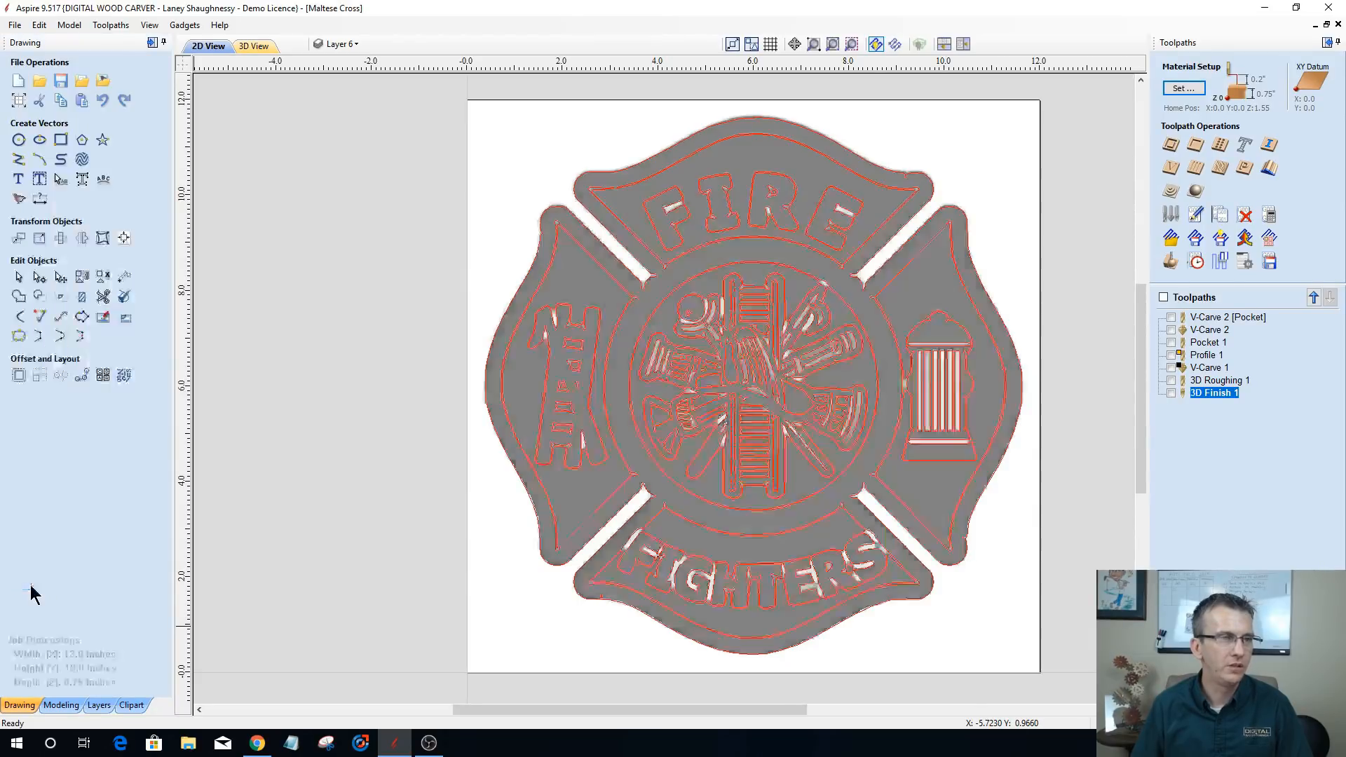
- Hide the Toolpath Preview component, show Model With 15.0° Draft, and select the traced vector group
click(59, 705)
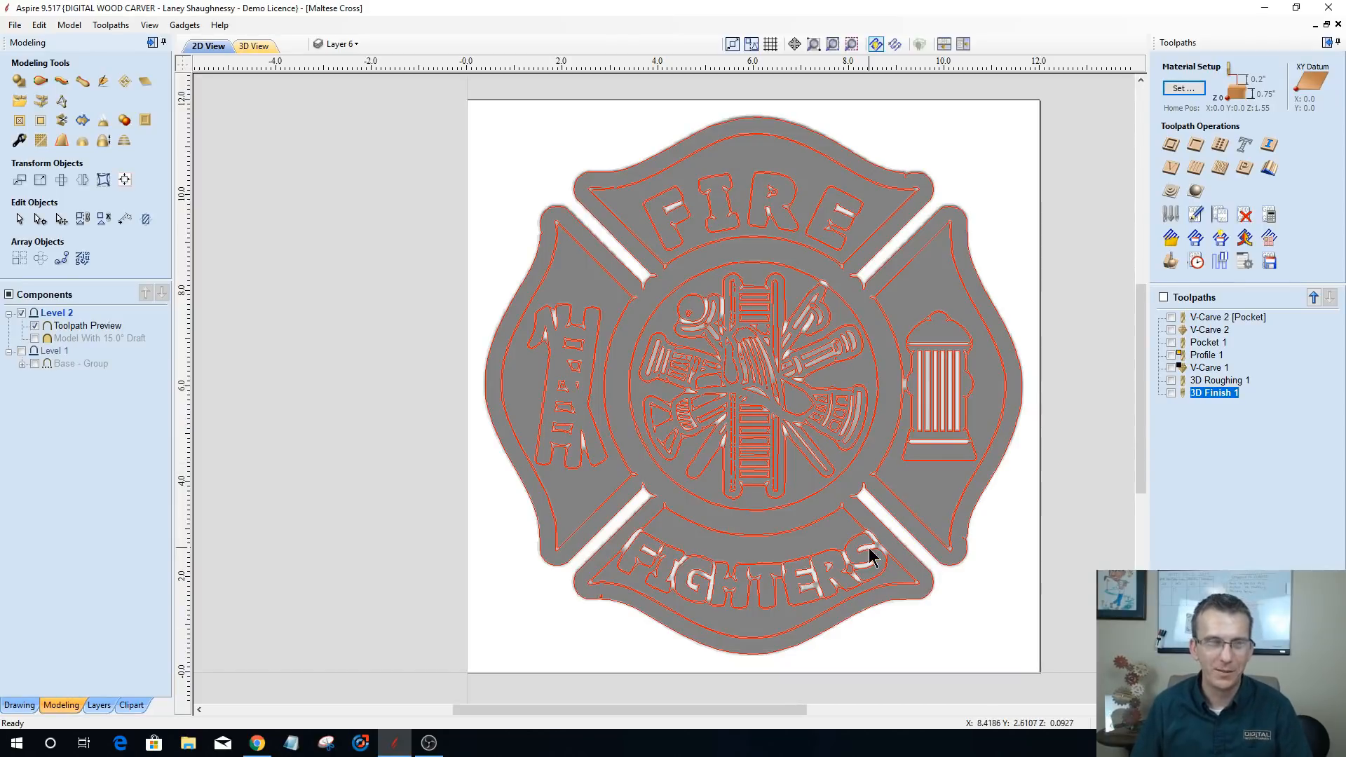
click(35, 327)
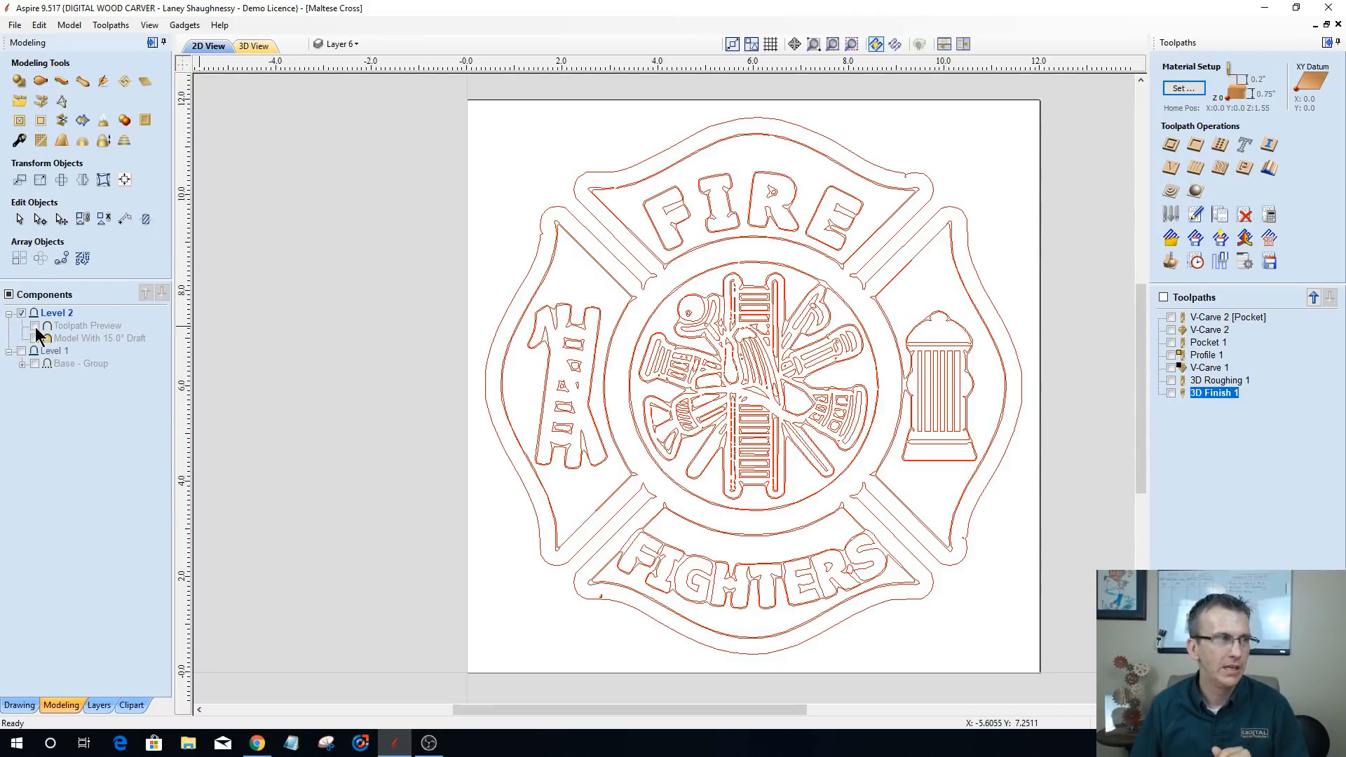
click(36, 338)
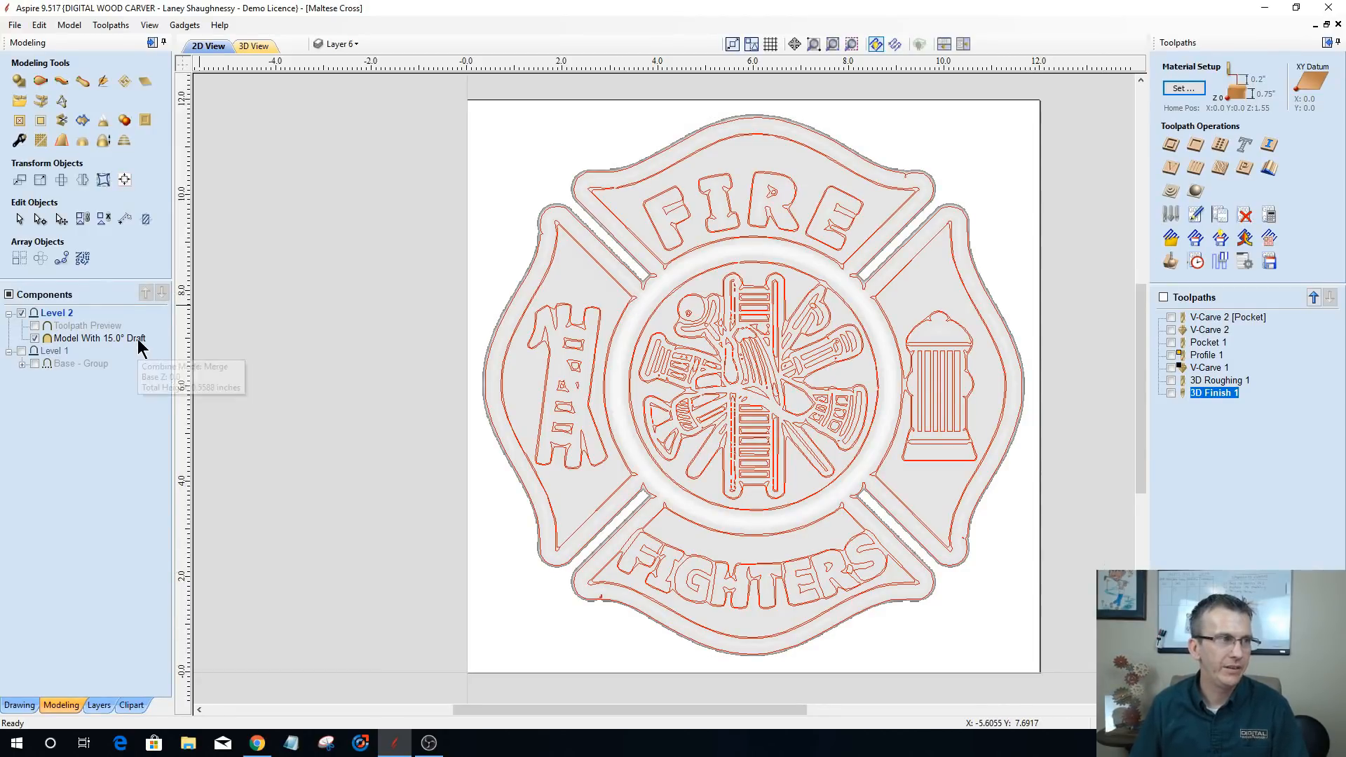
click(546, 211)
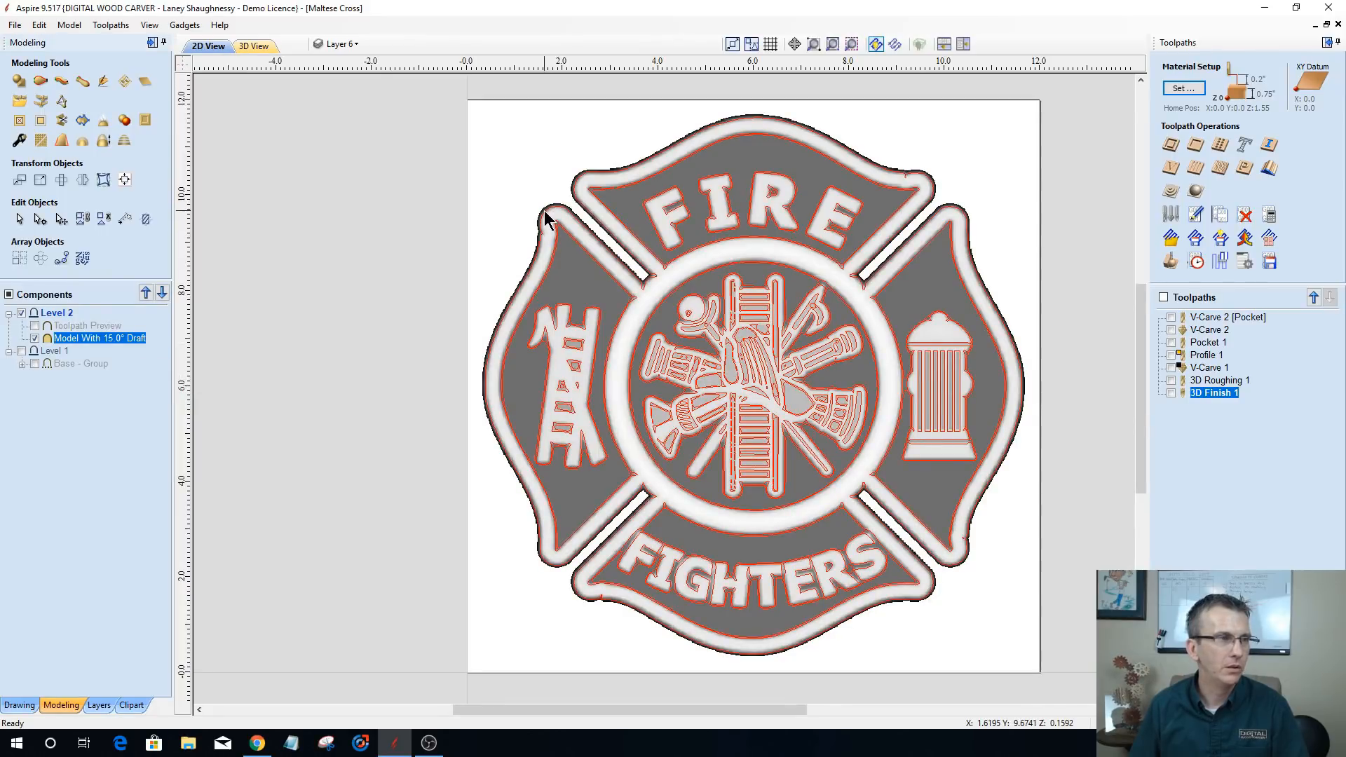
click(441, 216)
click(552, 213)
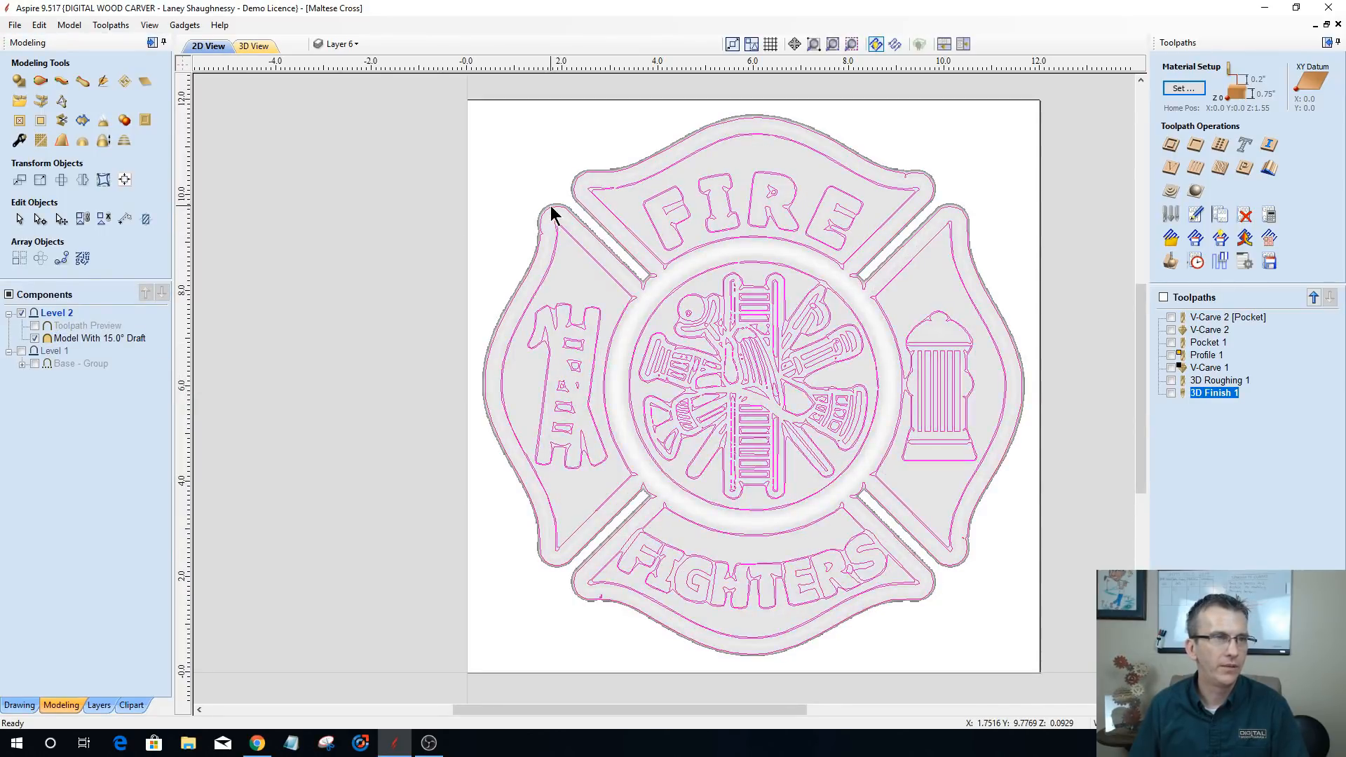
- Set up a 3D finish toolpath limited to the selected vectors, using the 6.2 Deg Tip 0.016 Tapered Ball Nose, 0.25 inches
click(1195, 195)
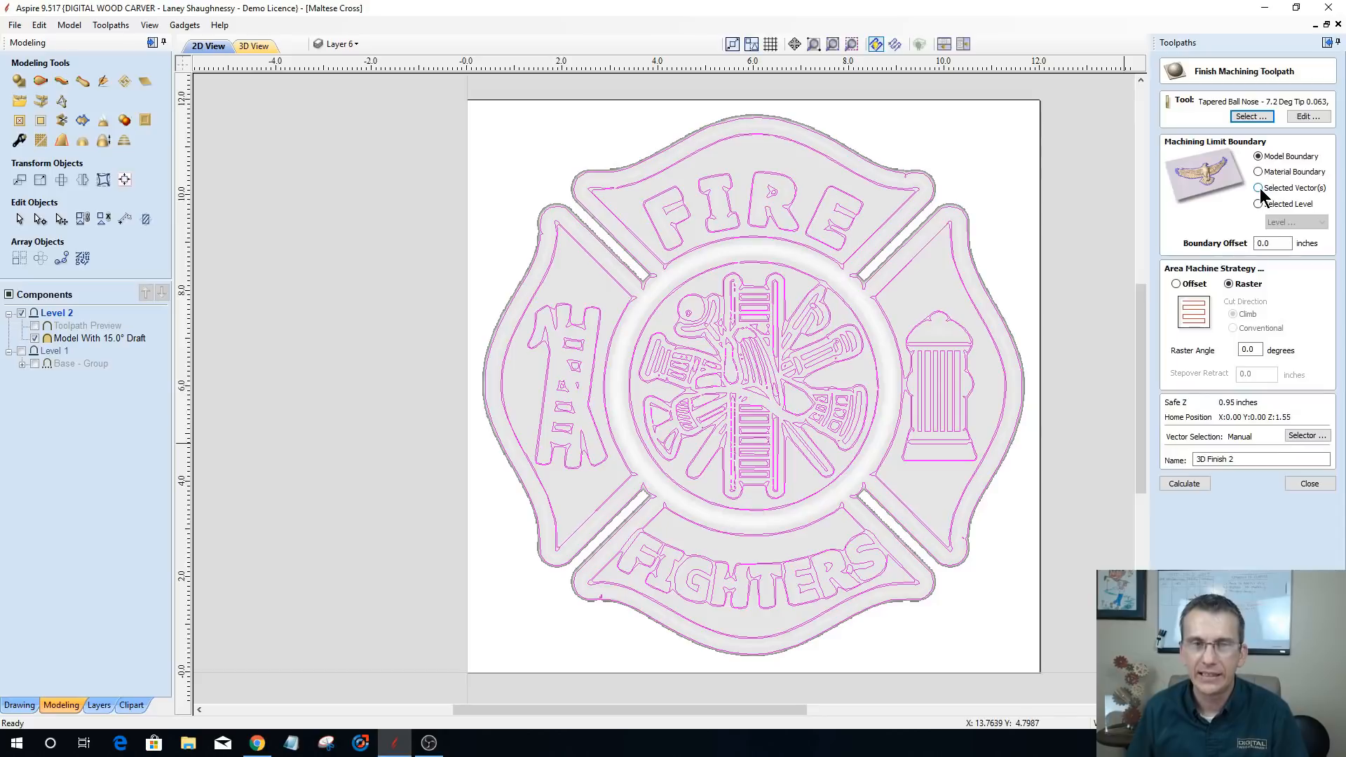
click(1259, 188)
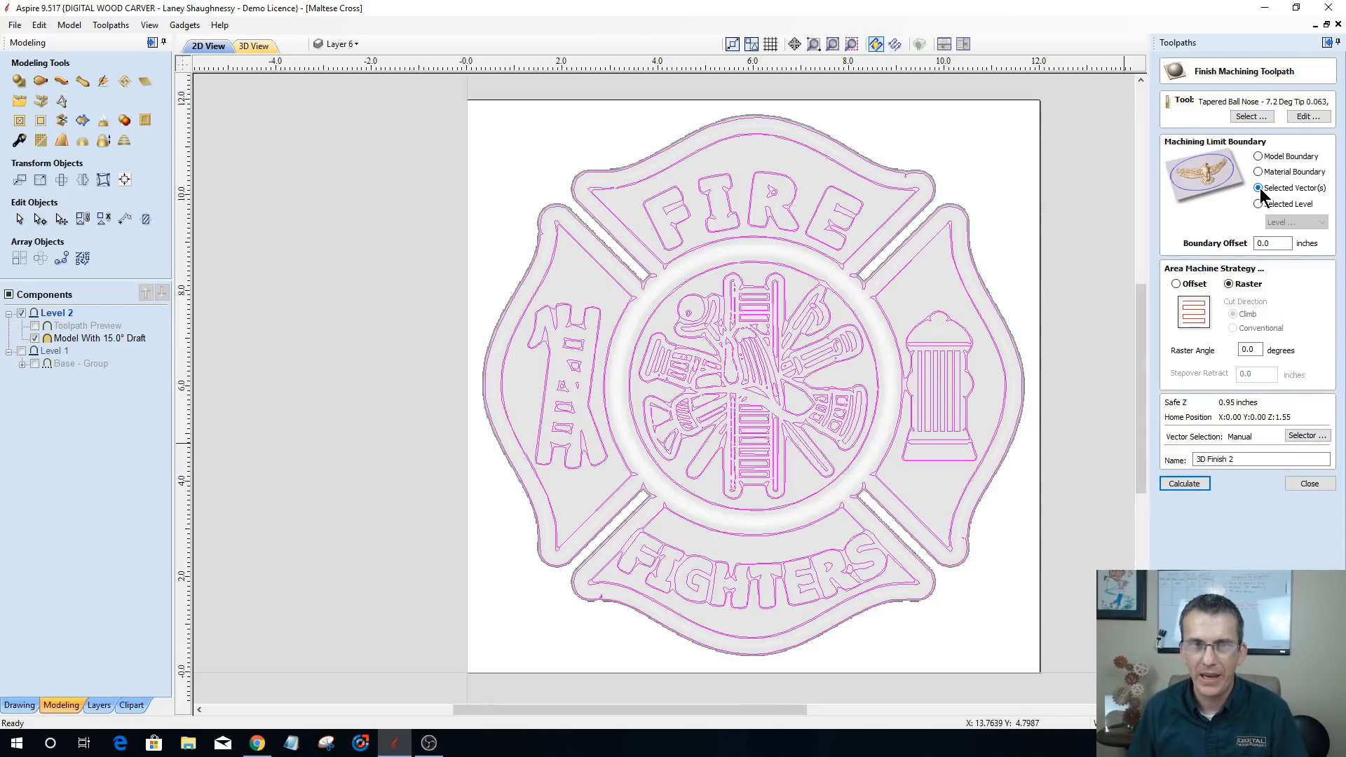
click(1245, 114)
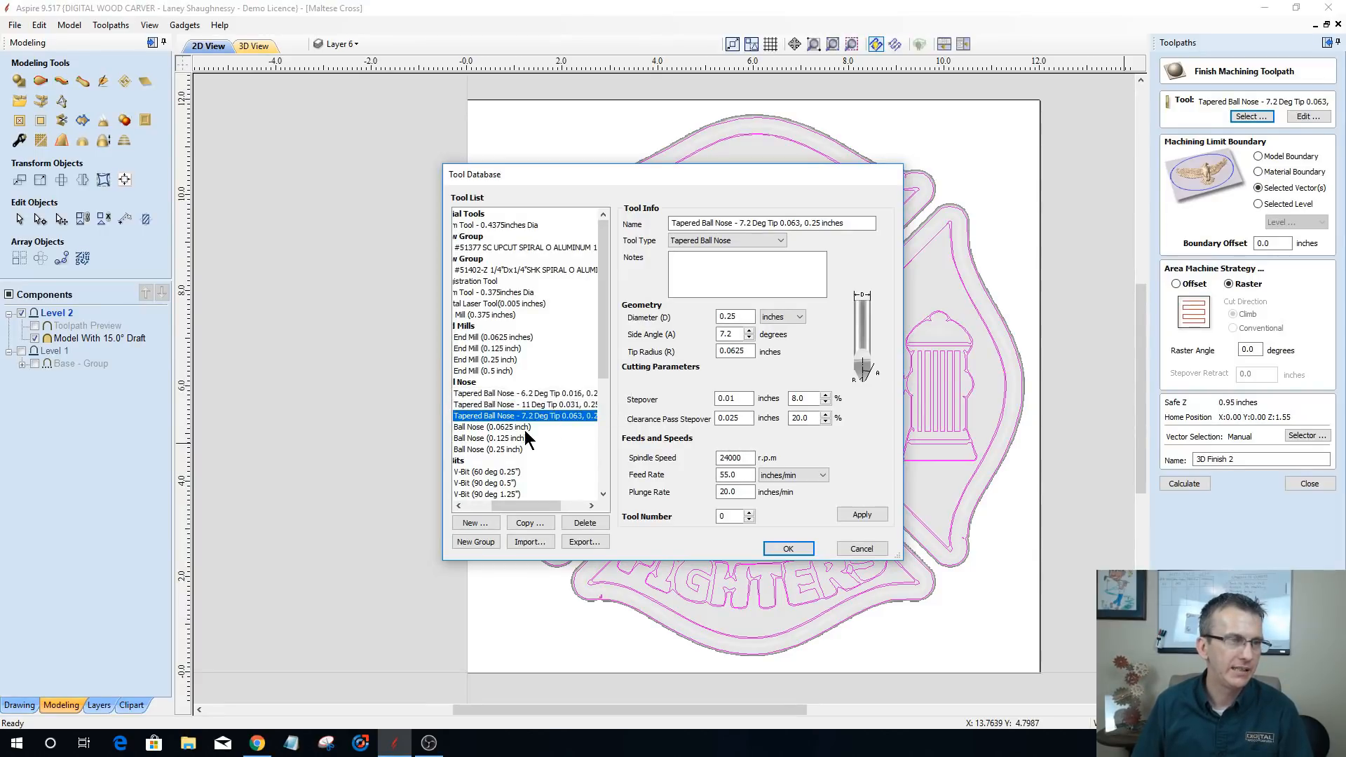
click(502, 396)
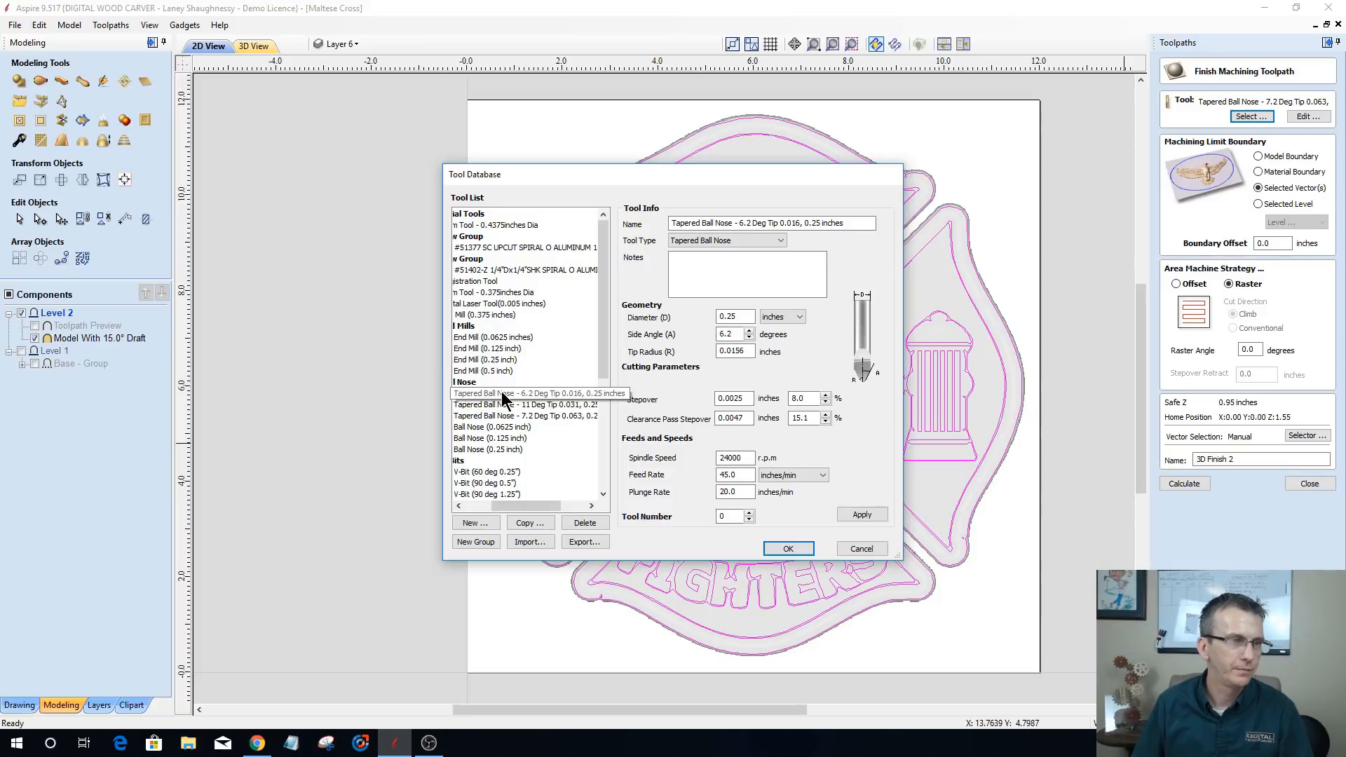
click(786, 550)
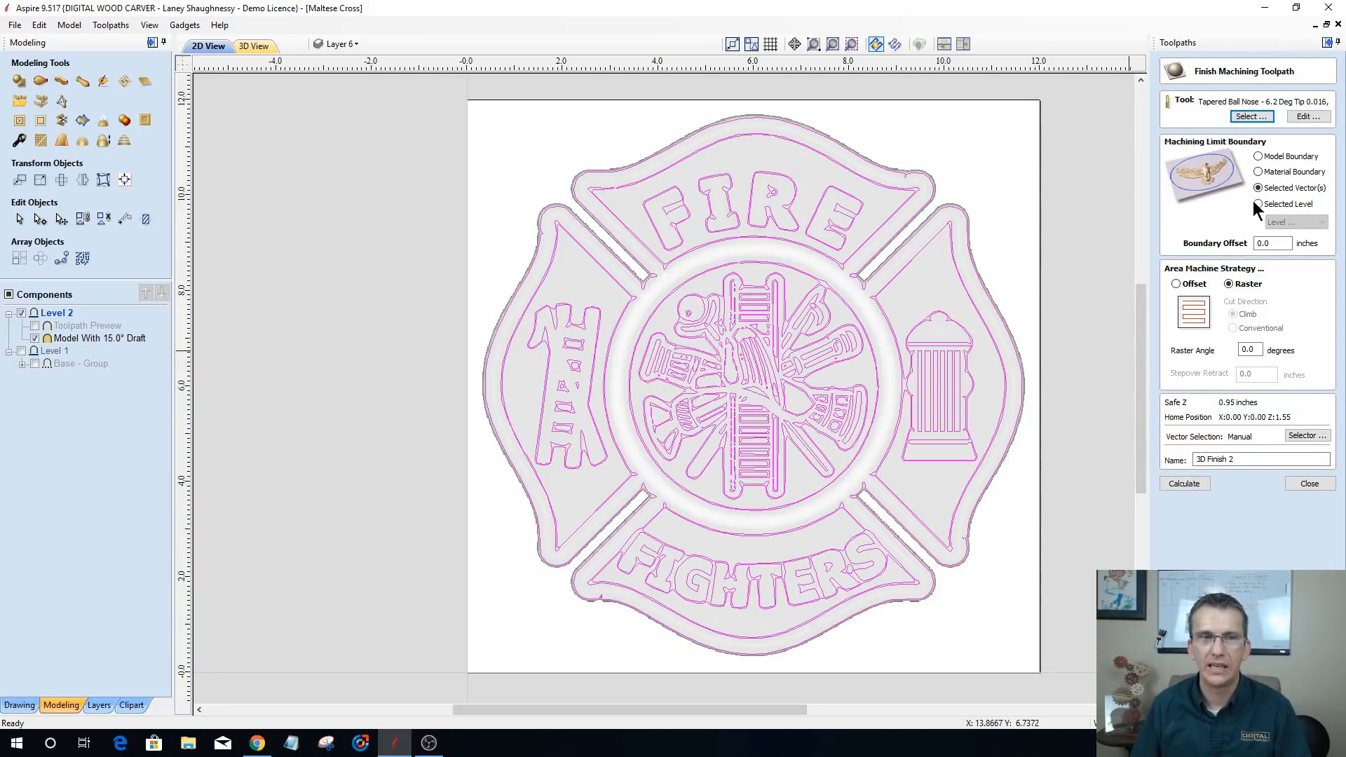
- Start the finish toolpath calculation, cancel it, and set the boundary offset to .0625 inches
click(1184, 484)
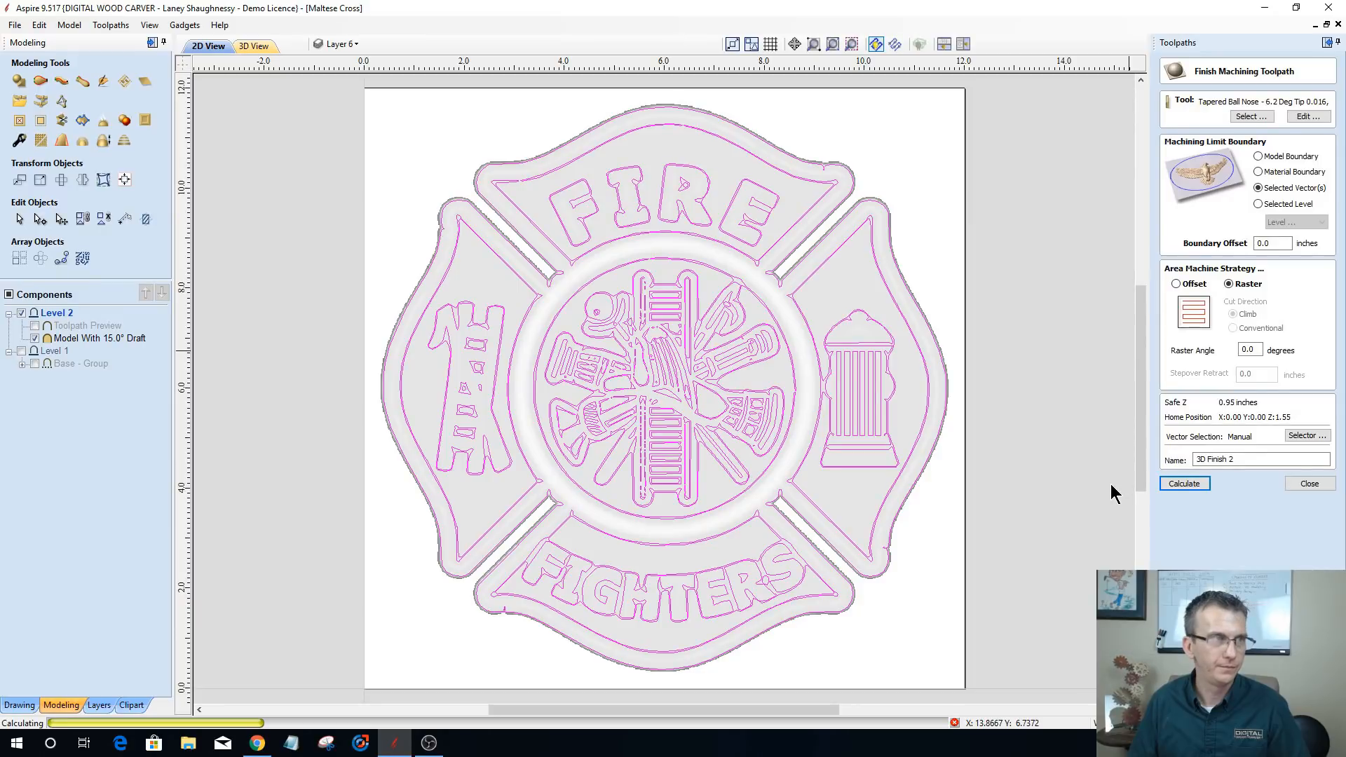
click(955, 723)
double_click(1263, 244)
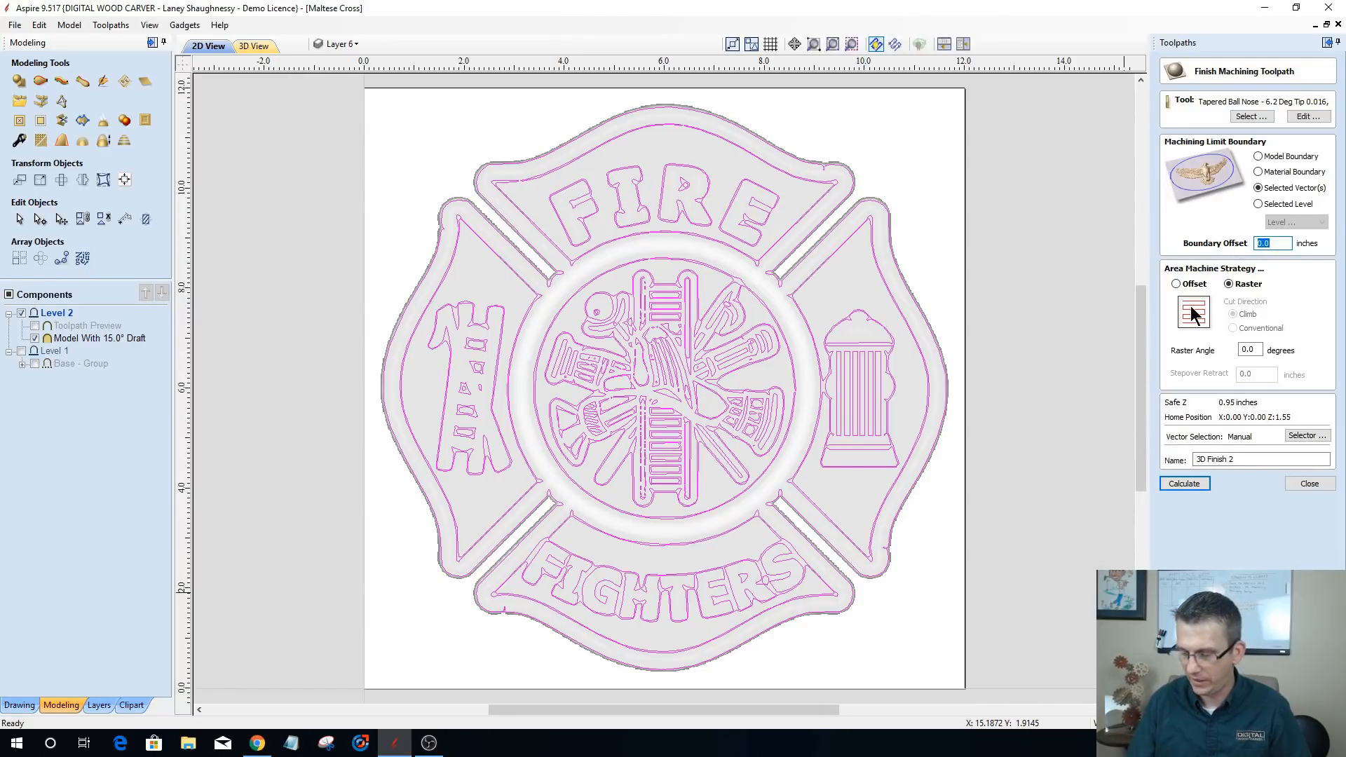
text(.06)
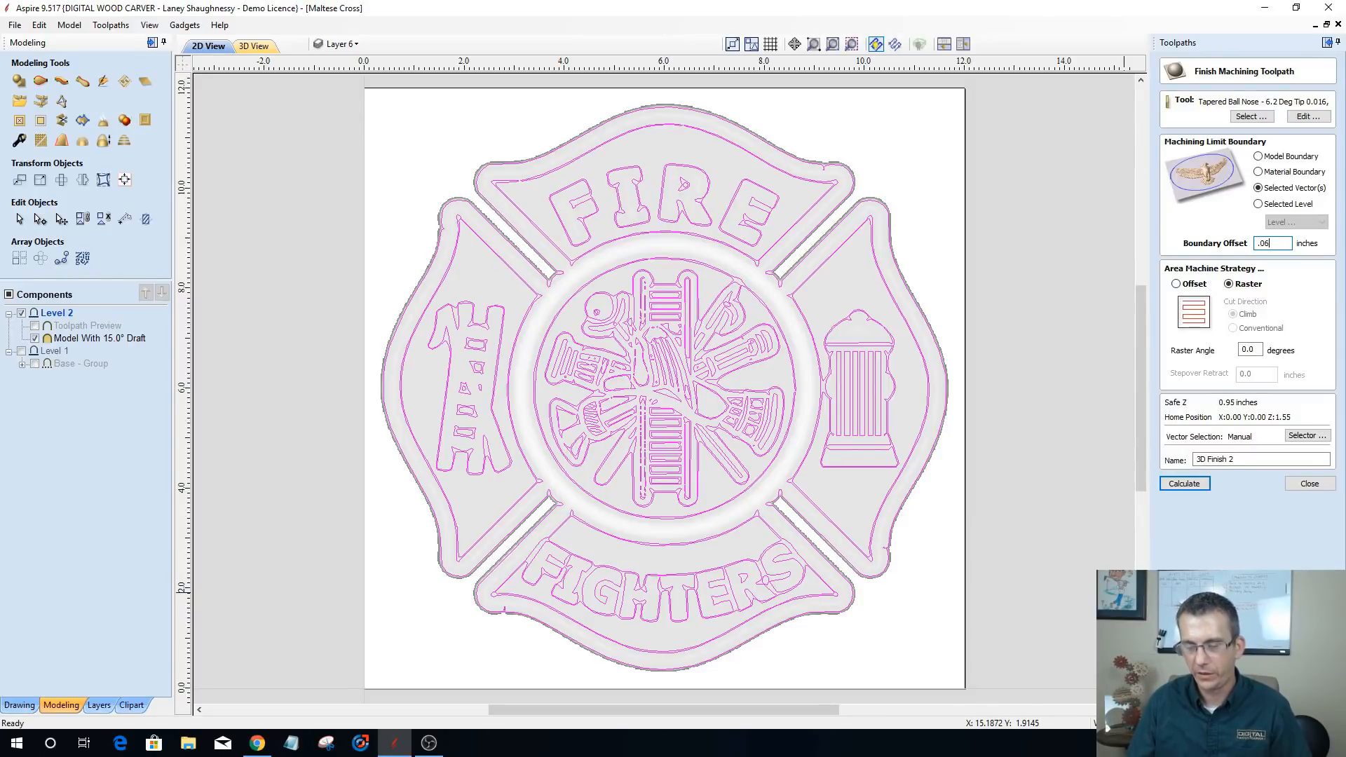
key(BackSpace)
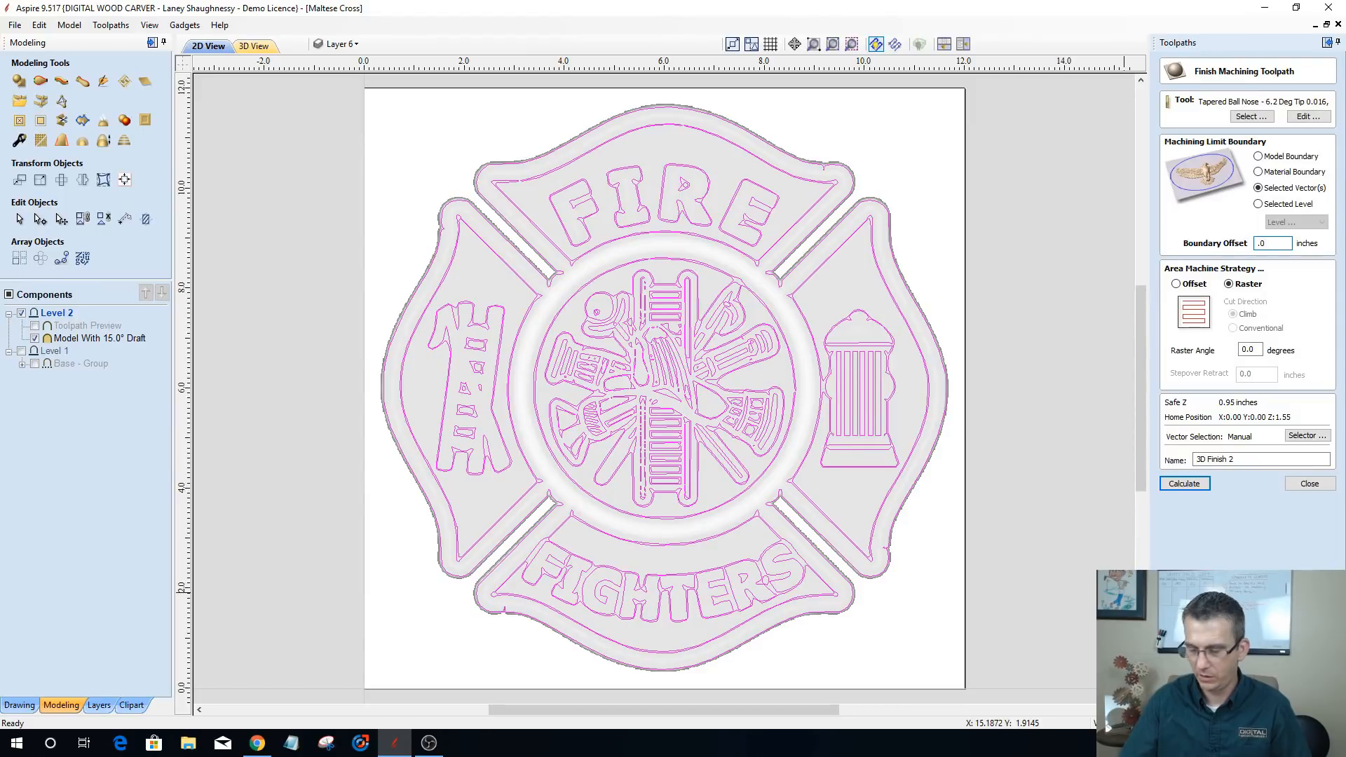
text(625)
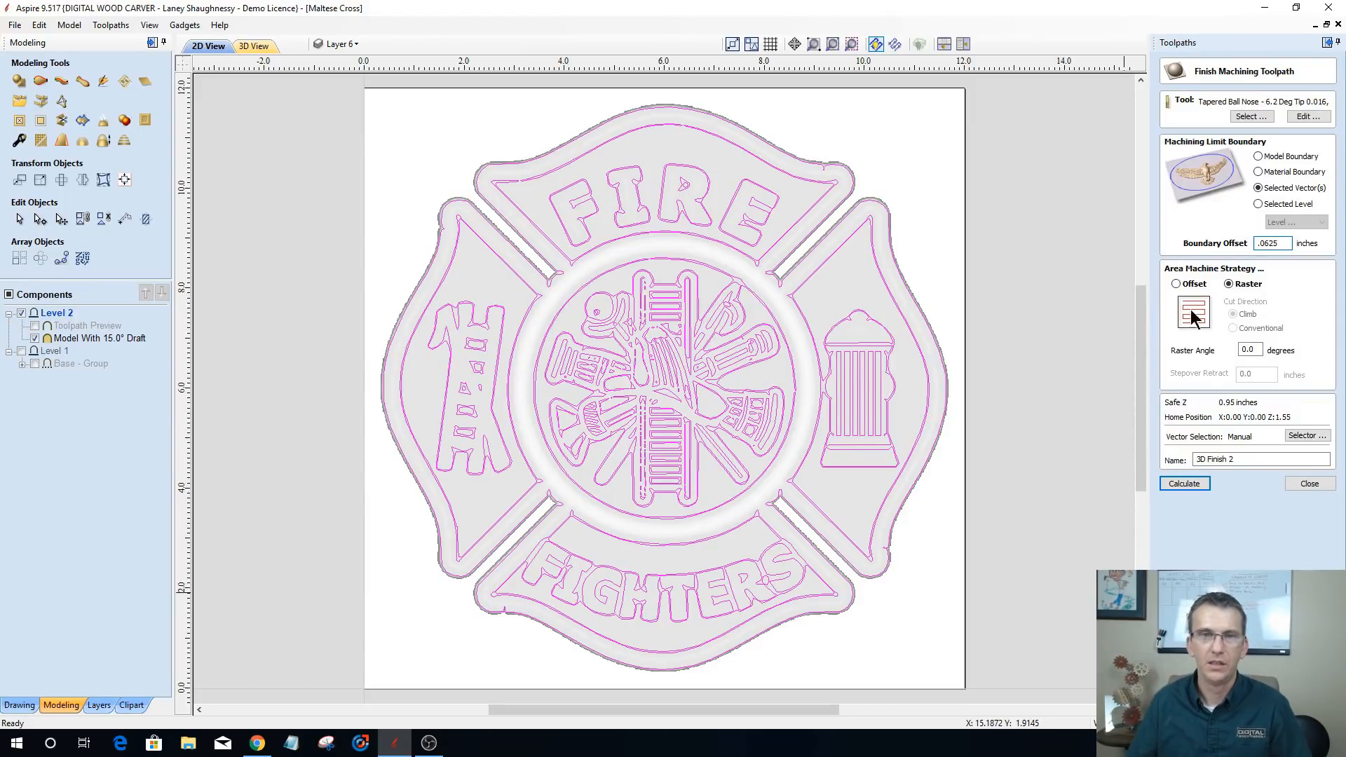
- Calculate the finish toolpath with the grouped traced vectors and examine its coverage of the cross, toggling its display in the 3D view
click(1175, 488)
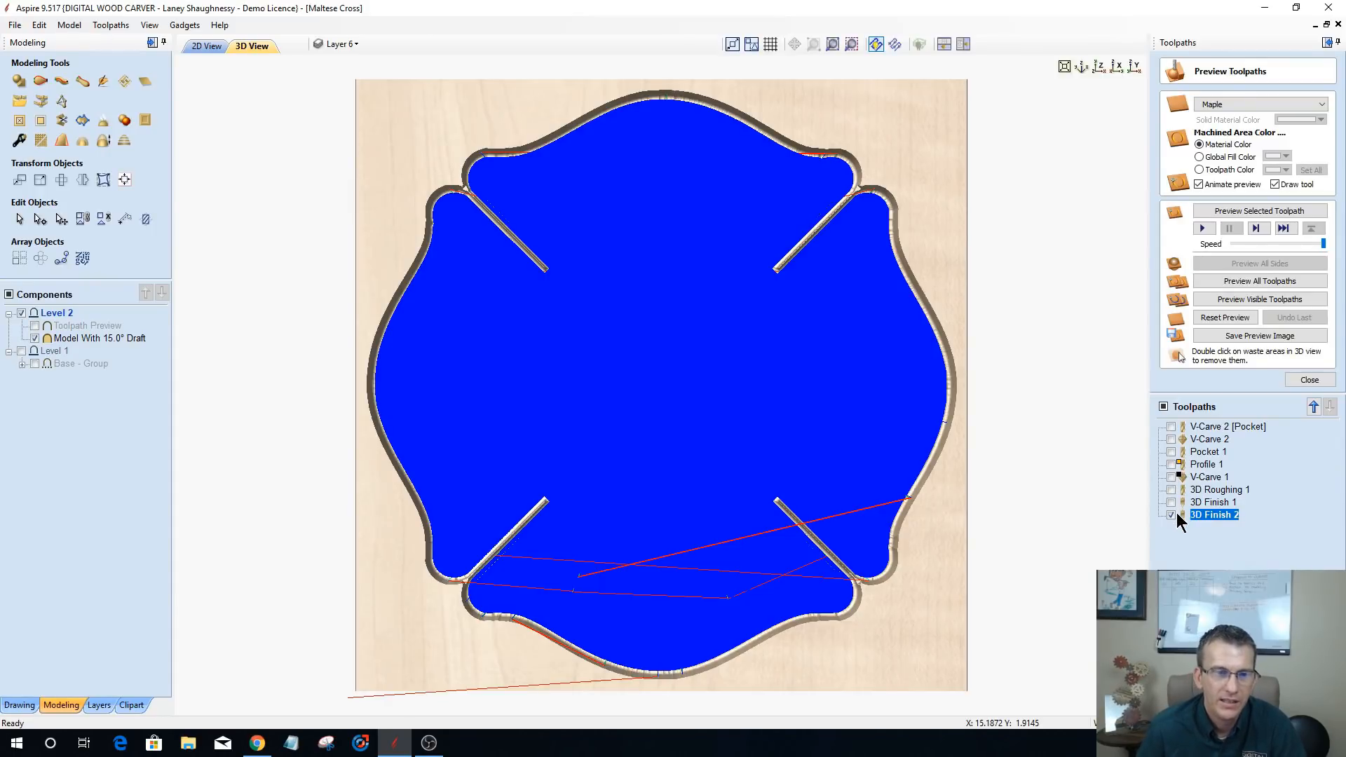
middle_drag(856, 516, 846, 329)
drag(691, 600, 736, 658)
drag(710, 519, 663, 430)
scroll(715, 488, down, 5)
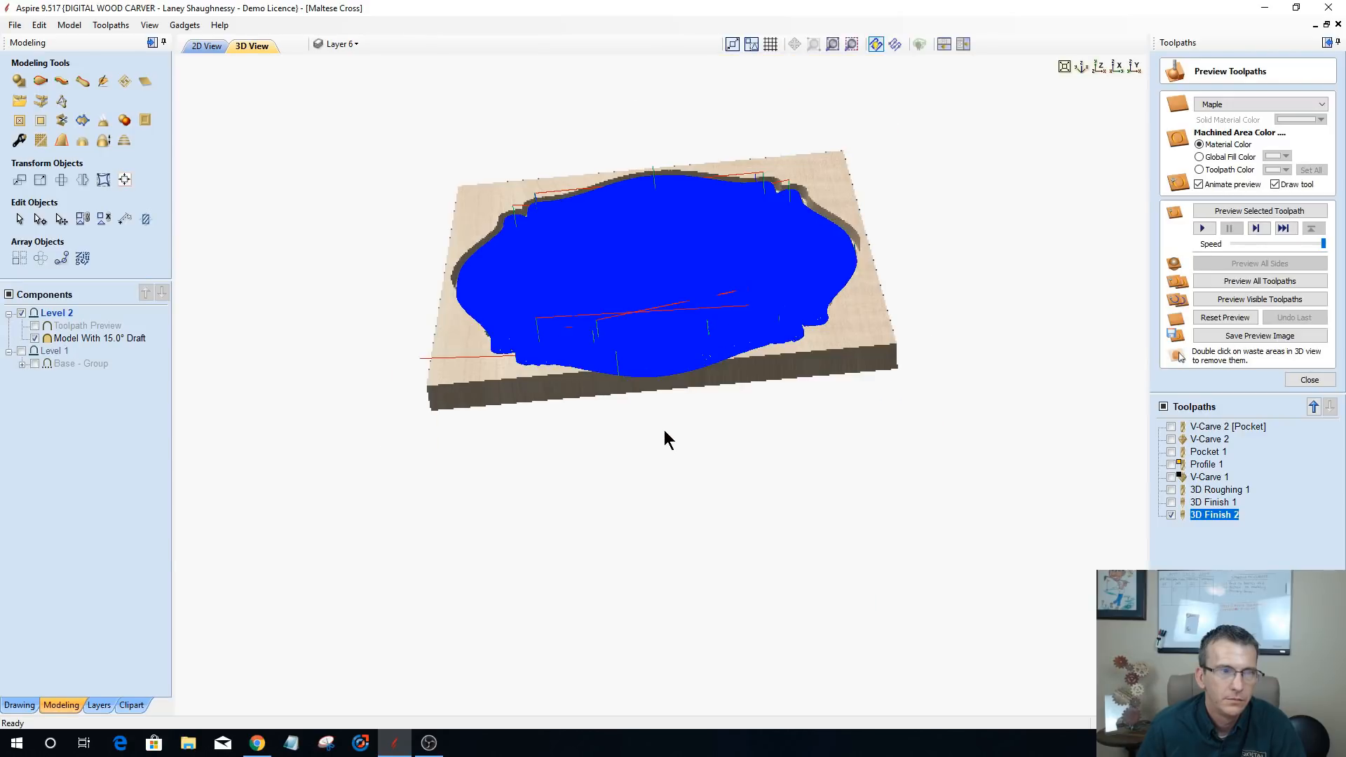
click(1170, 515)
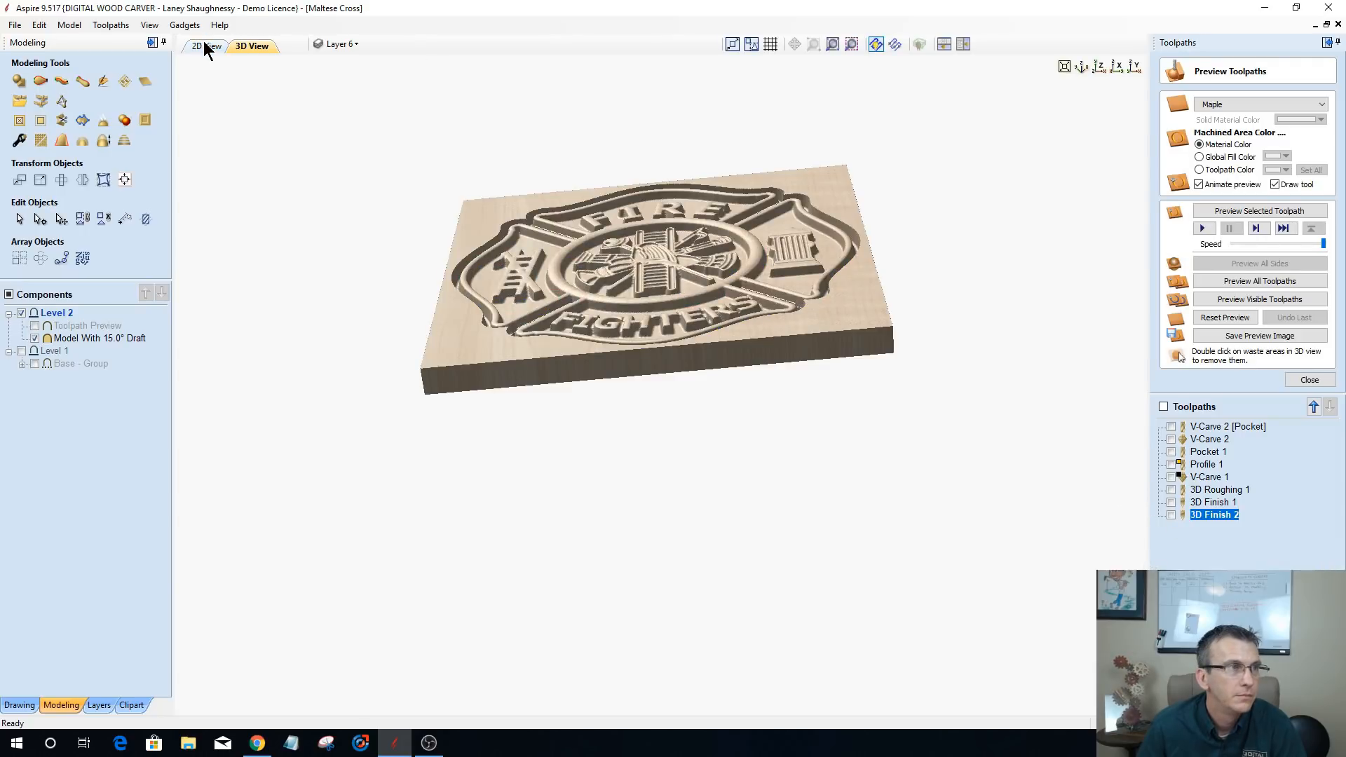
click(1170, 514)
click(1170, 515)
click(1170, 514)
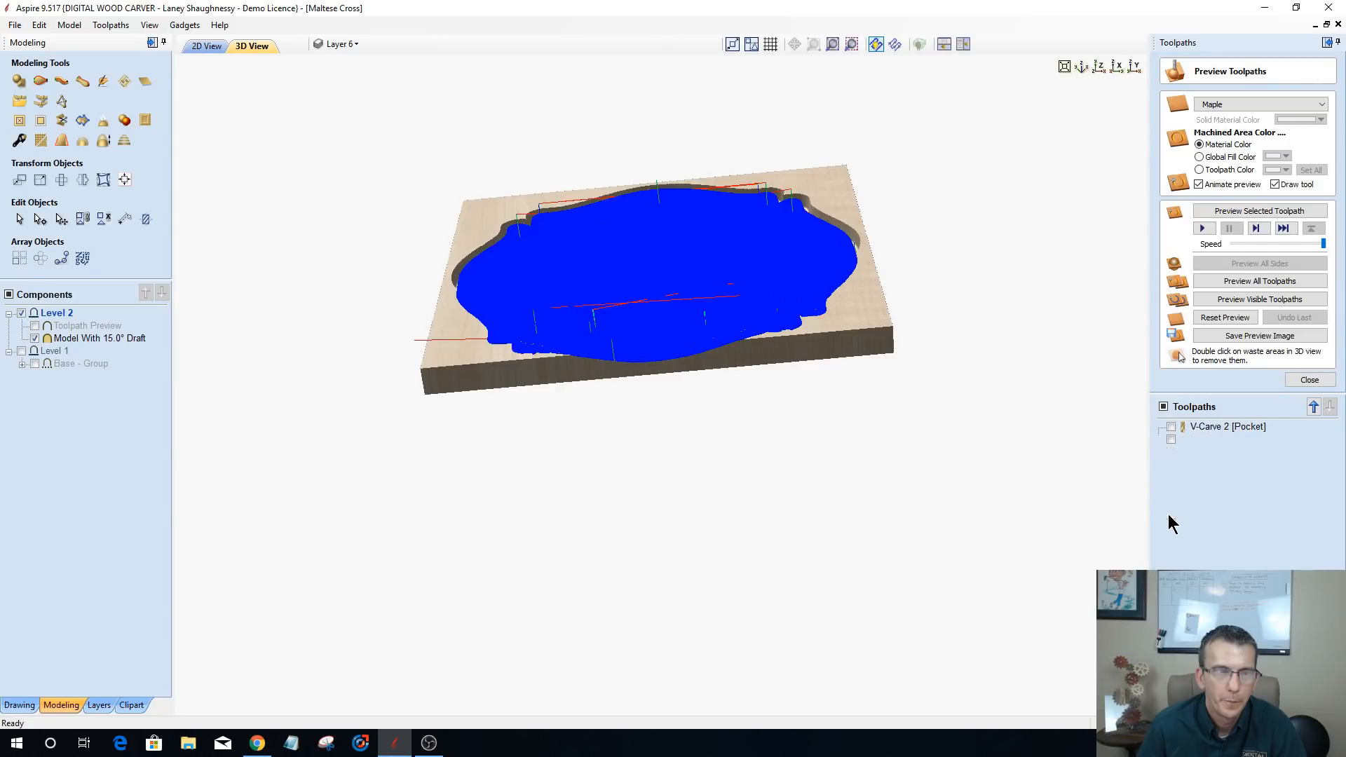
drag(758, 443, 749, 561)
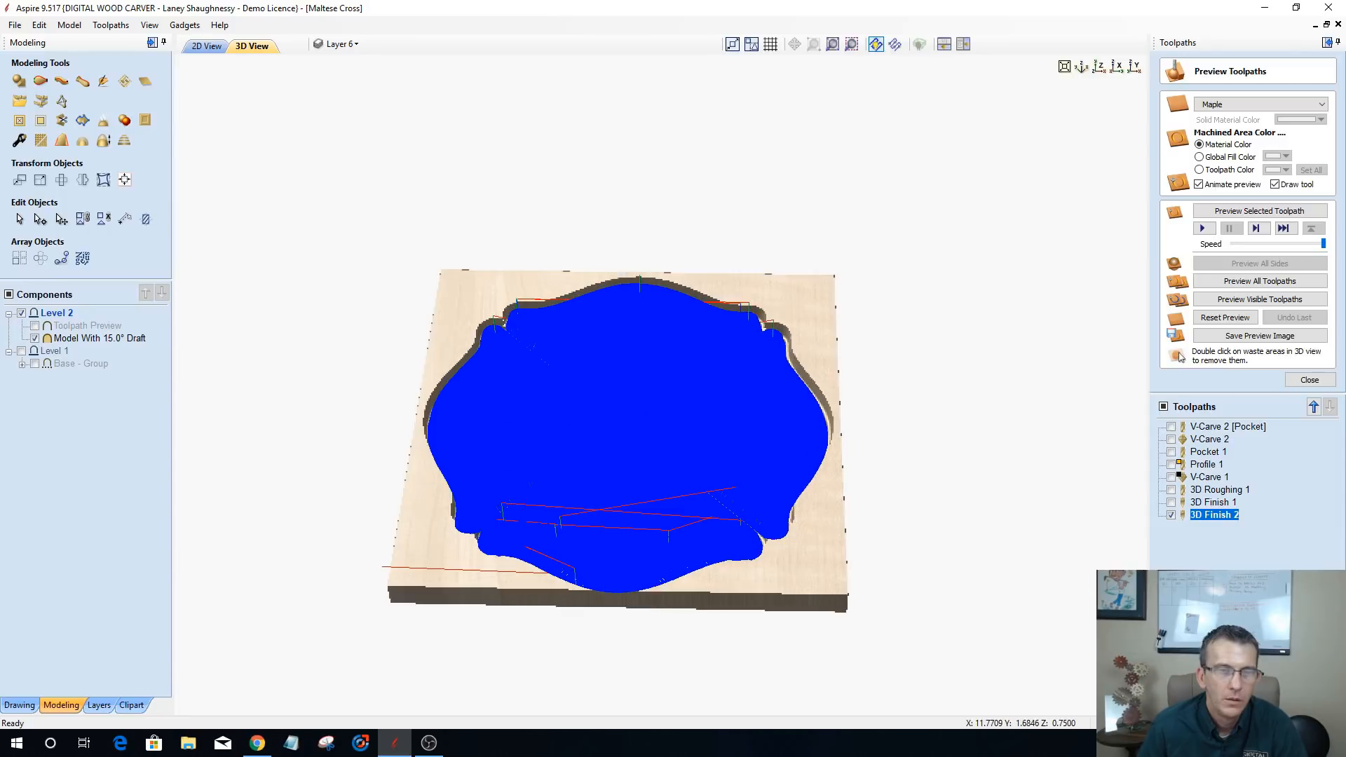
- Reopen 3D Finish 2 for editing, ungroup the traced vectors in the 2D view, and deselect the cross's outer outline
double_click(1214, 515)
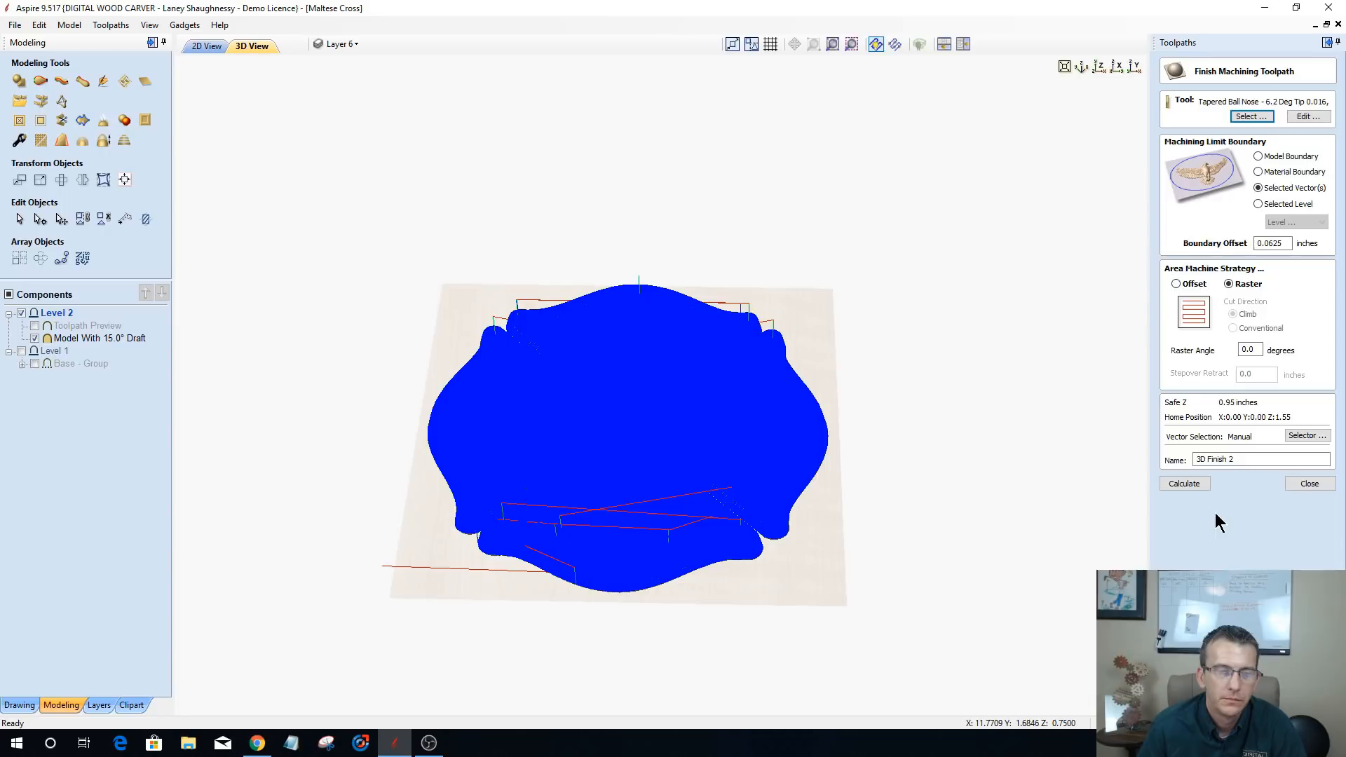
click(207, 47)
scroll(264, 273, up, 4)
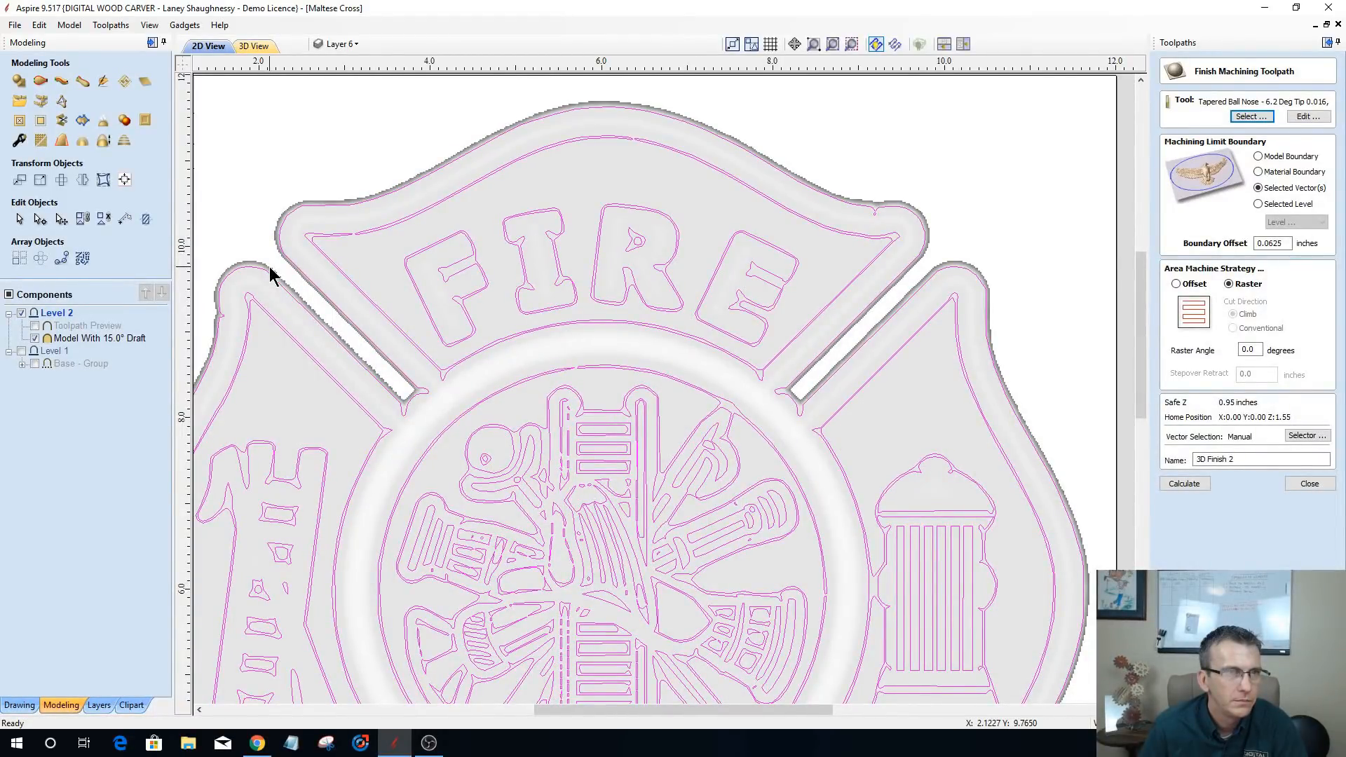
scroll(270, 267, down, 4)
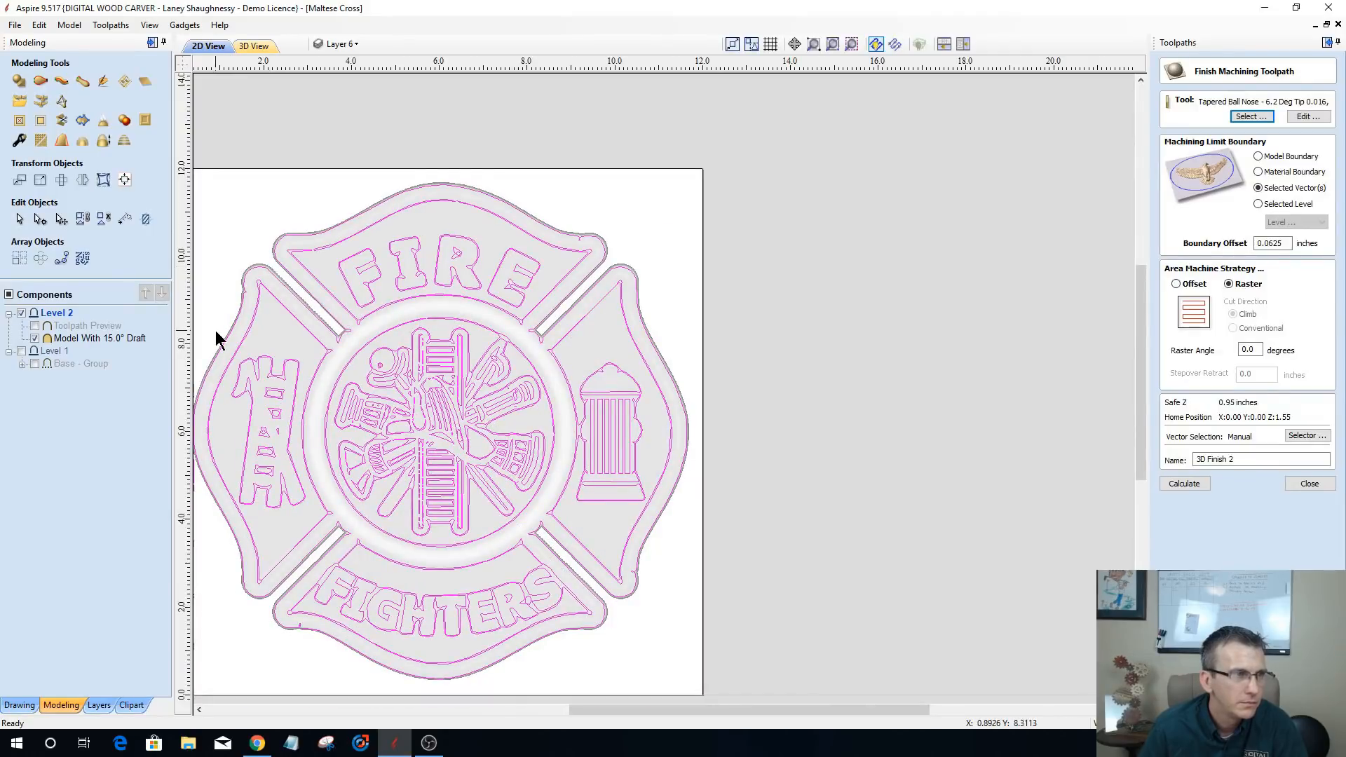
scroll(221, 323, up, 1)
scroll(423, 280, down, 2)
scroll(424, 280, down, 1)
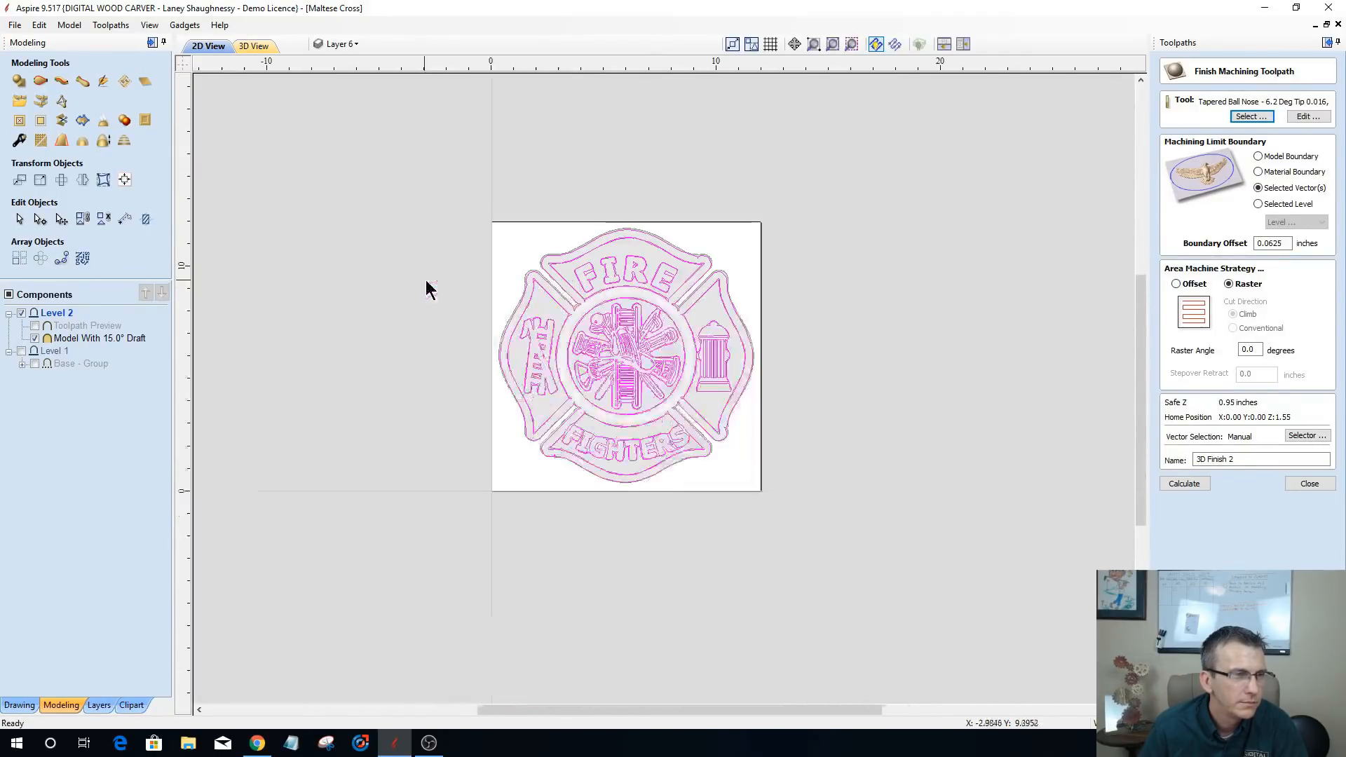
scroll(596, 258, up, 1)
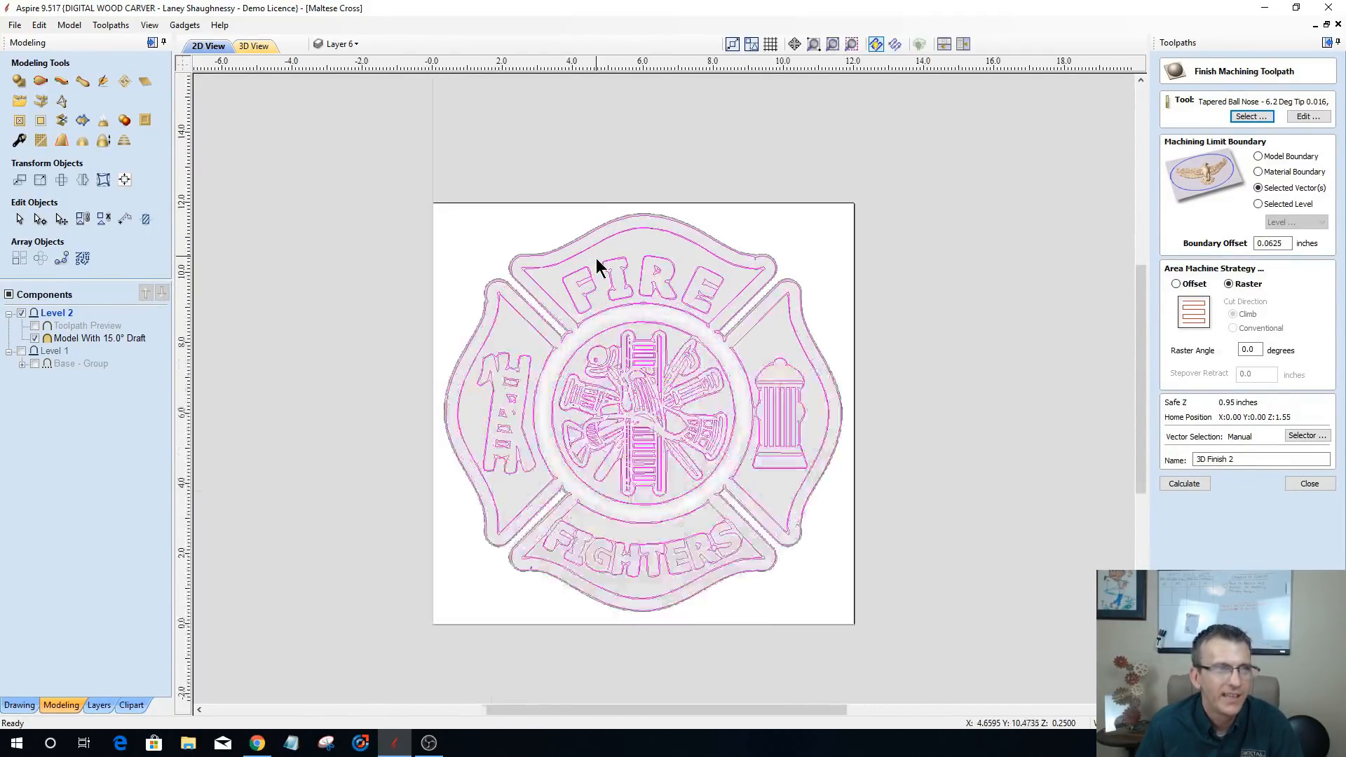
scroll(595, 258, up, 2)
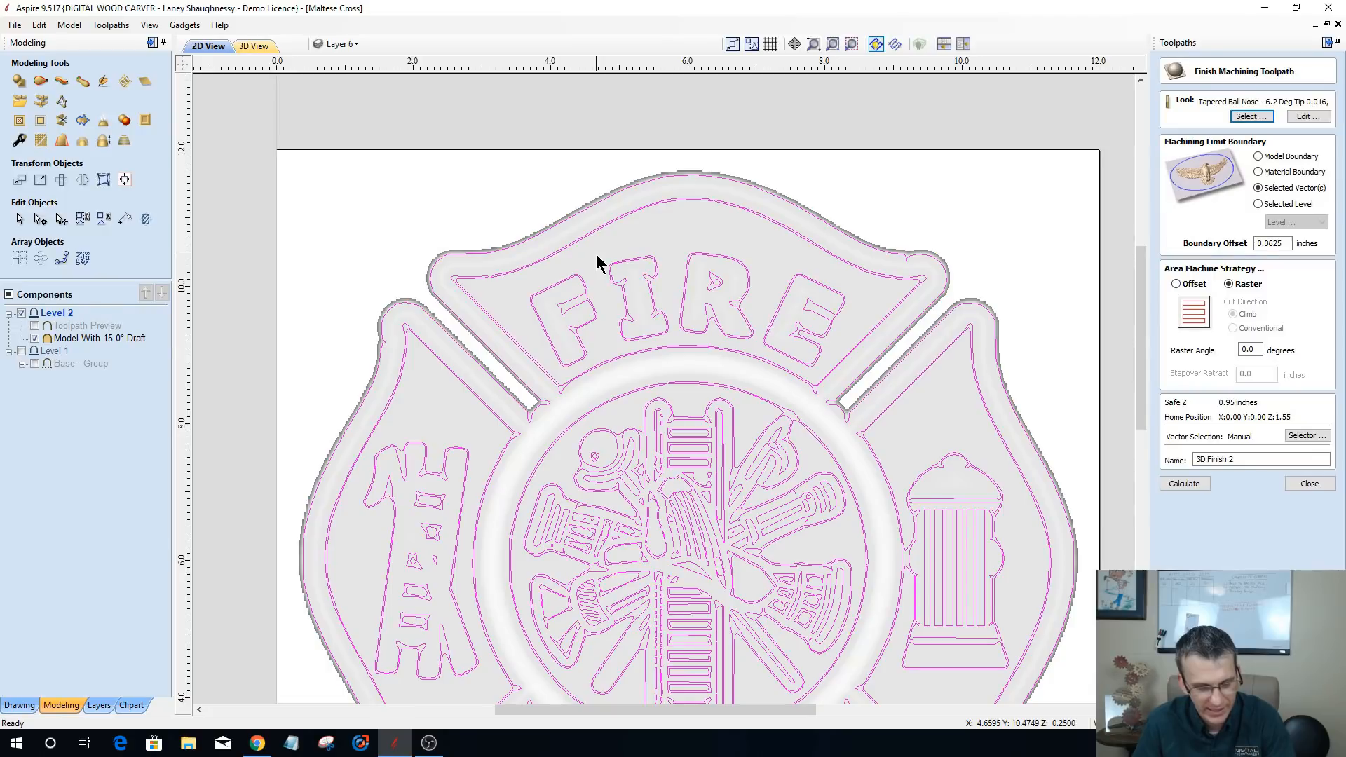
click(523, 178)
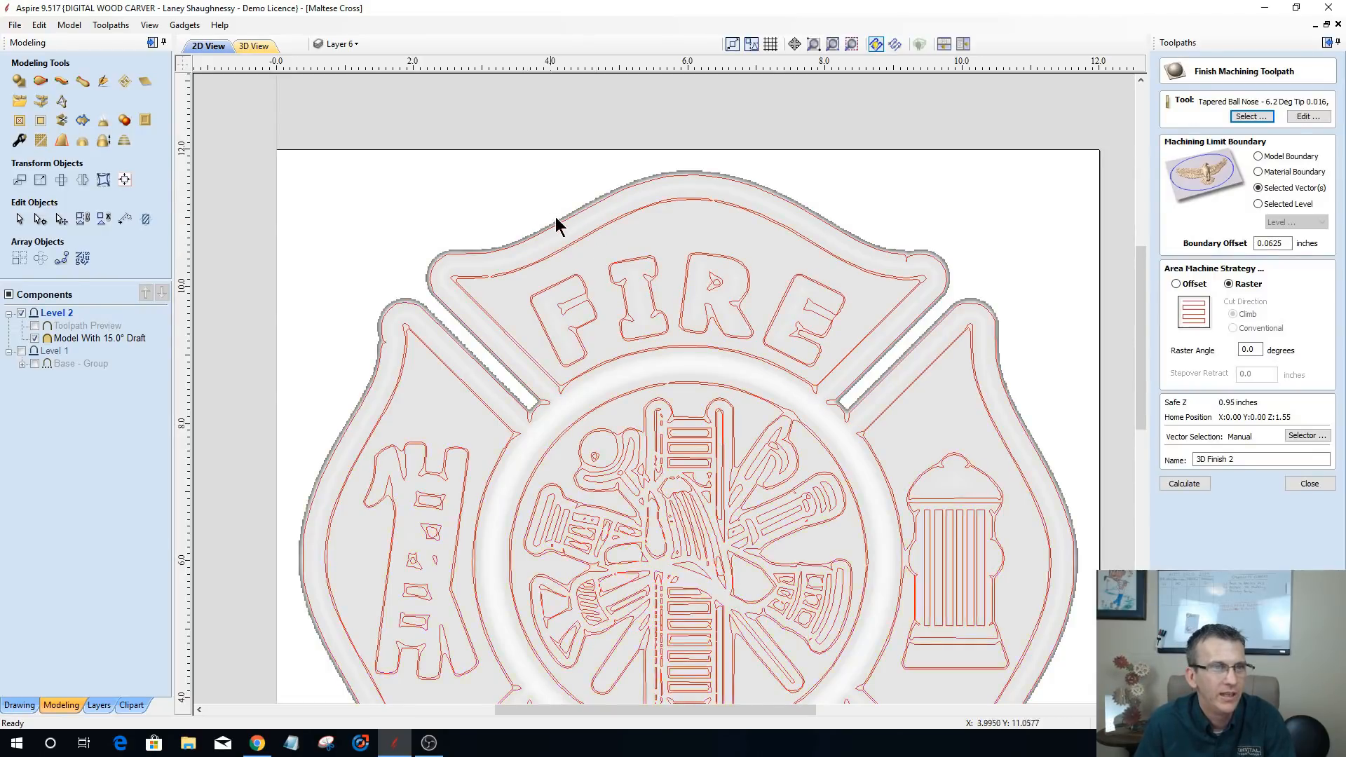
click(569, 223)
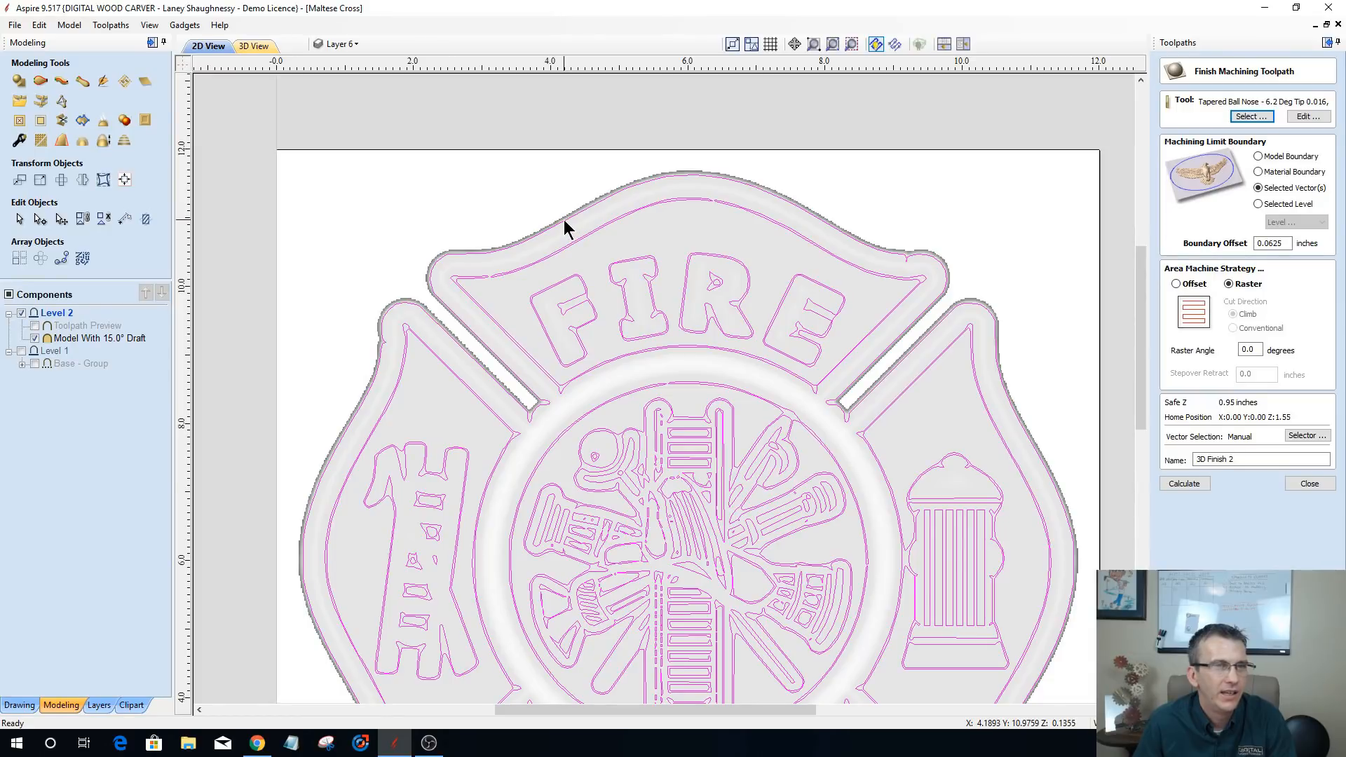
key(u)
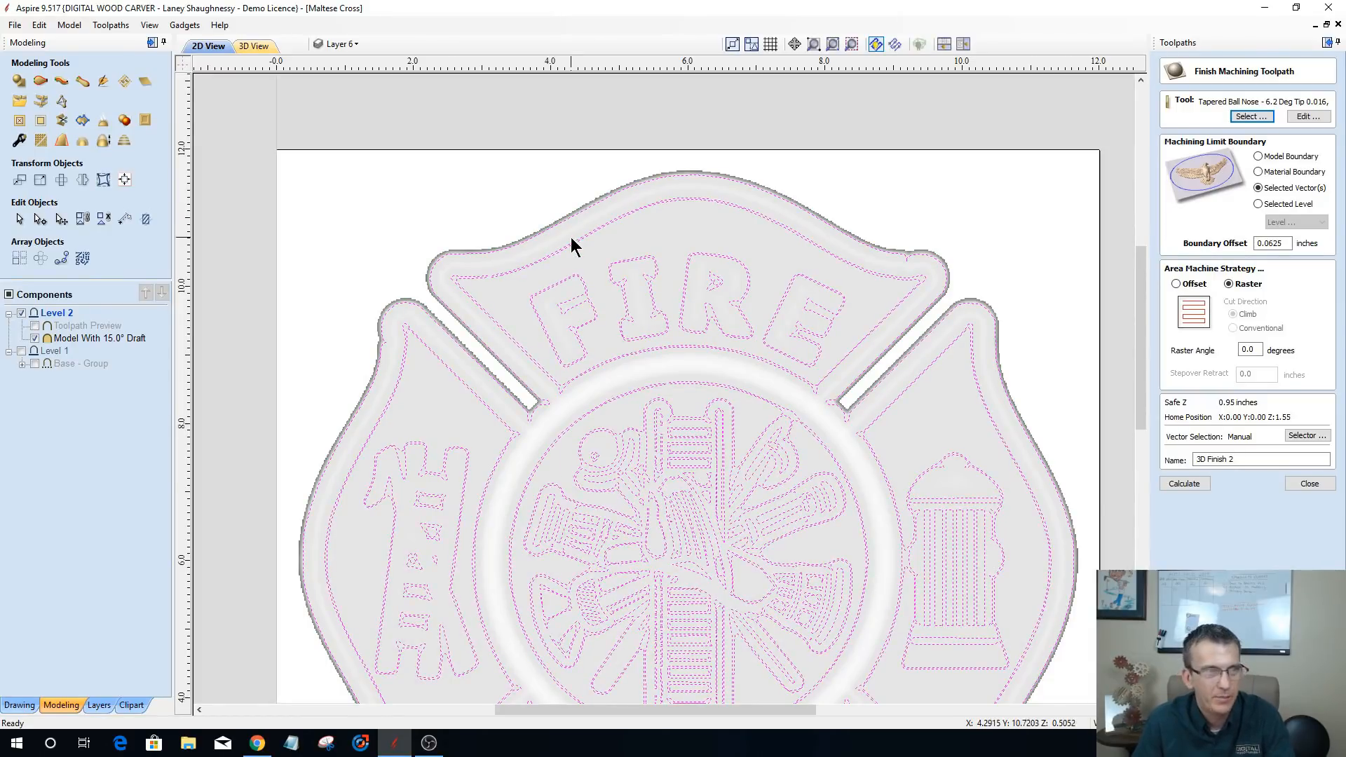
shift+click(569, 228)
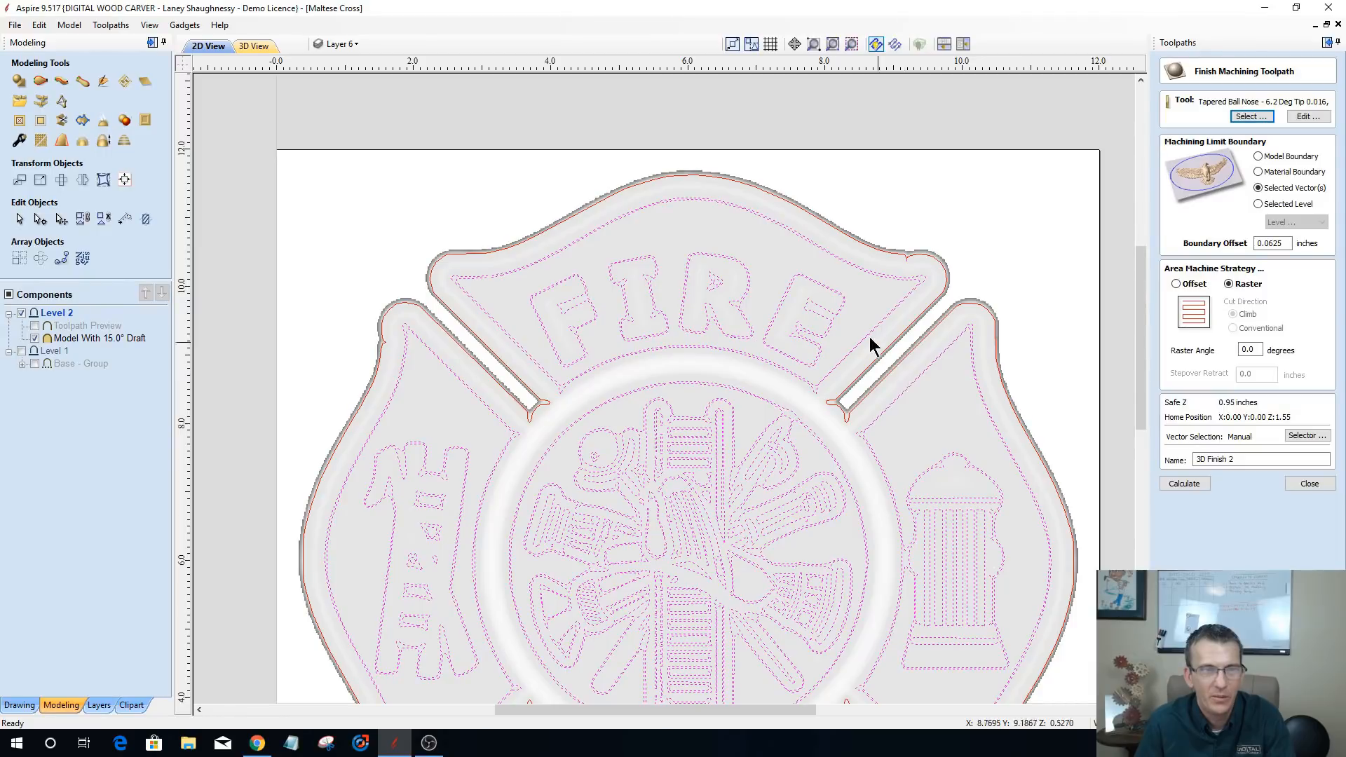
- Recalculate 3D Finish 2 with the remaining selected vectors and inspect its passes around the FIGHTERS lettering
scroll(841, 336, down, 3)
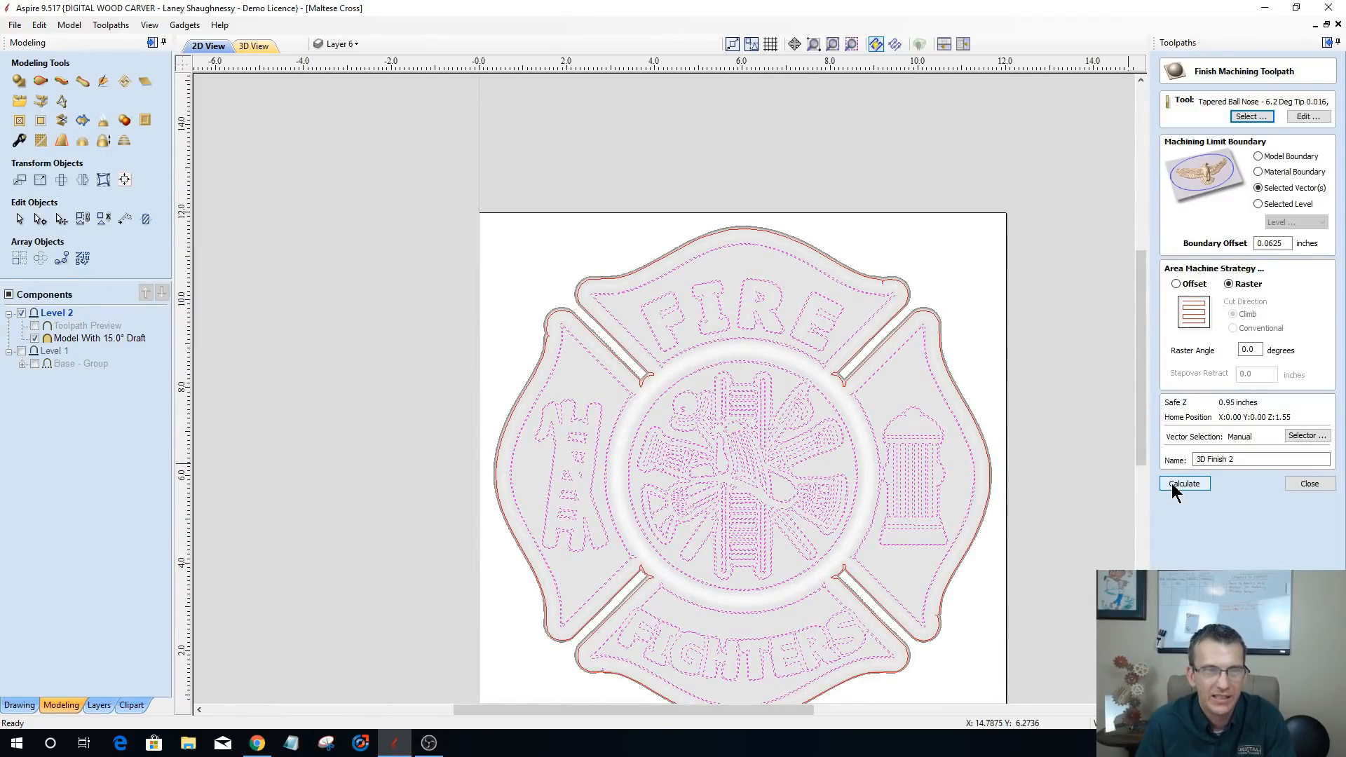
click(1173, 485)
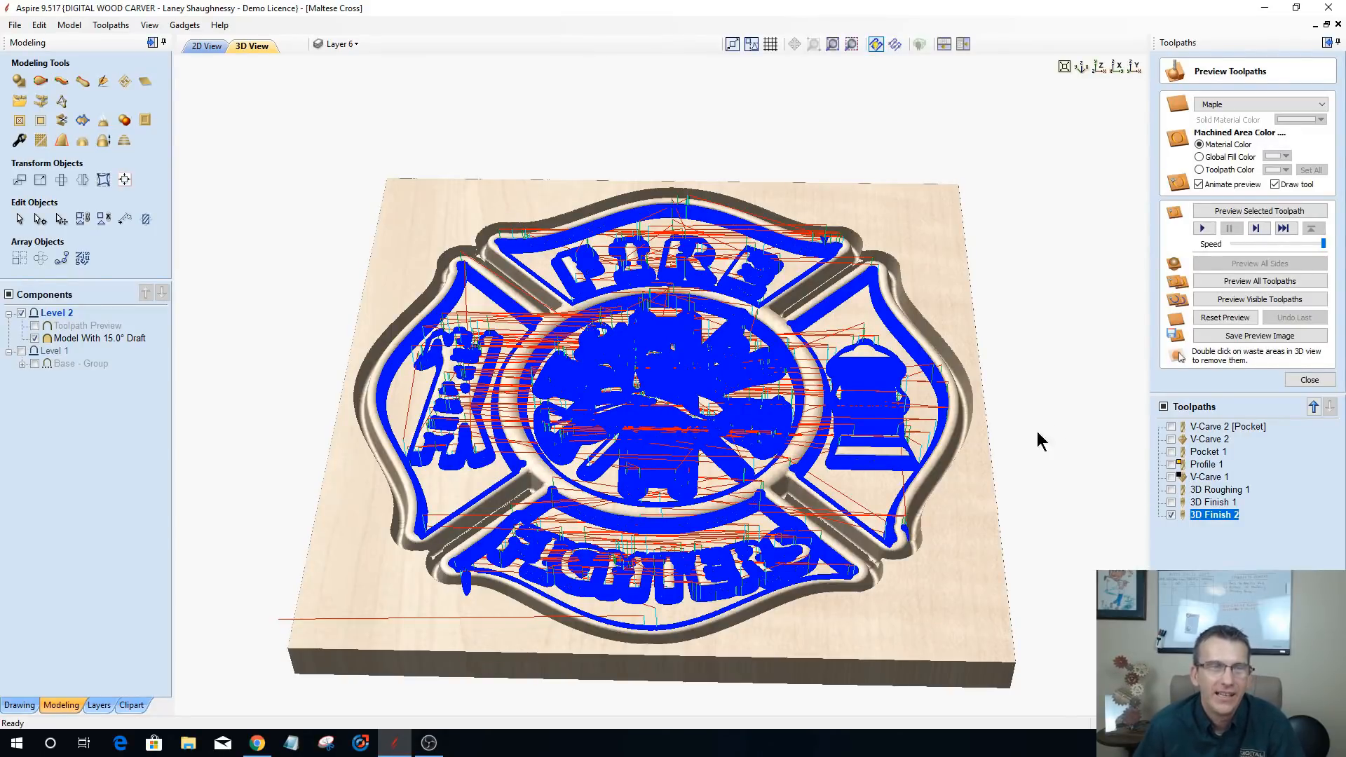
scroll(725, 596, up, 1)
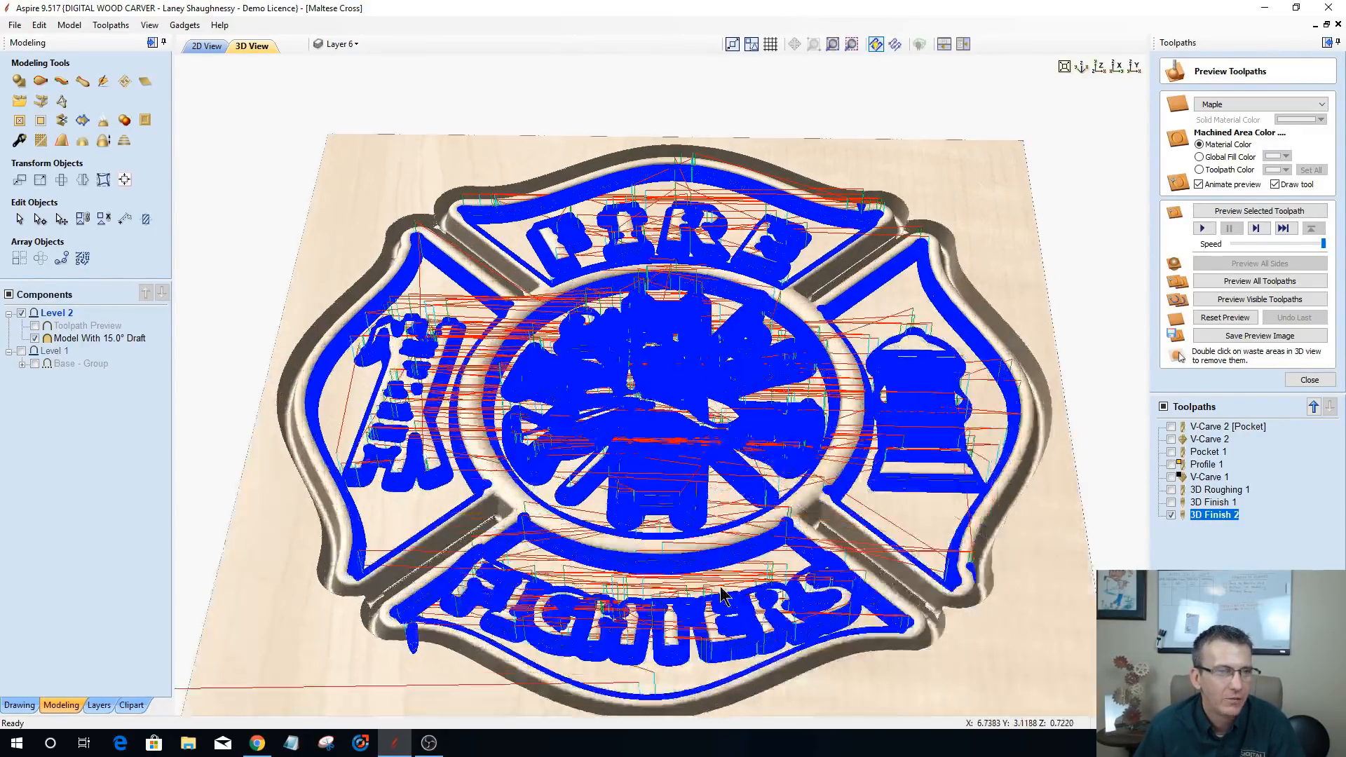
scroll(726, 561, up, 4)
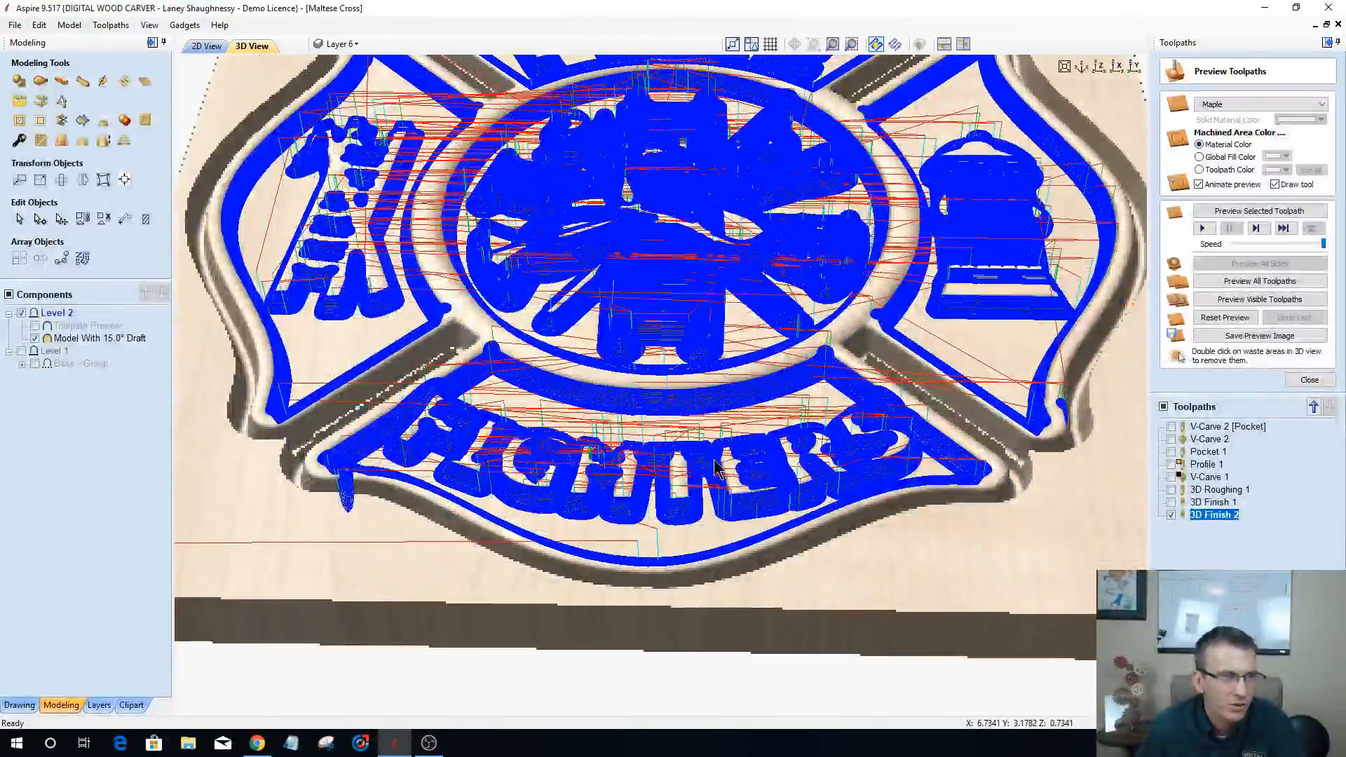
drag(675, 553, 661, 610)
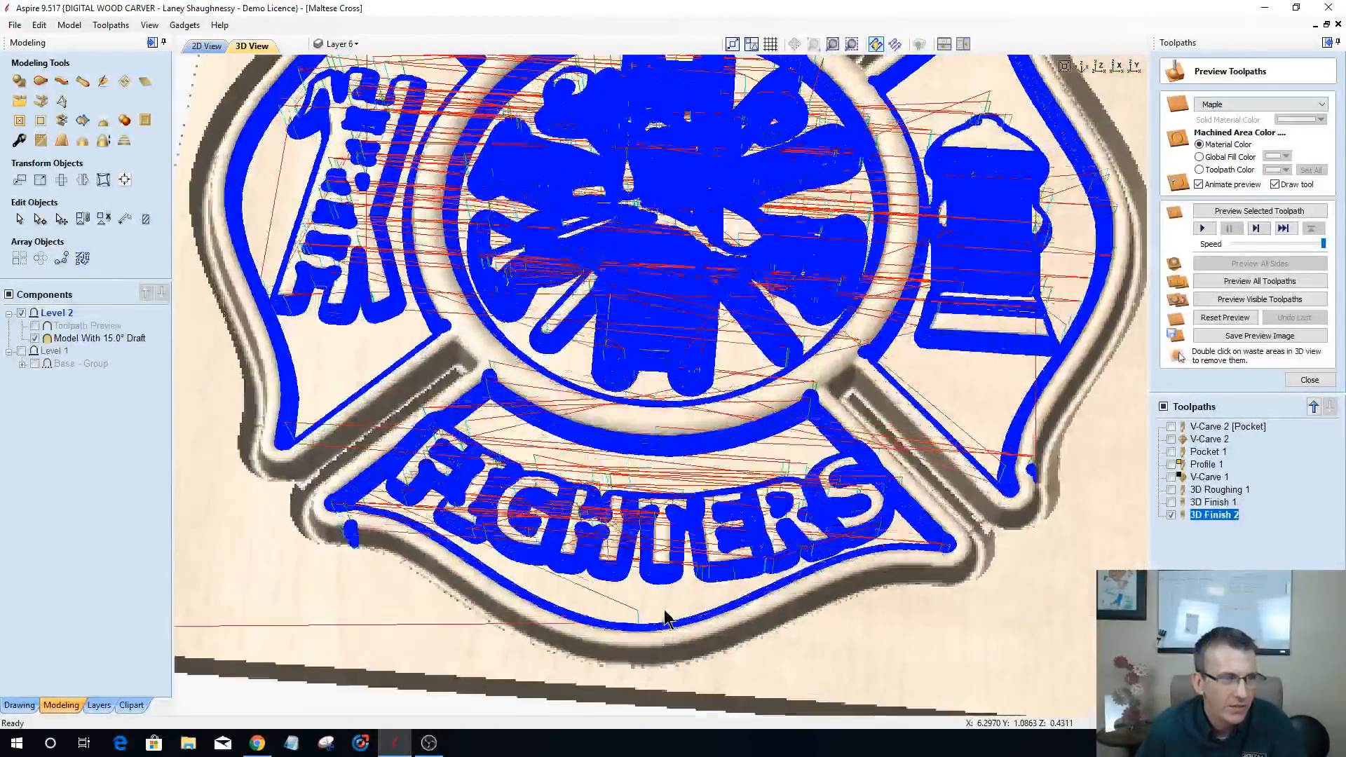
scroll(673, 491, up, 4)
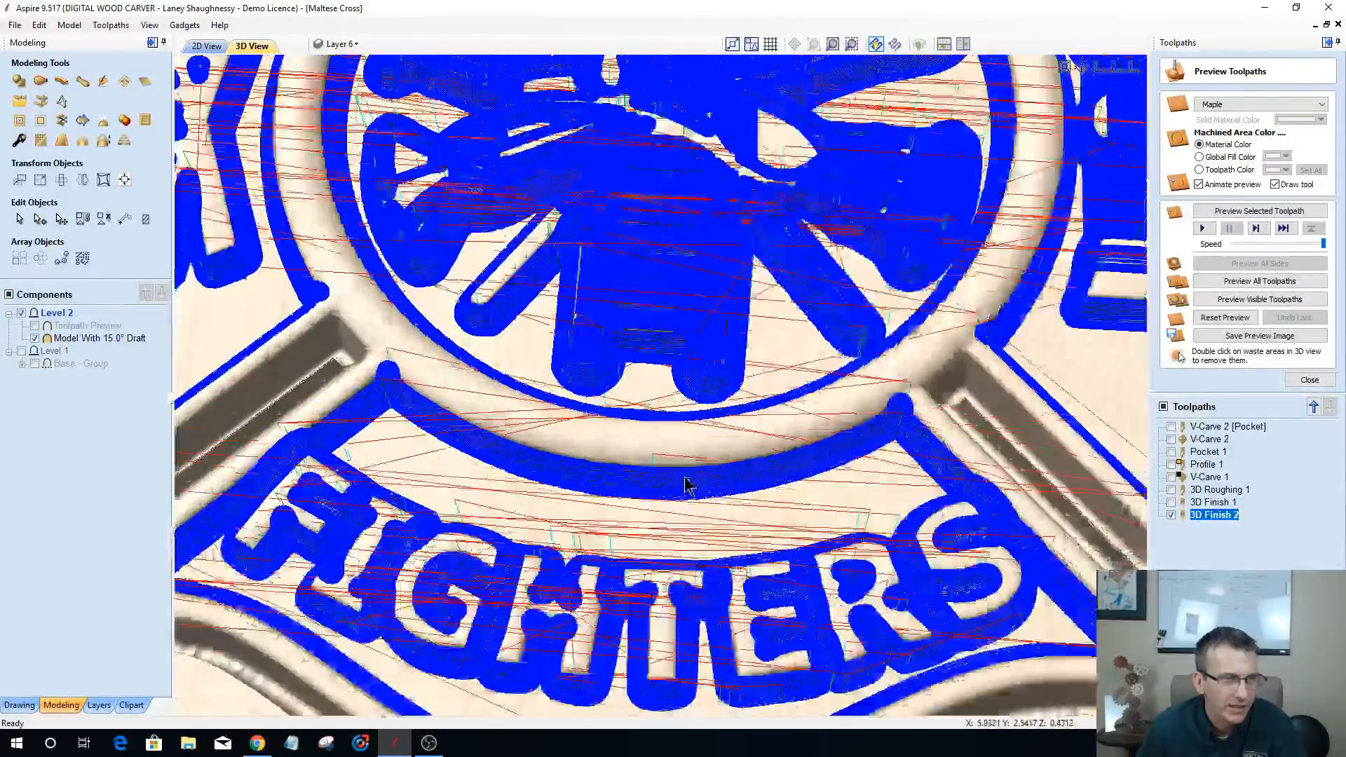
scroll(698, 444, down, 4)
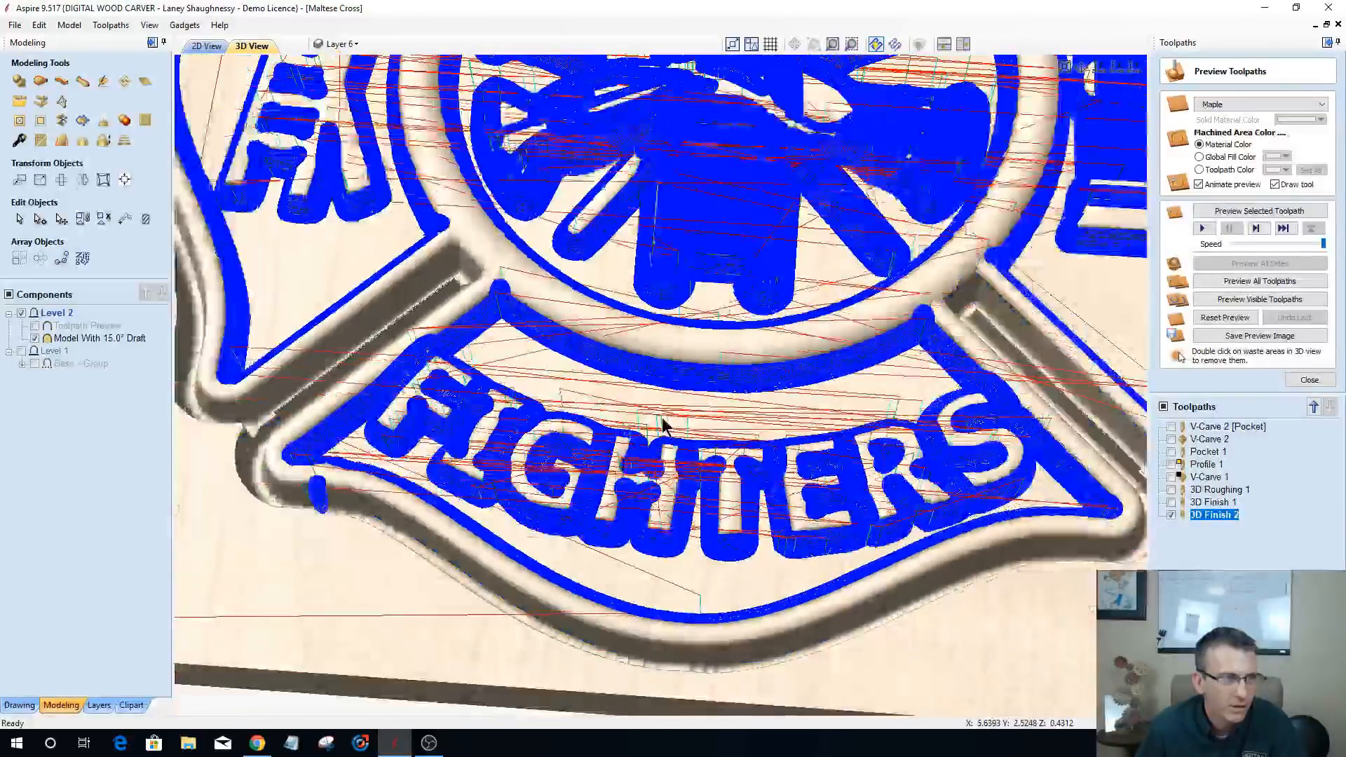
- Simulate the 3D Finish 2 toolpath on the material and inspect the carved lettering and center emblem
click(1257, 211)
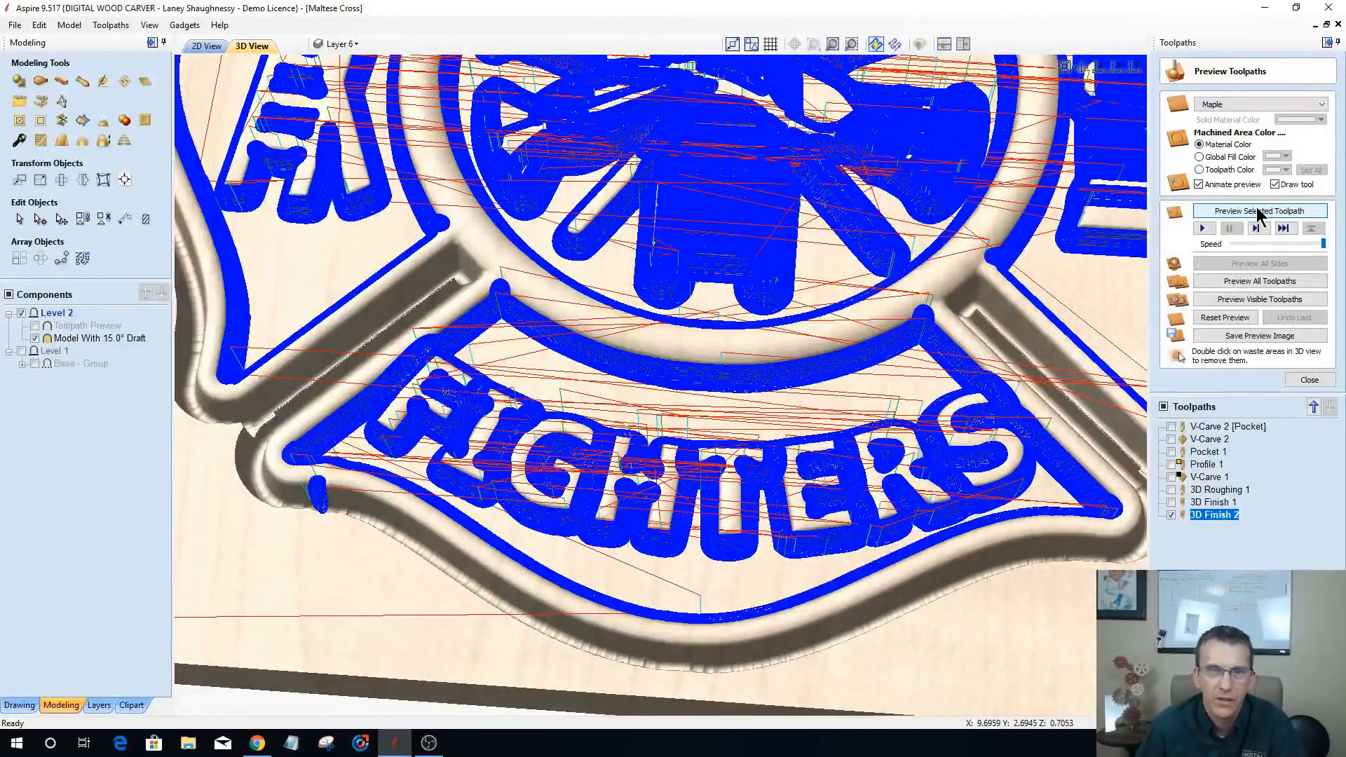
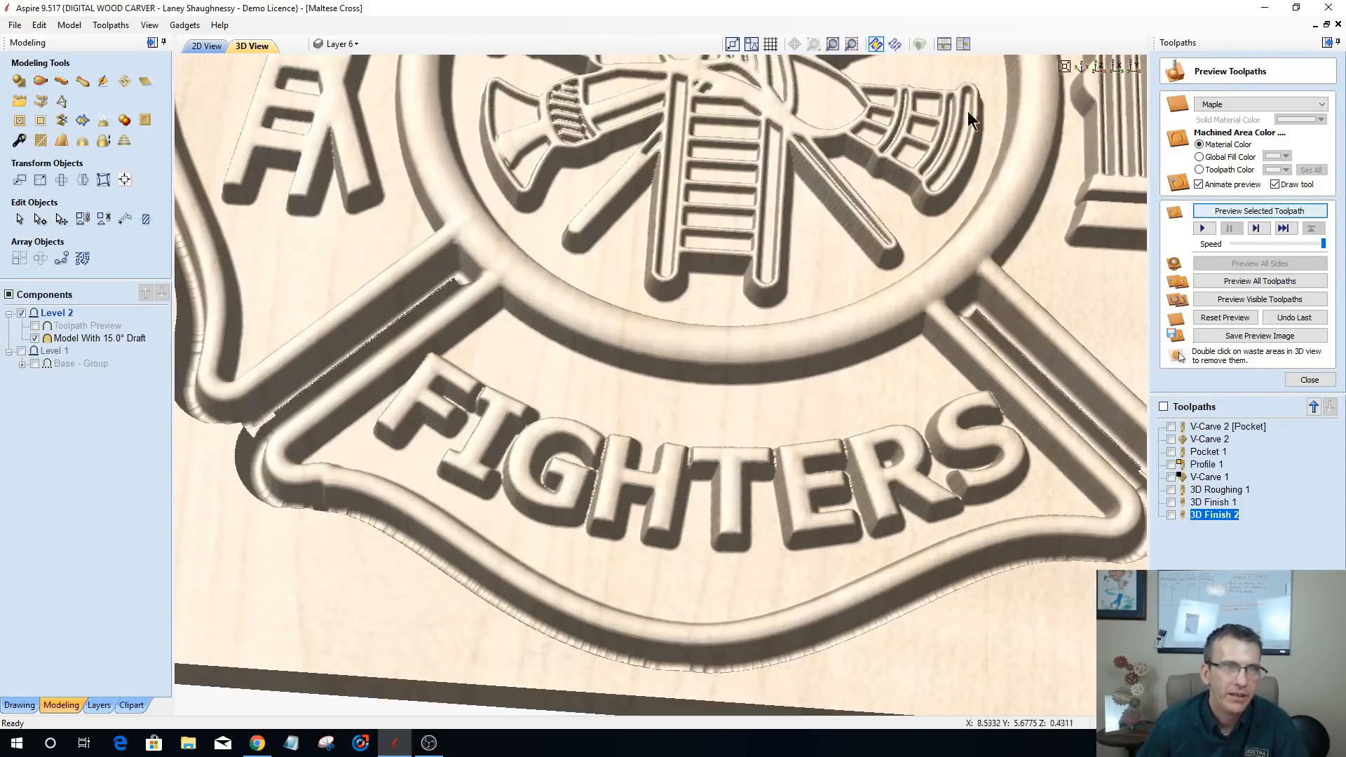
scroll(754, 239, down, 4)
scroll(754, 239, down, 4)
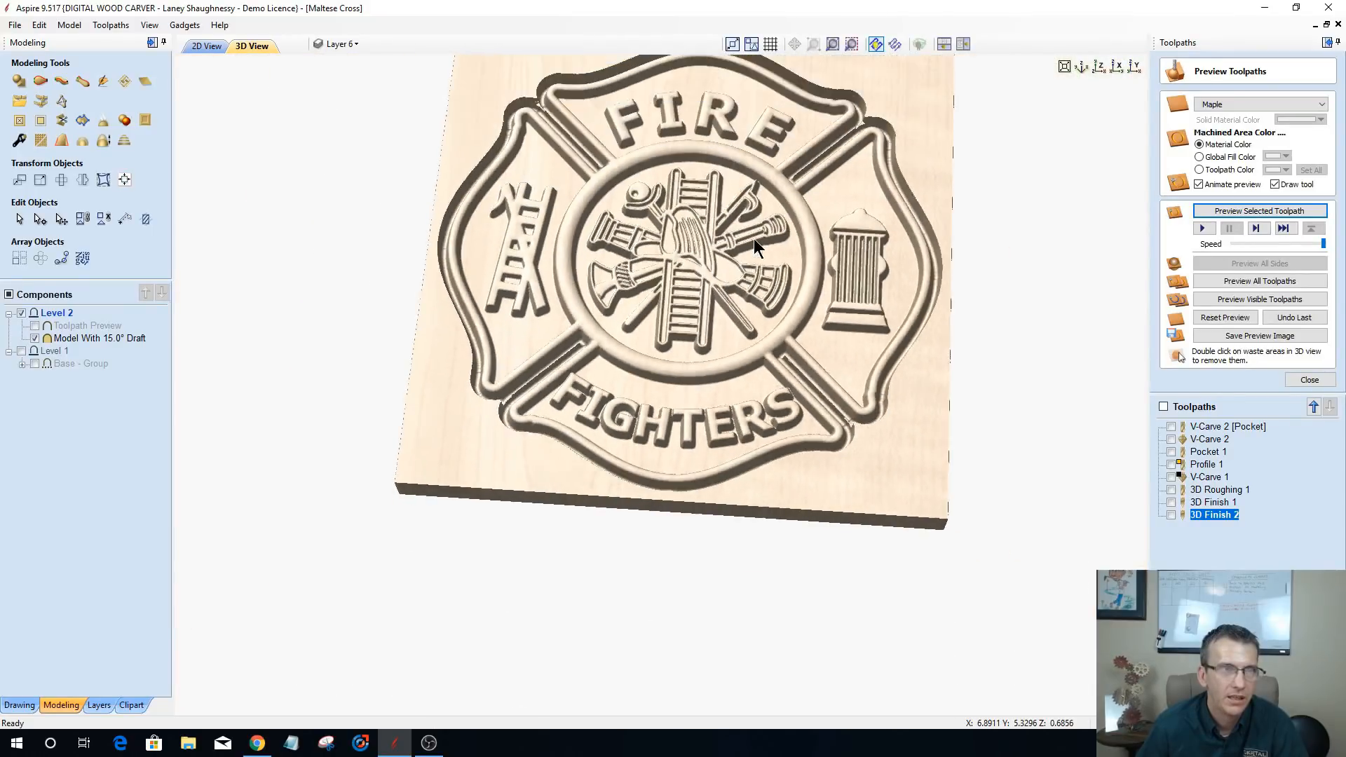
scroll(738, 87, up, 2)
scroll(717, 148, up, 5)
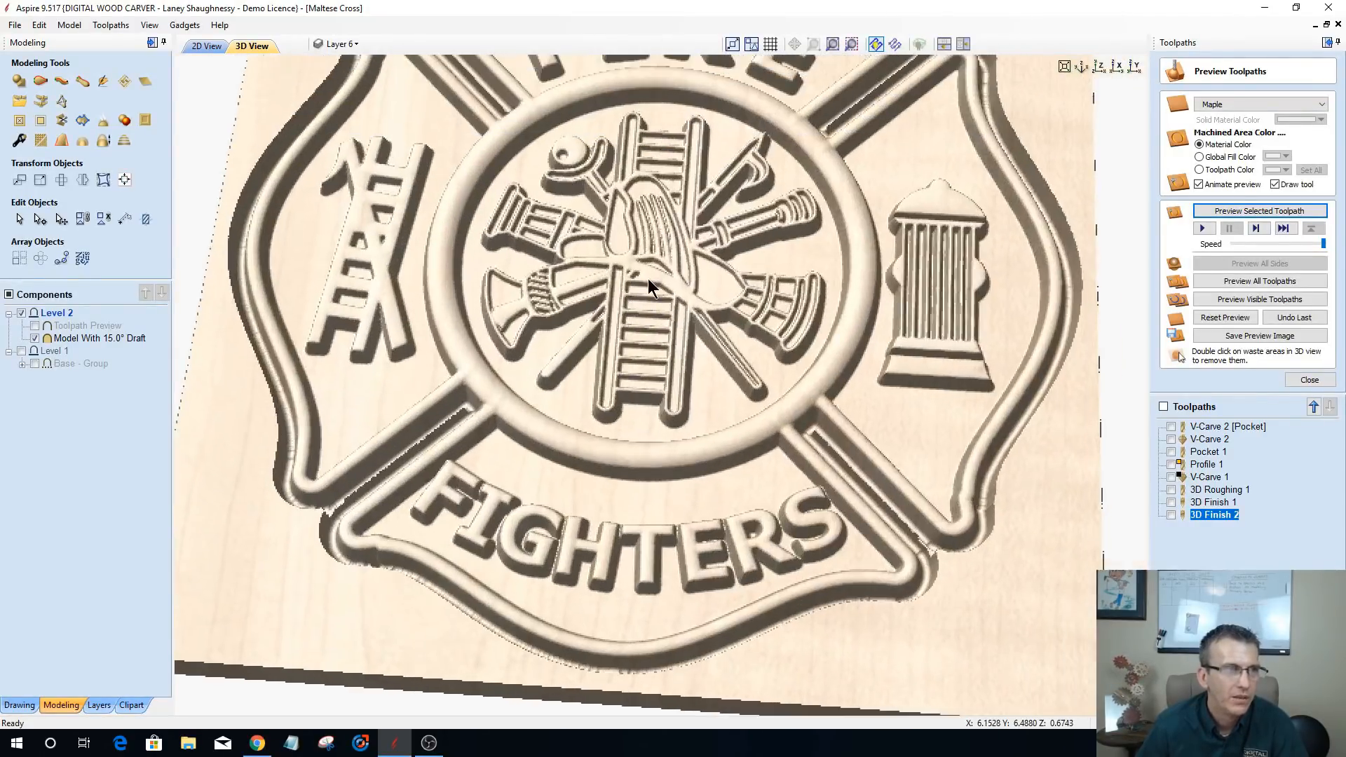
right_drag(647, 279, 643, 281)
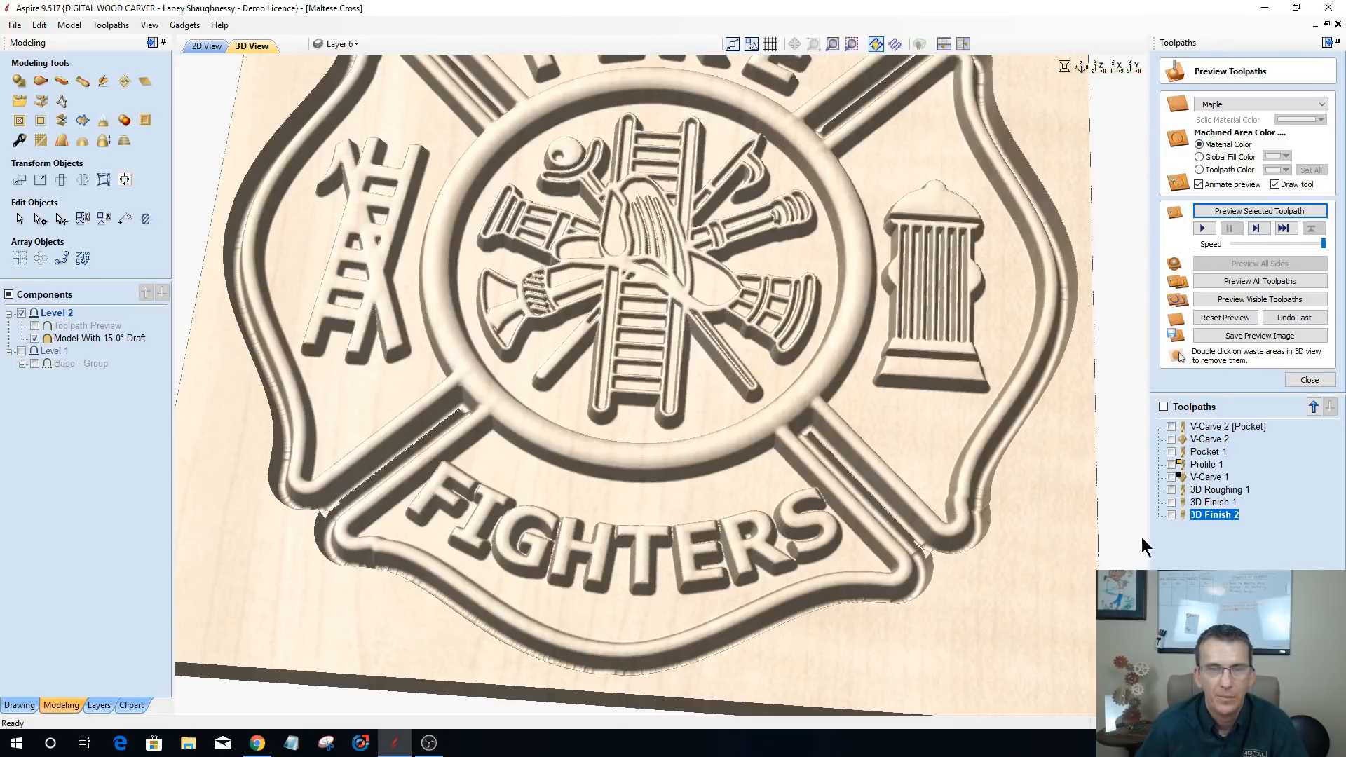
- Reset the toolpath preview and leave the preview form
mouse_move(1183, 466)
click(1217, 318)
click(1310, 380)
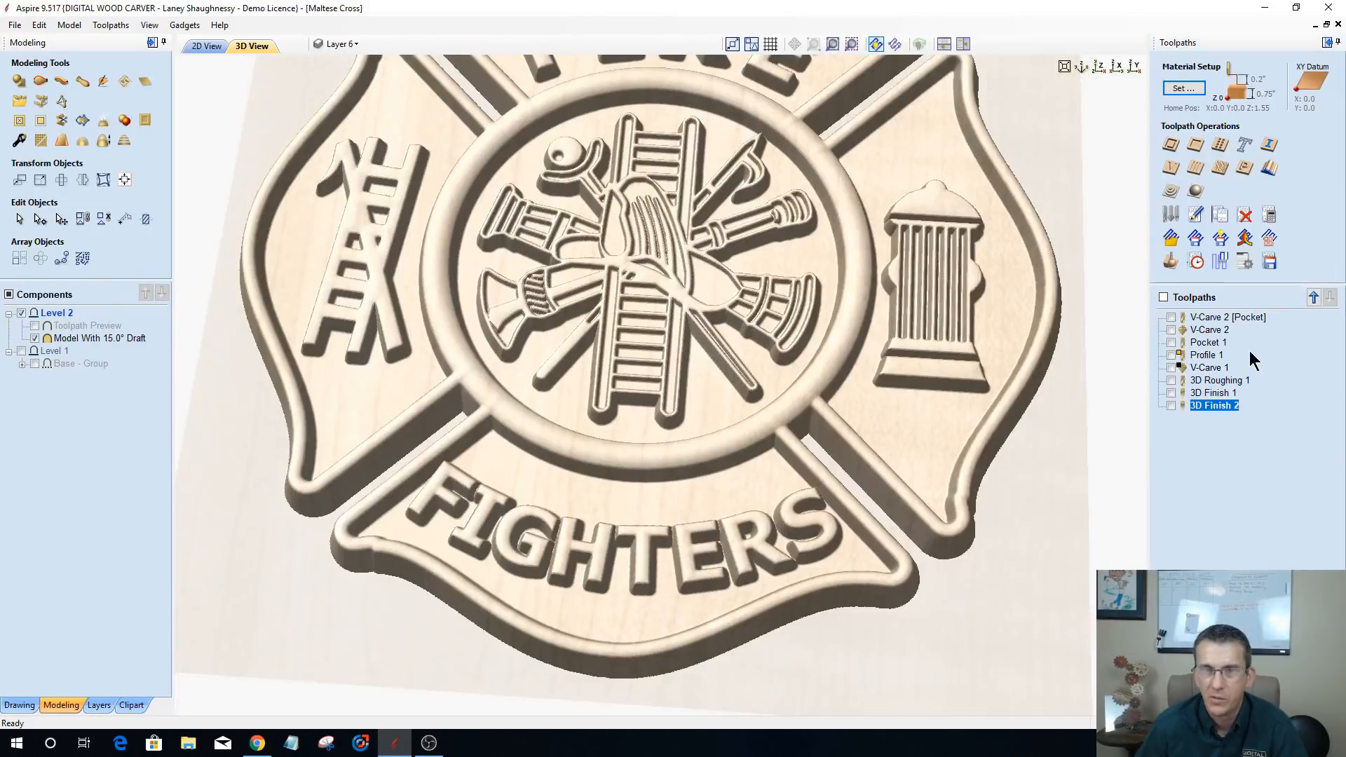
- Check the estimated machining times for all toolpaths and for 3D Finish 2 alone, close the summary, and view the model
click(1194, 267)
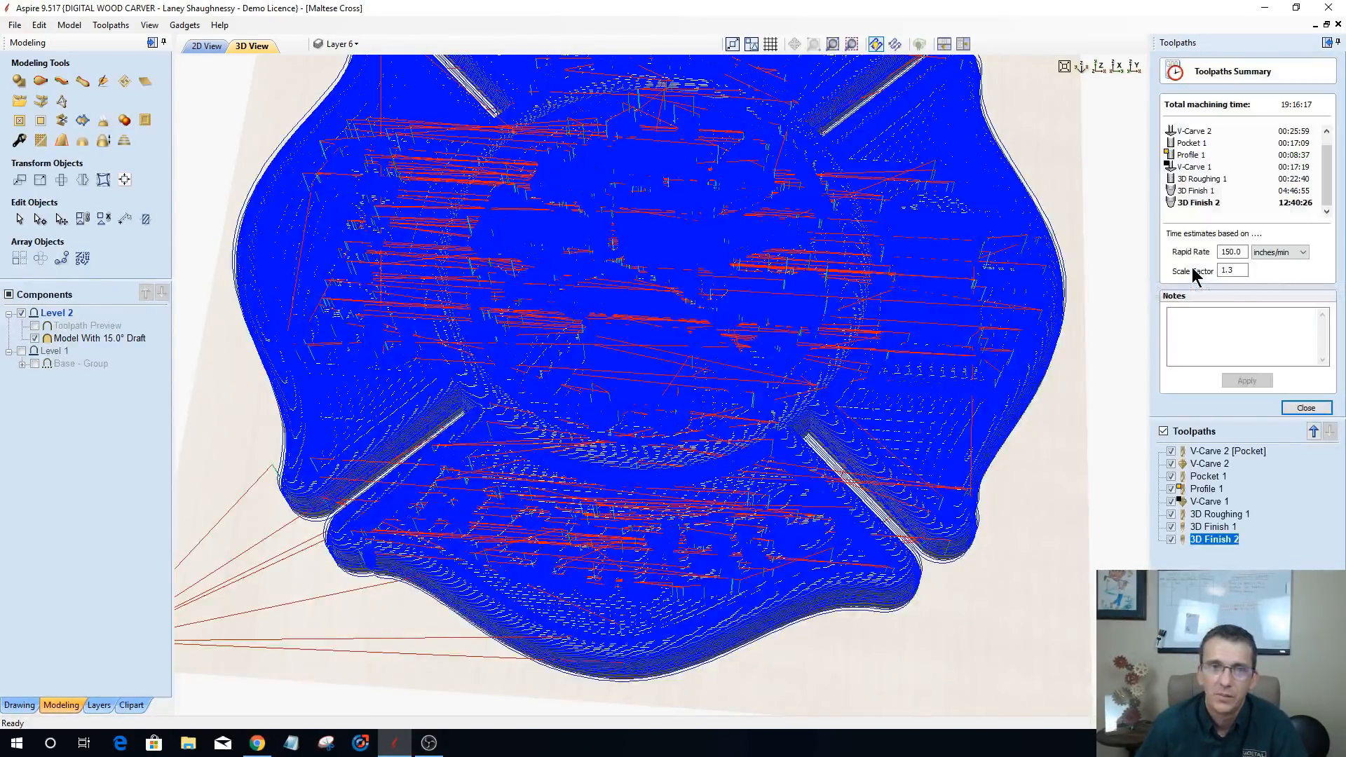
click(1160, 433)
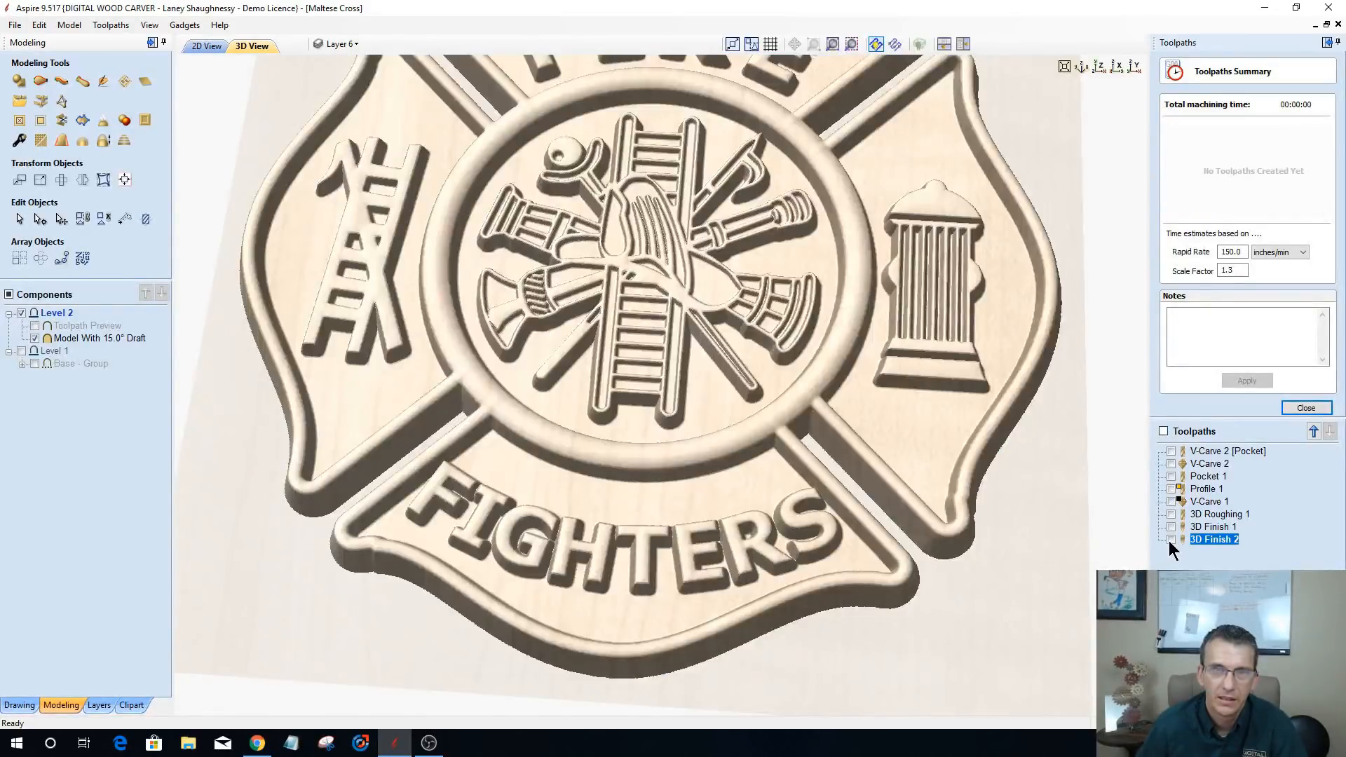
click(1170, 539)
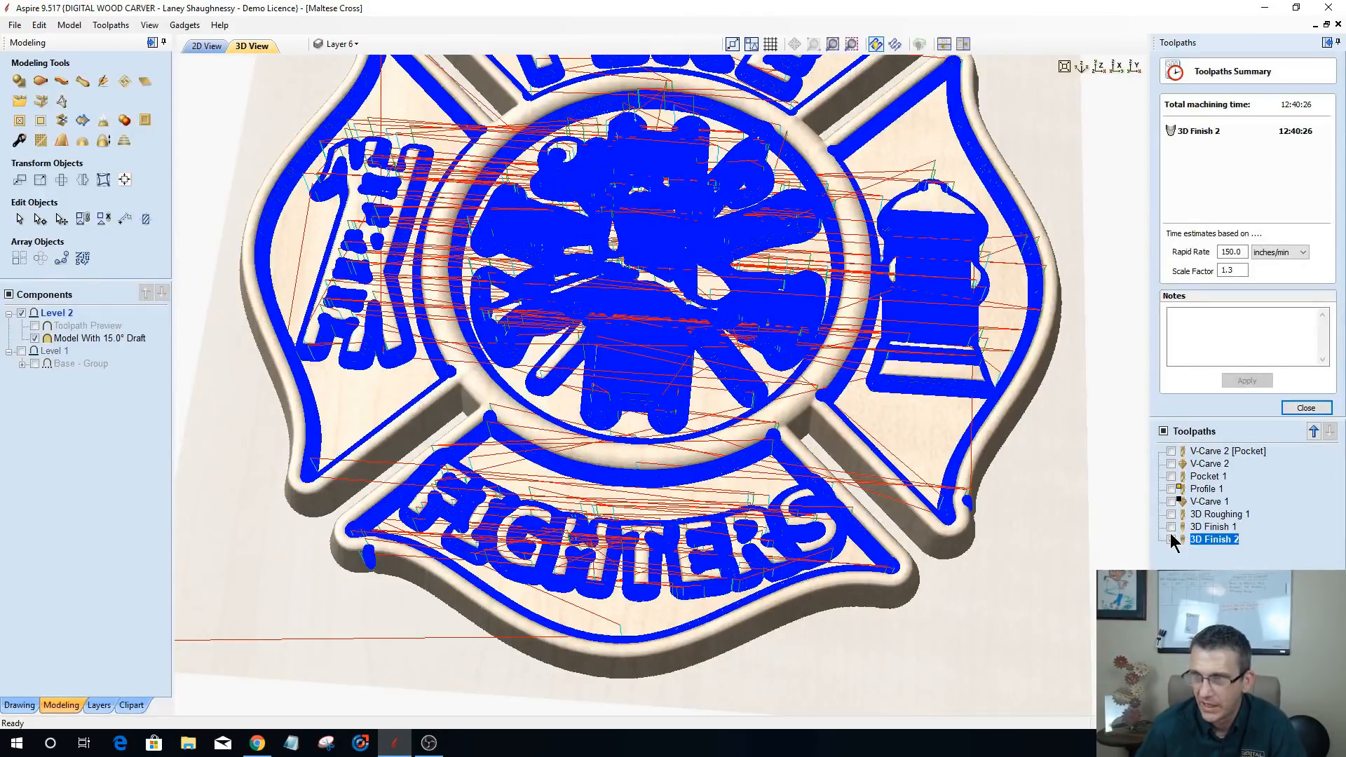
click(1172, 540)
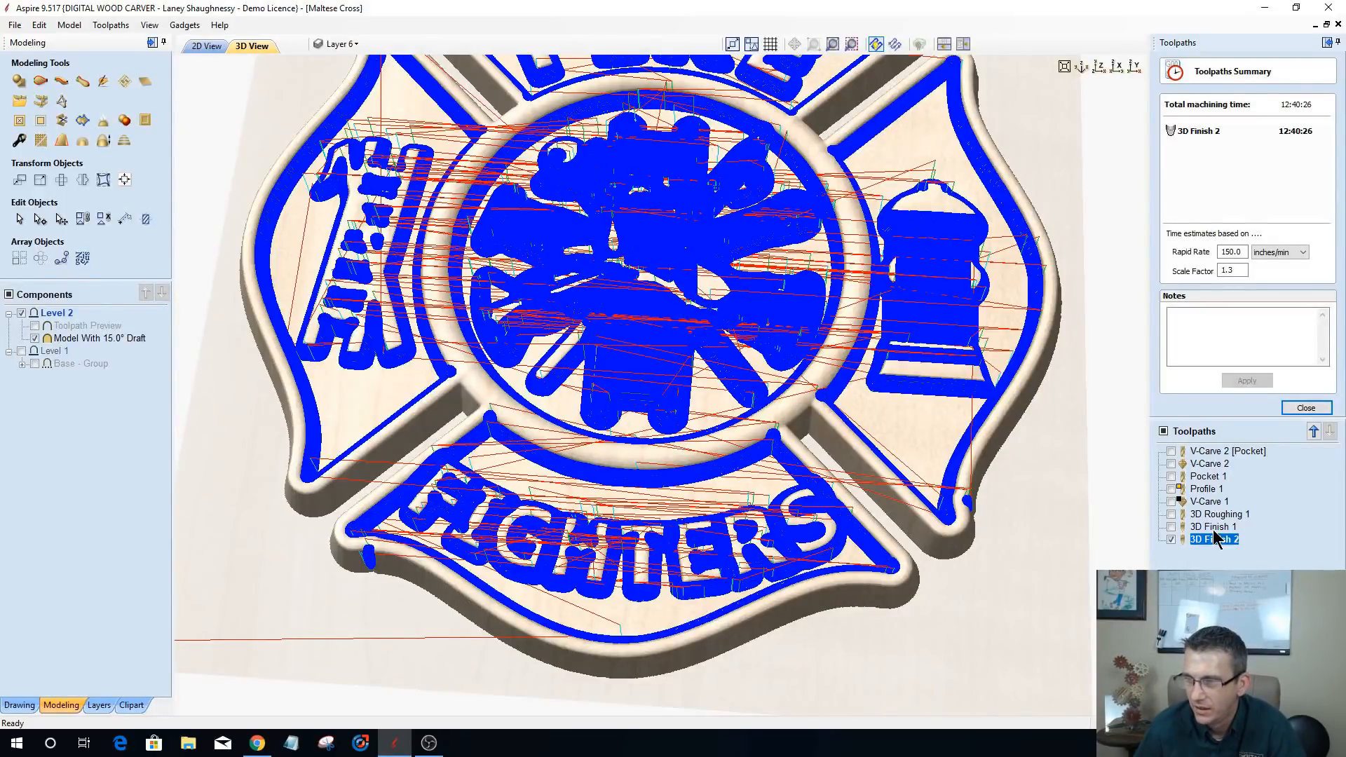
click(1169, 539)
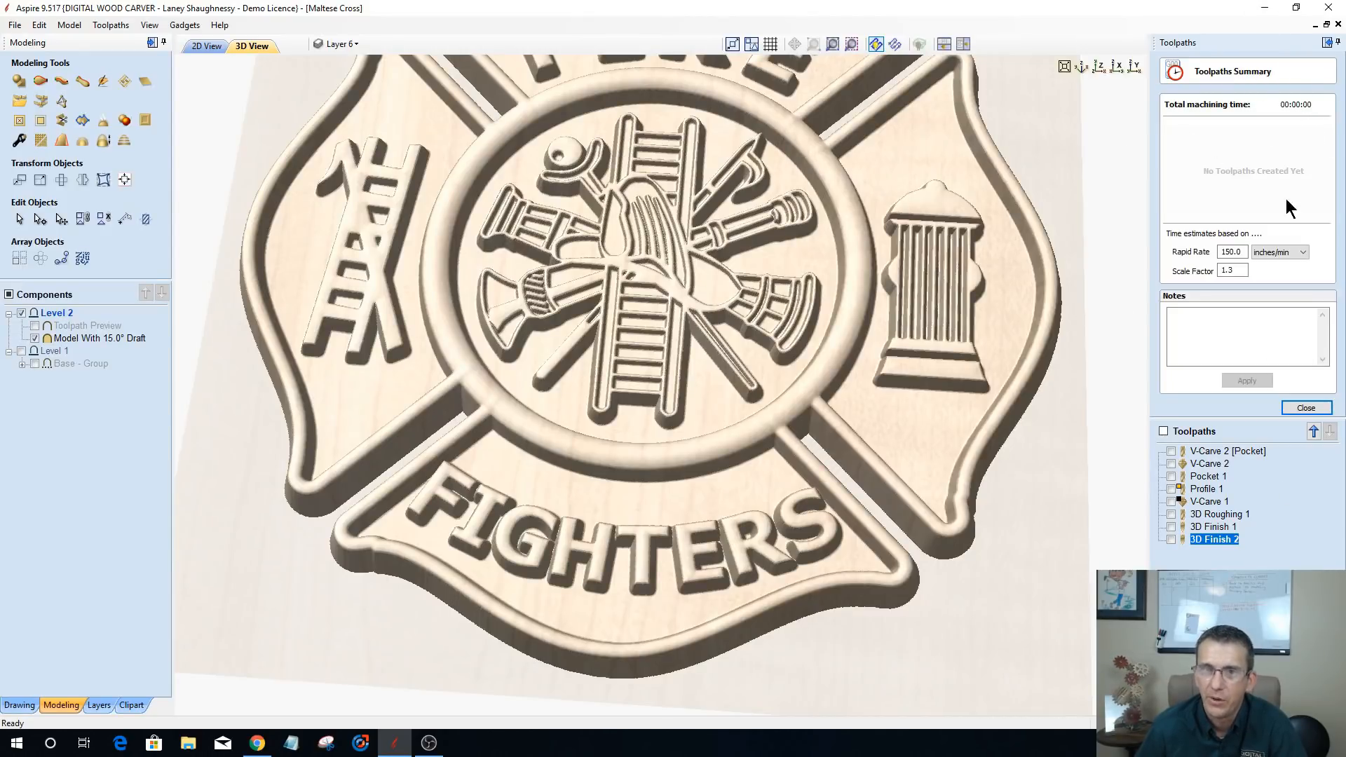
click(1302, 409)
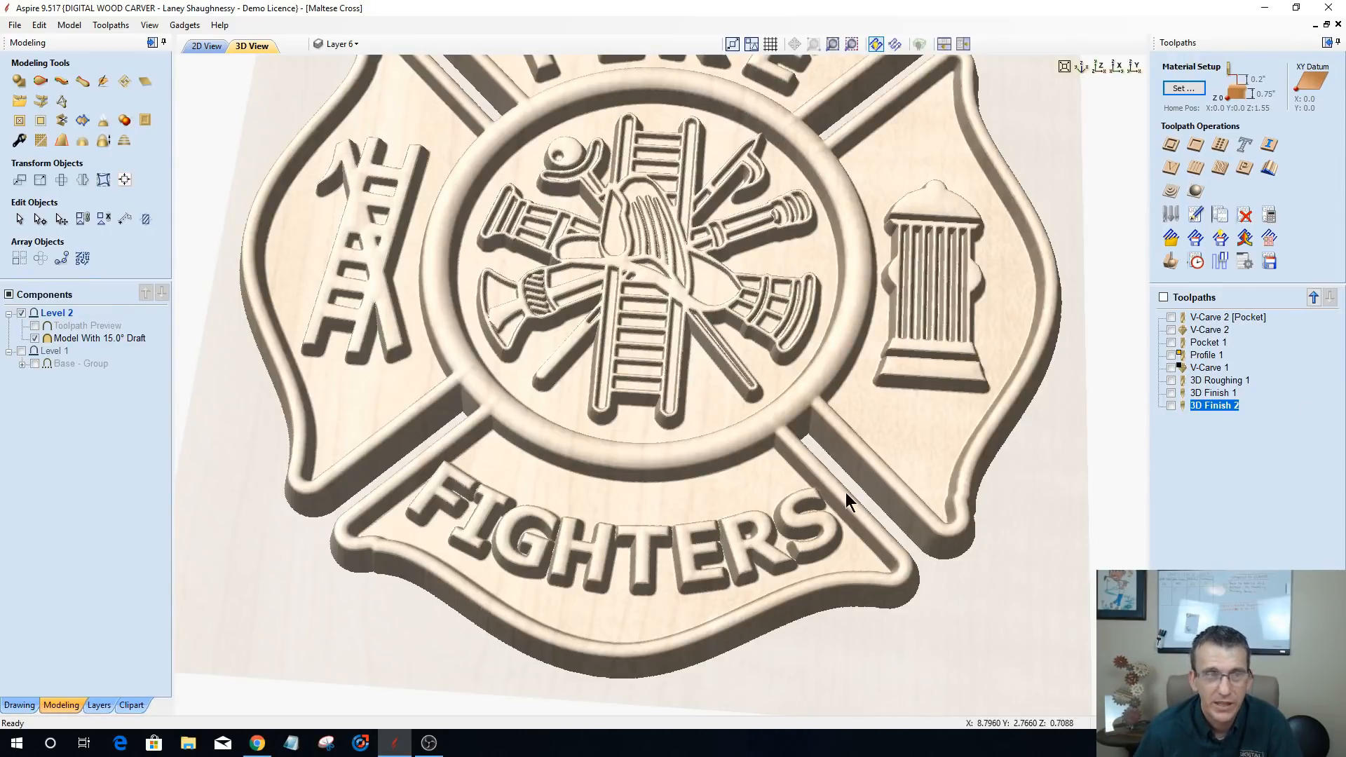
drag(772, 649, 776, 594)
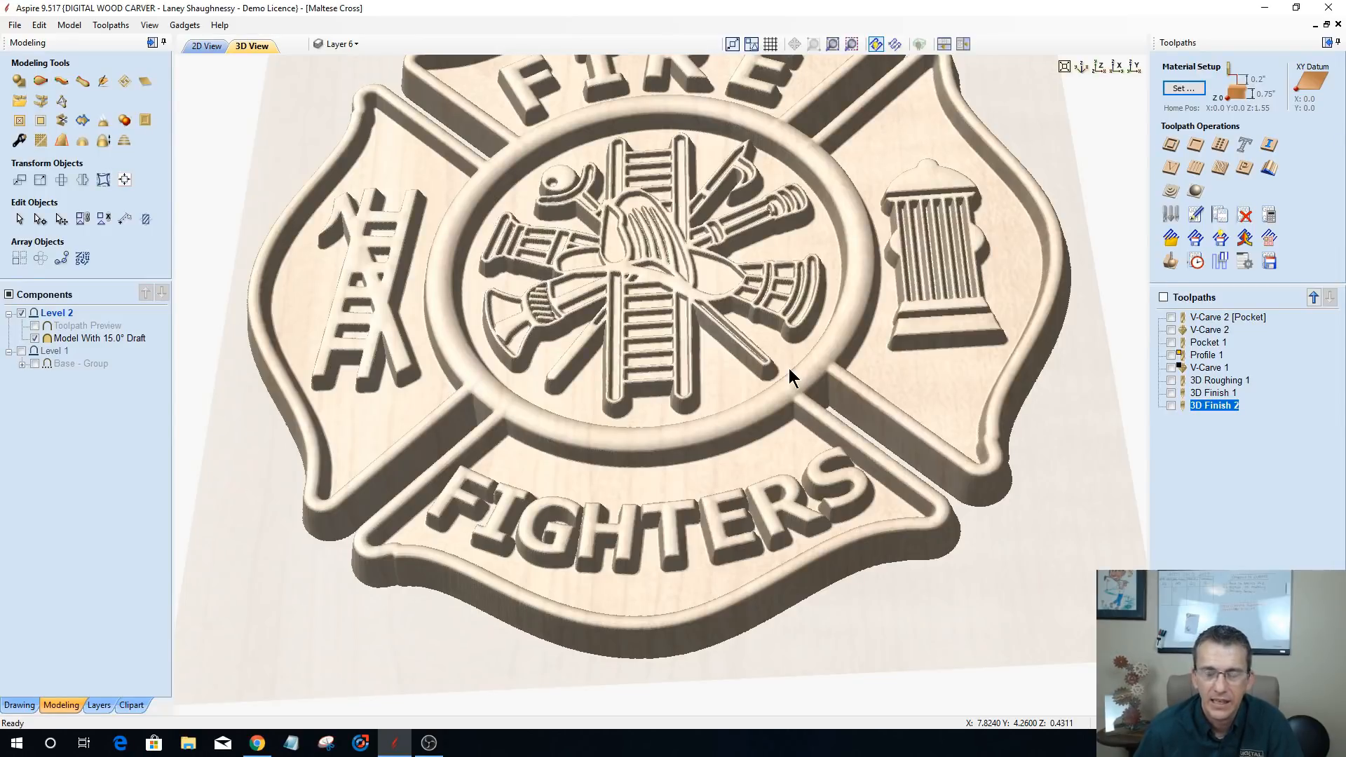
scroll(684, 448, up, 2)
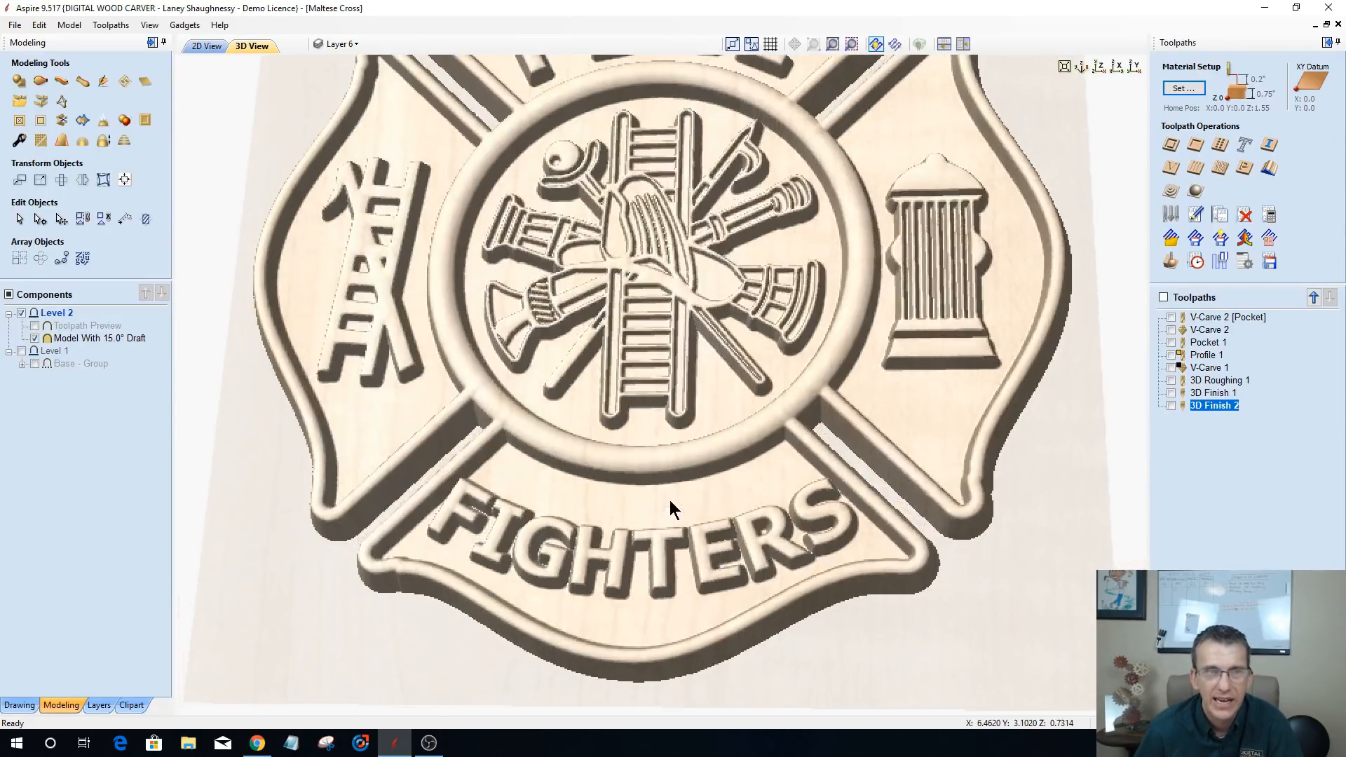
scroll(667, 484, down, 3)
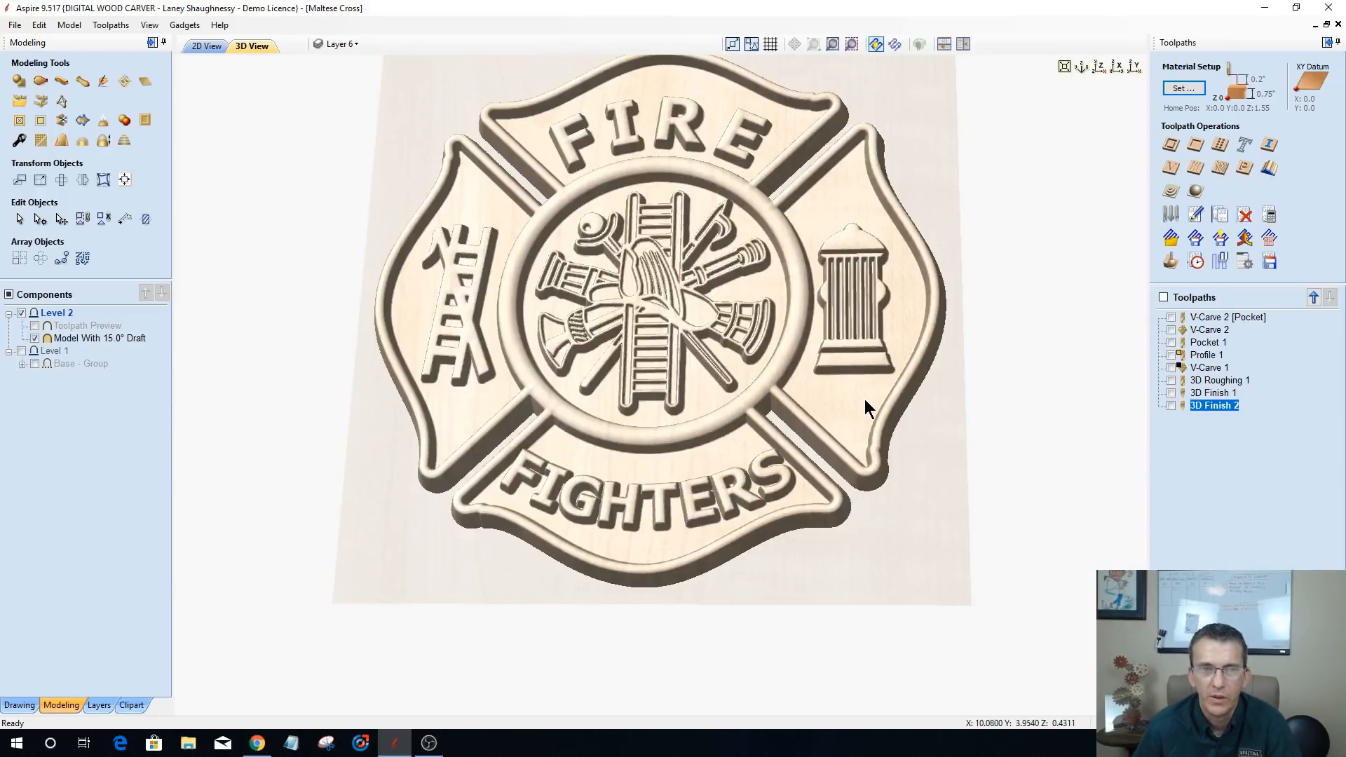
drag(722, 347, 721, 350)
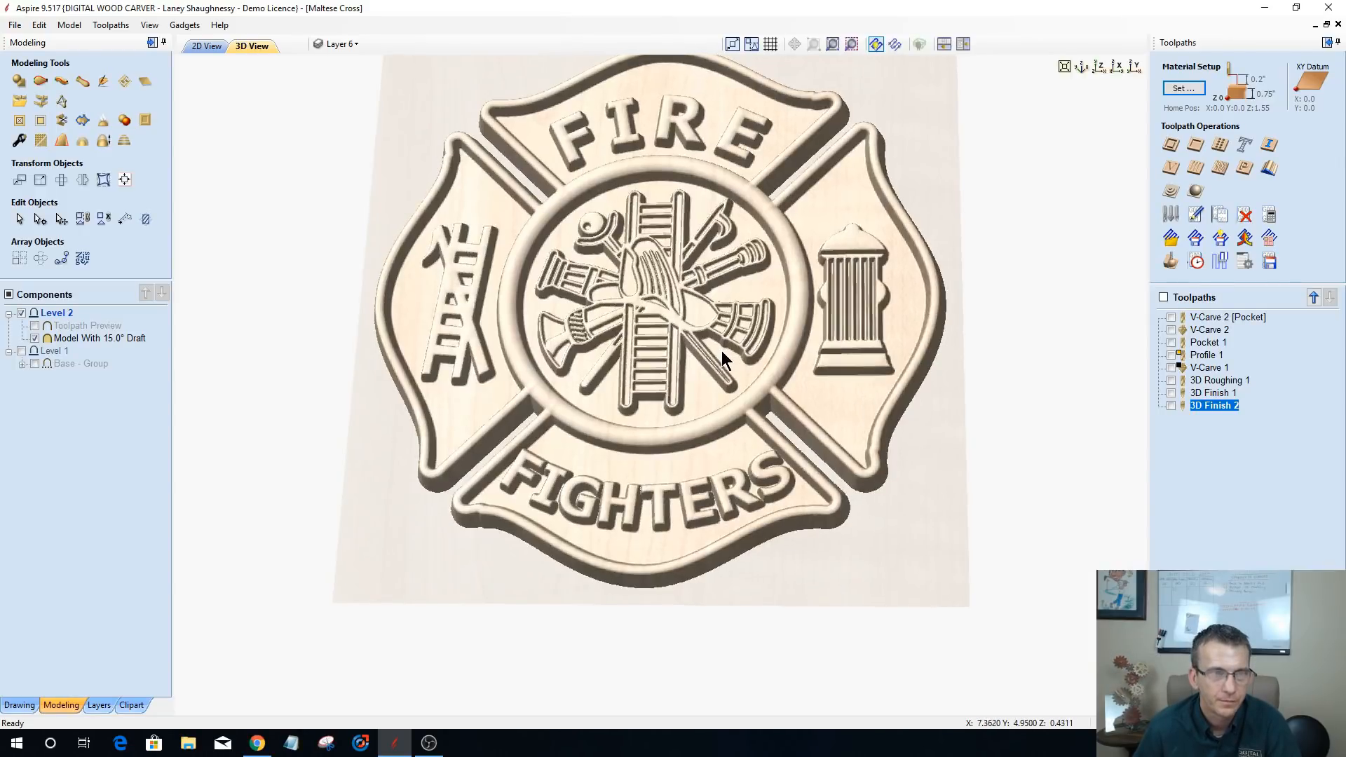
scroll(721, 351, down, 2)
- Reopen the 3D Finish 2 toolpath and set its tapered ball nose tool's feed rate to 65 inches/min
mouse_move(1225, 407)
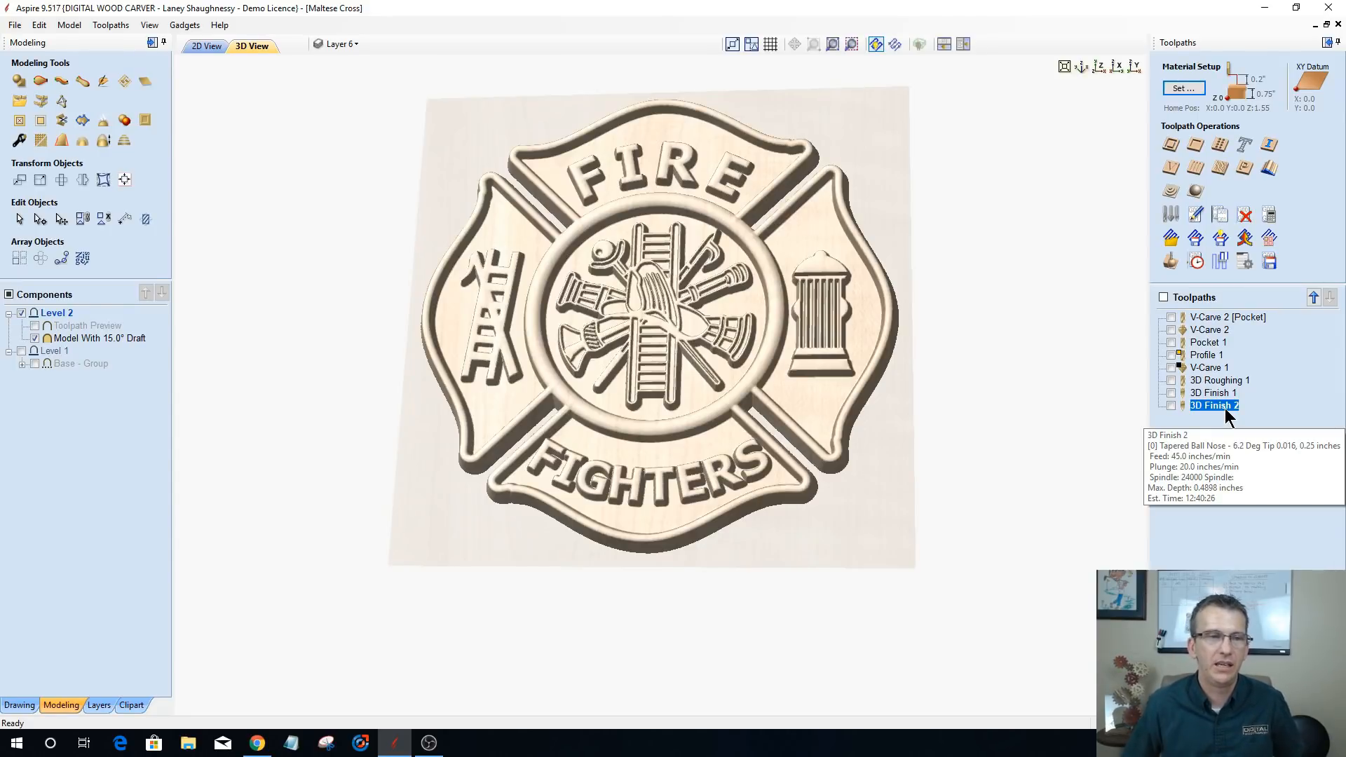
double_click(1225, 407)
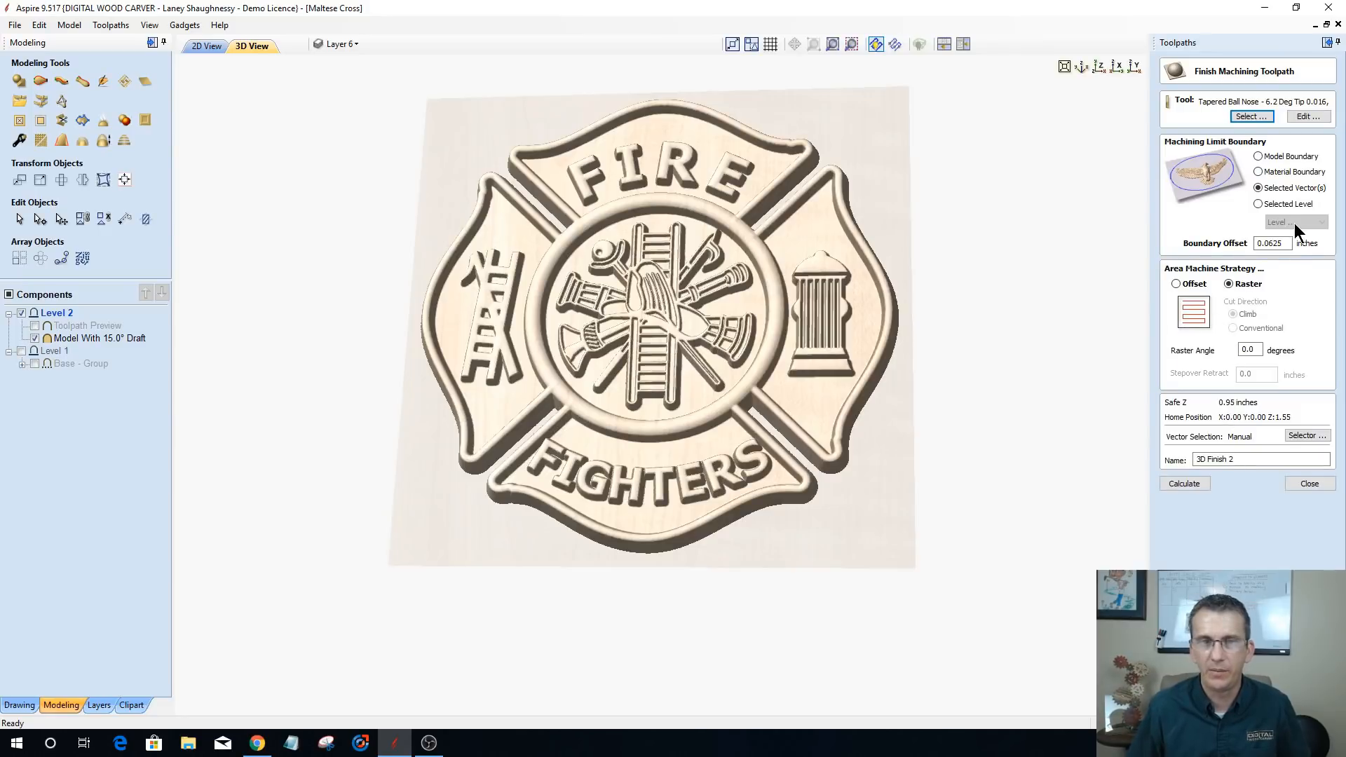
click(1316, 117)
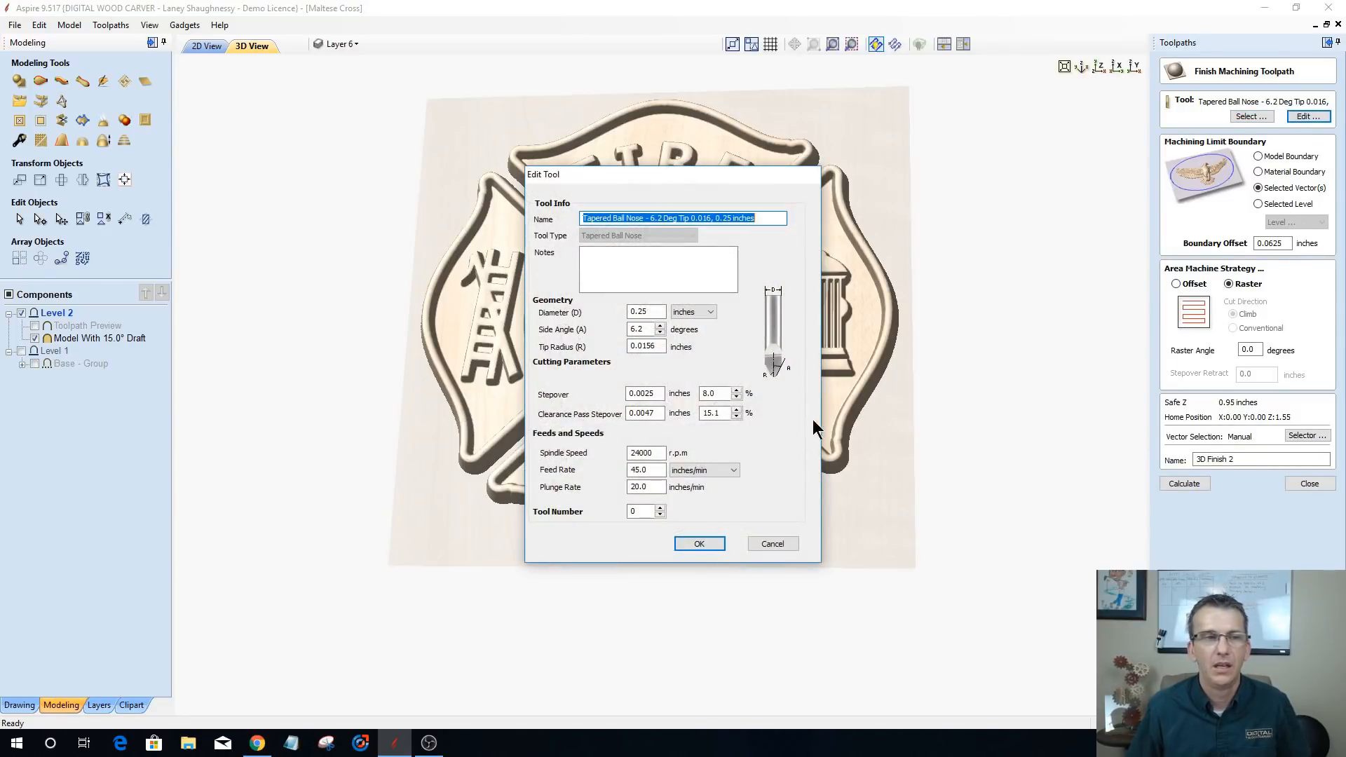
double_click(714, 393)
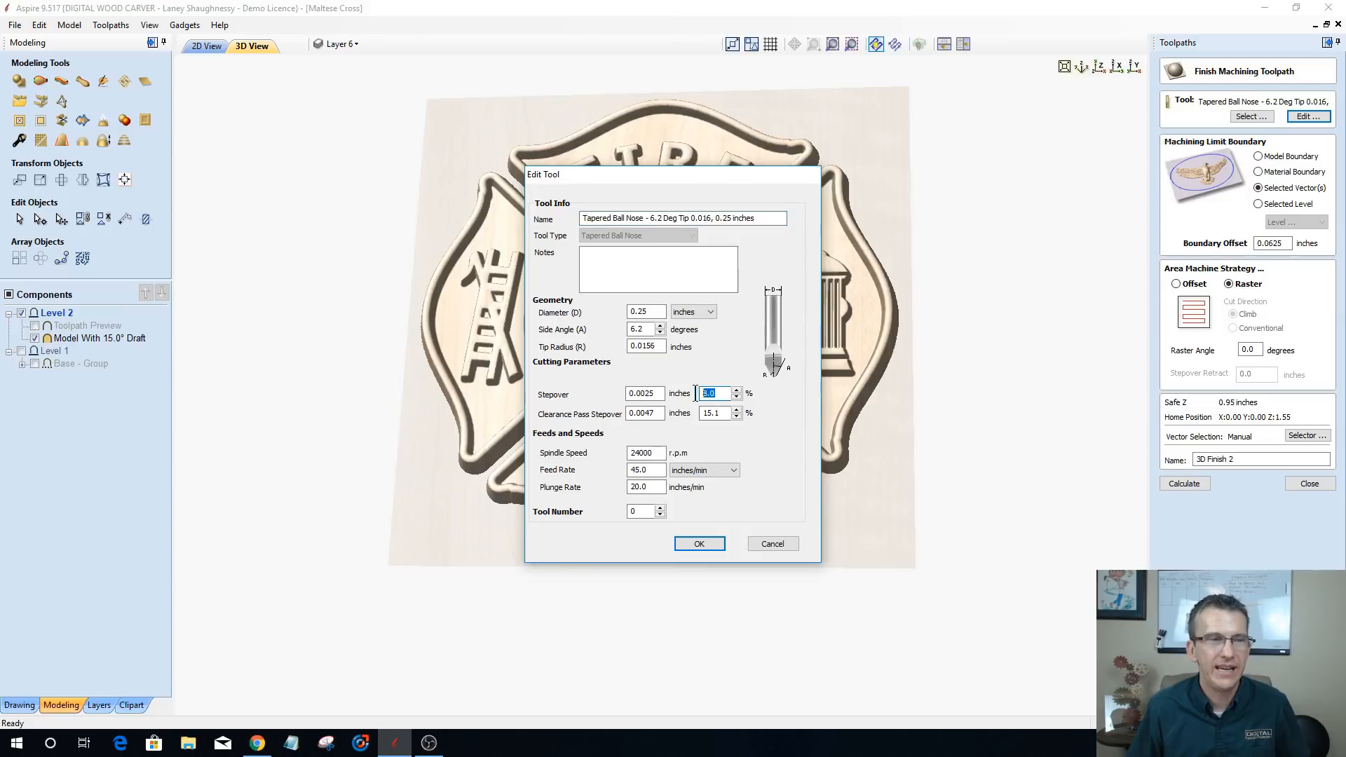
double_click(645, 470)
text(65)
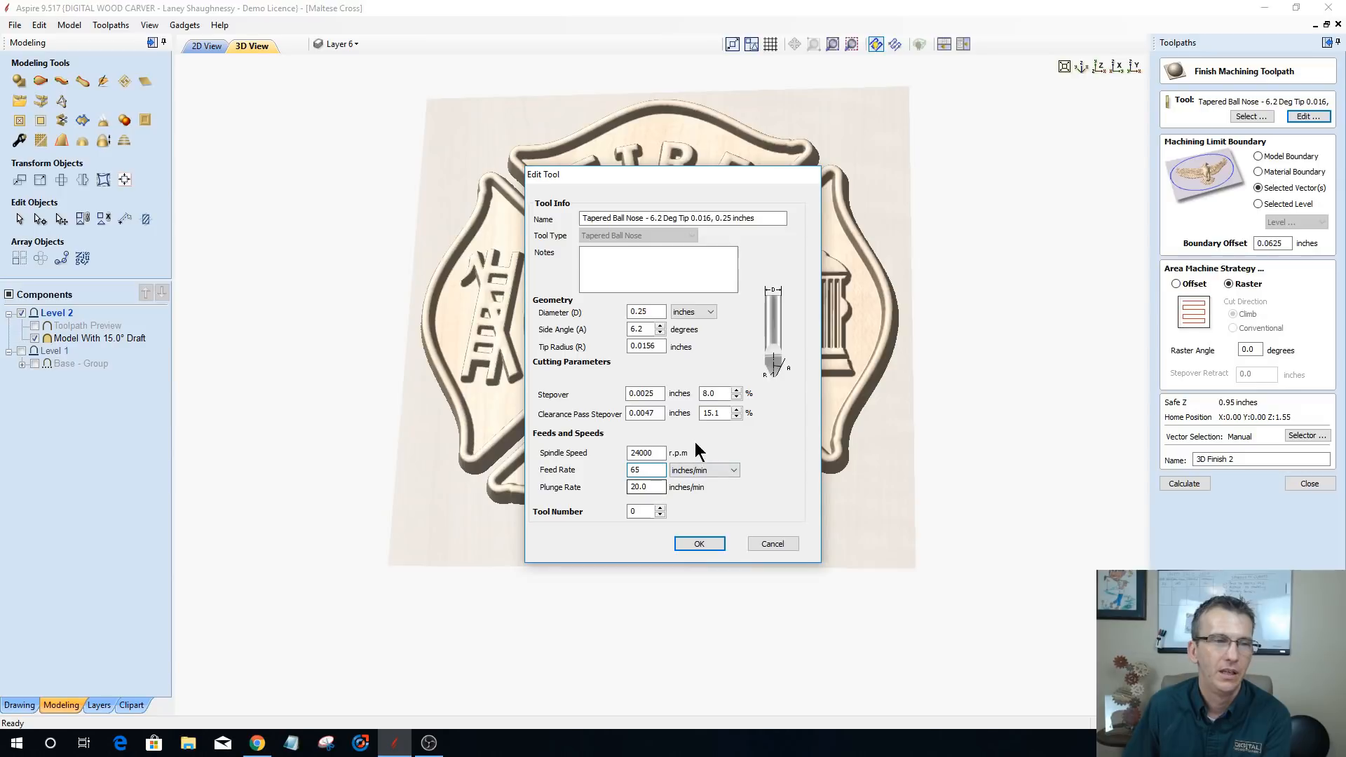
- Set the tool's clearance pass stepover to 25% and its stepover to 15%, and accept the tool changes
drag(721, 412, 702, 412)
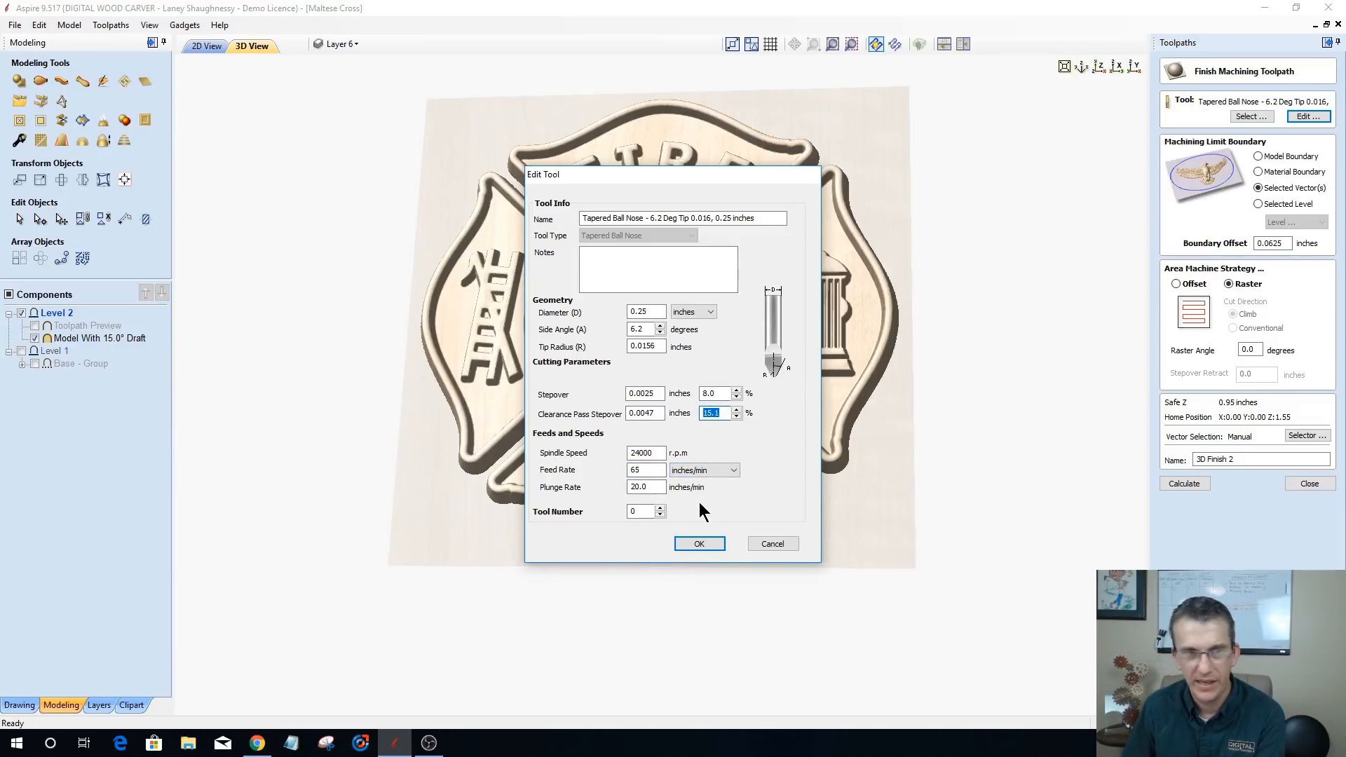
text(25)
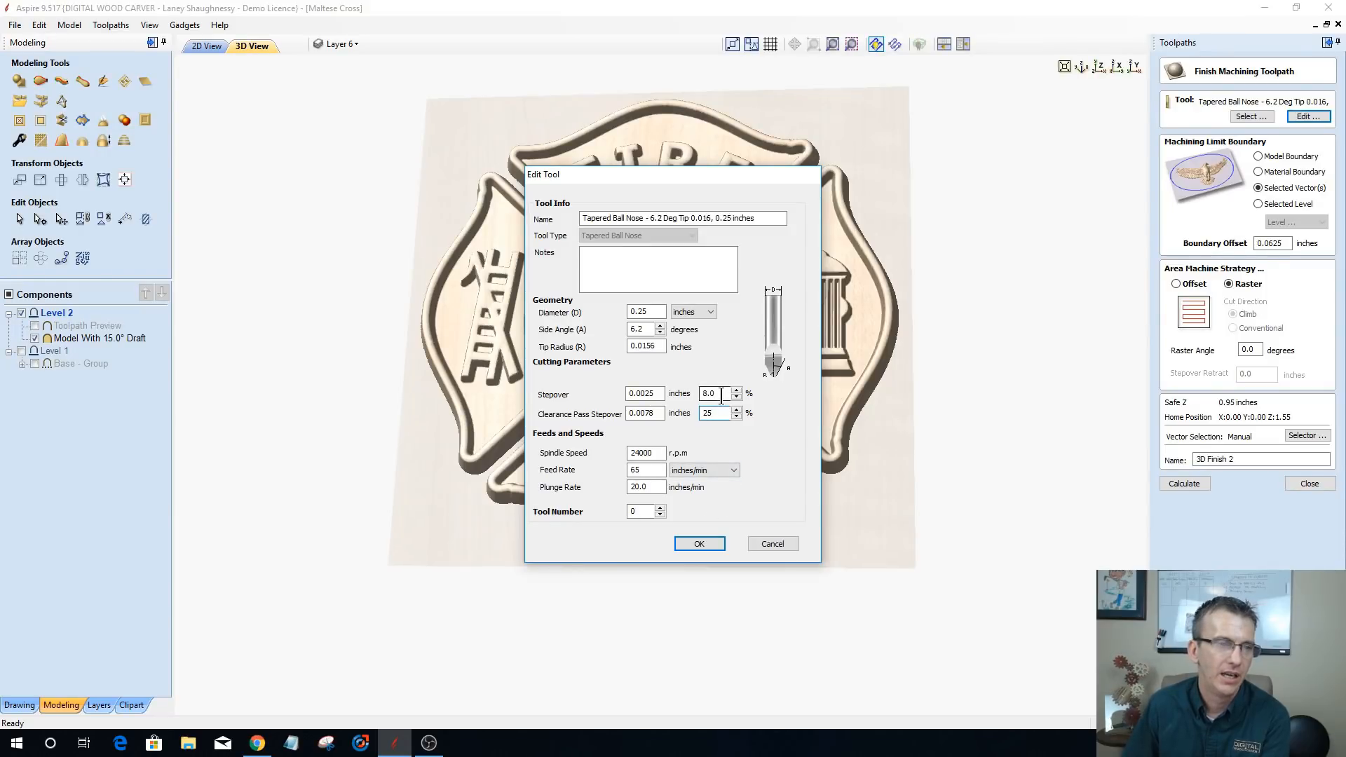
drag(721, 395, 684, 394)
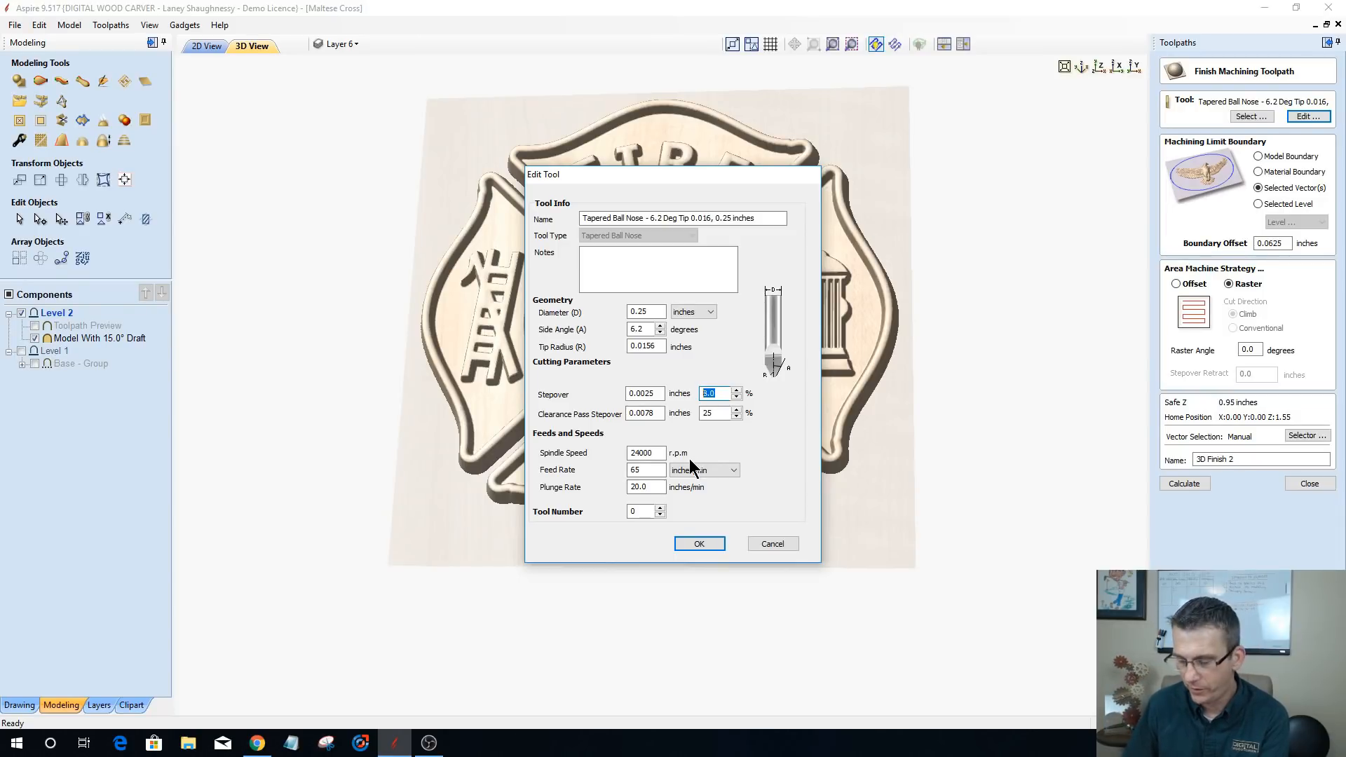
text(15)
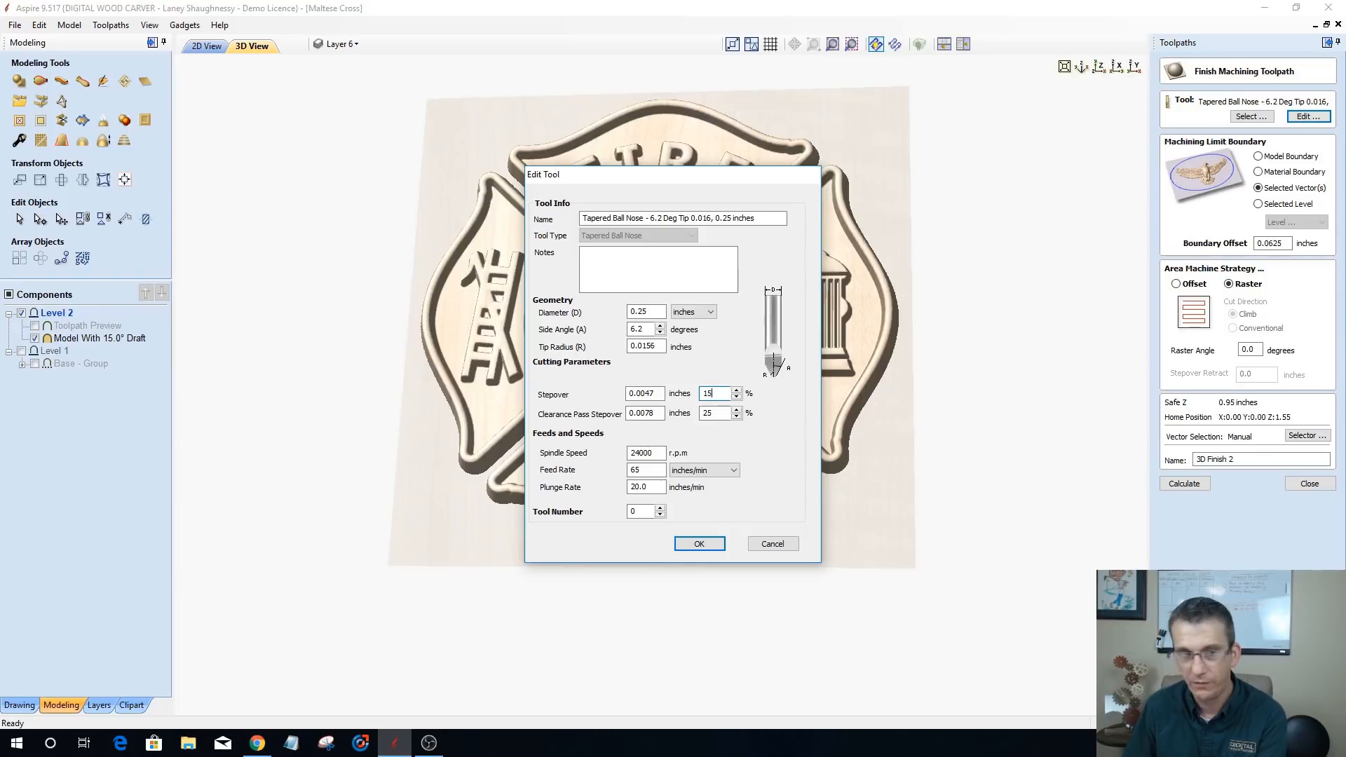
click(700, 544)
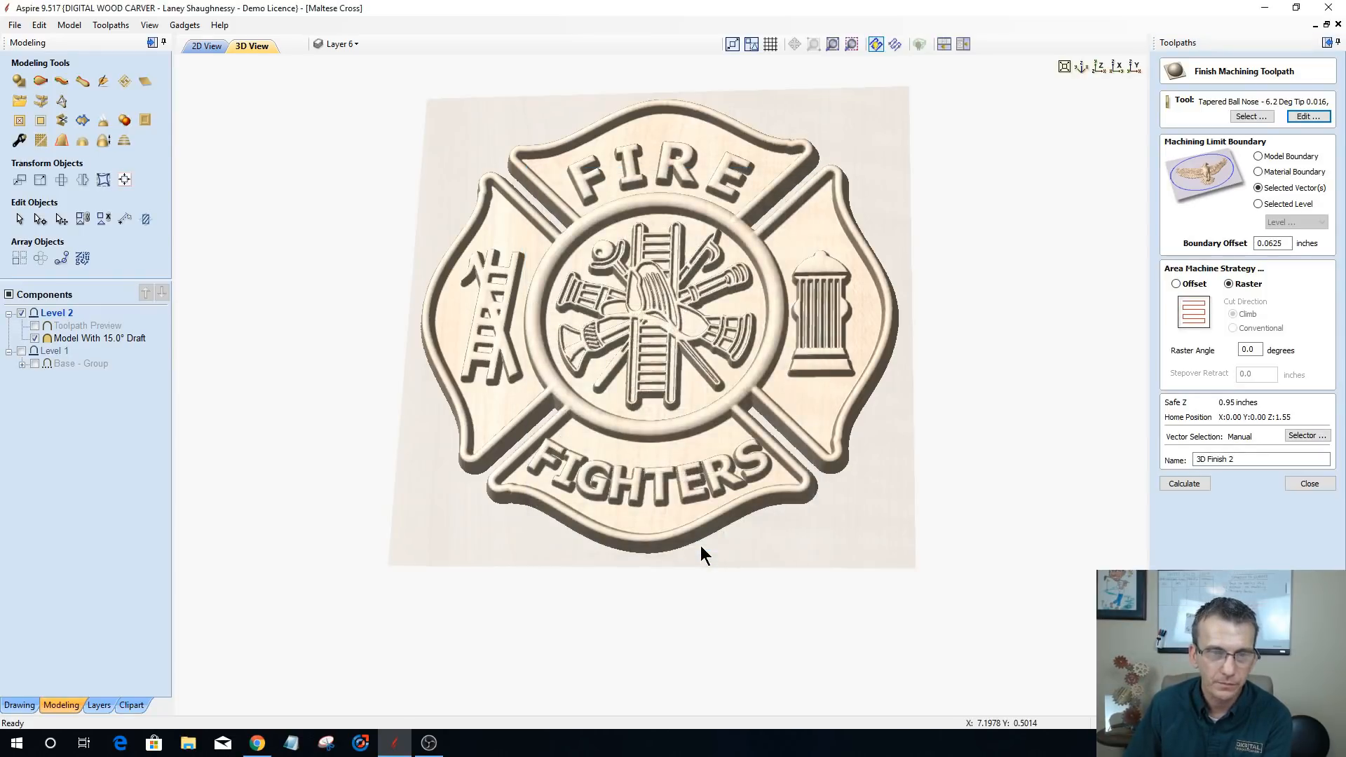
- Recalculate 3D Finish 2 and check its estimated machining time in the toolpath summary
click(1182, 483)
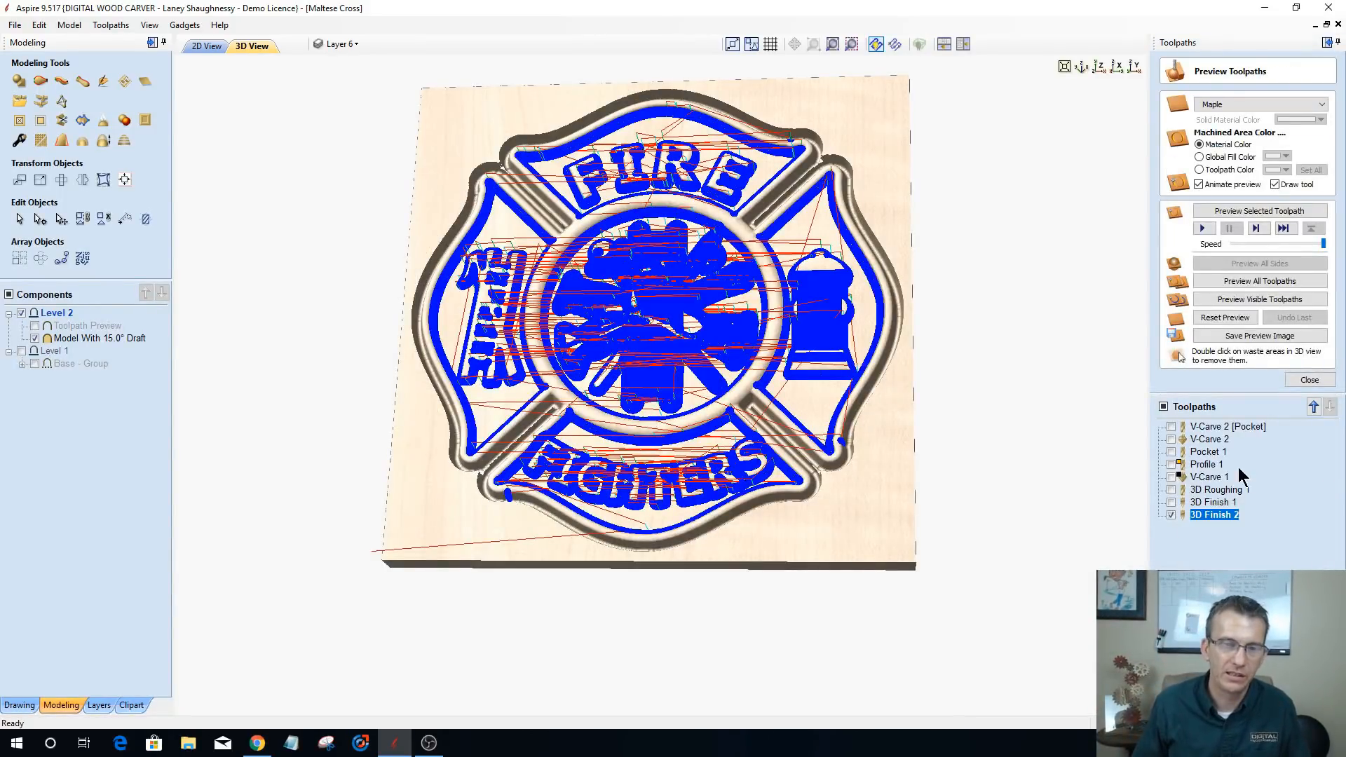
click(1310, 380)
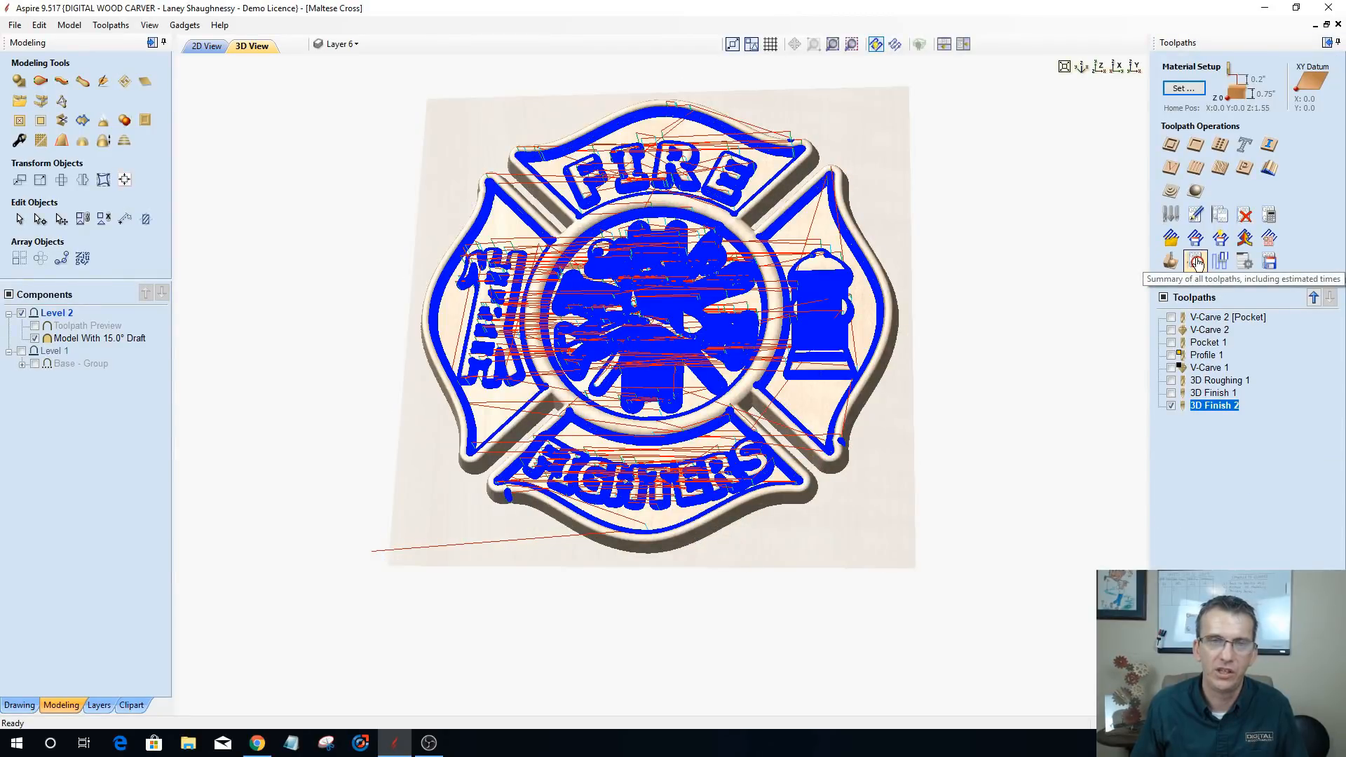
click(1197, 261)
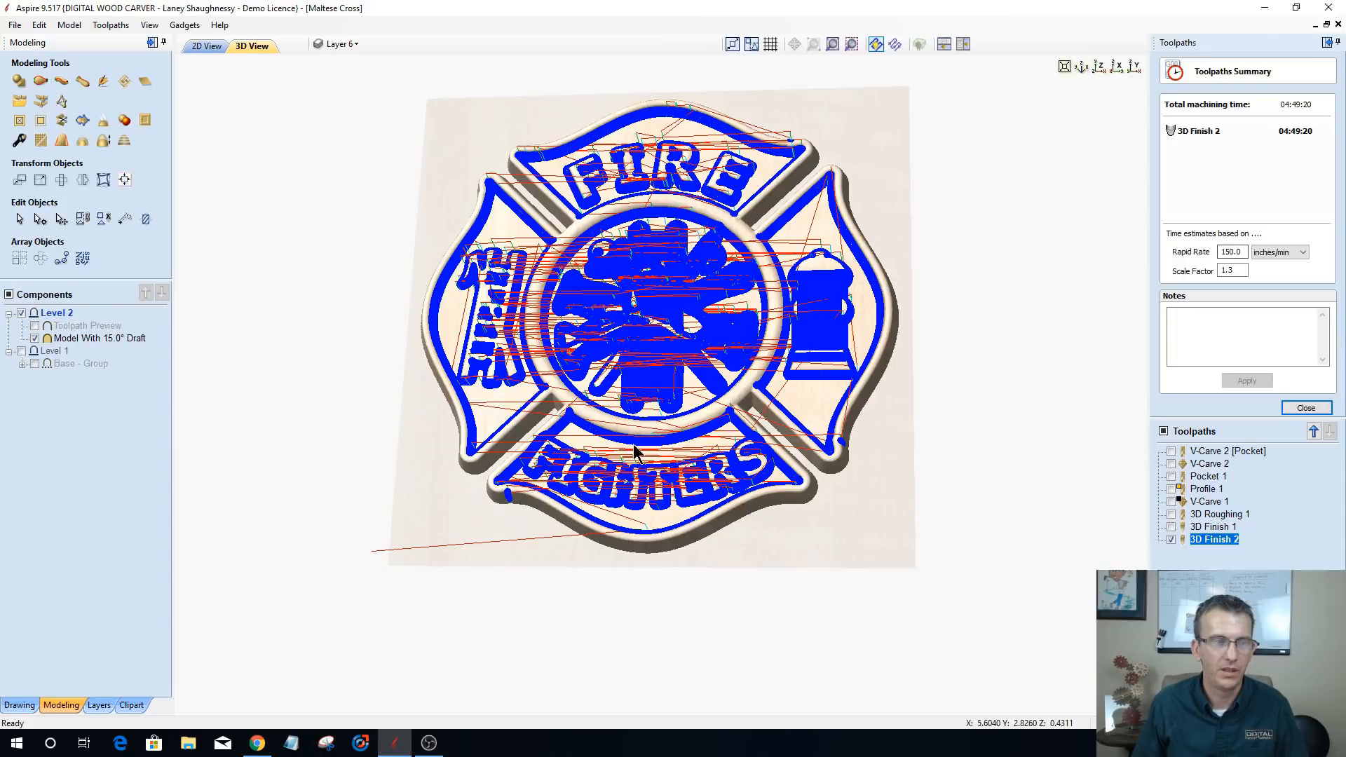
scroll(618, 584, up, 3)
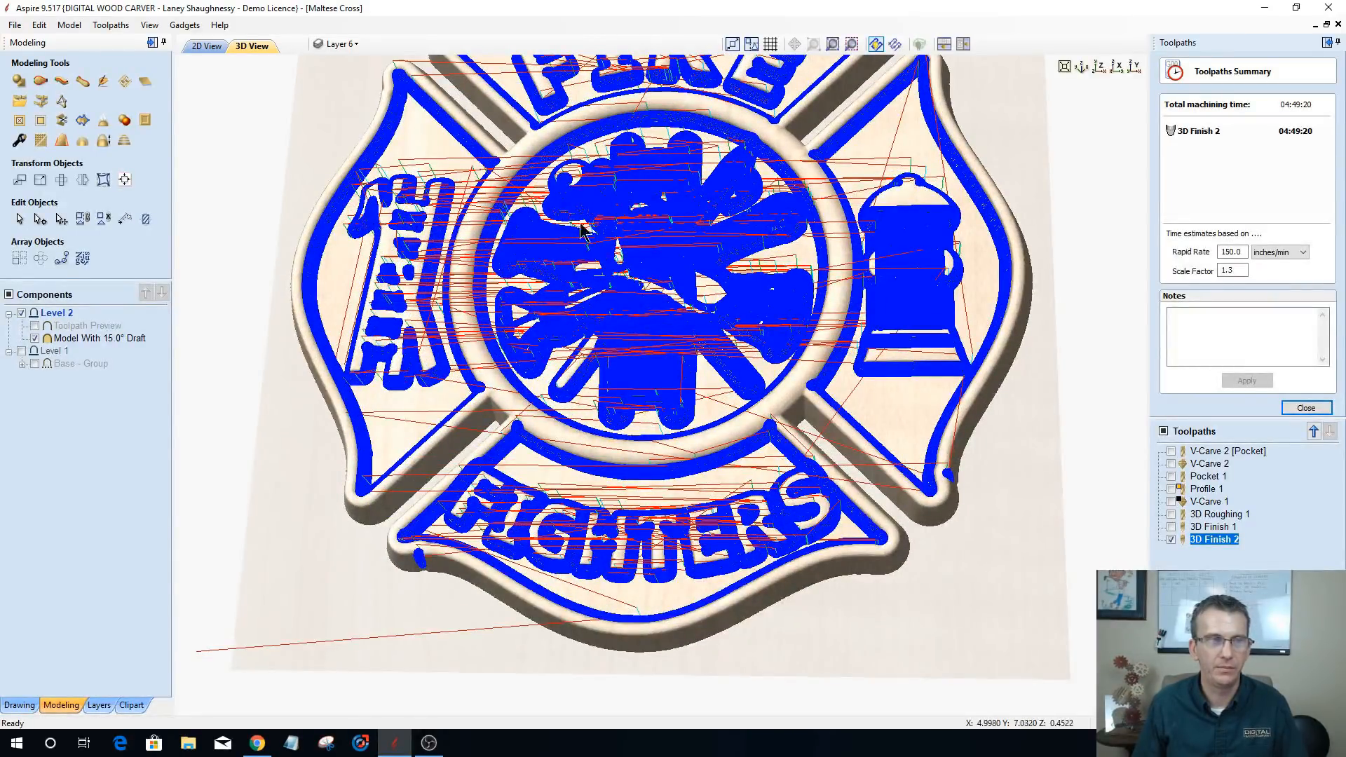
click(1306, 407)
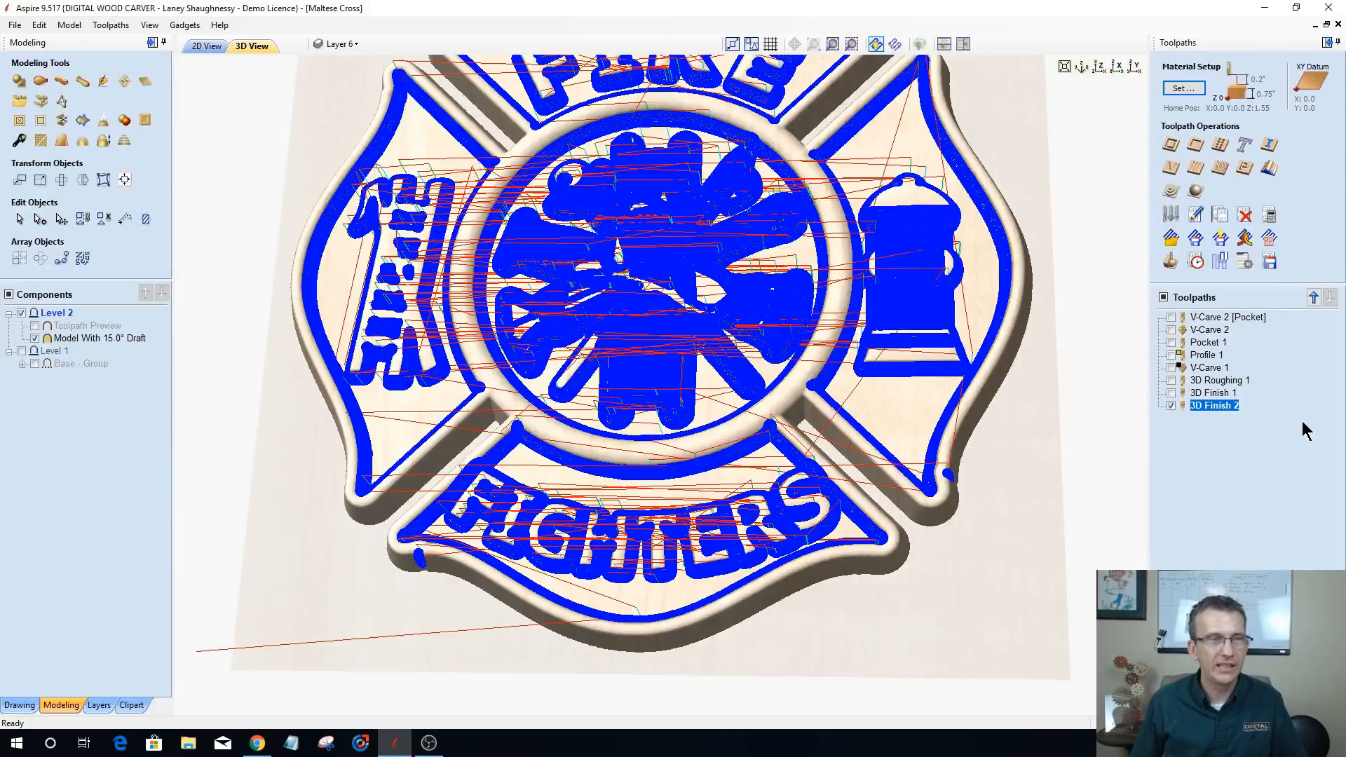
- Switch to the 2D view, deselect all vectors and hide the Model With 15.0° Draft component
click(205, 46)
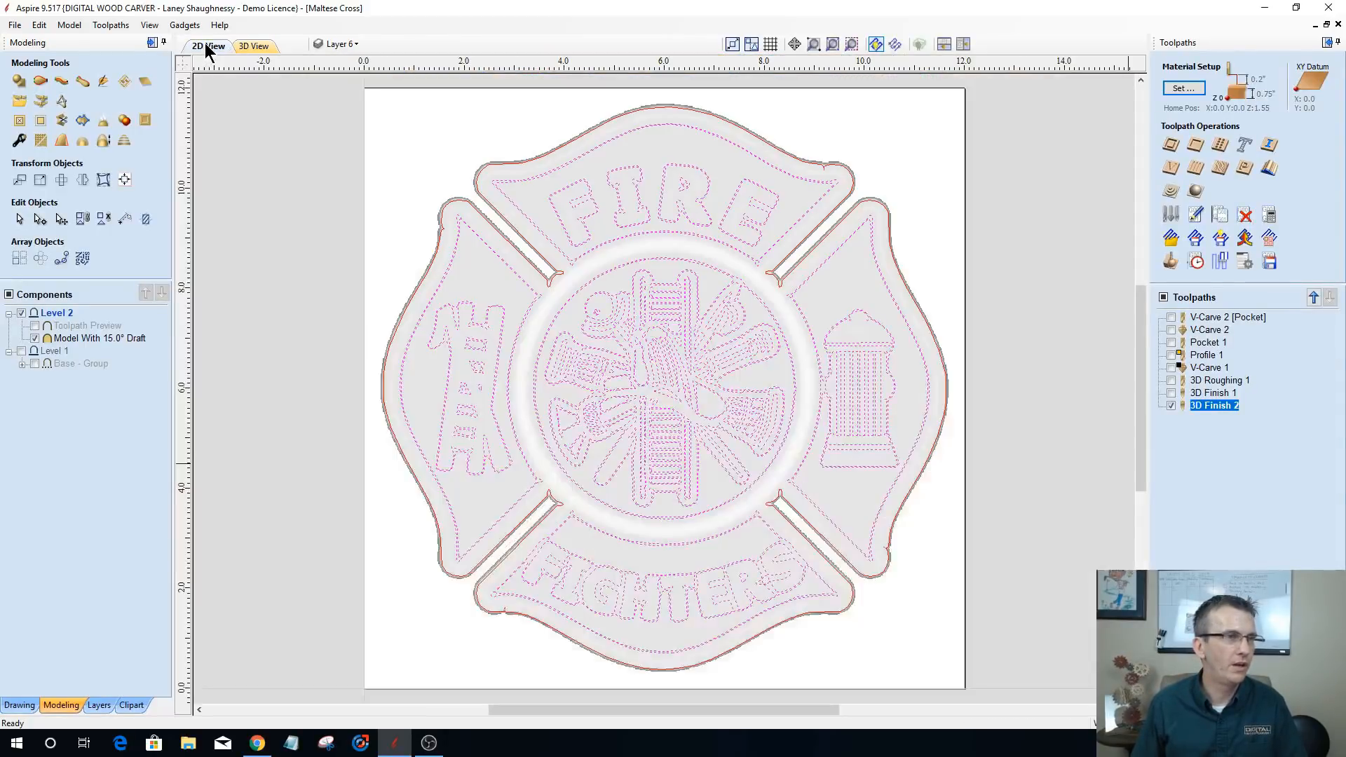
click(261, 339)
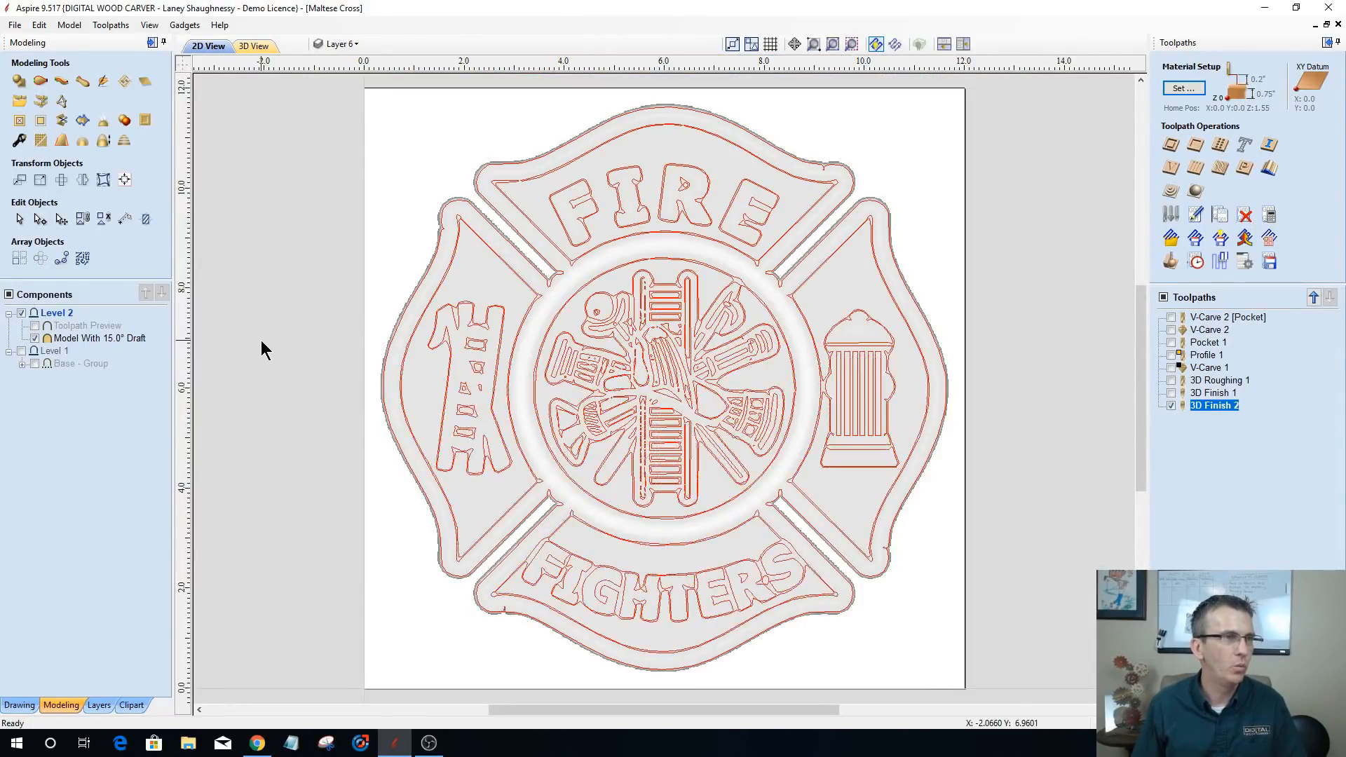
click(34, 338)
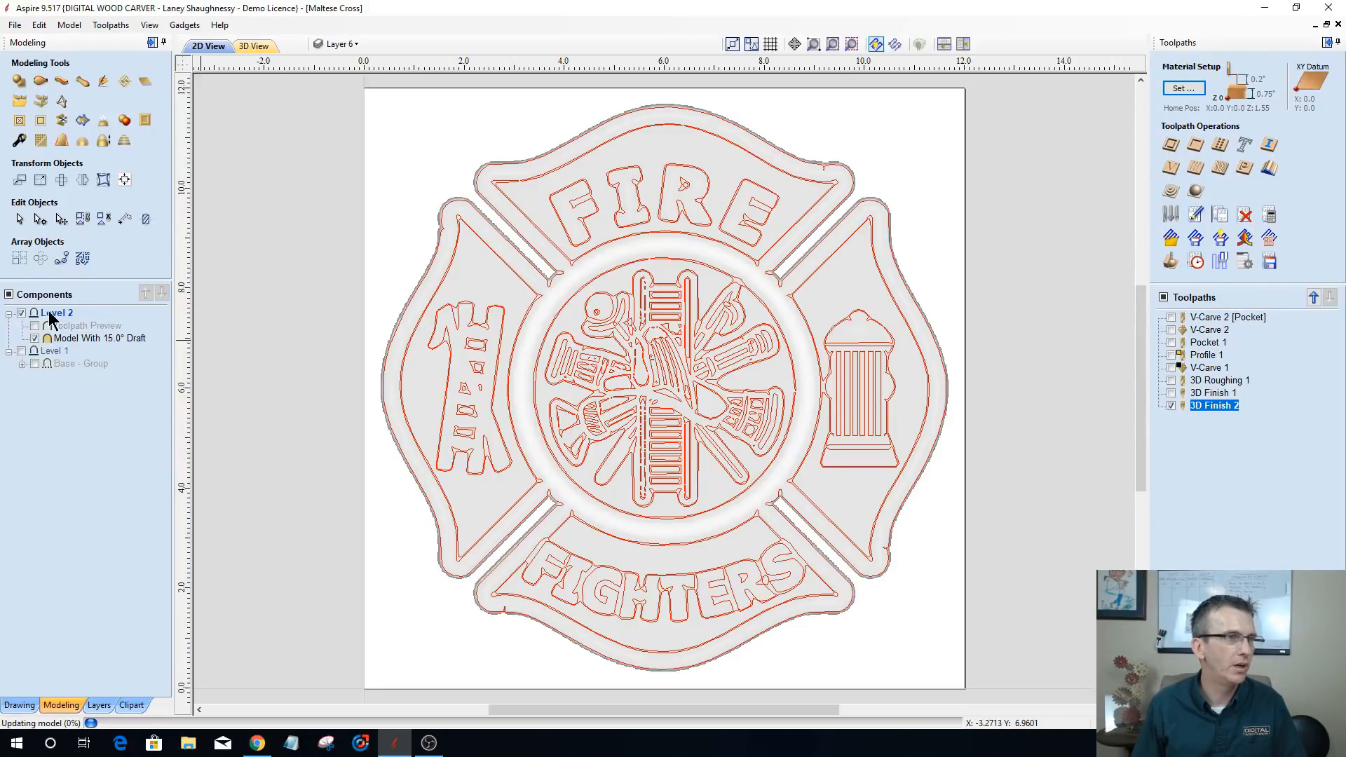
- Make Layer 1 and Layer 2 visible and hide Layer 6 to display the original construction vectors
click(342, 44)
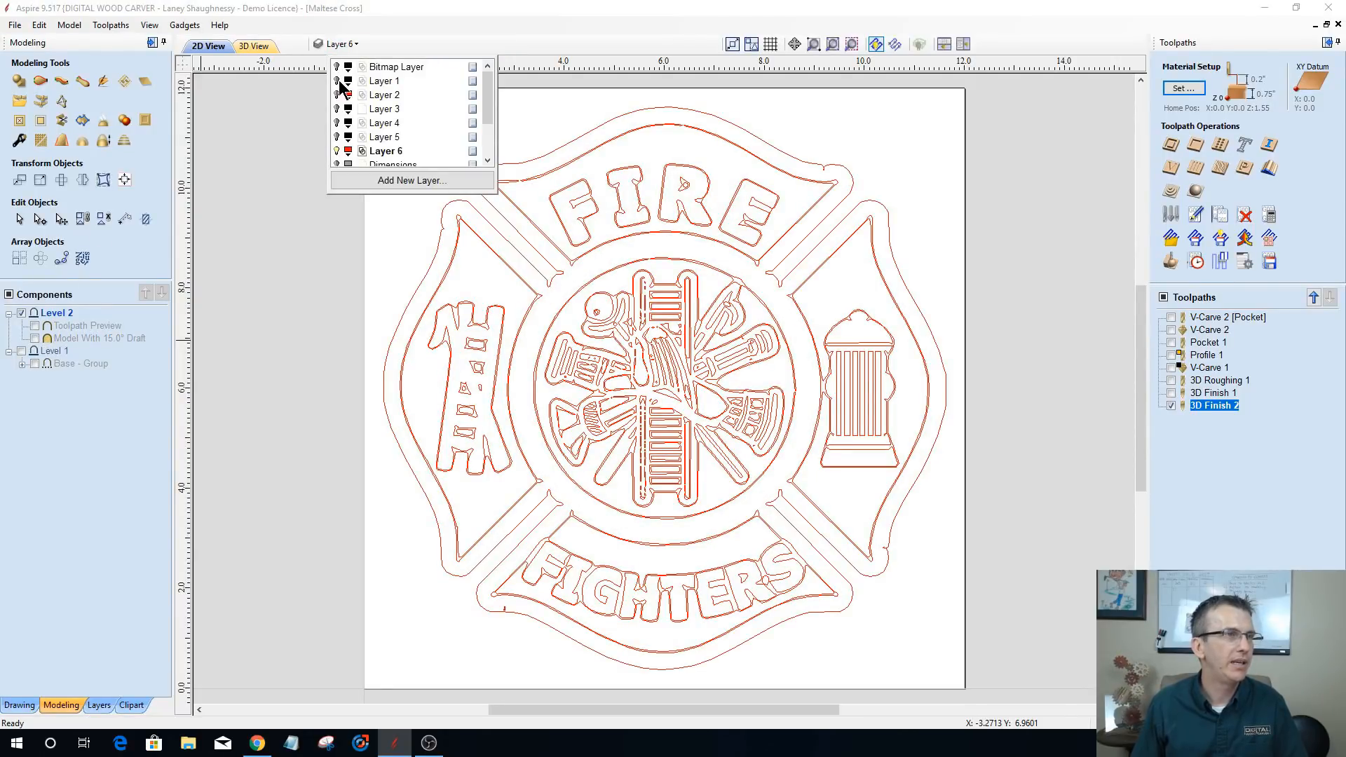
click(336, 81)
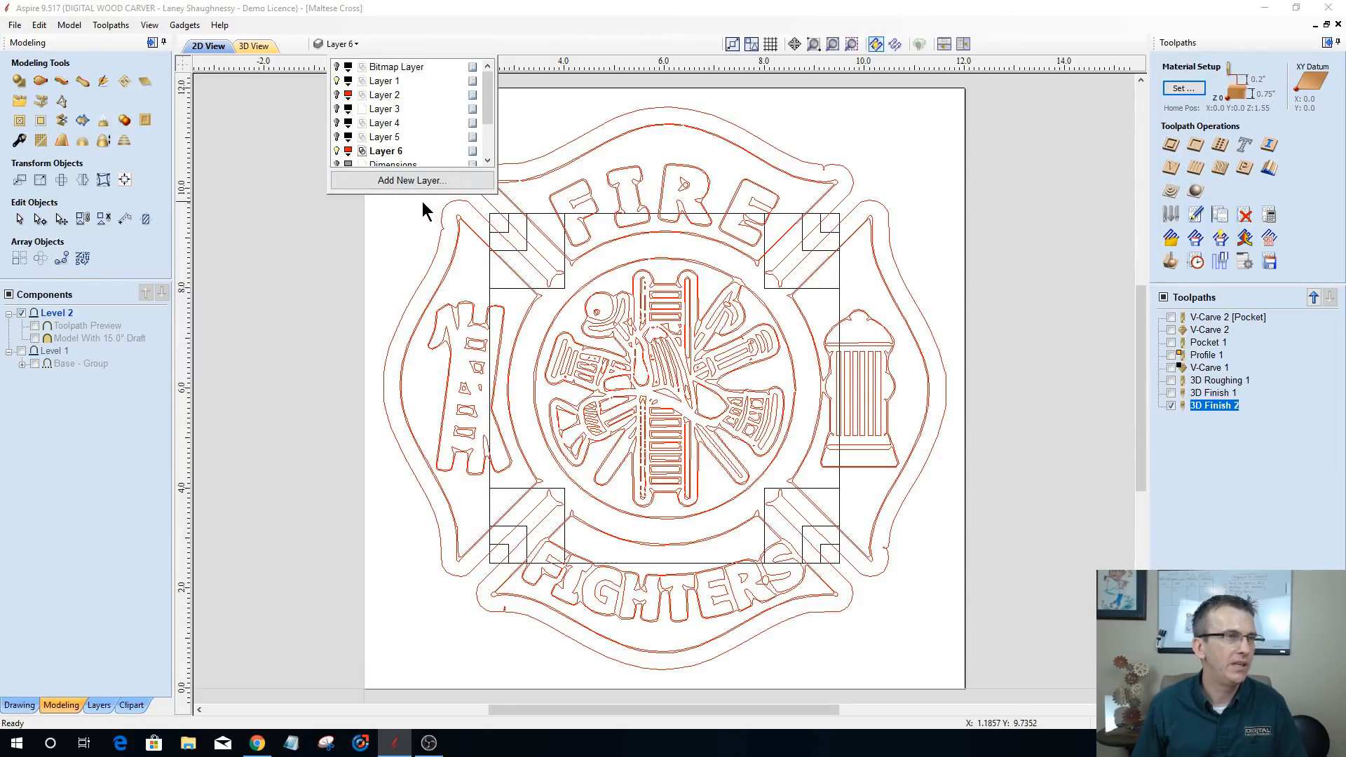
click(336, 151)
click(336, 95)
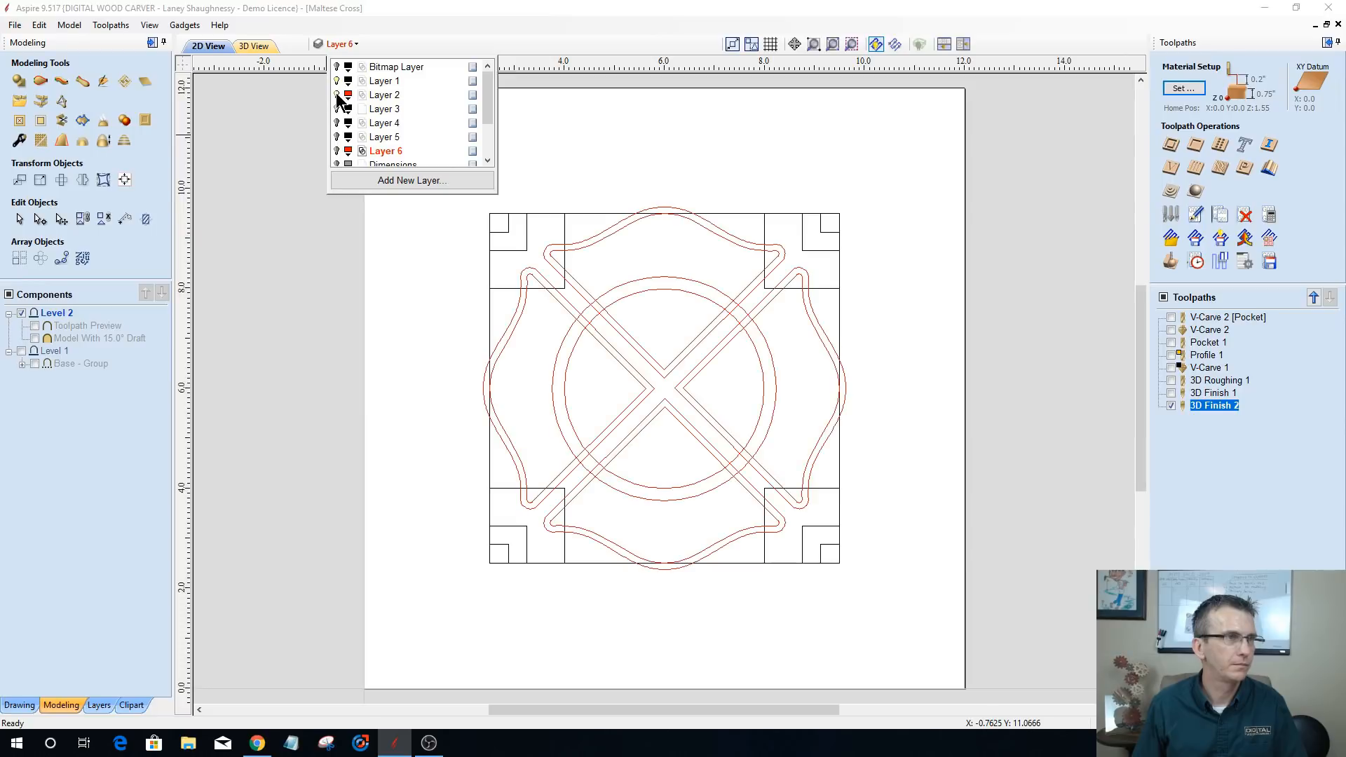
- Turn on guide line visibility and view the Maltese cross construction layout
click(149, 25)
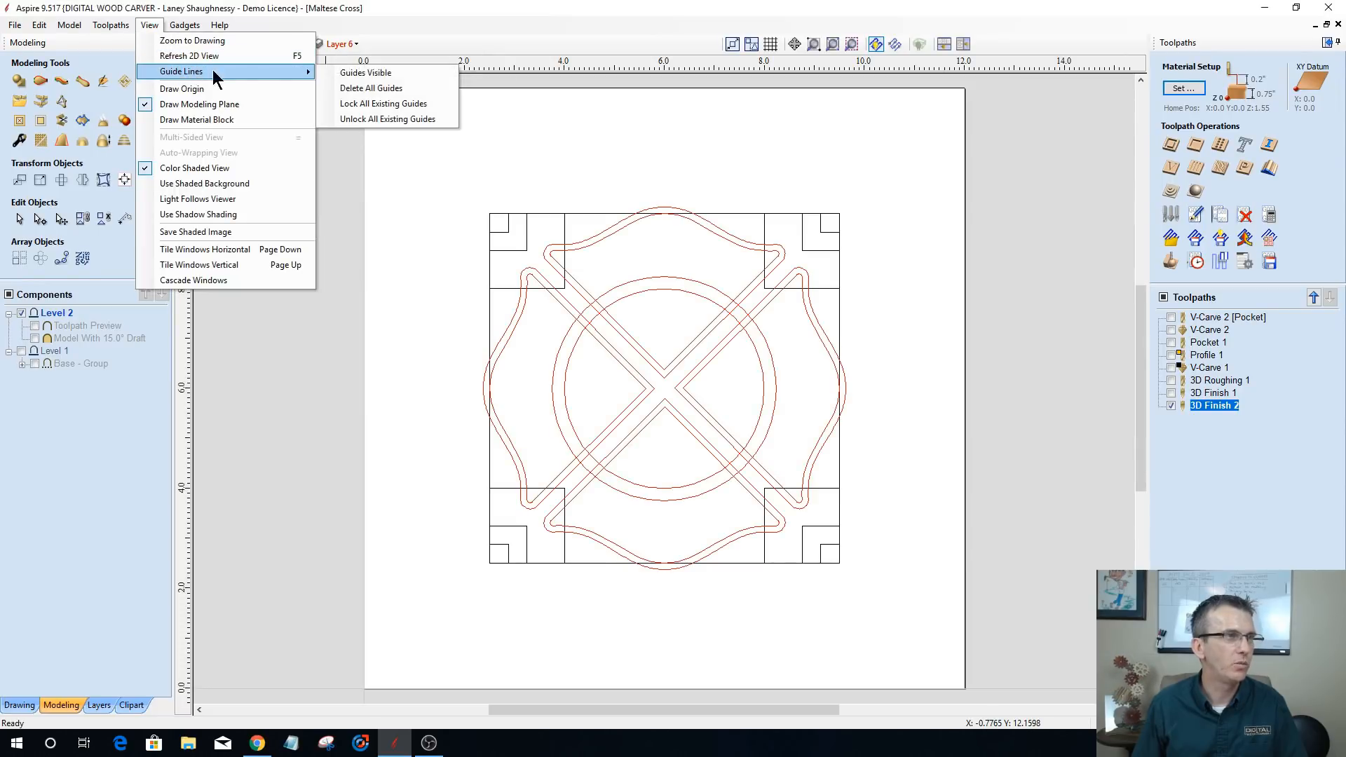
click(351, 69)
scroll(506, 459, down, 2)
scroll(592, 461, up, 2)
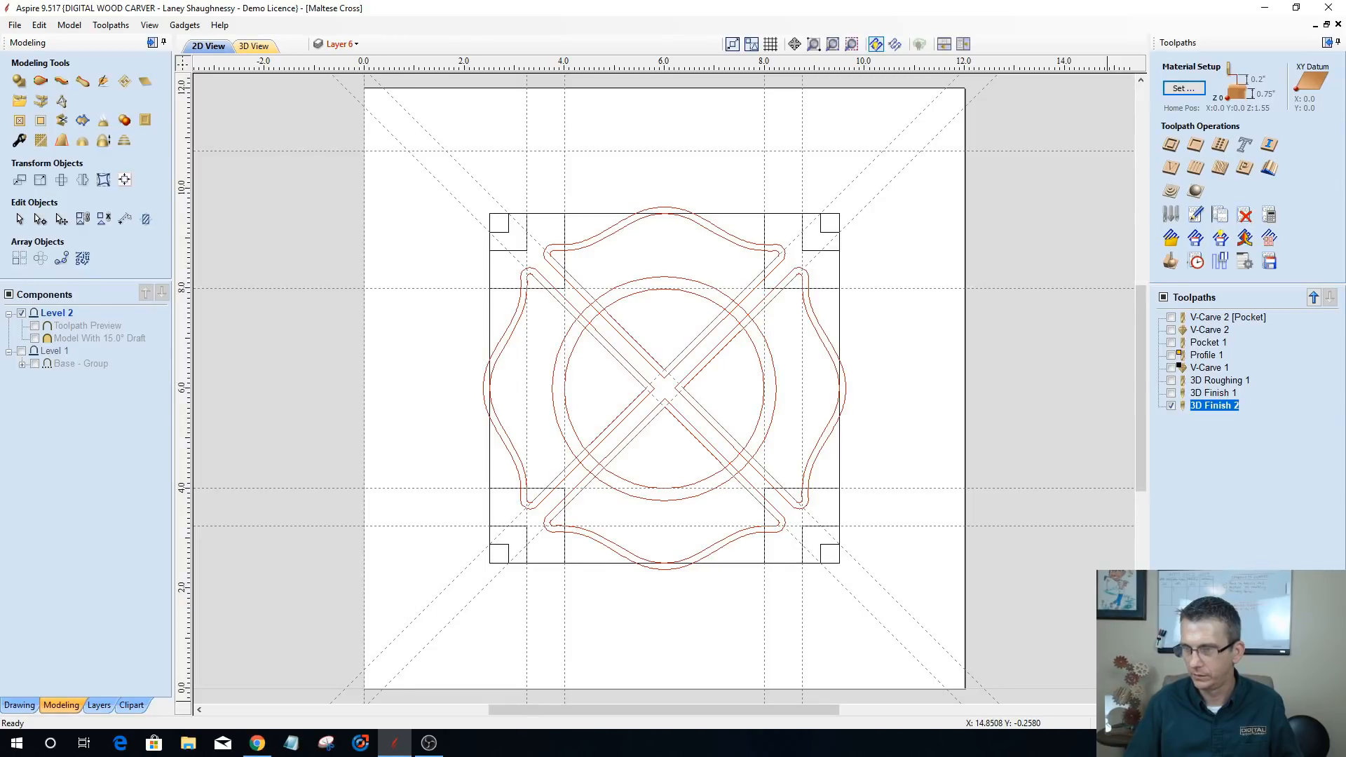
key(alt+Tab)
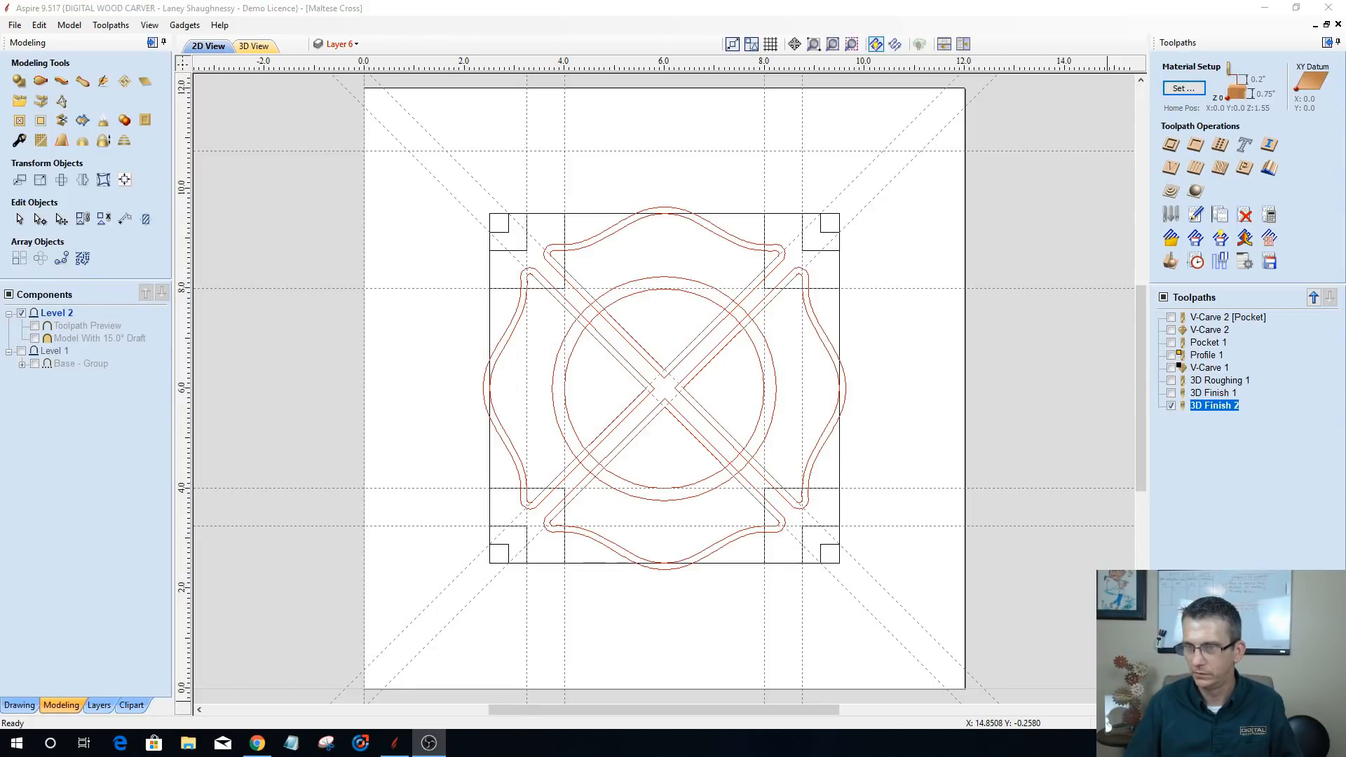